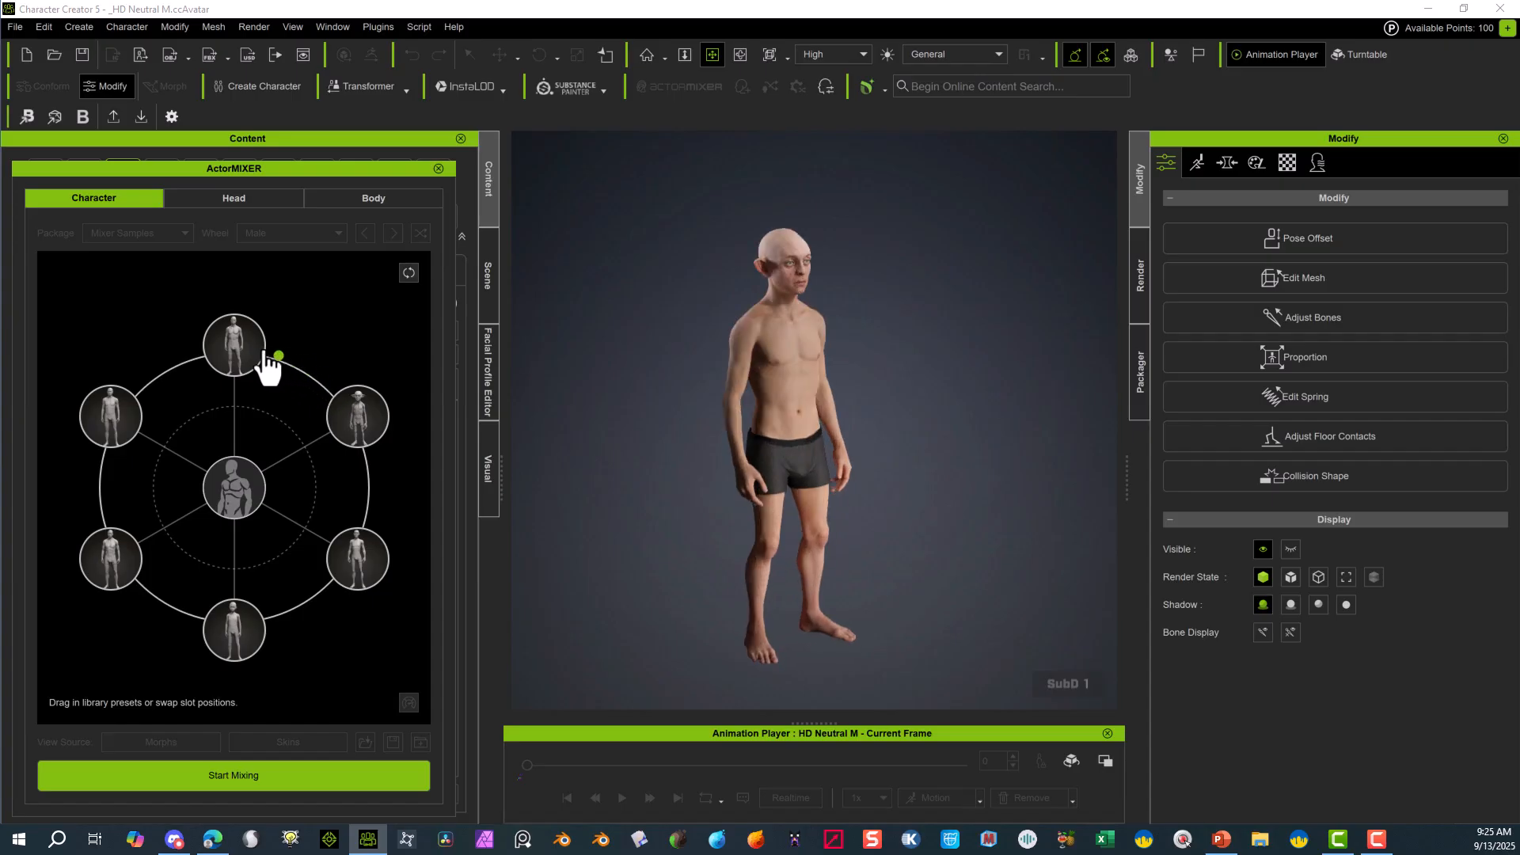
# - Blend the whole character between the uppermost and big-eared presets, and the whole head toward the upper-right head preset on its wheel
pyautogui.moveTo(183, 400); pyautogui.dragTo(338, 466)
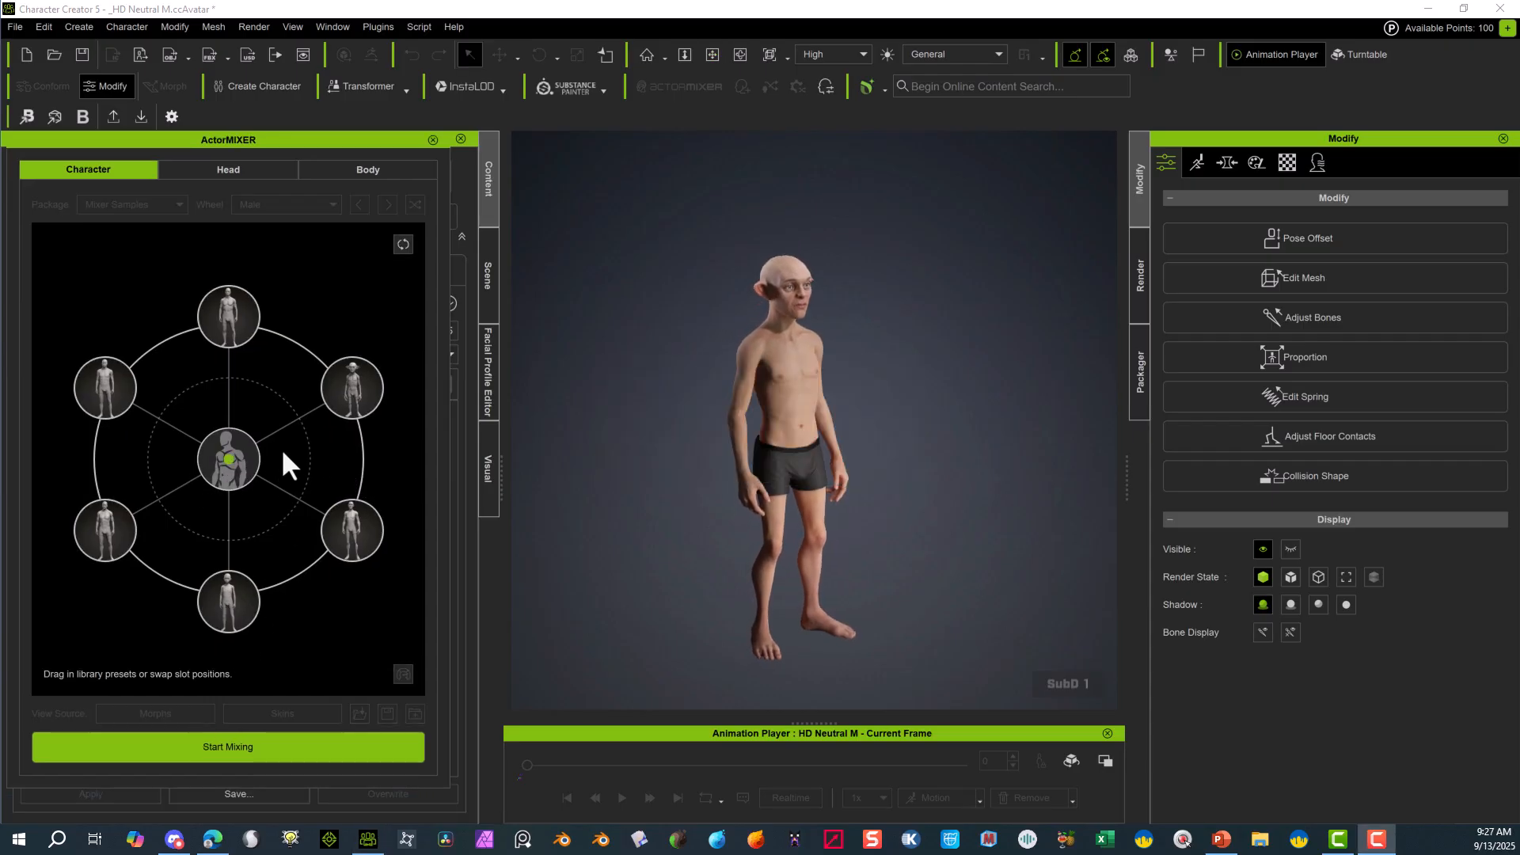
pyautogui.moveTo(291, 452); pyautogui.dragTo(220, 200)
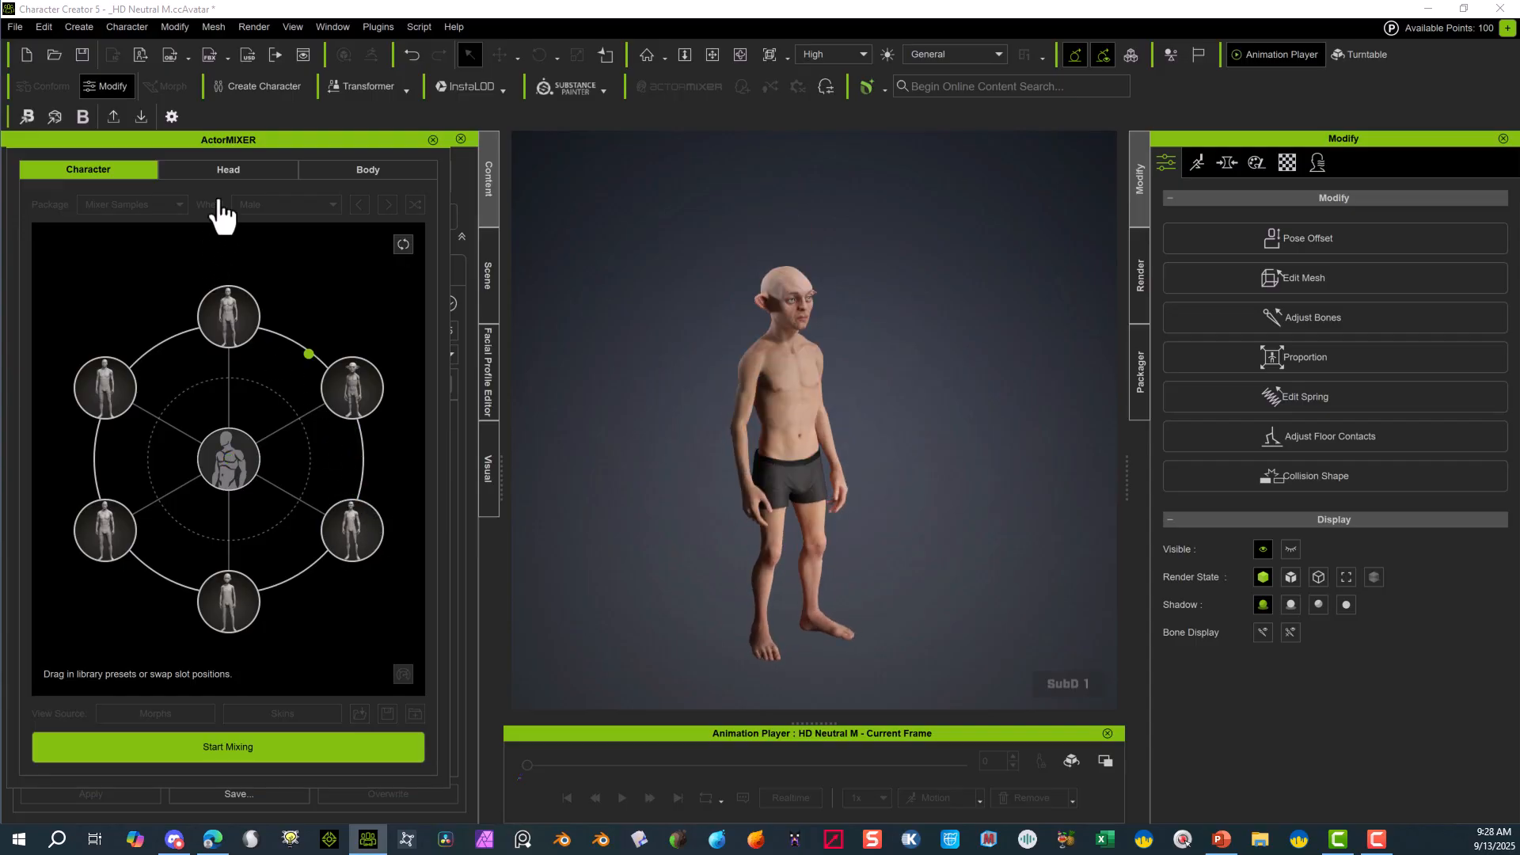
pyautogui.click(228, 169)
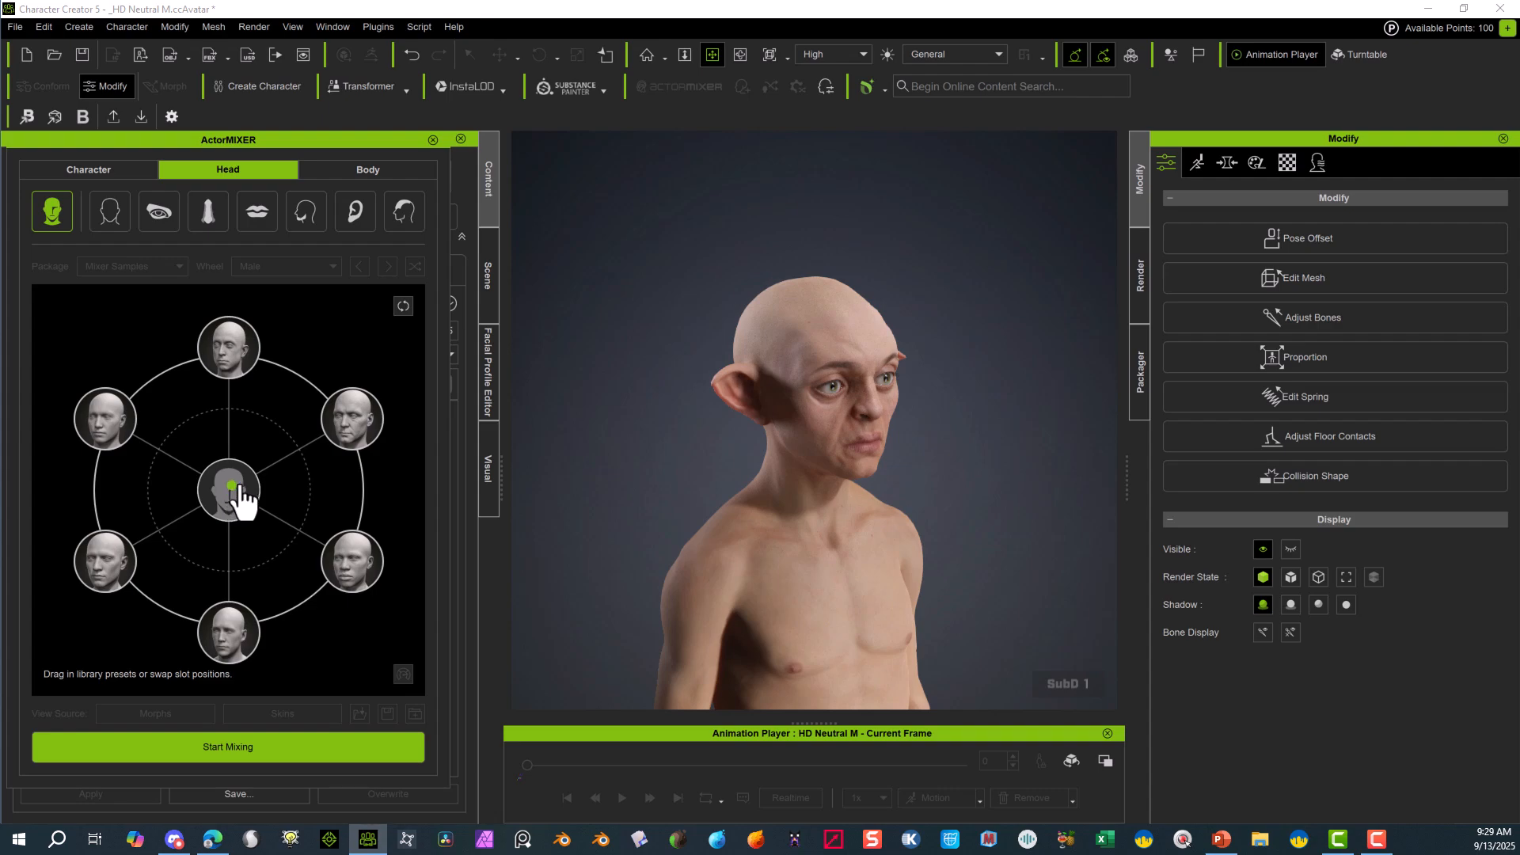
pyautogui.moveTo(240, 488); pyautogui.dragTo(408, 415)
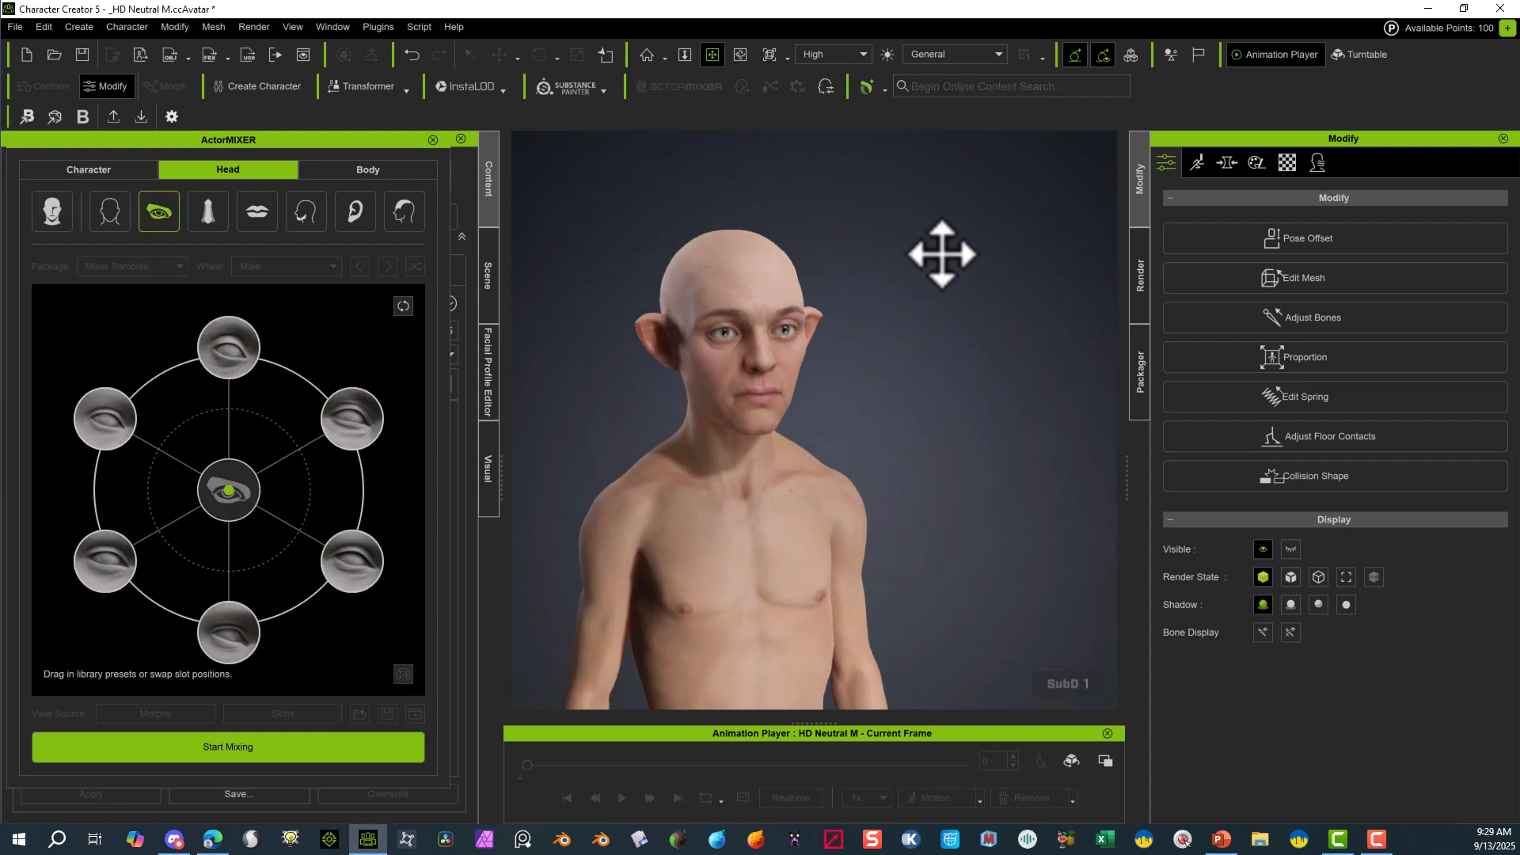
# - Blend the eyes and nose toward the lowest presets on their wheels and the chin toward its lower-right preset
pyautogui.moveTo(229, 491); pyautogui.dragTo(231, 618)
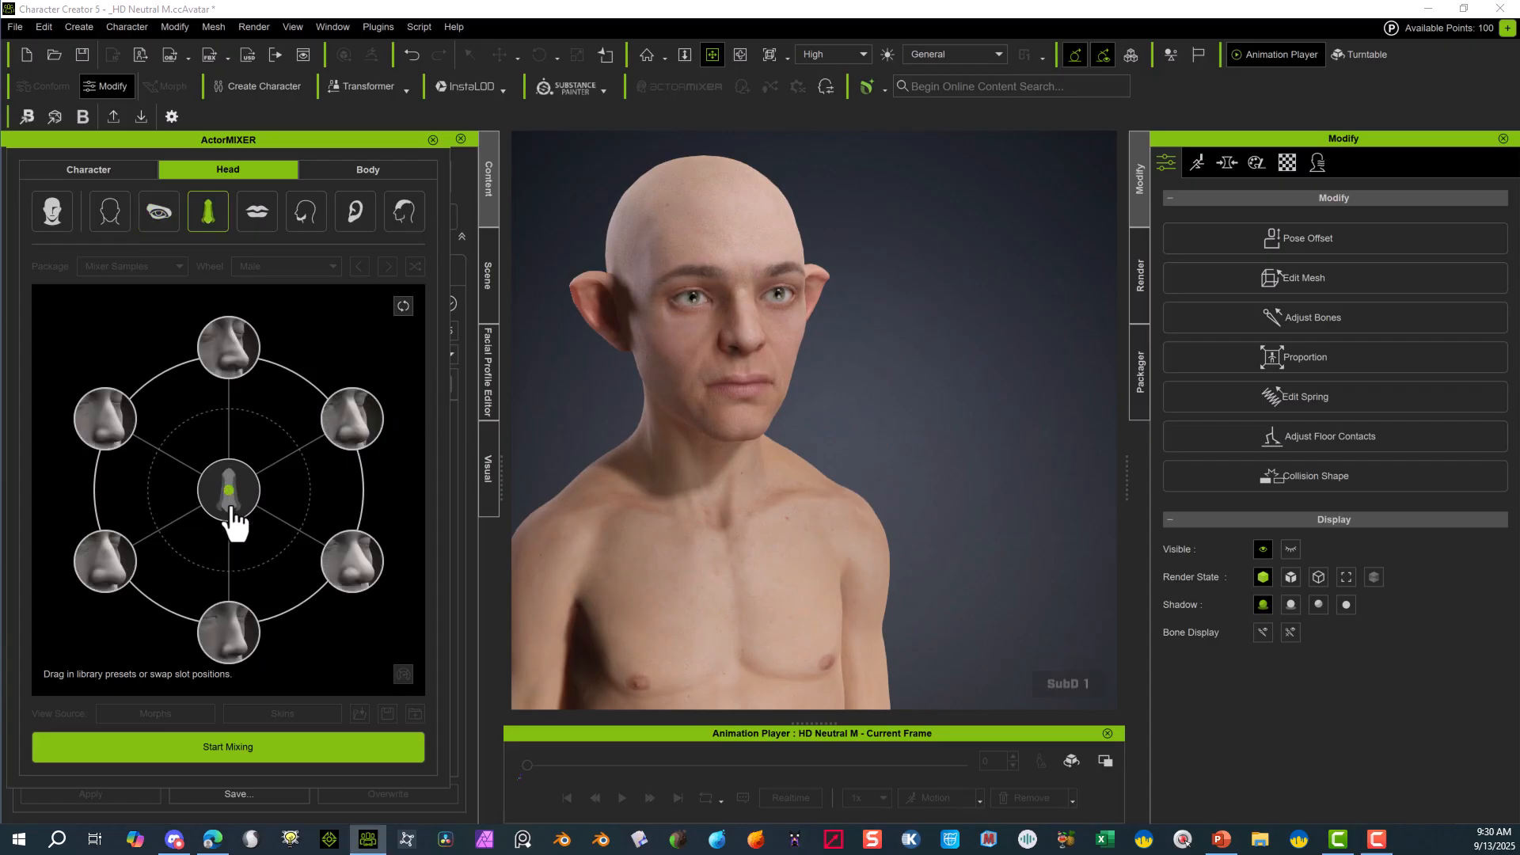
pyautogui.moveTo(229, 497); pyautogui.dragTo(238, 633)
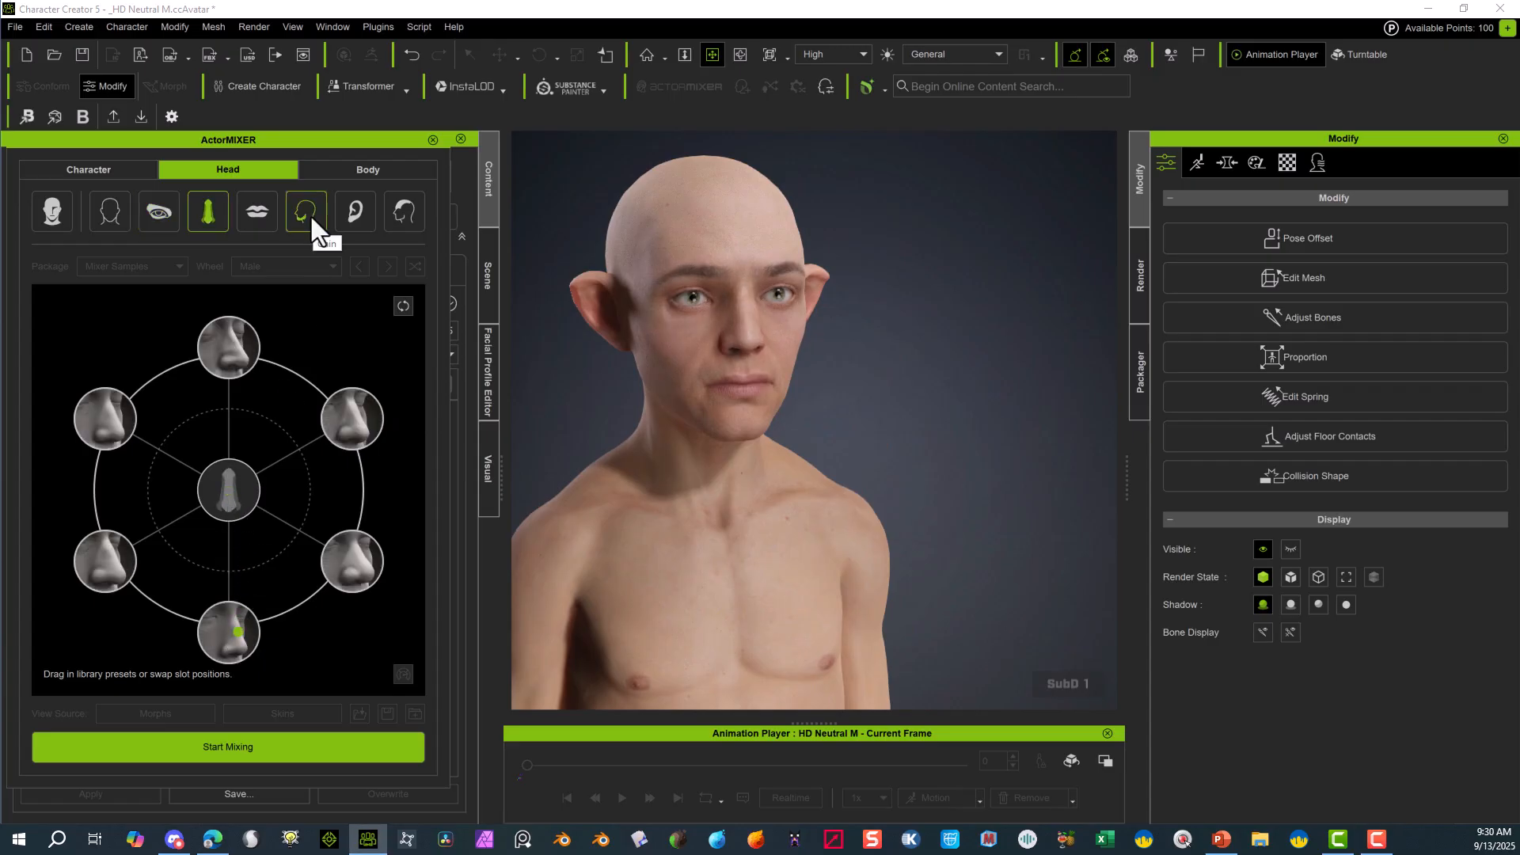
pyautogui.click(310, 214)
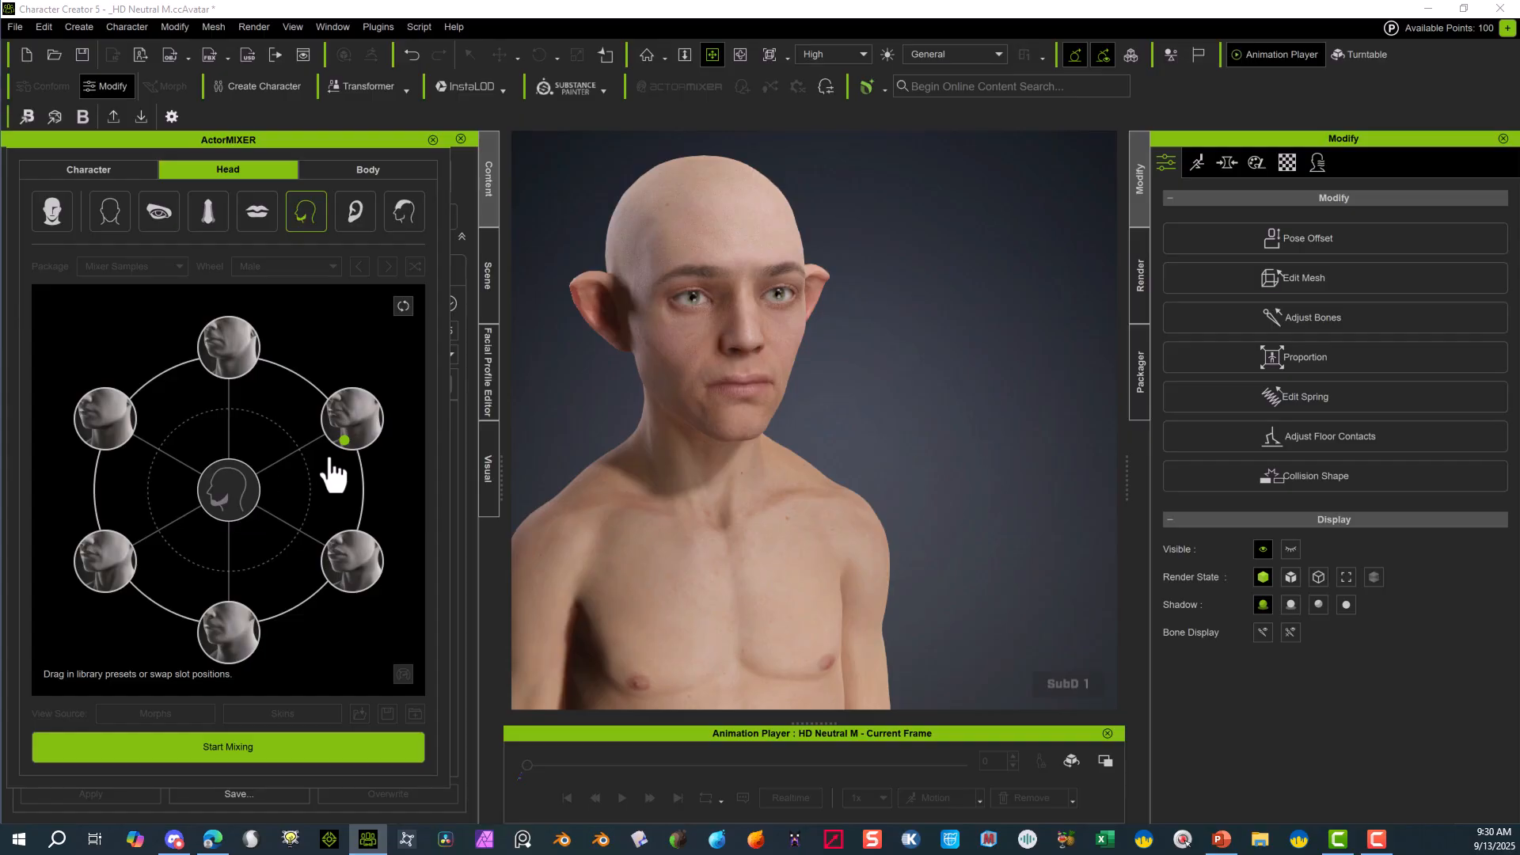
pyautogui.moveTo(357, 541); pyautogui.dragTo(357, 545)
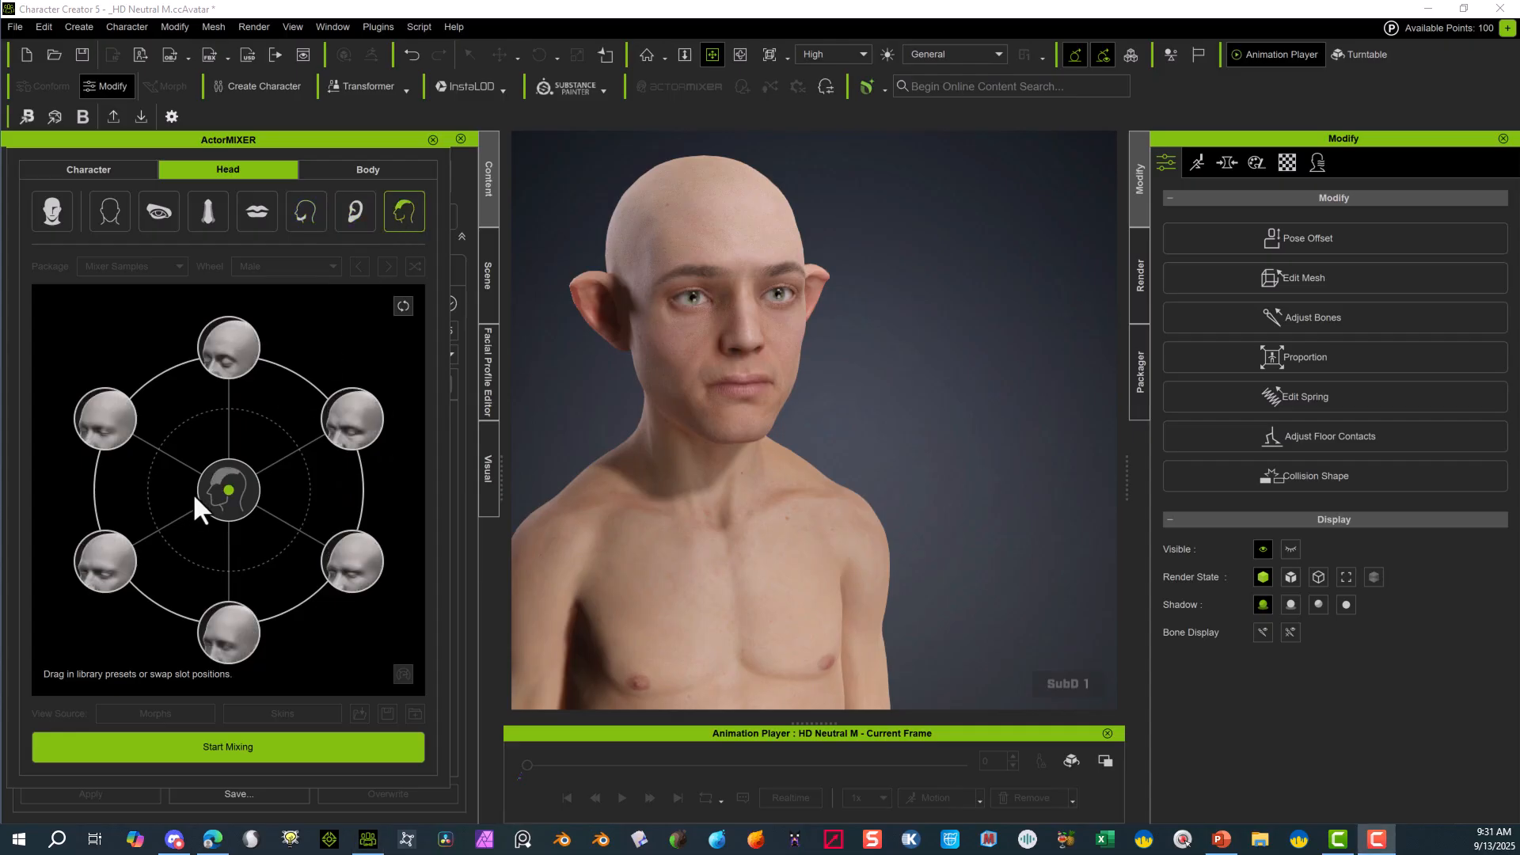
# - Try the forehead presets around the wheel, leaving the blend between the lowest and lower-right ones
pyautogui.moveTo(229, 492); pyautogui.dragTo(73, 576)
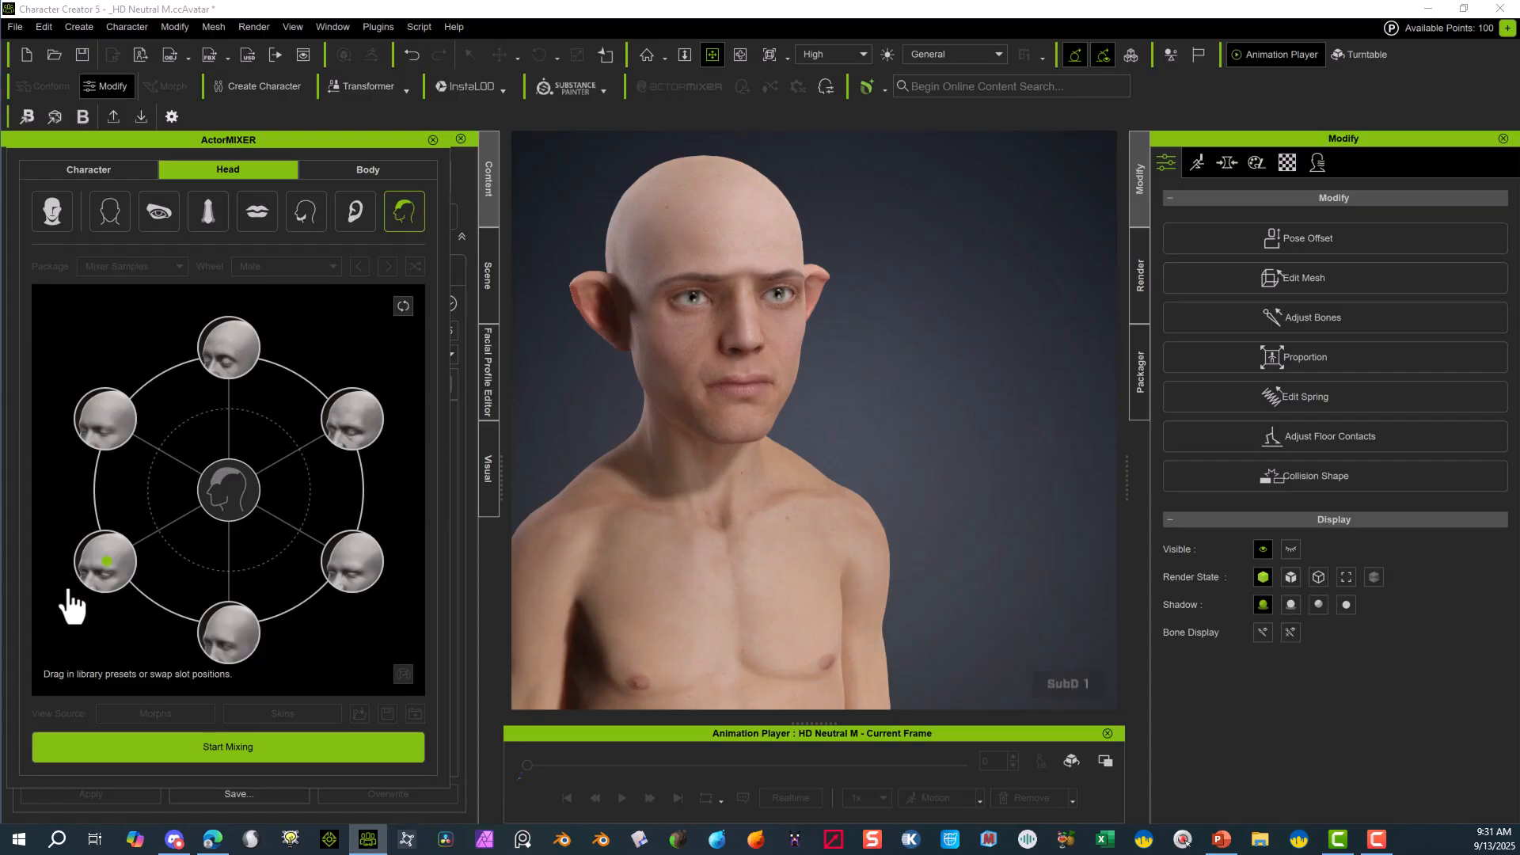
pyautogui.click(99, 433)
pyautogui.click(221, 376)
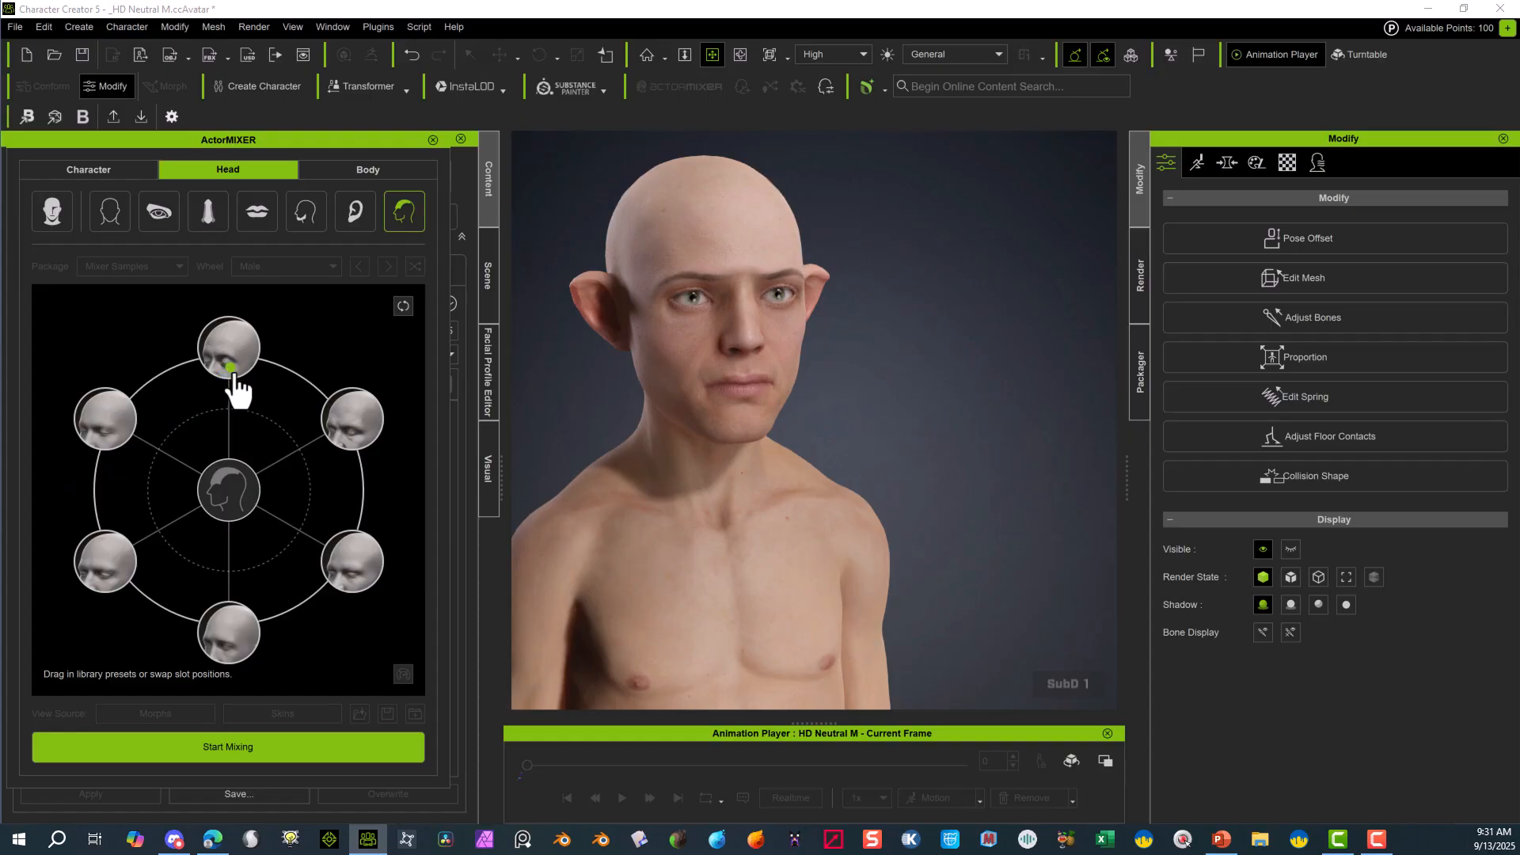
pyautogui.click(357, 421)
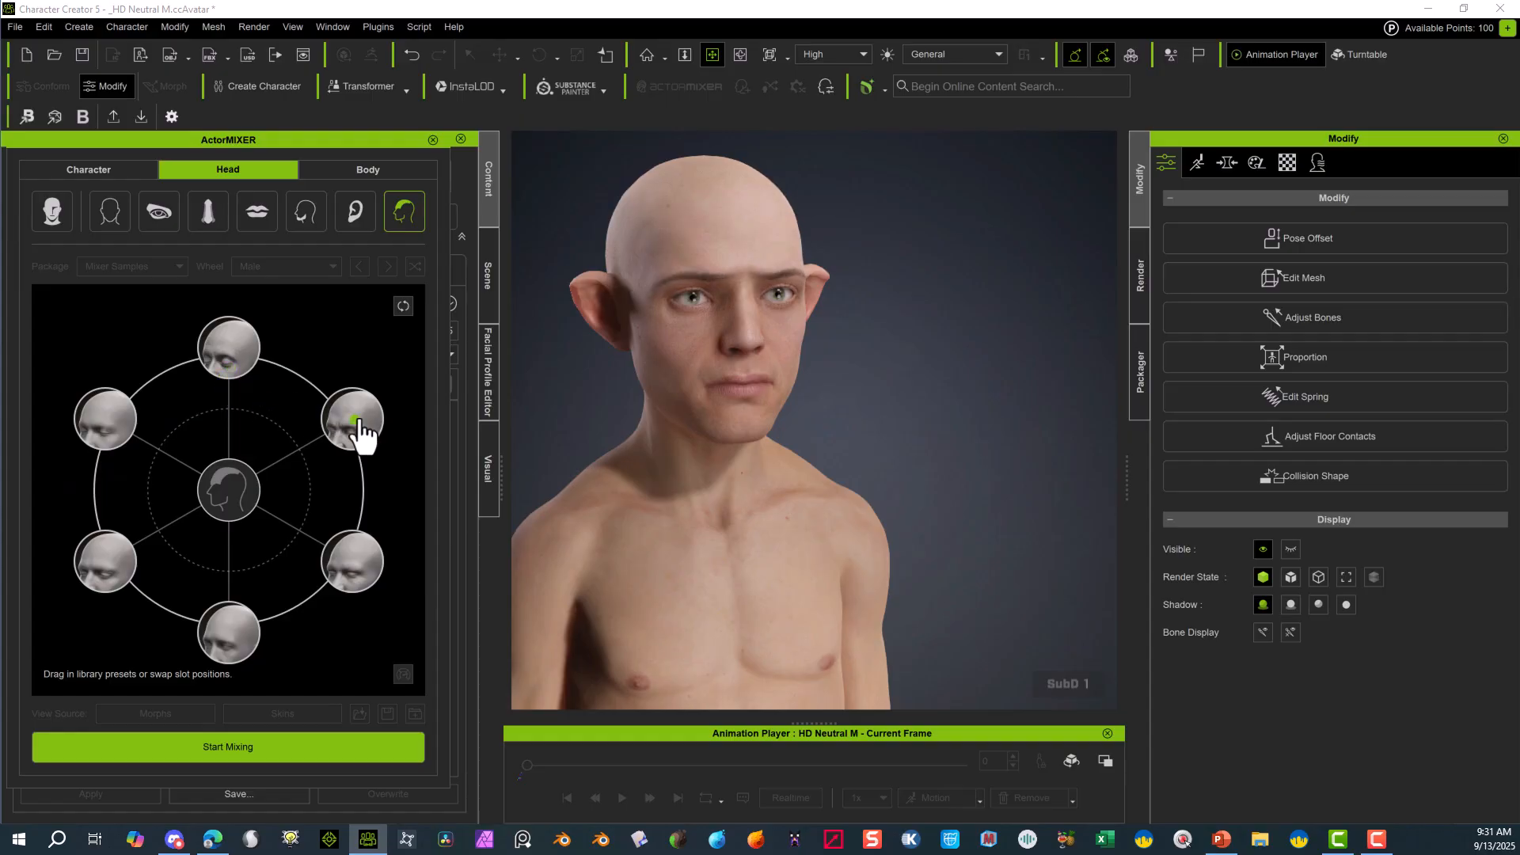
pyautogui.click(343, 564)
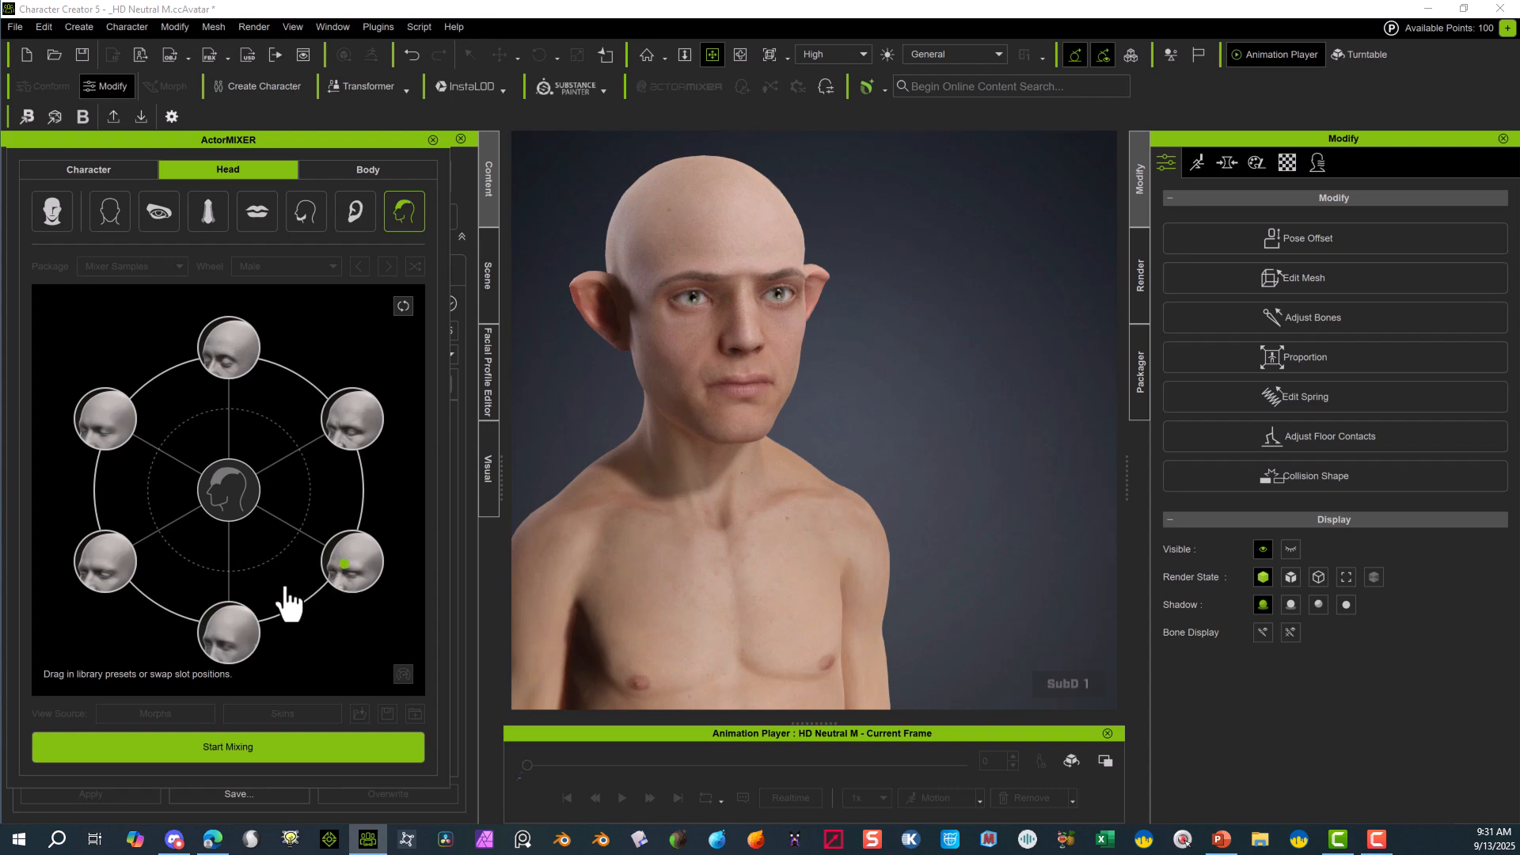
pyautogui.click(217, 621)
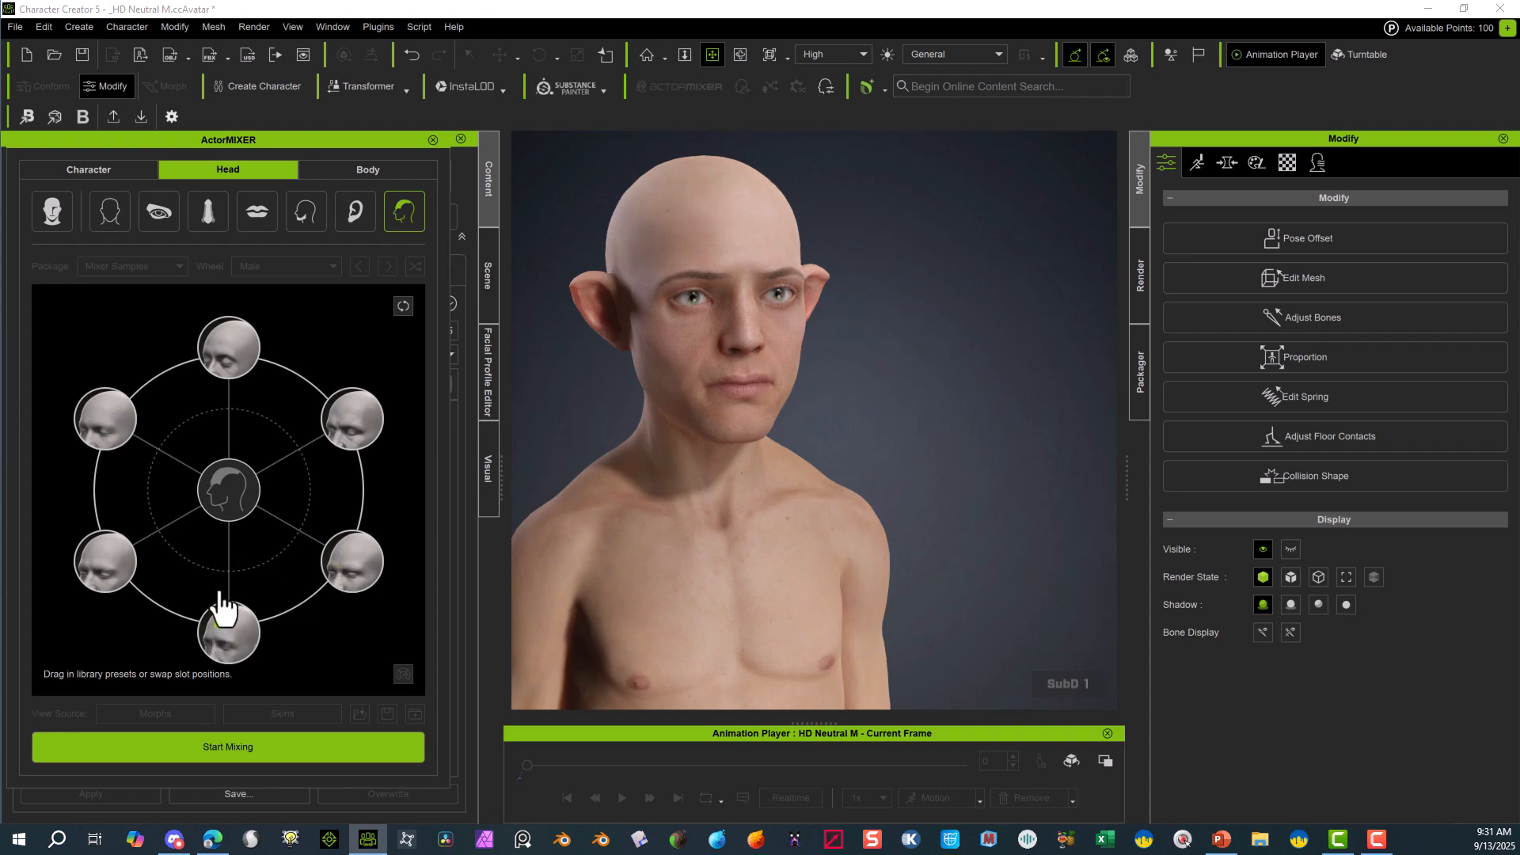
pyautogui.moveTo(221, 610); pyautogui.dragTo(273, 568)
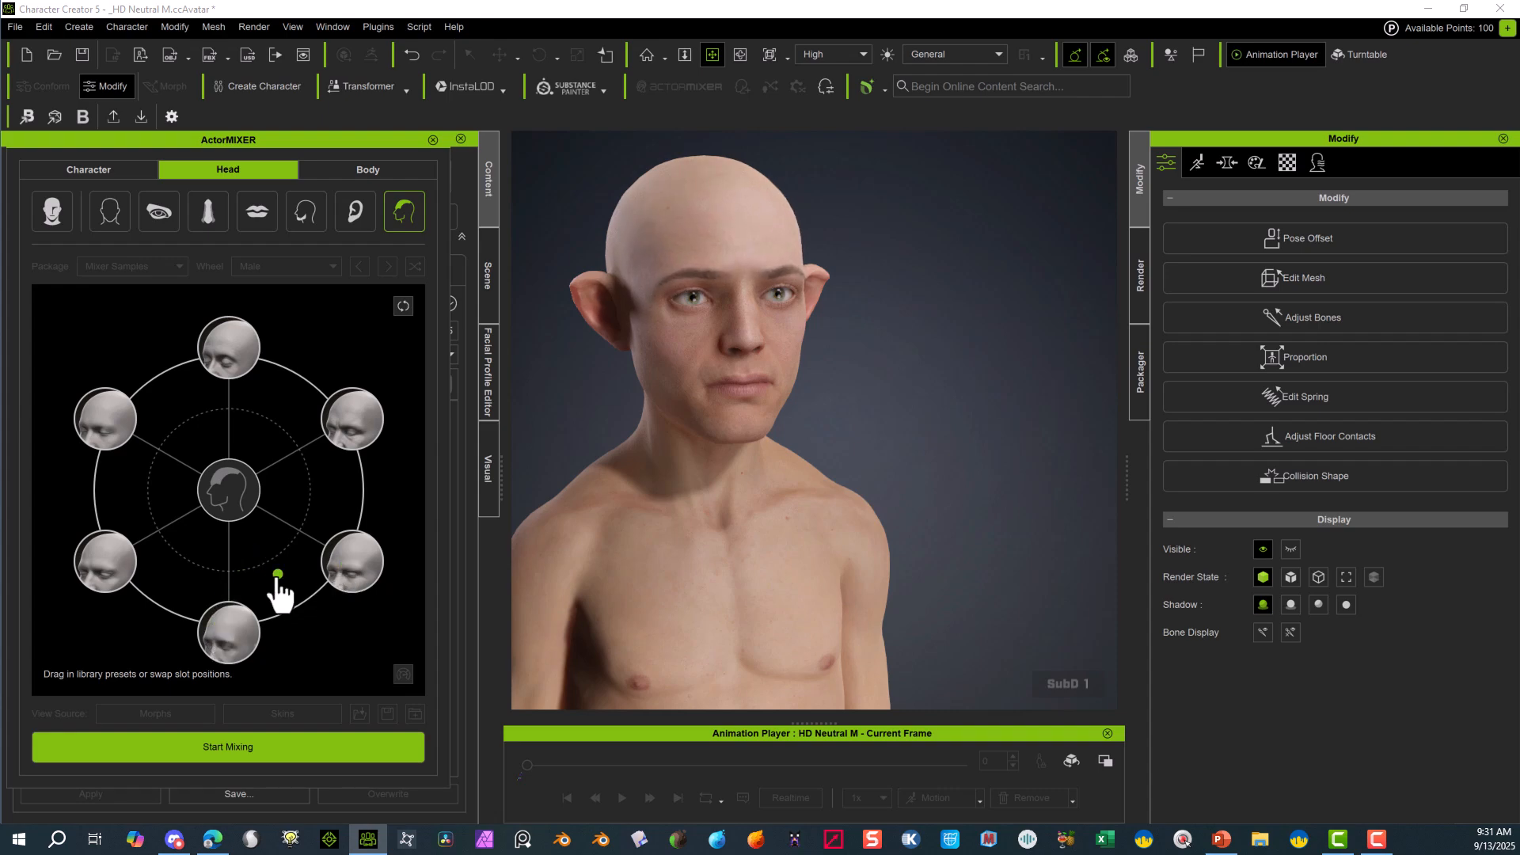
# - Blend the character's whole body toward the upper-right torso preset on the wheel
pyautogui.click(367, 169)
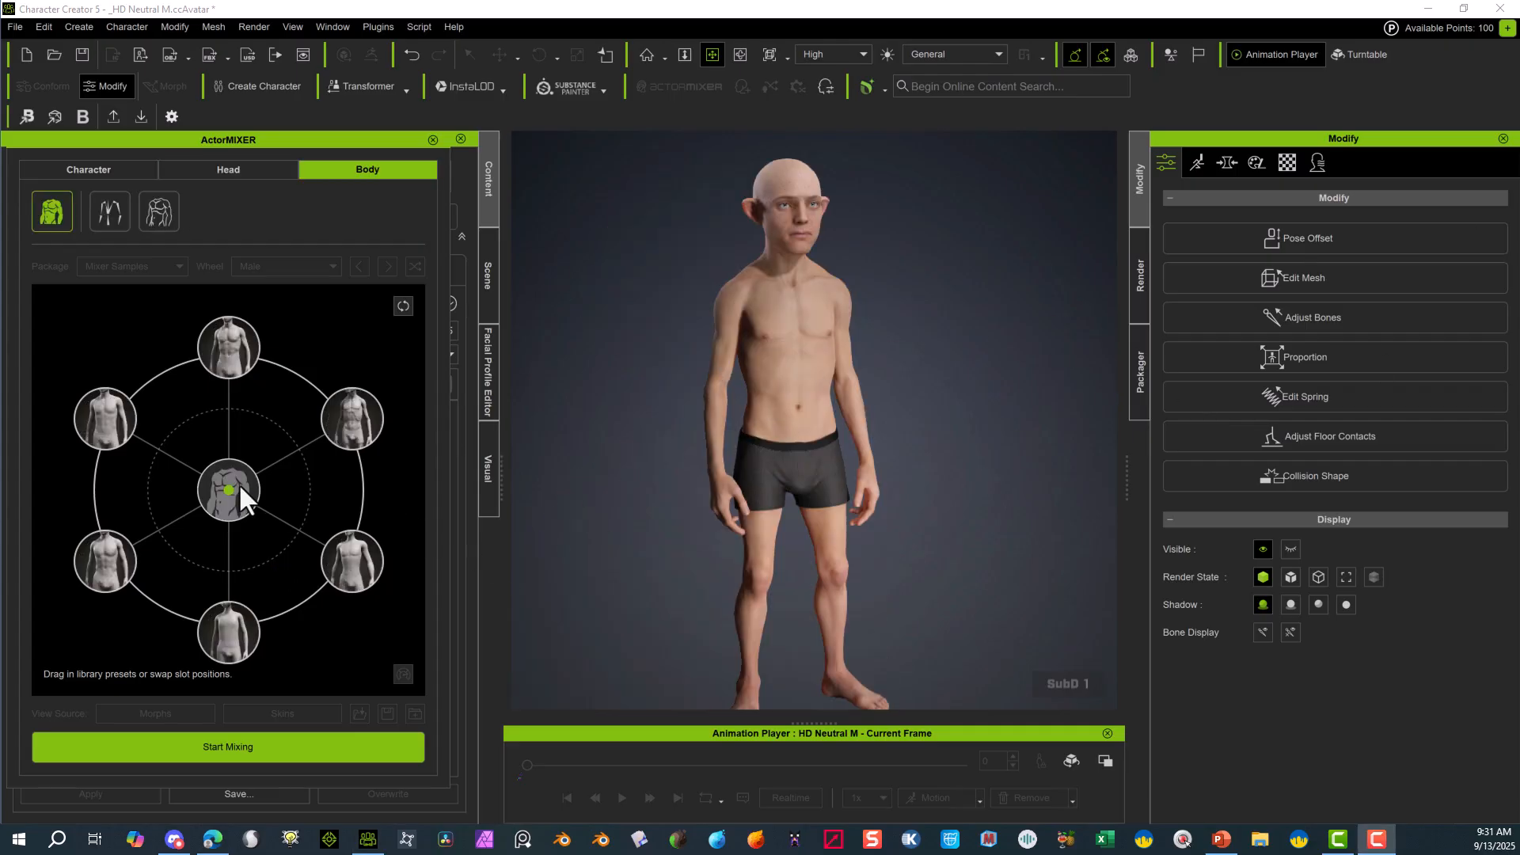
pyautogui.moveTo(229, 492); pyautogui.dragTo(330, 426)
pyautogui.moveTo(863, 293)
pyautogui.mouseDown(button='right')
pyautogui.moveTo(669, 291)
pyautogui.moveTo(760, 346)
pyautogui.moveTo(631, 325)
pyautogui.moveTo(1011, 322)
pyautogui.moveTo(834, 359)
pyautogui.moveTo(1003, 367)
pyautogui.moveTo(1038, 398)
pyautogui.moveTo(857, 309)
pyautogui.mouseUp(button='right')
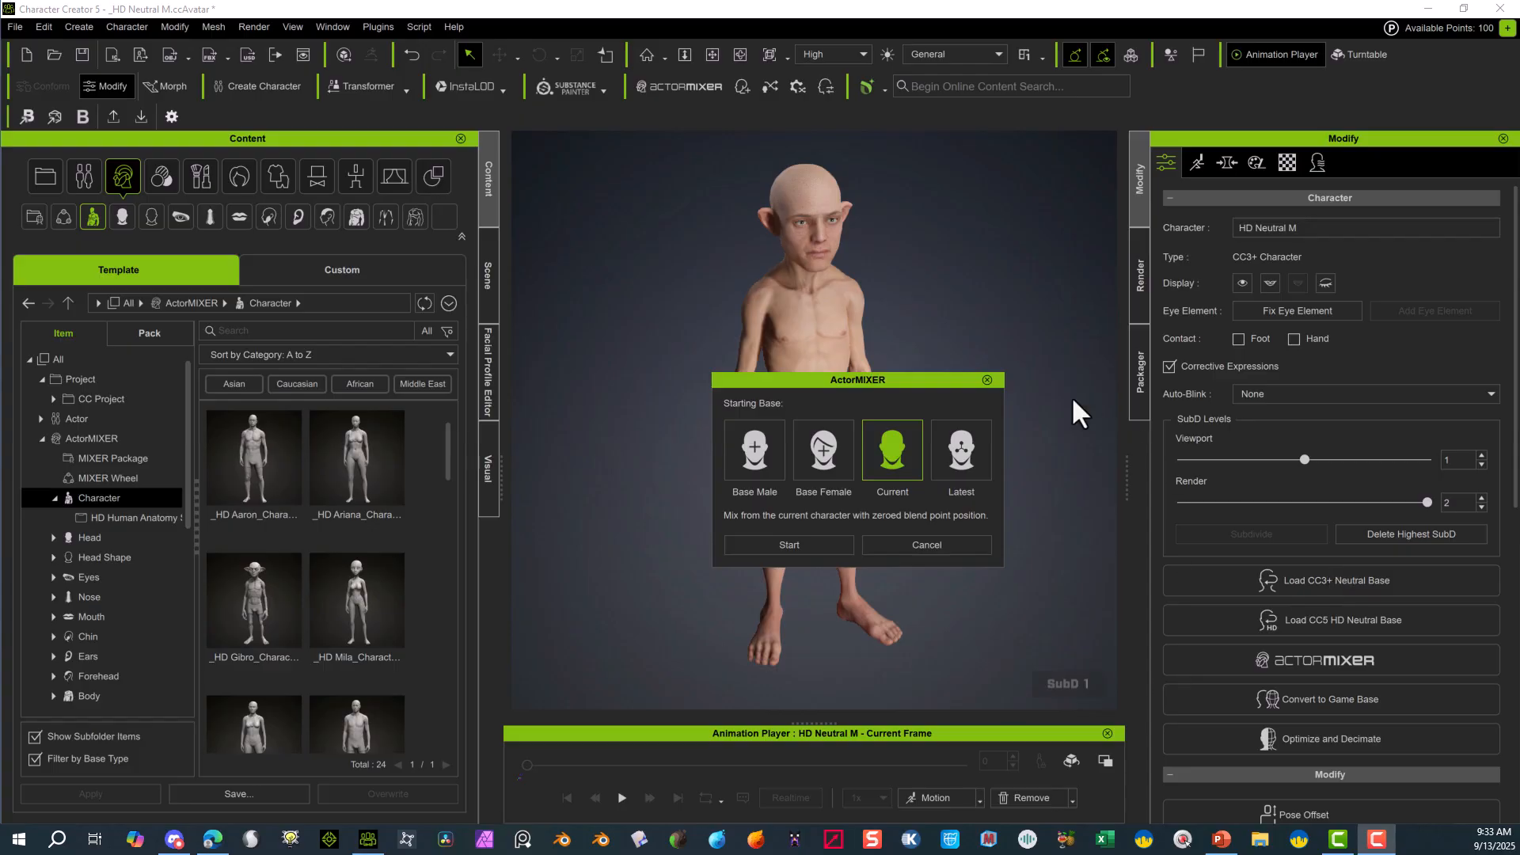
# - Start ActorMIXER with Current as the starting base and blend the character slightly toward the big-eared preset
pyautogui.click(788, 545)
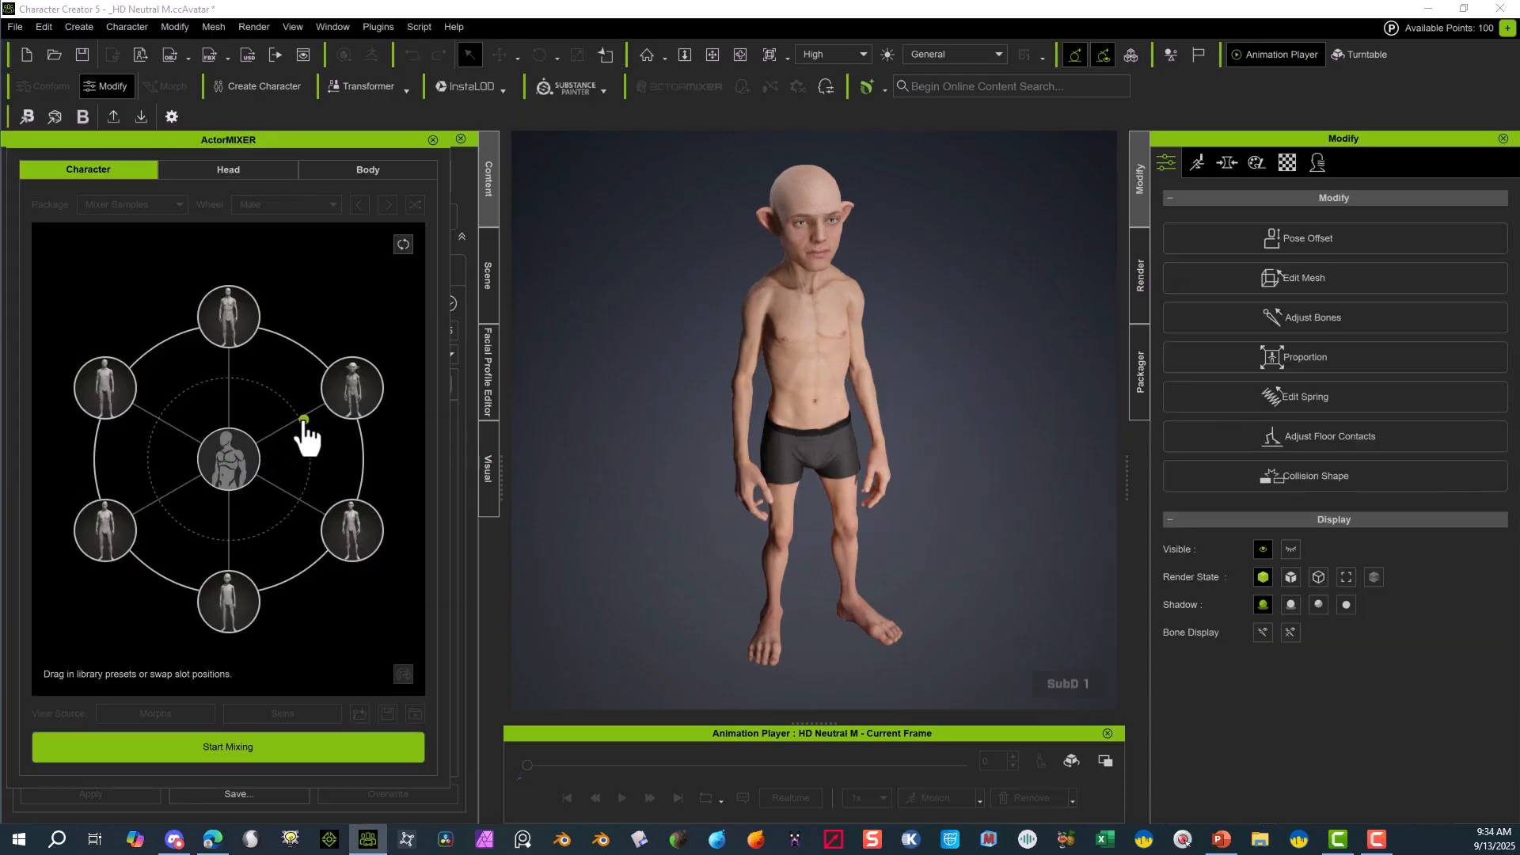
pyautogui.moveTo(304, 420)
pyautogui.mouseDown()
pyautogui.moveTo(363, 442)
pyautogui.moveTo(343, 410)
pyautogui.moveTo(318, 429)
pyautogui.mouseUp()
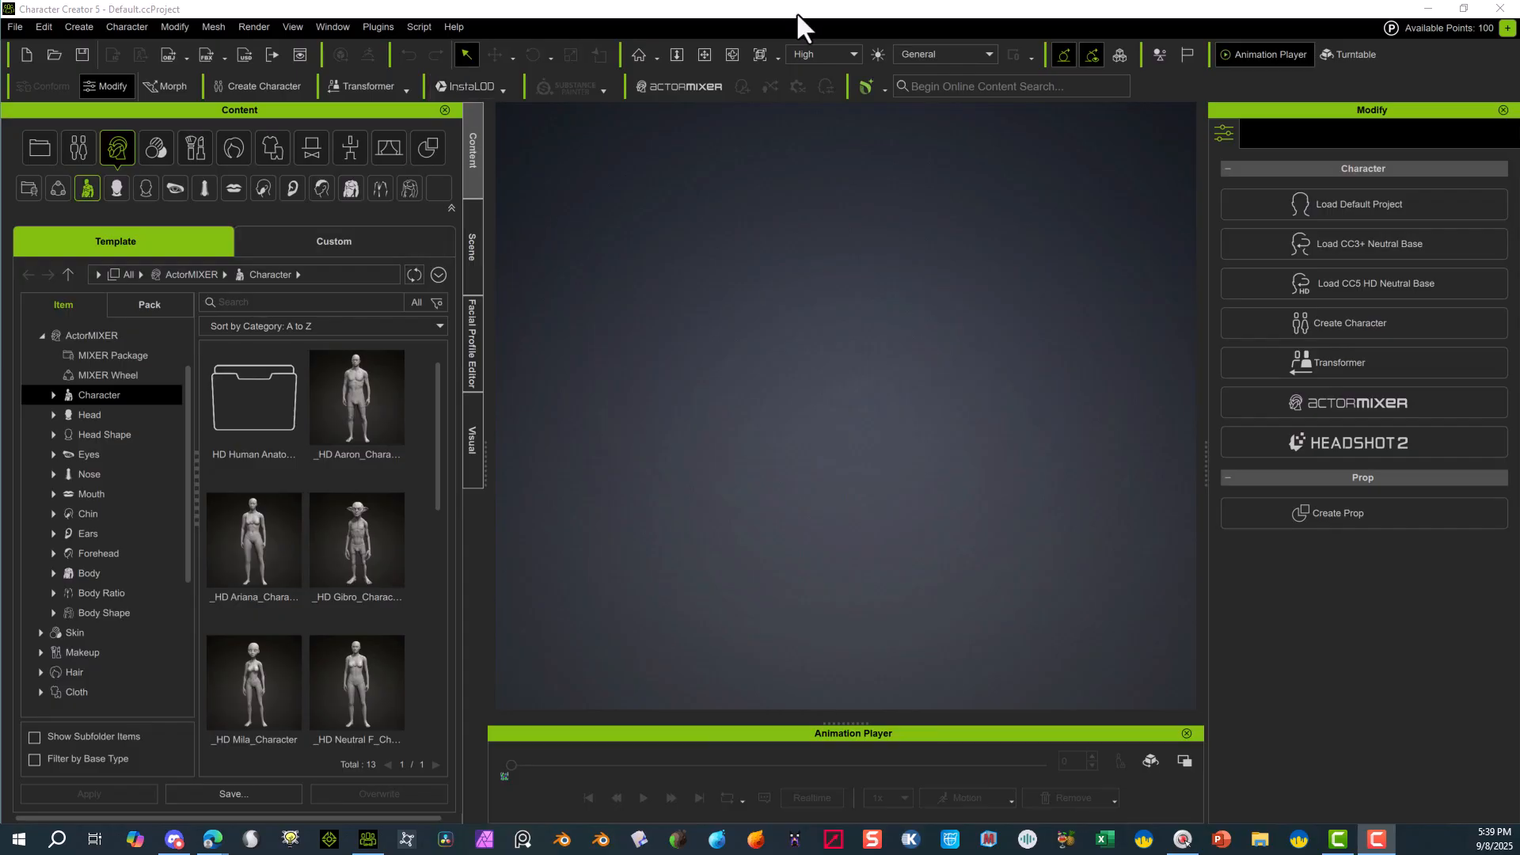
# - Start a new ActorMIXER session from Base Male and begin mixing with the Male wheel of the Mixer Samples package
pyautogui.click(685, 86)
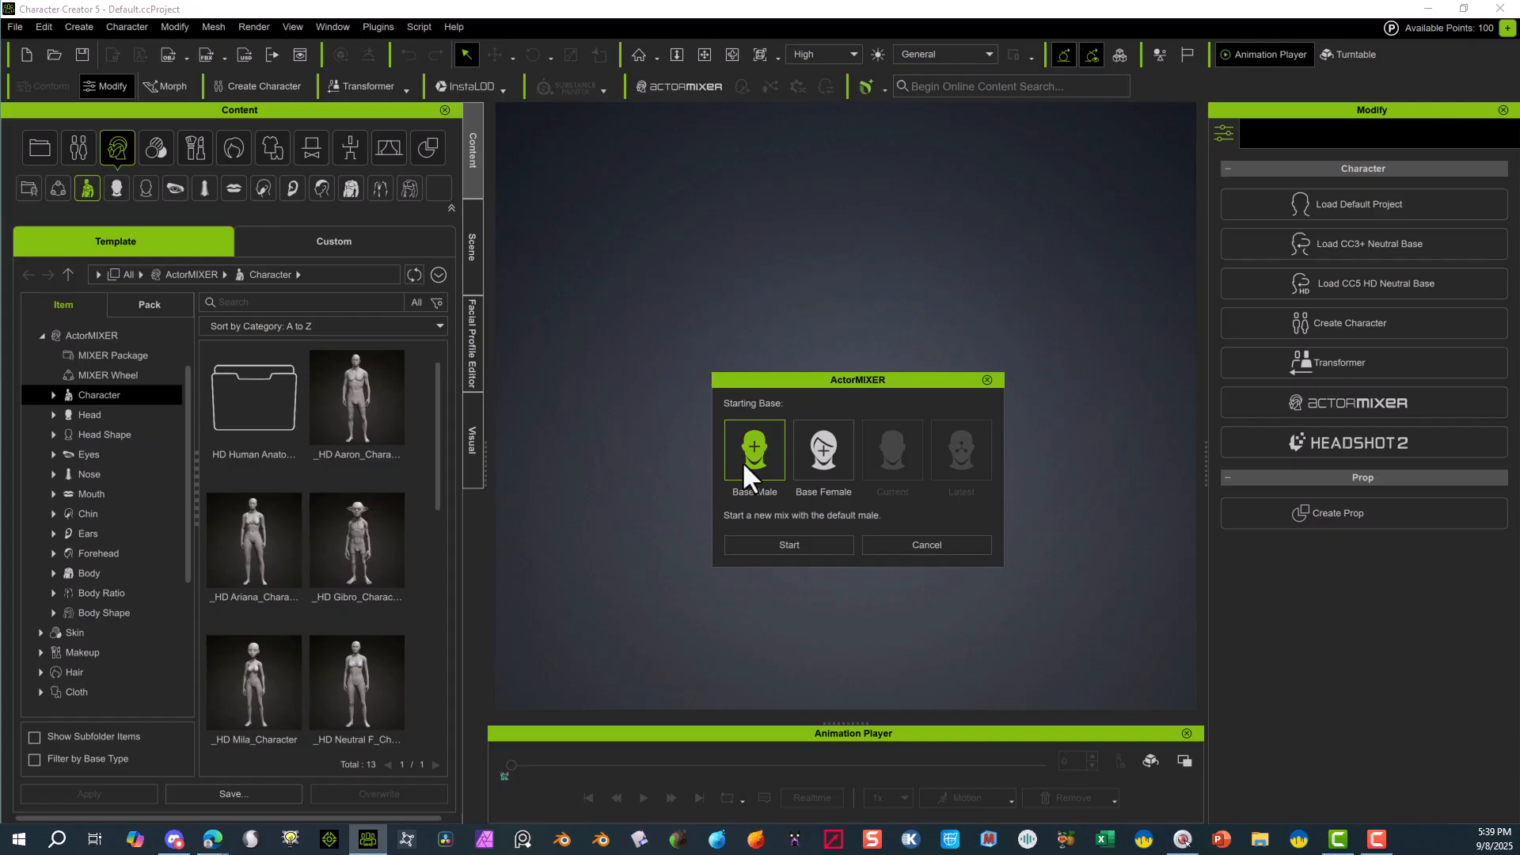
pyautogui.click(789, 545)
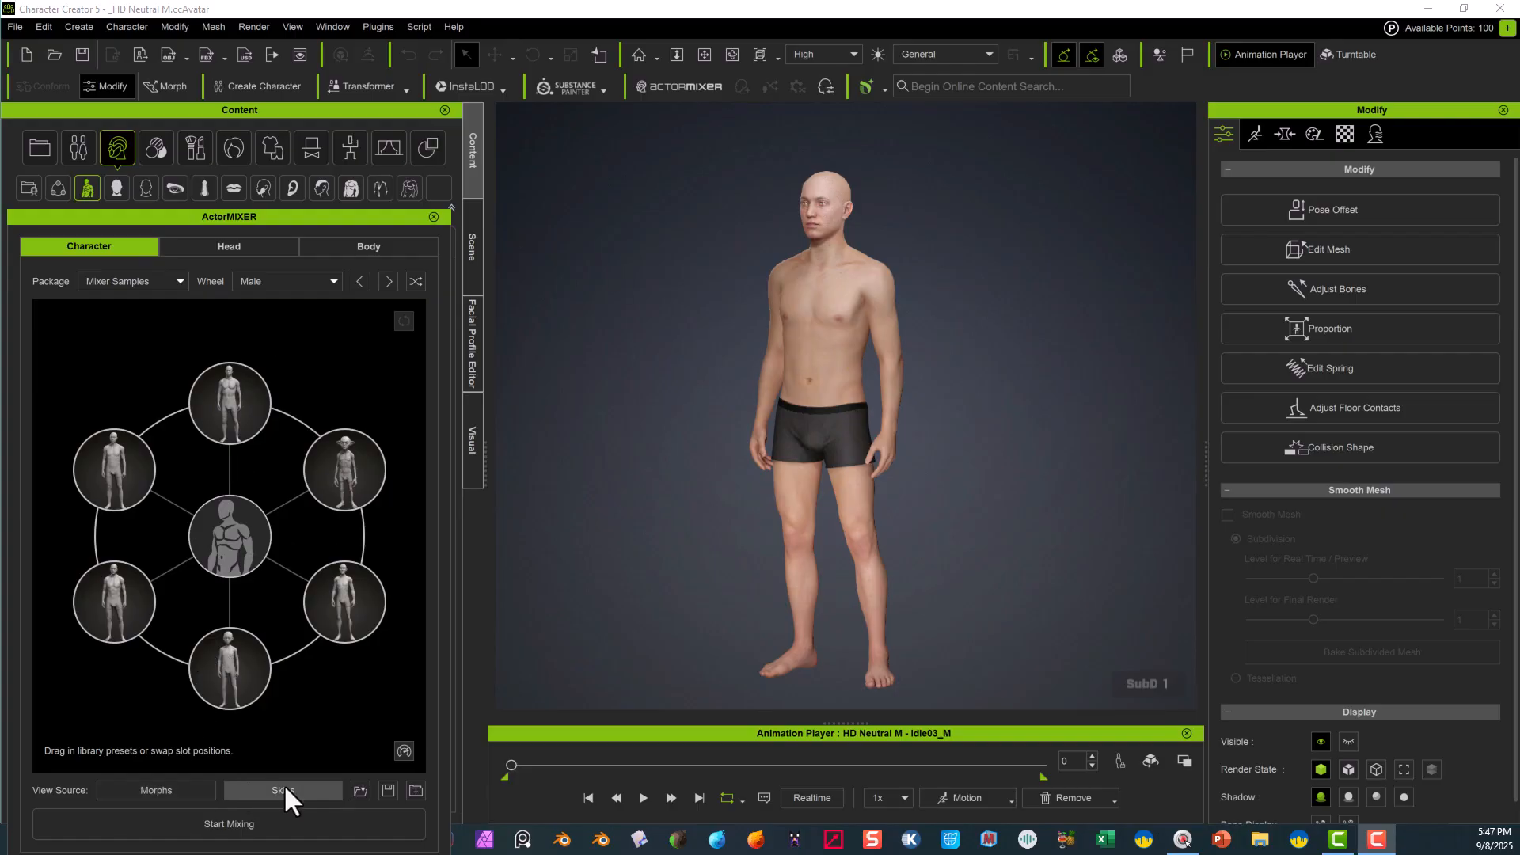
pyautogui.click(236, 823)
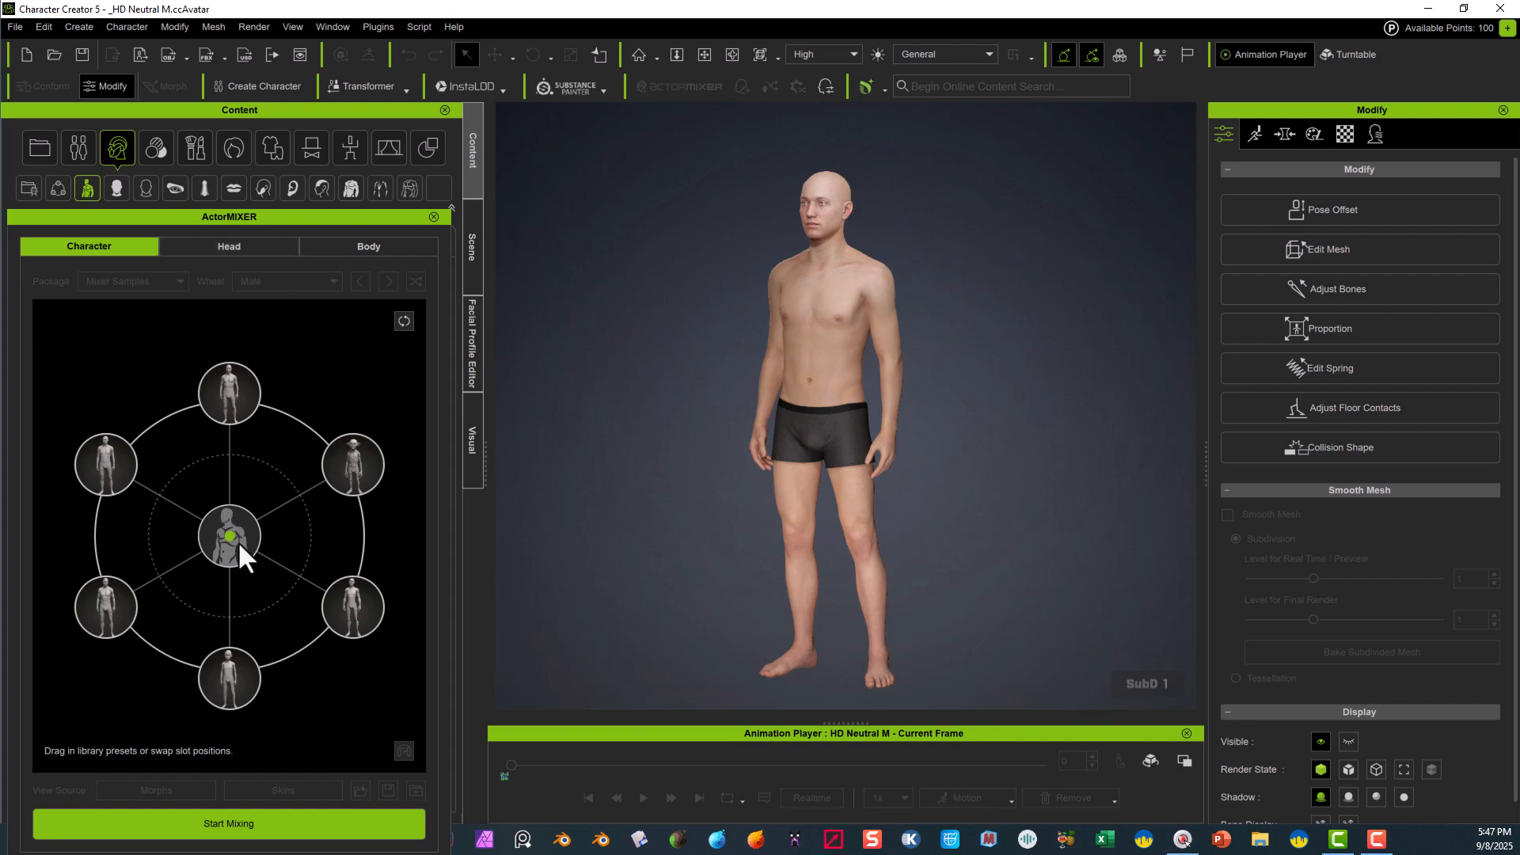
# - Blend the whole character toward the big-eared preset, leaving the mix point between it and the lower-right male preset on the wheel
pyautogui.click(292, 499)
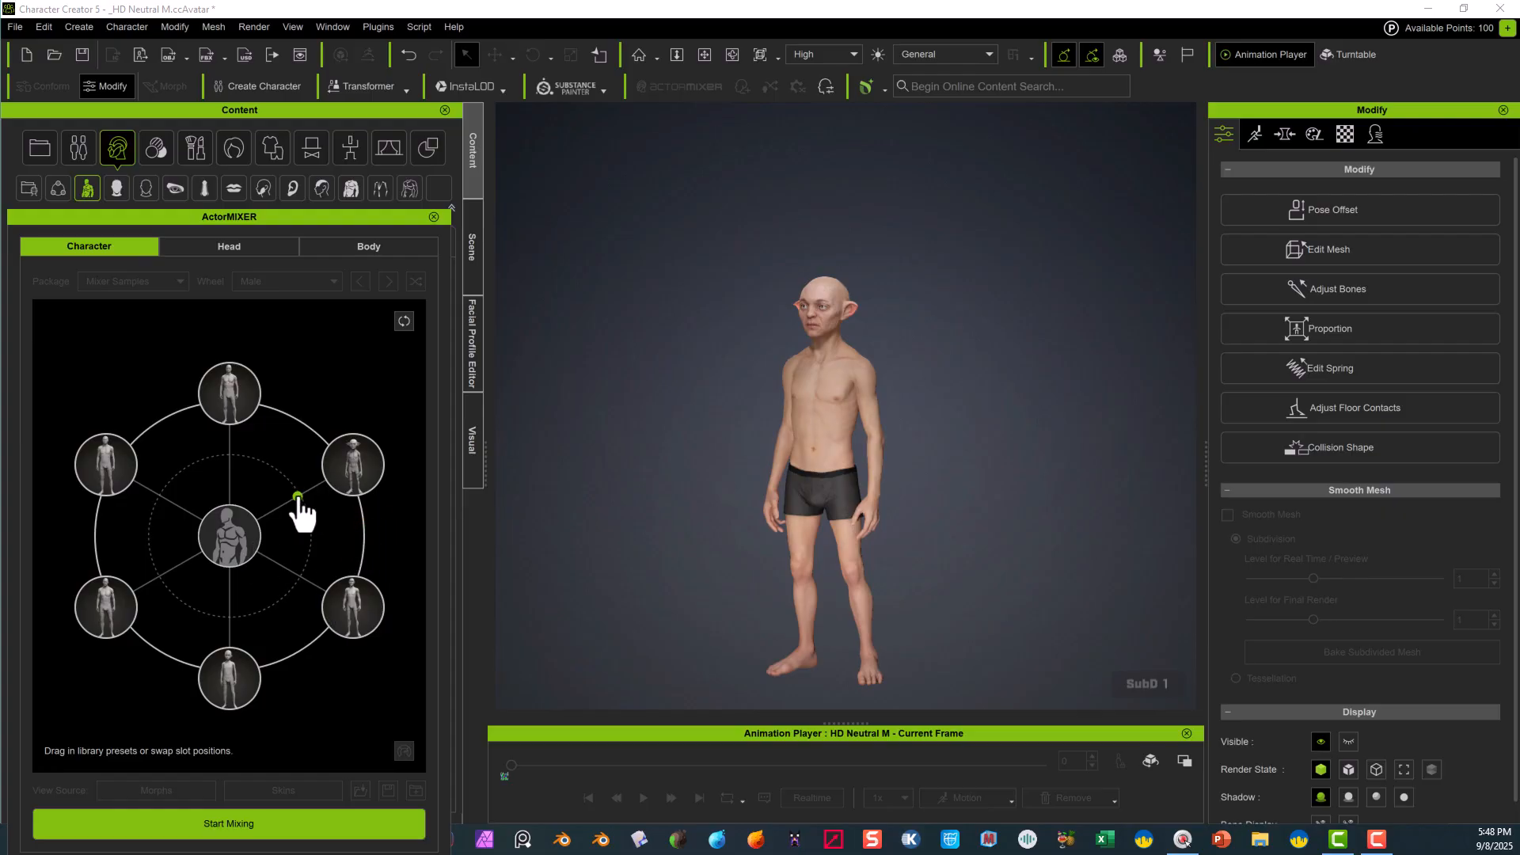
pyautogui.moveTo(307, 488); pyautogui.dragTo(336, 485)
pyautogui.moveTo(369, 537); pyautogui.dragTo(367, 562)
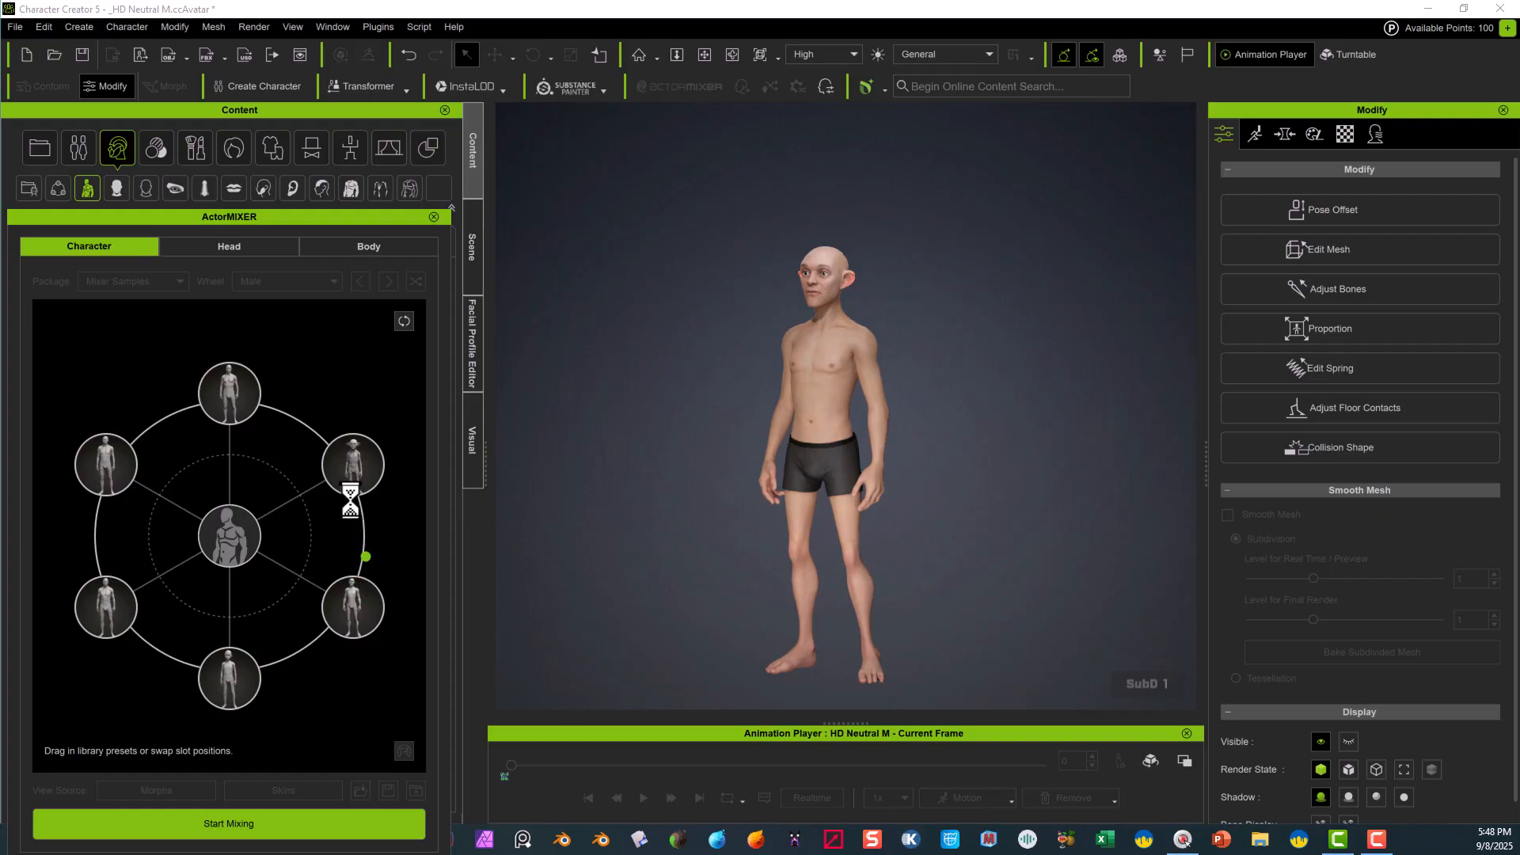
pyautogui.moveTo(366, 560)
pyautogui.mouseDown()
pyautogui.moveTo(363, 517)
pyautogui.moveTo(374, 535)
pyautogui.mouseUp()
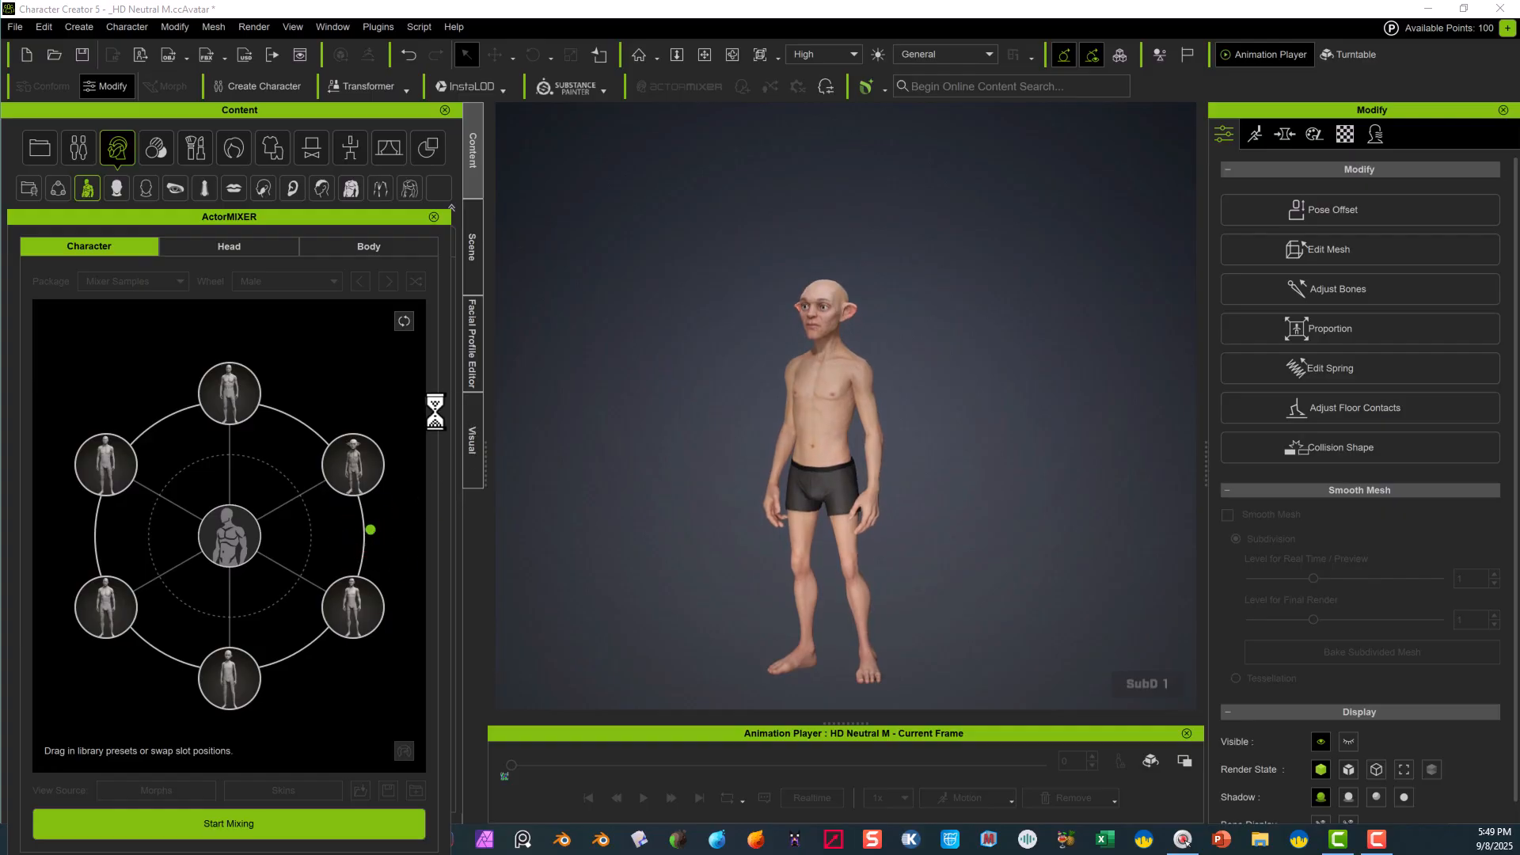
# - Switch to head mixing and blend the character's nose toward the uppermost nose preset on the wheel
pyautogui.click(215, 245)
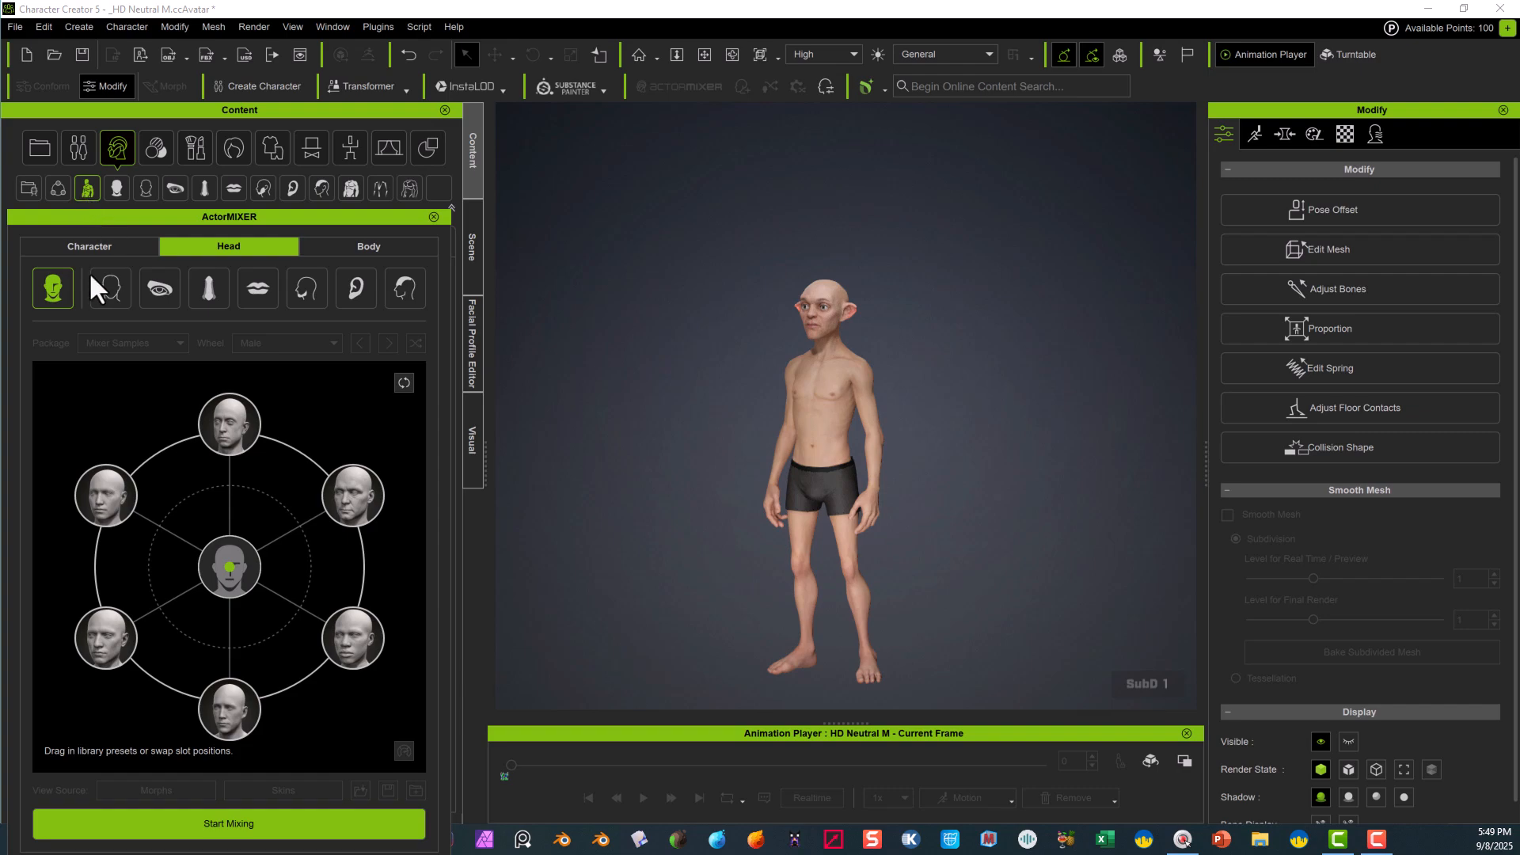
pyautogui.scroll(9, 720, 211)
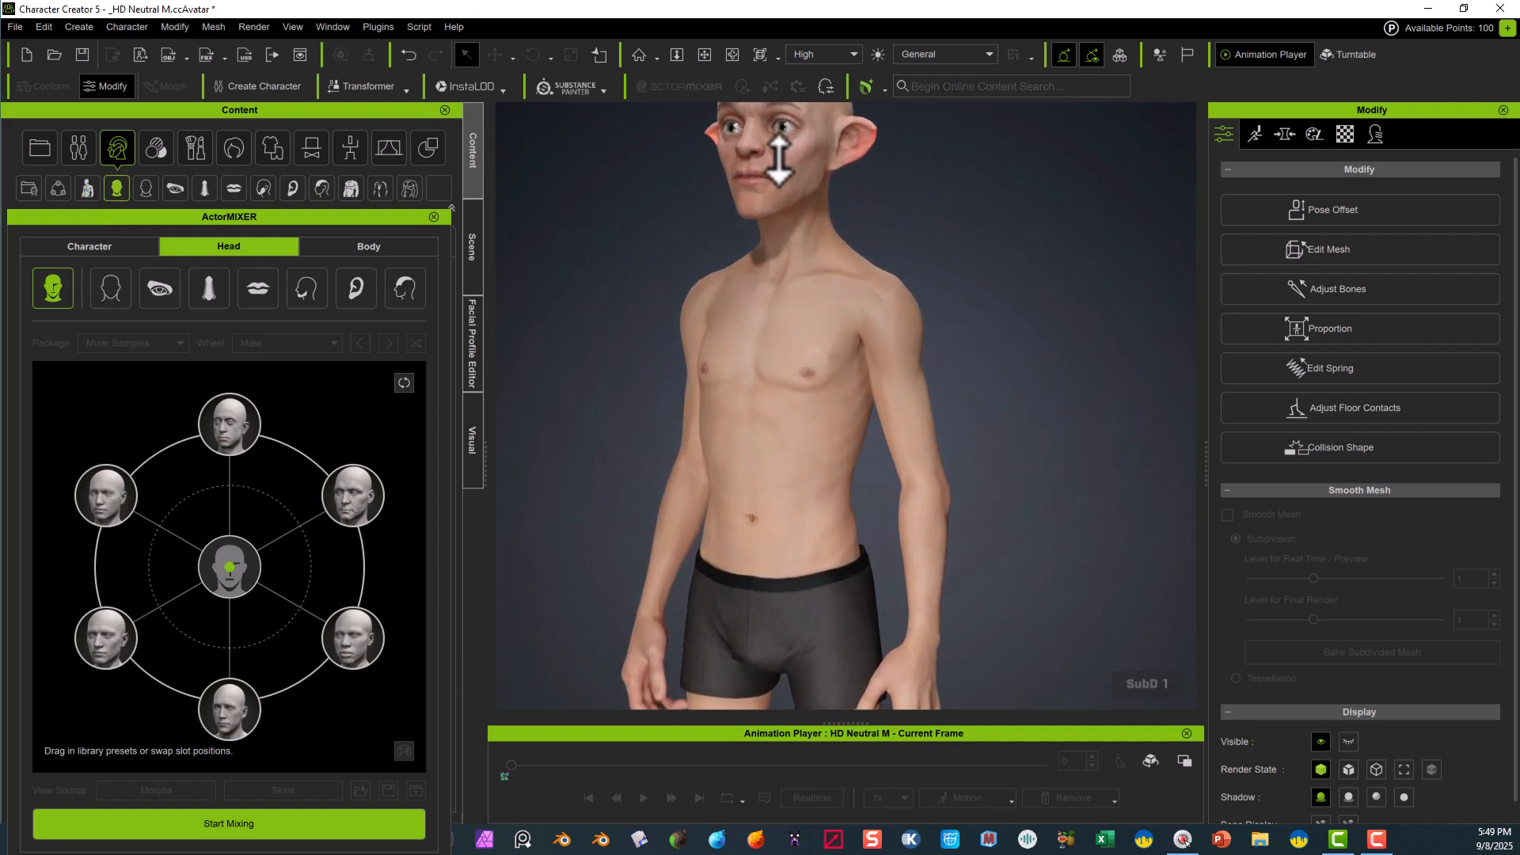
pyautogui.click(704, 54)
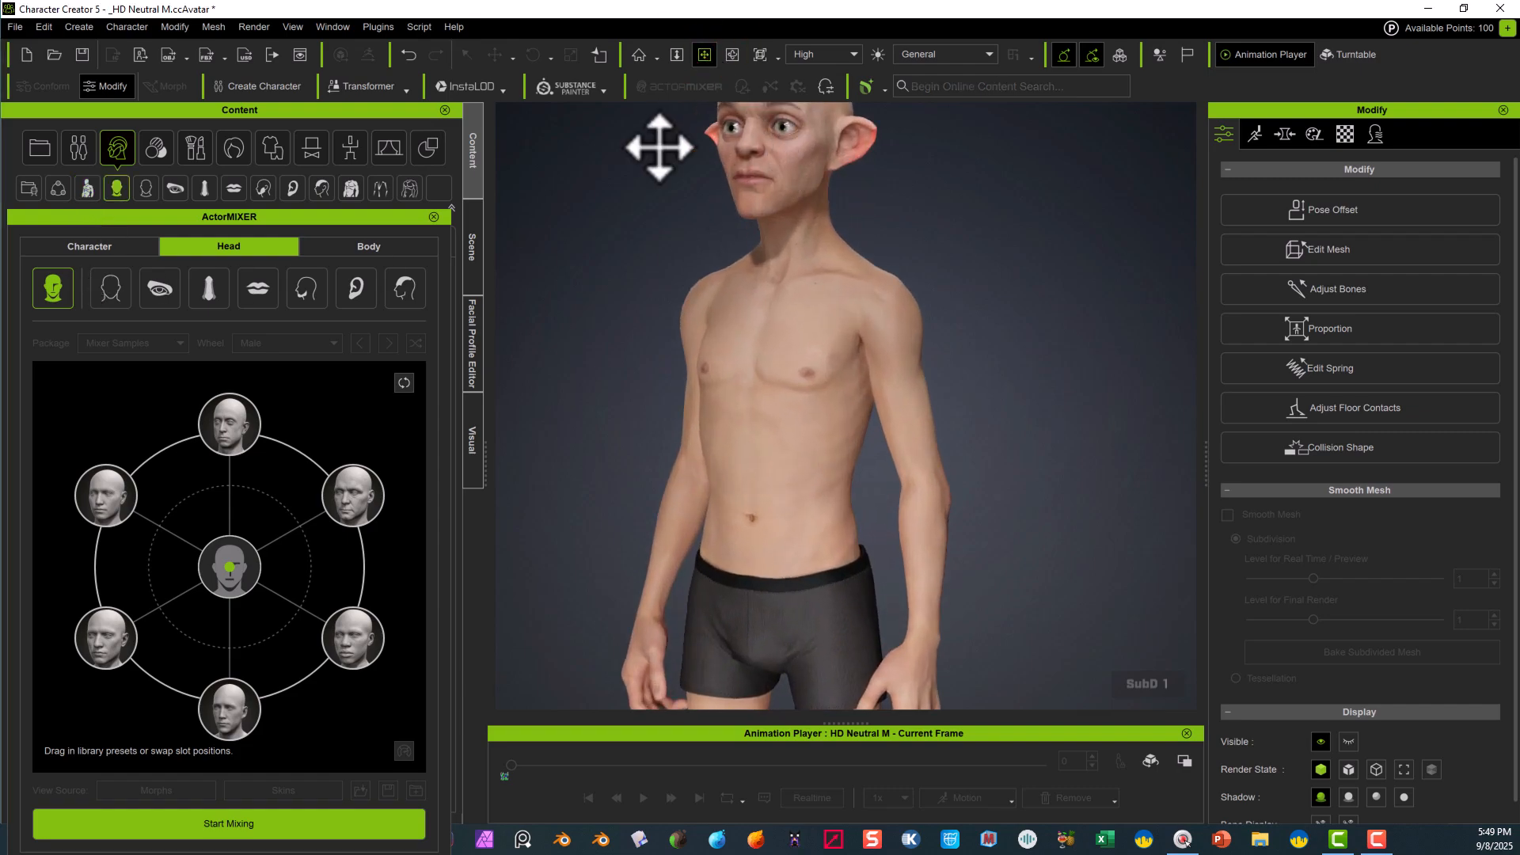
pyautogui.moveTo(655, 150); pyautogui.dragTo(693, 387)
pyautogui.scroll(5, 693, 386)
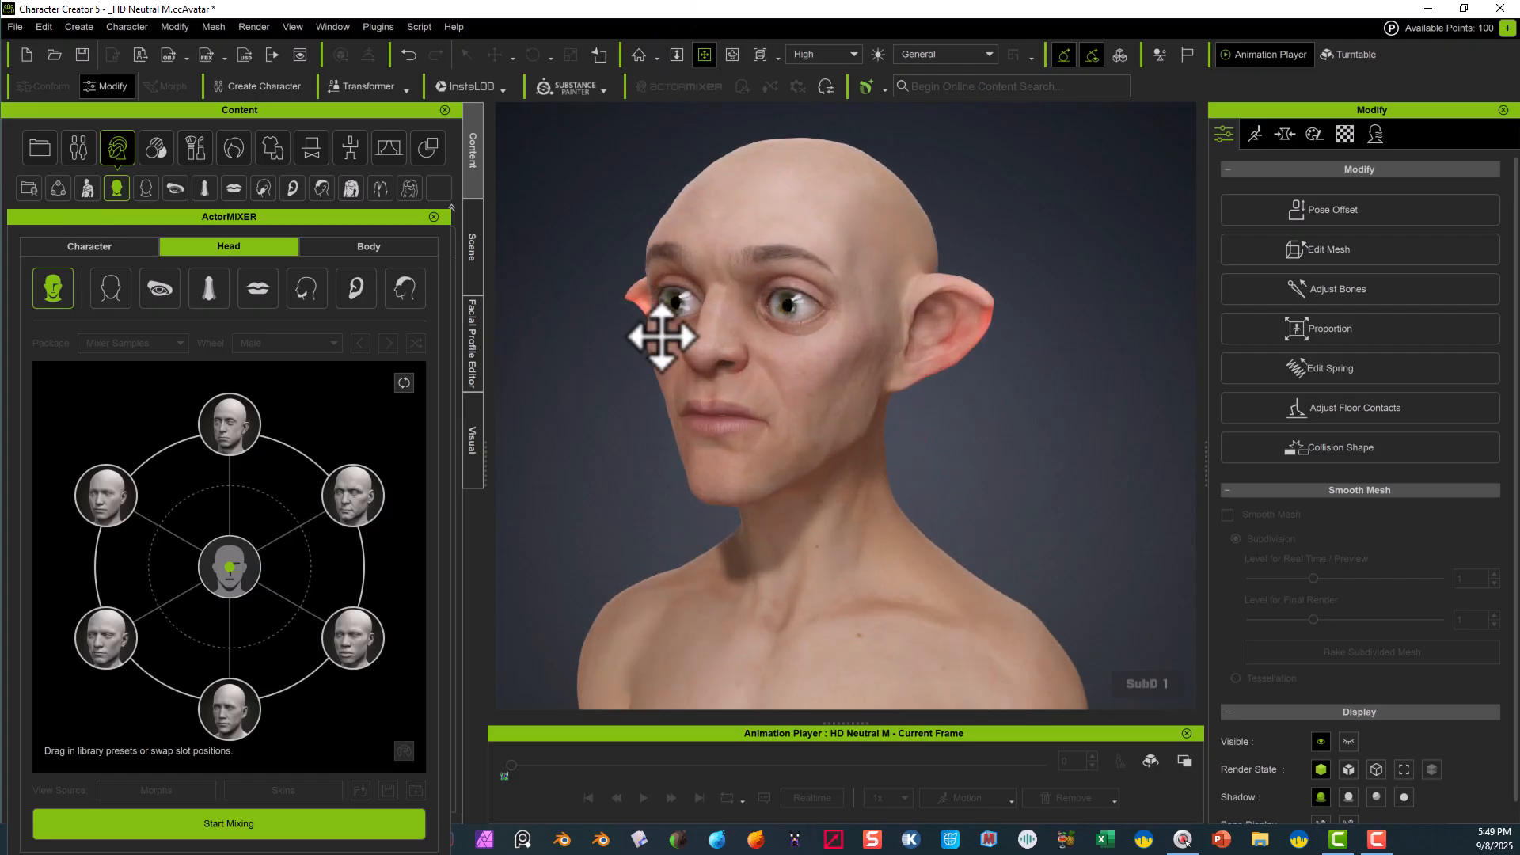
pyautogui.scroll(-3, 658, 336)
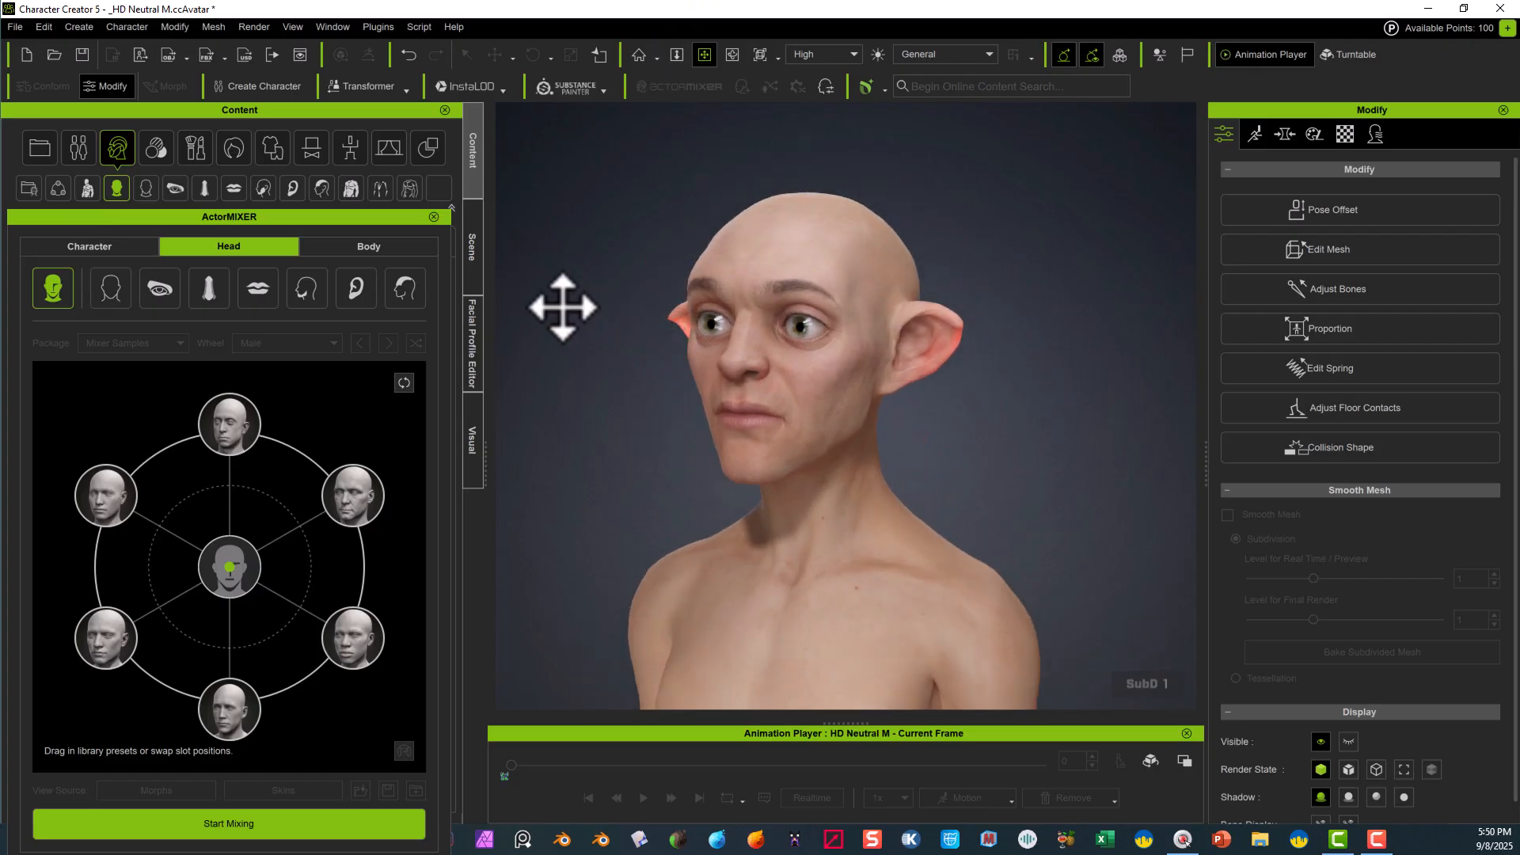
pyautogui.moveTo(570, 315); pyautogui.dragTo(654, 296)
pyautogui.moveTo(654, 296); pyautogui.dragTo(742, 291, button='right')
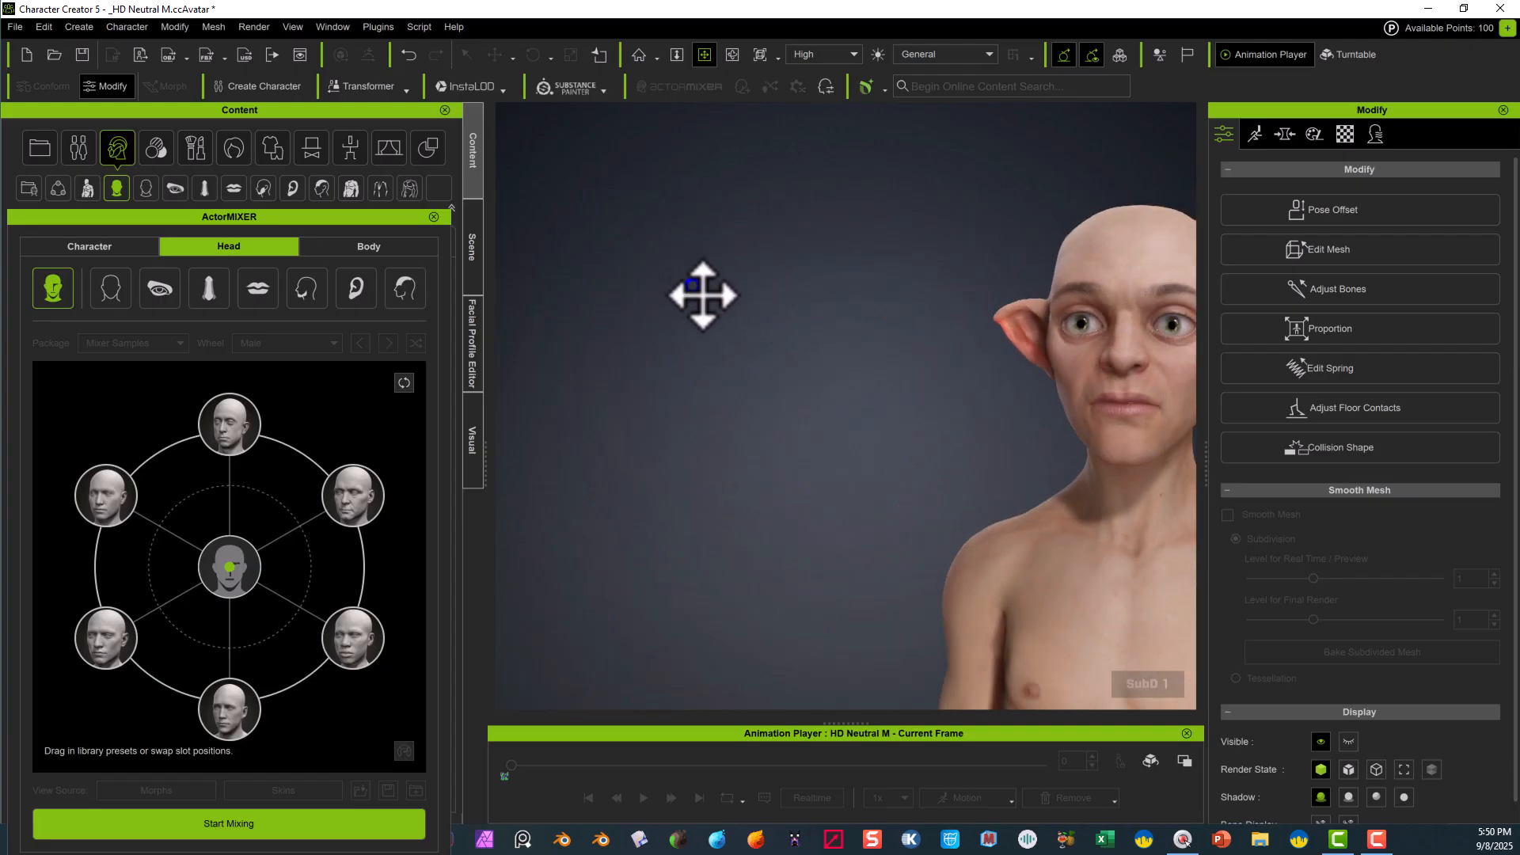
pyautogui.moveTo(702, 295); pyautogui.dragTo(1116, 293, button='middle')
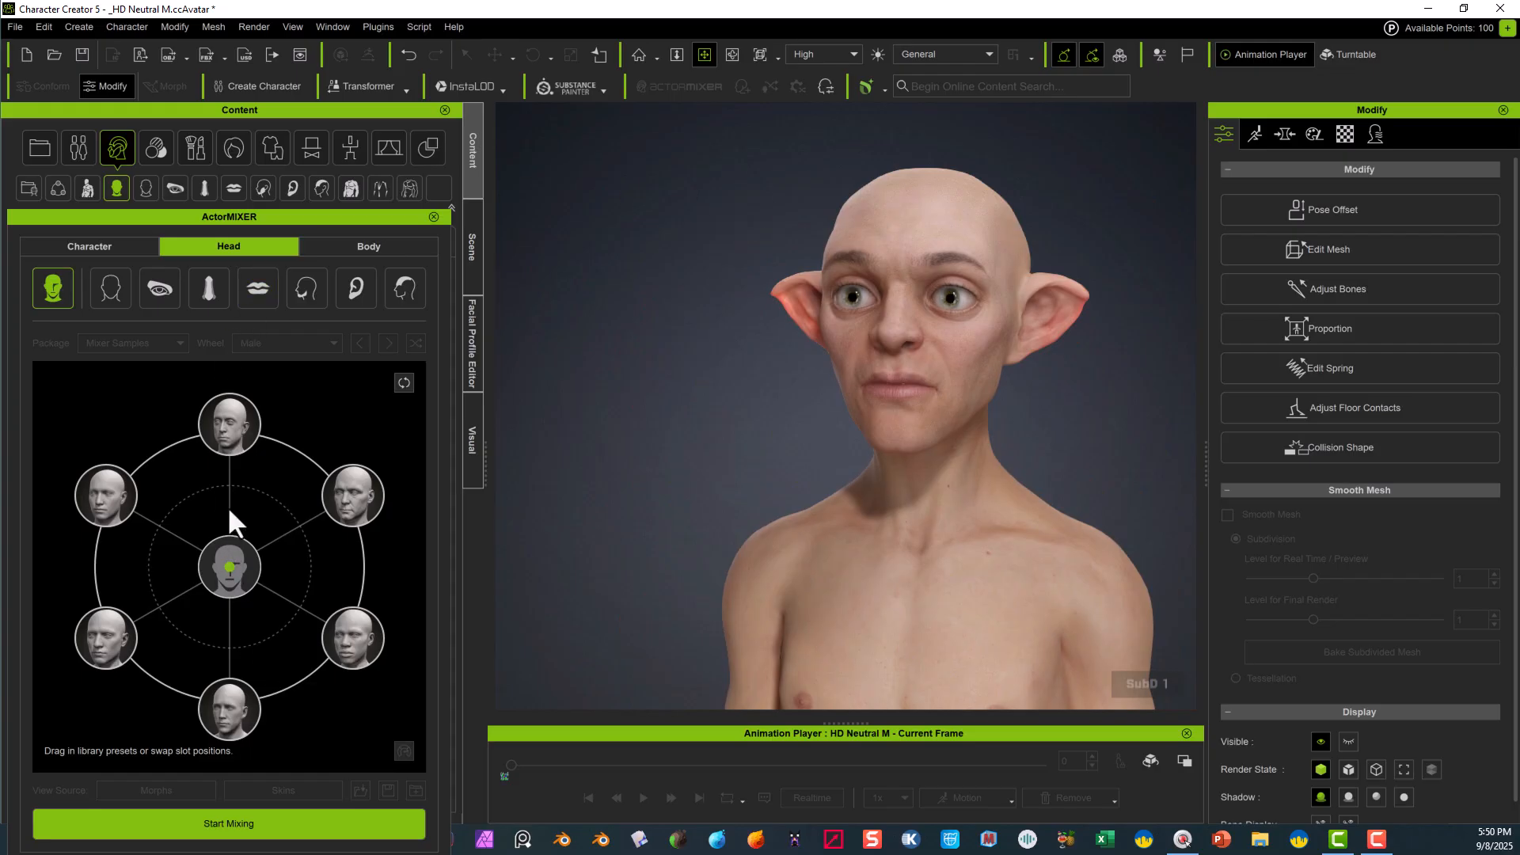
pyautogui.click(208, 287)
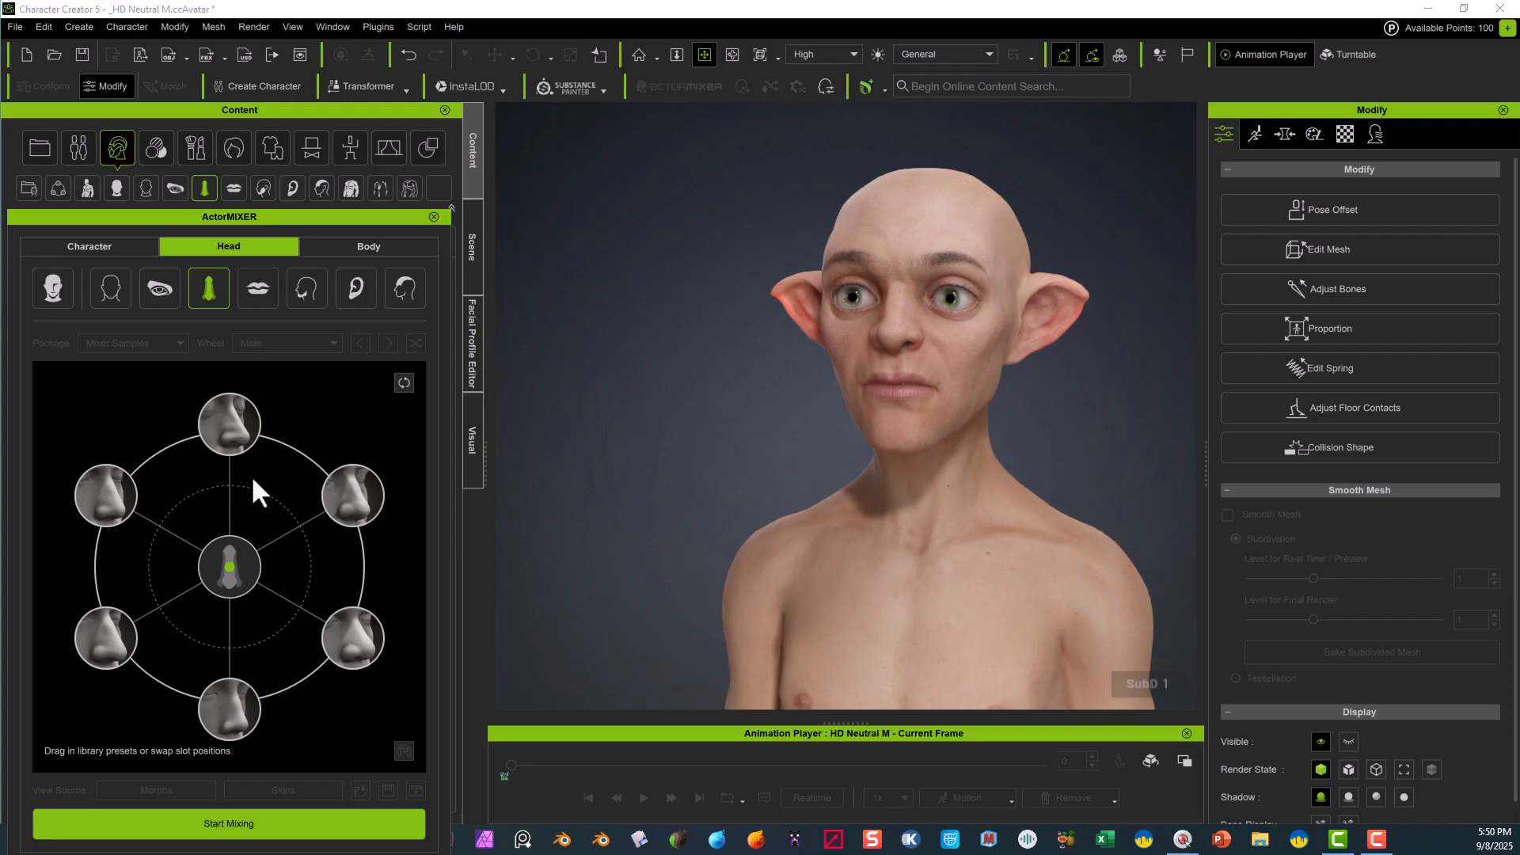
pyautogui.moveTo(231, 558); pyautogui.dragTo(210, 373)
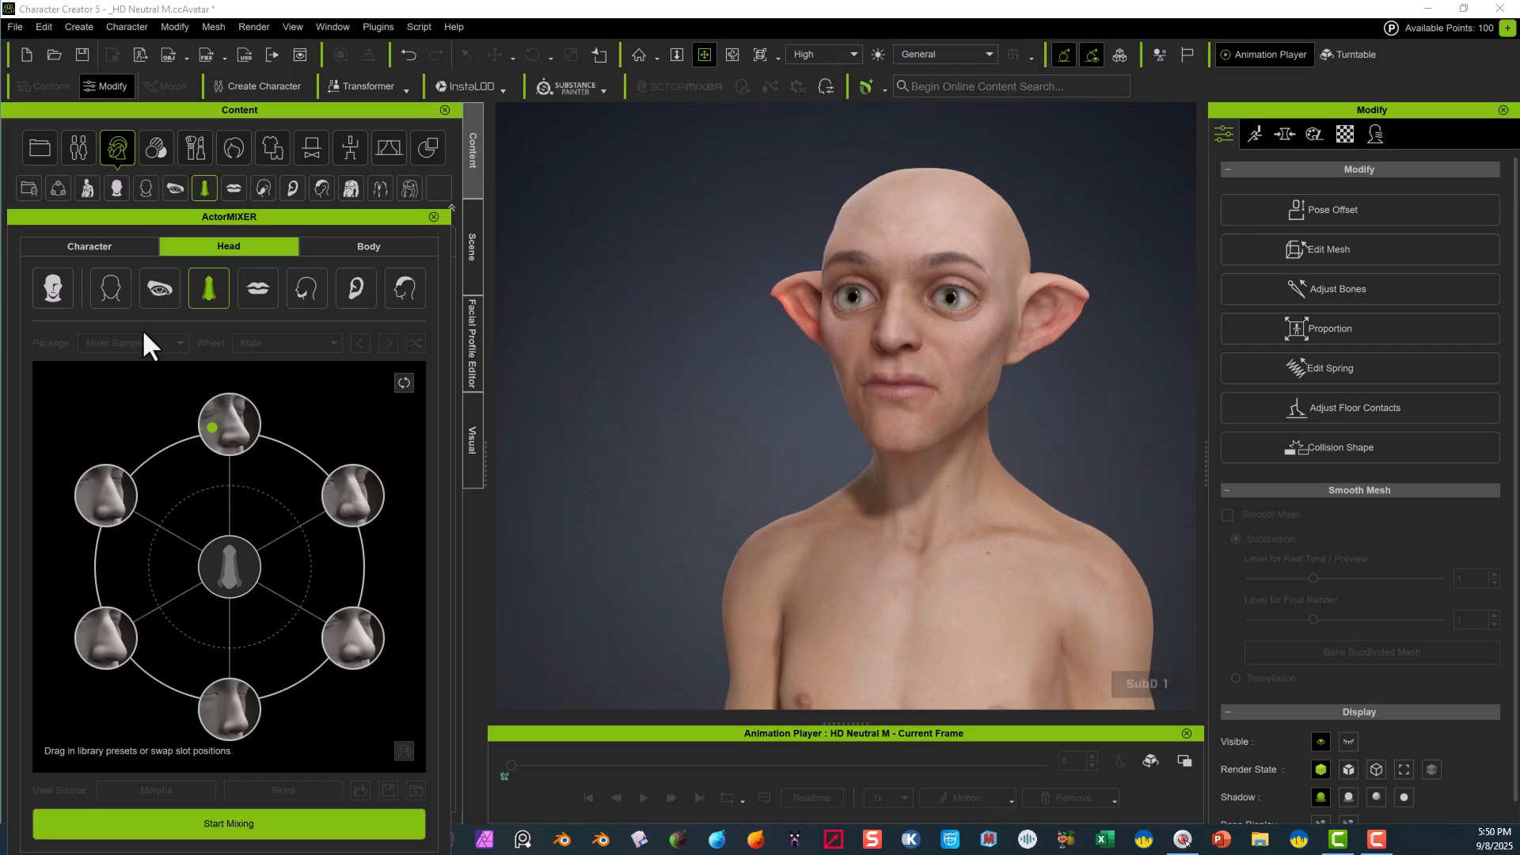
# - Blend the character's mouth toward the lower-right, fuller-lipped mouth preset on the wheel
pyautogui.click(250, 279)
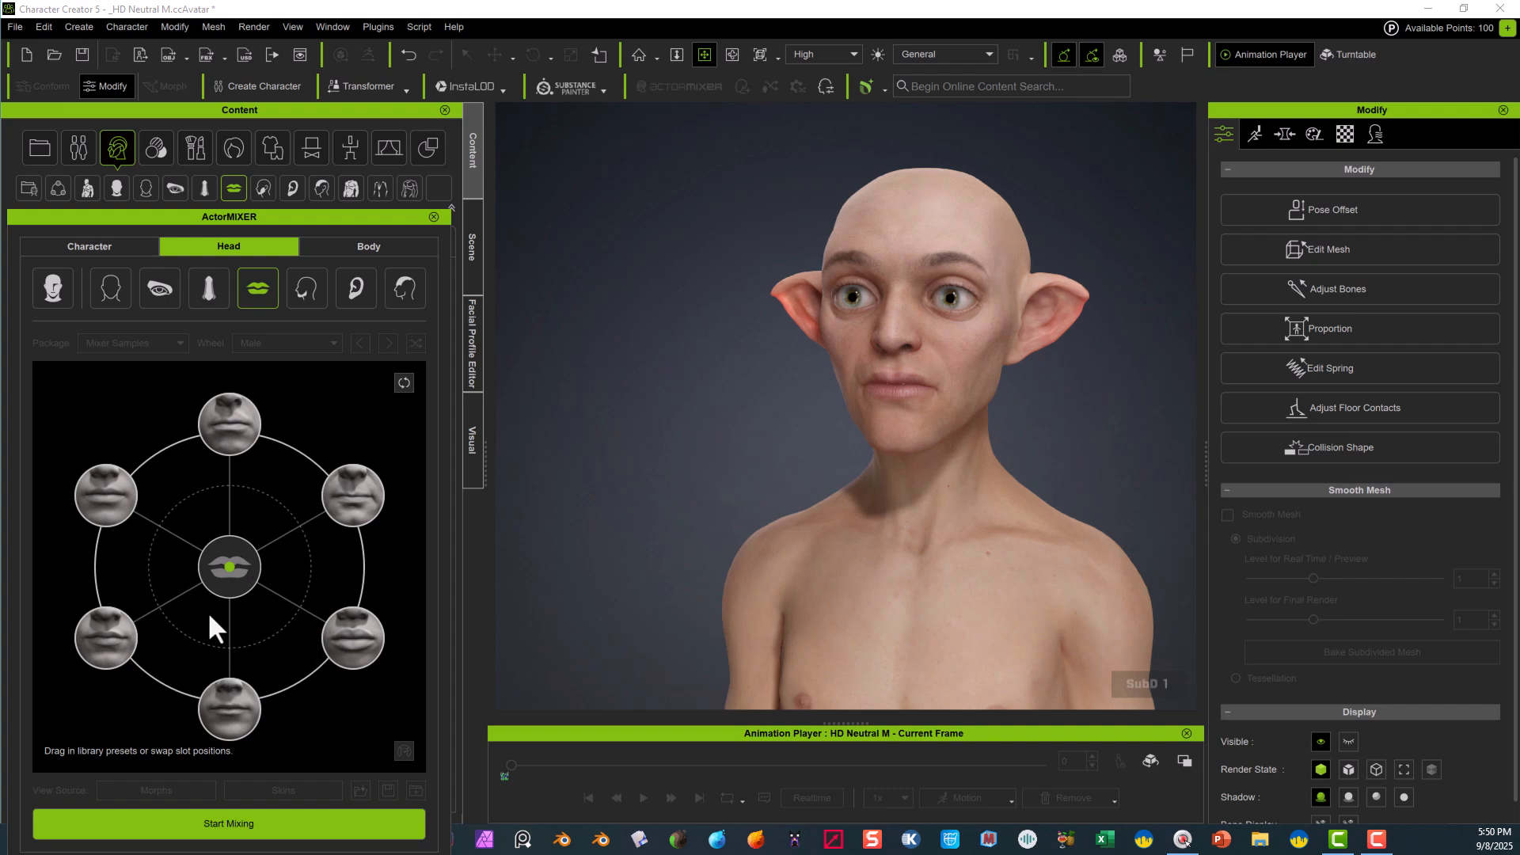
pyautogui.moveTo(217, 568); pyautogui.dragTo(335, 643)
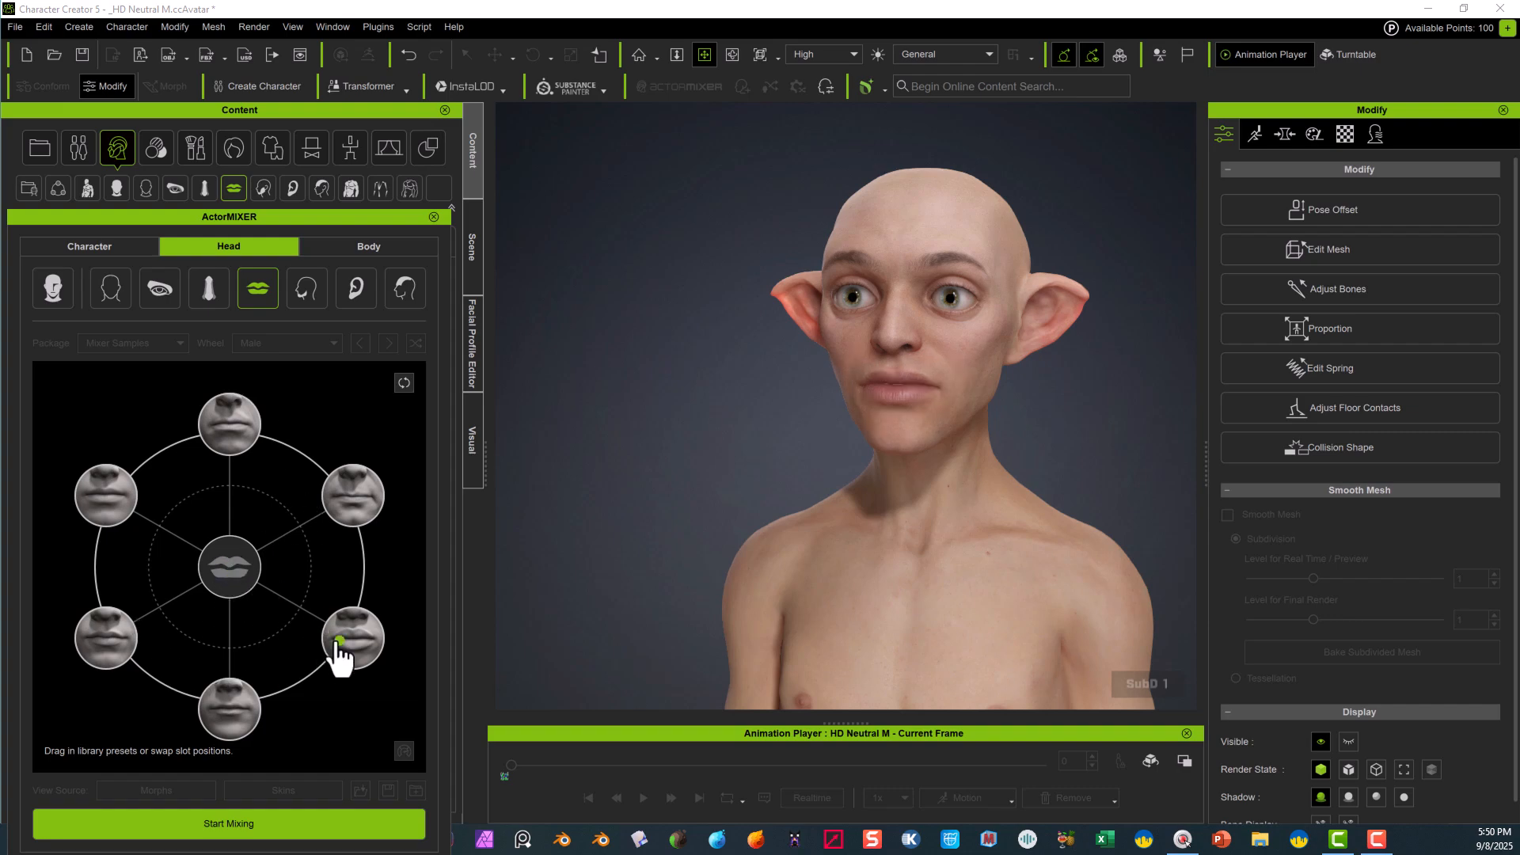
# - Blend the character's mouth to the lowermost mouth preset and the eyes to the lower-right eye preset
pyautogui.moveTo(210, 532); pyautogui.dragTo(233, 711)
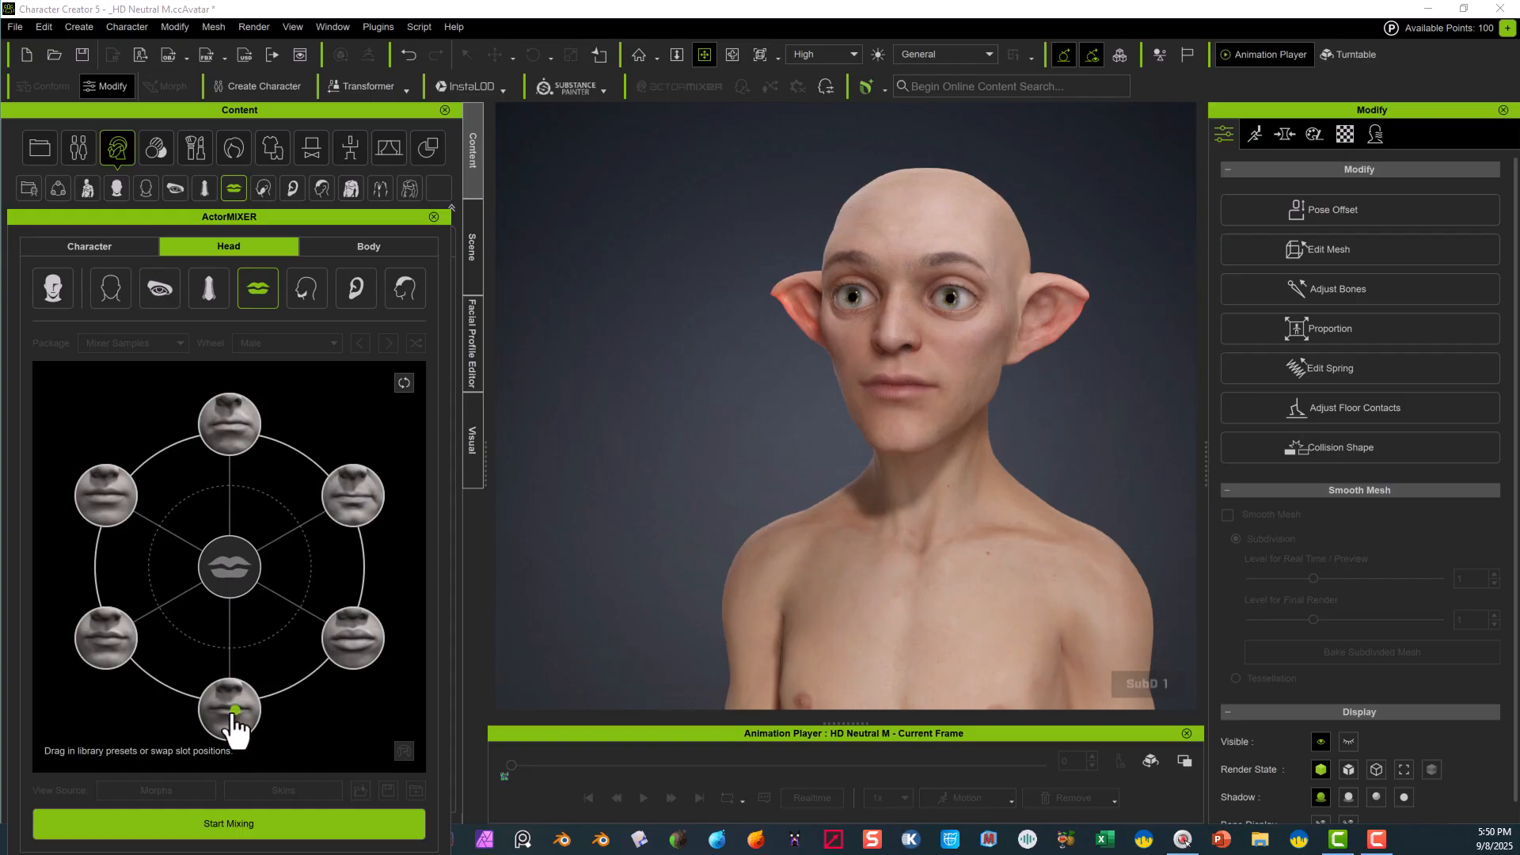
pyautogui.click(154, 286)
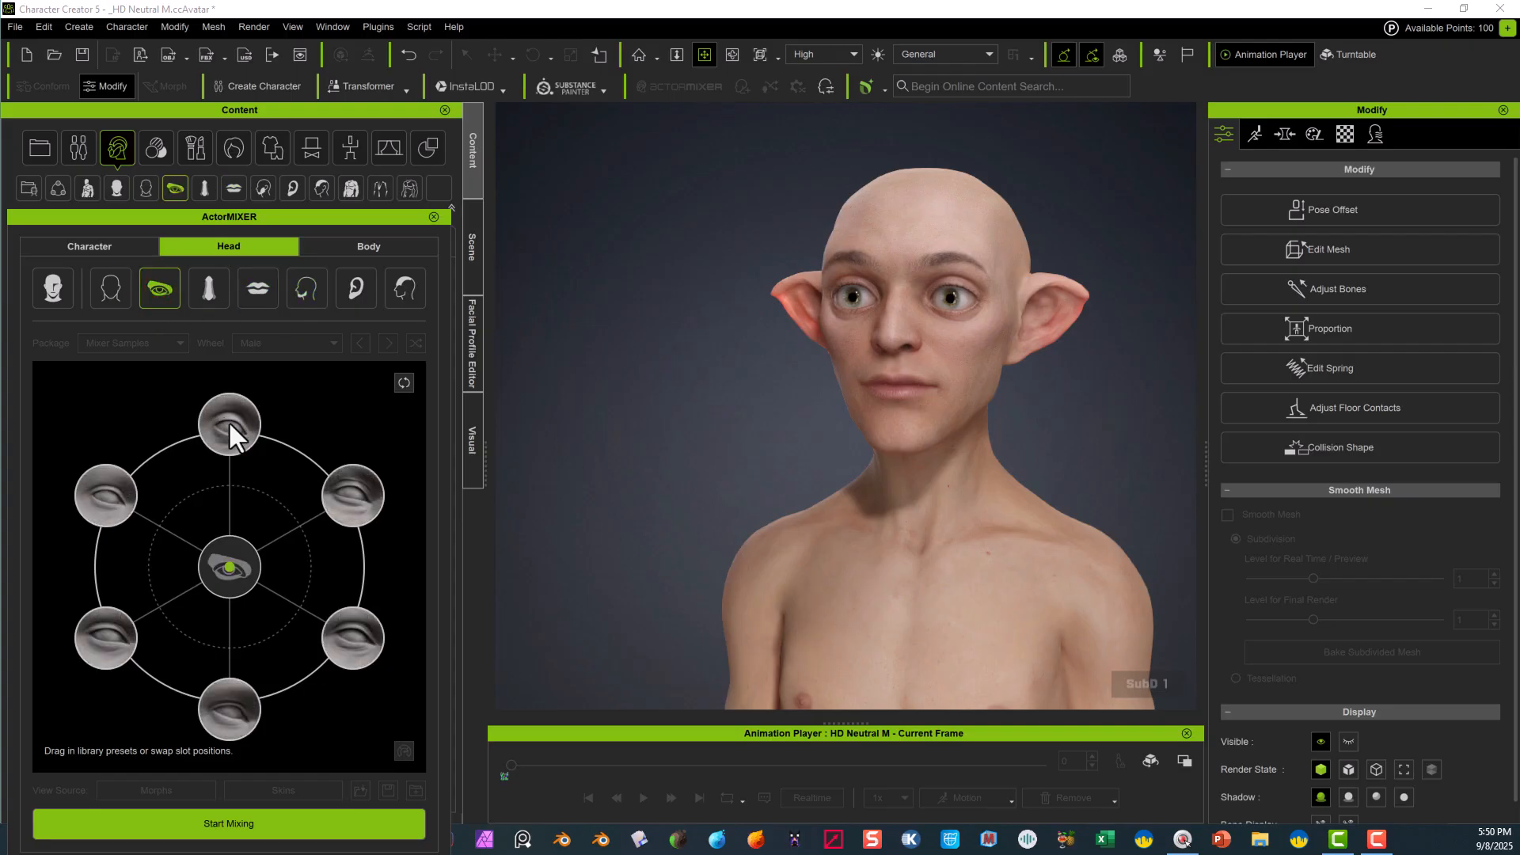
pyautogui.moveTo(231, 562); pyautogui.dragTo(356, 510)
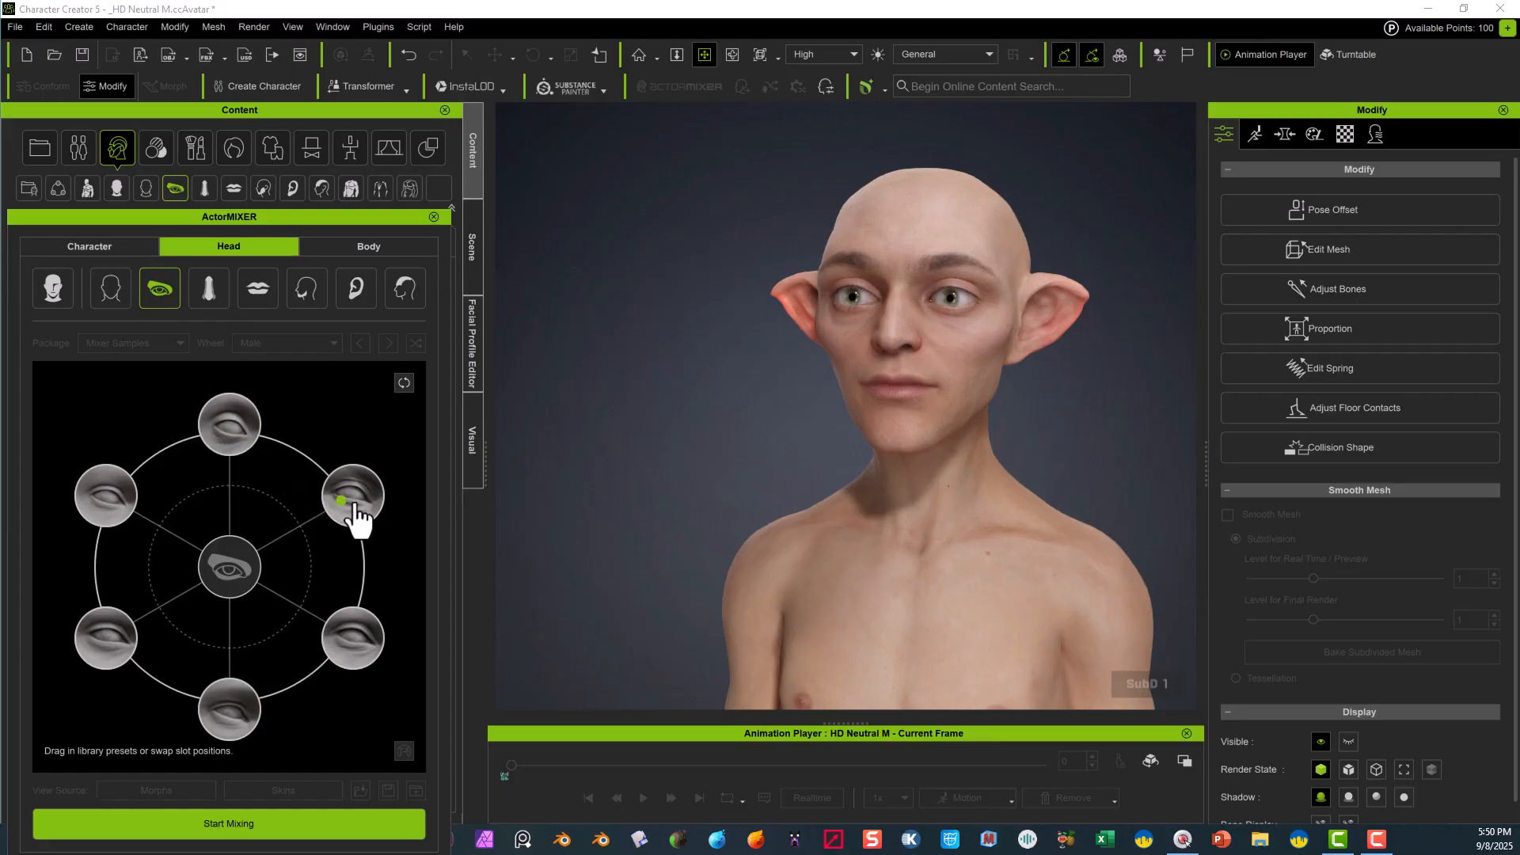
pyautogui.click(372, 629)
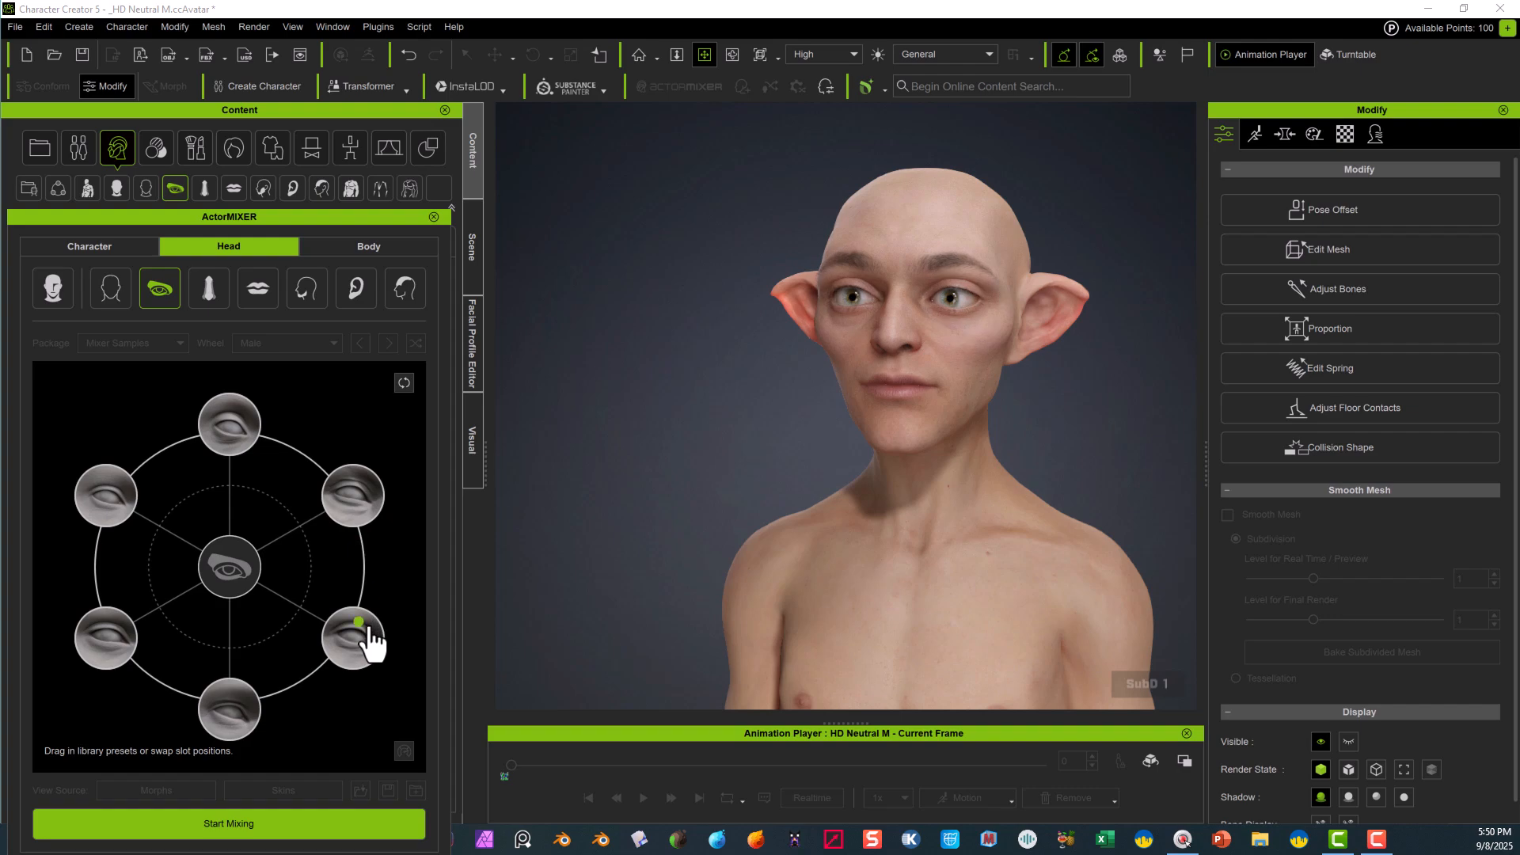
pyautogui.moveTo(365, 595); pyautogui.dragTo(391, 617)
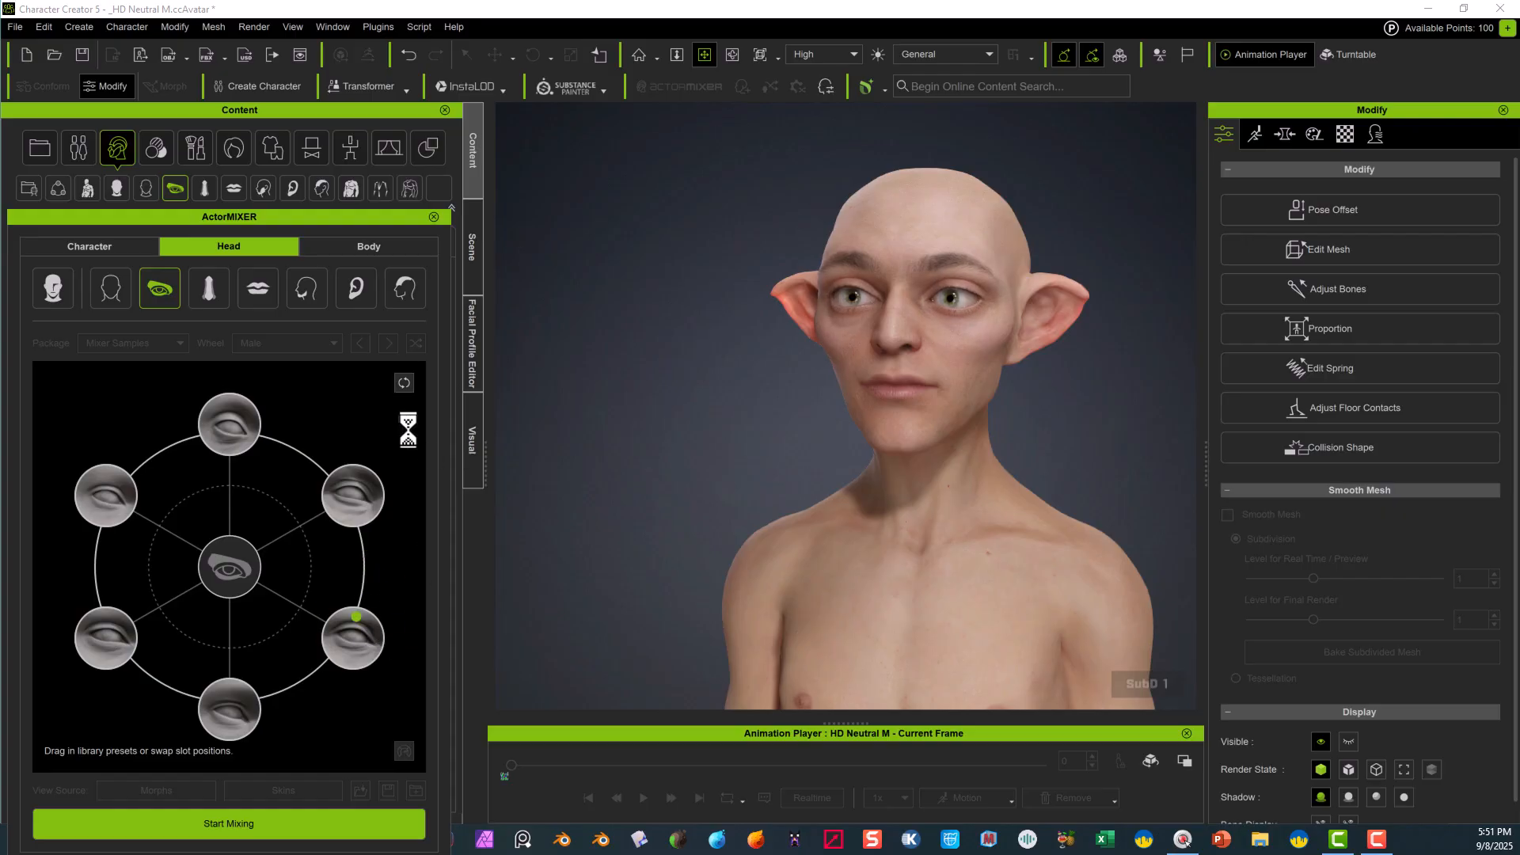
# - Try out the head contour presets, leaving the mix point between the lowermost and lower-right presets on the wheel
pyautogui.click(111, 288)
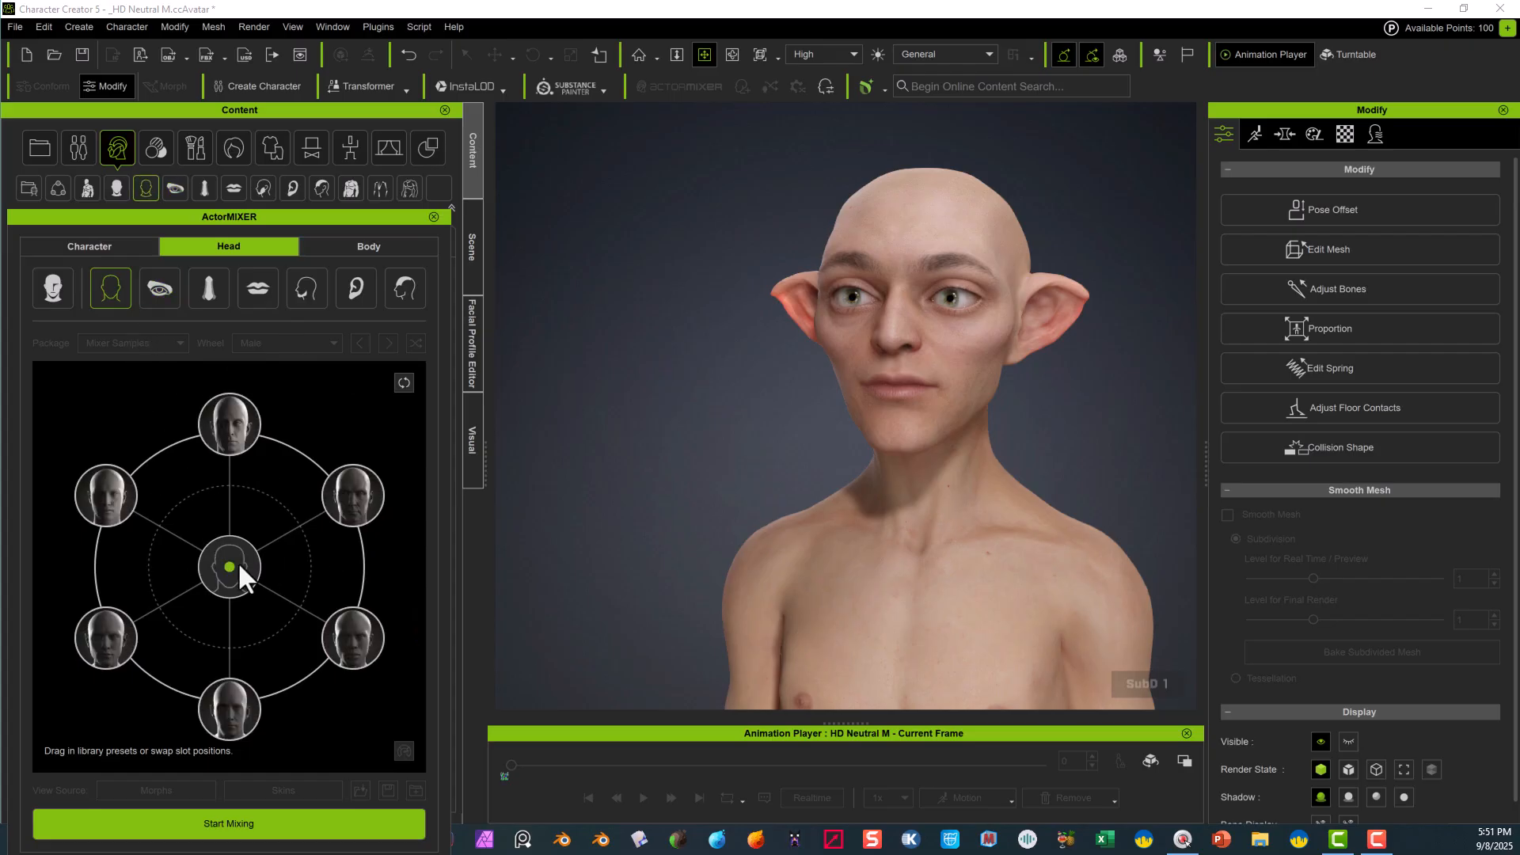
pyautogui.moveTo(236, 586); pyautogui.dragTo(303, 630)
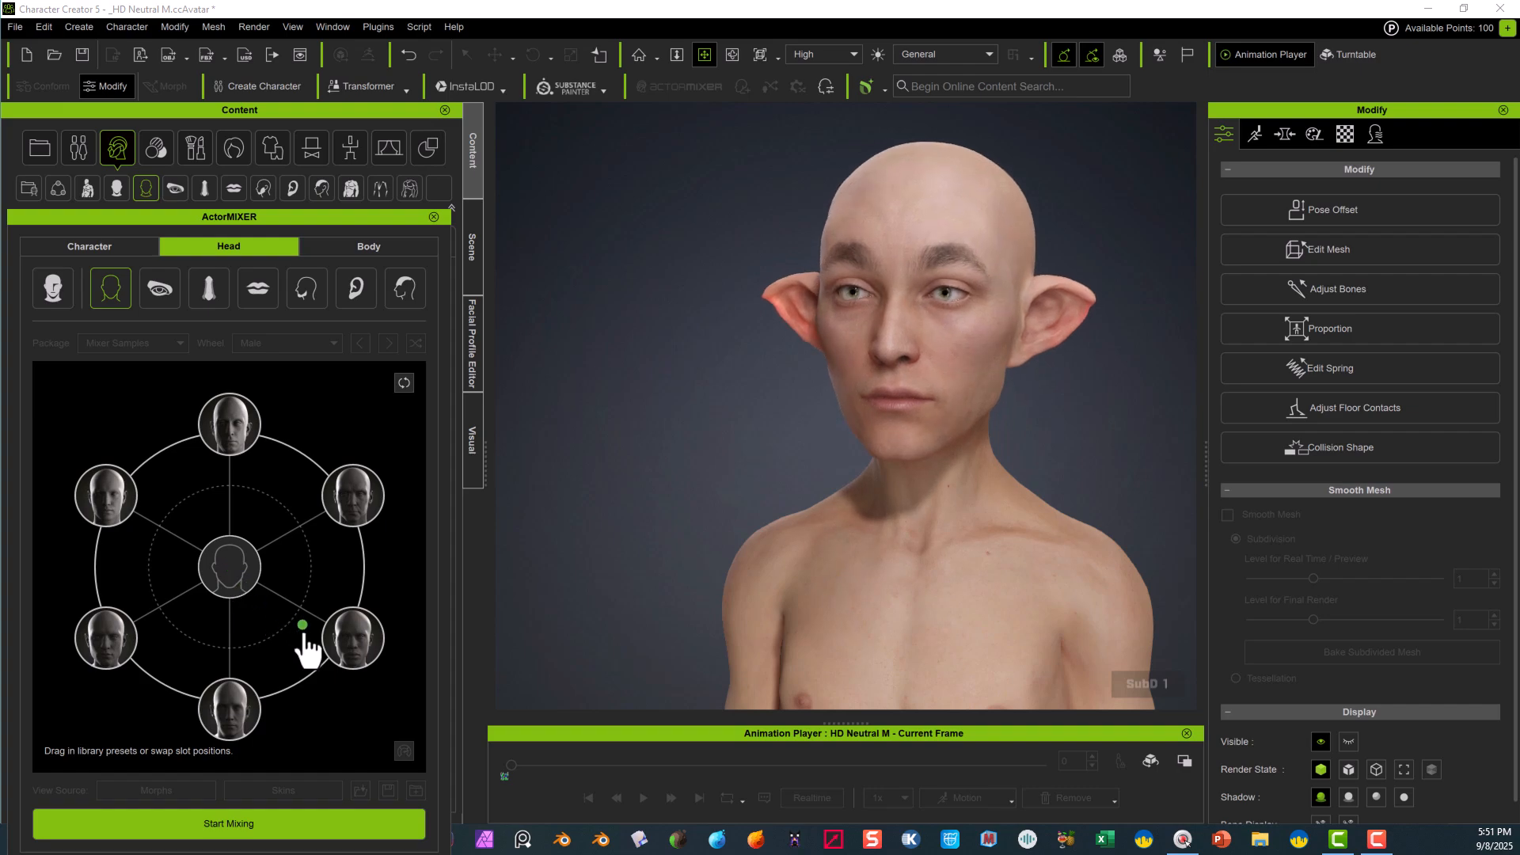
pyautogui.moveTo(303, 633); pyautogui.dragTo(119, 506)
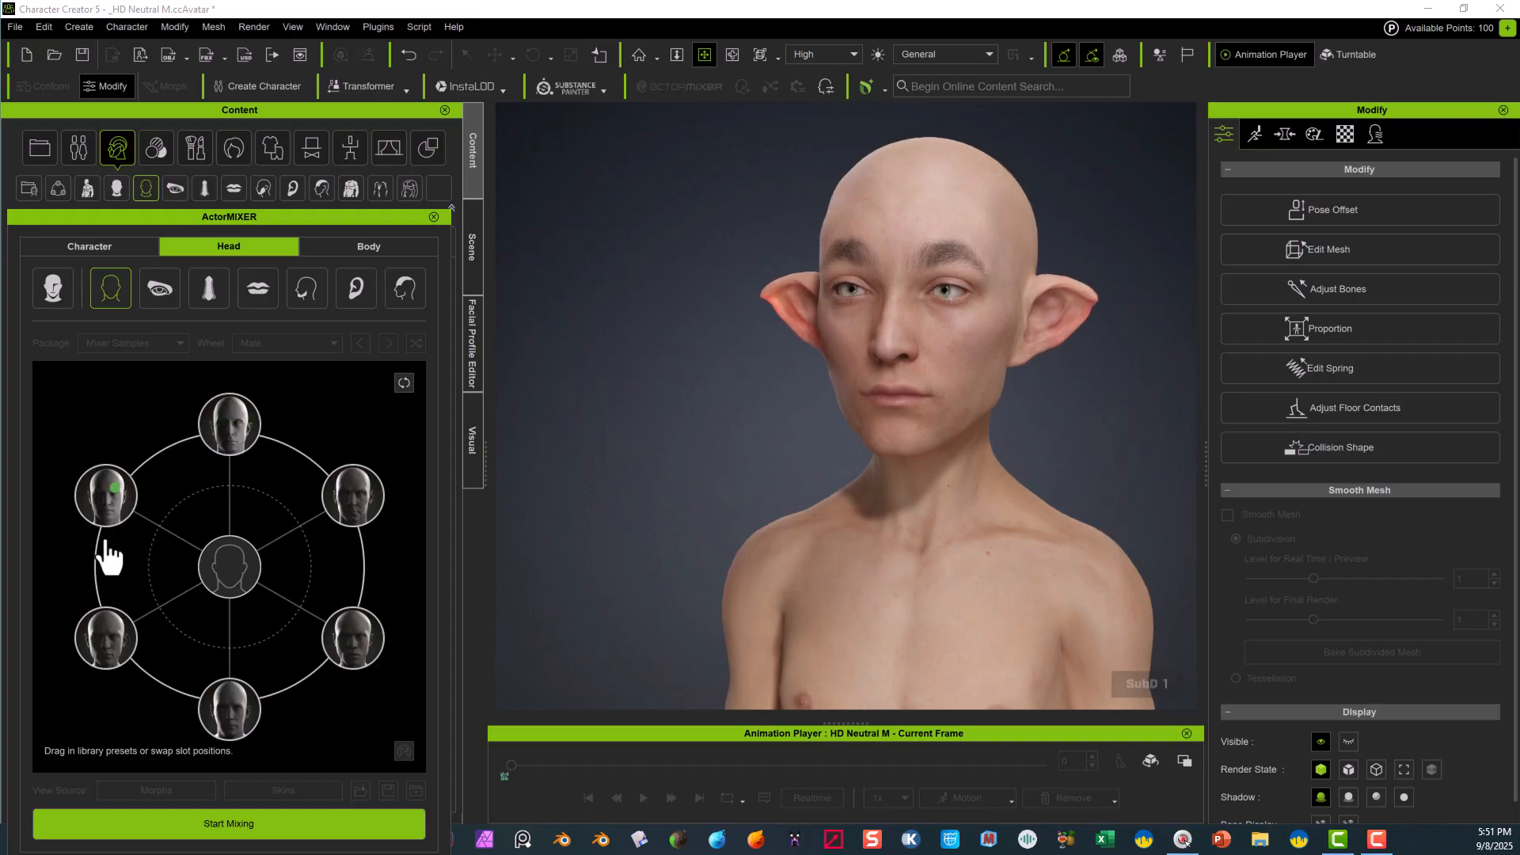
pyautogui.moveTo(109, 558); pyautogui.dragTo(272, 687)
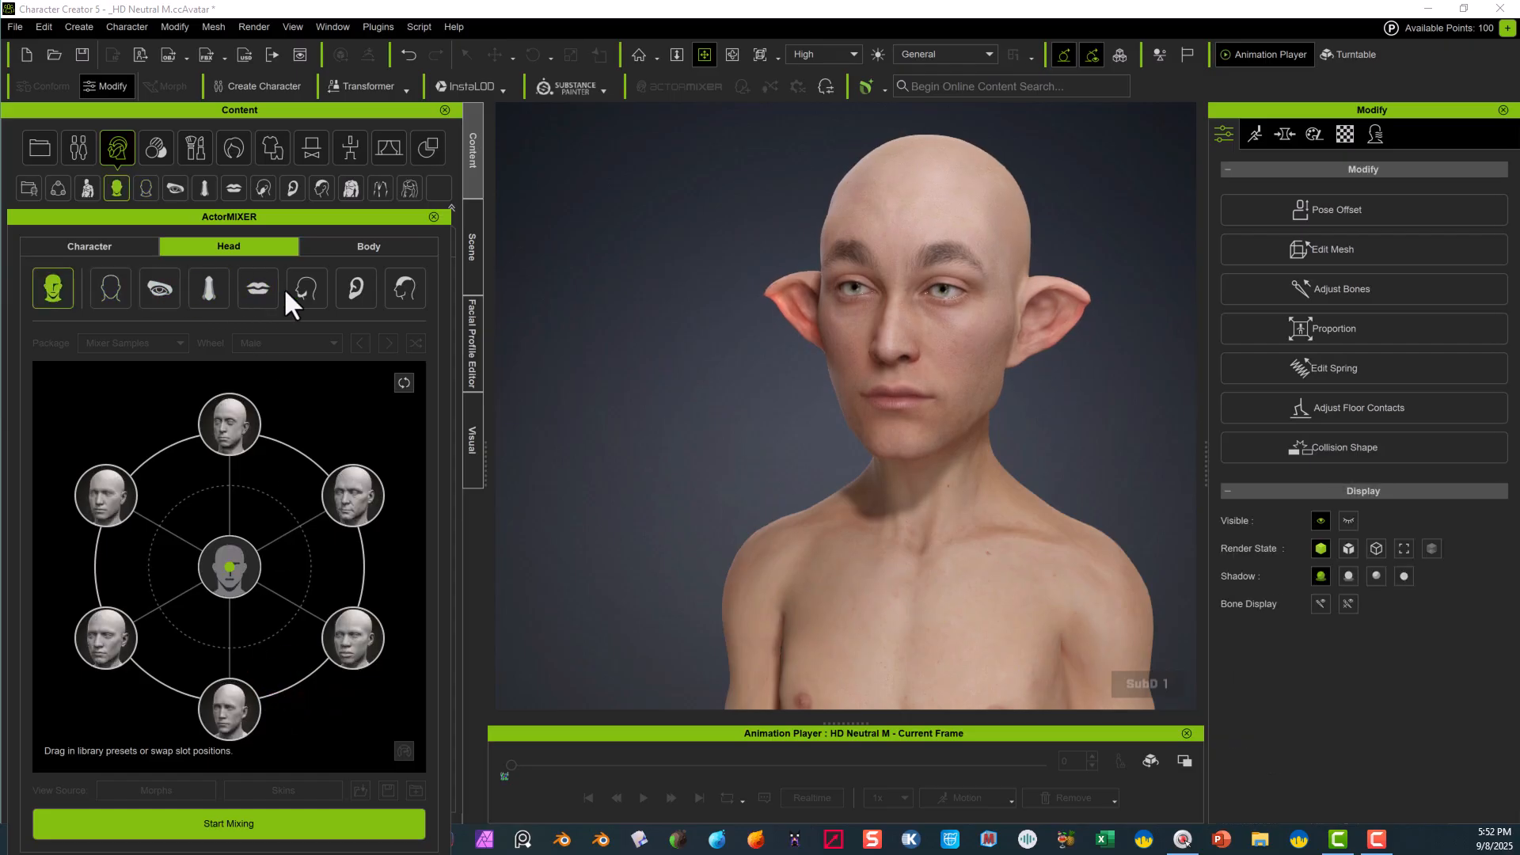
# - Blend the jaw to the lowermost jaw preset and the cranium between the uppermost and upper-left presets
pyautogui.click(308, 287)
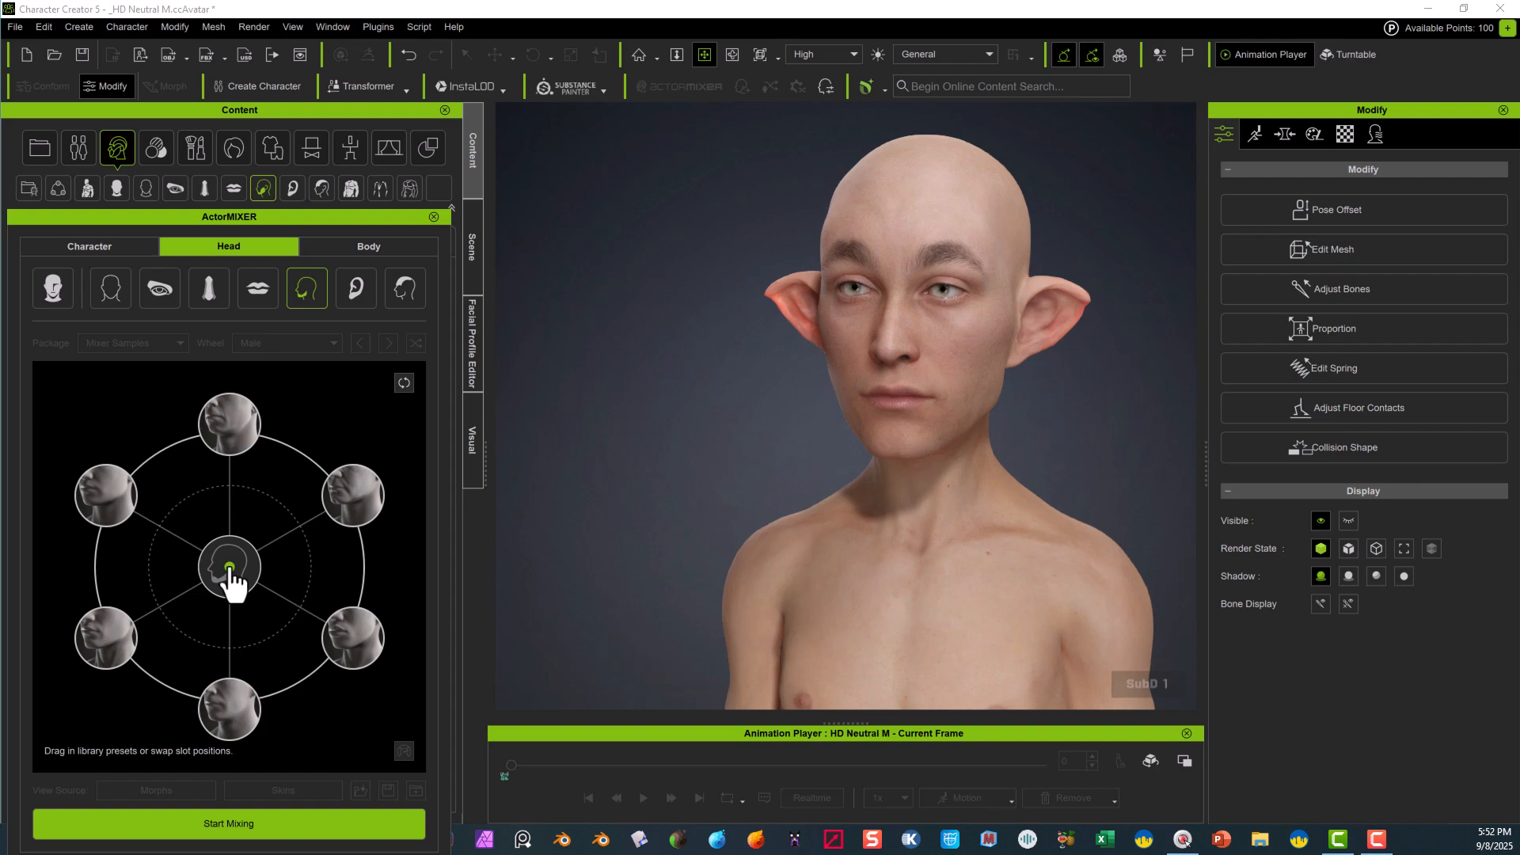
pyautogui.moveTo(232, 566); pyautogui.dragTo(224, 710)
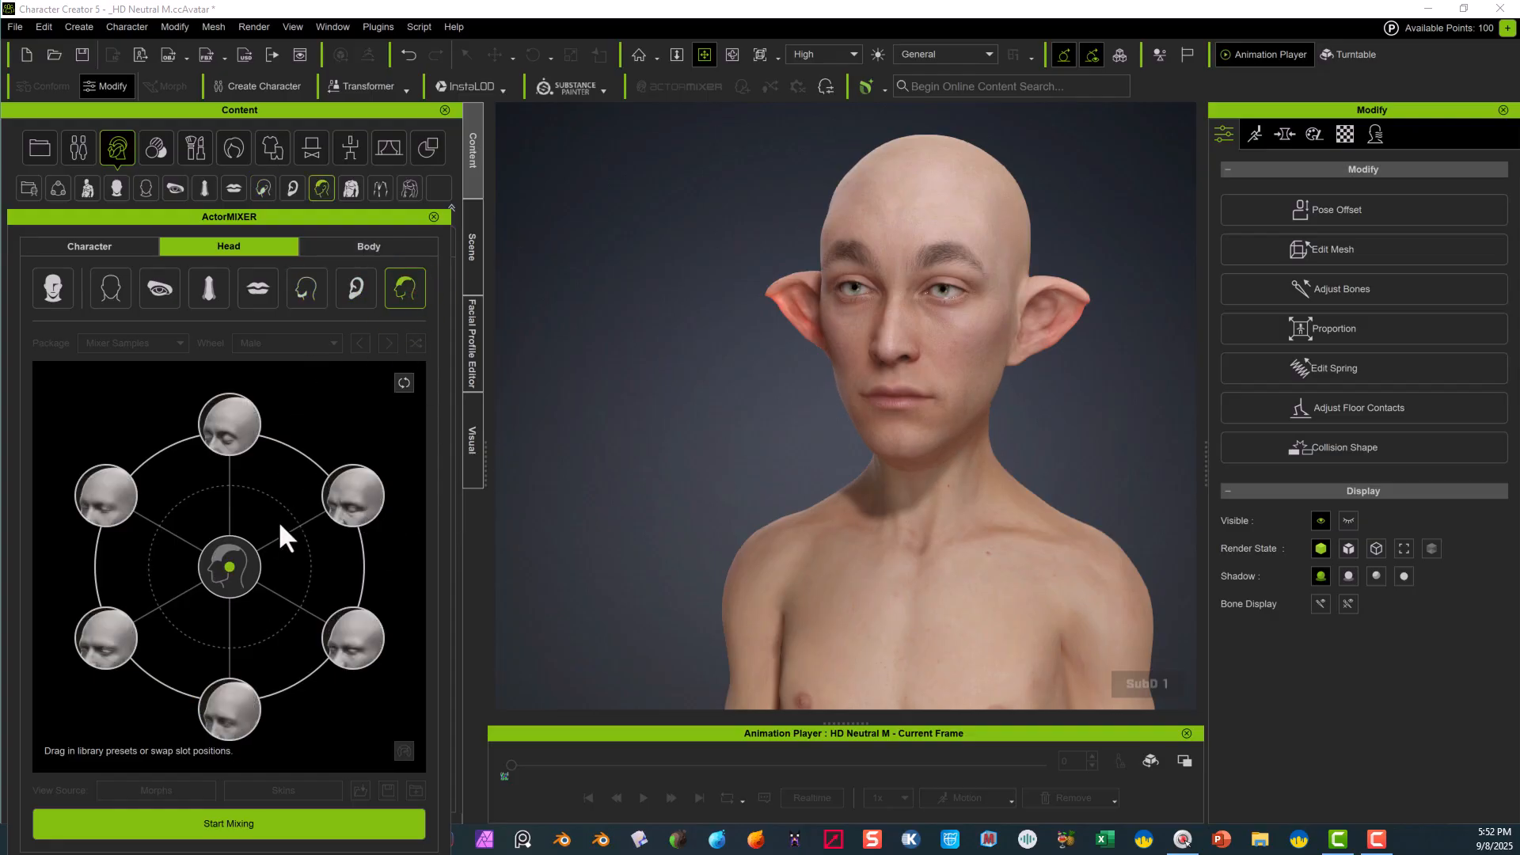
pyautogui.moveTo(238, 571); pyautogui.dragTo(190, 447)
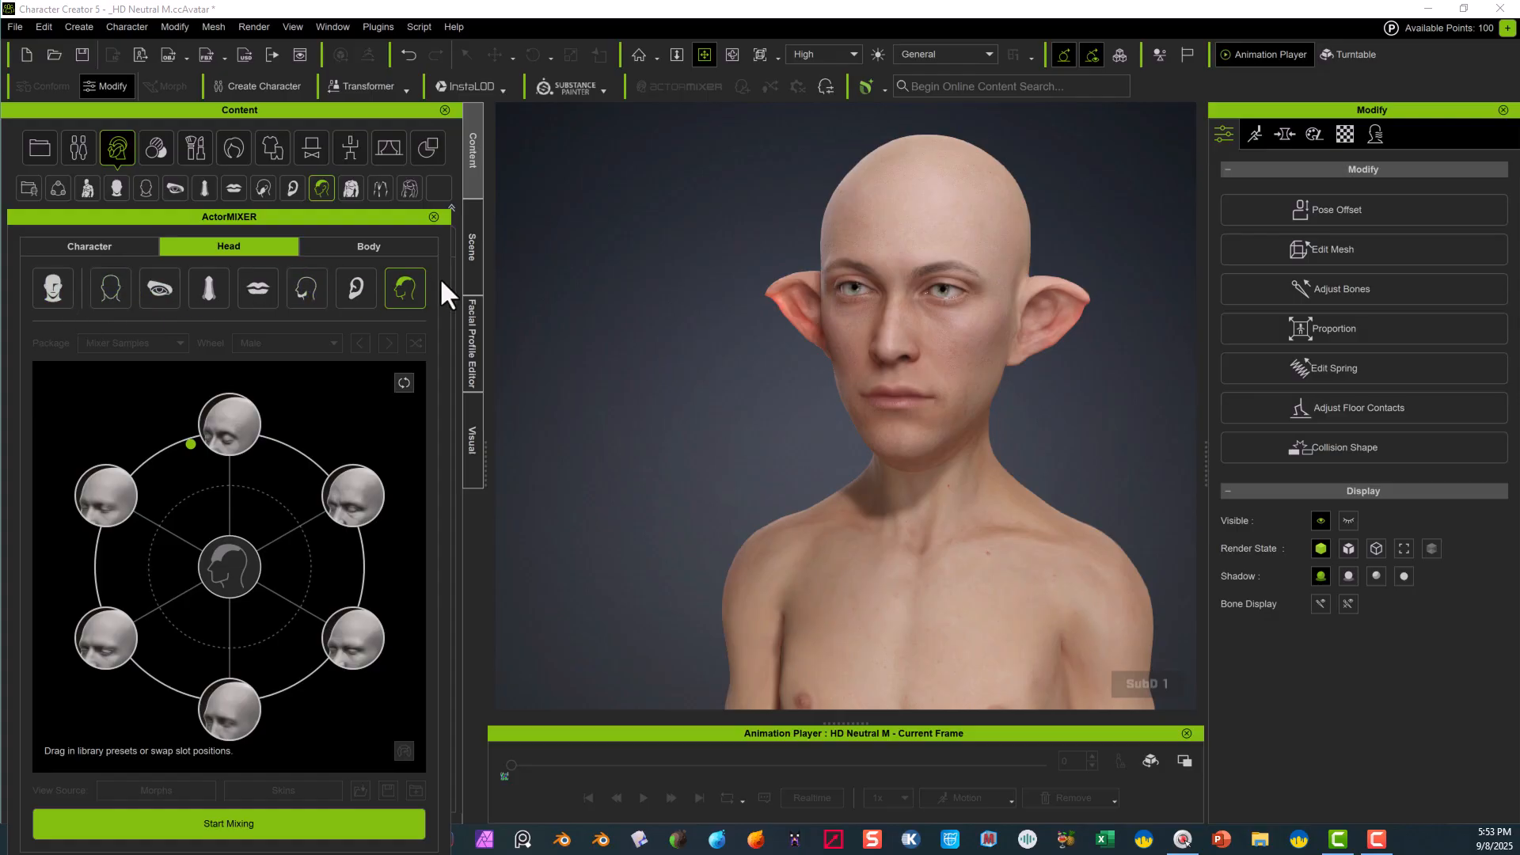
# - Blend the head contour to the lower-left preset and the ears slightly toward the lower-right ear preset
pyautogui.click(117, 295)
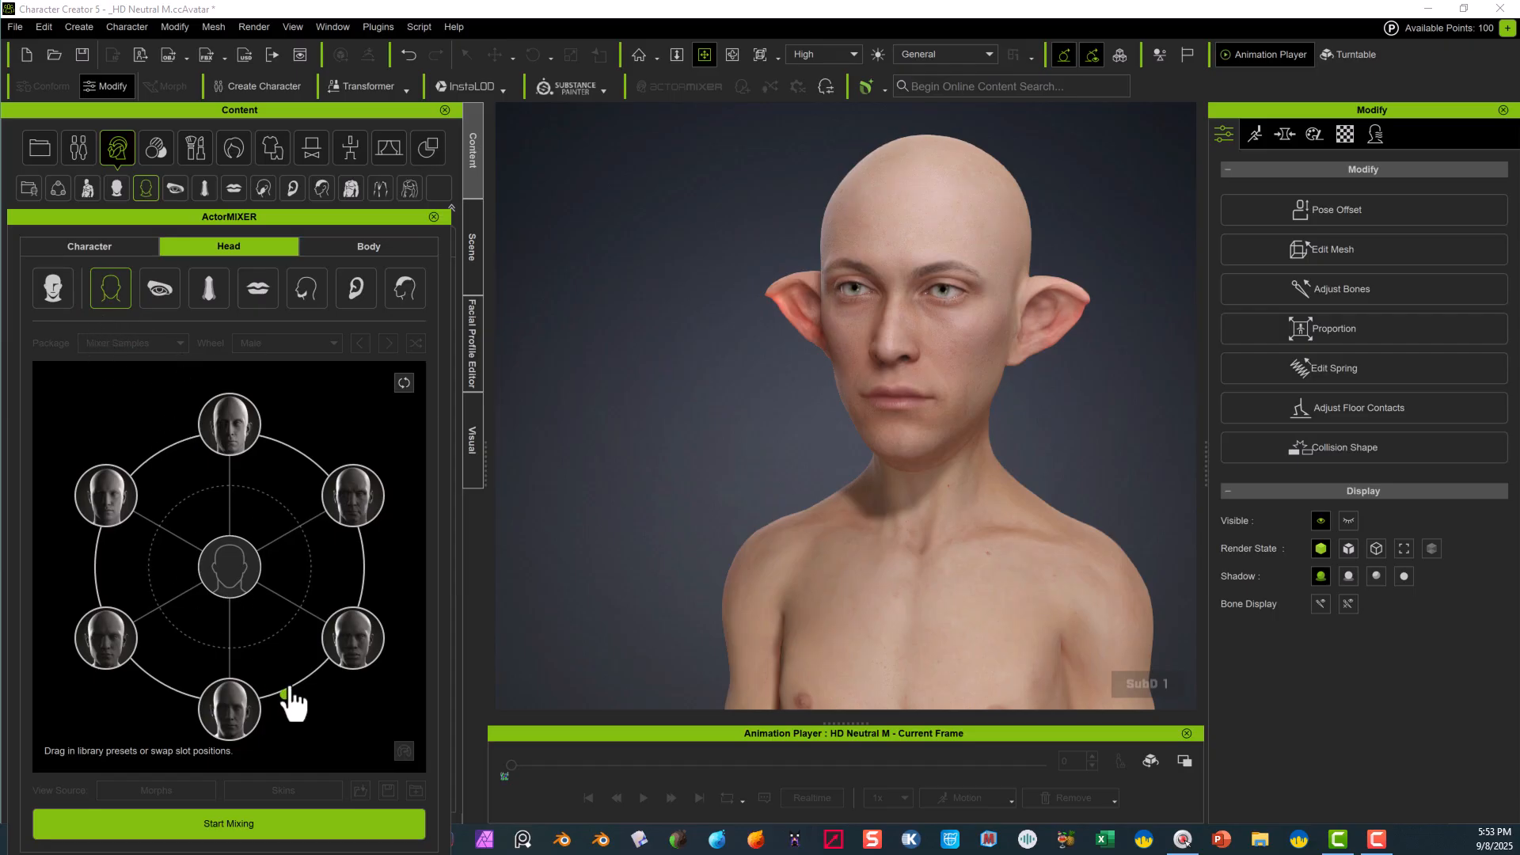
pyautogui.moveTo(288, 689); pyautogui.dragTo(95, 625)
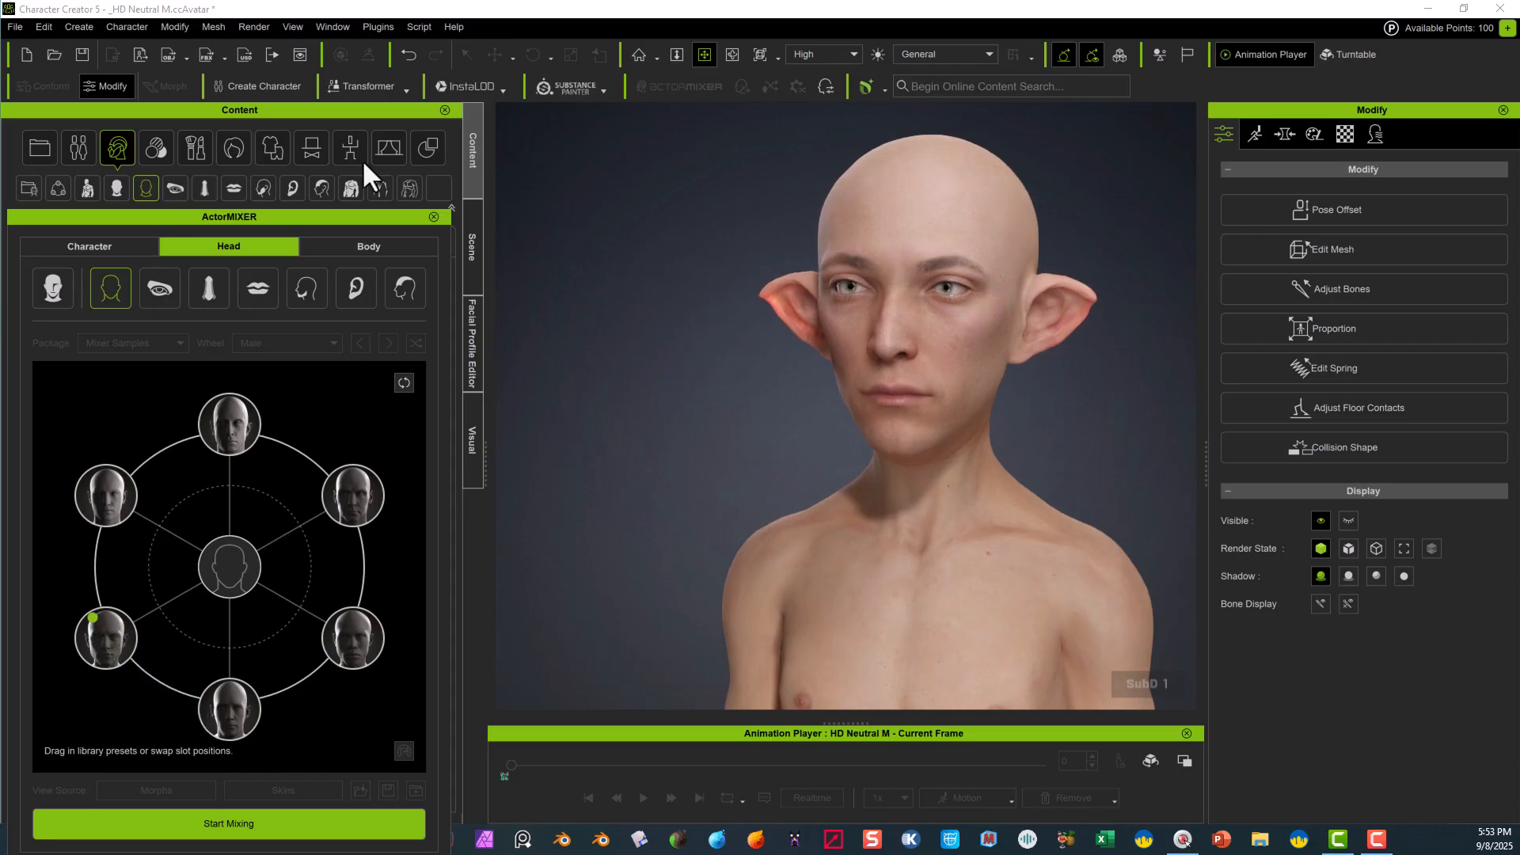
pyautogui.click(356, 287)
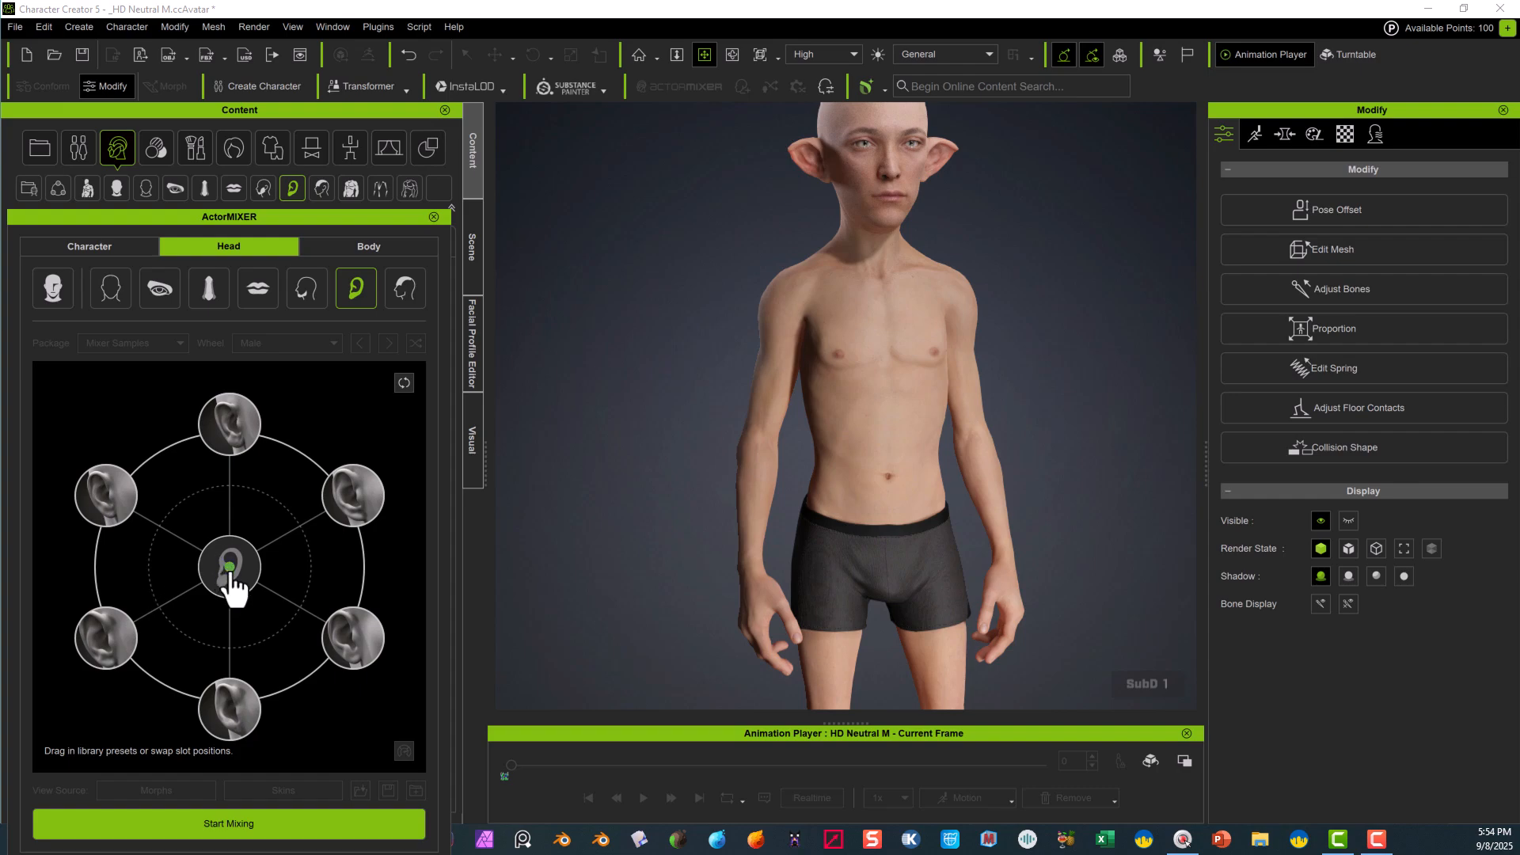
pyautogui.moveTo(243, 585); pyautogui.dragTo(246, 587)
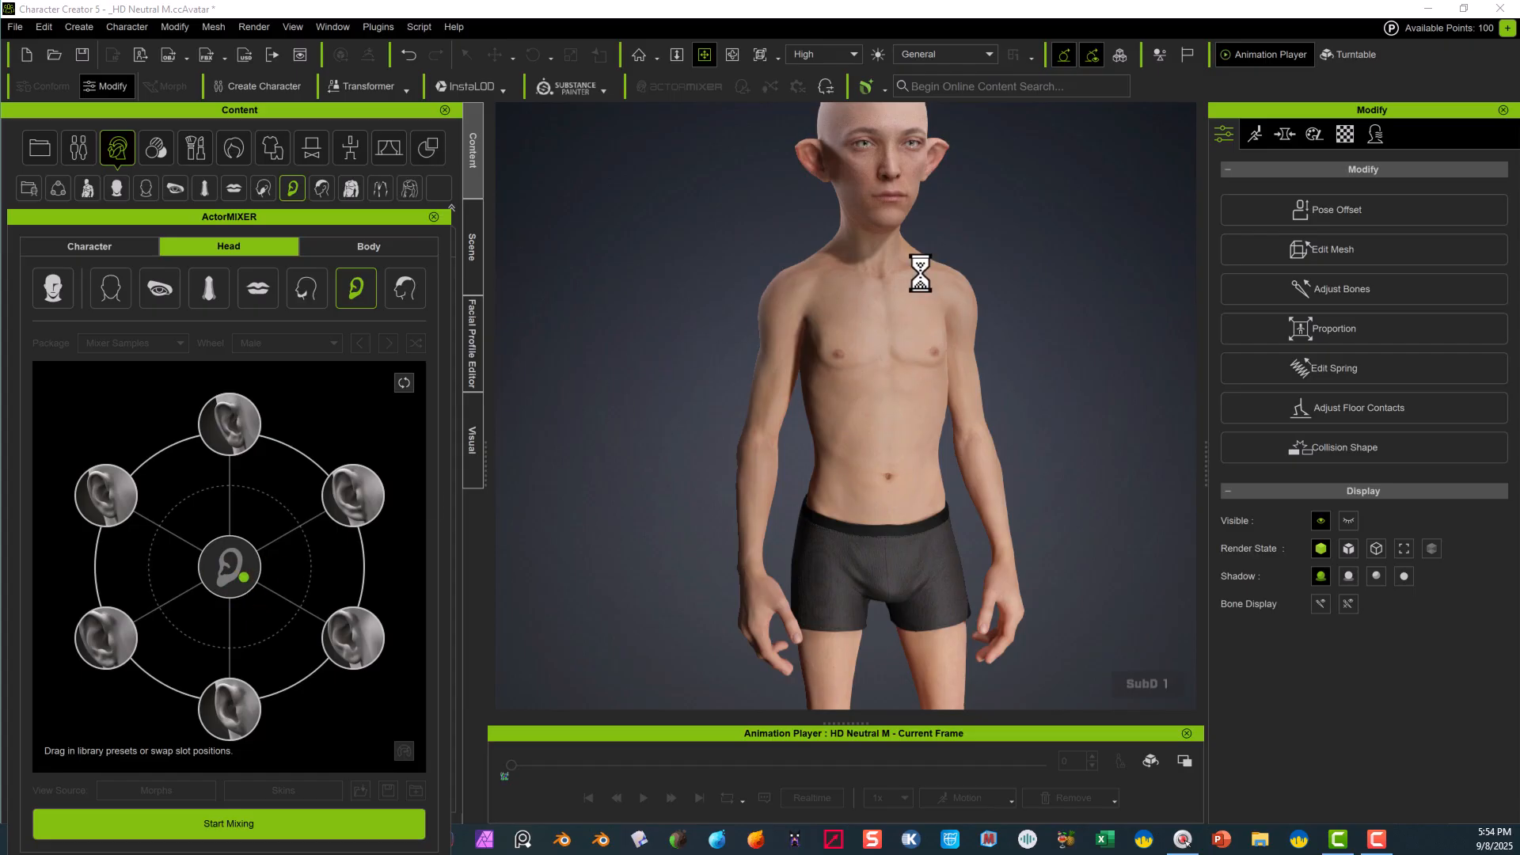
# - Examine the character's head, ears and jawline from the front and in profile
pyautogui.moveTo(1008, 214); pyautogui.dragTo(1011, 348, button='middle')
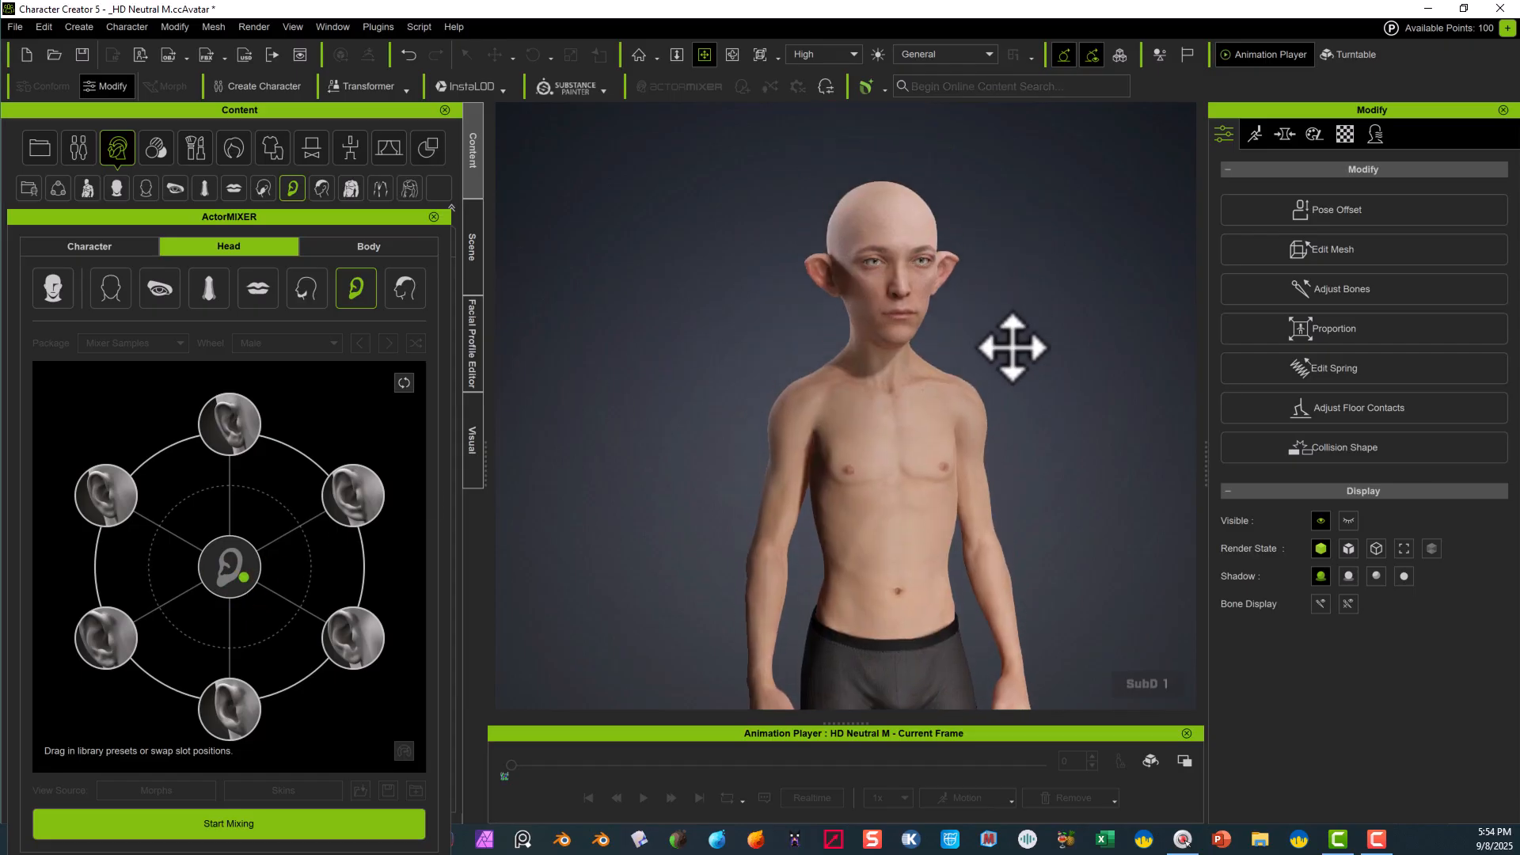
pyautogui.moveTo(1011, 349); pyautogui.dragTo(1008, 356)
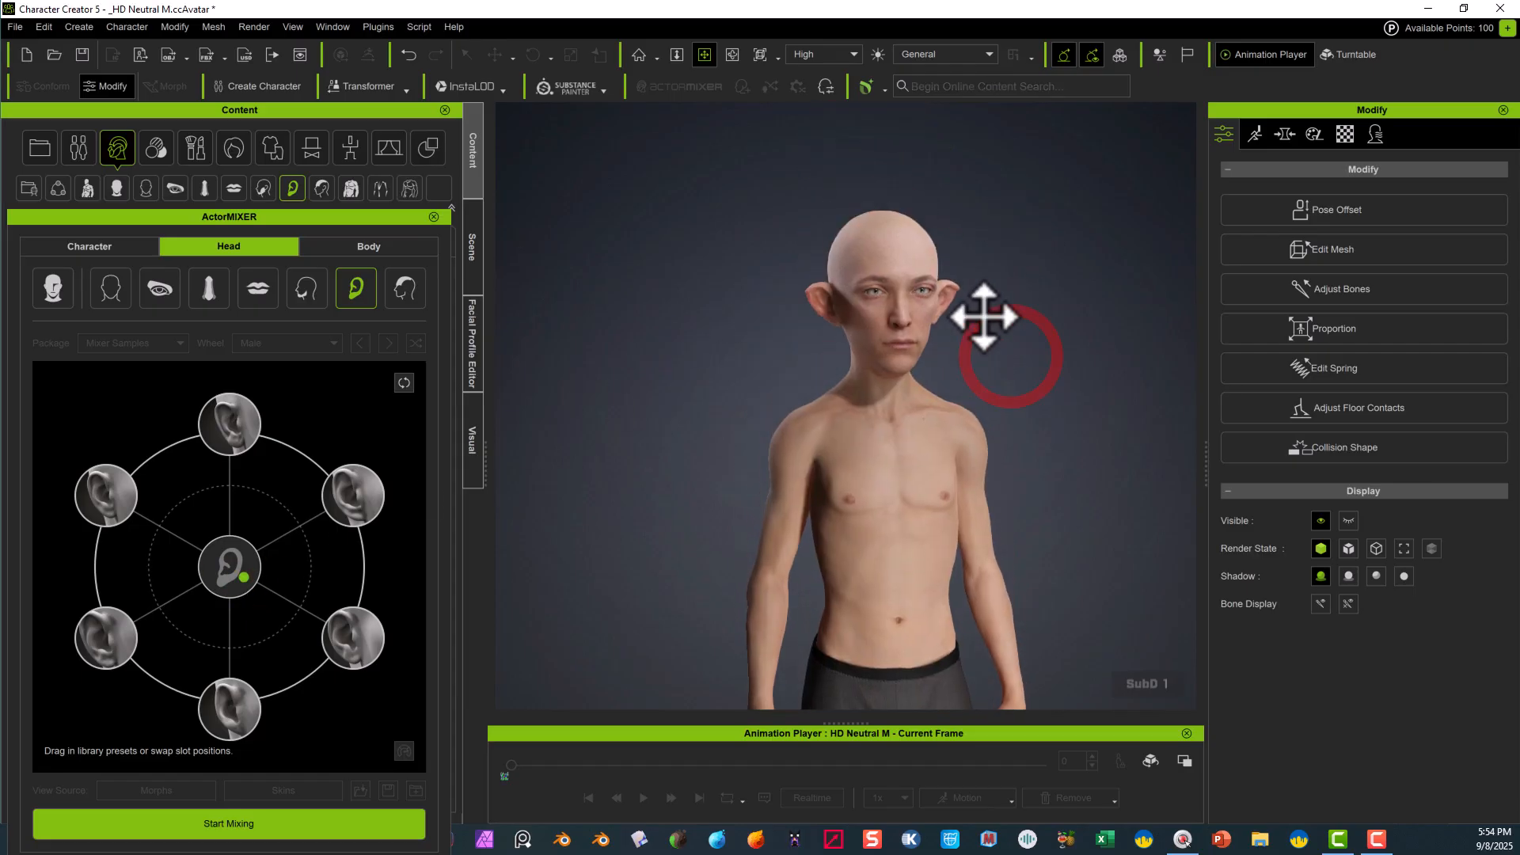
pyautogui.scroll(6, 973, 231)
pyautogui.moveTo(719, 330); pyautogui.dragTo(607, 397)
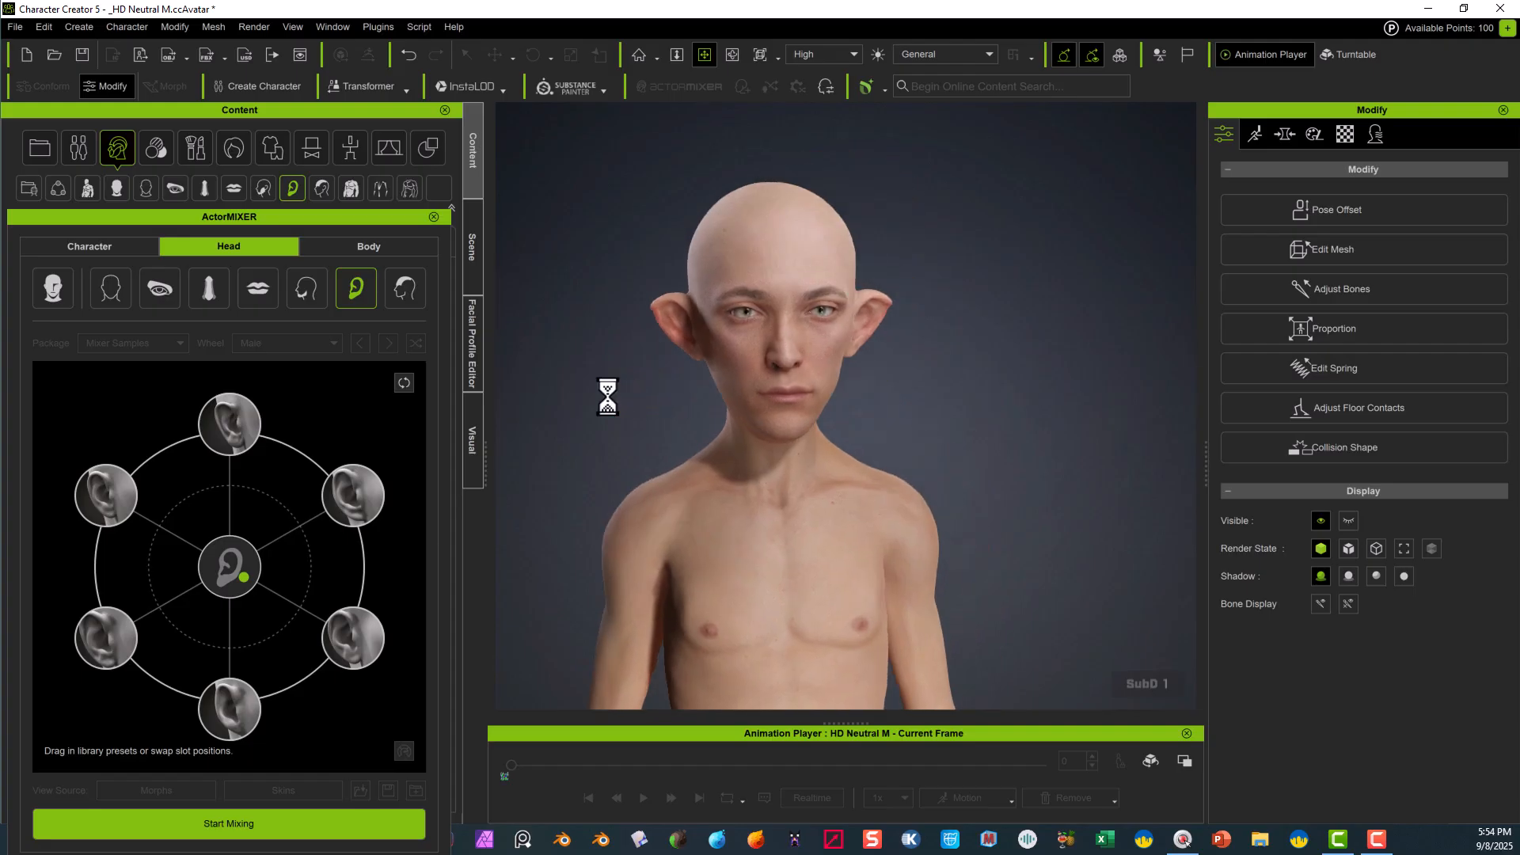
pyautogui.moveTo(607, 396); pyautogui.dragTo(885, 345, button='right')
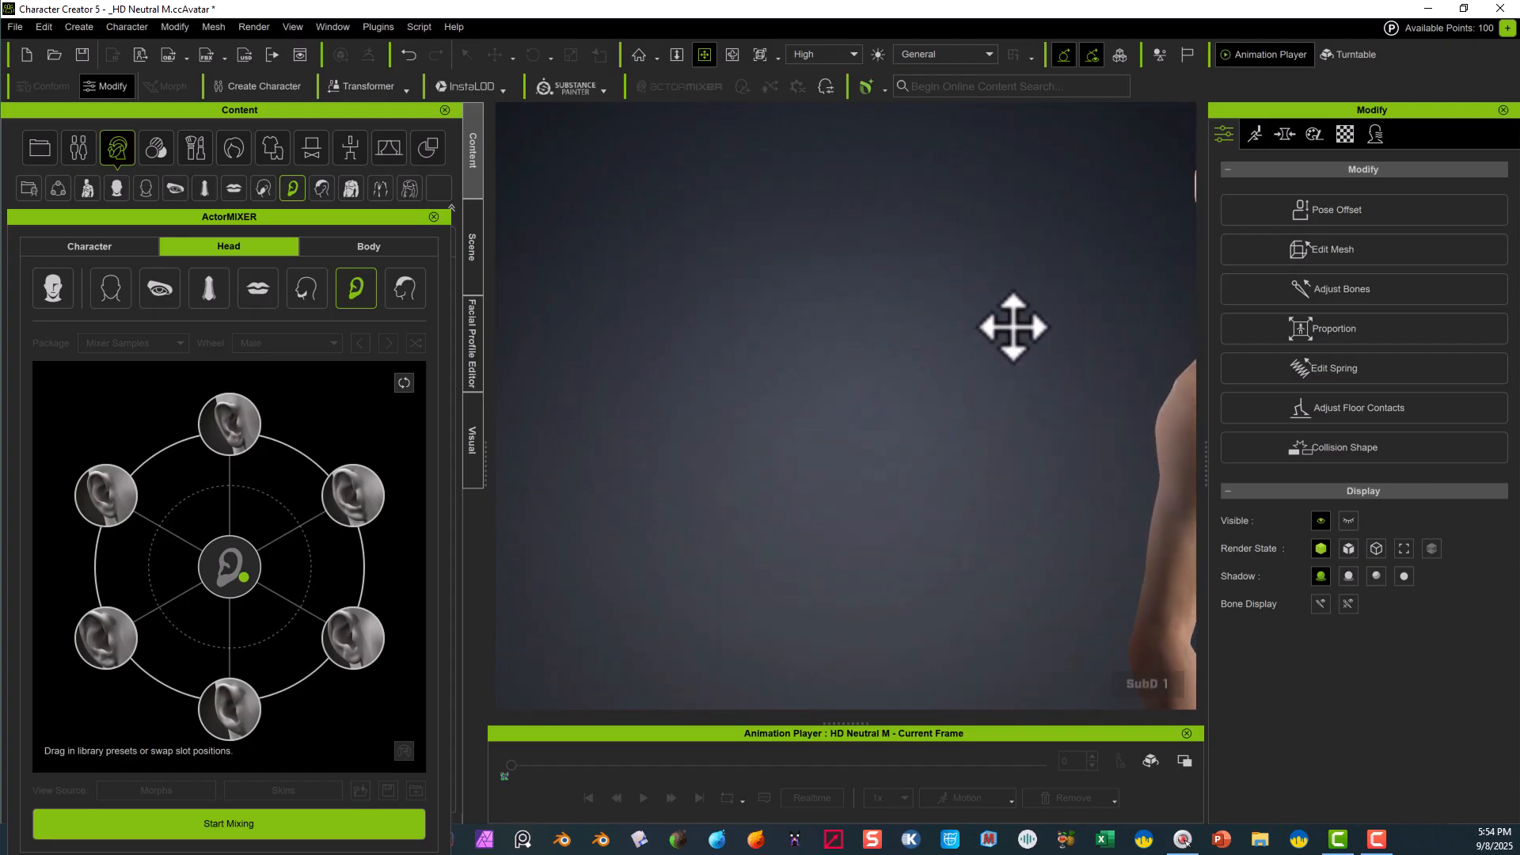
pyautogui.moveTo(1007, 325); pyautogui.dragTo(644, 324)
pyautogui.moveTo(644, 325); pyautogui.dragTo(728, 308, button='right')
pyautogui.moveTo(728, 308); pyautogui.dragTo(718, 434, button='middle')
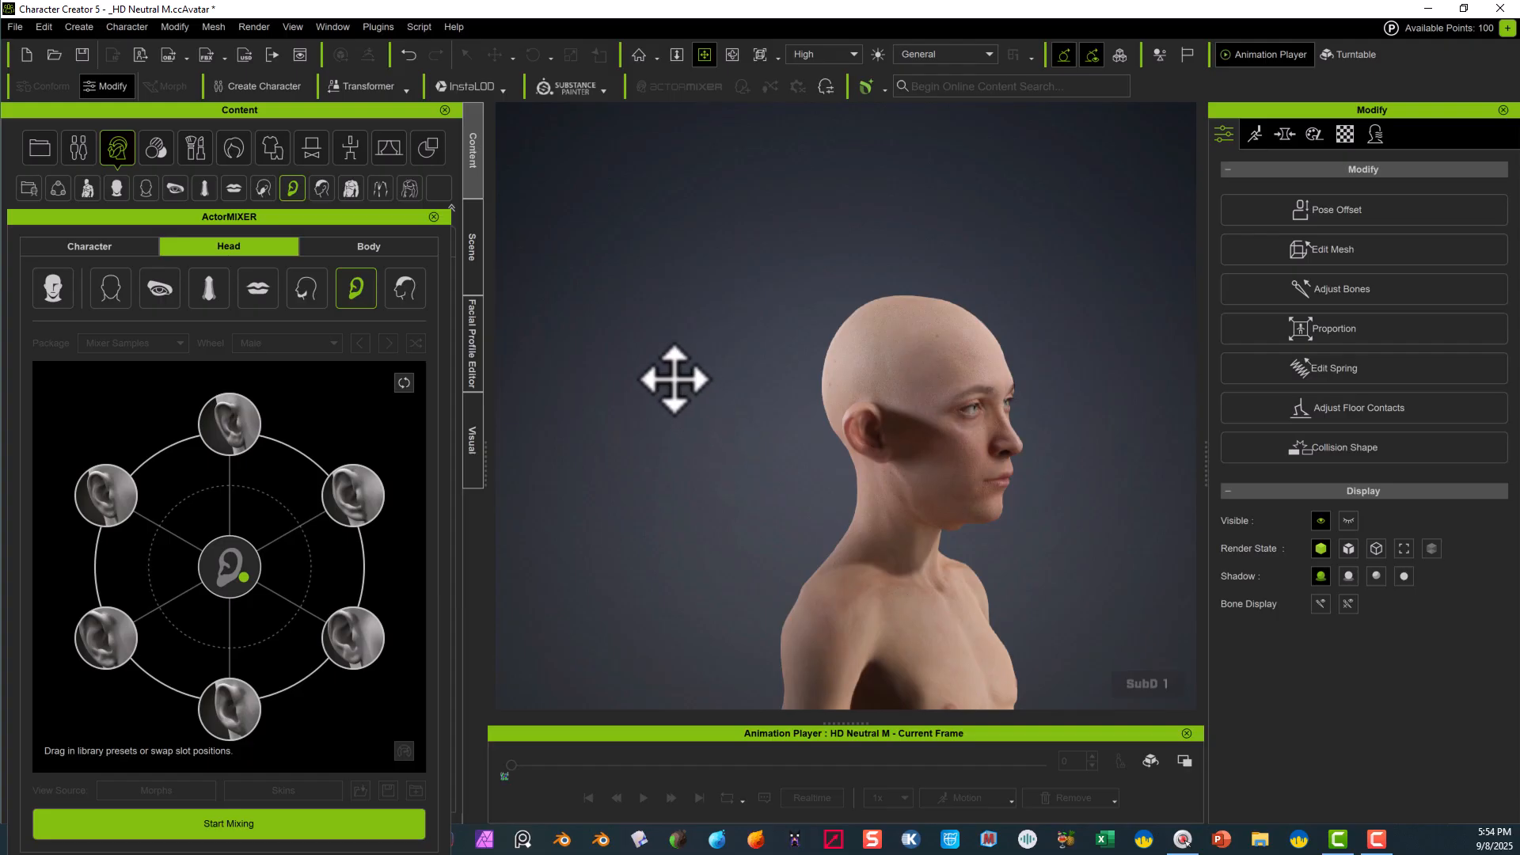
pyautogui.moveTo(672, 380); pyautogui.dragTo(856, 303, button='right')
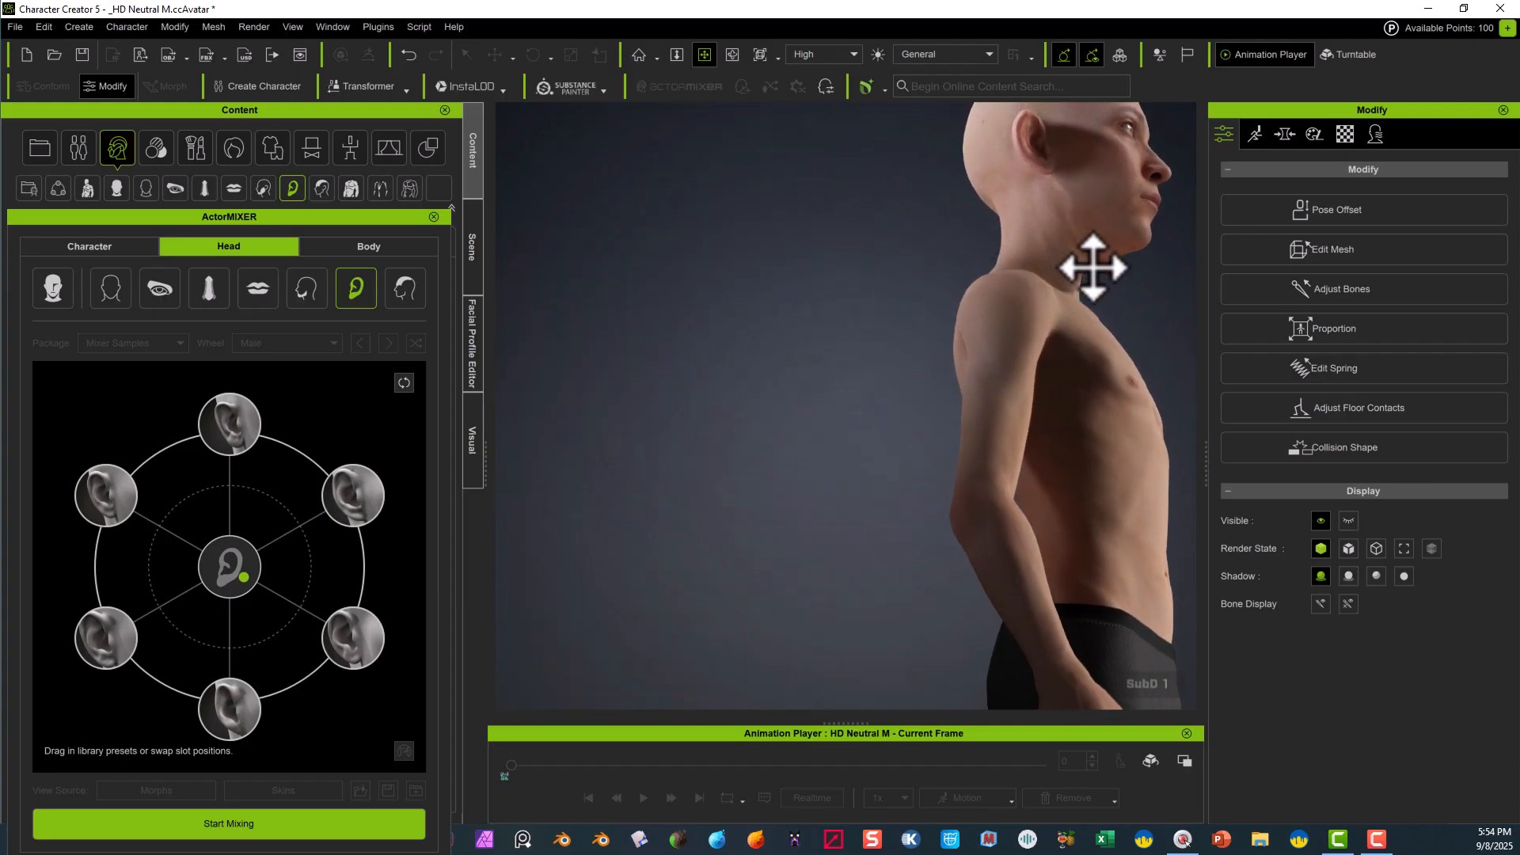
# - Blend the character's jaw to the lower-right jaw preset on the wheel
pyautogui.click(306, 288)
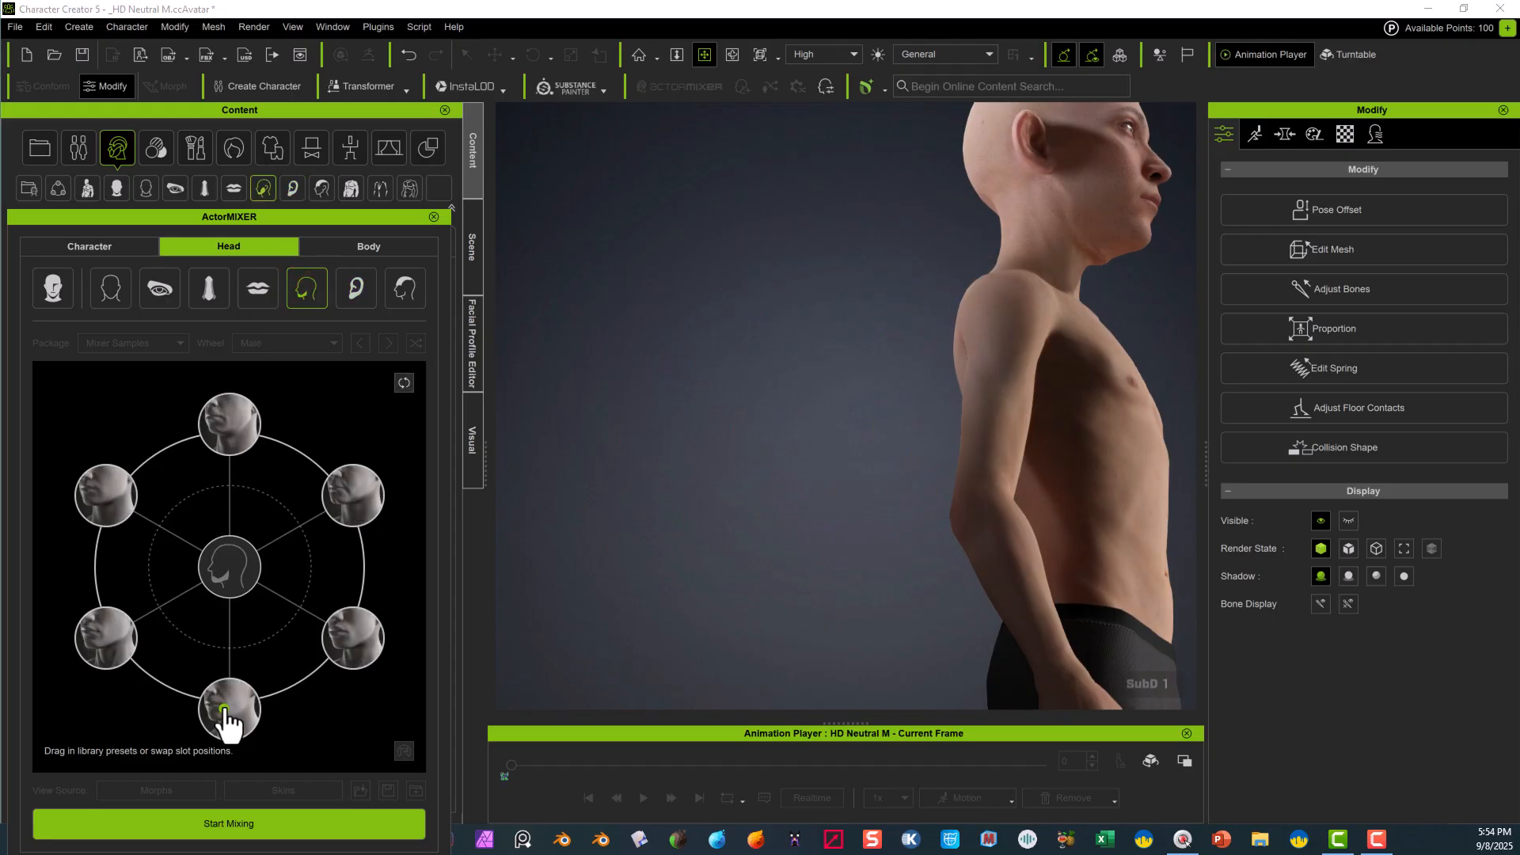
pyautogui.moveTo(224, 707); pyautogui.dragTo(363, 682)
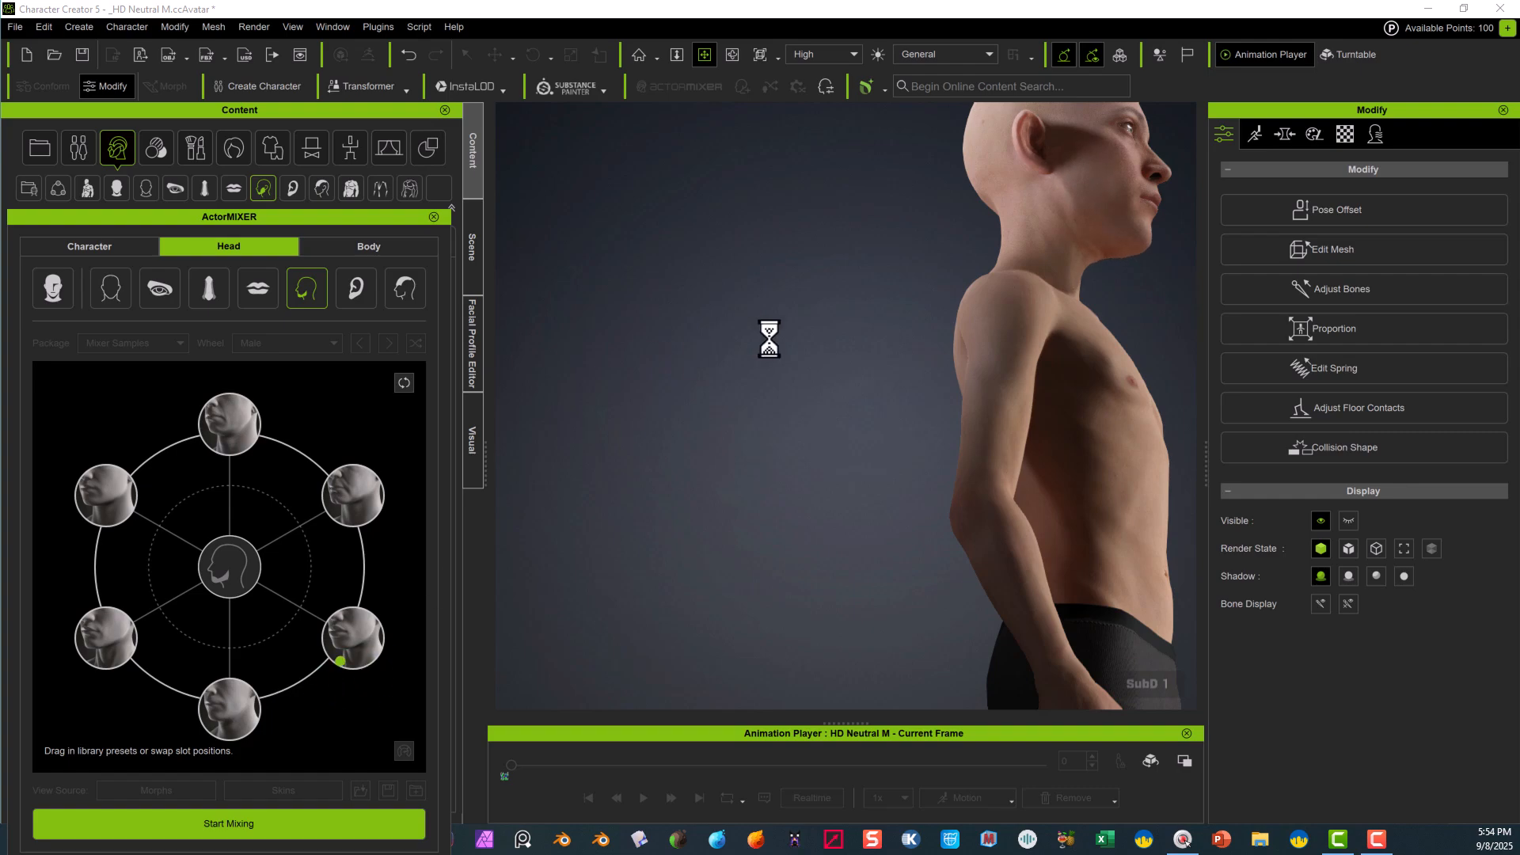
pyautogui.moveTo(914, 287); pyautogui.dragTo(814, 348)
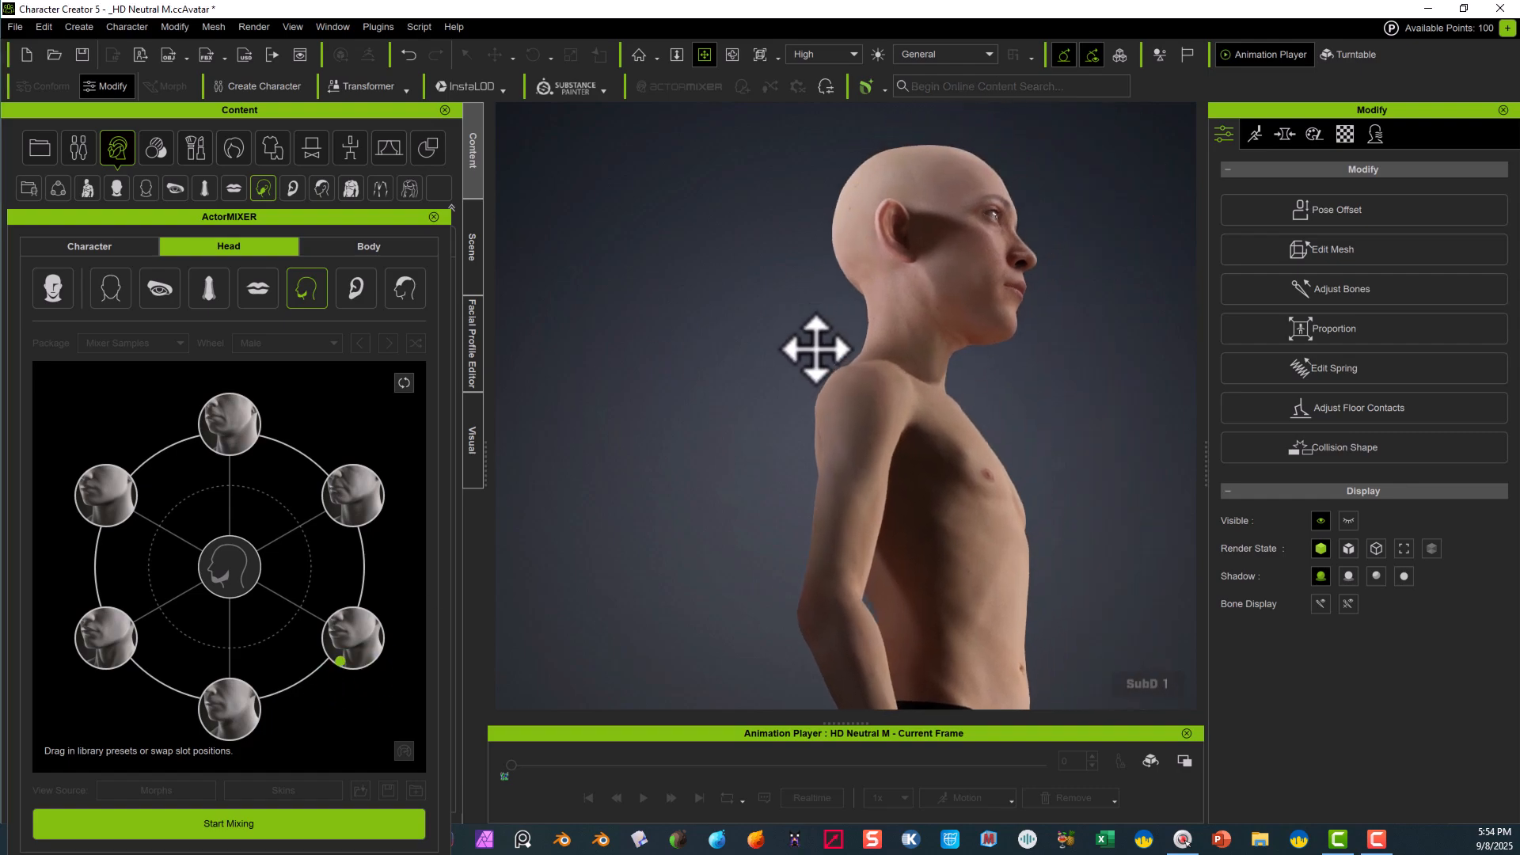
pyautogui.moveTo(814, 348); pyautogui.dragTo(497, 476, button='right')
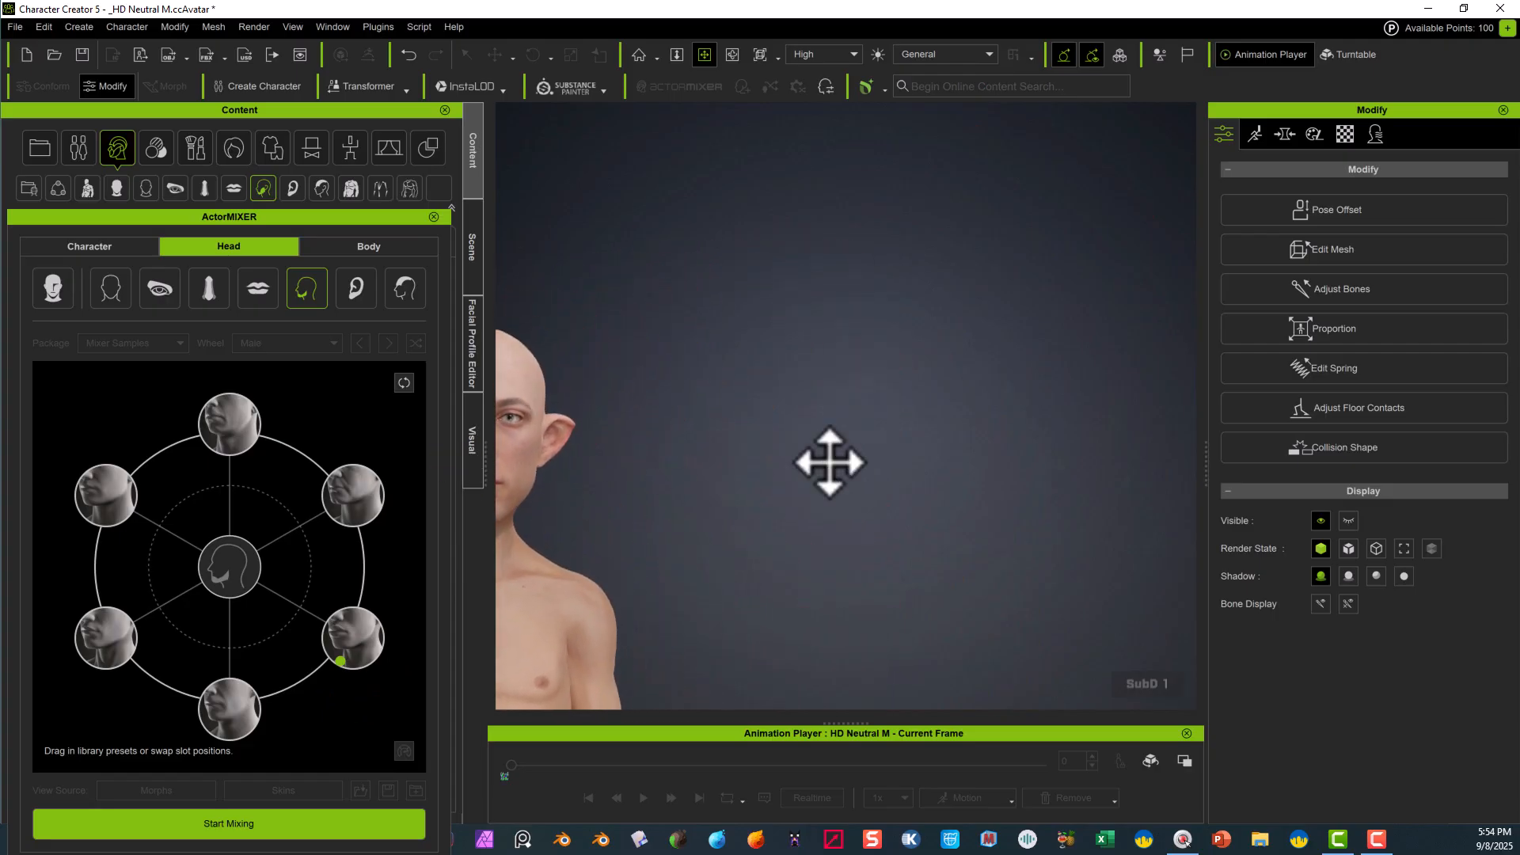
pyautogui.moveTo(829, 463); pyautogui.dragTo(936, 451)
pyautogui.moveTo(937, 451); pyautogui.dragTo(1009, 465, button='right')
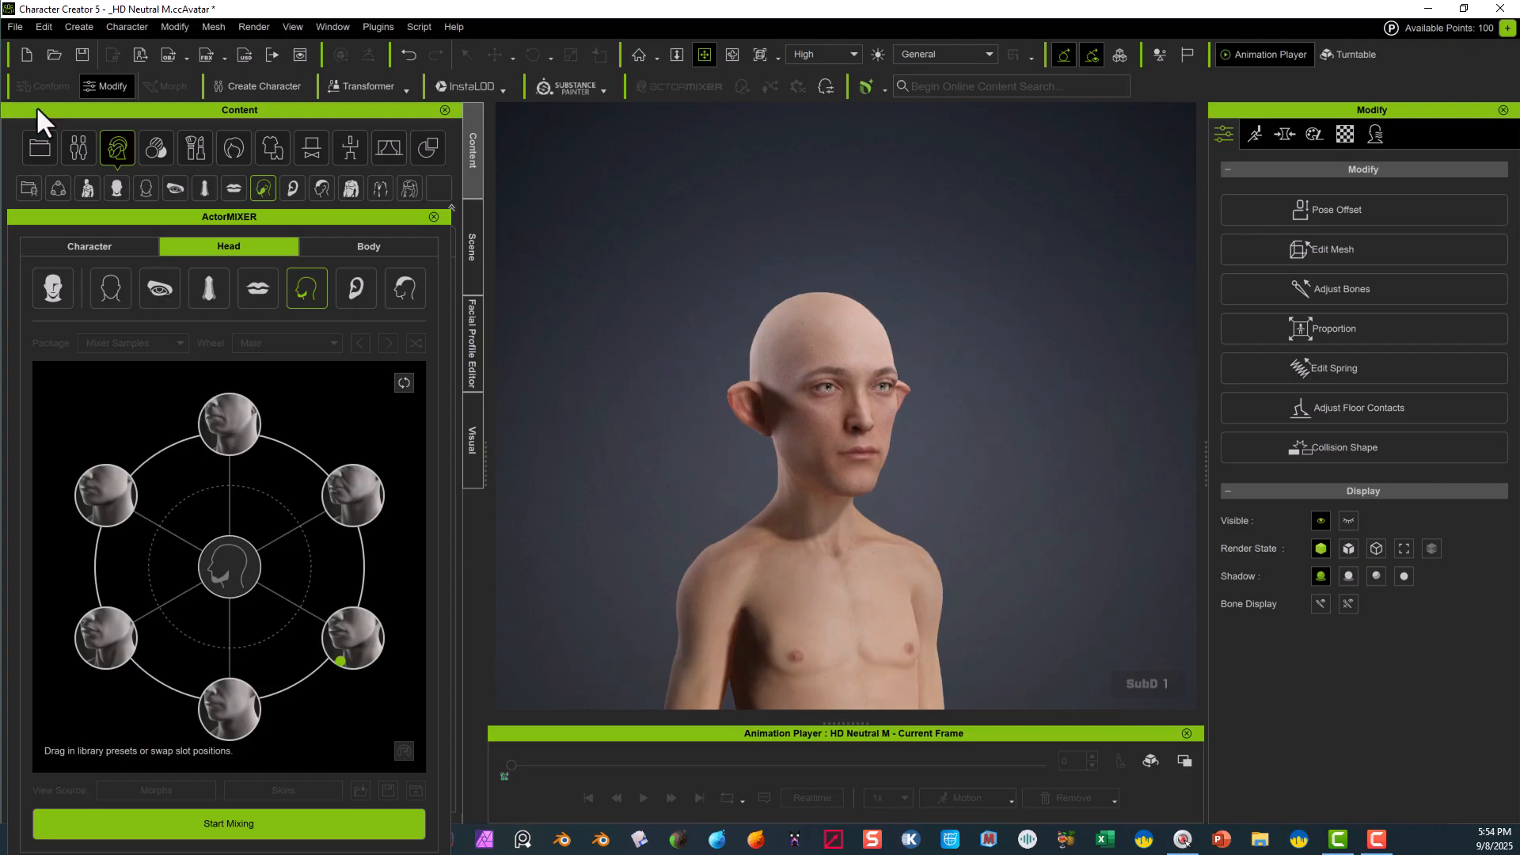
# - Try a slight blend of the full body toward the lower-left and lowermost body presets and undo it
pyautogui.click(374, 248)
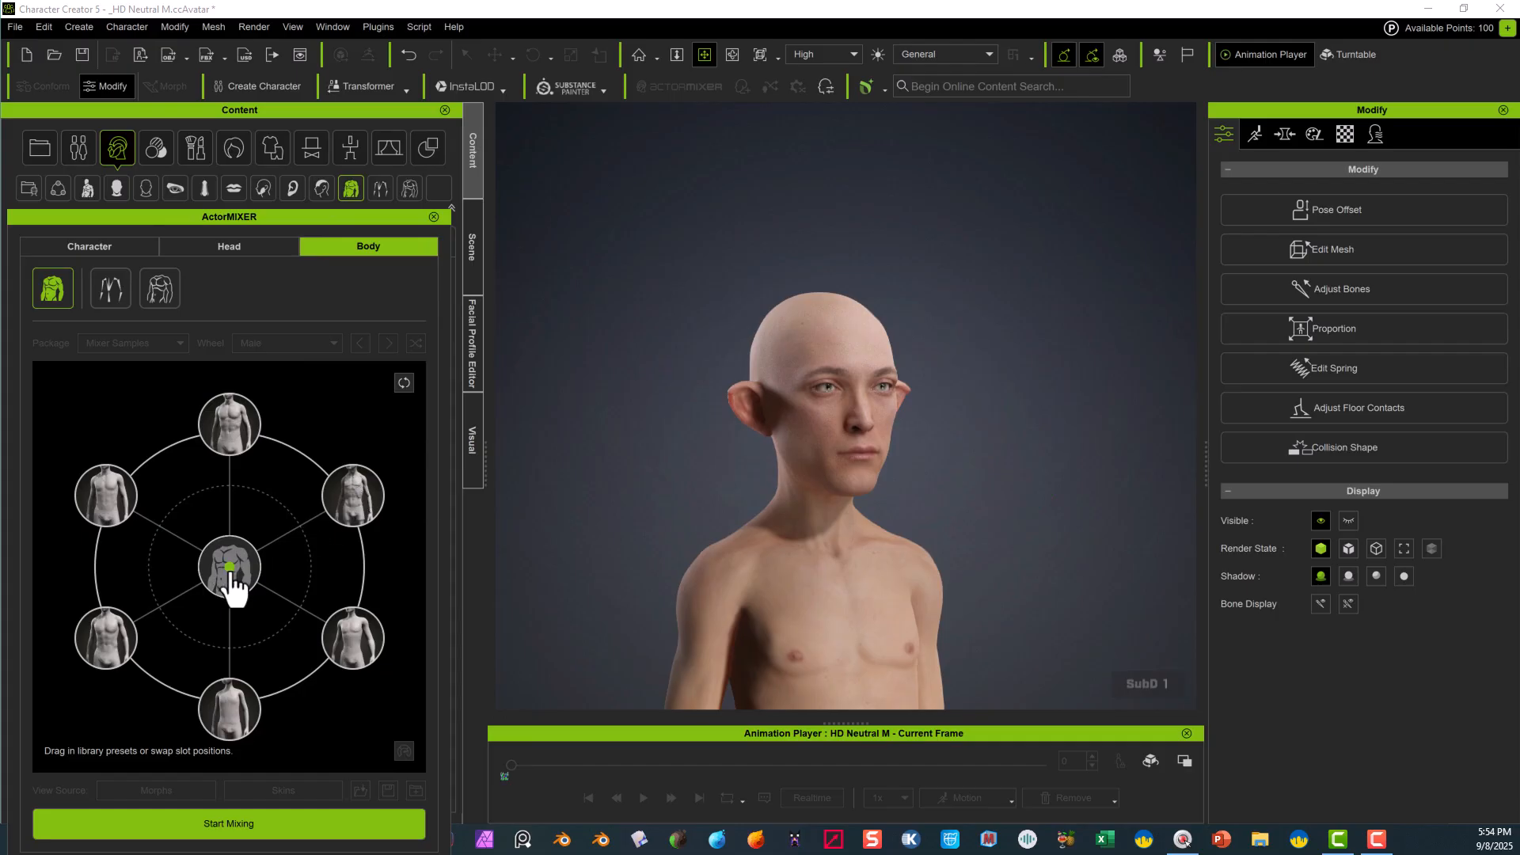
pyautogui.moveTo(231, 570)
pyautogui.mouseDown()
pyautogui.moveTo(286, 541)
pyautogui.moveTo(225, 571)
pyautogui.moveTo(216, 594)
pyautogui.mouseUp()
pyautogui.scroll(-2, 563, 327)
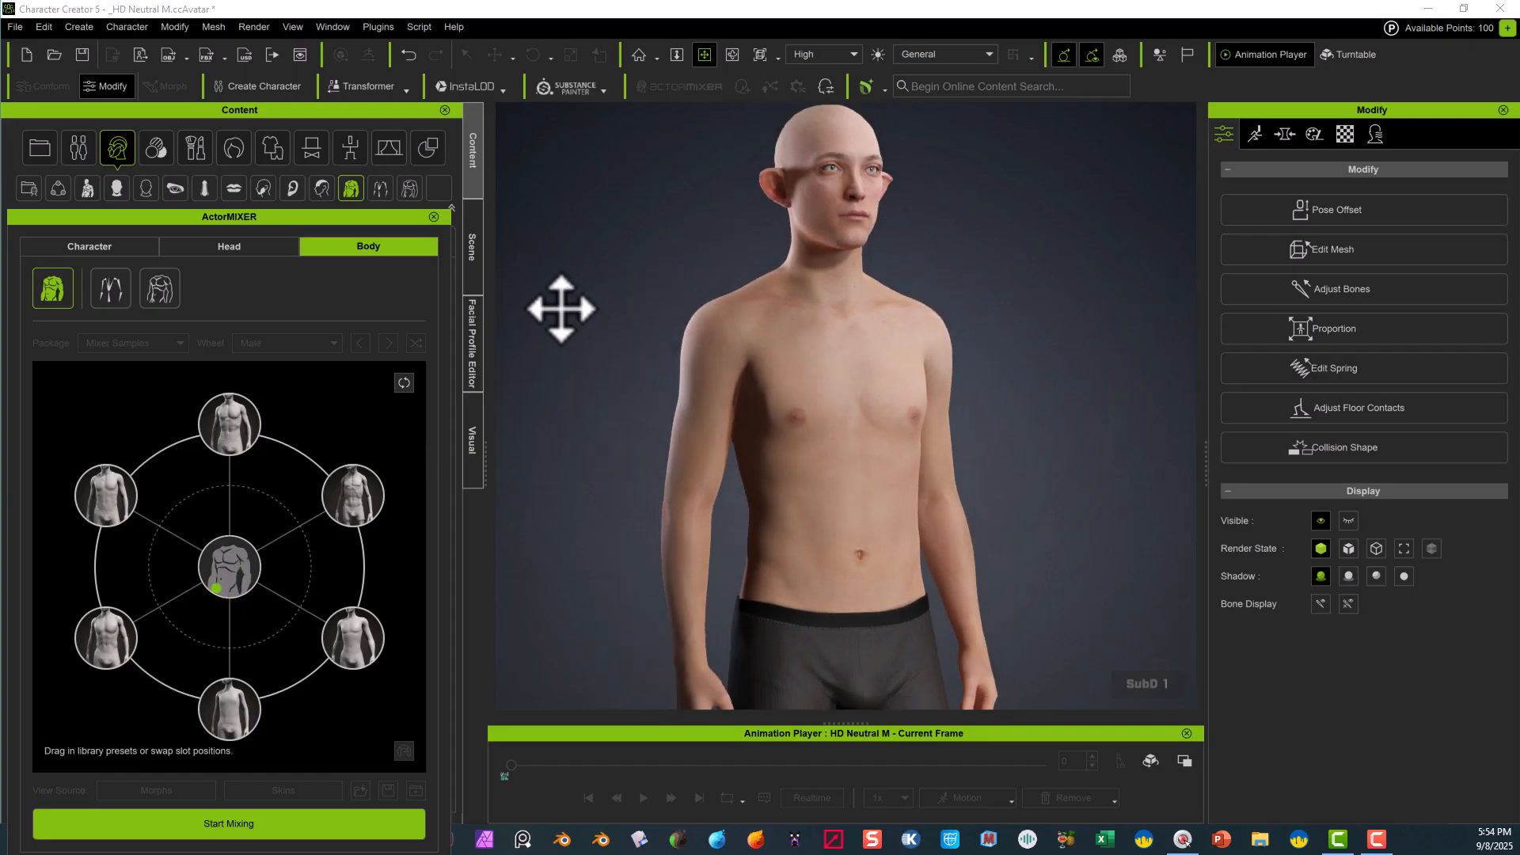
pyautogui.hotkey('ctrl', 'z')
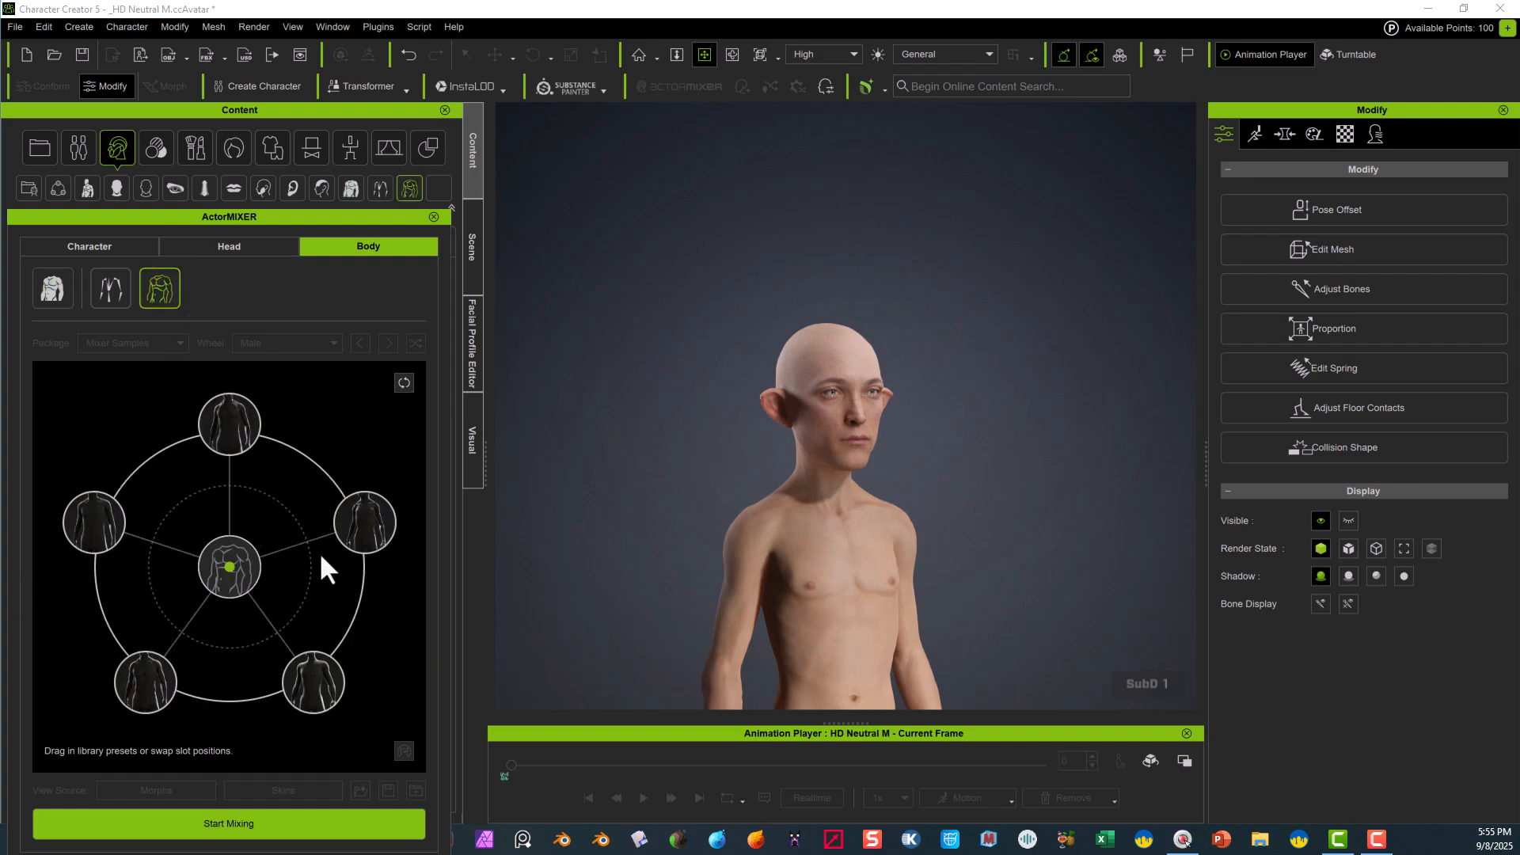
# - Blend the character's body contour to the upper-right preset on the body contour wheel
pyautogui.moveTo(320, 554)
pyautogui.mouseDown()
pyautogui.moveTo(383, 644)
pyautogui.moveTo(348, 669)
pyautogui.moveTo(365, 567)
pyautogui.moveTo(285, 460)
pyautogui.moveTo(346, 515)
pyautogui.mouseUp()
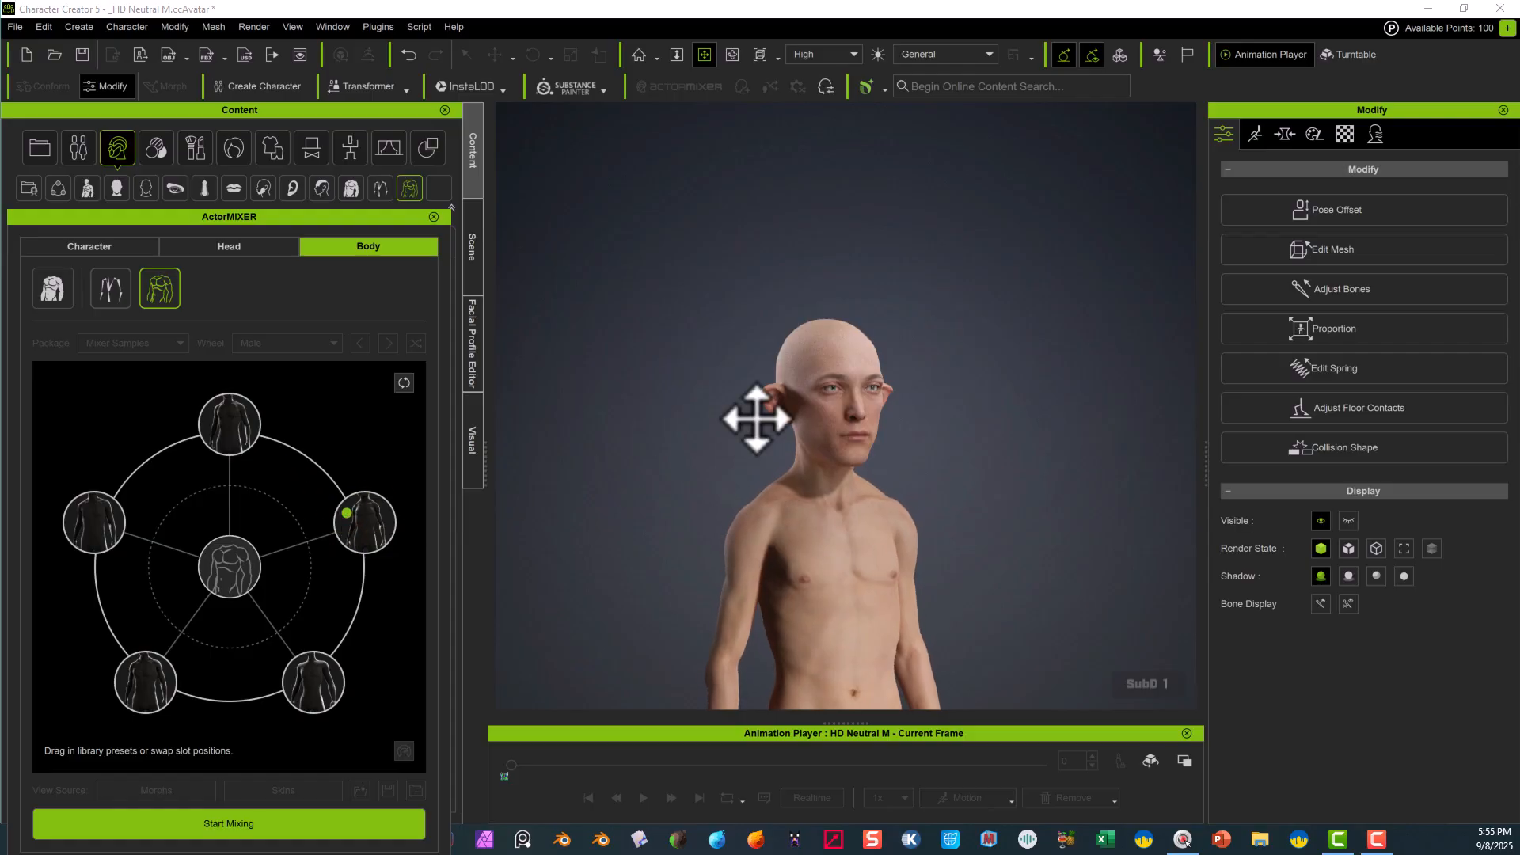
pyautogui.scroll(-2, 766, 452)
pyautogui.moveTo(722, 418); pyautogui.dragTo(727, 260)
pyautogui.moveTo(726, 260); pyautogui.dragTo(481, 367, button='right')
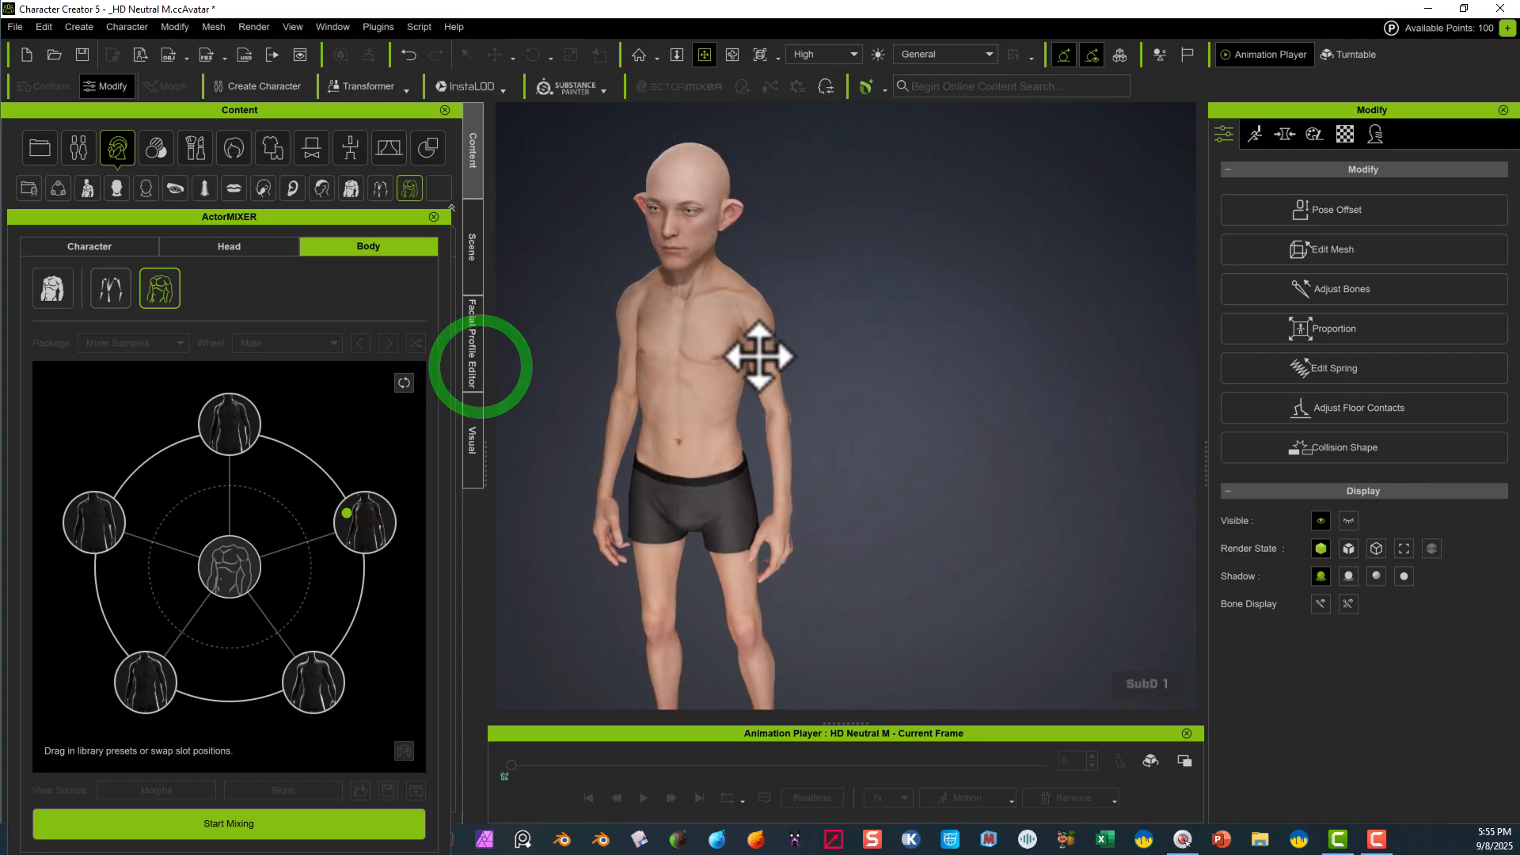
pyautogui.moveTo(760, 356); pyautogui.dragTo(1089, 305, button='right')
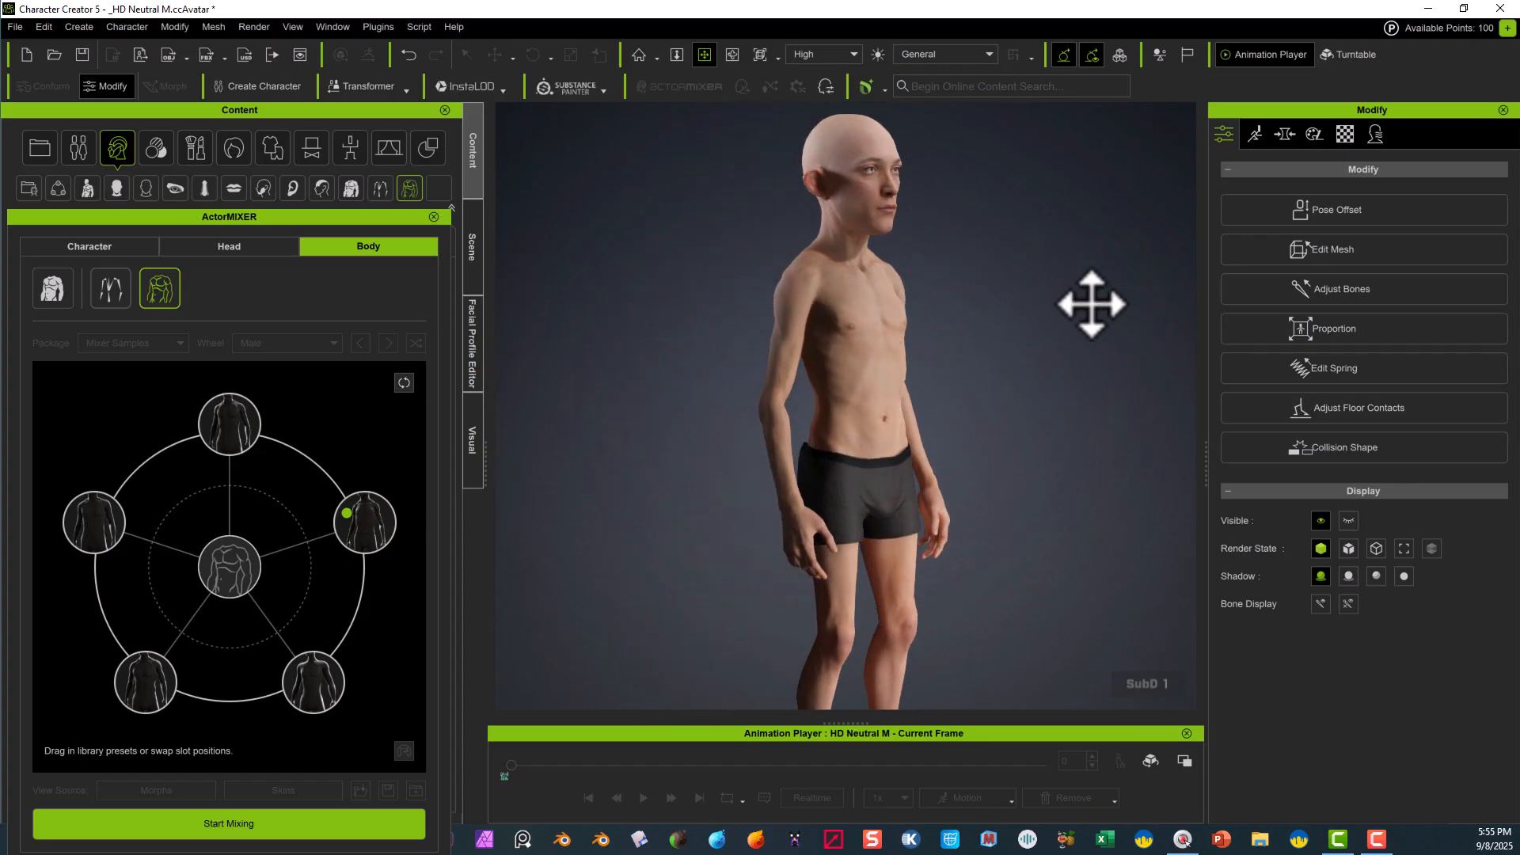
pyautogui.moveTo(1004, 345); pyautogui.dragTo(1013, 426)
pyautogui.moveTo(988, 419)
pyautogui.mouseDown(button='middle')
pyautogui.moveTo(923, 177)
pyautogui.moveTo(960, 421)
pyautogui.mouseUp(button='middle')
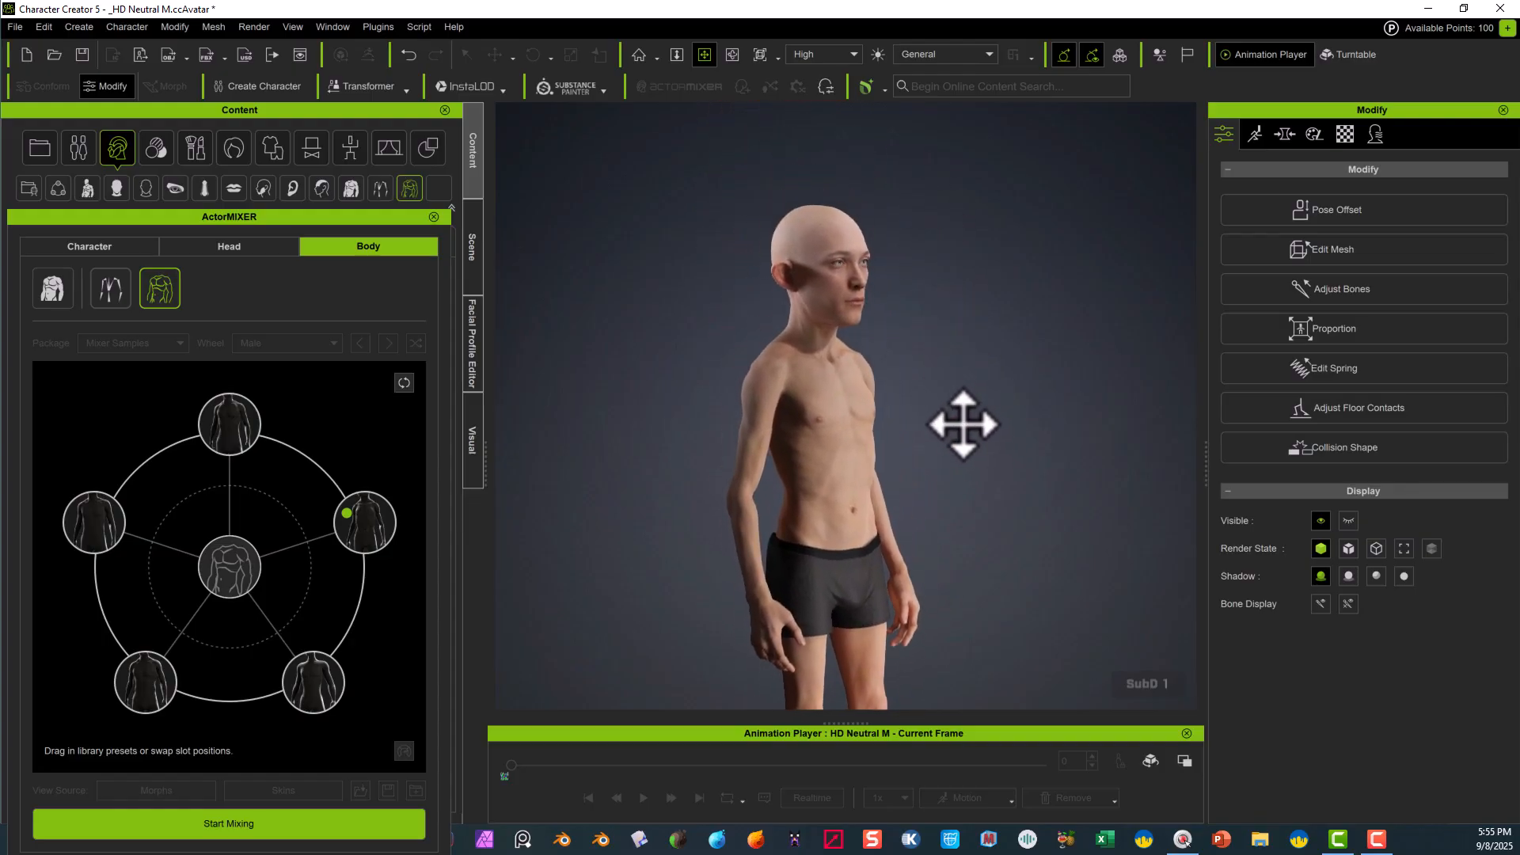
pyautogui.moveTo(960, 421); pyautogui.dragTo(668, 459, button='right')
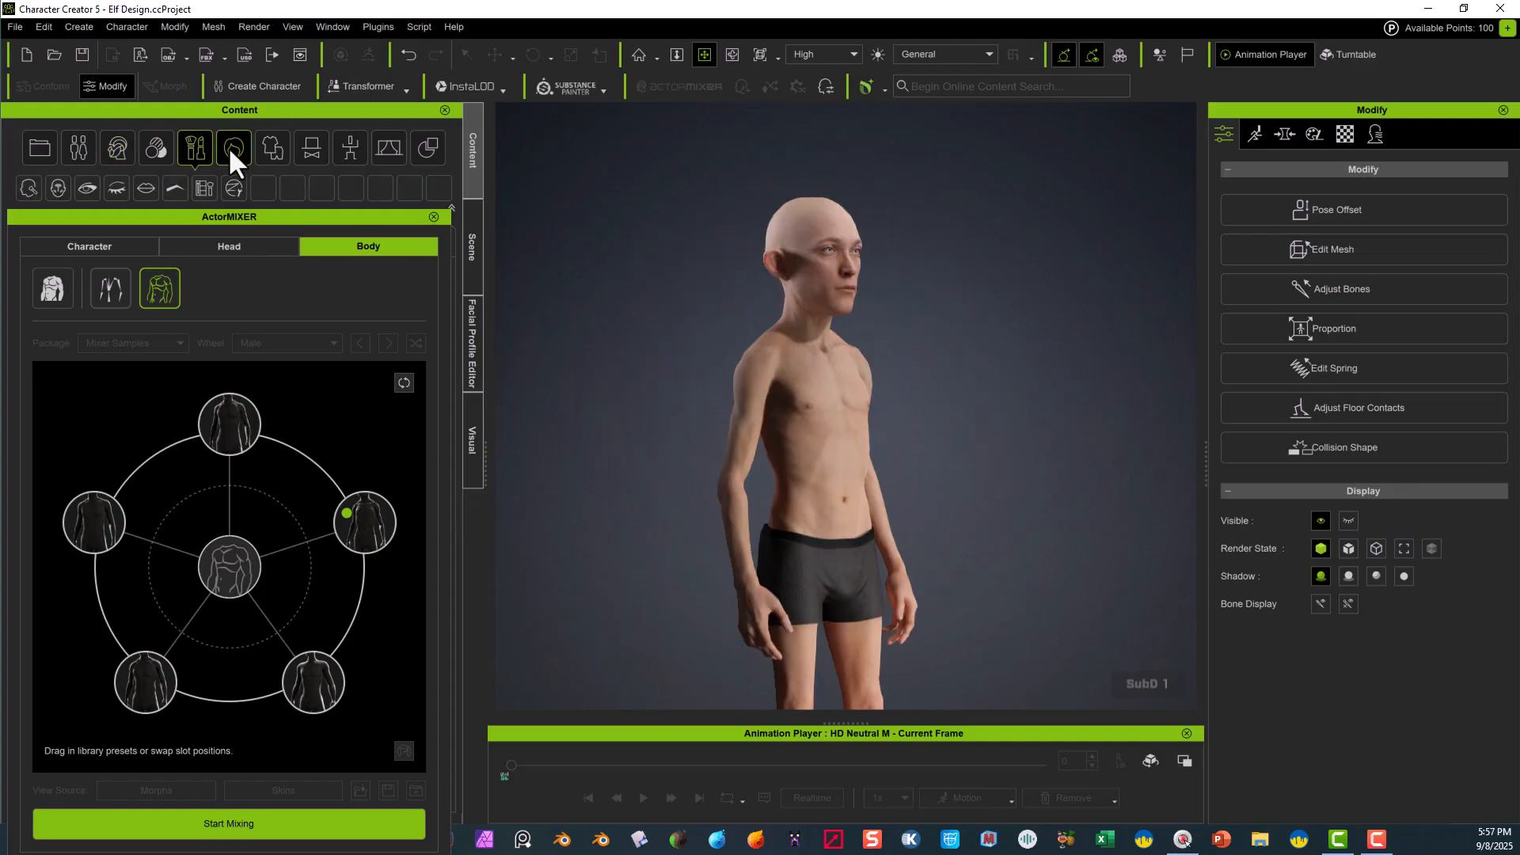
# - Apply the short men's hair preset listed below Classic Slick Back in the HairGroup Hair library to the character and close ActorMIXER
pyautogui.click(230, 150)
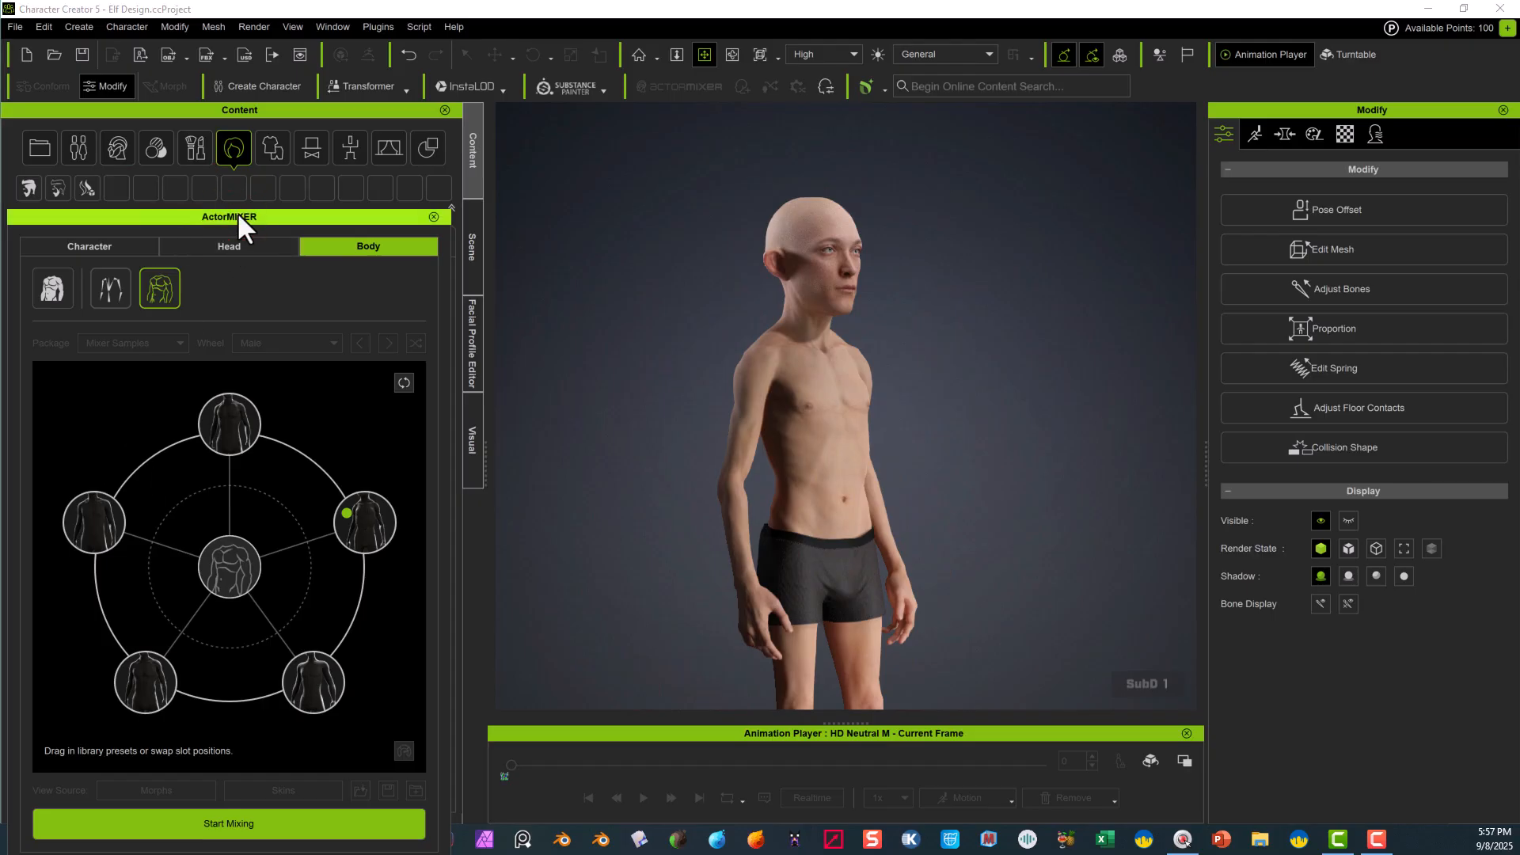
pyautogui.moveTo(236, 211); pyautogui.dragTo(458, 684)
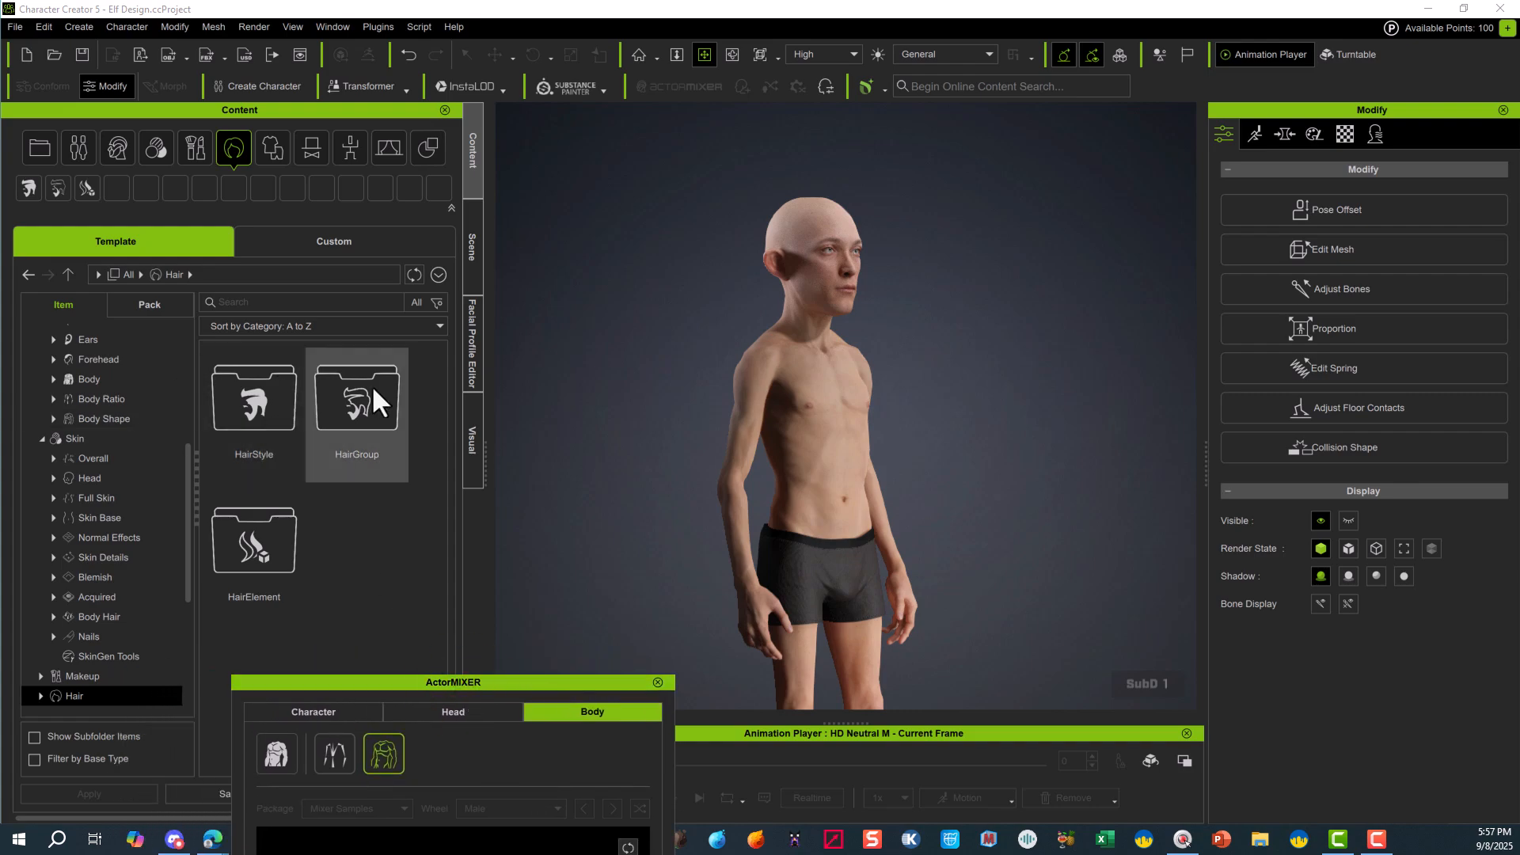
pyautogui.doubleClick(273, 398)
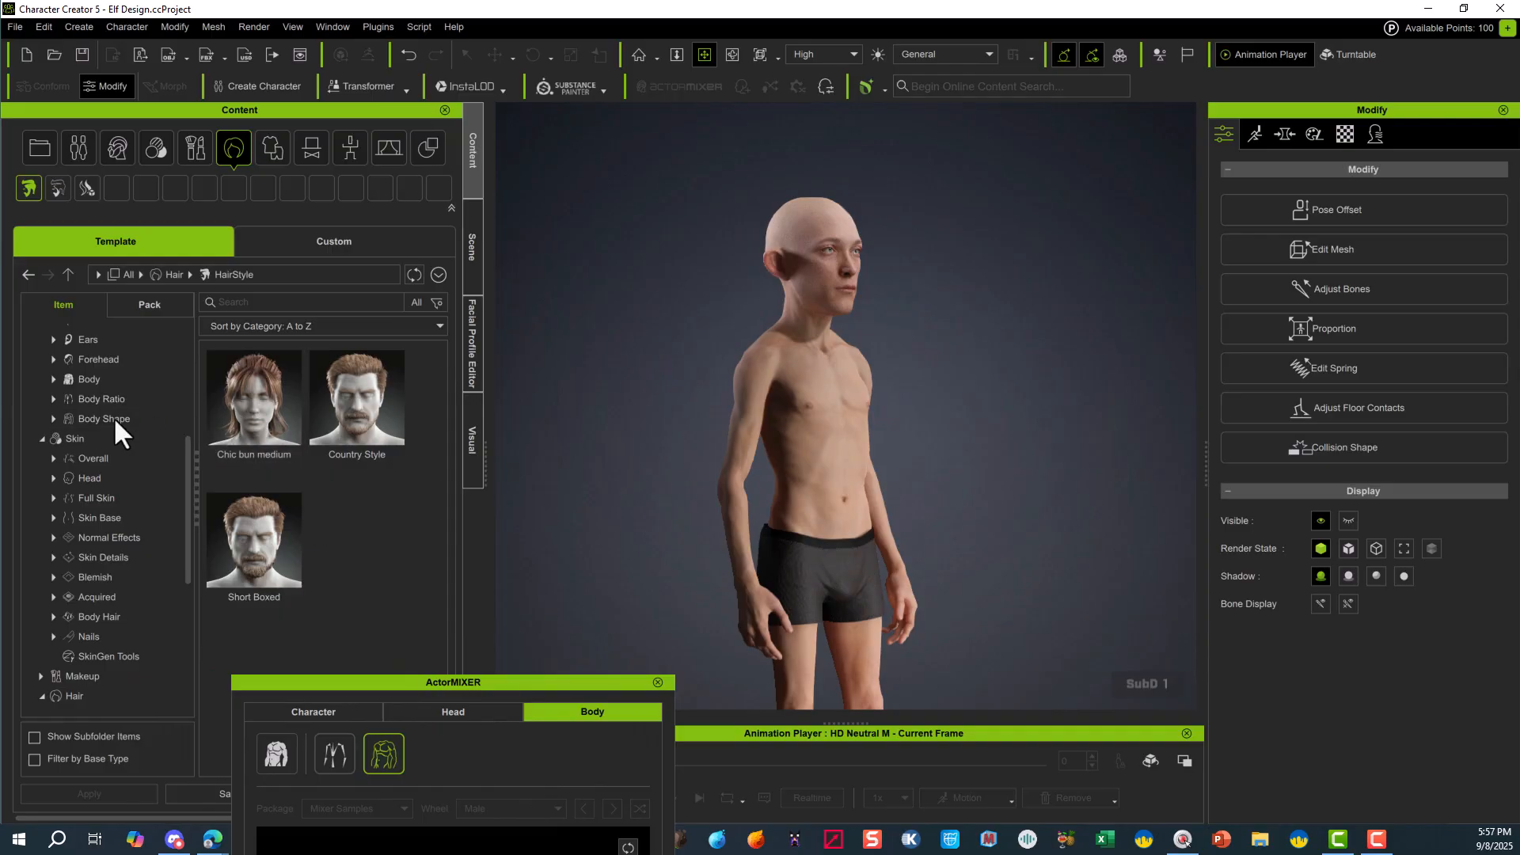
pyautogui.click(28, 274)
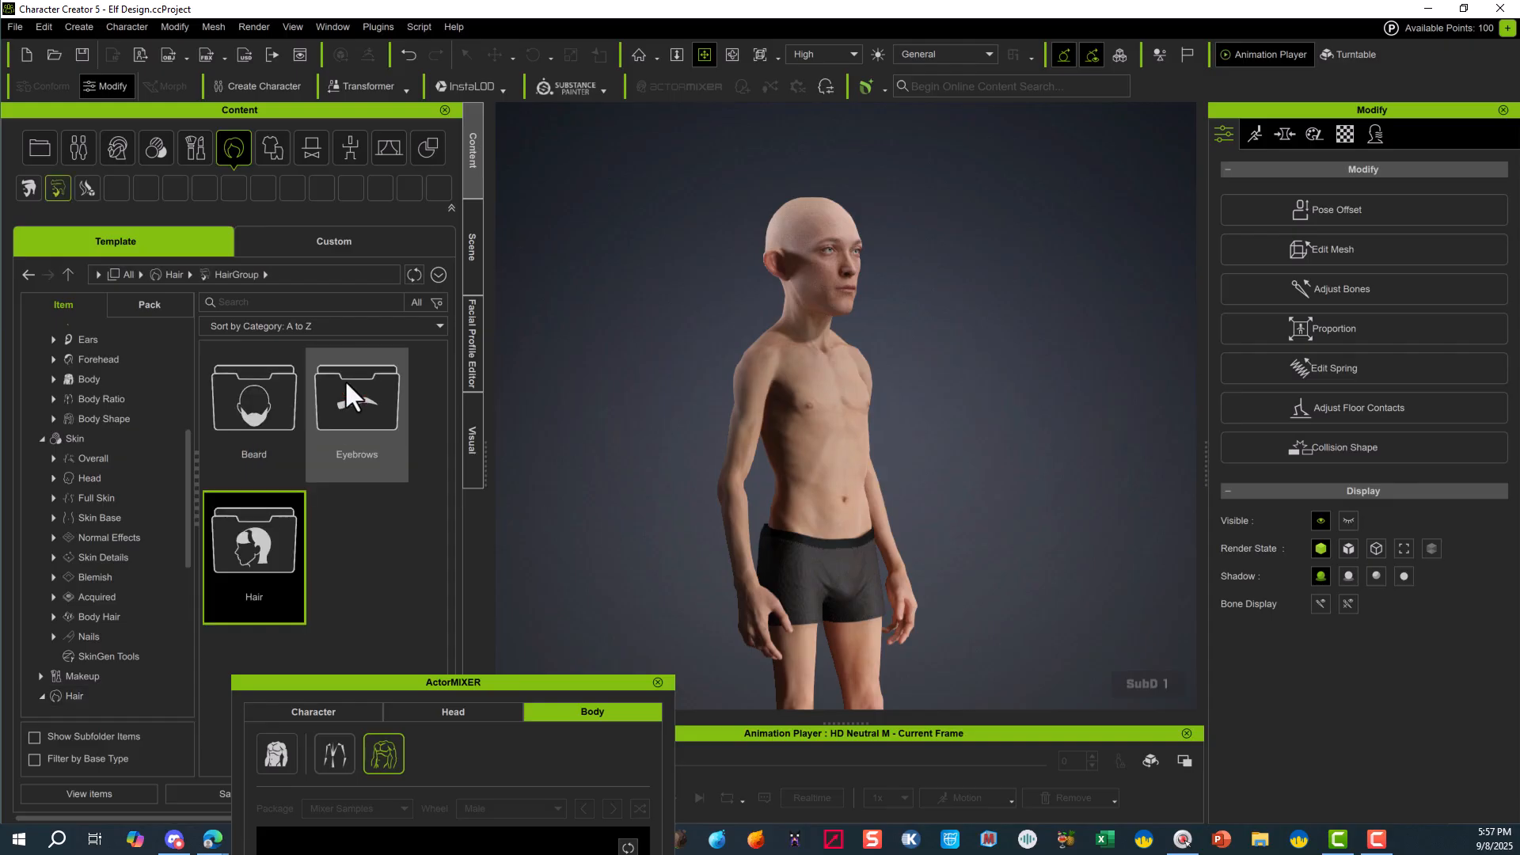
pyautogui.doubleClick(236, 545)
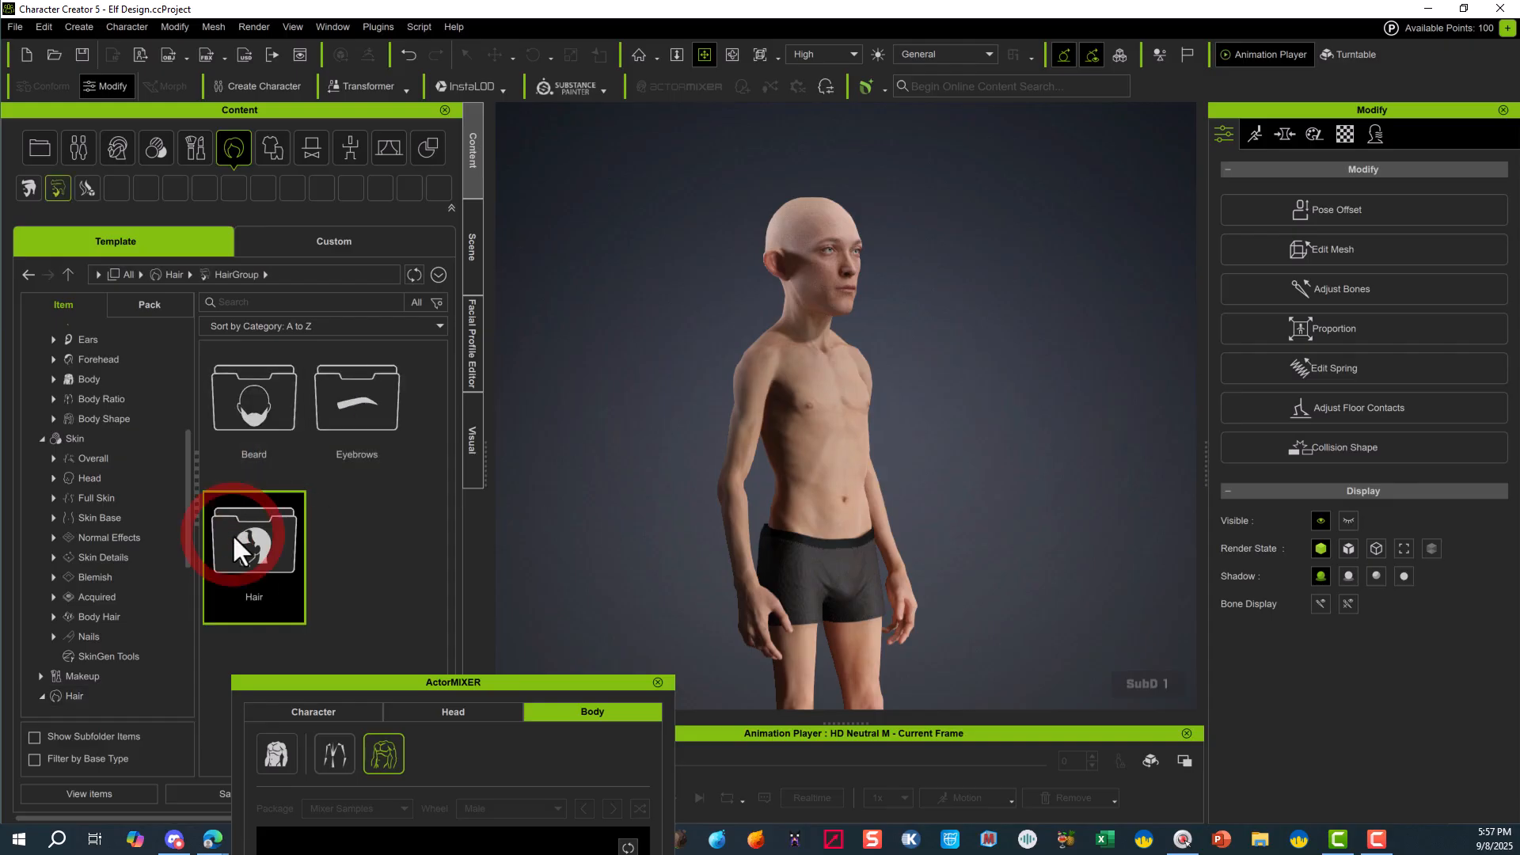
pyautogui.scroll(-1, 303, 497)
pyautogui.scroll(-3, 302, 496)
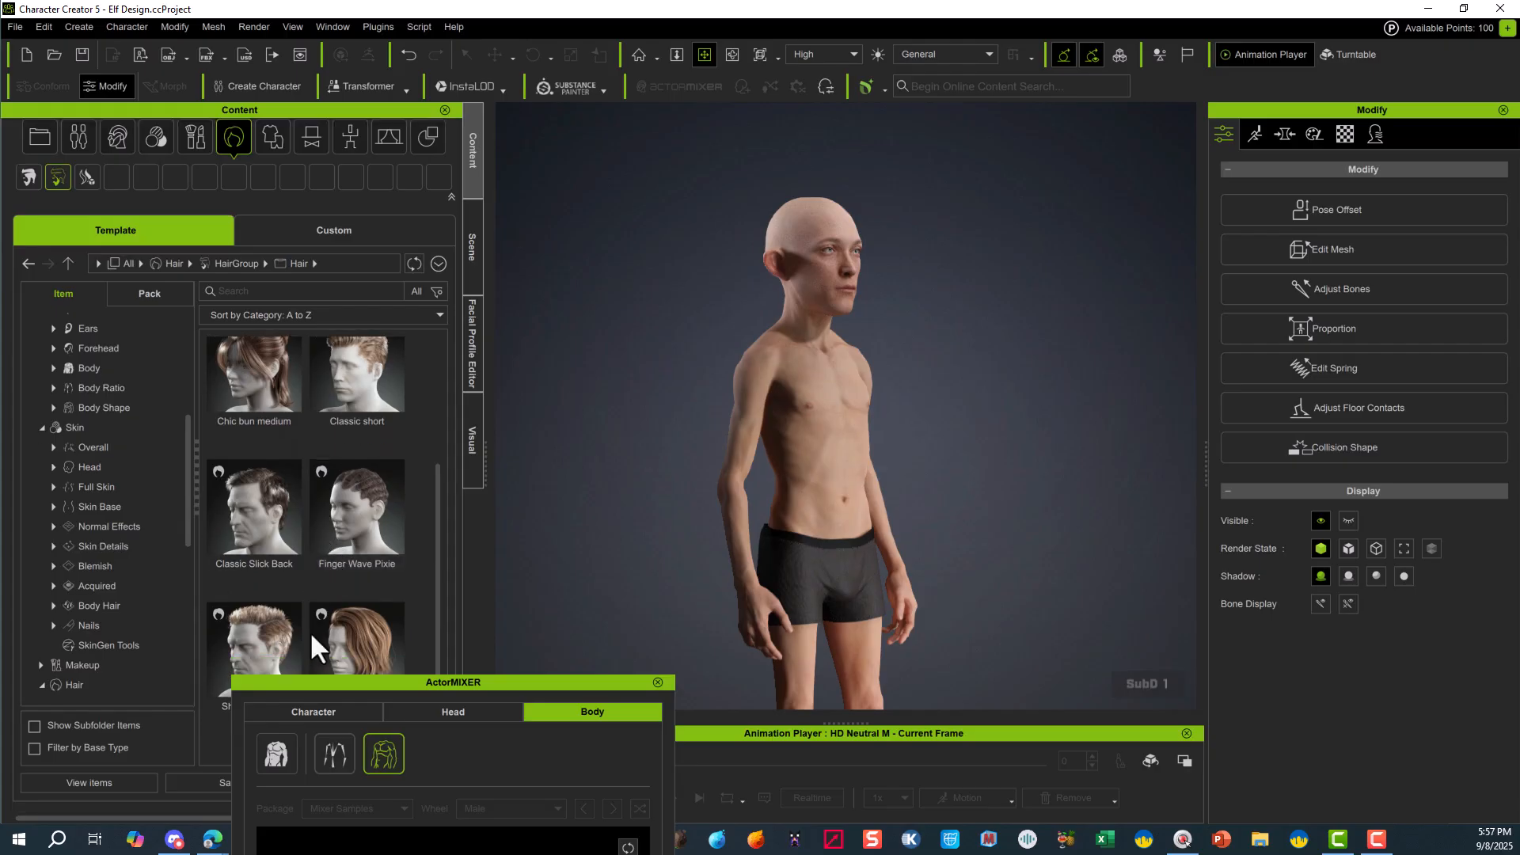
pyautogui.click(258, 650)
pyautogui.moveTo(258, 649); pyautogui.dragTo(791, 245)
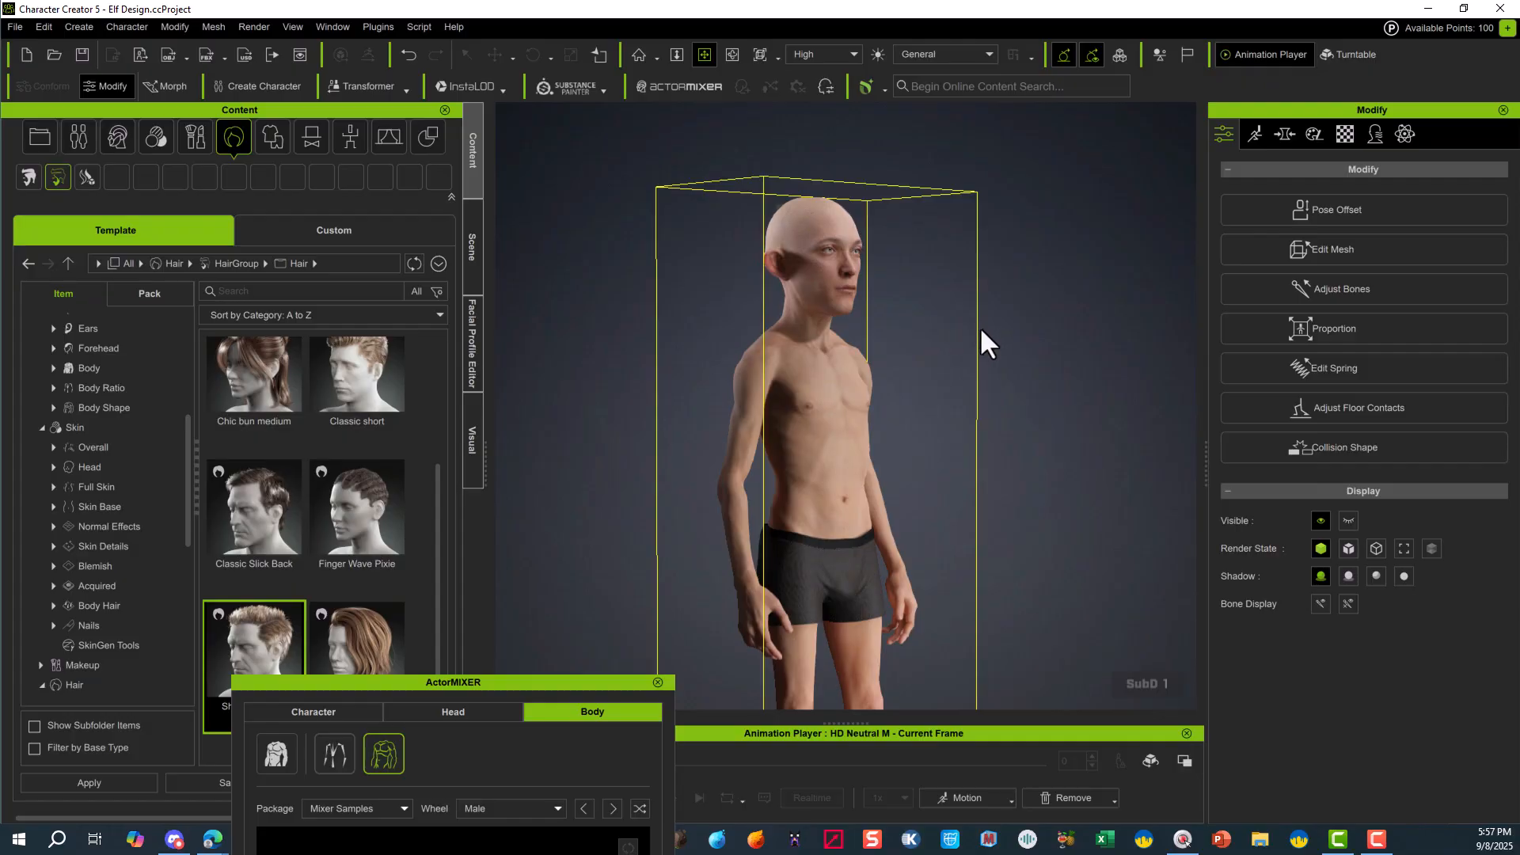
pyautogui.click(657, 682)
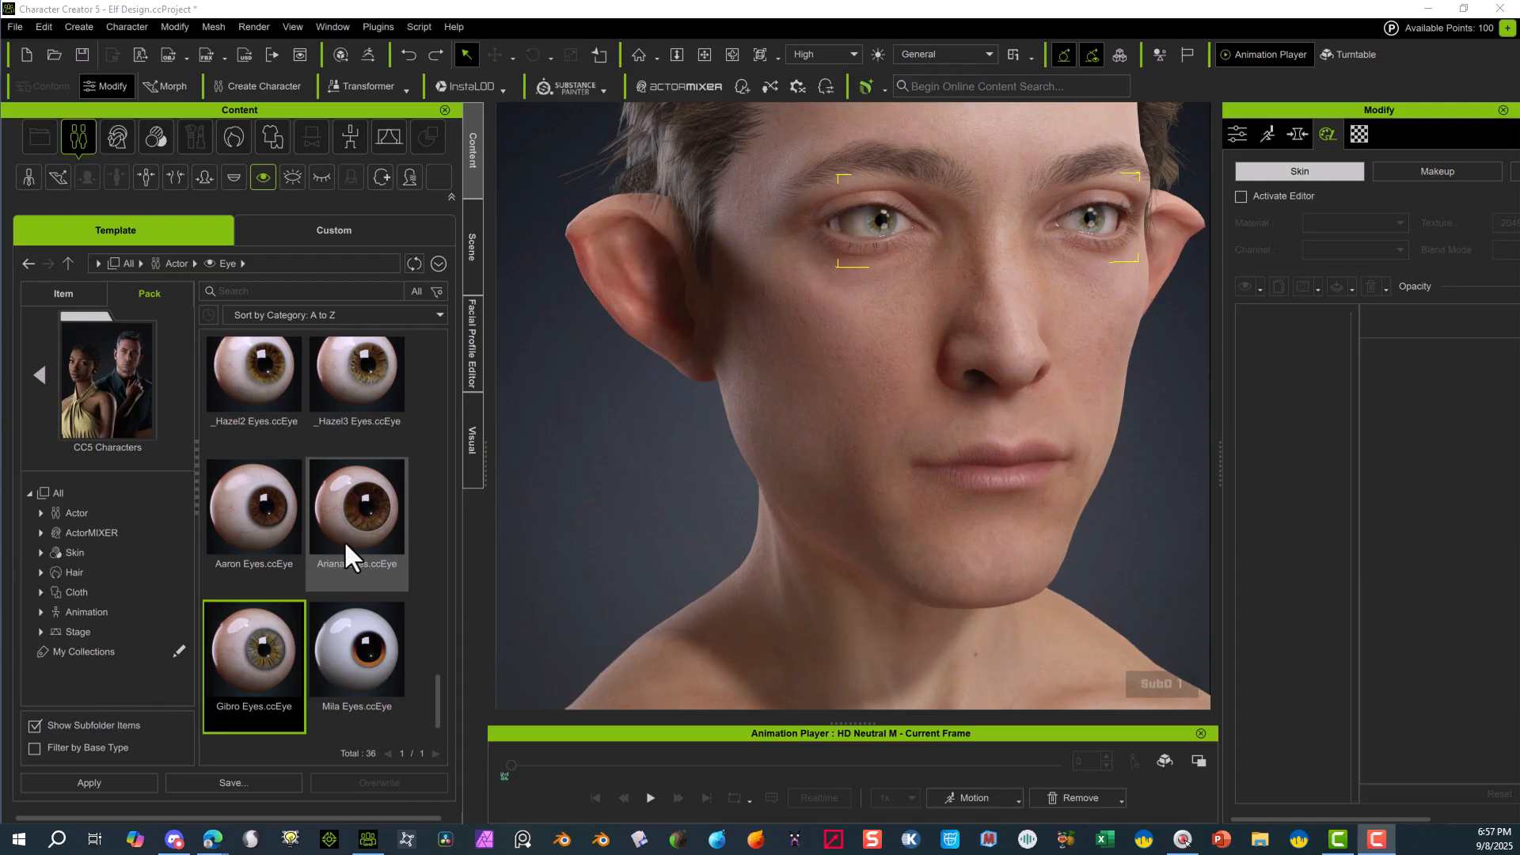
# - Try the Ariana Eyes preset on the character, replacing only the material, and check the look of the face
pyautogui.moveTo(344, 540); pyautogui.dragTo(909, 264)
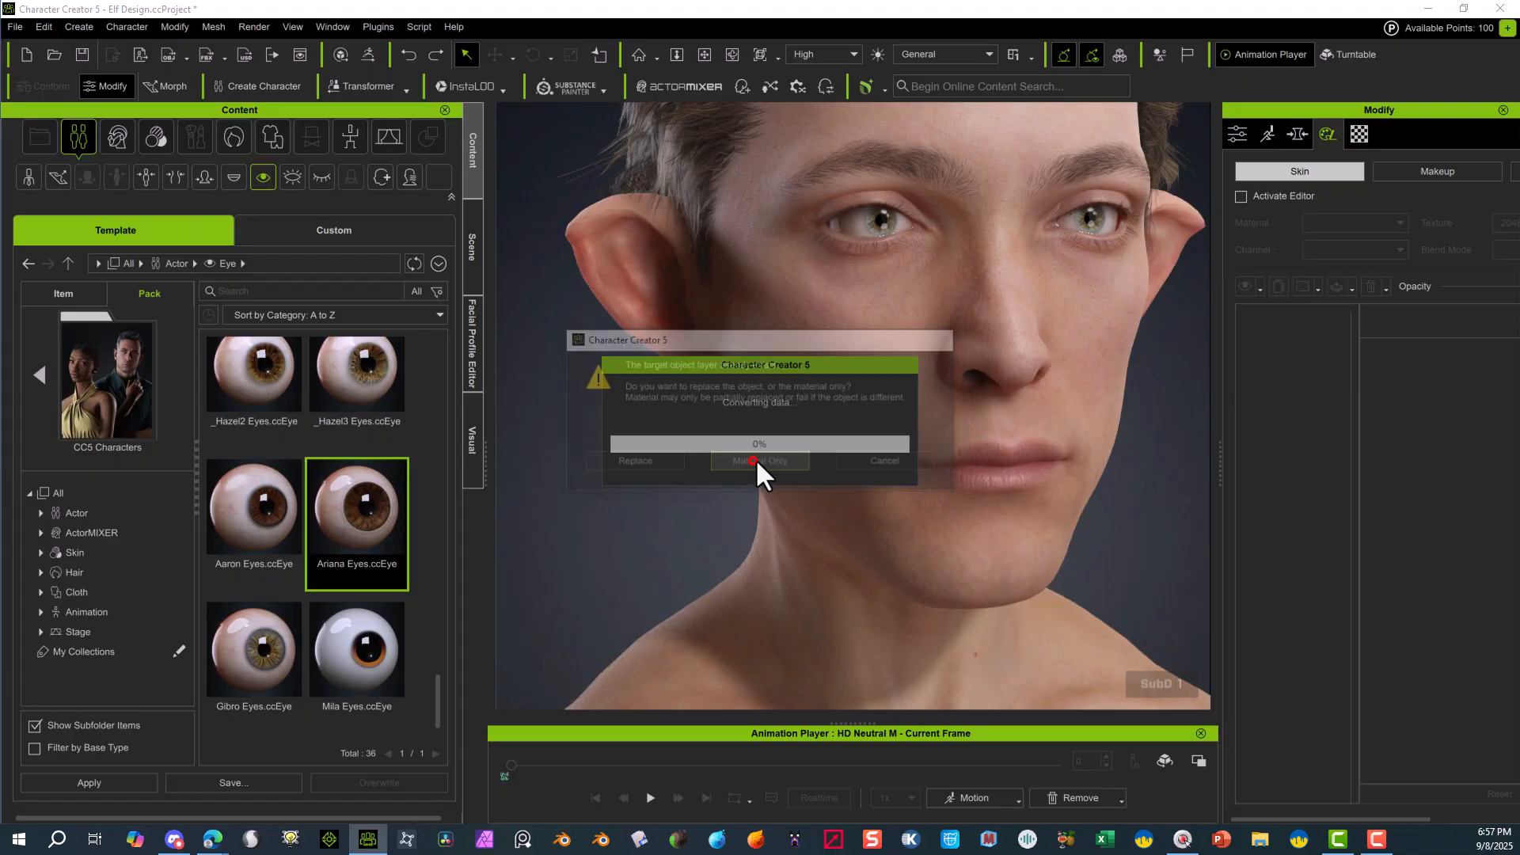
pyautogui.click(755, 459)
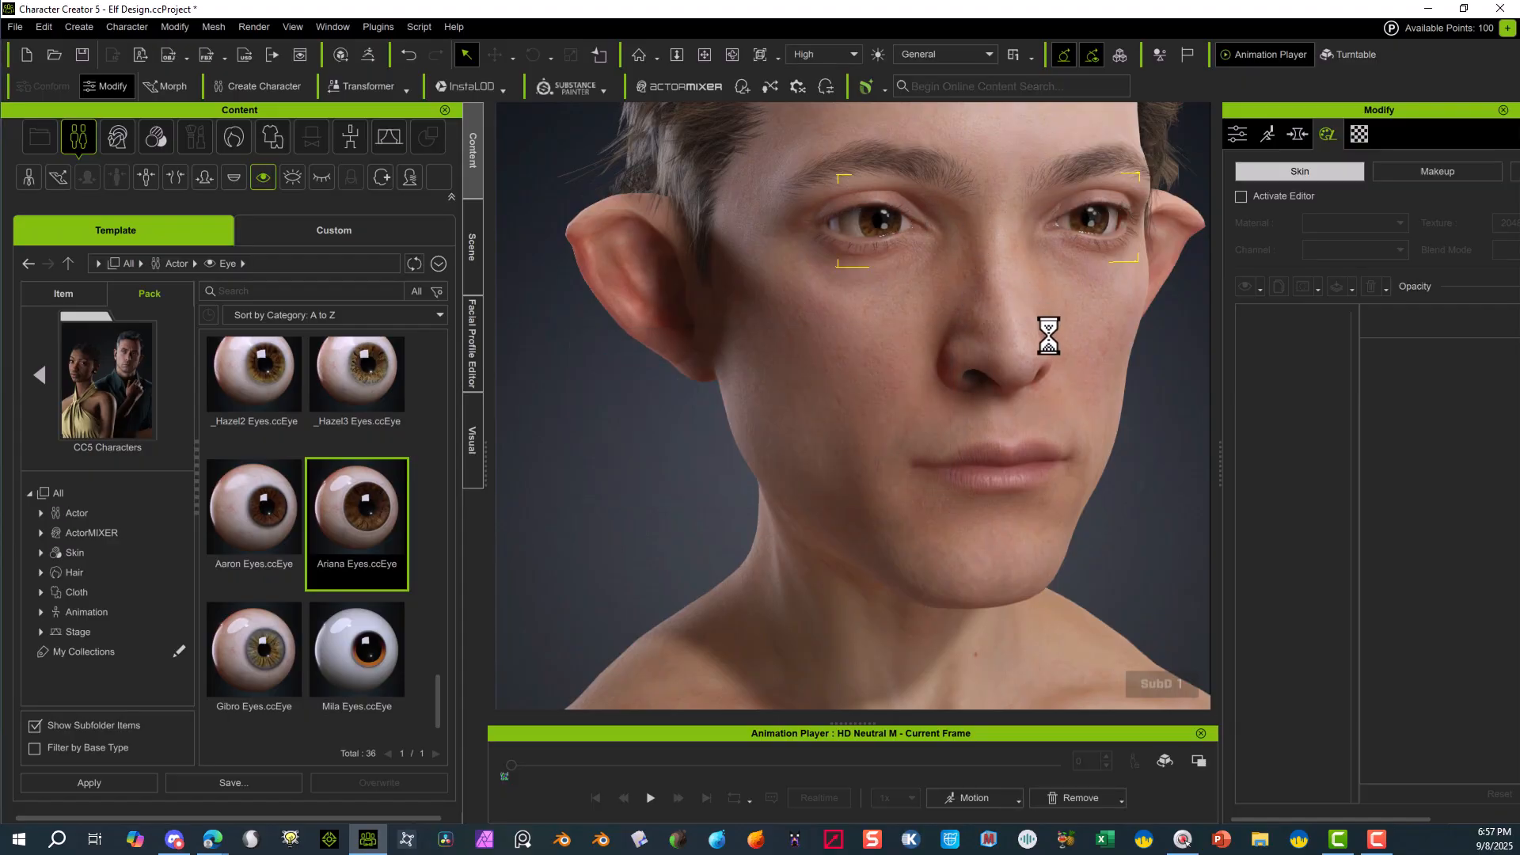
pyautogui.scroll(-5, 1044, 356)
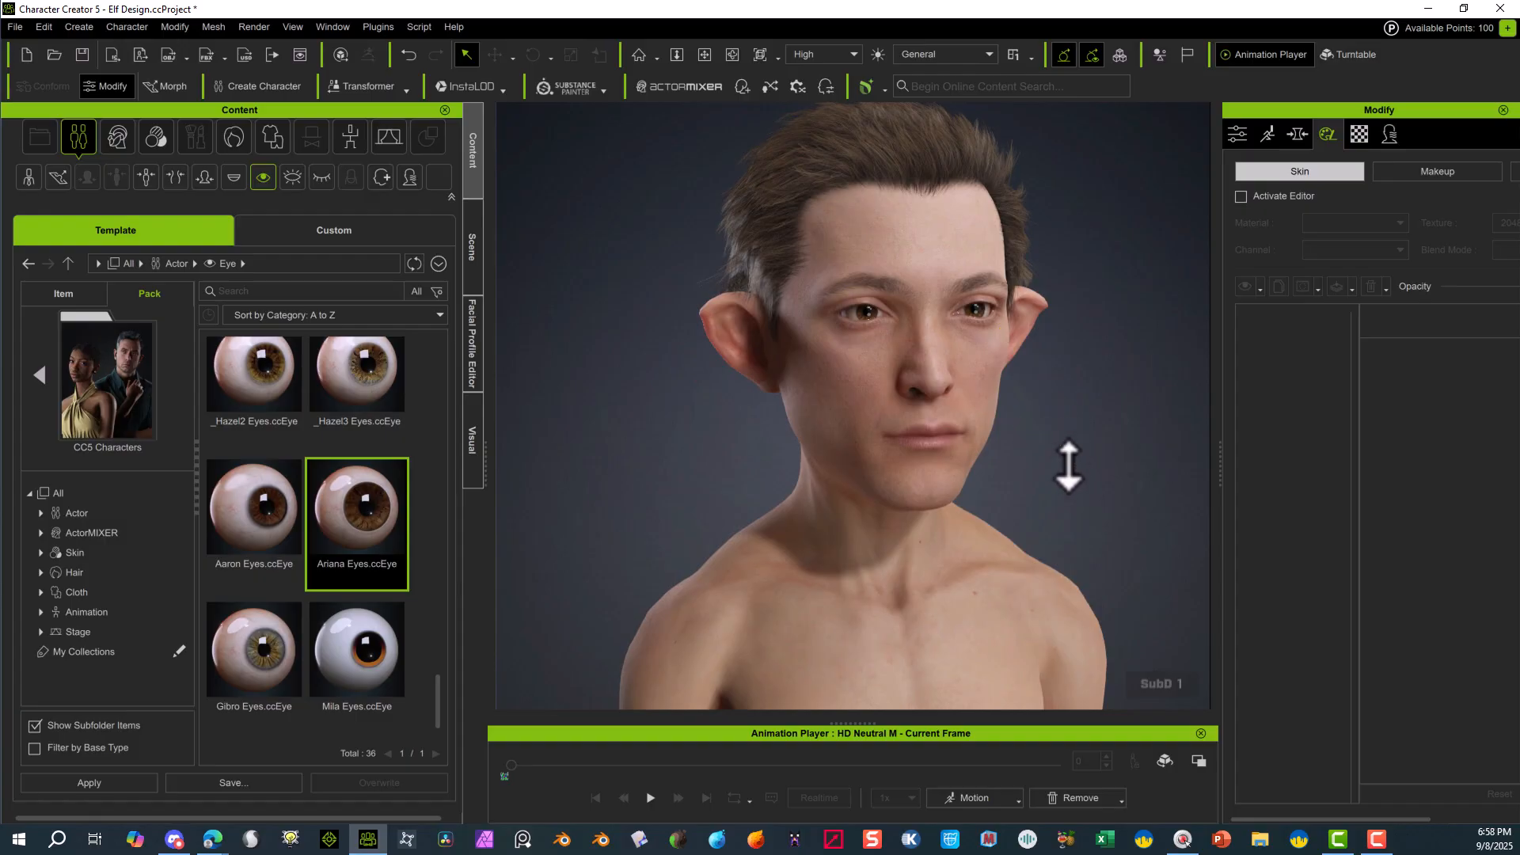
pyautogui.keyDown('alt'); pyautogui.moveTo(1066, 465); pyautogui.dragTo(954, 451); pyautogui.keyUp('alt')
pyautogui.scroll(6, 953, 451)
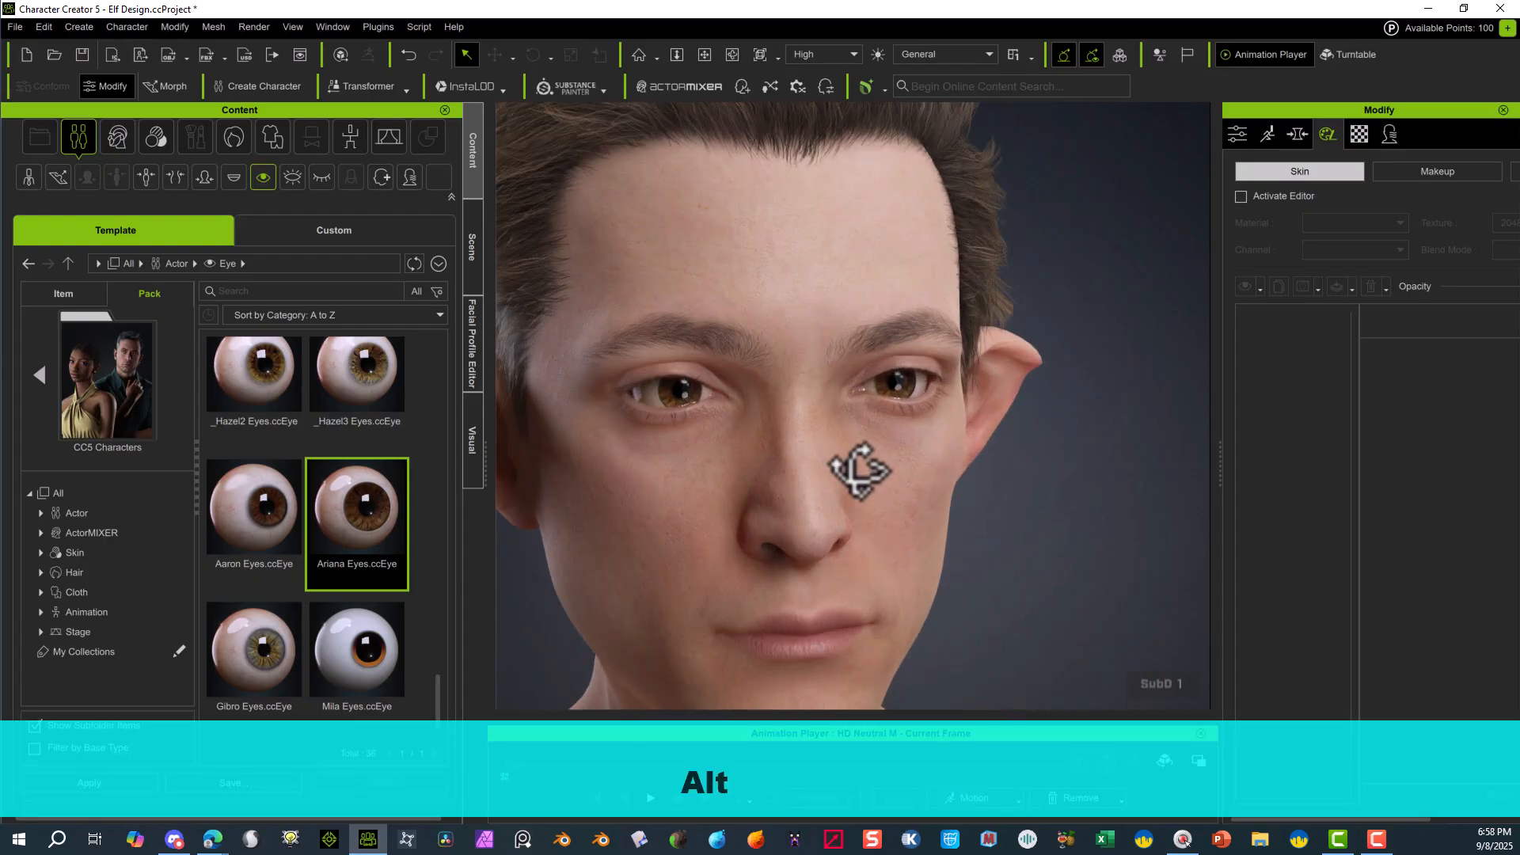
pyautogui.scroll(-5, 835, 463)
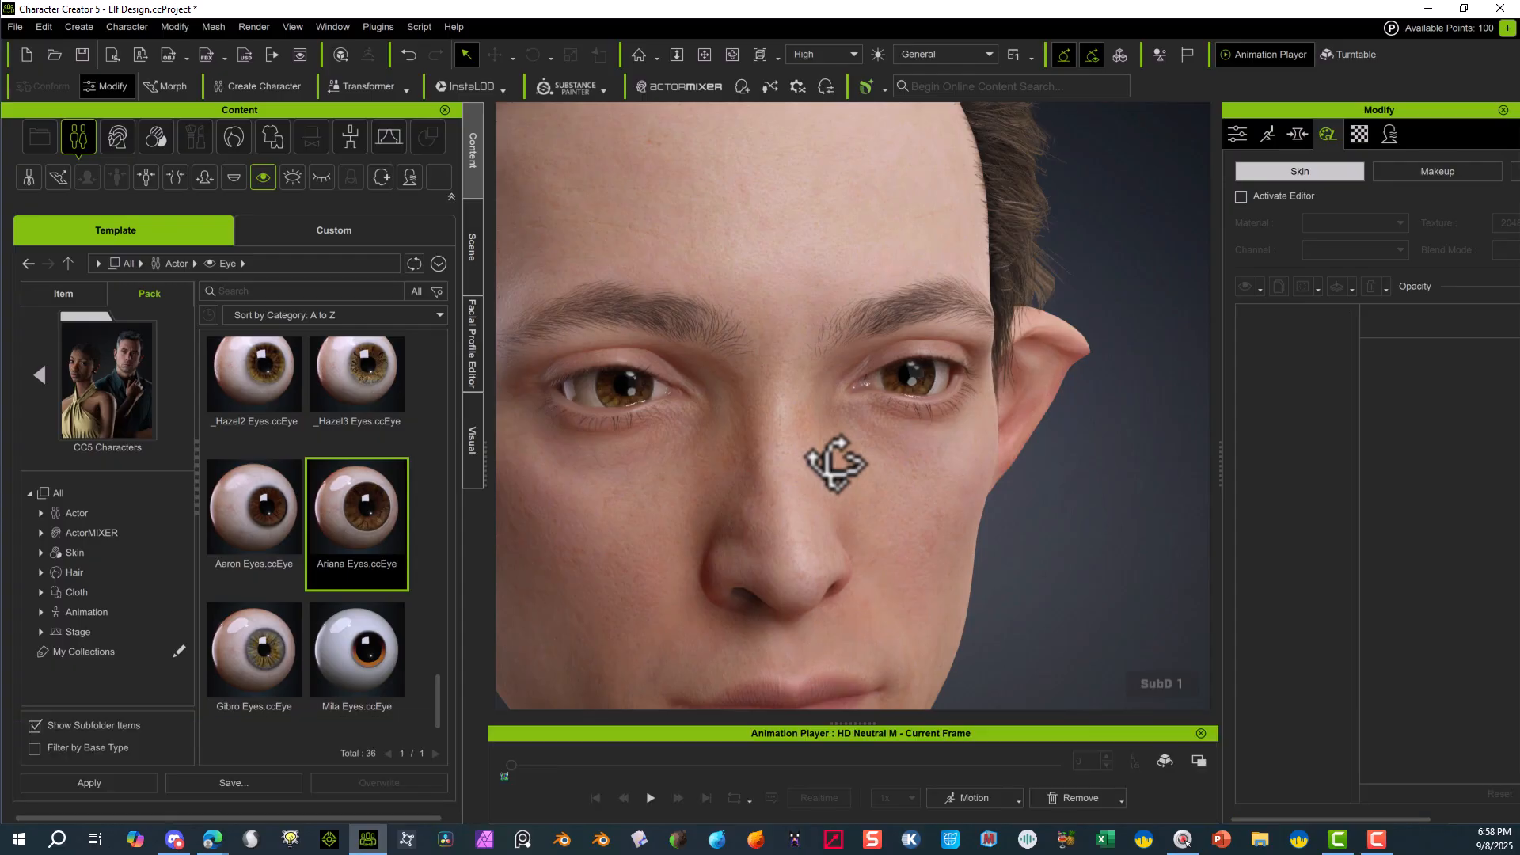
pyautogui.scroll(-3, 835, 463)
# - Apply the _Green CH2 Eyes preset to the character, replacing only the eye material
pyautogui.scroll(4, 307, 448)
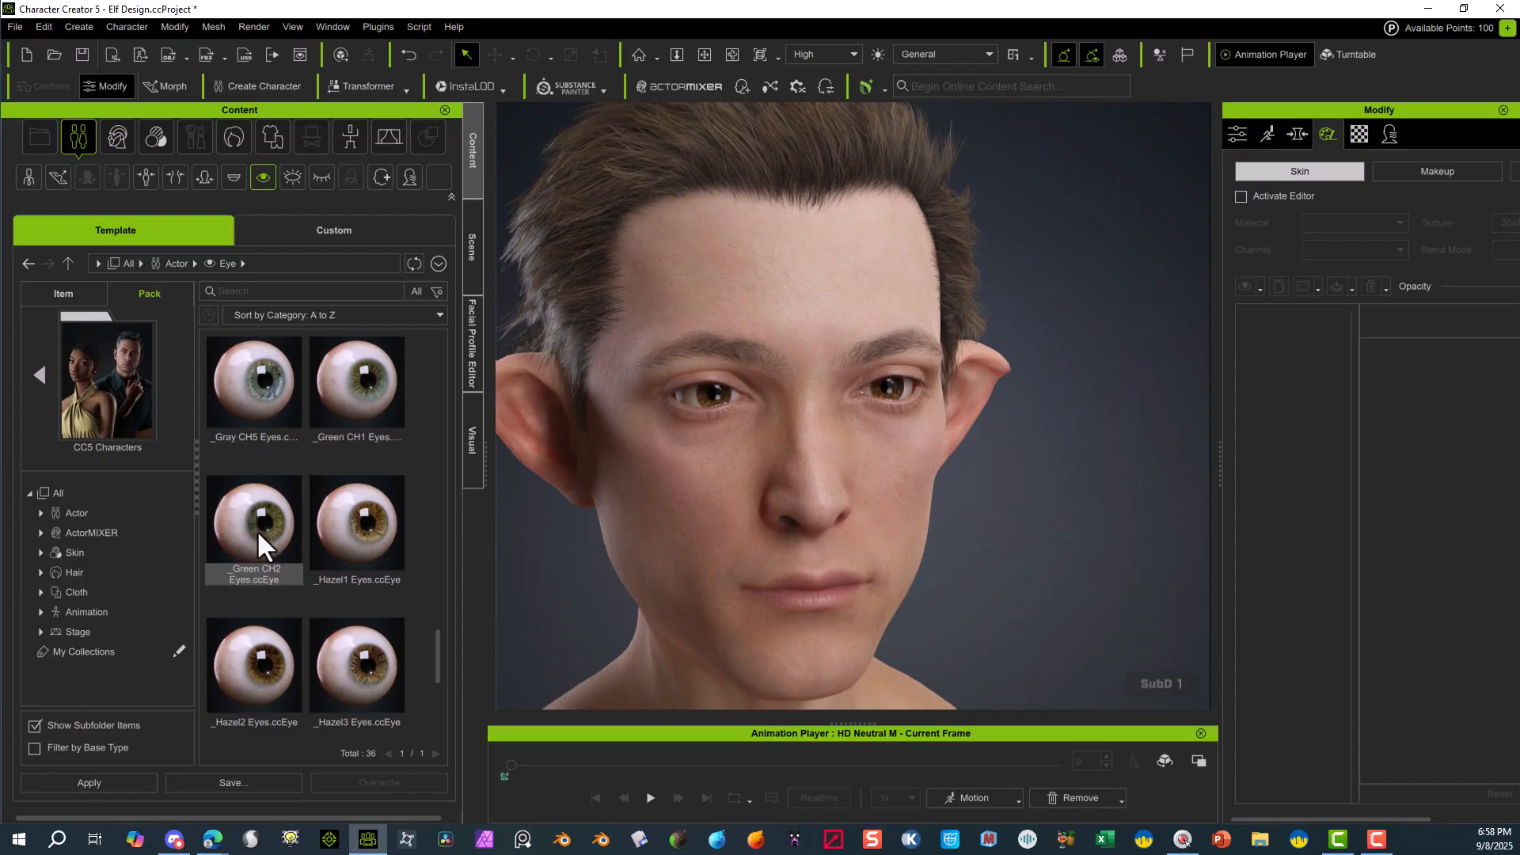
pyautogui.click(239, 553)
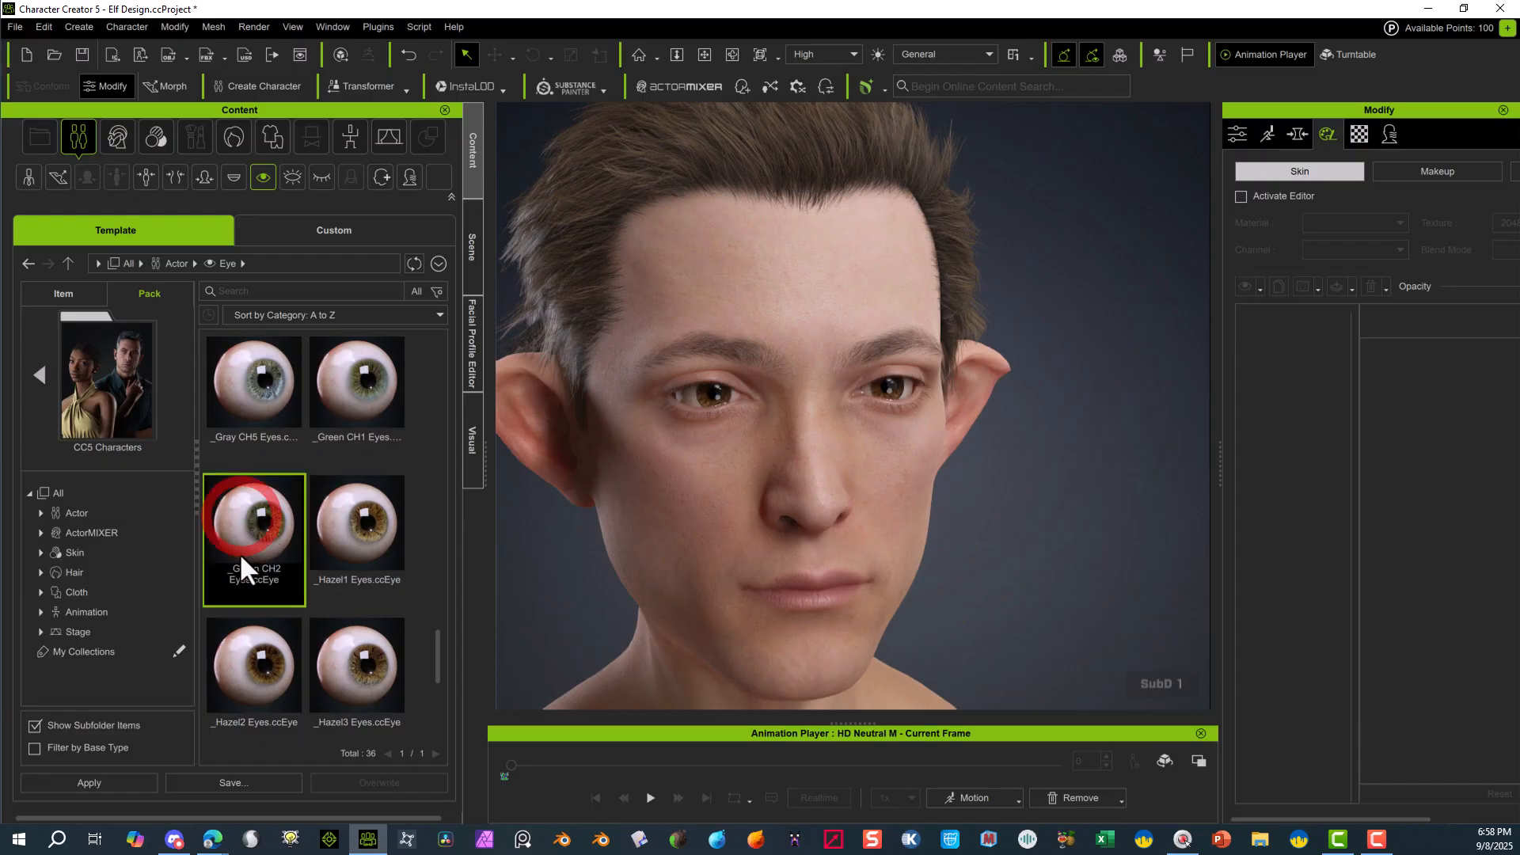
pyautogui.moveTo(239, 553); pyautogui.dragTo(711, 382)
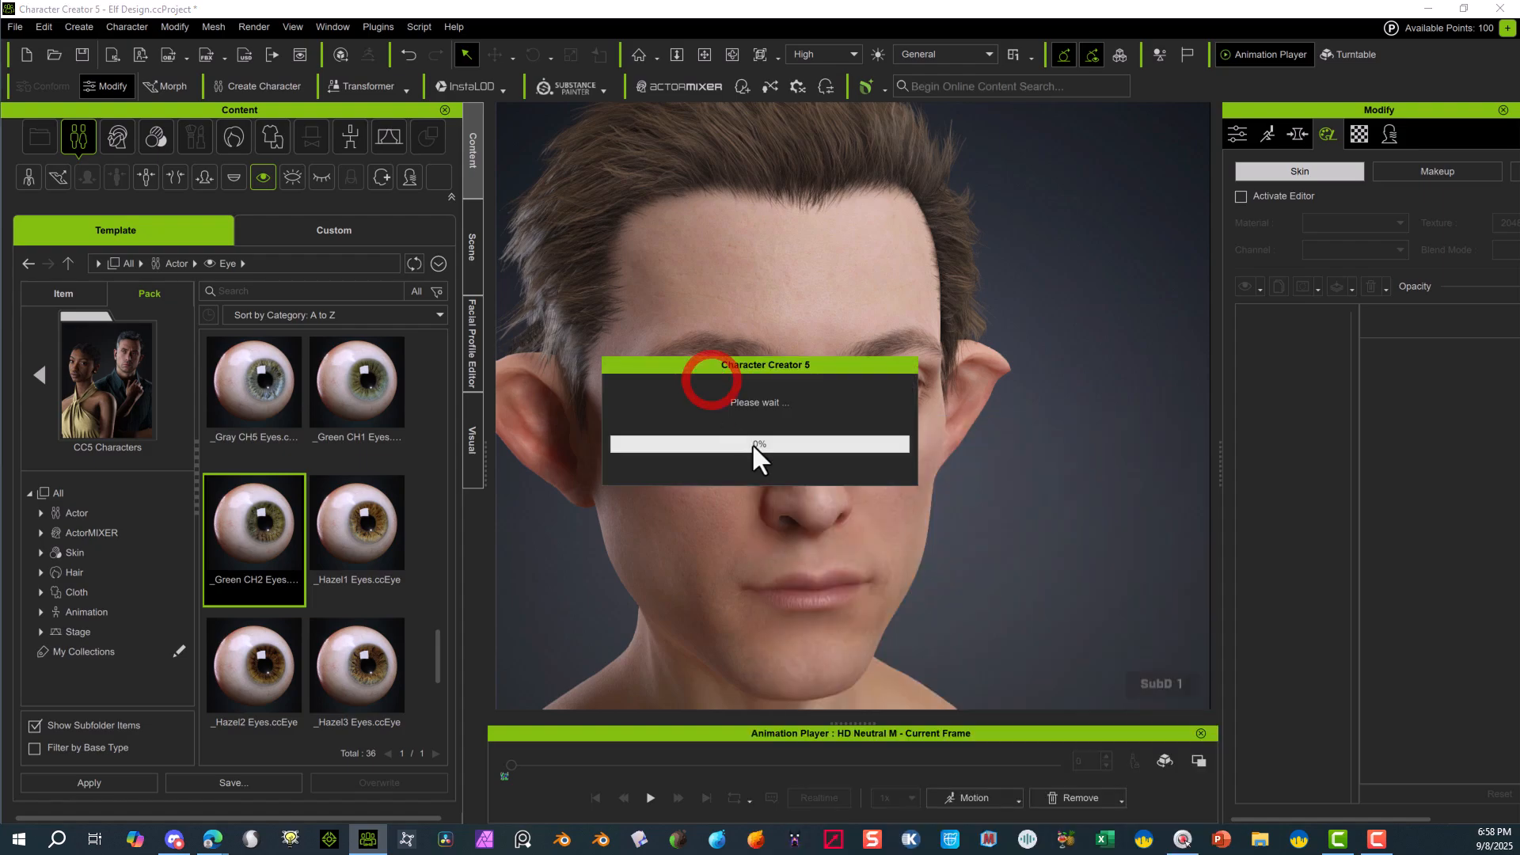
pyautogui.click(748, 459)
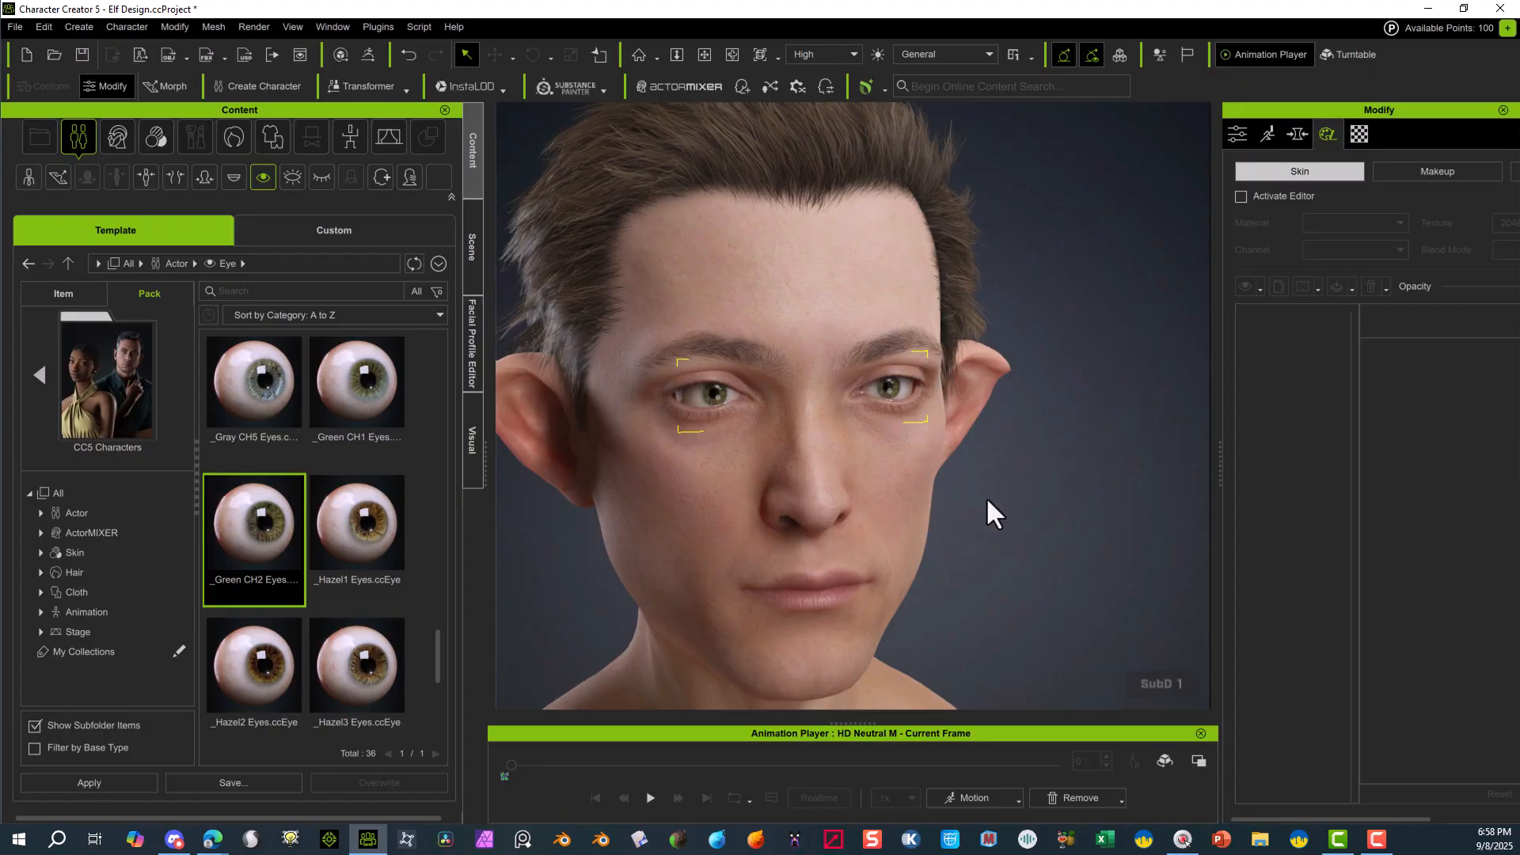
pyautogui.scroll(-3, 987, 501)
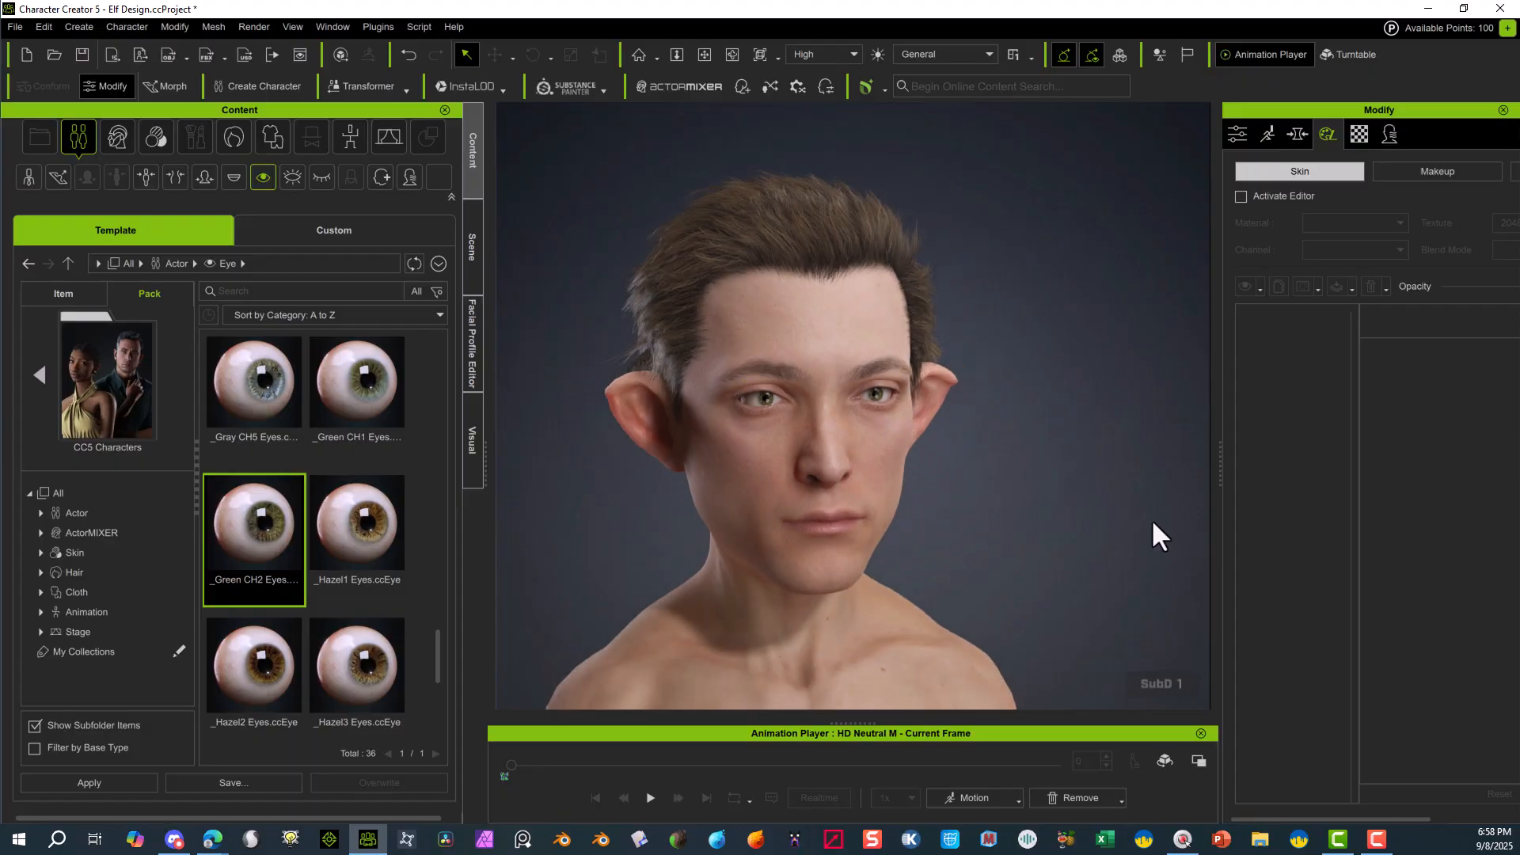
pyautogui.scroll(-4, 784, 311)
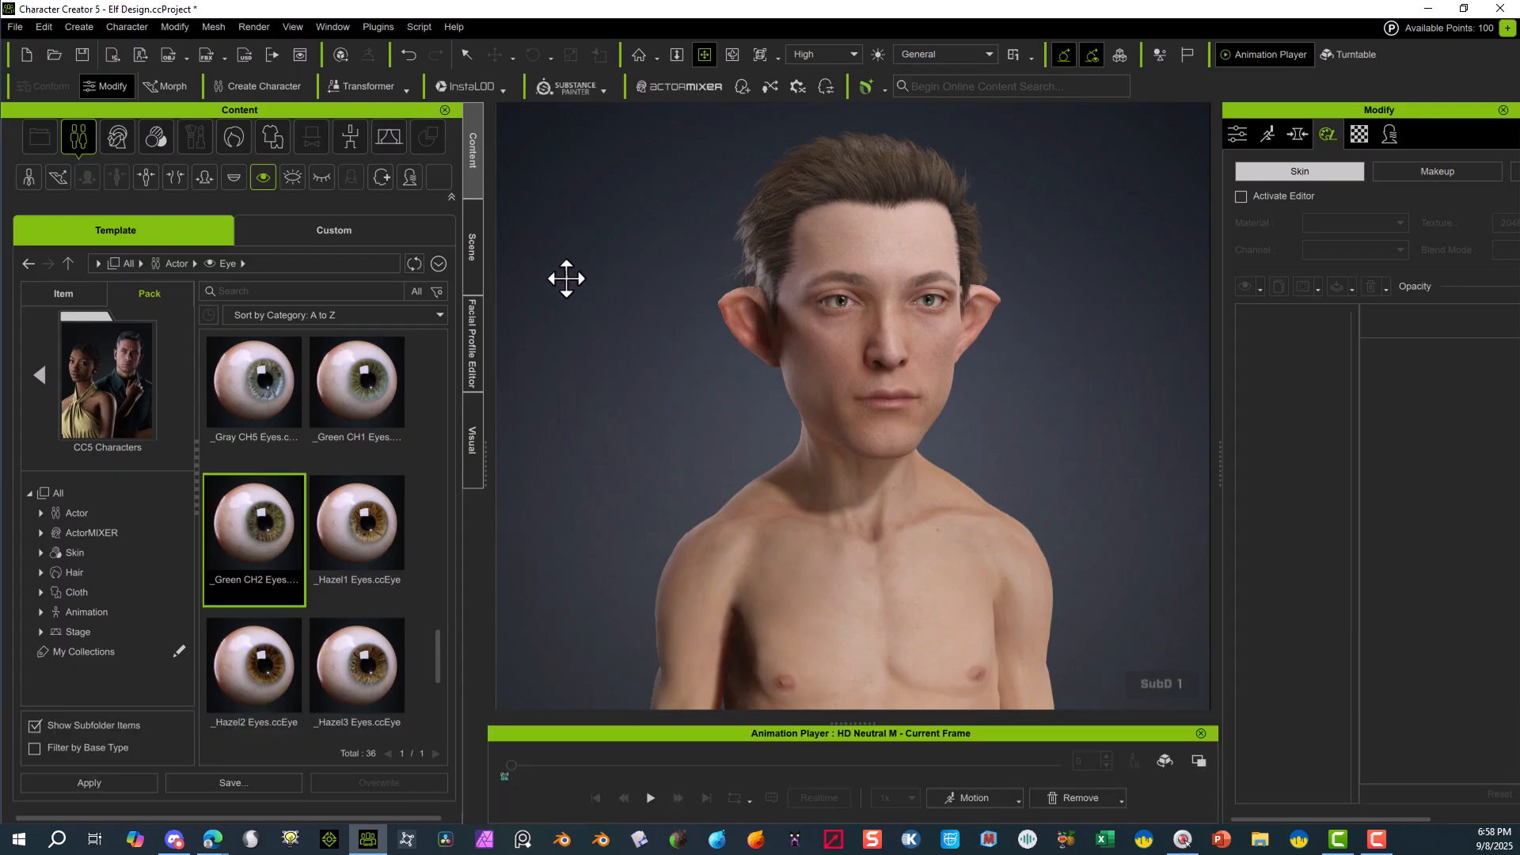
# - Add the Stubble beard and the Male_Bushy eyebrows from the CC5 Characters hair content to the character
pyautogui.click(470, 249)
pyautogui.click(472, 154)
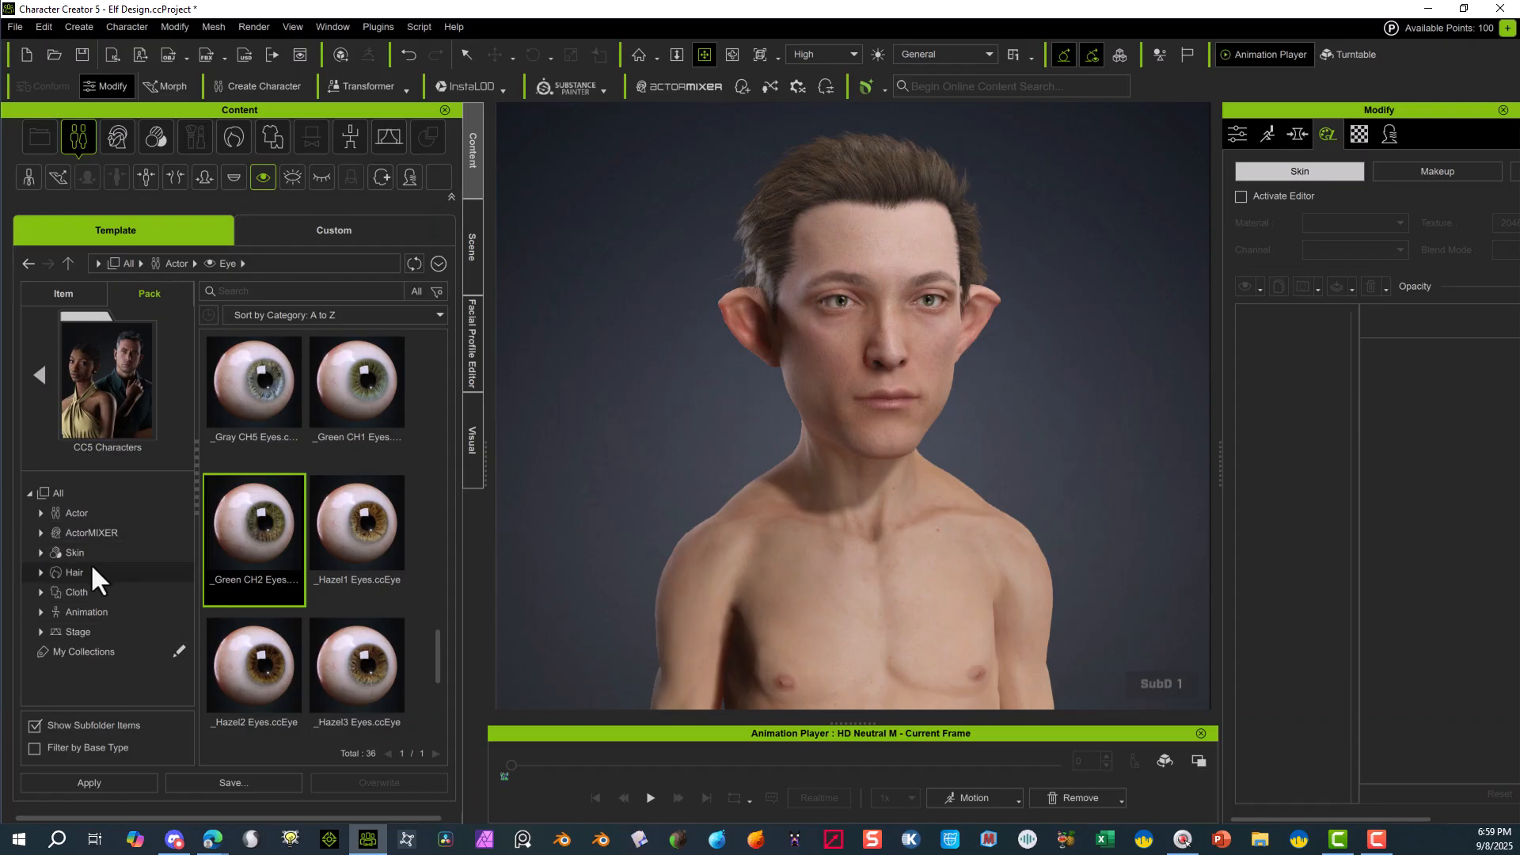
pyautogui.click(39, 571)
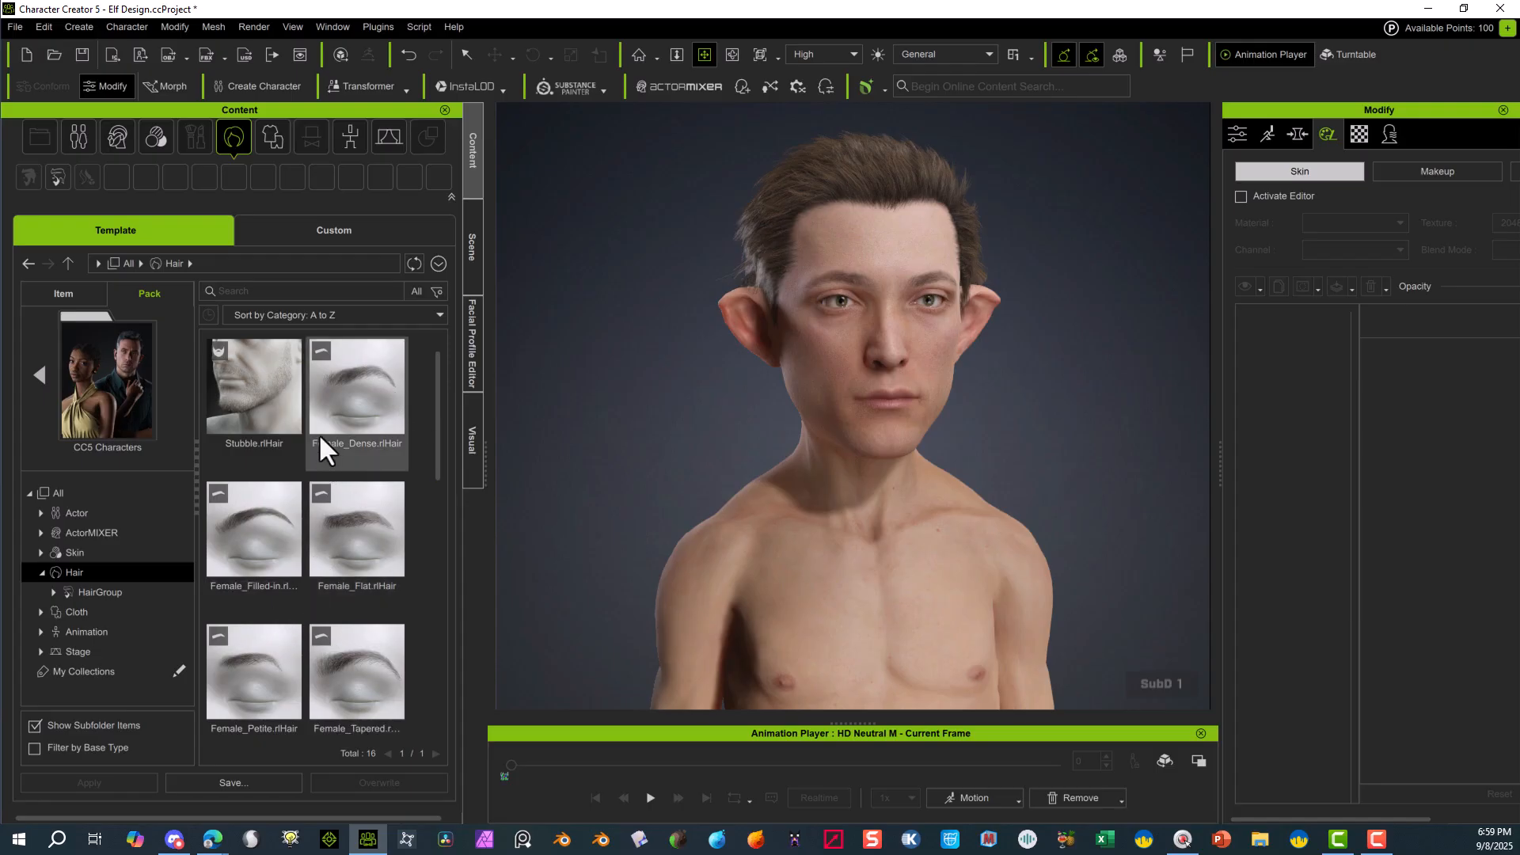
pyautogui.moveTo(278, 402); pyautogui.dragTo(915, 459)
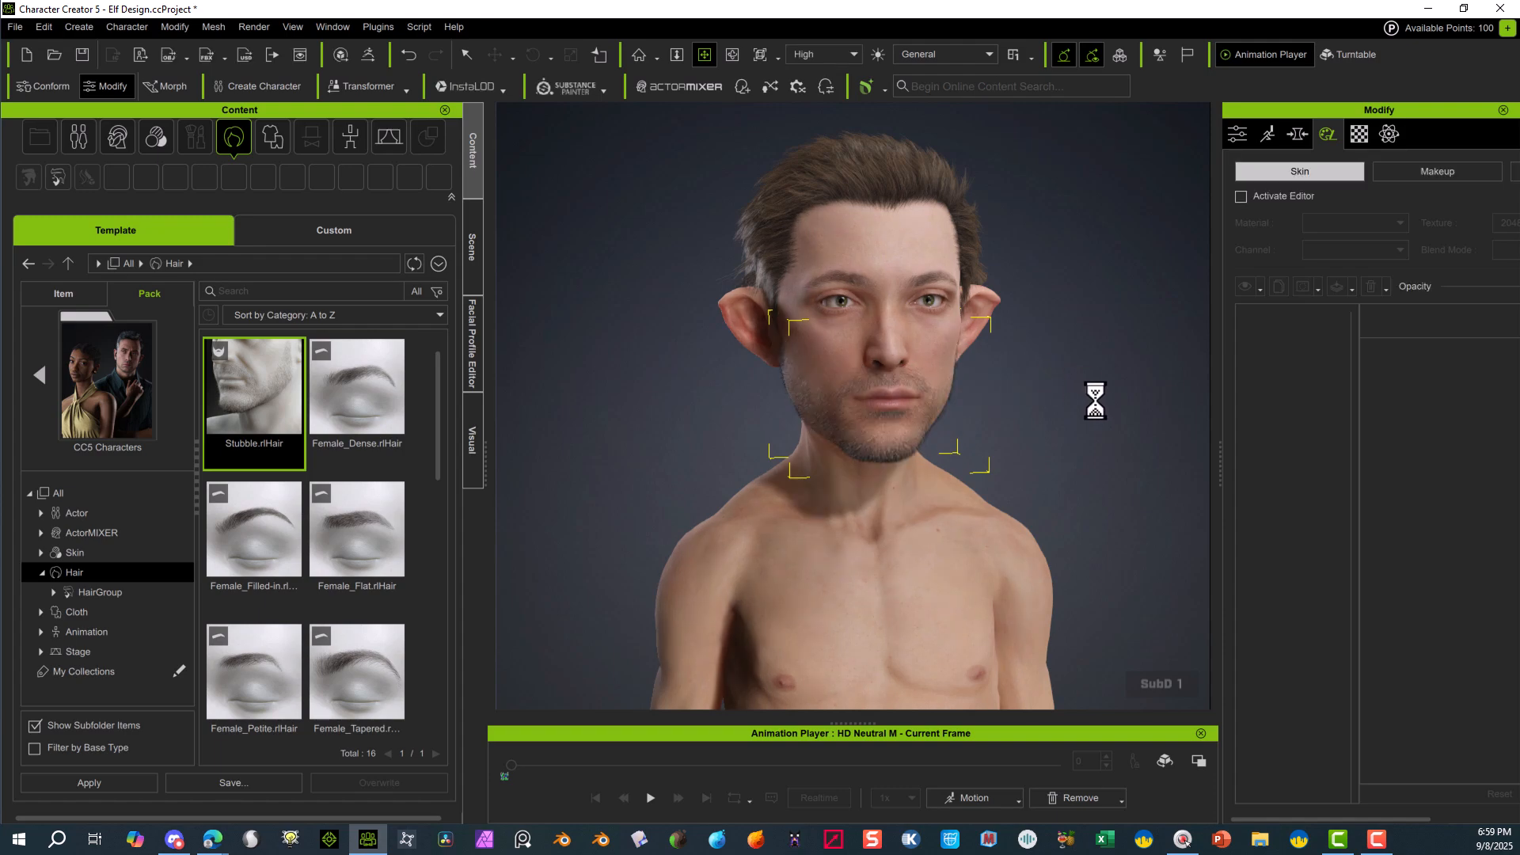
pyautogui.moveTo(1061, 394); pyautogui.dragTo(905, 420, button='middle')
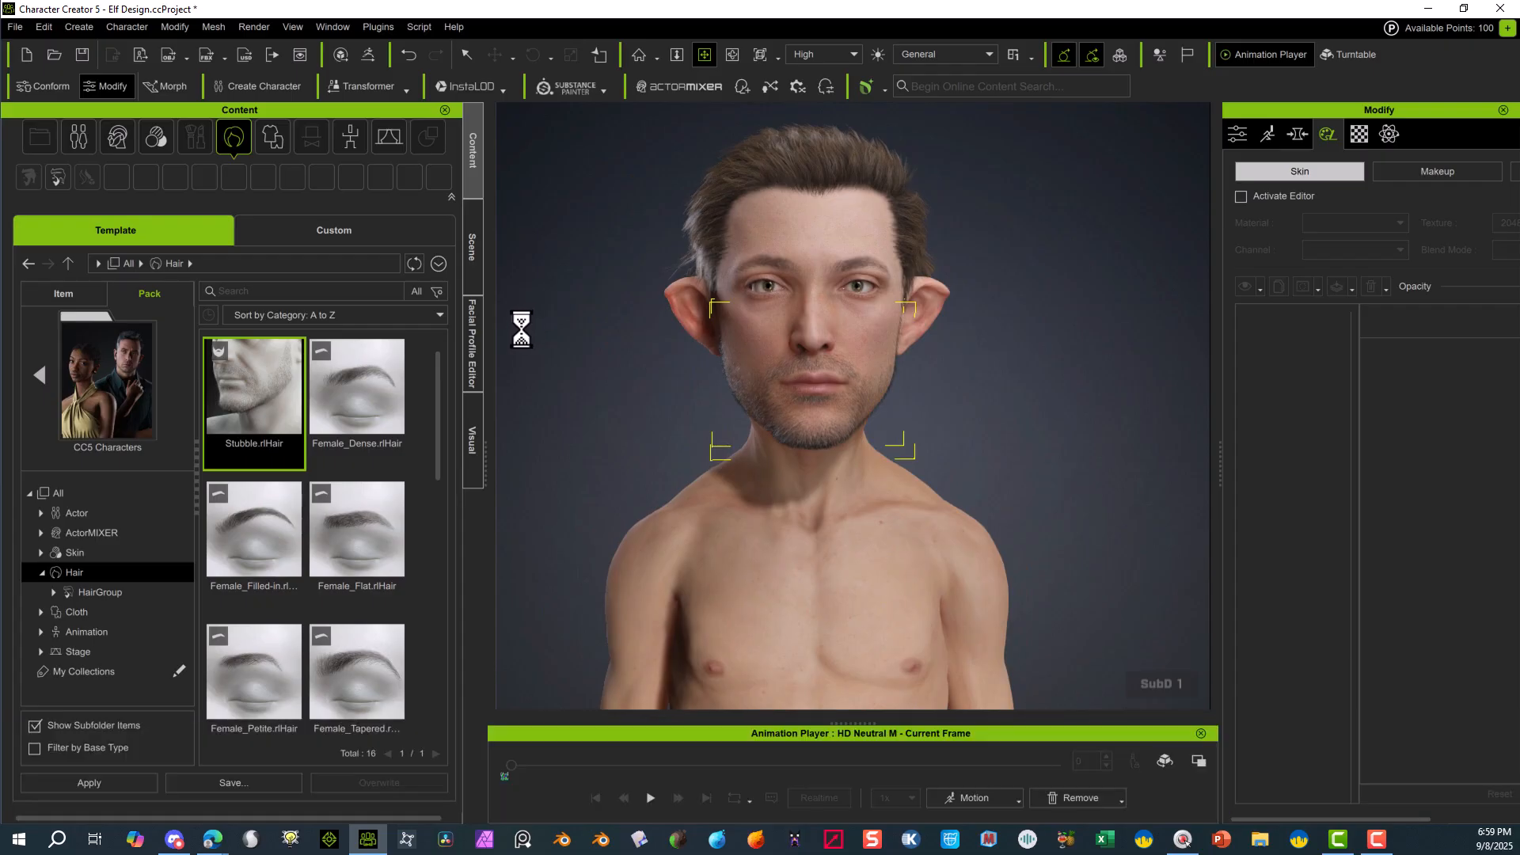
pyautogui.scroll(-3, 417, 407)
pyautogui.moveTo(356, 518); pyautogui.dragTo(831, 279)
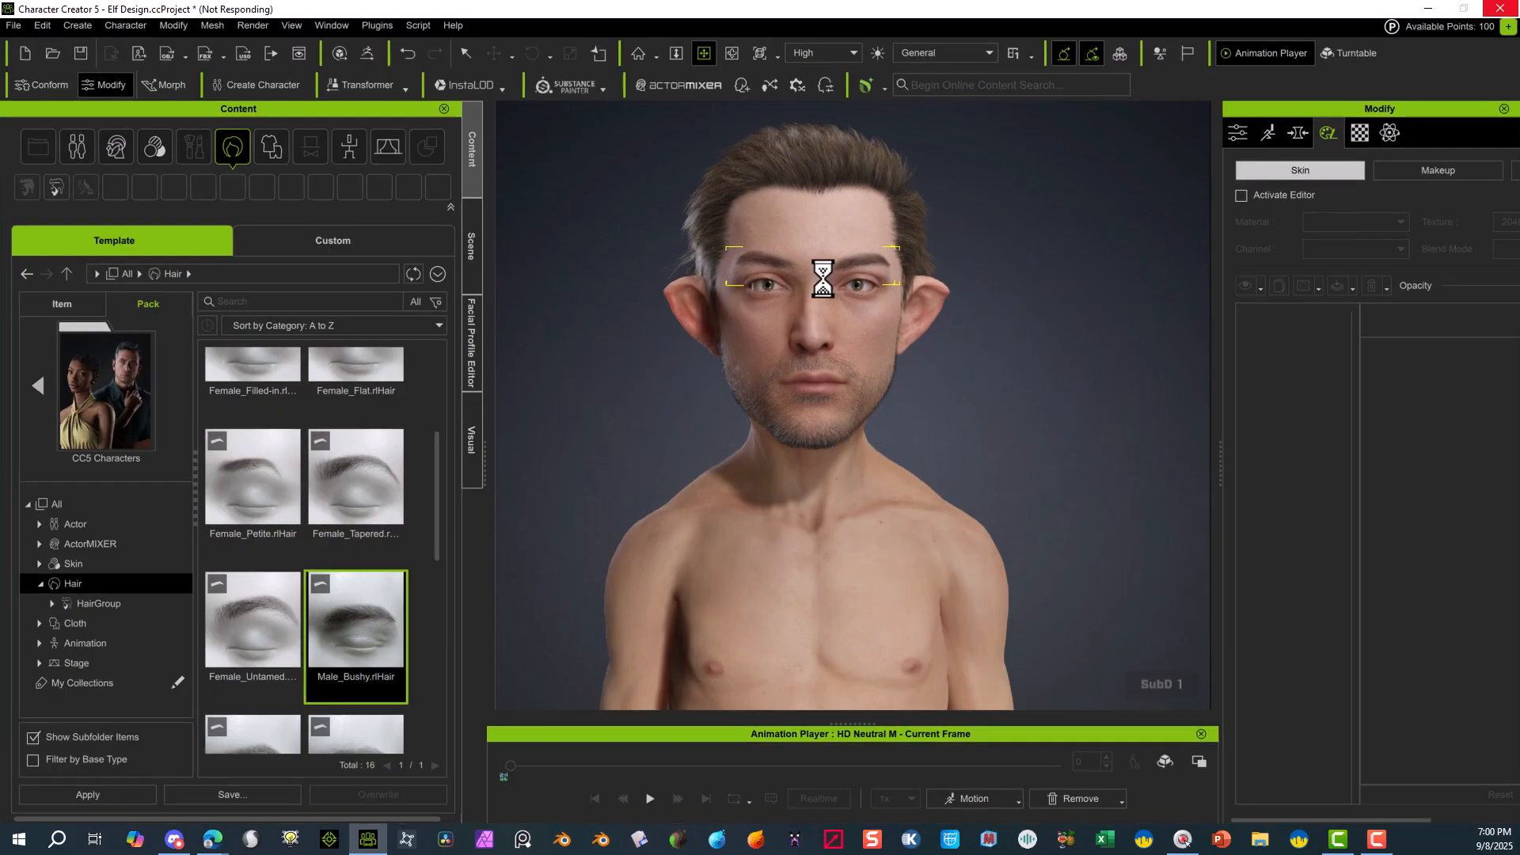
# - Put the character in the A-Pose calibration pose and frame the whole body
pyautogui.click(970, 798)
pyautogui.moveTo(1034, 629)
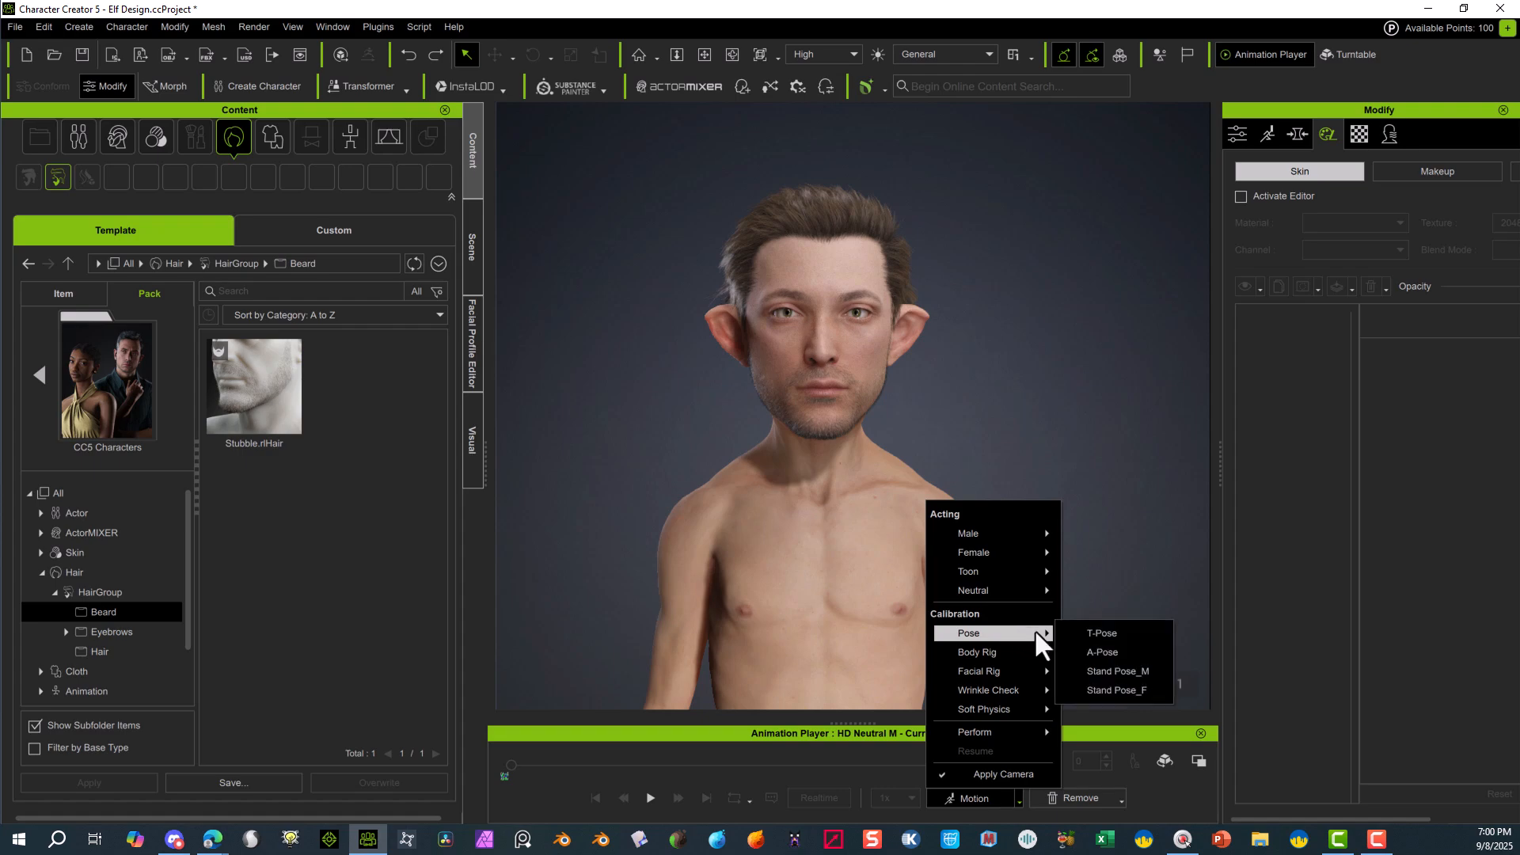
pyautogui.click(1108, 652)
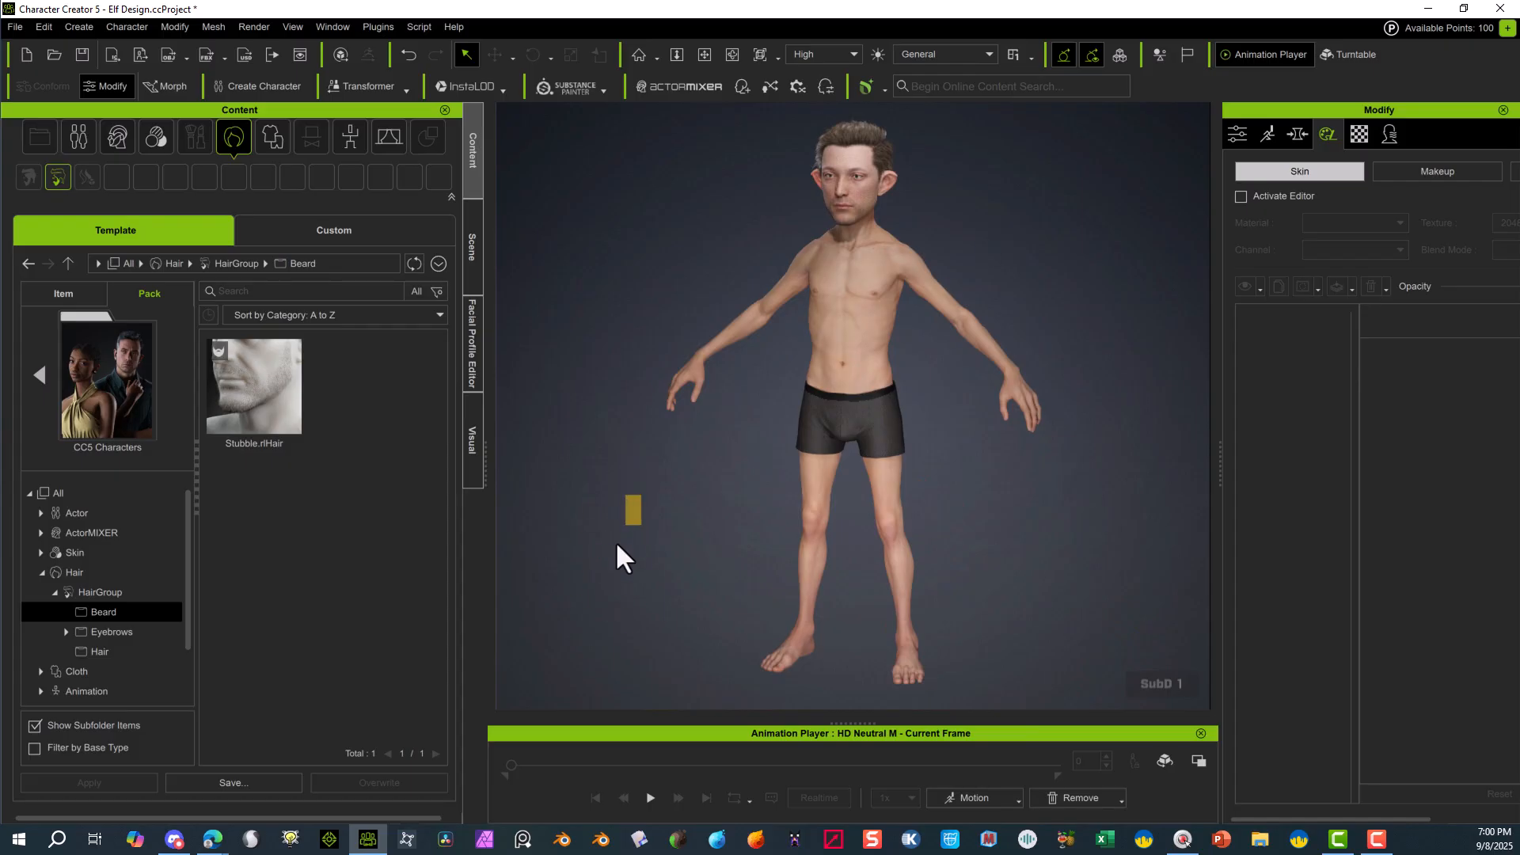
pyautogui.click(559, 532)
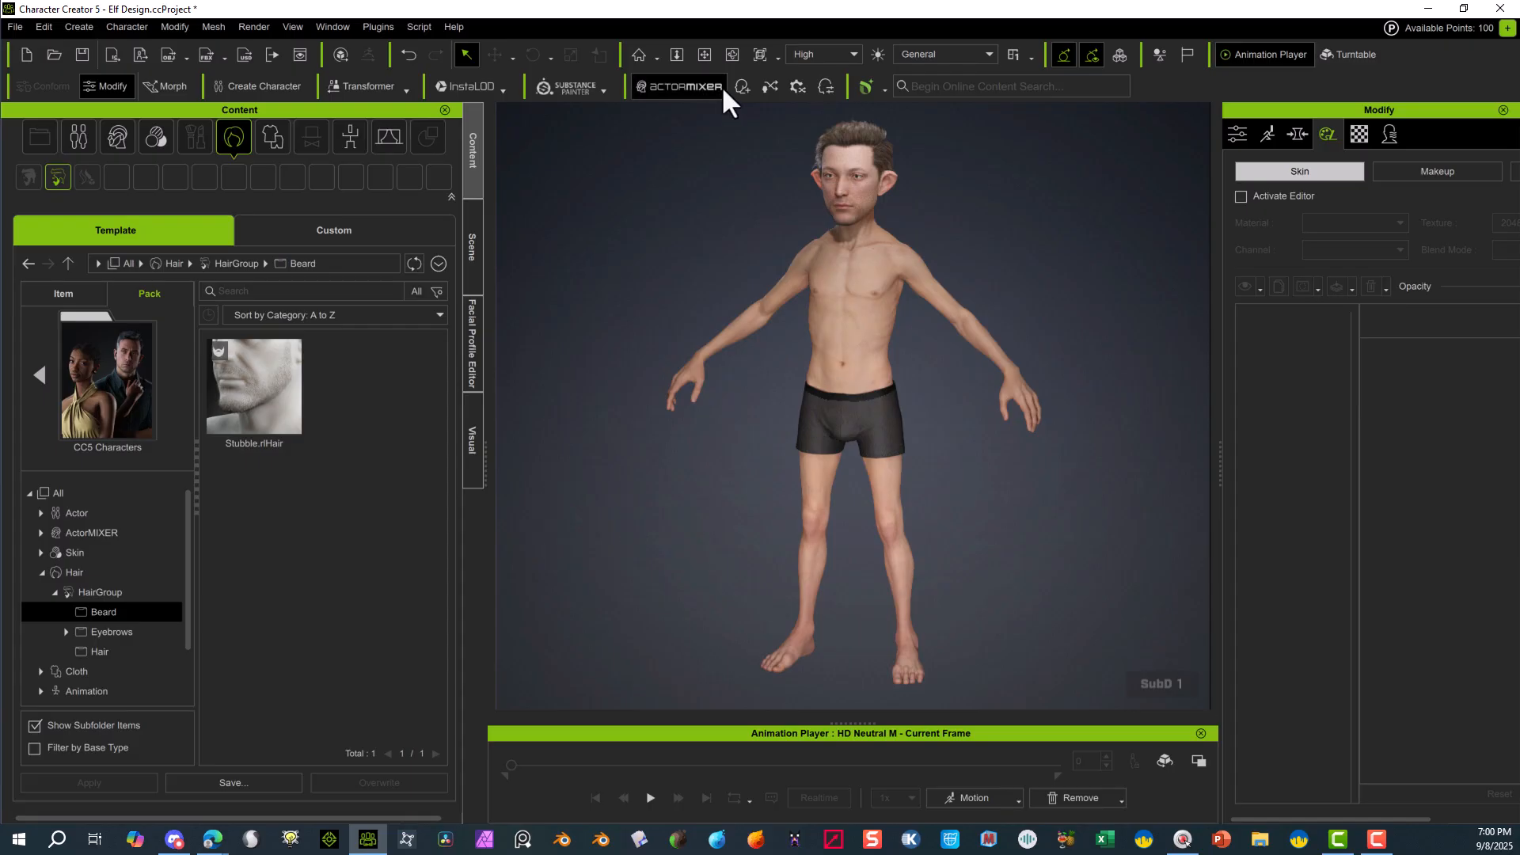
pyautogui.click(704, 55)
pyautogui.moveTo(674, 190); pyautogui.dragTo(652, 213)
pyautogui.moveTo(630, 304); pyautogui.dragTo(723, 299)
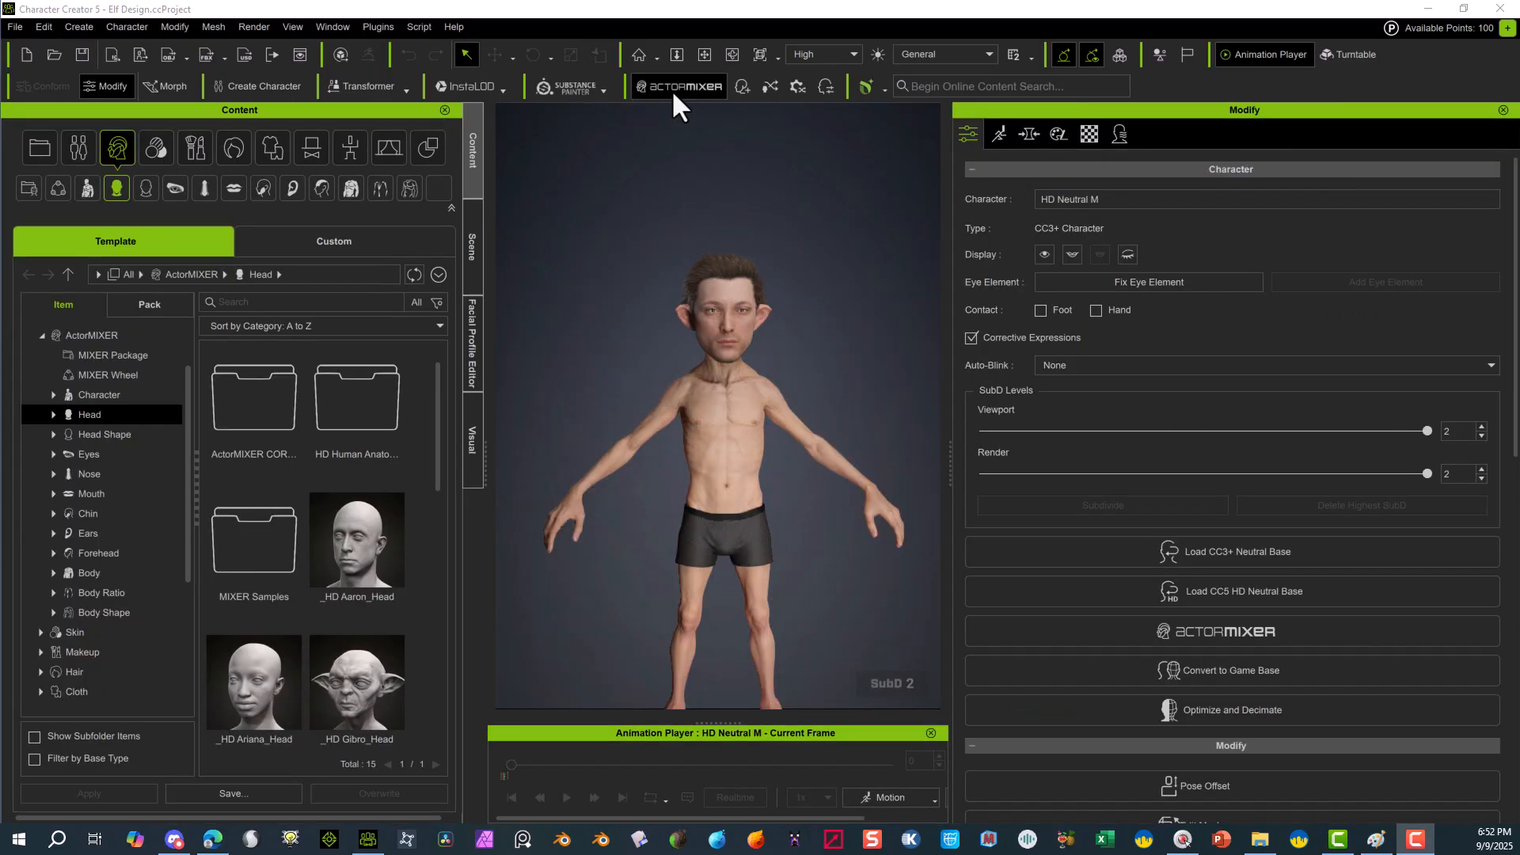
# - Launch ActorMIXER with the current character as the starting base and start mixing on the Male character wheel
pyautogui.click(671, 87)
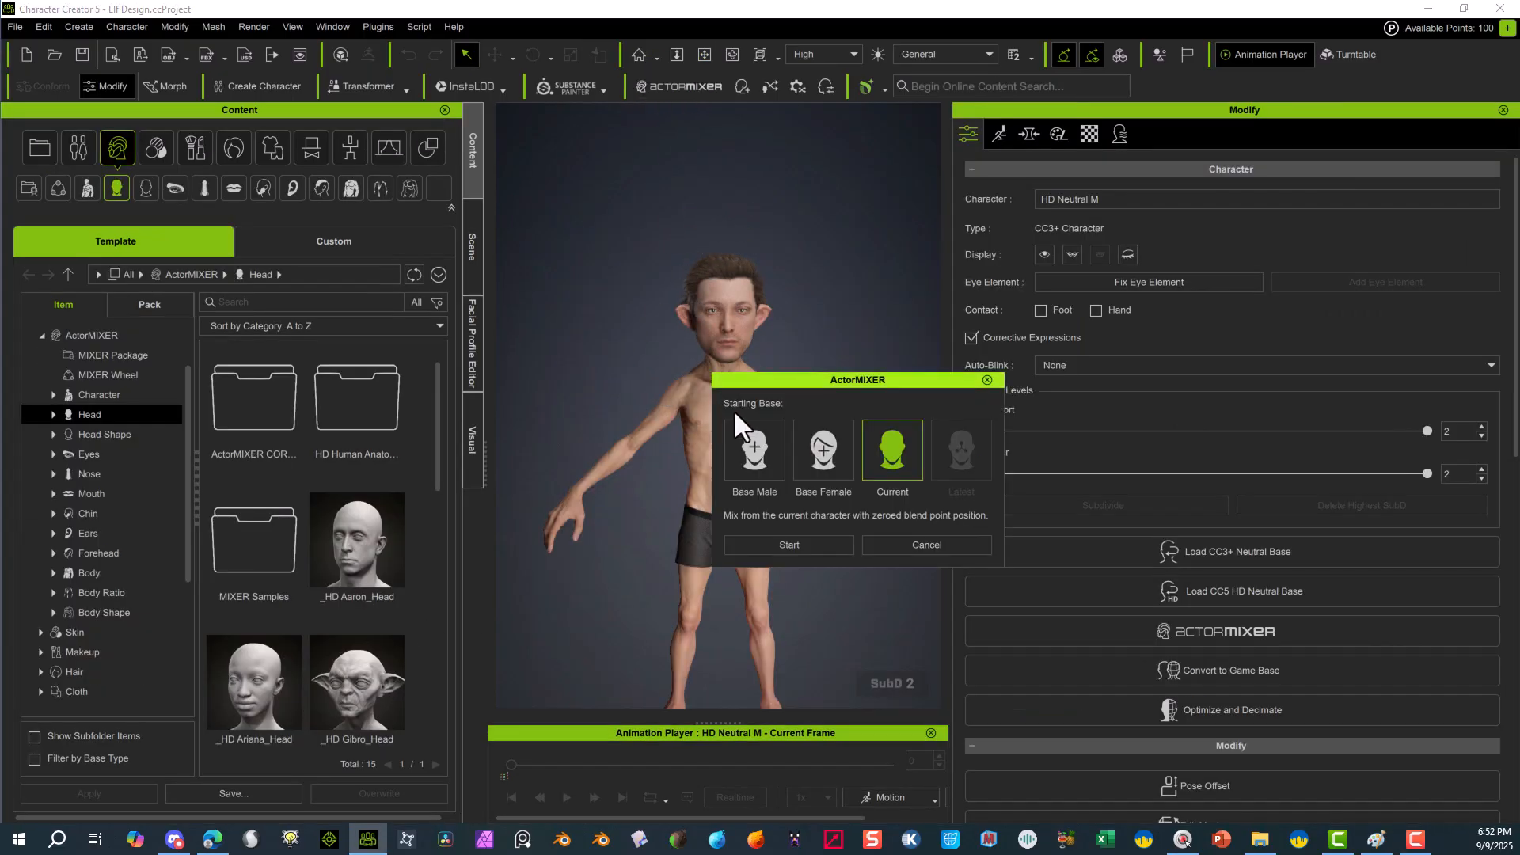
pyautogui.click(809, 545)
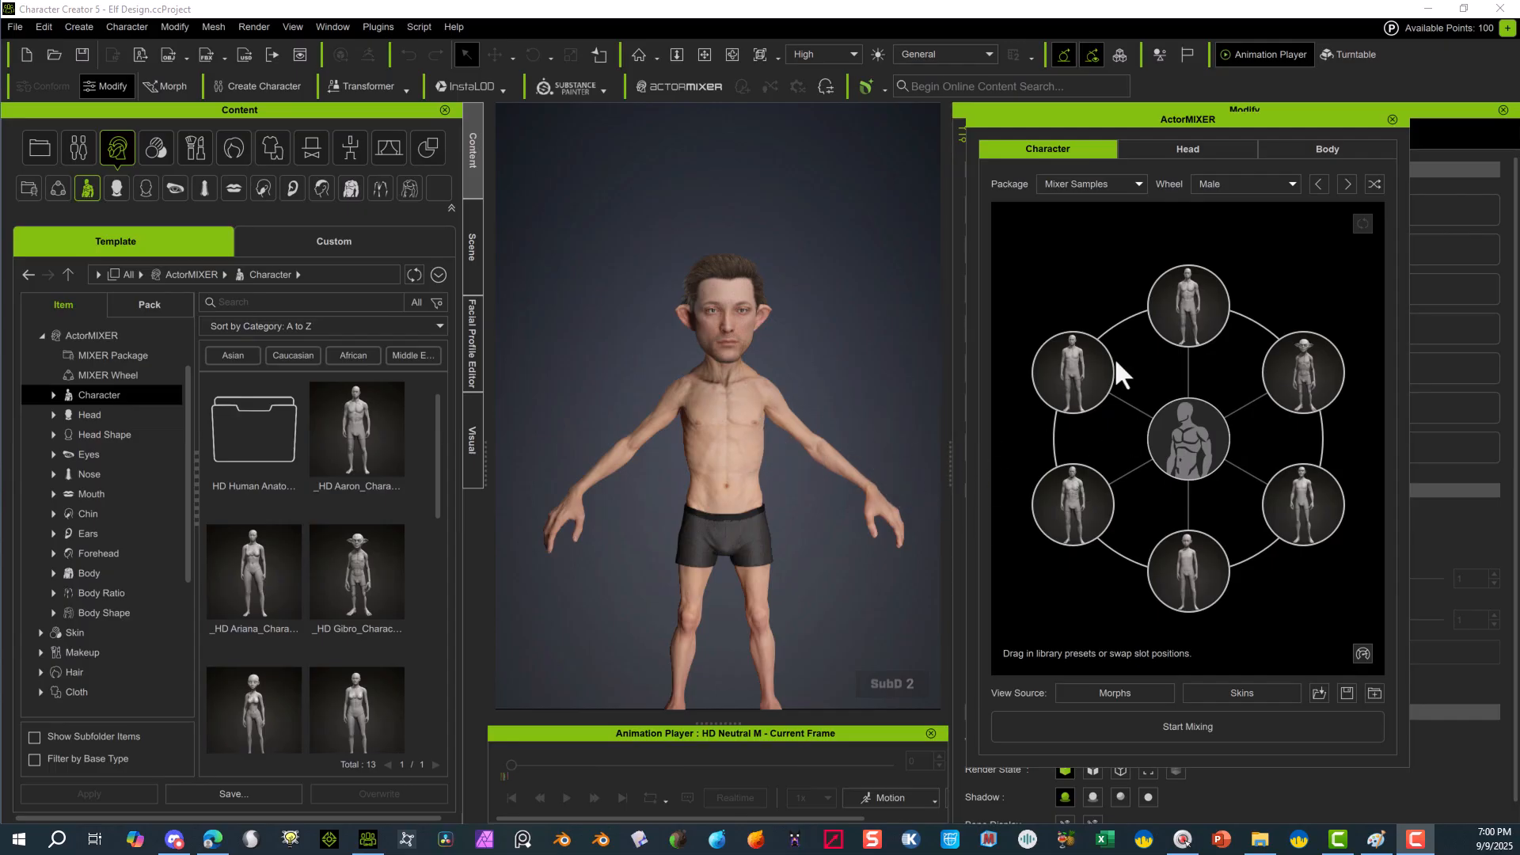
pyautogui.click(1181, 436)
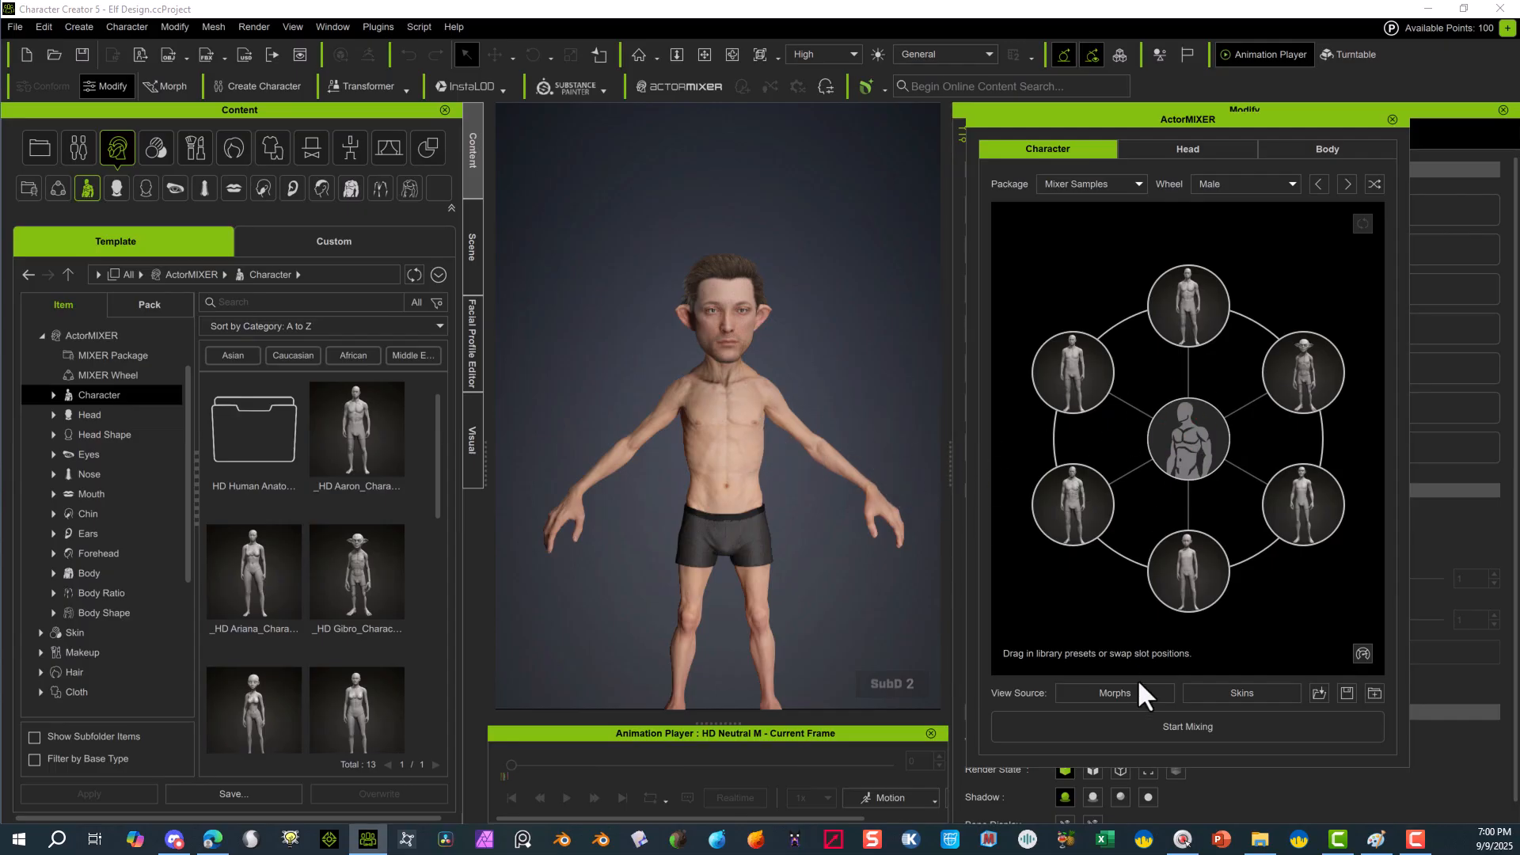
pyautogui.click(1164, 717)
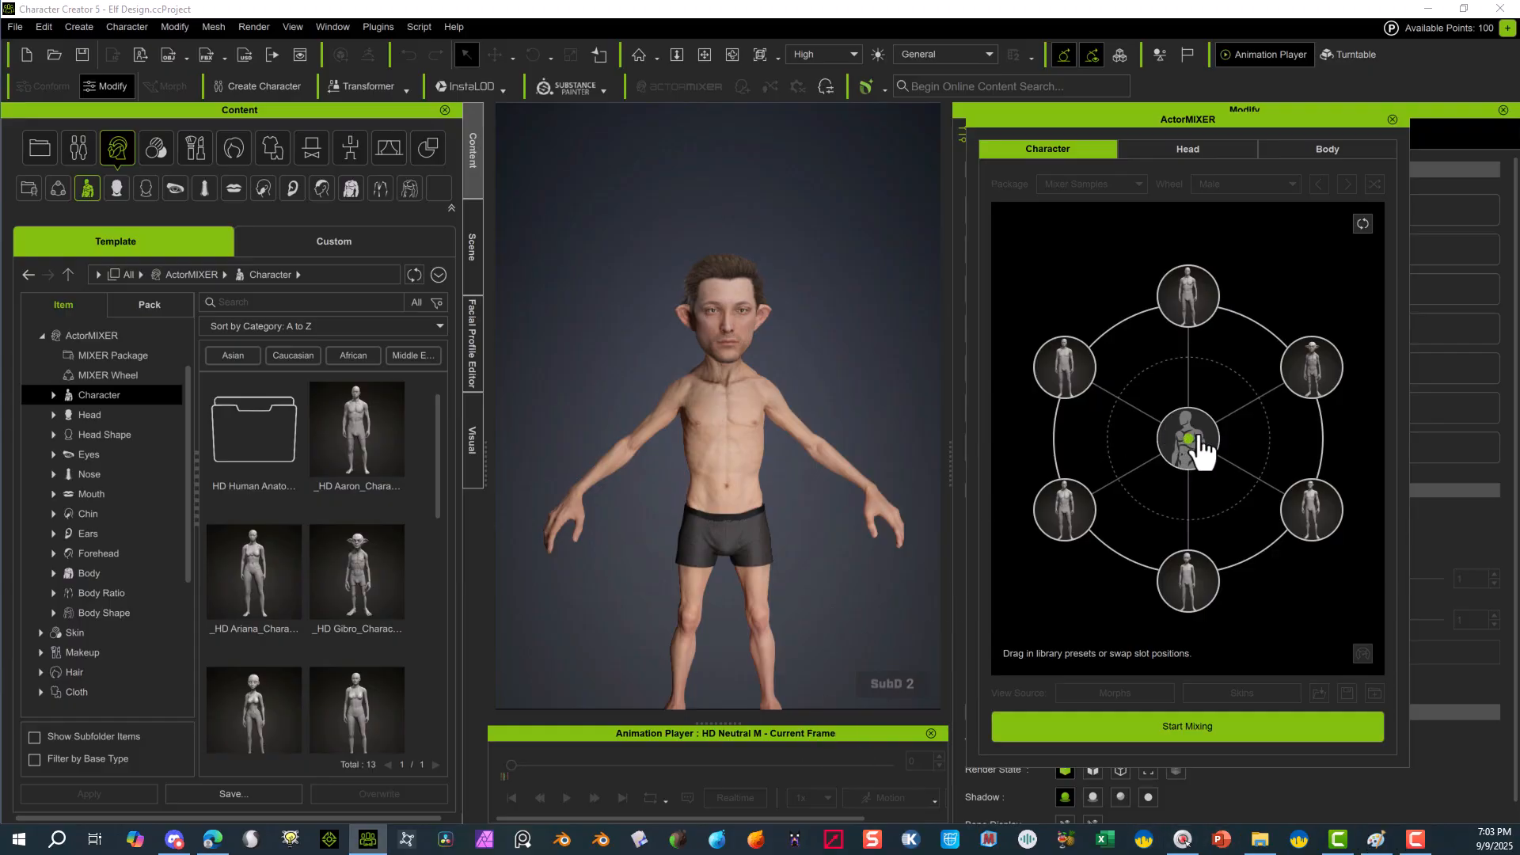
# - Blend the whole character about halfway toward the upper-right pointed-ear preset on the character wheel
pyautogui.click(1239, 417)
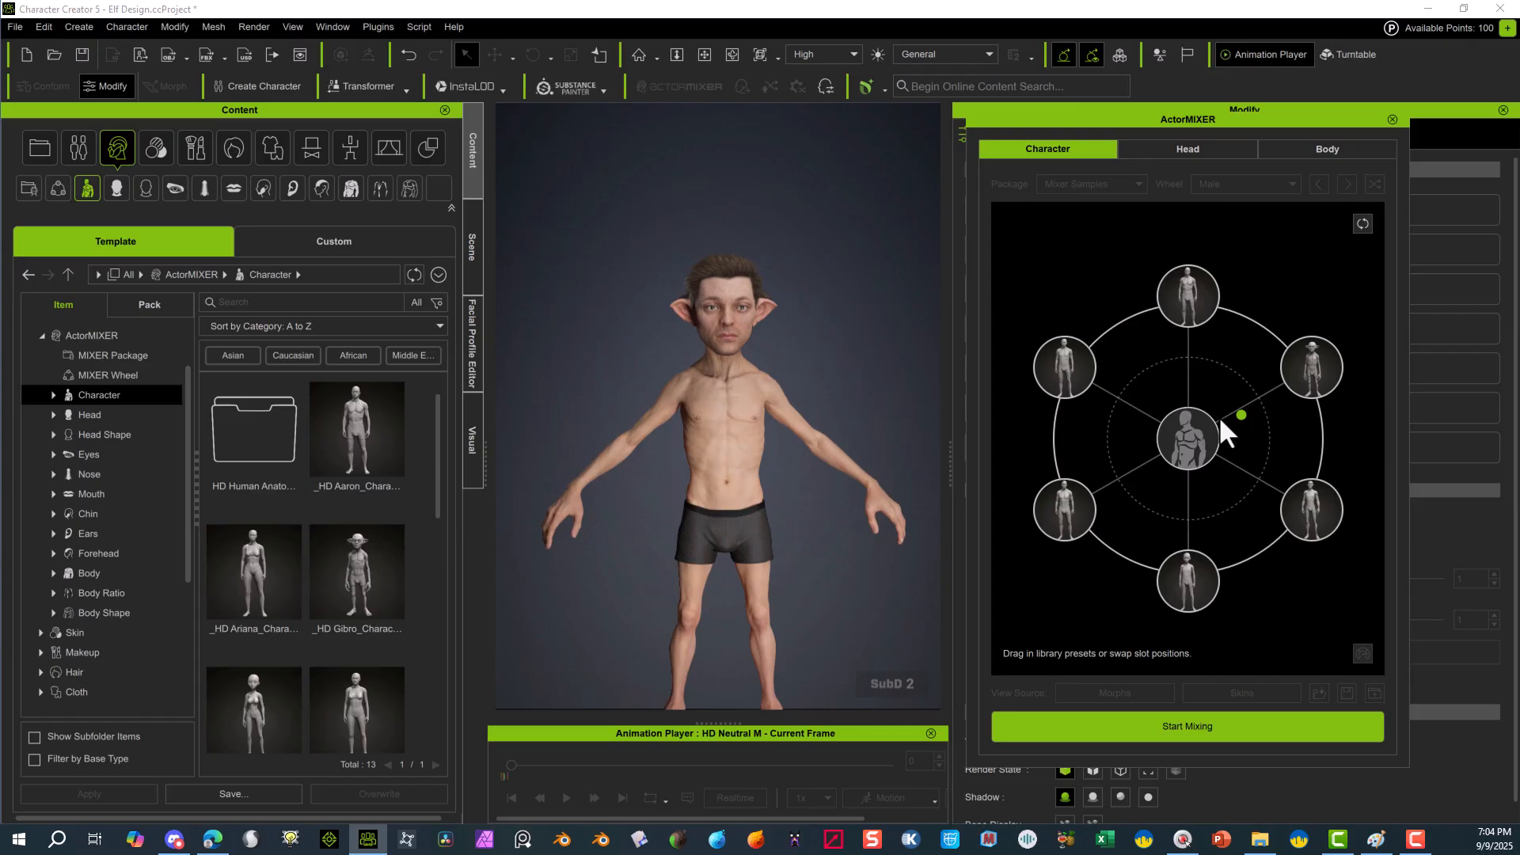
pyautogui.moveTo(1244, 420)
pyautogui.mouseDown()
pyautogui.moveTo(1252, 402)
pyautogui.moveTo(1253, 415)
pyautogui.mouseUp()
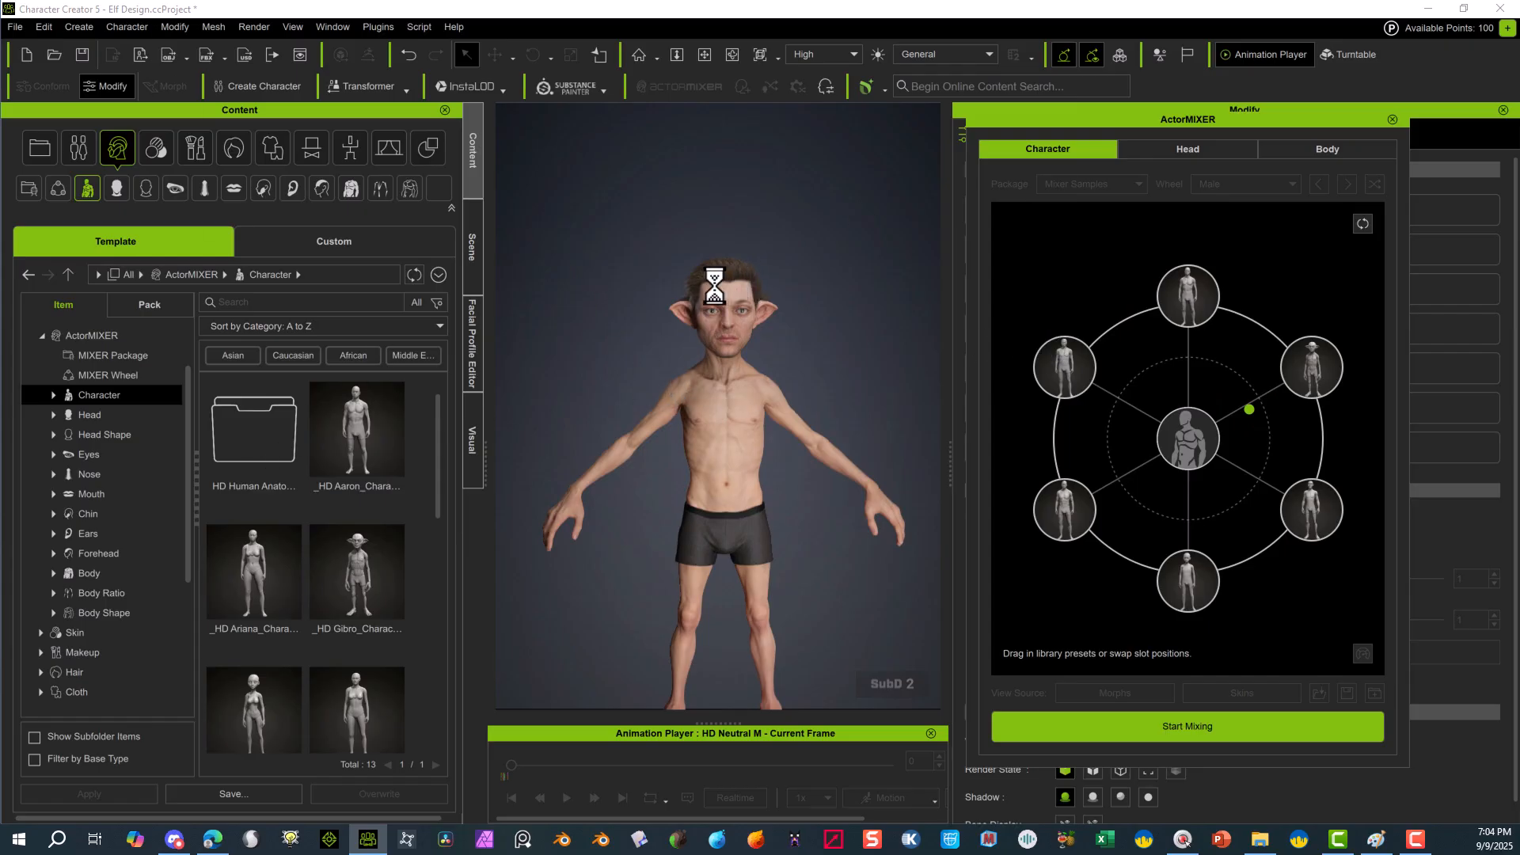
pyautogui.click(679, 295)
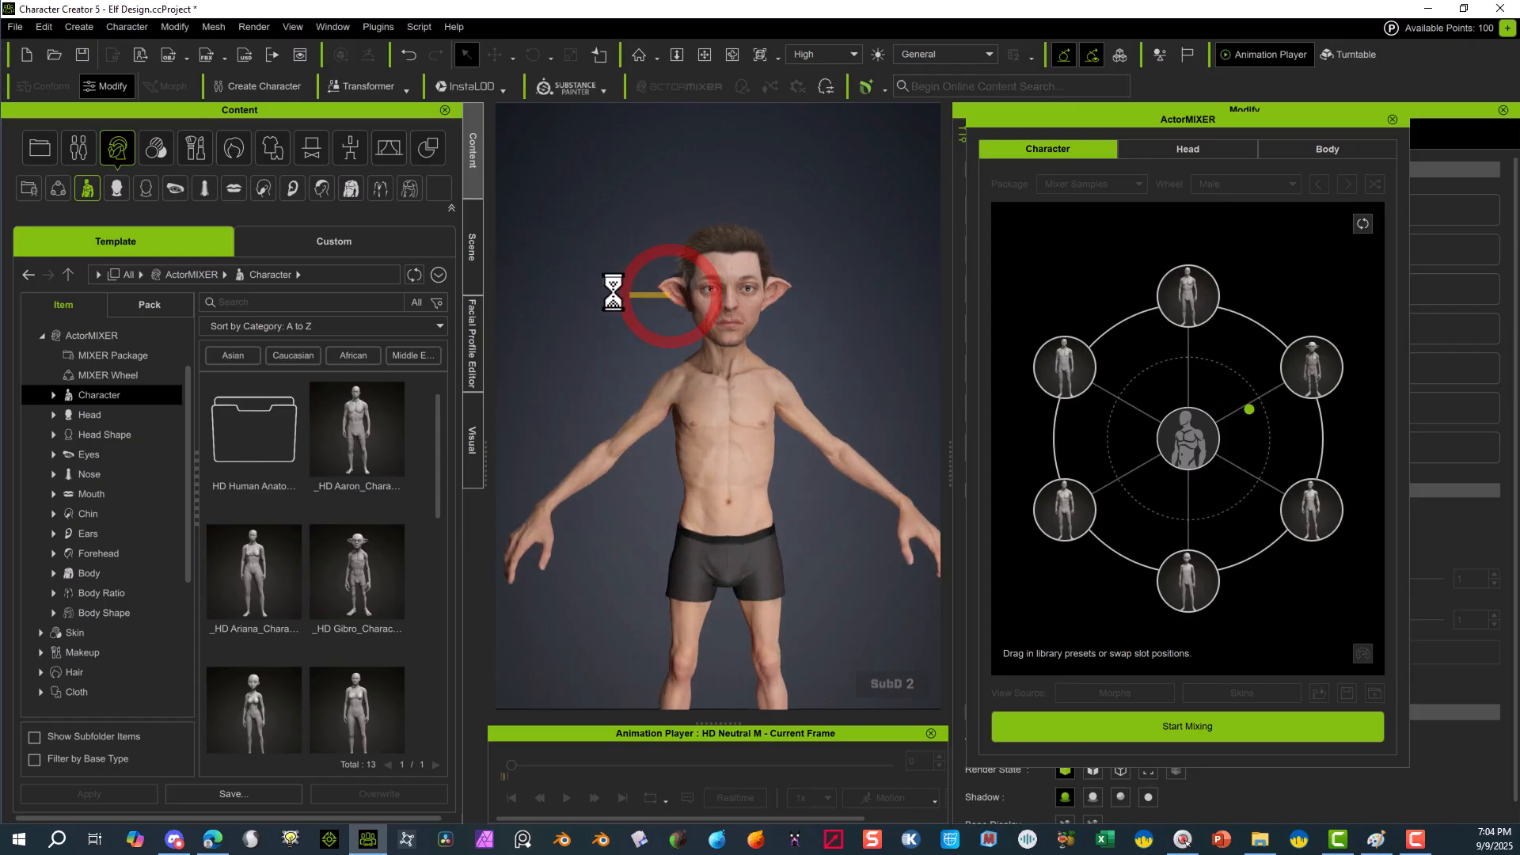
# - Preview the blended character with the male Walk_M acting motion, then stop playback at the first frame
pyautogui.rightClick(652, 314)
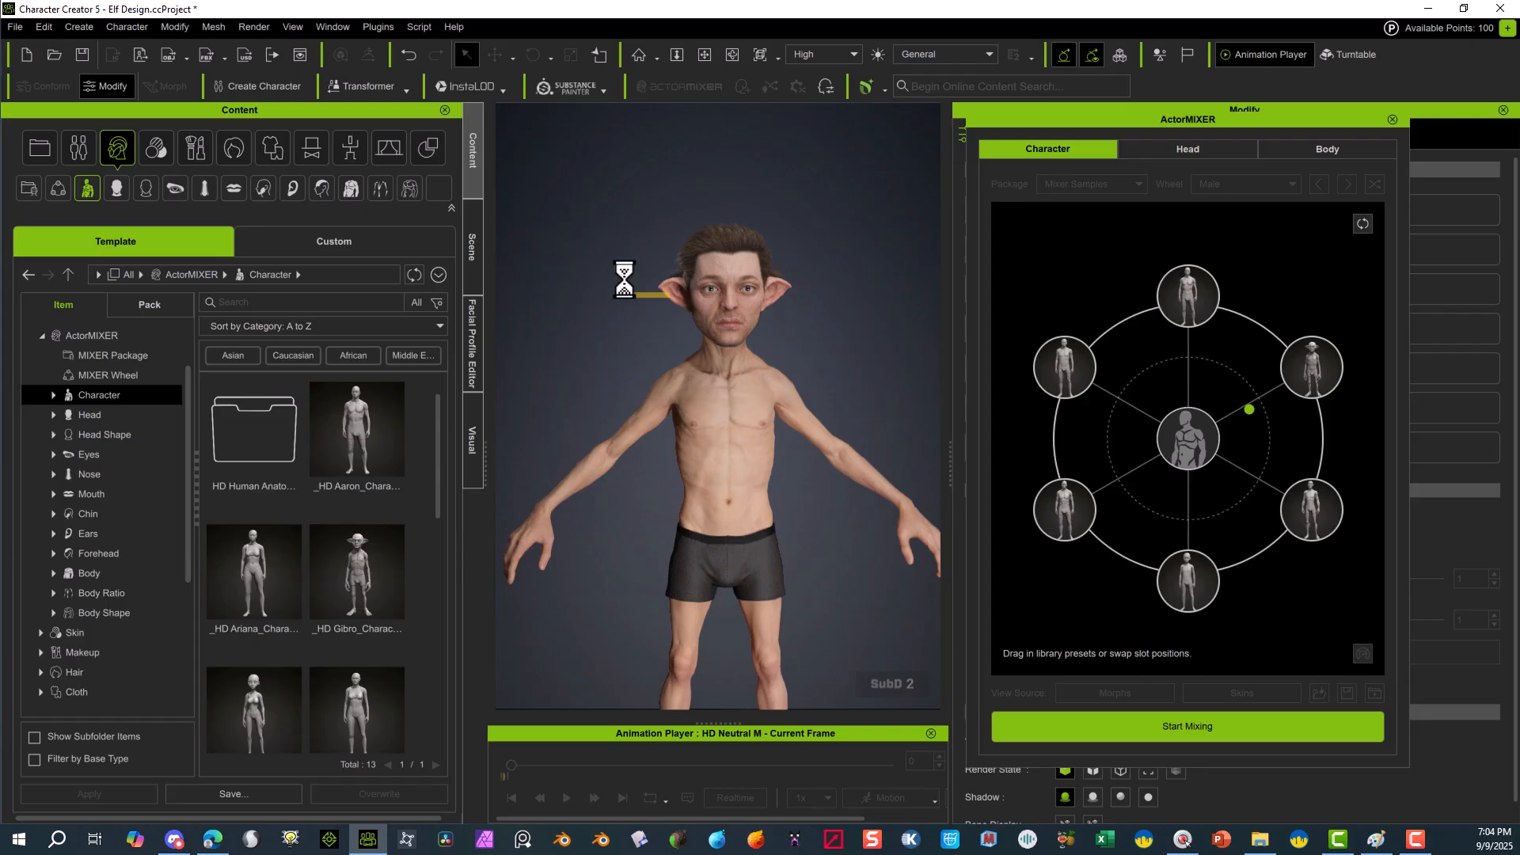
pyautogui.press('alt')
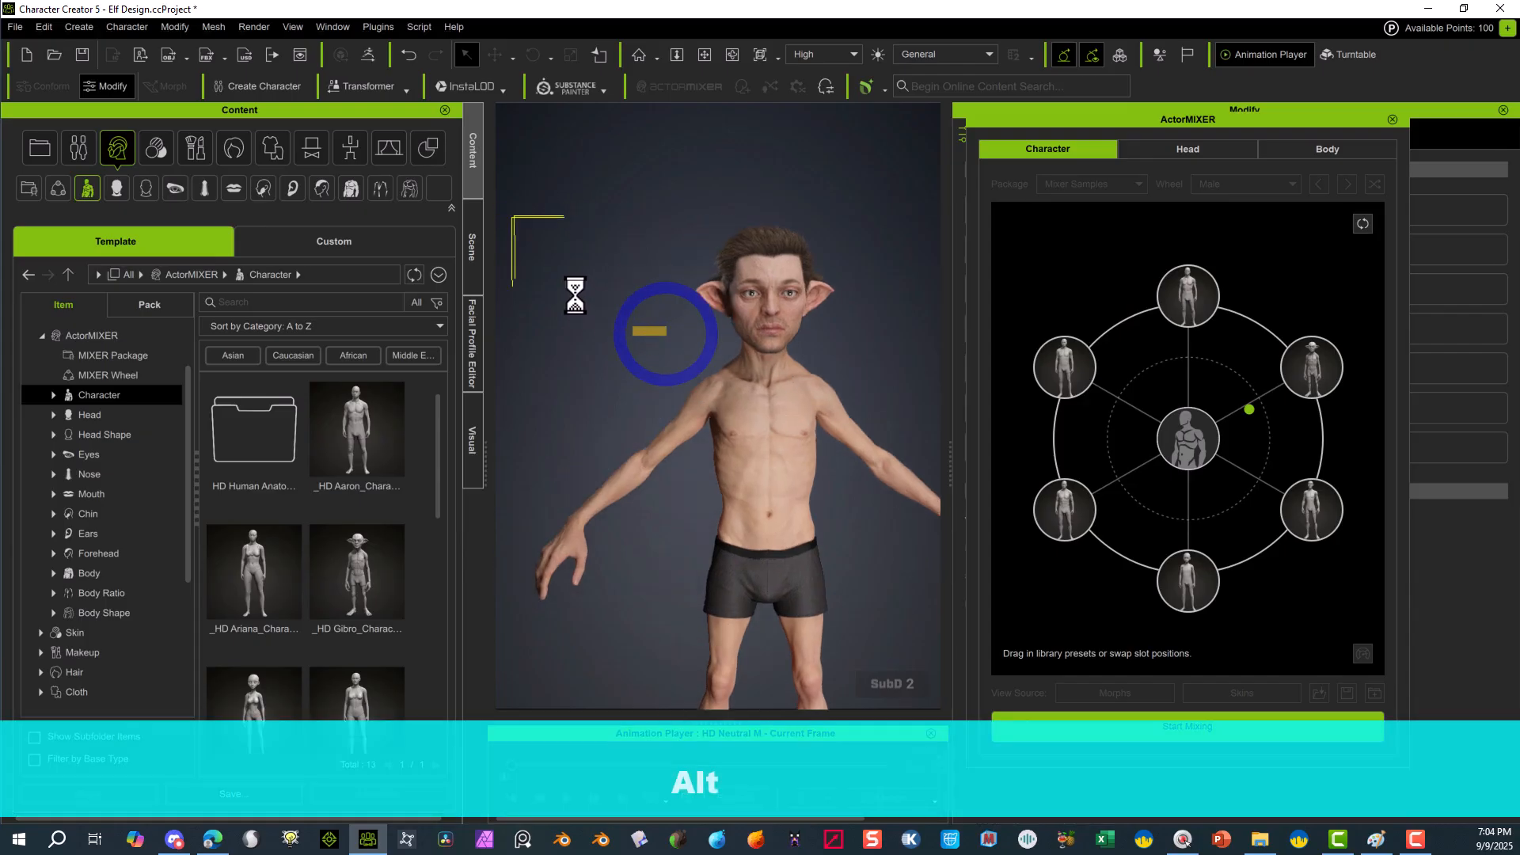
pyautogui.press('alt')
pyautogui.keyDown('alt'); pyautogui.moveTo(631, 373); pyautogui.dragTo(612, 287); pyautogui.keyUp('alt')
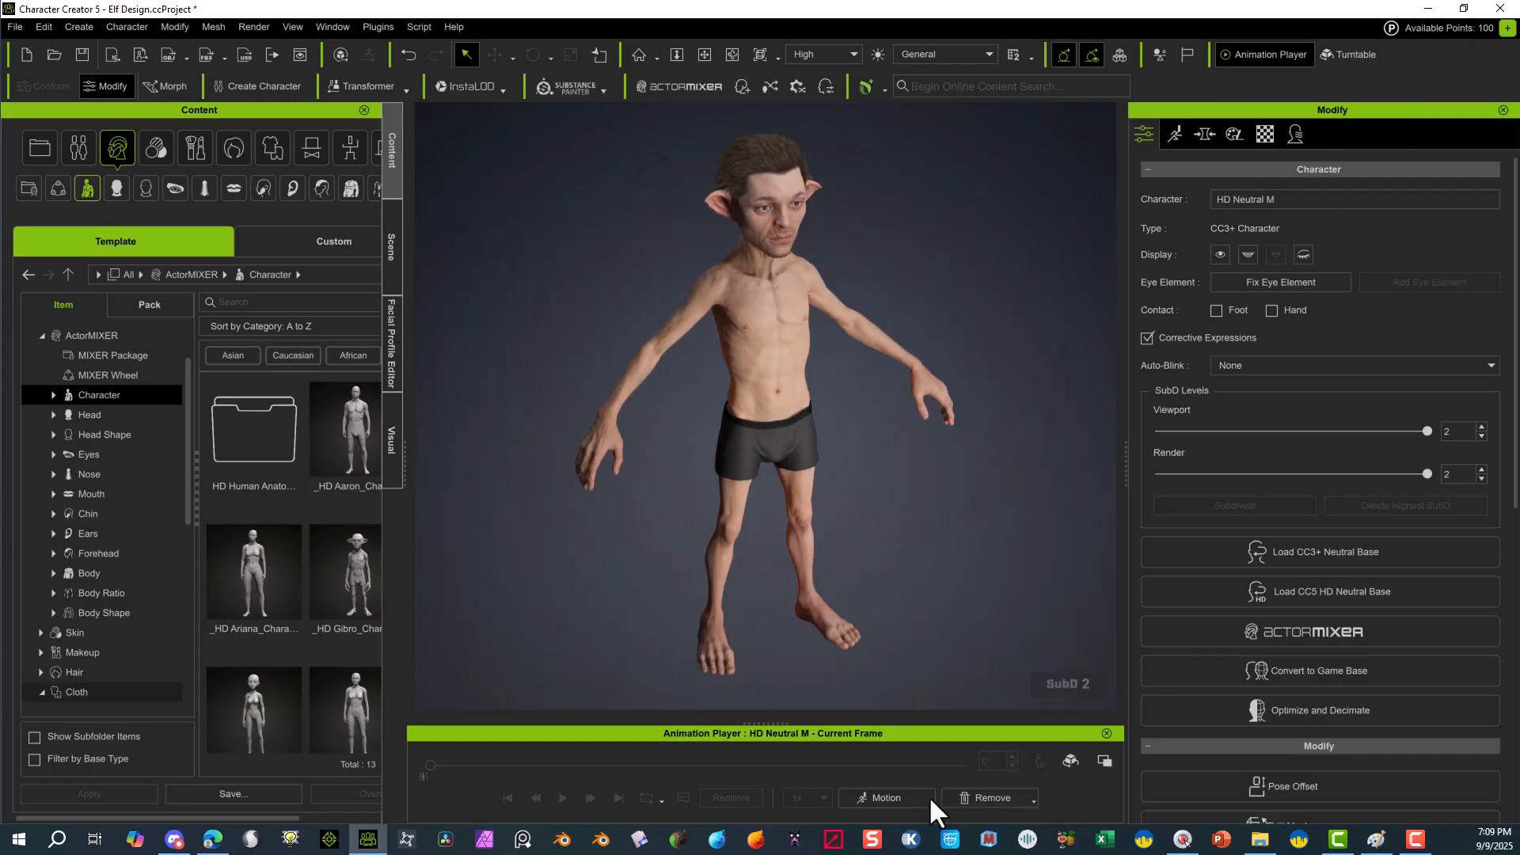
pyautogui.click(929, 795)
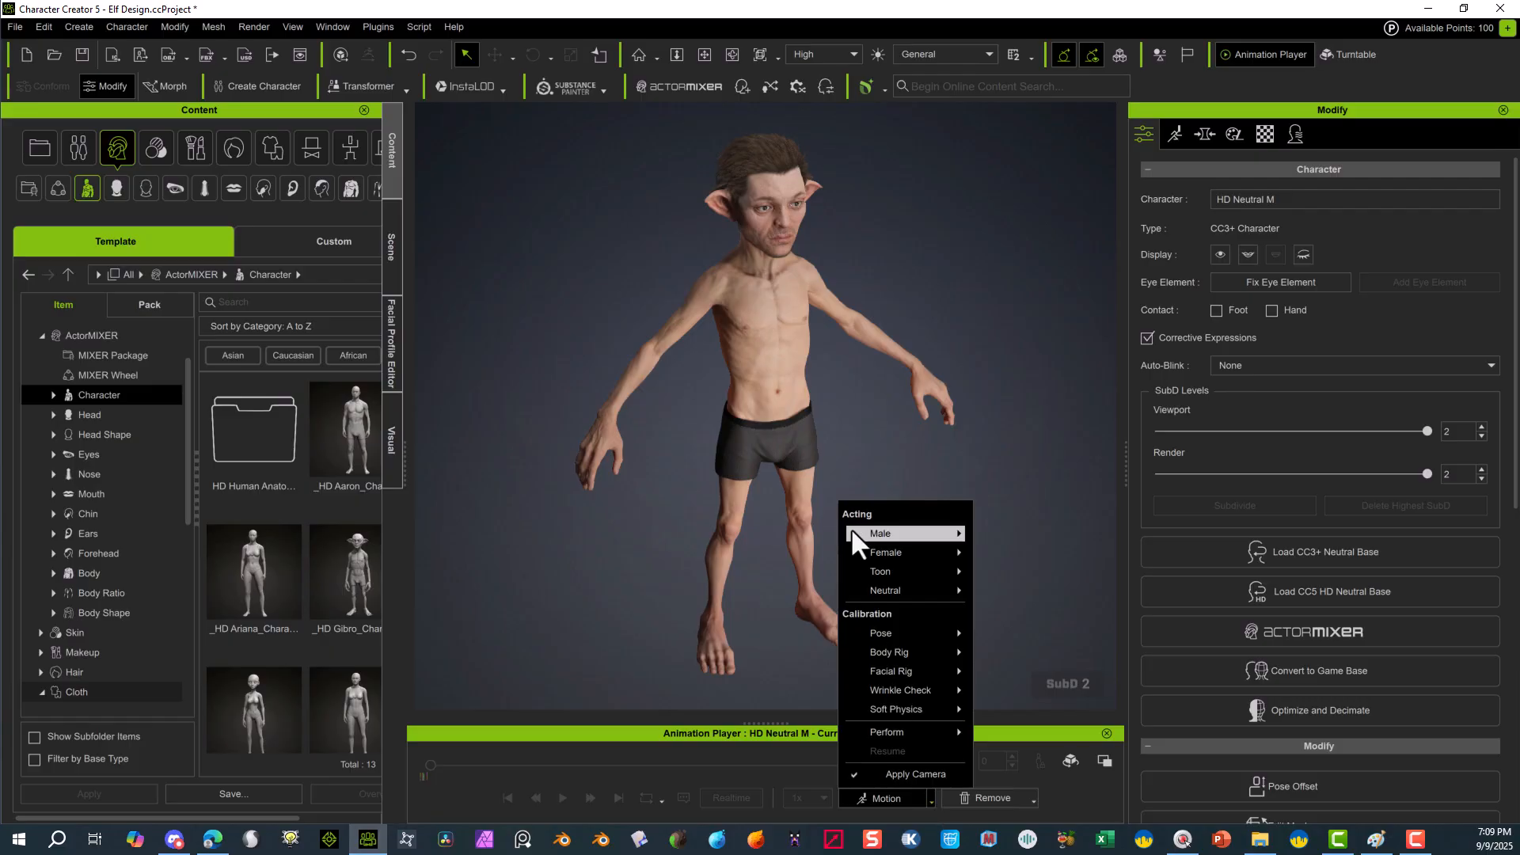
pyautogui.moveTo(872, 532)
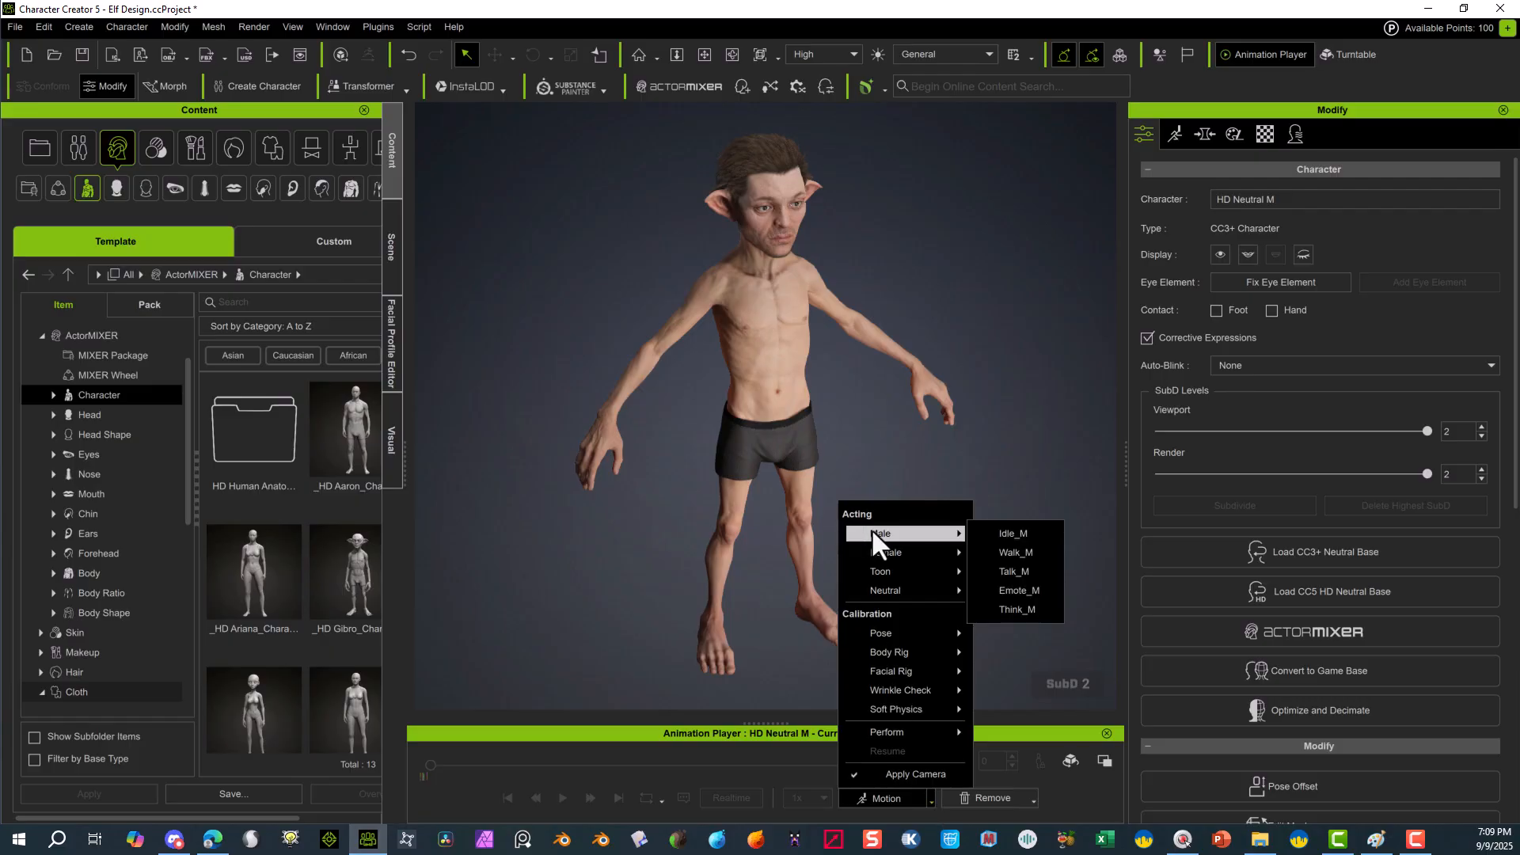
pyautogui.click(1016, 552)
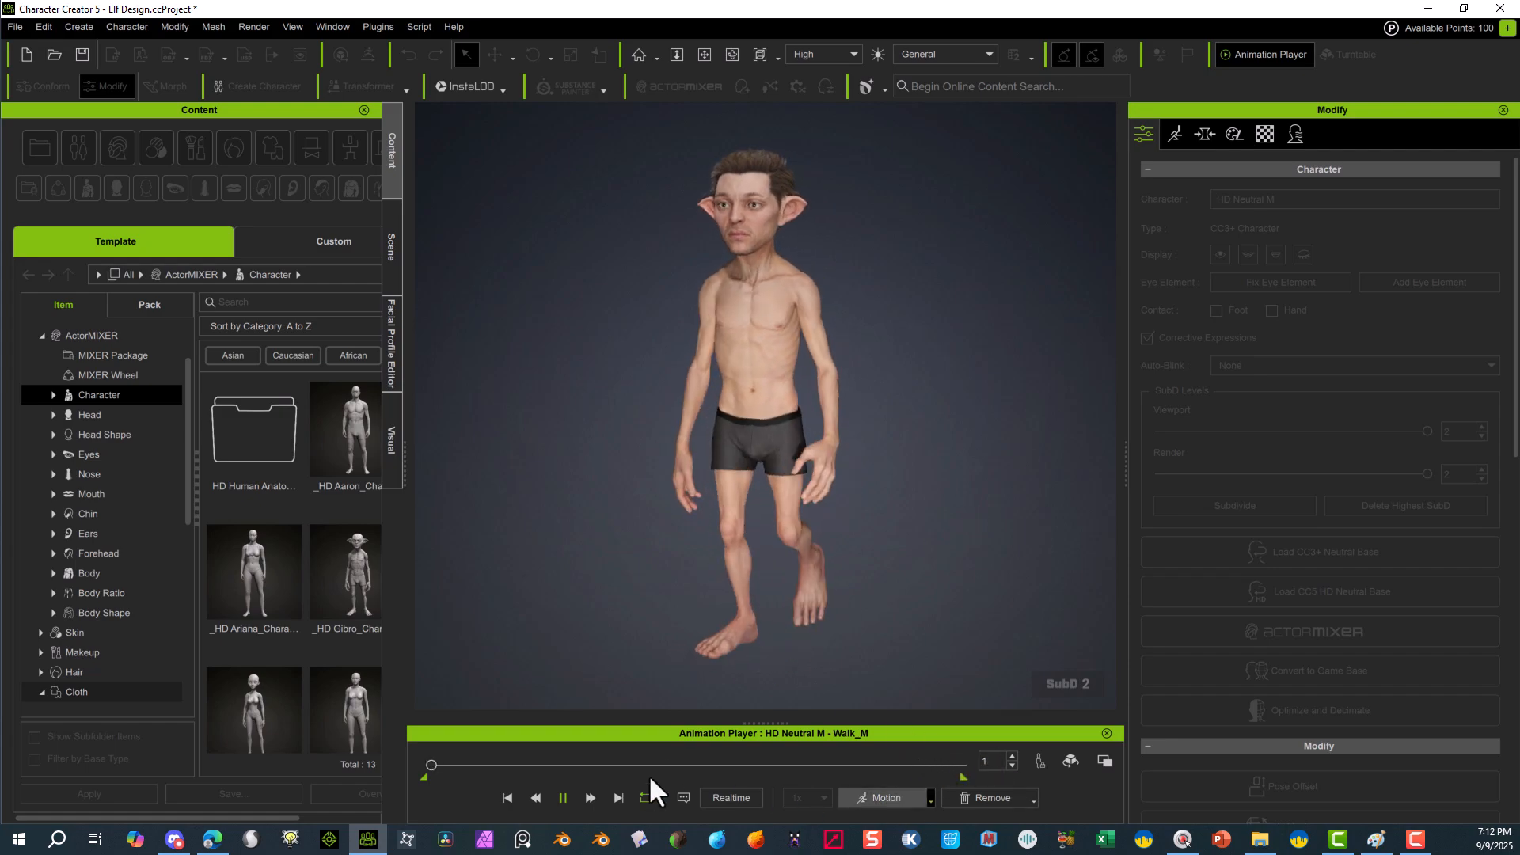
pyautogui.click(563, 797)
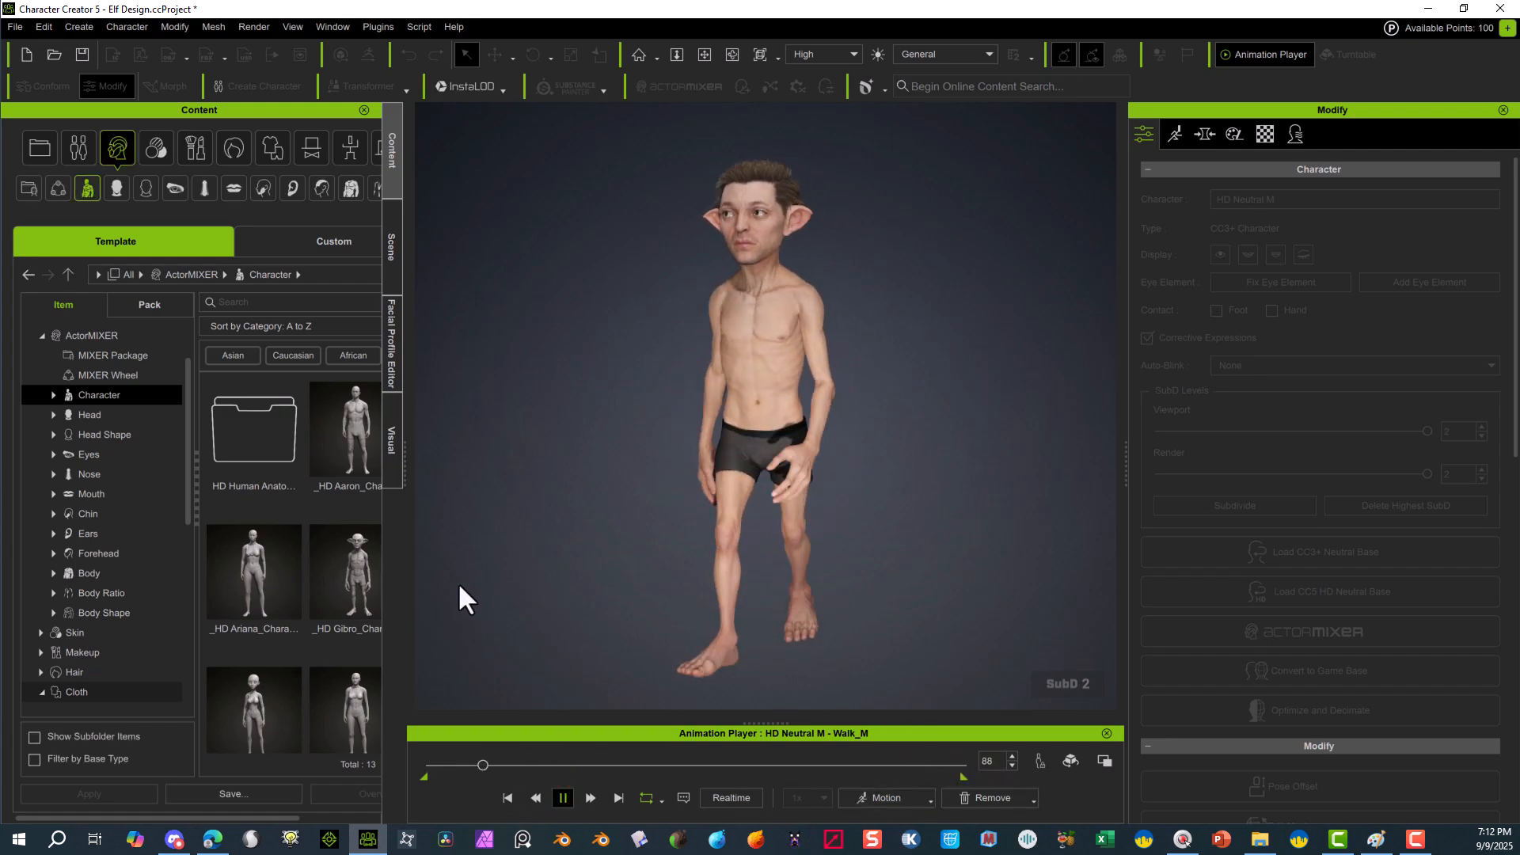
pyautogui.moveTo(471, 764); pyautogui.dragTo(407, 770)
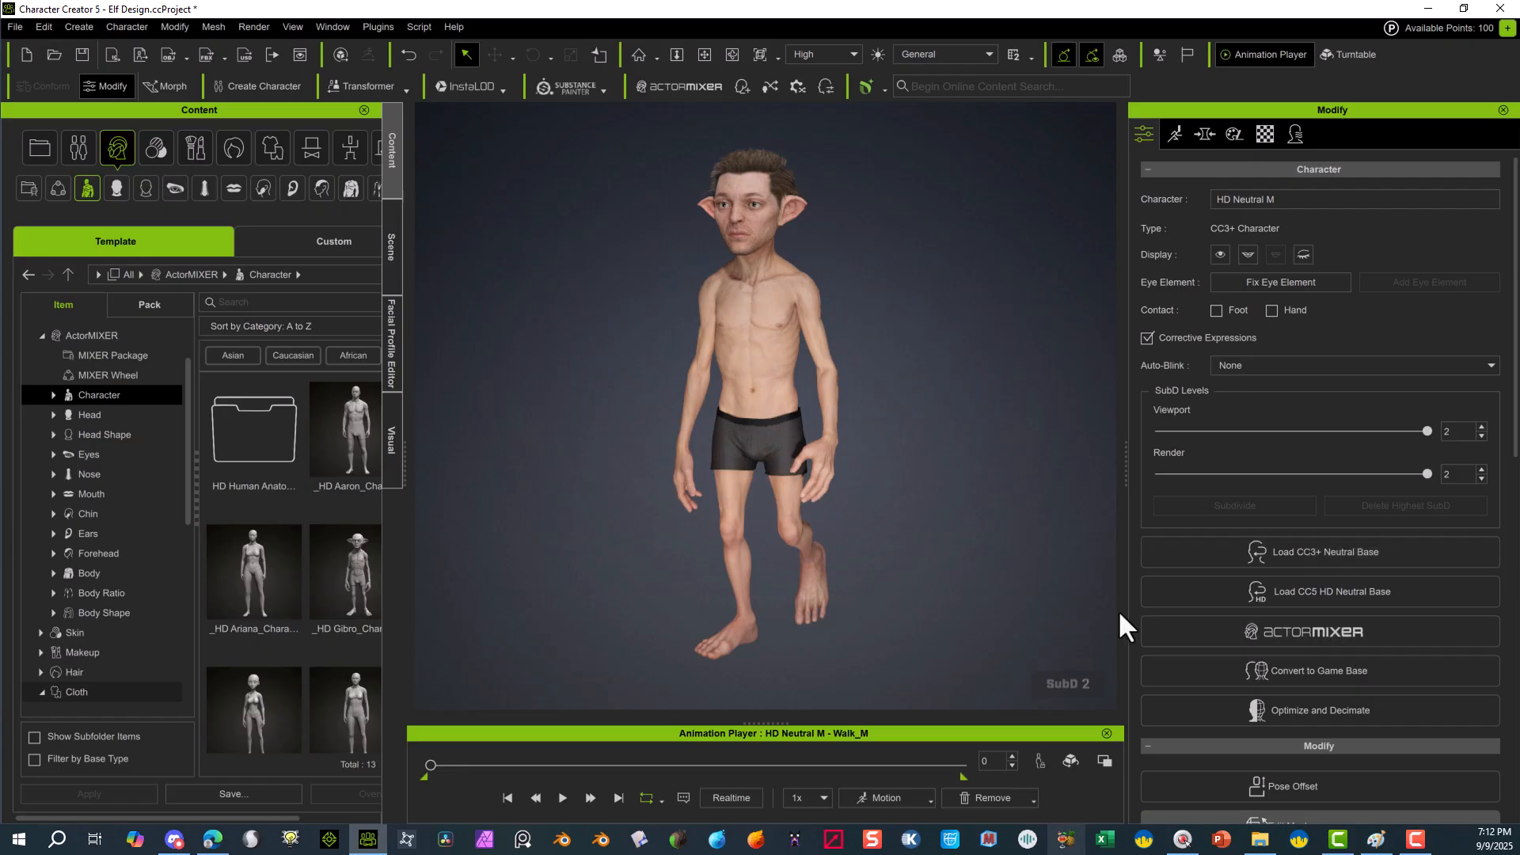
# - Return the character to the A-Pose calibration pose after the walk motion
pyautogui.click(925, 801)
pyautogui.moveTo(911, 633)
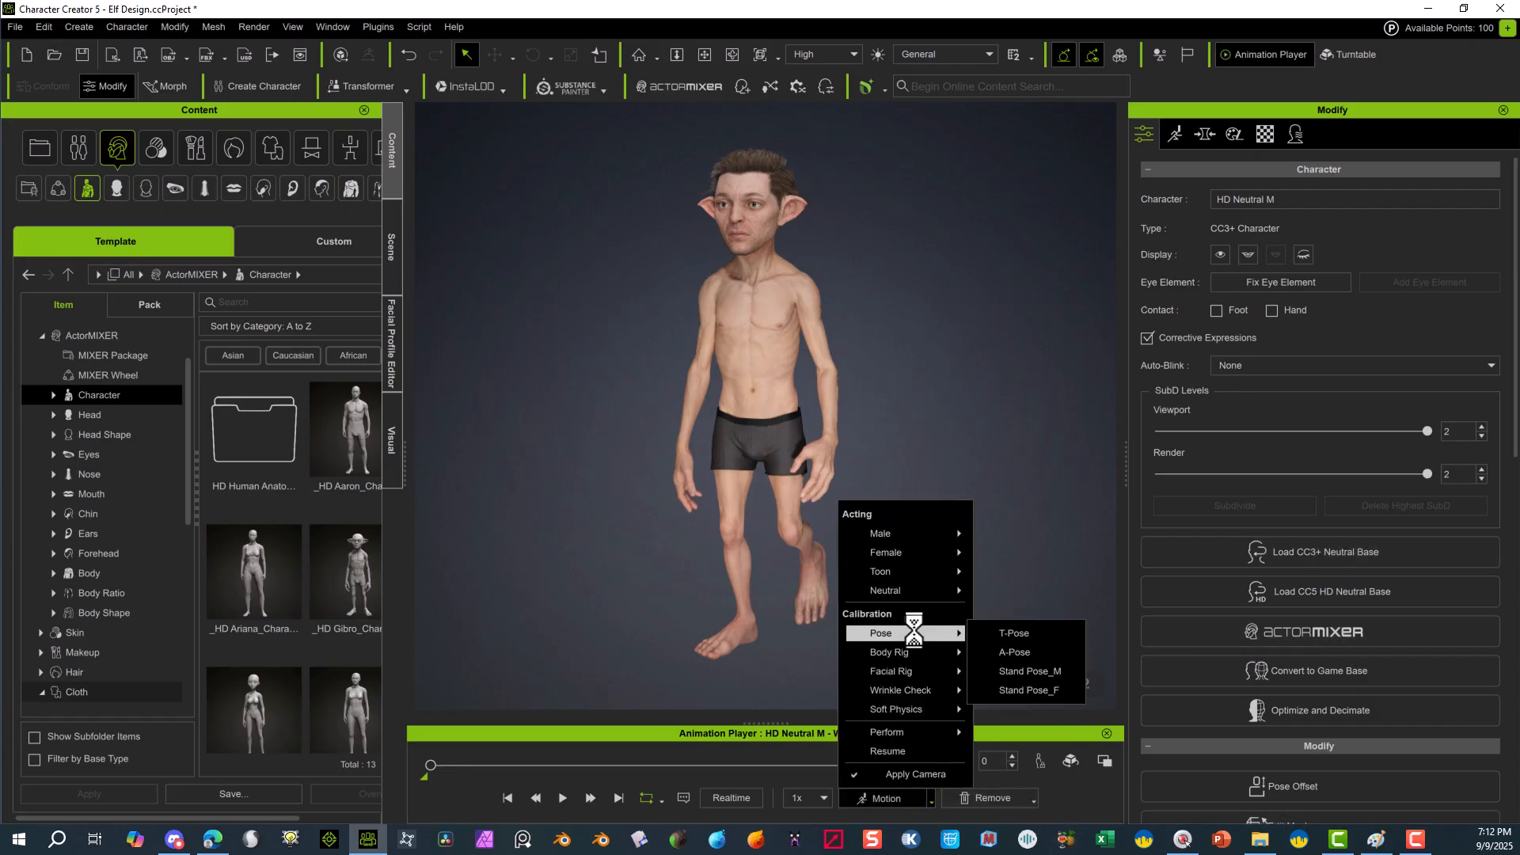
pyautogui.click(1029, 651)
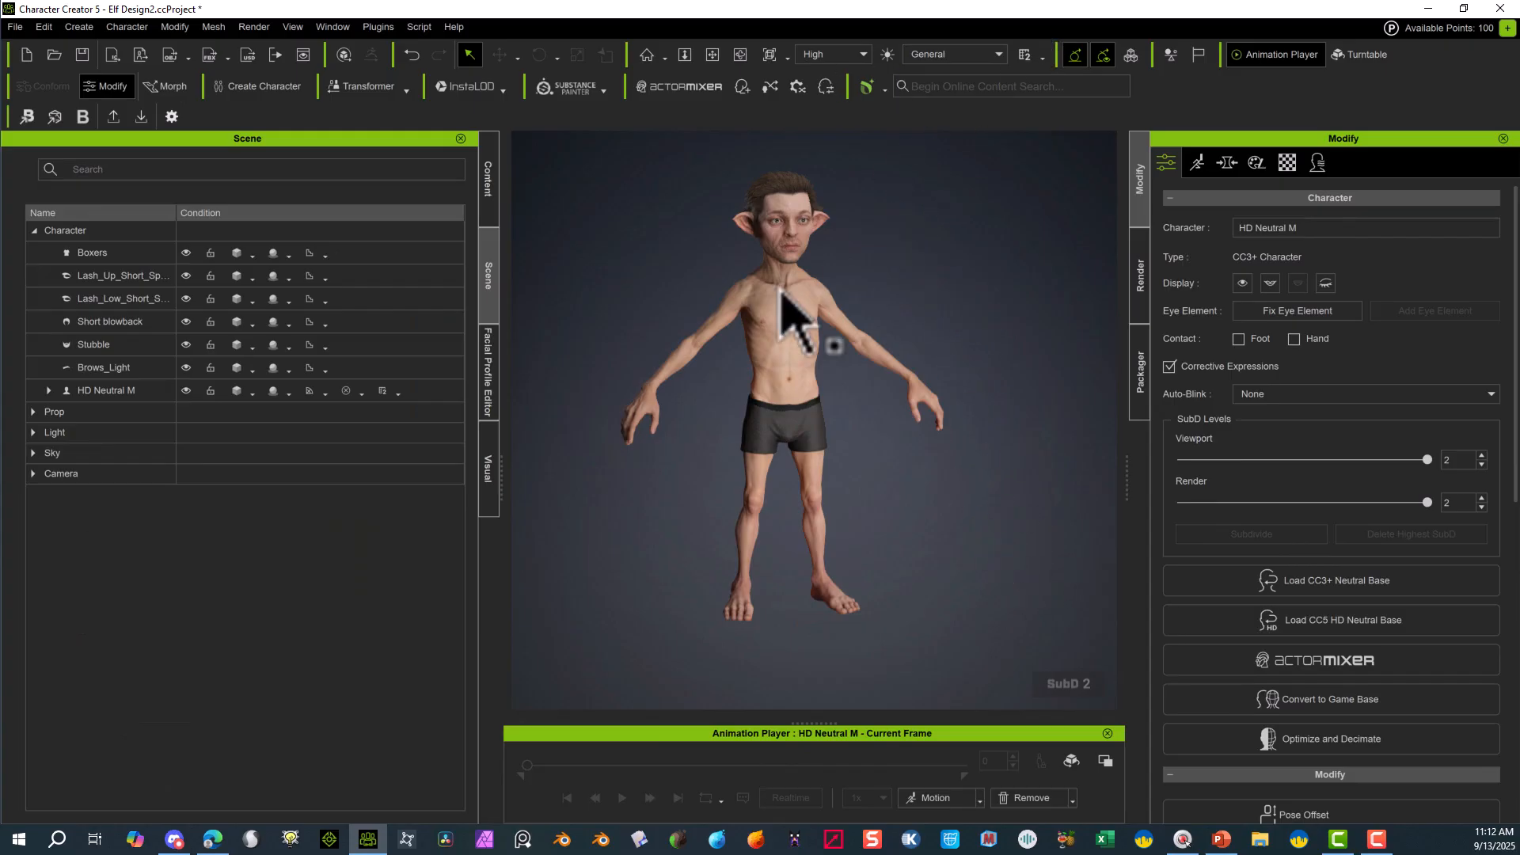
# - Lower the character's viewport subdivision level to SubD 0
pyautogui.scroll(2, 774, 238)
pyautogui.scroll(2, 772, 237)
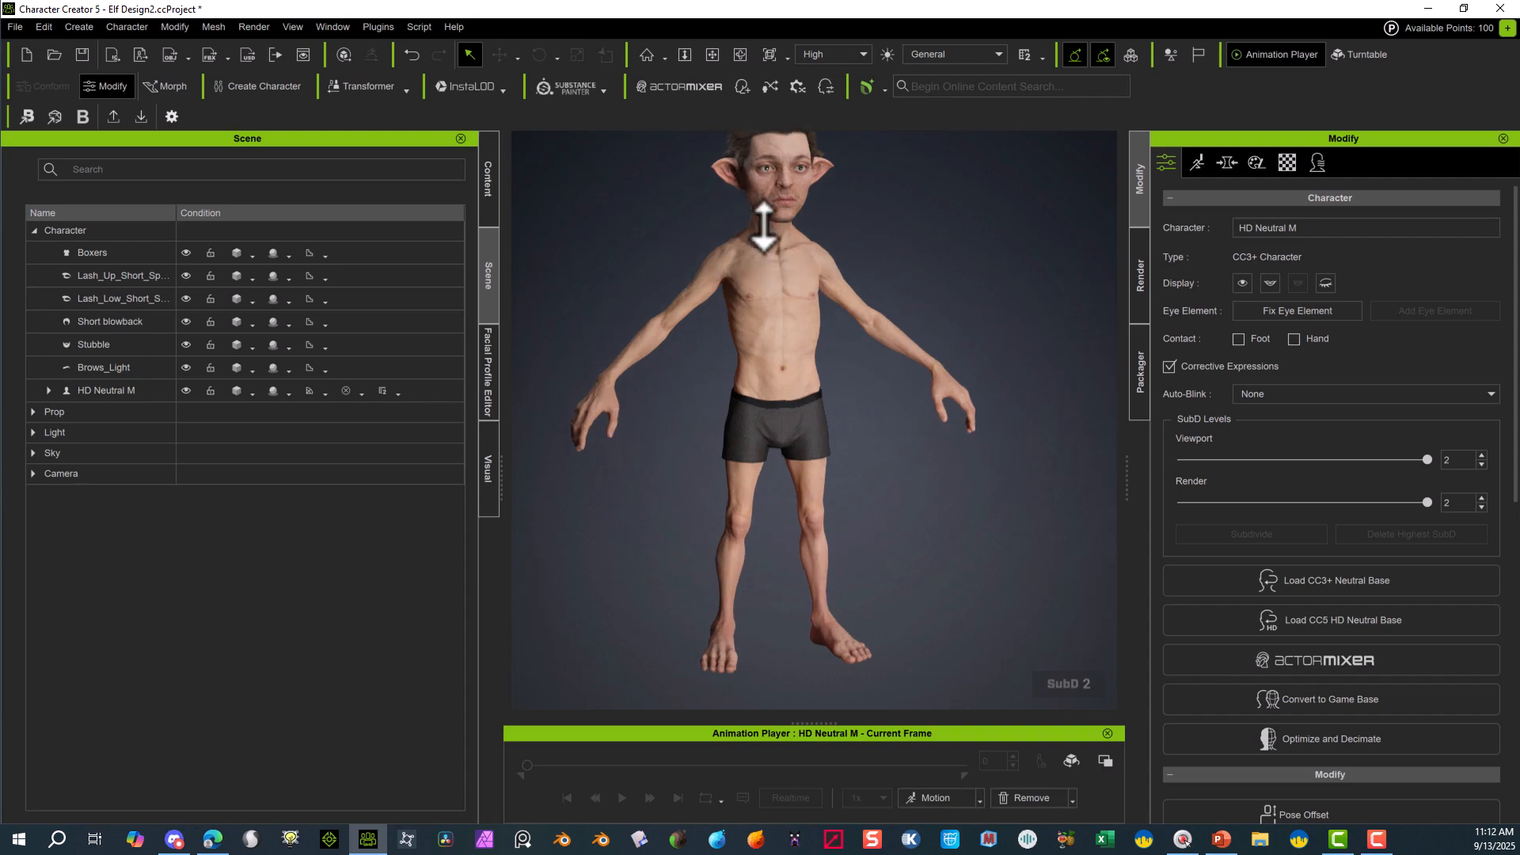
pyautogui.scroll(1, 770, 298)
pyautogui.scroll(-1, 796, 311)
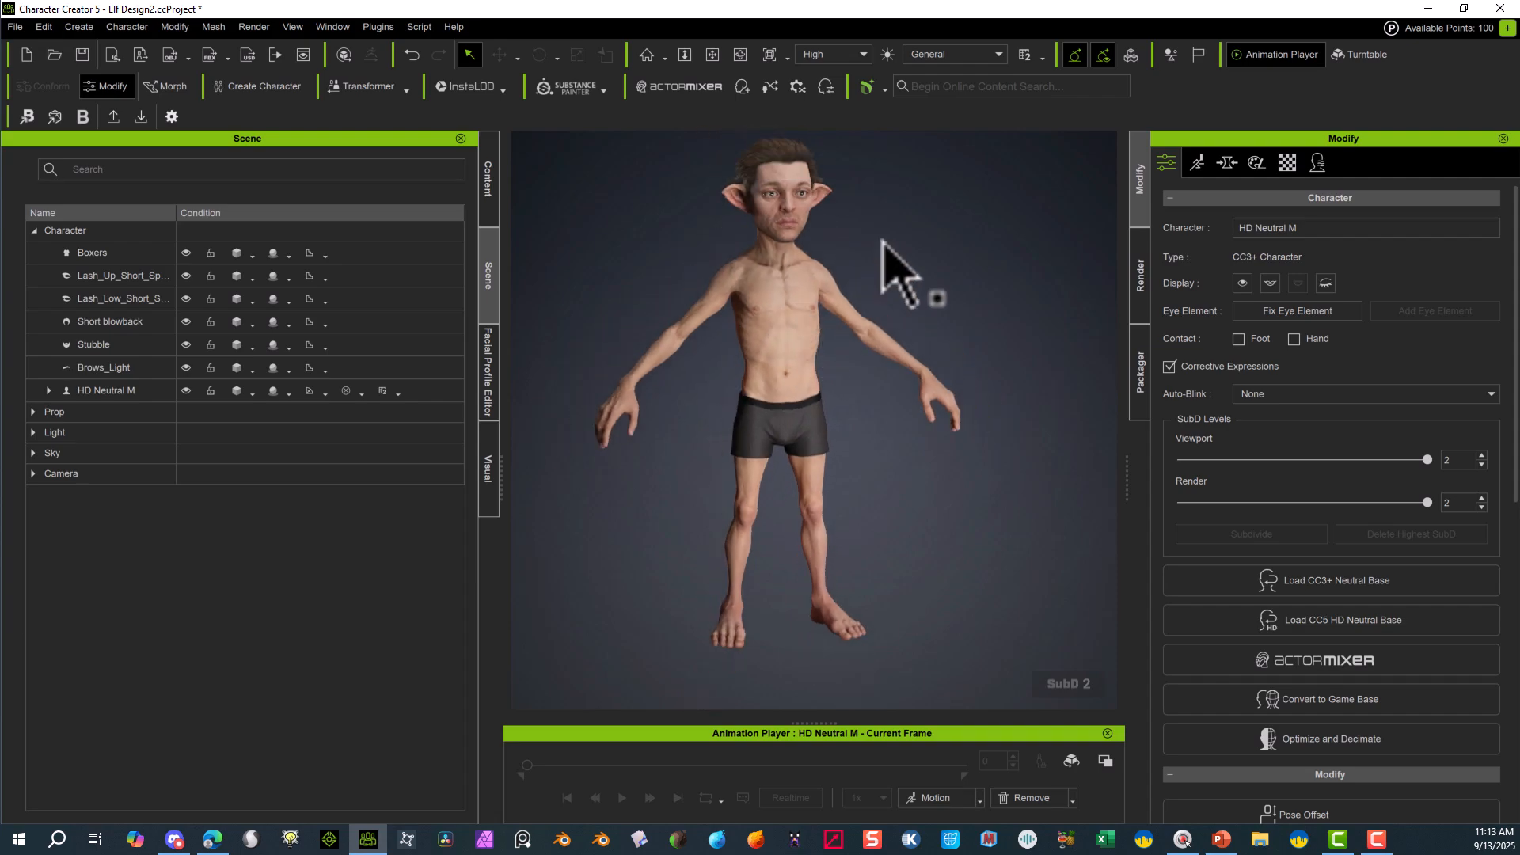
pyautogui.click(1043, 54)
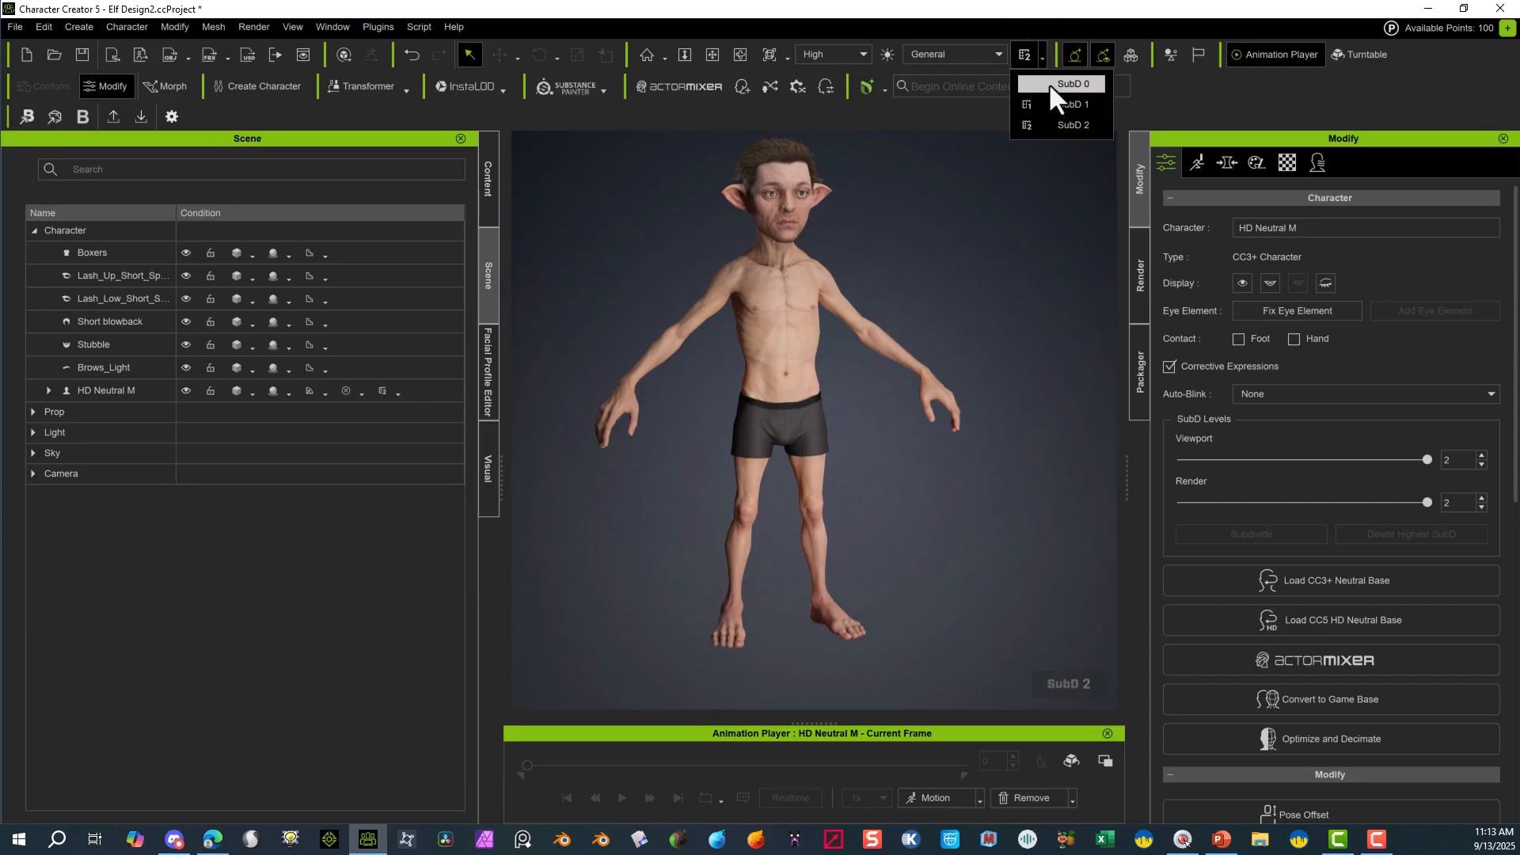
pyautogui.click(1047, 81)
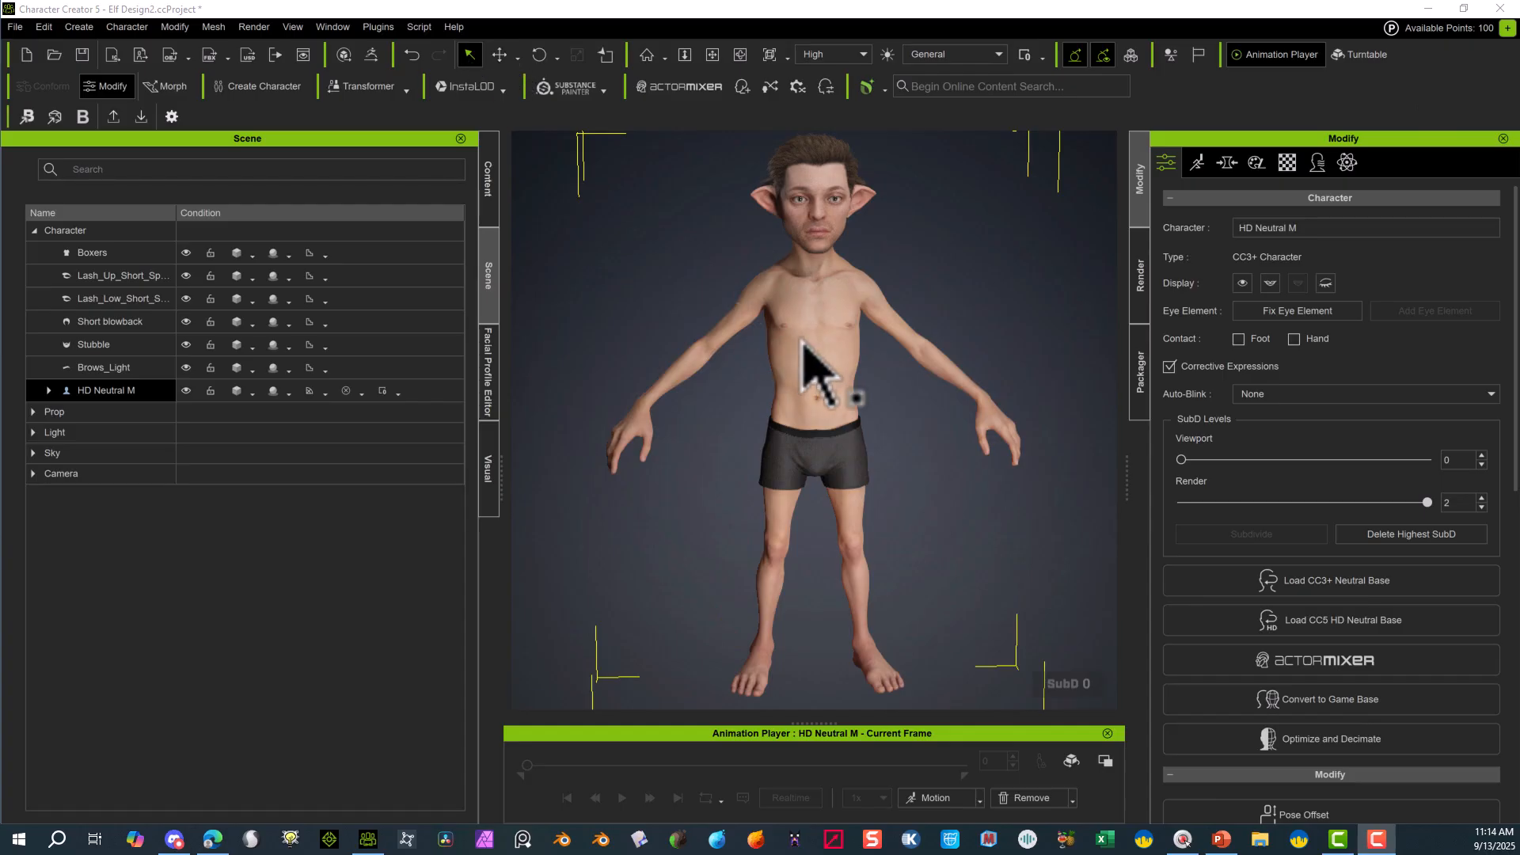
# - Apply the A-Pose calibration pose to the HD Neutral M character and face it from the front
pyautogui.scroll(-2, 857, 326)
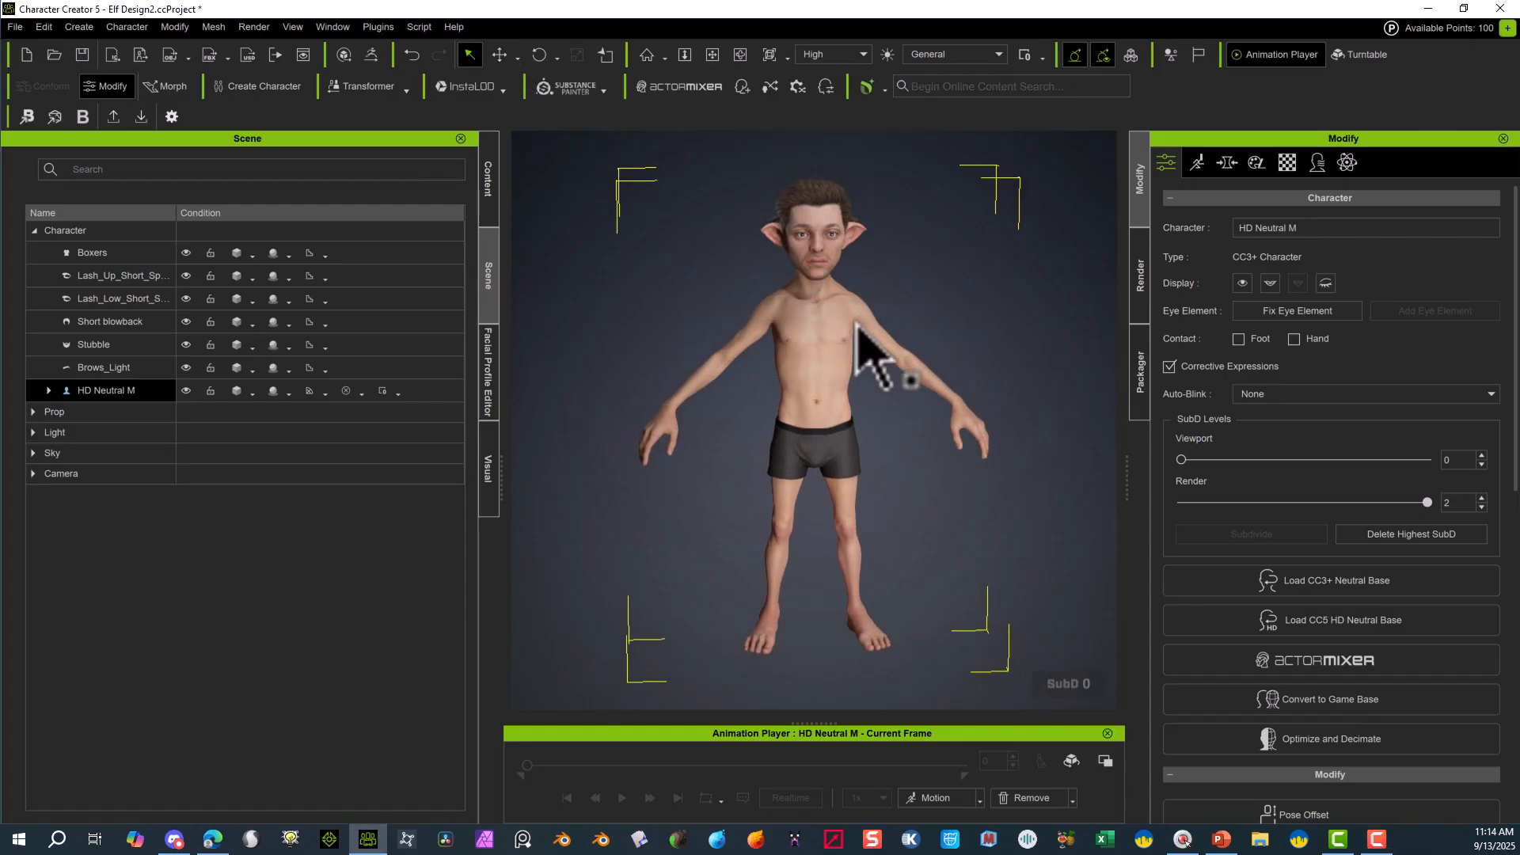
pyautogui.scroll(-2, 777, 444)
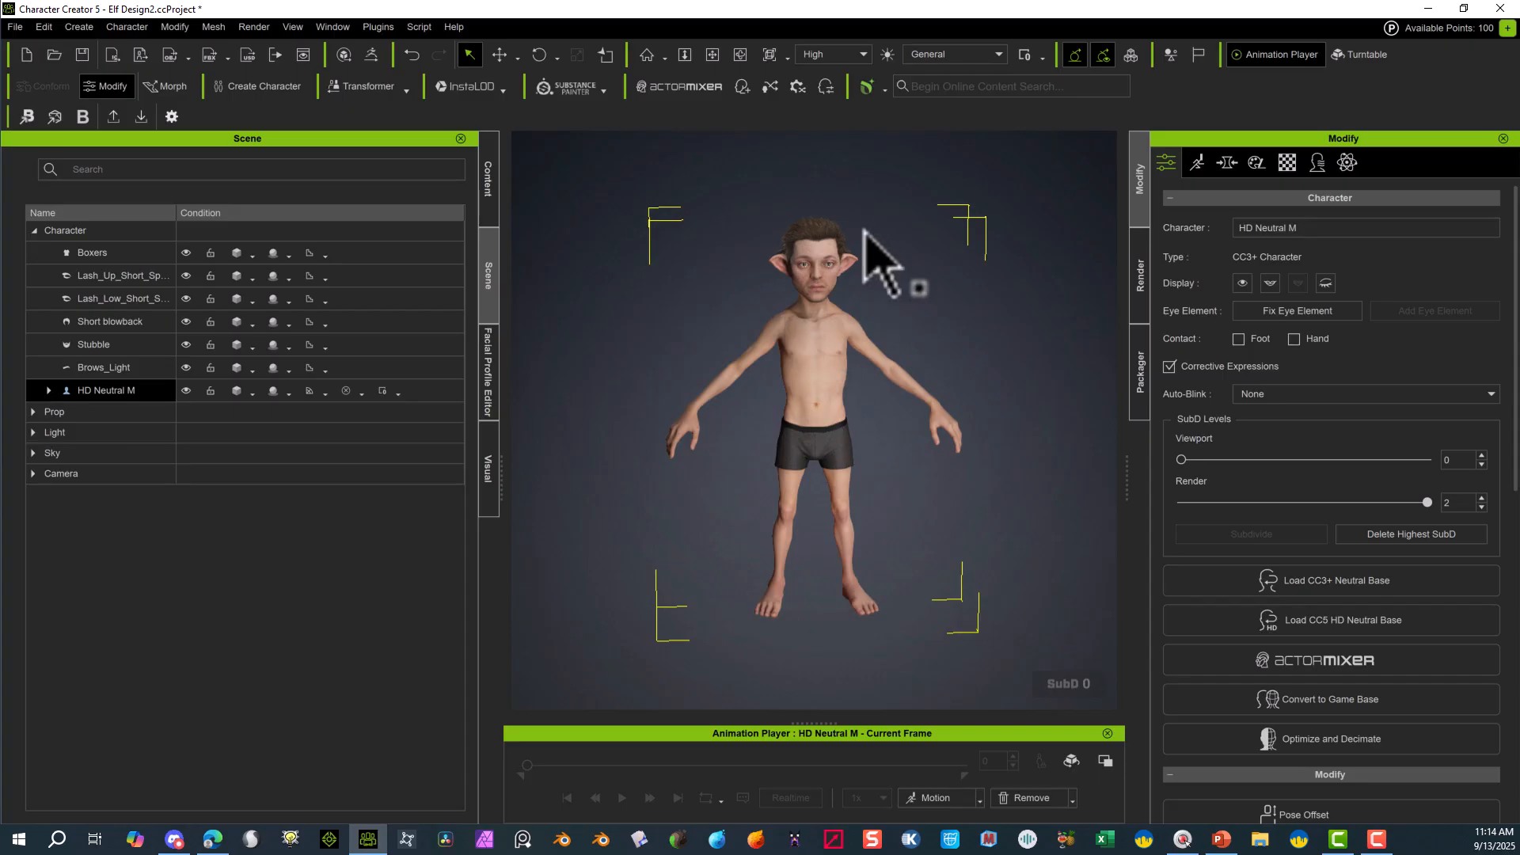
pyautogui.click(977, 793)
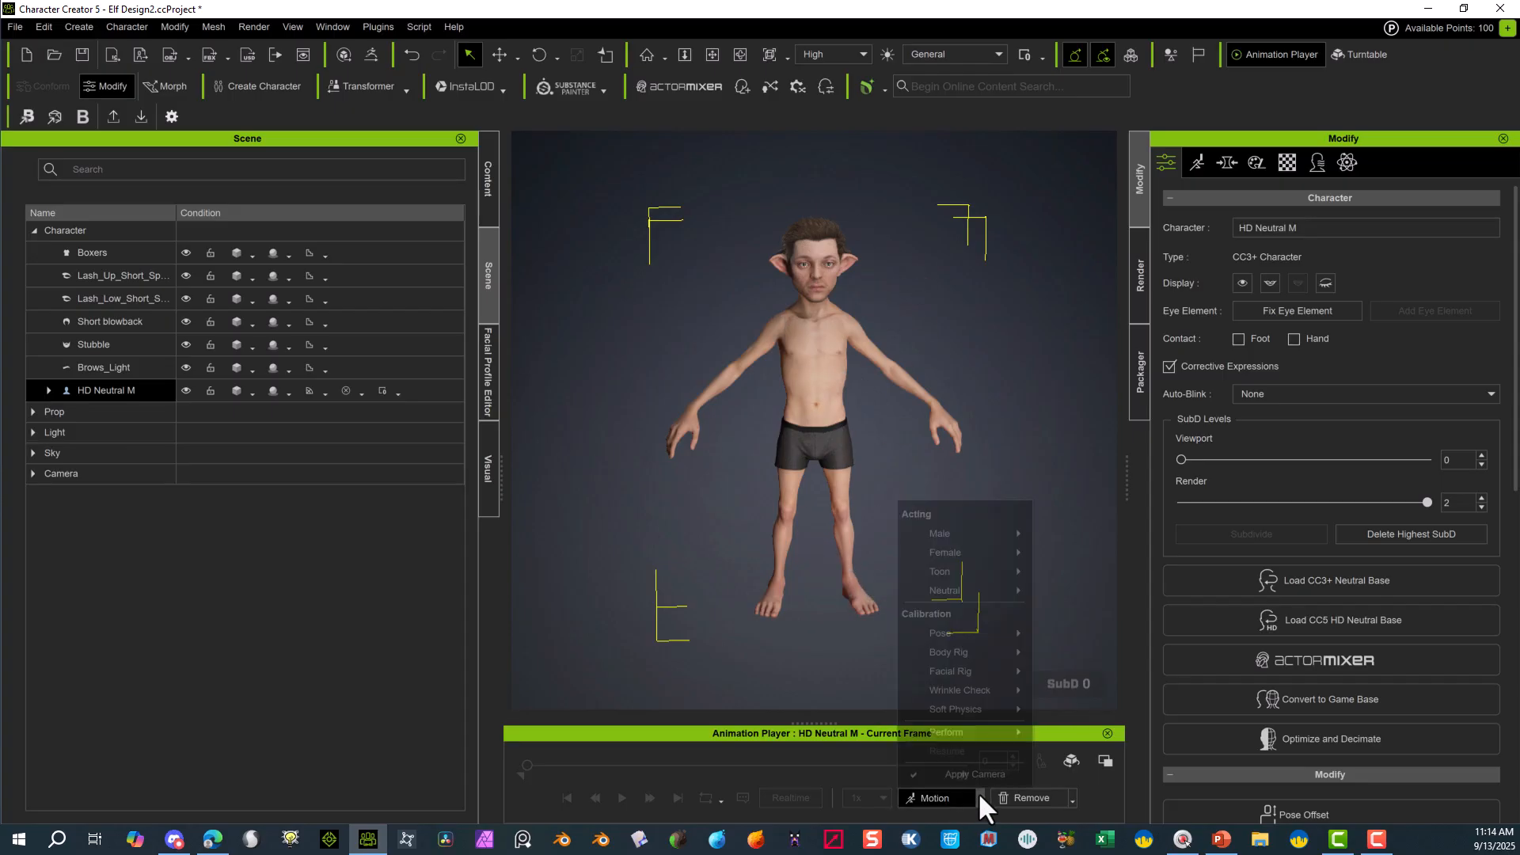
pyautogui.moveTo(989, 633)
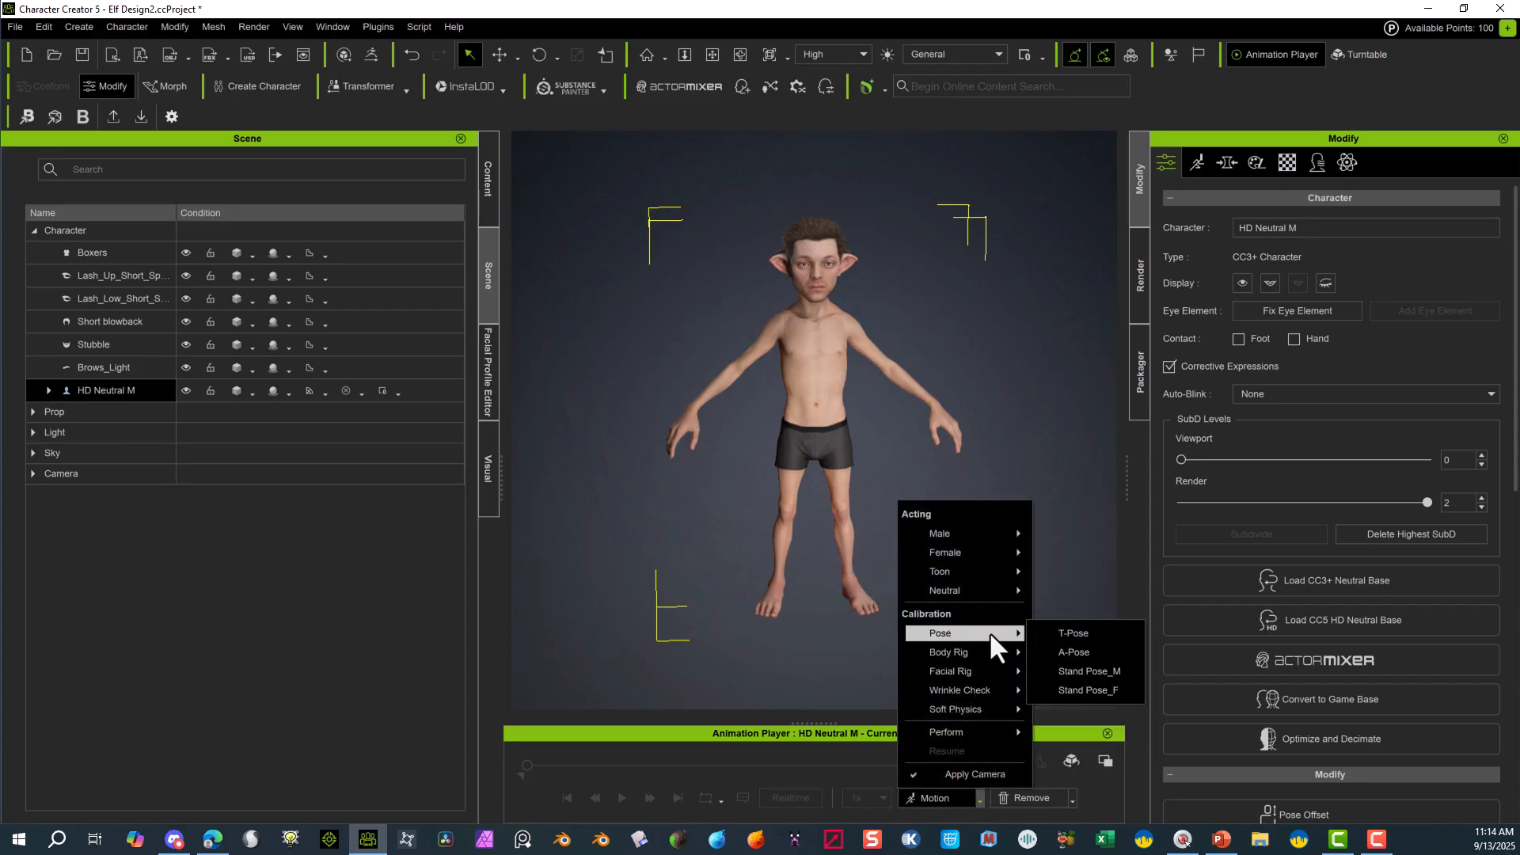
pyautogui.click(1075, 651)
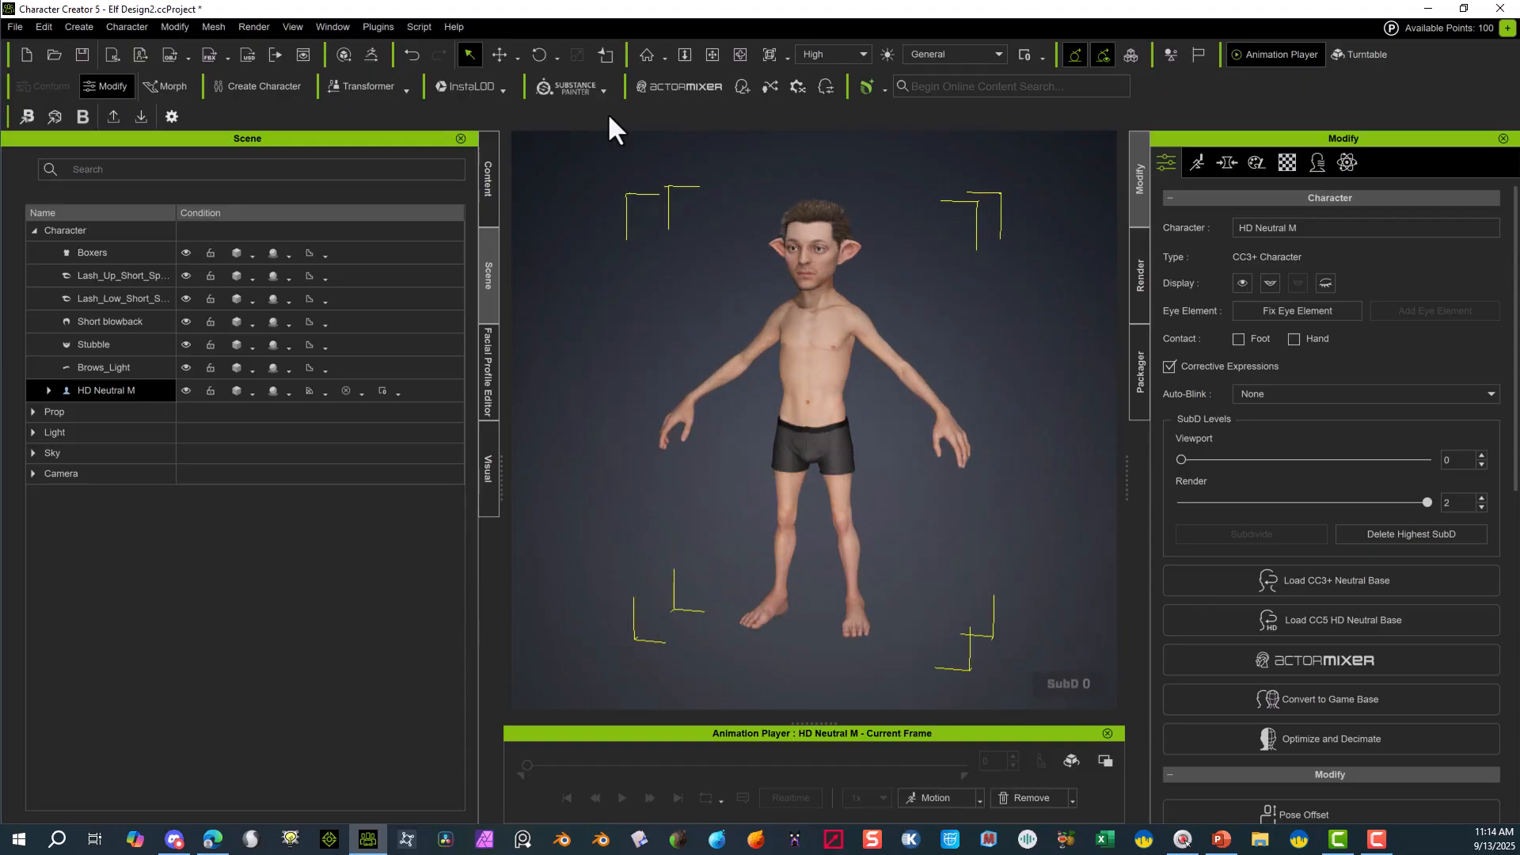
pyautogui.click(739, 55)
pyautogui.moveTo(682, 343); pyautogui.dragTo(875, 503)
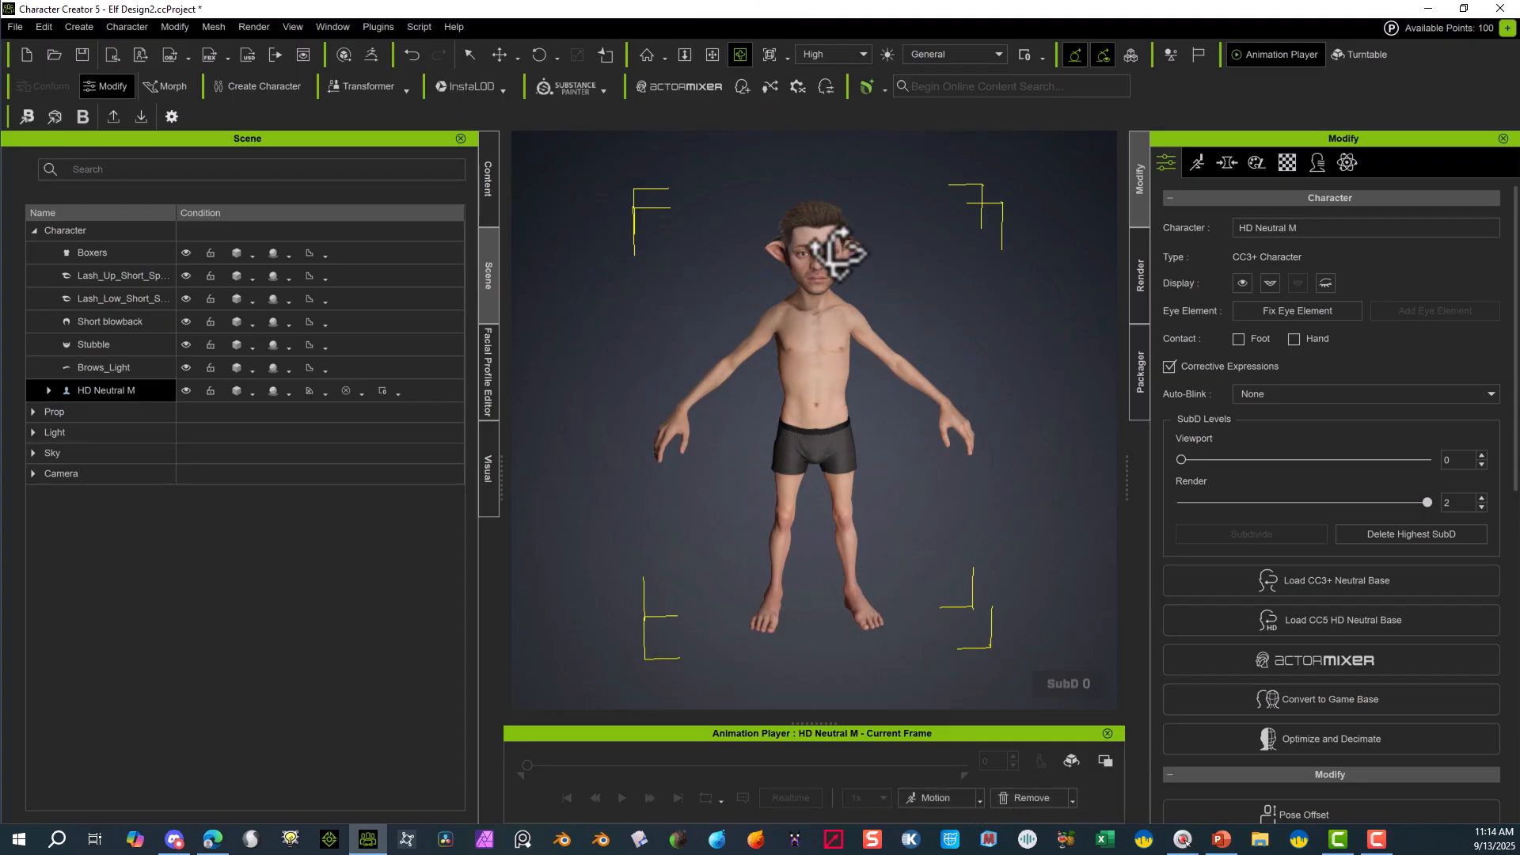
pyautogui.moveTo(695, 254)
pyautogui.mouseDown()
pyautogui.moveTo(637, 252)
pyautogui.moveTo(687, 253)
pyautogui.mouseUp()
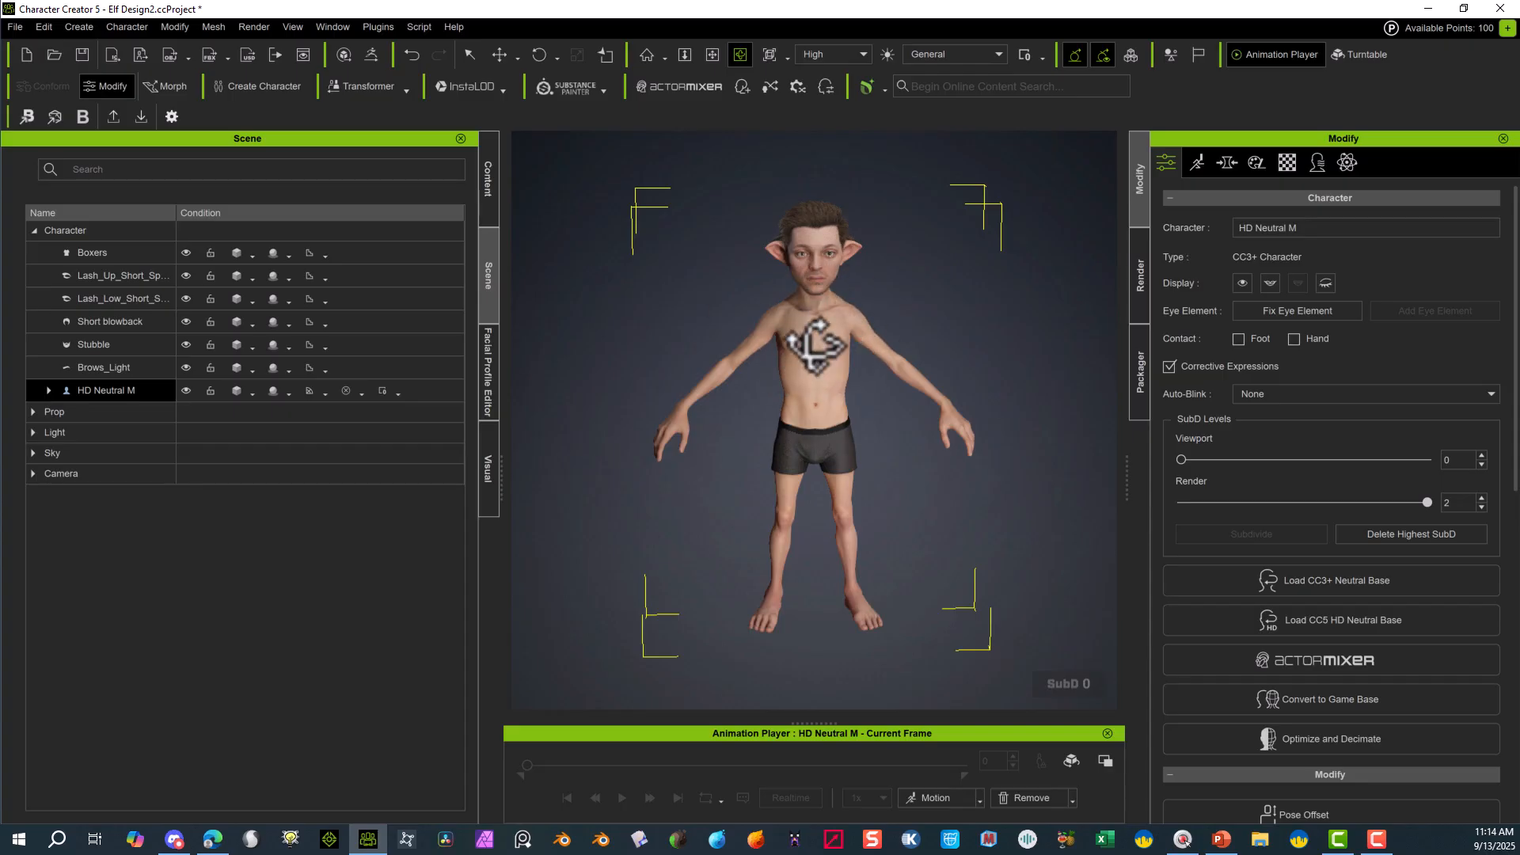
# - Start an OBJ export of the character with its current pose, using the Y-Up axis, without materials, hidden mesh deletion or smooth mesh
pyautogui.click(19, 25)
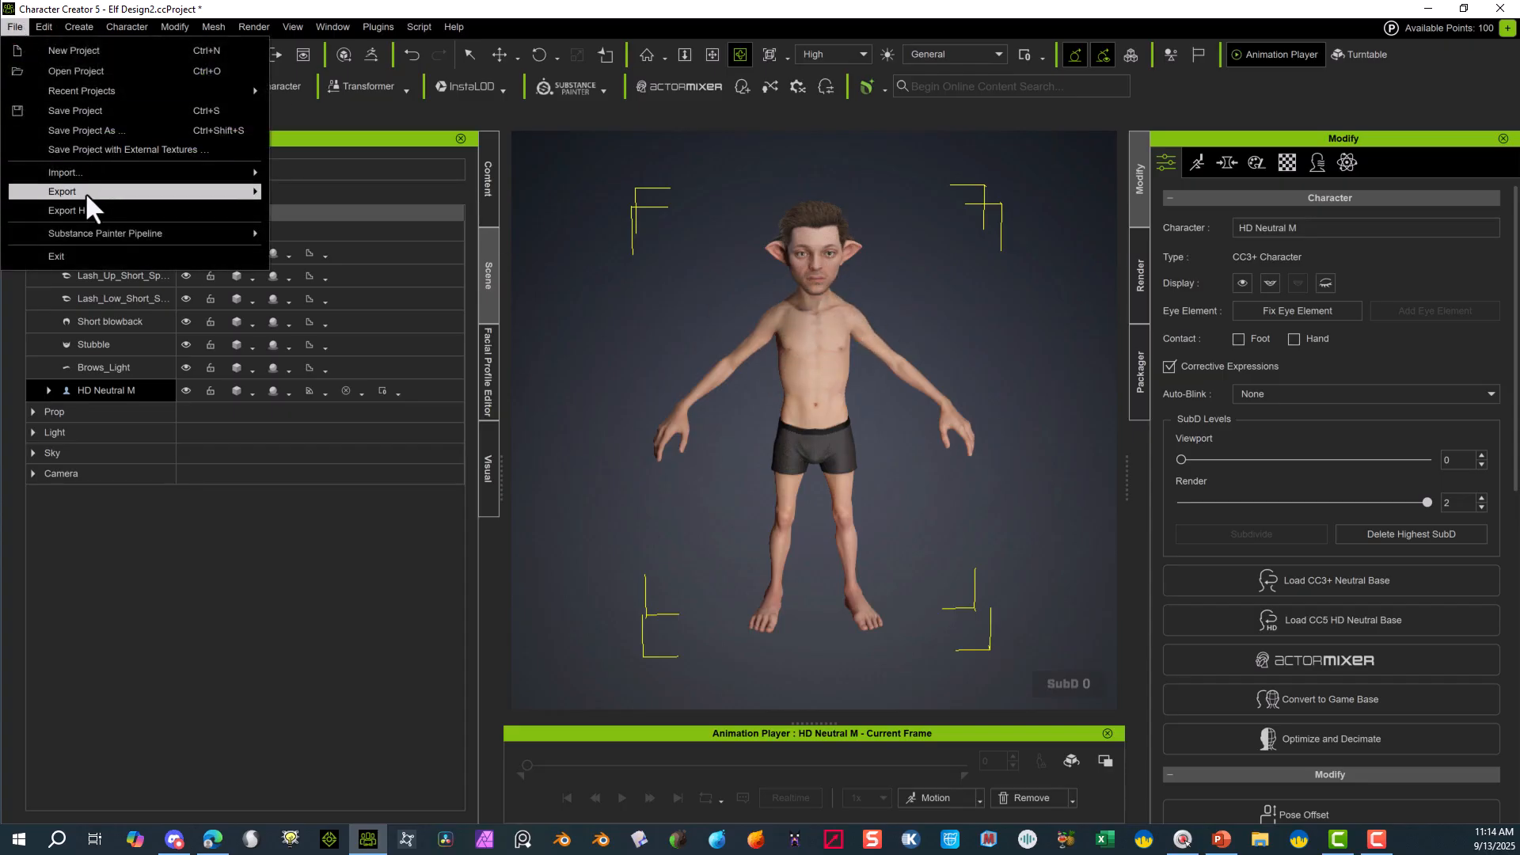
pyautogui.moveTo(85, 192)
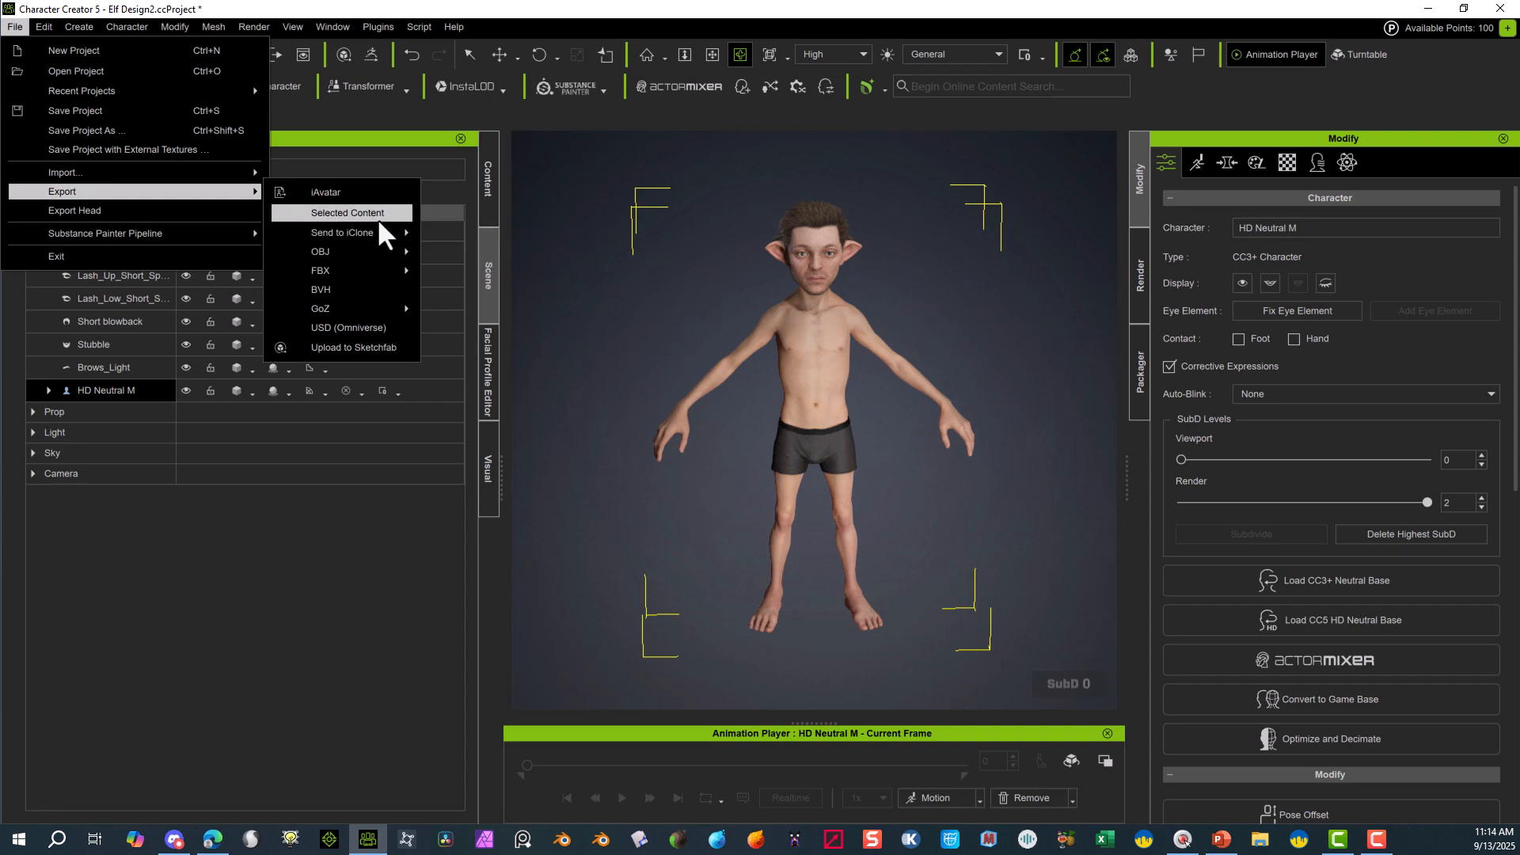
pyautogui.moveTo(378, 231)
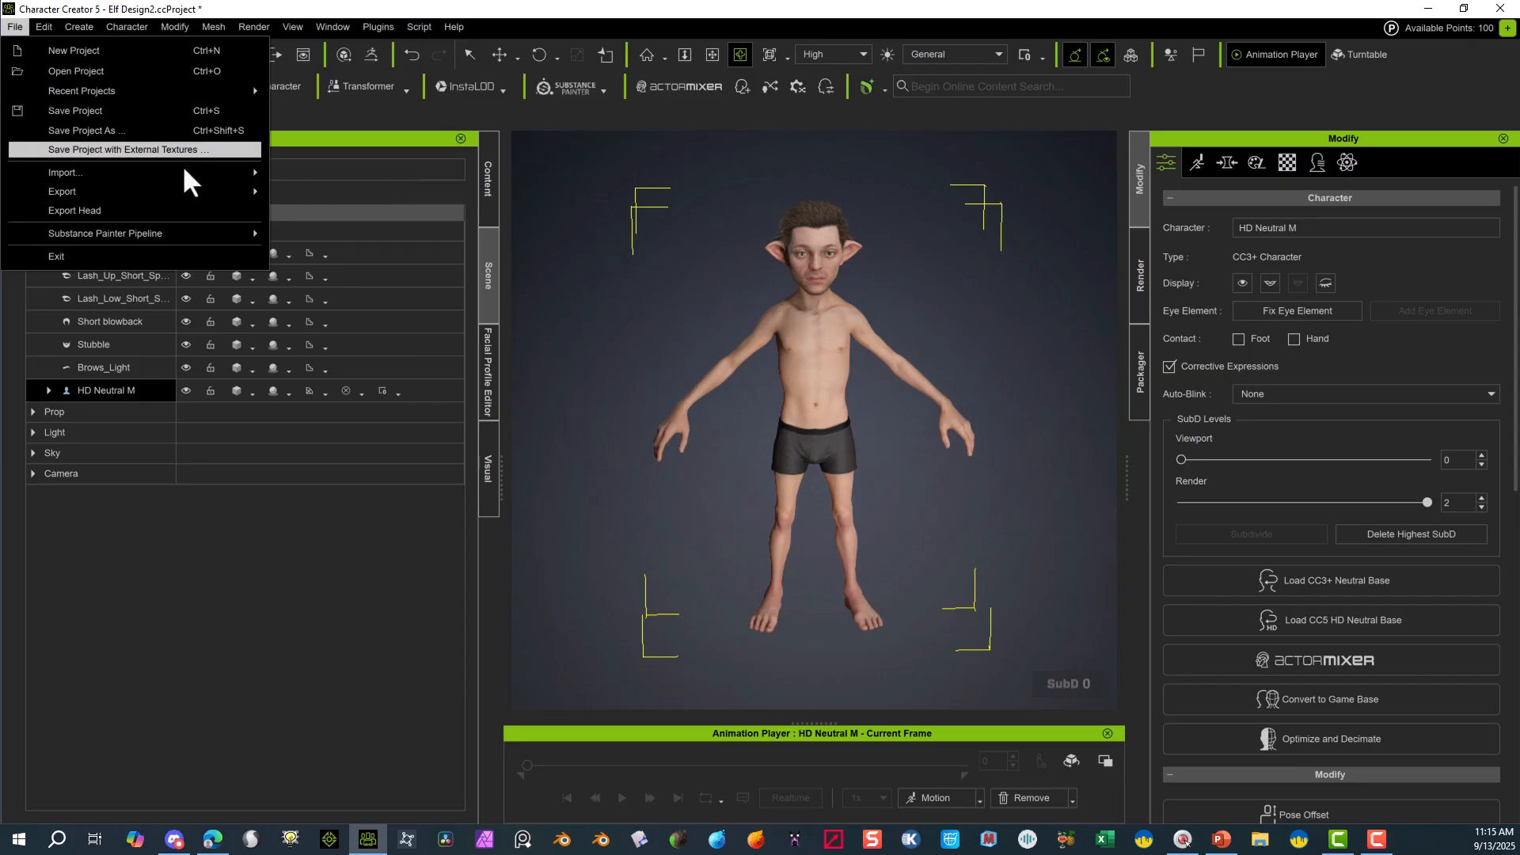
pyautogui.moveTo(200, 196)
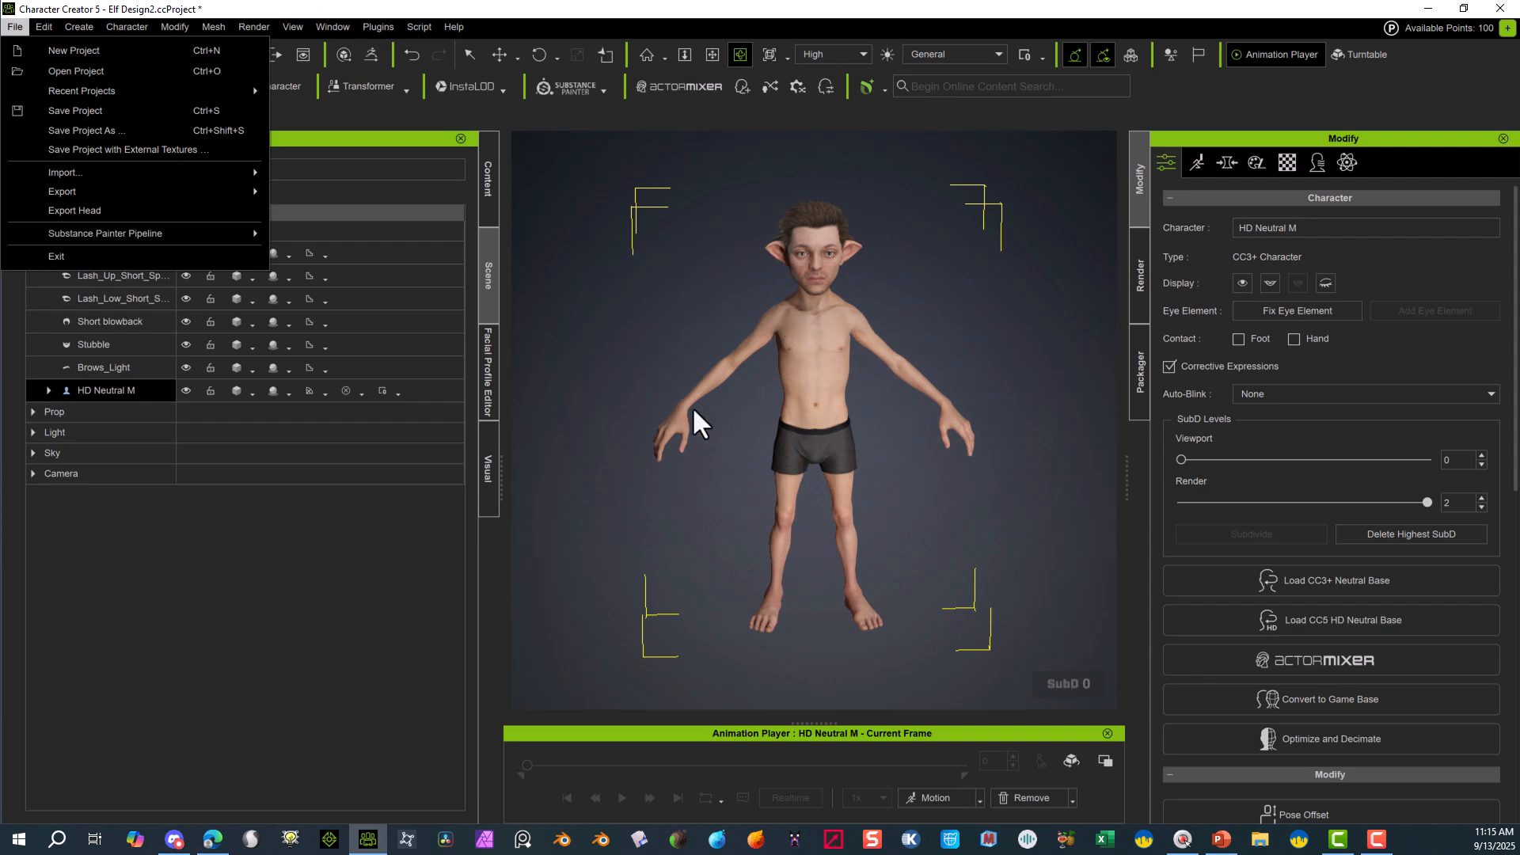
pyautogui.moveTo(210, 177)
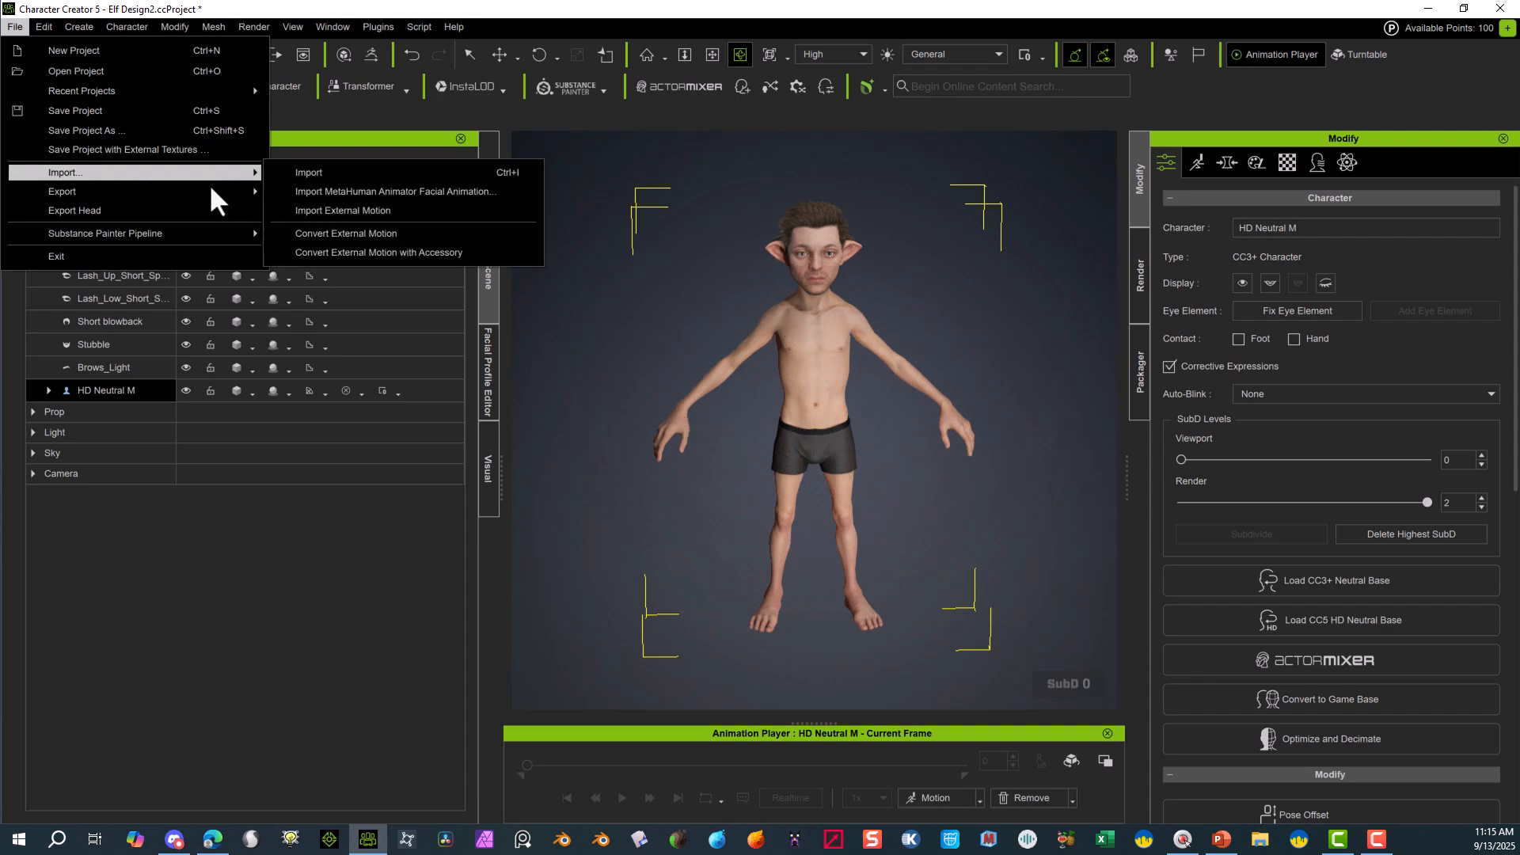
pyautogui.moveTo(342, 250)
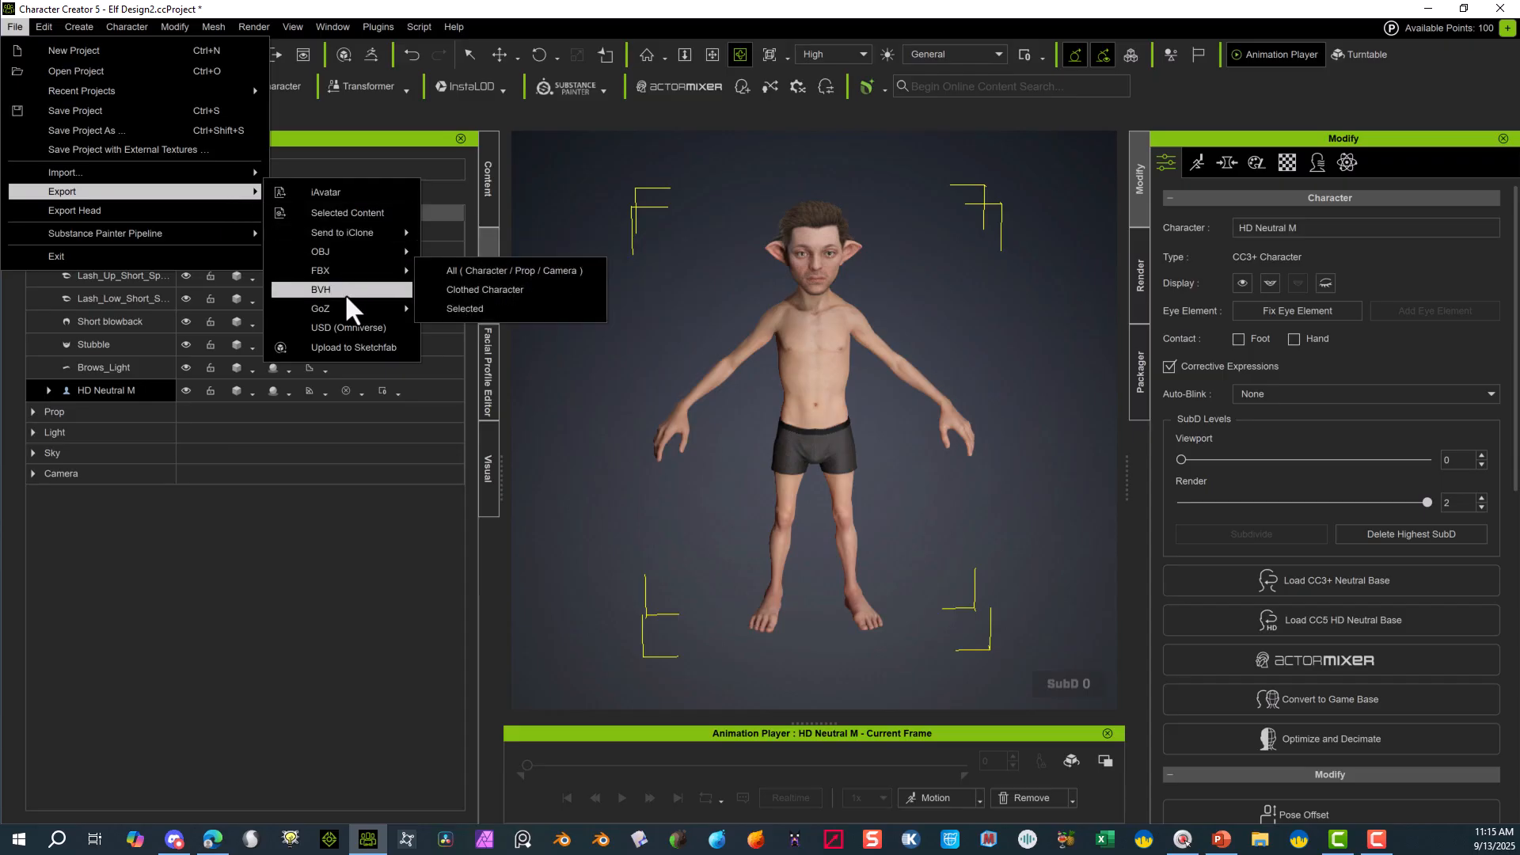
pyautogui.moveTo(345, 304)
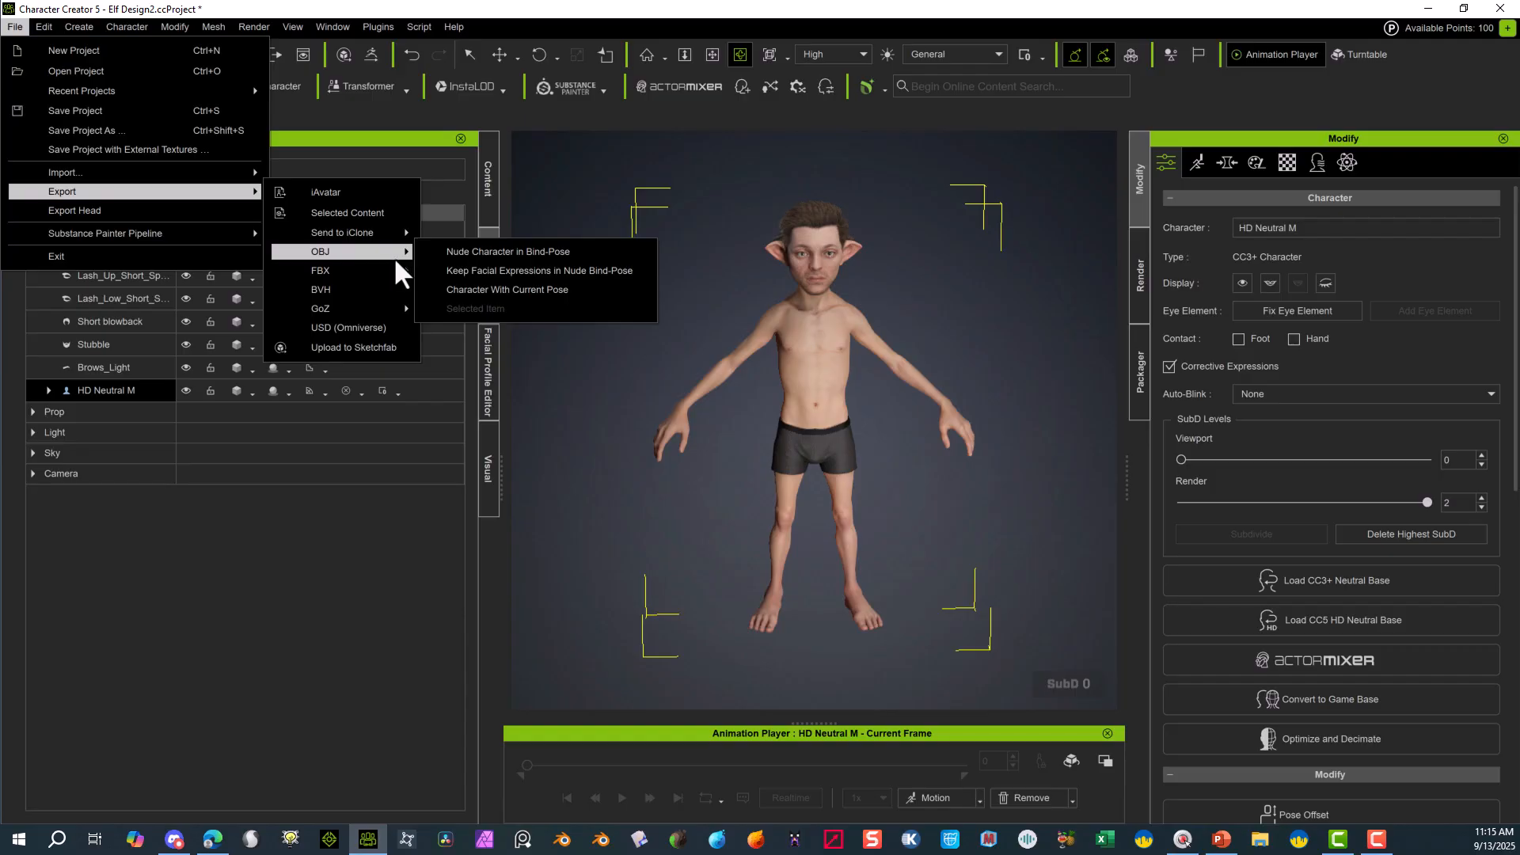
pyautogui.click(483, 291)
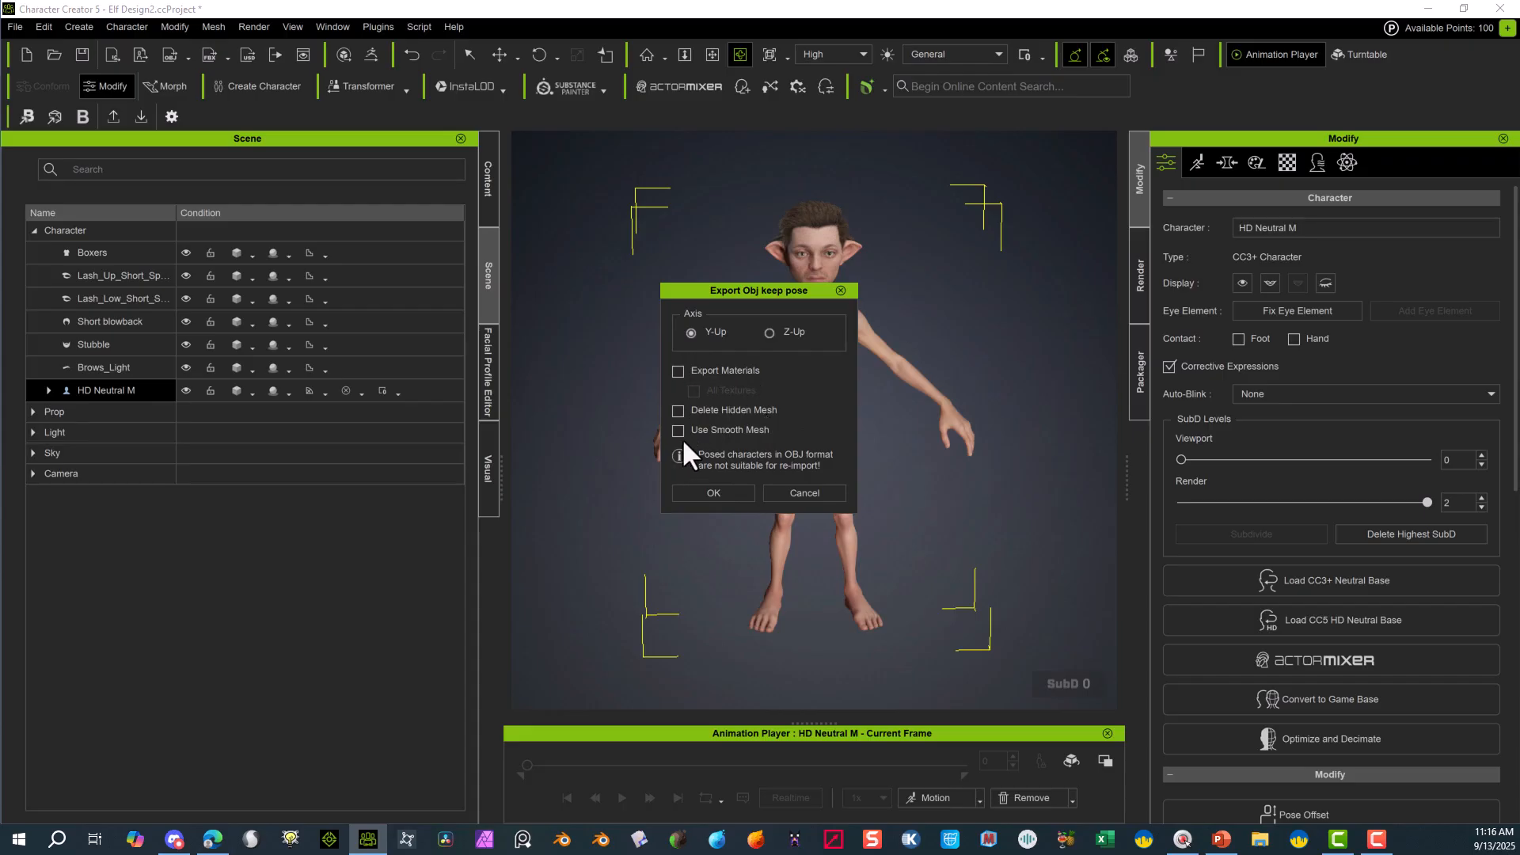
pyautogui.click(710, 491)
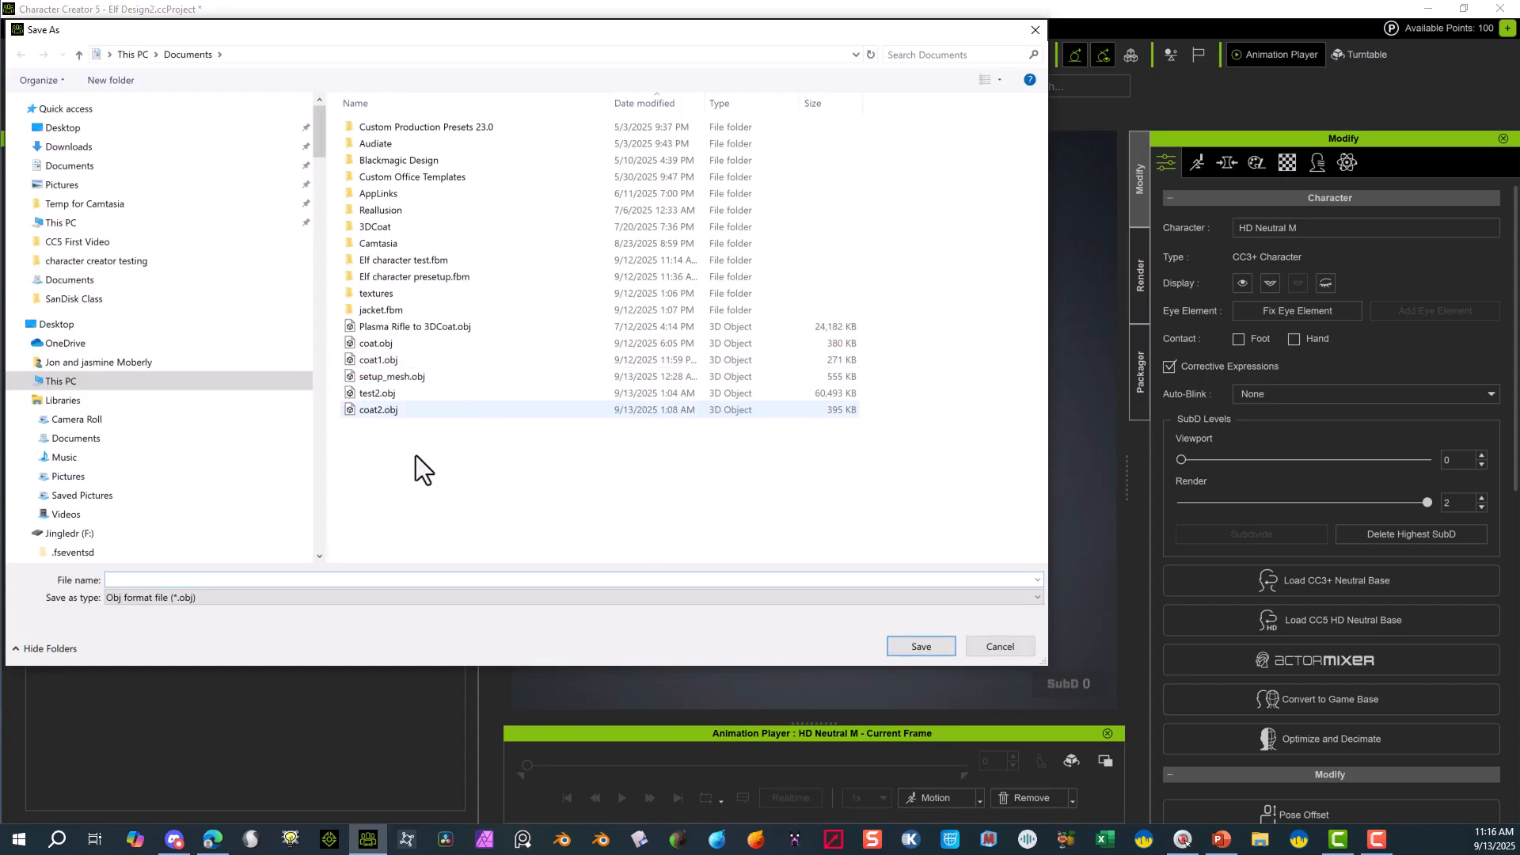
# - Save the exported OBJ in the Documents folder as "Elf character setup"
pyautogui.click(252, 582)
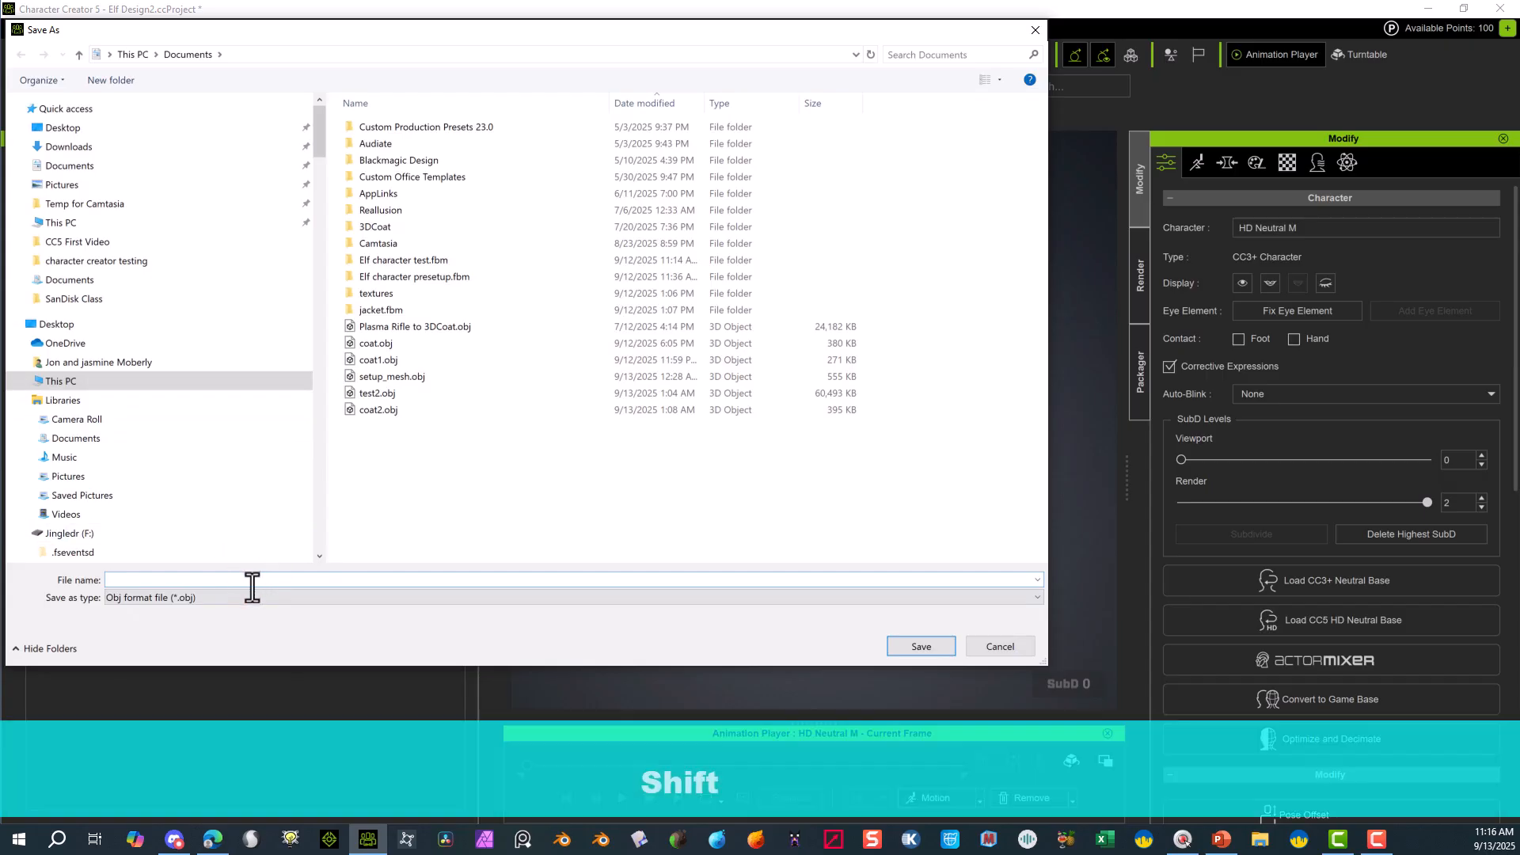
pyautogui.write('Elf')
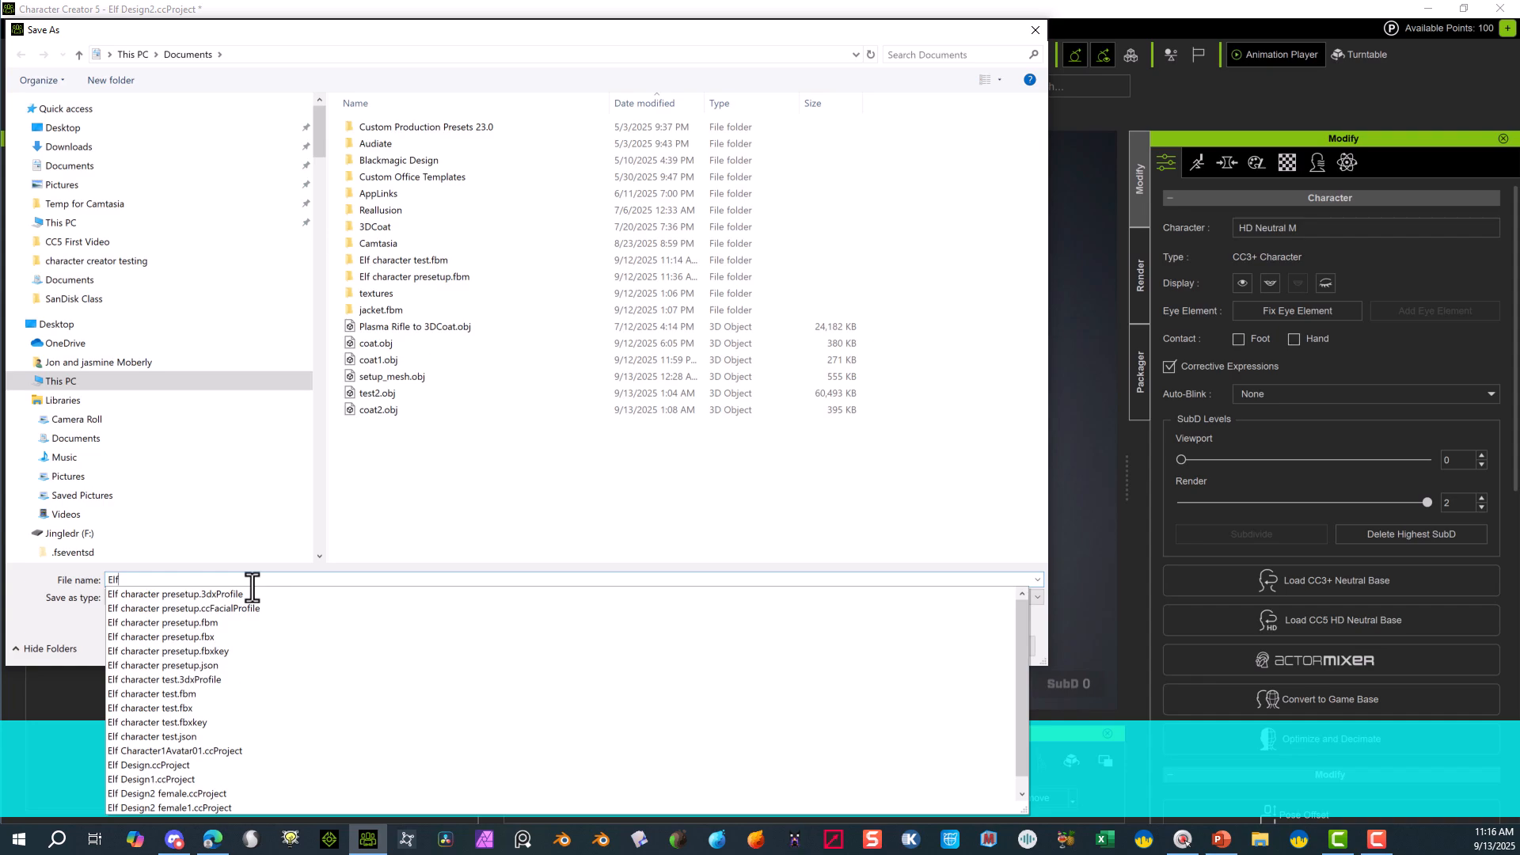
pyautogui.write(' characte')
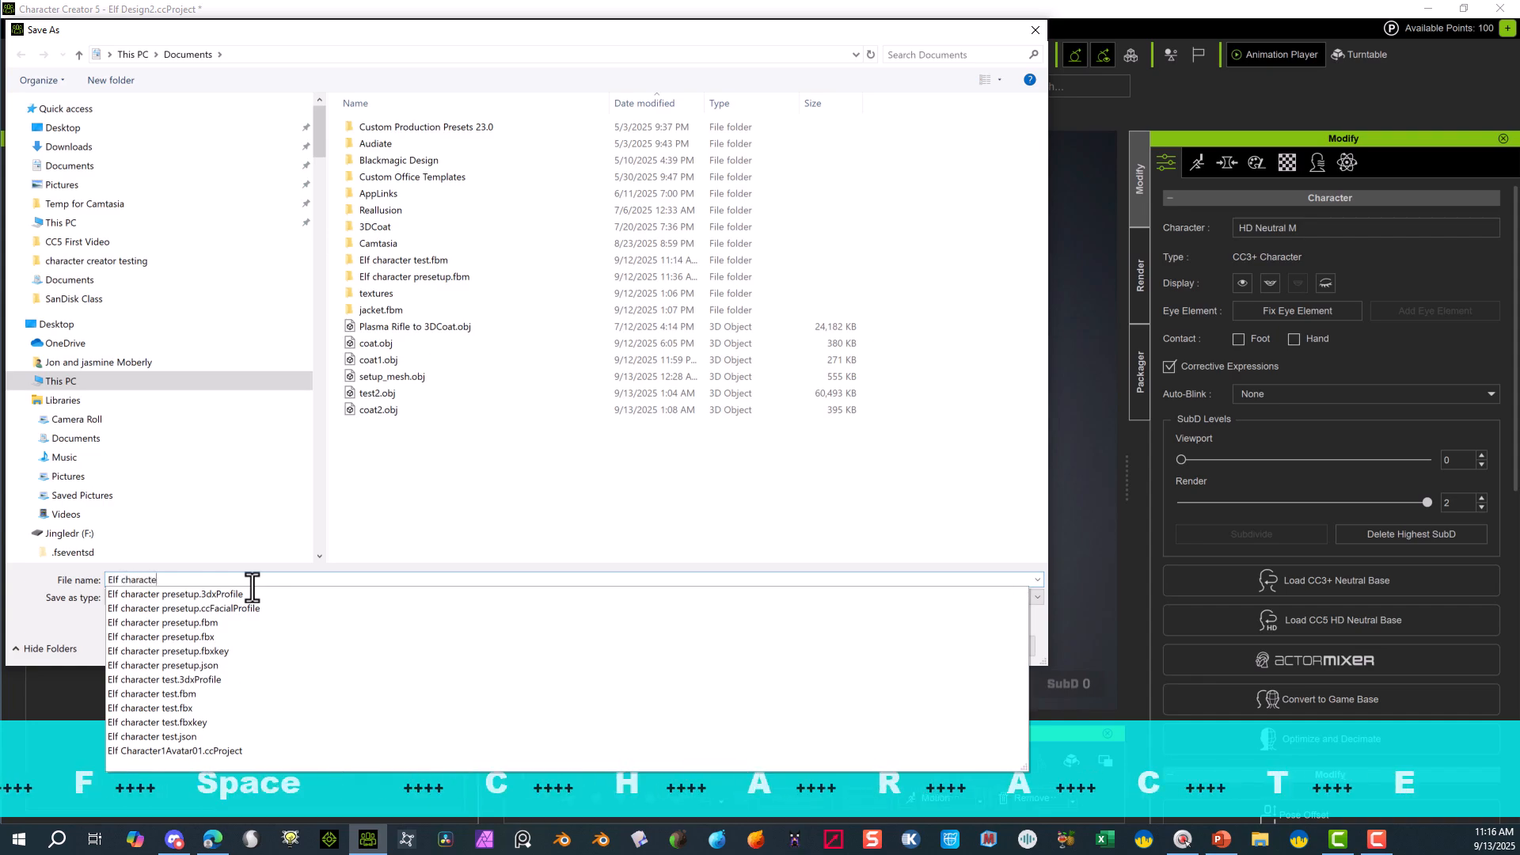
pyautogui.write('r setup')
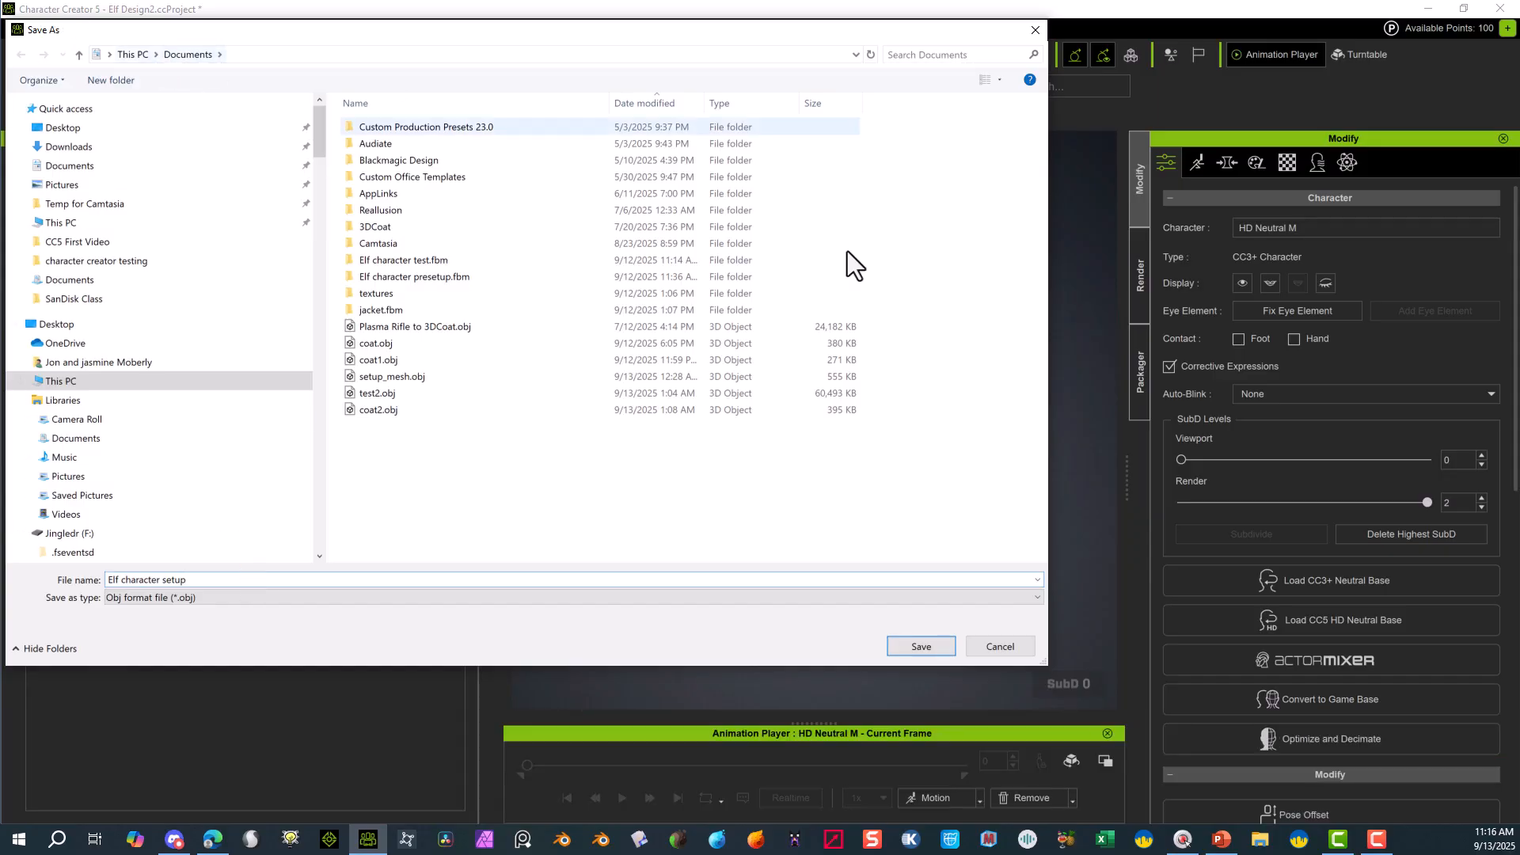
pyautogui.click(919, 649)
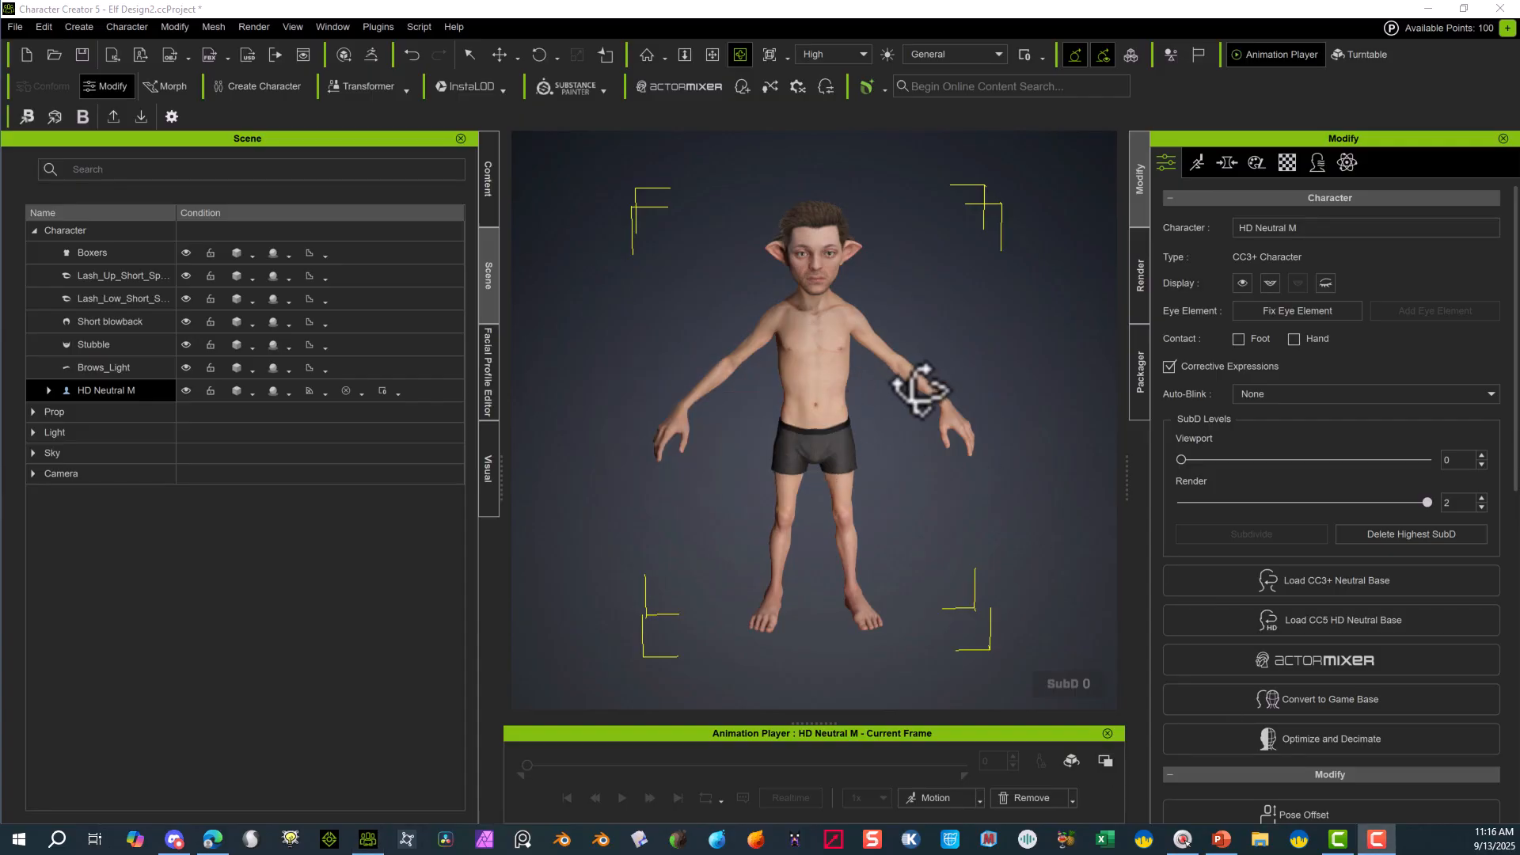
# - Browse the Shirts clothing templates and apply Layered sweater_A1 to the elf character
pyautogui.click(490, 185)
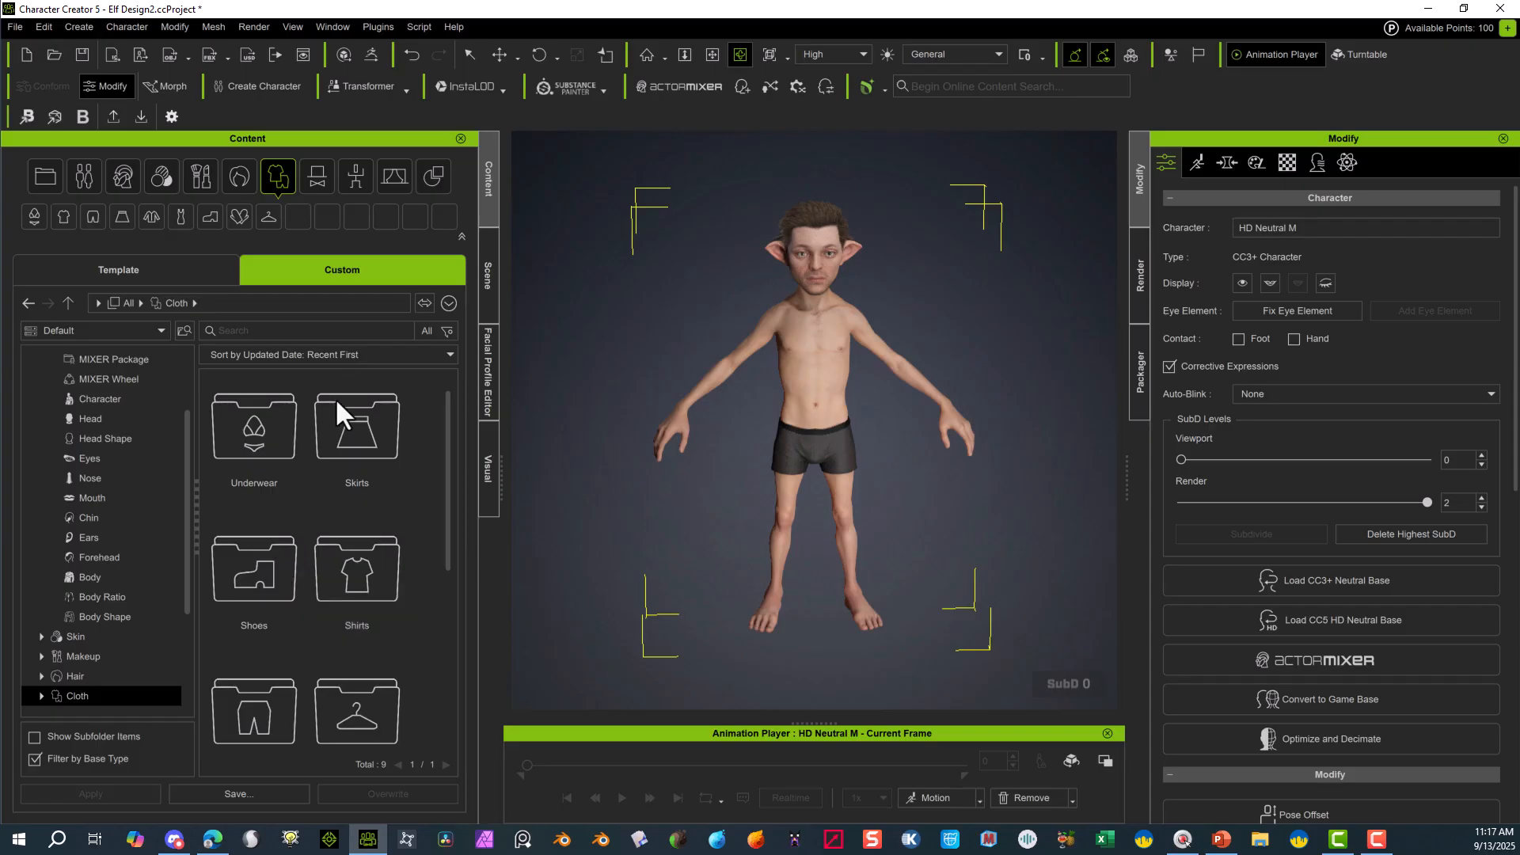
pyautogui.doubleClick(354, 573)
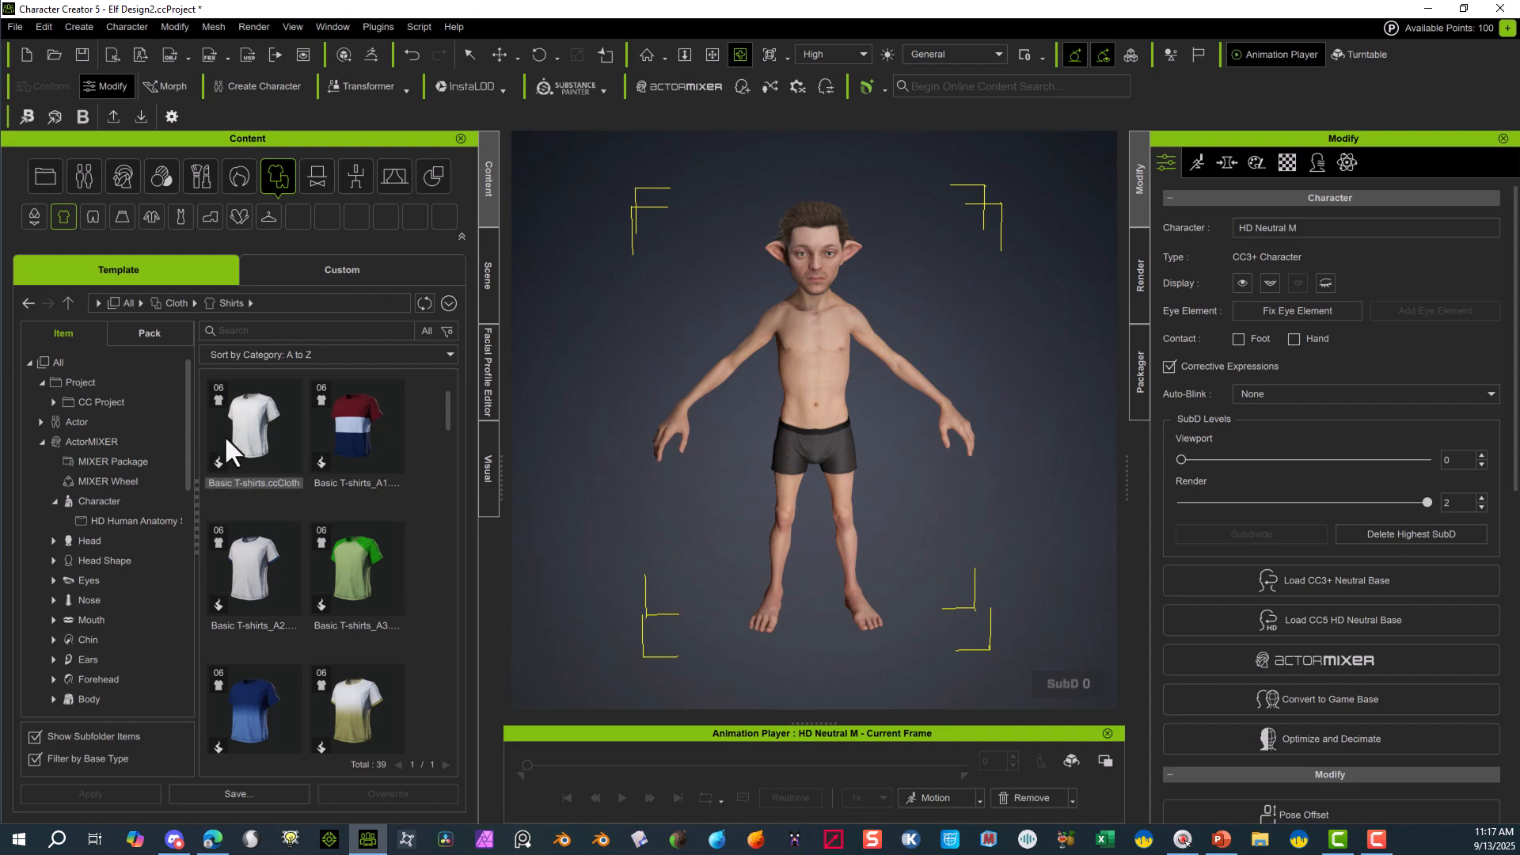
pyautogui.scroll(-1, 321, 570)
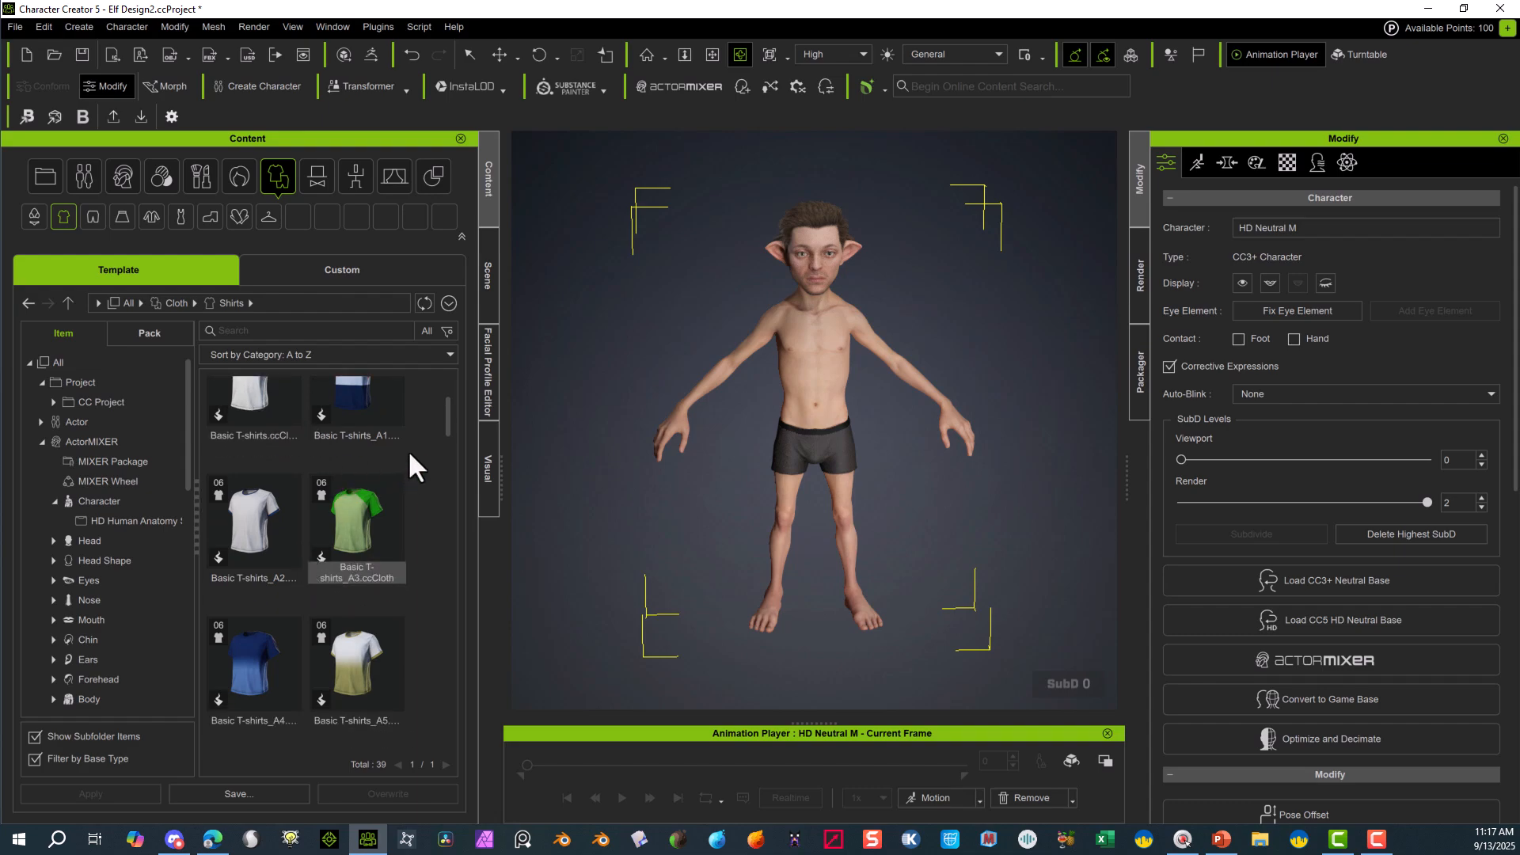
pyautogui.scroll(-2, 445, 415)
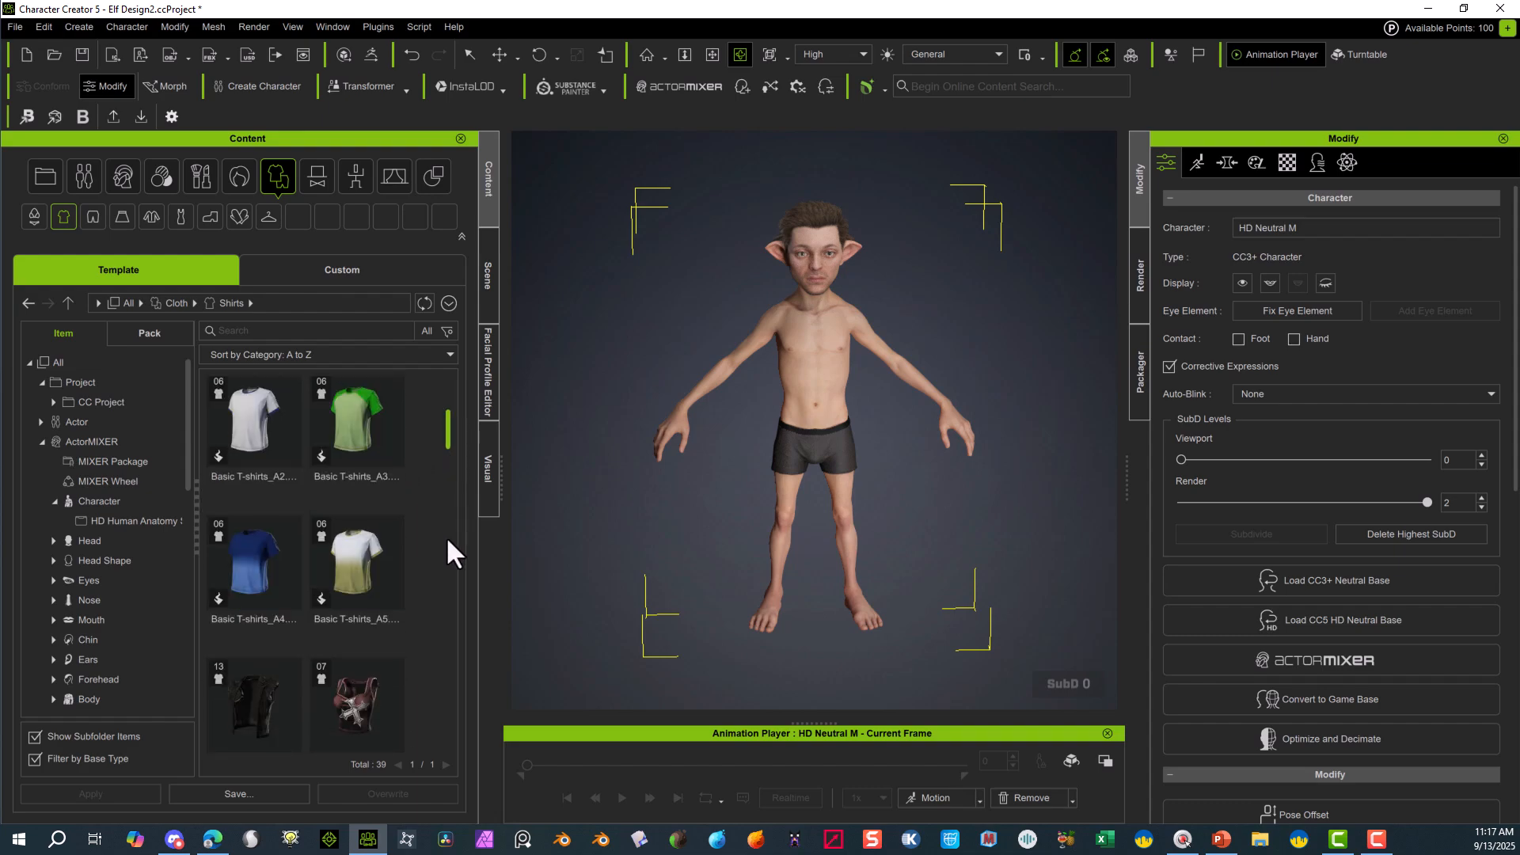
pyautogui.scroll(-1, 443, 522)
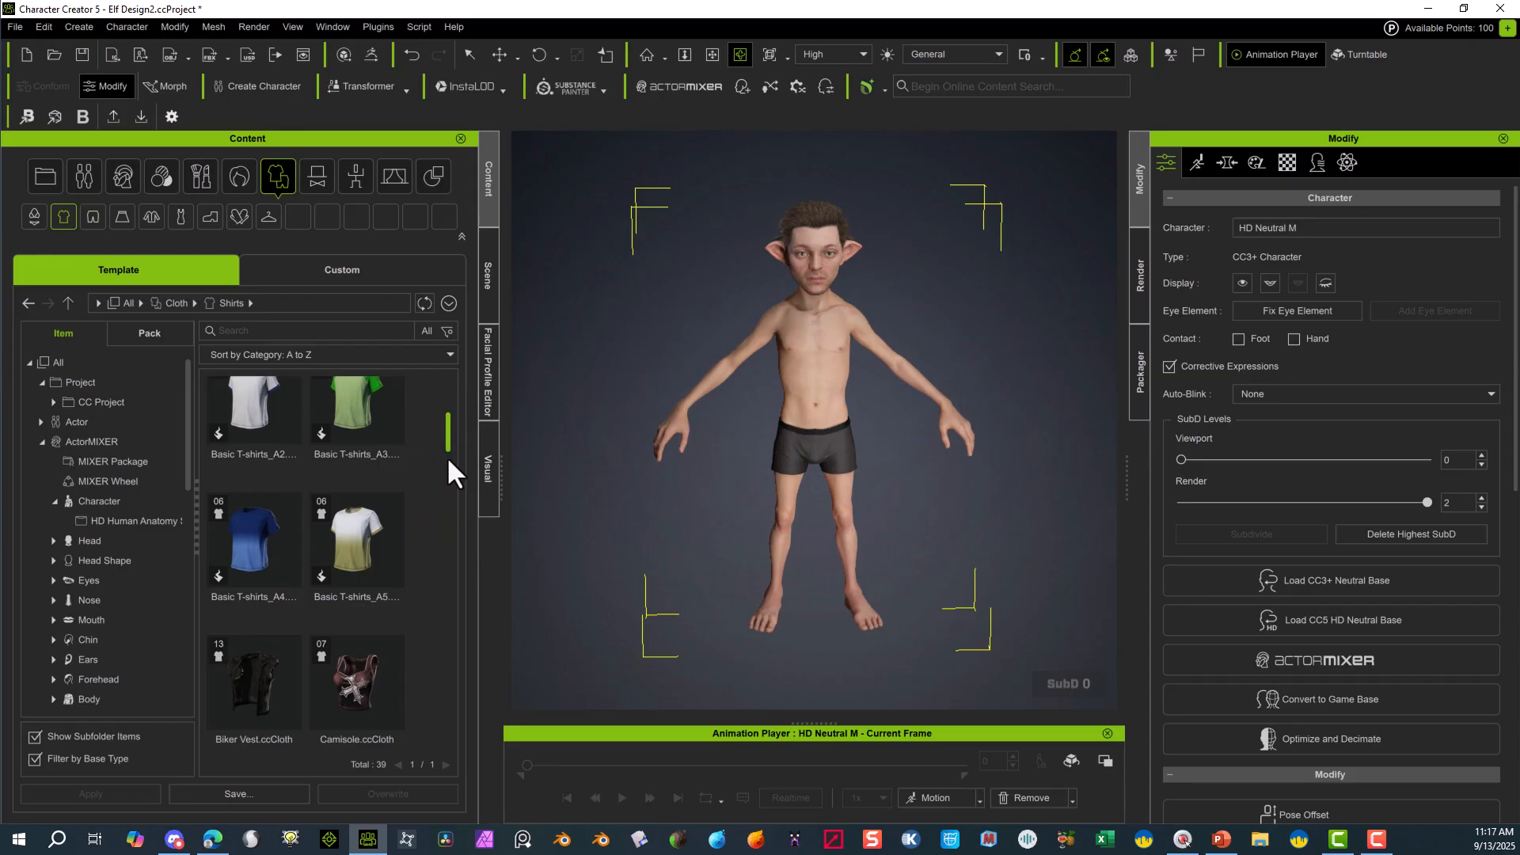
pyautogui.scroll(-5, 448, 523)
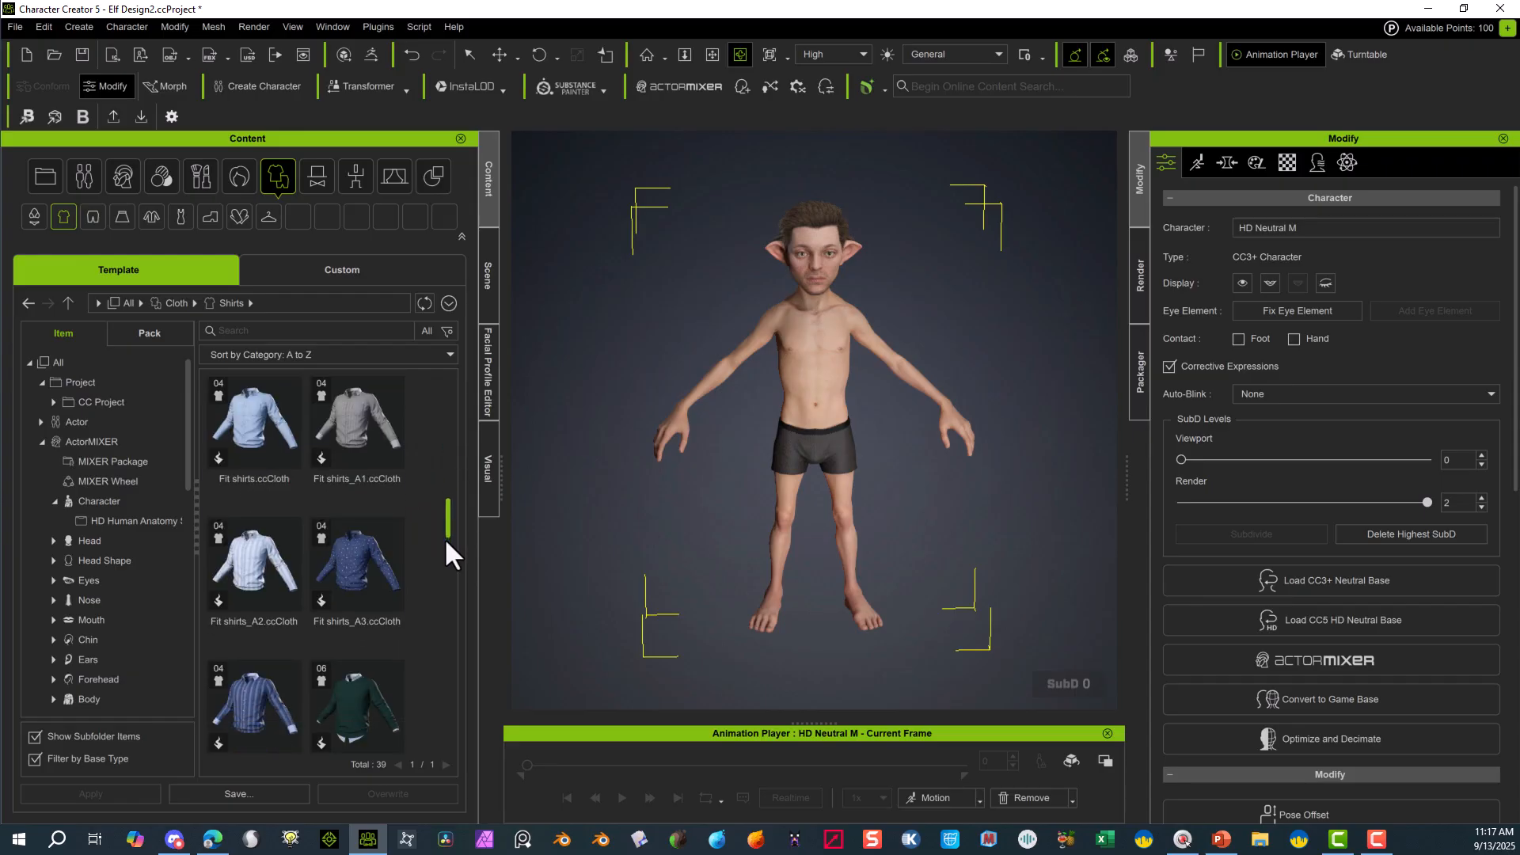
pyautogui.scroll(-3, 444, 538)
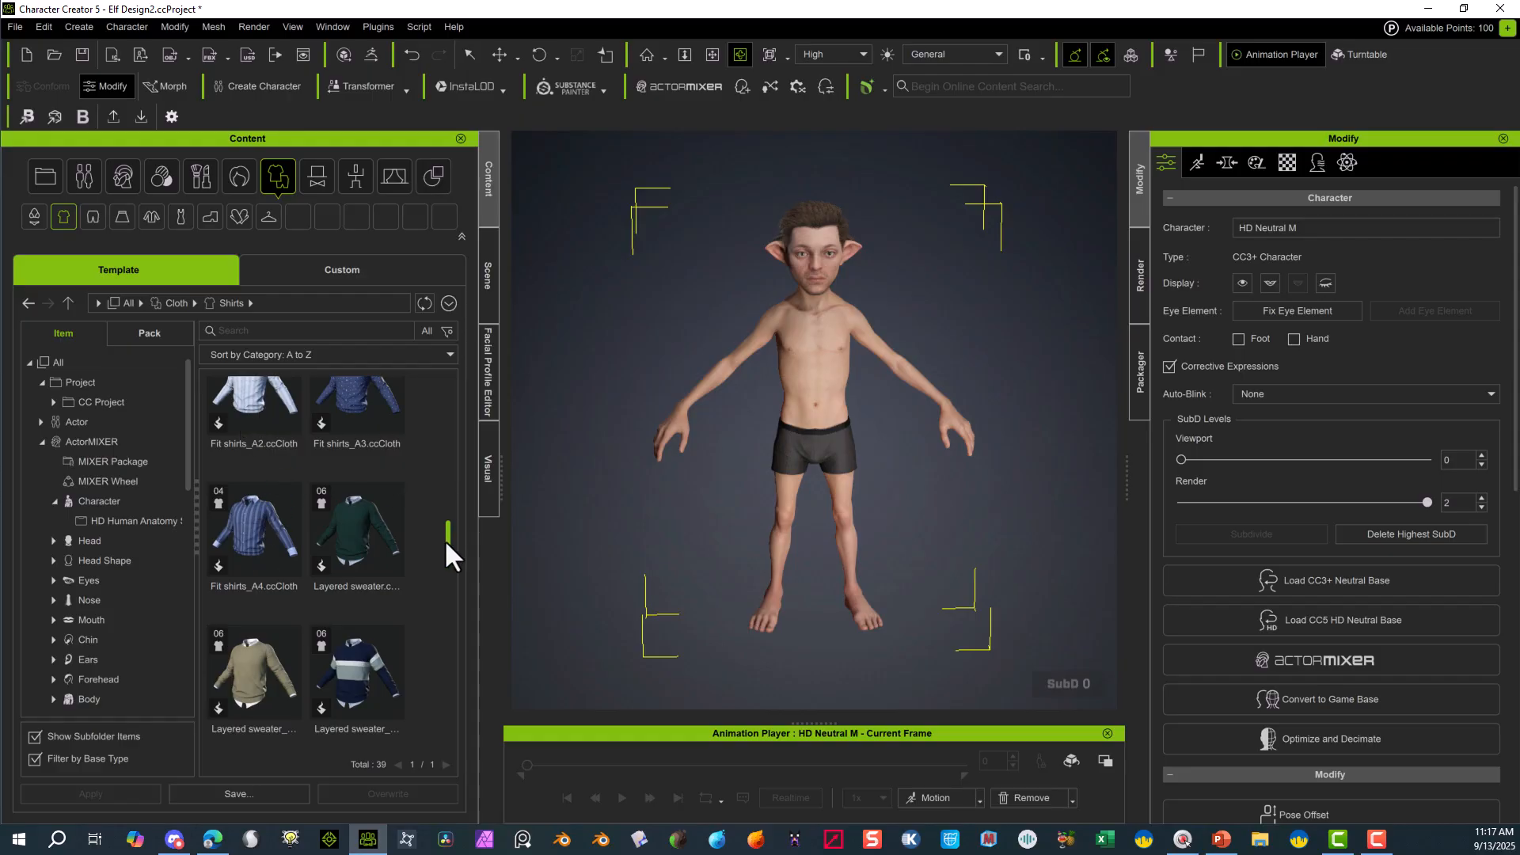
pyautogui.scroll(-1, 444, 539)
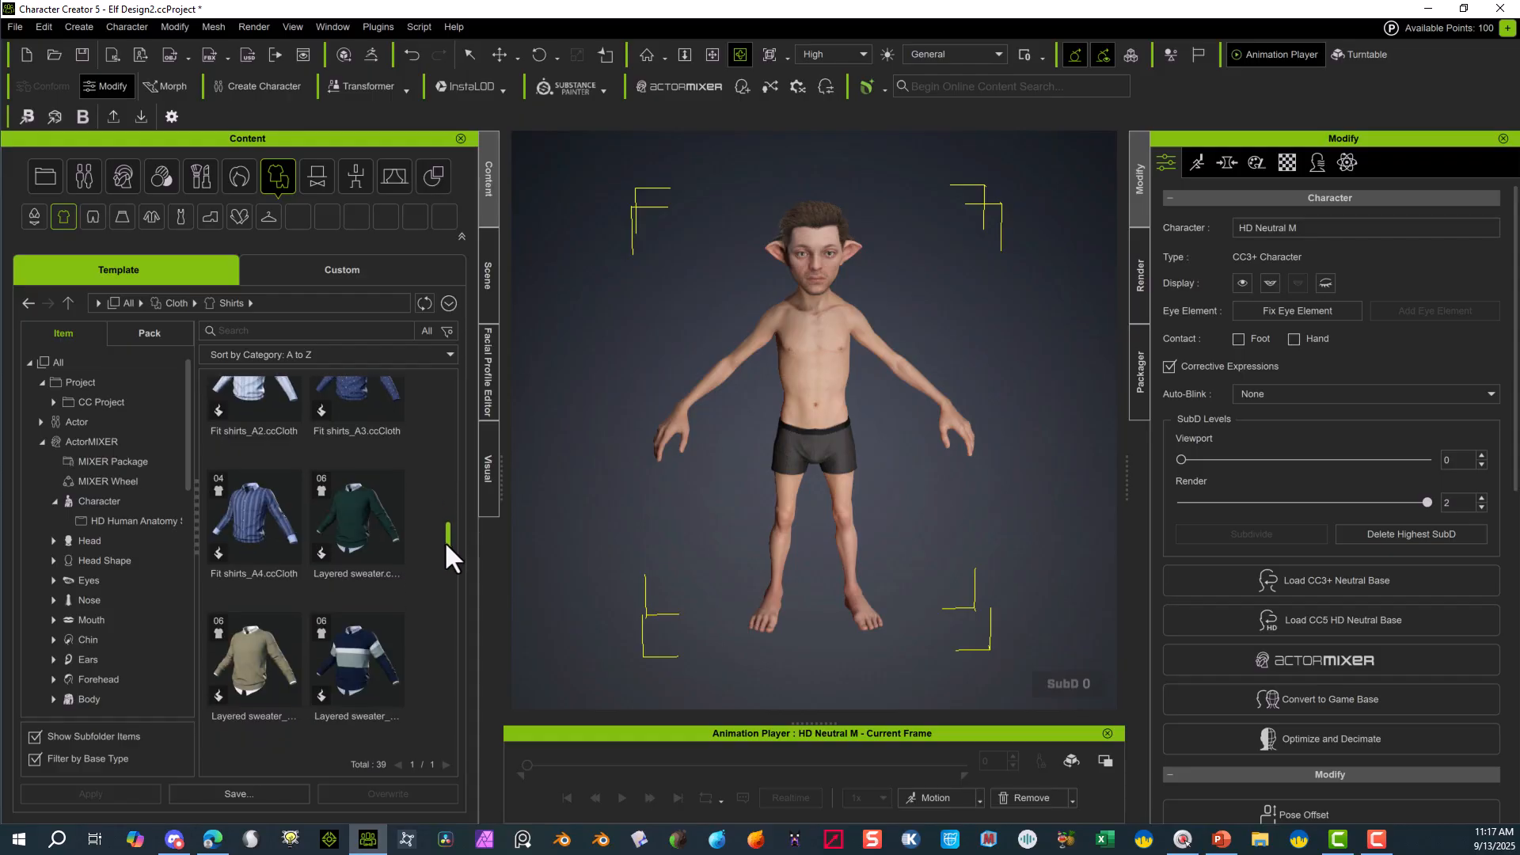
pyautogui.click(249, 652)
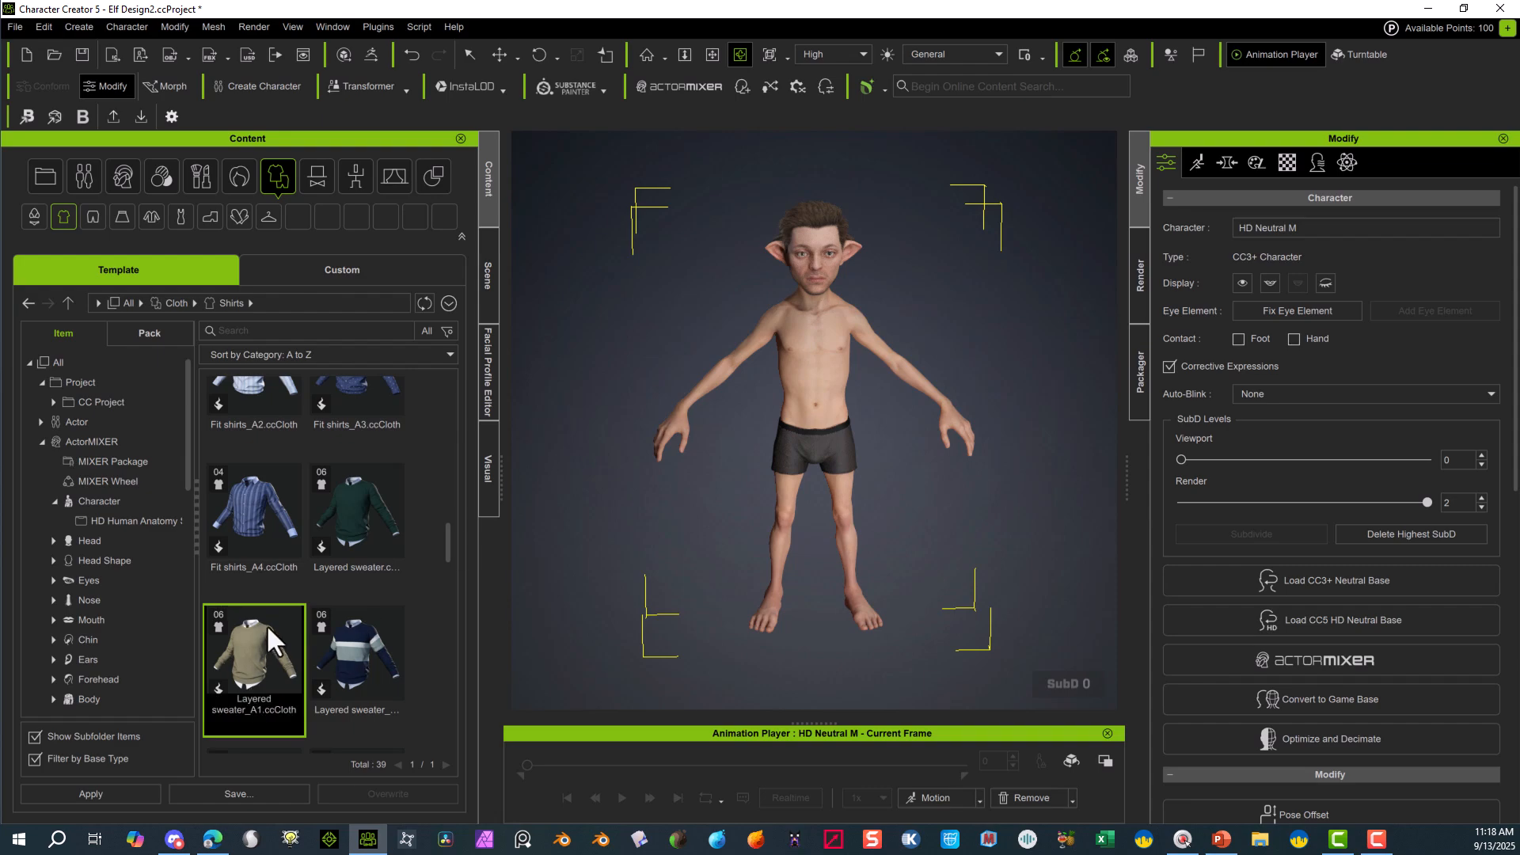
pyautogui.moveTo(253, 659); pyautogui.dragTo(807, 386)
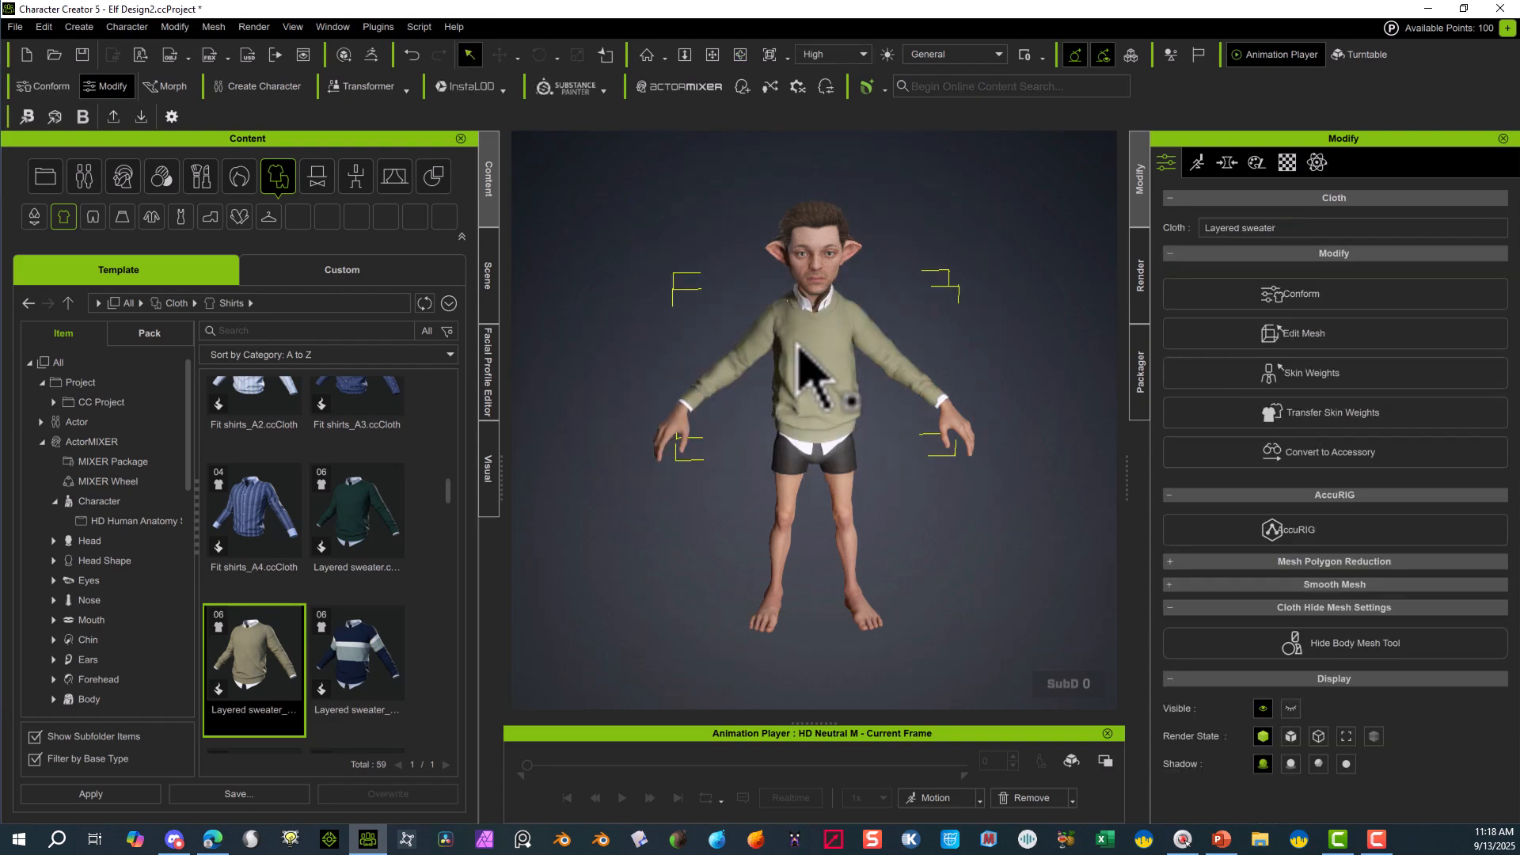
# - Select the Layered sweater in the scene's character list and toggle its visibility off and back on
pyautogui.scroll(5, 858, 343)
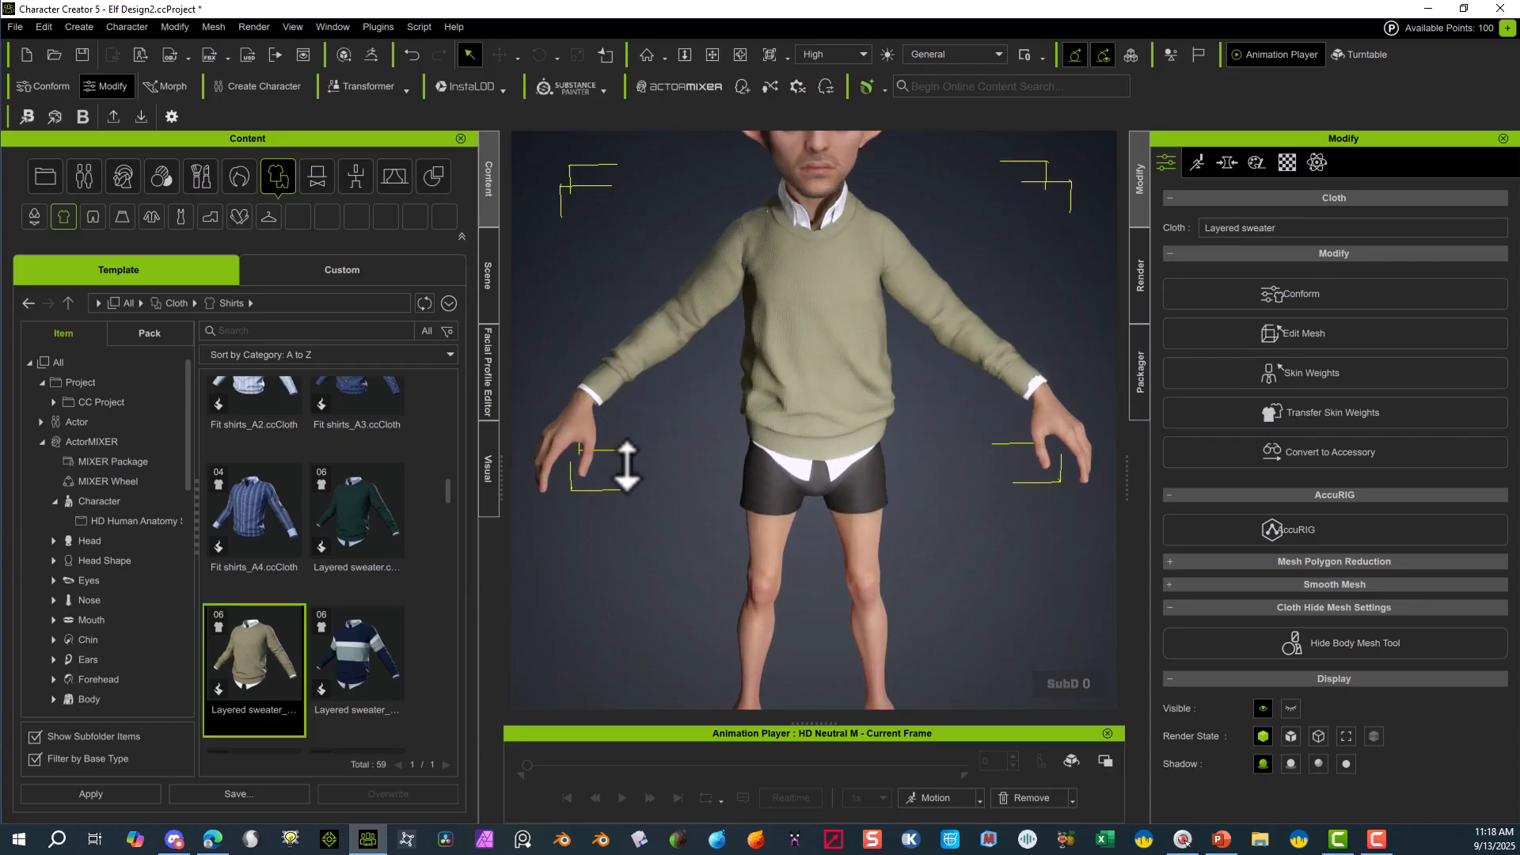
pyautogui.click(780, 462)
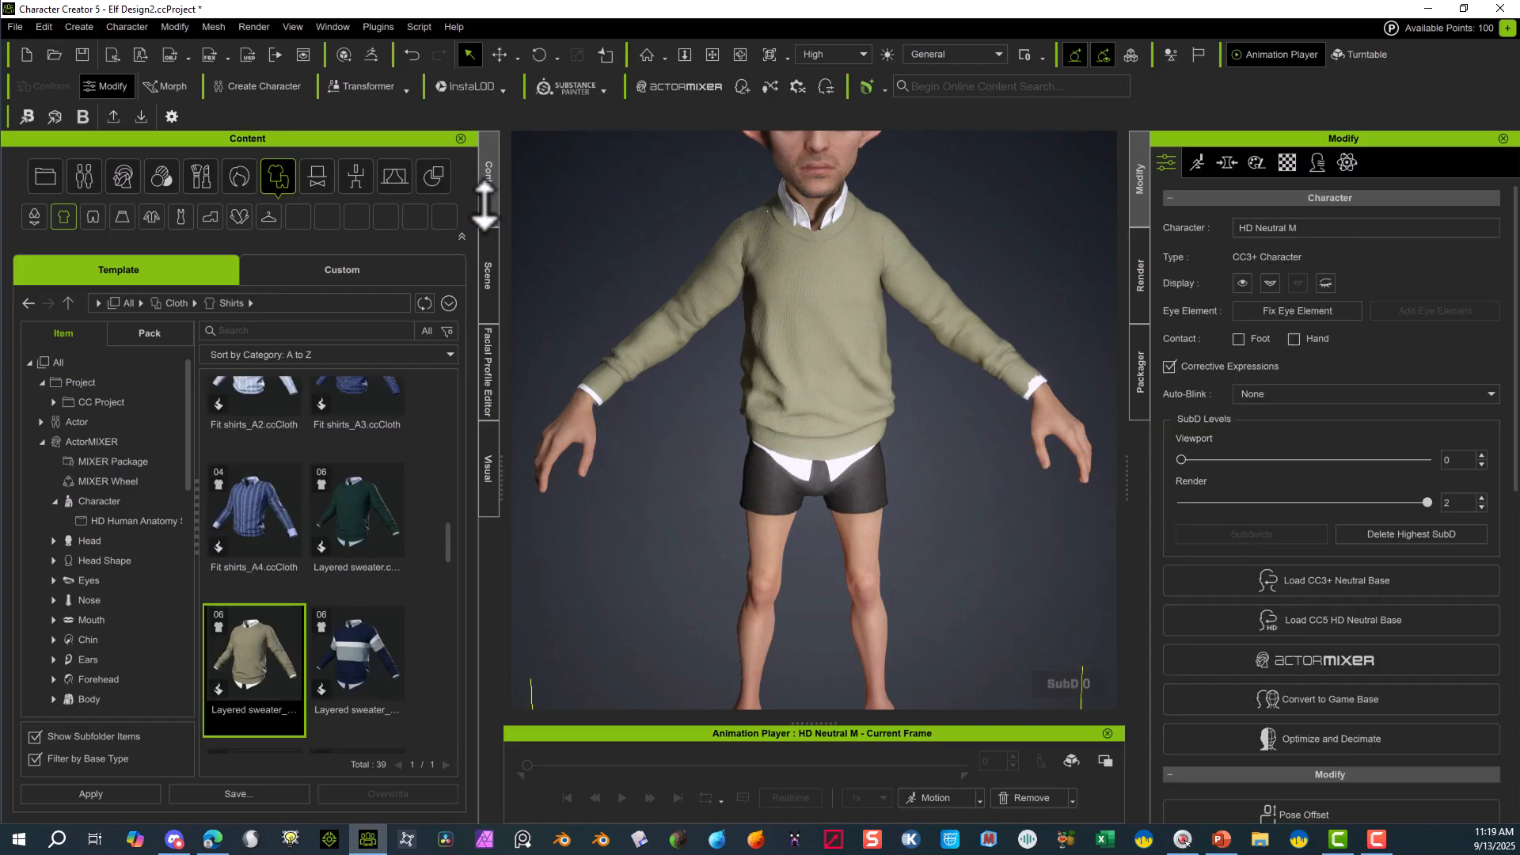
pyautogui.click(487, 269)
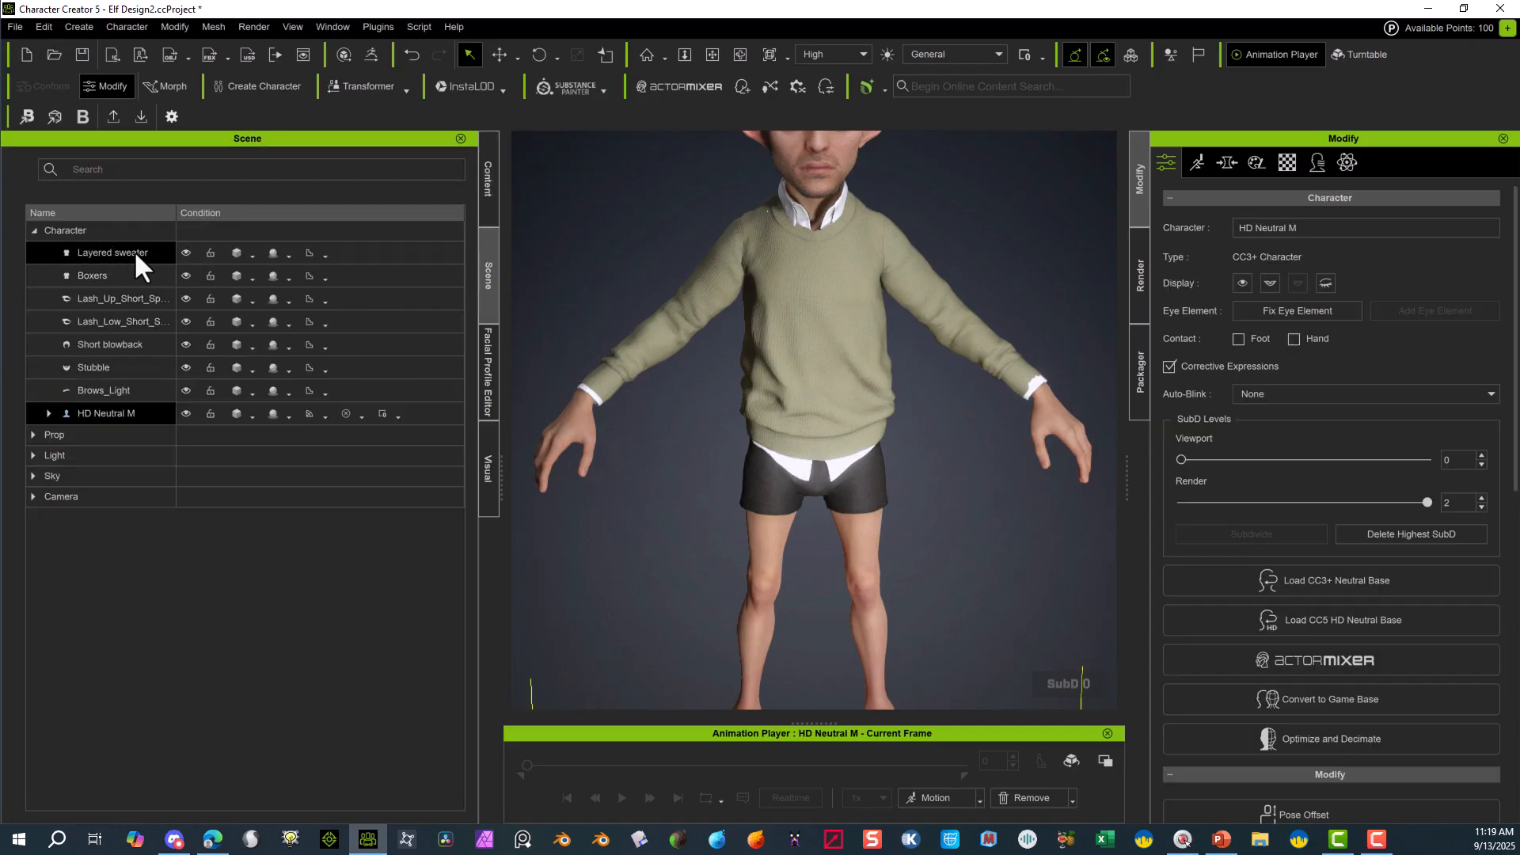
pyautogui.click(186, 253)
pyautogui.click(186, 253)
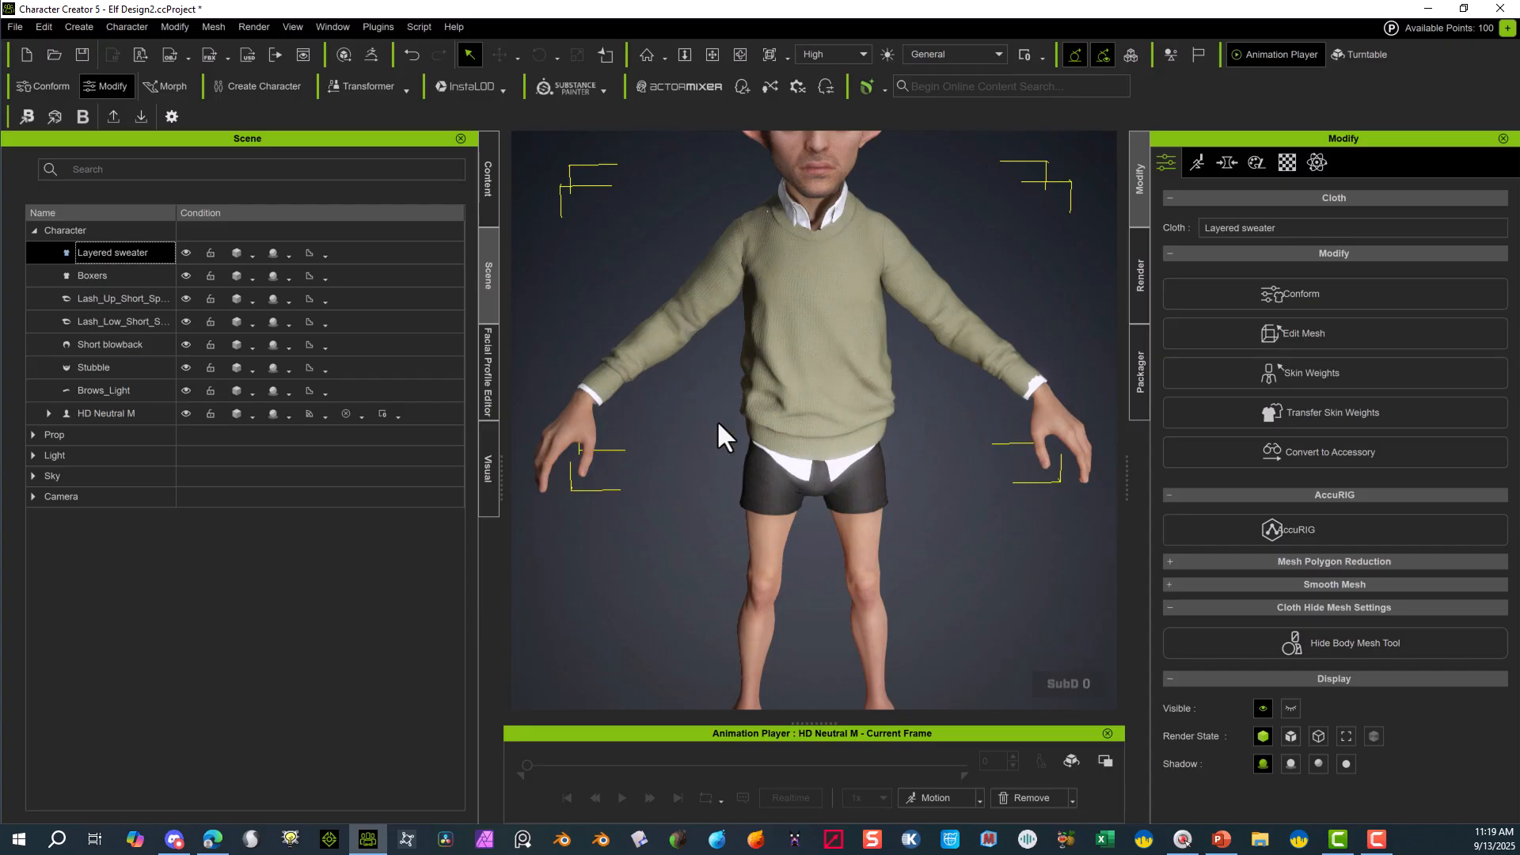
# - Examine how the layered sweater fits the elf's body from the front and at an angle
pyautogui.scroll(1, 715, 404)
pyautogui.moveTo(714, 392); pyautogui.dragTo(892, 371)
pyautogui.scroll(1, 891, 372)
pyautogui.scroll(-2, 729, 387)
pyautogui.scroll(-1, 843, 166)
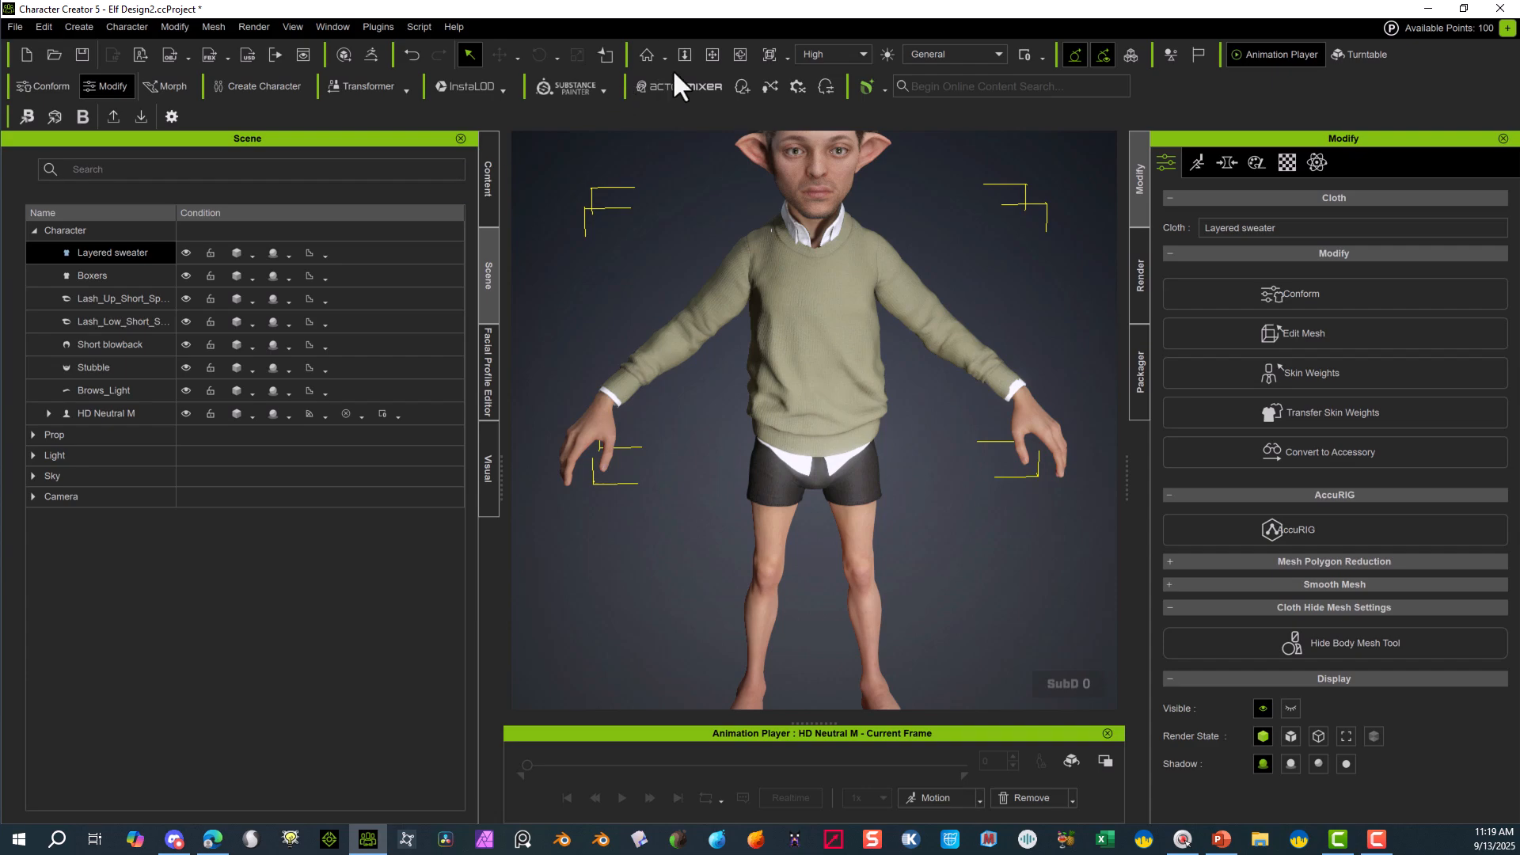
pyautogui.click(739, 53)
pyautogui.moveTo(714, 254); pyautogui.dragTo(980, 451)
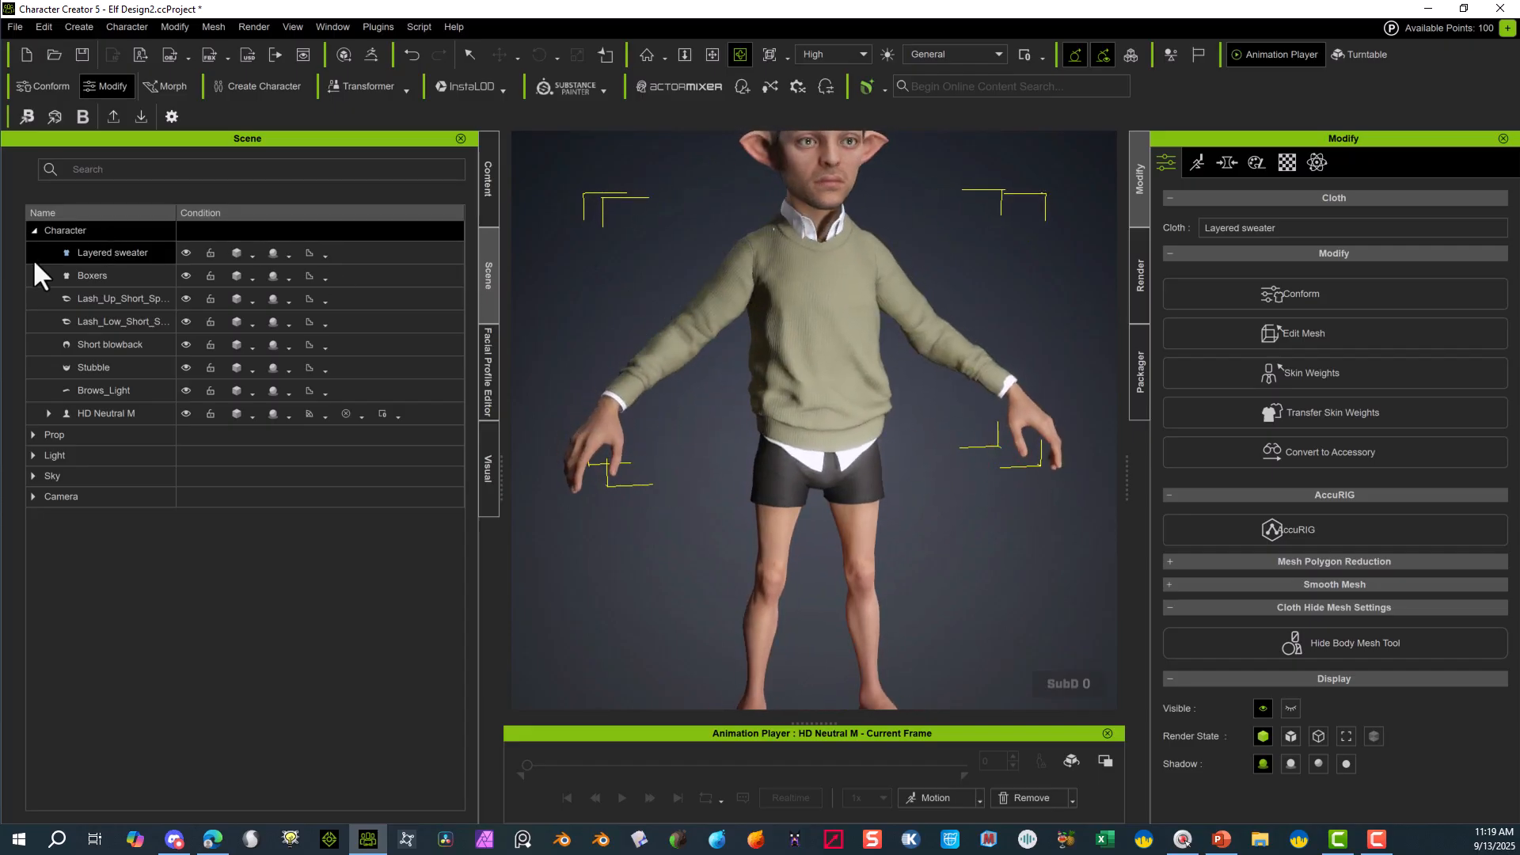
pyautogui.moveTo(742, 277)
pyautogui.mouseDown()
pyautogui.moveTo(834, 302)
pyautogui.moveTo(844, 322)
pyautogui.mouseUp()
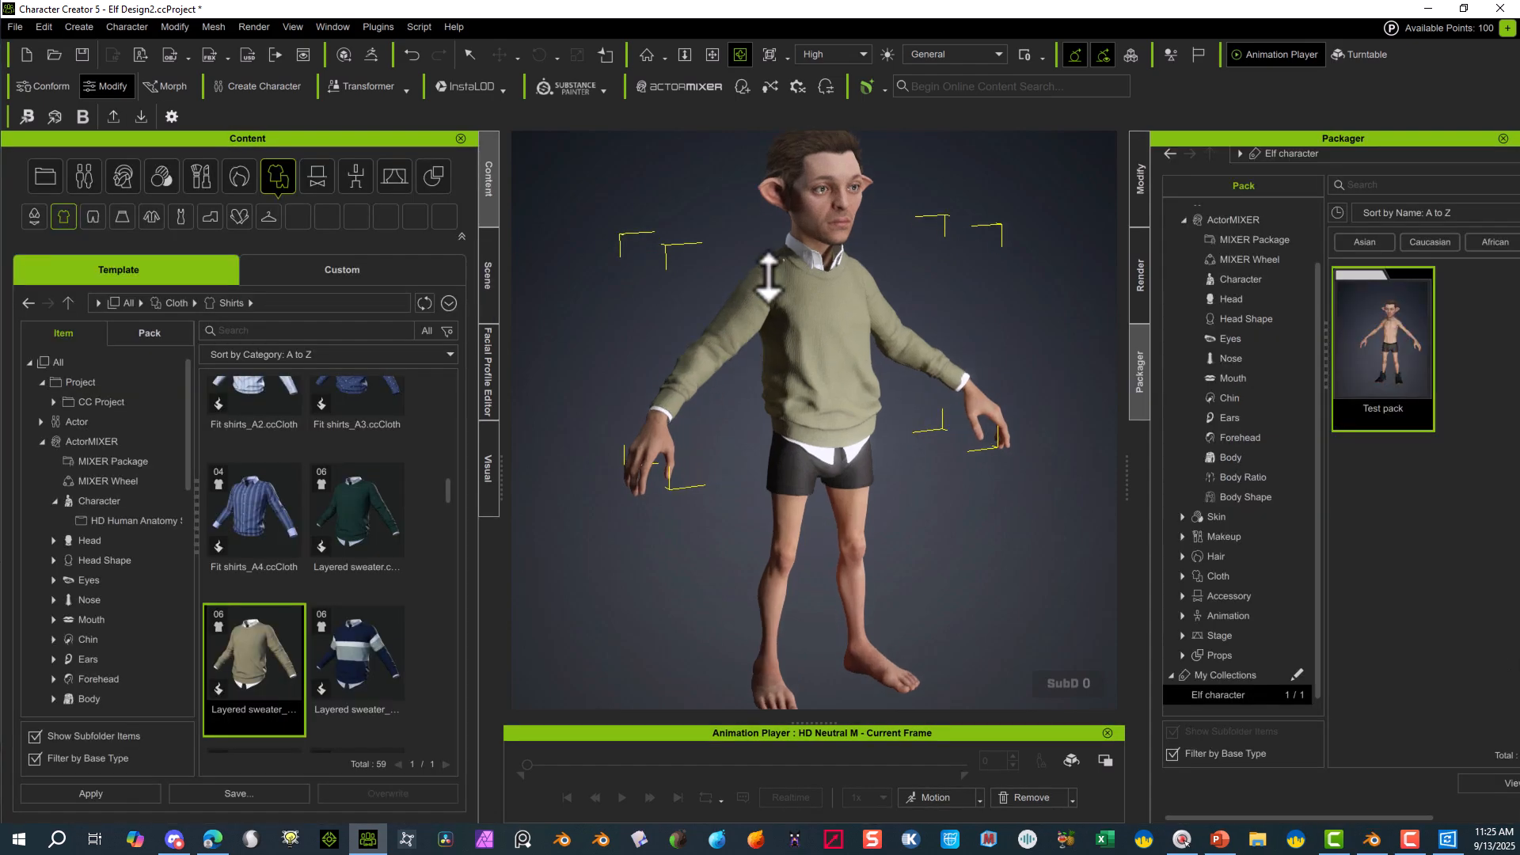
# - Start an OBJ export of the clothed character with its current pose, using the Y-Up axis, without materials, hidden mesh deletion or smooth mesh
pyautogui.click(21, 29)
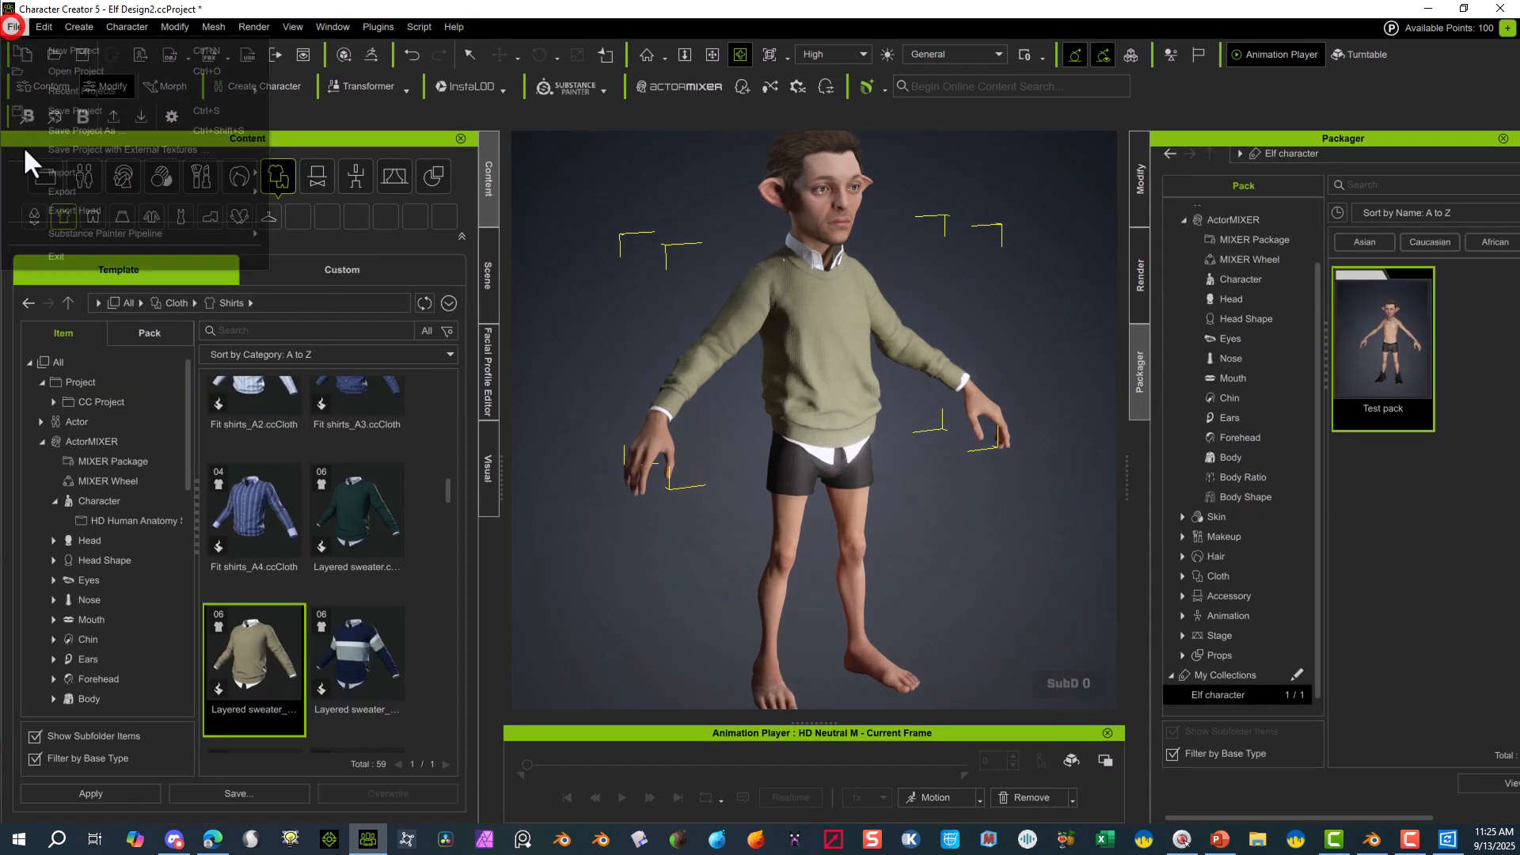
pyautogui.moveTo(84, 188)
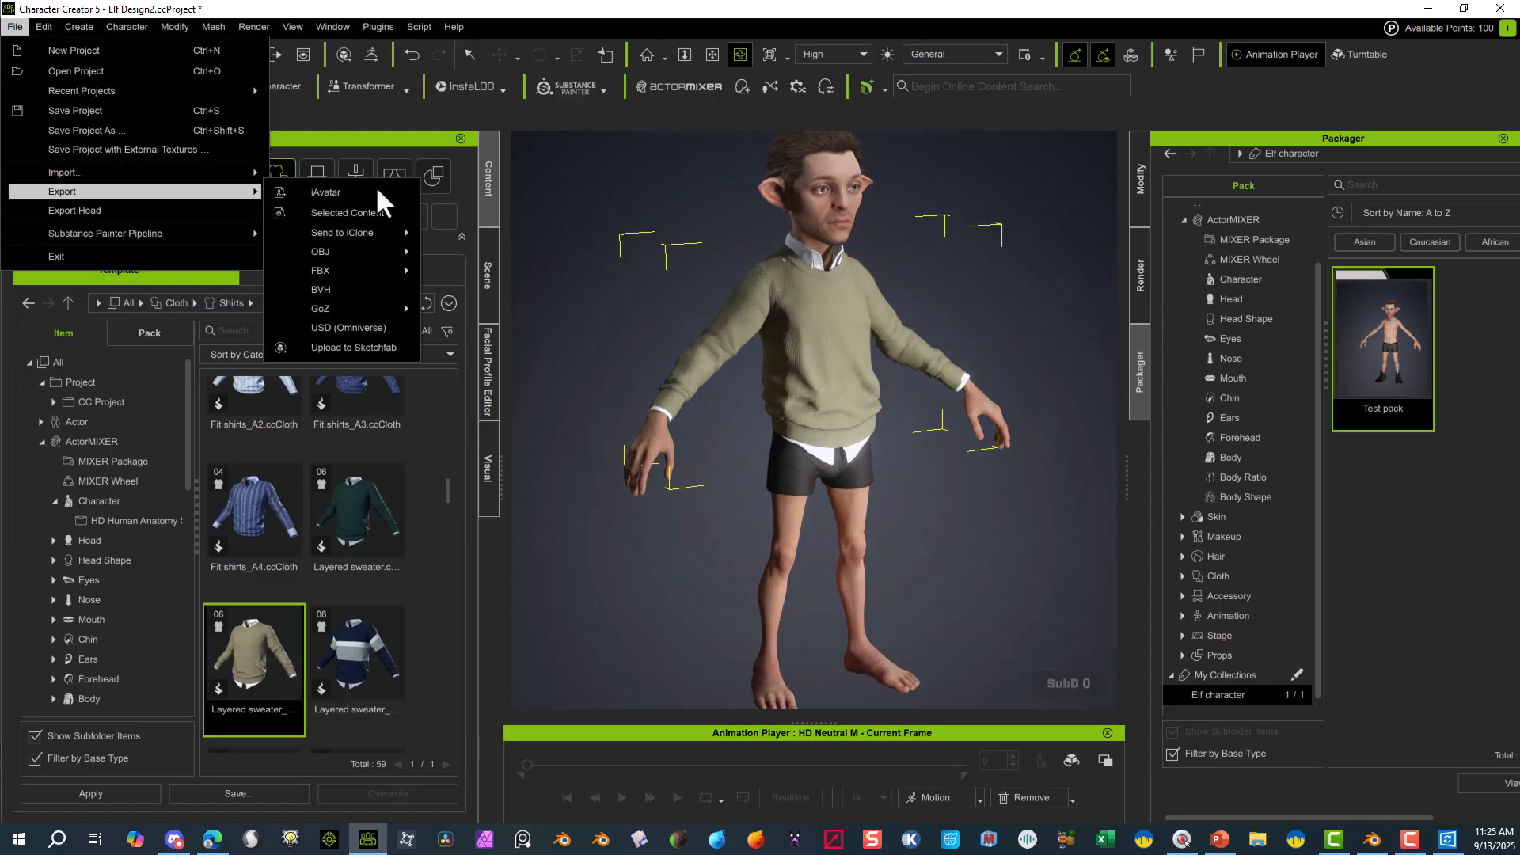
pyautogui.moveTo(385, 253)
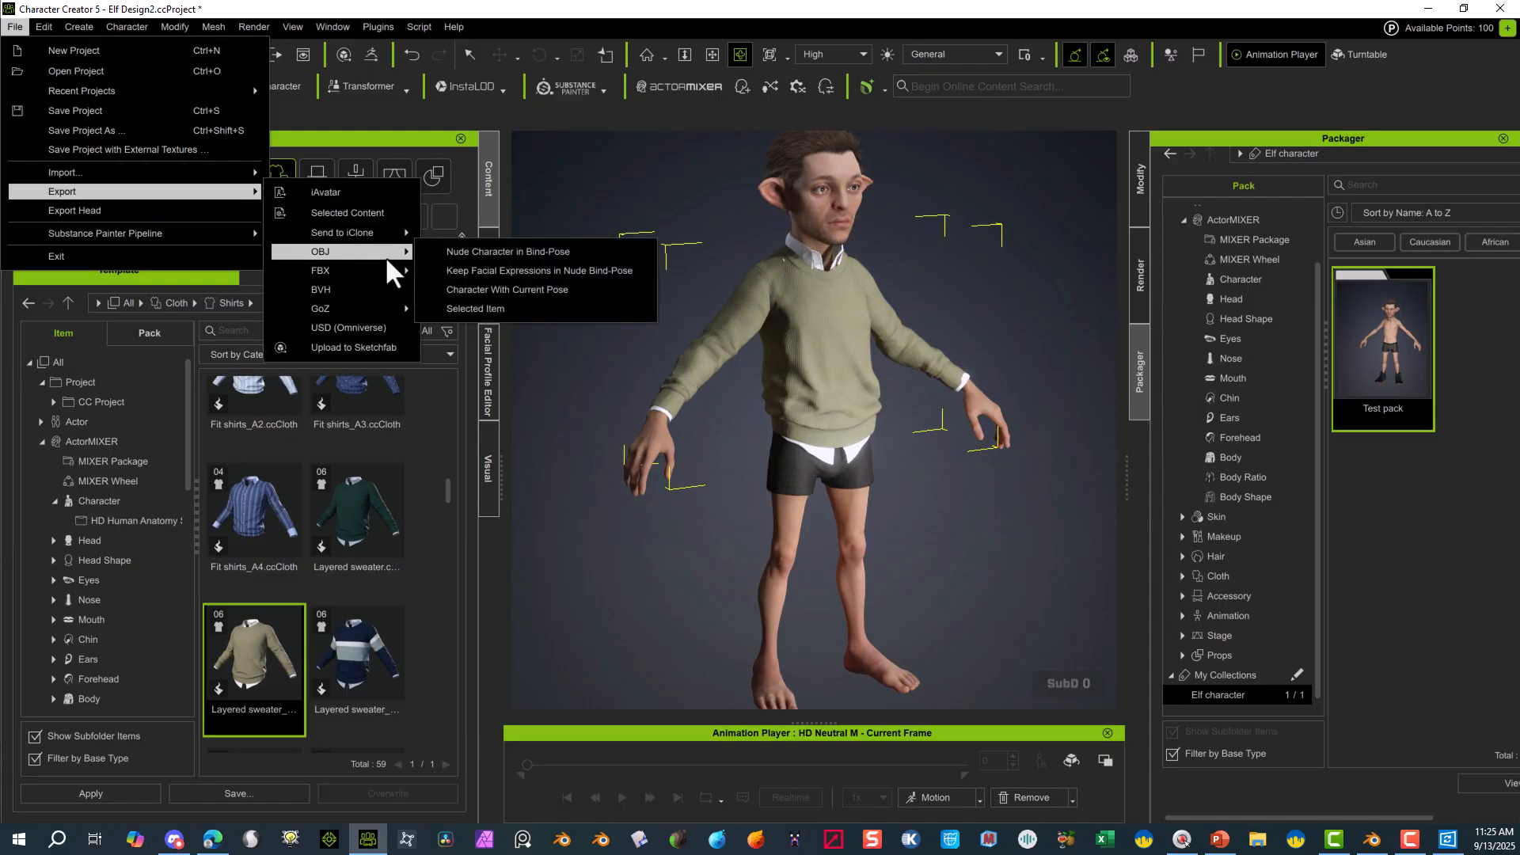
pyautogui.click(538, 291)
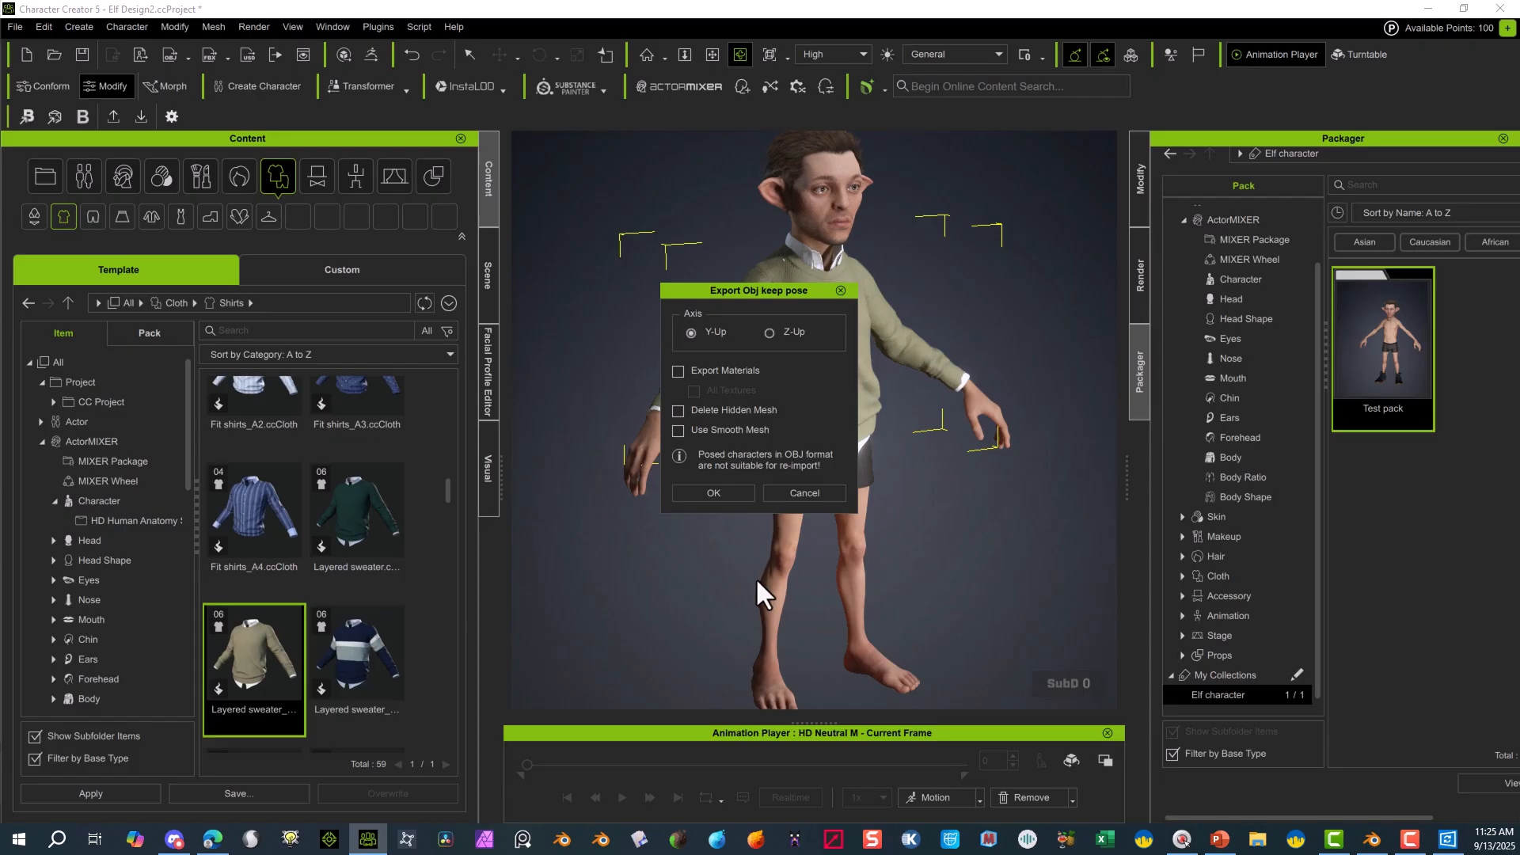
pyautogui.click(725, 491)
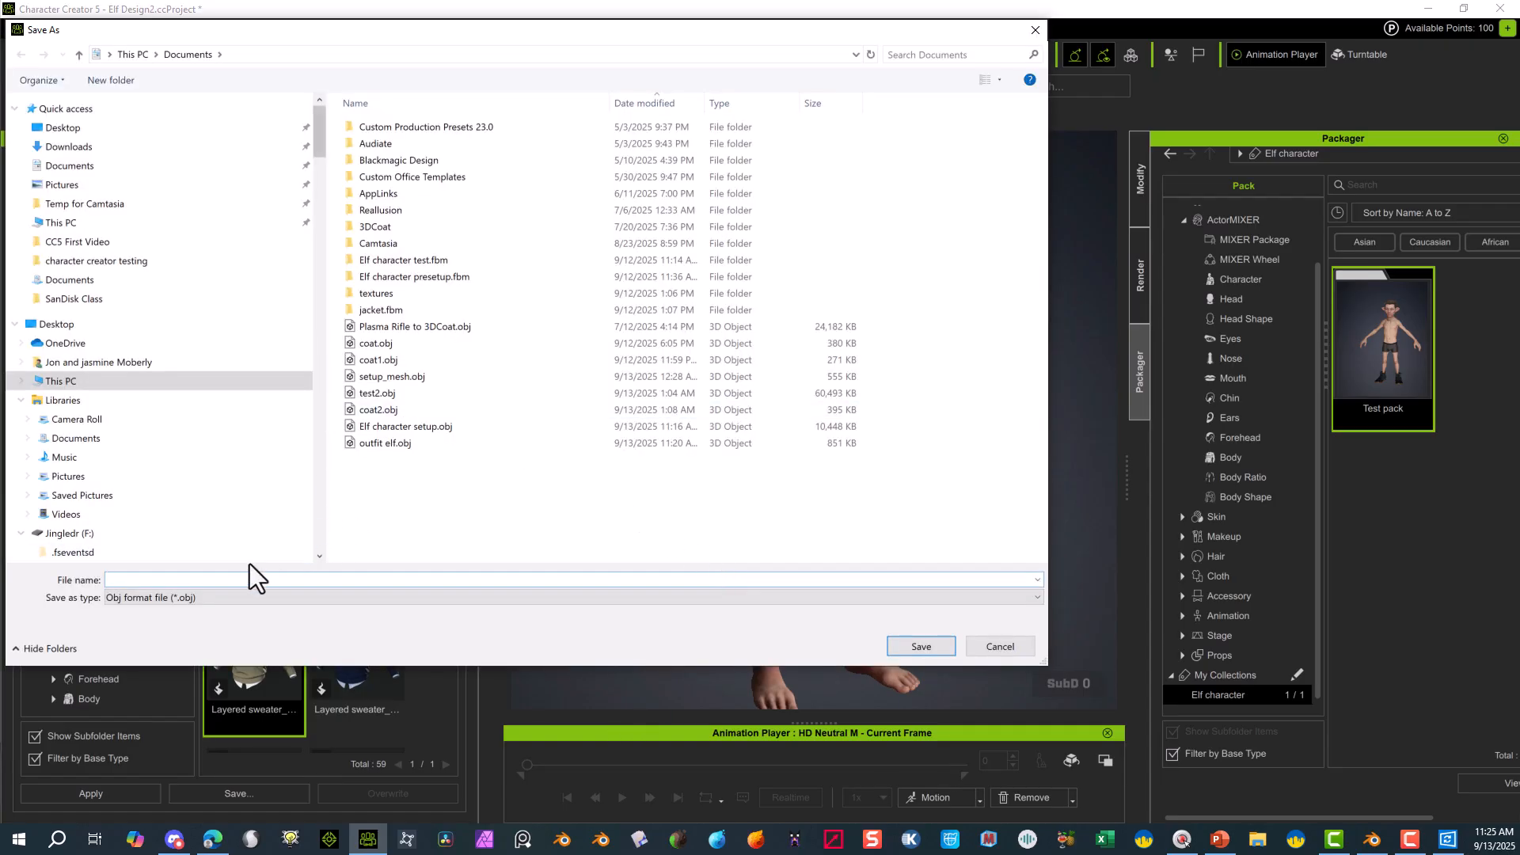
# - Save the exported OBJ in the Documents folder as "Elf character setup clothes.obj", based on the existing "Elf character setup.obj" file name
pyautogui.click(408, 427)
pyautogui.click(183, 578)
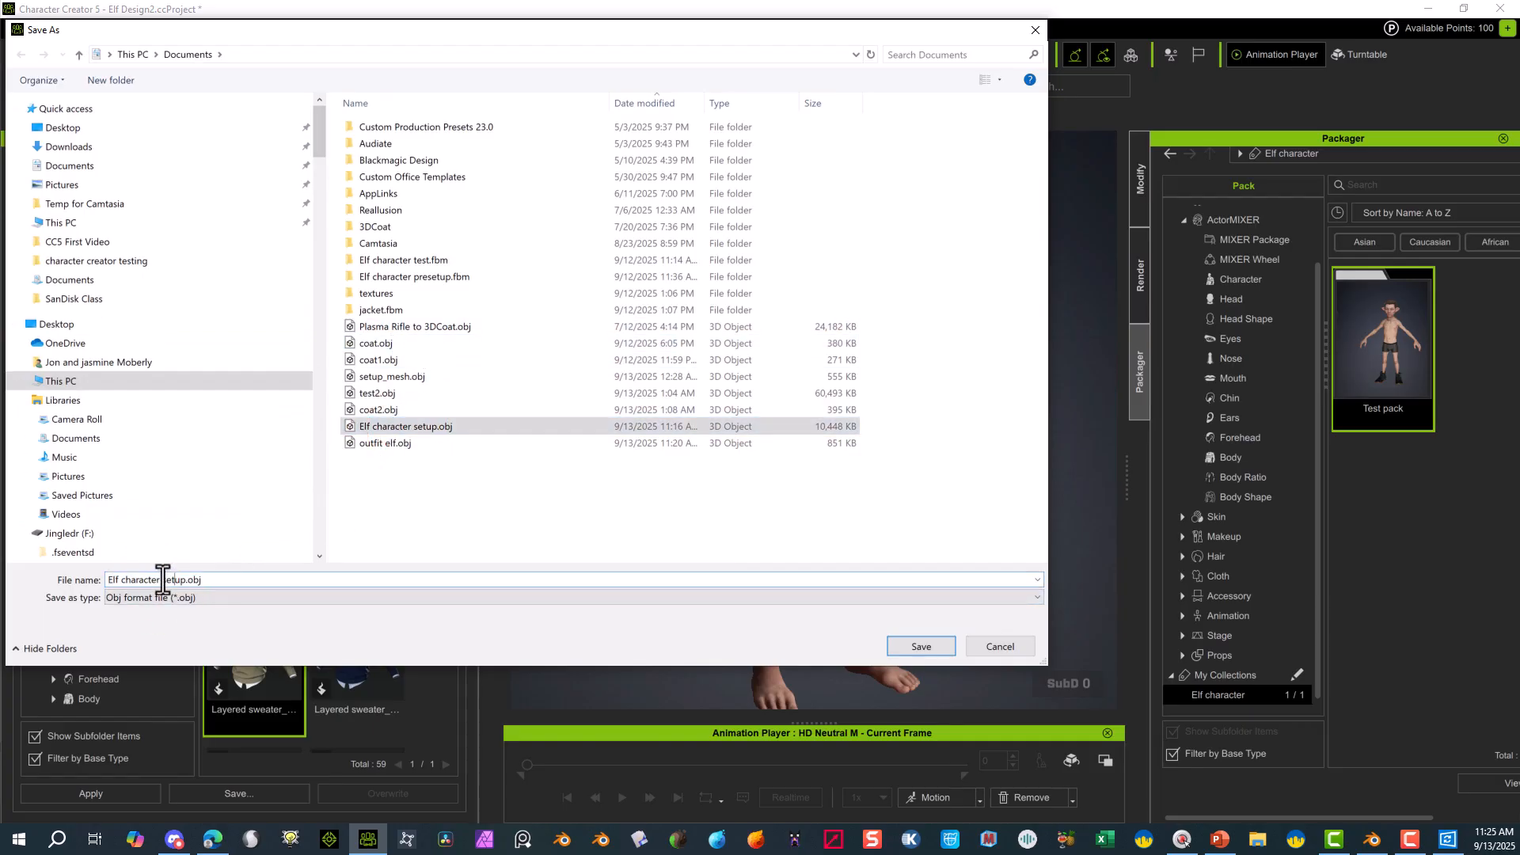
pyautogui.click(188, 597)
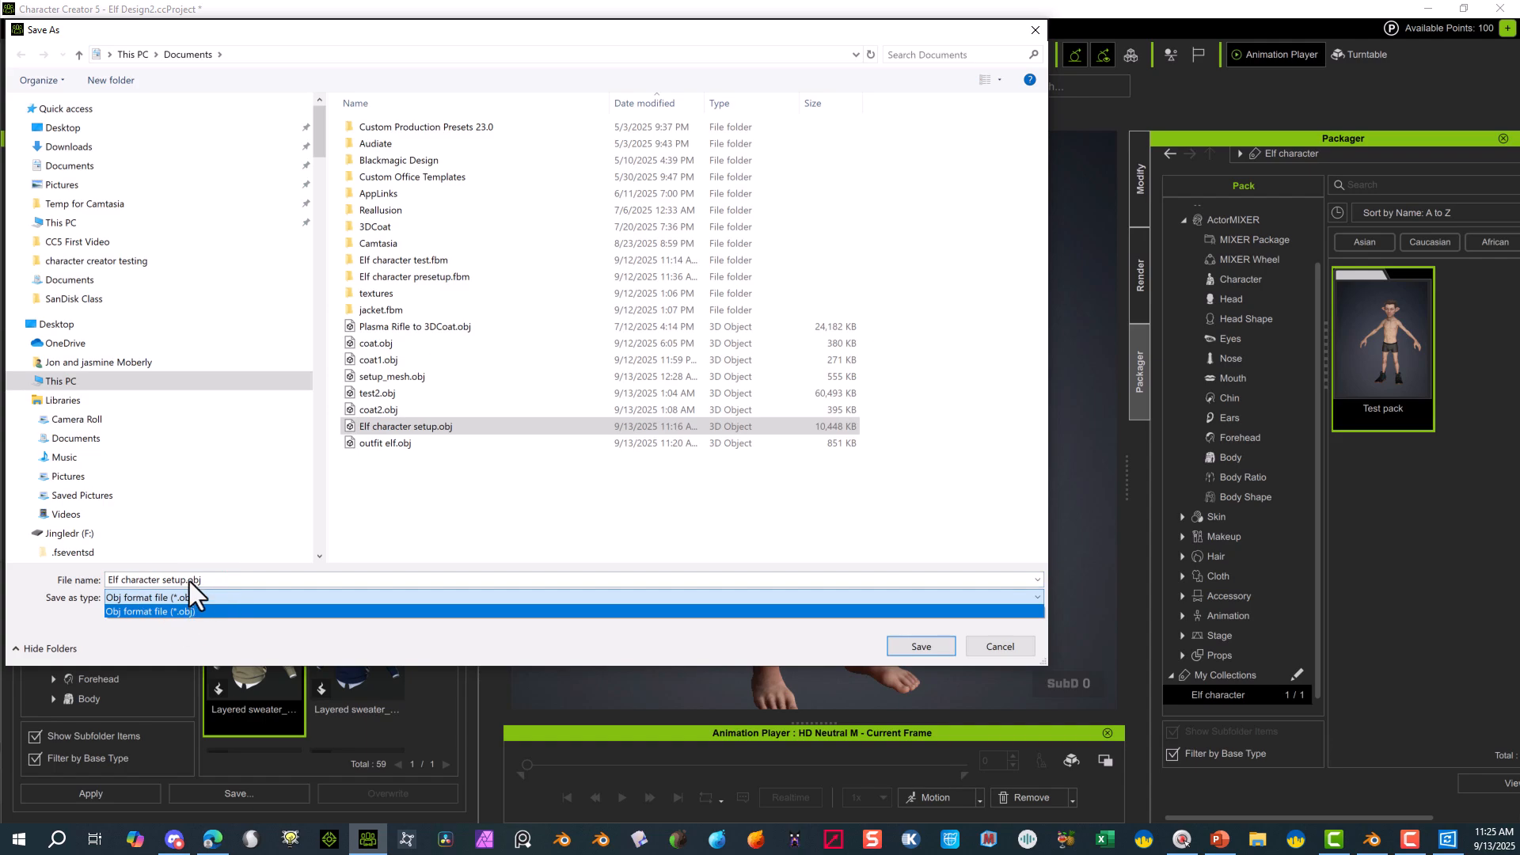
pyautogui.click(187, 578)
pyautogui.click(187, 580)
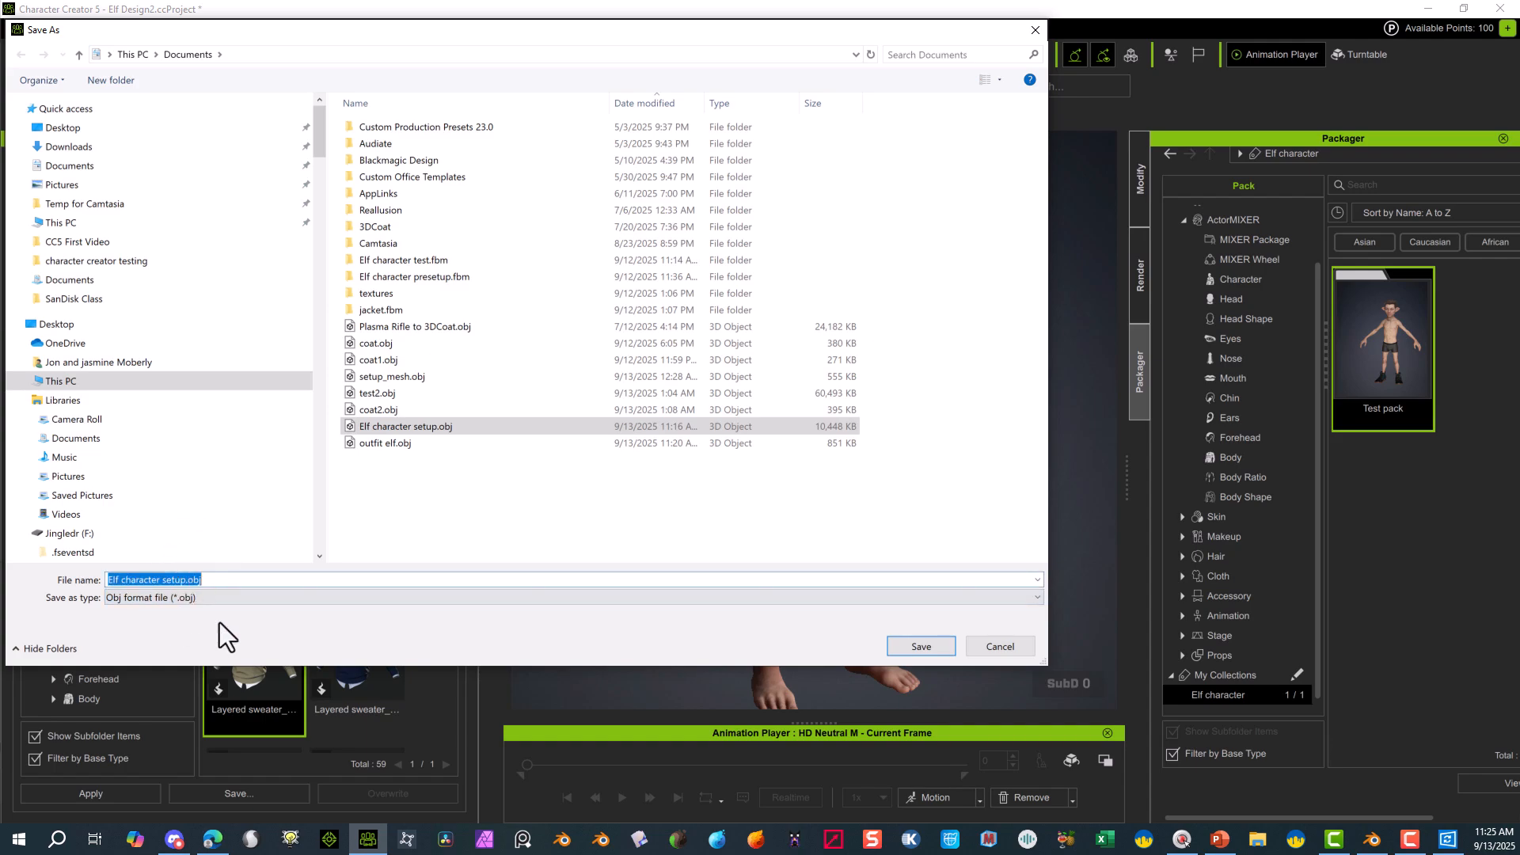
pyautogui.press('Right')
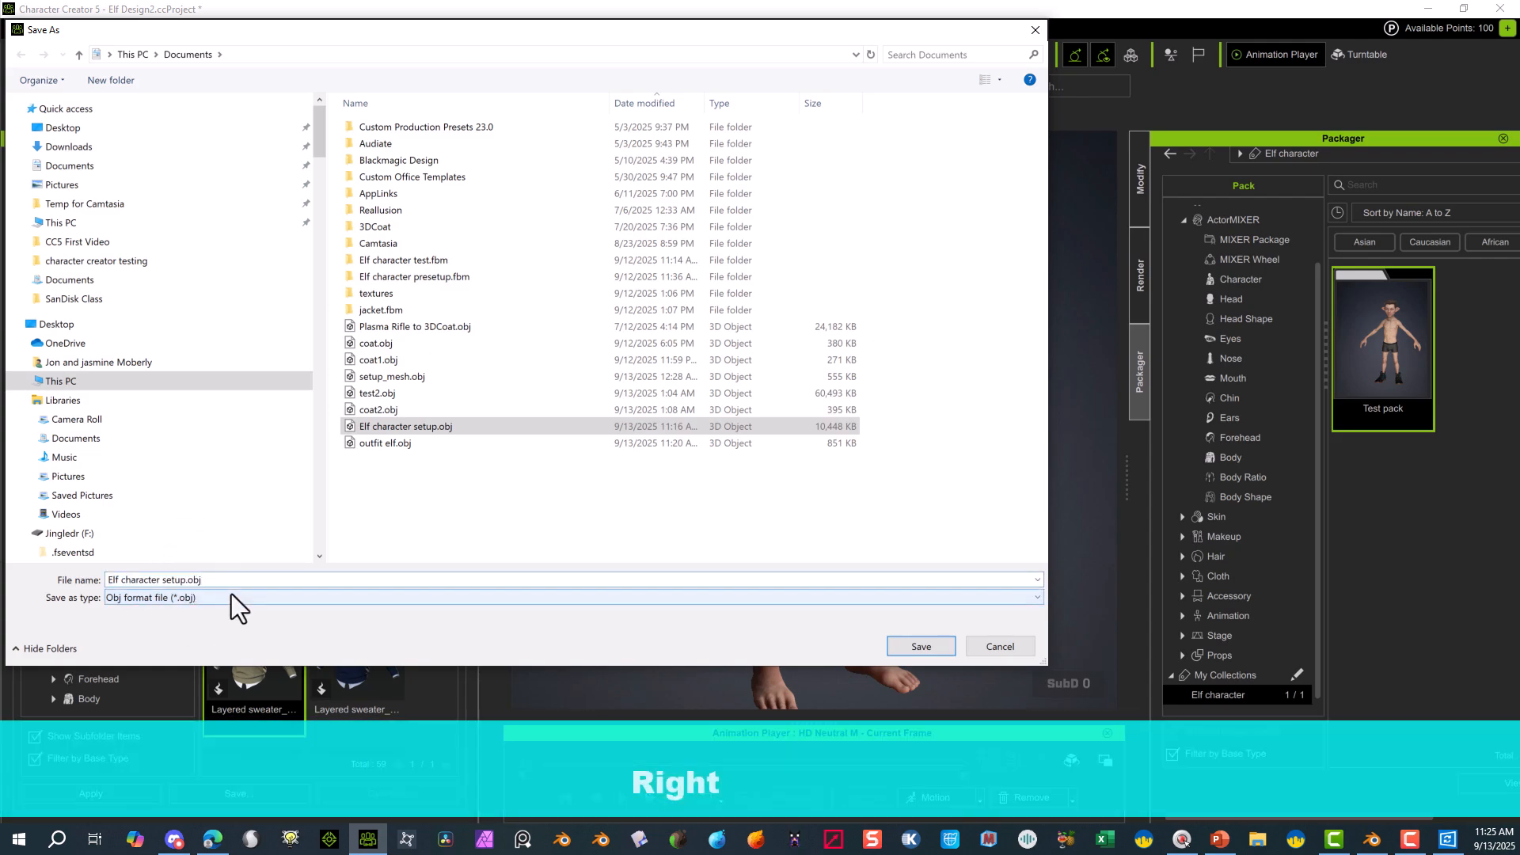
pyautogui.press('Left')
pyautogui.press('Left')
pyautogui.press('Left')
pyautogui.press('Left')
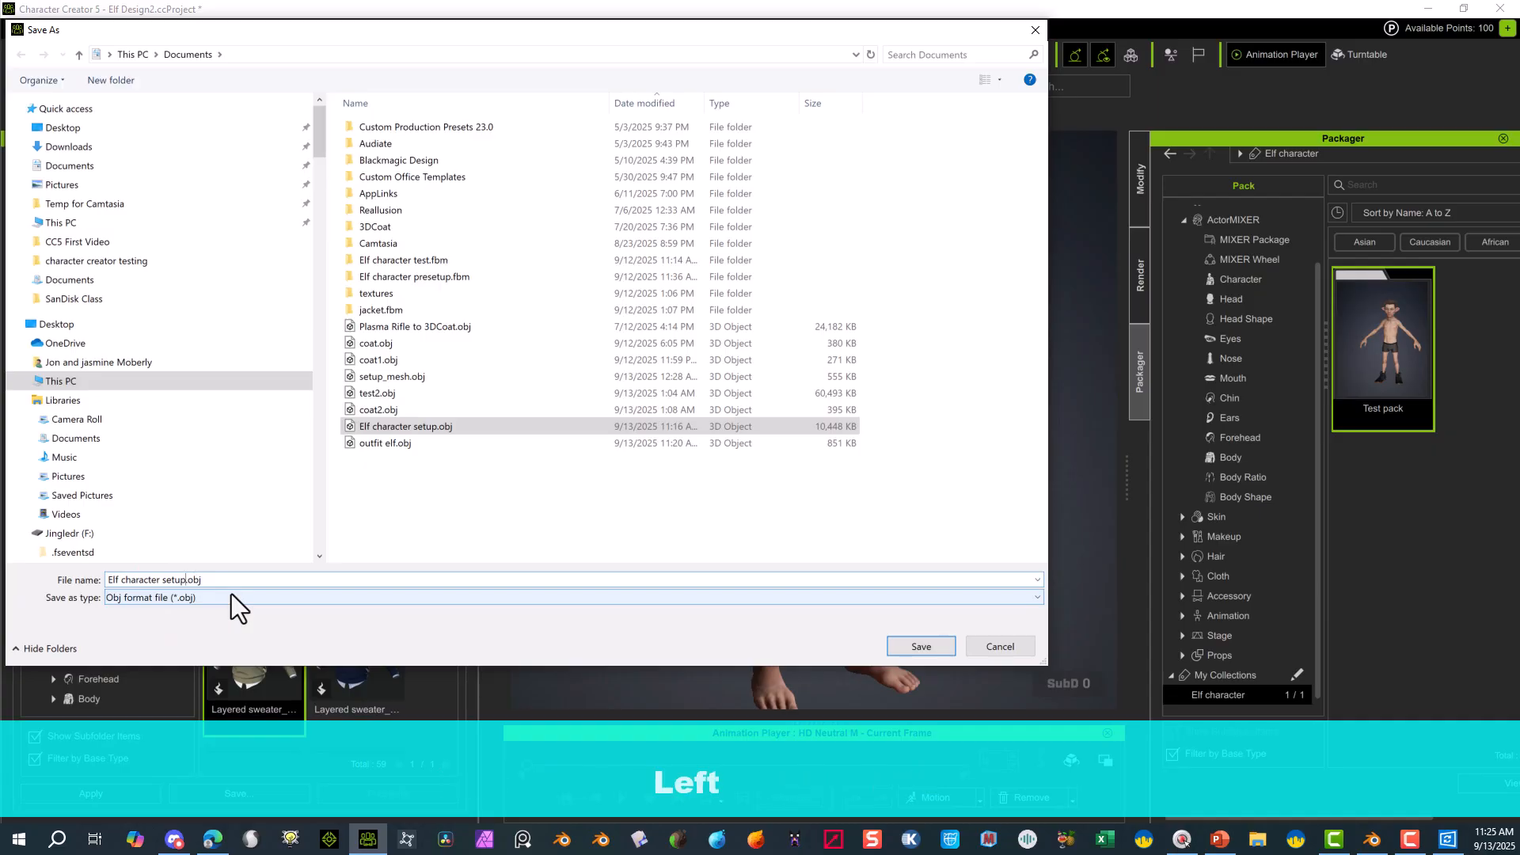
pyautogui.write('cloths')
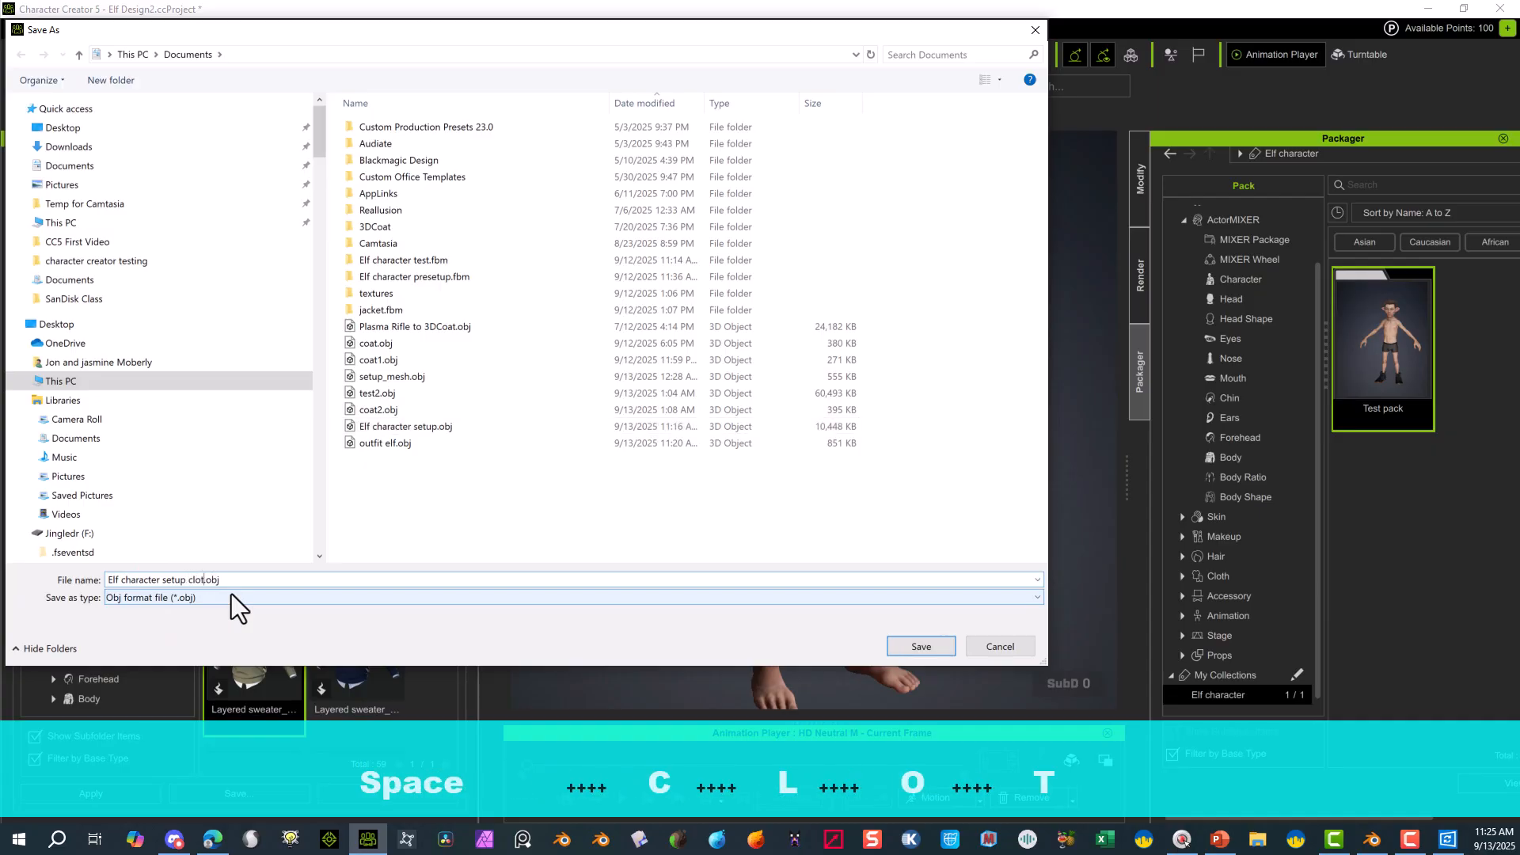
pyautogui.press('BackSpace')
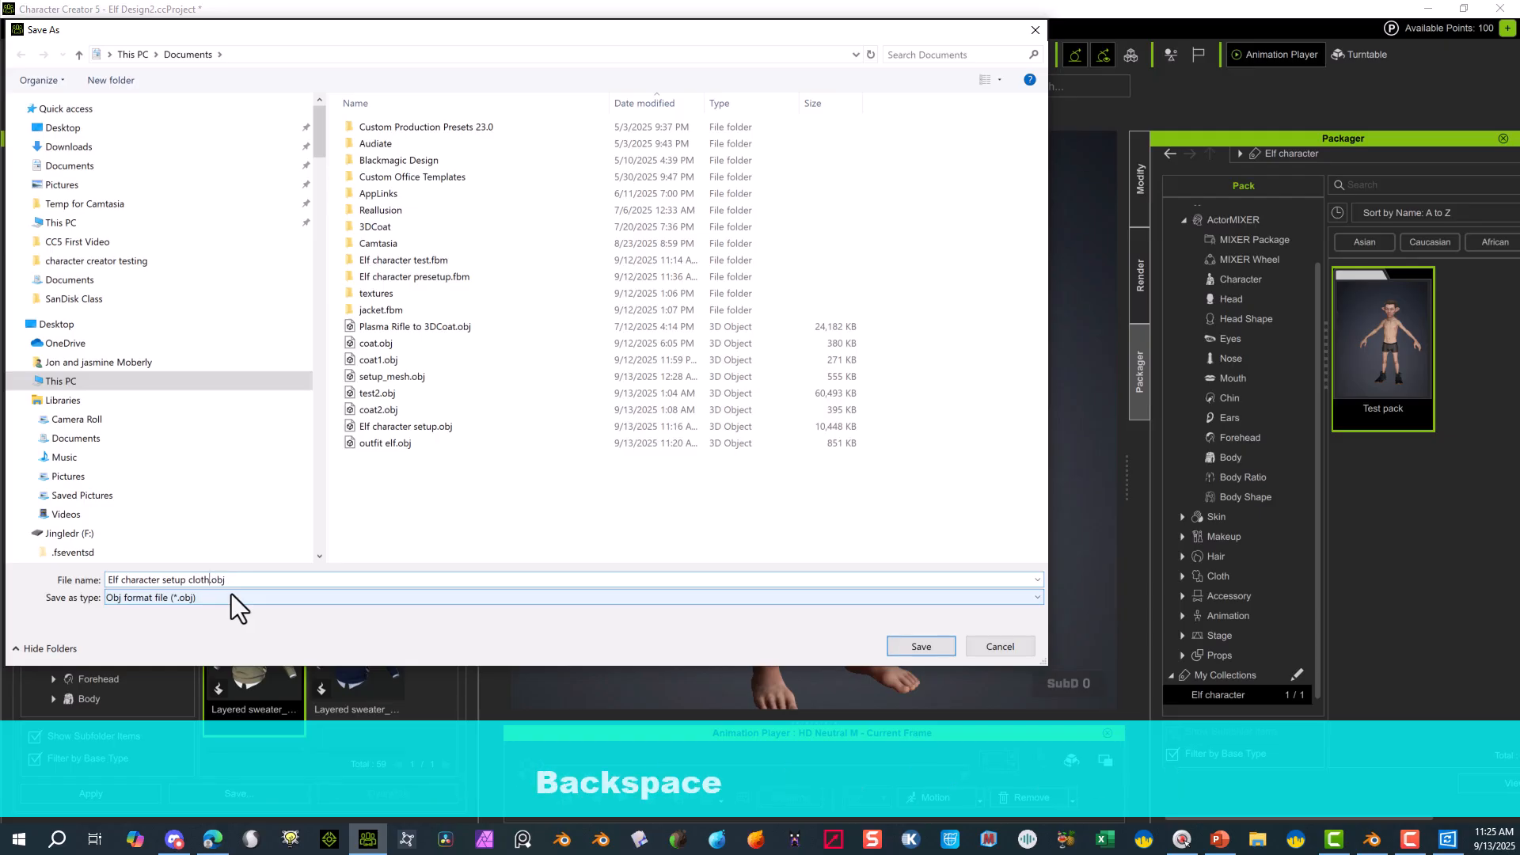
pyautogui.write('es')
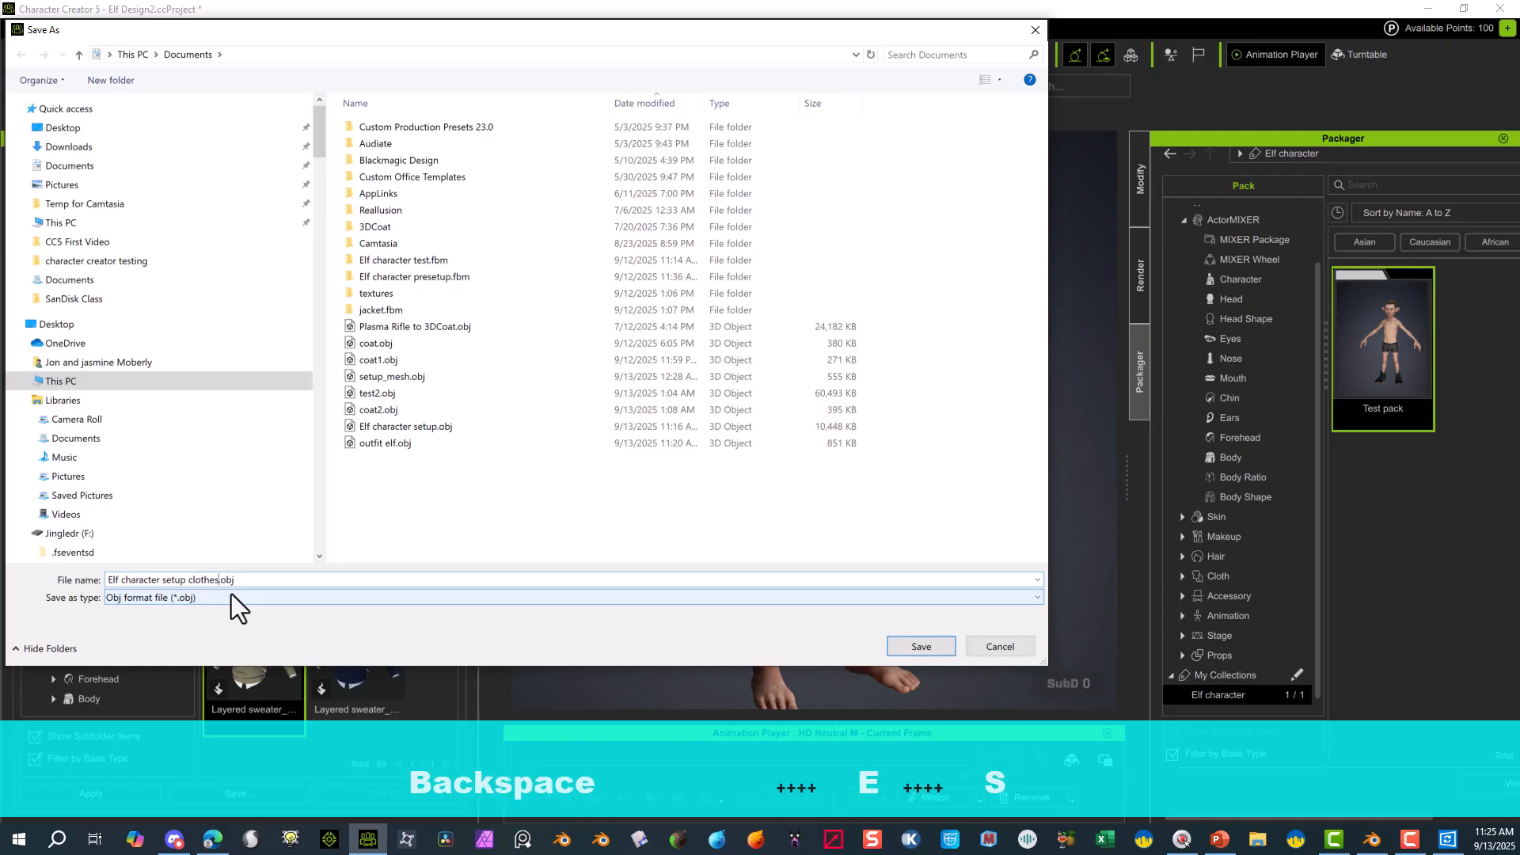
pyautogui.click(938, 645)
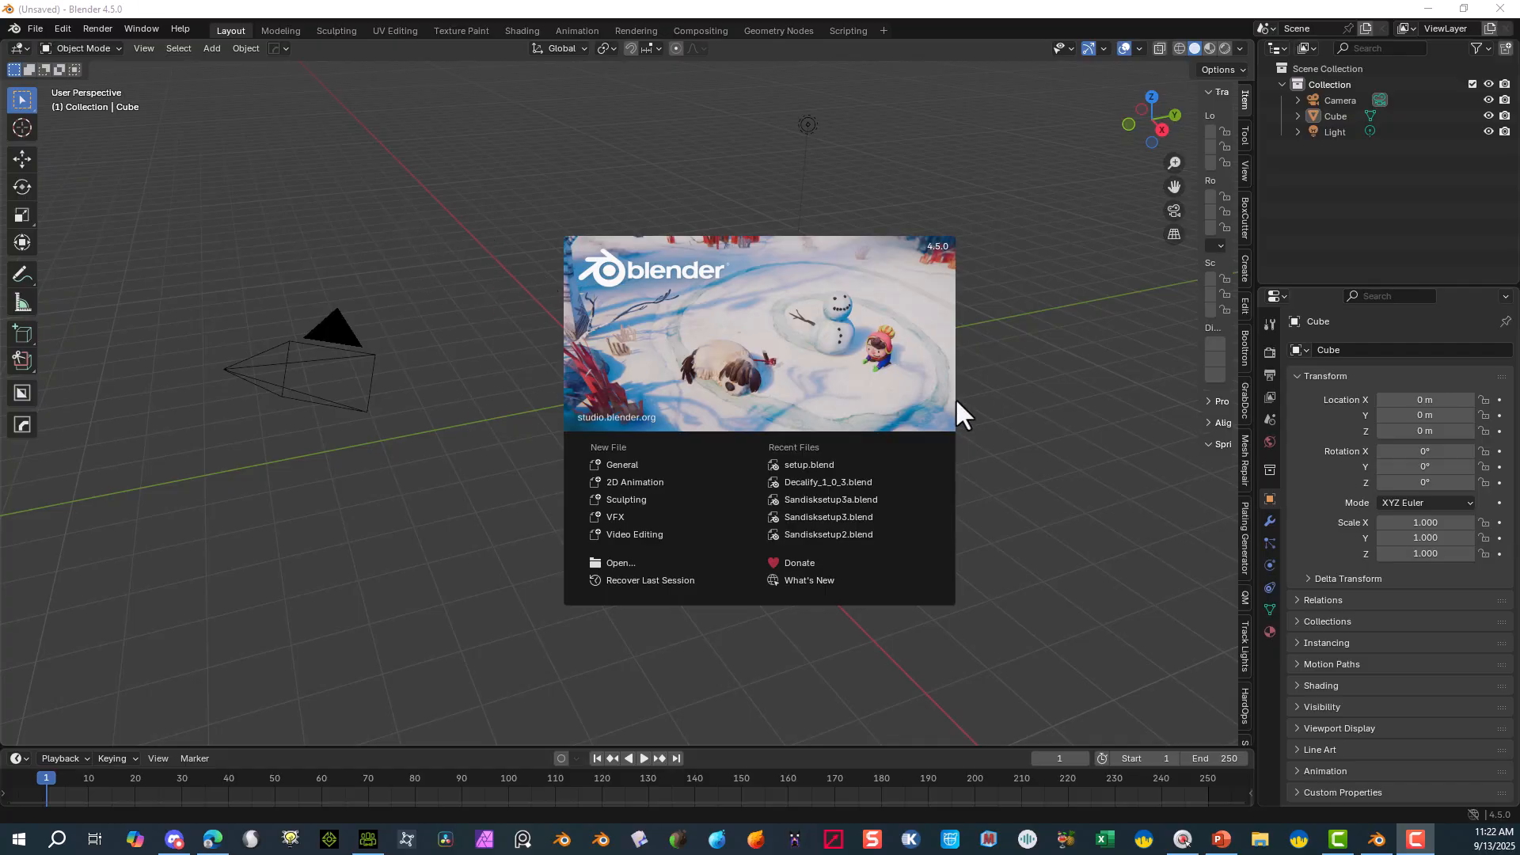
# - Try importing "Elf character setup.obj" from the Documents folder into Blender at scale 1.000, and undo the import
pyautogui.click(447, 312)
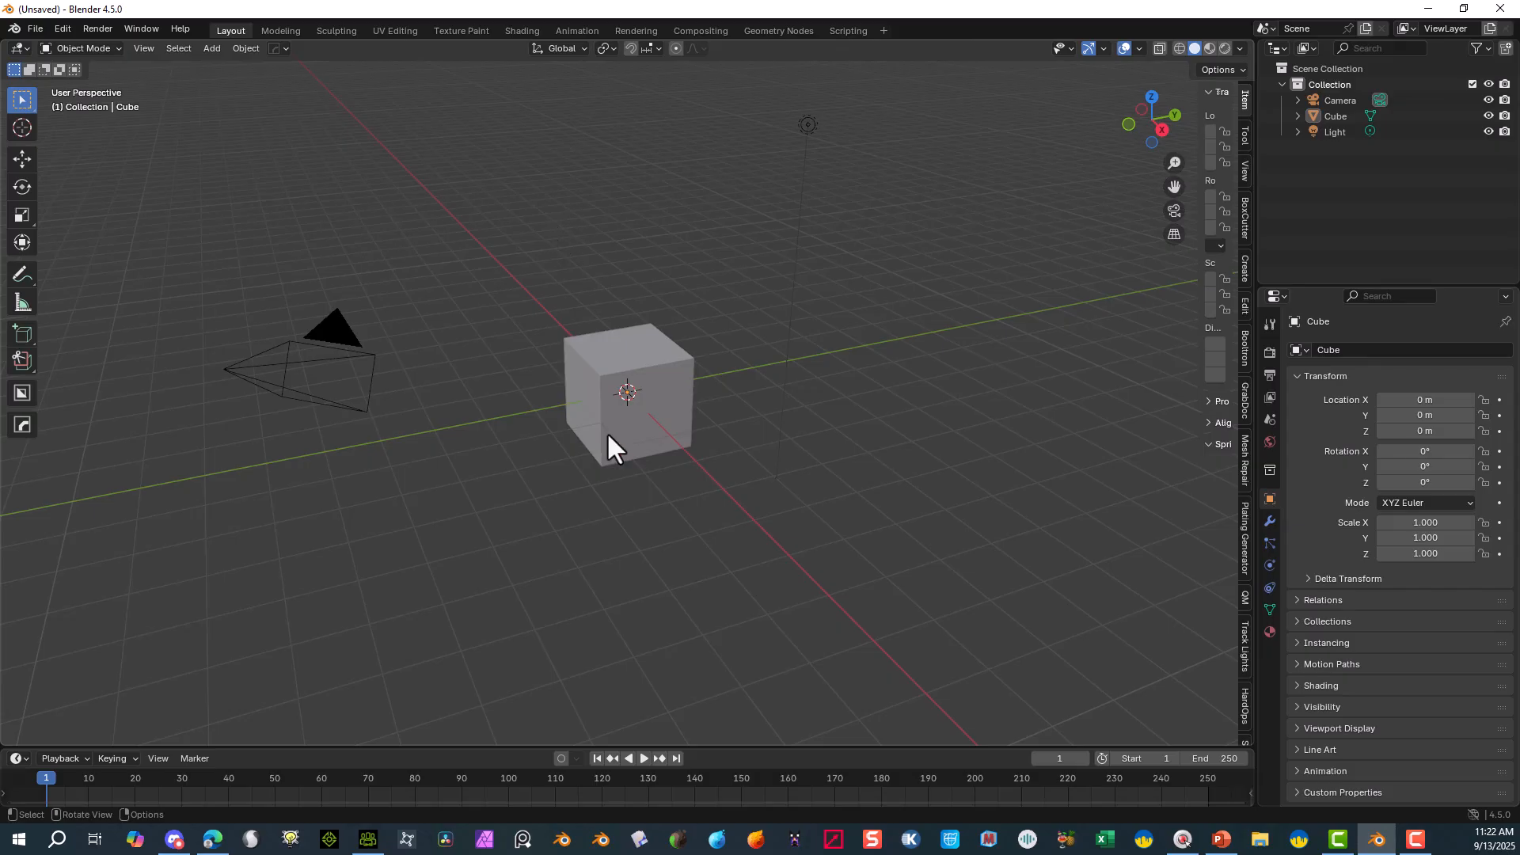
pyautogui.click(33, 30)
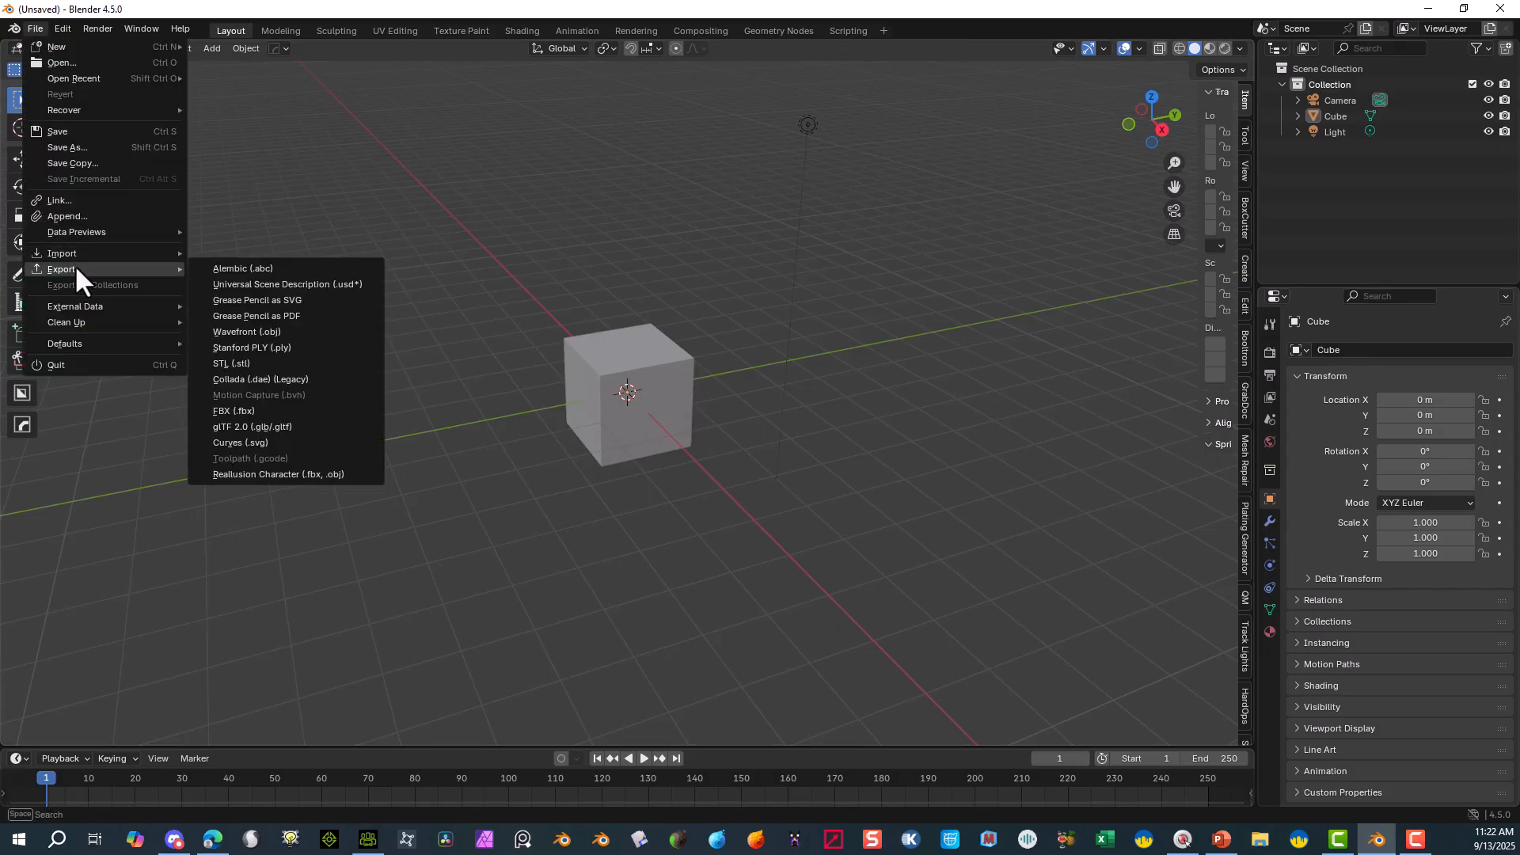
pyautogui.moveTo(99, 252)
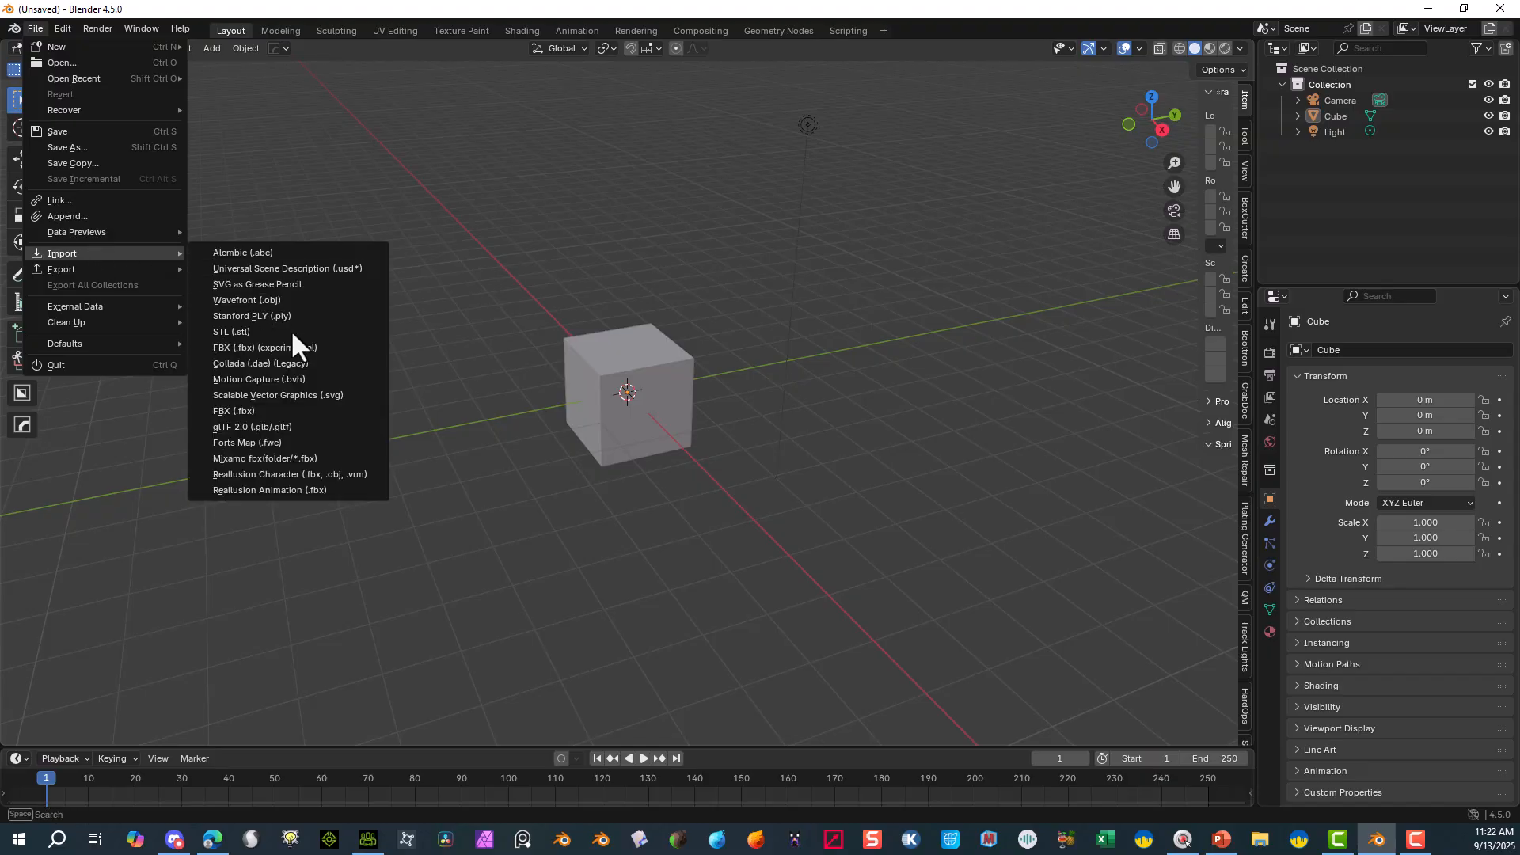
pyautogui.click(307, 299)
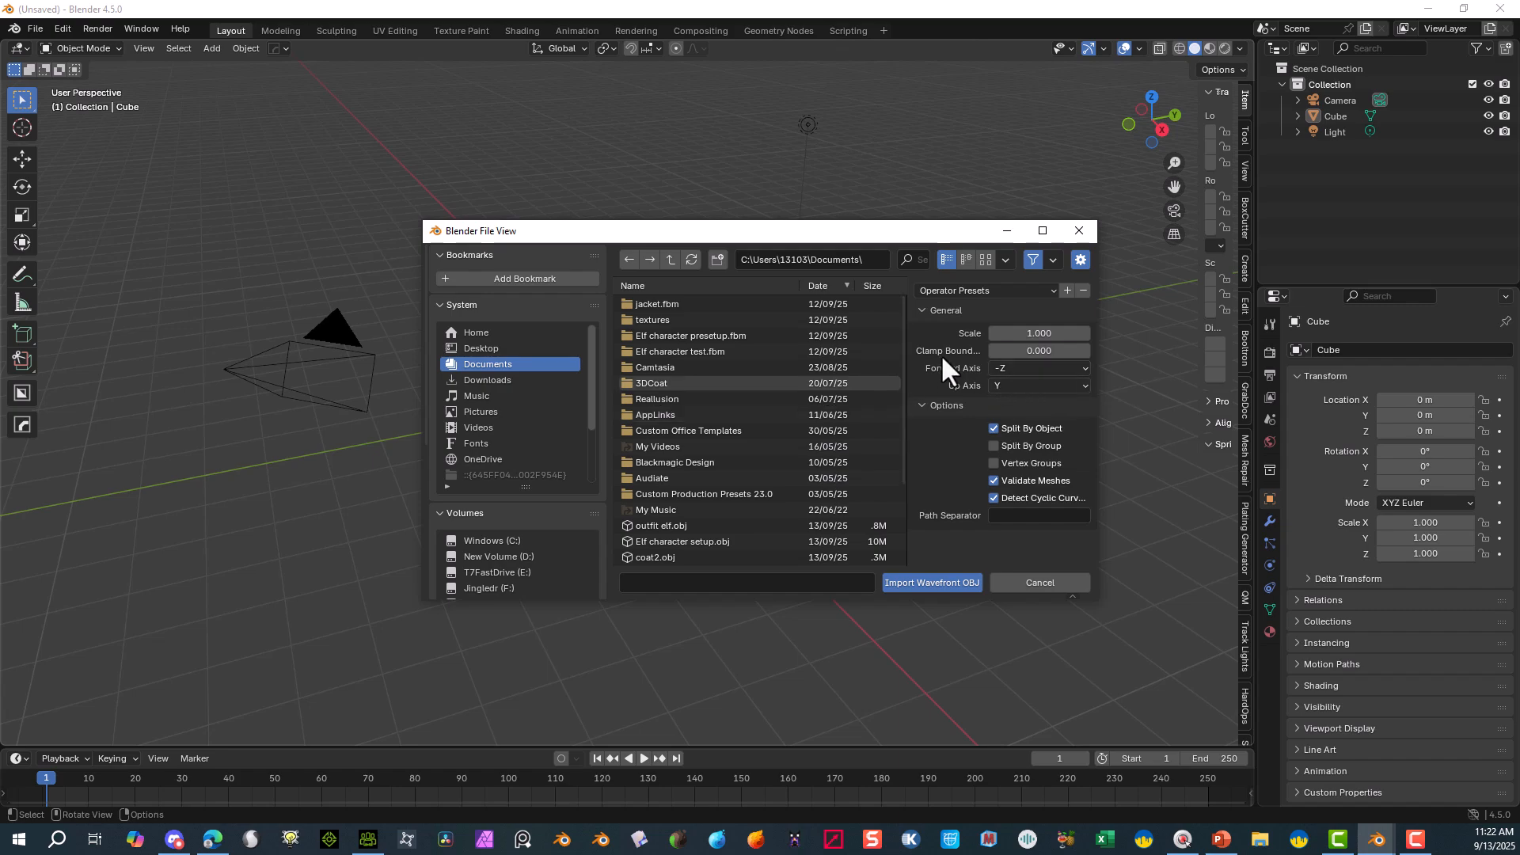
pyautogui.scroll(-2, 696, 533)
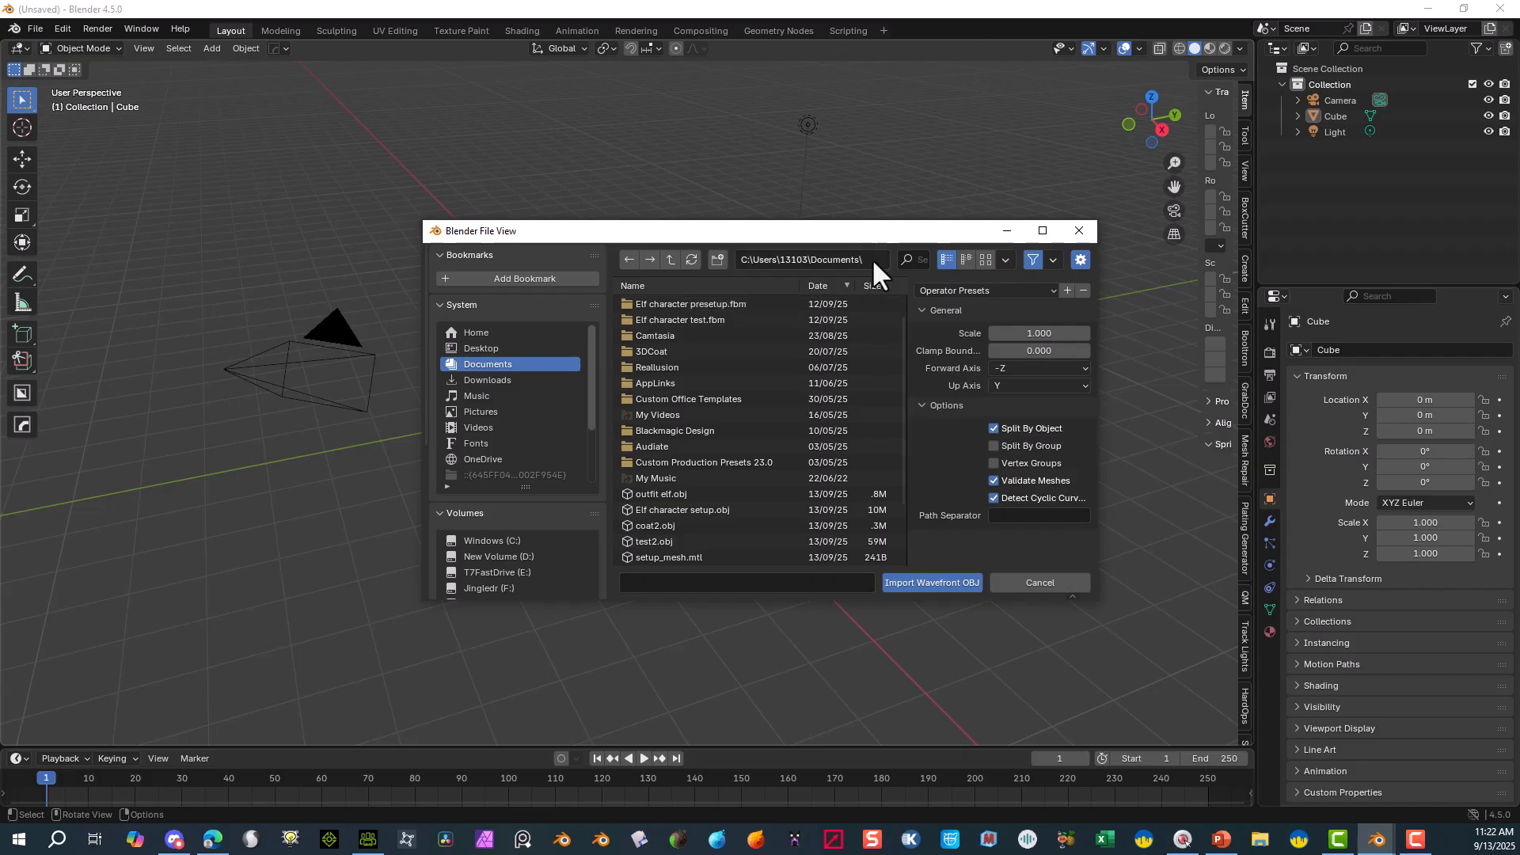
pyautogui.click(691, 511)
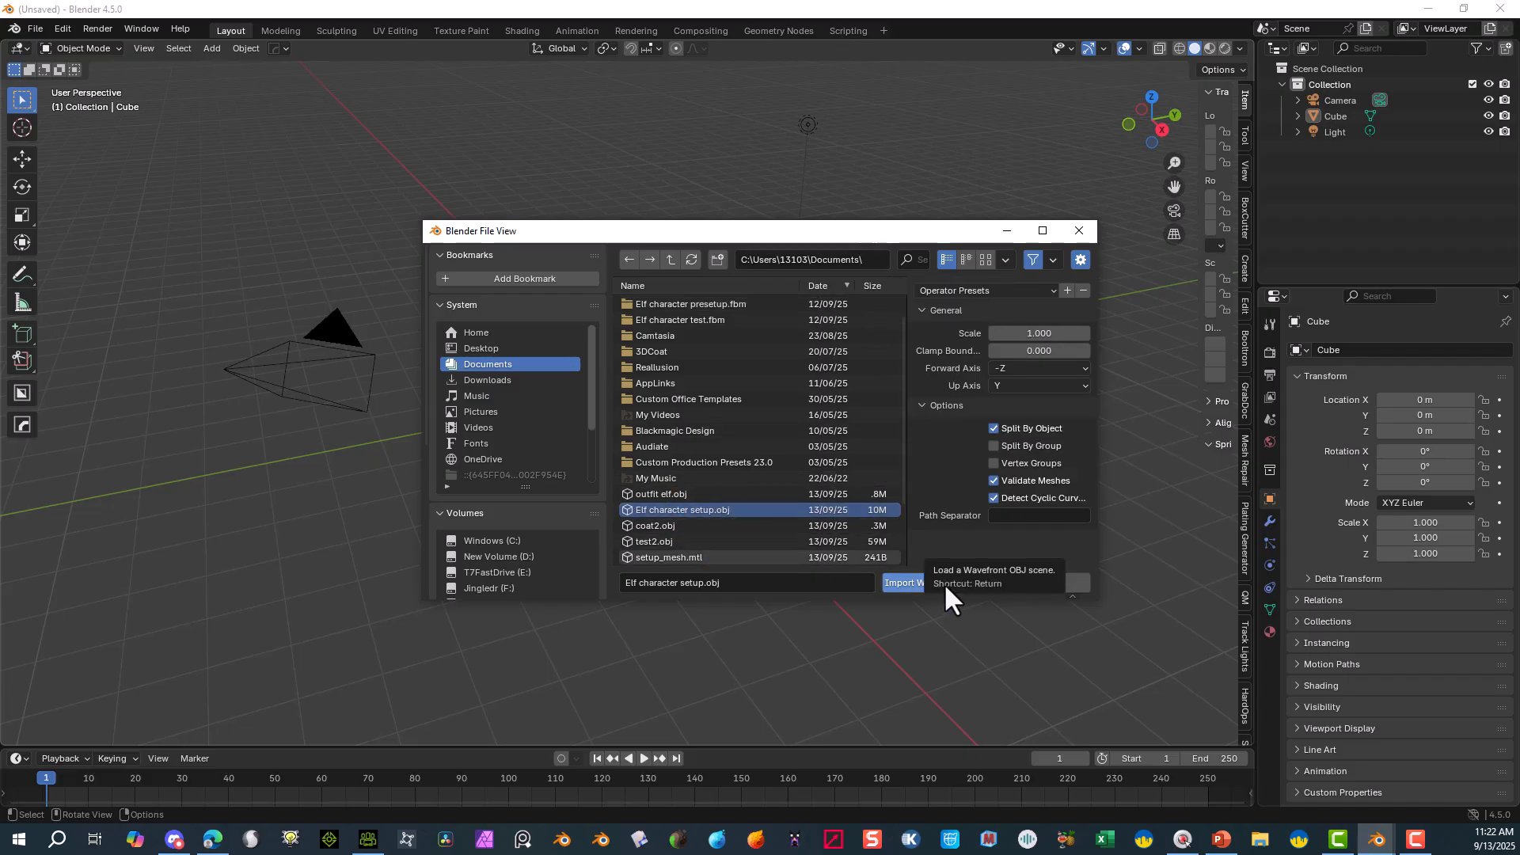
pyautogui.click(943, 582)
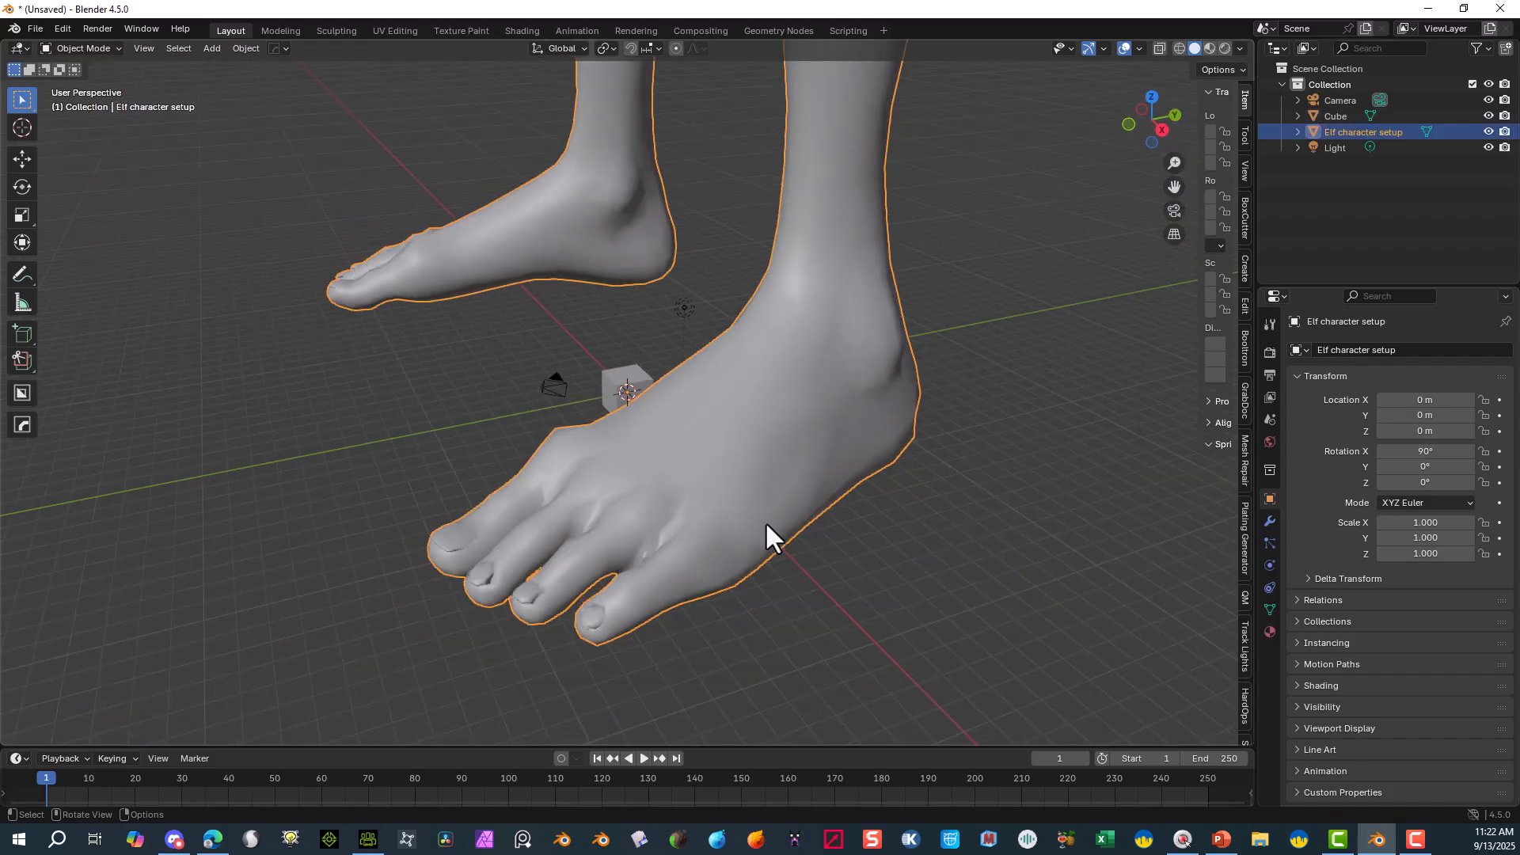
pyautogui.scroll(-5, 648, 269)
pyautogui.scroll(3, 647, 270)
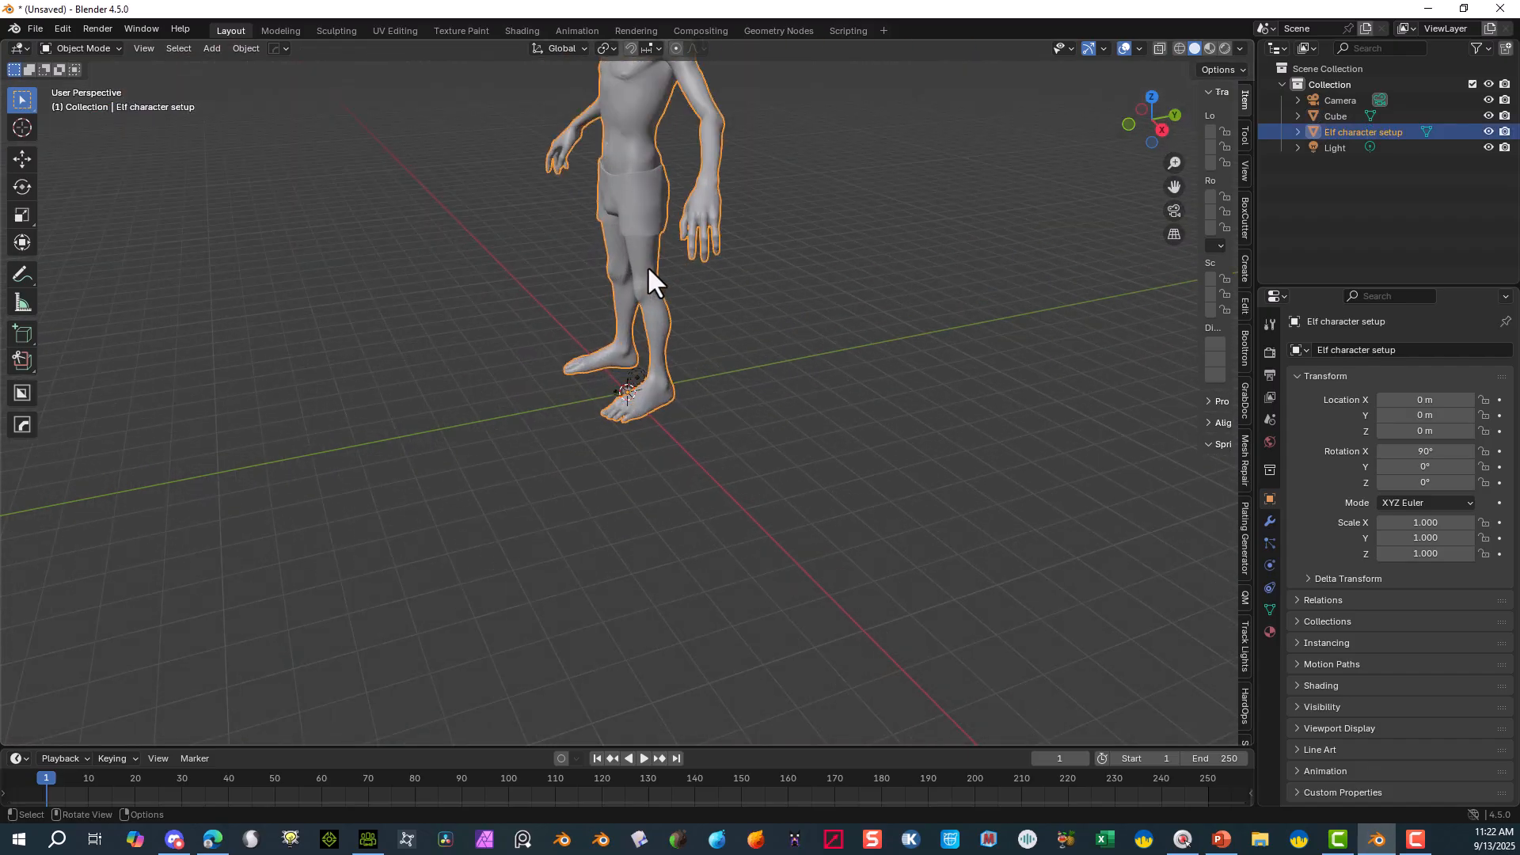
pyautogui.hotkey('ctrl', 'z')
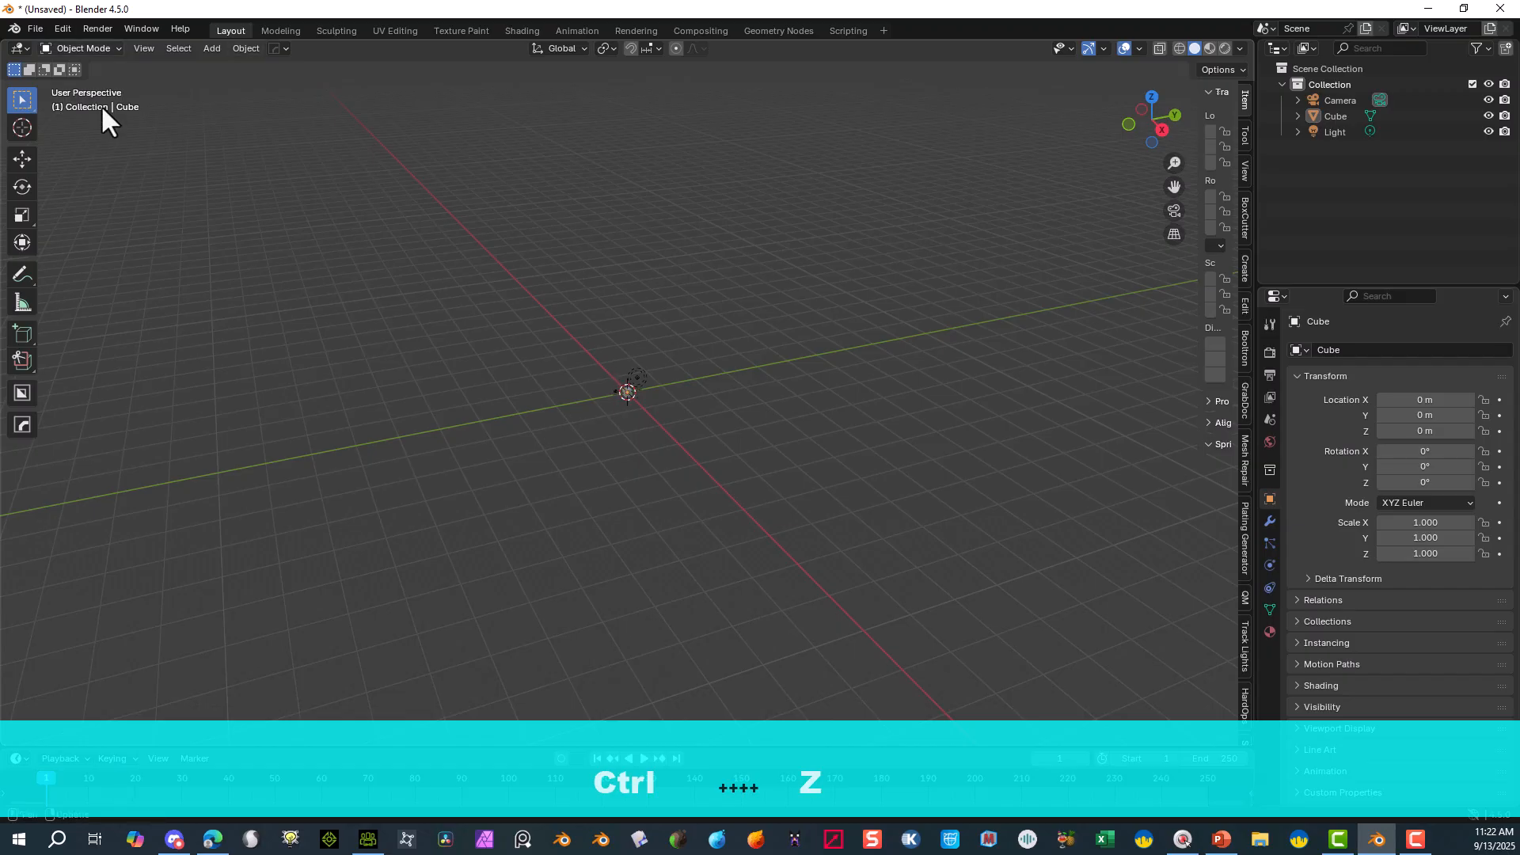
# - Import "Elf character setup.obj" as a Wavefront OBJ from the Documents folder with the scale set to 0.01
pyautogui.click(27, 28)
pyautogui.moveTo(64, 268)
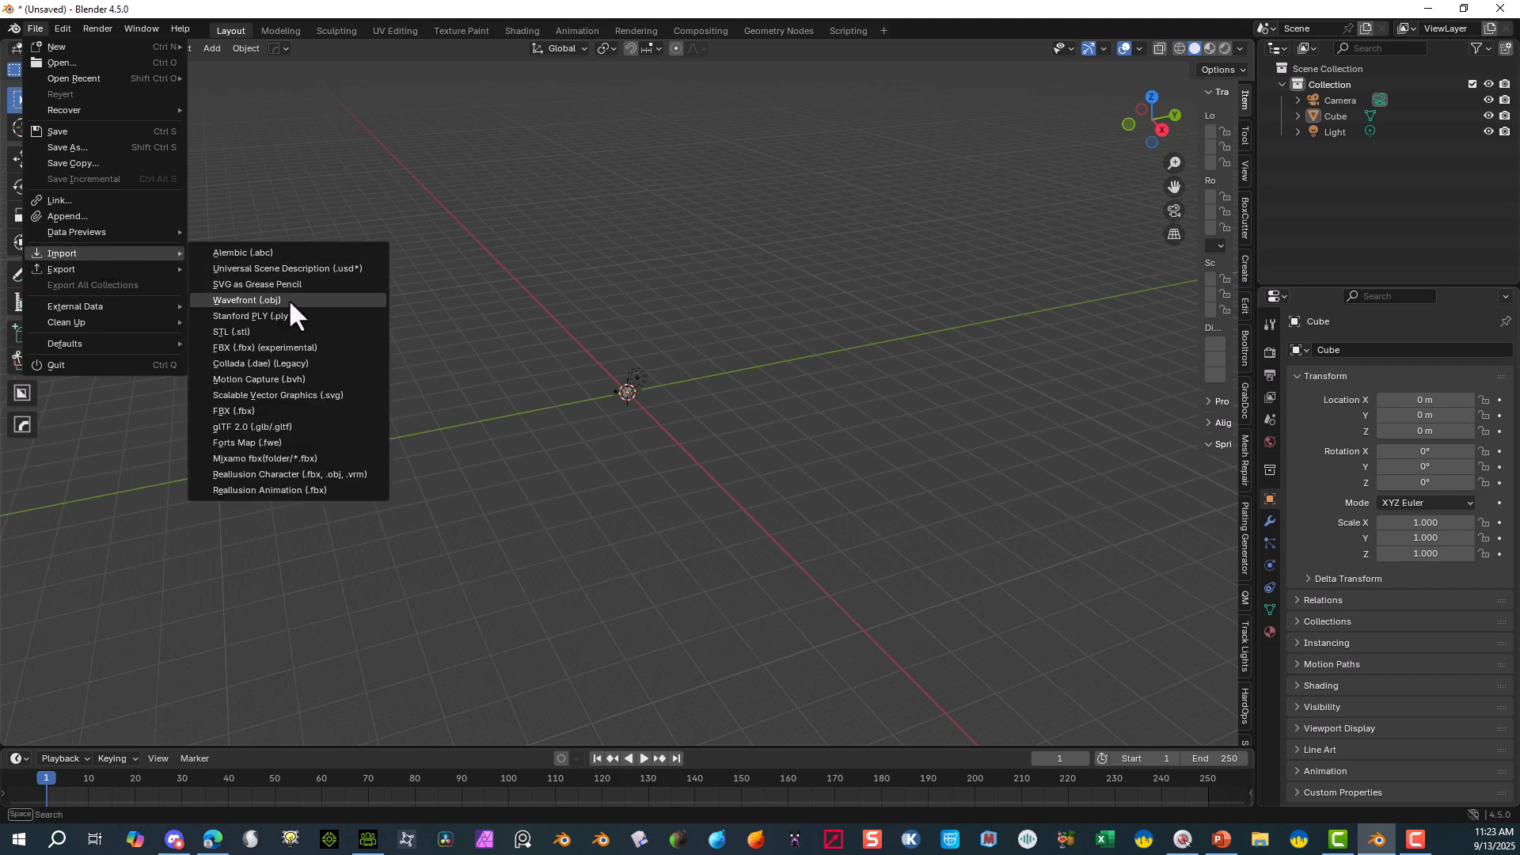
pyautogui.click(288, 300)
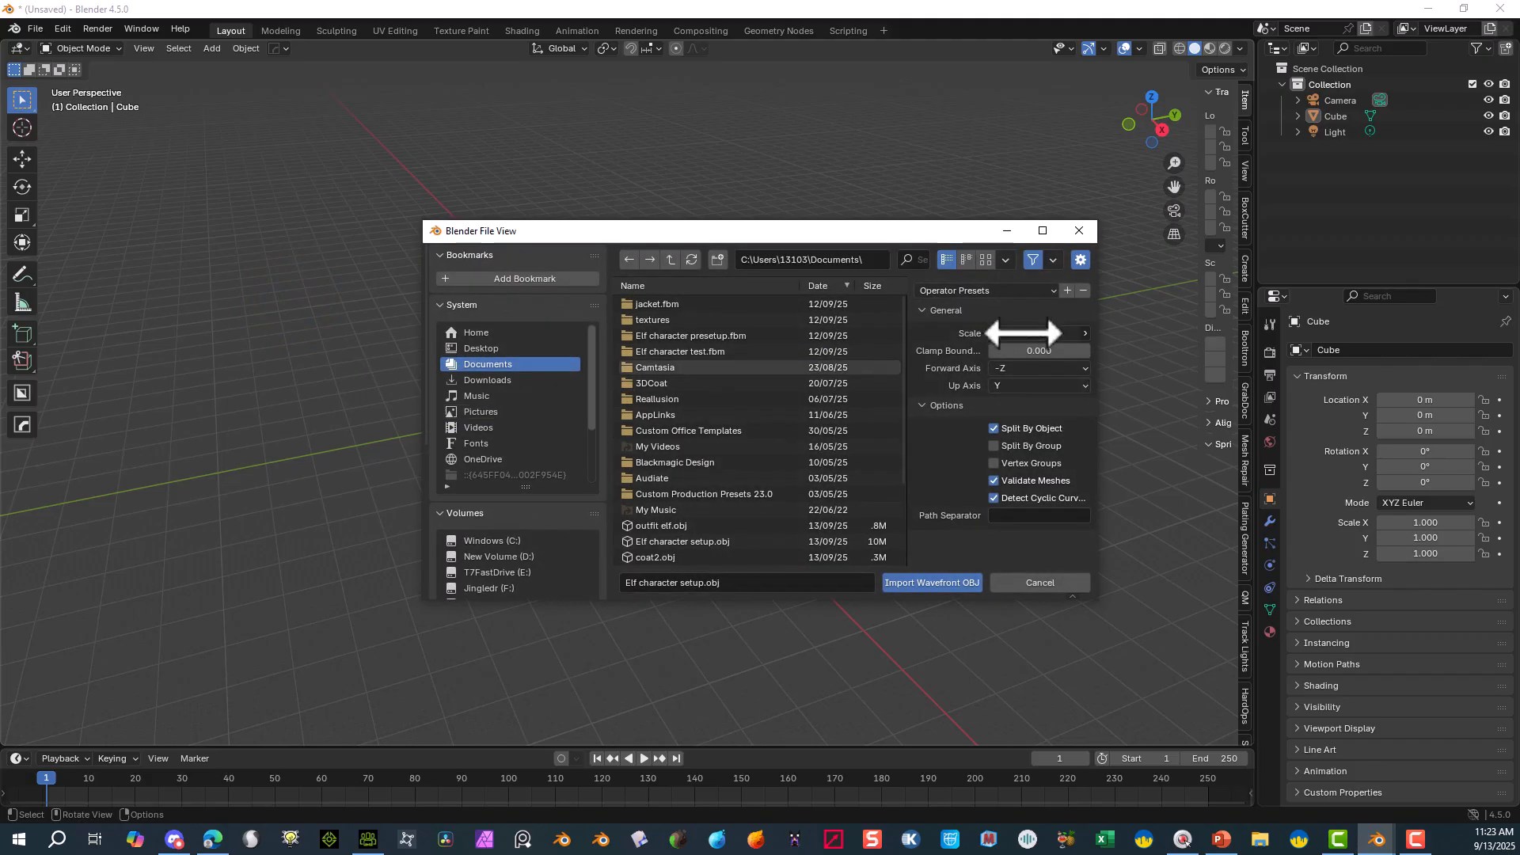
pyautogui.click(1017, 334)
pyautogui.write('.01')
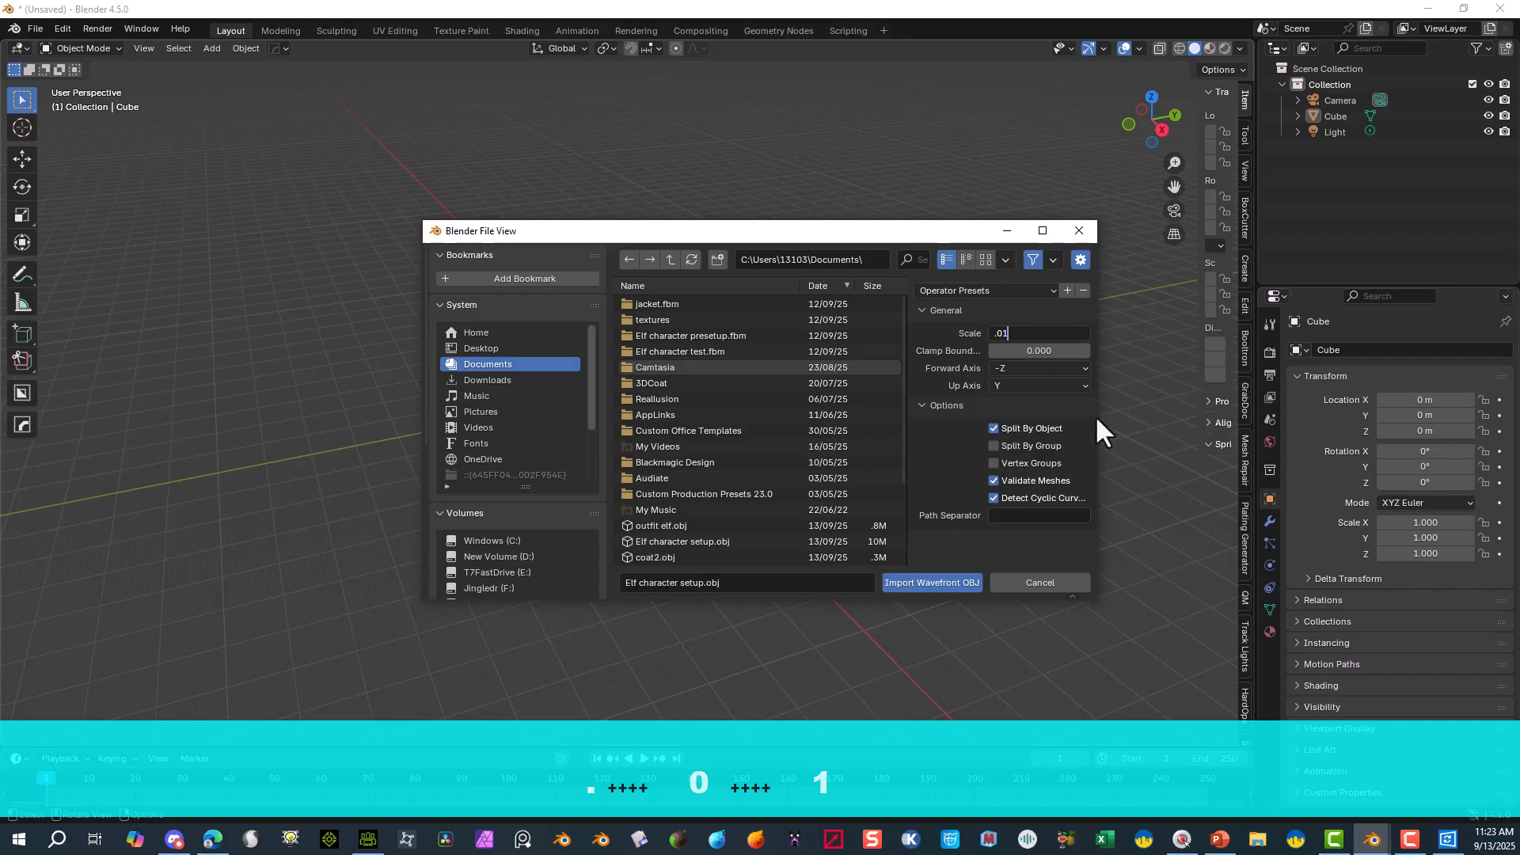
pyautogui.click(938, 585)
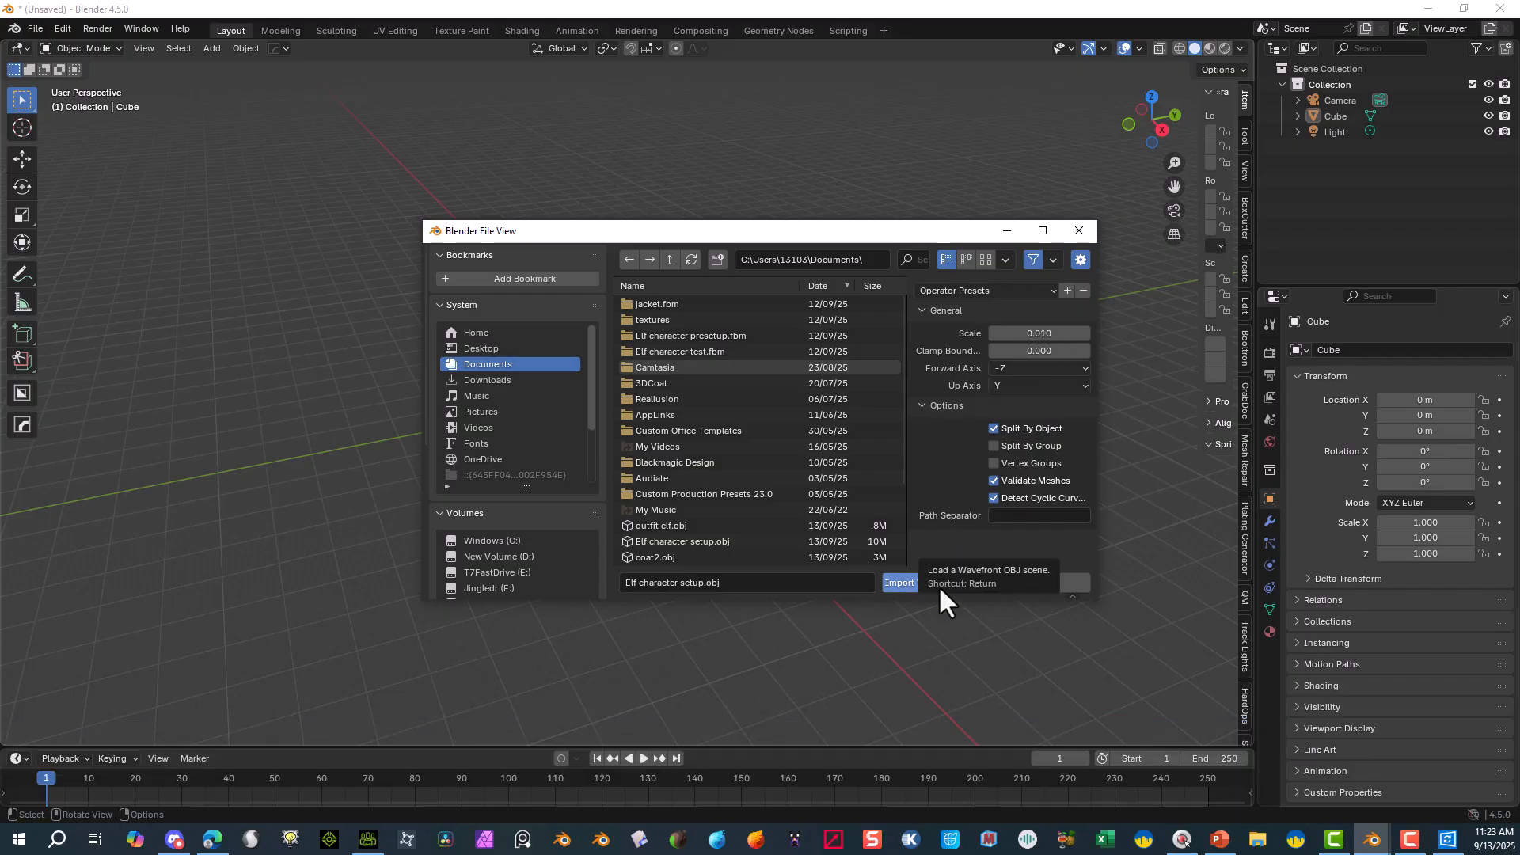
pyautogui.click(901, 586)
pyautogui.scroll(15, 553, 421)
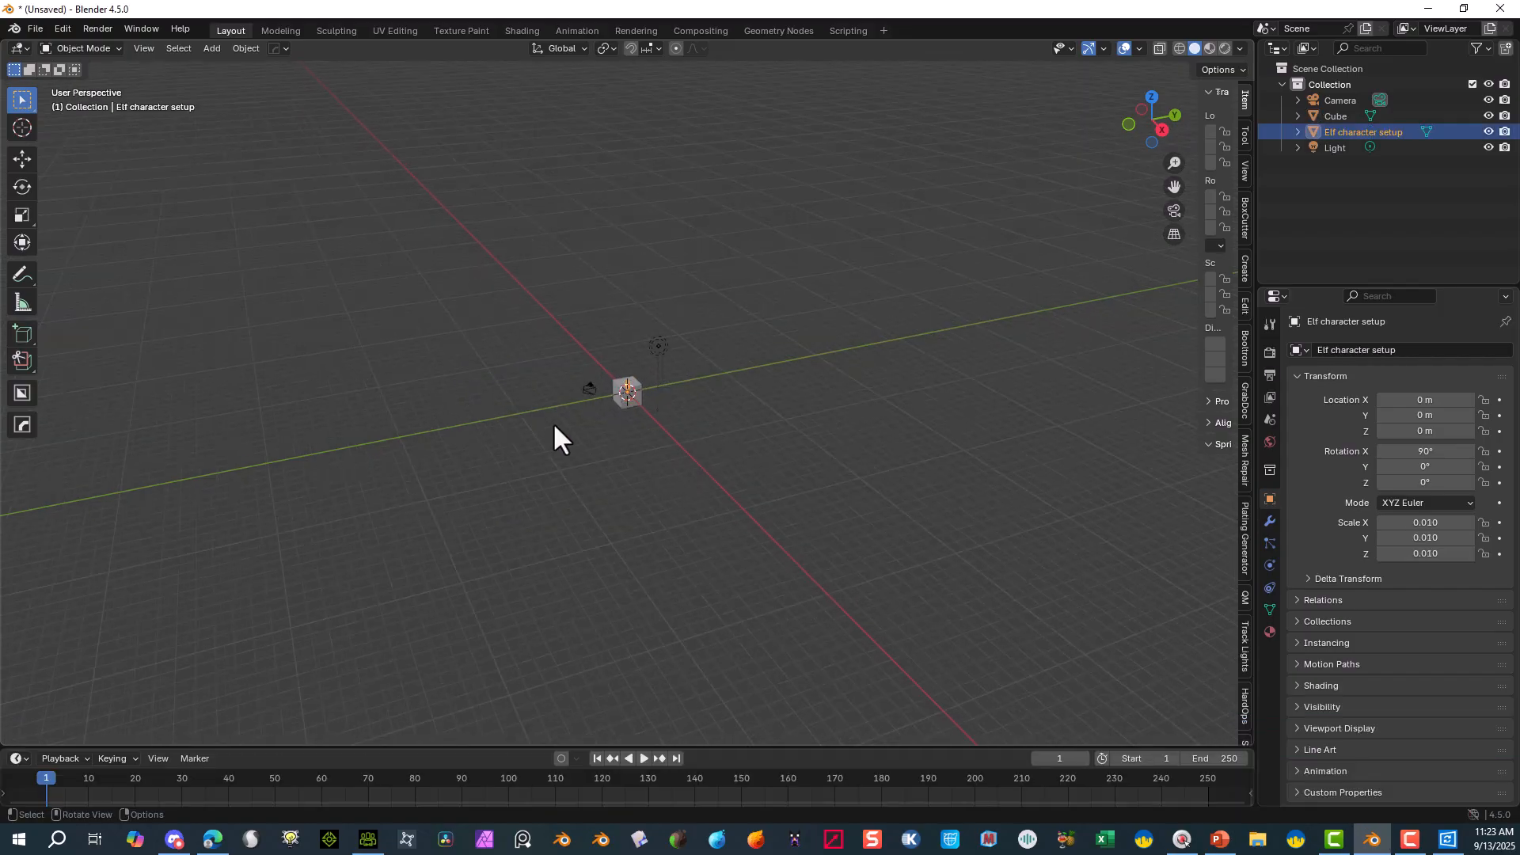
# - Widen the viewport sidebar to show the full transform values, and compare the imported elf's size with the default cube
pyautogui.moveTo(574, 400); pyautogui.dragTo(473, 288, button='middle')
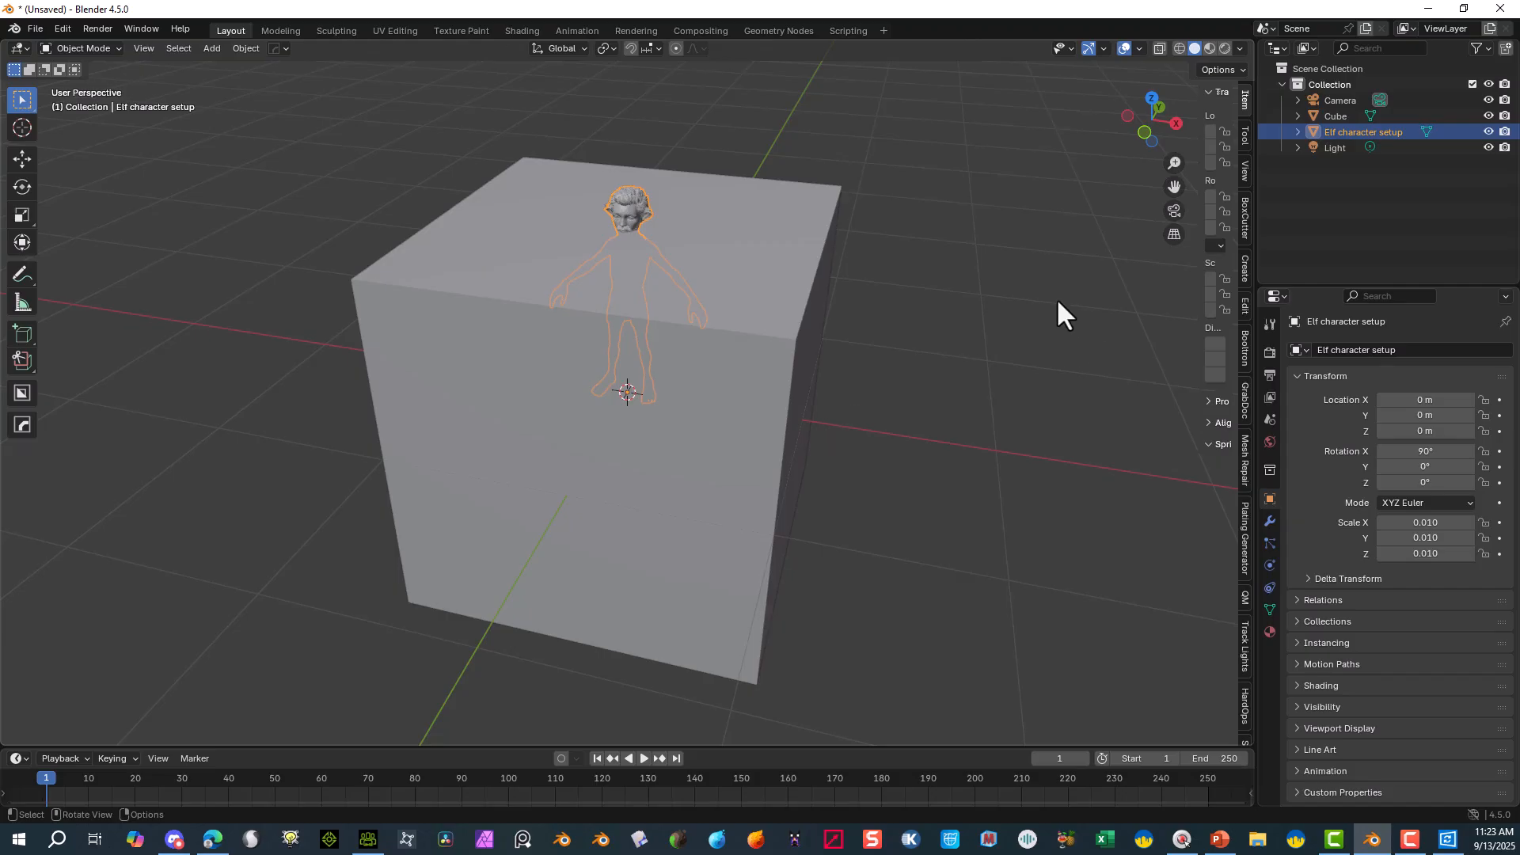
pyautogui.scroll(-3, 1058, 303)
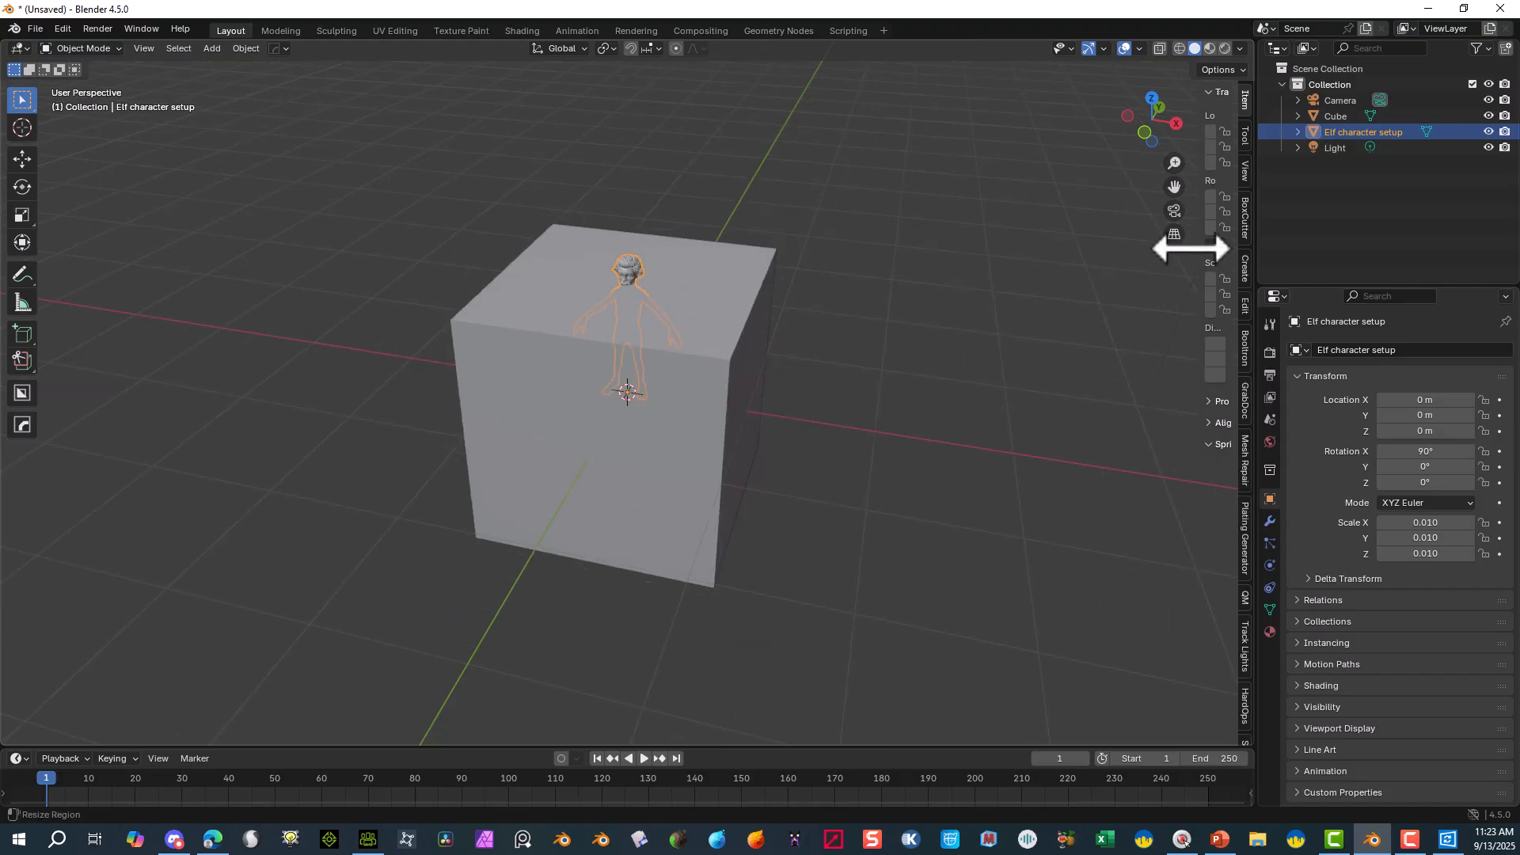
pyautogui.moveTo(1191, 248); pyautogui.dragTo(1013, 285)
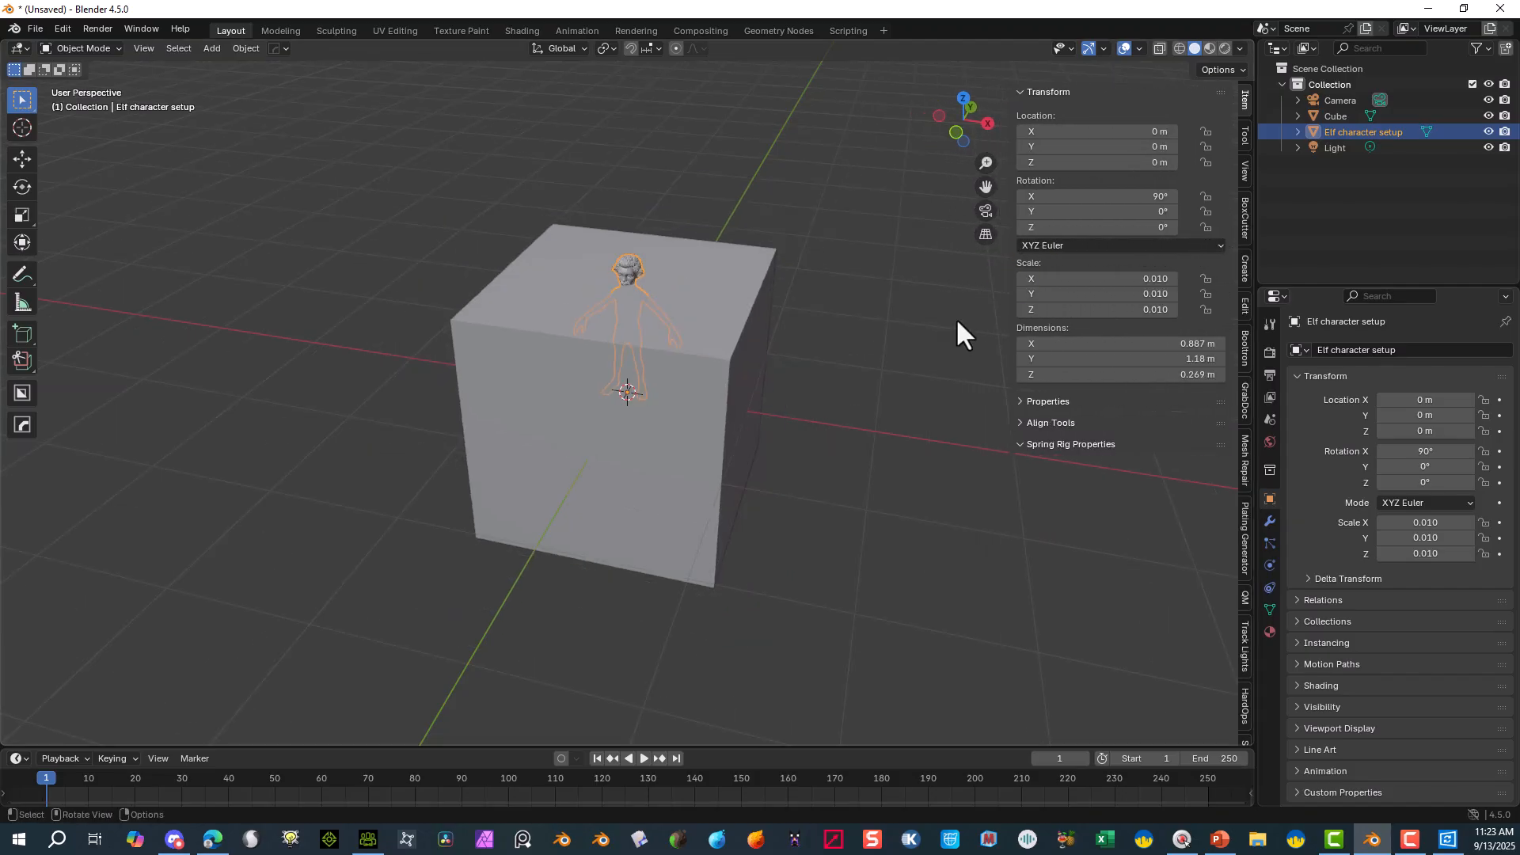
pyautogui.scroll(-6, 1241, 701)
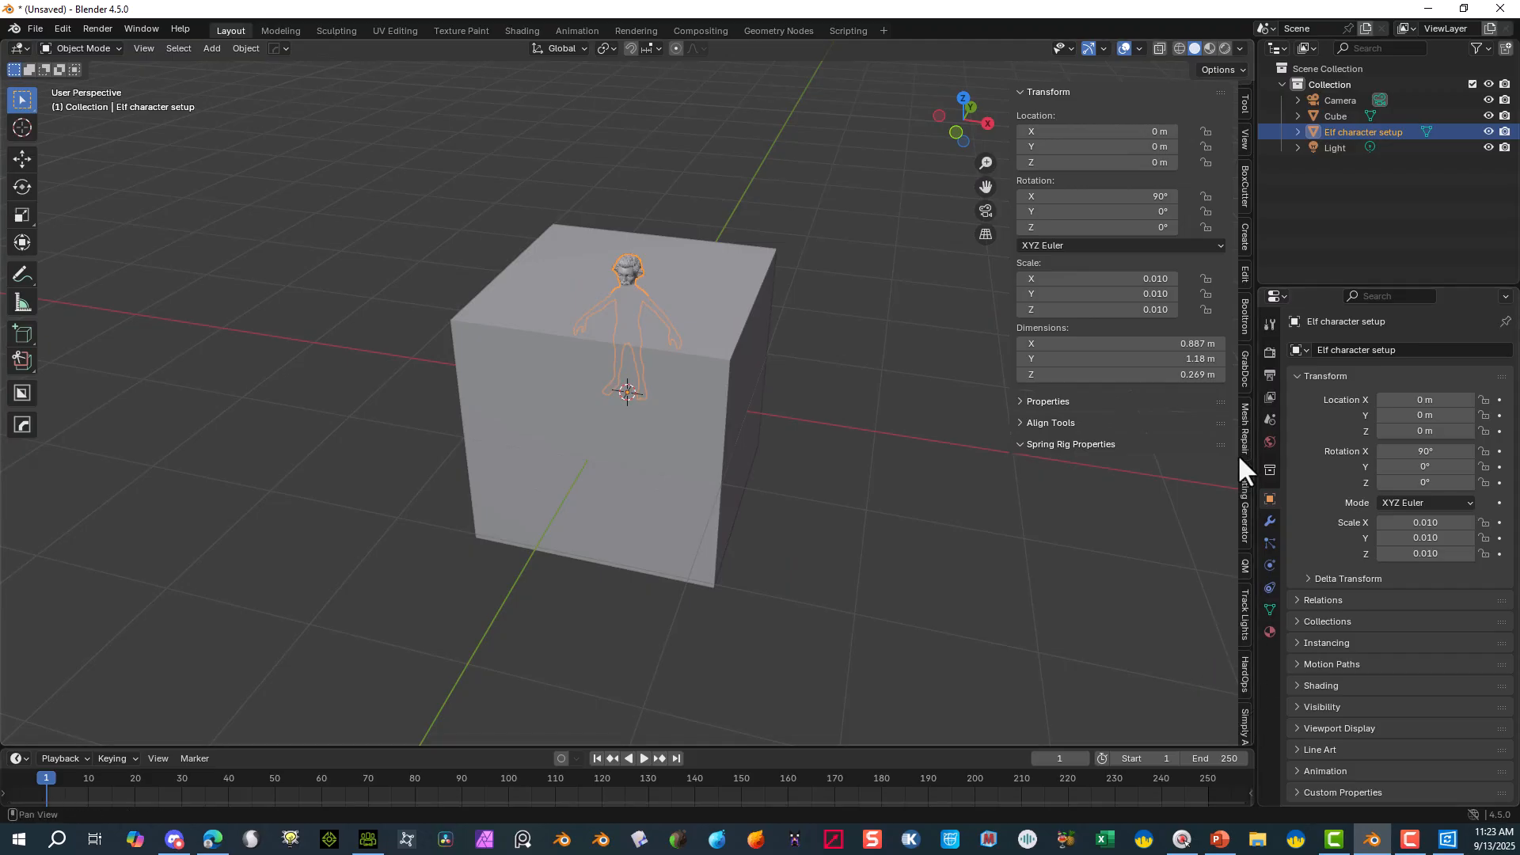
pyautogui.scroll(-8, 1246, 554)
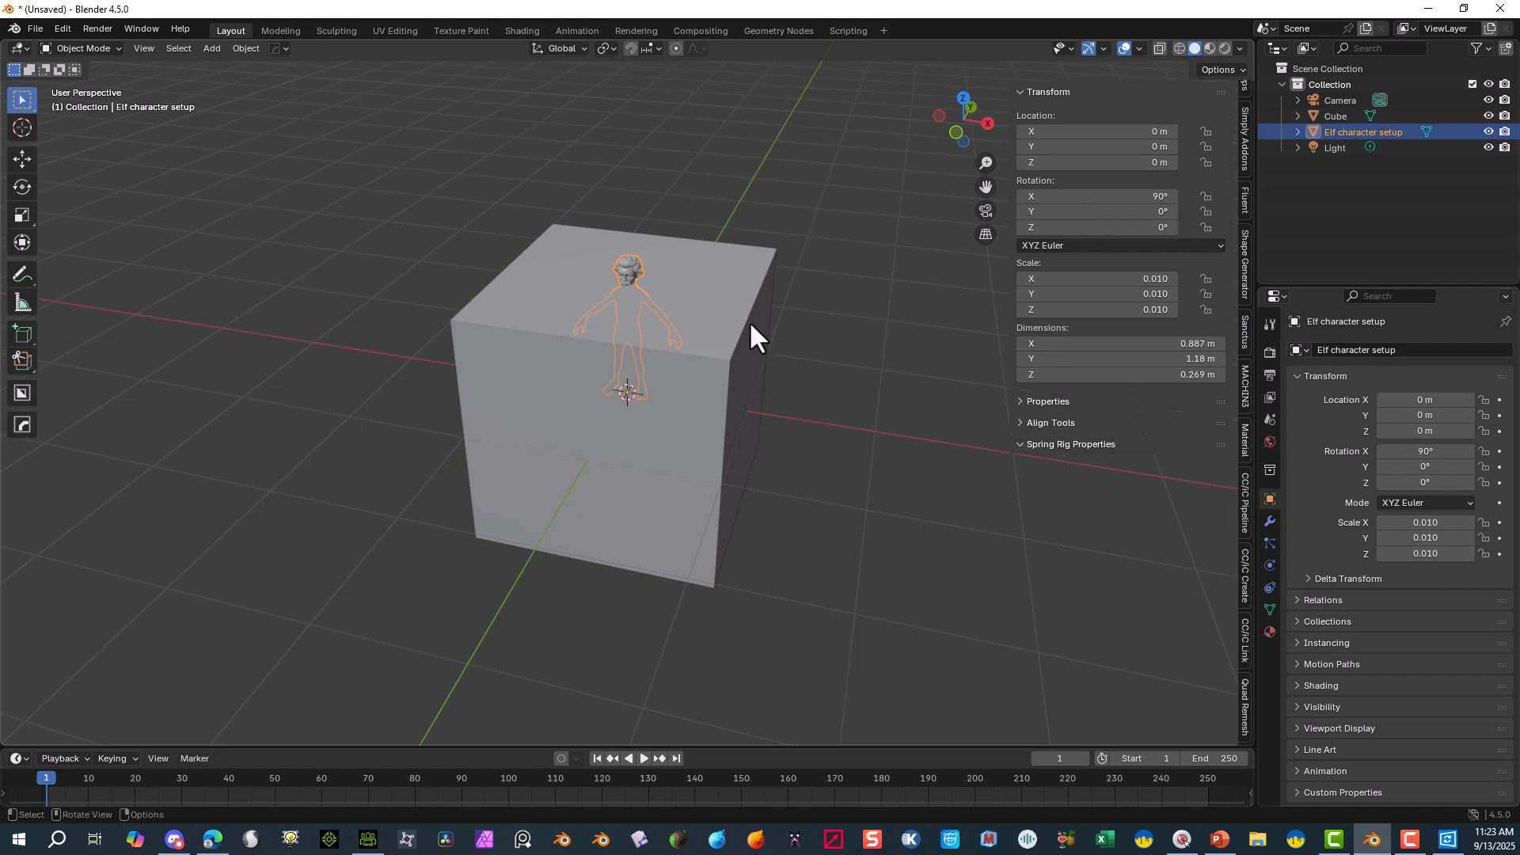
pyautogui.scroll(7, 671, 262)
pyautogui.scroll(-4, 543, 221)
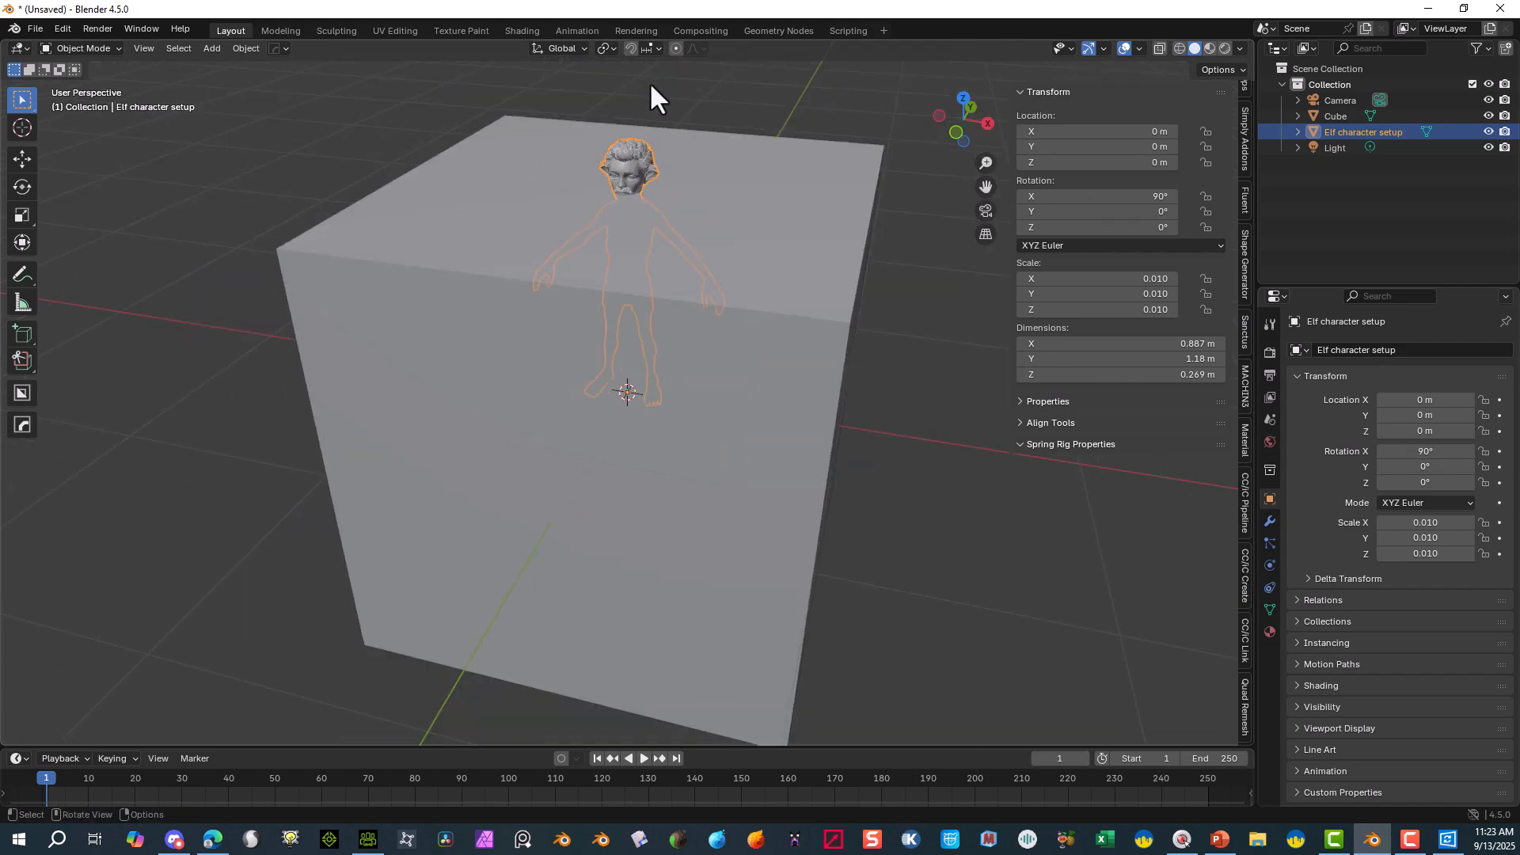
pyautogui.scroll(1, 599, 170)
pyautogui.scroll(-4, 702, 227)
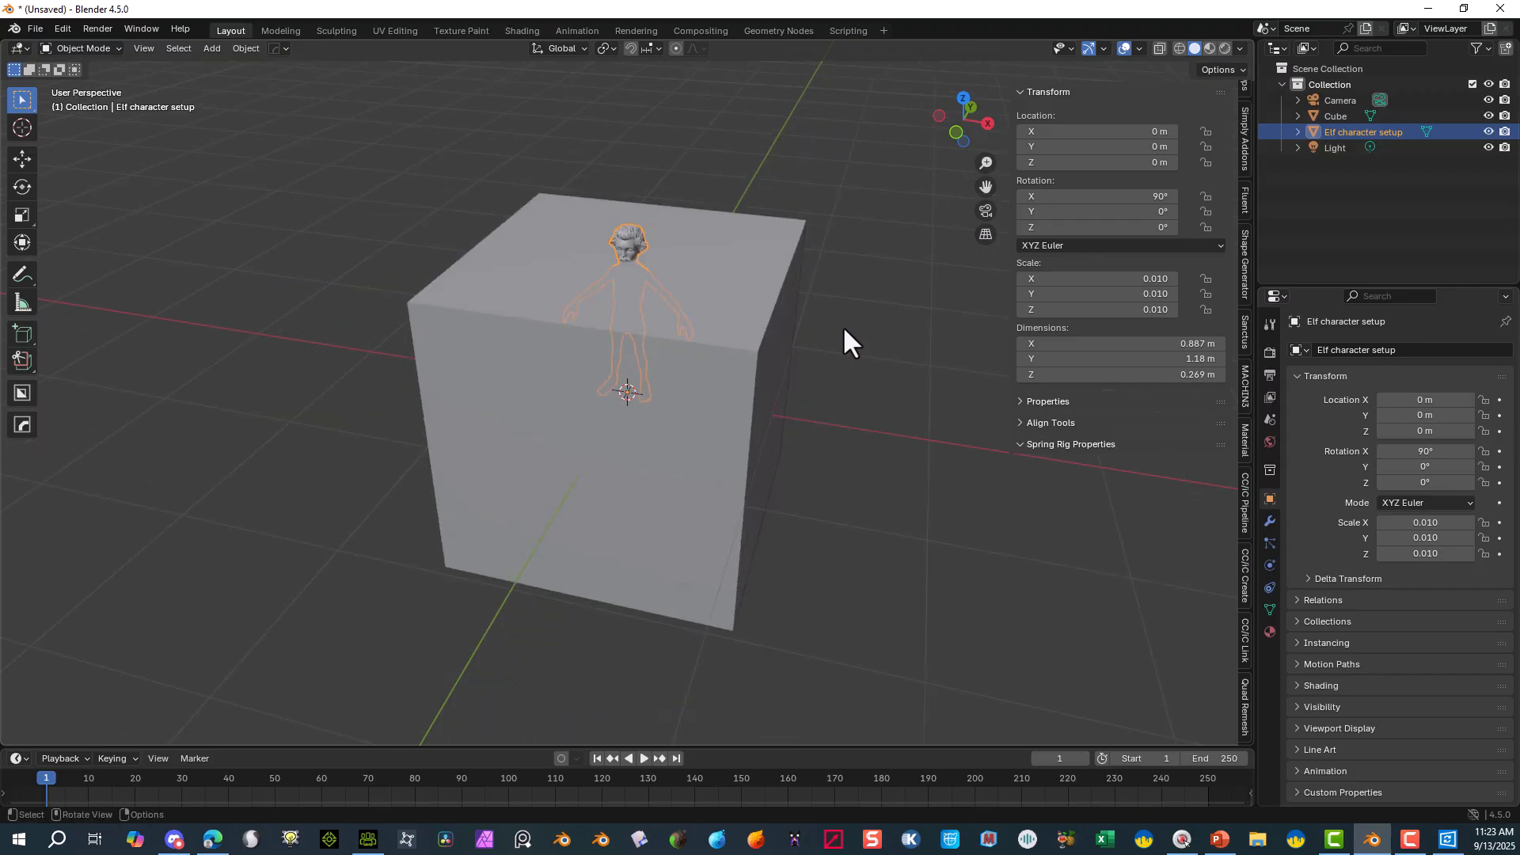
# - Delete the default cube that surrounds the elf and bring the whole character into view
pyautogui.moveTo(845, 290); pyautogui.dragTo(571, 276, button='middle')
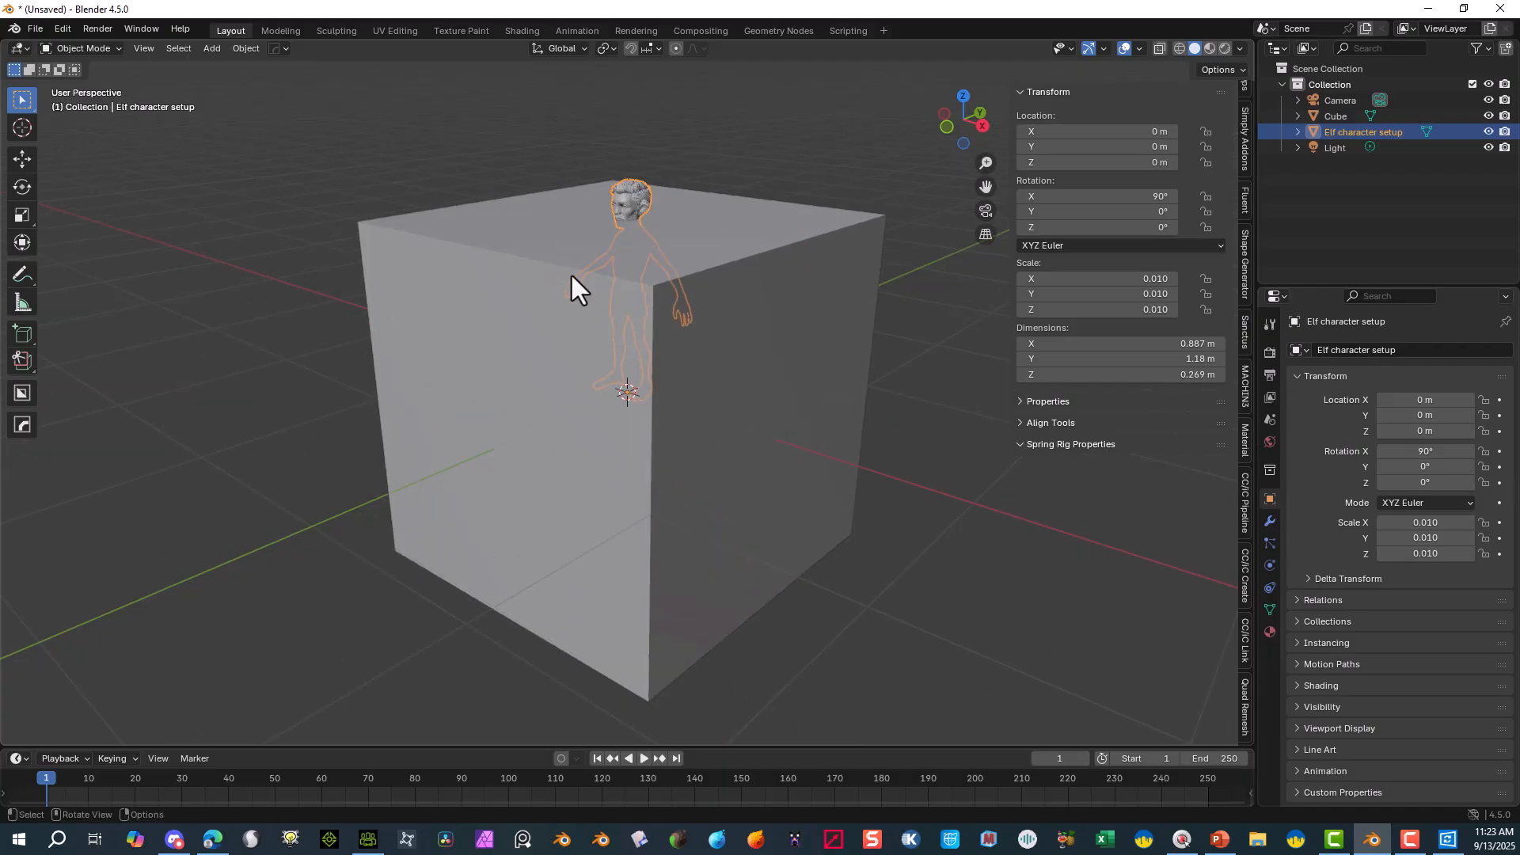
pyautogui.moveTo(908, 162); pyautogui.dragTo(818, 349)
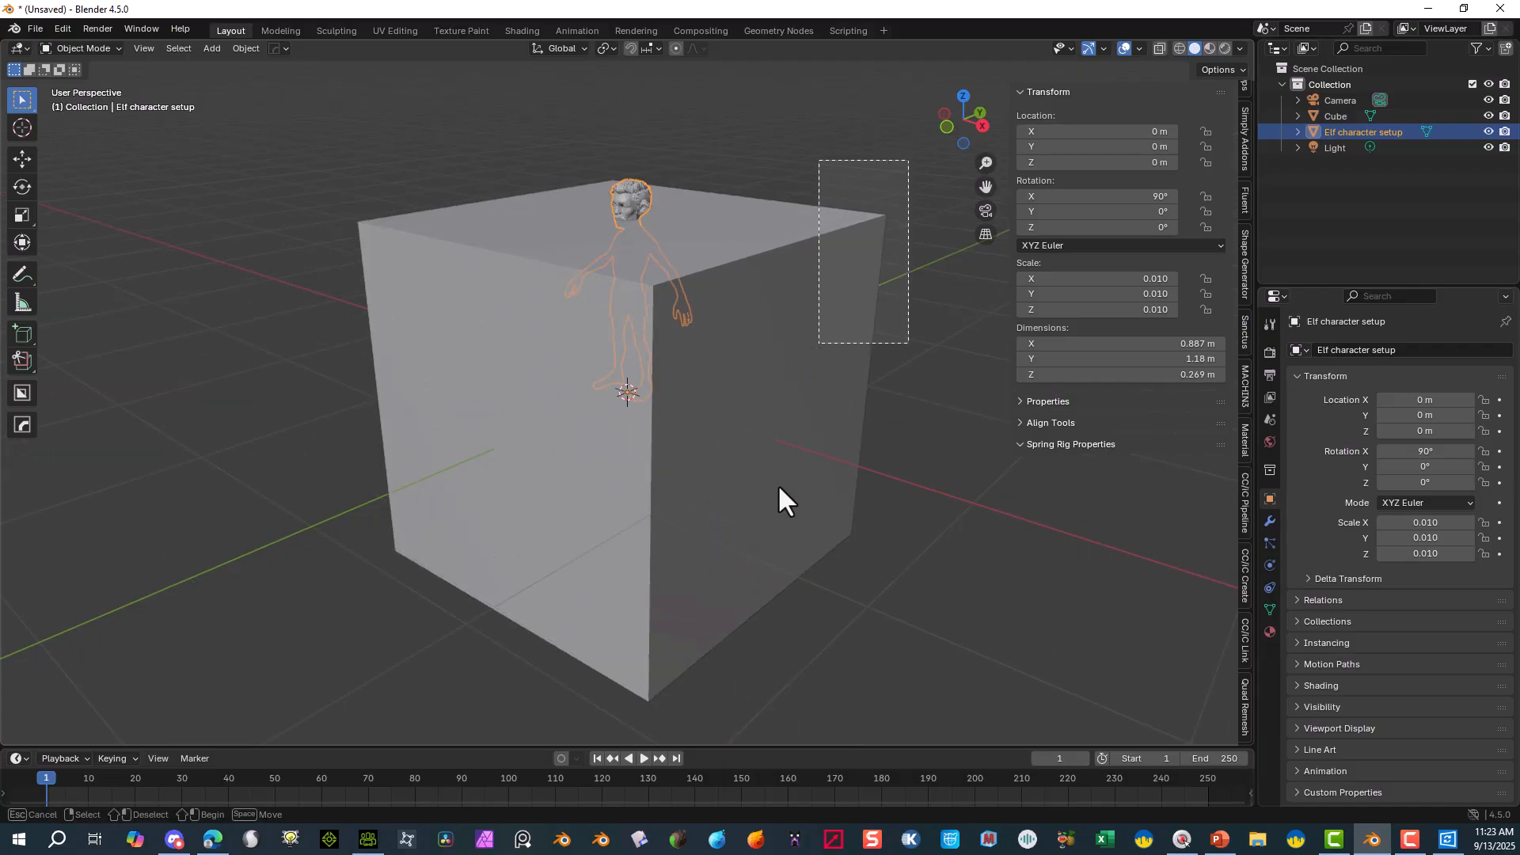
pyautogui.click(779, 349)
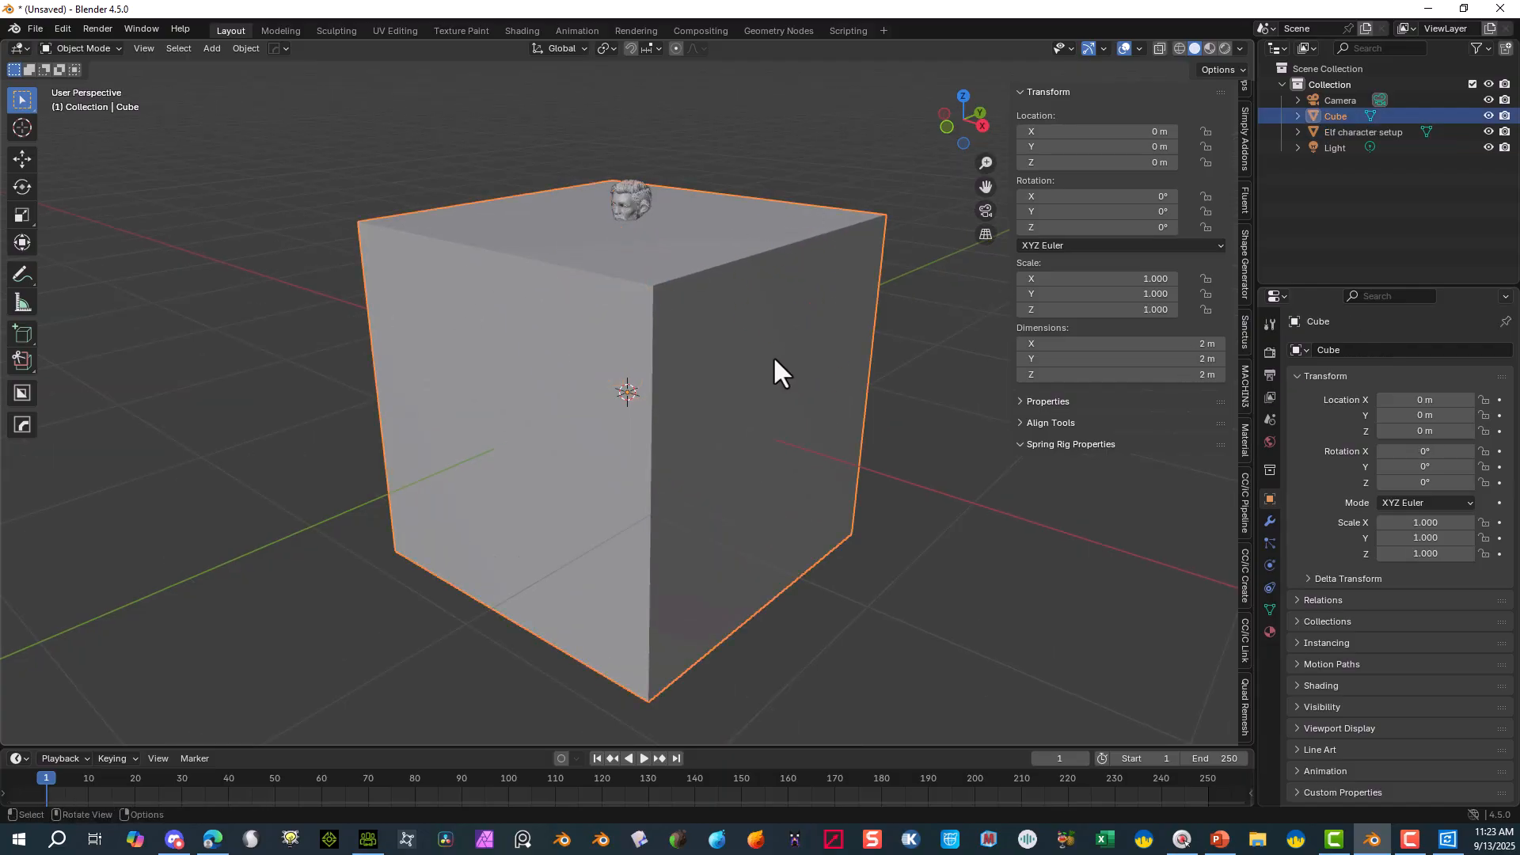
pyautogui.press('Delete')
pyautogui.scroll(6, 522, 333)
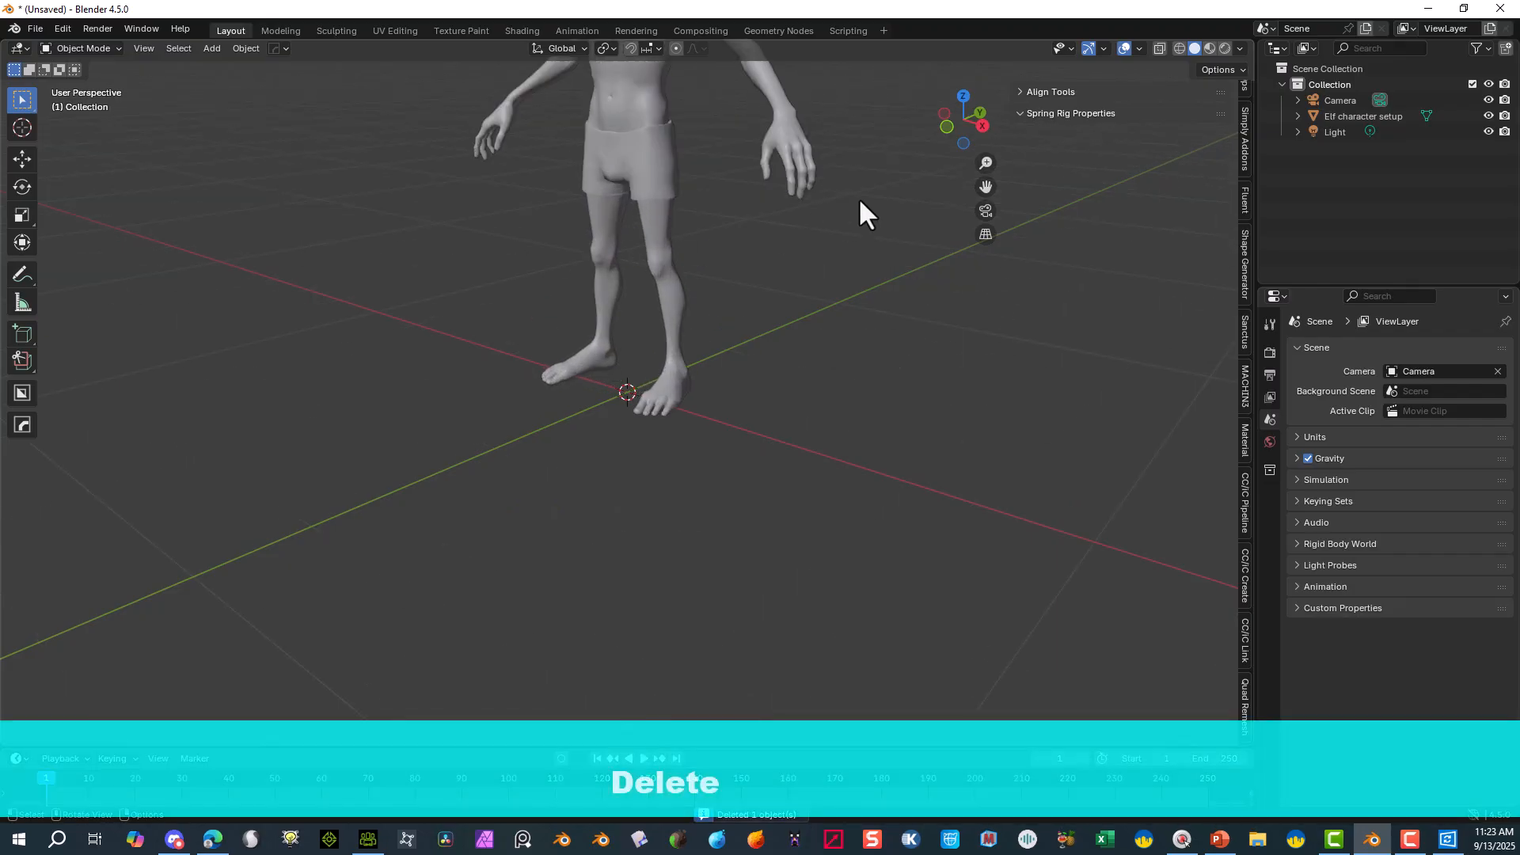
pyautogui.moveTo(984, 189); pyautogui.dragTo(989, 459)
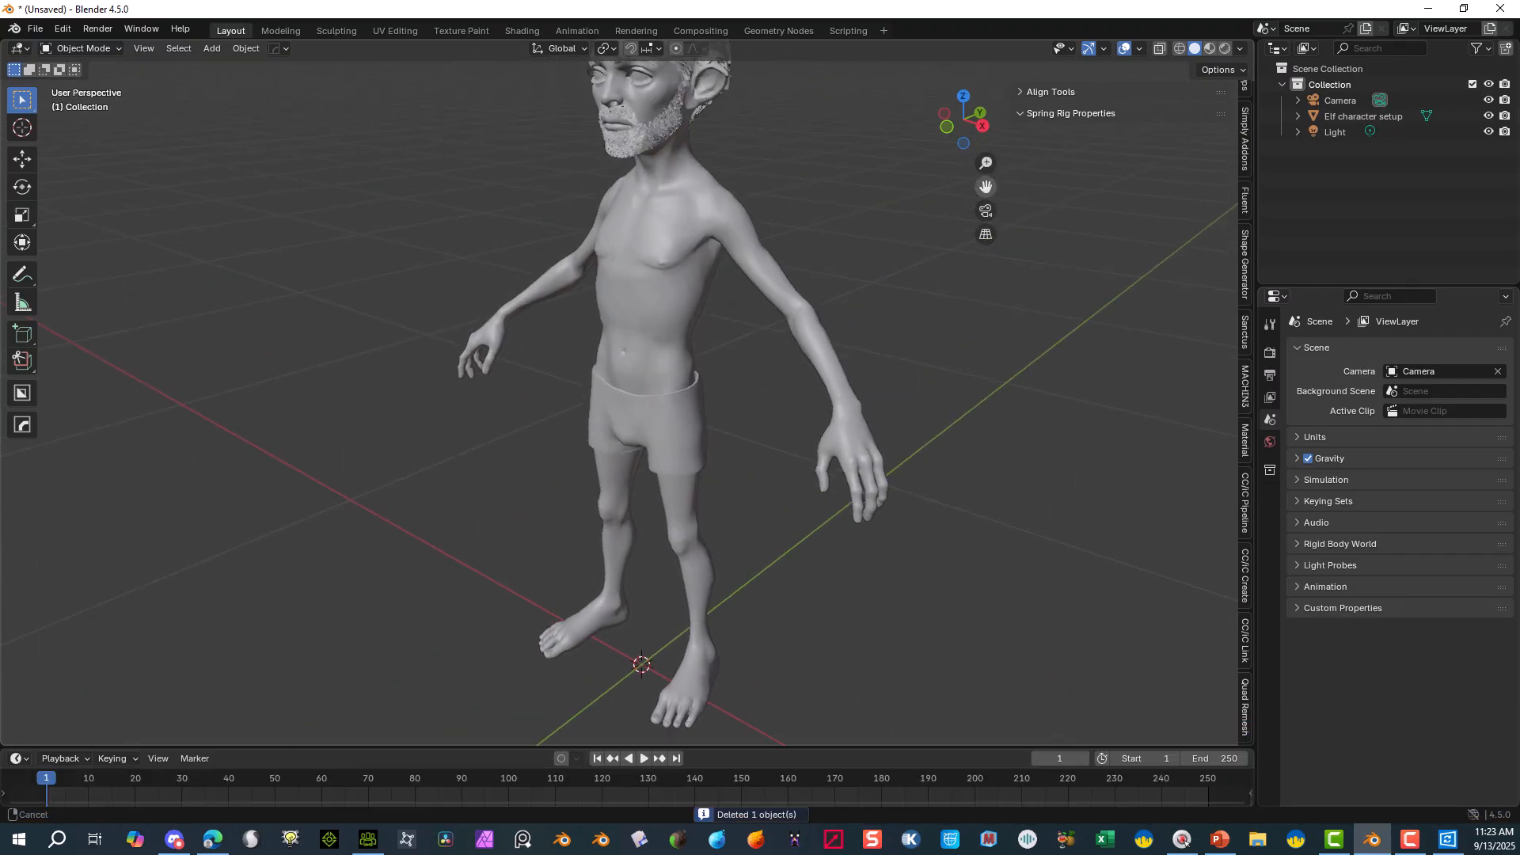
pyautogui.scroll(-2, 983, 159)
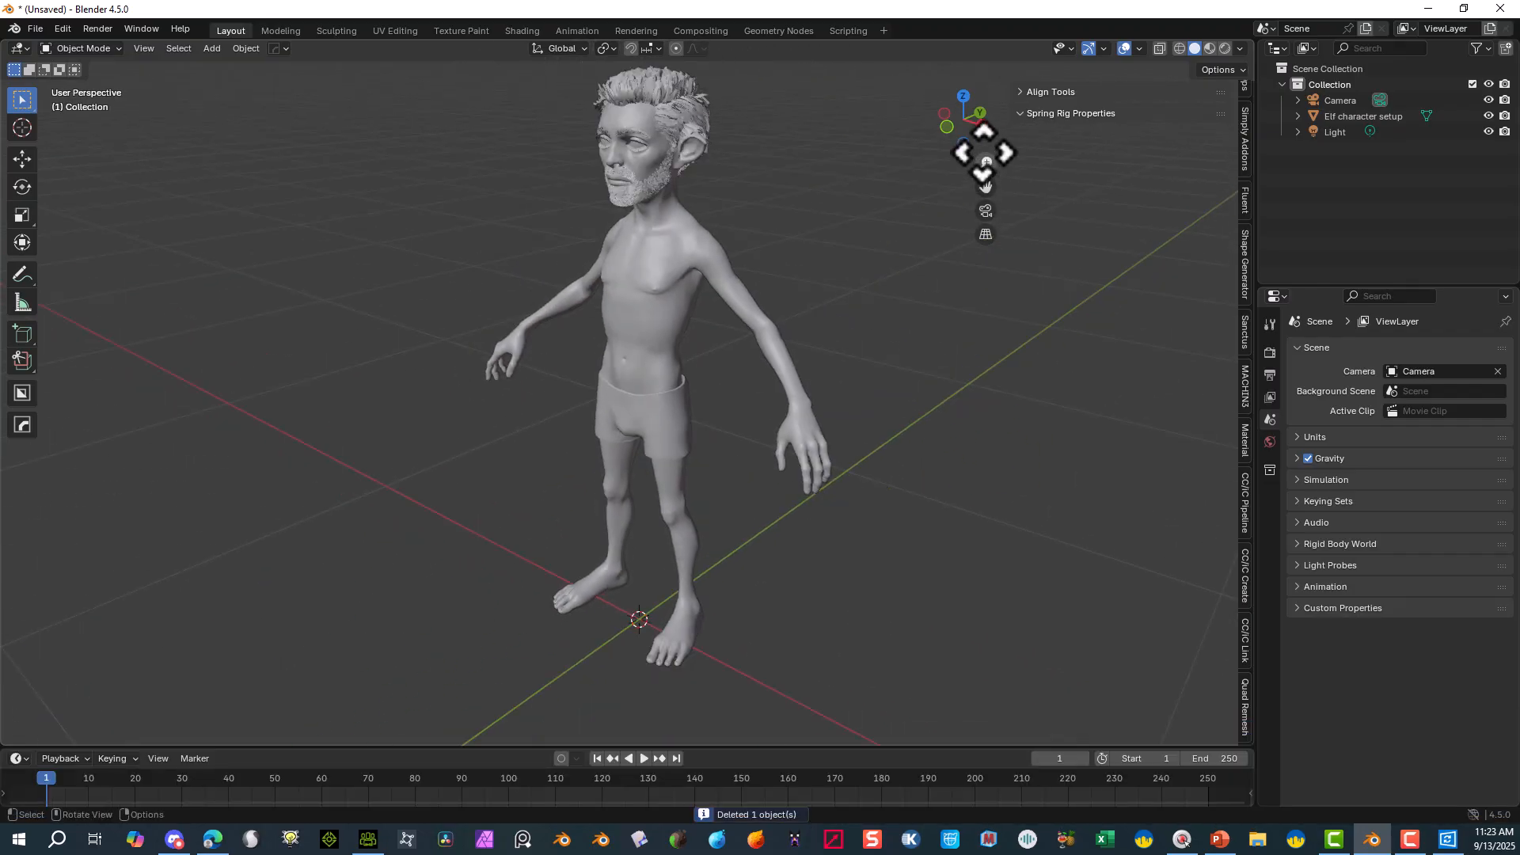
# - Switch the viewport to Rendered shading, check how the elf is lit from several angles, and expand the Light object in the Outliner
pyautogui.click(1225, 49)
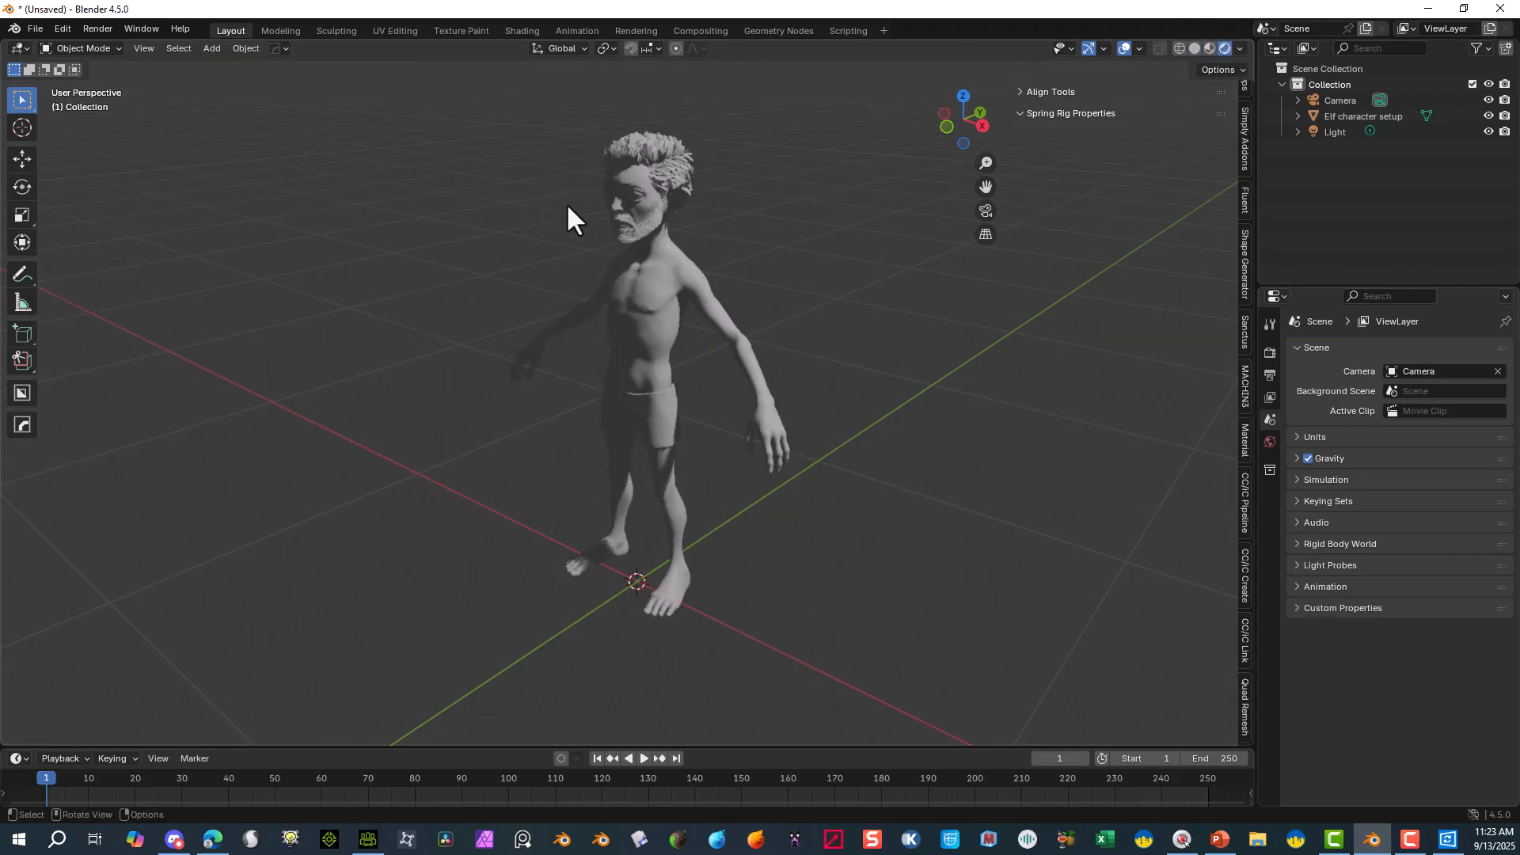
pyautogui.moveTo(567, 206); pyautogui.dragTo(657, 236, button='middle')
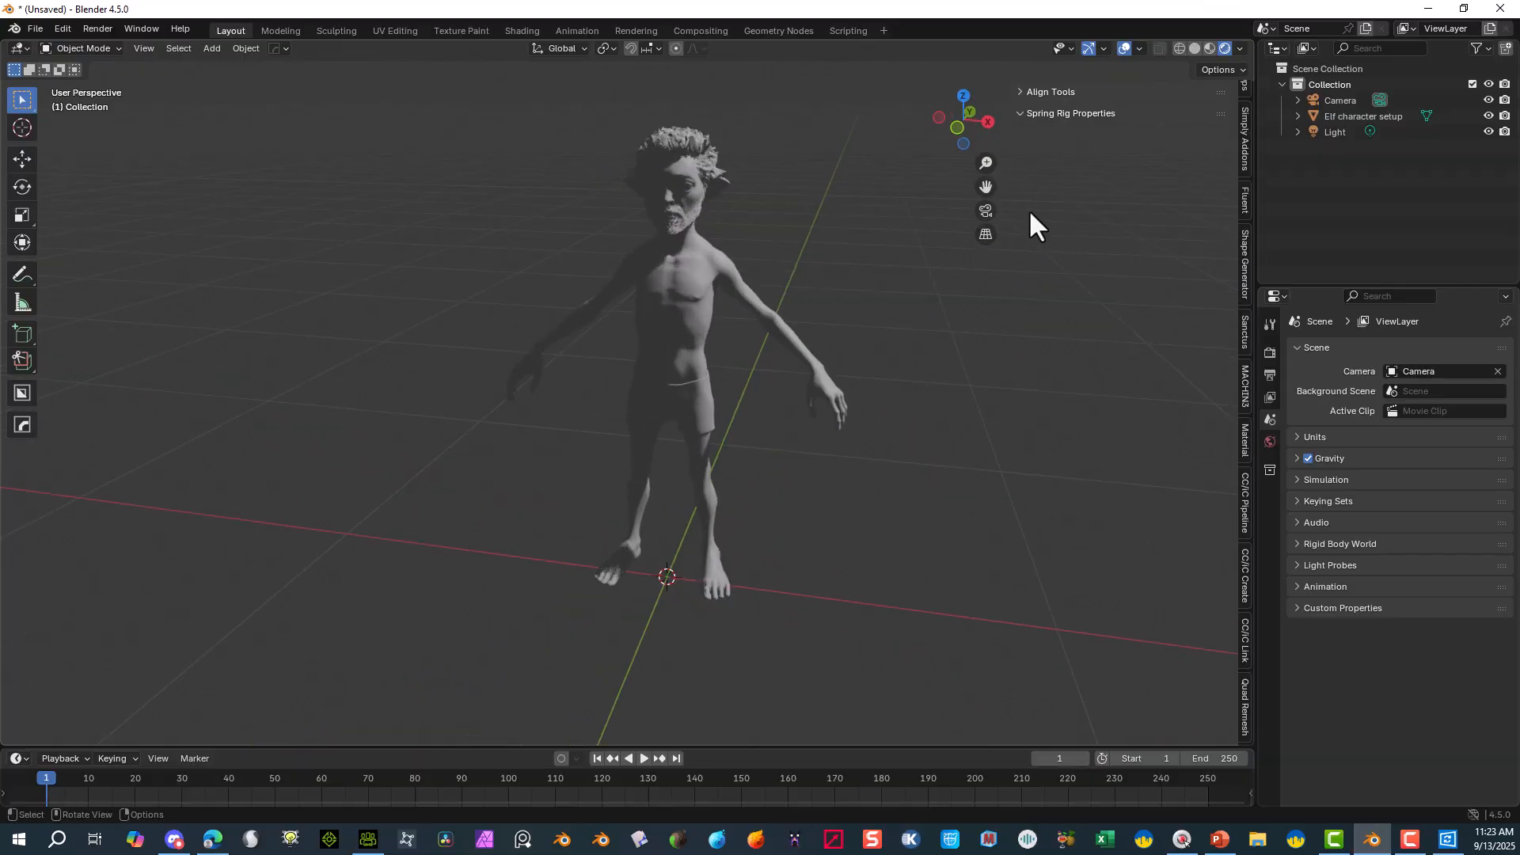
pyautogui.scroll(2, 709, 103)
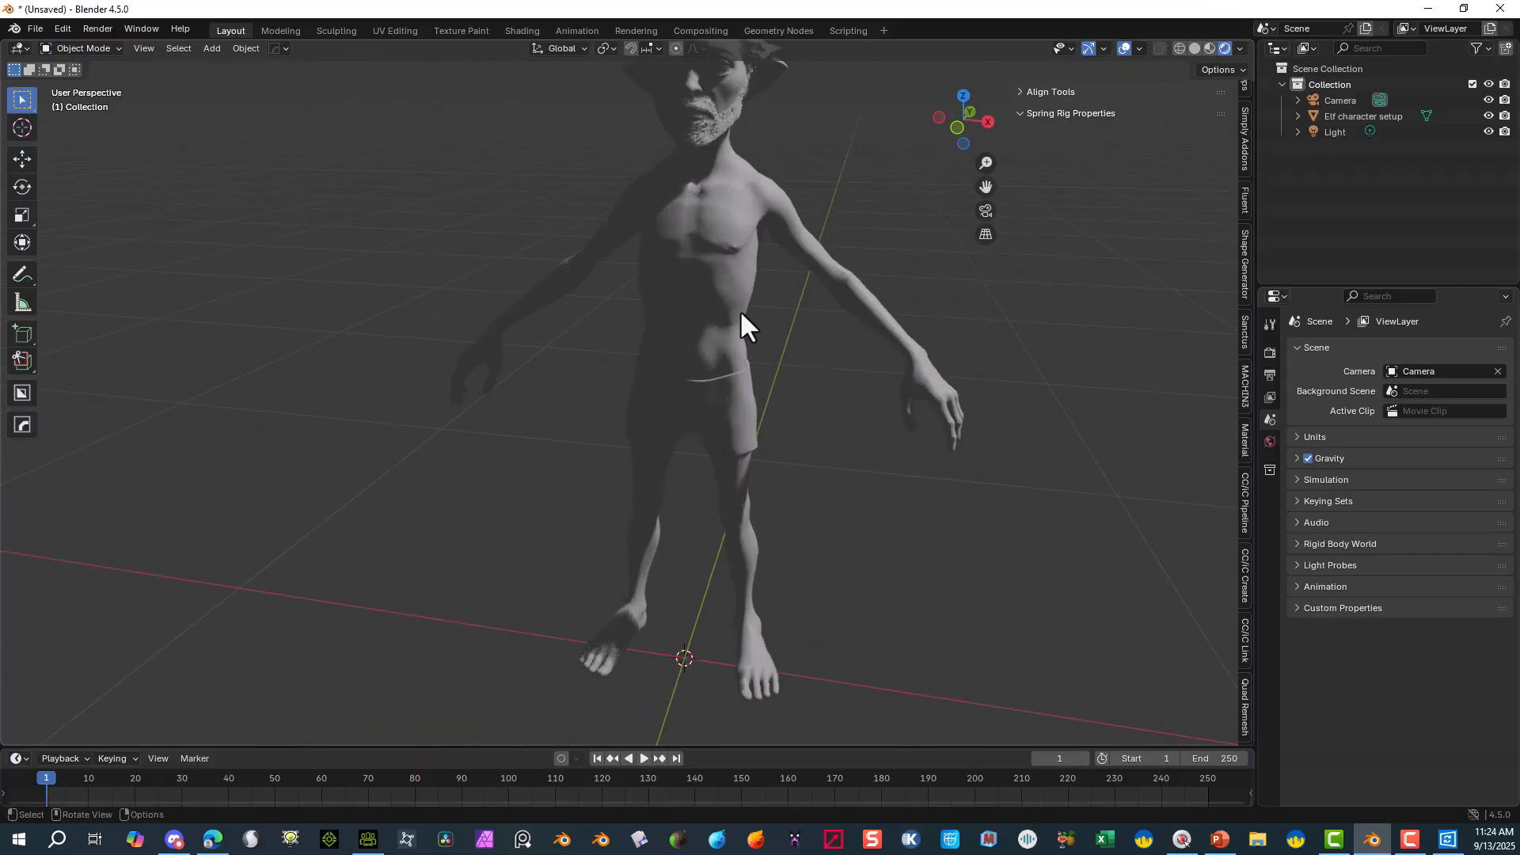
pyautogui.scroll(-3, 854, 221)
pyautogui.moveTo(889, 221); pyautogui.dragTo(686, 254, button='middle')
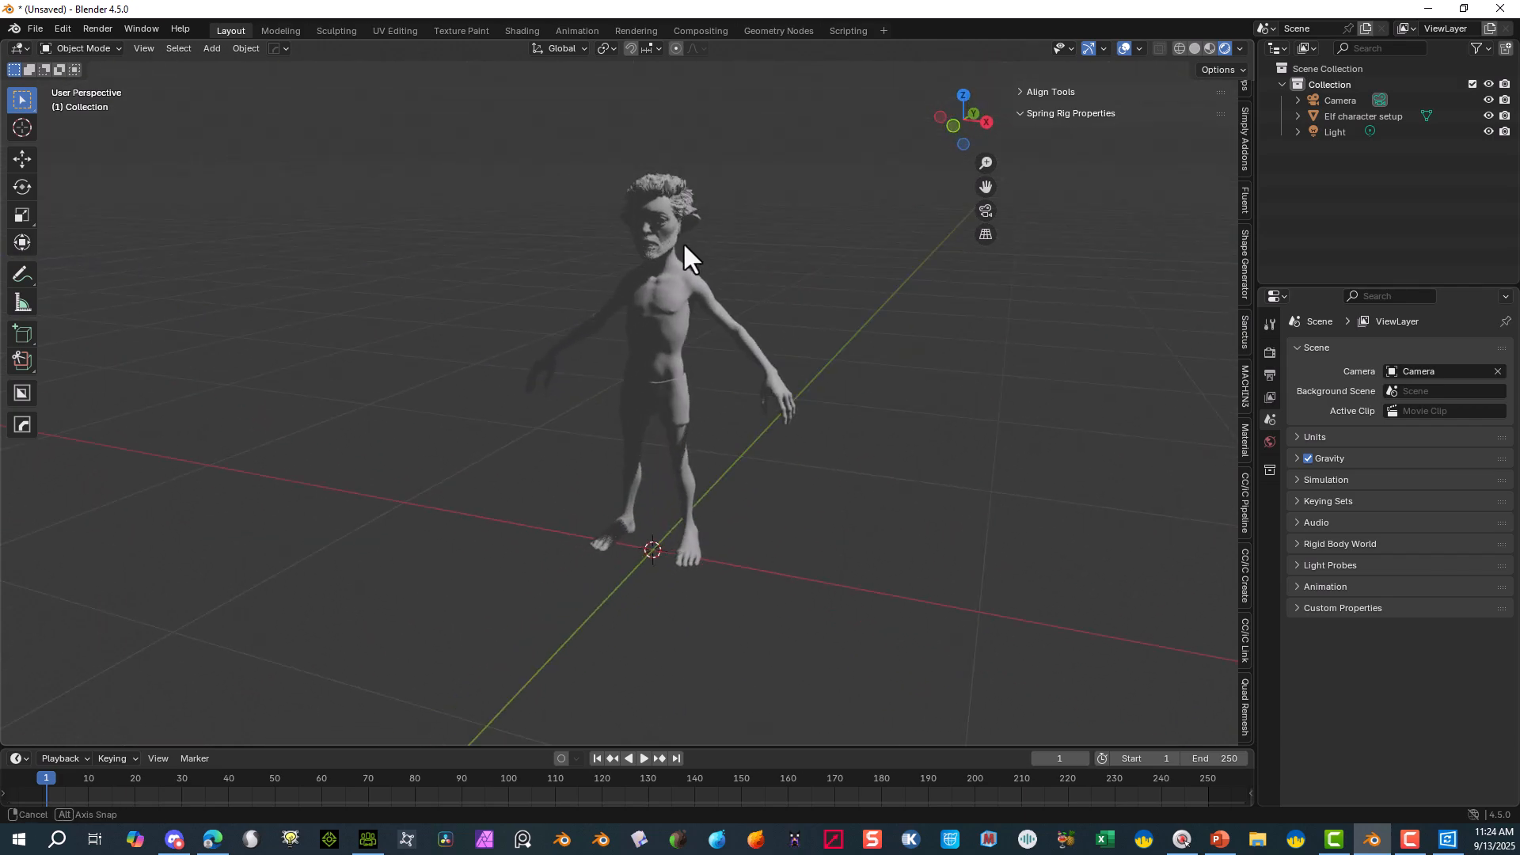
pyautogui.click(1297, 131)
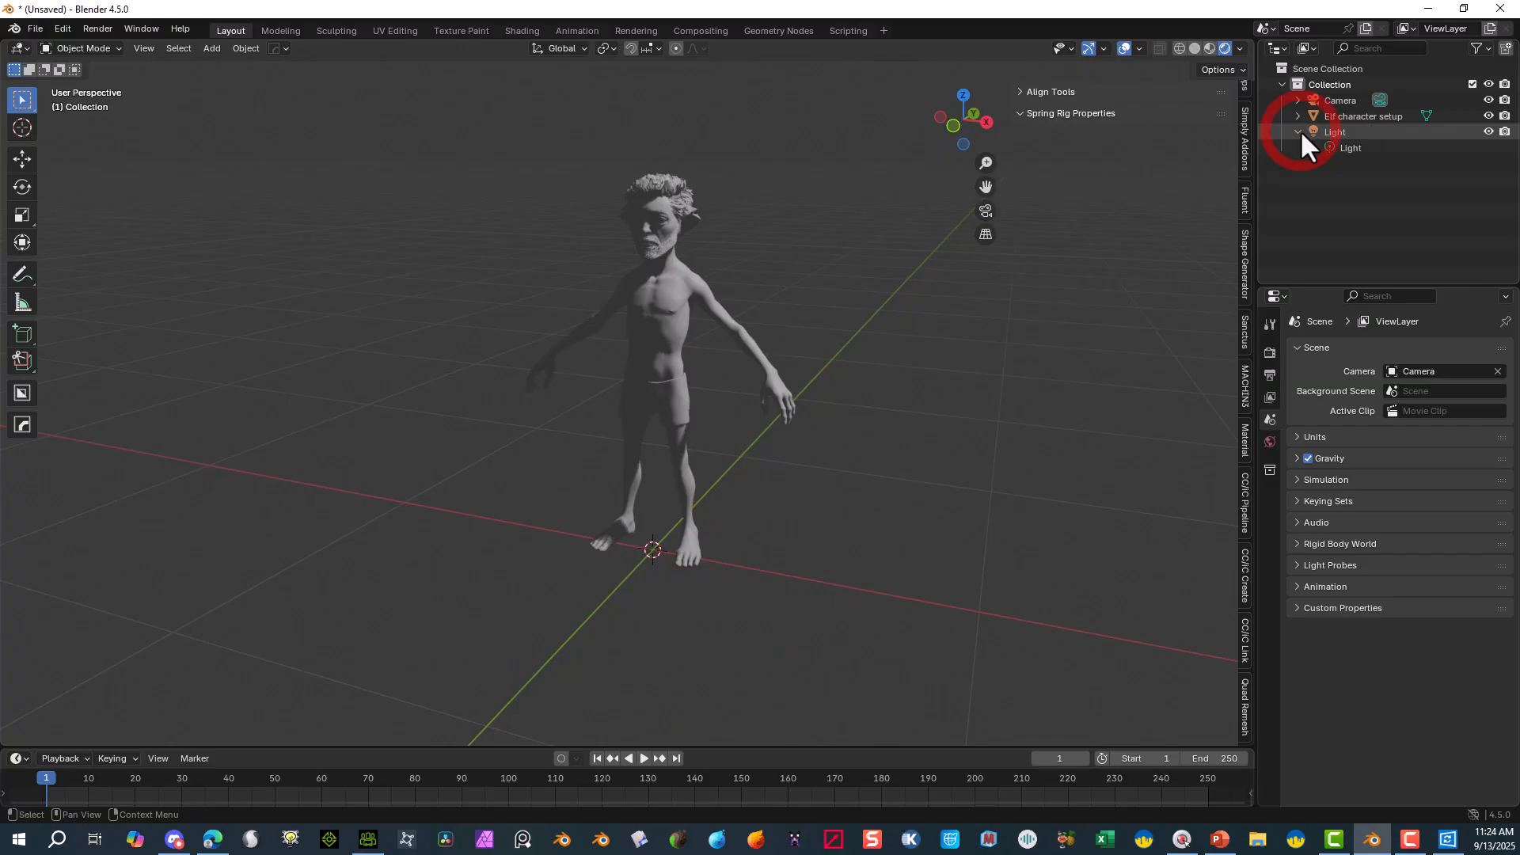
# - Add a Sun light at the world origin by the elf's feet
pyautogui.moveTo(684, 250); pyautogui.dragTo(630, 256, button='middle')
pyautogui.scroll(2, 633, 258)
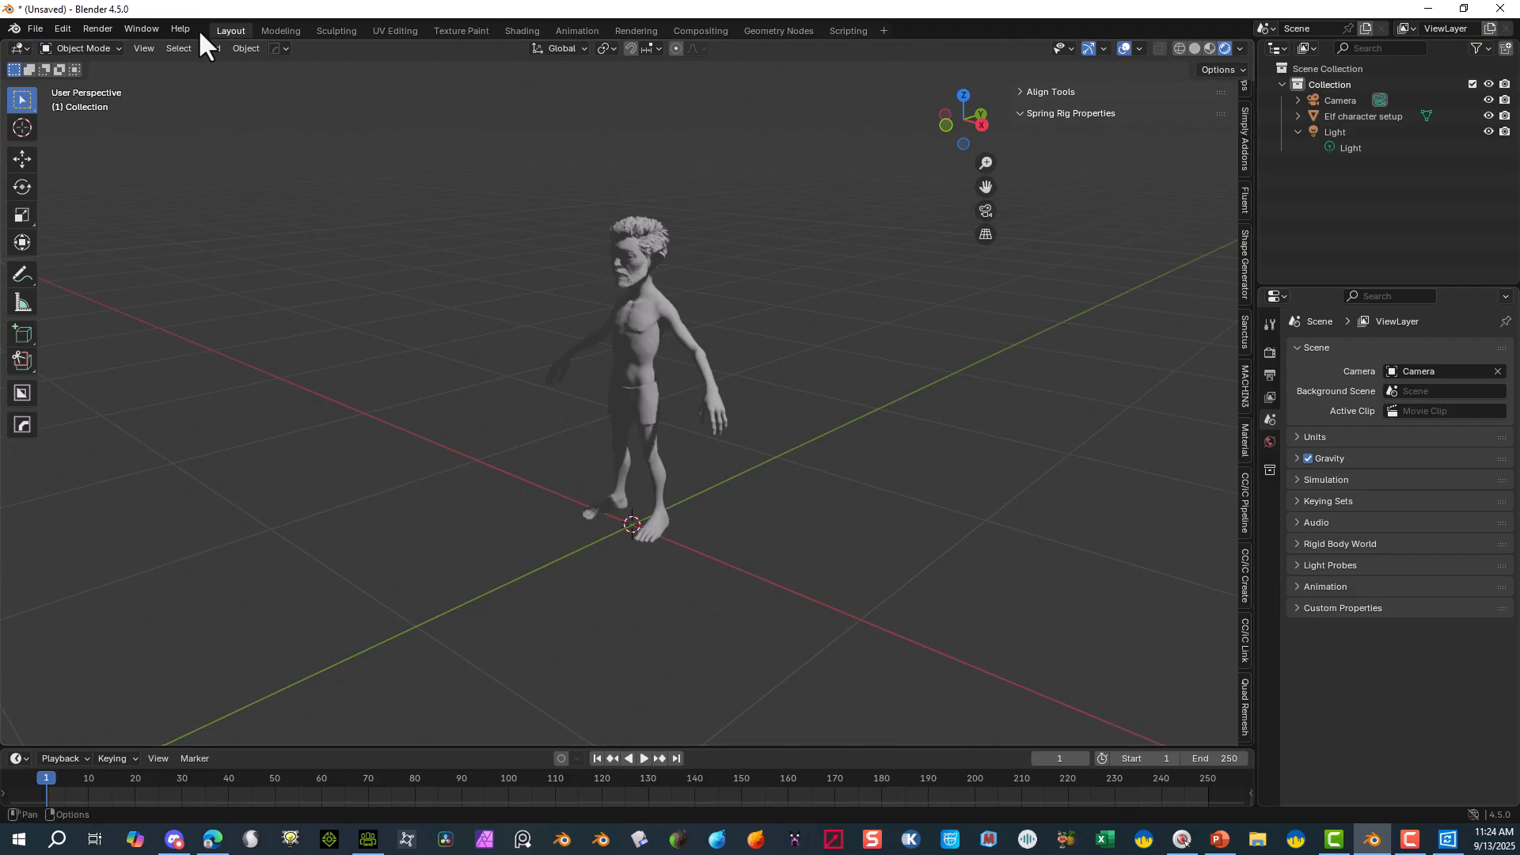
pyautogui.click(212, 48)
pyautogui.moveTo(267, 270)
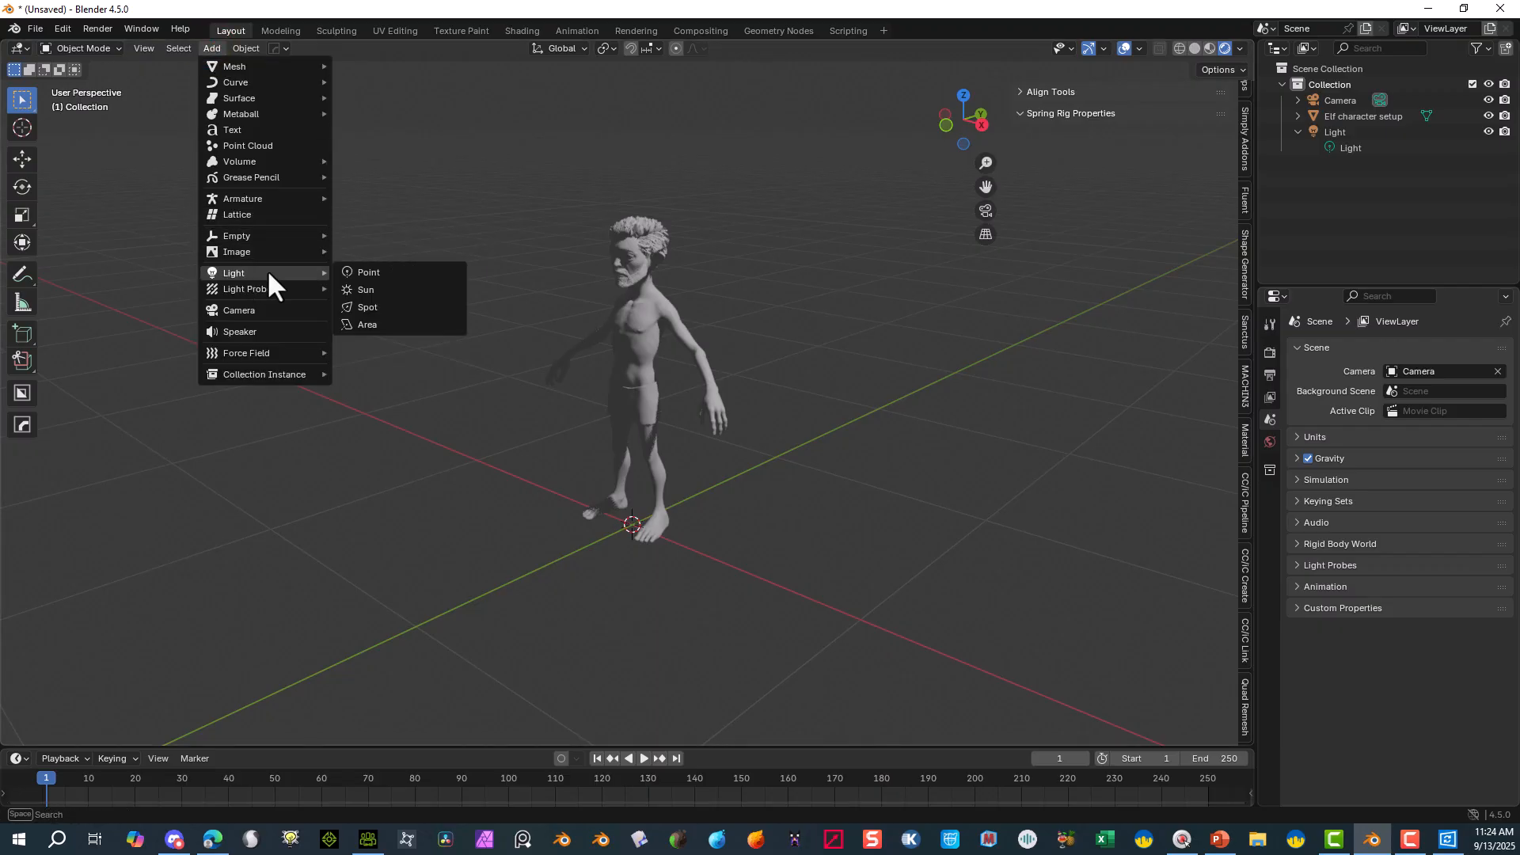
pyautogui.click(377, 287)
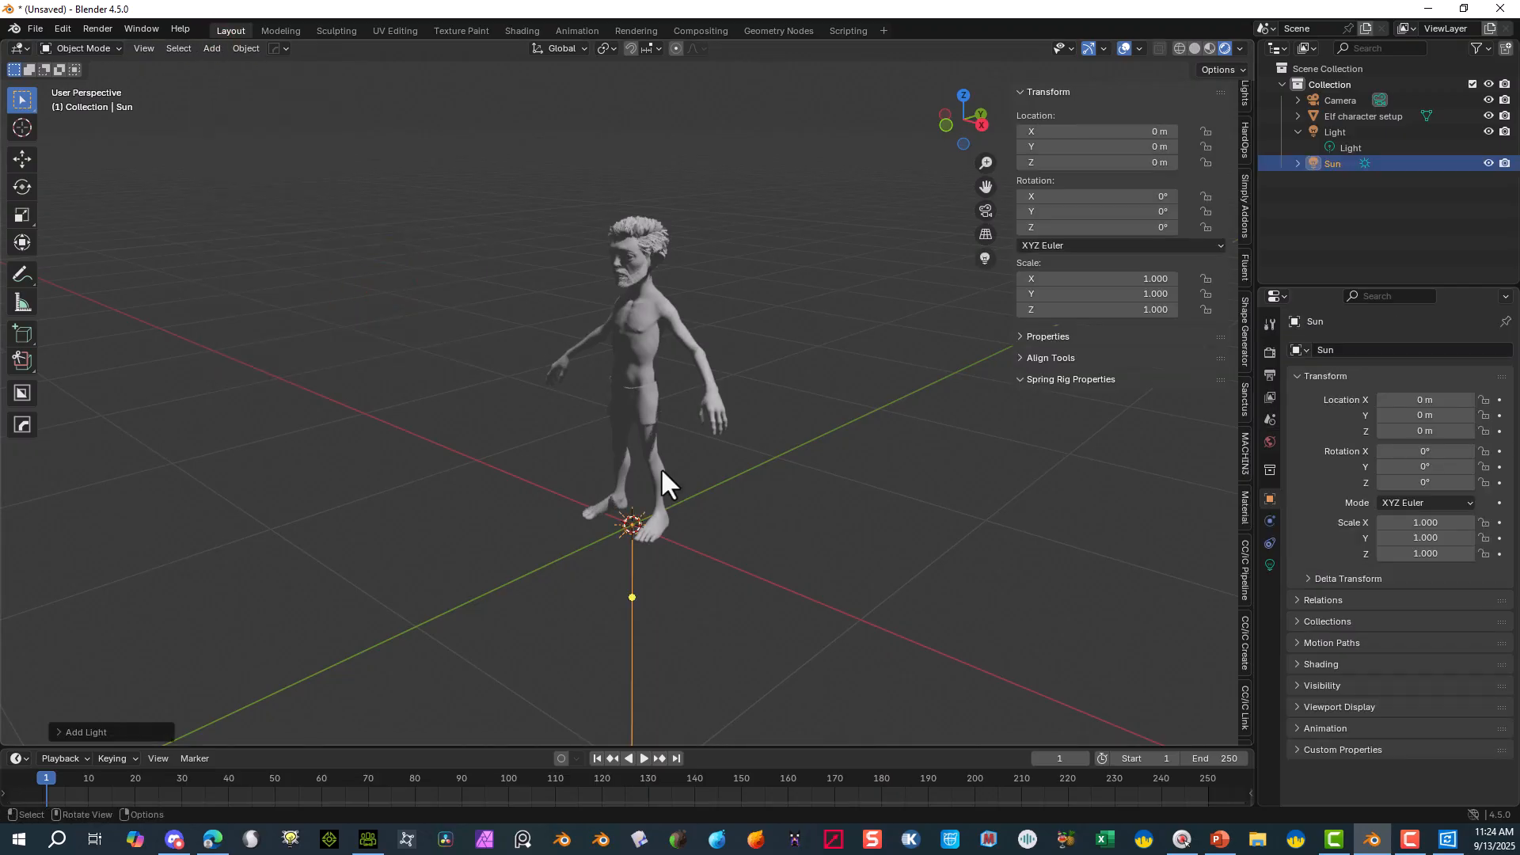
# - Raise the Sun light above the elf and move it away from the origin to about X 0.13, Y -1.61, Z 2.45 m
pyautogui.press('g')
pyautogui.press('z')
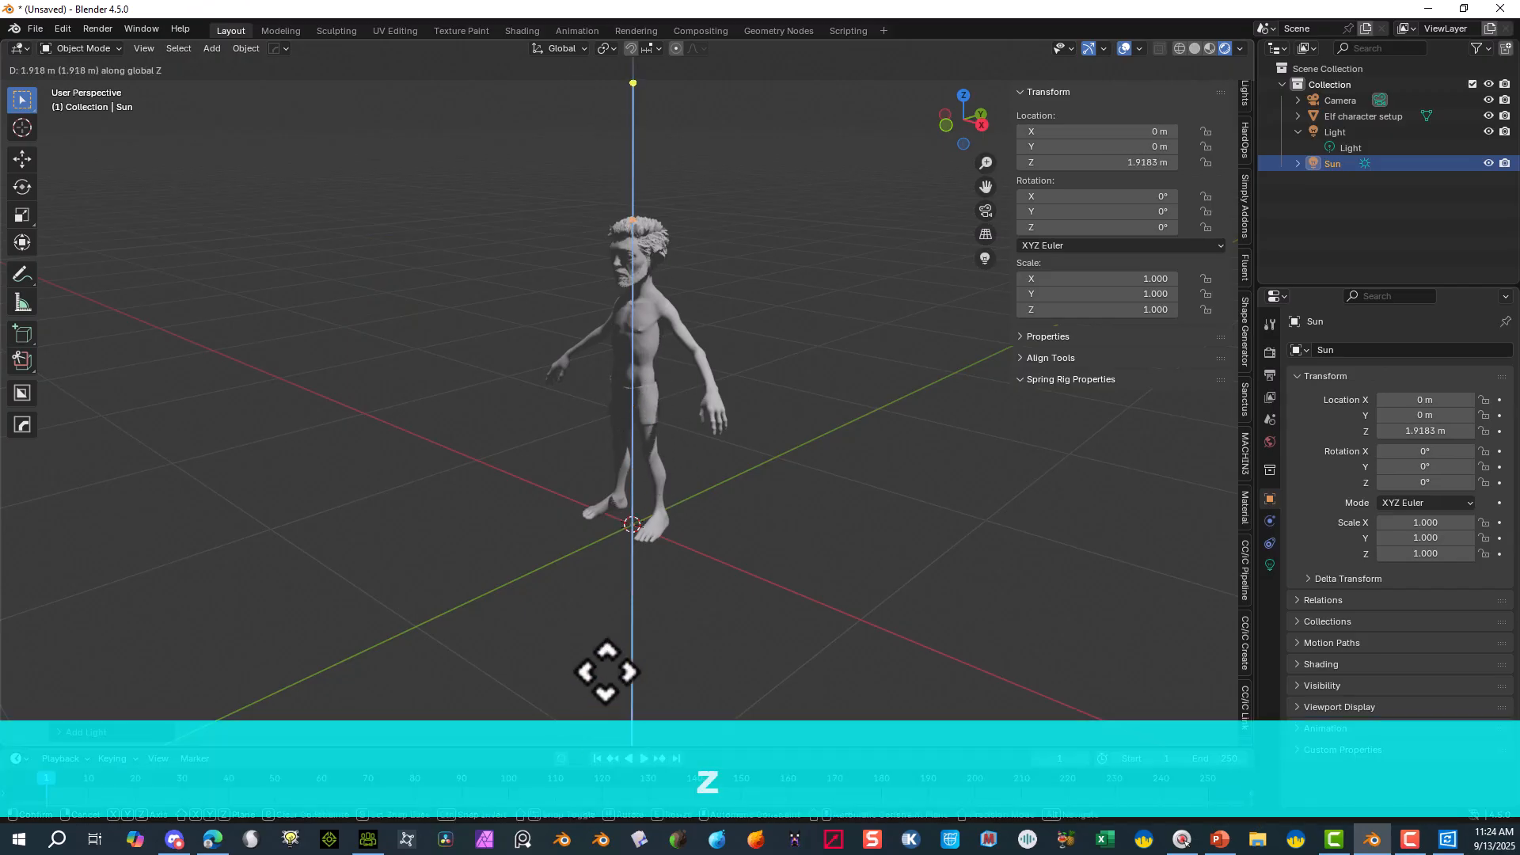
pyautogui.click(609, 475)
pyautogui.moveTo(593, 418); pyautogui.dragTo(743, 310, button='middle')
pyautogui.press('g')
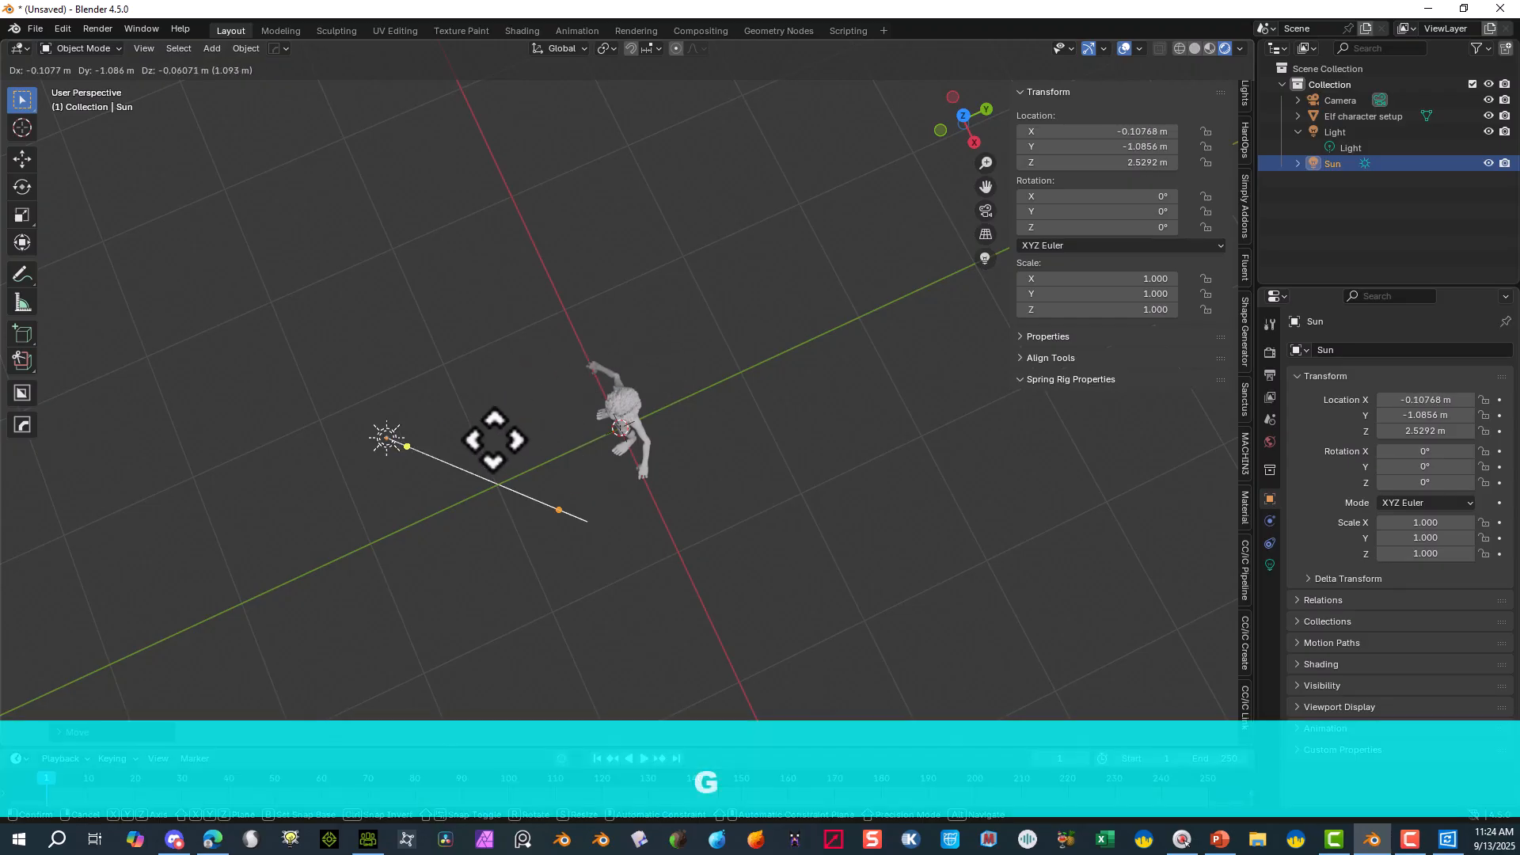
pyautogui.click(543, 535)
# - Aim the Sun light toward the elf with a rotation of about 45°, 24° and 10°, and check the lighting on the character's front
pyautogui.moveTo(543, 535); pyautogui.dragTo(855, 303, button='middle')
pyautogui.moveTo(855, 238); pyautogui.dragTo(663, 342)
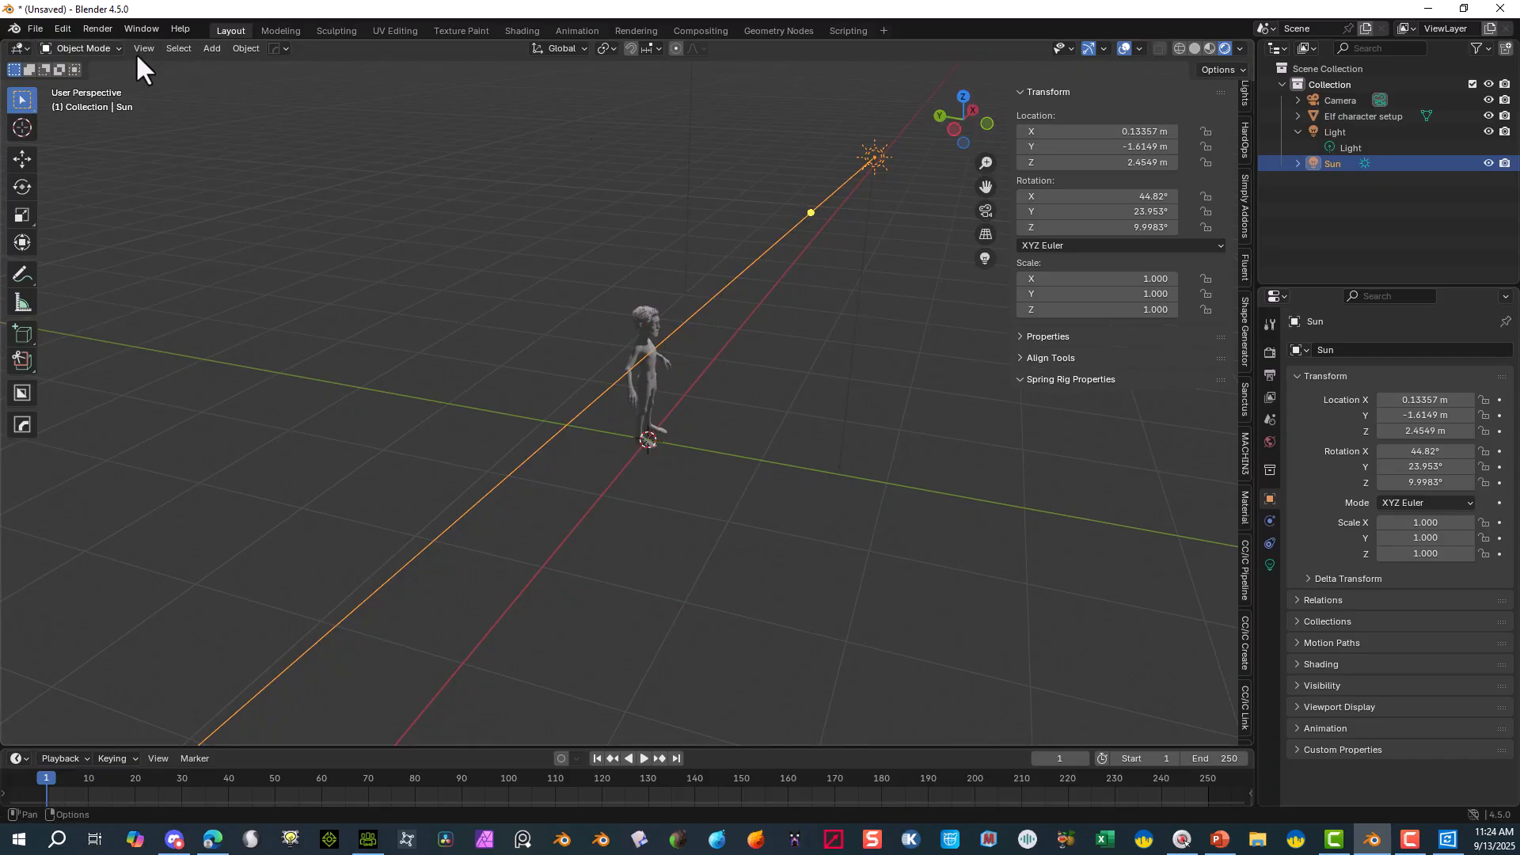
pyautogui.scroll(3, 578, 309)
pyautogui.moveTo(571, 303); pyautogui.dragTo(481, 267, button='middle')
pyautogui.scroll(3, 615, 159)
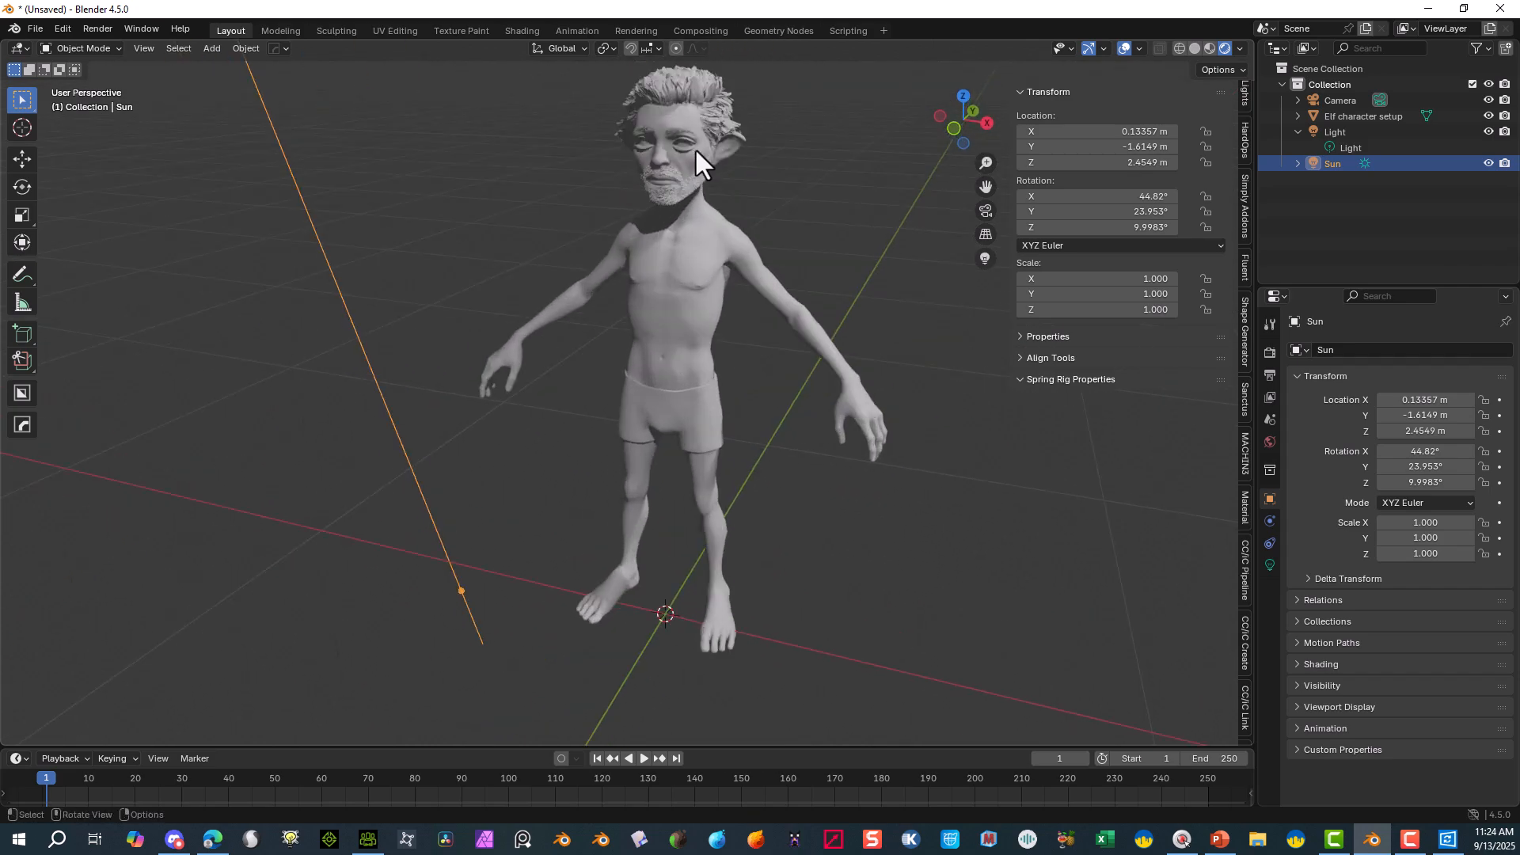
pyautogui.moveTo(695, 149); pyautogui.dragTo(696, 154, button='middle')
# - Hide the first elf mesh and import Elf character setup clothes.obj as a Wavefront OBJ at 0.010 scale
pyautogui.click(30, 30)
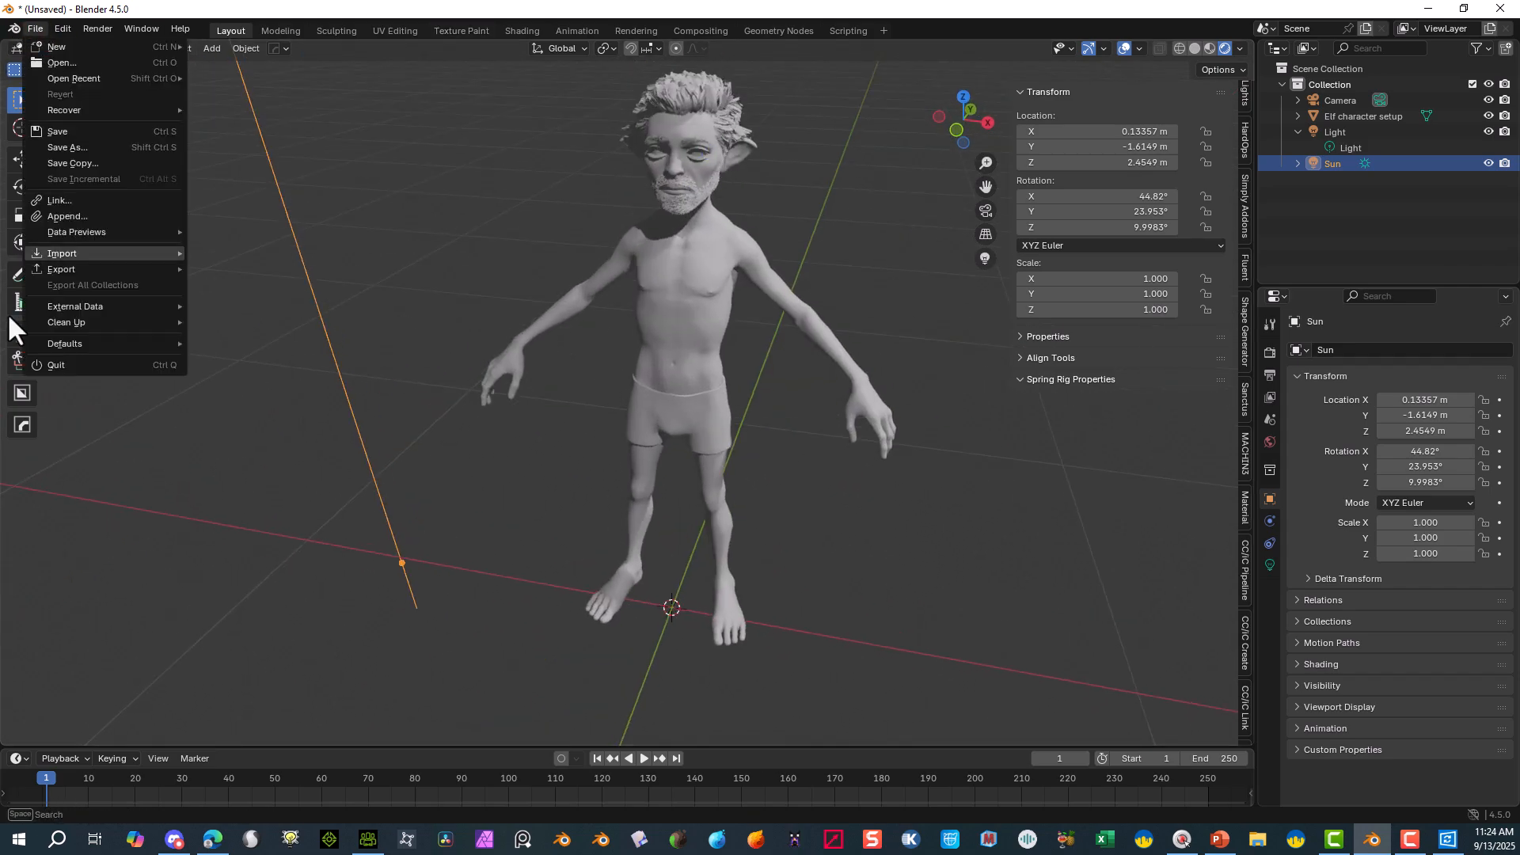
pyautogui.moveTo(111, 252)
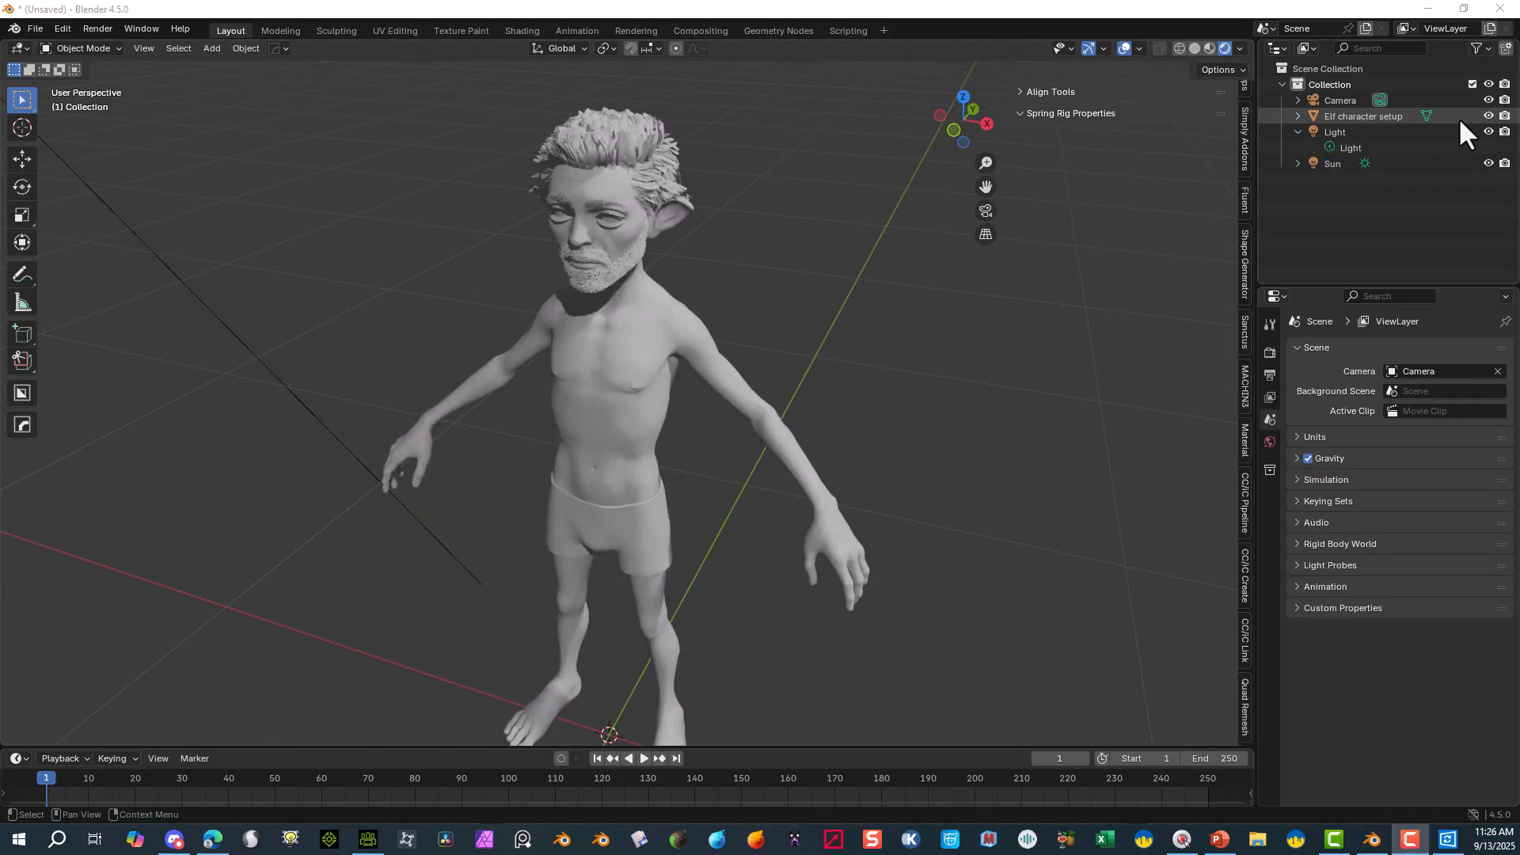
pyautogui.click(1488, 116)
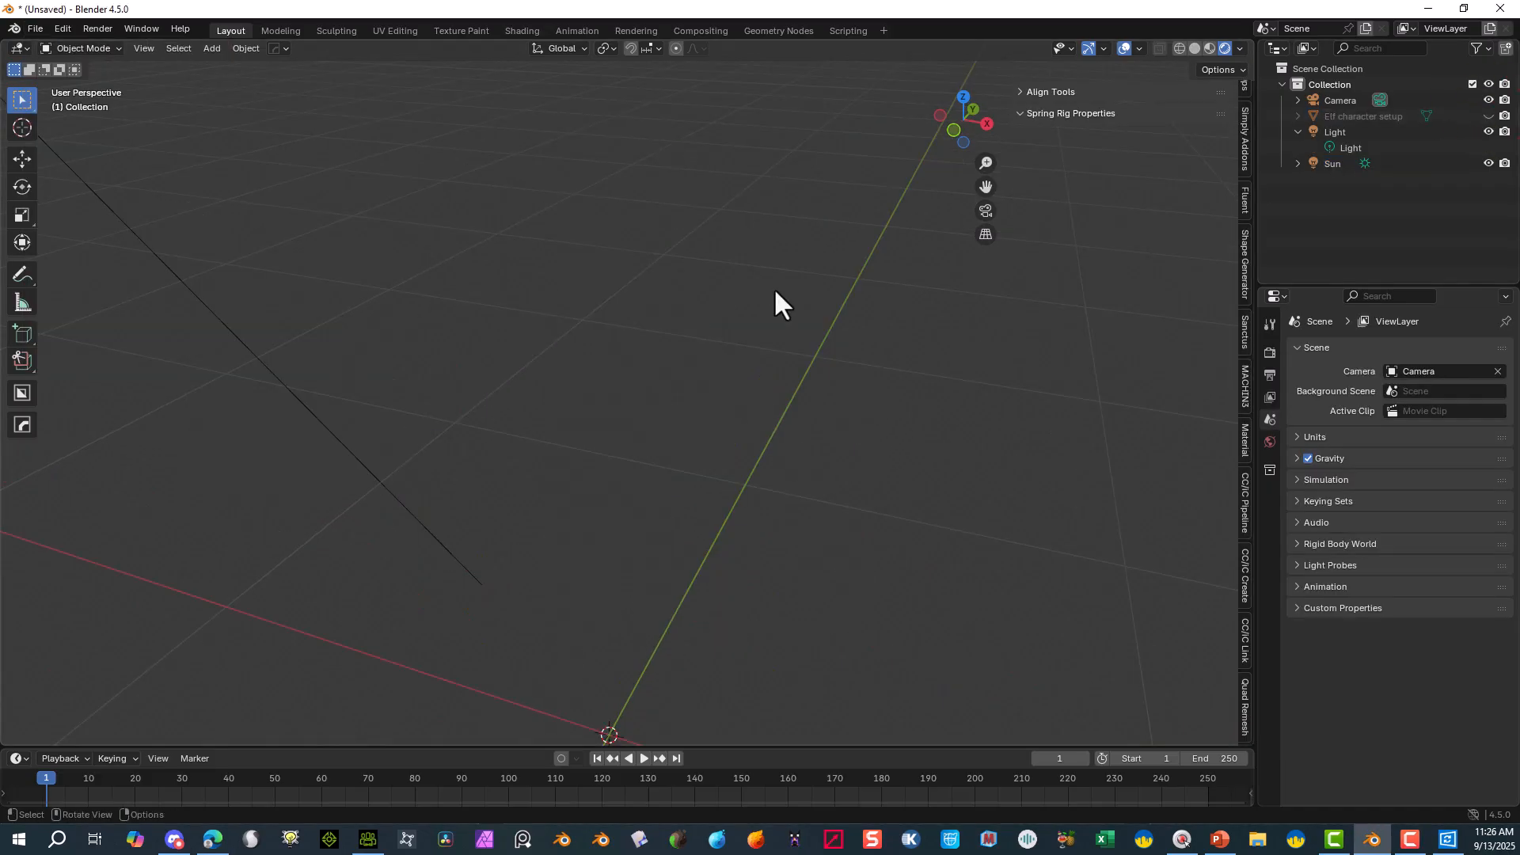
pyautogui.click(36, 28)
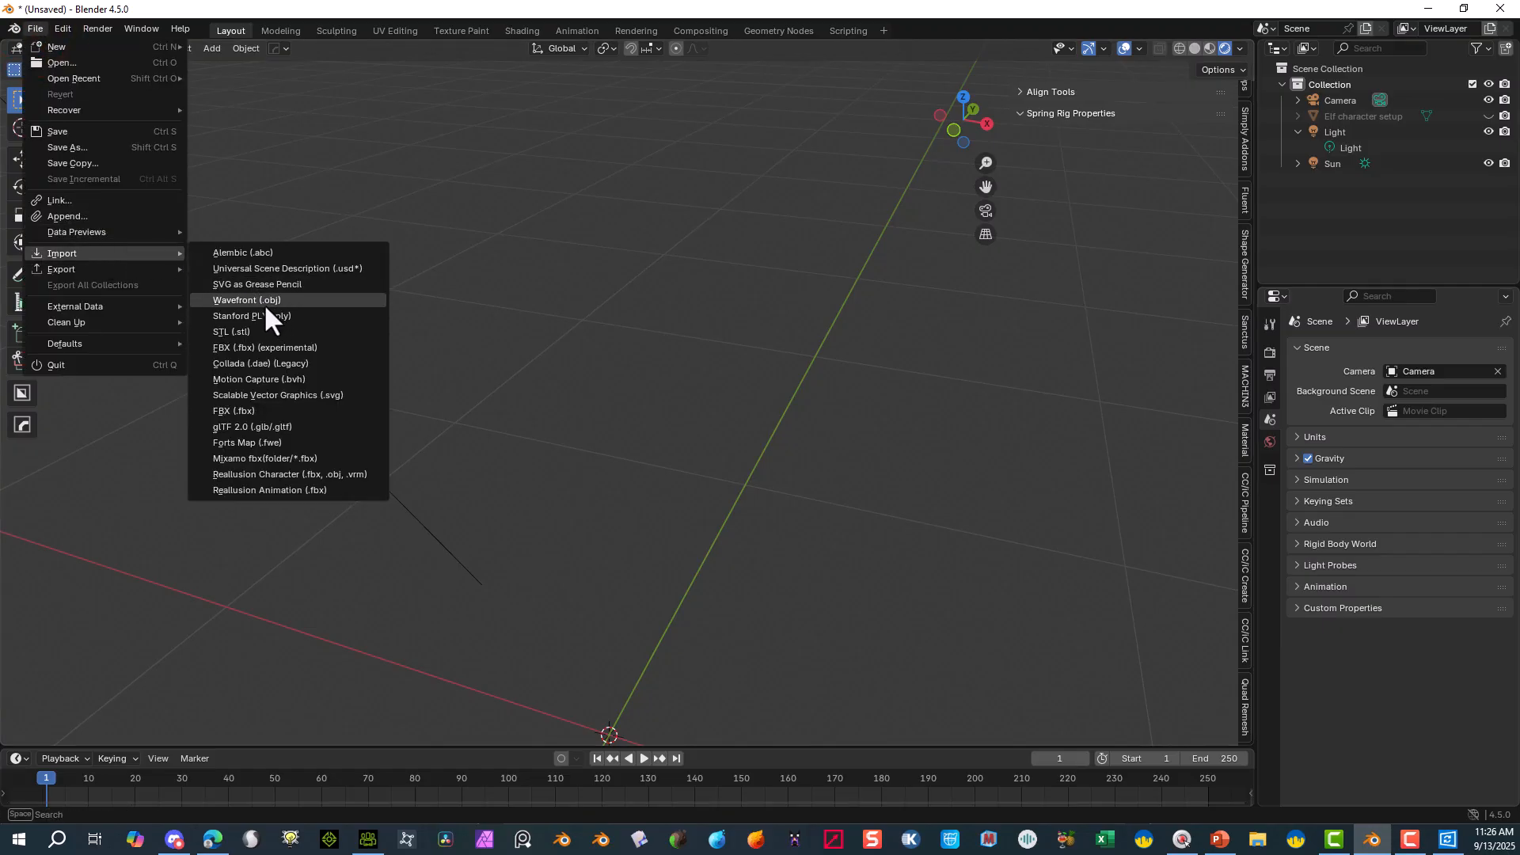
pyautogui.click(264, 301)
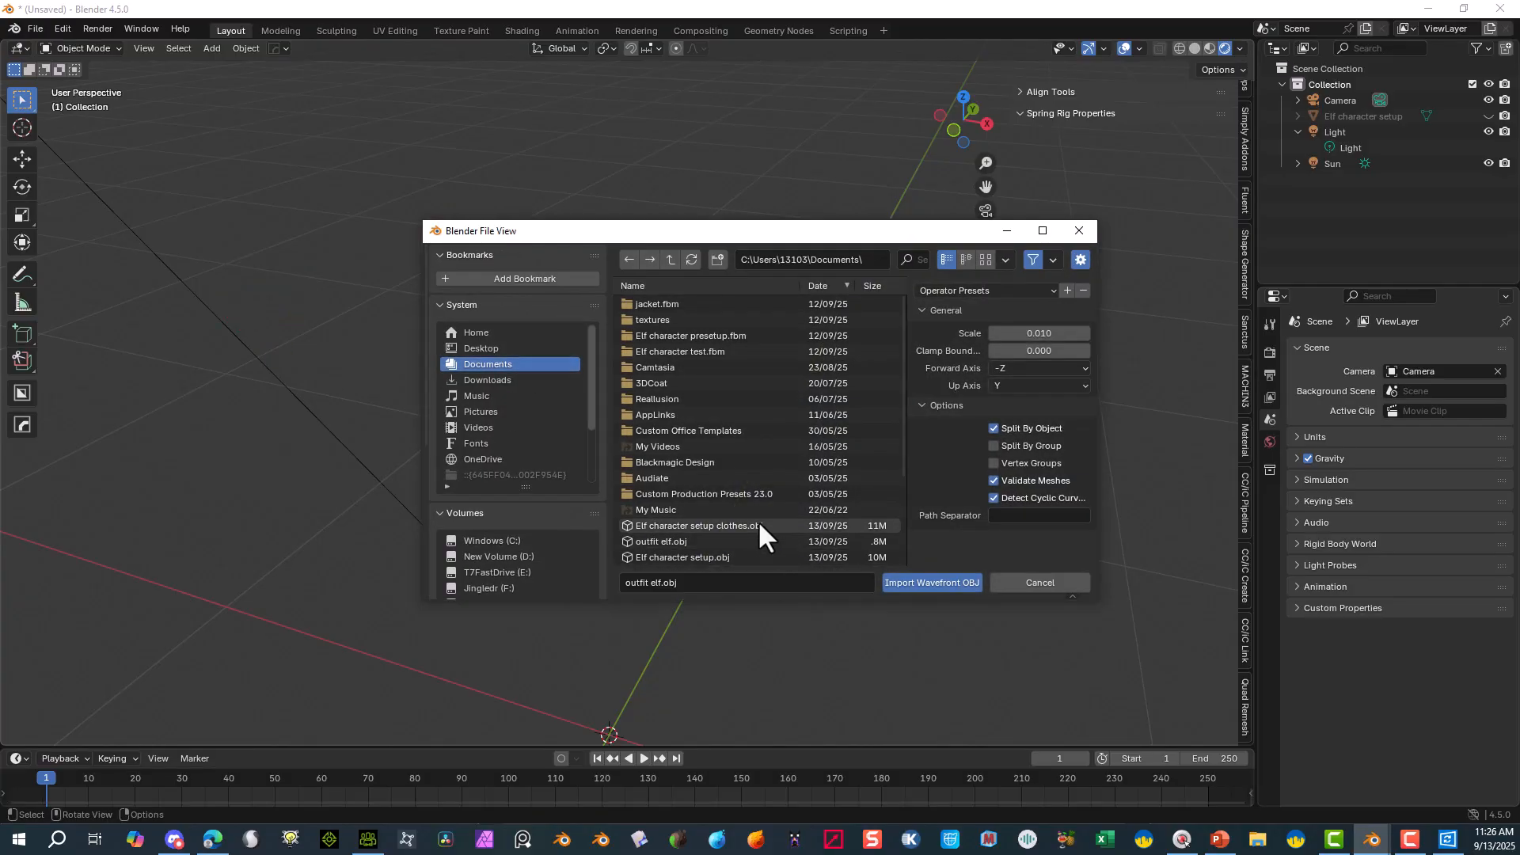
pyautogui.click(758, 524)
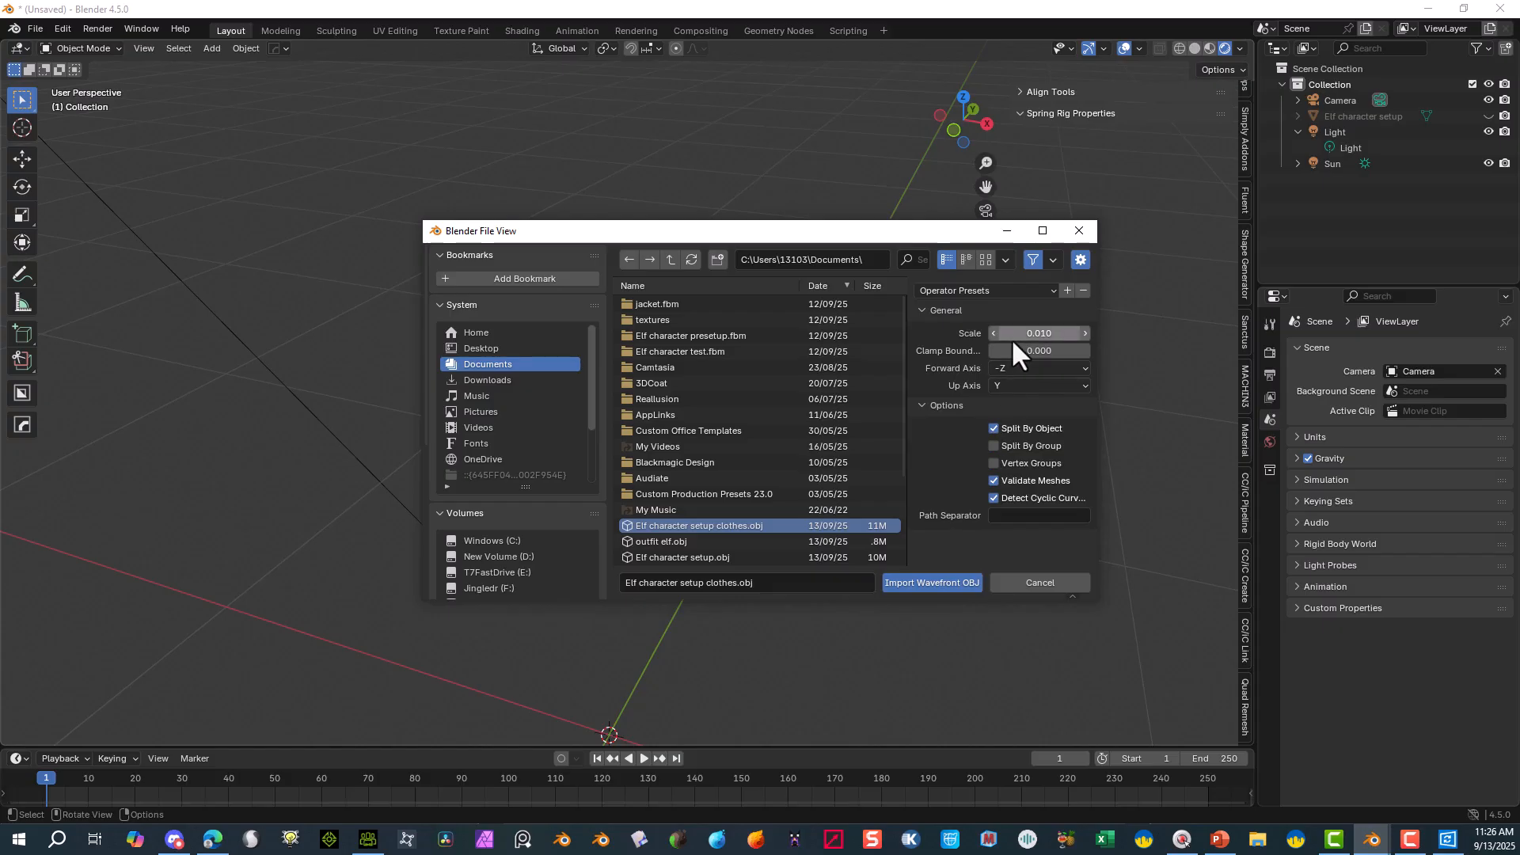
pyautogui.click(942, 582)
# - Inspect the imported clothed elf up close and check whether its body and clothes can be selected separately
pyautogui.moveTo(665, 376)
pyautogui.mouseDown(button='middle')
pyautogui.moveTo(725, 340)
pyautogui.moveTo(538, 386)
pyautogui.moveTo(634, 327)
pyautogui.moveTo(620, 329)
pyautogui.moveTo(649, 364)
pyautogui.mouseUp(button='middle')
pyautogui.scroll(2, 640, 316)
pyautogui.scroll(-4, 570, 395)
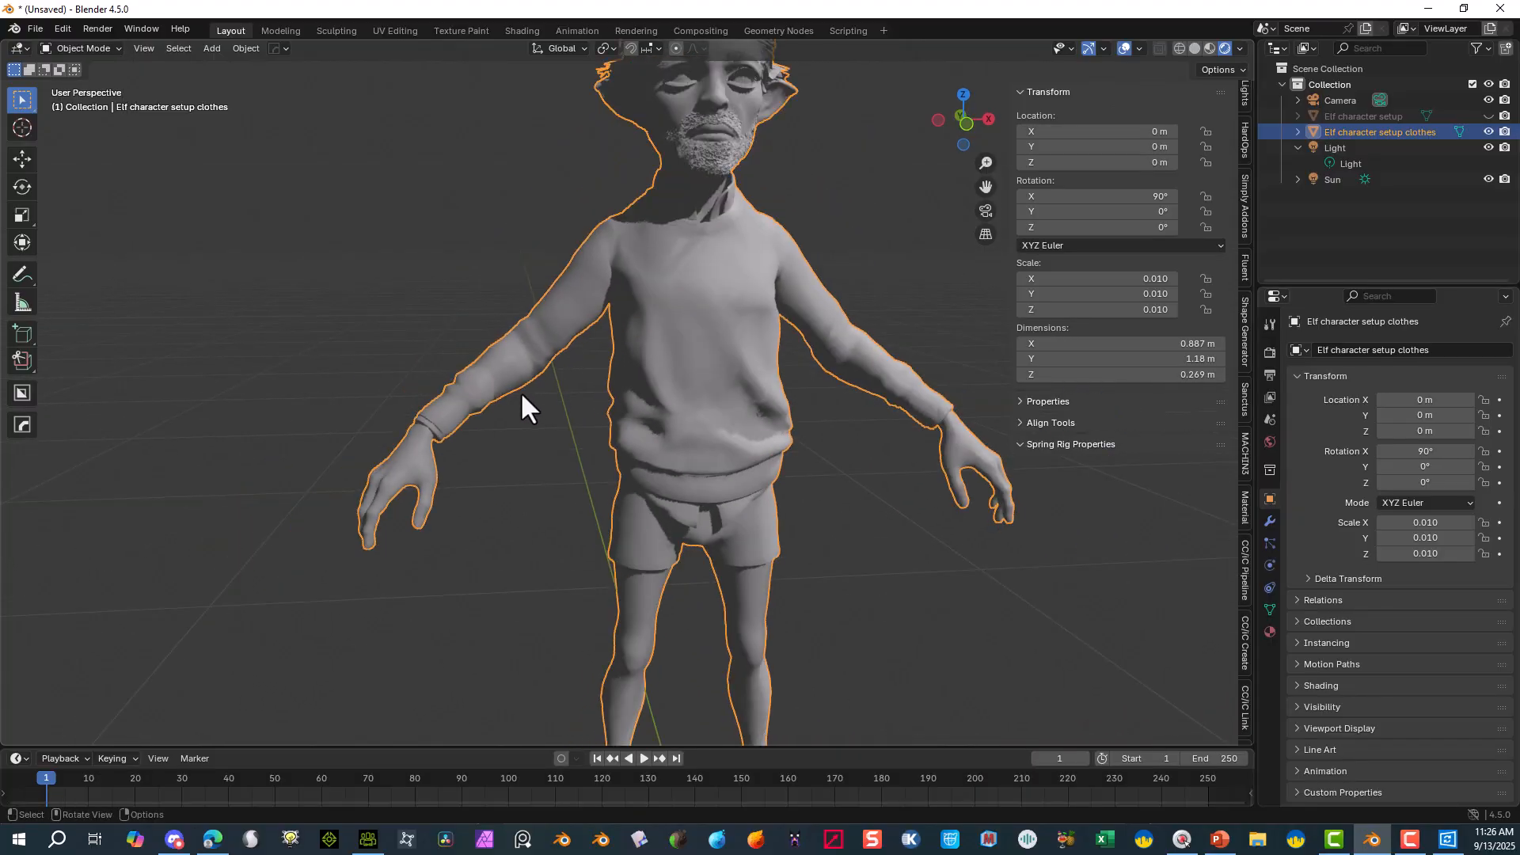
pyautogui.click(759, 496)
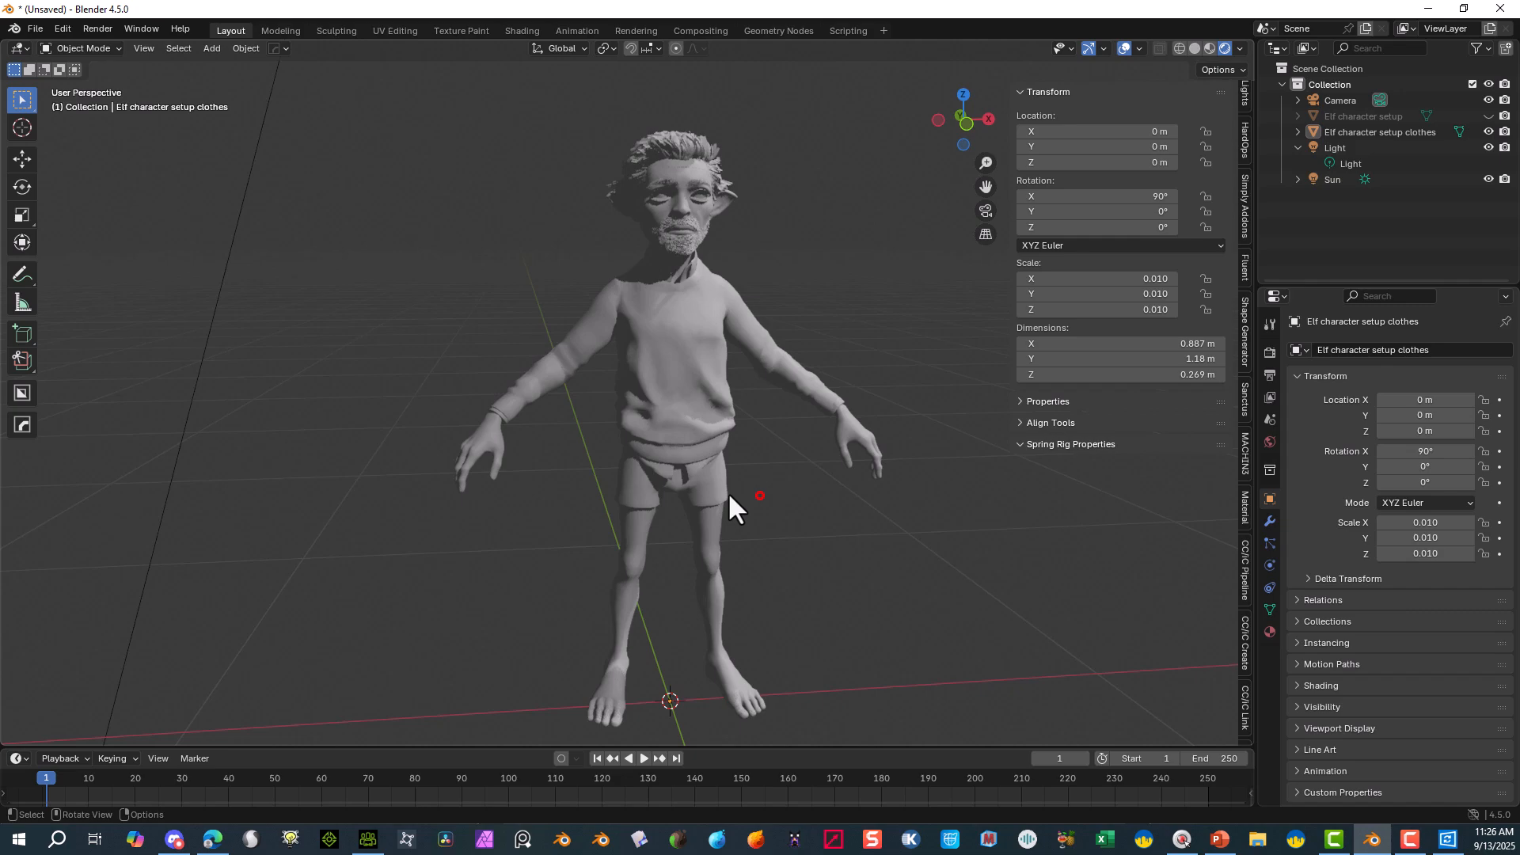
pyautogui.click(658, 472)
pyautogui.scroll(4, 475, 288)
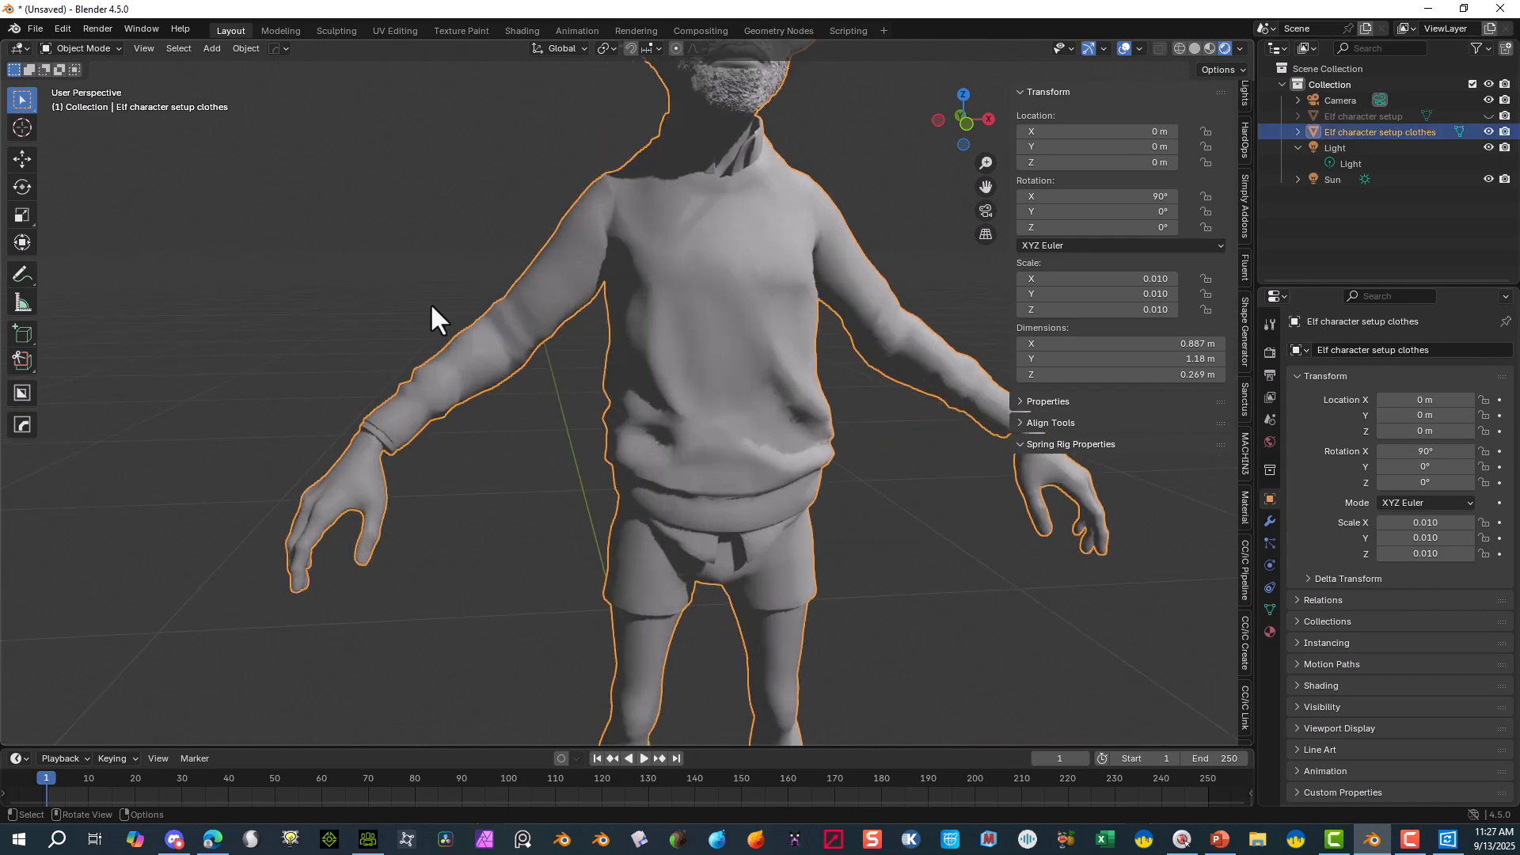
pyautogui.click(429, 303)
pyautogui.click(435, 382)
# - Enter Edit Mode on the clothed elf mesh and set the selection mode to faces
pyautogui.click(86, 48)
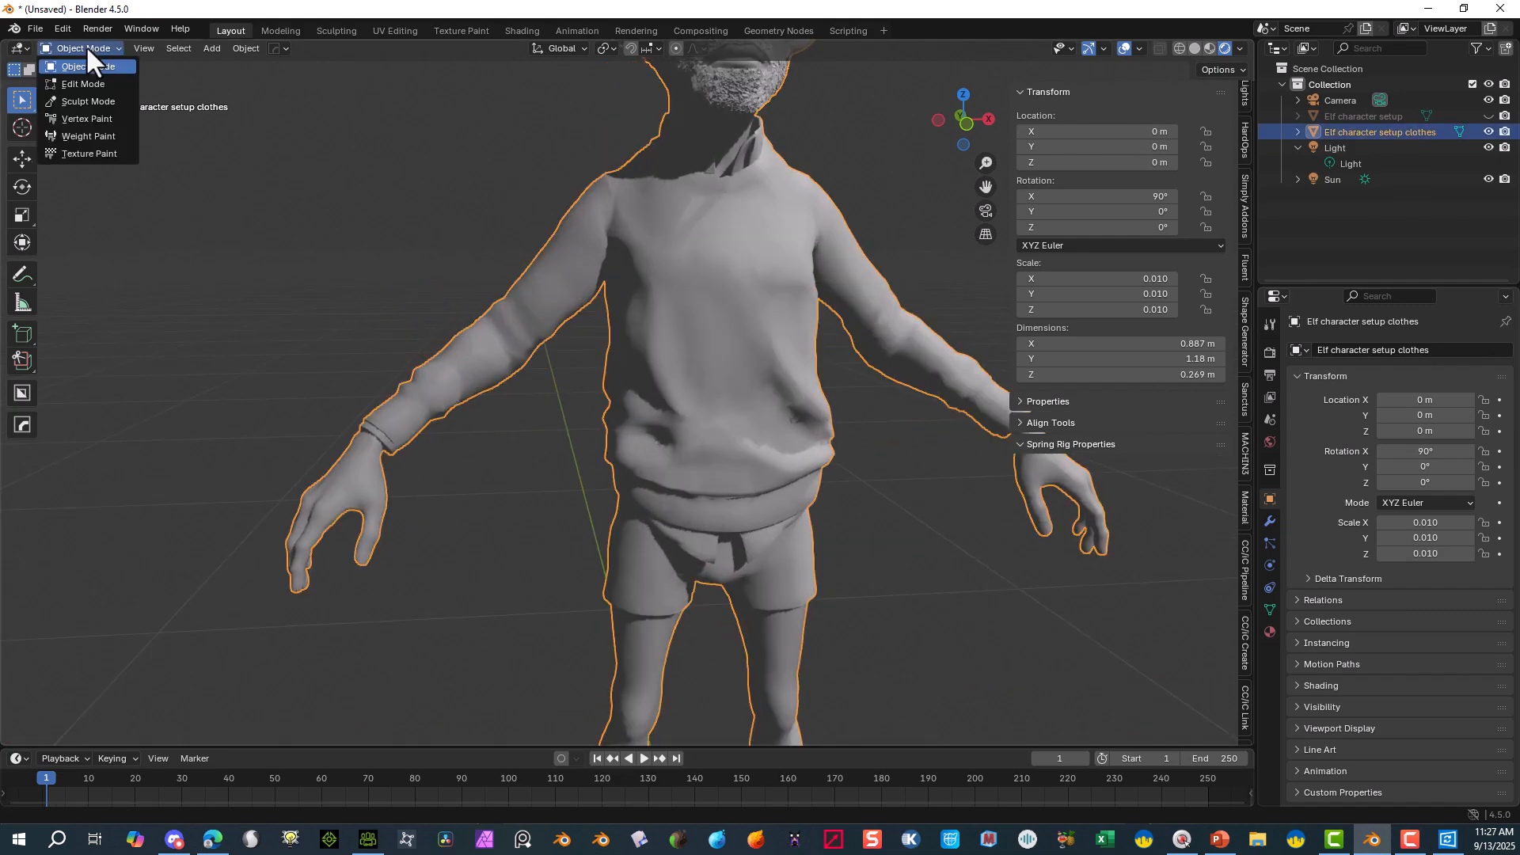
pyautogui.click(91, 82)
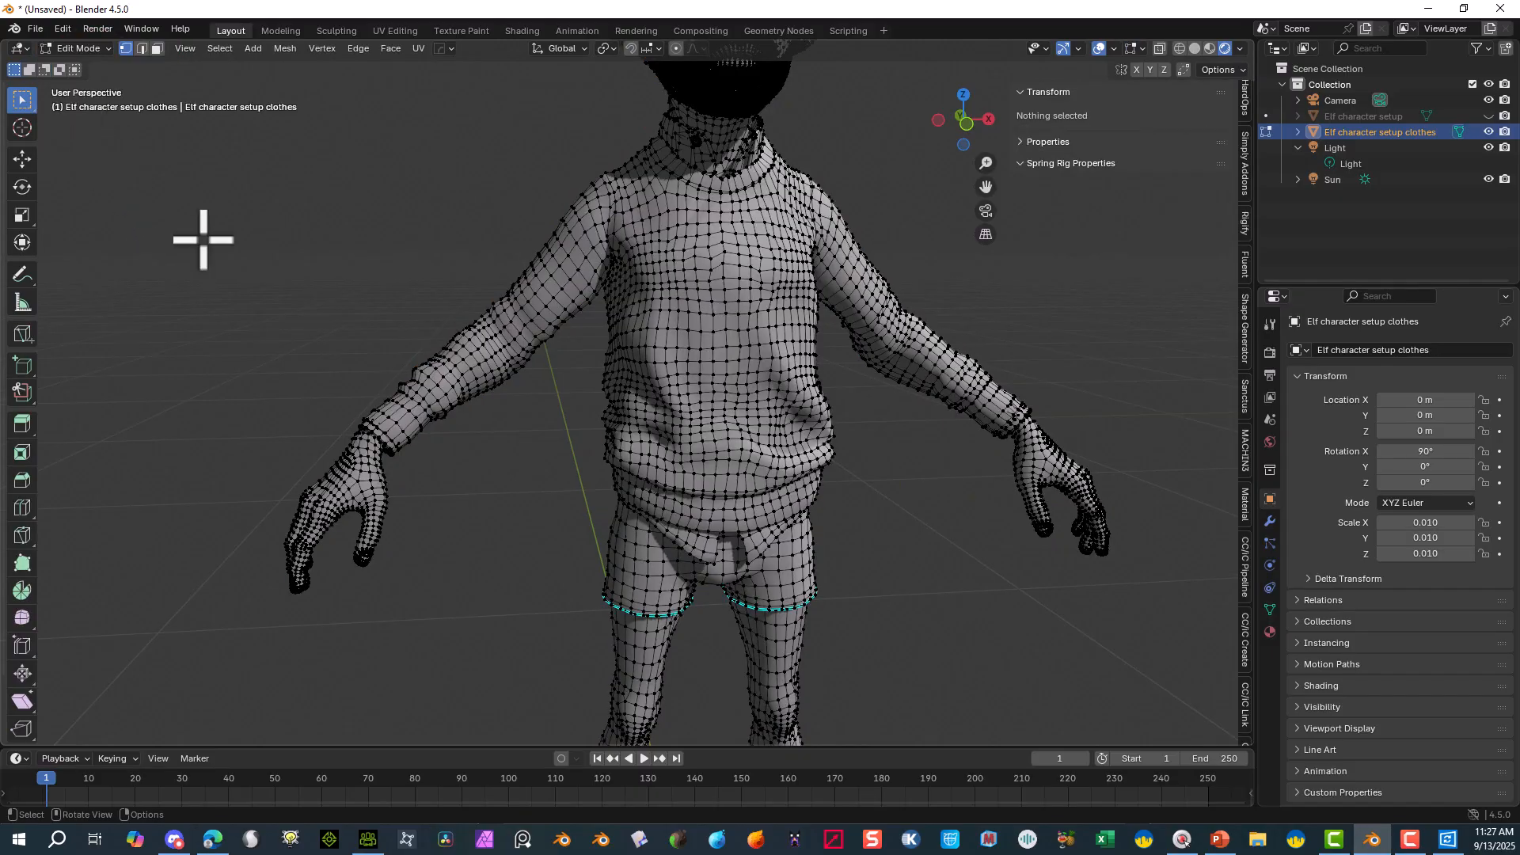
pyautogui.click(316, 312)
pyautogui.click(538, 314)
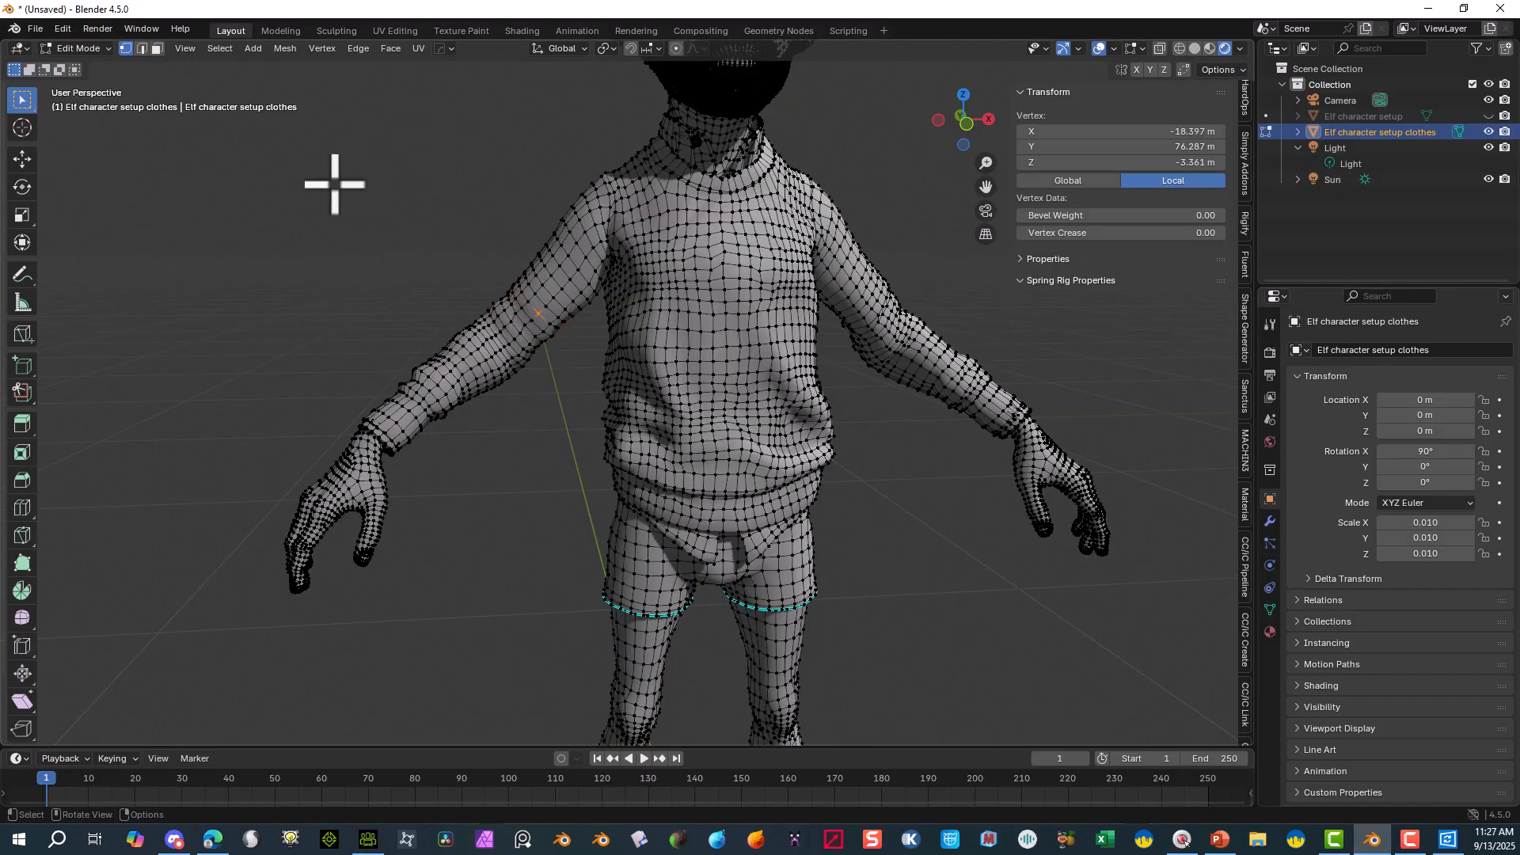
pyautogui.click(156, 48)
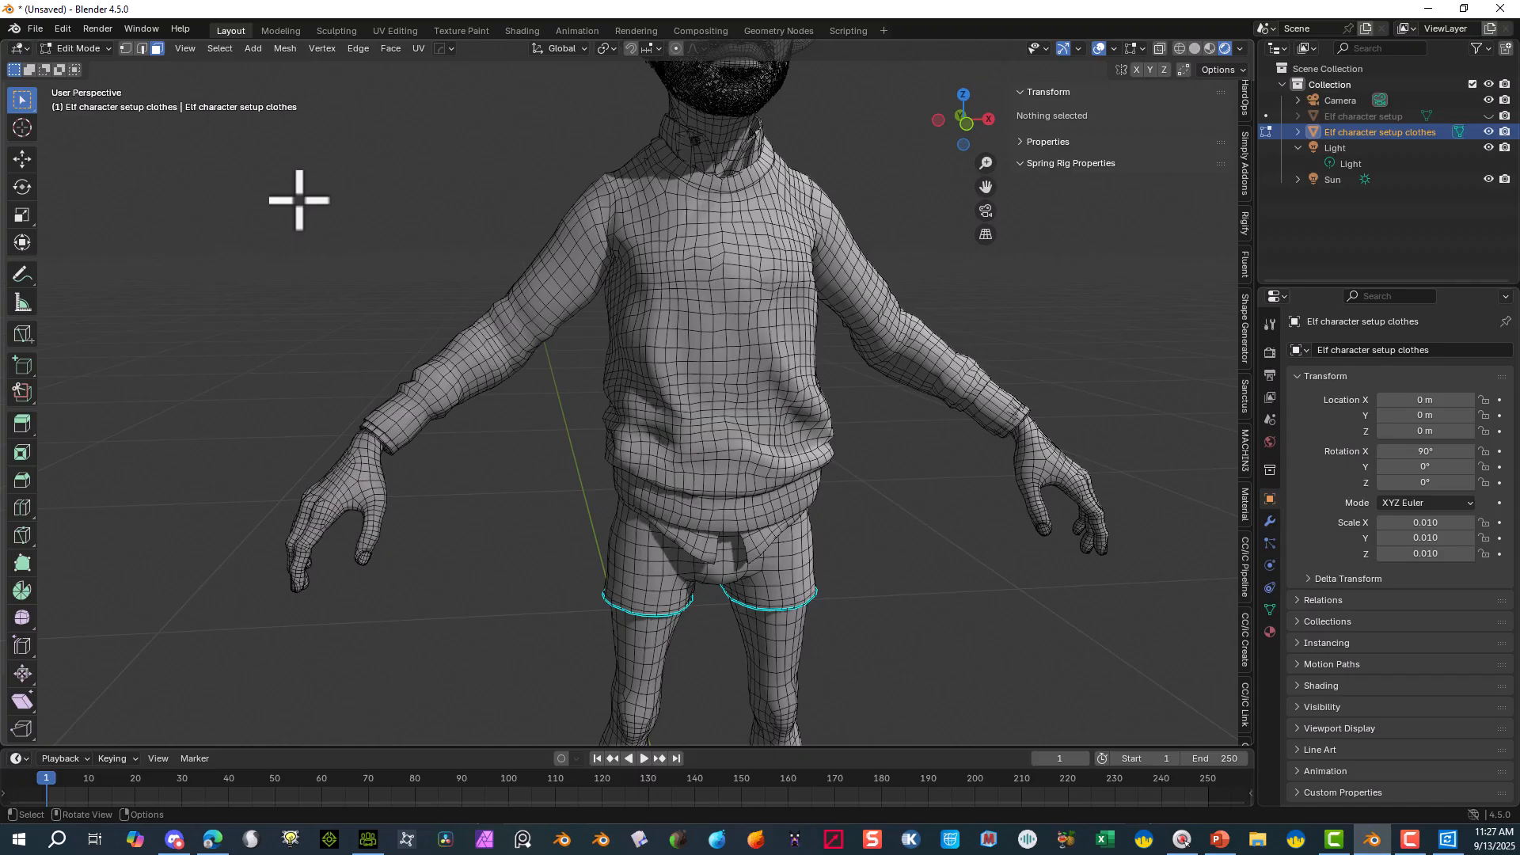
# - Select all geometry linked to a face on the sweater's chest and separate that selection into its own object
pyautogui.click(671, 203)
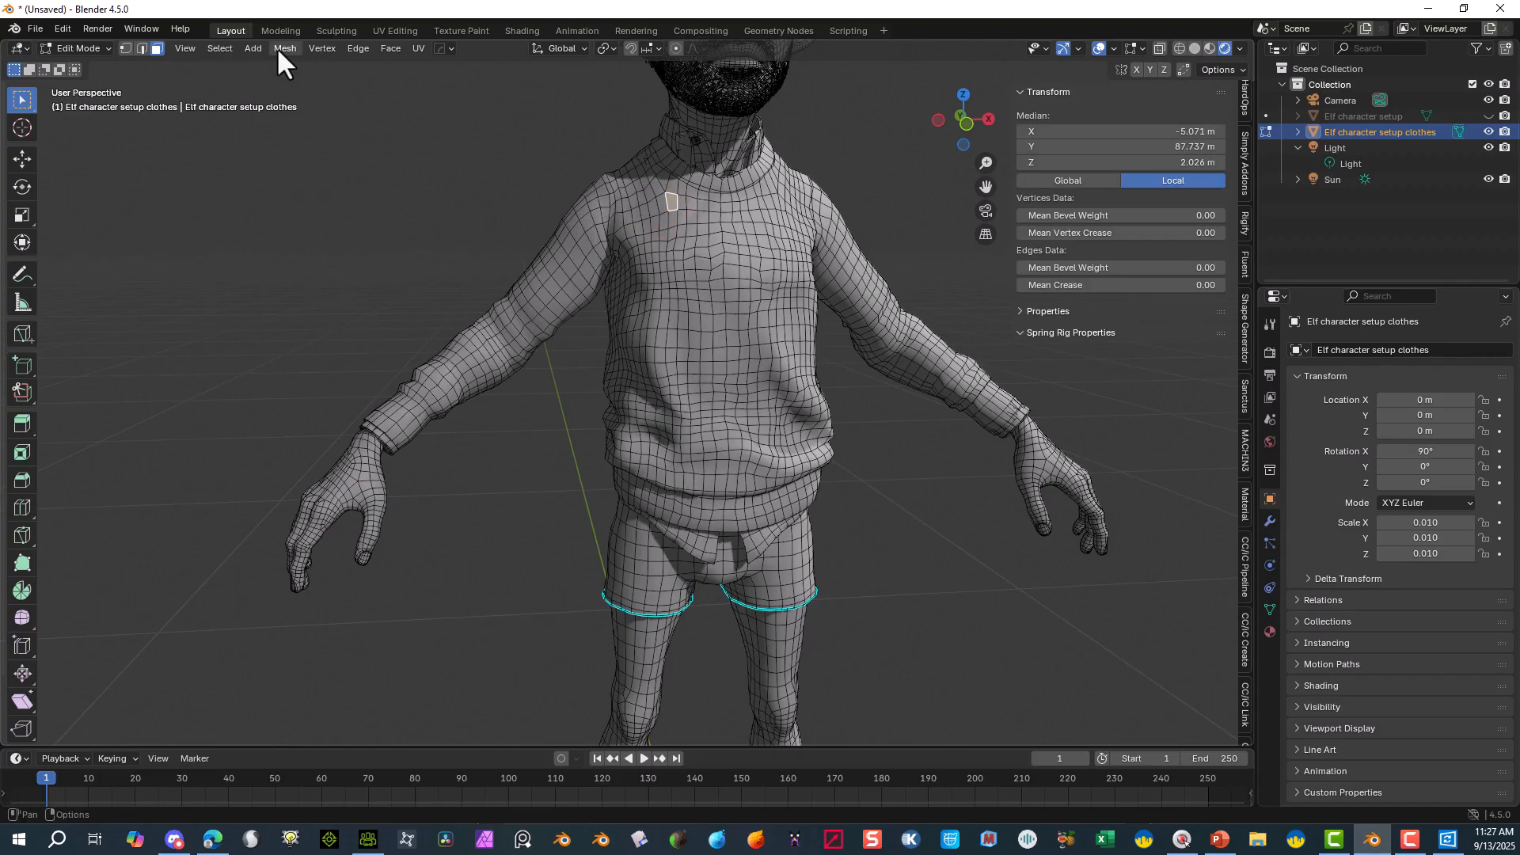
pyautogui.click(226, 49)
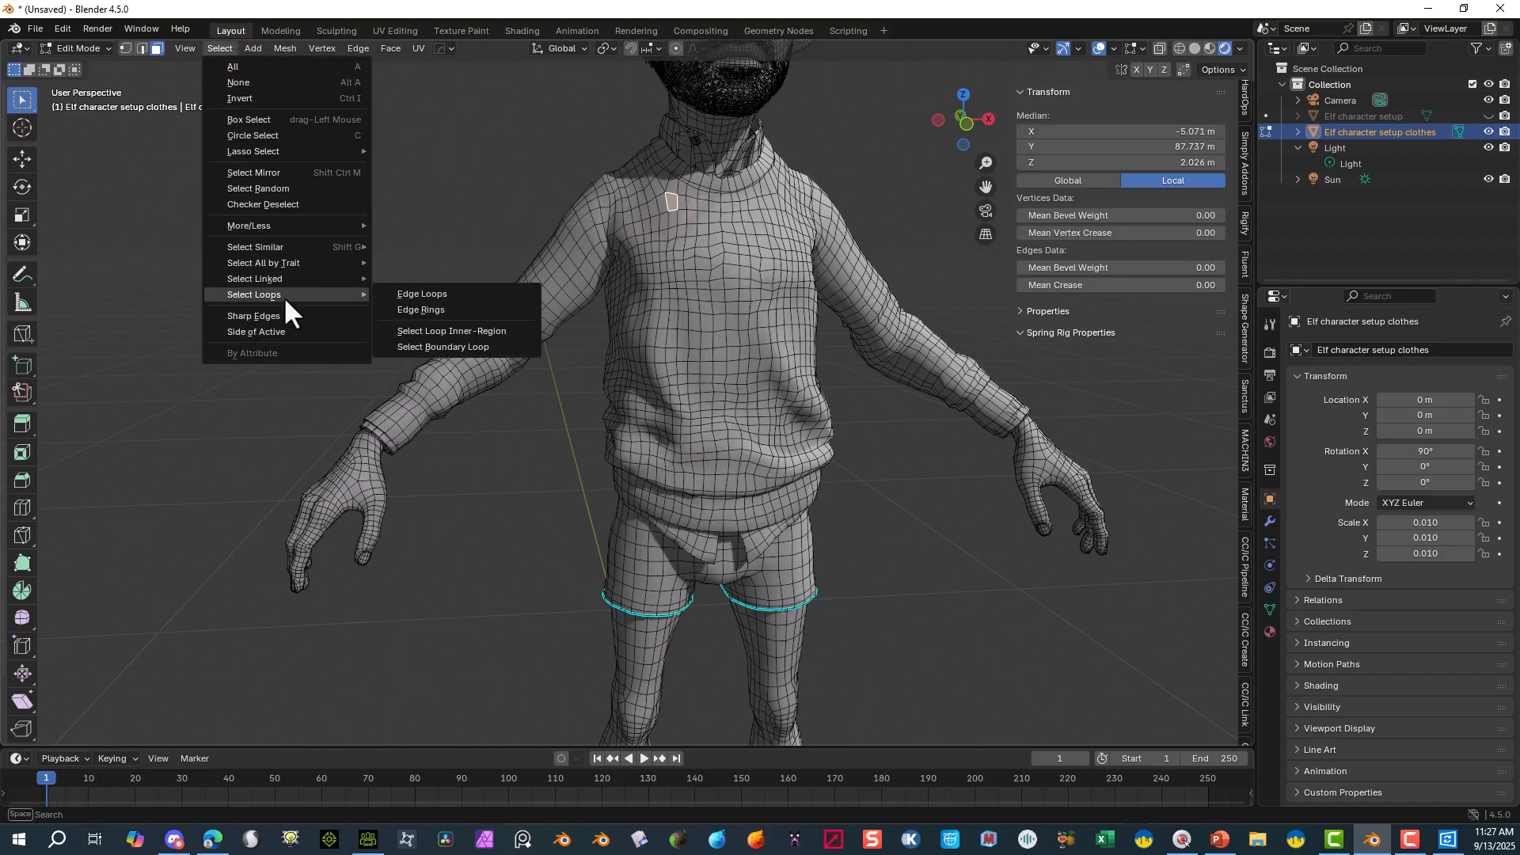
pyautogui.moveTo(301, 278)
pyautogui.click(411, 277)
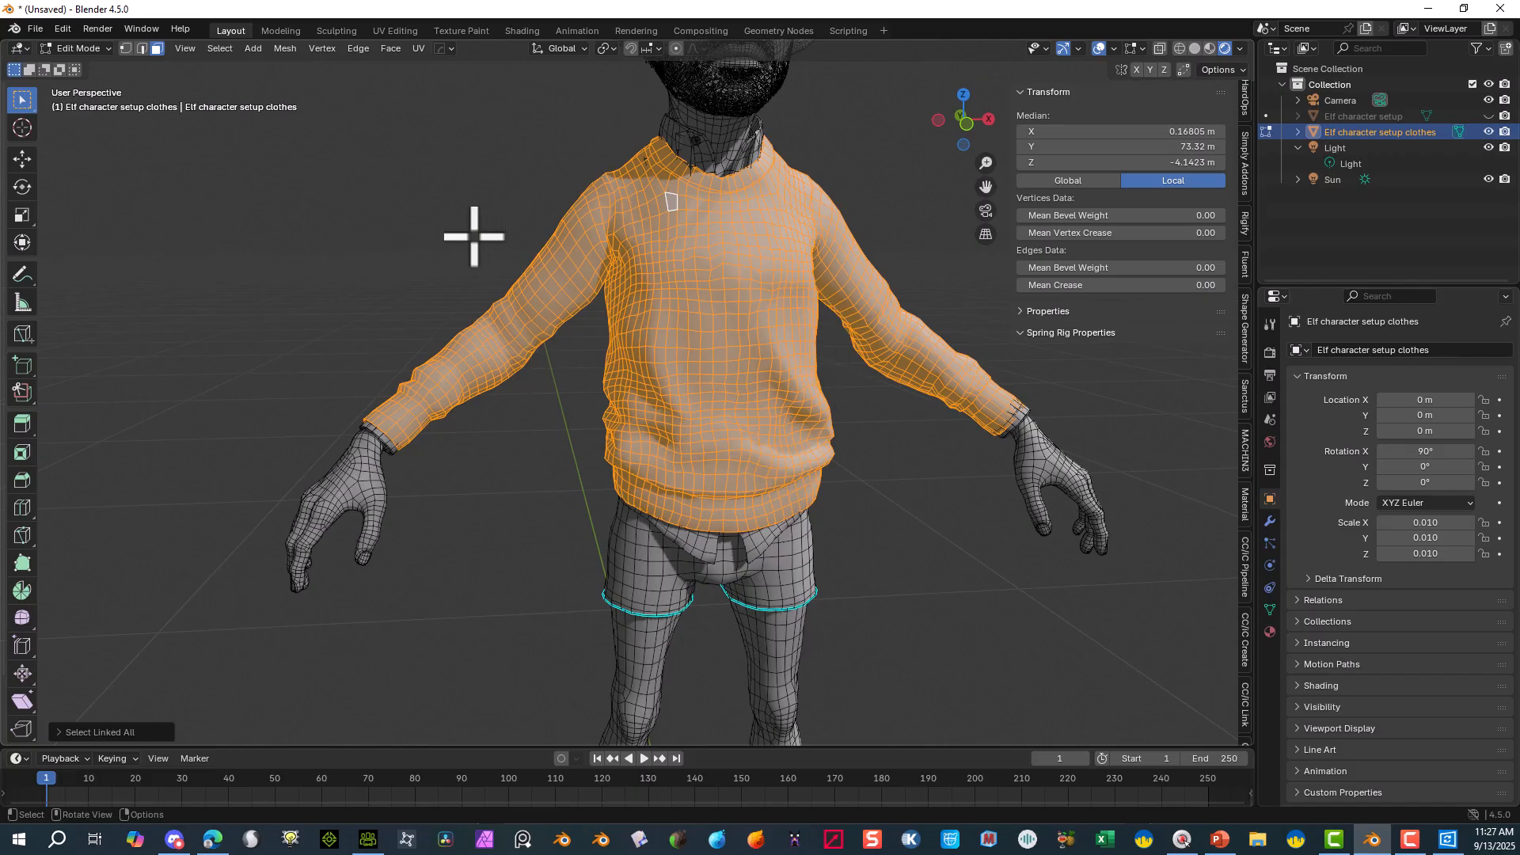
pyautogui.click(284, 47)
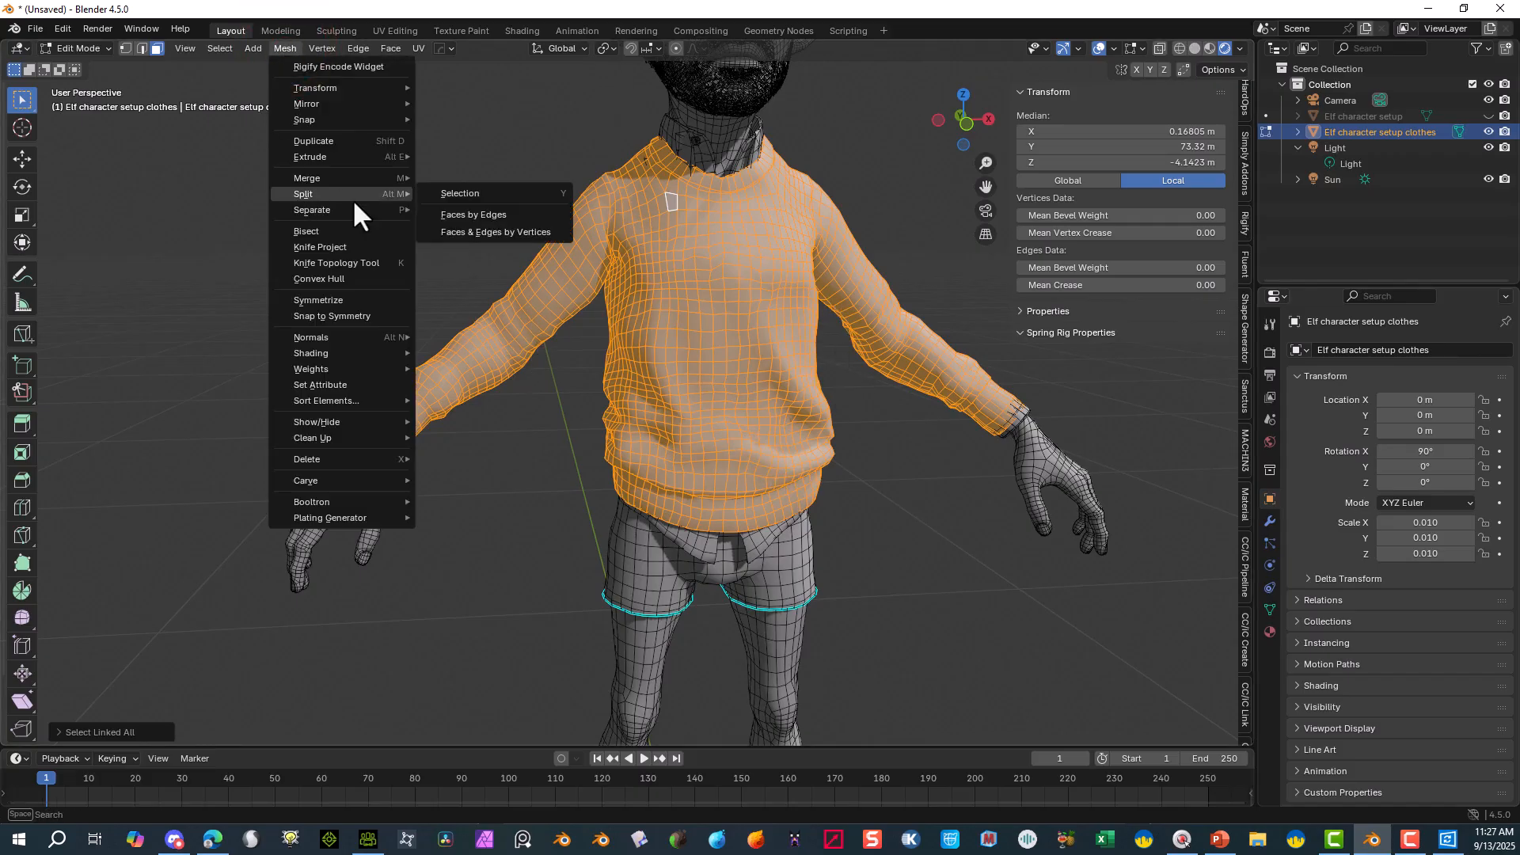
pyautogui.moveTo(339, 210)
pyautogui.click(467, 209)
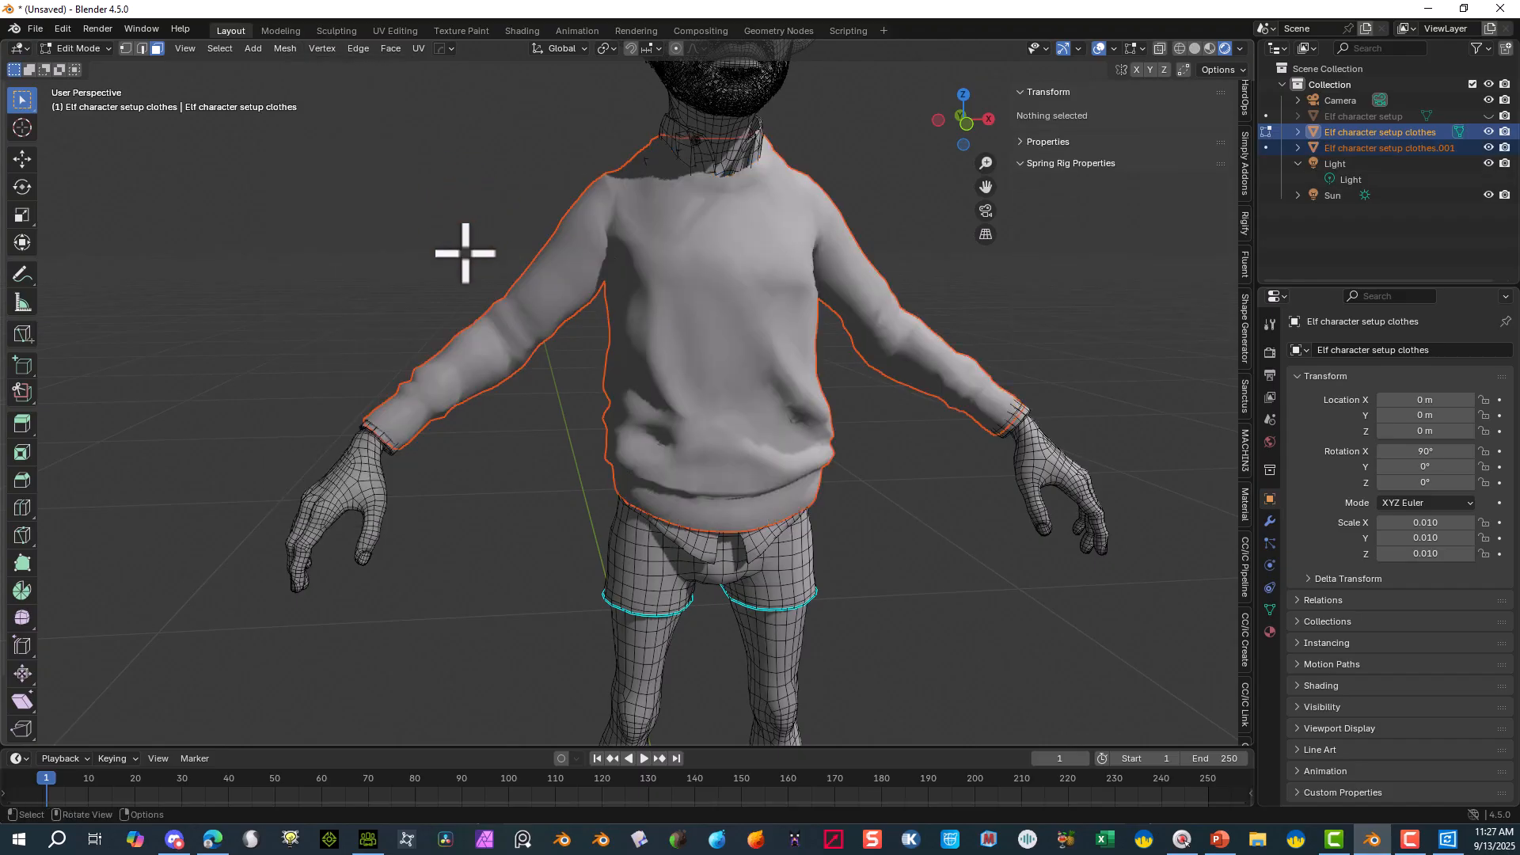
# - Return to Object Mode, hide the separated sweater, and check how the collar, cuffs and body underneath are selected
pyautogui.click(92, 55)
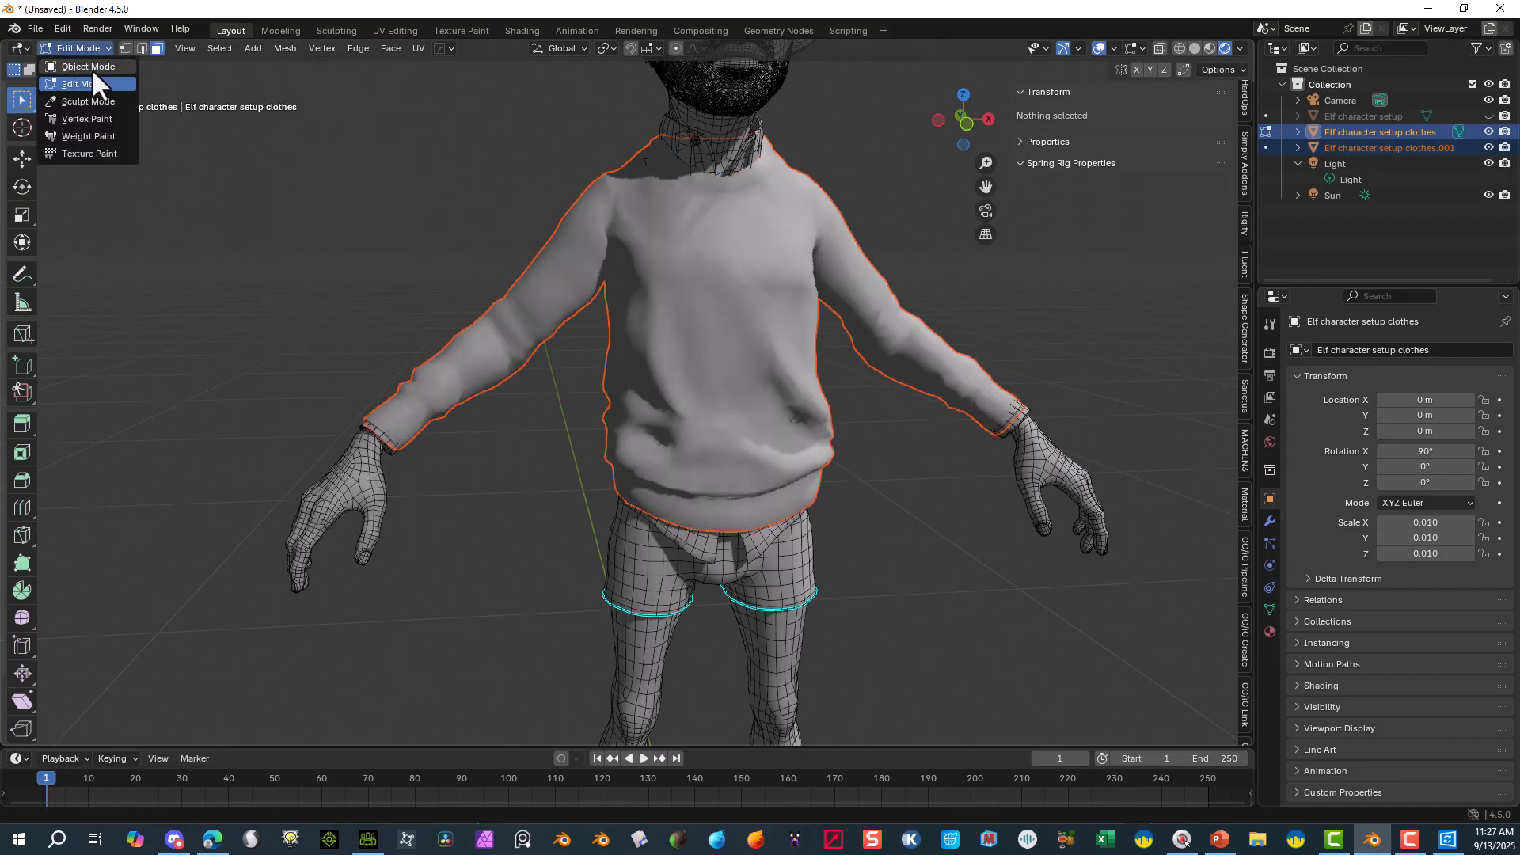
pyautogui.click(92, 68)
pyautogui.click(733, 267)
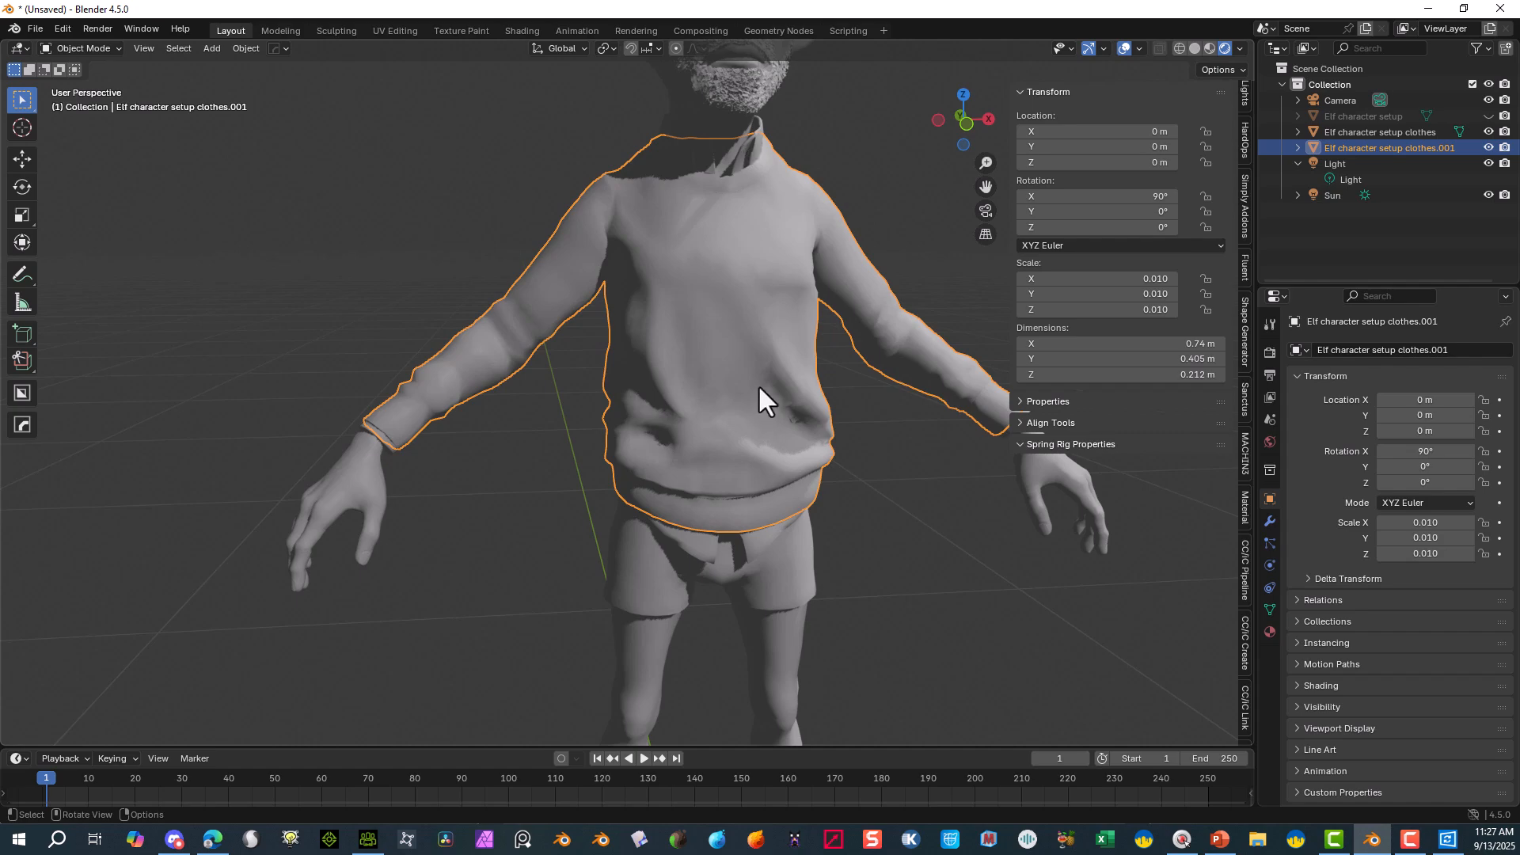
pyautogui.press('h')
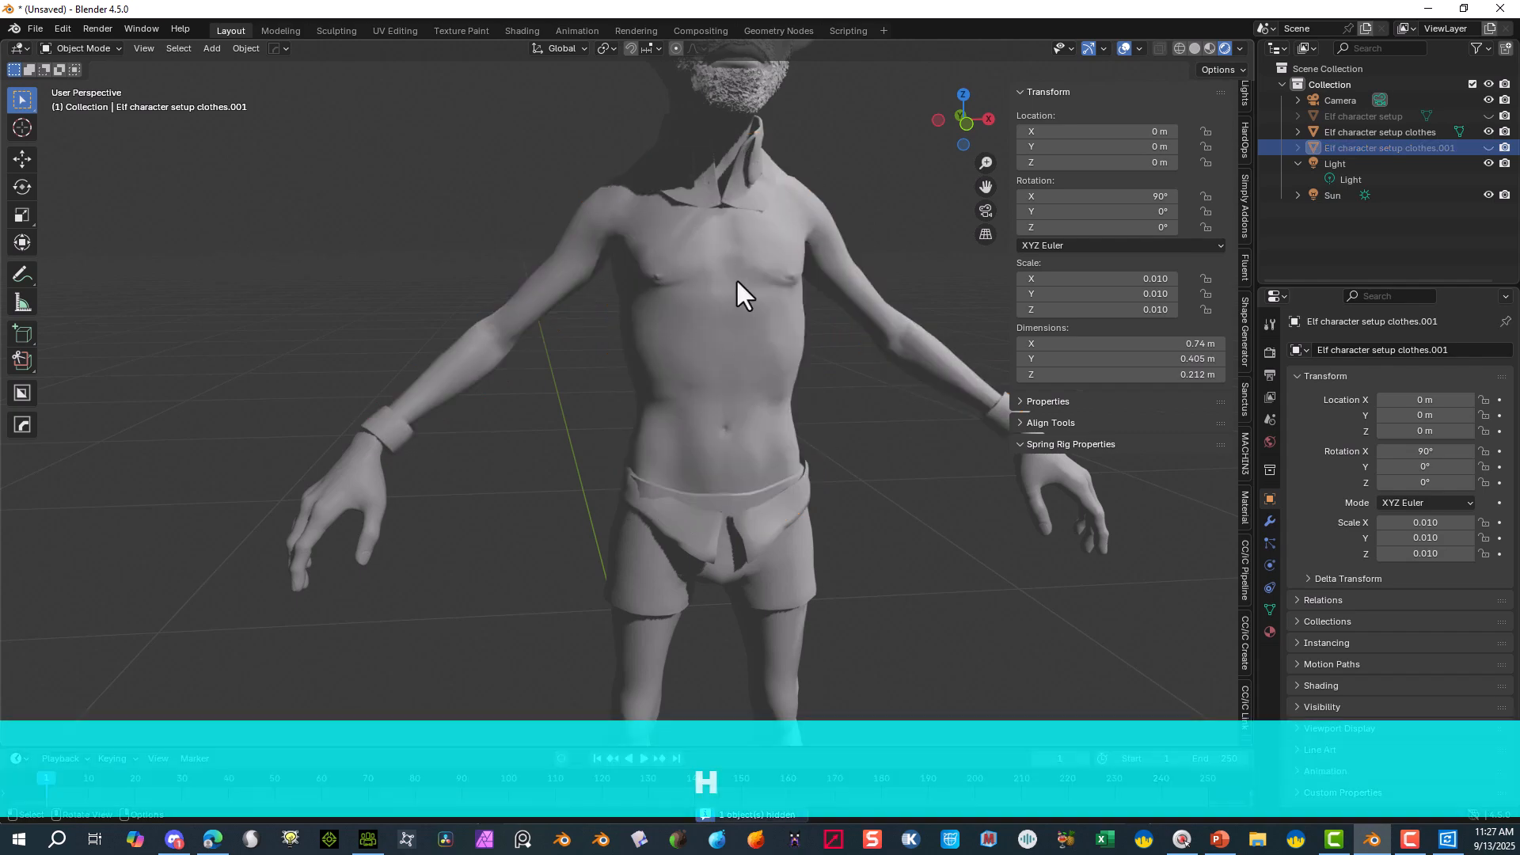
pyautogui.click(726, 170)
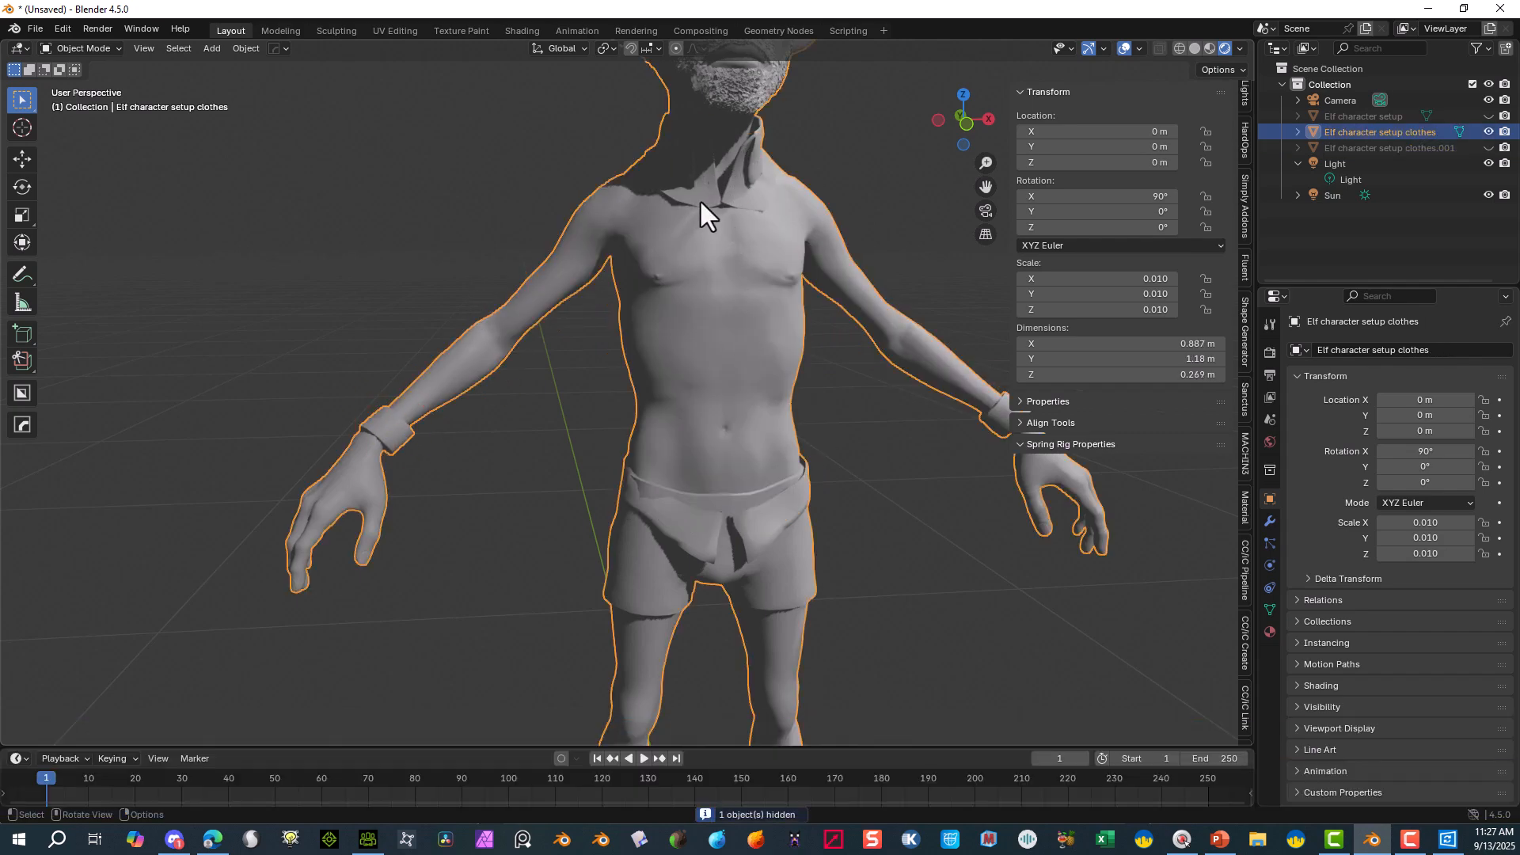
pyautogui.click(430, 194)
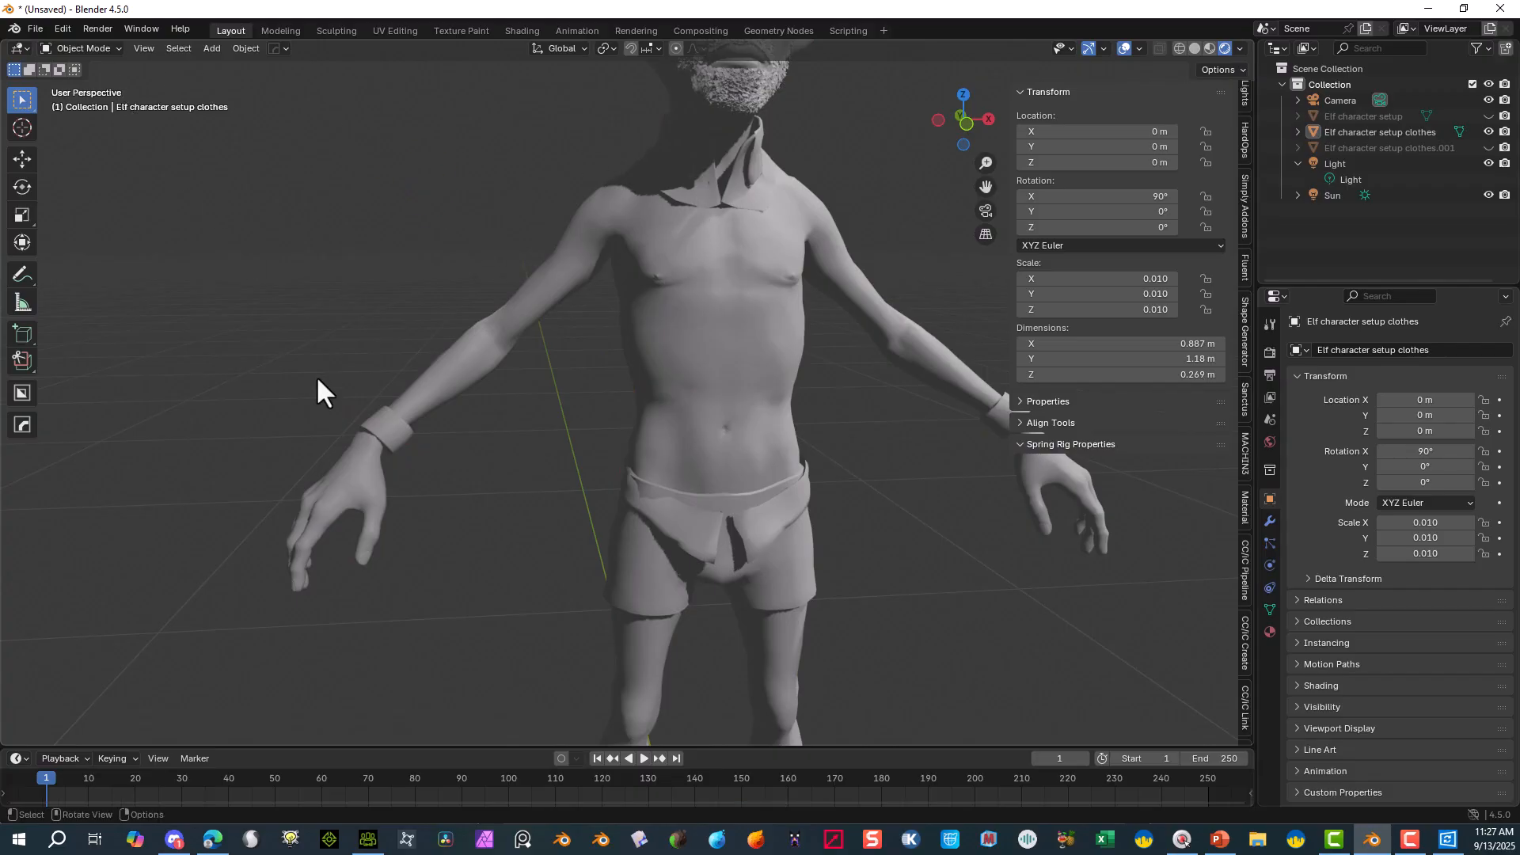
pyautogui.click(382, 436)
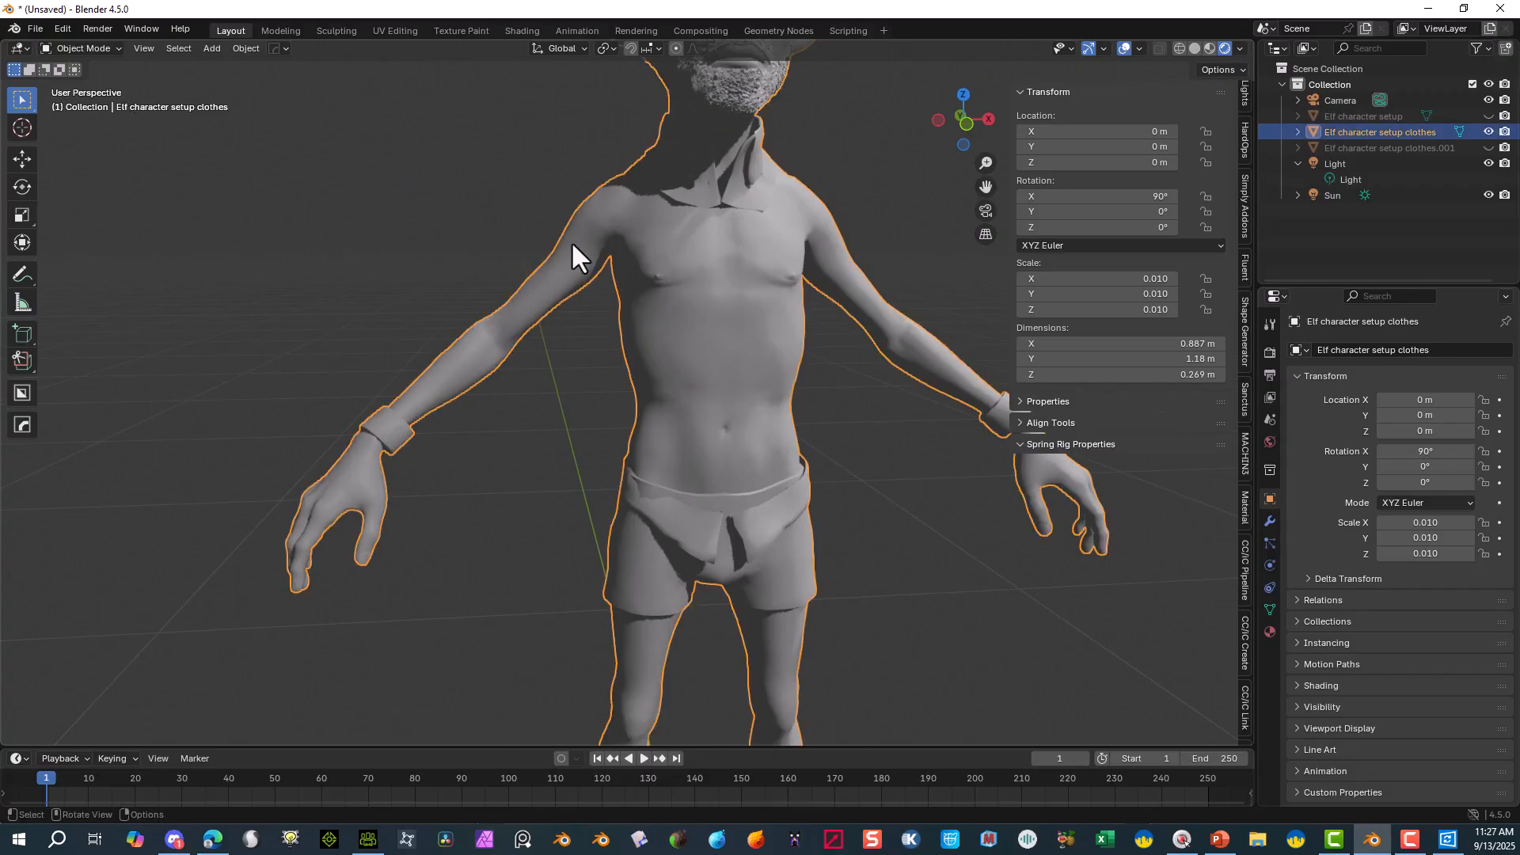
# - In Edit Mode, select all faces linked to the elf's shoulder skin and separate the body from the clothing pieces
pyautogui.click(82, 48)
pyautogui.click(88, 83)
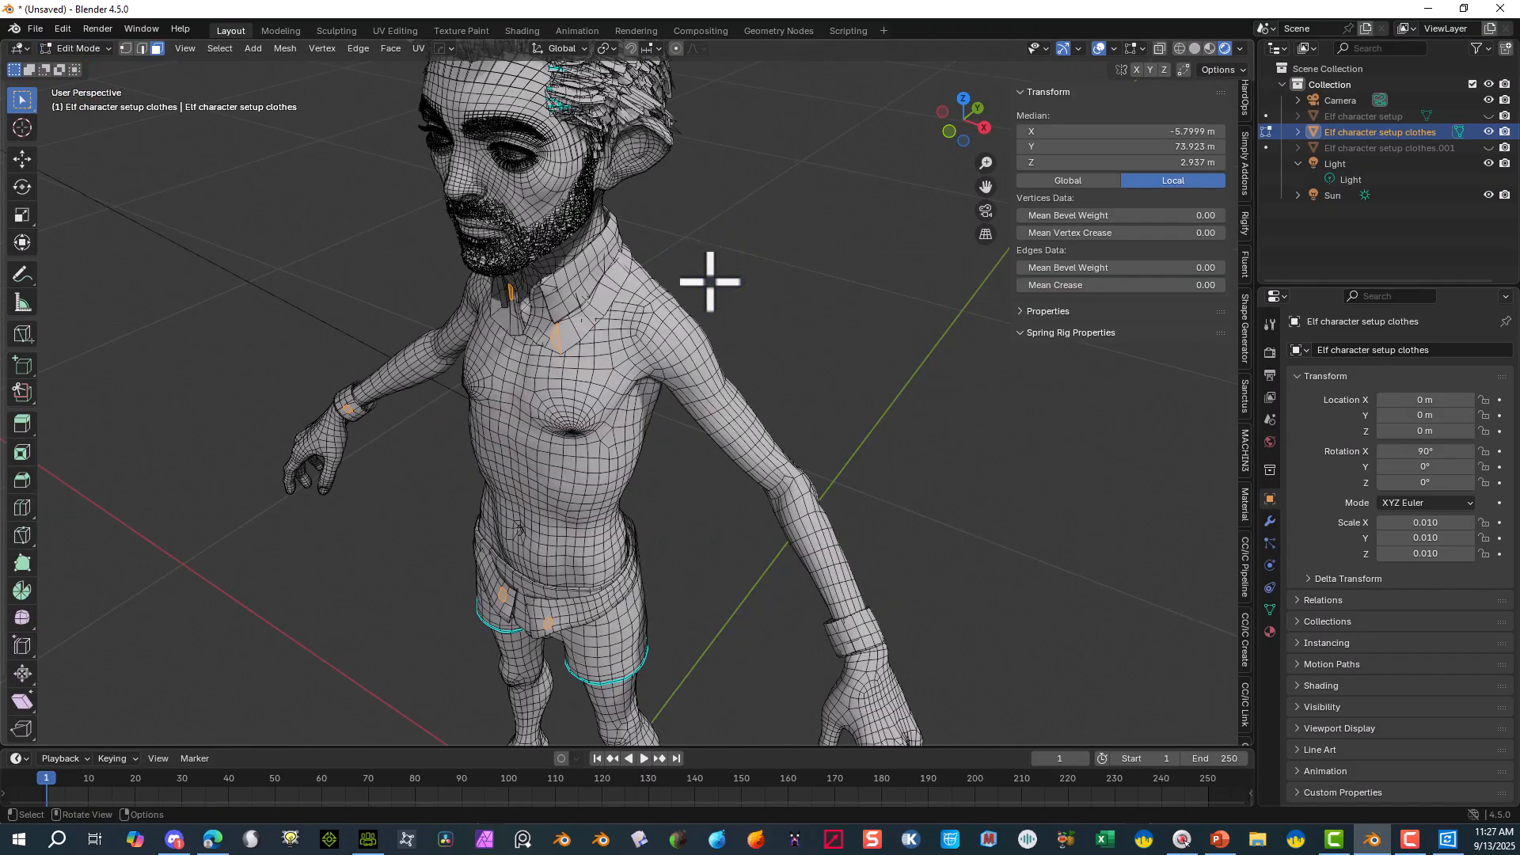
pyautogui.moveTo(709, 282); pyautogui.dragTo(668, 342)
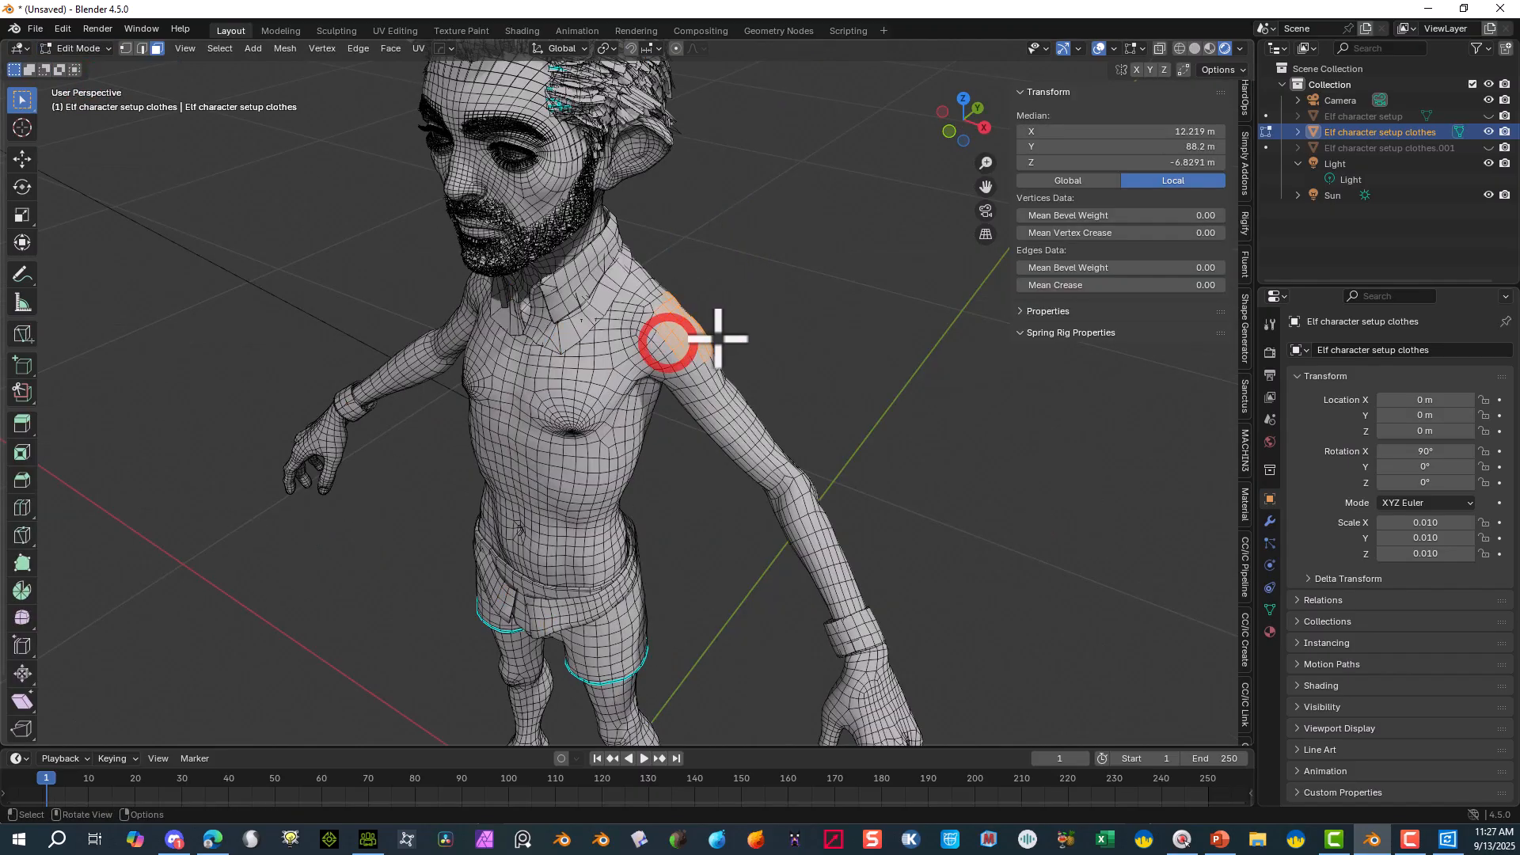
pyautogui.click(221, 48)
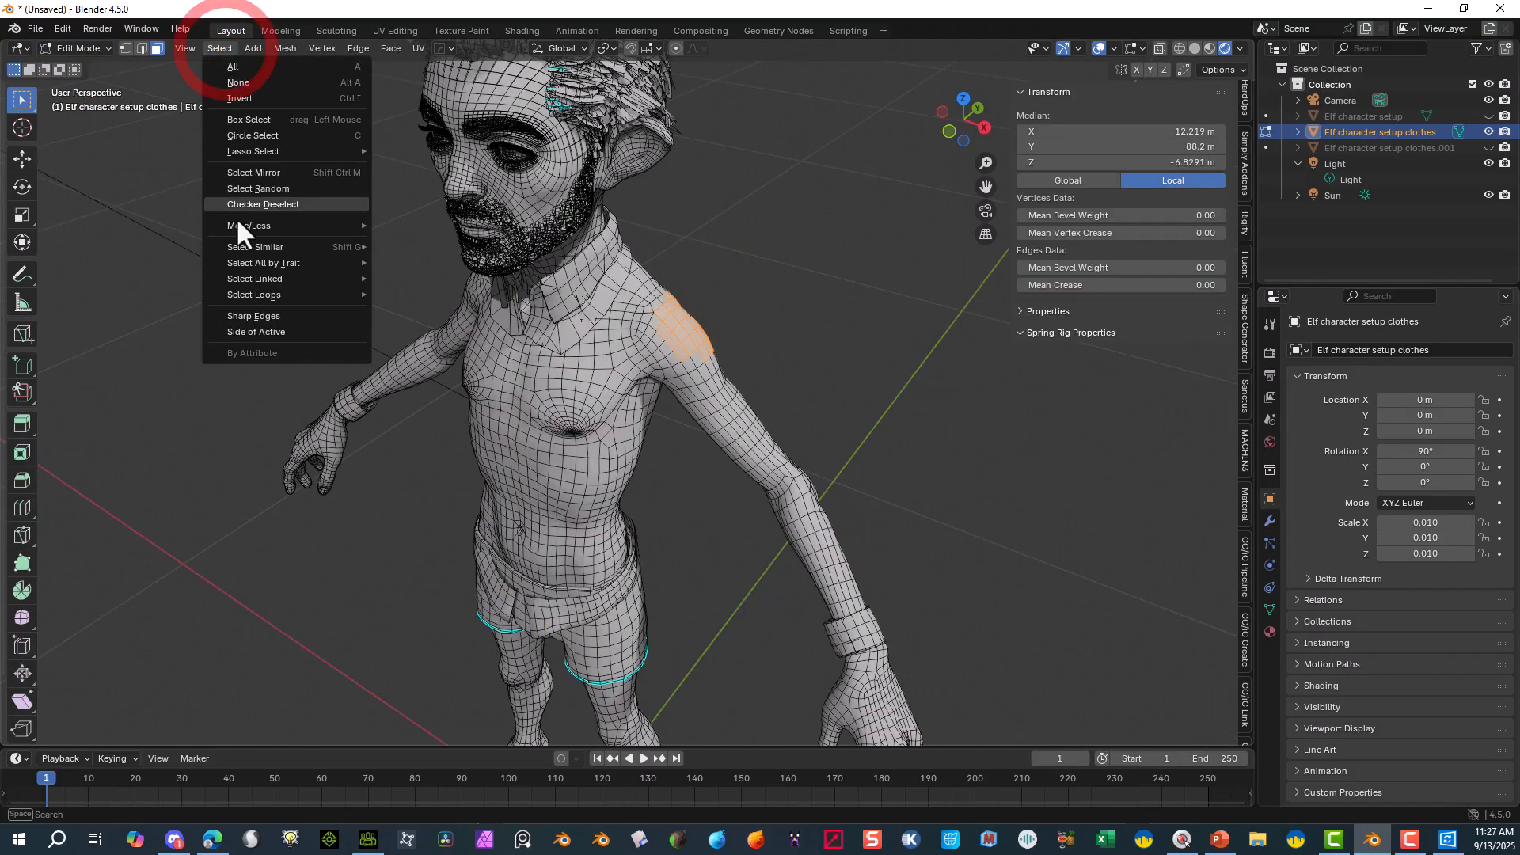
pyautogui.moveTo(290, 281)
pyautogui.click(387, 281)
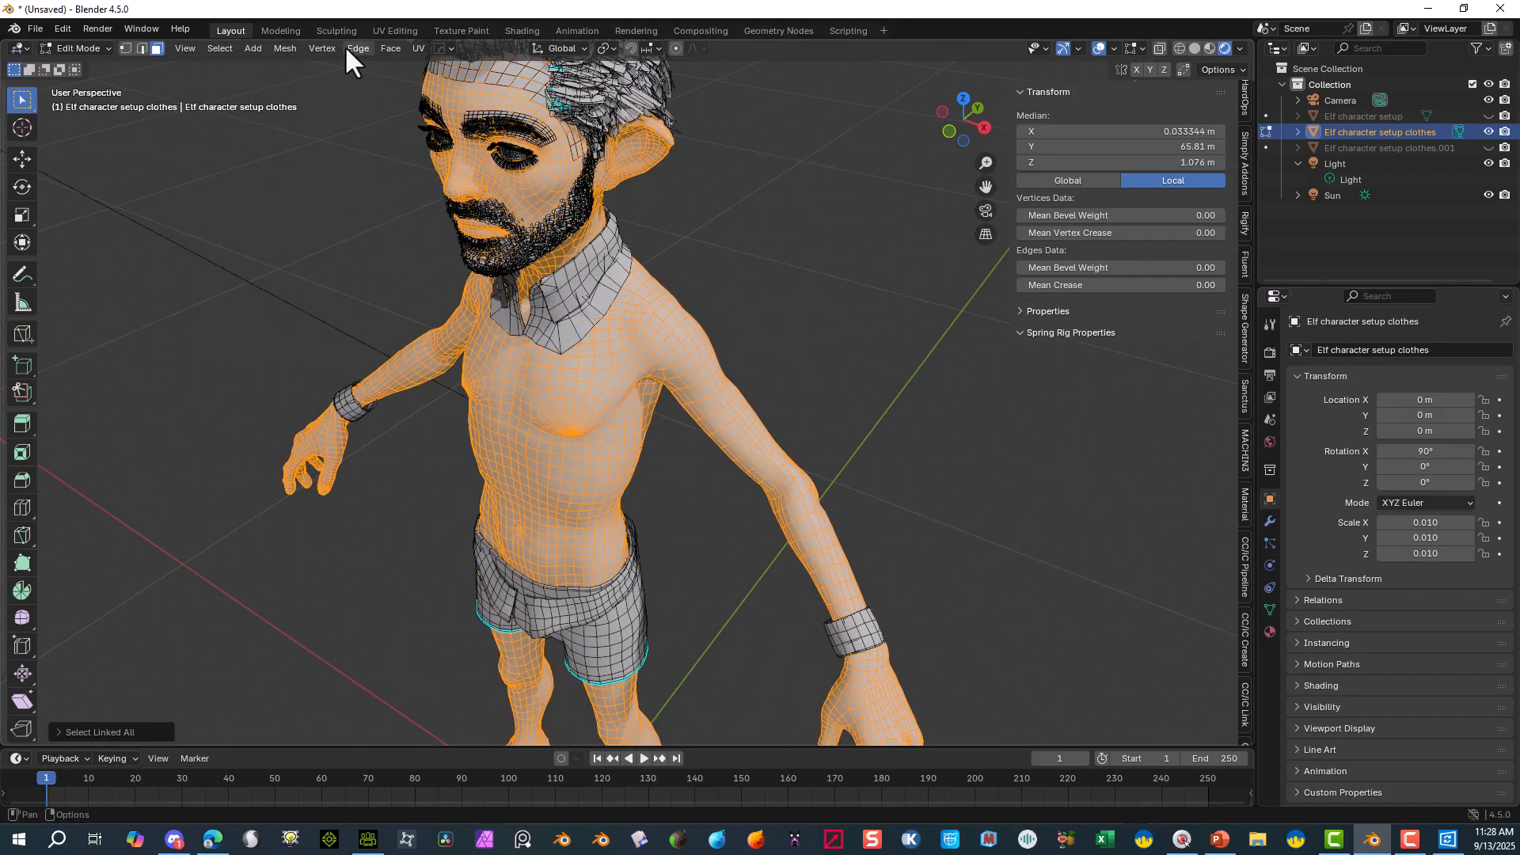
pyautogui.click(291, 49)
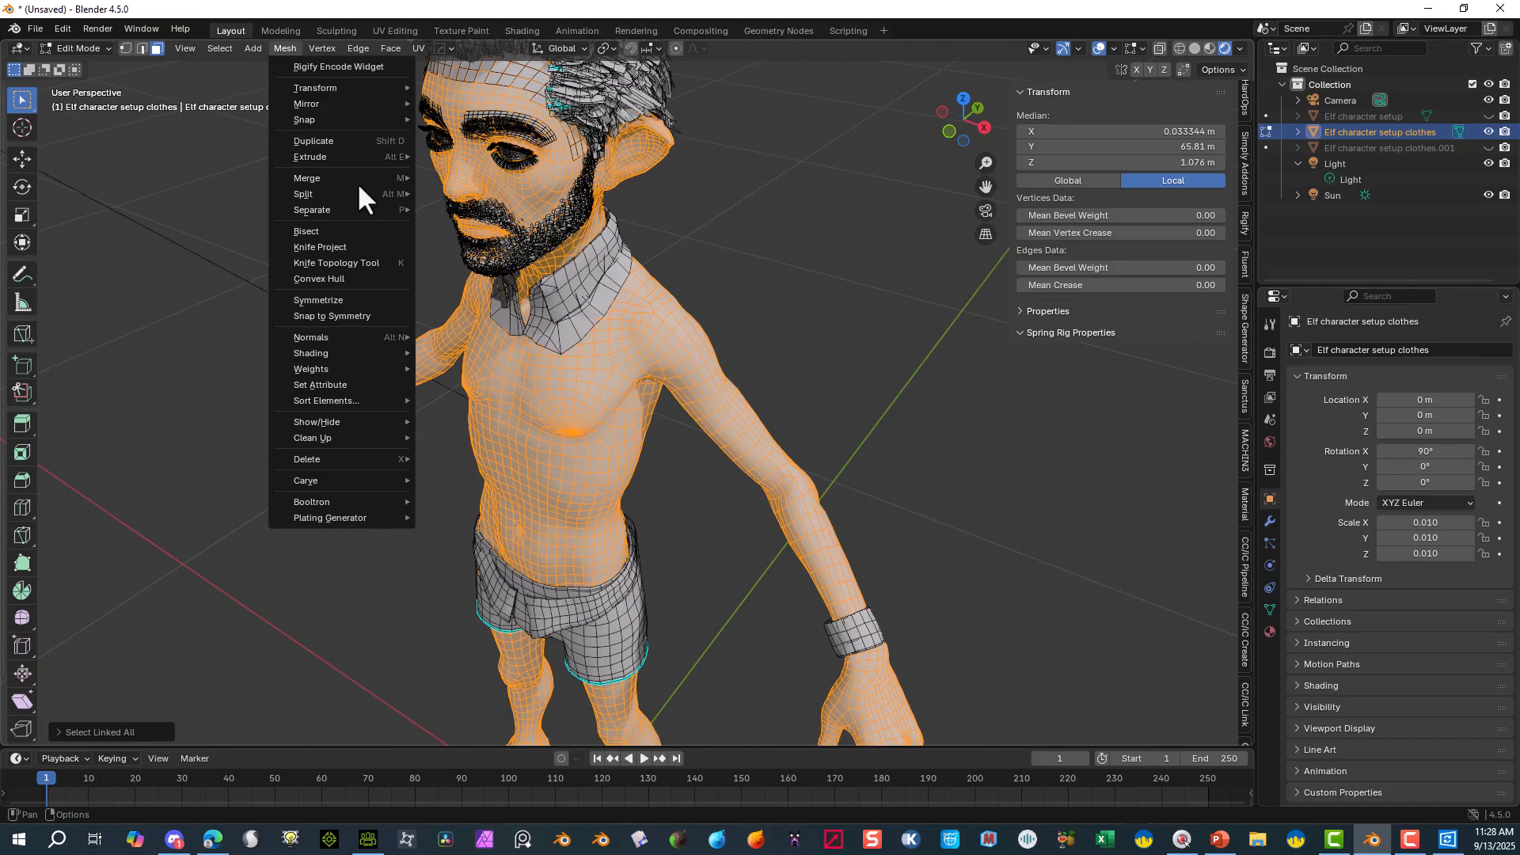
pyautogui.moveTo(359, 210)
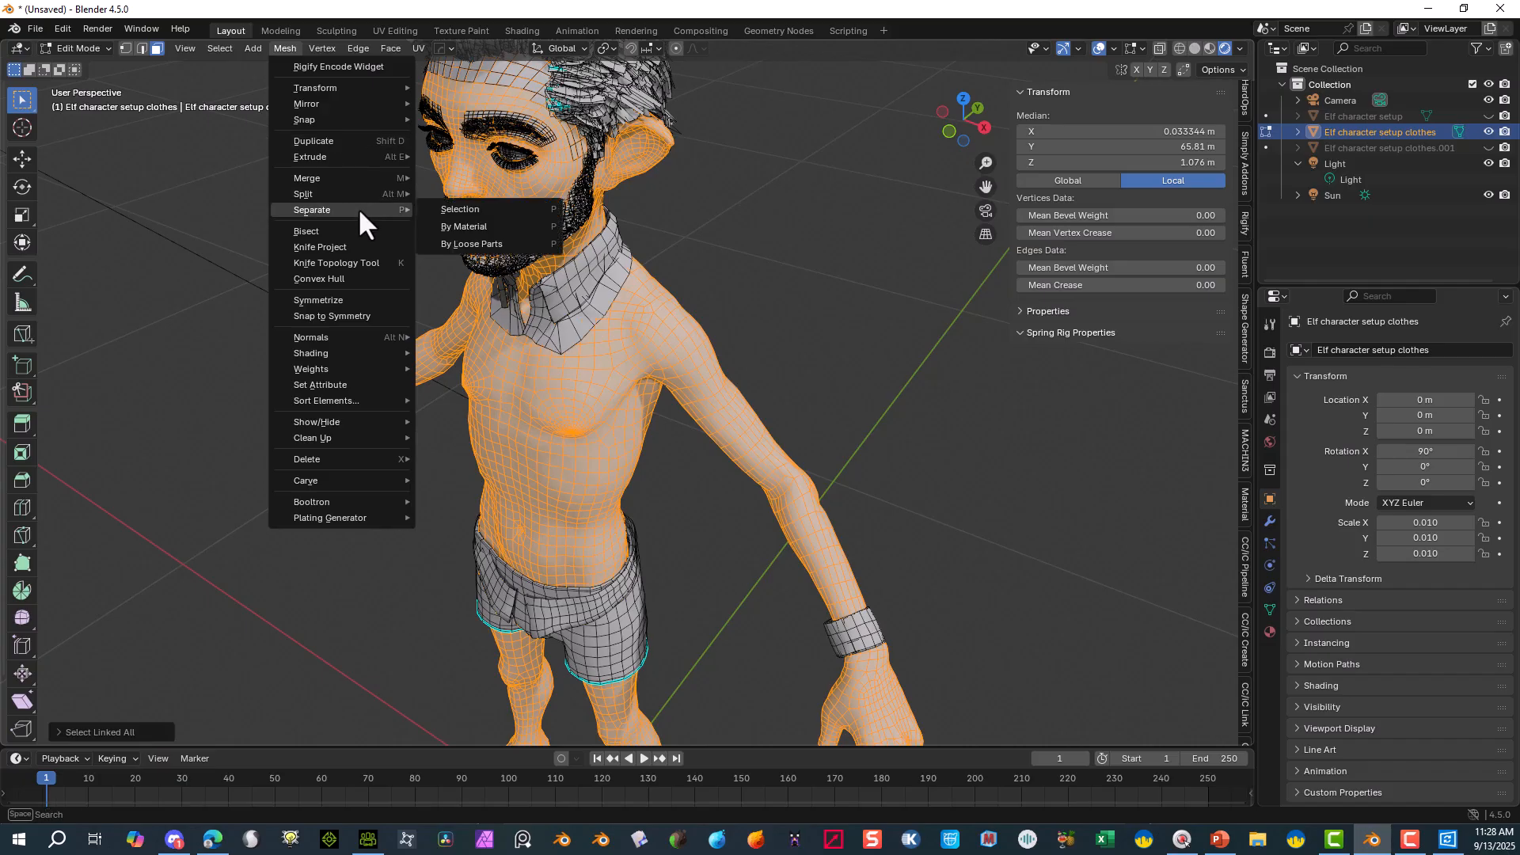
pyautogui.click(442, 213)
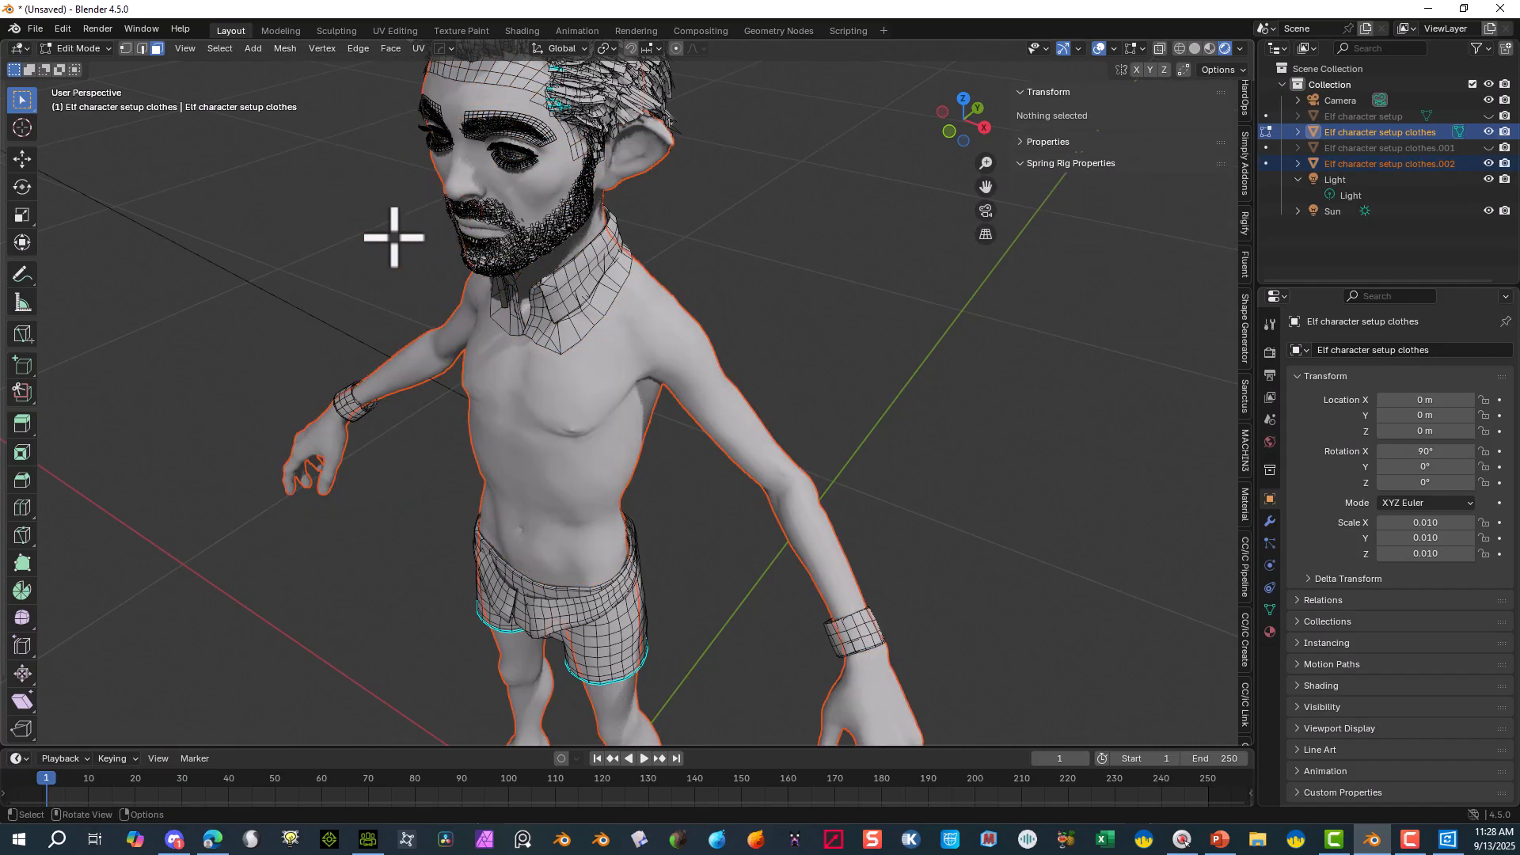
# - Return to Object Mode and hide the separated elf body
pyautogui.click(82, 49)
pyautogui.click(84, 66)
pyautogui.click(678, 327)
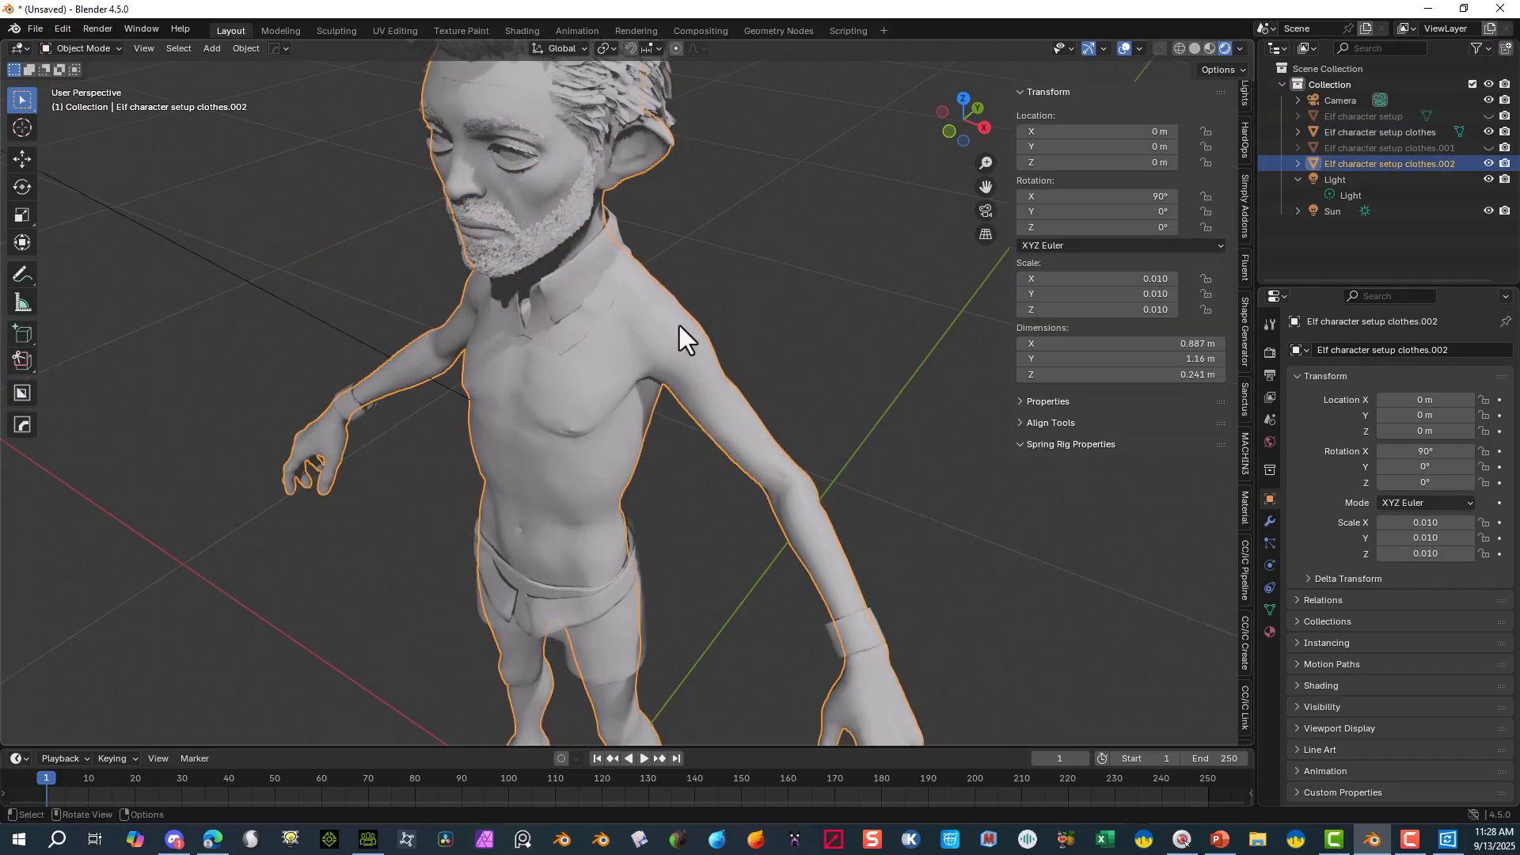
pyautogui.press('h')
pyautogui.scroll(-5, 625, 305)
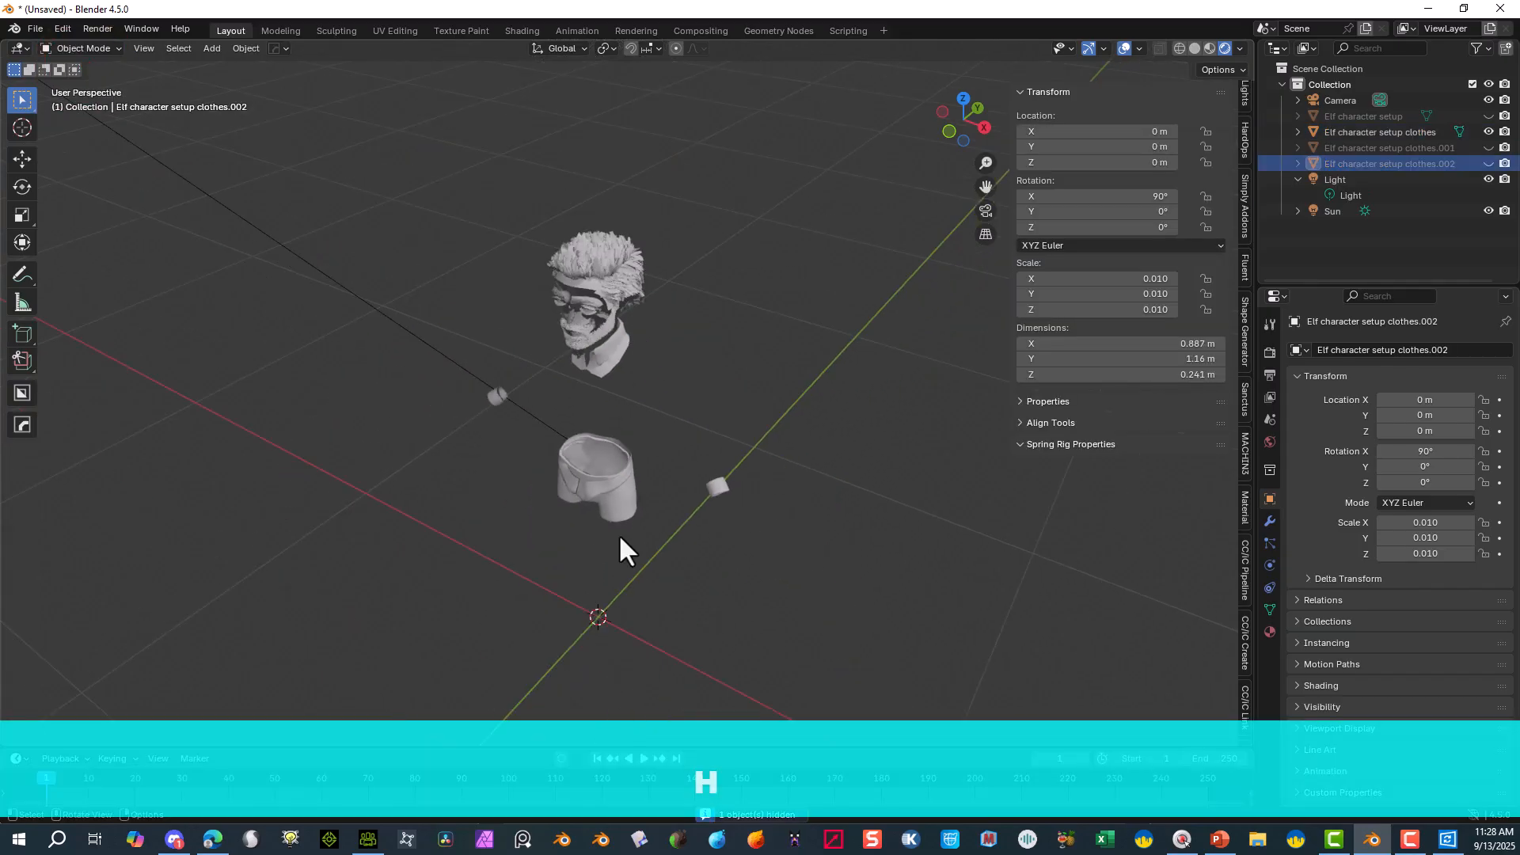
pyautogui.scroll(2, 645, 483)
# - In Edit Mode on the remaining mesh, select all faces linked to a face on the shorts and separate them into their own object
pyautogui.click(579, 467)
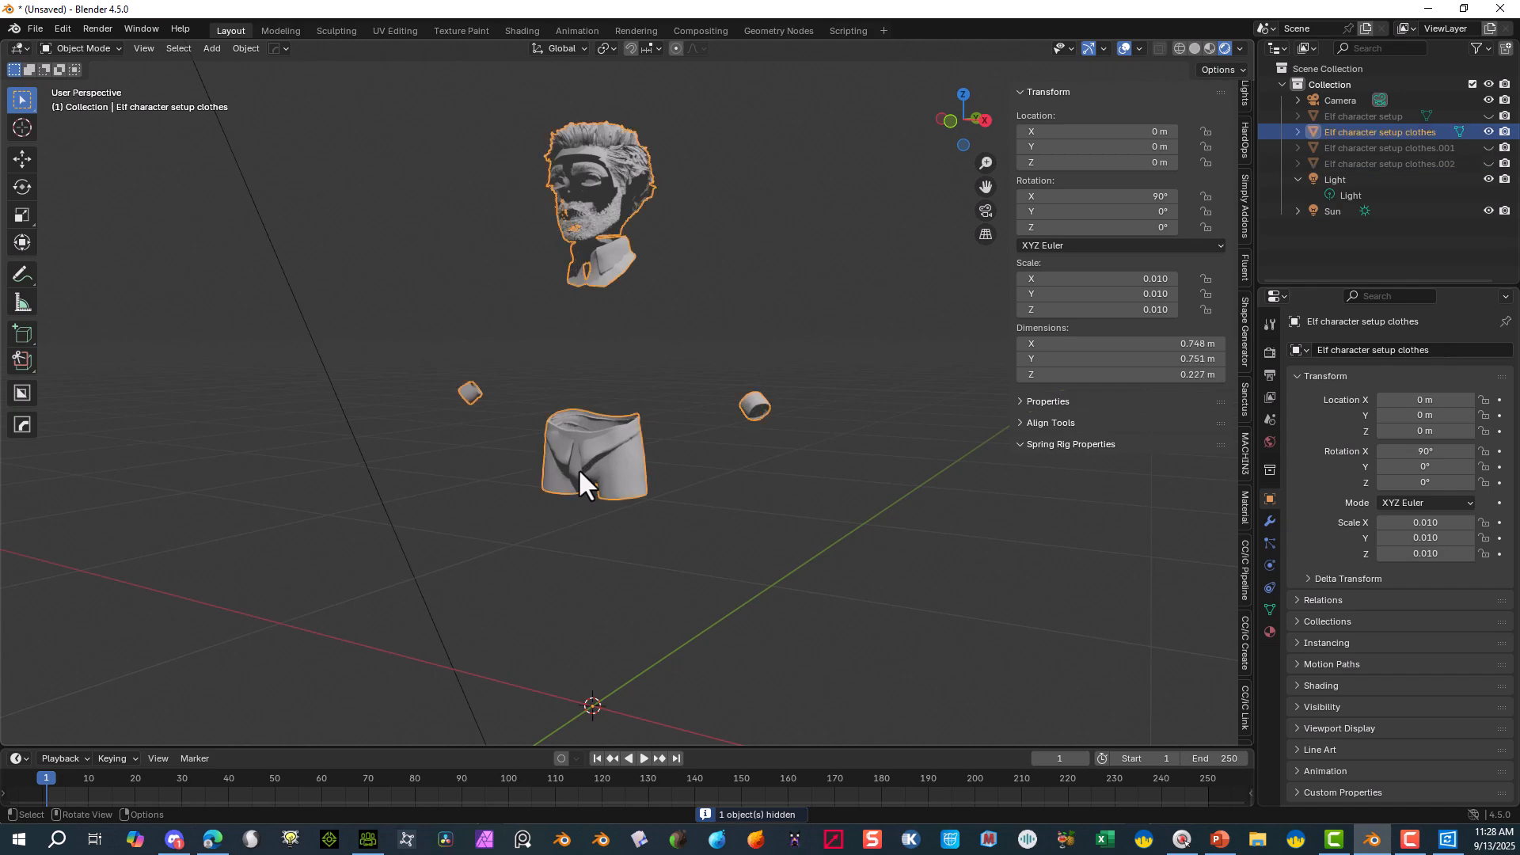
pyautogui.click(79, 45)
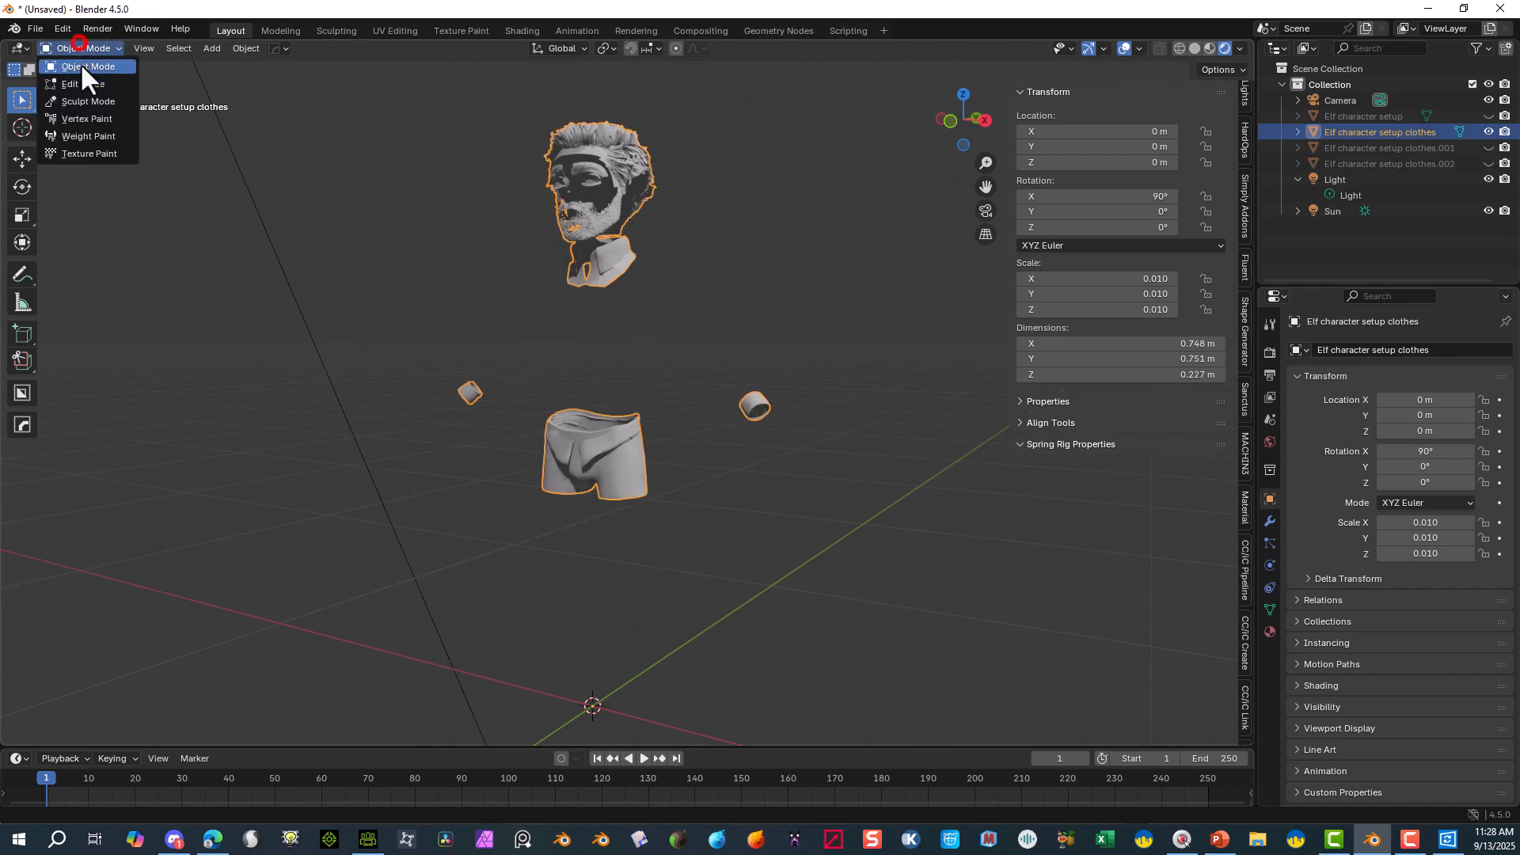
pyautogui.click(83, 83)
pyautogui.click(622, 479)
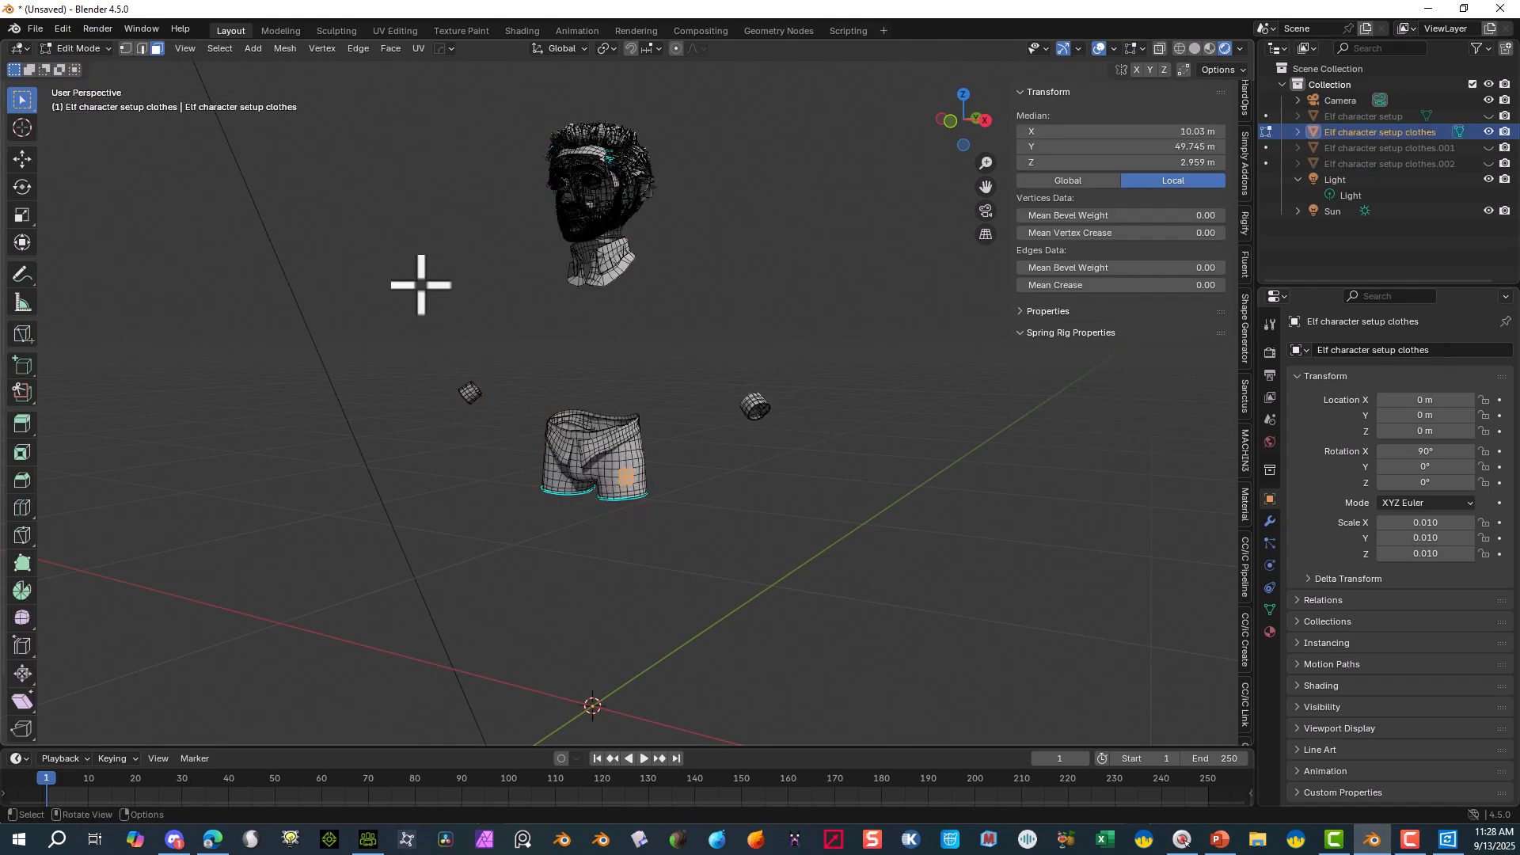
pyautogui.click(220, 48)
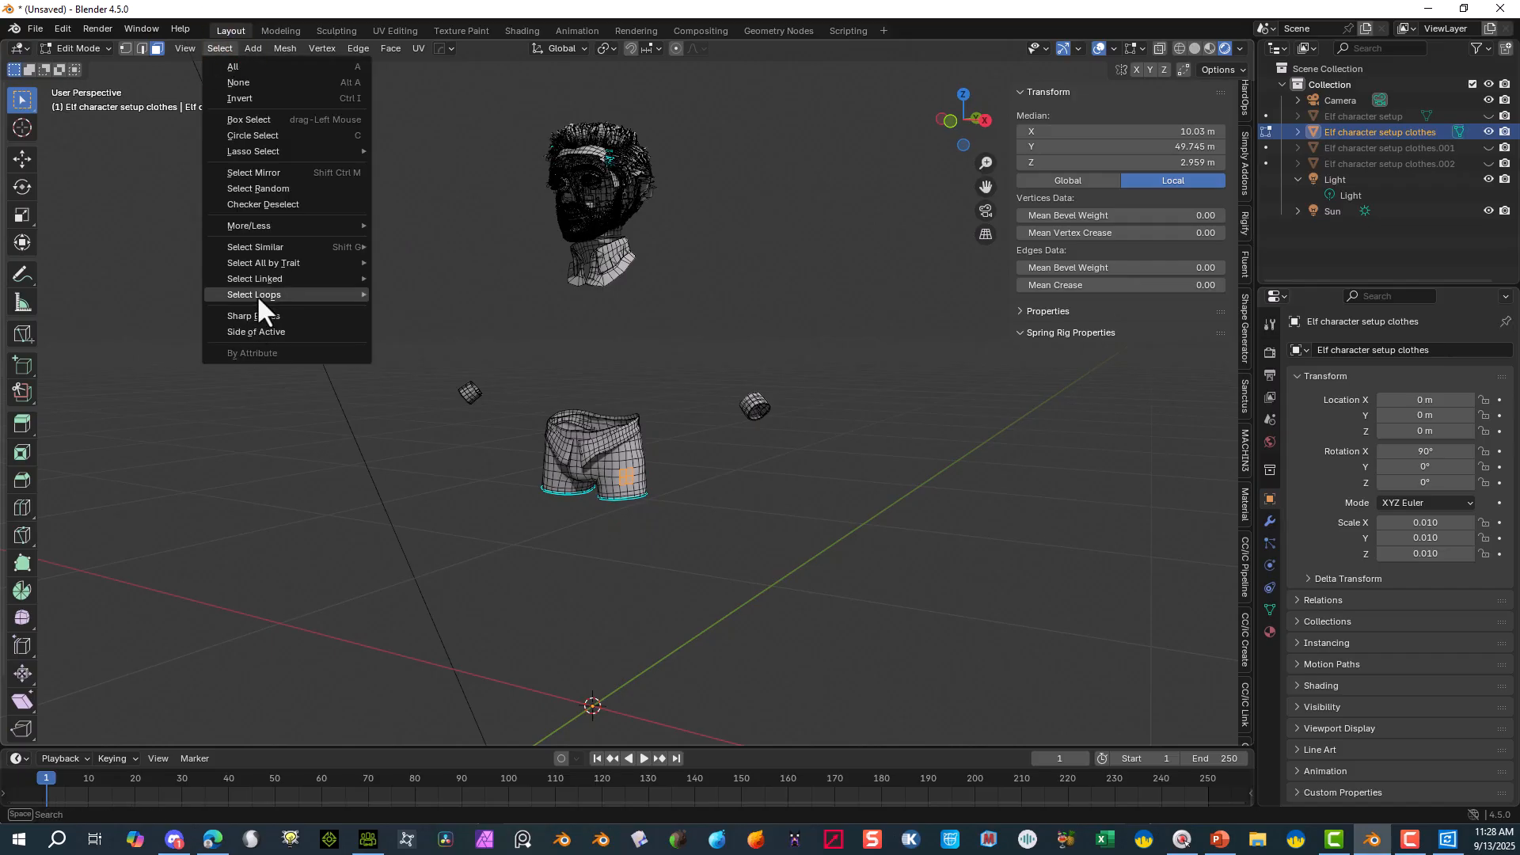
pyautogui.moveTo(259, 278)
pyautogui.click(402, 282)
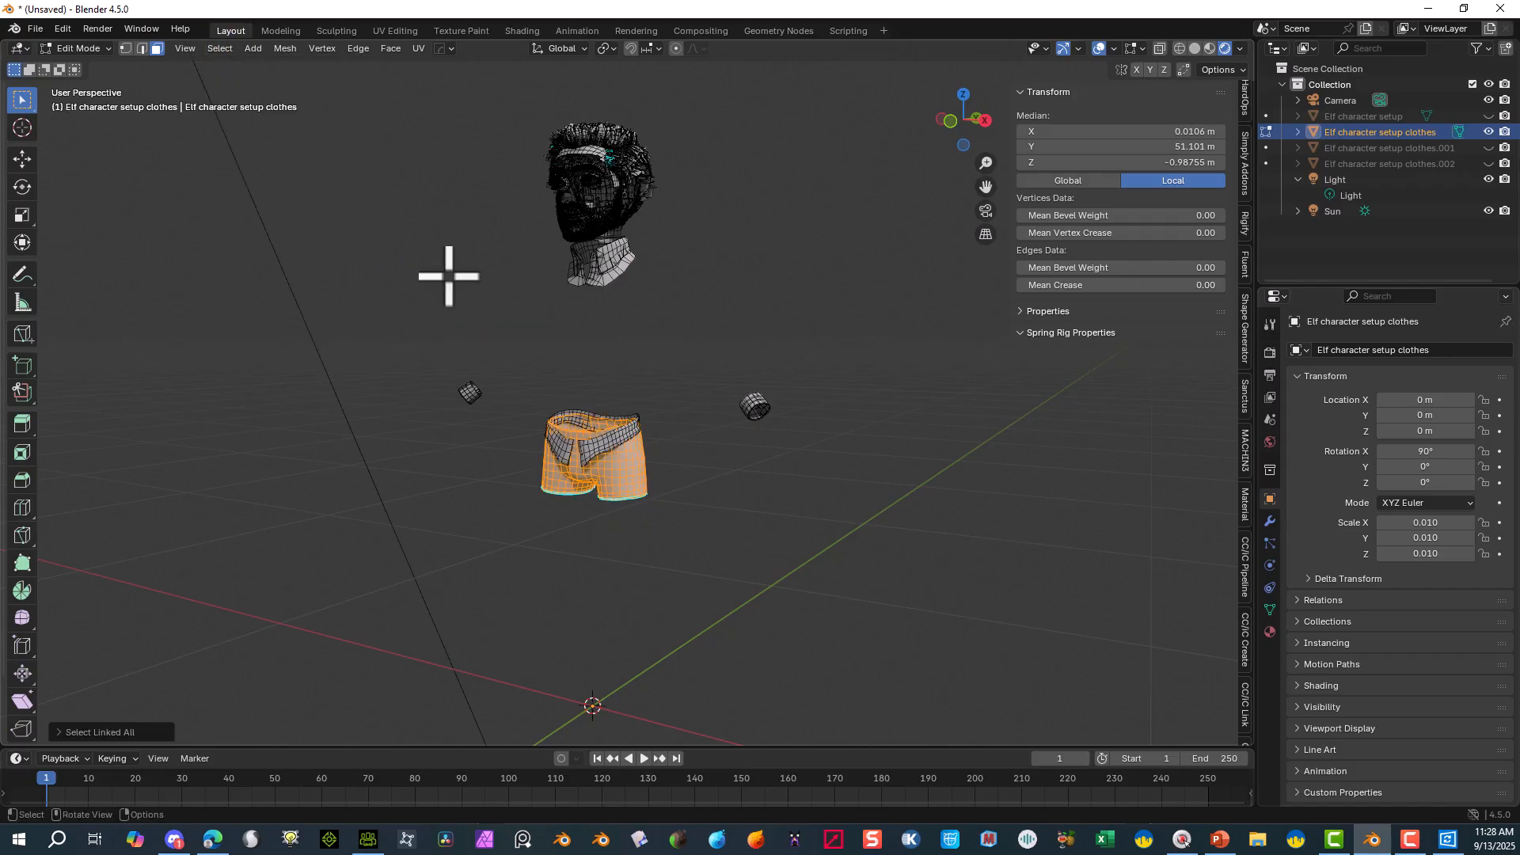
pyautogui.click(293, 49)
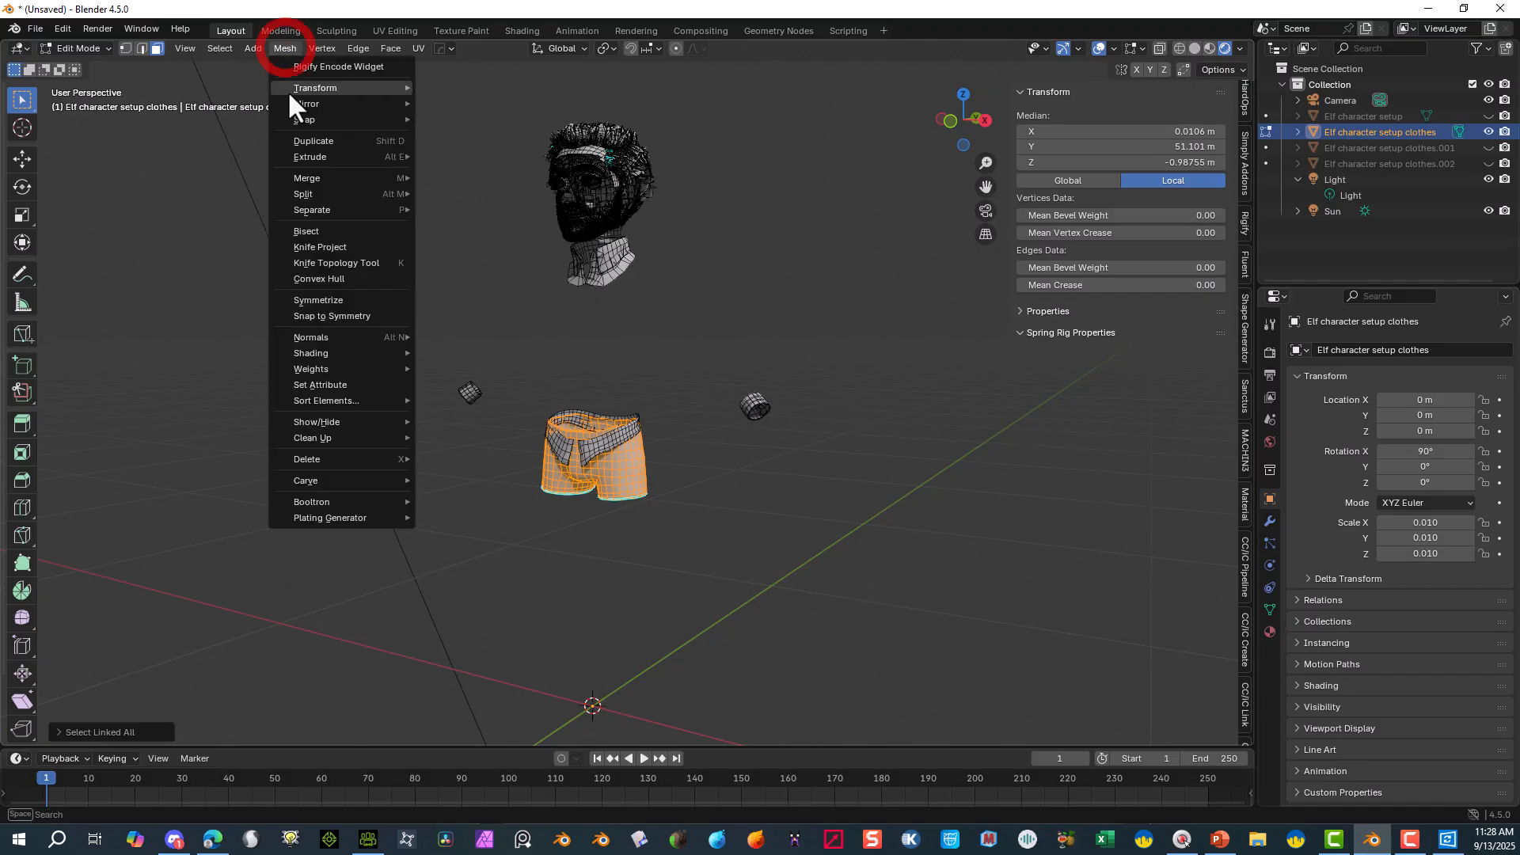
pyautogui.moveTo(384, 211)
pyautogui.click(431, 210)
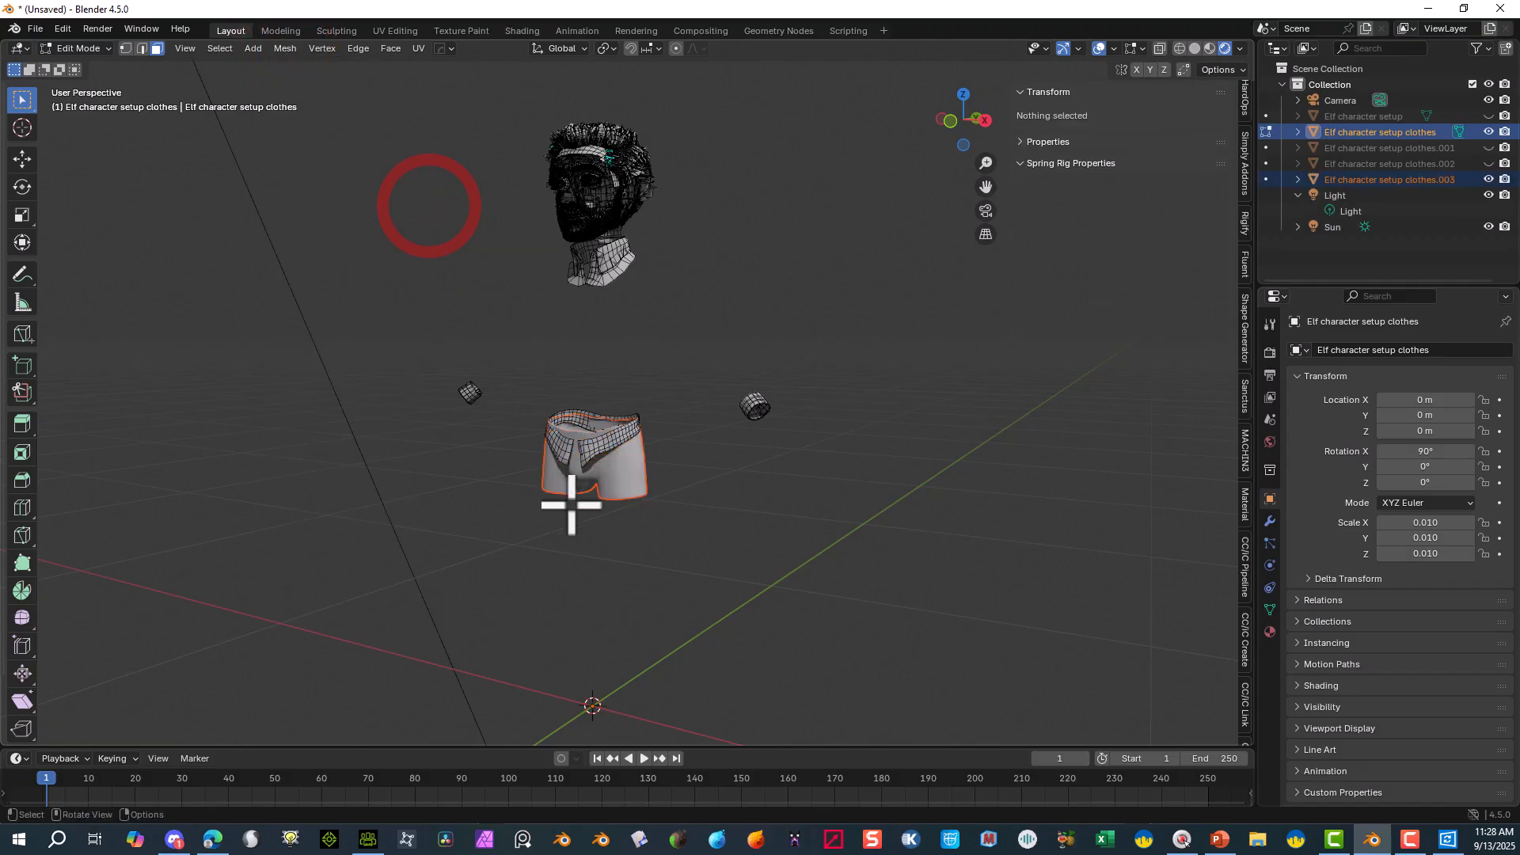
# - Return to Object Mode and hide the separated shorts
pyautogui.click(70, 47)
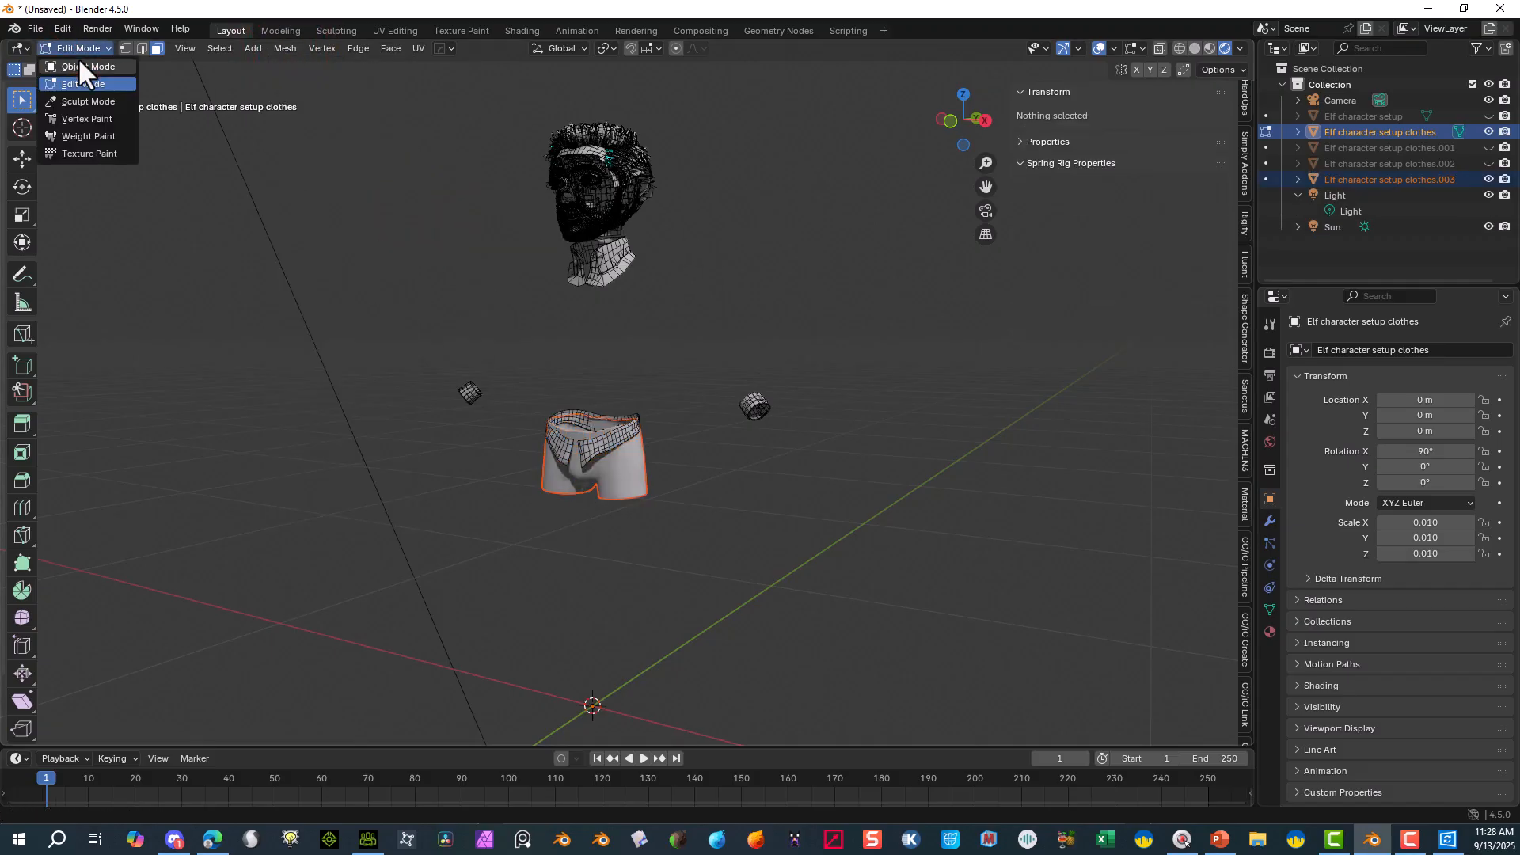
pyautogui.click(78, 58)
pyautogui.click(637, 474)
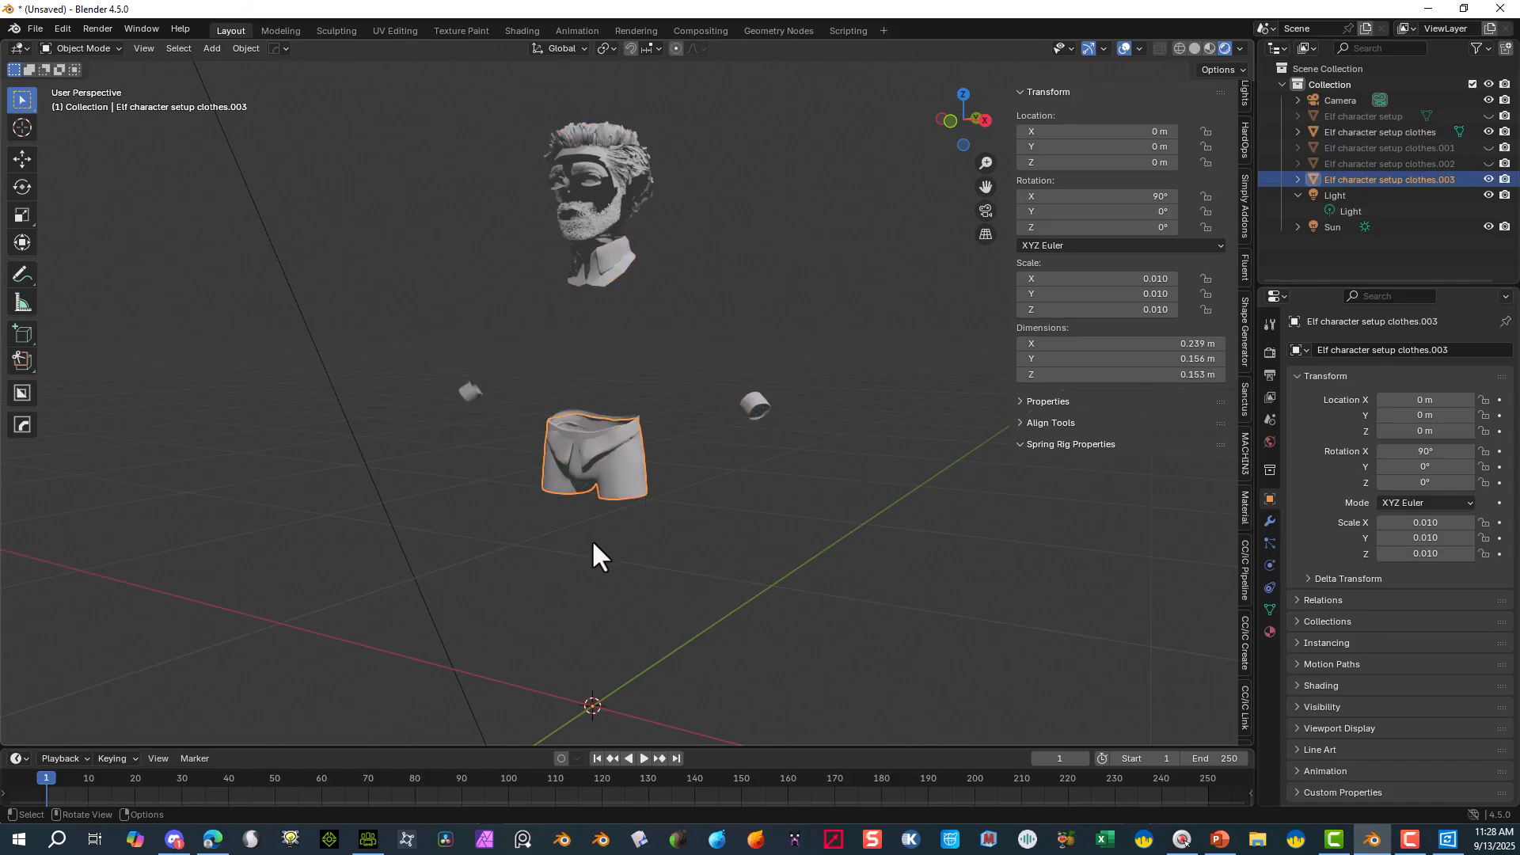
pyautogui.press('h')
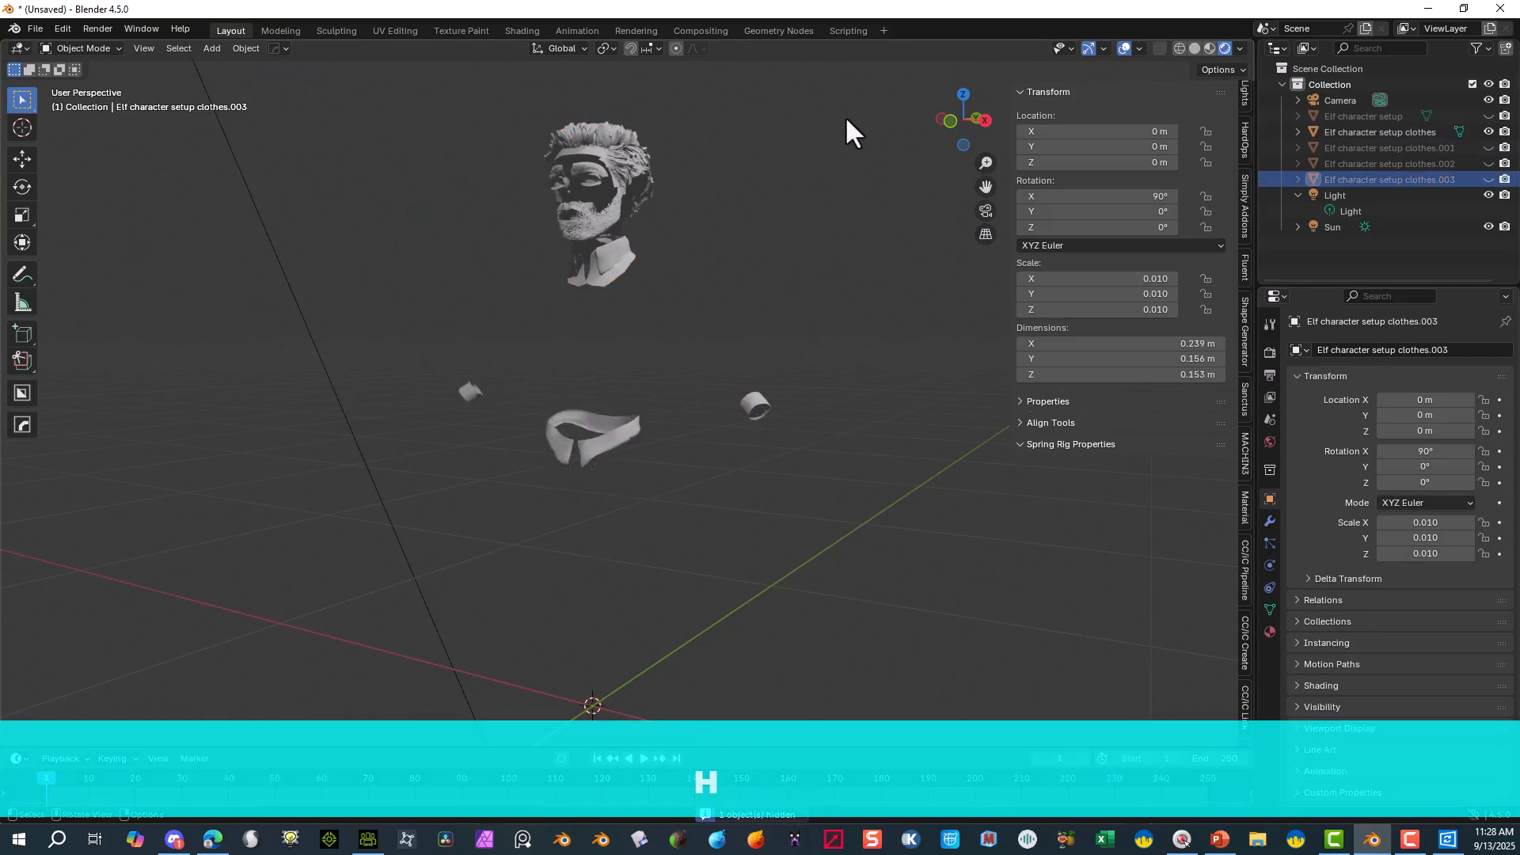
pyautogui.moveTo(854, 111); pyautogui.dragTo(317, 546)
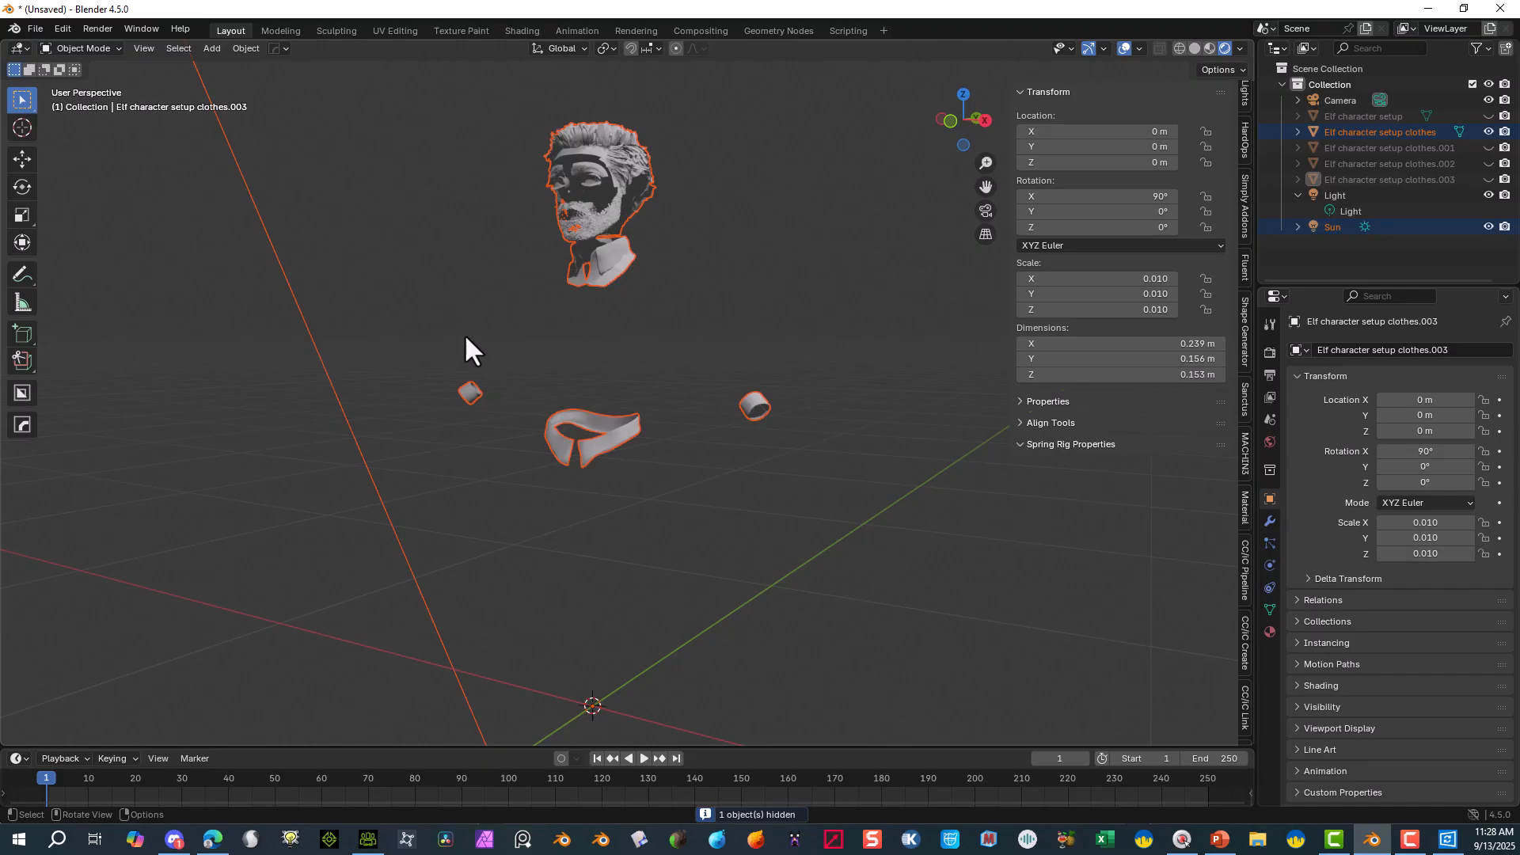
pyautogui.press('Delete')
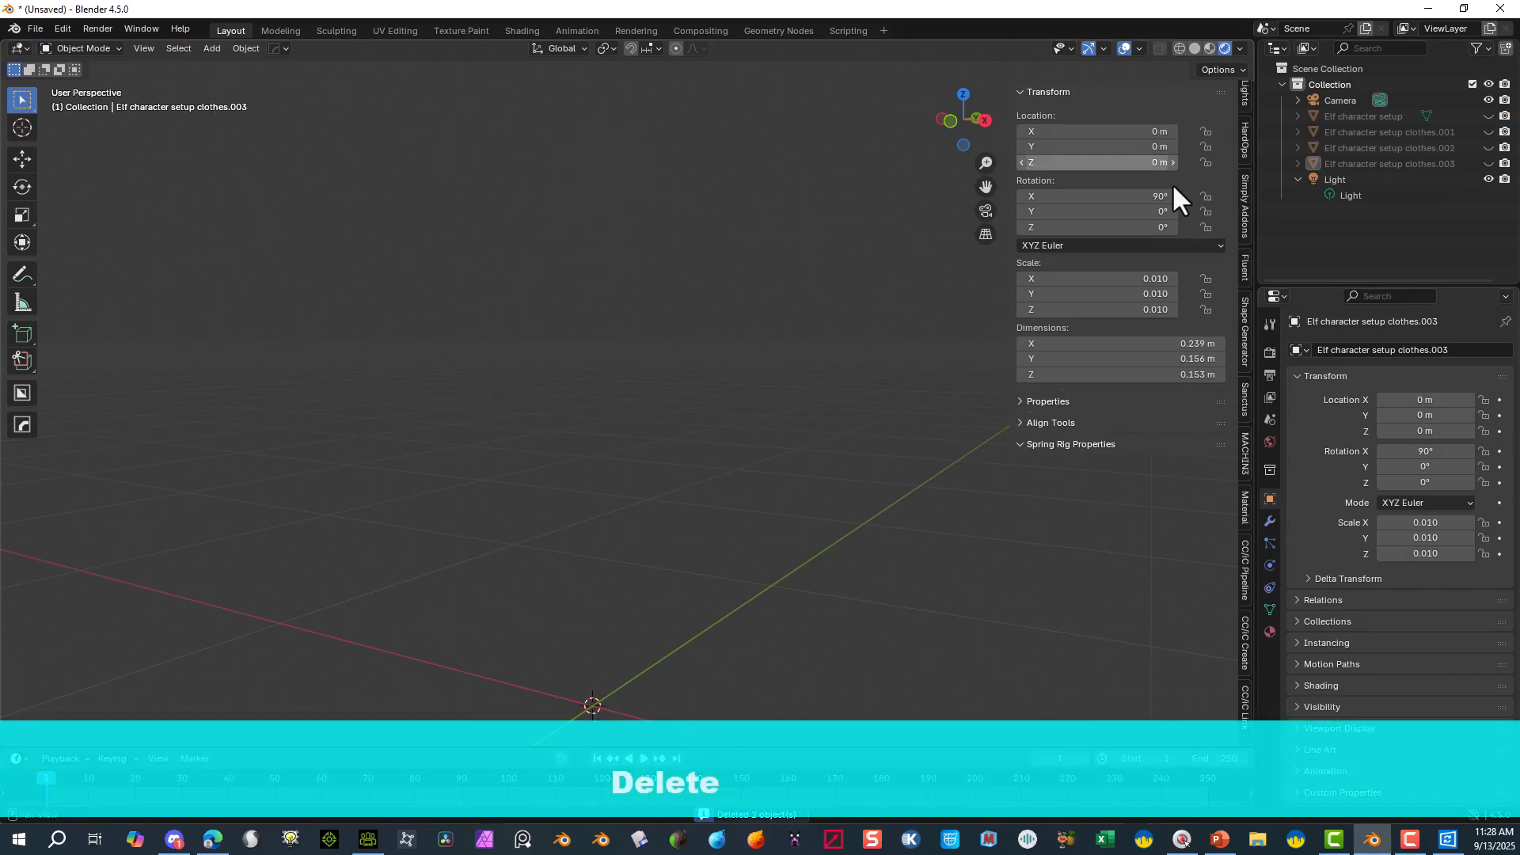
pyautogui.hotkey('ctrl', 'z')
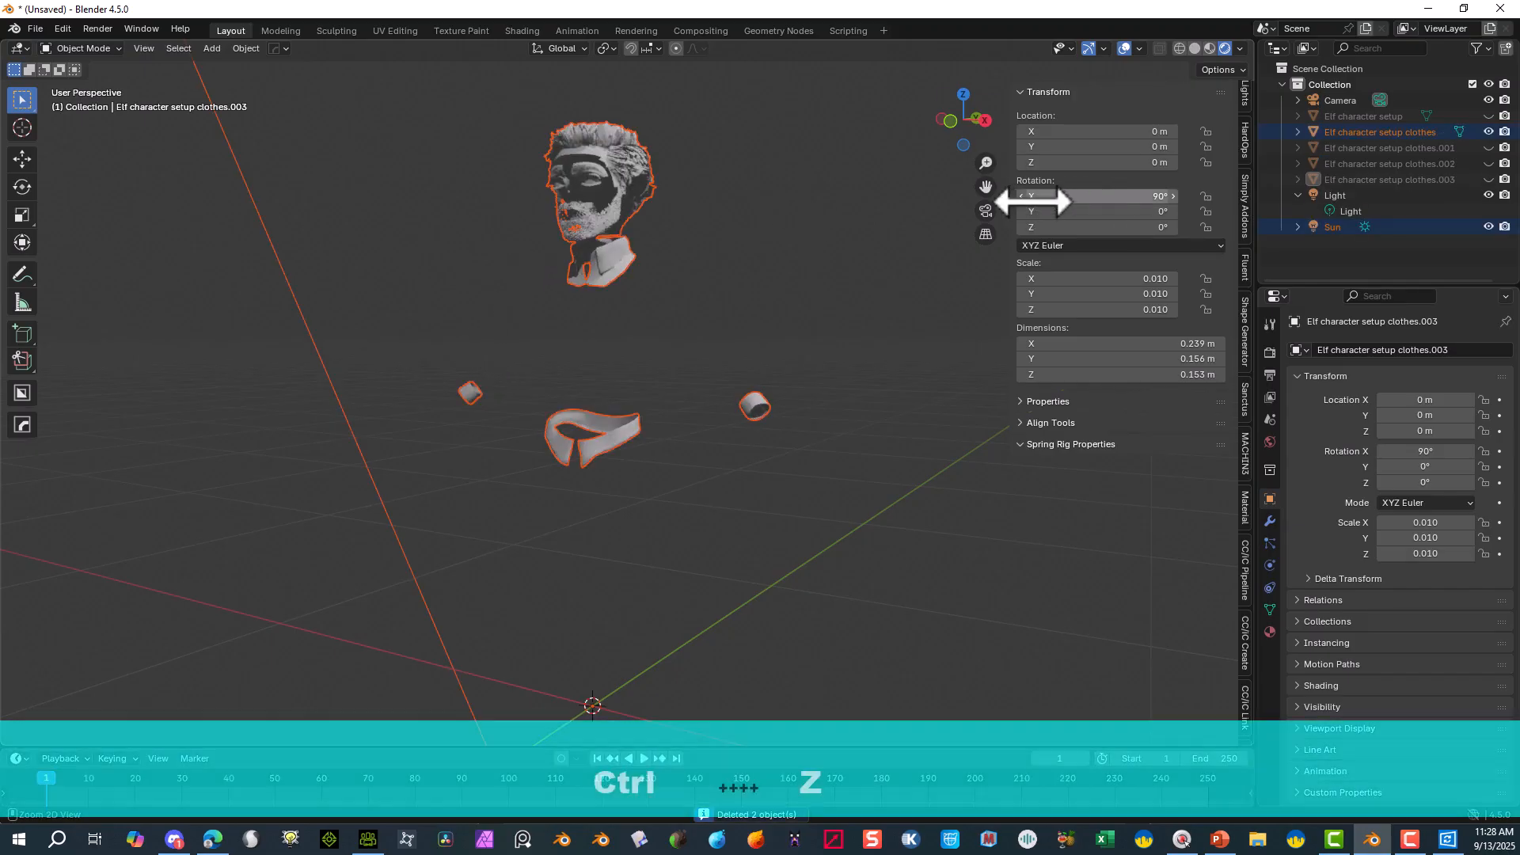
# - Delete the leftover object with the hair, collar, cuffs and waistband, keeping the Sun light in the scene
pyautogui.scroll(-4, 773, 234)
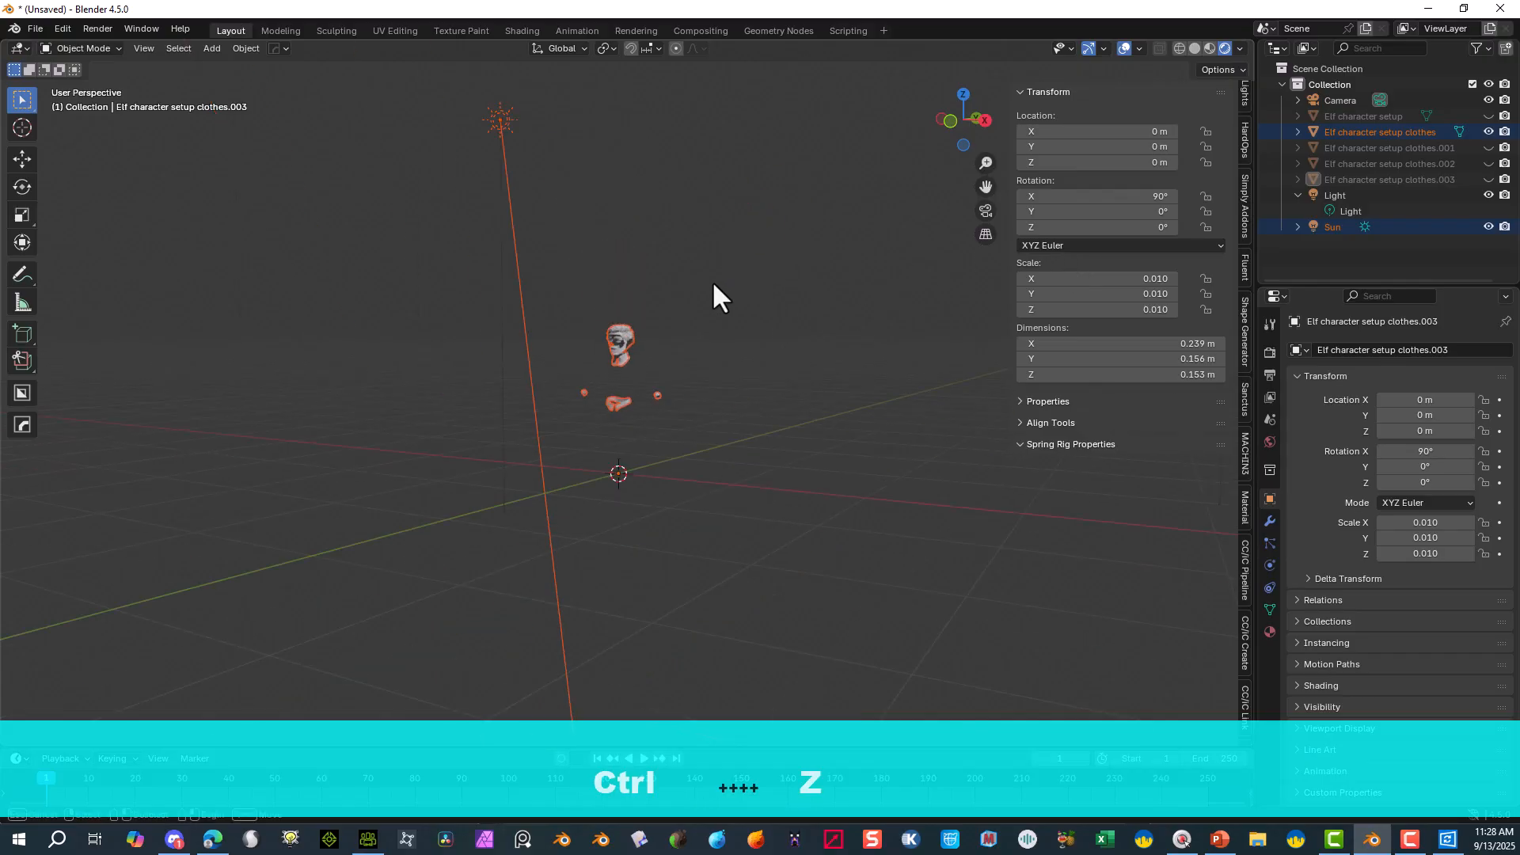
pyautogui.moveTo(724, 267); pyautogui.dragTo(565, 421)
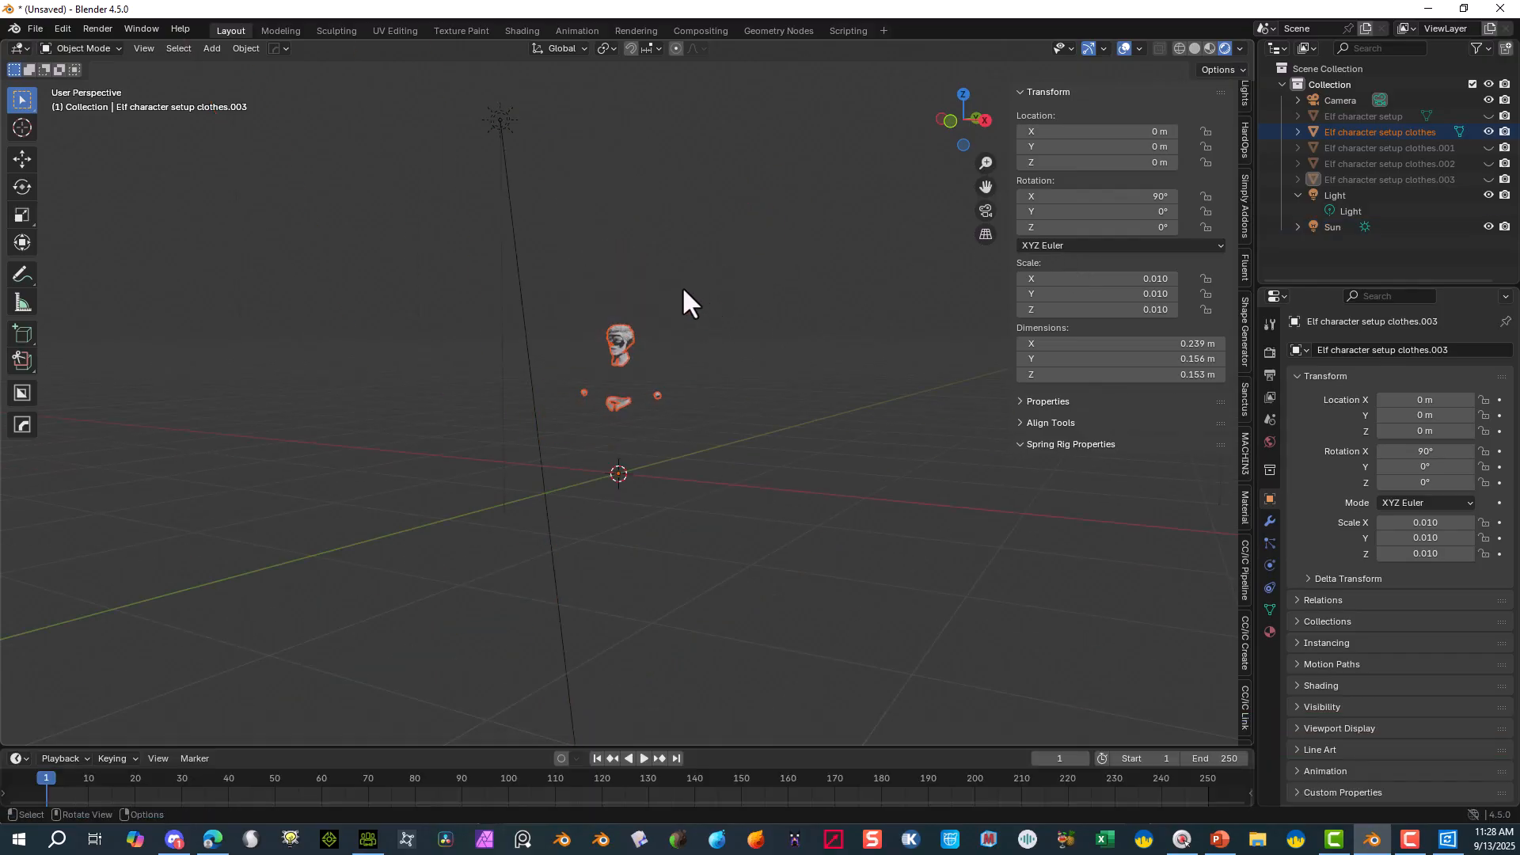
pyautogui.press('Delete')
pyautogui.scroll(1, 650, 310)
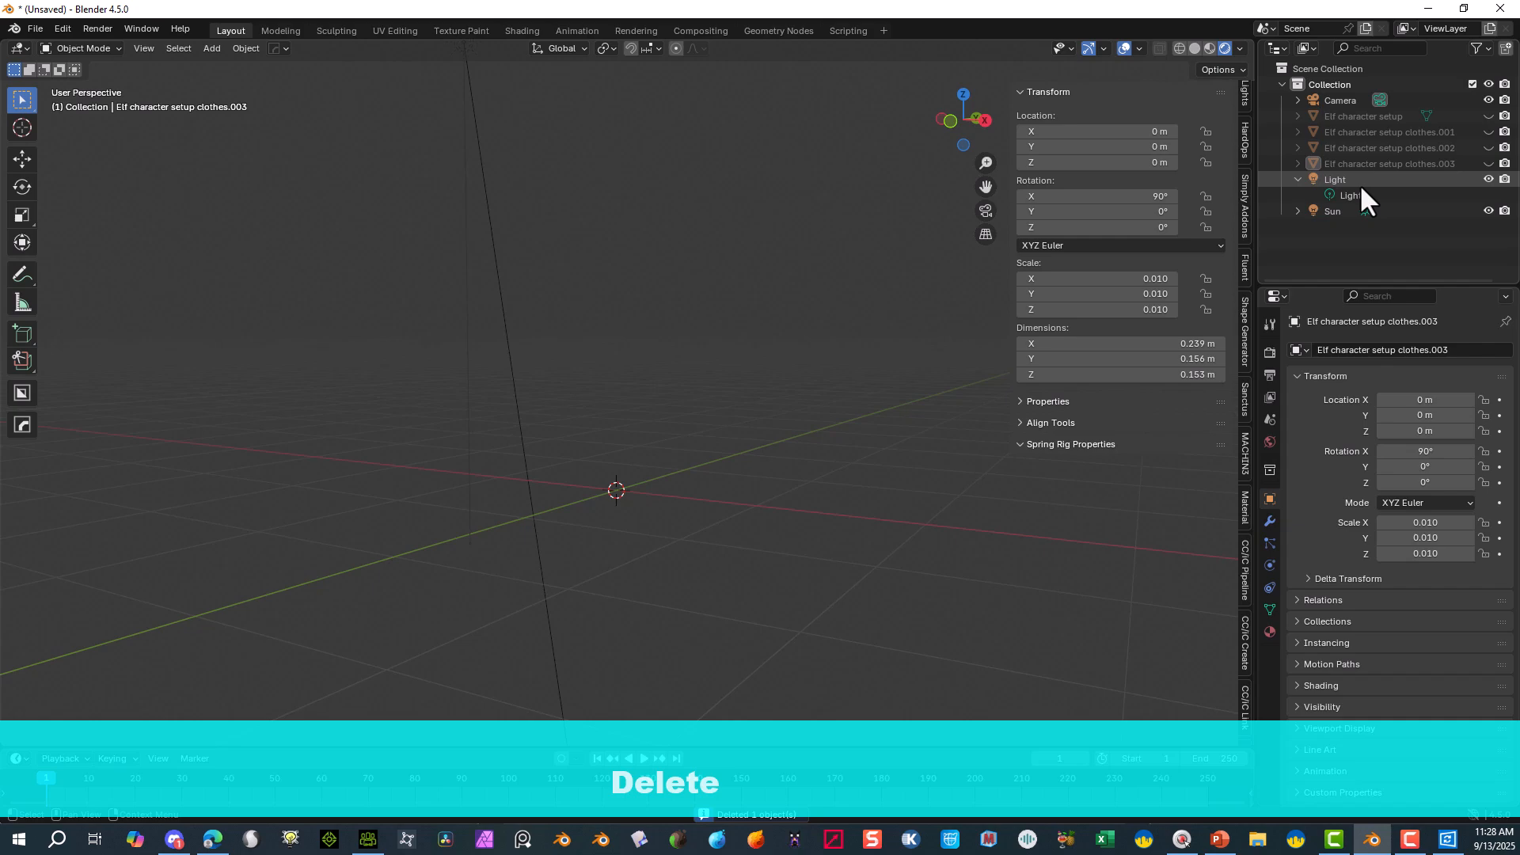
# - Unhide the separated sweater, body and shorts, and look over the reassembled elf
pyautogui.click(1488, 132)
pyautogui.click(1486, 147)
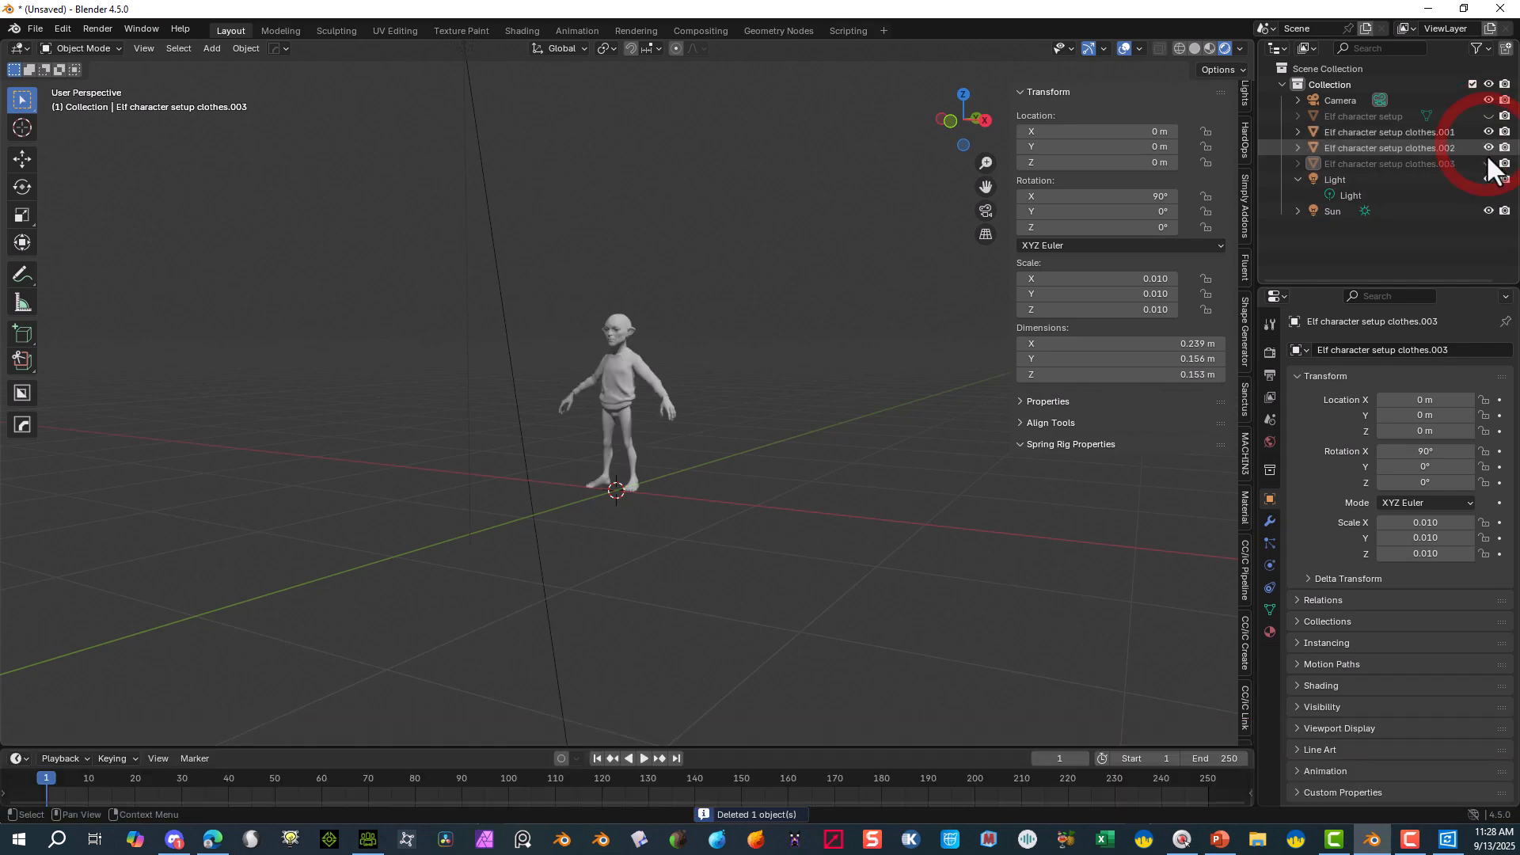
pyautogui.click(1488, 163)
pyautogui.scroll(6, 581, 331)
pyautogui.moveTo(596, 350); pyautogui.dragTo(697, 396, button='middle')
pyautogui.scroll(-3, 666, 264)
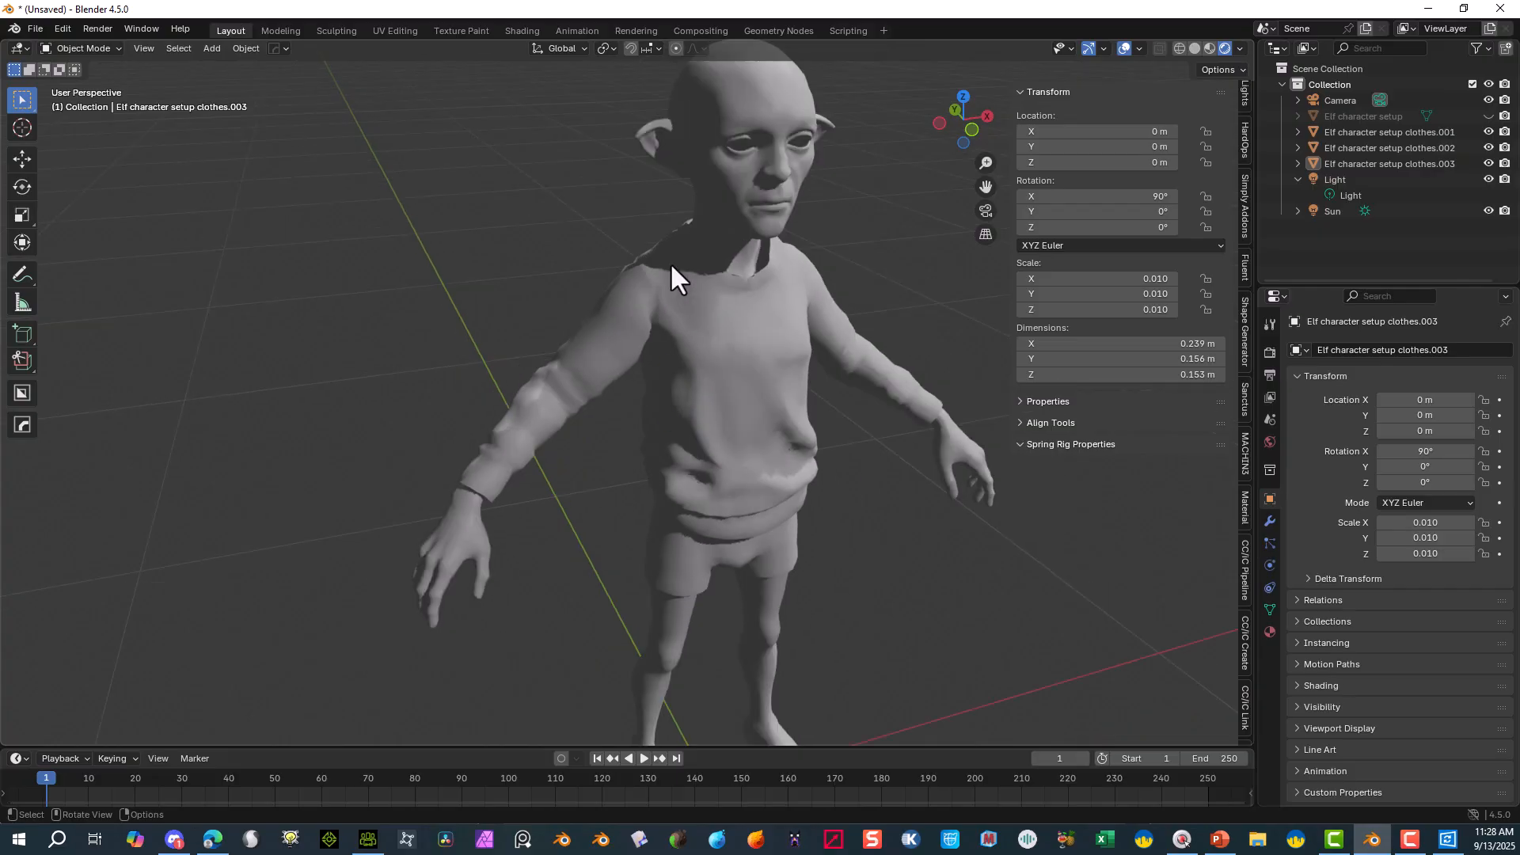
pyautogui.moveTo(670, 263); pyautogui.dragTo(691, 316, button='middle')
# - Apply Shade Smooth to the sweater
pyautogui.click(689, 319)
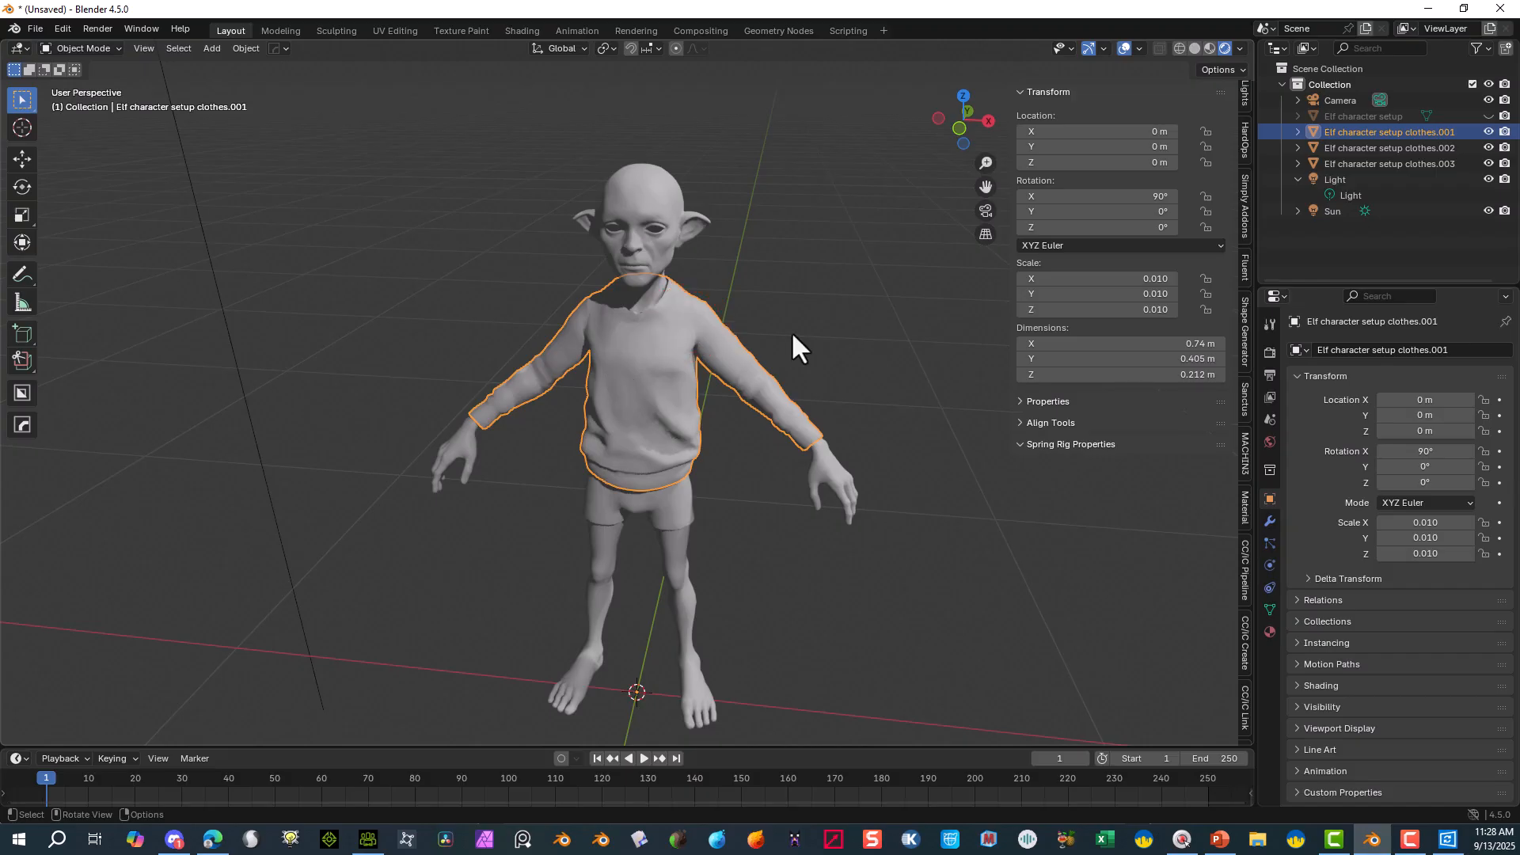
pyautogui.scroll(4, 592, 324)
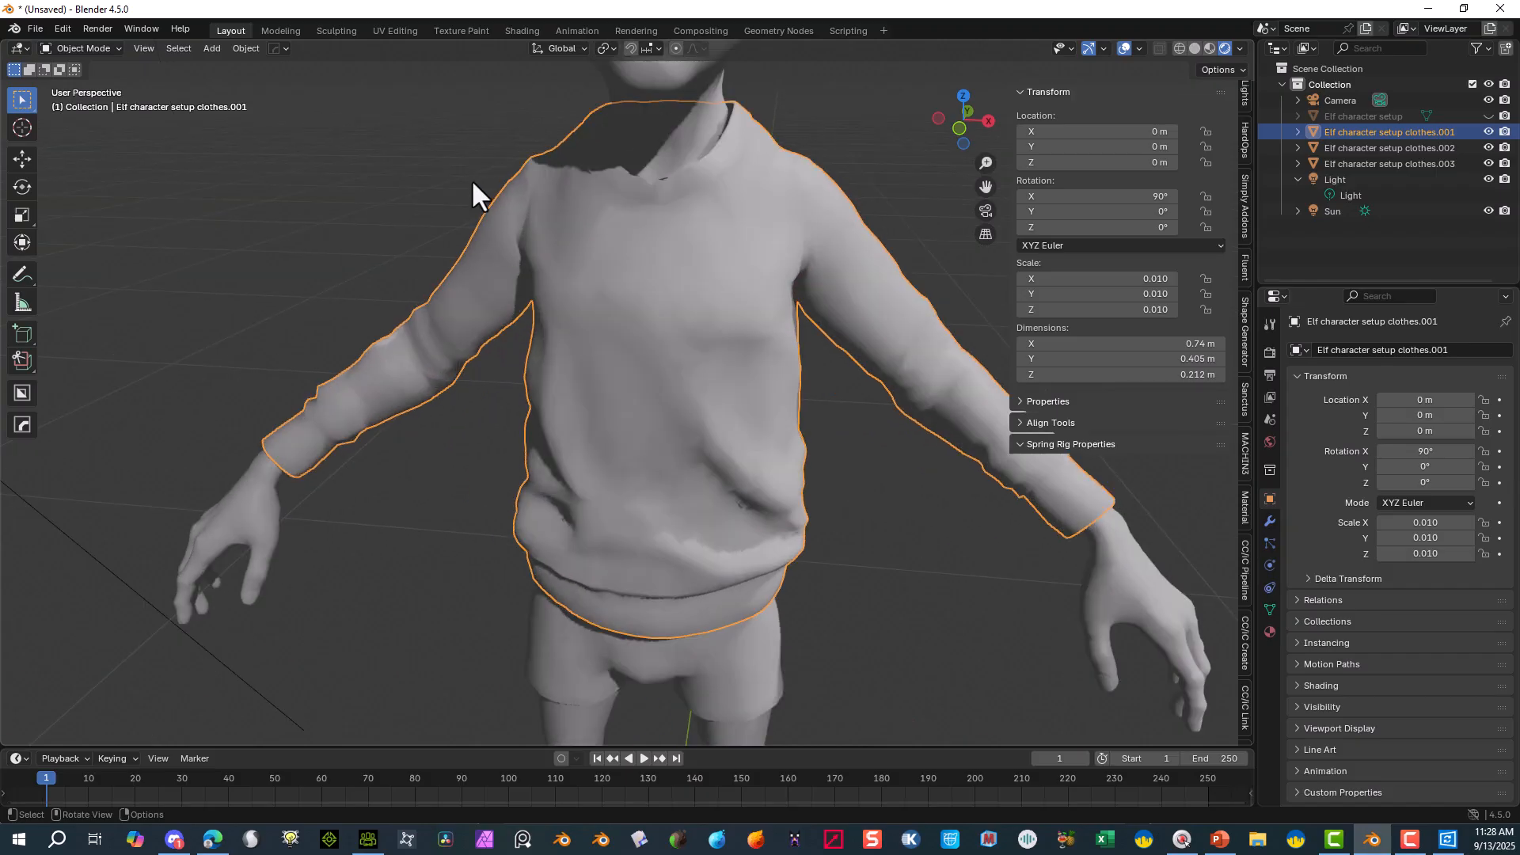
pyautogui.rightClick(593, 323)
pyautogui.click(620, 363)
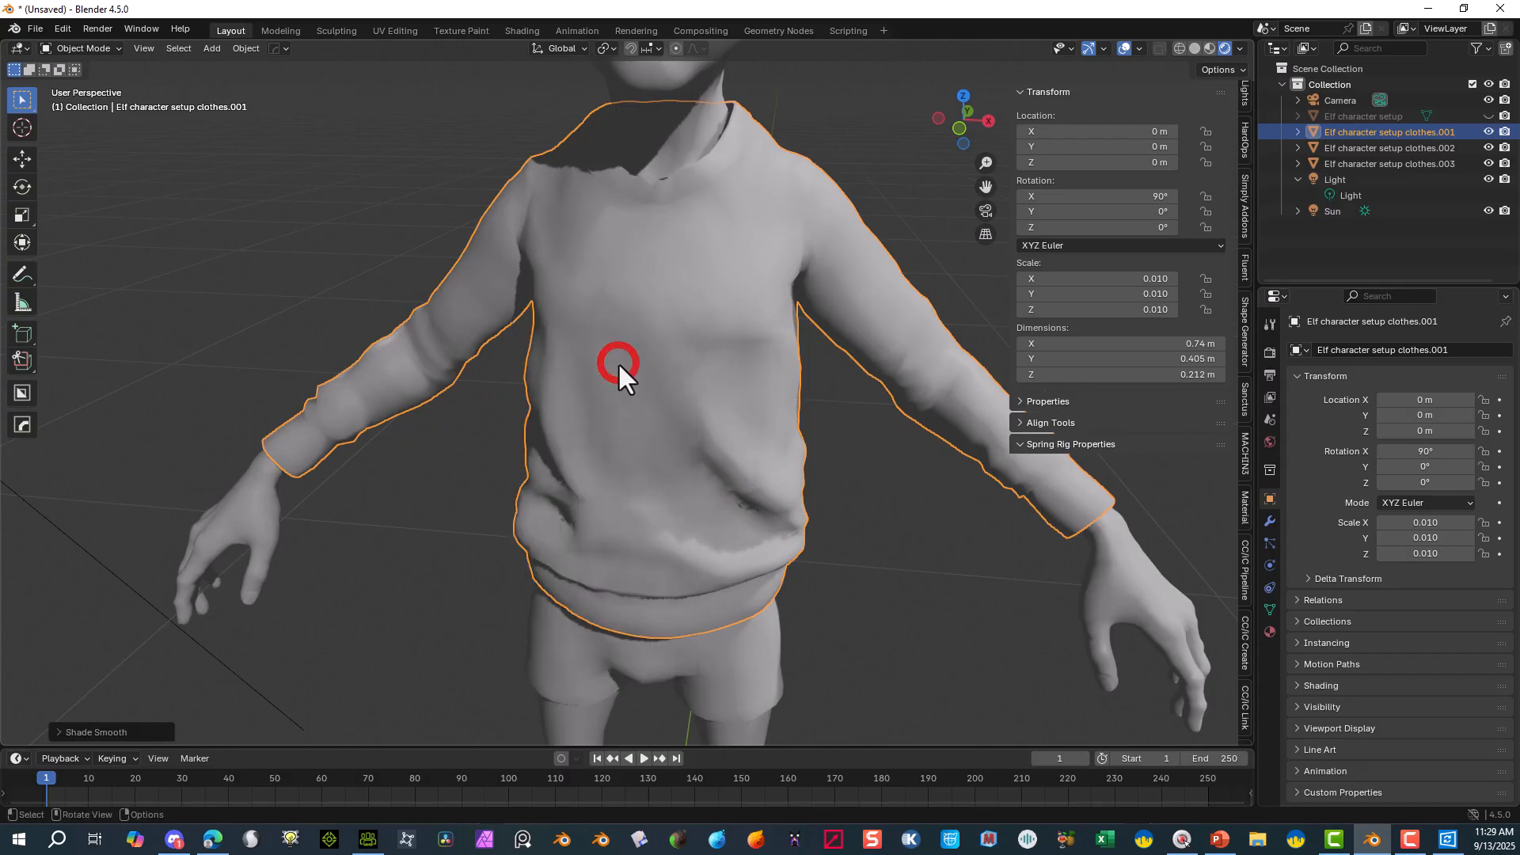
pyautogui.scroll(-3, 732, 230)
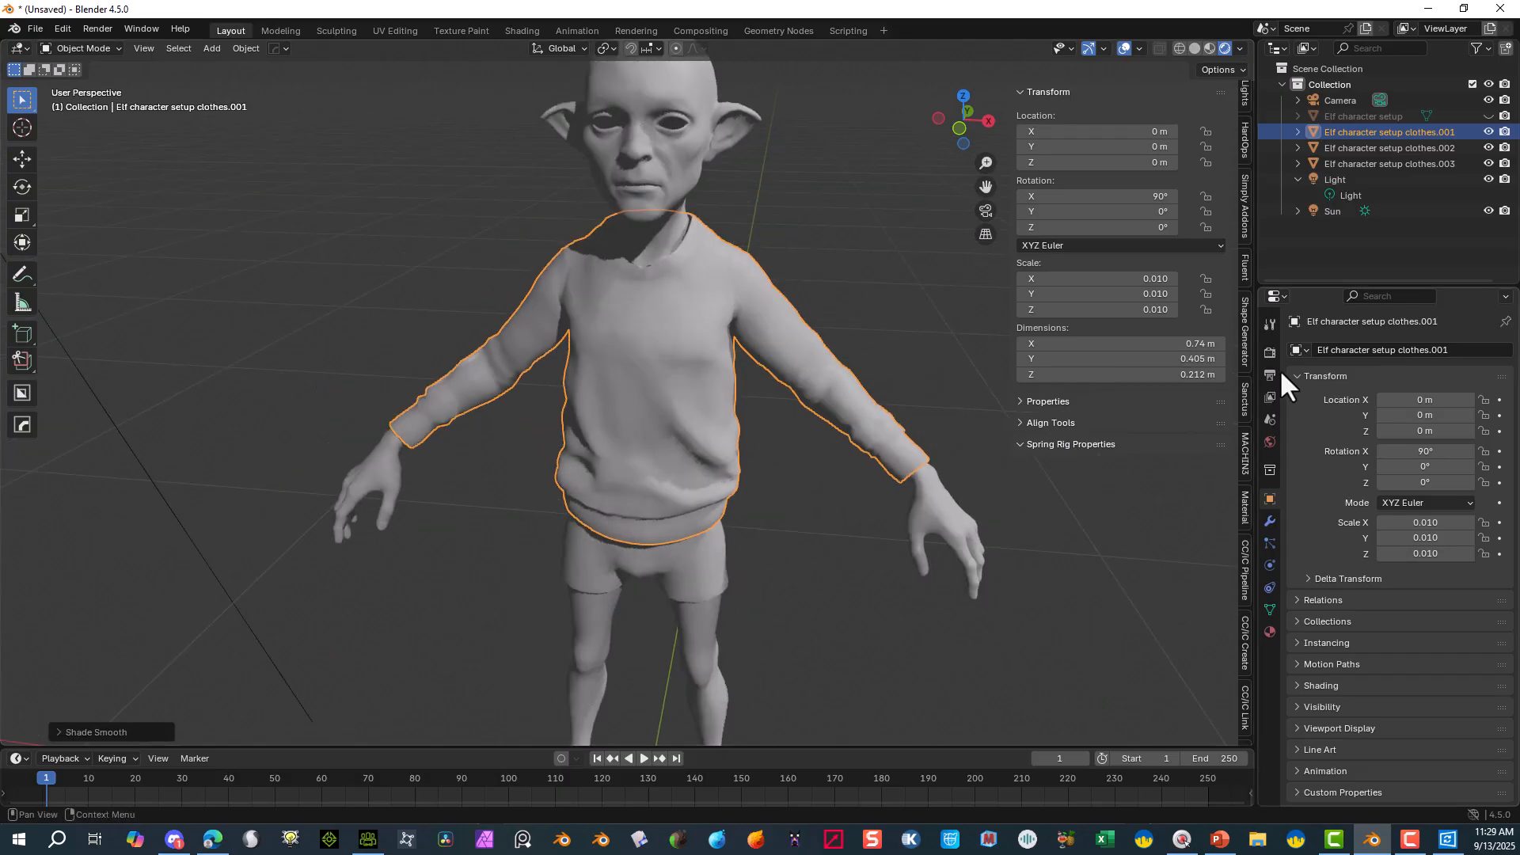
# - Try a Subdivision Surface modifier on the sweater and remove it again
pyautogui.click(1269, 521)
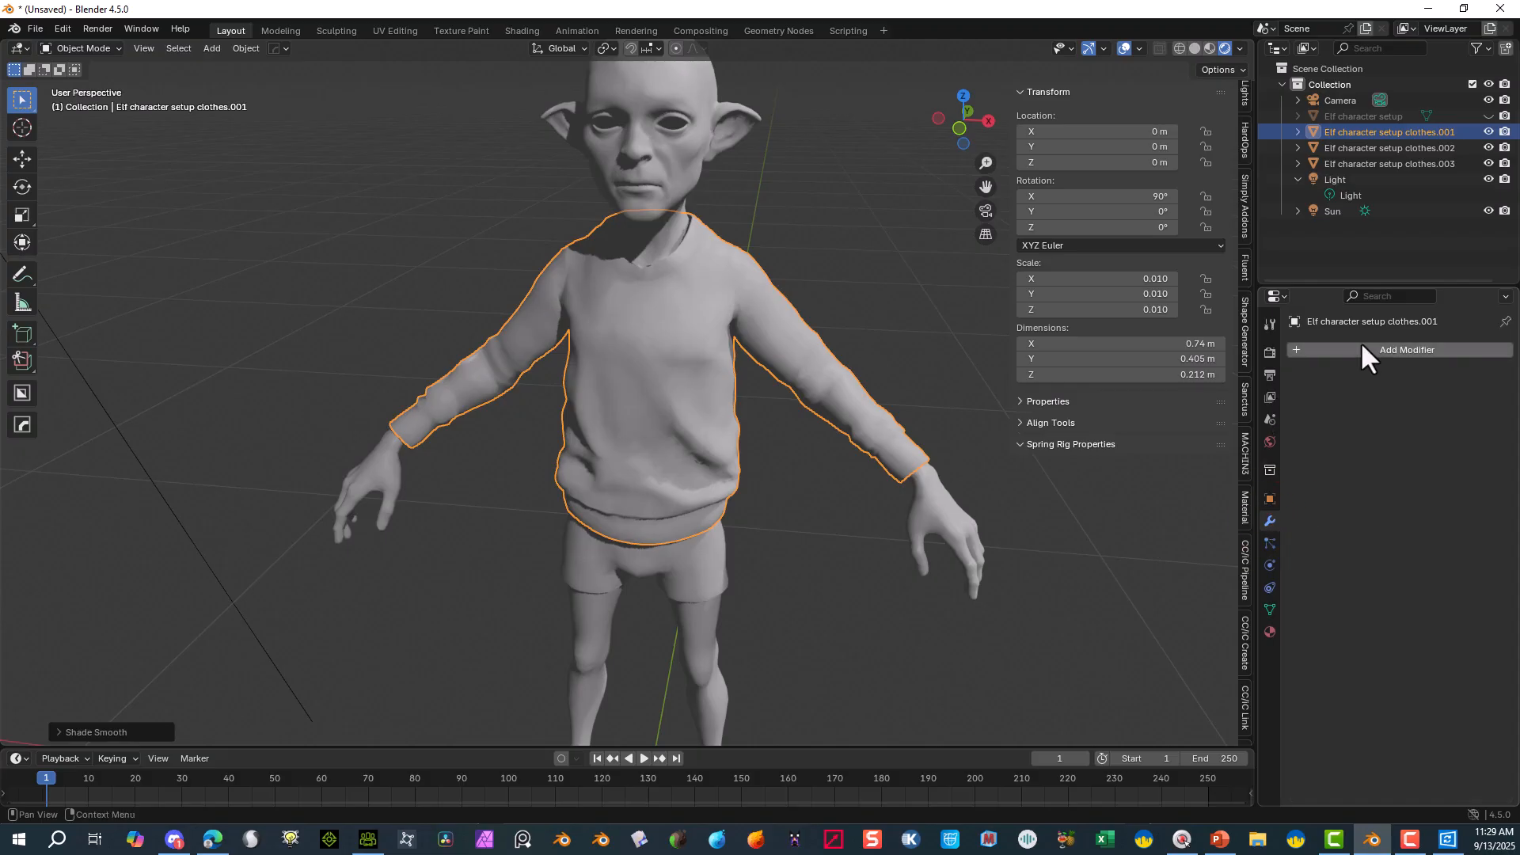
pyautogui.click(1293, 349)
pyautogui.moveTo(1258, 408)
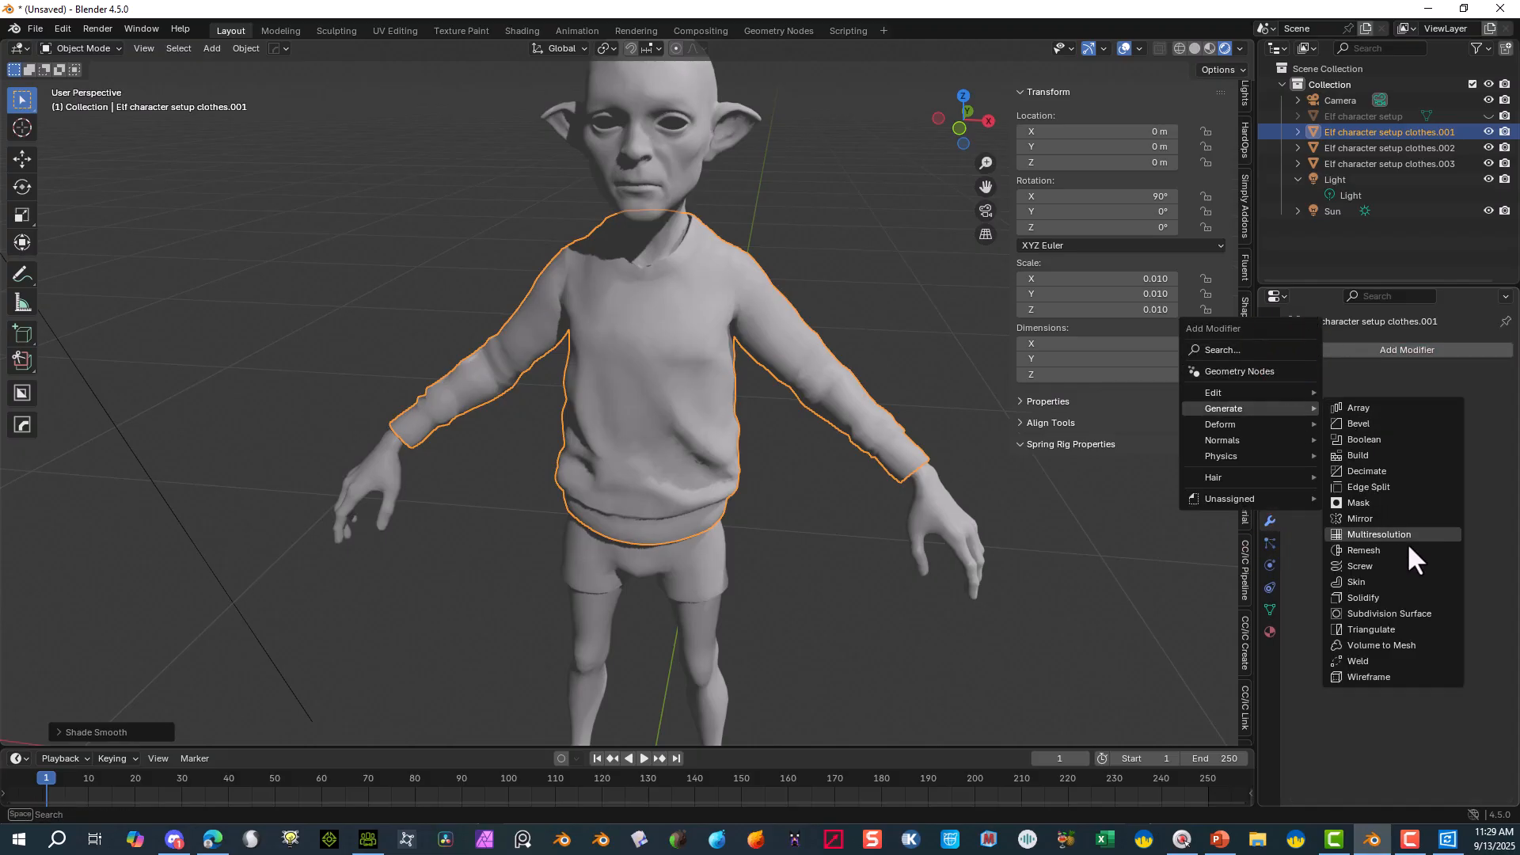
pyautogui.click(1394, 613)
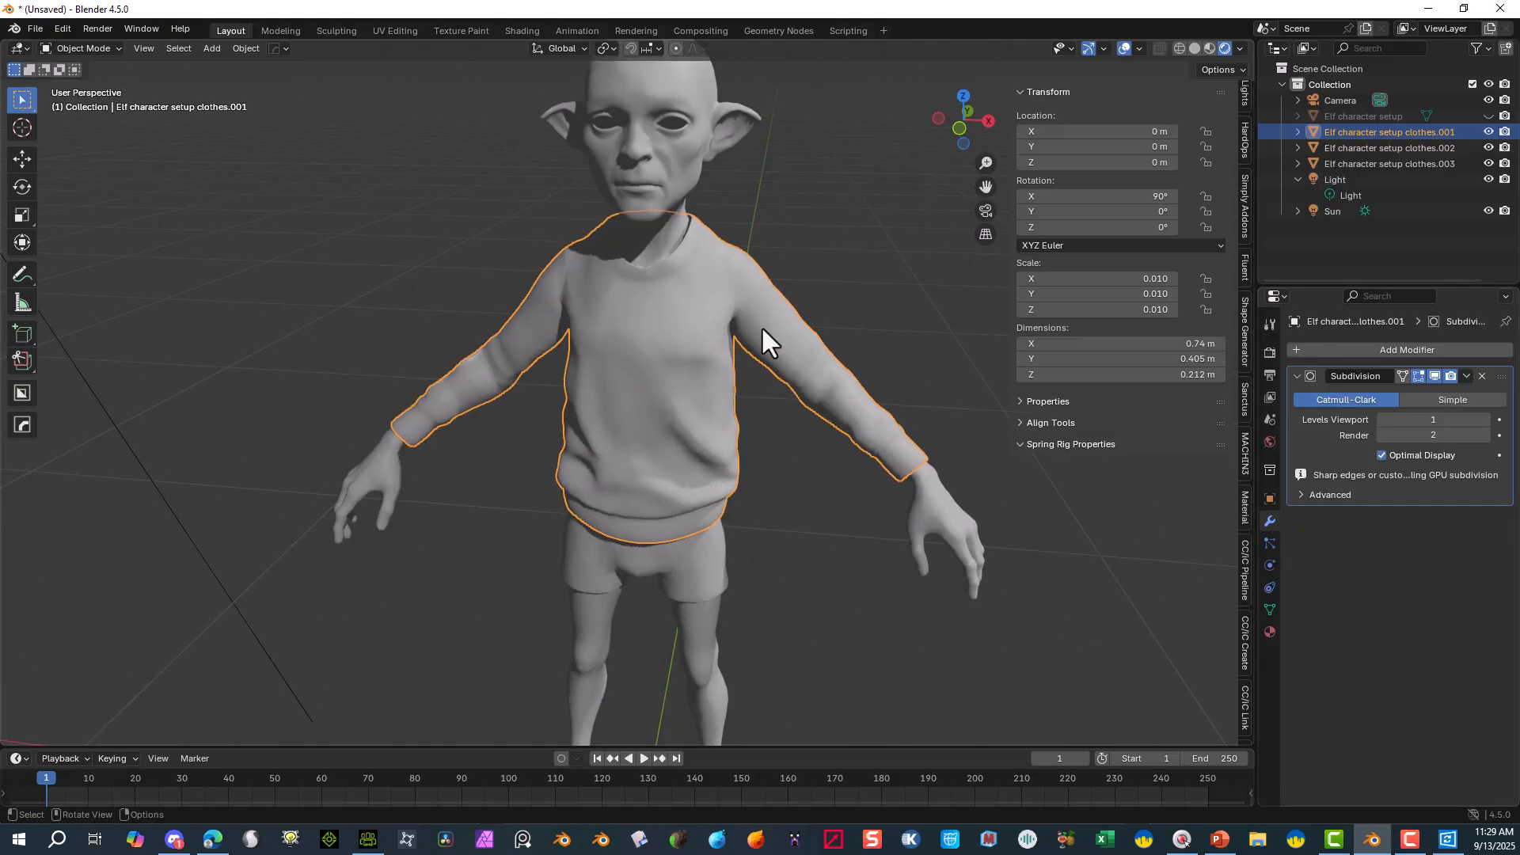
pyautogui.click(1485, 420)
pyautogui.click(1481, 375)
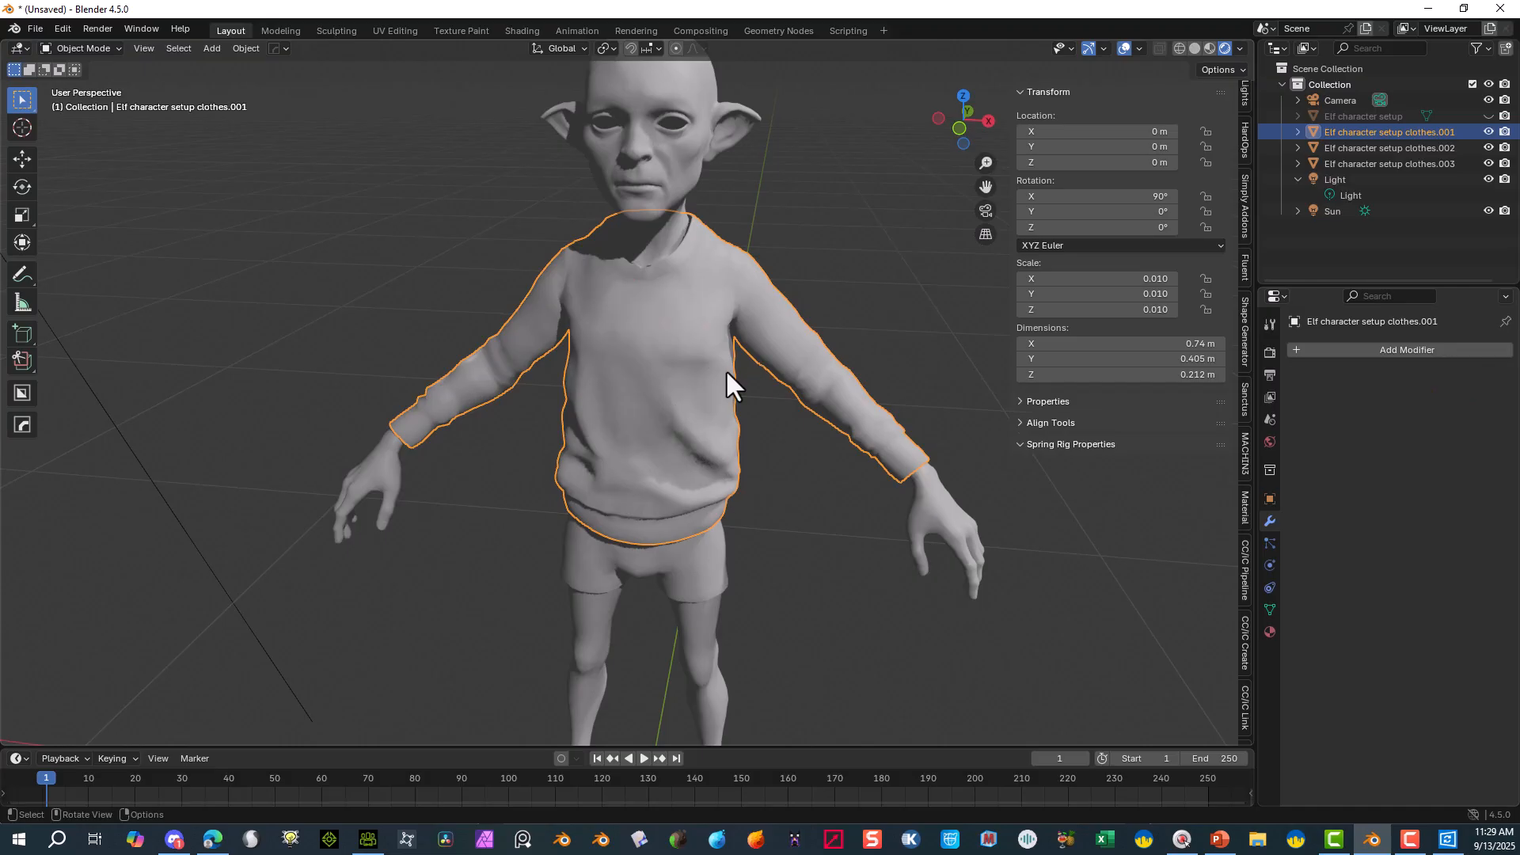
# - Compare the sweater in solid and X-ray display, and switch the viewport to wireframe shading
pyautogui.scroll(2, 723, 416)
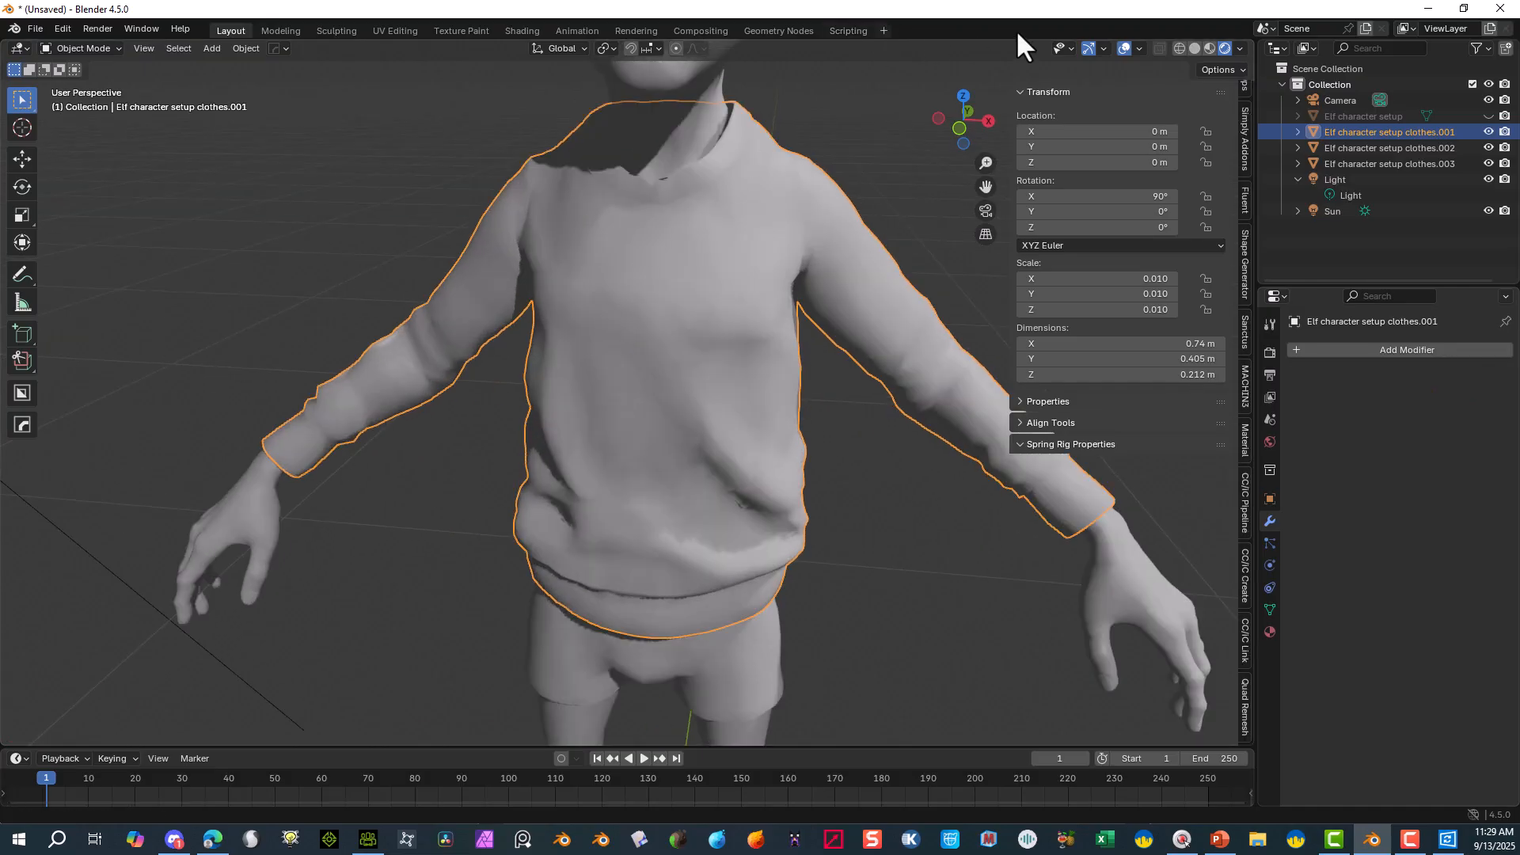
pyautogui.click(1193, 49)
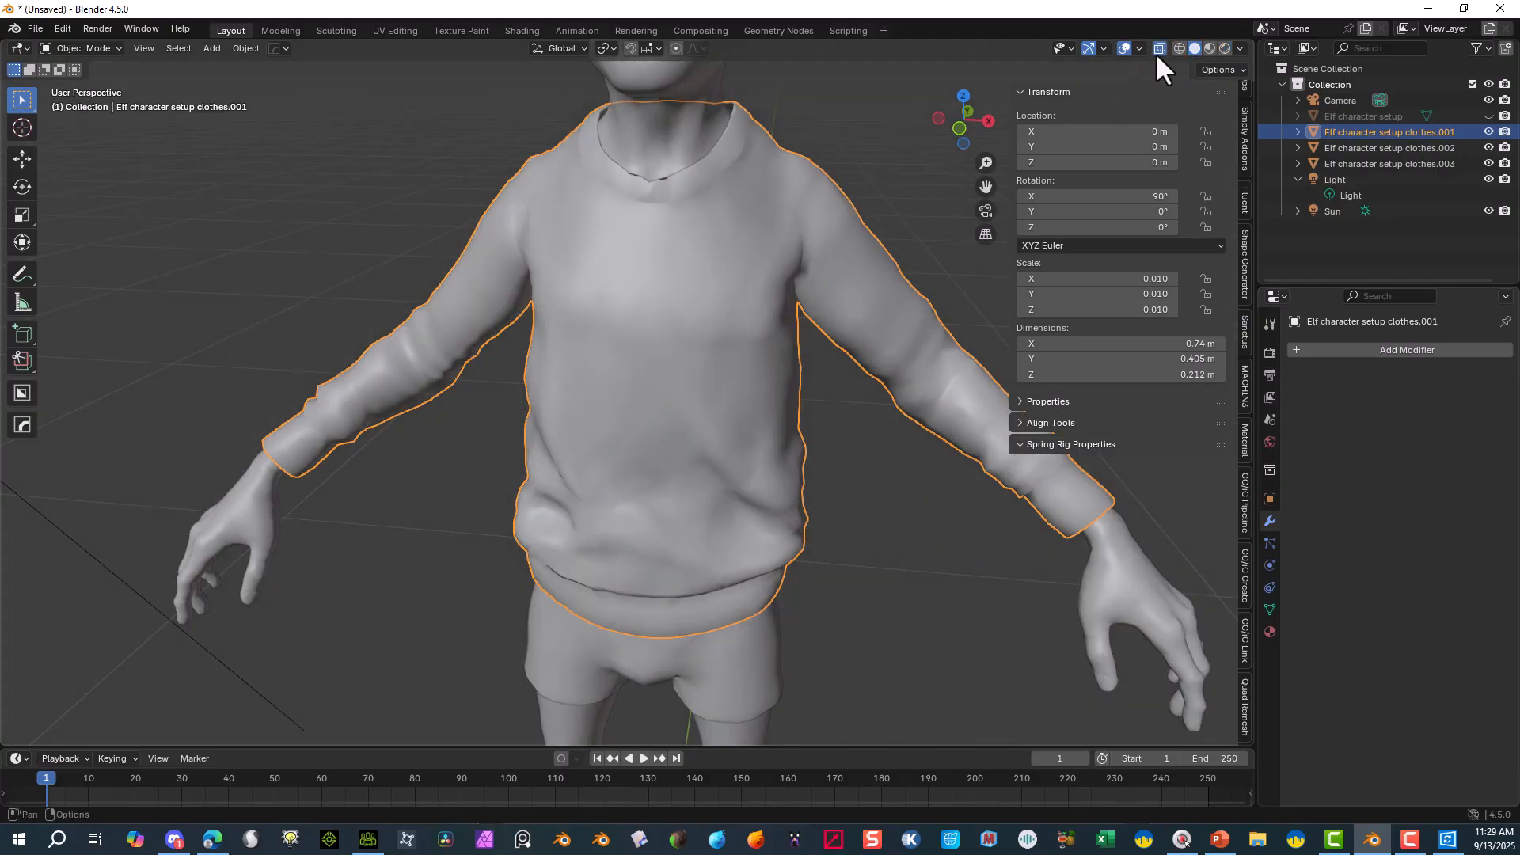
pyautogui.click(1158, 50)
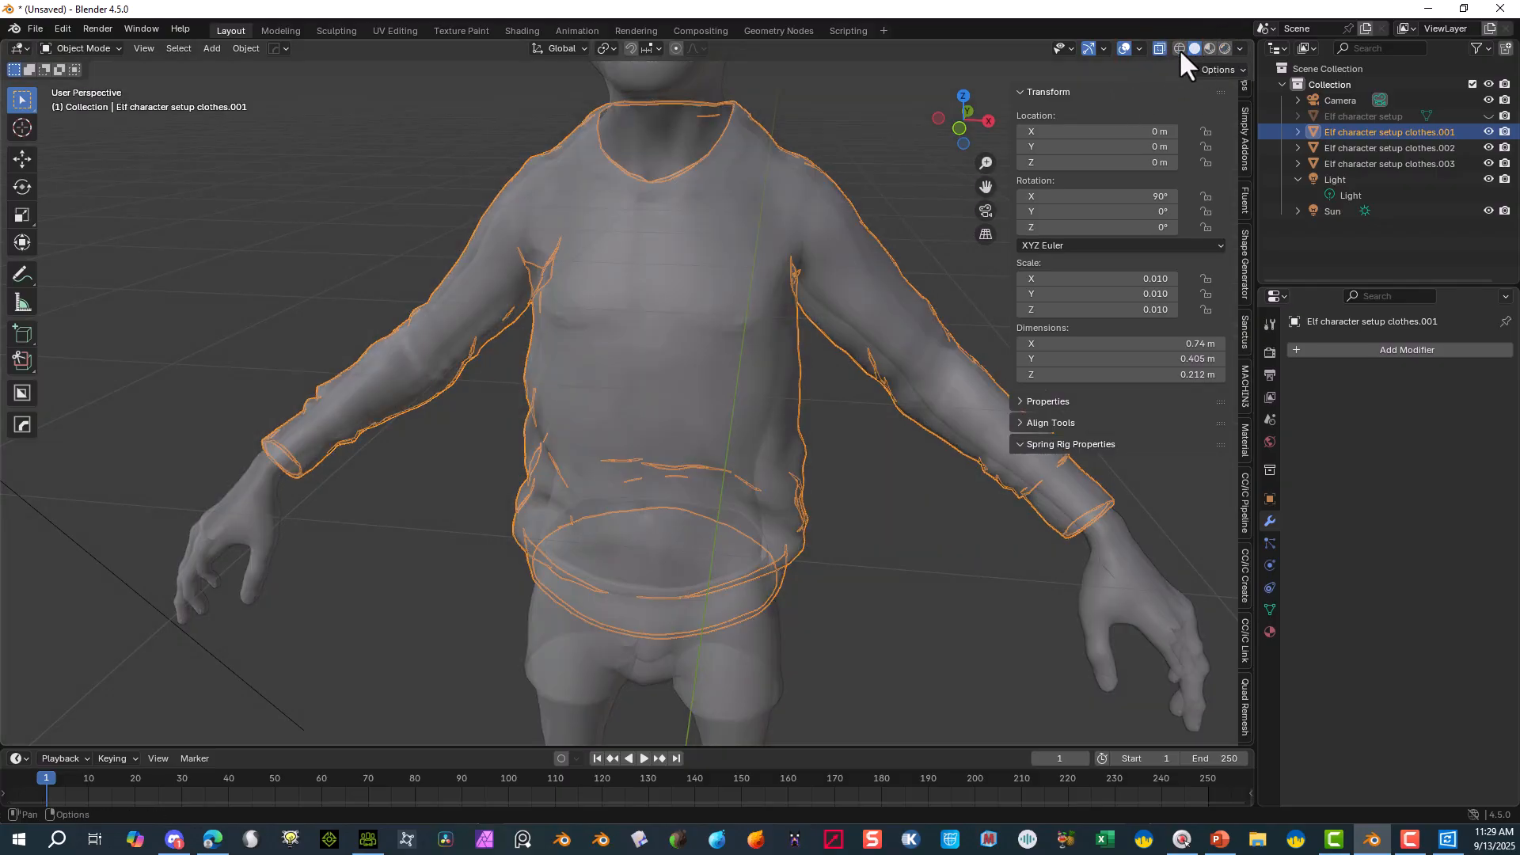
pyautogui.click(1158, 50)
pyautogui.click(1178, 49)
pyautogui.scroll(3, 725, 165)
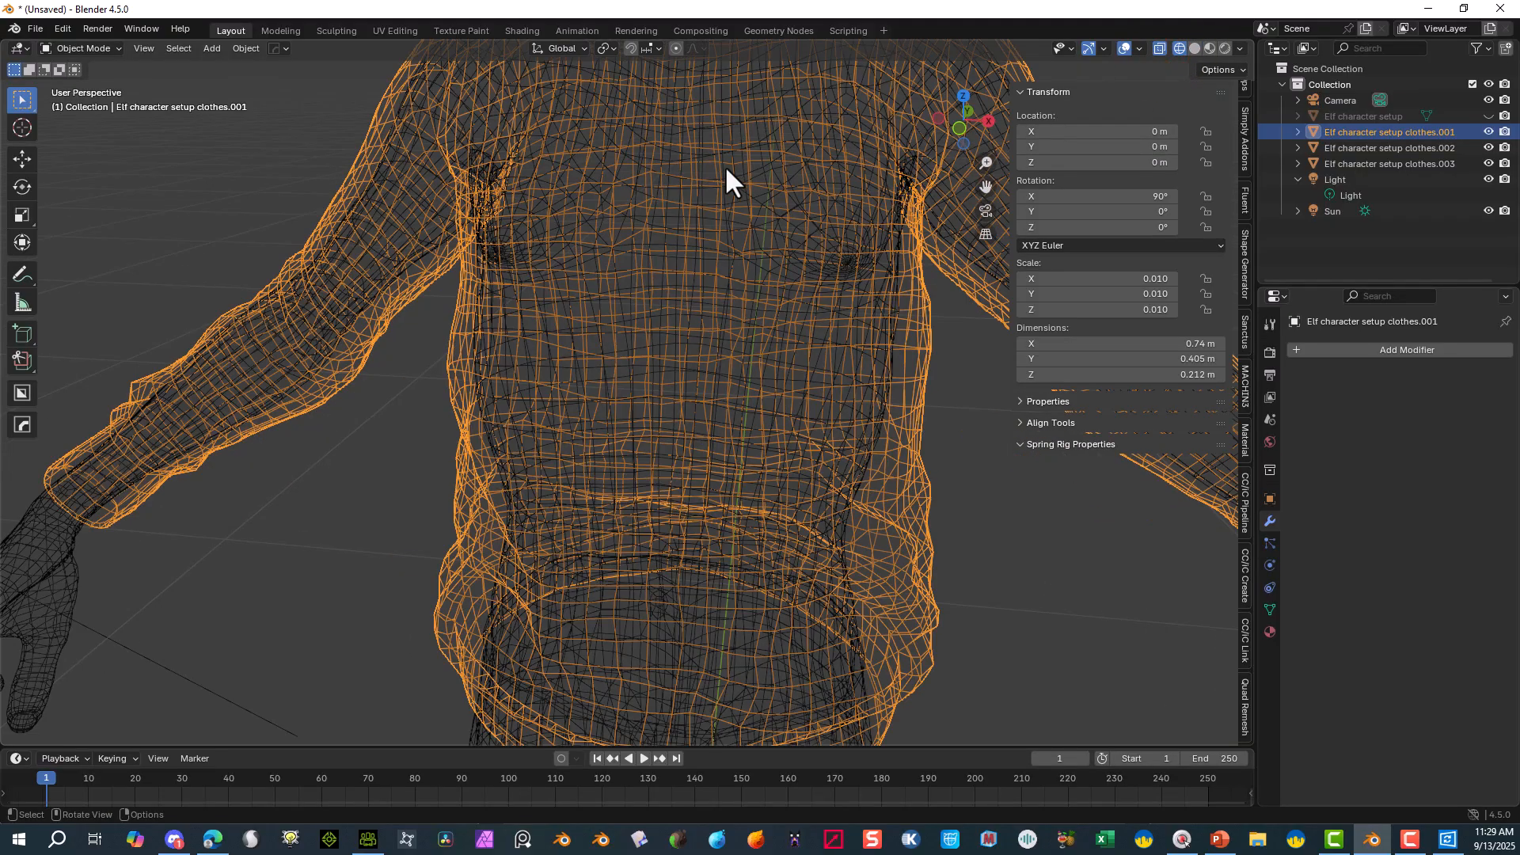
# - Hide the body and the shorts, and examine the sweater's wireframe topology from several angles
pyautogui.scroll(-4, 725, 165)
pyautogui.click(641, 179)
pyautogui.press('h')
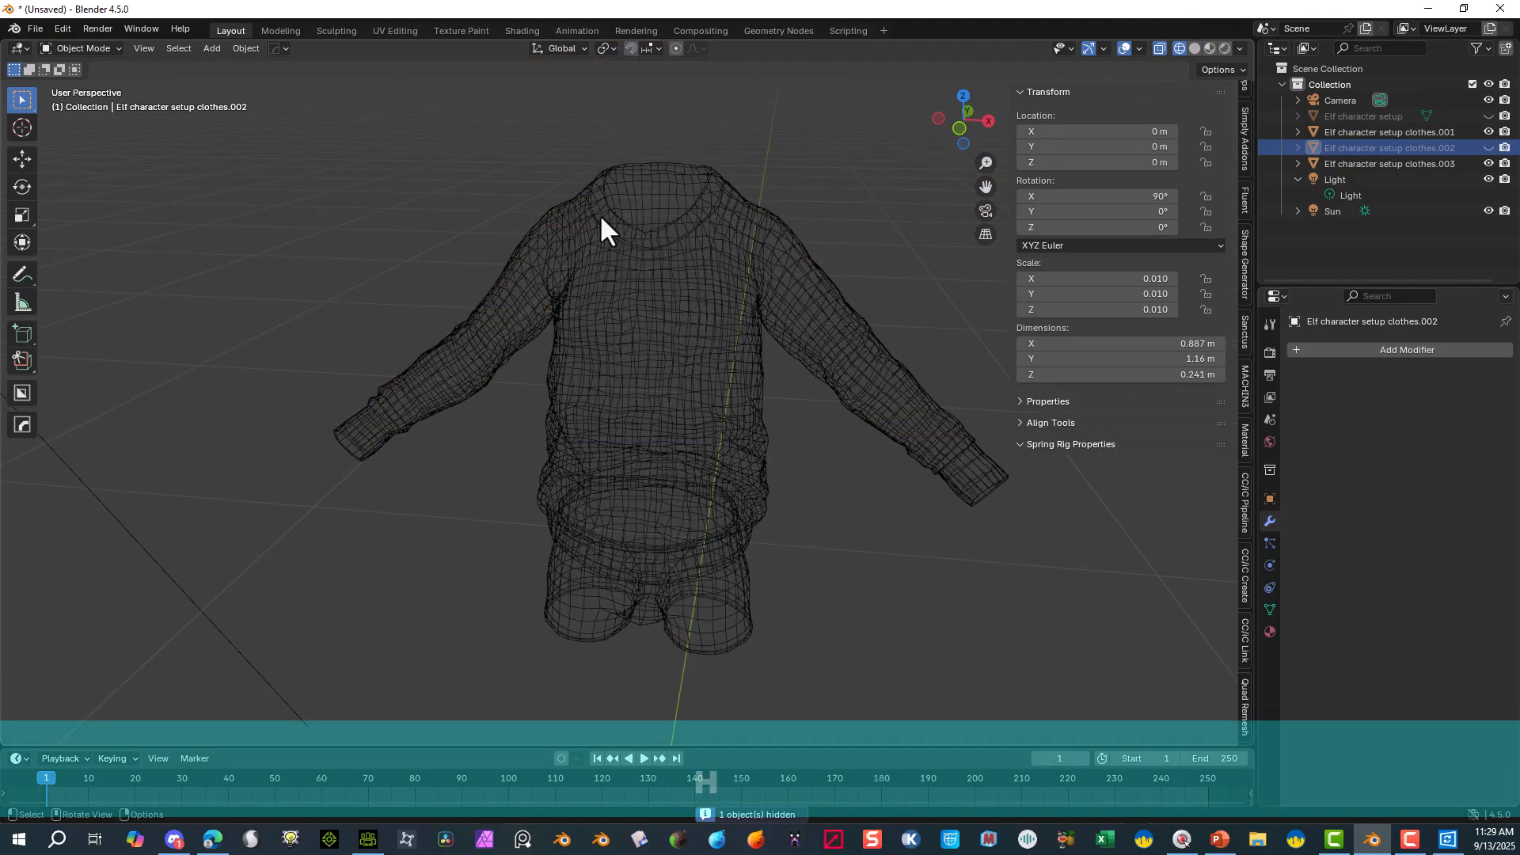
pyautogui.click(677, 626)
pyautogui.press('h')
pyautogui.scroll(2, 691, 368)
pyautogui.scroll(3, 643, 311)
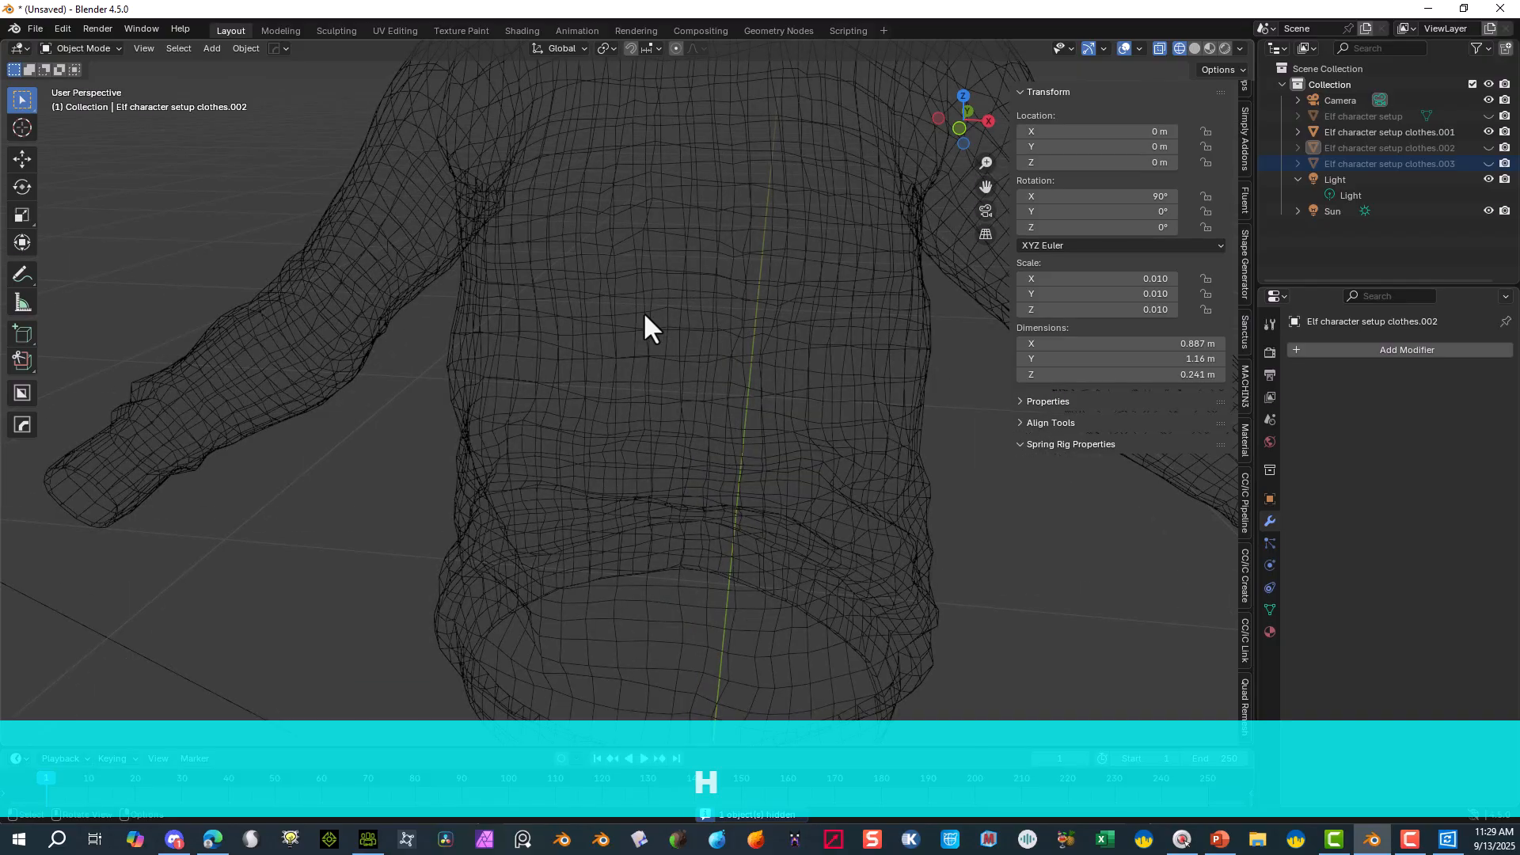
pyautogui.scroll(-4, 625, 277)
pyautogui.moveTo(665, 271); pyautogui.dragTo(327, 95, button='middle')
pyautogui.scroll(4, 633, 220)
pyautogui.scroll(-6, 881, 415)
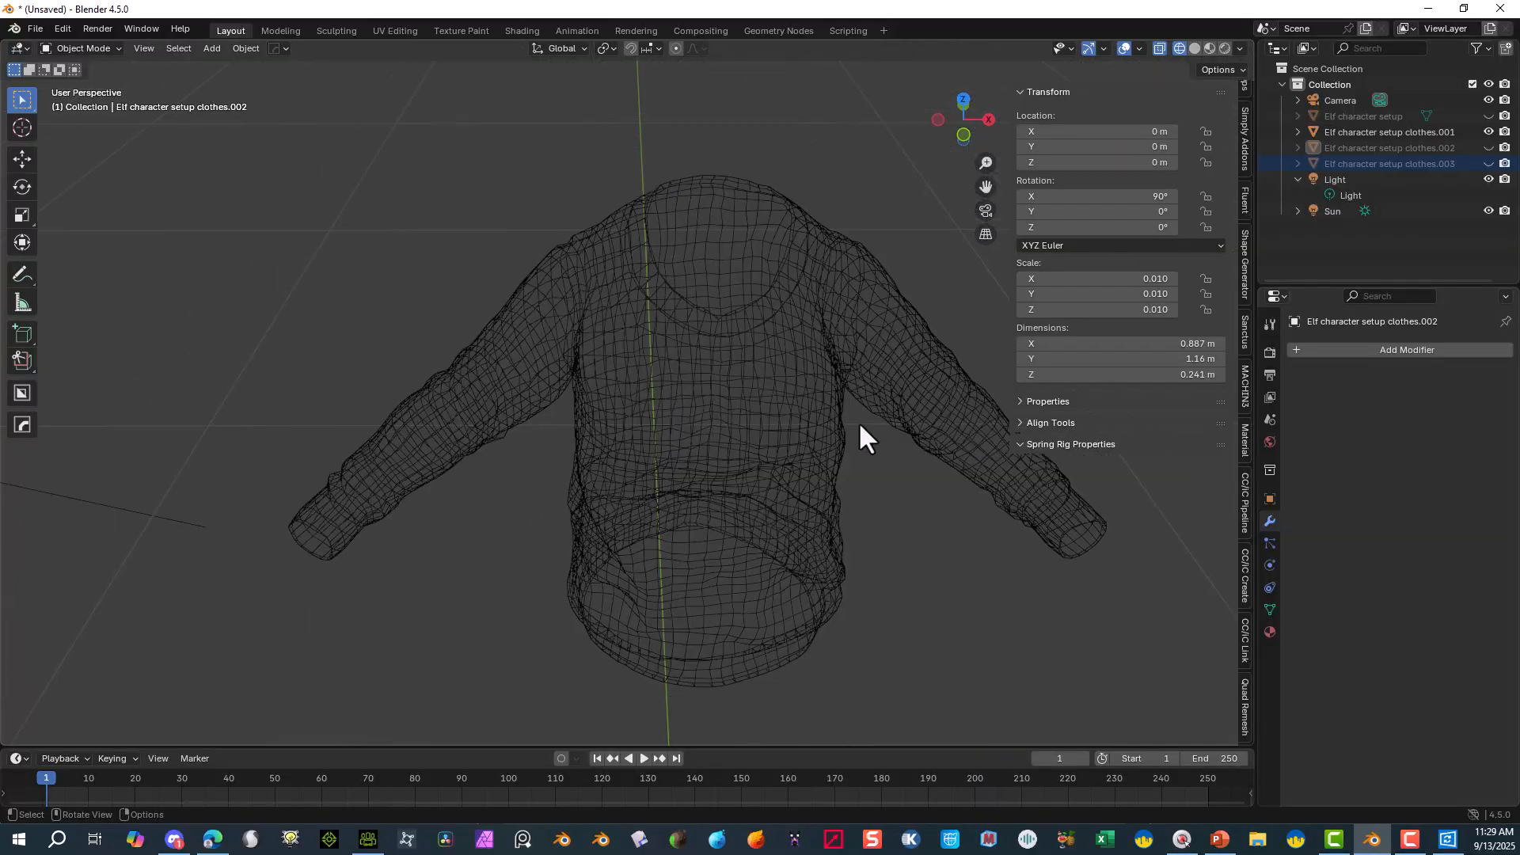
# - Remesh the sweater with Quad Remesher using a quad count of 5000 and X symmetry
pyautogui.moveTo(823, 439); pyautogui.dragTo(986, 382, button='middle')
pyautogui.moveTo(867, 411); pyautogui.dragTo(791, 411, button='middle')
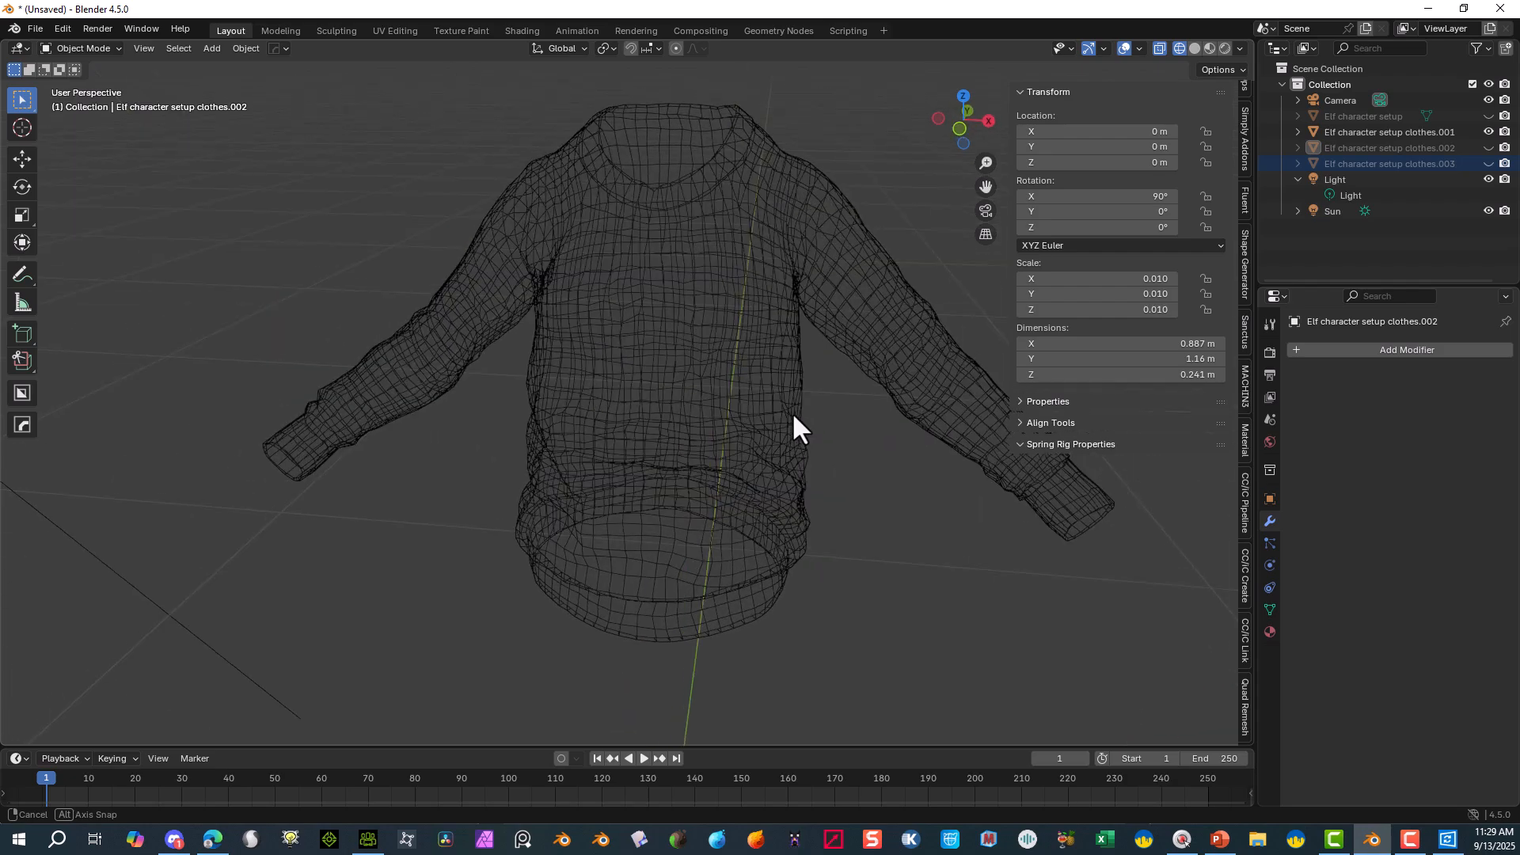
pyautogui.click(1244, 696)
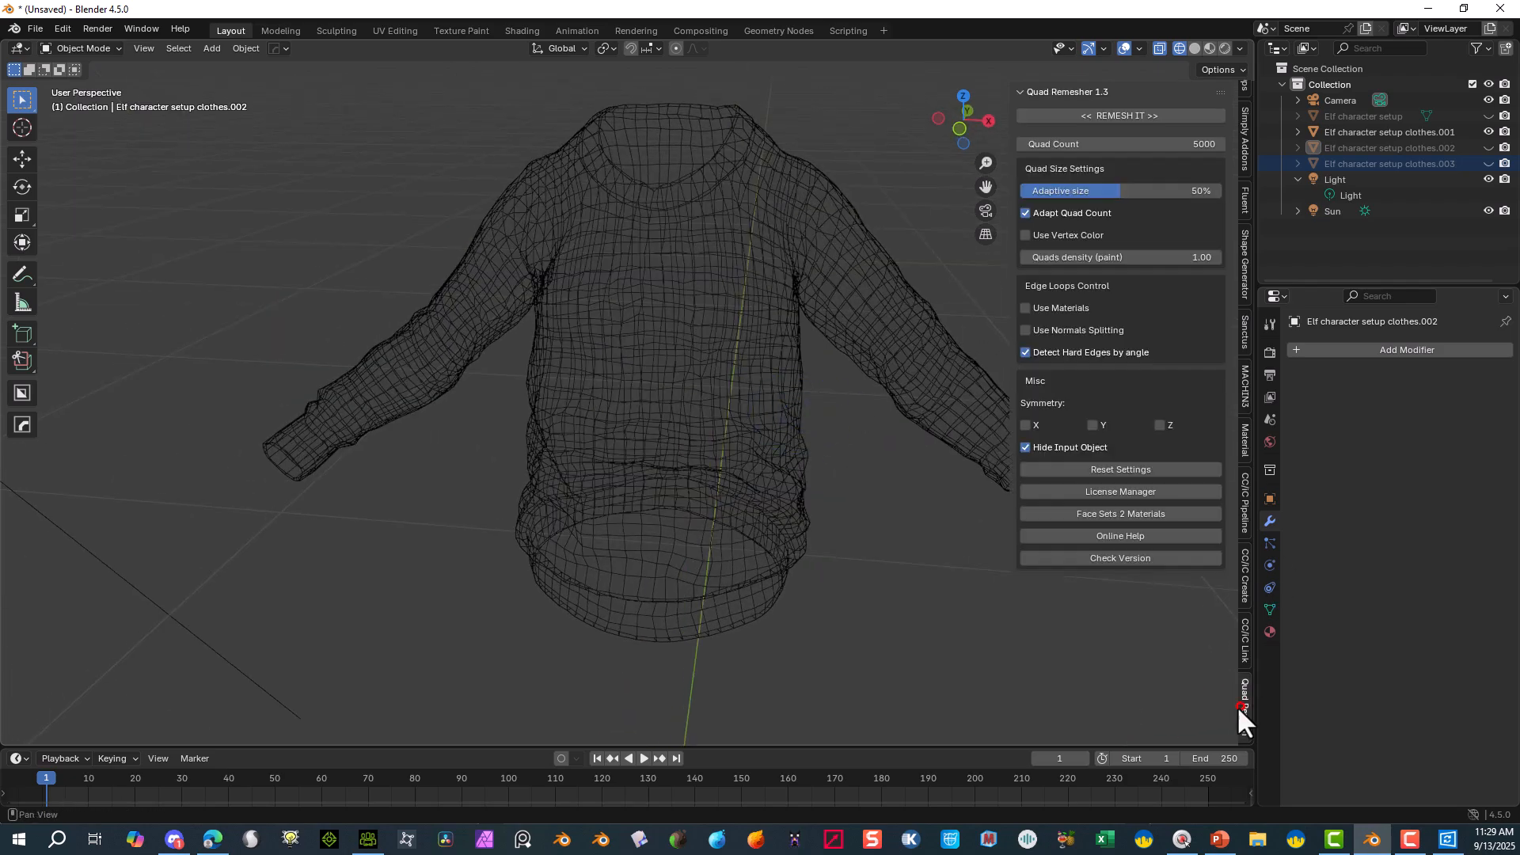
pyautogui.click(696, 314)
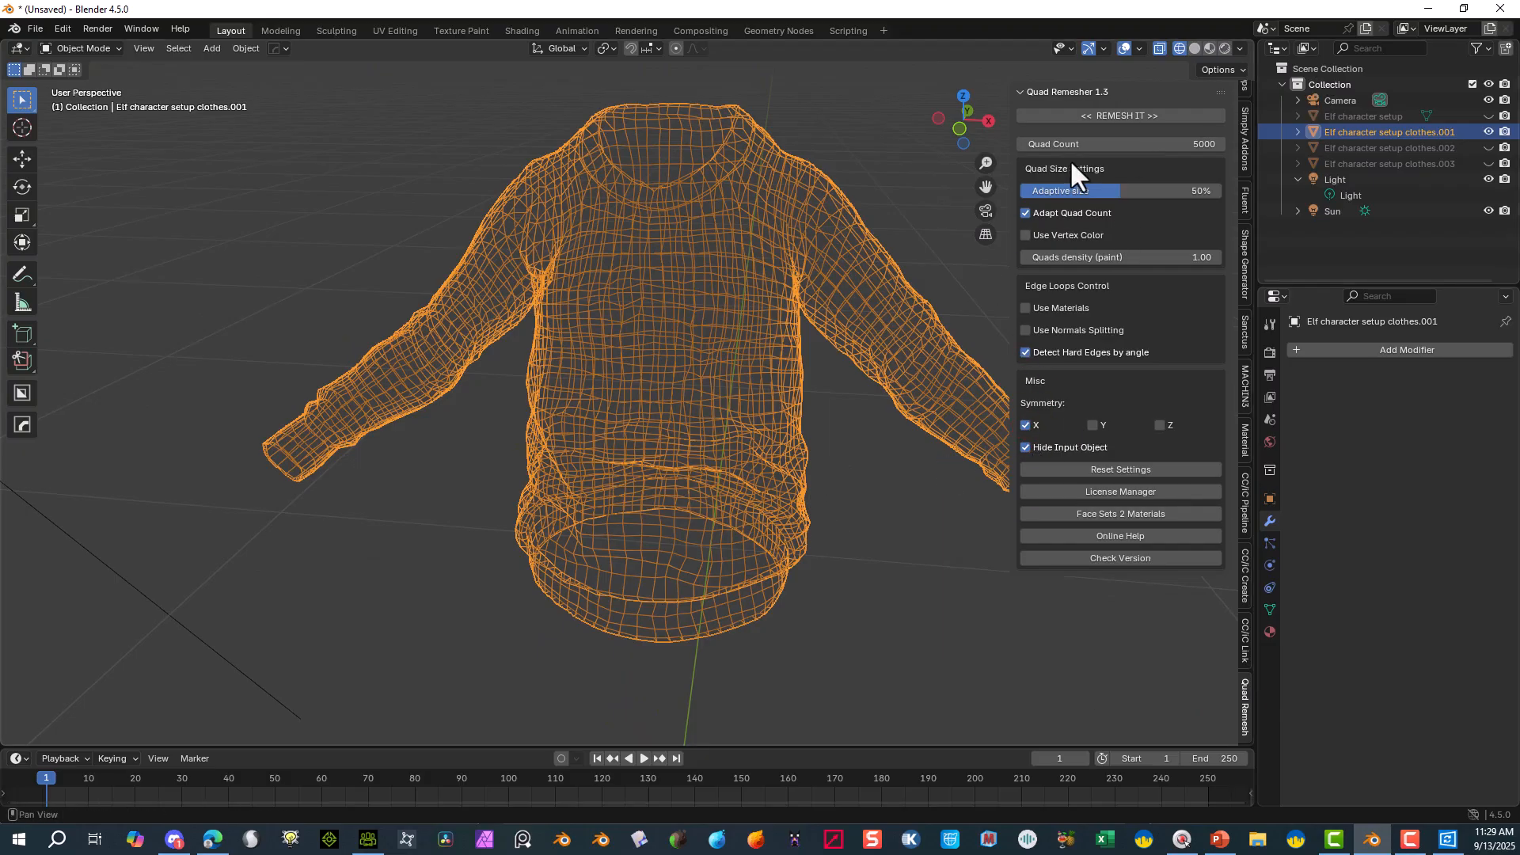
pyautogui.click(1095, 116)
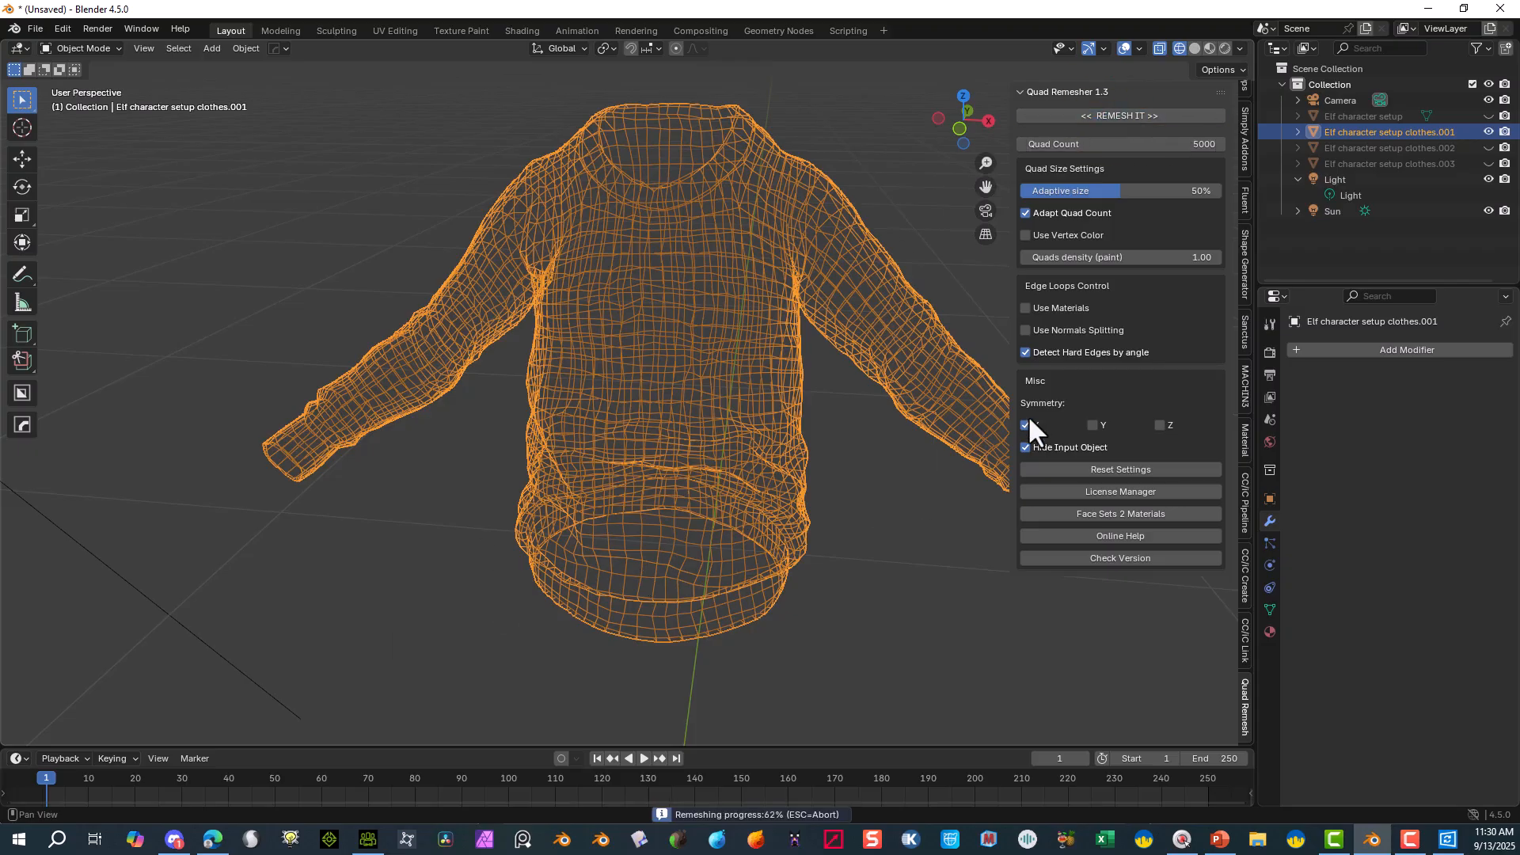
pyautogui.click(338, 605)
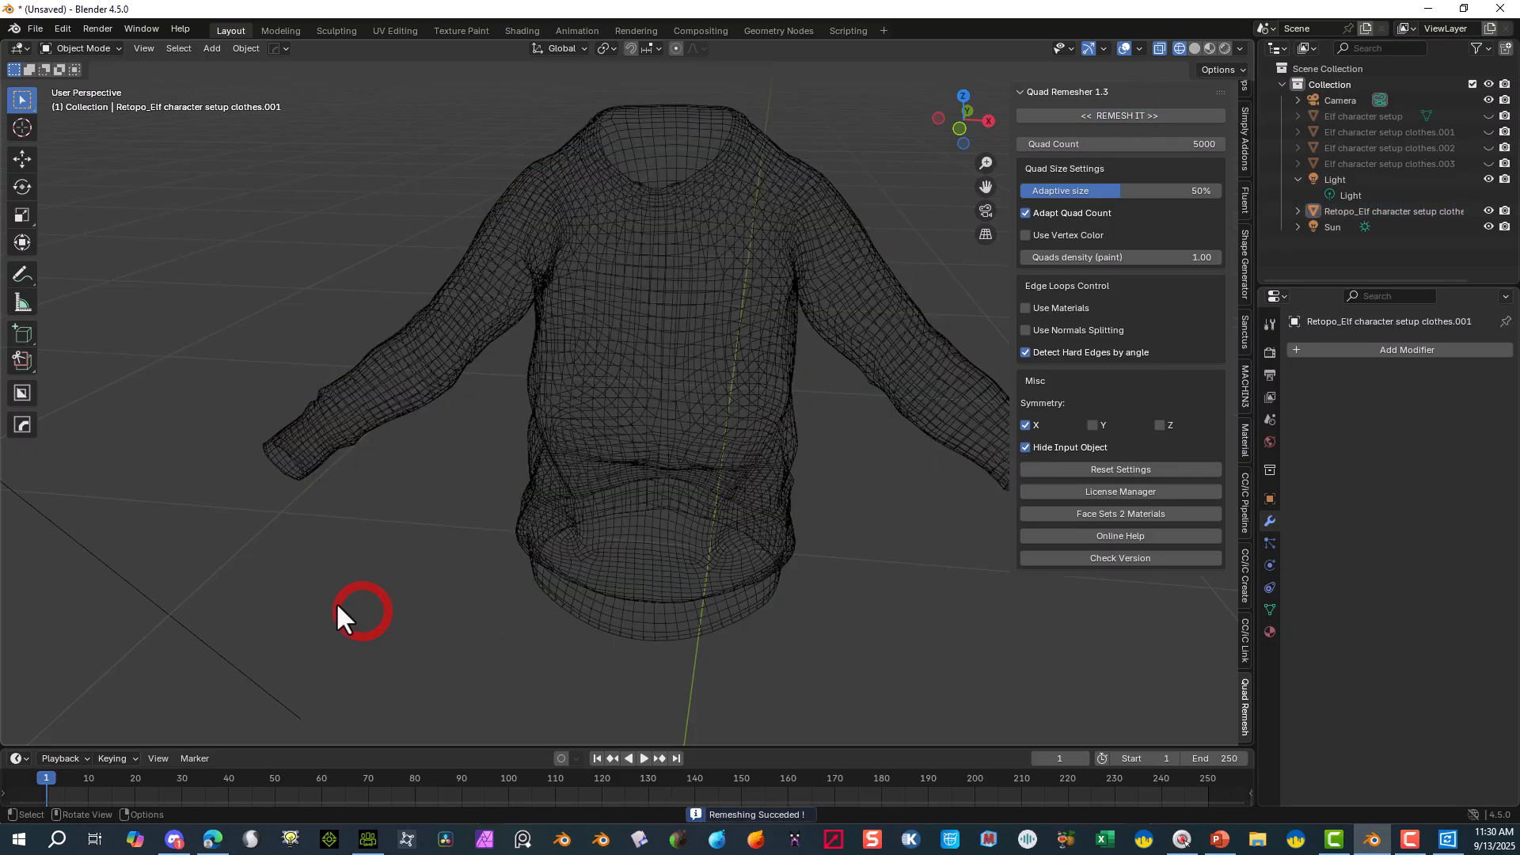
# - Switch the viewport to solid shading and examine the remeshed sweater's surface from several angles
pyautogui.moveTo(472, 417)
pyautogui.mouseDown(button='middle')
pyautogui.moveTo(517, 418)
pyautogui.moveTo(472, 386)
pyautogui.moveTo(491, 397)
pyautogui.mouseUp(button='middle')
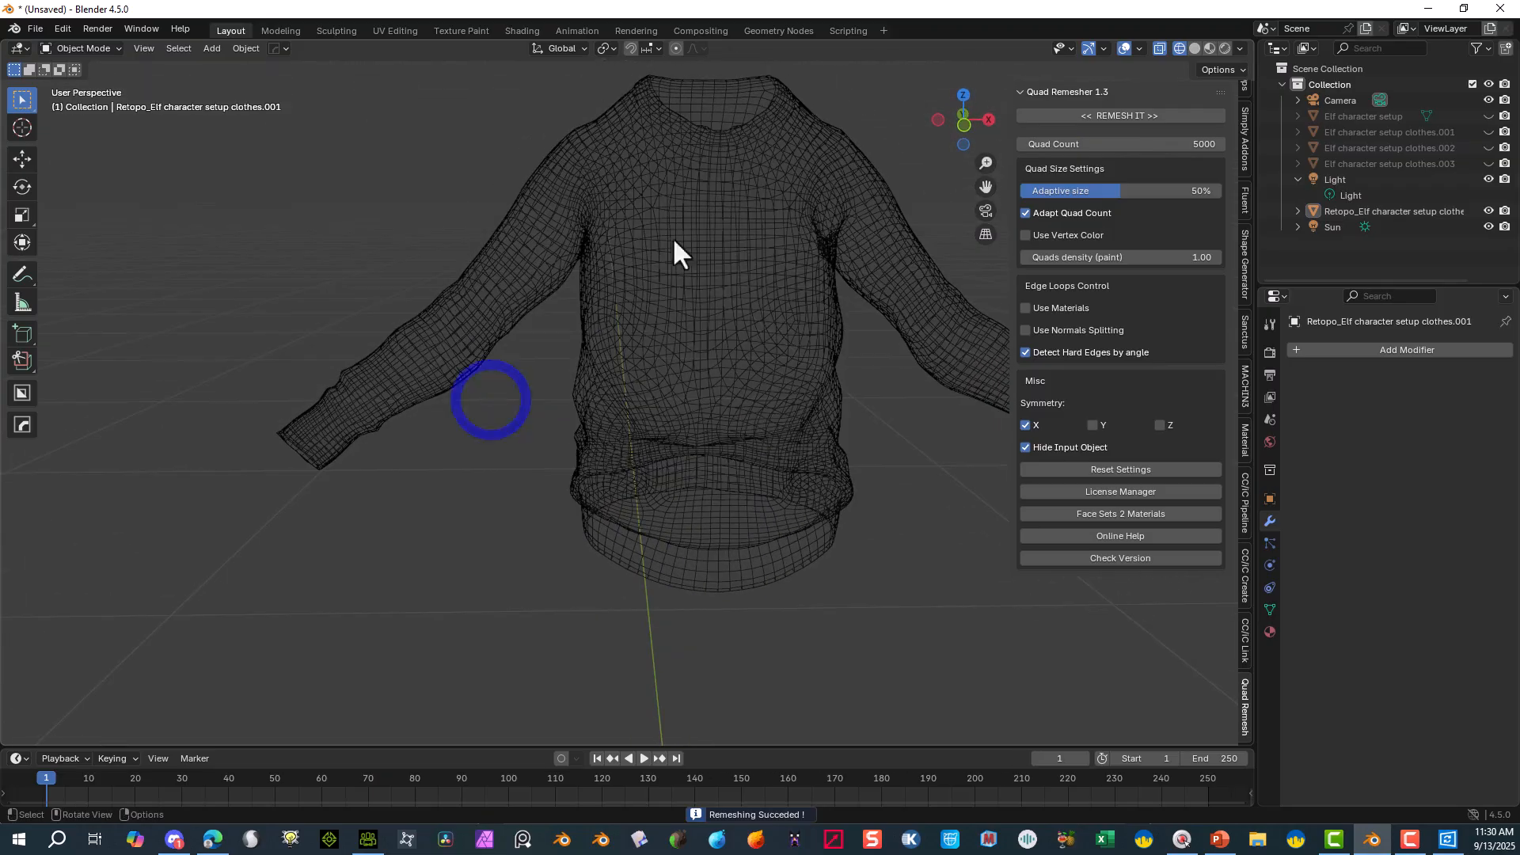
pyautogui.click(1193, 49)
pyautogui.moveTo(824, 219); pyautogui.dragTo(472, 245, button='middle')
pyautogui.scroll(5, 467, 288)
pyautogui.moveTo(425, 300); pyautogui.dragTo(788, 356, button='middle')
pyautogui.scroll(-5, 788, 359)
pyautogui.moveTo(498, 405); pyautogui.dragTo(492, 399, button='middle')
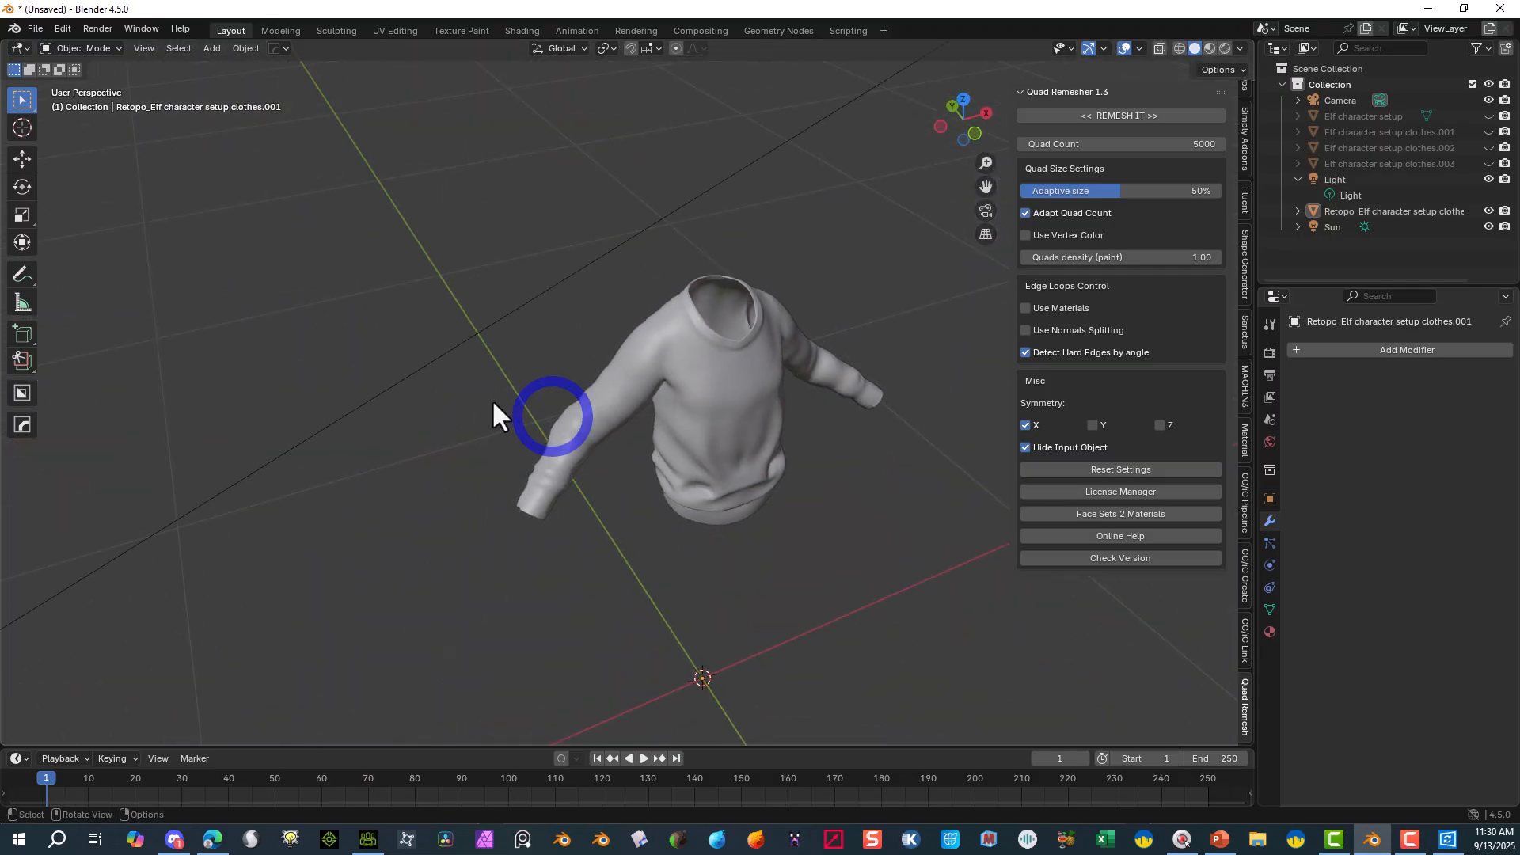
pyautogui.scroll(3, 491, 399)
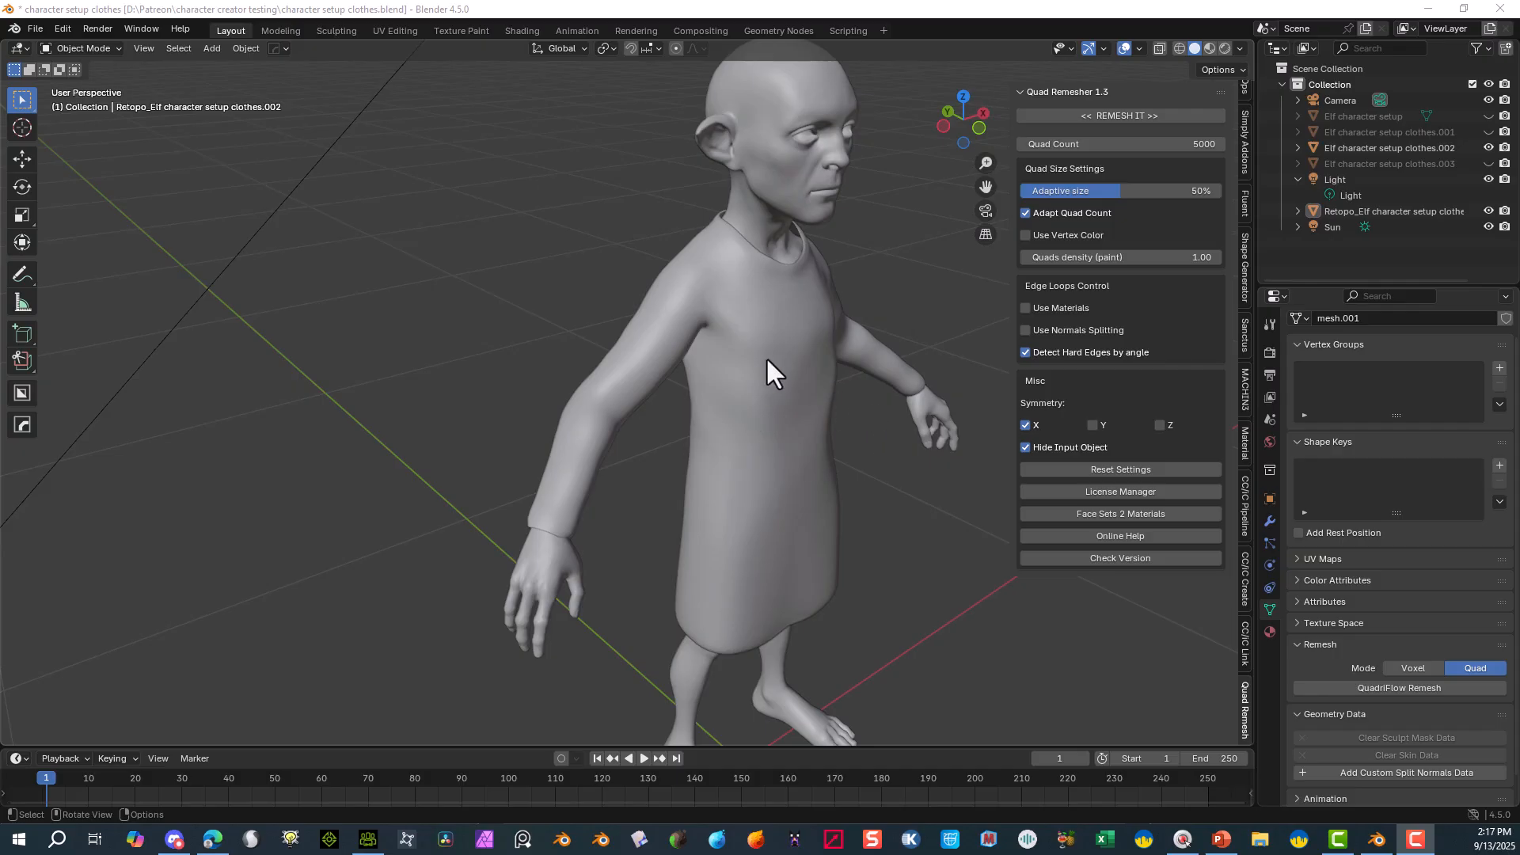
pyautogui.click(748, 328)
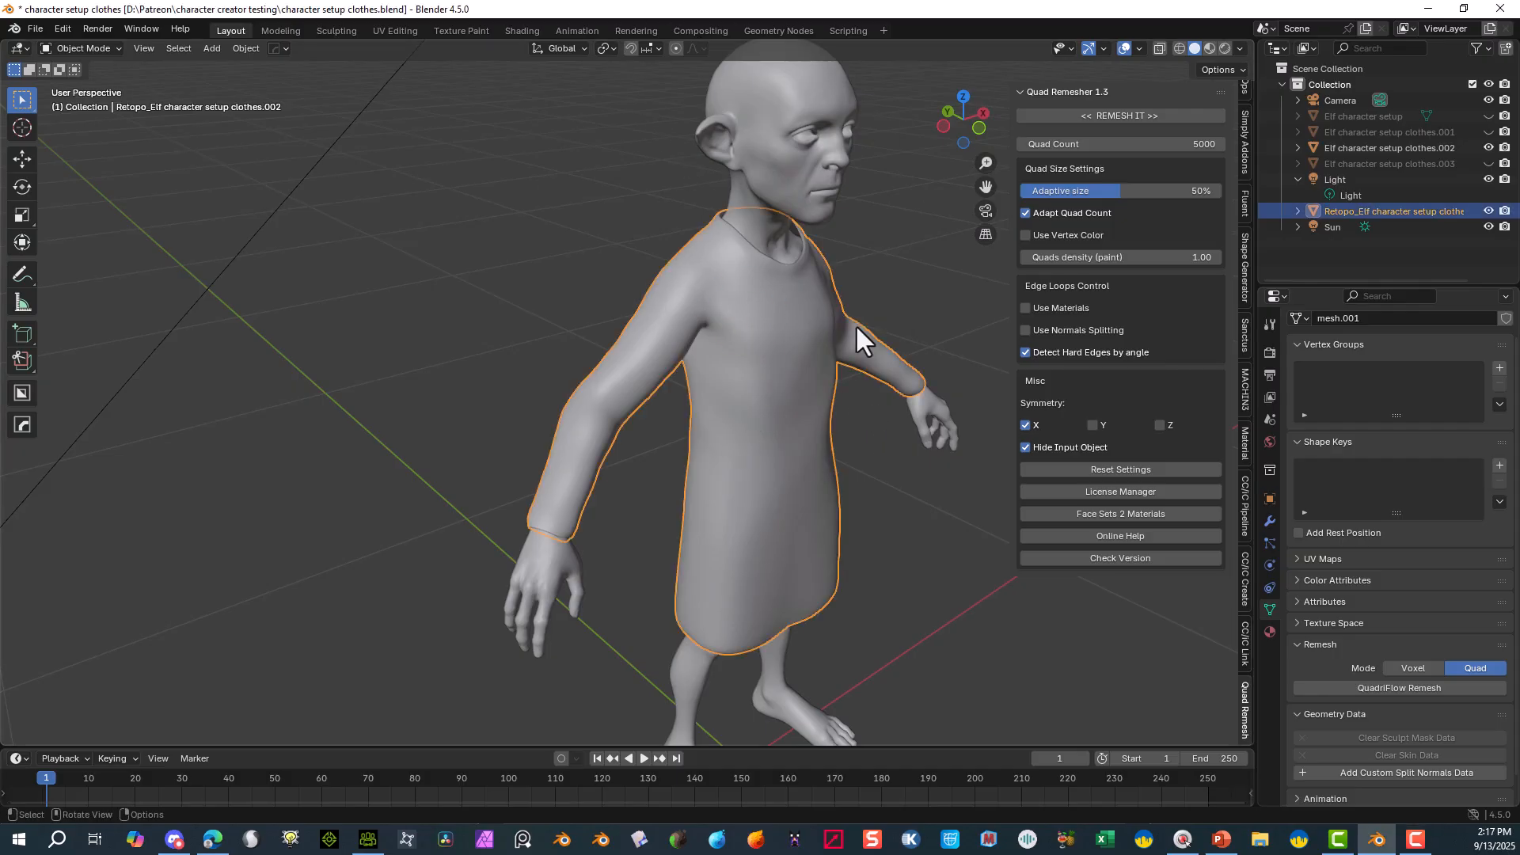
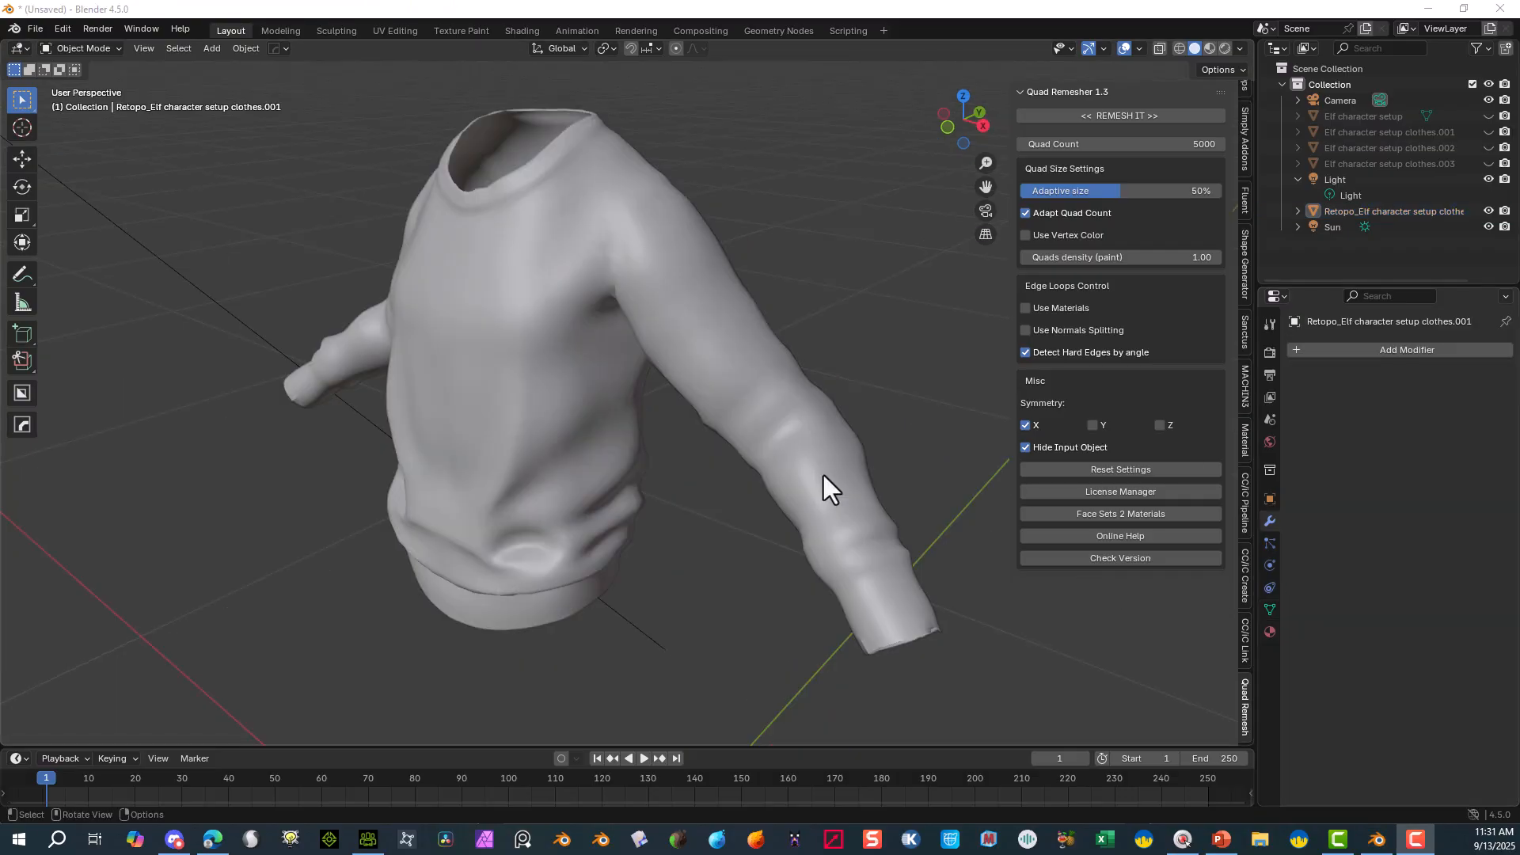
# - Unhide the elf's body inside the remeshed sweater, leaving the shorts hidden
pyautogui.scroll(-5, 719, 567)
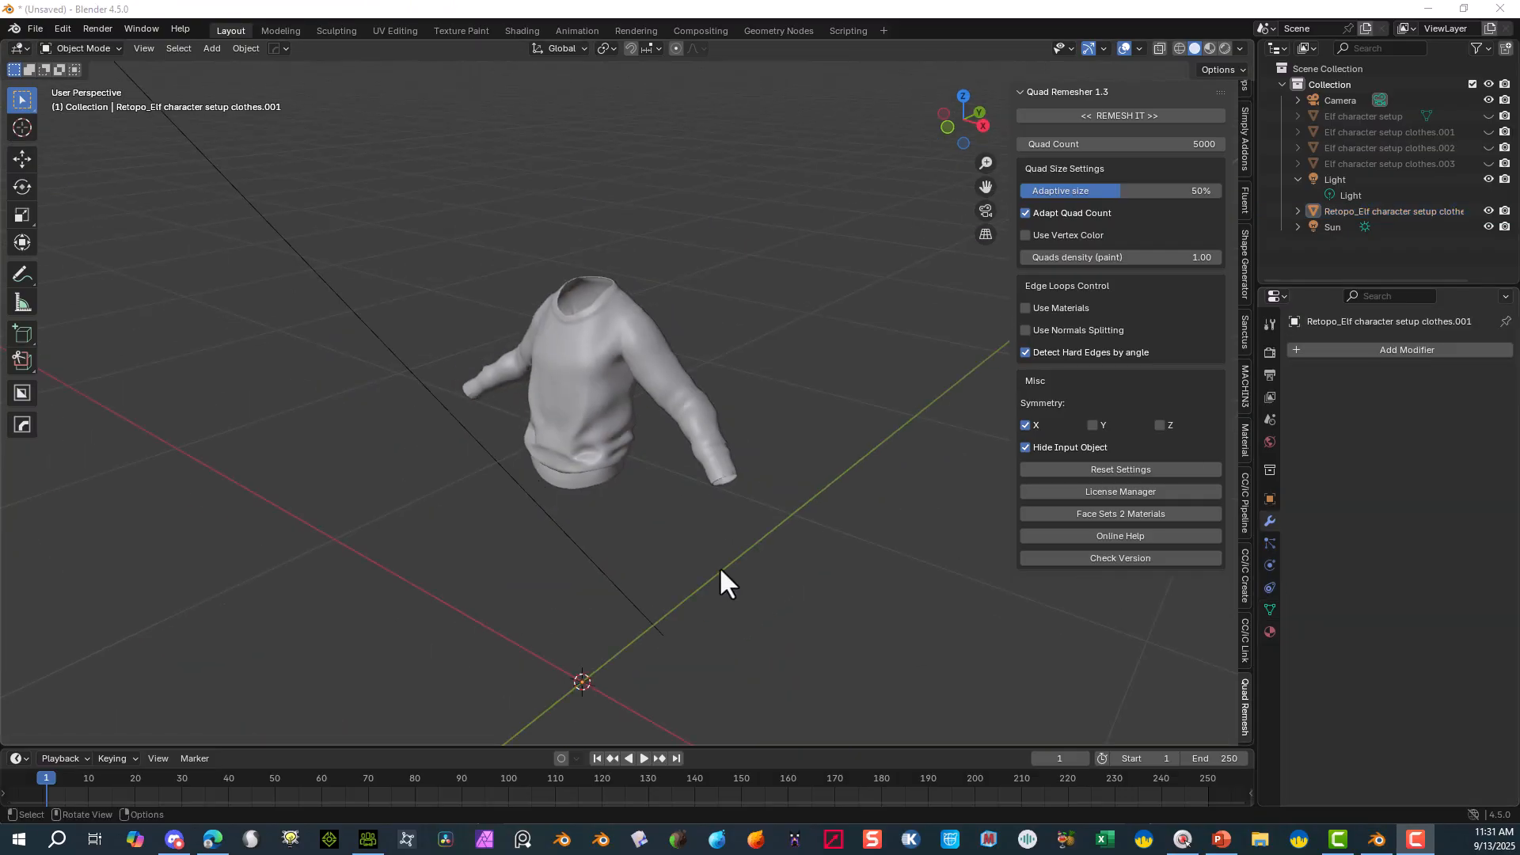
pyautogui.moveTo(719, 567); pyautogui.dragTo(745, 565, button='middle')
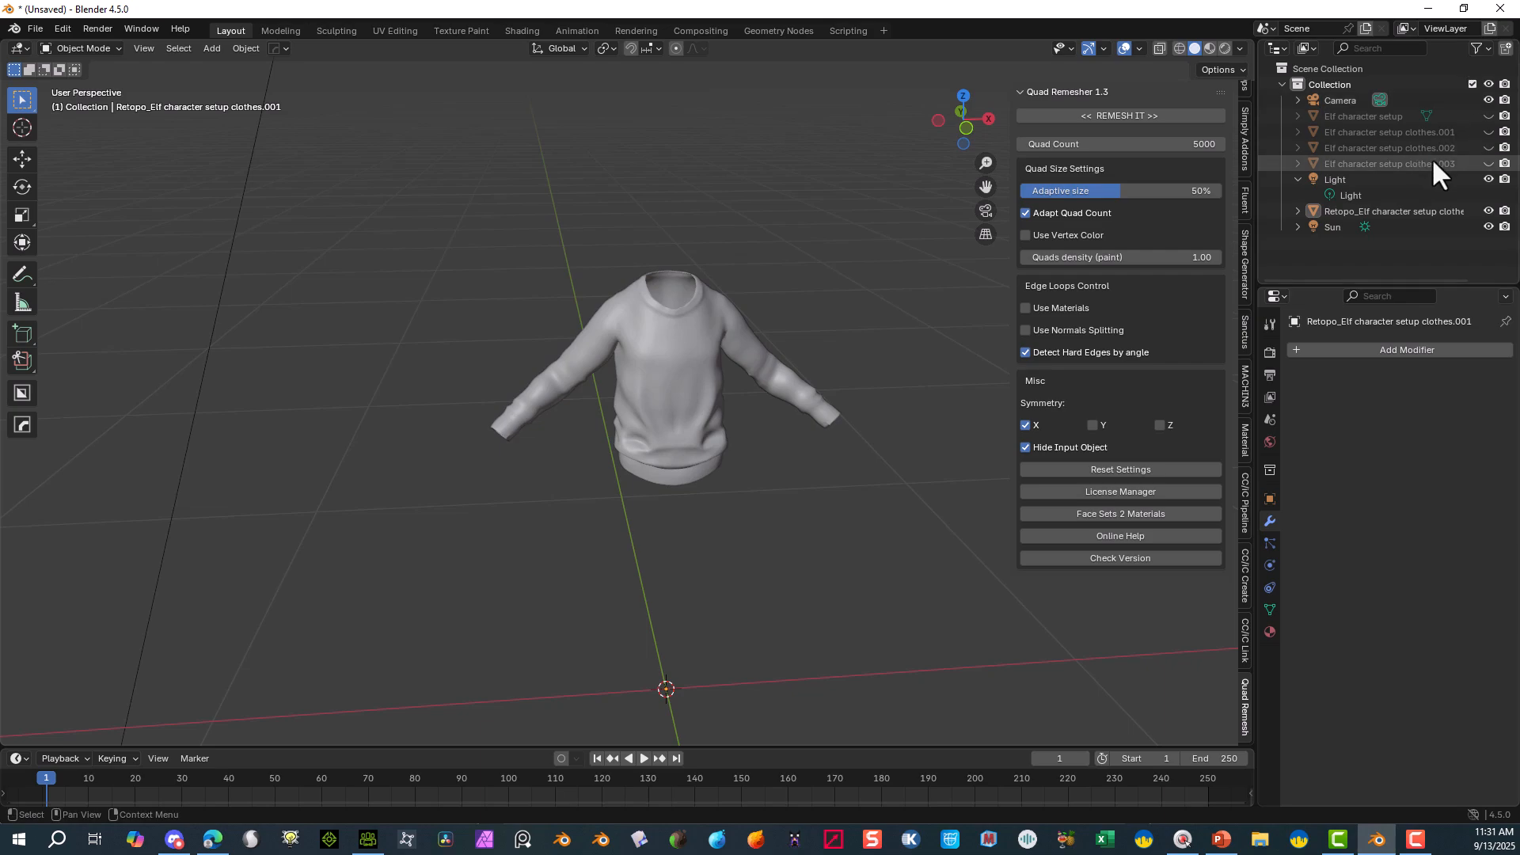
pyautogui.click(1485, 163)
pyautogui.click(1485, 163)
pyautogui.click(1488, 148)
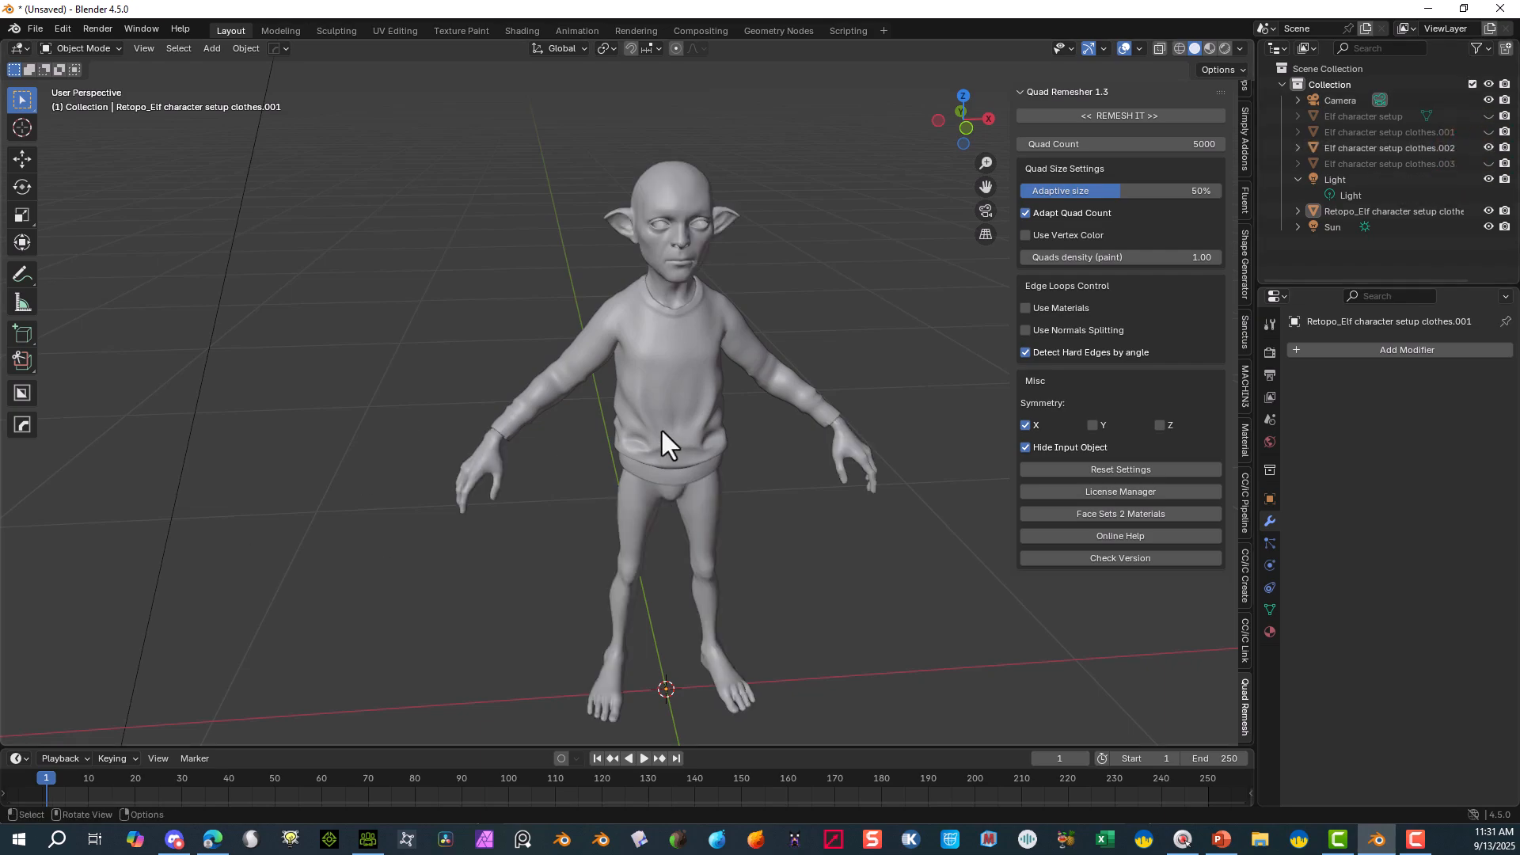
pyautogui.scroll(3, 625, 376)
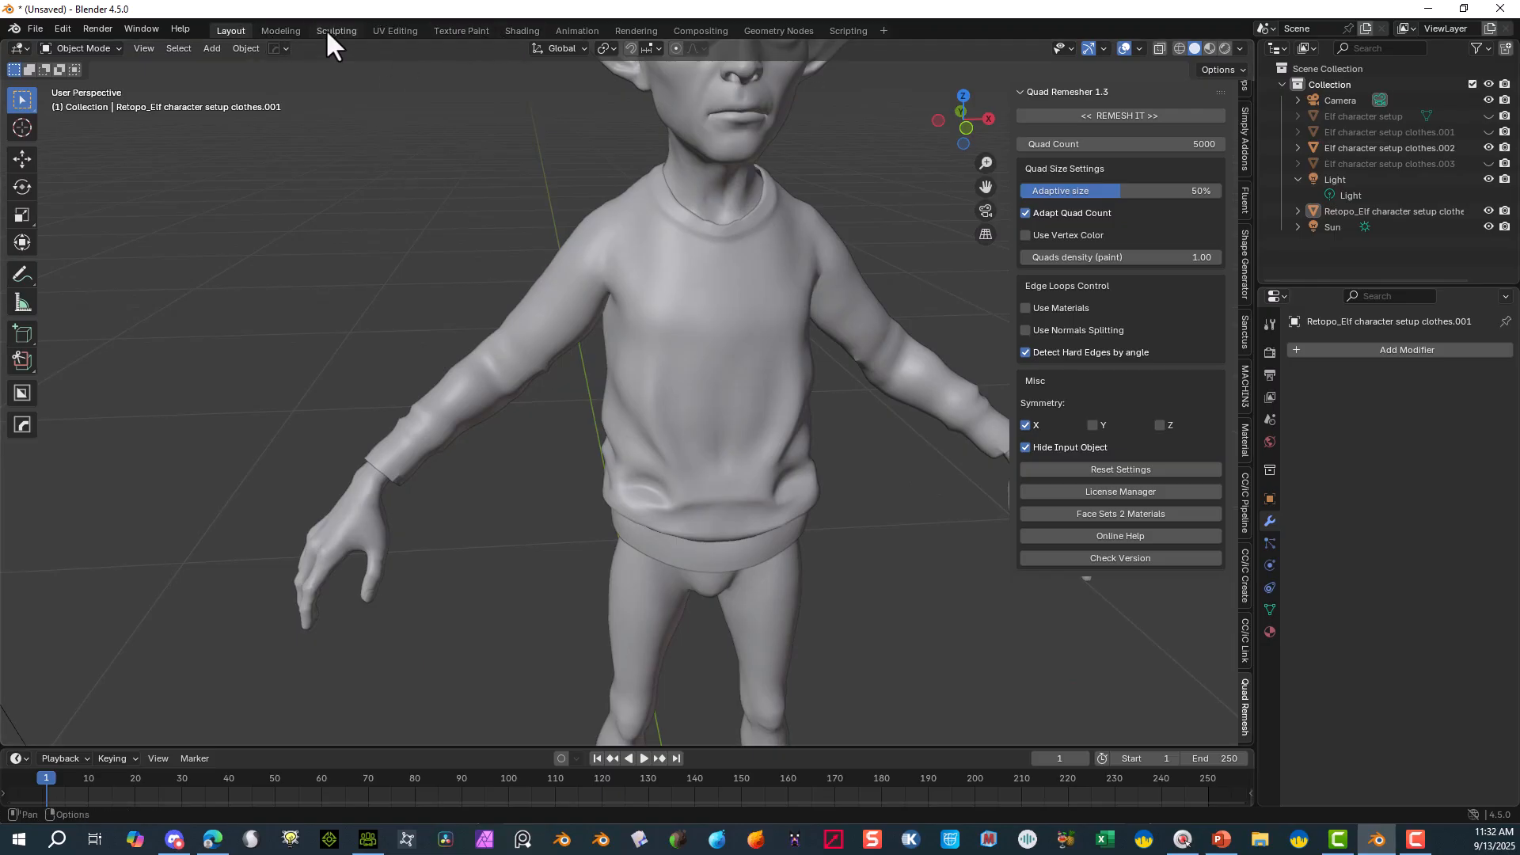
# - Switch to the Sculpting workspace with the remeshed sweater active and choose the Grab brush
pyautogui.click(347, 32)
pyautogui.scroll(7, 605, 363)
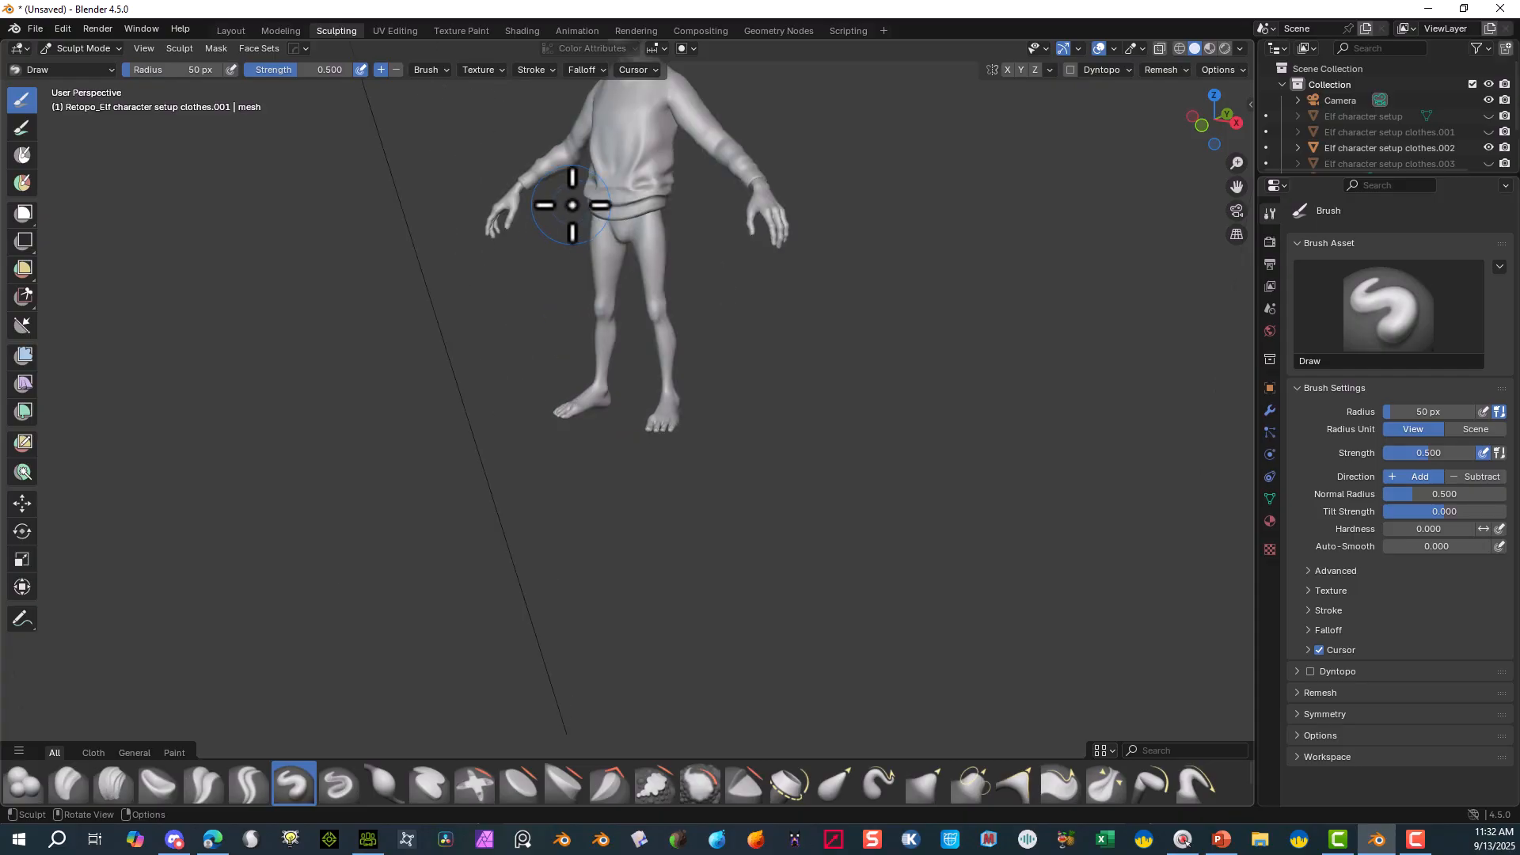
pyautogui.moveTo(1237, 187); pyautogui.dragTo(58, 394)
pyautogui.moveTo(843, 271); pyautogui.dragTo(789, 246, button='middle')
pyautogui.scroll(5, 763, 344)
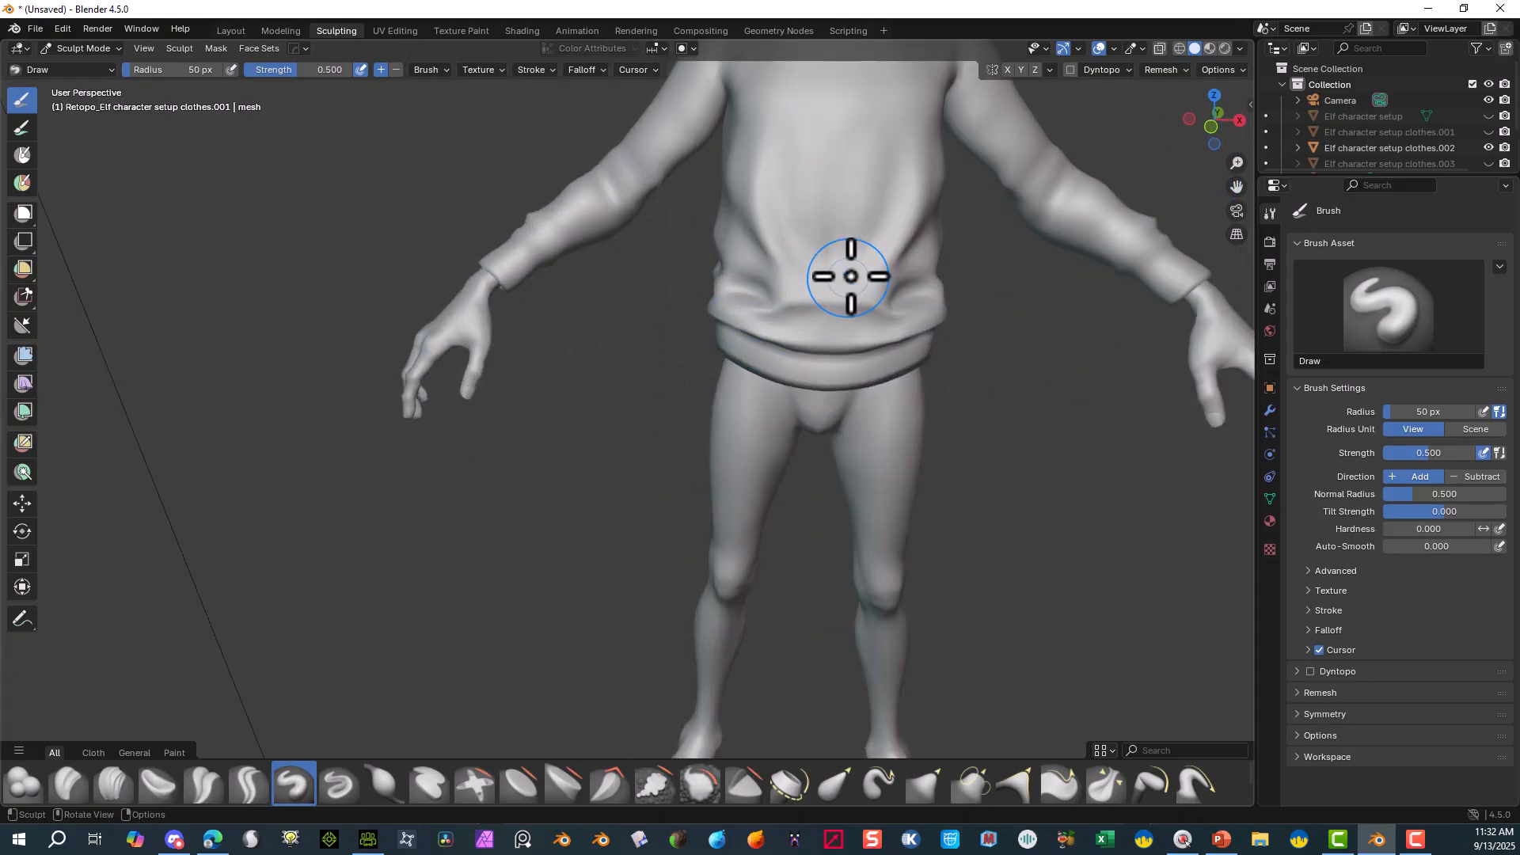
pyautogui.click(96, 49)
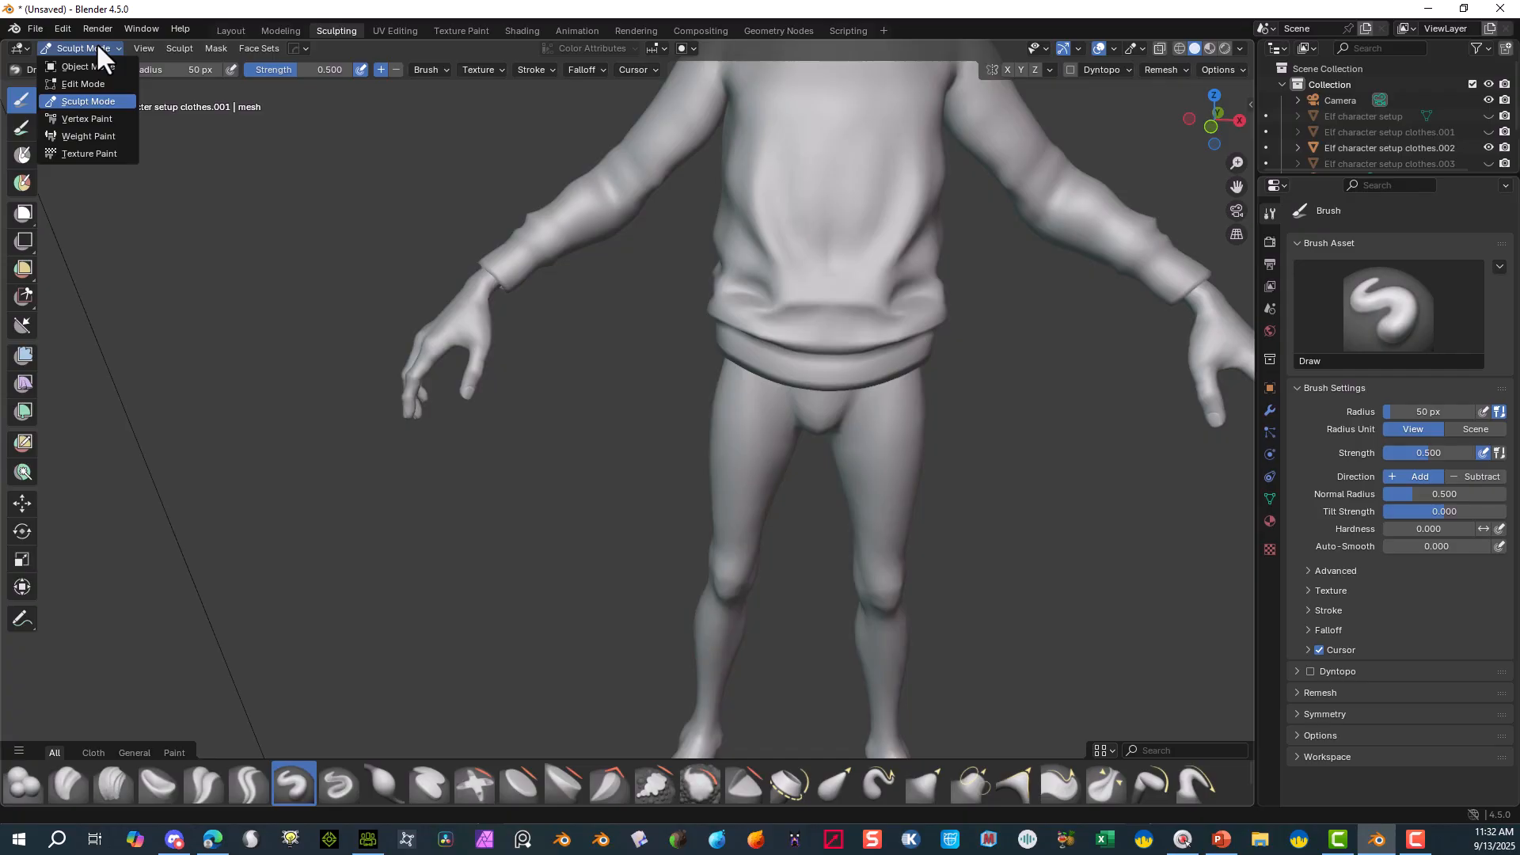
pyautogui.click(98, 45)
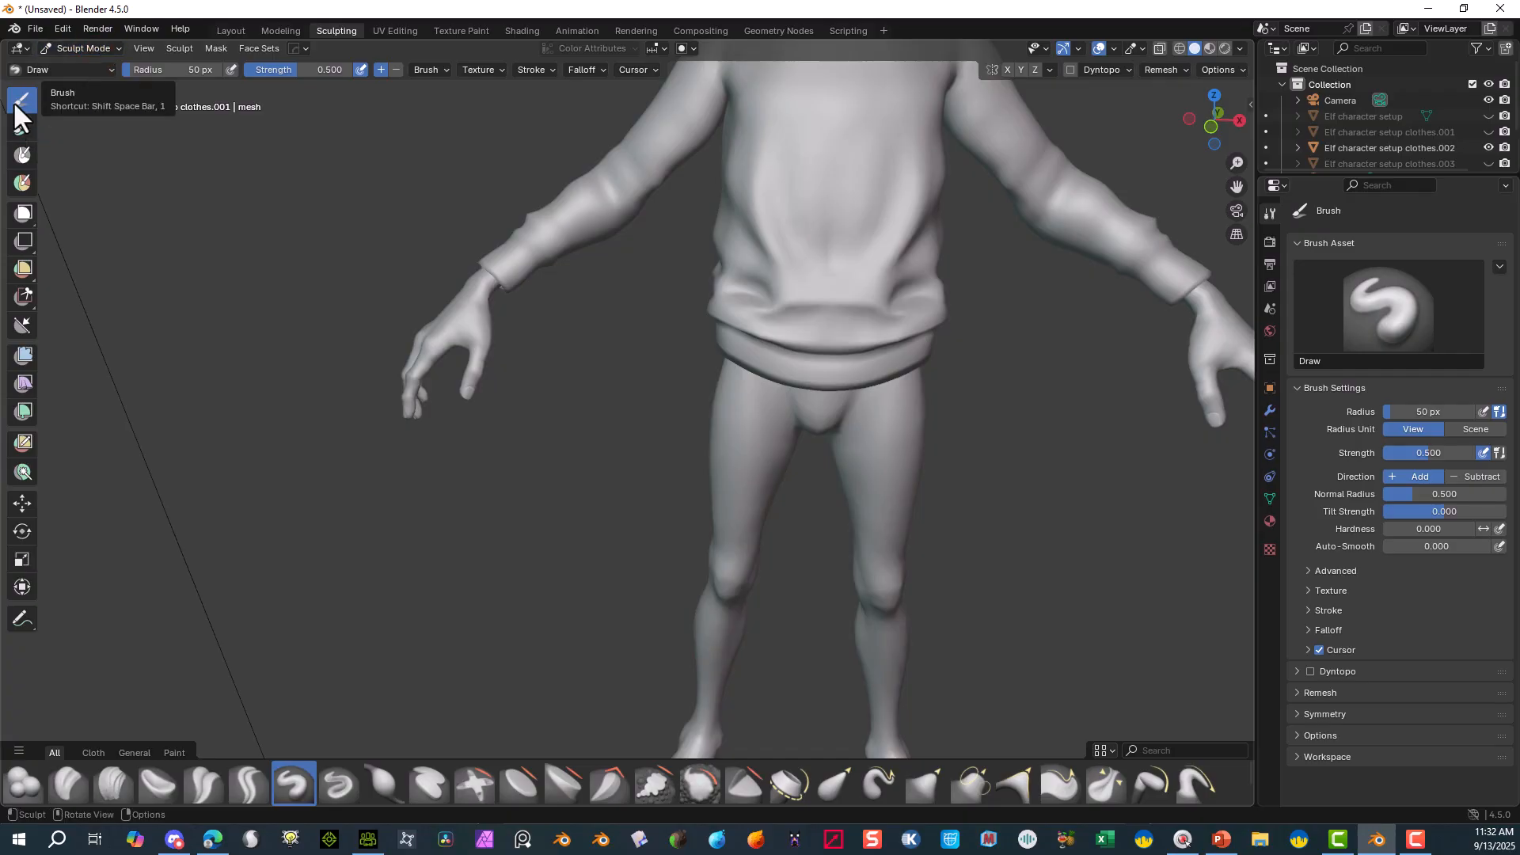
pyautogui.click(109, 69)
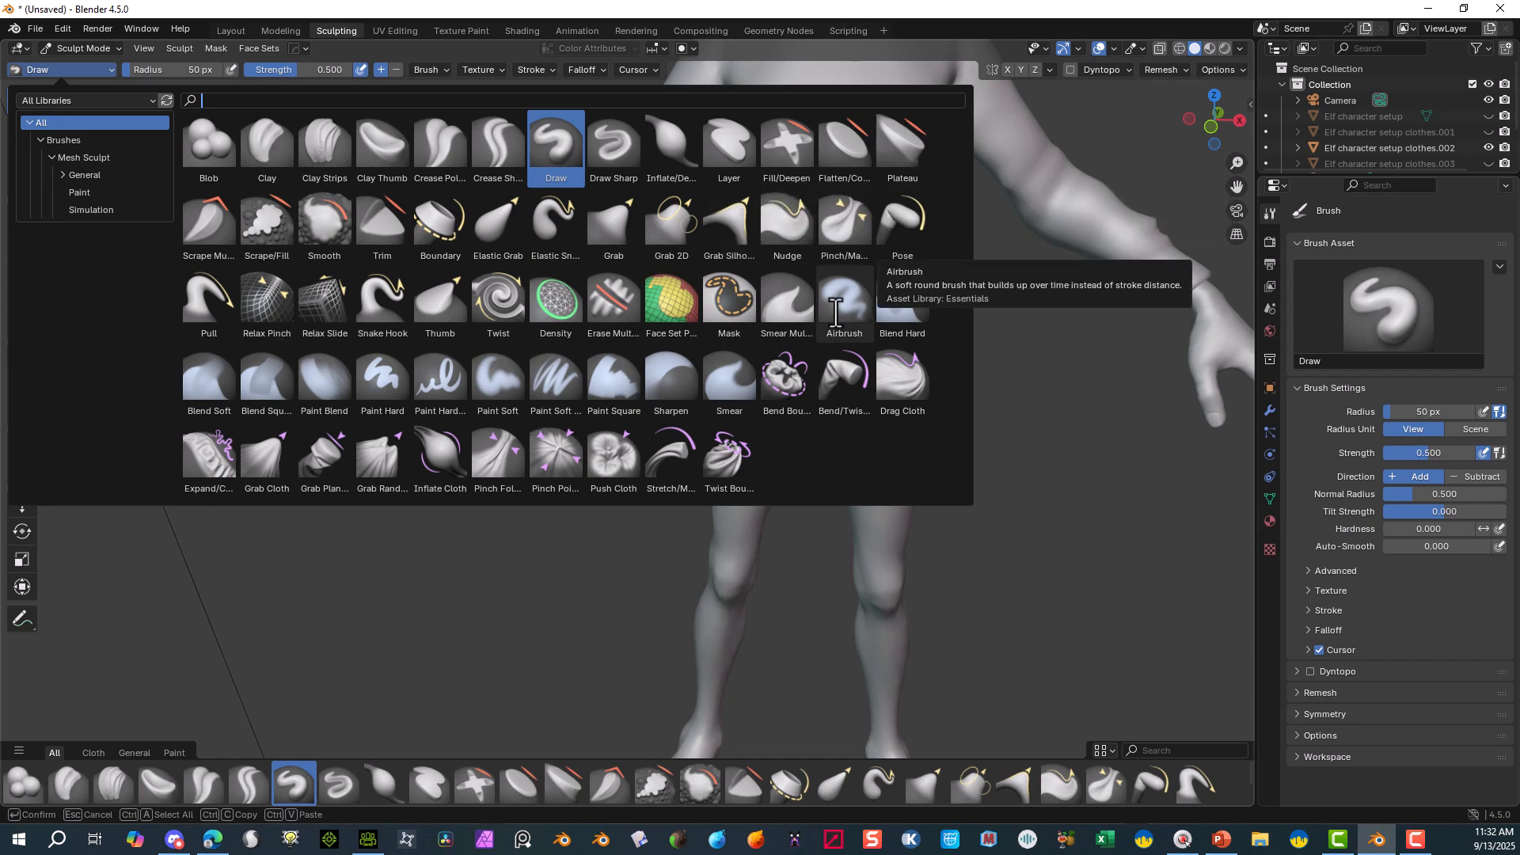
pyautogui.click(609, 243)
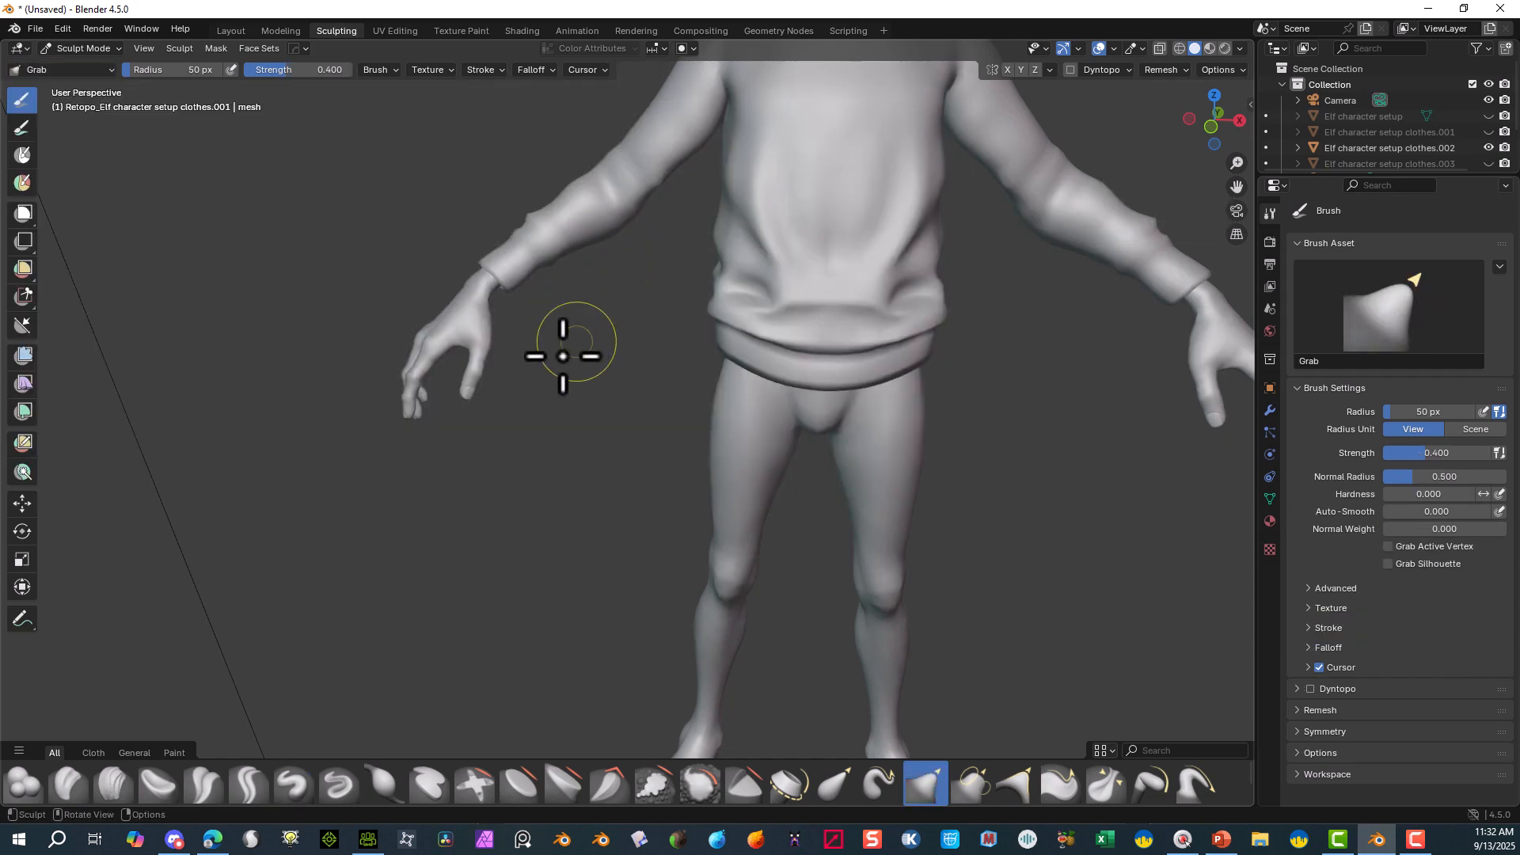
# - Set the Grab brush's strength to 1.000 and its radius to 108 px, and view the elf from the front
pyautogui.click(1211, 126)
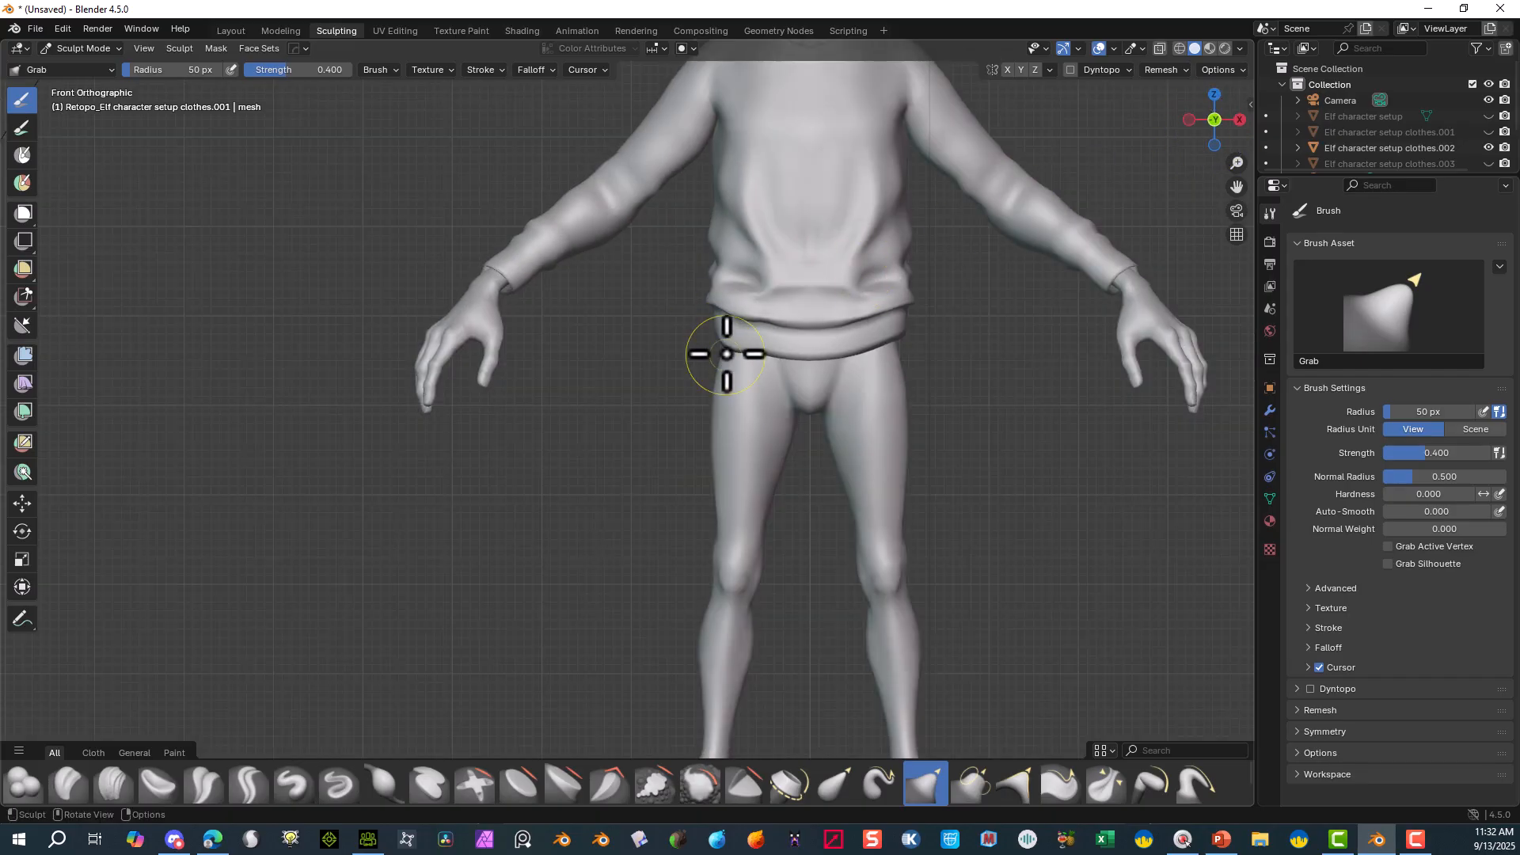
pyautogui.rightClick(727, 320)
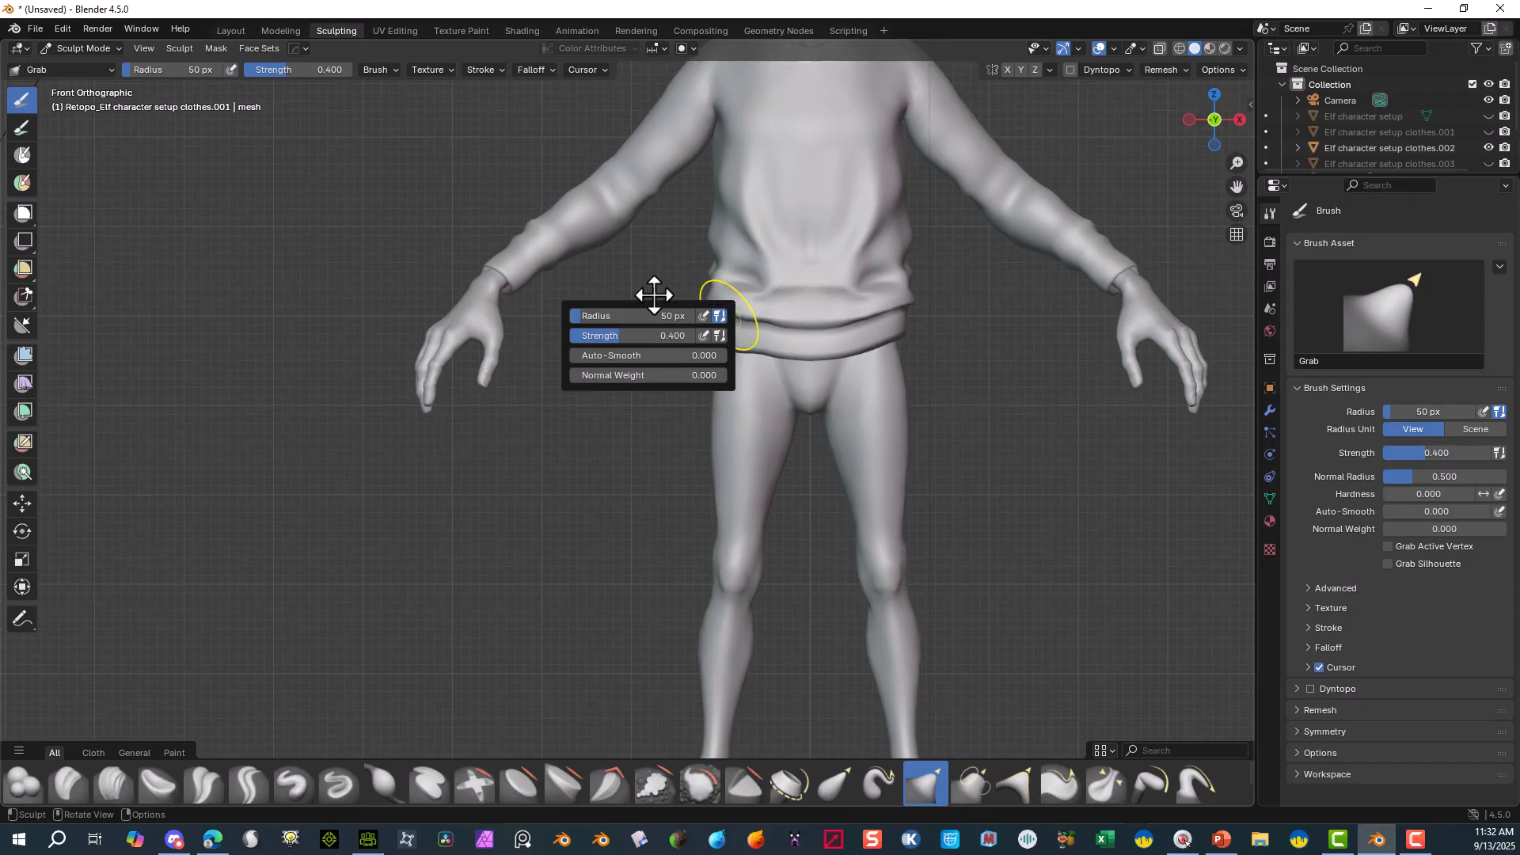
pyautogui.hotkey('ctrl', 'z')
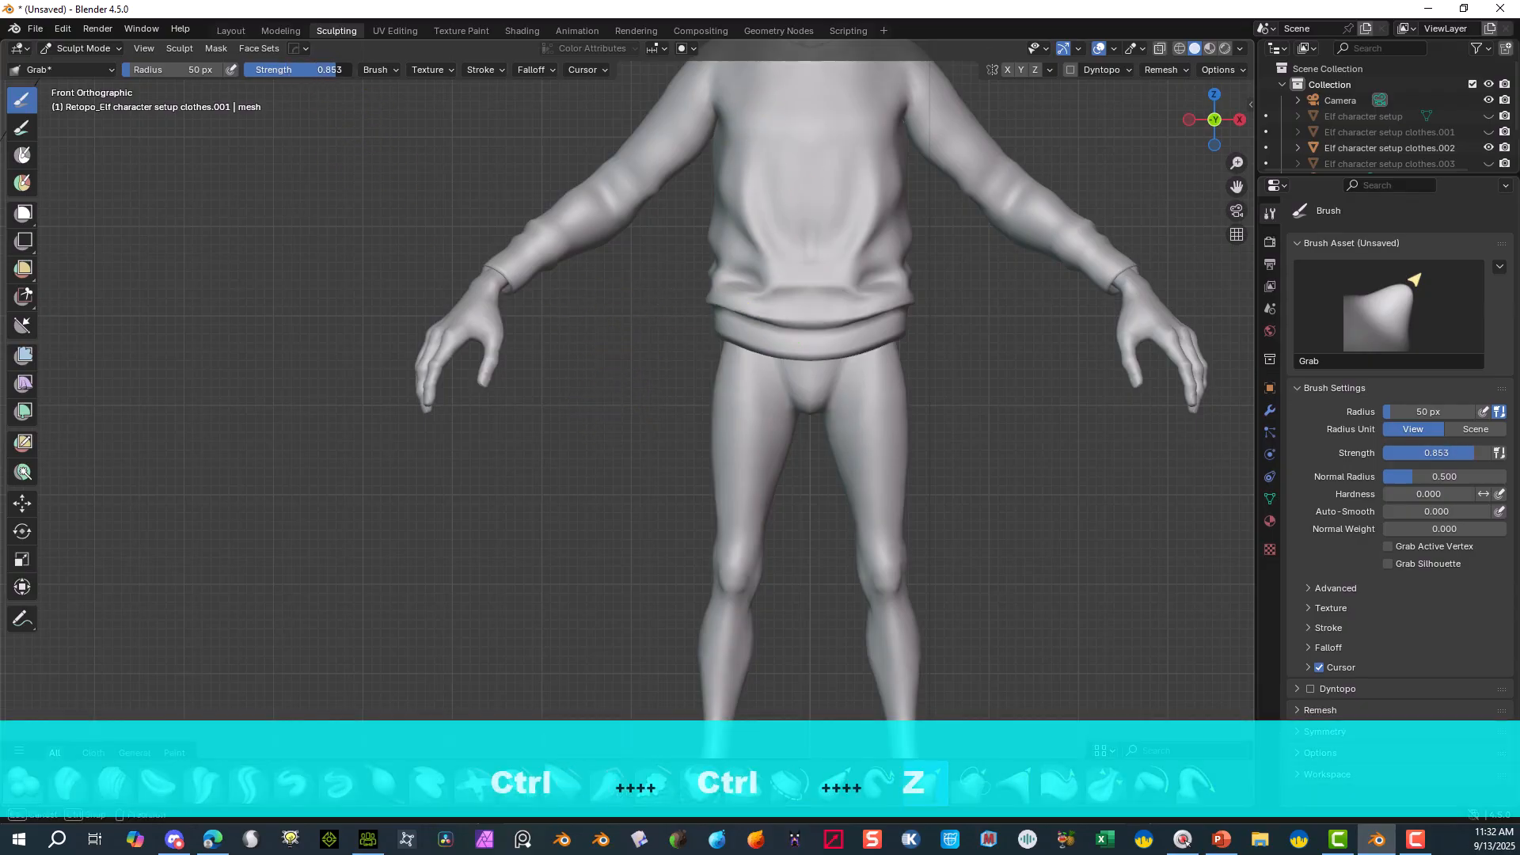
pyautogui.moveTo(317, 70); pyautogui.dragTo(348, 69)
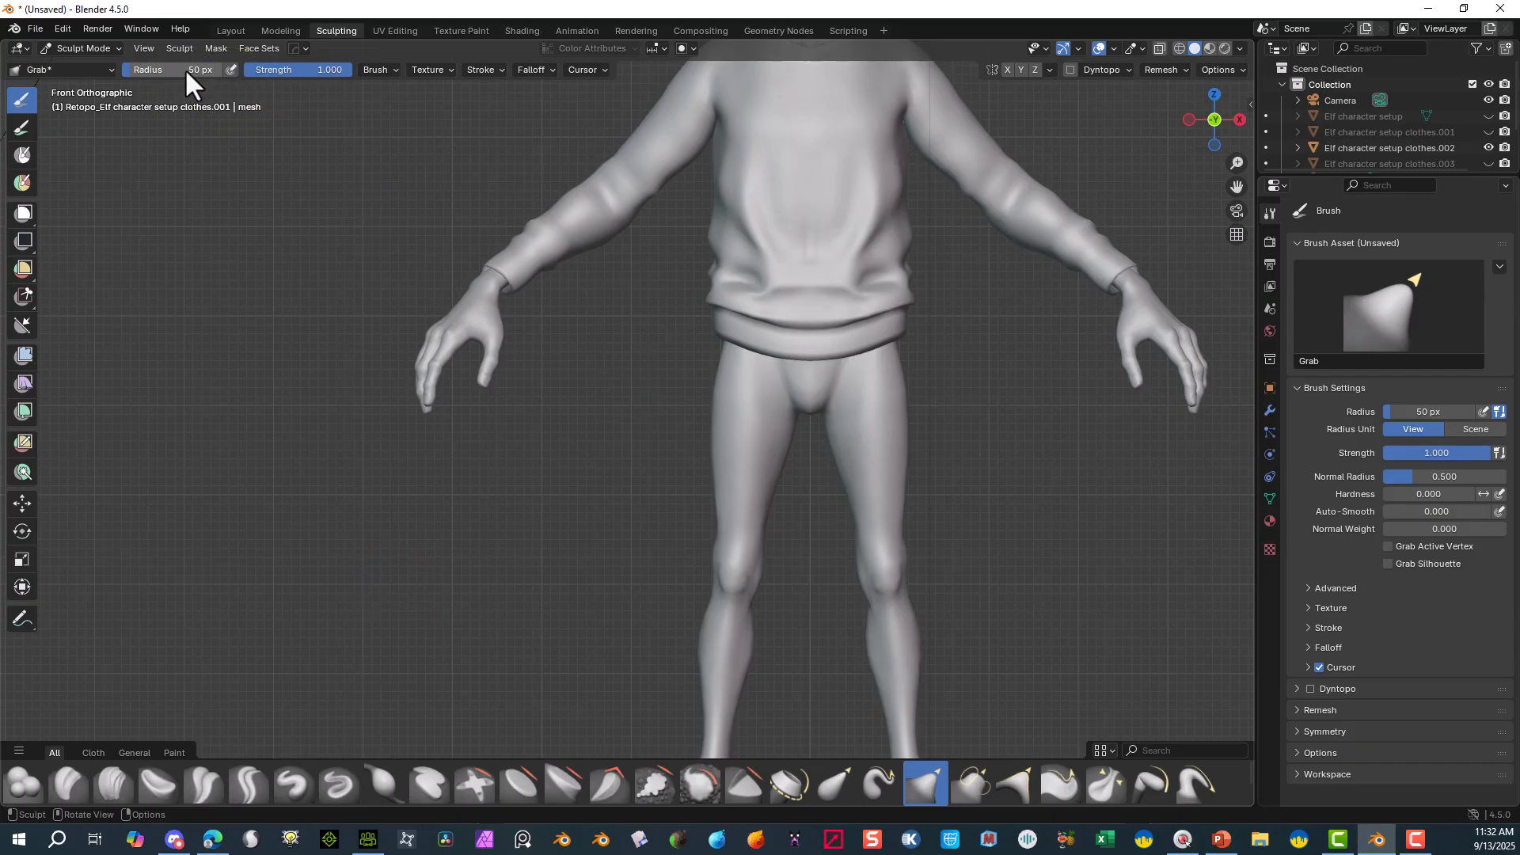
pyautogui.moveTo(187, 70); pyautogui.dragTo(187, 69)
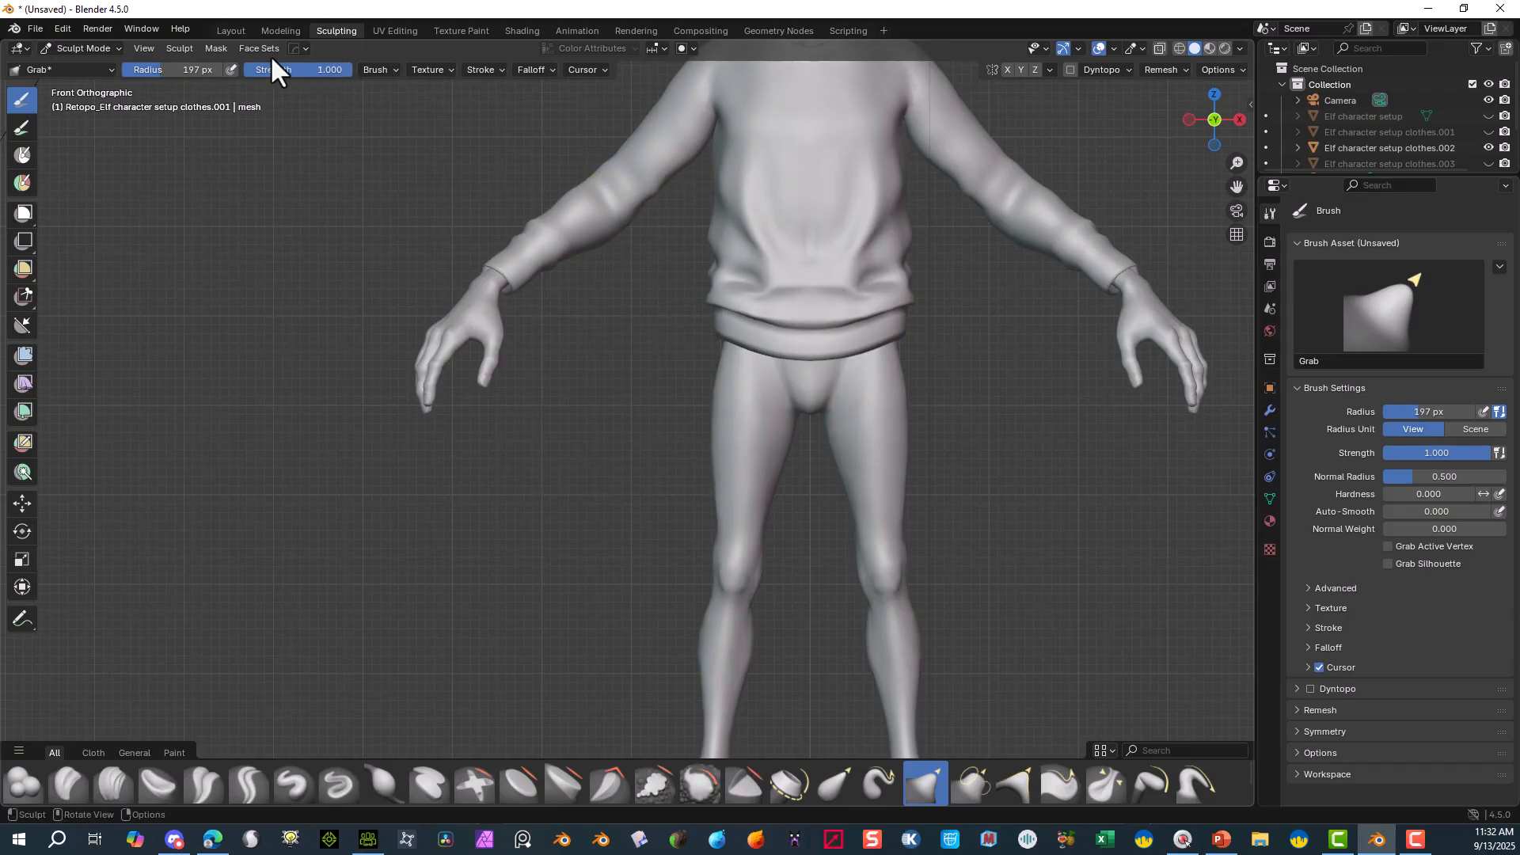
pyautogui.moveTo(144, 70); pyautogui.dragTo(143, 70)
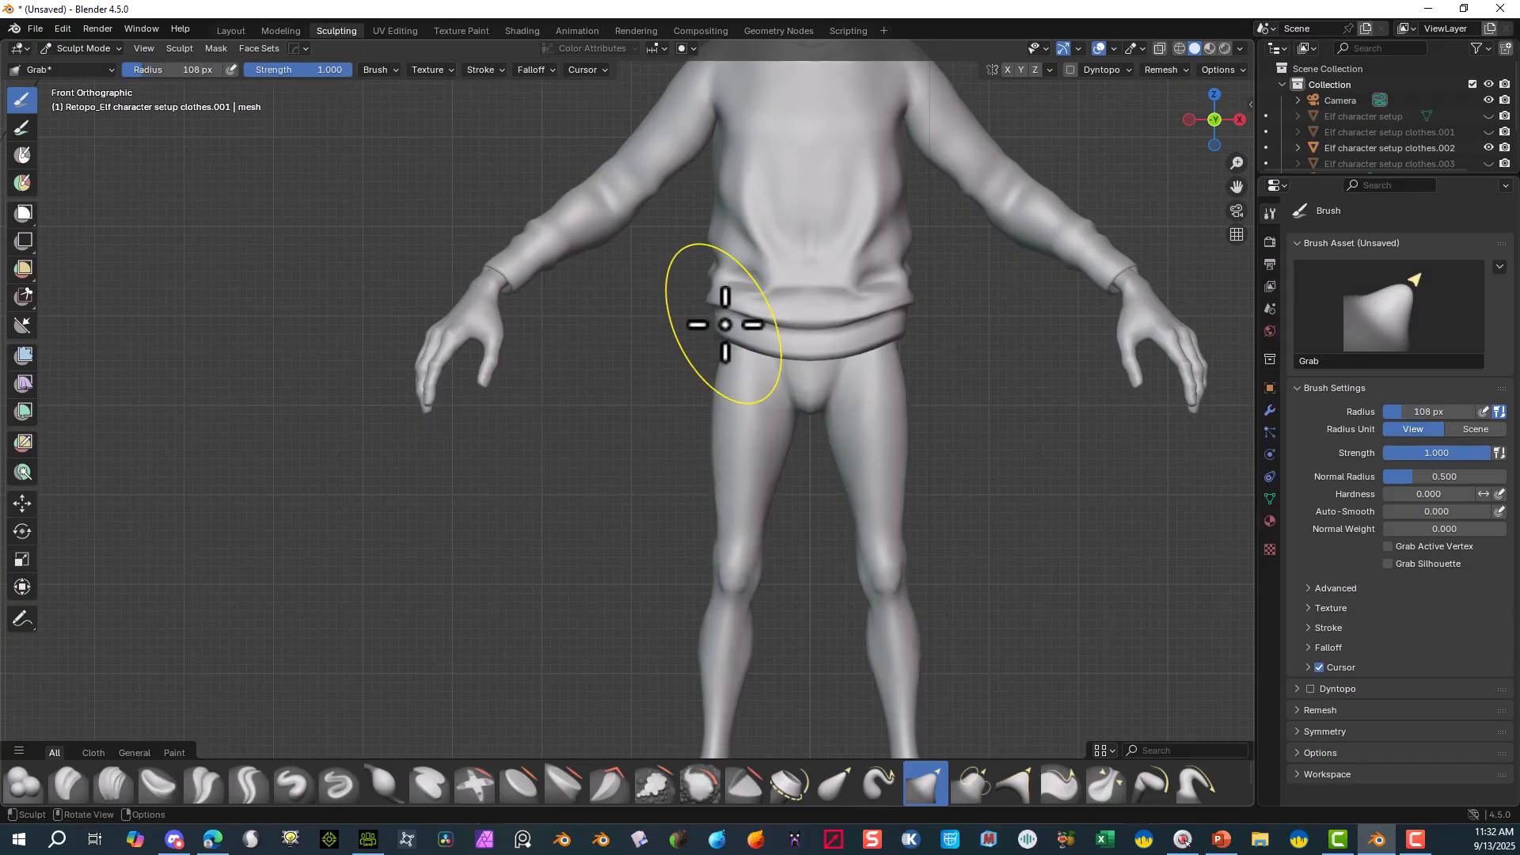
# - Pull the front of the sweater's hem down over the hips to crotch level with the Grab brush
pyautogui.moveTo(725, 324); pyautogui.dragTo(712, 380)
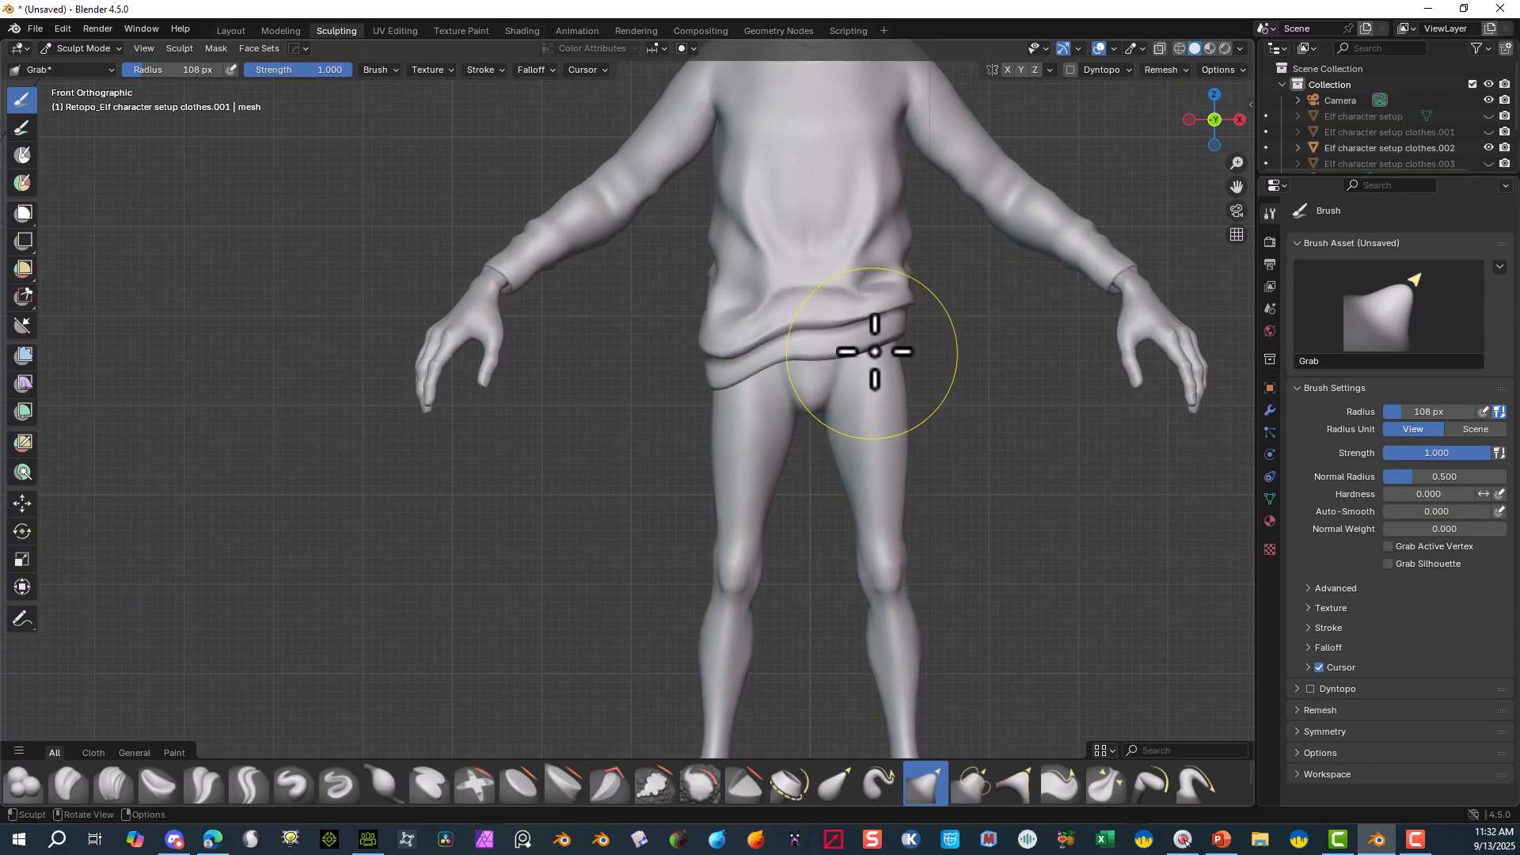
pyautogui.moveTo(891, 349)
pyautogui.mouseDown()
pyautogui.moveTo(903, 347)
pyautogui.moveTo(904, 383)
pyautogui.moveTo(814, 343)
pyautogui.moveTo(816, 393)
pyautogui.moveTo(752, 384)
pyautogui.moveTo(733, 398)
pyautogui.mouseUp()
pyautogui.moveTo(878, 380); pyautogui.dragTo(885, 402)
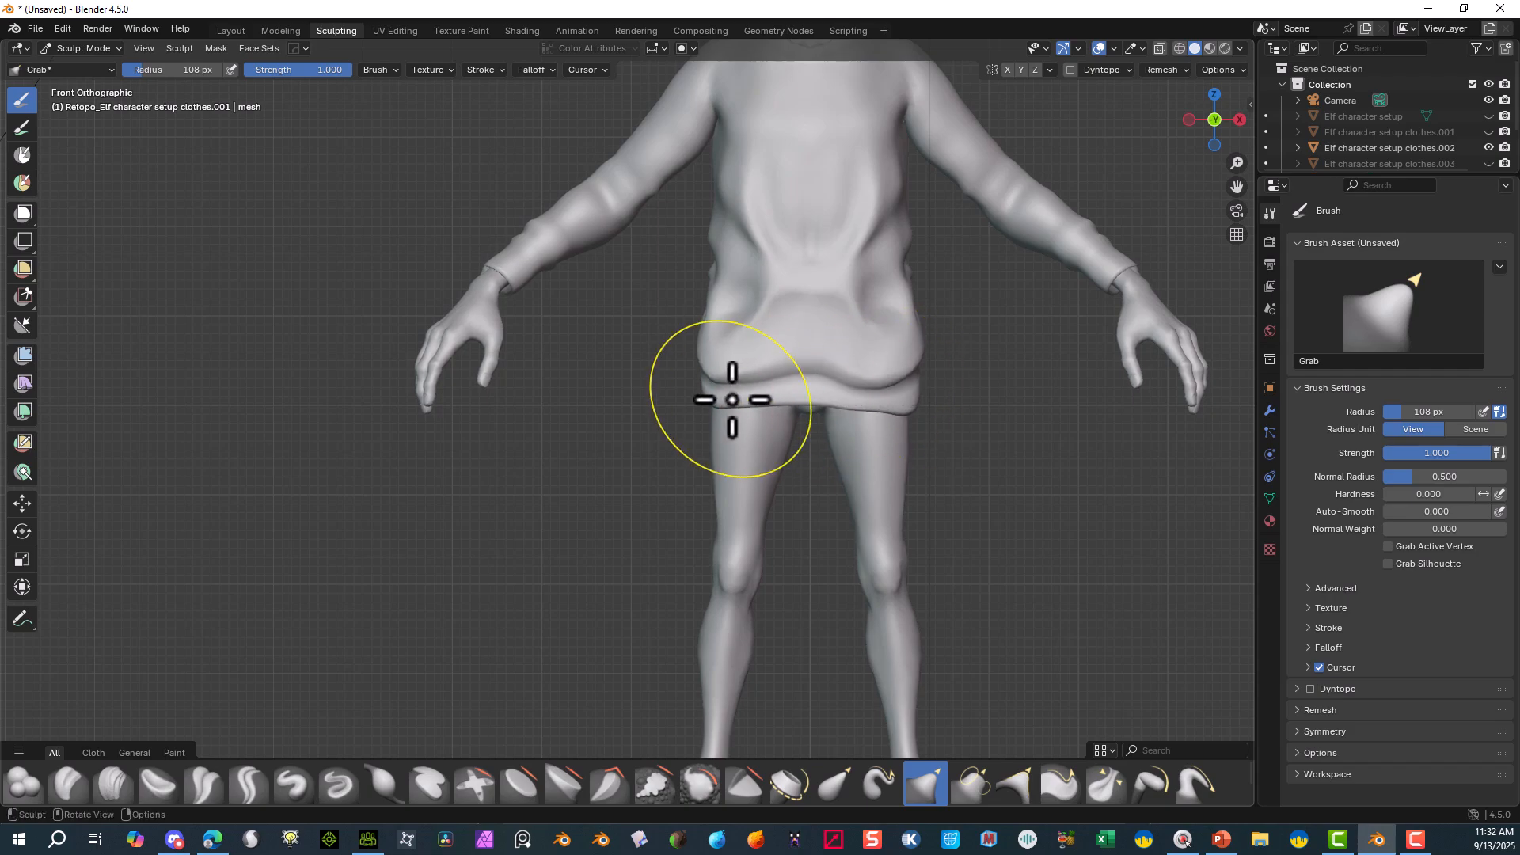
pyautogui.moveTo(725, 377); pyautogui.dragTo(726, 386)
pyautogui.moveTo(883, 389); pyautogui.dragTo(910, 405)
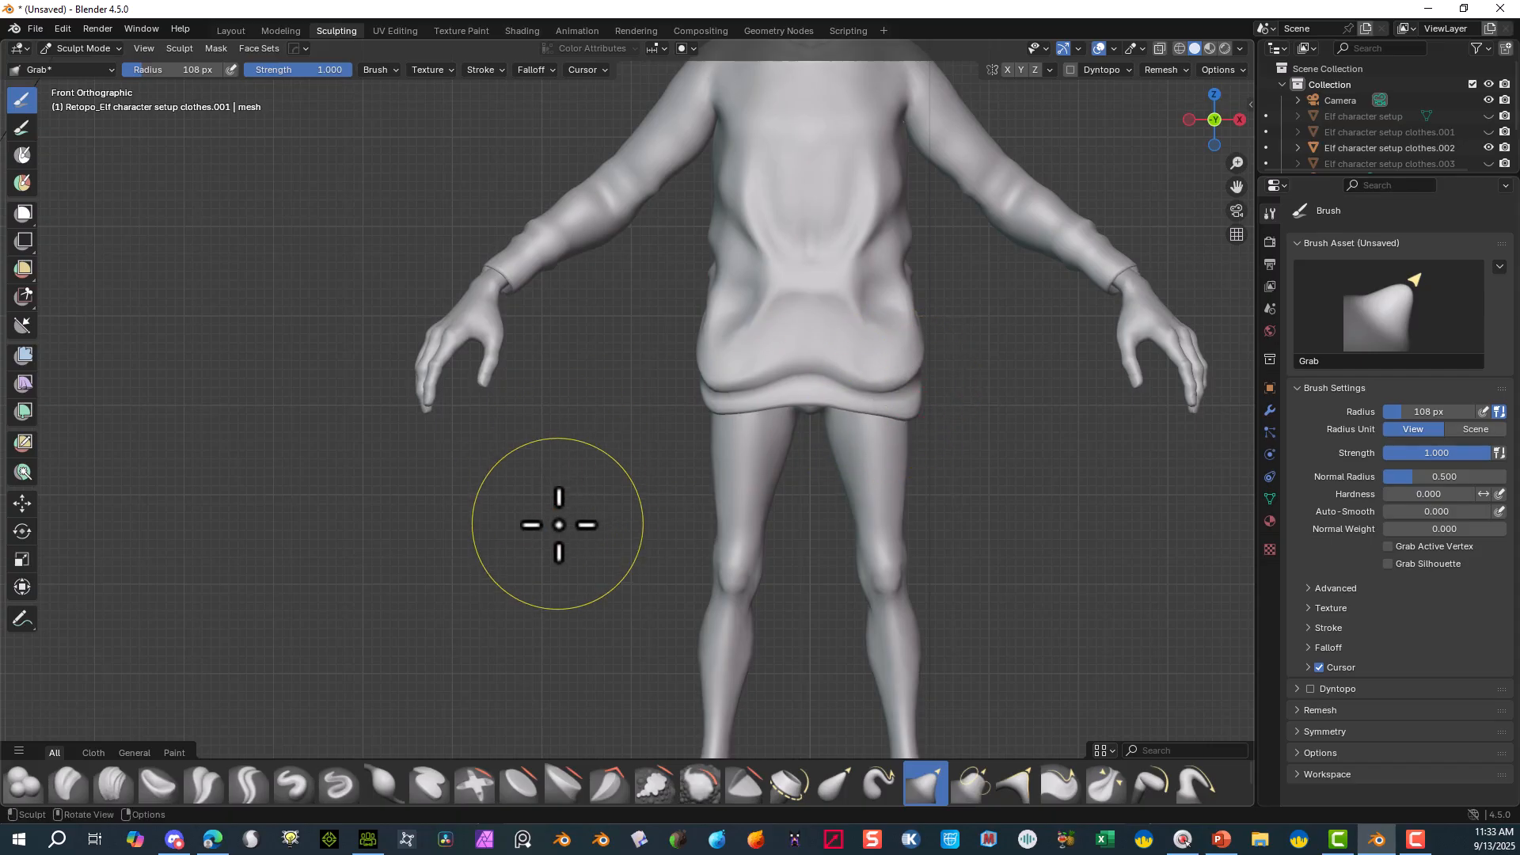
# - In back view, pull the rear of the sweater's hem down below the buttocks with Grab strokes, evening it out on both sides
pyautogui.keyDown('alt'); pyautogui.moveTo(557, 550); pyautogui.dragTo(893, 528, button='middle'); pyautogui.keyUp('alt')
pyautogui.moveTo(390, 316)
pyautogui.mouseDown()
pyautogui.moveTo(377, 380)
pyautogui.moveTo(396, 378)
pyautogui.moveTo(342, 404)
pyautogui.mouseUp()
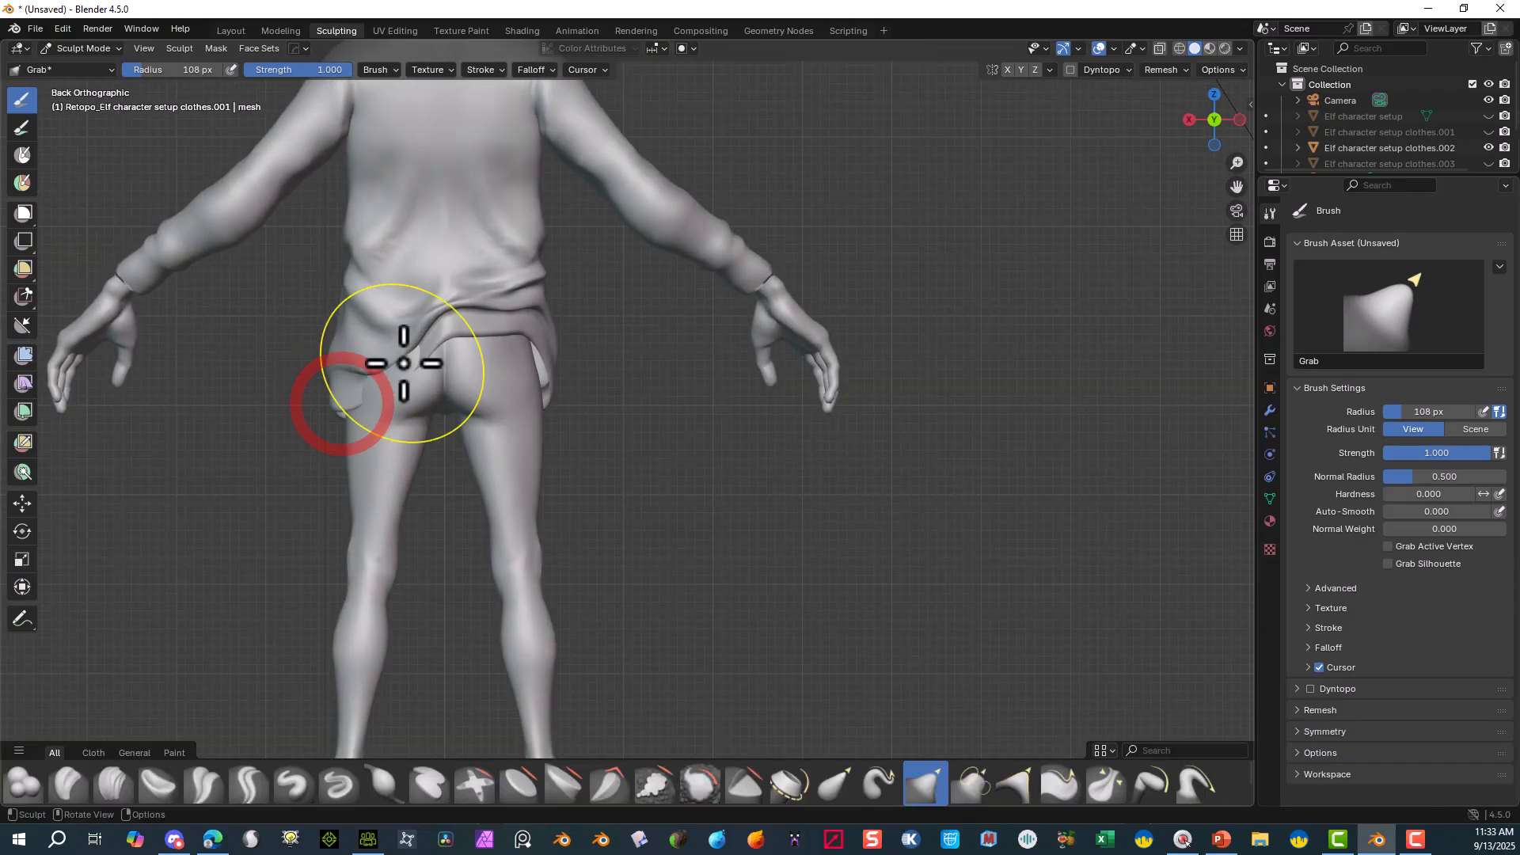
pyautogui.moveTo(421, 352)
pyautogui.mouseDown()
pyautogui.moveTo(433, 361)
pyautogui.moveTo(414, 400)
pyautogui.mouseUp()
pyautogui.moveTo(475, 356)
pyautogui.mouseDown()
pyautogui.moveTo(509, 353)
pyautogui.moveTo(502, 390)
pyautogui.moveTo(550, 383)
pyautogui.moveTo(550, 413)
pyautogui.mouseUp()
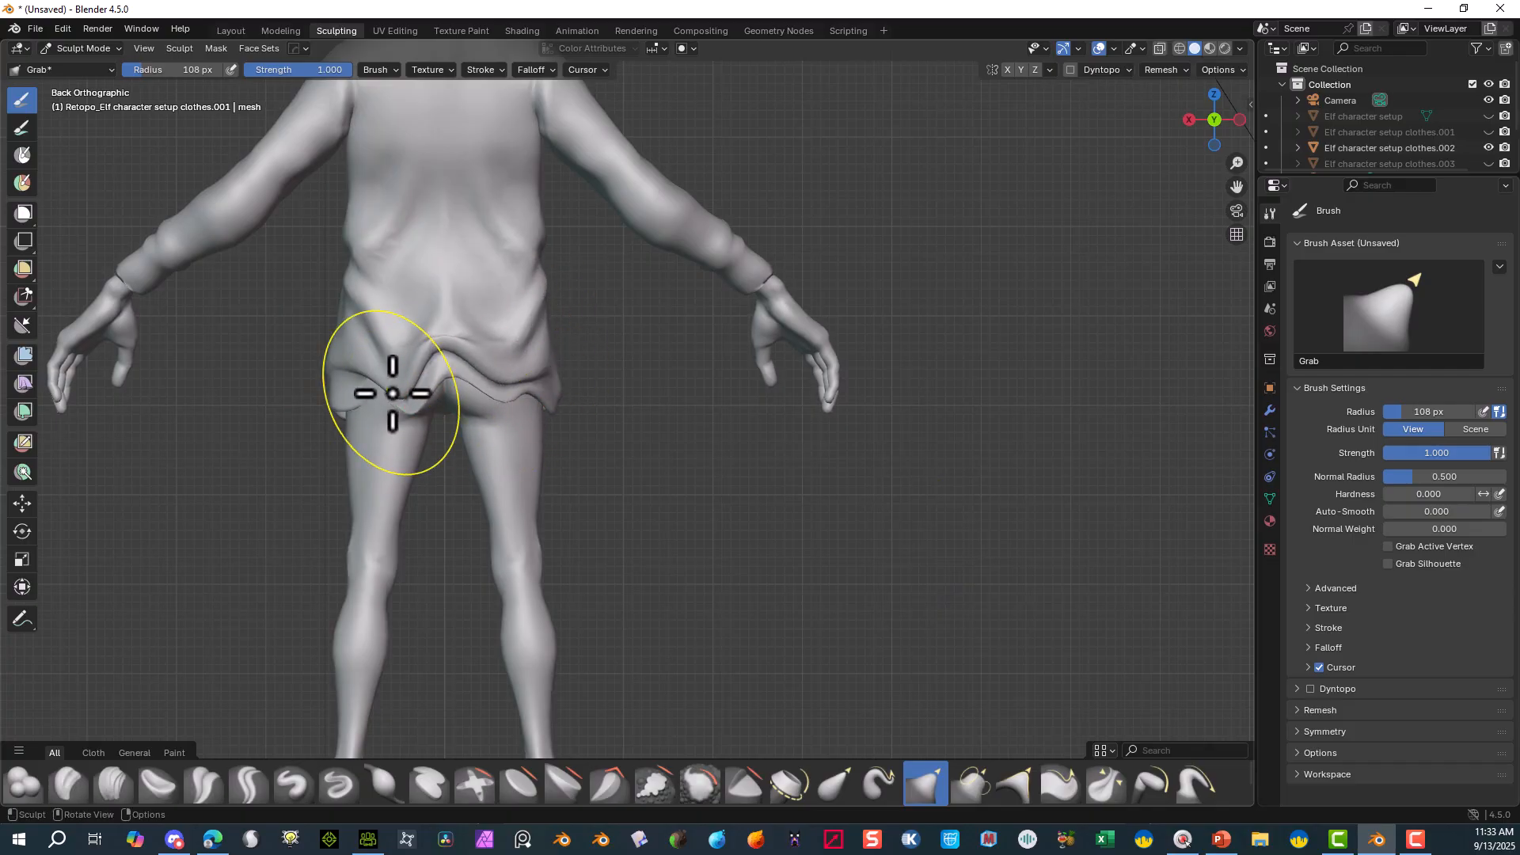
pyautogui.moveTo(392, 390)
pyautogui.mouseDown()
pyautogui.moveTo(336, 393)
pyautogui.moveTo(397, 417)
pyautogui.moveTo(387, 438)
pyautogui.moveTo(391, 414)
pyautogui.mouseUp()
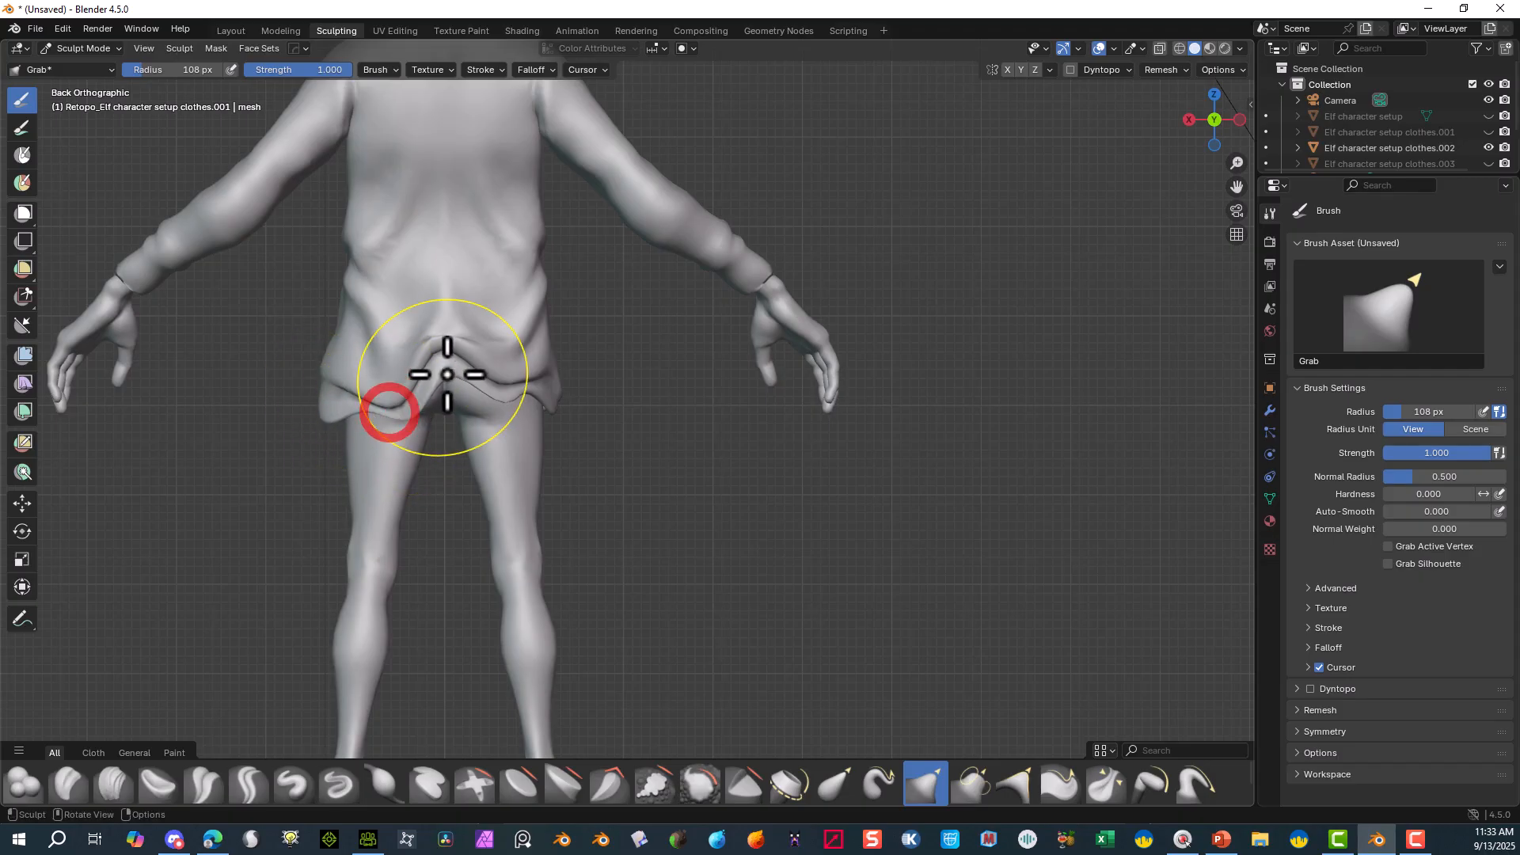
pyautogui.moveTo(454, 372); pyautogui.dragTo(475, 424)
pyautogui.moveTo(549, 391); pyautogui.dragTo(552, 437)
pyautogui.moveTo(416, 340); pyautogui.dragTo(410, 335)
pyautogui.moveTo(544, 310); pyautogui.dragTo(549, 315)
pyautogui.moveTo(363, 417); pyautogui.dragTo(358, 431)
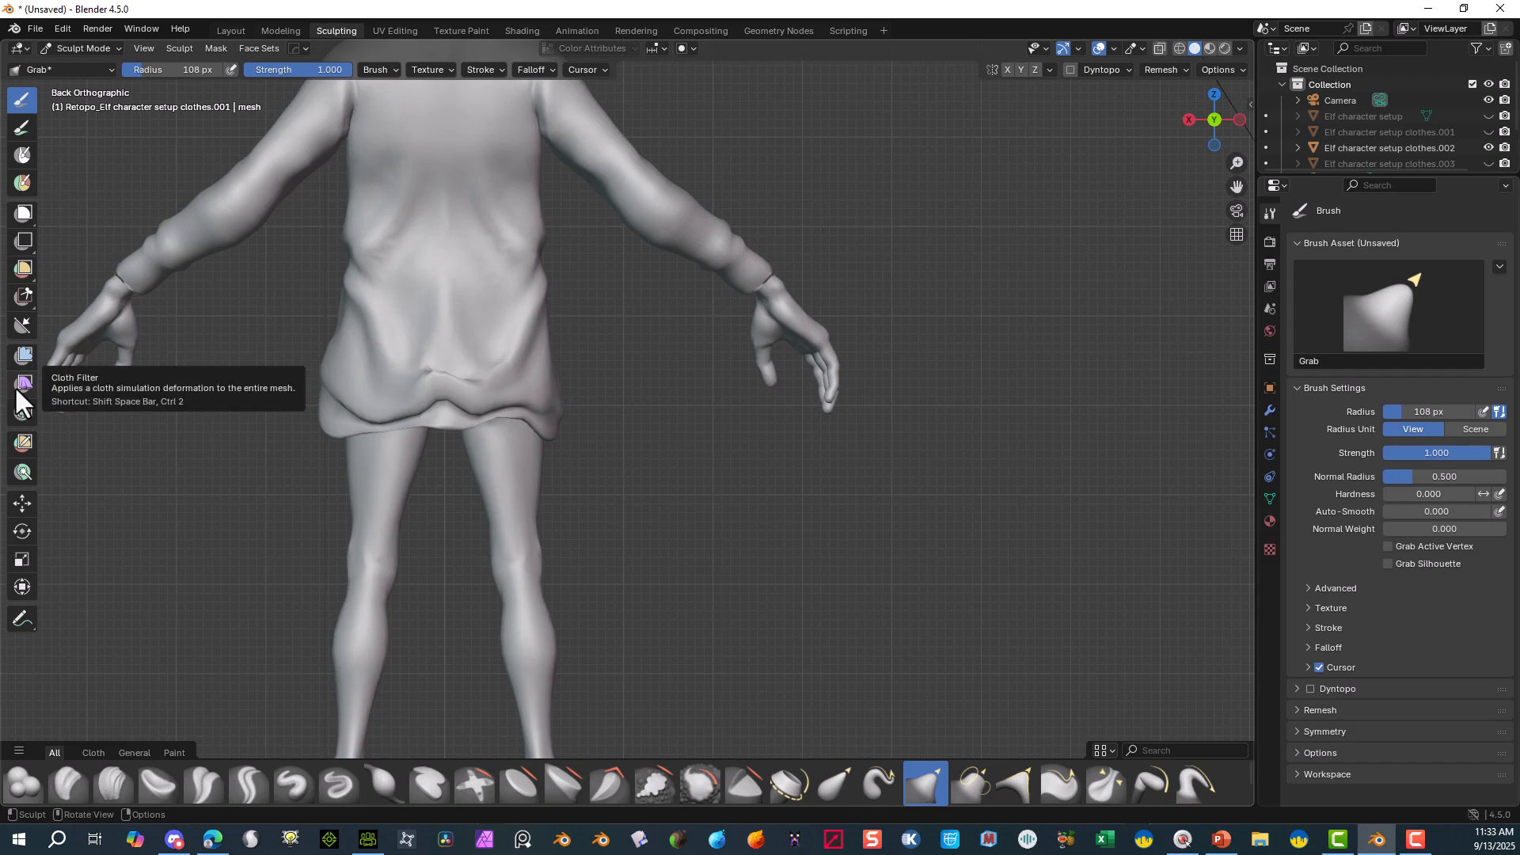
# - Choose the Smooth brush and smooth out the folds across the back of the garment
pyautogui.click(88, 70)
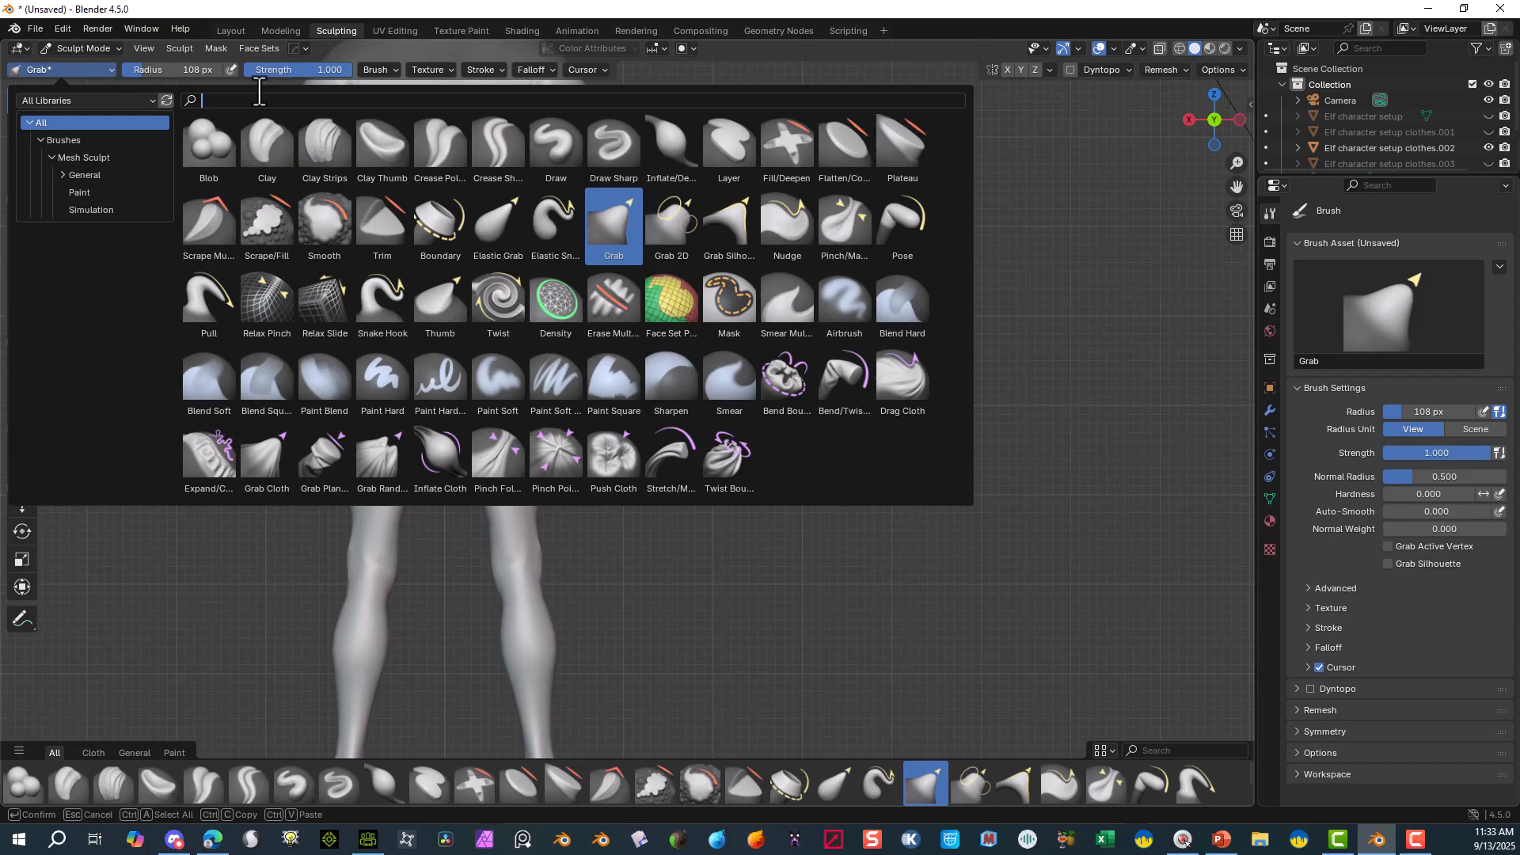
pyautogui.write('sm')
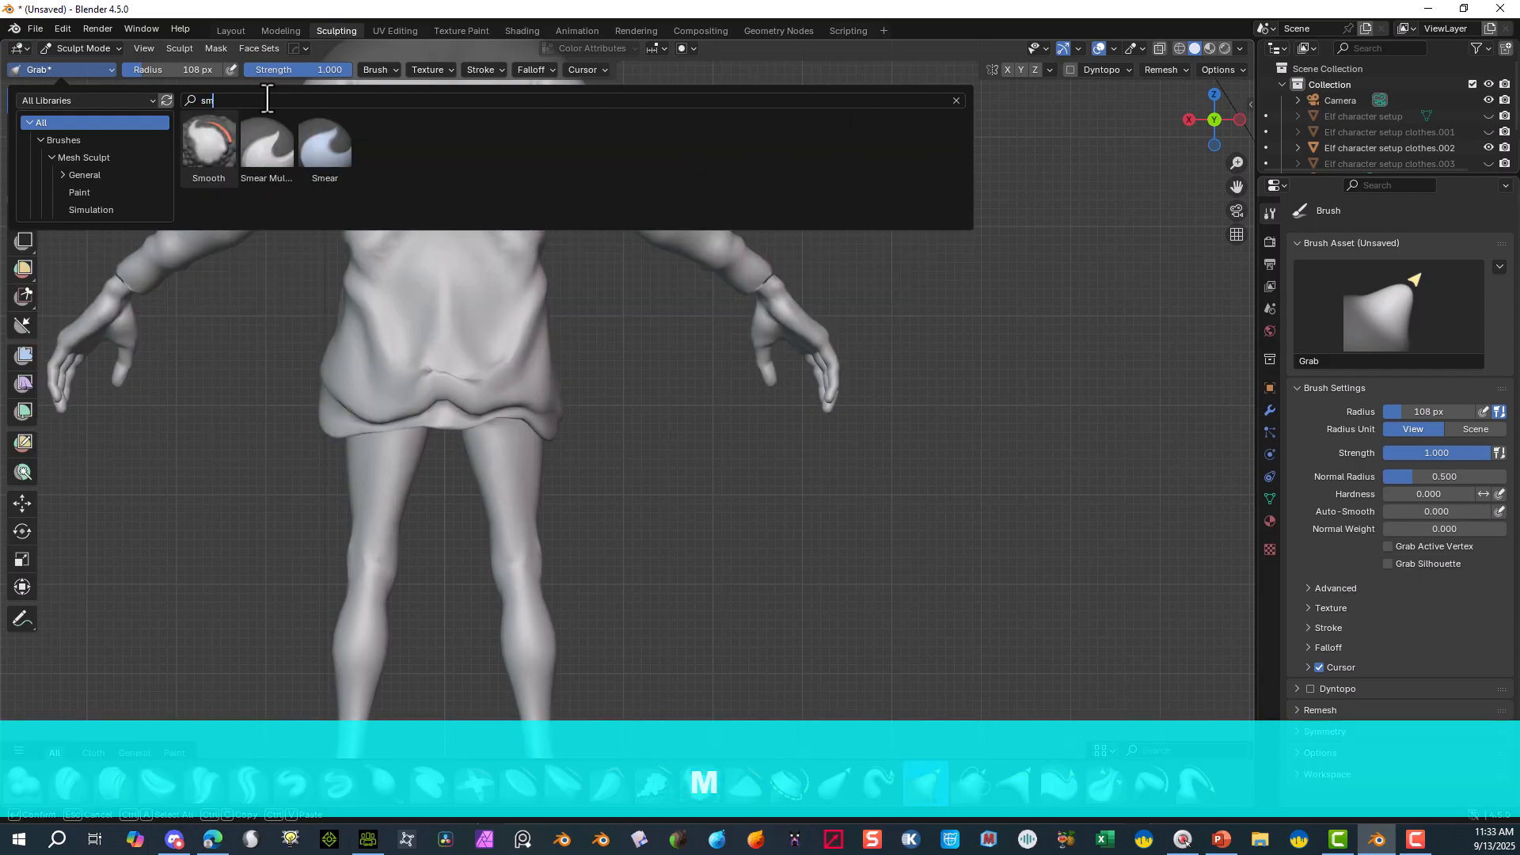
pyautogui.click(202, 153)
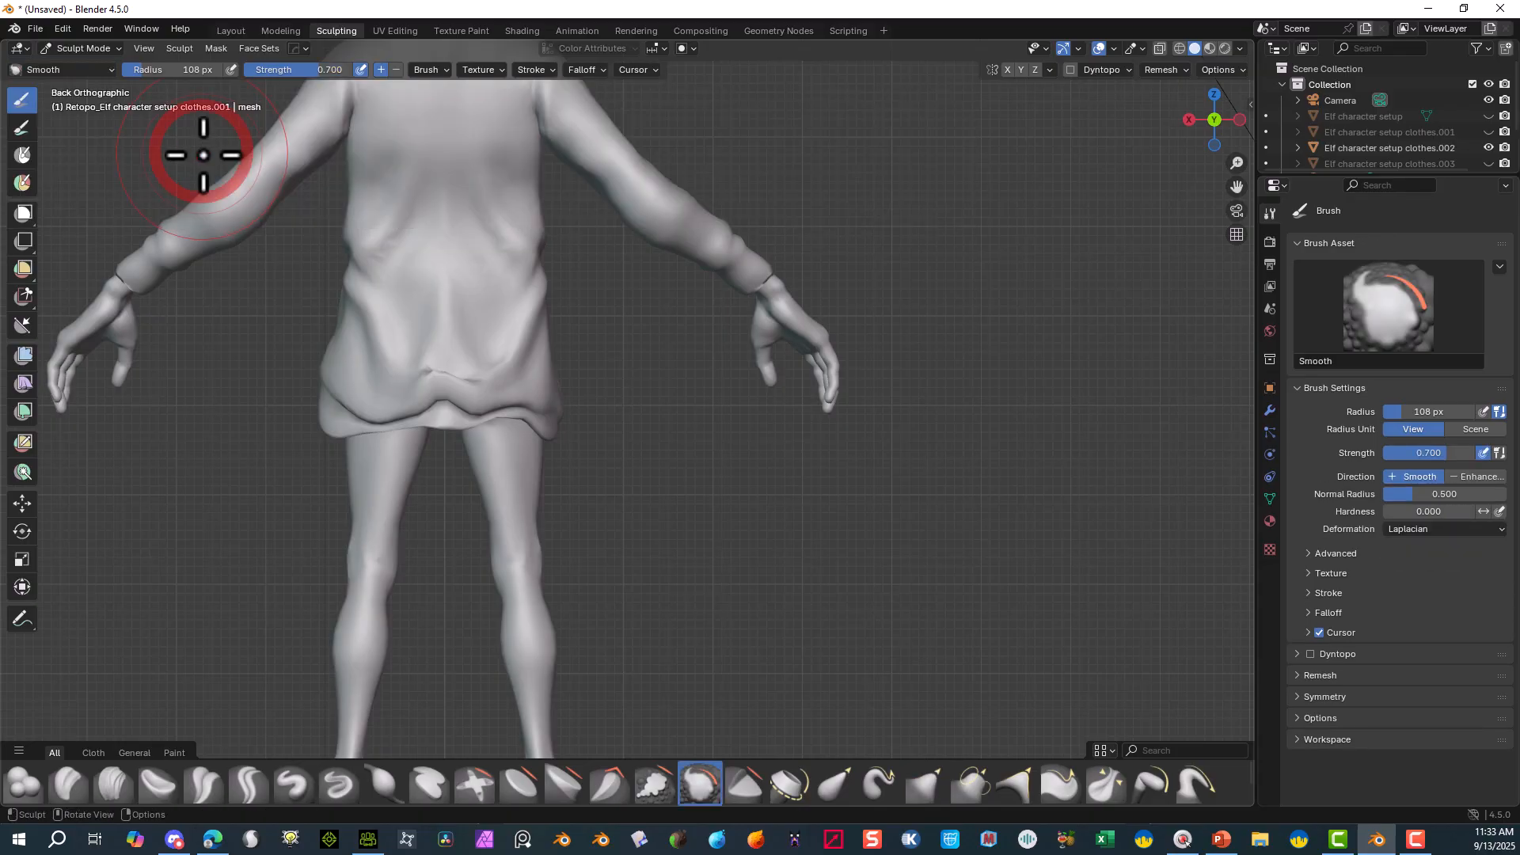
pyautogui.moveTo(441, 353)
pyautogui.mouseDown()
pyautogui.moveTo(482, 360)
pyautogui.moveTo(351, 375)
pyautogui.mouseUp()
pyautogui.moveTo(381, 229)
pyautogui.mouseDown()
pyautogui.moveTo(401, 292)
pyautogui.moveTo(492, 309)
pyautogui.moveTo(542, 264)
pyautogui.mouseUp()
pyautogui.hotkey('ctrl', 'z')
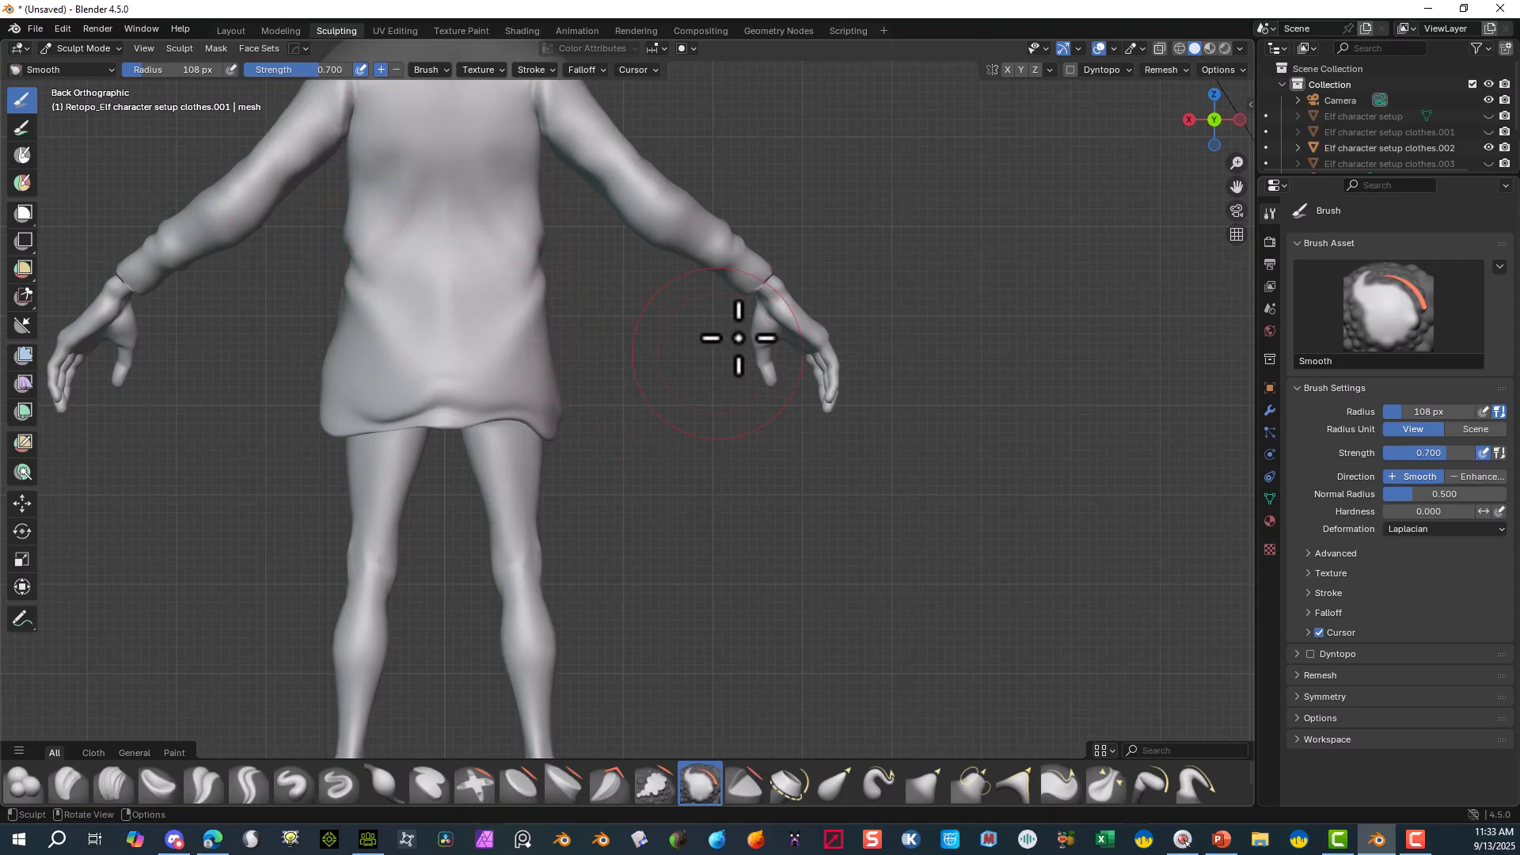
# - Smooth out the remaining folds on both sleeves, the rear hem and the garment's front with the Smooth brush
pyautogui.moveTo(779, 222)
pyautogui.mouseDown()
pyautogui.moveTo(749, 244)
pyautogui.moveTo(728, 237)
pyautogui.mouseUp()
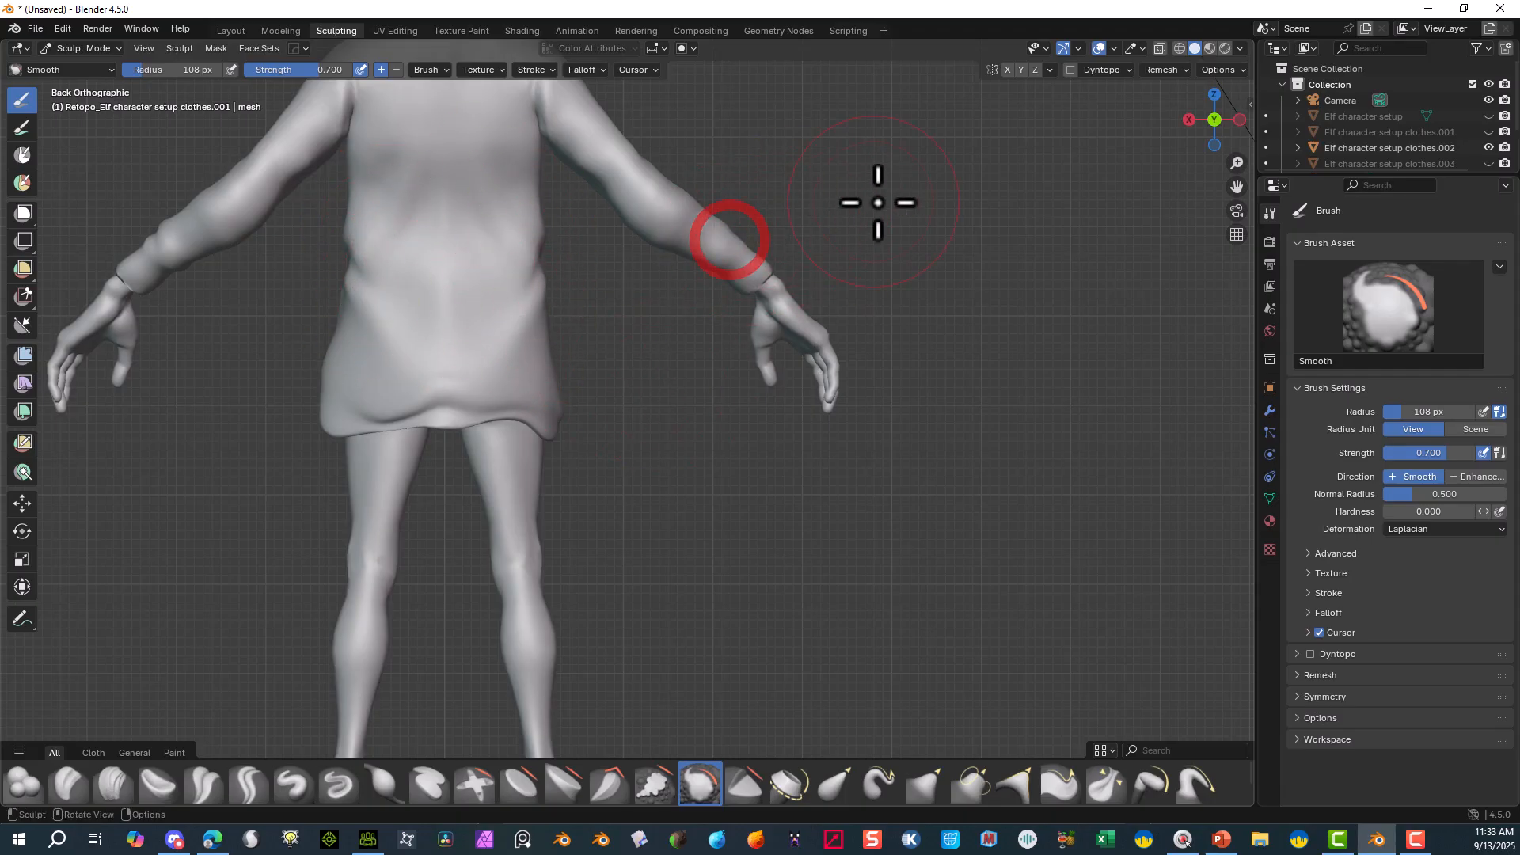
pyautogui.moveTo(116, 264)
pyautogui.mouseDown()
pyautogui.moveTo(197, 254)
pyautogui.moveTo(265, 177)
pyautogui.mouseUp()
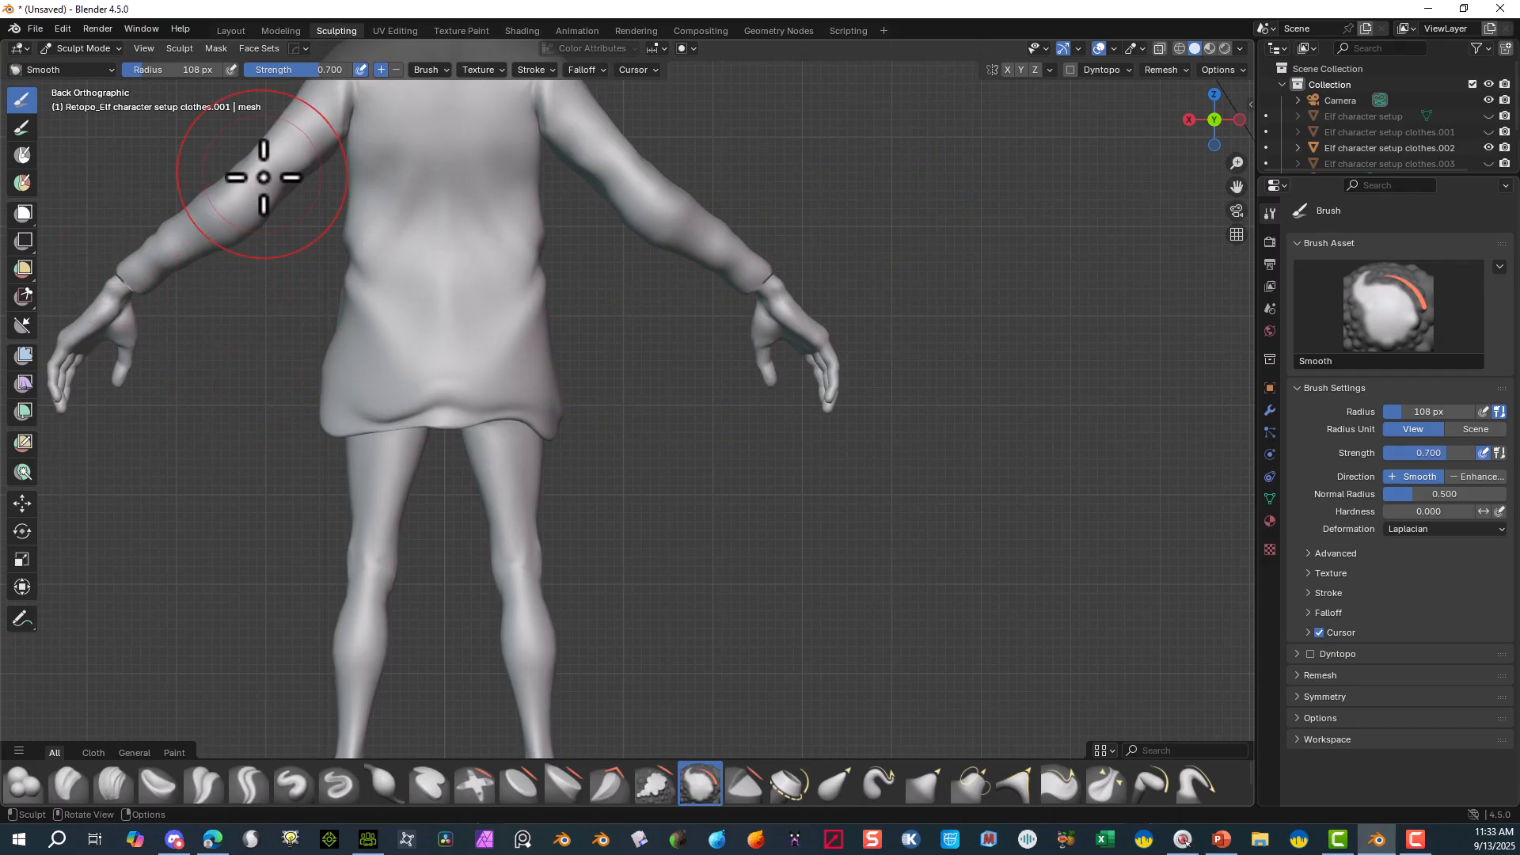
pyautogui.moveTo(440, 406)
pyautogui.mouseDown()
pyautogui.moveTo(502, 411)
pyautogui.moveTo(367, 411)
pyautogui.mouseUp()
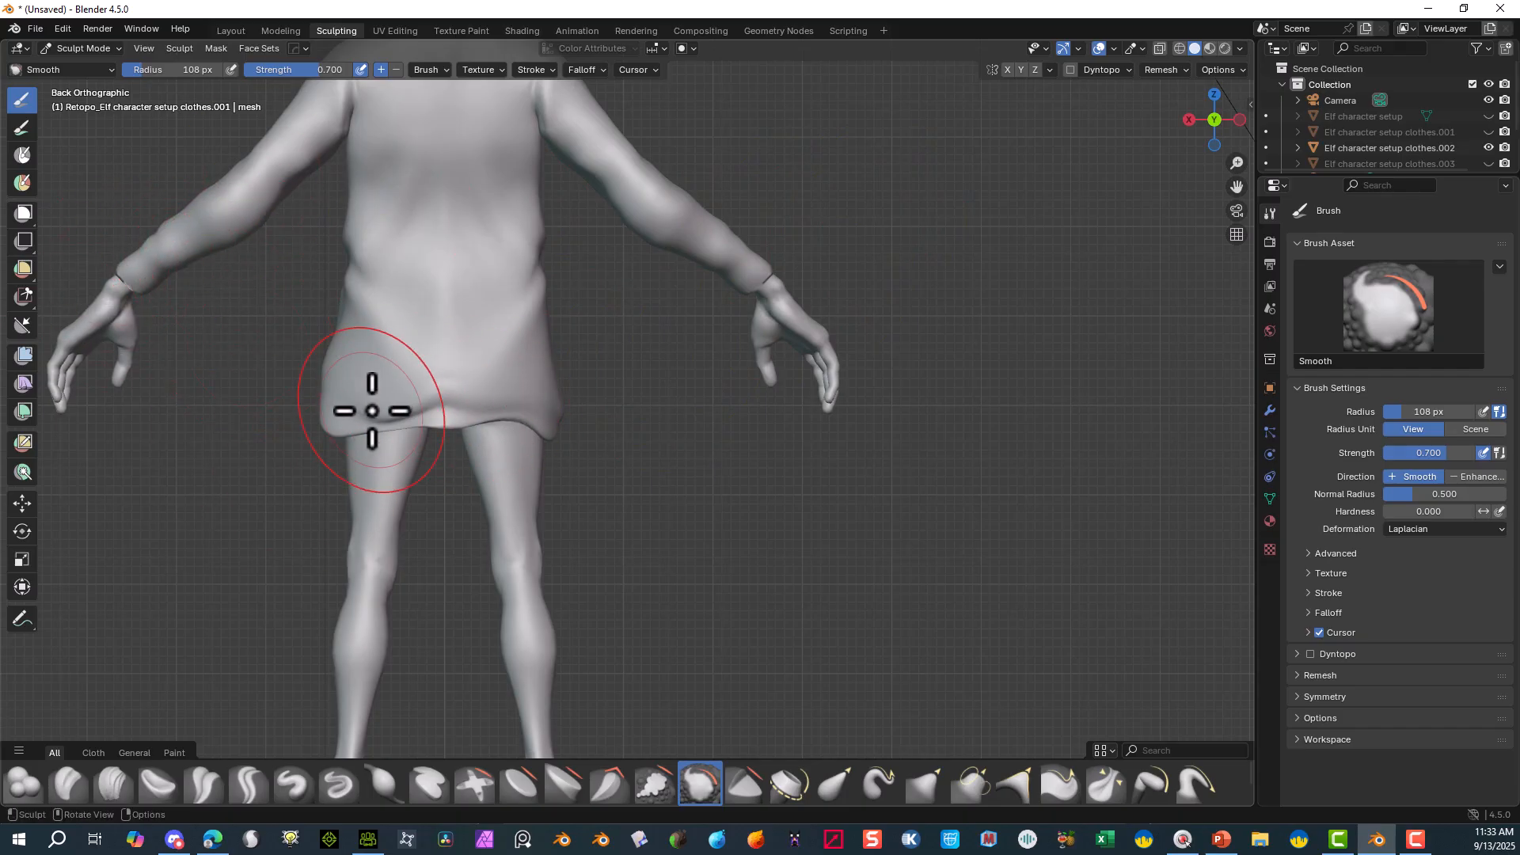
pyautogui.click(1215, 120)
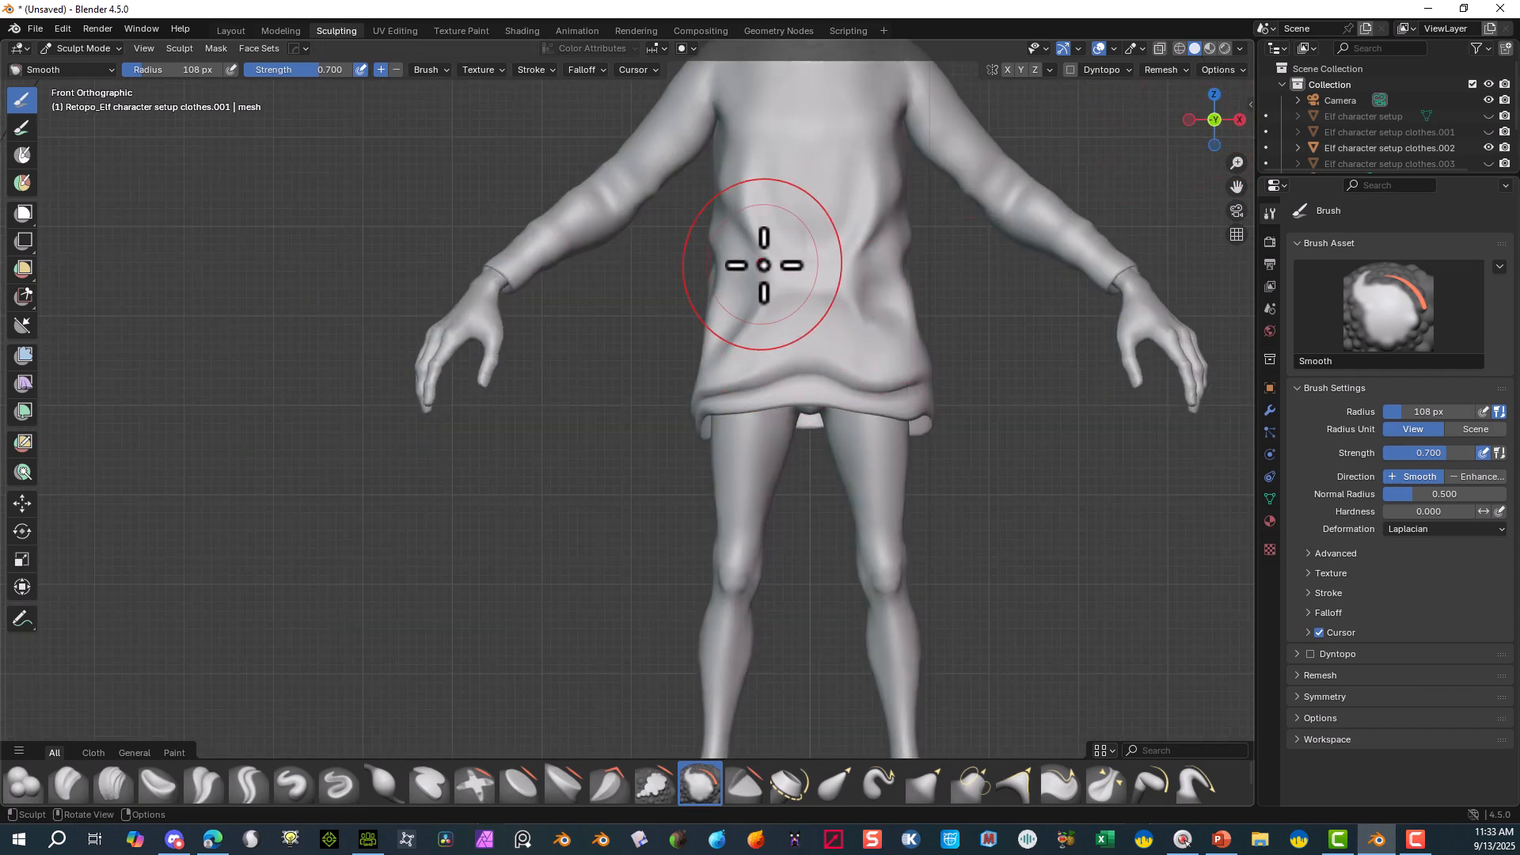
pyautogui.moveTo(763, 265)
pyautogui.mouseDown()
pyautogui.moveTo(753, 292)
pyautogui.moveTo(763, 237)
pyautogui.moveTo(814, 217)
pyautogui.moveTo(861, 230)
pyautogui.moveTo(882, 285)
pyautogui.moveTo(749, 353)
pyautogui.moveTo(950, 343)
pyautogui.mouseUp()
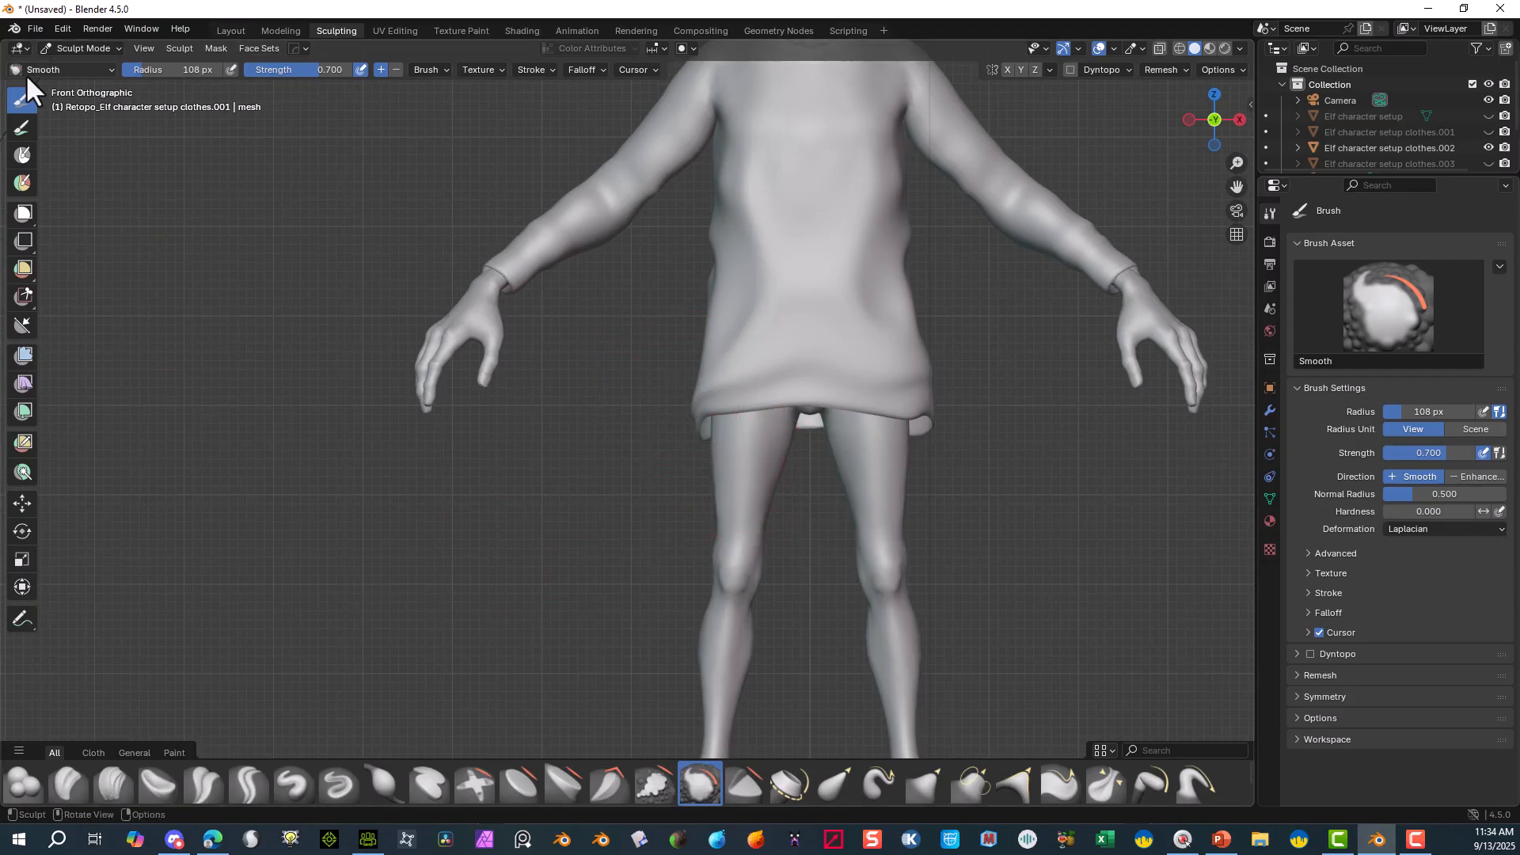
pyautogui.click(107, 69)
pyautogui.write('sm')
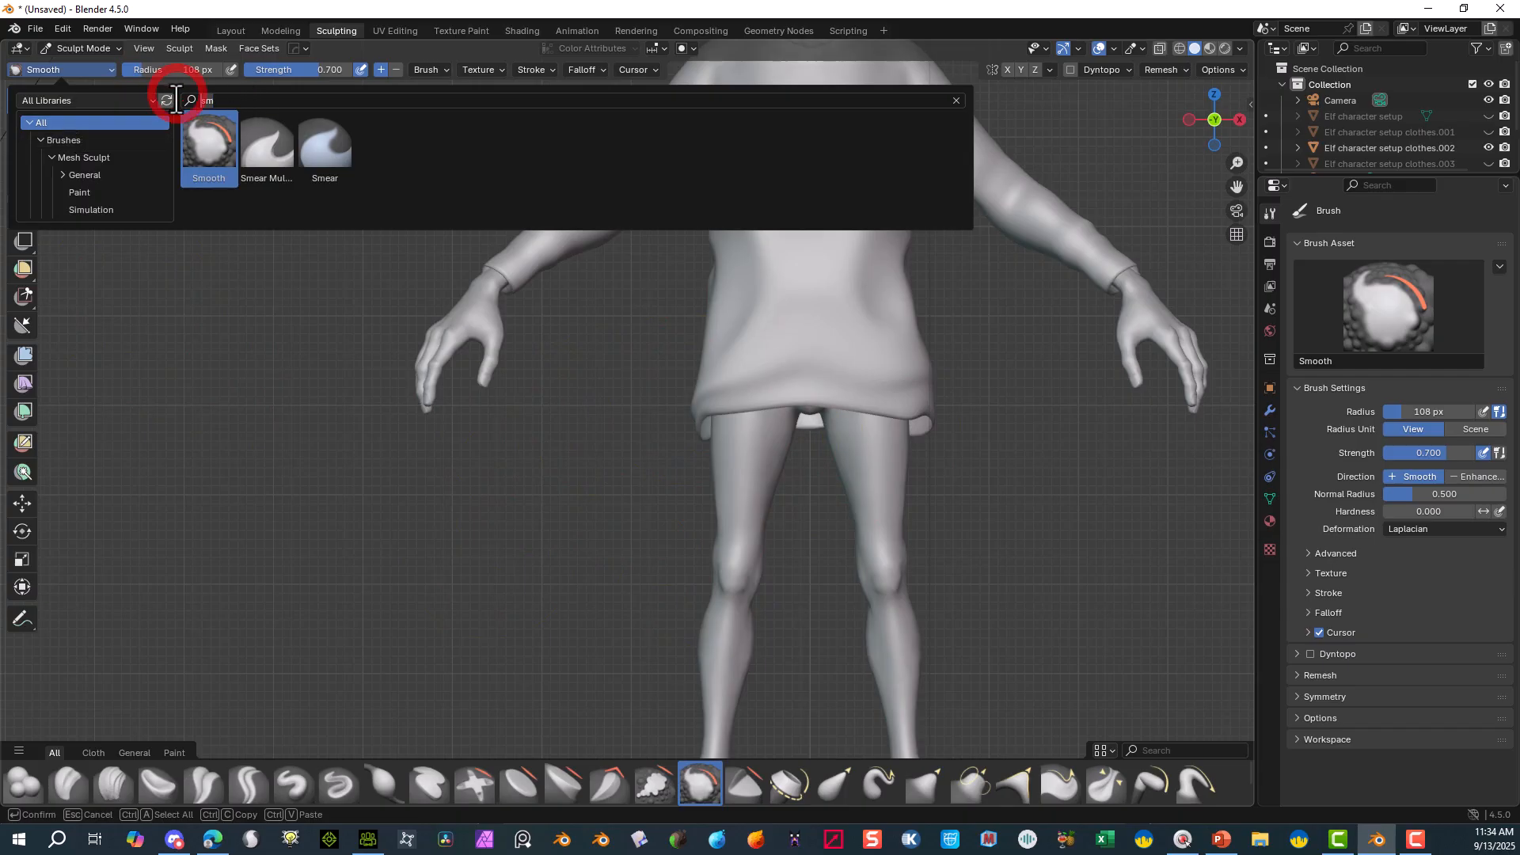
pyautogui.press('BackSpace')
pyautogui.press('BackSpace')
pyautogui.write('dra')
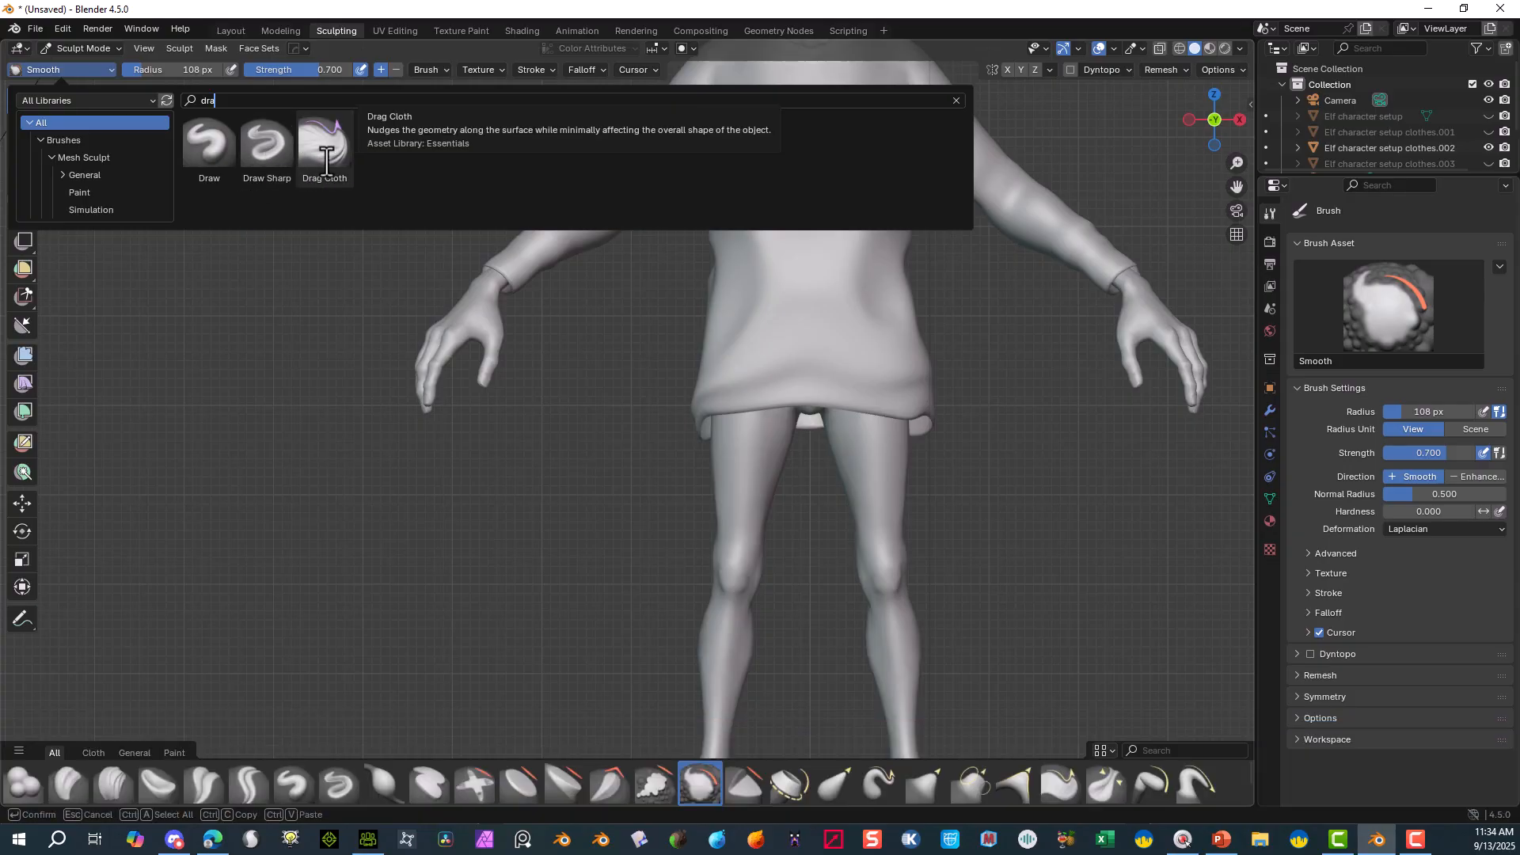
pyautogui.write('g')
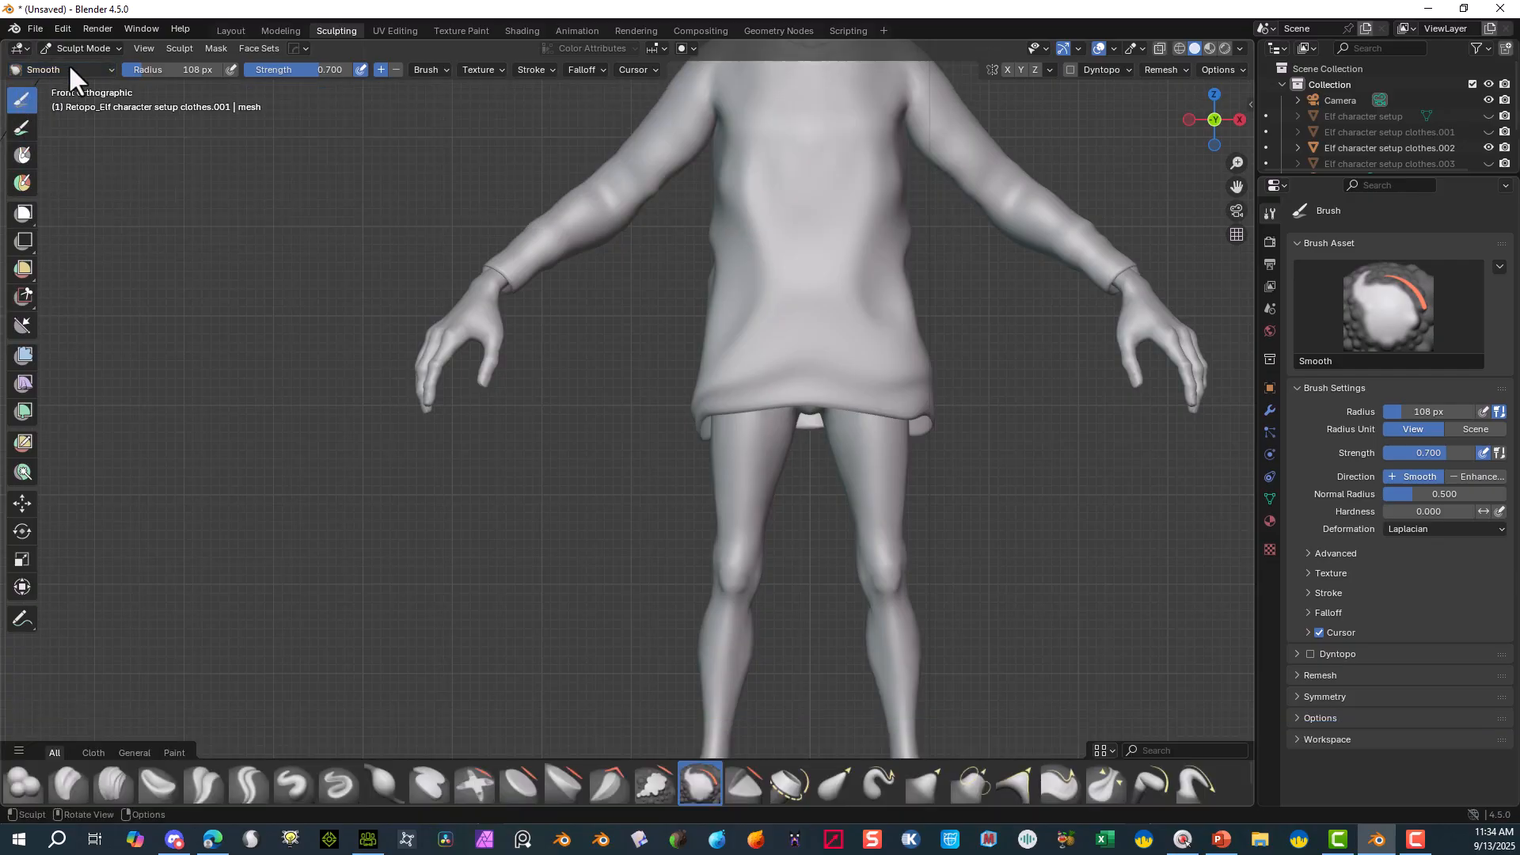
# - Choose the Grab brush and pull the front hem down to mid-thigh, evening it out across the full width
pyautogui.click(104, 69)
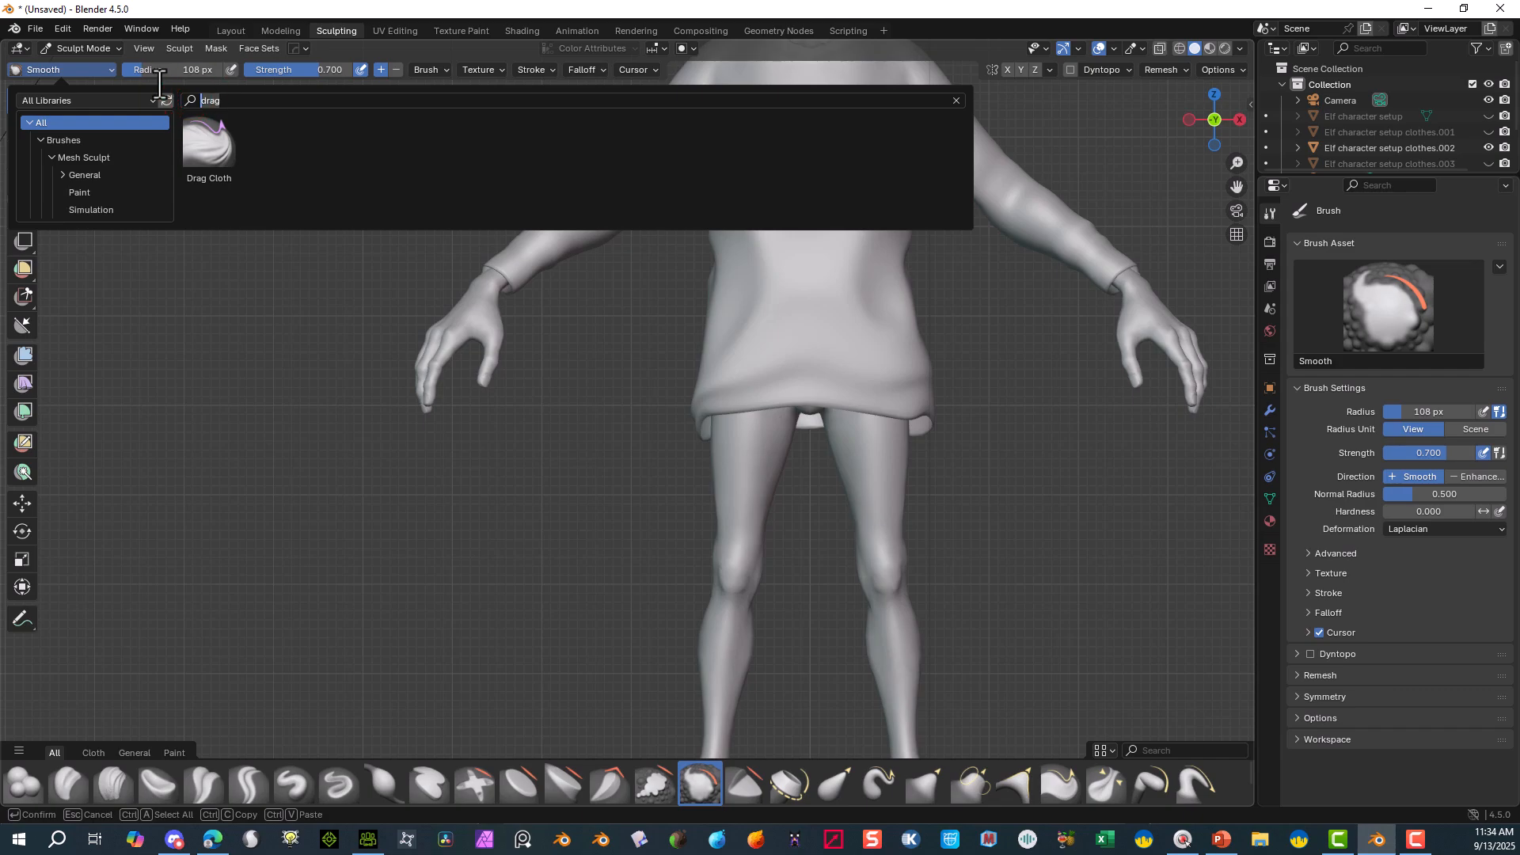
pyautogui.press('Delete')
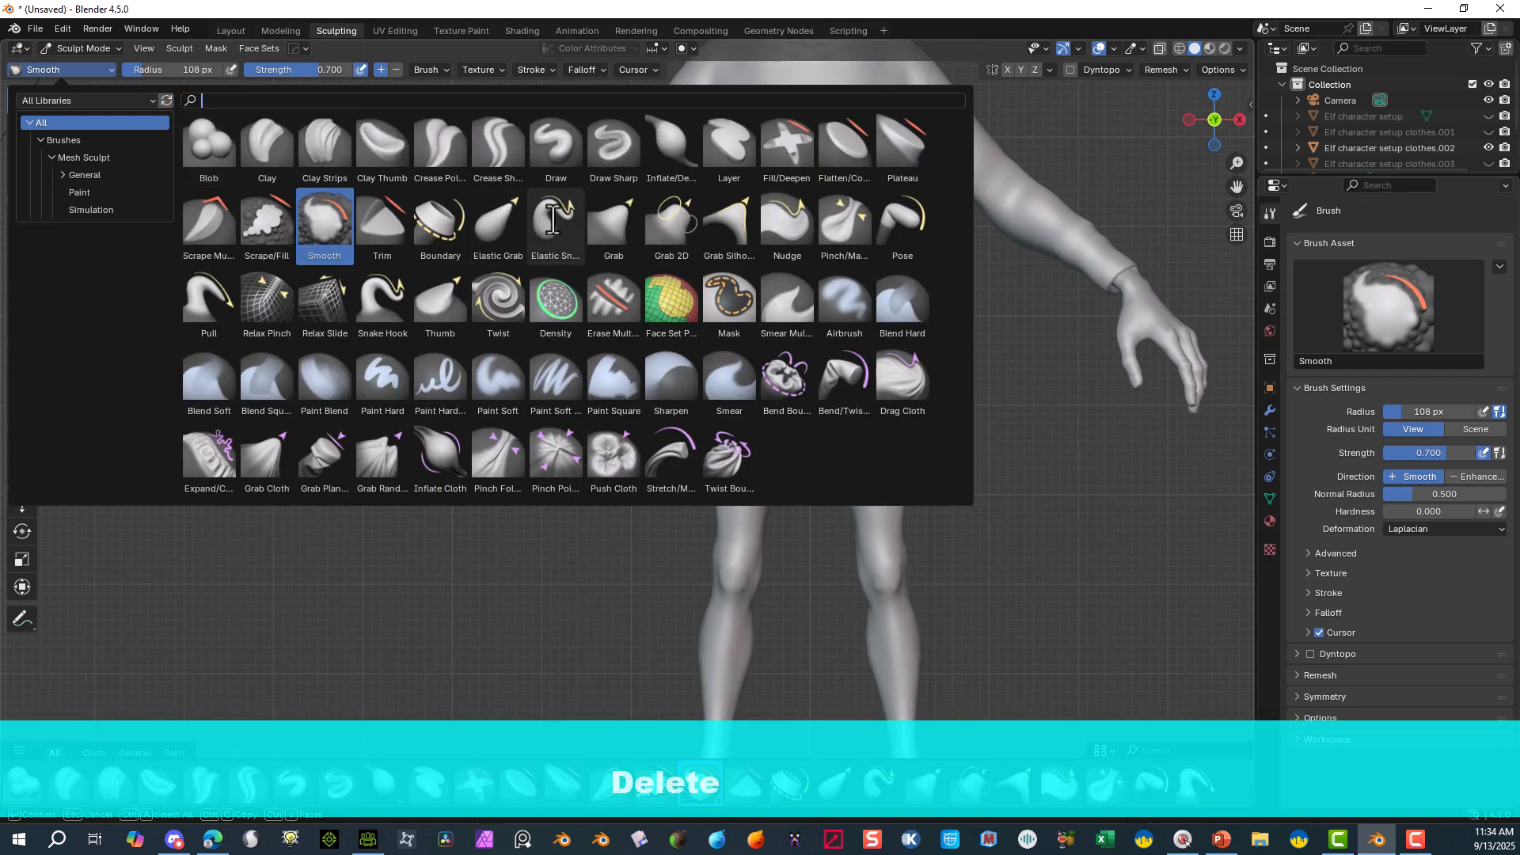
pyautogui.click(606, 229)
pyautogui.moveTo(706, 391); pyautogui.dragTo(700, 434)
pyautogui.moveTo(790, 387); pyautogui.dragTo(797, 438)
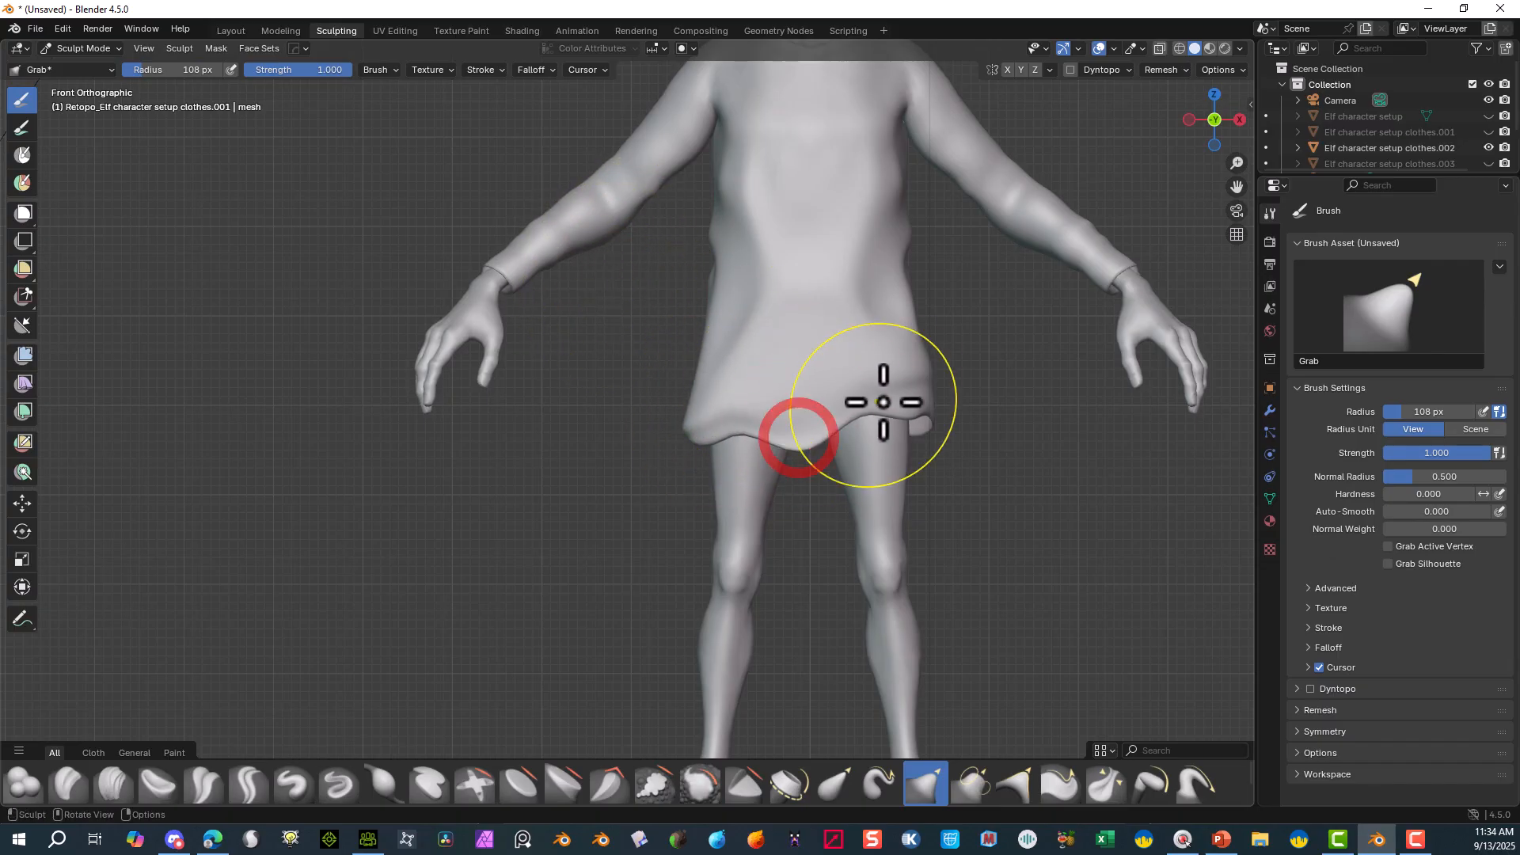
pyautogui.moveTo(884, 398); pyautogui.dragTo(900, 441)
pyautogui.moveTo(727, 426); pyautogui.dragTo(727, 448)
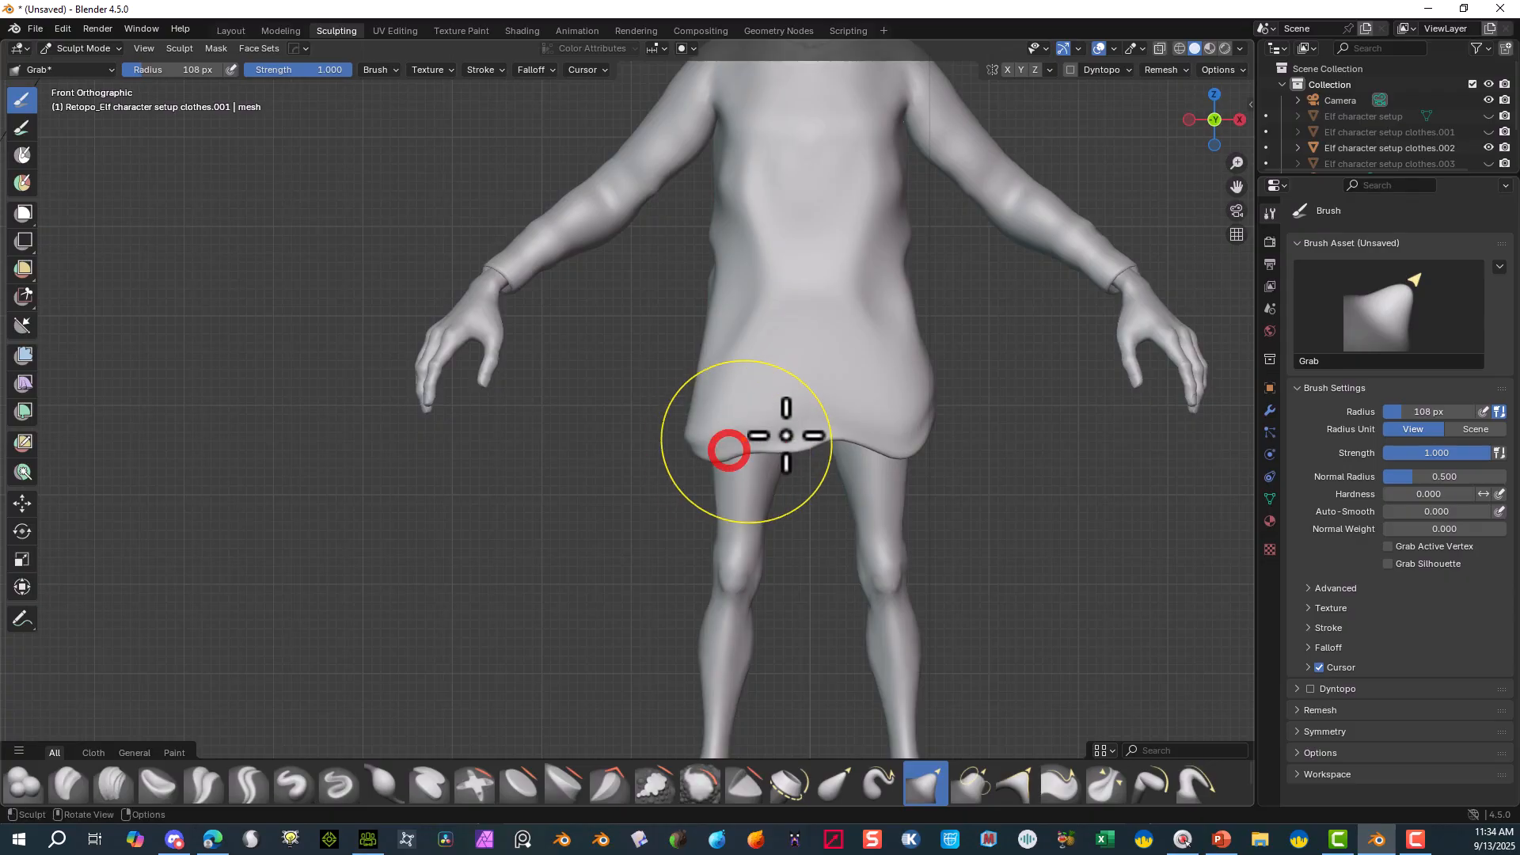
pyautogui.moveTo(926, 414); pyautogui.dragTo(934, 453)
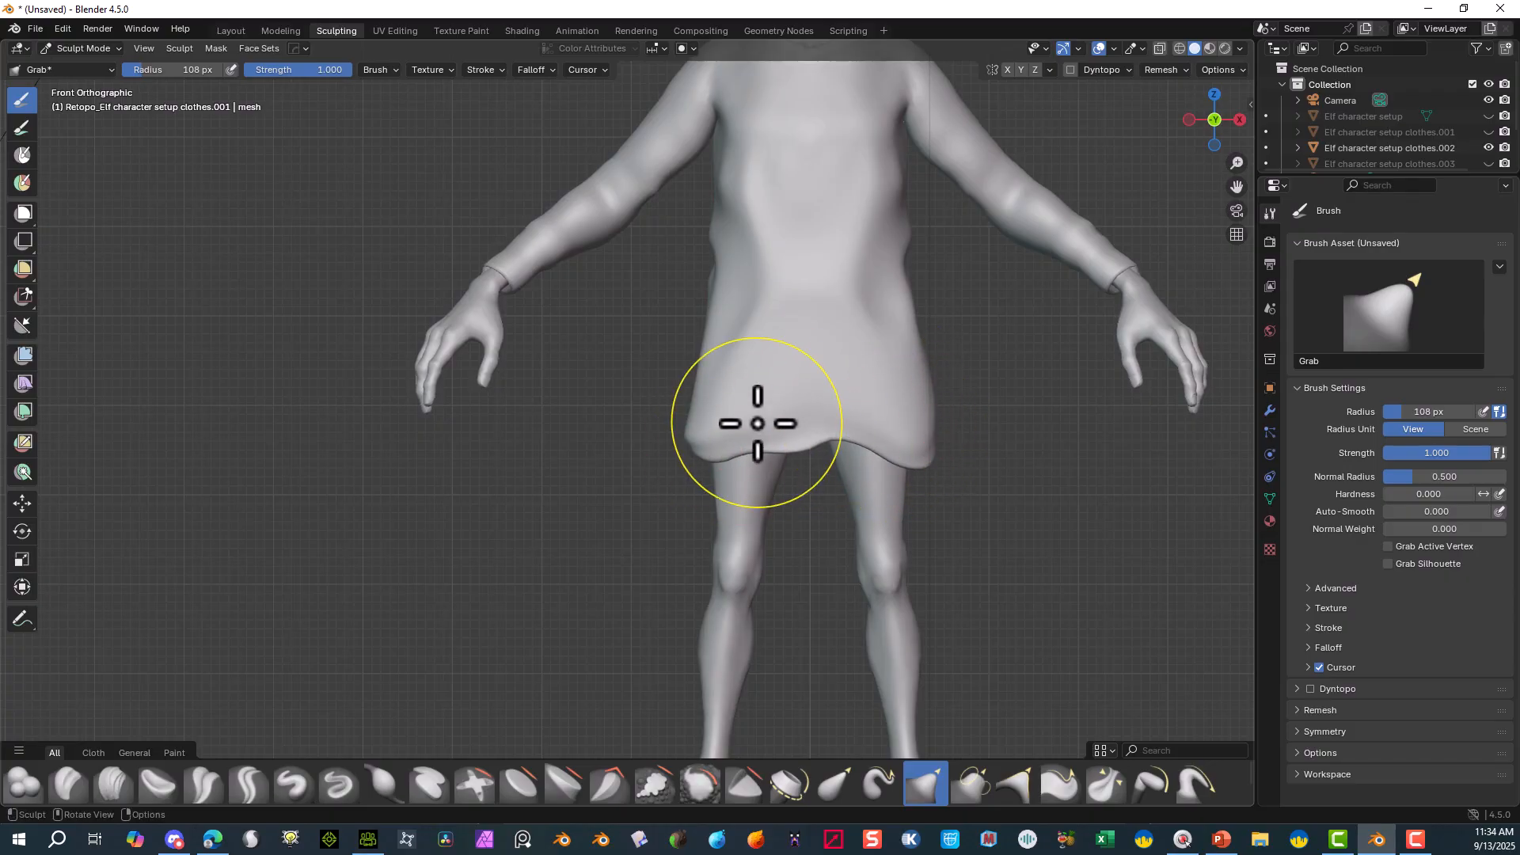
pyautogui.moveTo(706, 446); pyautogui.dragTo(697, 447)
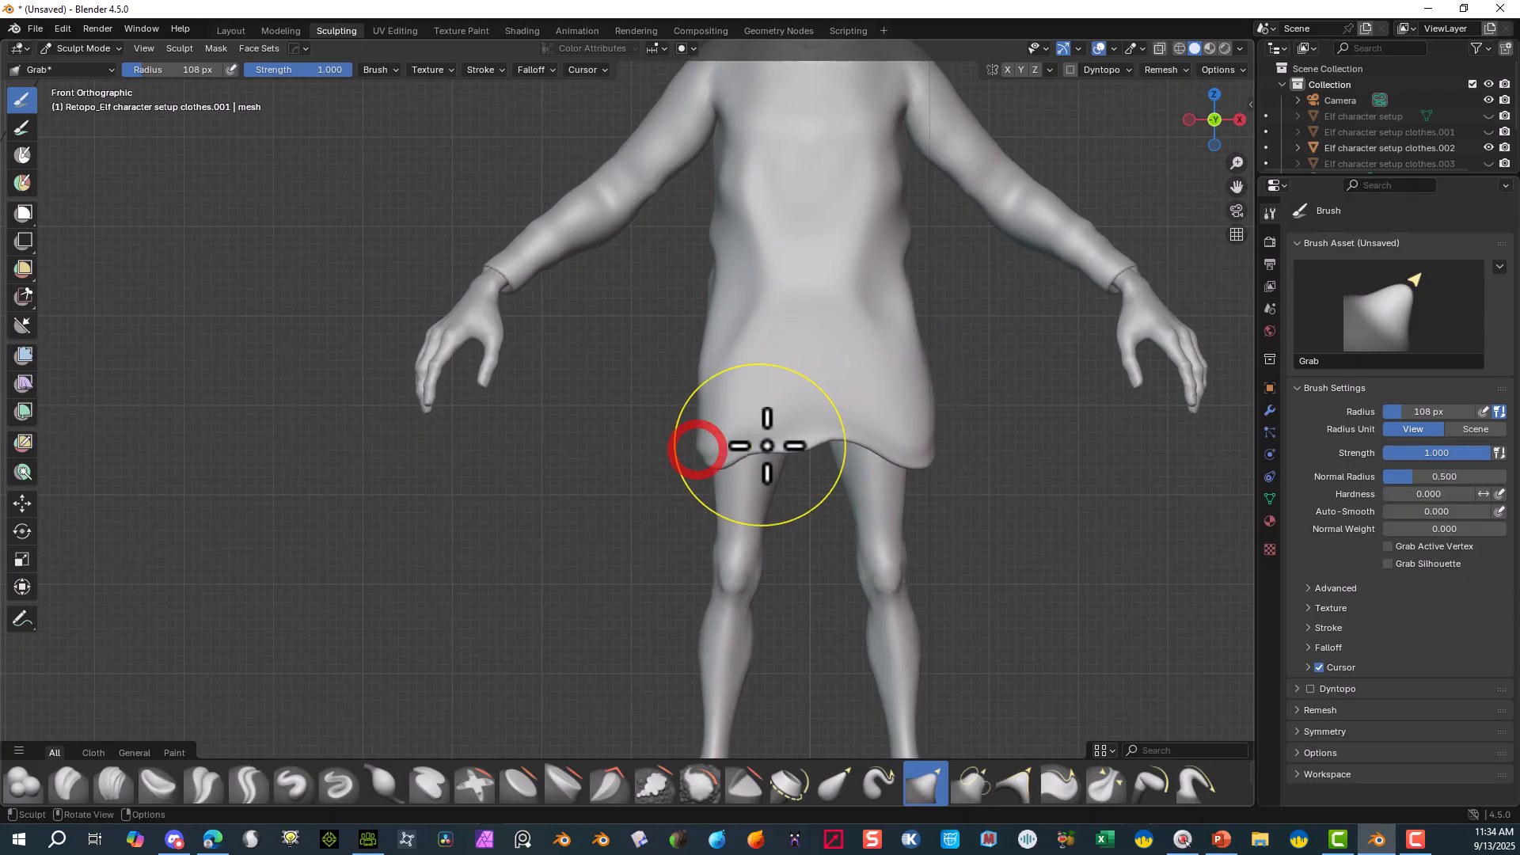
pyautogui.moveTo(799, 438)
pyautogui.mouseDown()
pyautogui.moveTo(804, 458)
pyautogui.moveTo(753, 466)
pyautogui.mouseUp()
pyautogui.moveTo(862, 440); pyautogui.dragTo(865, 467)
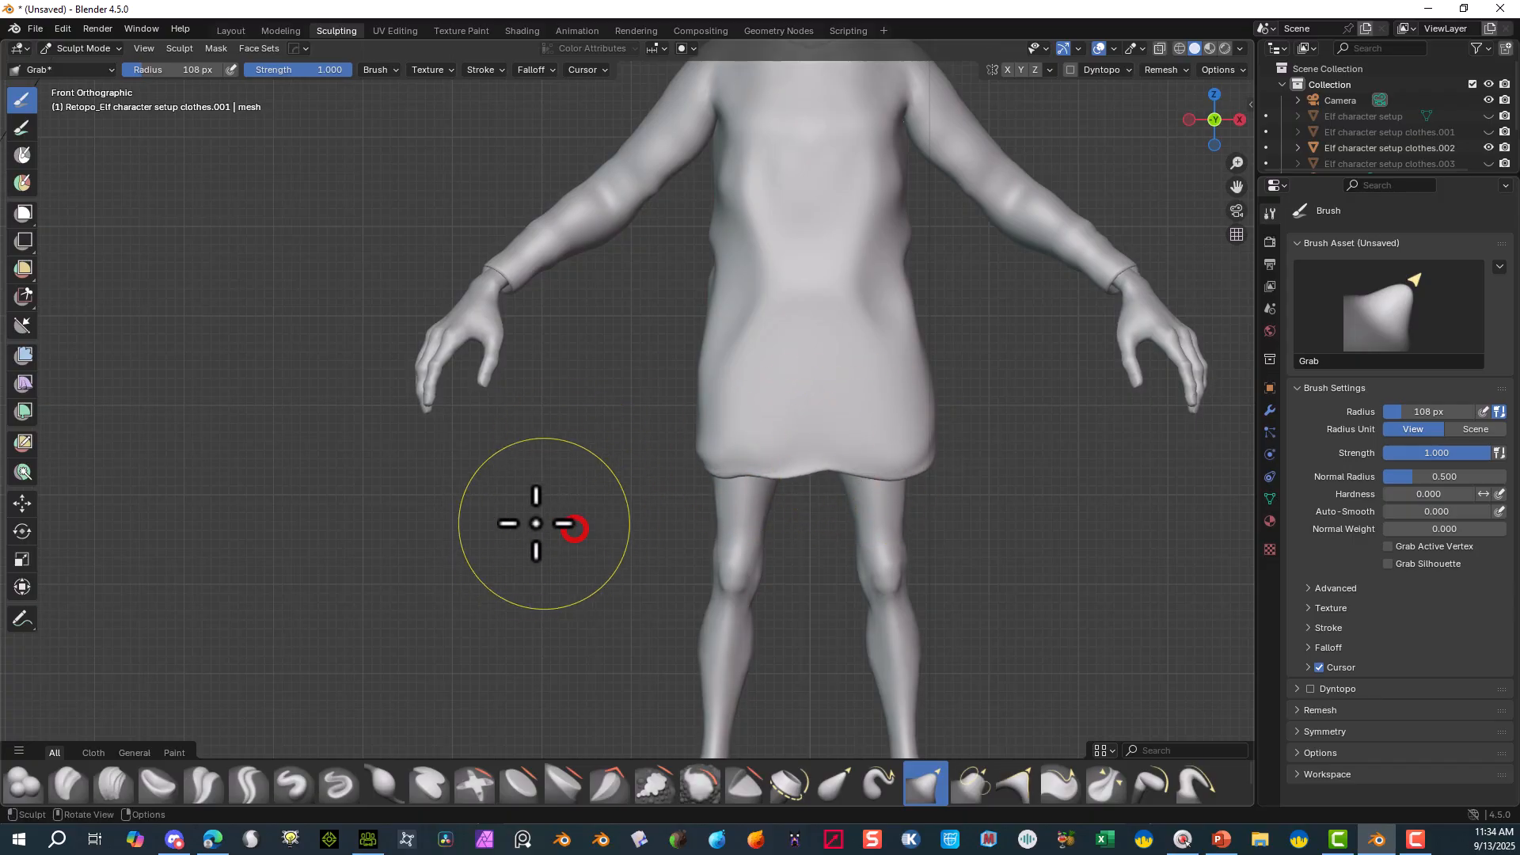
# - In left side view, pull the rear and side of the hem down level with the front using Grab strokes
pyautogui.keyDown('alt'); pyautogui.moveTo(536, 534); pyautogui.dragTo(634, 536, button='middle'); pyautogui.keyUp('alt')
pyautogui.moveTo(579, 440)
pyautogui.mouseDown()
pyautogui.moveTo(592, 412)
pyautogui.moveTo(645, 475)
pyautogui.mouseUp()
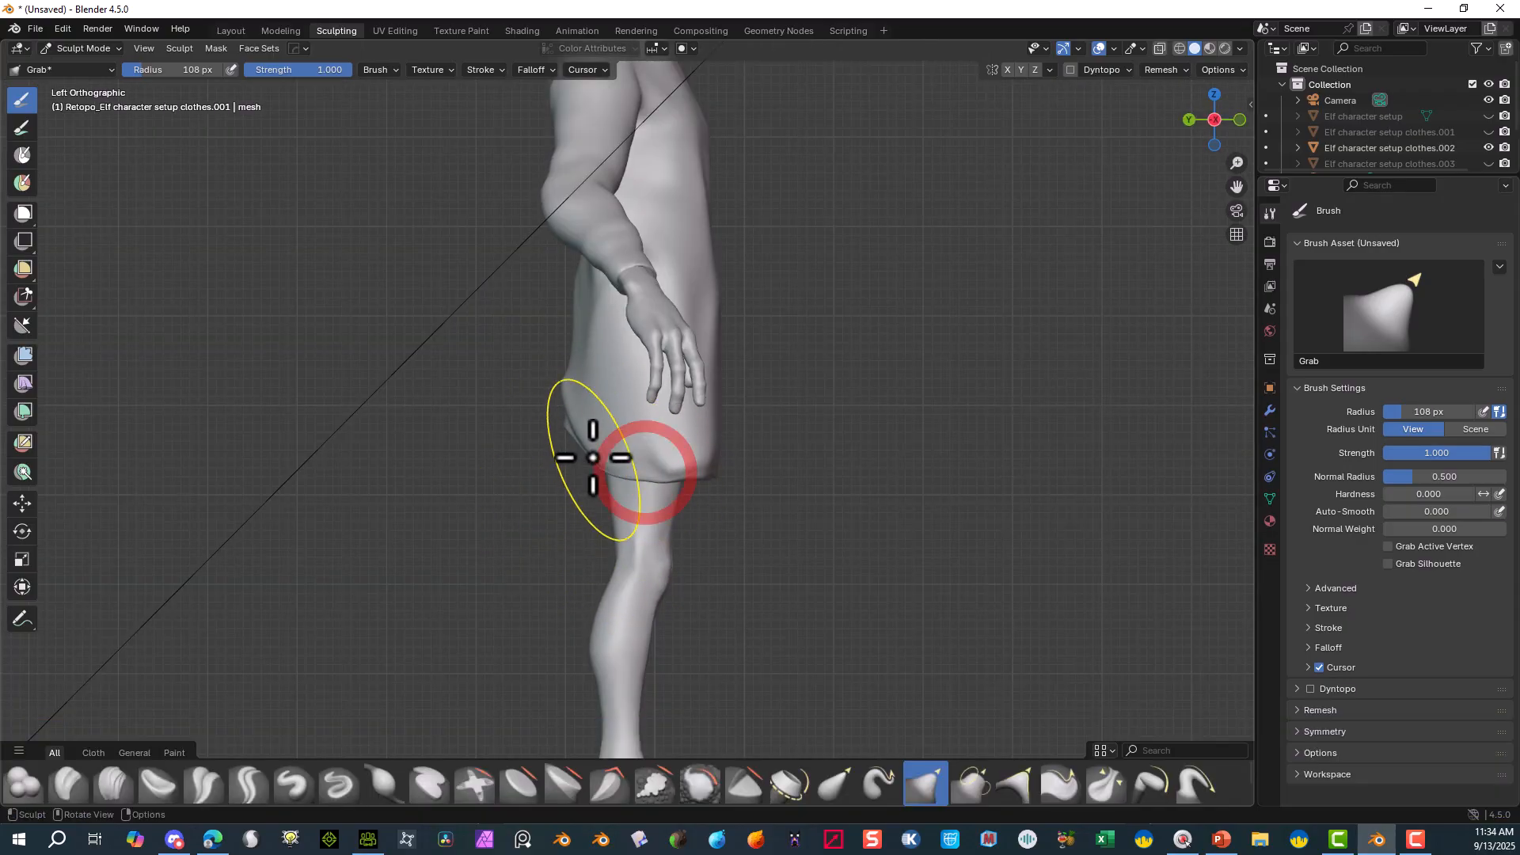
pyautogui.moveTo(567, 429)
pyautogui.mouseDown()
pyautogui.moveTo(566, 486)
pyautogui.moveTo(552, 489)
pyautogui.moveTo(701, 476)
pyautogui.mouseUp()
pyautogui.moveTo(570, 468); pyautogui.dragTo(562, 485)
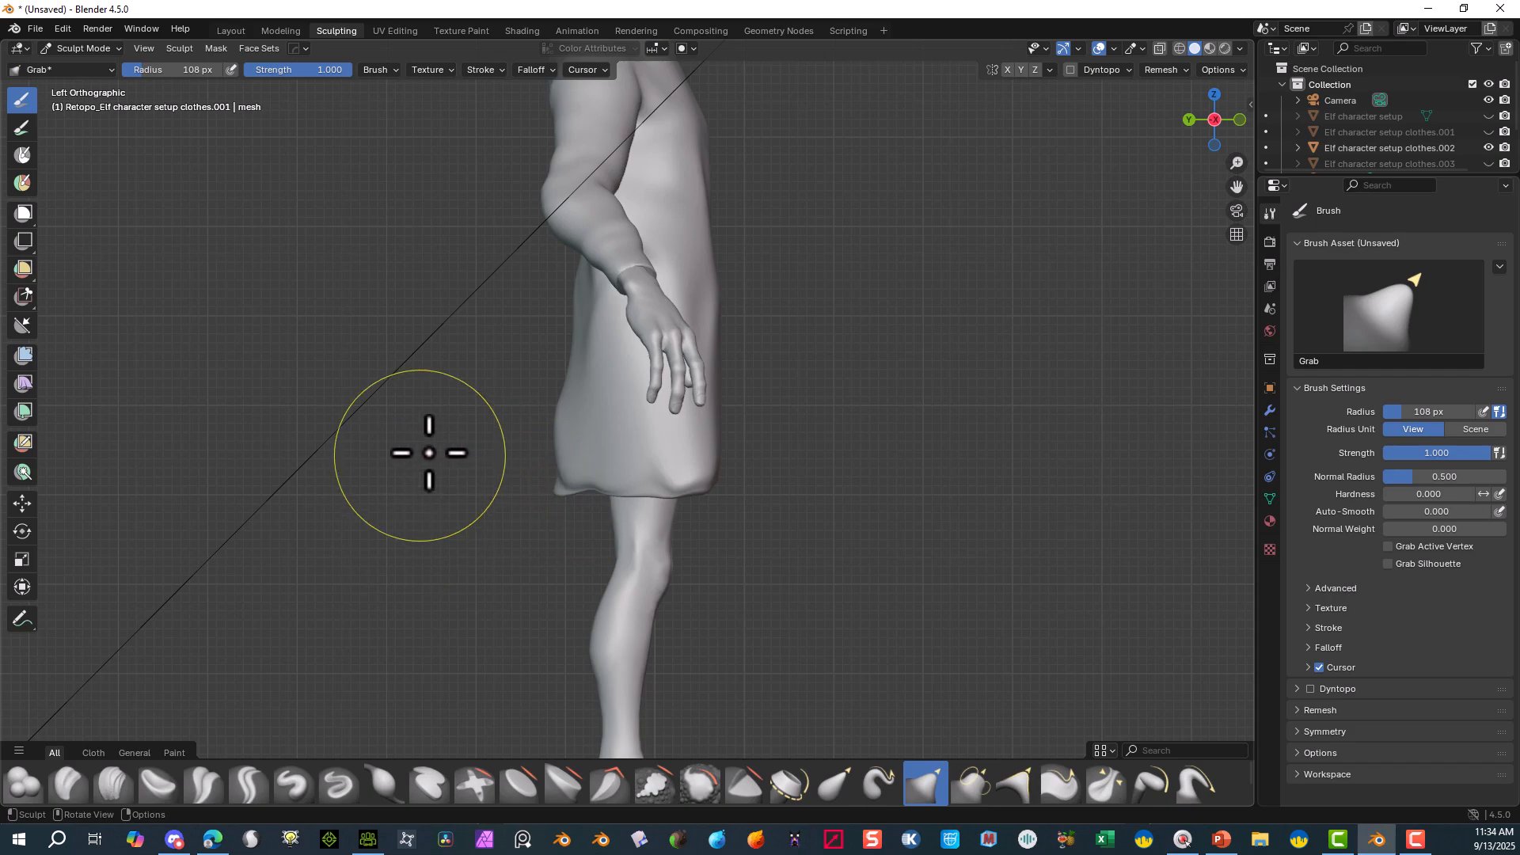
# - From behind, pull the rear hem down to just above the knees with Grab strokes across its width
pyautogui.press('alt')
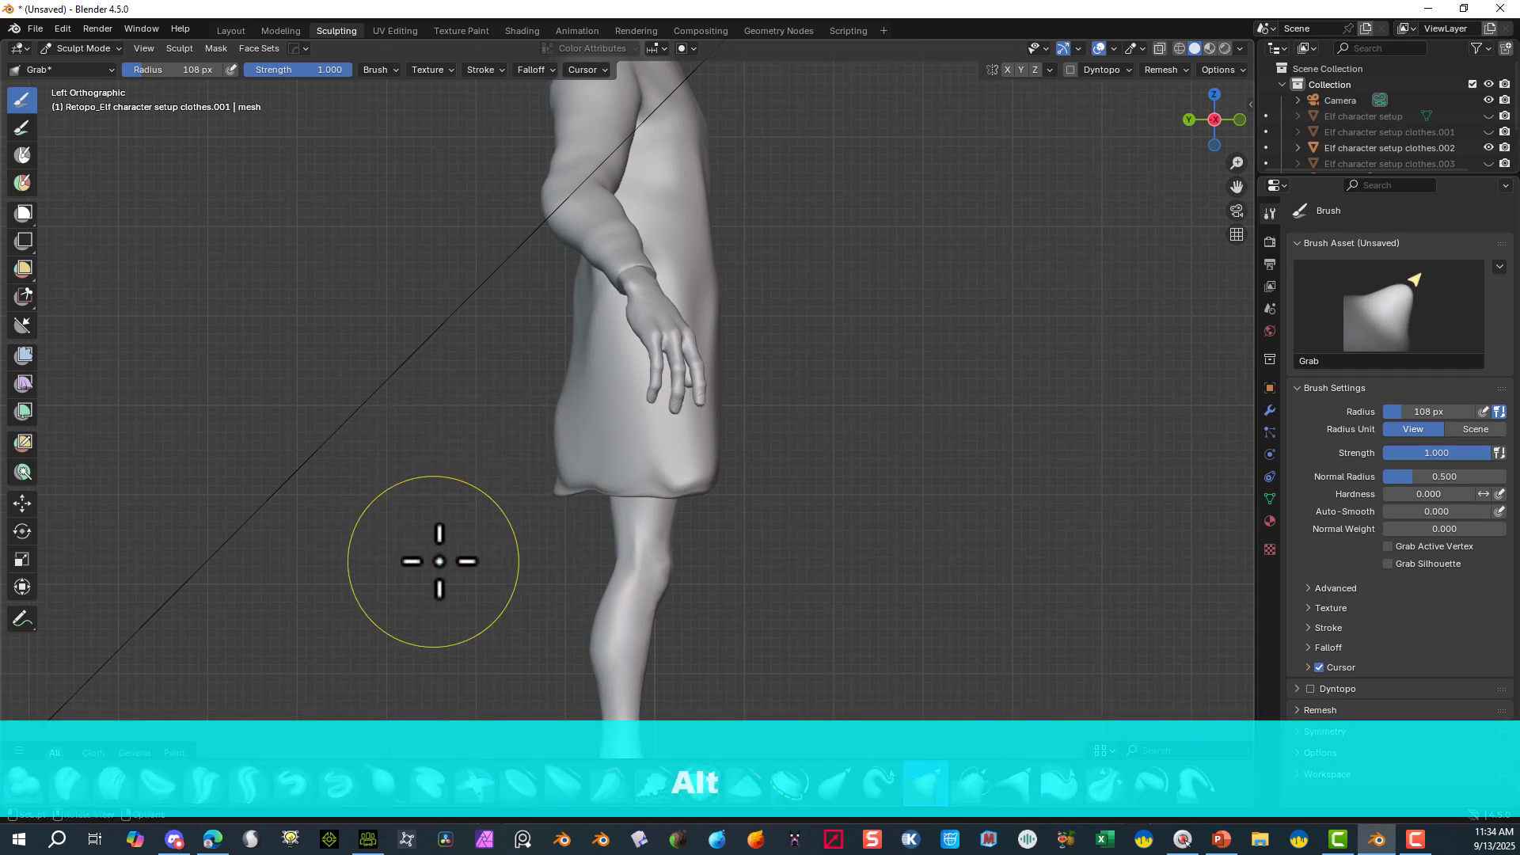
pyautogui.keyDown('alt'); pyautogui.moveTo(437, 561); pyautogui.dragTo(627, 564); pyautogui.keyUp('alt')
pyautogui.moveTo(283, 428); pyautogui.dragTo(273, 509)
pyautogui.moveTo(336, 451)
pyautogui.mouseDown()
pyautogui.moveTo(341, 513)
pyautogui.moveTo(372, 525)
pyautogui.mouseUp()
pyautogui.moveTo(292, 485)
pyautogui.mouseDown()
pyautogui.moveTo(288, 541)
pyautogui.moveTo(540, 529)
pyautogui.mouseUp()
pyautogui.moveTo(281, 517)
pyautogui.mouseDown()
pyautogui.moveTo(276, 536)
pyautogui.moveTo(400, 541)
pyautogui.mouseUp()
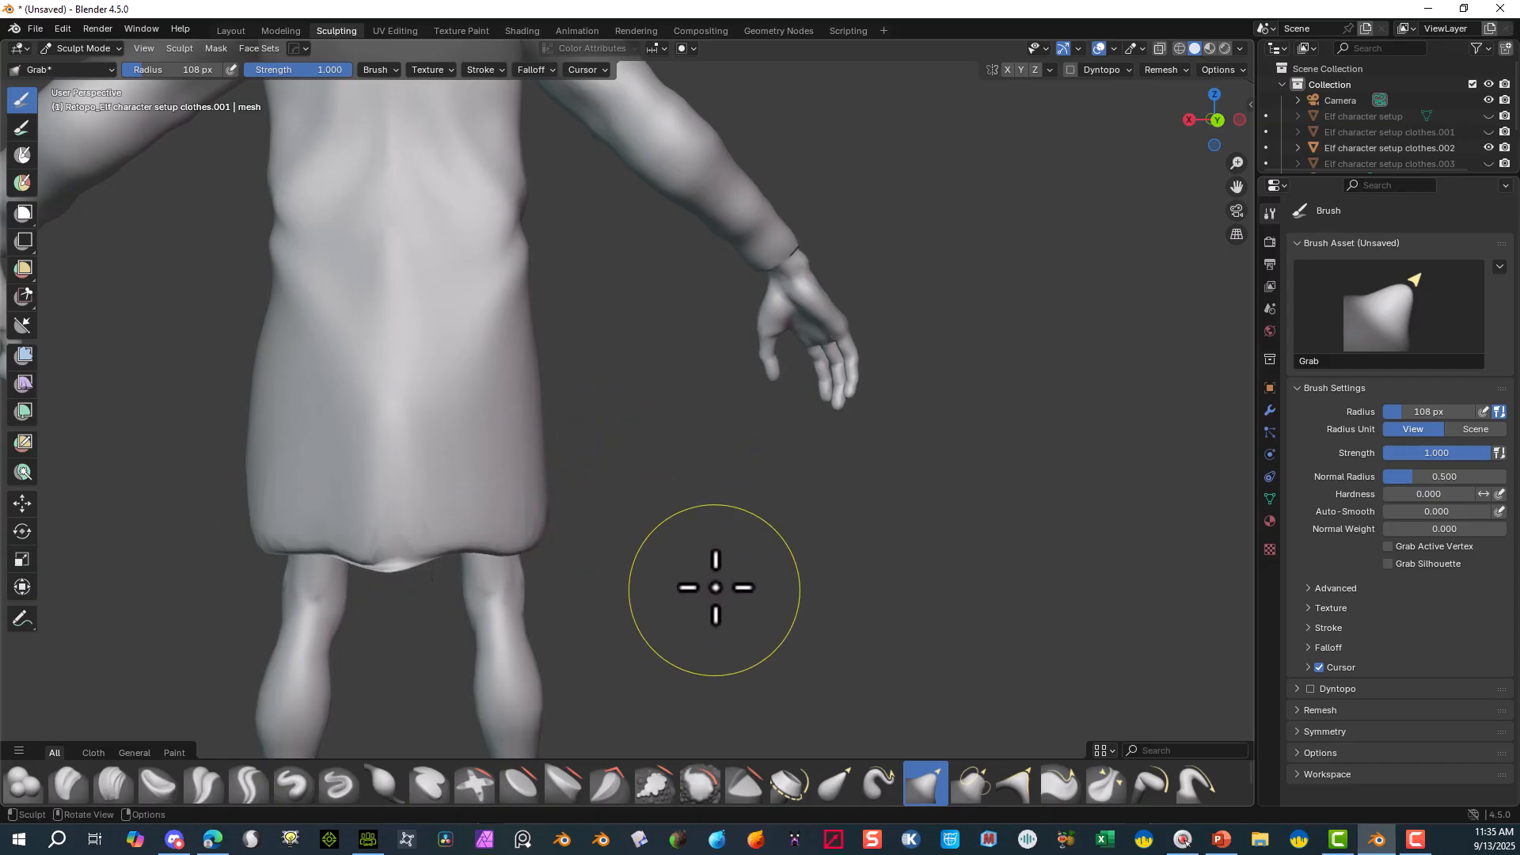
# - In front view, pull the middle of the front hem down toward the knees with the Grab brush
pyautogui.moveTo(782, 553)
pyautogui.keyDown('alt'); pyautogui.mouseDown()
pyautogui.moveTo(744, 540)
pyautogui.moveTo(404, 549)
pyautogui.mouseUp(); pyautogui.keyUp('alt')
pyautogui.scroll(-4, 518, 540)
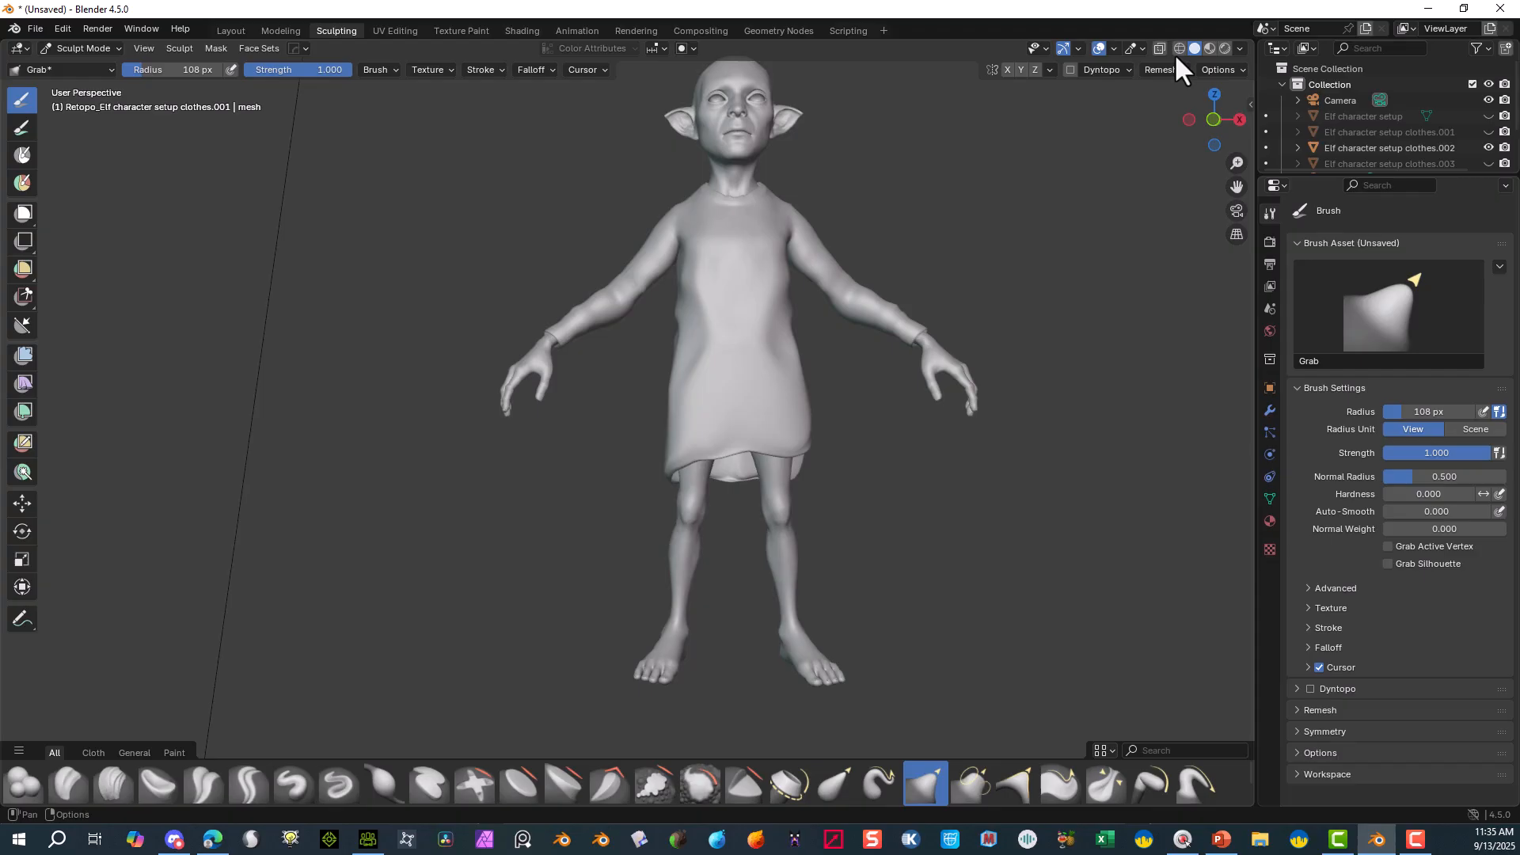
pyautogui.click(1214, 120)
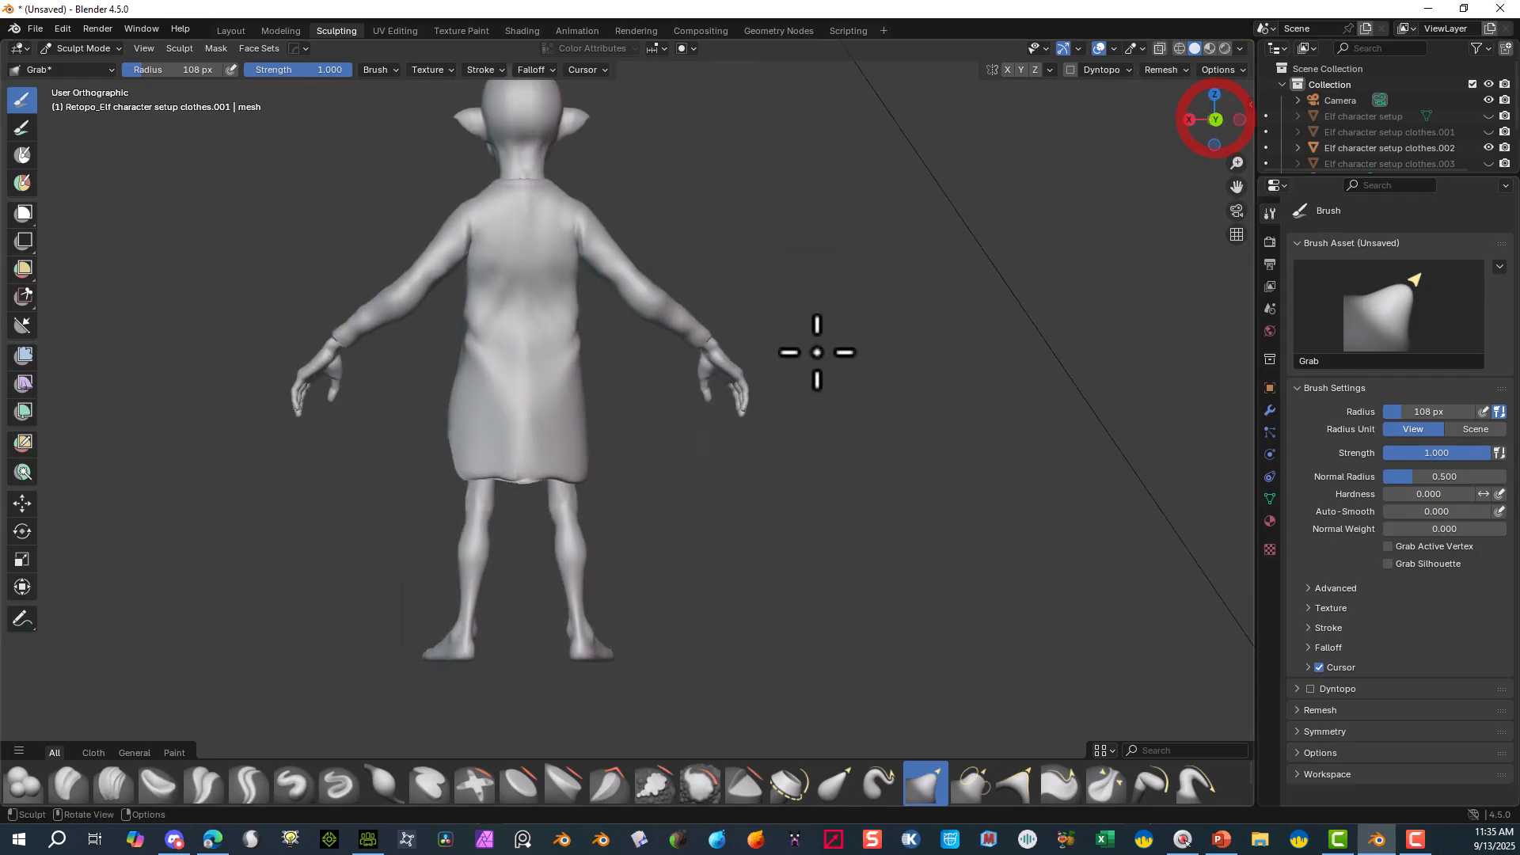
pyautogui.click(1216, 121)
pyautogui.moveTo(764, 434)
pyautogui.mouseDown()
pyautogui.moveTo(743, 436)
pyautogui.moveTo(748, 463)
pyautogui.mouseUp()
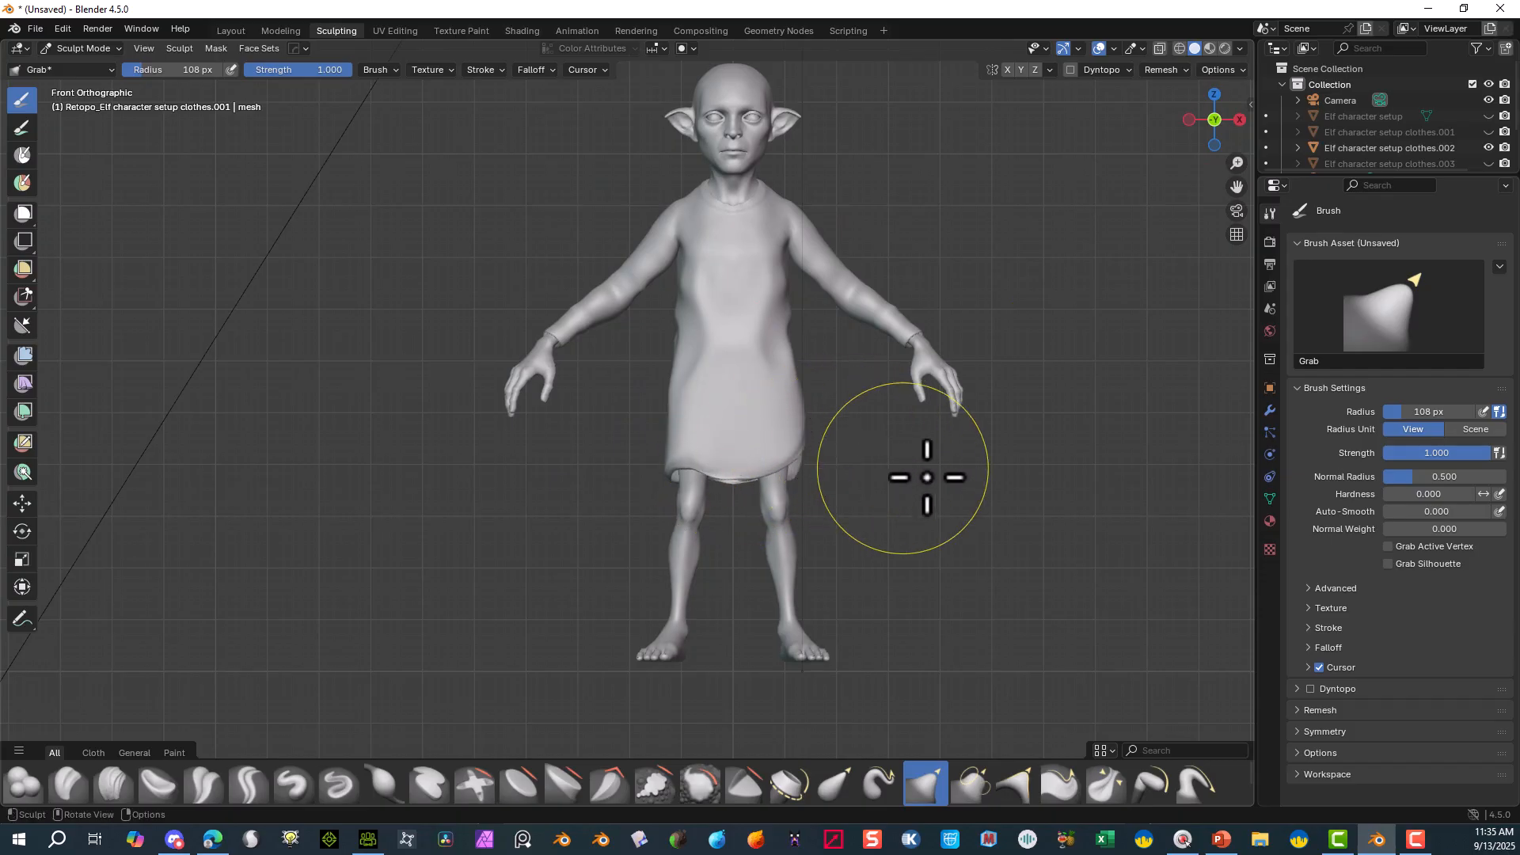
# - Check the garment from all sides and pull both front corners of the hem down to just above the knees
pyautogui.moveTo(1021, 543); pyautogui.dragTo(787, 525, button='middle')
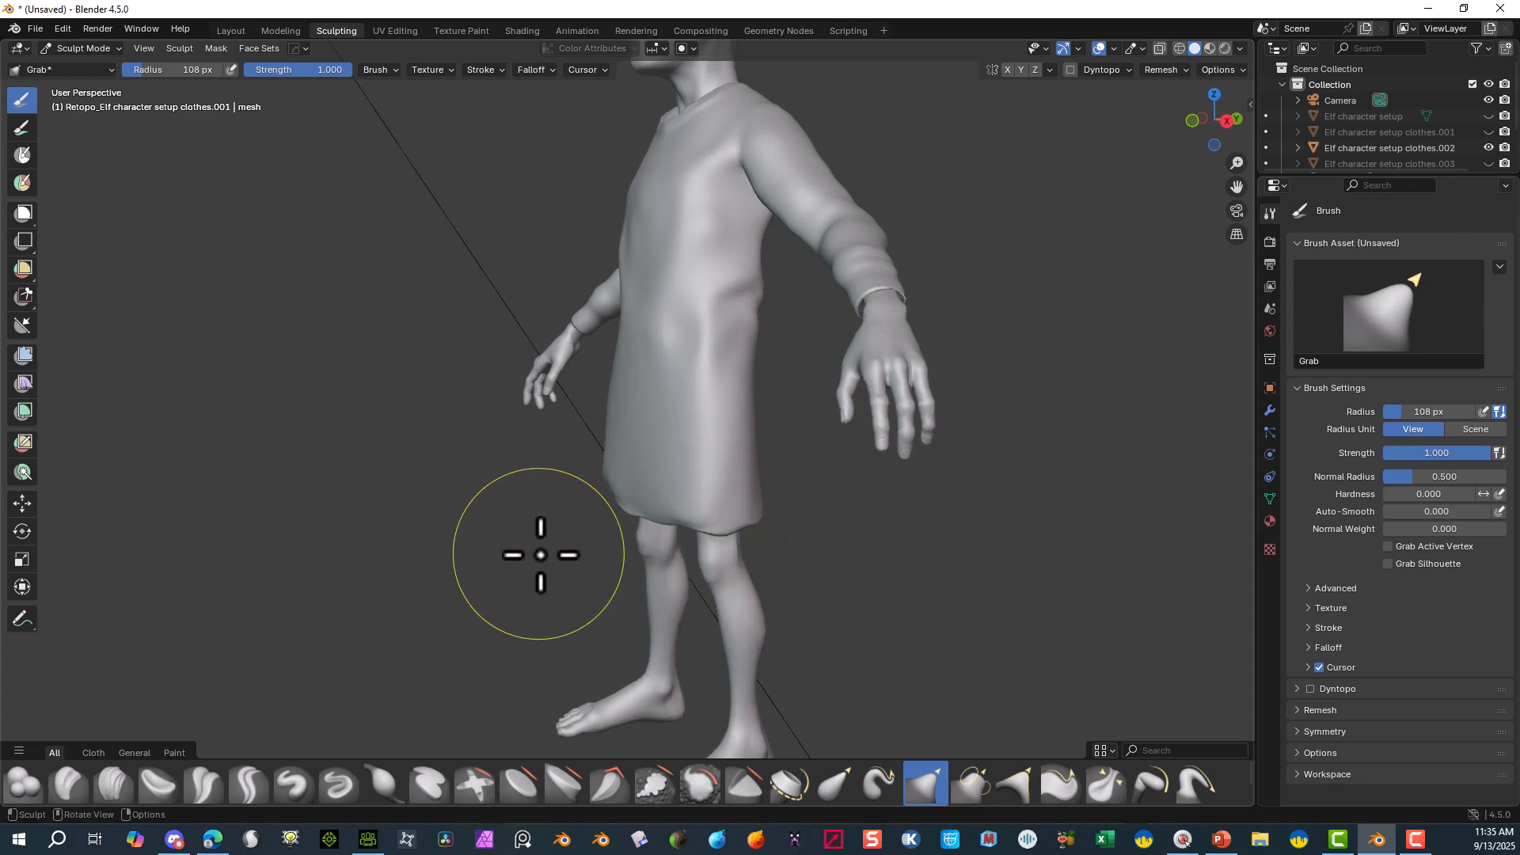
pyautogui.moveTo(530, 549)
pyautogui.mouseDown(button='middle')
pyautogui.moveTo(604, 520)
pyautogui.moveTo(753, 526)
pyautogui.moveTo(697, 472)
pyautogui.mouseUp(button='middle')
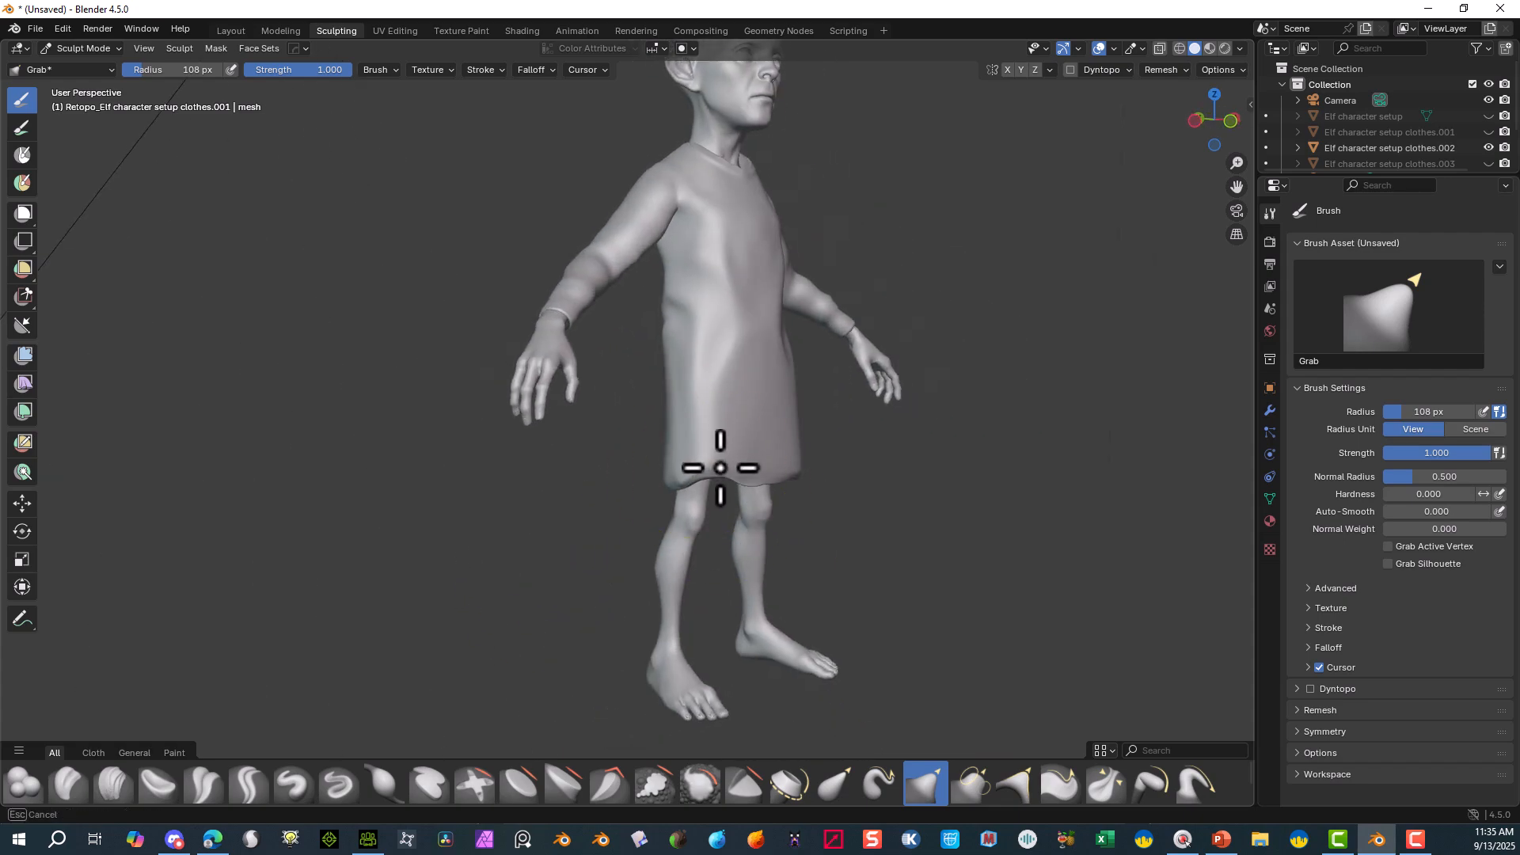
pyautogui.moveTo(922, 481)
pyautogui.mouseDown(button='middle')
pyautogui.moveTo(752, 502)
pyautogui.moveTo(475, 496)
pyautogui.mouseUp(button='middle')
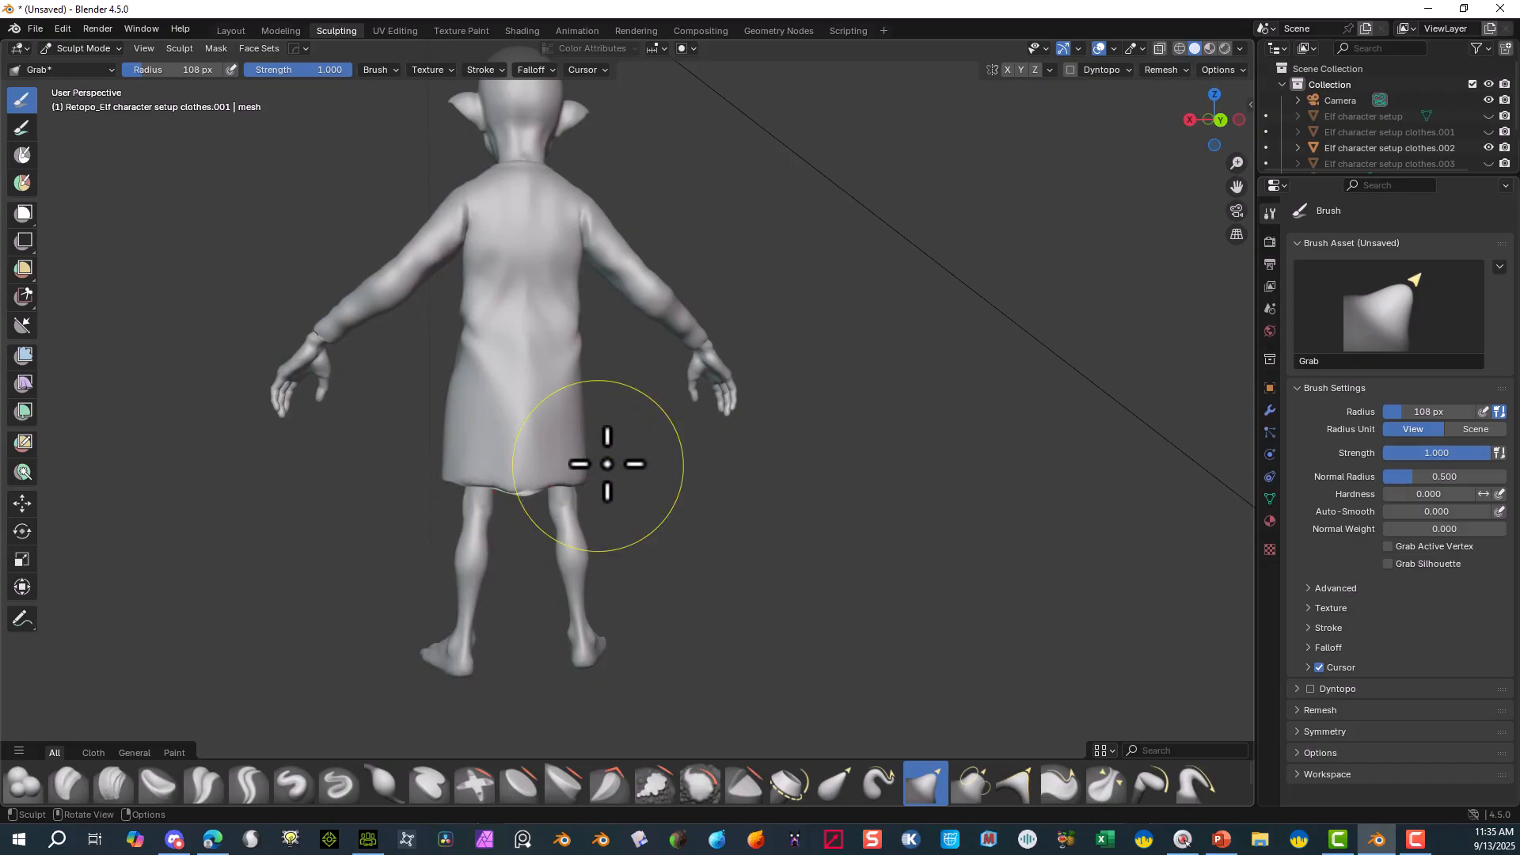
pyautogui.moveTo(604, 454); pyautogui.dragTo(953, 471, button='middle')
pyautogui.moveTo(680, 476); pyautogui.dragTo(683, 477)
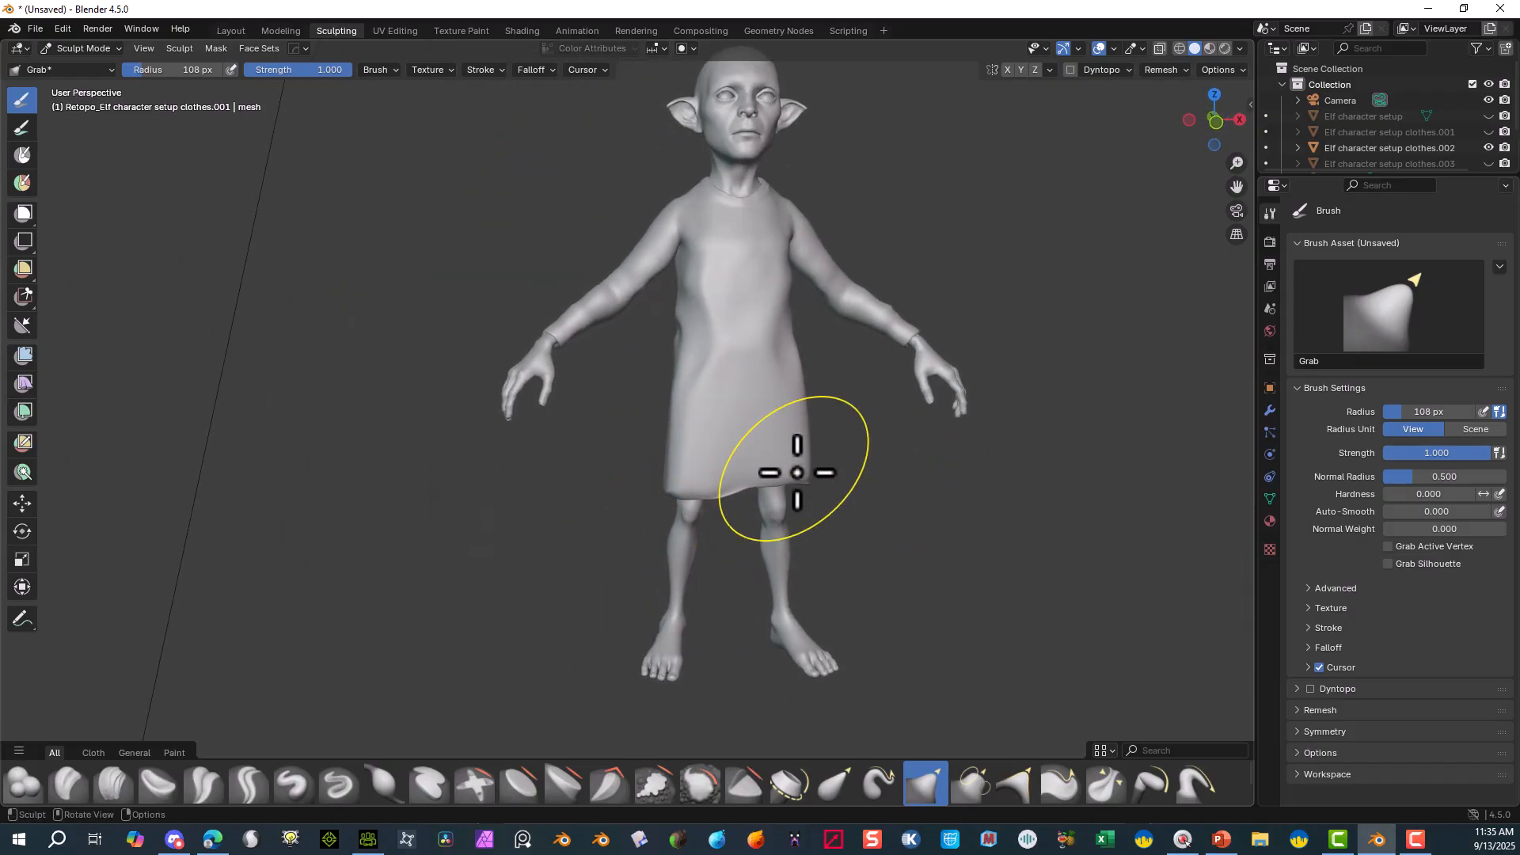
pyautogui.moveTo(800, 473)
pyautogui.mouseDown()
pyautogui.moveTo(804, 491)
pyautogui.moveTo(737, 496)
pyautogui.mouseUp()
# - From behind, pull both sides of the rear hem down into an even line with Grab strokes
pyautogui.moveTo(847, 475)
pyautogui.mouseDown(button='middle')
pyautogui.moveTo(610, 458)
pyautogui.moveTo(496, 471)
pyautogui.mouseUp(button='middle')
pyautogui.moveTo(495, 472)
pyautogui.mouseDown()
pyautogui.moveTo(472, 479)
pyautogui.moveTo(485, 490)
pyautogui.mouseUp()
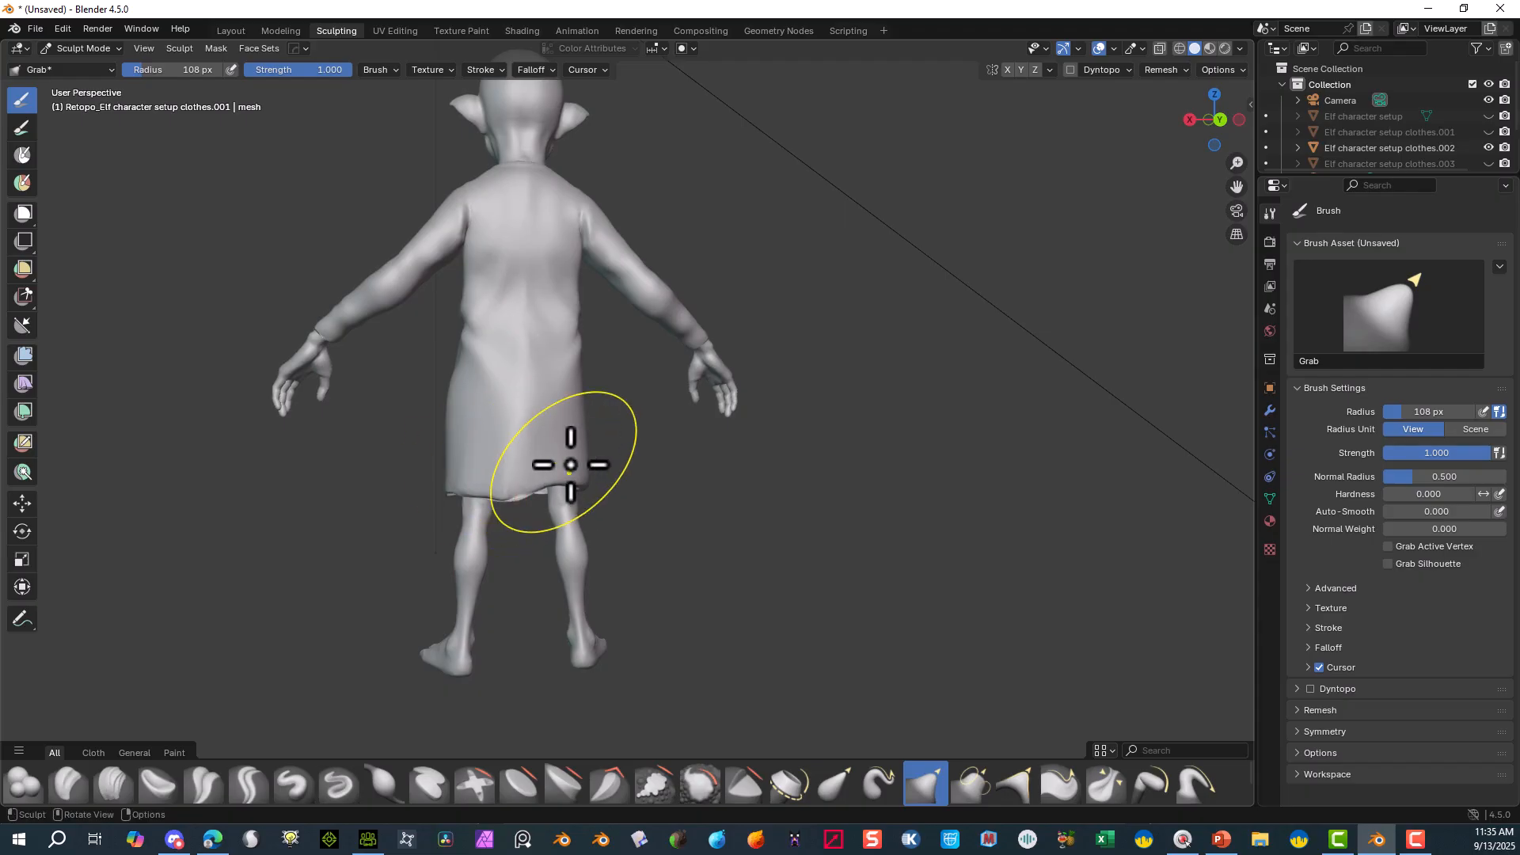
pyautogui.moveTo(570, 451); pyautogui.dragTo(621, 543)
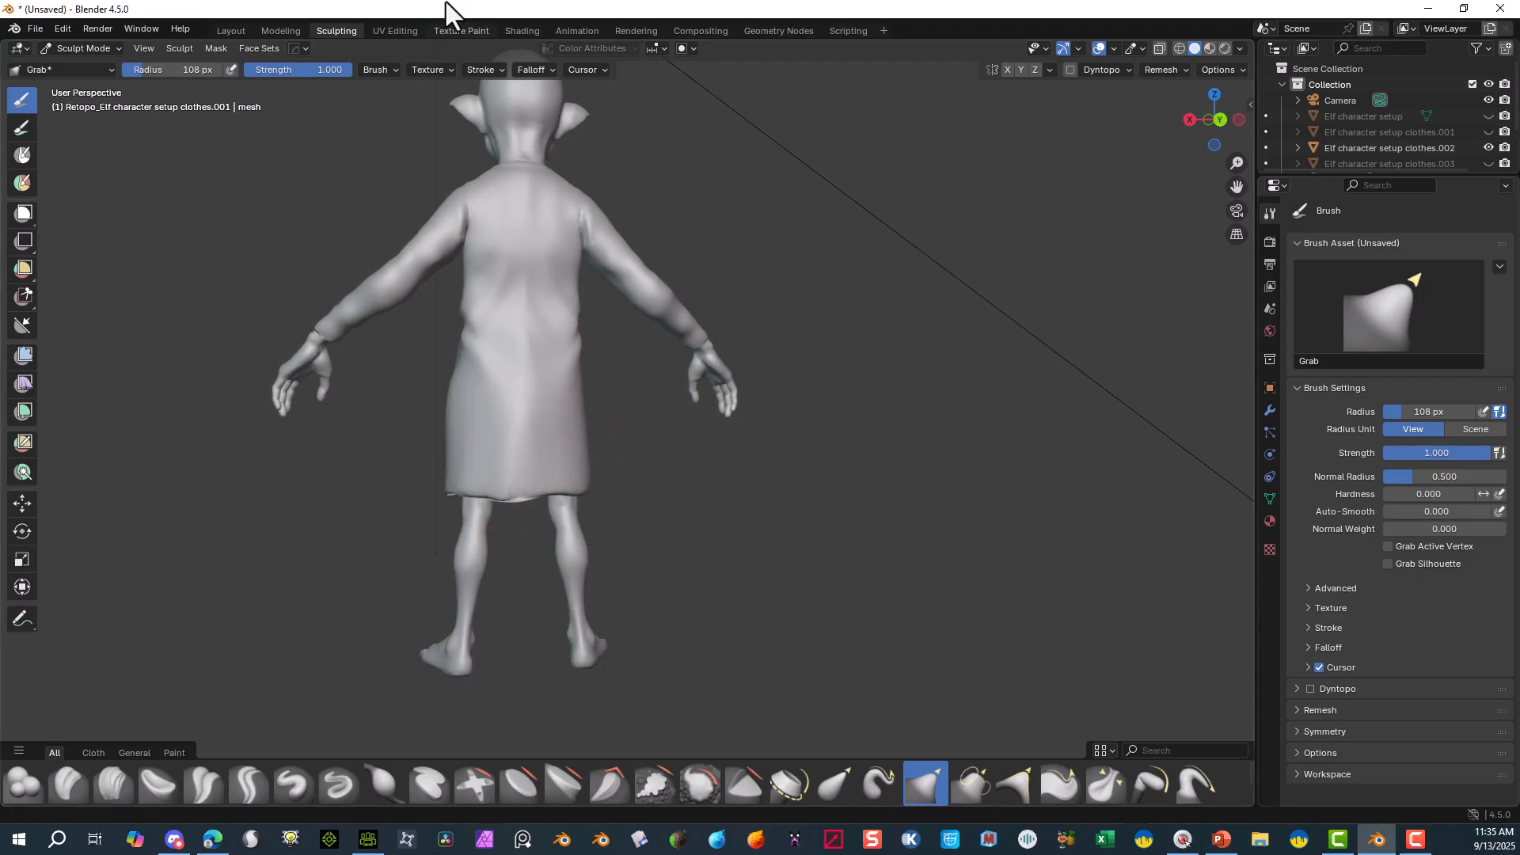
# - Switch from the Grab brush to the Smooth brush
pyautogui.click(84, 70)
pyautogui.press('Escape')
pyautogui.click(66, 70)
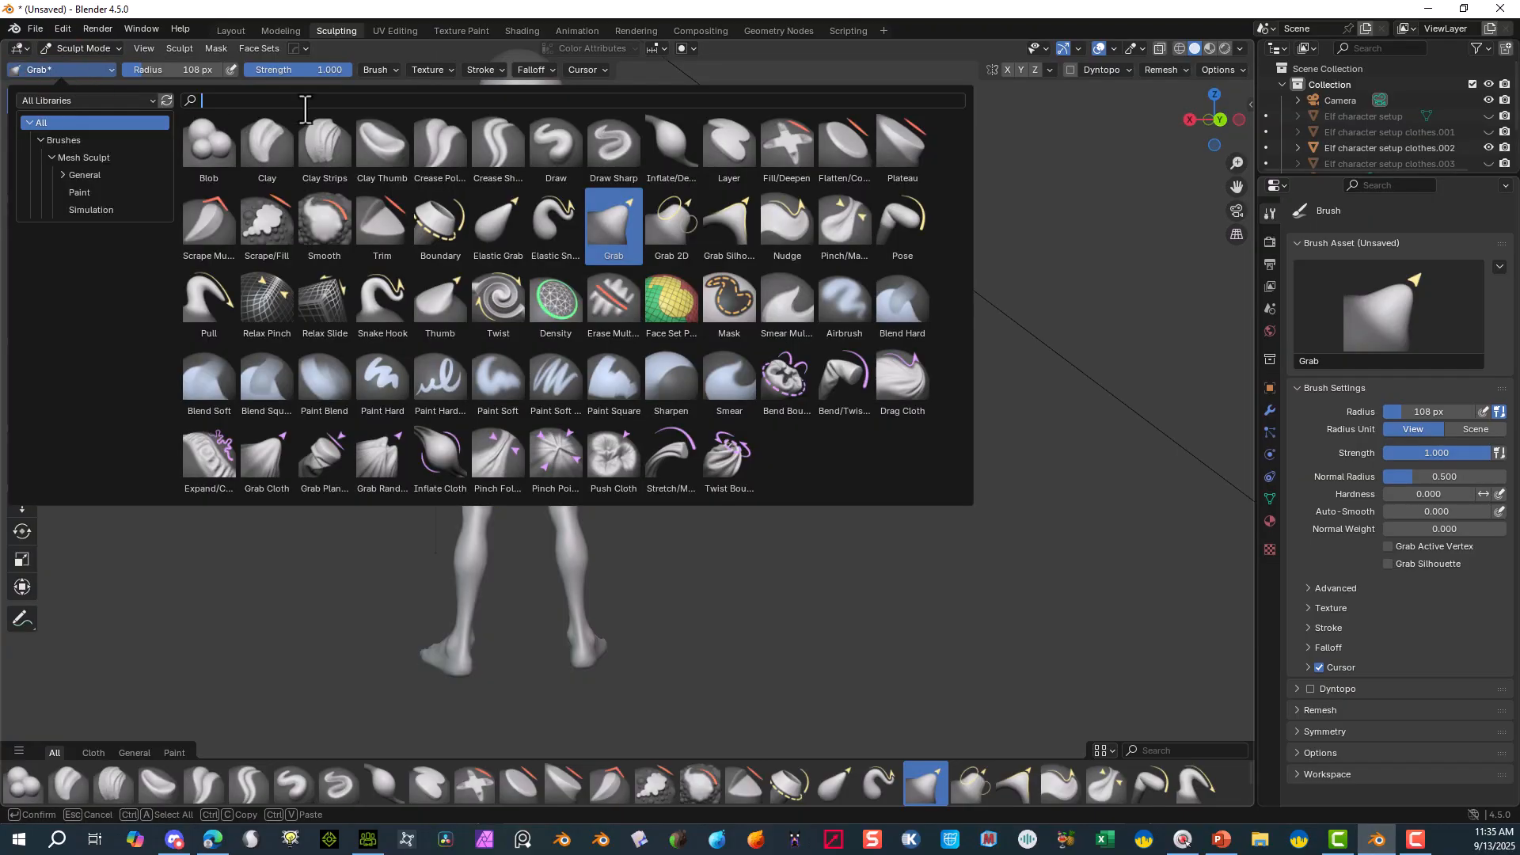
pyautogui.write('s')
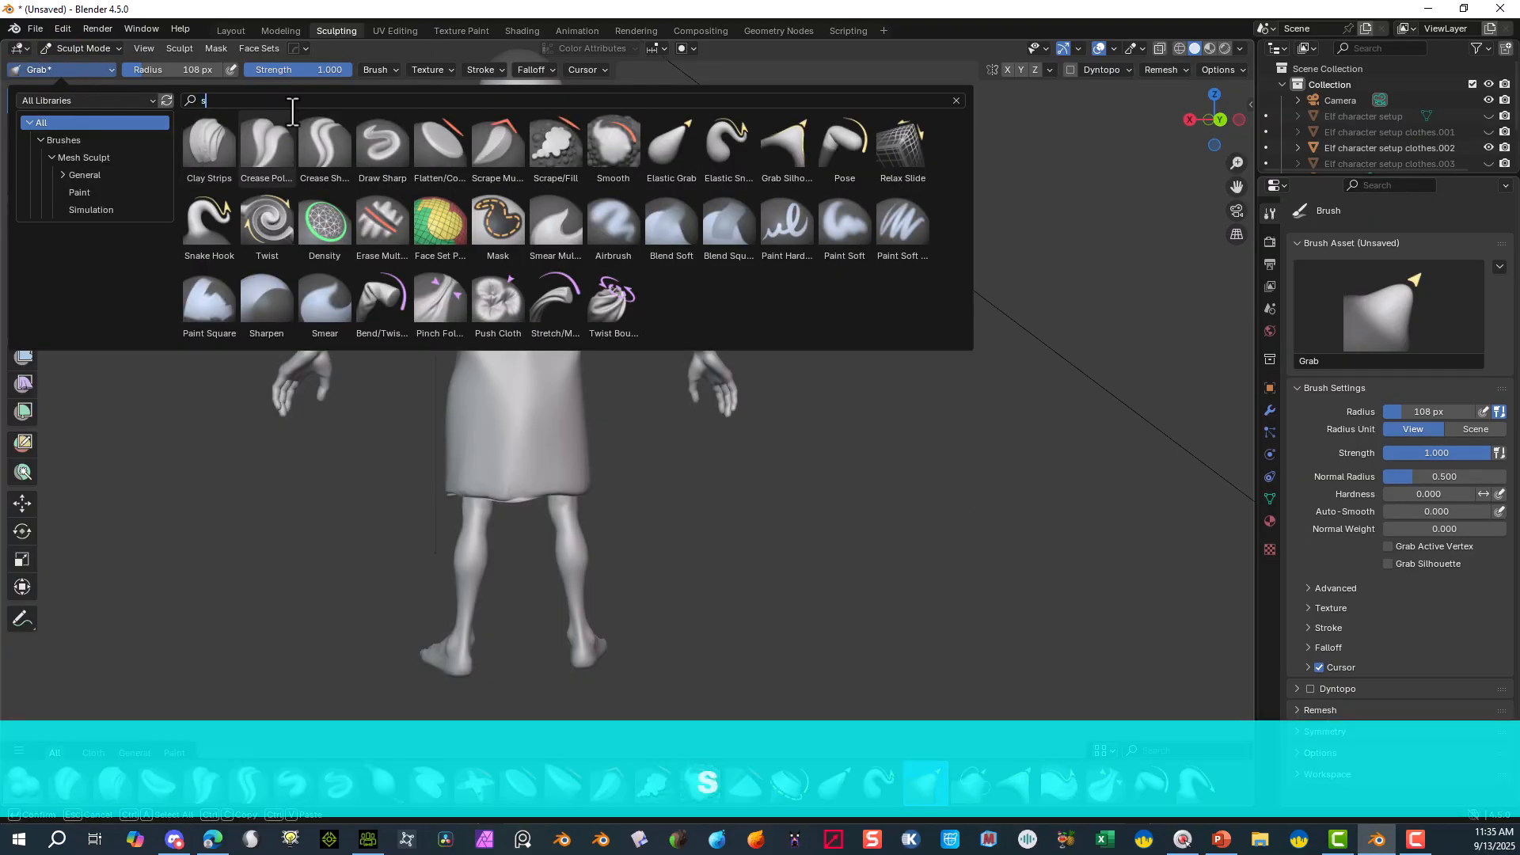
pyautogui.write('moo')
pyautogui.click(211, 146)
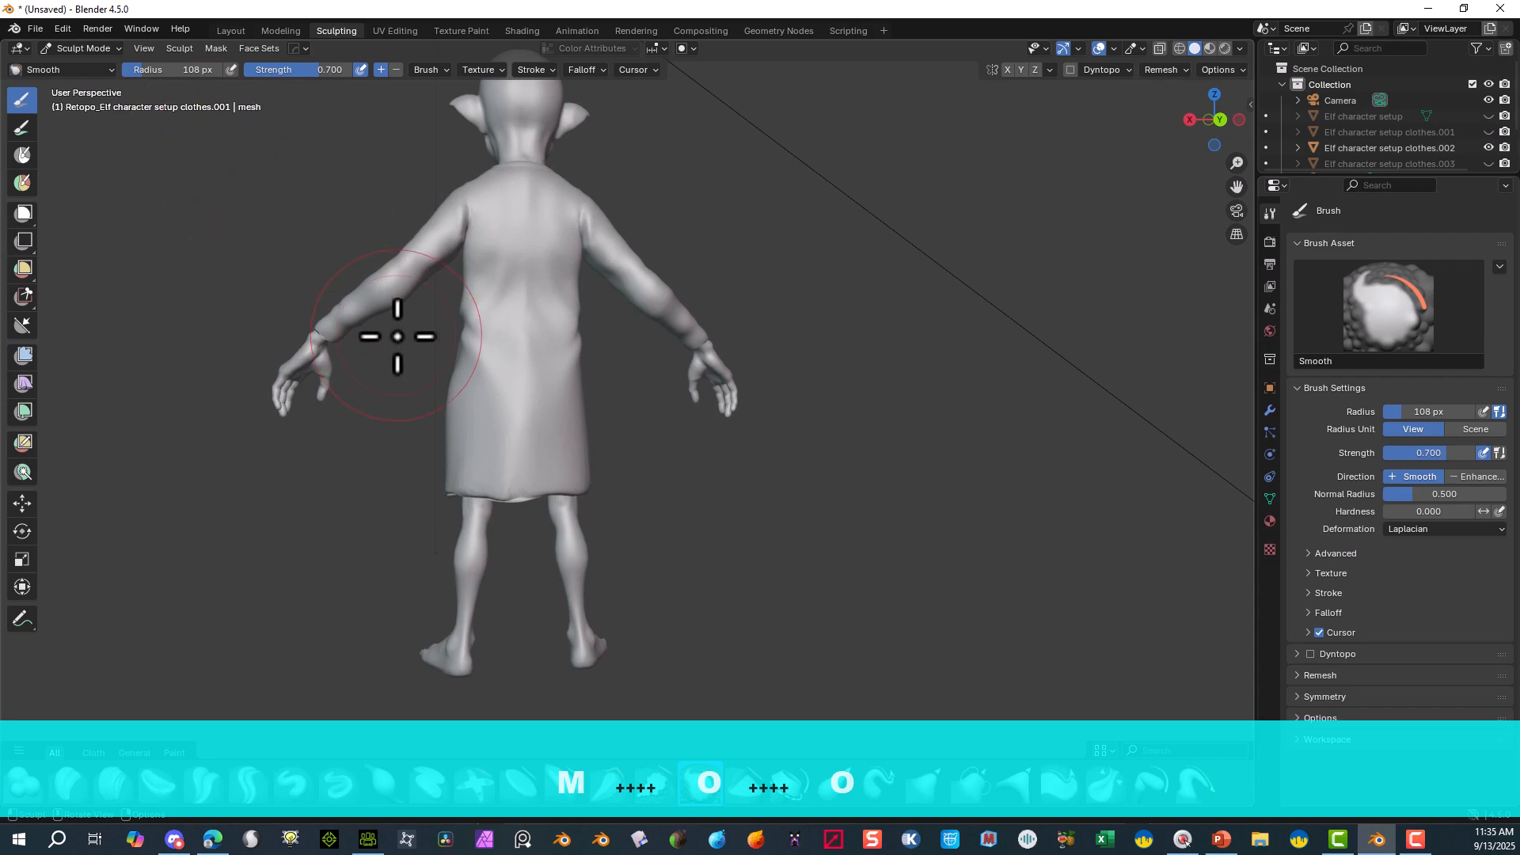
# - From behind, smooth the wrinkles at the garment's waist and along one sleeve and the rear skirt with the Smooth brush
pyautogui.moveTo(463, 340)
pyautogui.mouseDown()
pyautogui.moveTo(498, 332)
pyautogui.moveTo(485, 413)
pyautogui.moveTo(489, 370)
pyautogui.moveTo(587, 407)
pyautogui.moveTo(604, 339)
pyautogui.moveTo(586, 227)
pyautogui.moveTo(411, 305)
pyautogui.mouseUp()
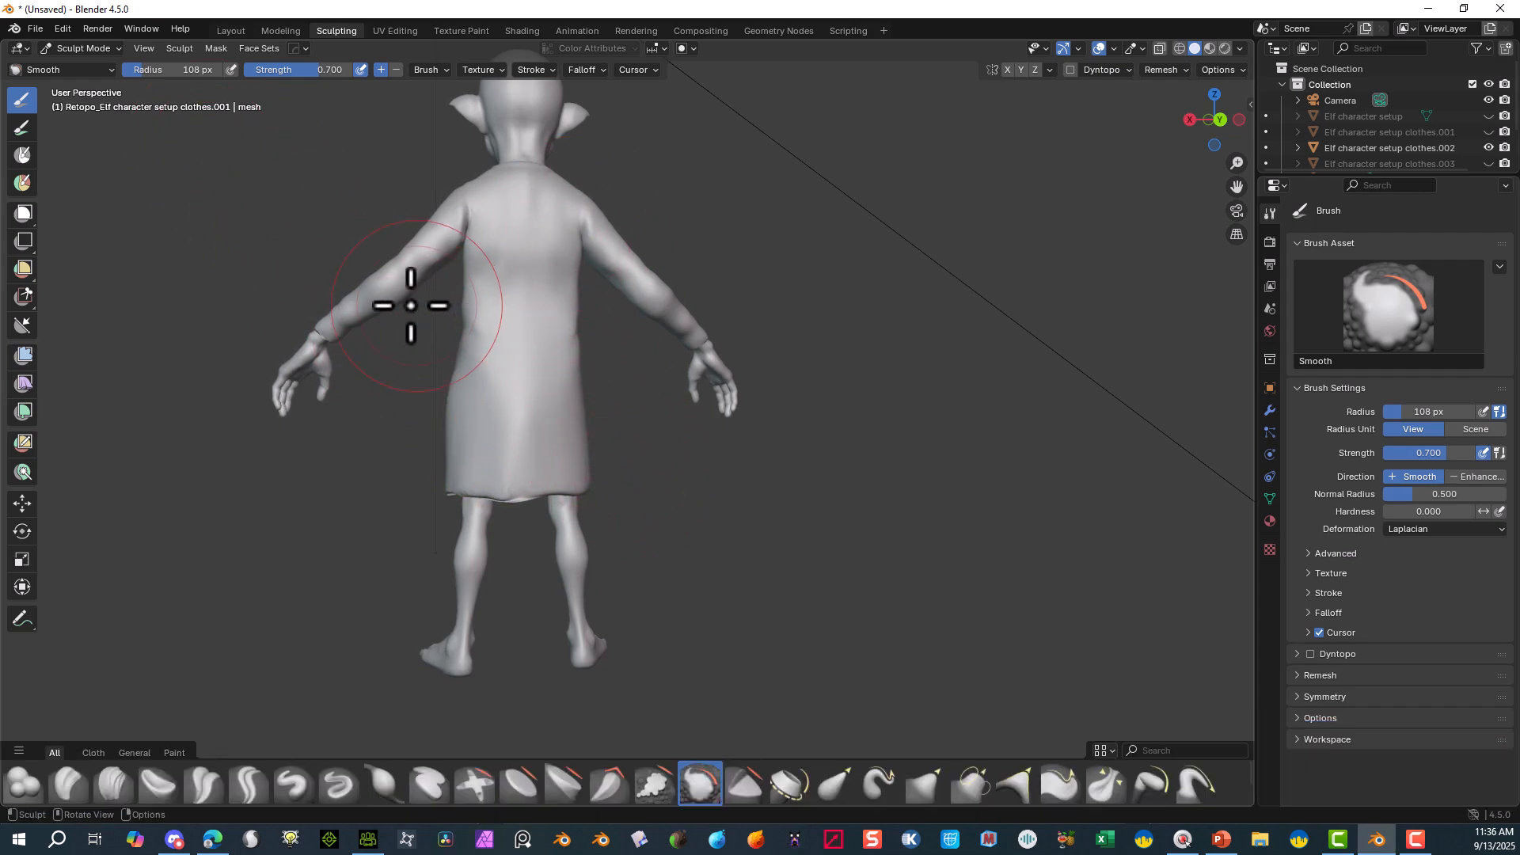
pyautogui.moveTo(458, 221); pyautogui.dragTo(332, 395)
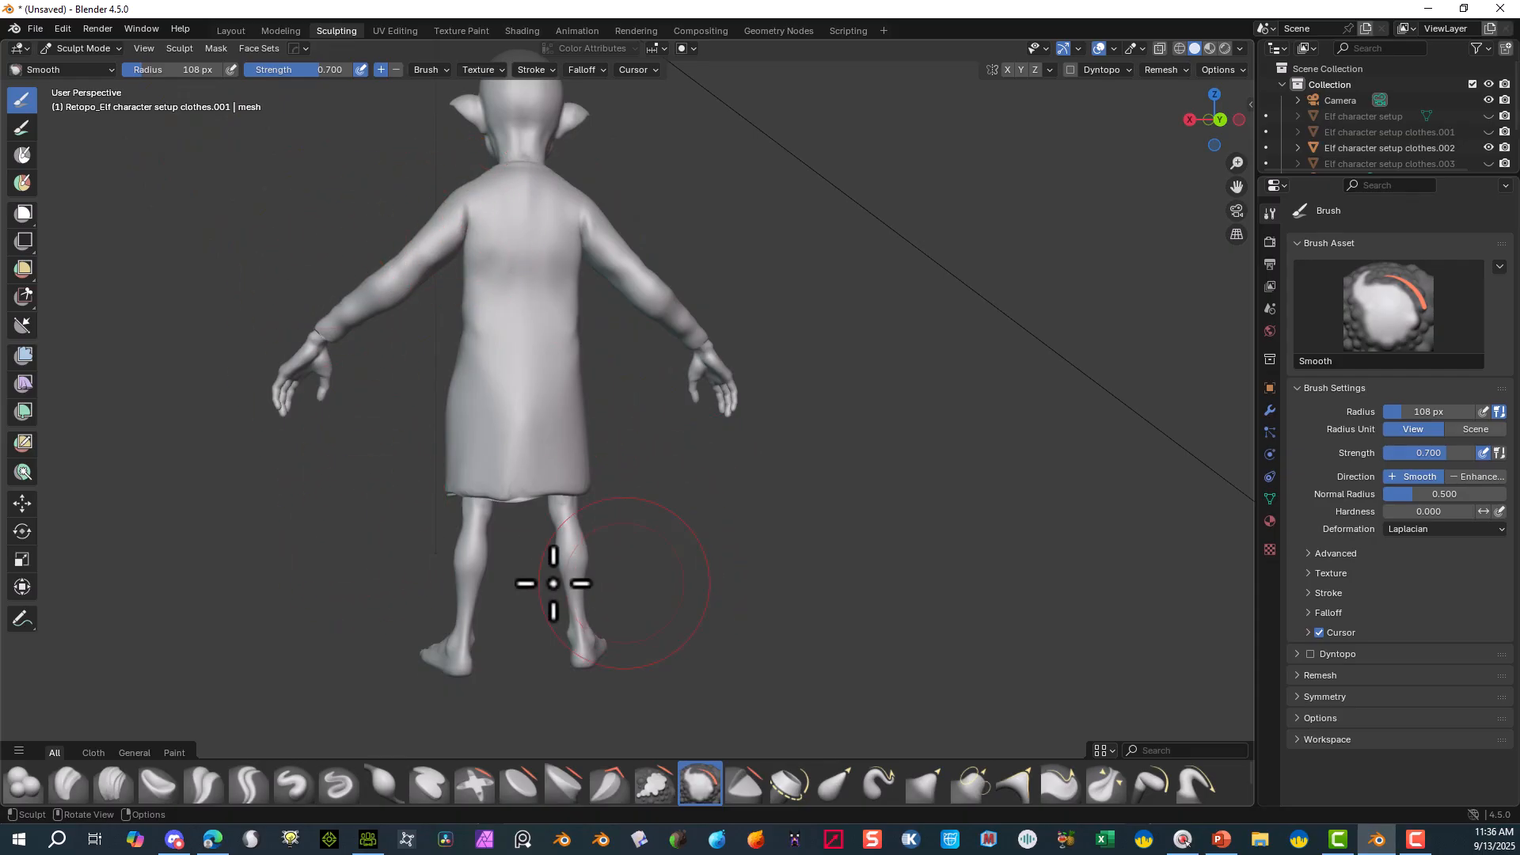
pyautogui.moveTo(511, 475)
pyautogui.mouseDown()
pyautogui.moveTo(475, 475)
pyautogui.moveTo(480, 456)
pyautogui.mouseUp()
# - Smooth the garment's side from an angled front view and even out the lumpy forearm of one sleeve
pyautogui.moveTo(270, 577)
pyautogui.mouseDown(button='middle')
pyautogui.moveTo(569, 570)
pyautogui.moveTo(624, 594)
pyautogui.moveTo(720, 330)
pyautogui.mouseUp(button='middle')
pyautogui.moveTo(685, 335)
pyautogui.mouseDown()
pyautogui.moveTo(686, 322)
pyautogui.moveTo(789, 322)
pyautogui.mouseUp()
pyautogui.moveTo(817, 395); pyautogui.dragTo(720, 366, button='middle')
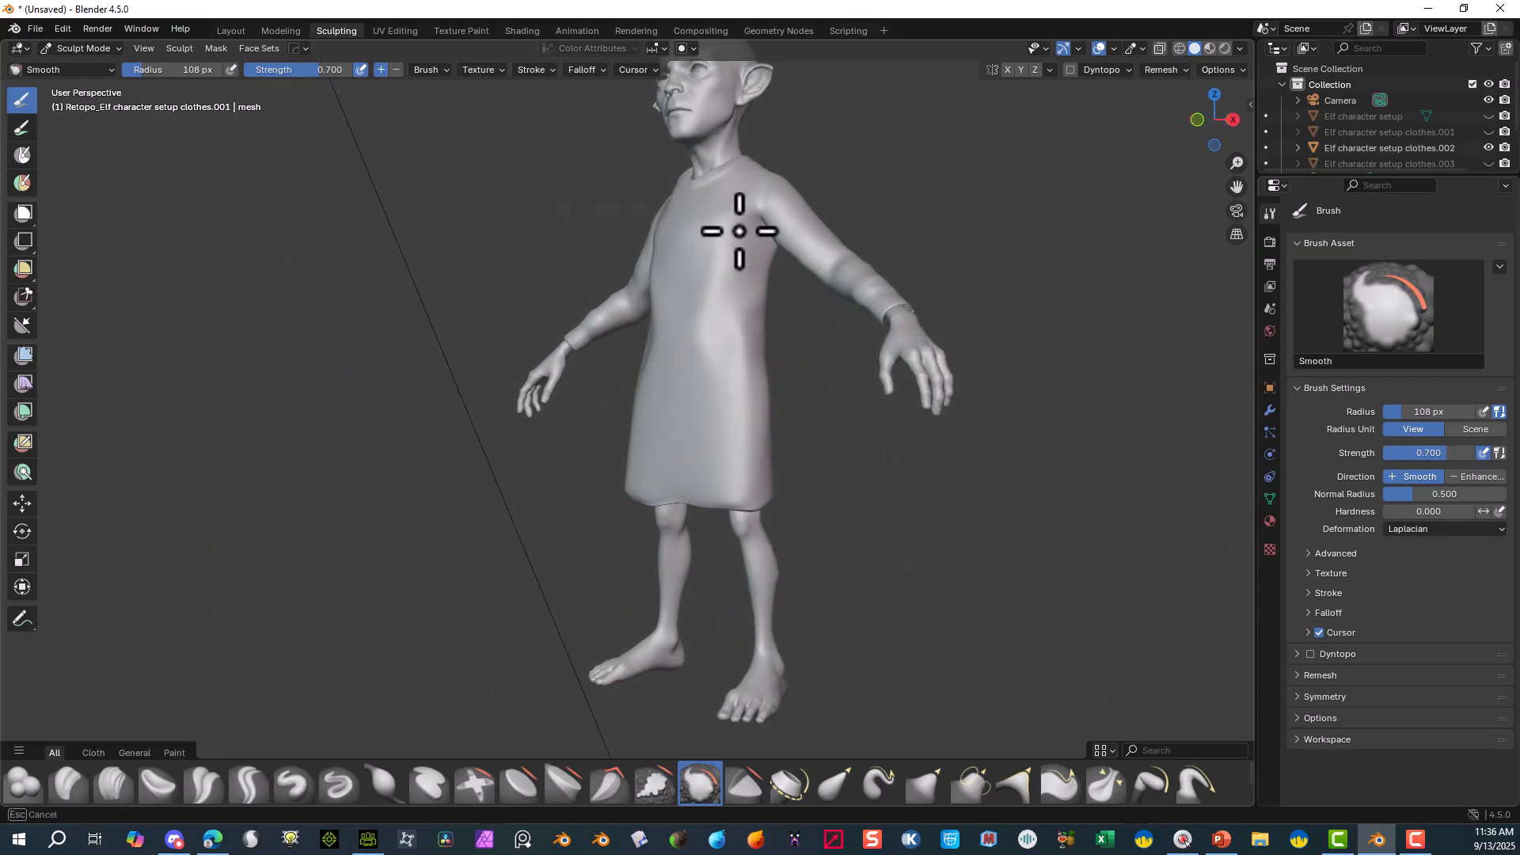
pyautogui.moveTo(672, 417)
pyautogui.mouseDown(button='middle')
pyautogui.moveTo(599, 425)
pyautogui.moveTo(668, 401)
pyautogui.mouseUp(button='middle')
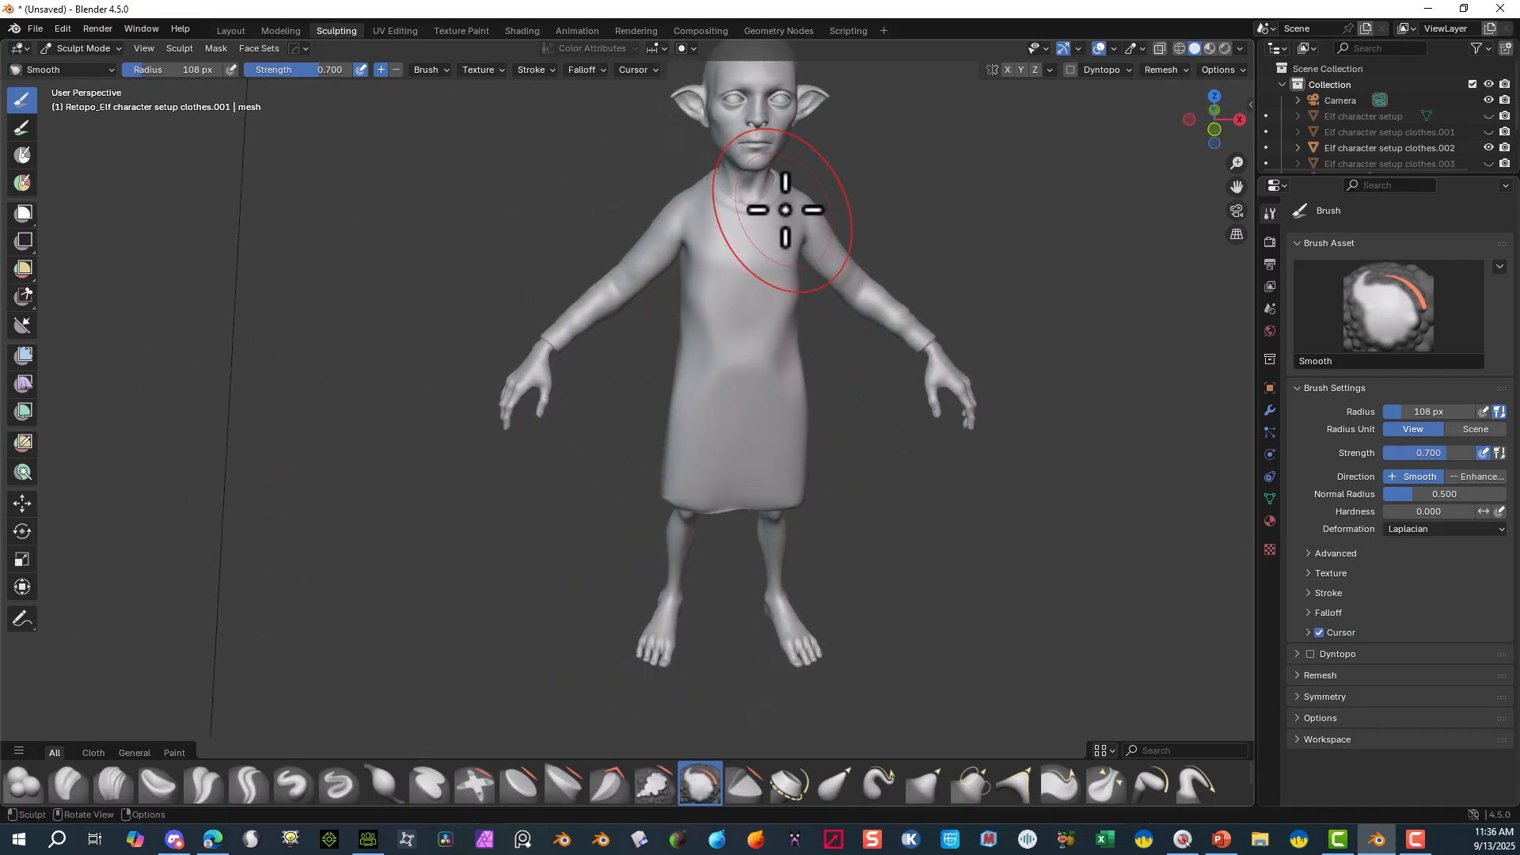
pyautogui.scroll(3, 896, 80)
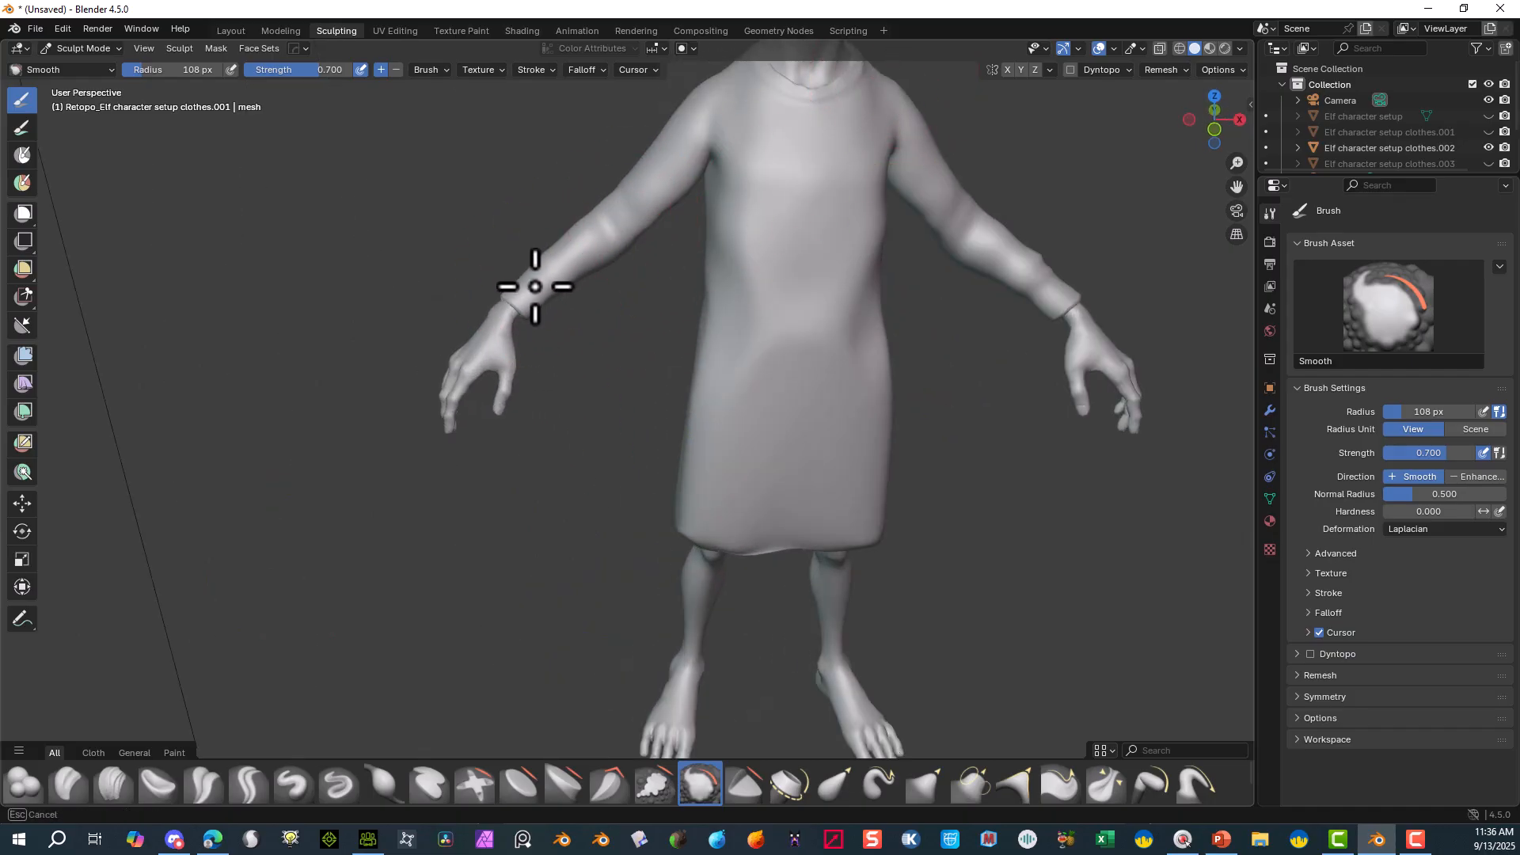
pyautogui.moveTo(535, 286); pyautogui.dragTo(631, 204)
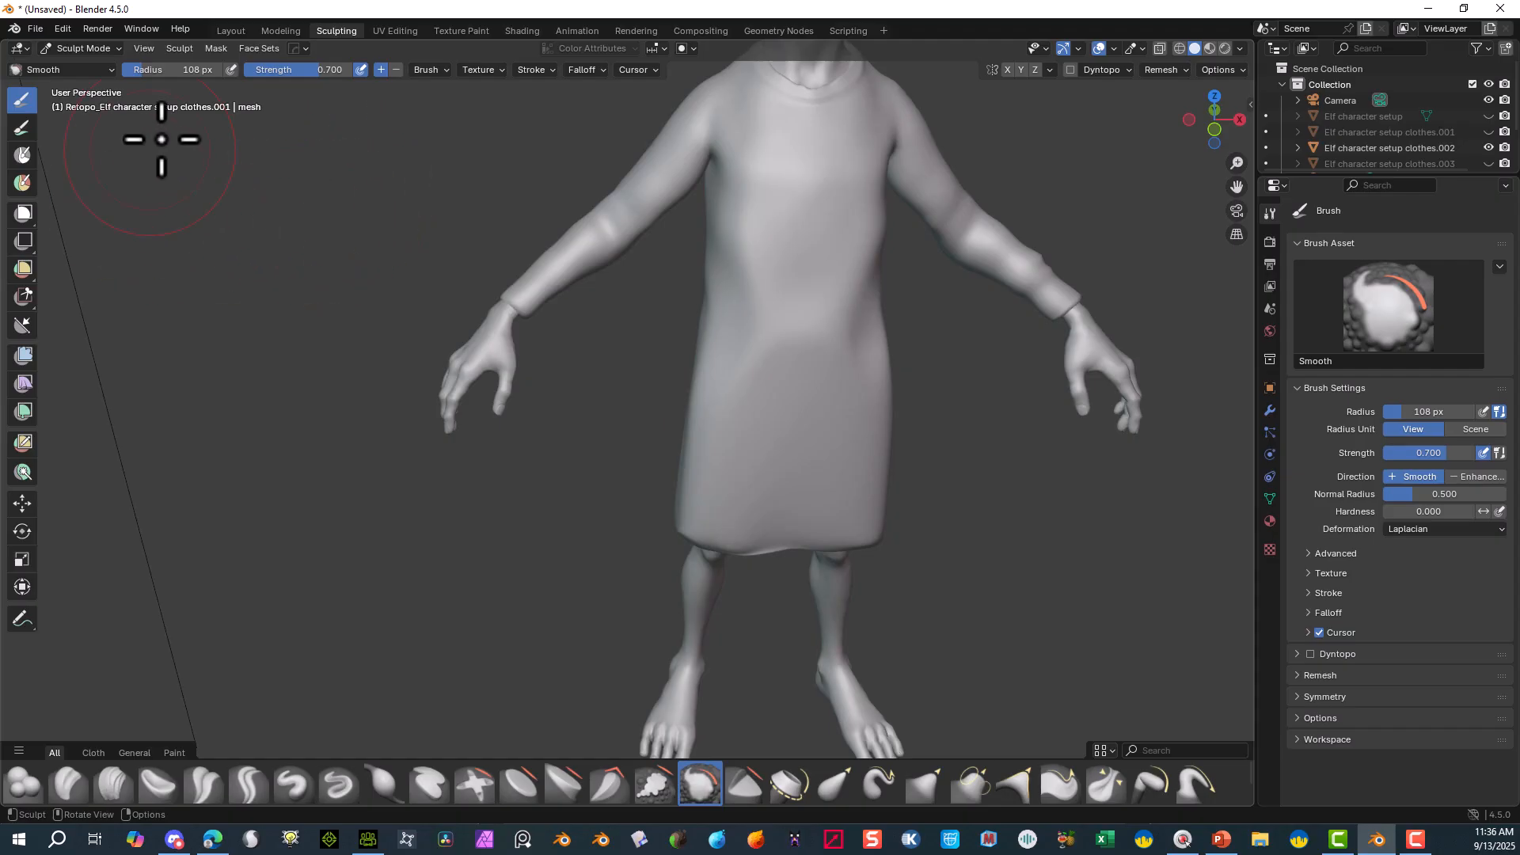
pyautogui.click(110, 69)
pyautogui.write('smoo')
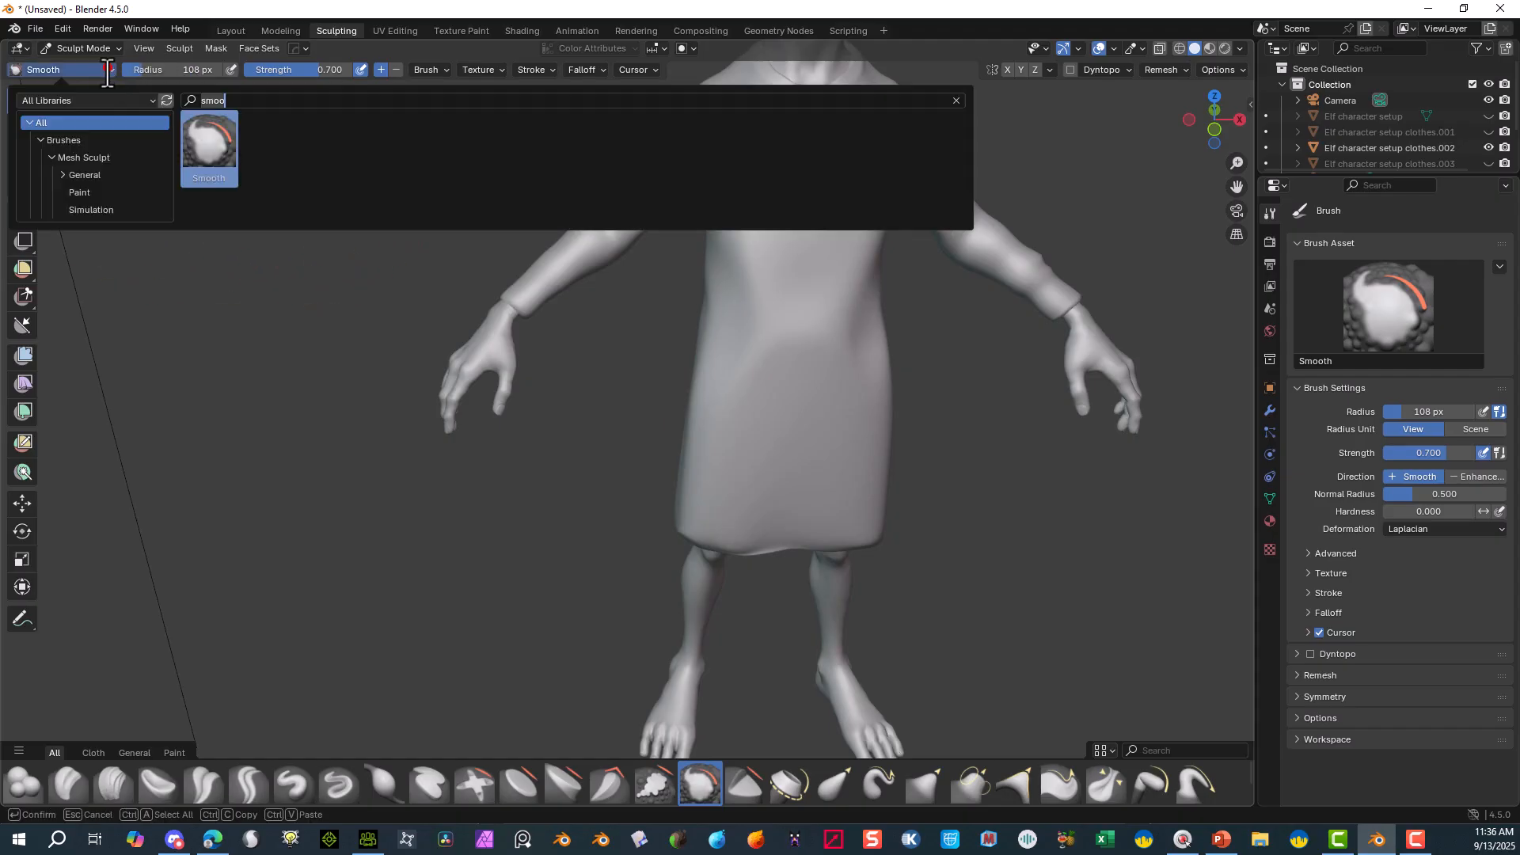
pyautogui.click(91, 72)
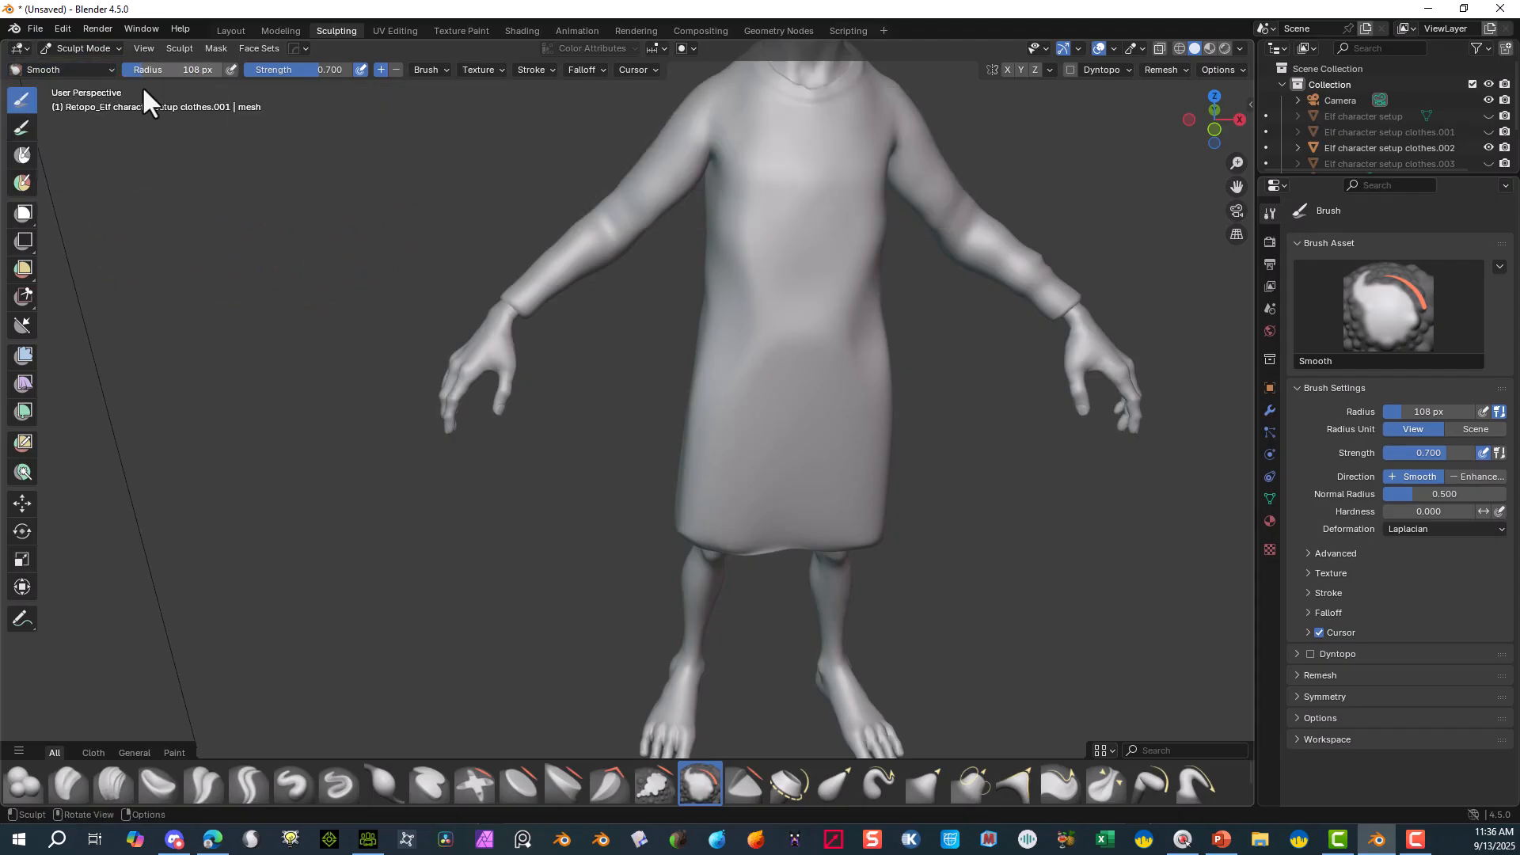
pyautogui.click(85, 68)
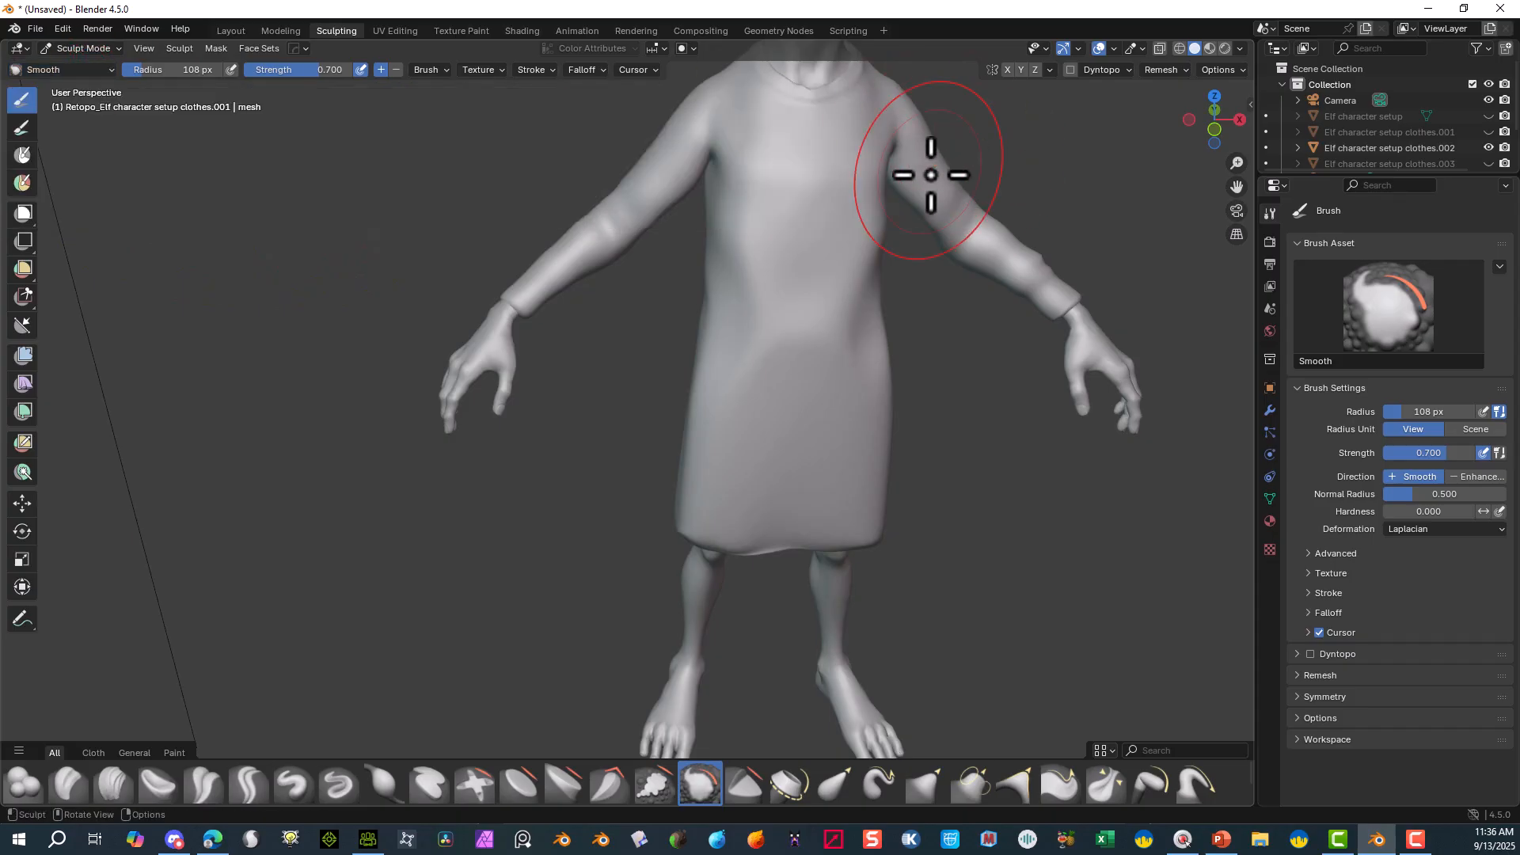
# - Smooth the lower front of the tunic along the hem and soften the crease at the hip
pyautogui.moveTo(886, 451); pyautogui.dragTo(776, 496, button='middle')
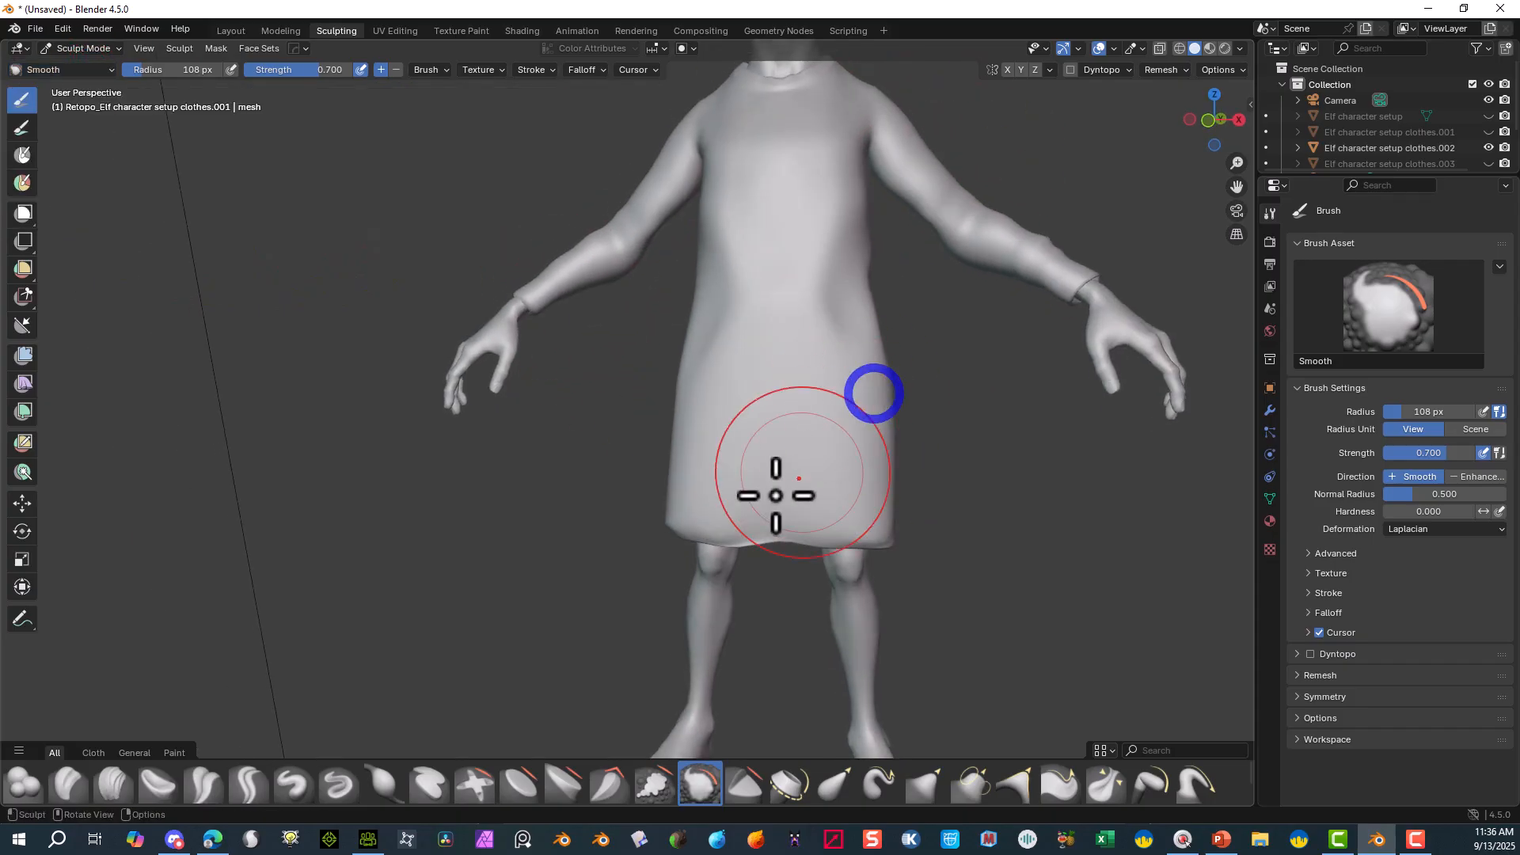
pyautogui.moveTo(776, 495); pyautogui.dragTo(674, 495)
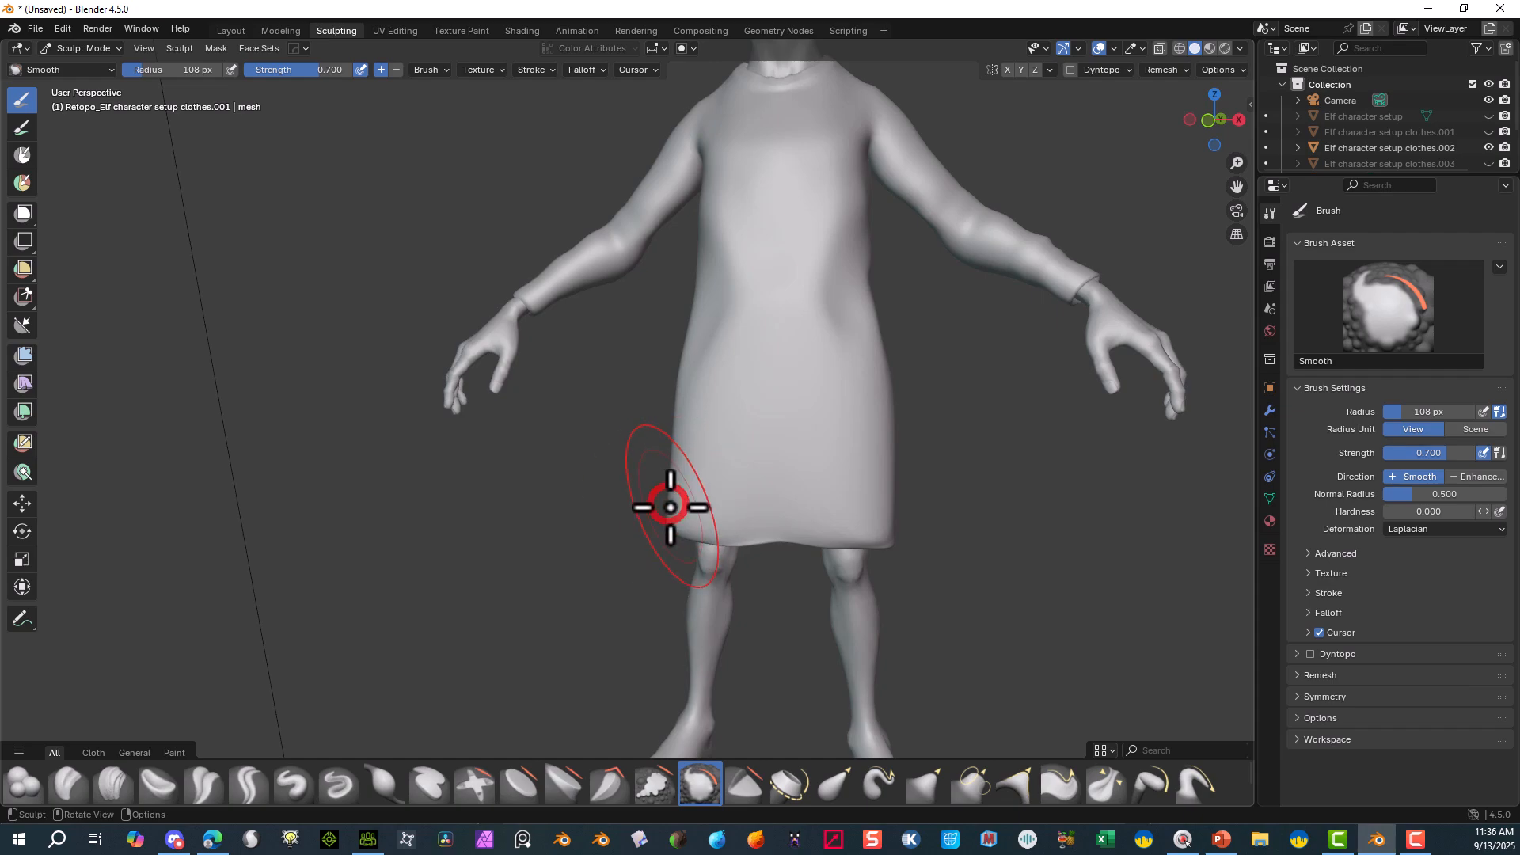
pyautogui.moveTo(828, 502); pyautogui.dragTo(857, 511)
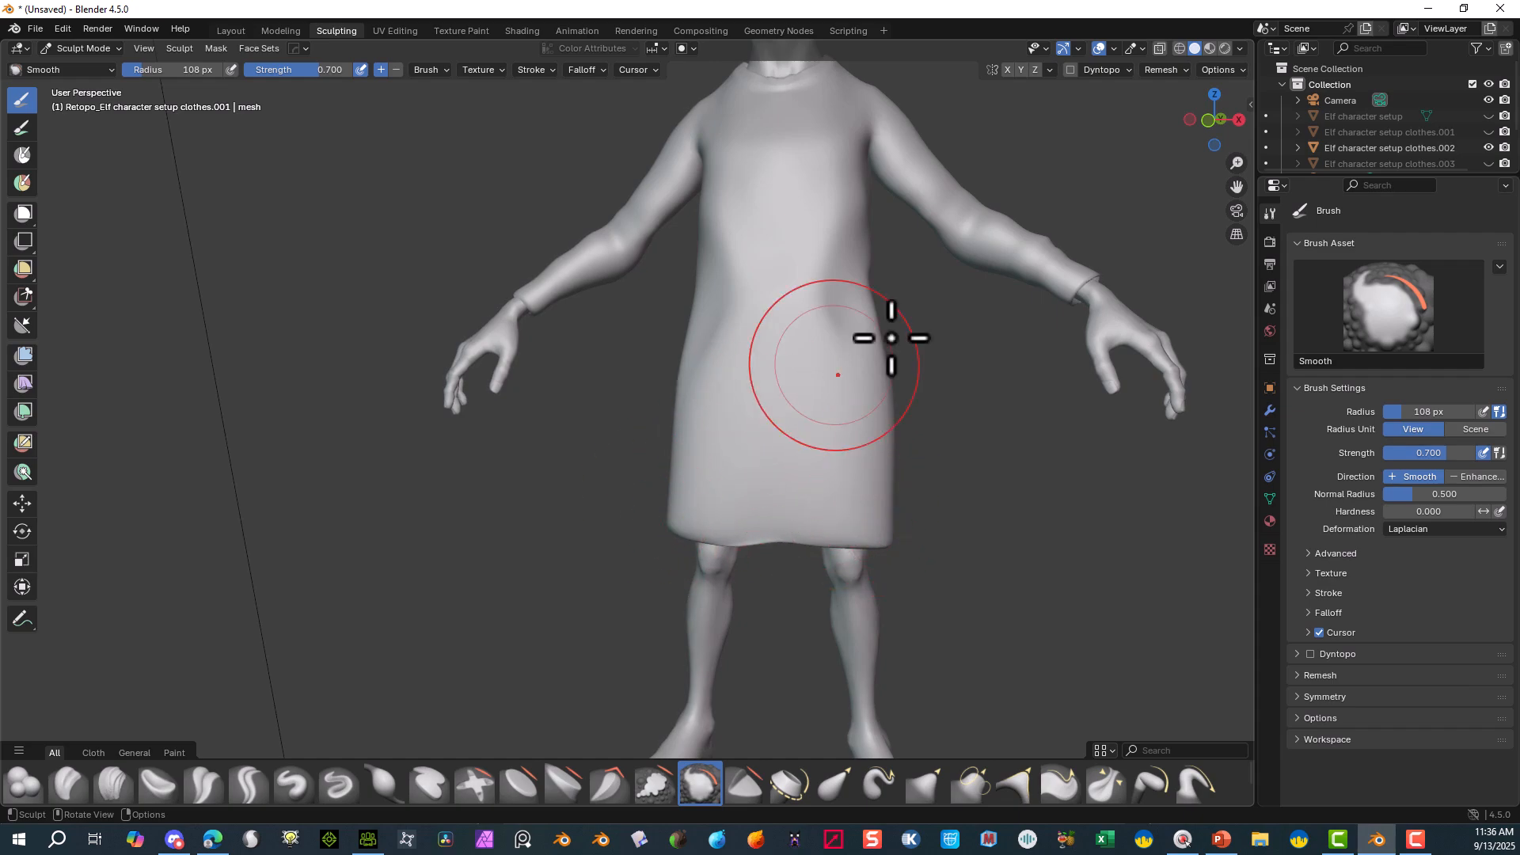
pyautogui.moveTo(847, 310)
pyautogui.mouseDown()
pyautogui.moveTo(740, 311)
pyautogui.moveTo(820, 300)
pyautogui.moveTo(889, 400)
pyautogui.mouseUp()
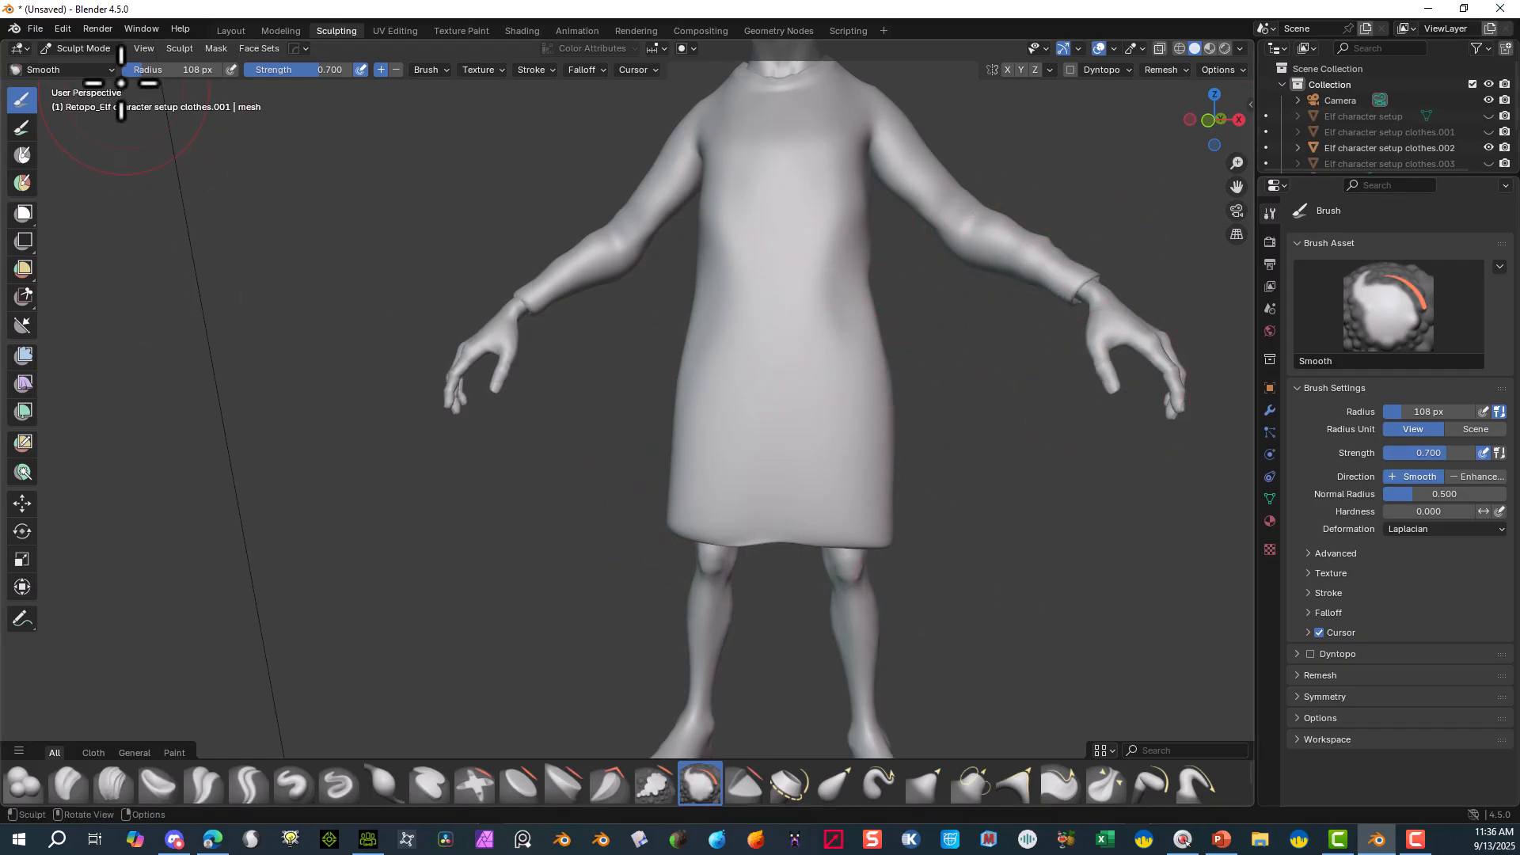
# - Find the Elastic Grab brush in the brush library and switch to it from the Smooth brush
pyautogui.click(103, 68)
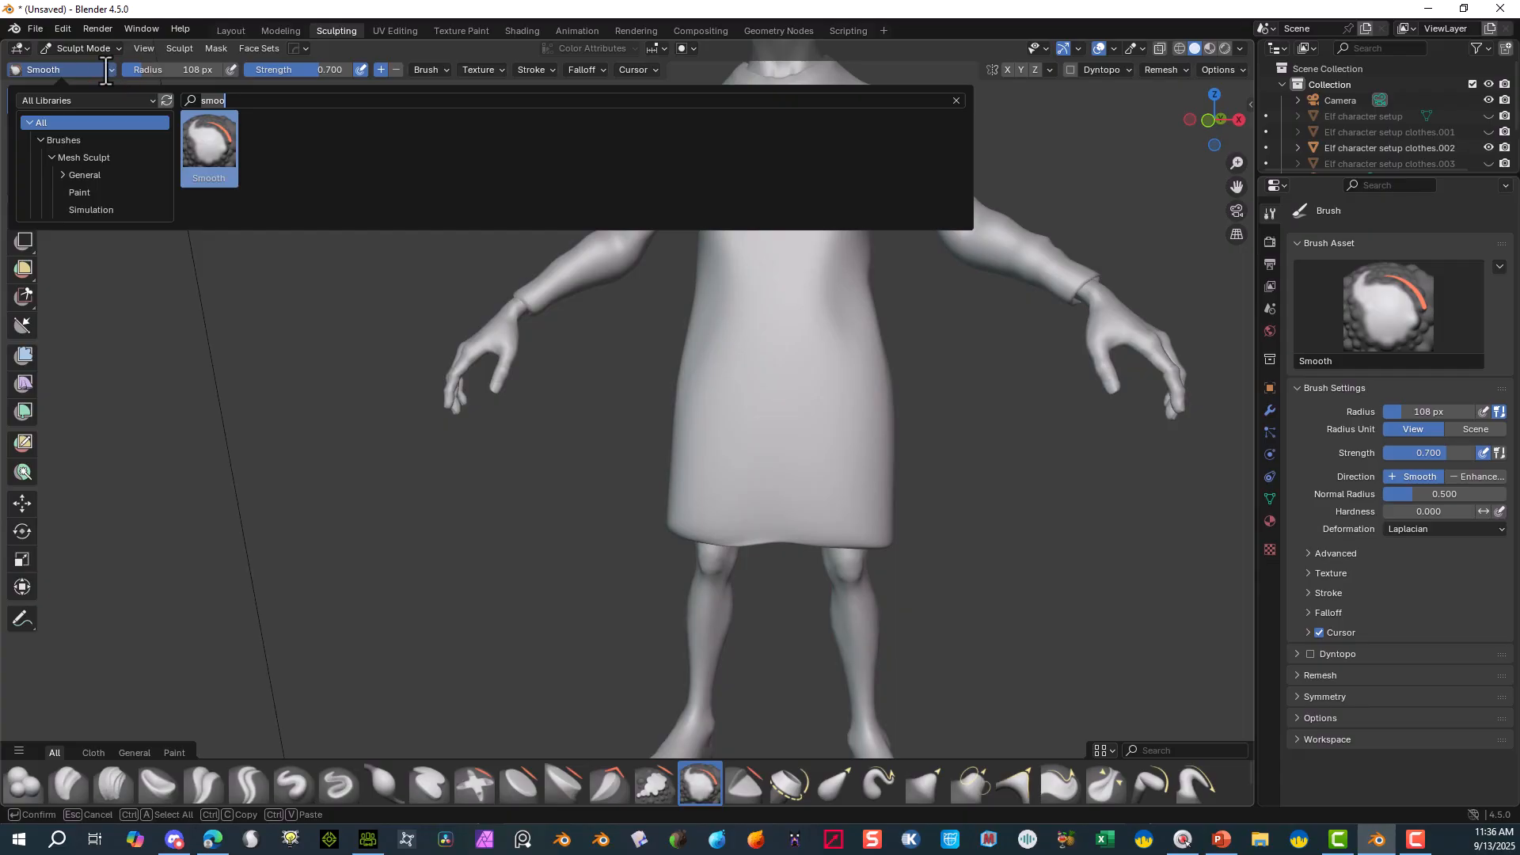
pyautogui.write('smoo')
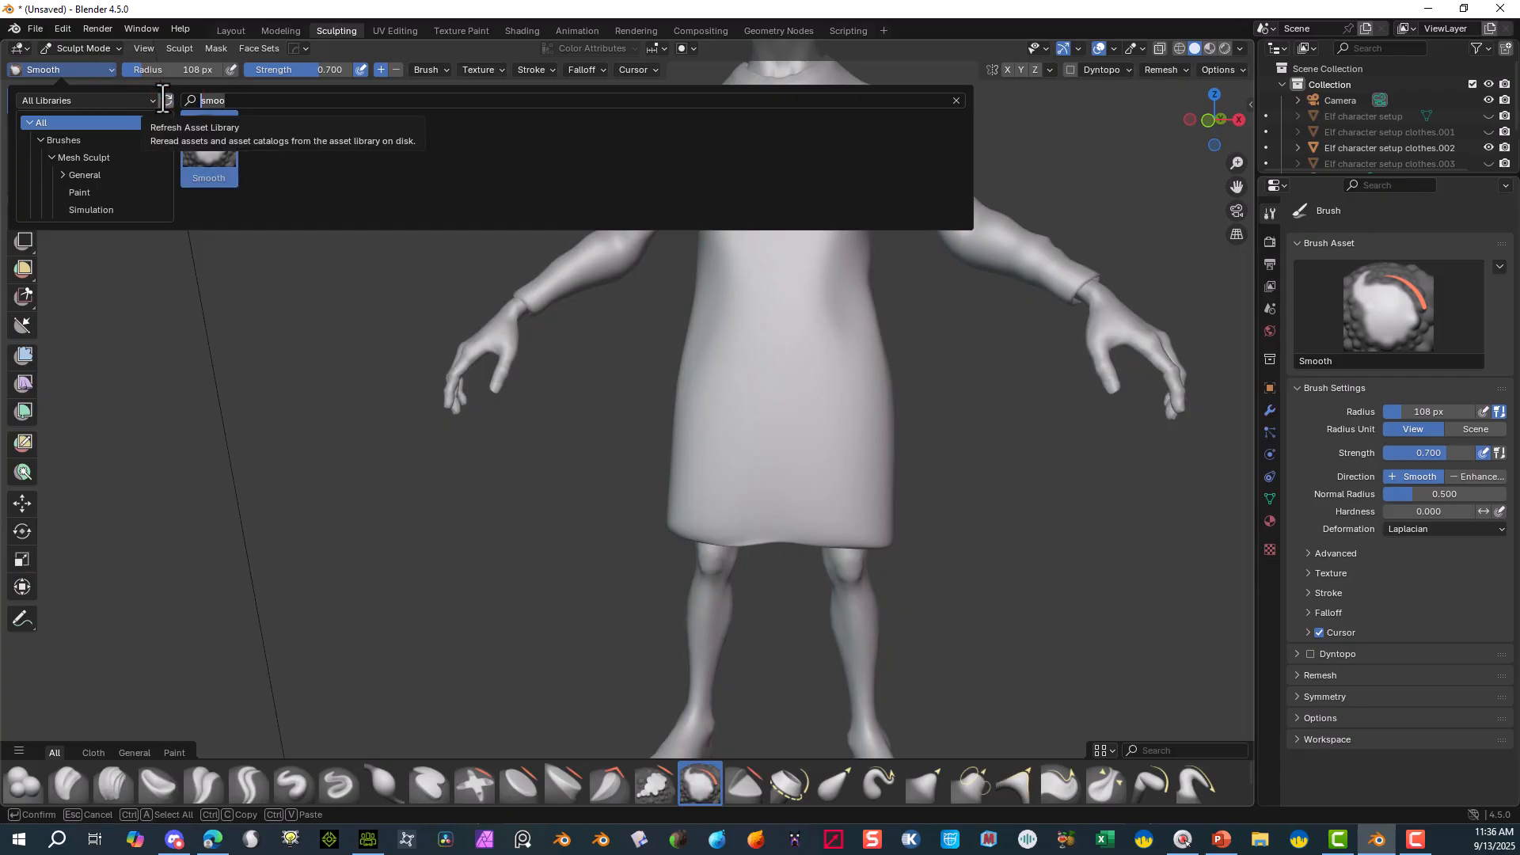
pyautogui.click(89, 63)
pyautogui.write('e')
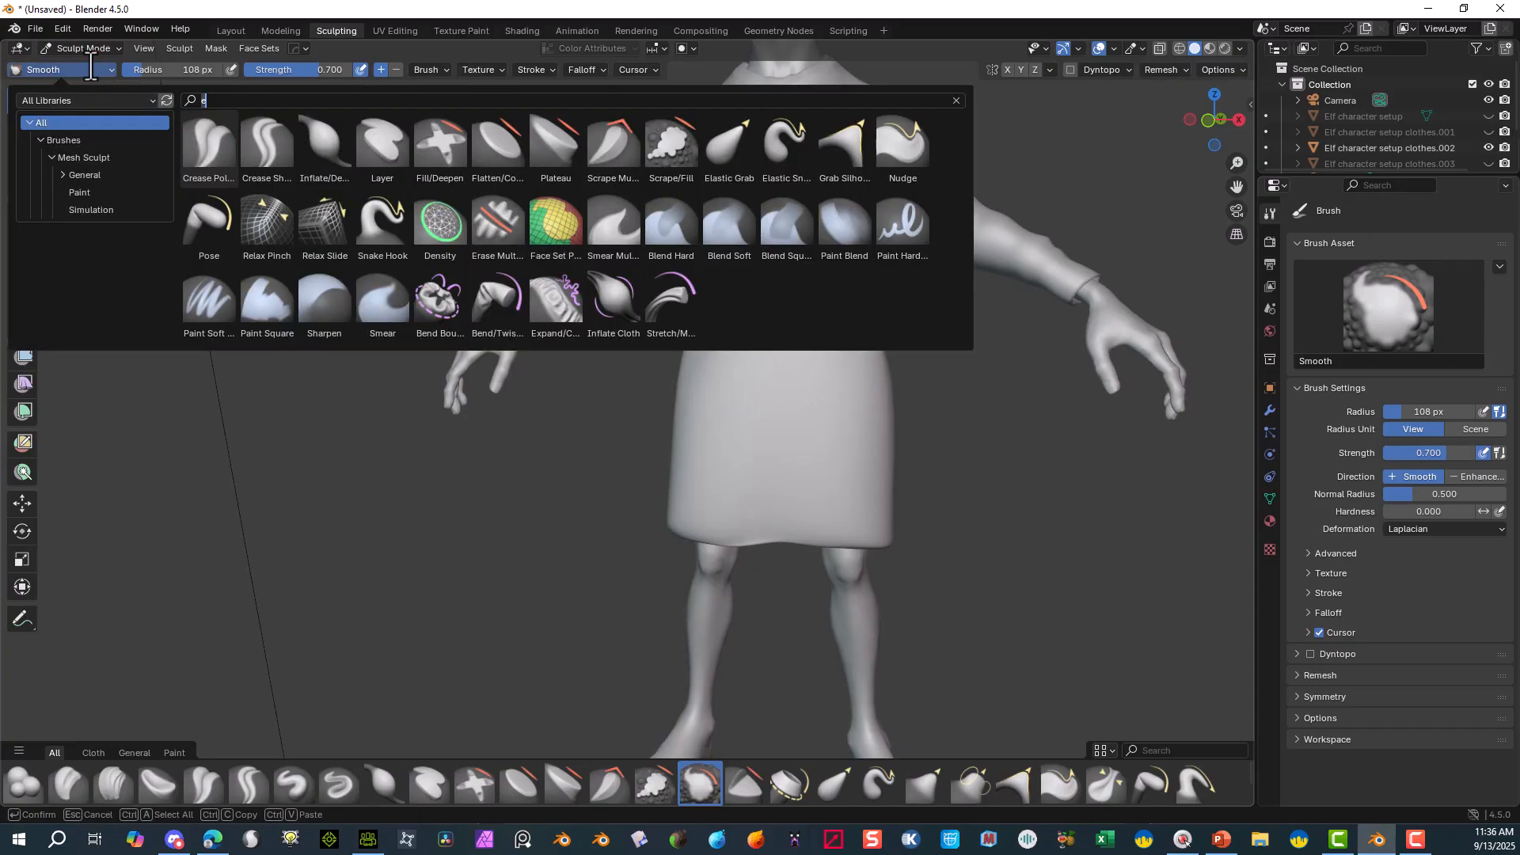
pyautogui.click(735, 152)
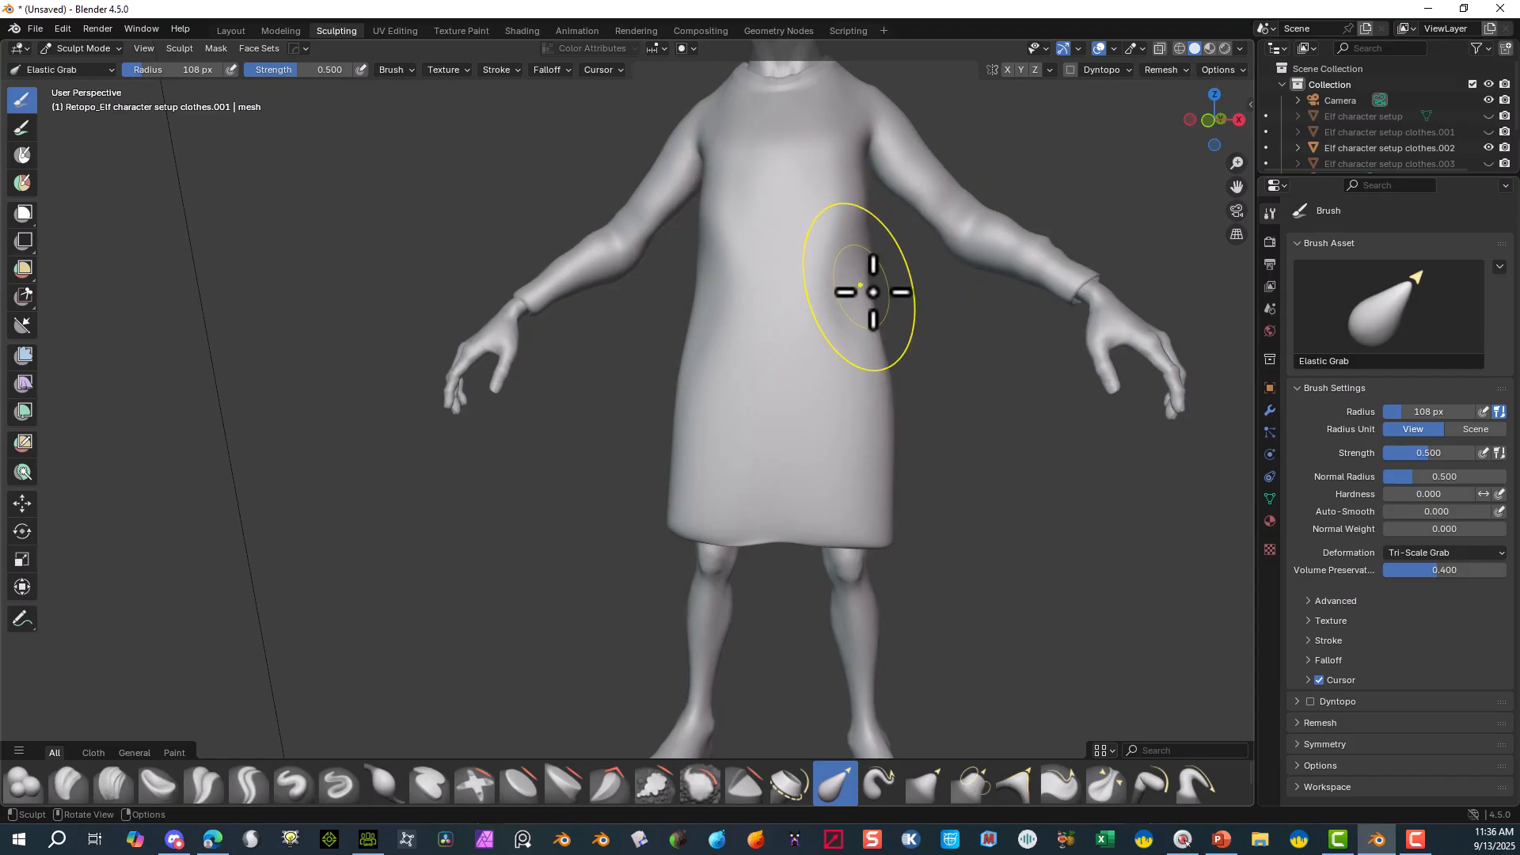
# - In the front view, pull the cuffs of both sleeves outward over the wrists with Elastic Grab strokes
pyautogui.moveTo(538, 296); pyautogui.dragTo(491, 325)
pyautogui.moveTo(1088, 282); pyautogui.dragTo(1118, 301)
pyautogui.moveTo(532, 294); pyautogui.dragTo(524, 314)
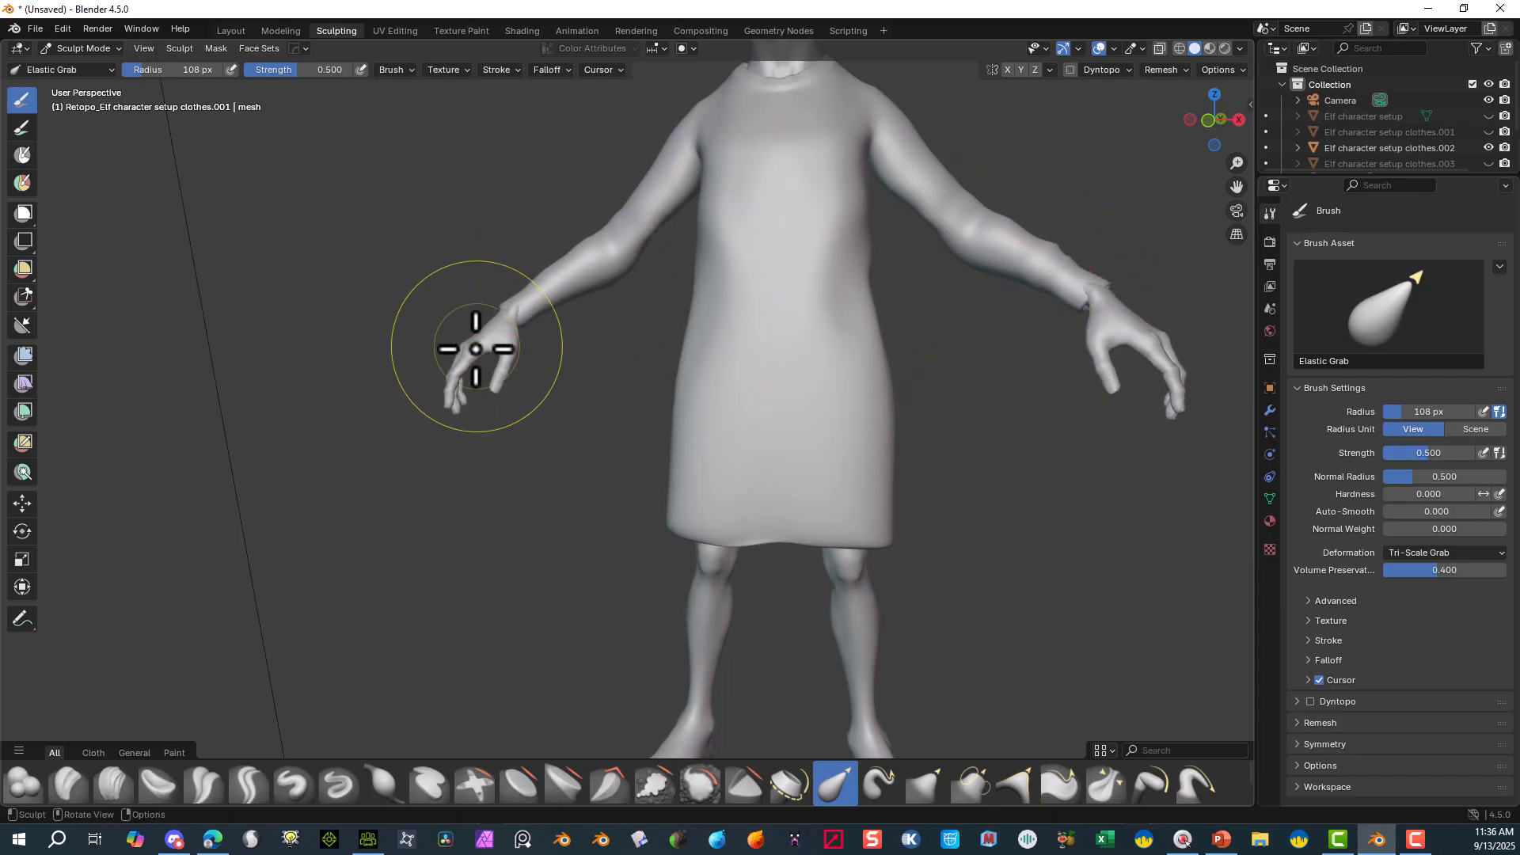
# - Adjust the sleeve cuffs around the wrists from the side and from behind with short Elastic Grab strokes
pyautogui.moveTo(331, 403)
pyautogui.mouseDown(button='middle')
pyautogui.moveTo(407, 441)
pyautogui.moveTo(496, 376)
pyautogui.mouseUp(button='middle')
pyautogui.moveTo(546, 339); pyautogui.dragTo(577, 326)
pyautogui.moveTo(577, 325)
pyautogui.mouseDown(button='middle')
pyautogui.moveTo(617, 309)
pyautogui.moveTo(644, 380)
pyautogui.mouseUp(button='middle')
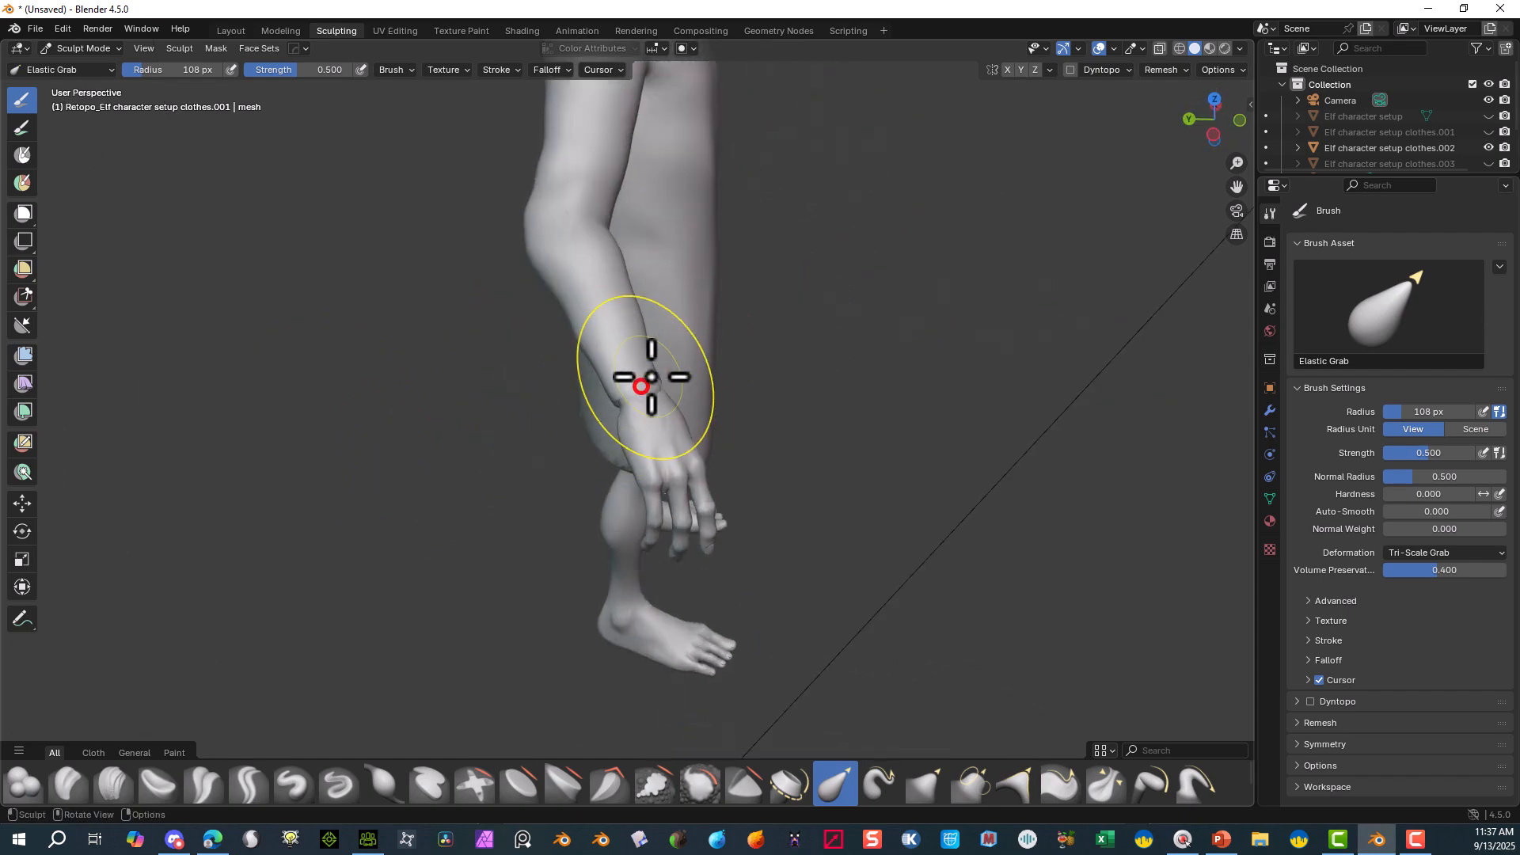
pyautogui.moveTo(650, 377)
pyautogui.mouseDown()
pyautogui.moveTo(668, 356)
pyautogui.moveTo(598, 419)
pyautogui.moveTo(612, 393)
pyautogui.moveTo(657, 382)
pyautogui.mouseUp()
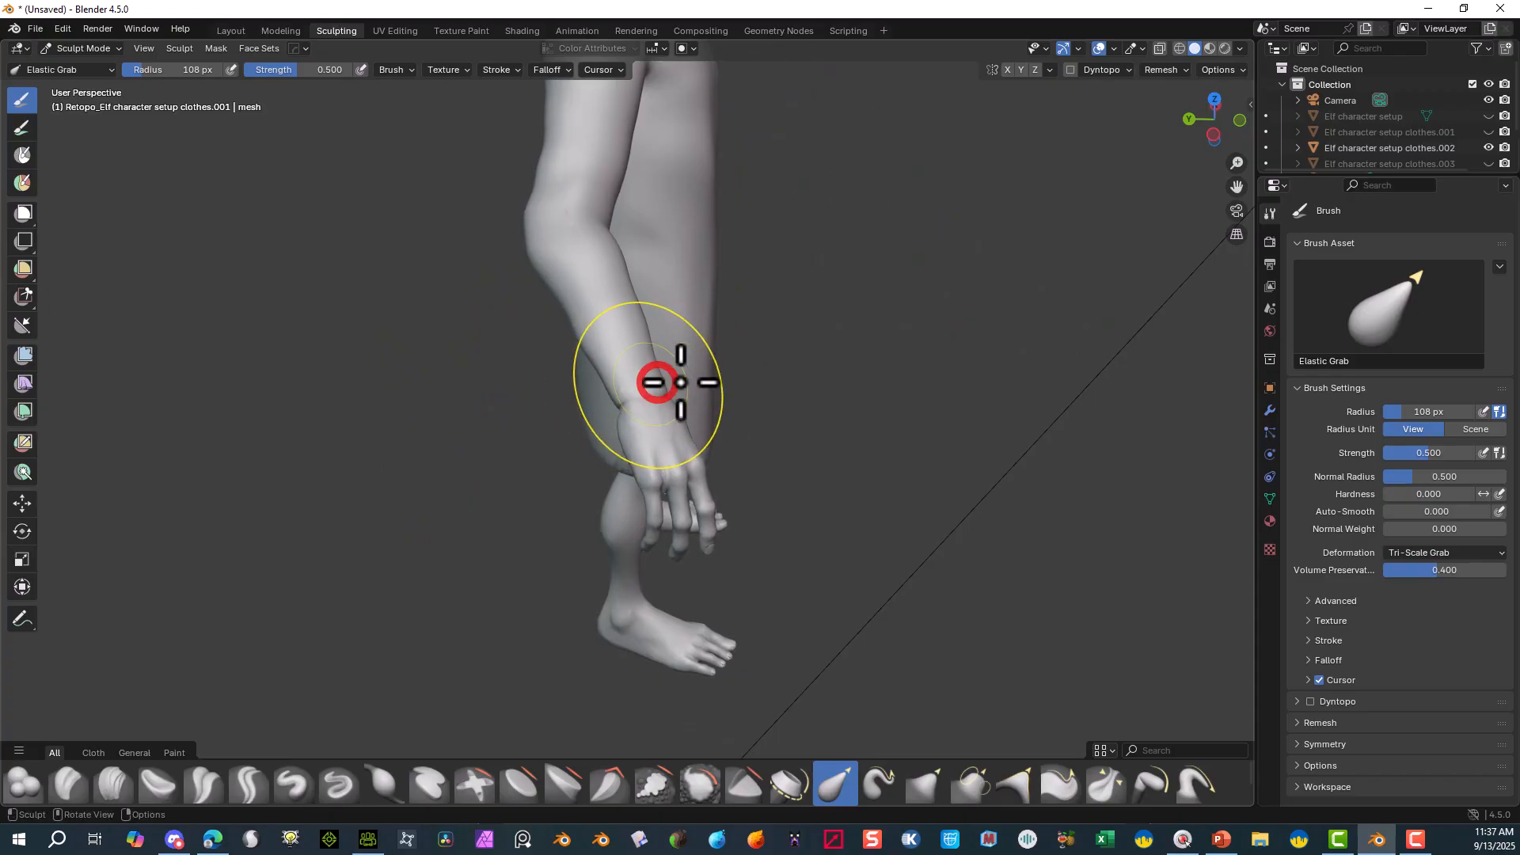
pyautogui.moveTo(680, 382)
pyautogui.mouseDown(button='middle')
pyautogui.moveTo(888, 322)
pyautogui.moveTo(797, 322)
pyautogui.moveTo(1034, 312)
pyautogui.moveTo(1084, 273)
pyautogui.mouseUp(button='middle')
pyautogui.moveTo(776, 266); pyautogui.dragTo(779, 277)
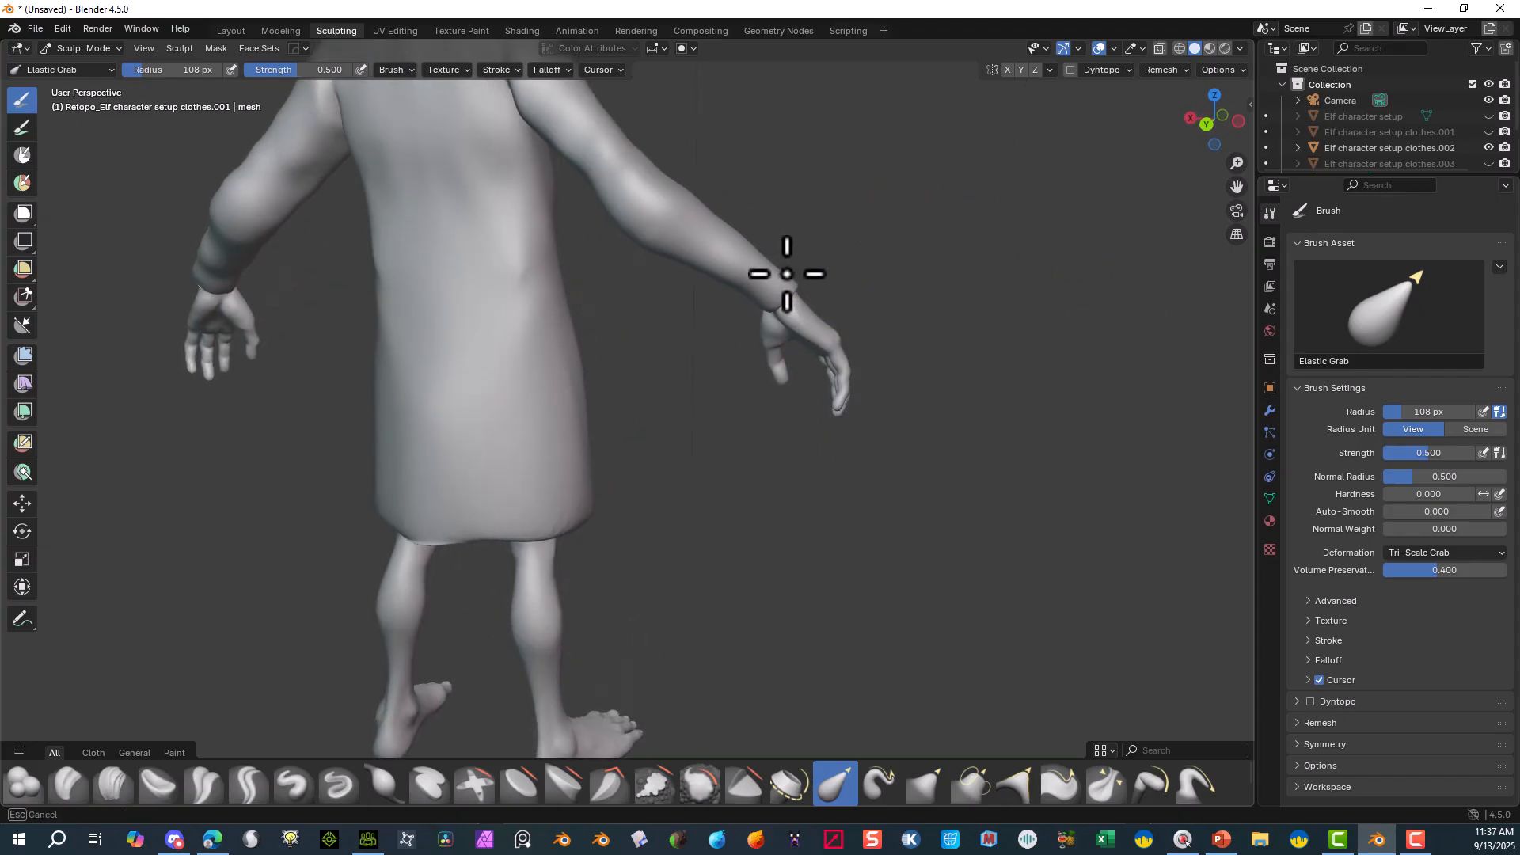
pyautogui.moveTo(786, 273)
pyautogui.mouseDown(button='middle')
pyautogui.moveTo(845, 272)
pyautogui.moveTo(621, 309)
pyautogui.moveTo(520, 256)
pyautogui.moveTo(522, 270)
pyautogui.mouseUp(button='middle')
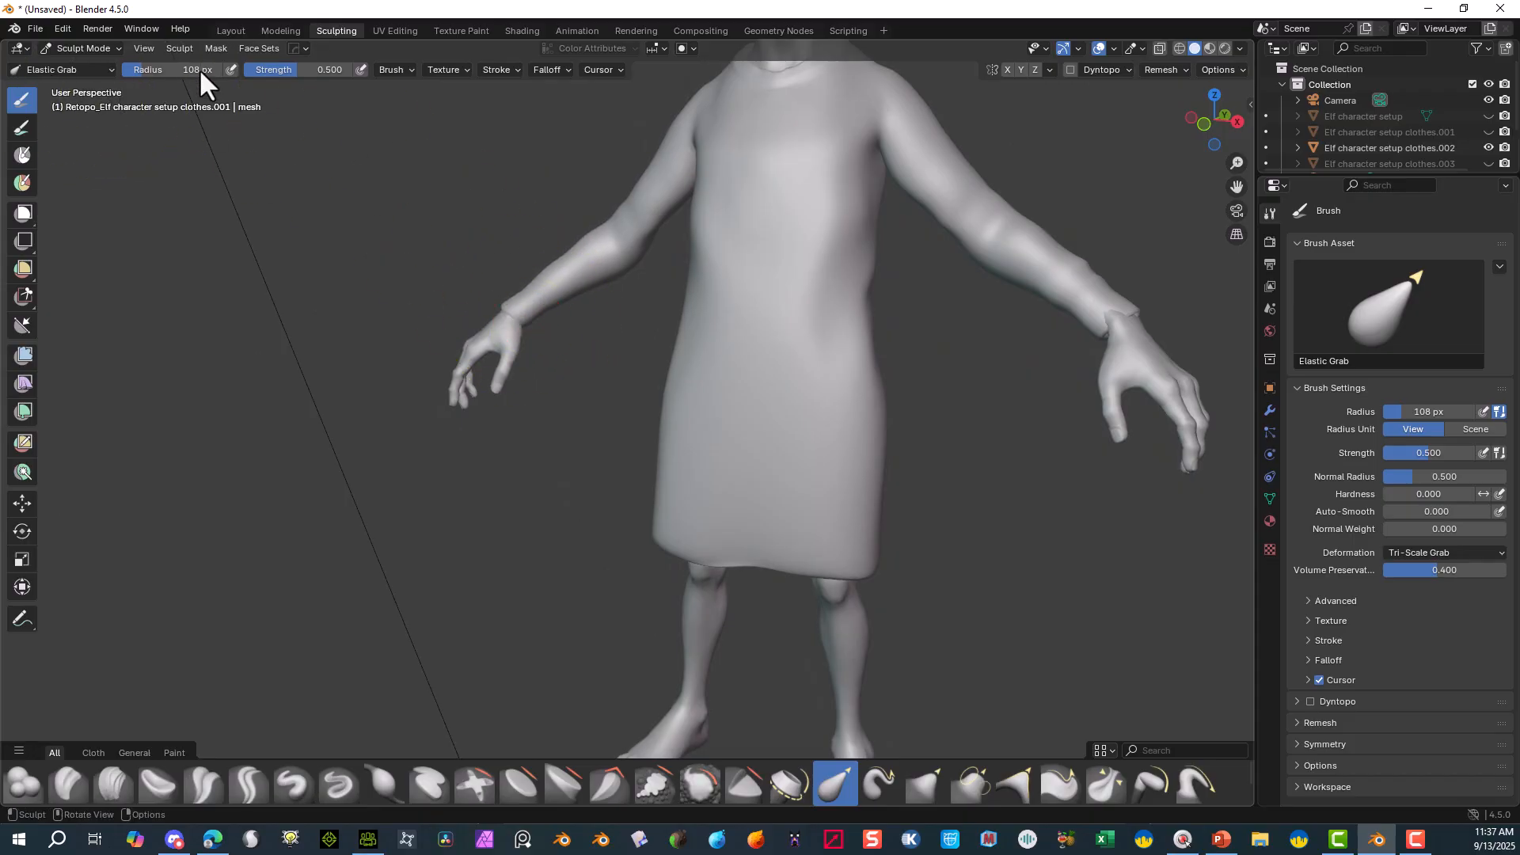
# - Reduce the Elastic Grab brush radius to 31 px and examine both sleeves and cuffs from several angles
pyautogui.moveTo(198, 68); pyautogui.dragTo(151, 70)
pyautogui.moveTo(186, 225); pyautogui.dragTo(560, 354, button='middle')
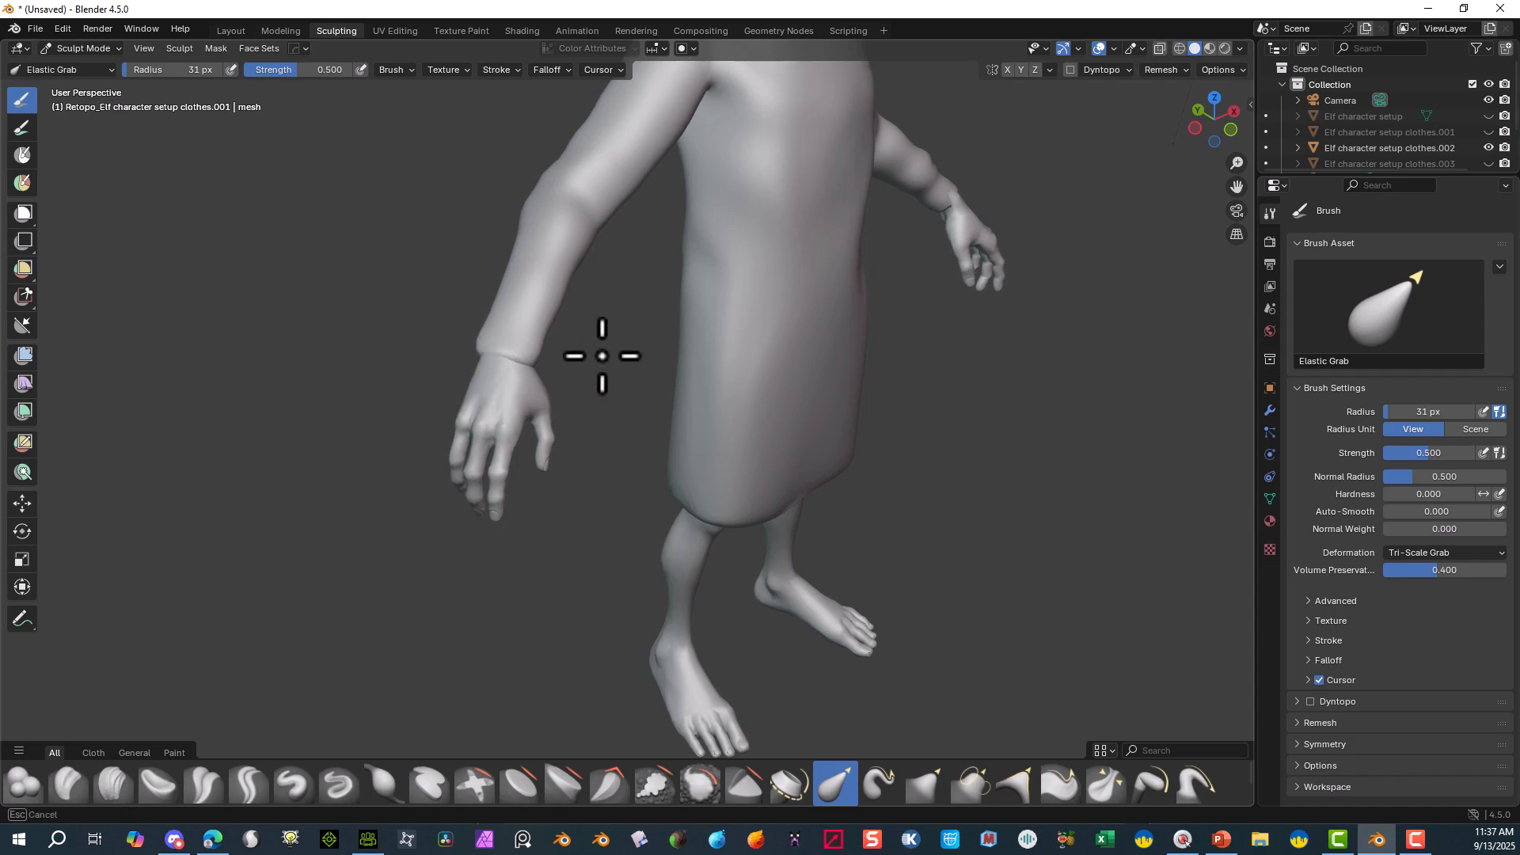
pyautogui.moveTo(601, 357); pyautogui.dragTo(746, 360, button='middle')
pyautogui.moveTo(793, 278); pyautogui.dragTo(492, 300, button='middle')
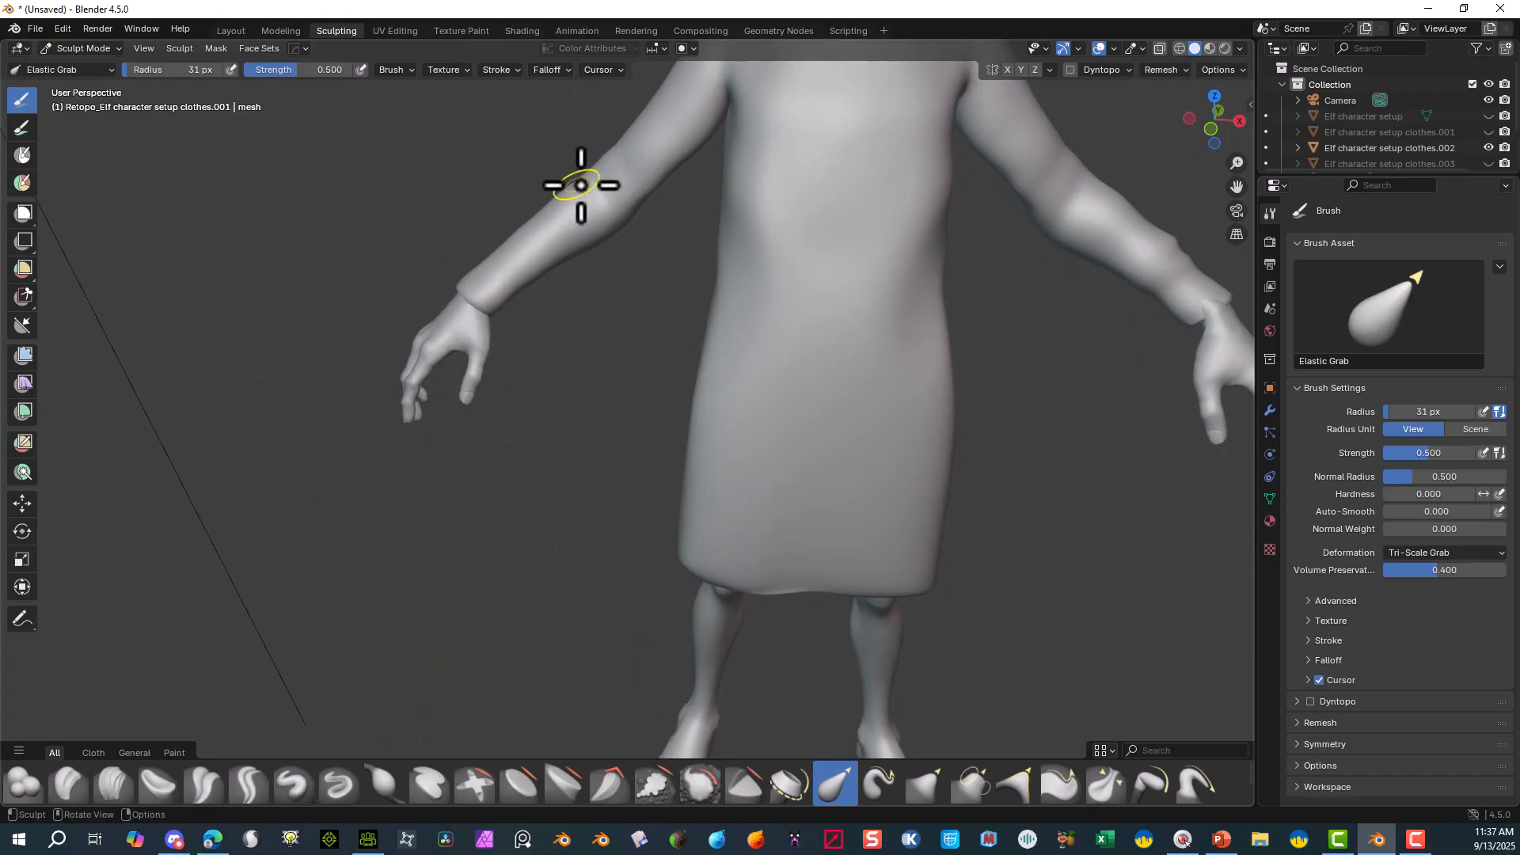
pyautogui.moveTo(581, 185); pyautogui.dragTo(715, 237, button='middle')
pyautogui.moveTo(840, 207); pyautogui.dragTo(560, 159, button='middle')
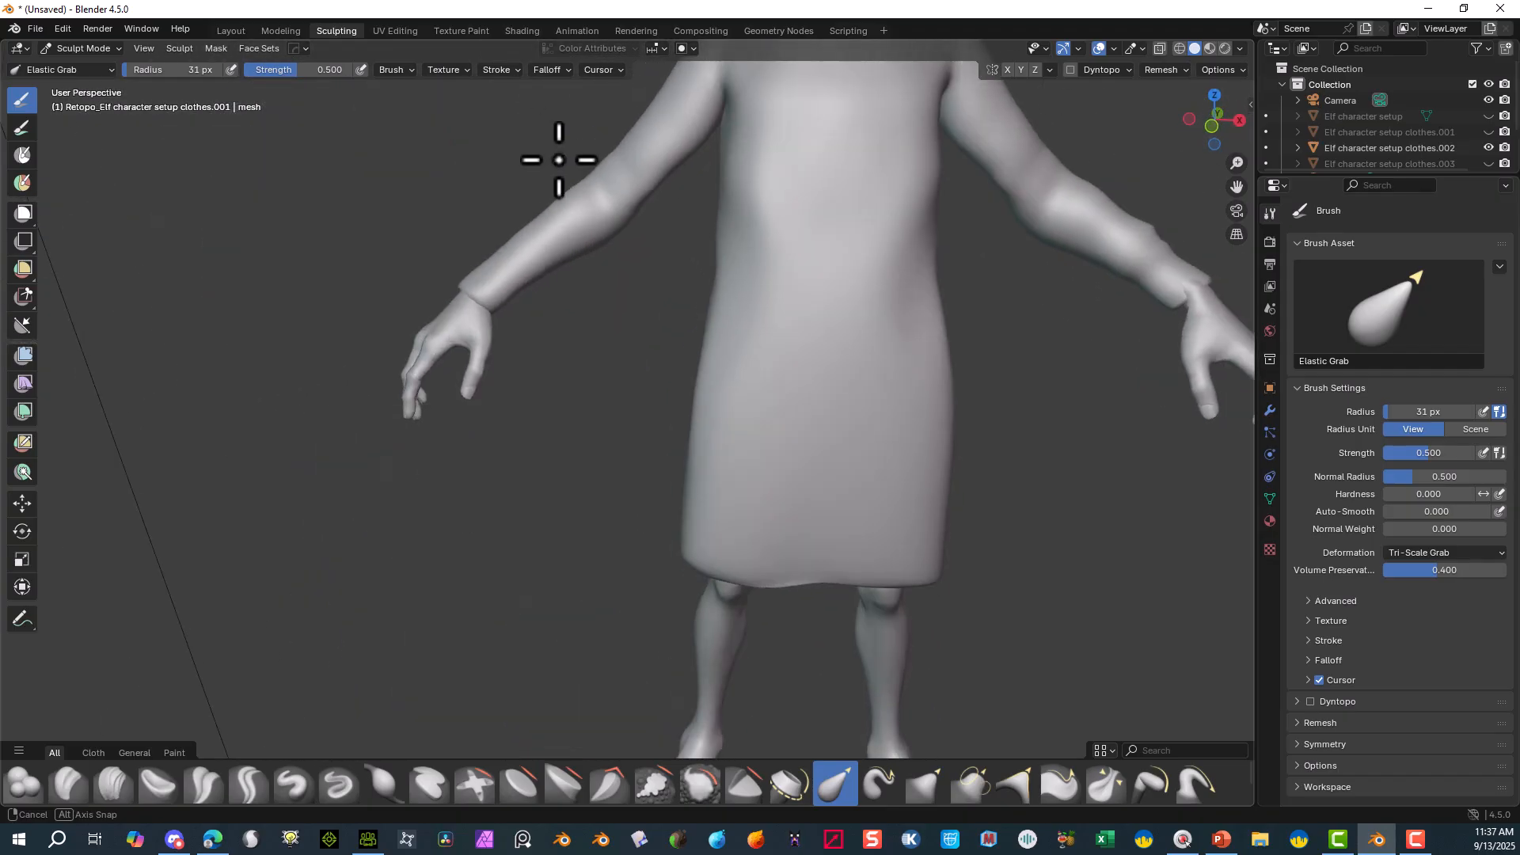
pyautogui.scroll(-1, 720, 291)
pyautogui.scroll(-1, 720, 292)
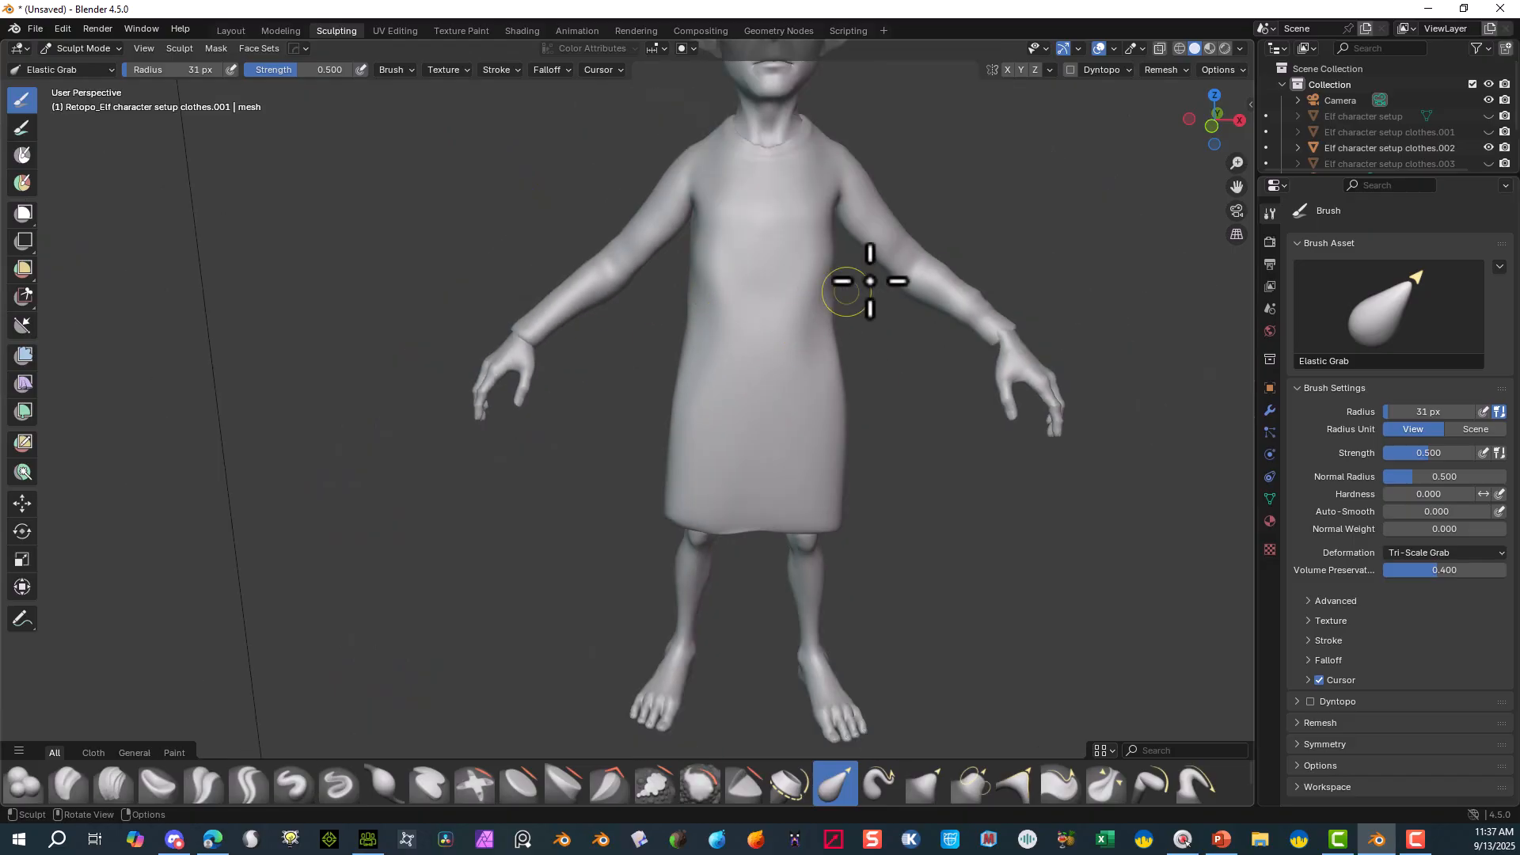
pyautogui.moveTo(1021, 301); pyautogui.dragTo(847, 504, button='middle')
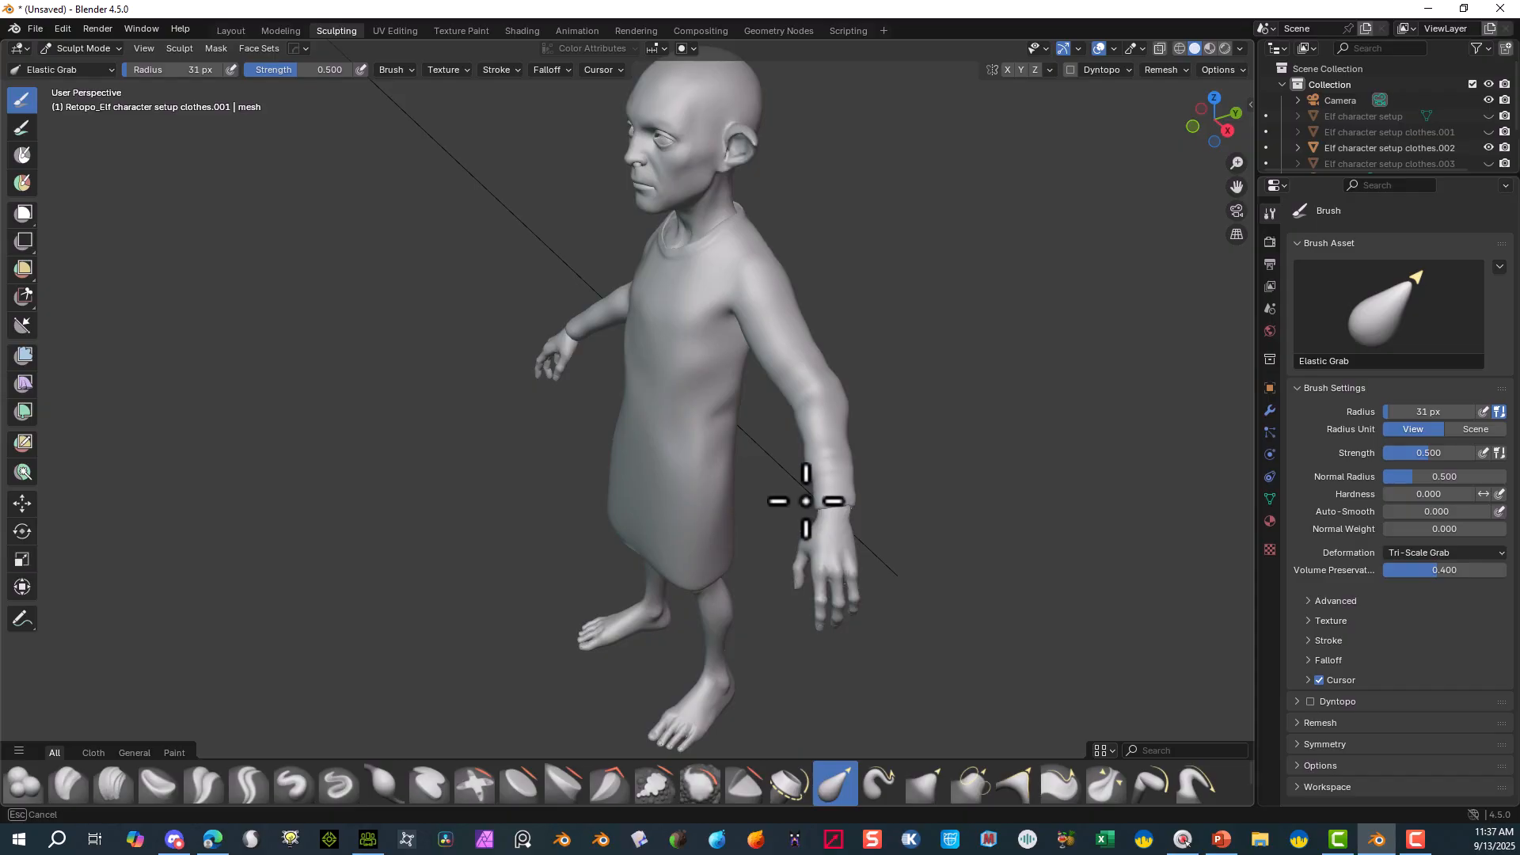
# - Reshape the garment's sleeve ends around the wrists from several sides with the Elastic Grab brush
pyautogui.moveTo(892, 446); pyautogui.dragTo(771, 547, button='middle')
pyautogui.scroll(2, 409, 235)
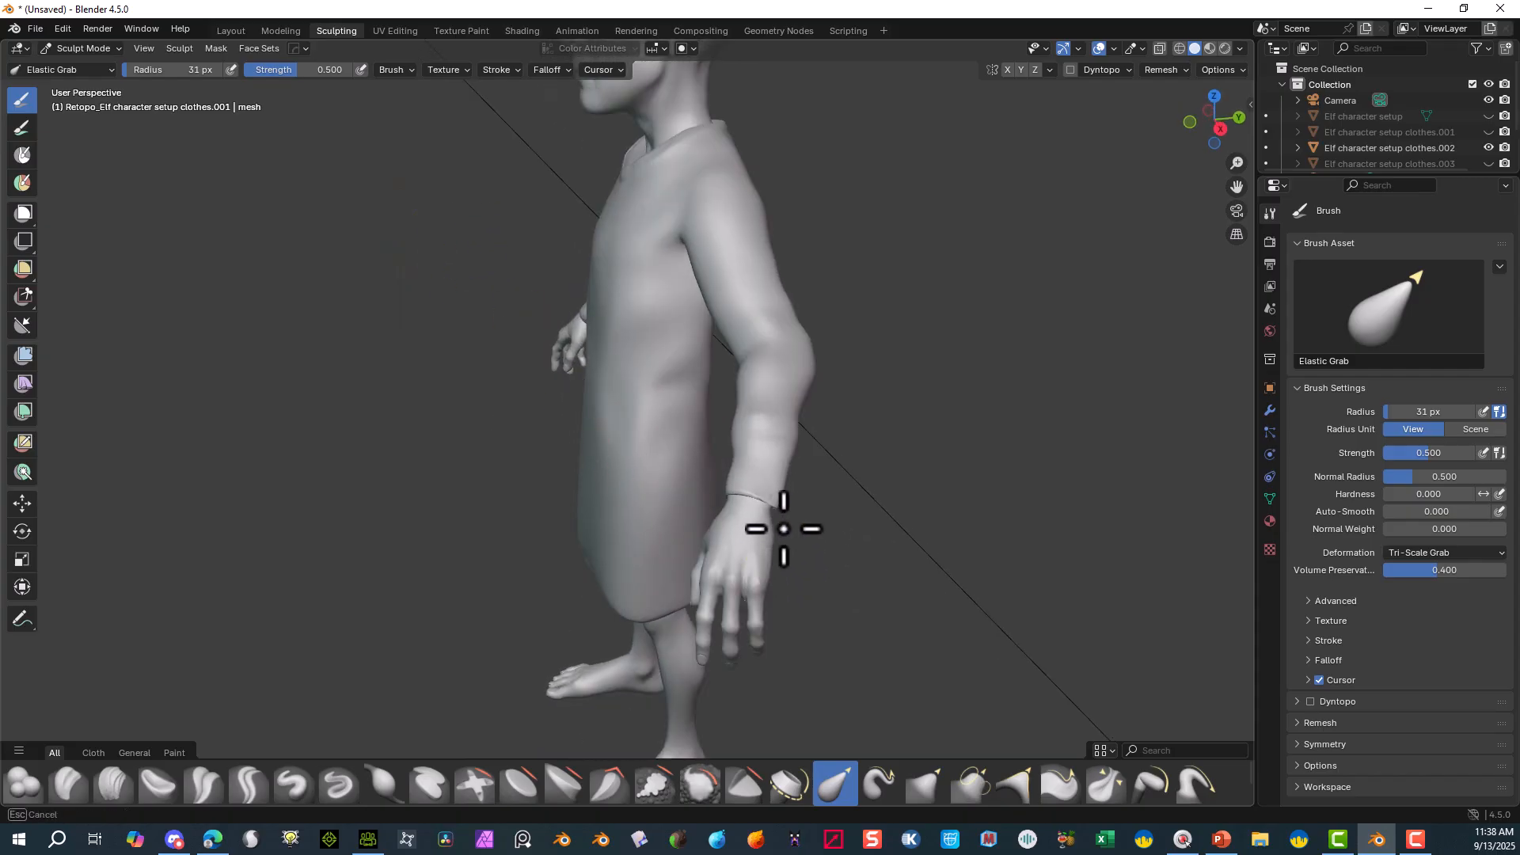
pyautogui.moveTo(726, 504); pyautogui.dragTo(784, 488)
pyautogui.moveTo(776, 512)
pyautogui.mouseDown(button='middle')
pyautogui.moveTo(756, 448)
pyautogui.moveTo(719, 465)
pyautogui.moveTo(435, 433)
pyautogui.mouseUp(button='middle')
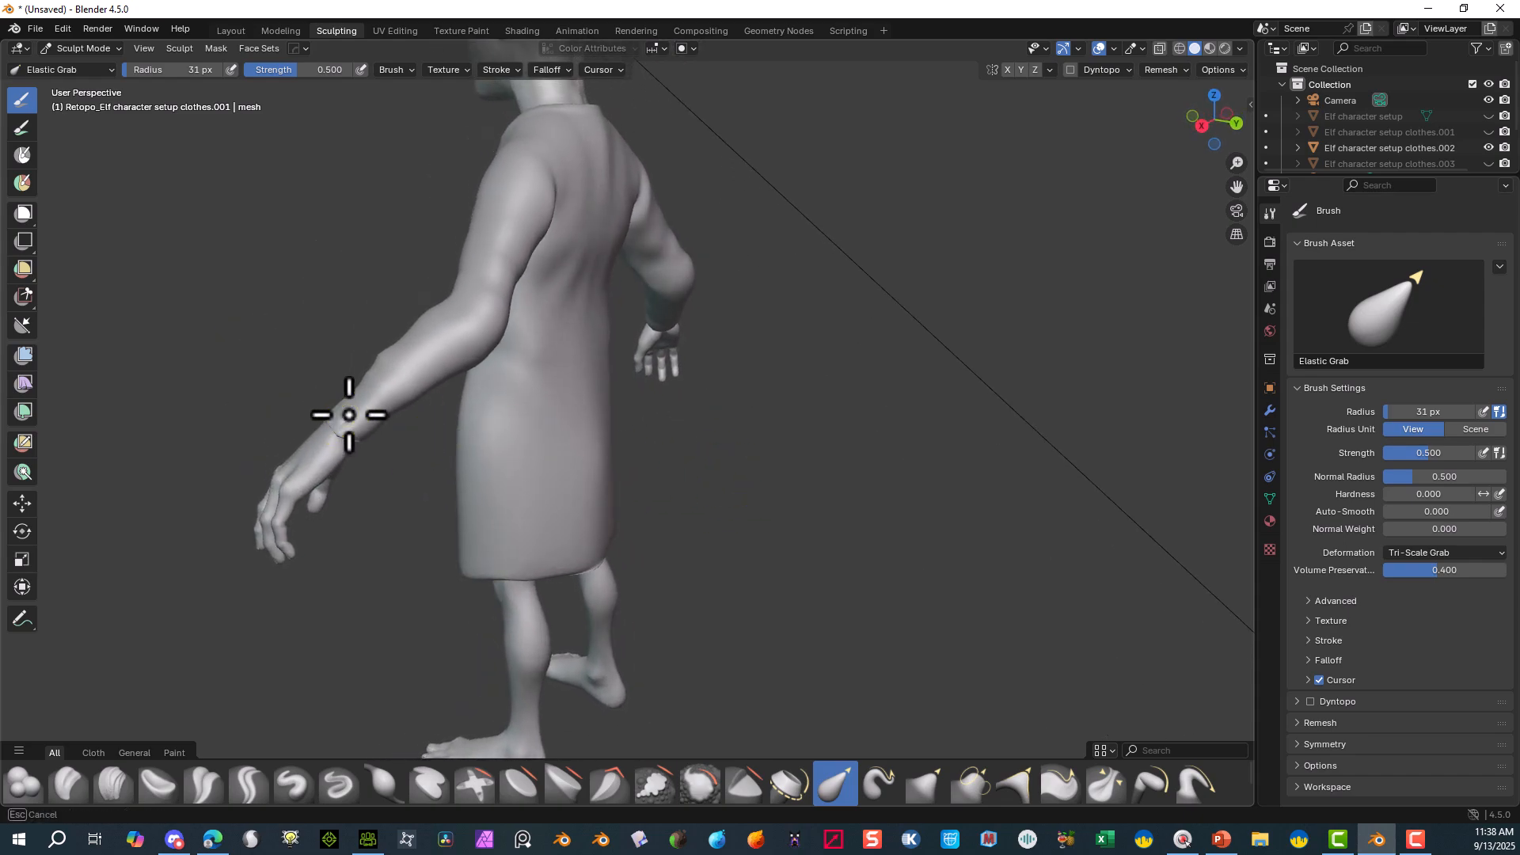
pyautogui.moveTo(329, 398)
pyautogui.mouseDown()
pyautogui.moveTo(348, 465)
pyautogui.moveTo(364, 438)
pyautogui.moveTo(355, 457)
pyautogui.moveTo(338, 410)
pyautogui.moveTo(380, 468)
pyautogui.mouseUp()
pyautogui.moveTo(380, 468)
pyautogui.mouseDown(button='middle')
pyautogui.moveTo(417, 353)
pyautogui.moveTo(323, 380)
pyautogui.moveTo(312, 319)
pyautogui.mouseUp(button='middle')
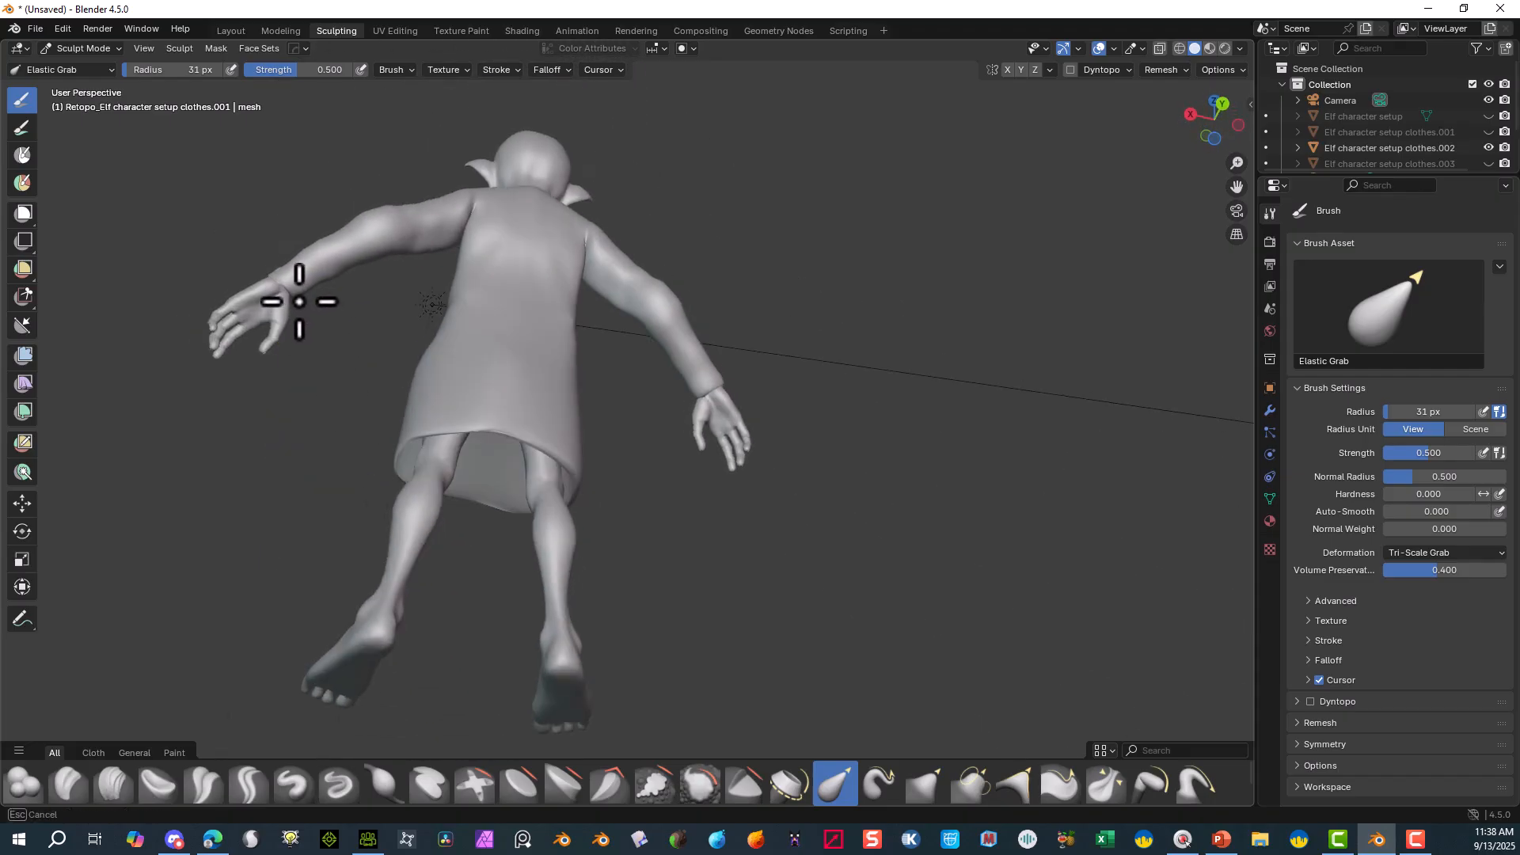
pyautogui.moveTo(293, 345); pyautogui.dragTo(553, 502, button='middle')
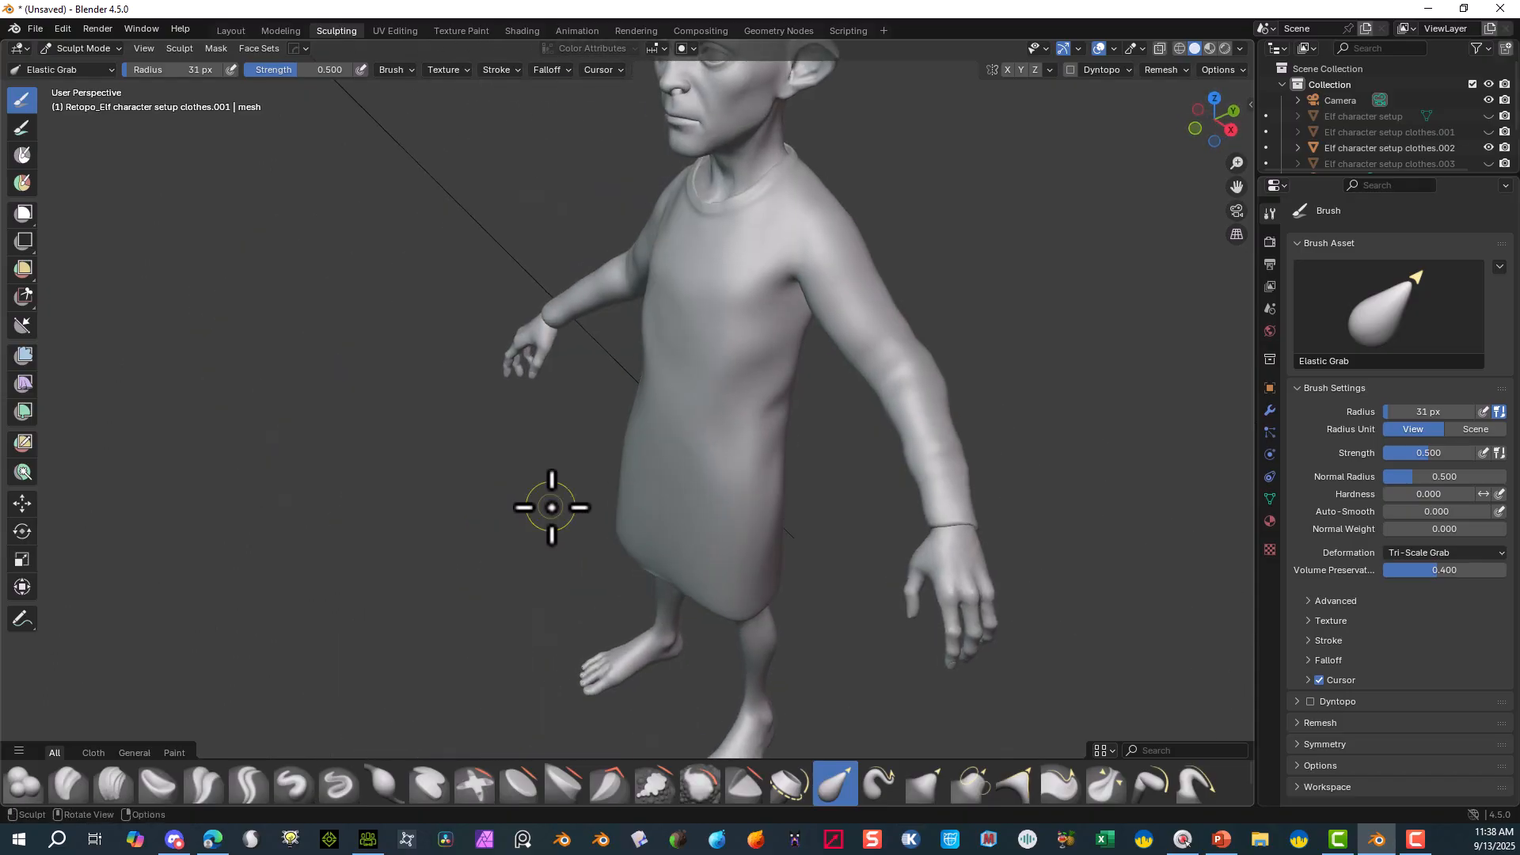
pyautogui.moveTo(938, 527)
pyautogui.mouseDown(button='middle')
pyautogui.moveTo(1042, 396)
pyautogui.moveTo(1202, 390)
pyautogui.mouseUp(button='middle')
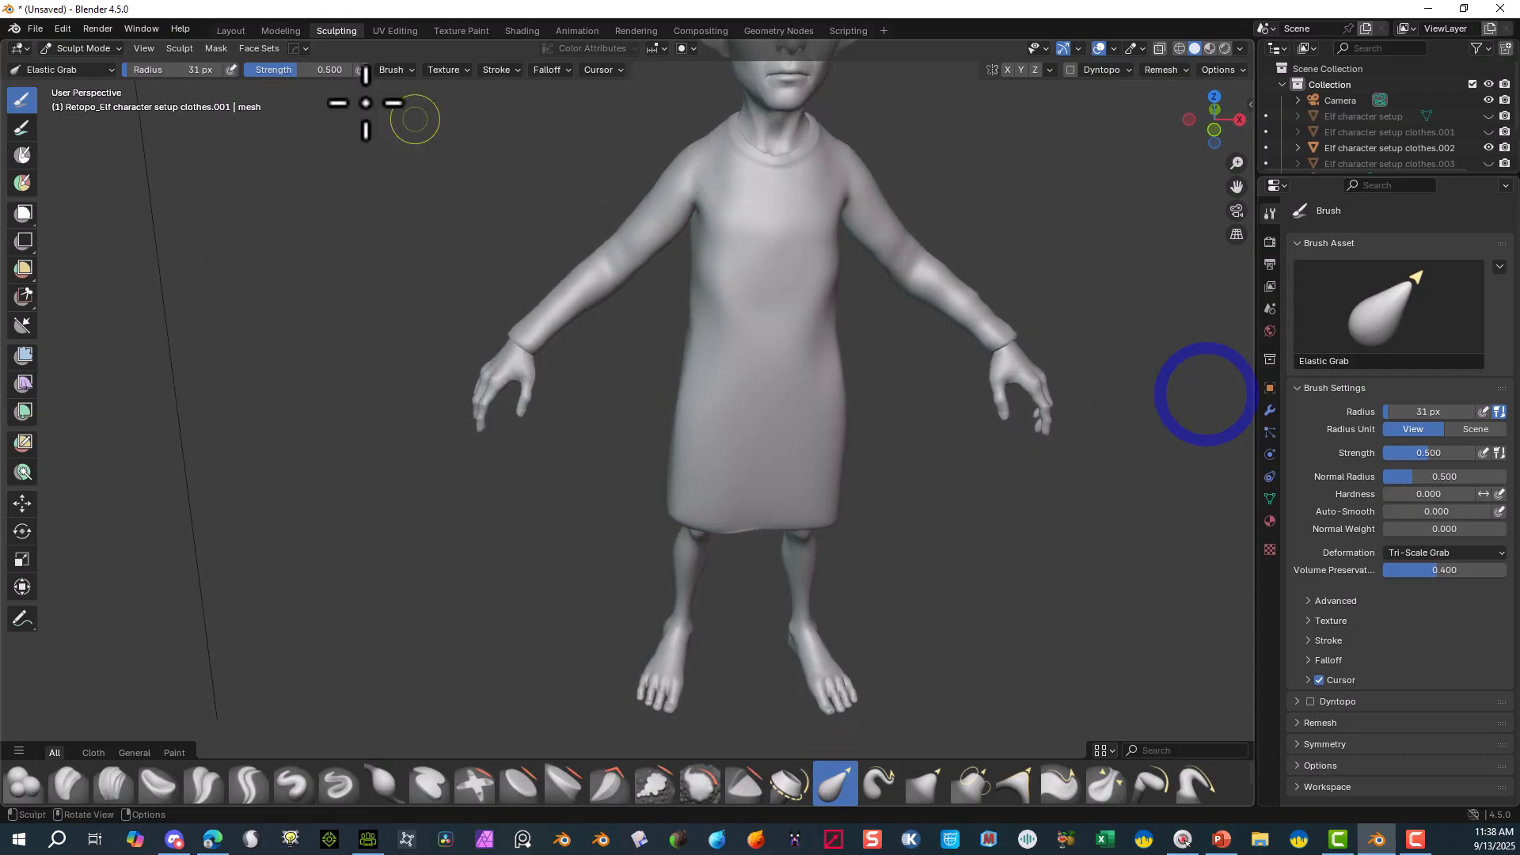
# - Switch to the Smooth brush, set its radius to 90 px, and smooth the sleeve along the forearm
pyautogui.click(97, 67)
pyautogui.write('e')
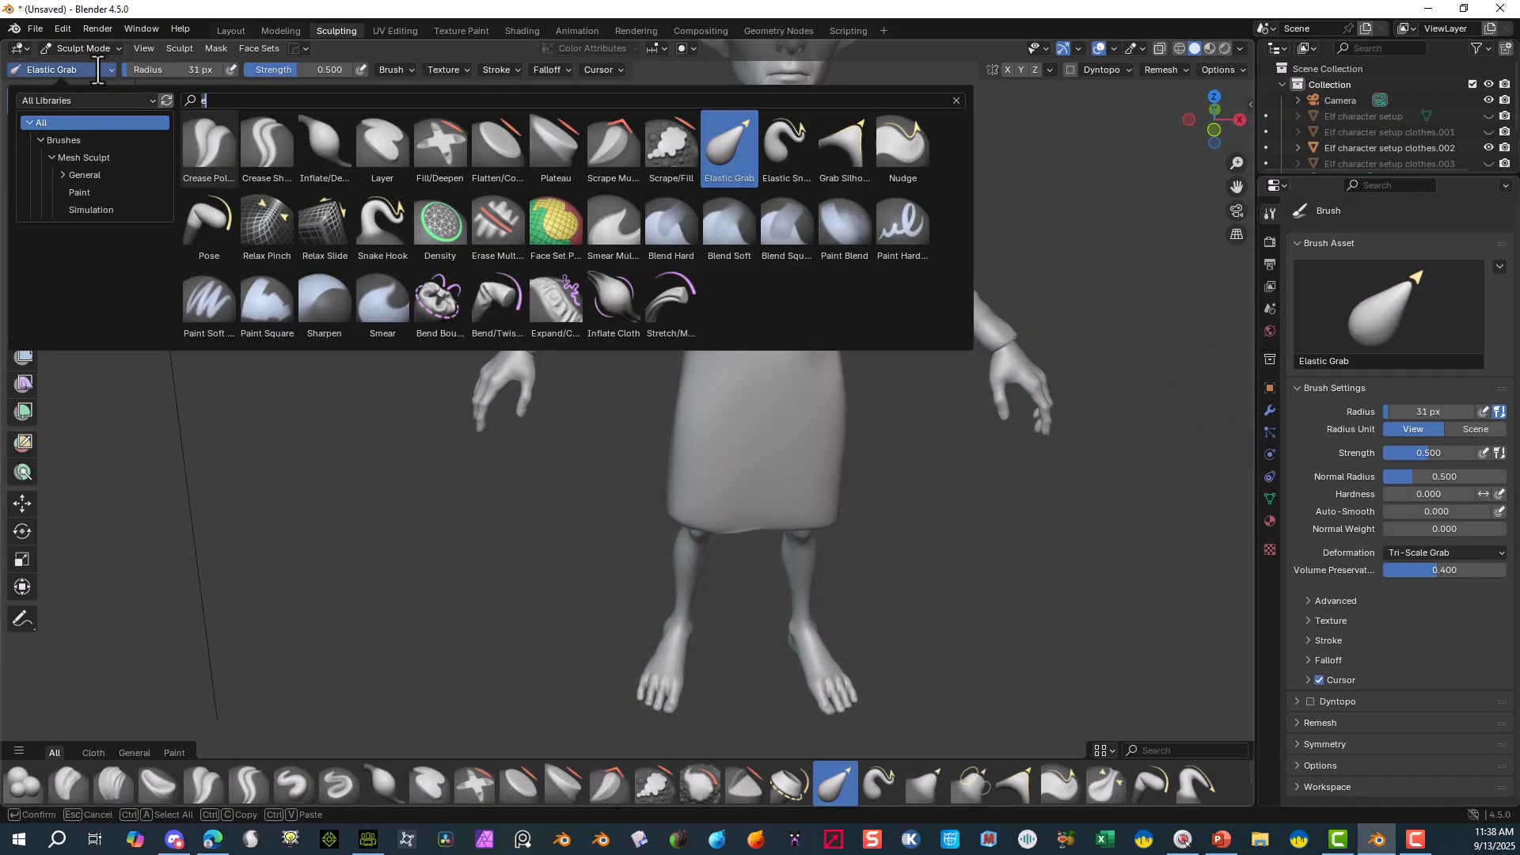
pyautogui.write('smoo')
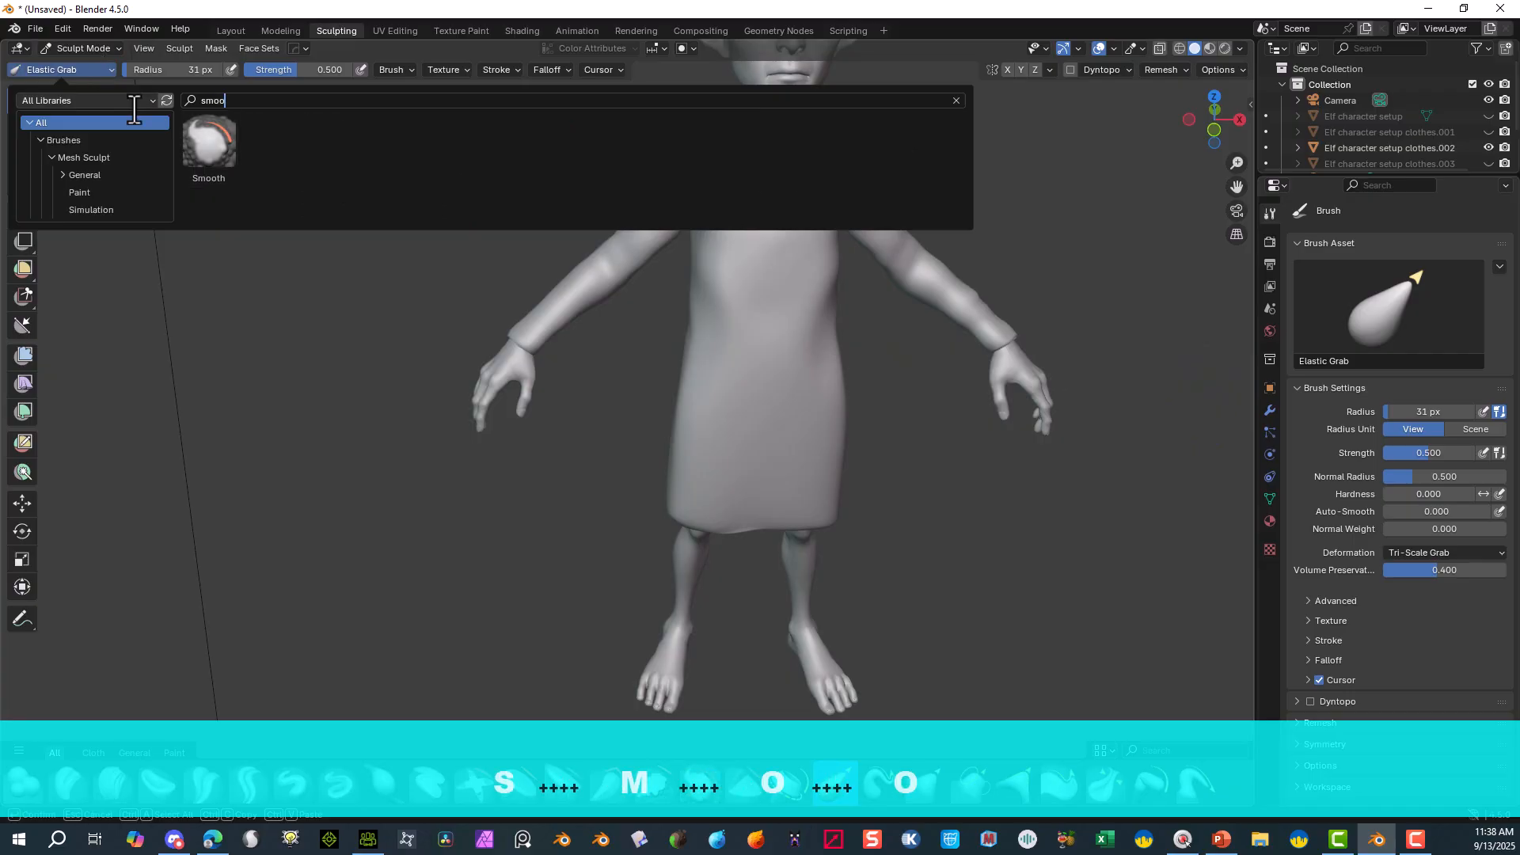
pyautogui.click(208, 143)
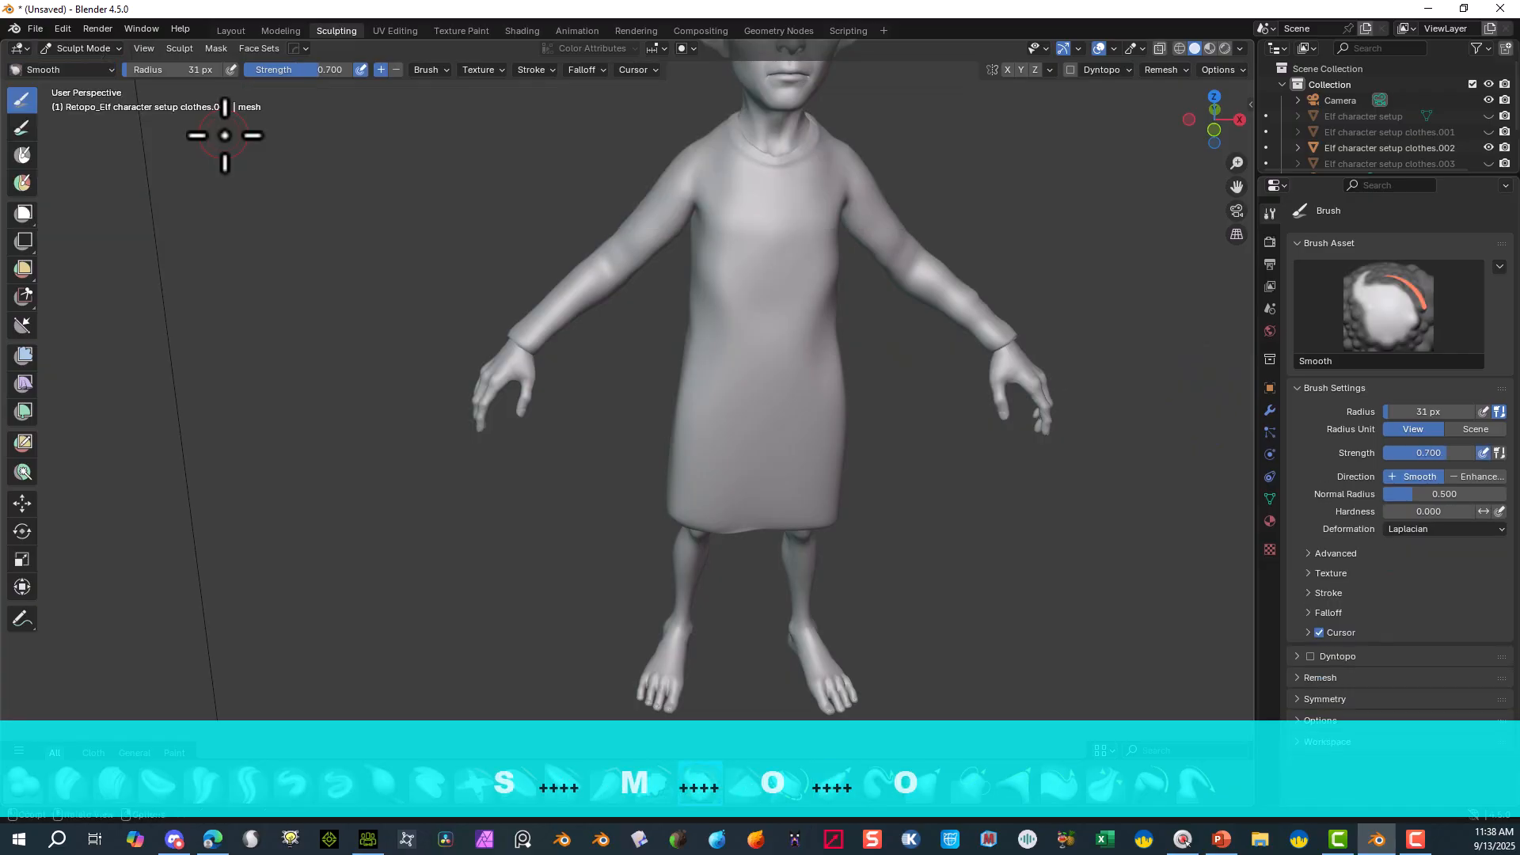
pyautogui.moveTo(413, 169)
pyautogui.mouseDown(button='middle')
pyautogui.moveTo(379, 203)
pyautogui.moveTo(770, 468)
pyautogui.mouseUp(button='middle')
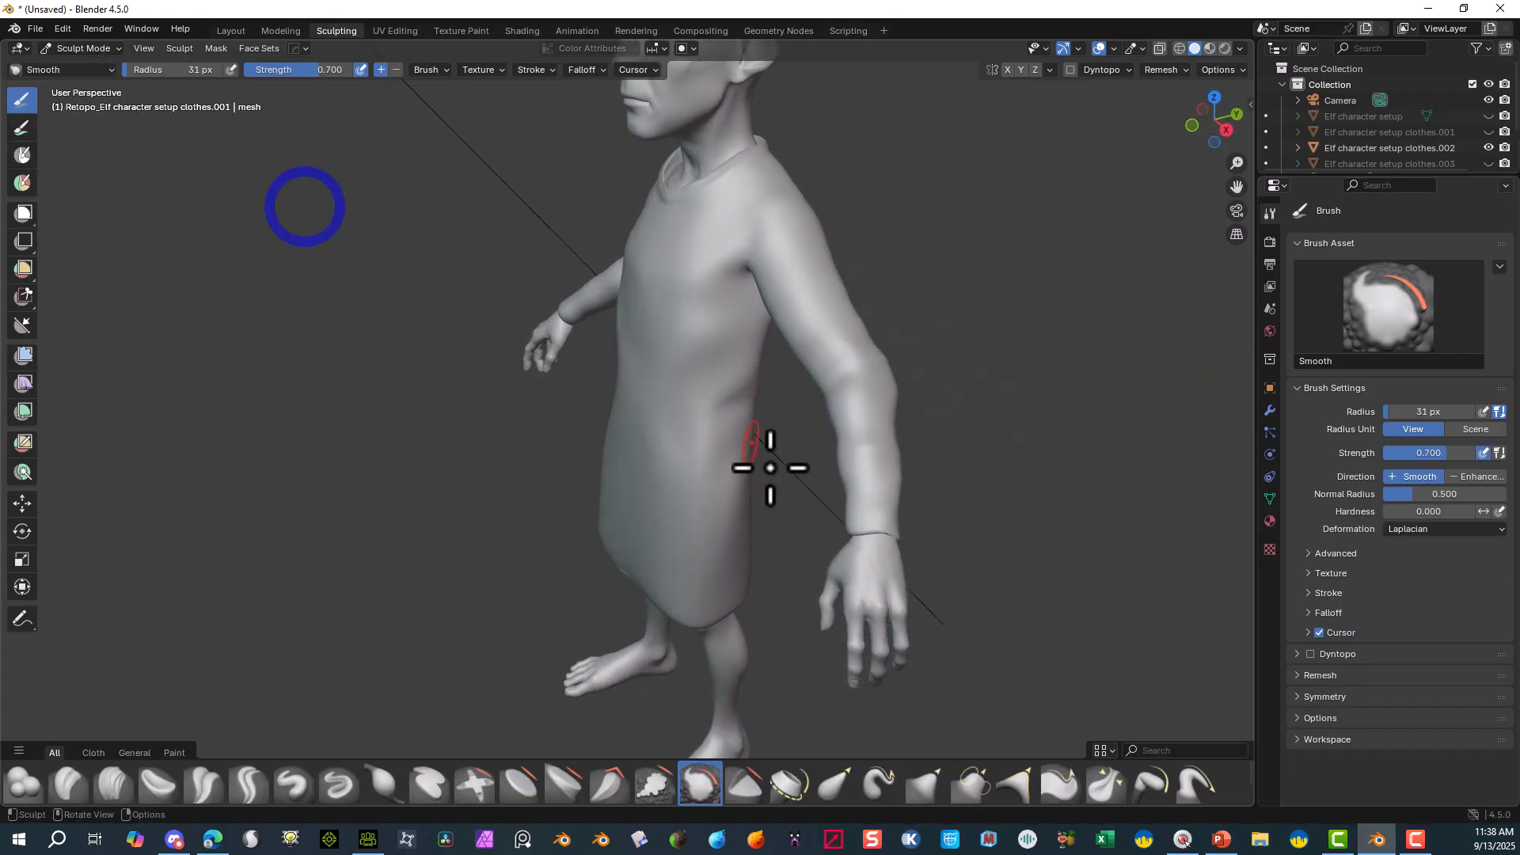
pyautogui.rightClick(871, 443)
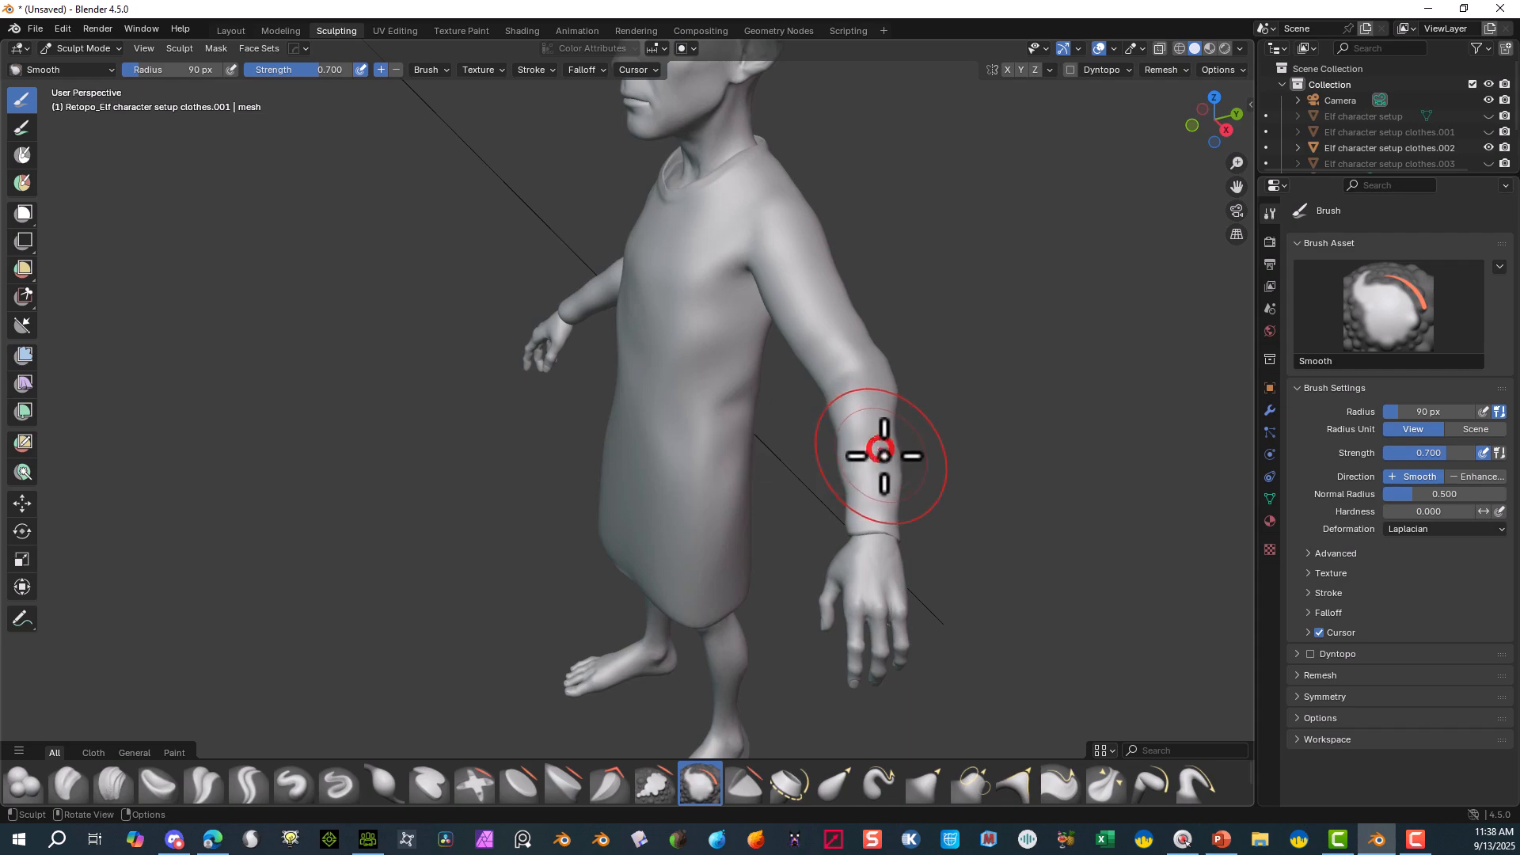
pyautogui.moveTo(884, 451)
pyautogui.mouseDown()
pyautogui.moveTo(892, 373)
pyautogui.moveTo(872, 342)
pyautogui.moveTo(905, 466)
pyautogui.mouseUp()
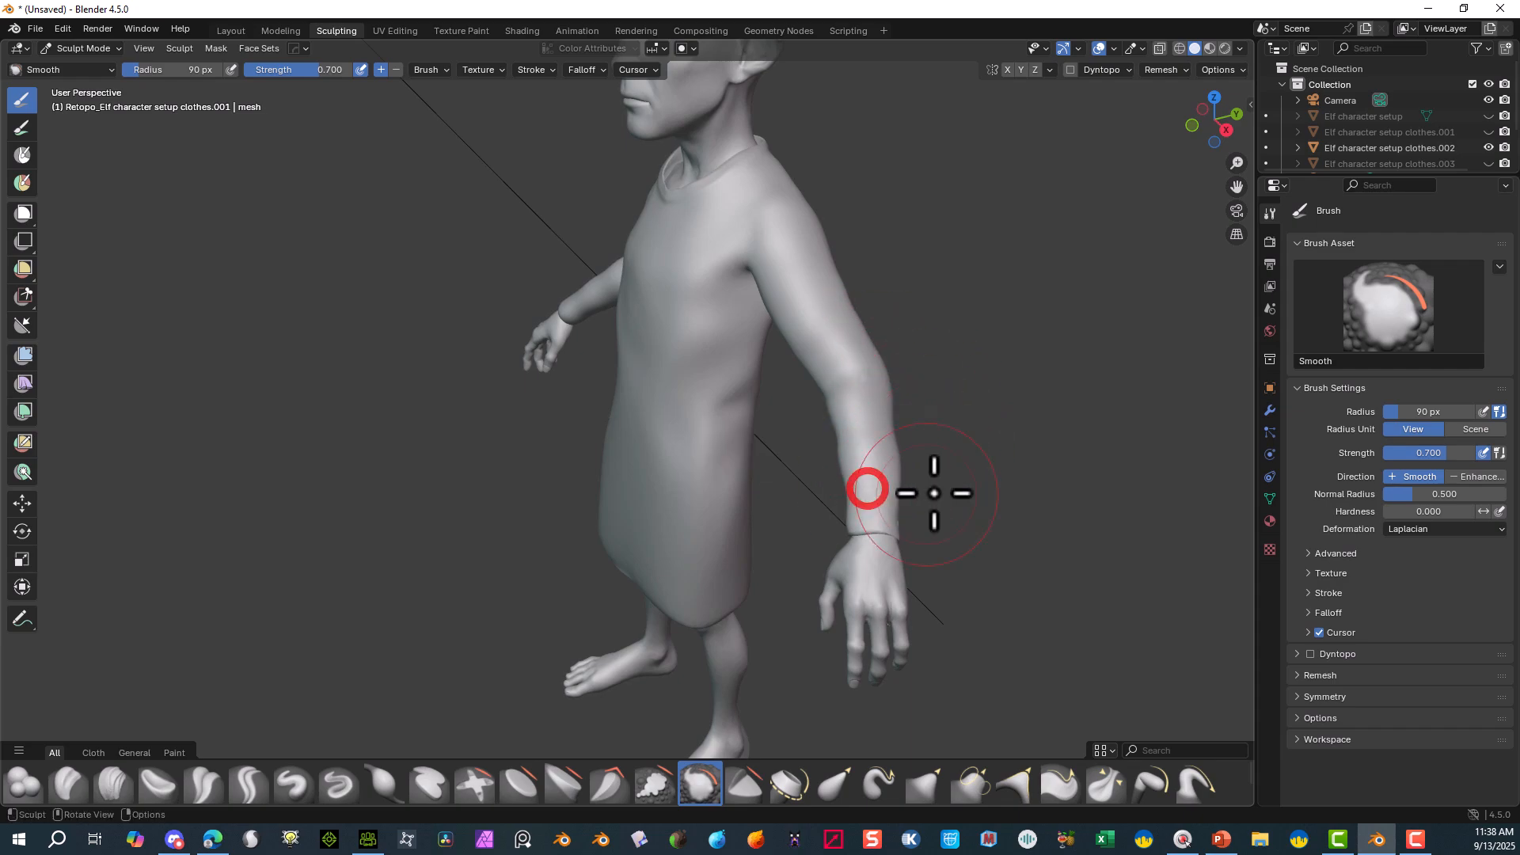
# - Smooth the back of the garment and the remaining uneven areas on the sleeves with the Smooth brush
pyautogui.moveTo(781, 464)
pyautogui.mouseDown(button='middle')
pyautogui.moveTo(953, 451)
pyautogui.moveTo(761, 462)
pyautogui.mouseUp(button='middle')
pyautogui.moveTo(389, 232)
pyautogui.mouseDown()
pyautogui.moveTo(552, 243)
pyautogui.moveTo(569, 220)
pyautogui.moveTo(679, 285)
pyautogui.mouseUp()
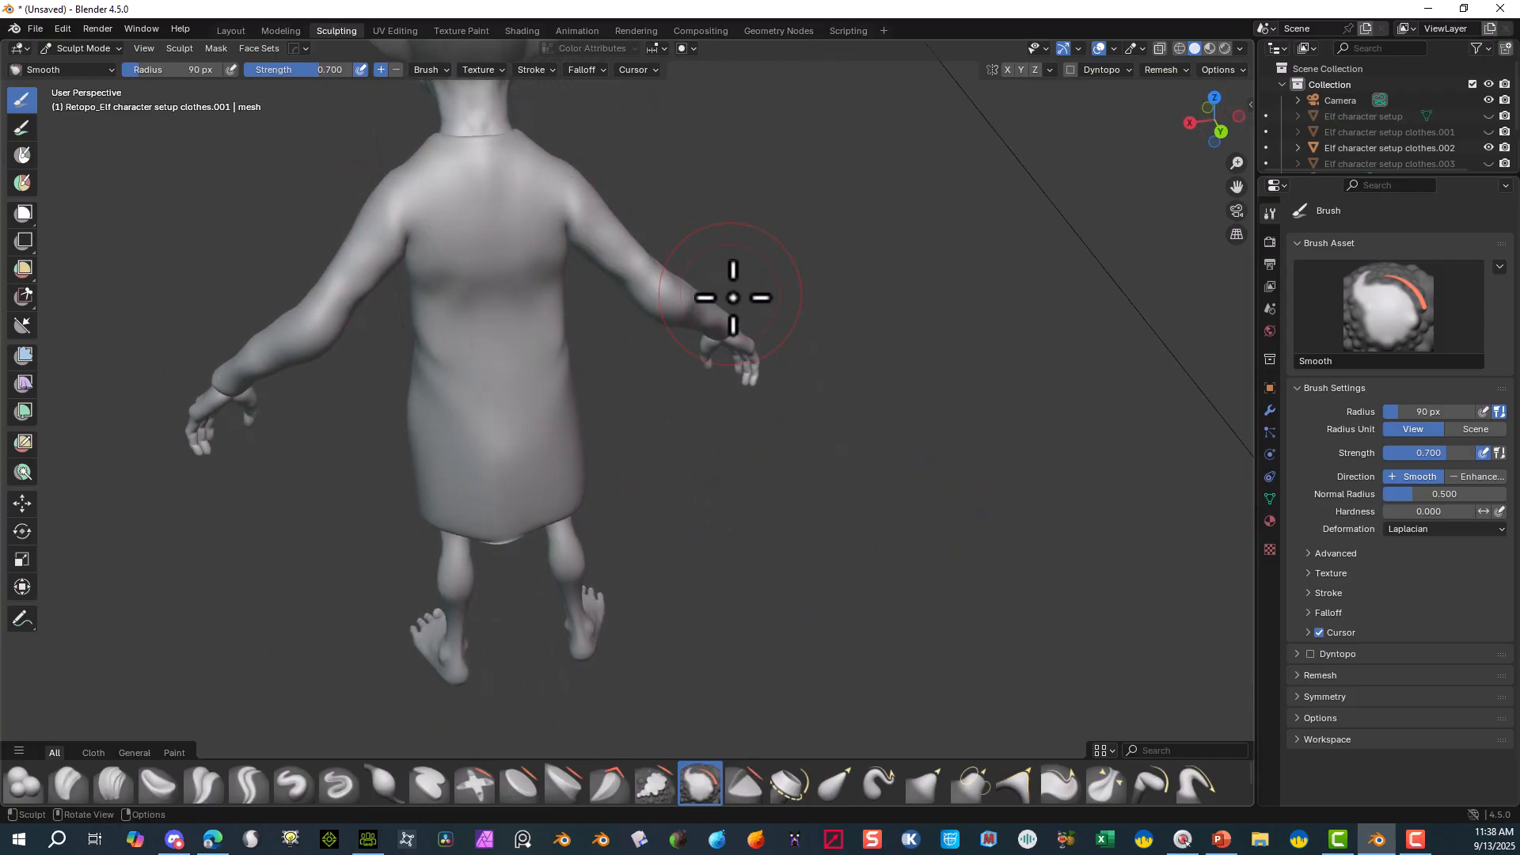
pyautogui.moveTo(553, 339)
pyautogui.mouseDown()
pyautogui.moveTo(506, 377)
pyautogui.moveTo(438, 376)
pyautogui.mouseUp()
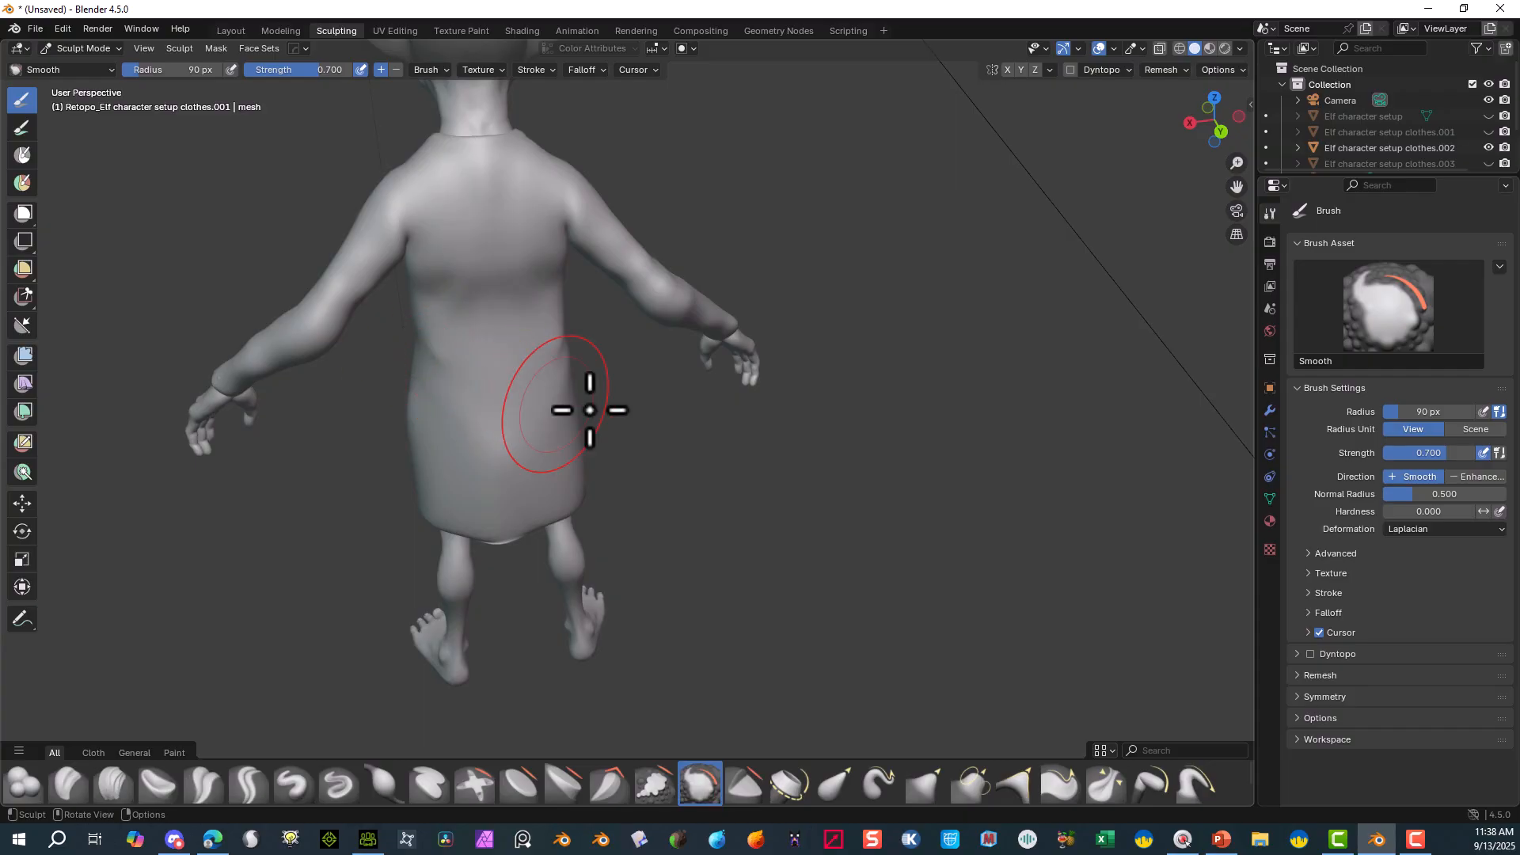
pyautogui.moveTo(570, 316); pyautogui.dragTo(664, 181, button='middle')
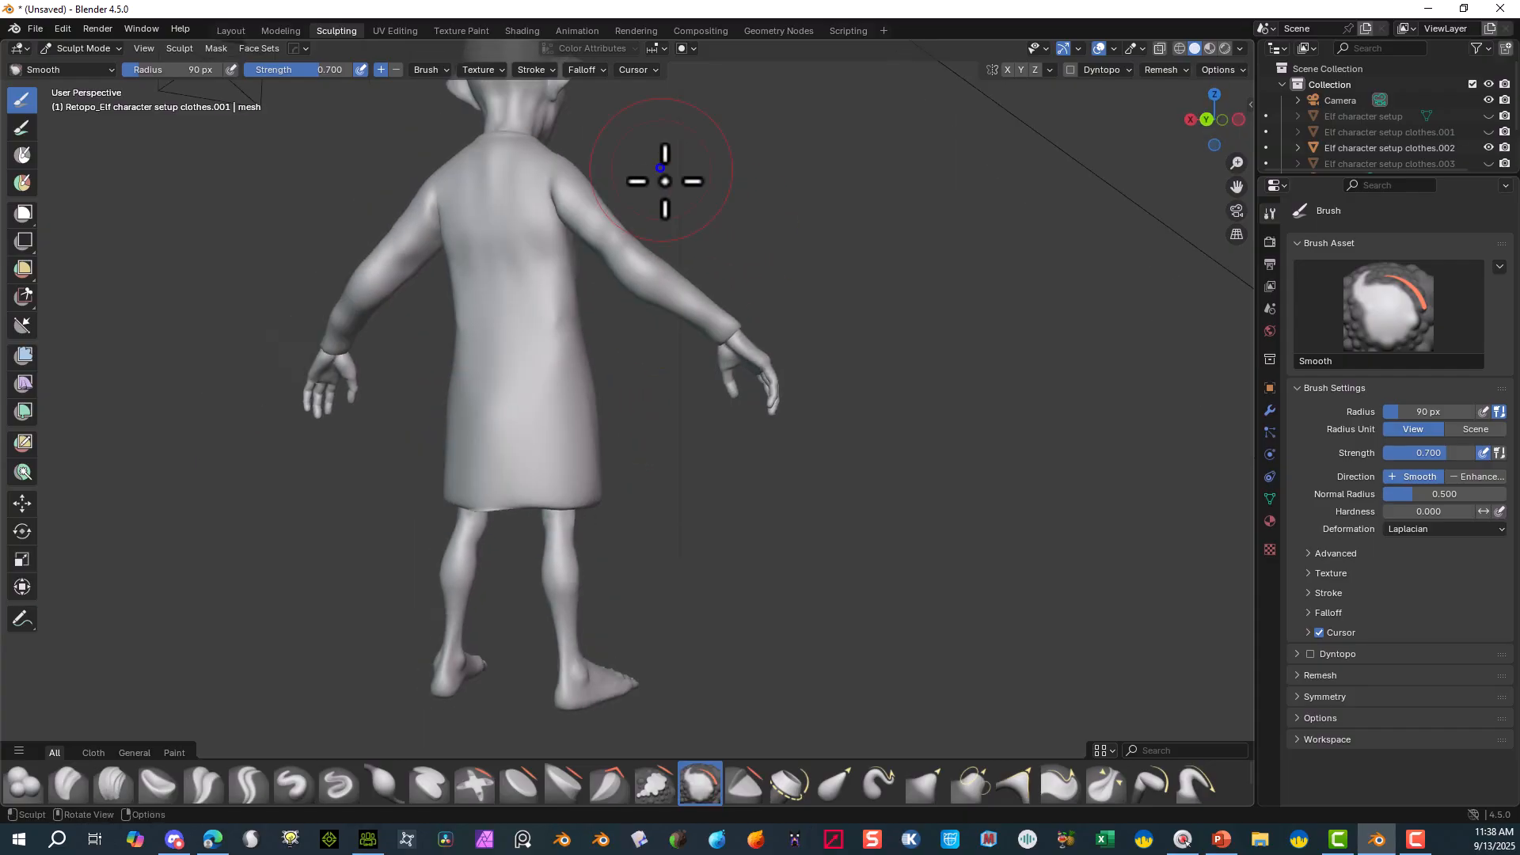
pyautogui.moveTo(790, 249); pyautogui.dragTo(1062, 359, button='middle')
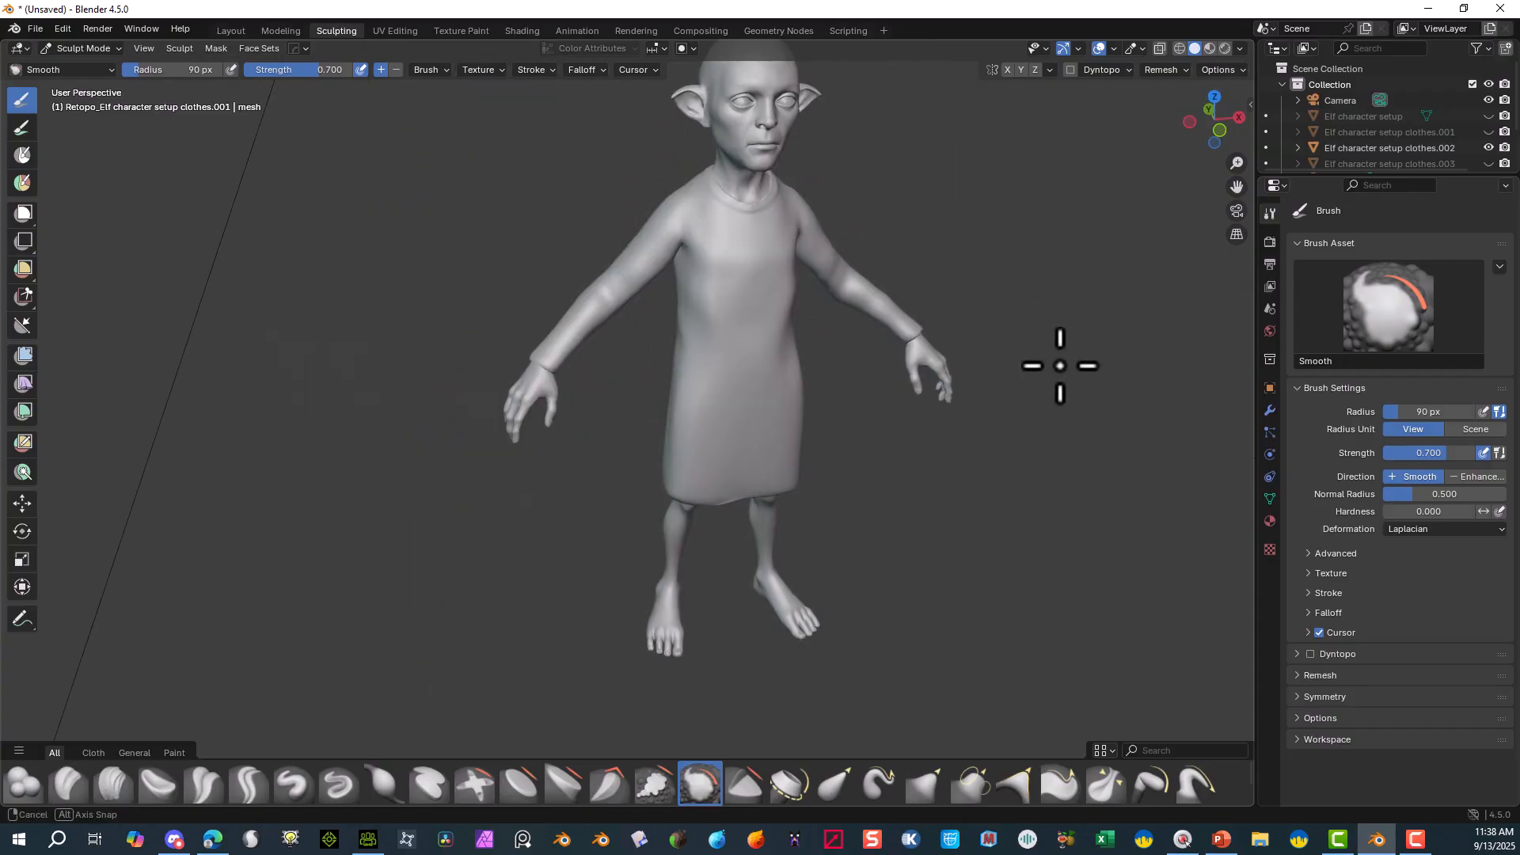
pyautogui.scroll(5, 760, 238)
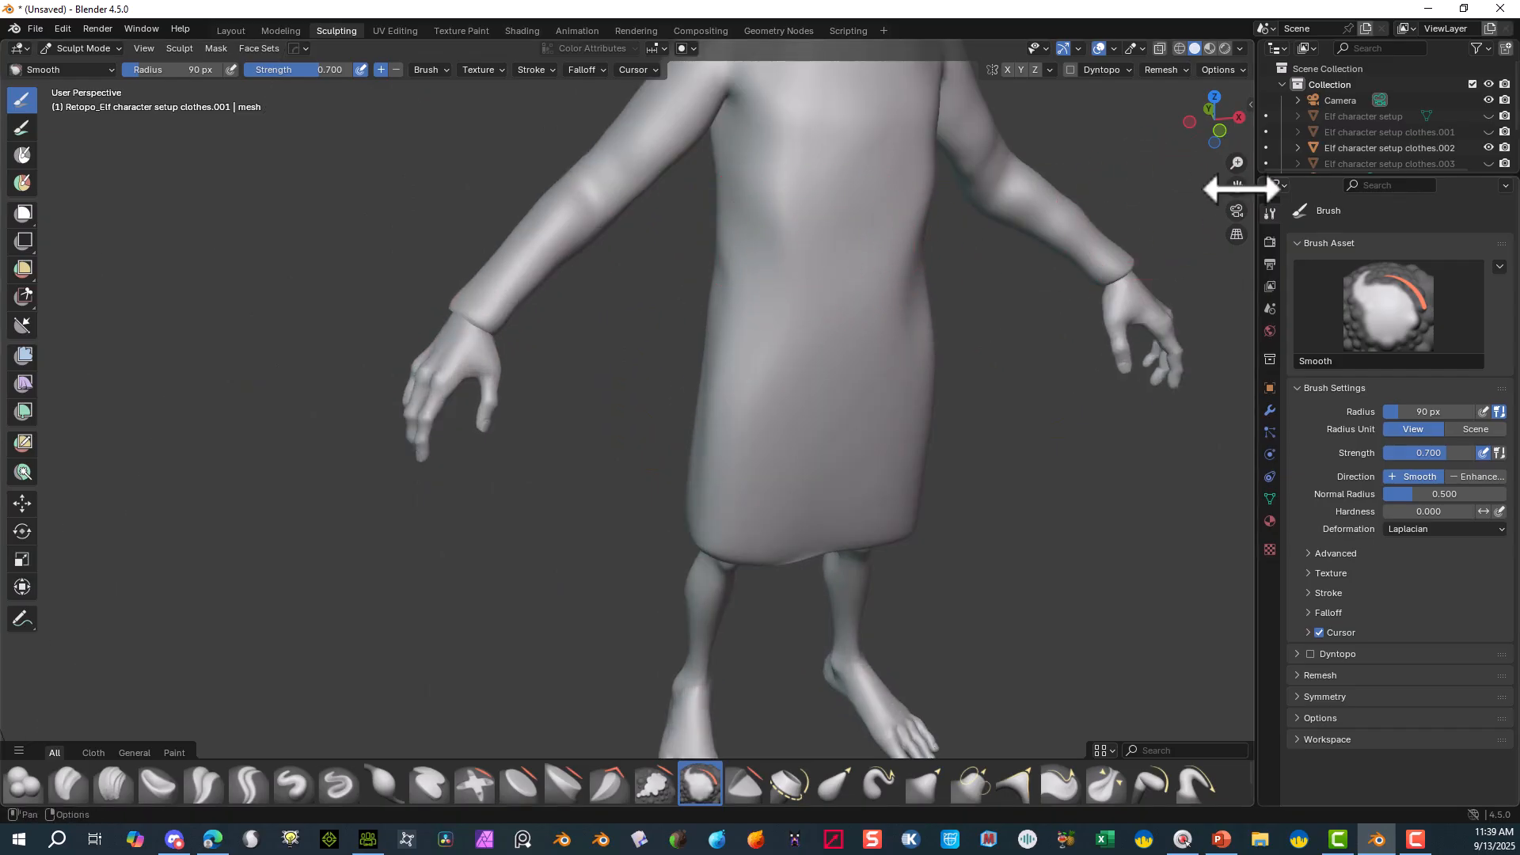
pyautogui.scroll(-3, 1203, 193)
pyautogui.moveTo(1171, 197)
pyautogui.mouseDown(button='middle')
pyautogui.moveTo(929, 206)
pyautogui.moveTo(871, 231)
pyautogui.moveTo(831, 315)
pyautogui.mouseUp(button='middle')
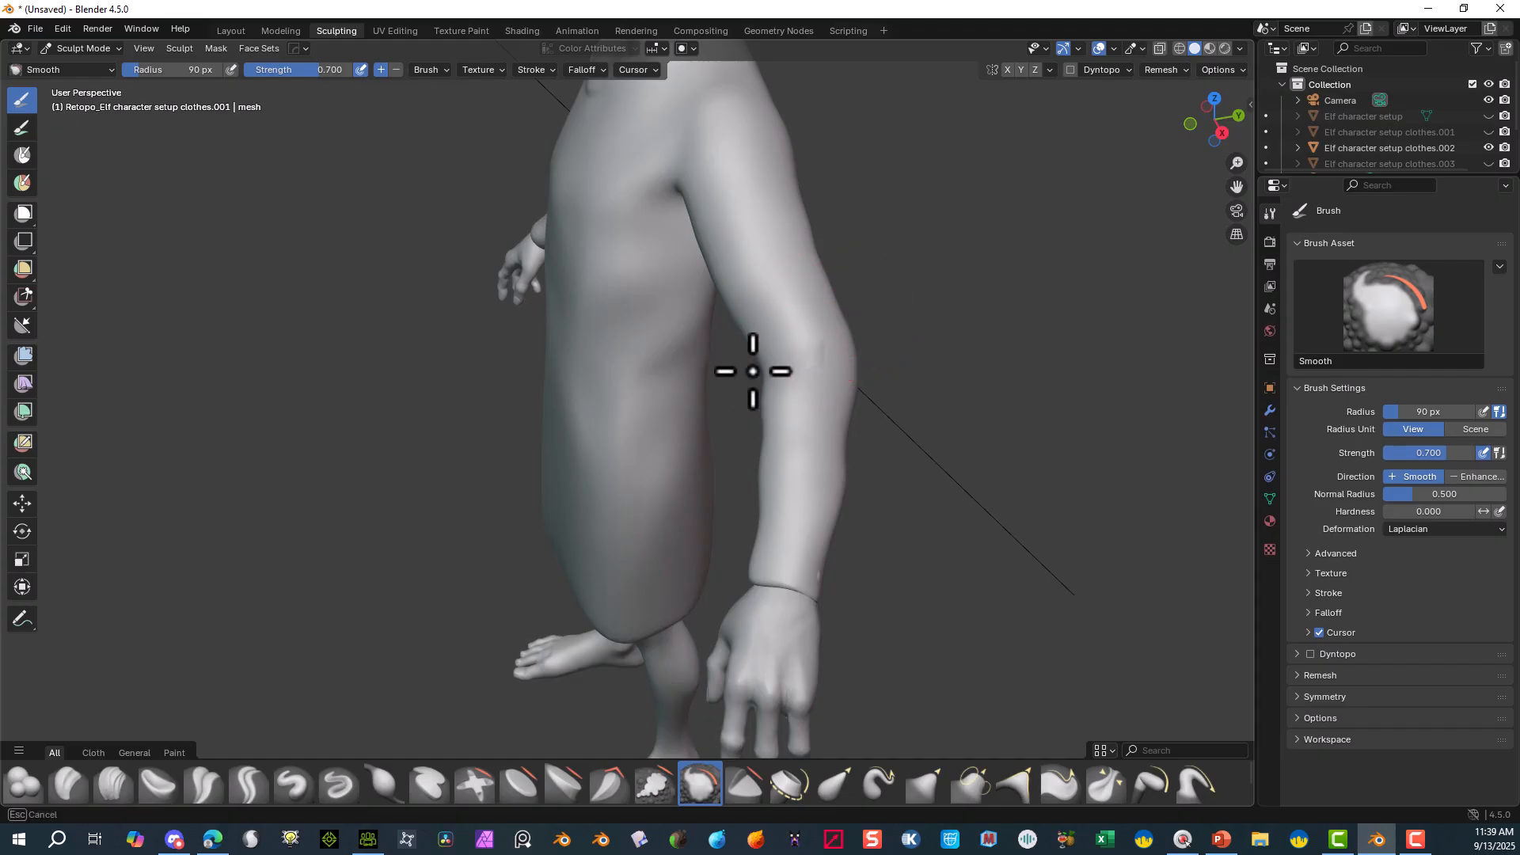
pyautogui.moveTo(312, 252); pyautogui.dragTo(349, 200, button='middle')
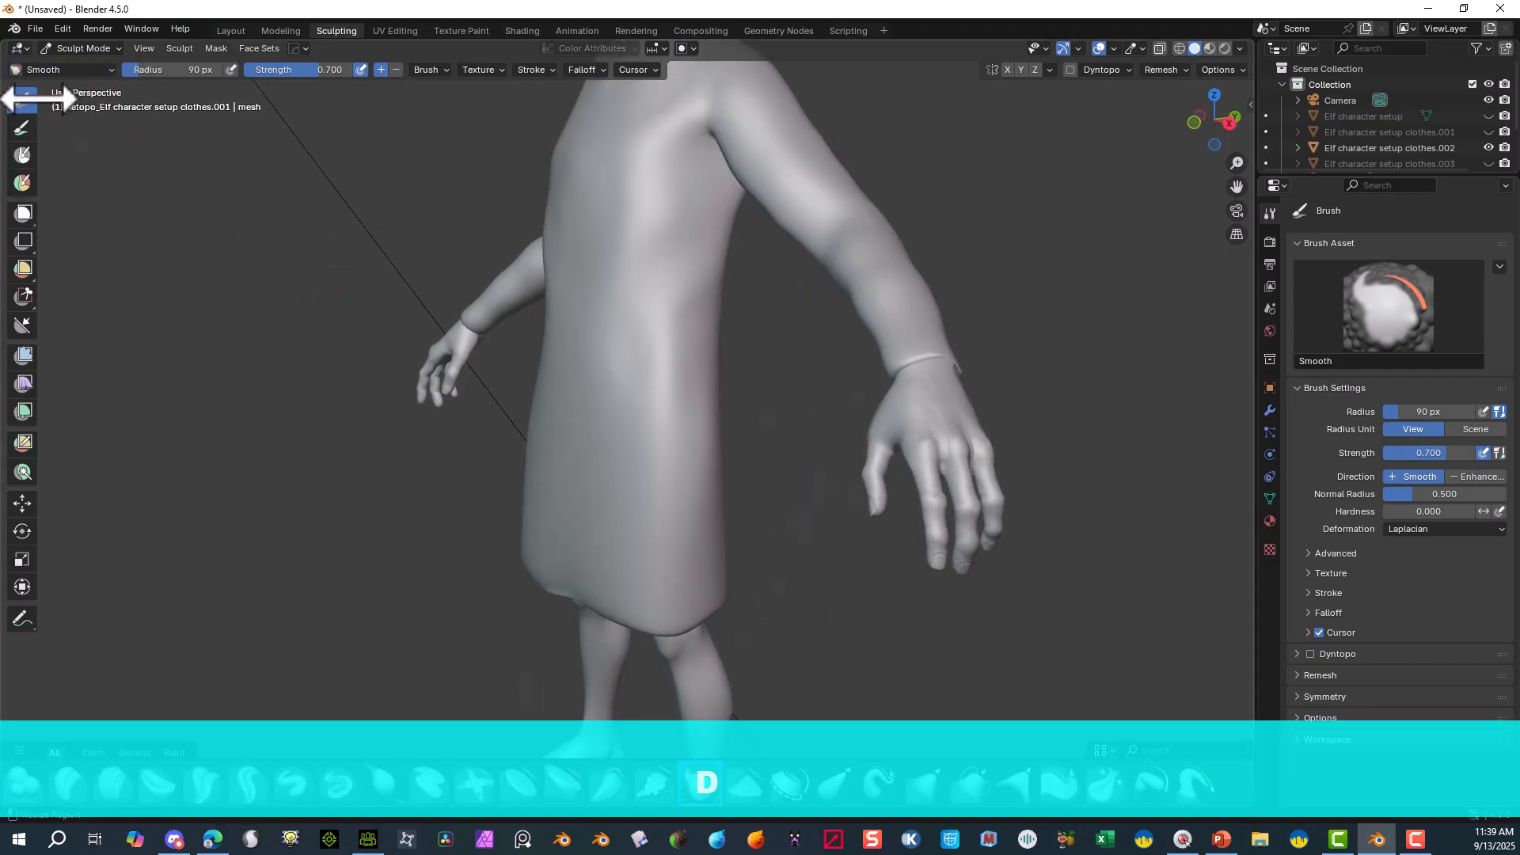
# - Switch the sculpting brush to Draw Sharp
pyautogui.click(87, 69)
pyautogui.write('d')
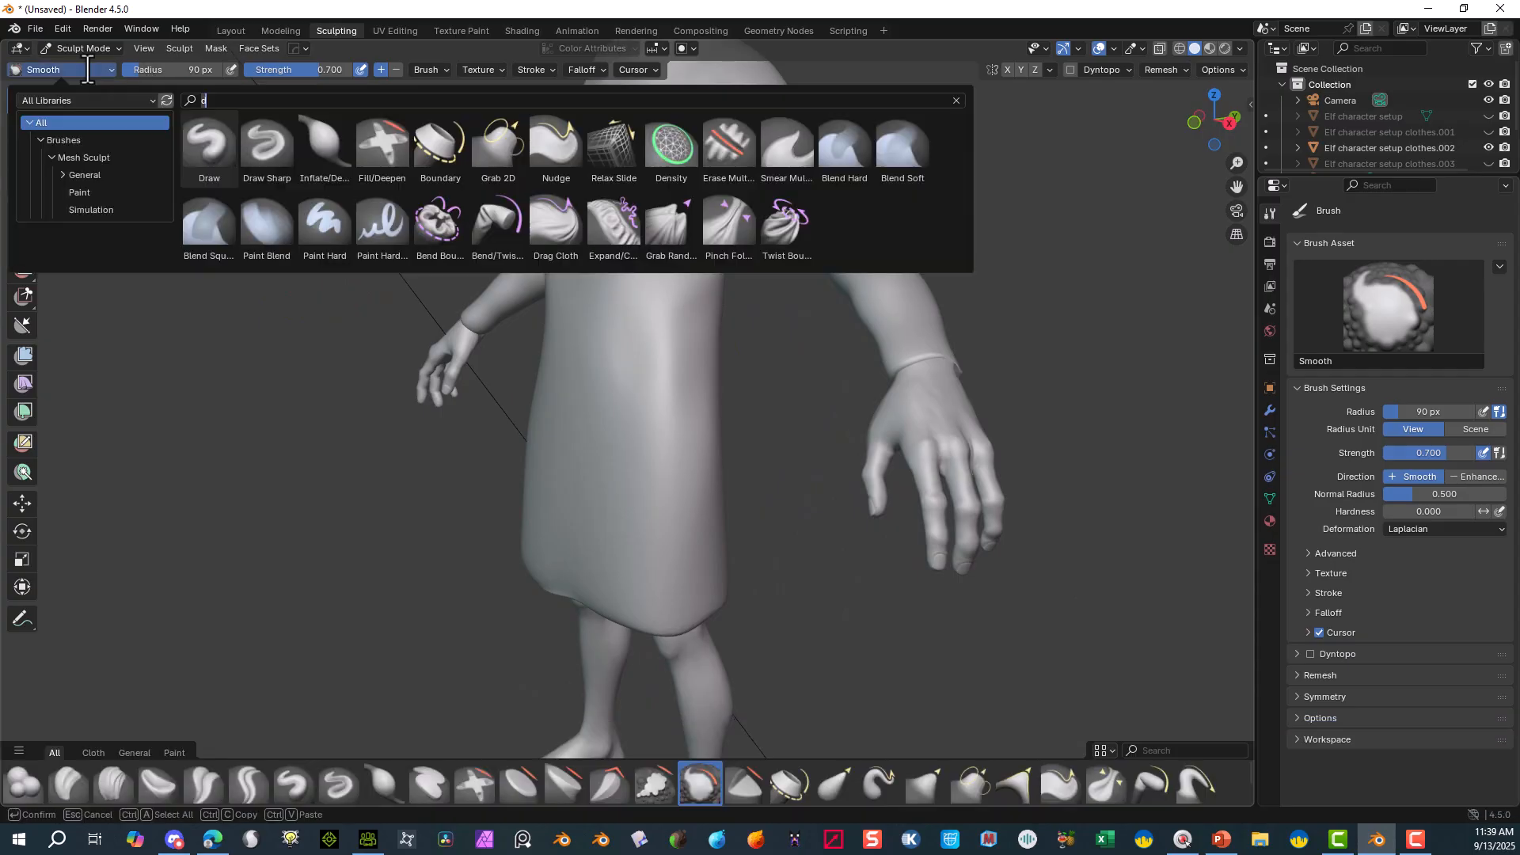
pyautogui.click(266, 144)
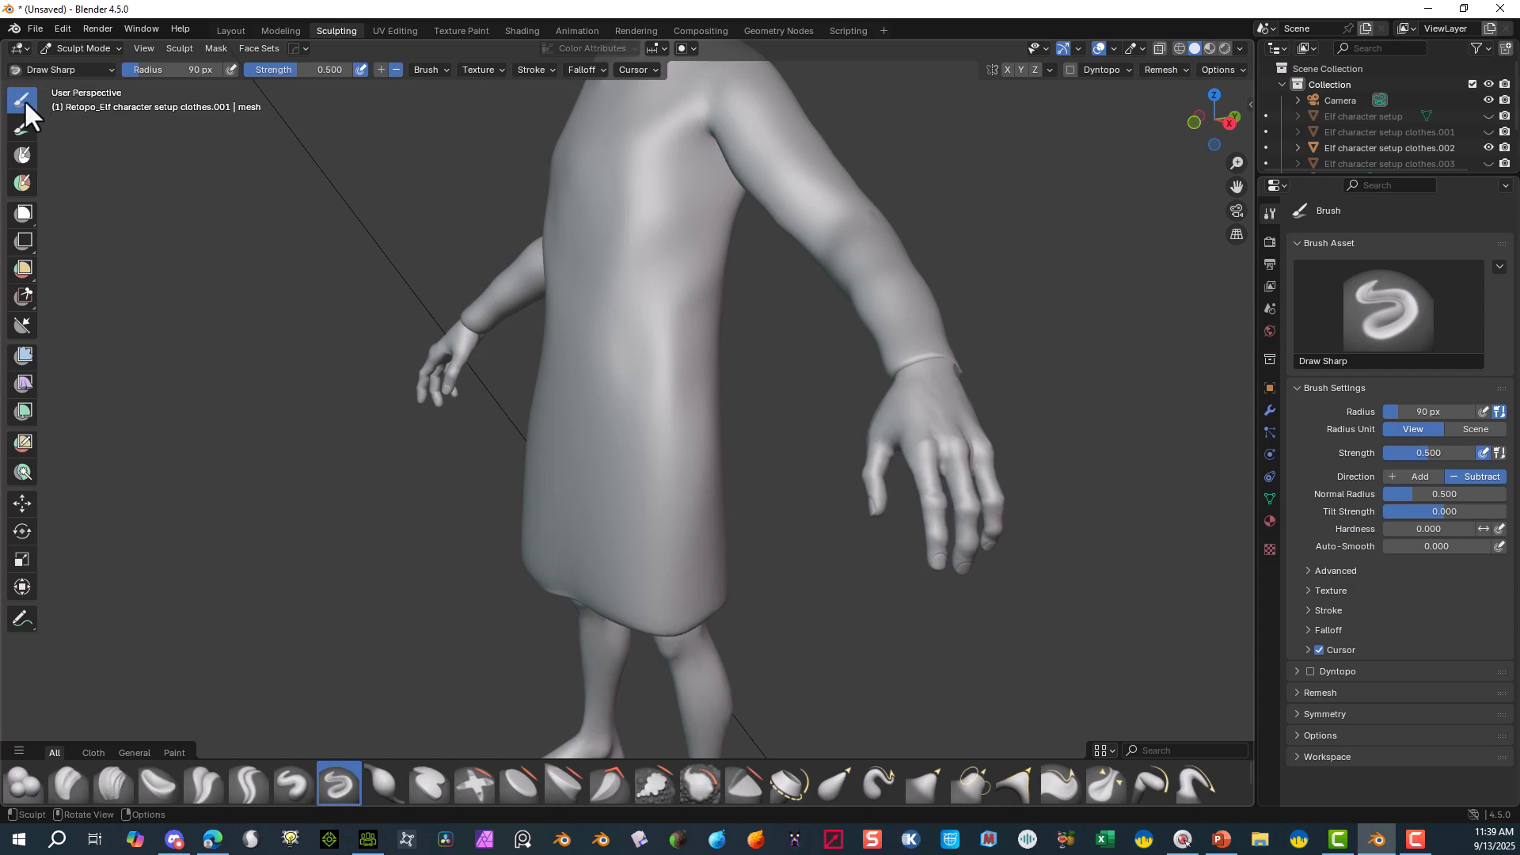
pyautogui.click(107, 68)
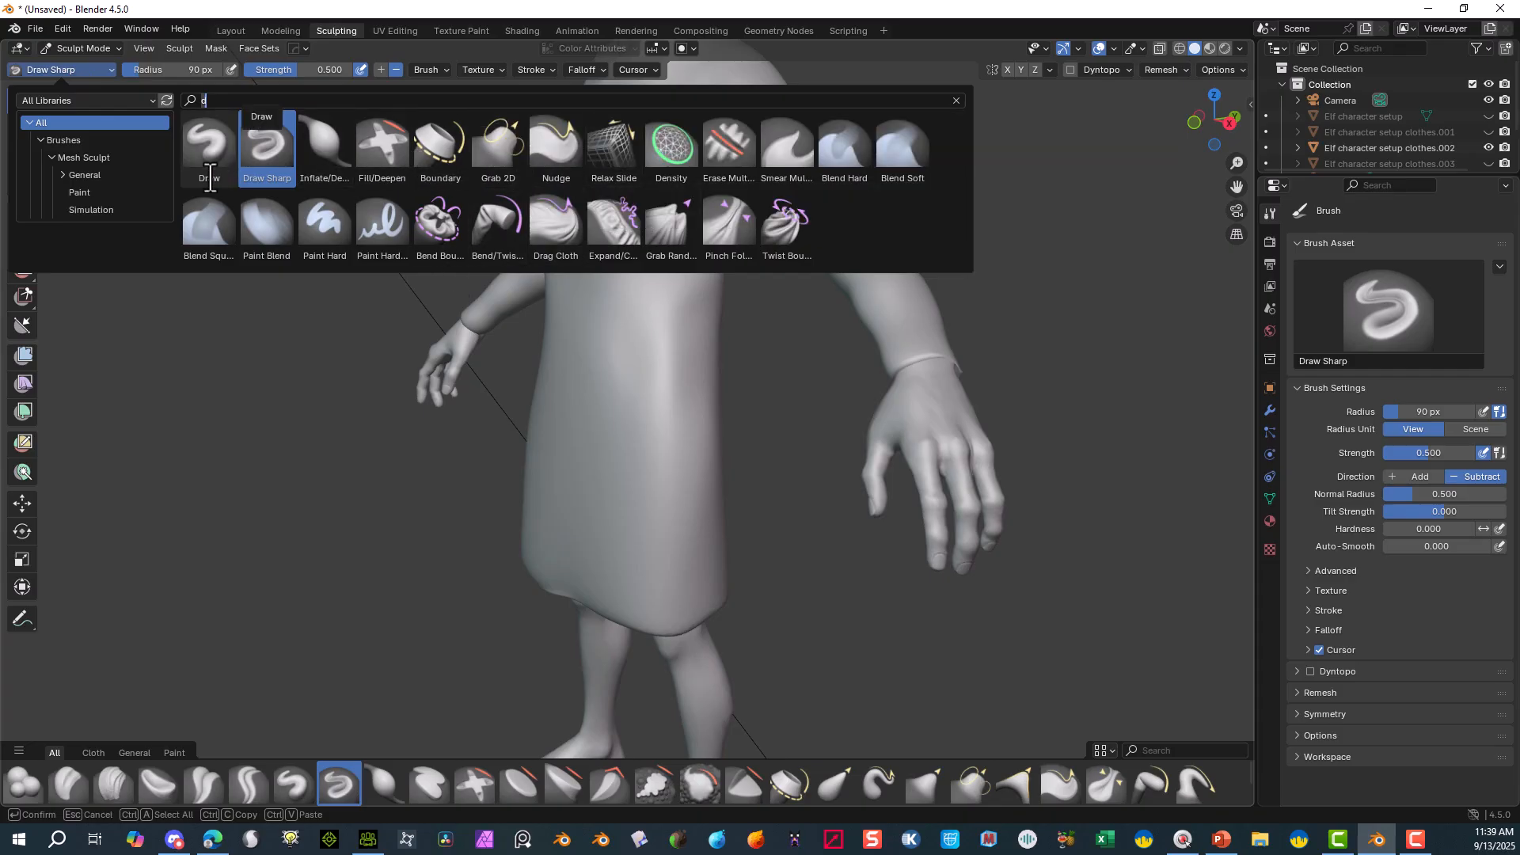
pyautogui.click(290, 162)
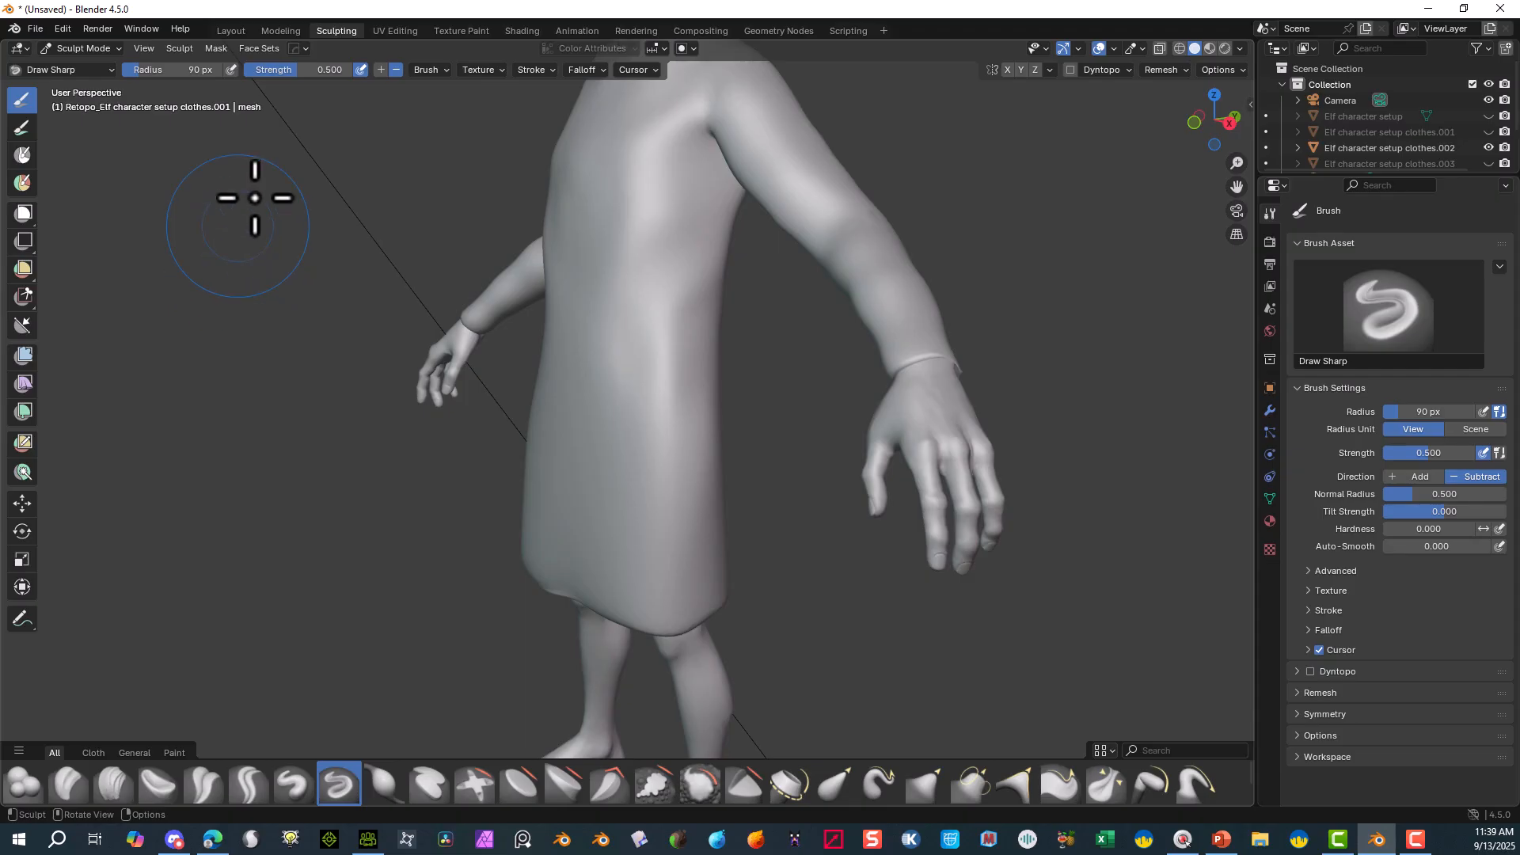
pyautogui.scroll(-3, 264, 283)
pyautogui.scroll(2, 258, 278)
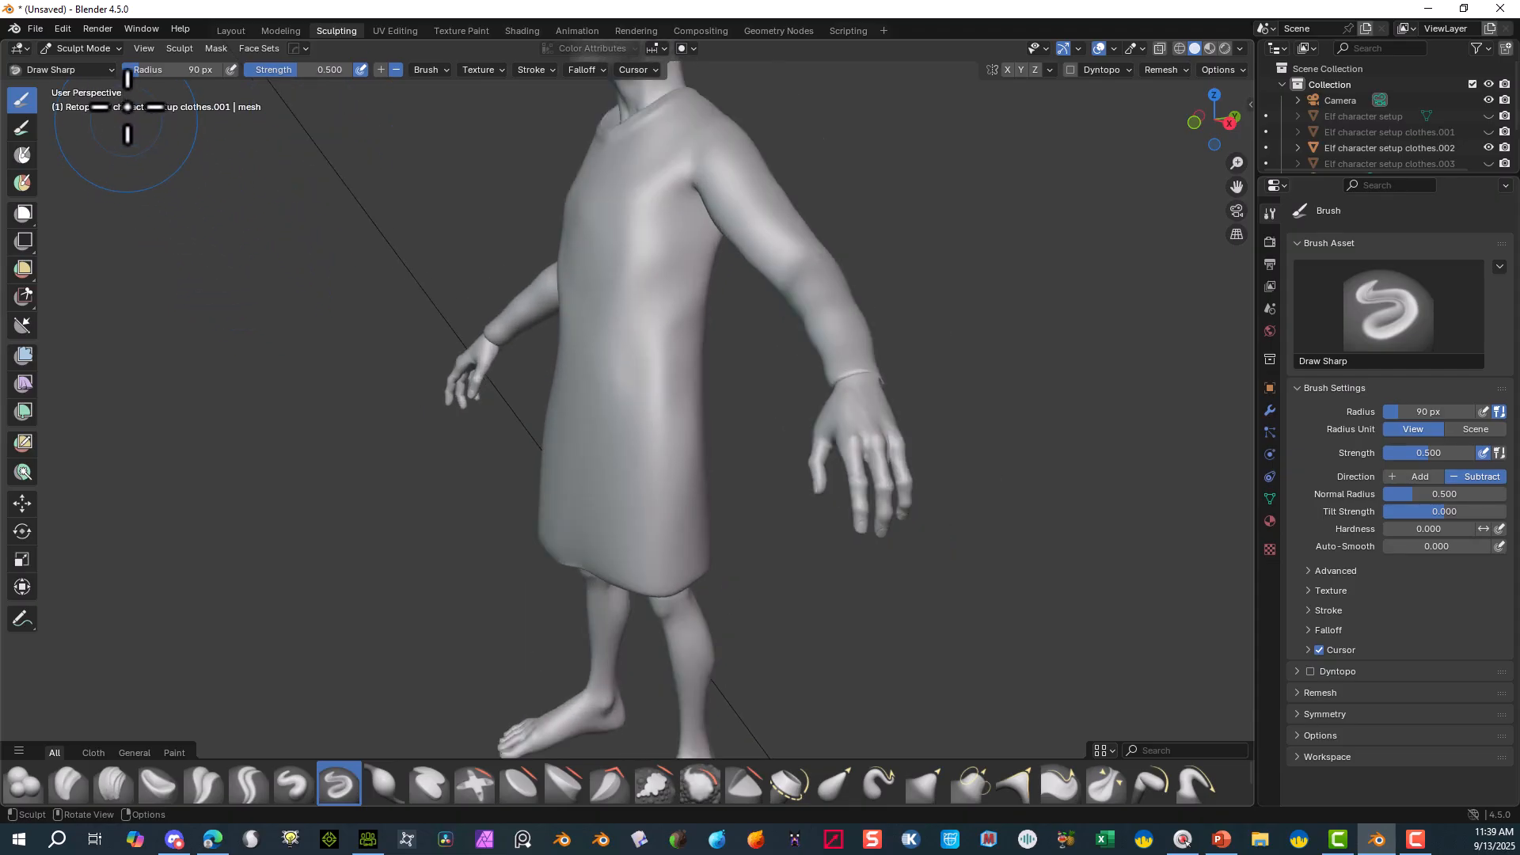
# - Switch to the Elastic Grab brush and nudge the outer edge of the sleeve near the elbow inward
pyautogui.click(103, 69)
pyautogui.write('d')
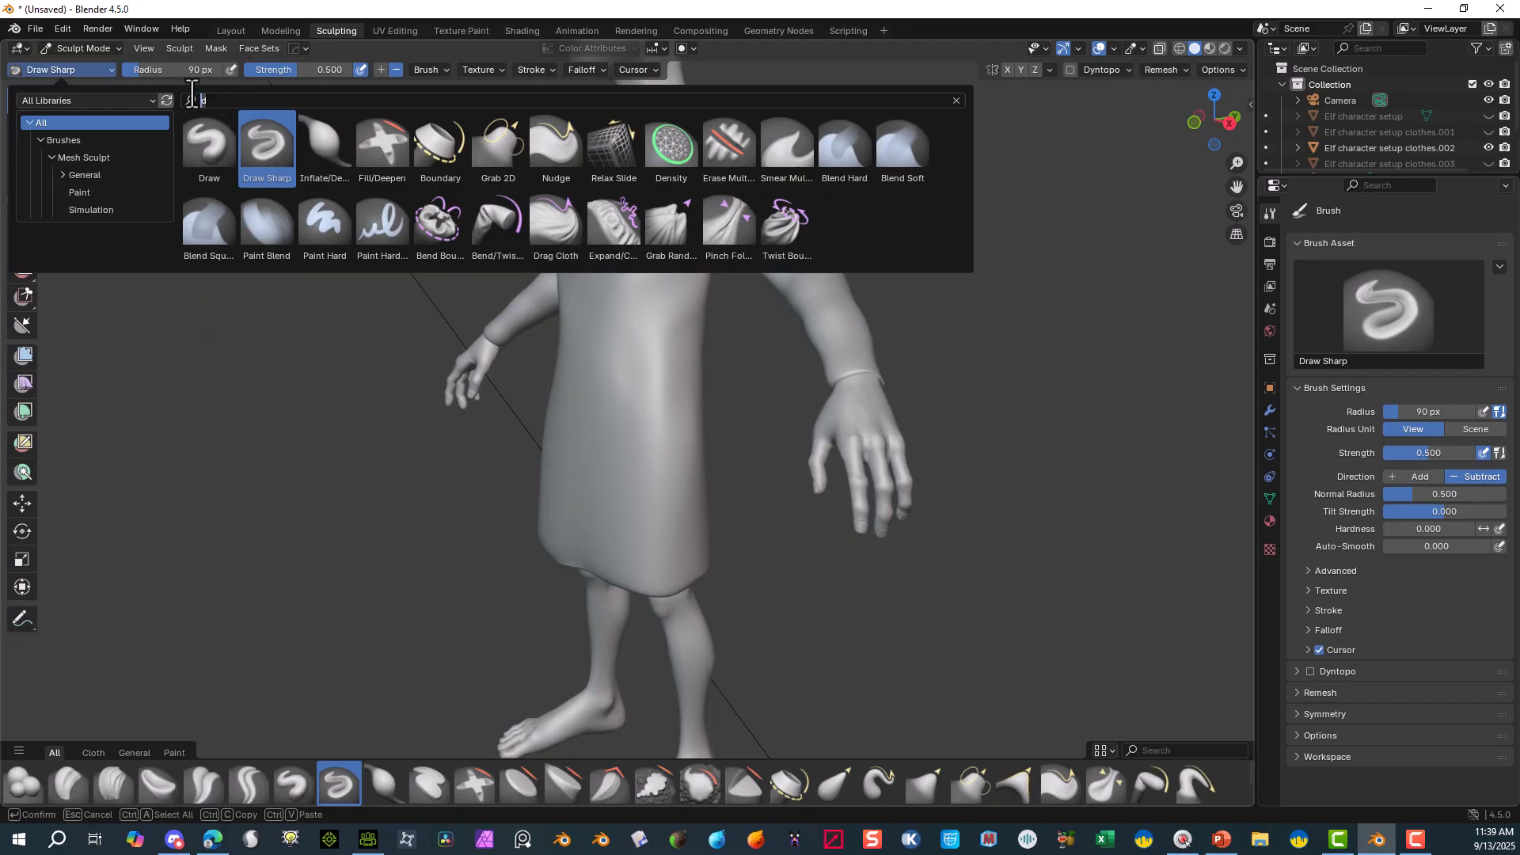
pyautogui.write('el')
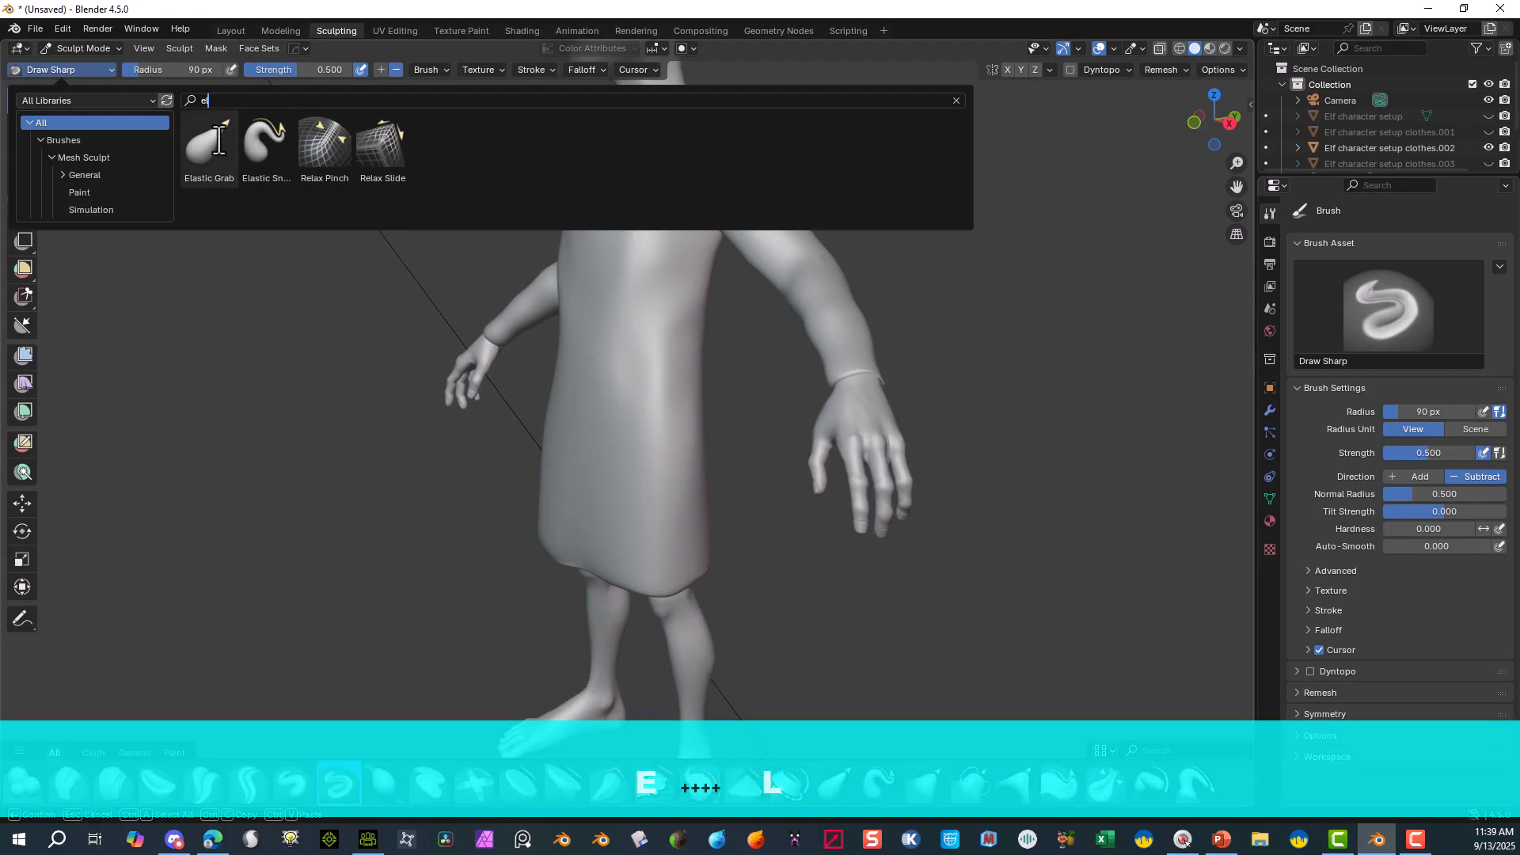
pyautogui.click(215, 145)
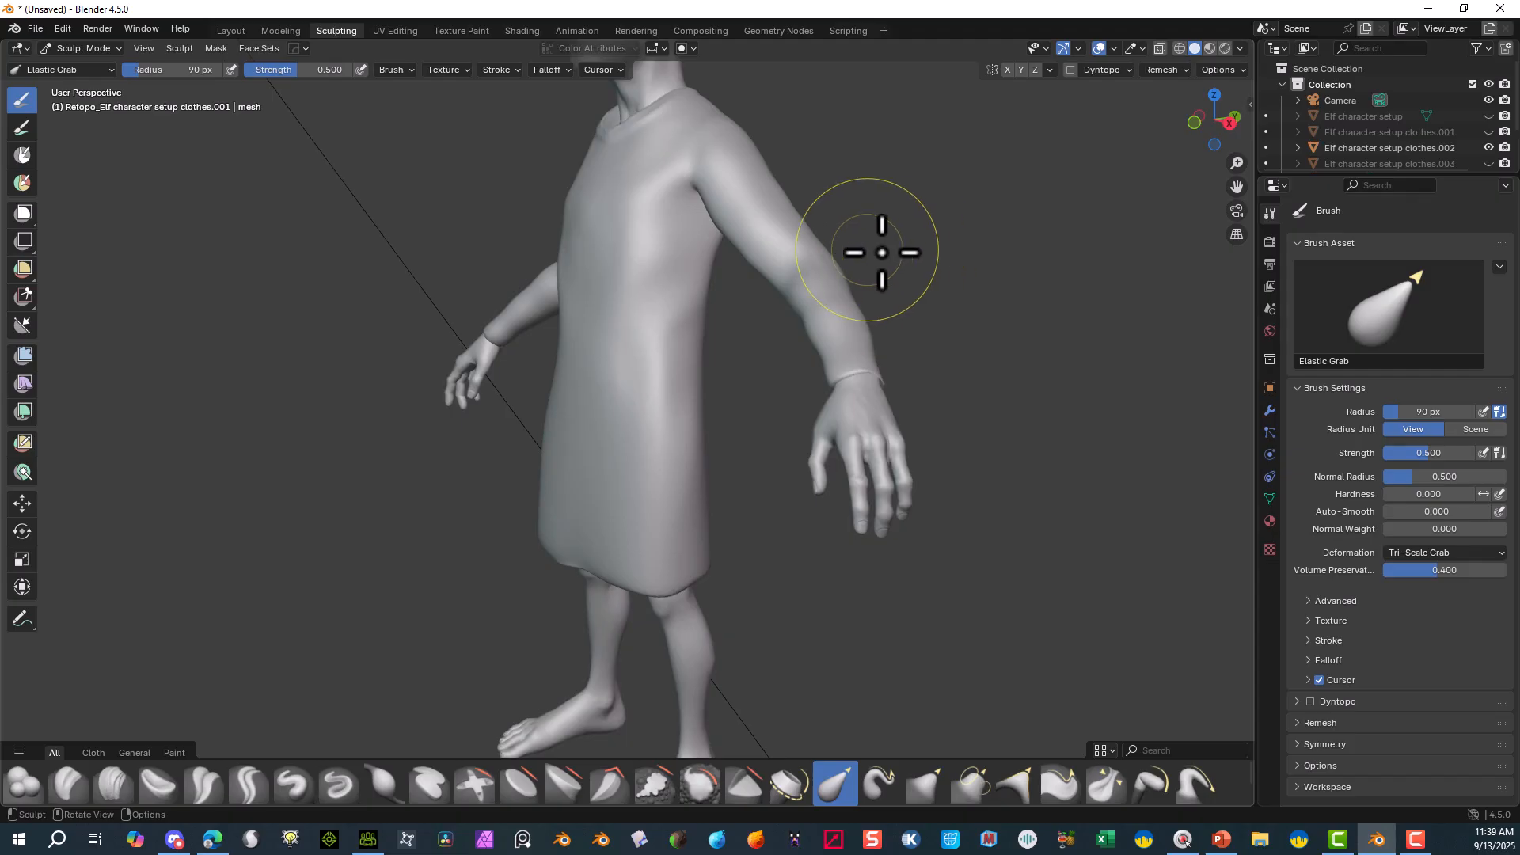
pyautogui.moveTo(835, 257)
pyautogui.mouseDown()
pyautogui.moveTo(817, 273)
pyautogui.moveTo(823, 261)
pyautogui.mouseUp()
# - Adjust the sleeve cuff around the wrist from the back and the side with the Elastic Grab brush
pyautogui.moveTo(980, 288); pyautogui.dragTo(843, 309, button='middle')
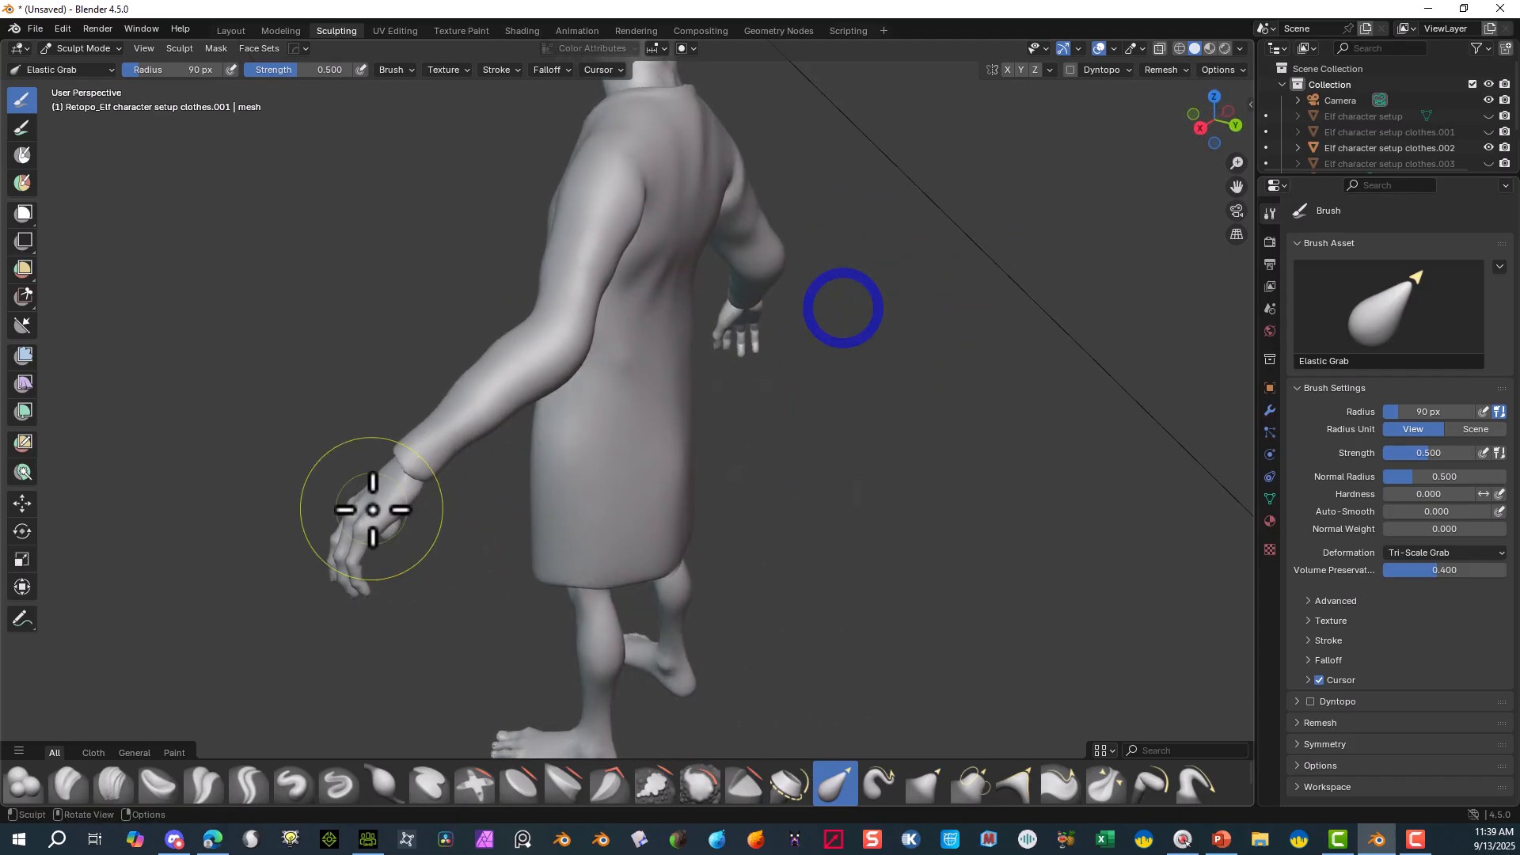
pyautogui.moveTo(410, 449); pyautogui.dragTo(400, 443)
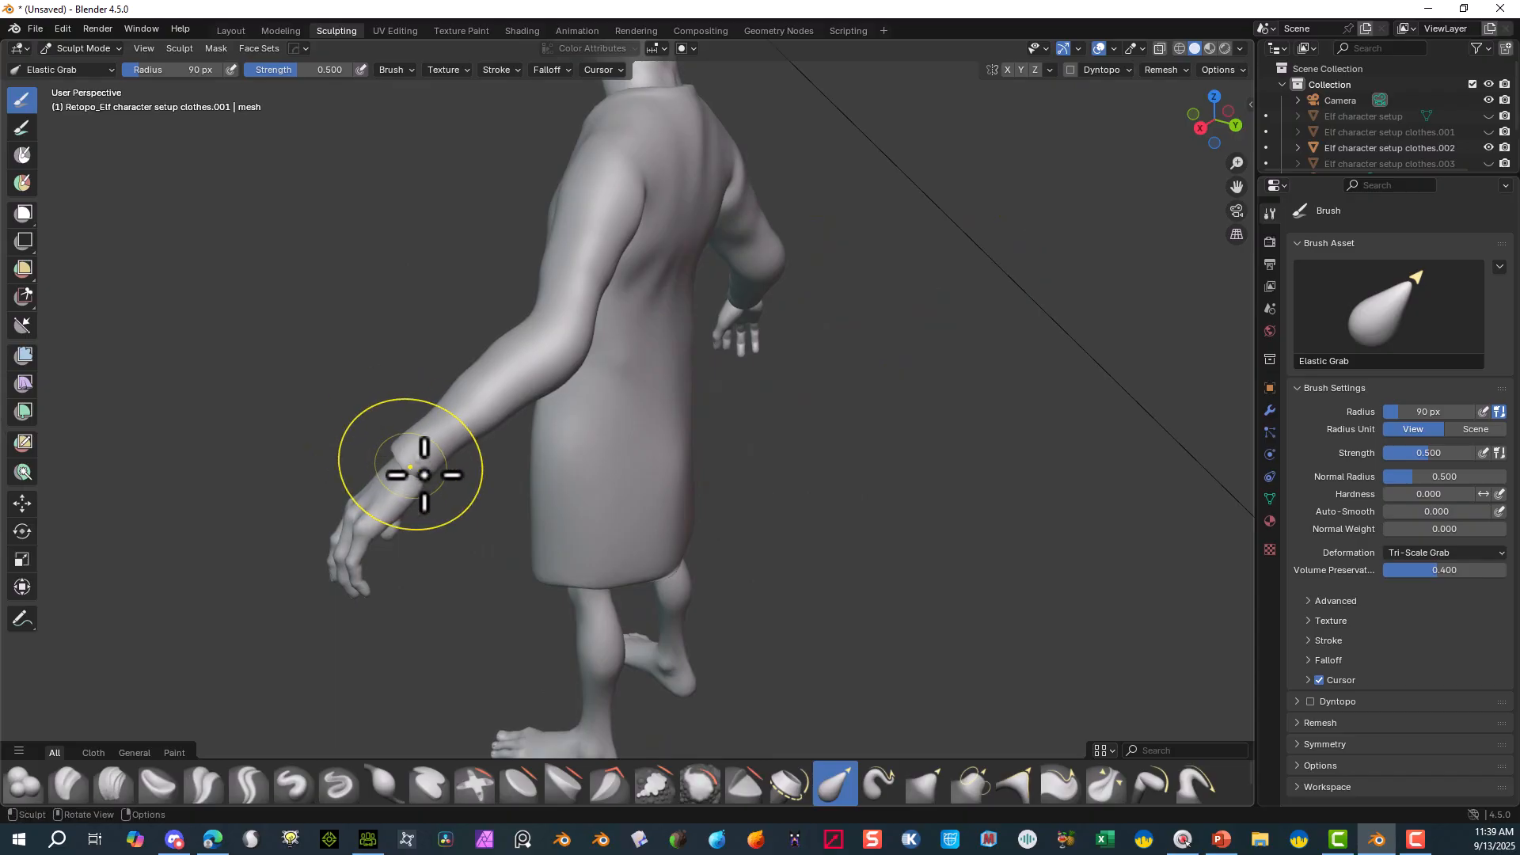
pyautogui.moveTo(417, 468)
pyautogui.mouseDown(button='middle')
pyautogui.moveTo(393, 610)
pyautogui.moveTo(491, 601)
pyautogui.mouseUp(button='middle')
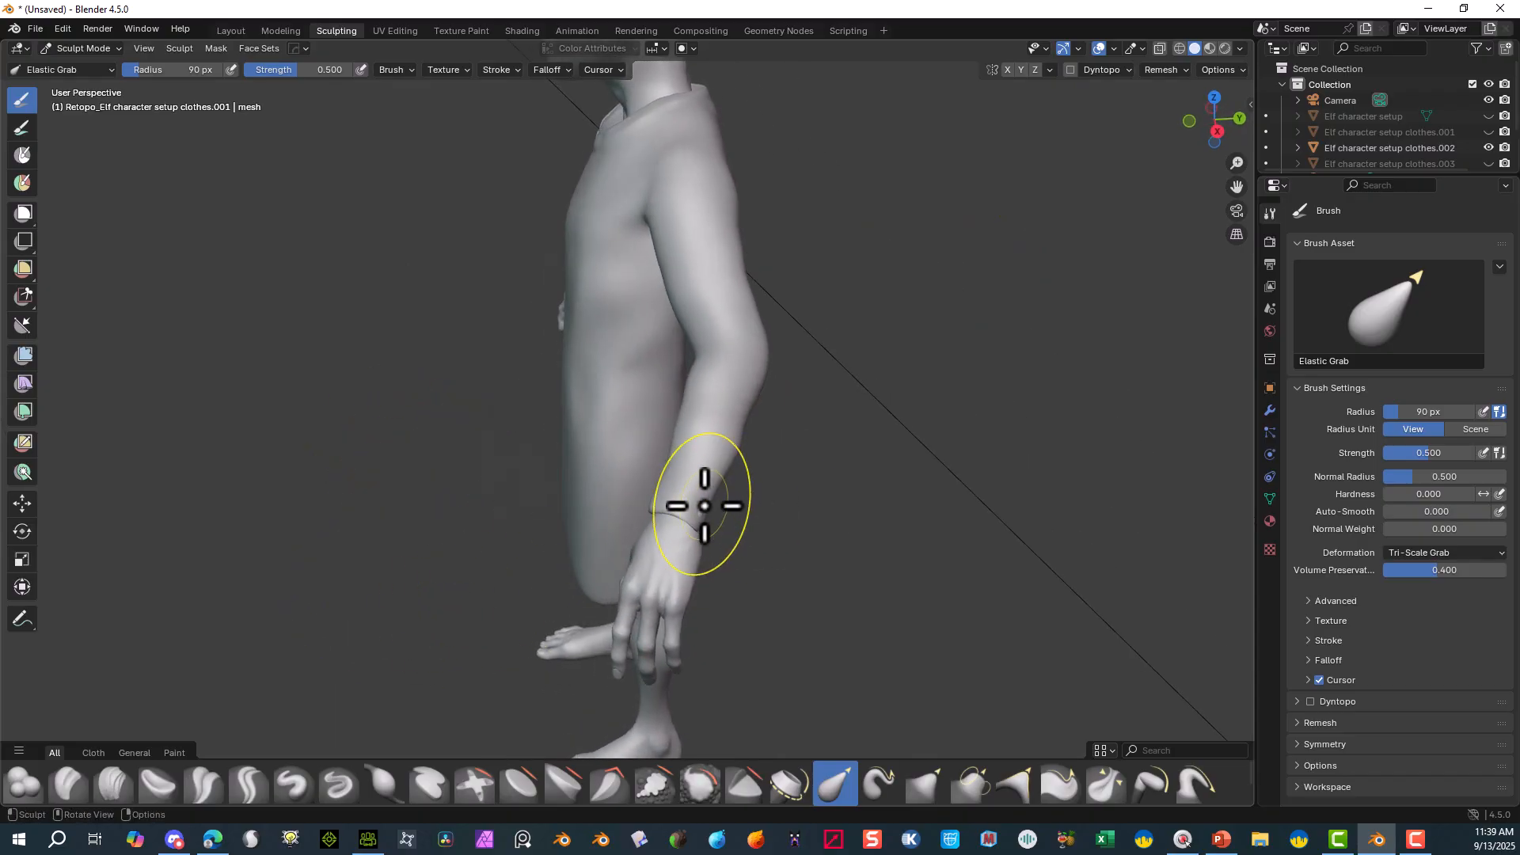
pyautogui.moveTo(702, 509); pyautogui.dragTo(704, 510)
pyautogui.moveTo(807, 441)
pyautogui.mouseDown(button='middle')
pyautogui.moveTo(1007, 439)
pyautogui.moveTo(1007, 288)
pyautogui.mouseUp(button='middle')
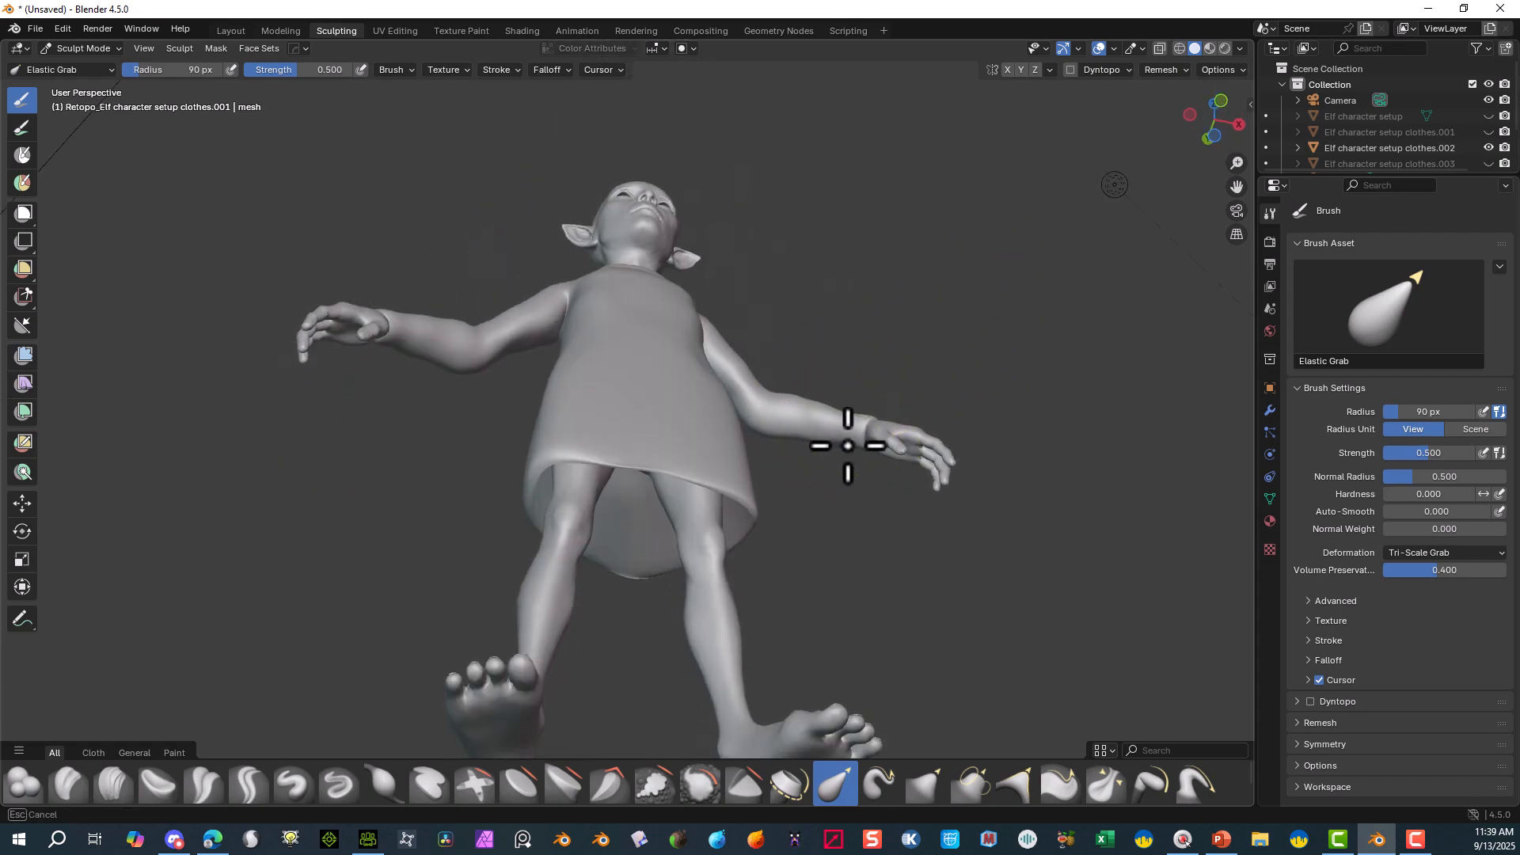
# - Switch the sculpting brush to Smooth for work on the garment's back hem
pyautogui.moveTo(984, 329); pyautogui.dragTo(625, 475, button='middle')
pyautogui.scroll(2, 668, 584)
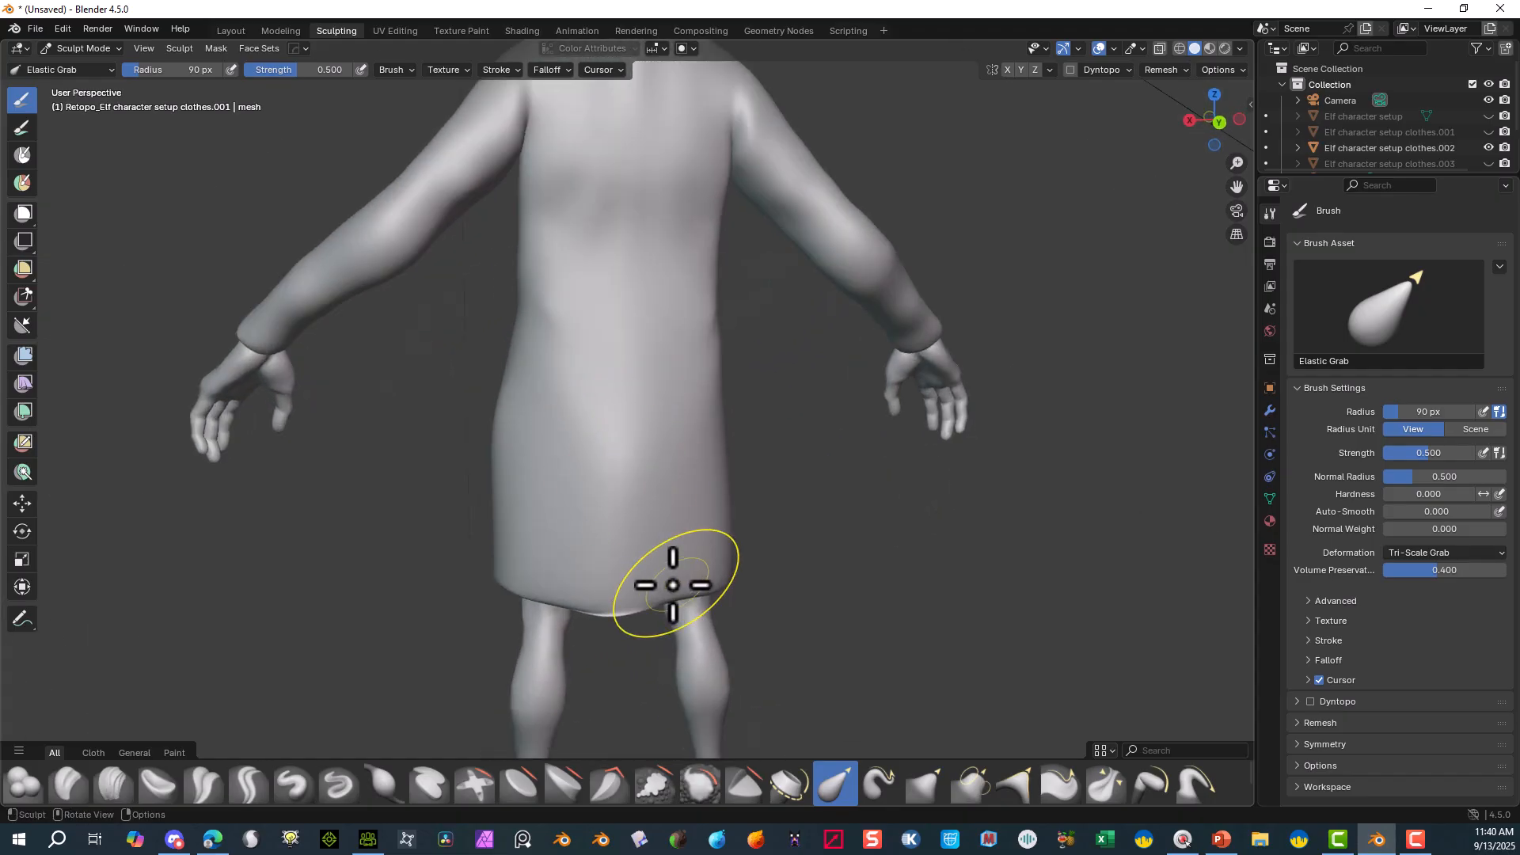
pyautogui.click(111, 71)
pyautogui.write('el')
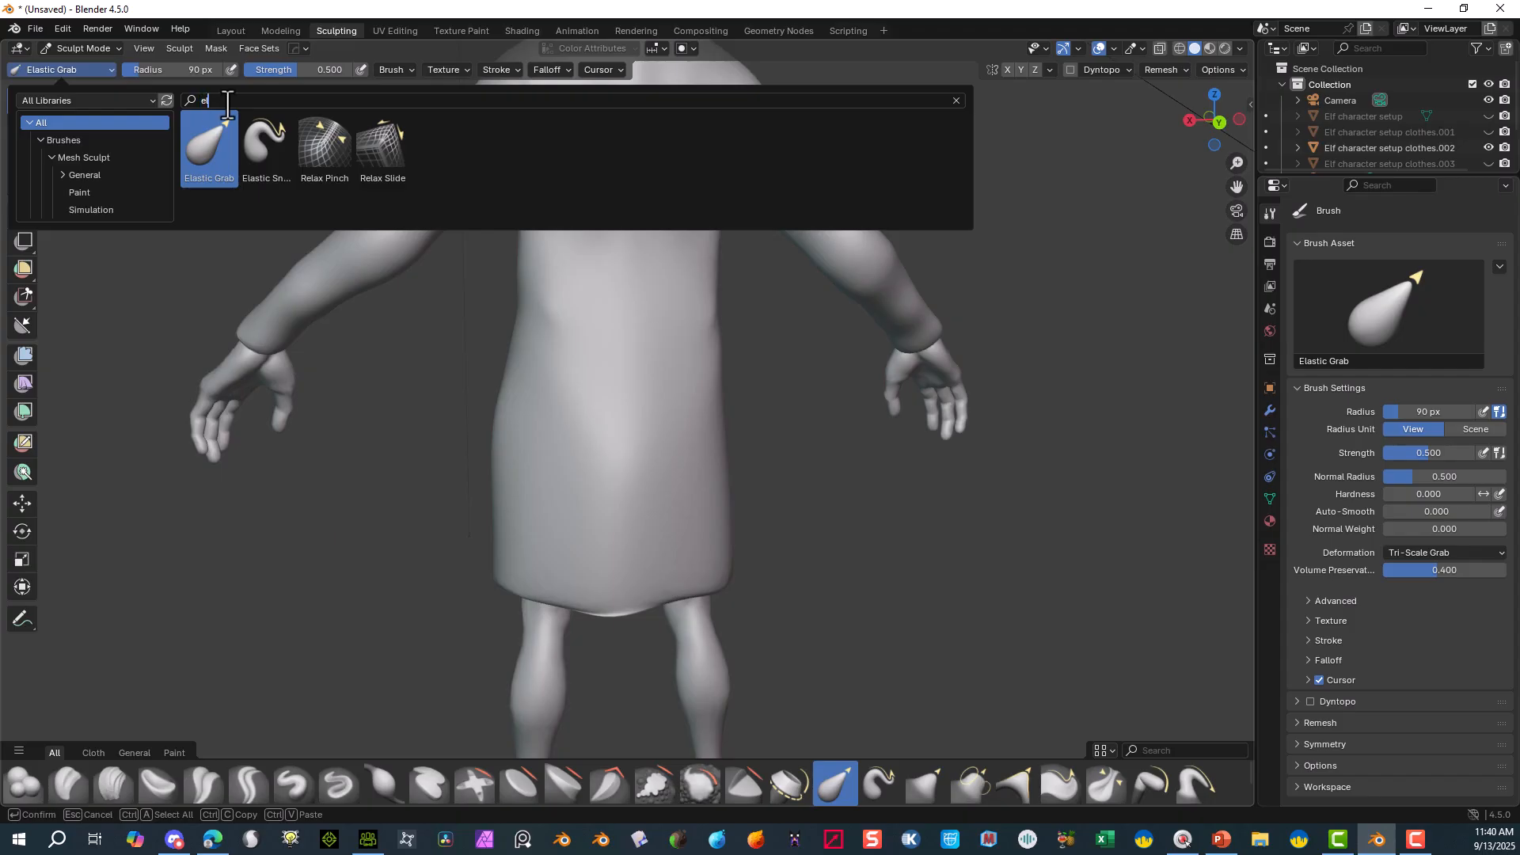
pyautogui.press('BackSpace')
pyautogui.press('BackSpace')
pyautogui.press('BackSpace')
pyautogui.write('s')
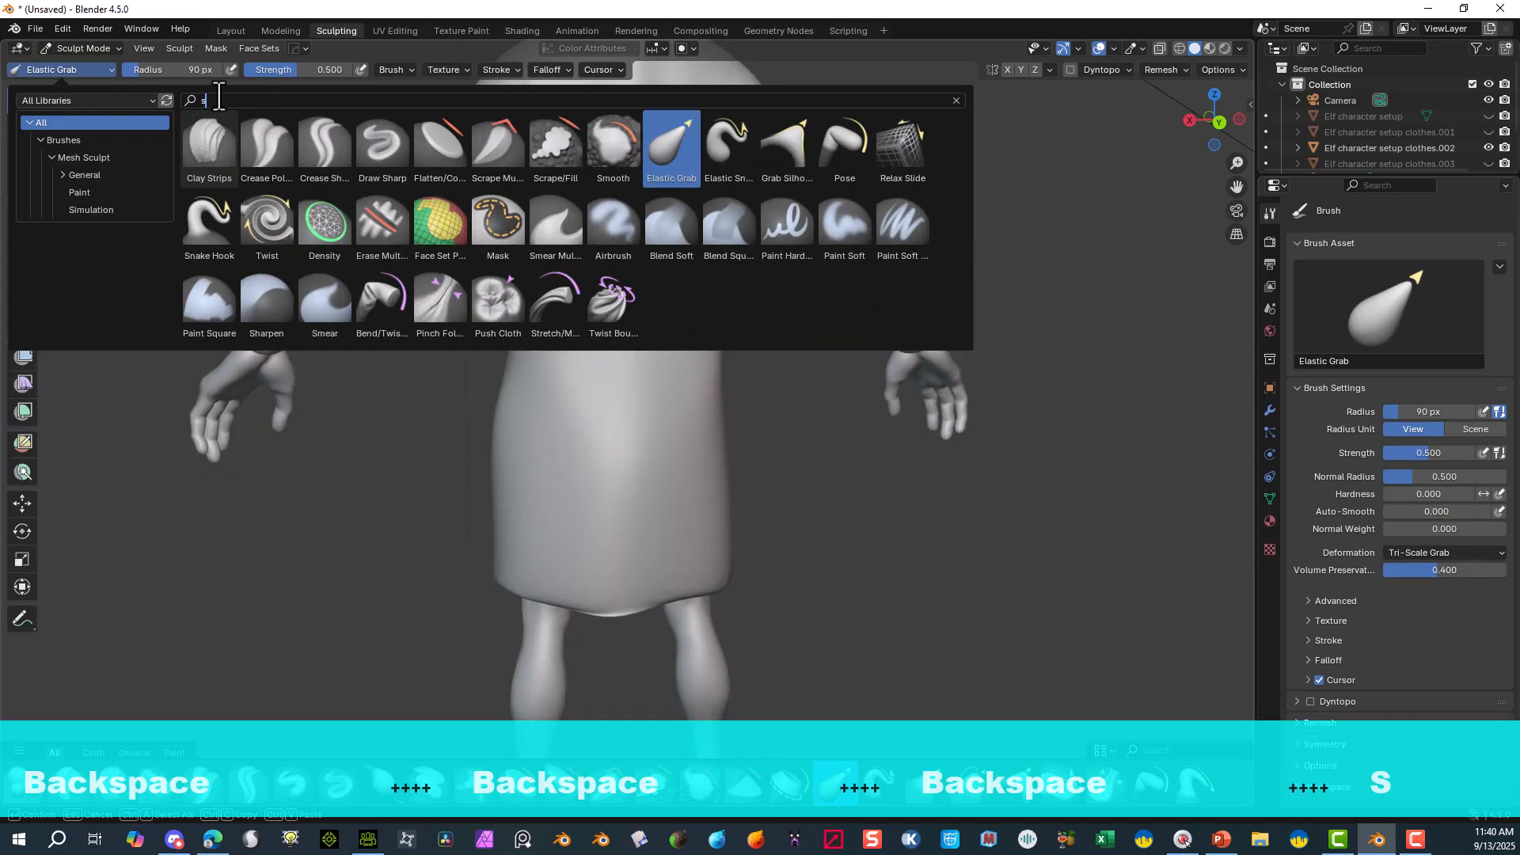
pyautogui.write('moo')
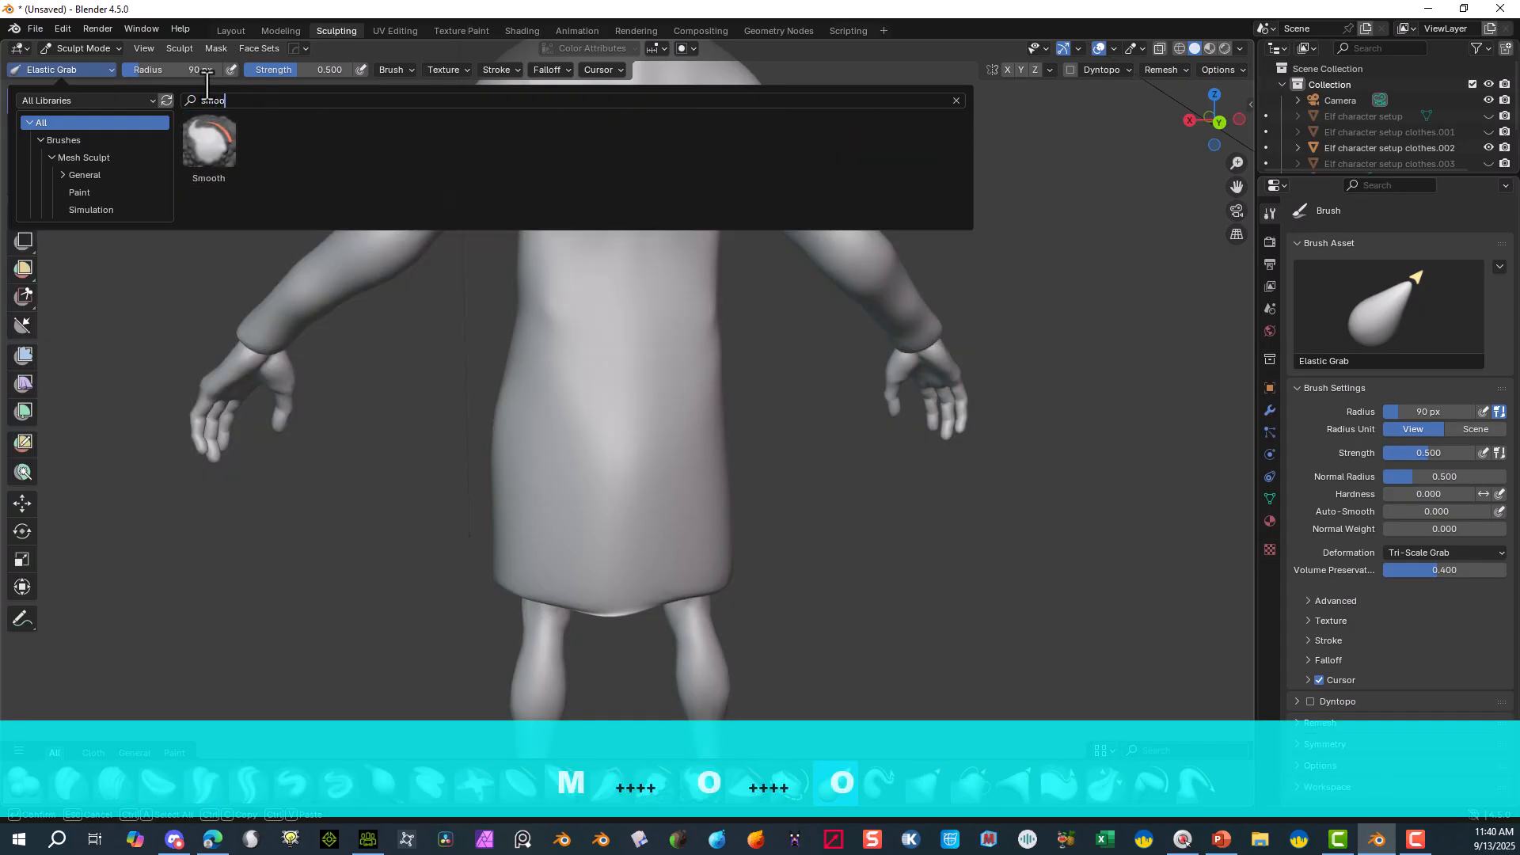
pyautogui.click(209, 151)
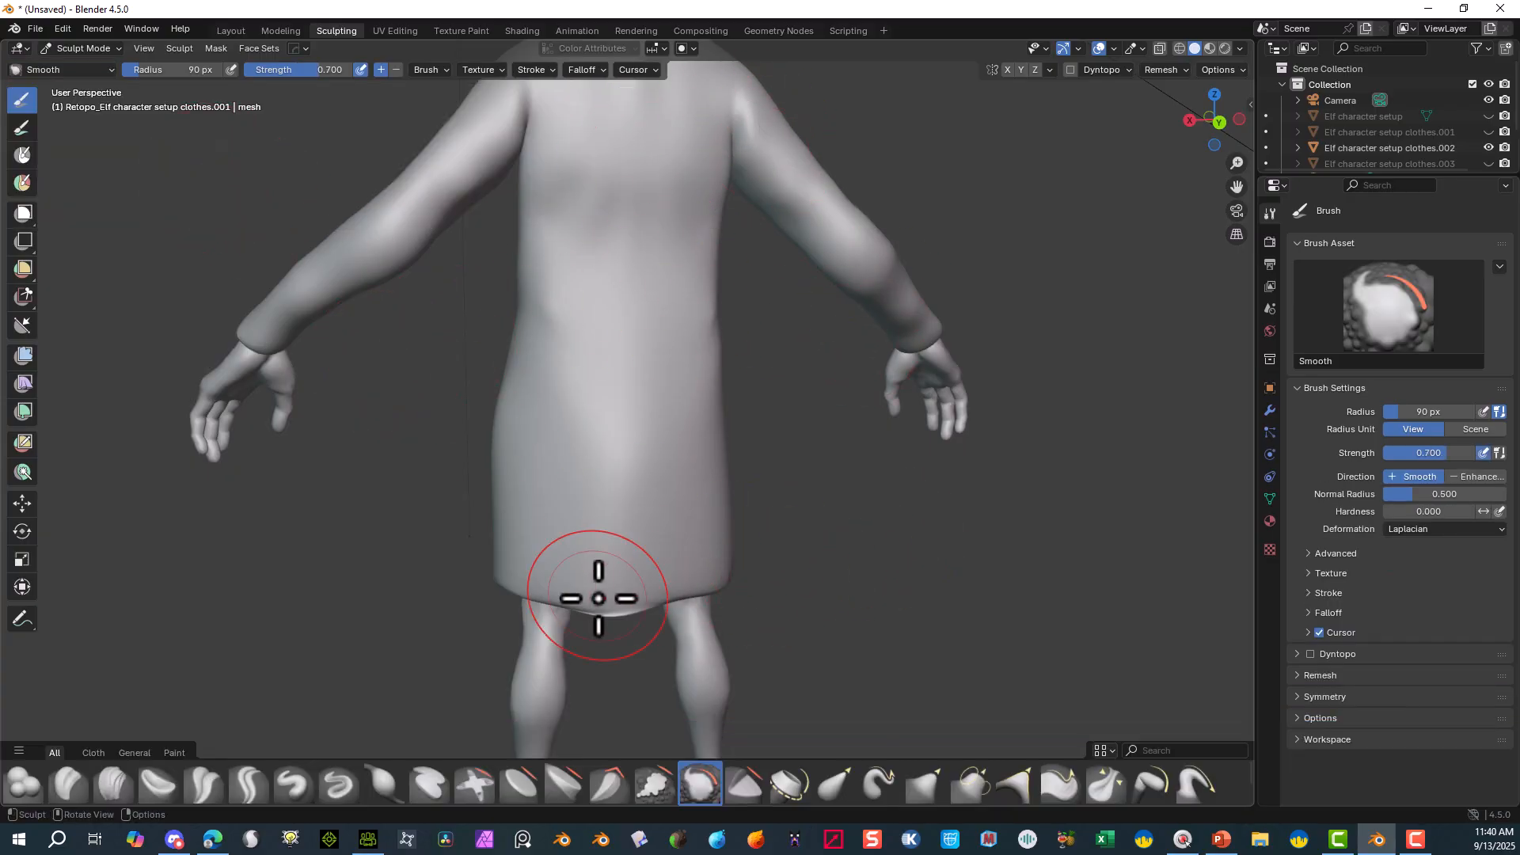
# - Smooth the dip at the center of the garment's back hem with the Smooth brush
pyautogui.moveTo(597, 604); pyautogui.dragTo(618, 602)
pyautogui.moveTo(932, 570)
pyautogui.mouseDown(button='middle')
pyautogui.moveTo(845, 553)
pyautogui.moveTo(688, 577)
pyautogui.moveTo(665, 560)
pyautogui.mouseUp(button='middle')
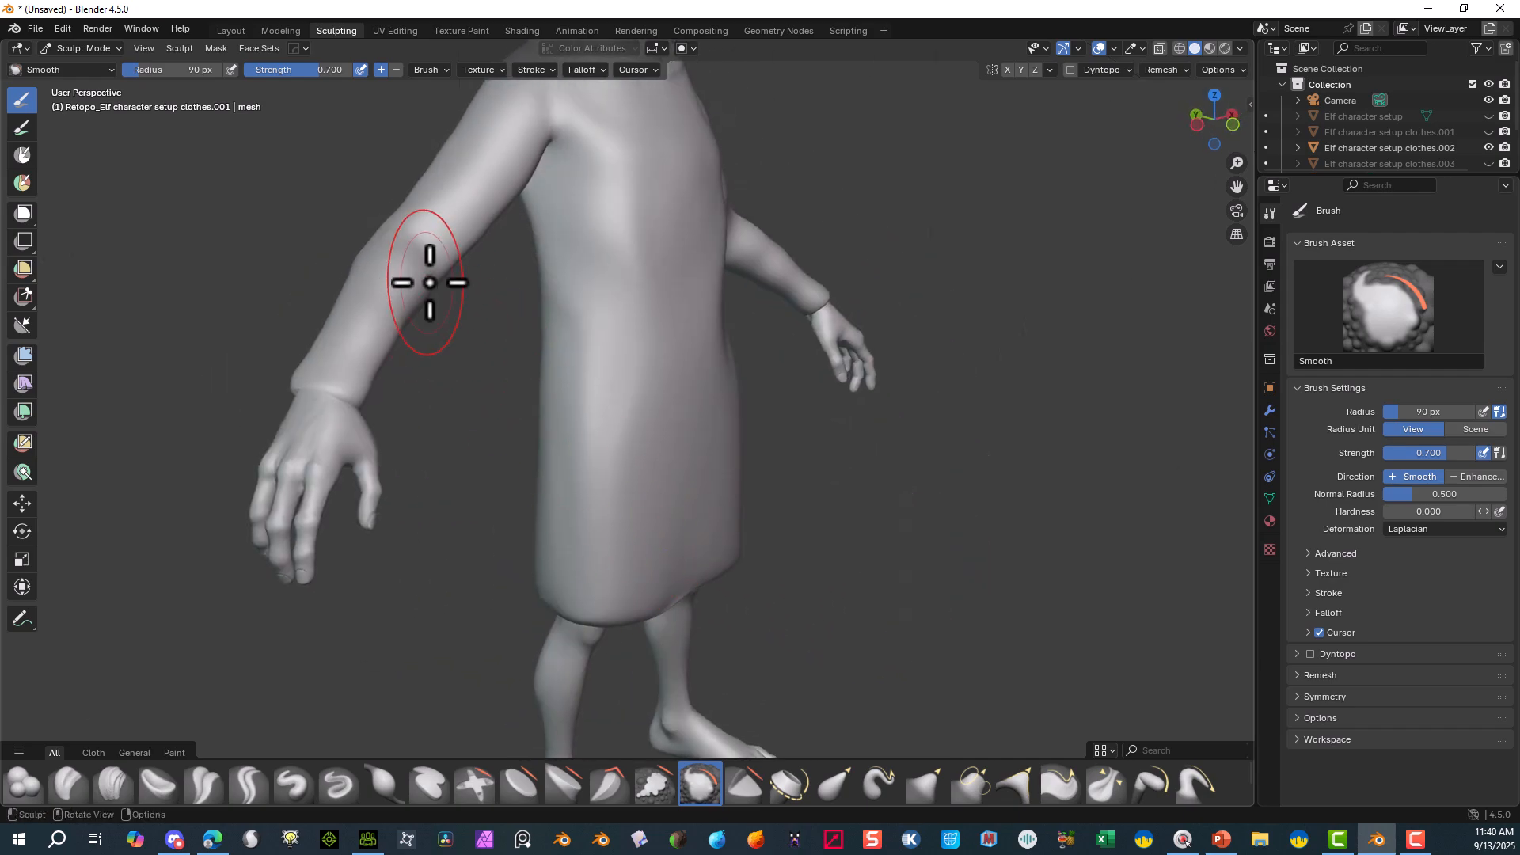
pyautogui.moveTo(1106, 210)
pyautogui.mouseDown(button='middle')
pyautogui.moveTo(970, 254)
pyautogui.moveTo(947, 235)
pyautogui.moveTo(834, 220)
pyautogui.moveTo(706, 241)
pyautogui.moveTo(654, 169)
pyautogui.moveTo(696, 145)
pyautogui.moveTo(644, 136)
pyautogui.mouseUp(button='middle')
pyautogui.moveTo(479, 258)
pyautogui.mouseDown(button='middle')
pyautogui.moveTo(475, 244)
pyautogui.moveTo(784, 478)
pyautogui.moveTo(580, 440)
pyautogui.moveTo(839, 459)
pyautogui.mouseUp(button='middle')
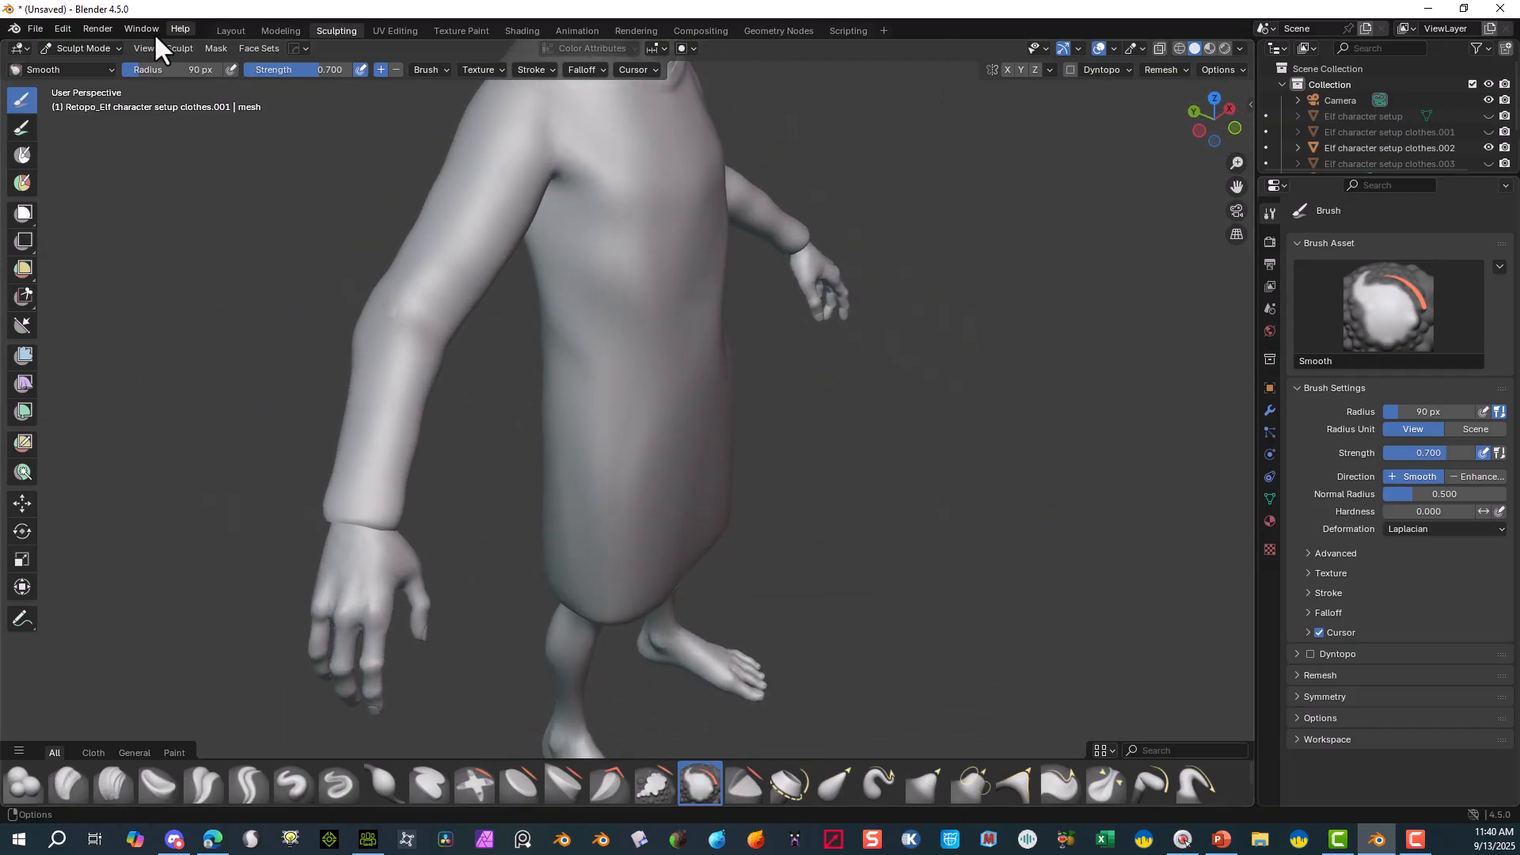
# - Switch the sculpting brush to Elastic Grab
pyautogui.click(78, 69)
pyautogui.write('smoo')
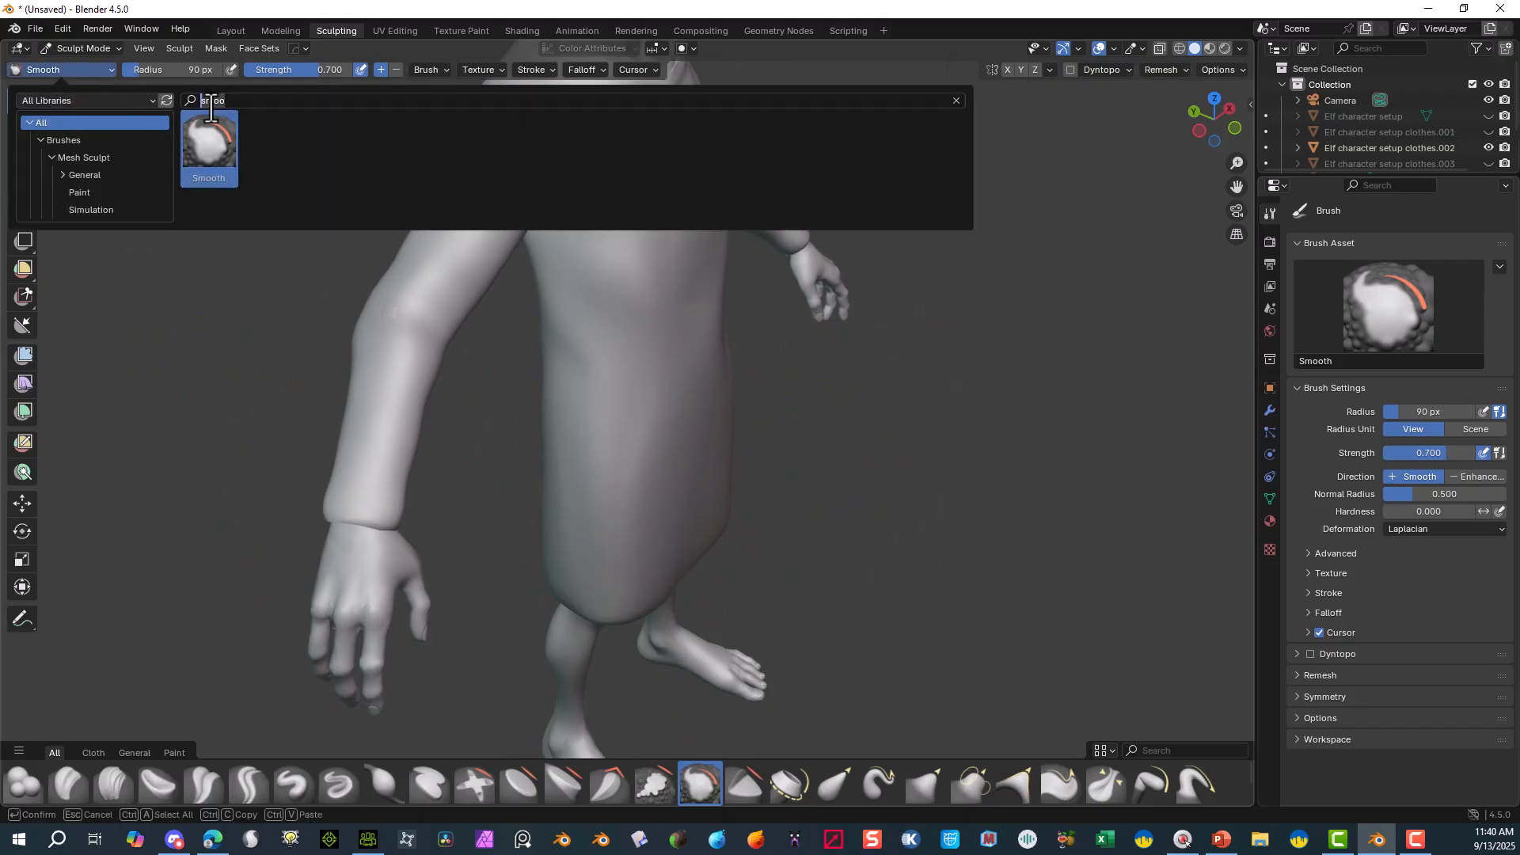
pyautogui.write('e')
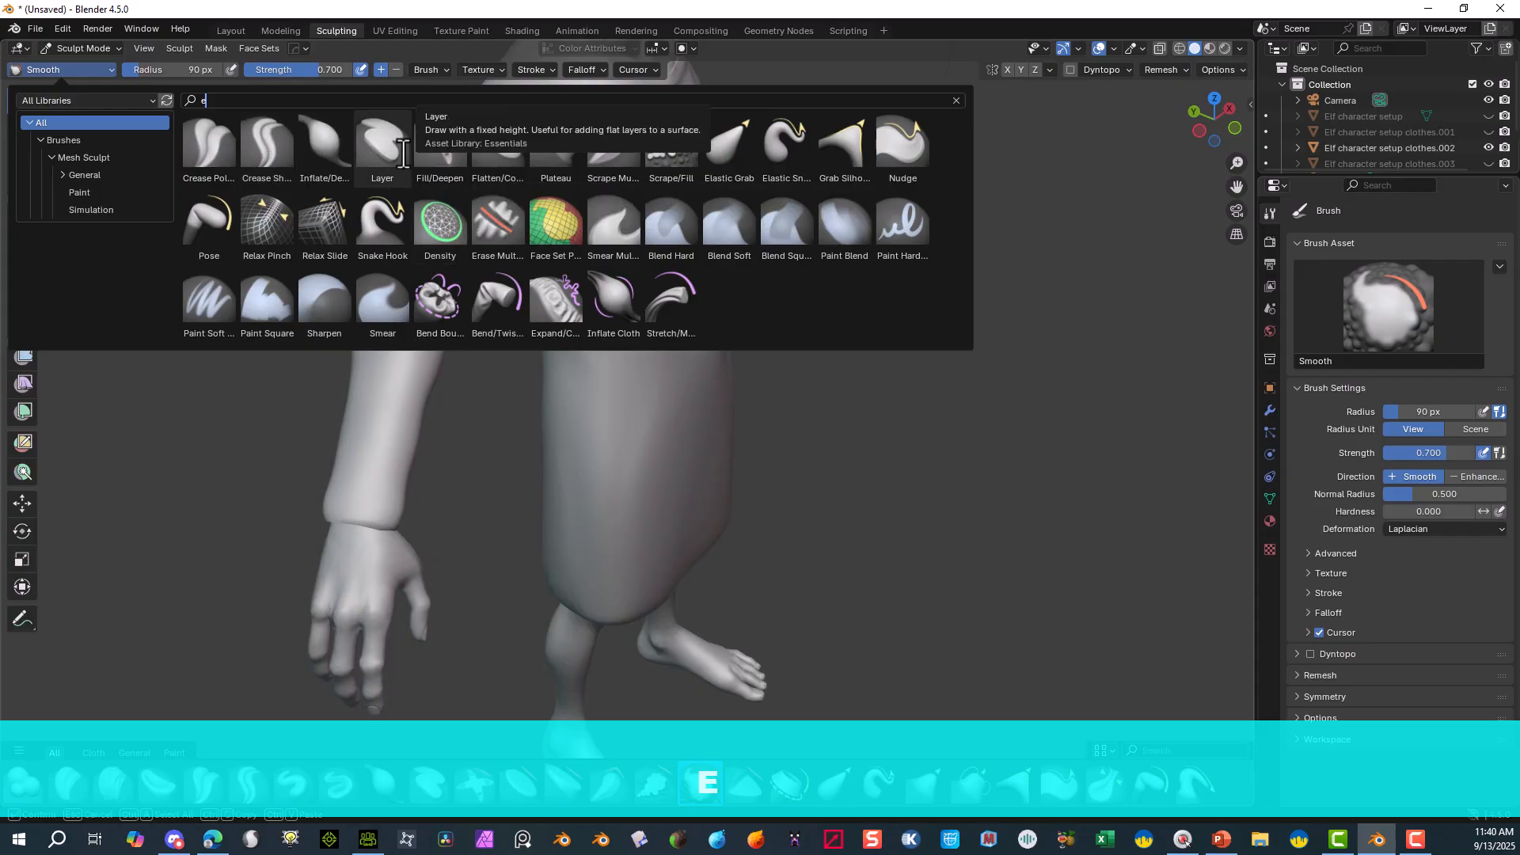
pyautogui.press('Escape')
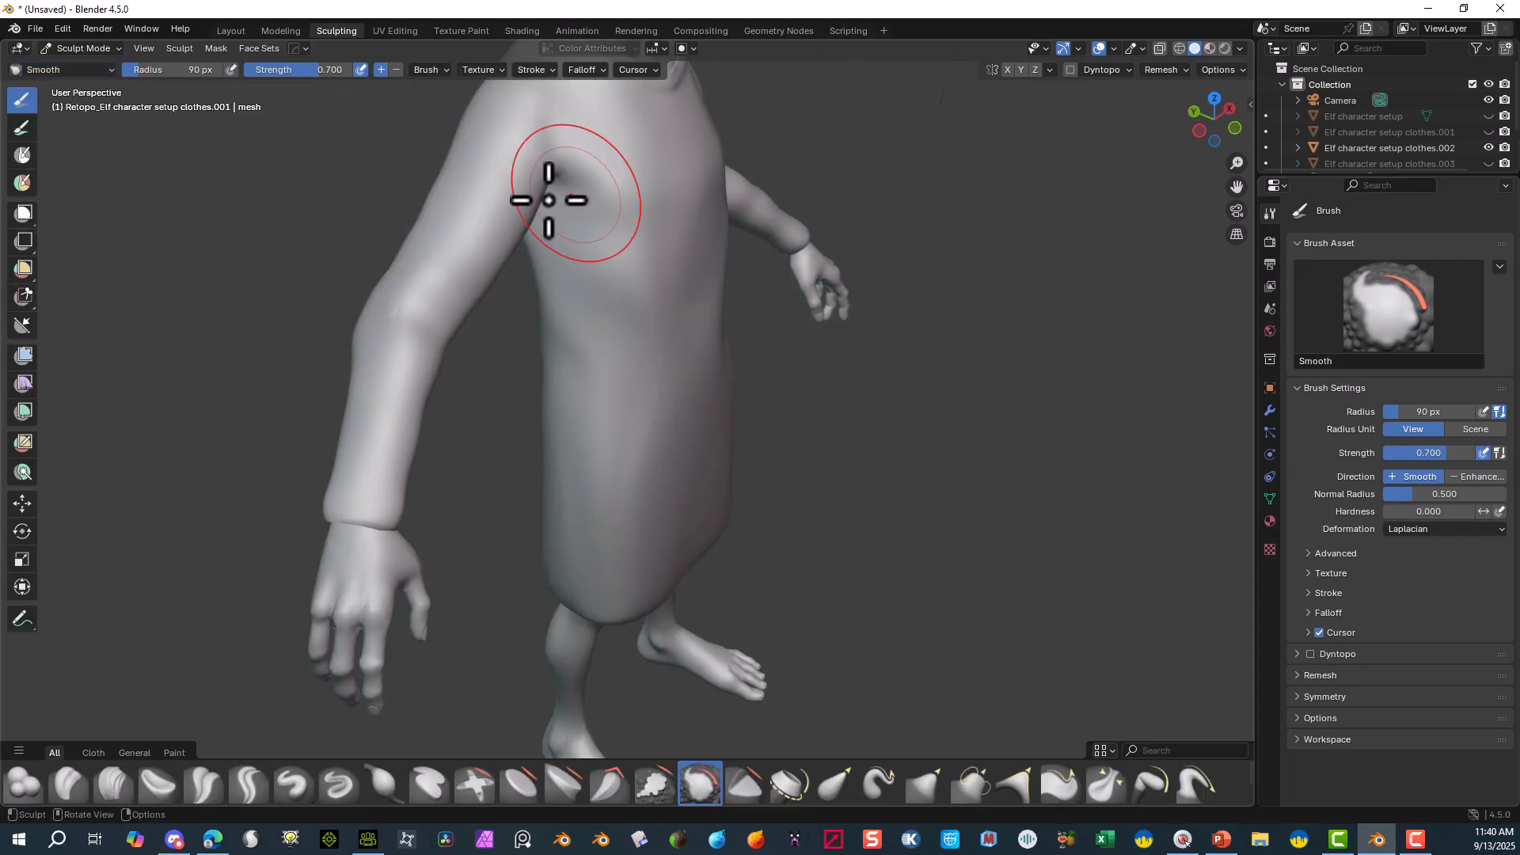
pyautogui.click(83, 67)
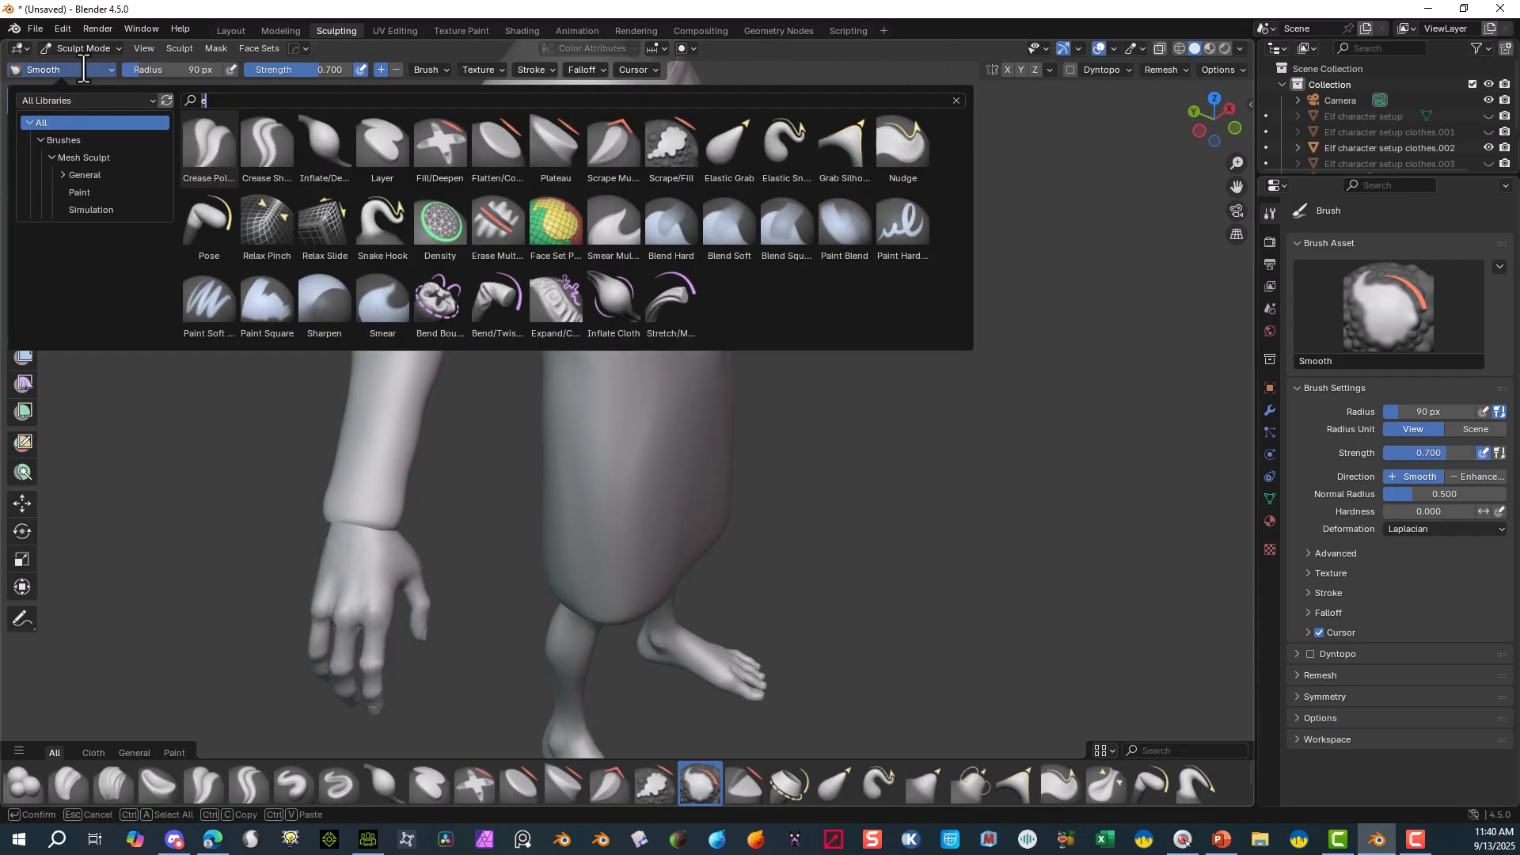
pyautogui.click(729, 144)
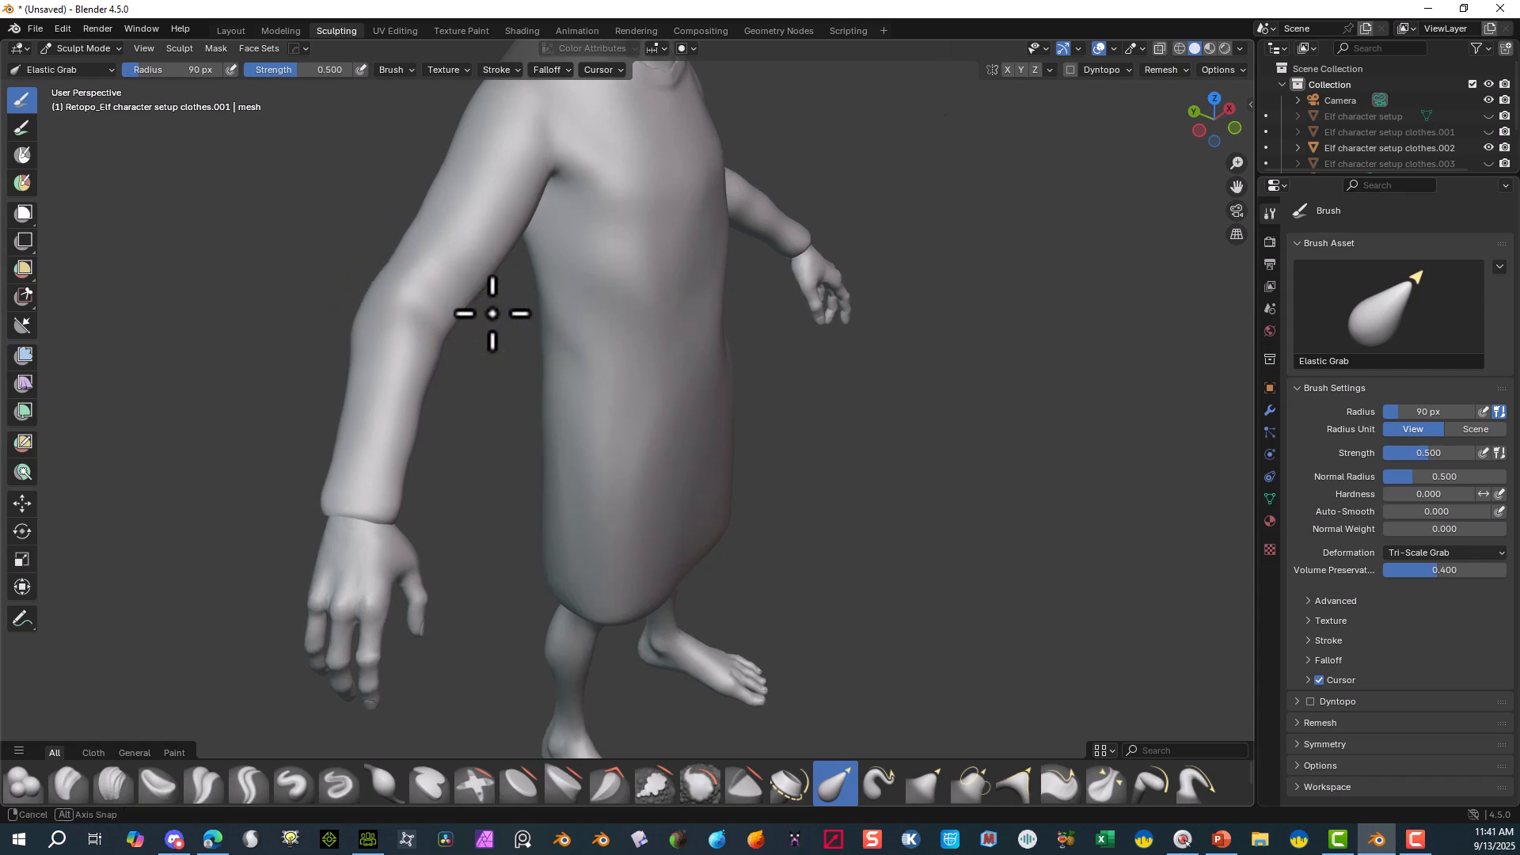
# - Widen the sleeve between the elbow and the cuff by pulling both edges of the forearm outward with Elastic Grab
pyautogui.moveTo(495, 315); pyautogui.dragTo(541, 334, button='middle')
pyautogui.scroll(1, 540, 335)
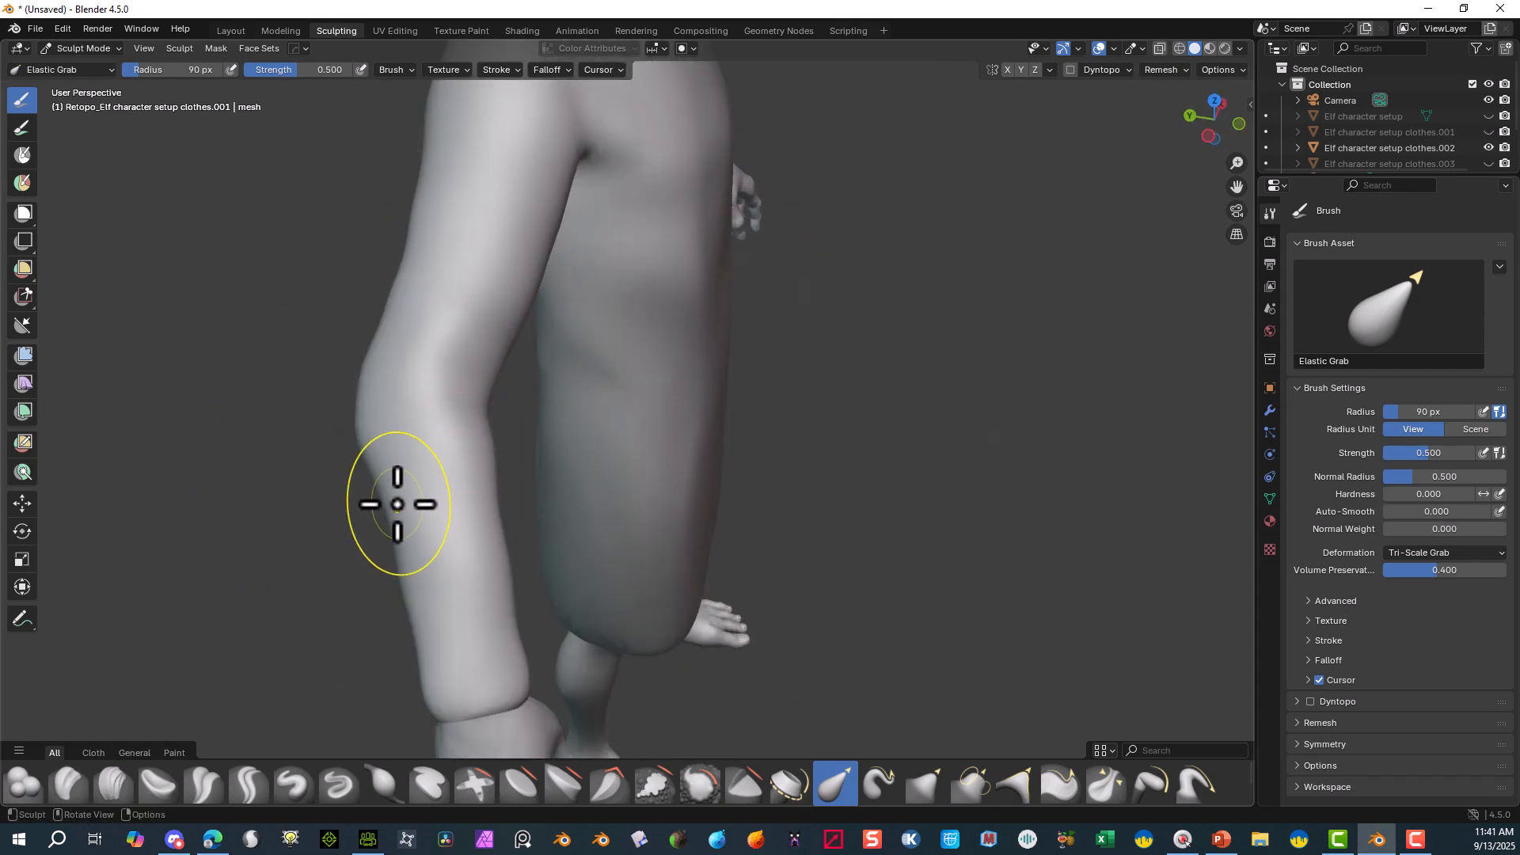
pyautogui.moveTo(394, 501); pyautogui.dragTo(368, 511)
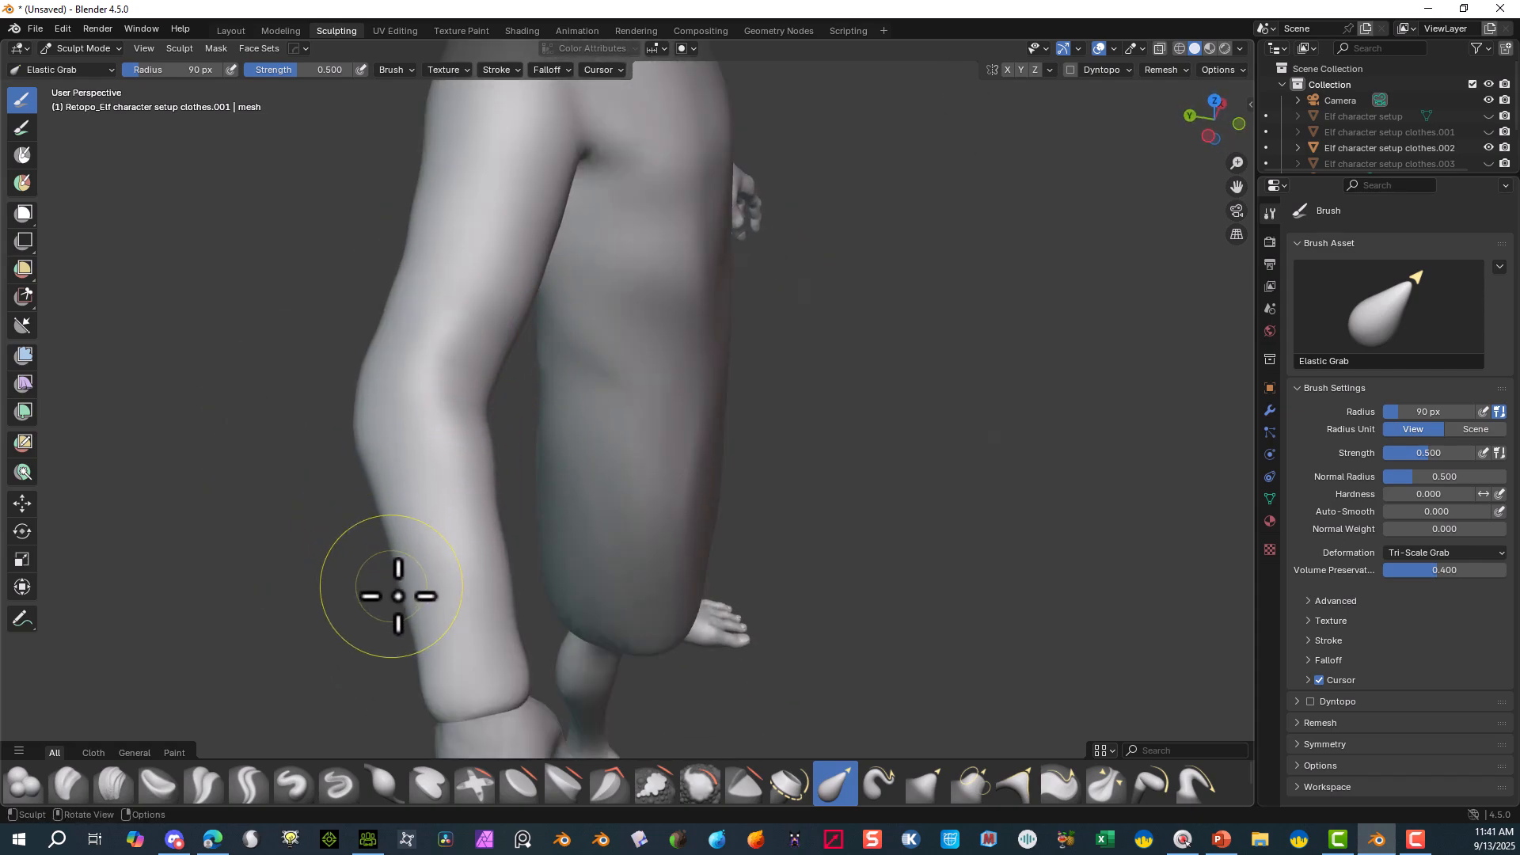
pyautogui.moveTo(407, 615); pyautogui.dragTo(392, 624)
pyautogui.moveTo(394, 490); pyautogui.dragTo(383, 484)
pyautogui.moveTo(470, 502); pyautogui.dragTo(484, 495)
pyautogui.moveTo(493, 603); pyautogui.dragTo(509, 604)
# - Nudge the back of the sleeve's forearm forward, from below the elbow down toward the wrist, in a side view
pyautogui.scroll(-3, 977, 375)
pyautogui.moveTo(961, 377); pyautogui.dragTo(648, 373, button='middle')
pyautogui.moveTo(724, 459)
pyautogui.mouseDown()
pyautogui.moveTo(722, 486)
pyautogui.moveTo(699, 478)
pyautogui.moveTo(676, 499)
pyautogui.moveTo(685, 444)
pyautogui.mouseUp()
pyautogui.moveTo(703, 514); pyautogui.dragTo(702, 508)
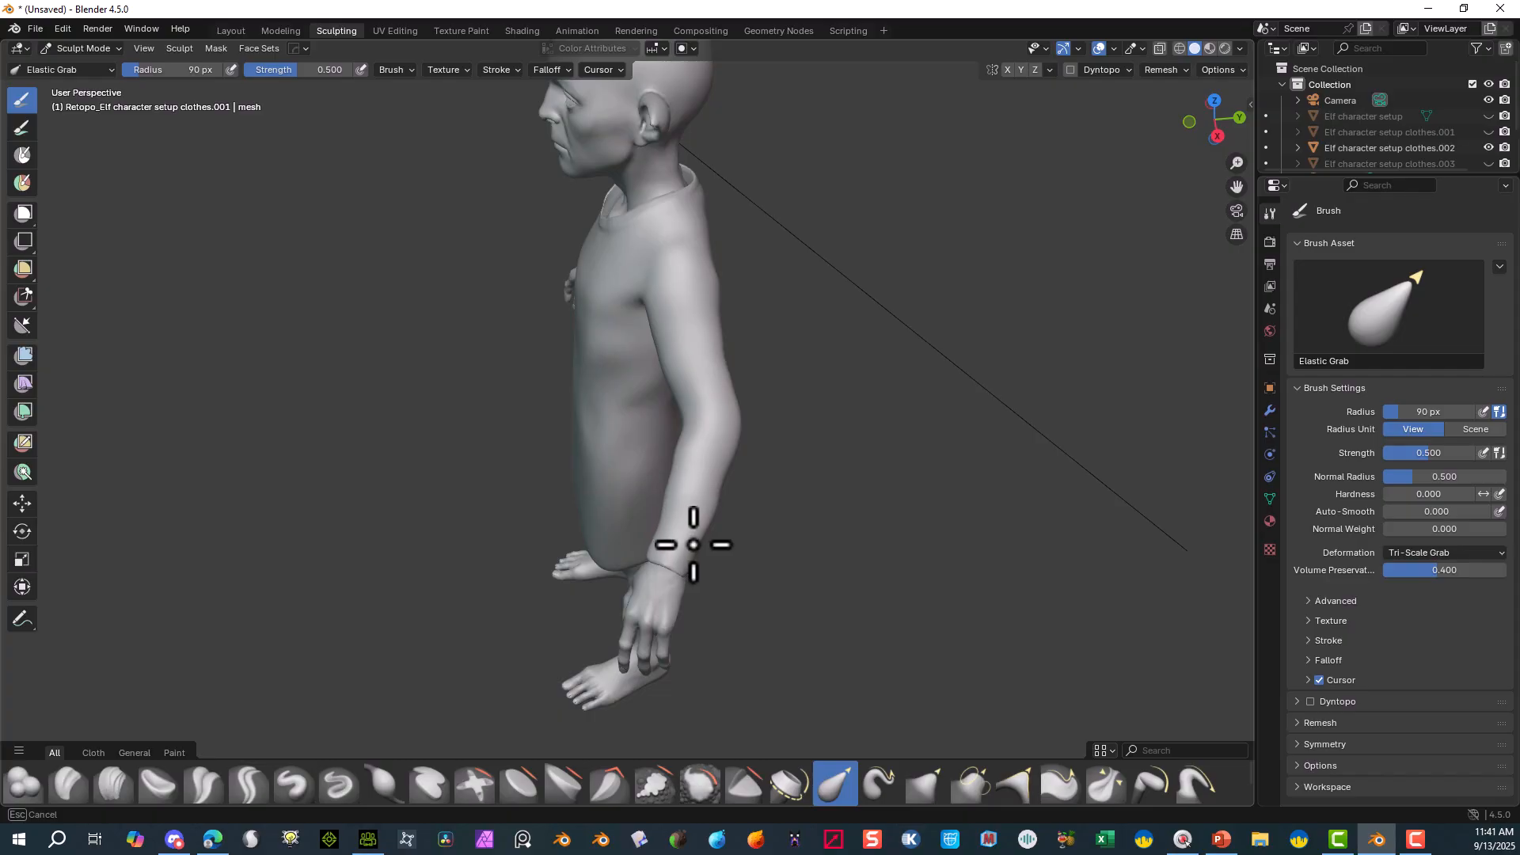
# - Switch to the Layout workspace and inspect the garment's collar, sleeves and overall shape
pyautogui.moveTo(943, 373); pyautogui.dragTo(431, 329, button='middle')
pyautogui.scroll(-5, 440, 324)
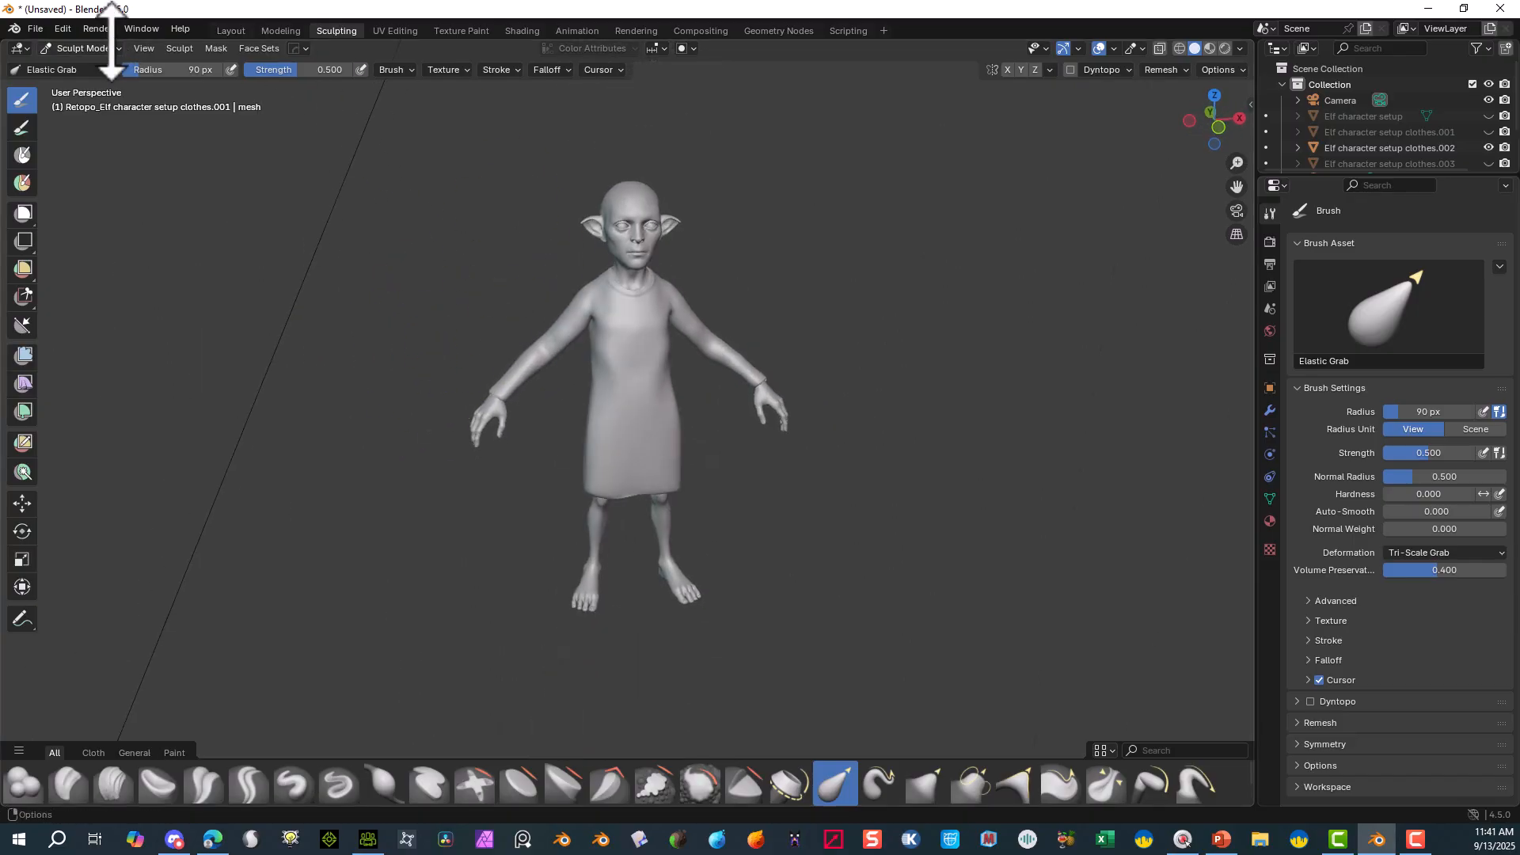
pyautogui.click(233, 31)
pyautogui.scroll(-8, 645, 524)
pyautogui.scroll(2, 752, 348)
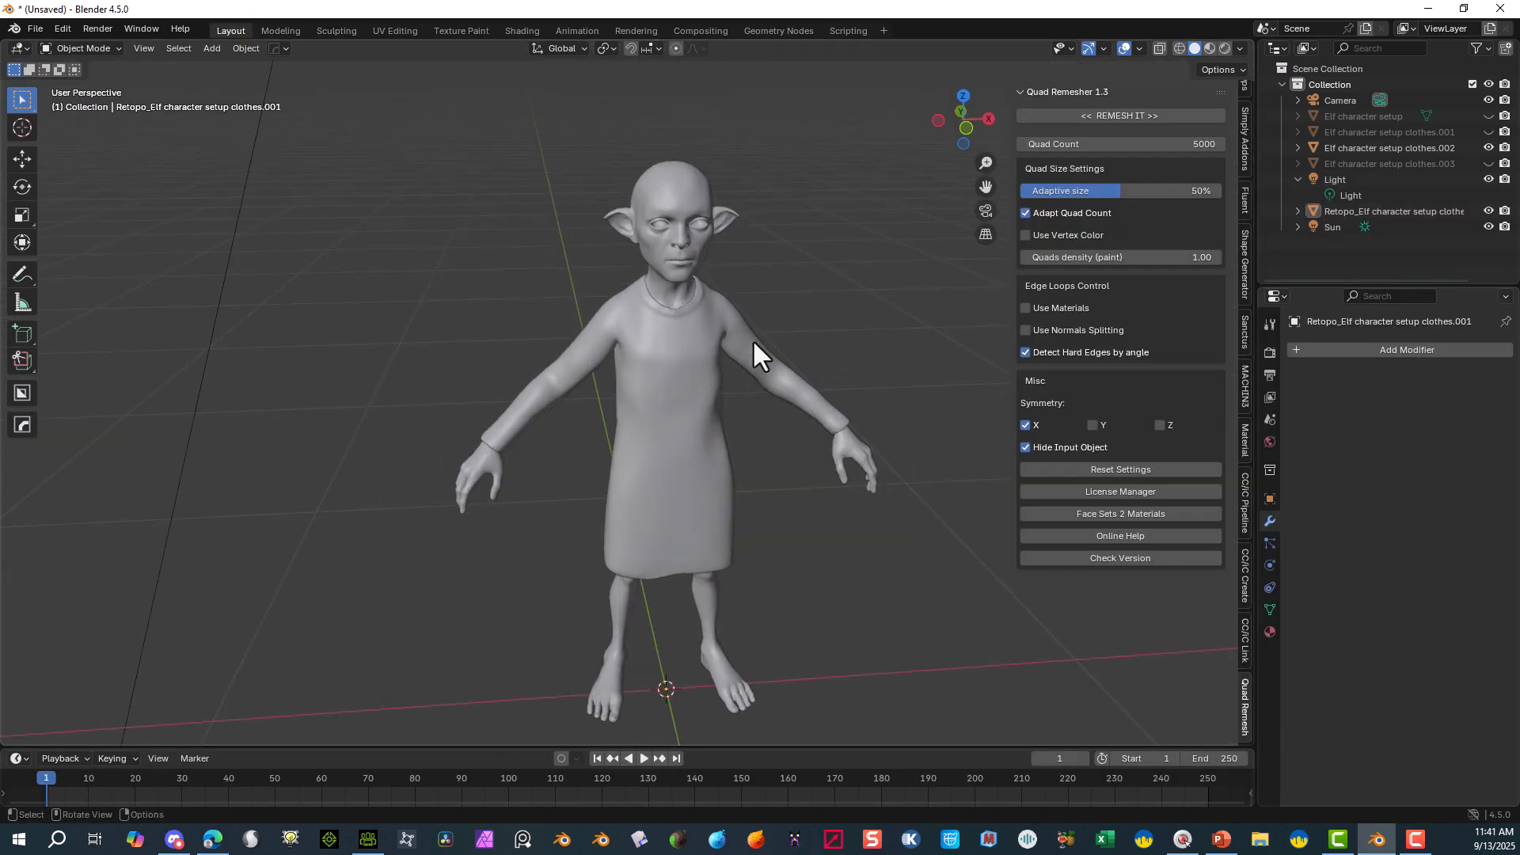
pyautogui.scroll(5, 752, 339)
pyautogui.moveTo(707, 312); pyautogui.dragTo(652, 306, button='middle')
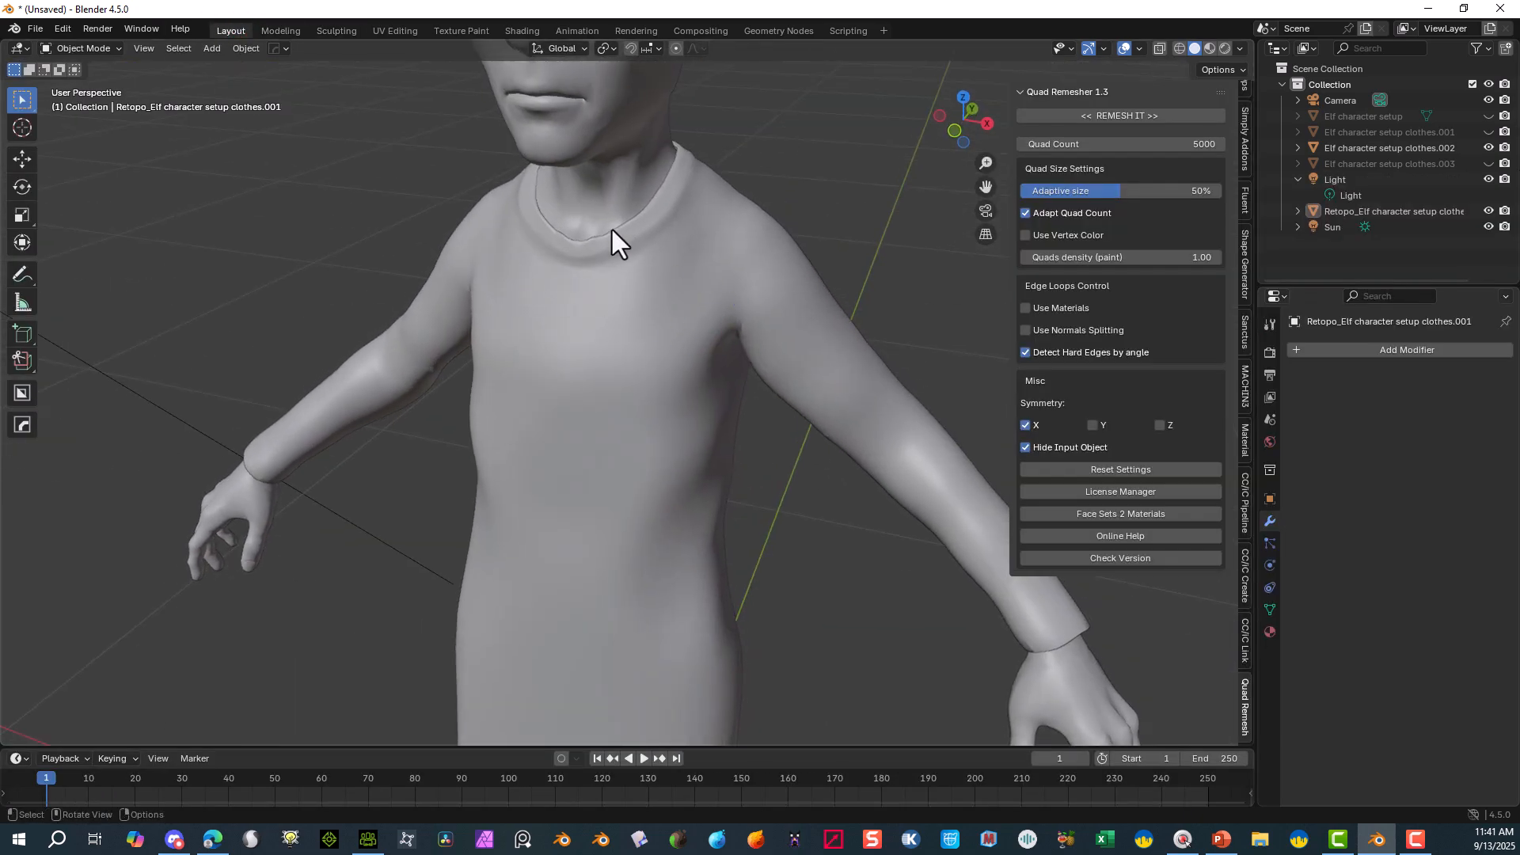
pyautogui.scroll(-5, 853, 321)
pyautogui.scroll(2, 458, 140)
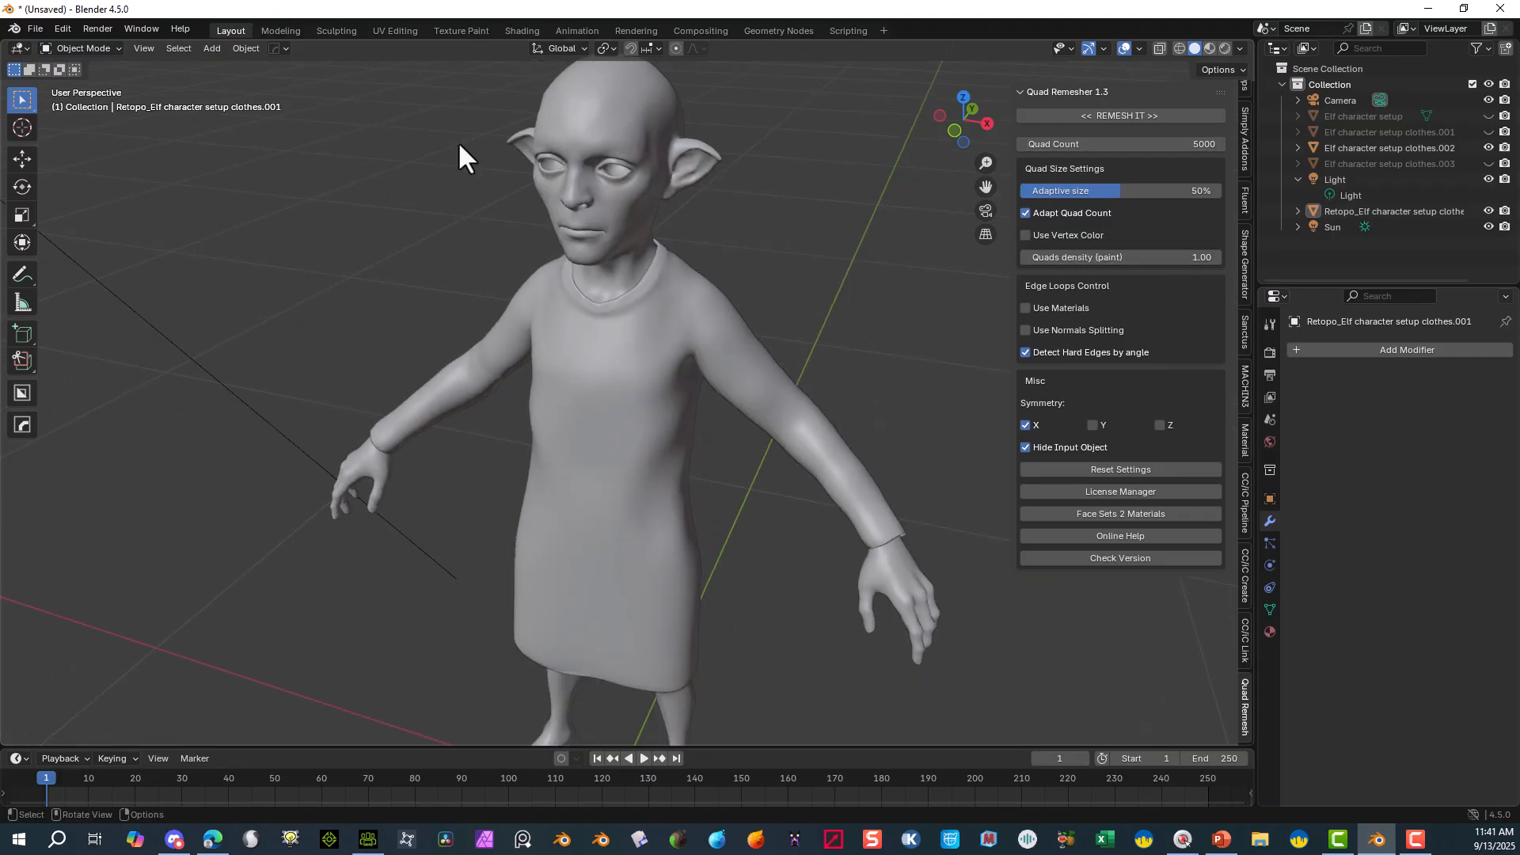
# - Try to remesh the garment with Quad Remesher from Edit Mode
pyautogui.click(98, 49)
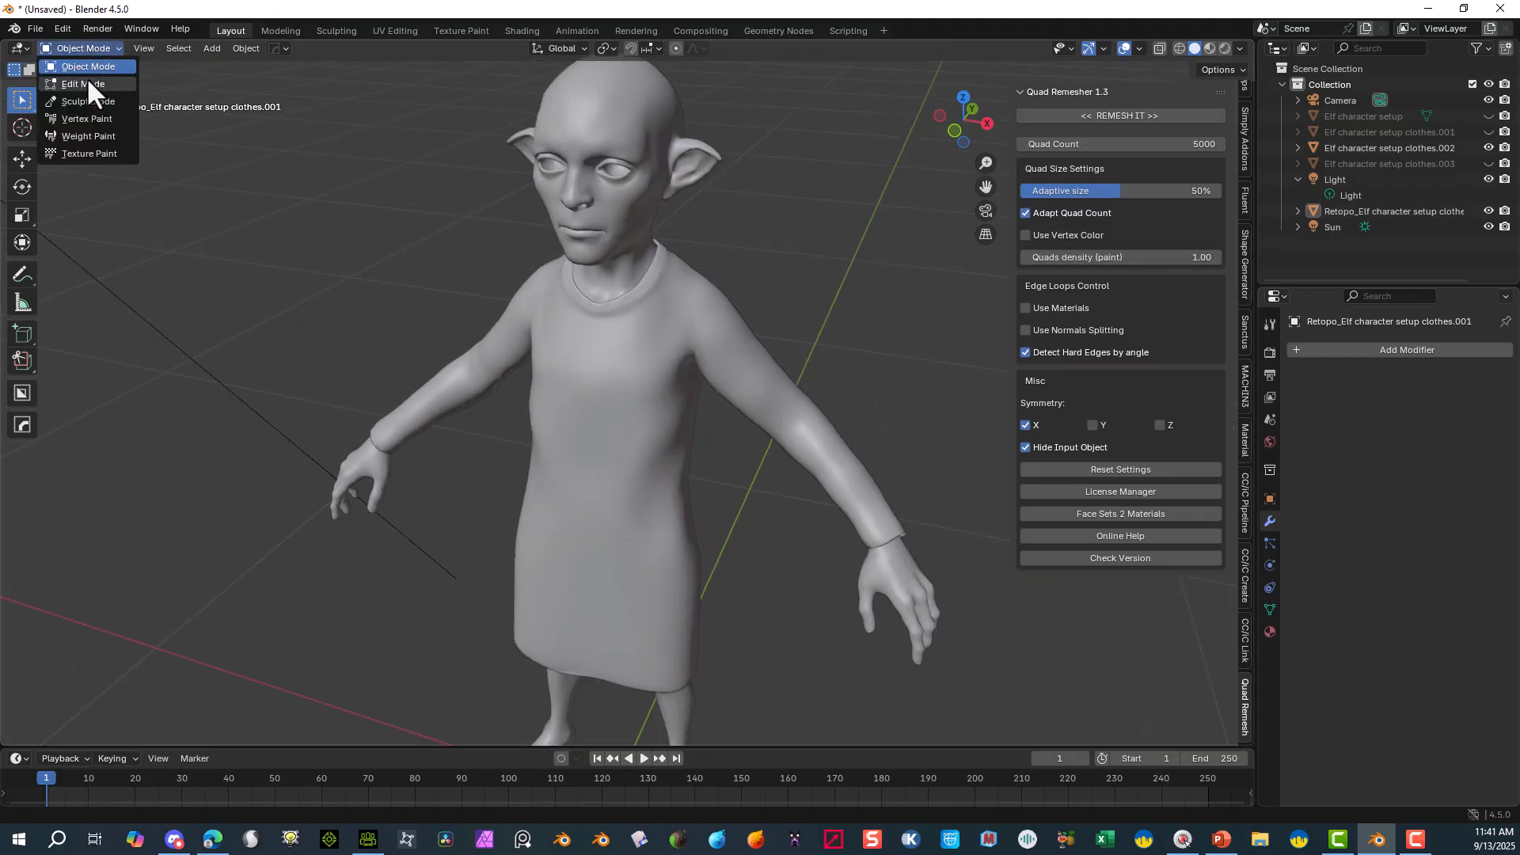
pyautogui.click(87, 79)
pyautogui.moveTo(550, 427)
pyautogui.mouseDown(button='middle')
pyautogui.moveTo(568, 446)
pyautogui.moveTo(543, 417)
pyautogui.mouseUp(button='middle')
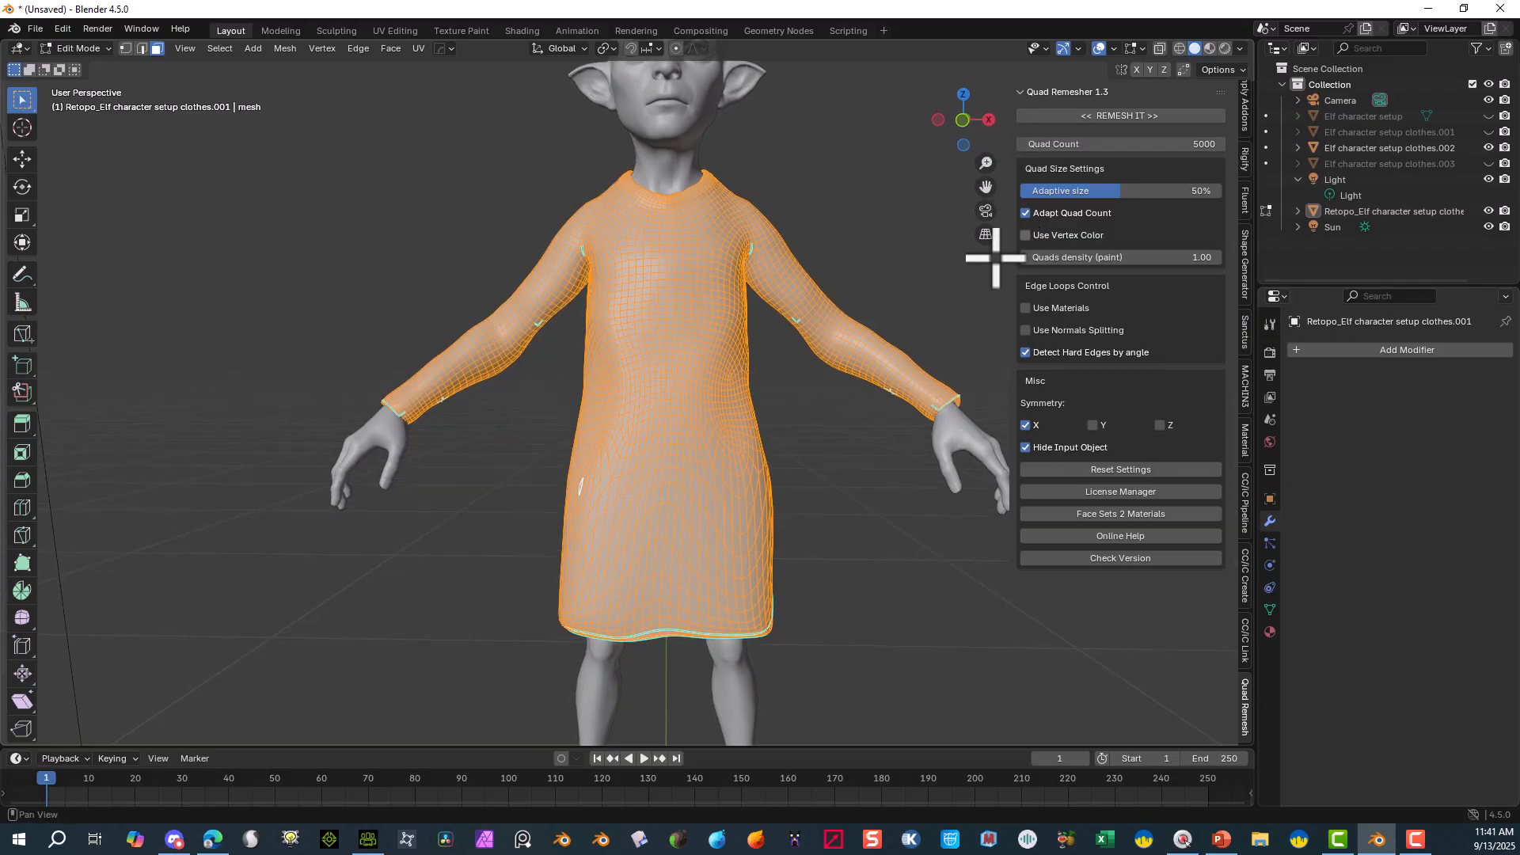
pyautogui.click(1085, 116)
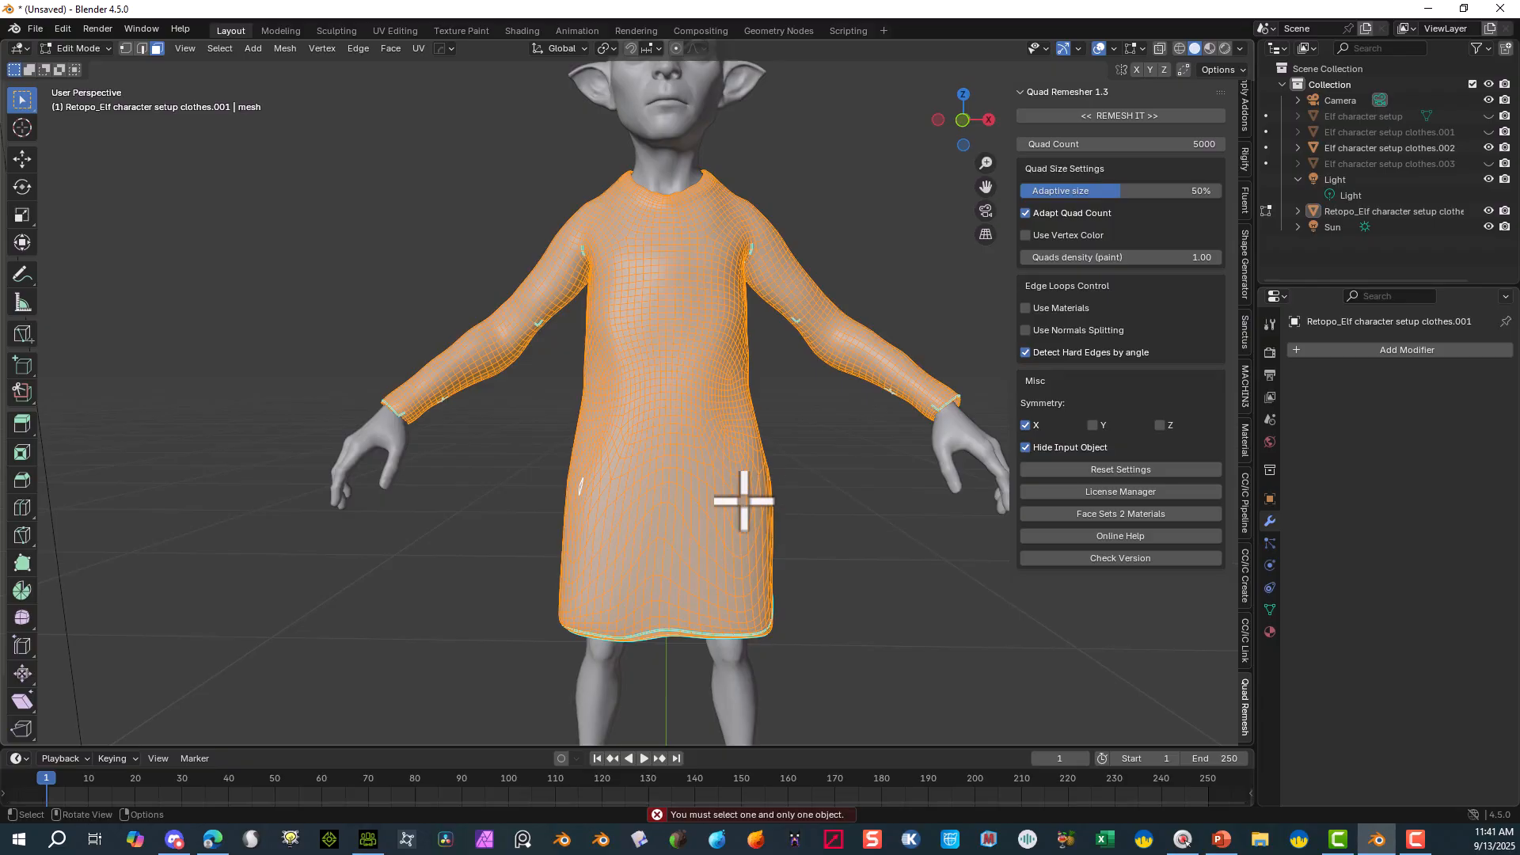
pyautogui.click(245, 342)
# - Return to Object Mode, select the garment and remesh it with Quad Remesher
pyautogui.click(78, 49)
pyautogui.click(83, 70)
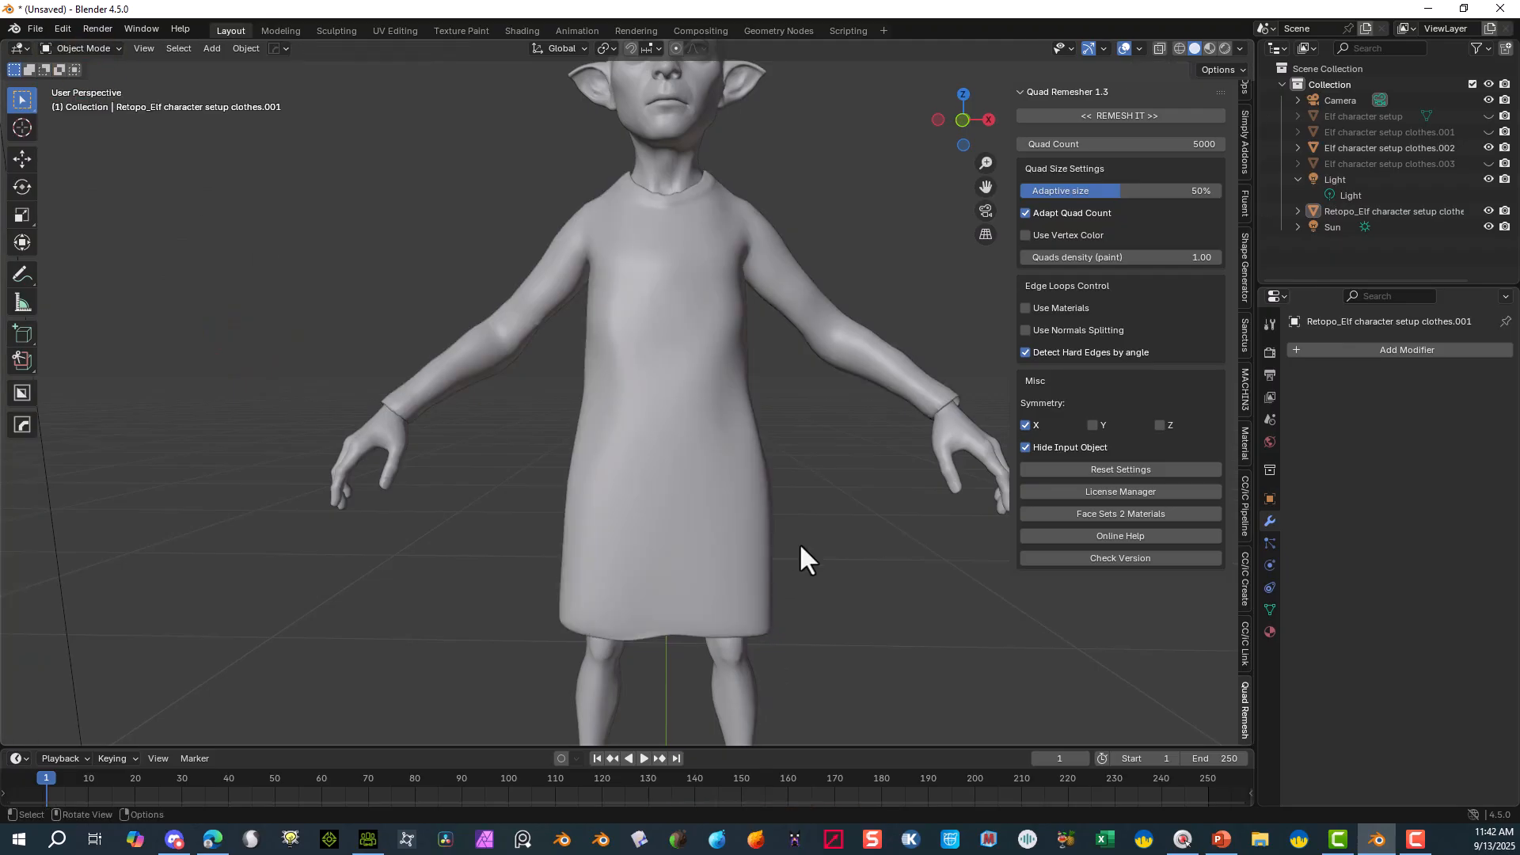
pyautogui.click(726, 374)
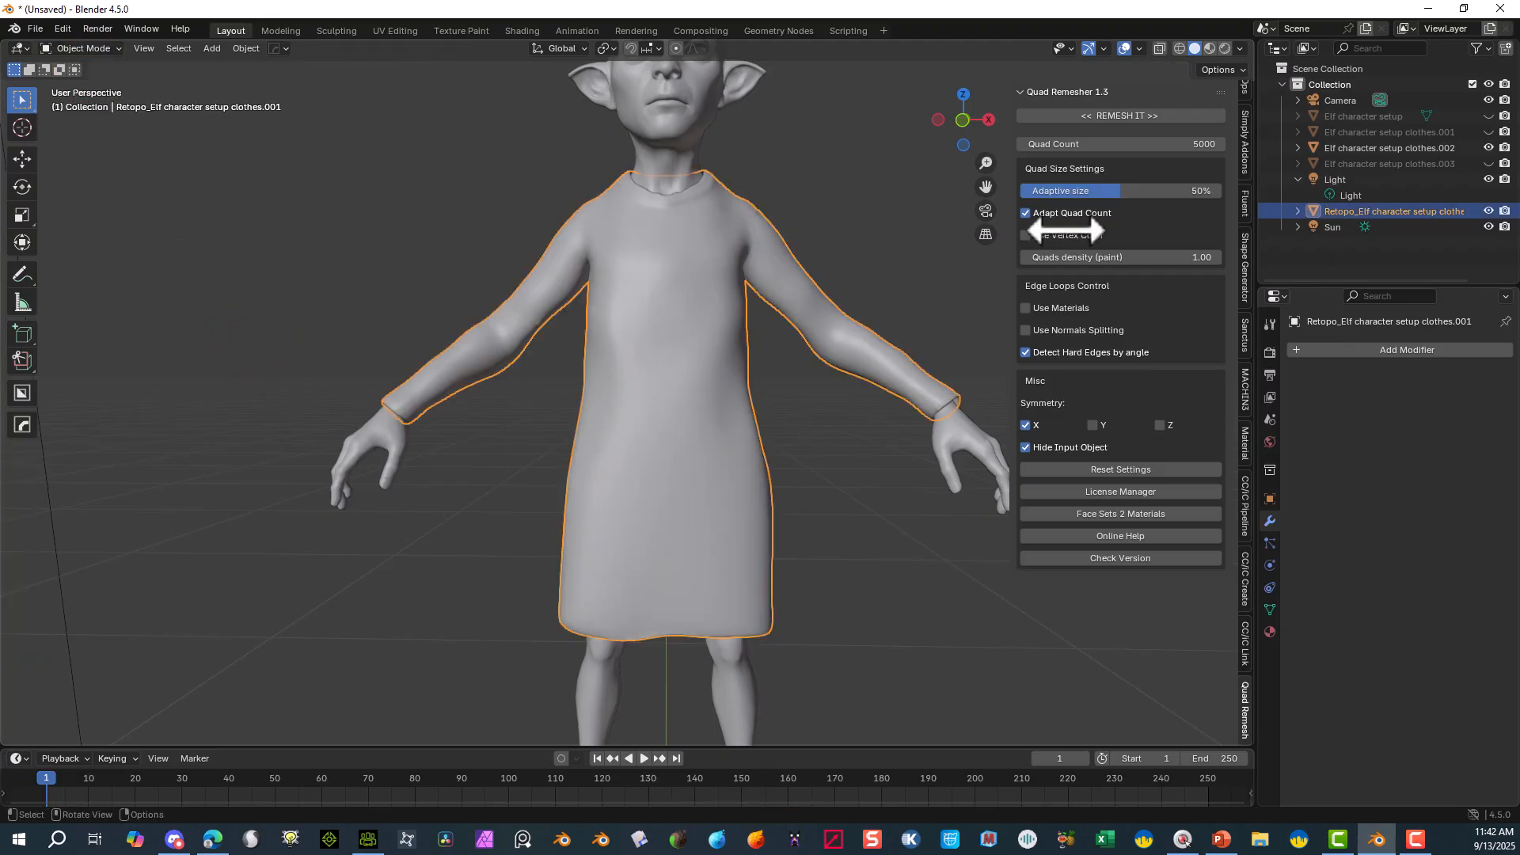
pyautogui.click(1101, 116)
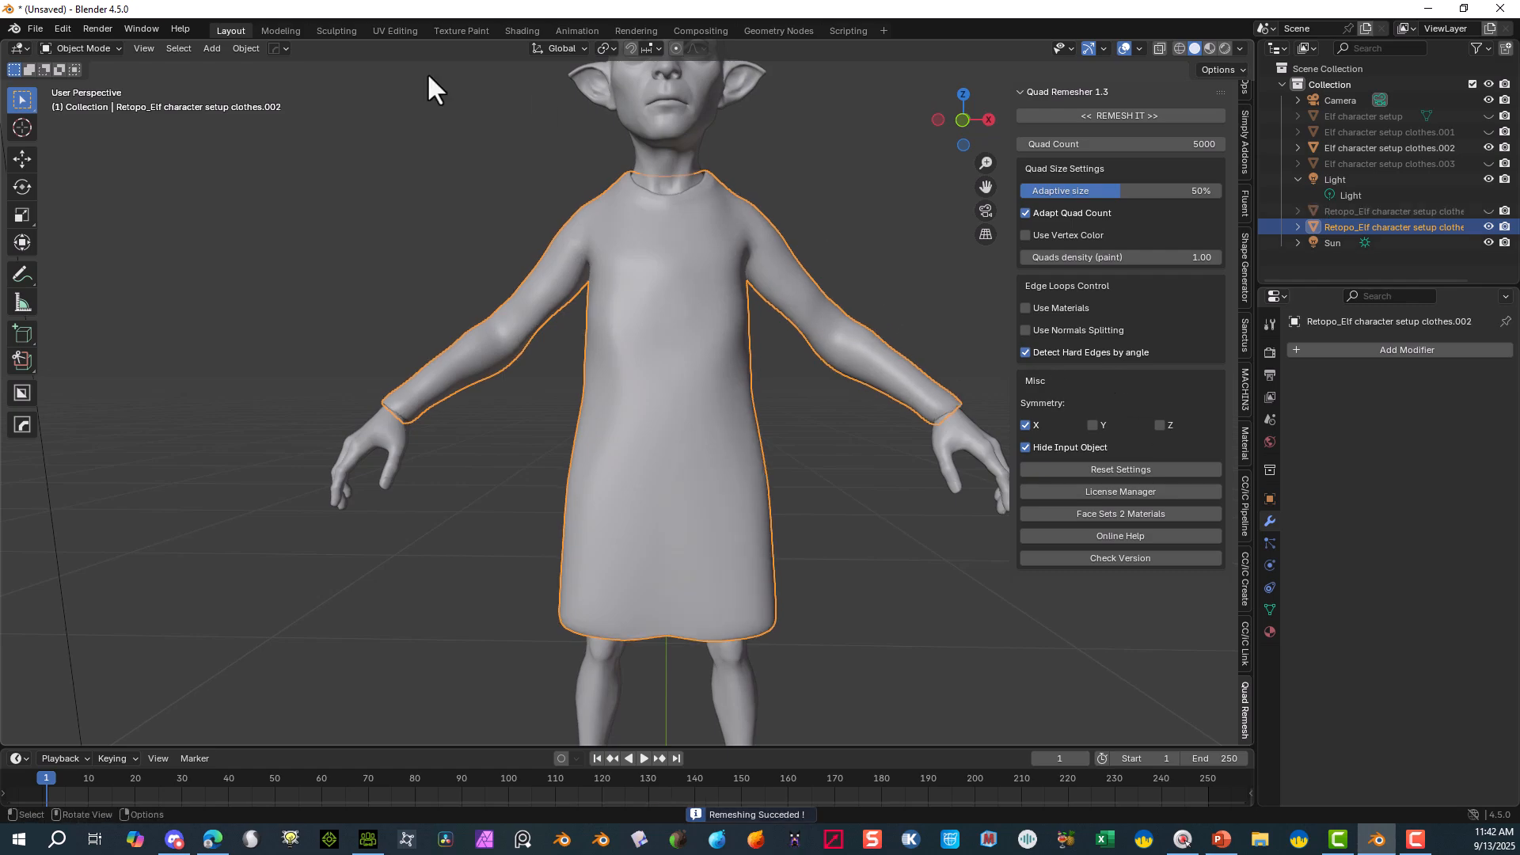
# - Show the remeshed garment's topology in Edit Mode and delete the hidden previous retopo garment object from the scene
pyautogui.click(78, 45)
pyautogui.click(81, 78)
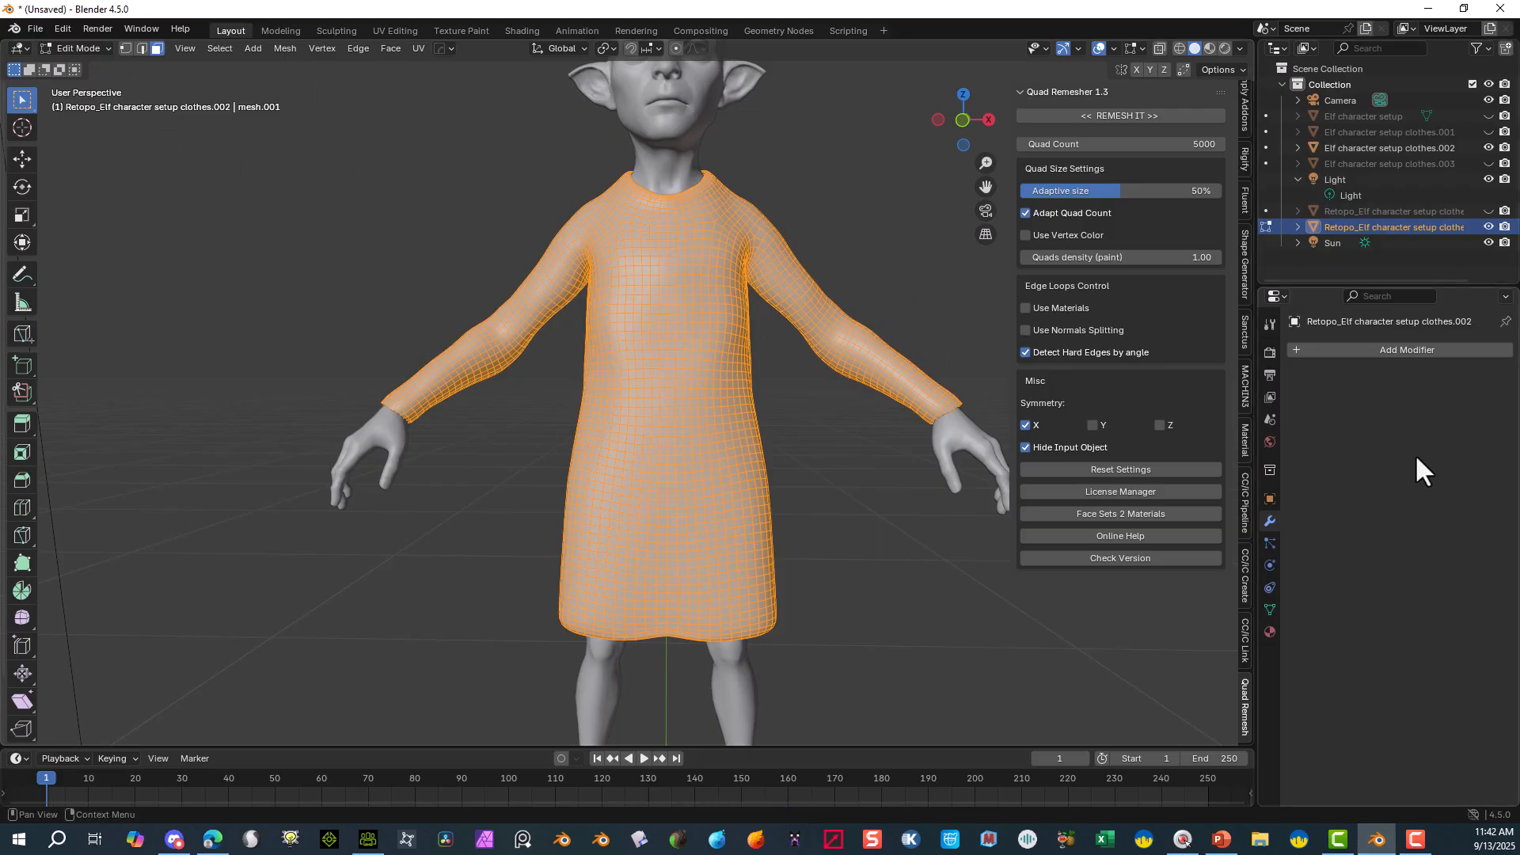
pyautogui.click(1396, 212)
pyautogui.rightClick(1379, 209)
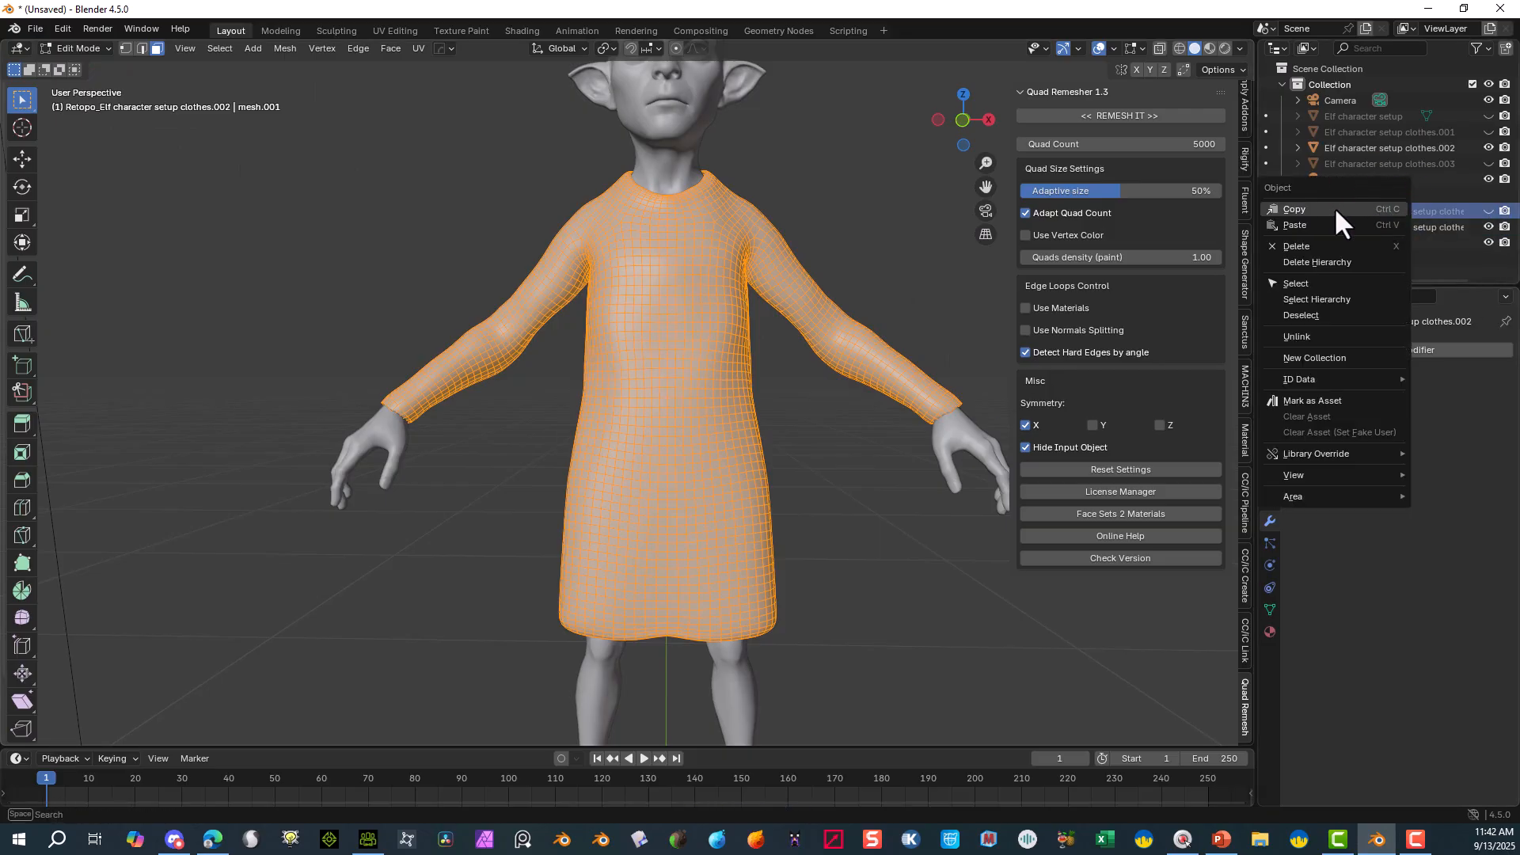
pyautogui.click(1292, 246)
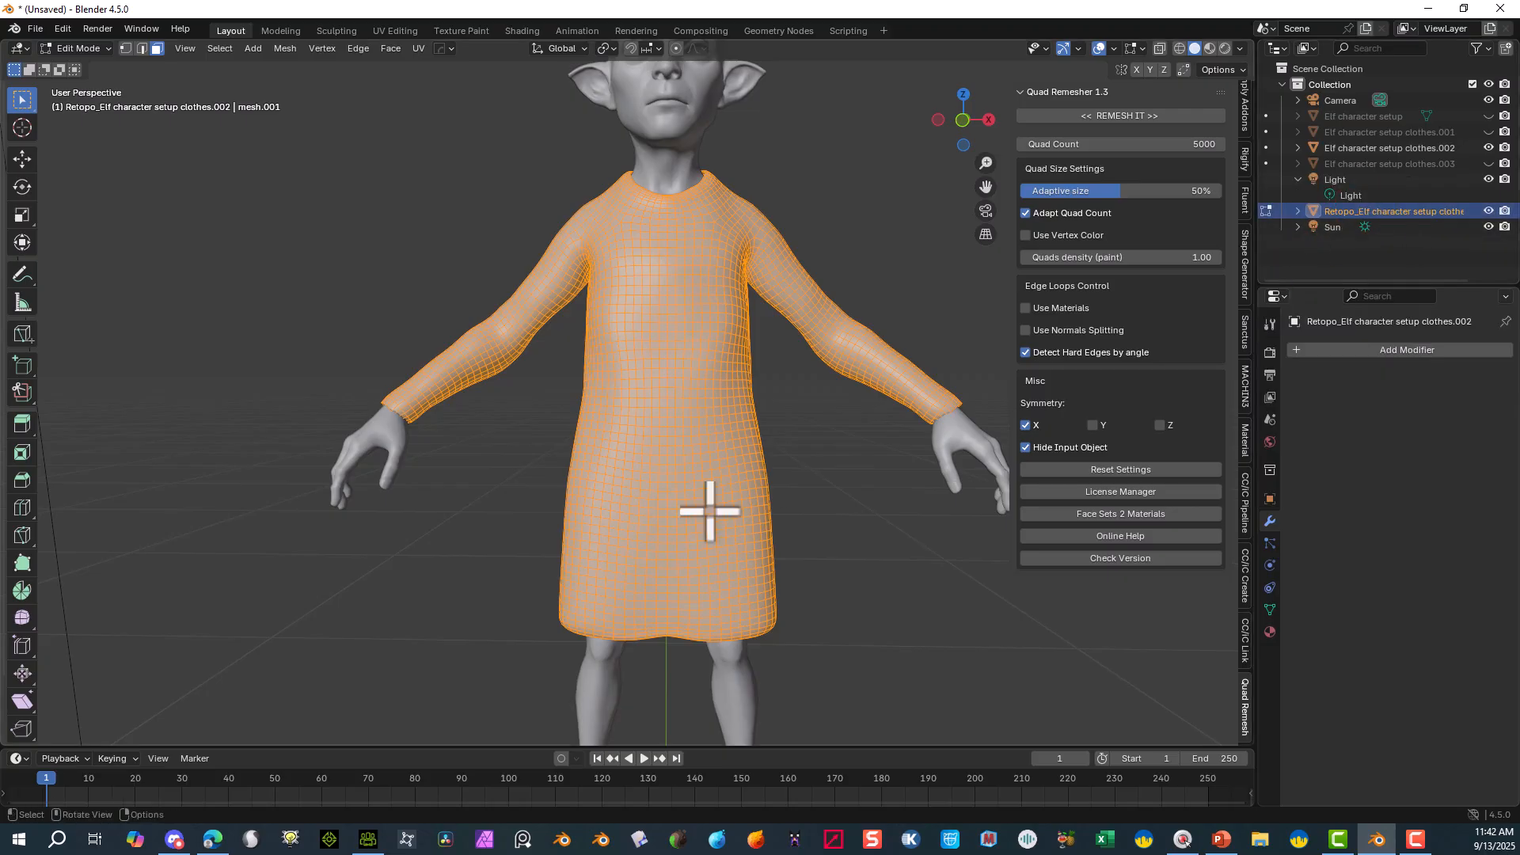
pyautogui.scroll(3, 525, 380)
pyautogui.moveTo(525, 380)
pyautogui.mouseDown(button='middle')
pyautogui.moveTo(296, 447)
pyautogui.moveTo(177, 434)
pyautogui.moveTo(210, 401)
pyautogui.moveTo(478, 370)
pyautogui.moveTo(556, 384)
pyautogui.moveTo(865, 295)
pyautogui.mouseUp(button='middle')
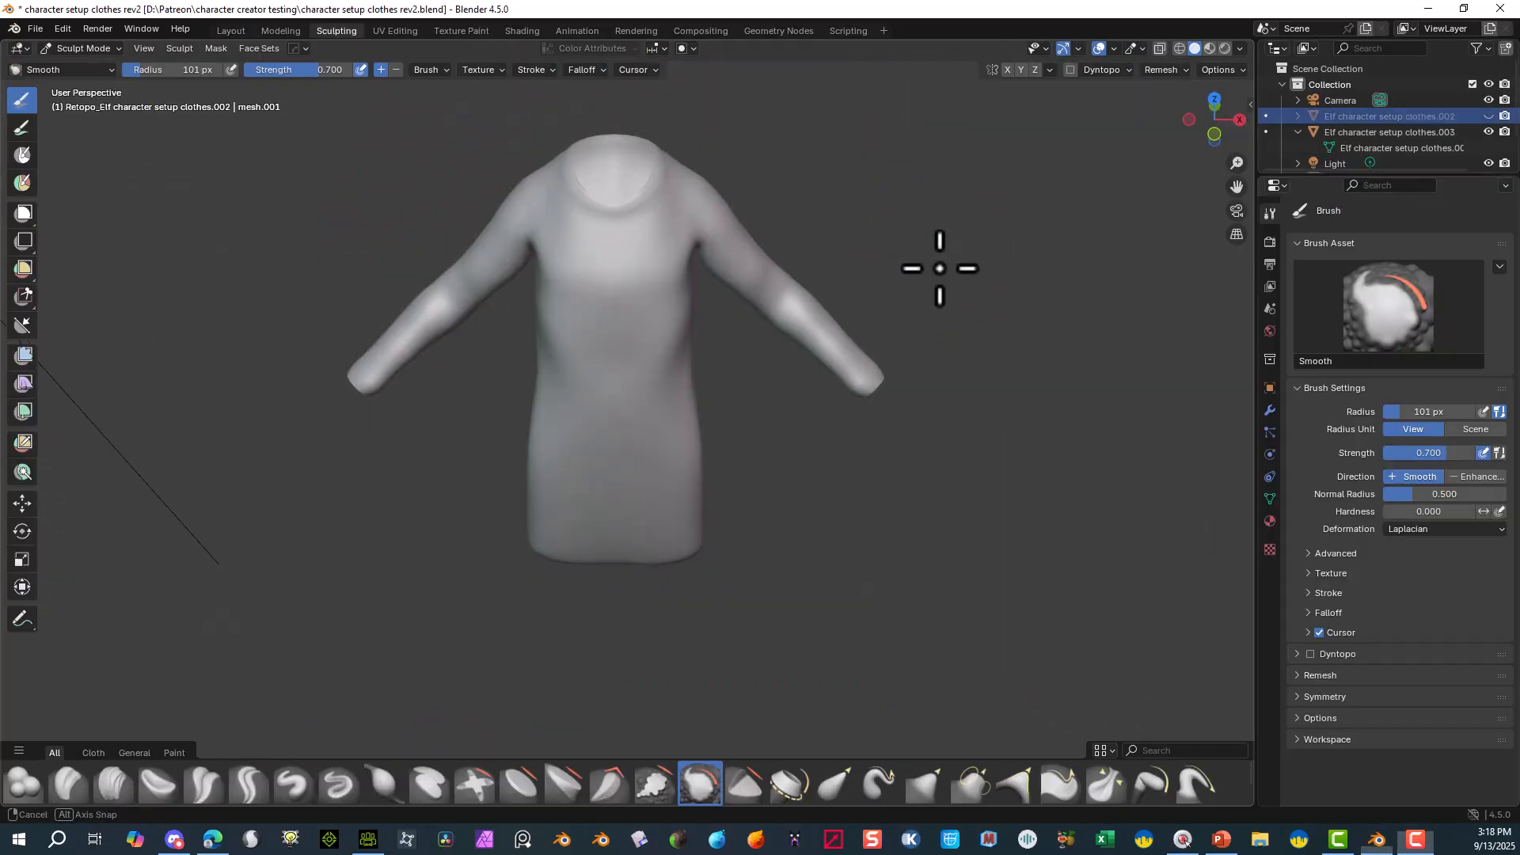
# - Hide Elf character setup clothes.003 and toggle the visibility of the elf body, Elf character setup clothes.002
pyautogui.moveTo(939, 264)
pyautogui.mouseDown(button='middle')
pyautogui.moveTo(858, 306)
pyautogui.moveTo(871, 269)
pyautogui.mouseUp(button='middle')
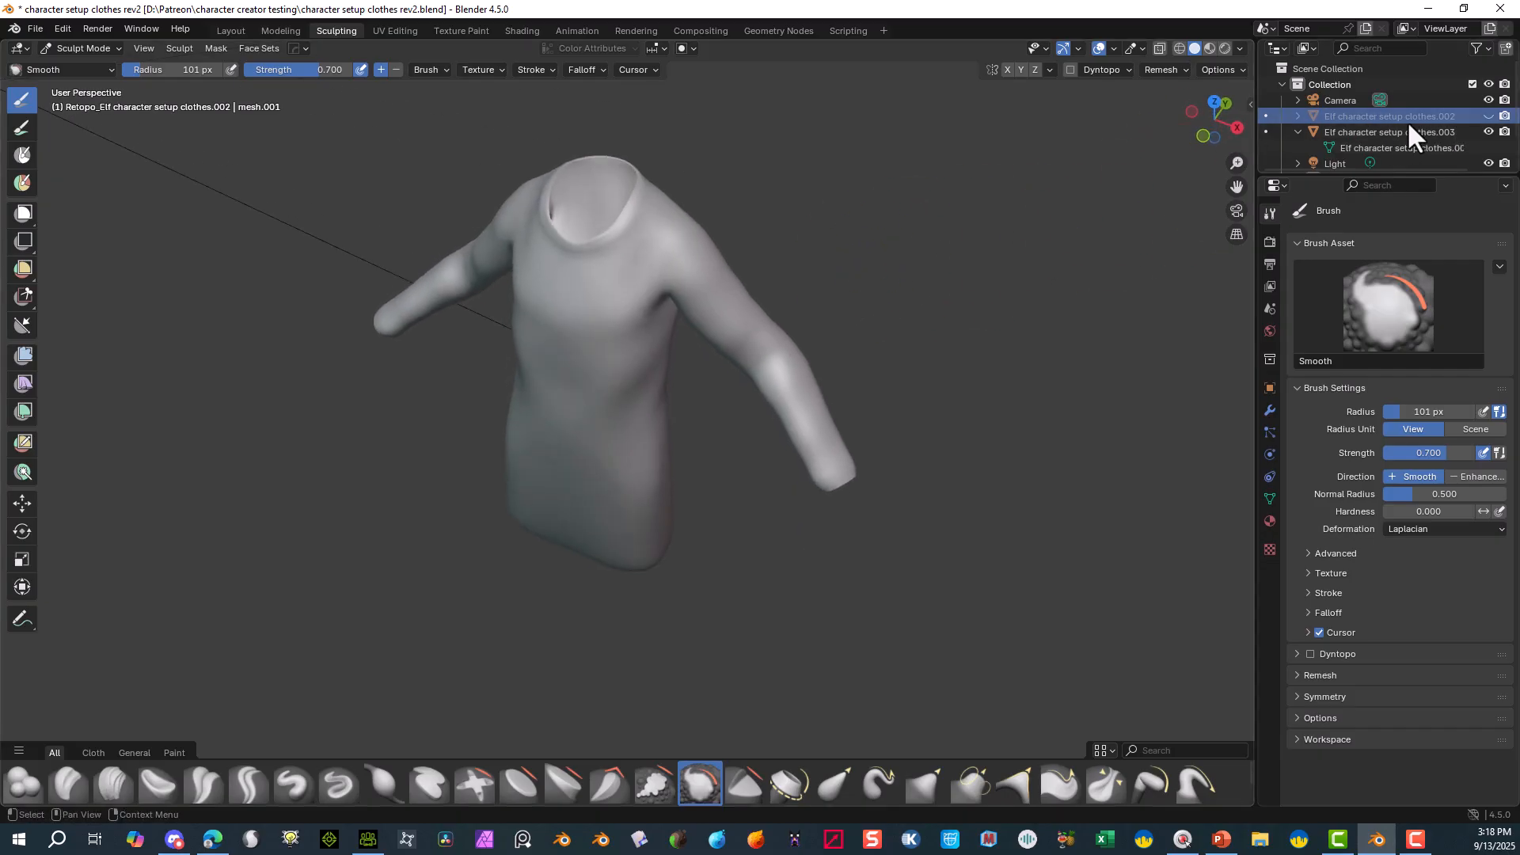
pyautogui.scroll(-2, 1389, 152)
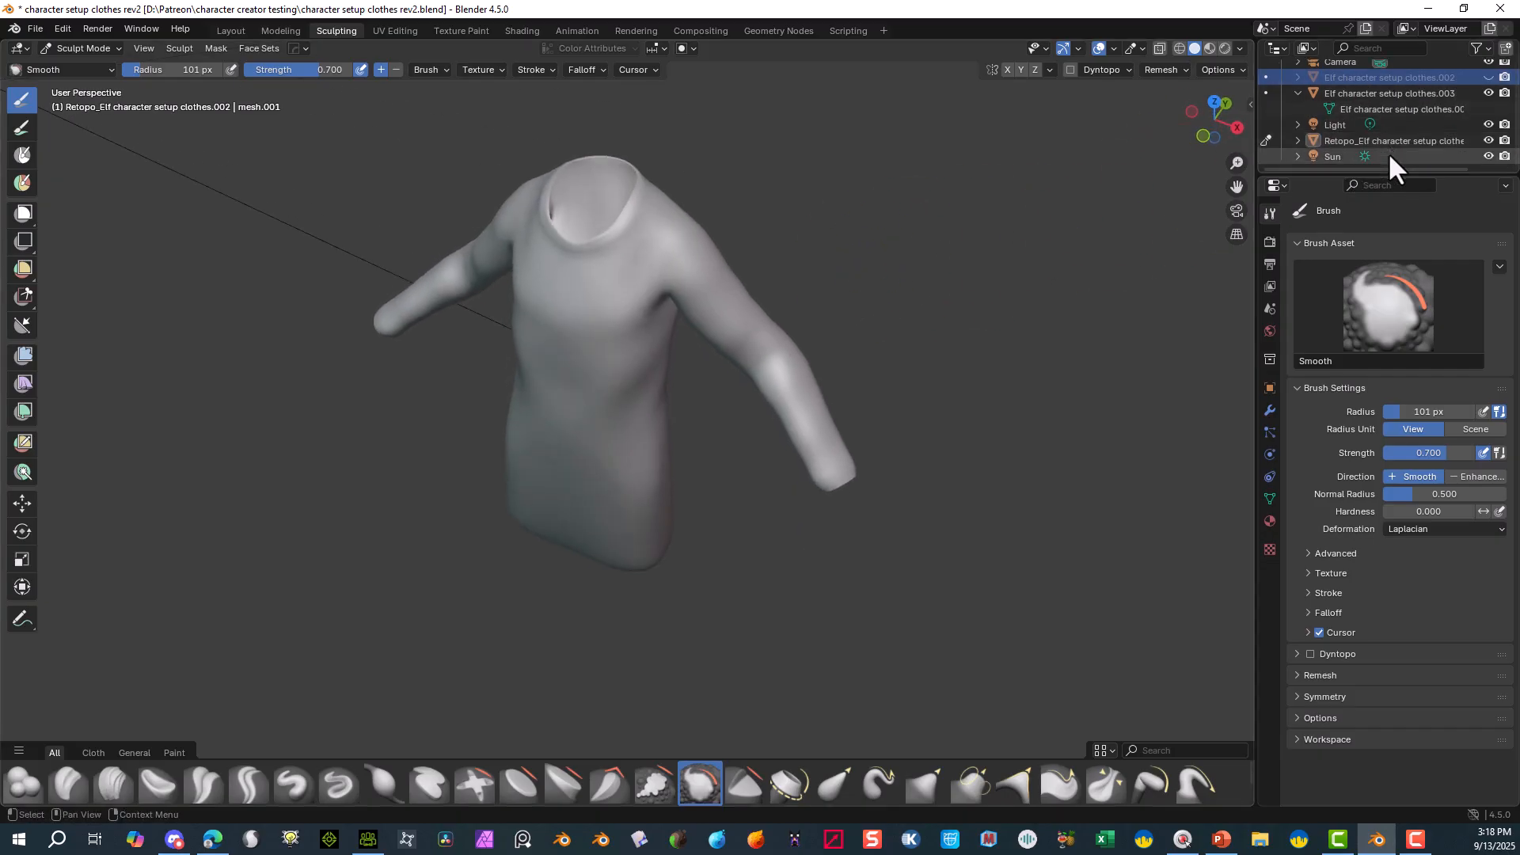
pyautogui.click(1488, 92)
pyautogui.click(1488, 77)
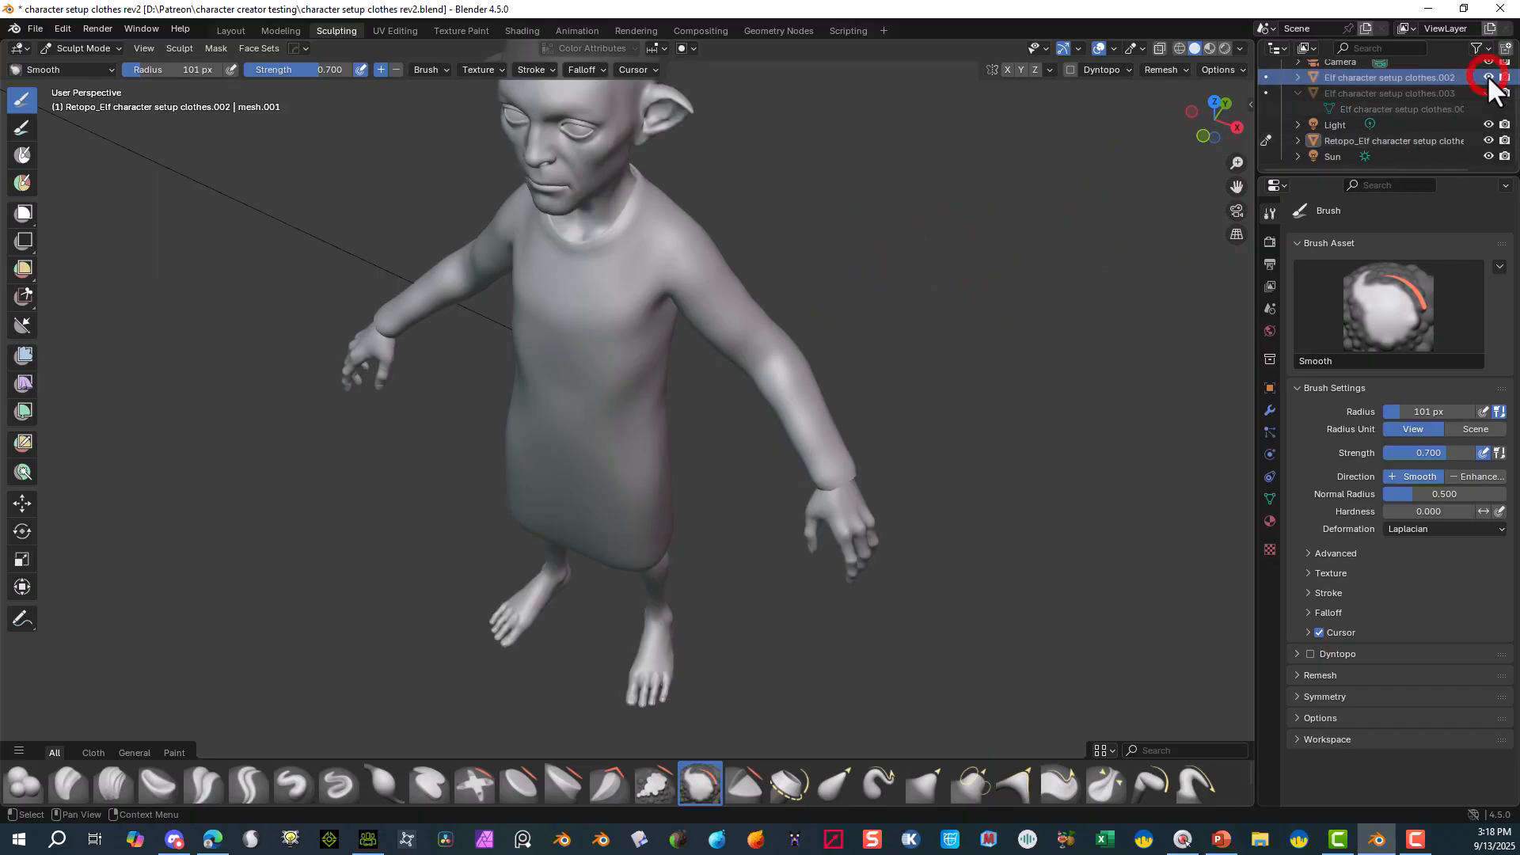
pyautogui.click(1488, 77)
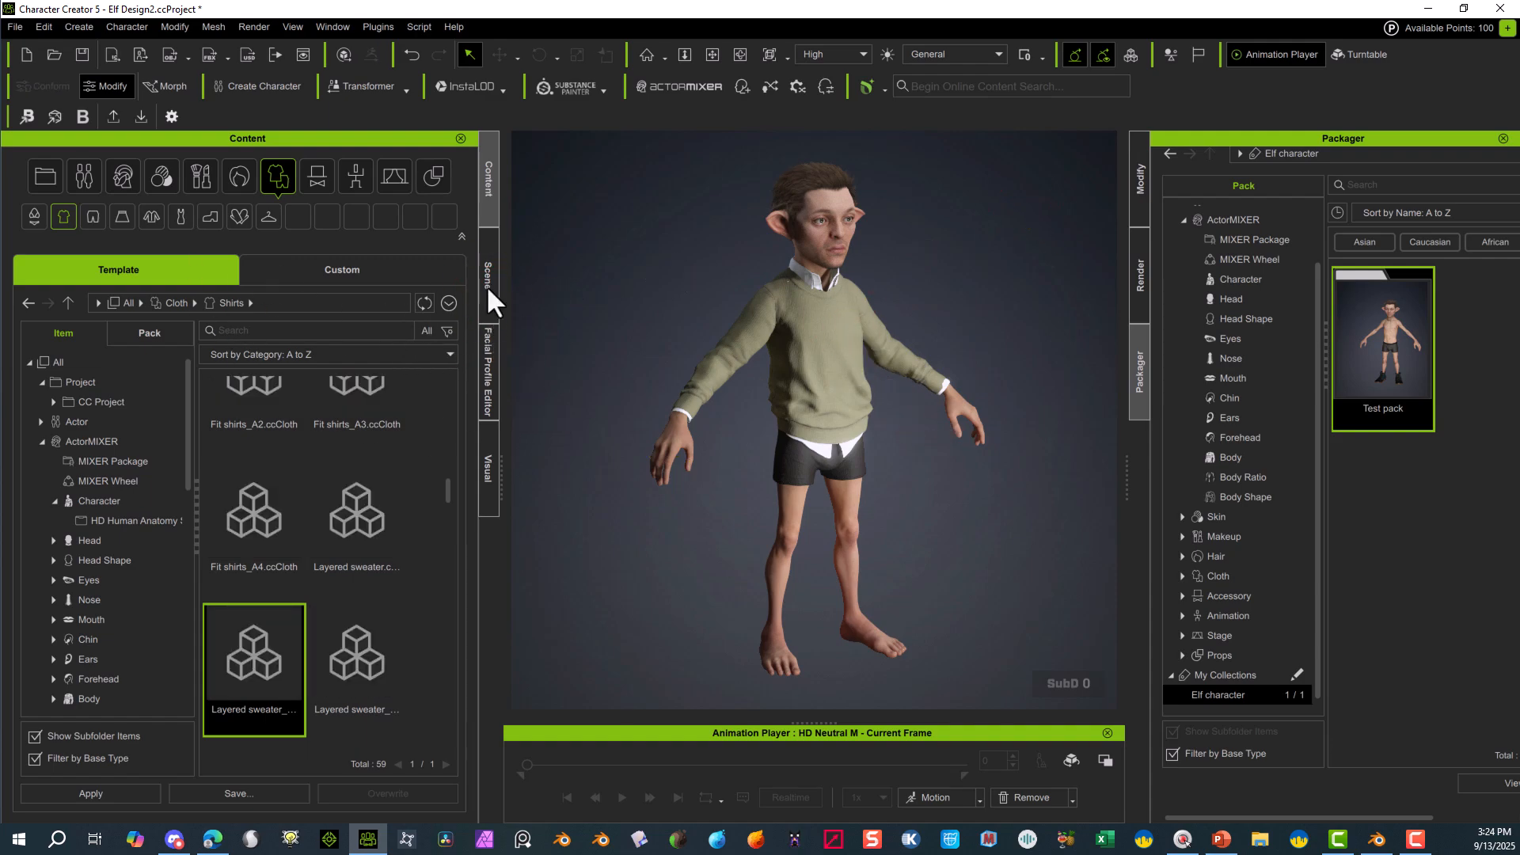
# - In Character Creator 5, delete the Layered sweater from the character in the scene list
pyautogui.click(488, 278)
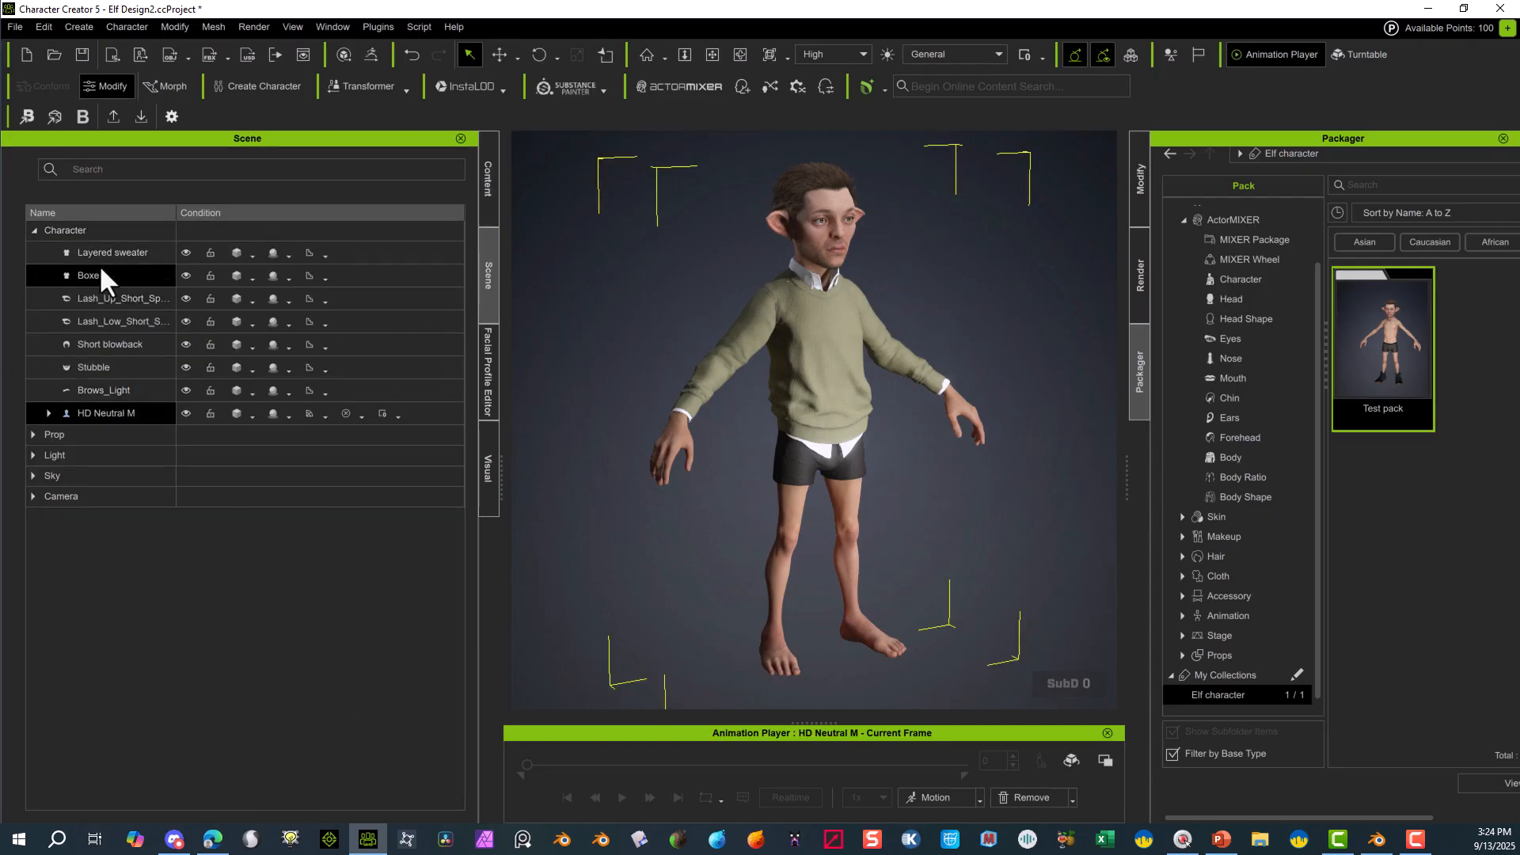
pyautogui.click(253, 250)
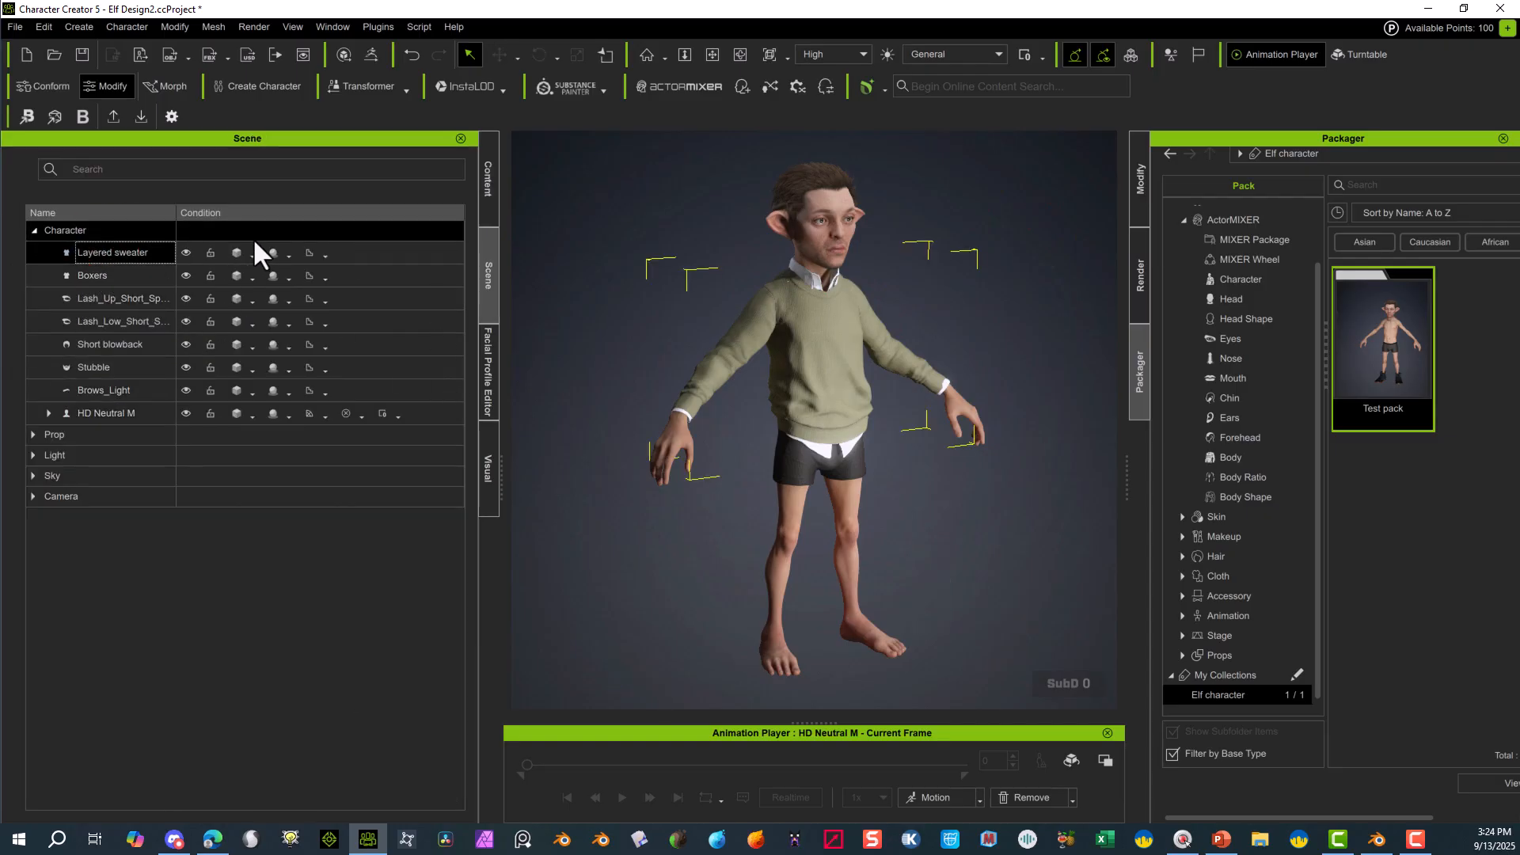
pyautogui.press('Delete')
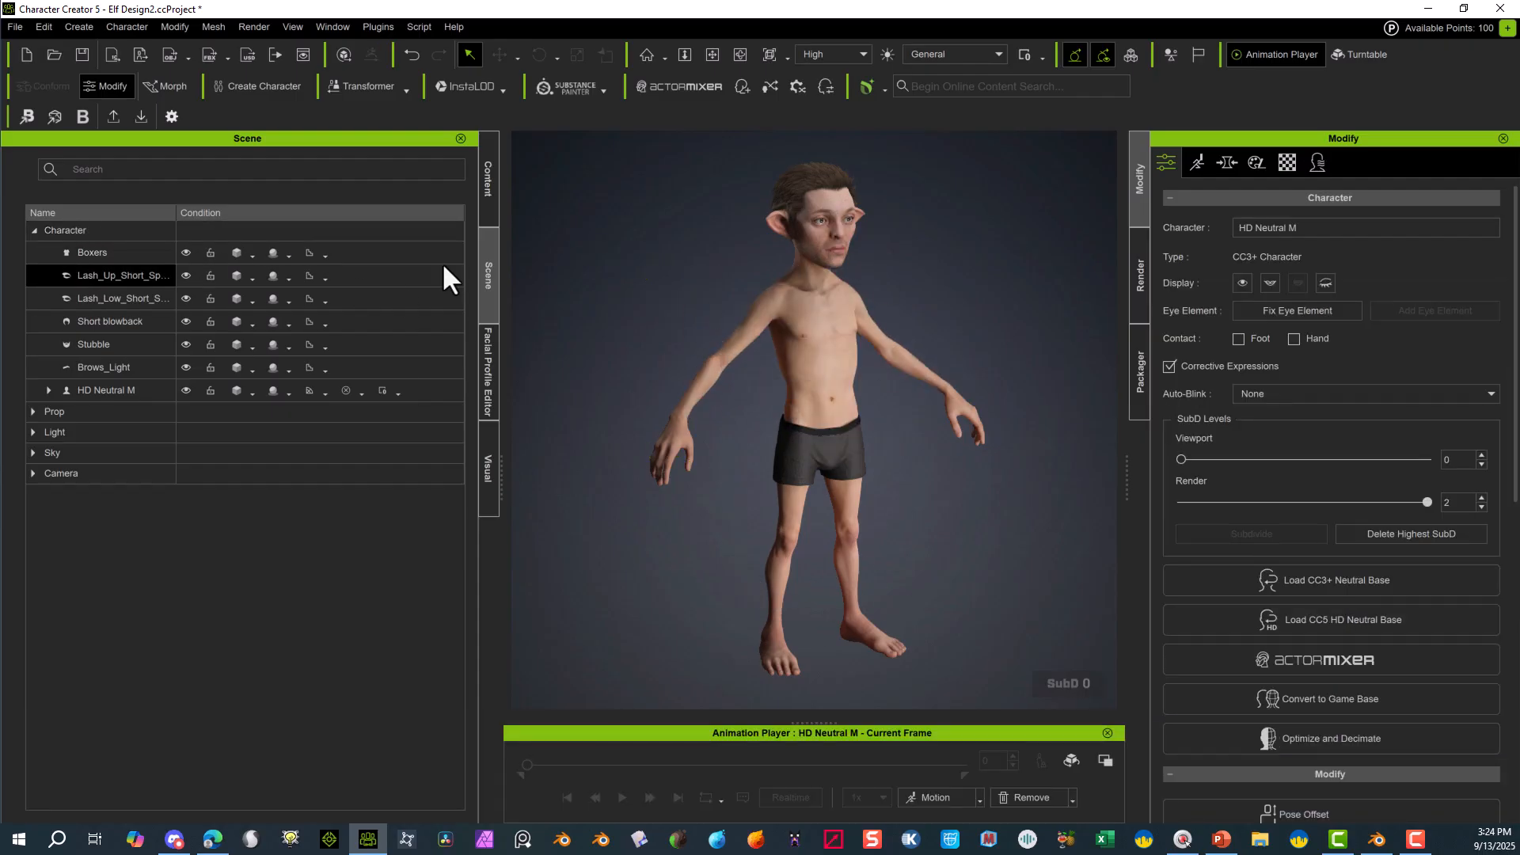
# - Browse the content library from the Shirts folder up to the full Cloth category
pyautogui.click(487, 180)
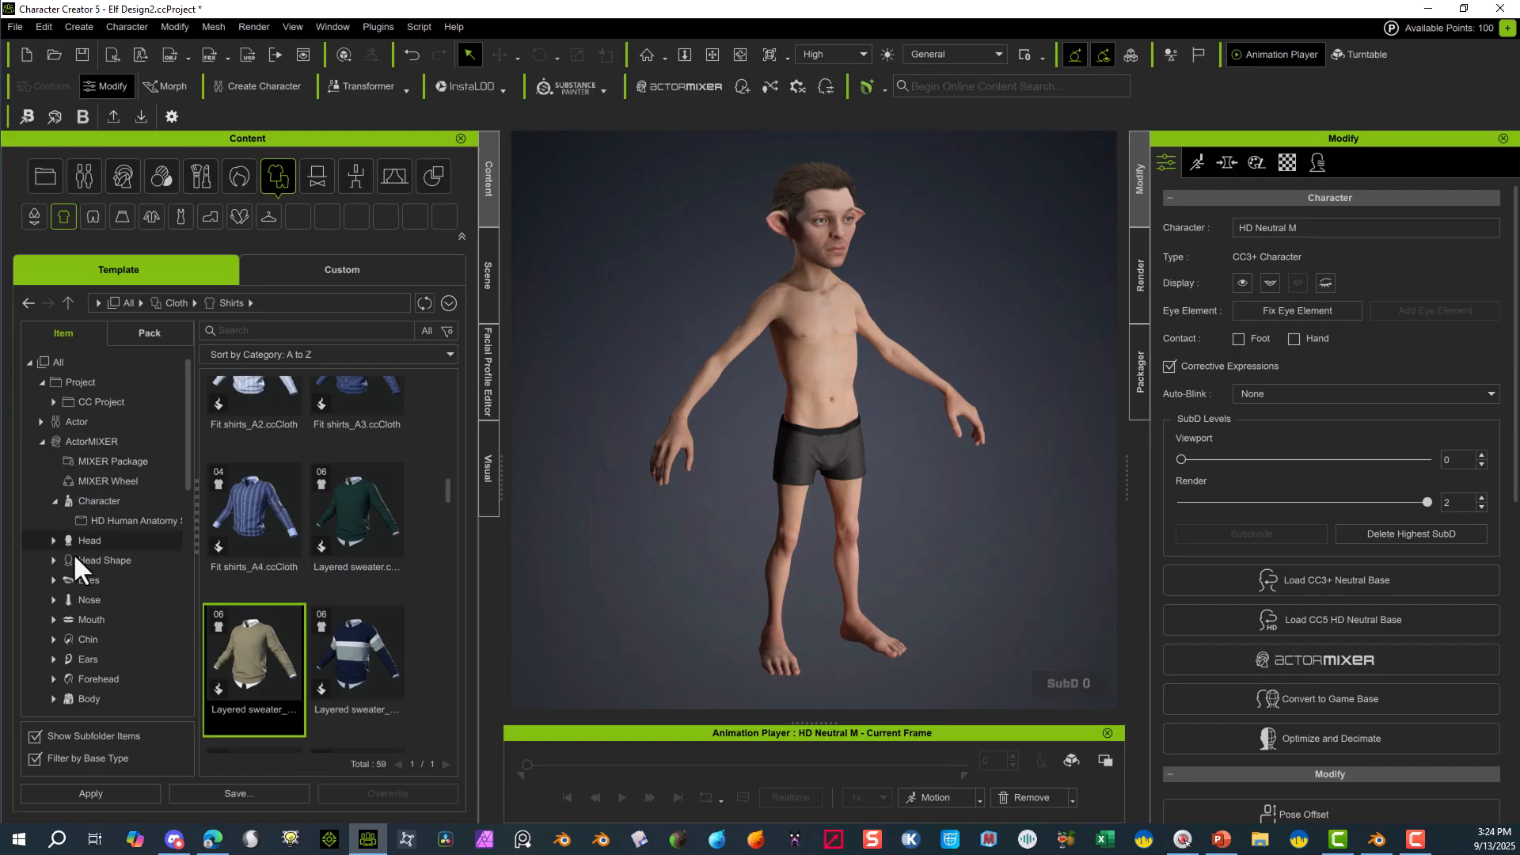
pyautogui.scroll(-1, 83, 569)
pyautogui.scroll(-3, 114, 635)
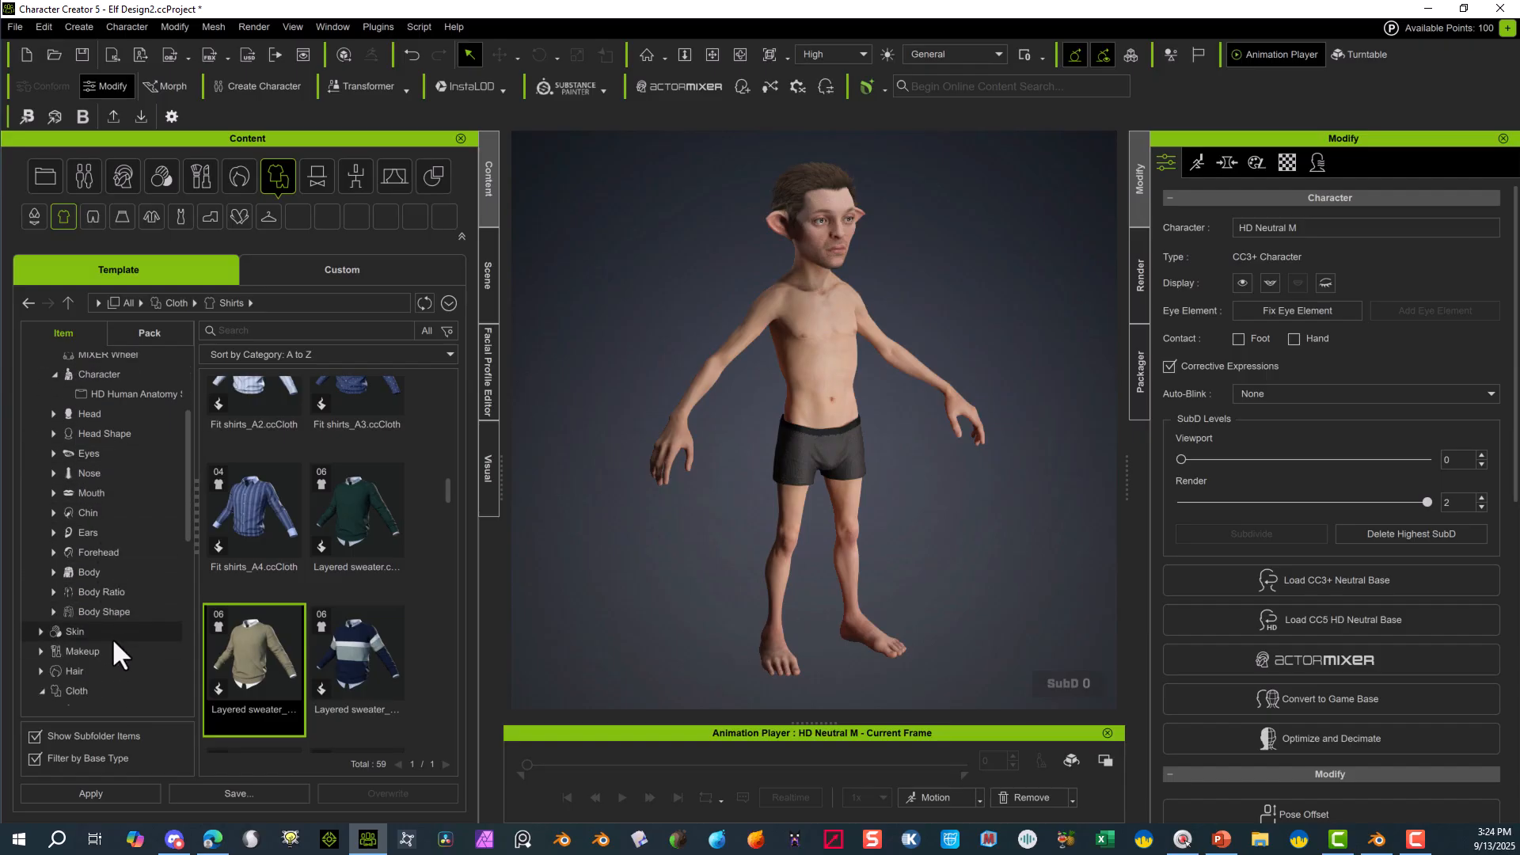
pyautogui.scroll(3, 108, 476)
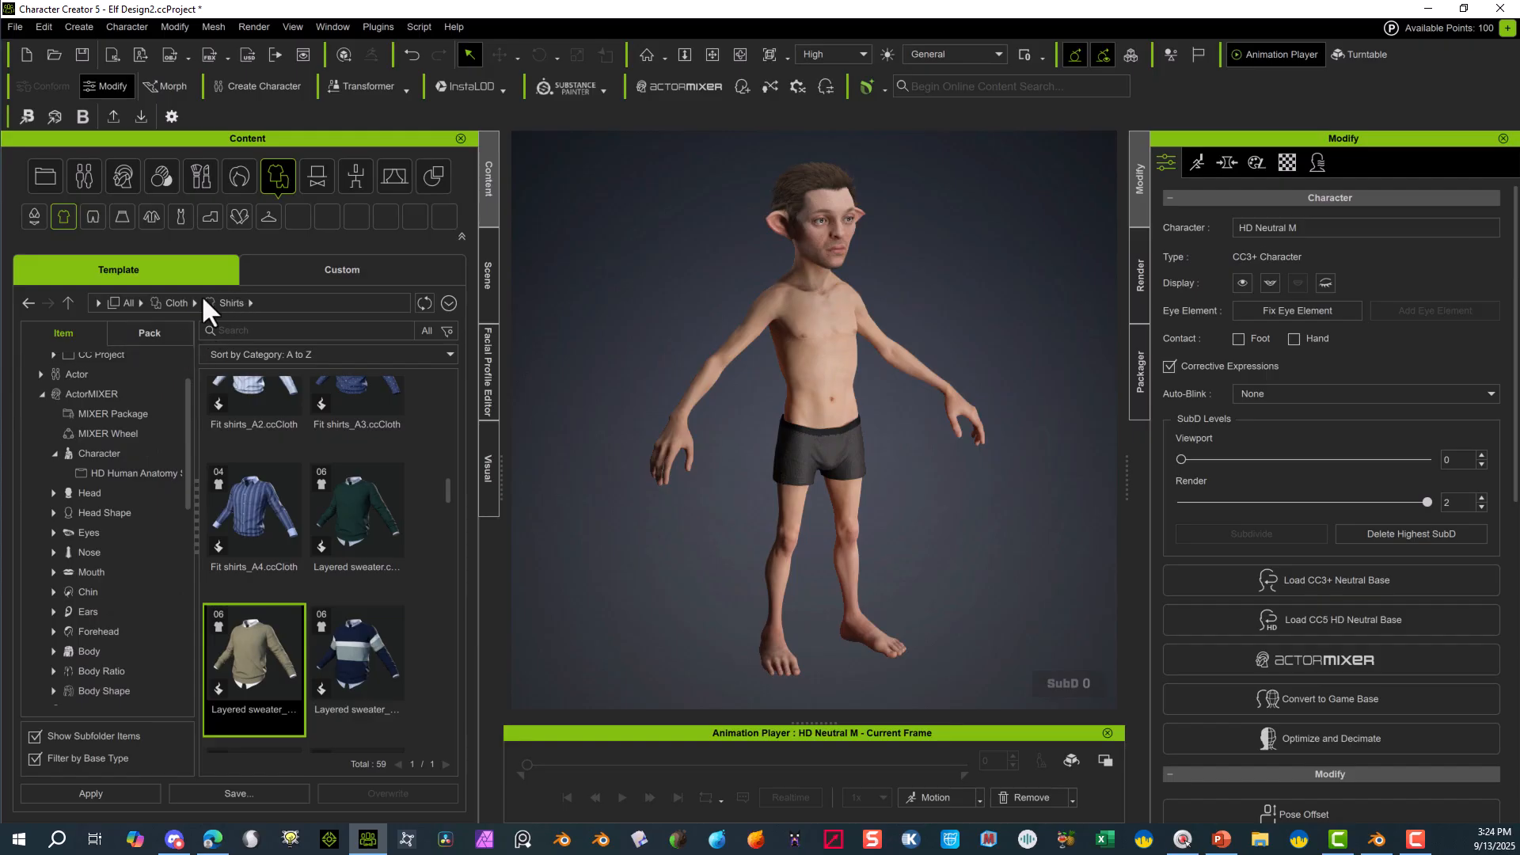
pyautogui.click(177, 303)
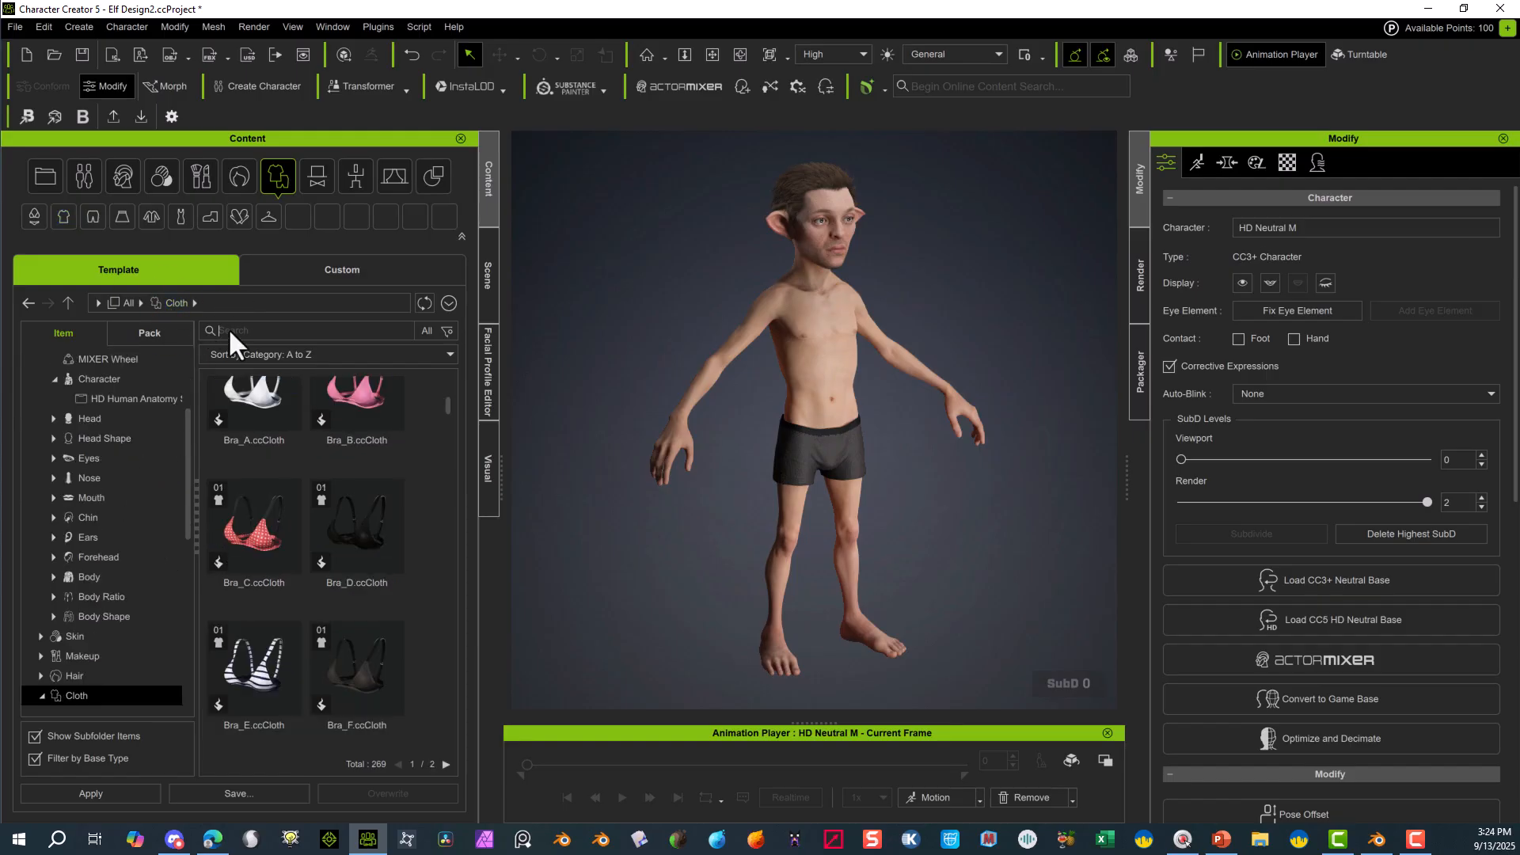
# - Search the Cloth content library for "shoes"
pyautogui.click(228, 329)
pyautogui.write('s')
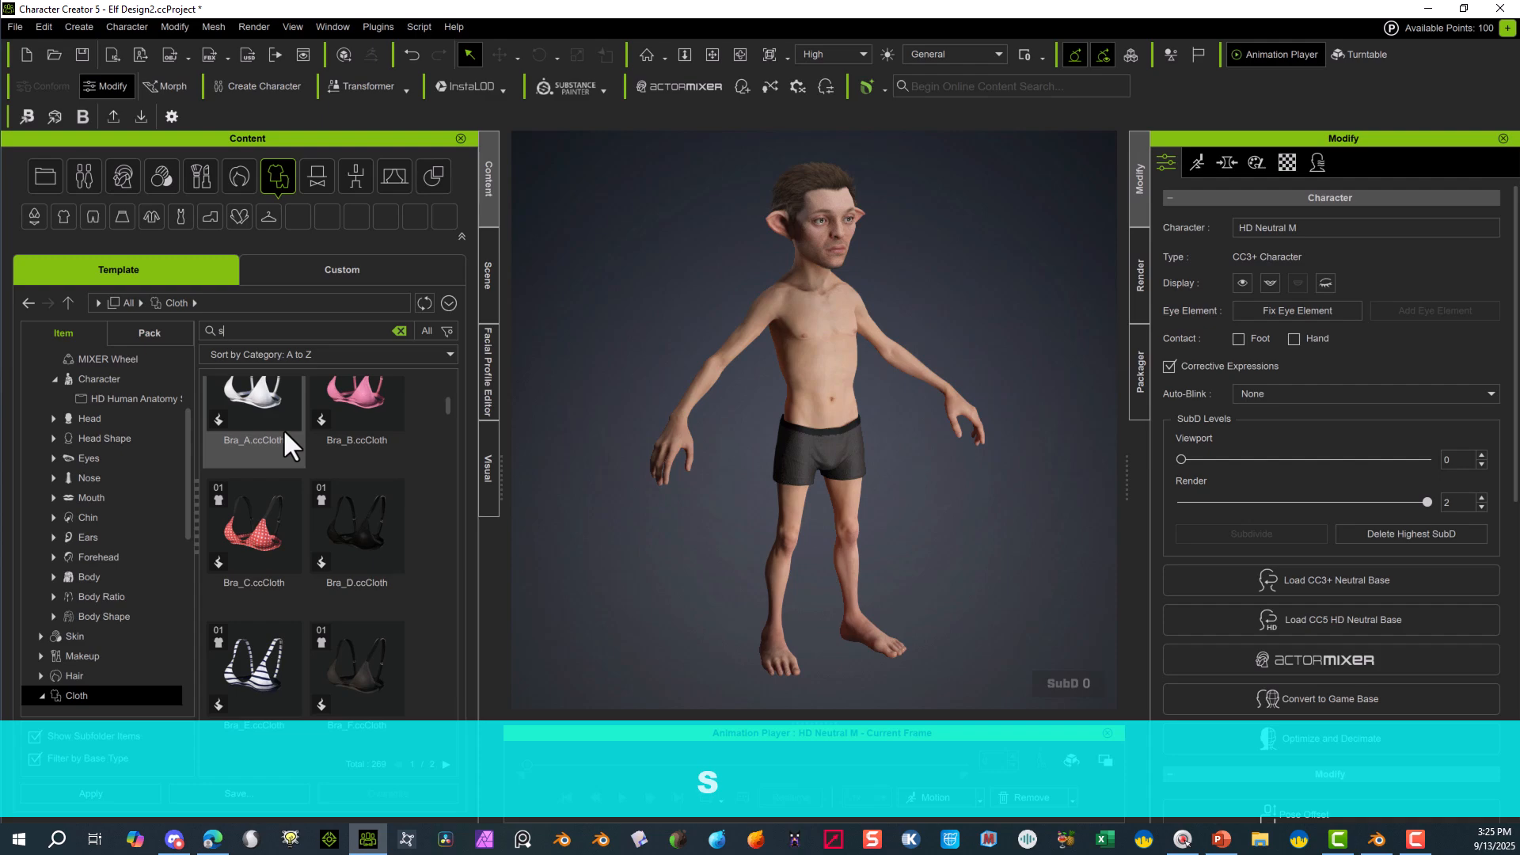
pyautogui.write('hoe')
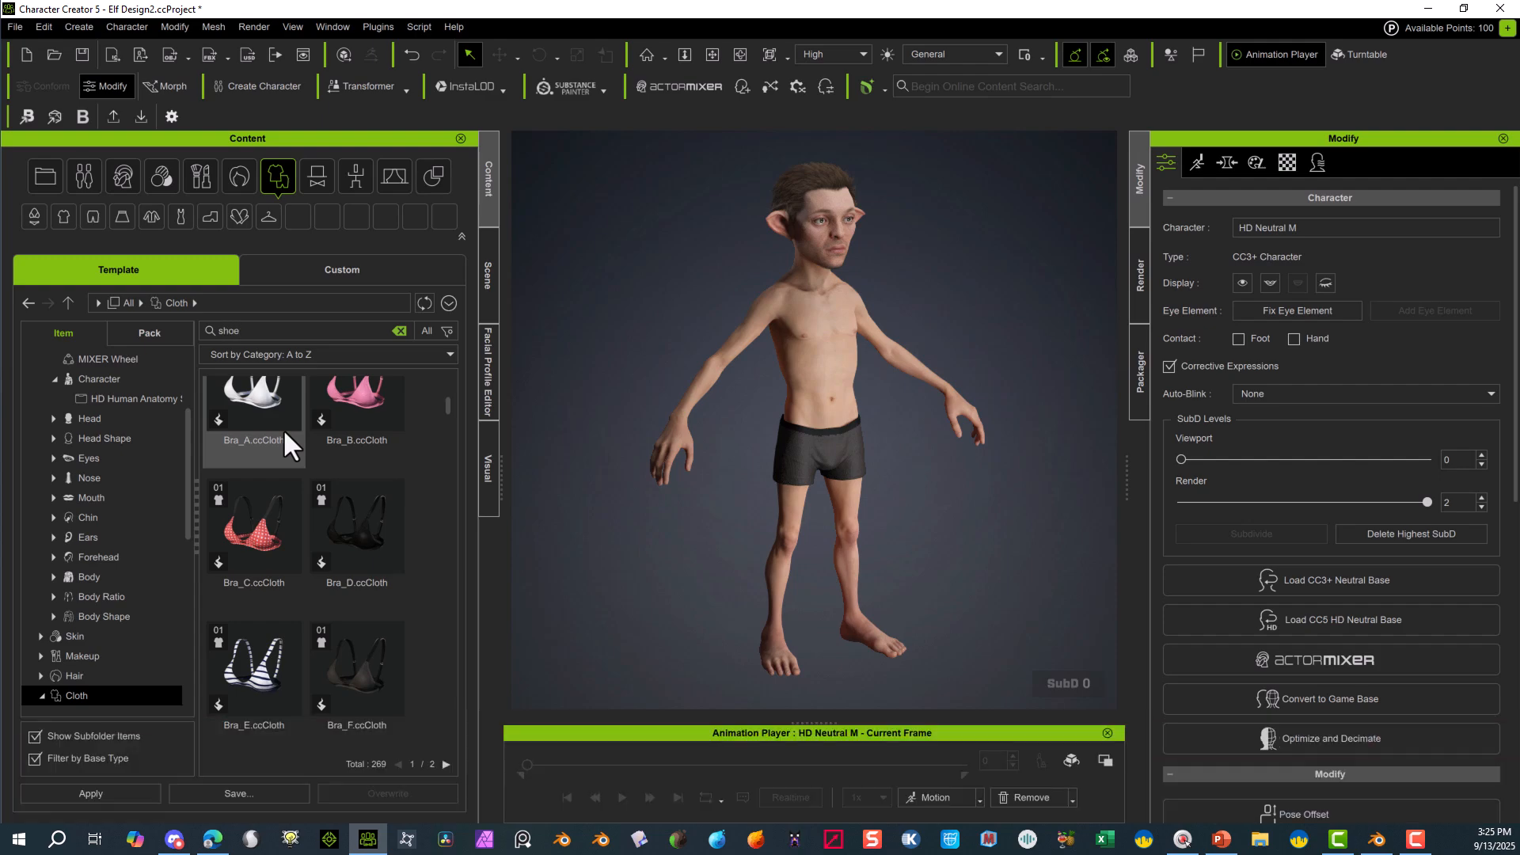
pyautogui.write('s')
pyautogui.press('Return')
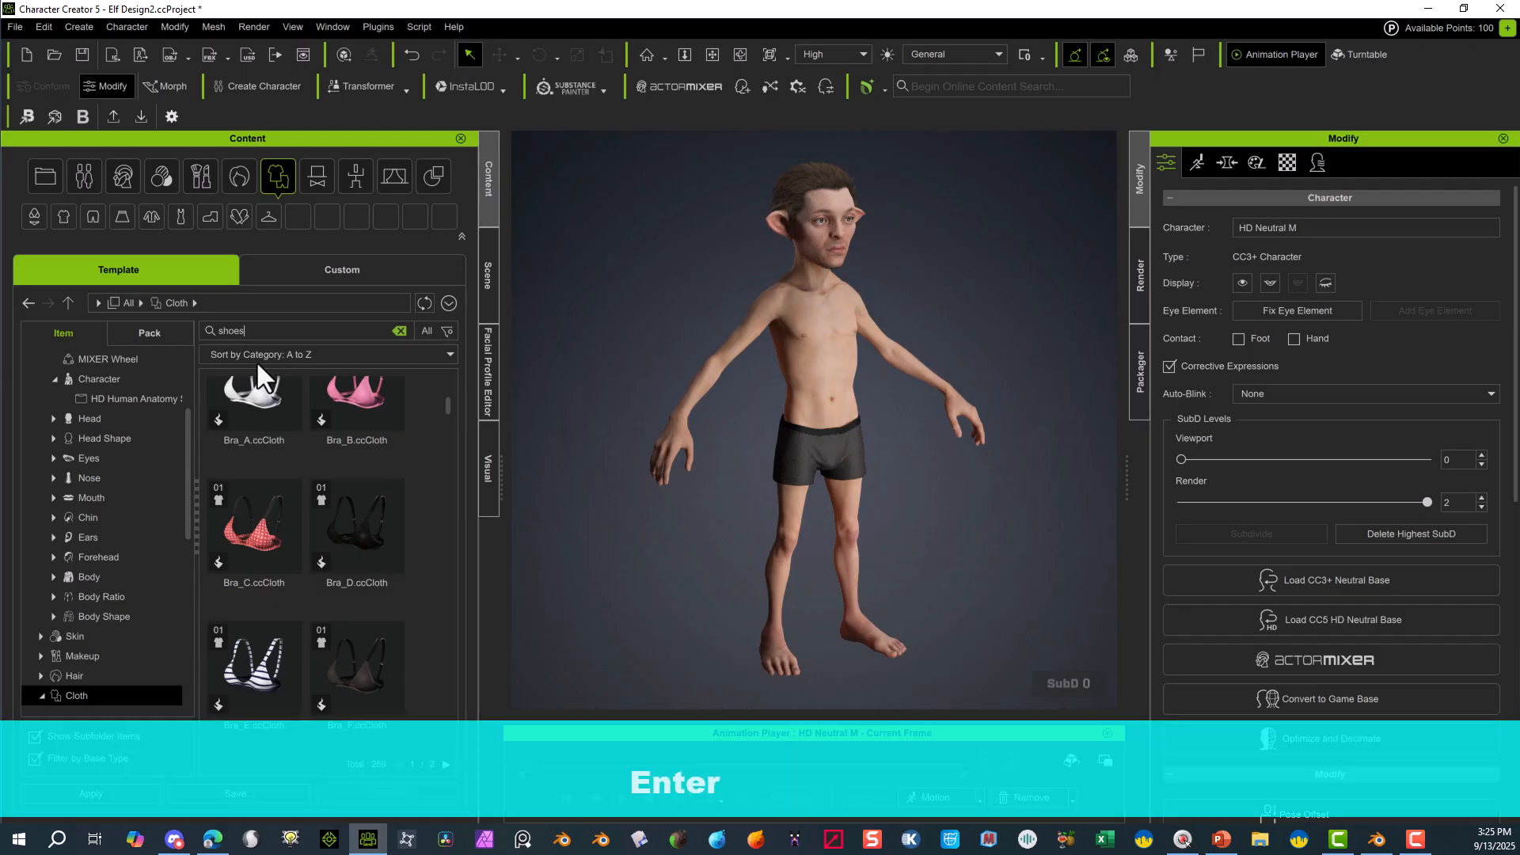
# - Browse the shoe items and apply the Flip-flops_Base shoes to the elf character
pyautogui.scroll(-1, 372, 518)
pyautogui.scroll(-5, 339, 567)
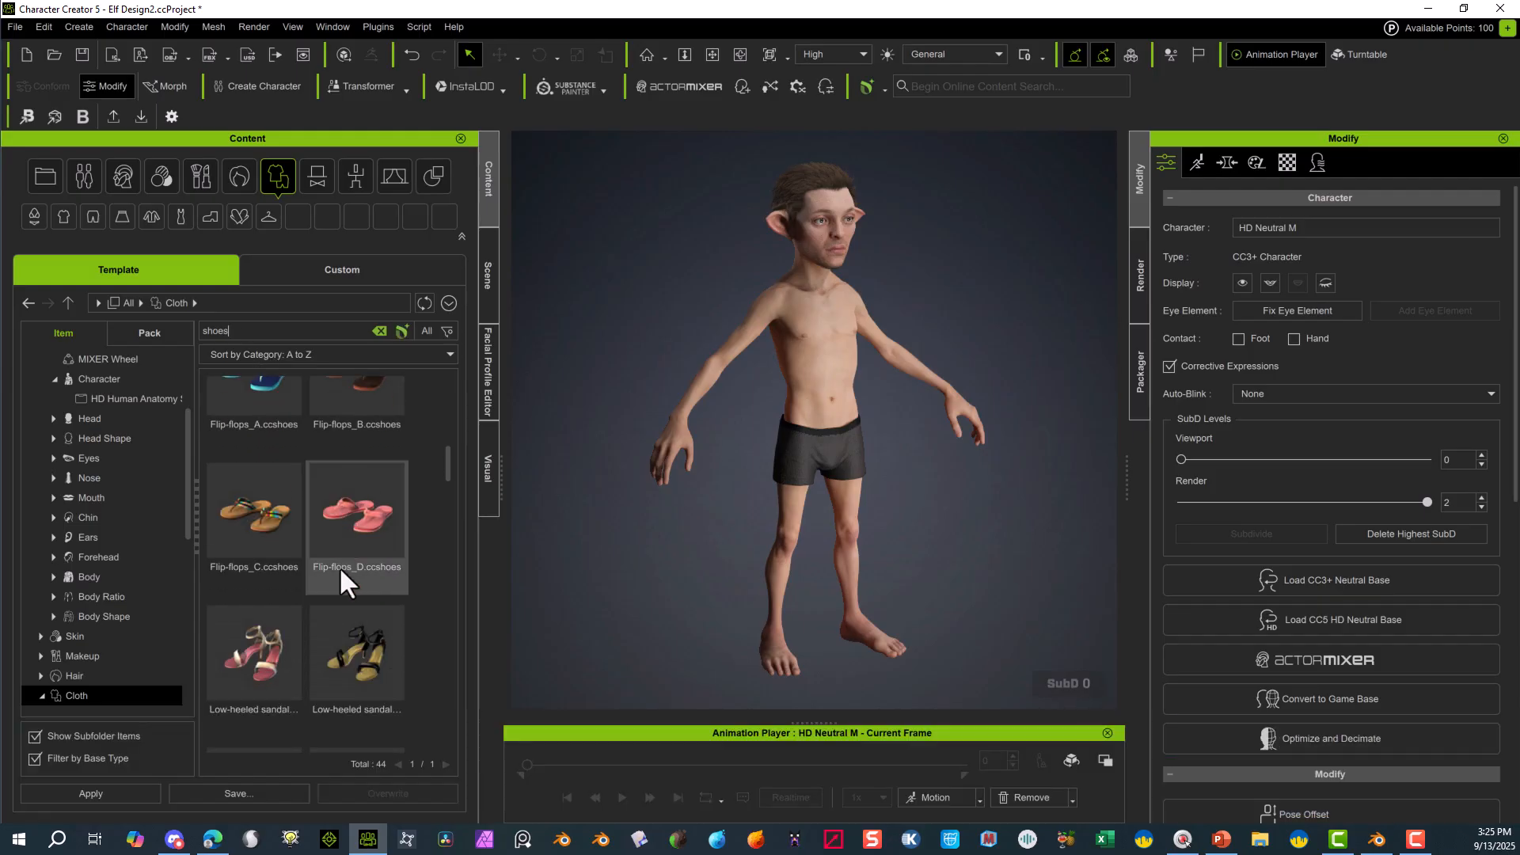
pyautogui.scroll(-1, 332, 592)
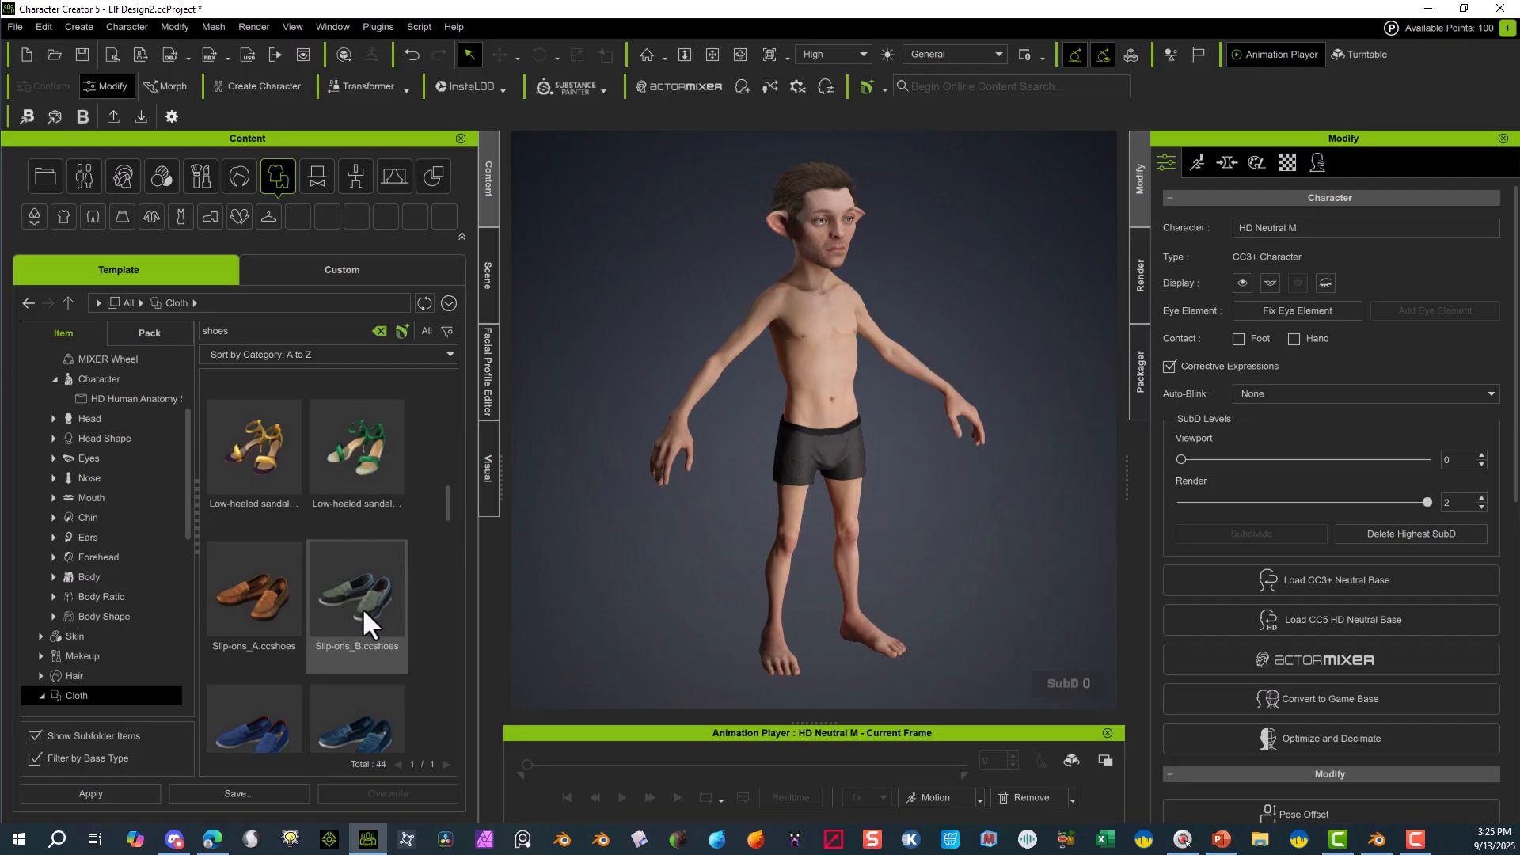
pyautogui.scroll(-3, 355, 629)
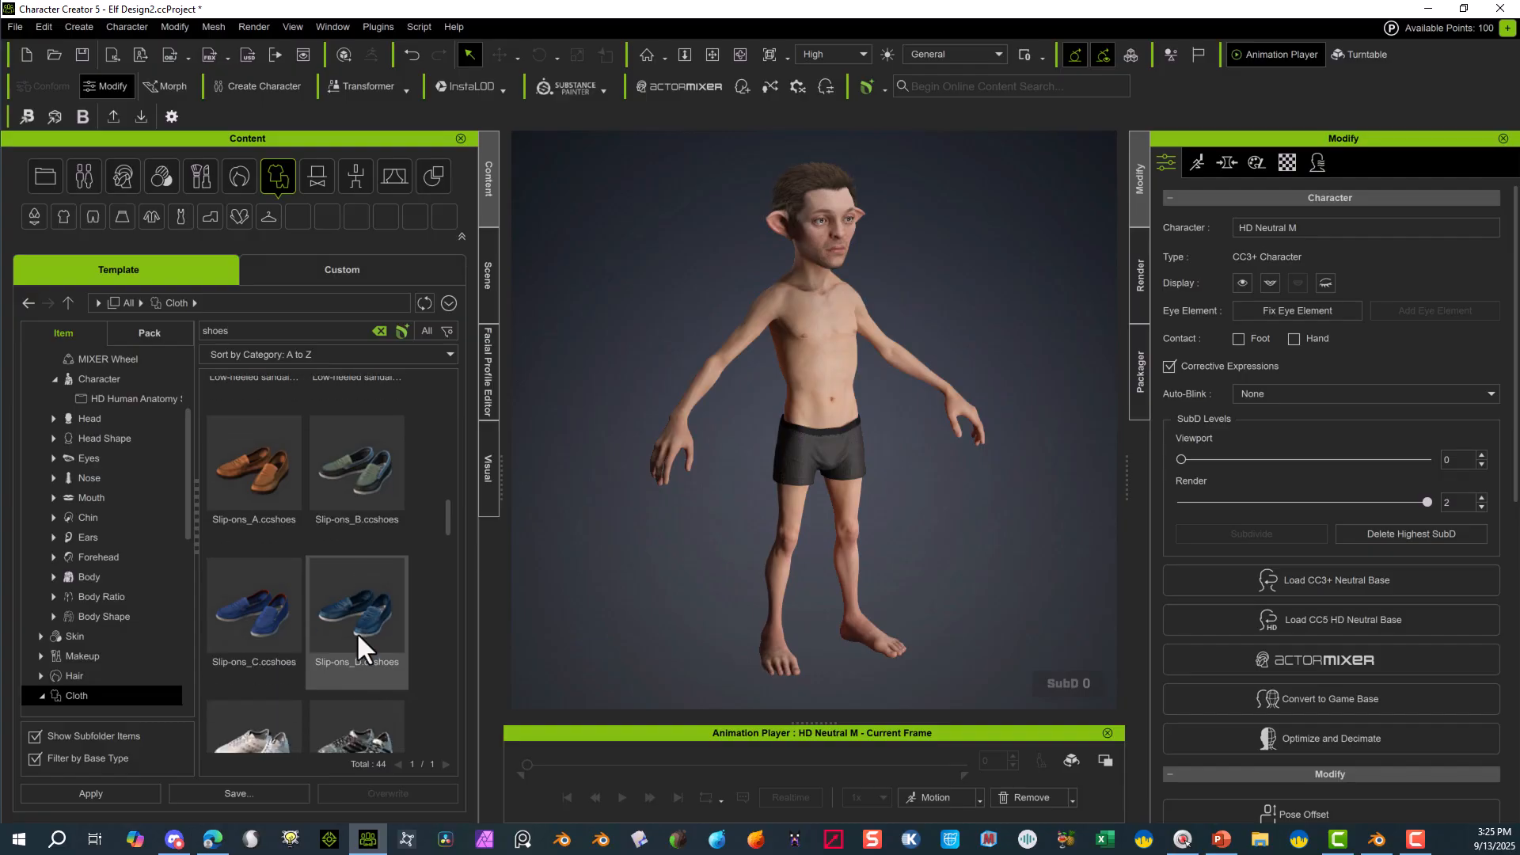
pyautogui.scroll(-4, 356, 625)
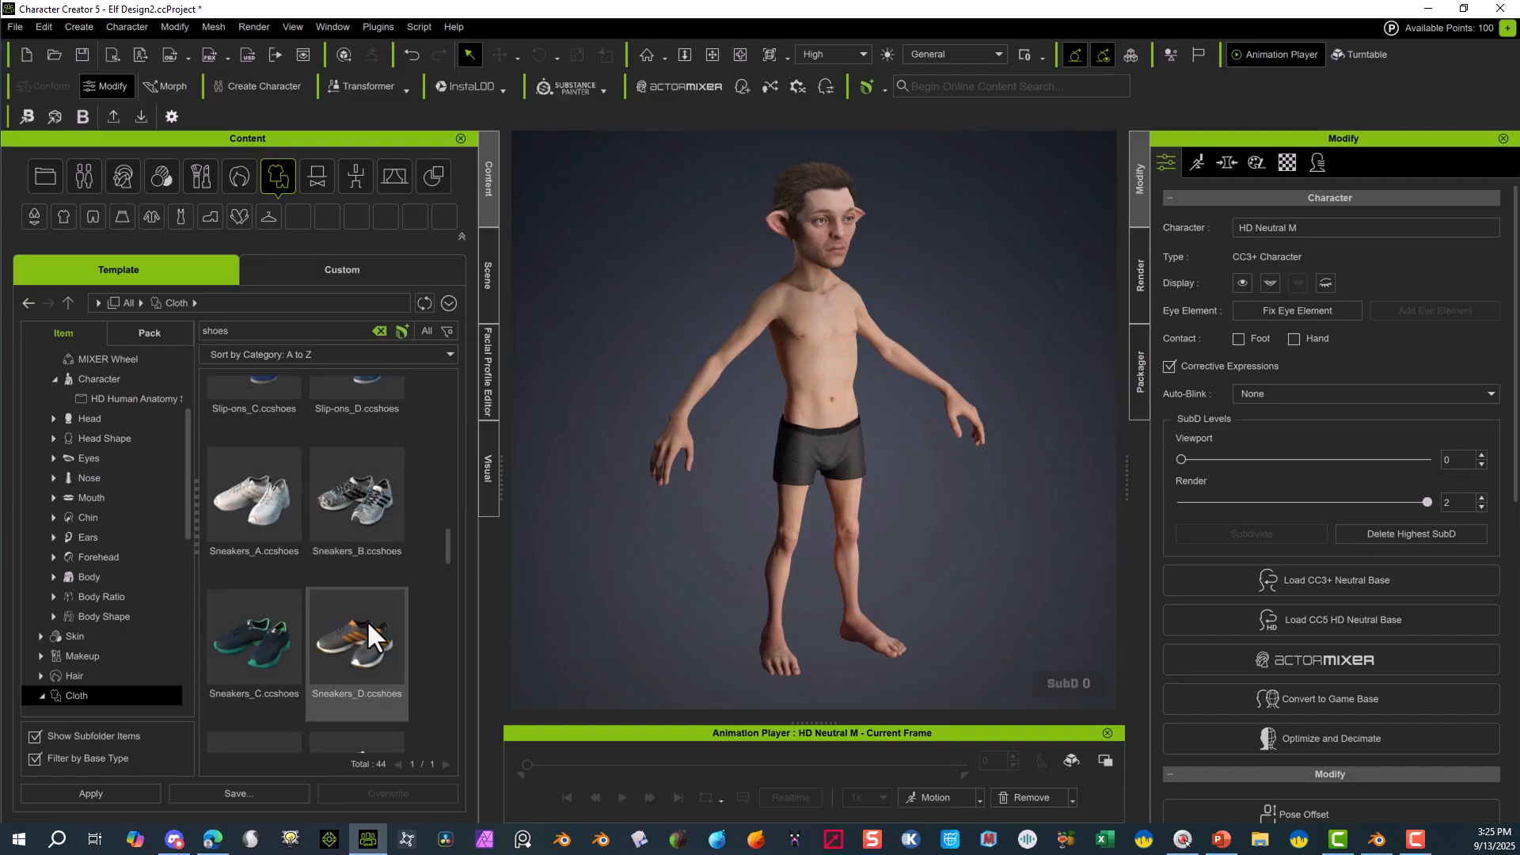
pyautogui.scroll(-2, 367, 620)
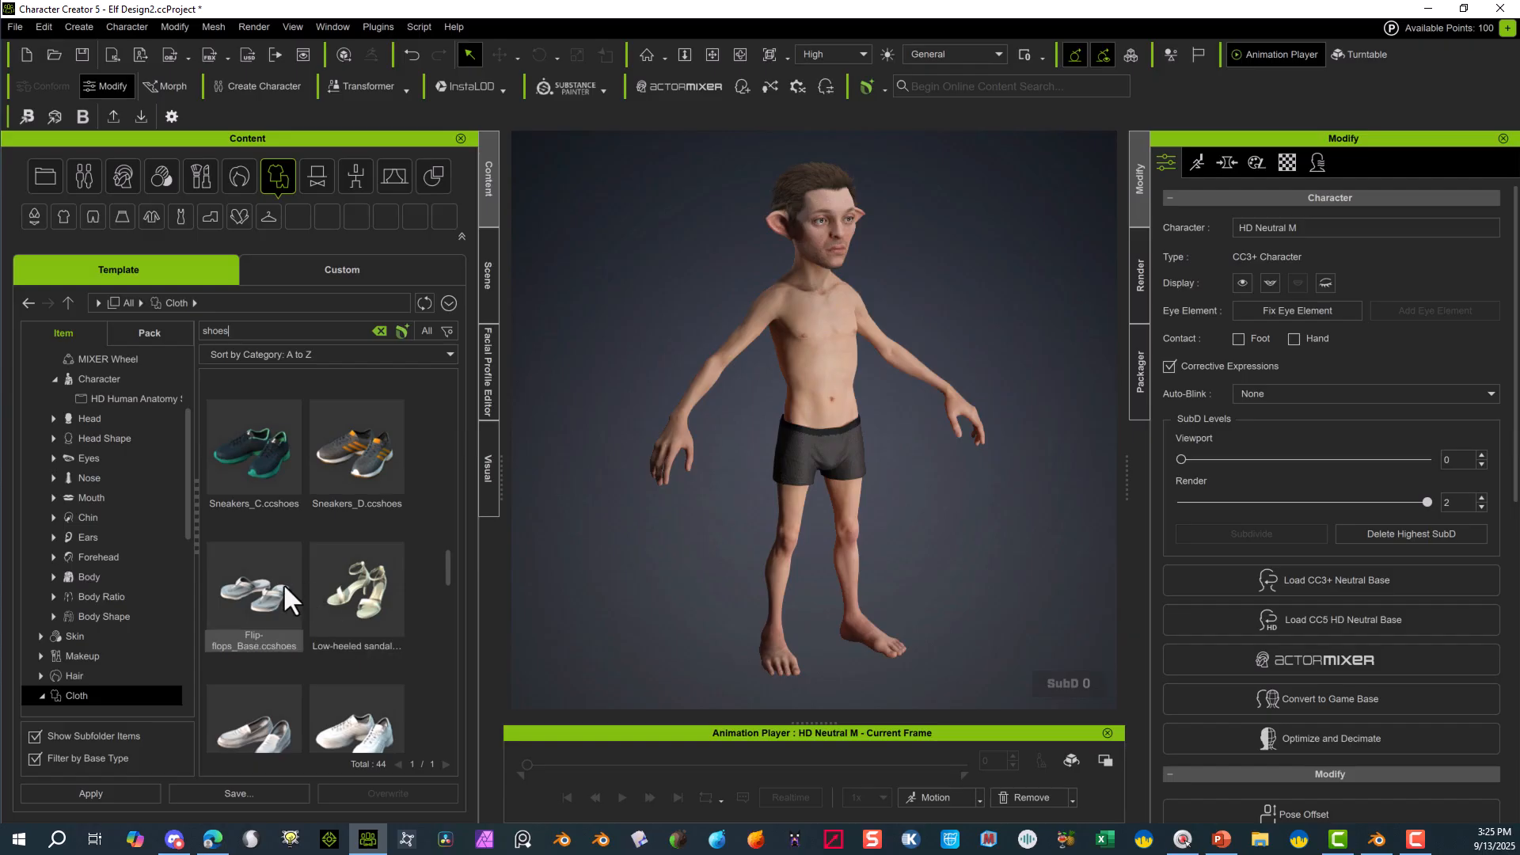
pyautogui.moveTo(273, 581); pyautogui.dragTo(261, 617)
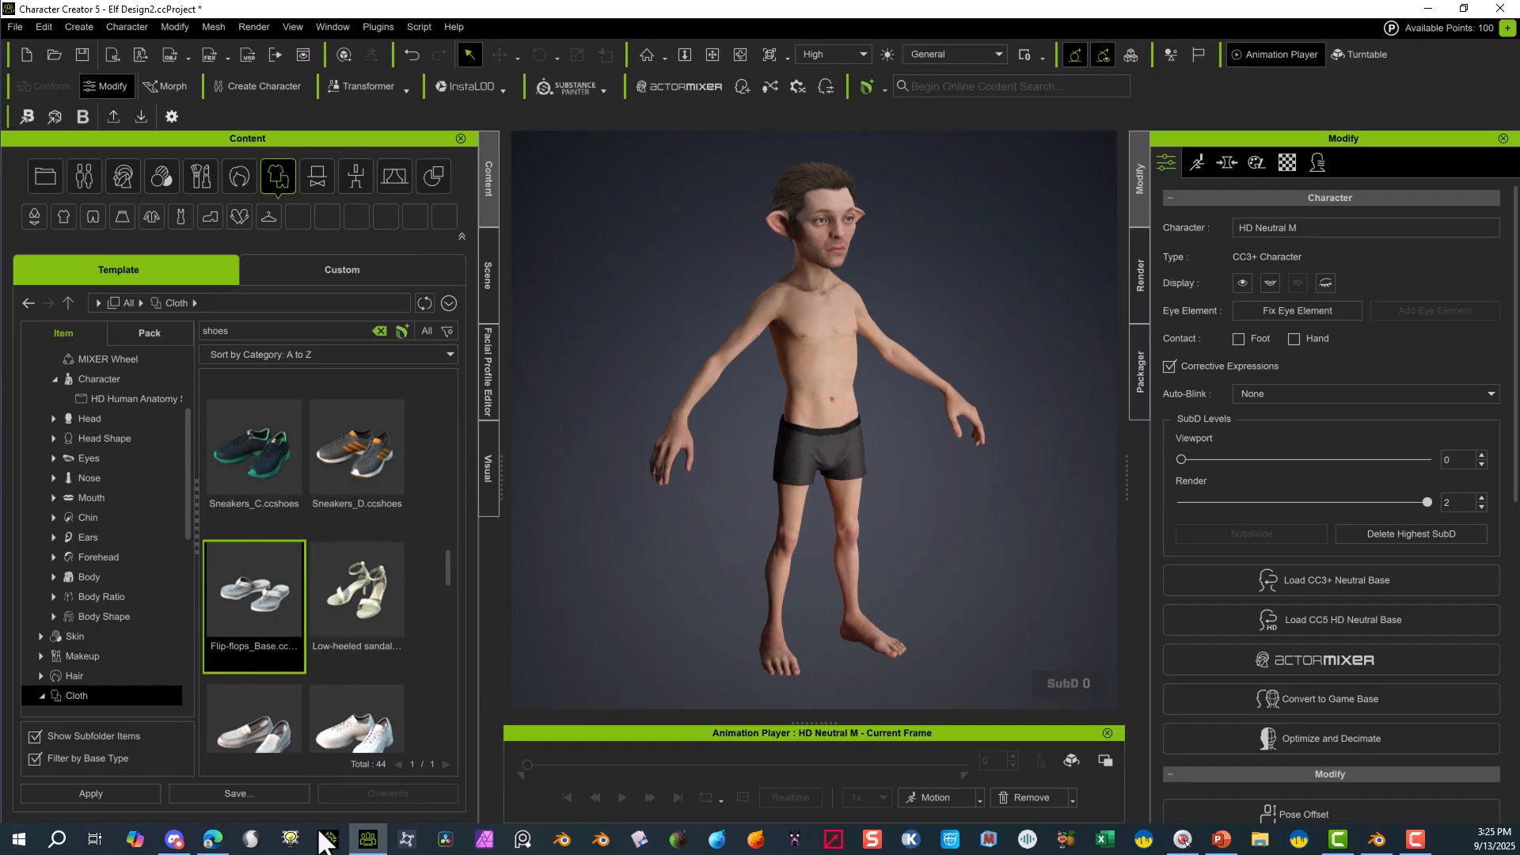
pyautogui.moveTo(245, 605); pyautogui.dragTo(1053, 548)
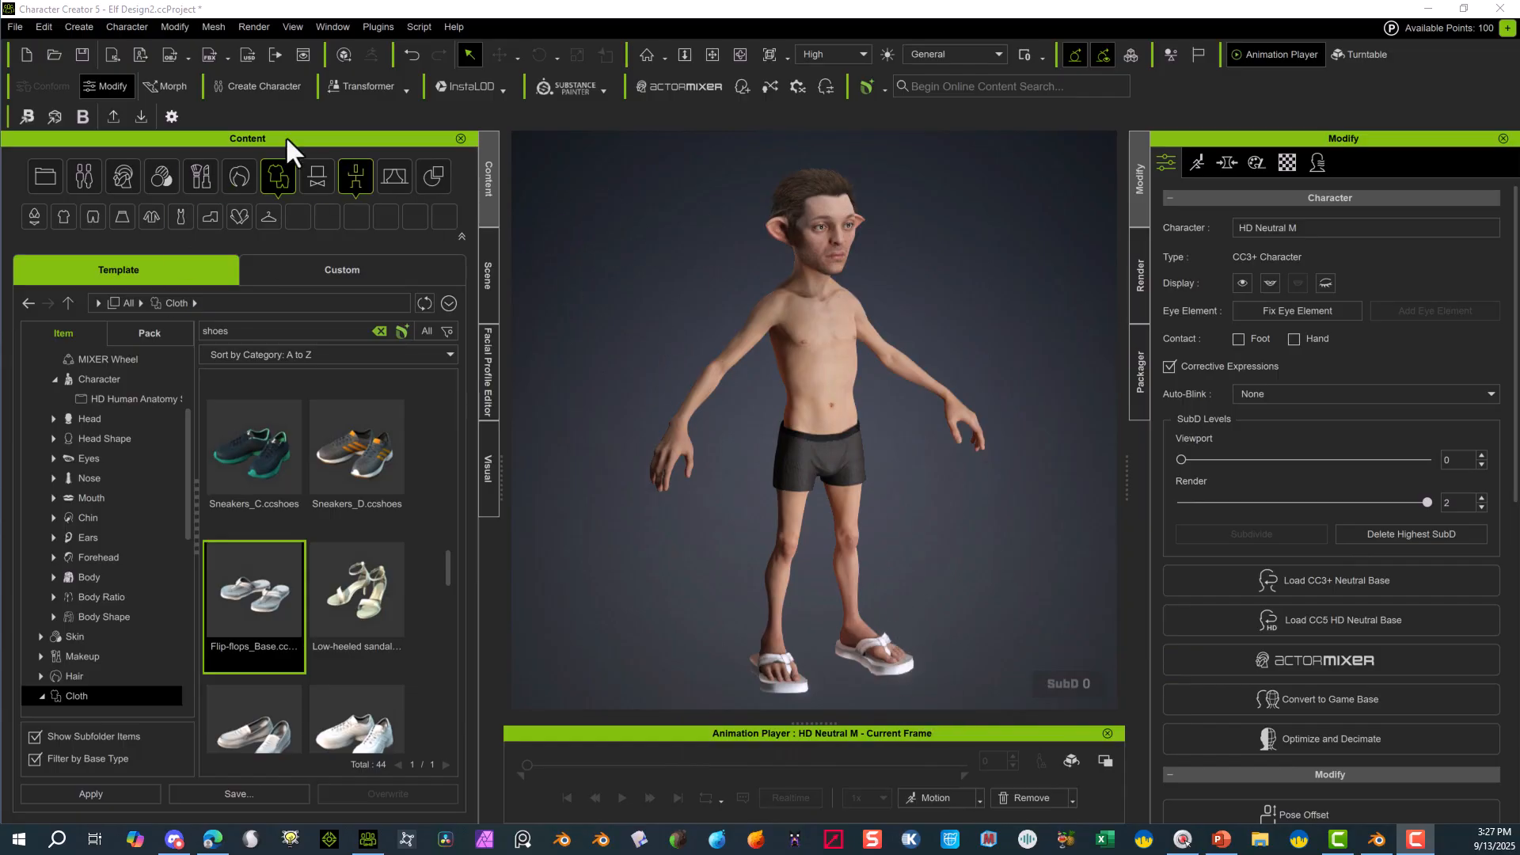
# - Export the character with its current pose as an OBJ, using the Y-Up axis
pyautogui.click(15, 26)
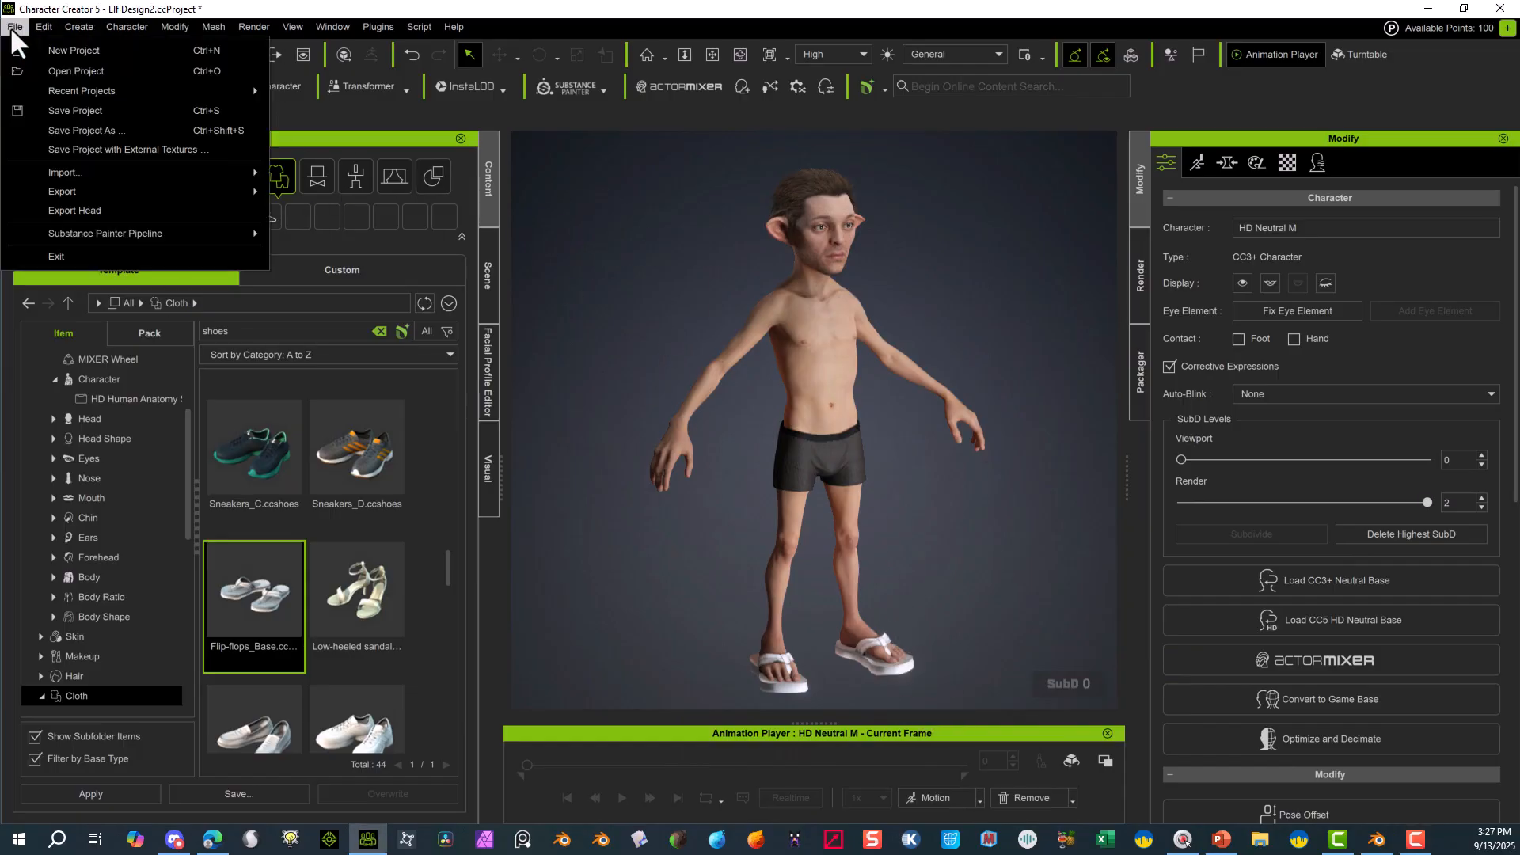
pyautogui.moveTo(129, 194)
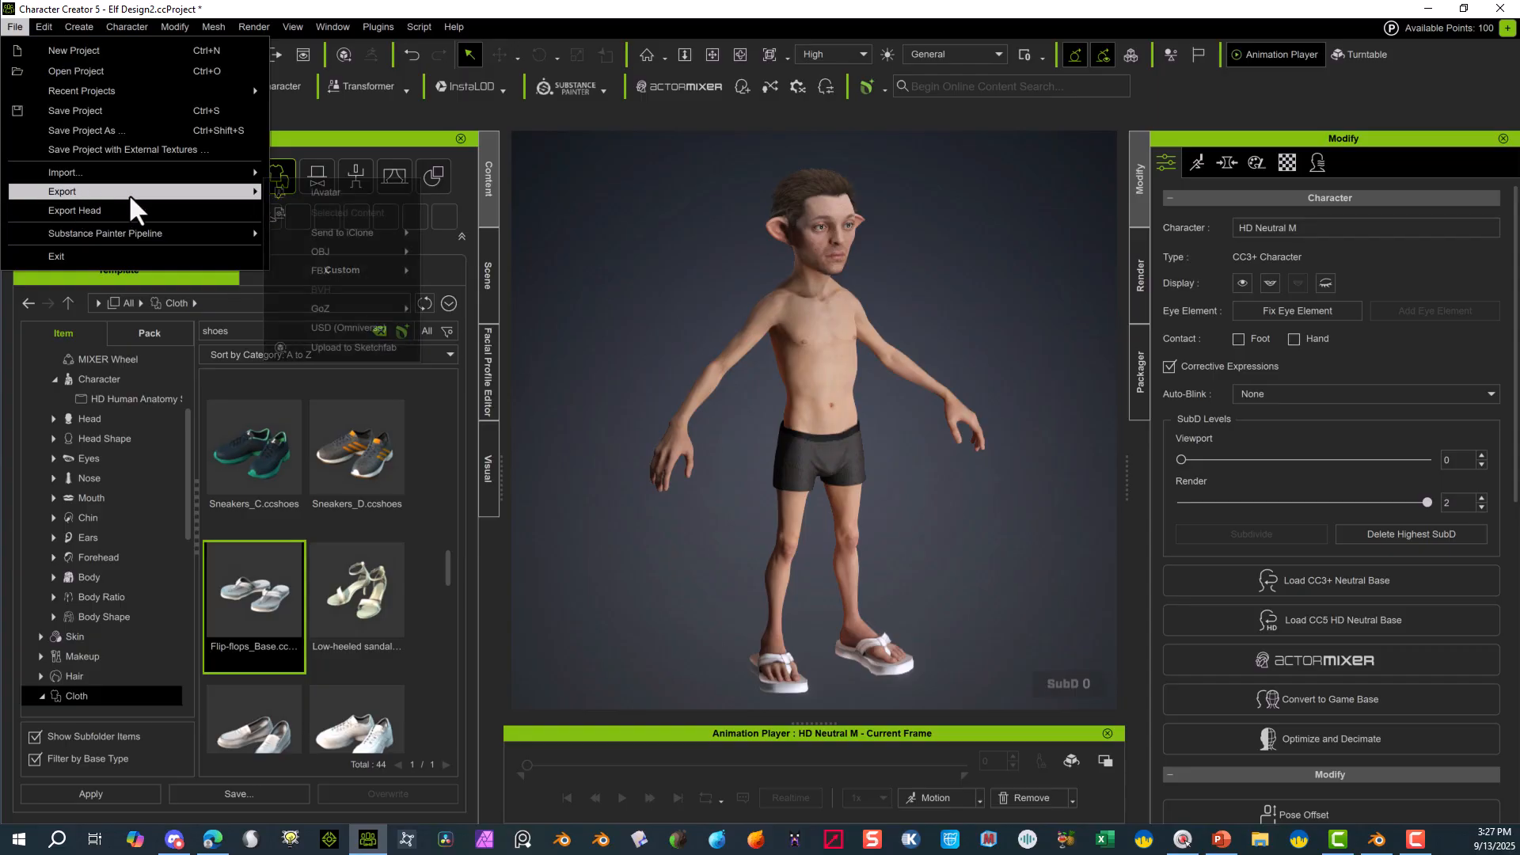
pyautogui.moveTo(407, 250)
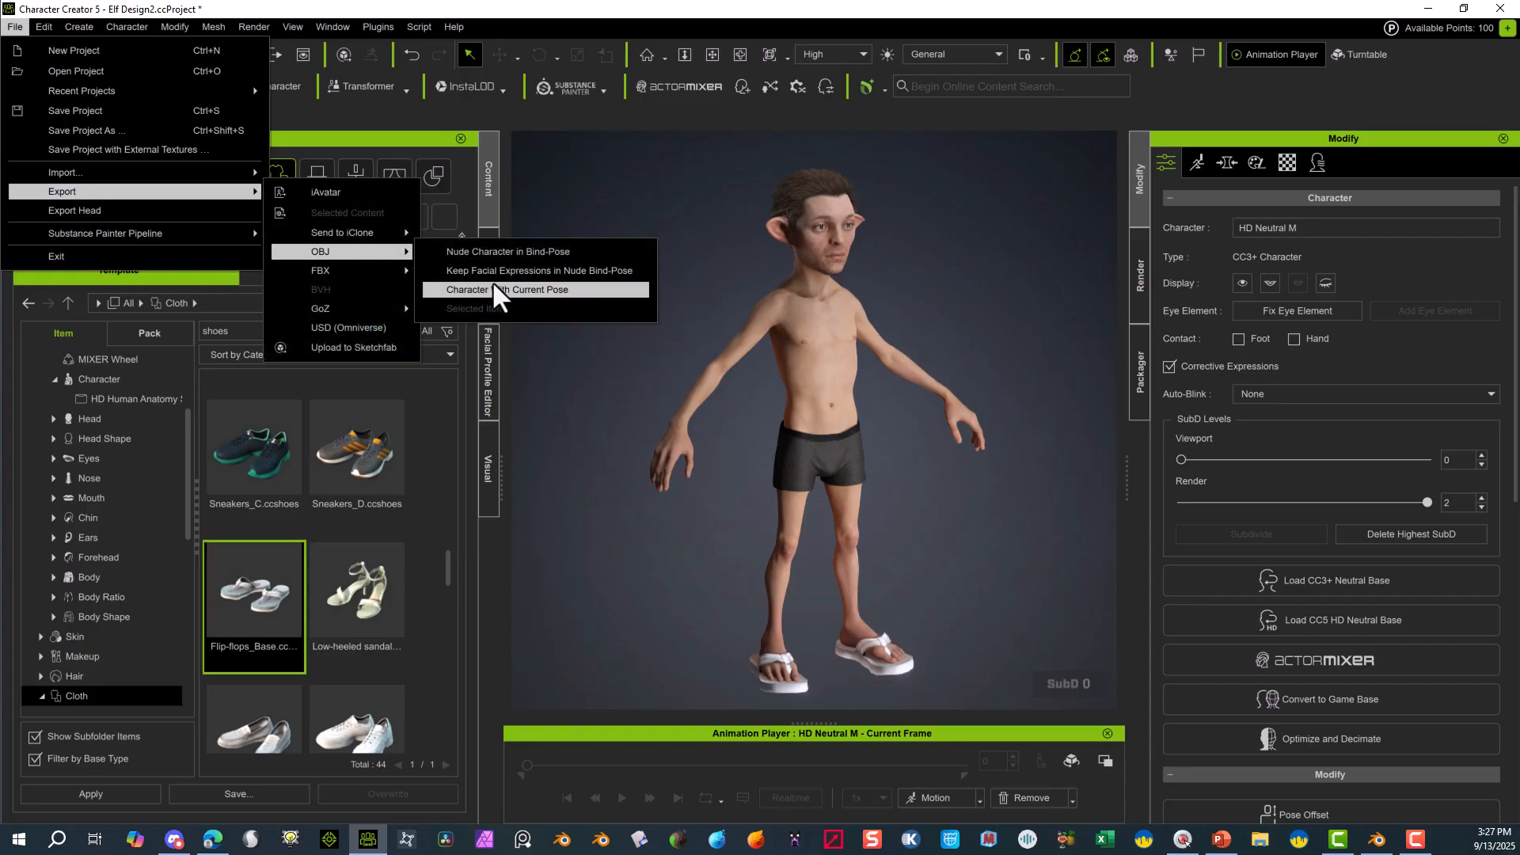
pyautogui.click(511, 288)
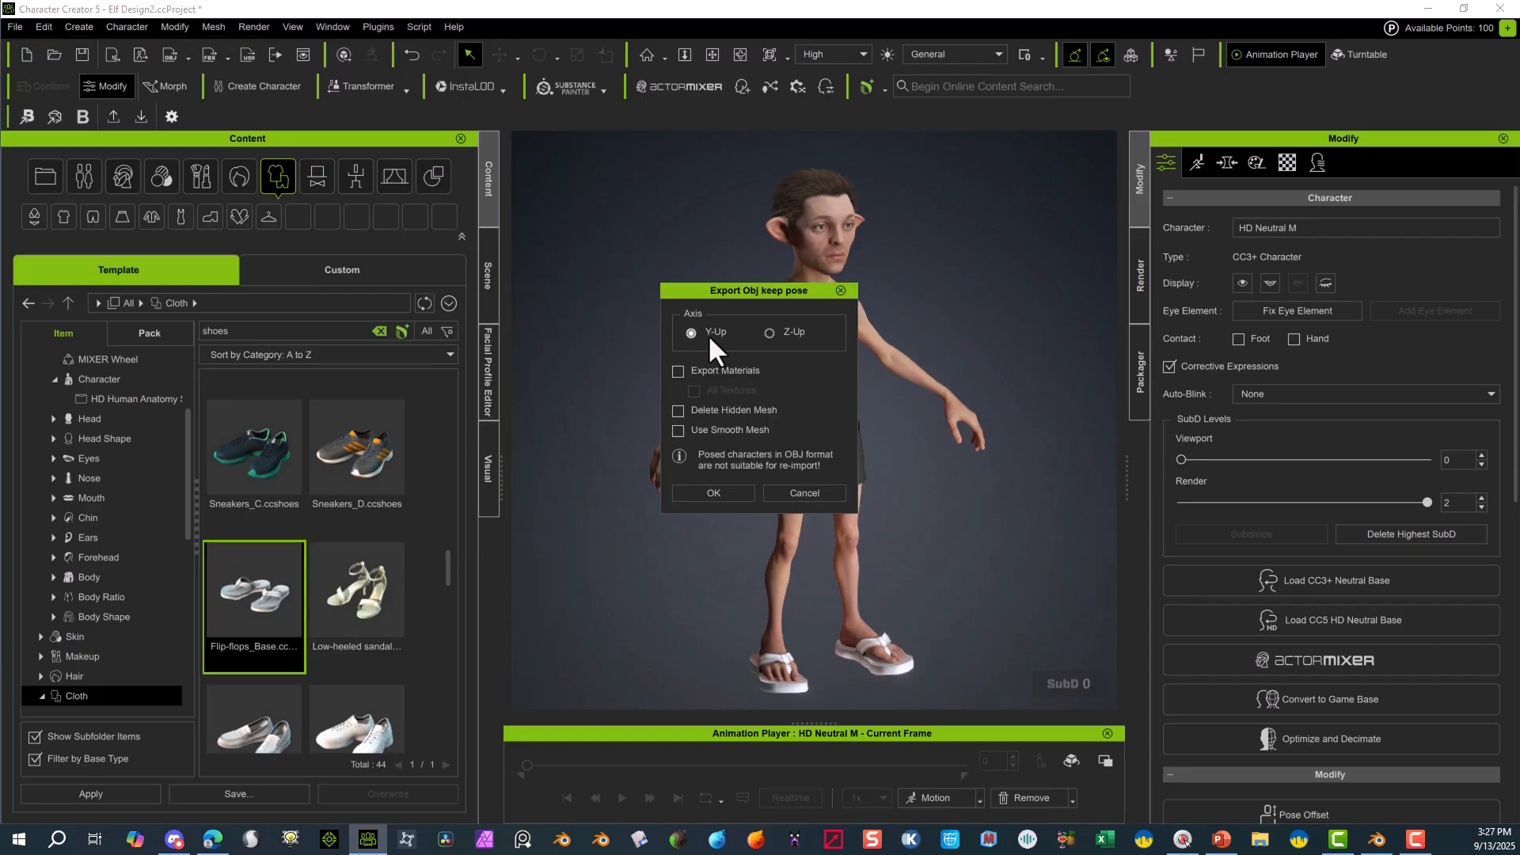
pyautogui.click(709, 489)
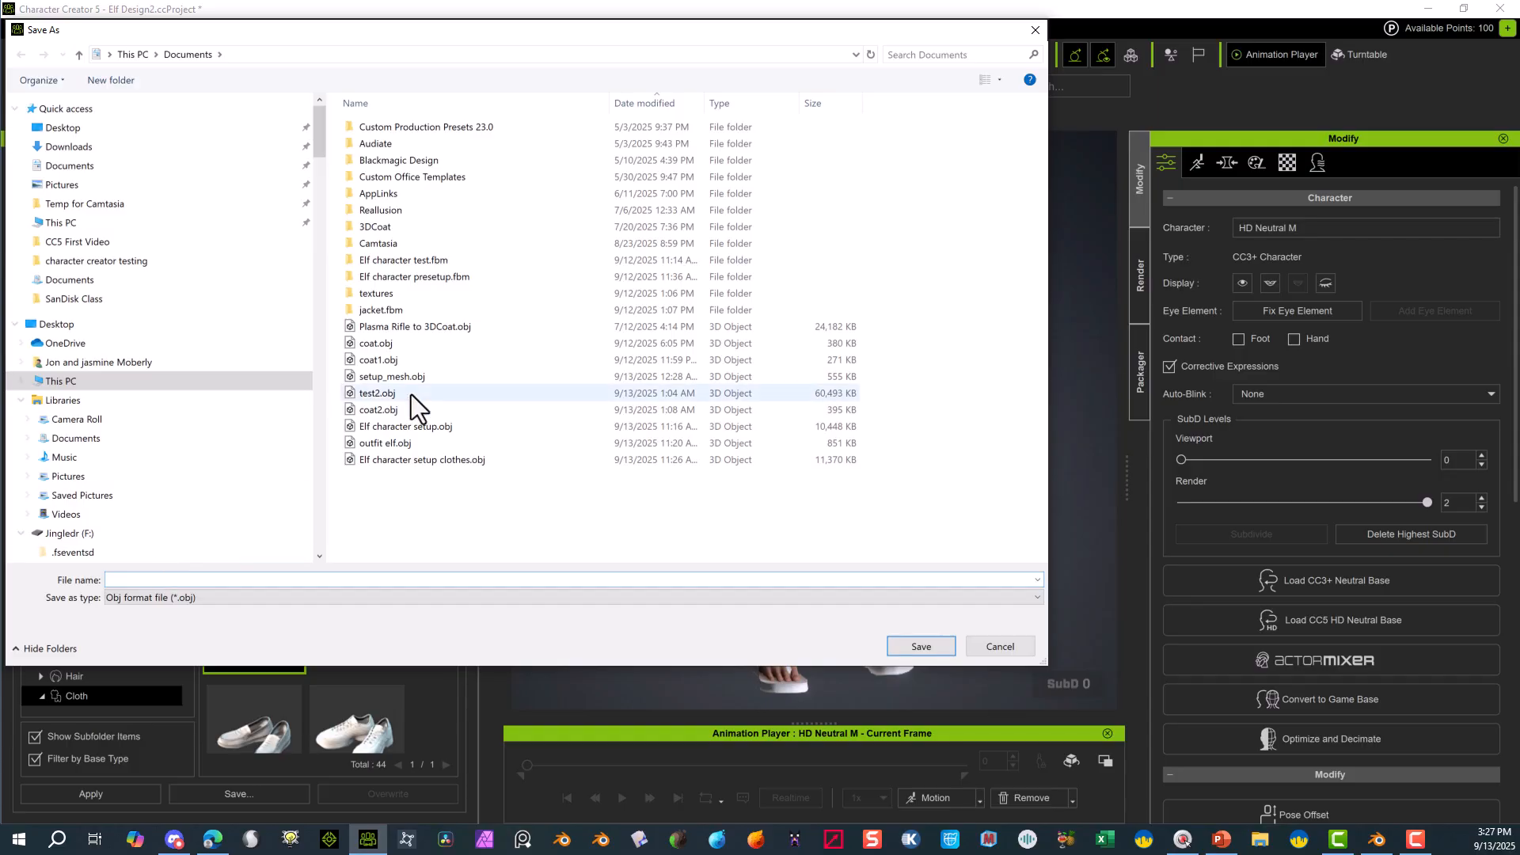
# - Save the export in Documents as Elf character setup shoes.obj, basing the name on the existing clothes file
pyautogui.click(434, 459)
pyautogui.click(201, 581)
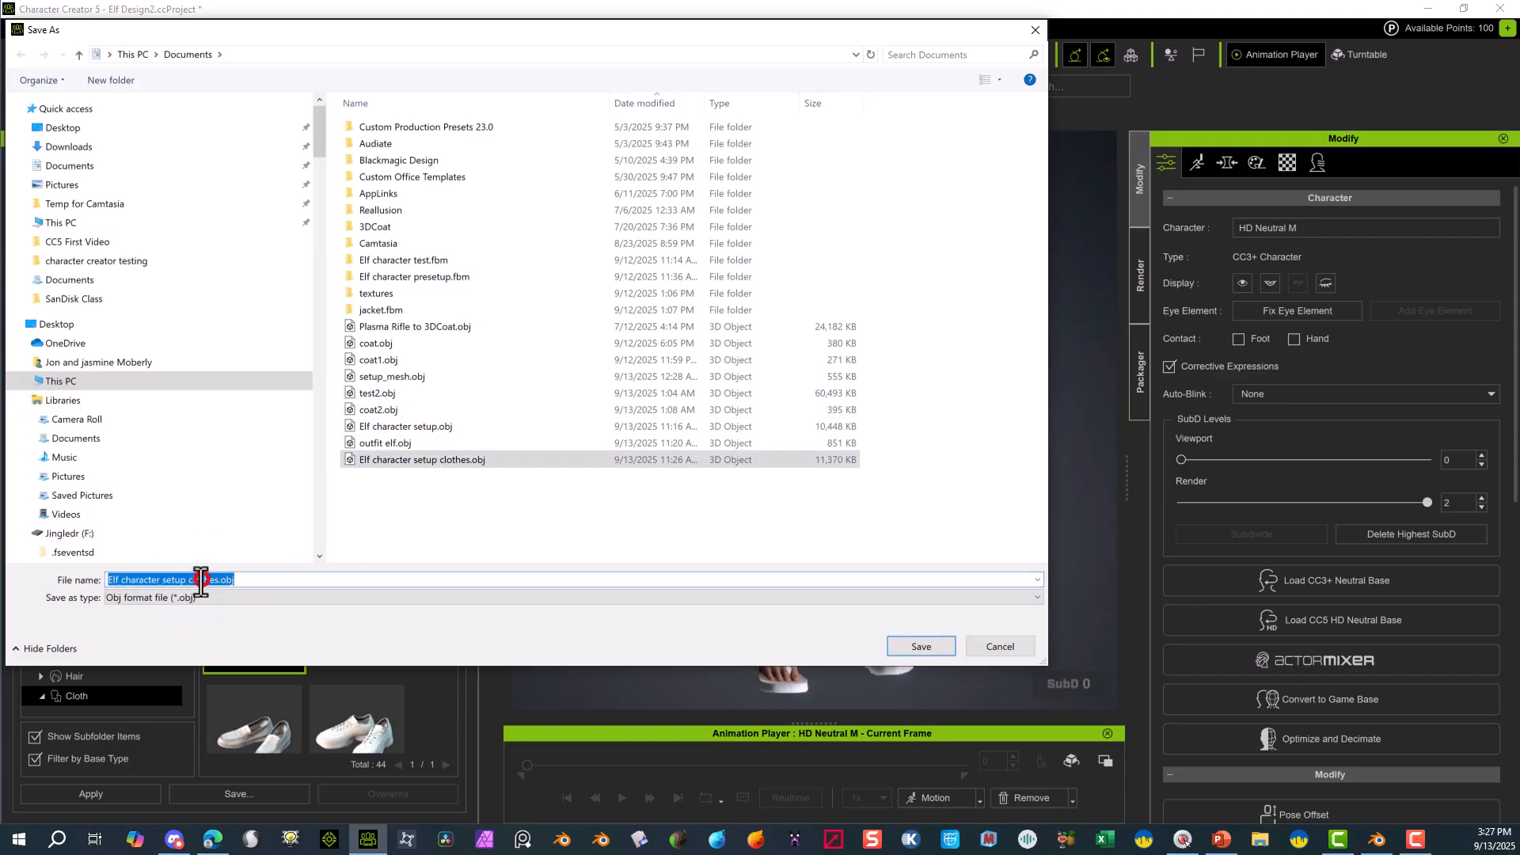
pyautogui.moveTo(188, 580); pyautogui.dragTo(209, 578)
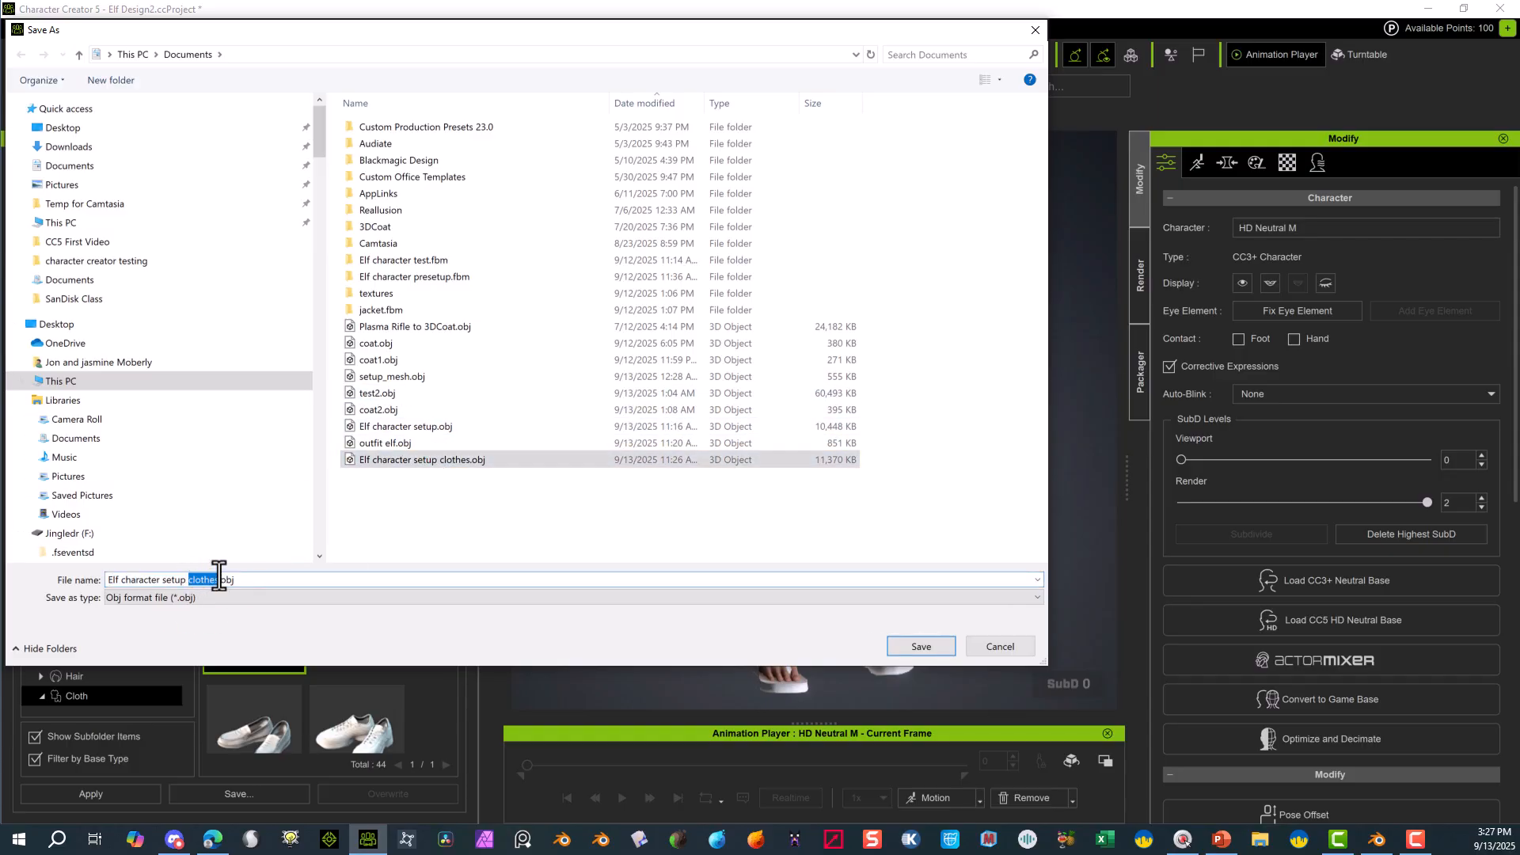
pyautogui.write('shoes')
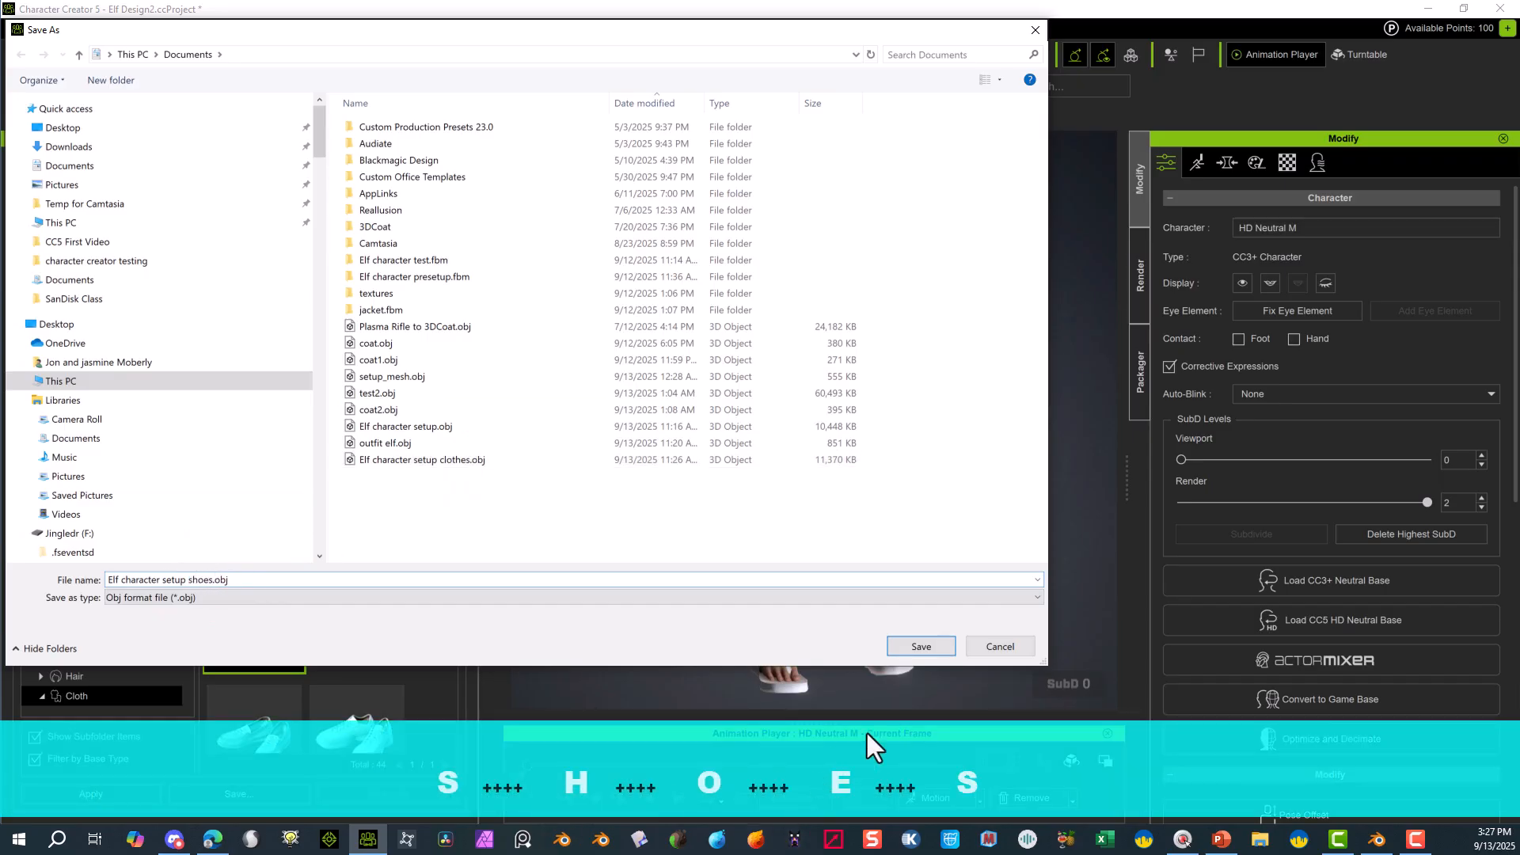
pyautogui.click(928, 645)
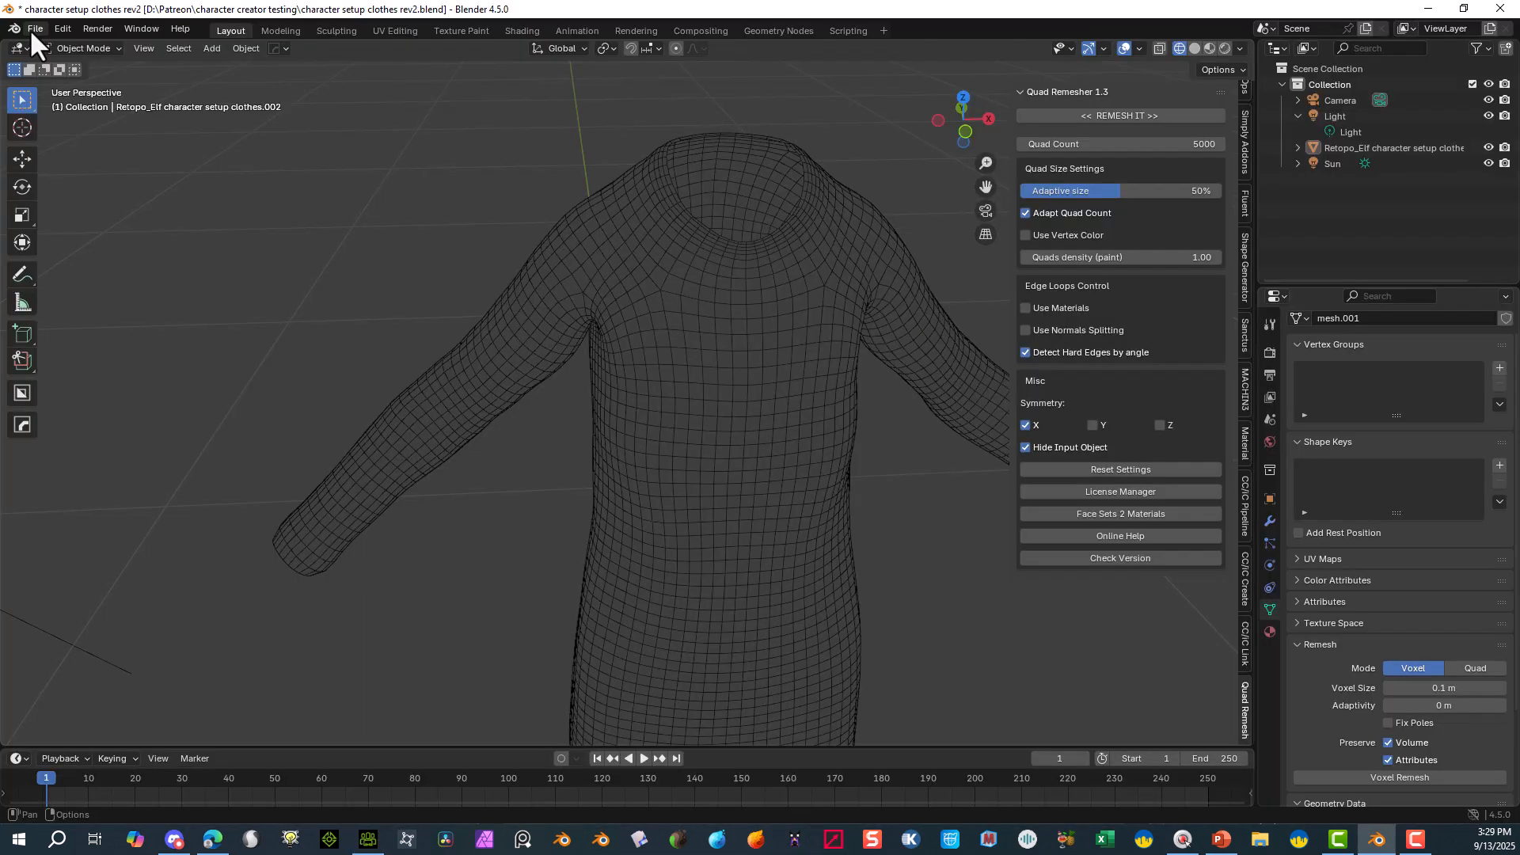
# - In Blender, import the Wavefront file Elf character setup shoes.obj from Documents into the garment scene
pyautogui.click(35, 30)
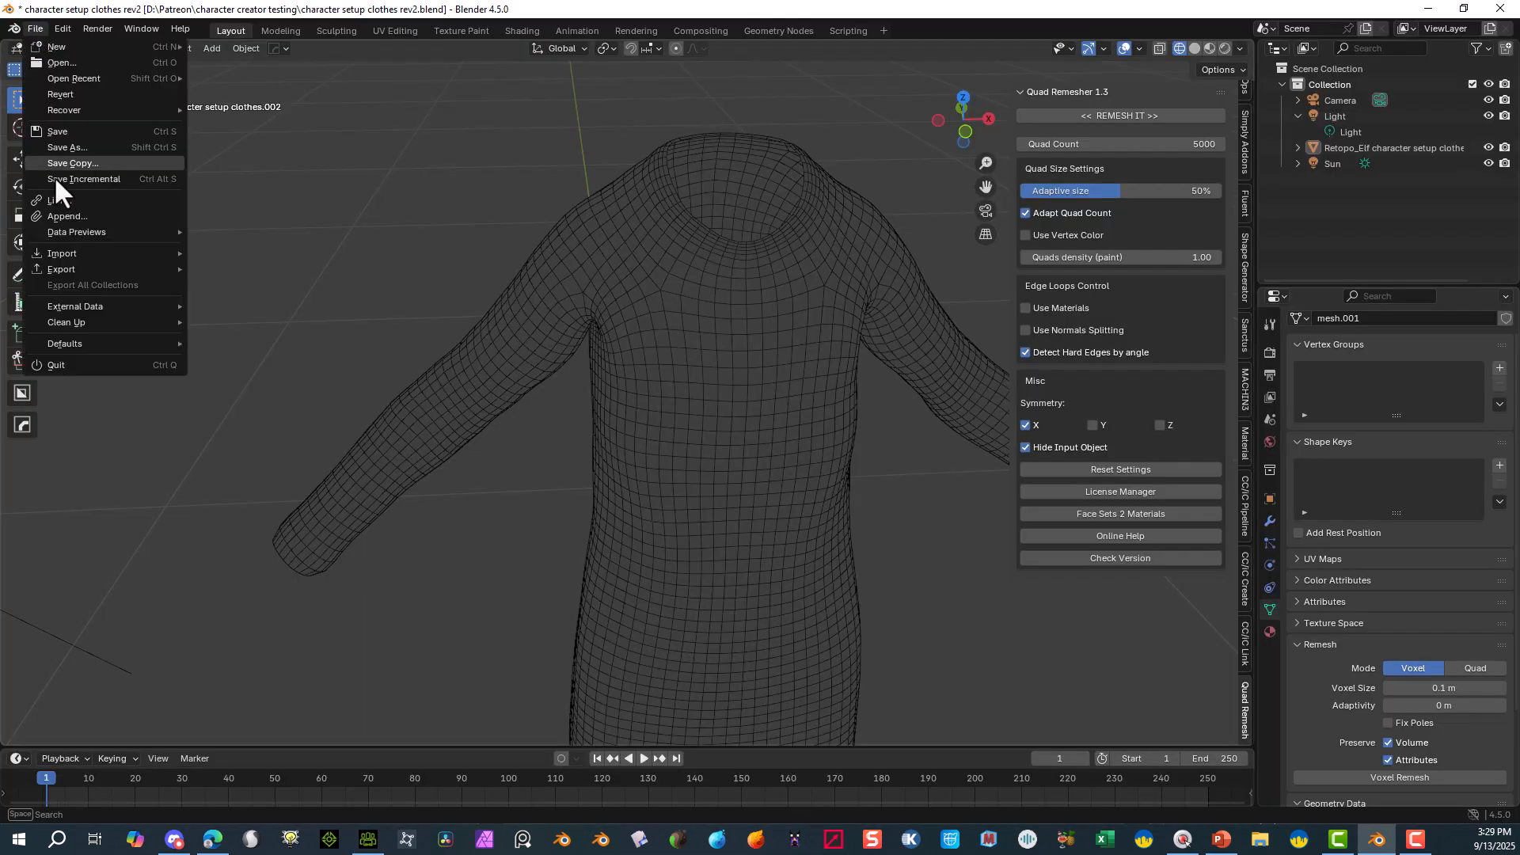
pyautogui.moveTo(89, 257)
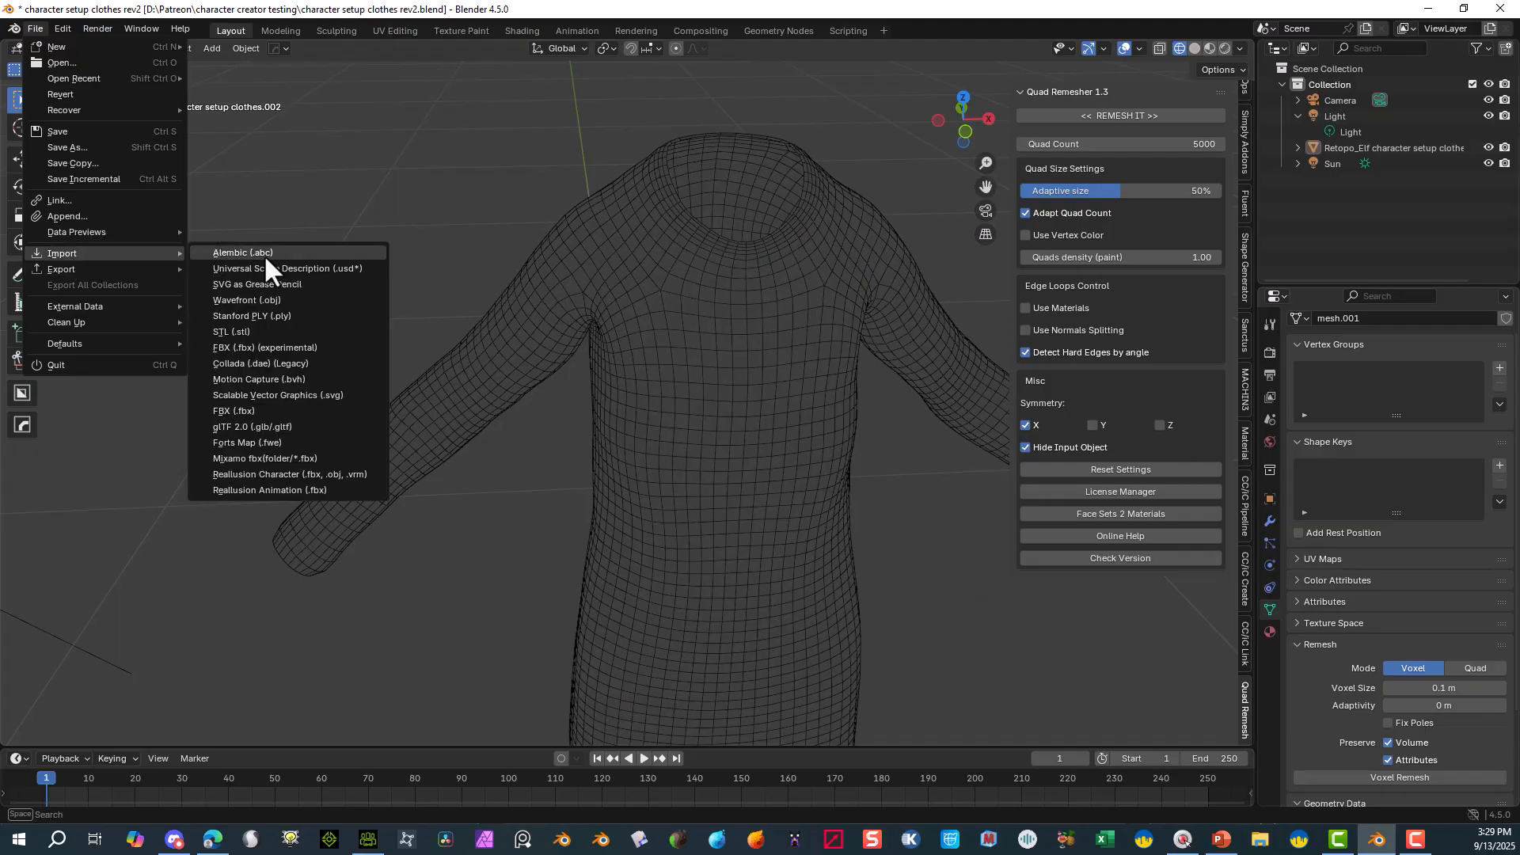
pyautogui.click(285, 299)
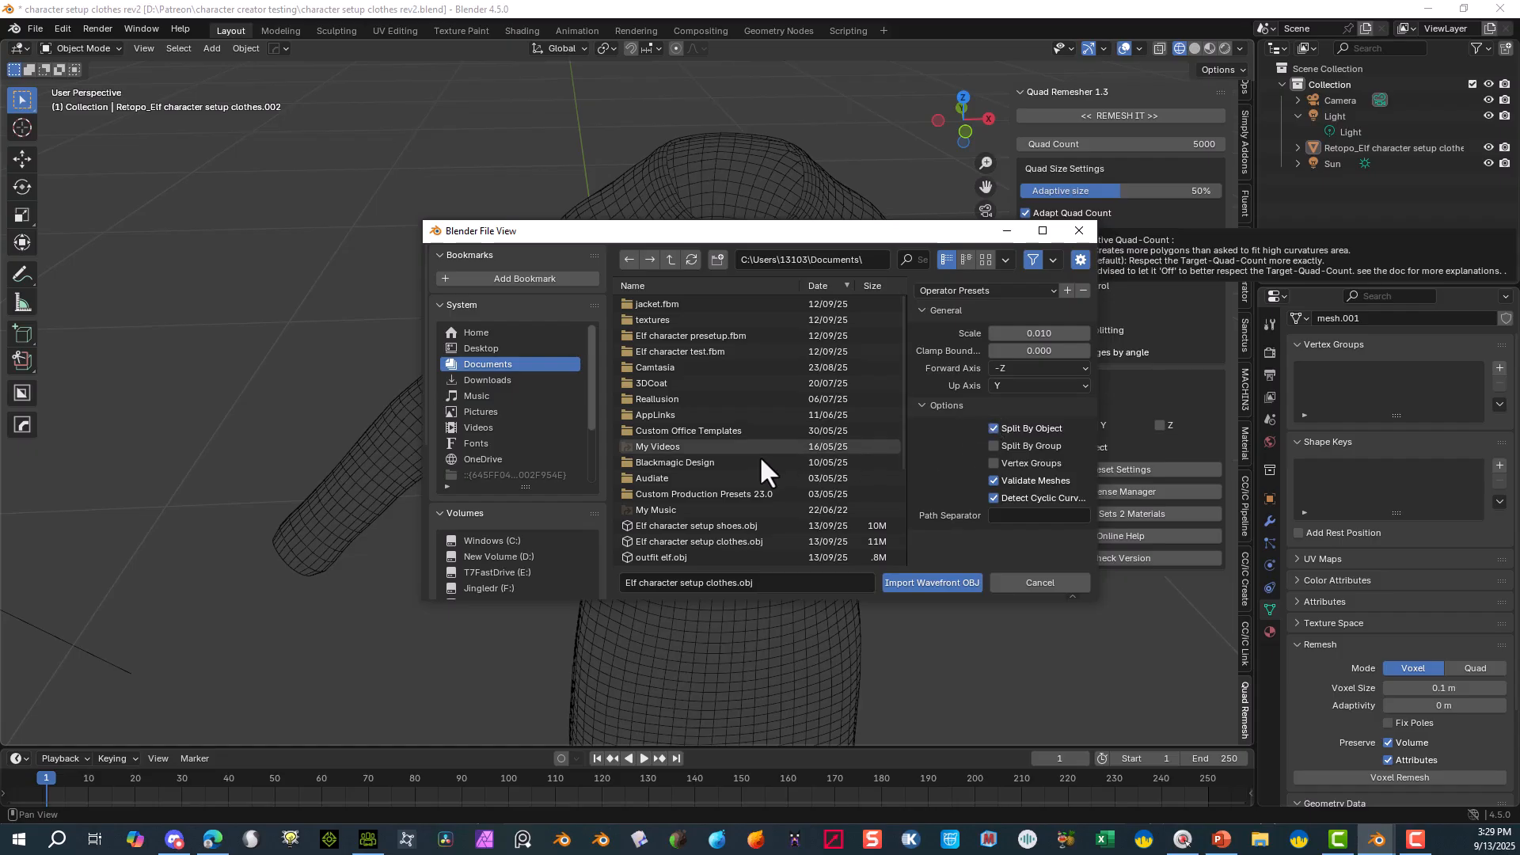
pyautogui.click(924, 586)
pyautogui.scroll(-5, 720, 506)
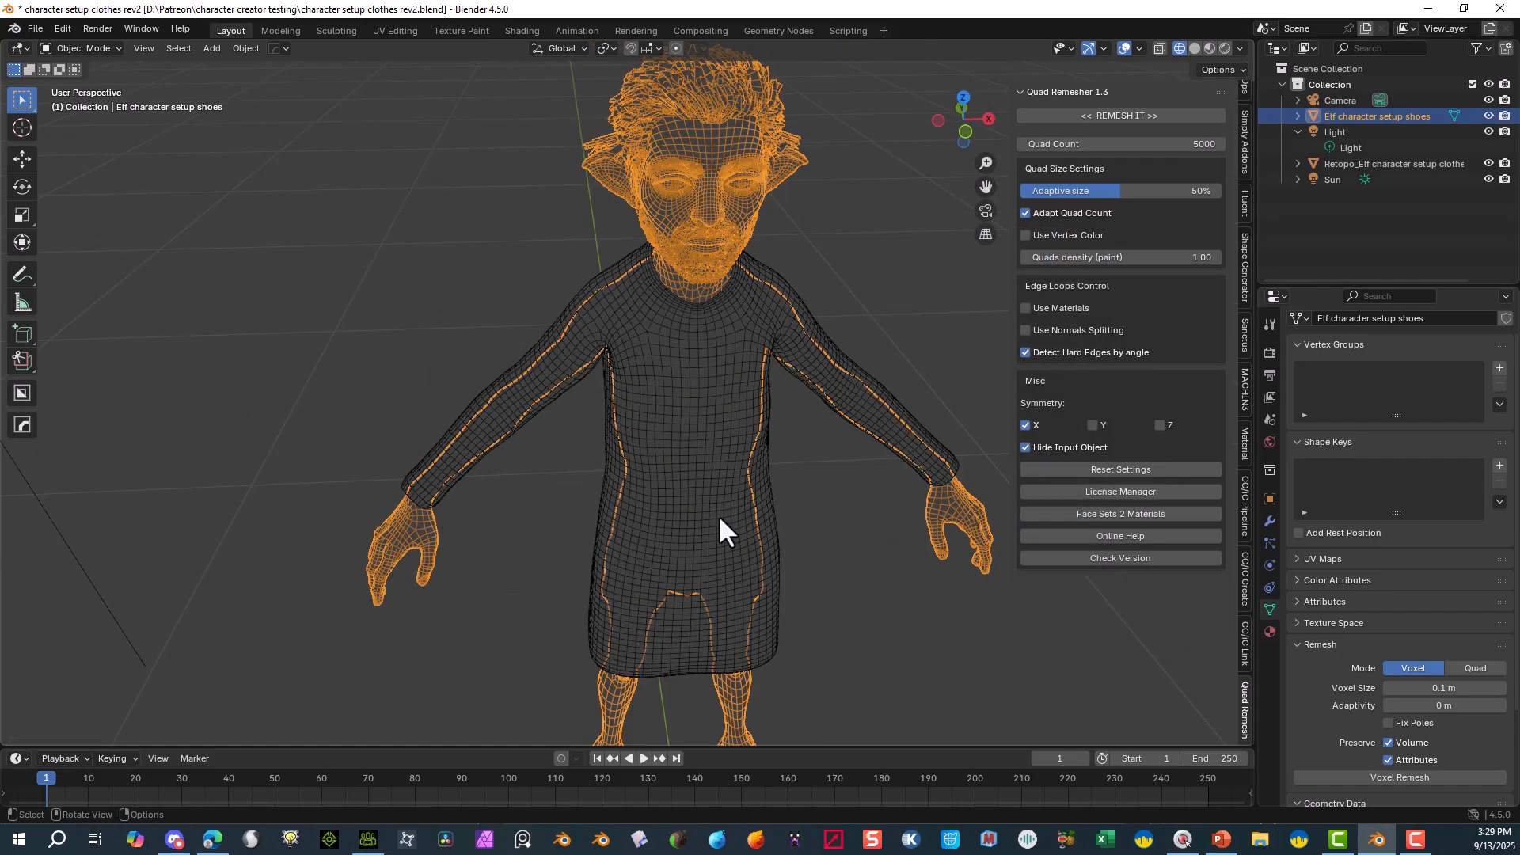
# - Deselect the imported elf and display the scene in solid viewport shading to view the whole figure
pyautogui.moveTo(819, 380); pyautogui.dragTo(793, 297, button='middle')
pyautogui.click(793, 295)
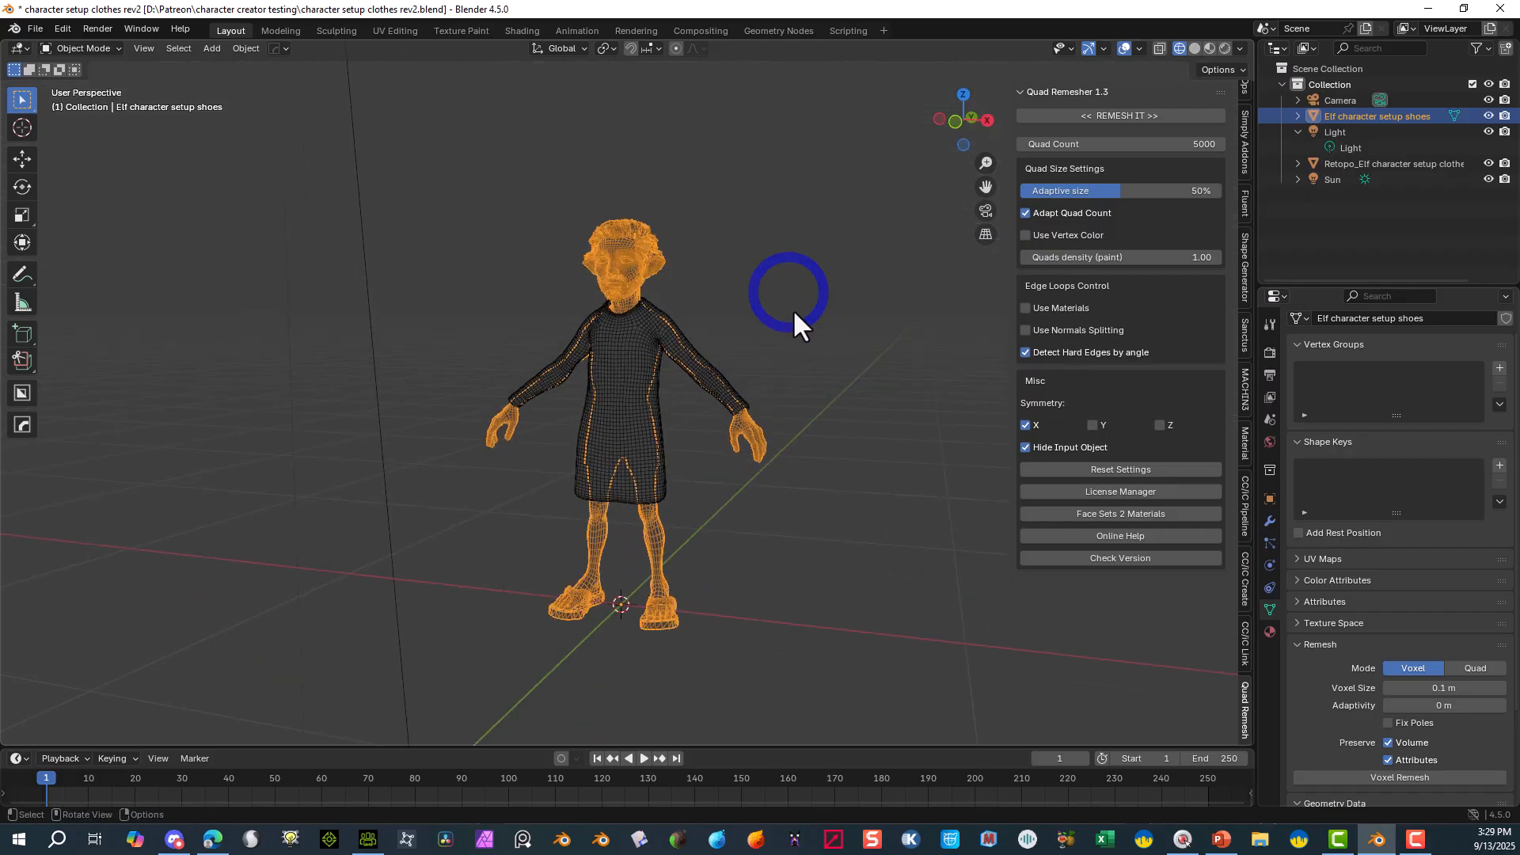
pyautogui.scroll(1, 771, 315)
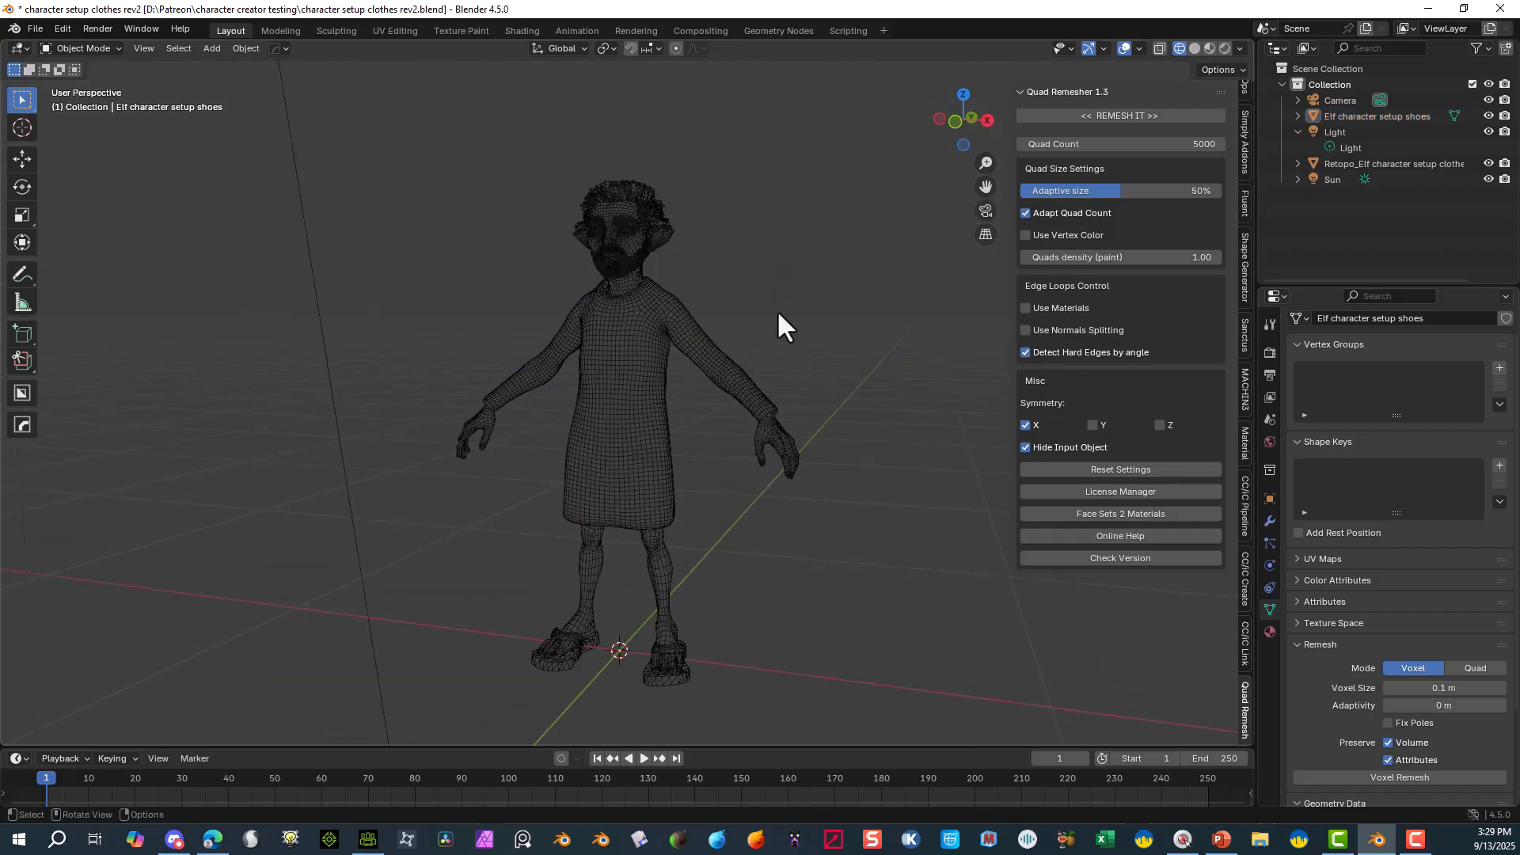
pyautogui.click(1194, 47)
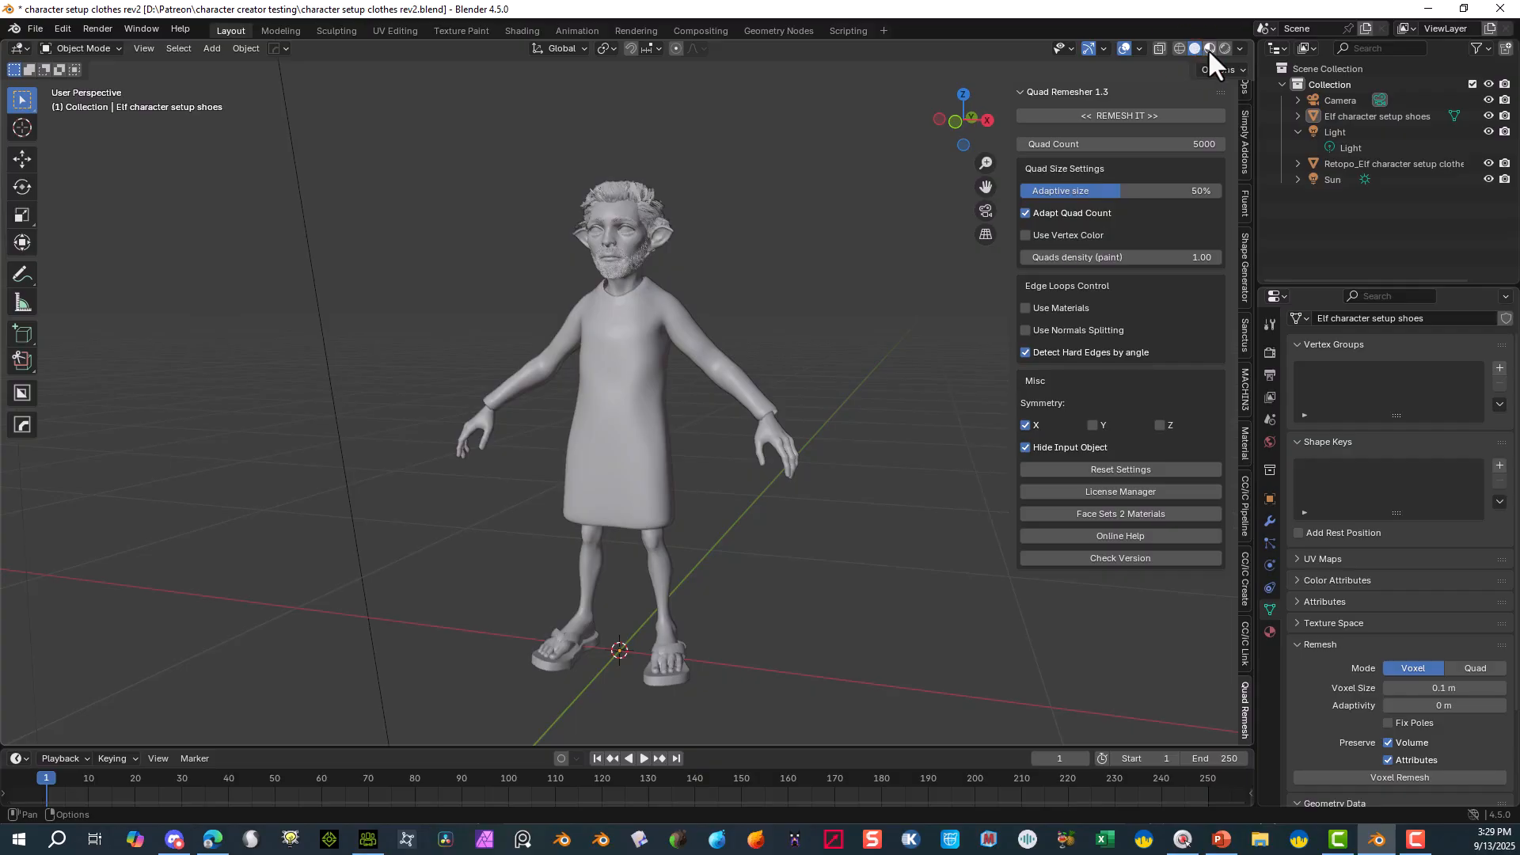
pyautogui.click(1209, 49)
pyautogui.click(1195, 48)
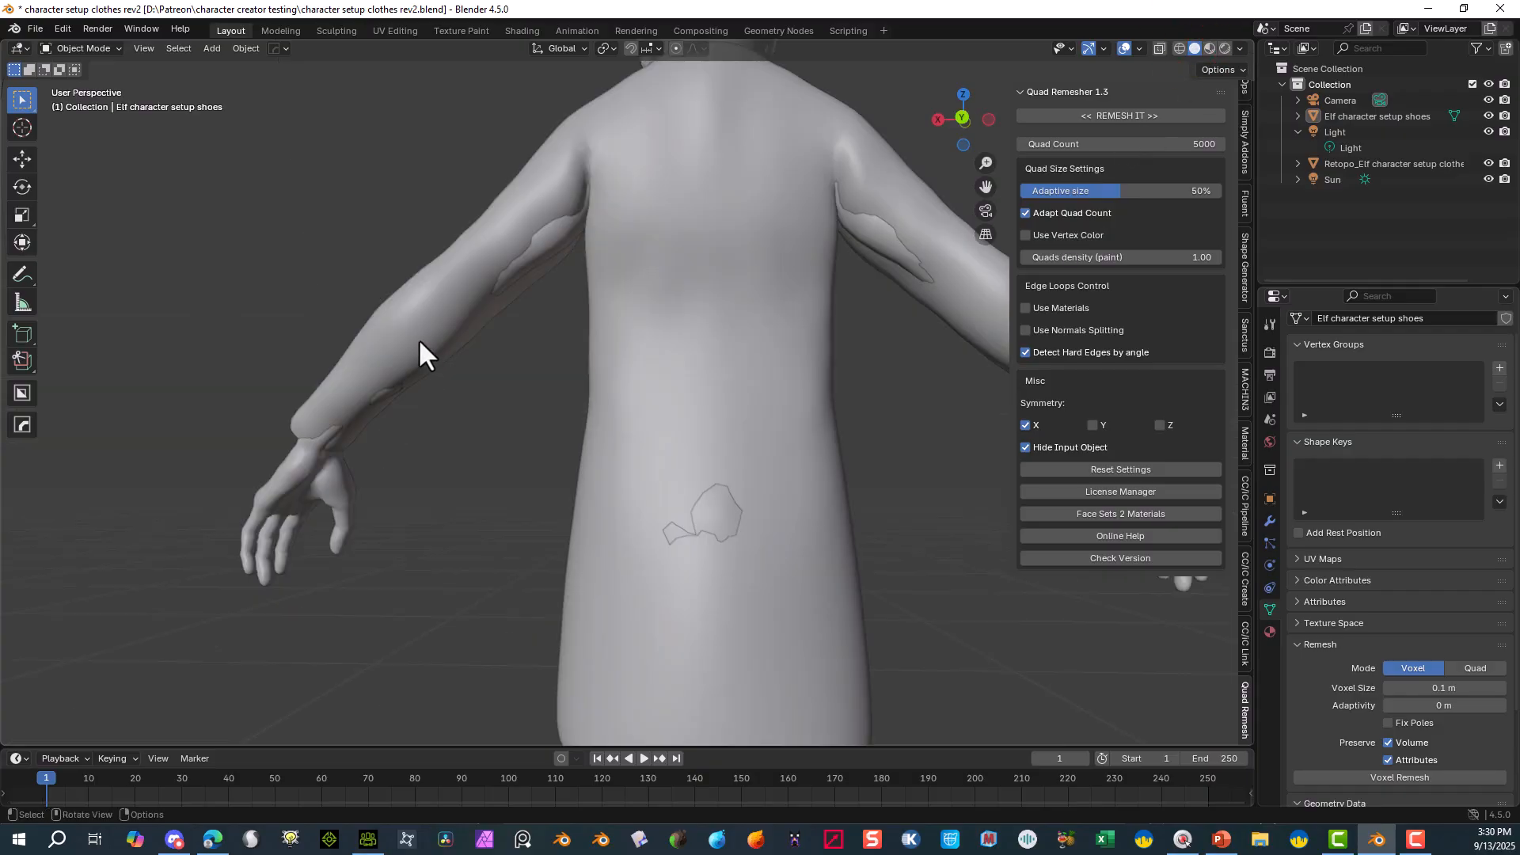
pyautogui.scroll(-5, 471, 456)
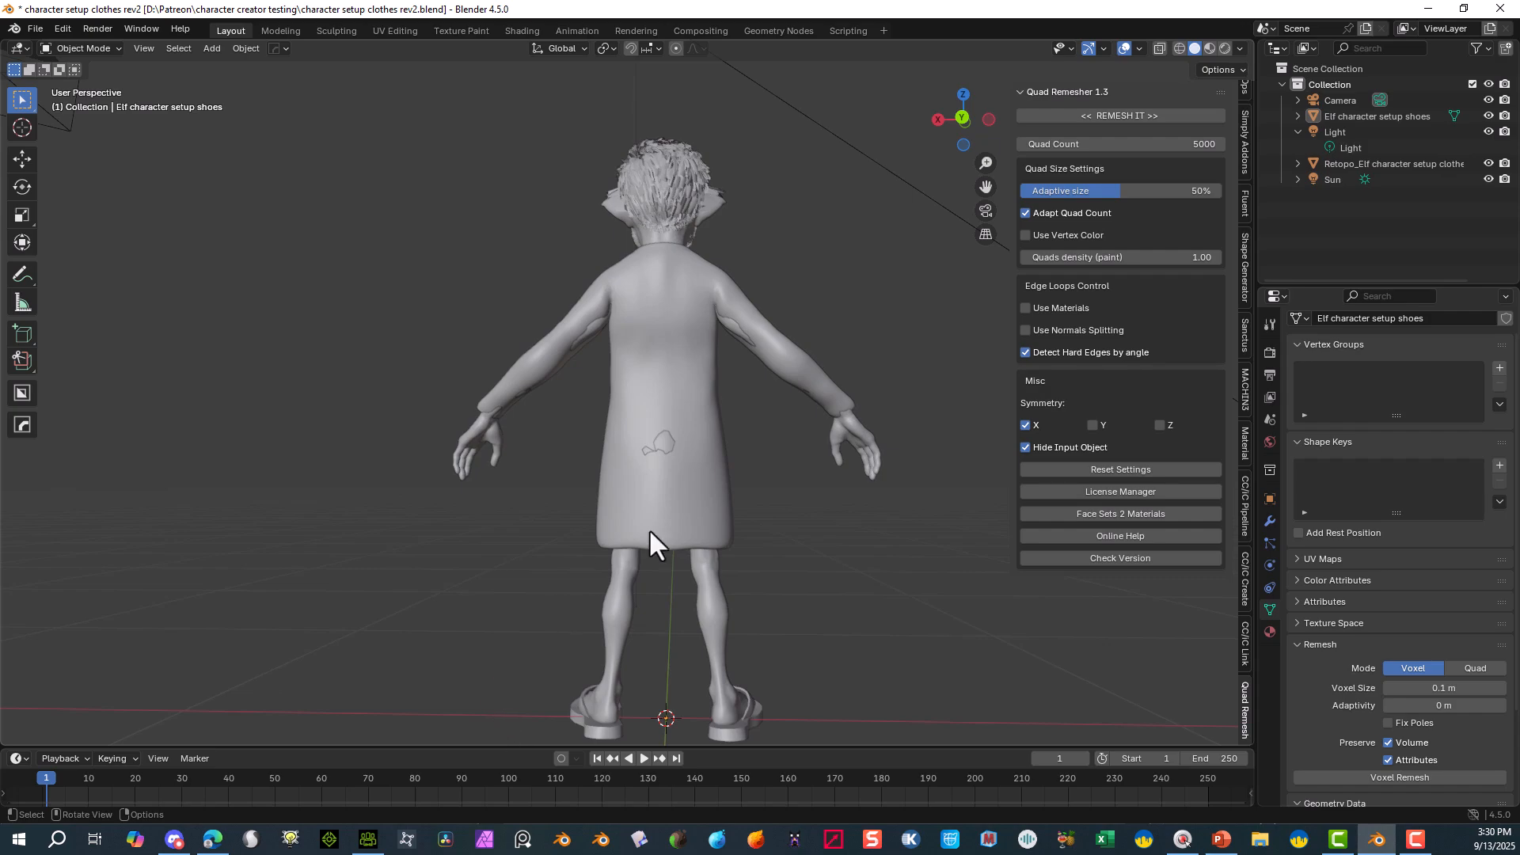
# - Hide the remeshed garment object, leaving the elf with flip-flops in view
pyautogui.click(704, 594)
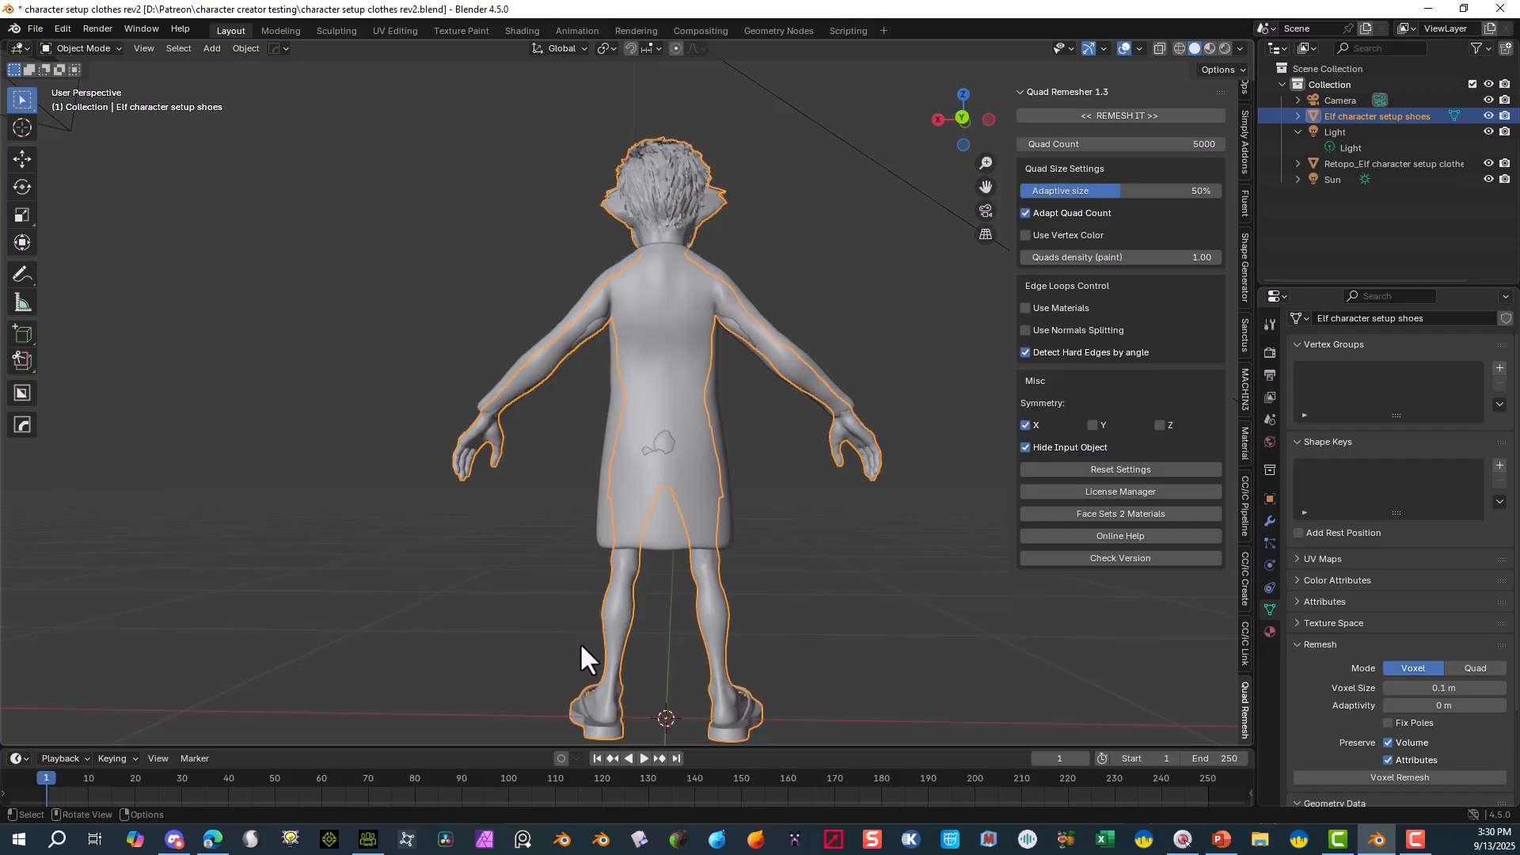
pyautogui.click(681, 331)
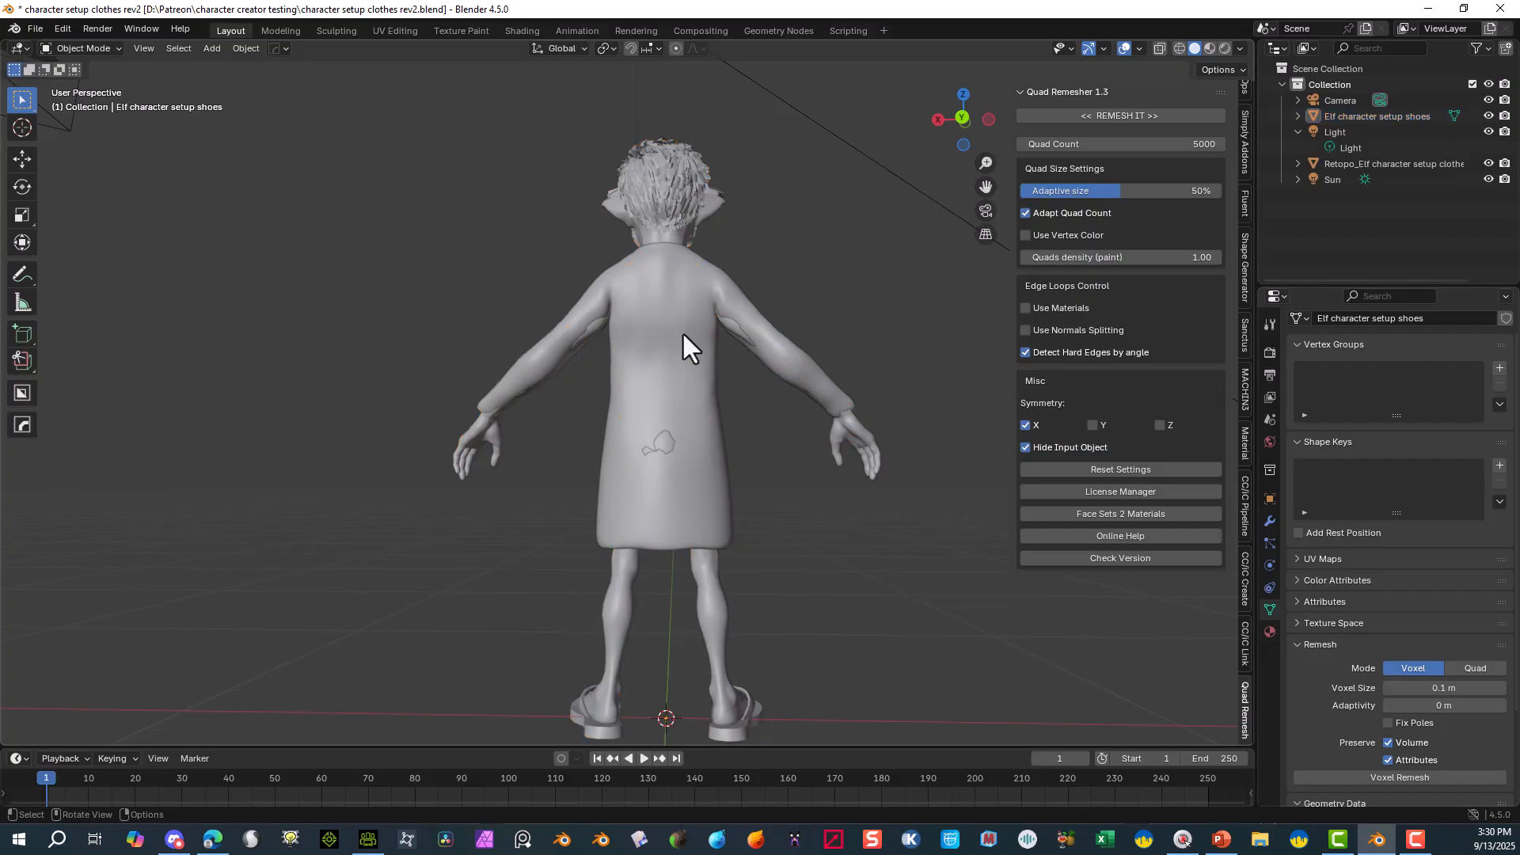
pyautogui.press('h')
# - Select the Elf character setup shoes mesh and enter Edit Mode, framing the feet and flip-flops
pyautogui.scroll(1, 783, 372)
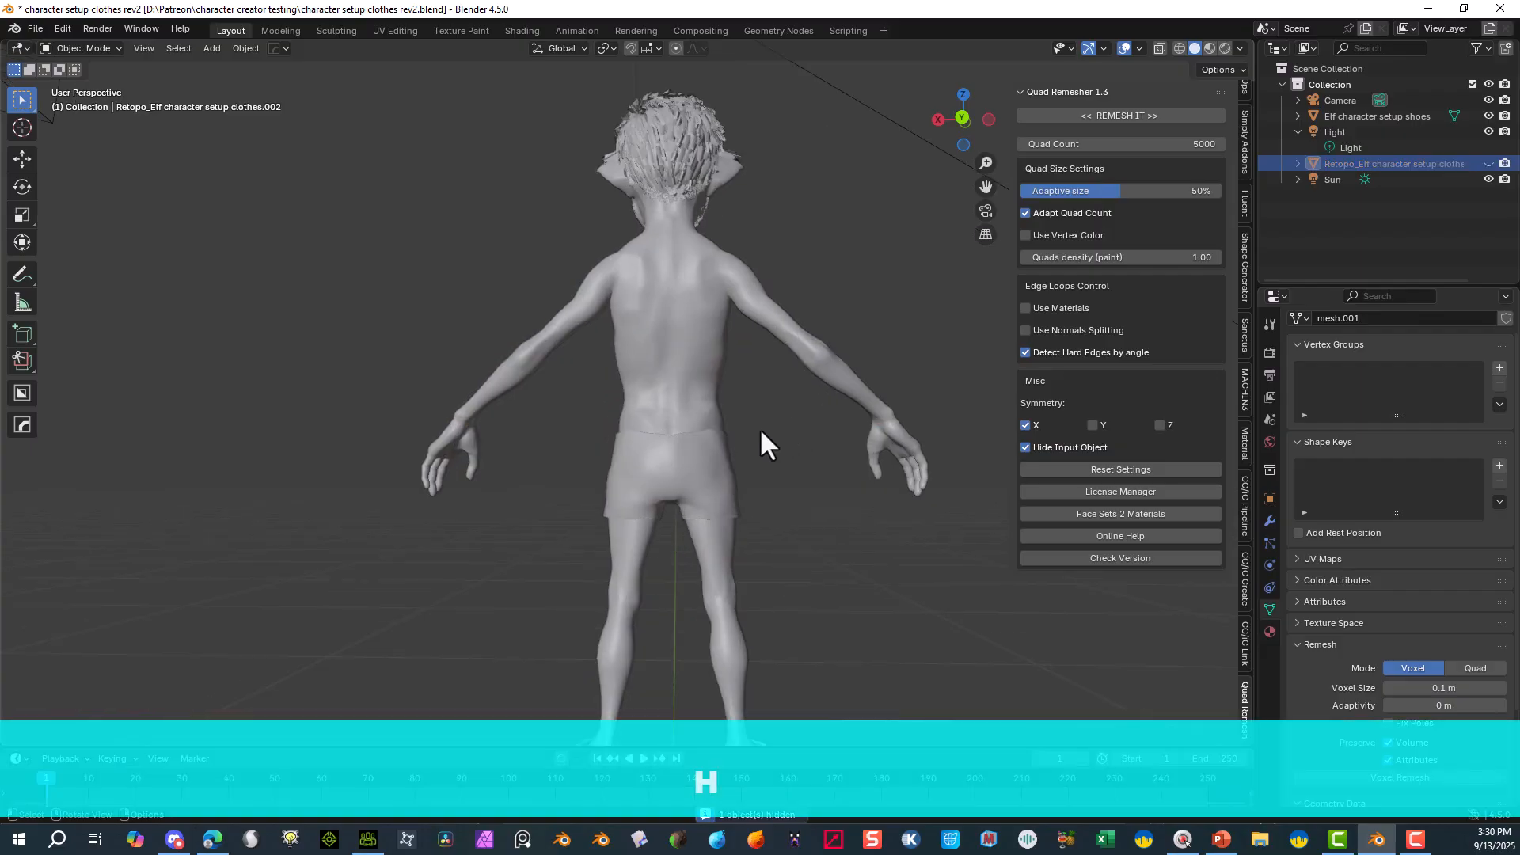
pyautogui.moveTo(758, 429); pyautogui.dragTo(376, 569, button='middle')
pyautogui.moveTo(515, 487); pyautogui.dragTo(533, 423, button='middle')
pyautogui.scroll(2, 597, 441)
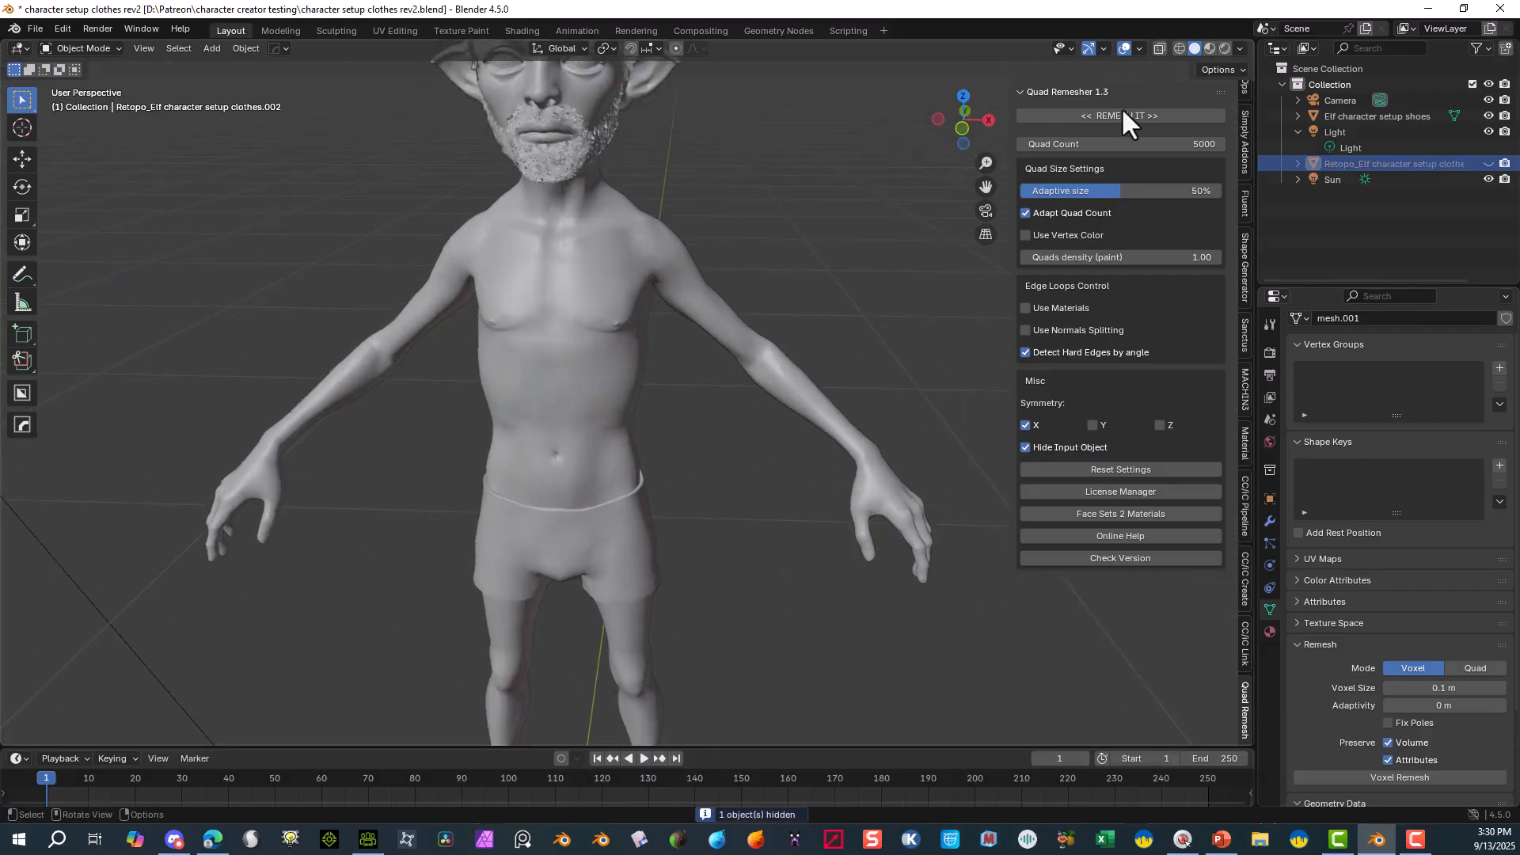
pyautogui.moveTo(986, 188); pyautogui.dragTo(985, 47)
pyautogui.moveTo(782, 493); pyautogui.dragTo(554, 443, button='middle')
pyautogui.click(788, 663)
pyautogui.click(79, 49)
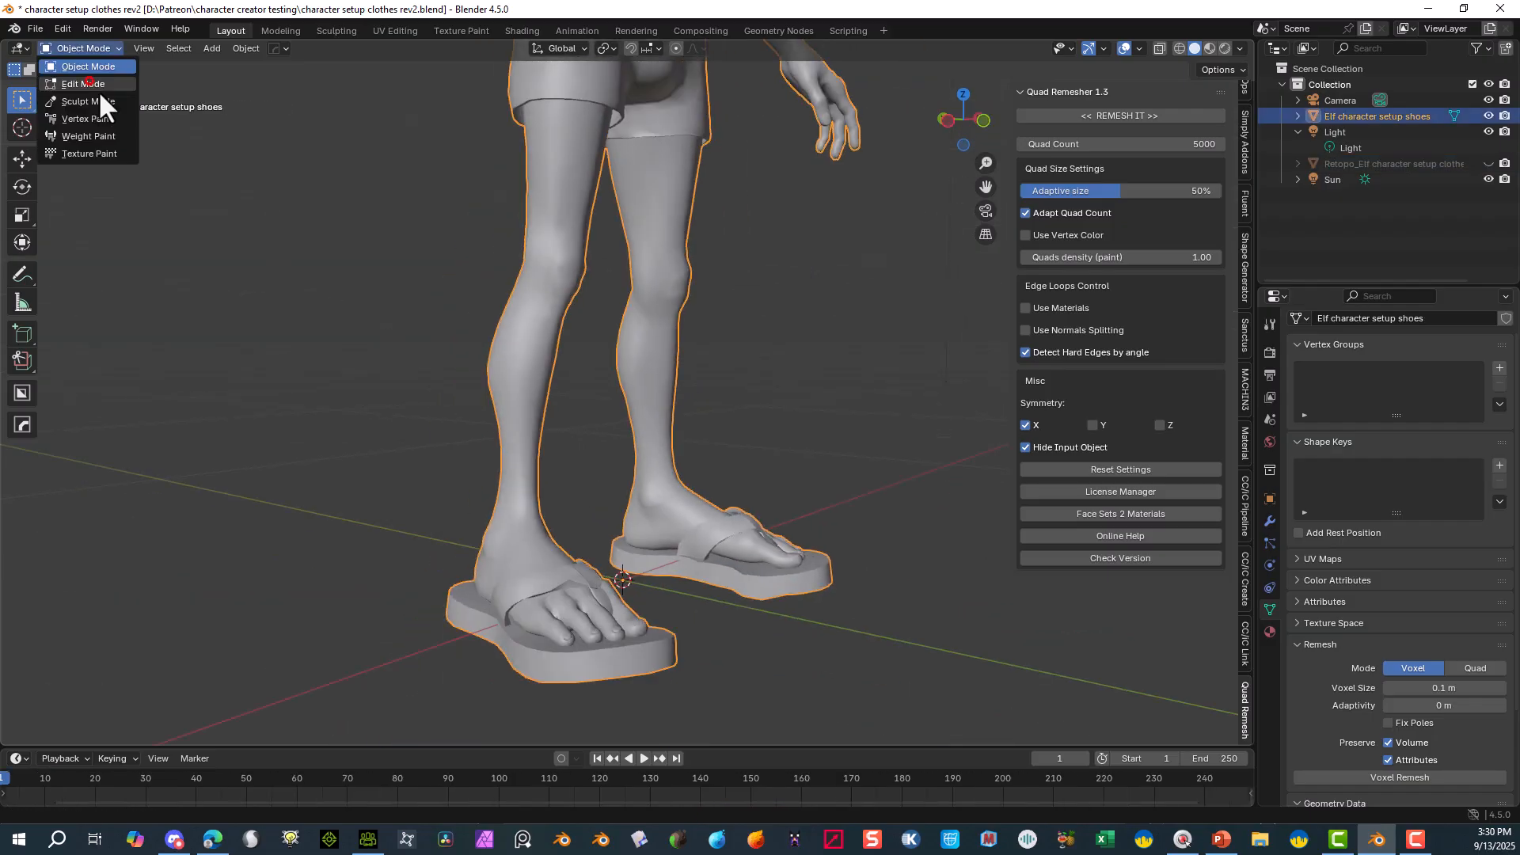
pyautogui.click(88, 79)
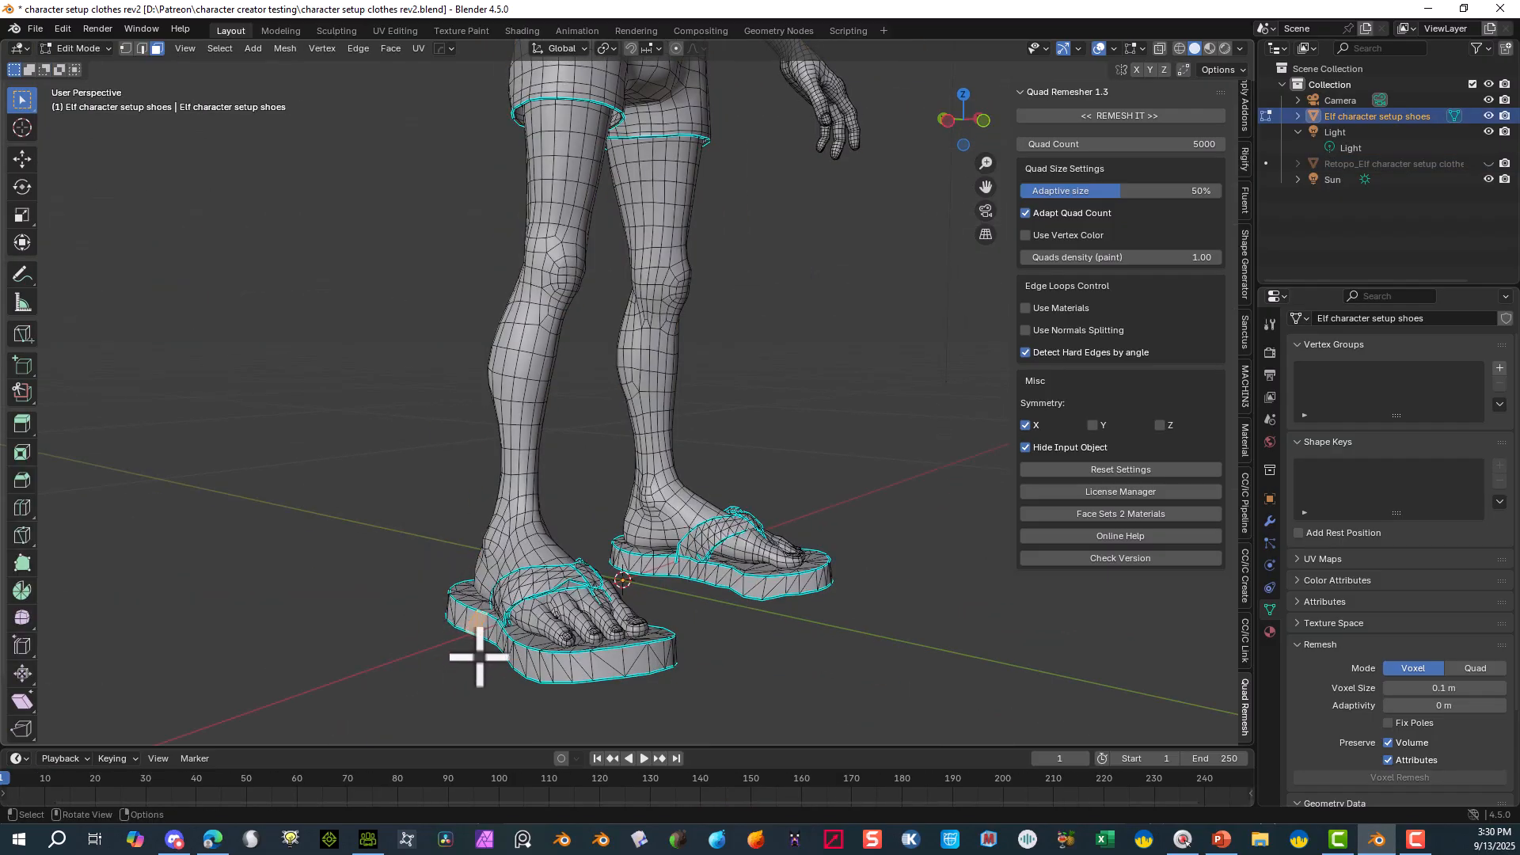
pyautogui.scroll(3, 479, 657)
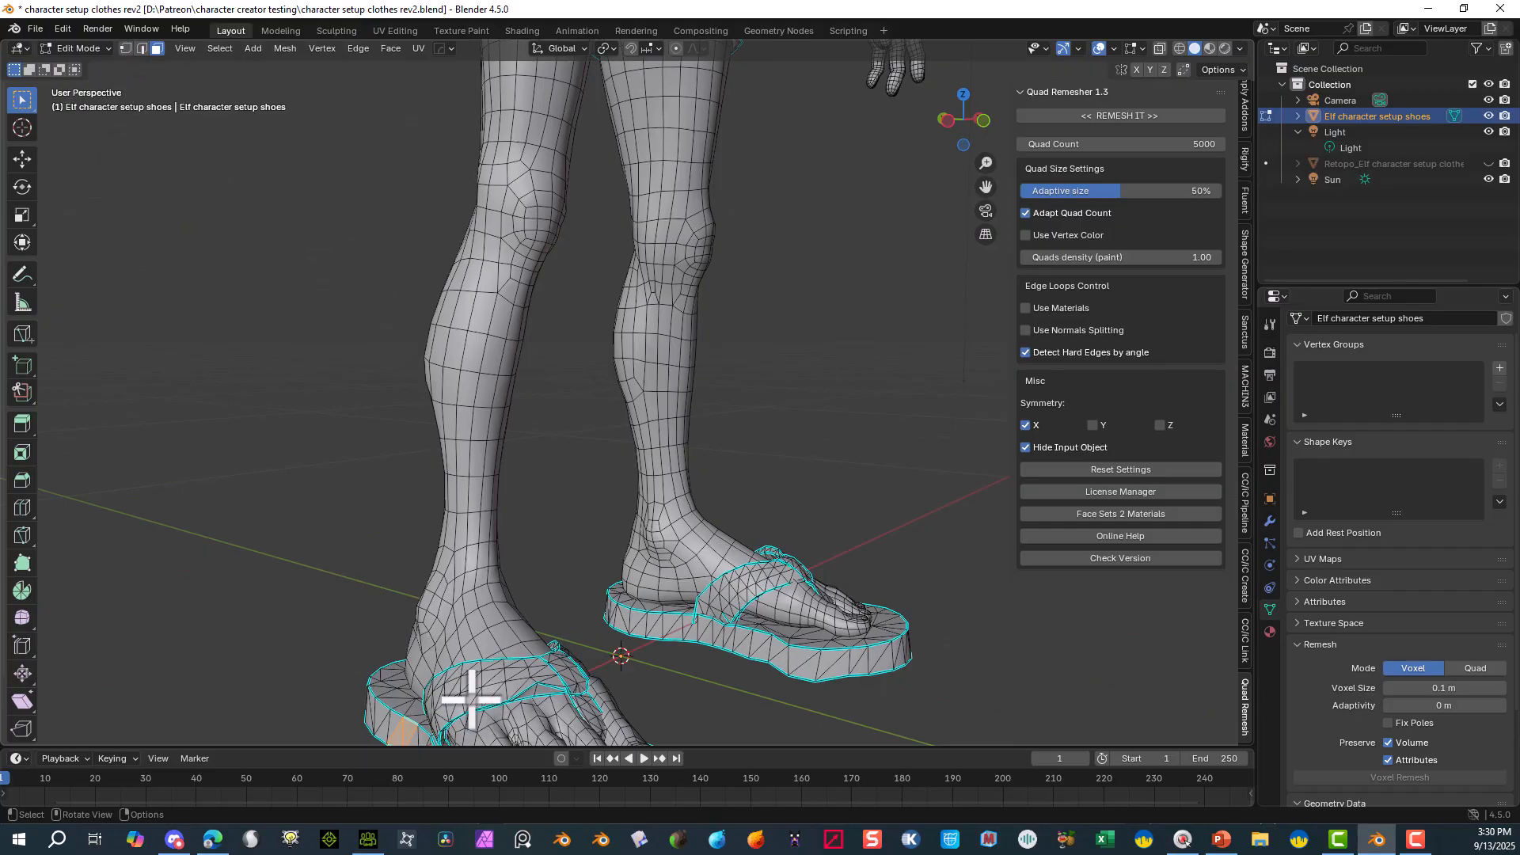
# - Select all geometry linked to the flip-flop faces on the elf mesh and separate the selection into its own object
pyautogui.press('shift')
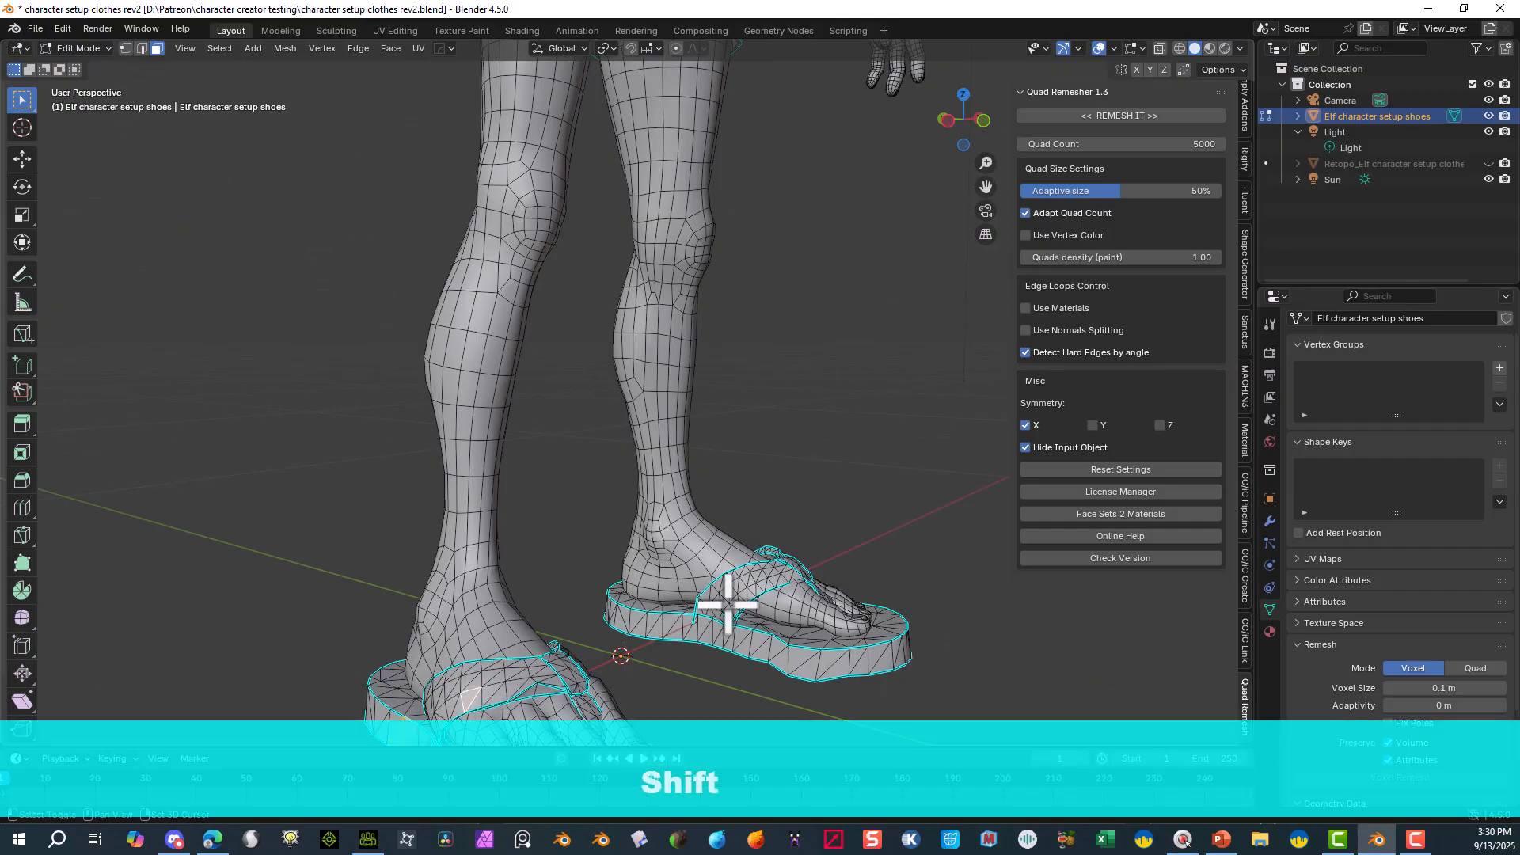
pyautogui.moveTo(704, 602); pyautogui.dragTo(432, 650, button='middle')
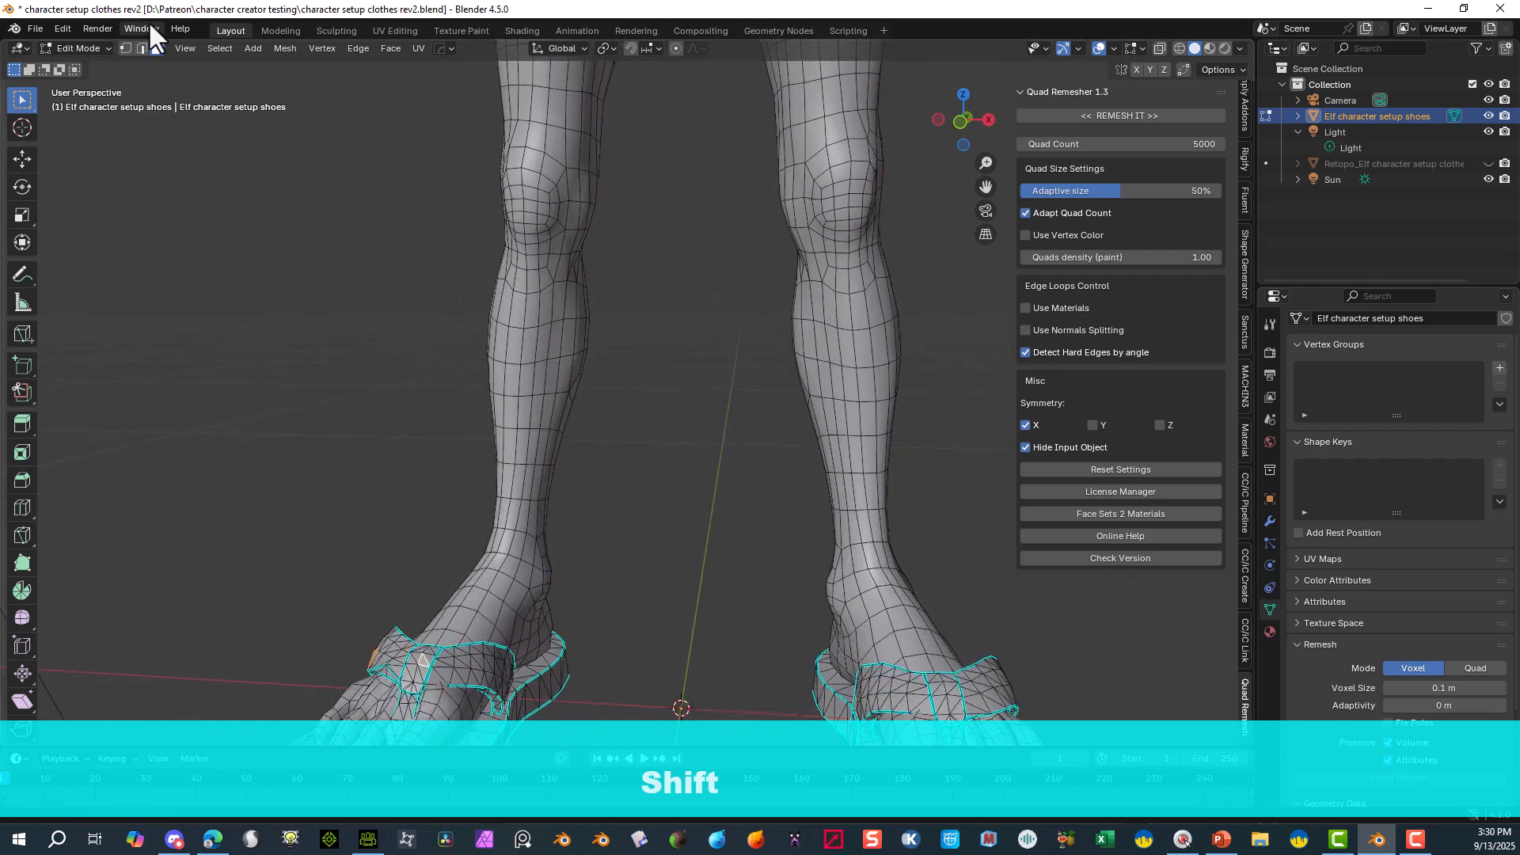
pyautogui.click(221, 49)
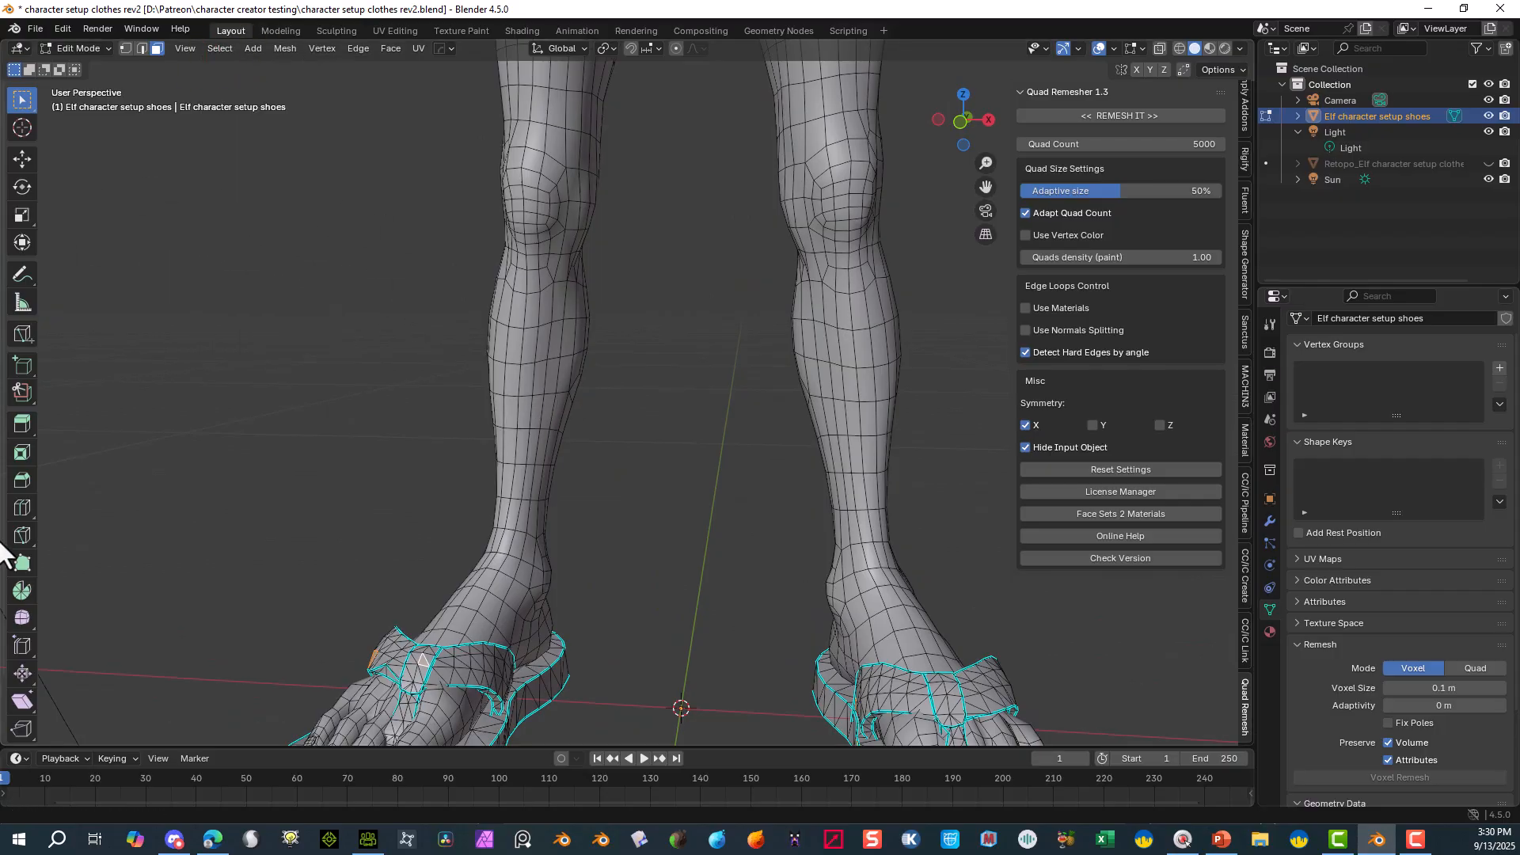
pyautogui.click(220, 49)
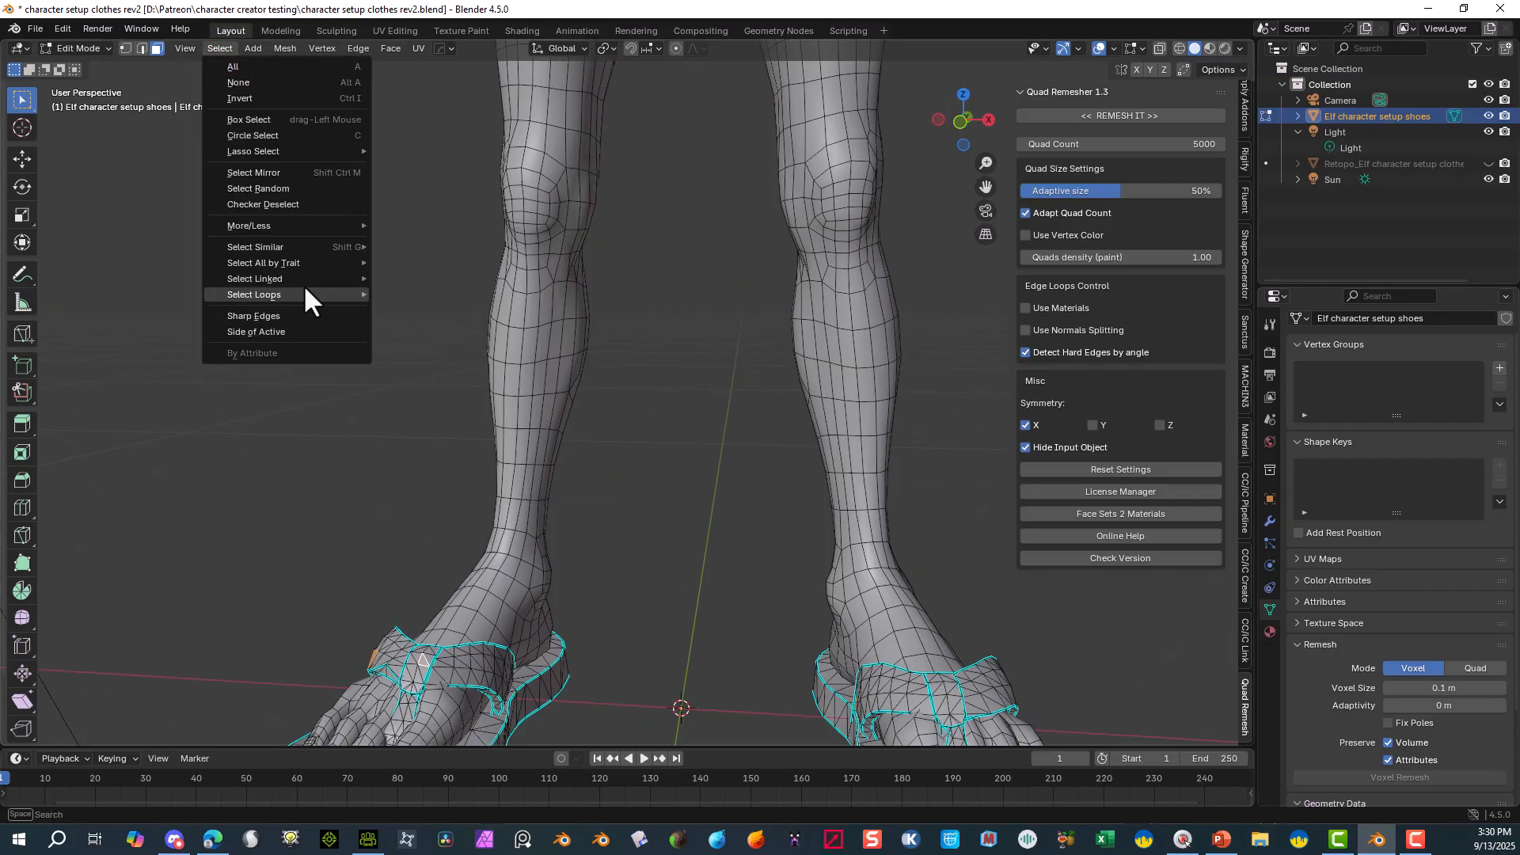
pyautogui.moveTo(341, 285)
pyautogui.click(457, 281)
pyautogui.moveTo(709, 359); pyautogui.dragTo(948, 615, button='middle')
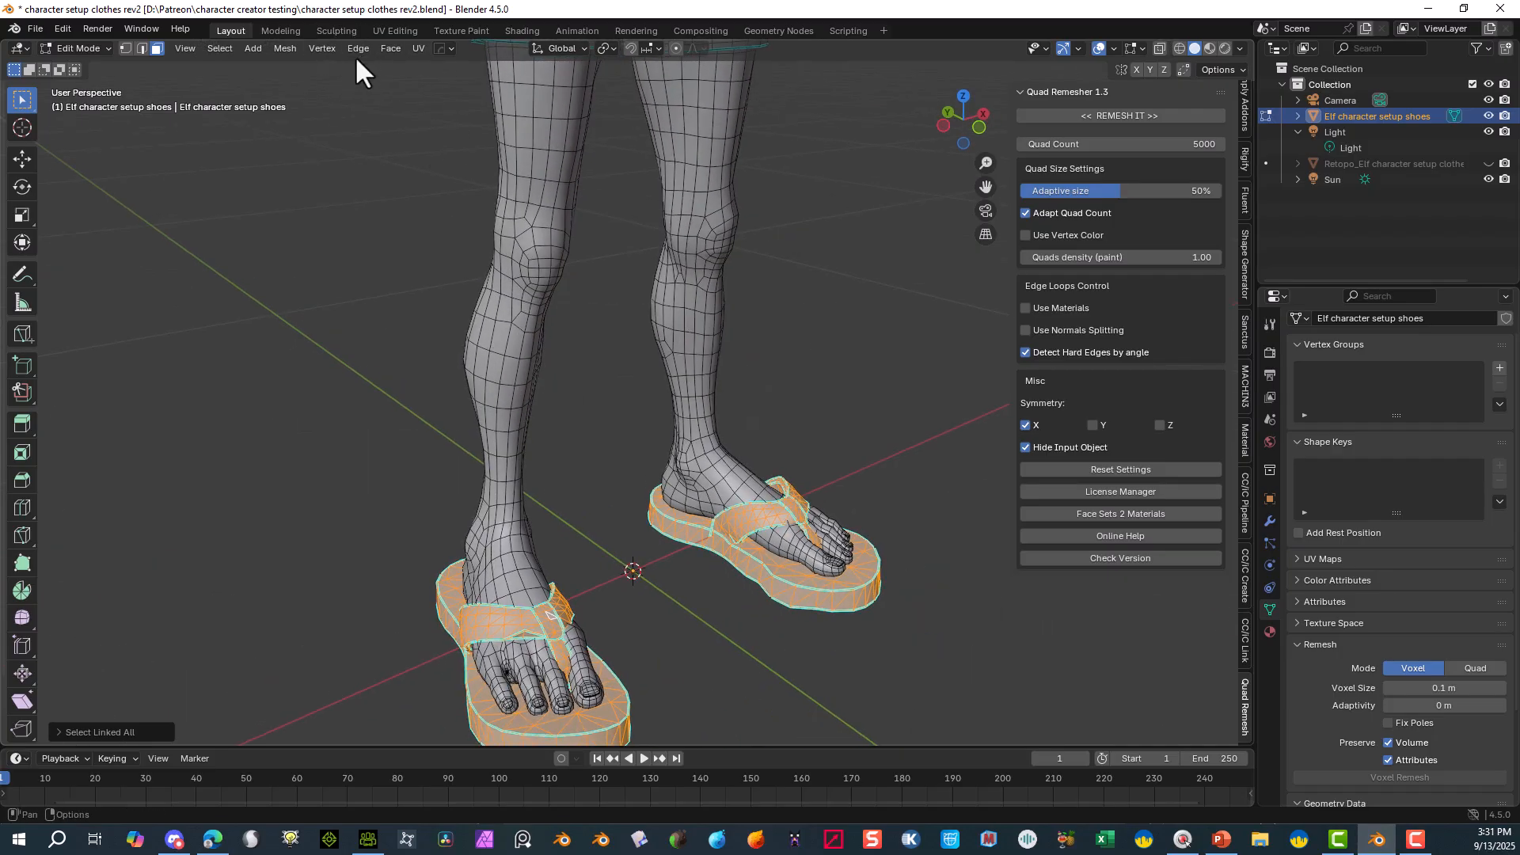
pyautogui.click(284, 49)
pyautogui.click(282, 50)
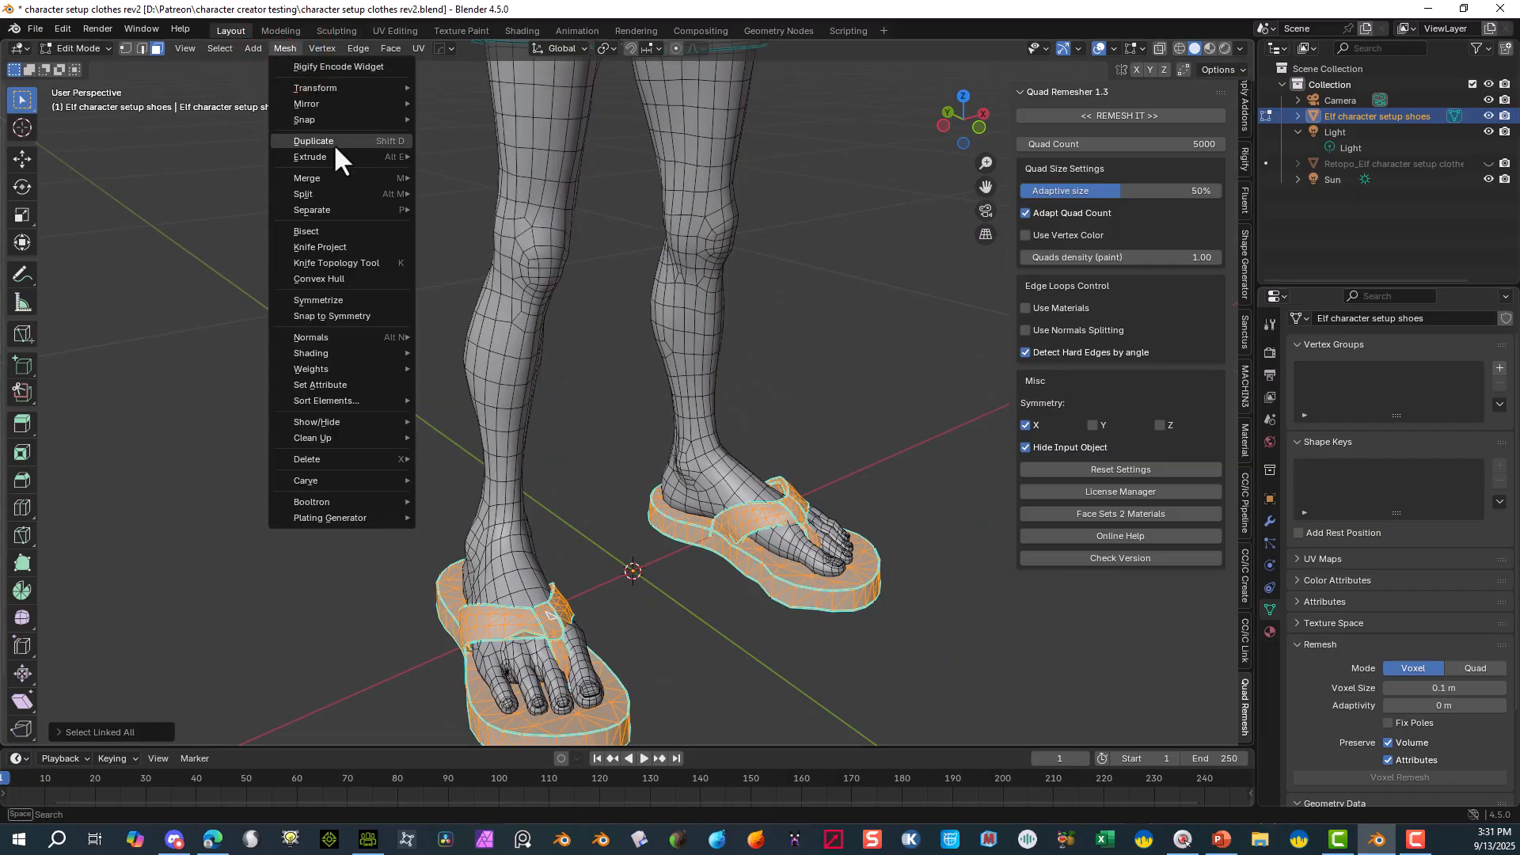
pyautogui.moveTo(336, 210)
pyautogui.click(459, 210)
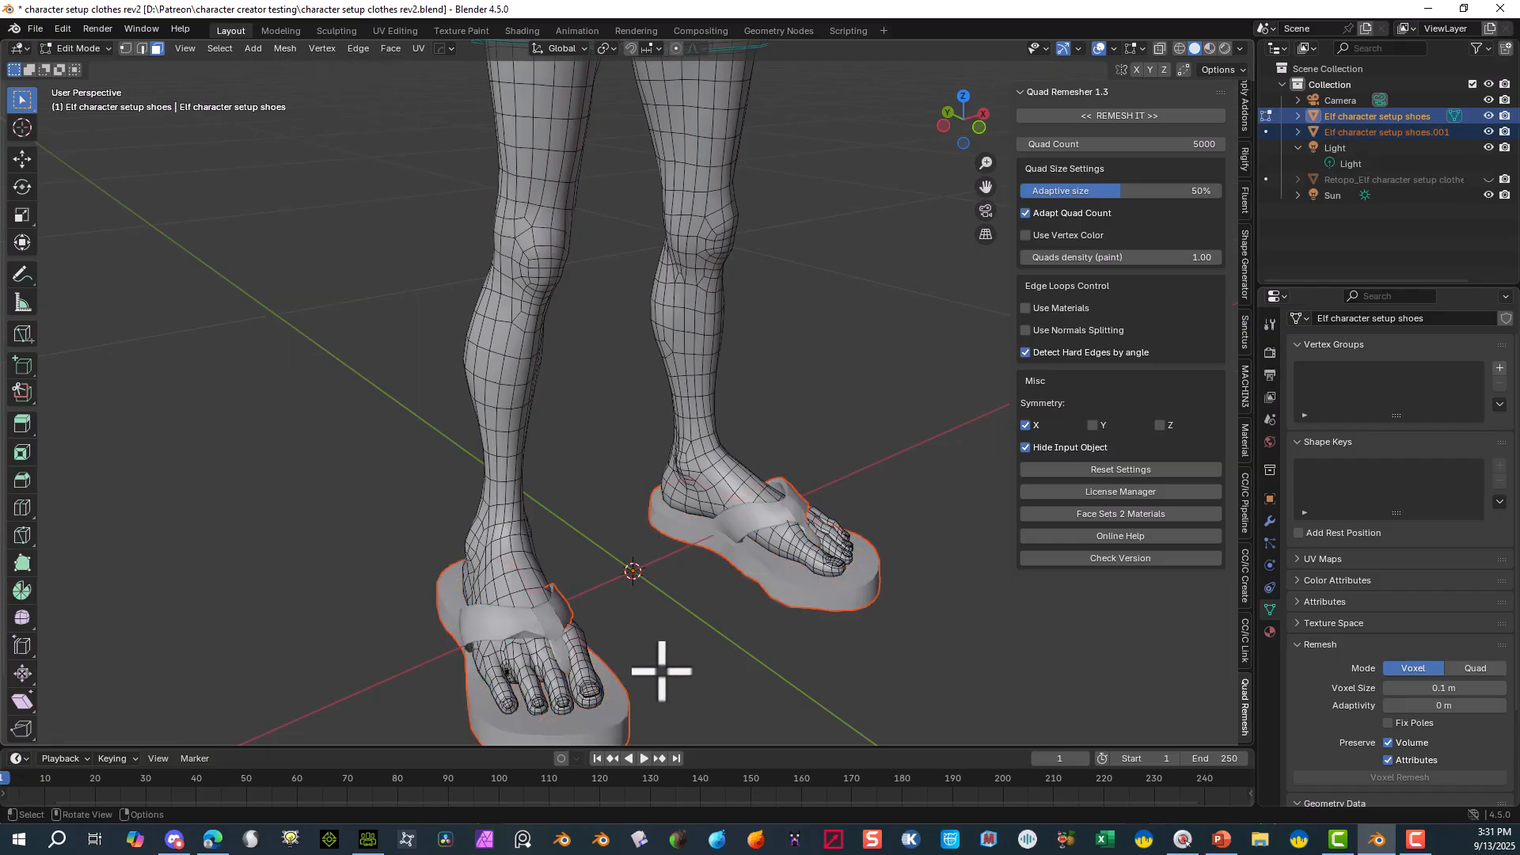
# - Return to Object Mode and hide the elf body, leaving only the separated flip-flops in the scene
pyautogui.moveTo(576, 642); pyautogui.dragTo(707, 589, button='middle')
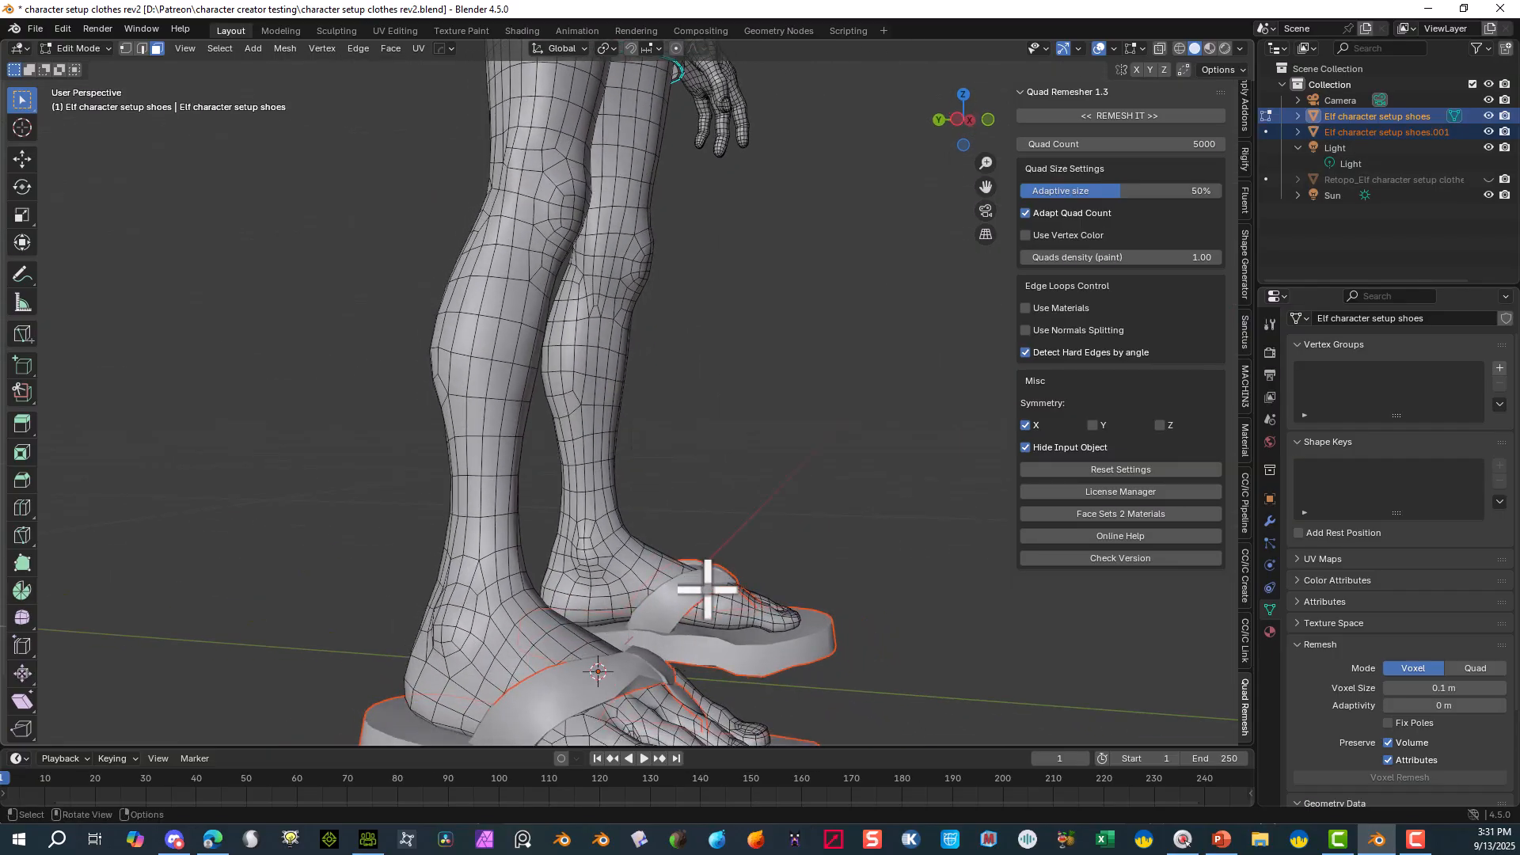
pyautogui.scroll(-3, 795, 609)
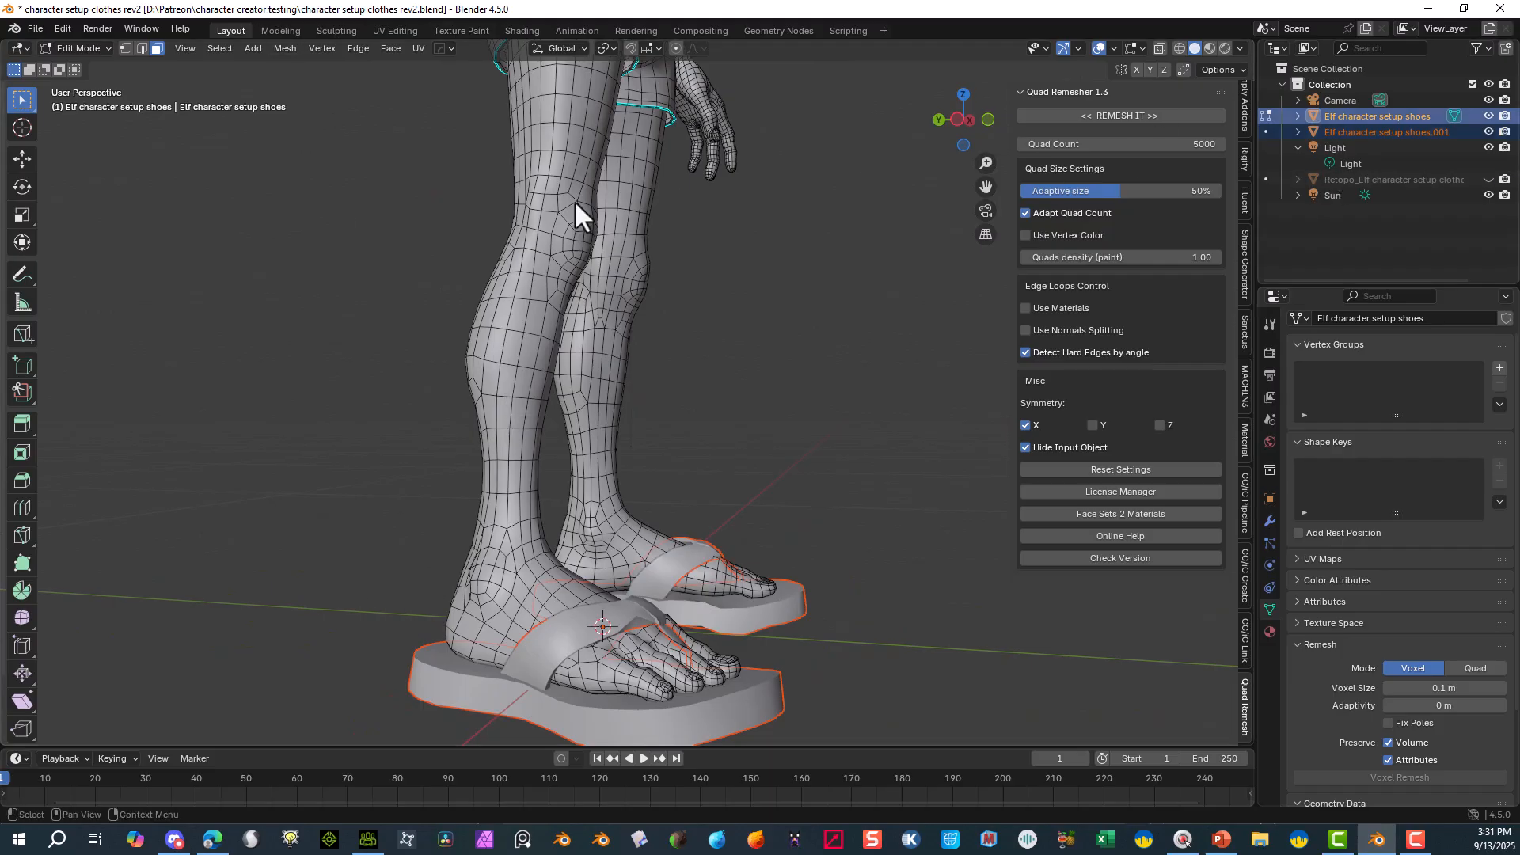
pyautogui.click(84, 49)
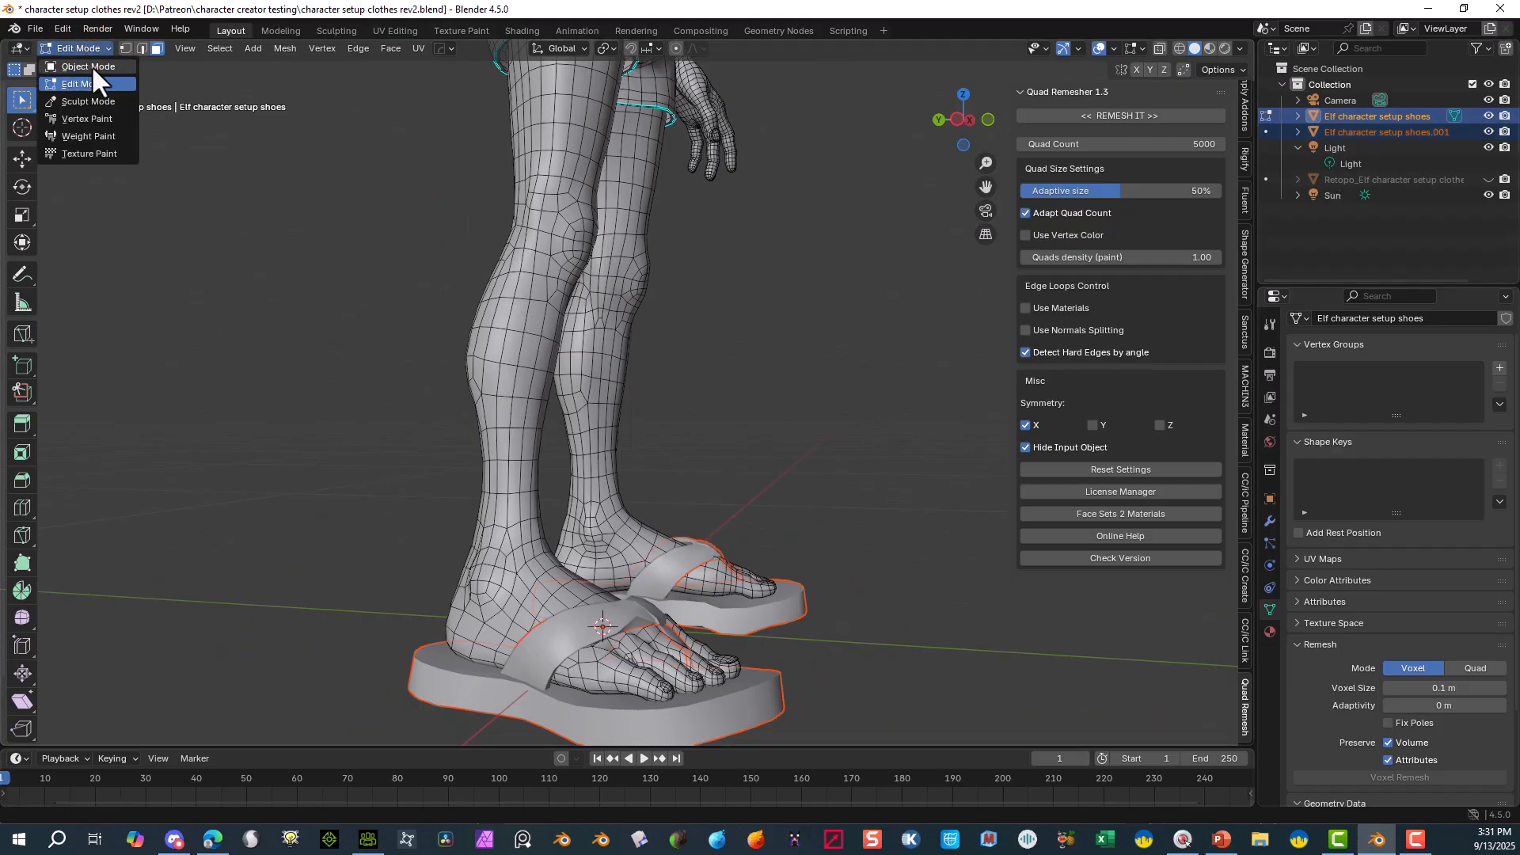
pyautogui.click(91, 65)
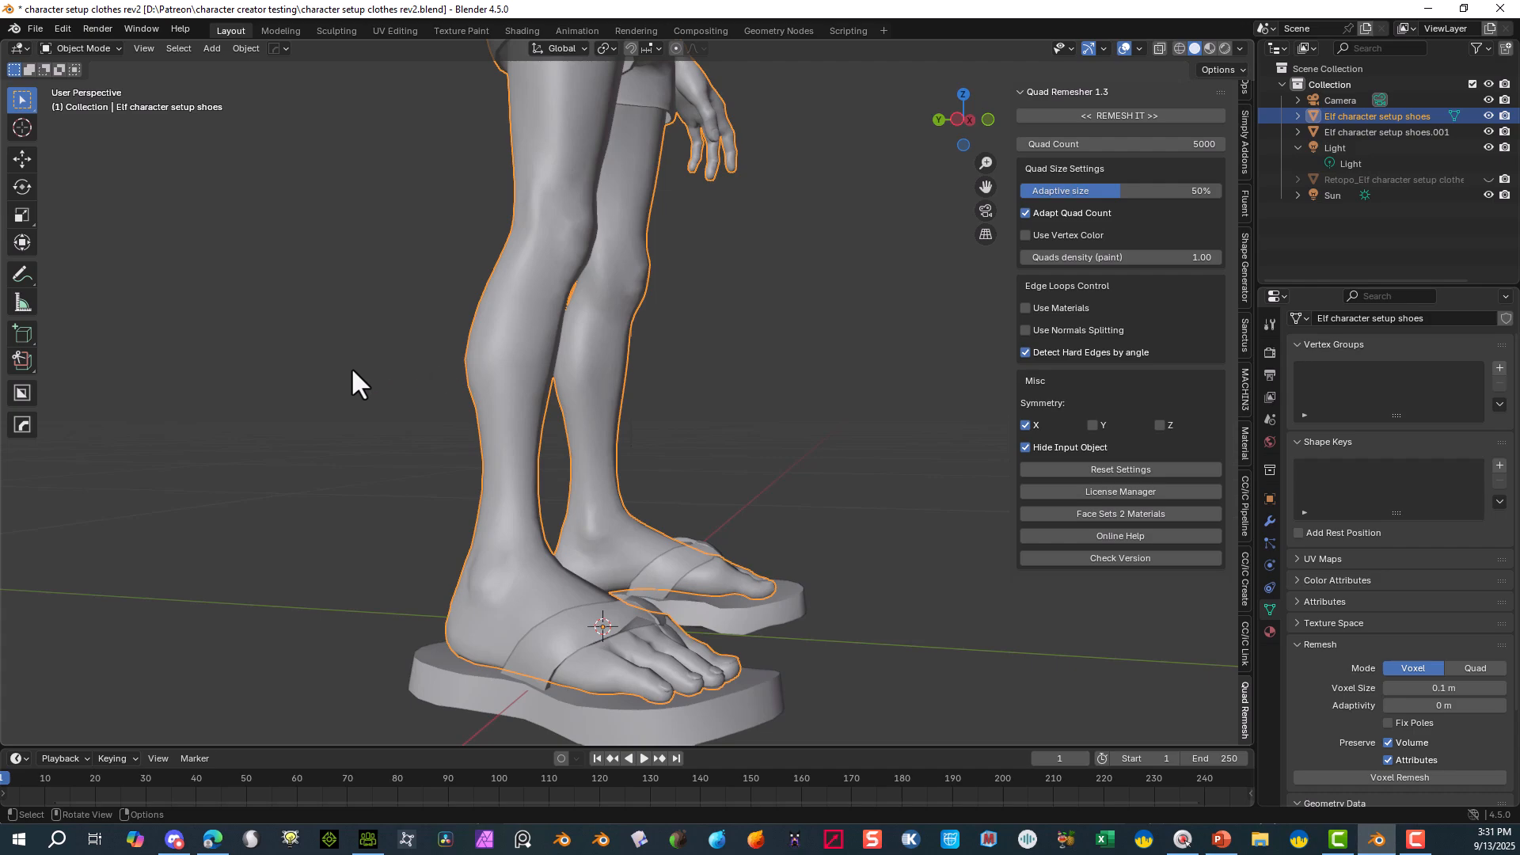
pyautogui.press('h')
pyautogui.moveTo(618, 515); pyautogui.dragTo(492, 603, button='middle')
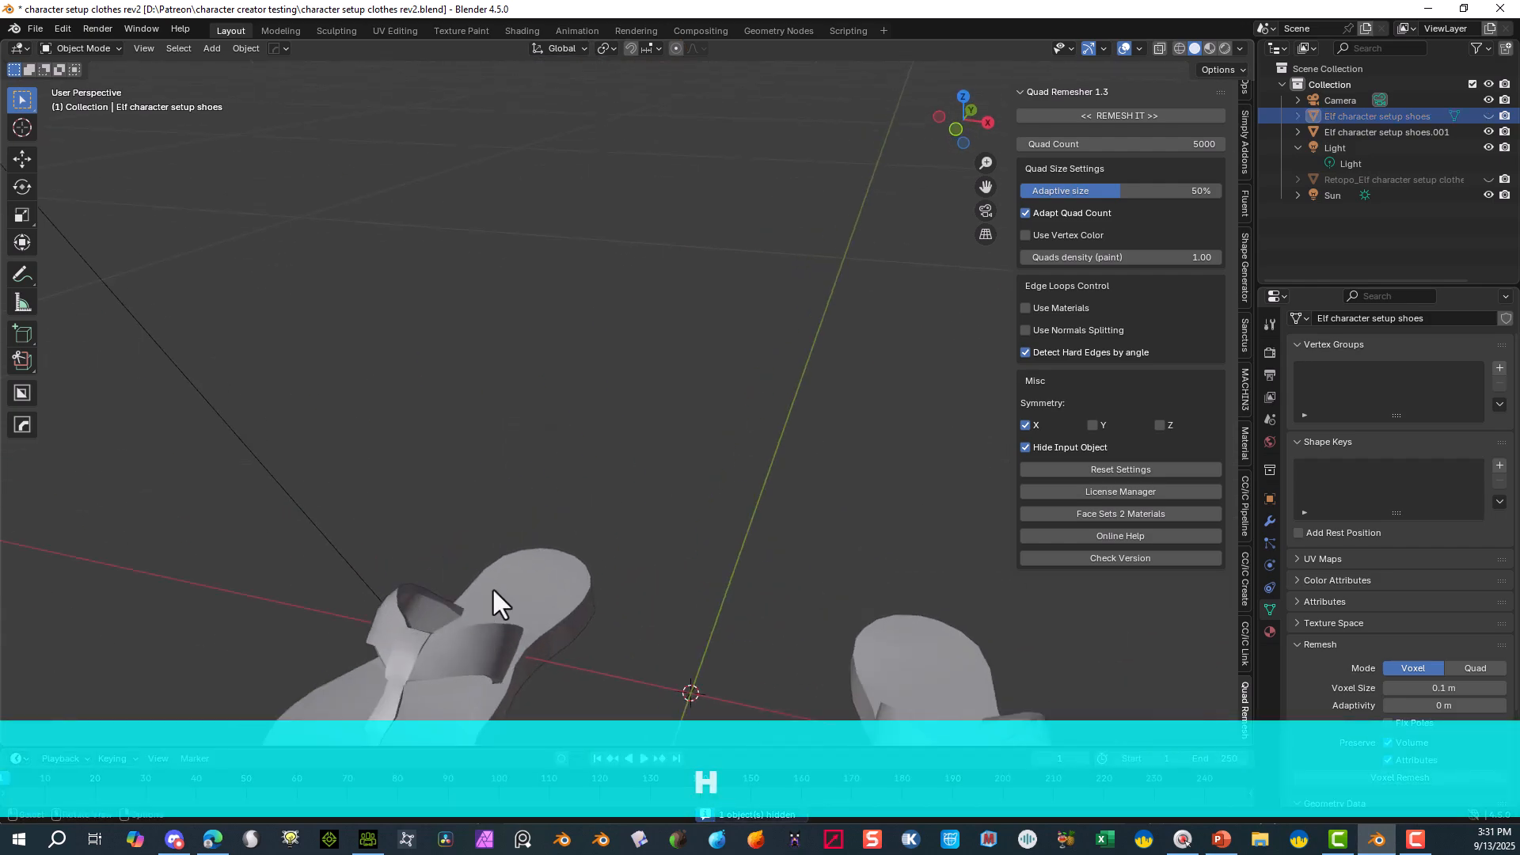
# - Select the separated flip-flops object Elf character setup shoes.001 and enter Edit Mode
pyautogui.moveTo(986, 186); pyautogui.dragTo(972, 261)
pyautogui.moveTo(985, 186); pyautogui.dragTo(691, 506)
pyautogui.click(314, 529)
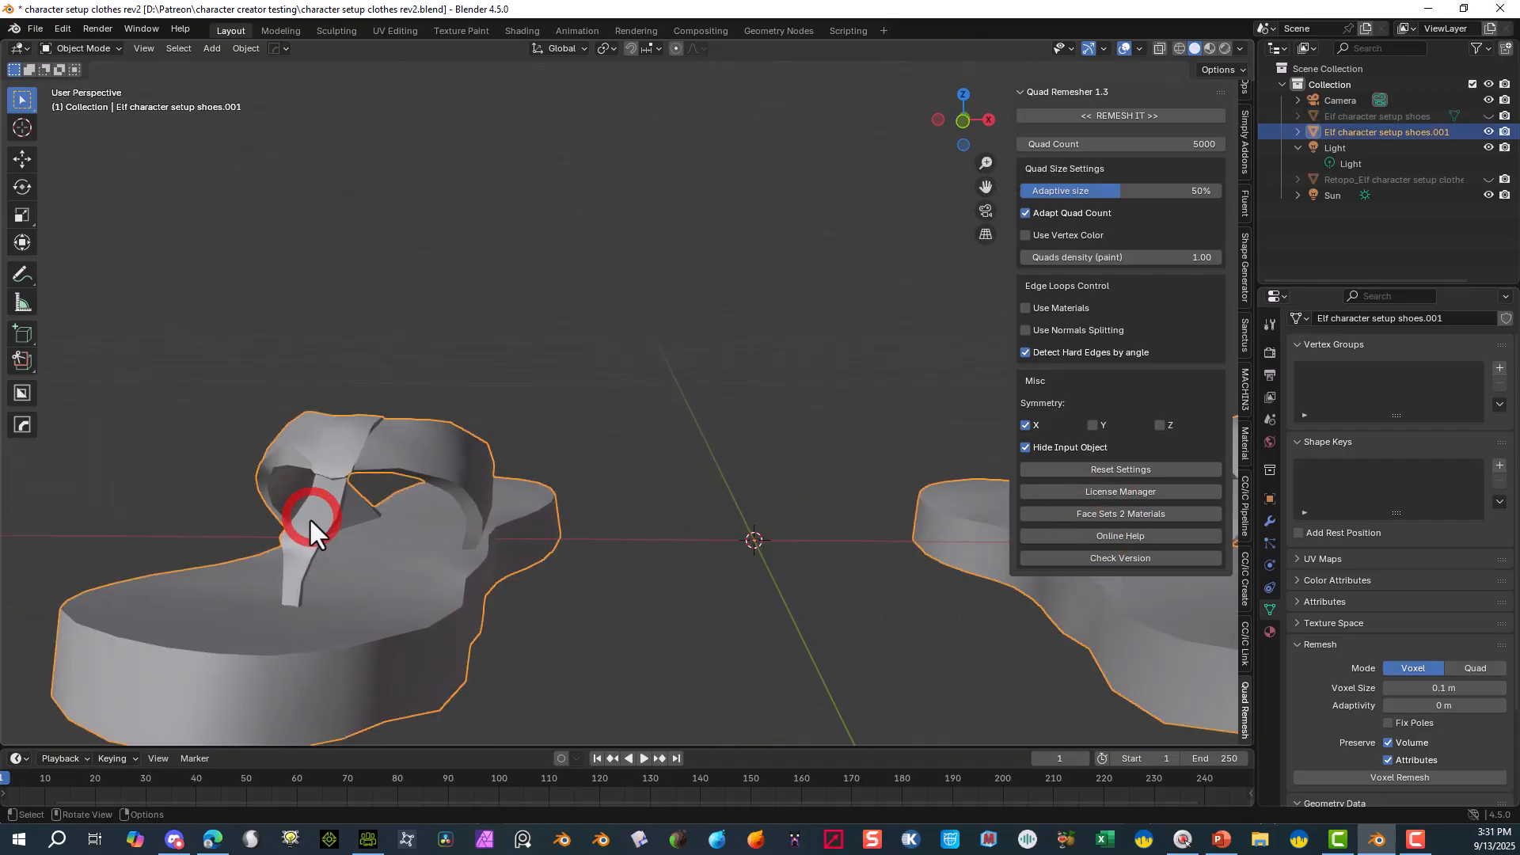
pyautogui.click(82, 50)
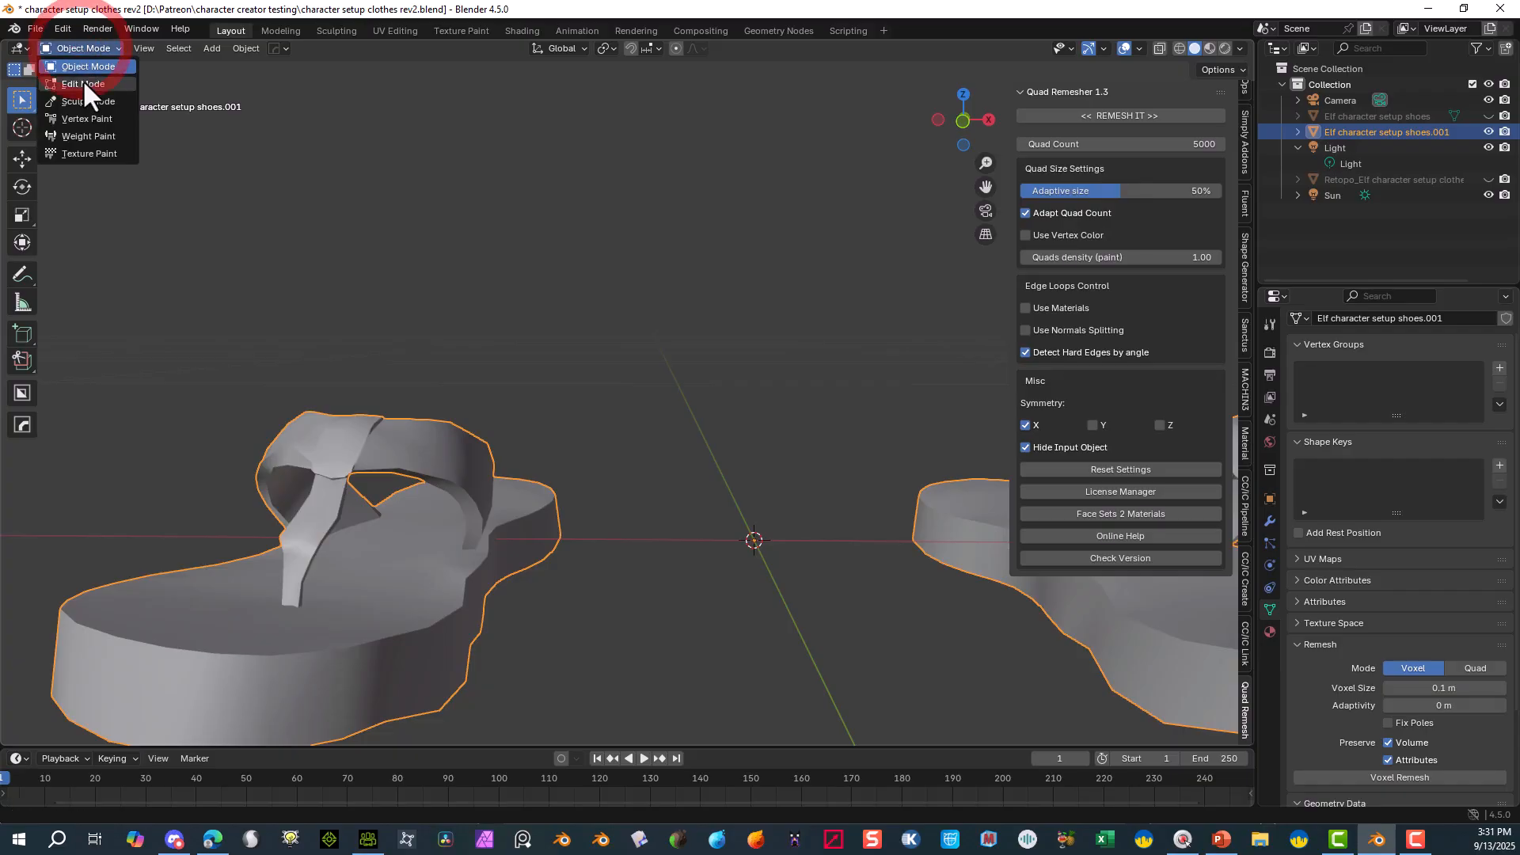
pyautogui.click(83, 79)
# - With X-ray enabled, select all faces of the toe thong running from one flip-flop's strap to its sole and delete them
pyautogui.moveTo(335, 475); pyautogui.dragTo(344, 436, button='middle')
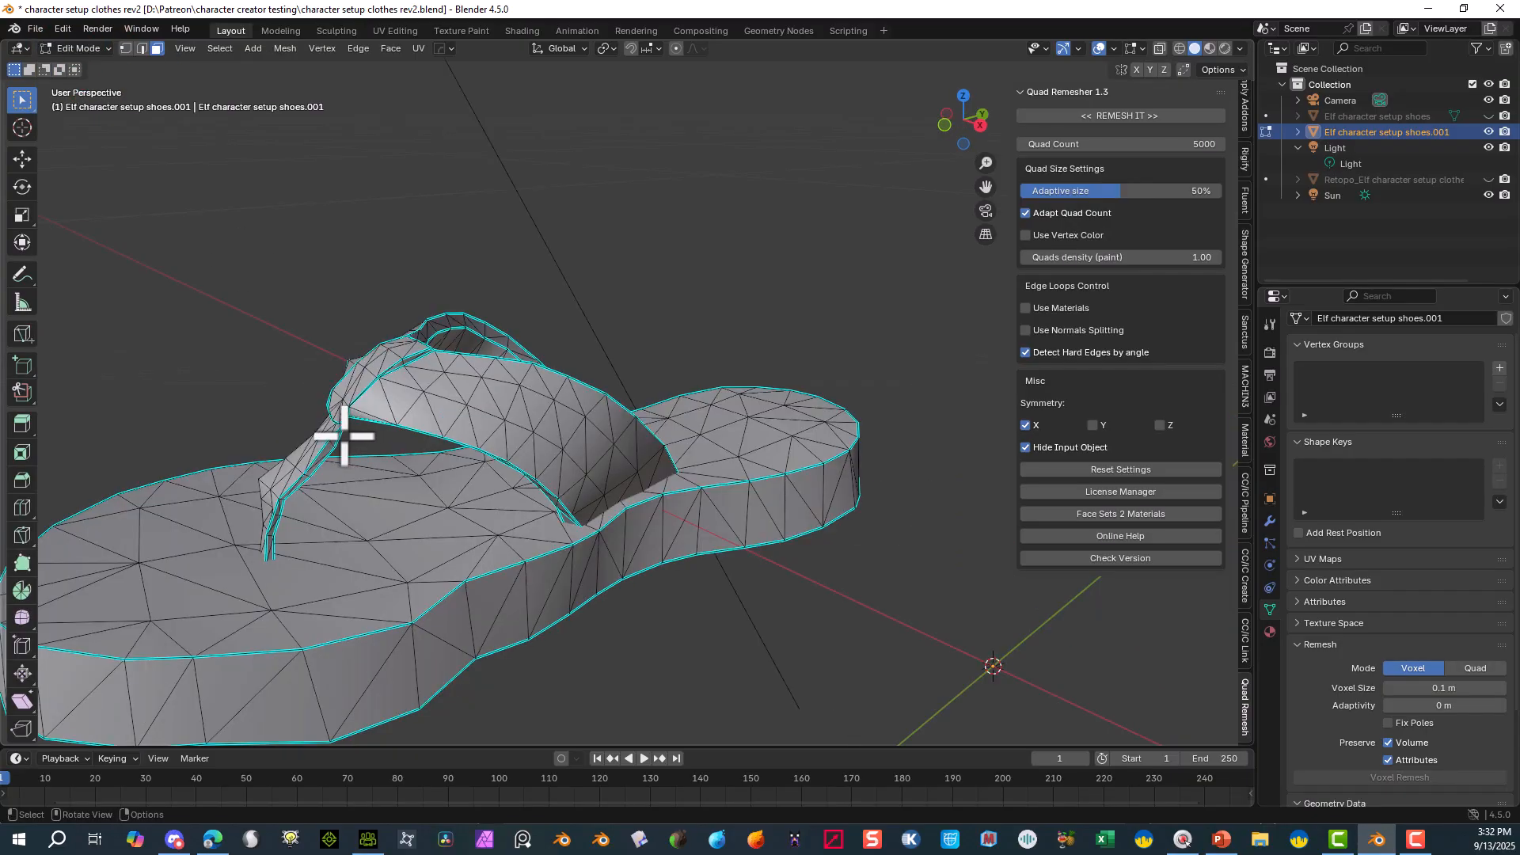
pyautogui.moveTo(343, 435); pyautogui.dragTo(240, 455)
pyautogui.moveTo(287, 452); pyautogui.dragTo(502, 444, button='middle')
pyautogui.scroll(1, 501, 444)
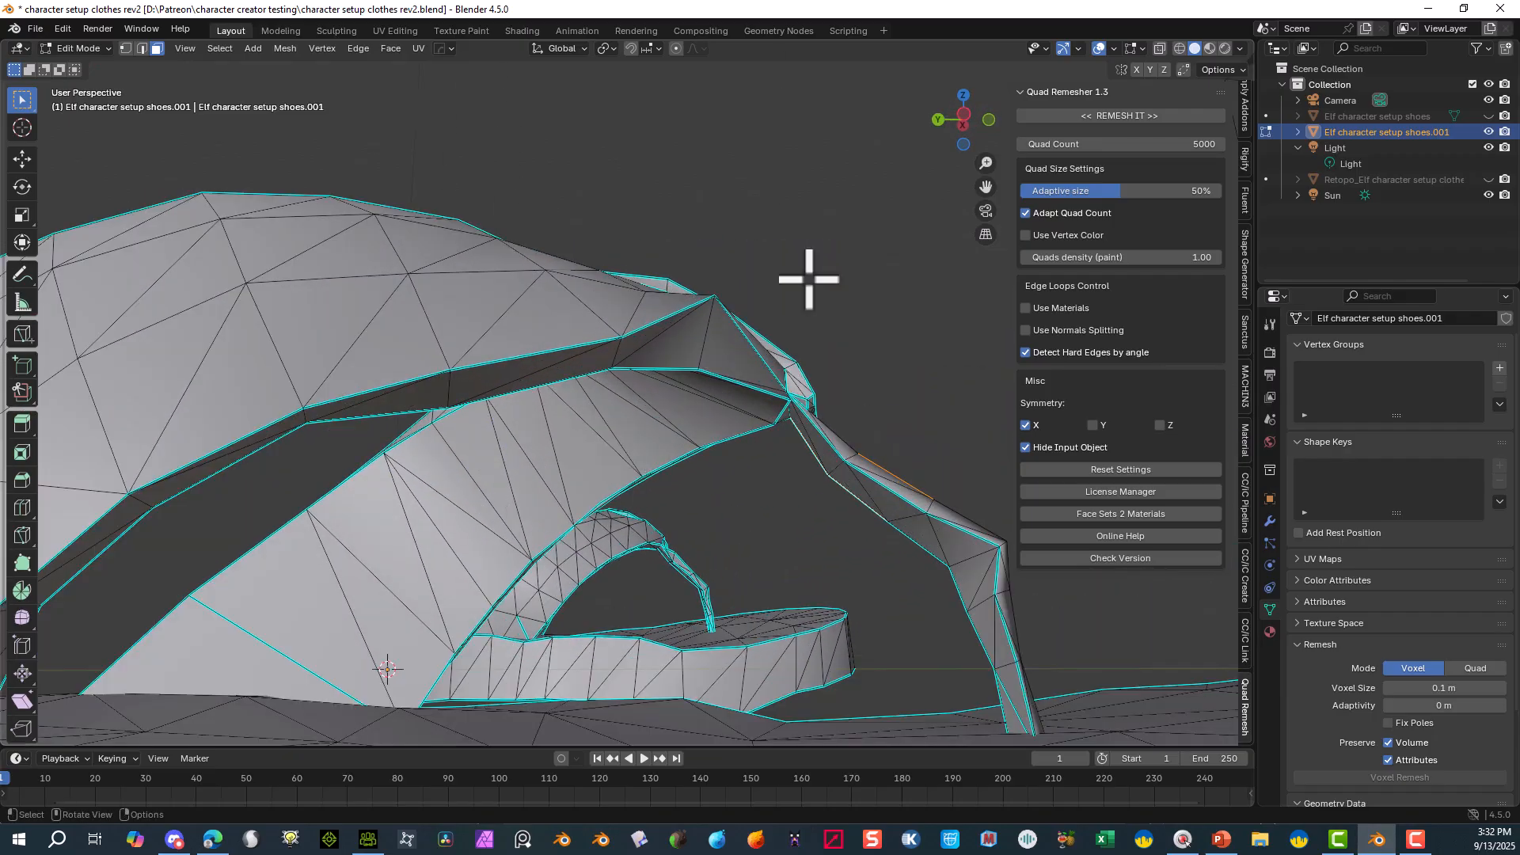
pyautogui.click(1159, 50)
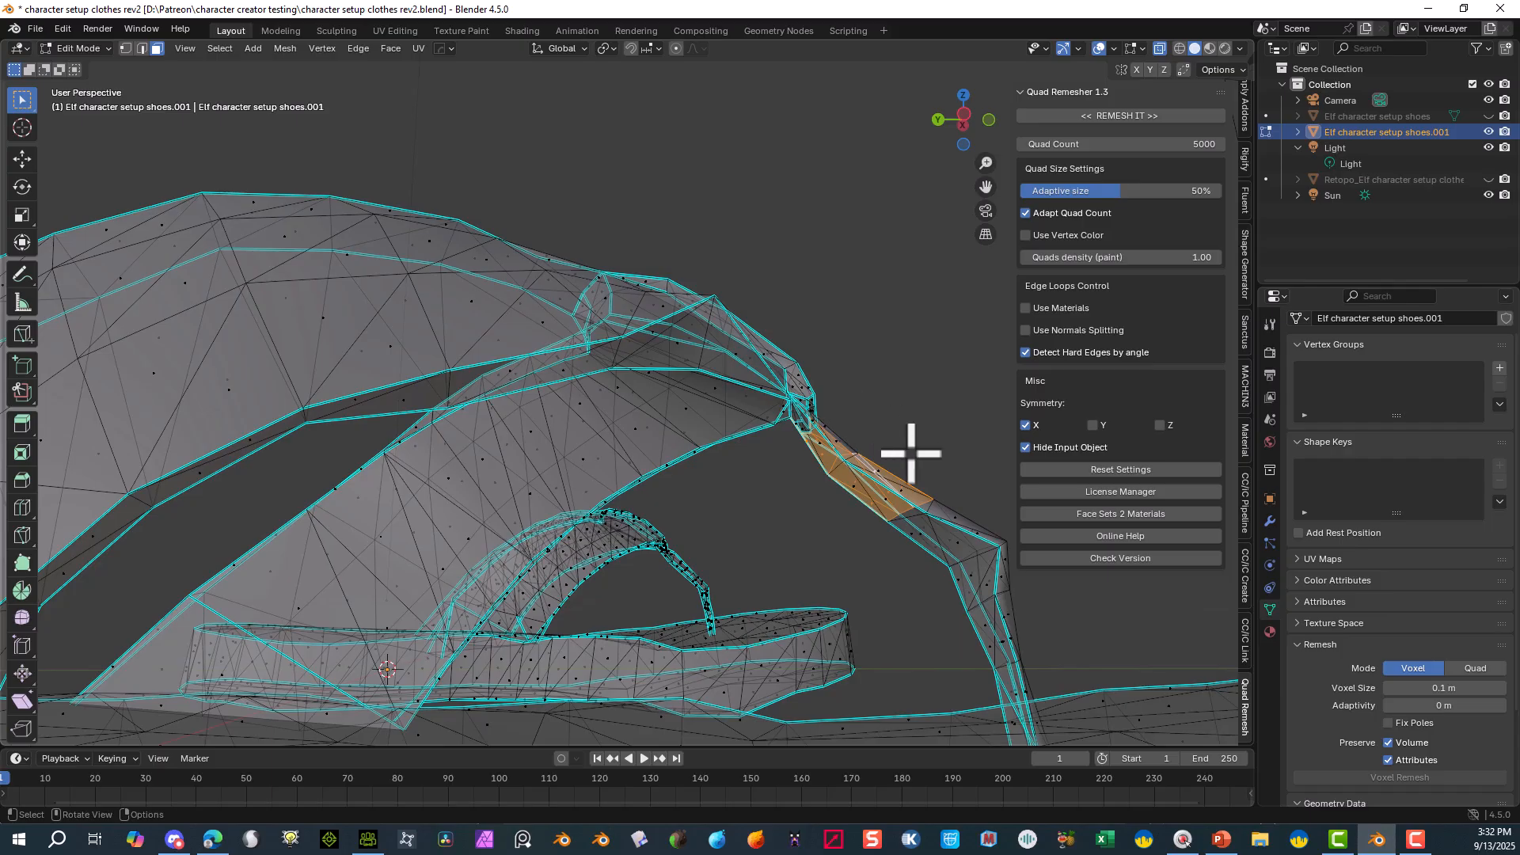
pyautogui.keyDown('shift'); pyautogui.moveTo(941, 432); pyautogui.dragTo(812, 532); pyautogui.keyUp('shift')
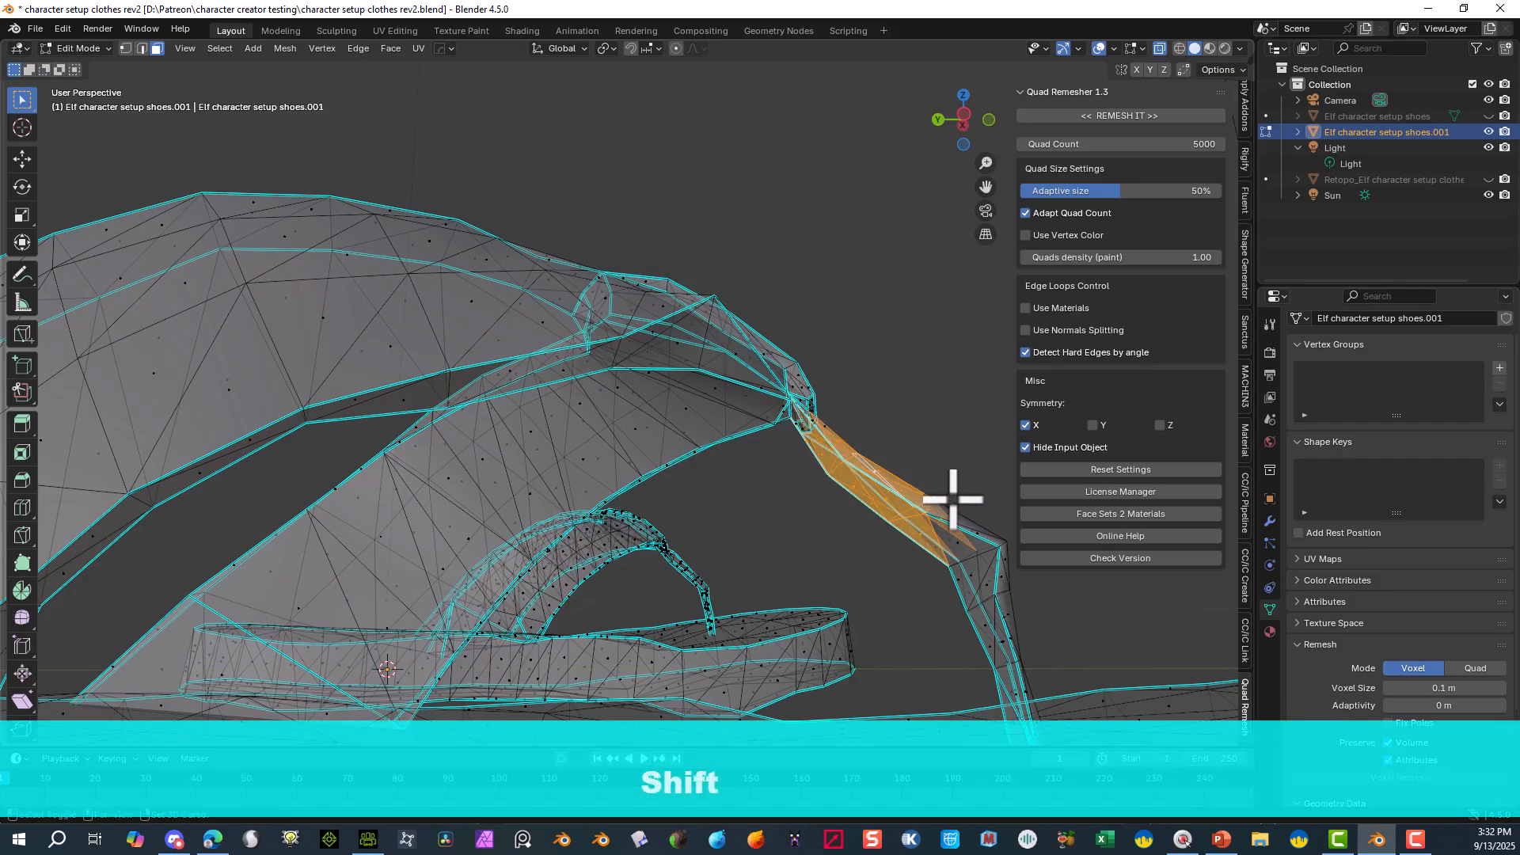
pyautogui.keyDown('shift'); pyautogui.moveTo(993, 488); pyautogui.dragTo(911, 584); pyautogui.keyUp('shift')
pyautogui.keyDown('shift'); pyautogui.moveTo(1034, 595); pyautogui.dragTo(959, 664); pyautogui.keyUp('shift')
pyautogui.keyDown('shift'); pyautogui.moveTo(919, 486); pyautogui.dragTo(1035, 629); pyautogui.keyUp('shift')
pyautogui.scroll(-2, 1052, 624)
pyautogui.keyDown('shift'); pyautogui.moveTo(935, 555); pyautogui.dragTo(877, 631); pyautogui.keyUp('shift')
pyautogui.moveTo(967, 335); pyautogui.dragTo(757, 236, button='middle')
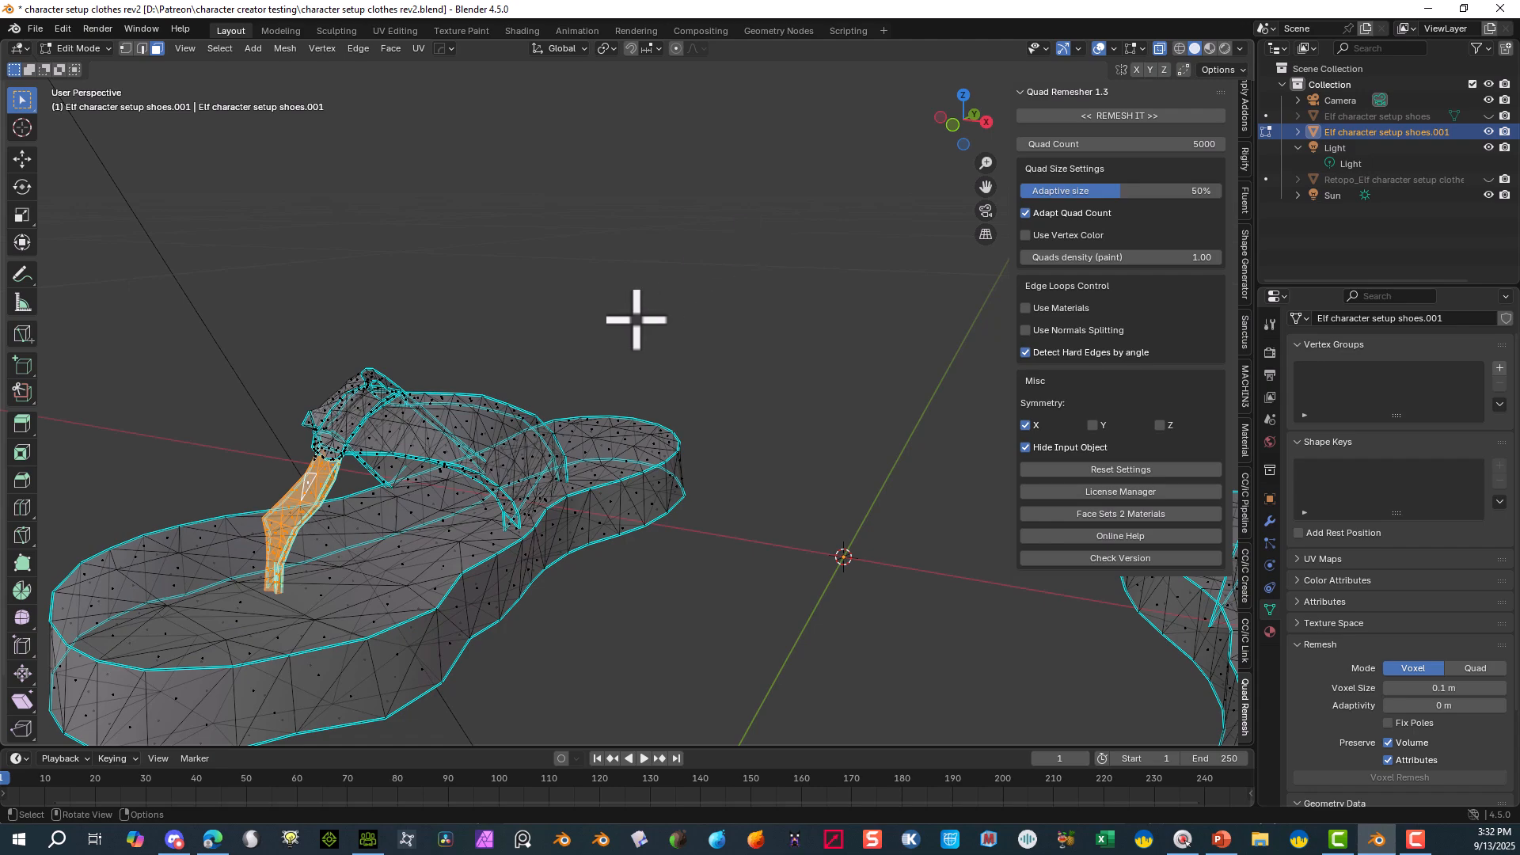
pyautogui.press('Delete')
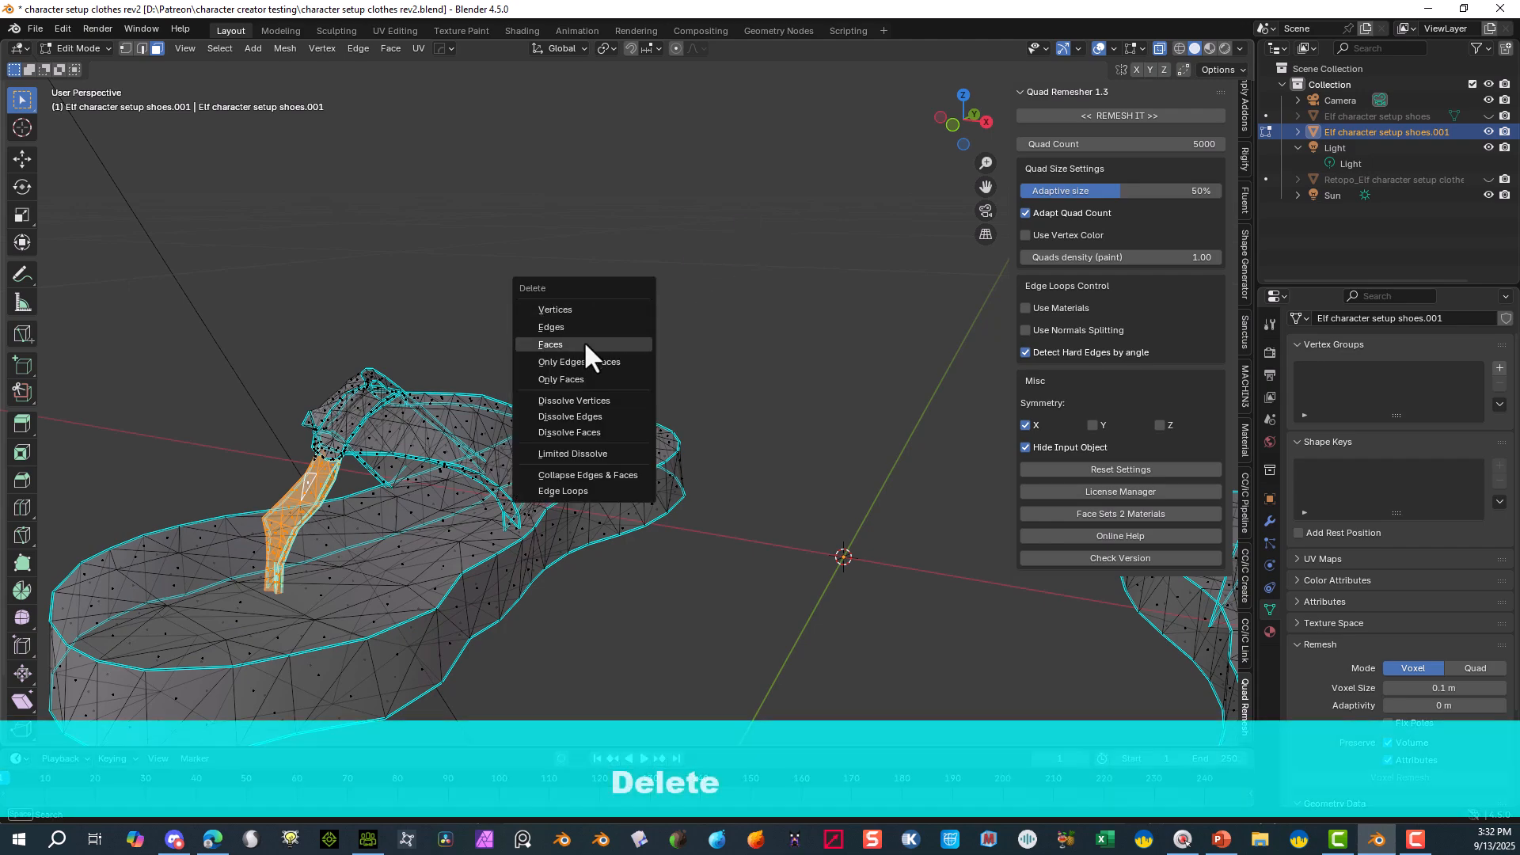
pyautogui.click(583, 340)
# - Turn off X-ray and delete the three leftover sliver faces hanging under the front of the strap
pyautogui.moveTo(412, 487); pyautogui.dragTo(418, 407, button='middle')
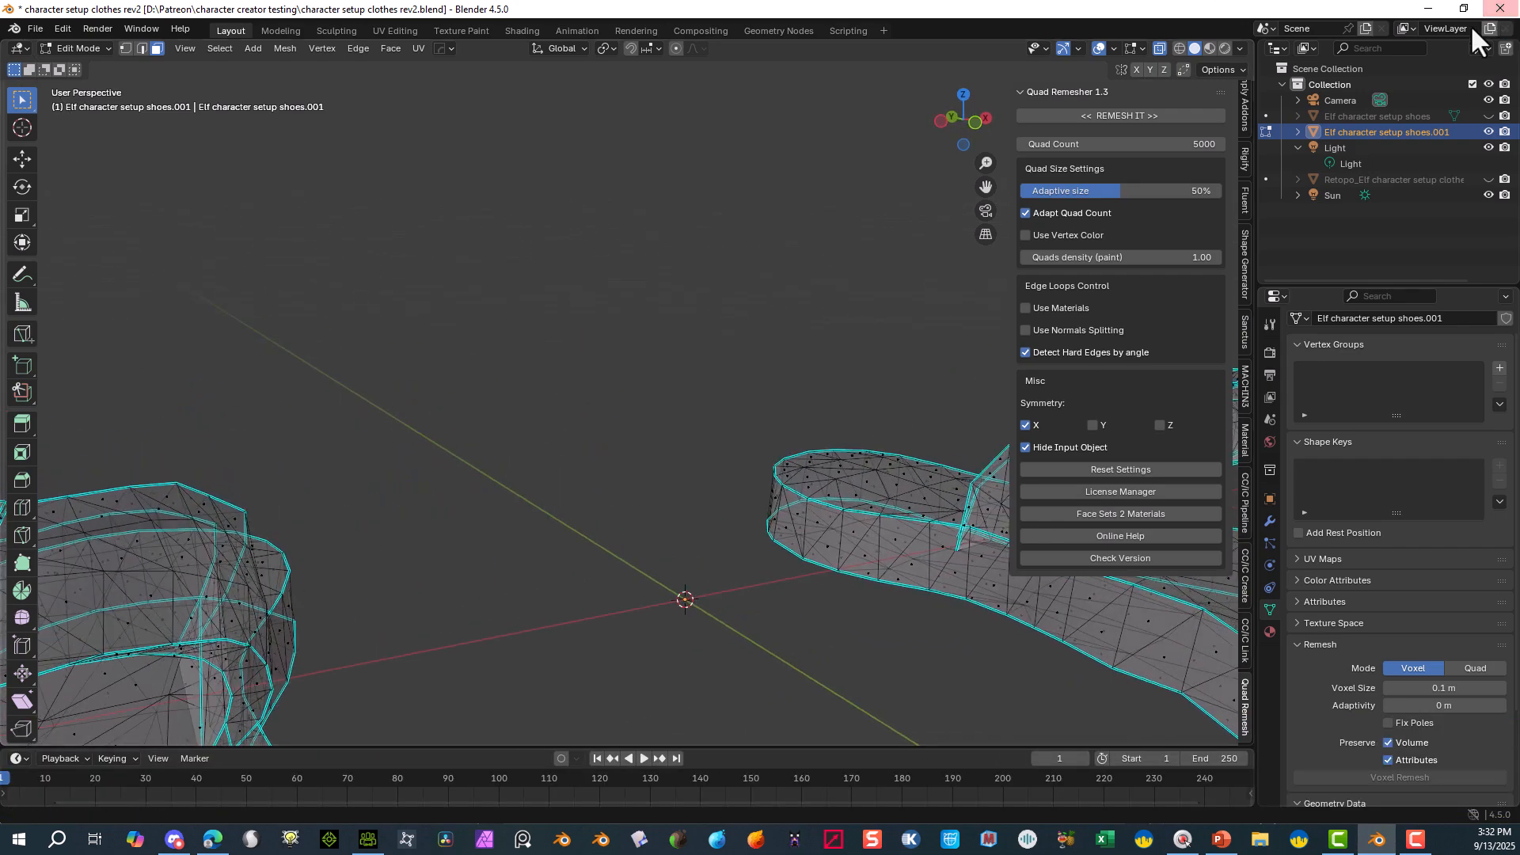
pyautogui.click(1159, 49)
pyautogui.moveTo(271, 584)
pyautogui.mouseDown(button='middle')
pyautogui.moveTo(380, 563)
pyautogui.moveTo(394, 536)
pyautogui.moveTo(363, 519)
pyautogui.mouseUp(button='middle')
pyautogui.scroll(5, 394, 525)
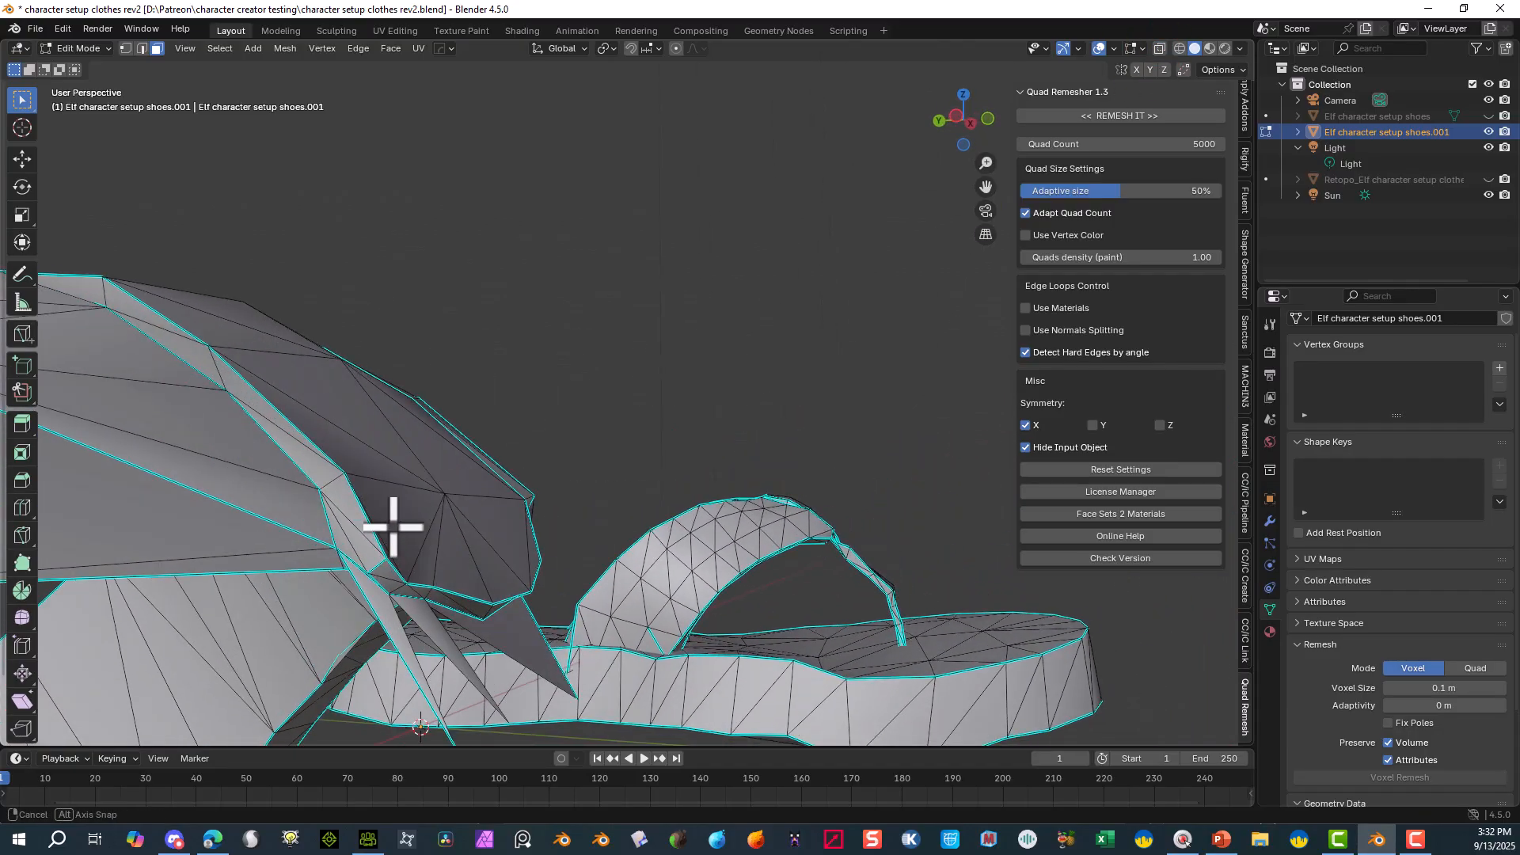
pyautogui.click(316, 689)
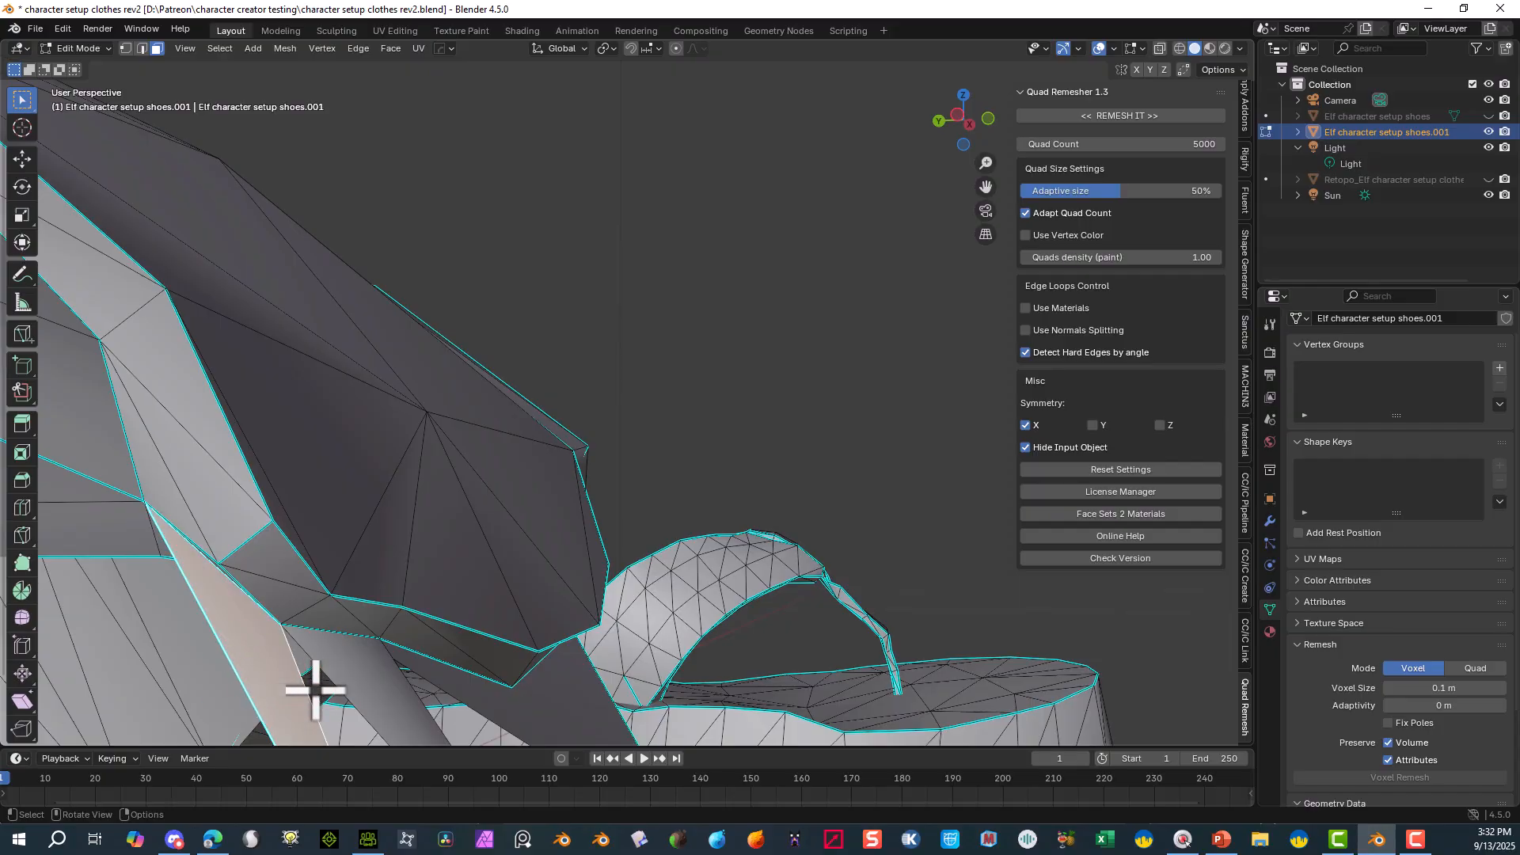
pyautogui.keyDown('shift'); pyautogui.click(376, 679); pyautogui.keyUp('shift')
pyautogui.keyDown('shift'); pyautogui.click(563, 682); pyautogui.keyUp('shift')
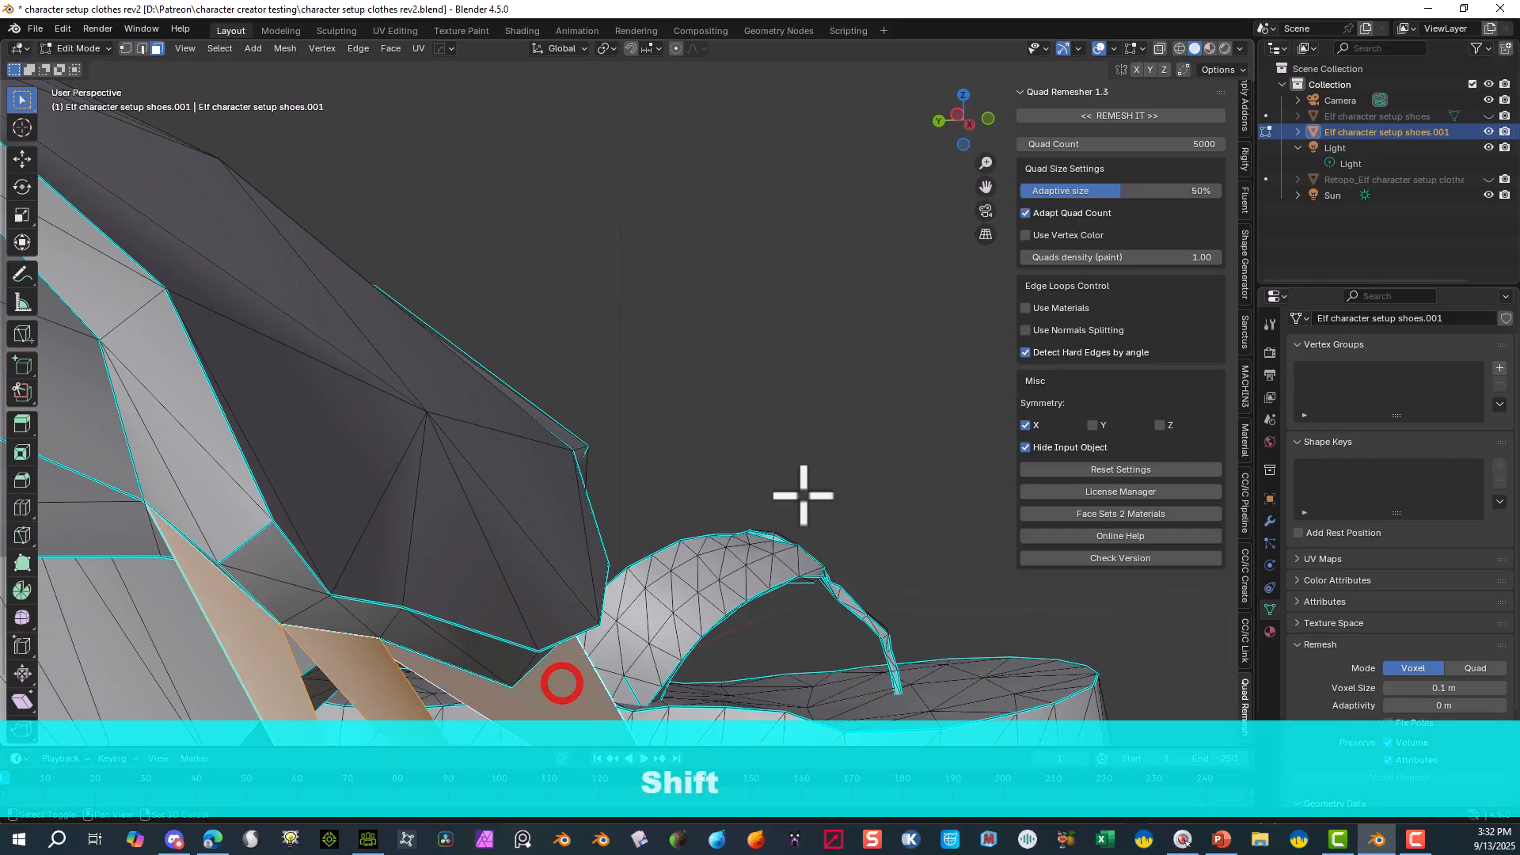
pyautogui.moveTo(803, 497); pyautogui.dragTo(826, 433, button='middle')
pyautogui.moveTo(754, 400); pyautogui.dragTo(431, 490, button='middle')
pyautogui.press('Delete')
pyautogui.click(739, 420)
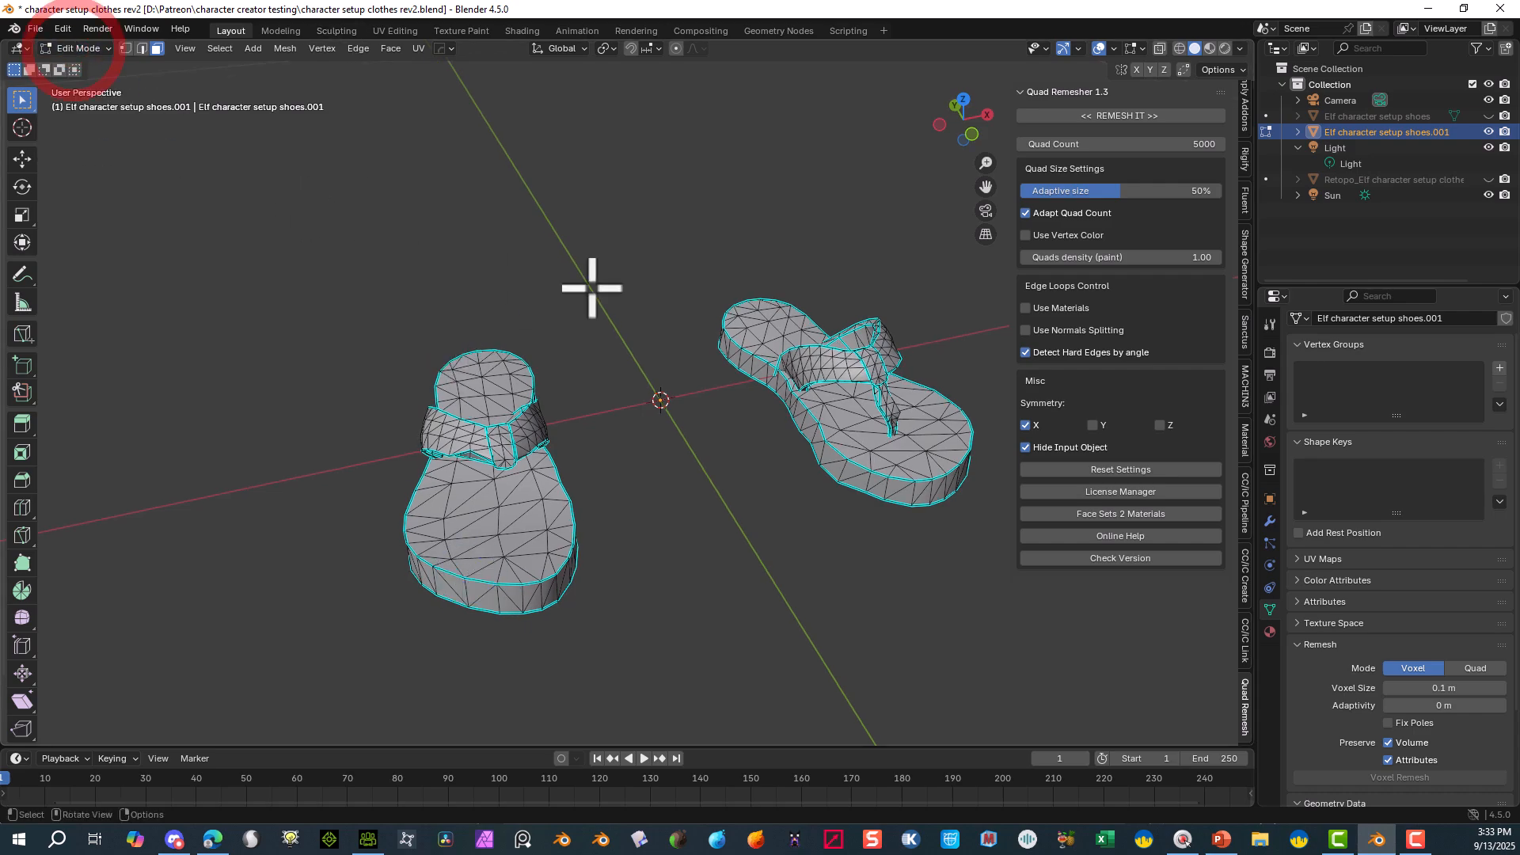
# - Remesh the edited flip-flops with Quad Remesher at a quad count of 5000 with X symmetry, and clear the face selection
pyautogui.moveTo(634, 283); pyautogui.dragTo(340, 769)
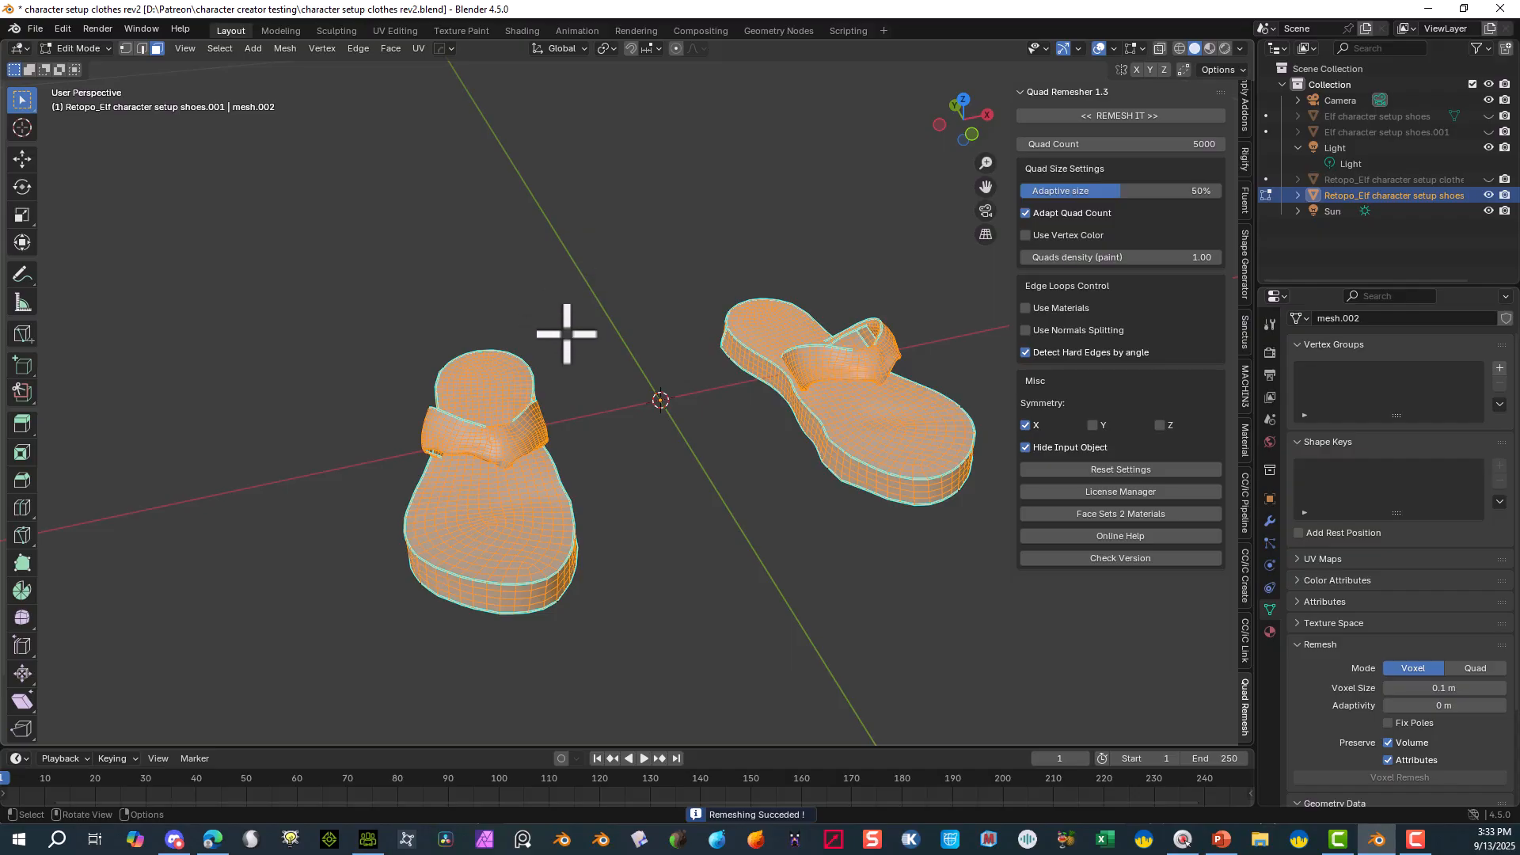
pyautogui.scroll(2, 518, 399)
pyautogui.click(651, 568)
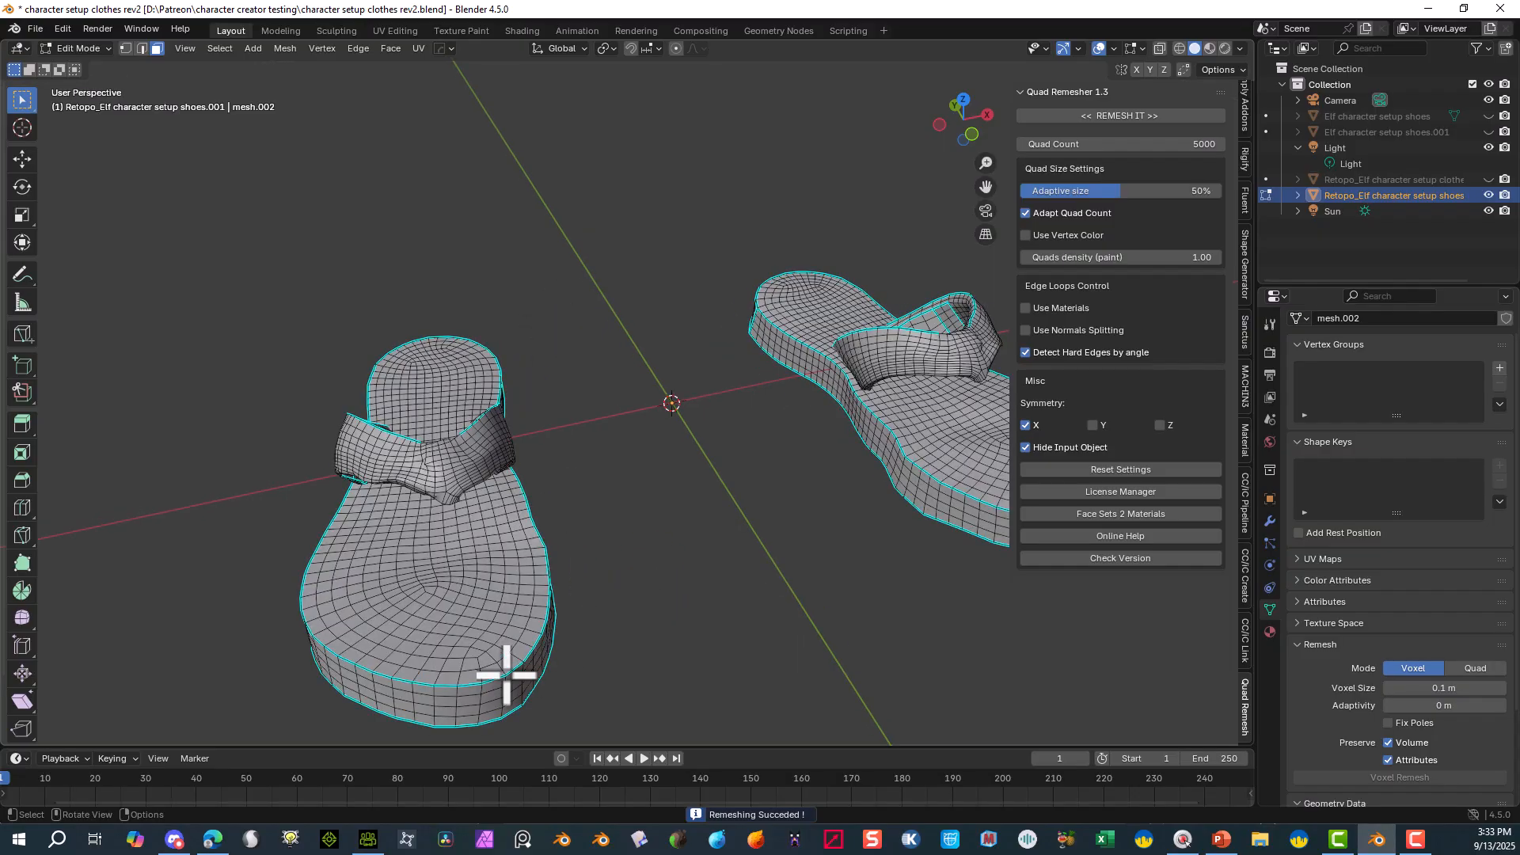
# - Select all faces linked to the top of the remeshed sole and separate the selection into its own object
pyautogui.moveTo(479, 679); pyautogui.dragTo(319, 85, button='middle')
pyautogui.moveTo(336, 403)
pyautogui.mouseDown()
pyautogui.moveTo(408, 467)
pyautogui.moveTo(445, 543)
pyautogui.mouseUp()
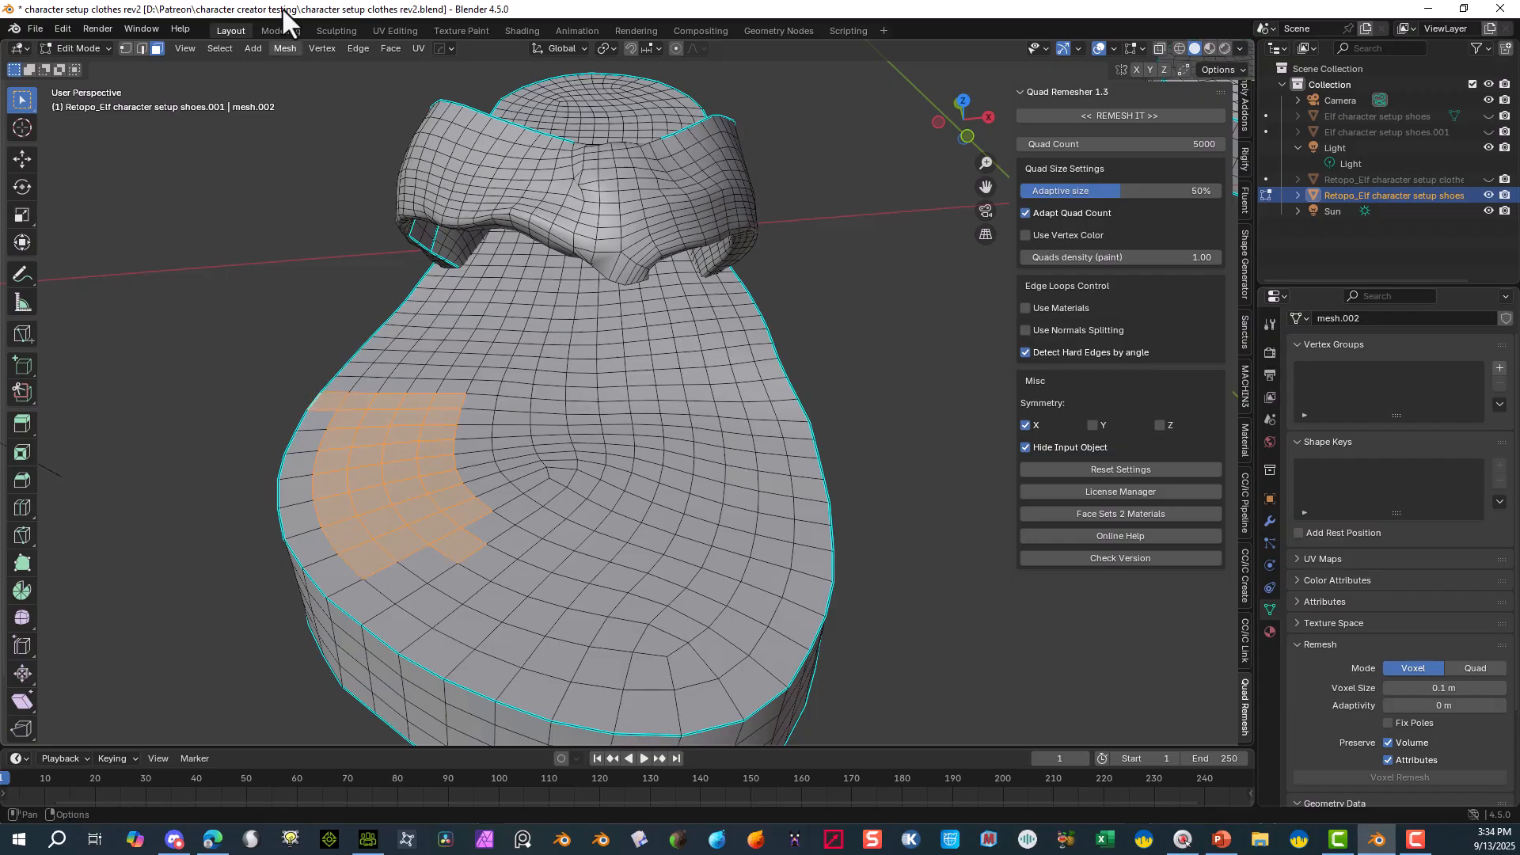
pyautogui.click(282, 48)
pyautogui.click(219, 48)
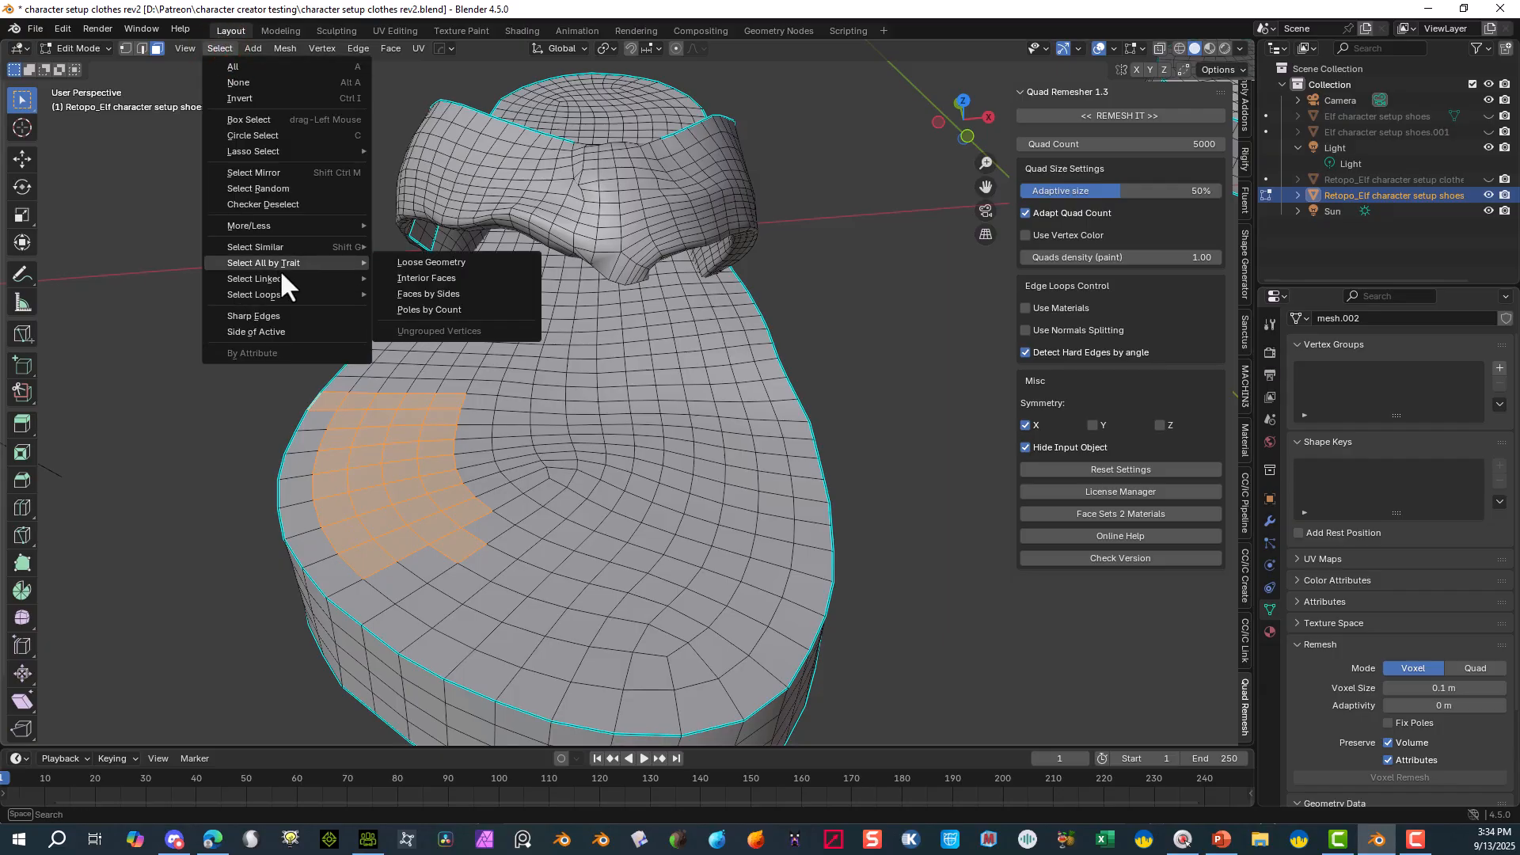
pyautogui.moveTo(334, 279)
pyautogui.click(394, 279)
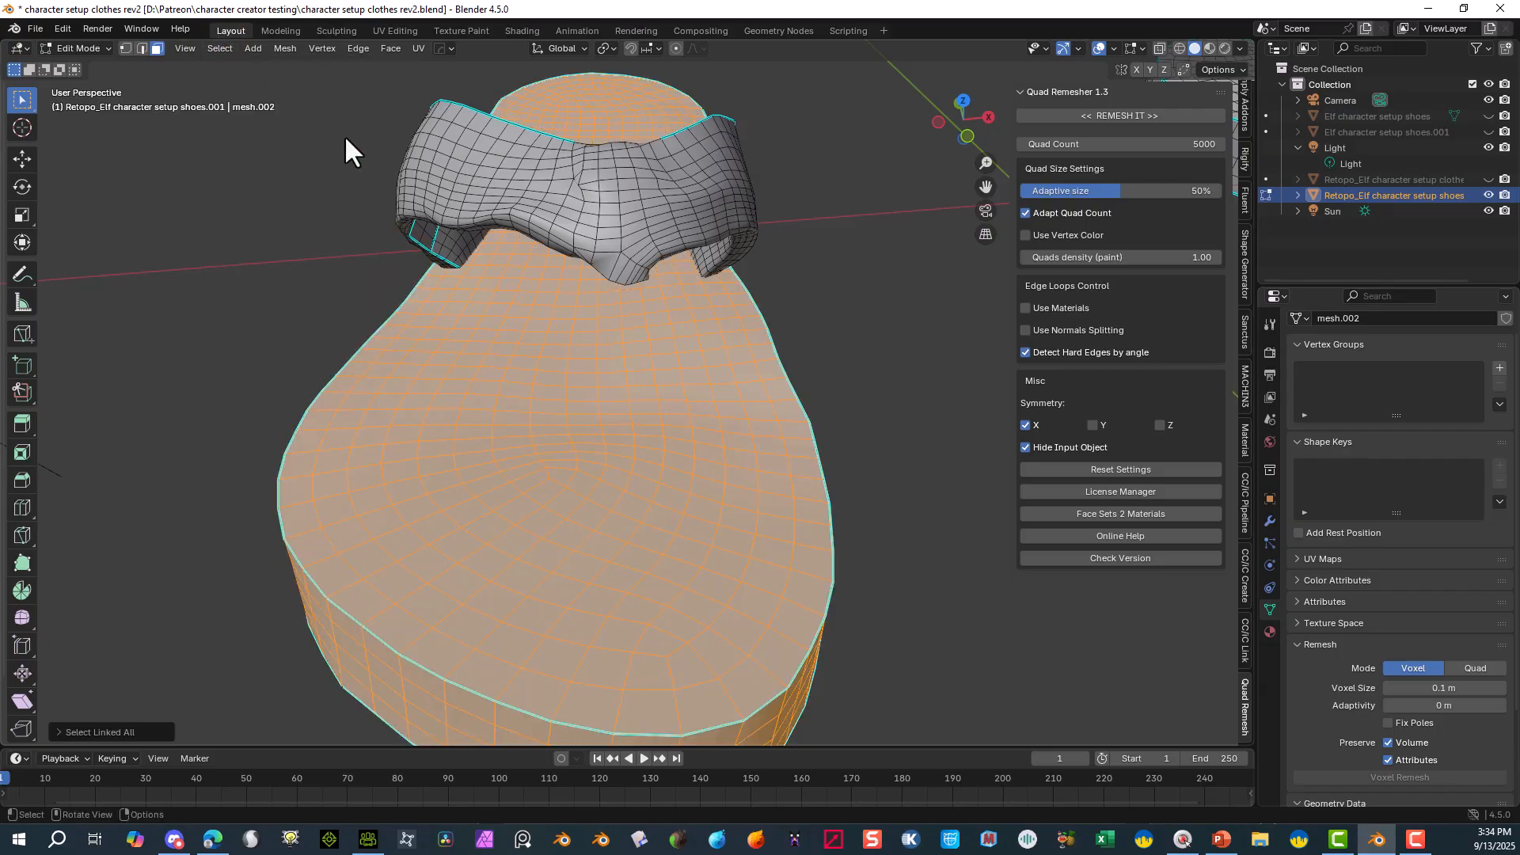
pyautogui.click(282, 48)
pyautogui.moveTo(325, 210)
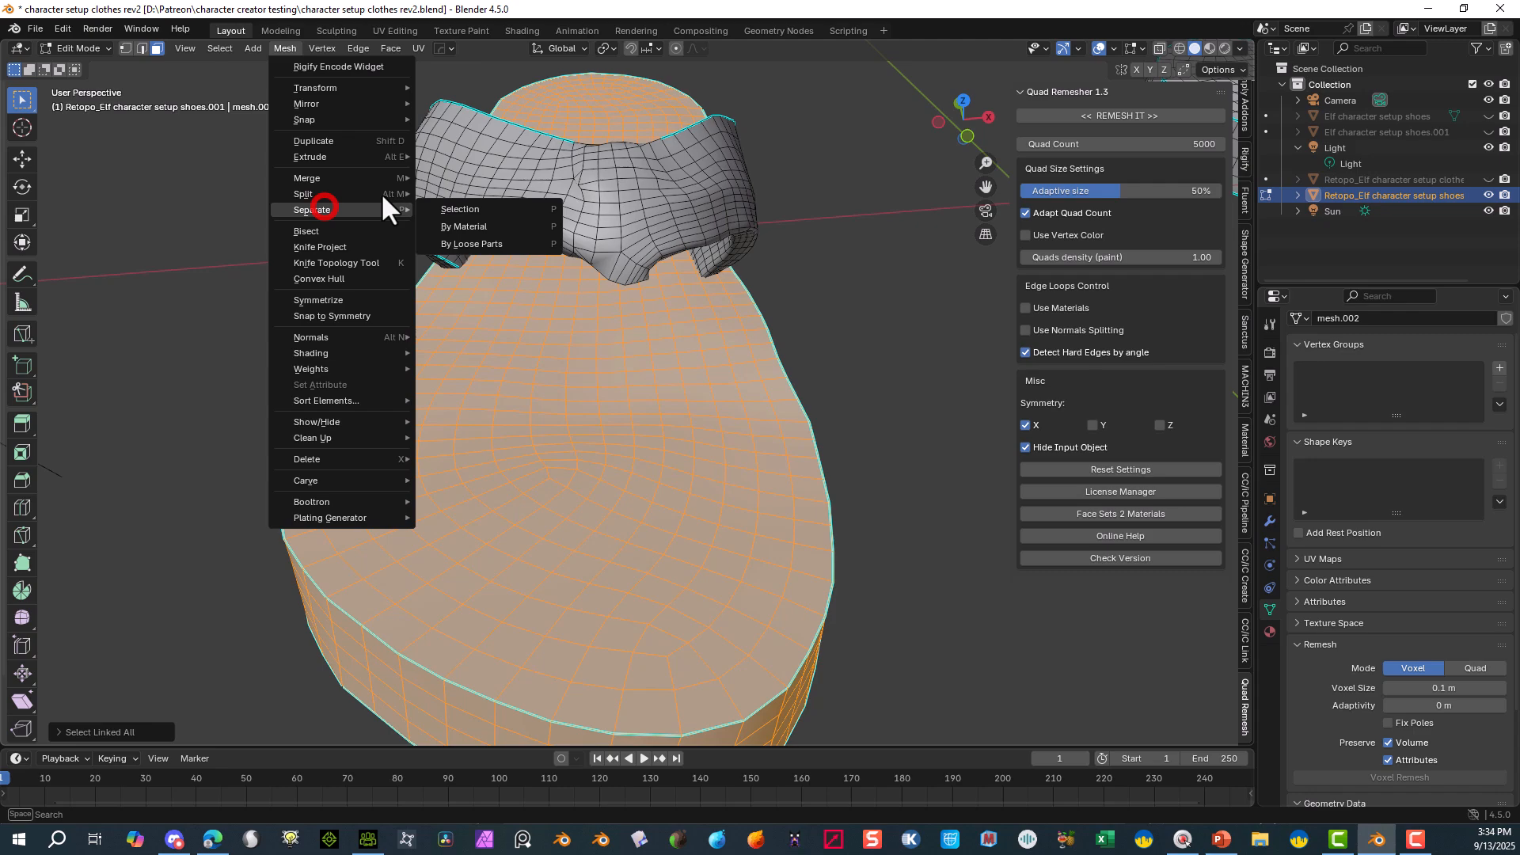
pyautogui.click(470, 208)
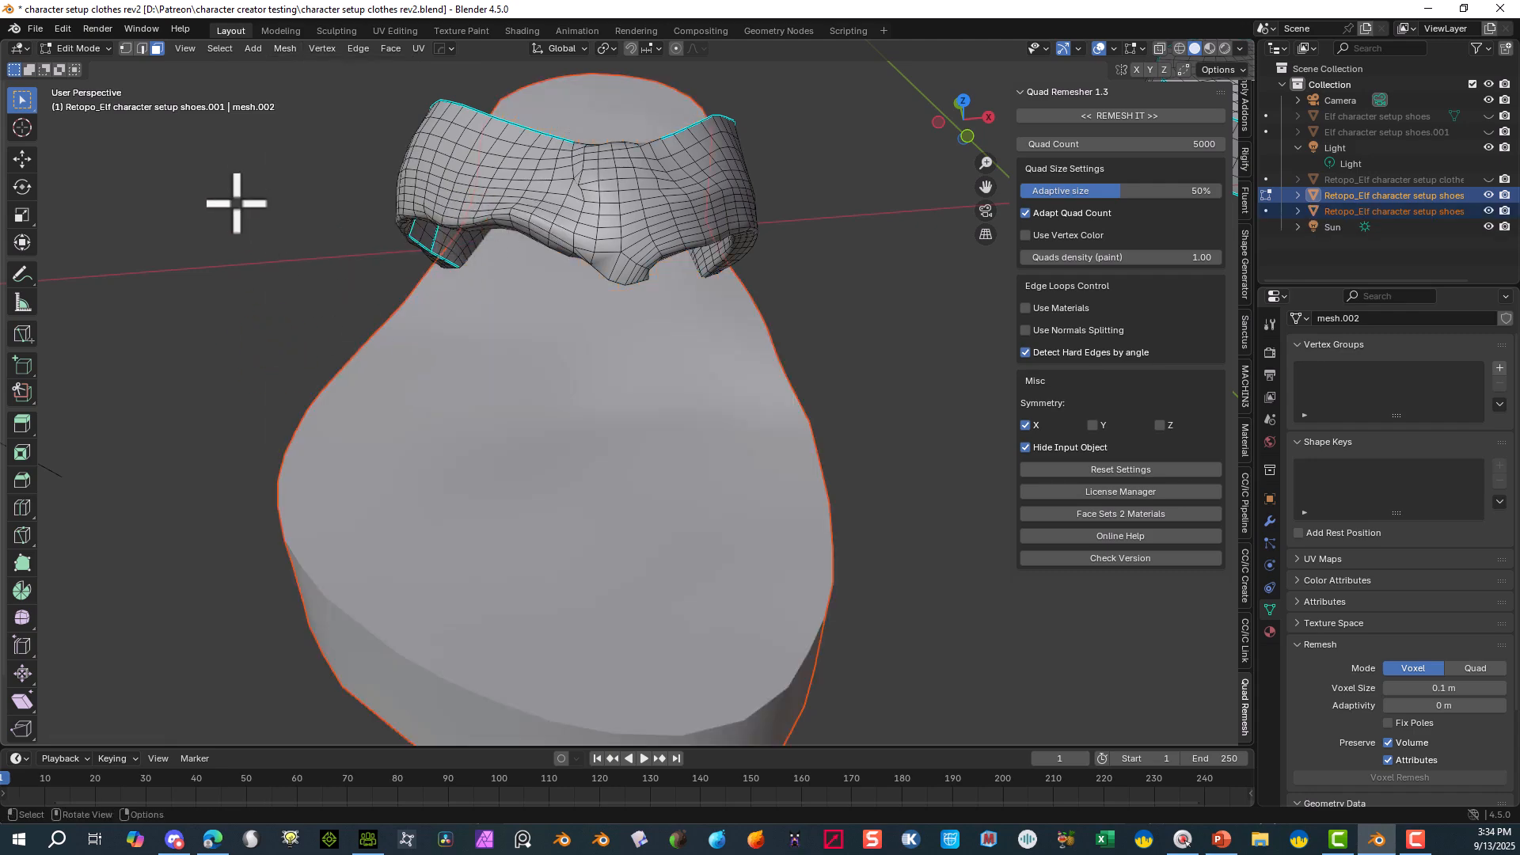
# - Return to Object Mode, select the separated sole object and hide it, leaving the strap in view
pyautogui.click(93, 49)
pyautogui.click(87, 68)
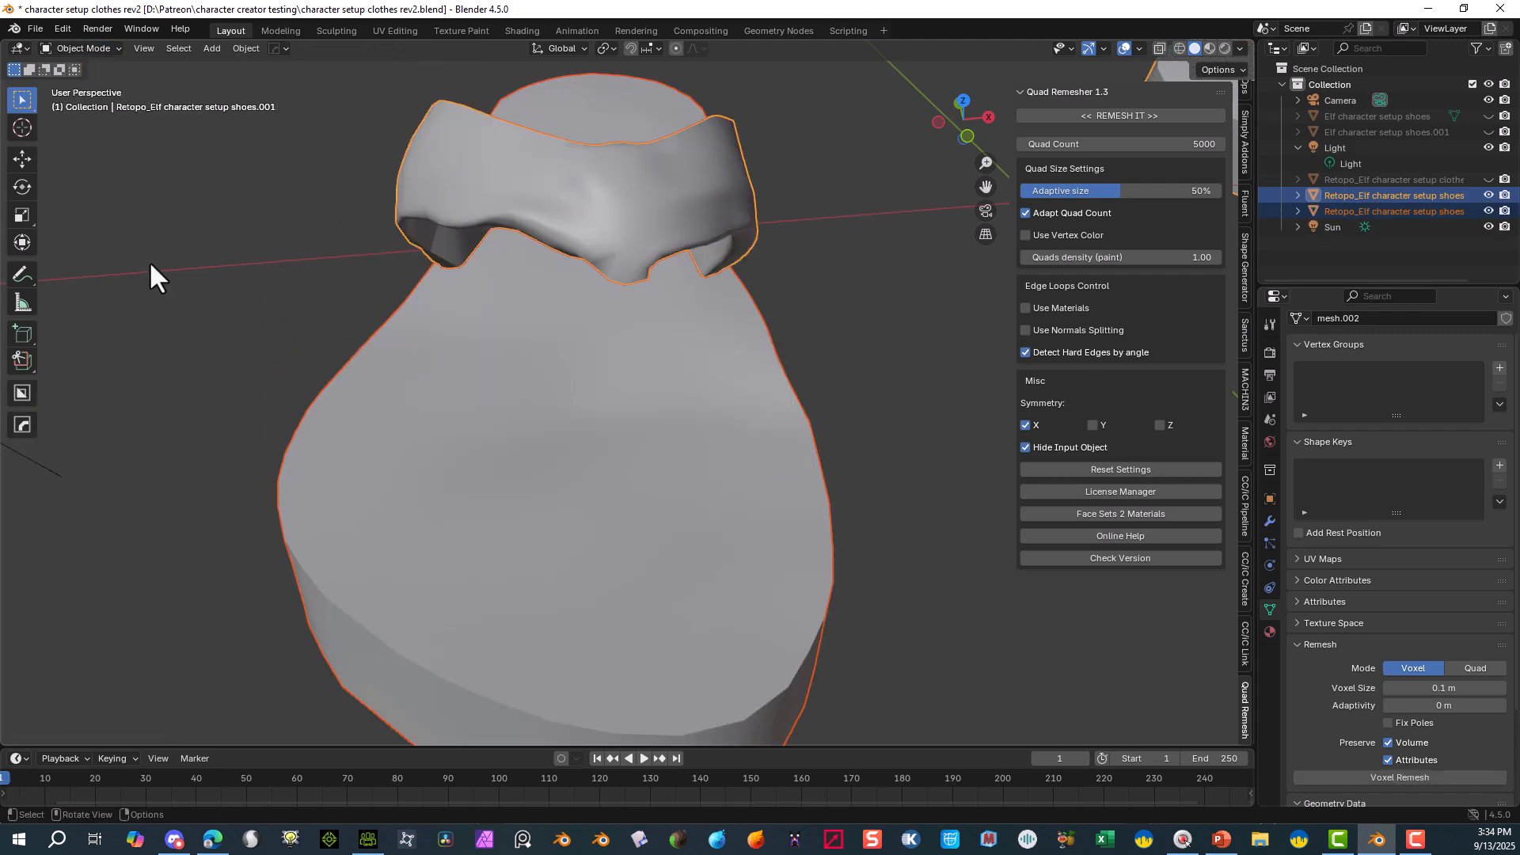
pyautogui.click(403, 426)
pyautogui.press('h')
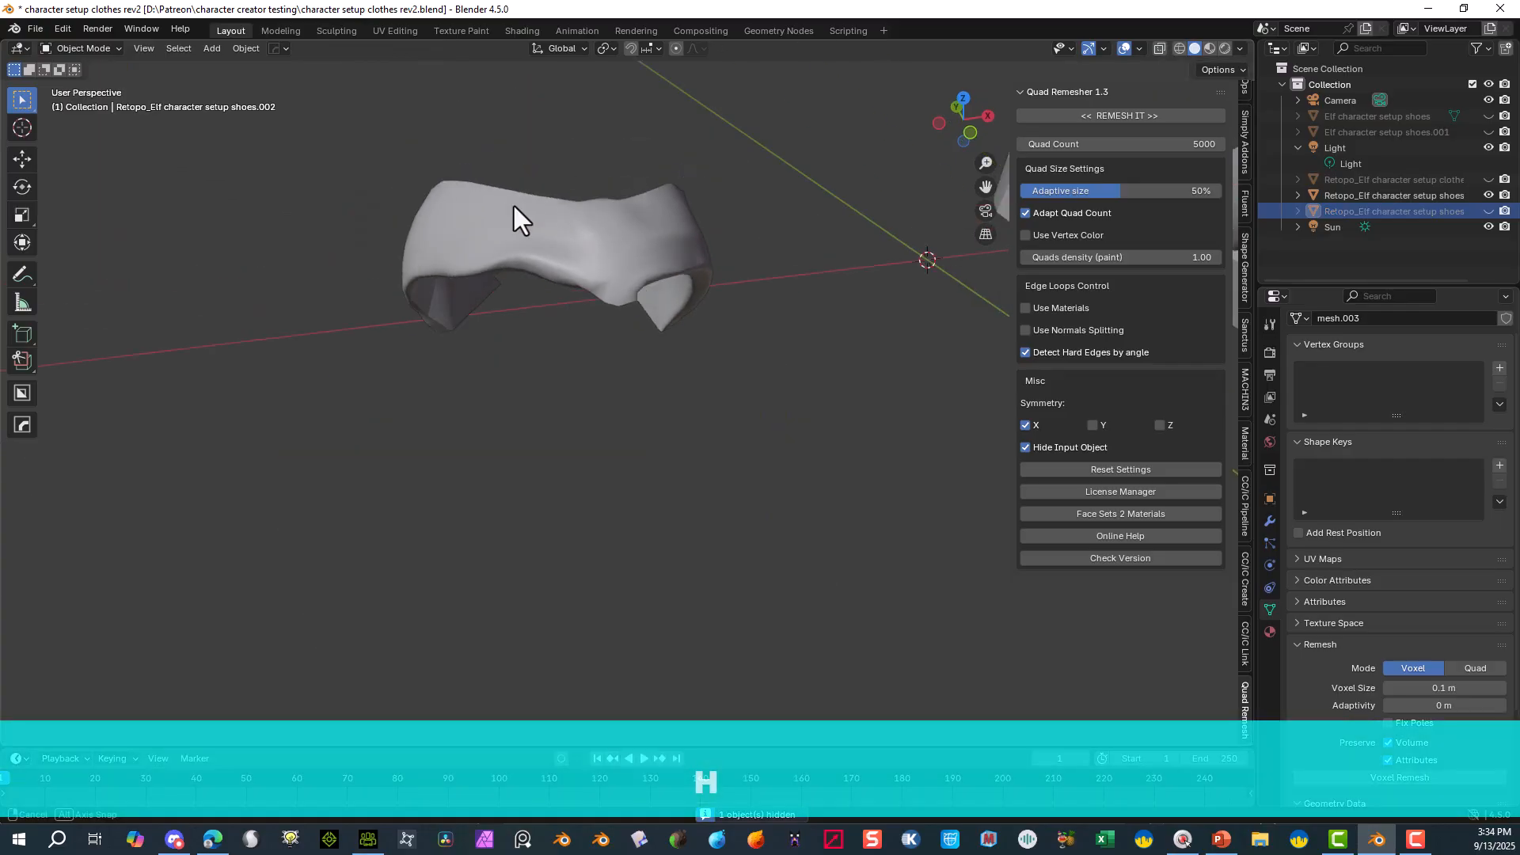
# - Switch to the Sculpting workspace, select the strap object and put it into Sculpt Mode
pyautogui.moveTo(515, 217); pyautogui.dragTo(572, 189, button='middle')
pyautogui.click(336, 31)
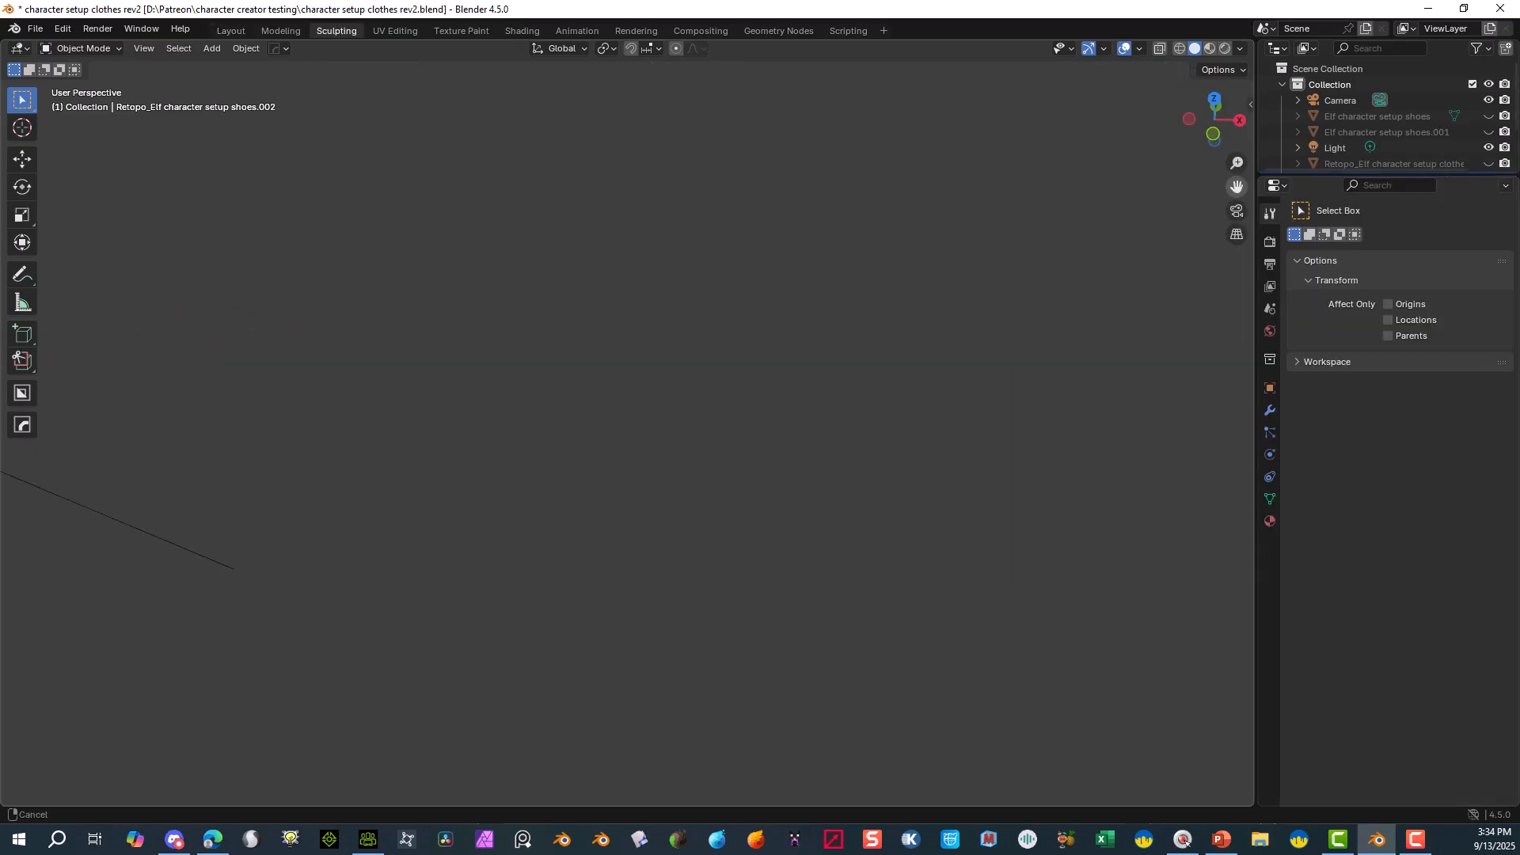
pyautogui.moveTo(626, 396)
pyautogui.mouseDown(button='middle')
pyautogui.moveTo(736, 507)
pyautogui.moveTo(767, 578)
pyautogui.mouseUp(button='middle')
pyautogui.scroll(4, 791, 546)
pyautogui.scroll(2, 815, 515)
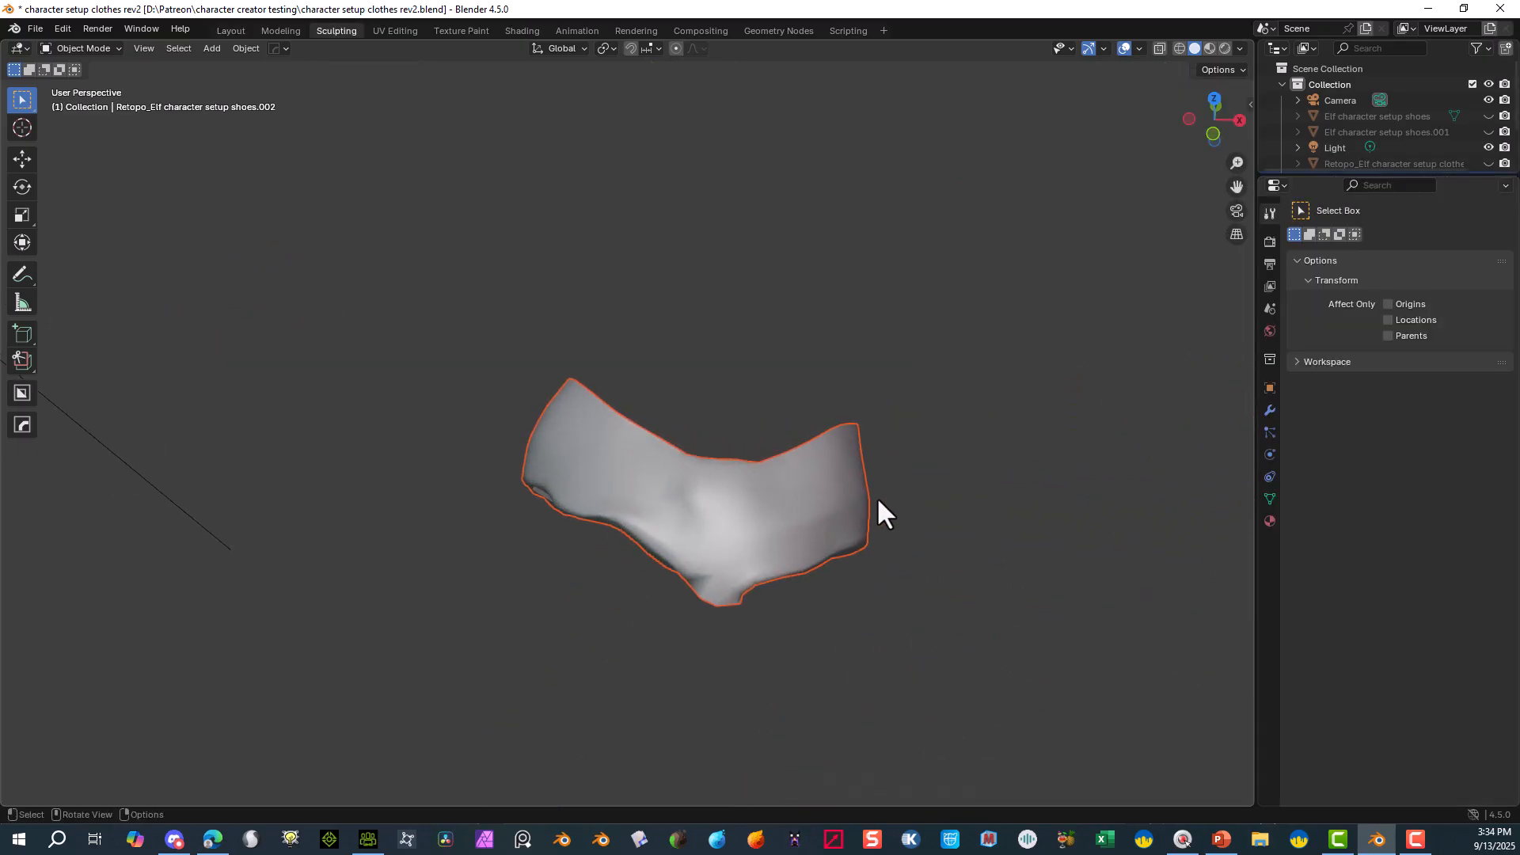
pyautogui.click(794, 529)
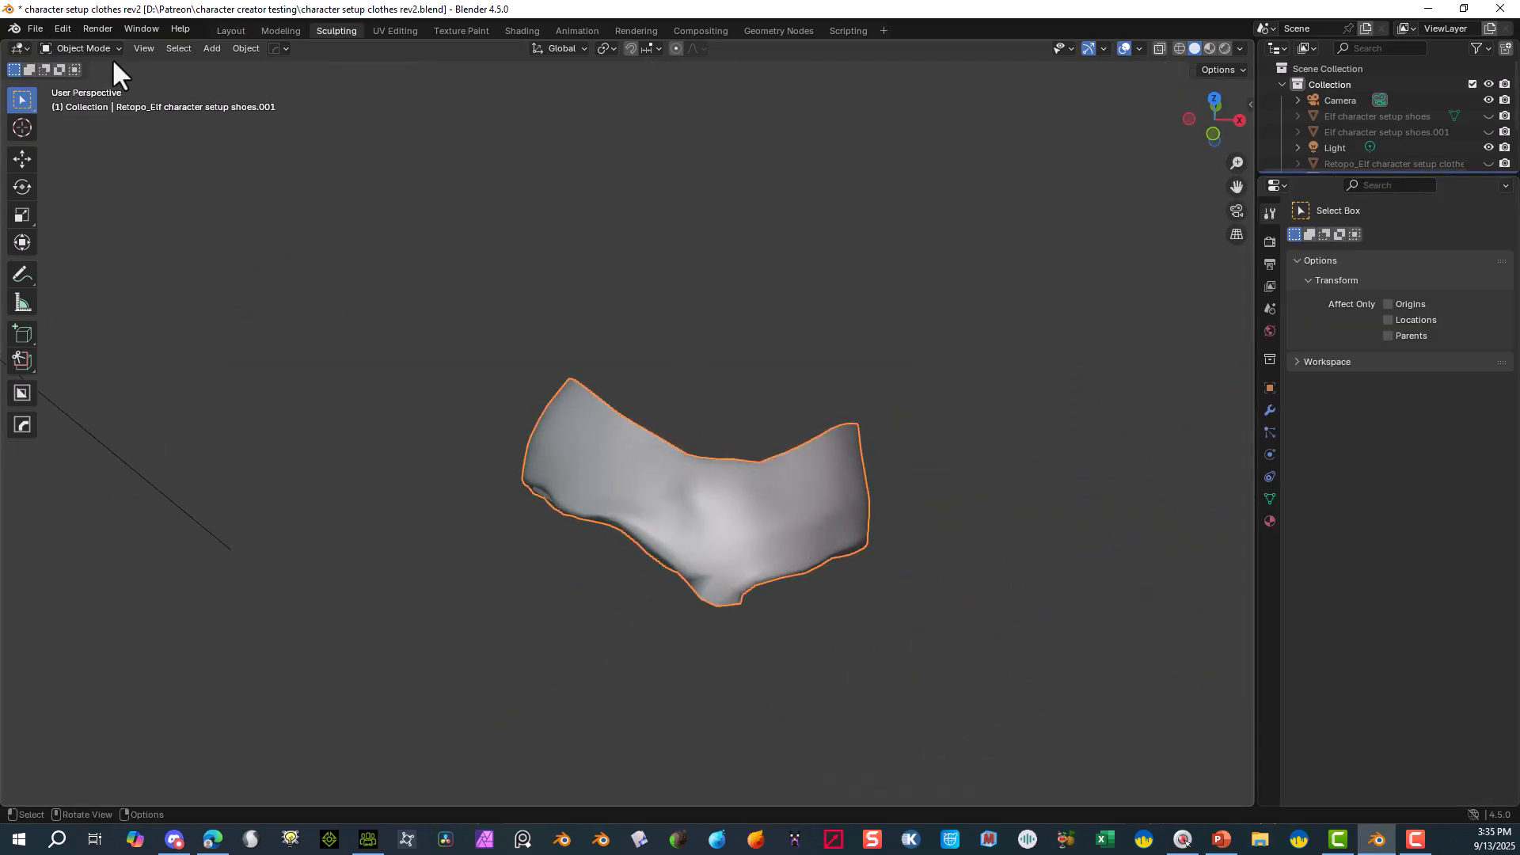
pyautogui.click(84, 50)
pyautogui.click(91, 101)
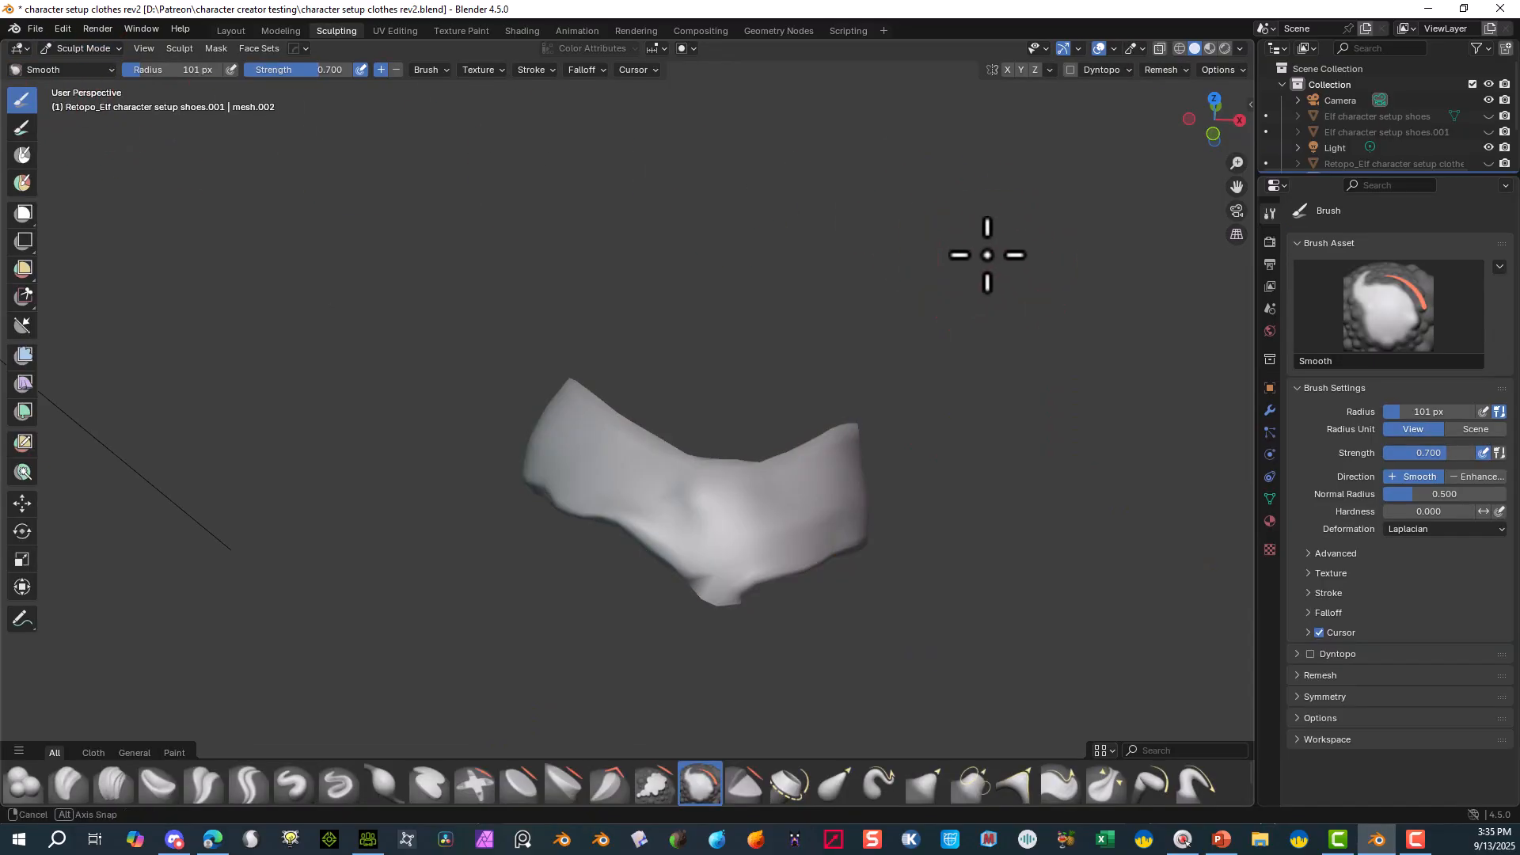
# - Smooth the strap's pointed front tip and upper edge using the Smooth brush at strength 0.700
pyautogui.moveTo(987, 254)
pyautogui.mouseDown(button='middle')
pyautogui.moveTo(945, 224)
pyautogui.moveTo(1028, 284)
pyautogui.moveTo(1031, 258)
pyautogui.moveTo(990, 230)
pyautogui.moveTo(992, 262)
pyautogui.moveTo(1031, 262)
pyautogui.moveTo(834, 424)
pyautogui.mouseUp(button='middle')
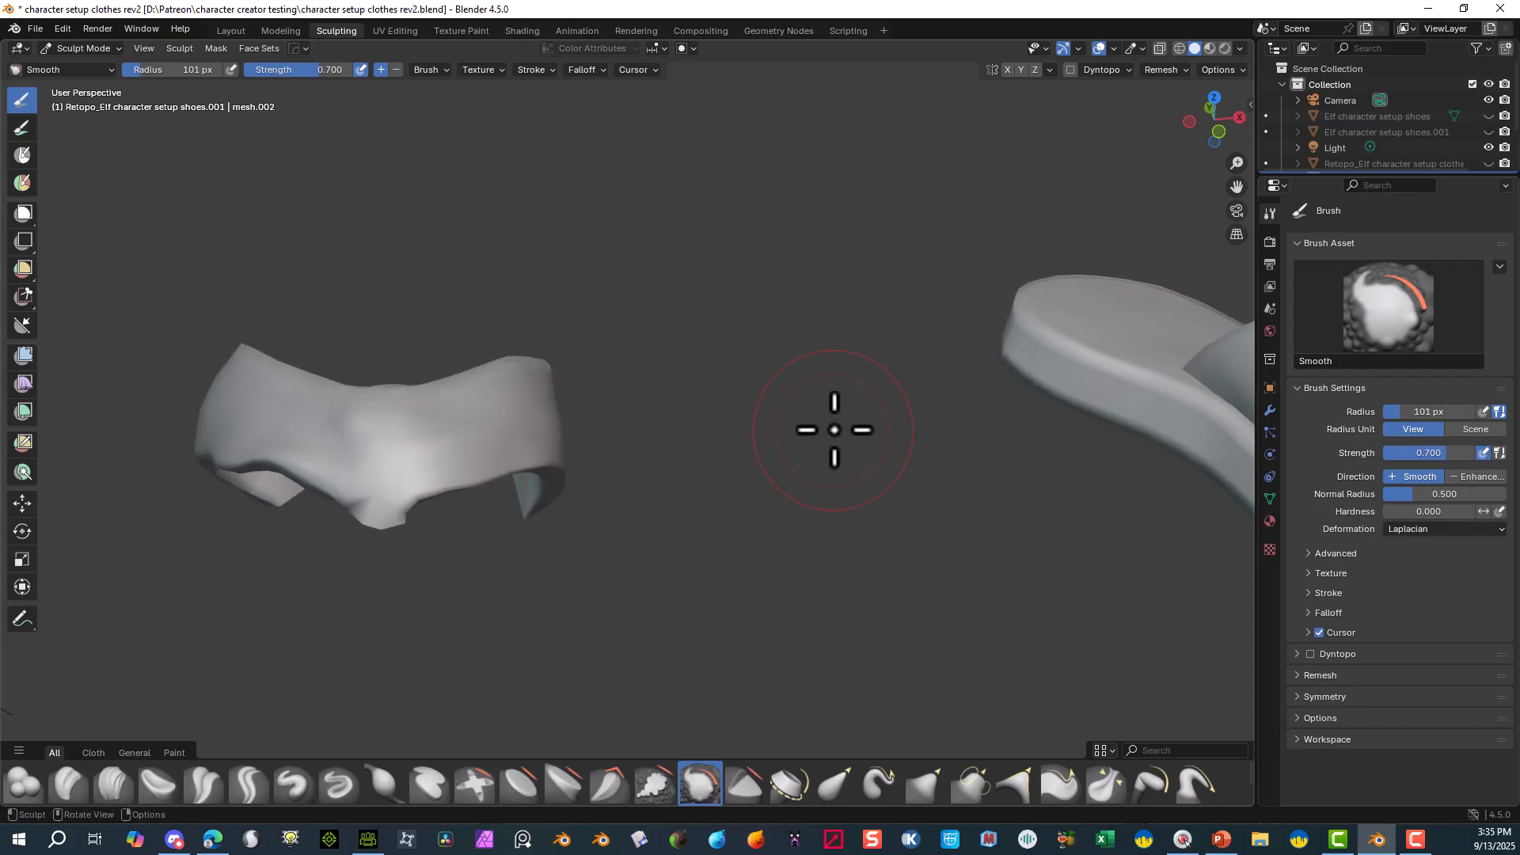
pyautogui.moveTo(545, 507); pyautogui.dragTo(349, 550, button='middle')
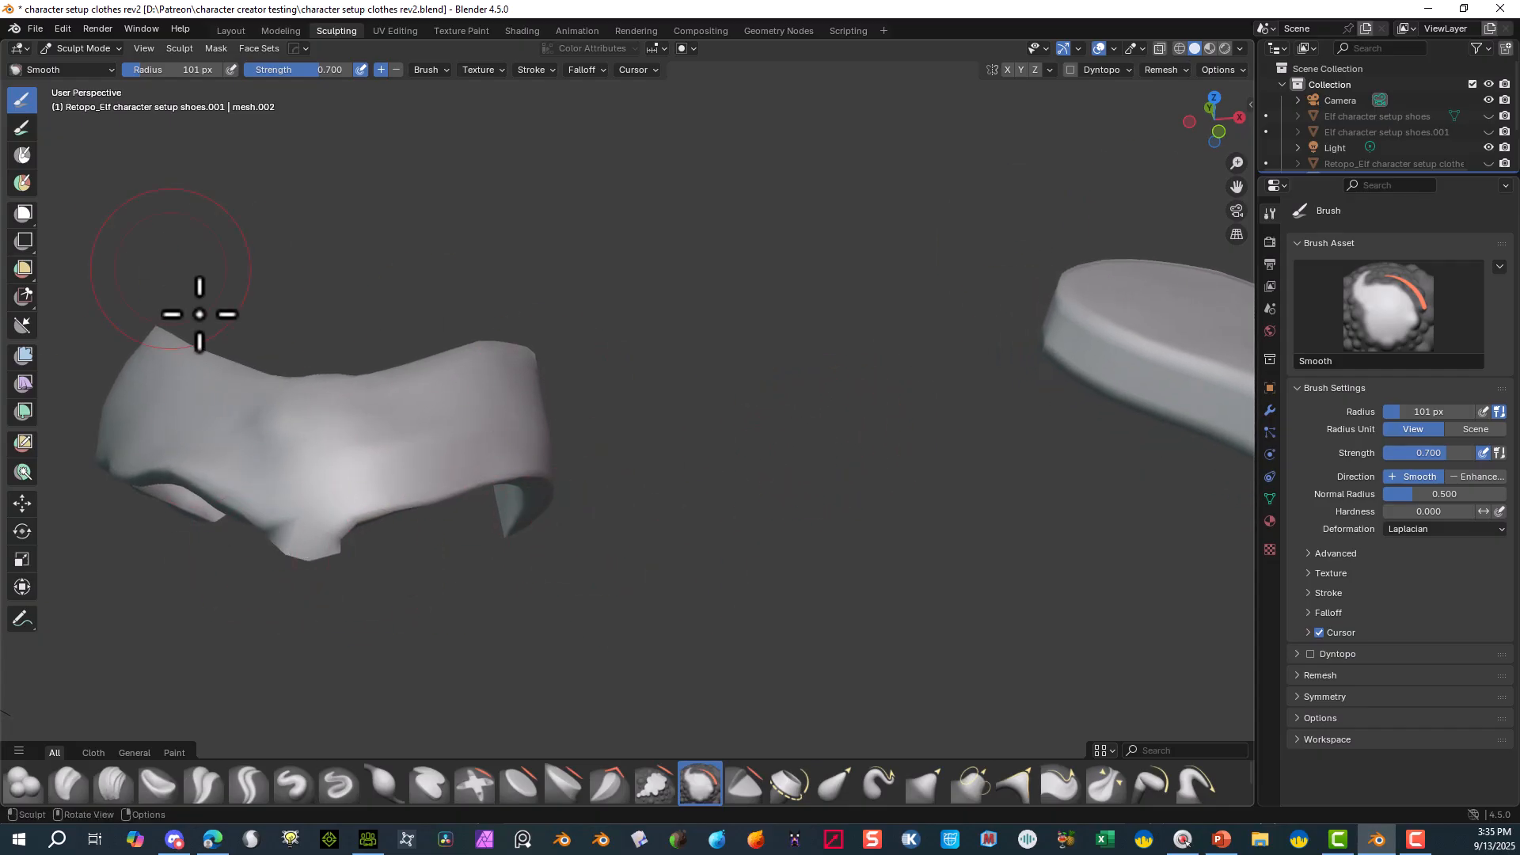
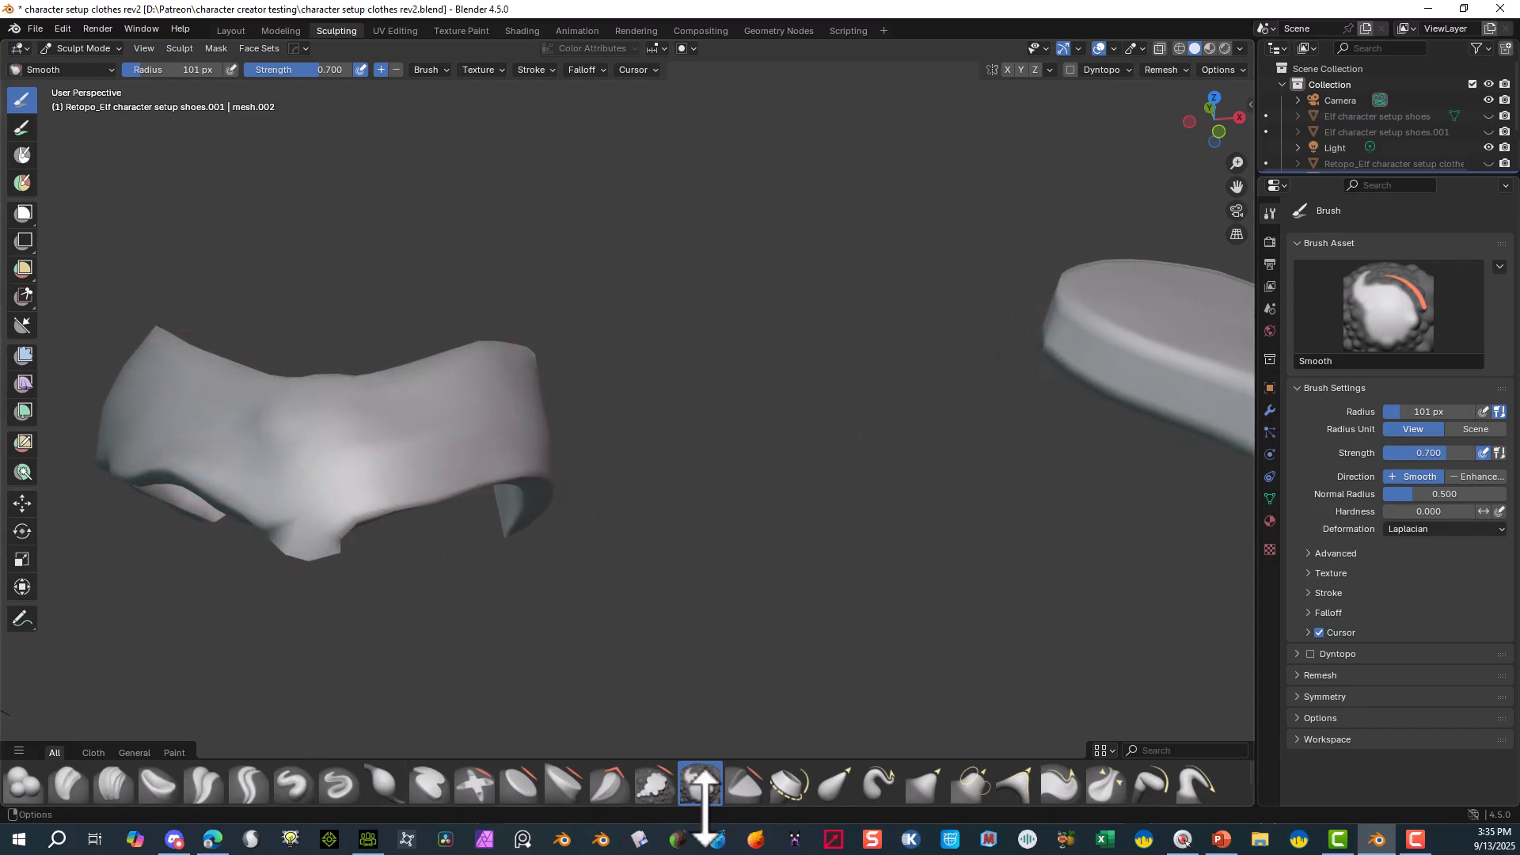
pyautogui.moveTo(295, 526)
pyautogui.mouseDown()
pyautogui.moveTo(373, 502)
pyautogui.moveTo(356, 467)
pyautogui.moveTo(261, 428)
pyautogui.moveTo(516, 339)
pyautogui.moveTo(543, 353)
pyautogui.mouseUp()
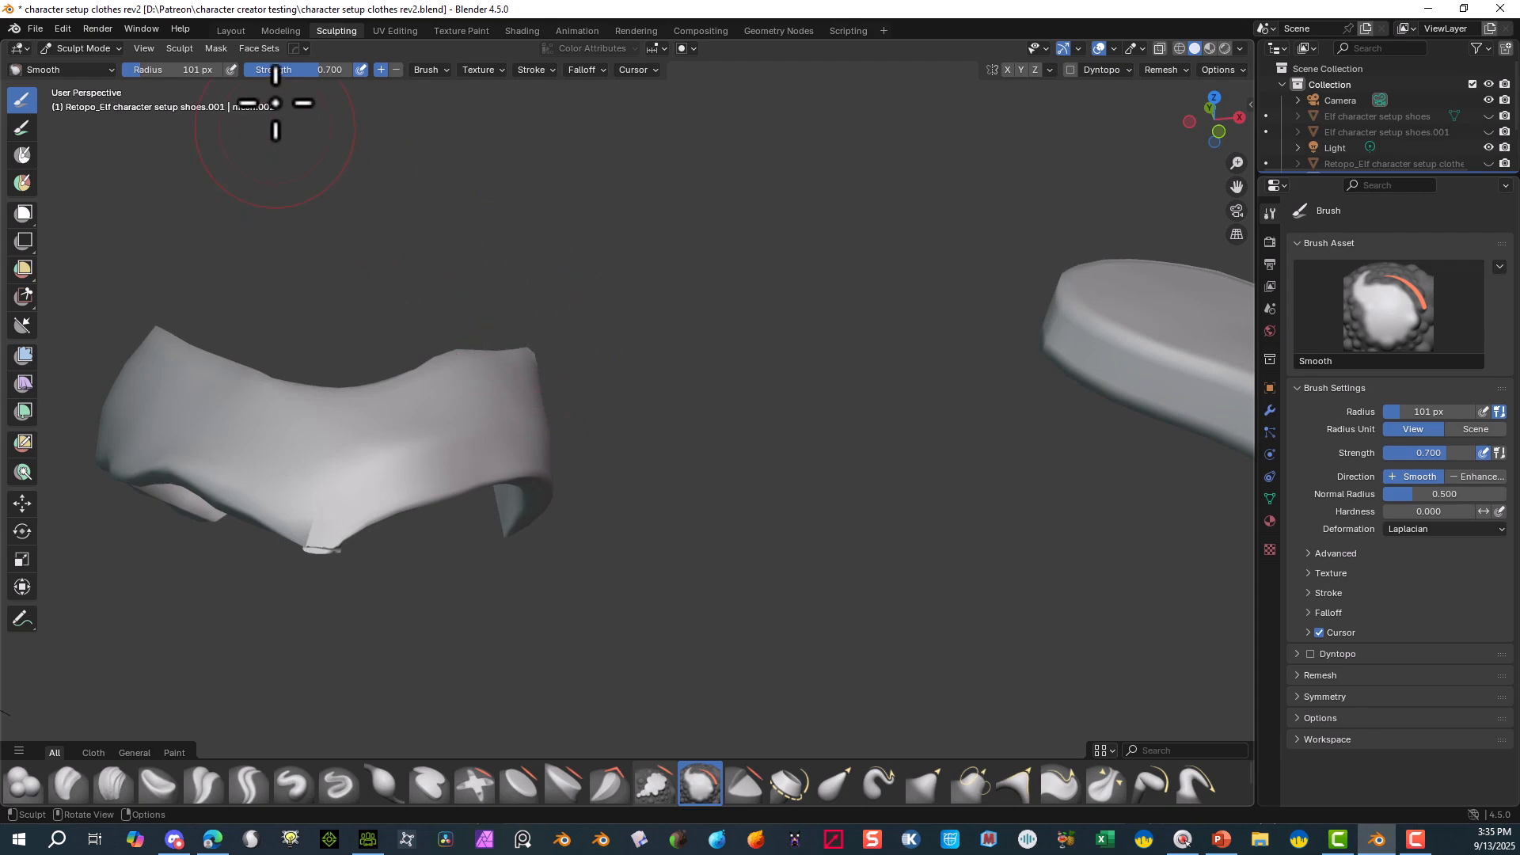
# - Undo the most recent strong smoothing strokes on the strap's upper area
pyautogui.hotkey('ctrl', 'z')
pyautogui.hotkey('ctrl', 'z')
pyautogui.hotkey('ctrl', 'z')
pyautogui.hotkey('ctrl', 'z')
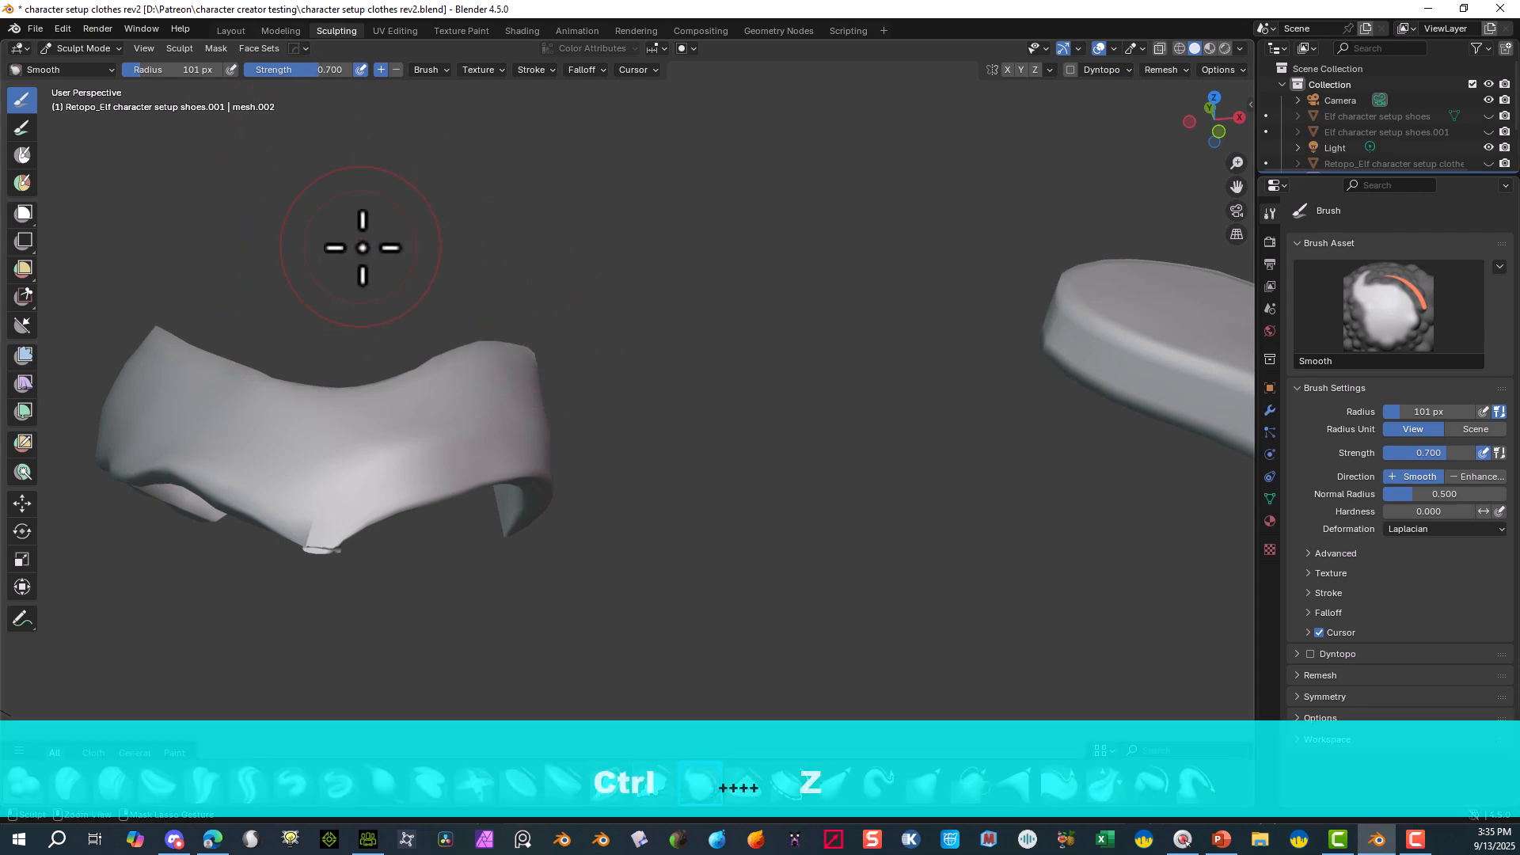
pyautogui.hotkey('ctrl', 'z')
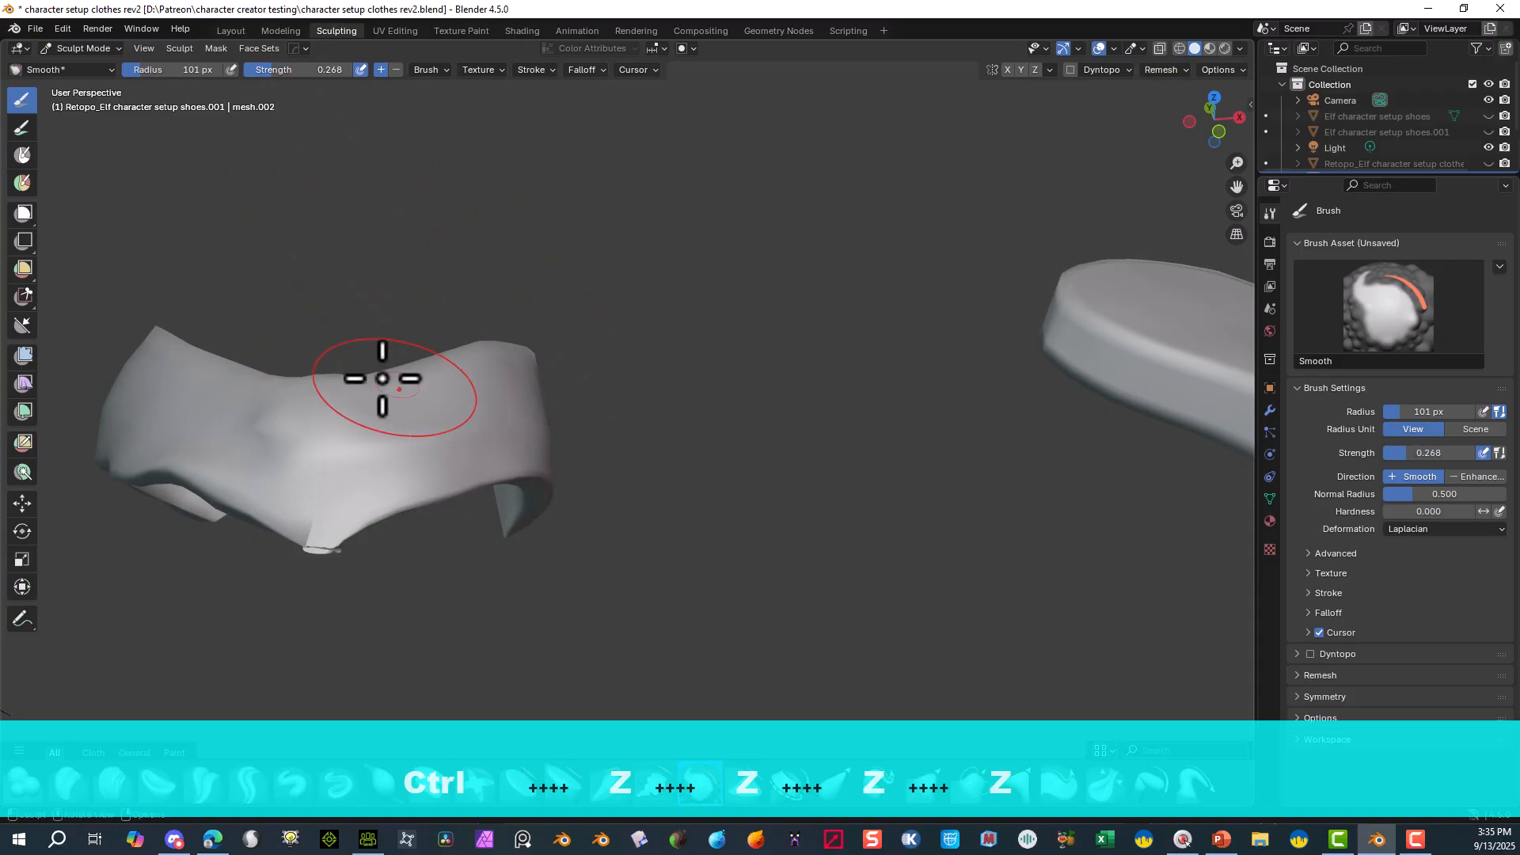
# - Smooth the strap's front, side and upper edge with the Smooth brush reduced to strength 0.268
pyautogui.moveTo(266, 429)
pyautogui.mouseDown()
pyautogui.moveTo(383, 420)
pyautogui.moveTo(396, 458)
pyautogui.moveTo(316, 553)
pyautogui.moveTo(333, 519)
pyautogui.moveTo(444, 492)
pyautogui.moveTo(339, 526)
pyautogui.mouseUp()
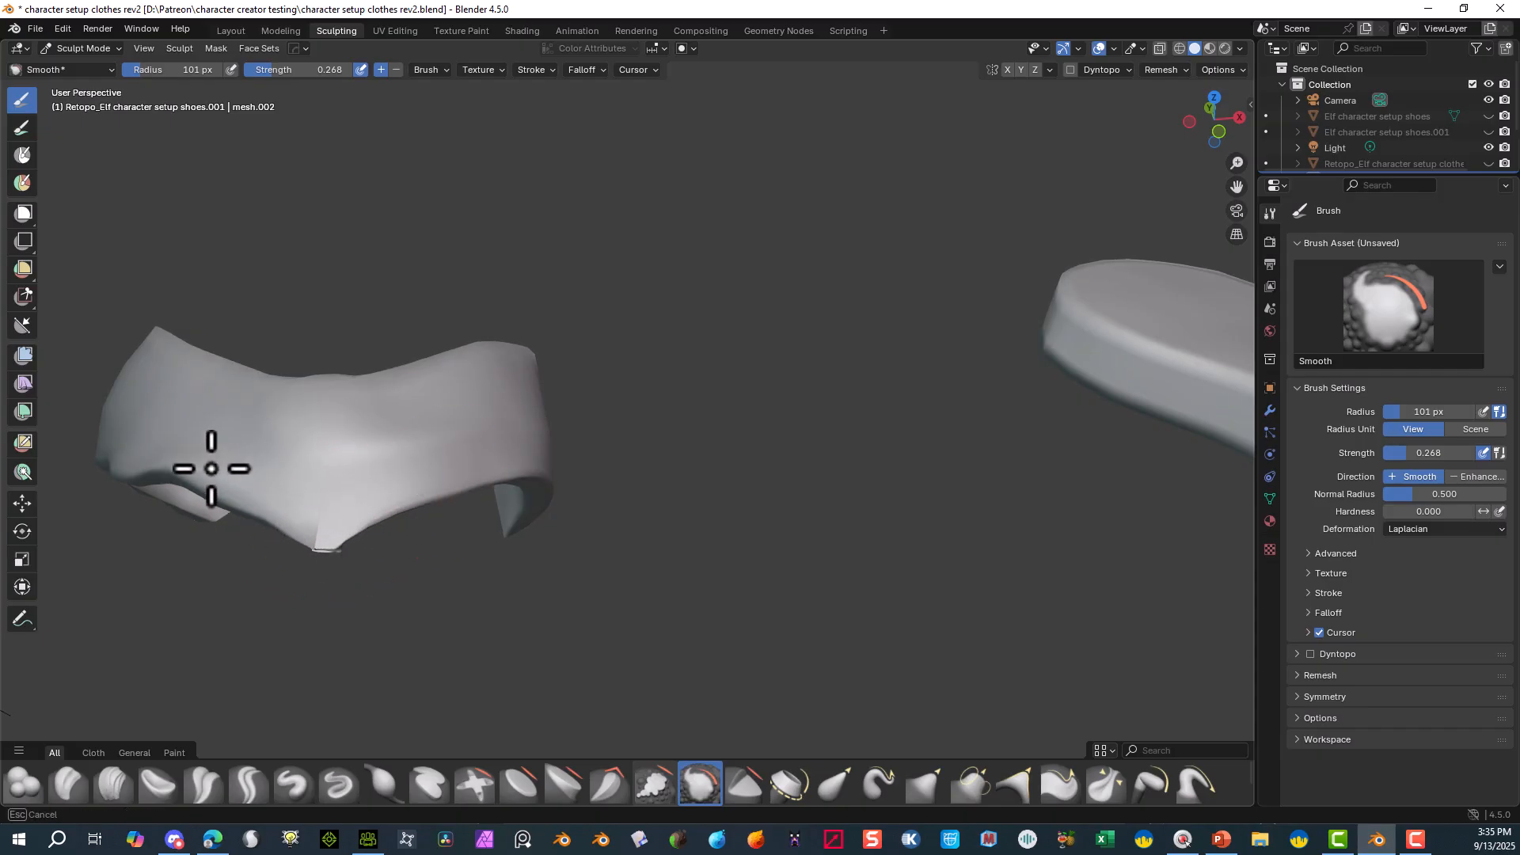
pyautogui.moveTo(211, 468)
pyautogui.mouseDown()
pyautogui.moveTo(135, 444)
pyautogui.moveTo(104, 469)
pyautogui.moveTo(455, 491)
pyautogui.moveTo(491, 438)
pyautogui.moveTo(258, 459)
pyautogui.mouseUp()
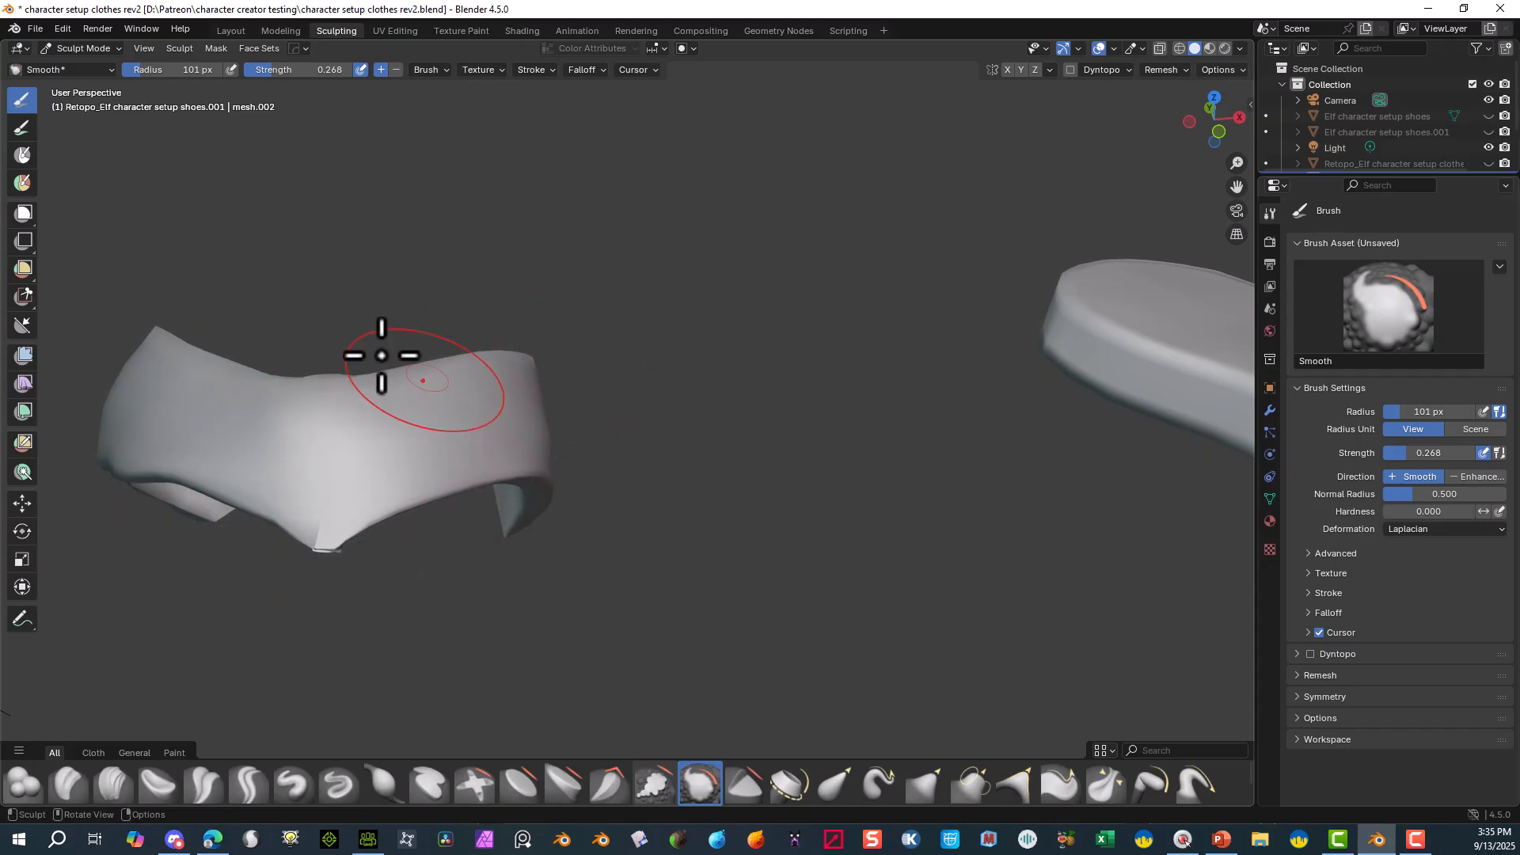
pyautogui.moveTo(154, 352)
pyautogui.mouseDown()
pyautogui.moveTo(366, 373)
pyautogui.moveTo(176, 414)
pyautogui.mouseUp()
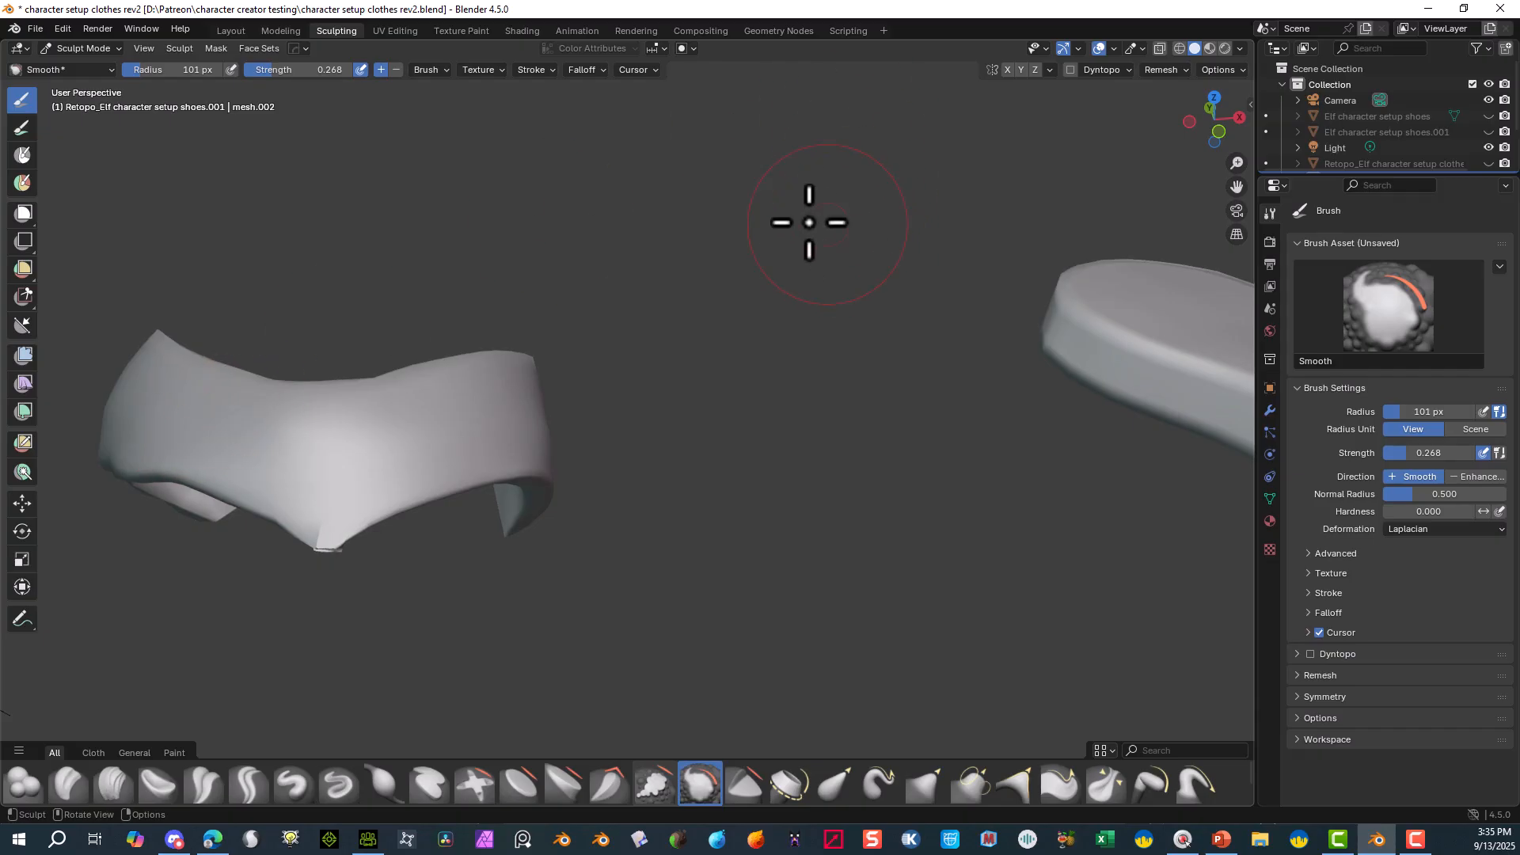
# - Leave Sculpt Mode and open the strap's mesh in Edit Mode at its pinched front tip
pyautogui.moveTo(809, 222); pyautogui.dragTo(733, 221, button='middle')
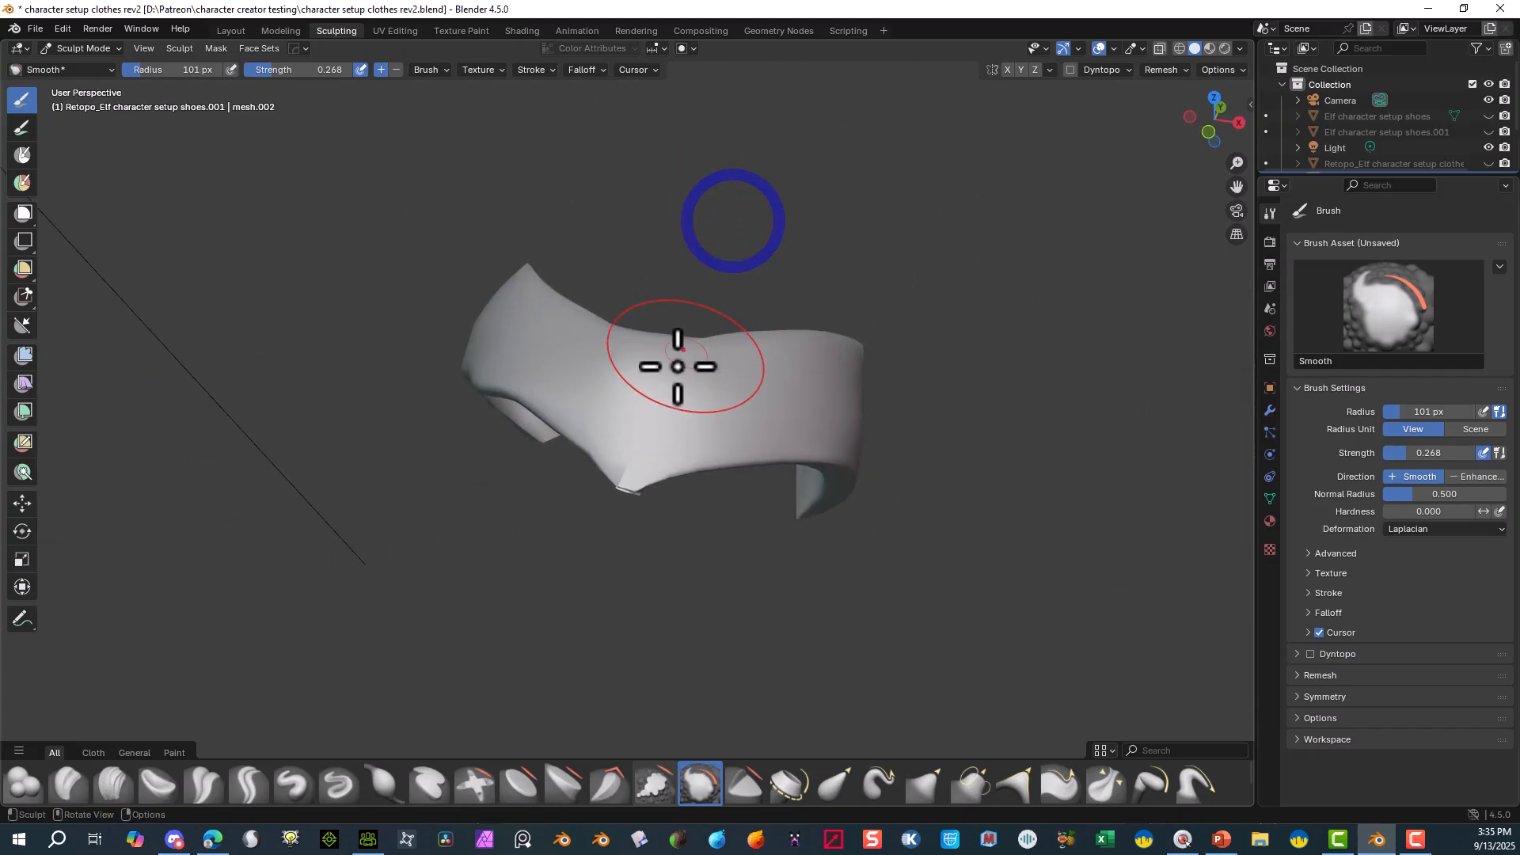
pyautogui.moveTo(678, 367)
pyautogui.mouseDown(button='middle')
pyautogui.moveTo(573, 525)
pyautogui.moveTo(600, 550)
pyautogui.mouseUp(button='middle')
pyautogui.moveTo(1237, 191); pyautogui.dragTo(1239, 188)
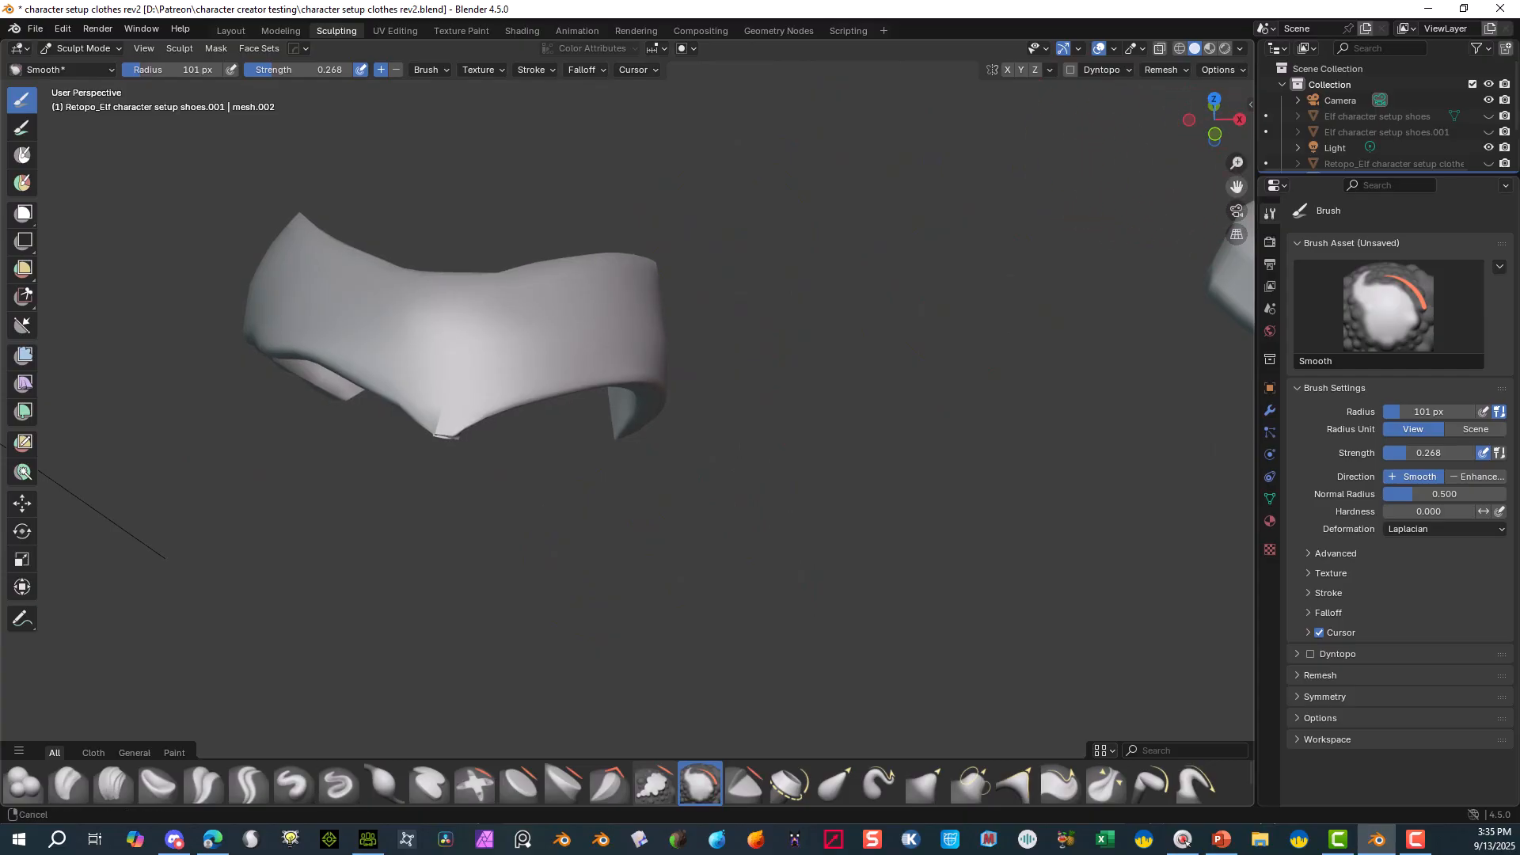
pyautogui.click(99, 51)
pyautogui.click(88, 68)
pyautogui.moveTo(399, 384); pyautogui.dragTo(492, 410, button='middle')
pyautogui.click(65, 44)
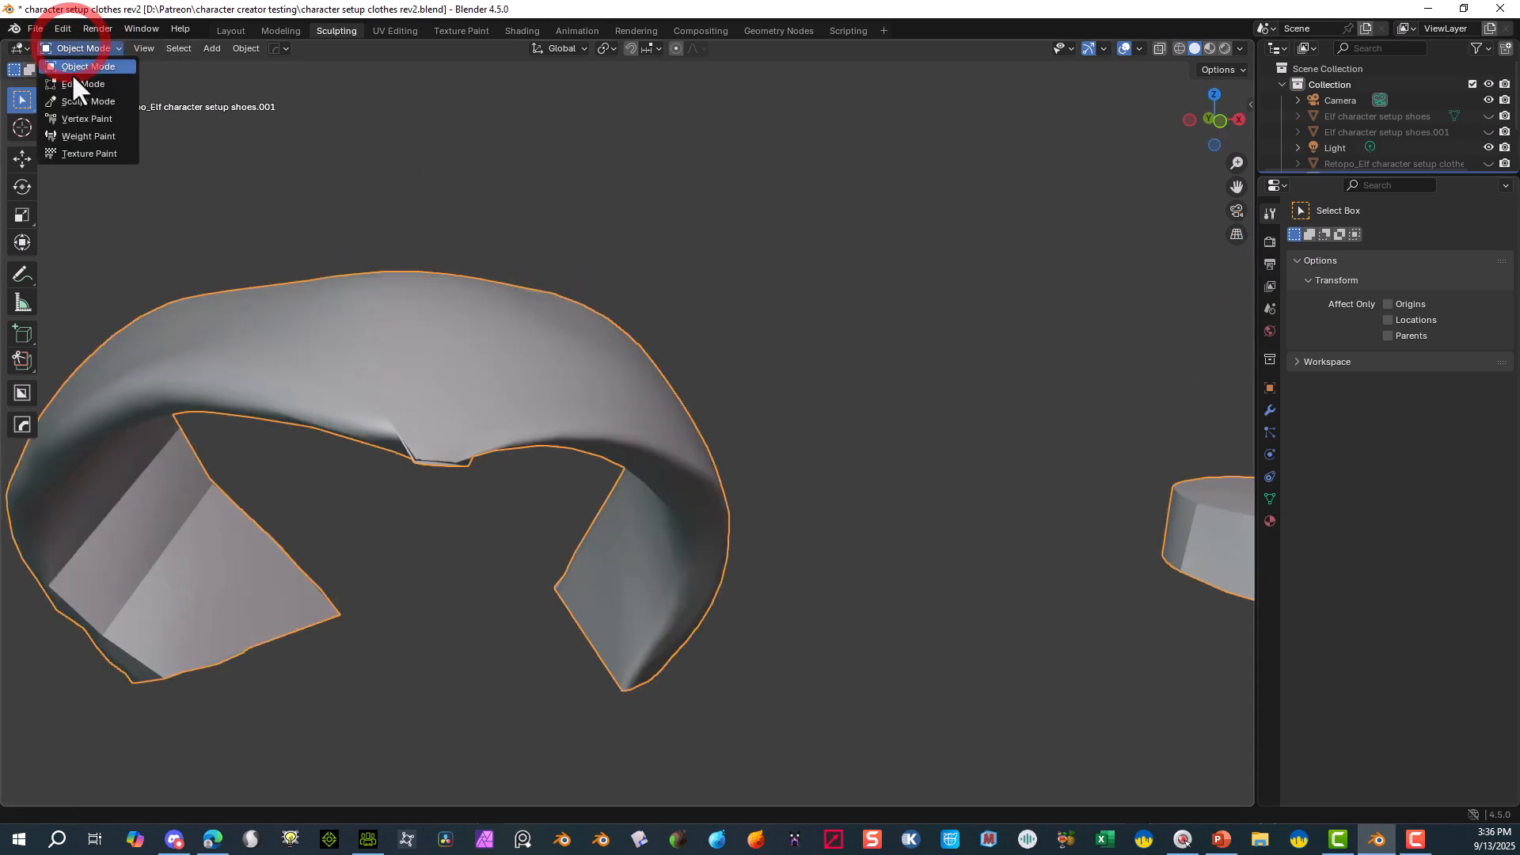
pyautogui.click(72, 73)
# - Select the pinched, overlapping faces around the strap's front tip, including the adjoining ones, and delete them
pyautogui.press('b')
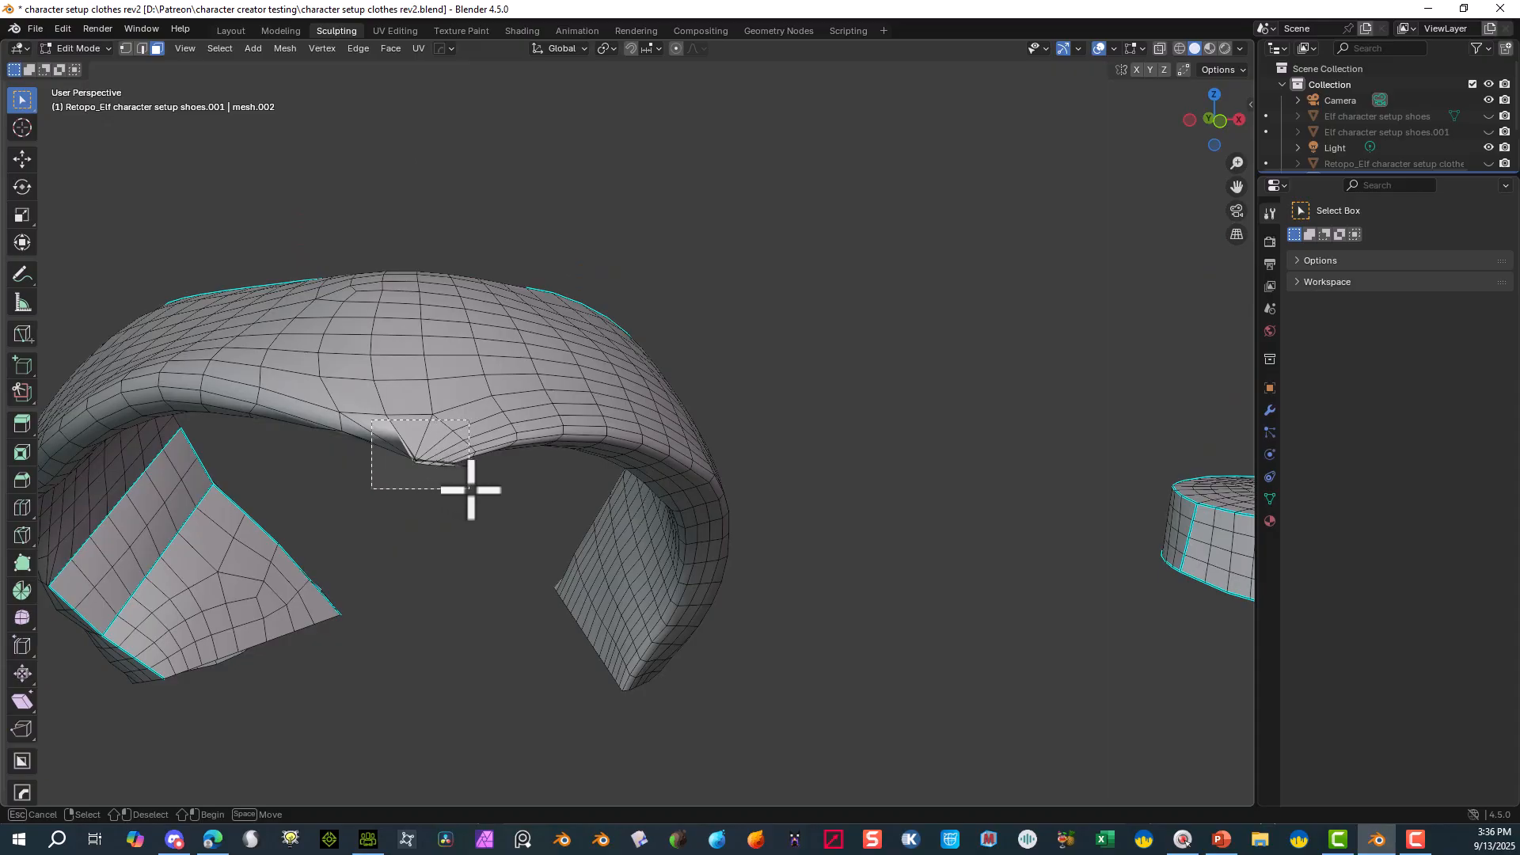
pyautogui.moveTo(470, 488); pyautogui.dragTo(470, 499)
pyautogui.moveTo(459, 457); pyautogui.dragTo(455, 410, button='middle')
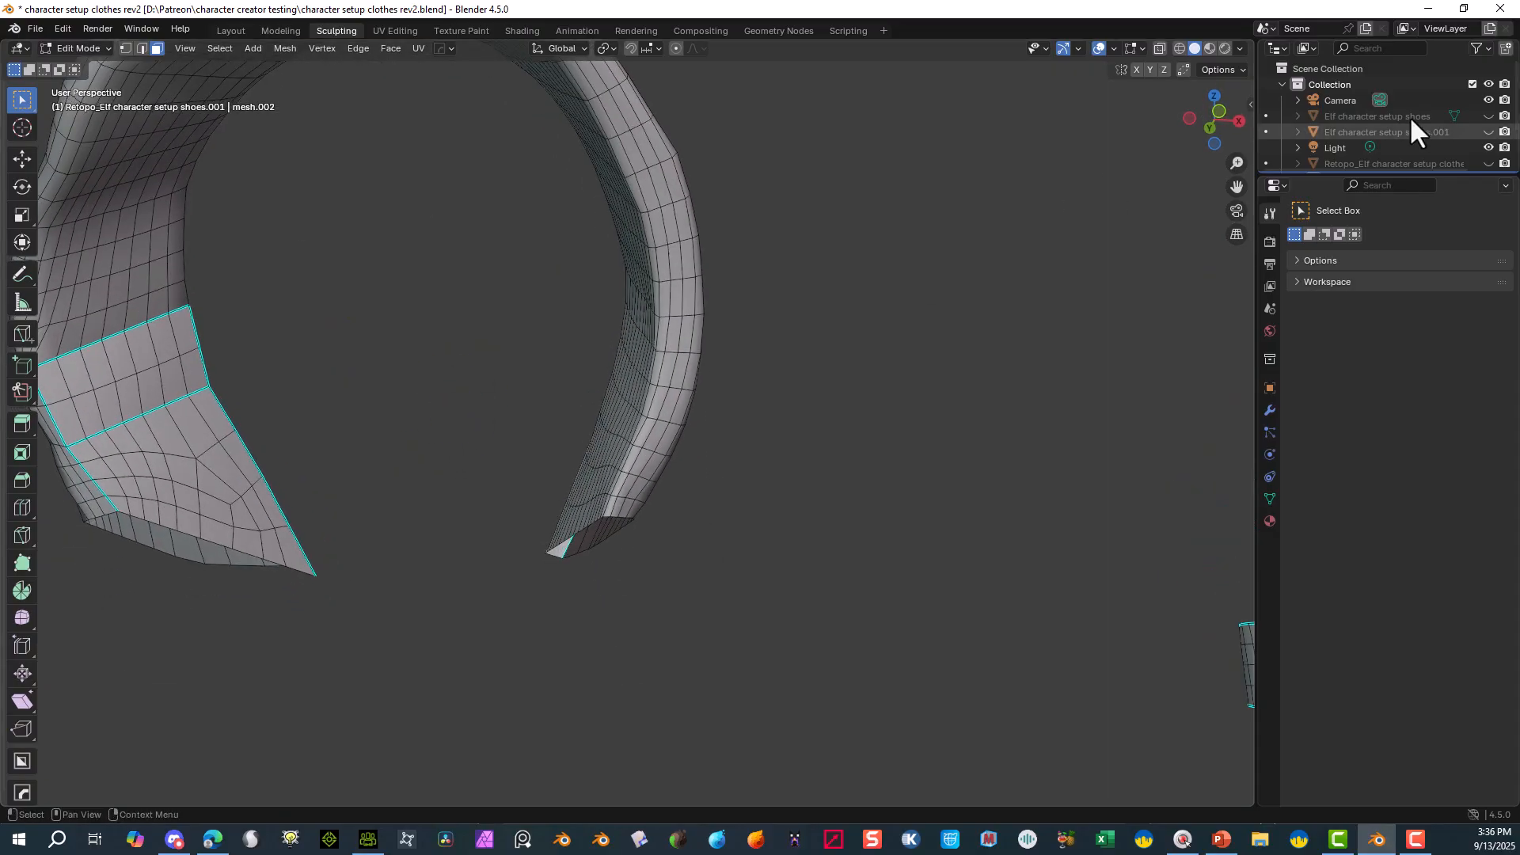
pyautogui.moveTo(1236, 186); pyautogui.dragTo(1328, 360)
pyautogui.scroll(6, 675, 360)
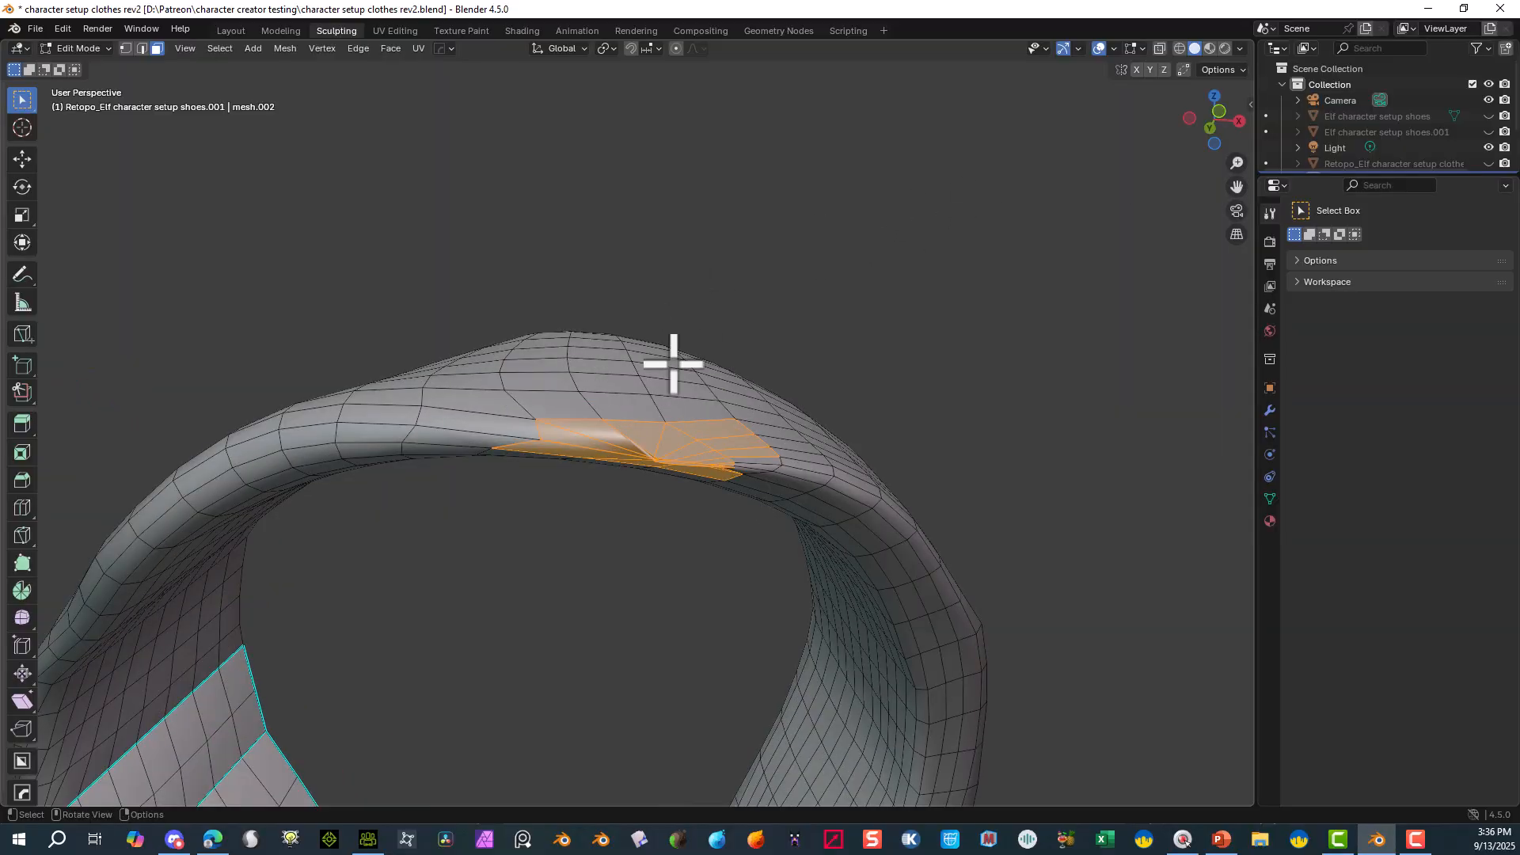
pyautogui.scroll(-4, 637, 376)
pyautogui.scroll(2, 617, 368)
pyautogui.moveTo(610, 363); pyautogui.dragTo(597, 349, button='middle')
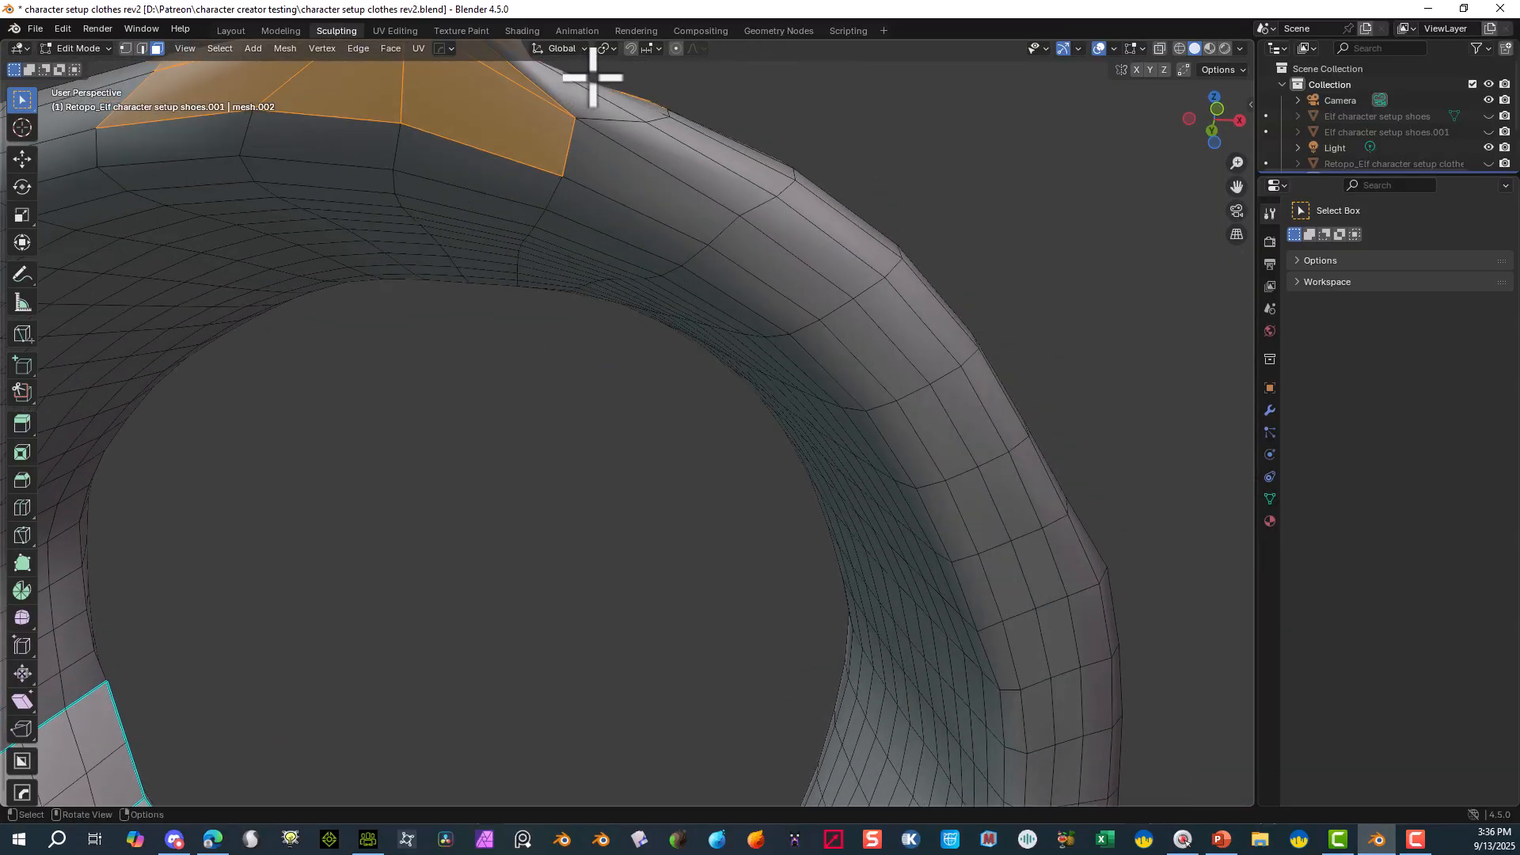
pyautogui.keyDown('shift'); pyautogui.click(555, 99); pyautogui.keyUp('shift')
pyautogui.moveTo(639, 126); pyautogui.dragTo(631, 146, button='middle')
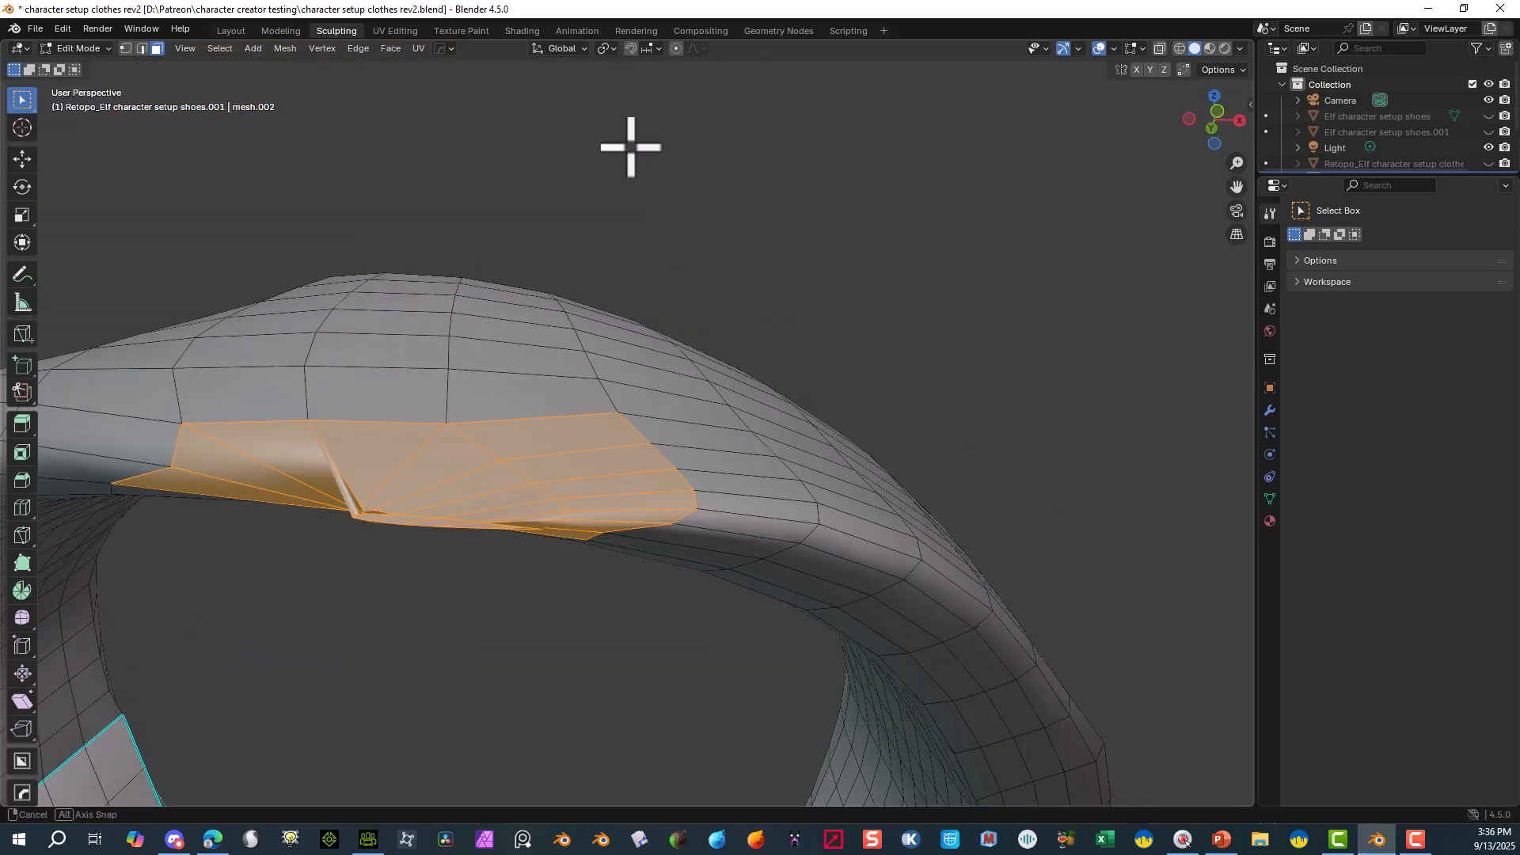
pyautogui.scroll(3, 626, 148)
pyautogui.press('Delete')
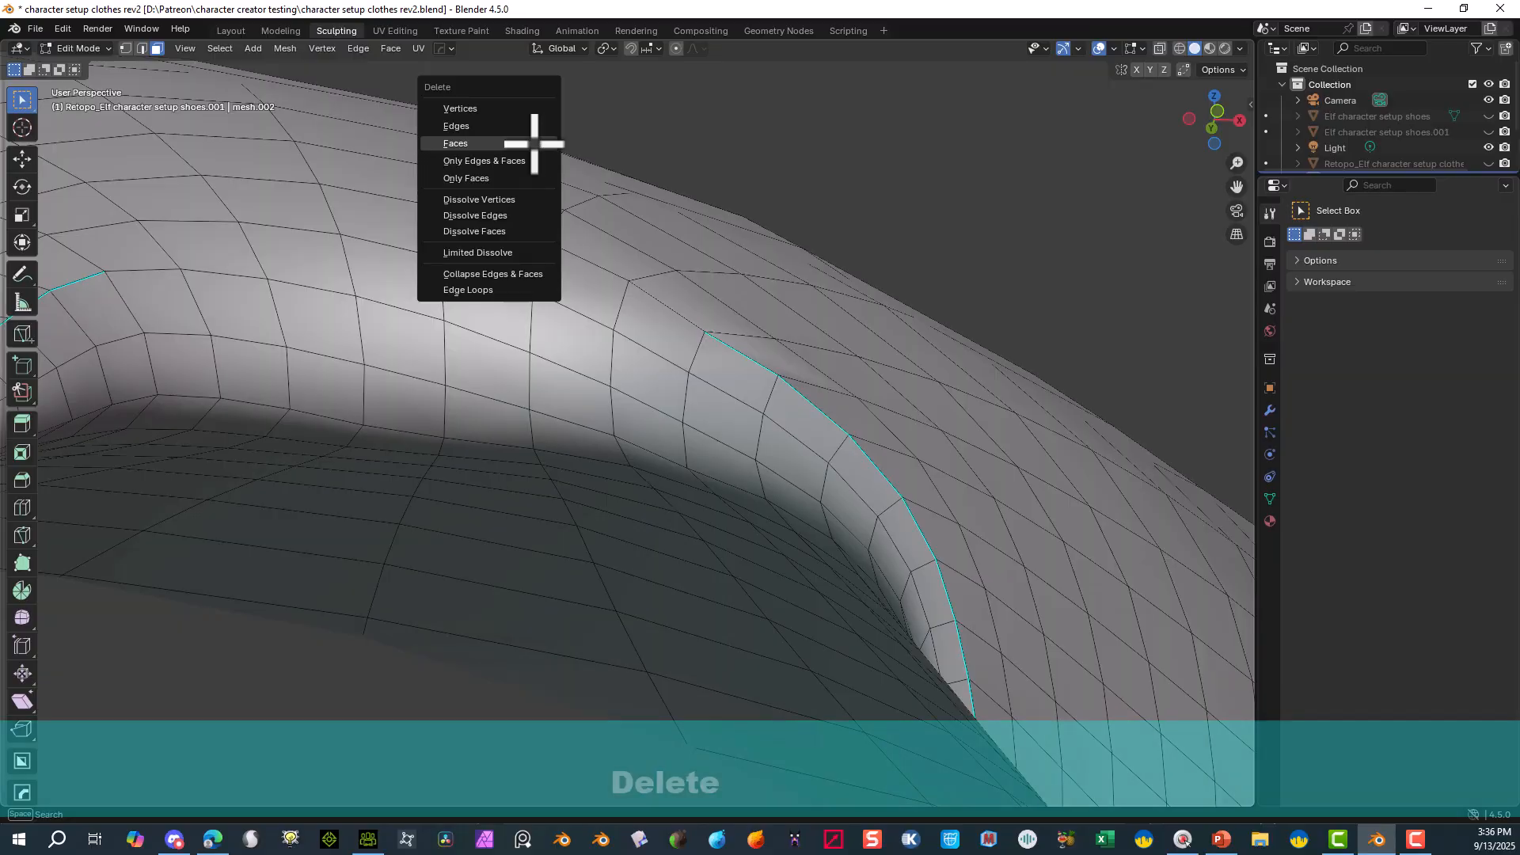
pyautogui.click(531, 146)
# - In face selection mode, select the patch of distorted faces beside the hole in the strap's front edge and delete it
pyautogui.moveTo(514, 203); pyautogui.dragTo(841, 220, button='middle')
pyautogui.moveTo(1237, 188)
pyautogui.mouseDown()
pyautogui.moveTo(1240, 168)
pyautogui.moveTo(1235, 193)
pyautogui.mouseUp()
pyautogui.scroll(5, 559, 347)
pyautogui.scroll(-5, 560, 350)
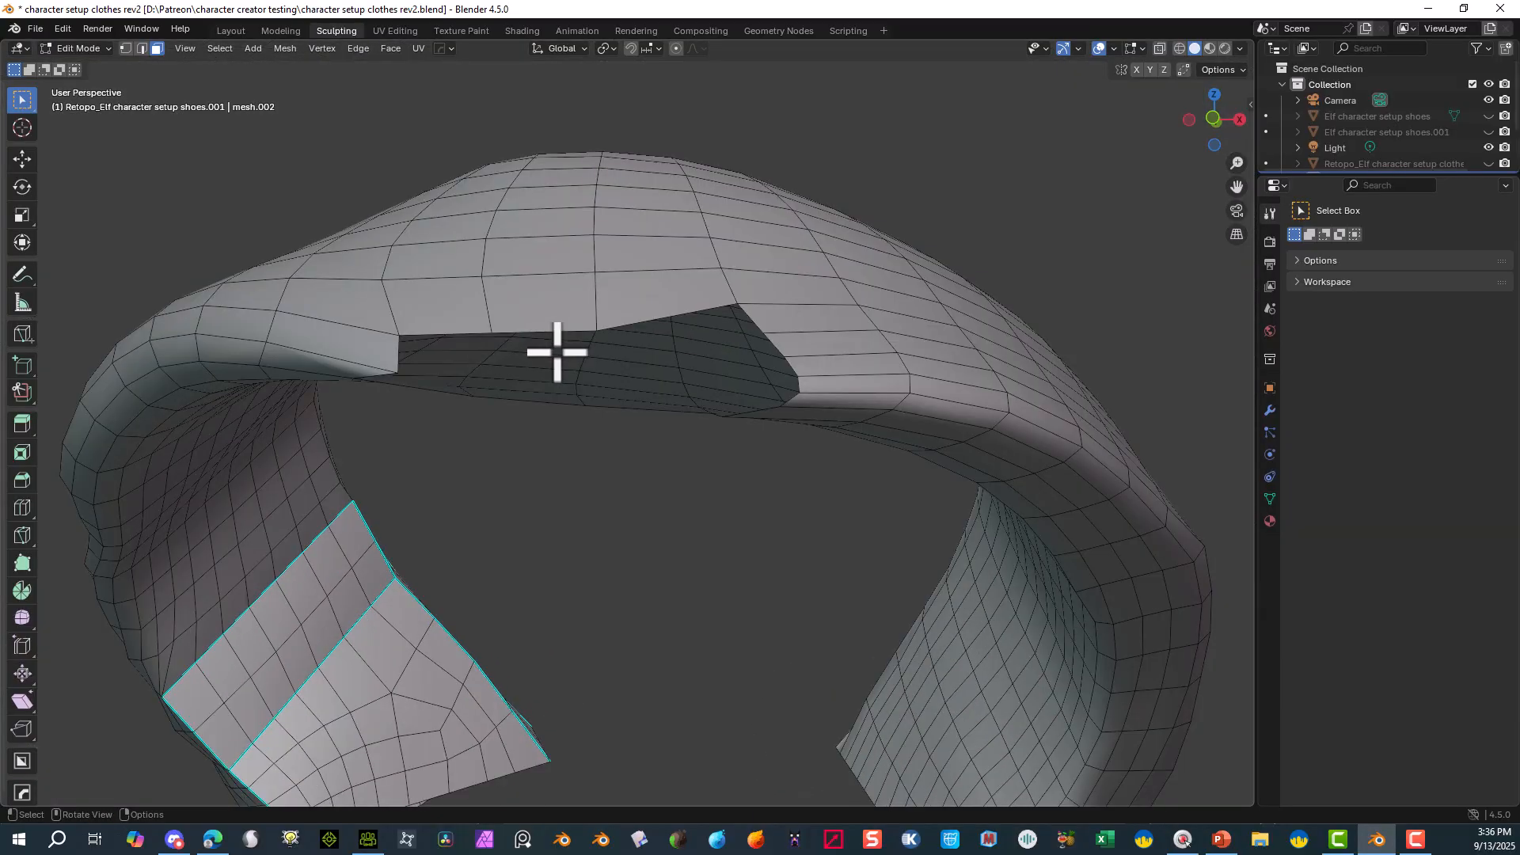
pyautogui.moveTo(480, 308); pyautogui.dragTo(485, 292, button='middle')
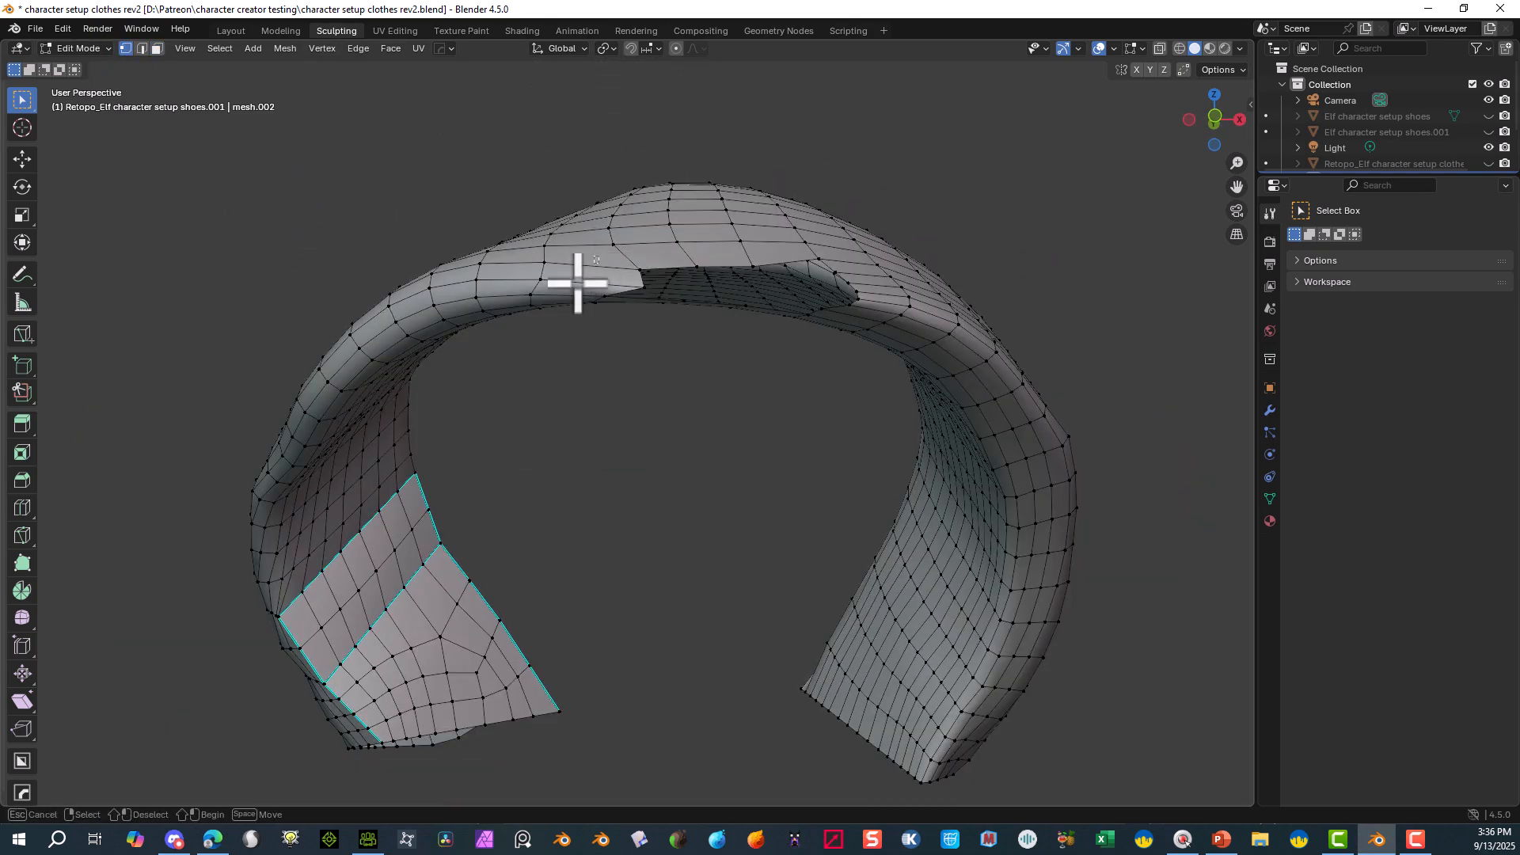
pyautogui.click(565, 296)
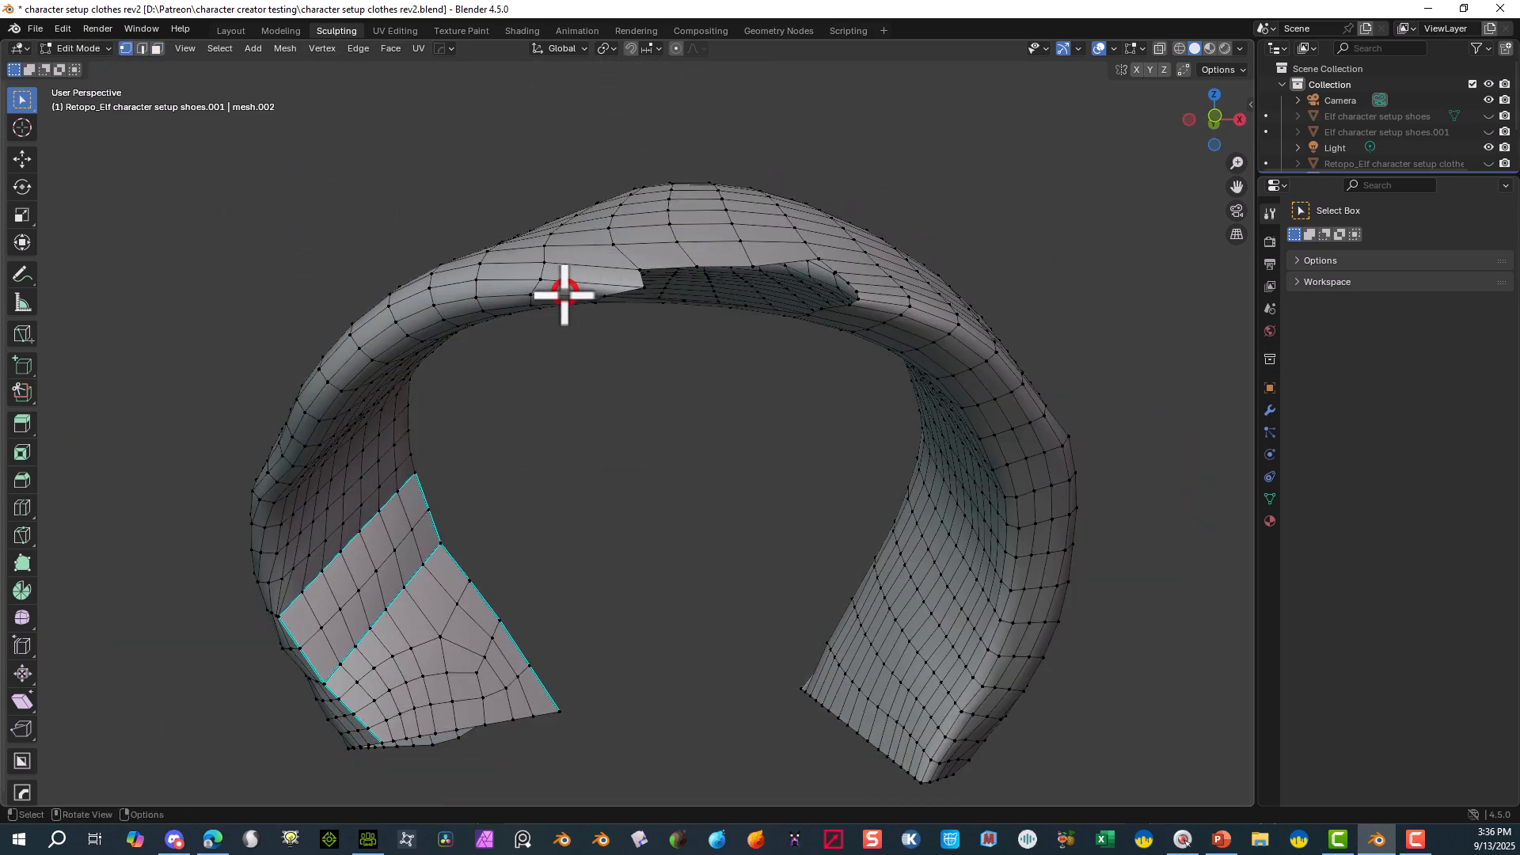
pyautogui.click(155, 49)
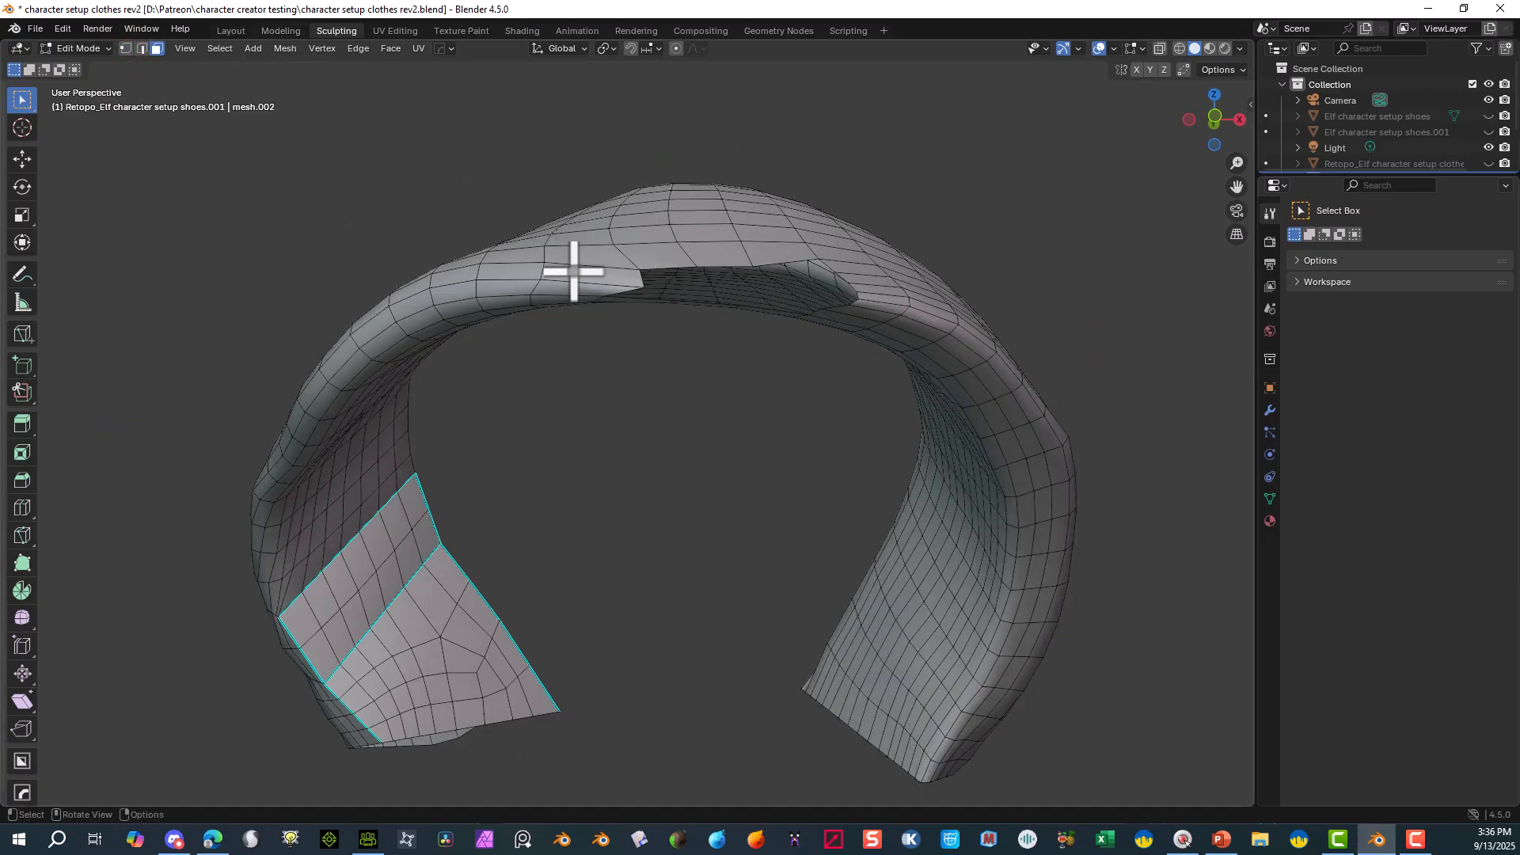
pyautogui.moveTo(581, 250); pyautogui.dragTo(620, 294)
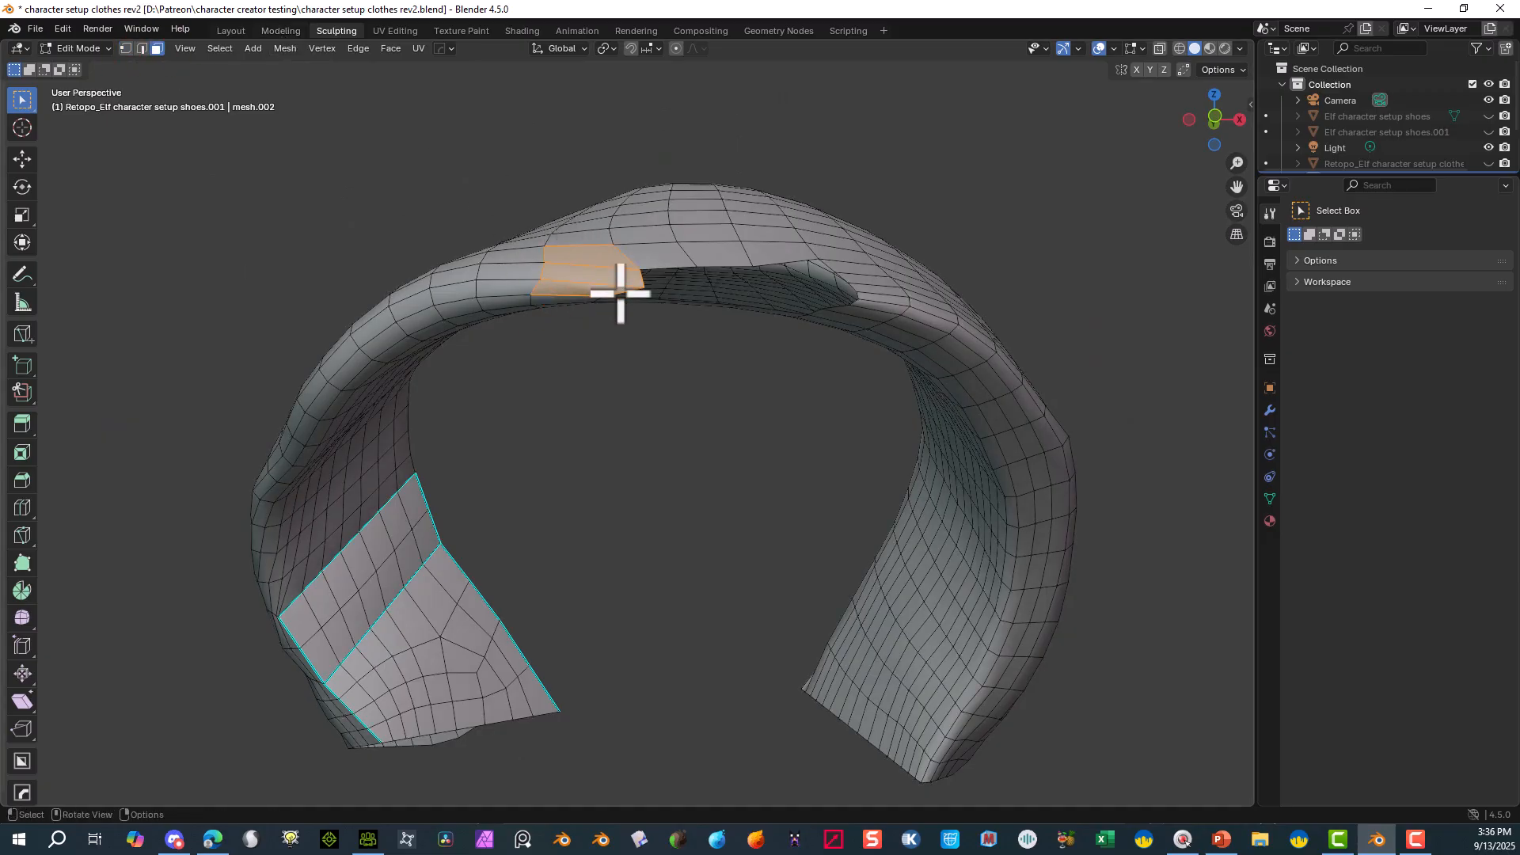
pyautogui.press('Delete')
pyautogui.click(506, 300)
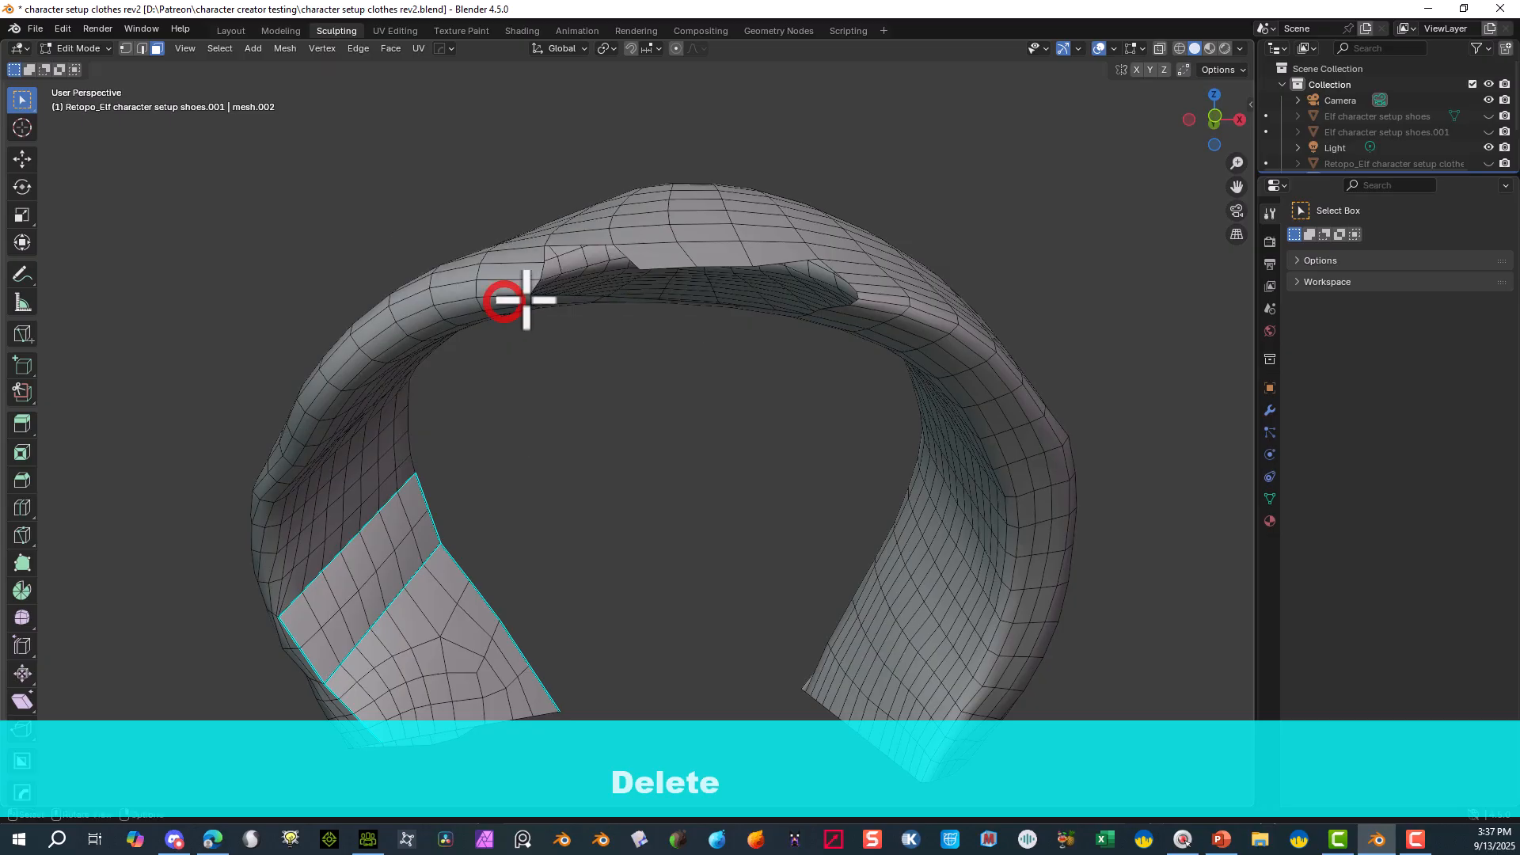
# - Select the protruding row of faces along the upper rim of the strap's front hole and delete it
pyautogui.moveTo(511, 299); pyautogui.dragTo(583, 275, button='middle')
pyautogui.keyDown('alt'); pyautogui.click(682, 407); pyautogui.keyUp('alt')
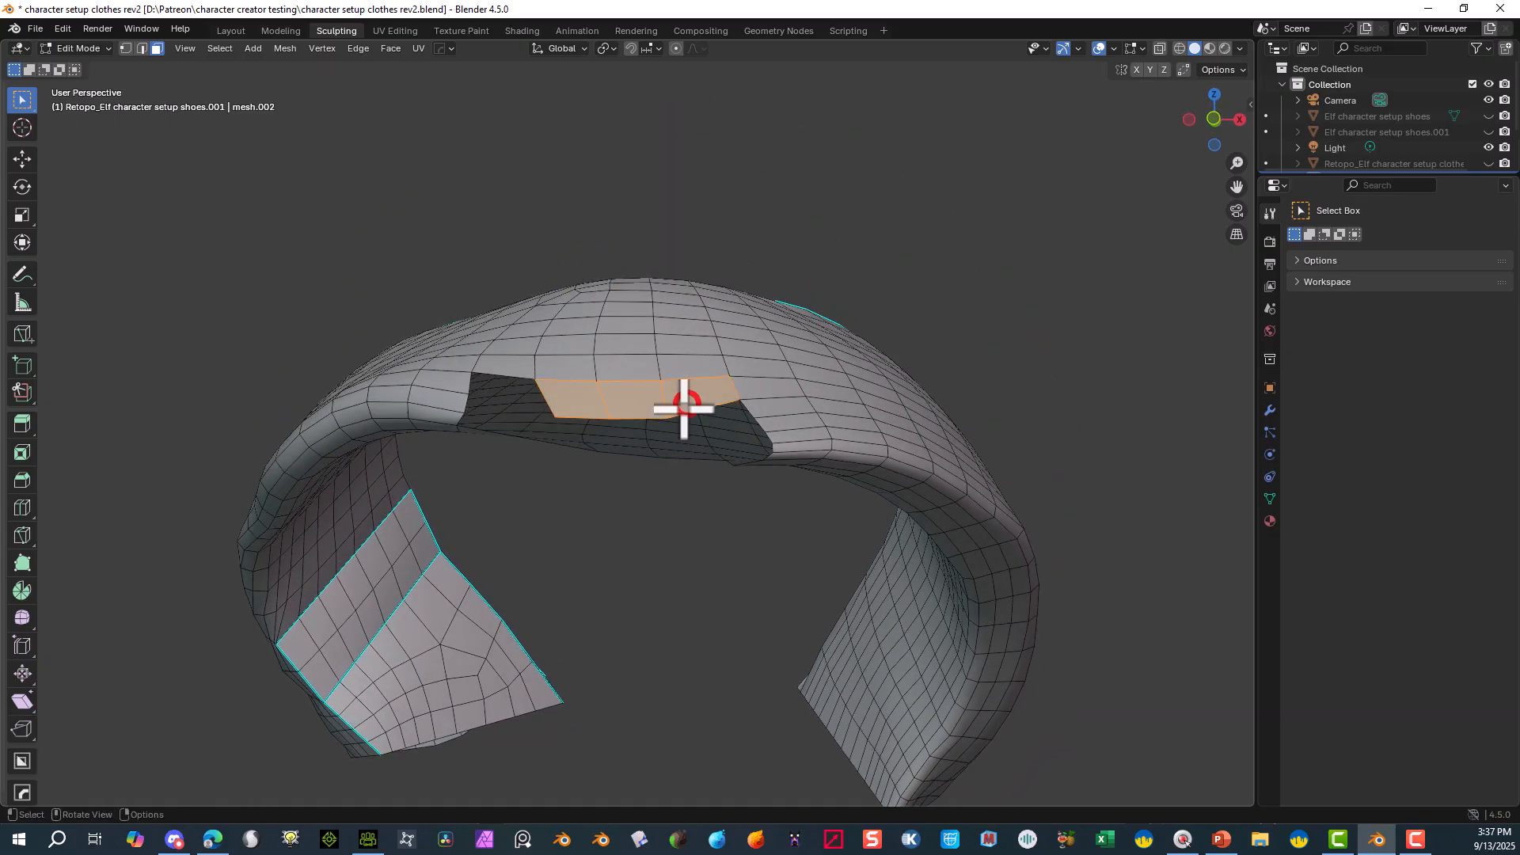
pyautogui.press('Delete')
pyautogui.click(575, 395)
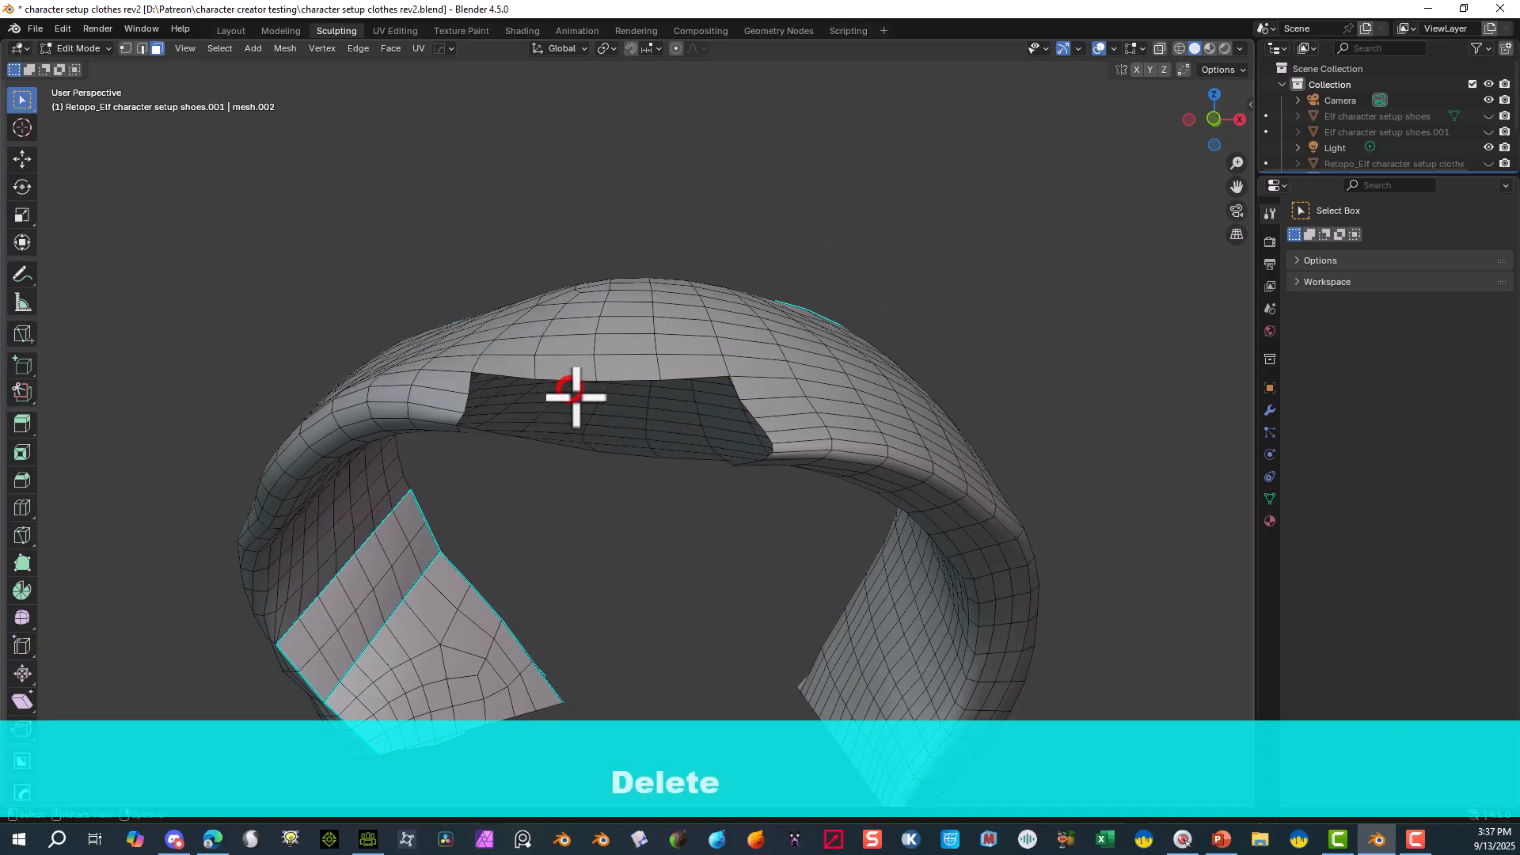
pyautogui.moveTo(577, 393); pyautogui.dragTo(570, 356, button='middle')
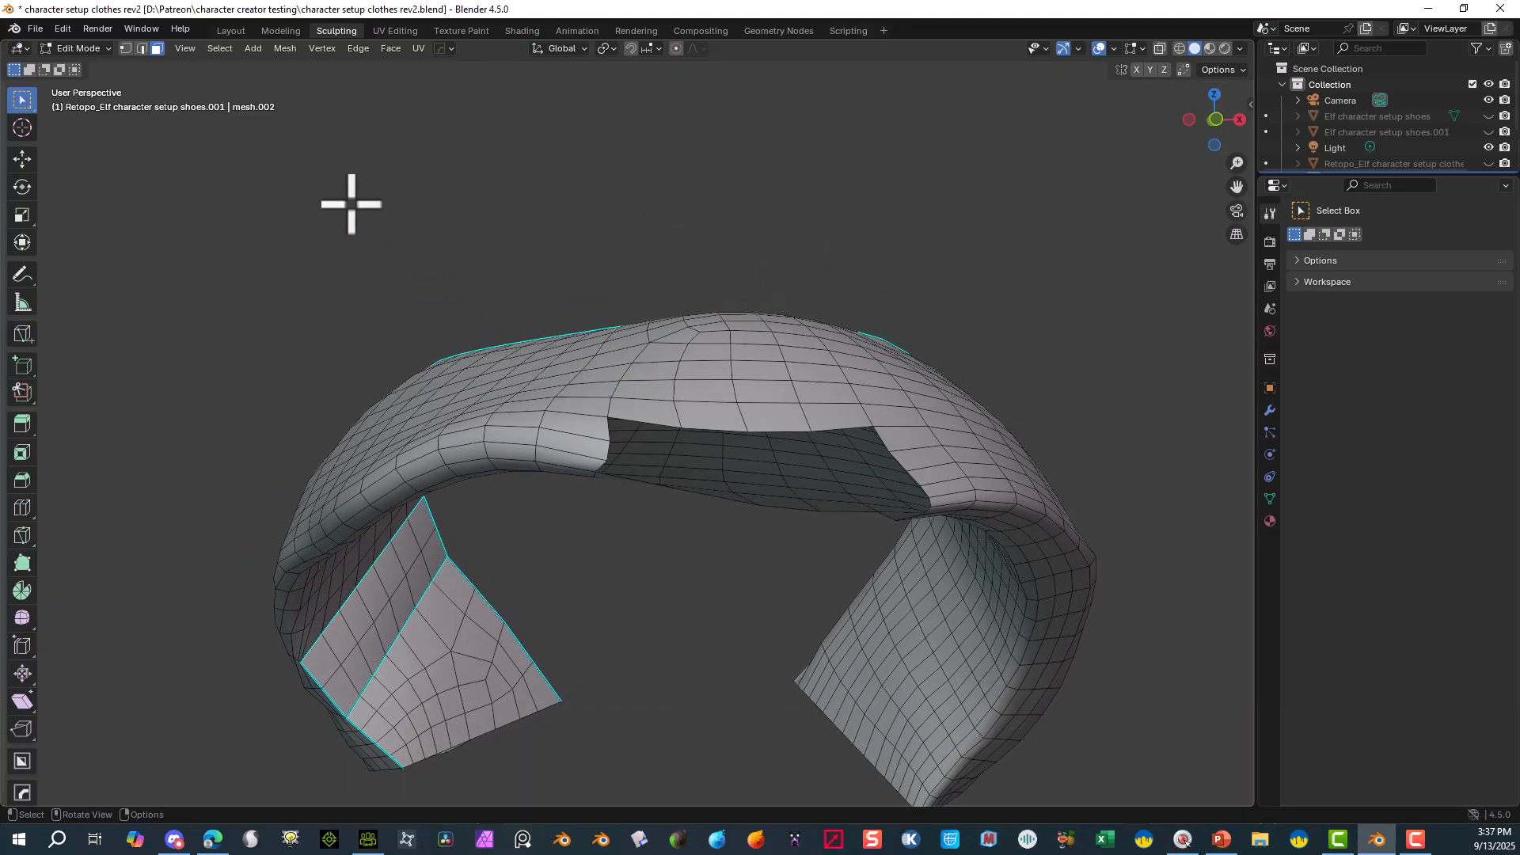
# - In vertex selection mode, select the upper rim vertices of the strap's front hole plus one vertex down each side, and fill them with a face
pyautogui.click(125, 48)
pyautogui.scroll(2, 646, 394)
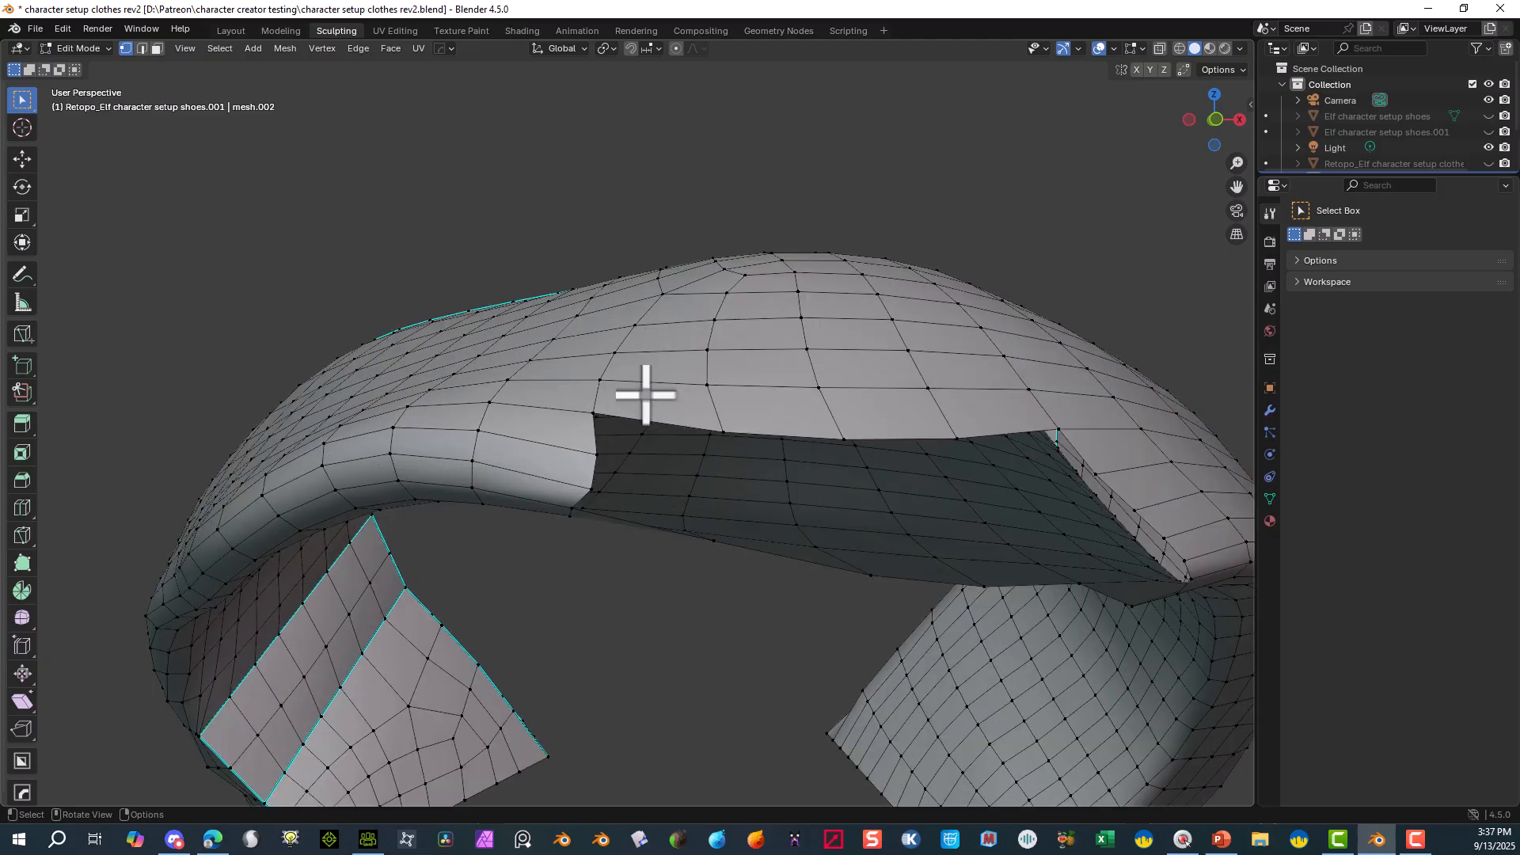
pyautogui.click(592, 396)
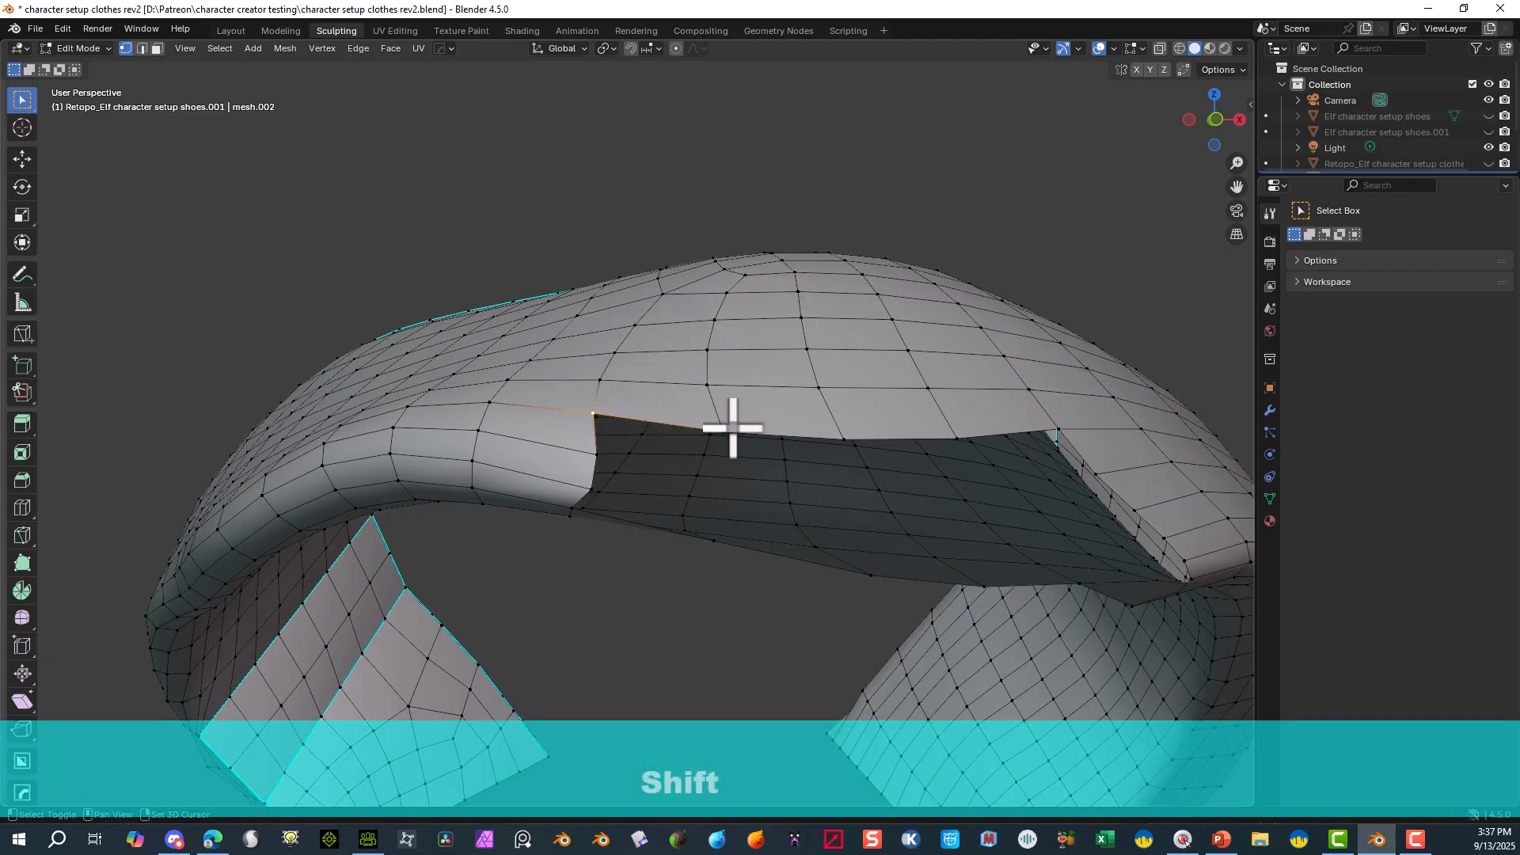
pyautogui.keyDown('shift'); pyautogui.click(723, 429); pyautogui.keyUp('shift')
pyautogui.keyDown('shift'); pyautogui.click(842, 437); pyautogui.keyUp('shift')
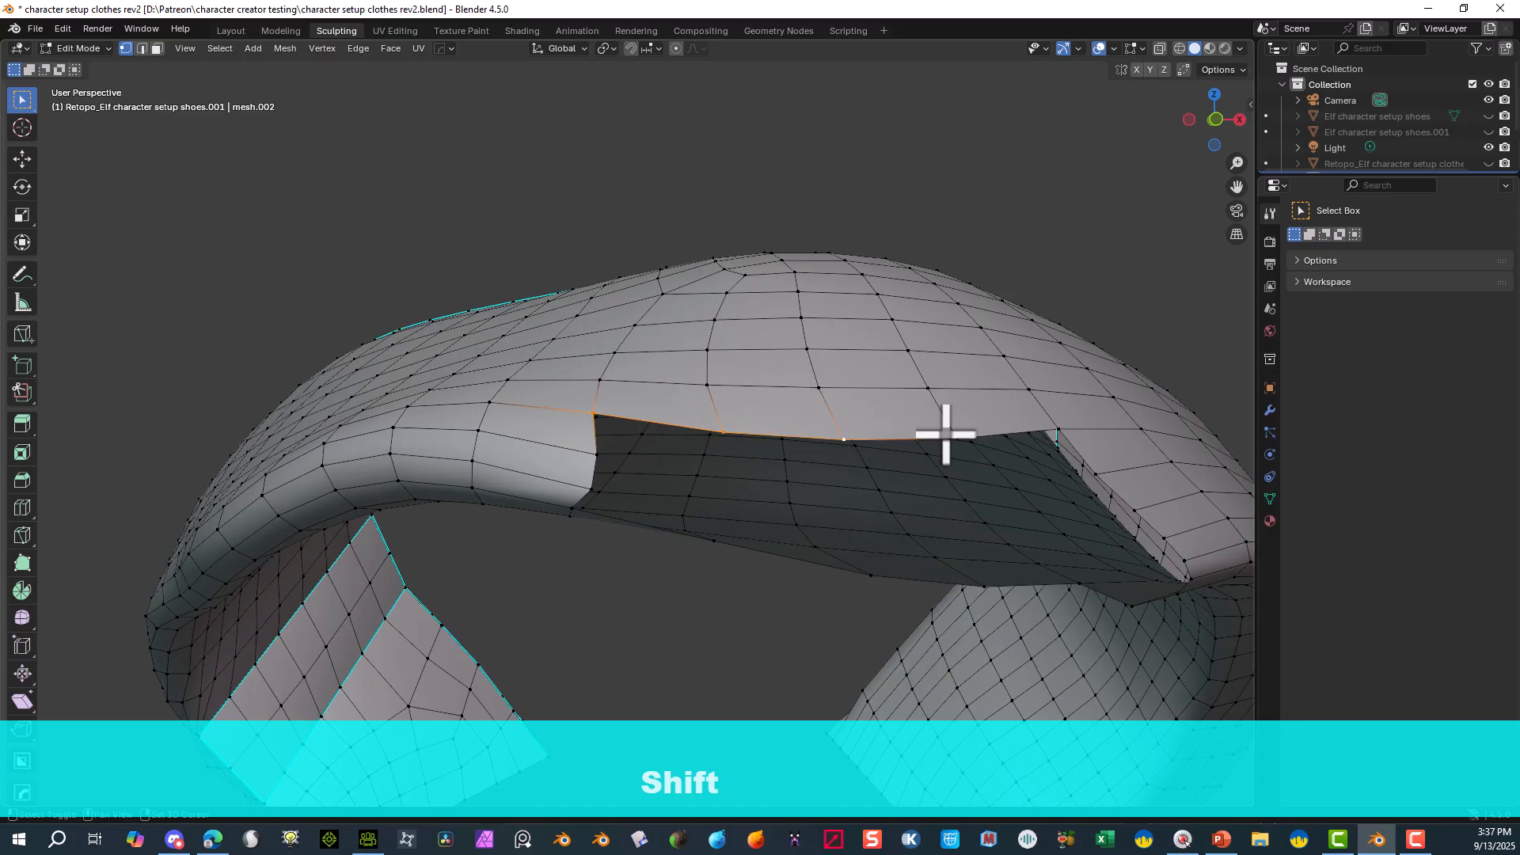
pyautogui.keyDown('shift'); pyautogui.click(948, 433); pyautogui.keyUp('shift')
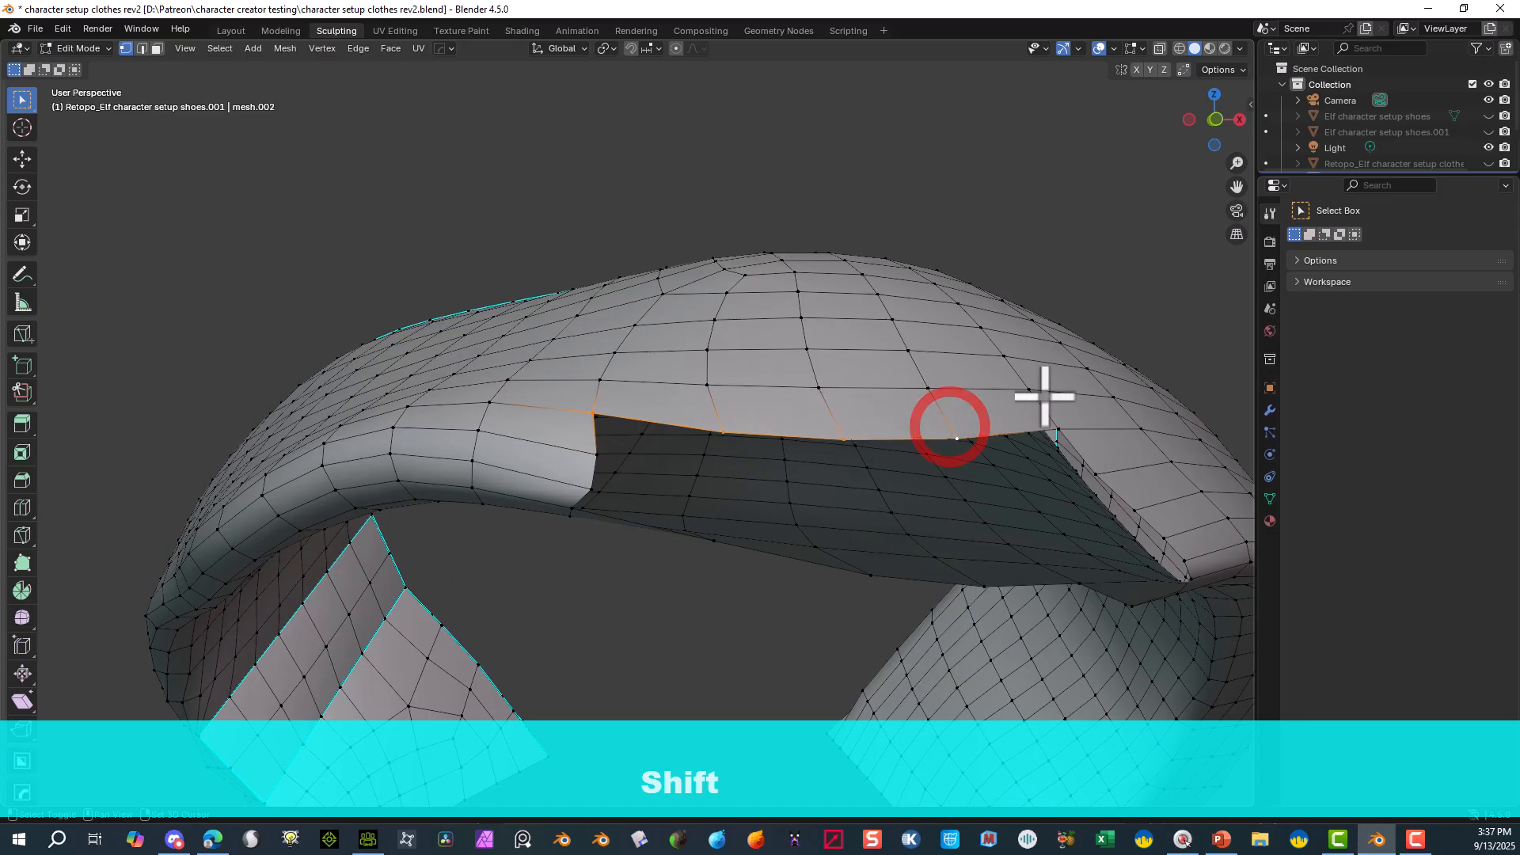
pyautogui.keyDown('shift'); pyautogui.click(1104, 471); pyautogui.keyUp('shift')
pyautogui.keyDown('shift'); pyautogui.click(593, 453); pyautogui.keyUp('shift')
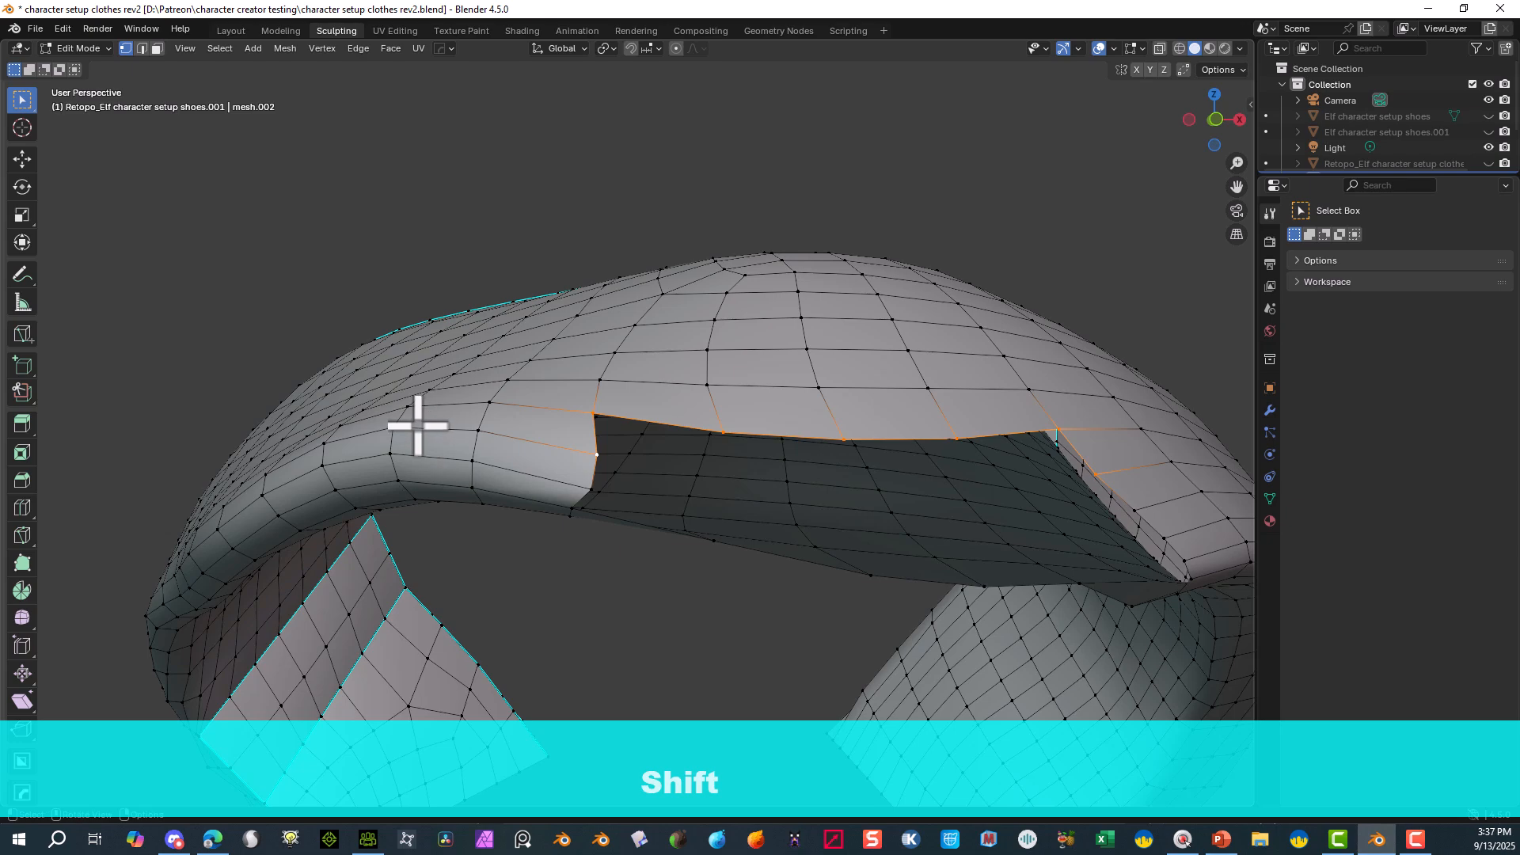
pyautogui.press('f')
# - Select the corner vertices of the next row down on both sides of the front hole and fill a second long face below the first
pyautogui.moveTo(601, 438); pyautogui.dragTo(584, 423, button='middle')
pyautogui.scroll(2, 584, 423)
pyautogui.scroll(-4, 515, 333)
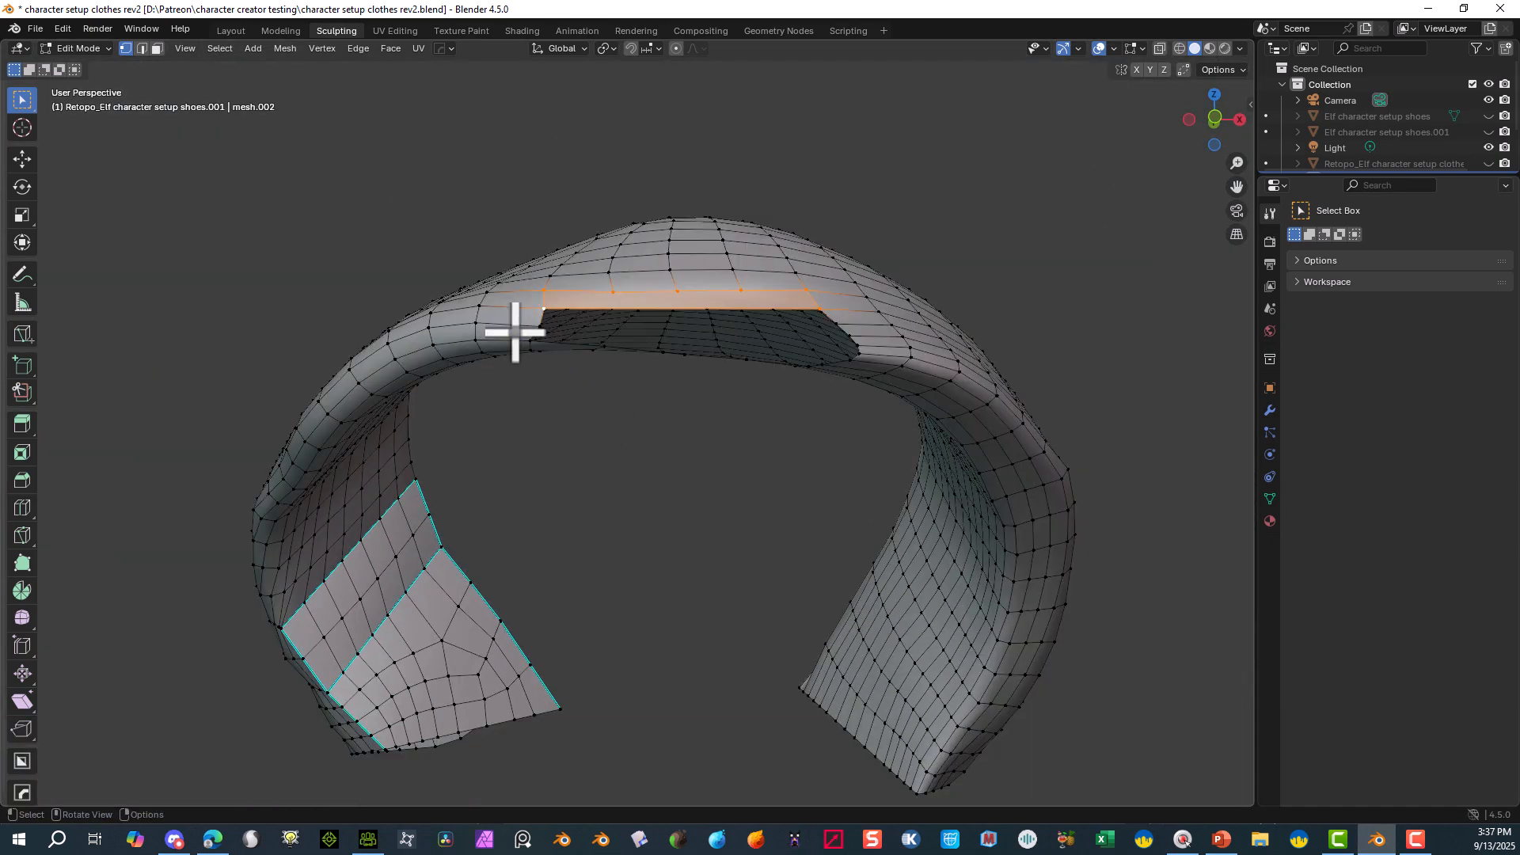
pyautogui.scroll(2, 644, 254)
pyautogui.moveTo(644, 254); pyautogui.dragTo(634, 254, button='middle')
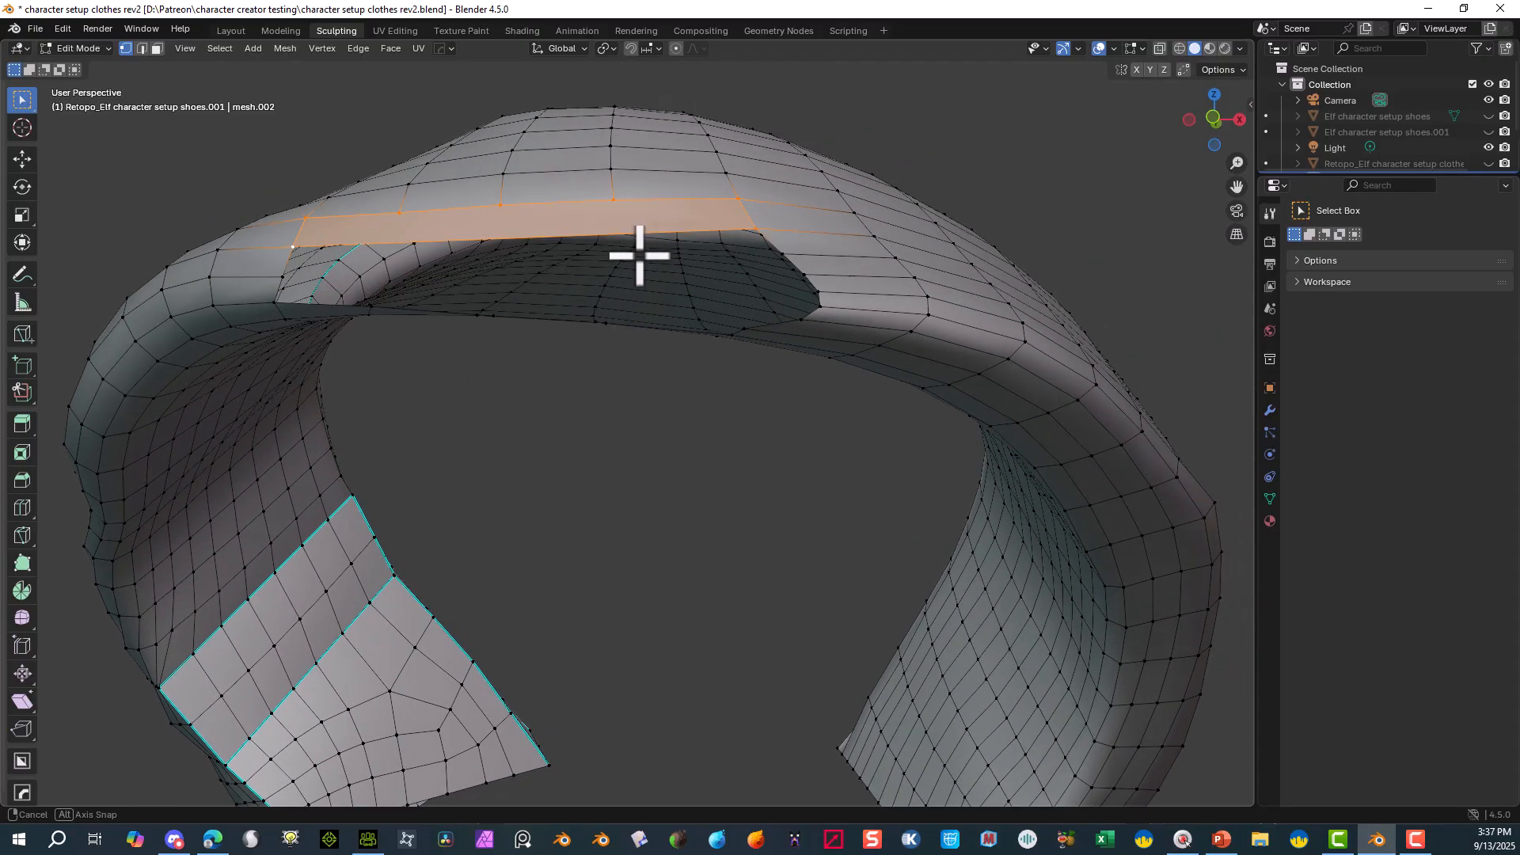
pyautogui.click(265, 275)
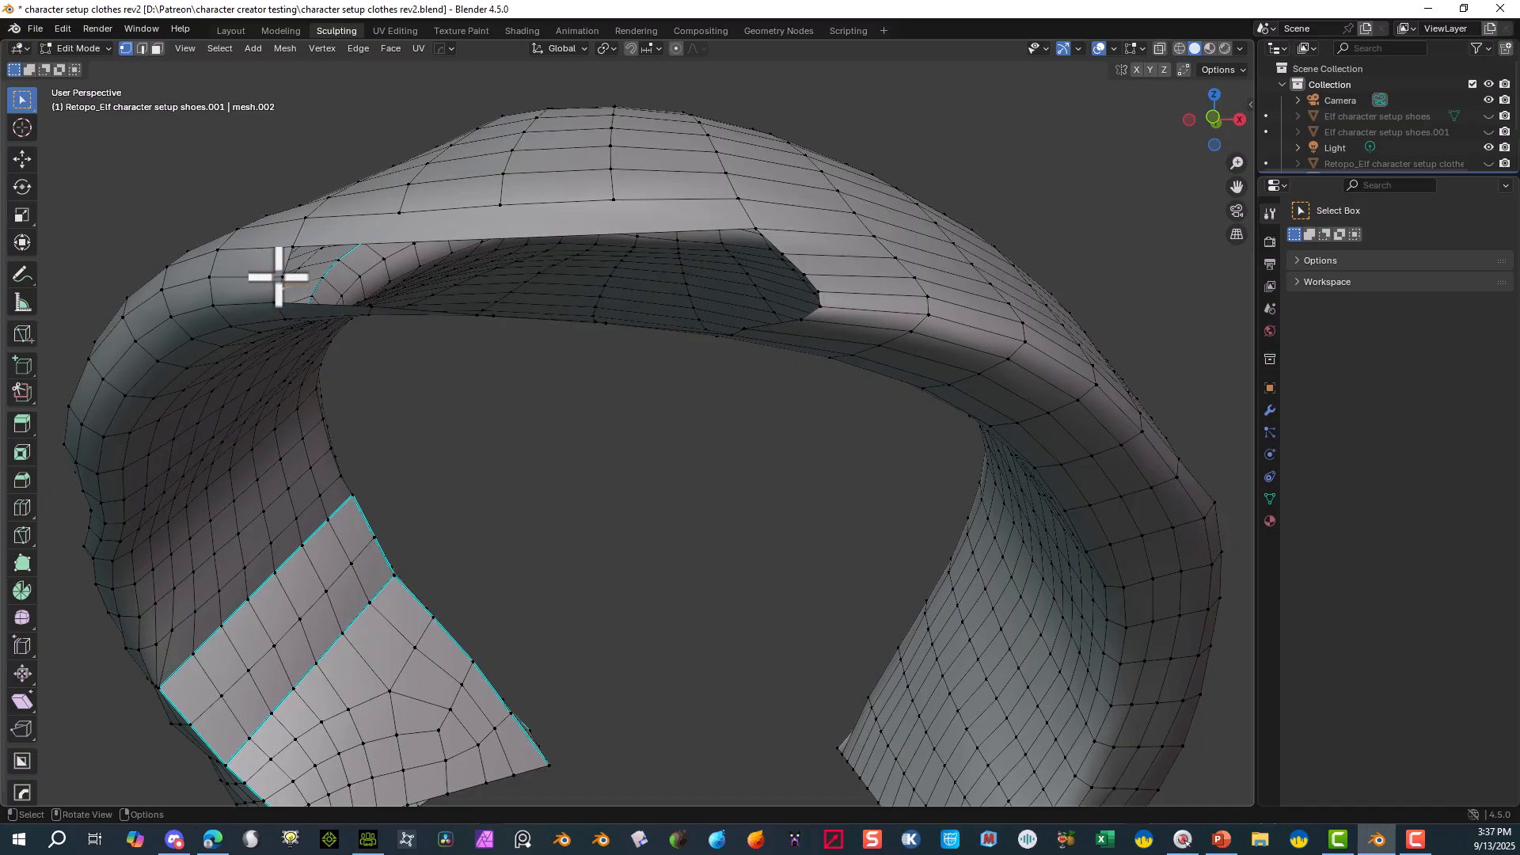
pyautogui.keyDown('shift'); pyautogui.click(823, 275); pyautogui.keyUp('shift')
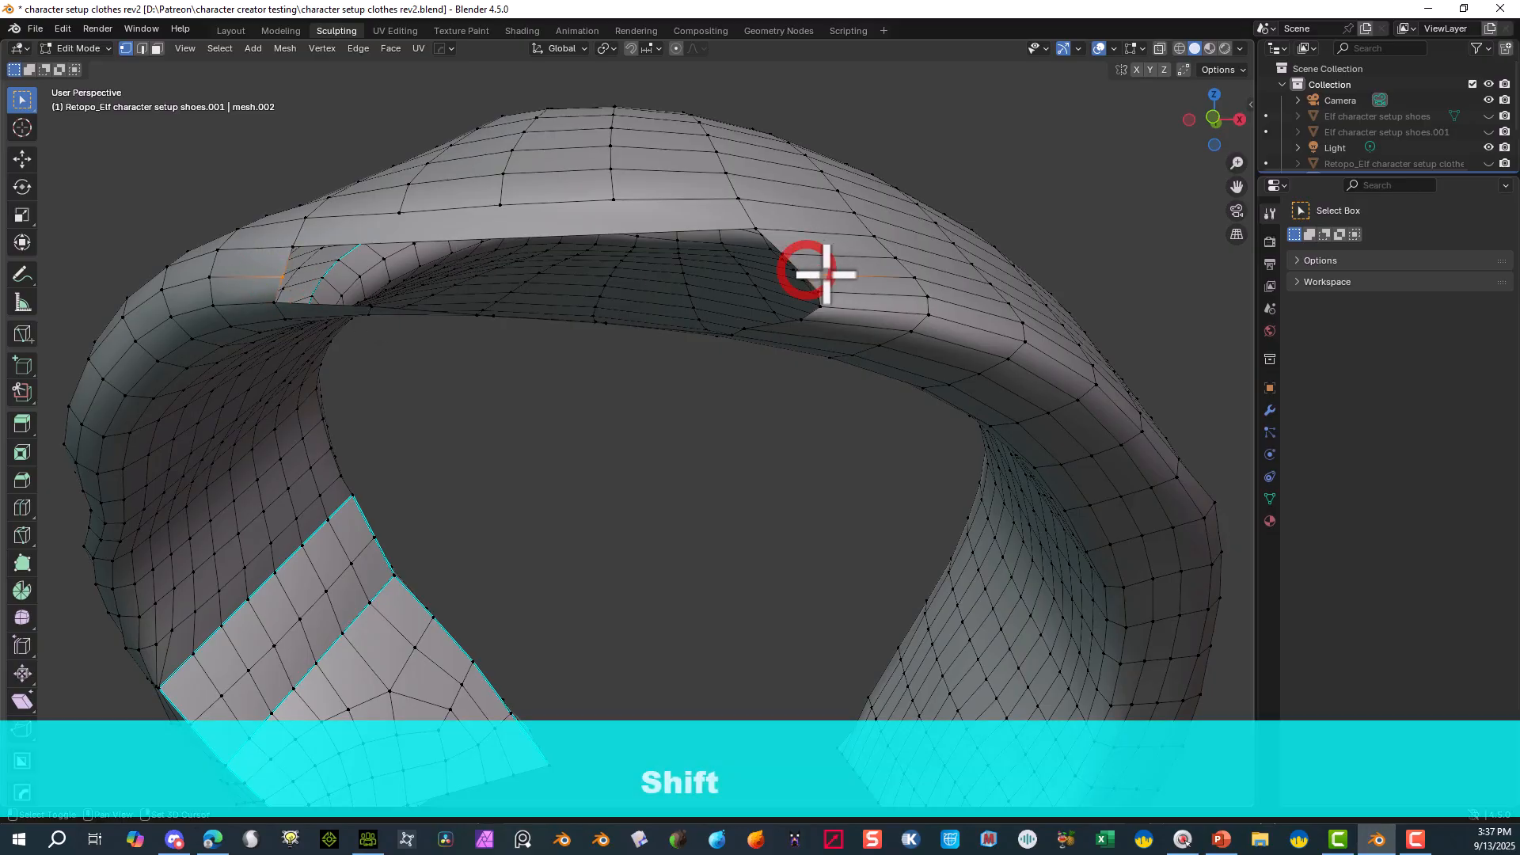
pyautogui.keyDown('shift'); pyautogui.click(776, 233); pyautogui.keyUp('shift')
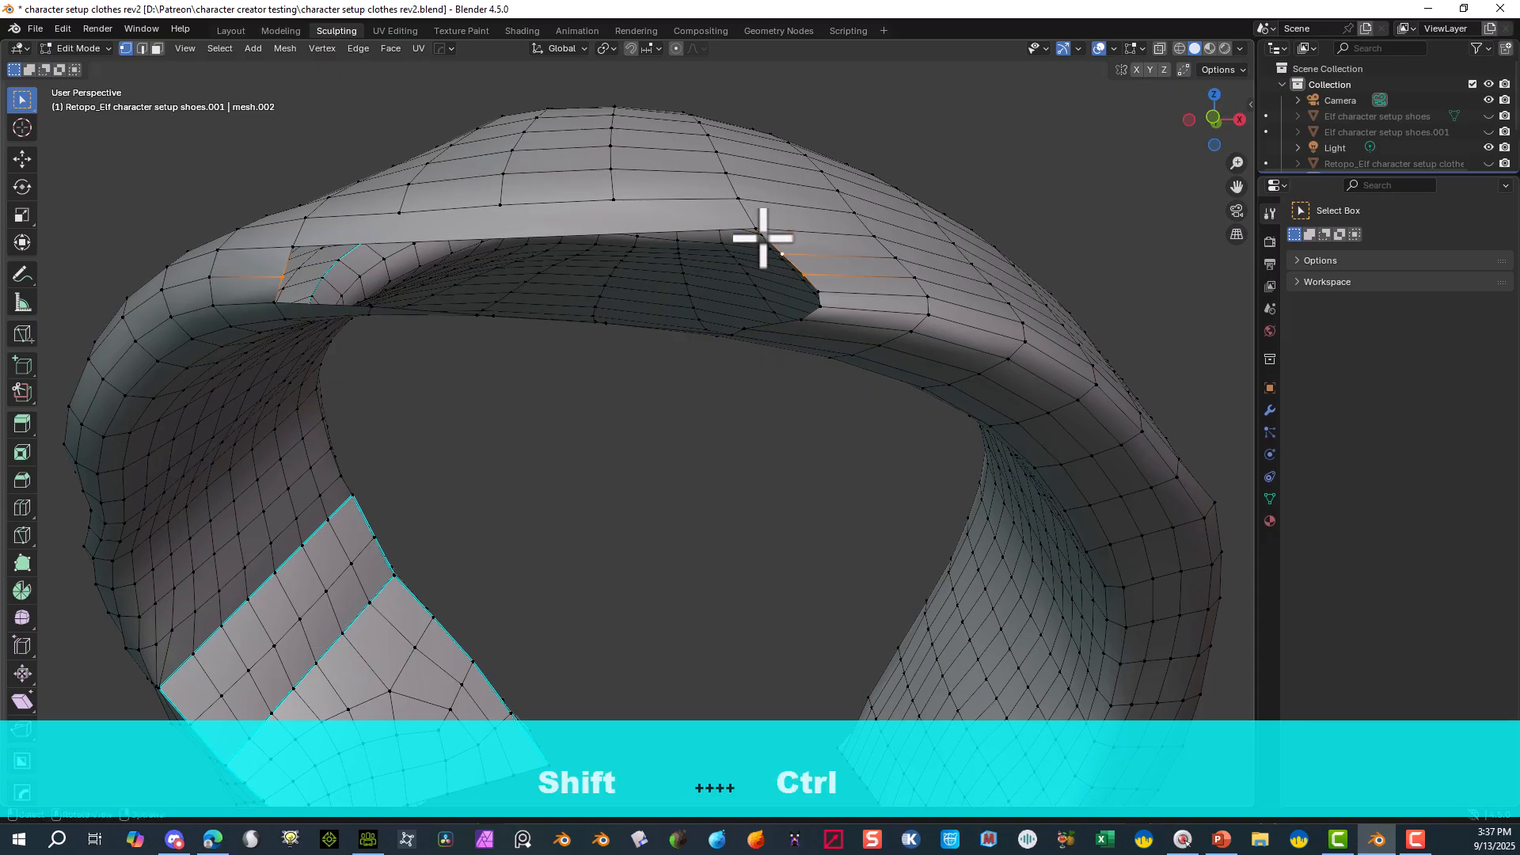
pyautogui.keyDown('ctrl'); pyautogui.keyDown('shift'); pyautogui.click(758, 229); pyautogui.keyUp('shift'); pyautogui.keyUp('ctrl')
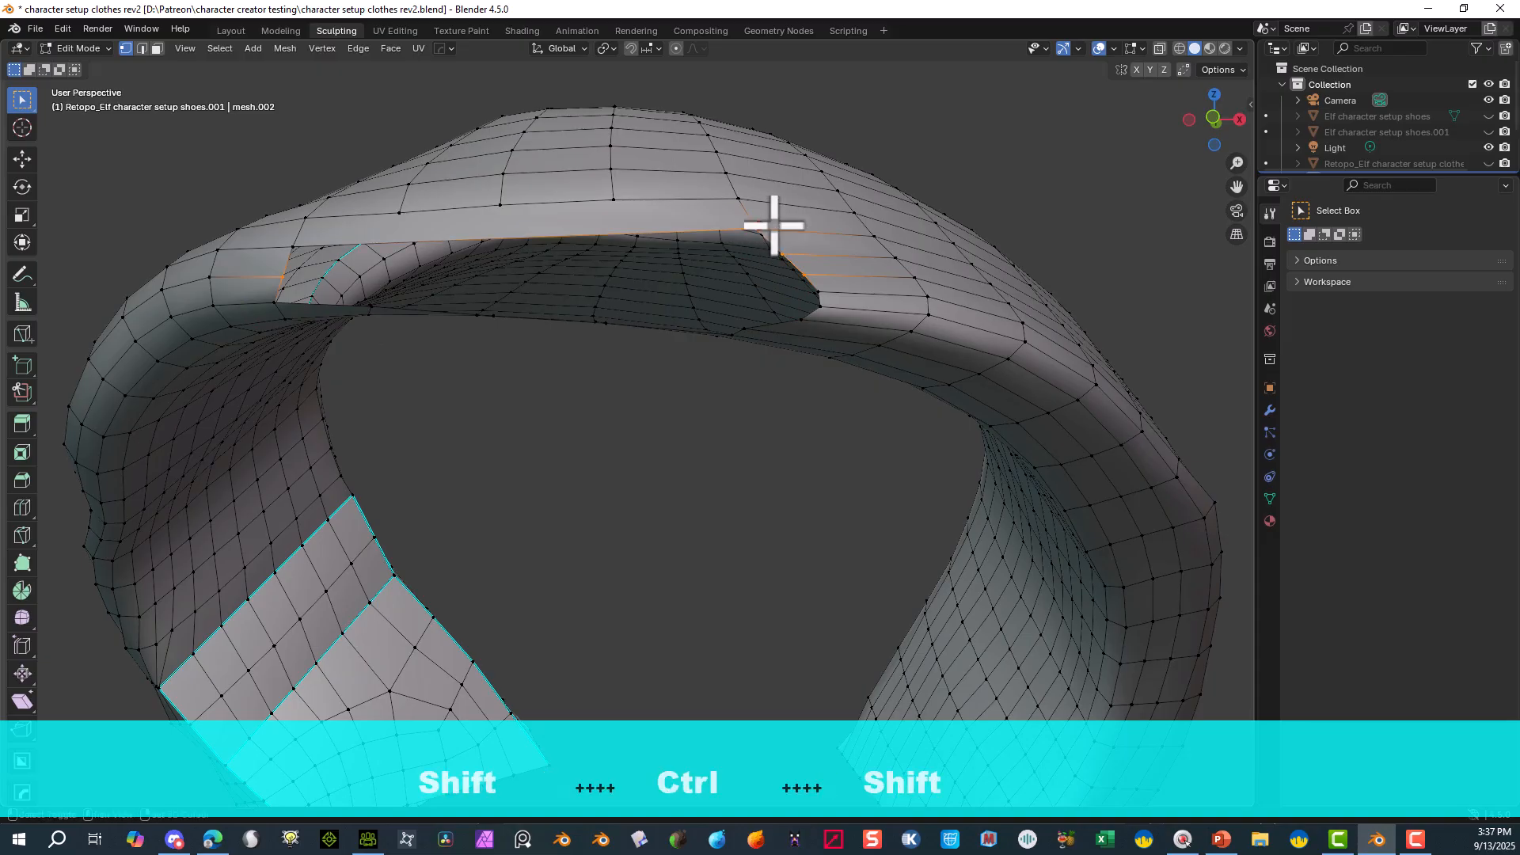
pyautogui.keyDown('shift'); pyautogui.click(293, 247); pyautogui.keyUp('shift')
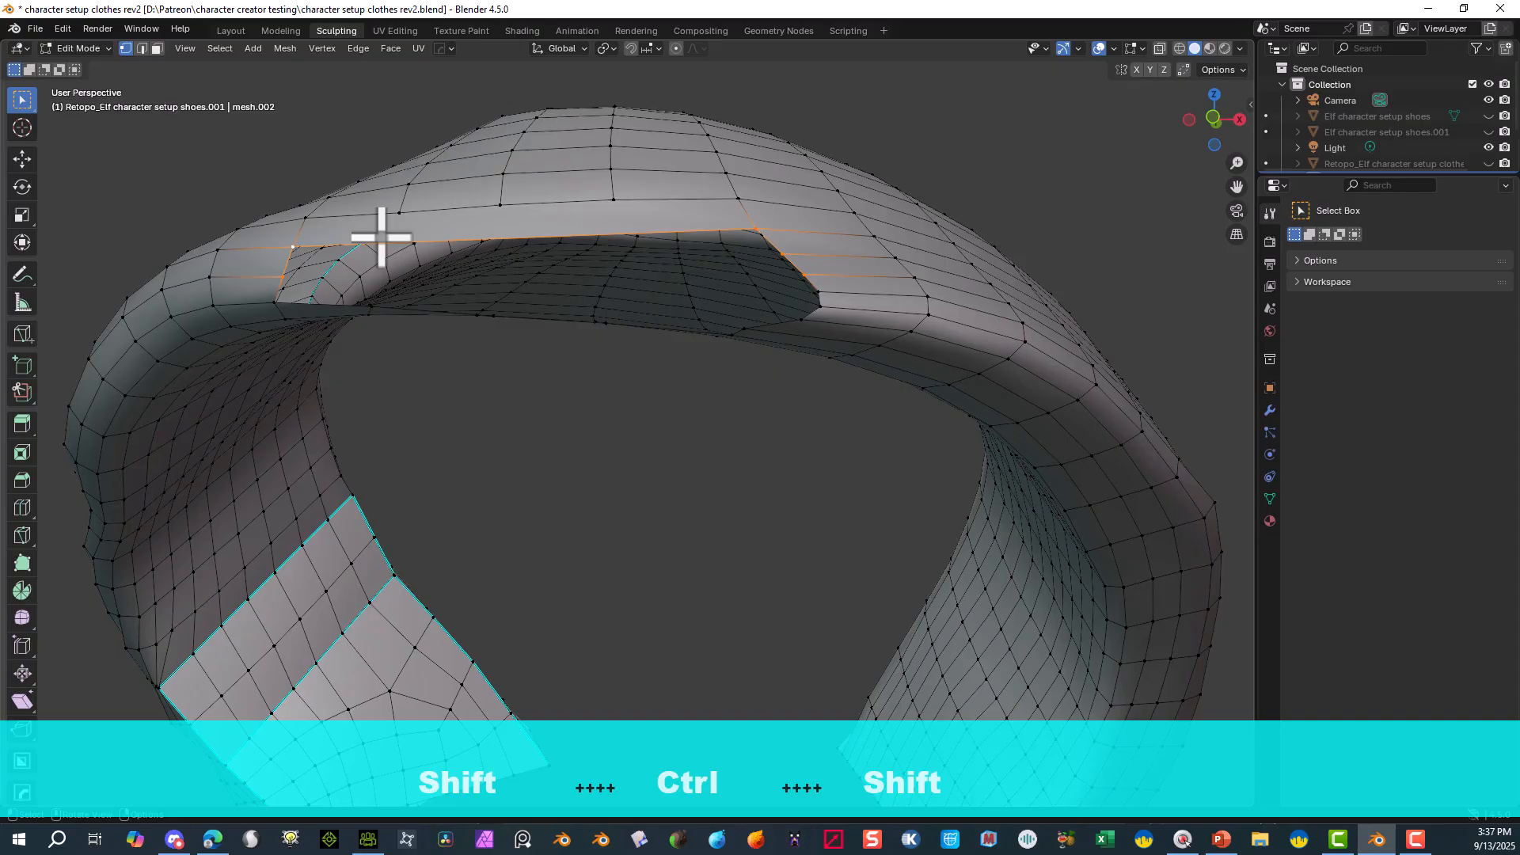
pyautogui.press('f')
# - Knife crosswise cuts into the newly filled front strip, in line with the vertical edge loops above it
pyautogui.moveTo(442, 234); pyautogui.dragTo(472, 102, button='middle')
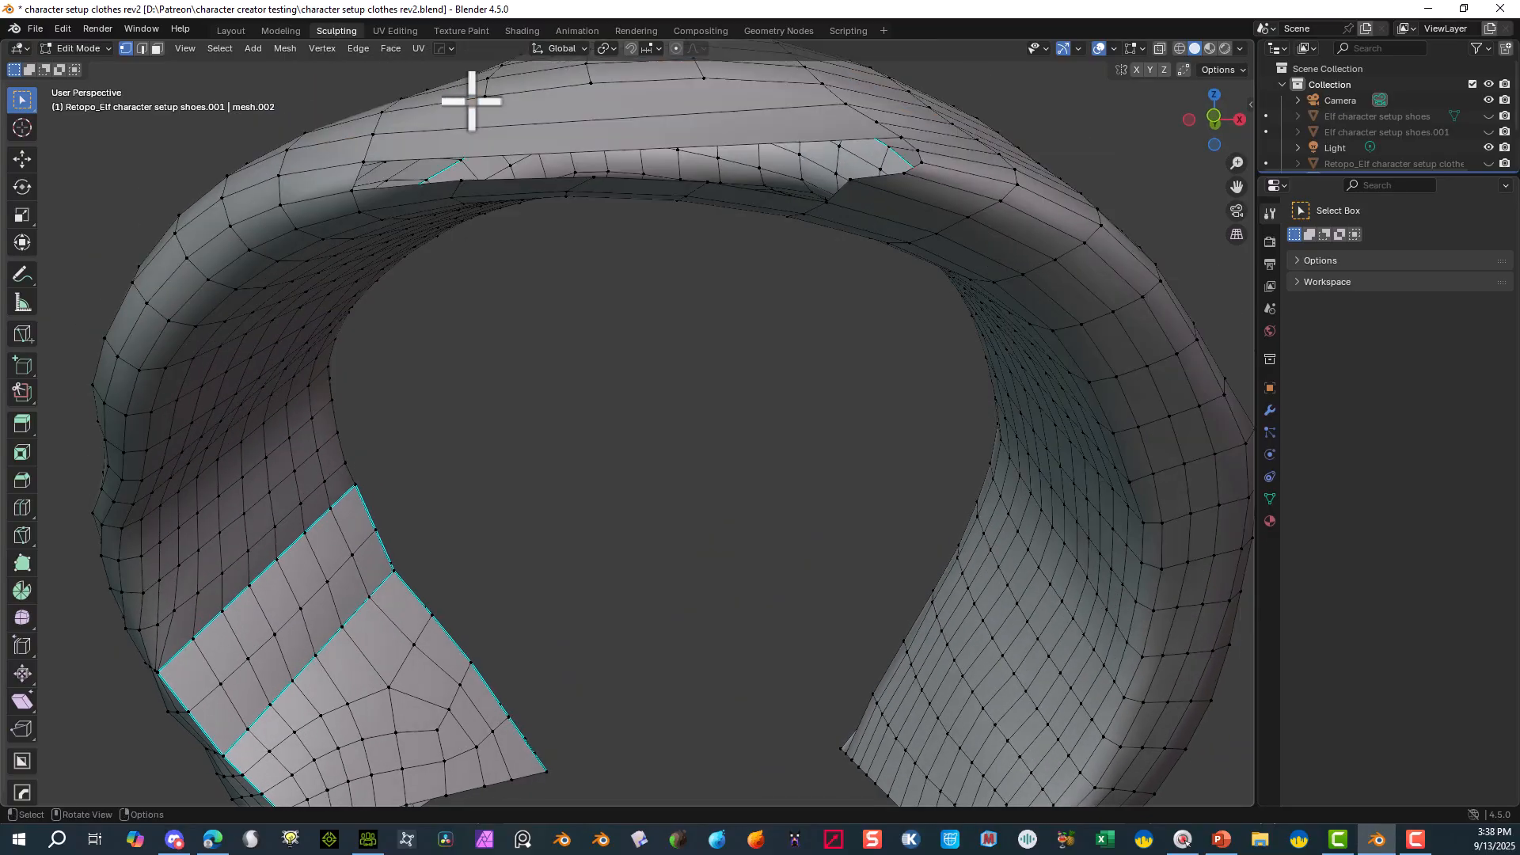
pyautogui.click(23, 536)
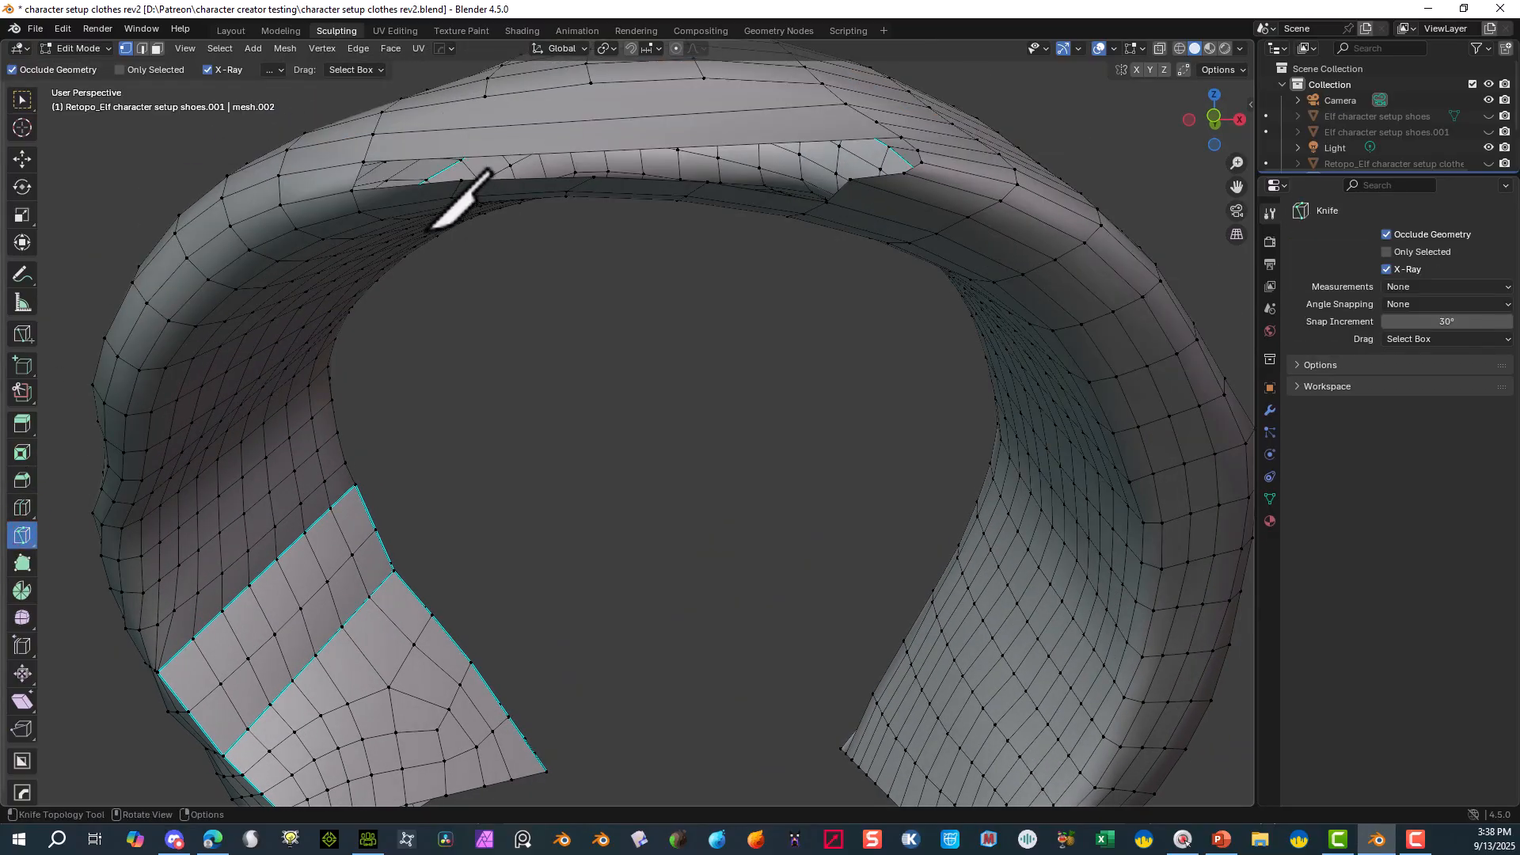
pyautogui.click(484, 97)
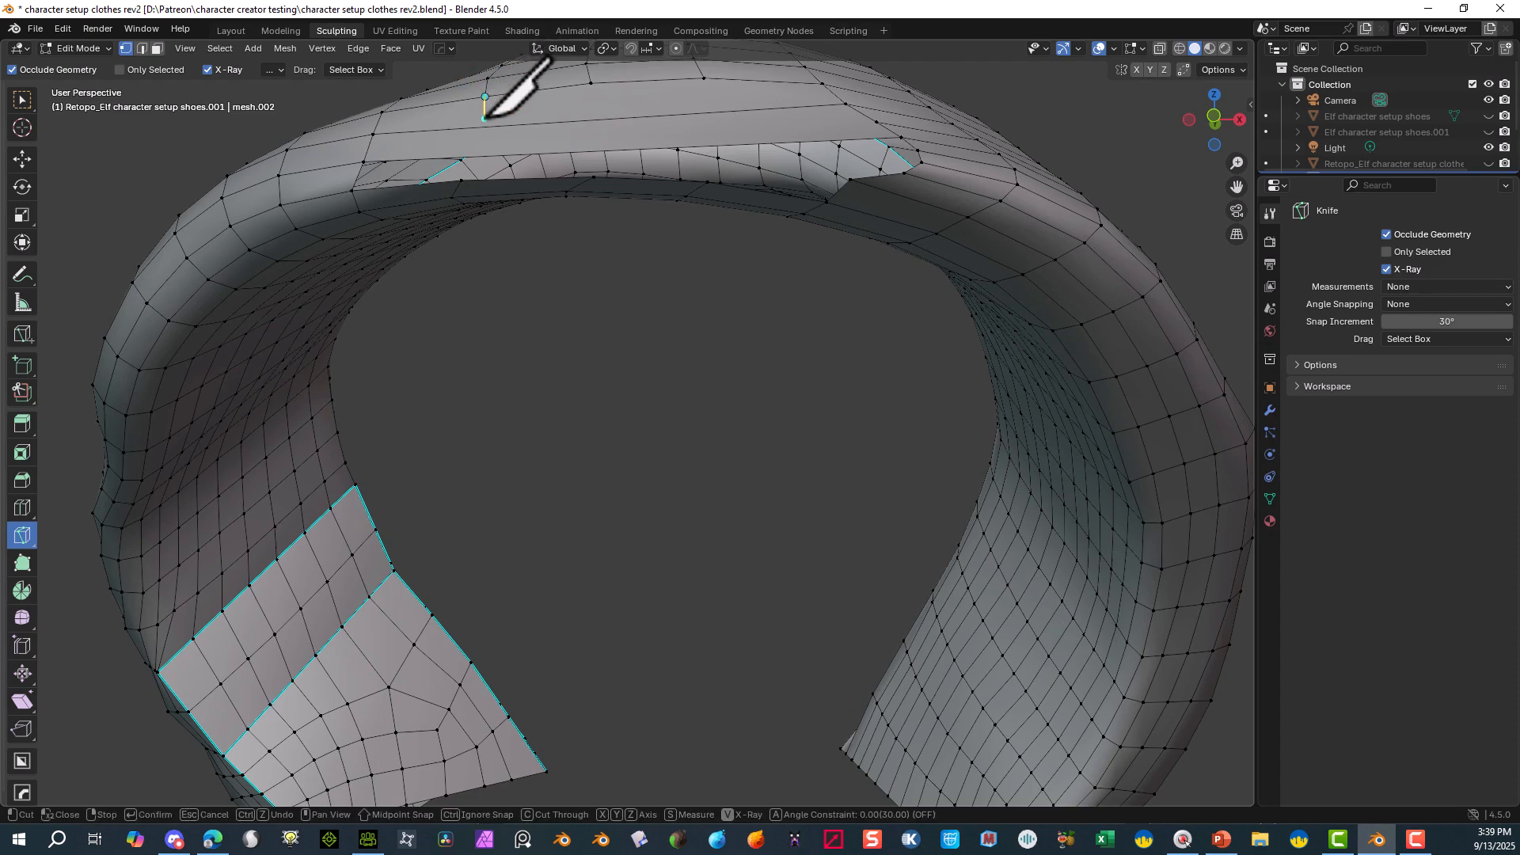
pyautogui.click(471, 158)
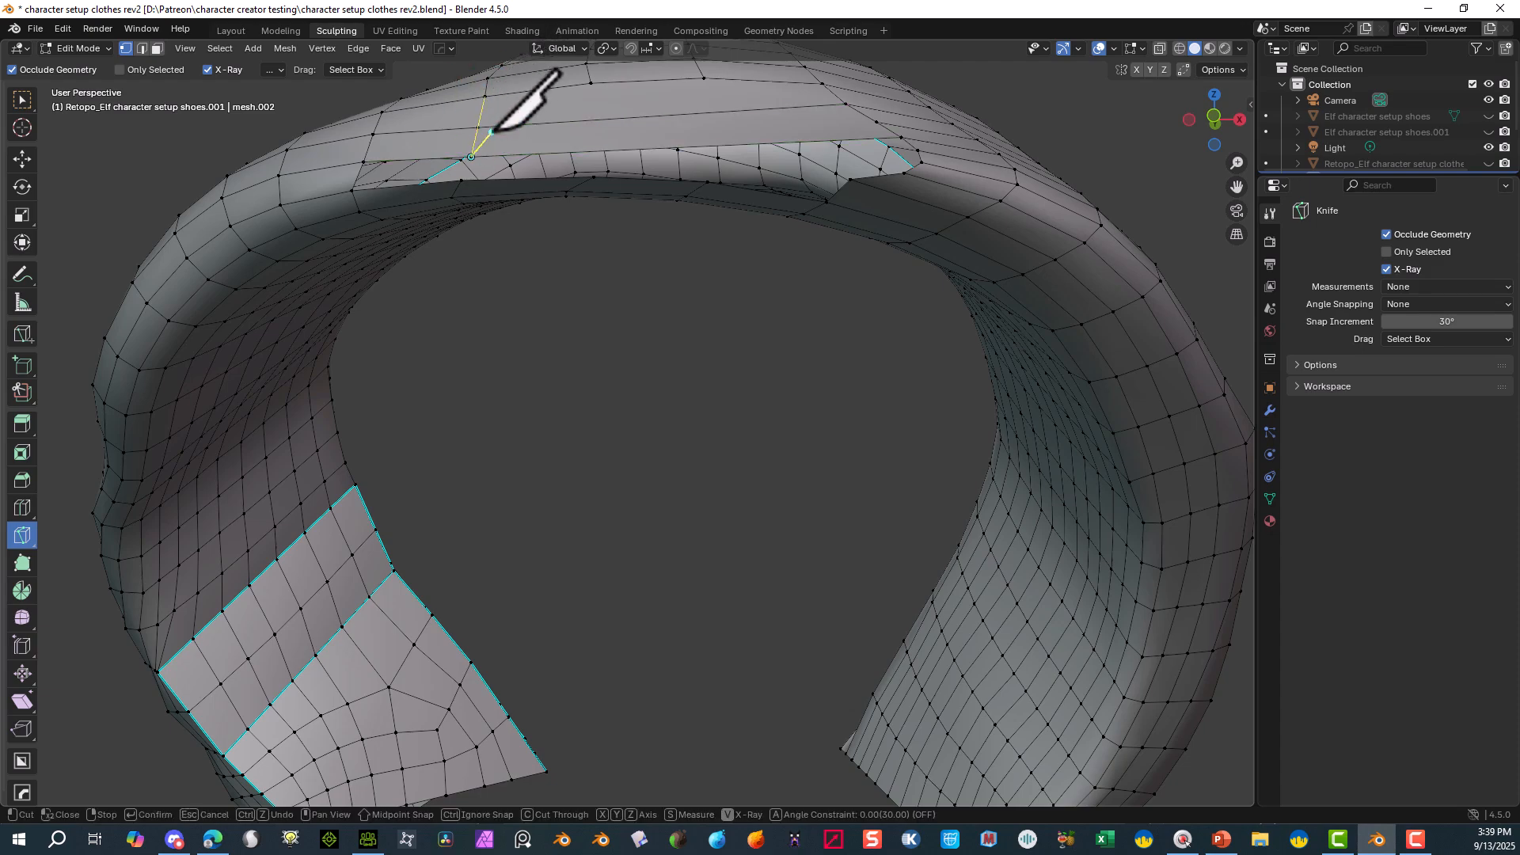
pyautogui.press('Return')
pyautogui.click(590, 83)
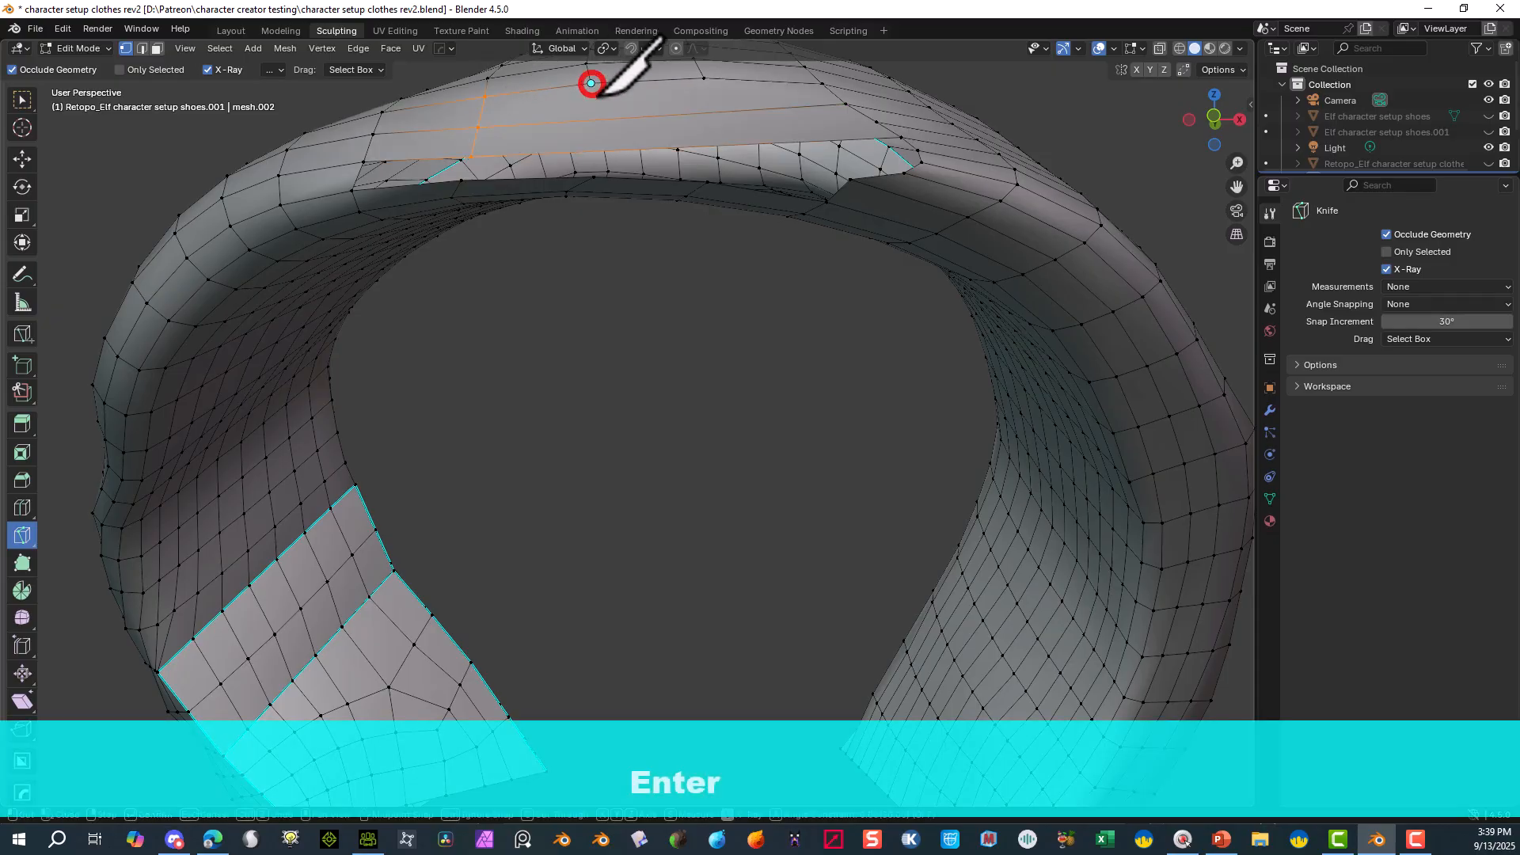
pyautogui.click(592, 151)
pyautogui.press('Return')
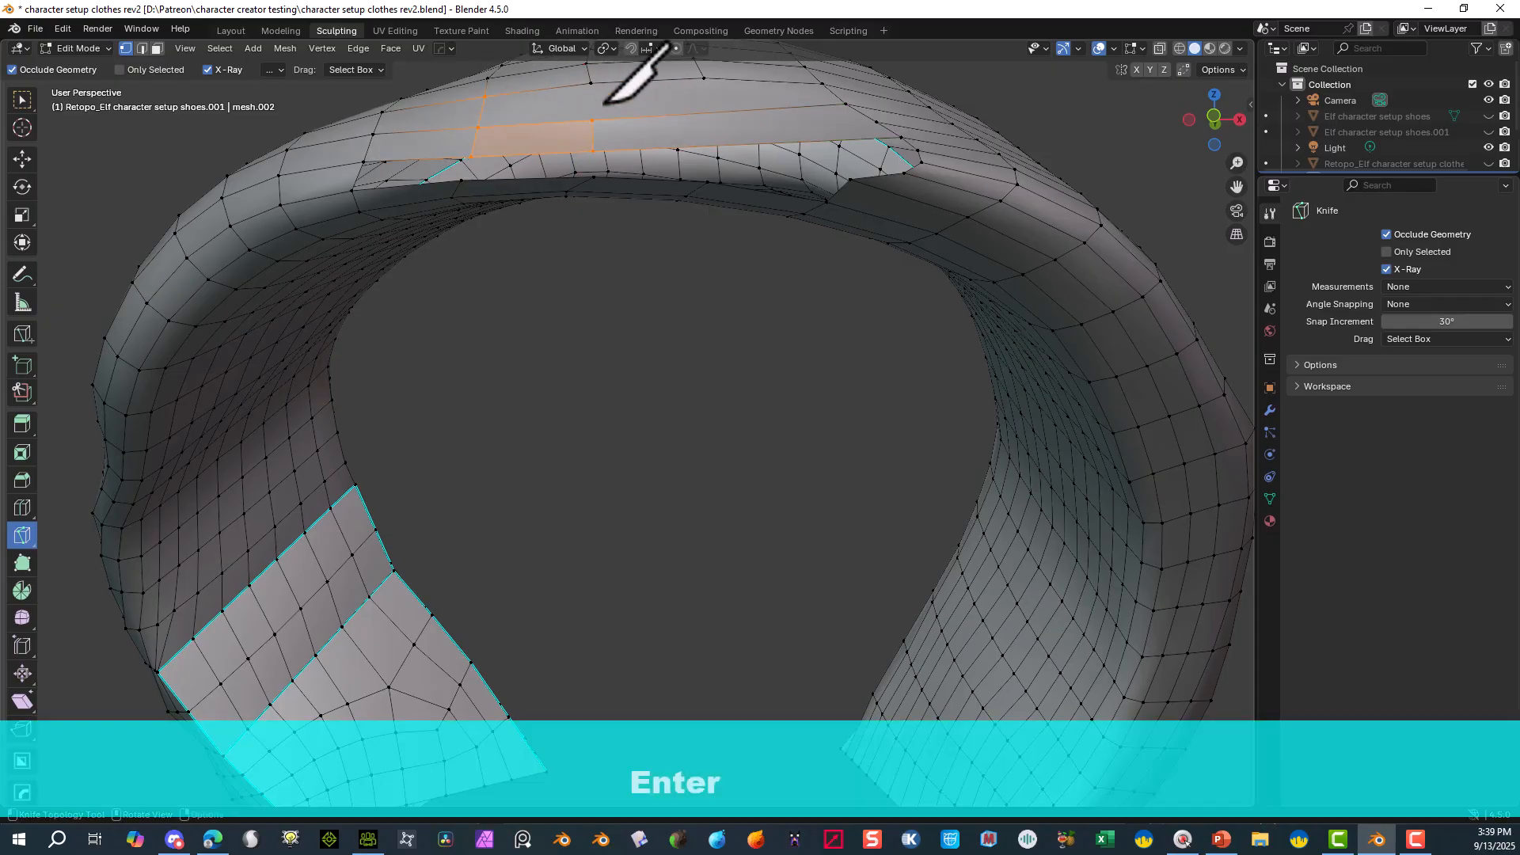
pyautogui.click(704, 78)
pyautogui.press('Return')
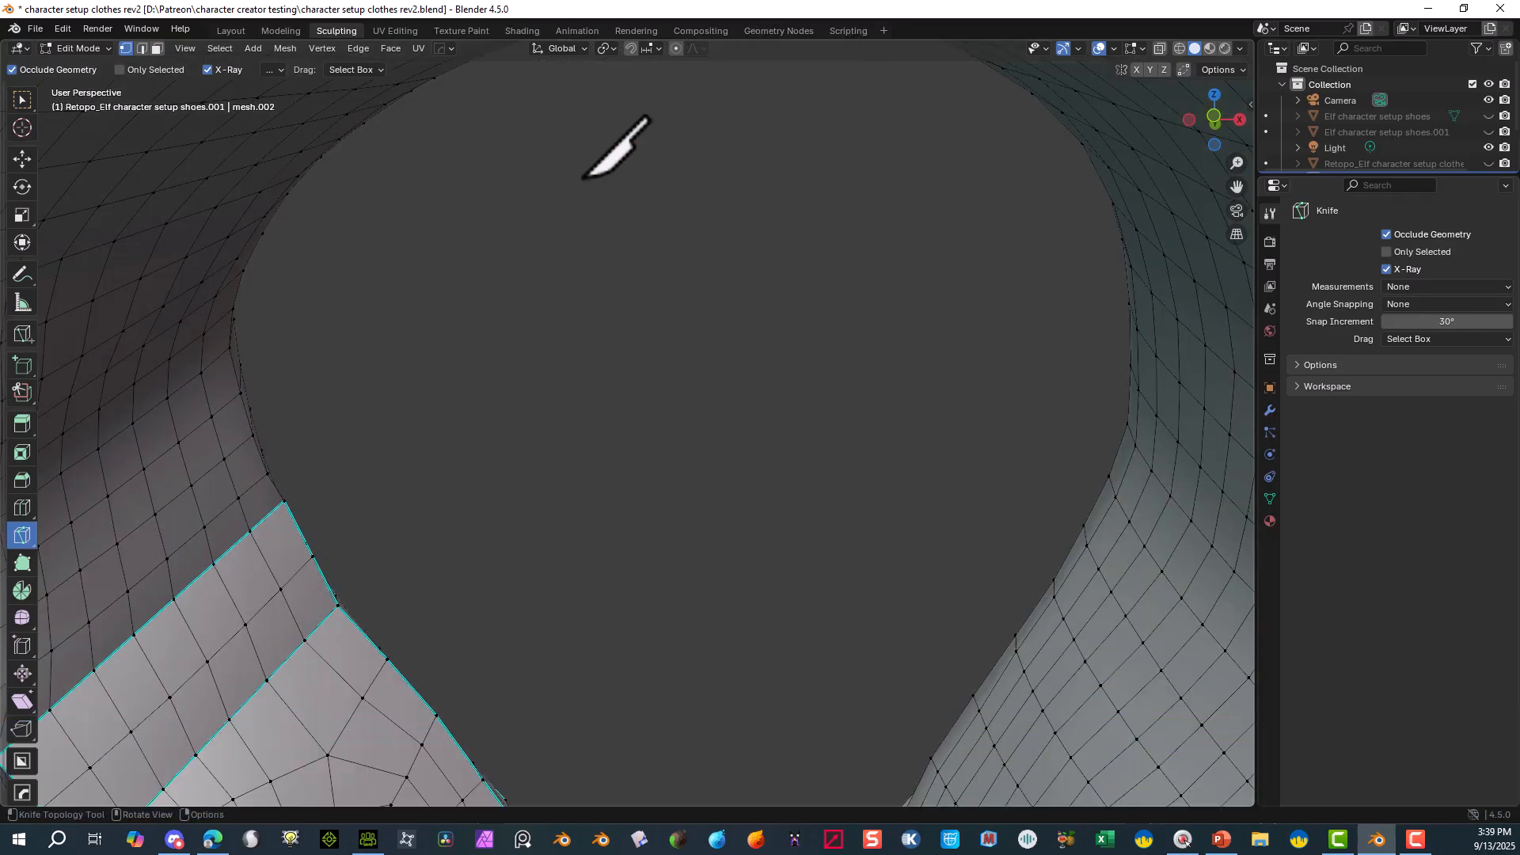
# - With the selection tool, select the four corner vertices at one end of the remaining front gap and fill them with a face
pyautogui.click(22, 99)
pyautogui.click(285, 199)
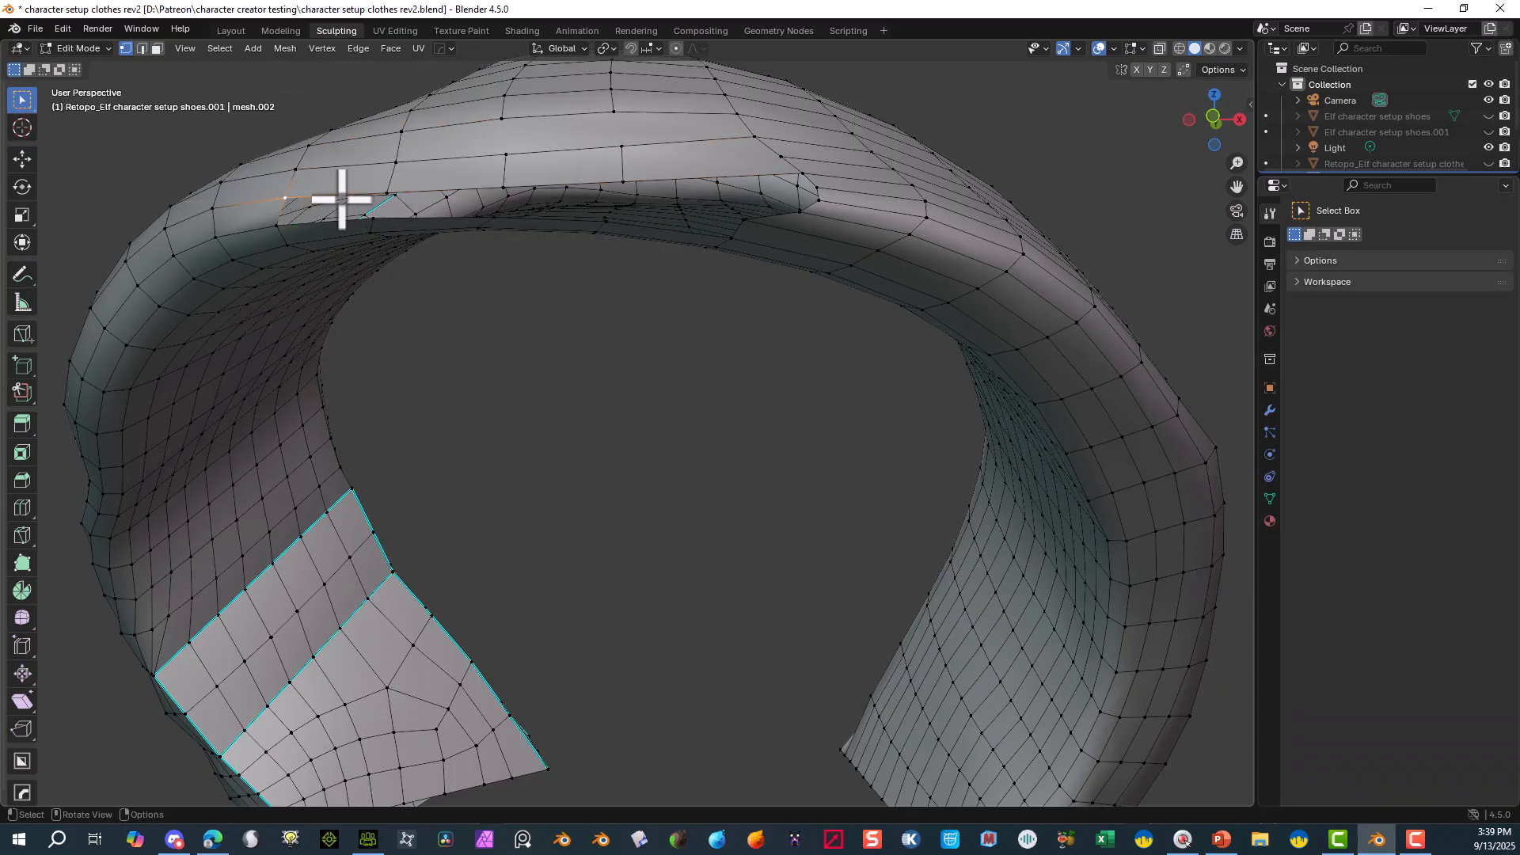
pyautogui.keyDown('shift'); pyautogui.click(386, 194); pyautogui.keyUp('shift')
pyautogui.keyDown('shift'); pyautogui.click(374, 225); pyautogui.keyUp('shift')
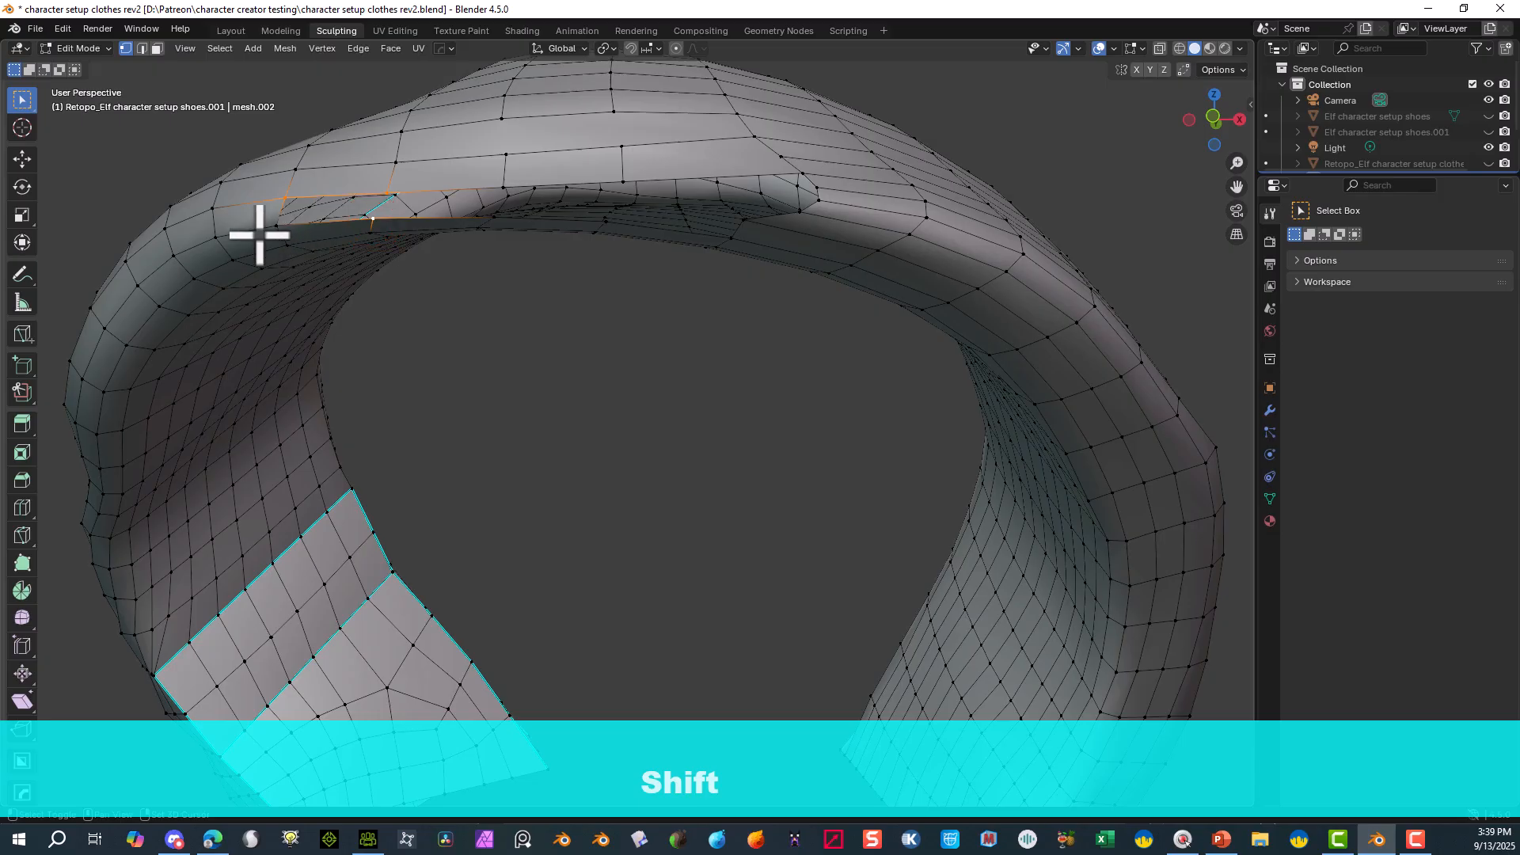
pyautogui.keyDown('shift'); pyautogui.click(269, 227); pyautogui.keyUp('shift')
pyautogui.press('f')
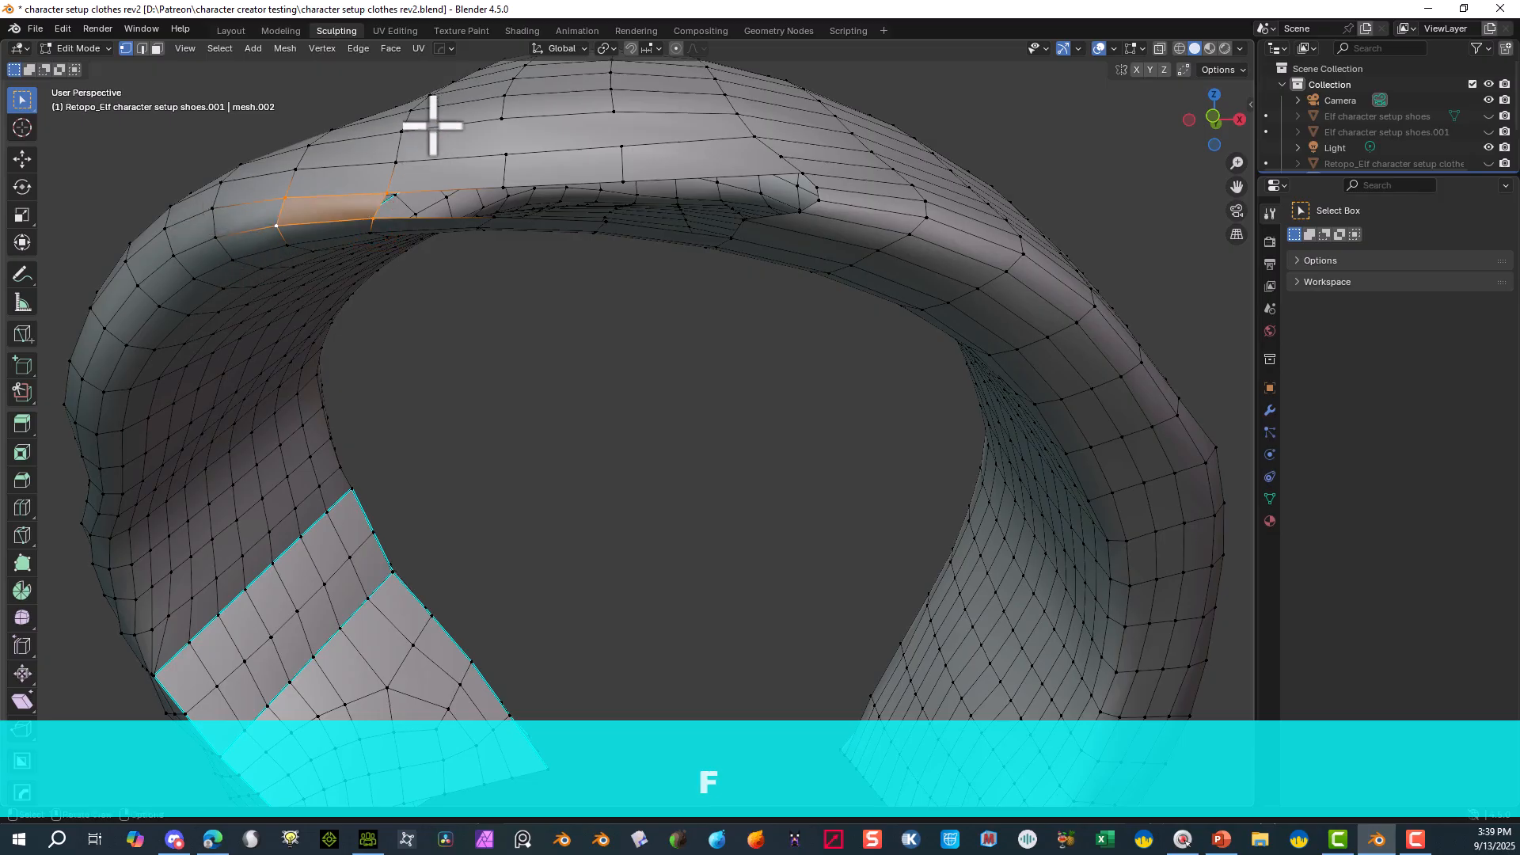
# - Select the corner vertices of the adjoining section of the front gap, between the cut strip and the lower rim, and fill it with a face
pyautogui.click(431, 169)
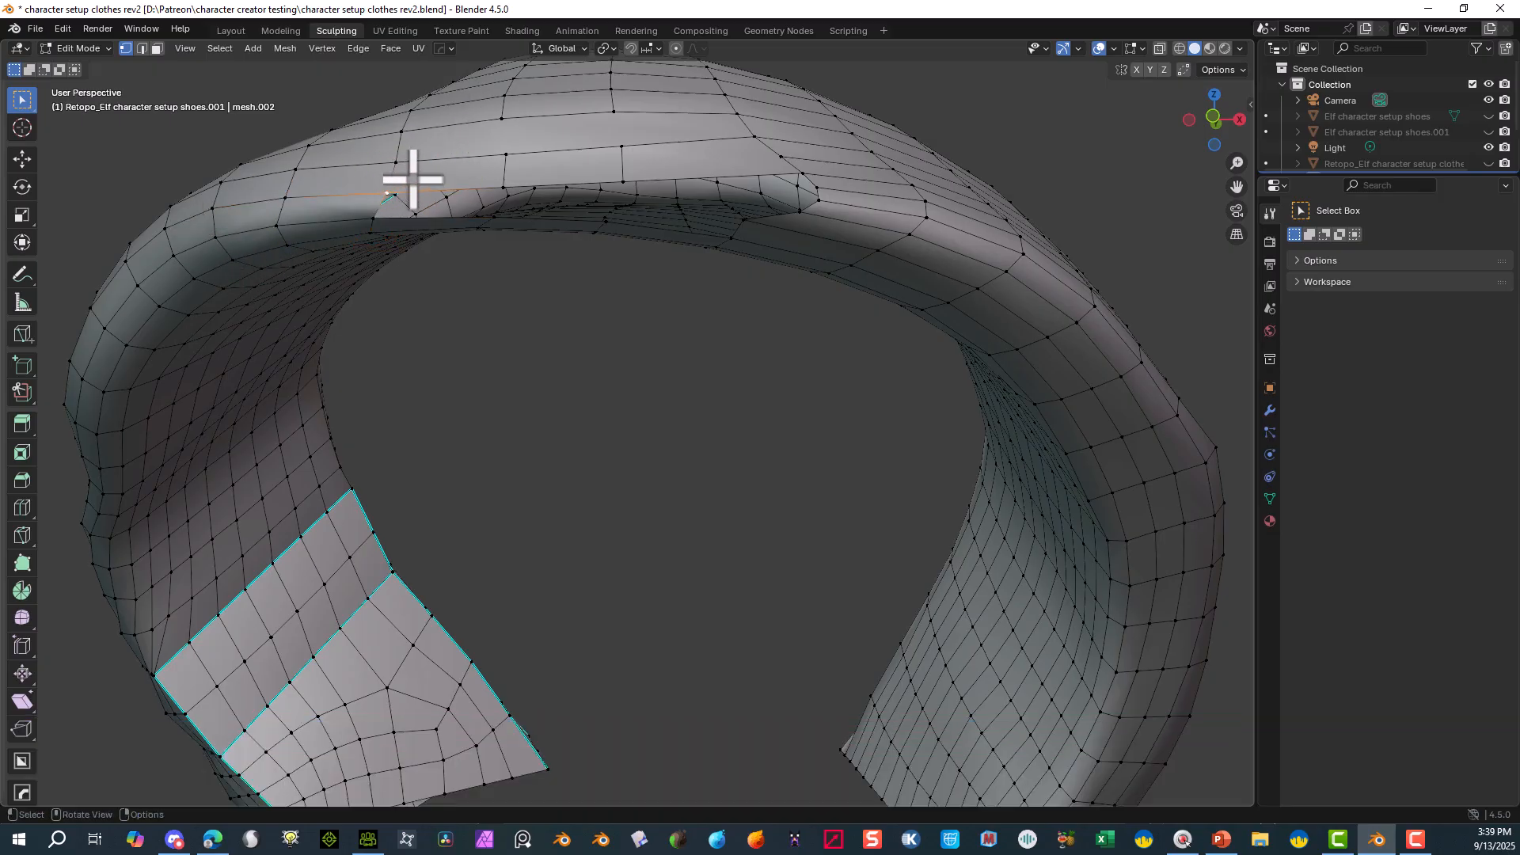
pyautogui.keyDown('shift'); pyautogui.click(512, 177); pyautogui.keyUp('shift')
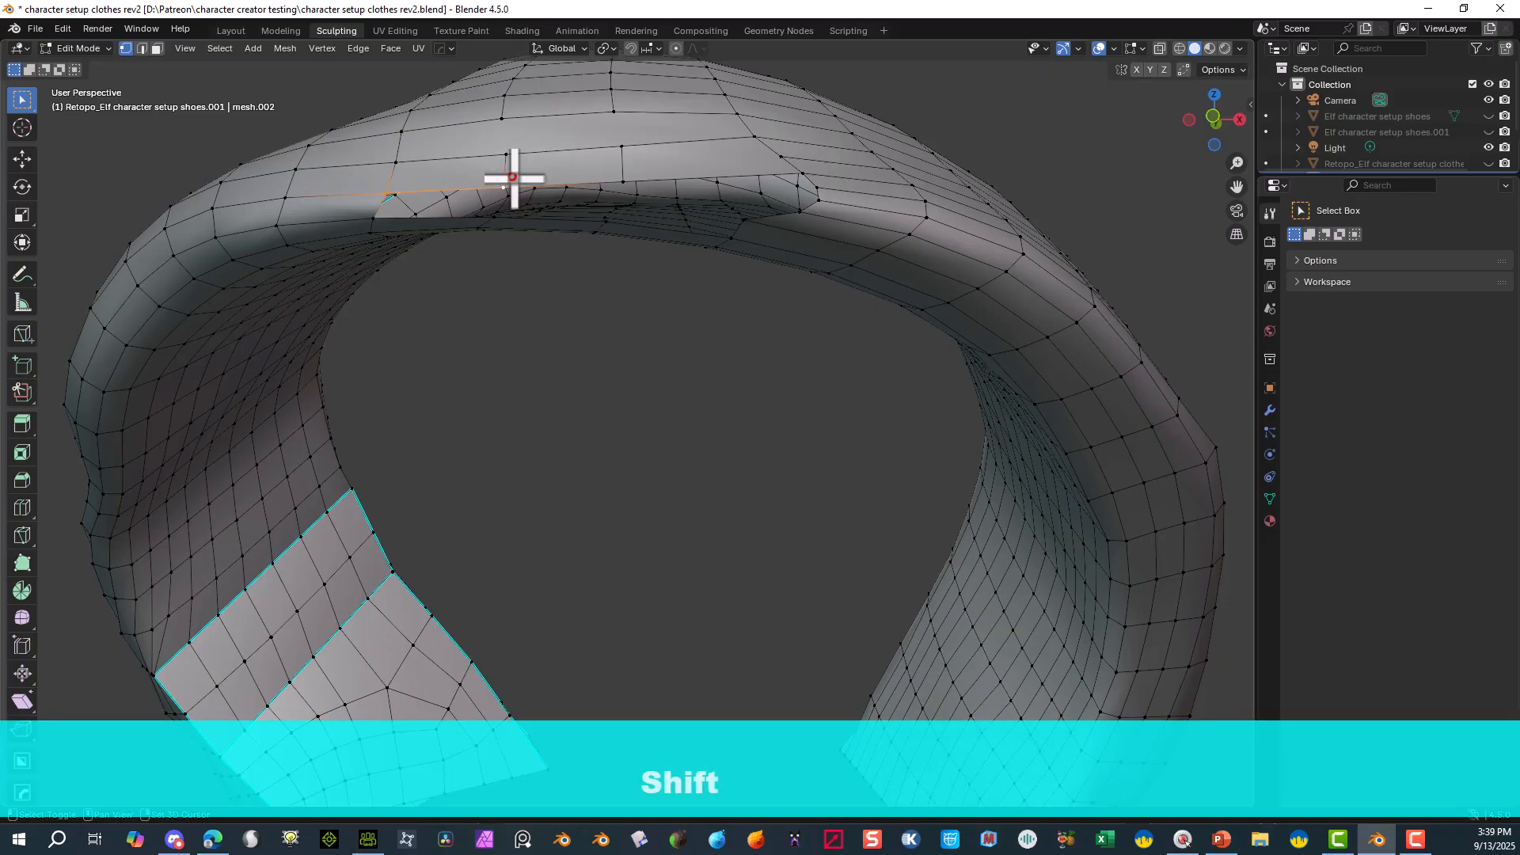
pyautogui.keyDown('shift'); pyautogui.click(495, 220); pyautogui.keyUp('shift')
pyautogui.moveTo(372, 222); pyautogui.dragTo(462, 174, button='middle')
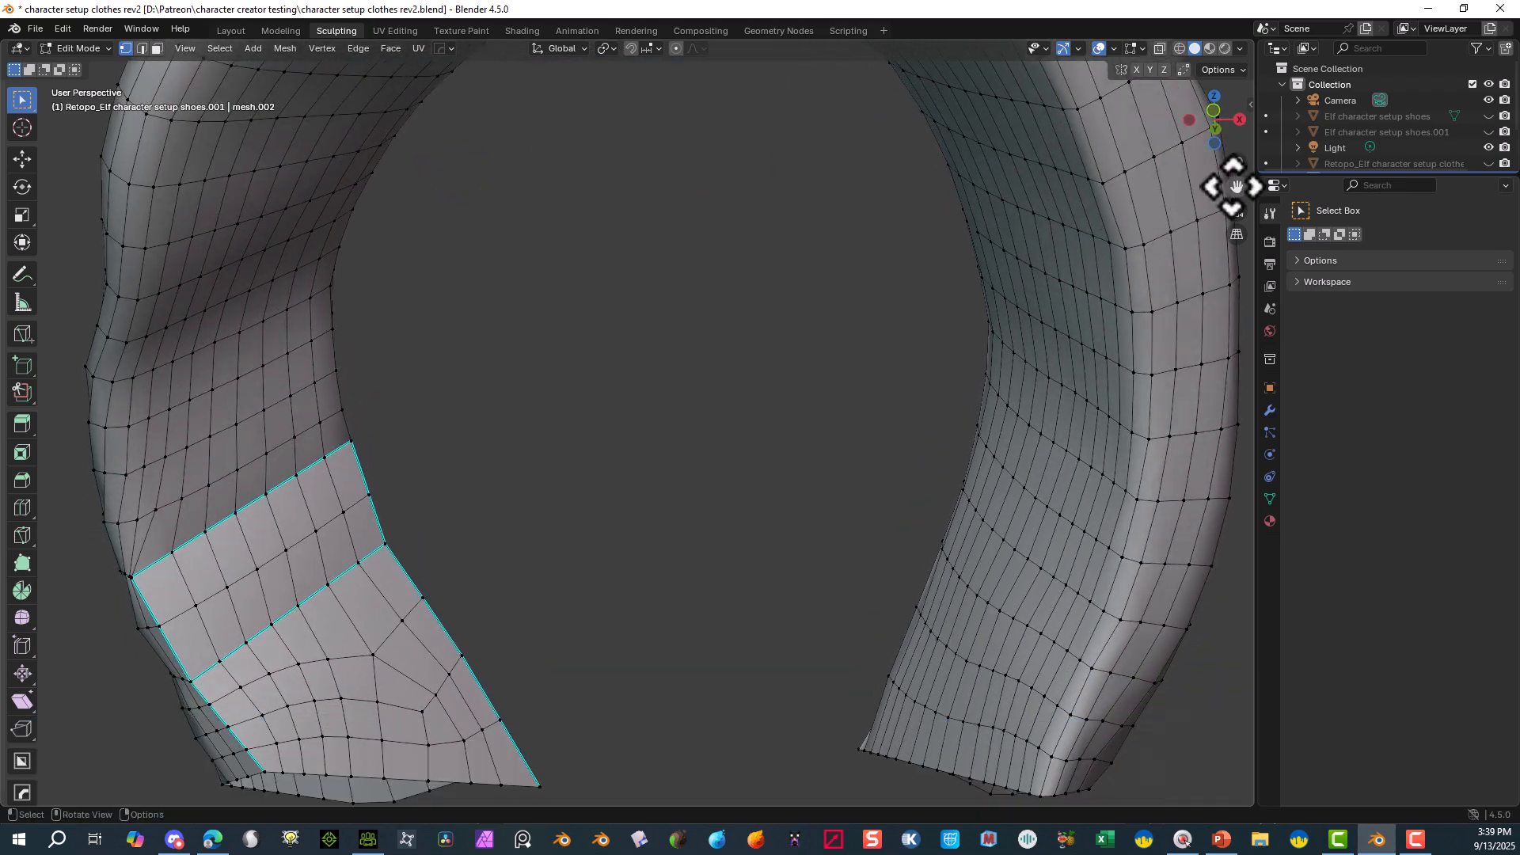
pyautogui.moveTo(1233, 185); pyautogui.dragTo(1242, 400)
pyautogui.scroll(3, 926, 190)
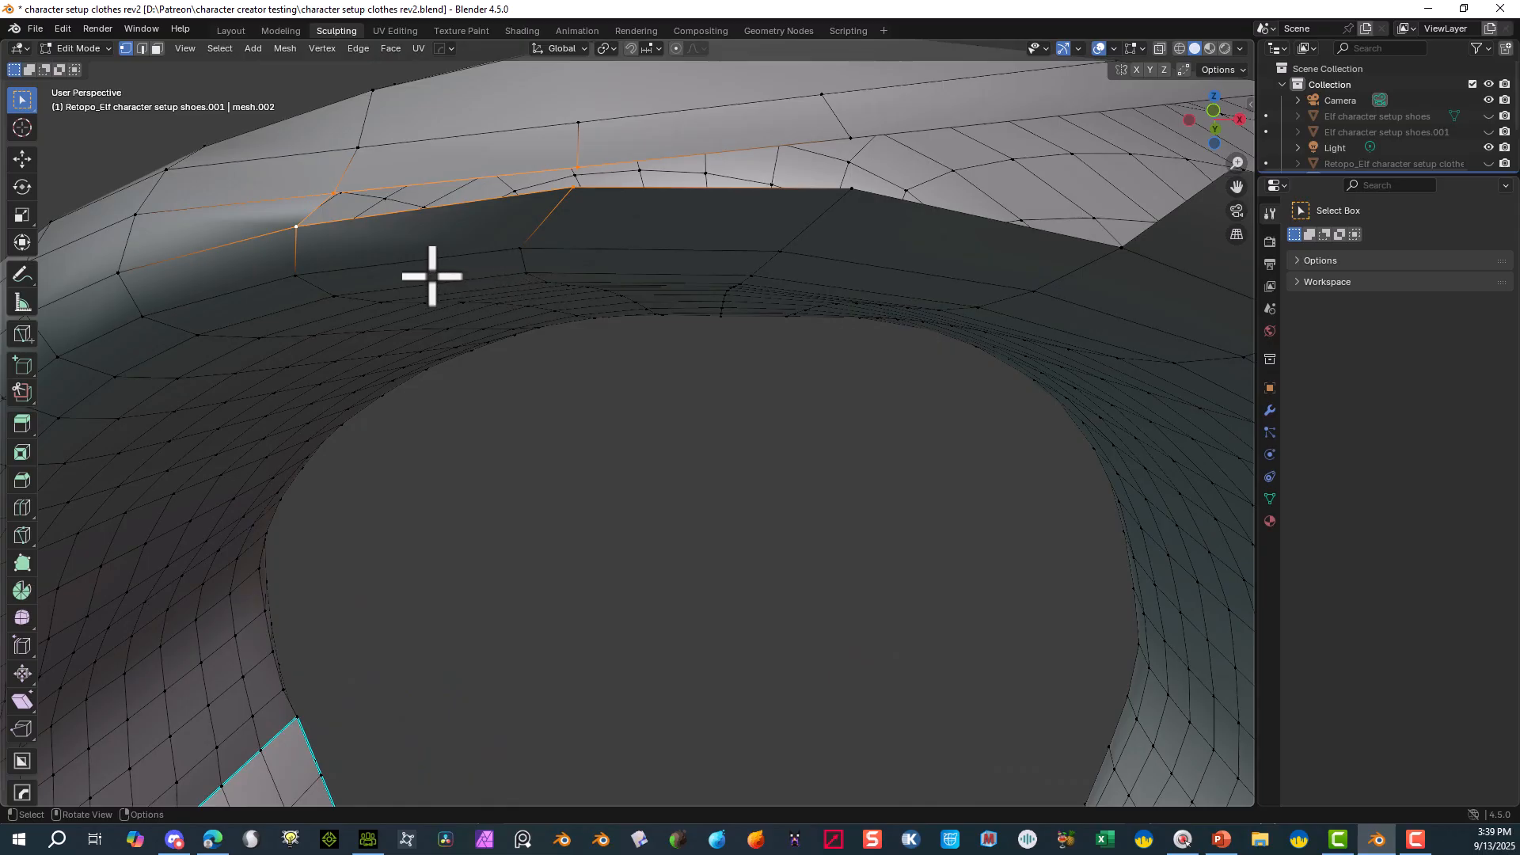
pyautogui.press('f')
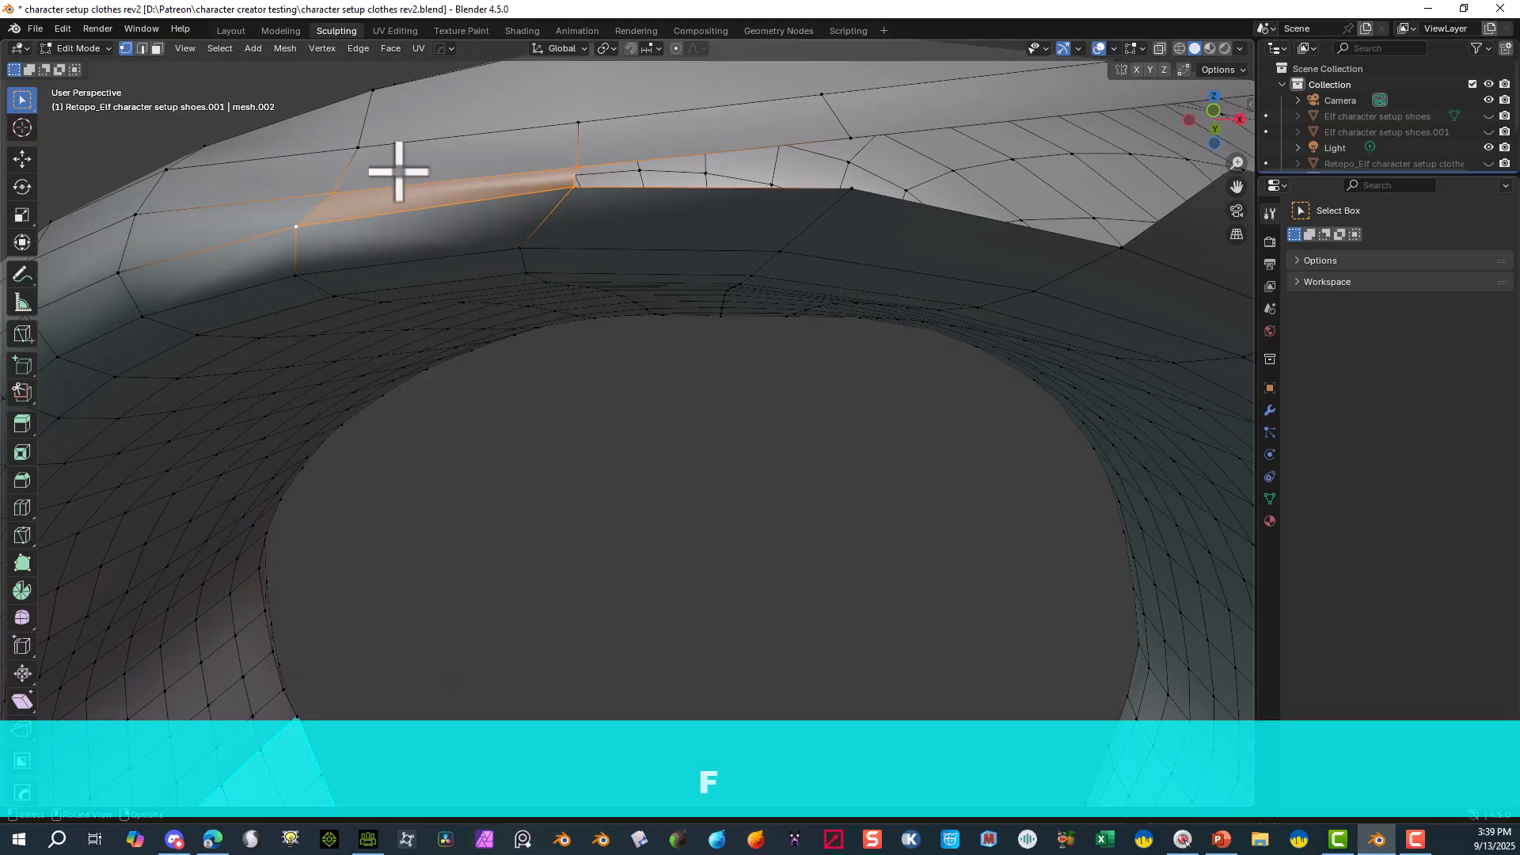
# - Select the vertices around the middle section of the front gap and bridge it with another face
pyautogui.click(393, 154)
pyautogui.click(850, 139)
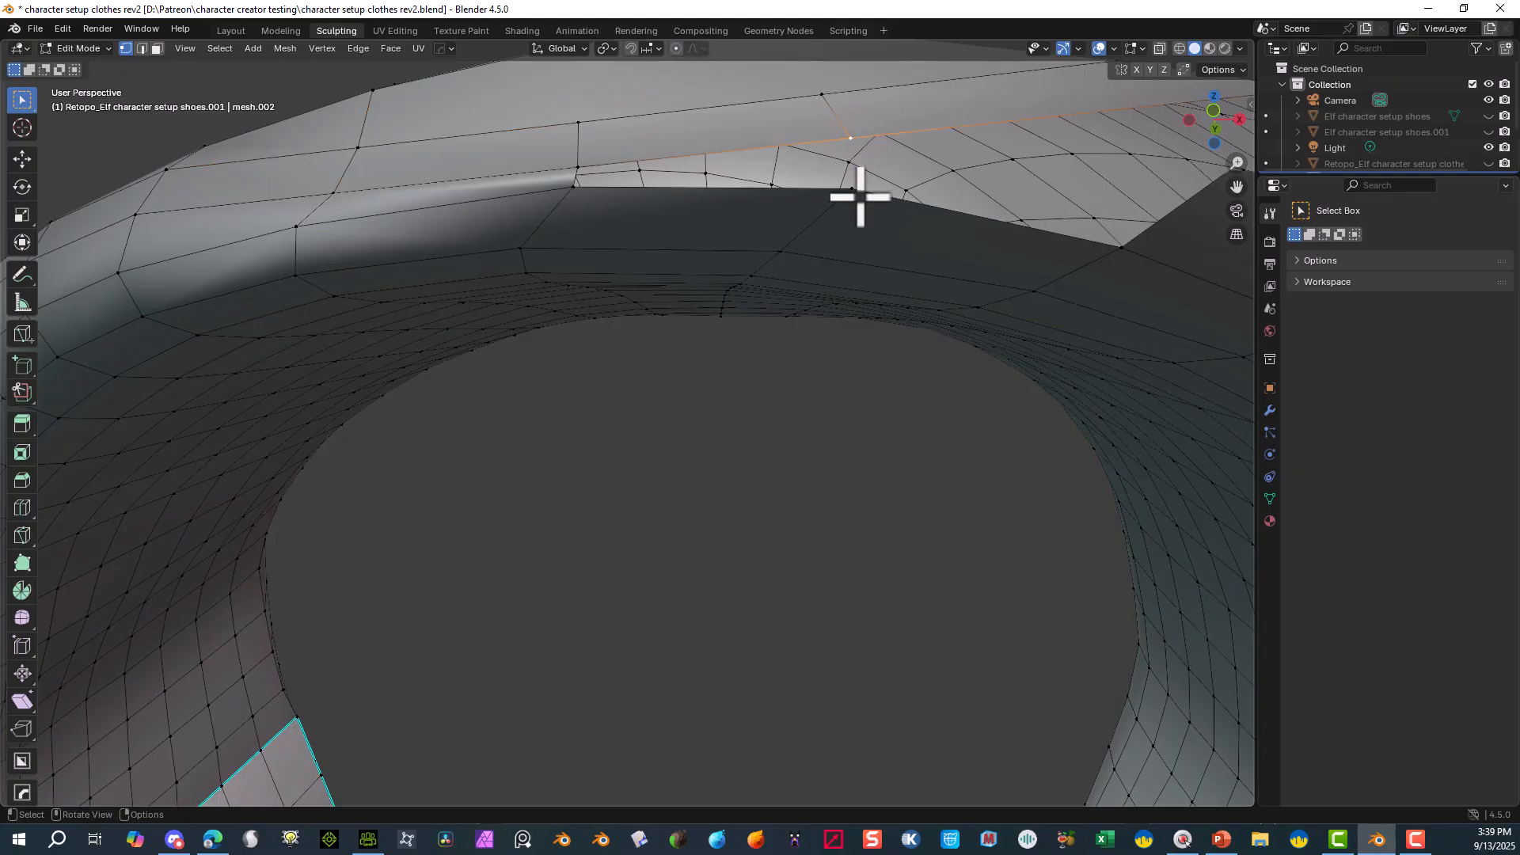
pyautogui.keyDown('shift'); pyautogui.click(852, 190); pyautogui.keyUp('shift')
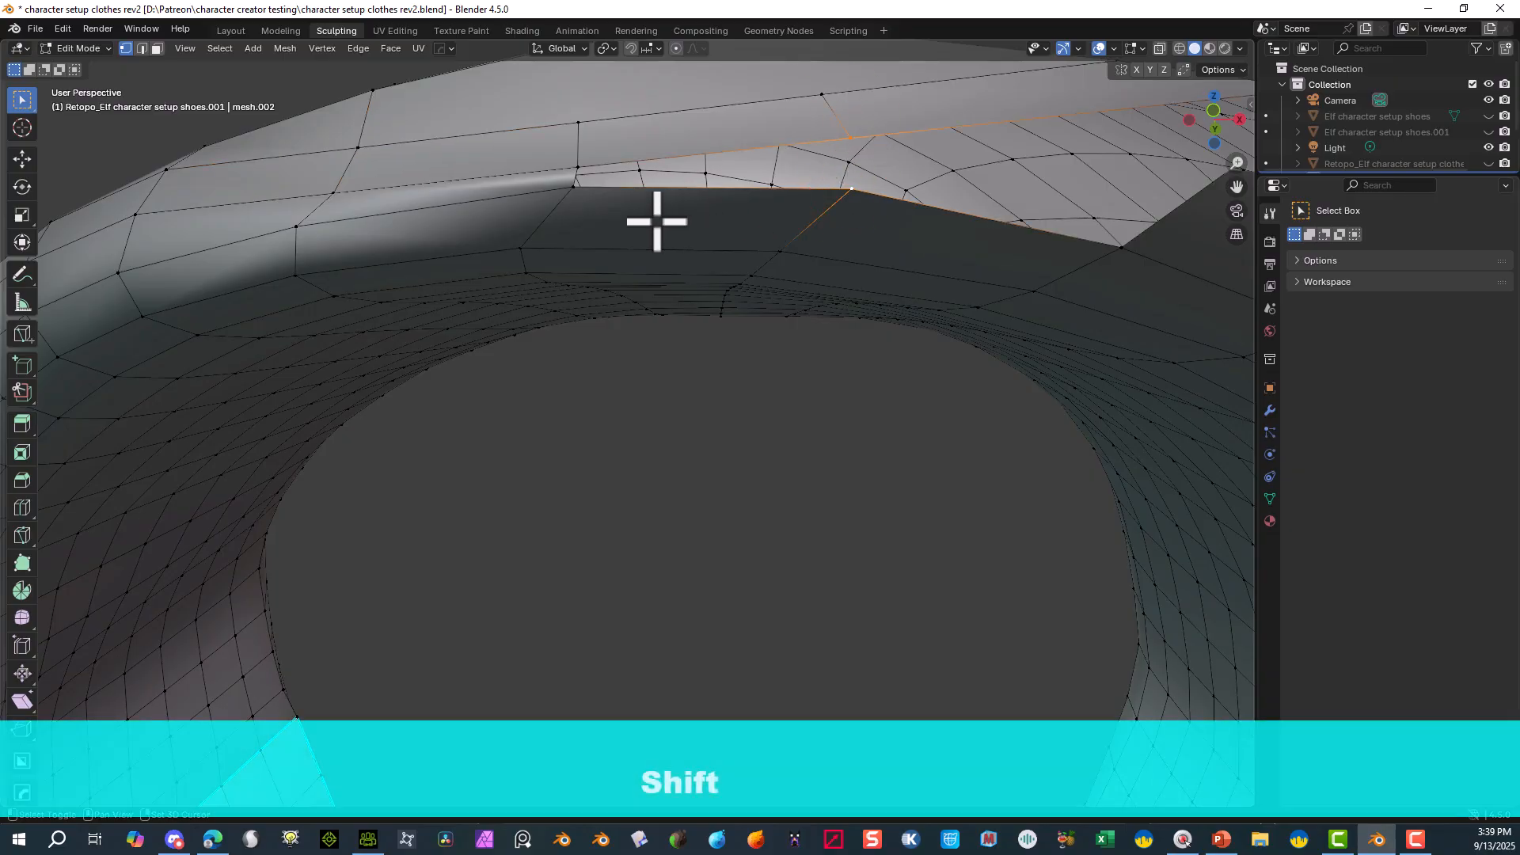
pyautogui.keyDown('shift'); pyautogui.click(573, 188); pyautogui.keyUp('shift')
pyautogui.press('f')
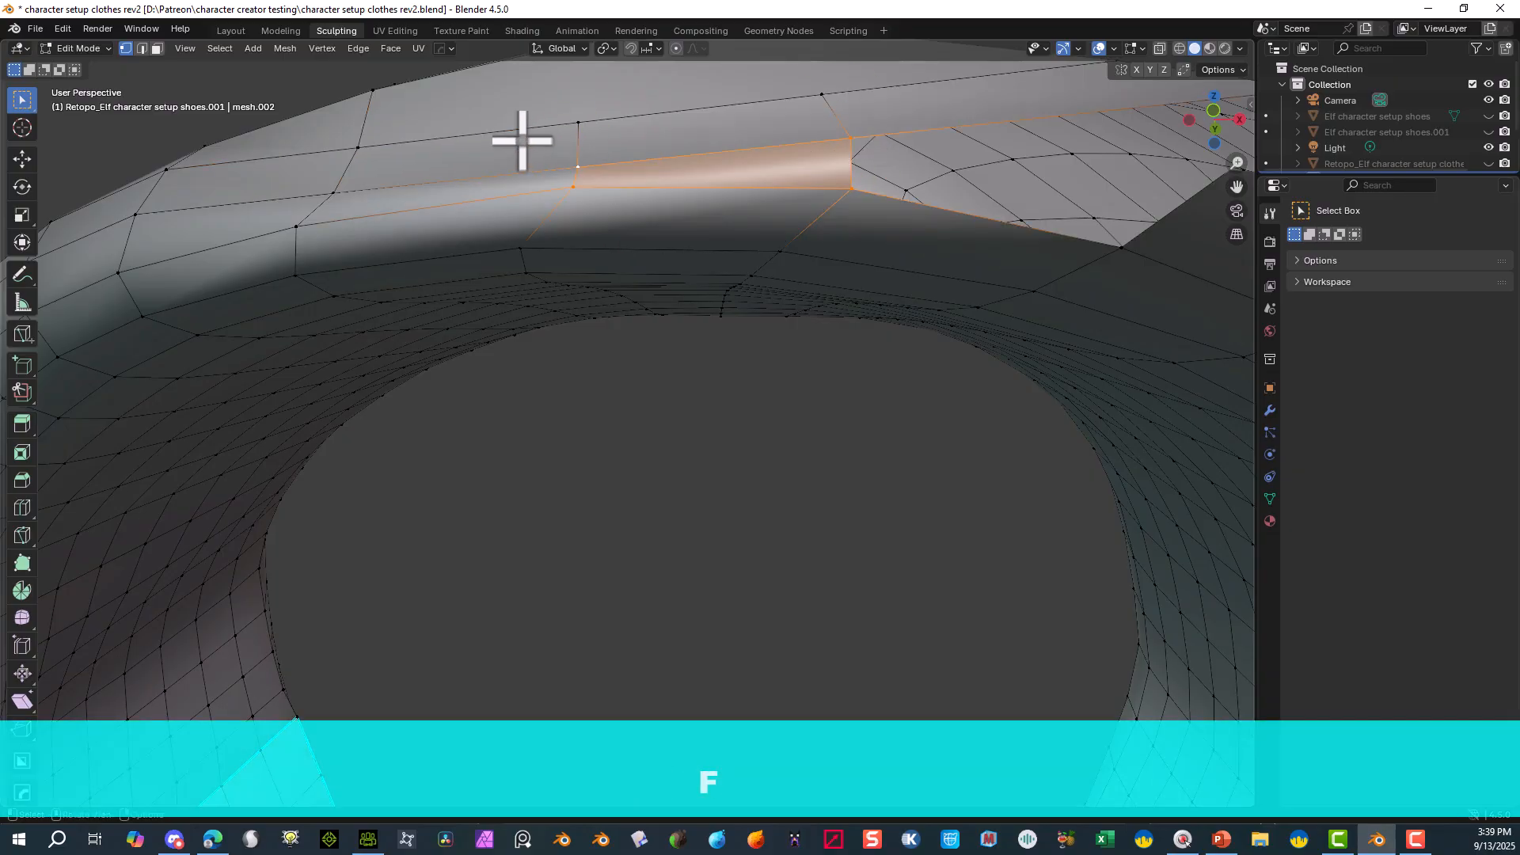
# - In face selection mode, select the long undivided face above the cut strip on the strap's front and delete it
pyautogui.scroll(-4, 824, 126)
pyautogui.moveTo(792, 135); pyautogui.dragTo(783, 129, button='middle')
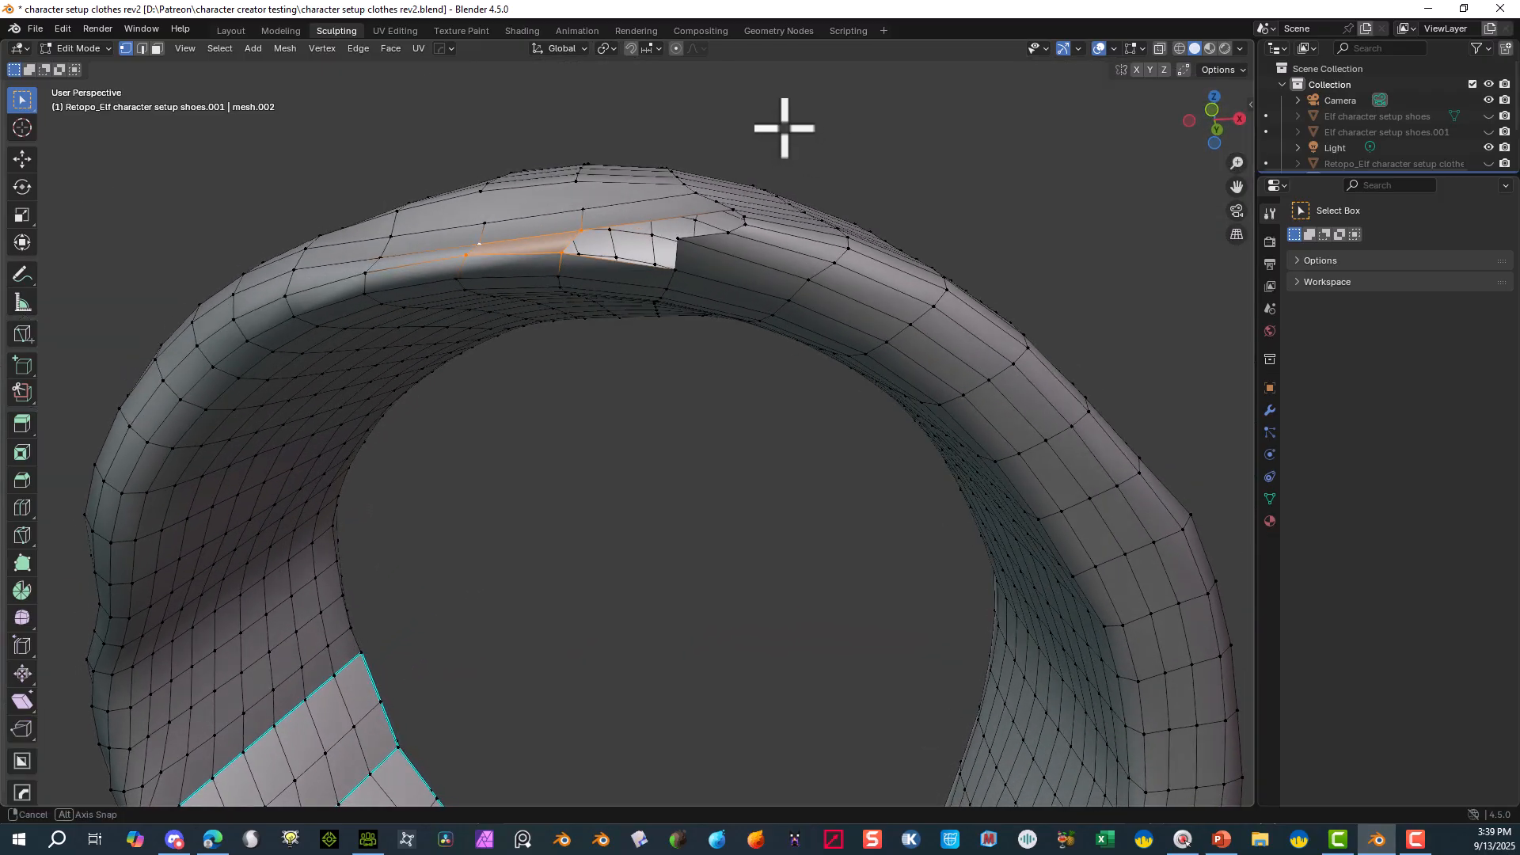
pyautogui.scroll(2, 782, 127)
pyautogui.scroll(-4, 780, 131)
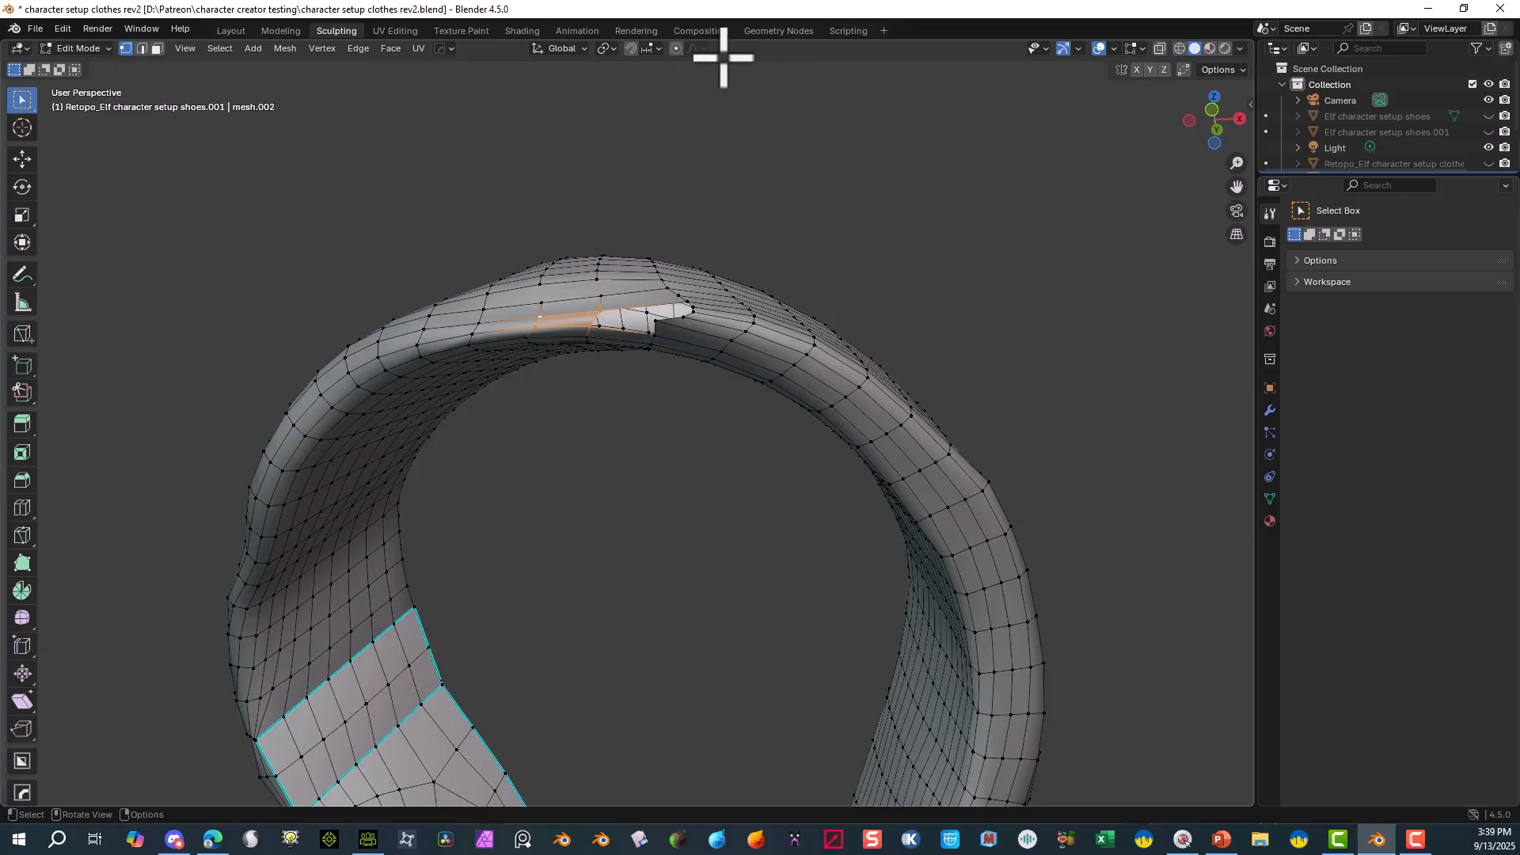
pyautogui.press('KP_Decimal')
pyautogui.click(156, 48)
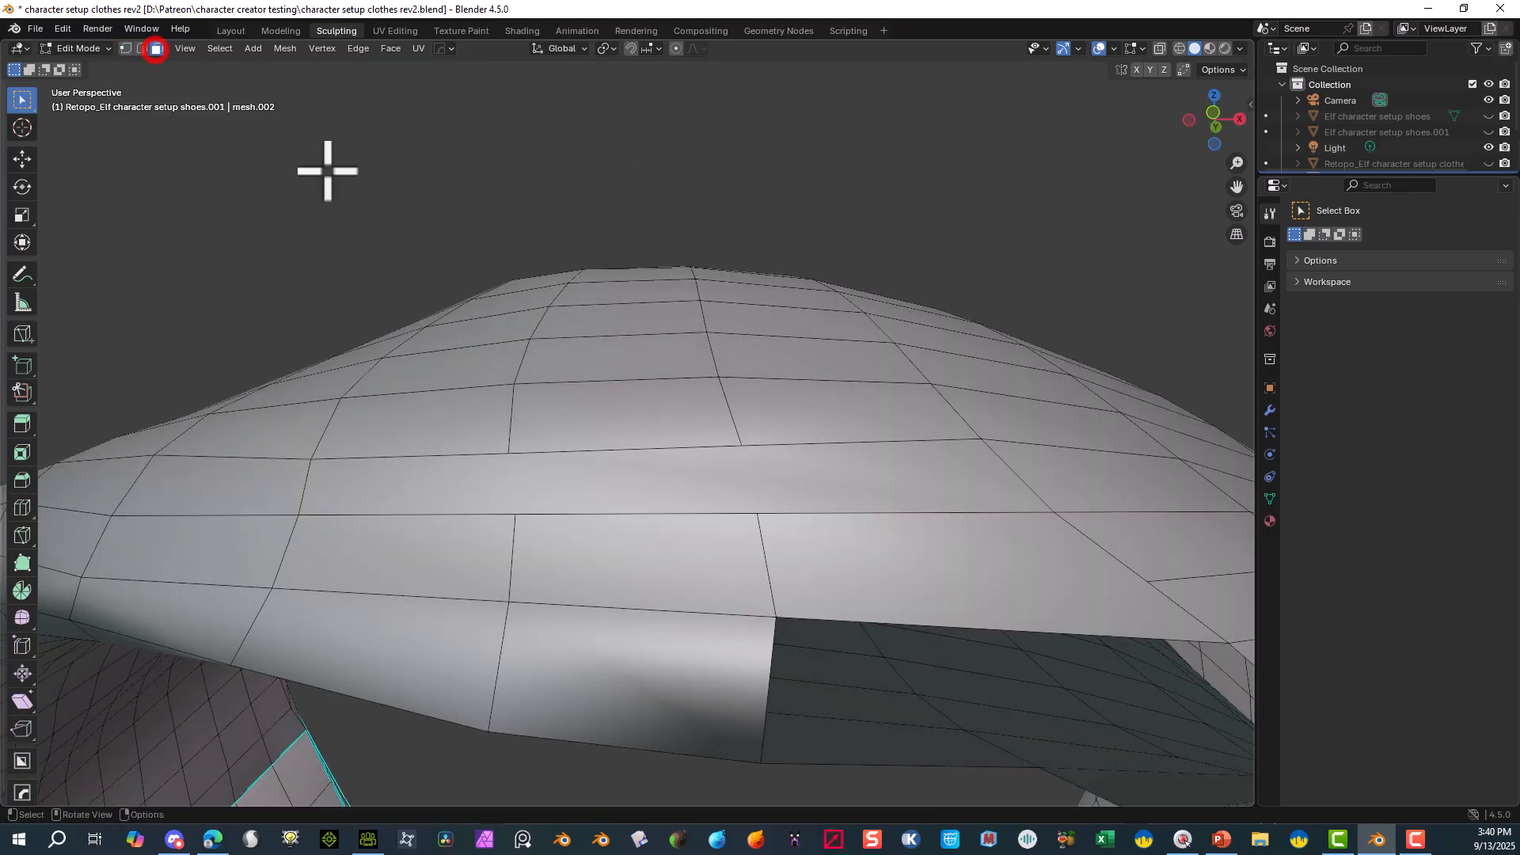
pyautogui.keyDown('alt'); pyautogui.click(626, 465); pyautogui.keyUp('alt')
pyautogui.press('Delete')
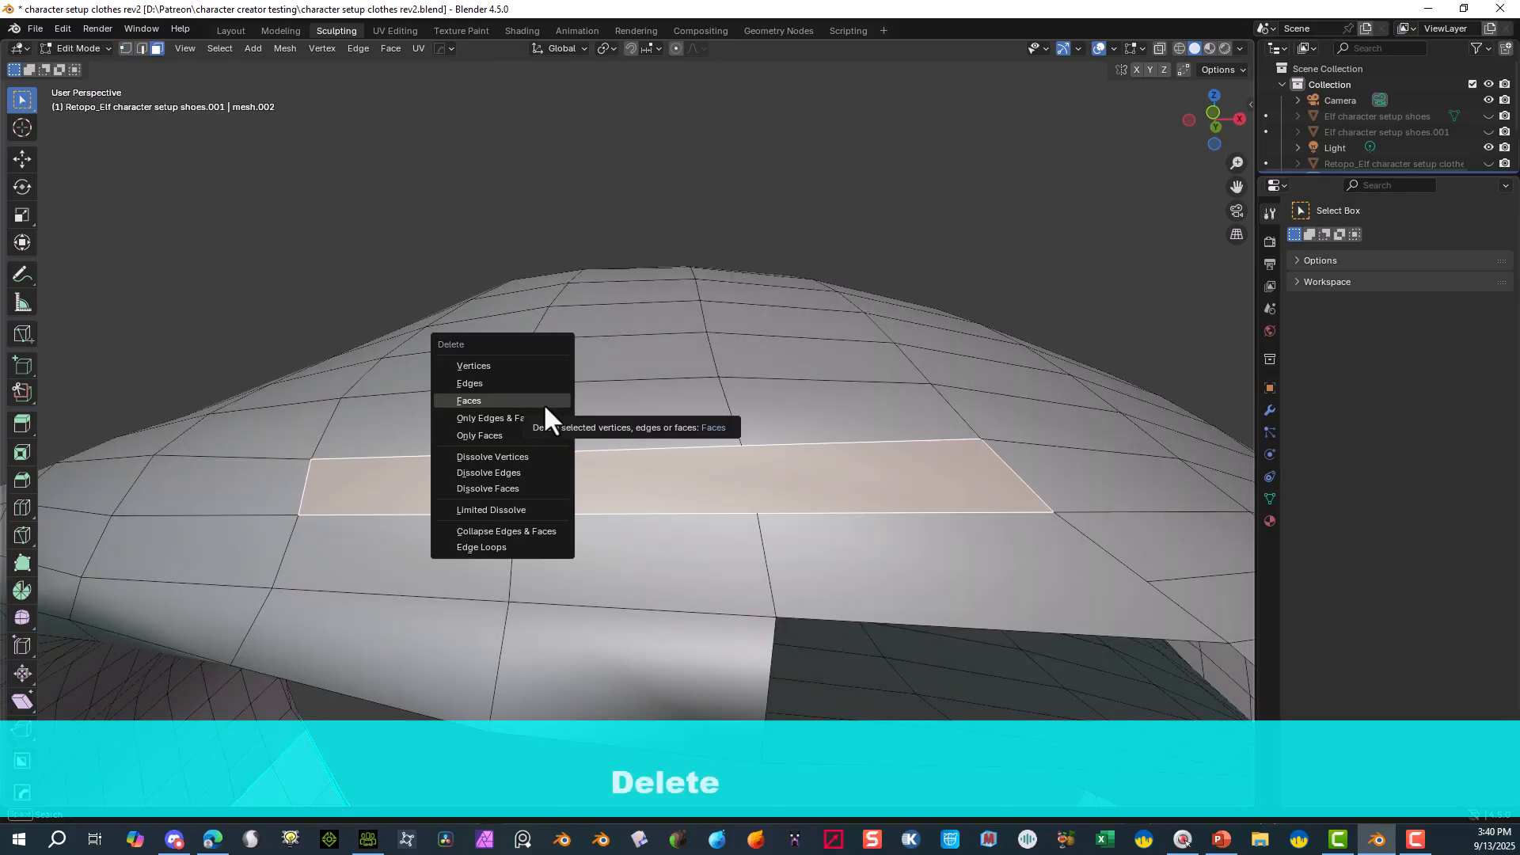
pyautogui.click(537, 401)
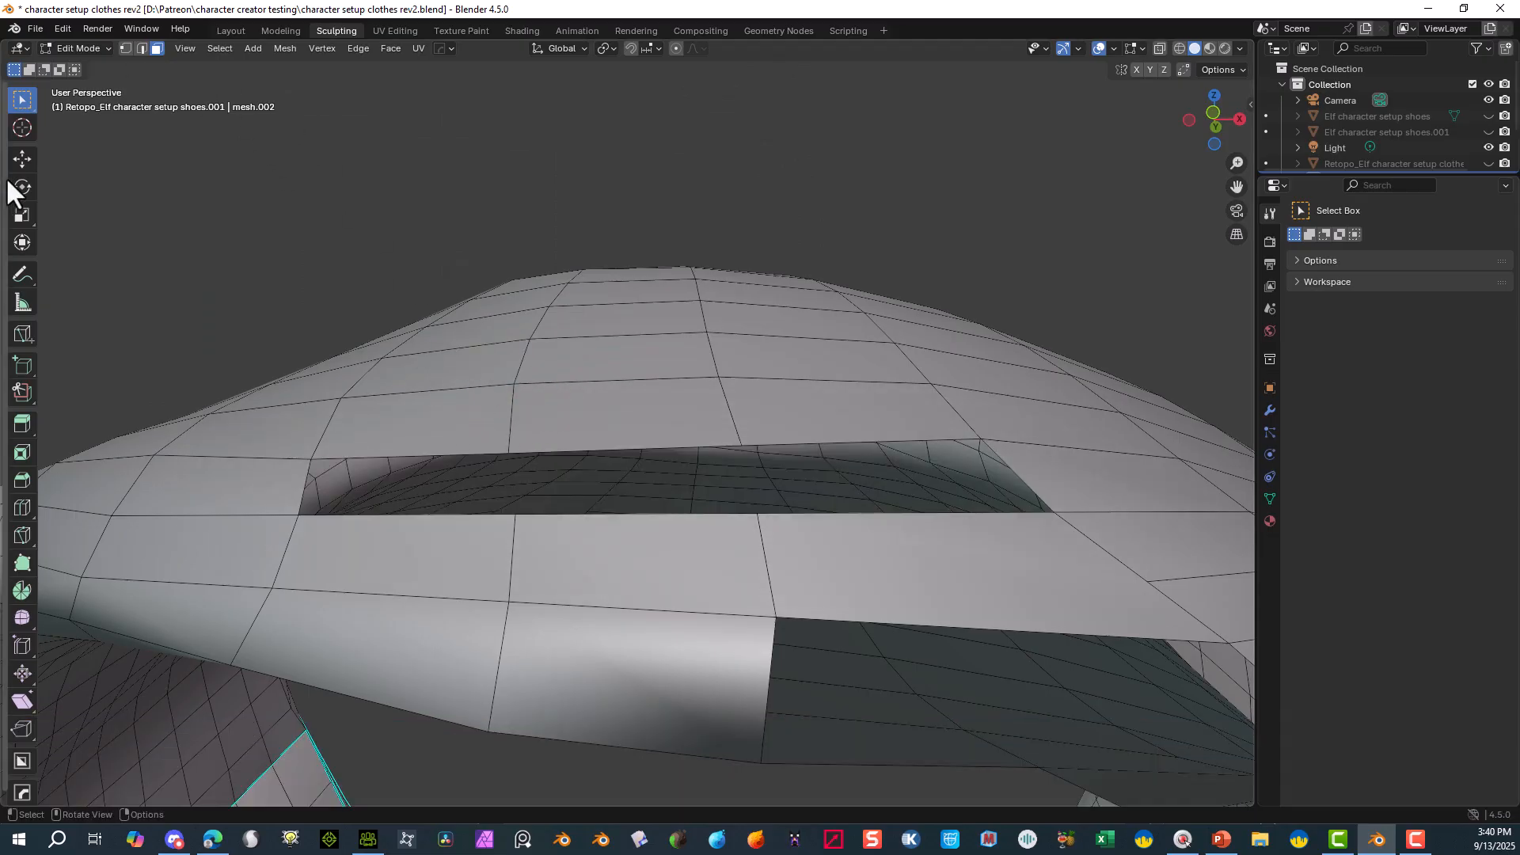
# - In vertex selection mode, select the four corner vertices at one end of the long gap above the cut strip and fill them with a face
pyautogui.click(126, 49)
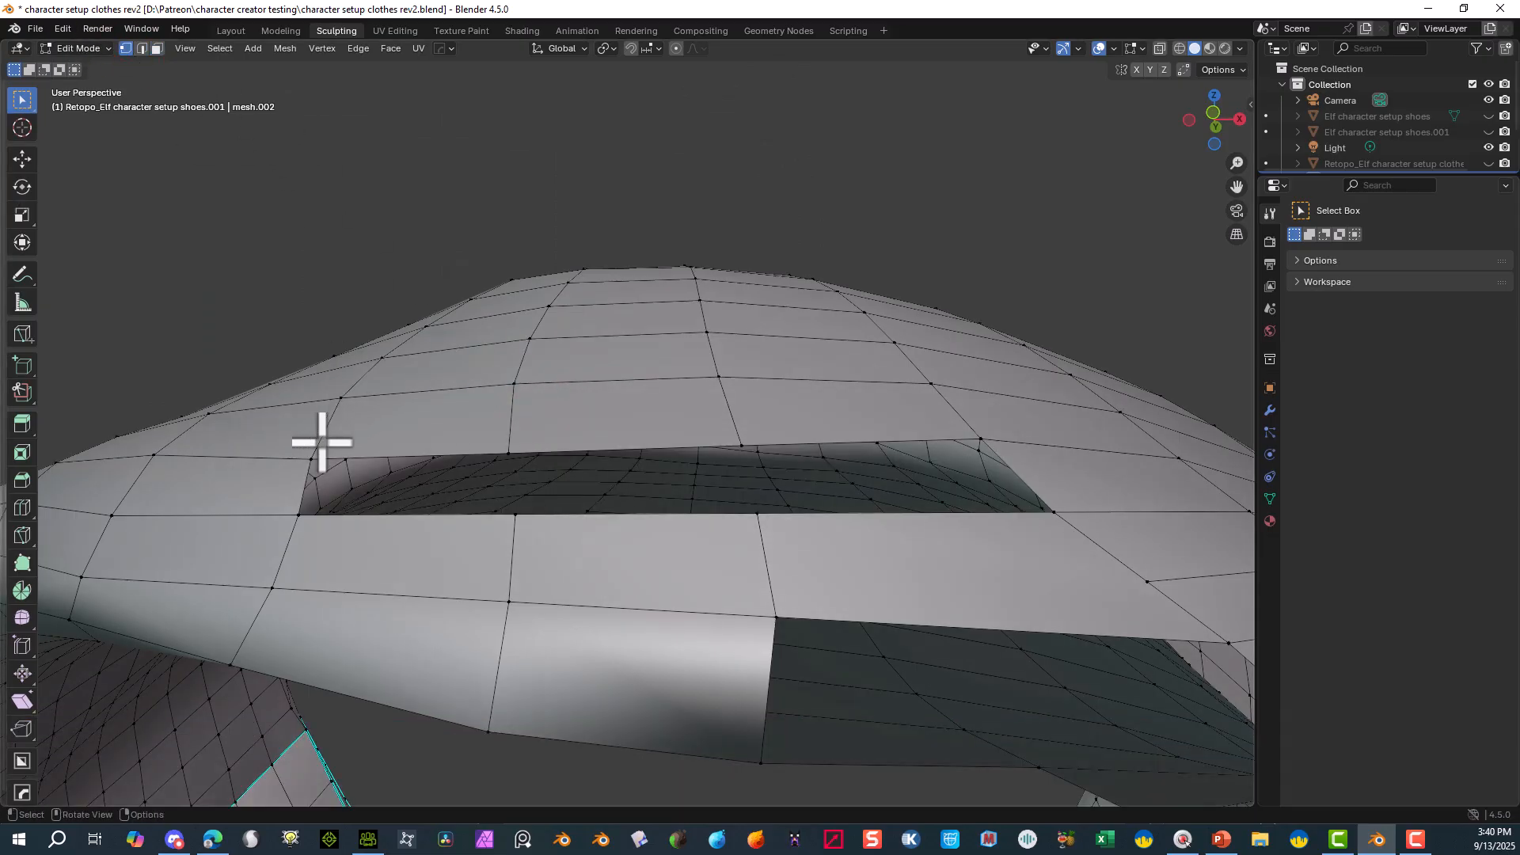
pyautogui.click(320, 445)
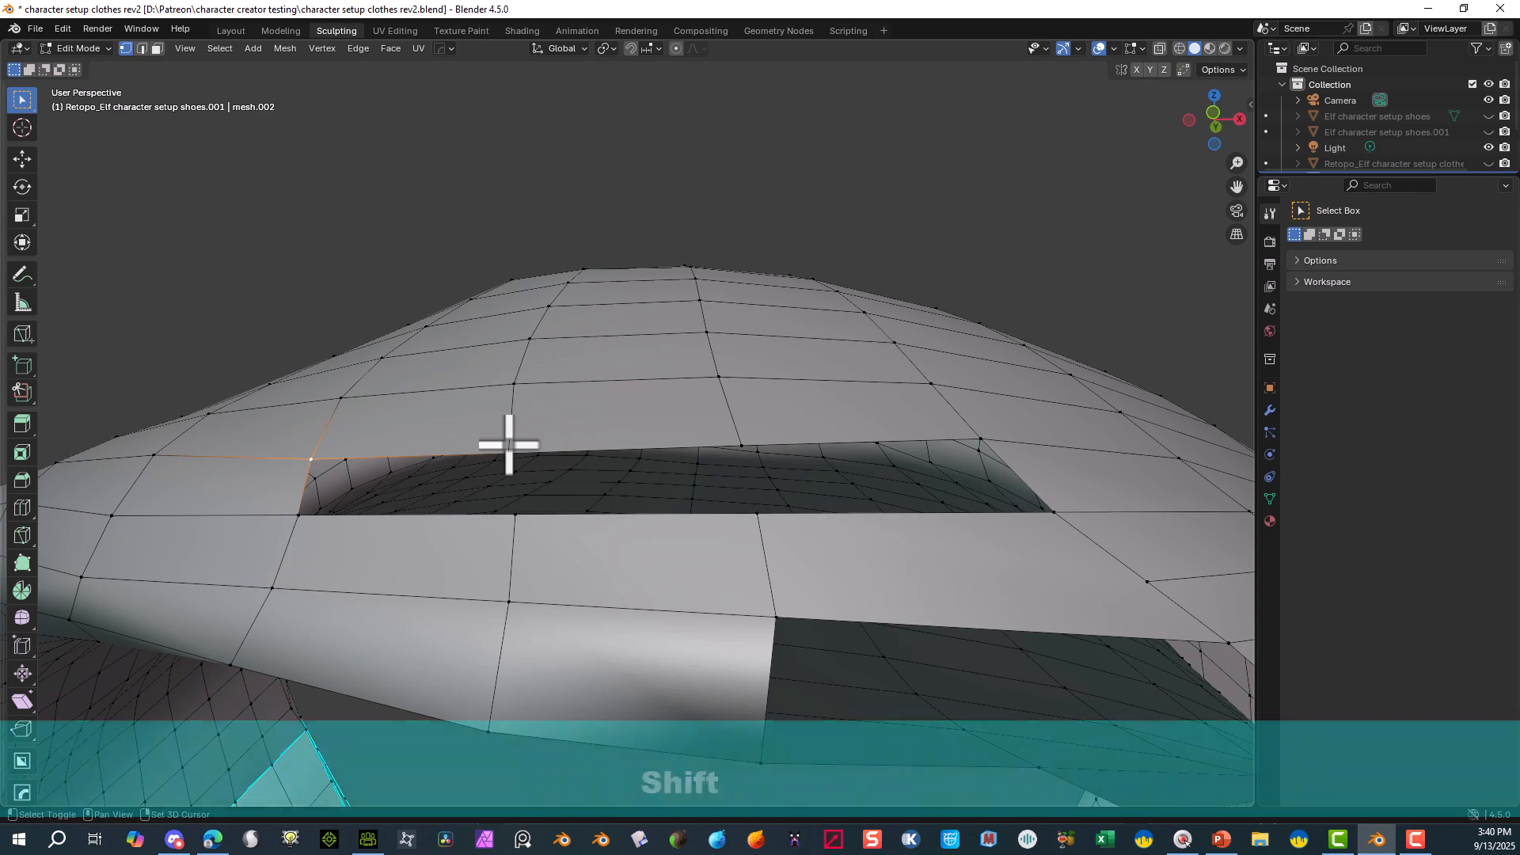
pyautogui.keyDown('shift'); pyautogui.click(509, 445); pyautogui.keyUp('shift')
pyautogui.keyDown('shift'); pyautogui.click(515, 518); pyautogui.keyUp('shift')
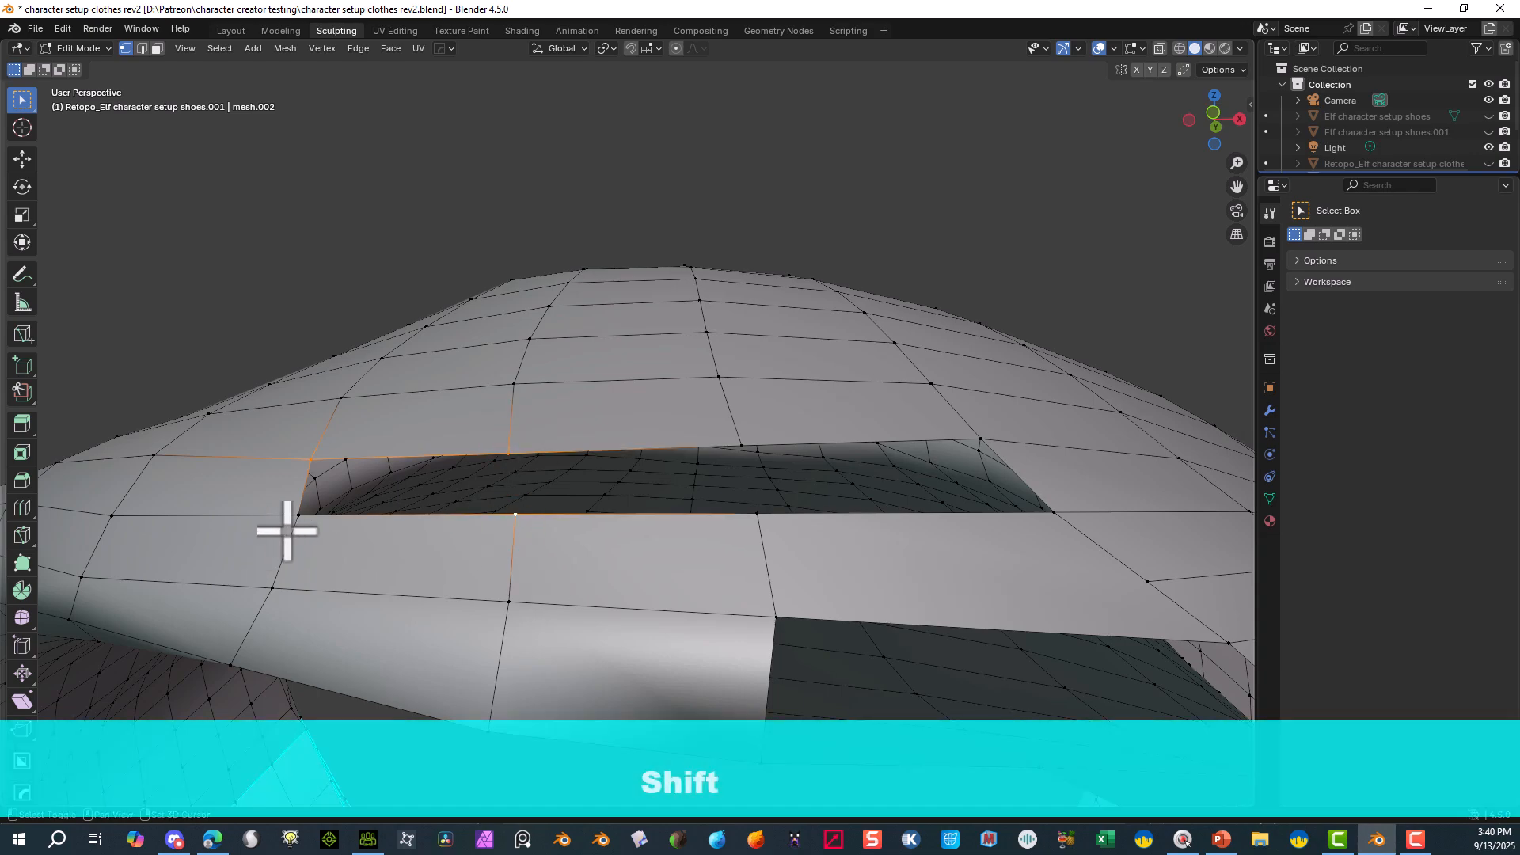
pyautogui.keyDown('shift'); pyautogui.click(288, 525); pyautogui.keyUp('shift')
pyautogui.keyDown('shift'); pyautogui.click(302, 519); pyautogui.keyUp('shift')
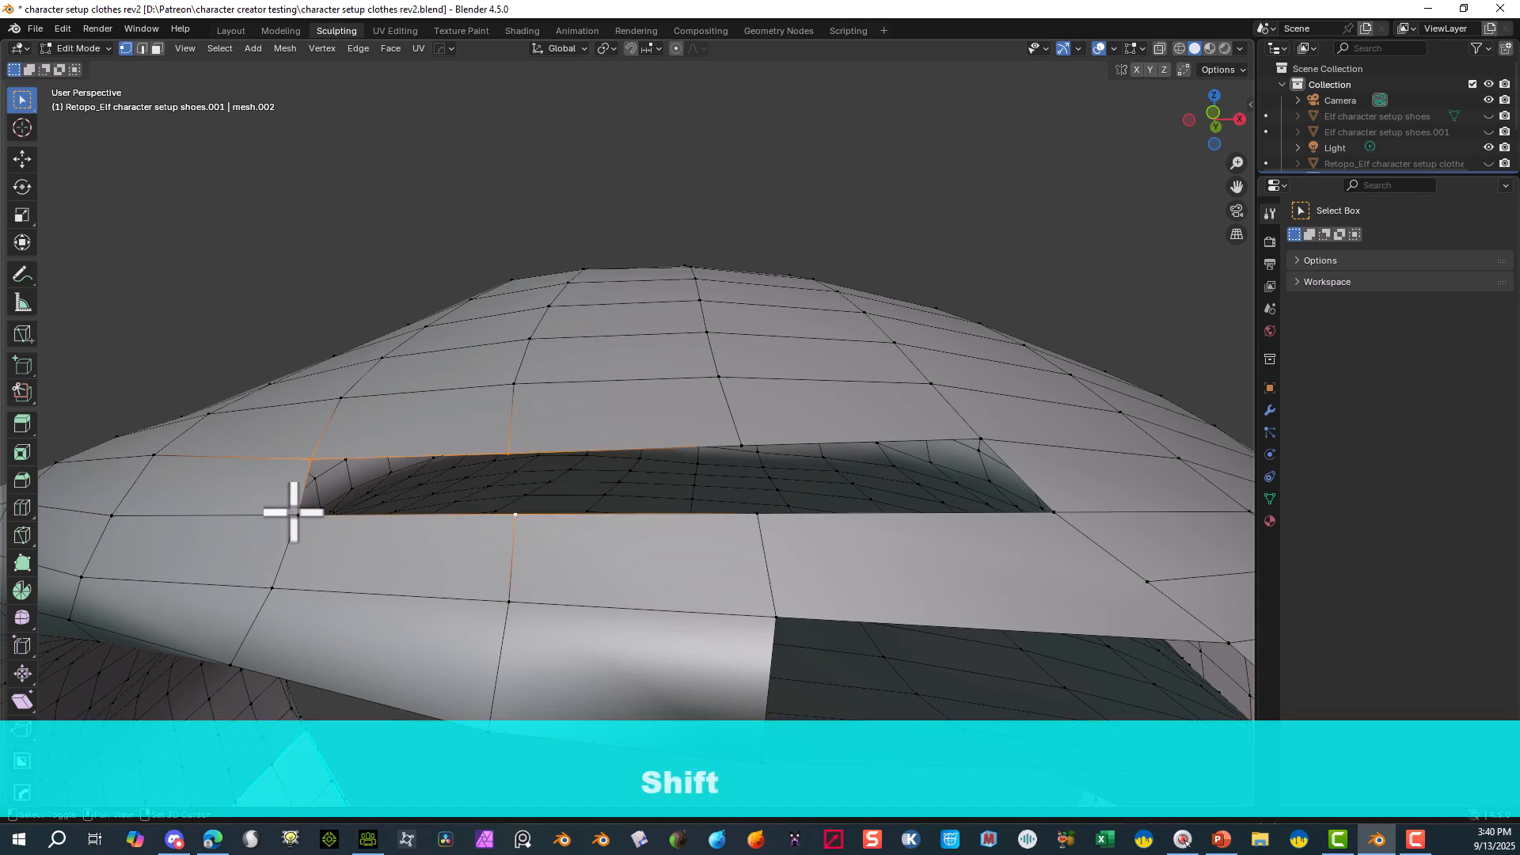
pyautogui.keyDown('shift'); pyautogui.click(292, 514); pyautogui.keyUp('shift')
pyautogui.press('f')
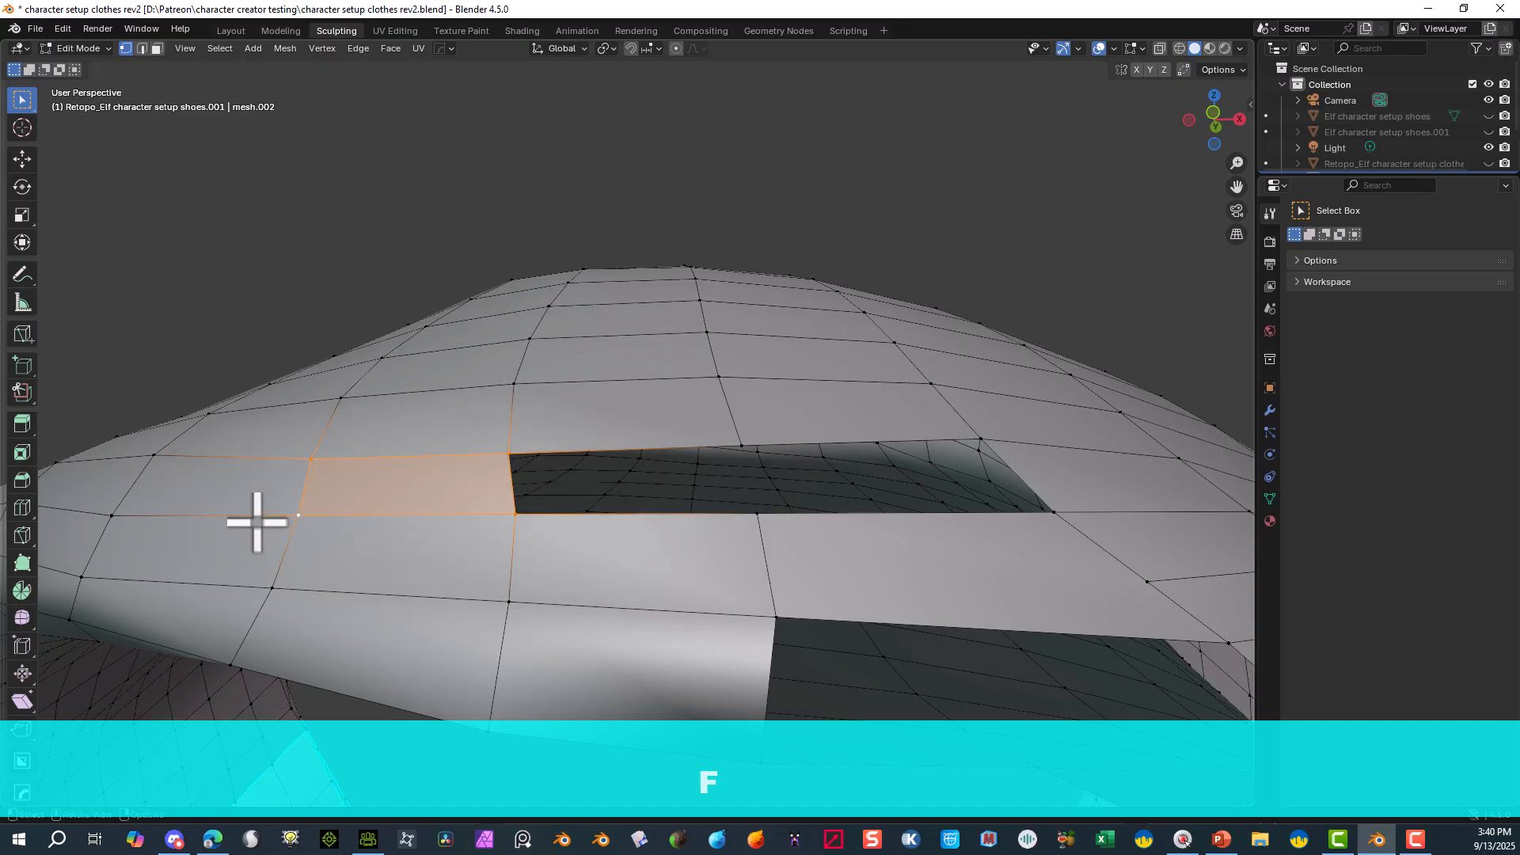
# - Select the four vertices around the middle section of the gap above the cut strip and fill it with a face
pyautogui.click(563, 424)
pyautogui.click(511, 450)
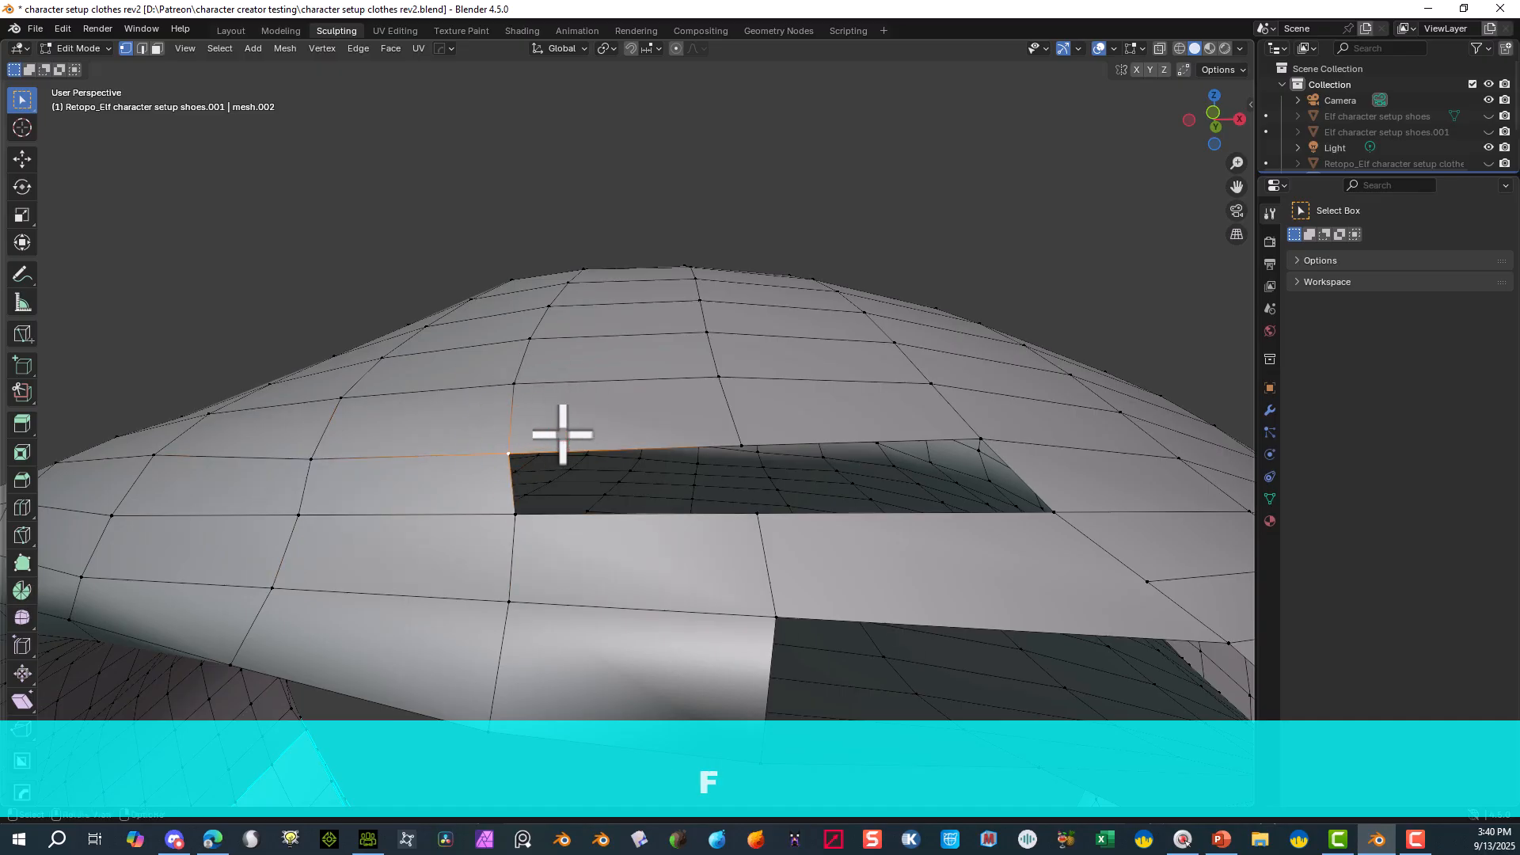
pyautogui.keyDown('shift'); pyautogui.click(748, 432); pyautogui.keyUp('shift')
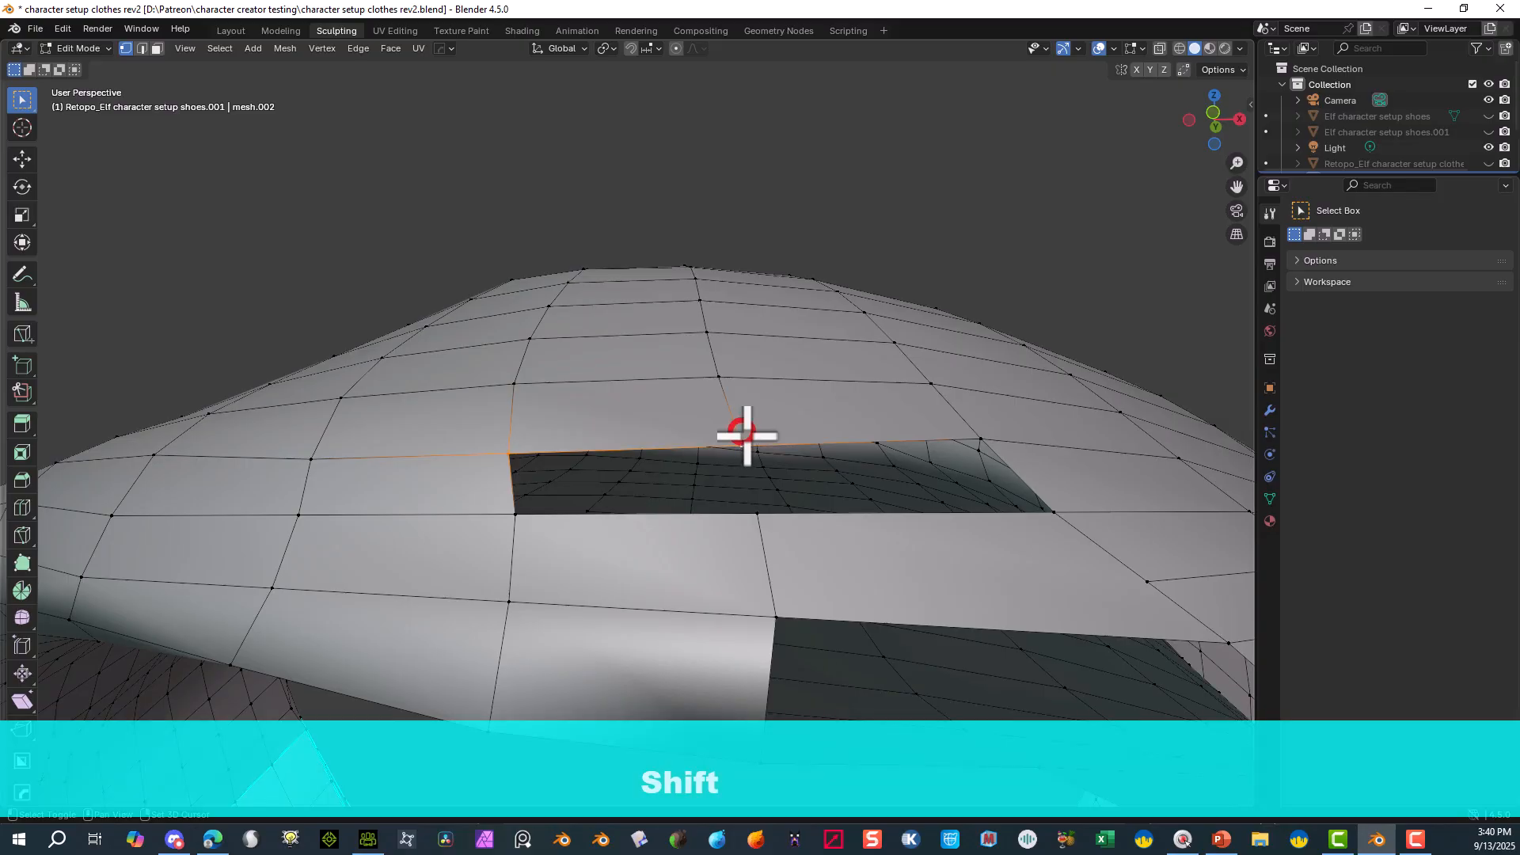
pyautogui.keyDown('shift'); pyautogui.click(756, 519); pyautogui.keyUp('shift')
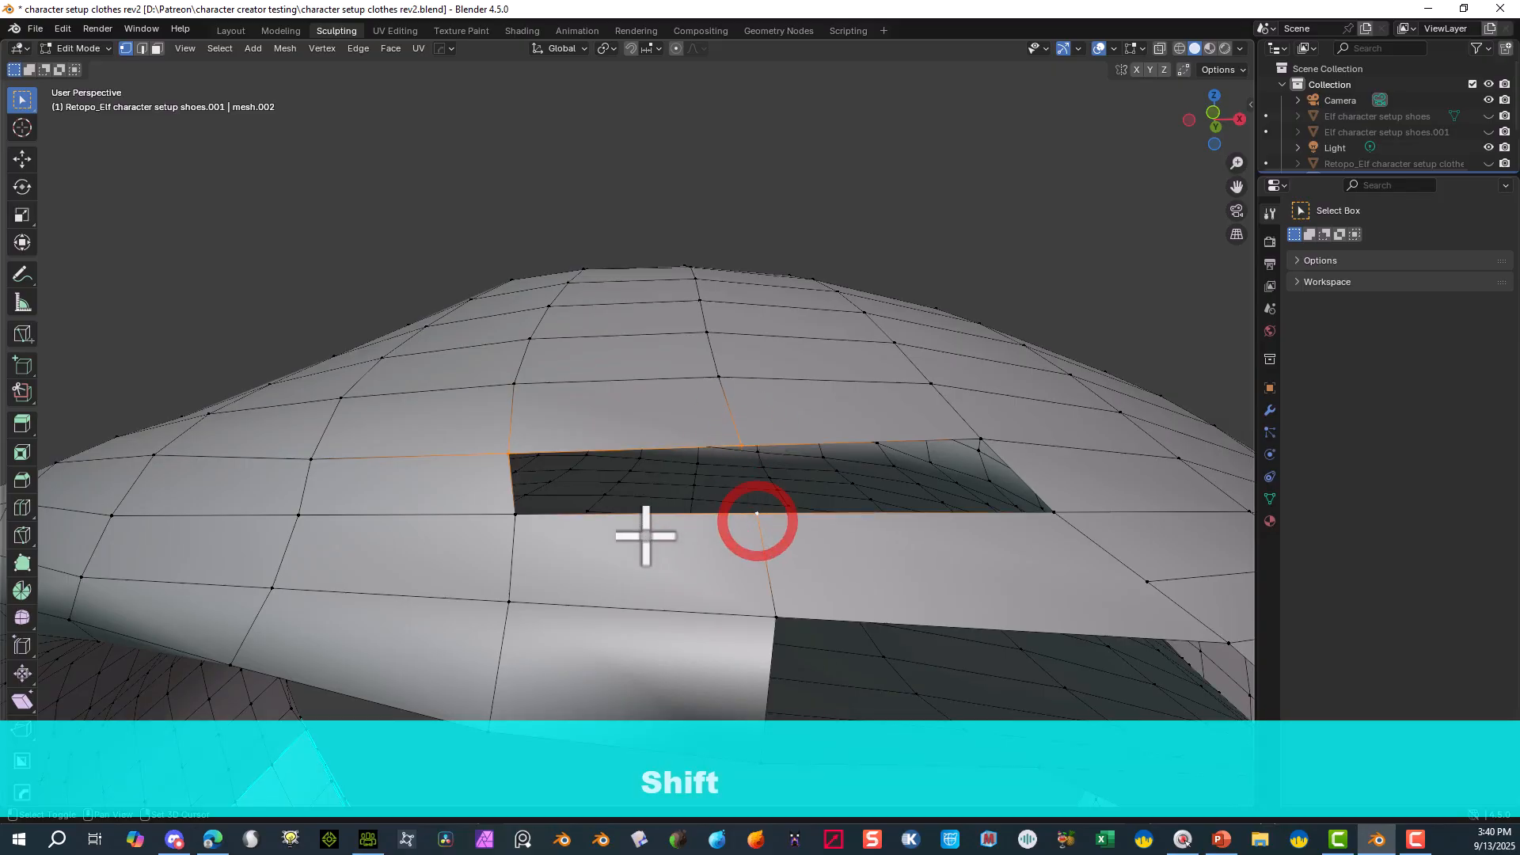
pyautogui.keyDown('shift'); pyautogui.click(516, 519); pyautogui.keyUp('shift')
pyautogui.press('f')
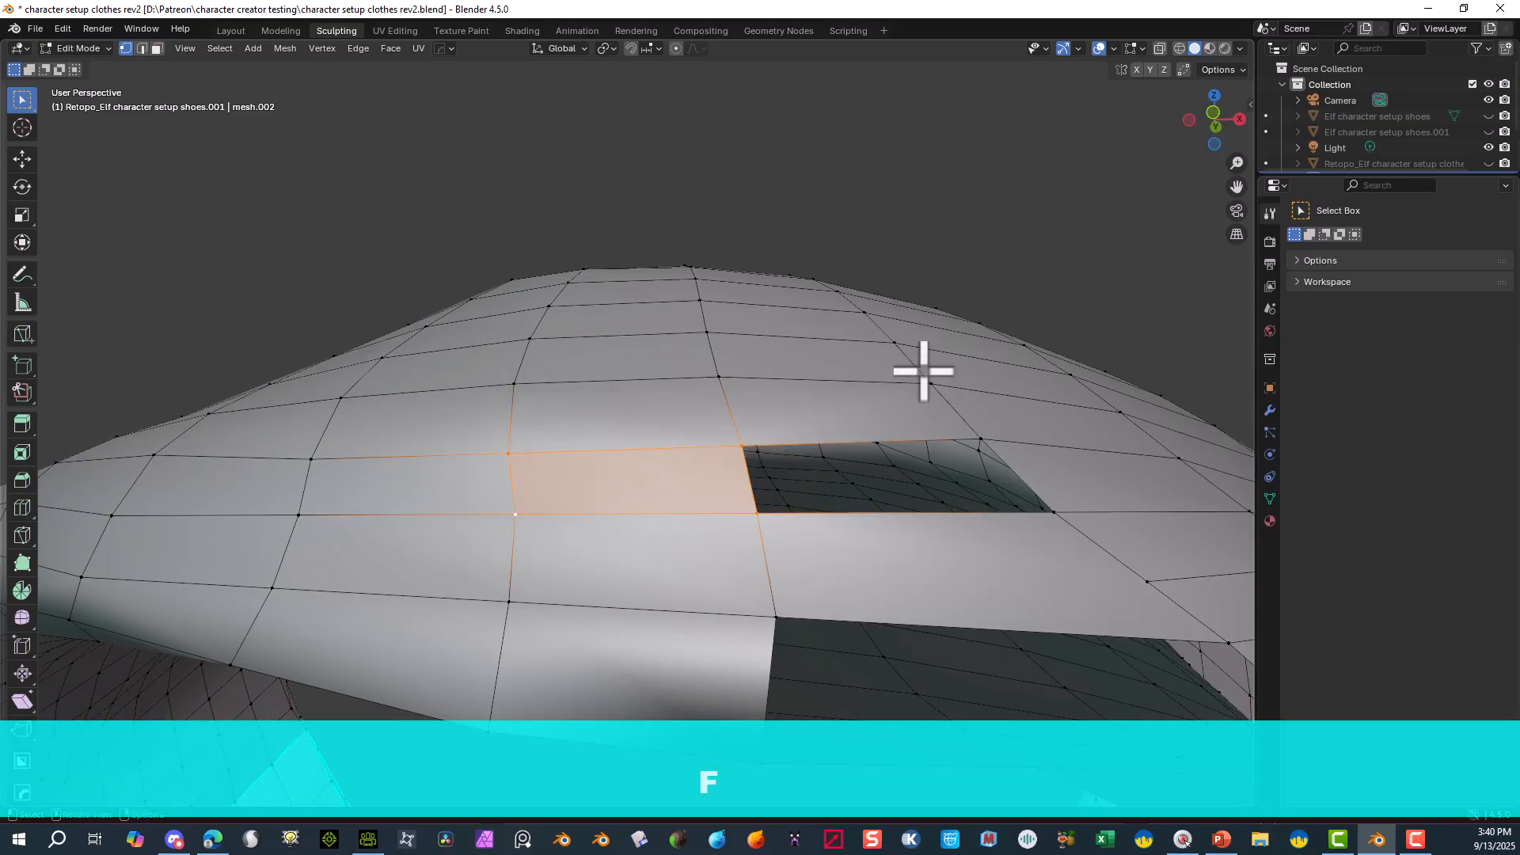
# - Select the four corners of the last opening above the cut strip, fill it with a face and clear the selection
pyautogui.click(736, 431)
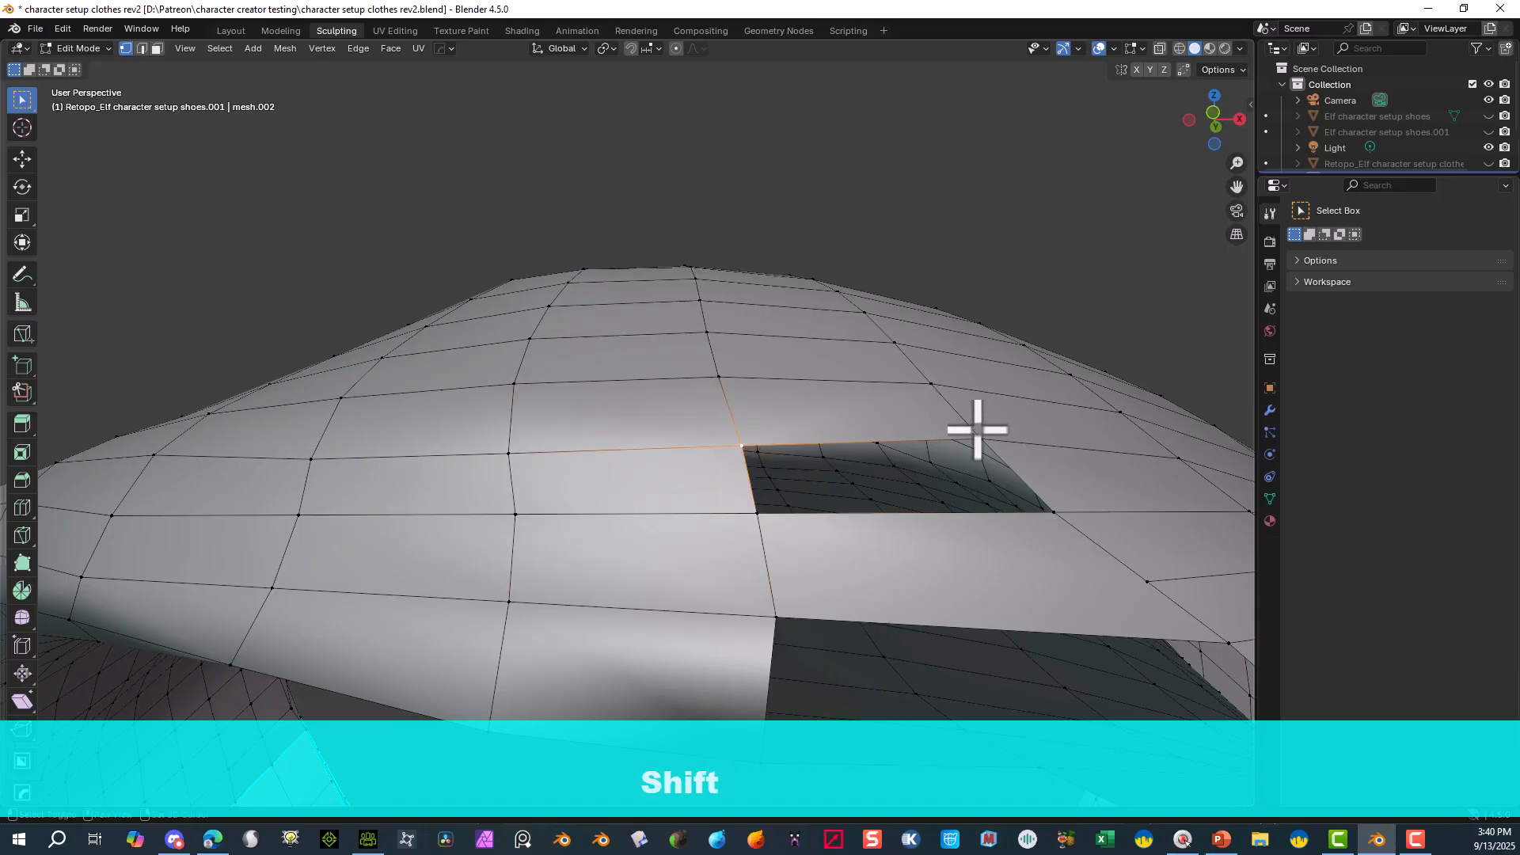
pyautogui.keyDown('shift'); pyautogui.click(1064, 518); pyautogui.keyUp('shift')
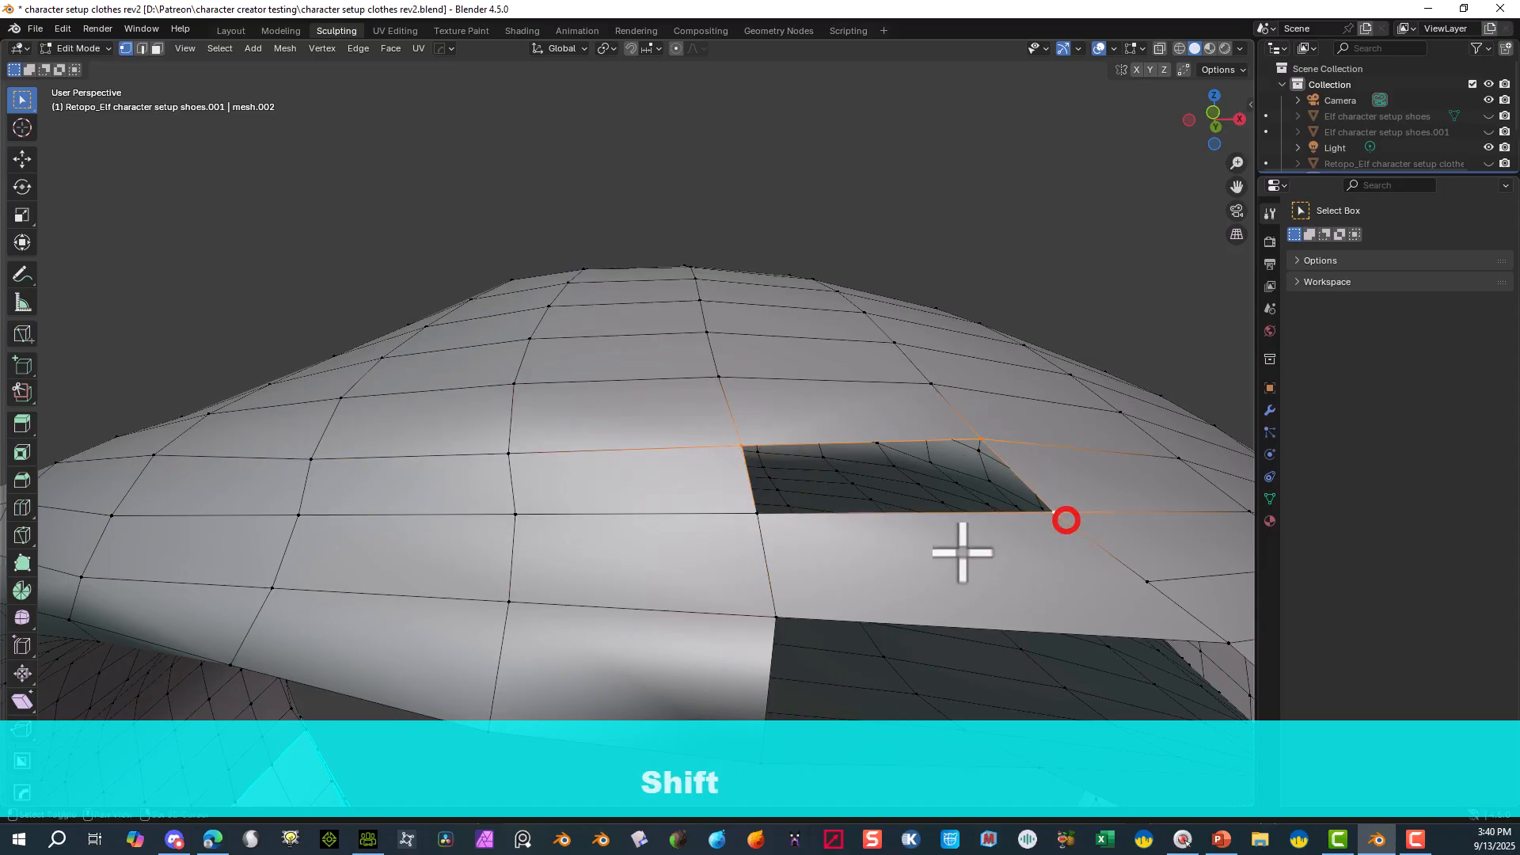
pyautogui.keyDown('shift'); pyautogui.click(753, 519); pyautogui.keyUp('shift')
pyautogui.press('f')
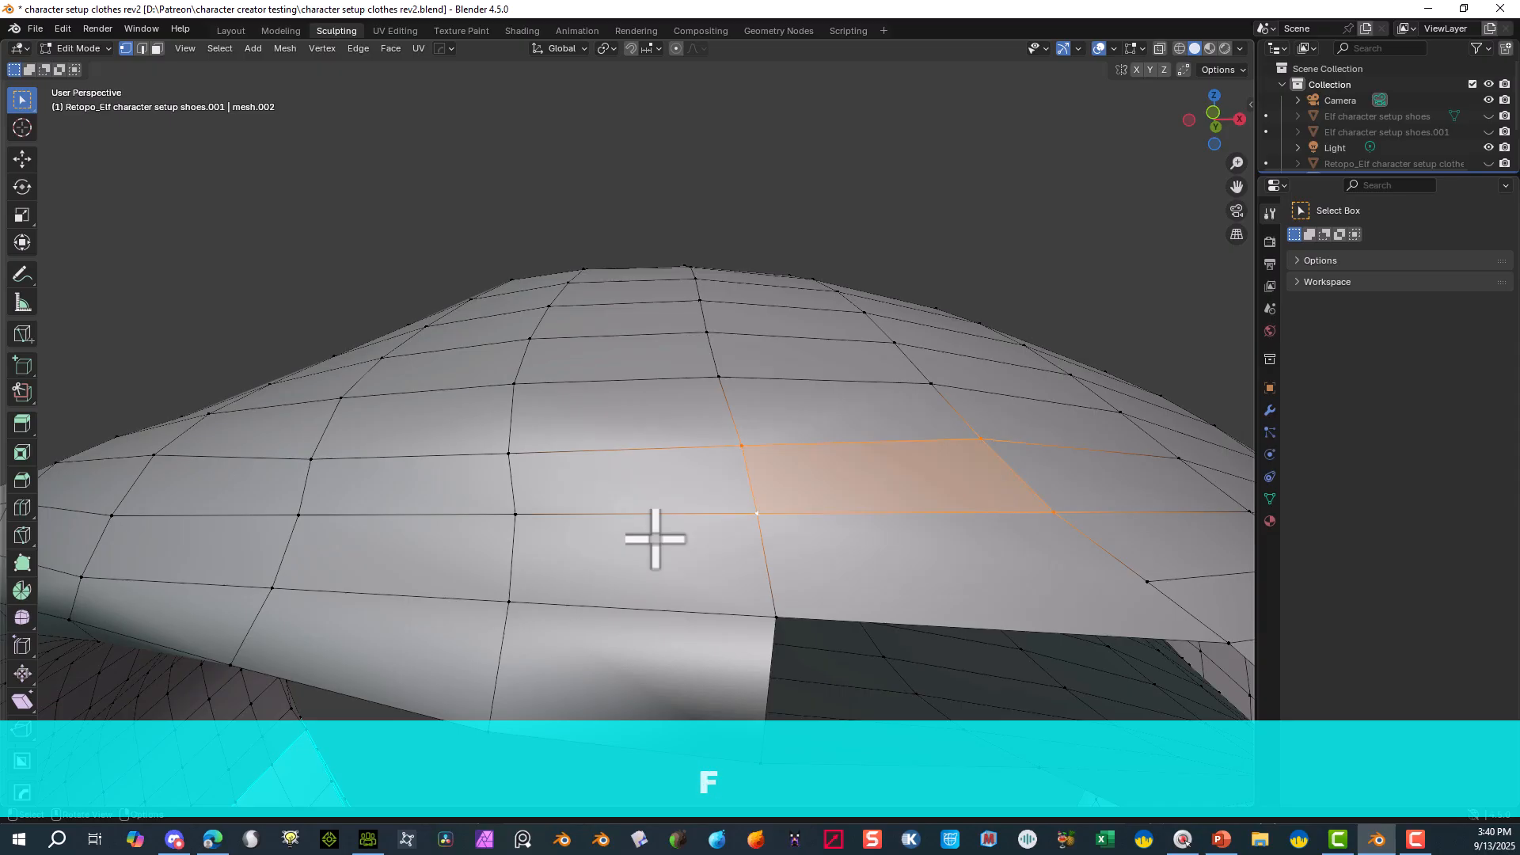
pyautogui.click(801, 168)
# - In edge selection mode, select the two edge loops running along the strap's rounded rim from the gap and dissolve their edges
pyautogui.scroll(-8, 837, 192)
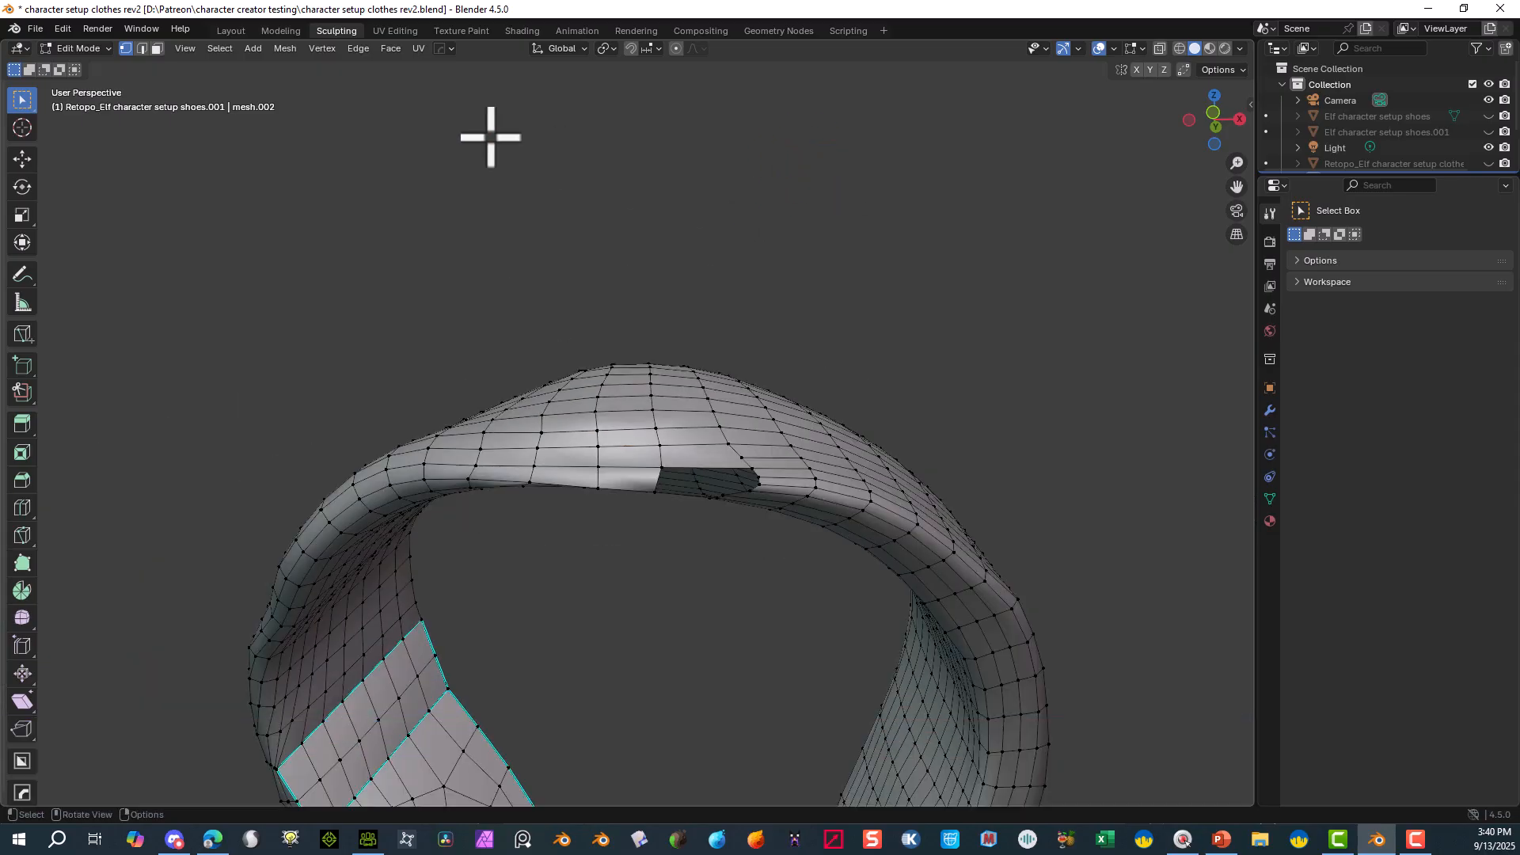
pyautogui.moveTo(491, 138); pyautogui.dragTo(472, 138, button='middle')
pyautogui.scroll(2, 472, 137)
pyautogui.click(144, 52)
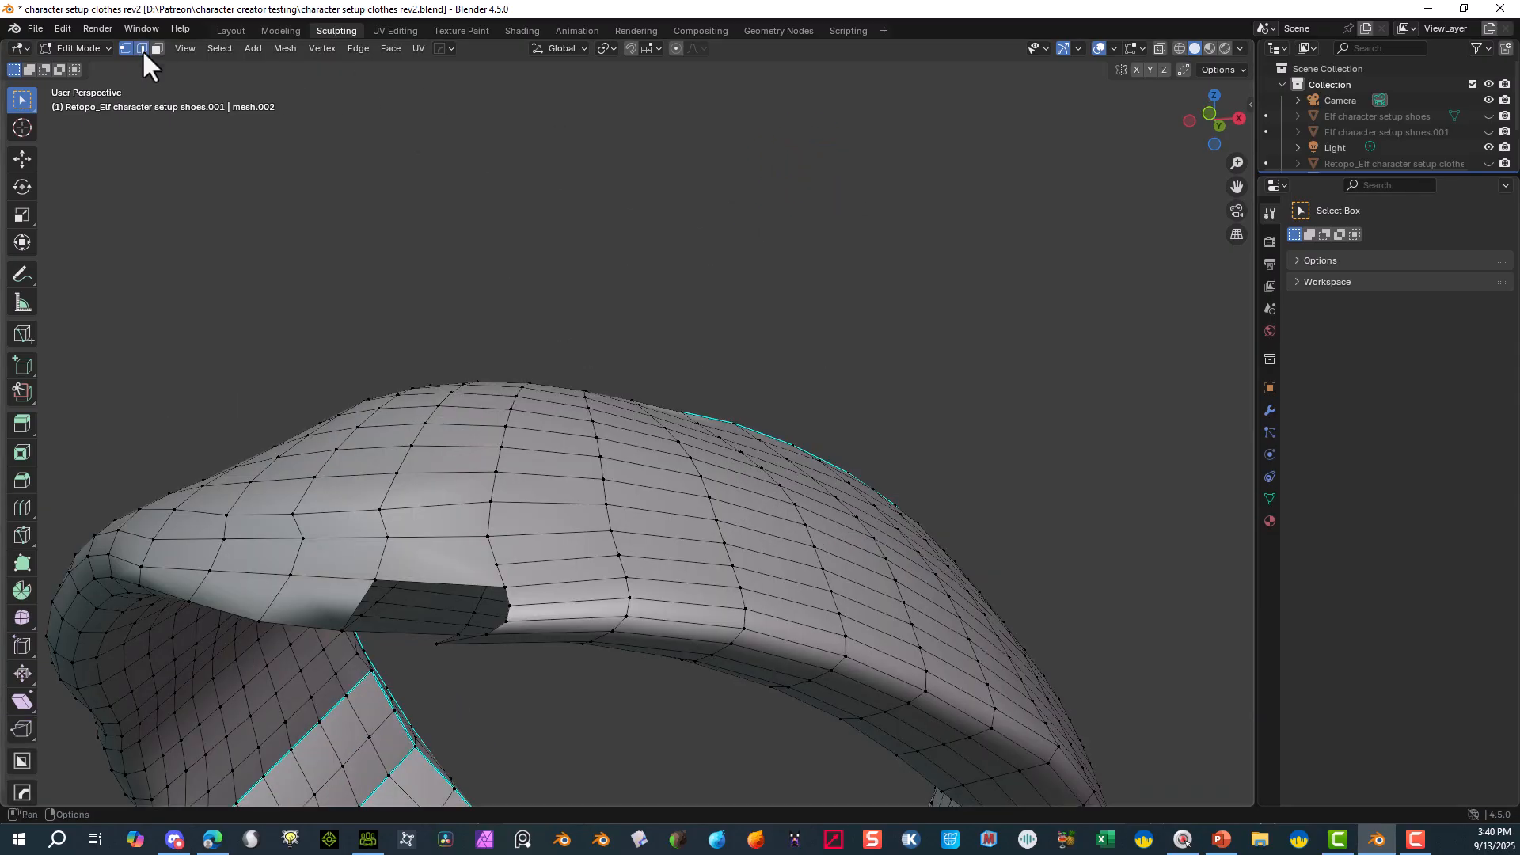
pyautogui.keyDown('alt'); pyautogui.click(578, 604); pyautogui.keyUp('alt')
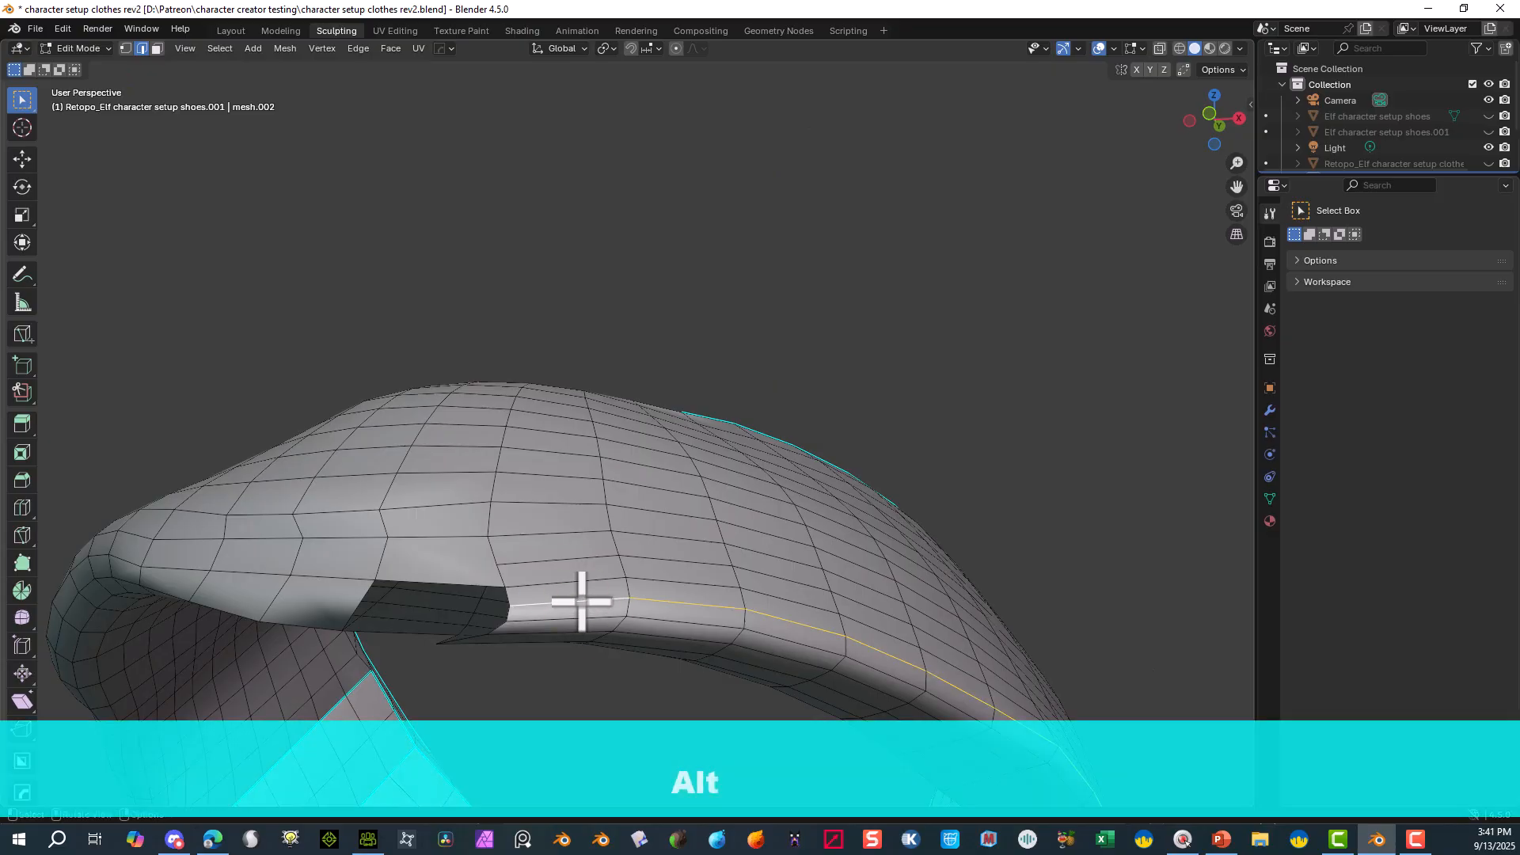
pyautogui.moveTo(583, 600); pyautogui.dragTo(587, 554, button='middle')
pyautogui.scroll(3, 557, 365)
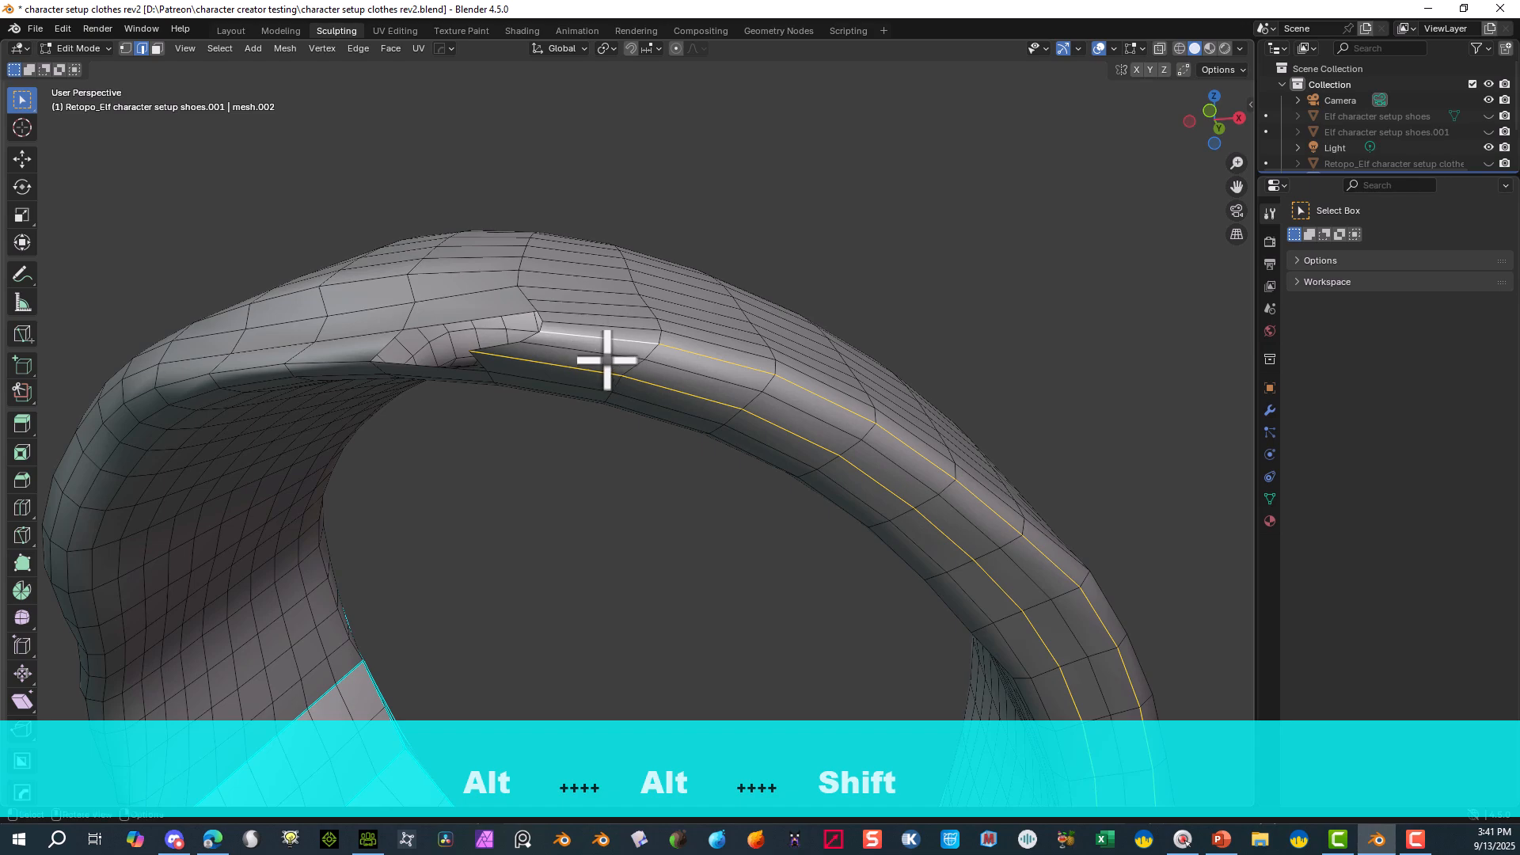
pyautogui.press('Delete')
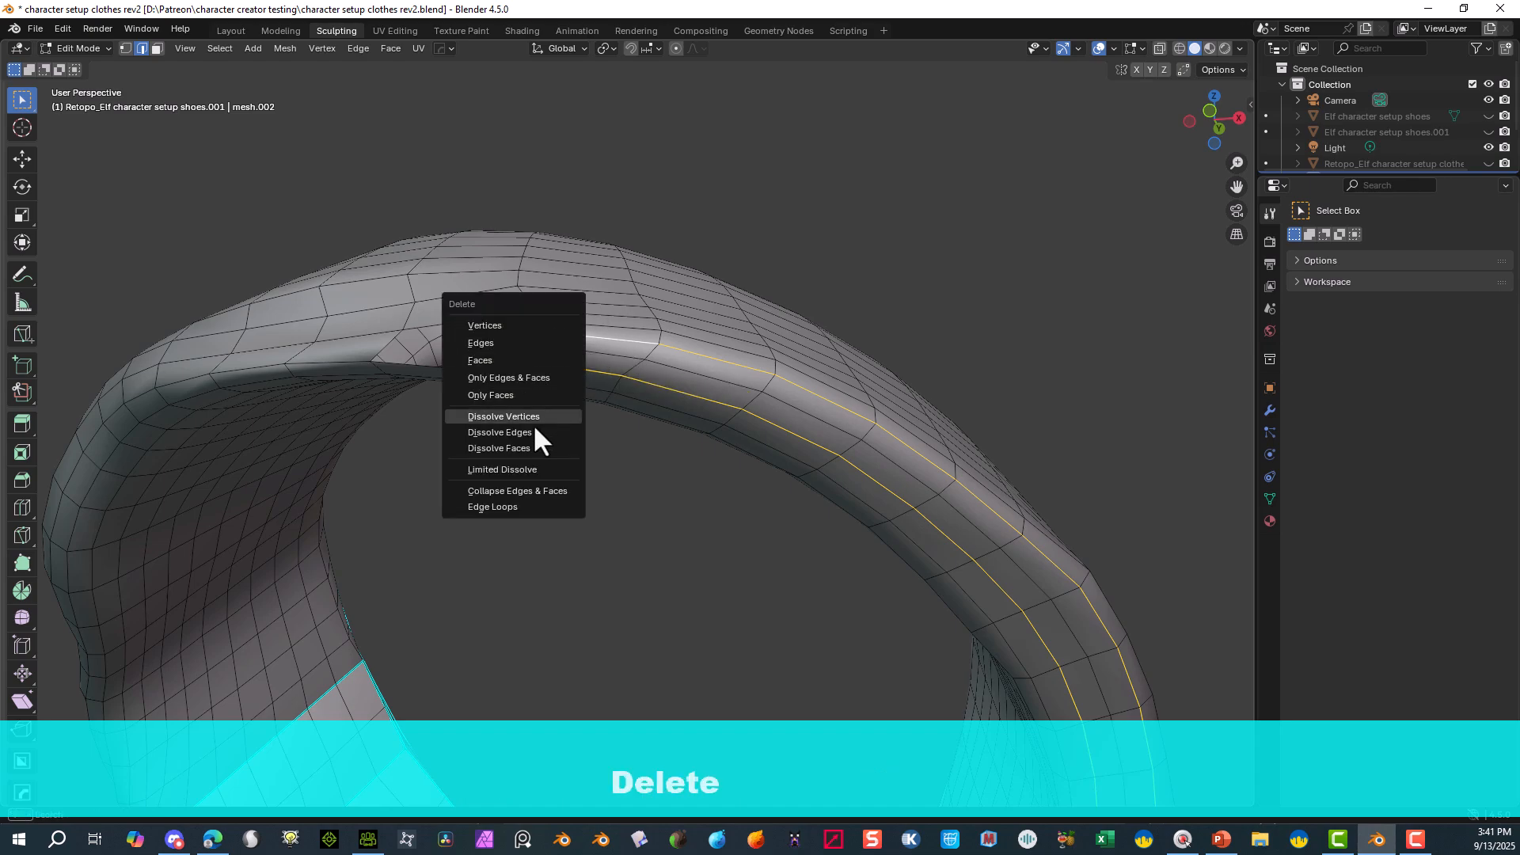
pyautogui.click(539, 432)
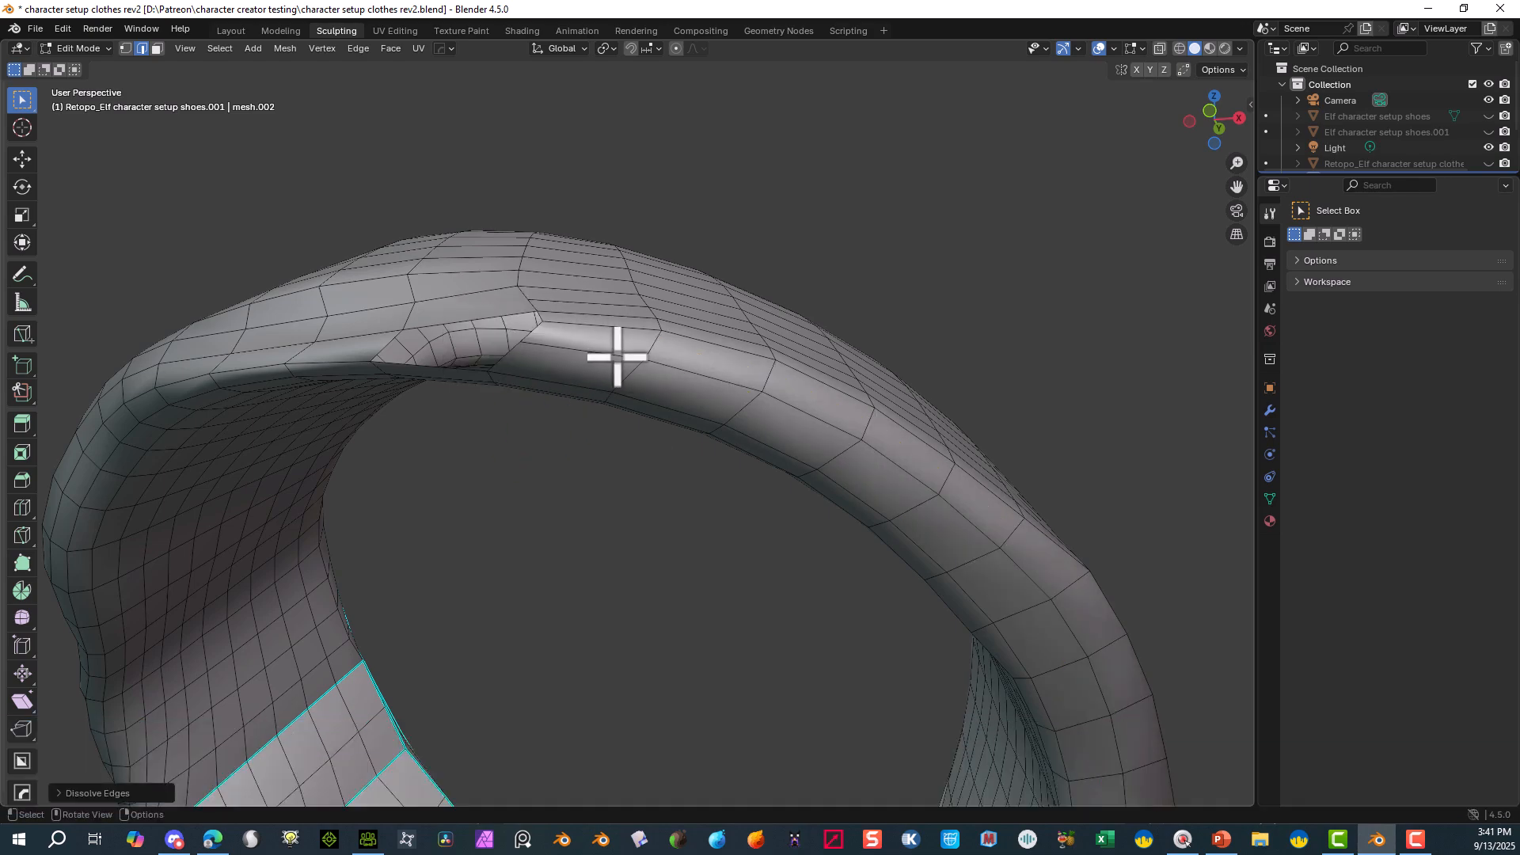
# - Select the remaining edge loop along the upper side of the rounded rim beside the gap and dissolve its edges
pyautogui.keyDown('alt'); pyautogui.click(580, 325); pyautogui.keyUp('alt')
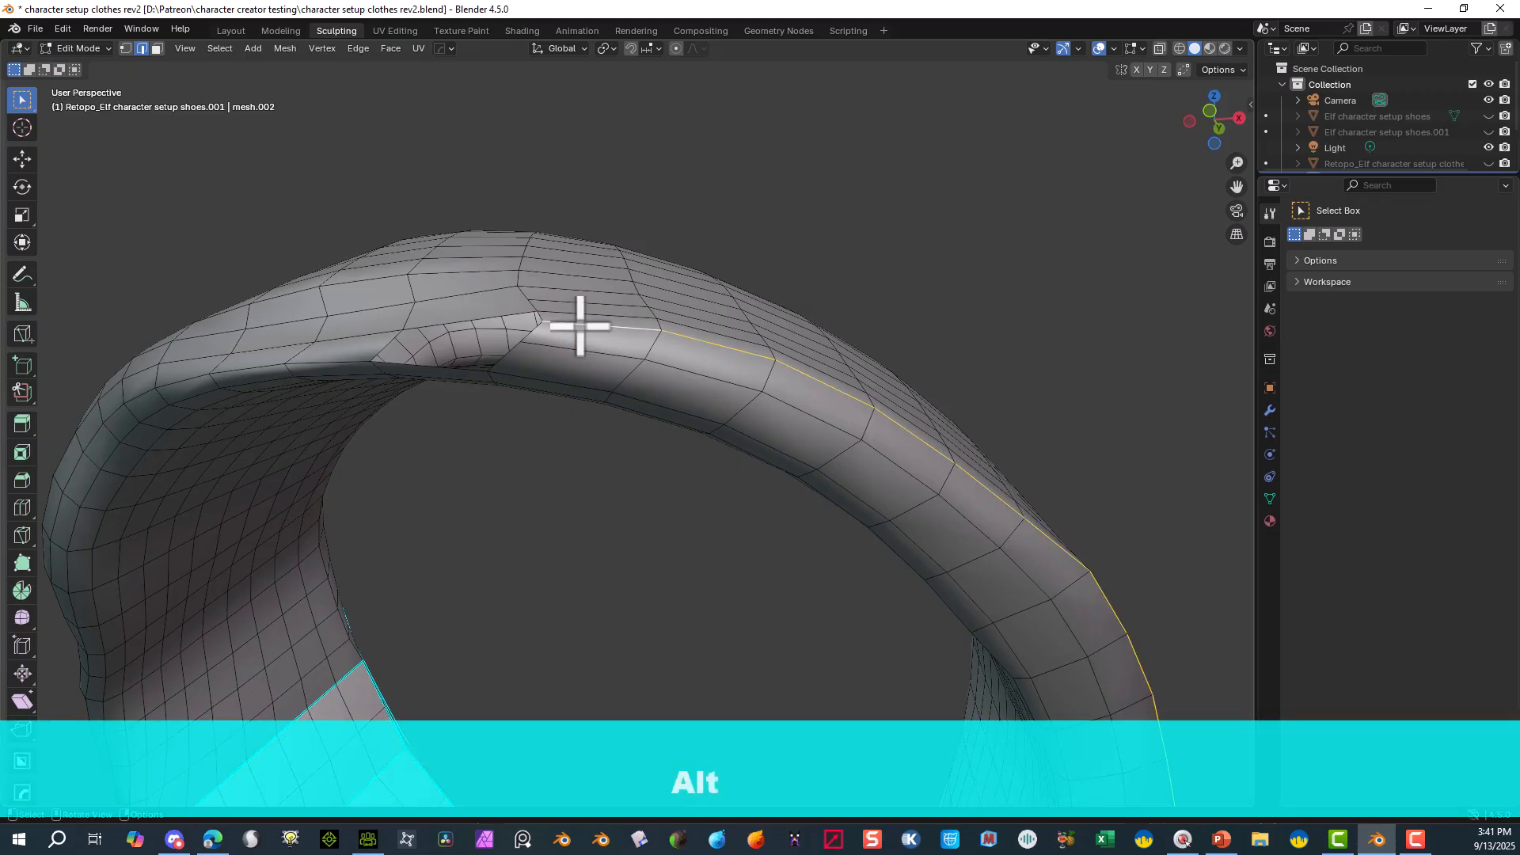
pyautogui.press('Delete')
pyautogui.click(577, 324)
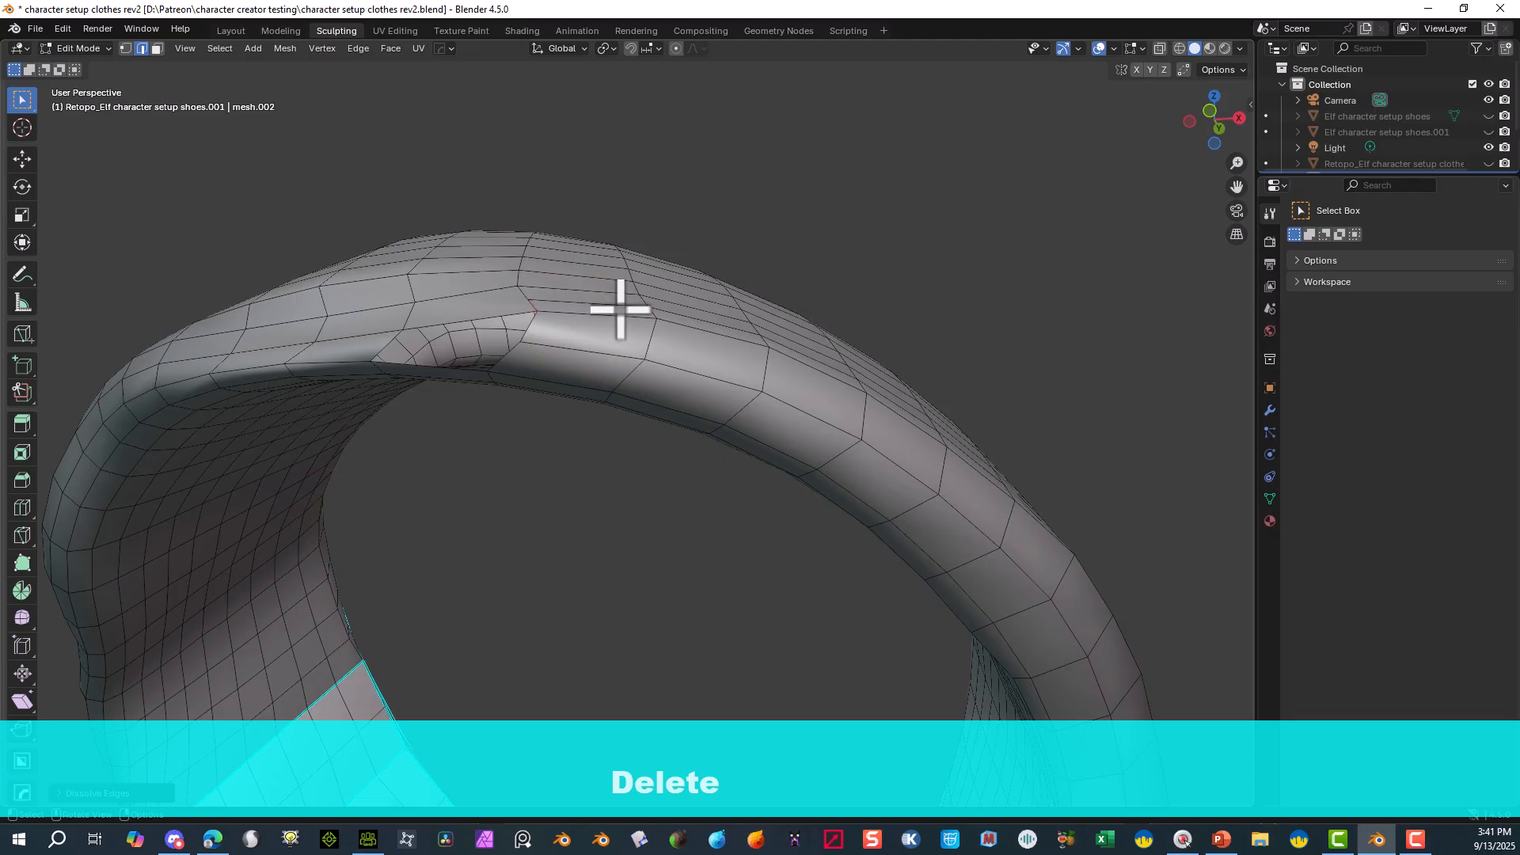
# - In vertex selection mode, select the vertices of the new front faces beside and above the gap and move them about -0.0015 m along global Y
pyautogui.moveTo(417, 266); pyautogui.dragTo(392, 270, button='middle')
pyautogui.press('1')
pyautogui.click(388, 274)
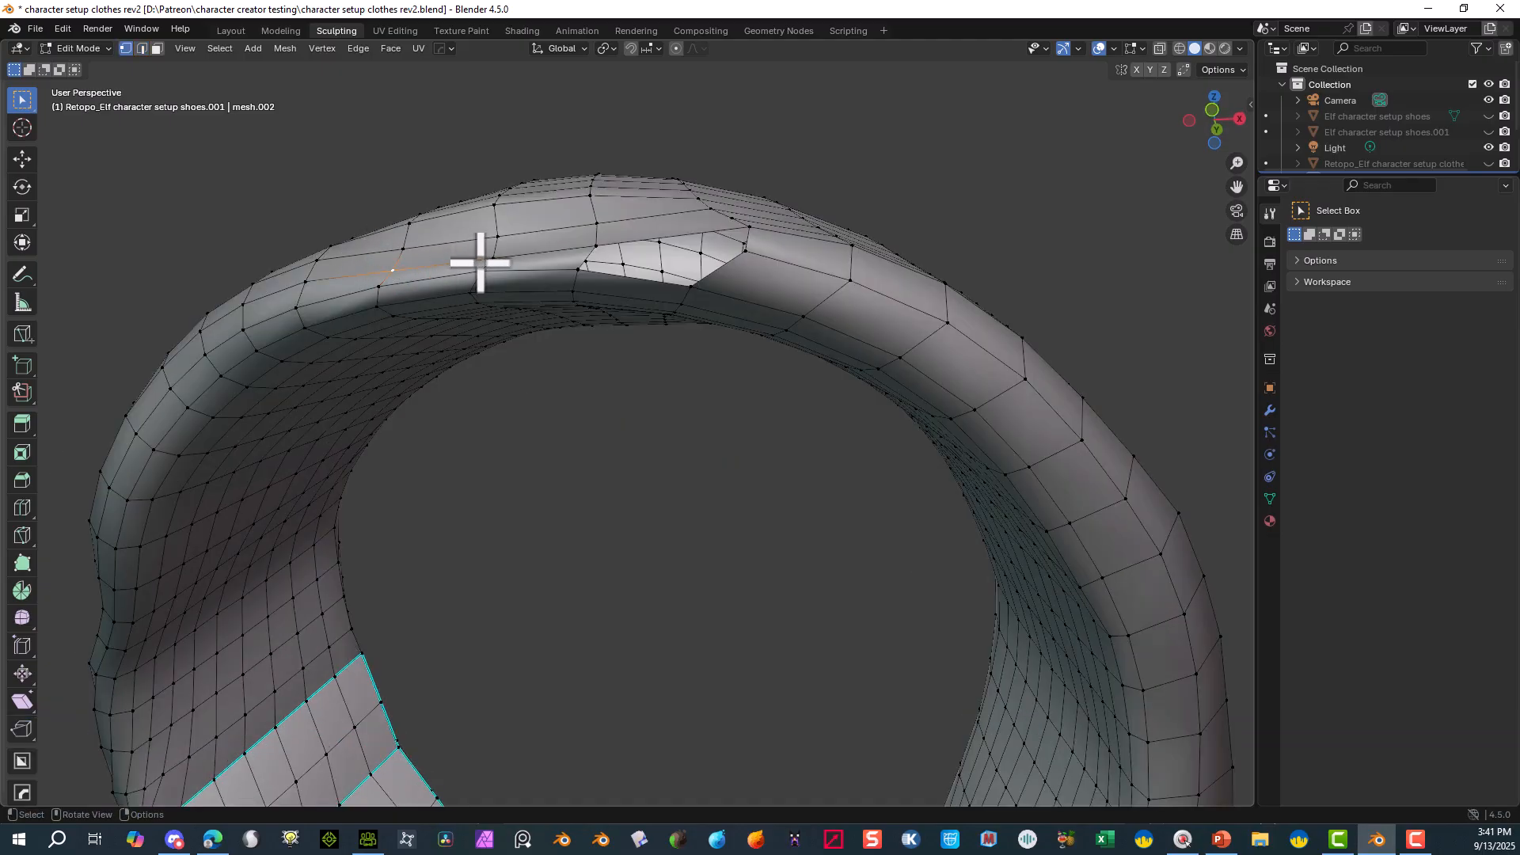
pyautogui.keyDown('shift'); pyautogui.click(491, 256); pyautogui.keyUp('shift')
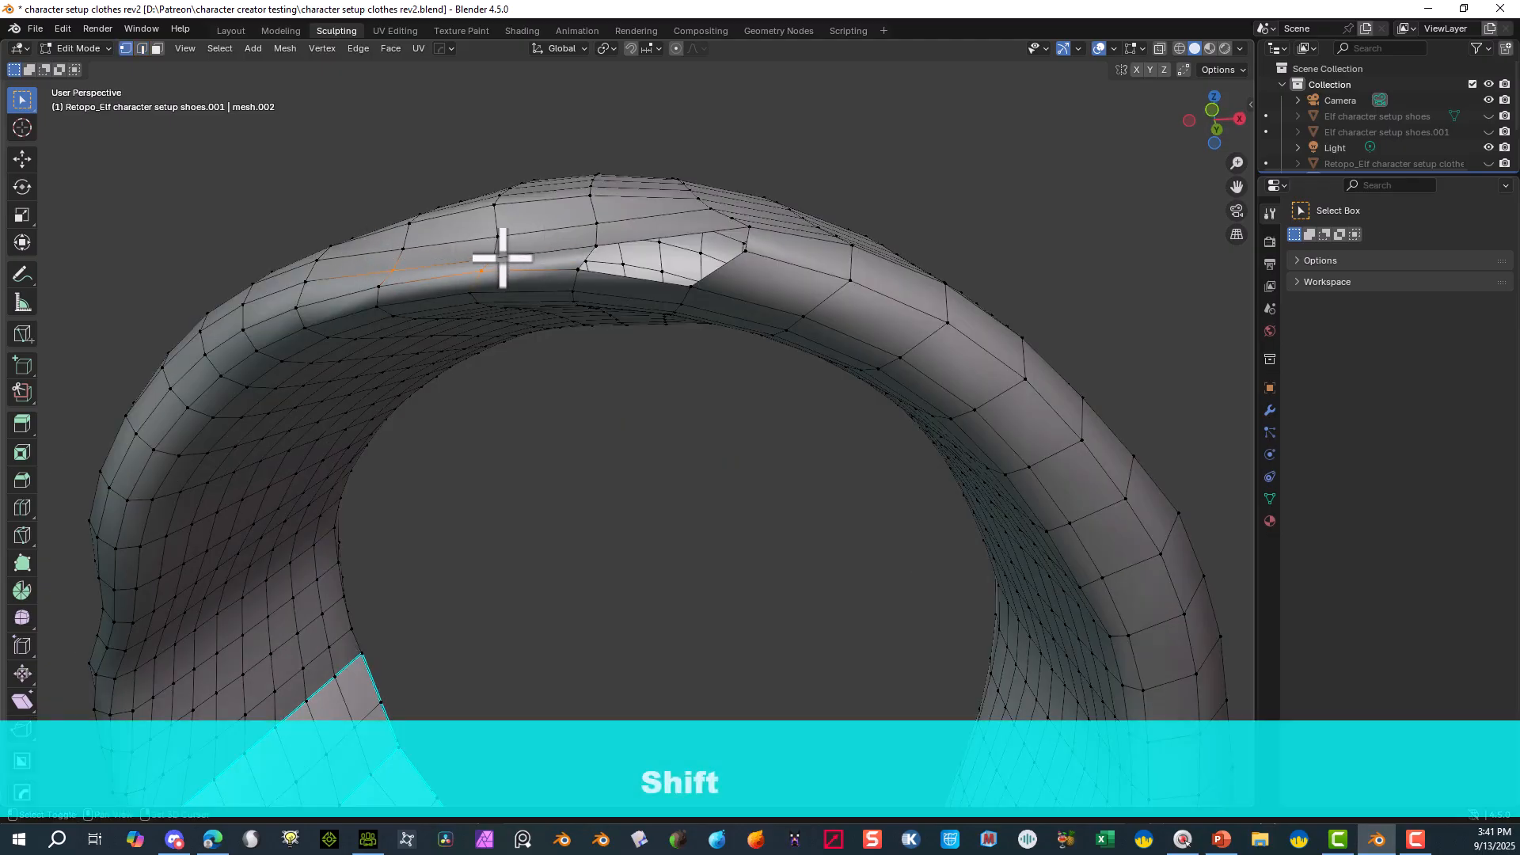
pyautogui.keyDown('ctrl'); pyautogui.keyDown('shift'); pyautogui.click(485, 280); pyautogui.keyUp('shift'); pyautogui.keyUp('ctrl')
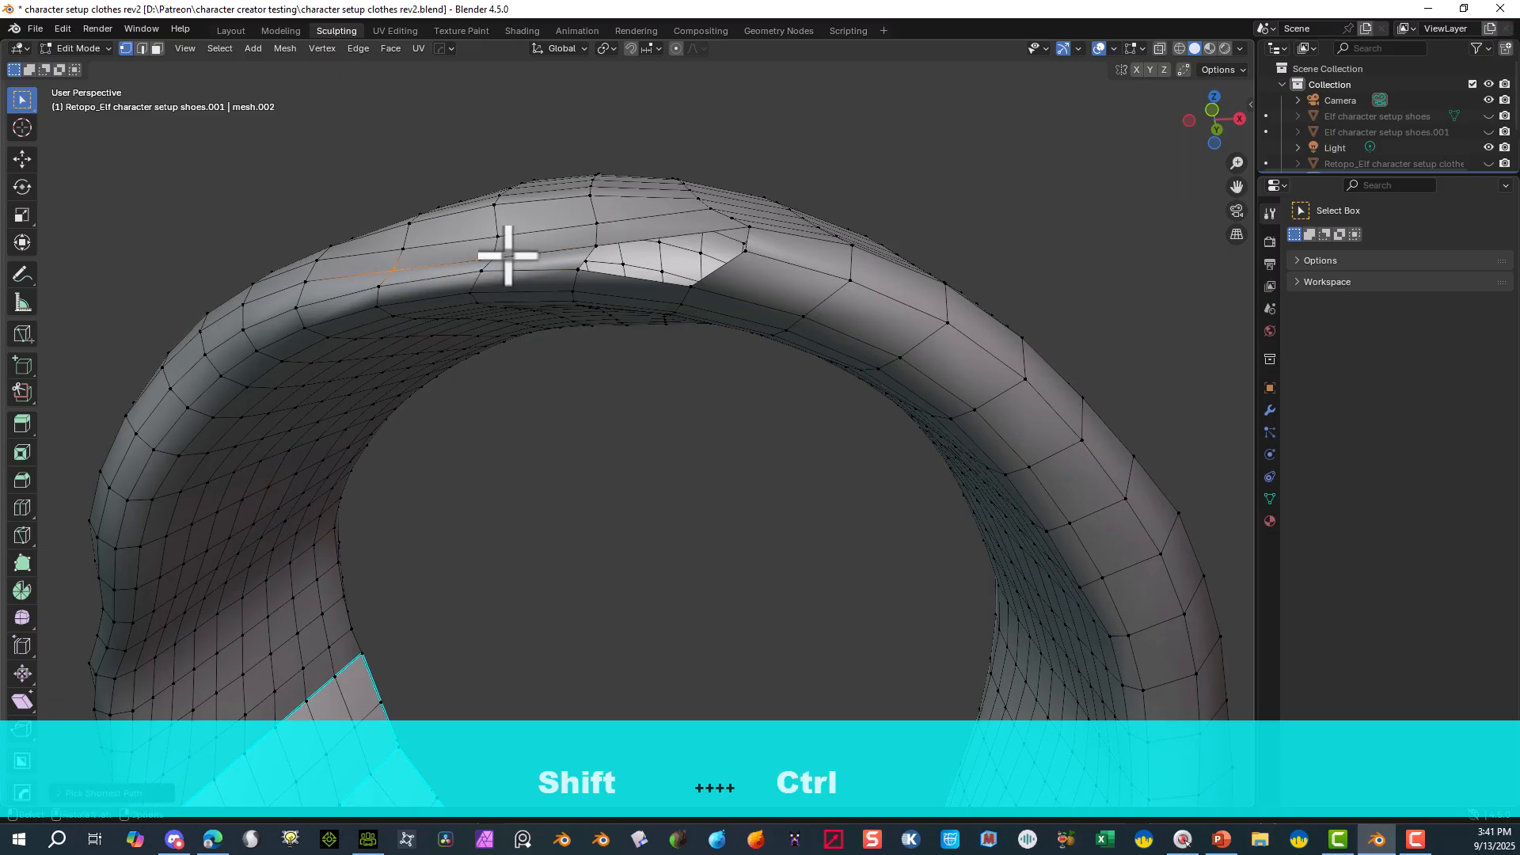
pyautogui.keyDown('shift'); pyautogui.click(501, 255); pyautogui.keyUp('shift')
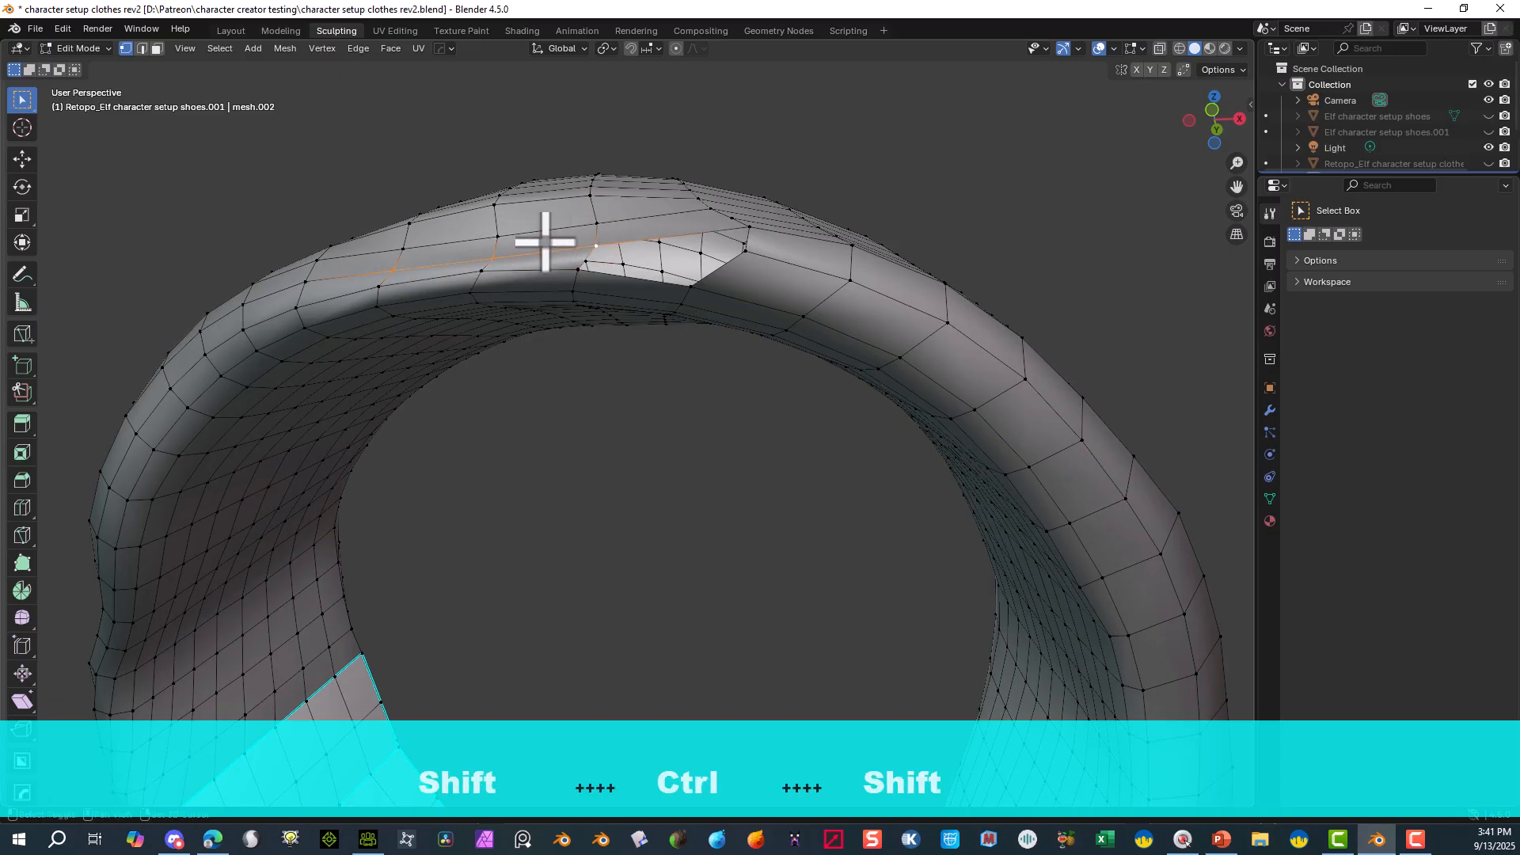
pyautogui.keyDown('ctrl'); pyautogui.keyDown('shift'); pyautogui.click(405, 246); pyautogui.keyUp('shift'); pyautogui.keyUp('ctrl')
pyautogui.keyDown('ctrl'); pyautogui.keyDown('shift'); pyautogui.click(503, 235); pyautogui.keyUp('shift'); pyautogui.keyUp('ctrl')
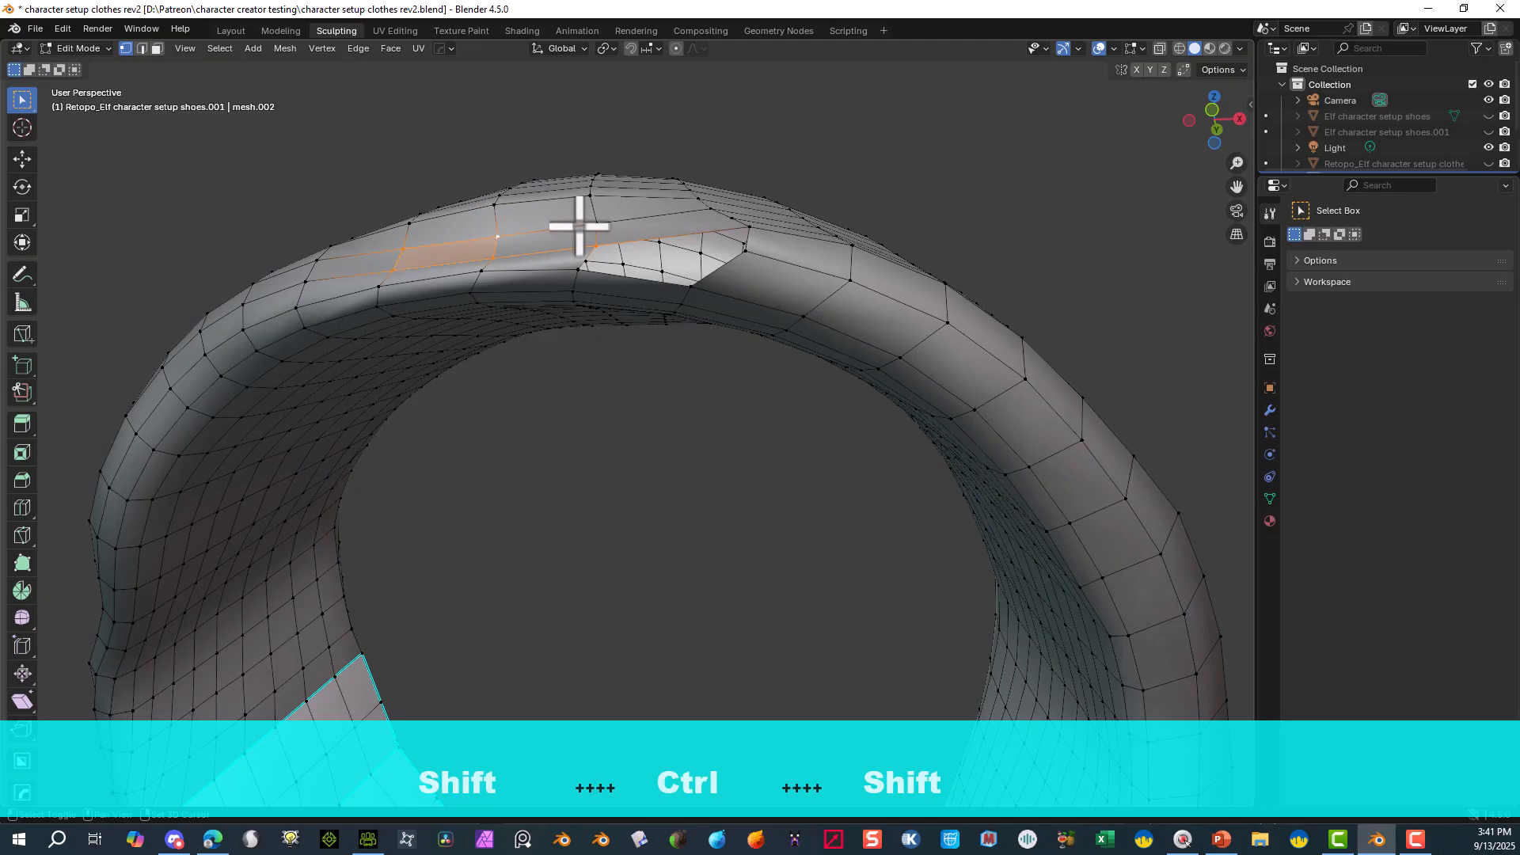
pyautogui.moveTo(620, 204); pyautogui.dragTo(560, 240, button='middle')
pyautogui.scroll(-5, 547, 265)
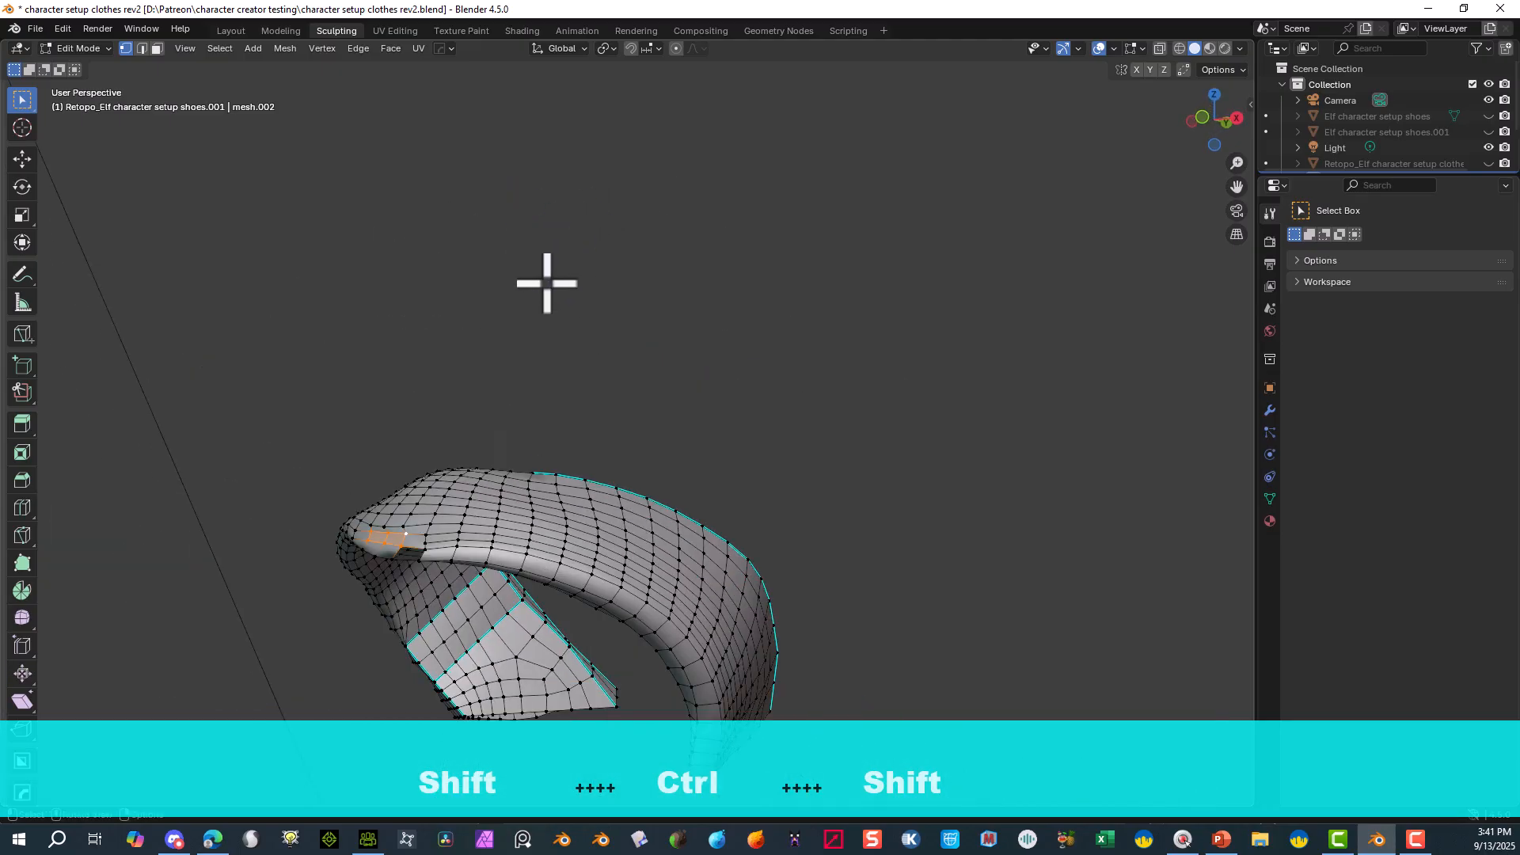
pyautogui.scroll(3, 491, 352)
pyautogui.press('g')
pyautogui.press('y')
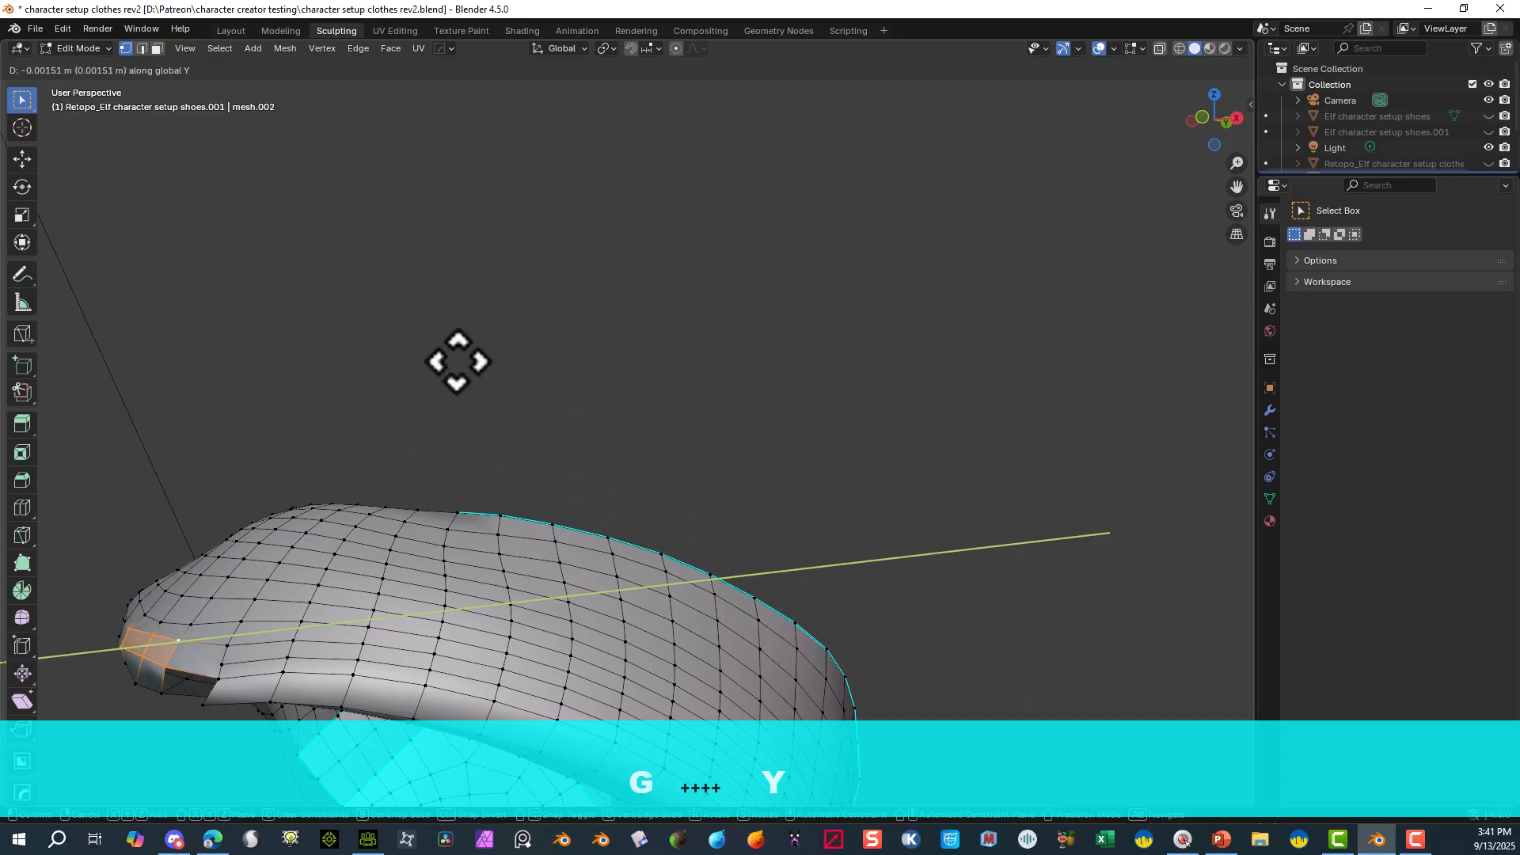
pyautogui.click(458, 362)
# - Select the edge loop that starts just above the gap's corner and runs along the strap, and dissolve its edges
pyautogui.moveTo(396, 454); pyautogui.dragTo(457, 449, button='middle')
pyautogui.moveTo(582, 379); pyautogui.dragTo(604, 471, button='middle')
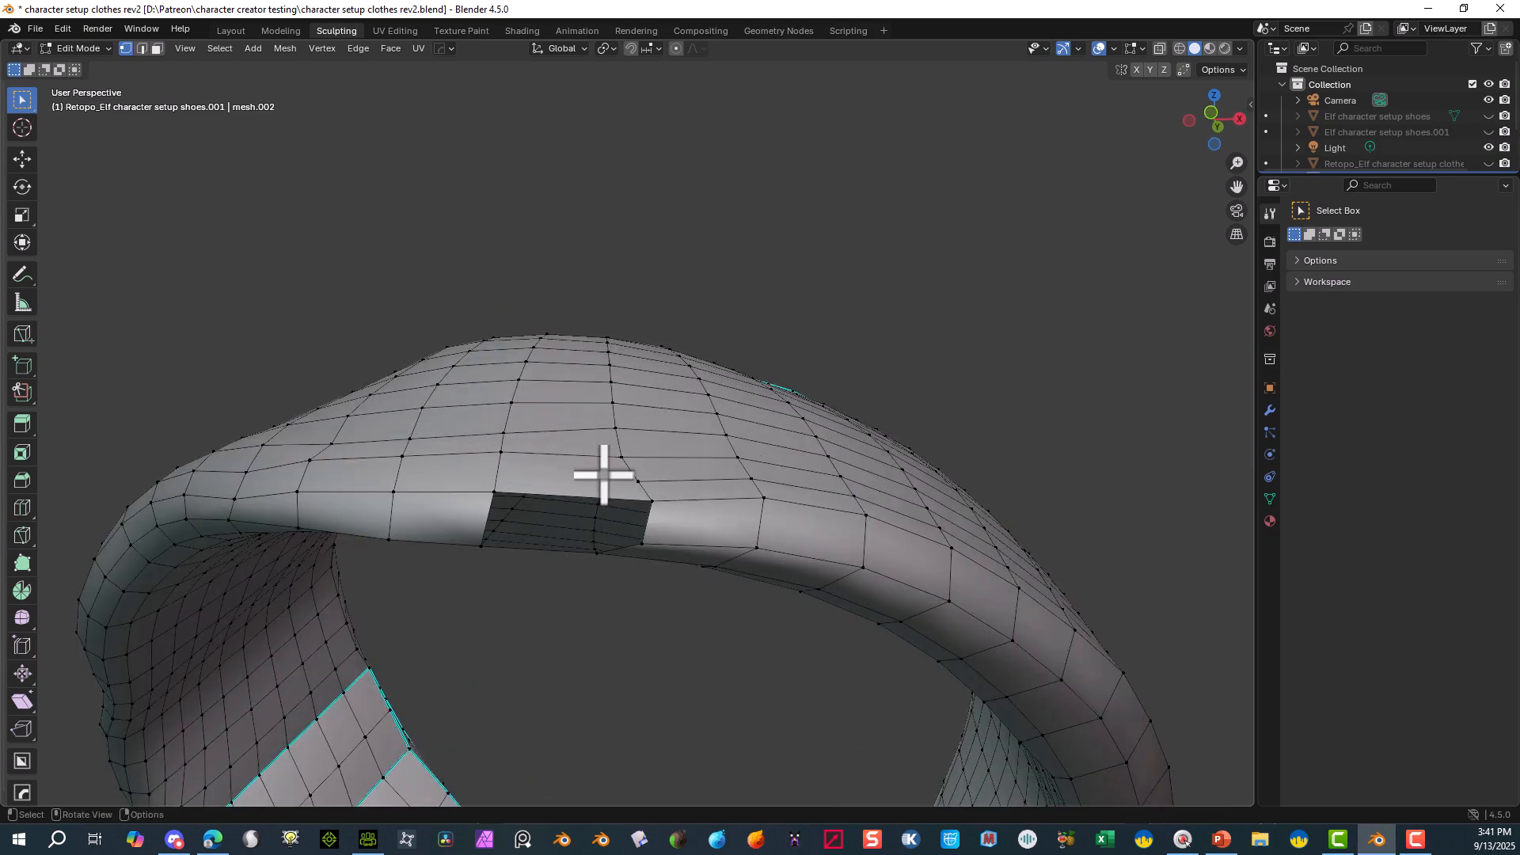
pyautogui.keyDown('alt'); pyautogui.click(686, 480); pyautogui.keyUp('alt')
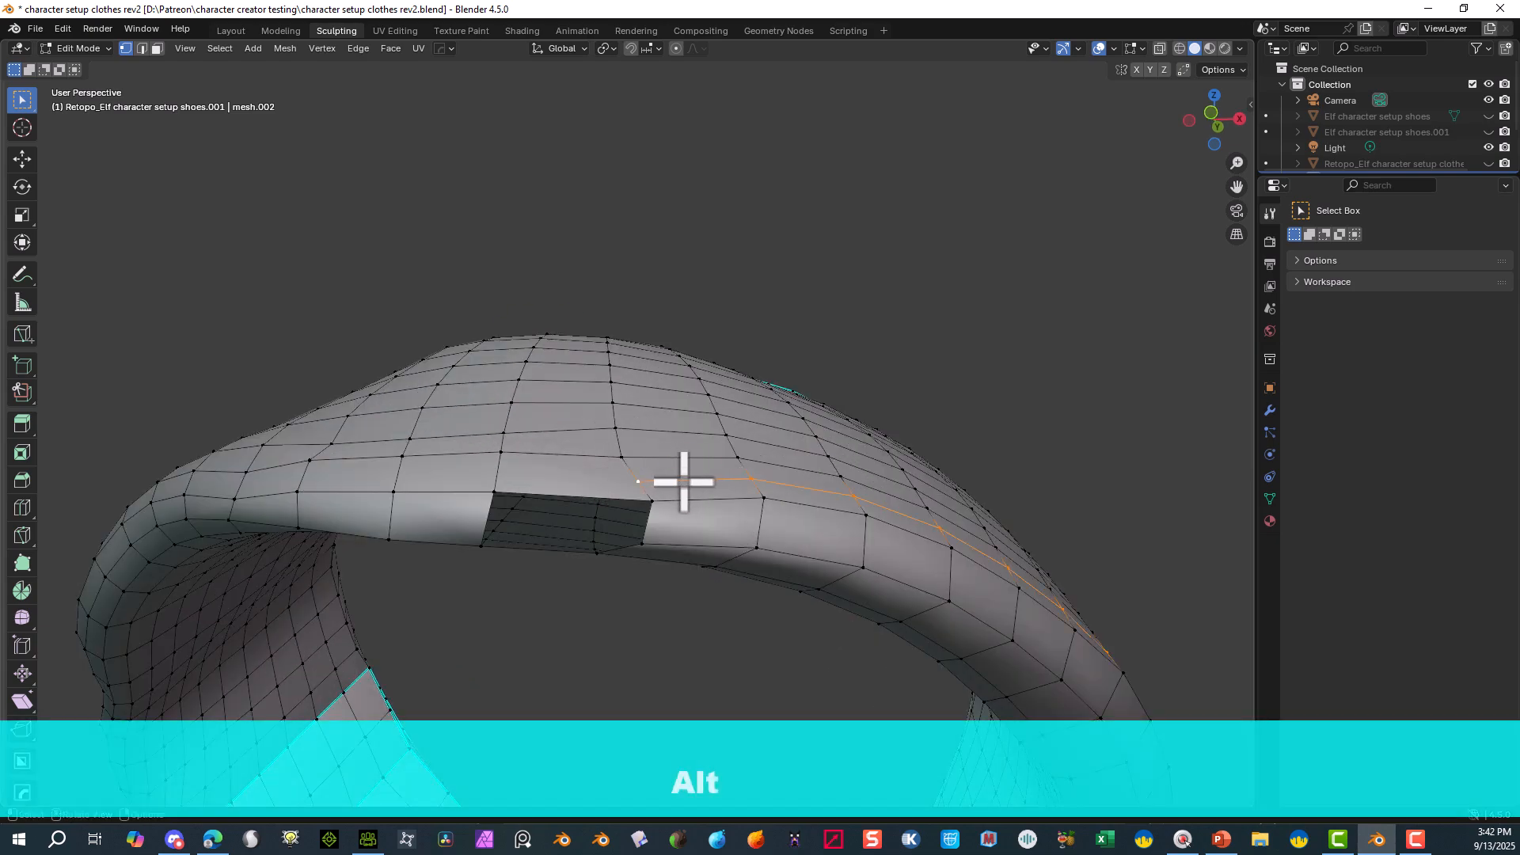
pyautogui.click(142, 48)
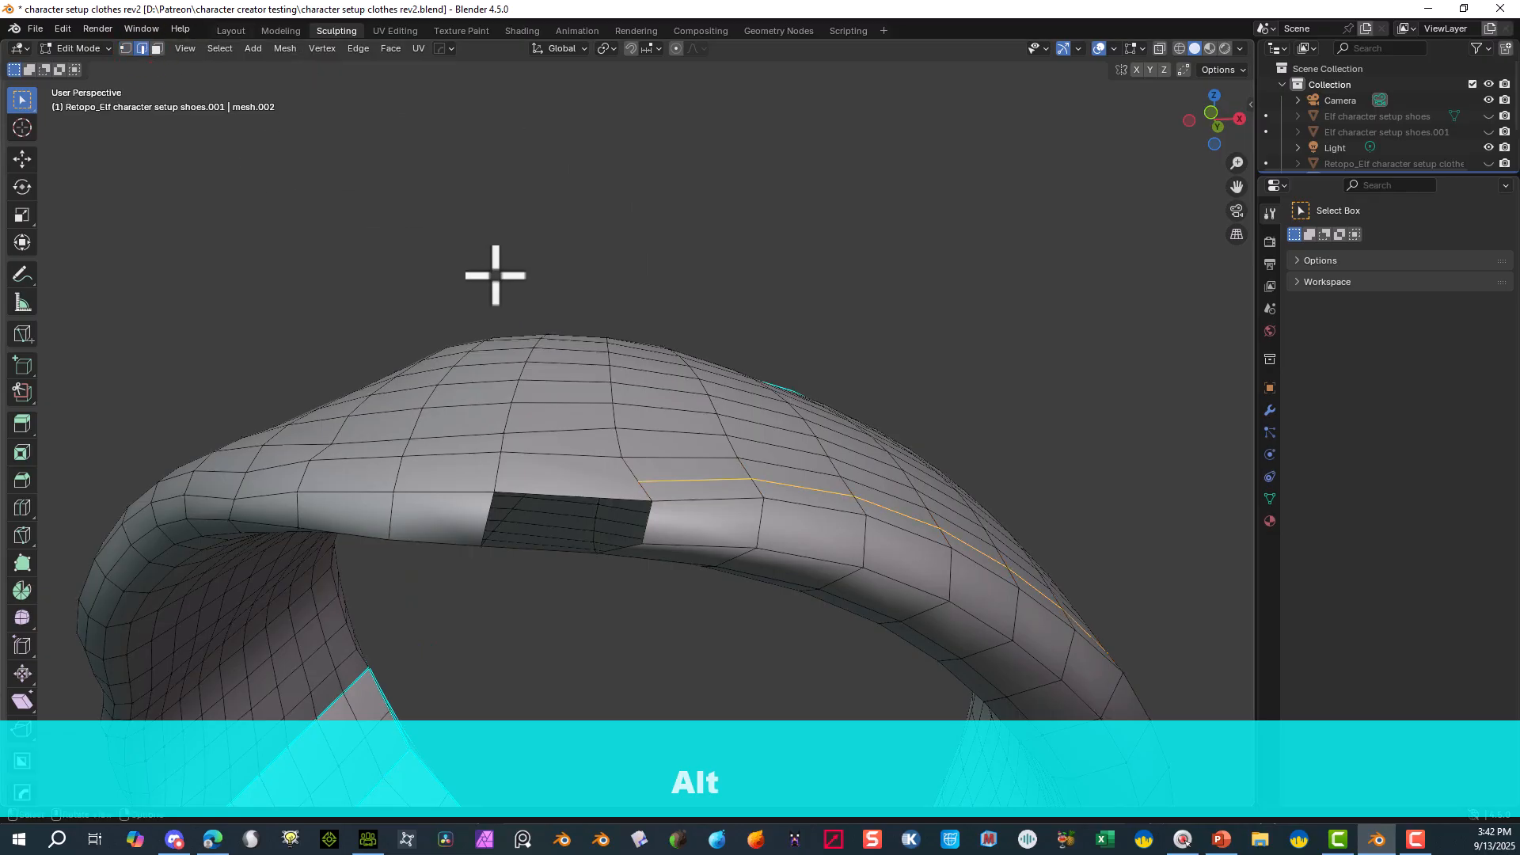
pyautogui.press('x')
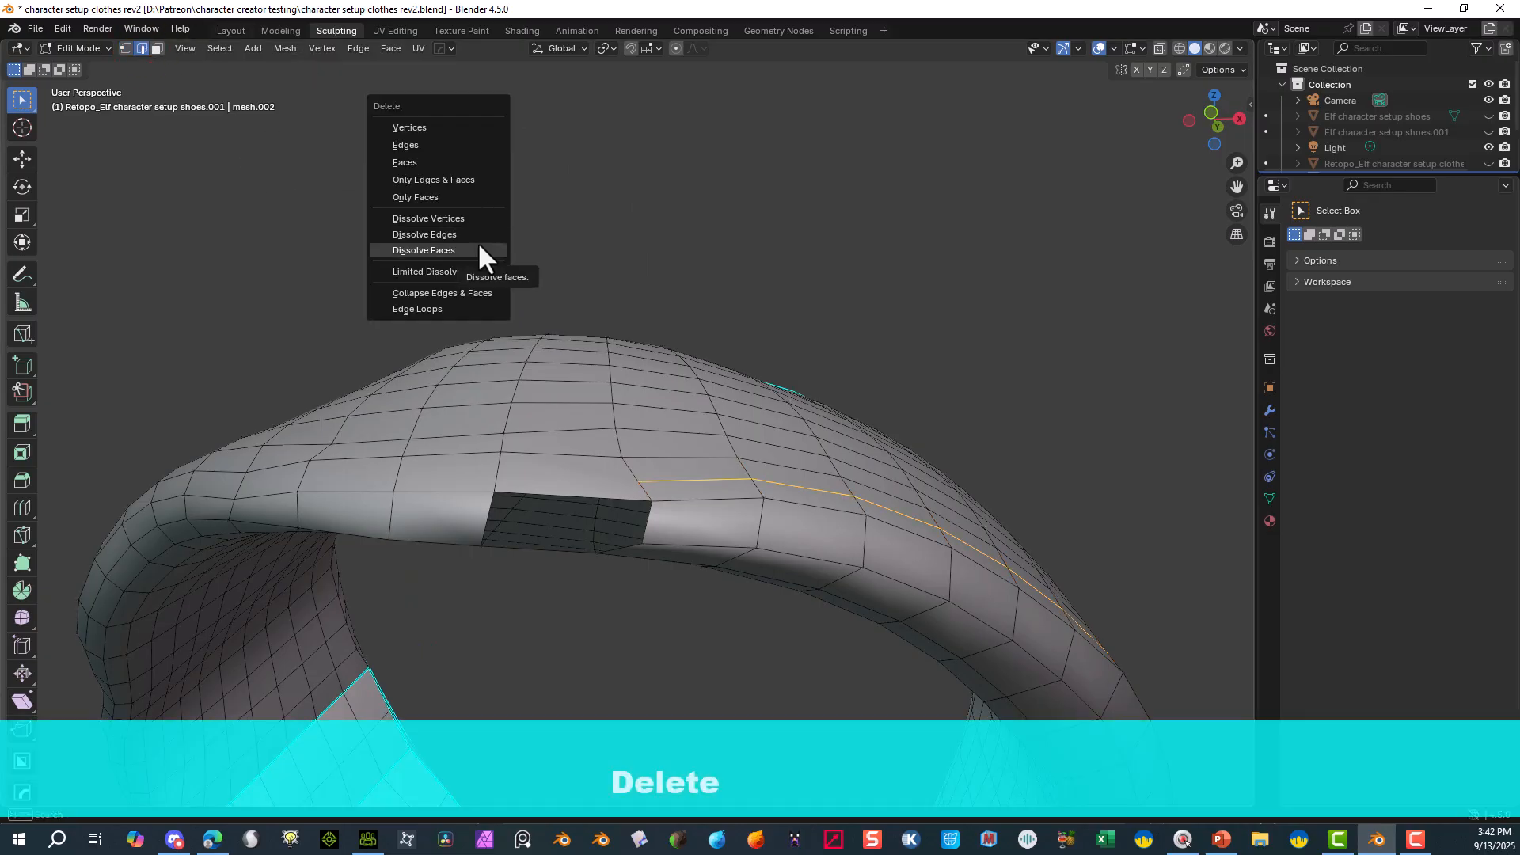
pyautogui.click(468, 233)
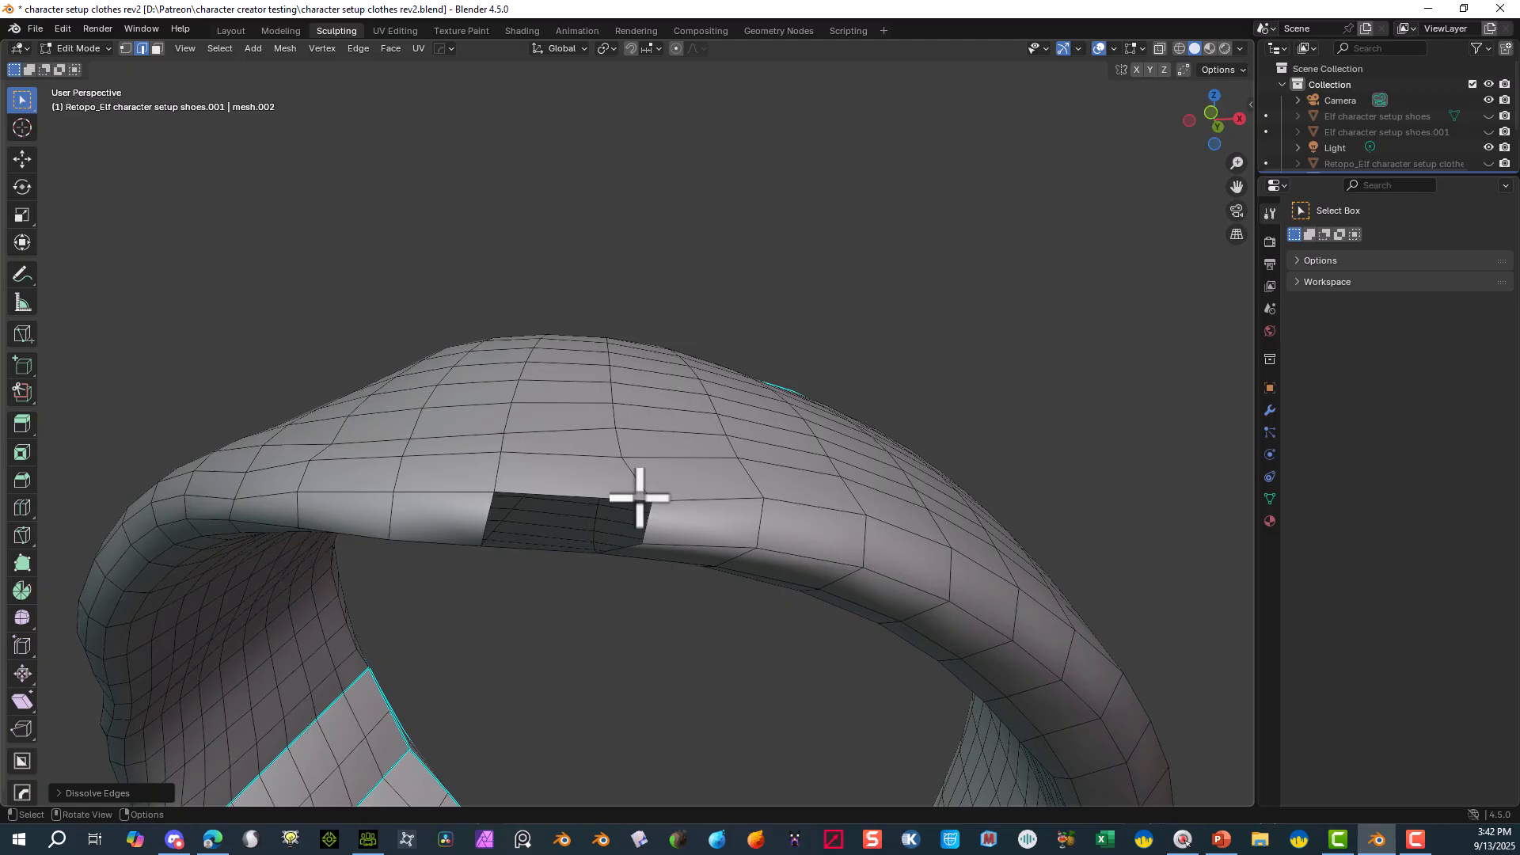
# - Select the edge loop running from the gap's corner along the front of the strap's rounded rim and dissolve its edges
pyautogui.moveTo(640, 497); pyautogui.dragTo(635, 480, button='middle')
pyautogui.scroll(1, 635, 479)
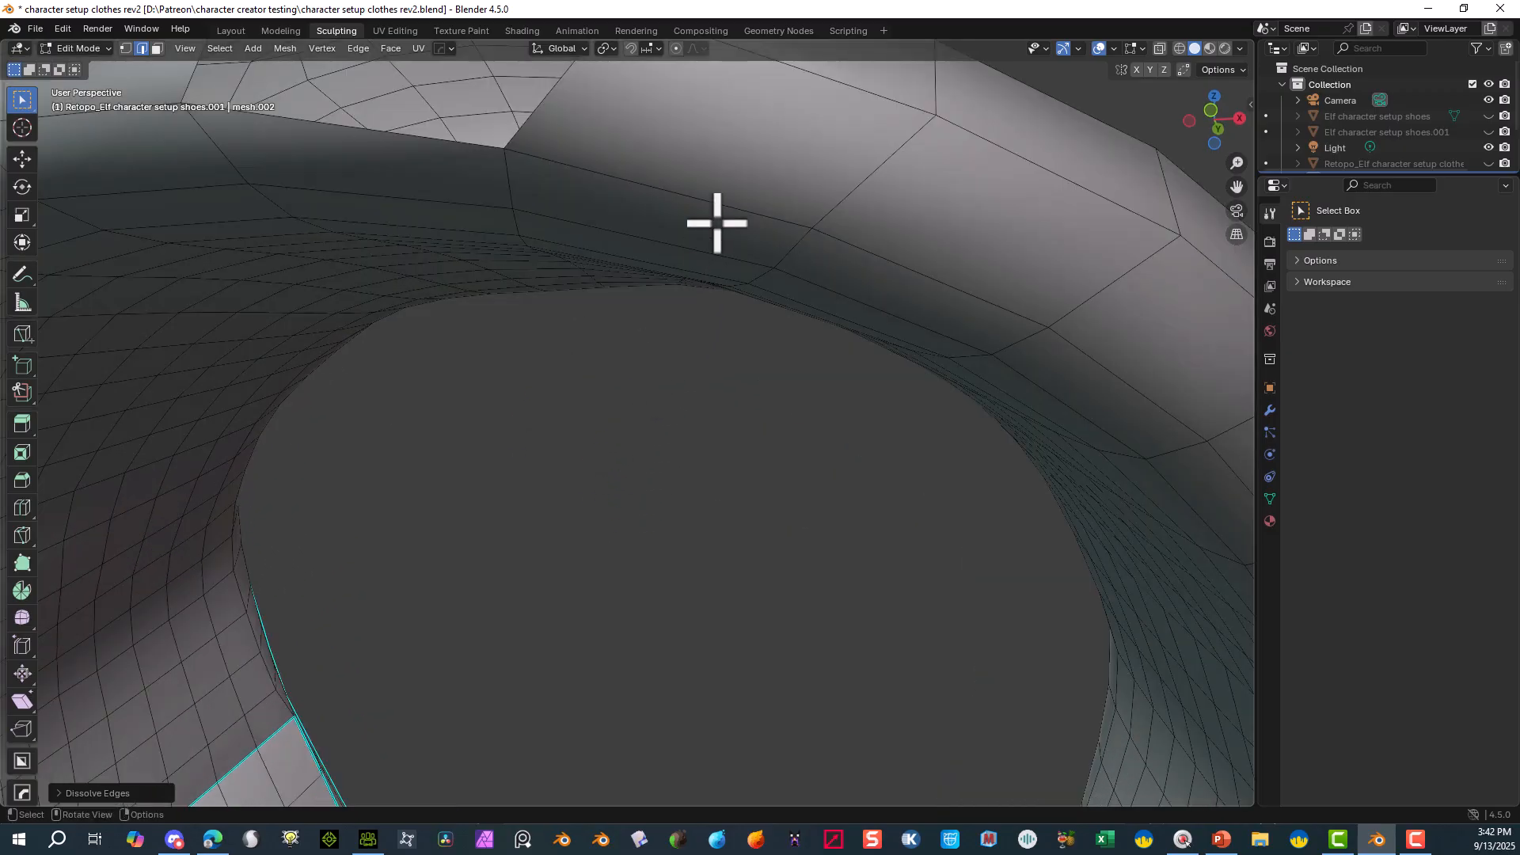
pyautogui.scroll(-1, 708, 157)
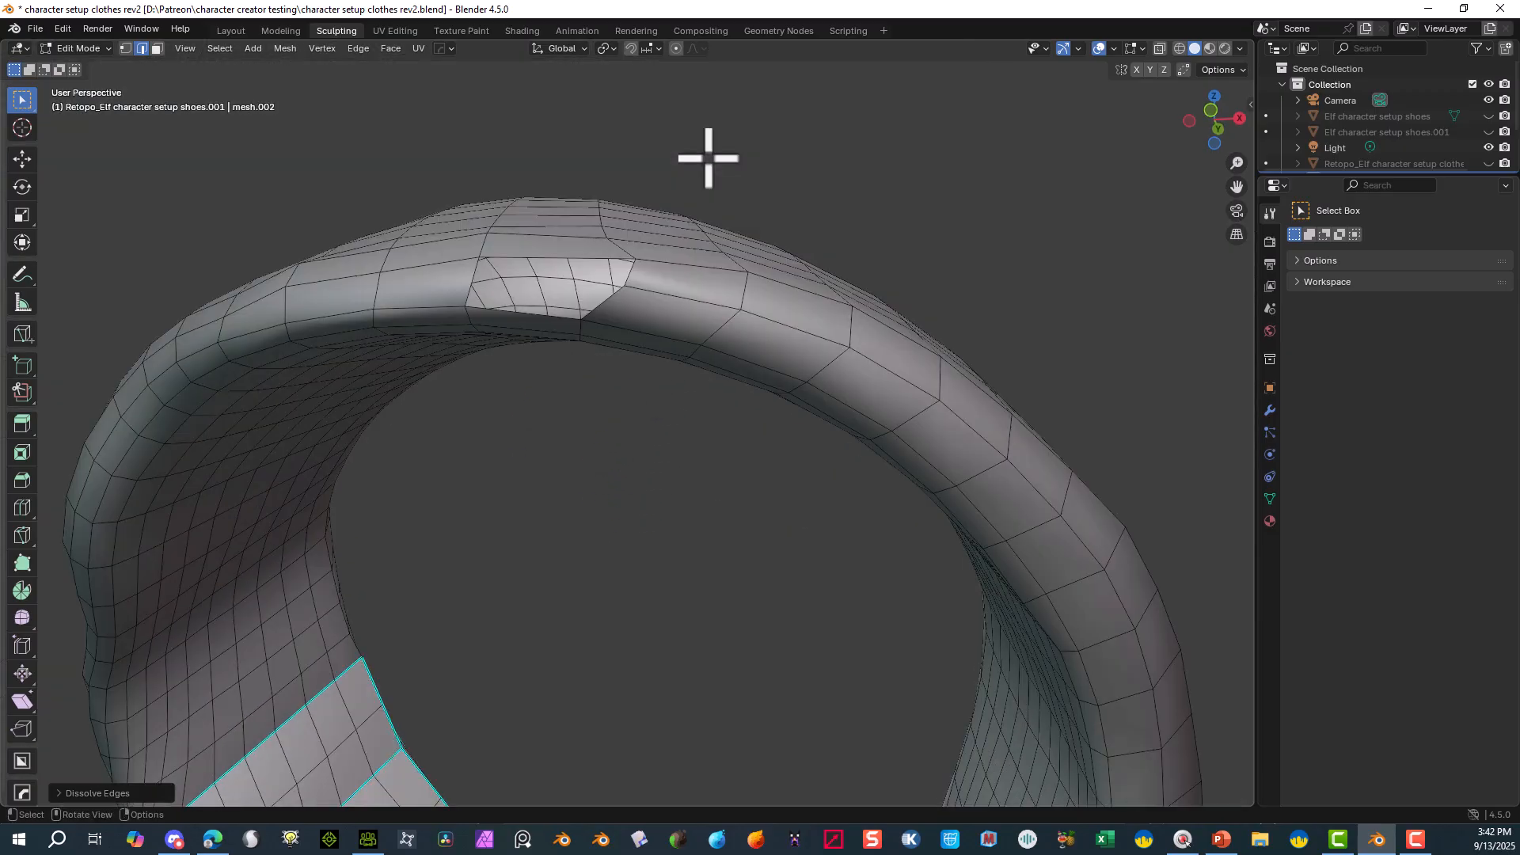
pyautogui.keyDown('alt'); pyautogui.click(702, 299); pyautogui.keyUp('alt')
pyautogui.press('Delete')
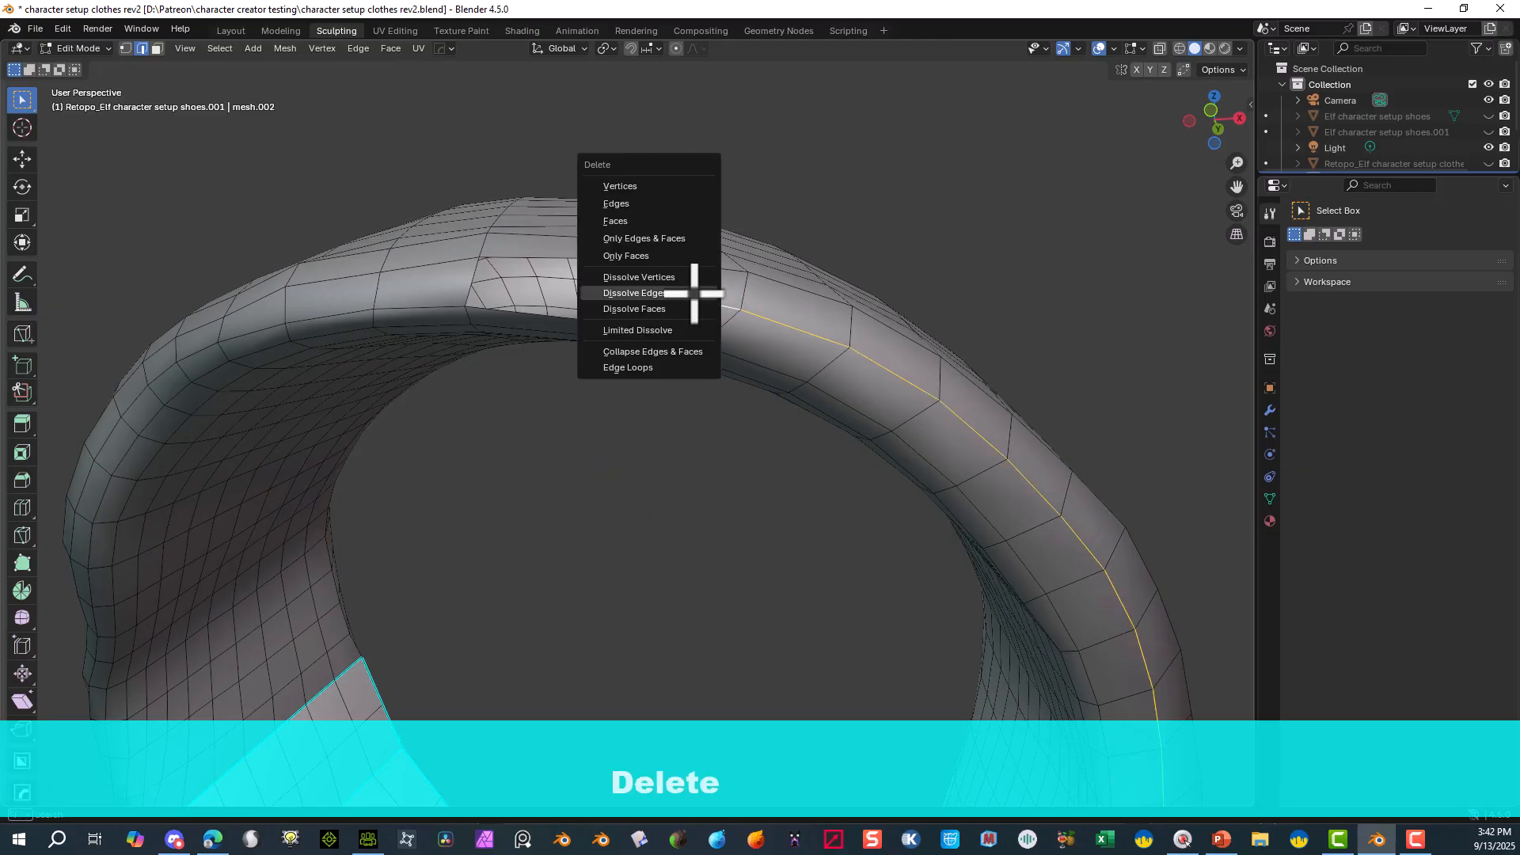
pyautogui.click(689, 286)
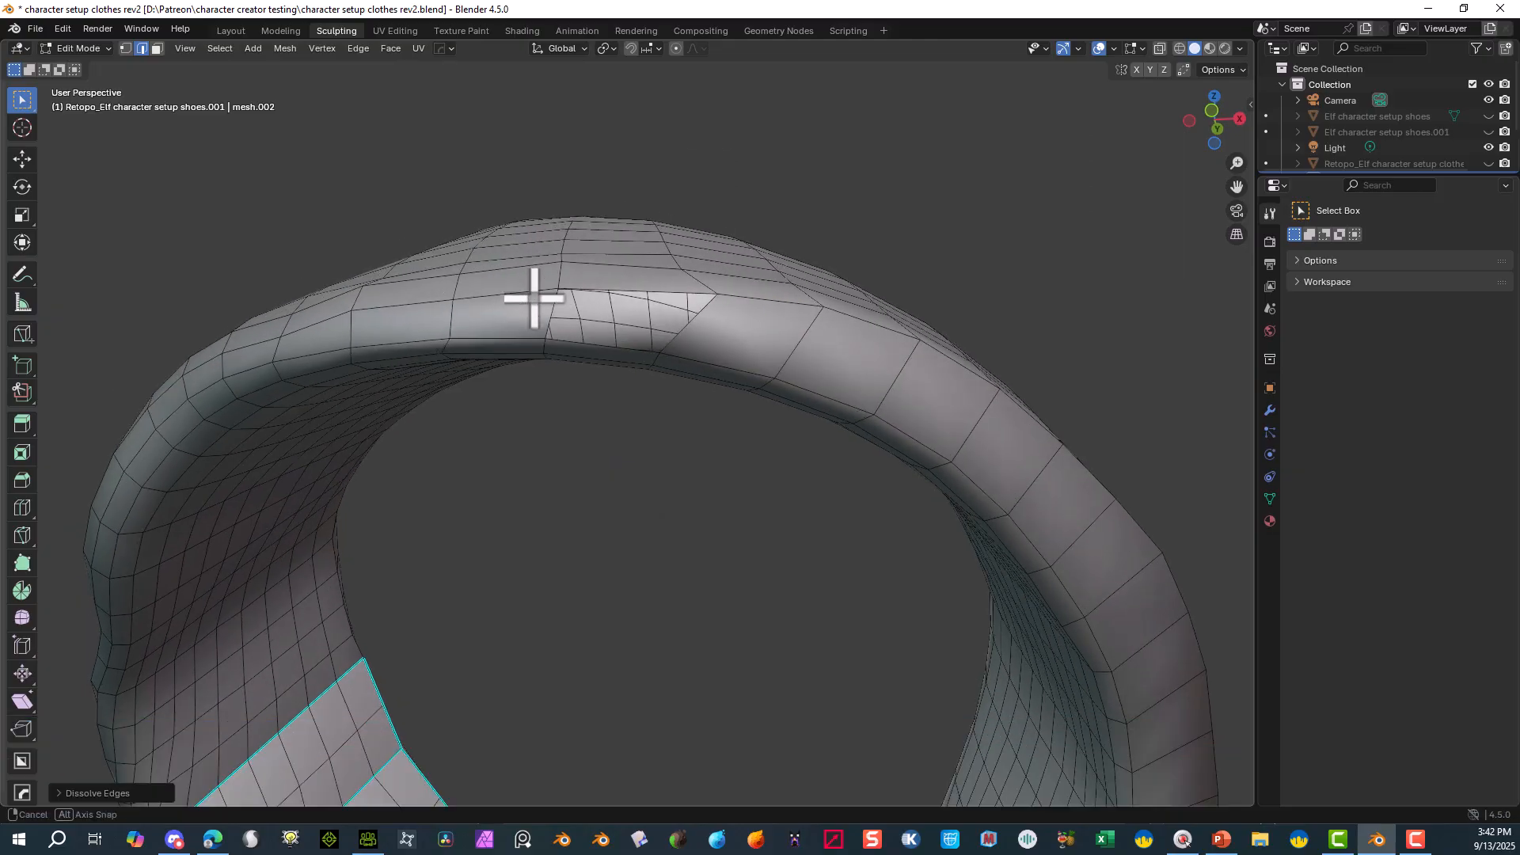
# - In vertex selection mode, select the four corner vertices around the gap in the strap's front rim and fill them with a face
pyautogui.moveTo(533, 299); pyautogui.dragTo(530, 296, button='middle')
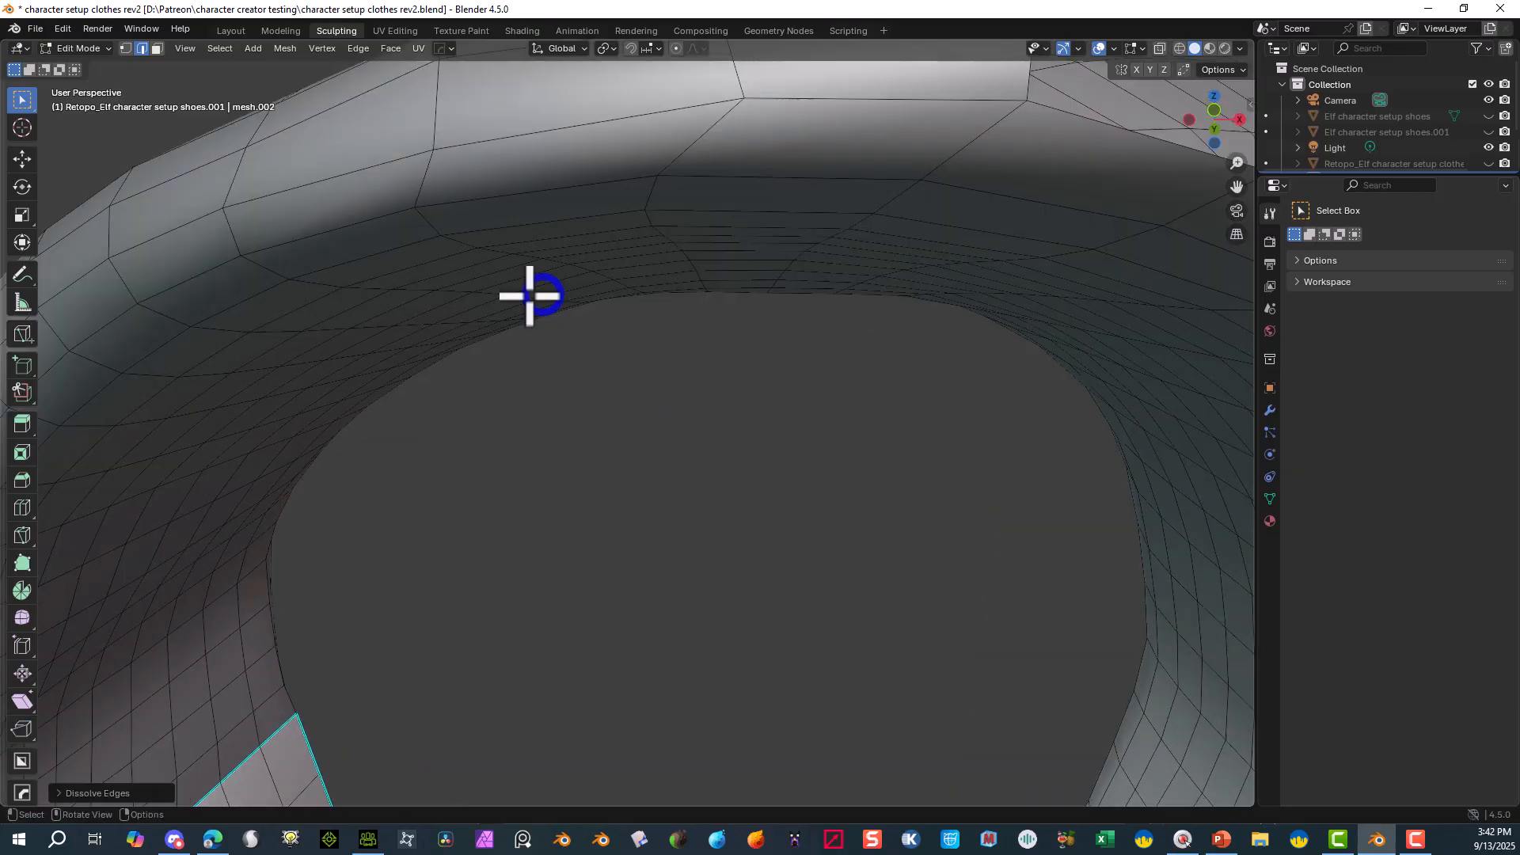
pyautogui.click(124, 48)
pyautogui.scroll(-2, 844, 163)
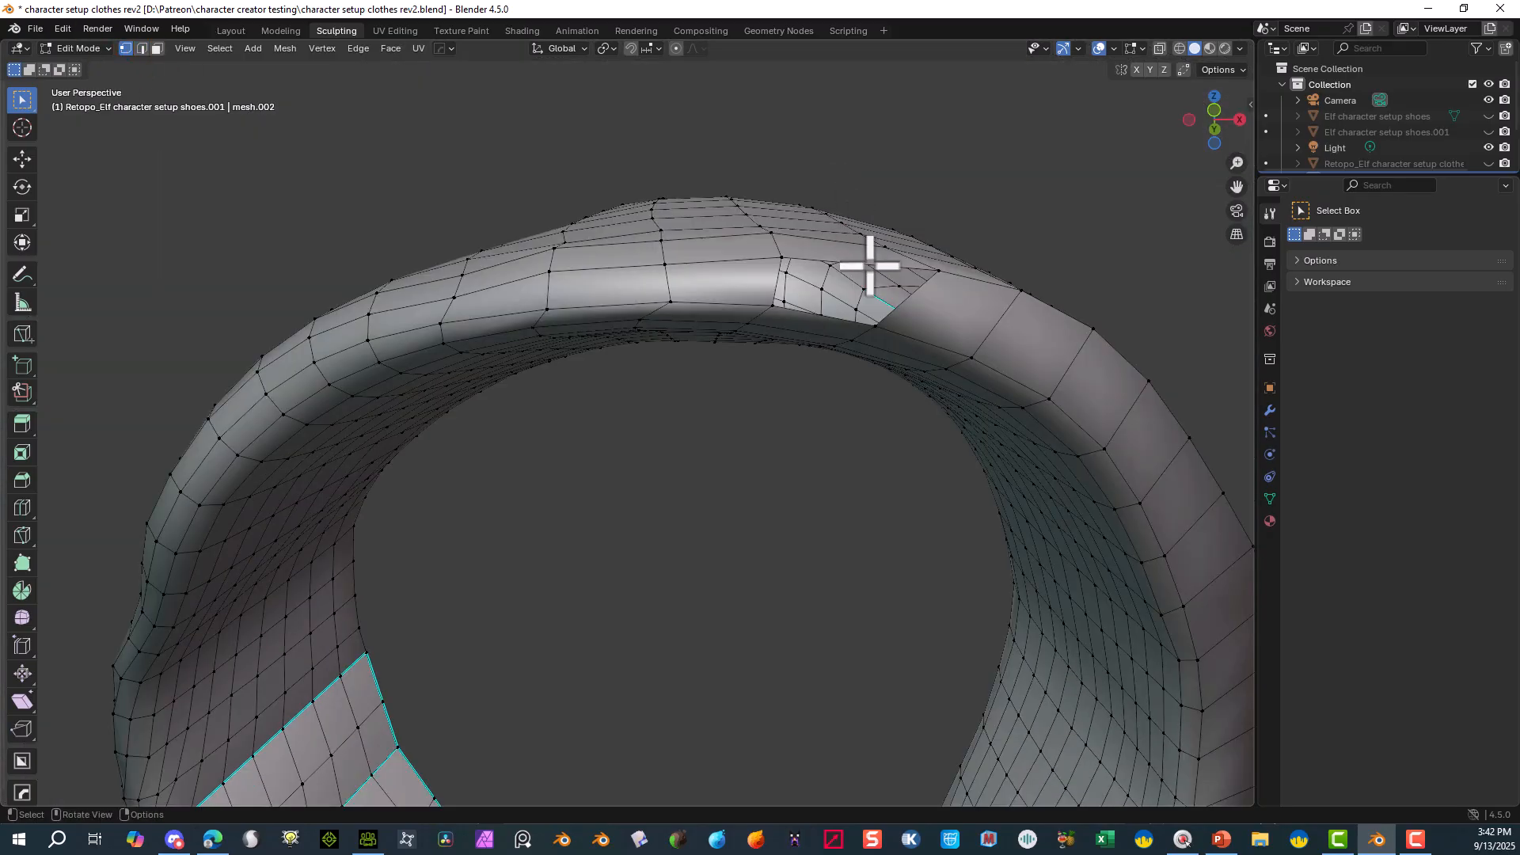
pyautogui.click(783, 256)
pyautogui.keyDown('shift'); pyautogui.click(942, 271); pyautogui.keyUp('shift')
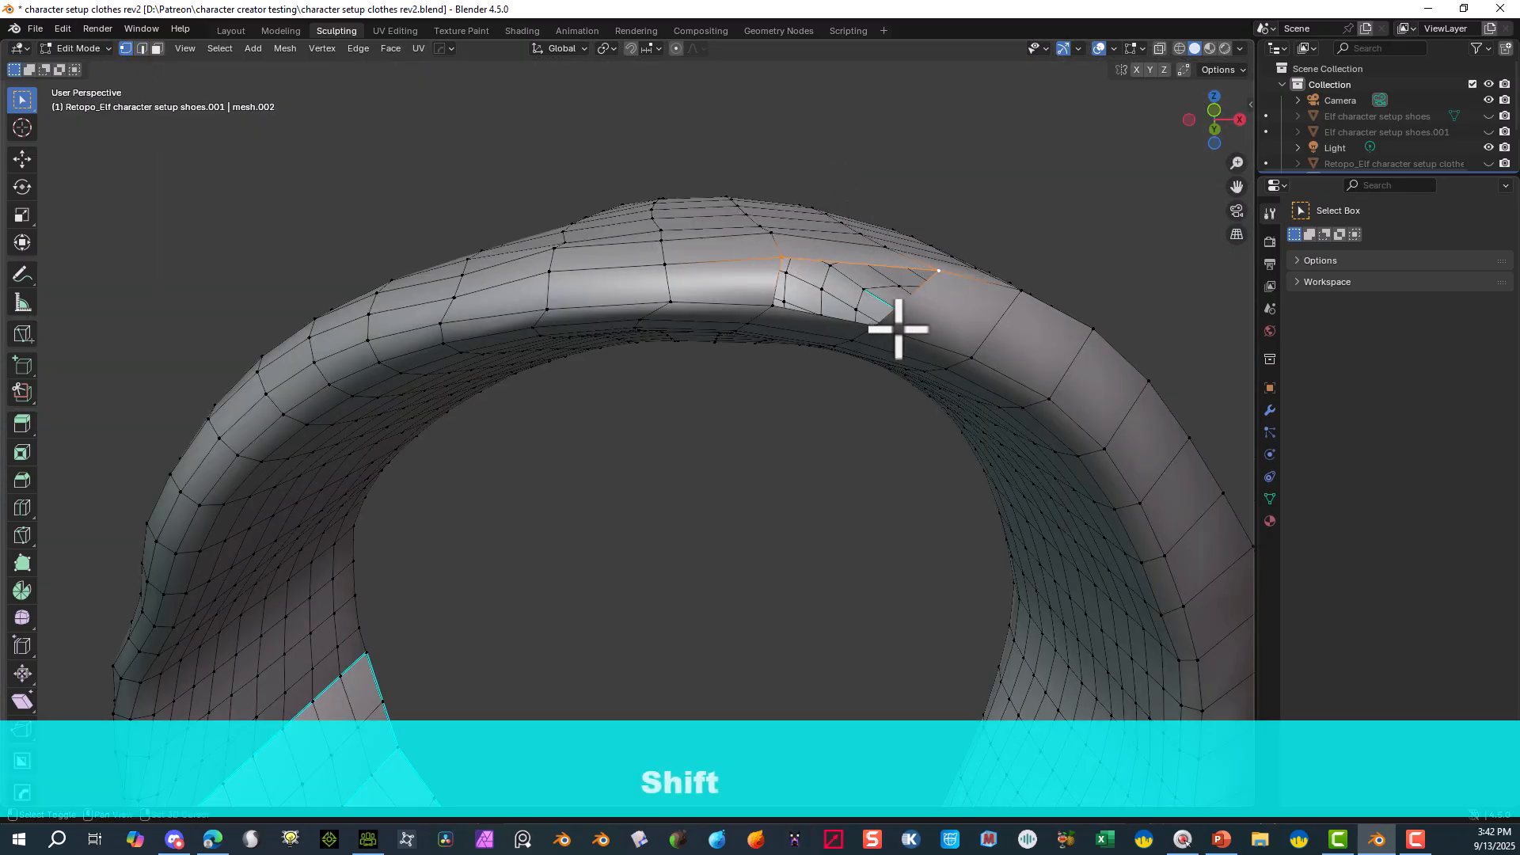
pyautogui.keyDown('shift'); pyautogui.click(769, 313); pyautogui.keyUp('shift')
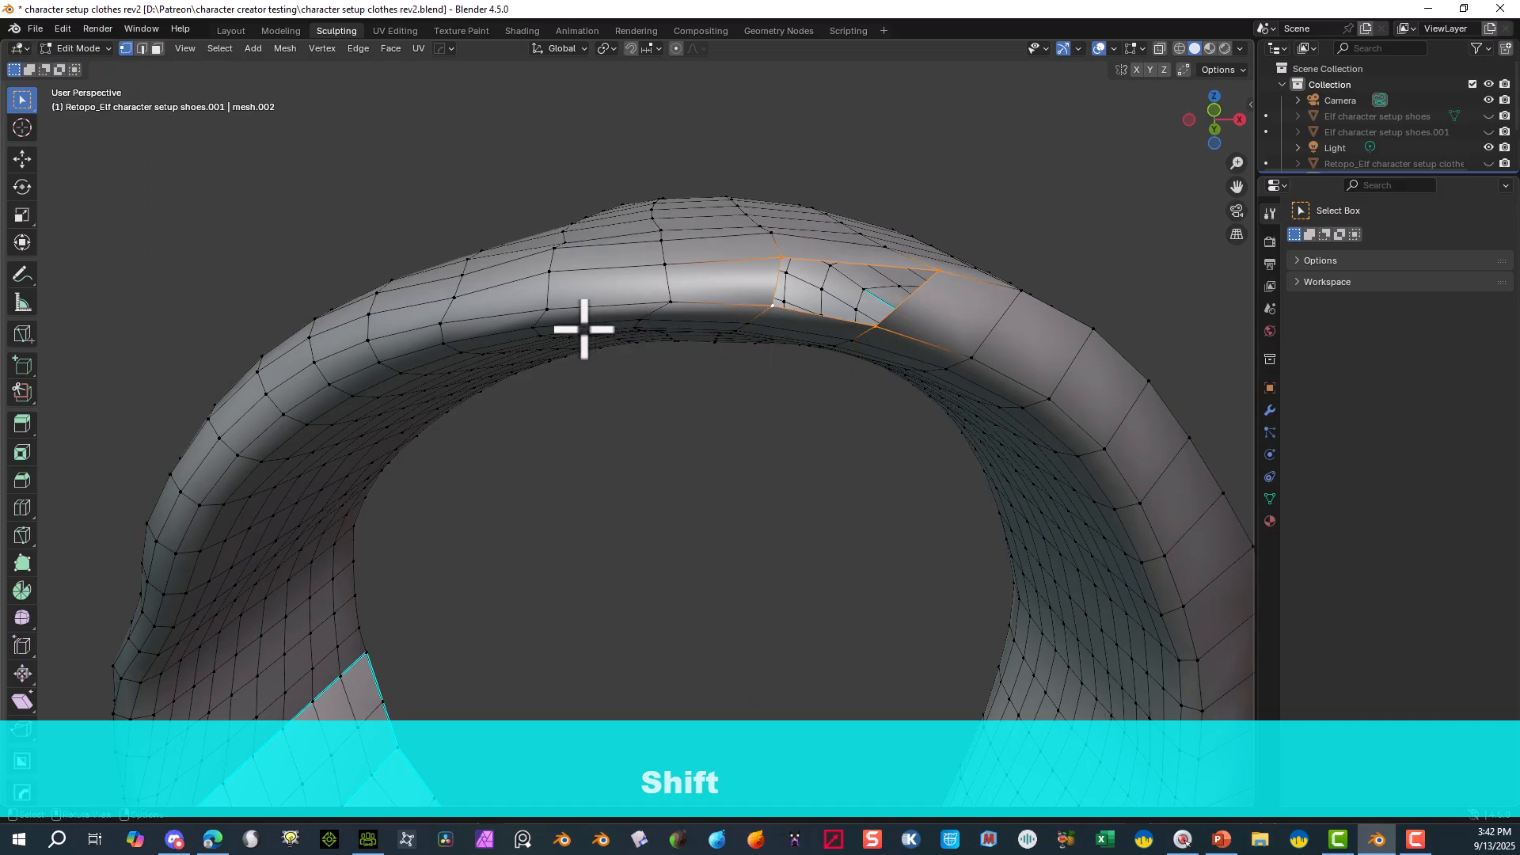
pyautogui.scroll(-3, 578, 324)
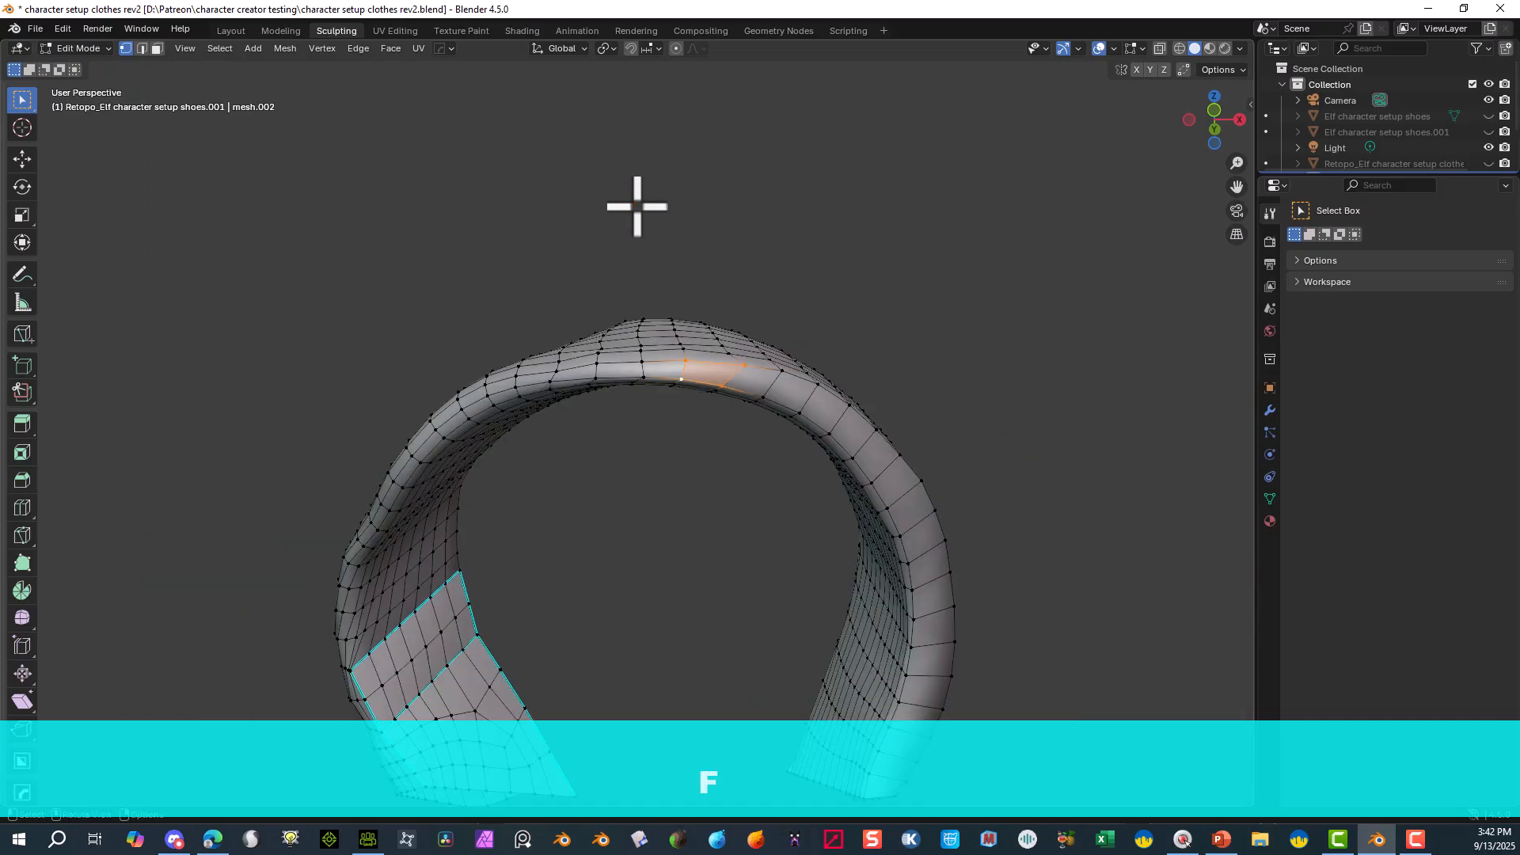
# - Switch the shoe mesh to Sculpt Mode and smooth the strap's outer front surface using the Smooth brush with 101 px radius and 0.268 strength
pyautogui.click(79, 48)
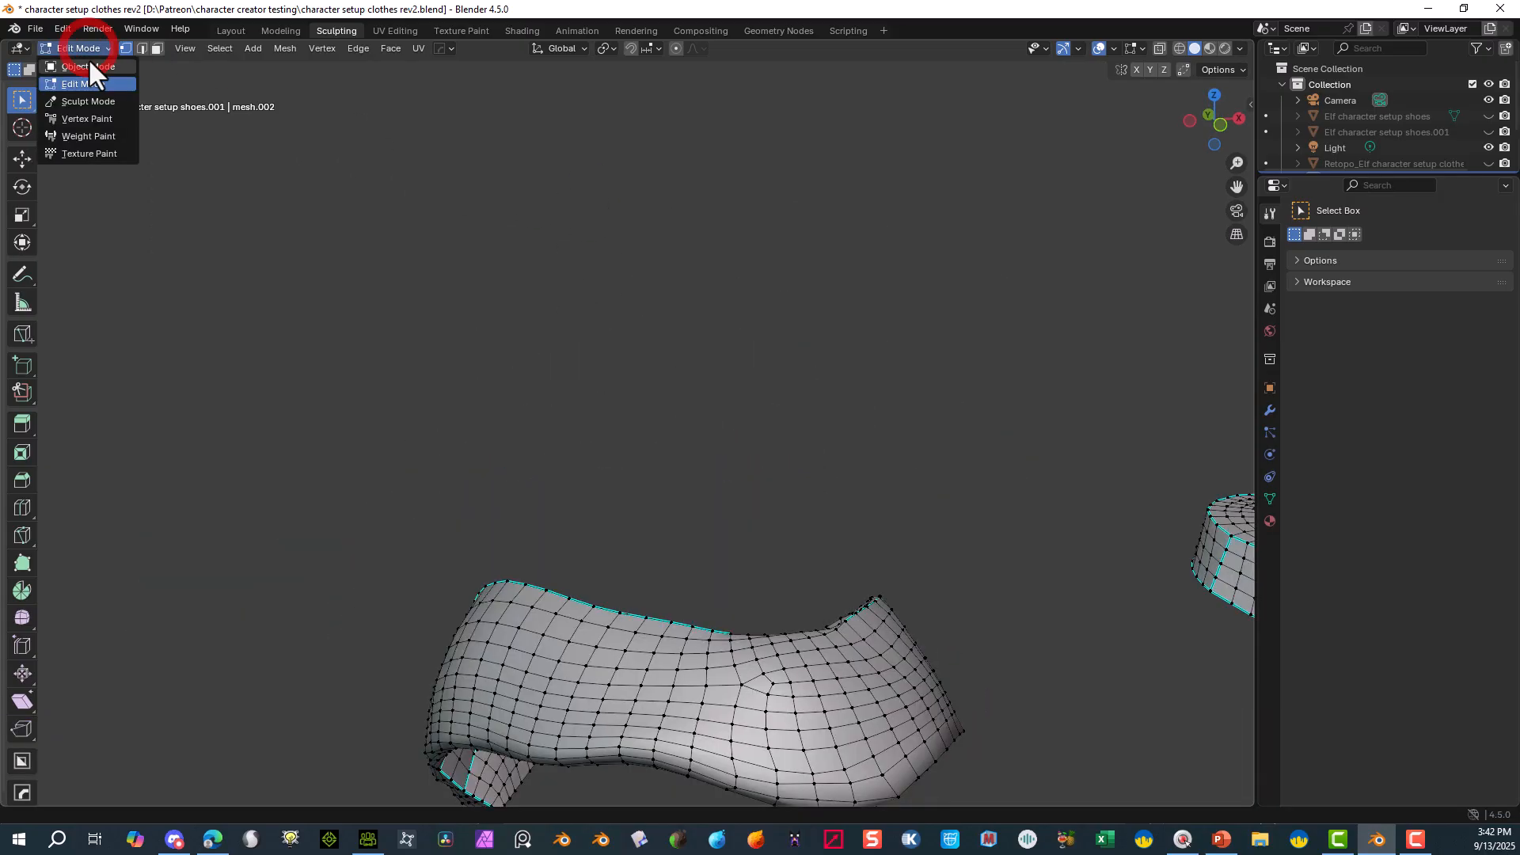
pyautogui.click(89, 62)
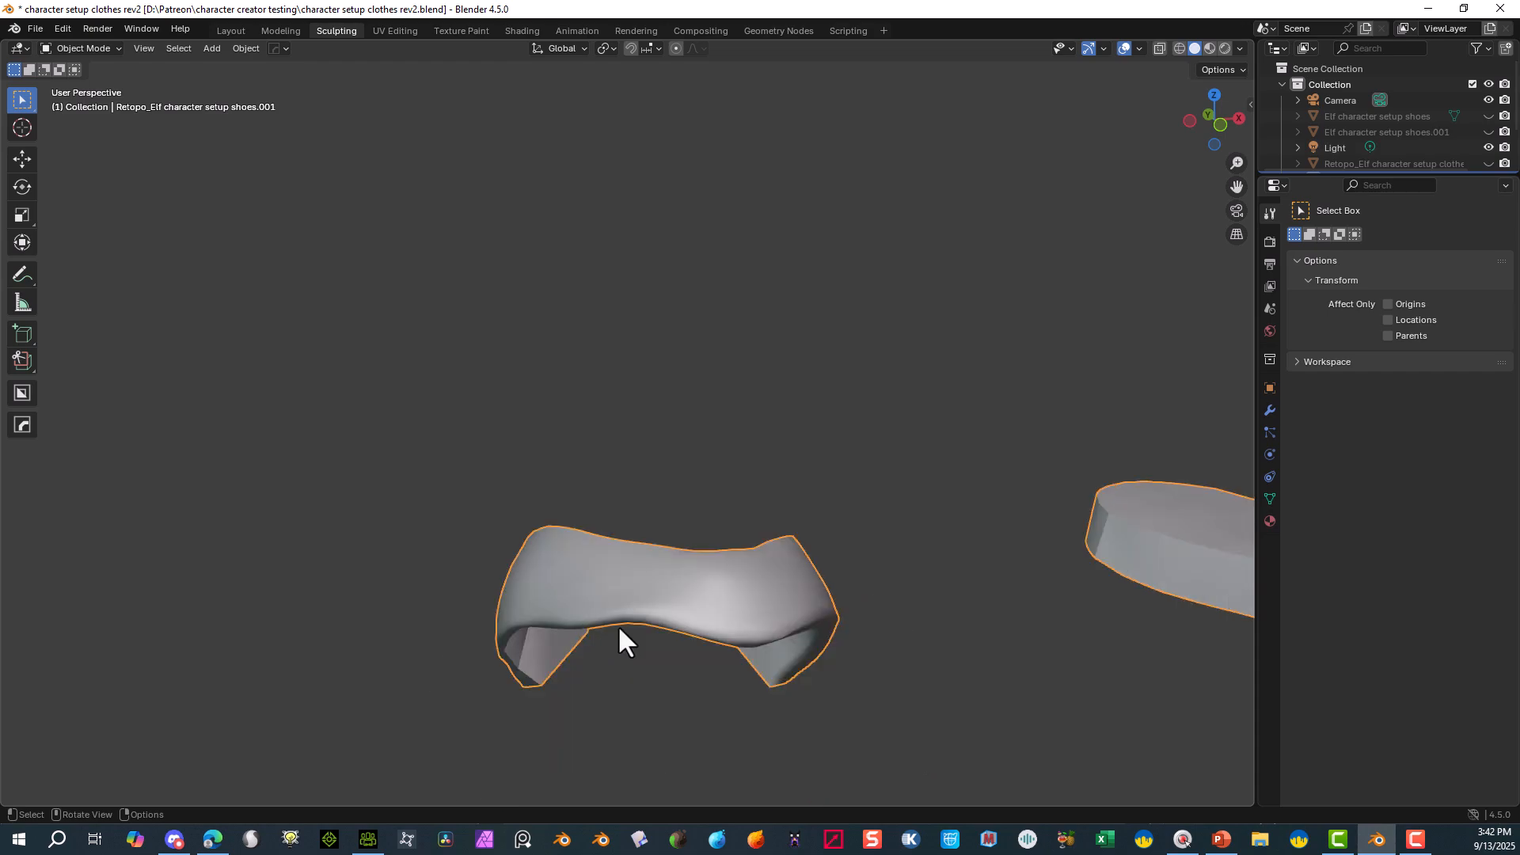
pyautogui.moveTo(620, 630); pyautogui.dragTo(112, 32, button='middle')
pyautogui.click(92, 49)
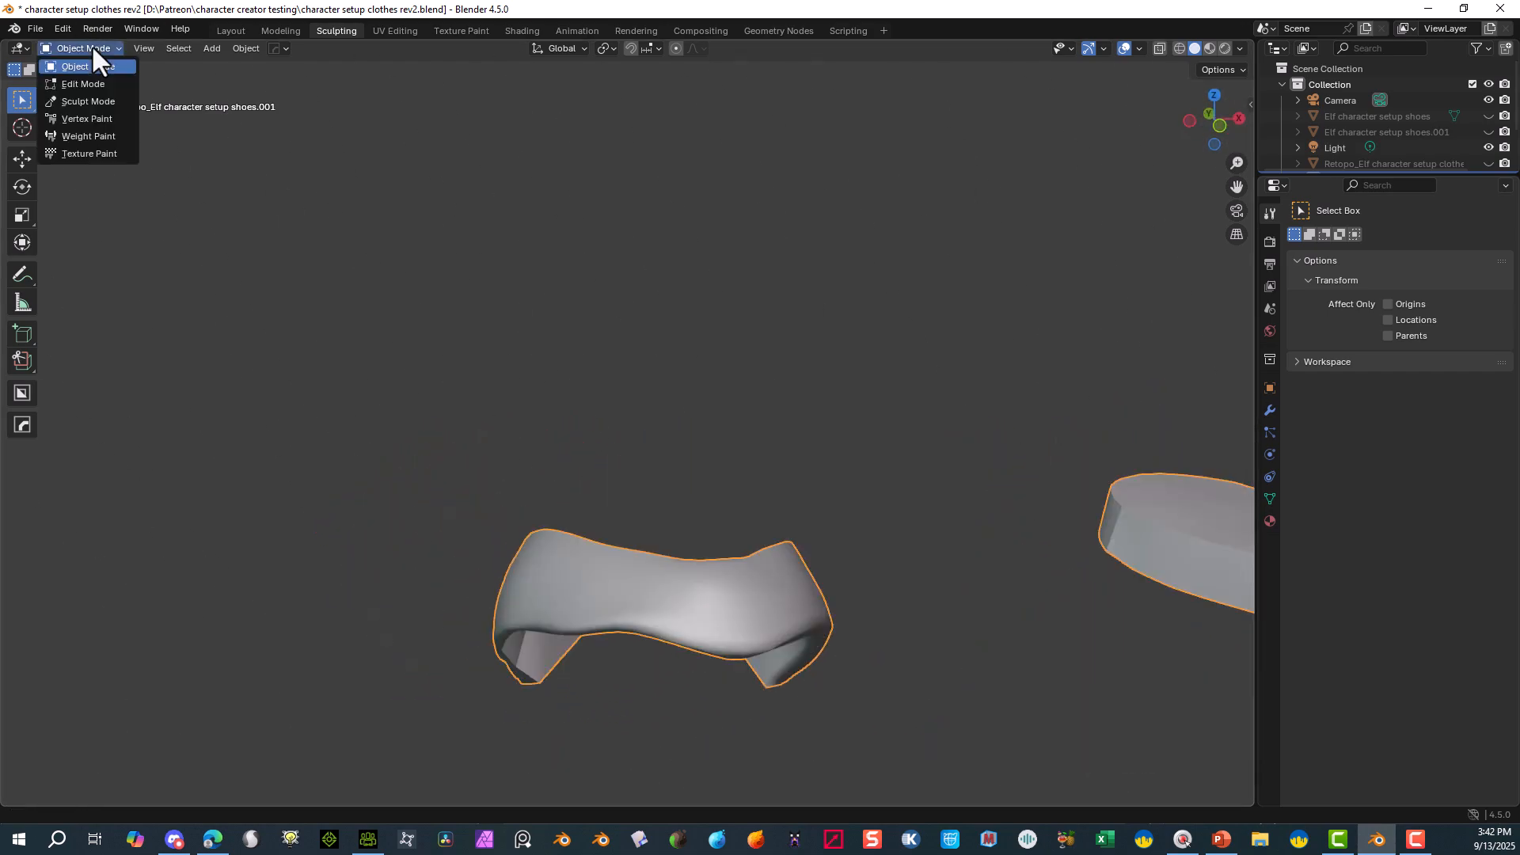
pyautogui.click(83, 102)
pyautogui.moveTo(648, 491)
pyautogui.mouseDown(button='middle')
pyautogui.moveTo(581, 362)
pyautogui.moveTo(719, 611)
pyautogui.mouseUp(button='middle')
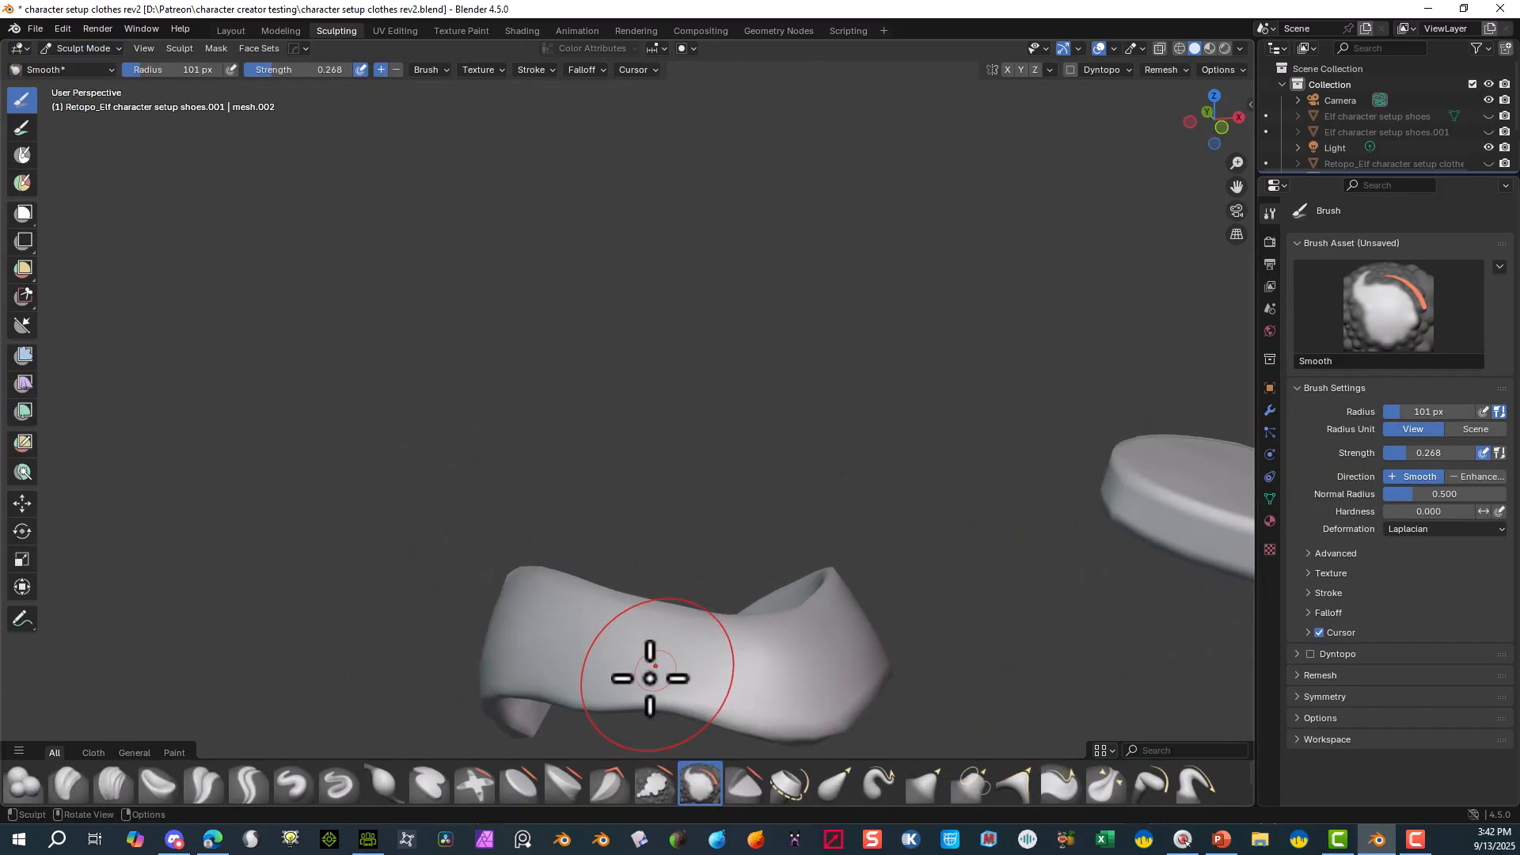
pyautogui.moveTo(626, 658)
pyautogui.mouseDown()
pyautogui.moveTo(695, 668)
pyautogui.moveTo(600, 682)
pyautogui.moveTo(614, 696)
pyautogui.moveTo(554, 675)
pyautogui.mouseUp()
pyautogui.moveTo(682, 680); pyautogui.dragTo(768, 691)
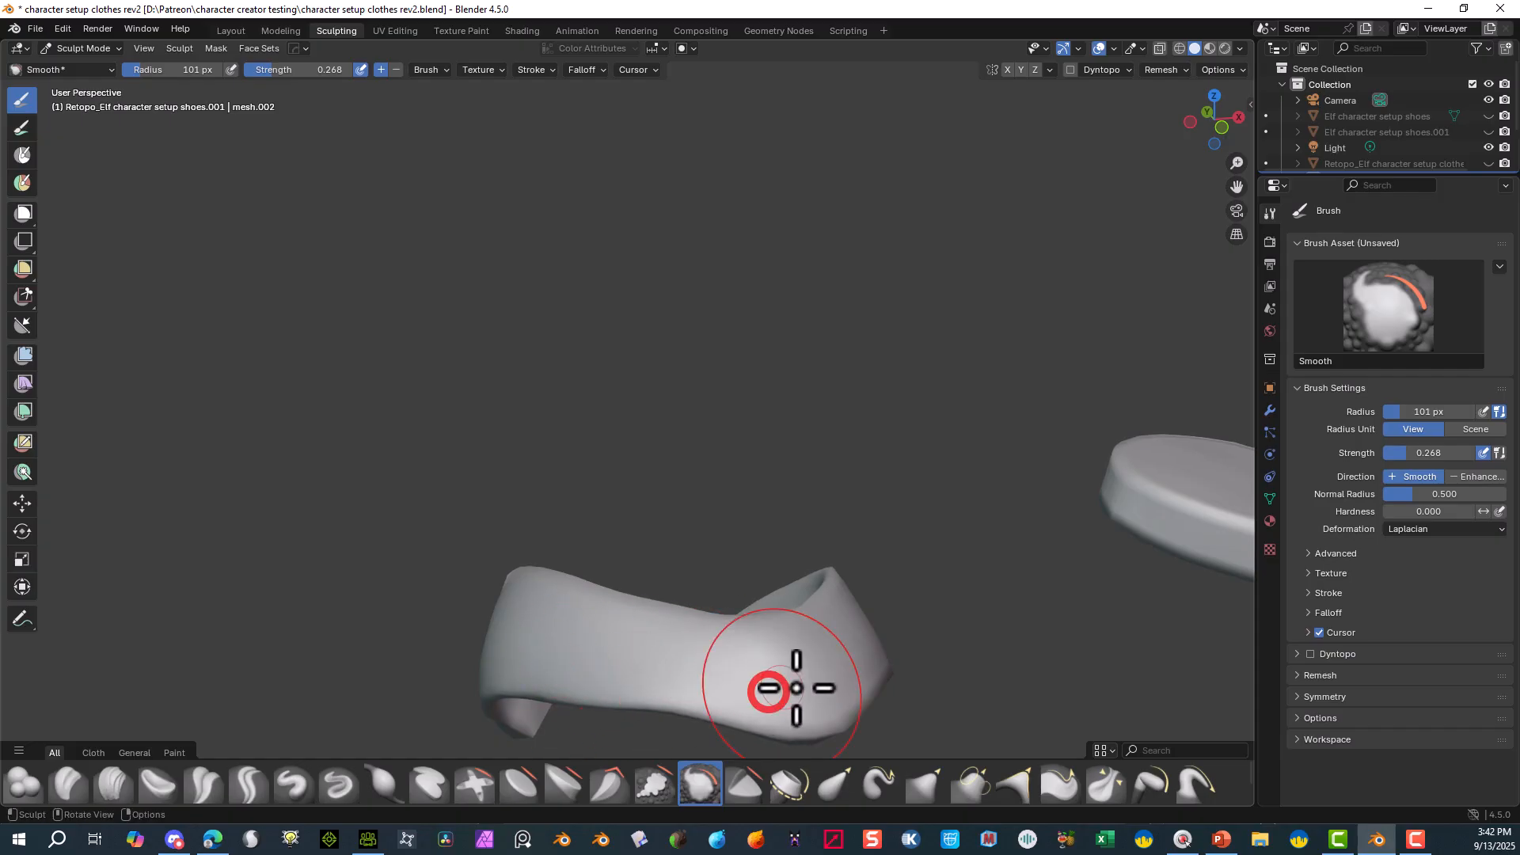
# - Smooth the strap's outer side and the rim running down both of its legs
pyautogui.moveTo(937, 515)
pyautogui.mouseDown(button='middle')
pyautogui.moveTo(842, 485)
pyautogui.moveTo(442, 601)
pyautogui.mouseUp(button='middle')
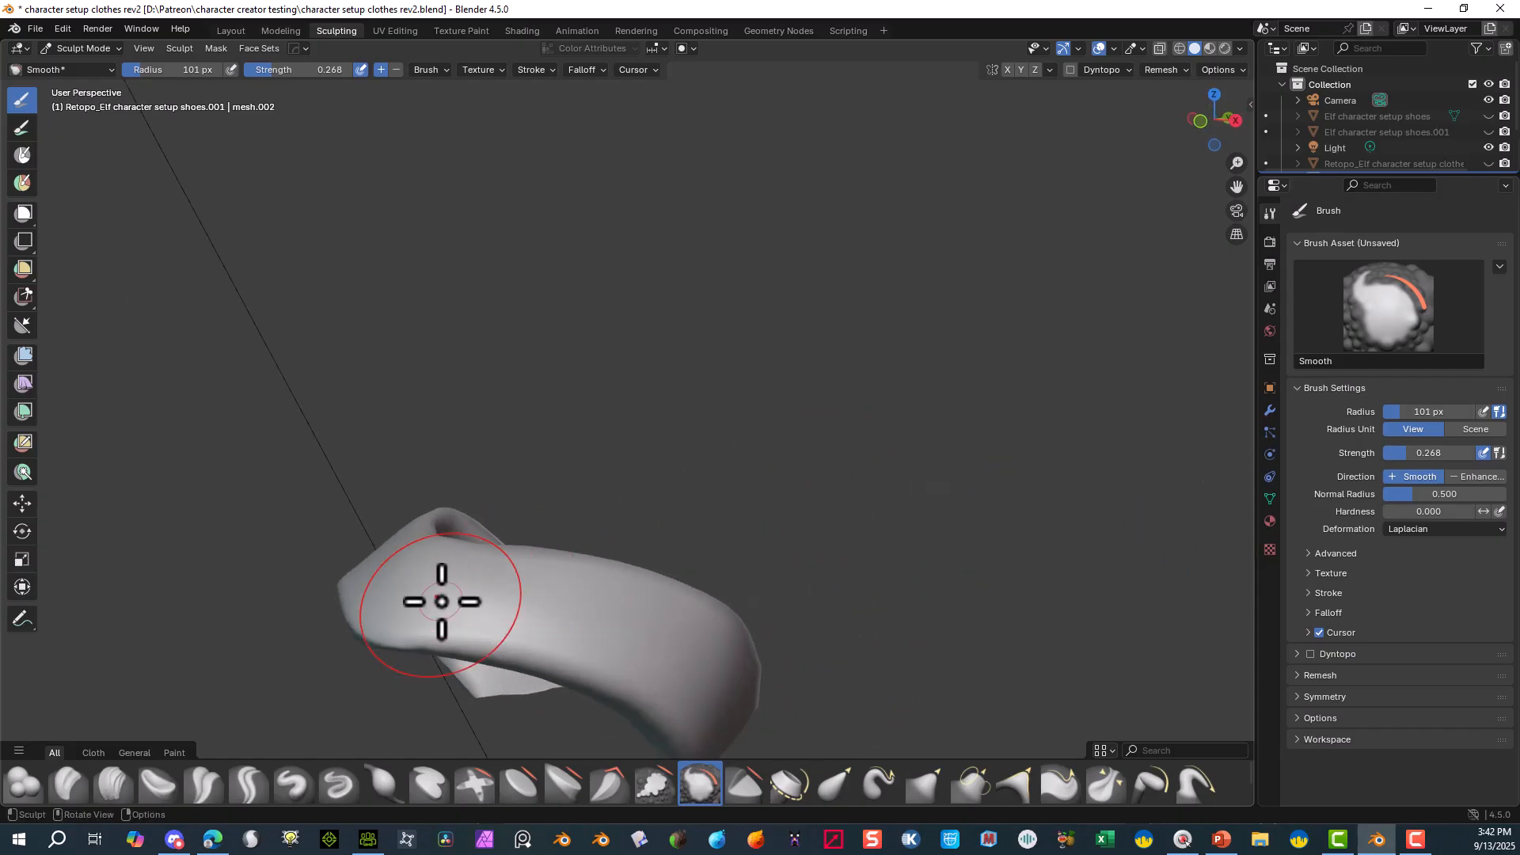
pyautogui.moveTo(442, 601)
pyautogui.mouseDown()
pyautogui.moveTo(631, 672)
pyautogui.moveTo(729, 684)
pyautogui.moveTo(614, 633)
pyautogui.mouseUp()
pyautogui.moveTo(733, 578)
pyautogui.mouseDown(button='middle')
pyautogui.moveTo(747, 527)
pyautogui.moveTo(543, 515)
pyautogui.moveTo(536, 502)
pyautogui.mouseUp(button='middle')
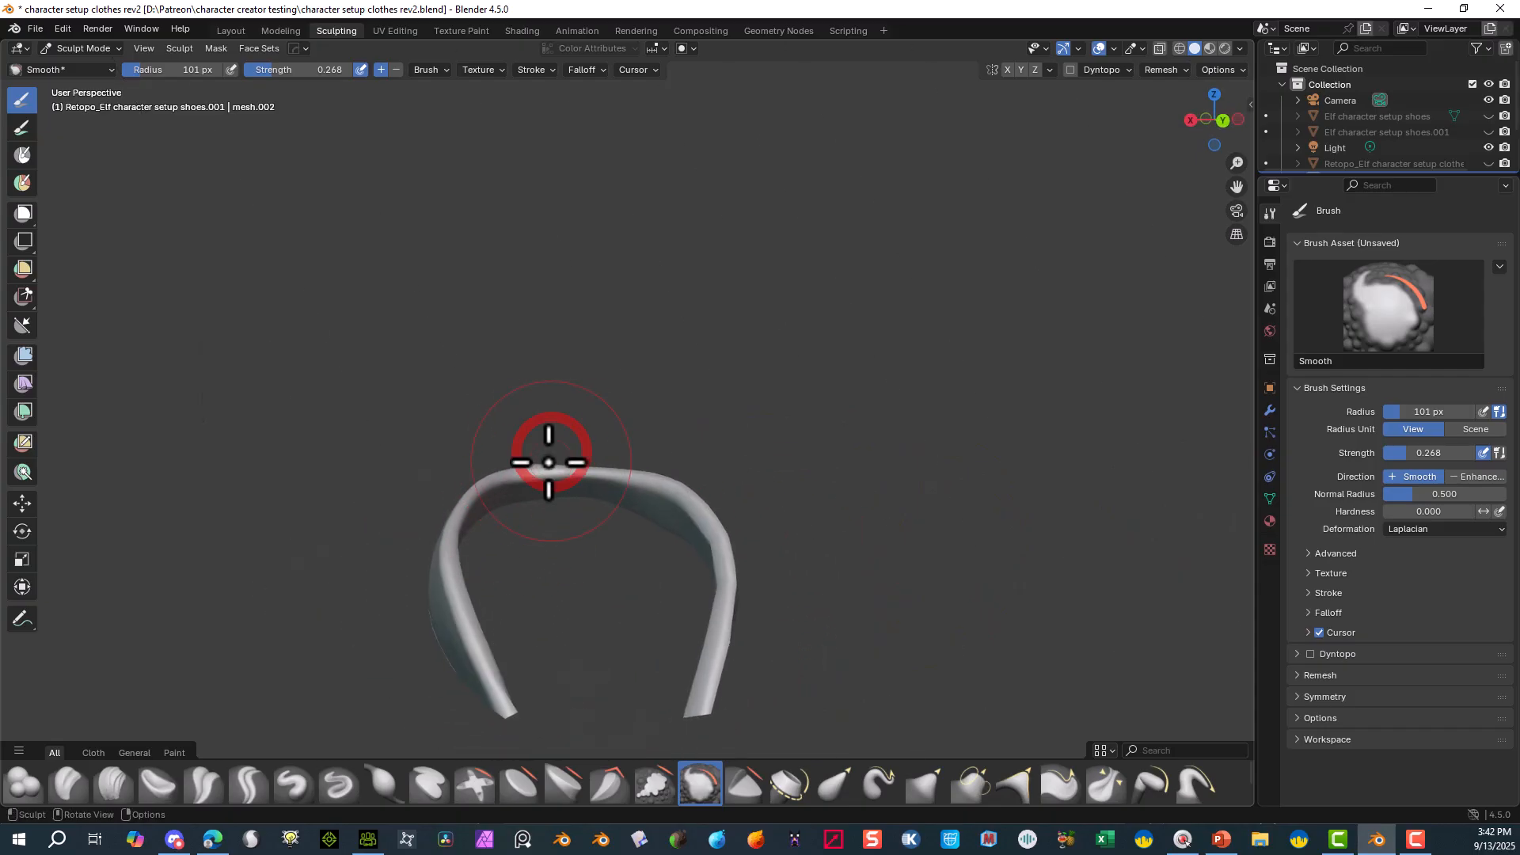
pyautogui.moveTo(672, 482)
pyautogui.mouseDown()
pyautogui.moveTo(733, 553)
pyautogui.moveTo(733, 665)
pyautogui.moveTo(716, 674)
pyautogui.mouseUp()
pyautogui.moveTo(489, 571); pyautogui.dragTo(486, 671)
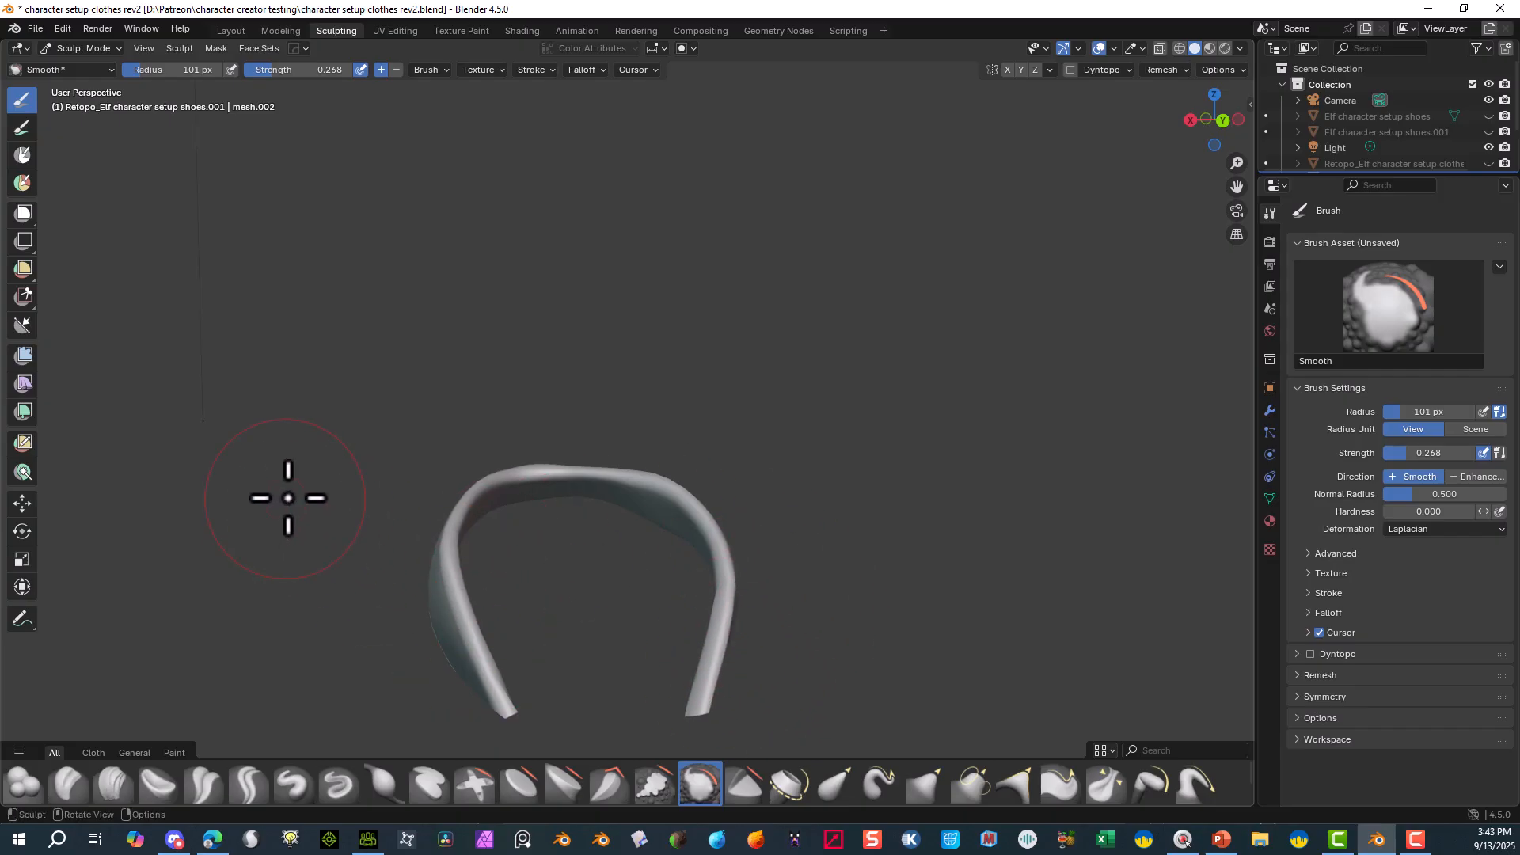
# - Smooth the strap's broad side band, the inner surface near its open end and the opposite end
pyautogui.moveTo(288, 499)
pyautogui.mouseDown(button='middle')
pyautogui.moveTo(505, 509)
pyautogui.moveTo(543, 441)
pyautogui.mouseUp(button='middle')
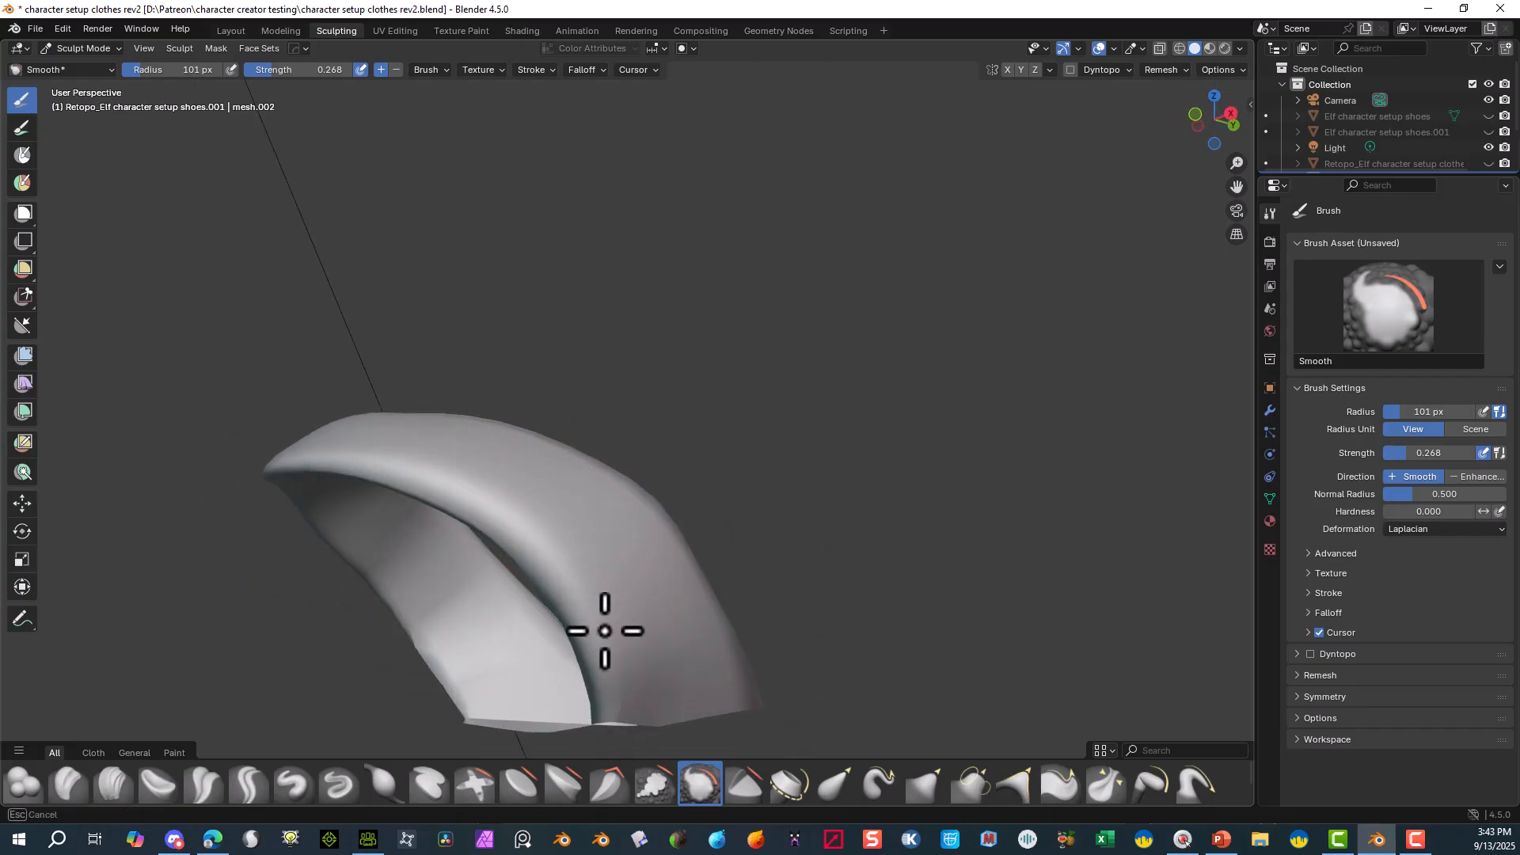
pyautogui.moveTo(558, 547)
pyautogui.mouseDown()
pyautogui.moveTo(482, 475)
pyautogui.moveTo(425, 455)
pyautogui.mouseUp()
pyautogui.moveTo(603, 329); pyautogui.dragTo(777, 346, button='middle')
pyautogui.moveTo(478, 658)
pyautogui.mouseDown()
pyautogui.moveTo(475, 628)
pyautogui.moveTo(512, 685)
pyautogui.mouseUp()
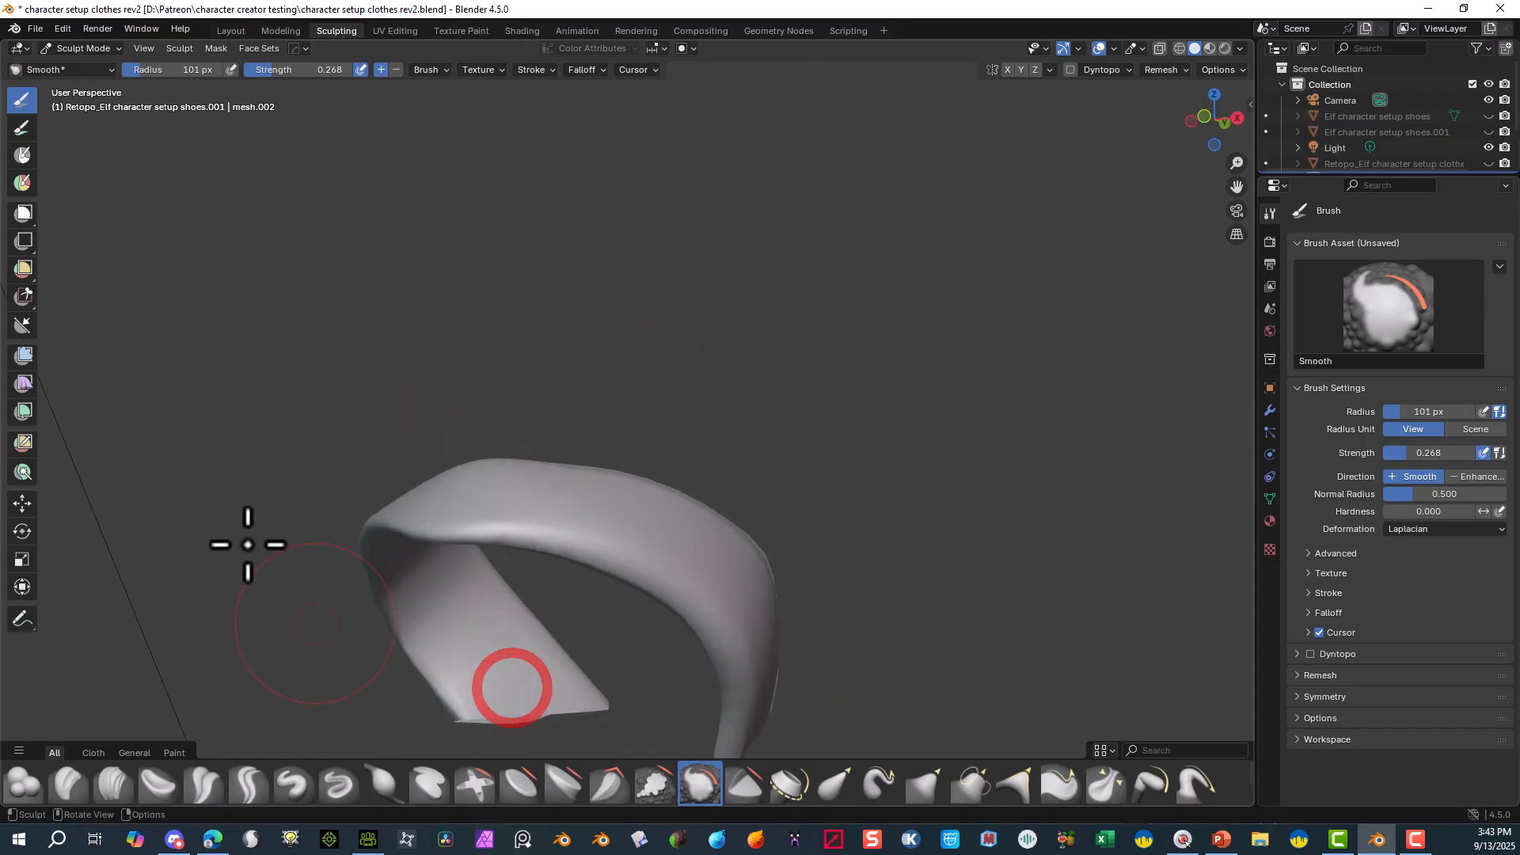
pyautogui.moveTo(303, 416); pyautogui.dragTo(449, 391, button='middle')
pyautogui.moveTo(756, 668); pyautogui.dragTo(885, 584)
# - In Edit Mode with face selection, select all linked faces of the complete flip-flop above the loose strap and delete them
pyautogui.moveTo(1195, 420); pyautogui.dragTo(1480, 126, button='middle')
pyautogui.moveTo(1487, 125); pyautogui.dragTo(1490, 103, button='middle')
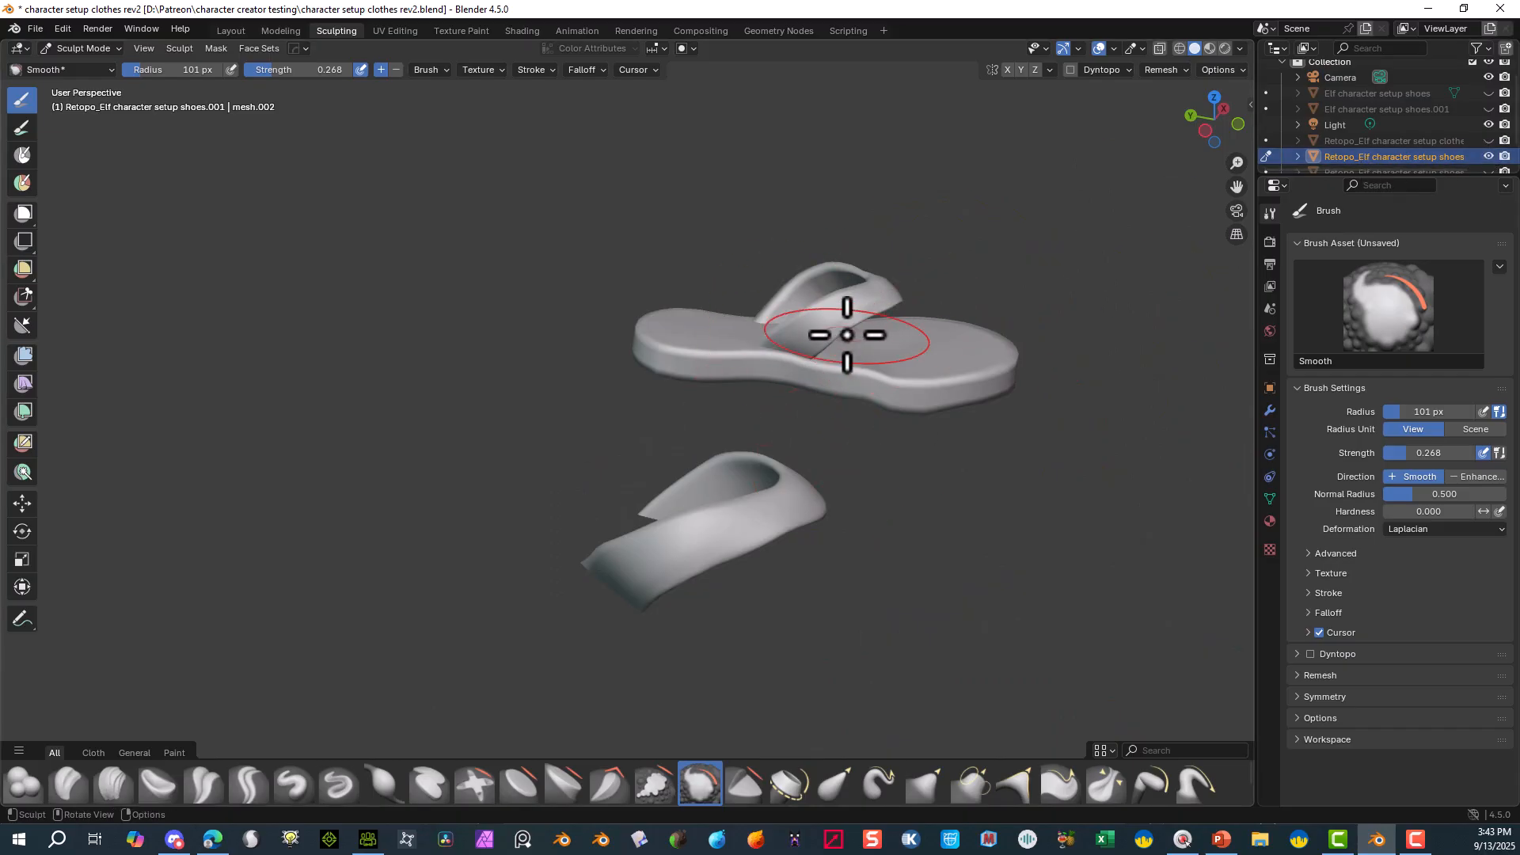
pyautogui.click(79, 49)
pyautogui.click(68, 84)
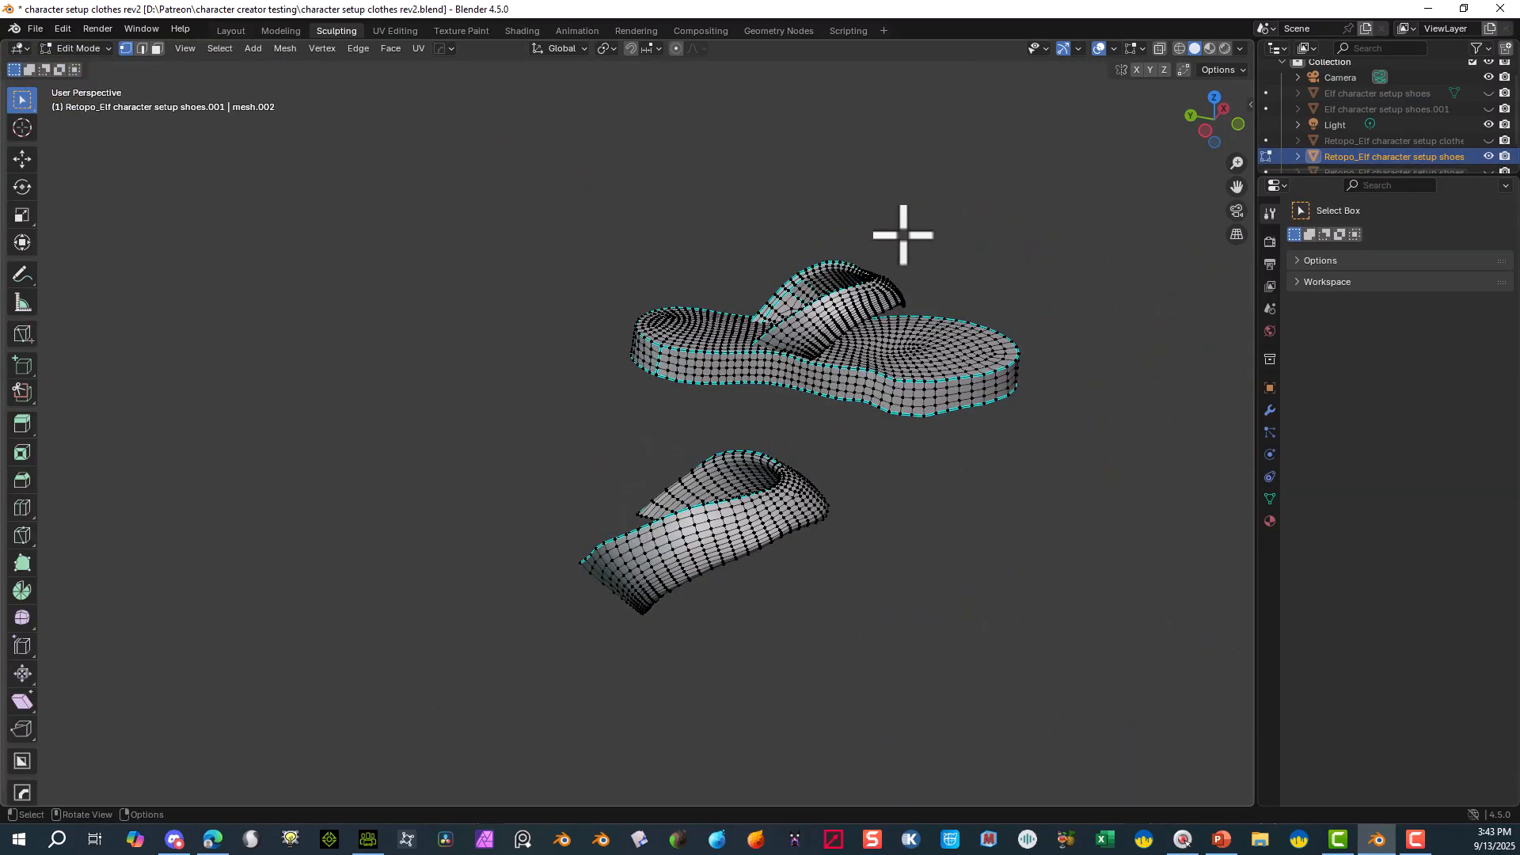
pyautogui.moveTo(904, 235); pyautogui.dragTo(705, 383)
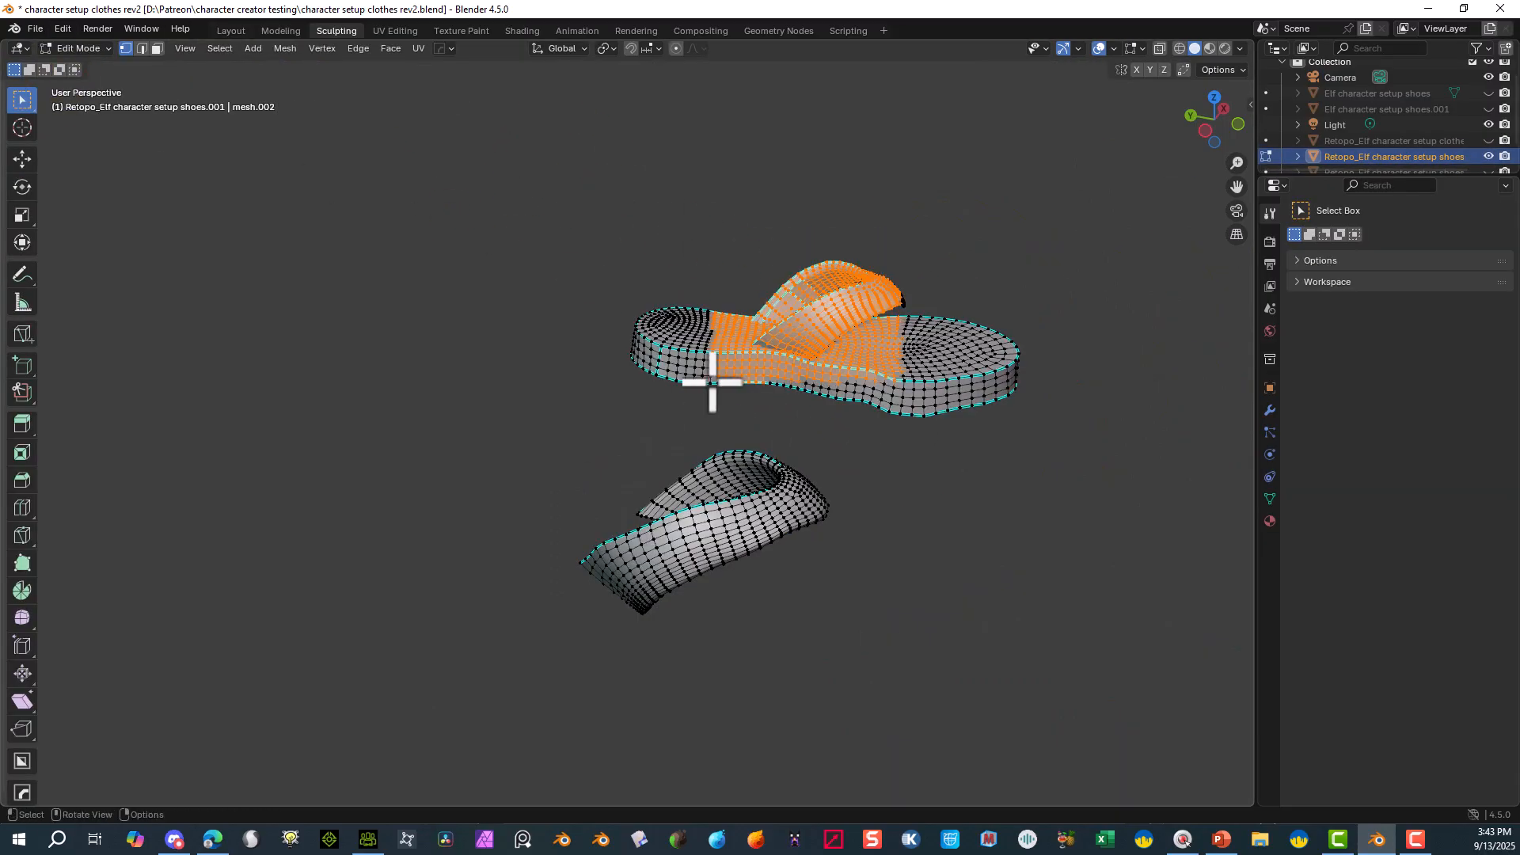
pyautogui.click(157, 48)
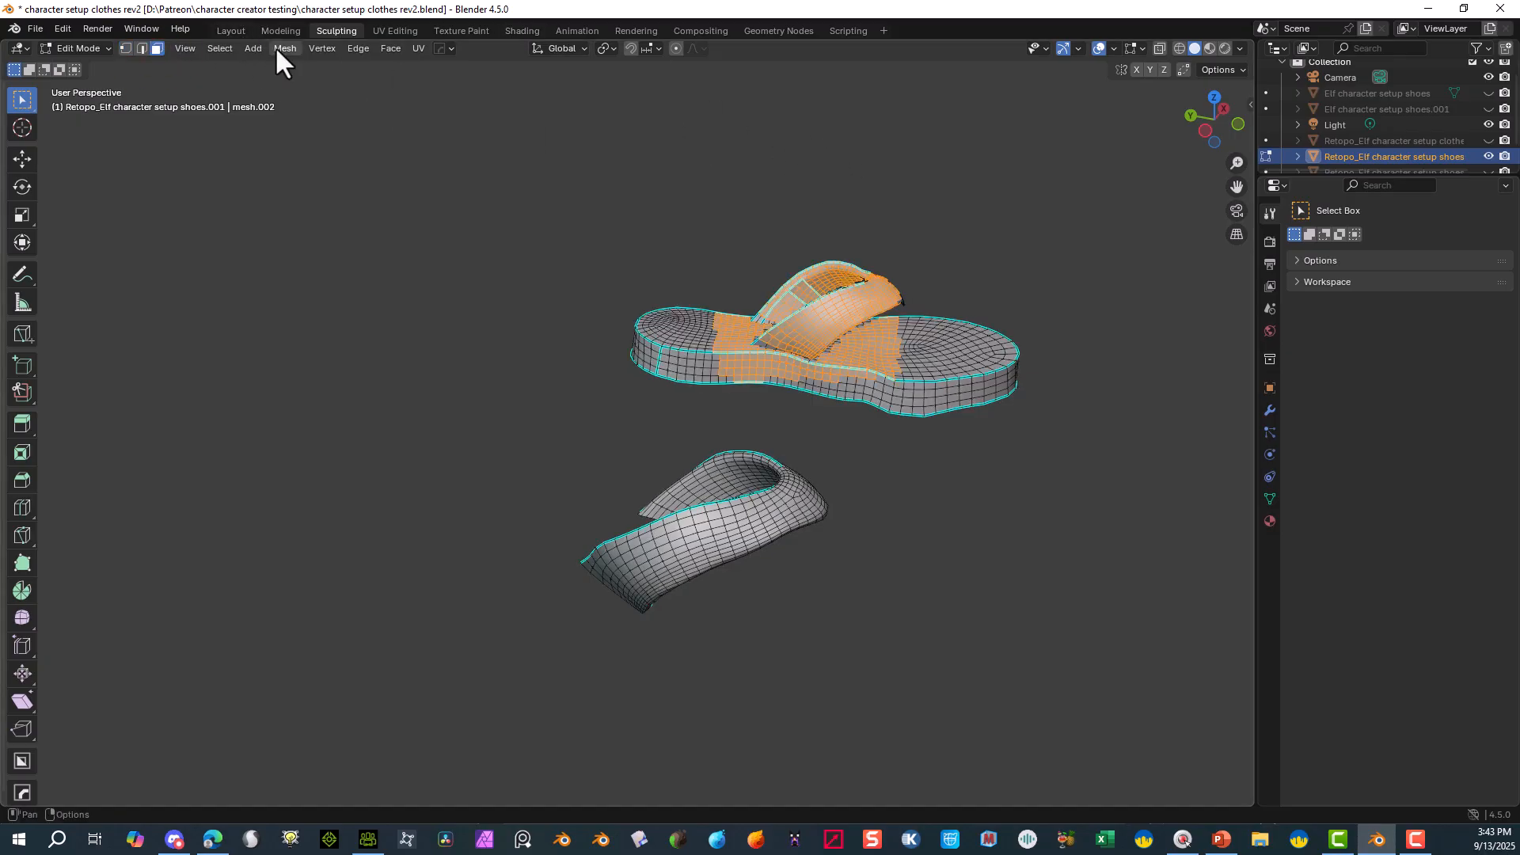
pyautogui.click(217, 48)
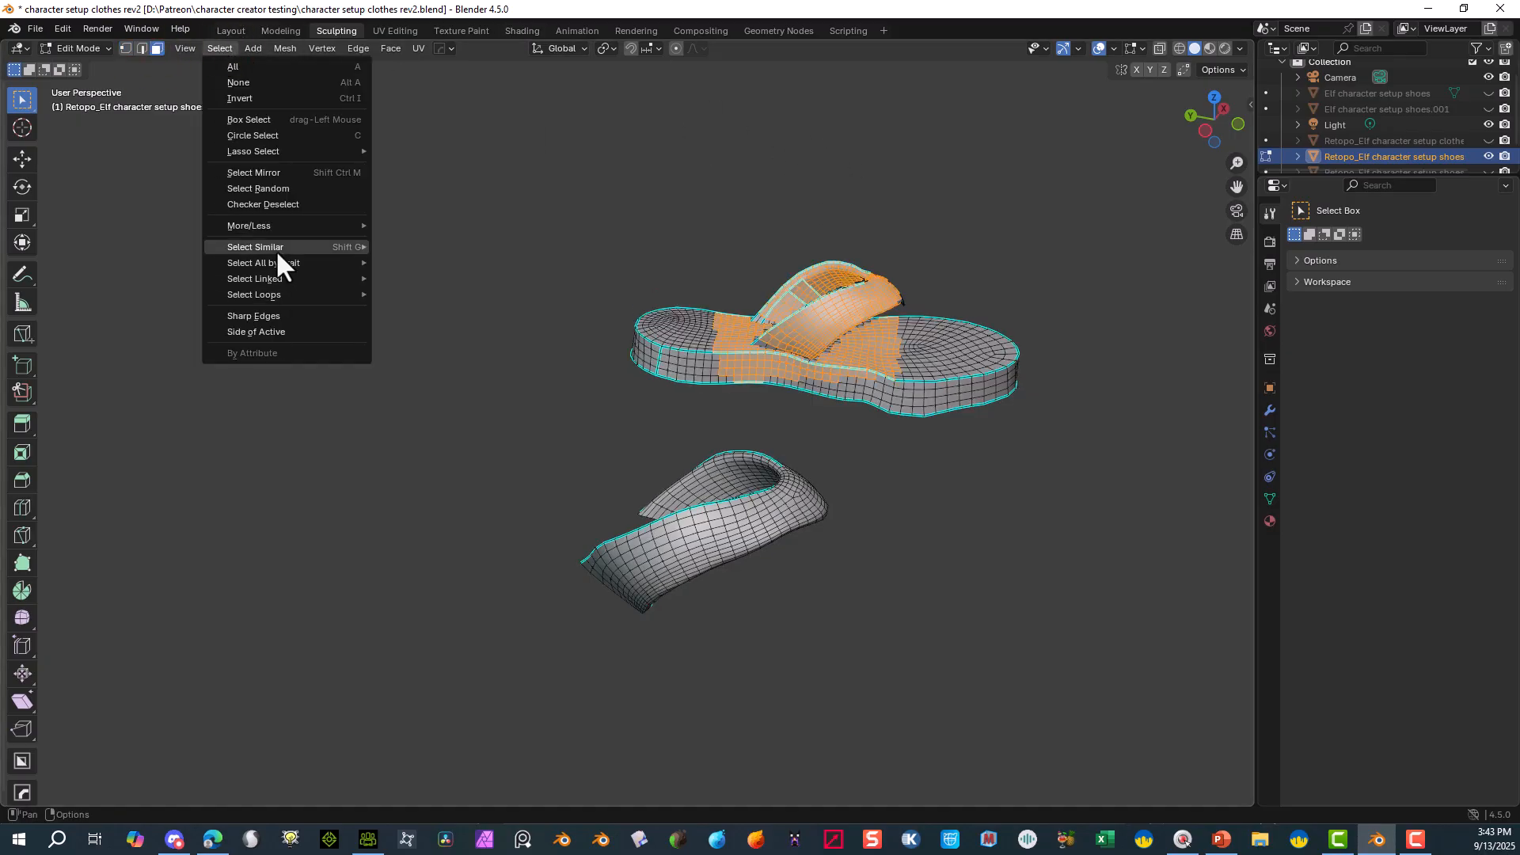
pyautogui.moveTo(280, 278)
pyautogui.click(383, 282)
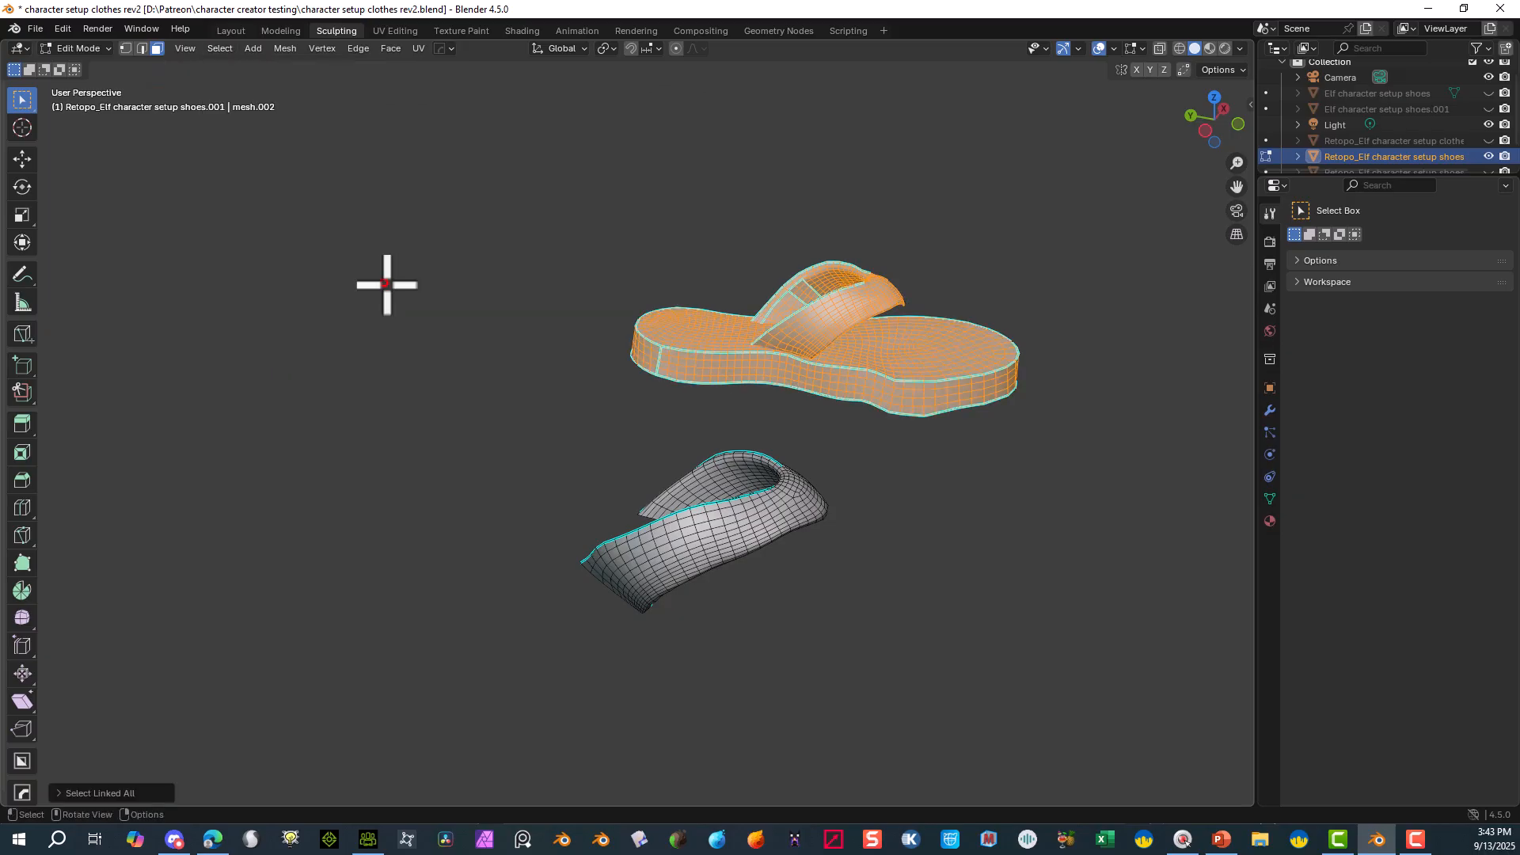
pyautogui.press('Delete')
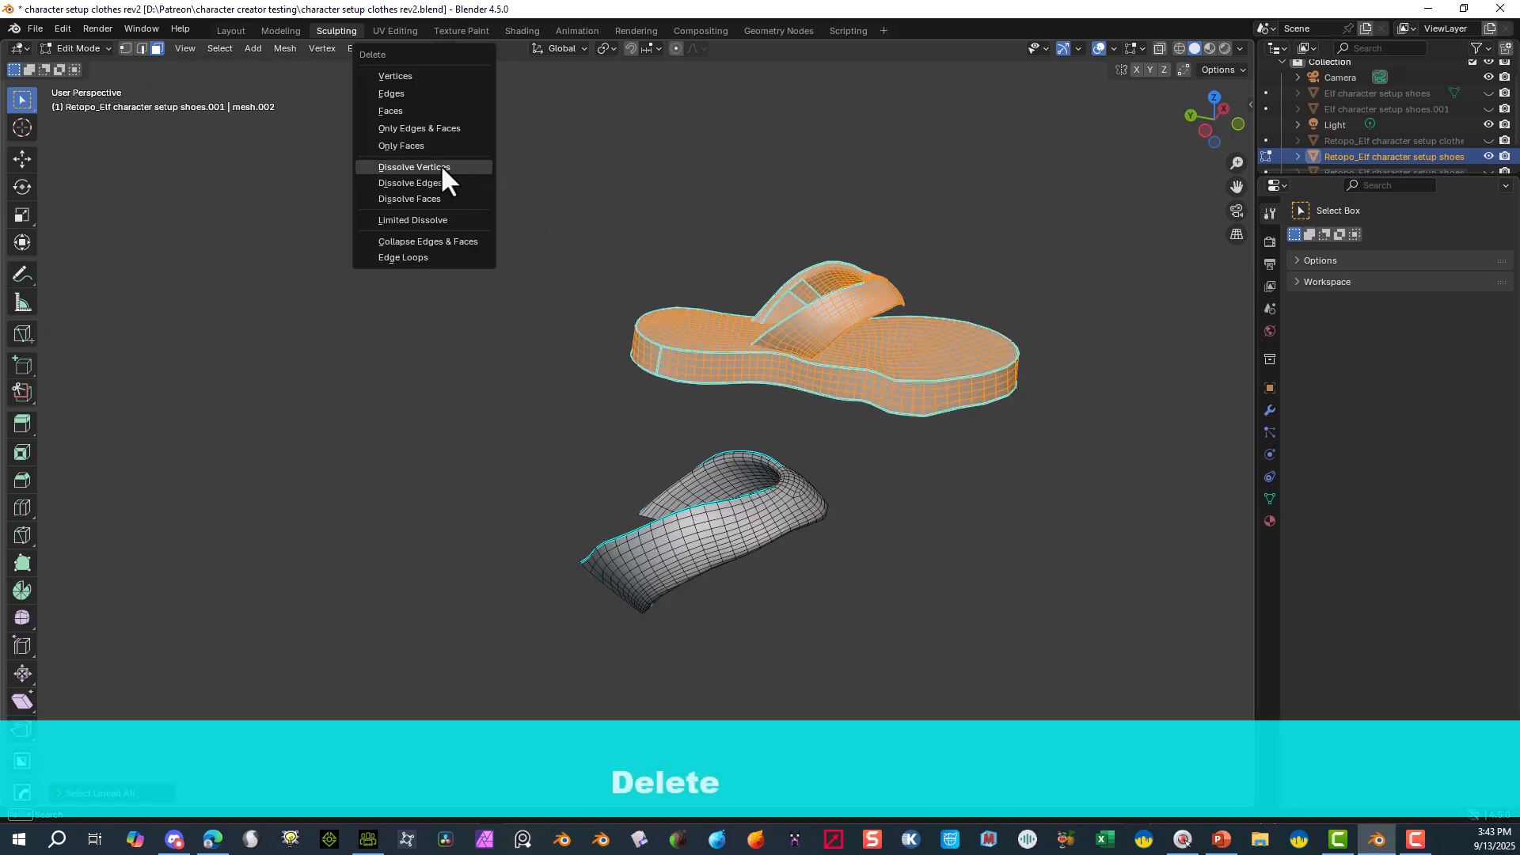
pyautogui.click(411, 112)
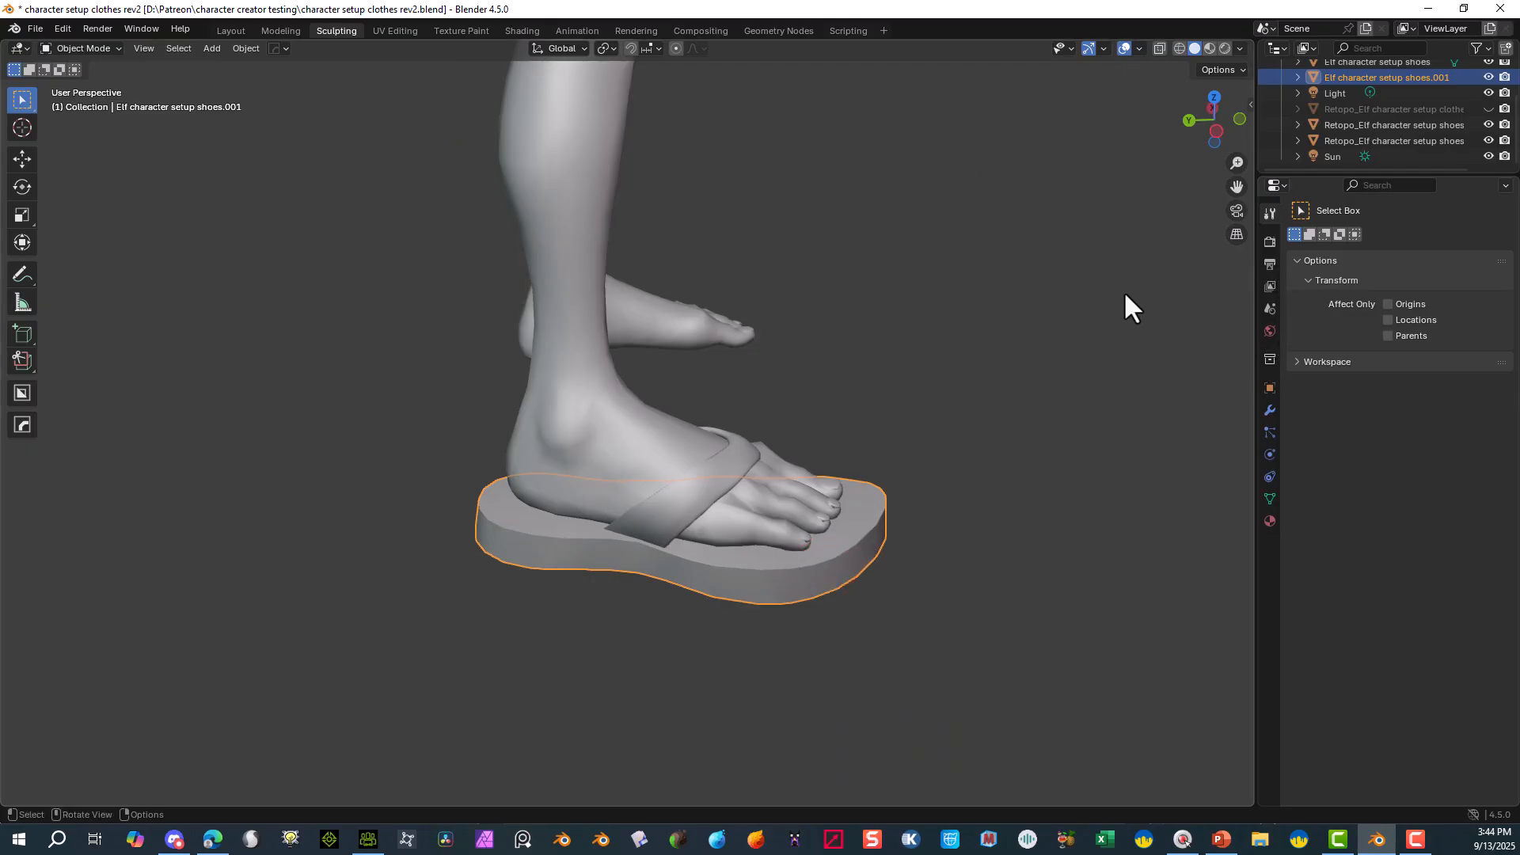
# - Remesh the selected flip-flop sole with Quad Remesher at a quad count of 5000, with Hide Input Object enabled
pyautogui.moveTo(1257, 103); pyautogui.dragTo(990, 137)
pyautogui.scroll(-12, 1214, 610)
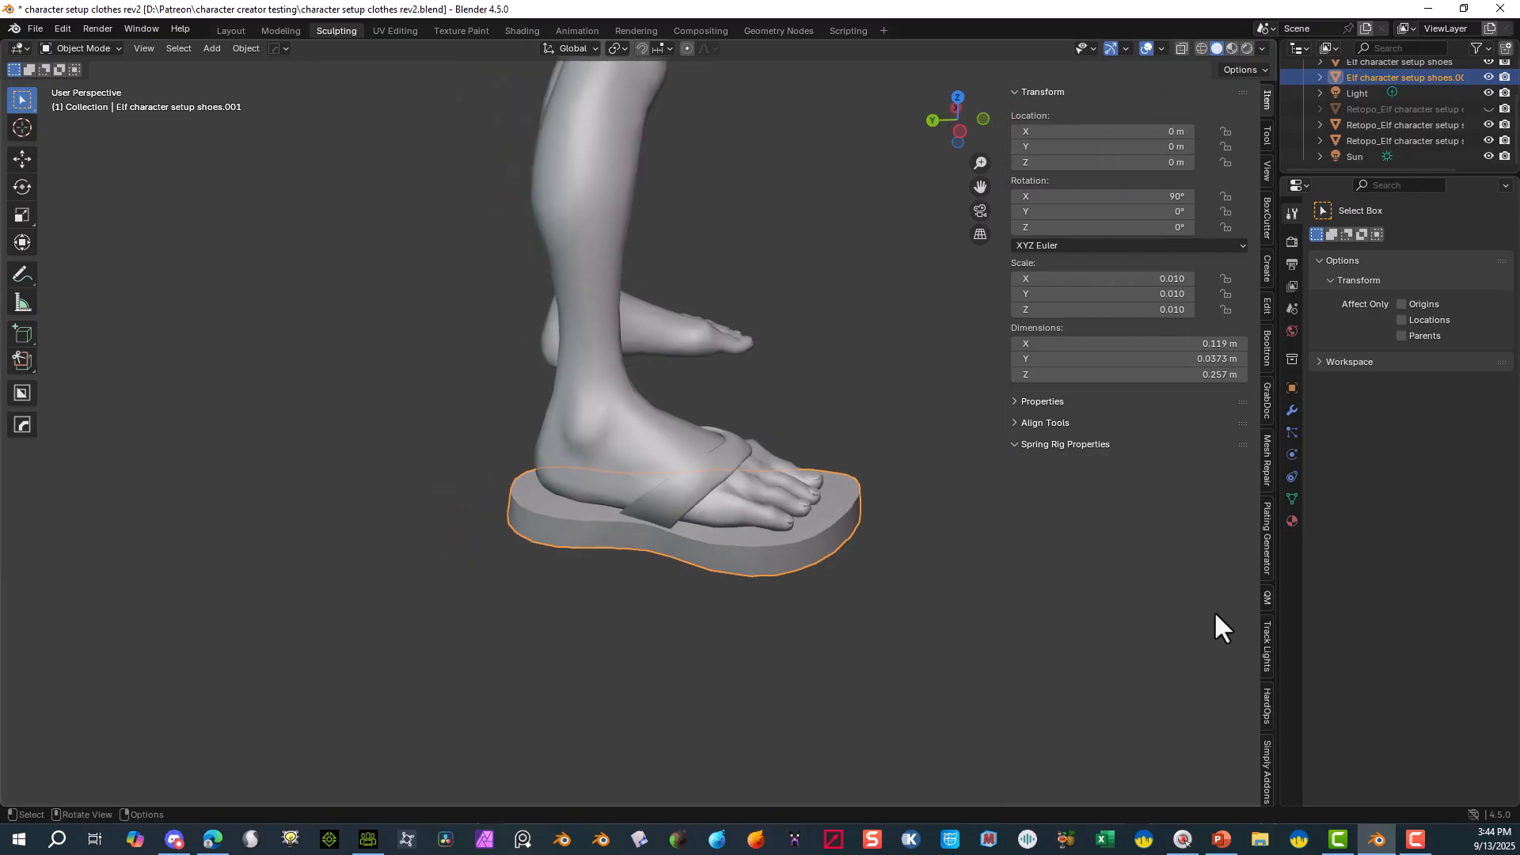
pyautogui.scroll(-15, 1266, 768)
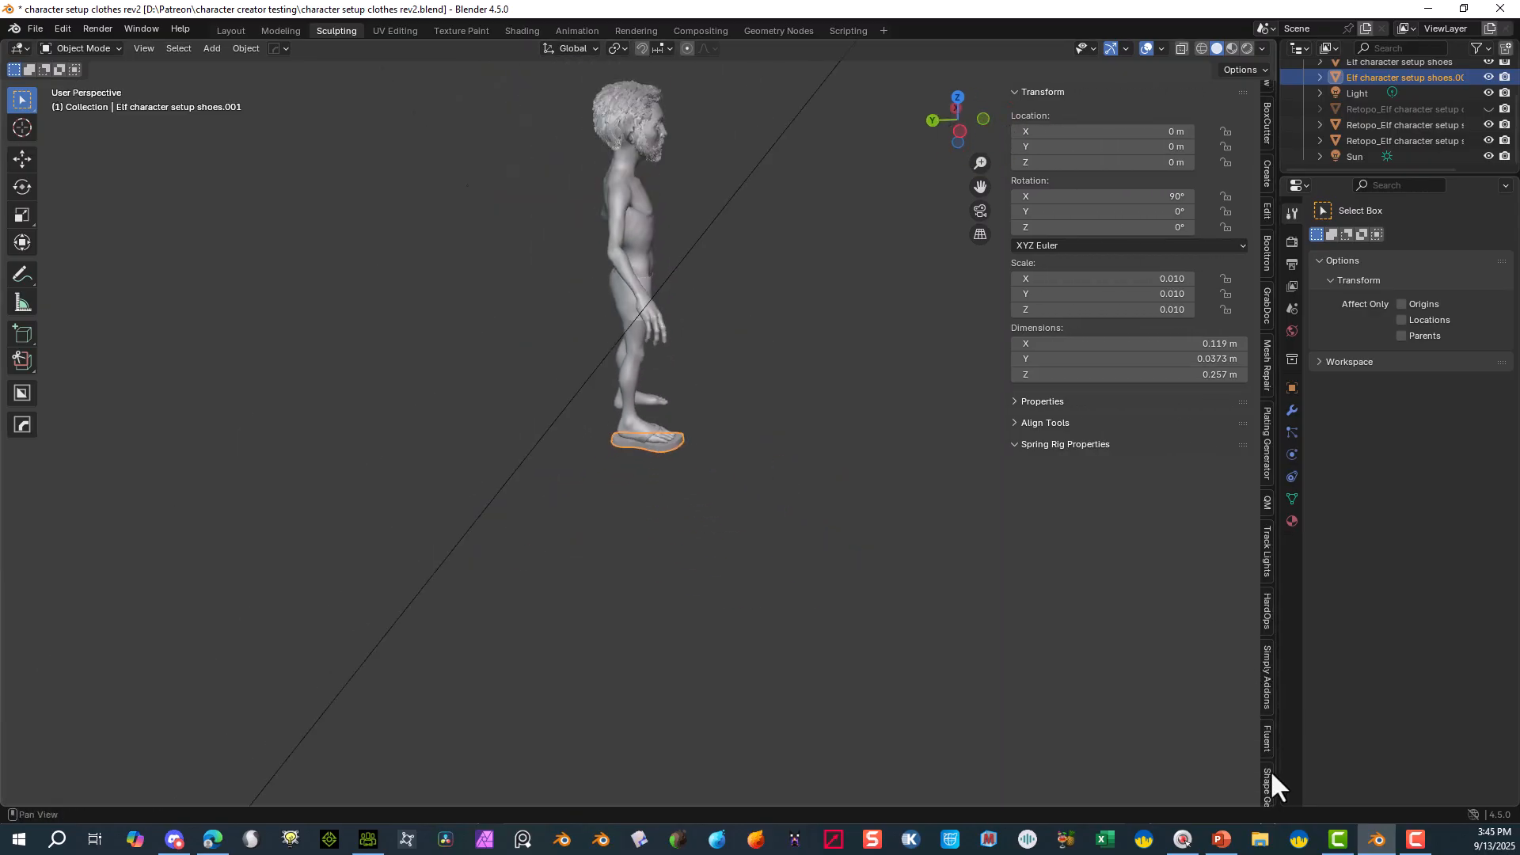
pyautogui.scroll(-3, 1266, 774)
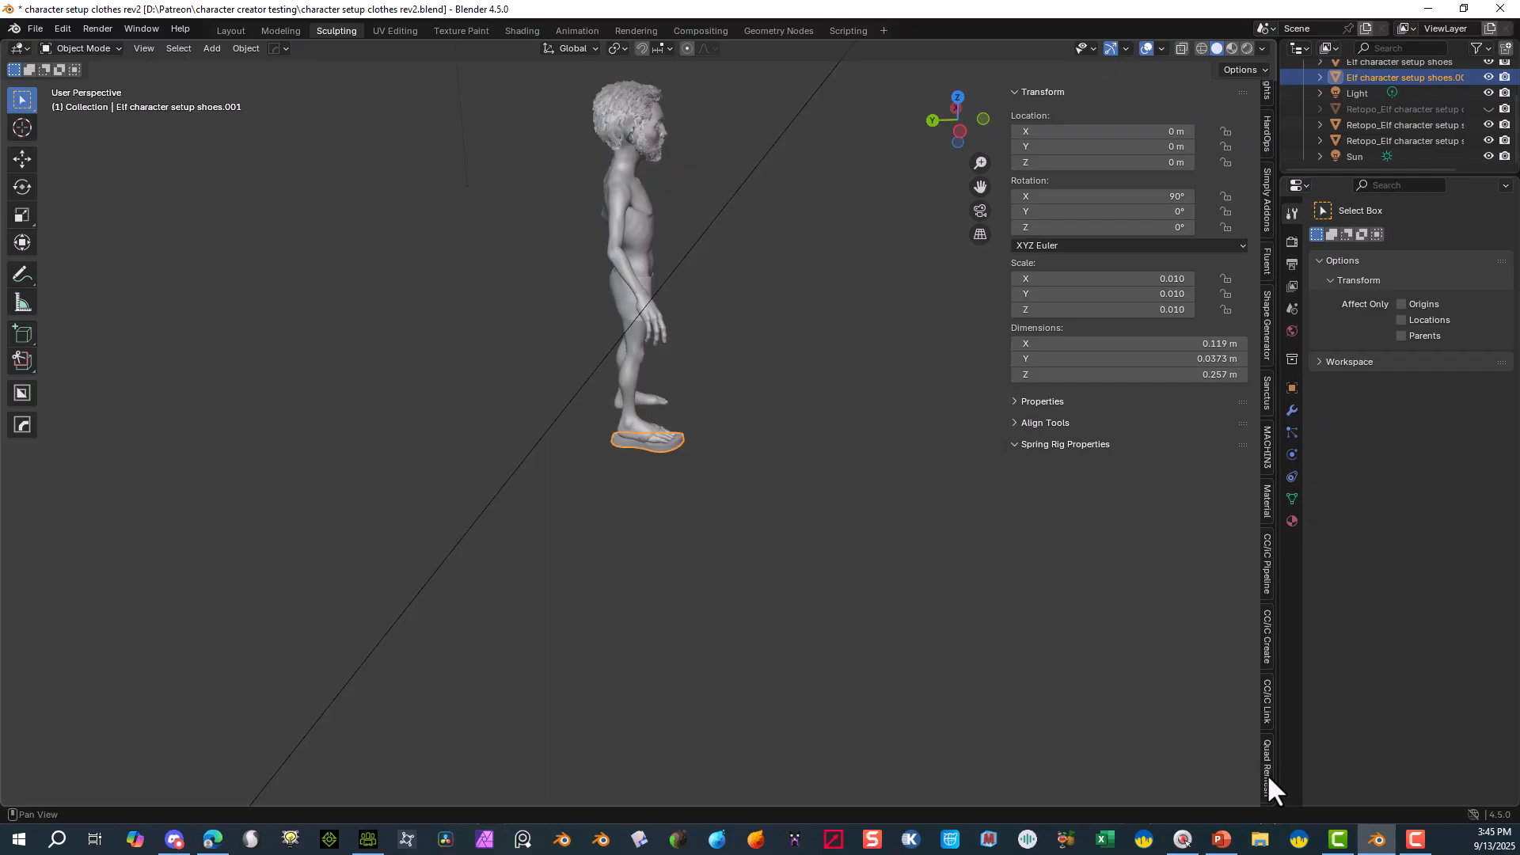
pyautogui.click(1266, 773)
pyautogui.scroll(8, 796, 475)
pyautogui.scroll(4, 800, 434)
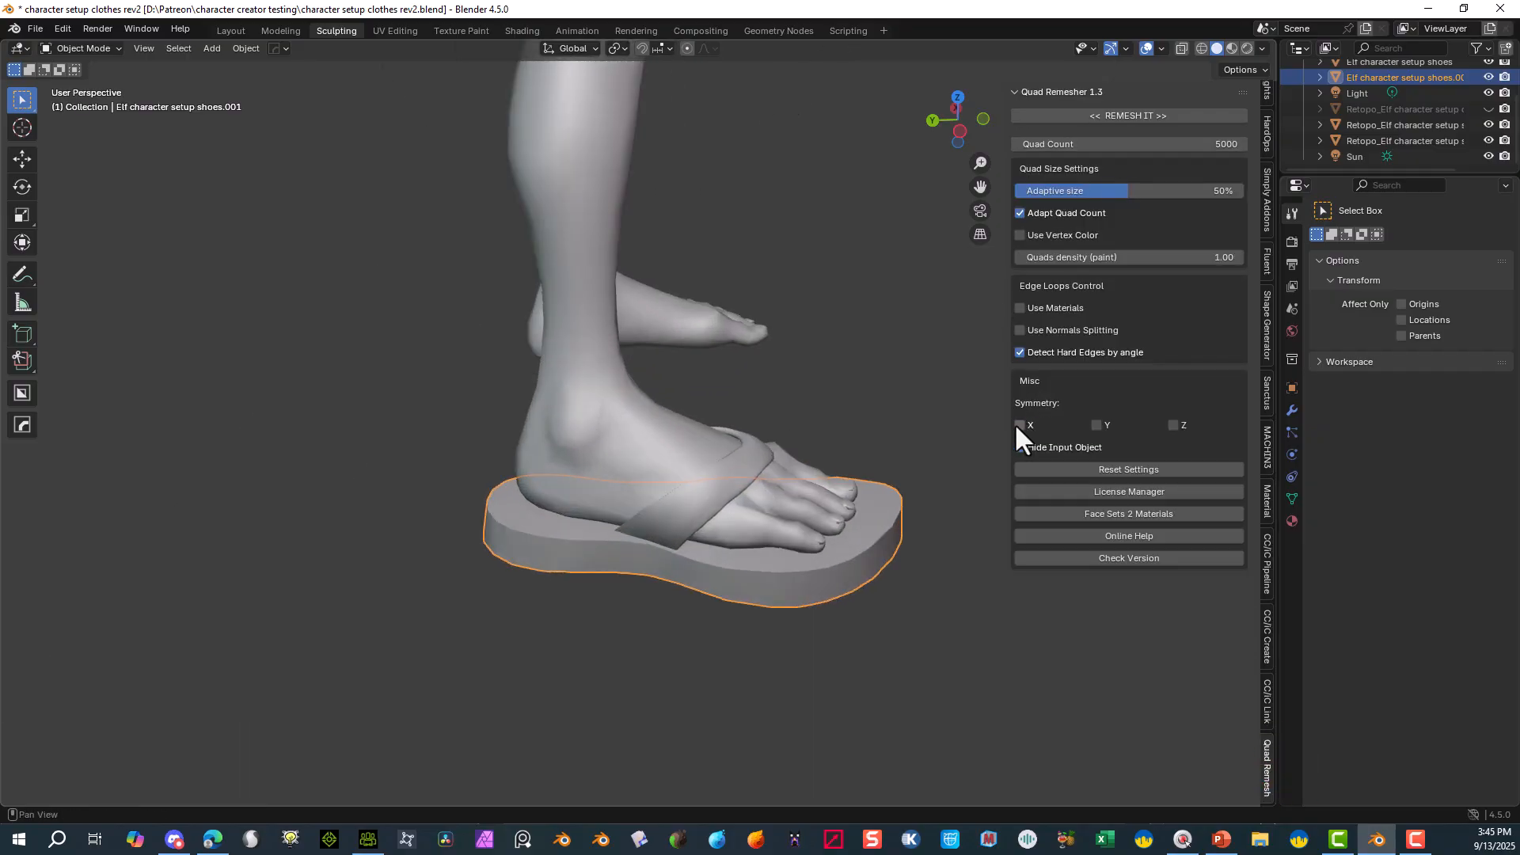
pyautogui.click(1020, 447)
pyautogui.click(1160, 113)
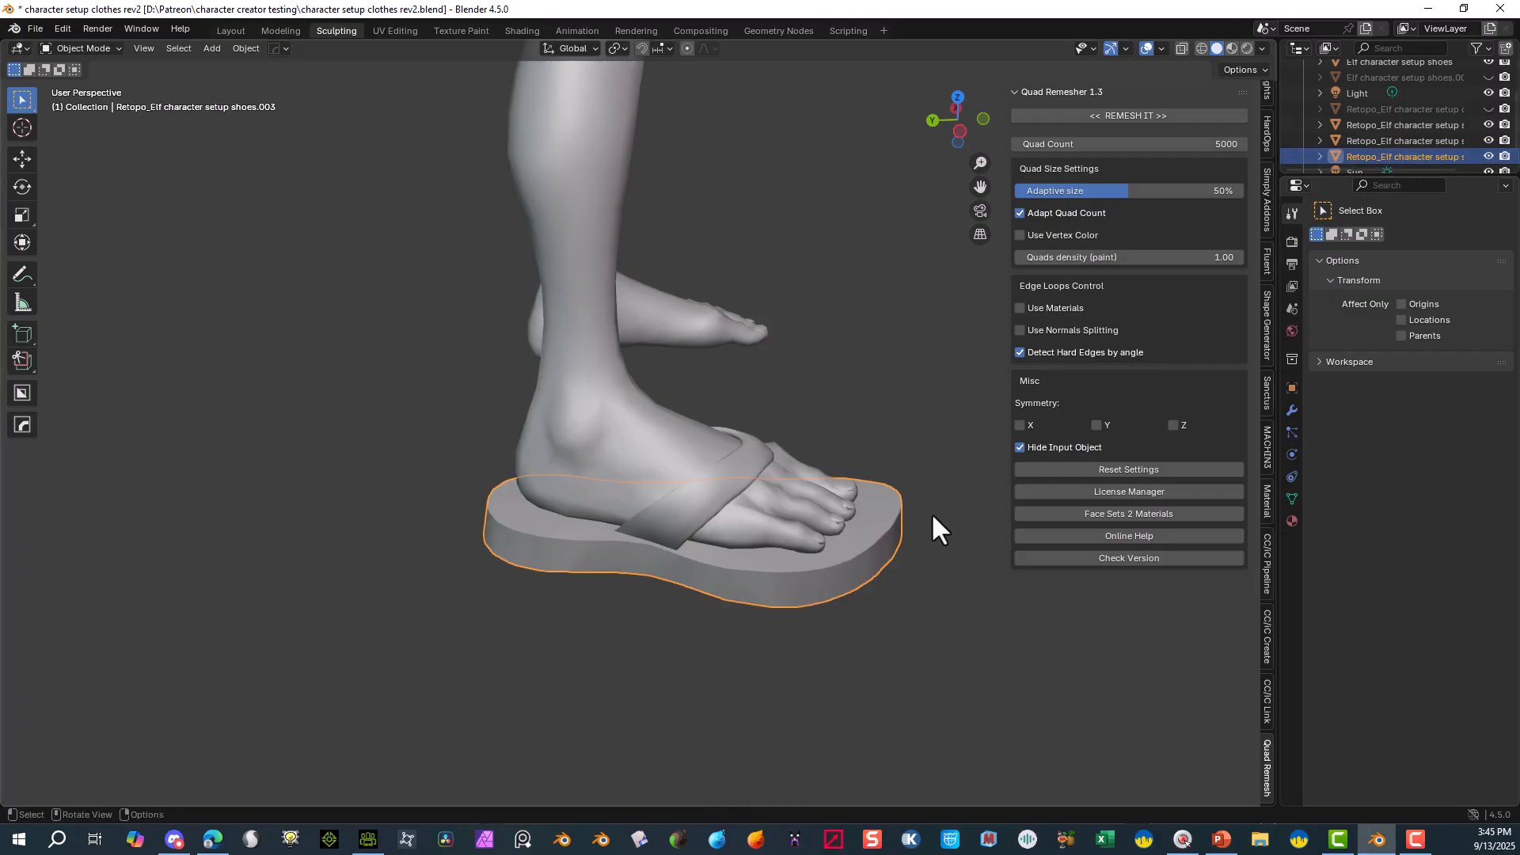
# - Enlarge the outliner in height and width and show its selectable and disable-in-viewport toggle columns
pyautogui.moveTo(1408, 173); pyautogui.dragTo(1417, 288)
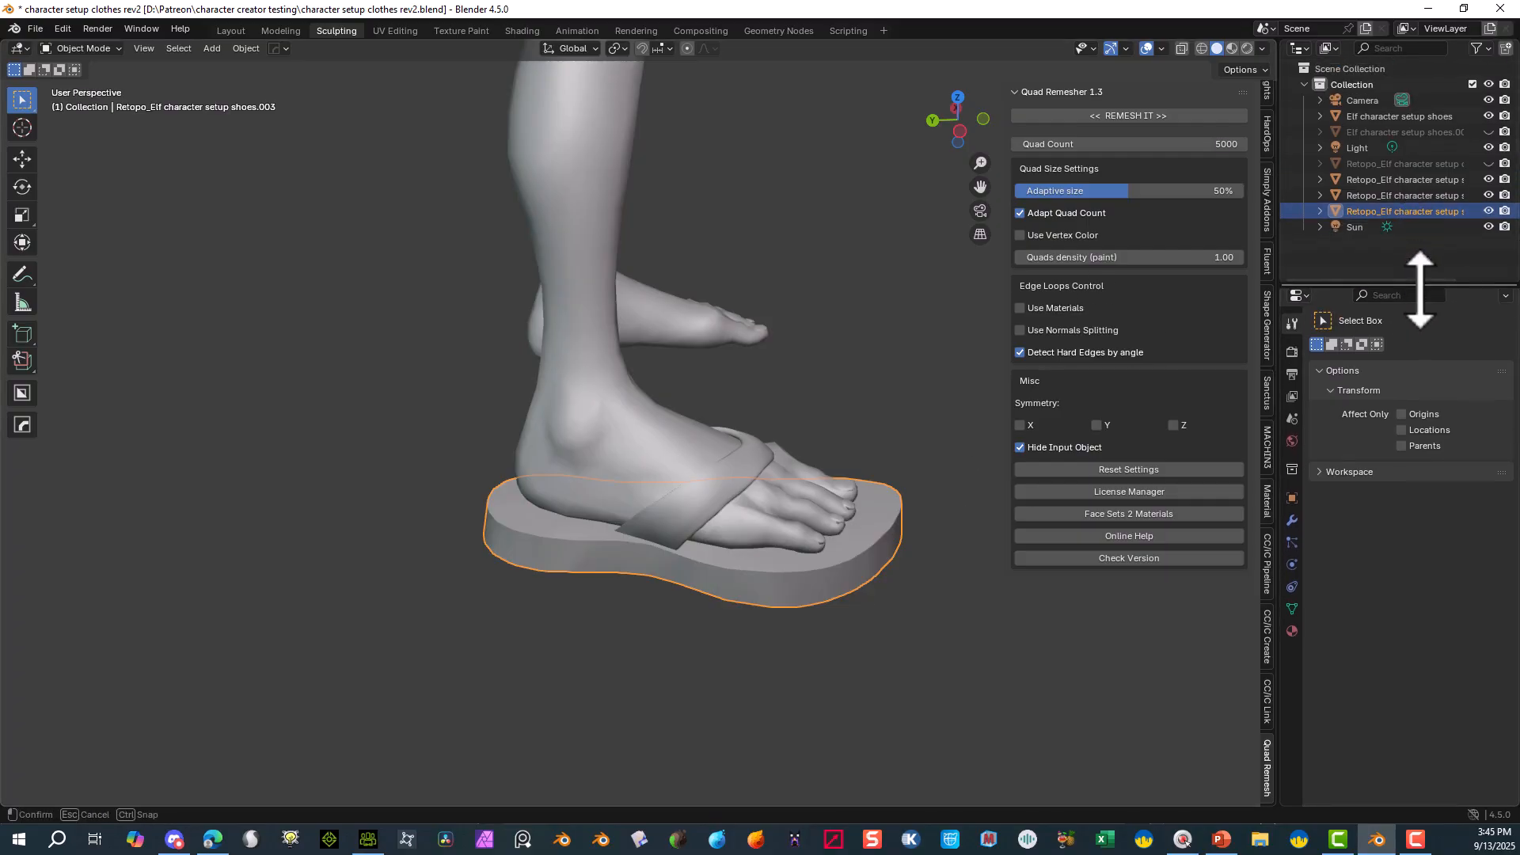
pyautogui.moveTo(1274, 156); pyautogui.dragTo(1161, 159)
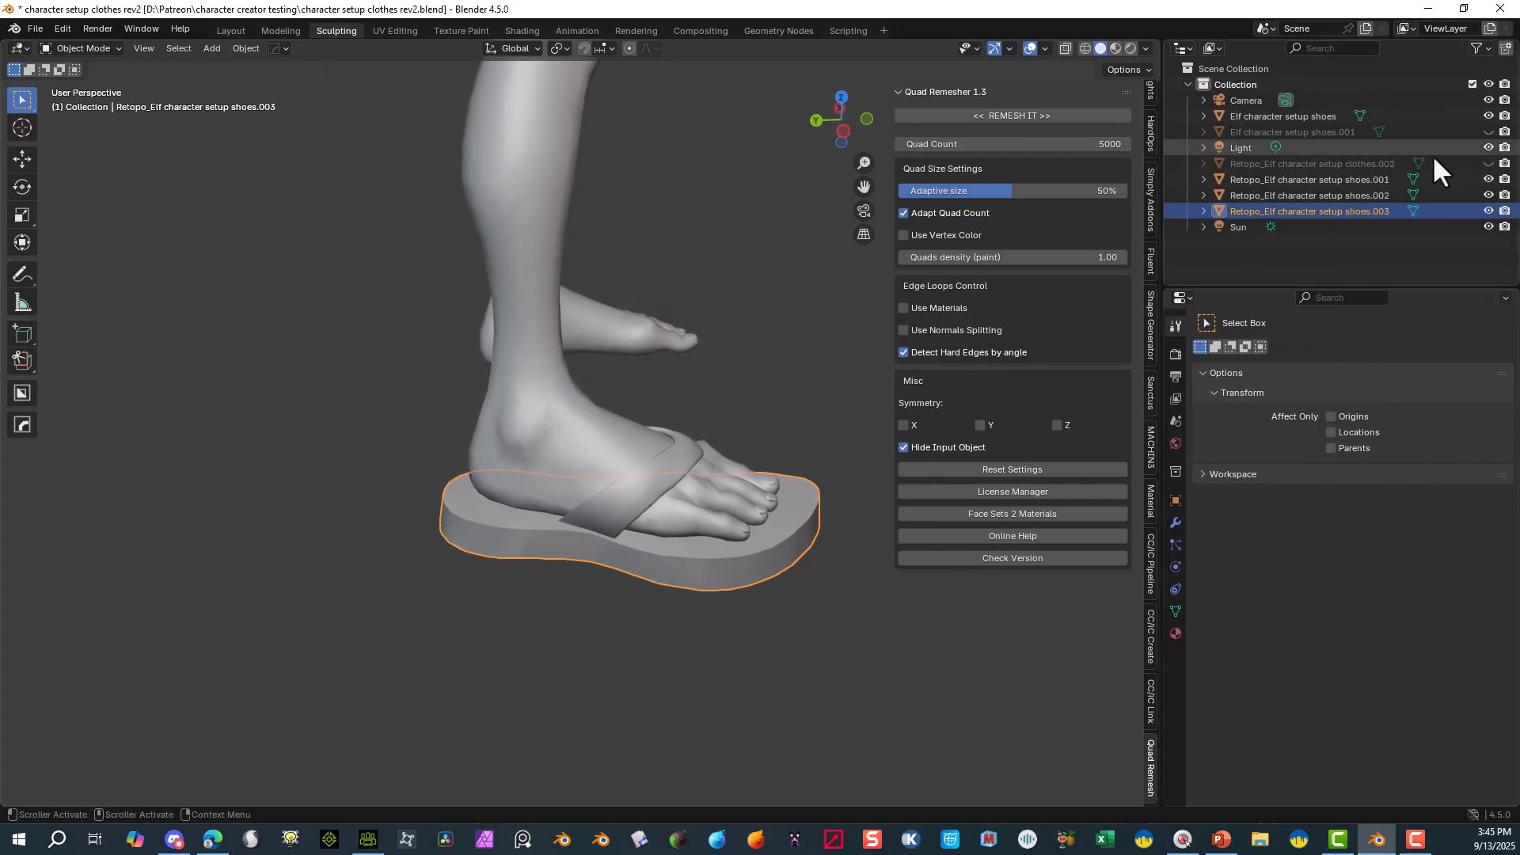
pyautogui.click(1477, 49)
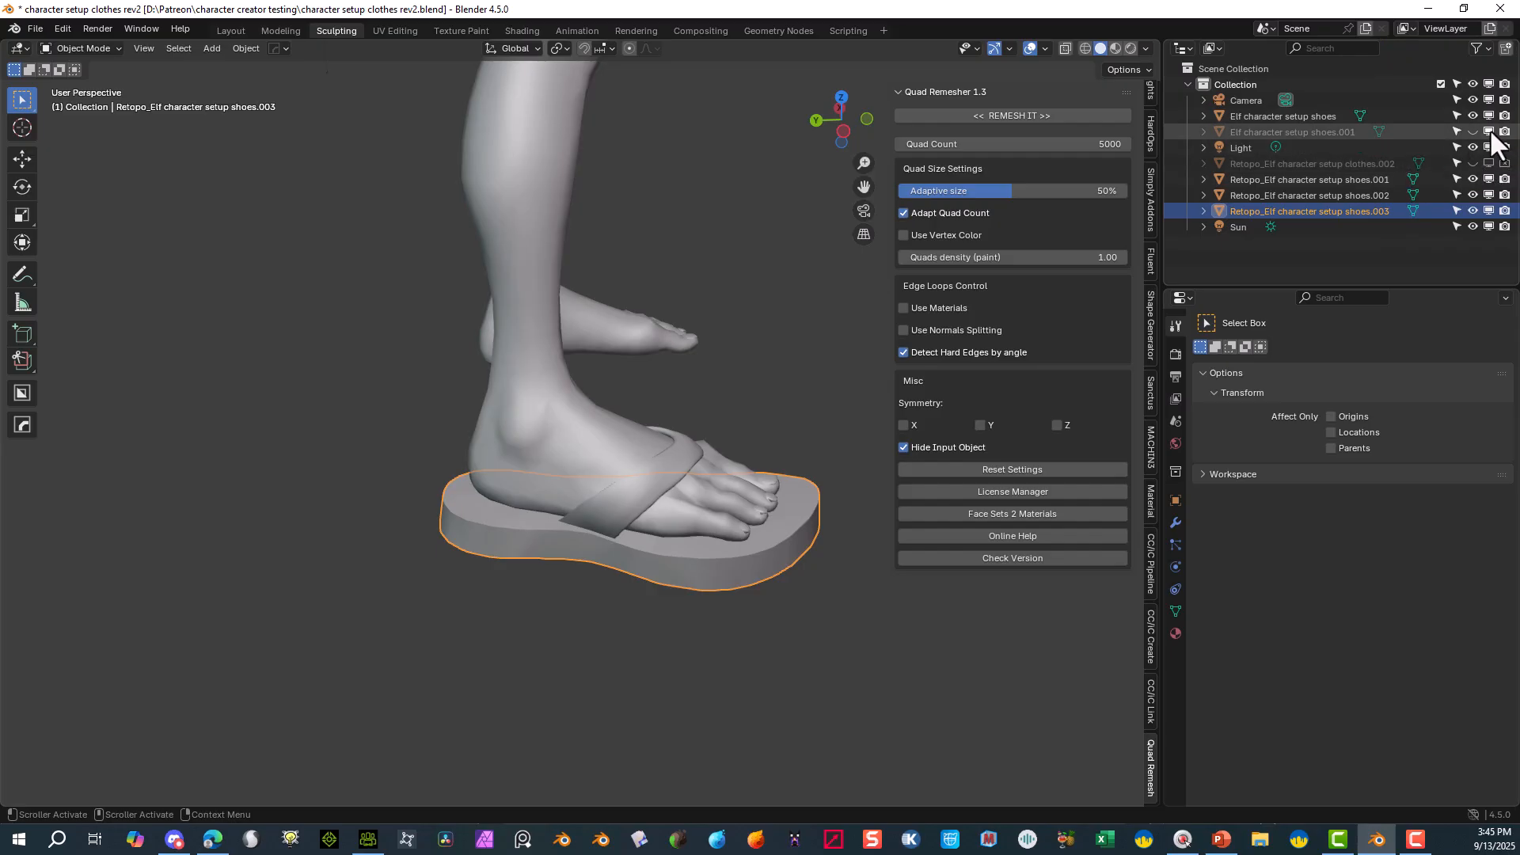
# - Select the remeshed sole and examine its quad topology in Edit Mode
pyautogui.moveTo(781, 448); pyautogui.dragTo(796, 591, button='middle')
pyautogui.click(132, 109)
pyautogui.click(538, 524)
pyautogui.click(629, 656)
pyautogui.press('Tab')
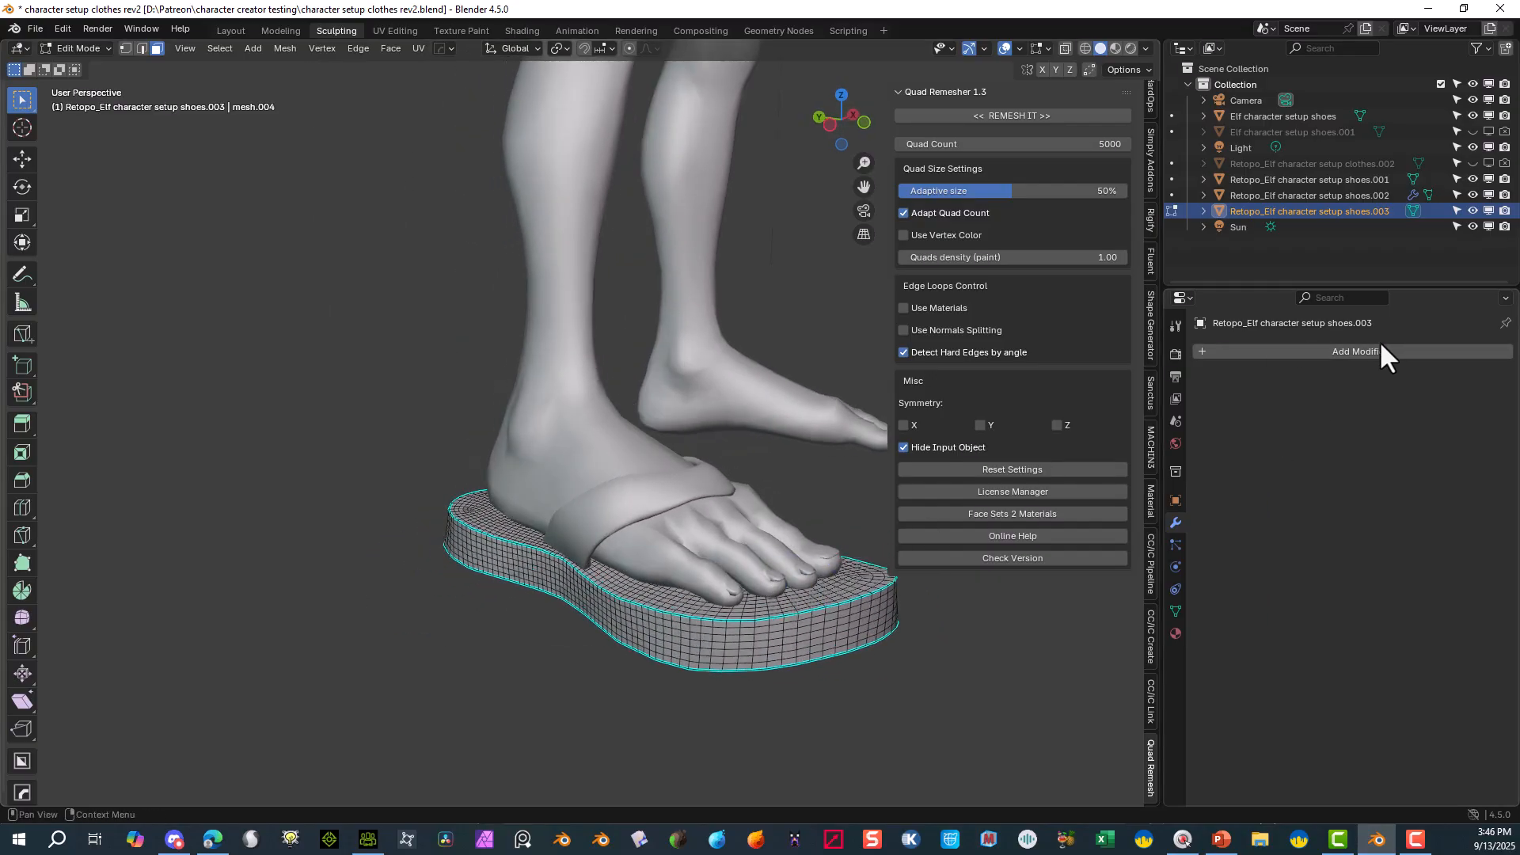
# - Return to Object Mode and remesh the sole with Quad Remesher at a quad count of 1000
pyautogui.click(88, 52)
pyautogui.click(92, 60)
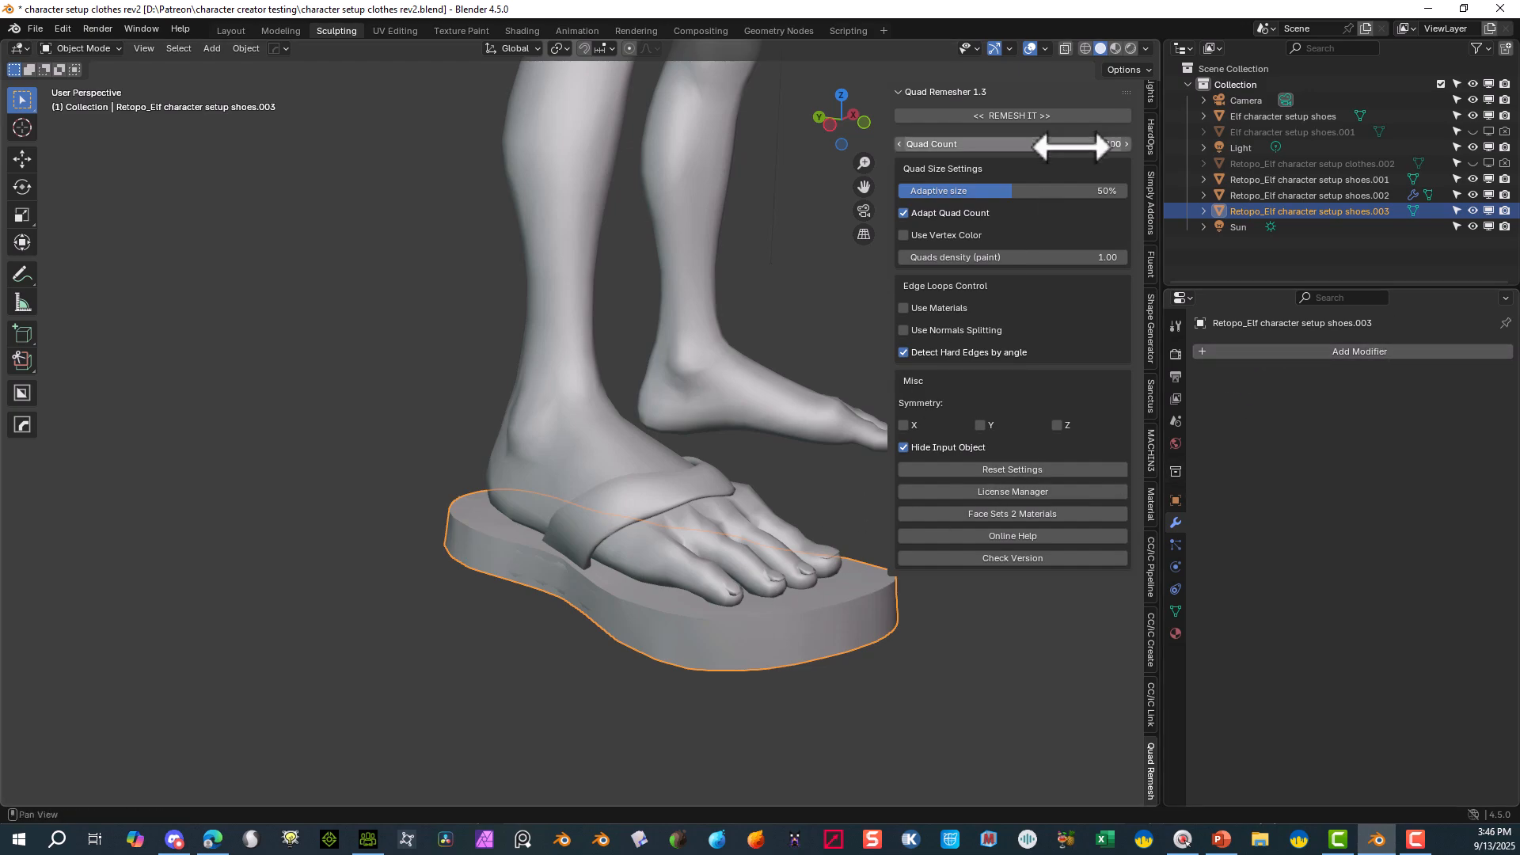
pyautogui.click(1064, 147)
pyautogui.write('1000')
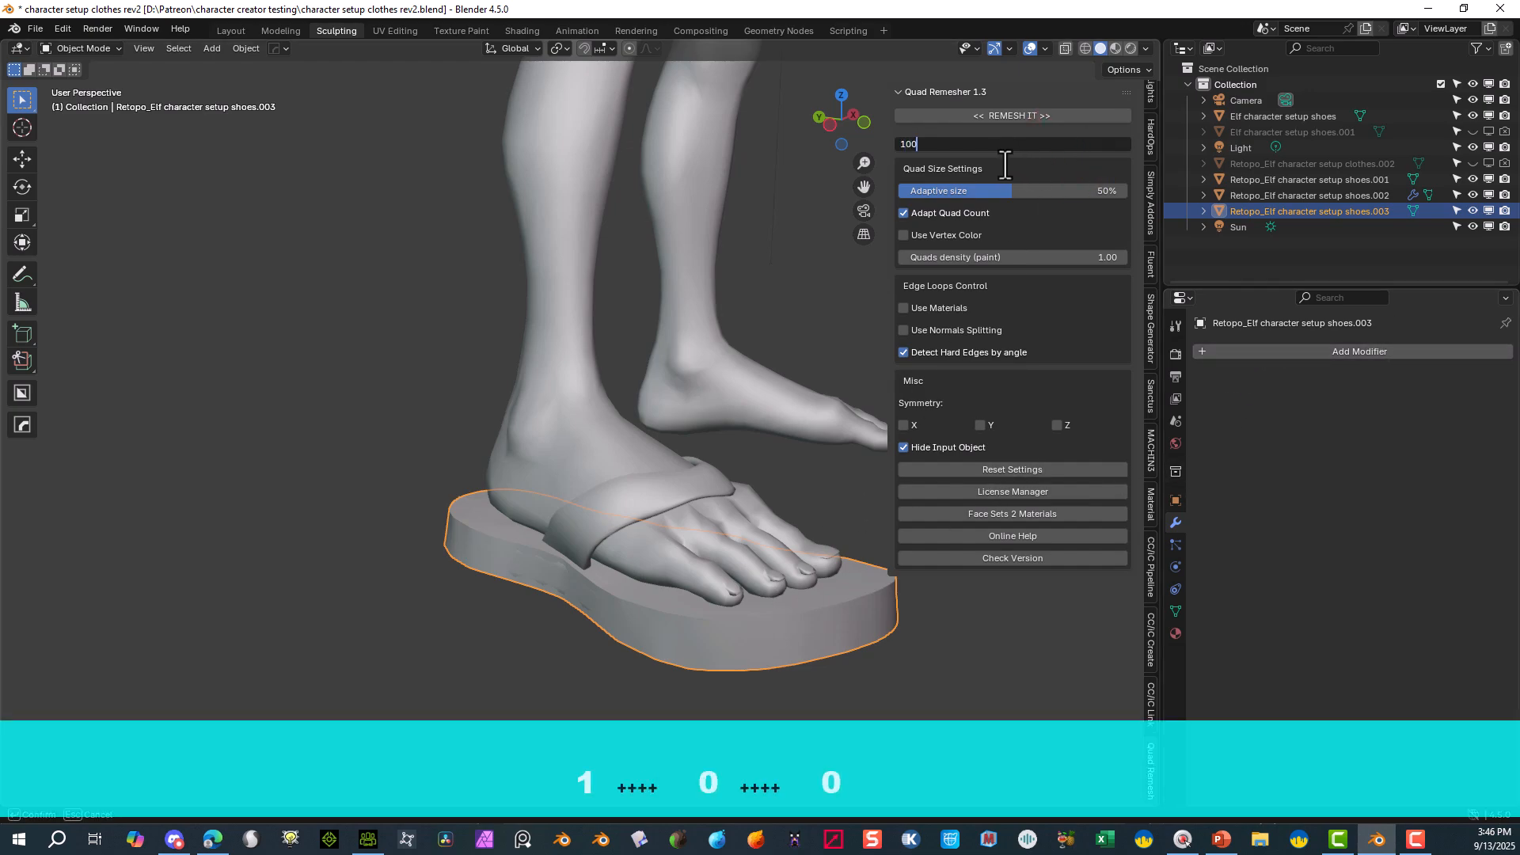
pyautogui.click(978, 120)
pyautogui.click(976, 119)
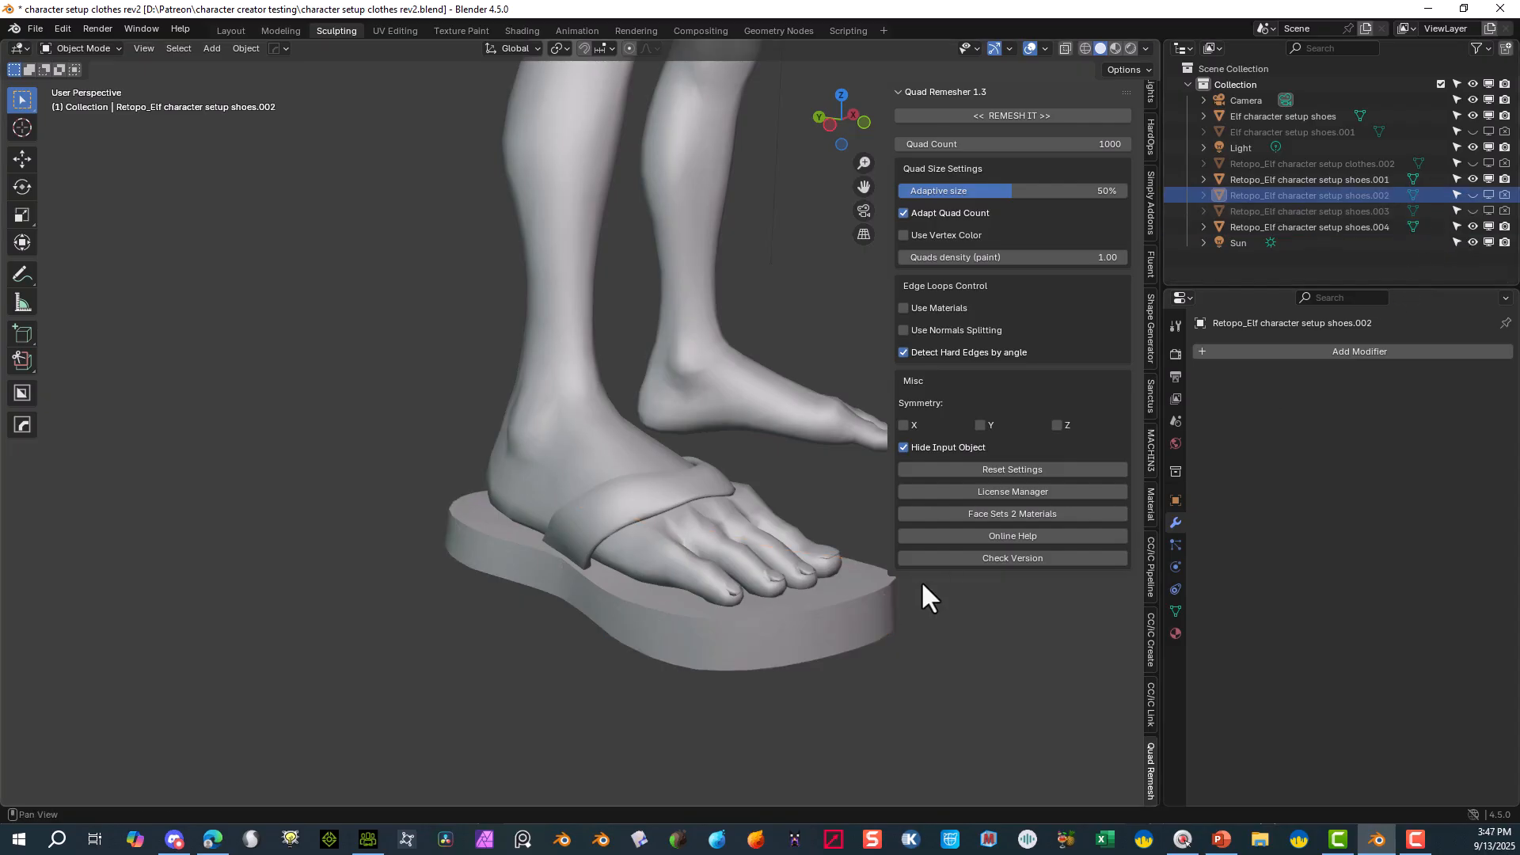
# - Inspect the new sole in wireframe, add a Subdivision Surface modifier to it, and return to solid shading
pyautogui.click(837, 620)
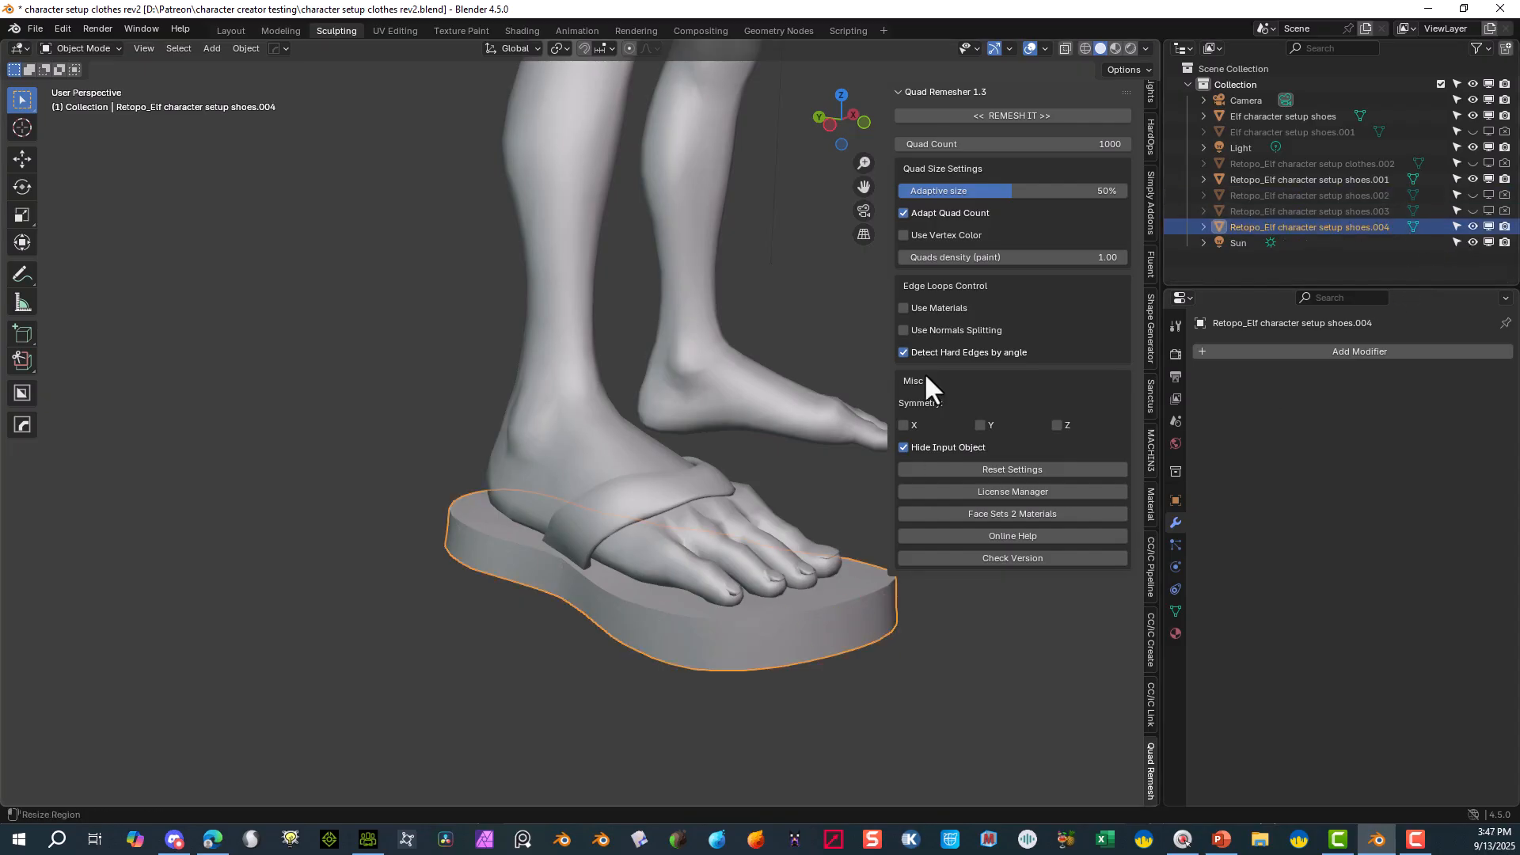
pyautogui.click(1082, 52)
pyautogui.click(1205, 351)
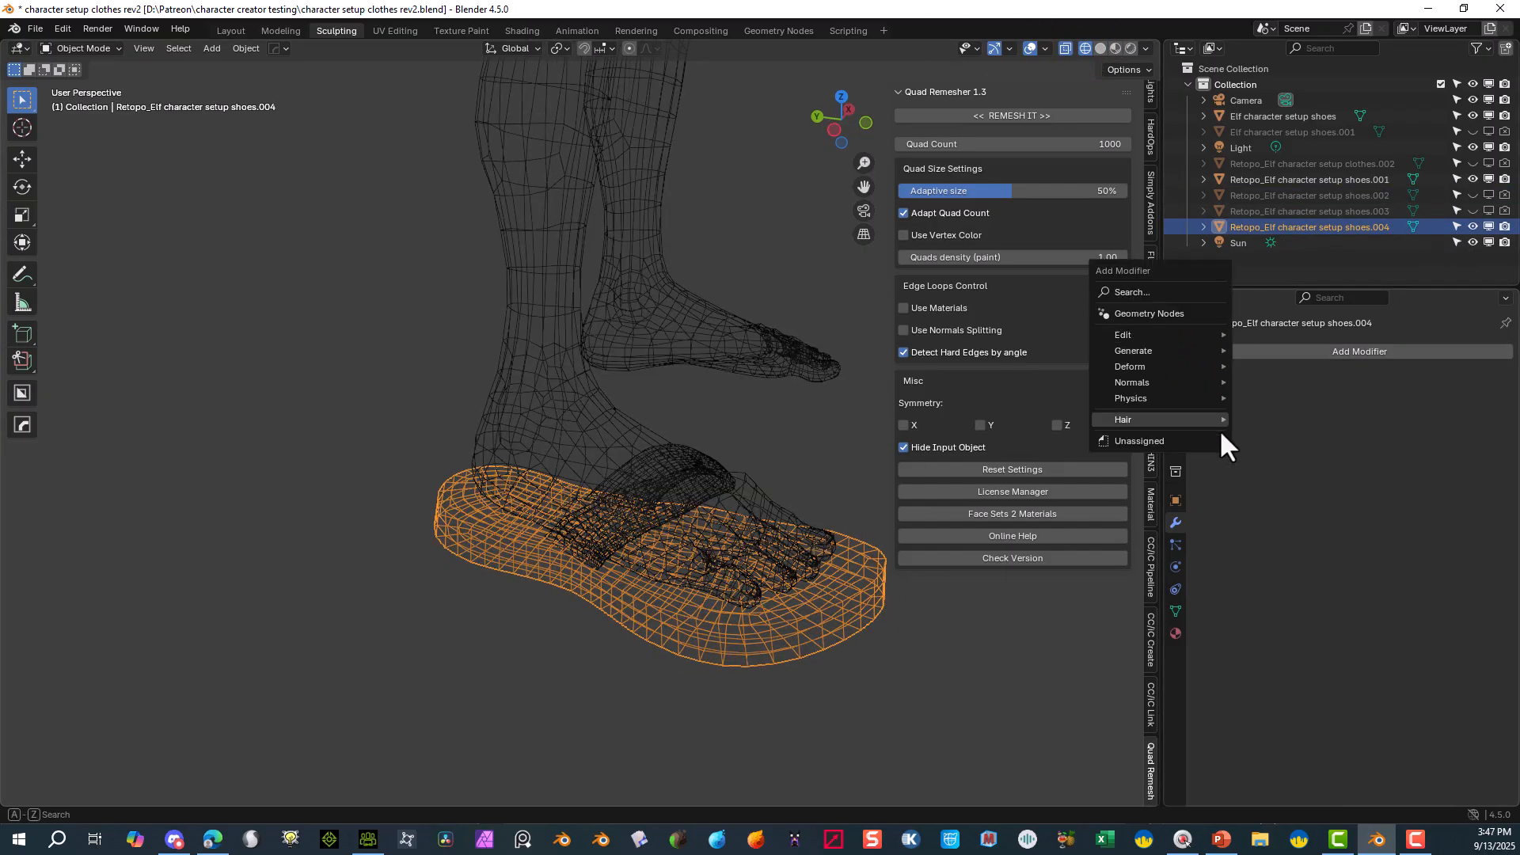
pyautogui.moveTo(1228, 351)
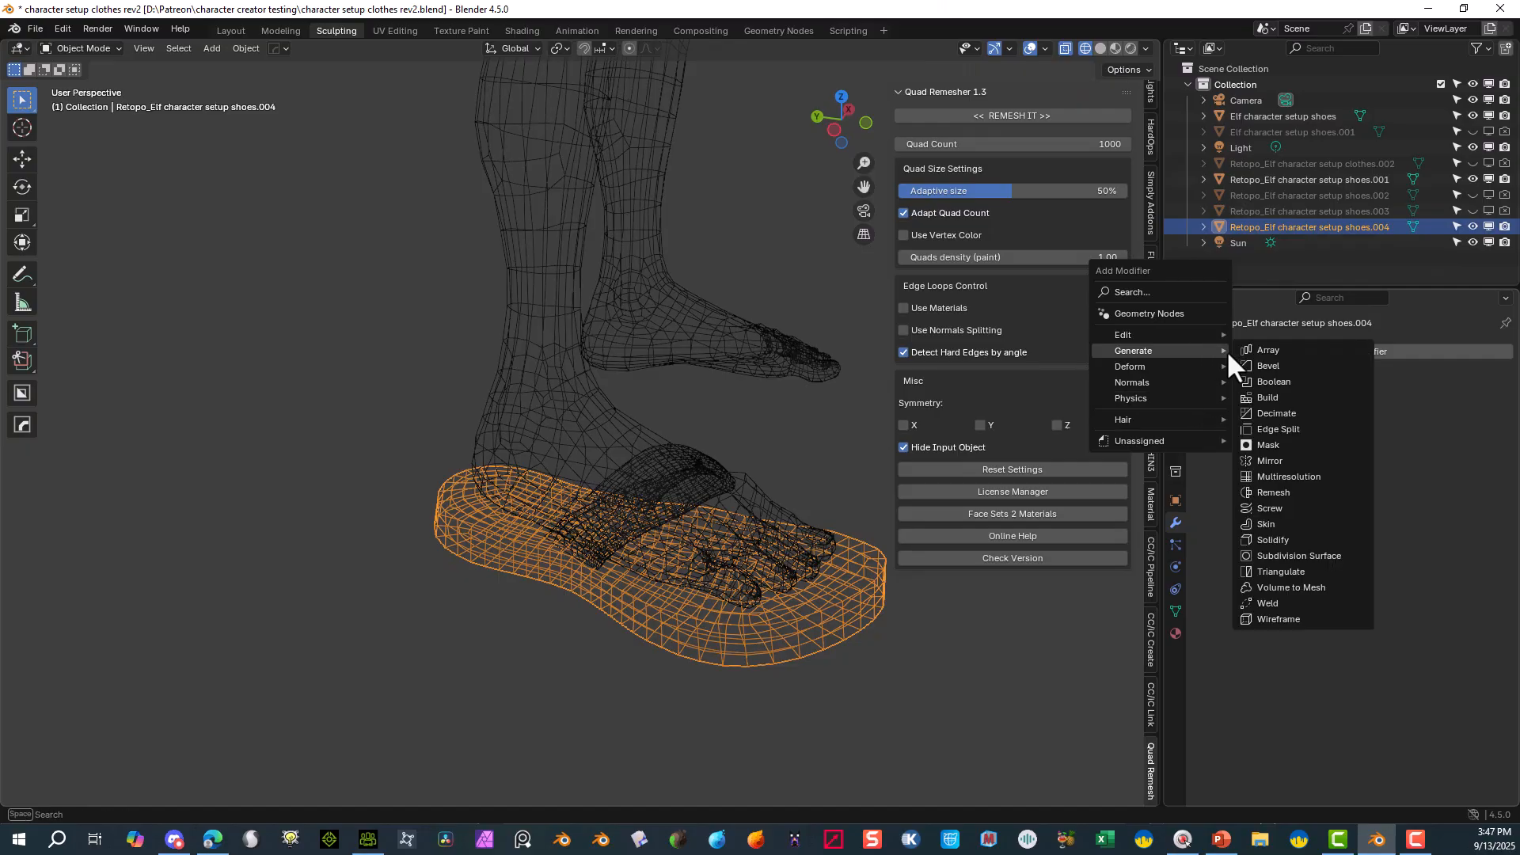
pyautogui.click(1306, 554)
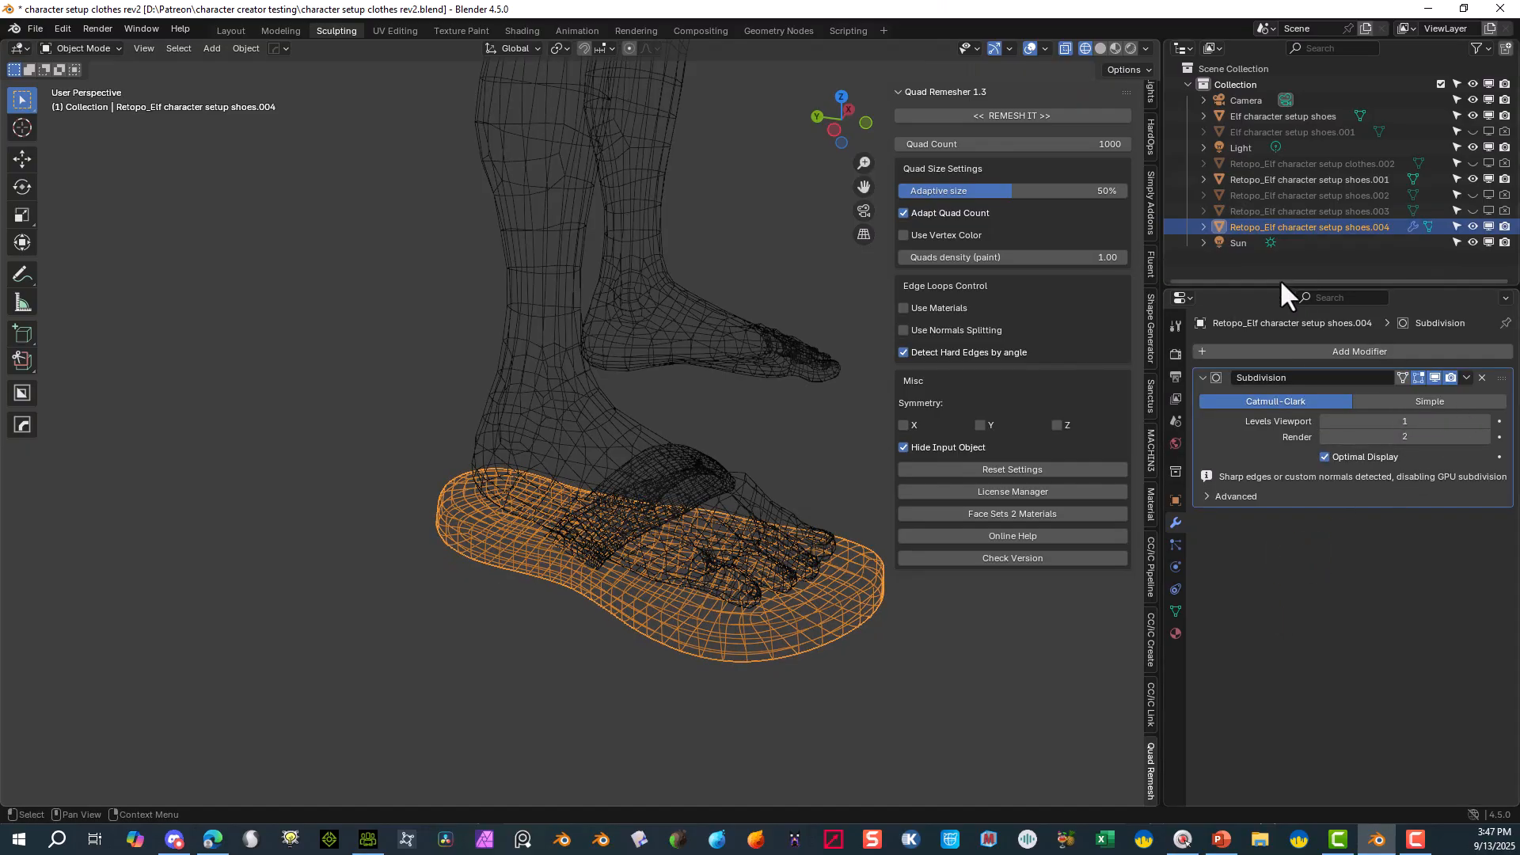
pyautogui.click(978, 634)
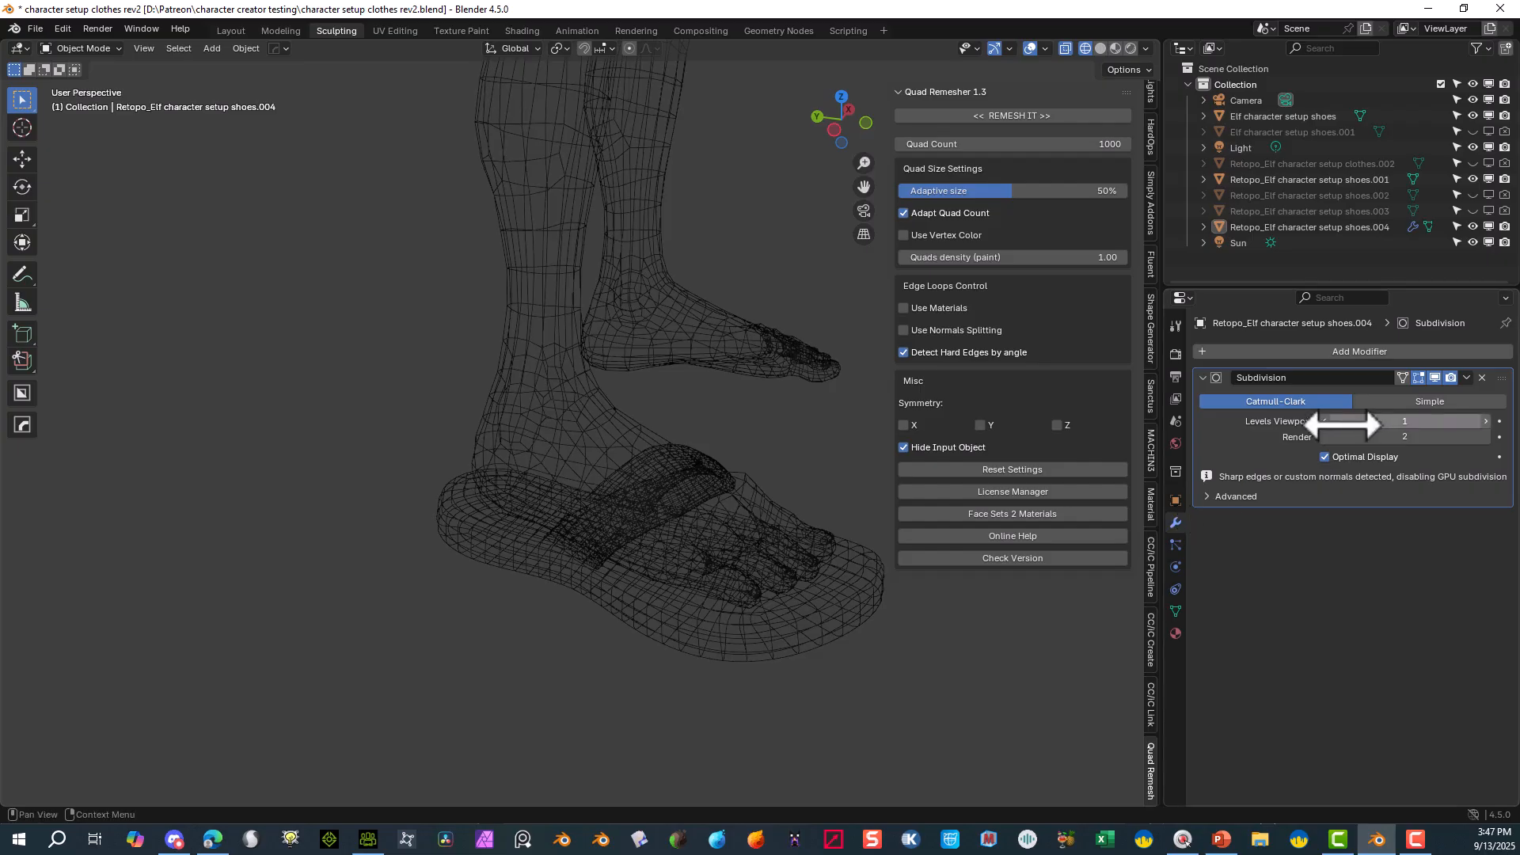
pyautogui.click(858, 605)
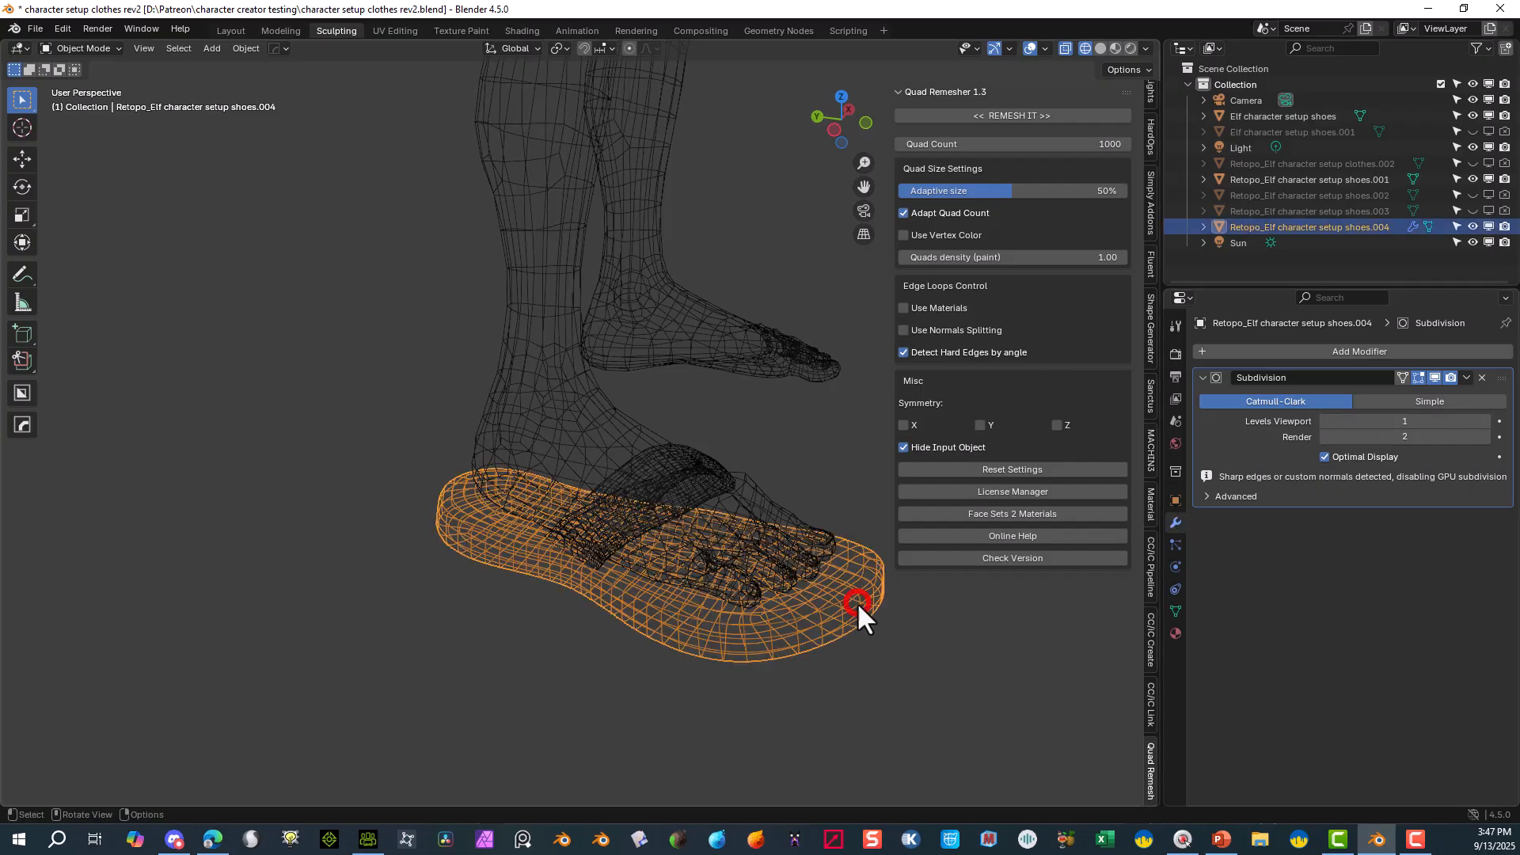
pyautogui.click(1100, 48)
# - In Sculpt Mode, pull the strap's upper edge over the instep slightly upward with the Elastic Grab brush
pyautogui.moveTo(676, 627)
pyautogui.mouseDown(button='middle')
pyautogui.moveTo(591, 554)
pyautogui.moveTo(437, 598)
pyautogui.moveTo(546, 596)
pyautogui.mouseUp(button='middle')
pyautogui.click(587, 507)
pyautogui.click(82, 49)
pyautogui.click(91, 101)
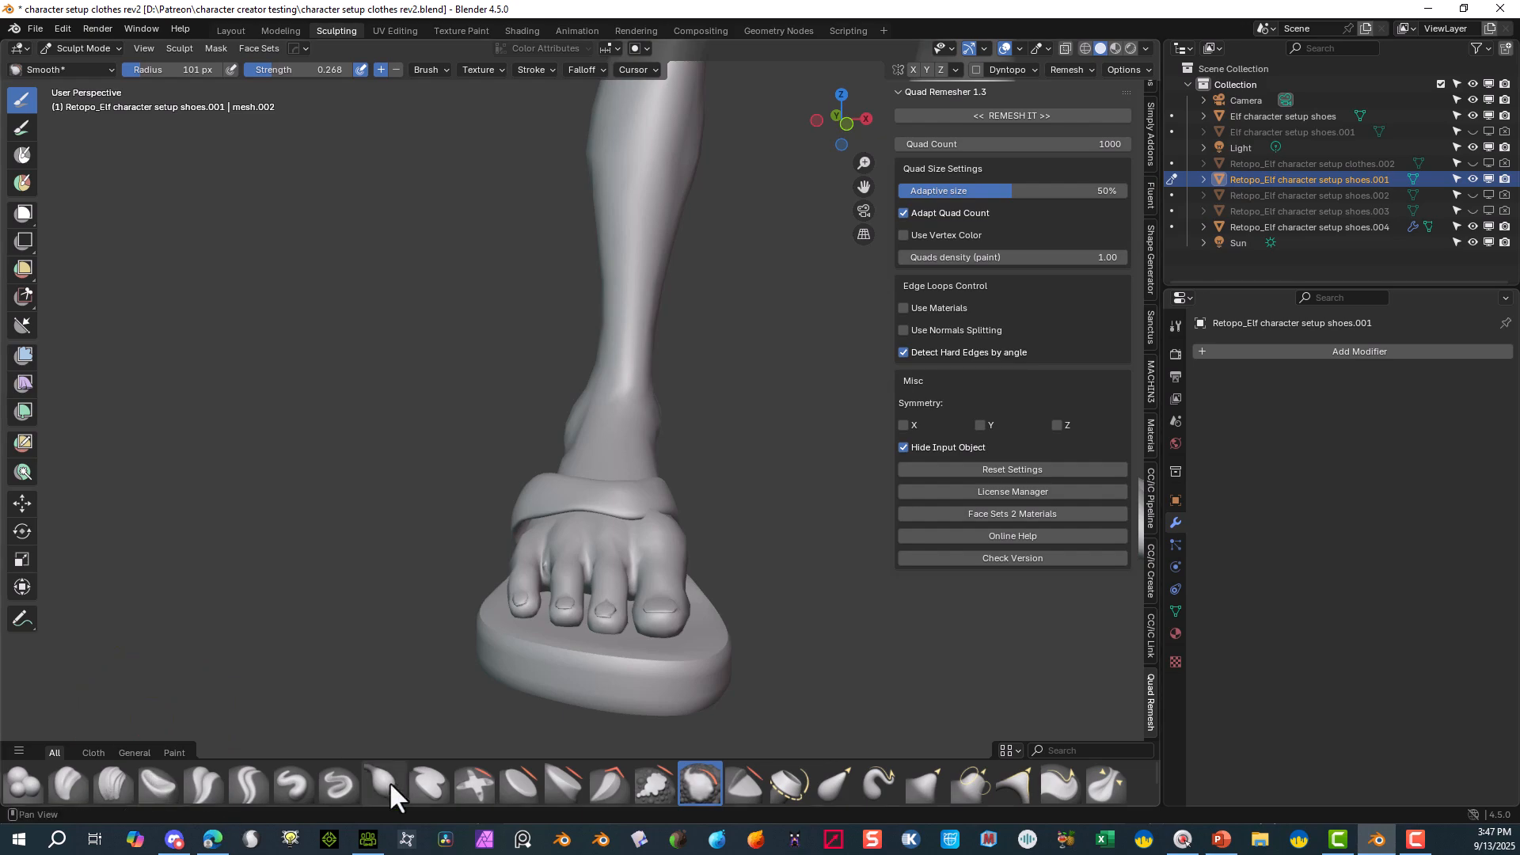
pyautogui.click(830, 782)
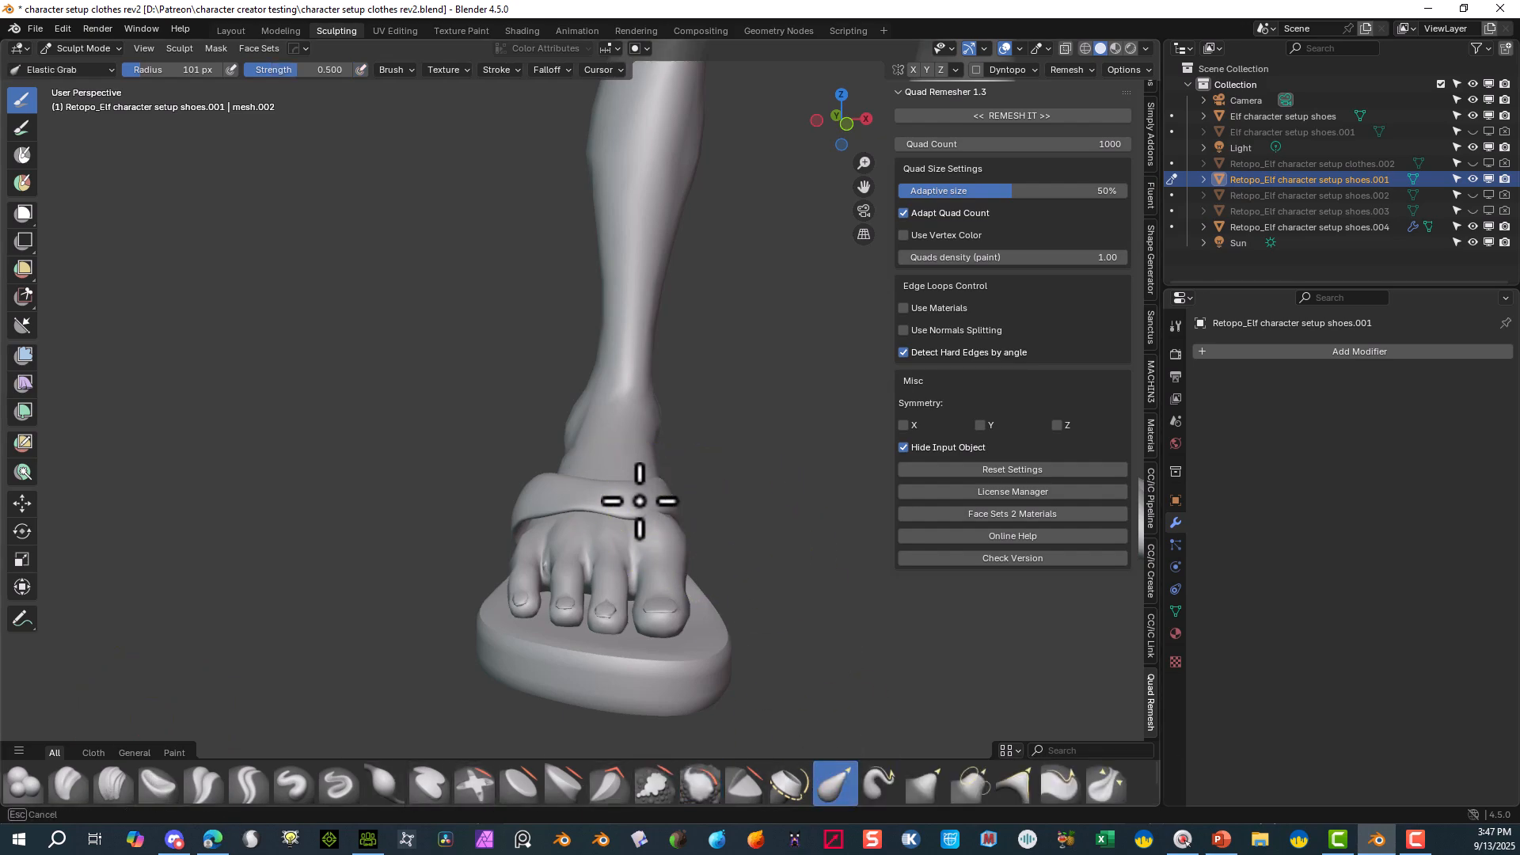
pyautogui.moveTo(642, 493)
pyautogui.mouseDown()
pyautogui.moveTo(631, 496)
pyautogui.moveTo(649, 508)
pyautogui.moveTo(631, 475)
pyautogui.mouseUp()
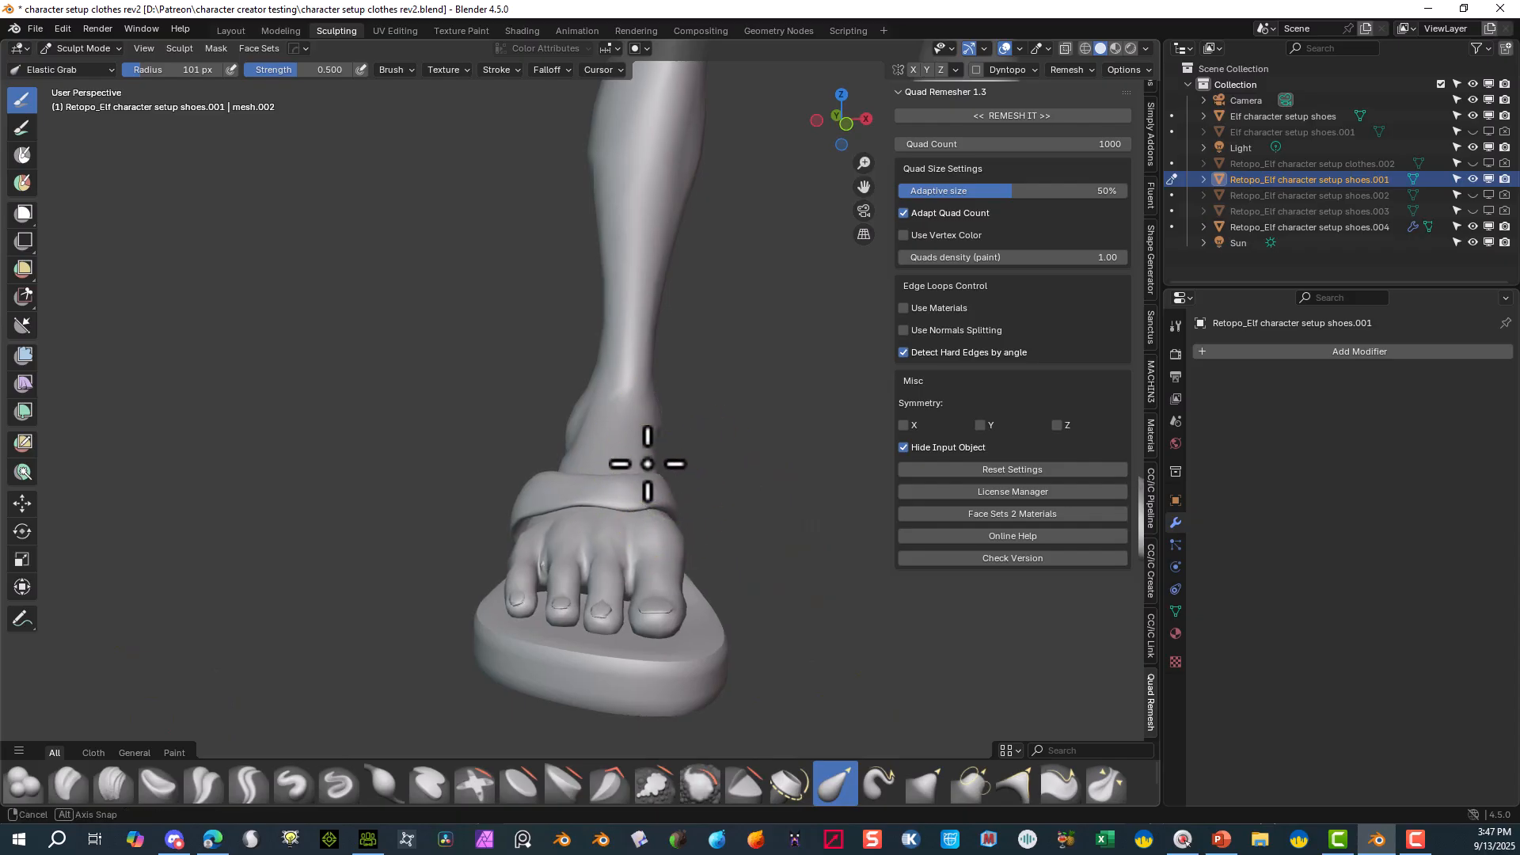
# - Nudge the outer branch of the strap back along the foot with Elastic Grab and return to Object Mode
pyautogui.moveTo(631, 460)
pyautogui.mouseDown(button='middle')
pyautogui.moveTo(503, 505)
pyautogui.moveTo(485, 543)
pyautogui.moveTo(533, 566)
pyautogui.moveTo(485, 496)
pyautogui.mouseUp(button='middle')
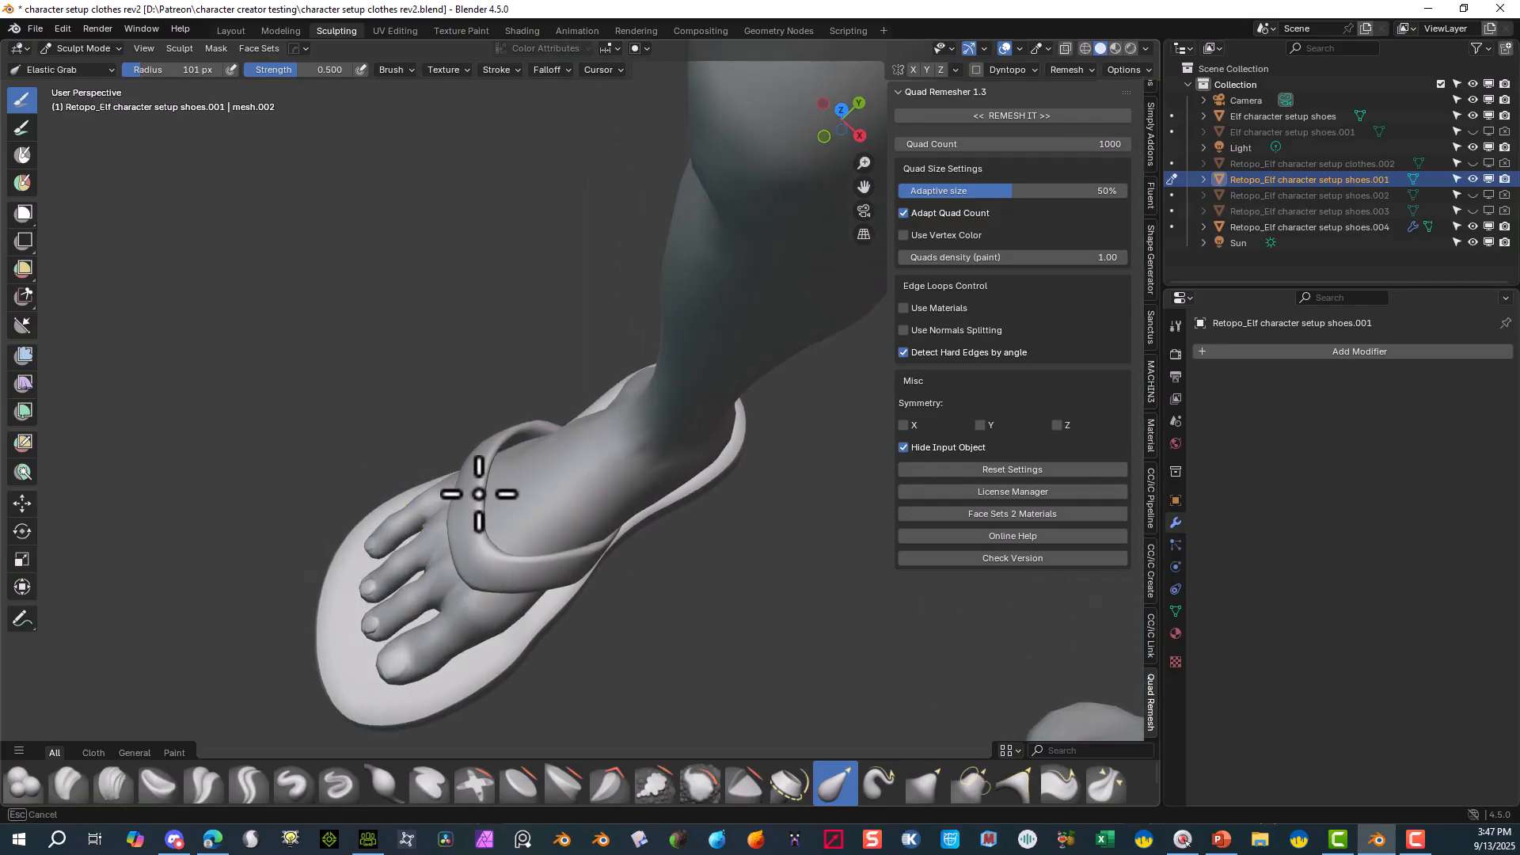
pyautogui.moveTo(479, 494)
pyautogui.mouseDown()
pyautogui.moveTo(485, 448)
pyautogui.moveTo(487, 463)
pyautogui.mouseUp()
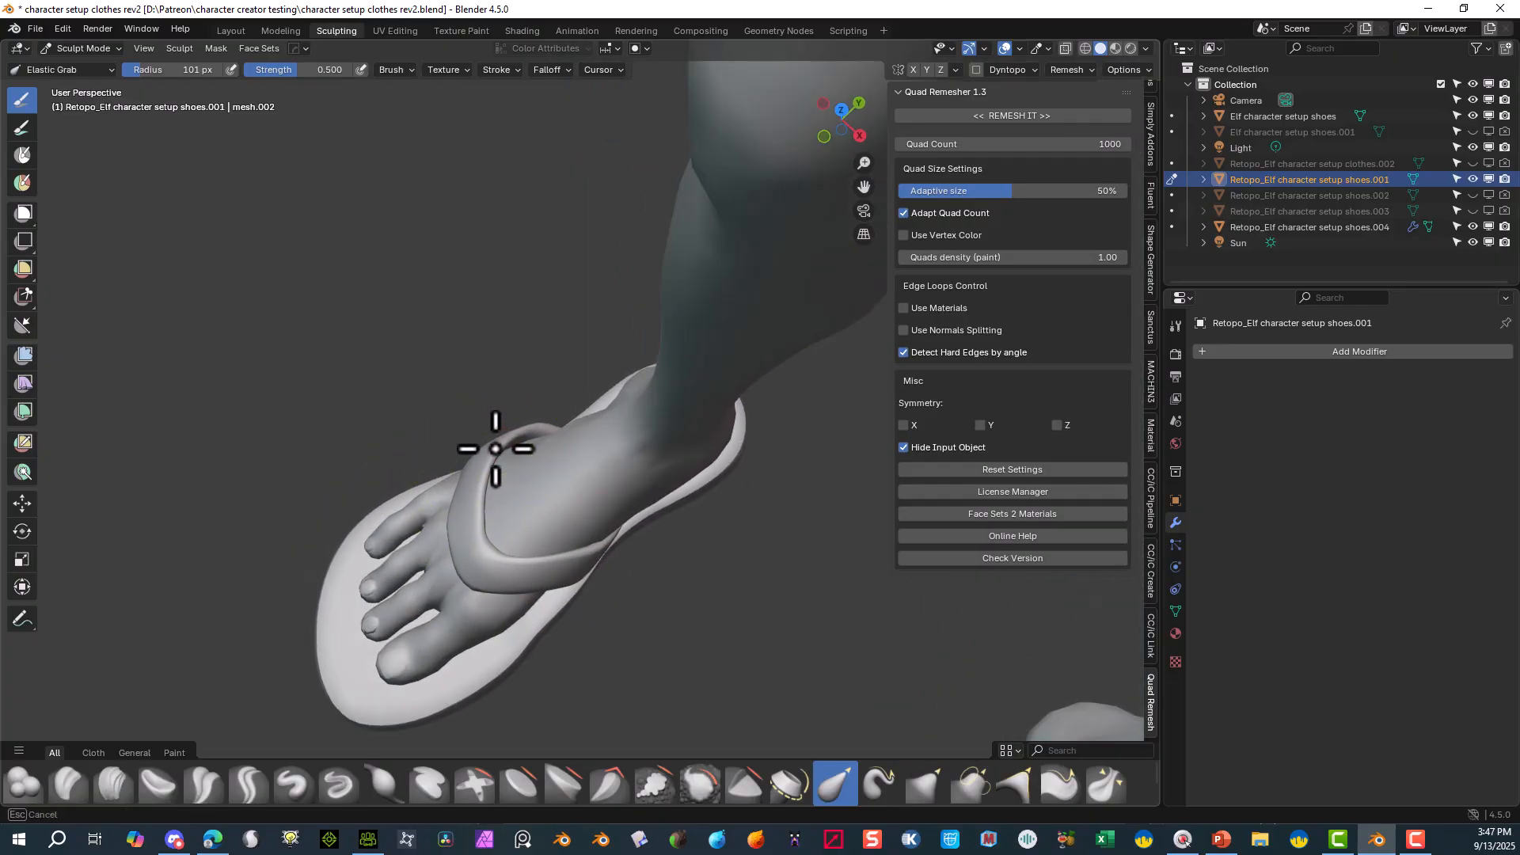
pyautogui.moveTo(493, 468); pyautogui.dragTo(359, 331, button='middle')
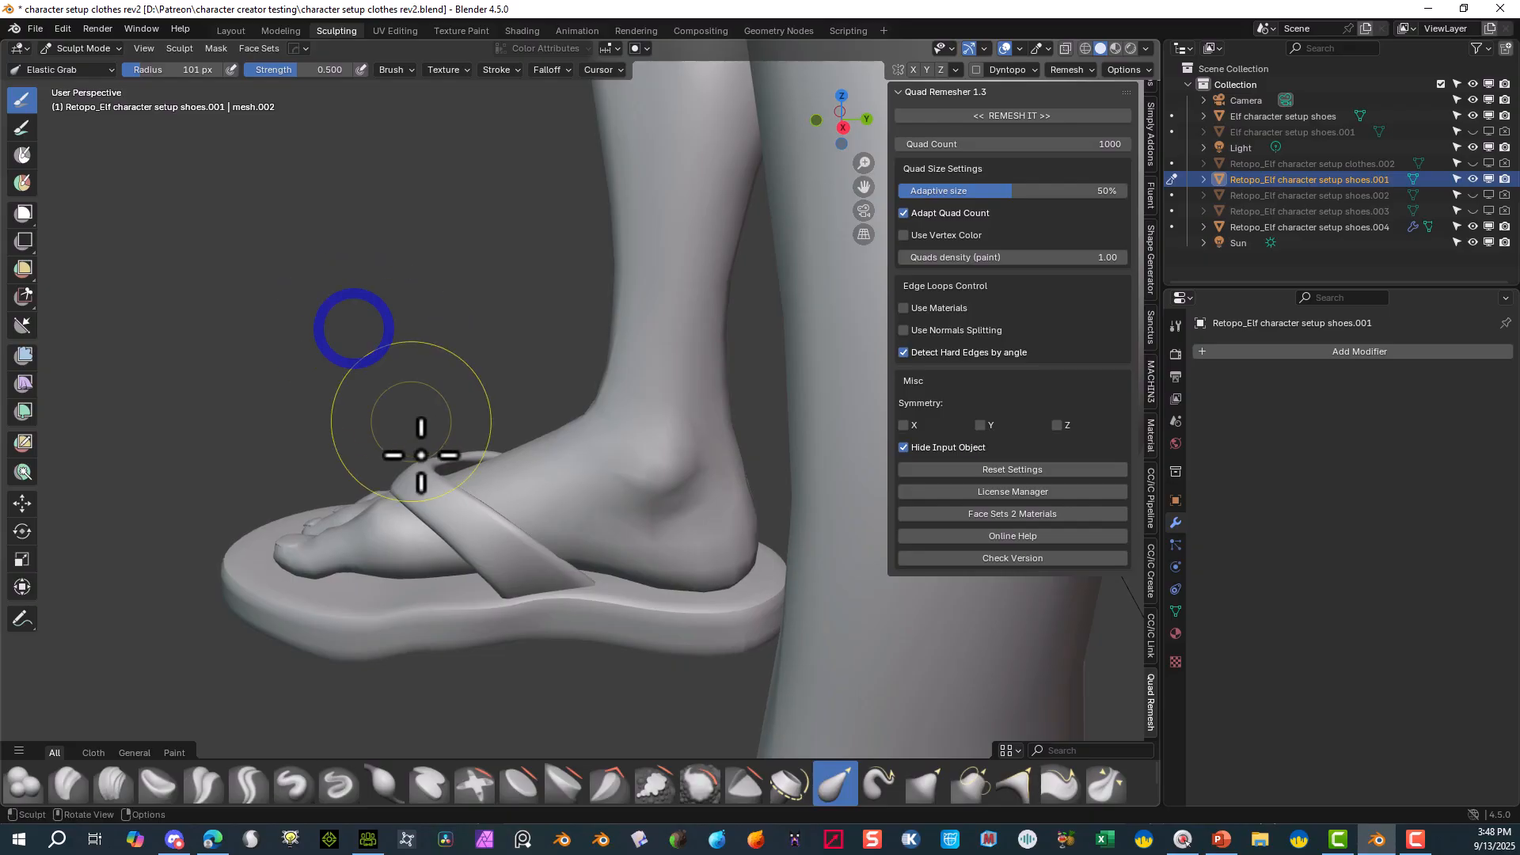
pyautogui.scroll(-3, 475, 487)
pyautogui.moveTo(539, 519); pyautogui.dragTo(728, 555, button='middle')
pyautogui.click(84, 49)
pyautogui.click(82, 68)
pyautogui.moveTo(241, 475); pyautogui.dragTo(372, 439, button='middle')
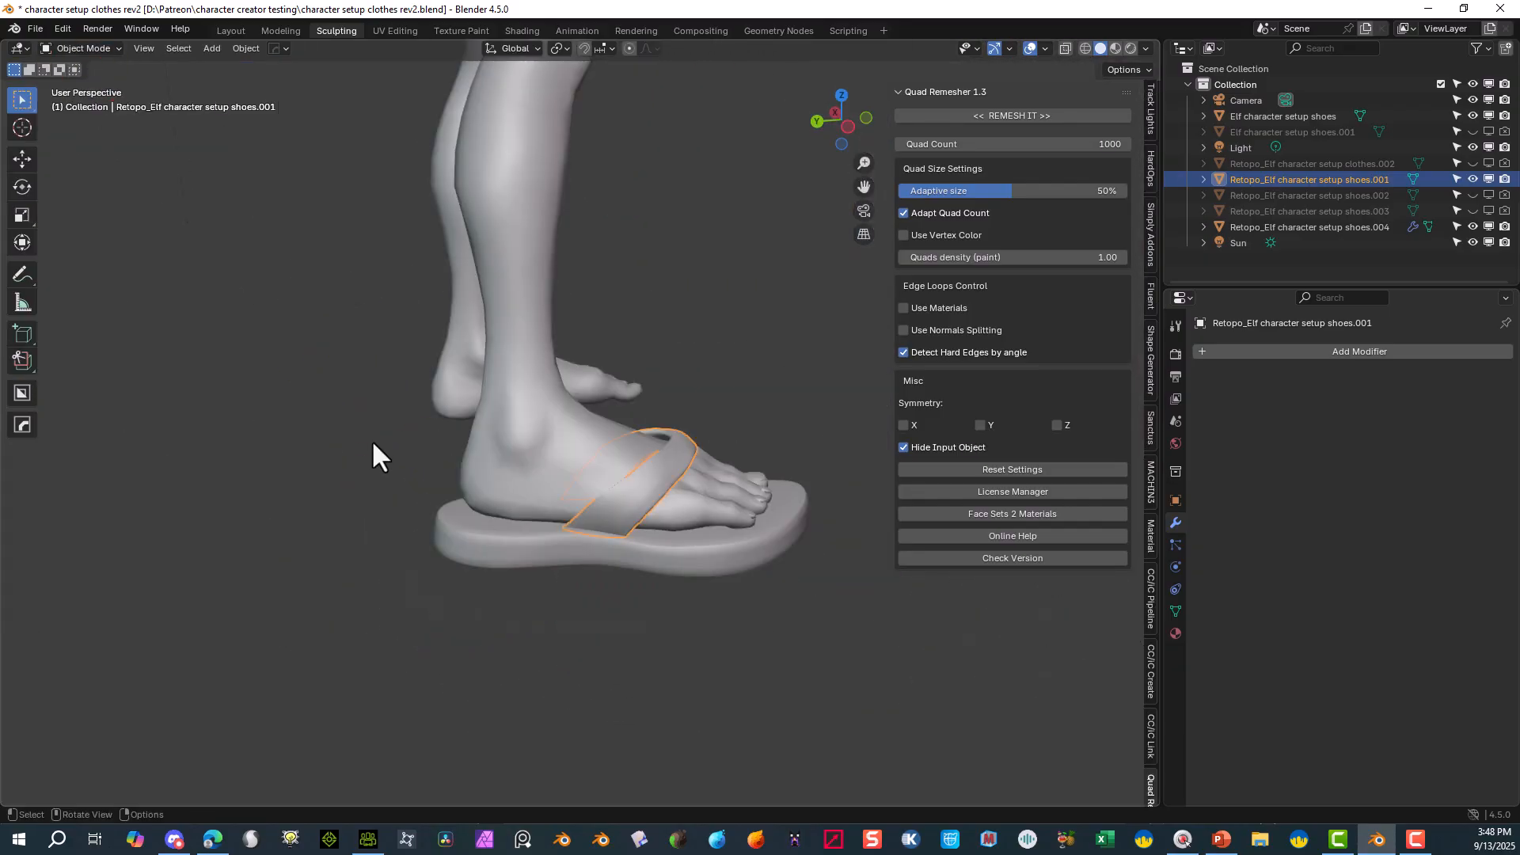
# - Remove the Subdivision modifier from the sole and open the sole in Edit Mode
pyautogui.click(447, 535)
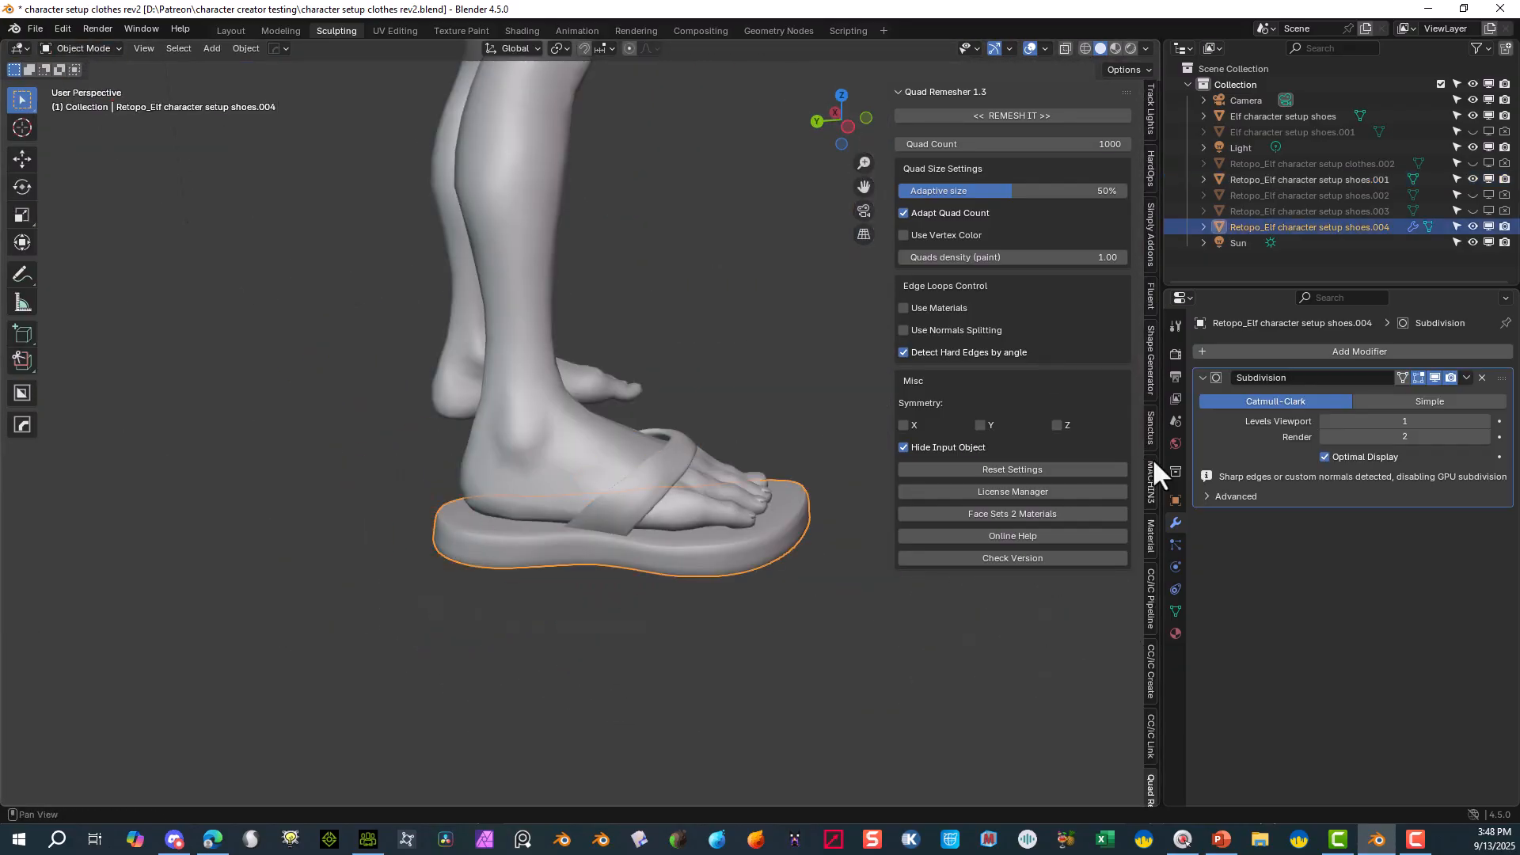
pyautogui.click(1481, 375)
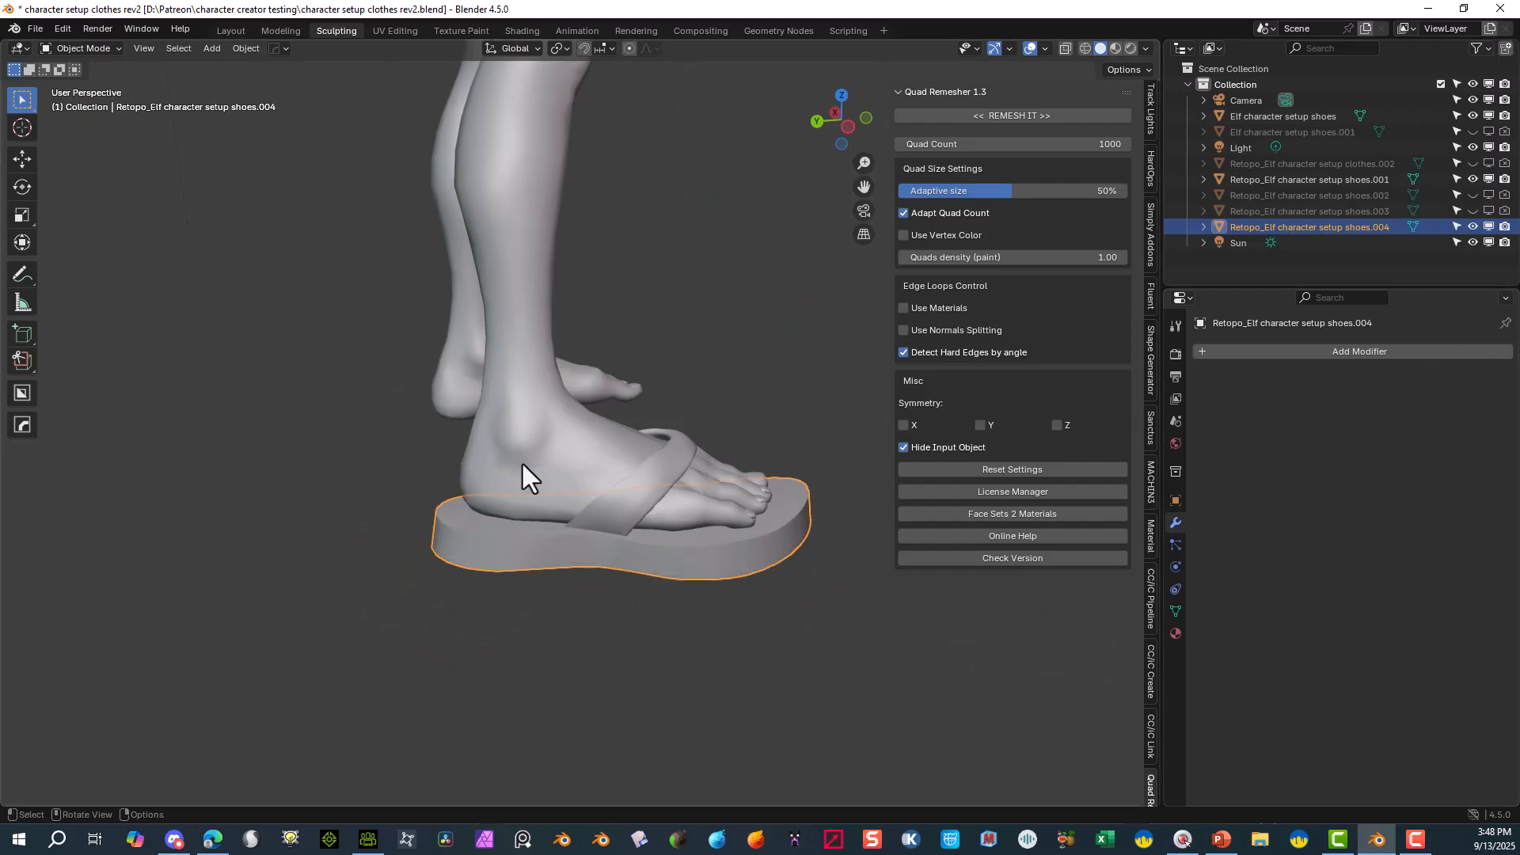
pyautogui.click(99, 50)
pyautogui.click(78, 86)
pyautogui.scroll(5, 326, 656)
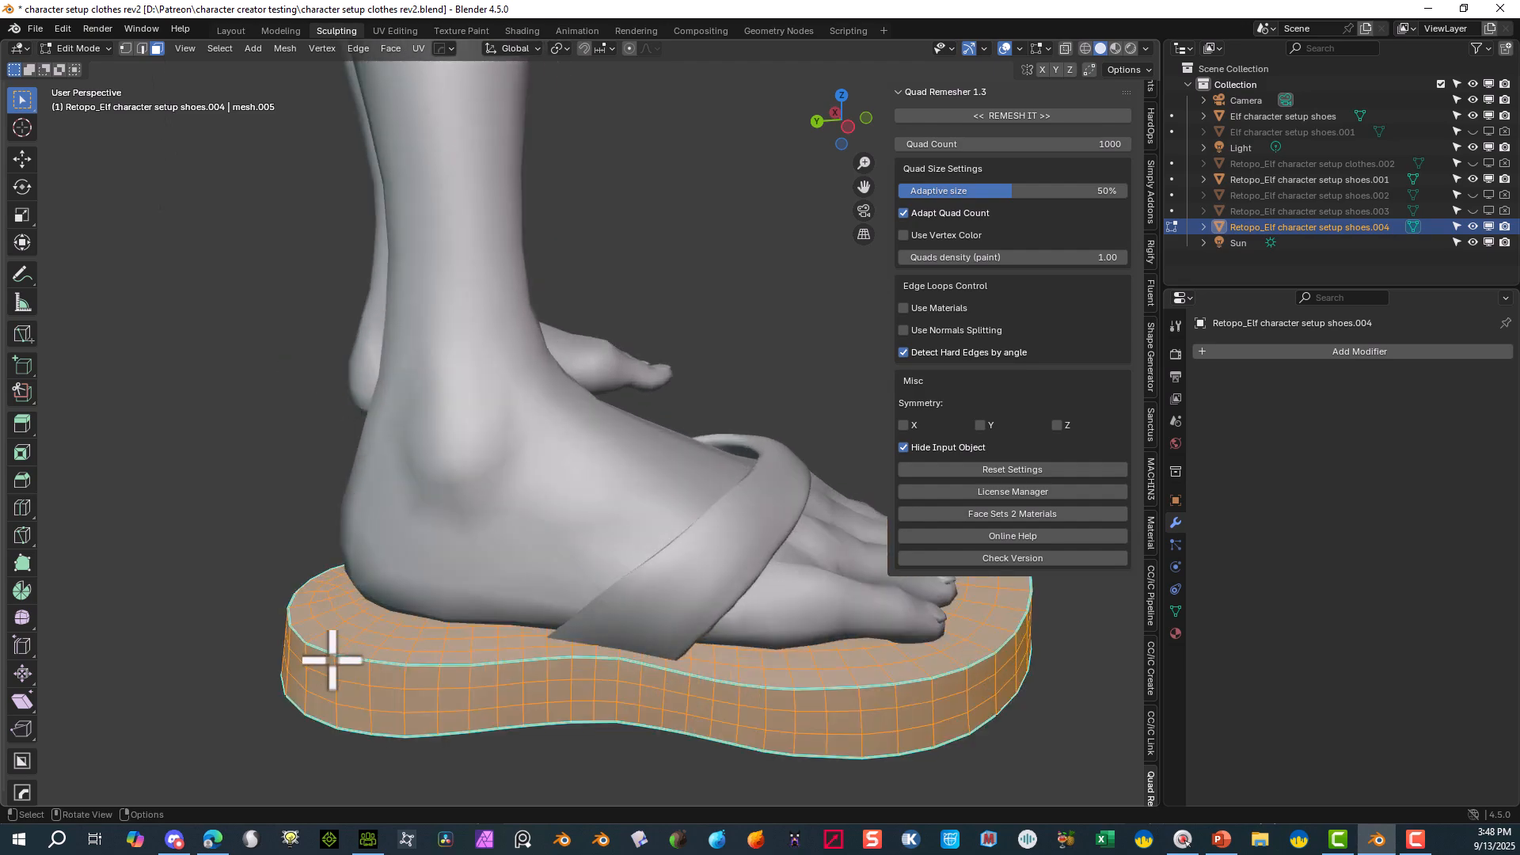
# - With Select Circle at radius 25, select the sole's top faces around the back of the heel
pyautogui.click(352, 702)
pyautogui.moveTo(371, 707); pyautogui.dragTo(286, 686)
pyautogui.click(281, 660)
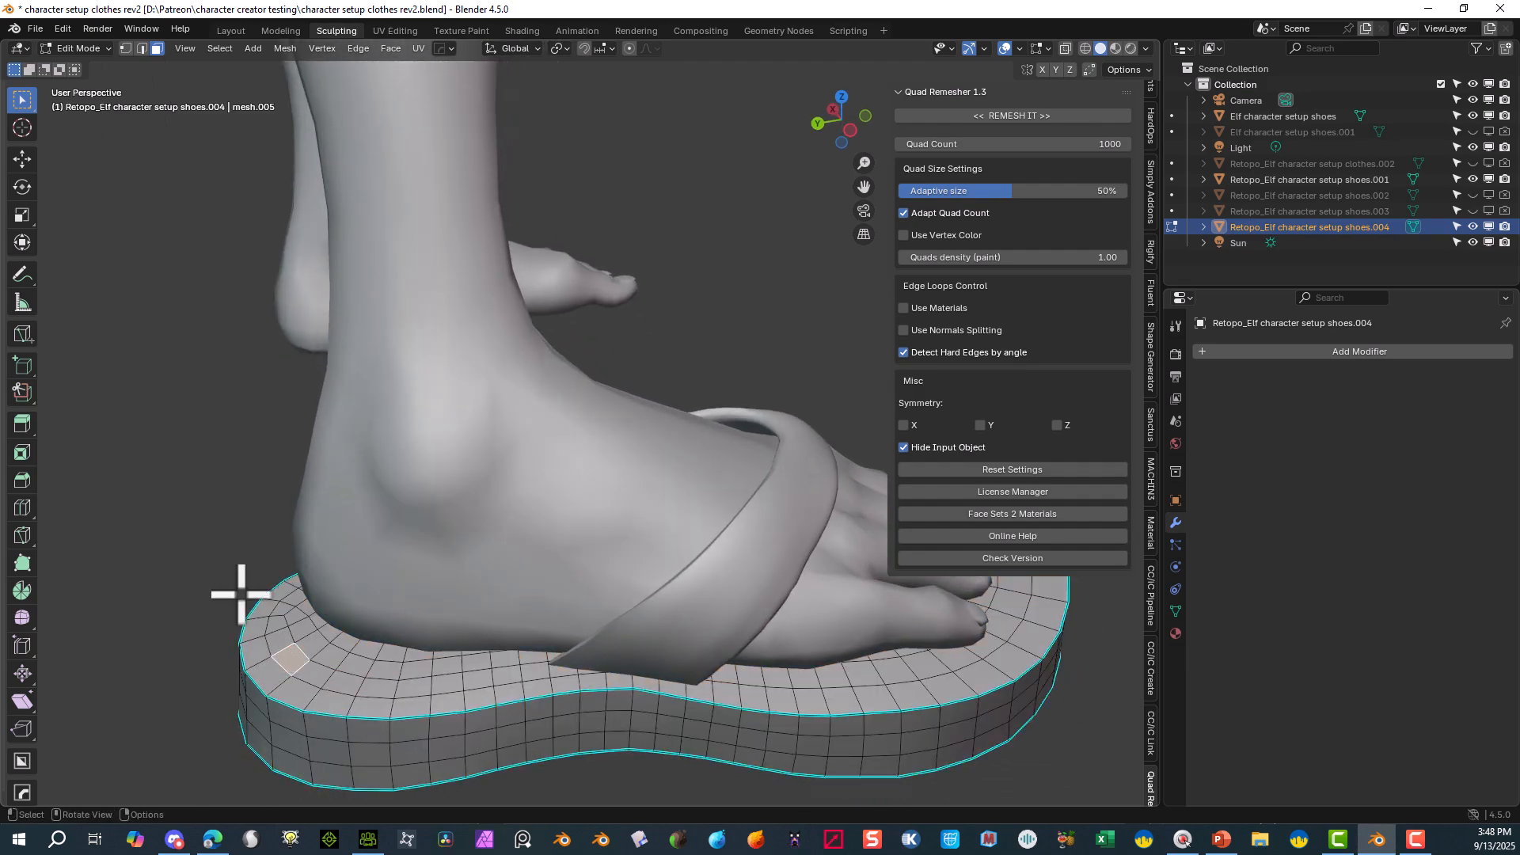
pyautogui.moveTo(17, 112); pyautogui.dragTo(79, 170)
pyautogui.moveTo(271, 604); pyautogui.dragTo(270, 653)
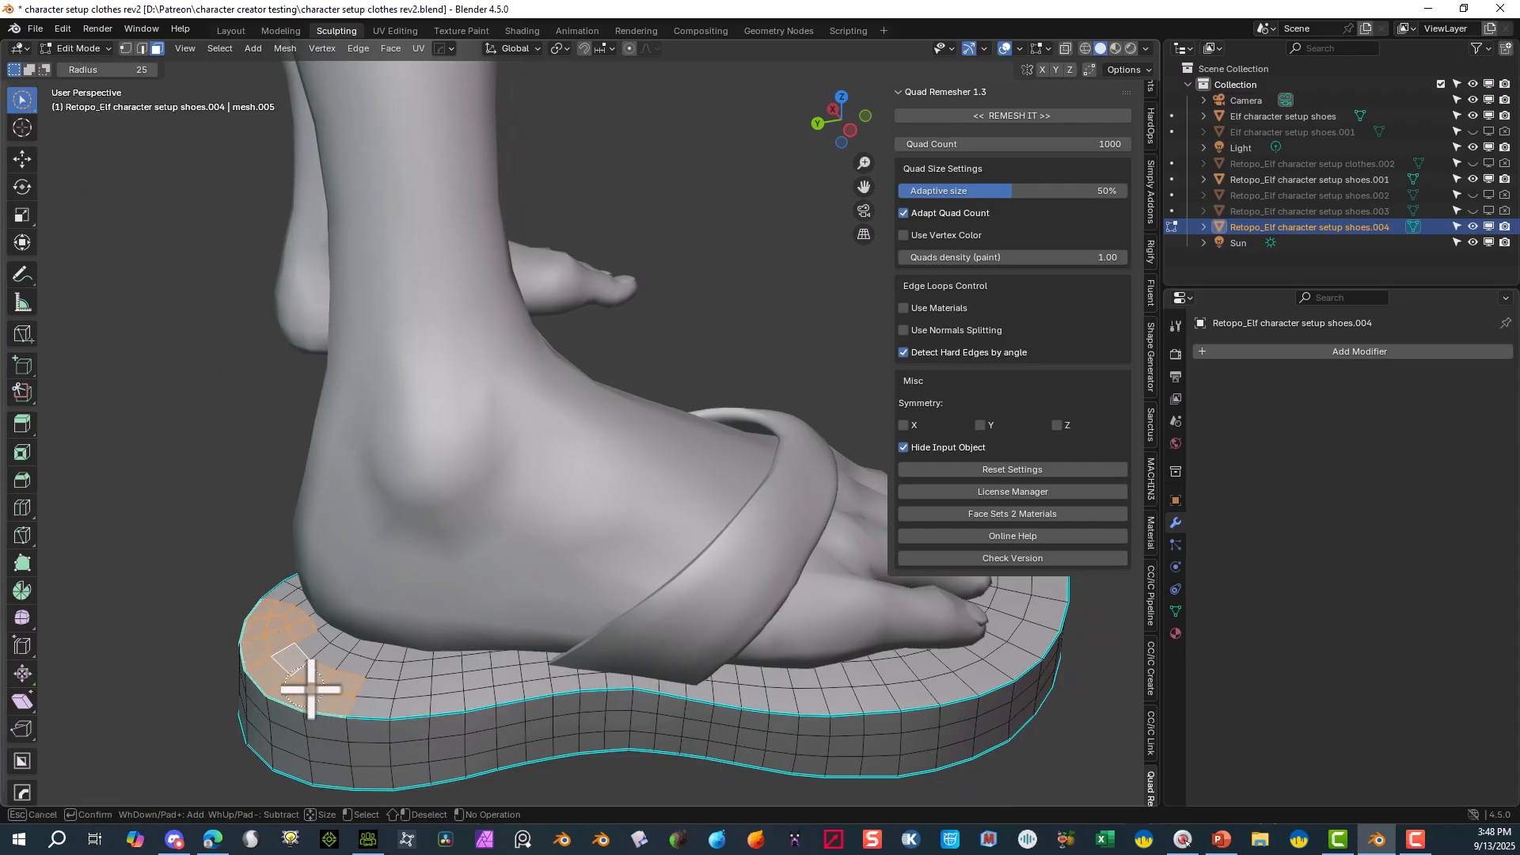
pyautogui.moveTo(377, 697); pyautogui.dragTo(417, 702)
pyautogui.moveTo(316, 665); pyautogui.dragTo(299, 675)
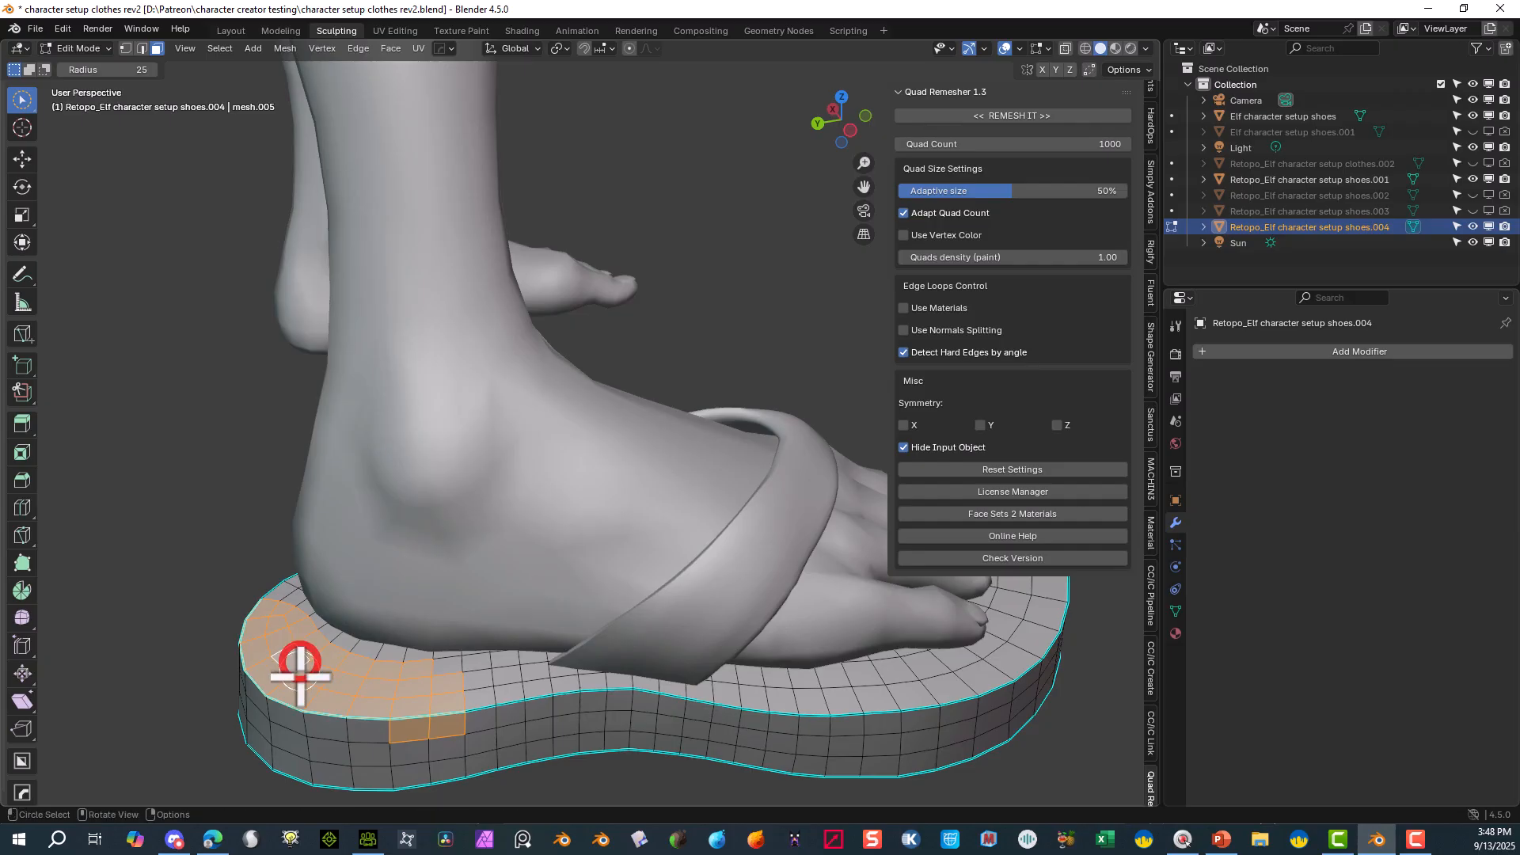
pyautogui.moveTo(298, 653); pyautogui.dragTo(496, 685, button='middle')
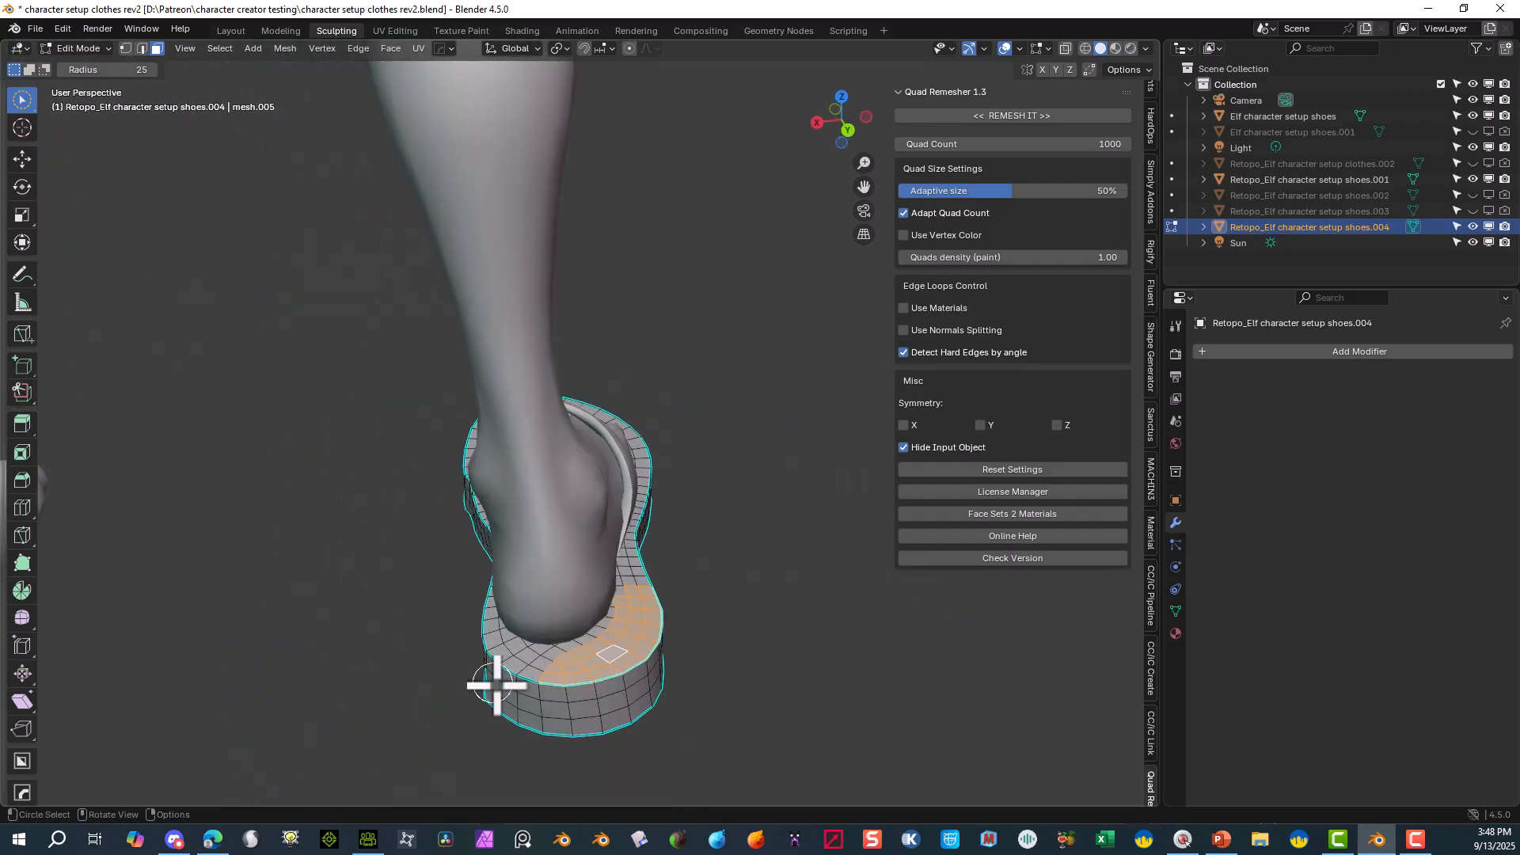
pyautogui.keyDown('shift'); pyautogui.moveTo(536, 679); pyautogui.dragTo(539, 703); pyautogui.keyUp('shift')
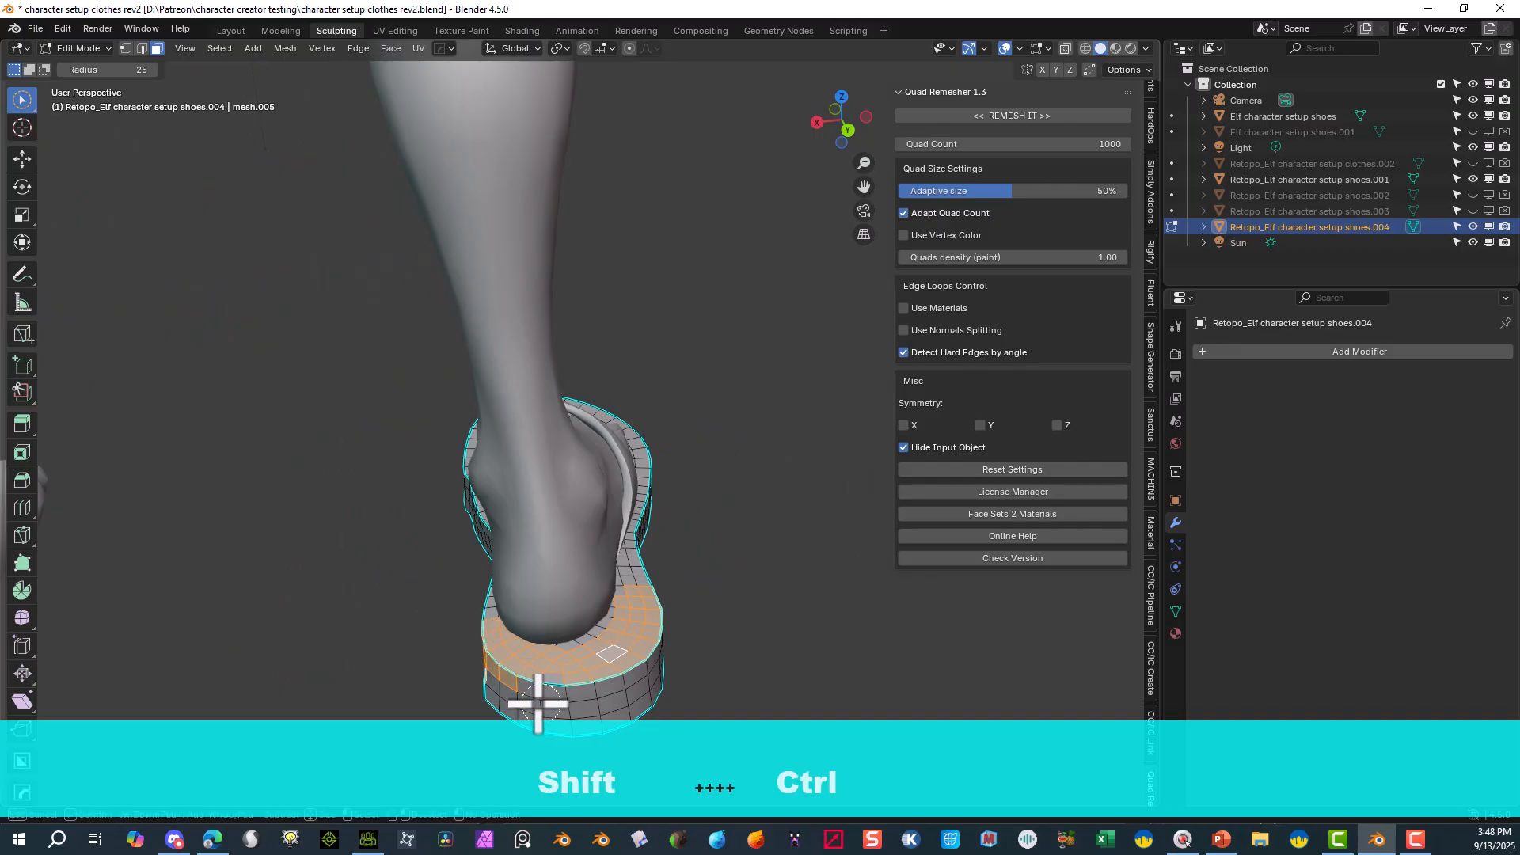
# - Refine the heel selection to the band along the rim, deselecting inner top faces and stray side faces
pyautogui.moveTo(425, 656); pyautogui.dragTo(671, 658, button='middle')
pyautogui.moveTo(871, 183); pyautogui.dragTo(791, 744)
pyautogui.scroll(2, 692, 680)
pyautogui.moveTo(747, 663)
pyautogui.keyDown('shift'); pyautogui.mouseDown()
pyautogui.moveTo(824, 655)
pyautogui.moveTo(814, 567)
pyautogui.mouseUp(); pyautogui.keyUp('shift')
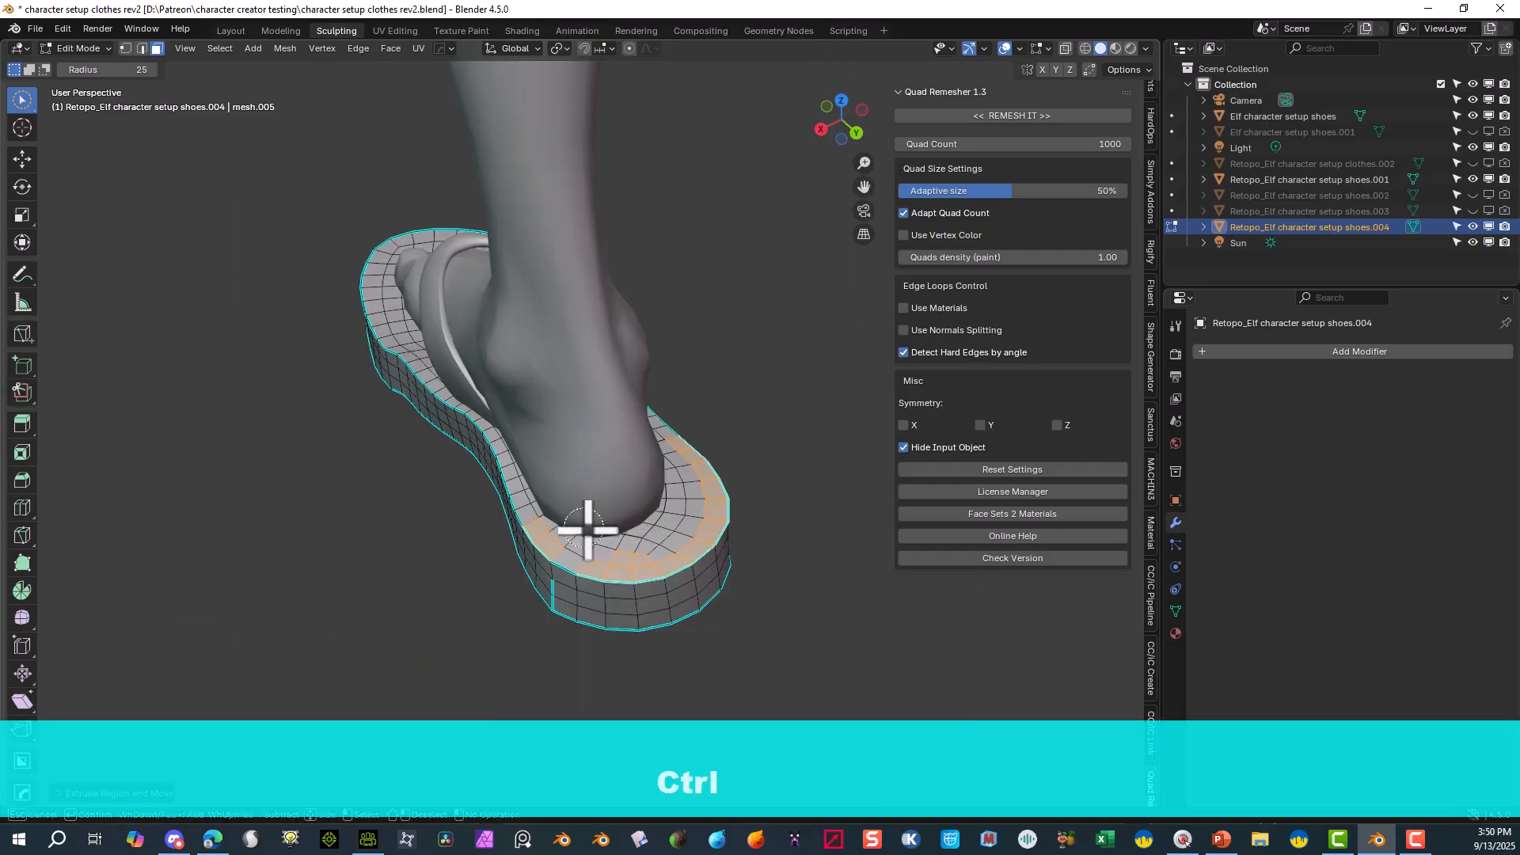
pyautogui.keyDown('ctrl'); pyautogui.moveTo(626, 540); pyautogui.dragTo(638, 540); pyautogui.keyUp('ctrl')
pyautogui.keyDown('shift'); pyautogui.click(553, 575); pyautogui.keyUp('shift')
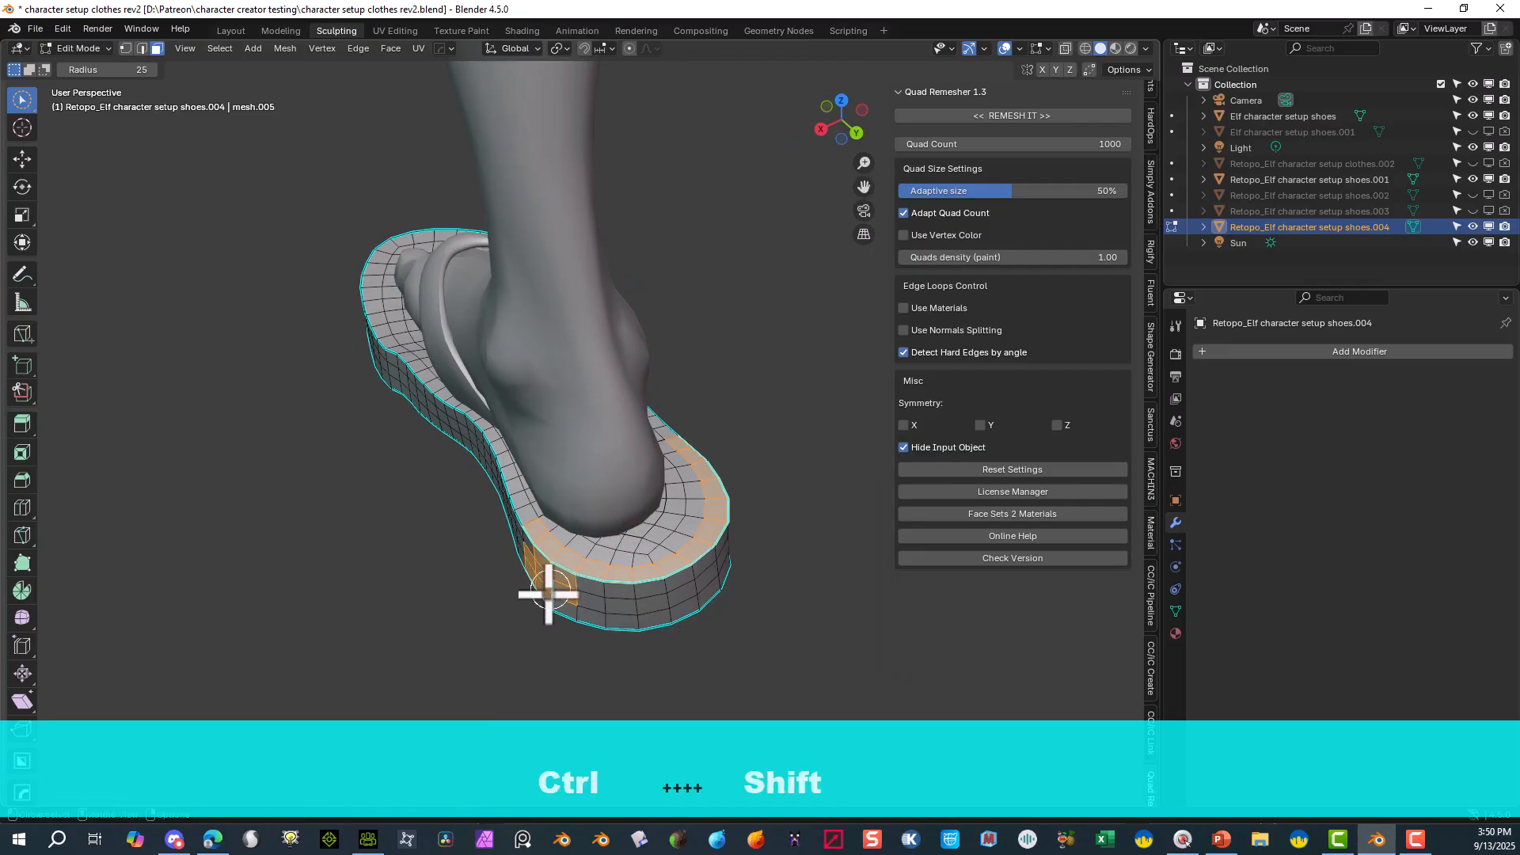
pyautogui.keyDown('ctrl'); pyautogui.click(548, 596); pyautogui.keyUp('ctrl')
# - Extrude the selected heel rim faces upward around the heel and move them forward along global Y
pyautogui.moveTo(814, 485); pyautogui.dragTo(841, 388, button='middle')
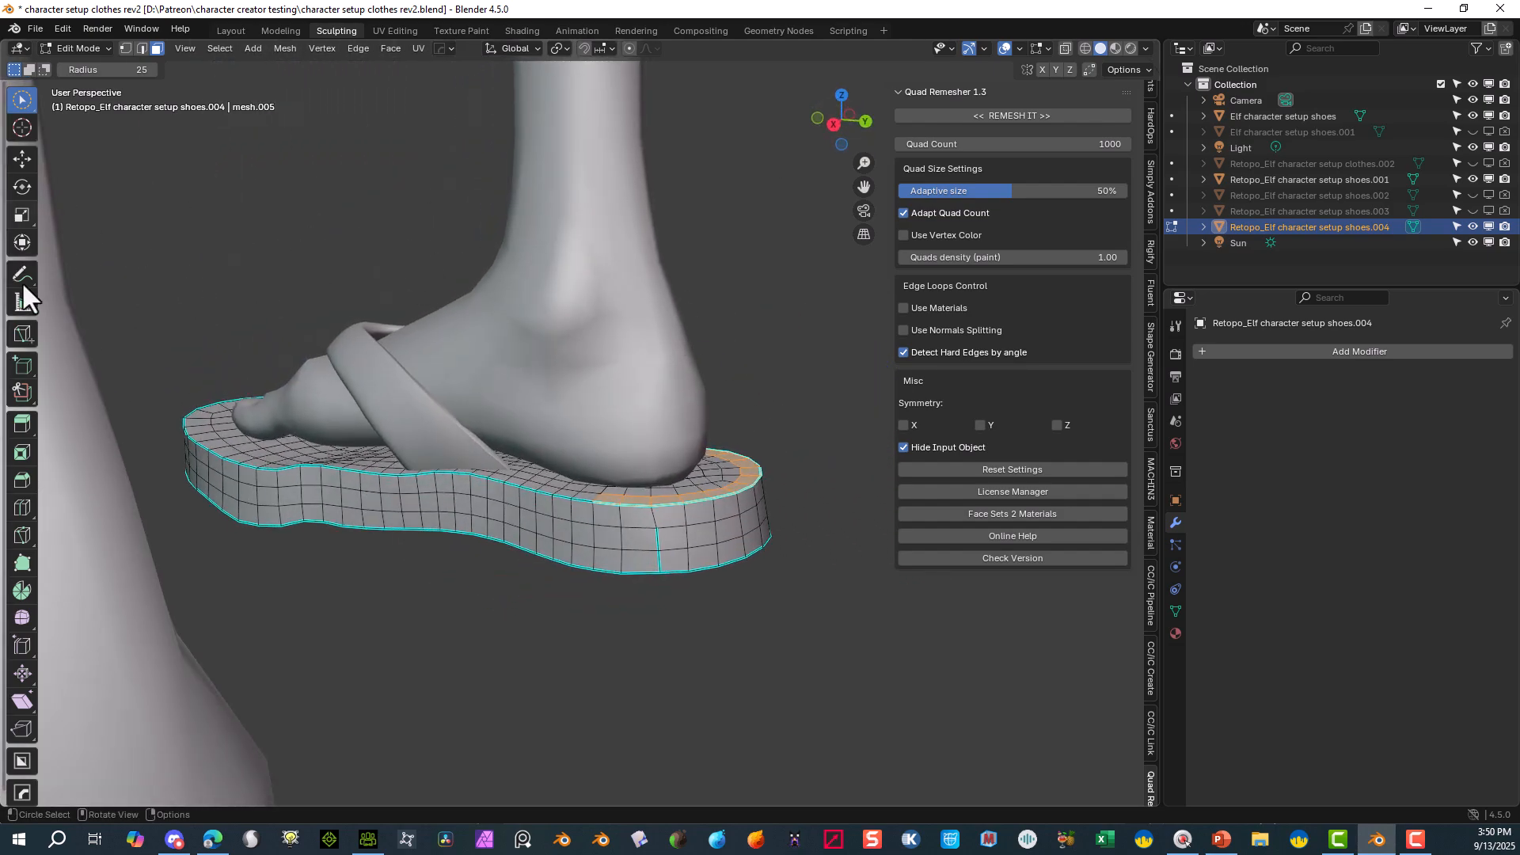
pyautogui.click(21, 430)
pyautogui.moveTo(697, 413); pyautogui.dragTo(660, 325)
pyautogui.moveTo(864, 188); pyautogui.dragTo(881, 185)
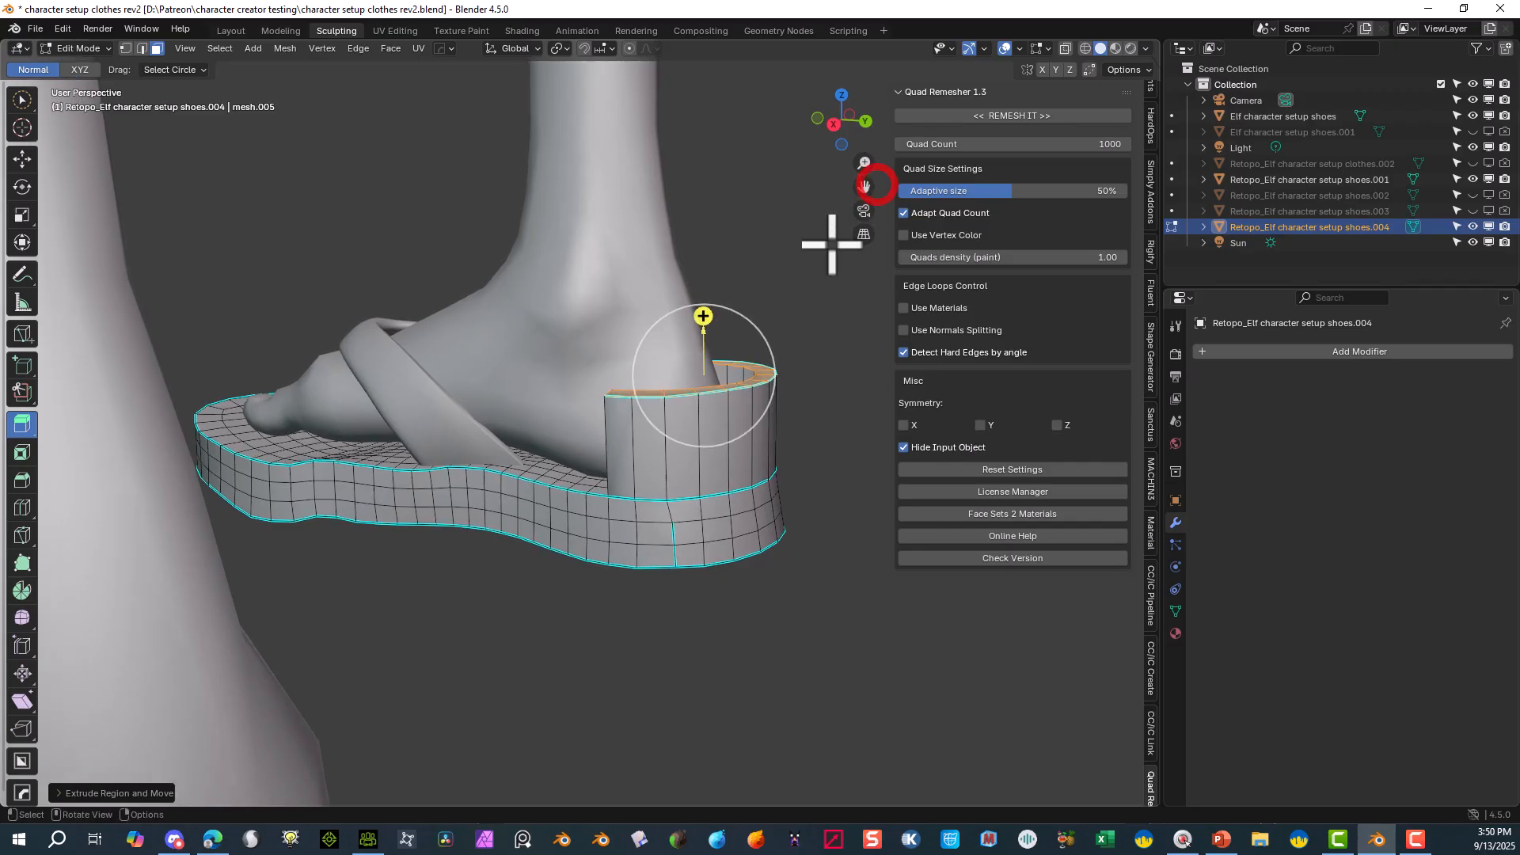
pyautogui.scroll(2, 808, 287)
pyautogui.scroll(-1, 817, 280)
pyautogui.moveTo(817, 280); pyautogui.dragTo(773, 346, button='middle')
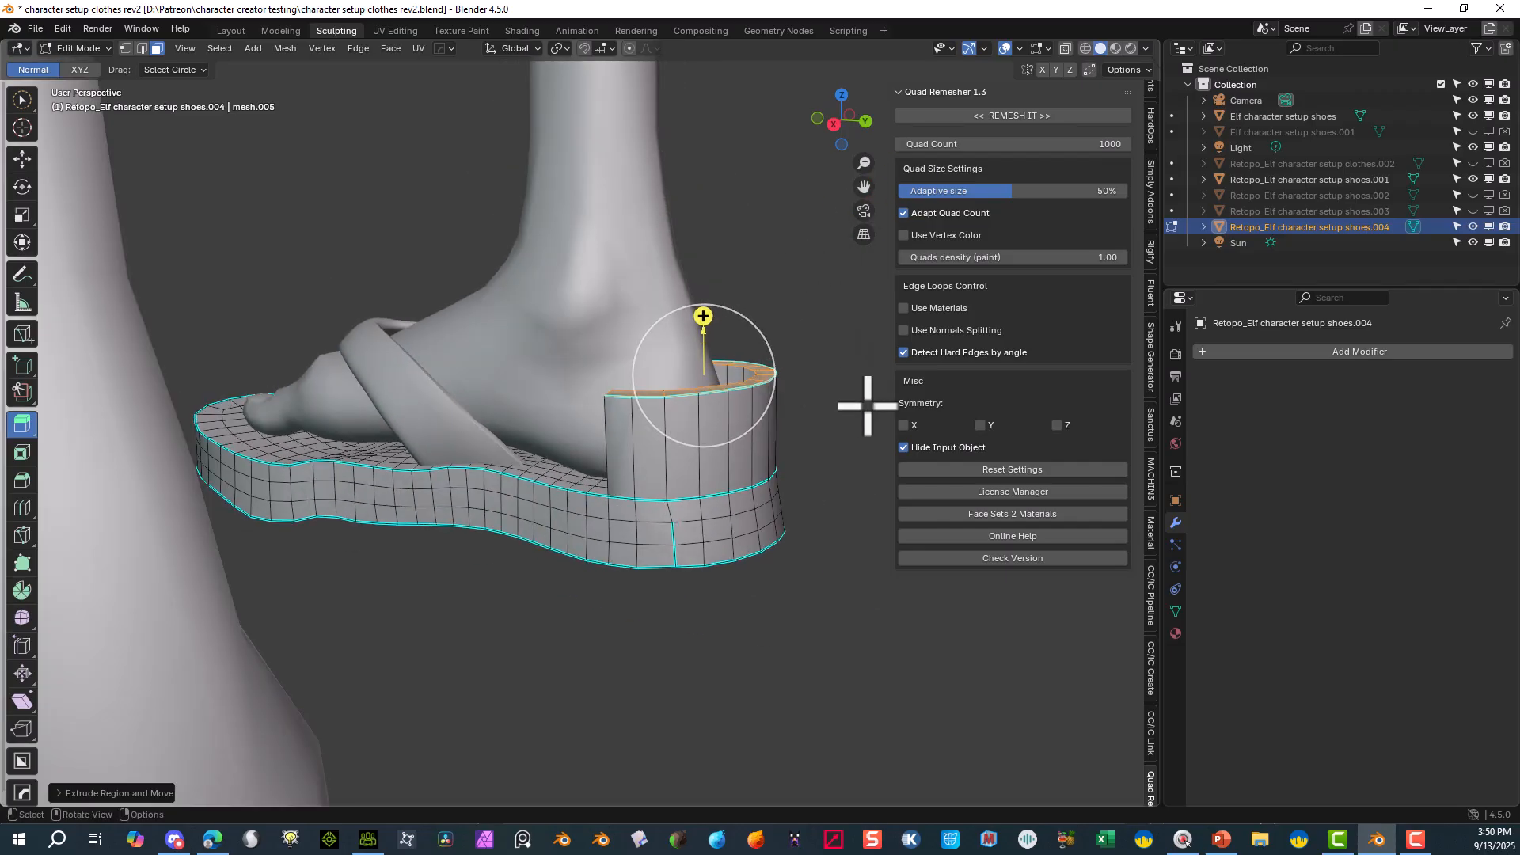
pyautogui.press('g')
pyautogui.press('y')
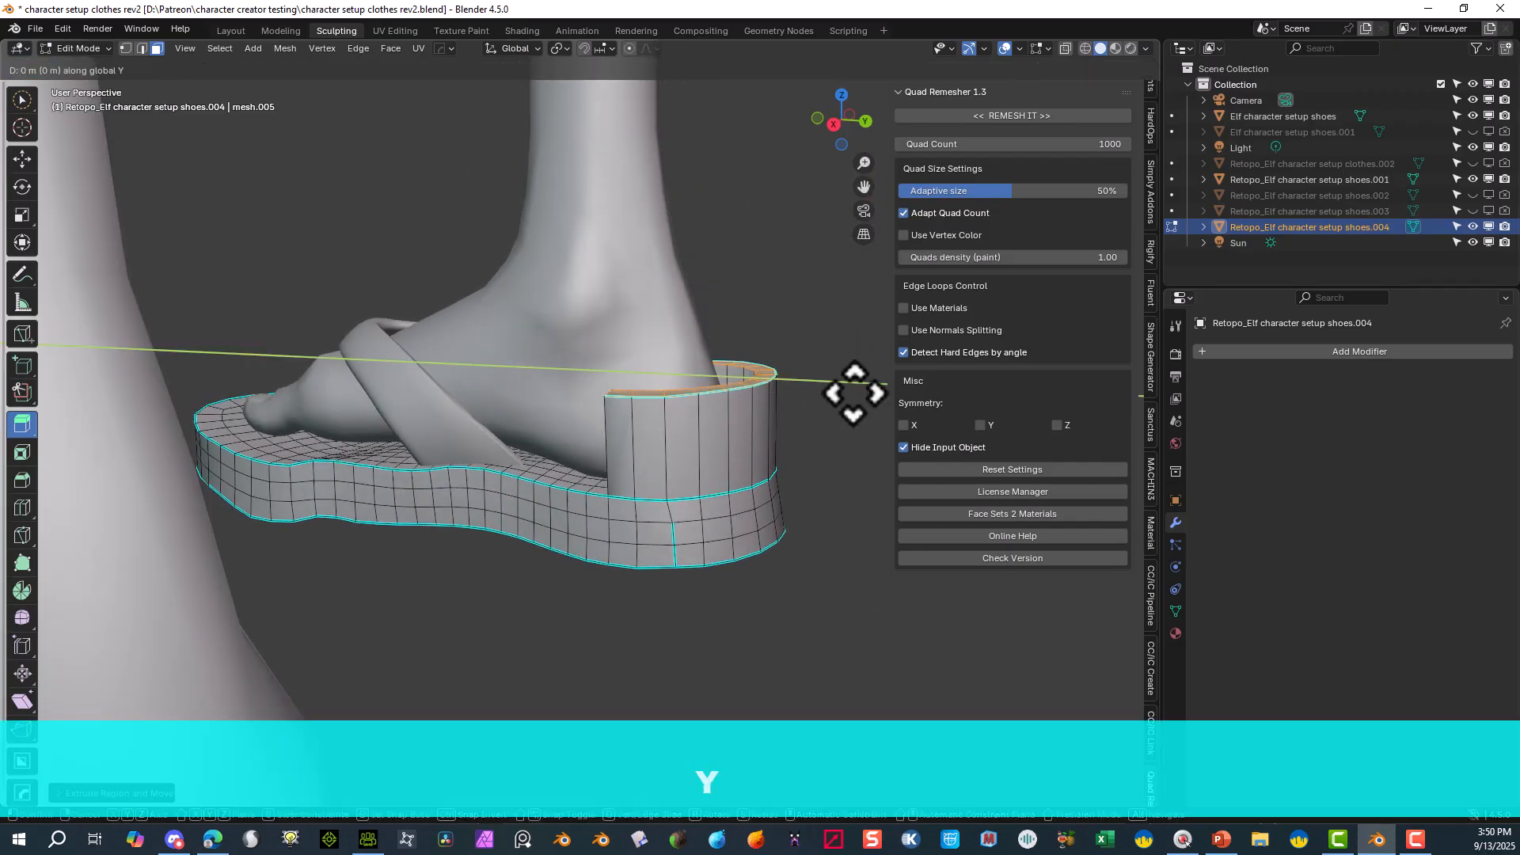
pyautogui.click(823, 387)
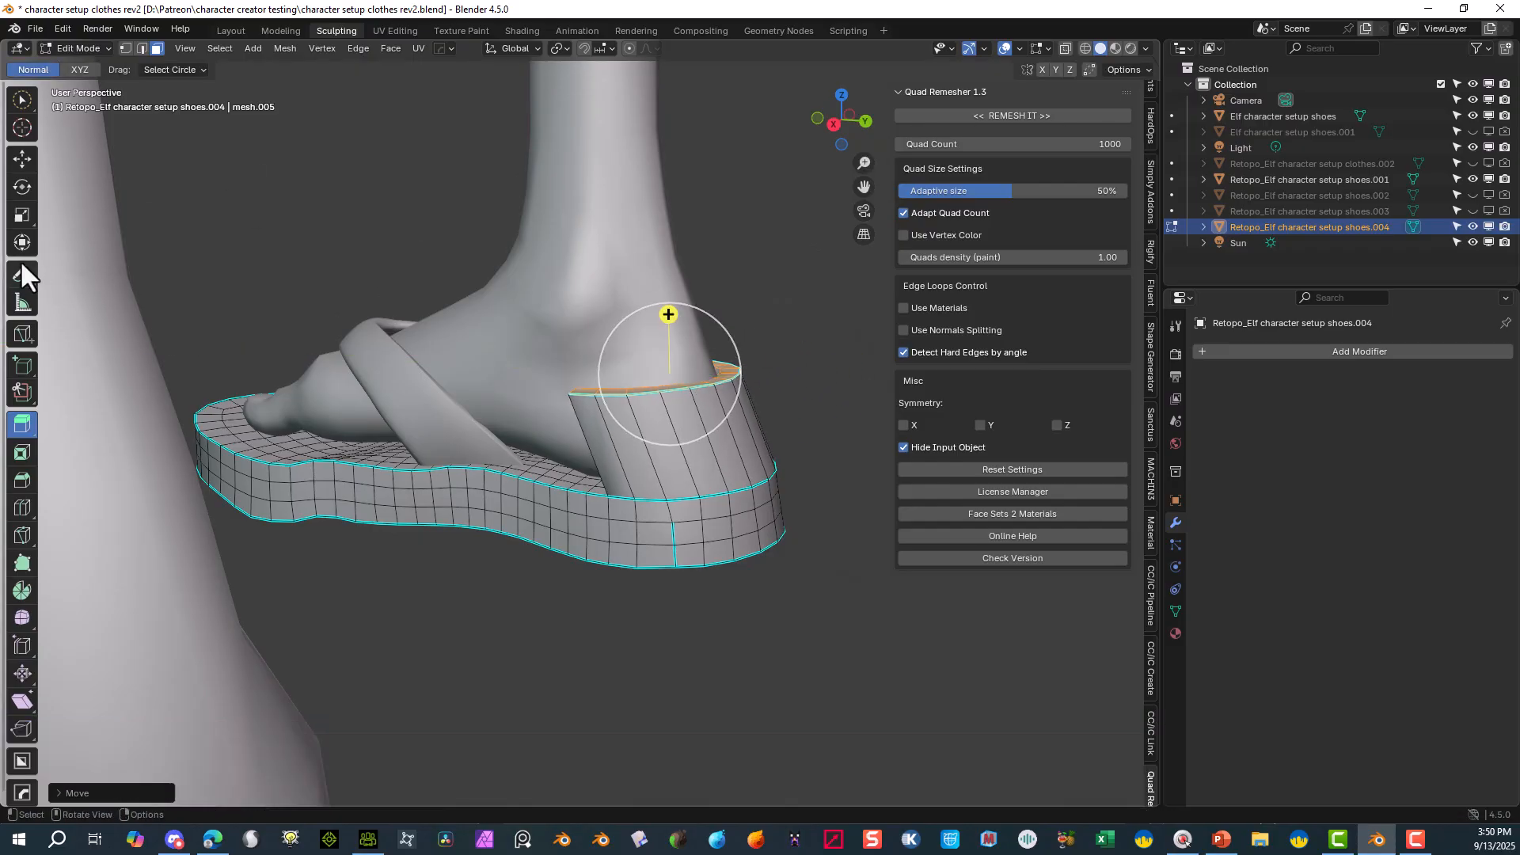
# - Extrude the heel wall's top rim upward into a second tier and move it forward along global Y
pyautogui.press('e')
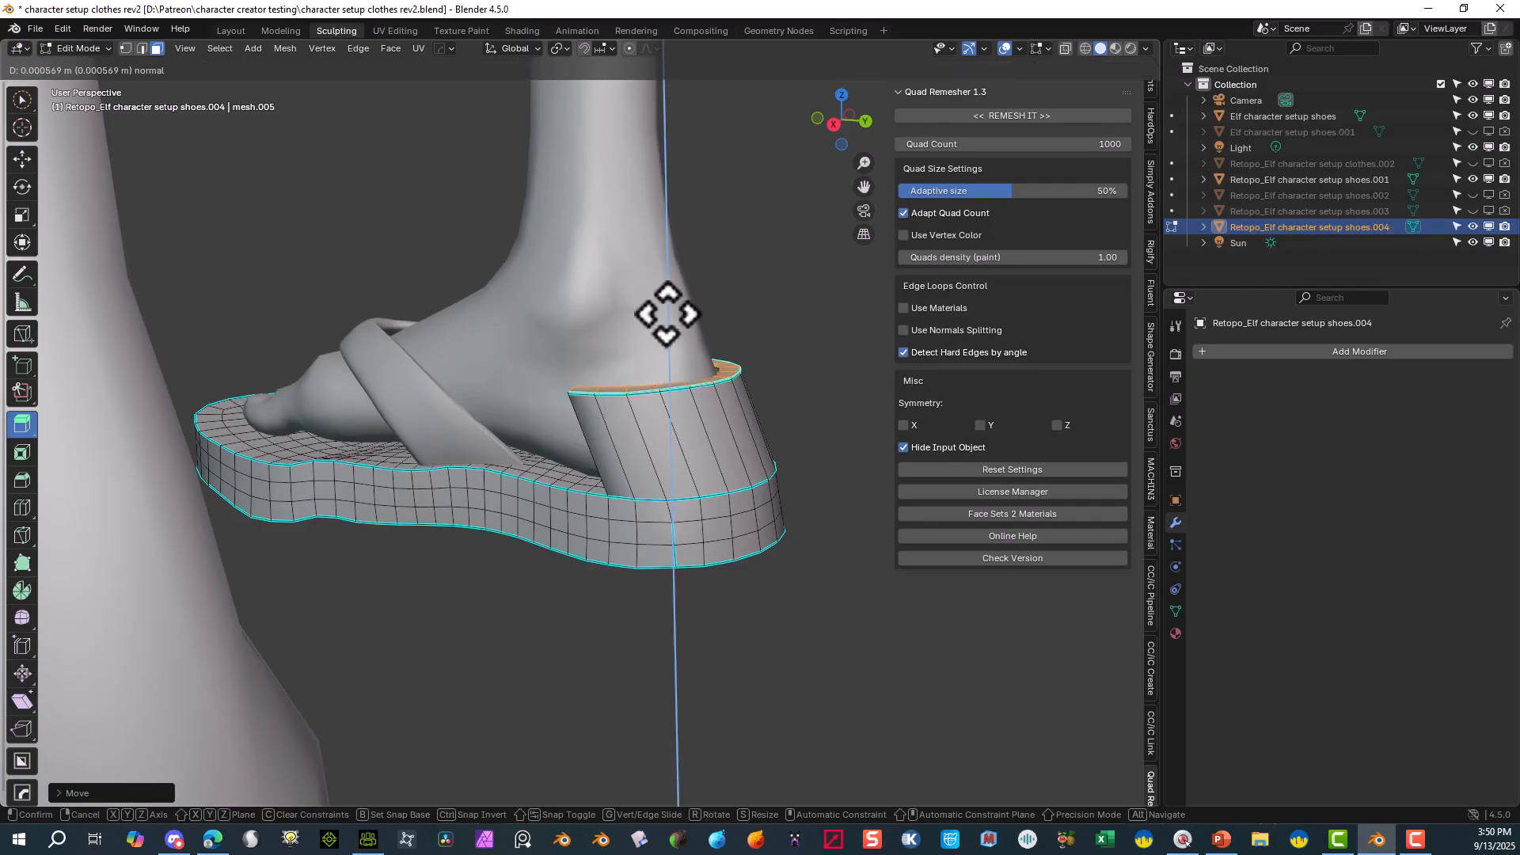
pyautogui.click(637, 238)
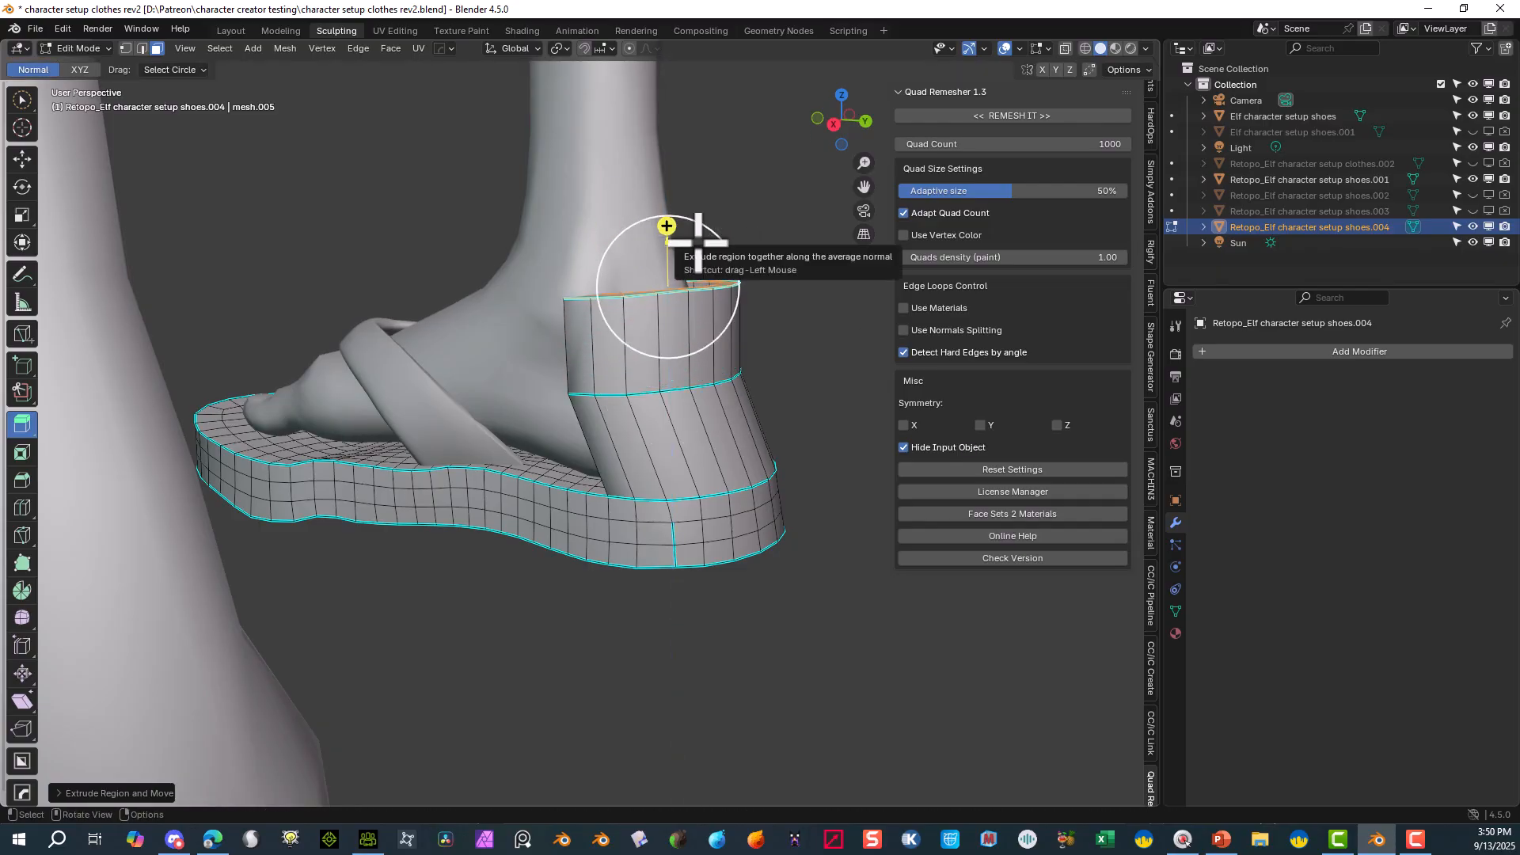
pyautogui.press('g')
pyautogui.press('y')
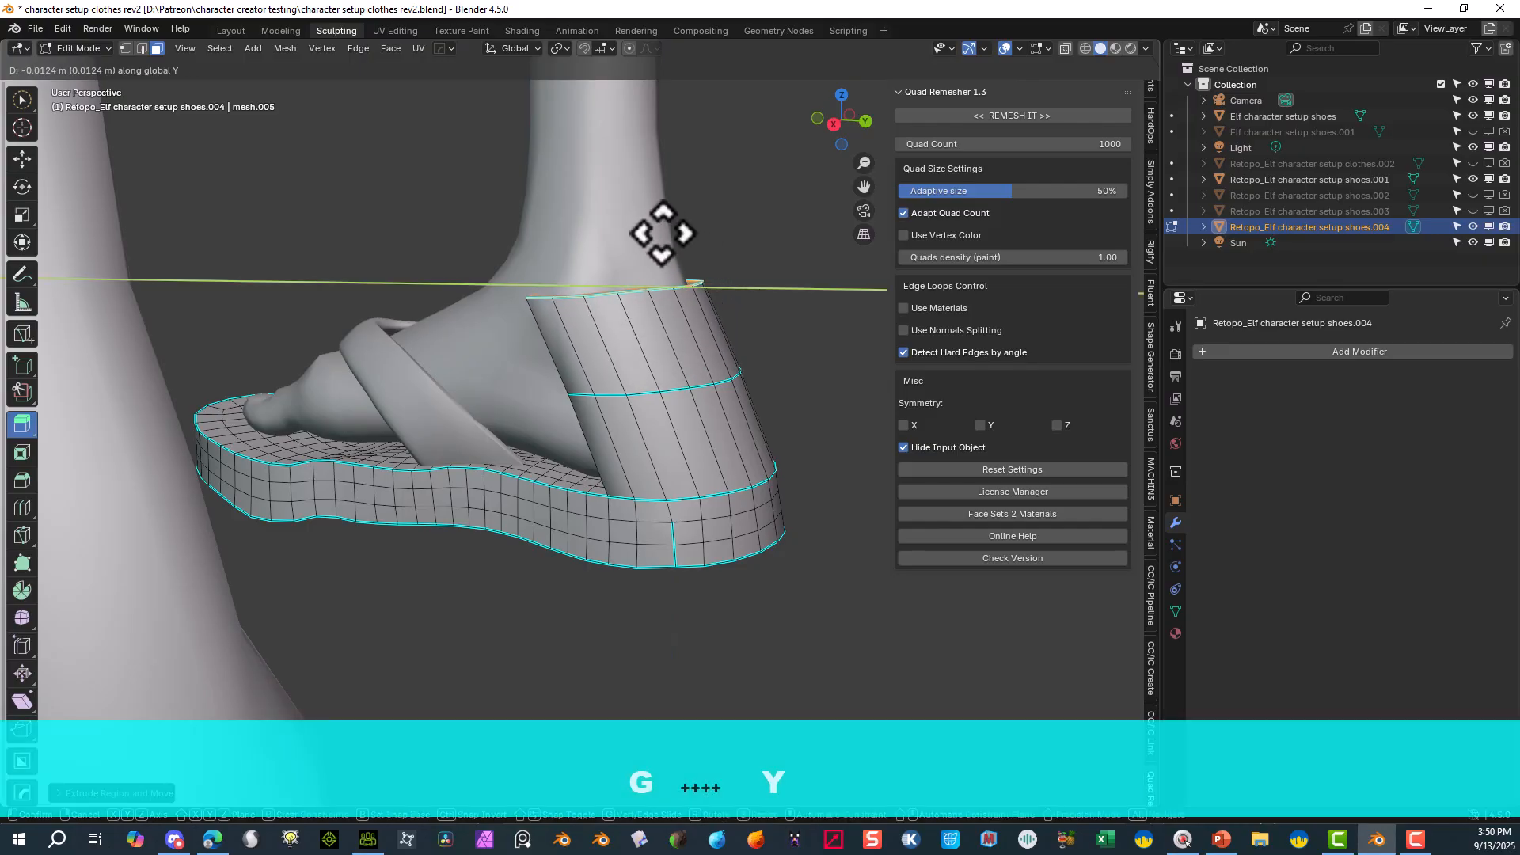
pyautogui.click(661, 232)
# - Shift the heel wall's top rim sideways along global X by about 0.007 m to centre it around the ankle
pyautogui.moveTo(689, 238); pyautogui.dragTo(912, 296, button='middle')
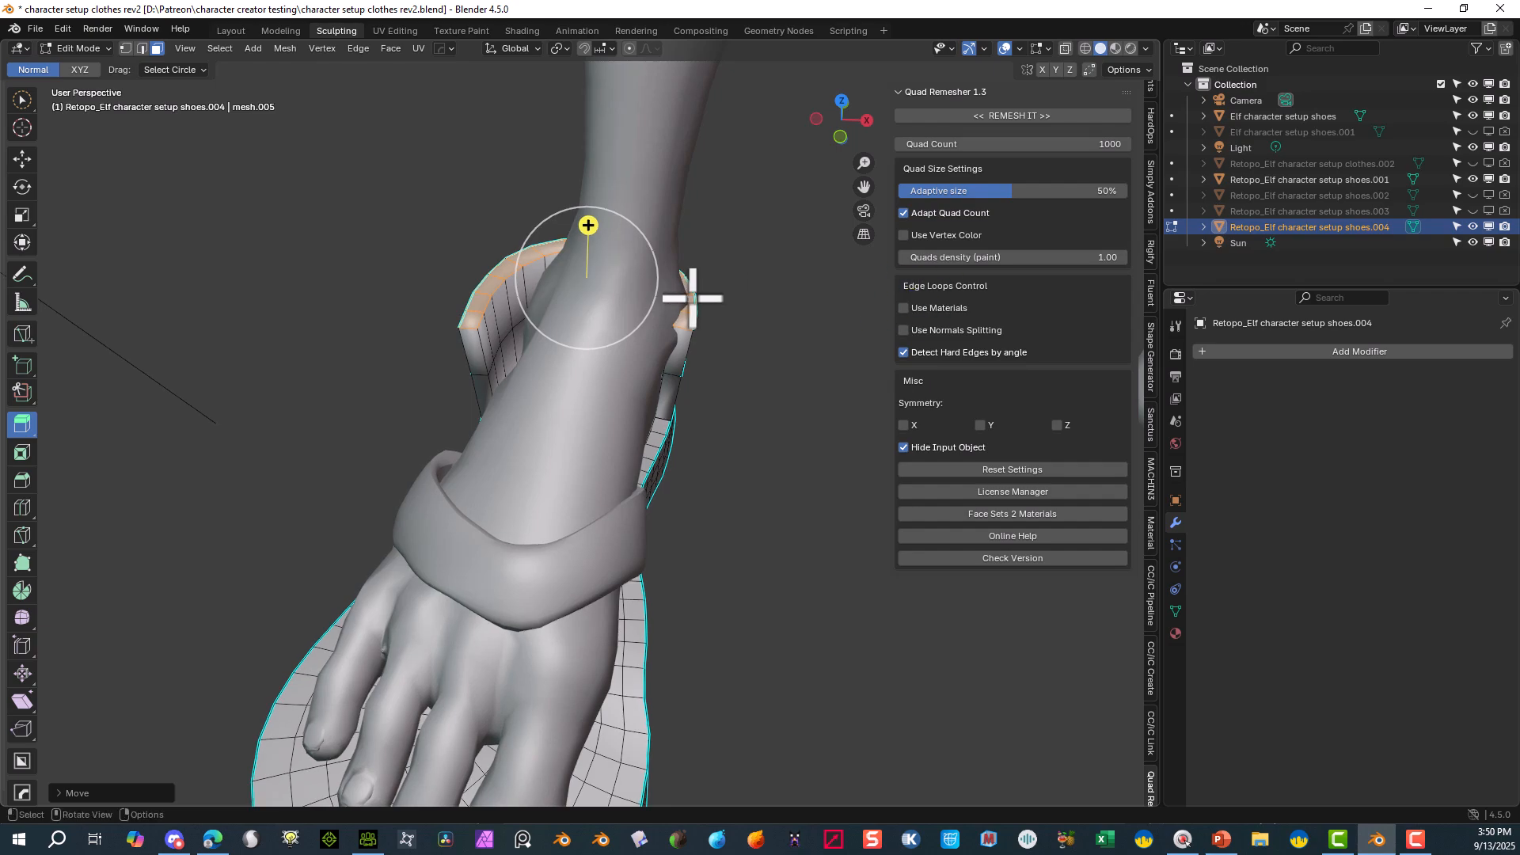
pyautogui.press('g')
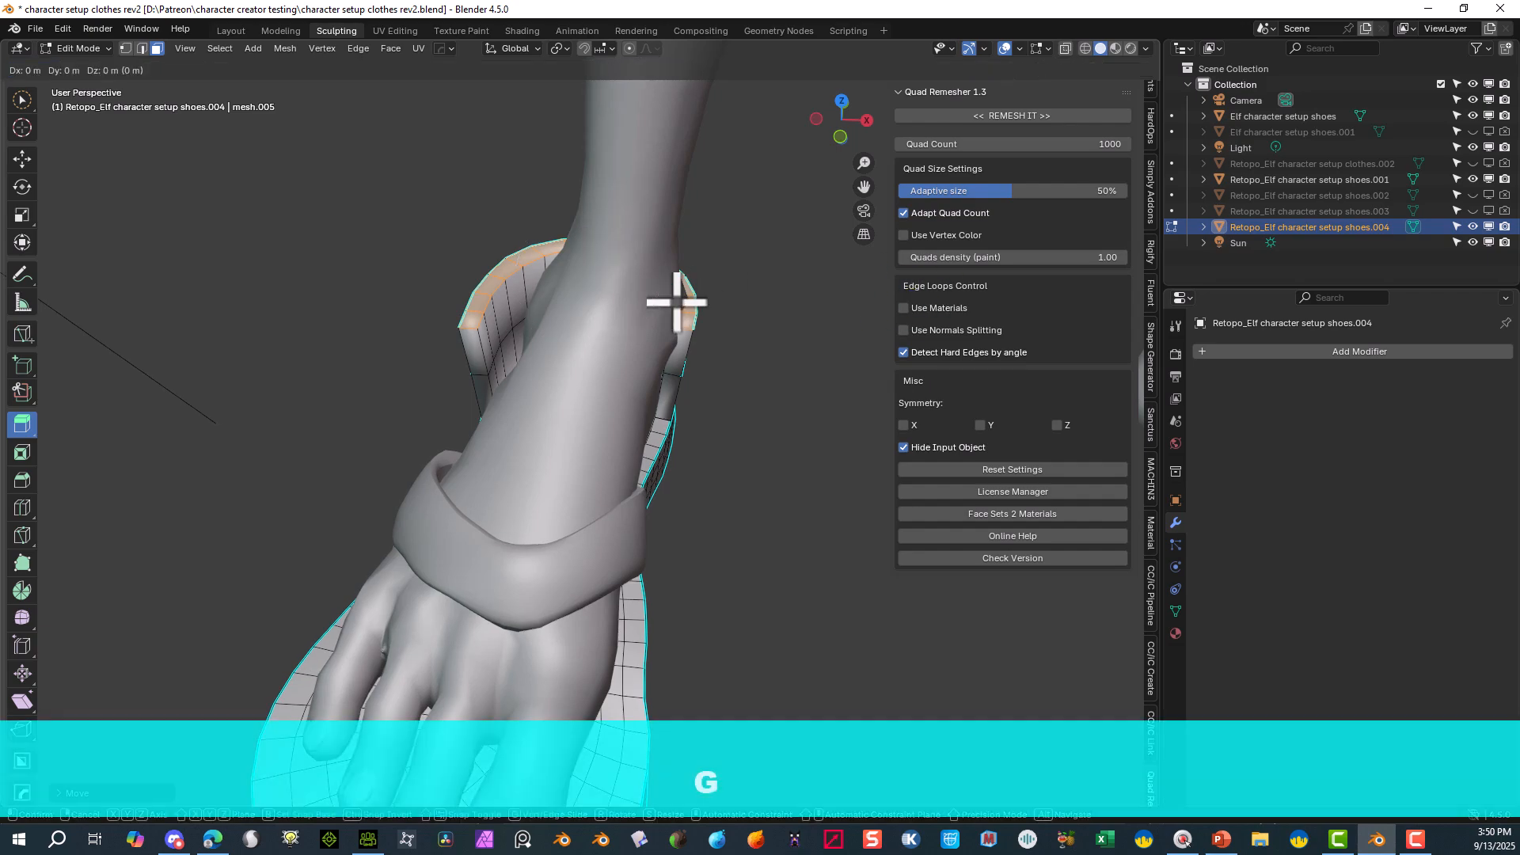
pyautogui.press('x')
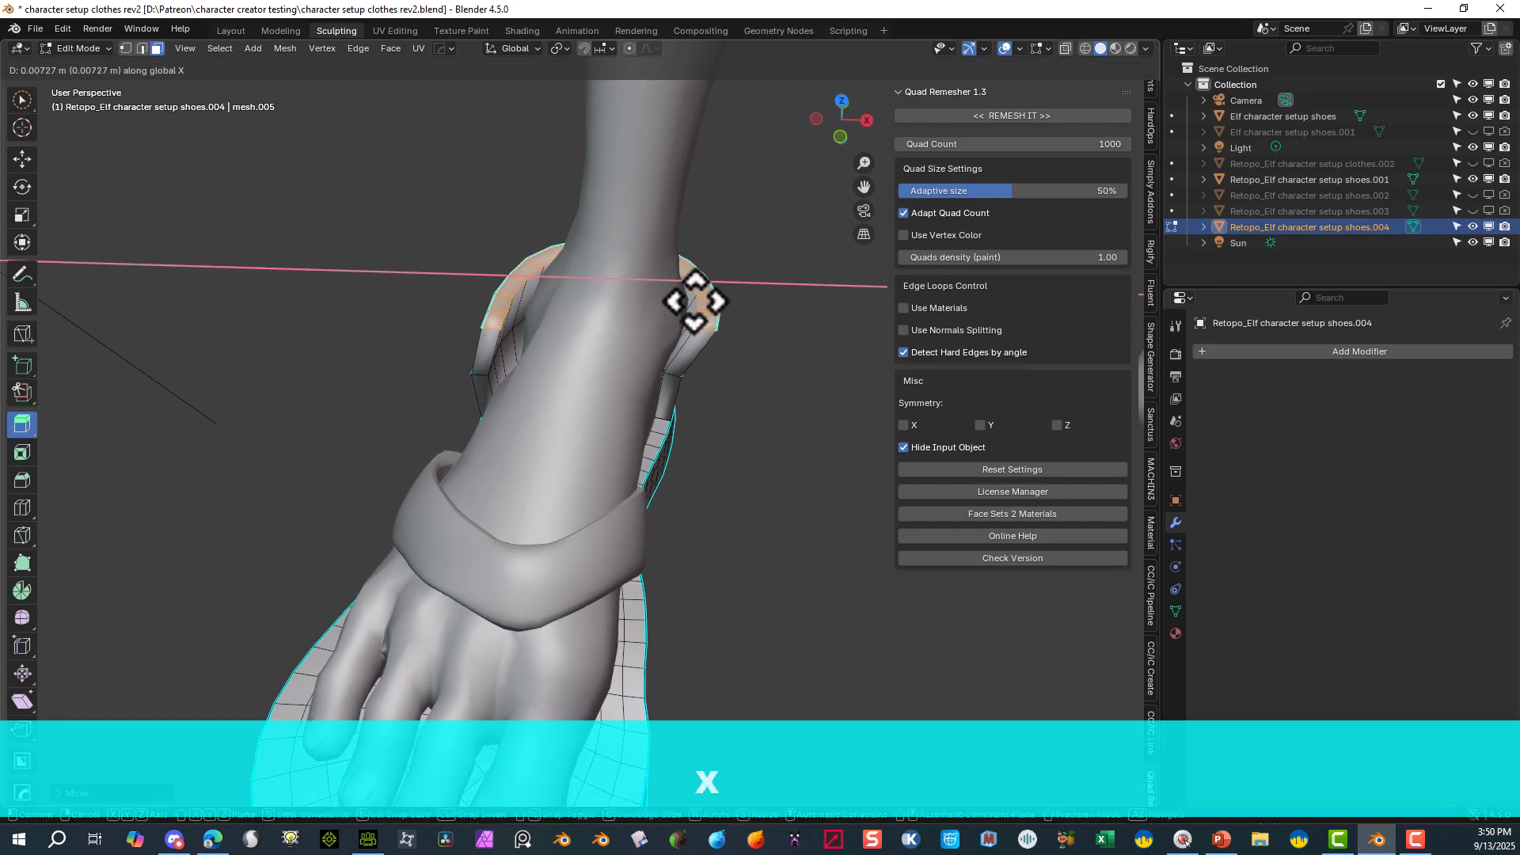
pyautogui.click(696, 299)
# - Select the narrow front end face of the heel wall's upper tier on the outer side of the foot
pyautogui.moveTo(702, 299); pyautogui.dragTo(682, 278, button='middle')
pyautogui.moveTo(681, 278); pyautogui.dragTo(695, 279, button='middle')
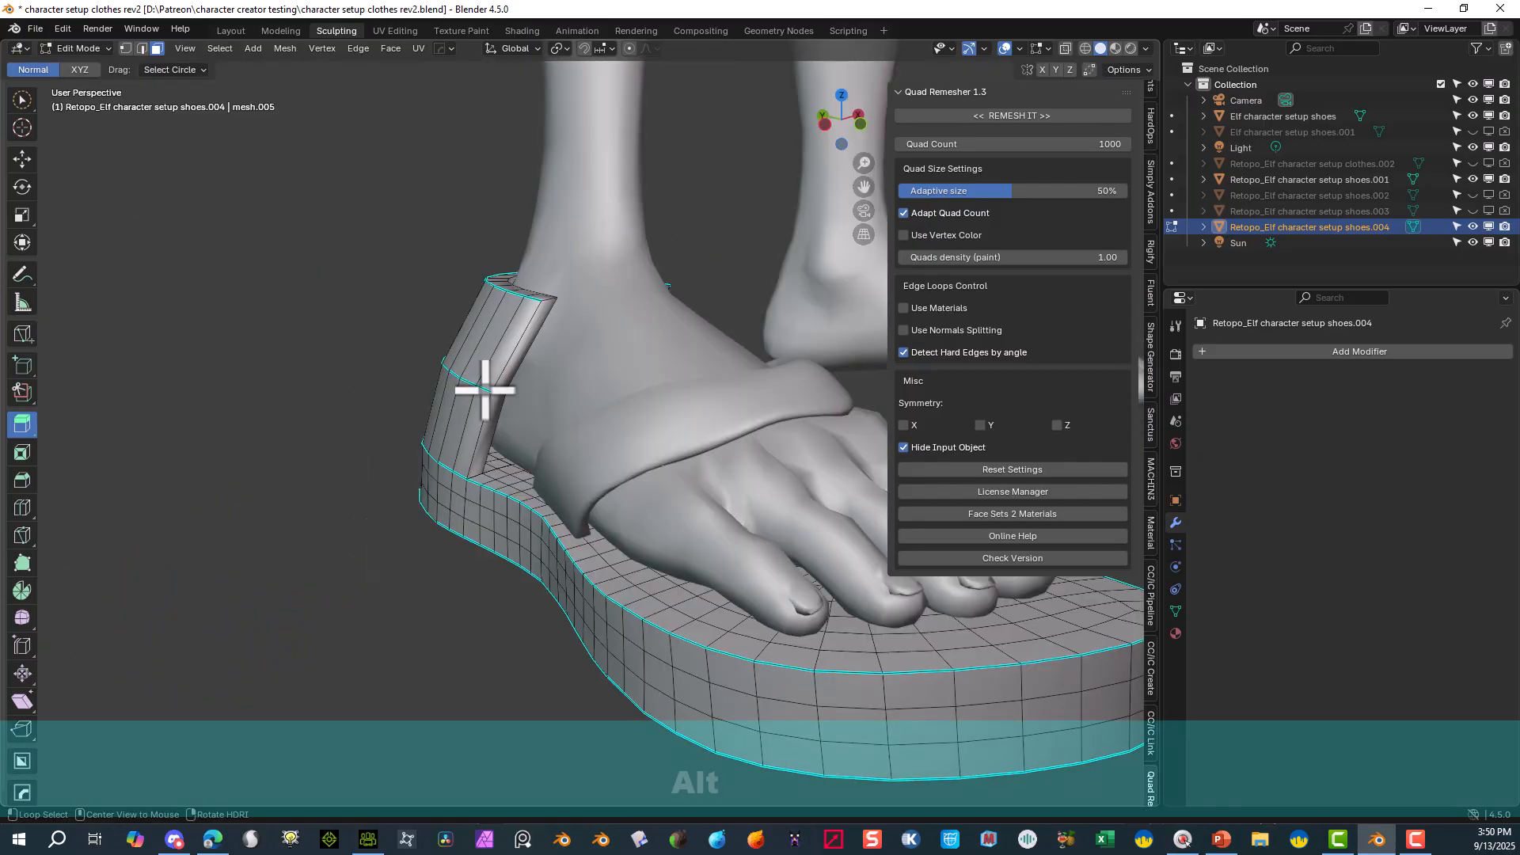
pyautogui.keyDown('alt'); pyautogui.click(482, 392); pyautogui.keyUp('alt')
pyautogui.click(139, 51)
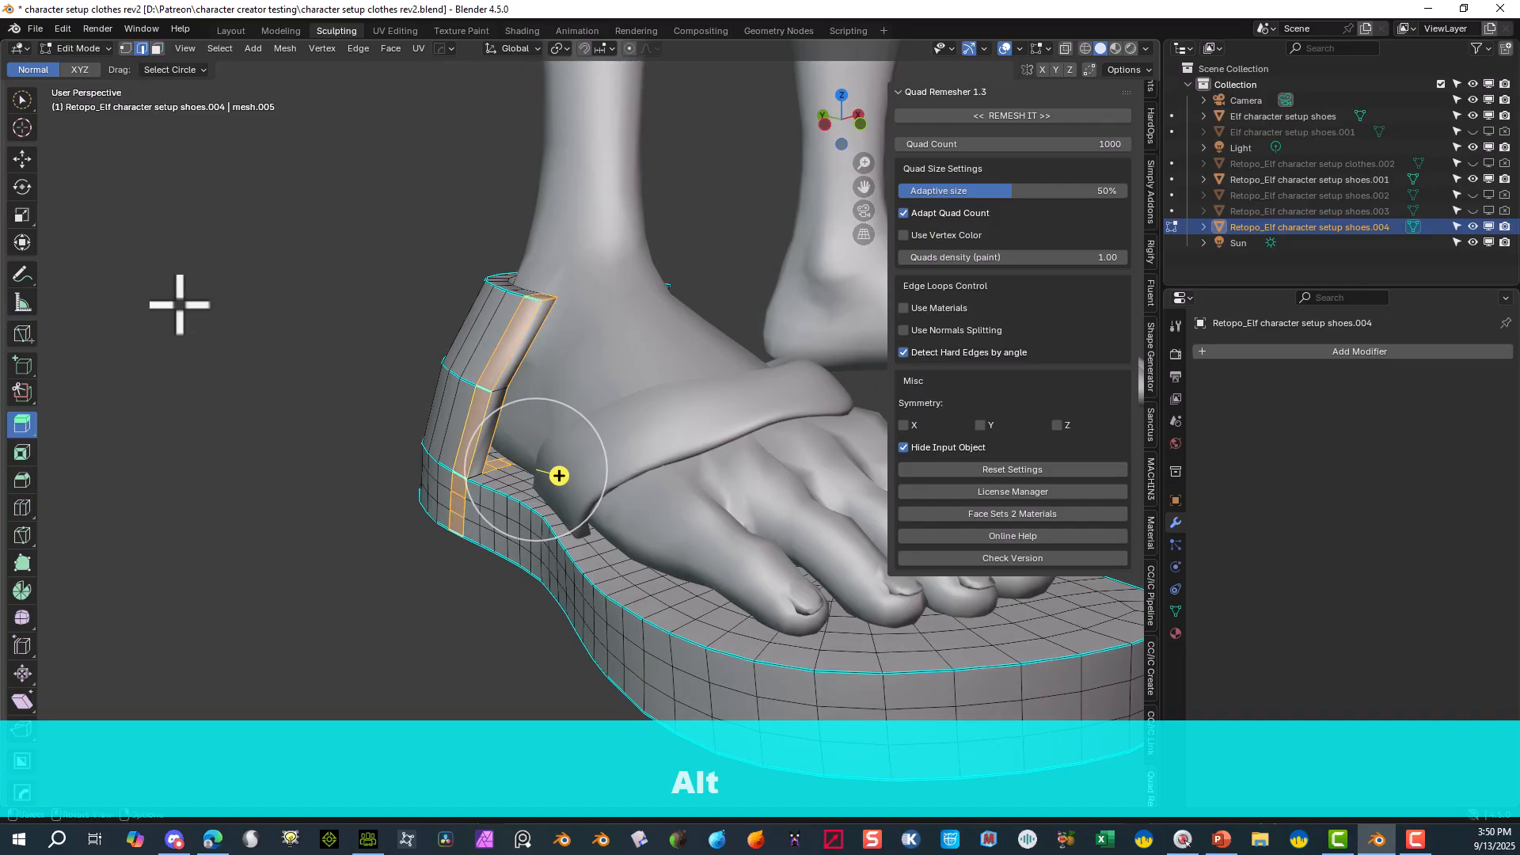
pyautogui.click(181, 305)
pyautogui.keyDown('alt'); pyautogui.click(481, 380); pyautogui.keyUp('alt')
pyautogui.moveTo(481, 379); pyautogui.dragTo(597, 376, button='middle')
pyautogui.press('g')
pyautogui.click(576, 352)
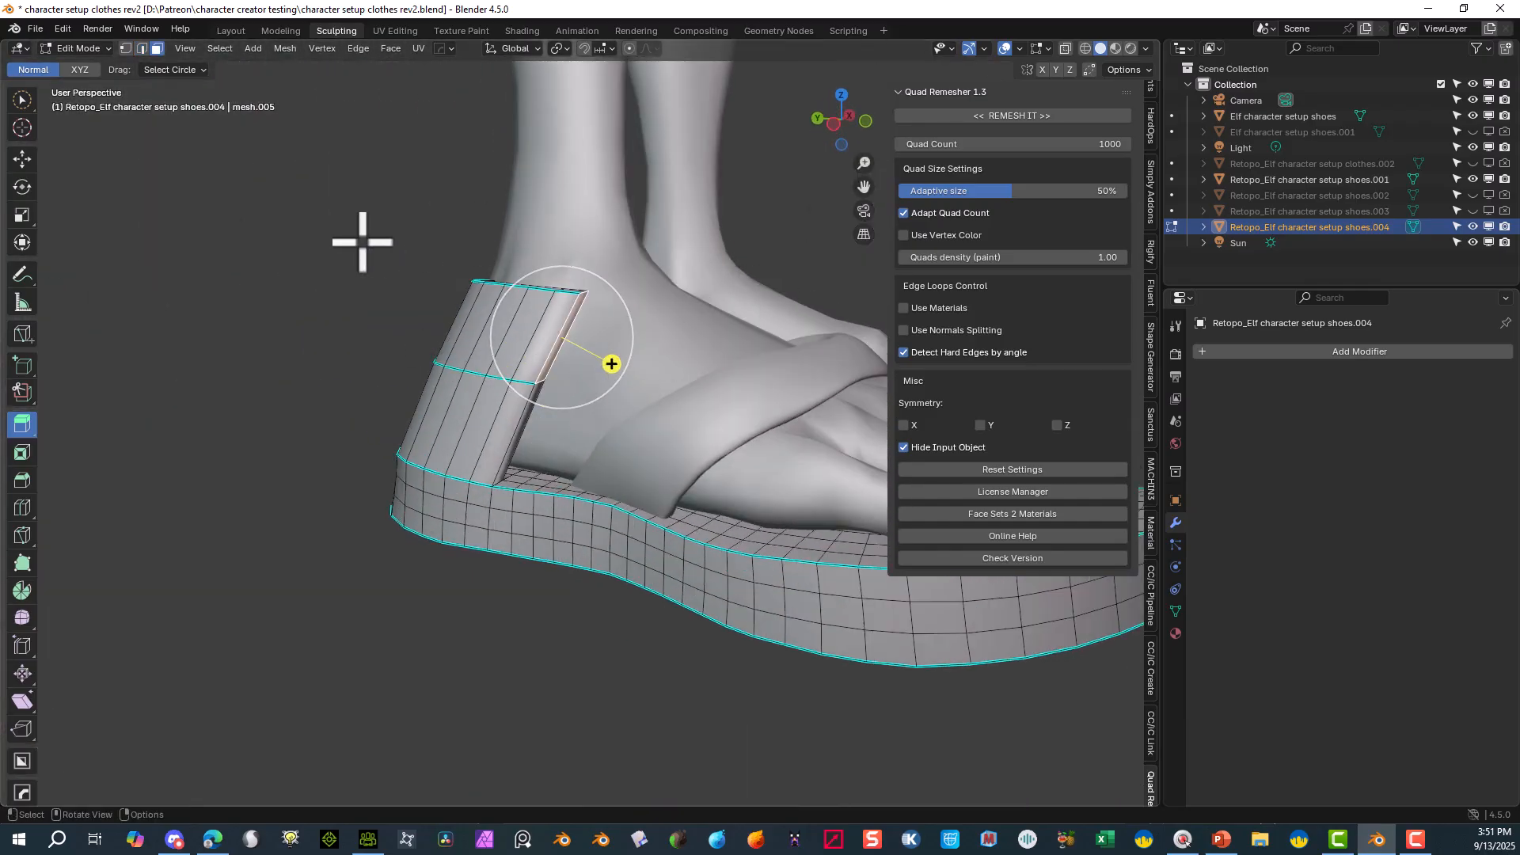
# - Extrude the selected end face forward along the ankle and raise it along global Z
pyautogui.moveTo(609, 363); pyautogui.dragTo(679, 366)
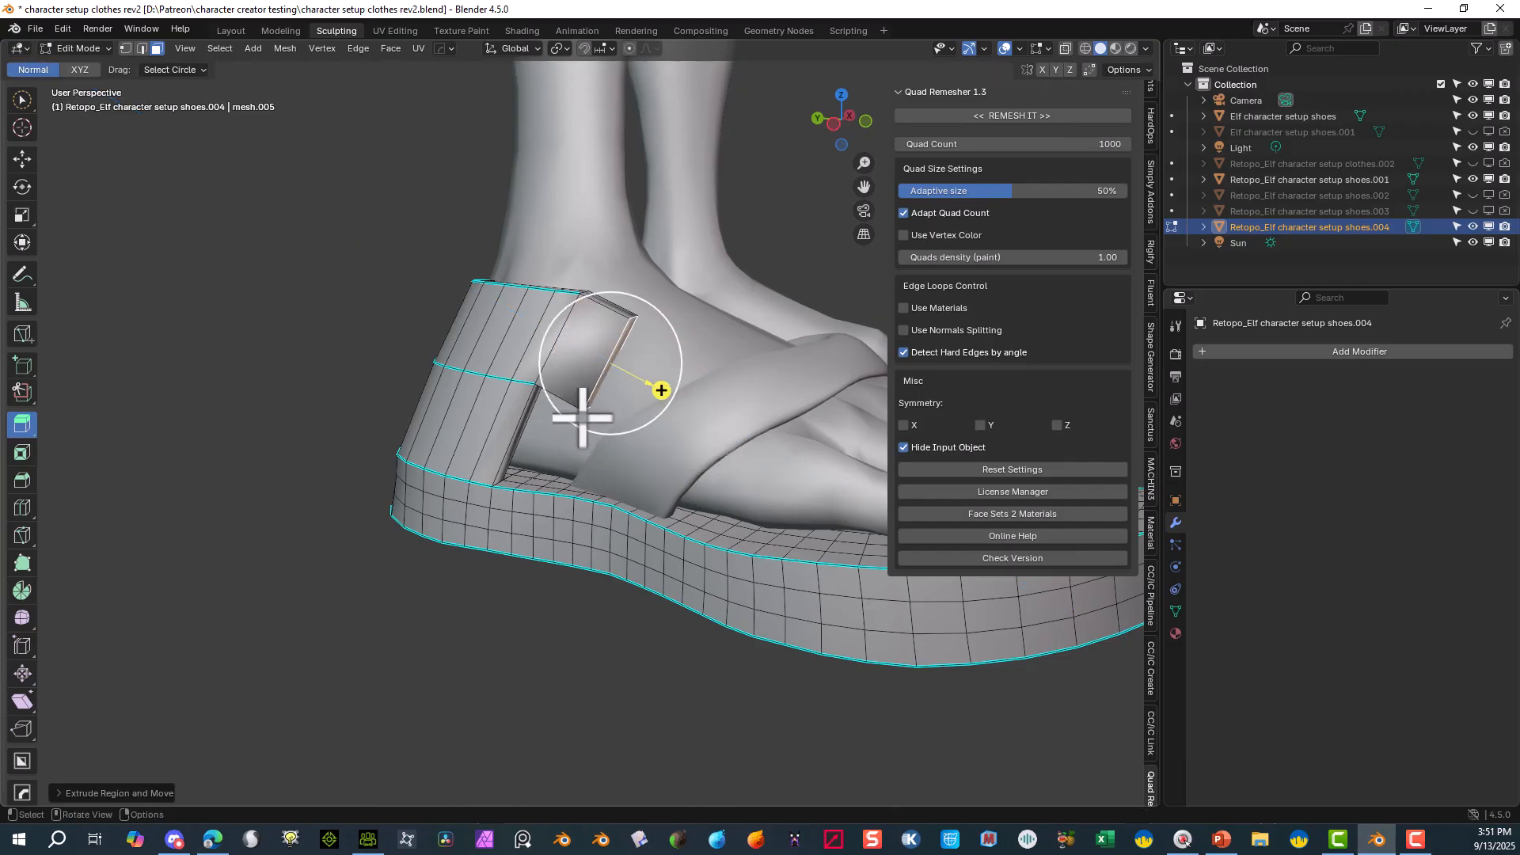
pyautogui.press('g')
pyautogui.press('z')
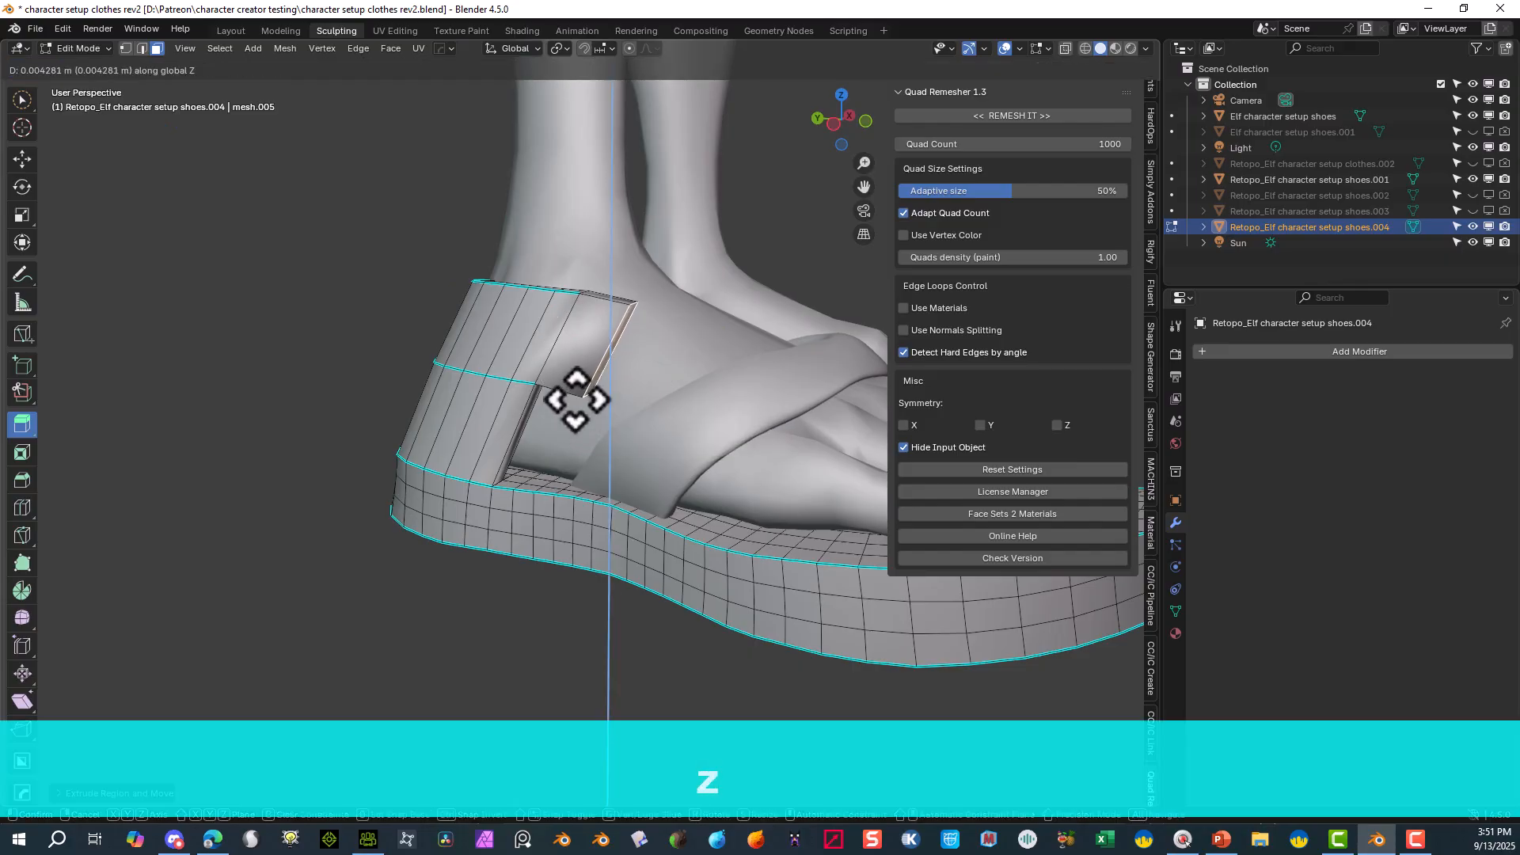
pyautogui.click(594, 386)
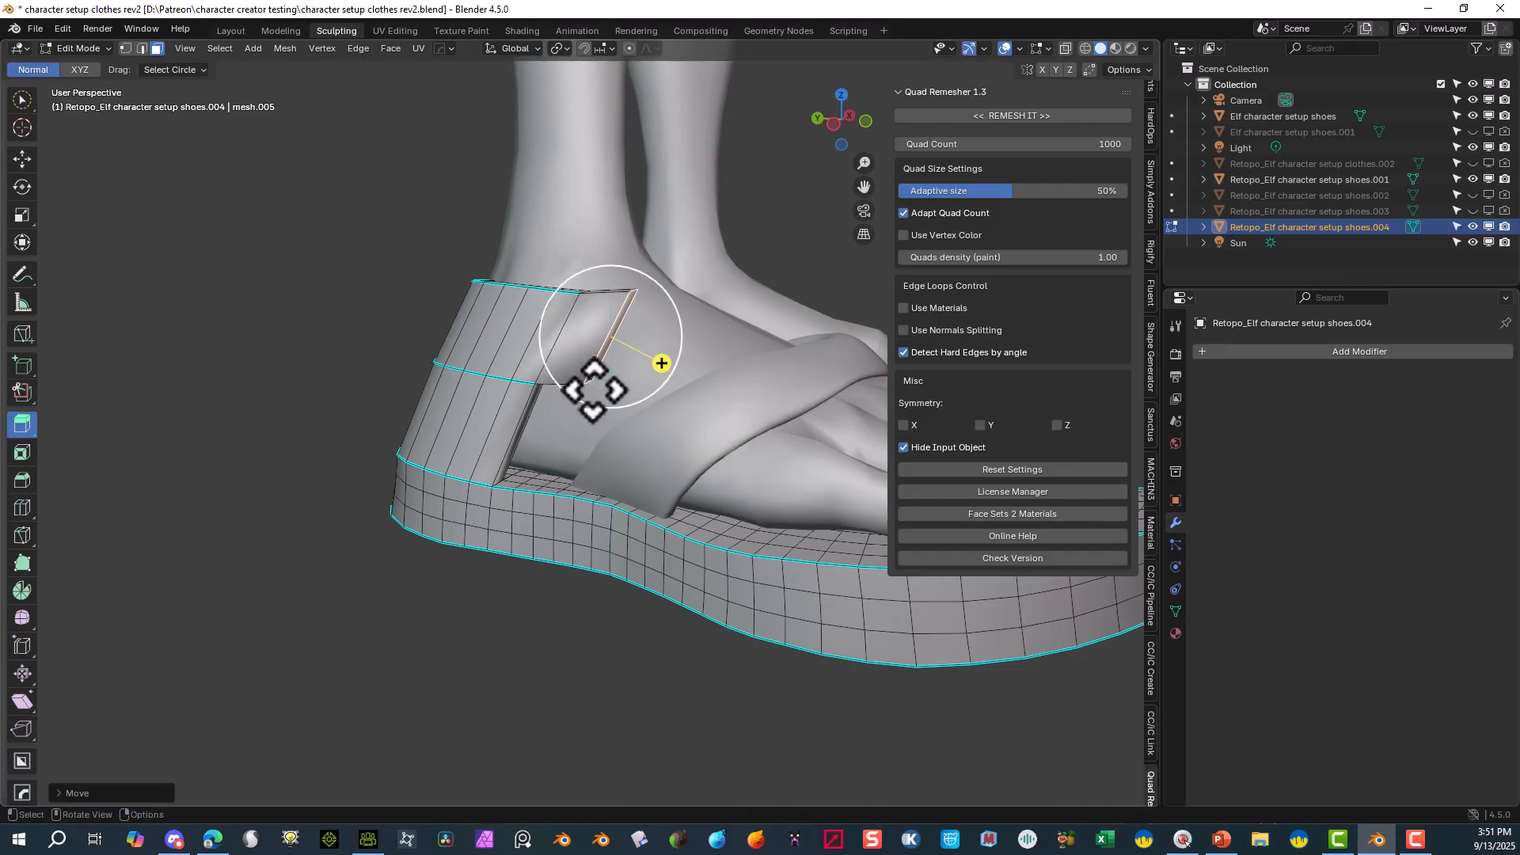
# - Rotate the extruded strap end face by about -40° and nudge it closer to the ankle
pyautogui.press('r')
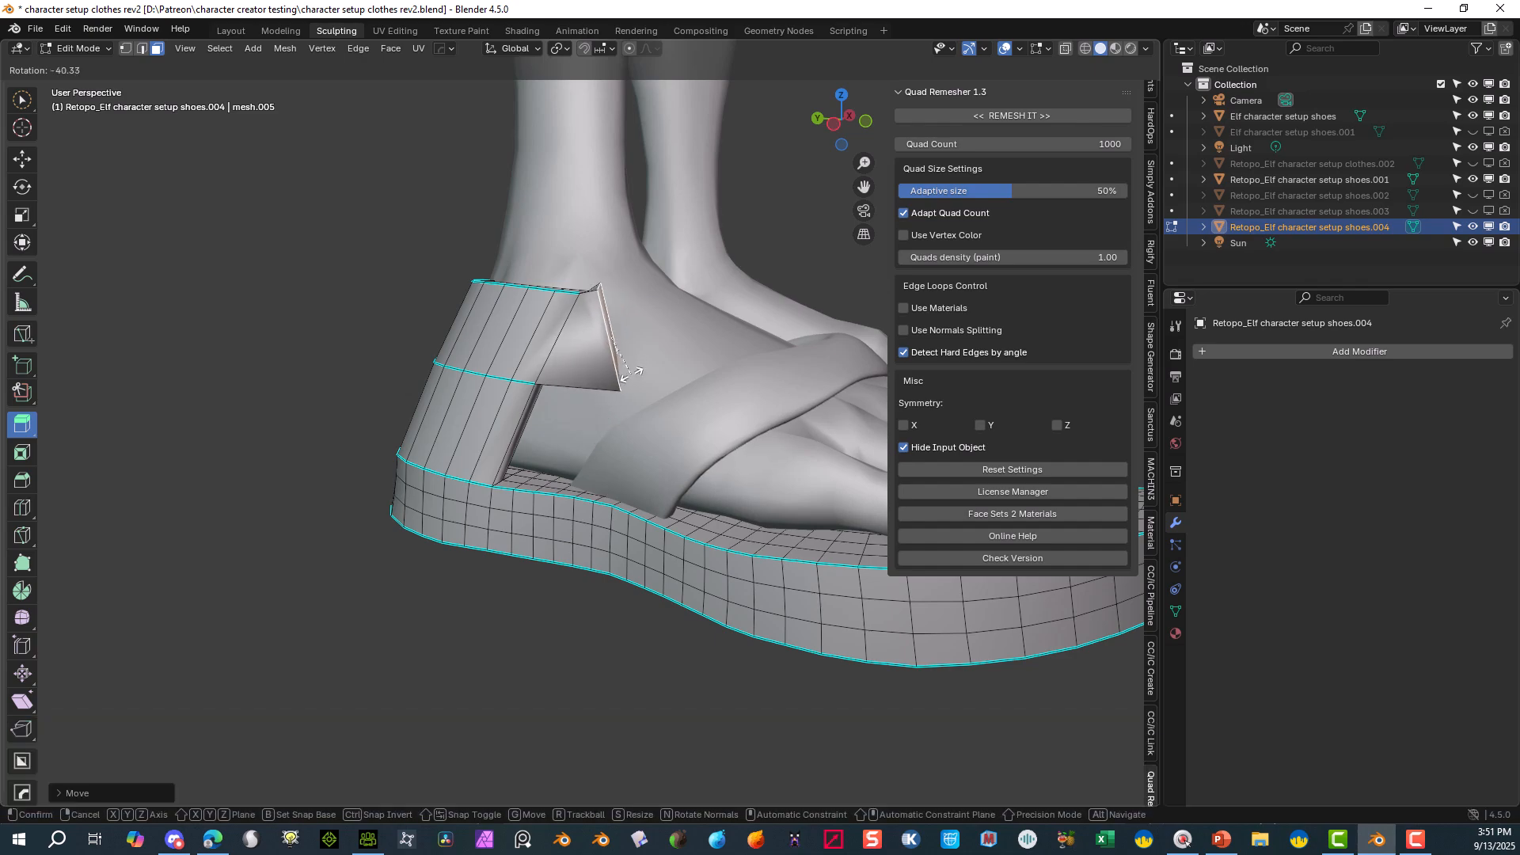
pyautogui.click(625, 373)
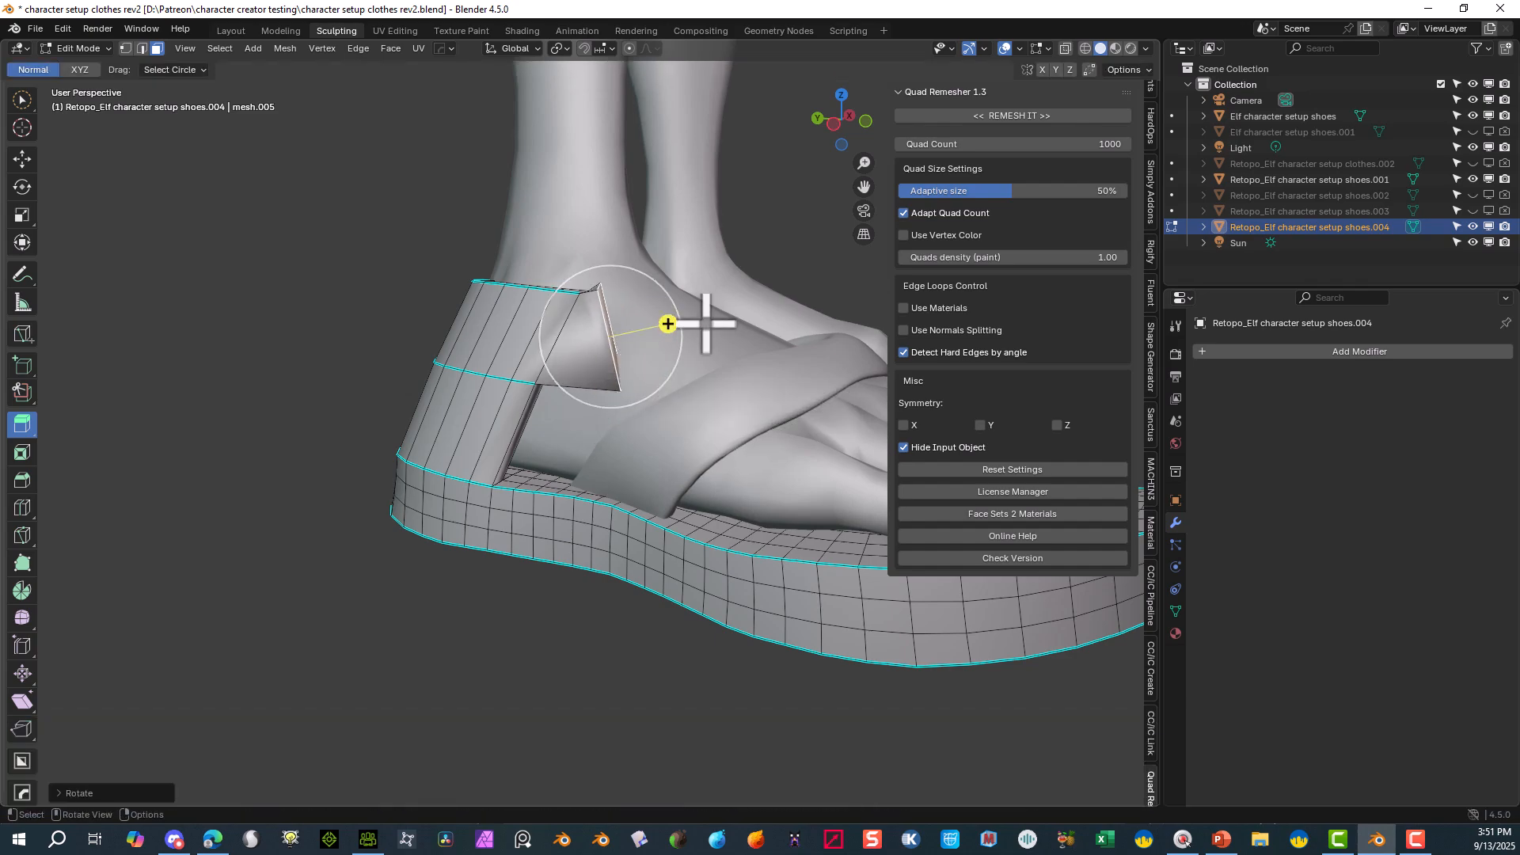
pyautogui.press('g')
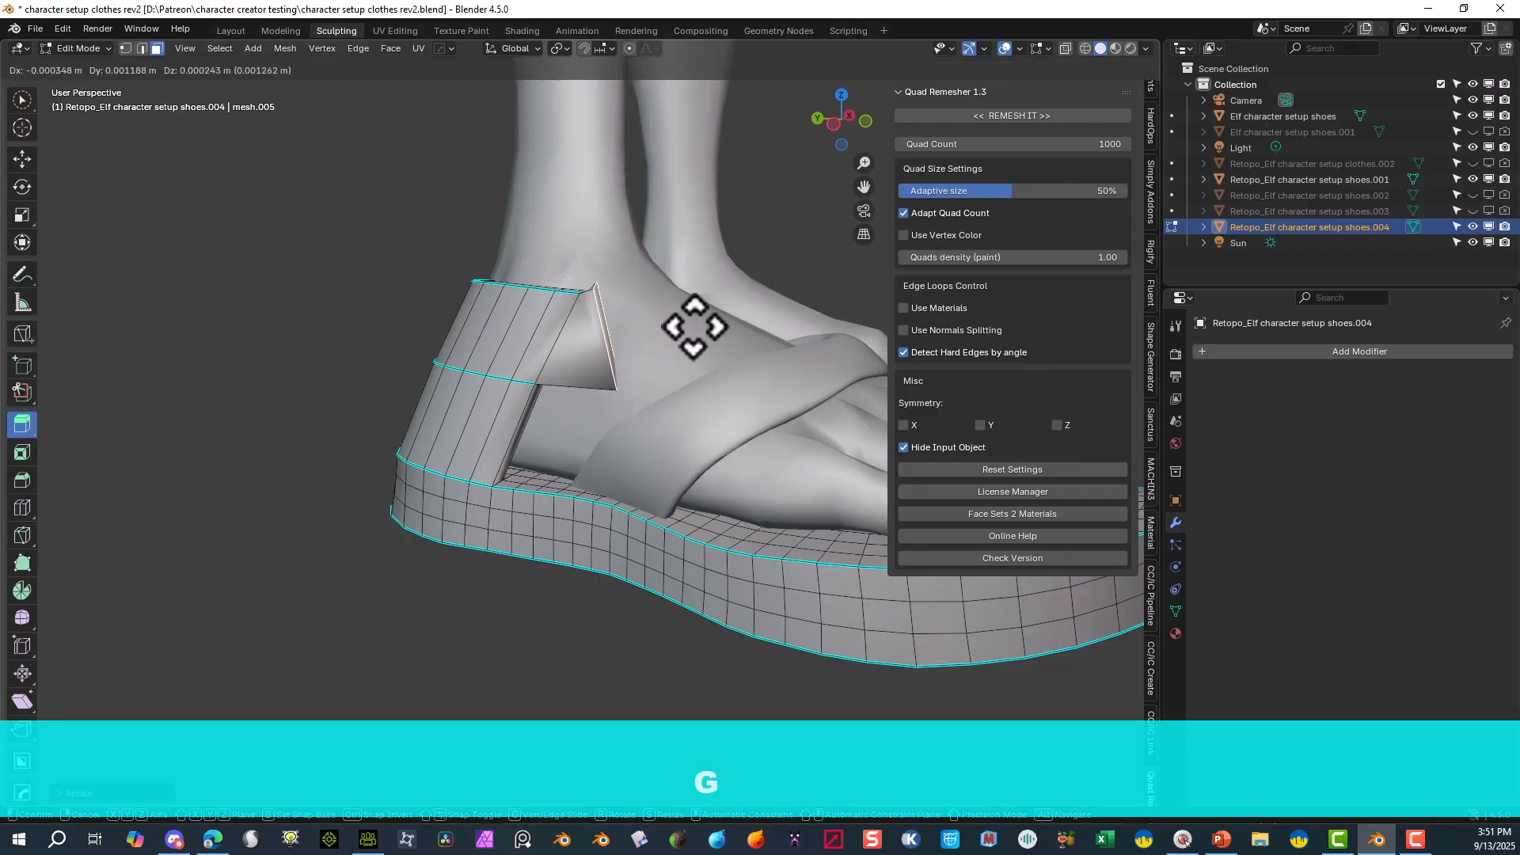
# - Rotate the strap end face about 21° around global Y to follow the ankle's surface
pyautogui.scroll(-1, 658, 341)
pyautogui.moveTo(629, 326); pyautogui.dragTo(539, 360, button='middle')
pyautogui.scroll(1, 539, 360)
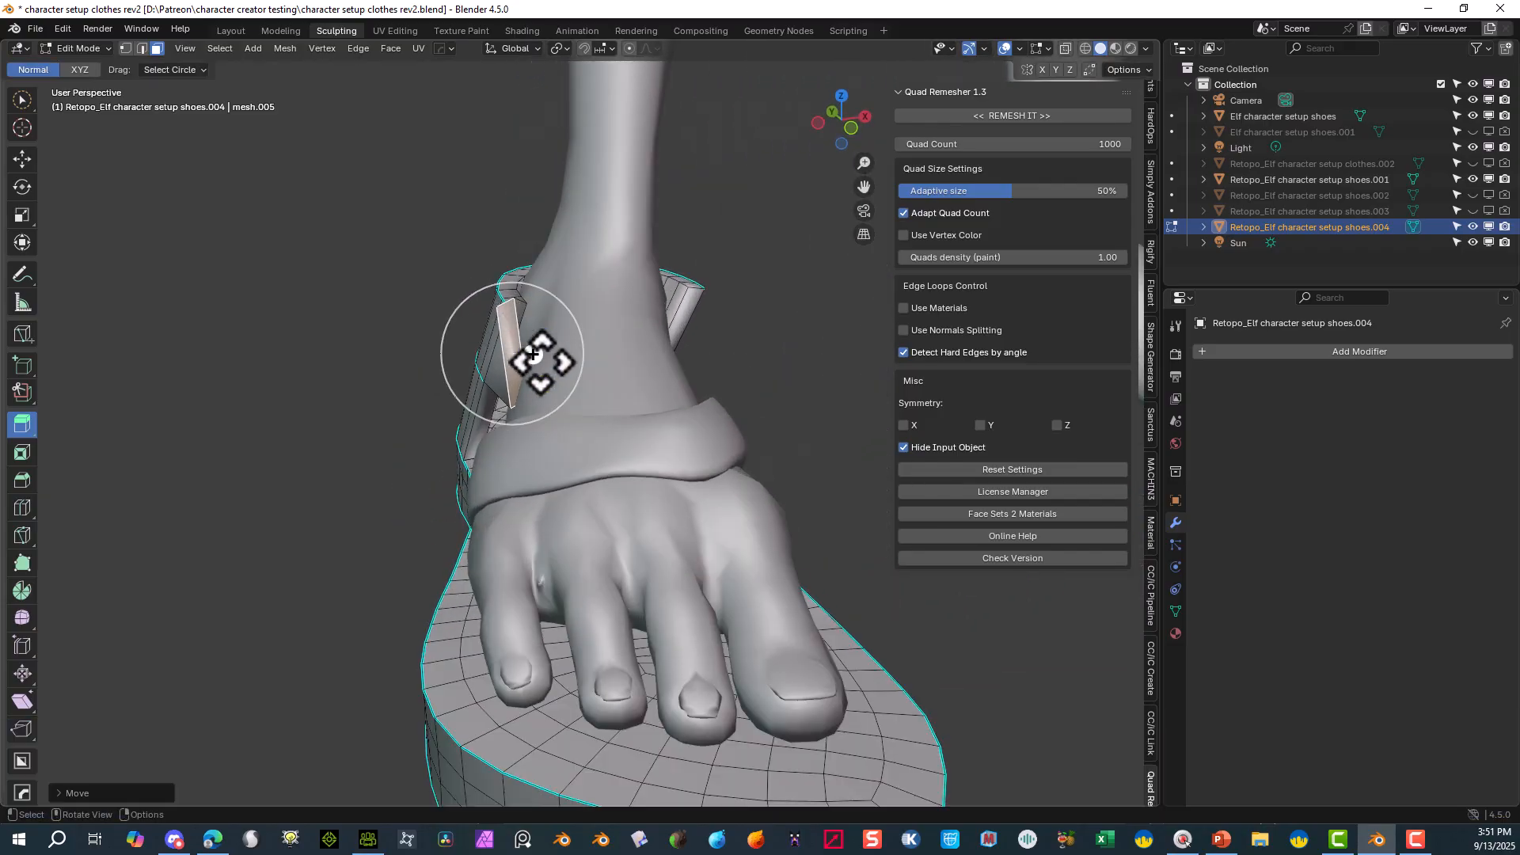
pyautogui.press('r')
pyautogui.press('y')
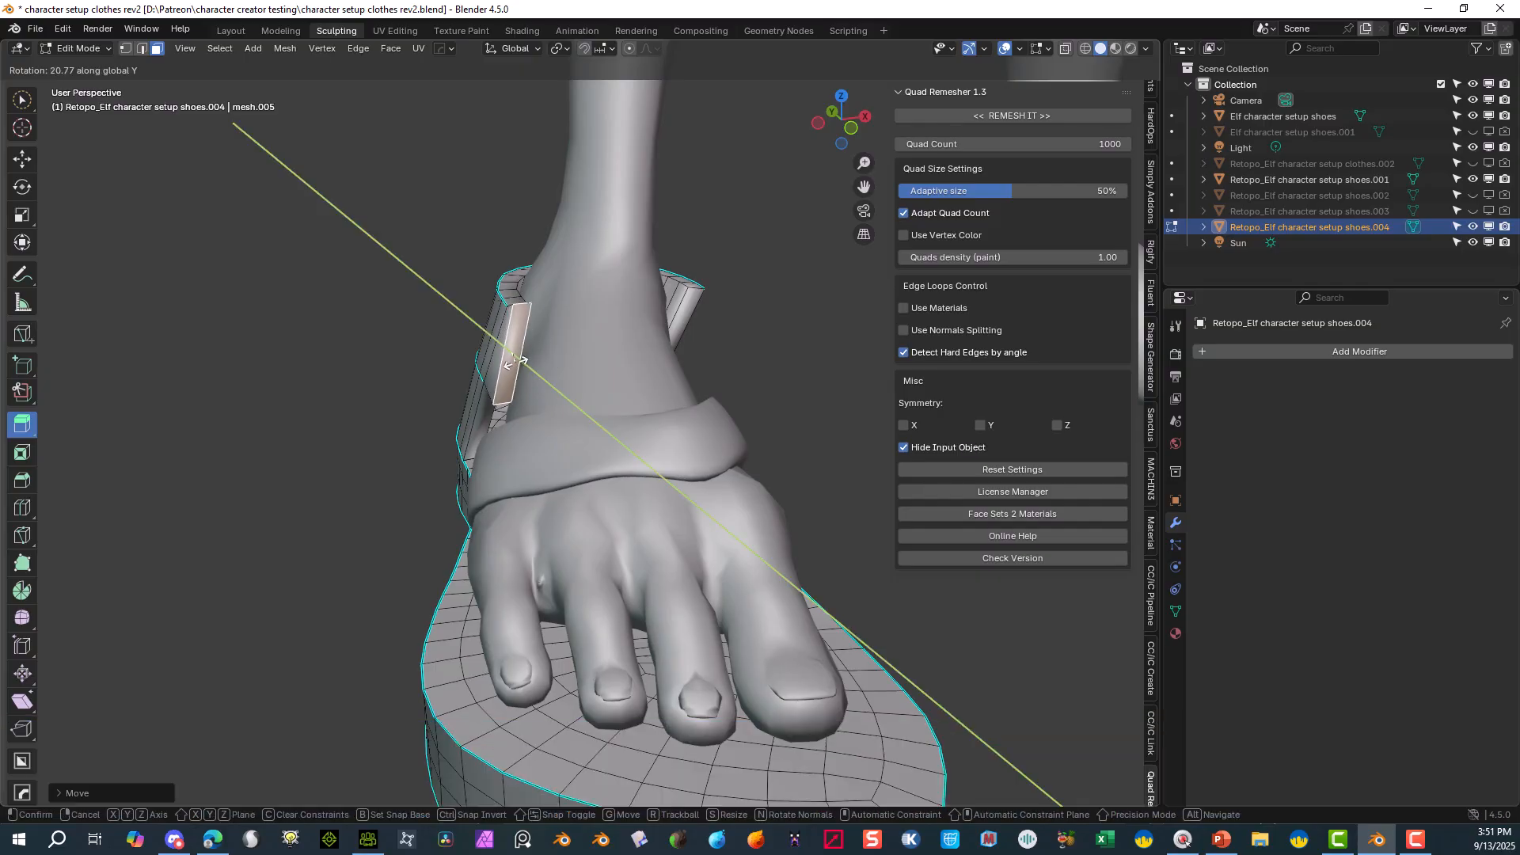
pyautogui.click(511, 358)
# - Scale down the strap end face to narrow the strap and move it up along global Z
pyautogui.moveTo(511, 358); pyautogui.dragTo(634, 329, button='middle')
pyautogui.press('s')
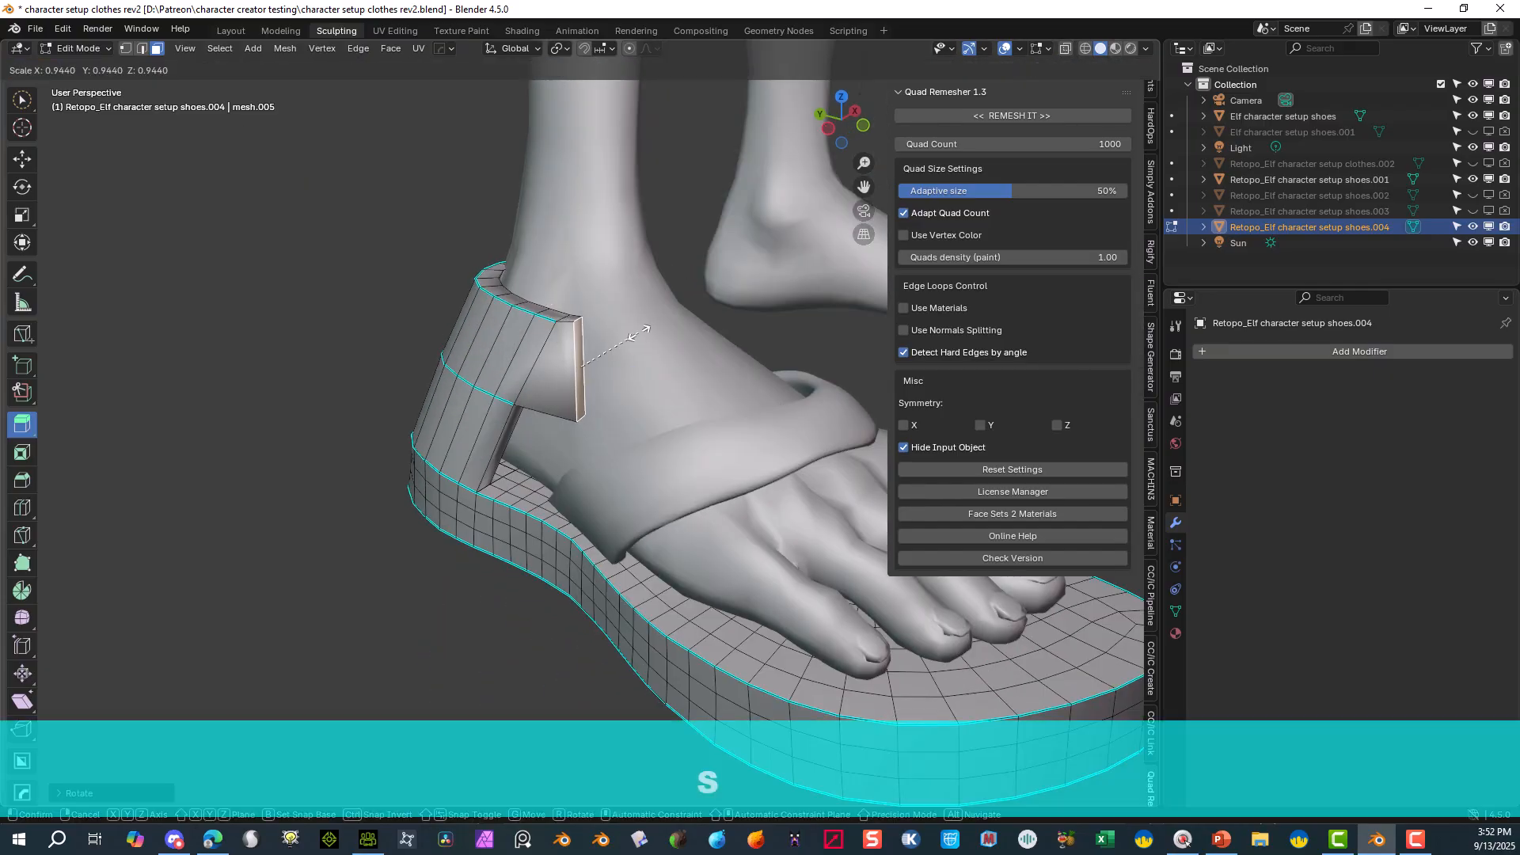
pyautogui.click(631, 367)
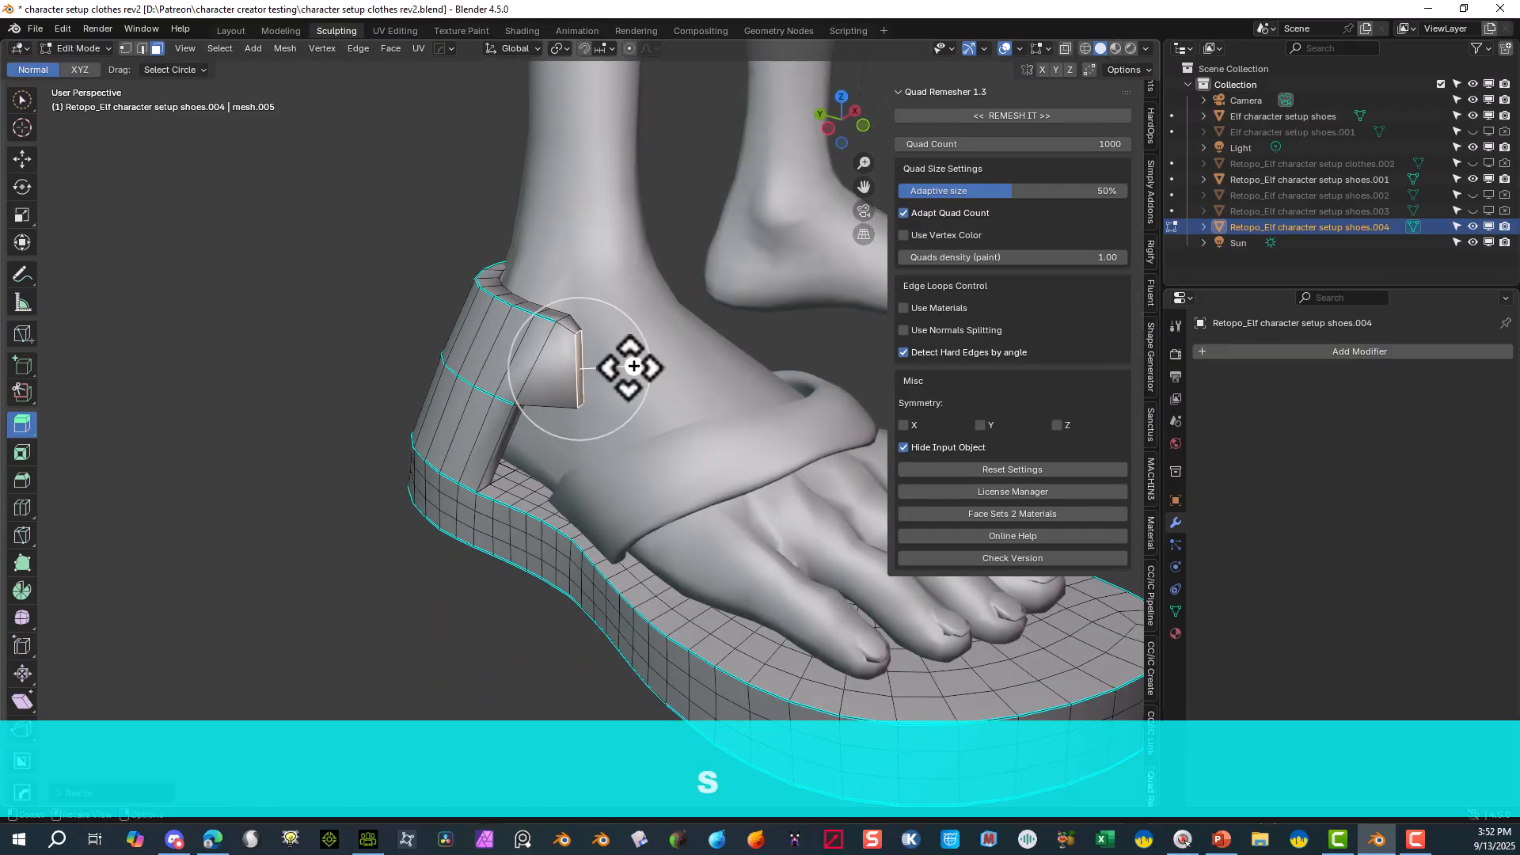
pyautogui.press('g')
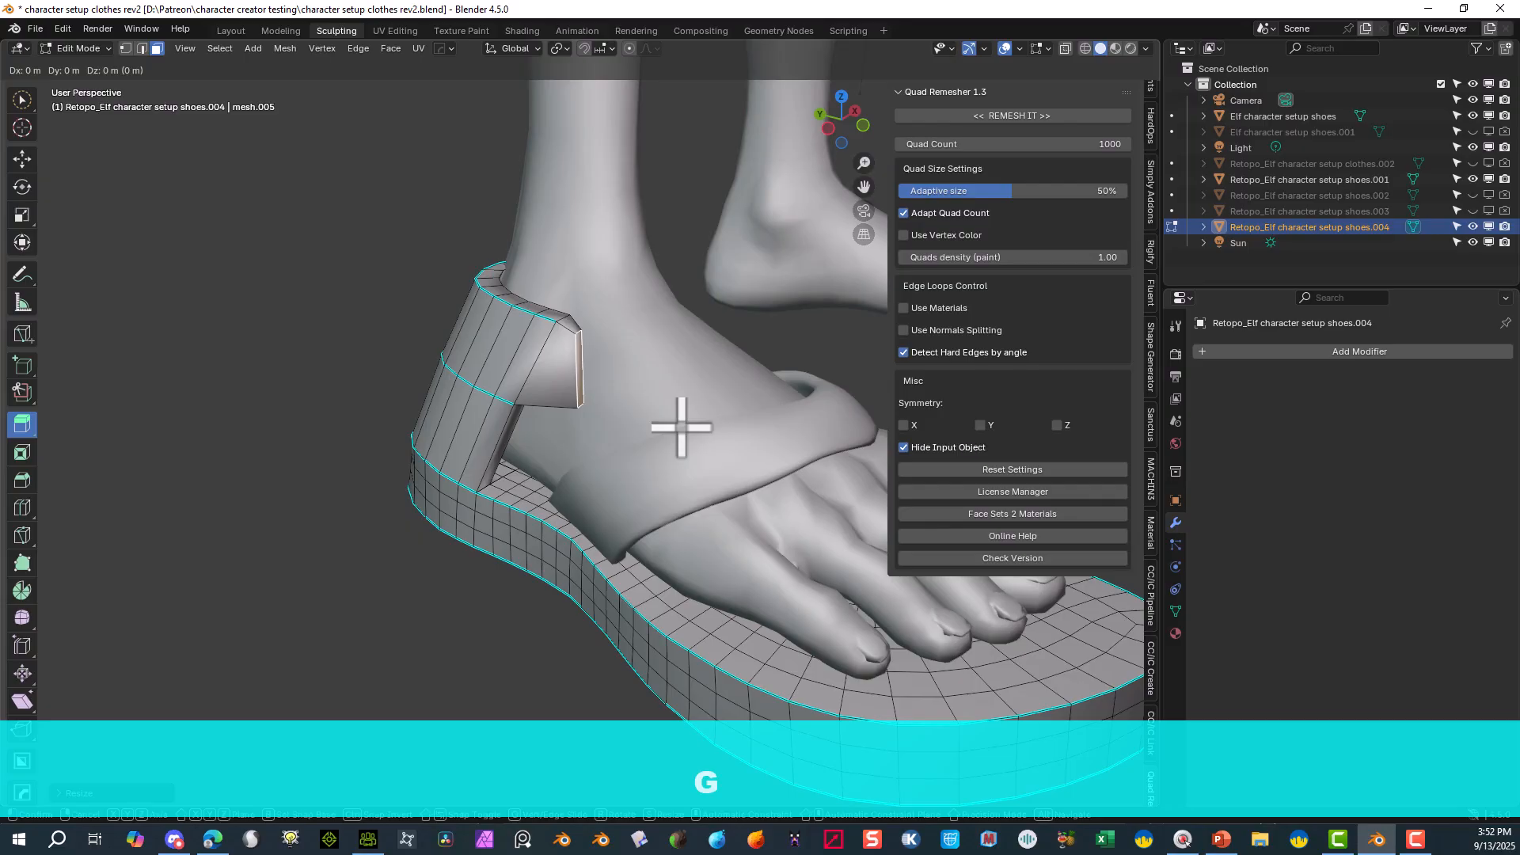
pyautogui.press('z')
pyautogui.click(678, 411)
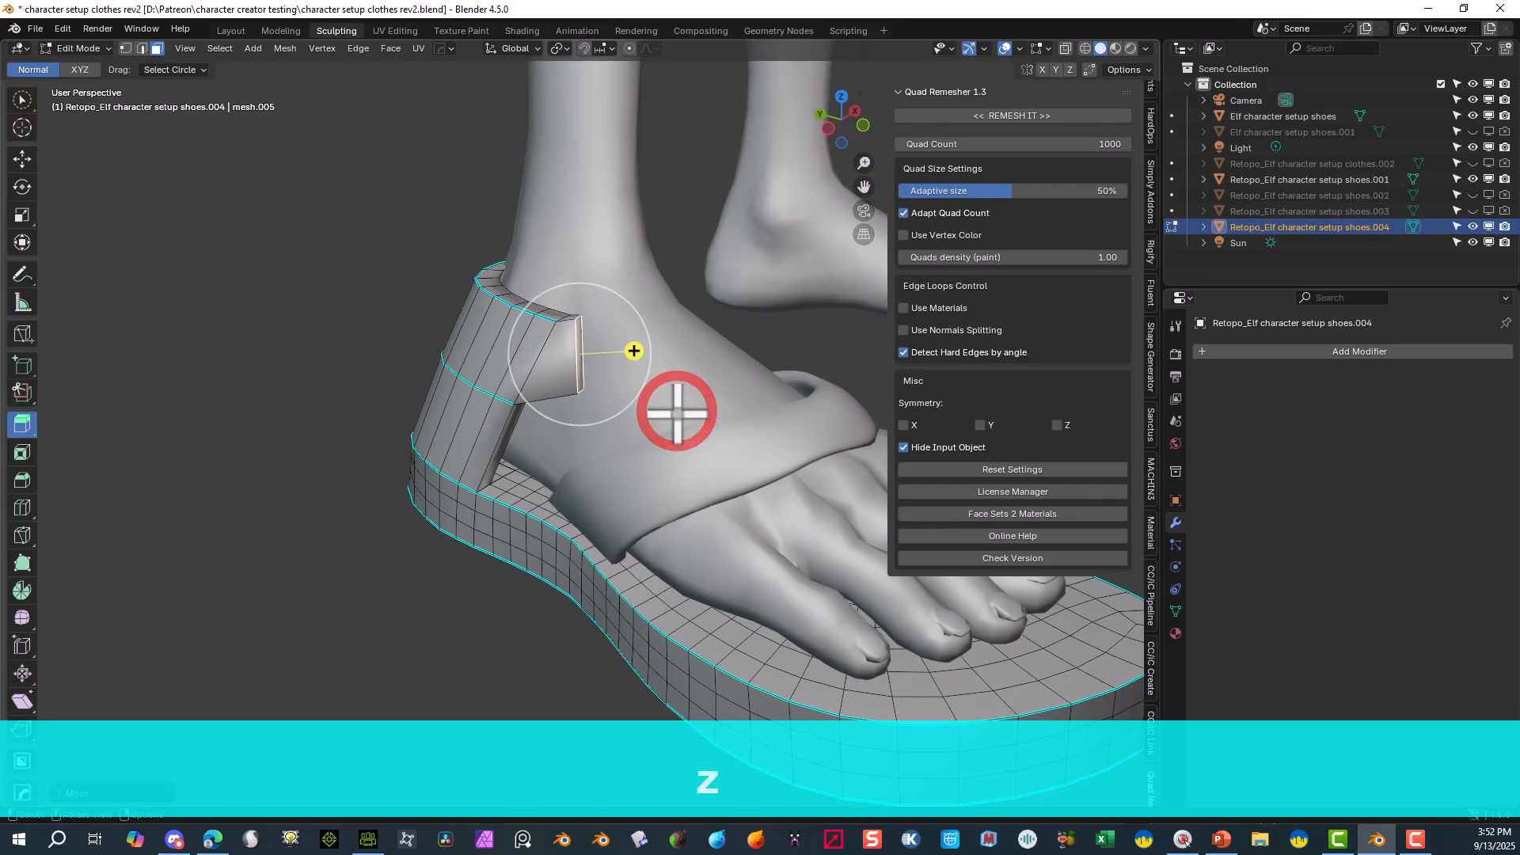
# - Extrude the strap end face twice to extend the strap across the front of the ankle
pyautogui.moveTo(679, 411); pyautogui.dragTo(577, 407, button='middle')
pyautogui.press('e')
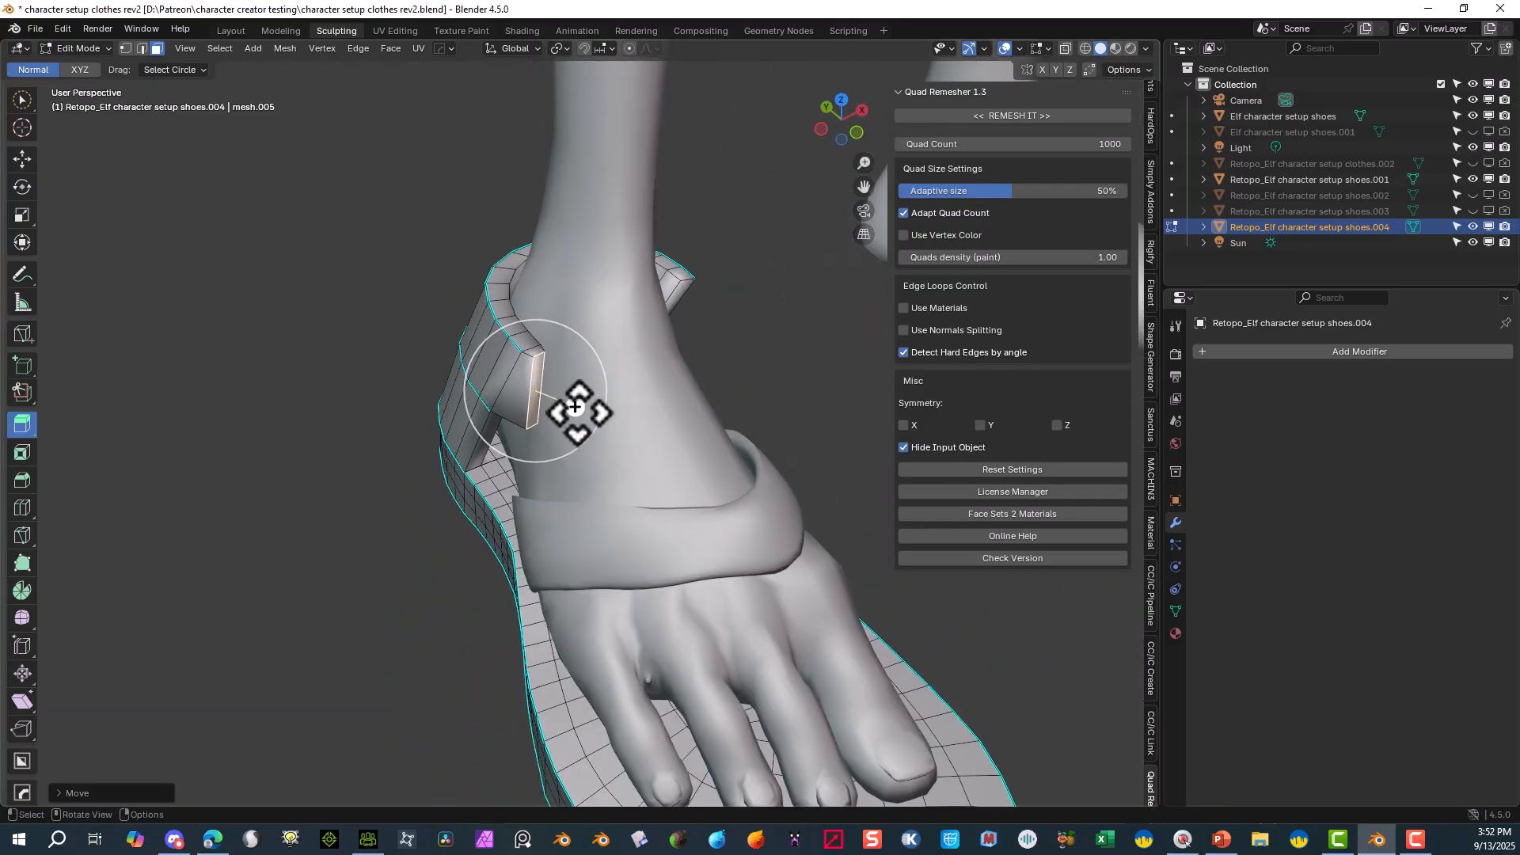
pyautogui.click(675, 422)
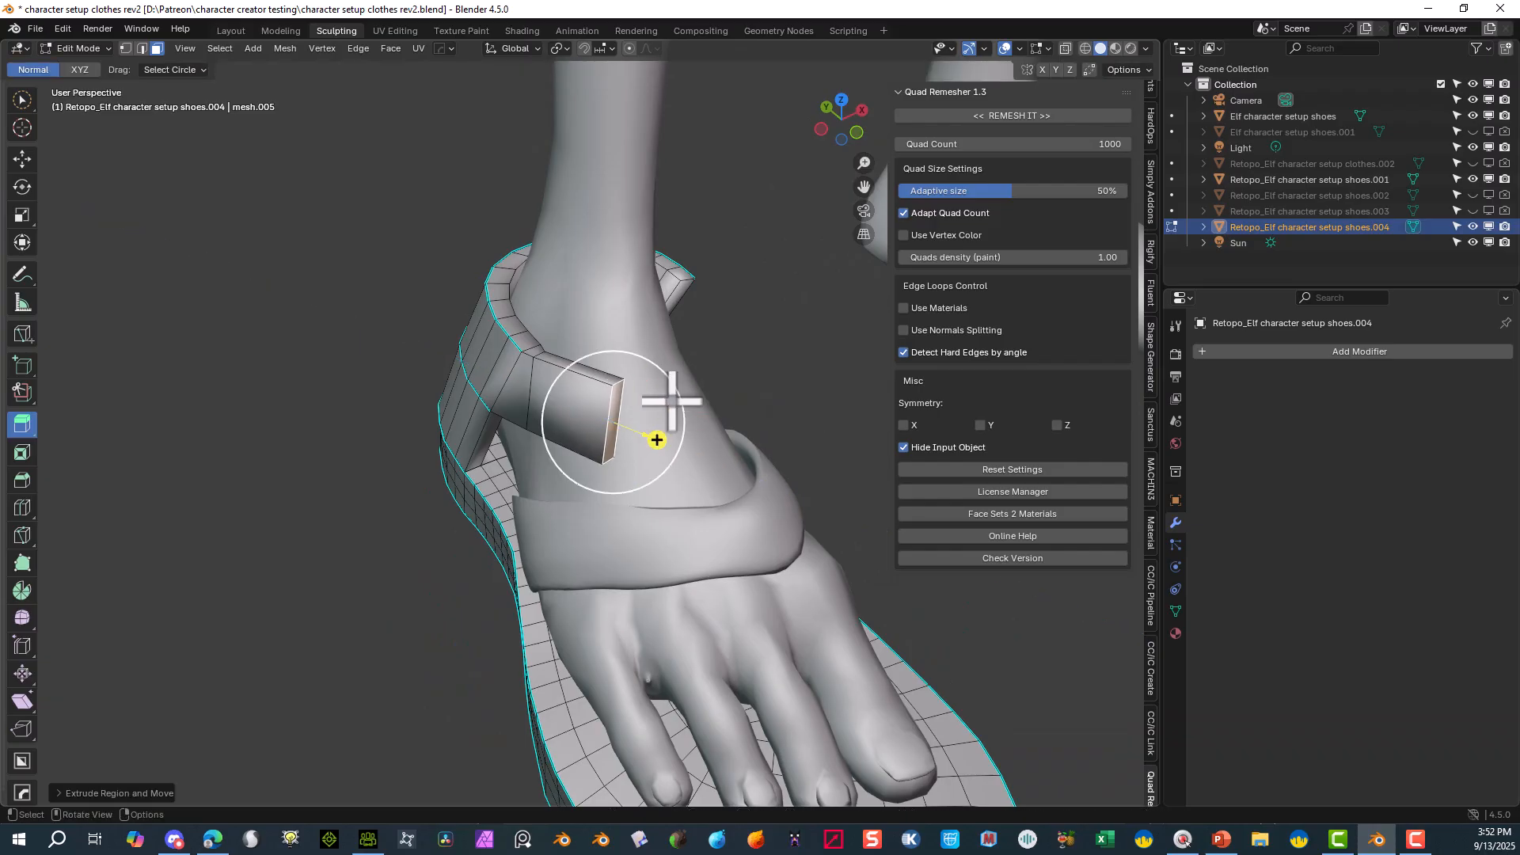
pyautogui.scroll(-3, 671, 401)
pyautogui.press('e')
pyautogui.click(709, 435)
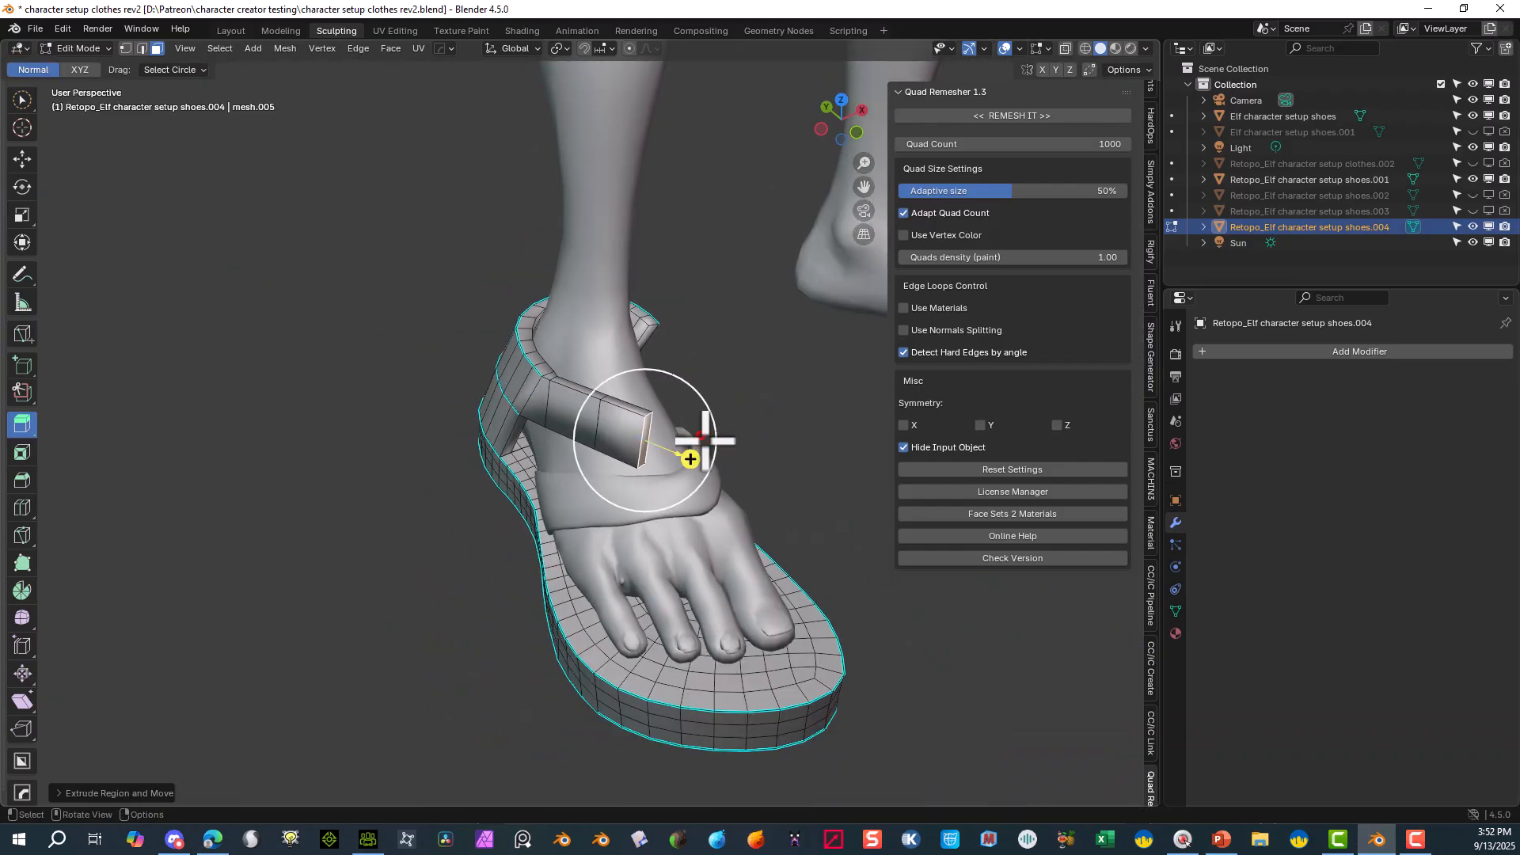
# - Select the faces of the strap's last segment, including its end face, and rotate them by about -9°
pyautogui.moveTo(710, 434); pyautogui.dragTo(705, 370, button='middle')
pyautogui.click(705, 369)
pyautogui.scroll(5, 596, 327)
pyautogui.keyDown('alt'); pyautogui.click(593, 321); pyautogui.keyUp('alt')
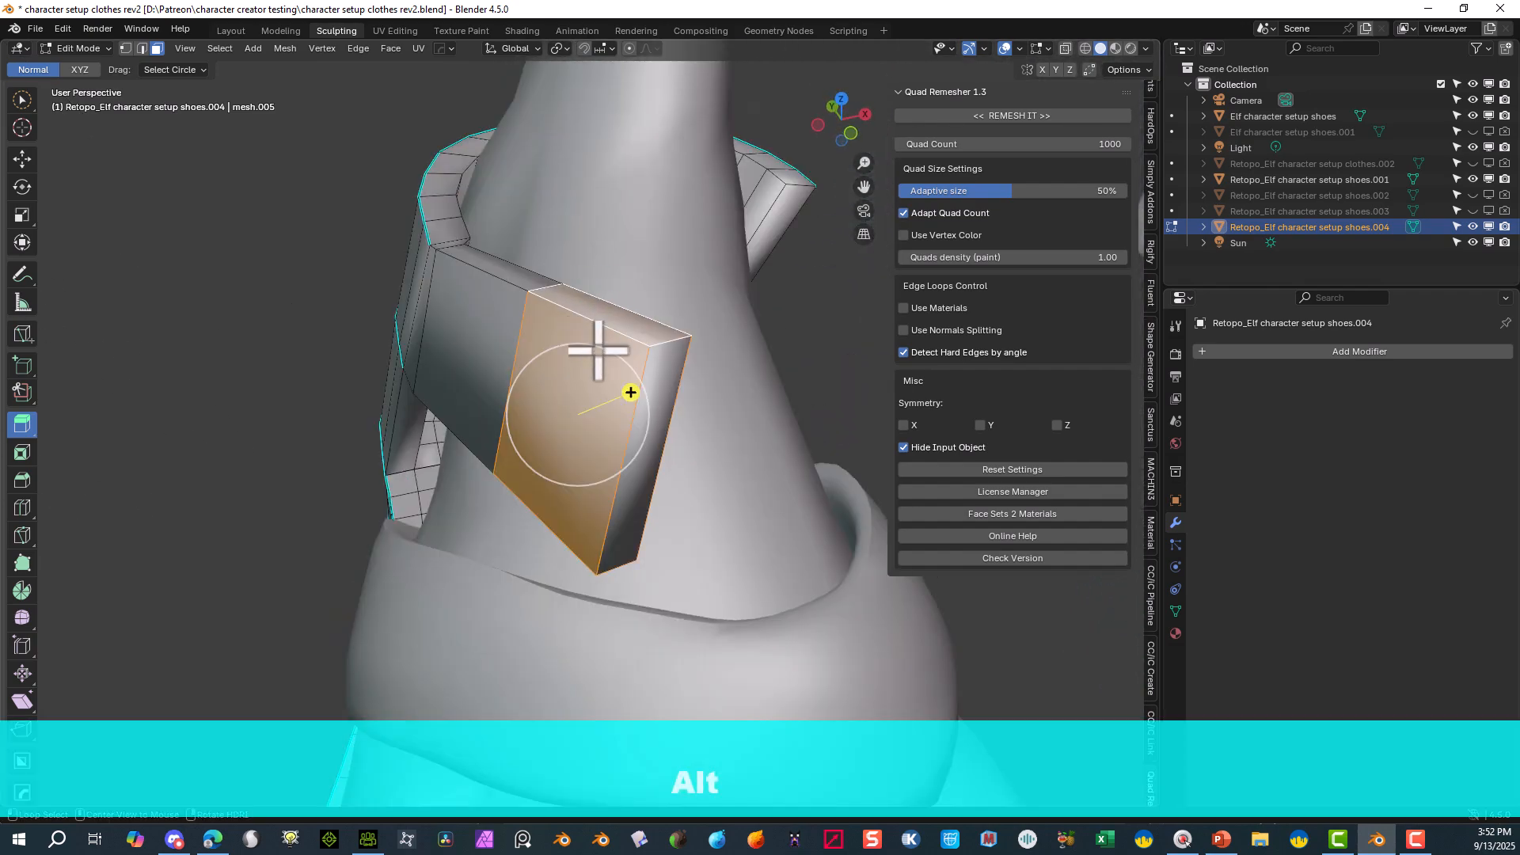
pyautogui.keyDown('shift'); pyautogui.click(658, 383); pyautogui.keyUp('shift')
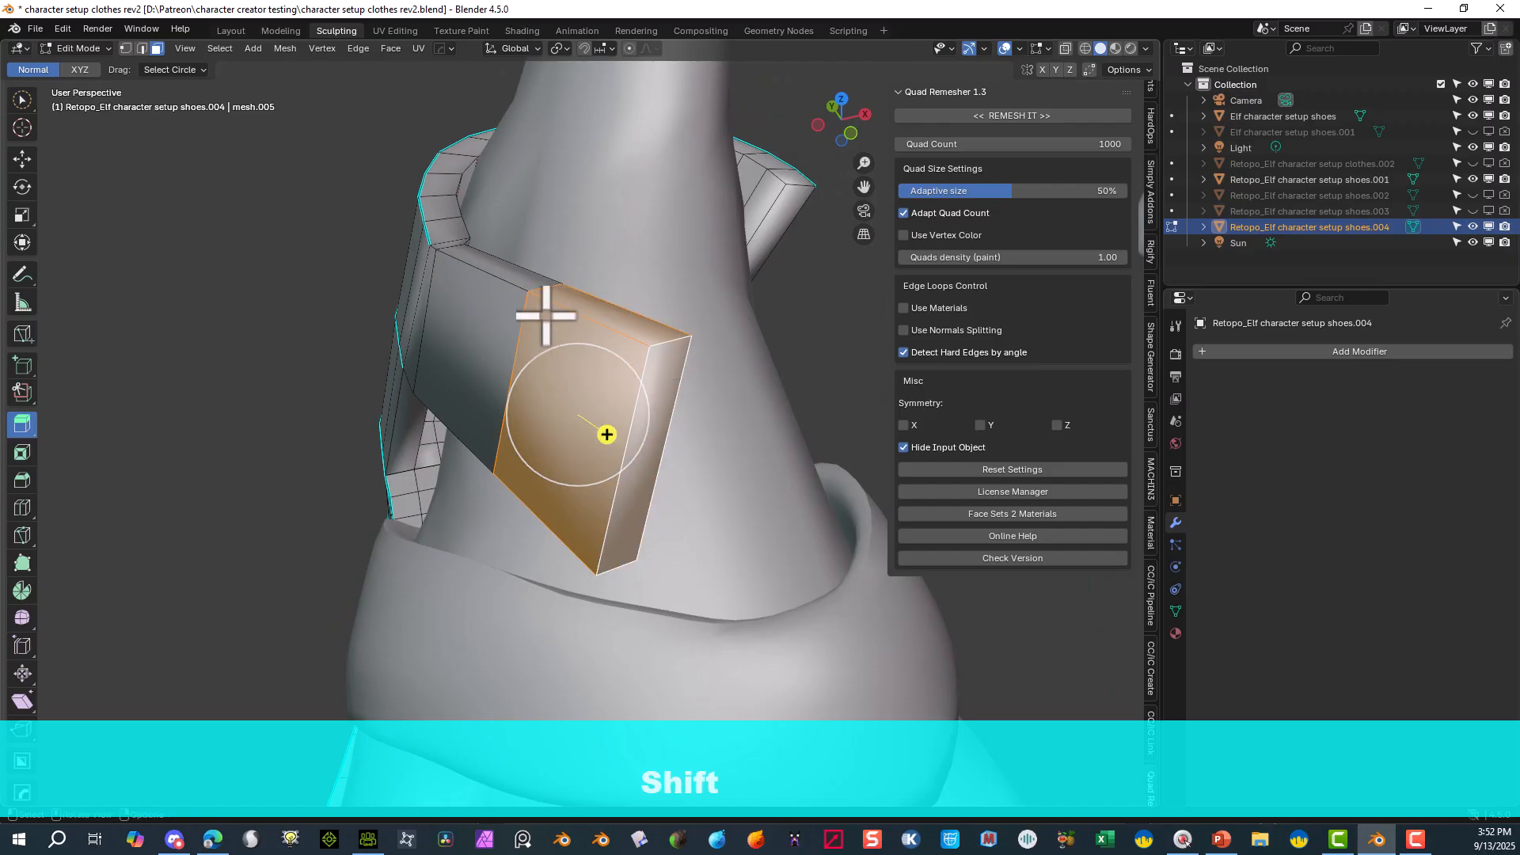
pyautogui.press('r')
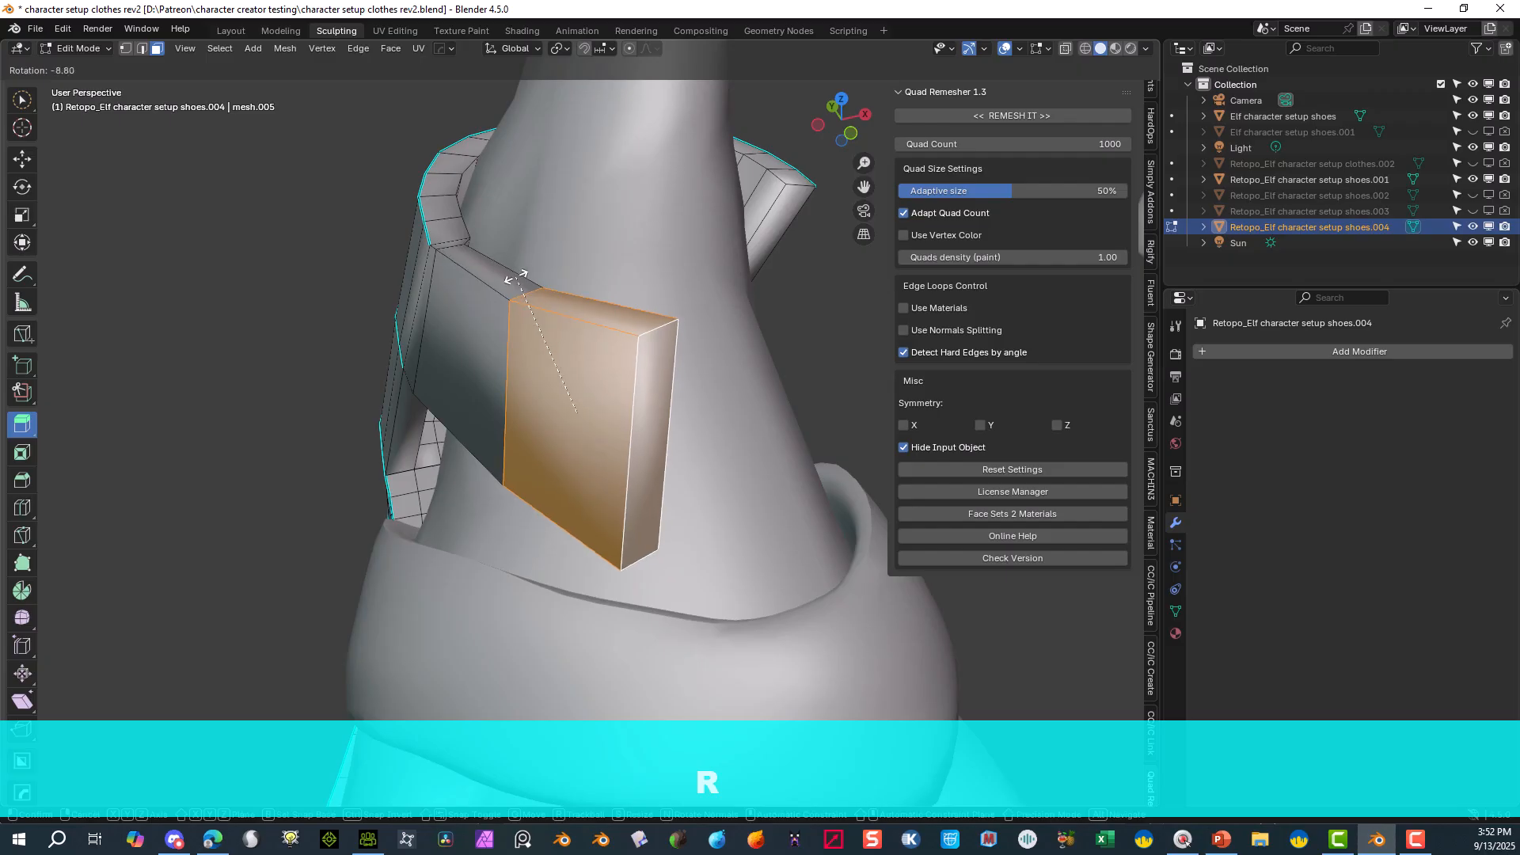
pyautogui.click(509, 272)
# - In top view, rotate the strap's last segment by about -39° and move it back against the front of the ankle
pyautogui.click(832, 105)
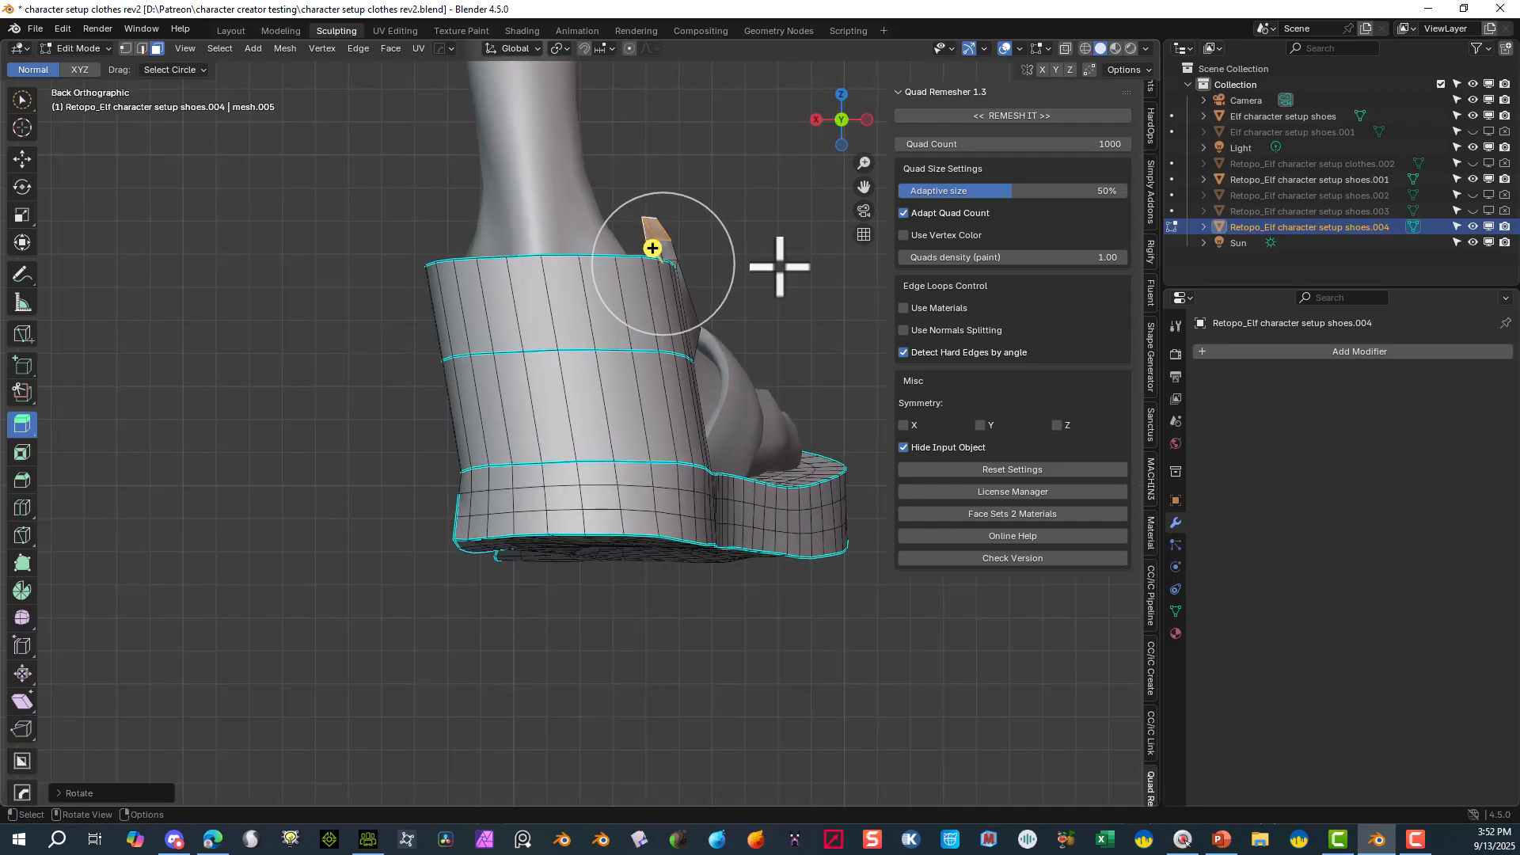
pyautogui.click(841, 94)
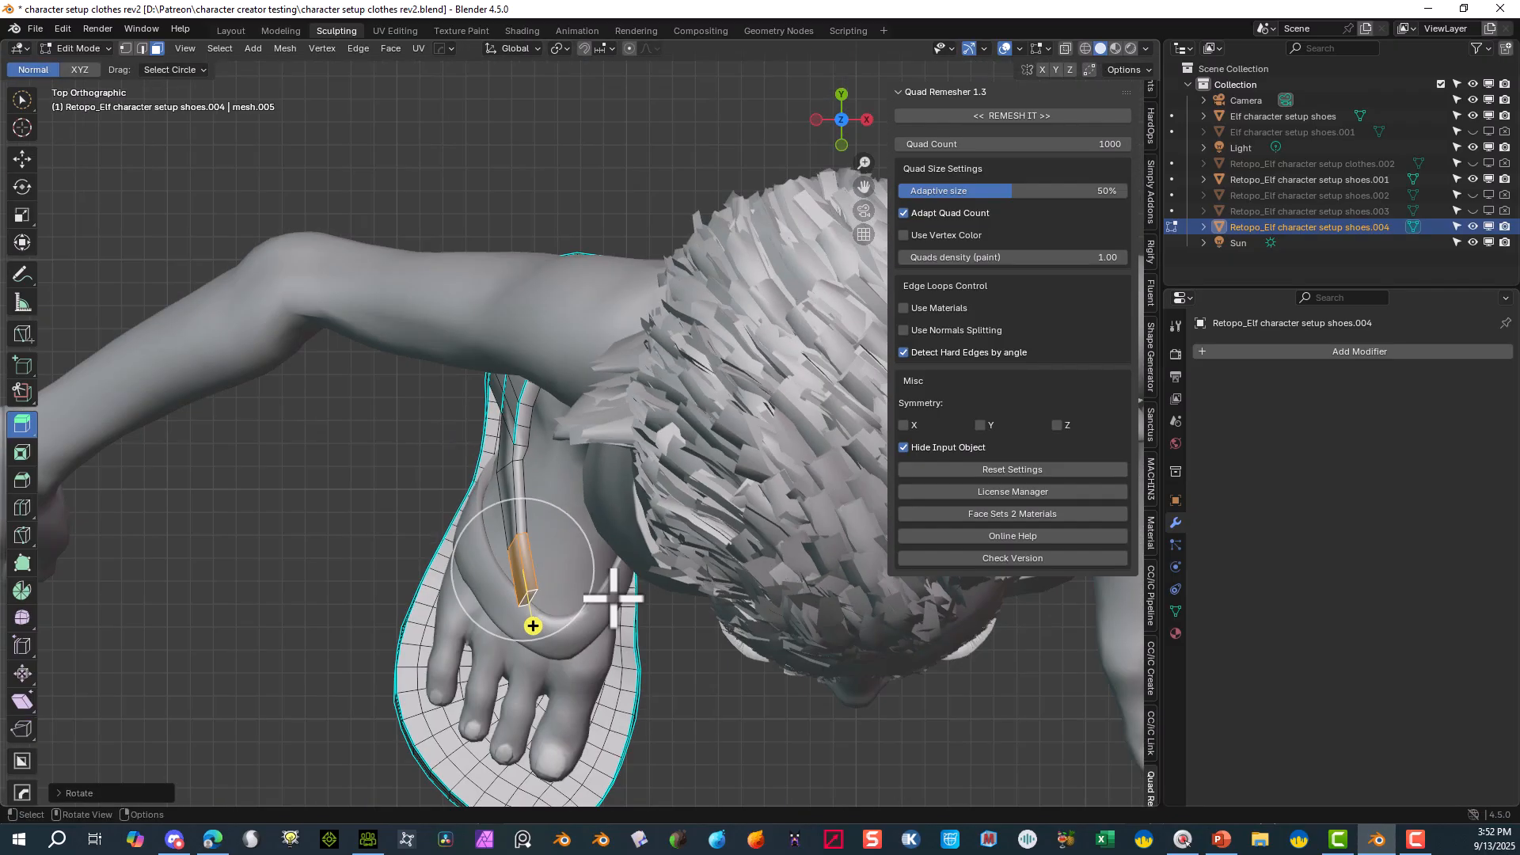
pyautogui.moveTo(860, 188); pyautogui.dragTo(782, 2)
pyautogui.scroll(4, 577, 329)
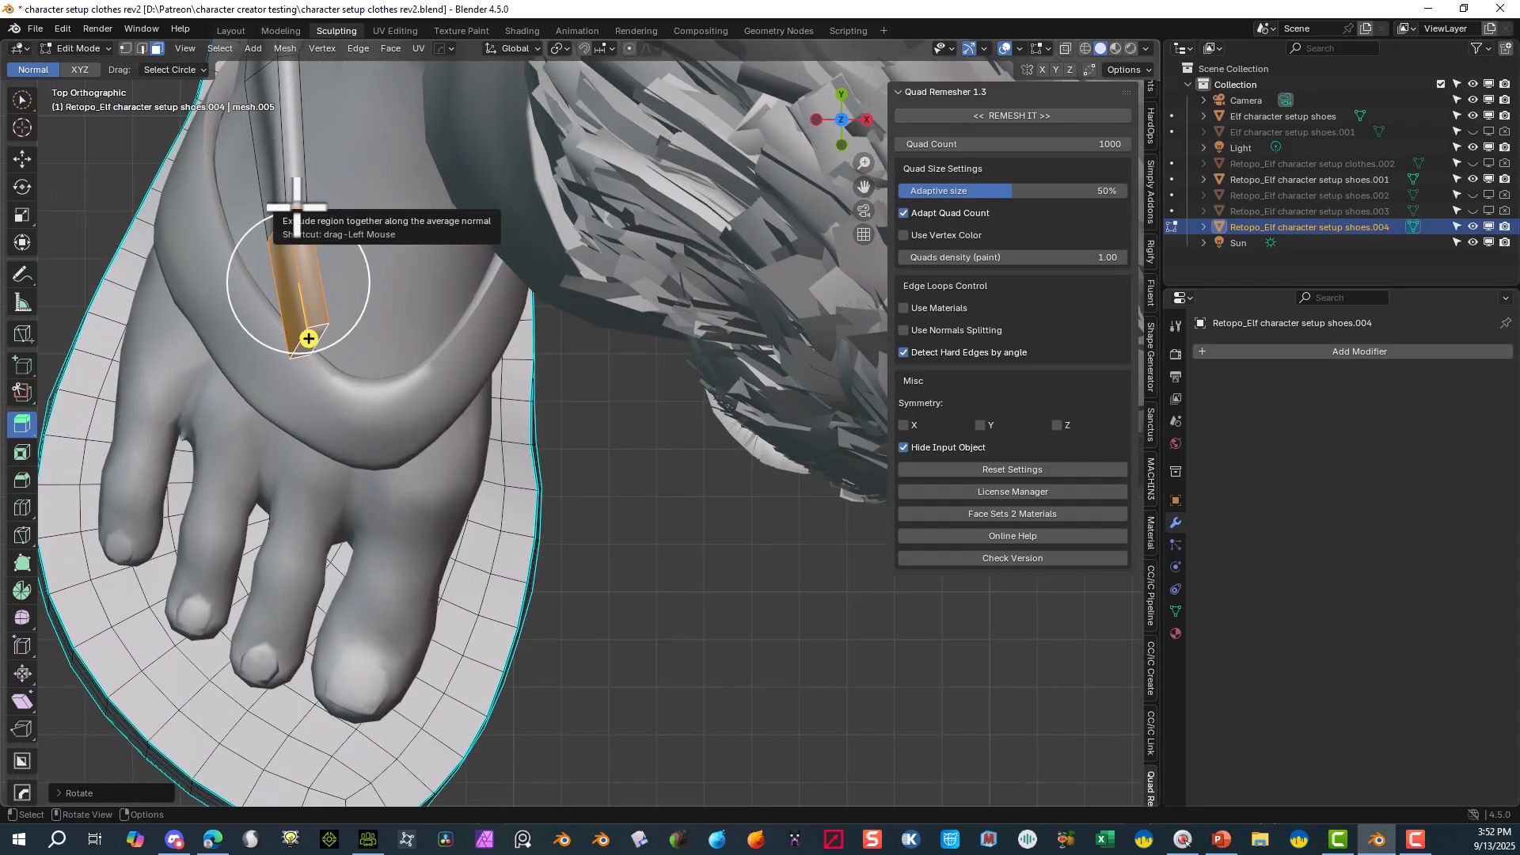
pyautogui.press('r')
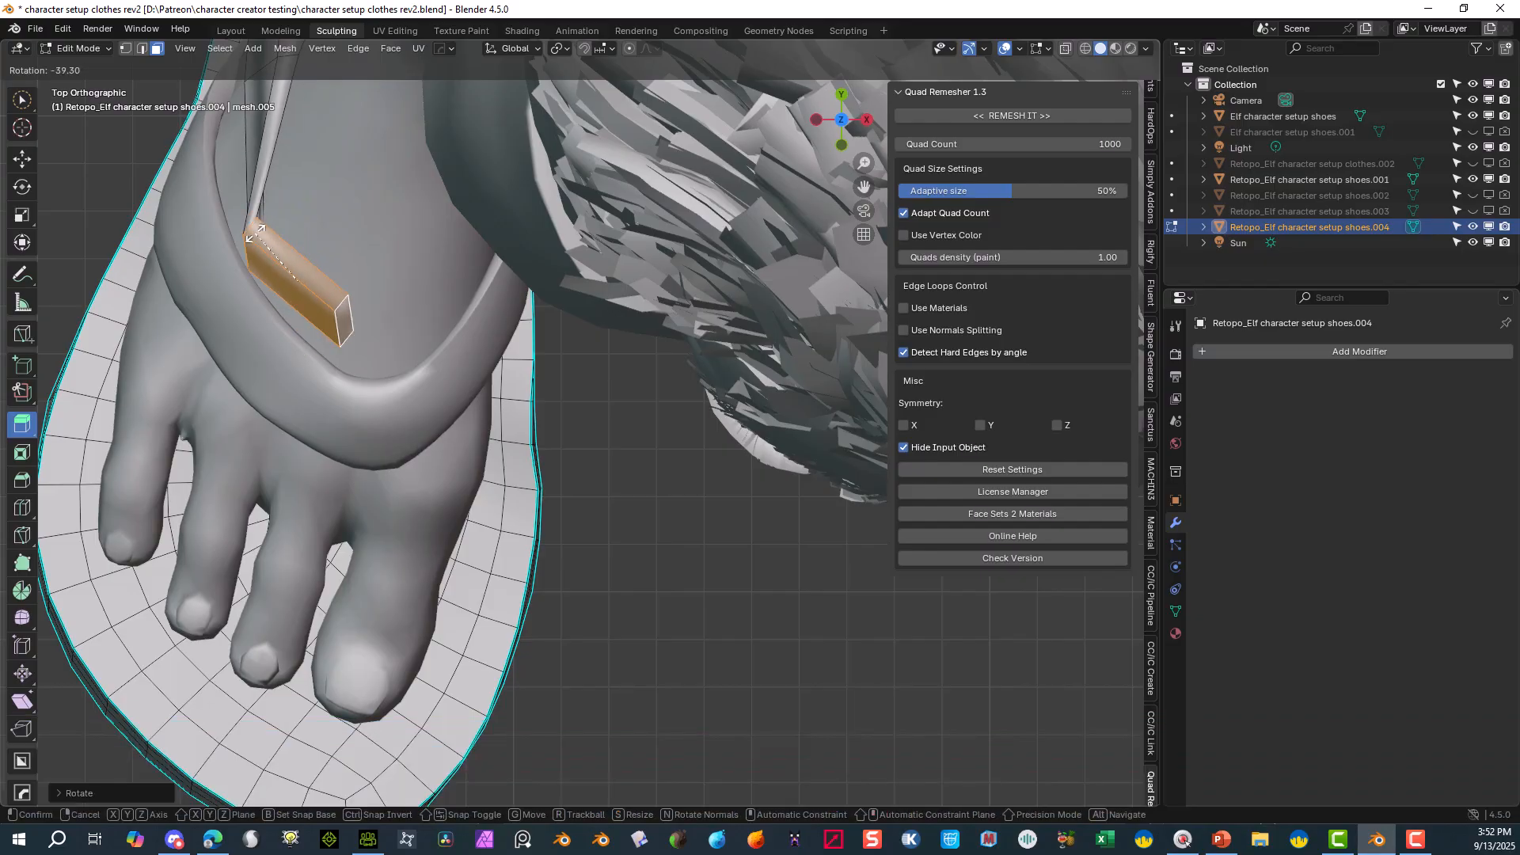
pyautogui.click(342, 319)
pyautogui.press('g')
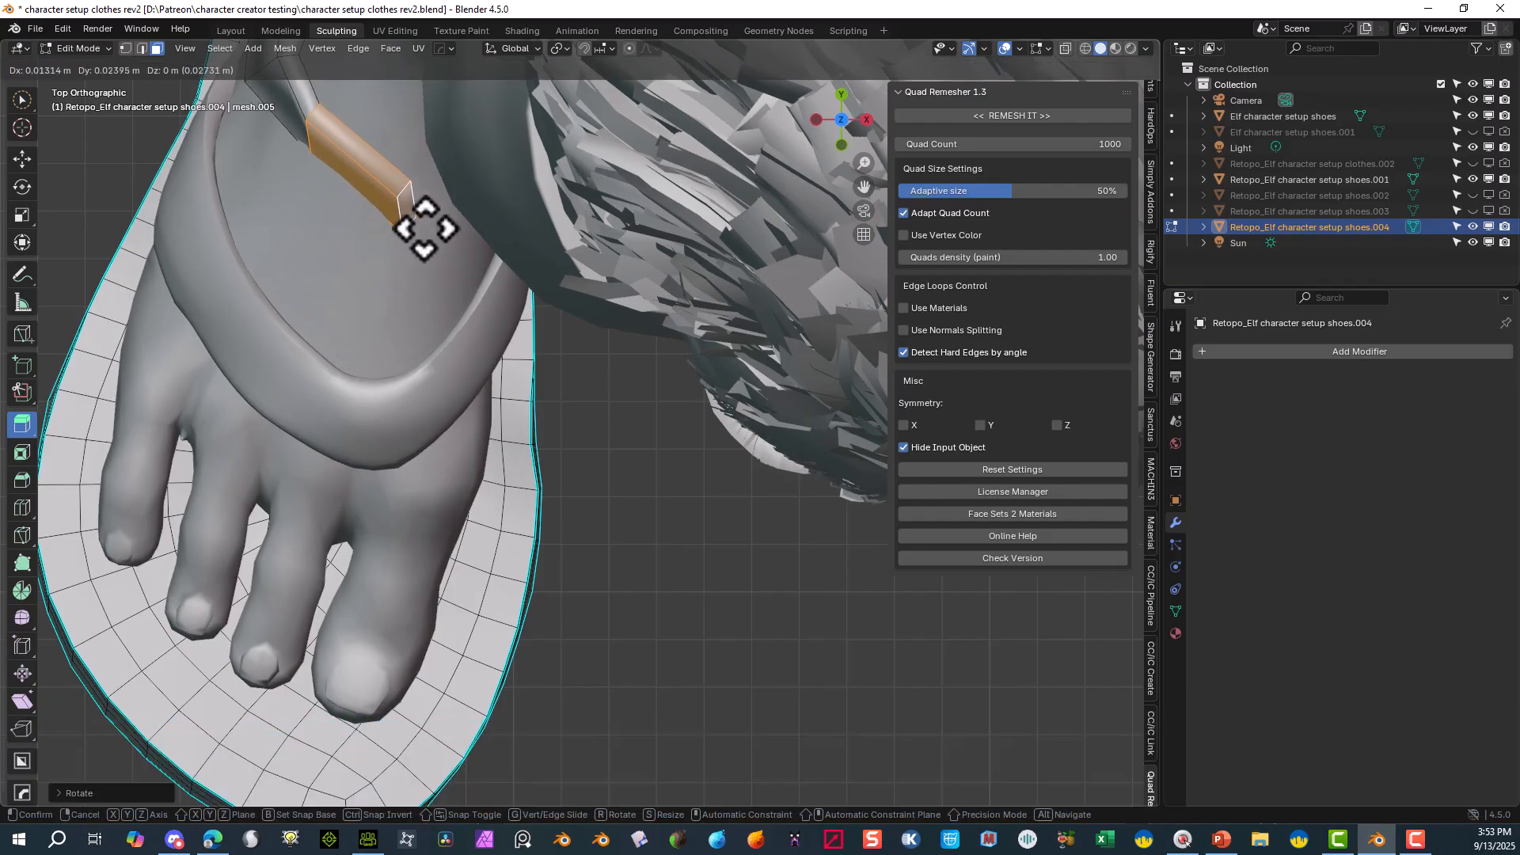
pyautogui.click(401, 204)
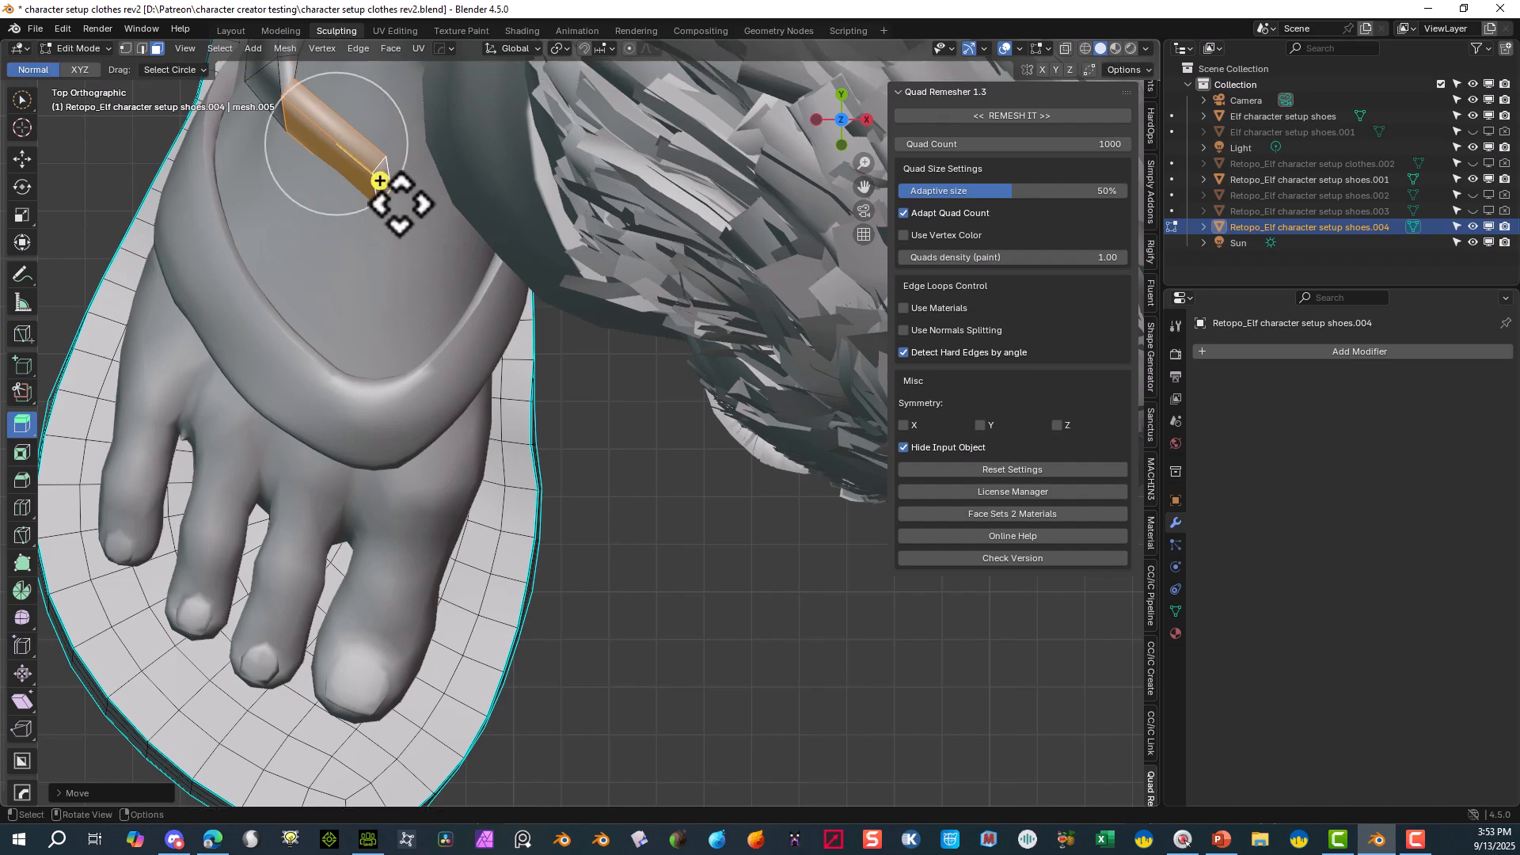
# - Rotate the strap's last segment by about -17° in a side view and move it back against the front of the ankle
pyautogui.moveTo(431, 228); pyautogui.dragTo(562, 382, button='middle')
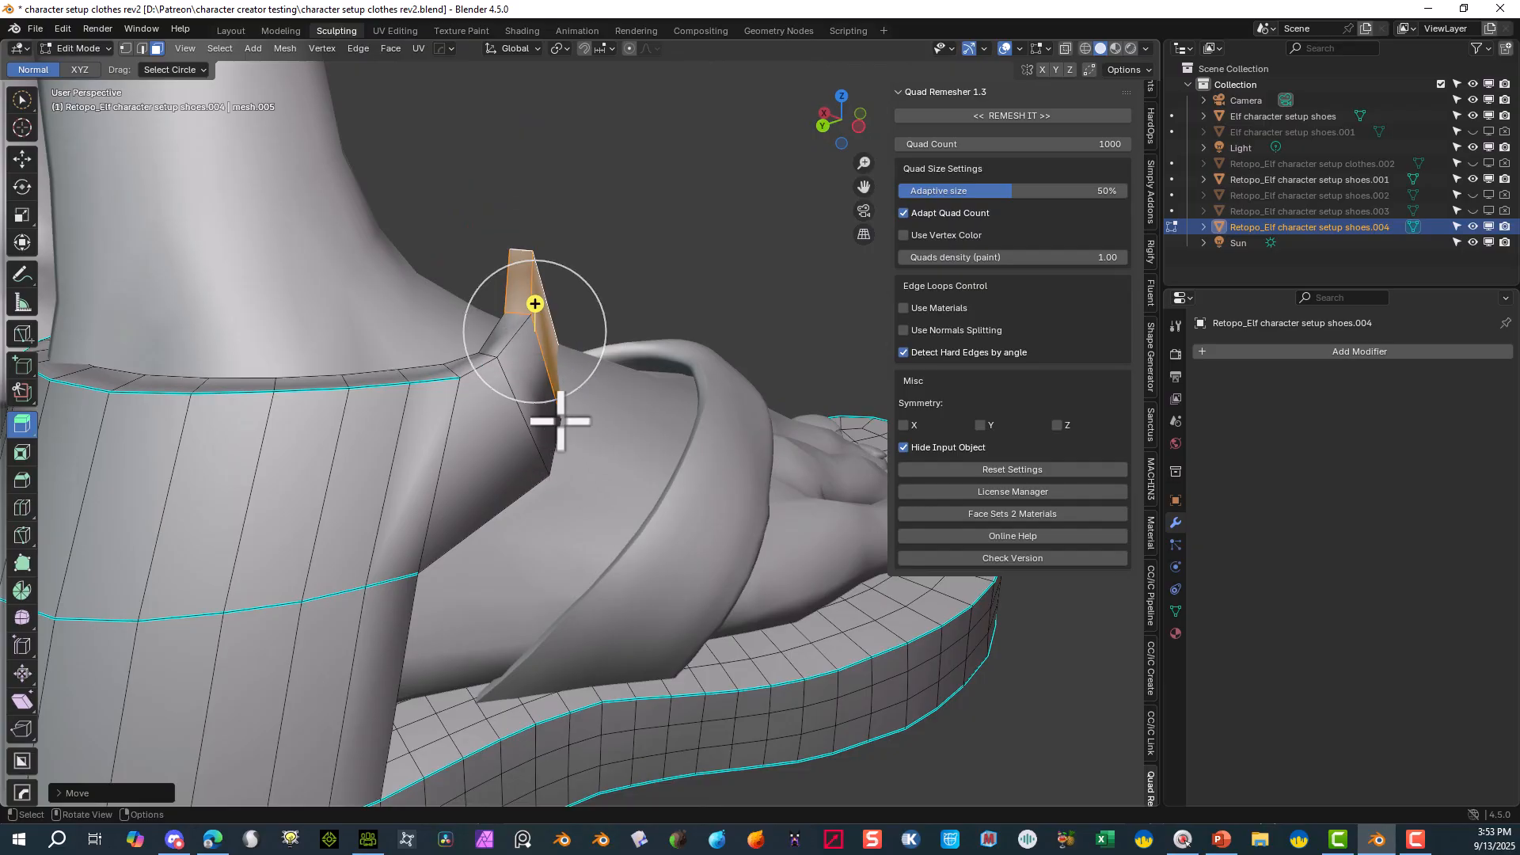
pyautogui.press('r')
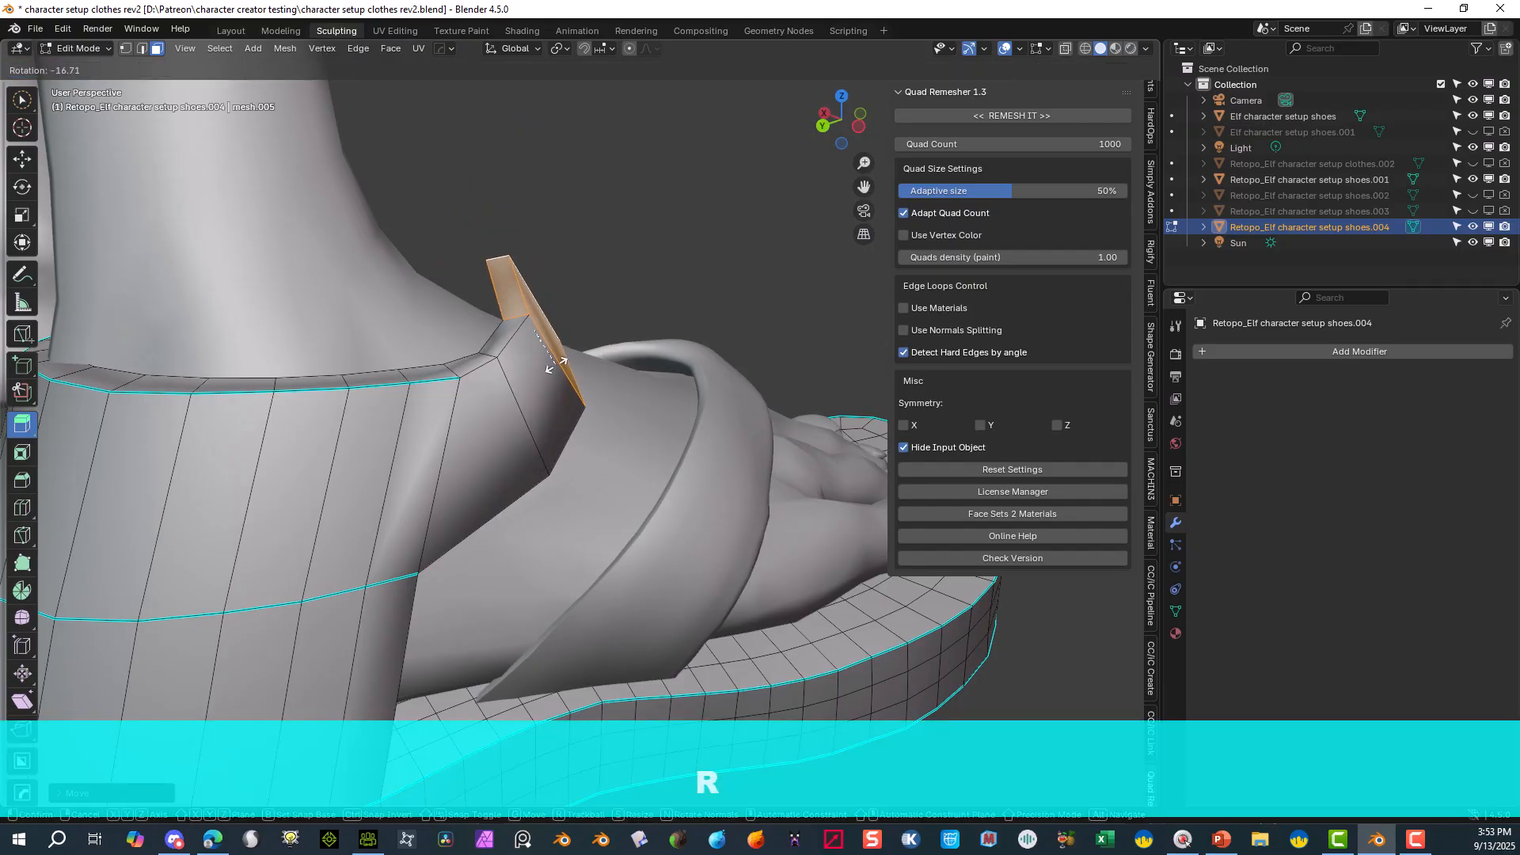
pyautogui.click(554, 361)
pyautogui.press('g')
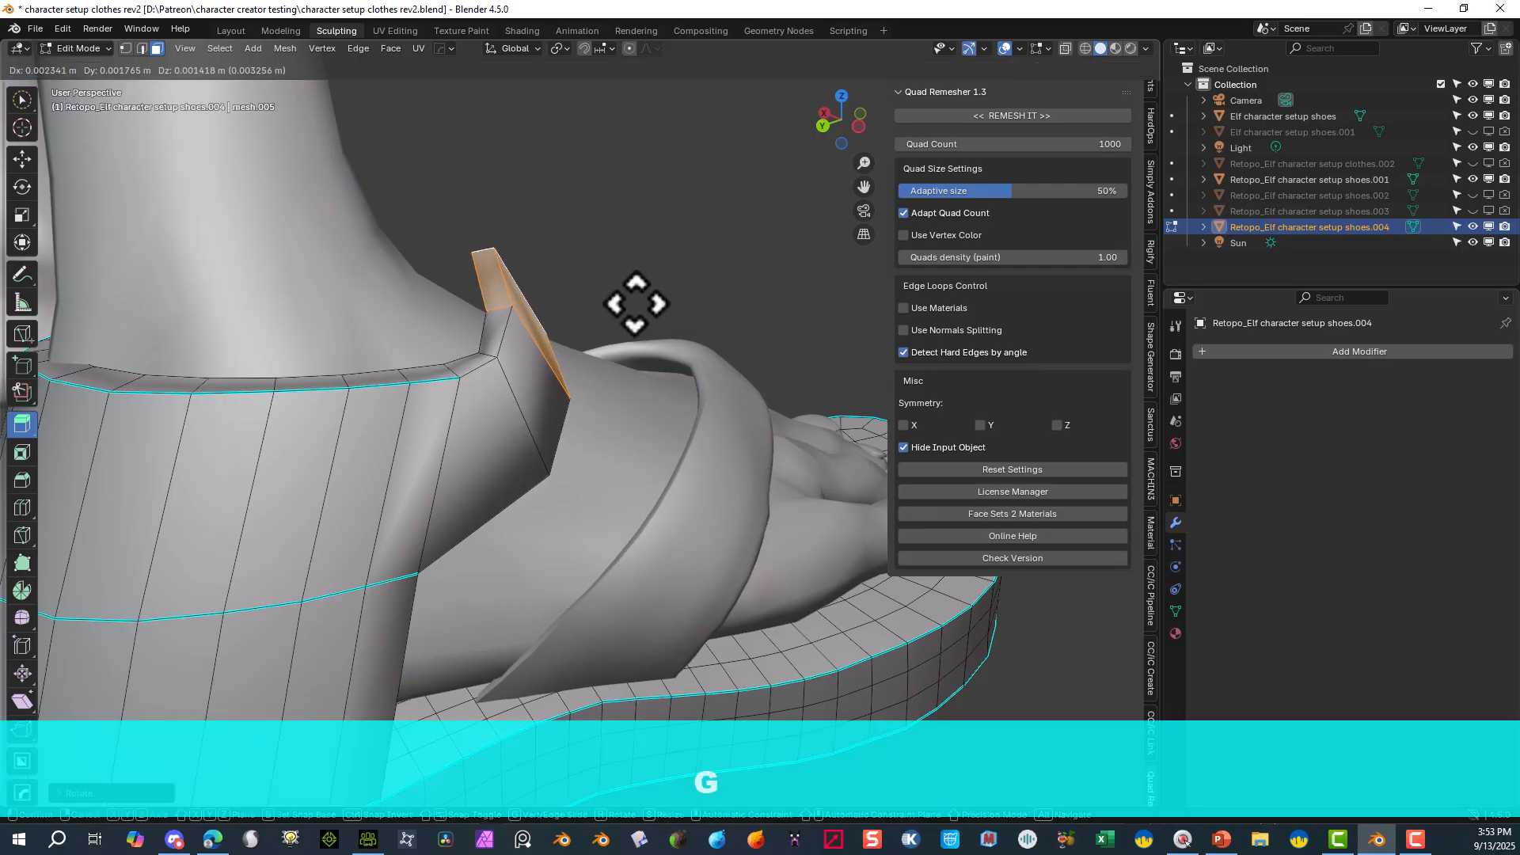
pyautogui.click(655, 295)
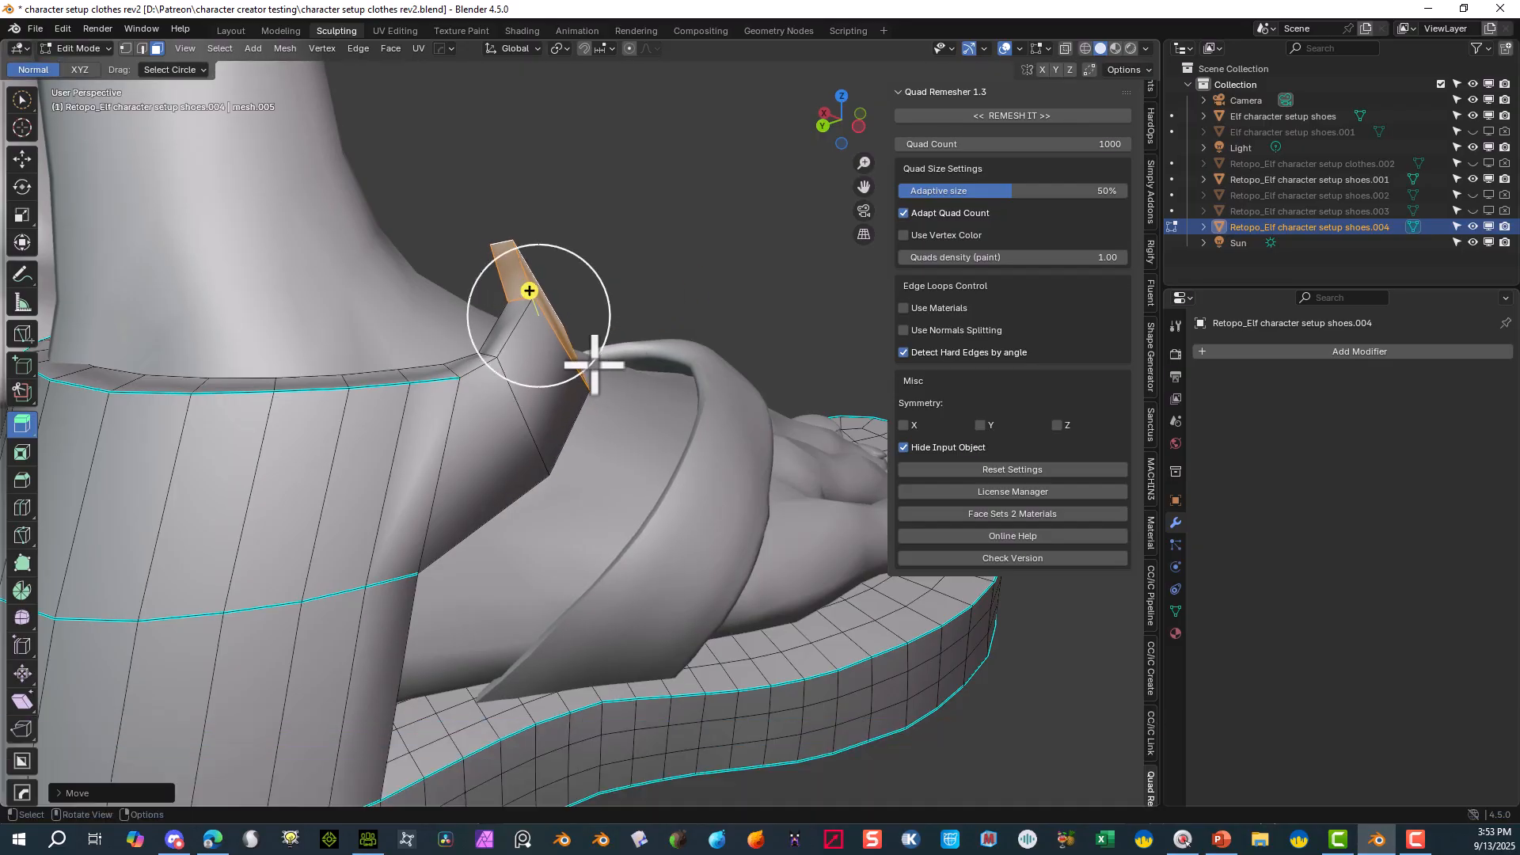
# - Tilt the strap's last segment further to follow the slope of the foot and move it back in line with the strap
pyautogui.press('r')
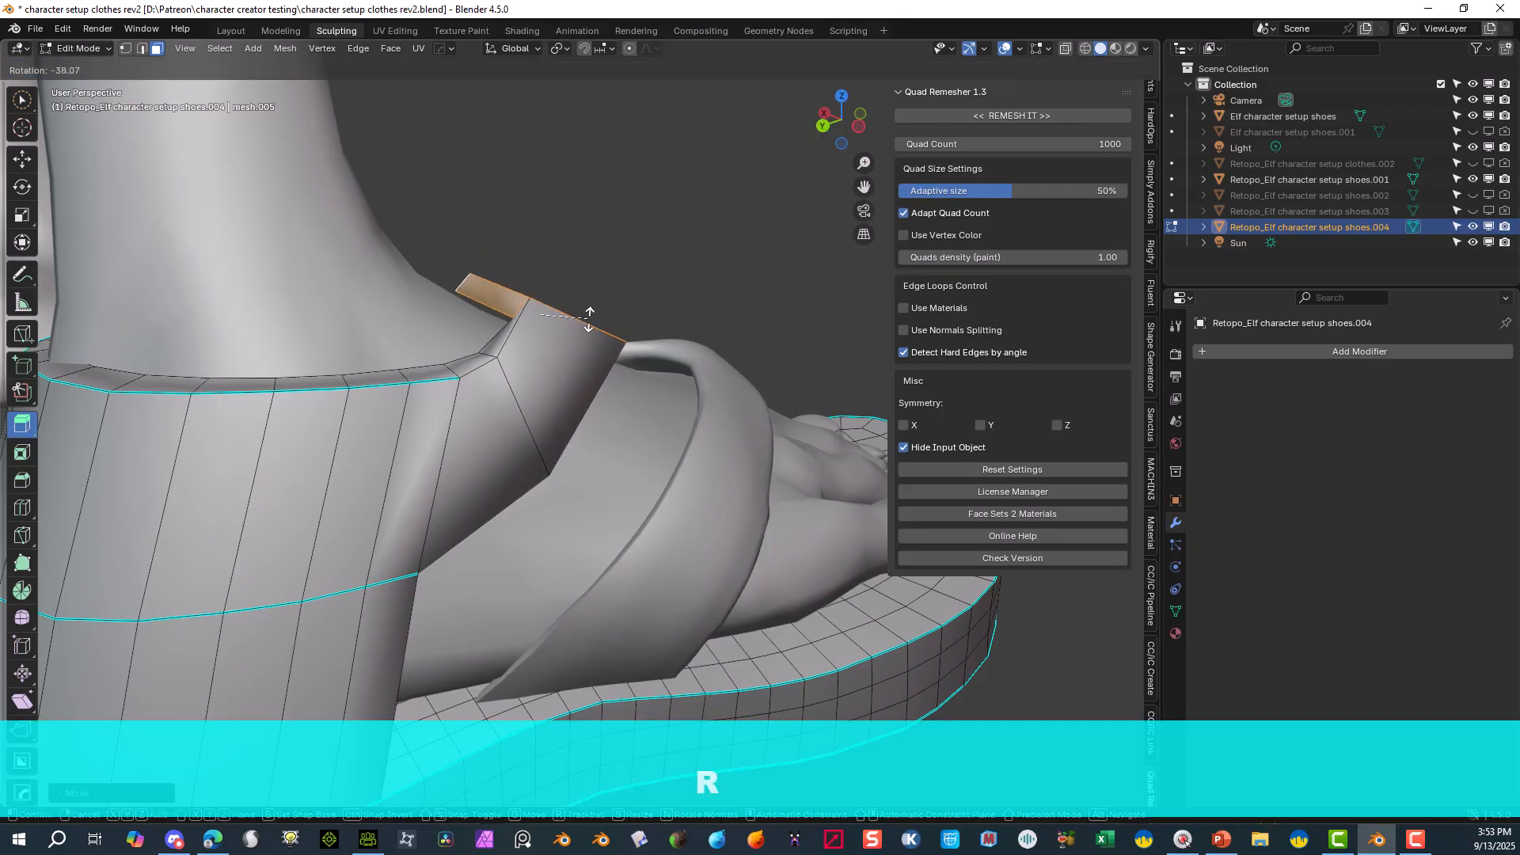
pyautogui.click(583, 329)
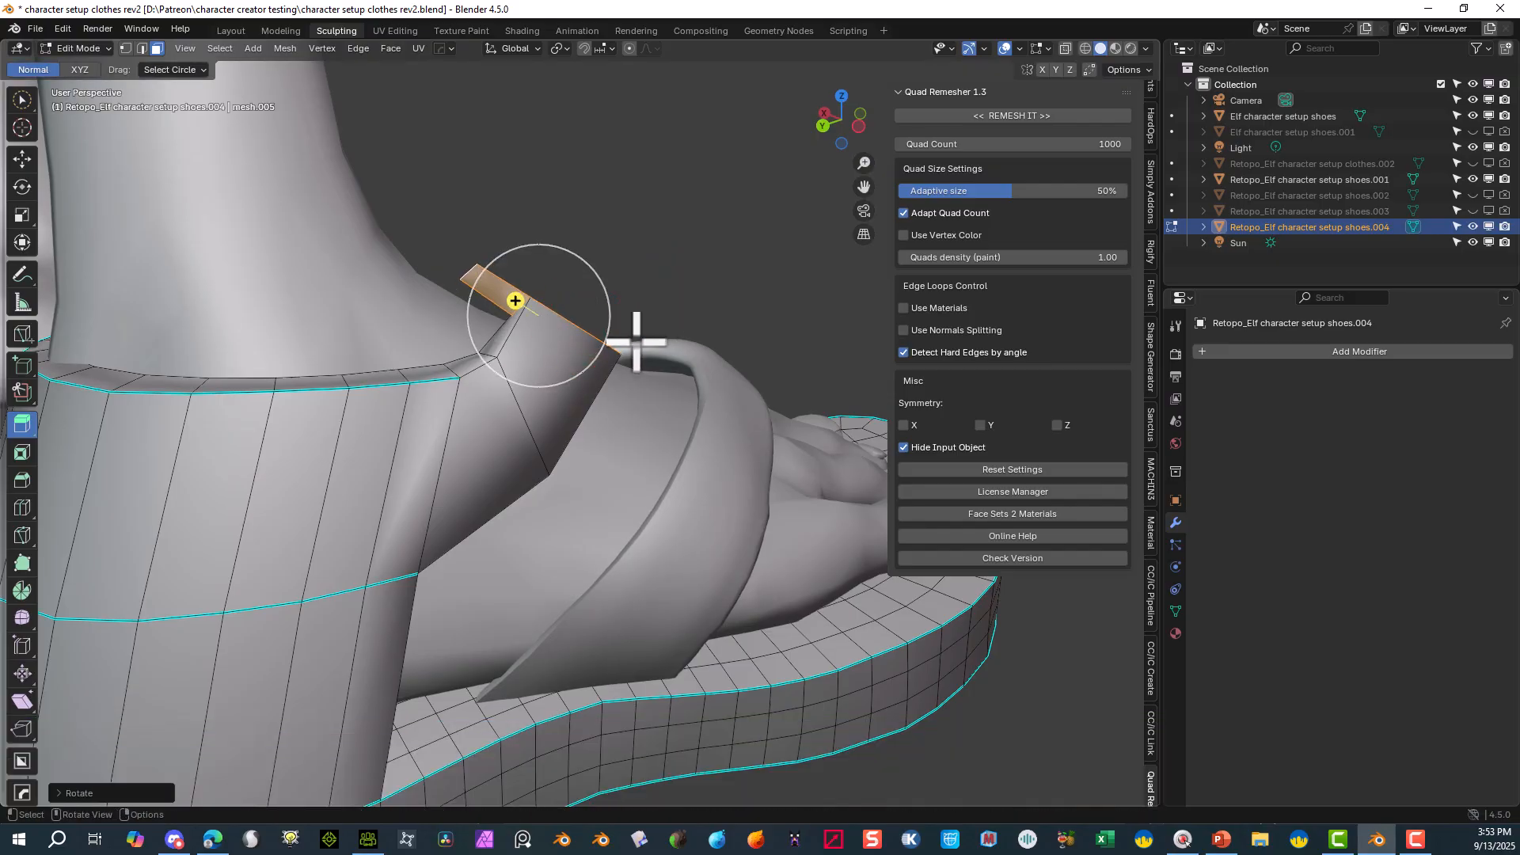
pyautogui.press('g')
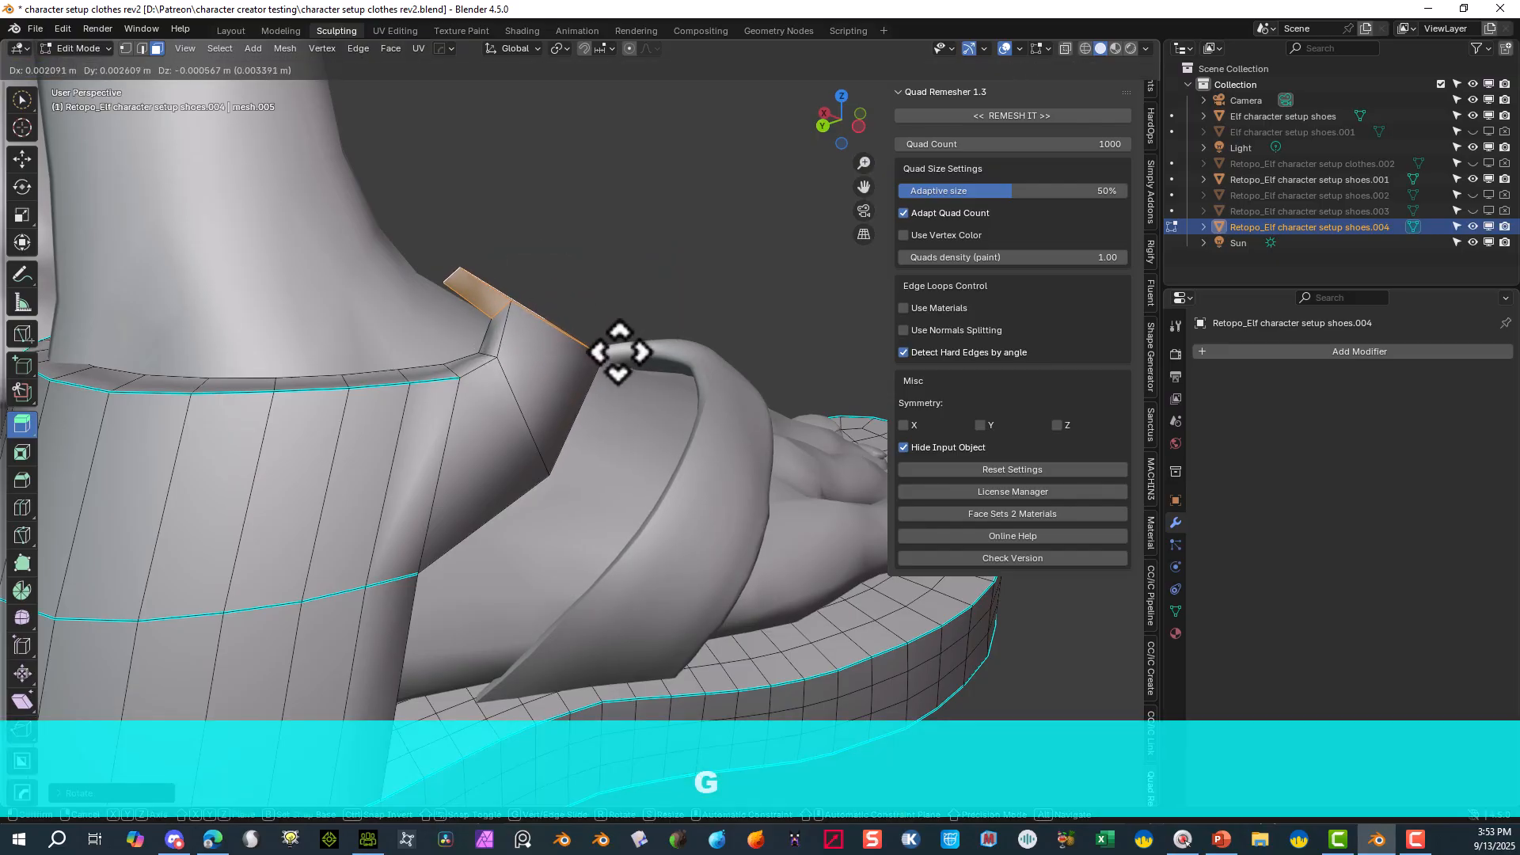
pyautogui.click(618, 346)
pyautogui.moveTo(618, 346); pyautogui.dragTo(315, 383, button='middle')
pyautogui.scroll(2, 530, 362)
pyautogui.scroll(-1, 539, 377)
pyautogui.click(601, 316)
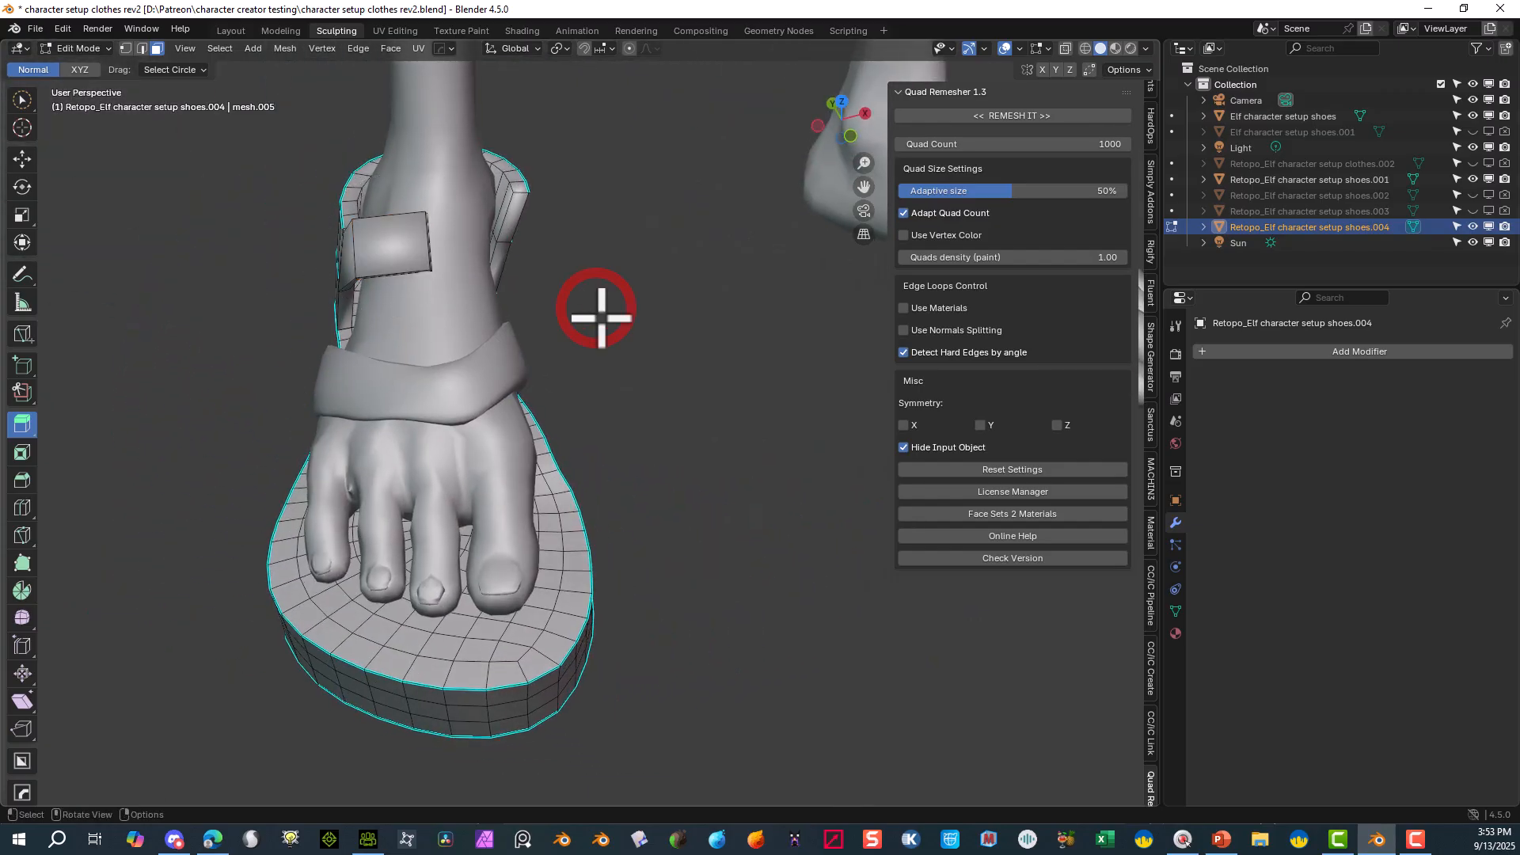
# - Bridge the strap's end face to the upper end face of the heel wall on the big-toe side with 3 cuts
pyautogui.moveTo(600, 315); pyautogui.dragTo(509, 245, button='middle')
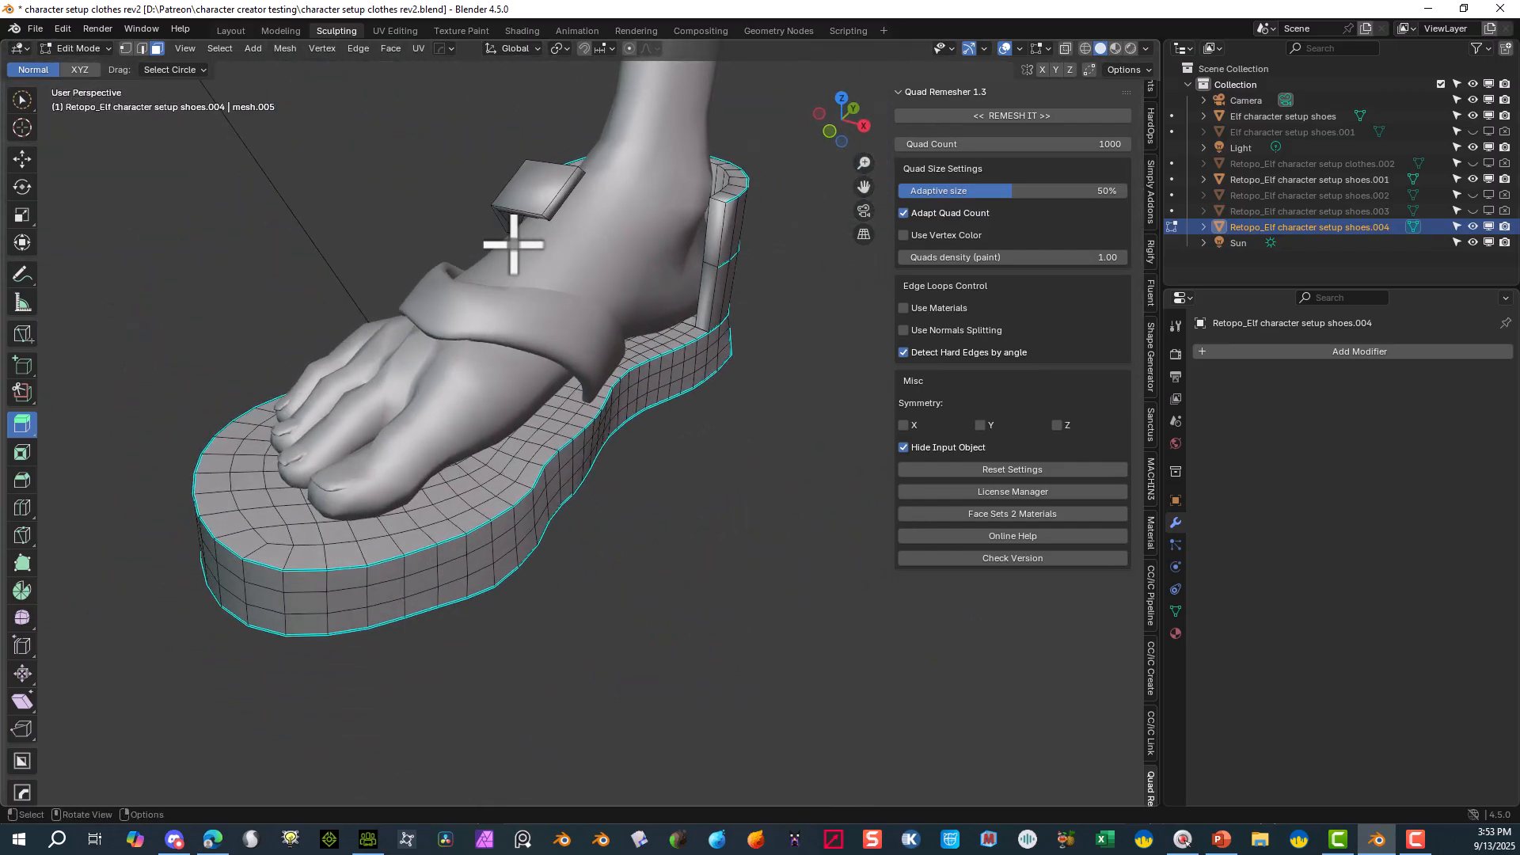
pyautogui.click(715, 228)
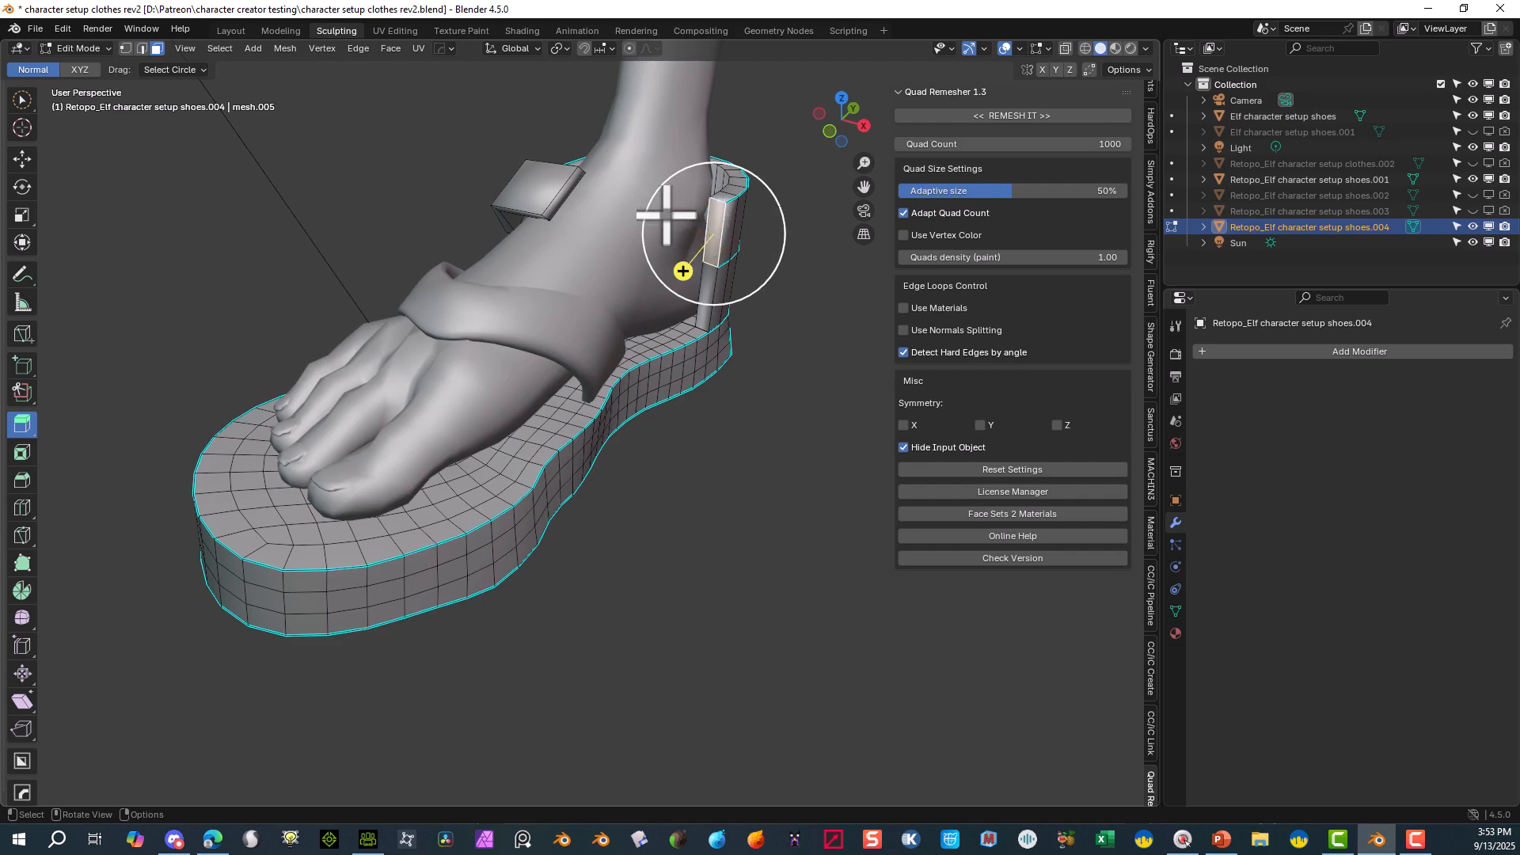
pyautogui.keyDown('shift'); pyautogui.click(569, 190); pyautogui.keyUp('shift')
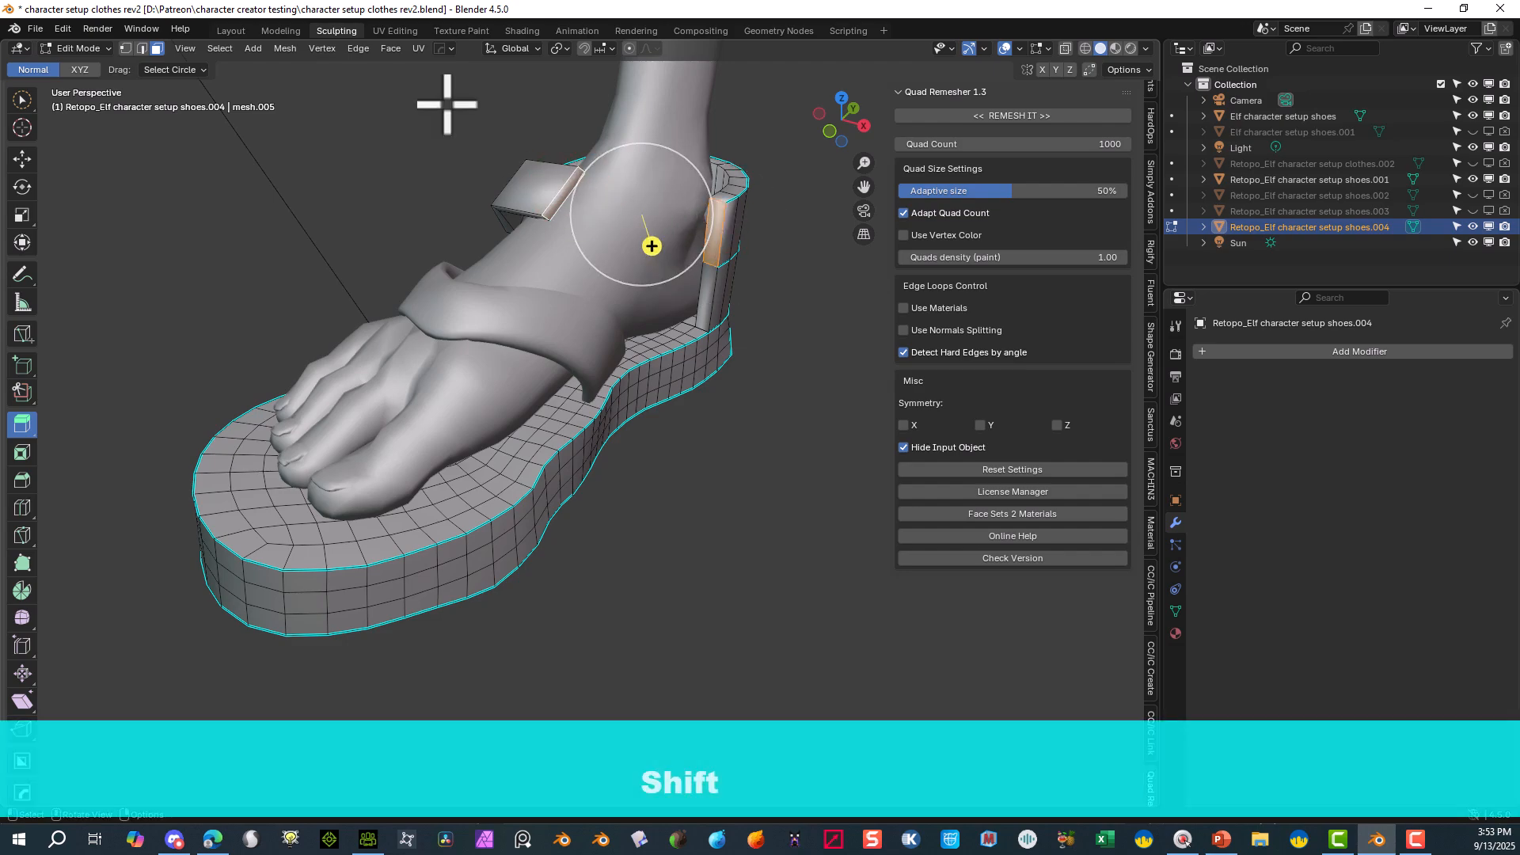
pyautogui.click(361, 45)
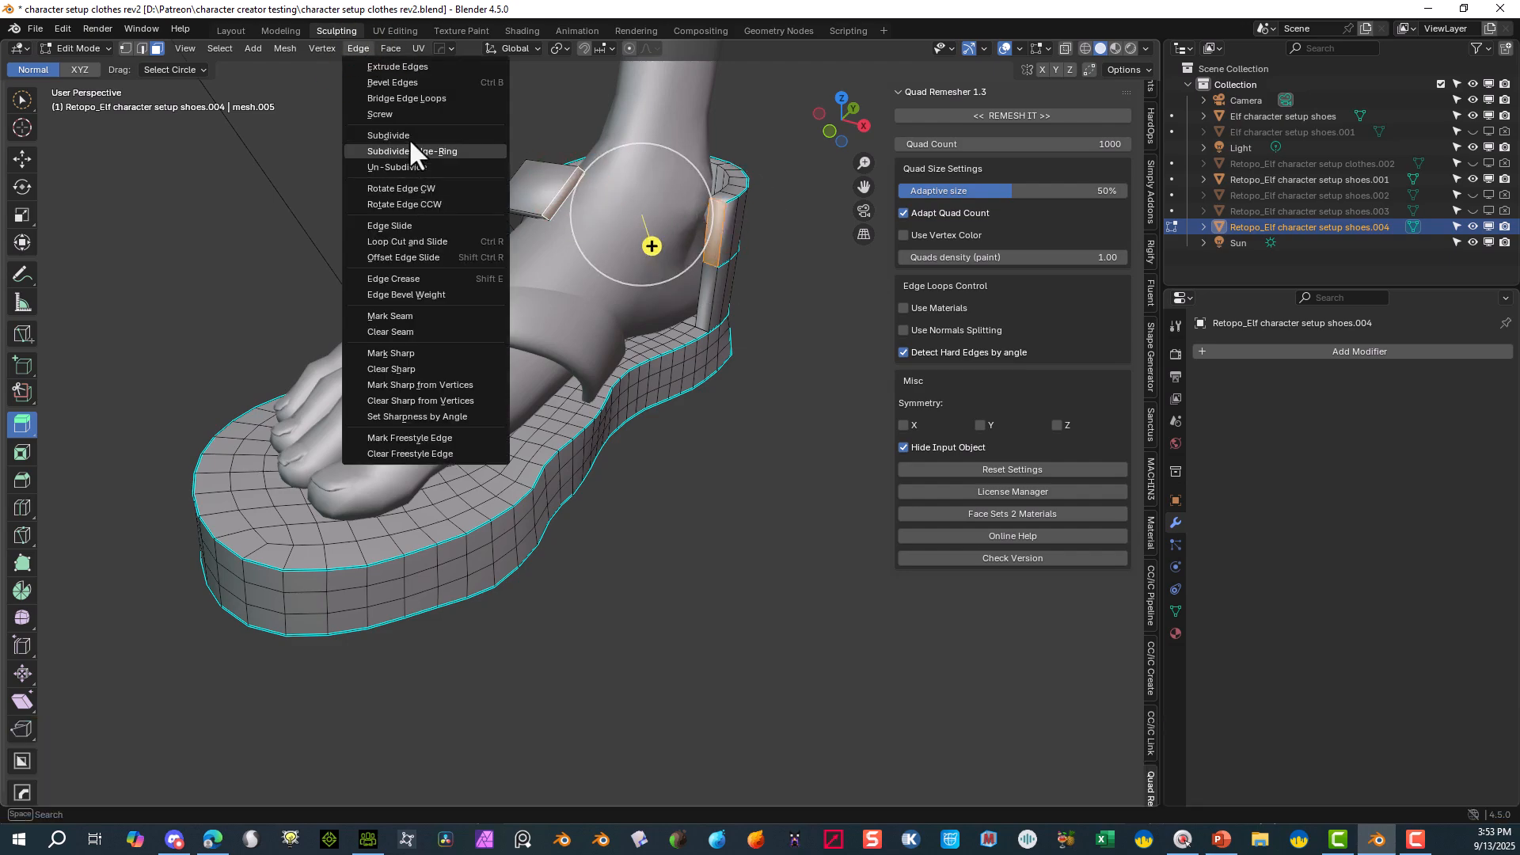
pyautogui.click(435, 95)
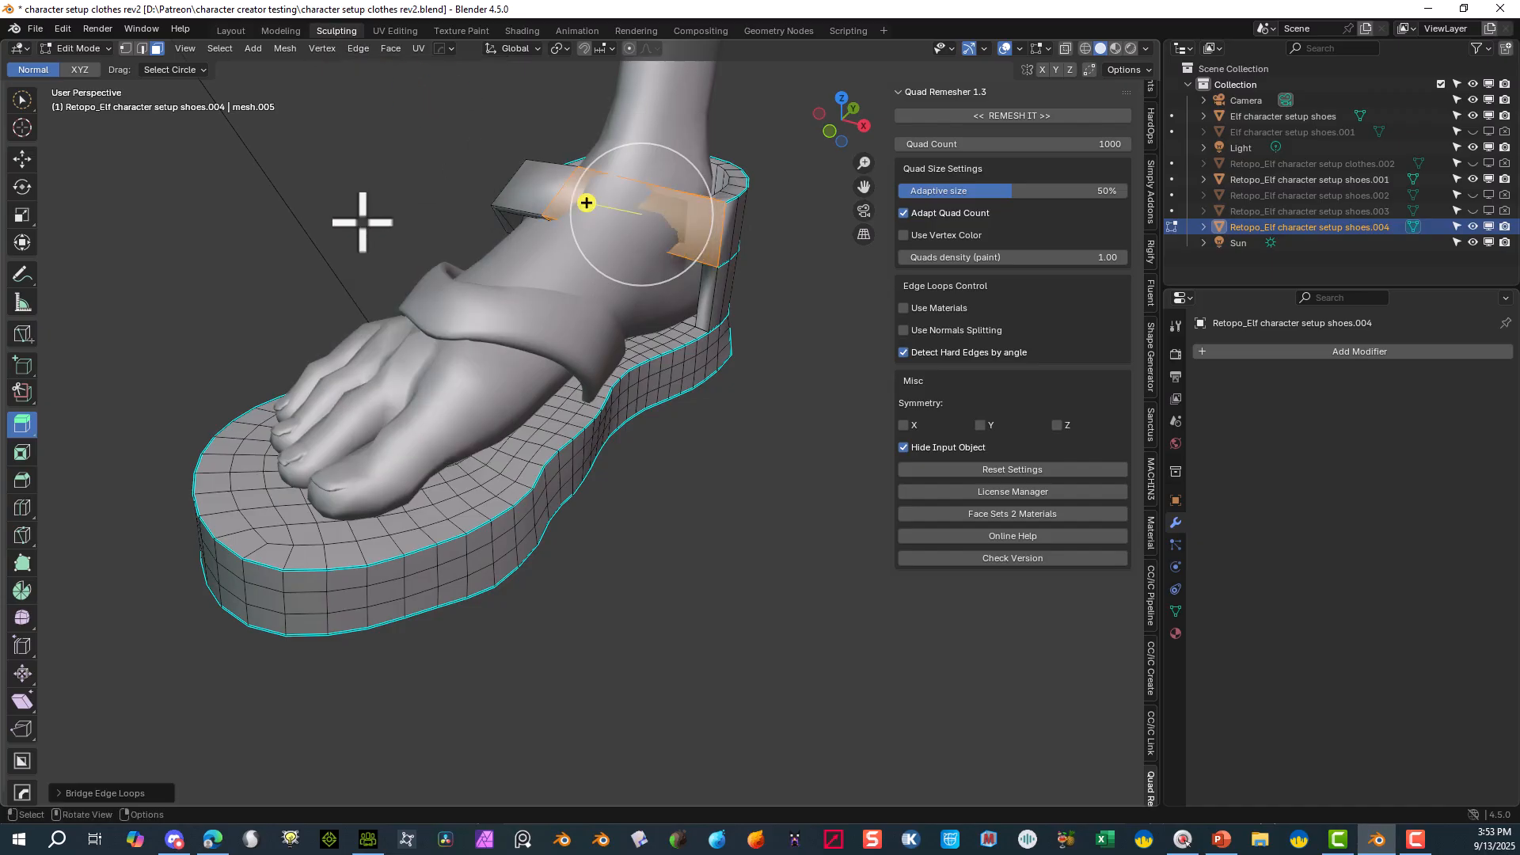
pyautogui.click(58, 793)
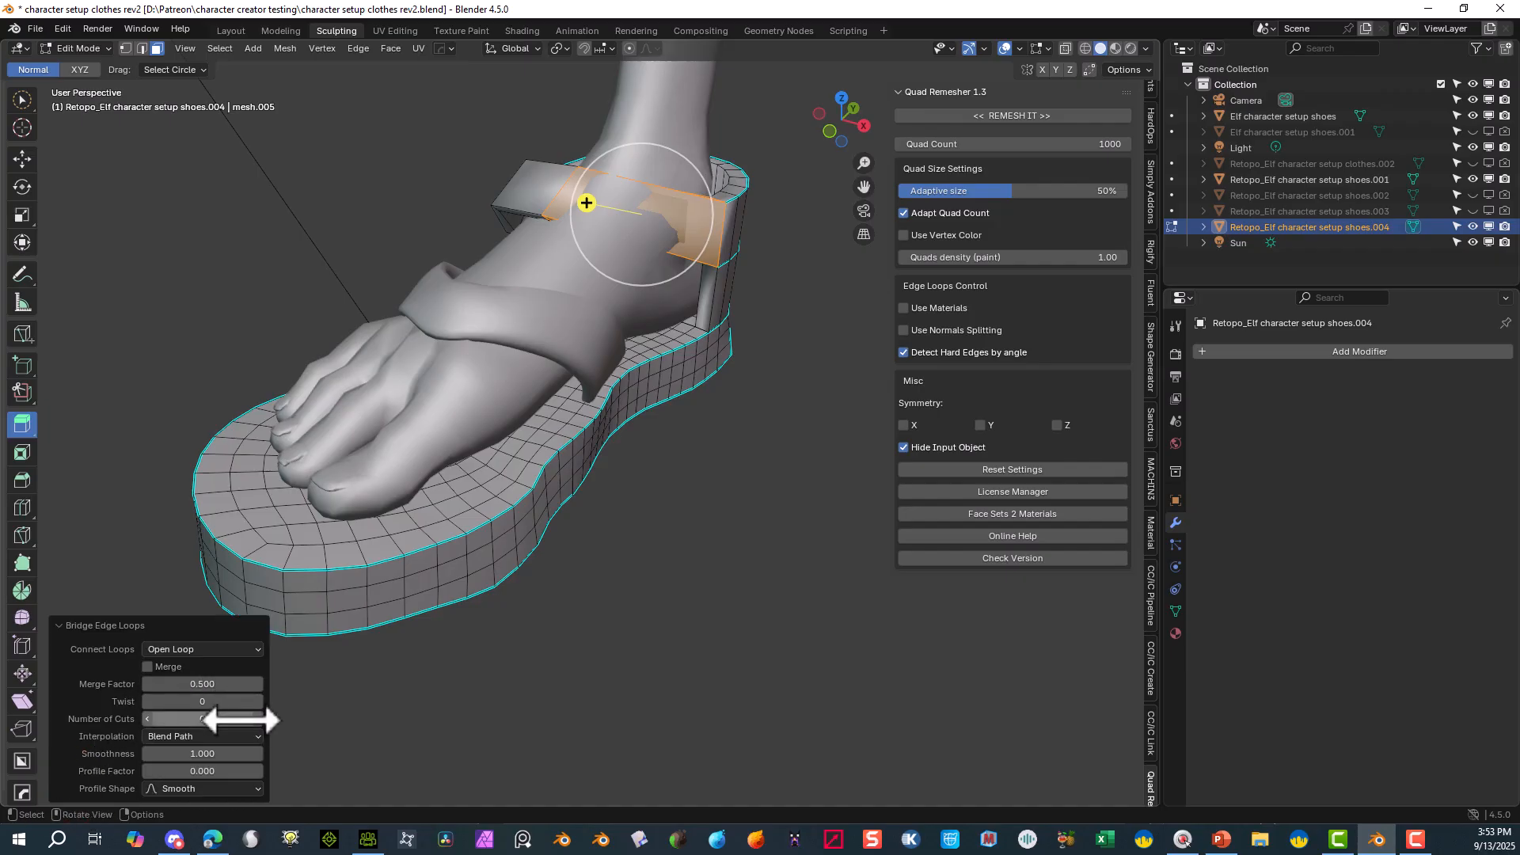
pyautogui.moveTo(202, 719); pyautogui.dragTo(217, 718)
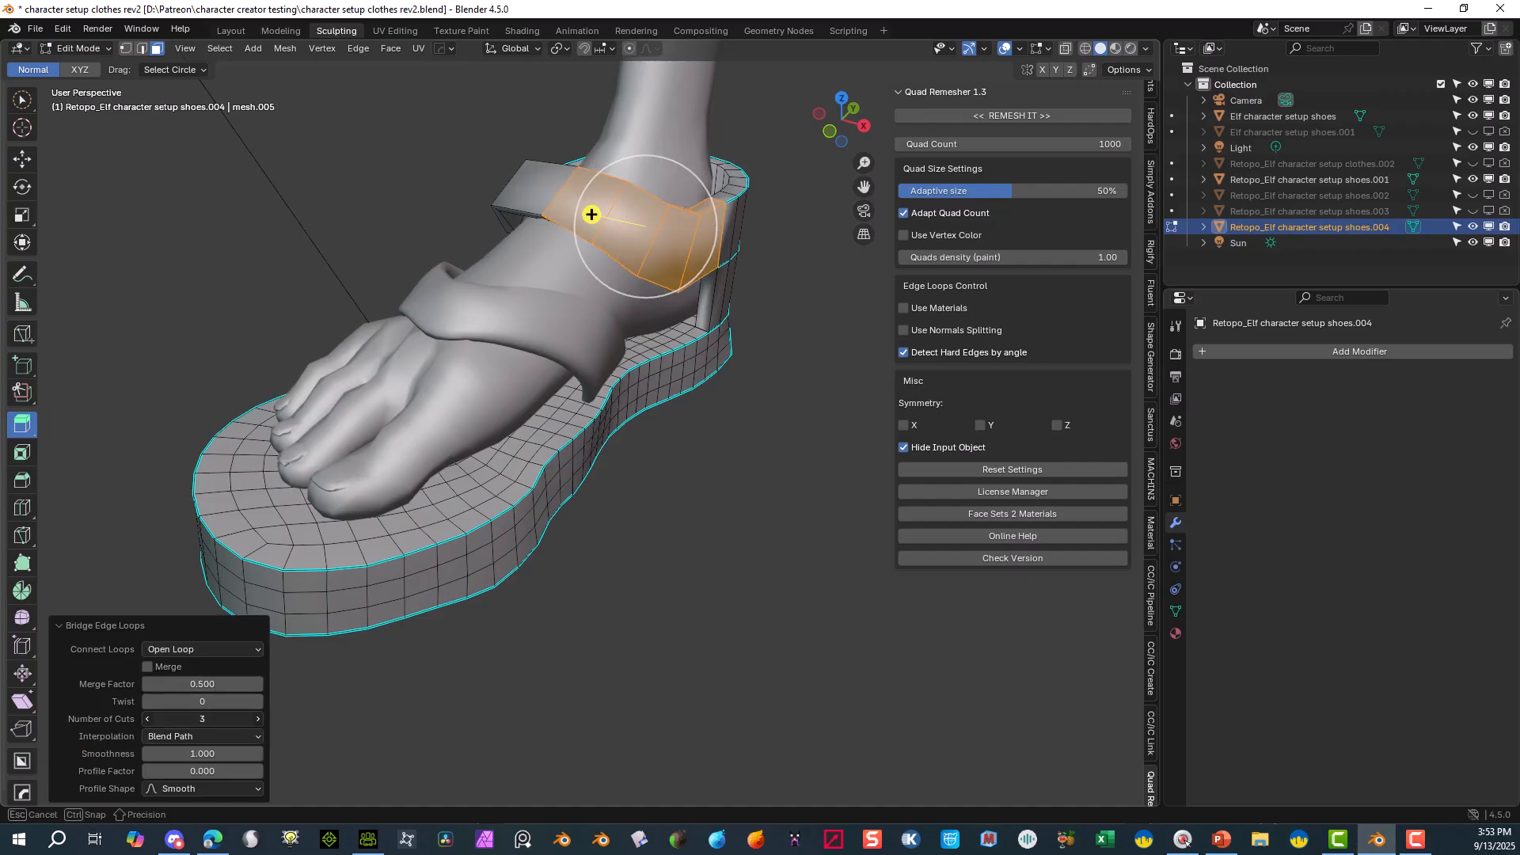
# - Select the faces of the strap segment crossing the front of the ankle and delete them to split the strap
pyautogui.moveTo(492, 593); pyautogui.dragTo(255, 463, button='middle')
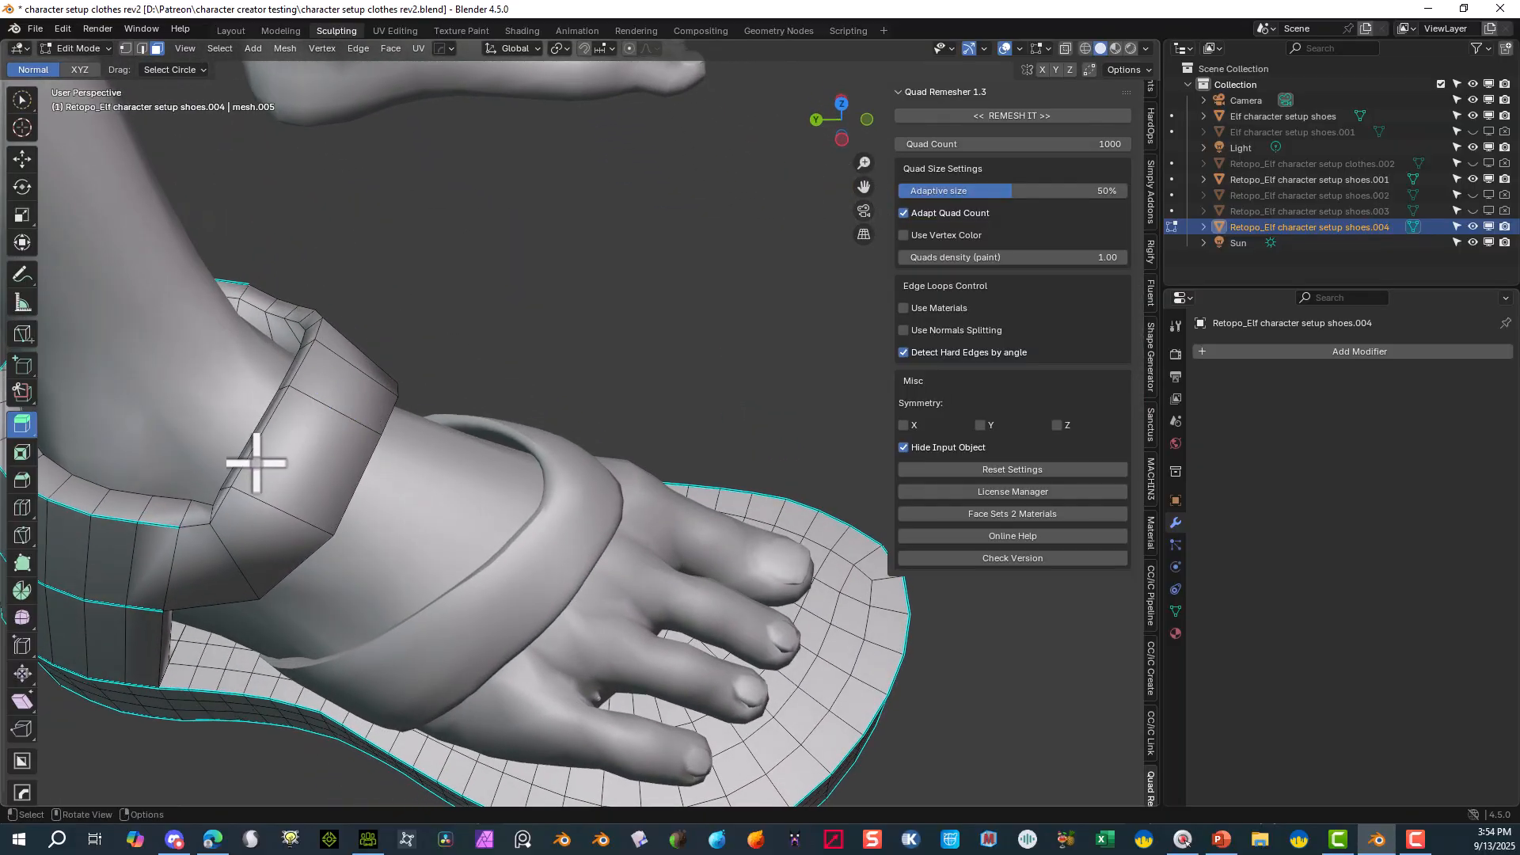
pyautogui.moveTo(211, 357); pyautogui.dragTo(256, 303, button='middle')
pyautogui.click(275, 288)
pyautogui.press('w')
pyautogui.scroll(3, 275, 287)
pyautogui.keyDown('shift'); pyautogui.click(139, 258); pyautogui.keyUp('shift')
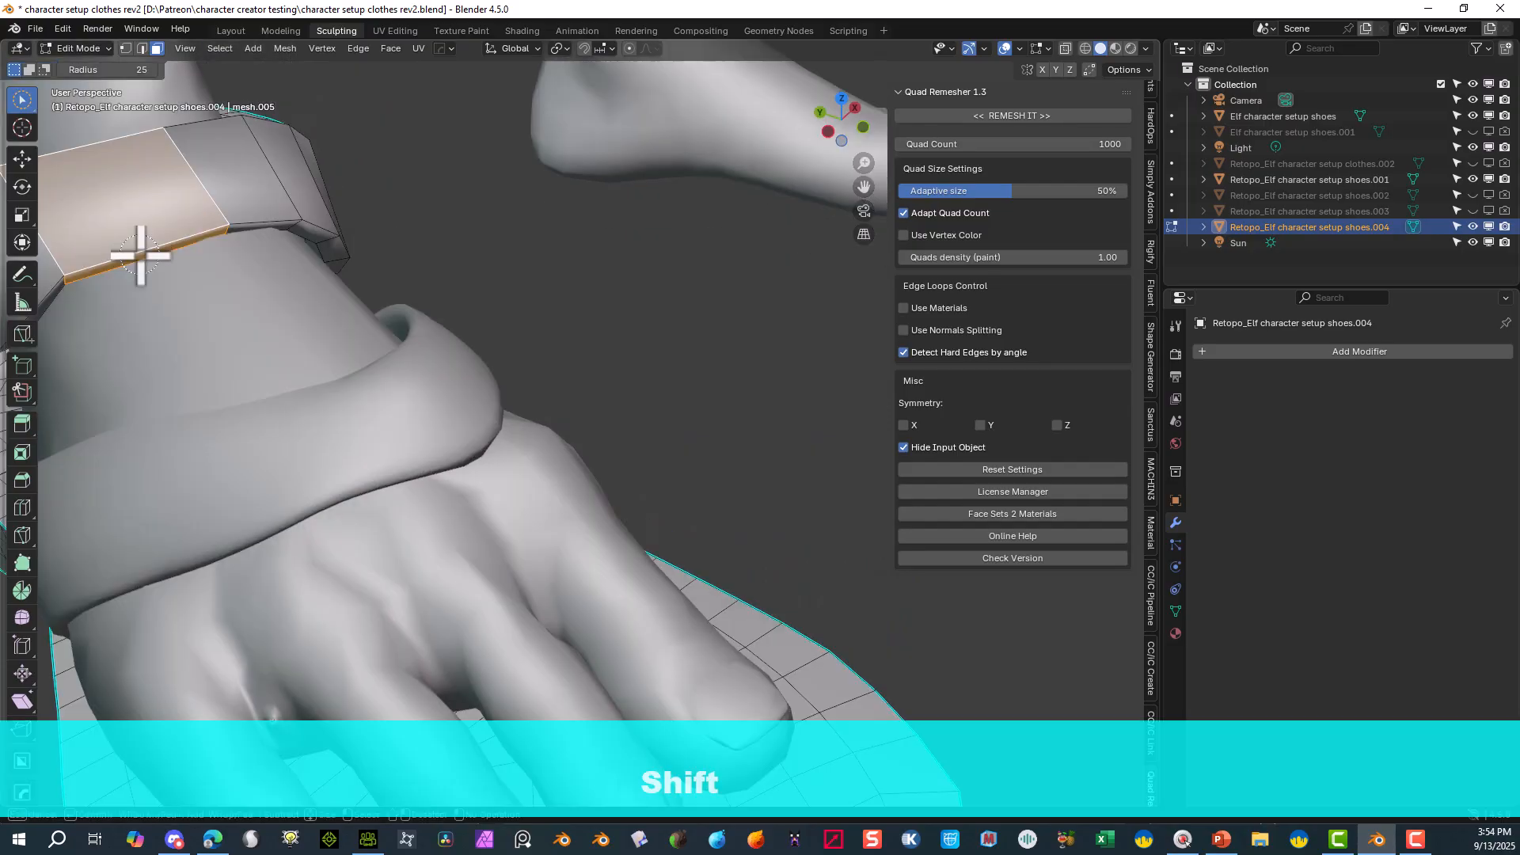
pyautogui.scroll(-3, 155, 273)
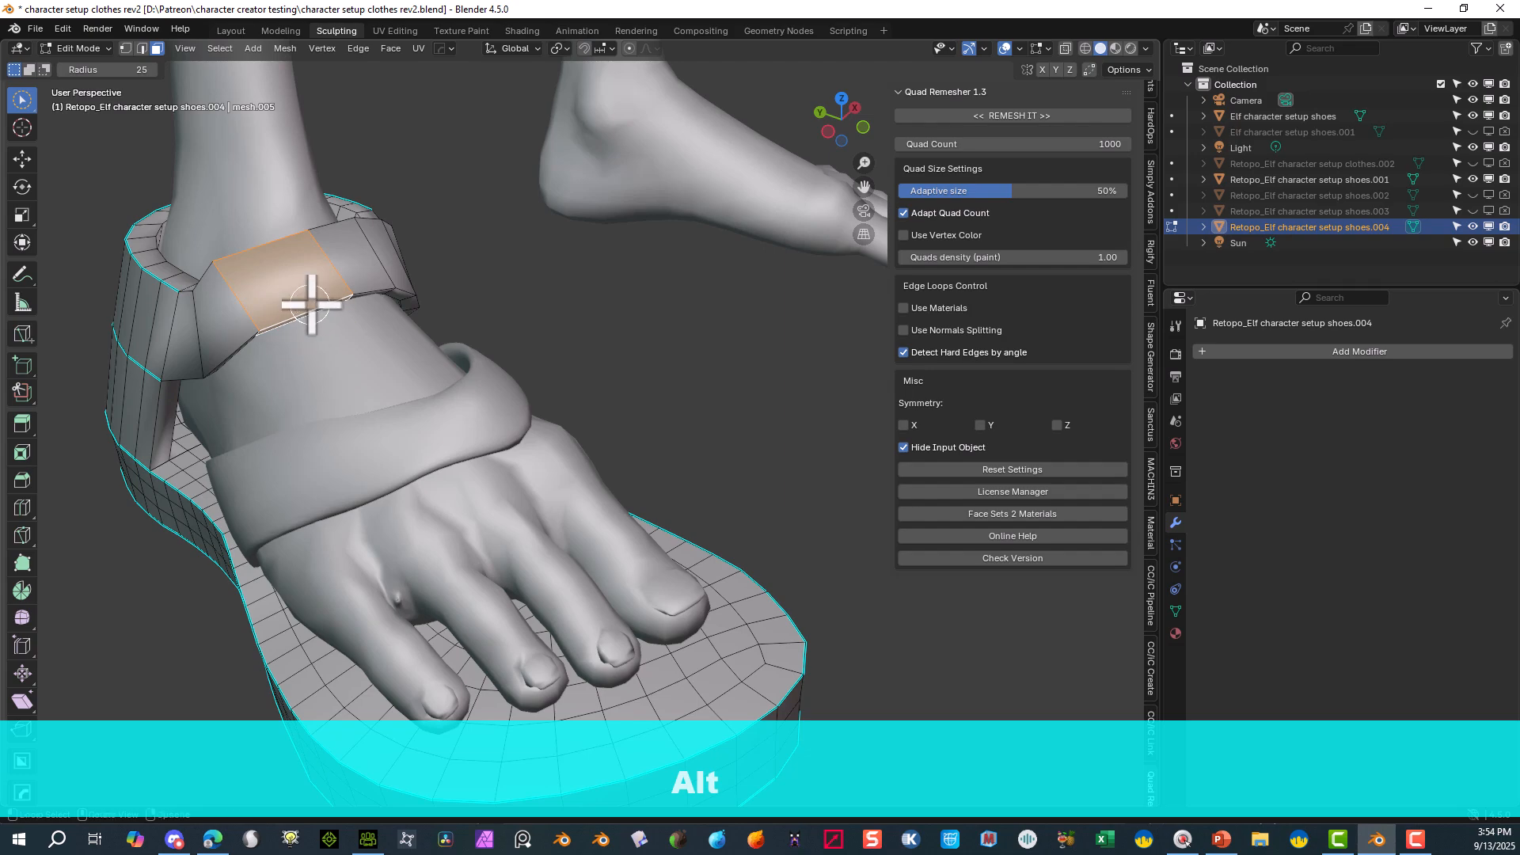
pyautogui.press('Delete')
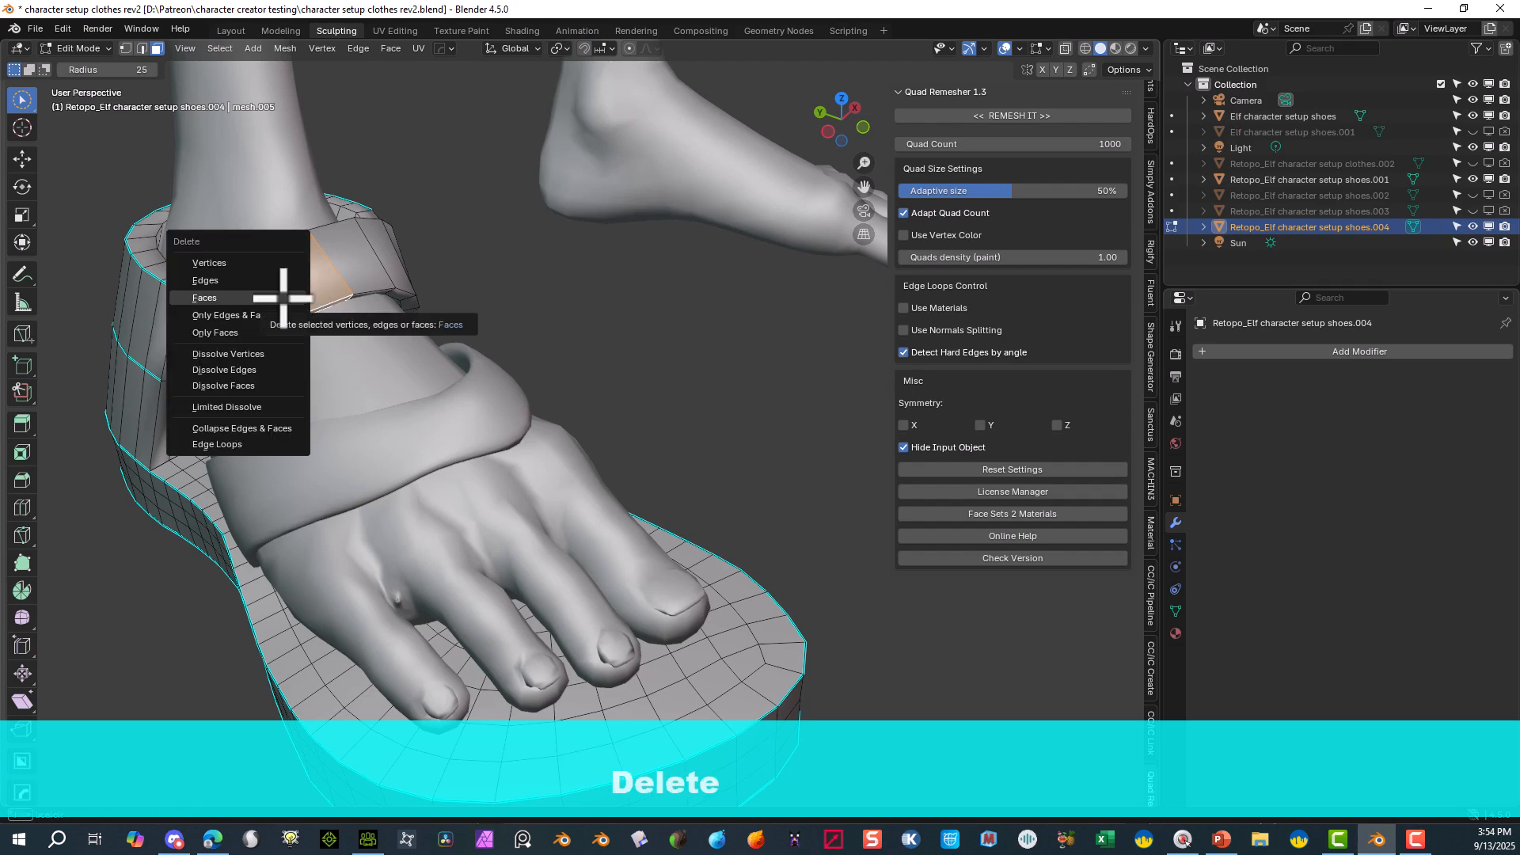
pyautogui.click(283, 298)
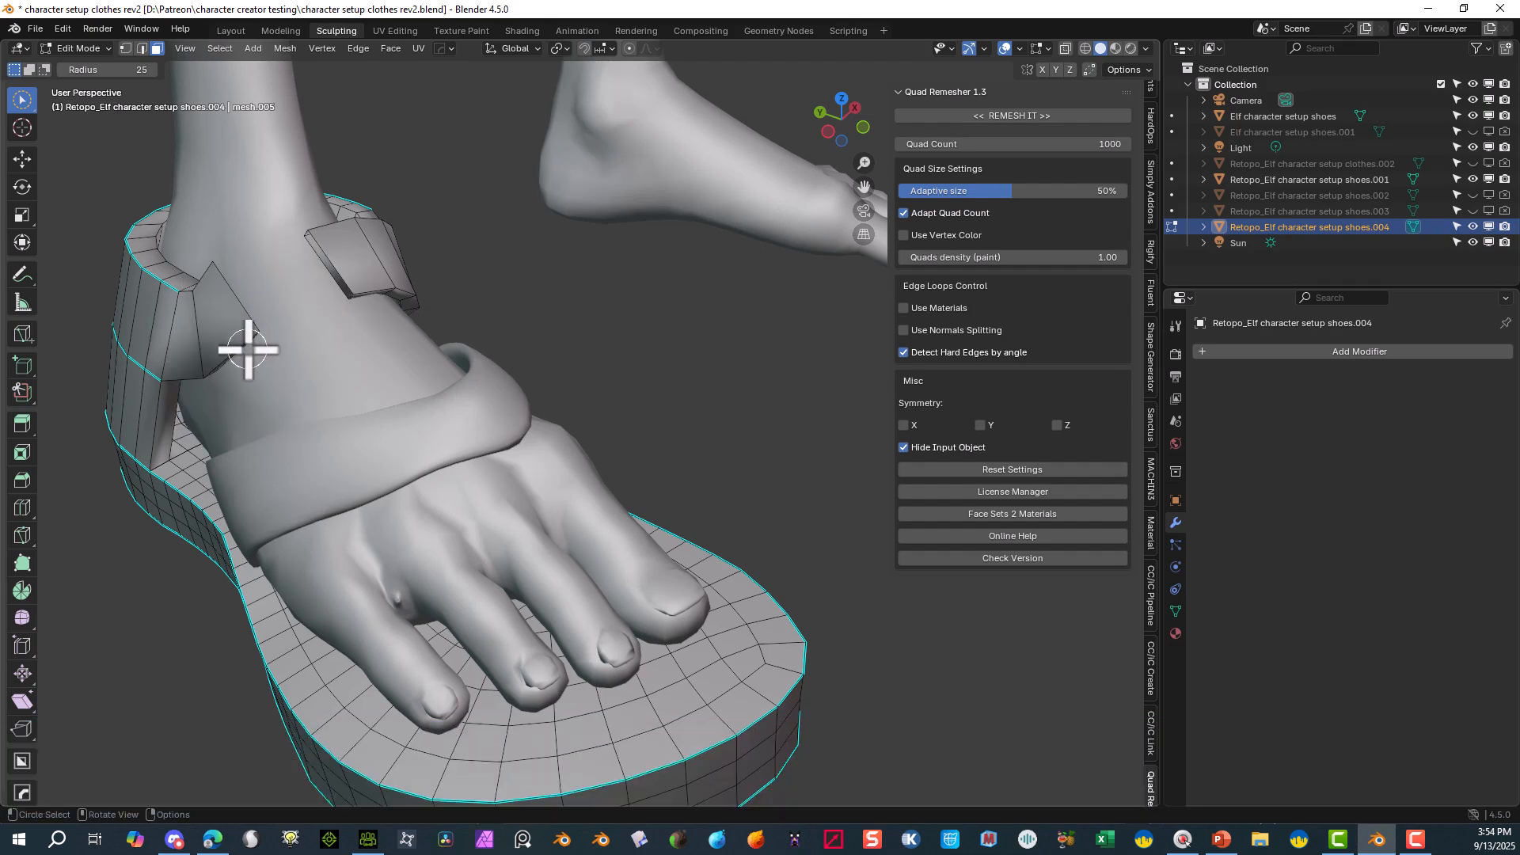
# - Delete the leftover face loop at the open end of the strap piece on the little-toe side
pyautogui.moveTo(247, 349); pyautogui.dragTo(248, 295, button='middle')
pyautogui.scroll(2, 213, 315)
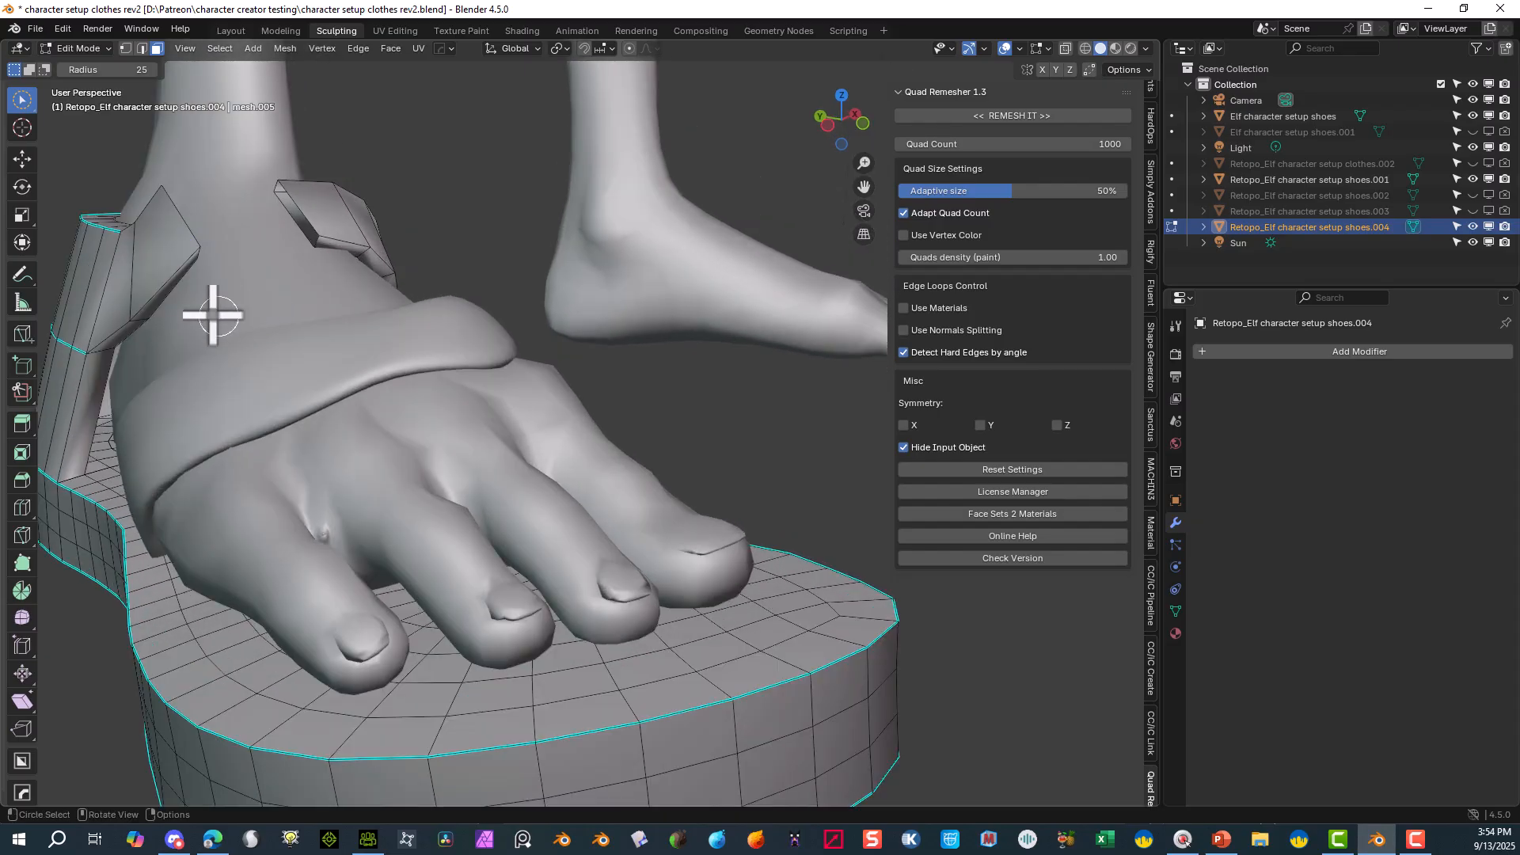
pyautogui.keyDown('alt'); pyautogui.click(165, 292); pyautogui.keyUp('alt')
pyautogui.press('Delete')
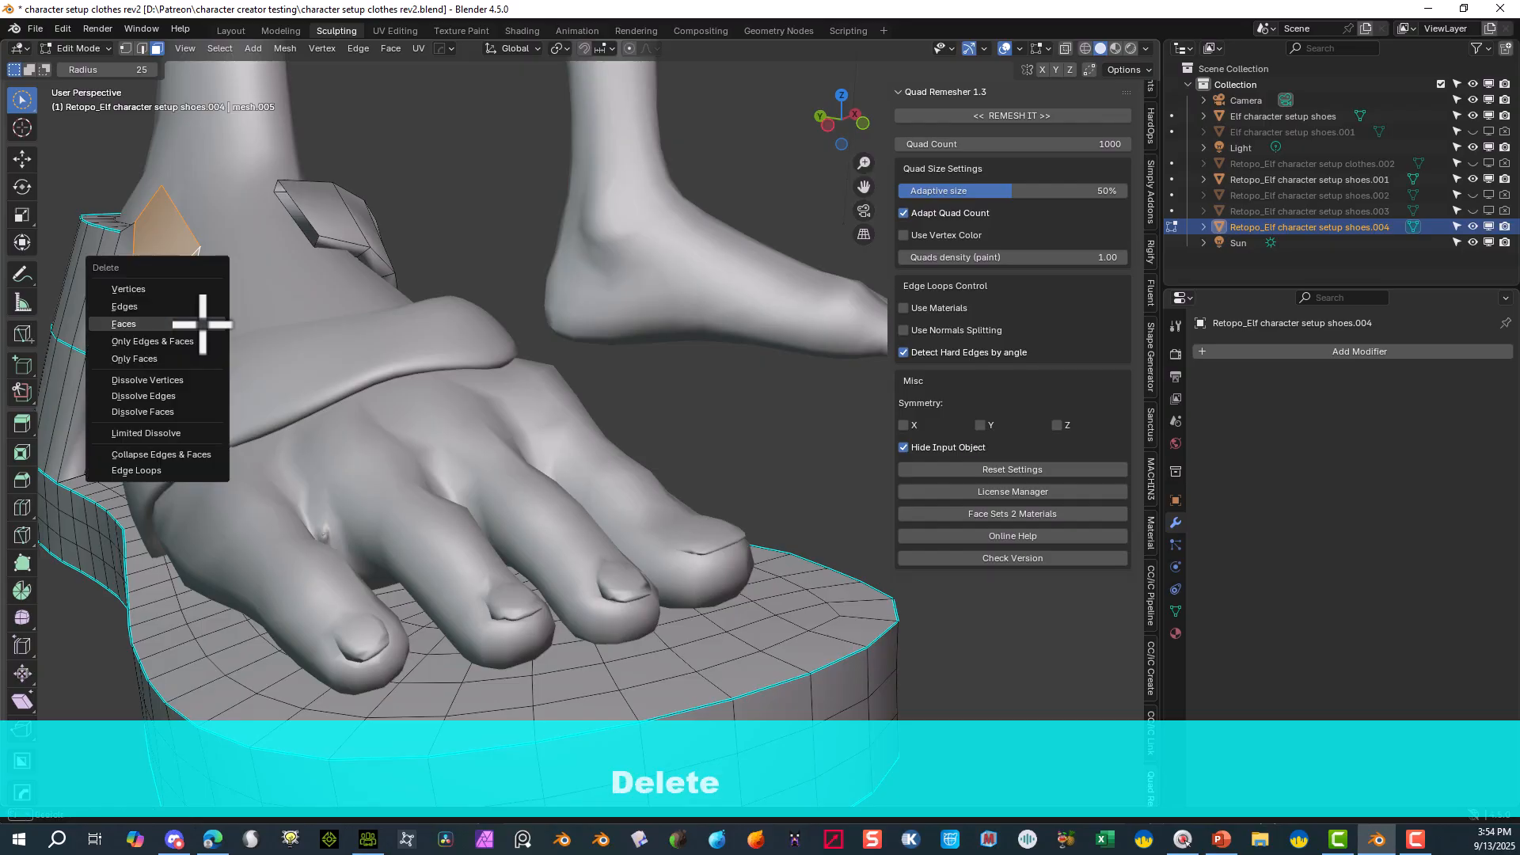
pyautogui.click(204, 322)
# - Using vertex selection, select the corner vertices at the open end of the big-toe-side strap piece and fill them with a face
pyautogui.moveTo(208, 229); pyautogui.dragTo(310, 252, button='middle')
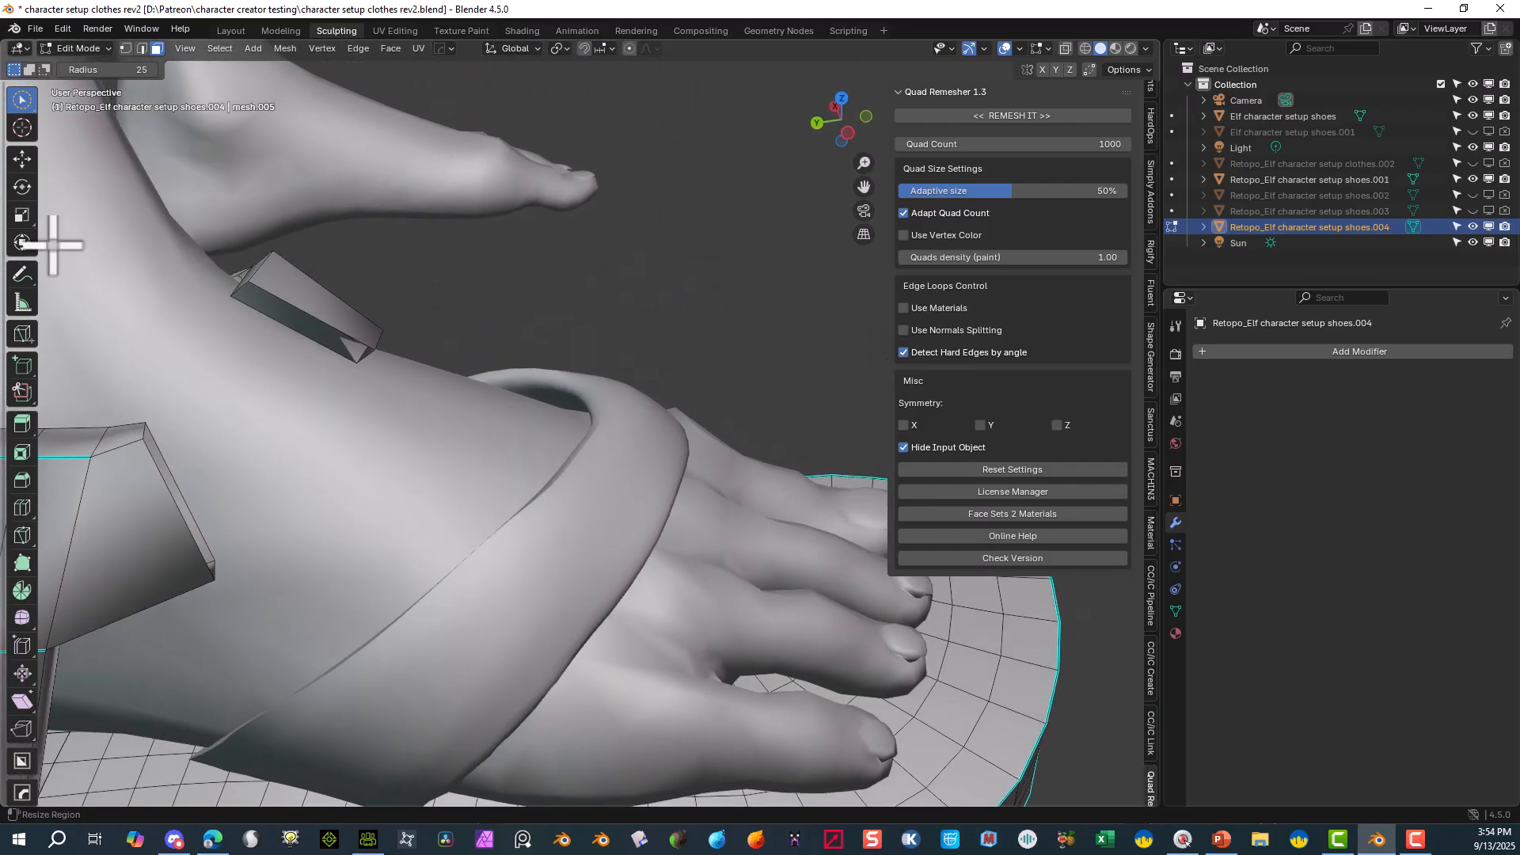
pyautogui.click(126, 49)
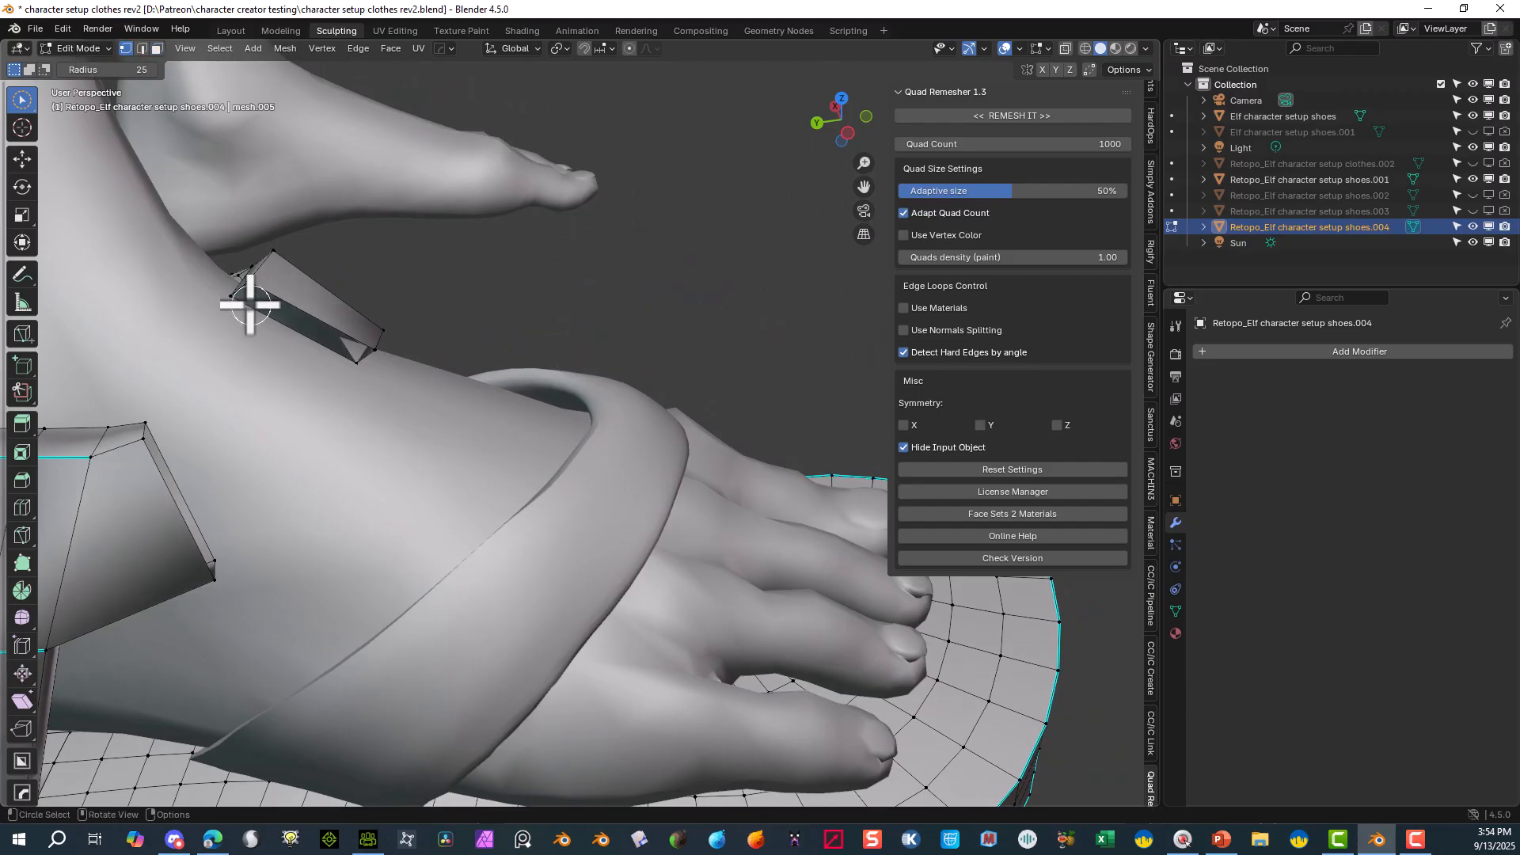
pyautogui.click(484, 250)
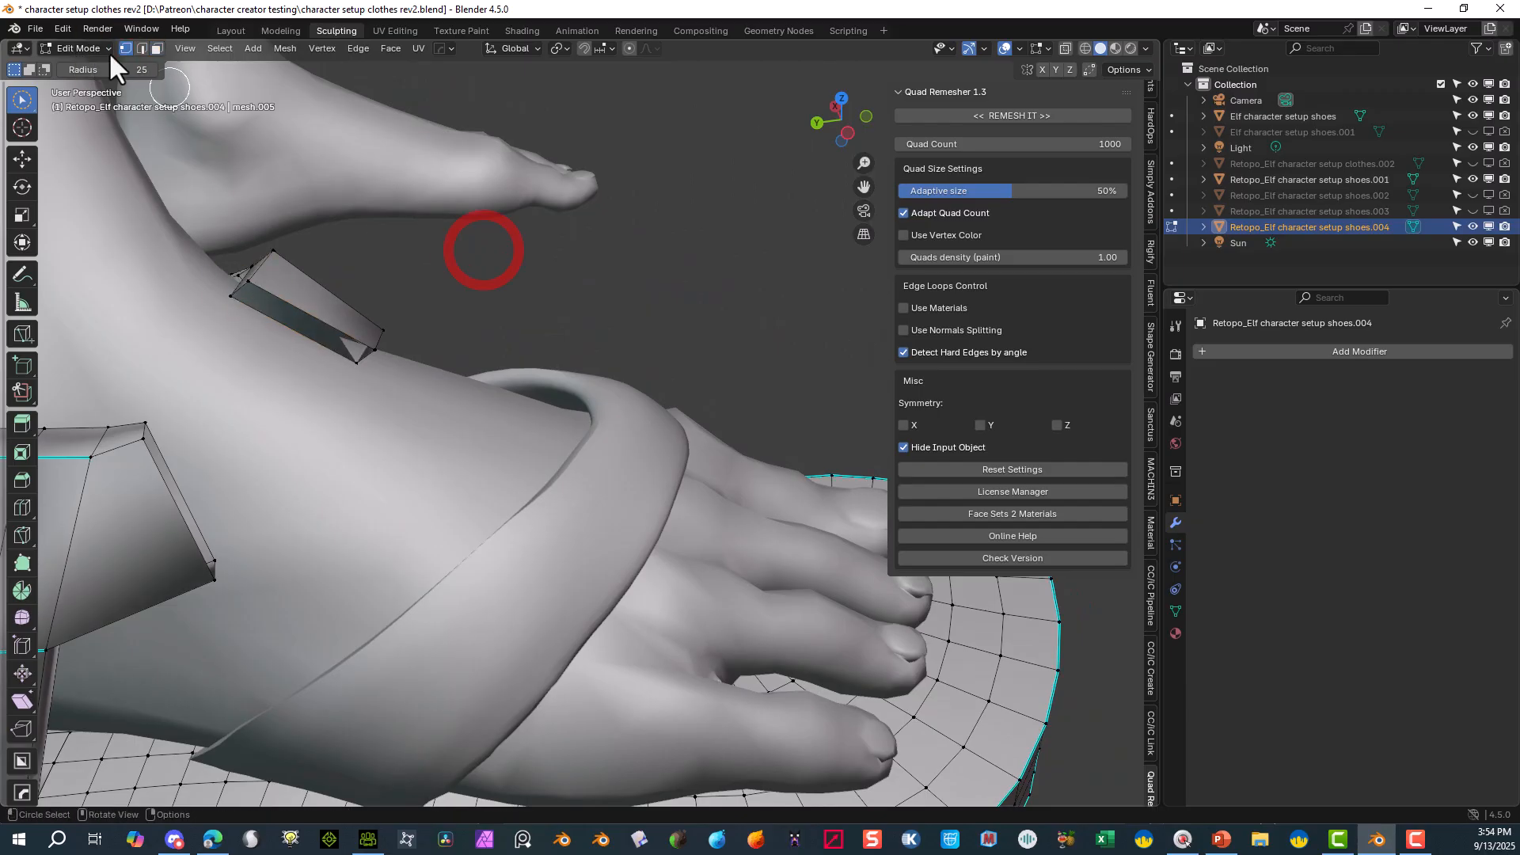
pyautogui.click(26, 103)
pyautogui.click(50, 136)
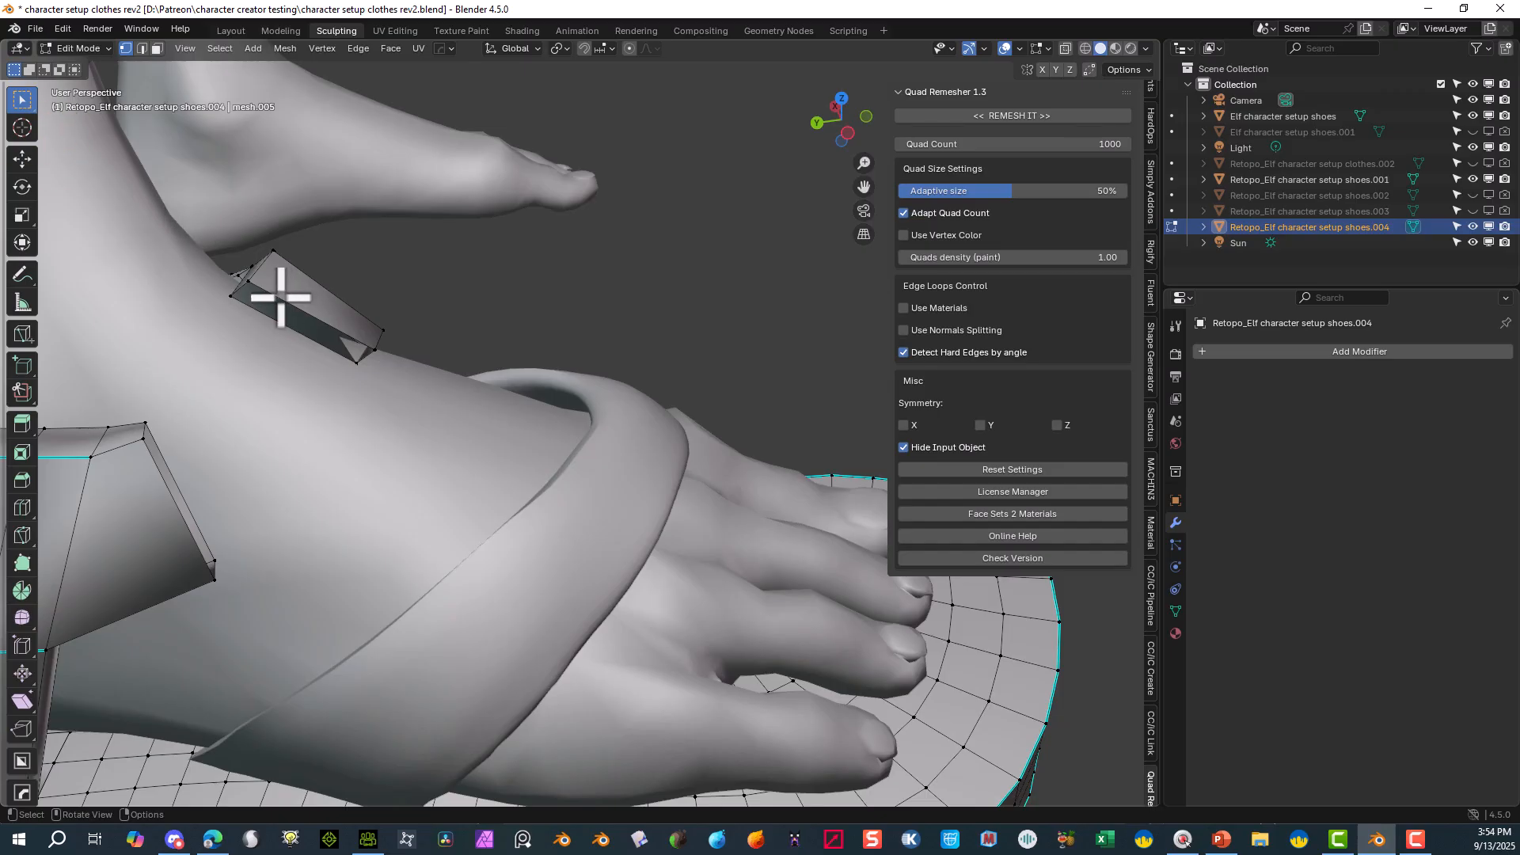
pyautogui.click(244, 290)
pyautogui.keyDown('shift'); pyautogui.click(246, 288); pyautogui.keyUp('shift')
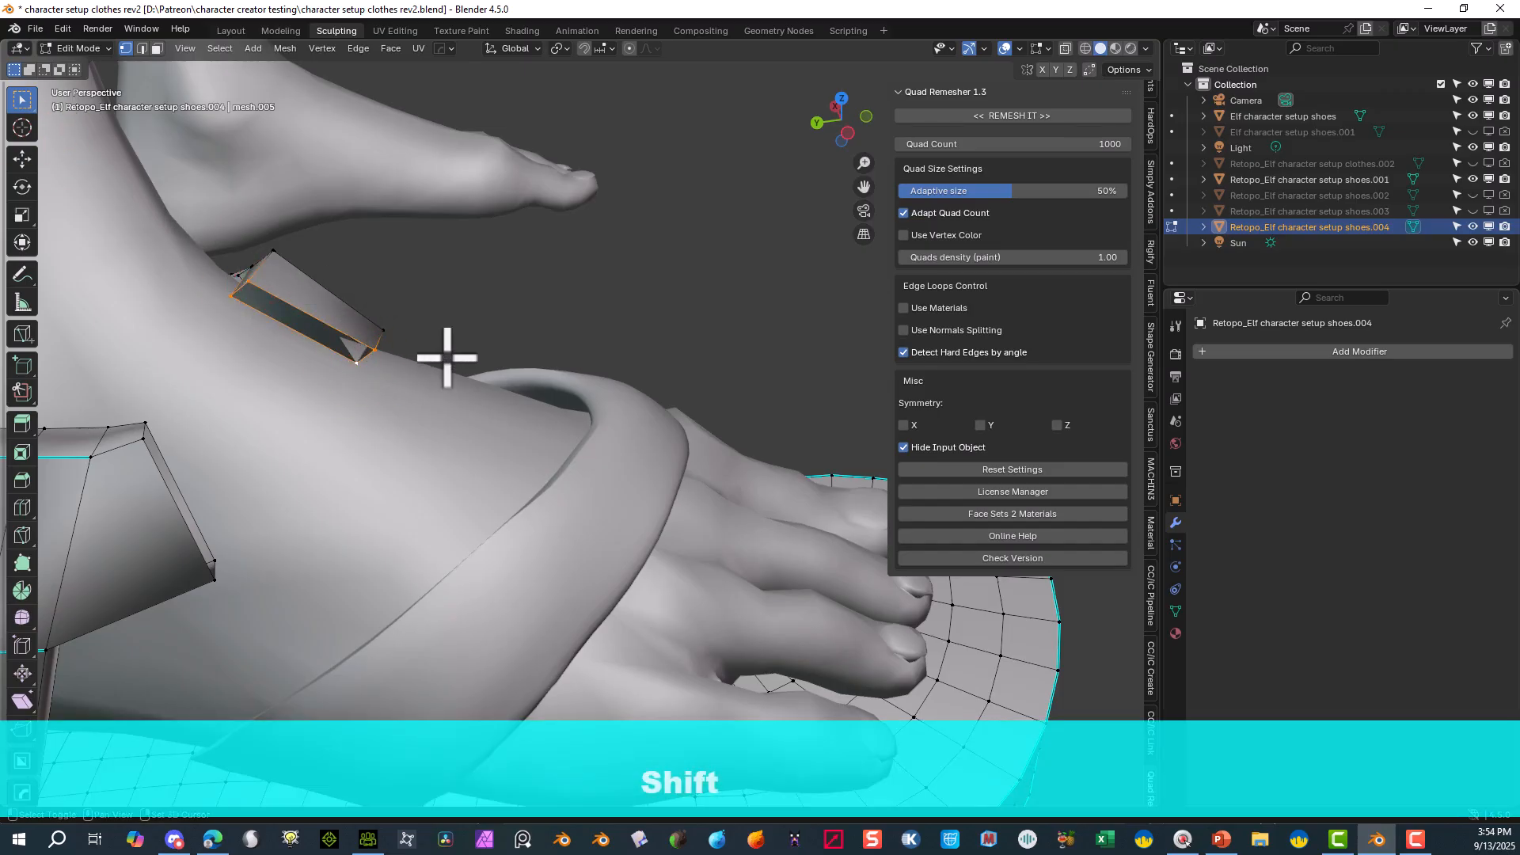
pyautogui.press('f')
pyautogui.moveTo(414, 353); pyautogui.dragTo(357, 373, button='middle')
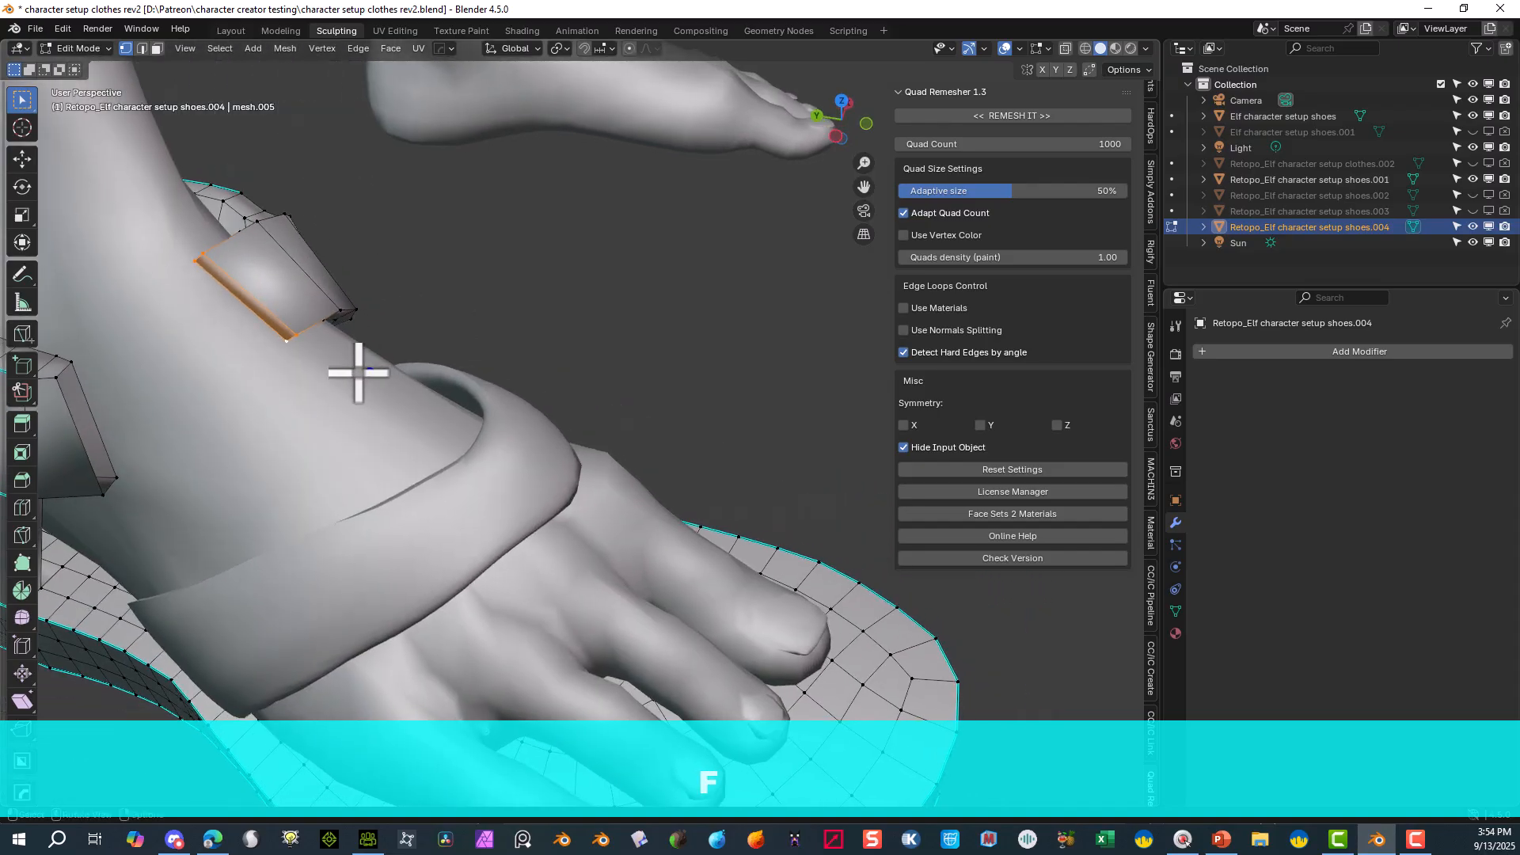
pyautogui.click(410, 338)
# - Fill the open end of the little-toe-side strap piece with a face and move that face closer to the foot
pyautogui.moveTo(460, 314); pyautogui.dragTo(317, 156, button='middle')
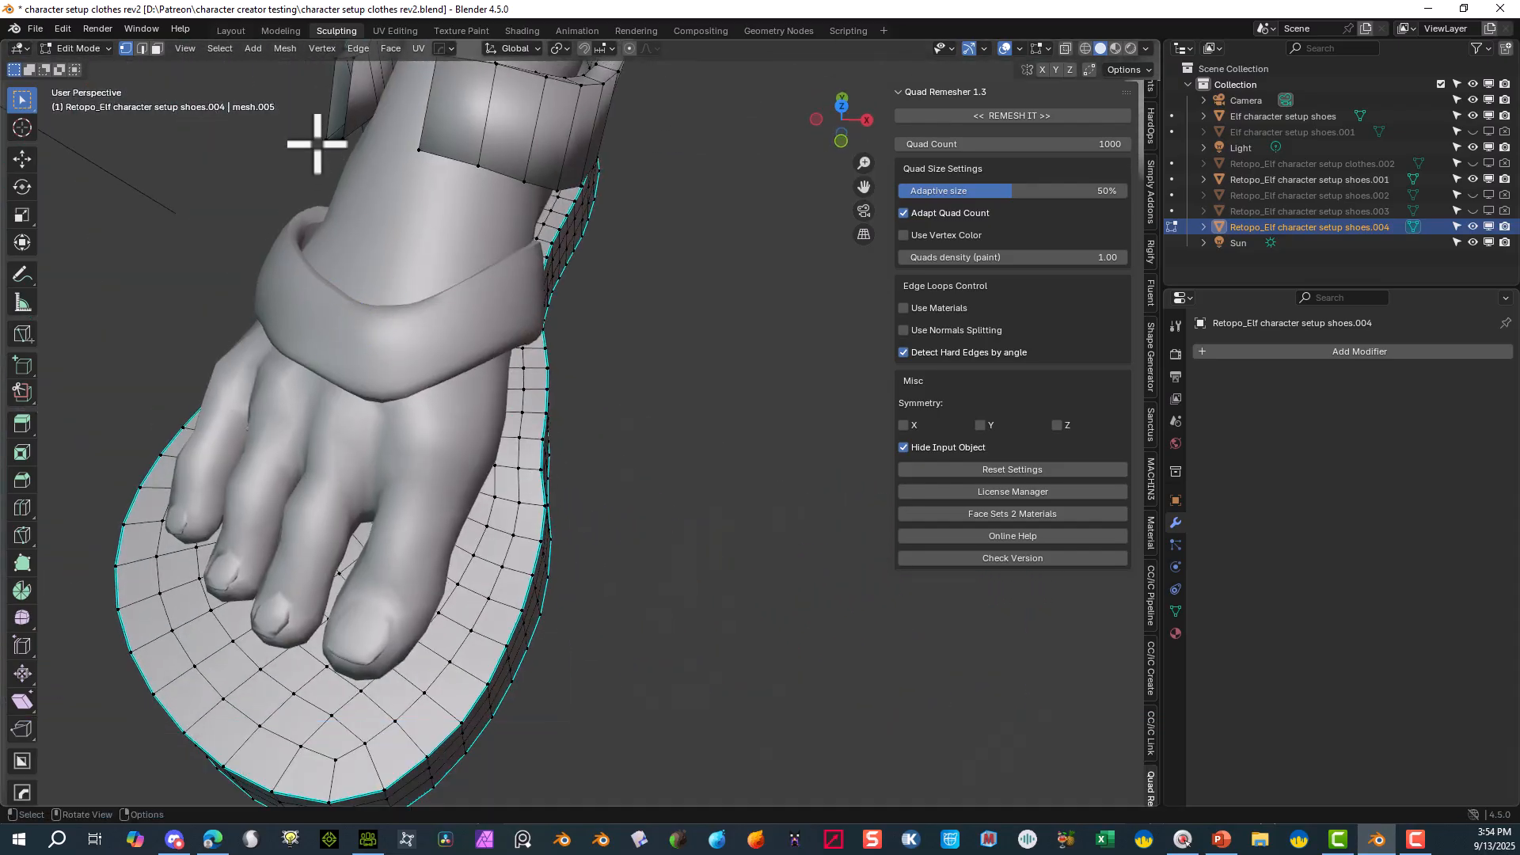
pyautogui.click(319, 142)
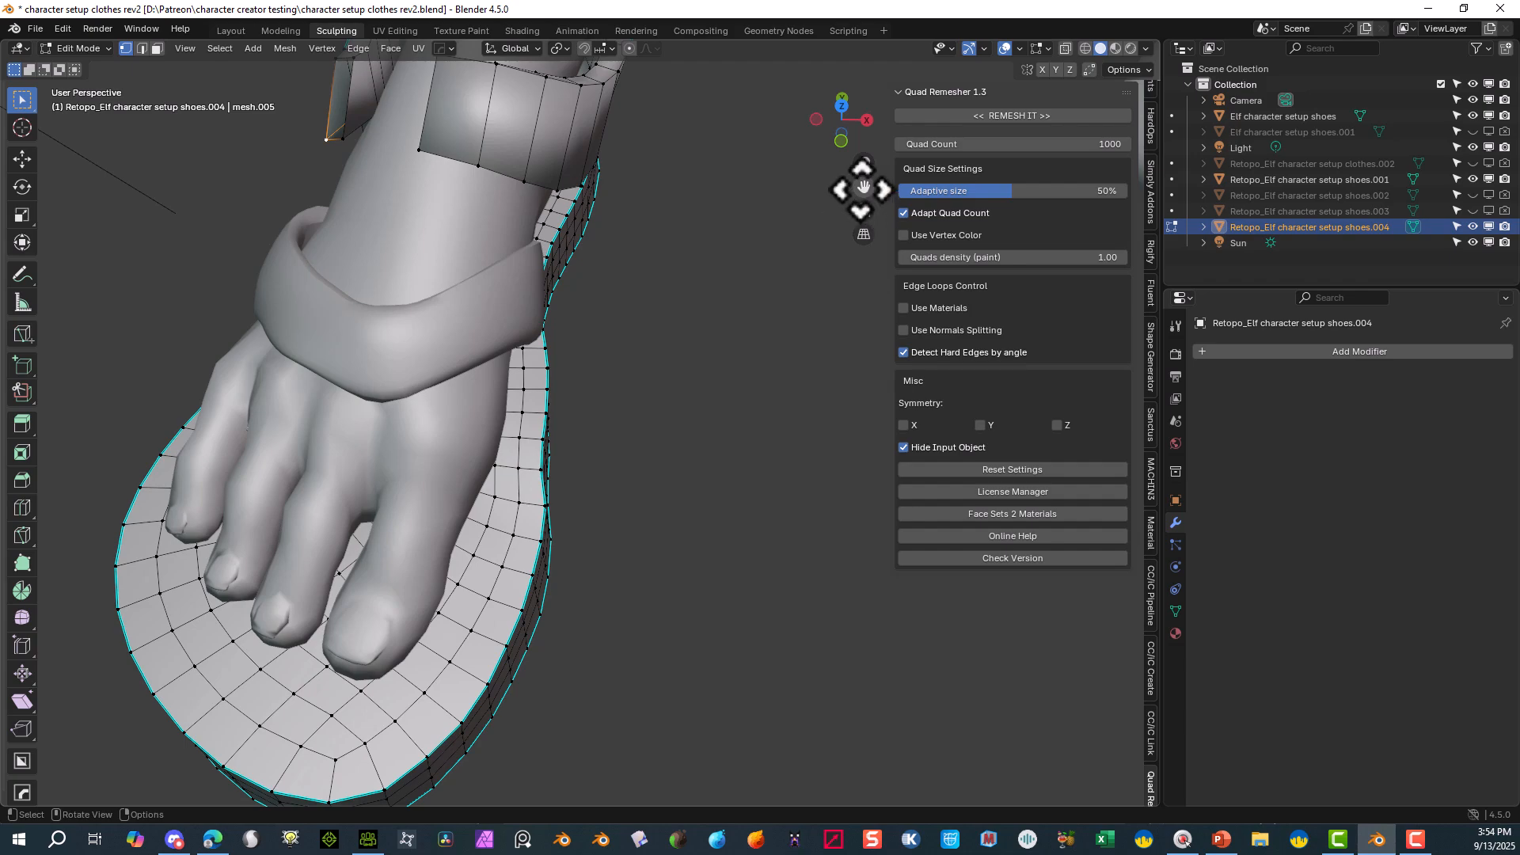
pyautogui.moveTo(864, 186); pyautogui.dragTo(863, 186)
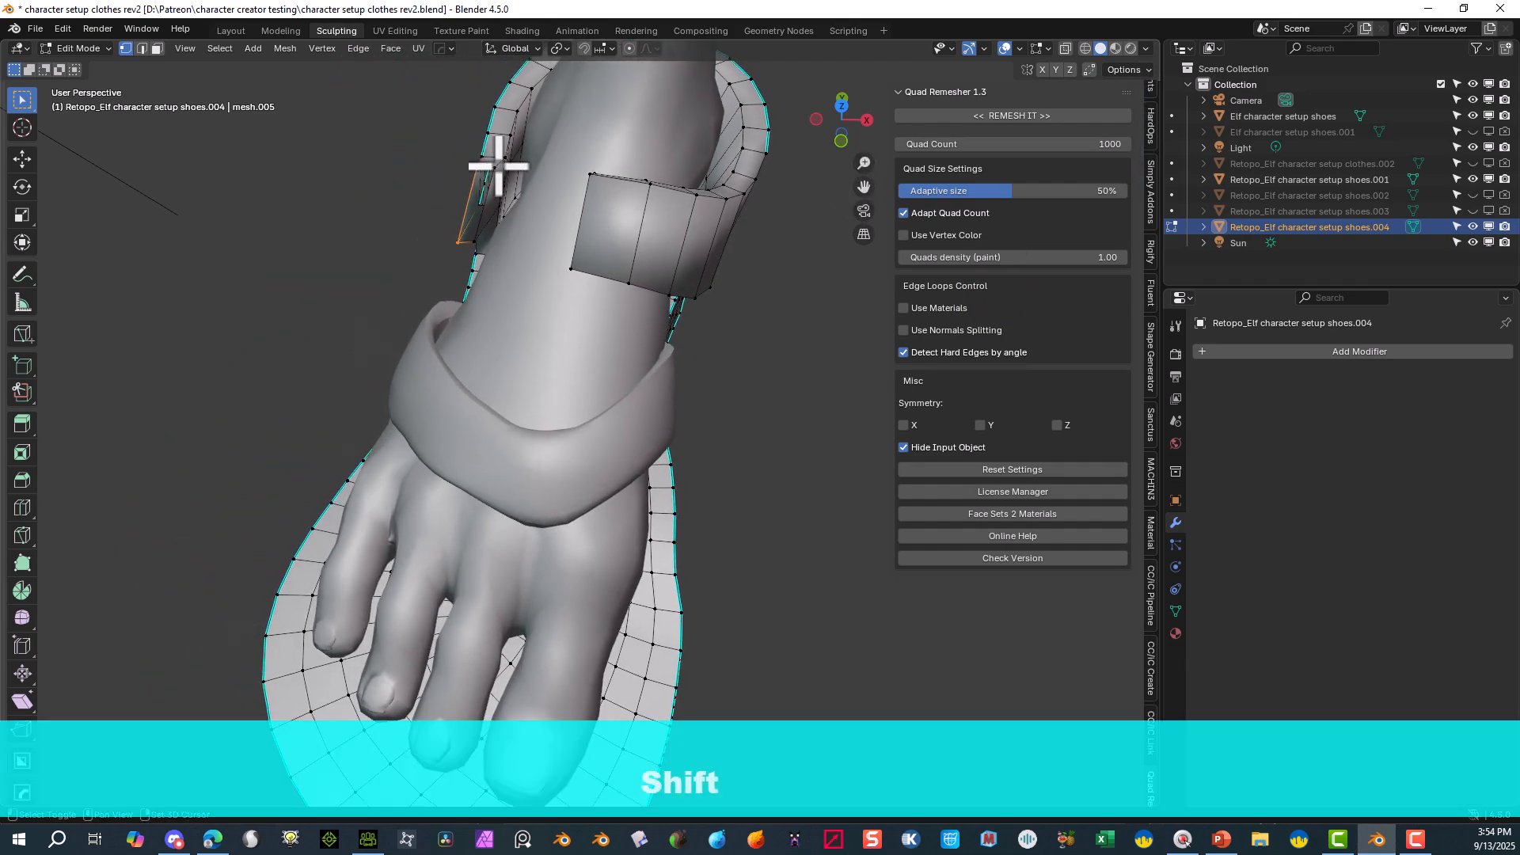
pyautogui.keyDown('shift'); pyautogui.click(472, 243); pyautogui.keyUp('shift')
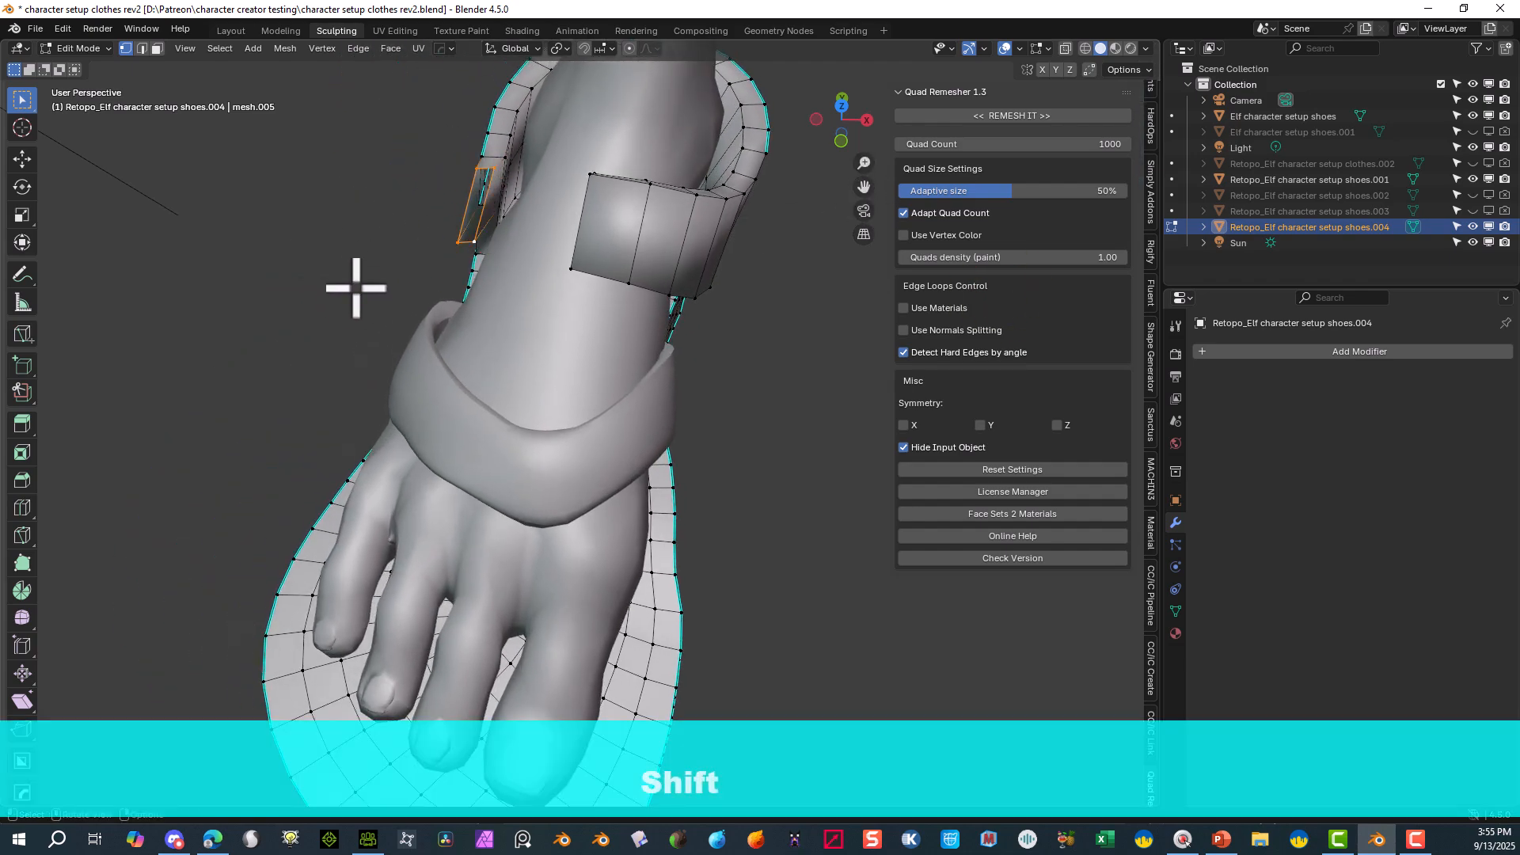
pyautogui.press('f')
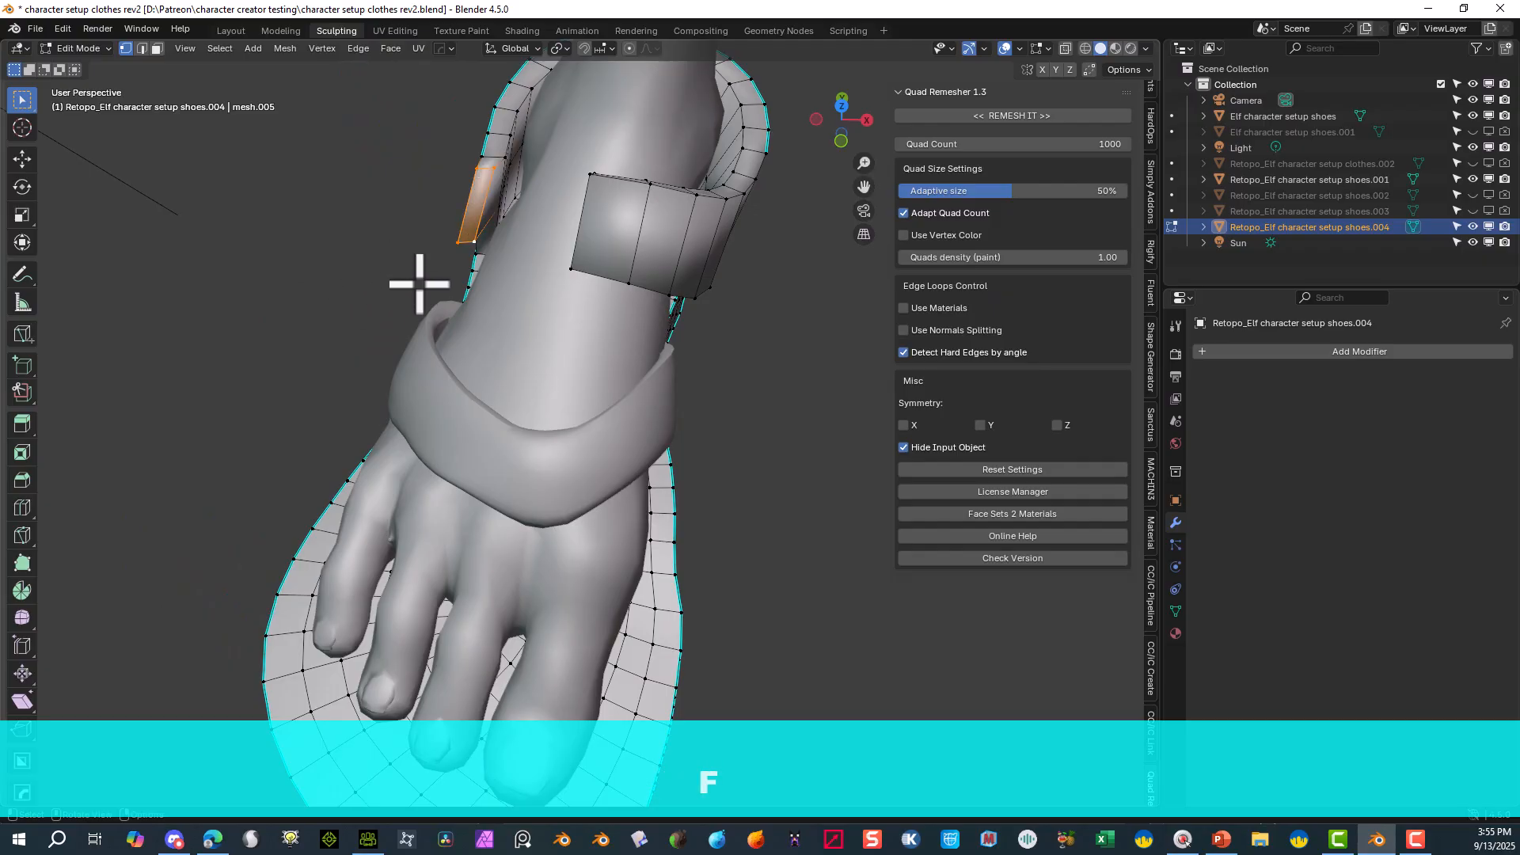
pyautogui.press('g')
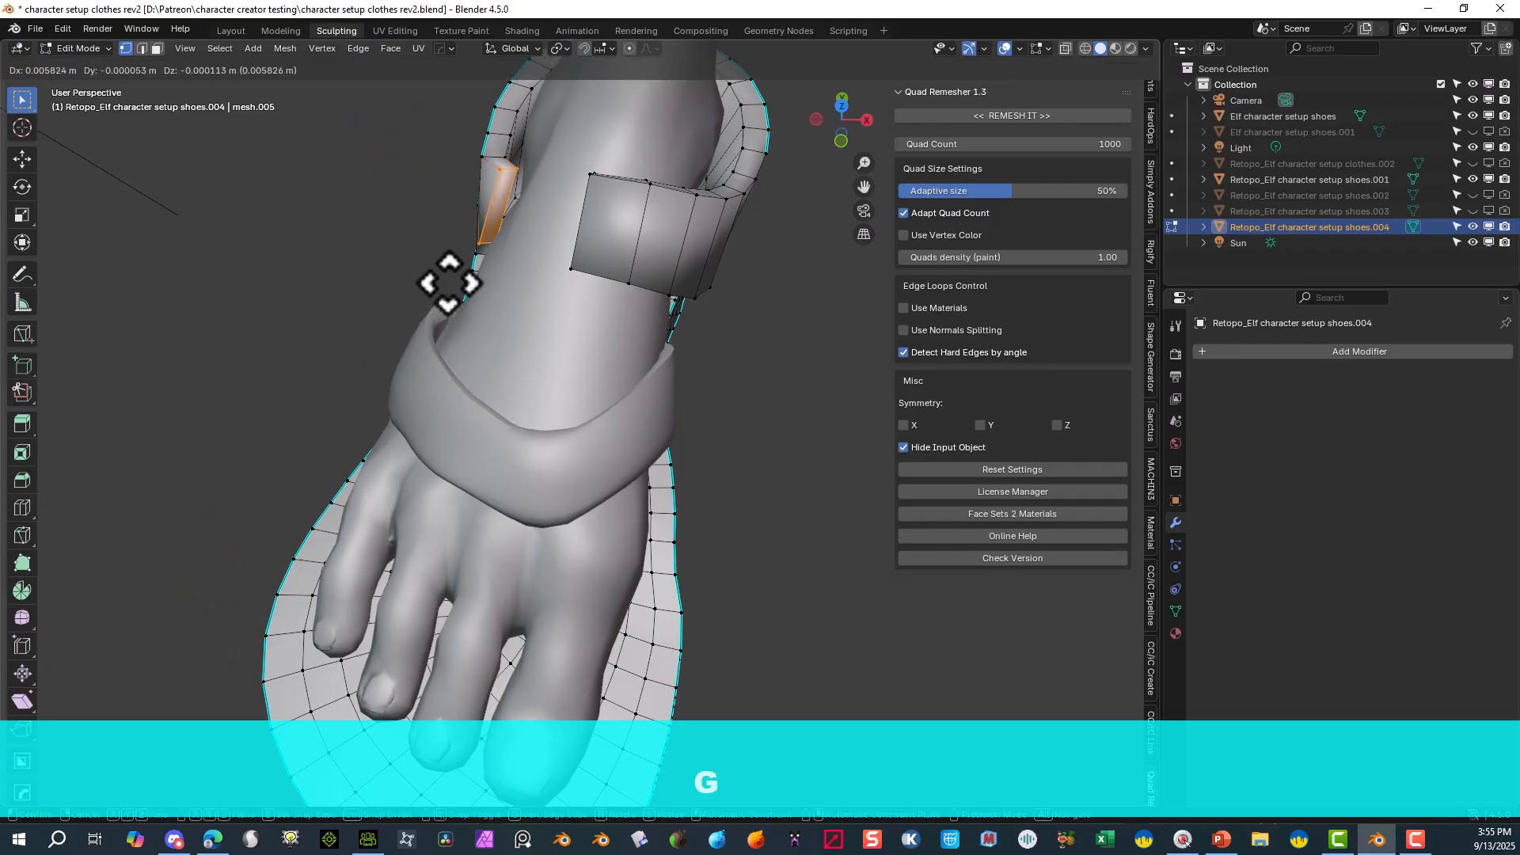
# - Connect the facing end faces of the two ankle strap pieces with Bridge Edge Loops, using 2 cuts
pyautogui.click(443, 284)
pyautogui.moveTo(441, 285); pyautogui.dragTo(644, 230, button='middle')
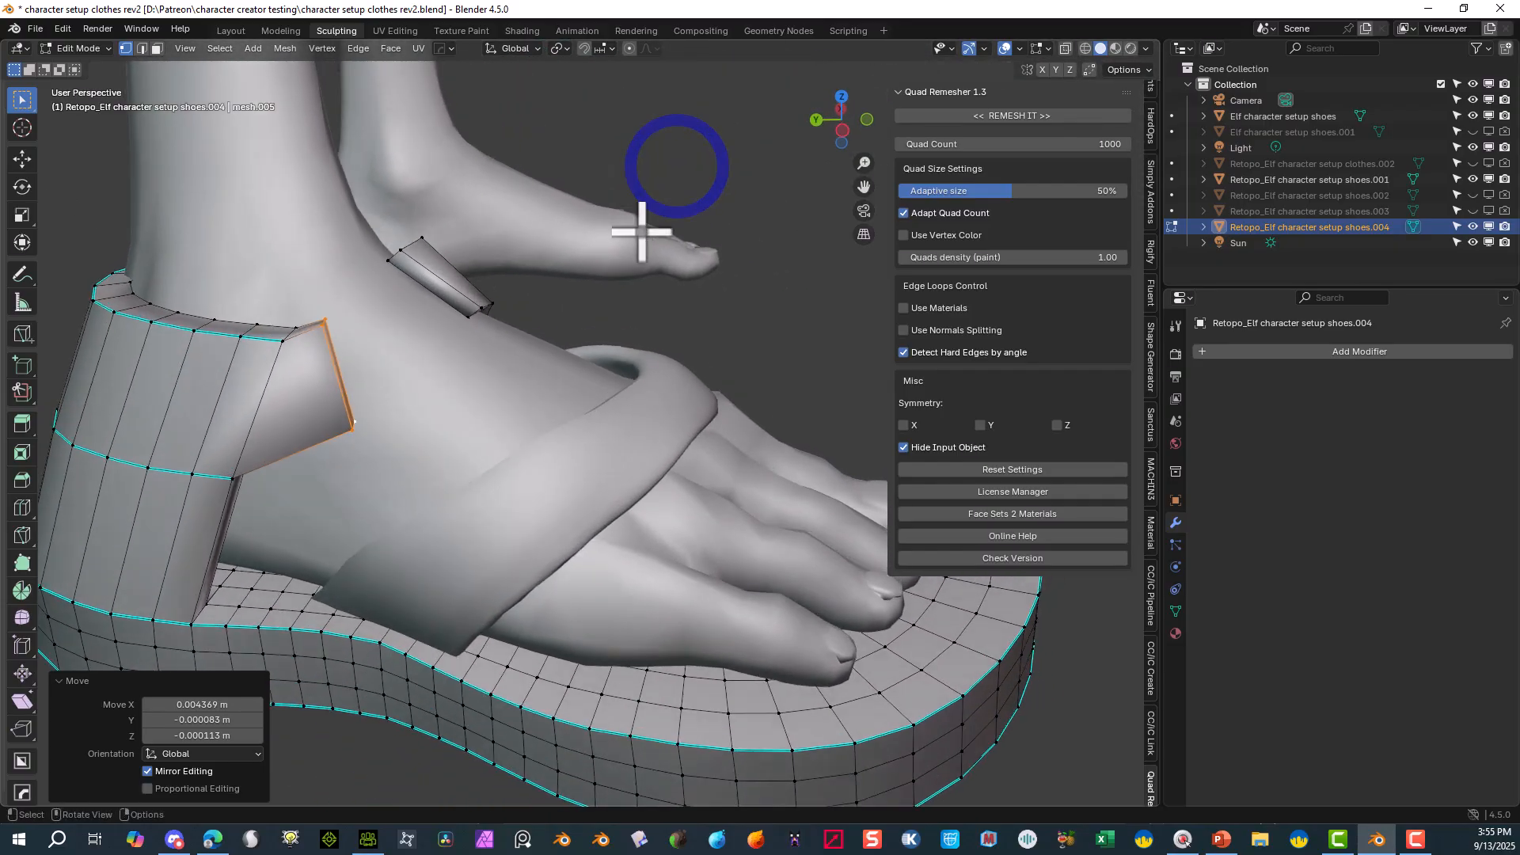
pyautogui.keyDown('shift'); pyautogui.click(414, 285); pyautogui.keyUp('shift')
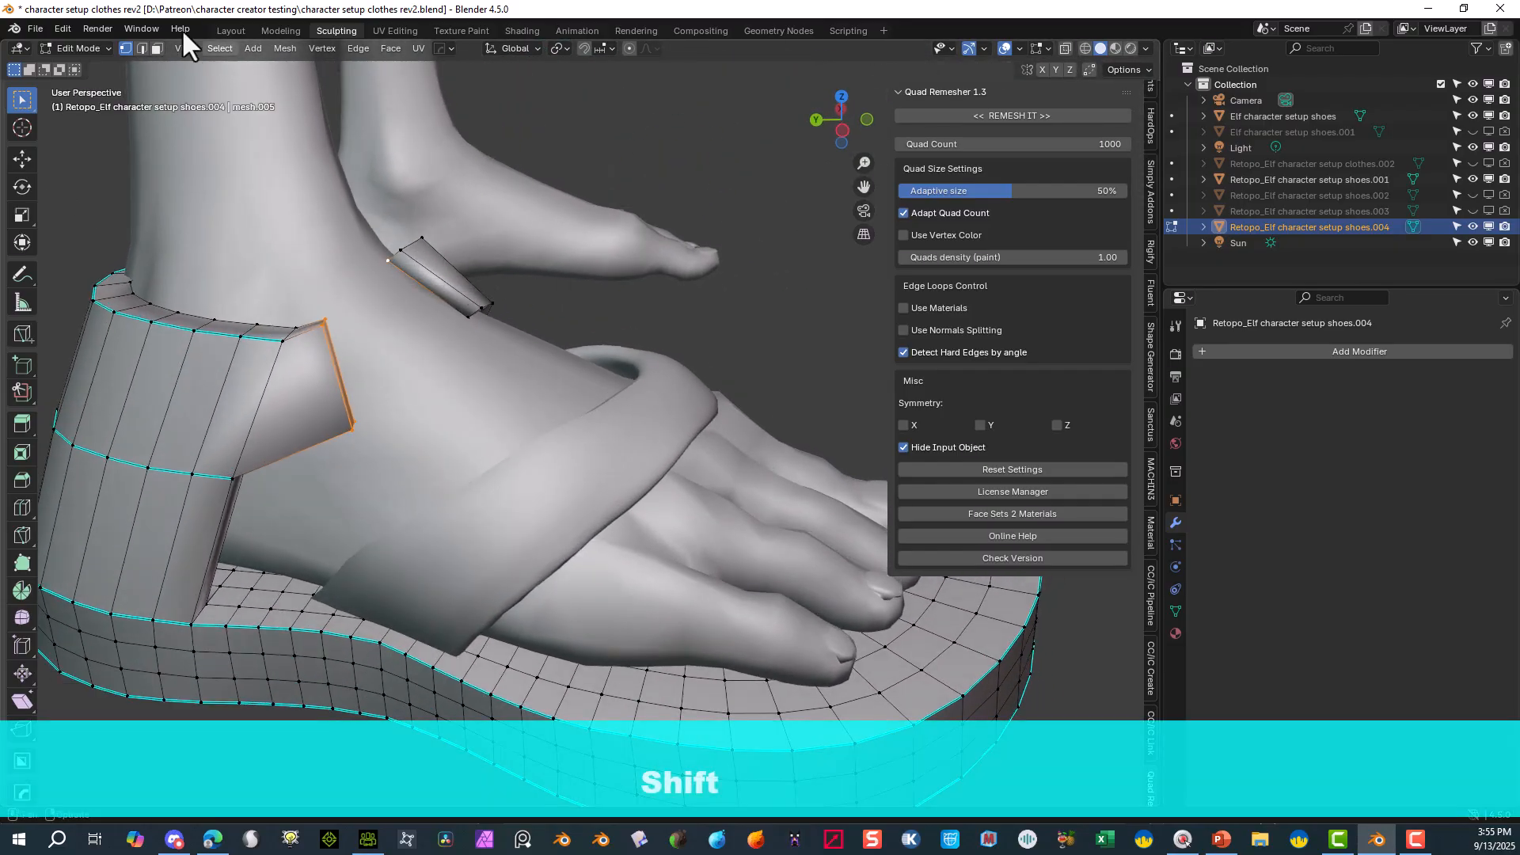
pyautogui.keyDown('shift'); pyautogui.click(531, 302); pyautogui.keyUp('shift')
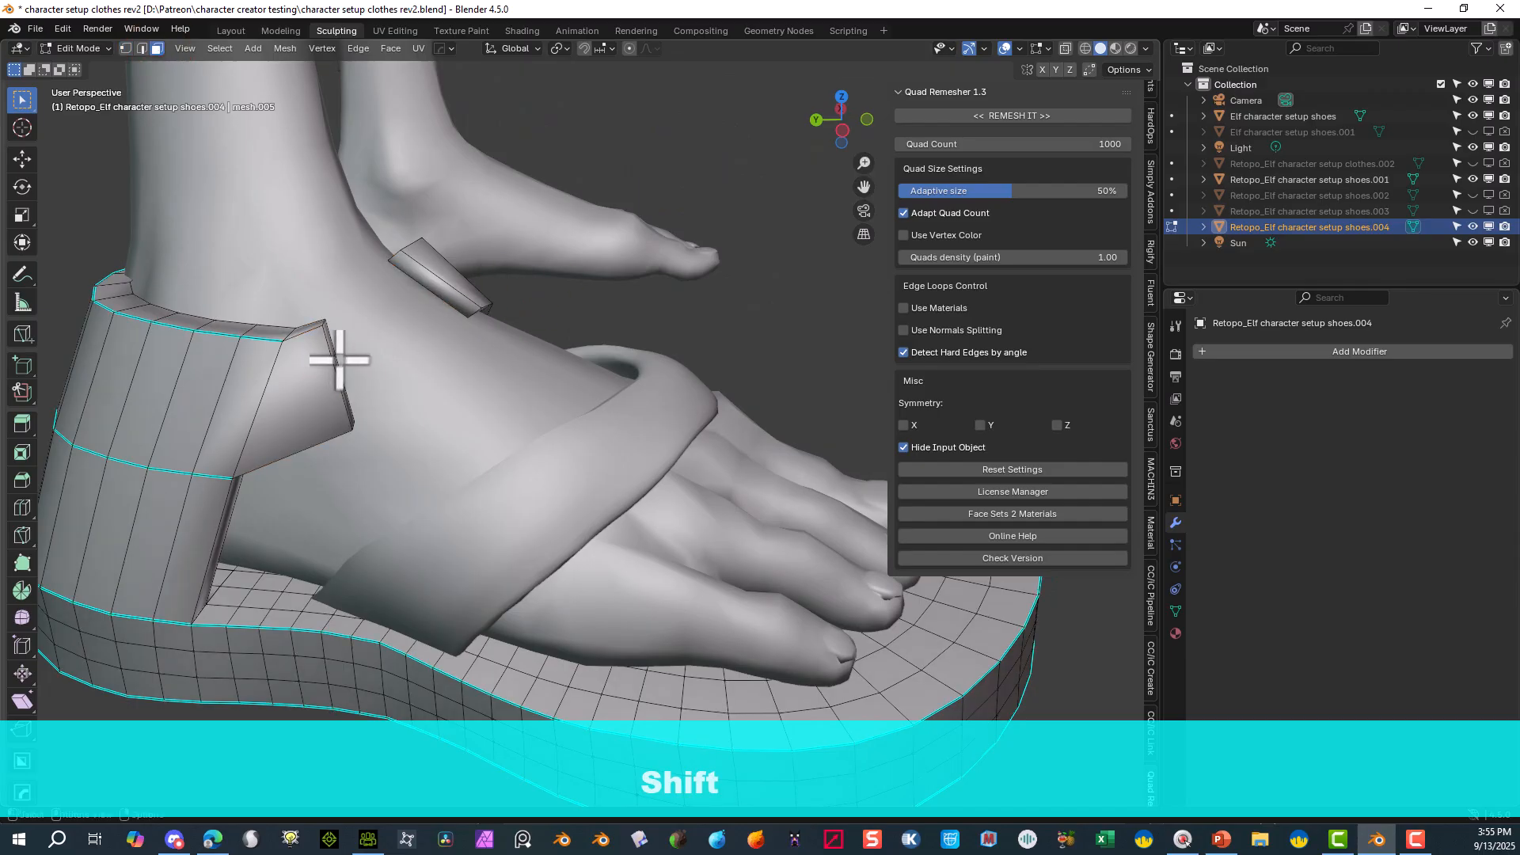
pyautogui.keyDown('shift'); pyautogui.click(419, 281); pyautogui.keyUp('shift')
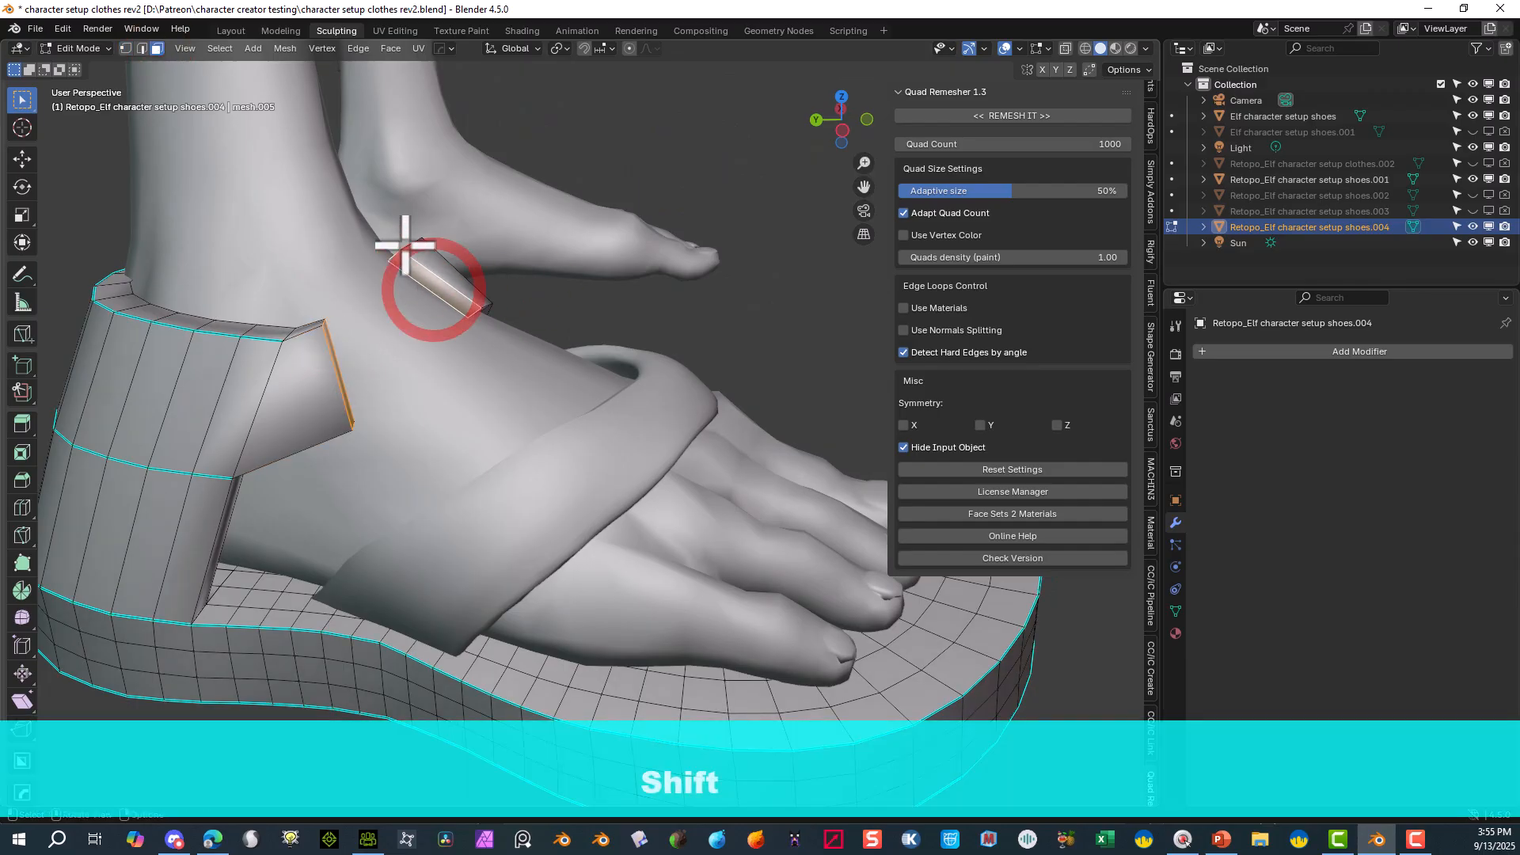
pyautogui.click(353, 49)
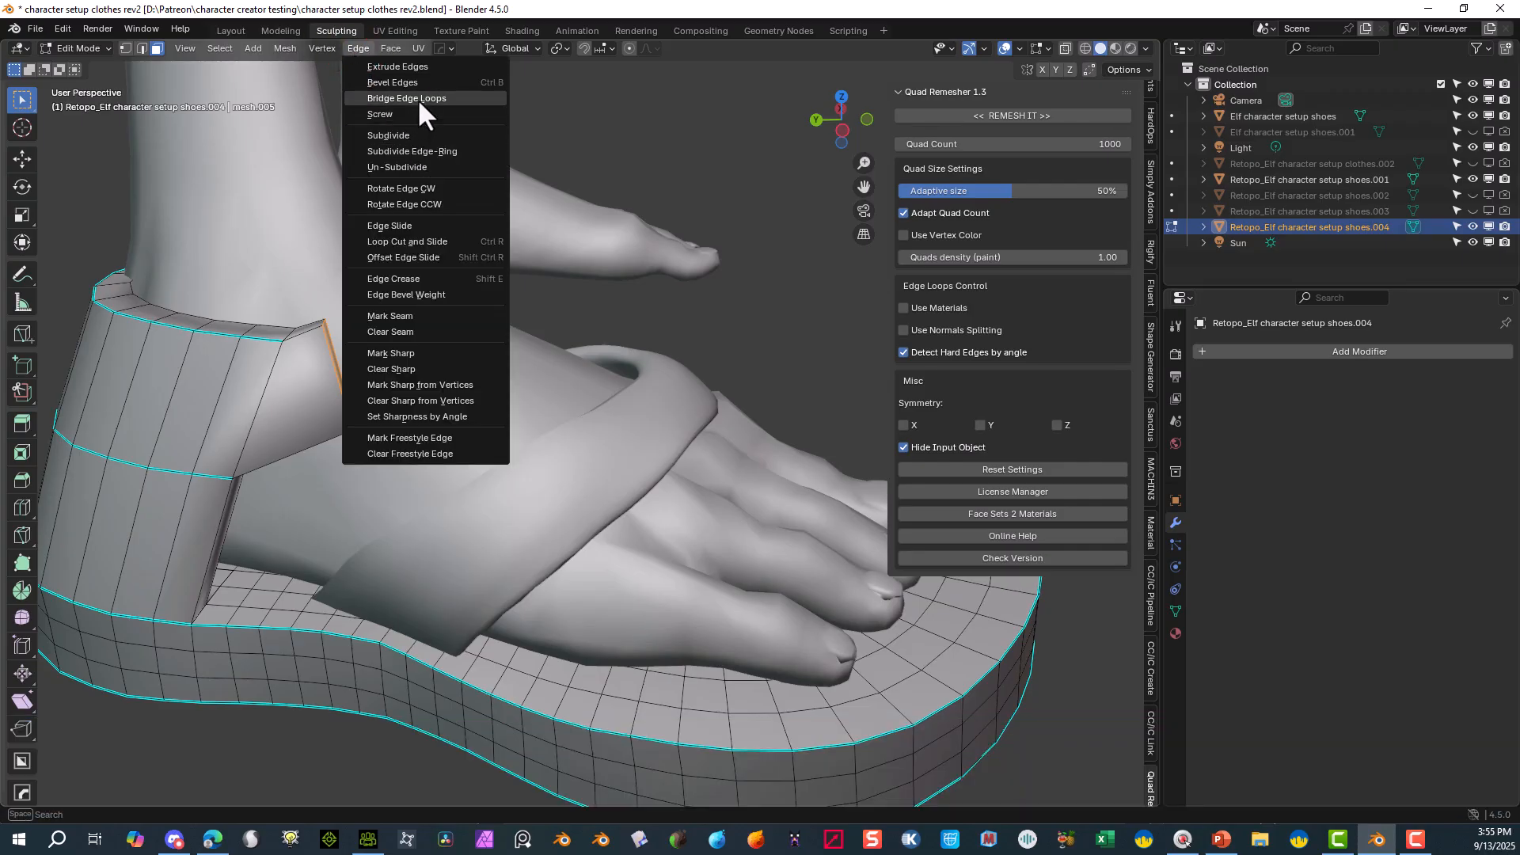
pyautogui.click(417, 97)
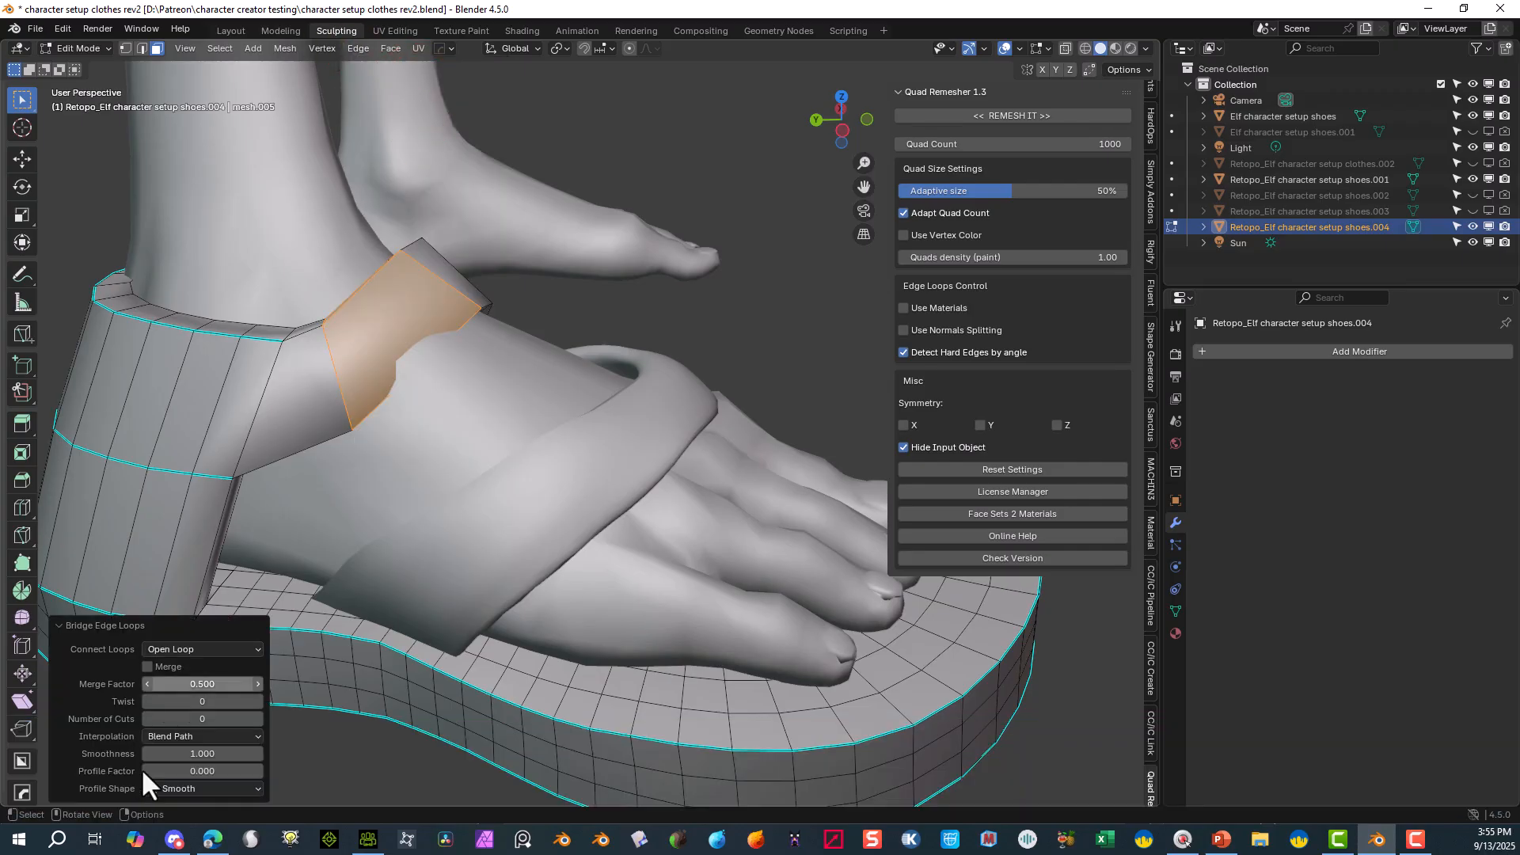
pyautogui.click(259, 719)
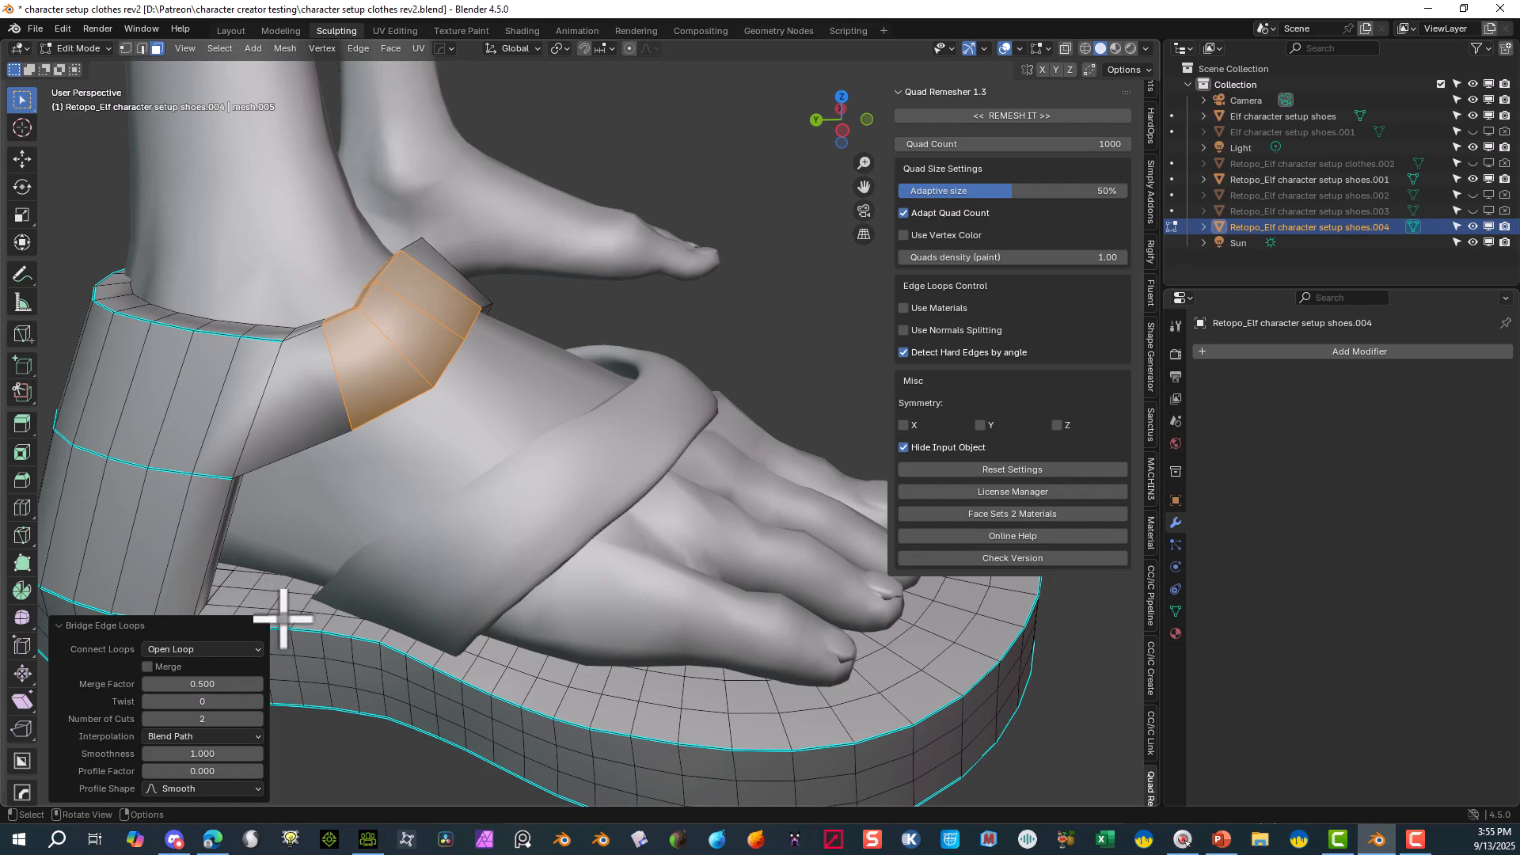
pyautogui.click(306, 772)
pyautogui.moveTo(407, 356); pyautogui.dragTo(442, 380, button='middle')
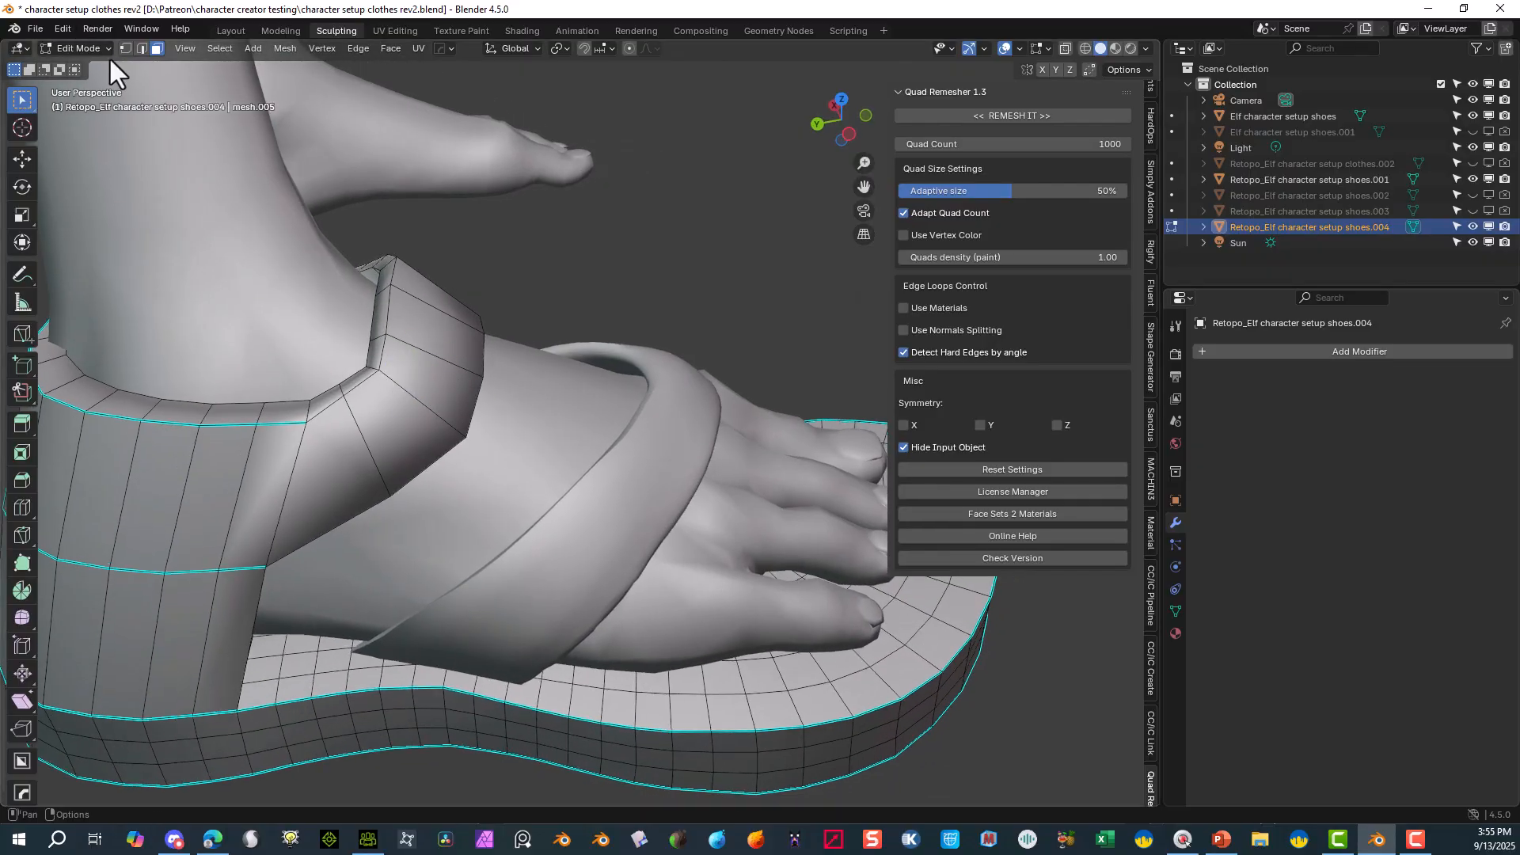
# - Nudge an upper inner edge of the bridged ankle strap by about 0.0002 m in edge selection mode
pyautogui.click(145, 49)
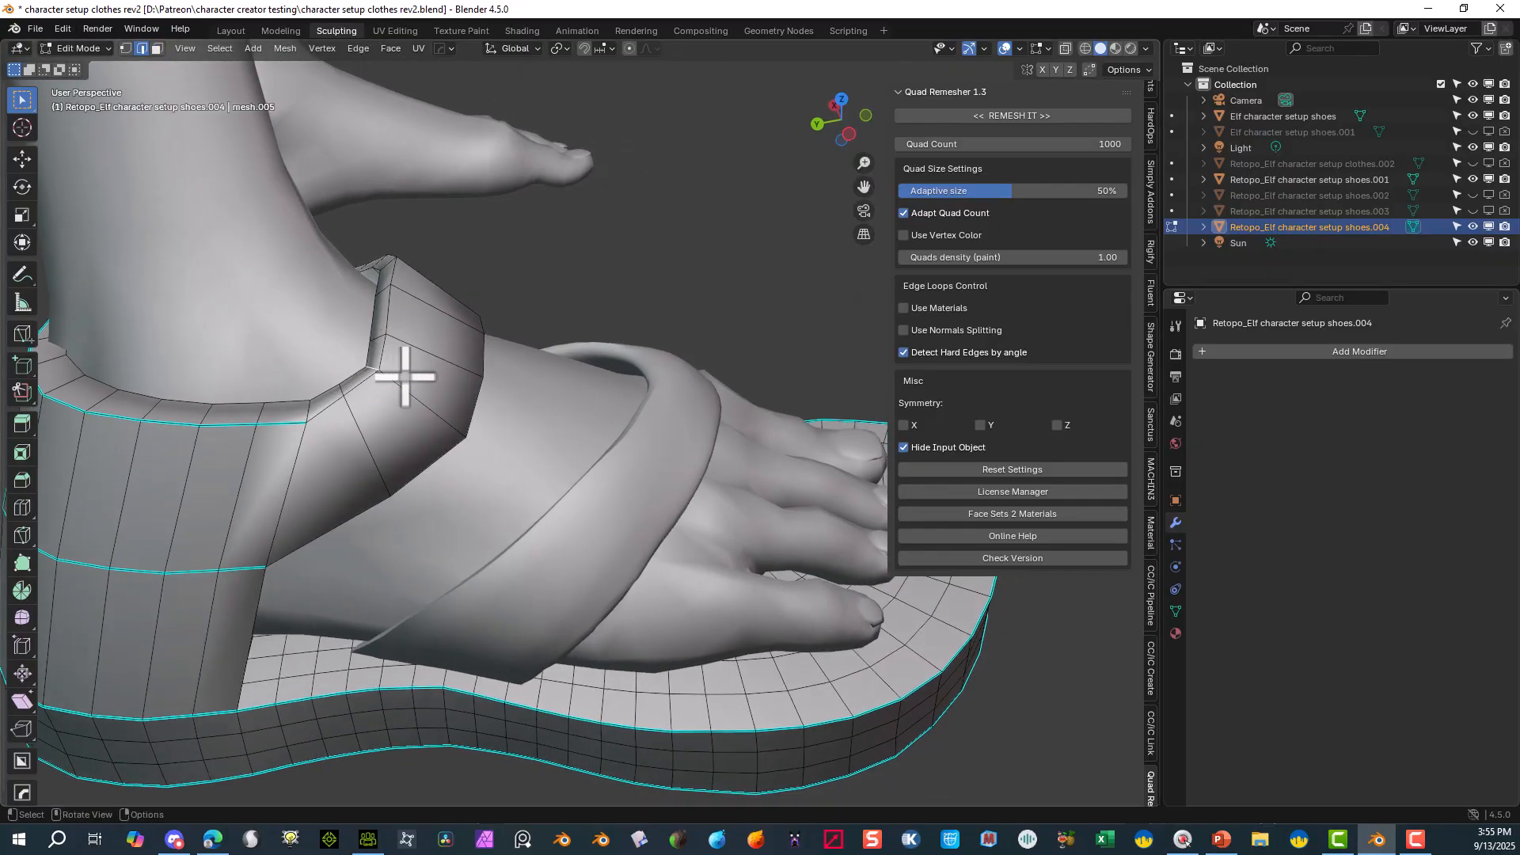
pyautogui.press('g')
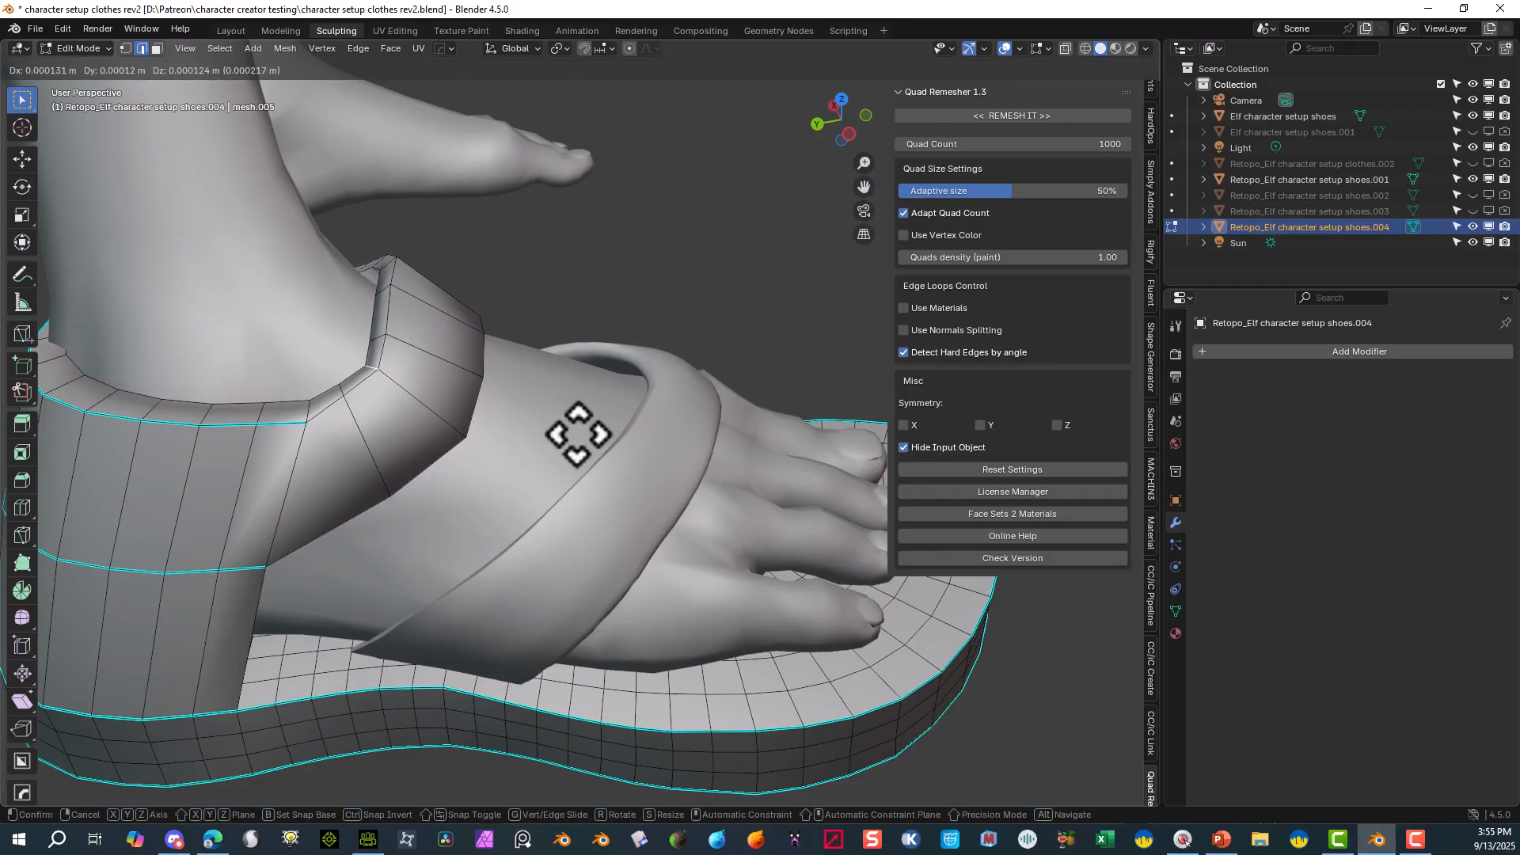
pyautogui.click(577, 431)
# - Bevel the edge beneath the ankle strap where it meets the heel support, about 0.877 m wide with 5 segments
pyautogui.moveTo(551, 256); pyautogui.dragTo(356, 316, button='middle')
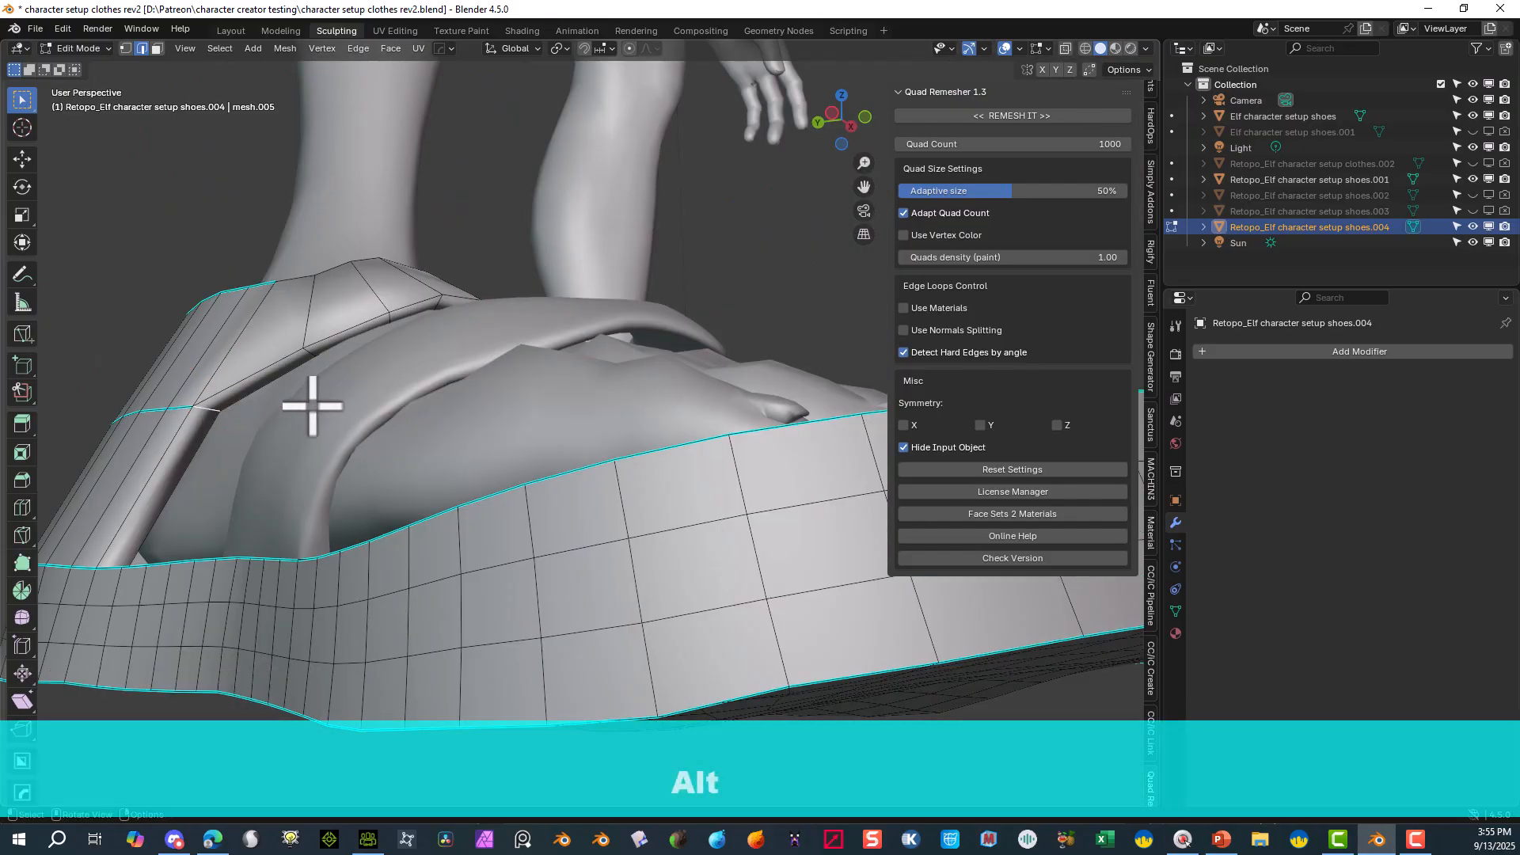
pyautogui.moveTo(312, 407); pyautogui.dragTo(183, 316, button='middle')
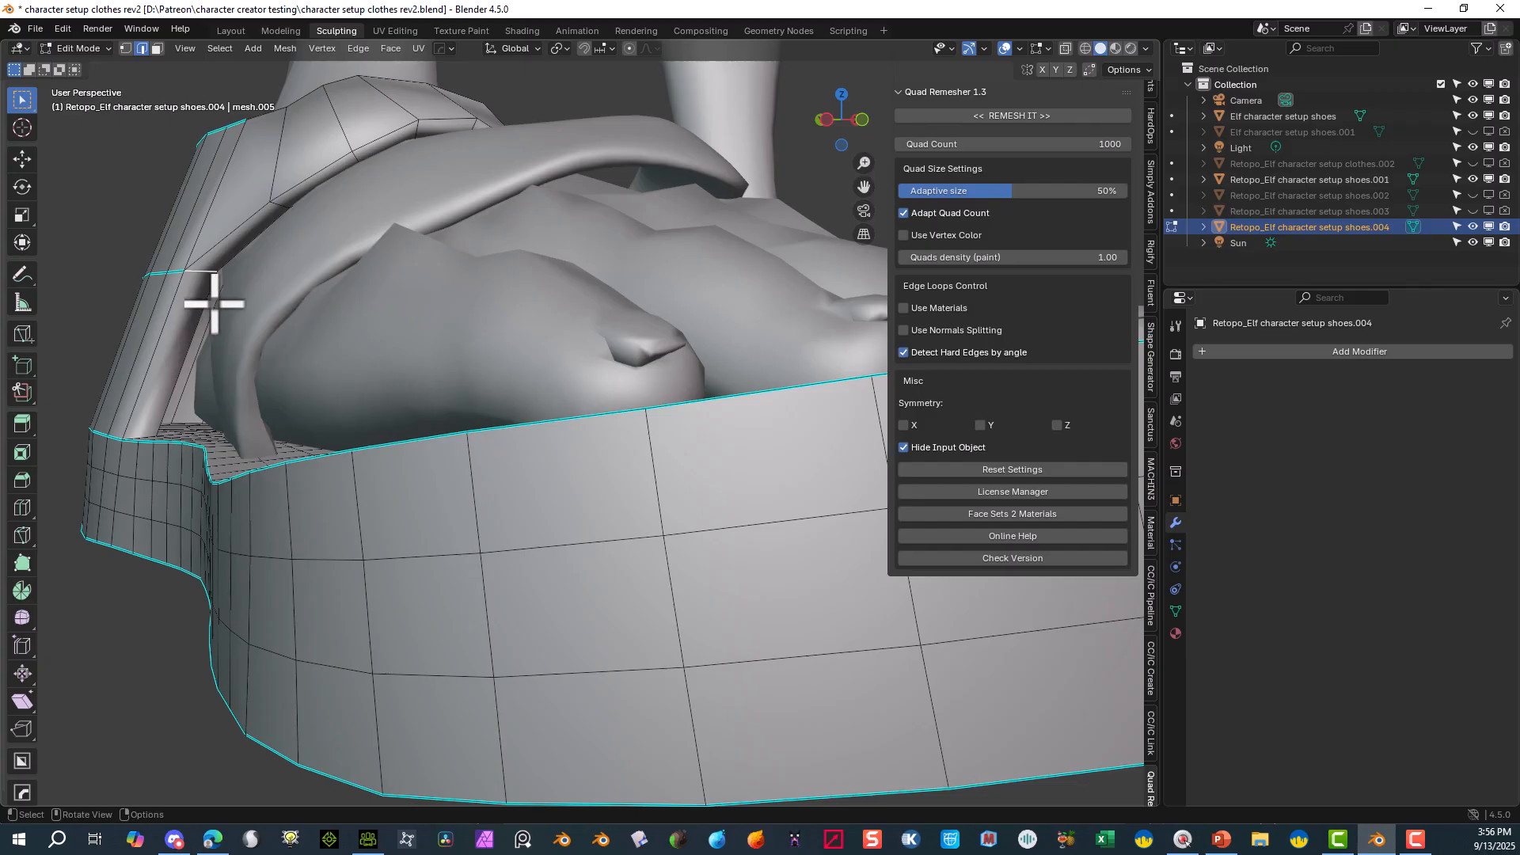
pyautogui.hotkey('ctrl', 'b')
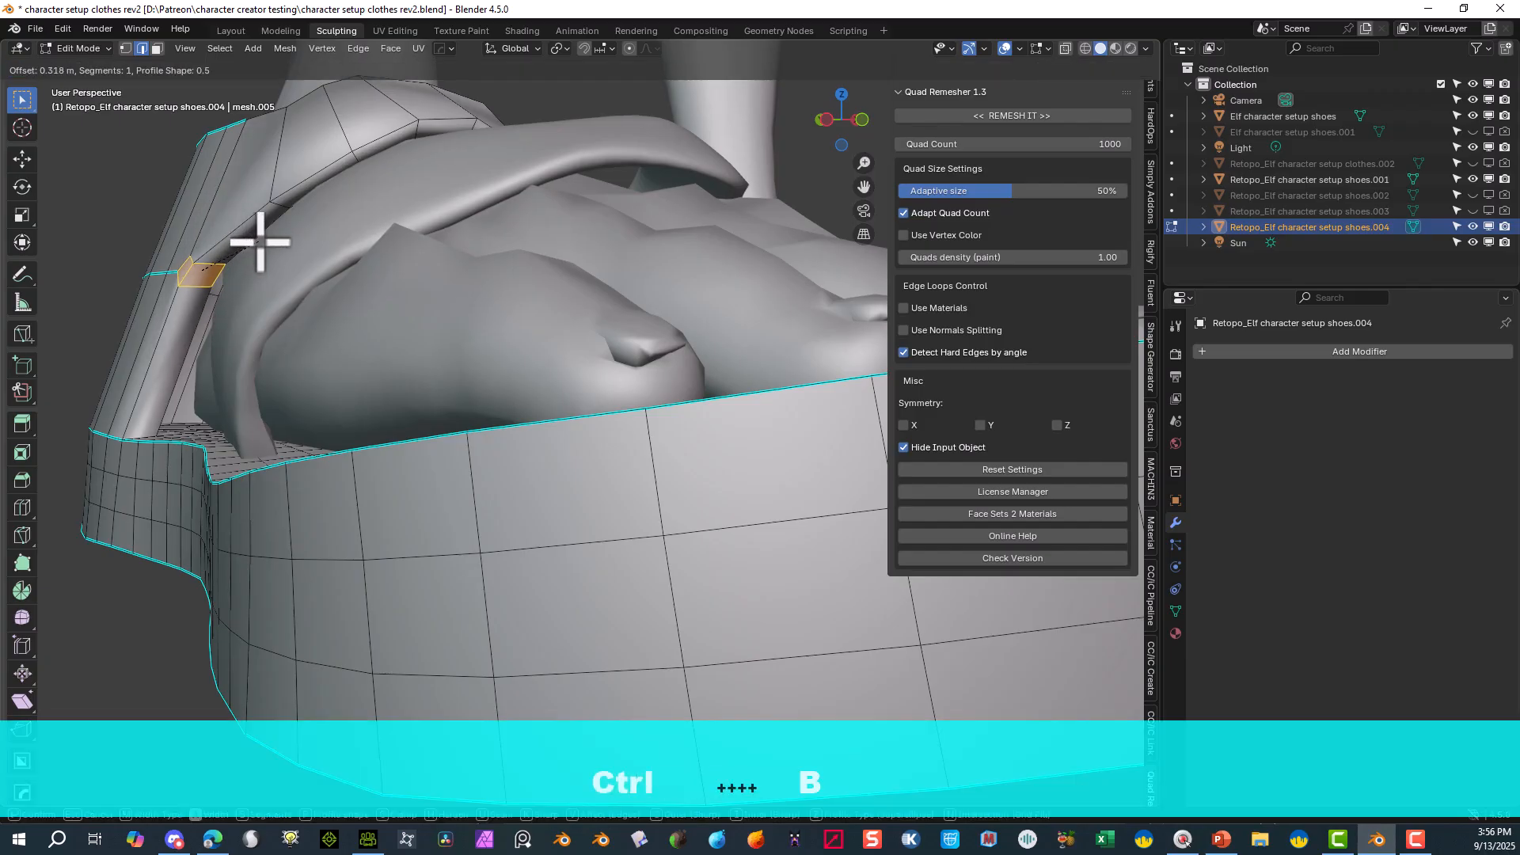
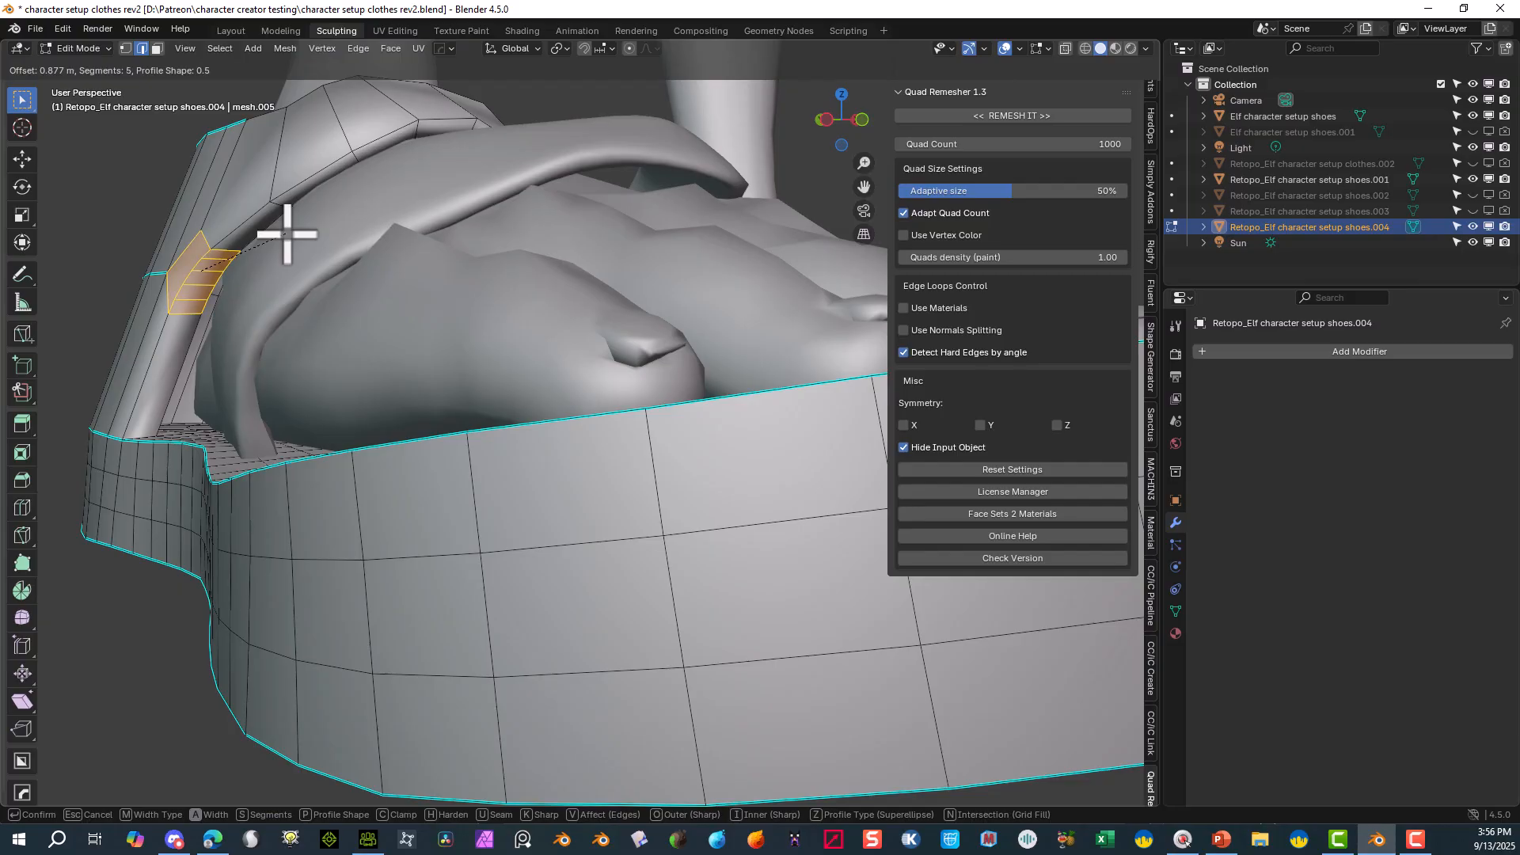
pyautogui.click(287, 234)
# - Bevel the matching corner edge beneath the ankle strap on the opposite side of the heel support with 5 segments
pyautogui.moveTo(336, 232); pyautogui.dragTo(842, 193, button='middle')
pyautogui.moveTo(865, 188); pyautogui.dragTo(543, 113)
pyautogui.scroll(1, 855, 237)
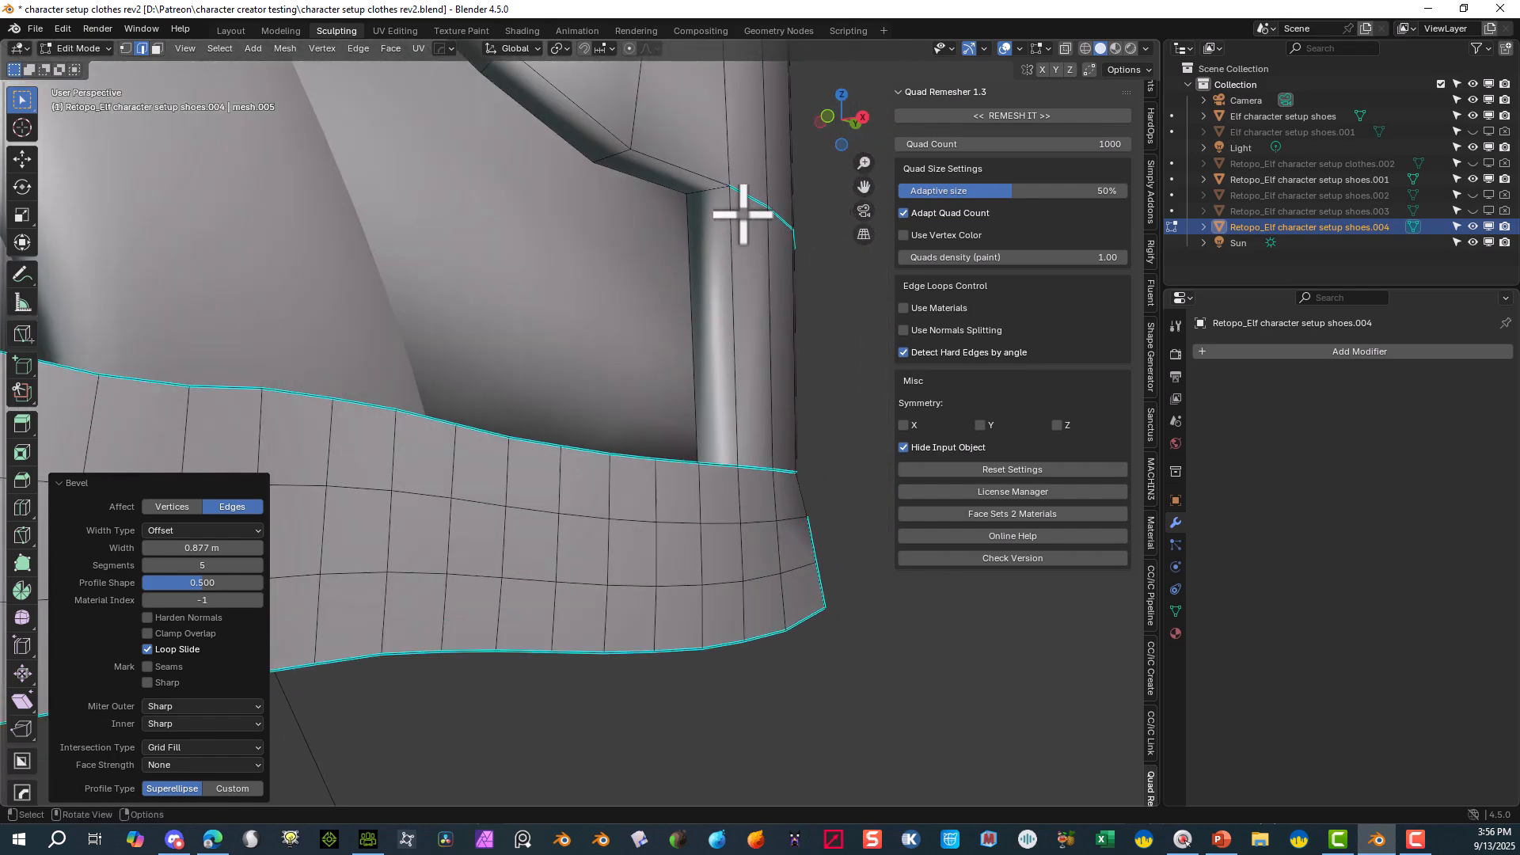
pyautogui.click(713, 192)
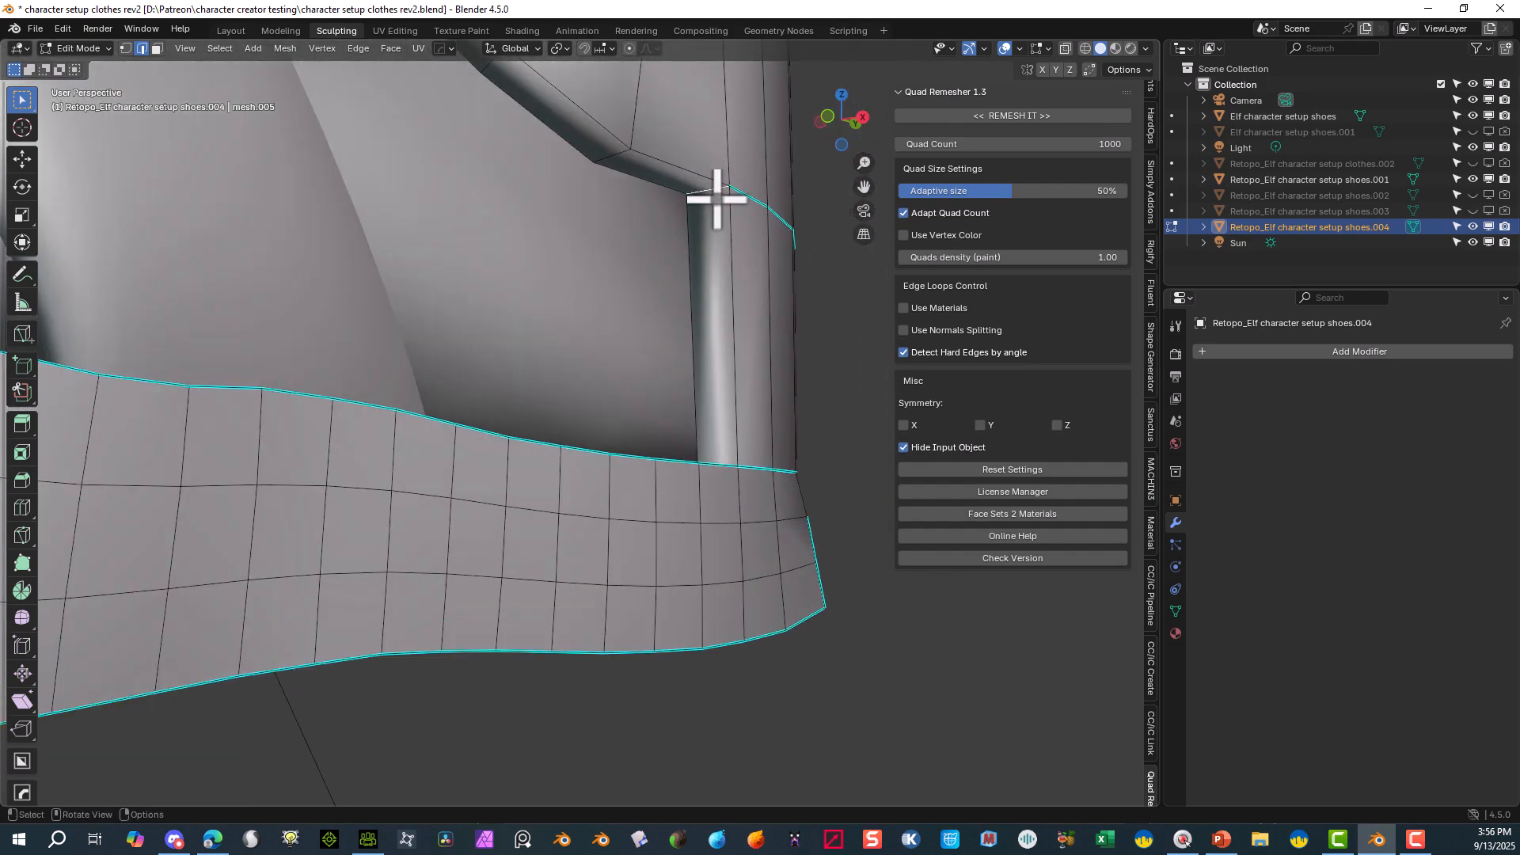
pyautogui.hotkey('ctrl', 'b')
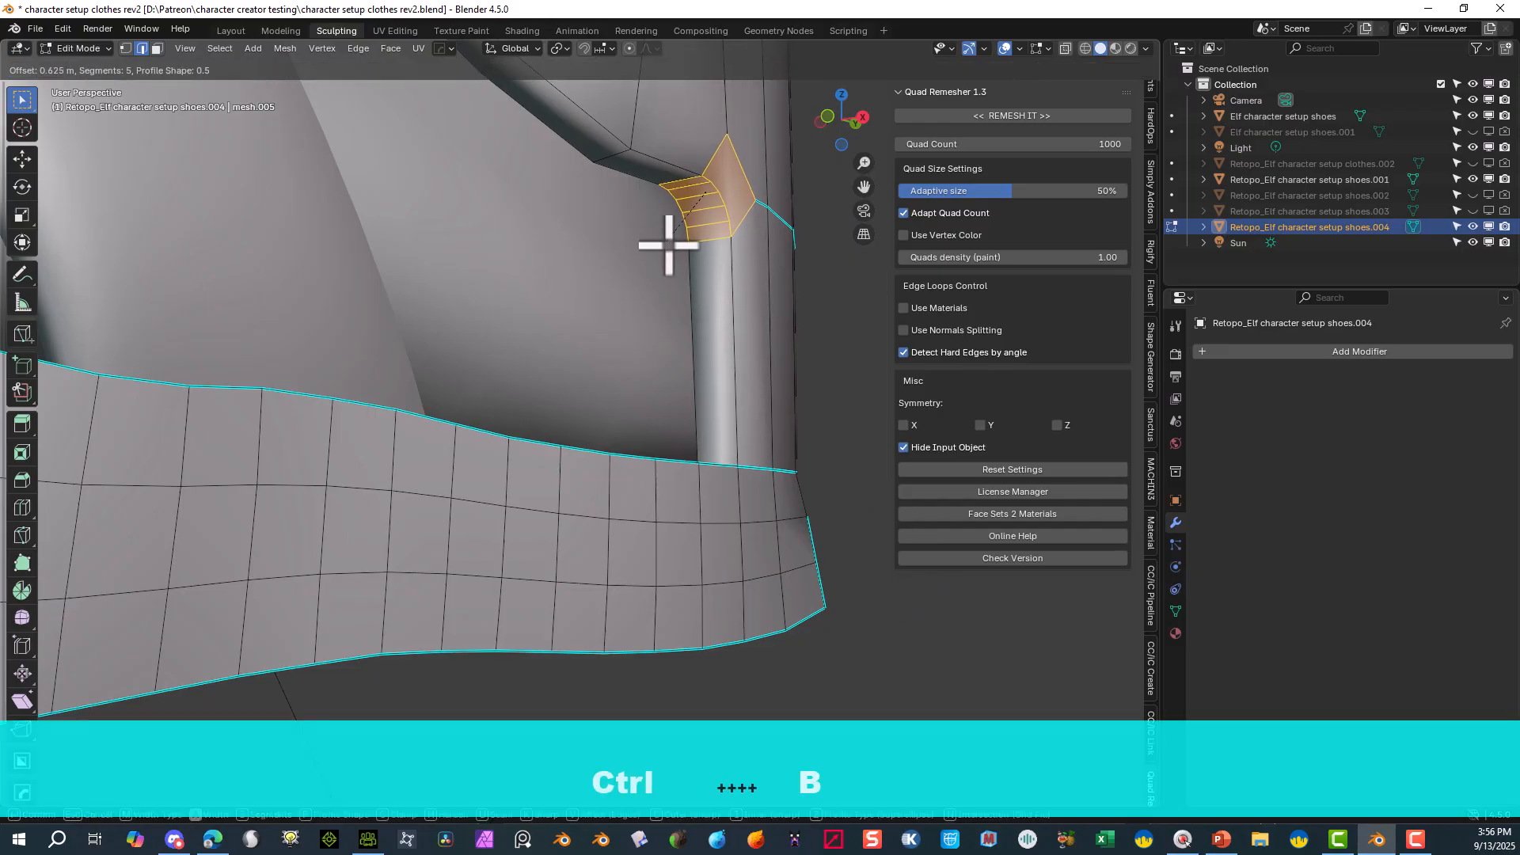
pyautogui.click(641, 313)
# - Move the upper rim edge where the ankle strap joins the heel on the big-toe side by about 0.001 m
pyautogui.moveTo(641, 313); pyautogui.dragTo(661, 215, button='middle')
pyautogui.click(658, 190)
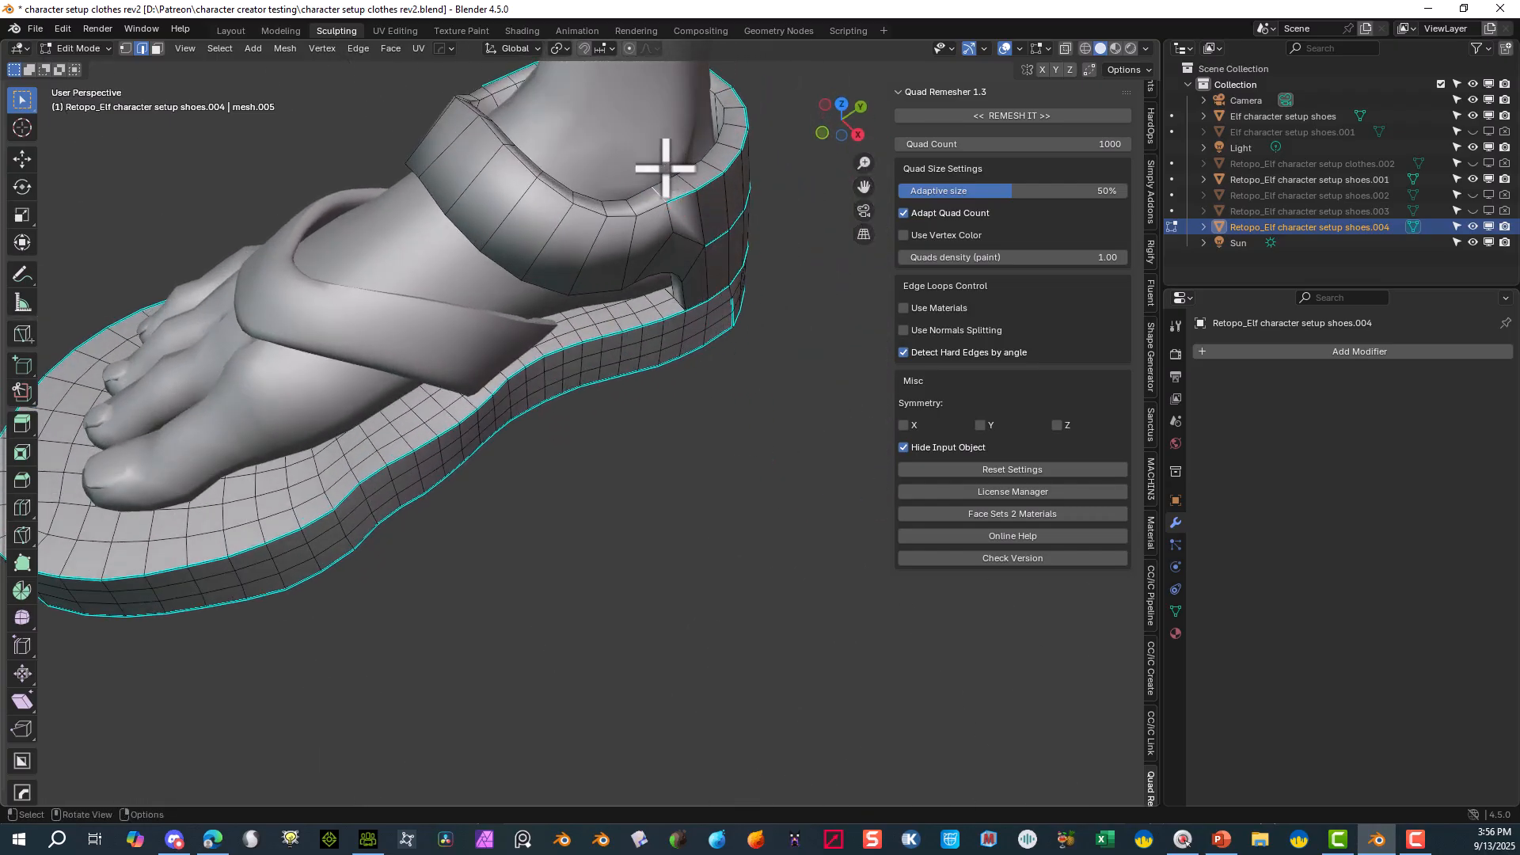
pyautogui.press('g')
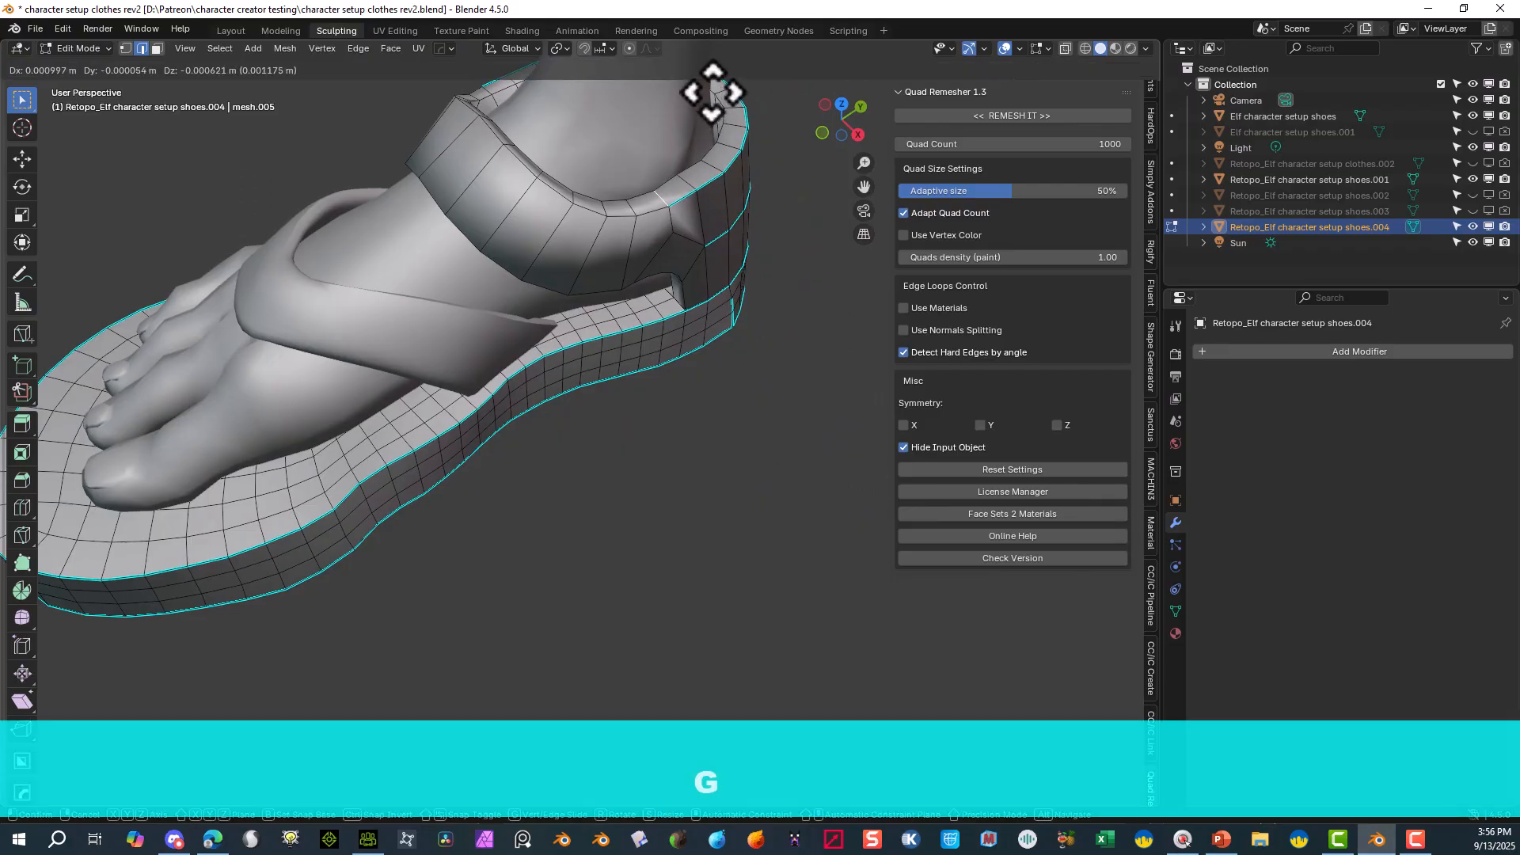
pyautogui.click(712, 93)
# - Move the matching rim edge at the strap-to-heel junction on the little-toe side by about 0.003 m
pyautogui.moveTo(712, 94); pyautogui.dragTo(960, 117, button='middle')
pyautogui.click(501, 327)
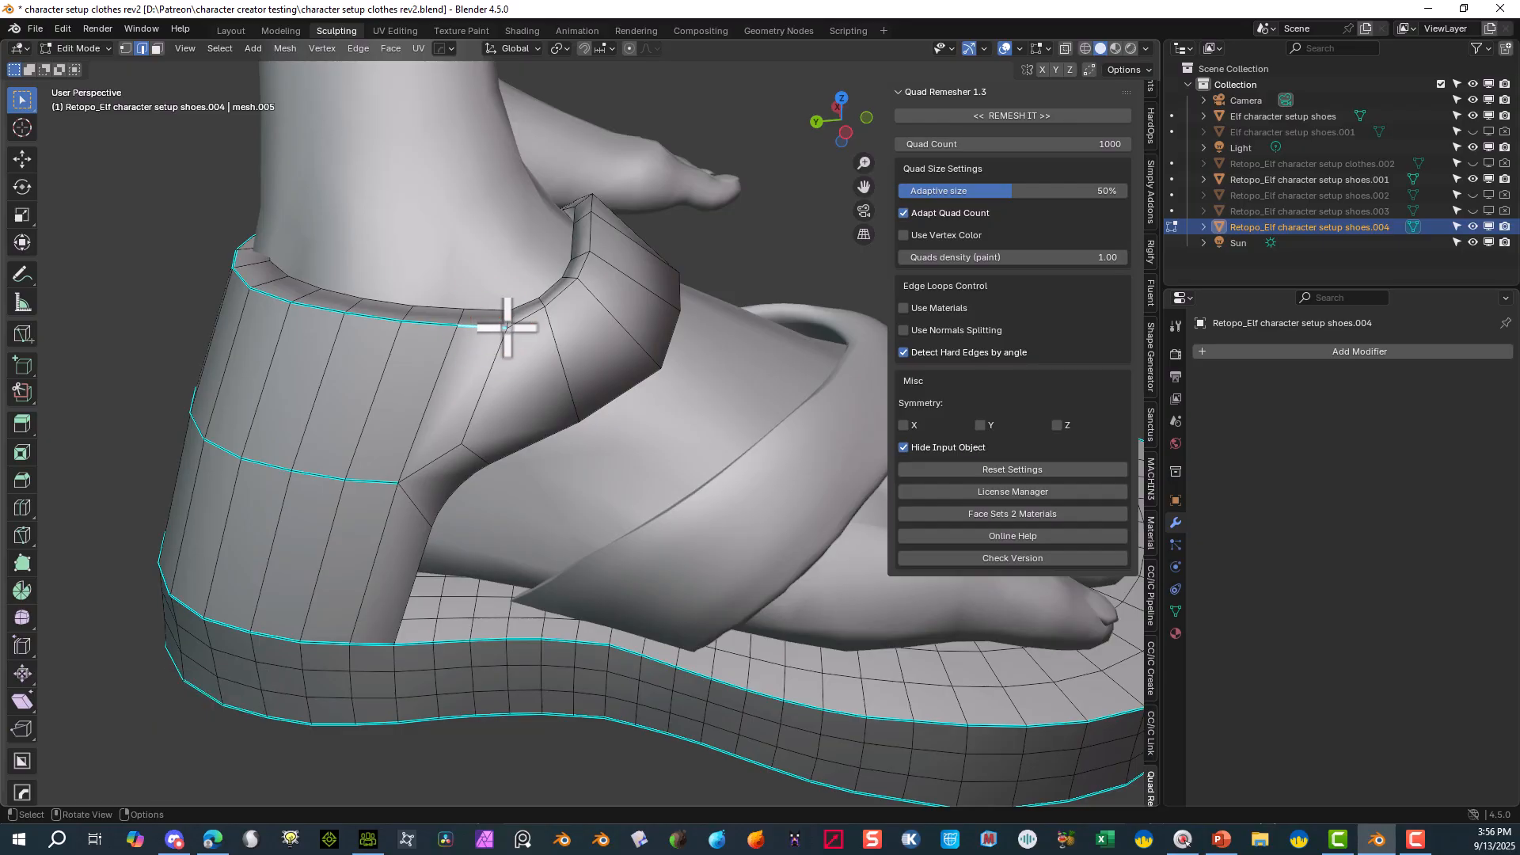
pyautogui.press('g')
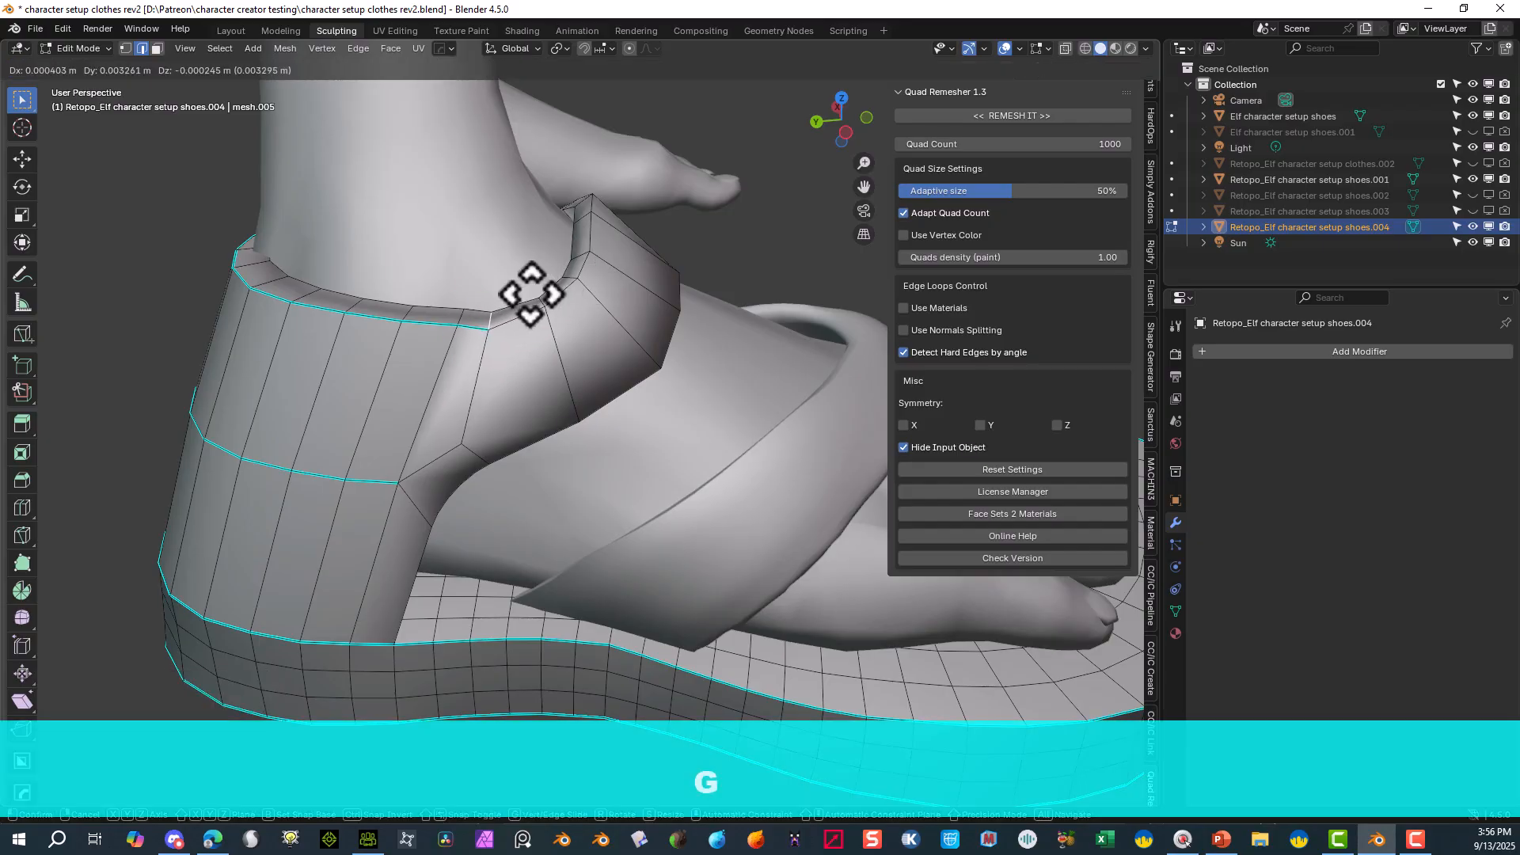
pyautogui.click(532, 291)
# - Return the sandal mesh to Object Mode and clear the selection
pyautogui.scroll(-6, 532, 291)
pyautogui.moveTo(543, 373); pyautogui.dragTo(437, 381, button='middle')
pyautogui.click(392, 369)
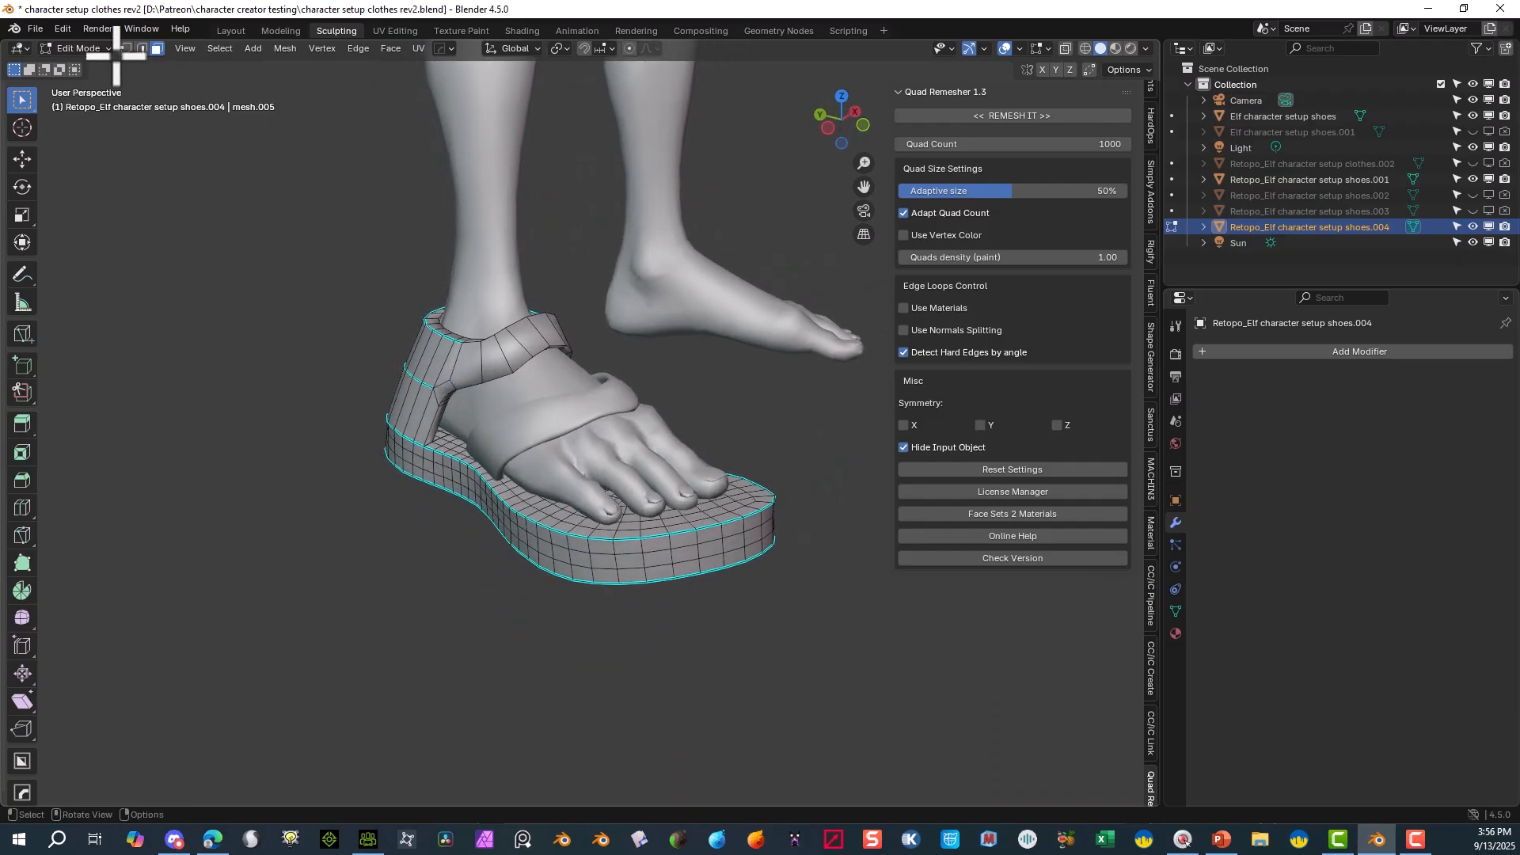
pyautogui.click(87, 49)
pyautogui.click(87, 66)
pyautogui.click(317, 290)
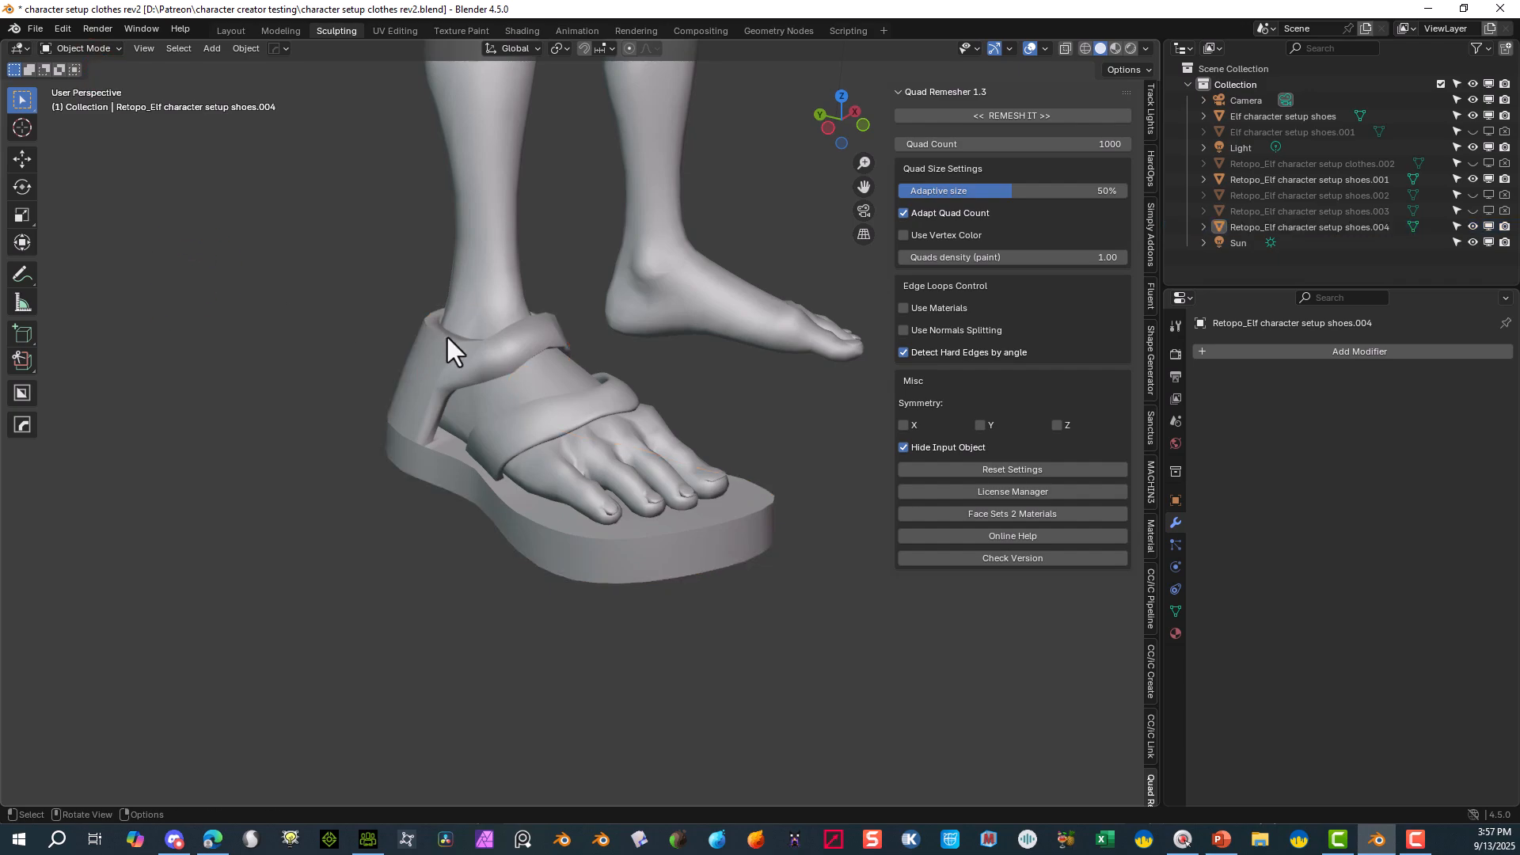
# - Move the front strap toward the toes by about 0.0085 m along the global Y axis
pyautogui.click(428, 373)
pyautogui.moveTo(620, 380); pyautogui.dragTo(687, 360, button='middle')
pyautogui.press('g')
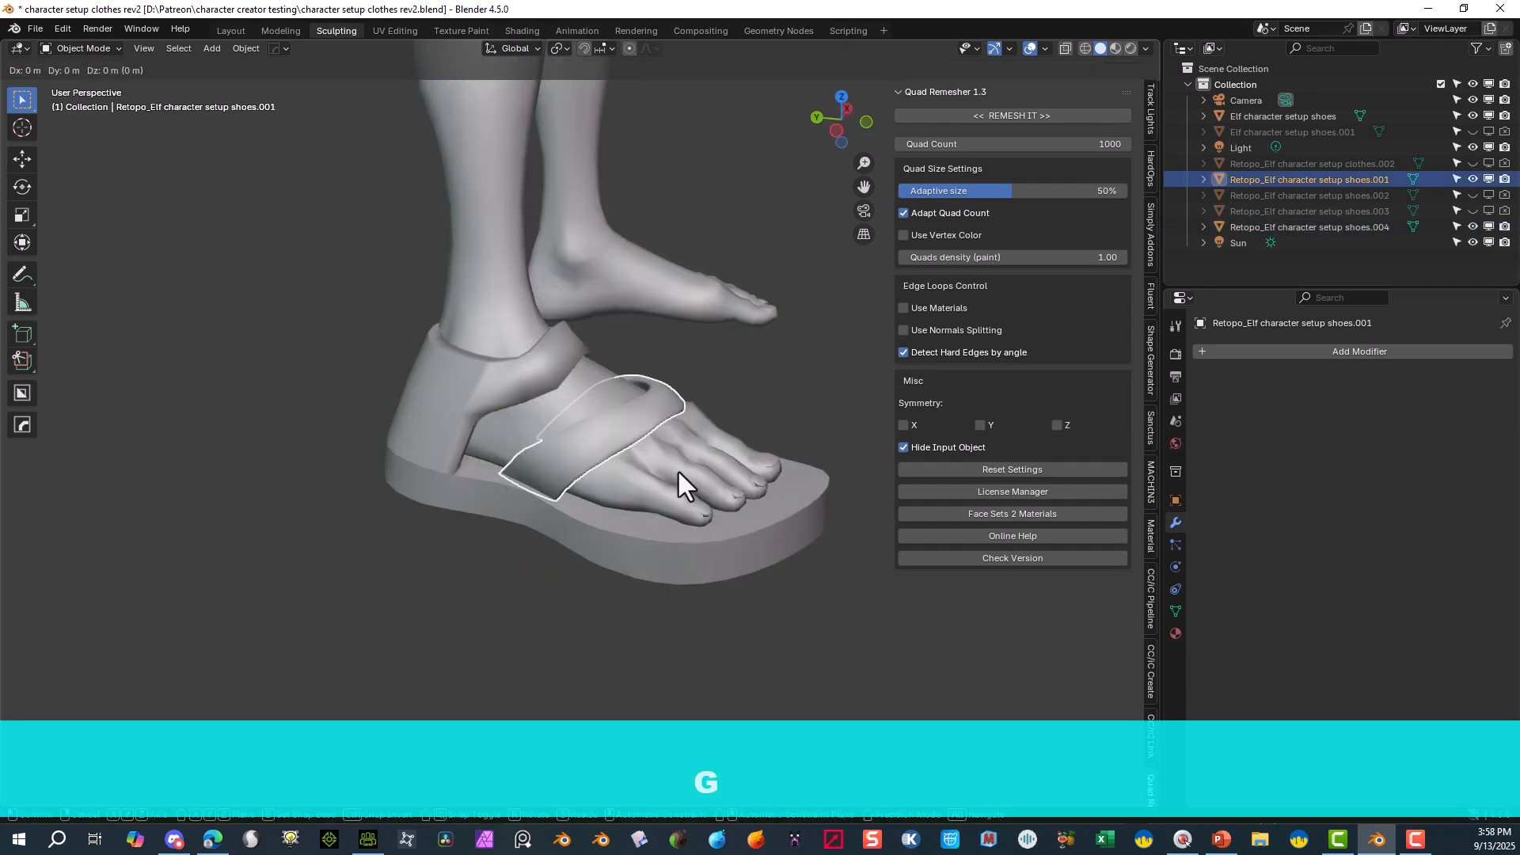
pyautogui.press('y')
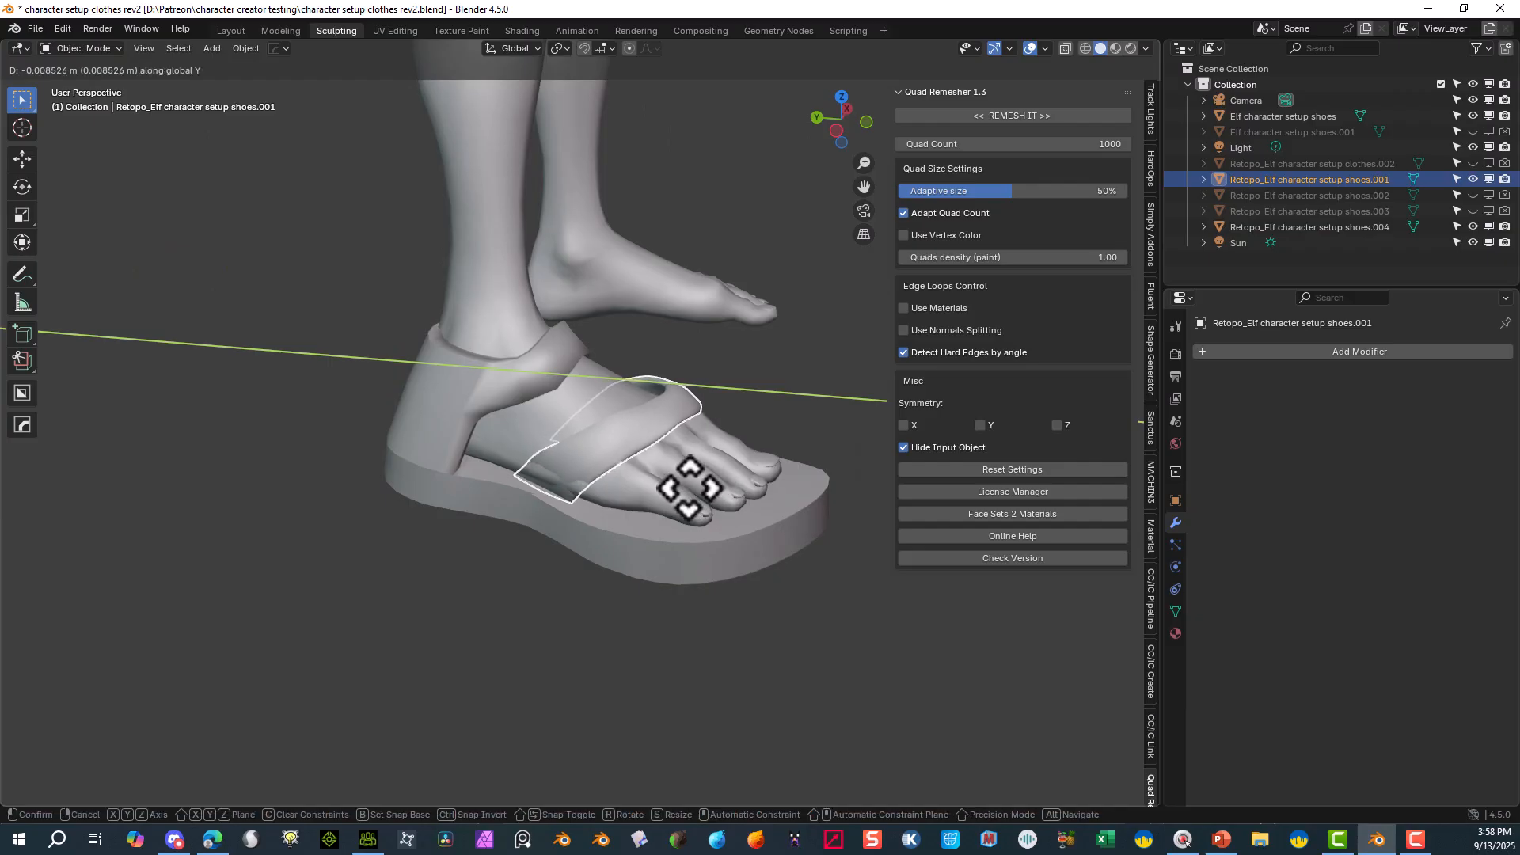
pyautogui.click(689, 488)
# - Reposition the front strap slightly back and down over the foot, by about 0.003 m, and deselect it
pyautogui.press('g')
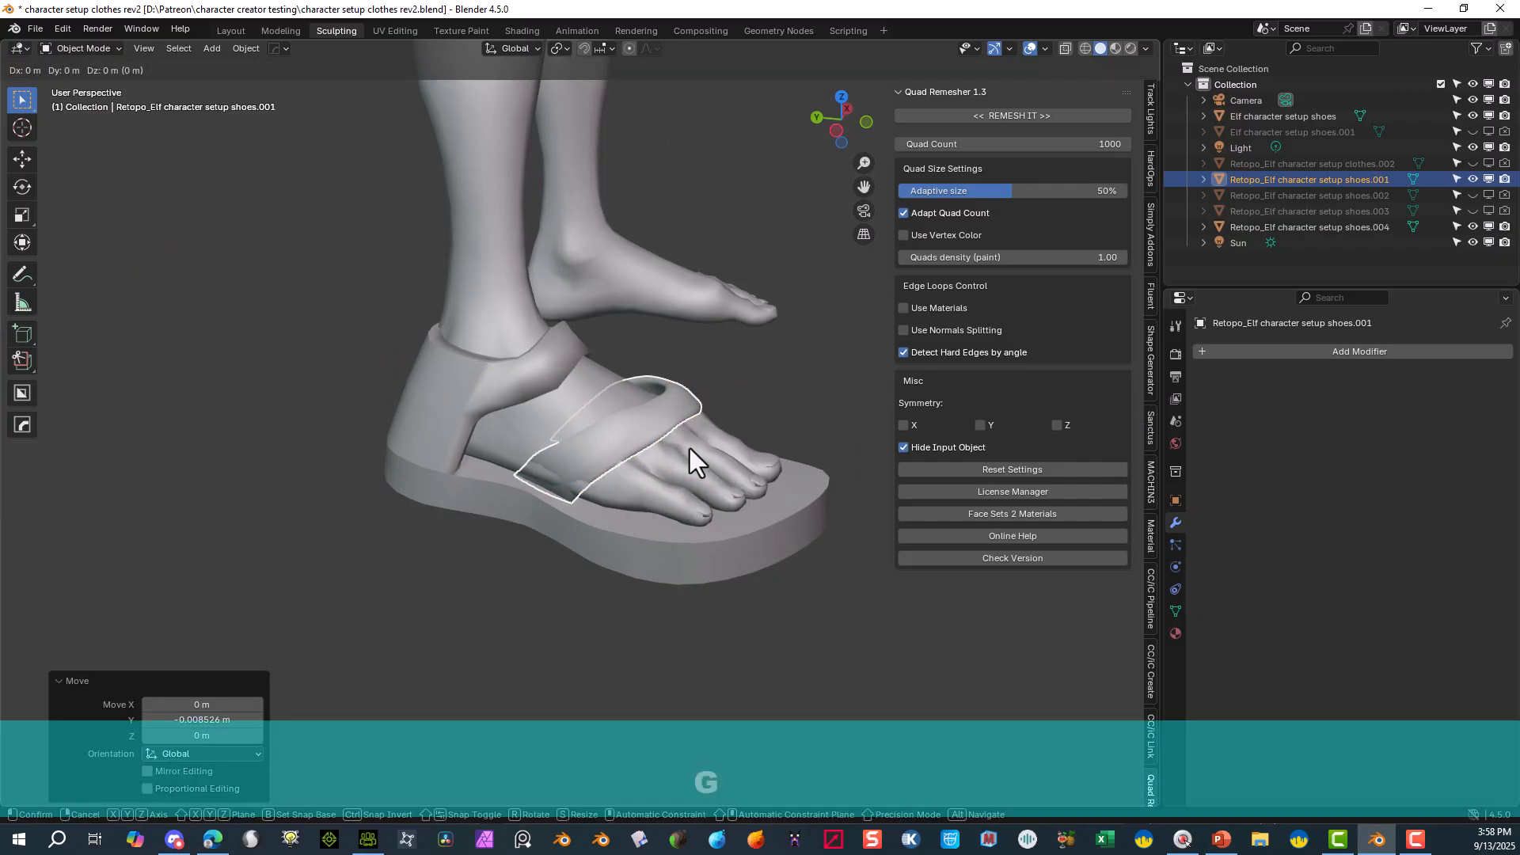
pyautogui.press('z')
pyautogui.press('z')
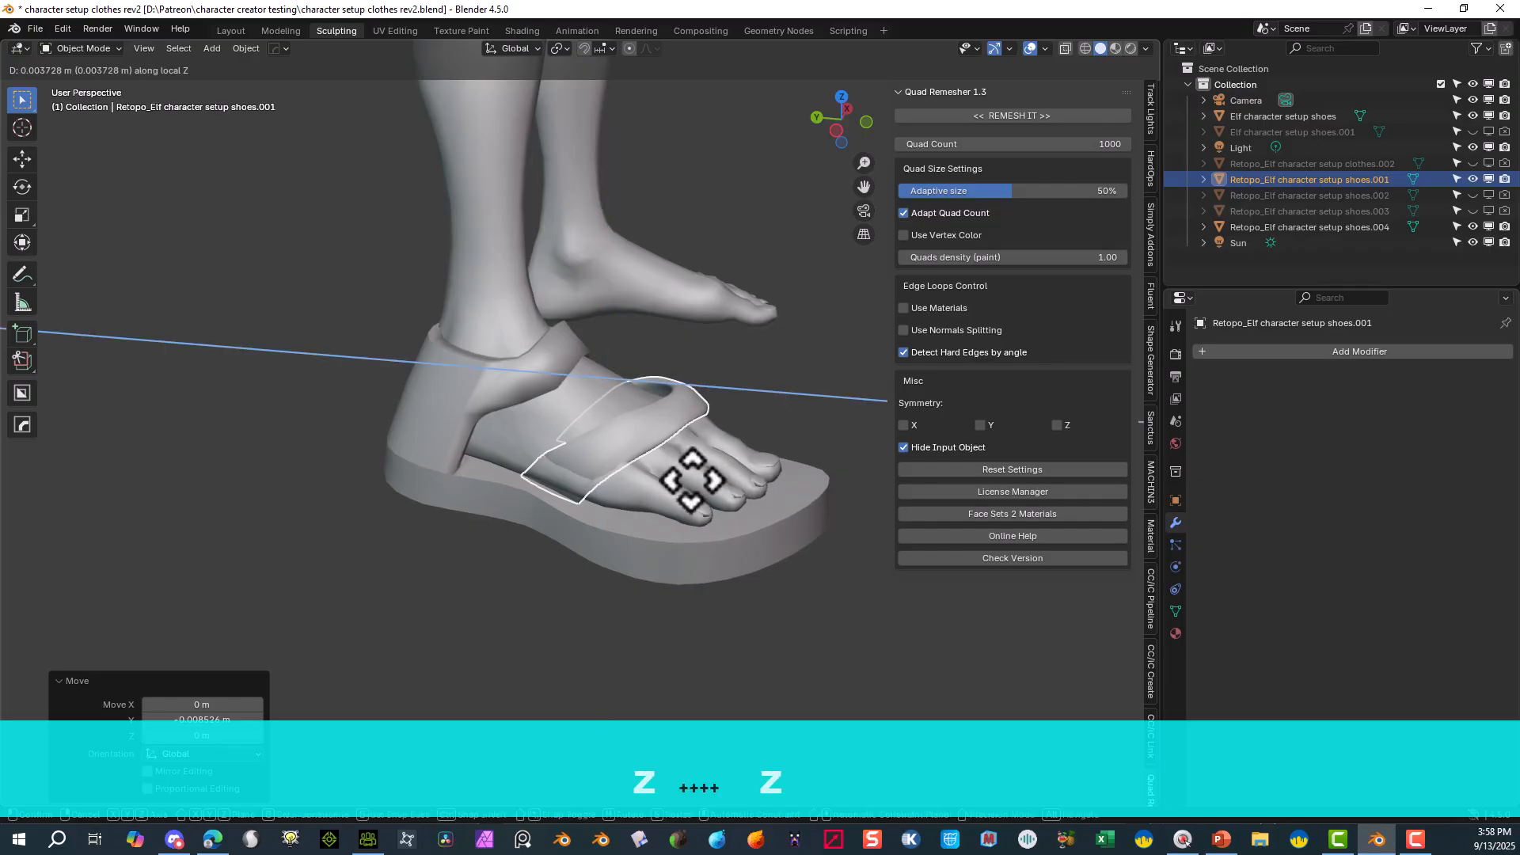
pyautogui.press('g')
pyautogui.press('z')
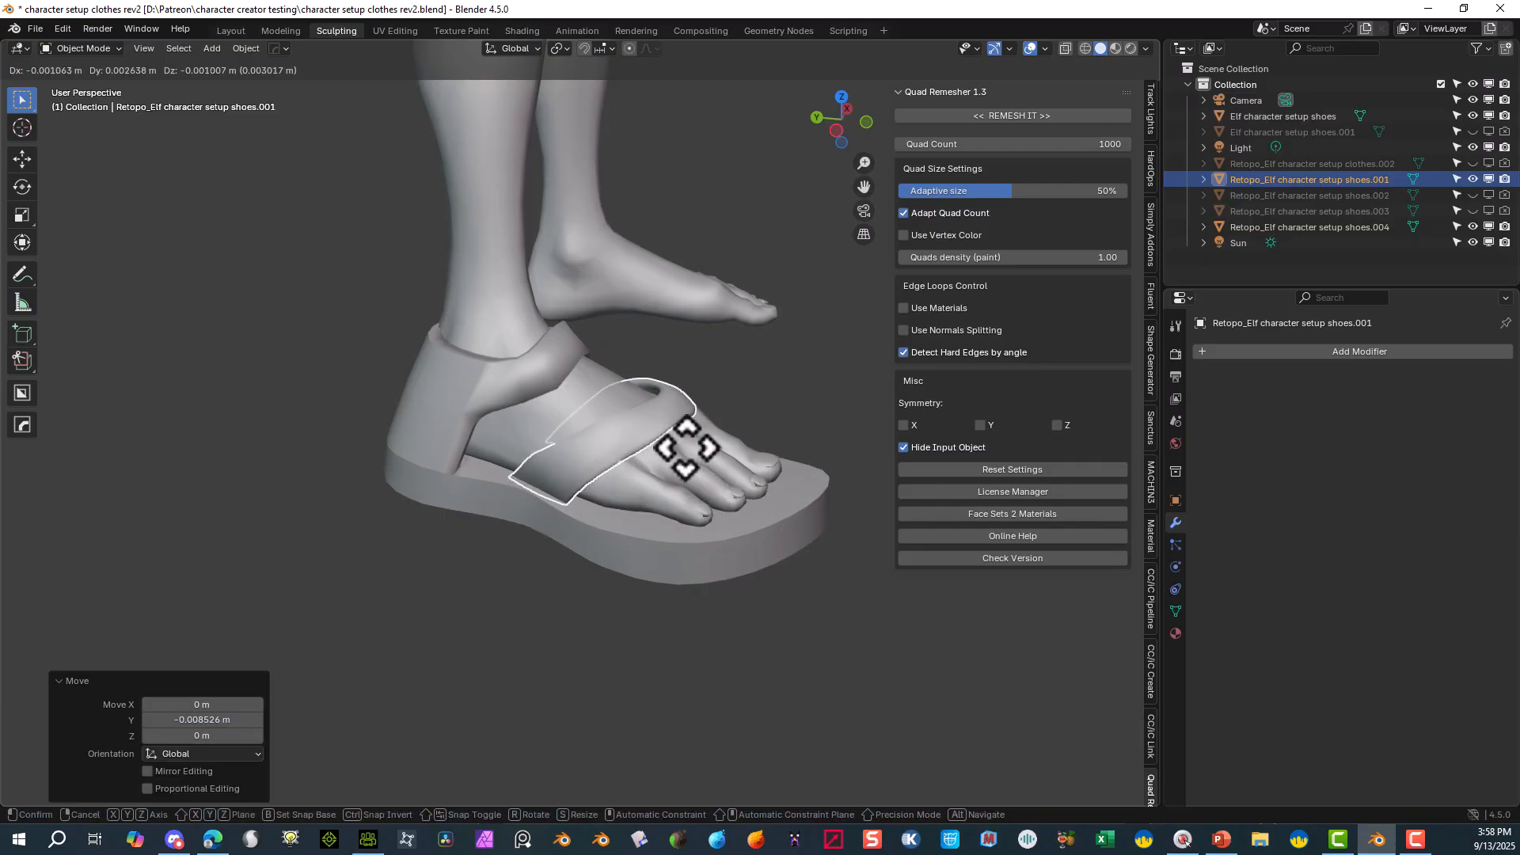
pyautogui.click(685, 448)
pyautogui.moveTo(676, 420); pyautogui.dragTo(701, 359, button='middle')
pyautogui.click(697, 377)
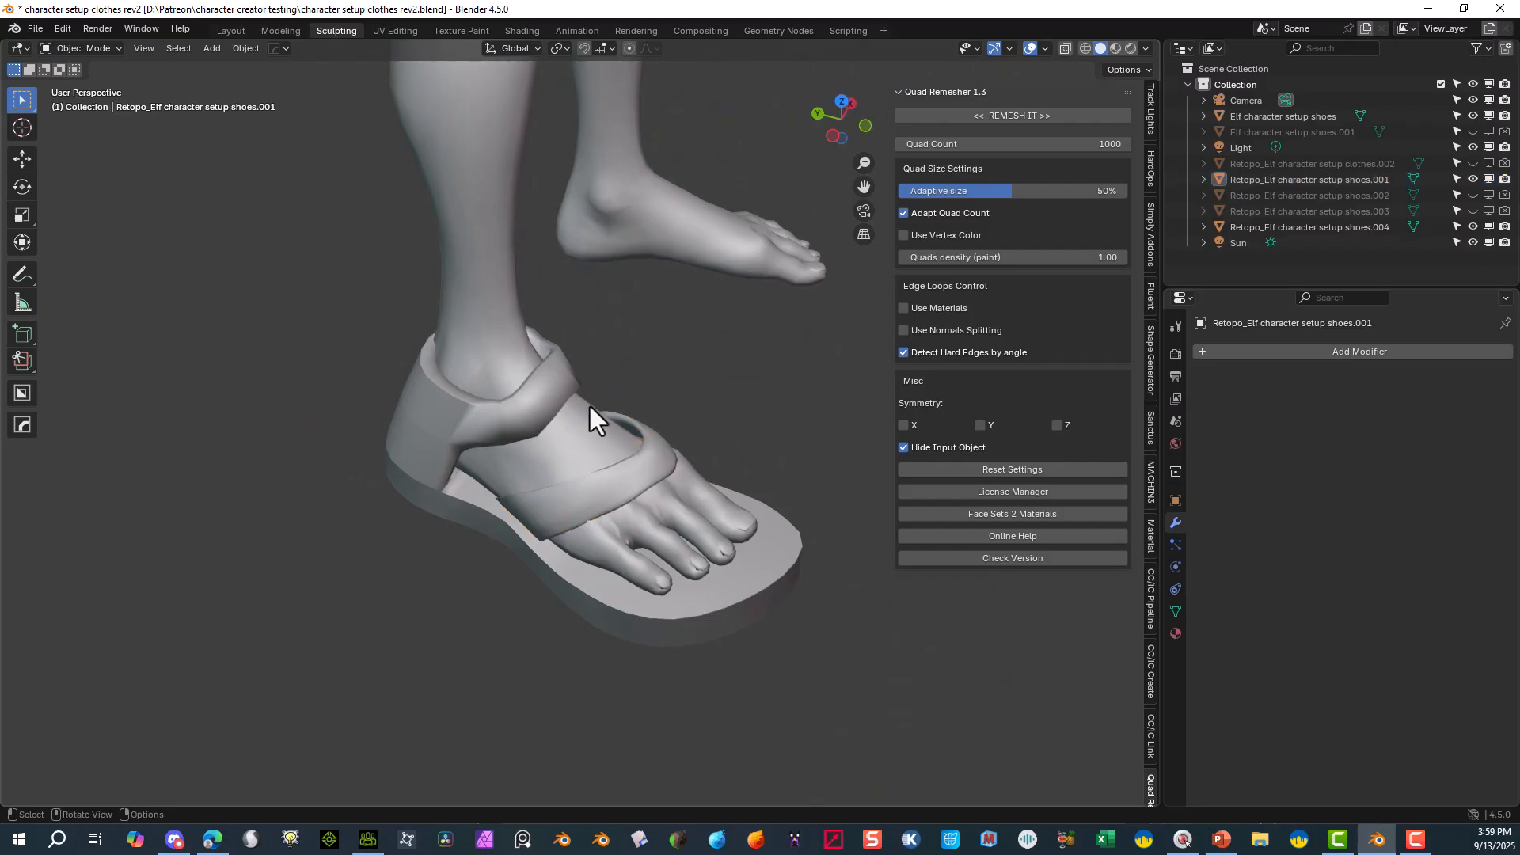
# - Add a Subdivision Surface modifier to the sole and ankle strap mesh and apply it at viewport level 1
pyautogui.click(524, 413)
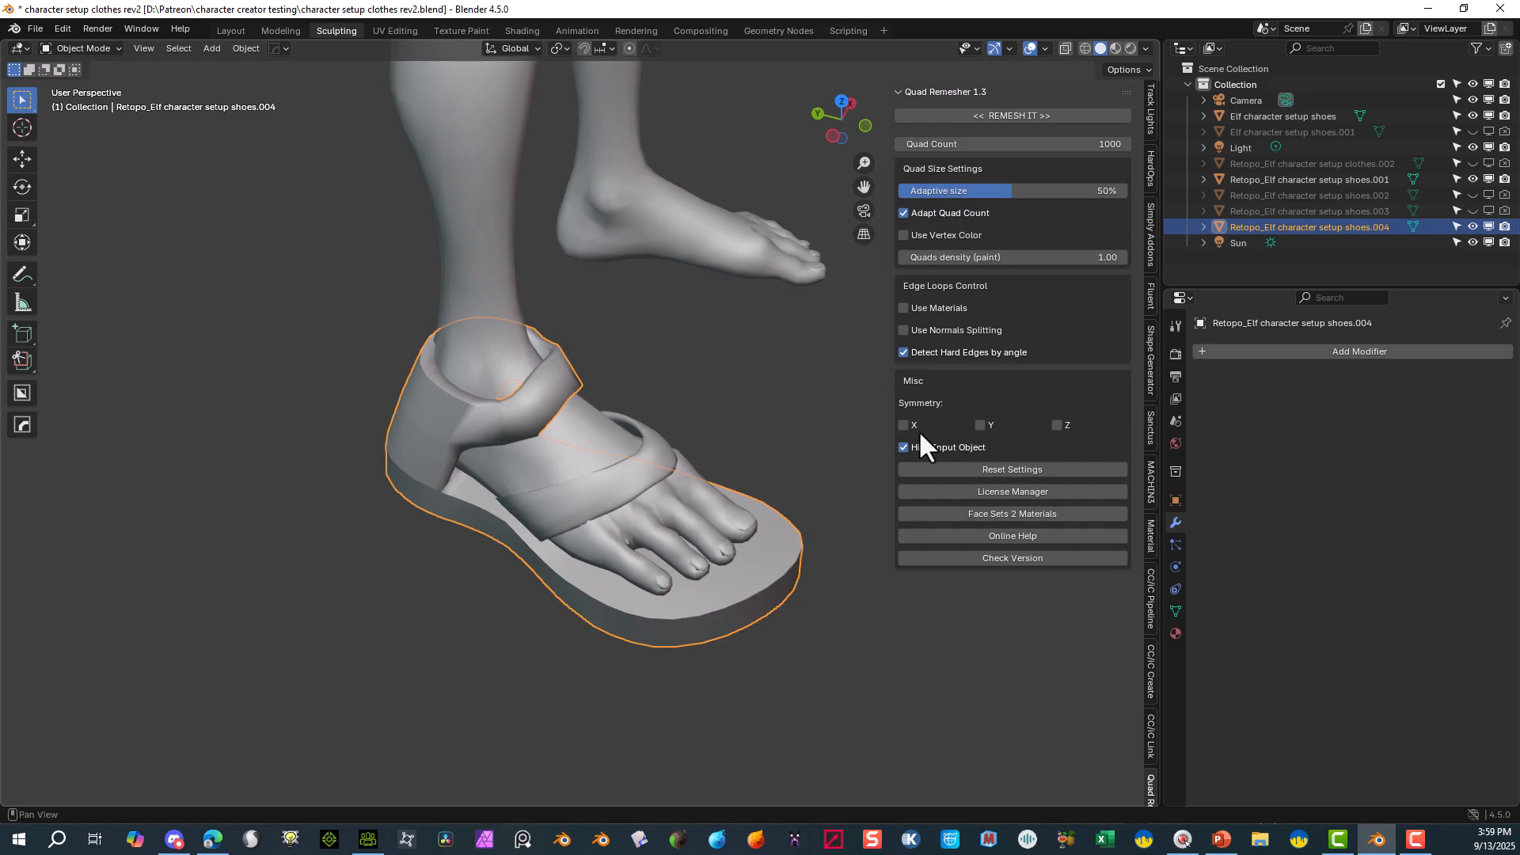
pyautogui.click(1192, 350)
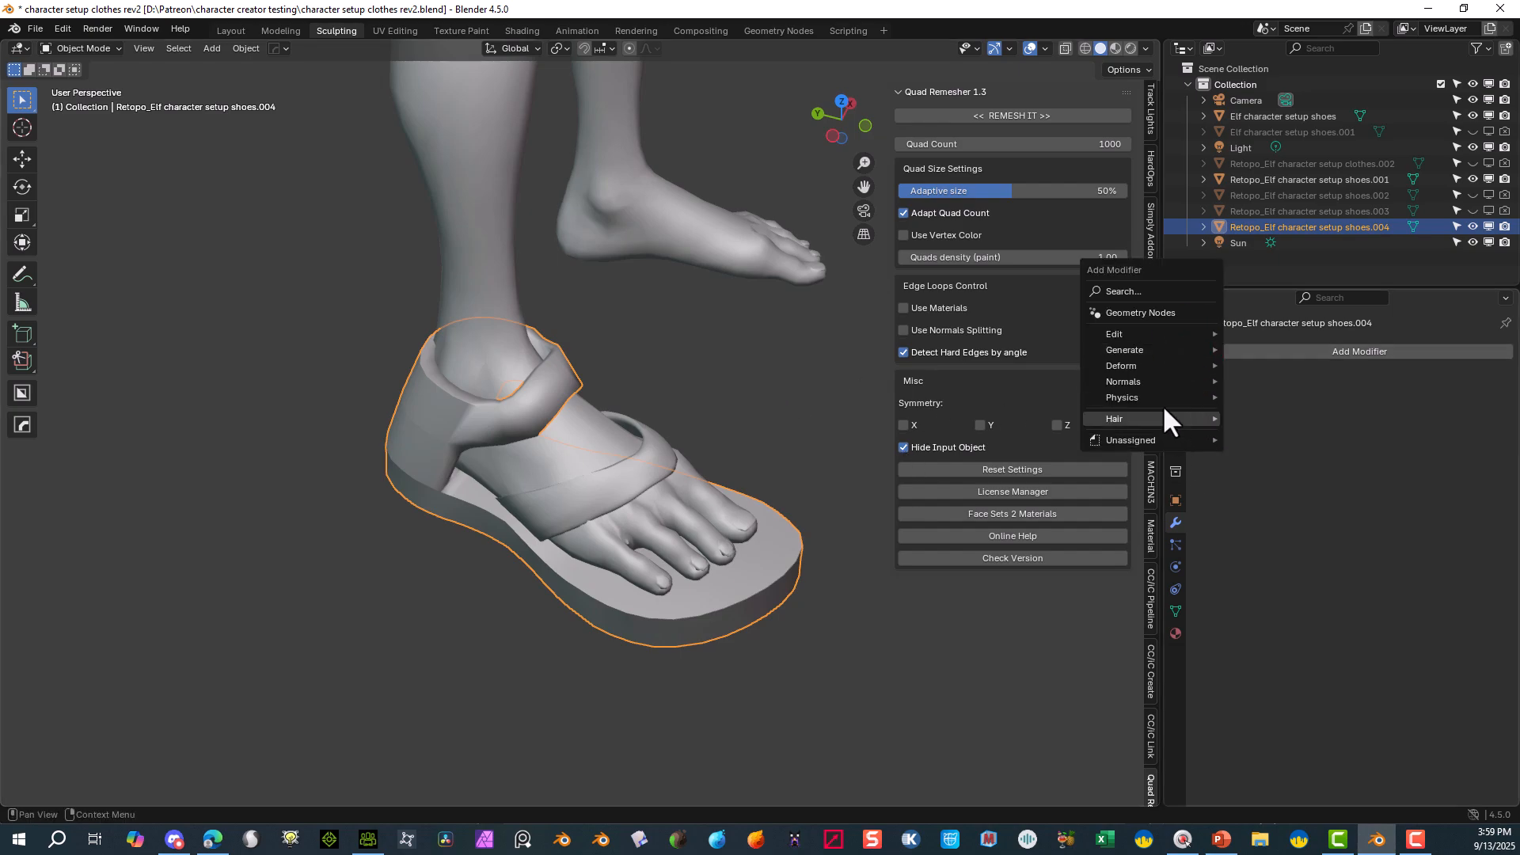
pyautogui.moveTo(1157, 368)
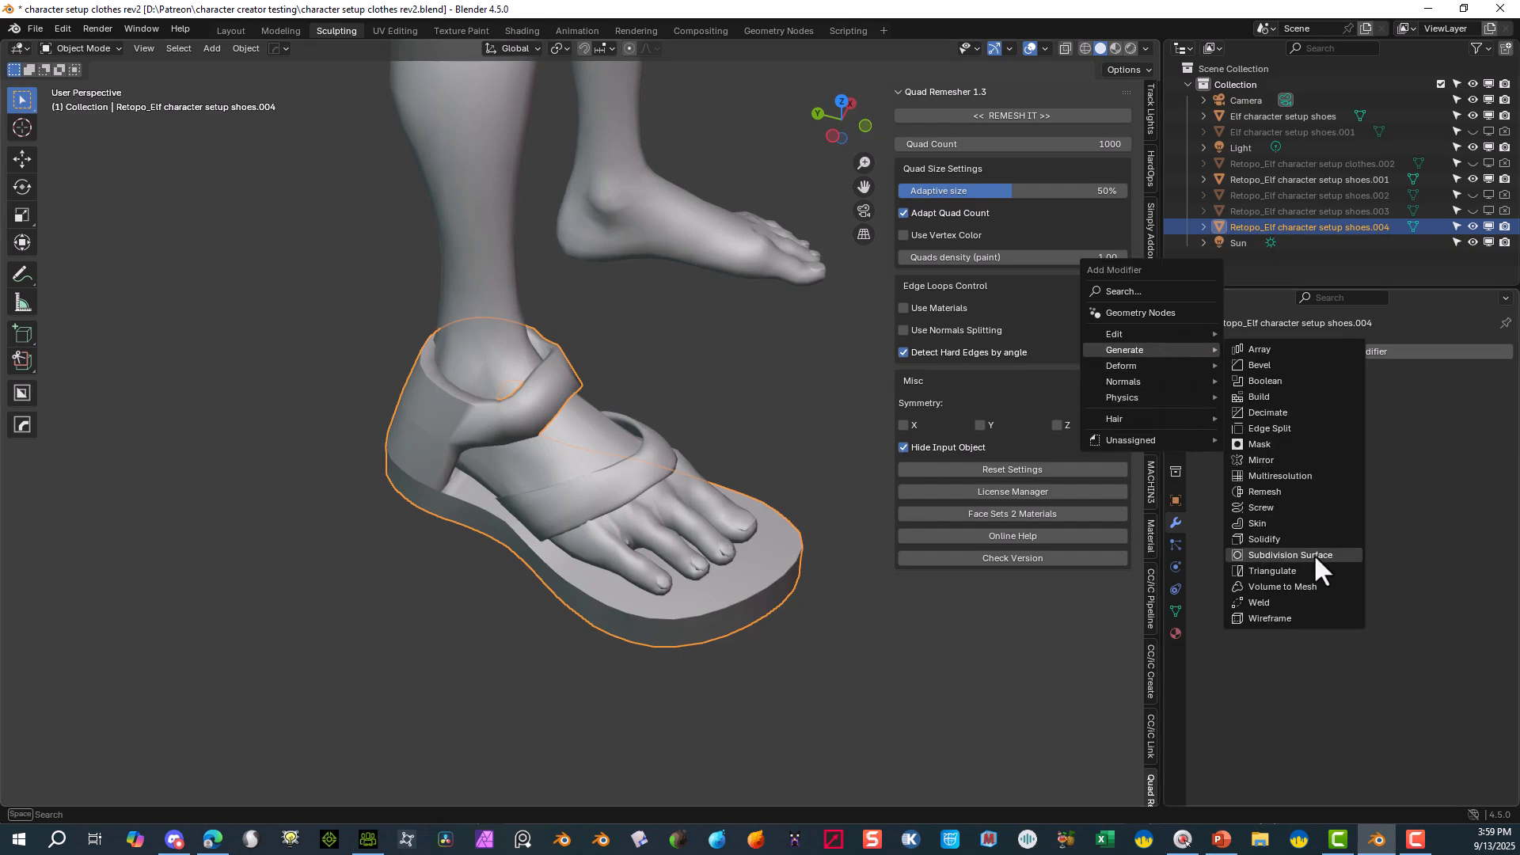
pyautogui.click(1312, 554)
pyautogui.moveTo(682, 387); pyautogui.dragTo(879, 427, button='middle')
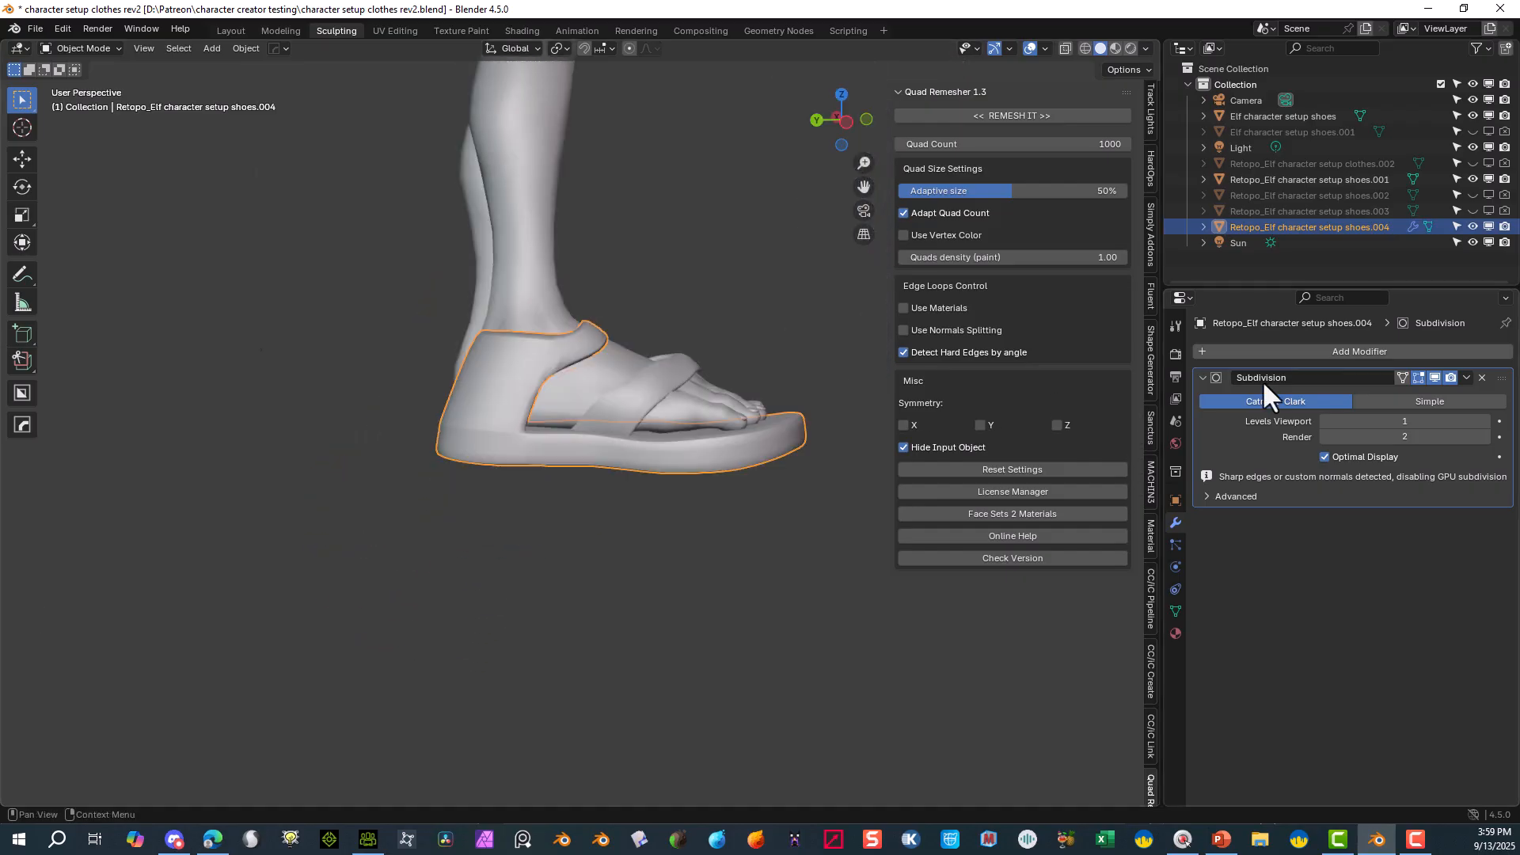
pyautogui.click(1467, 378)
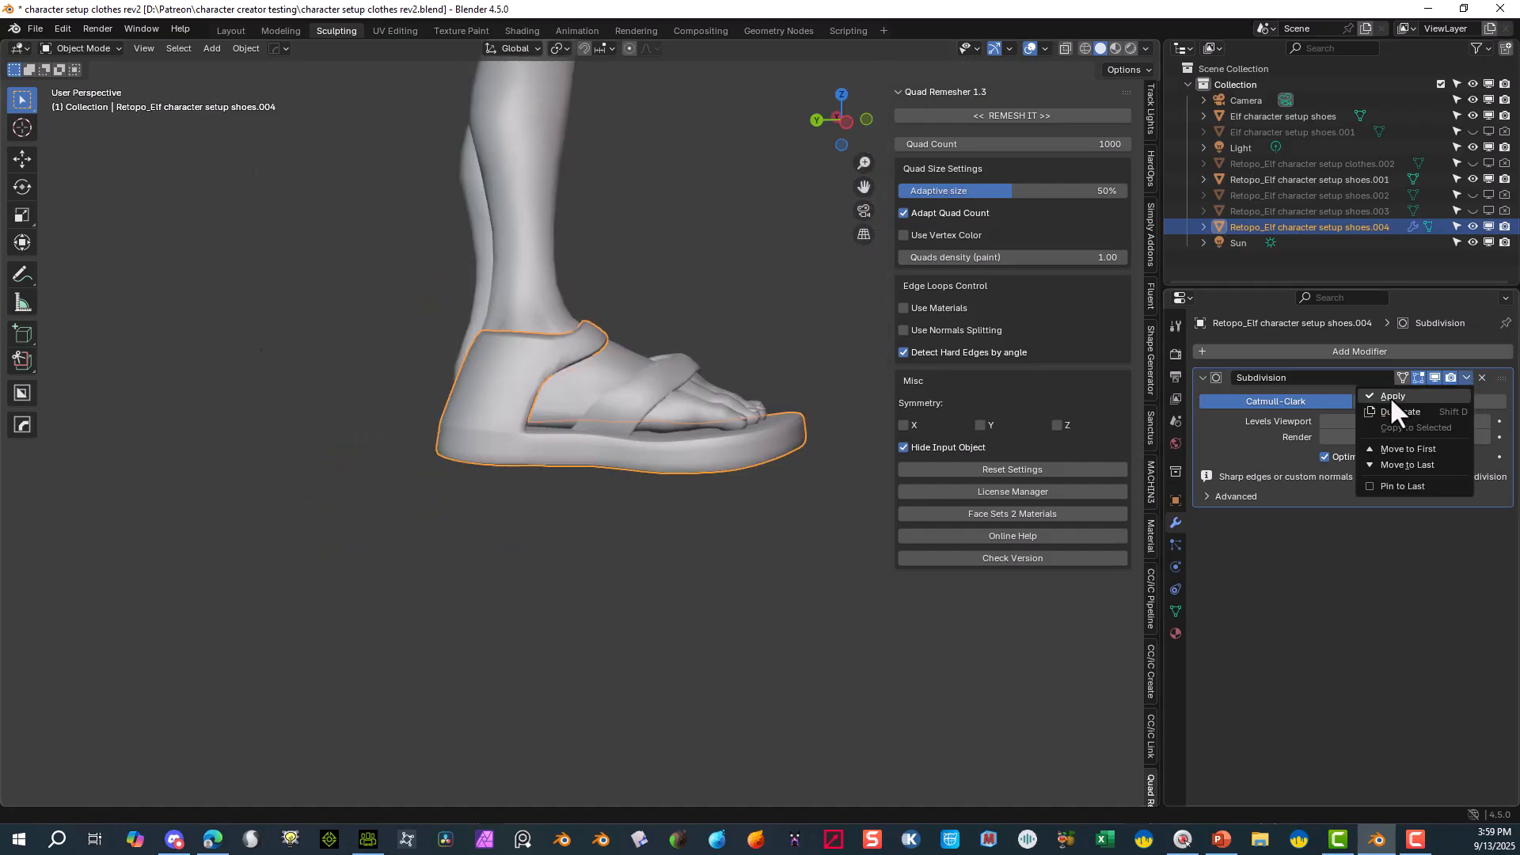
pyautogui.click(1389, 396)
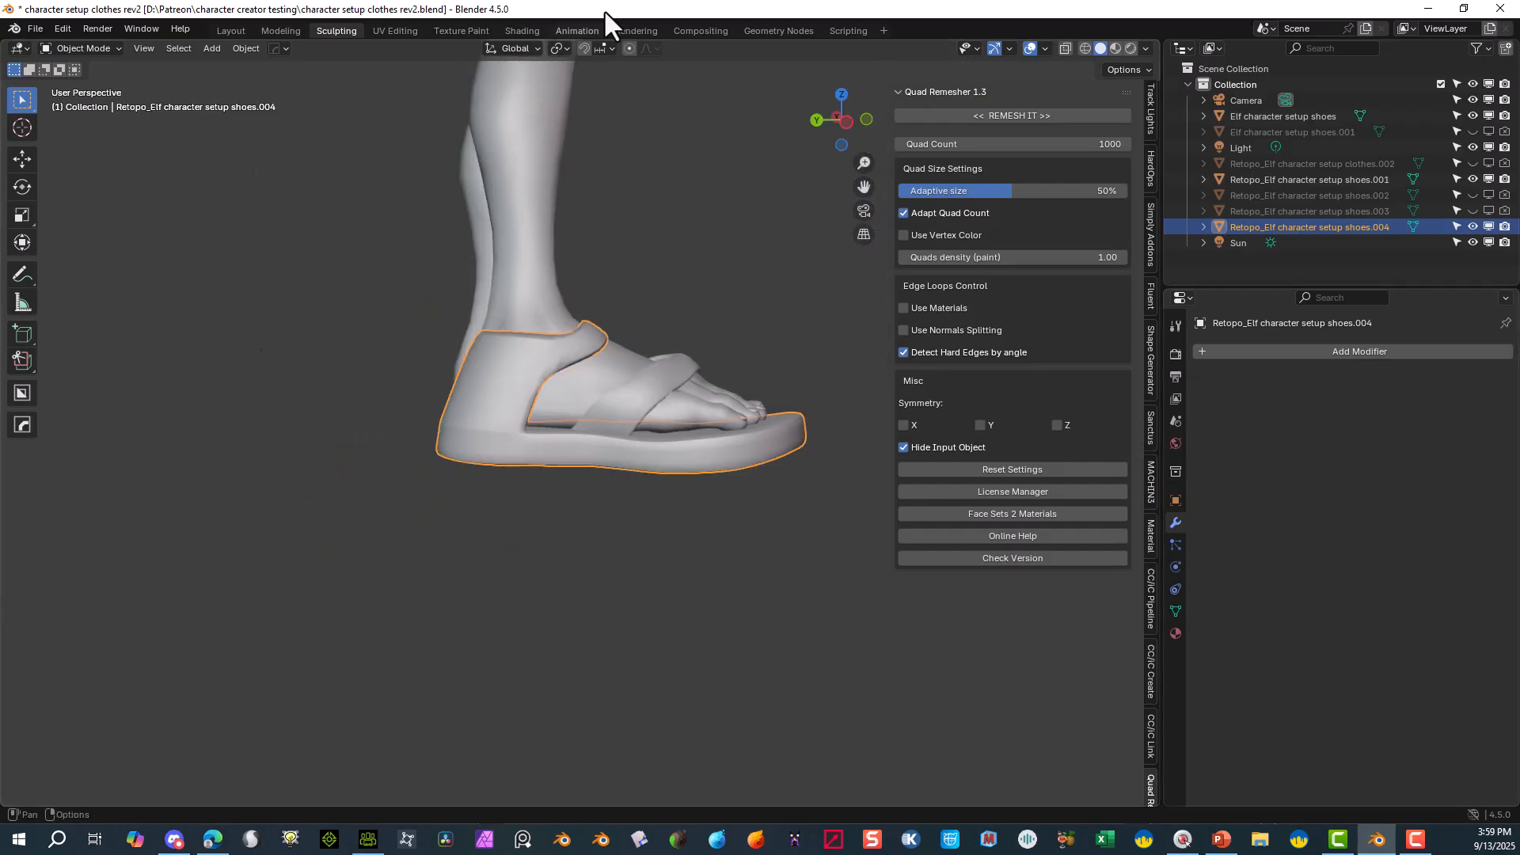
# - Enter Sculpt Mode and use the Elastic Grab brush to pull the sandal's heel and ankle strap closer to the foot
pyautogui.click(98, 48)
pyautogui.click(103, 100)
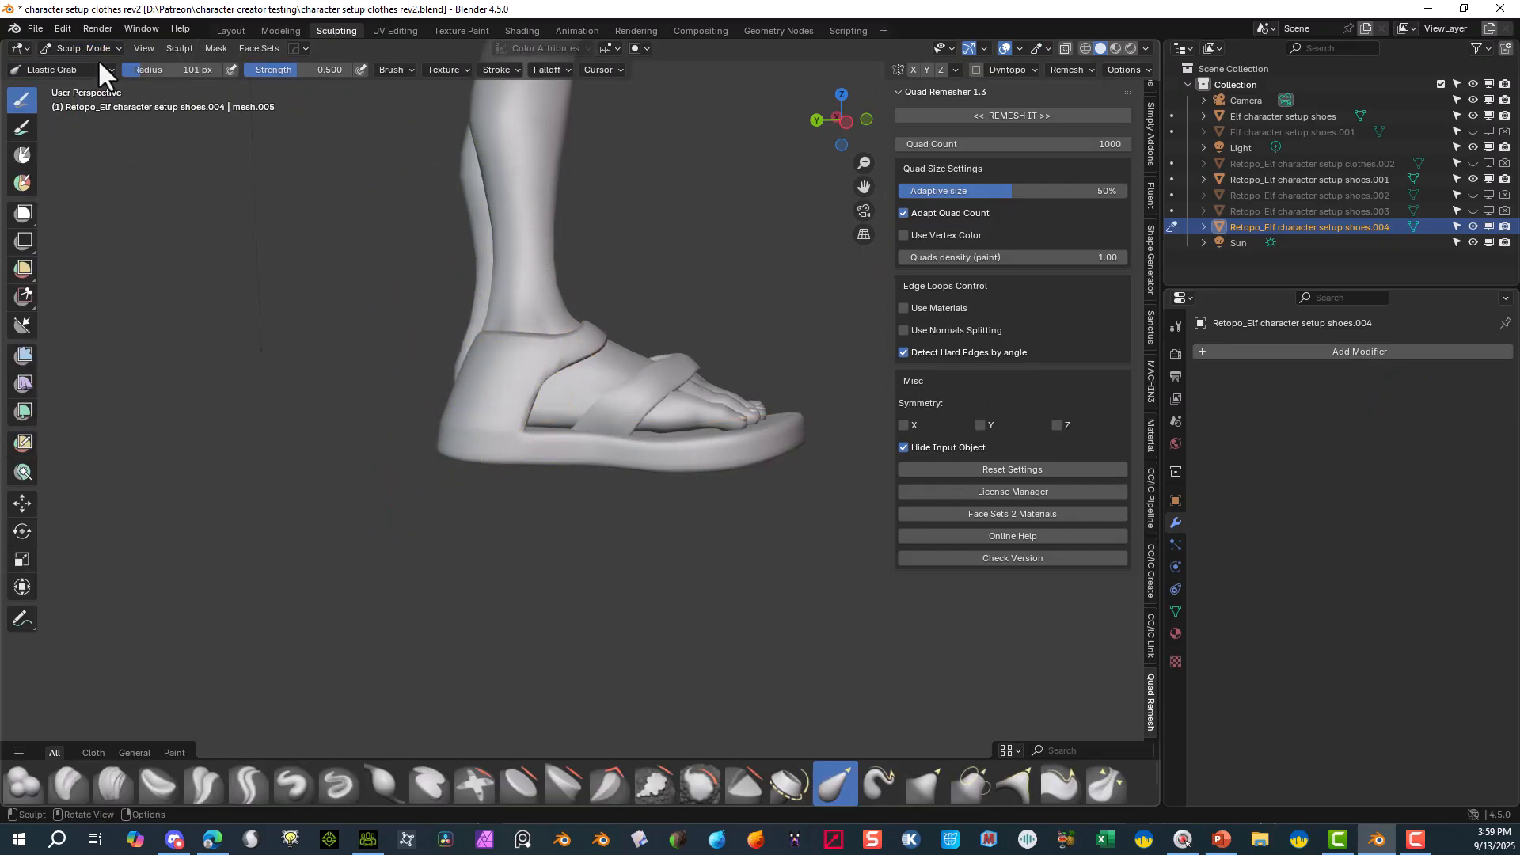
pyautogui.moveTo(444, 428); pyautogui.dragTo(483, 430)
pyautogui.moveTo(685, 444); pyautogui.dragTo(674, 365)
pyautogui.moveTo(689, 373); pyautogui.dragTo(676, 336)
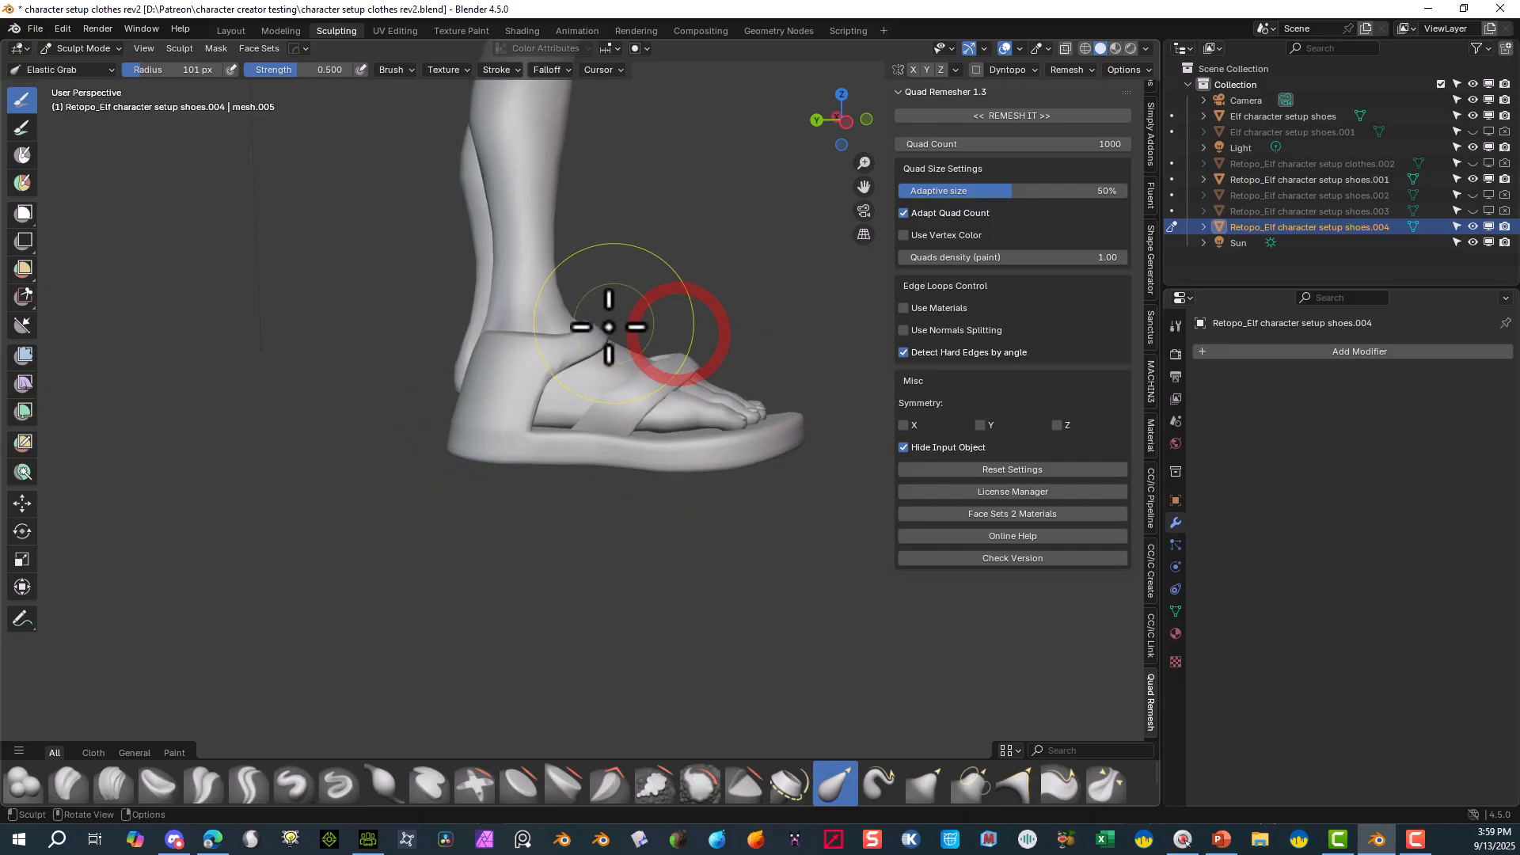
pyautogui.moveTo(583, 339); pyautogui.dragTo(574, 320)
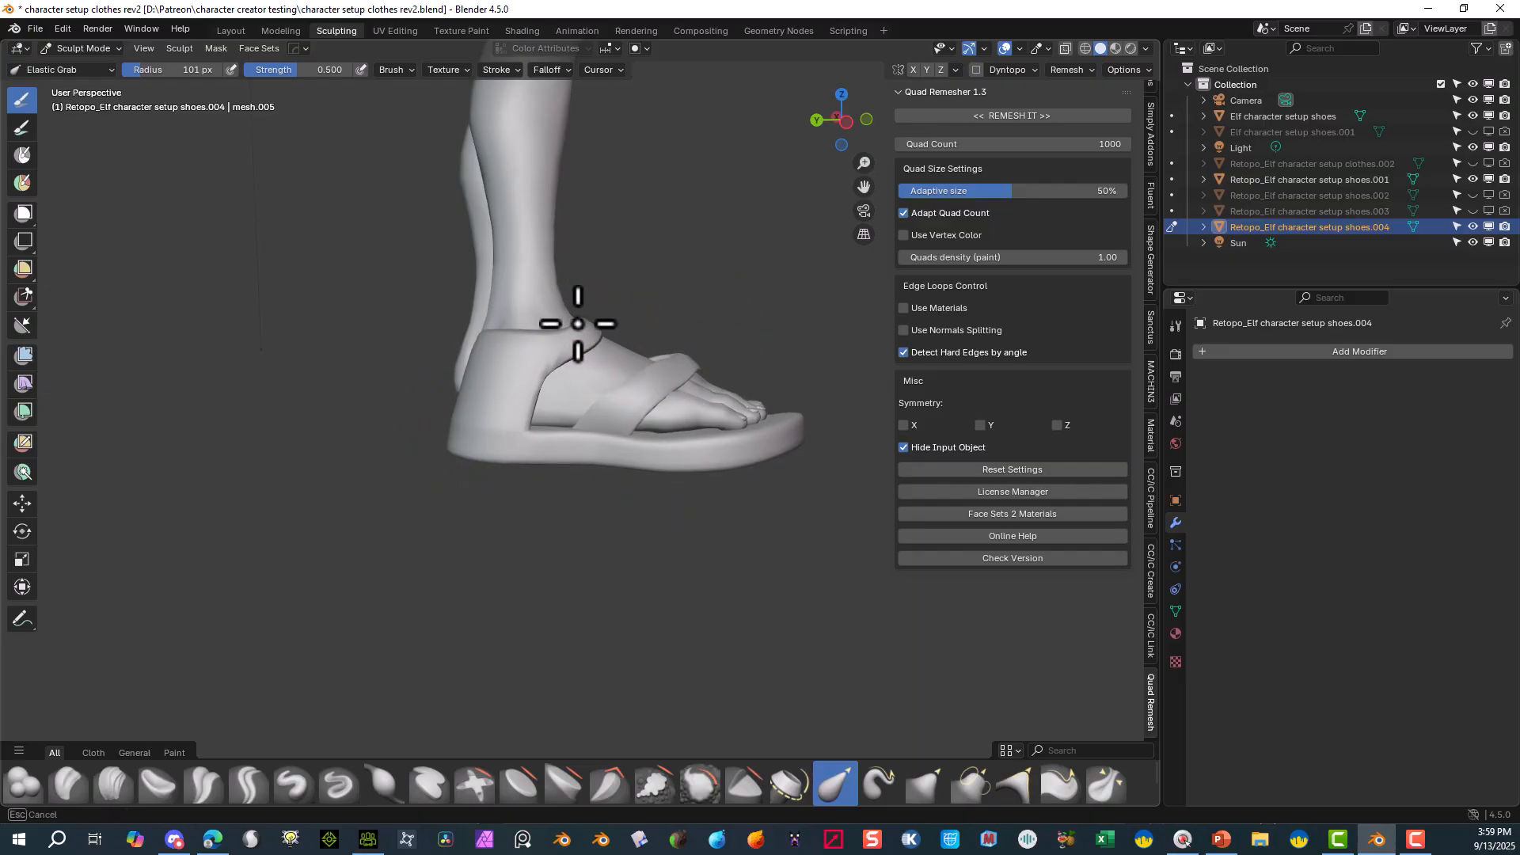
# - Reduce the Elastic Grab radius to 78 px and fit the ankle strap around the front and sides of the ankle
pyautogui.moveTo(672, 281); pyautogui.dragTo(581, 348, button='middle')
pyautogui.moveTo(449, 319)
pyautogui.mouseDown(button='middle')
pyautogui.moveTo(493, 363)
pyautogui.moveTo(566, 322)
pyautogui.moveTo(549, 348)
pyautogui.mouseUp(button='middle')
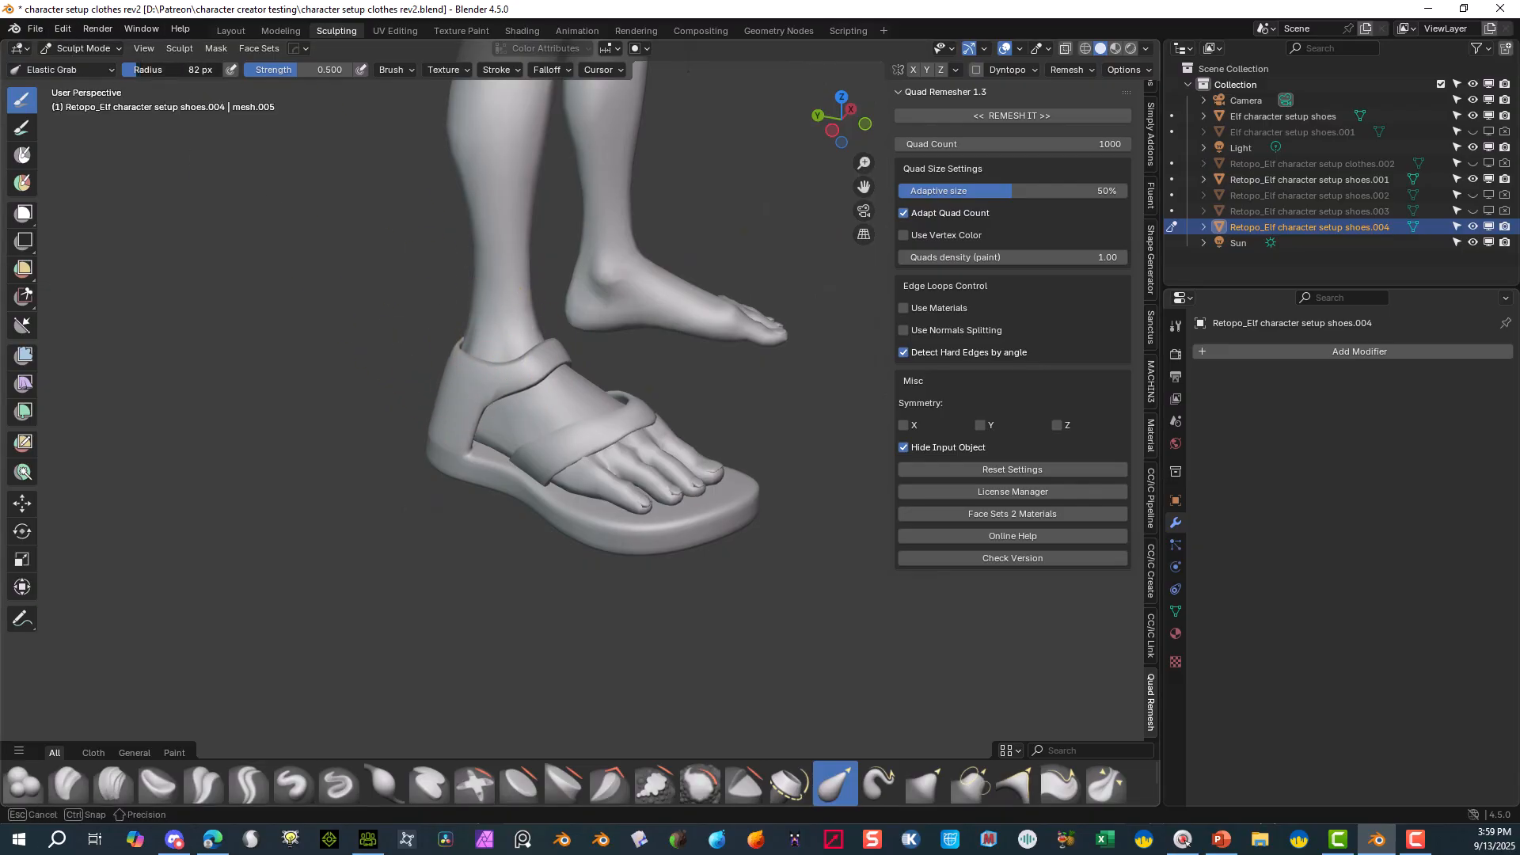
pyautogui.moveTo(170, 148); pyautogui.dragTo(127, 222, button='middle')
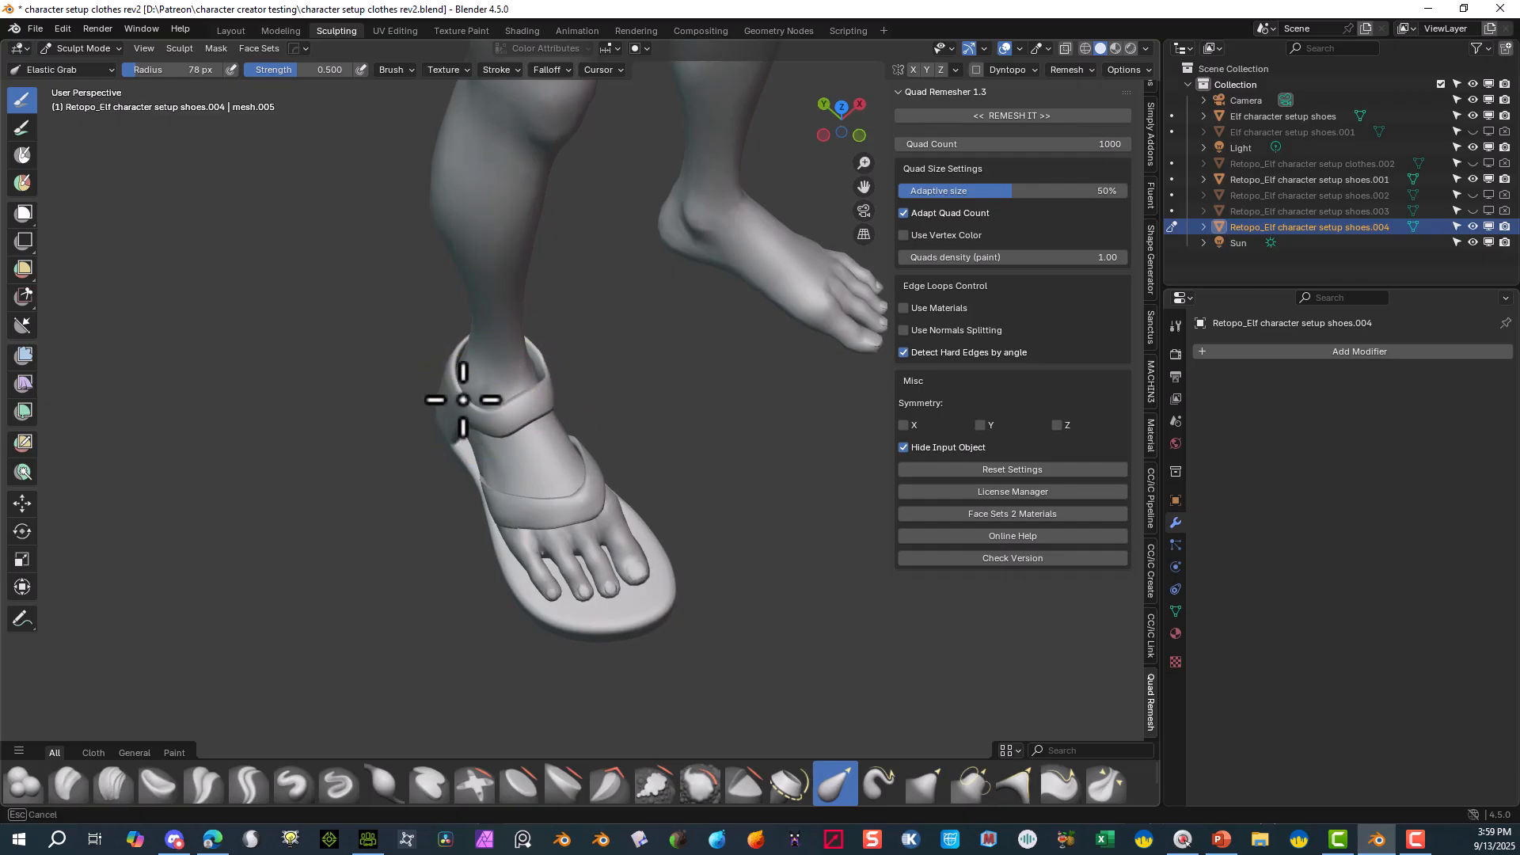
pyautogui.moveTo(602, 311)
pyautogui.mouseDown(button='middle')
pyautogui.moveTo(509, 298)
pyautogui.moveTo(731, 333)
pyautogui.mouseUp(button='middle')
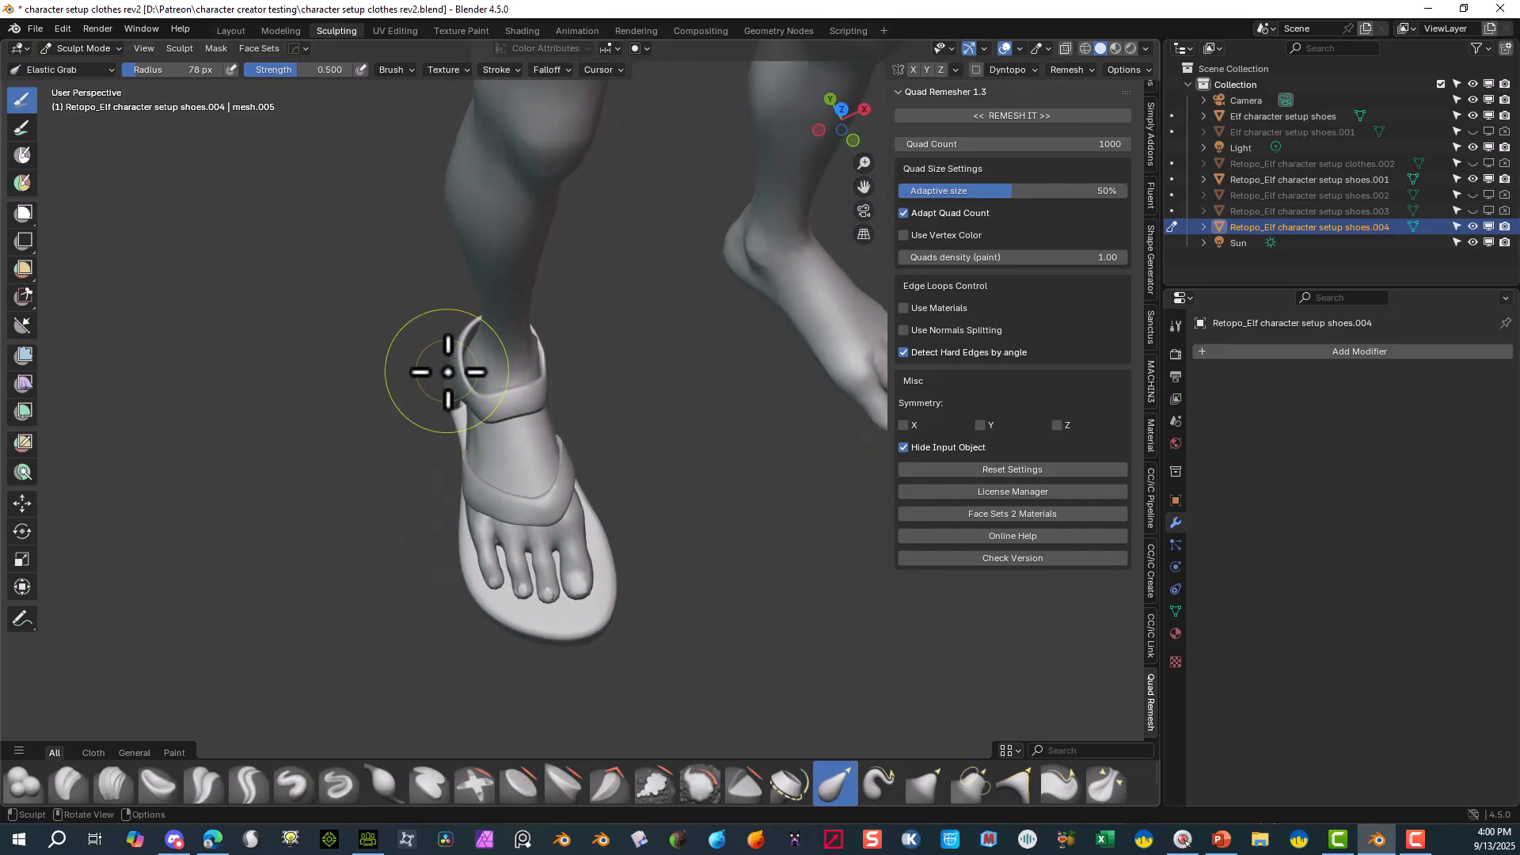
pyautogui.moveTo(443, 368); pyautogui.dragTo(535, 340, button='middle')
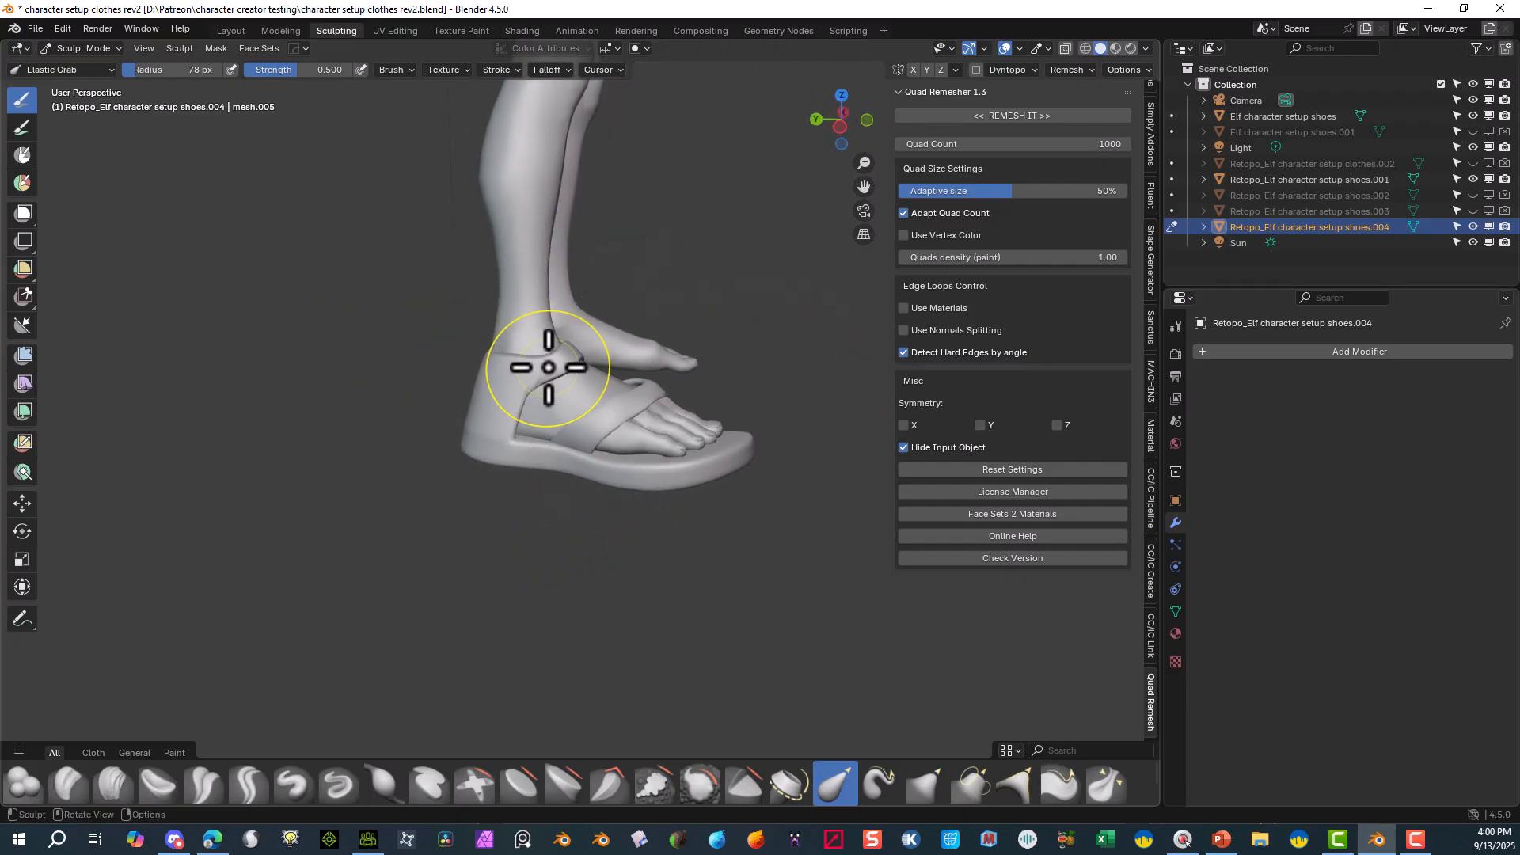
# - Pull the front end of the sole in around the toes with Elastic Grab, shortening and narrowing it to fit the foot
pyautogui.moveTo(662, 343)
pyautogui.mouseDown(button='middle')
pyautogui.moveTo(617, 424)
pyautogui.moveTo(634, 516)
pyautogui.moveTo(736, 591)
pyautogui.moveTo(773, 394)
pyautogui.moveTo(756, 432)
pyautogui.mouseUp(button='middle')
pyautogui.moveTo(752, 430); pyautogui.dragTo(745, 426)
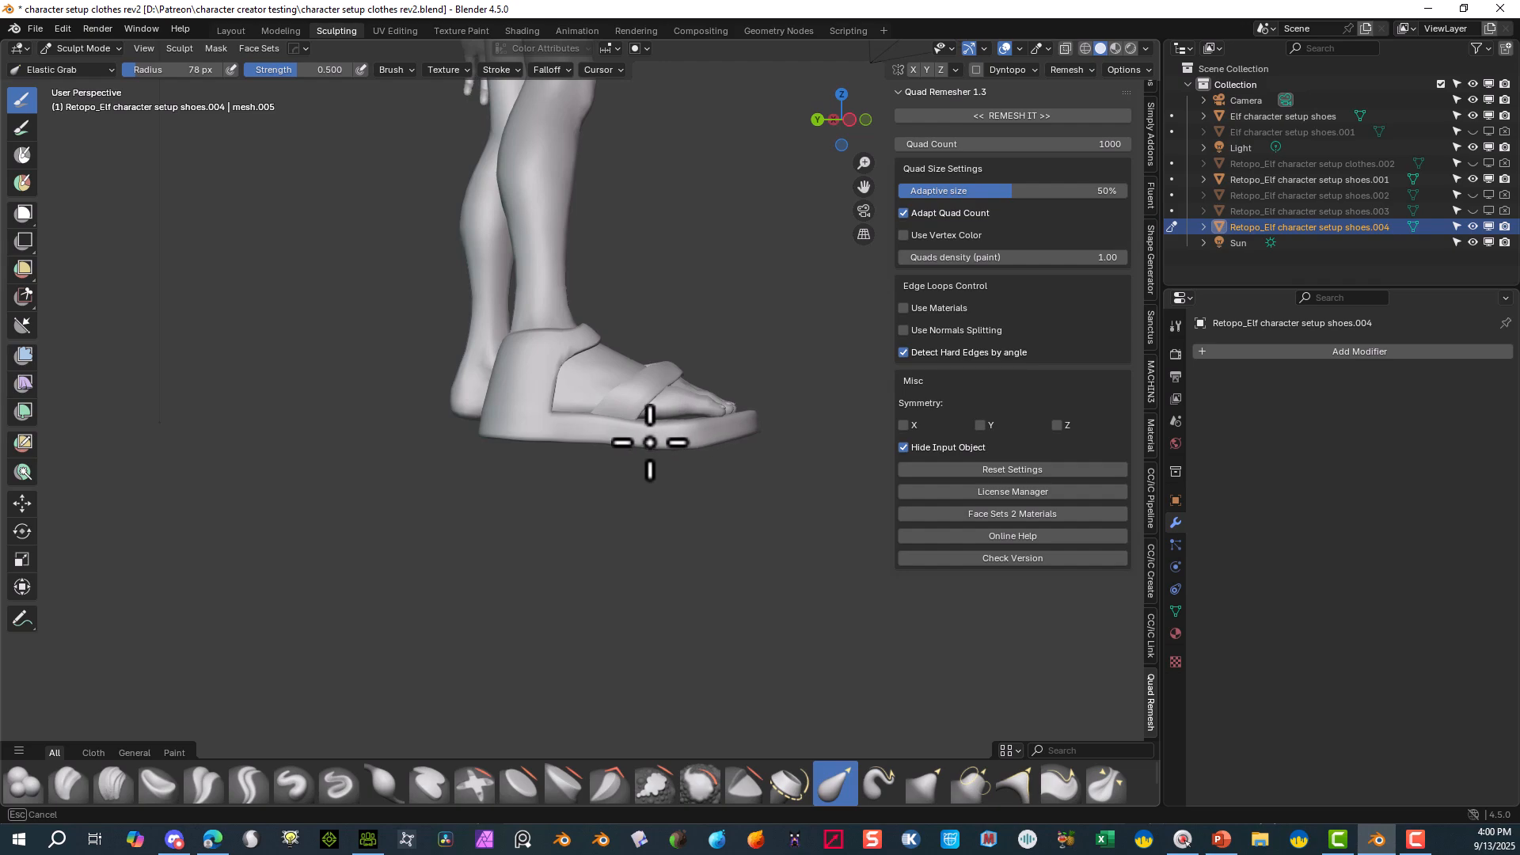
pyautogui.moveTo(650, 443); pyautogui.dragTo(726, 414)
pyautogui.moveTo(726, 414)
pyautogui.mouseDown(button='middle')
pyautogui.moveTo(702, 367)
pyautogui.moveTo(601, 427)
pyautogui.moveTo(510, 526)
pyautogui.mouseUp(button='middle')
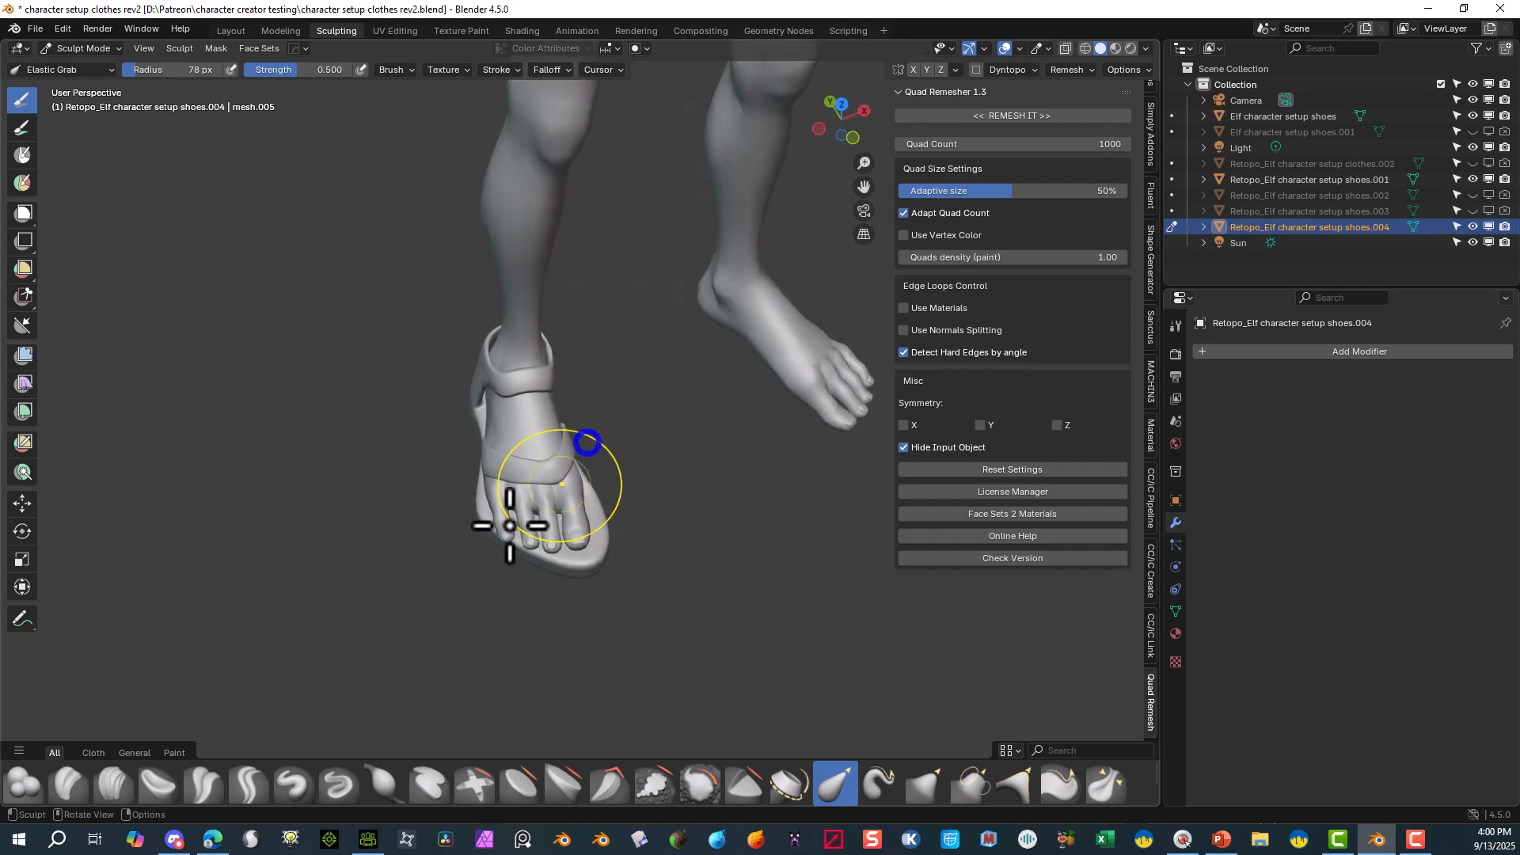
pyautogui.moveTo(495, 561)
pyautogui.mouseDown()
pyautogui.moveTo(504, 527)
pyautogui.moveTo(574, 519)
pyautogui.moveTo(578, 504)
pyautogui.mouseUp()
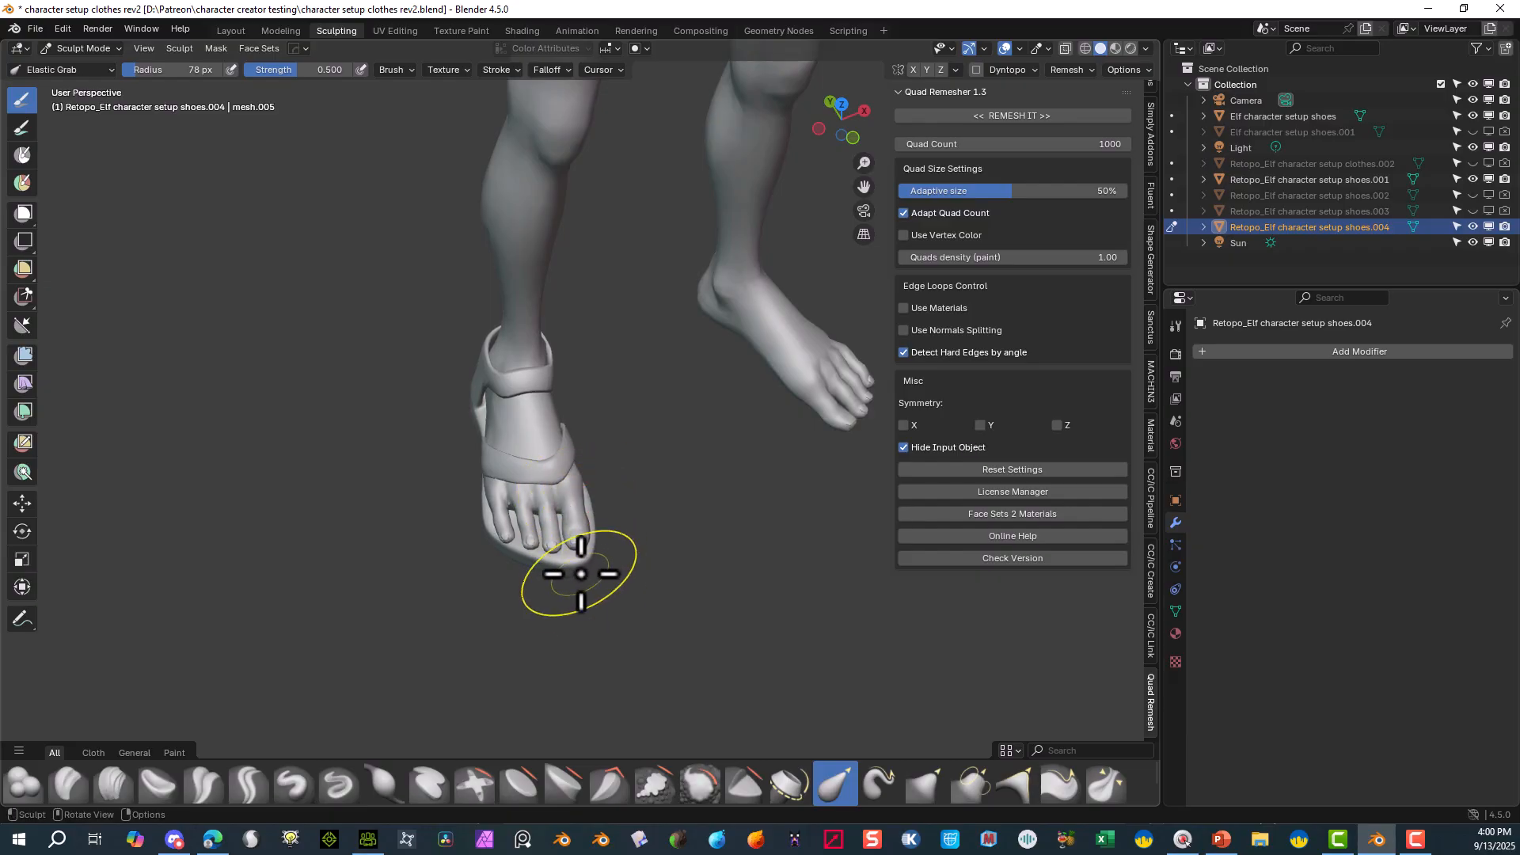
pyautogui.moveTo(585, 562); pyautogui.dragTo(584, 562)
pyautogui.moveTo(435, 532)
pyautogui.mouseDown(button='middle')
pyautogui.moveTo(631, 502)
pyautogui.moveTo(621, 414)
pyautogui.mouseUp(button='middle')
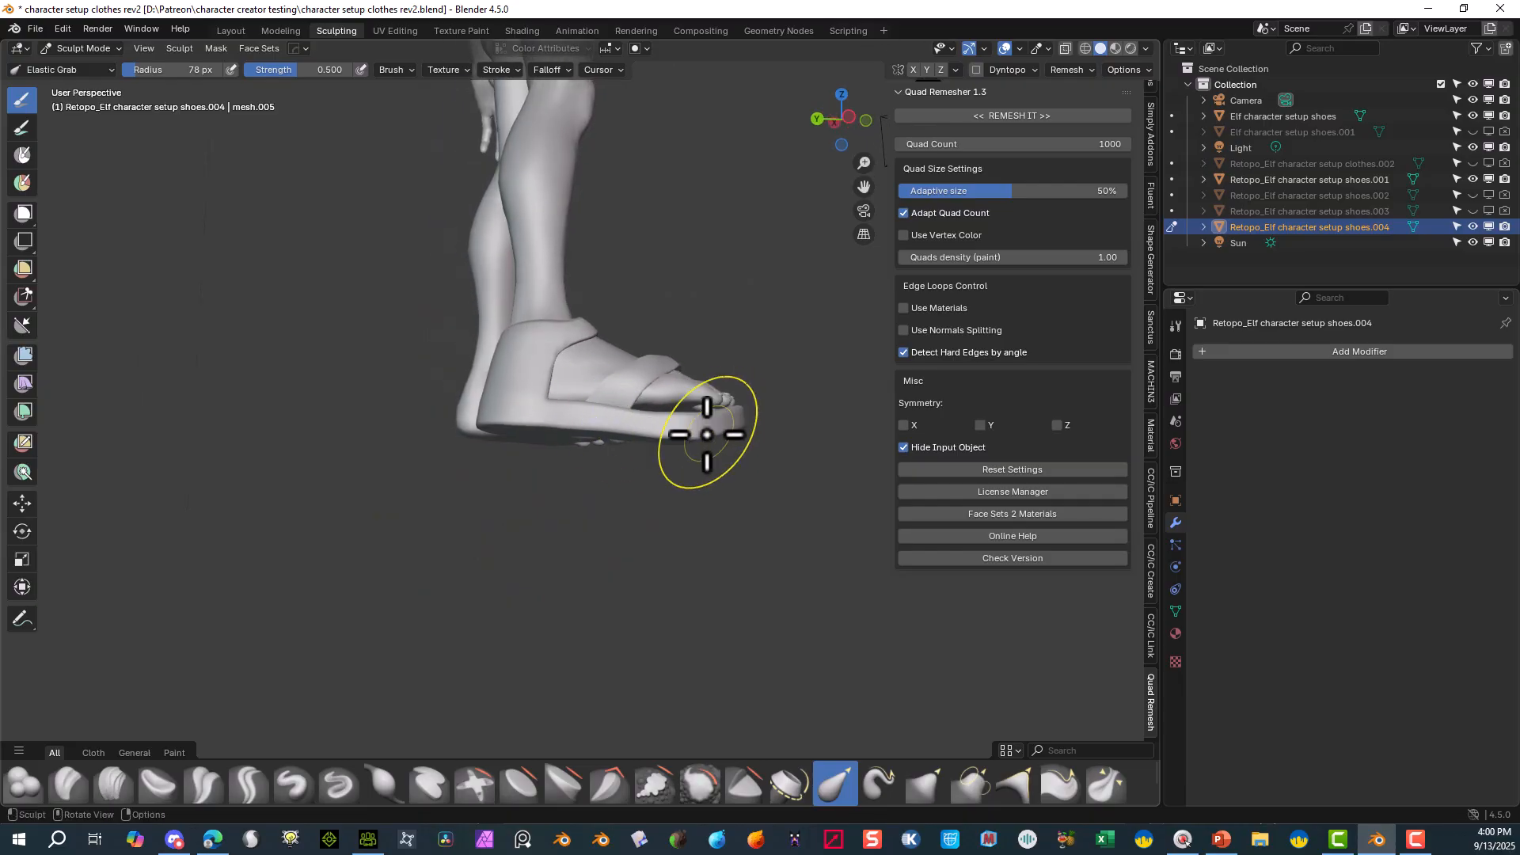
pyautogui.moveTo(701, 409)
pyautogui.mouseDown()
pyautogui.moveTo(697, 394)
pyautogui.moveTo(649, 410)
pyautogui.mouseUp()
# - Refine the sole's sides, heel and toe edge with Elastic Grab so its outline extends slightly beyond the foot
pyautogui.moveTo(661, 463)
pyautogui.mouseDown(button='middle')
pyautogui.moveTo(655, 449)
pyautogui.moveTo(475, 430)
pyautogui.moveTo(367, 451)
pyautogui.moveTo(507, 437)
pyautogui.mouseUp(button='middle')
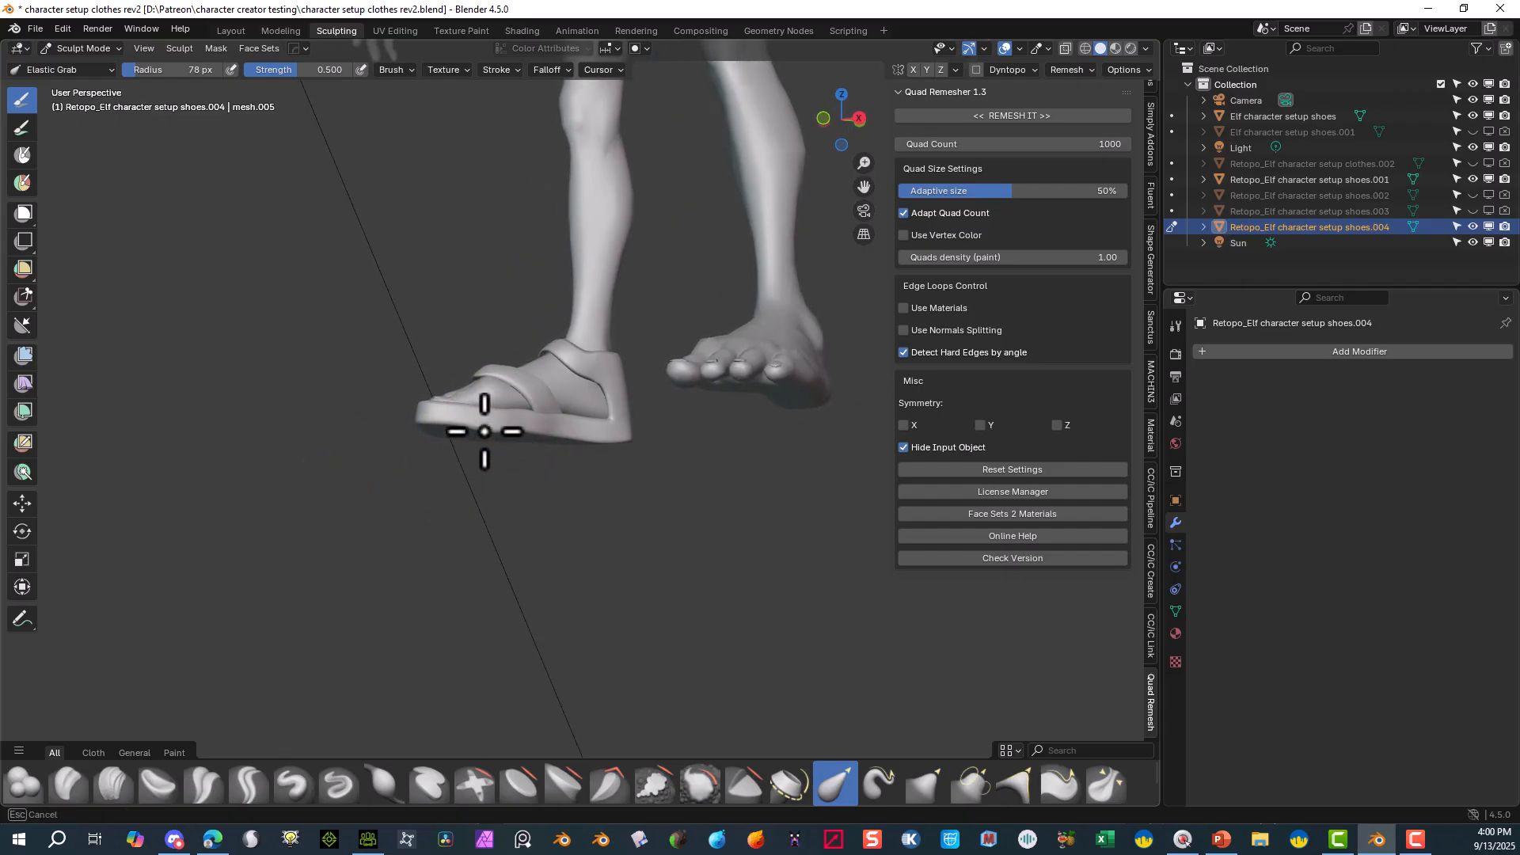
pyautogui.moveTo(555, 455); pyautogui.dragTo(826, 548, button='middle')
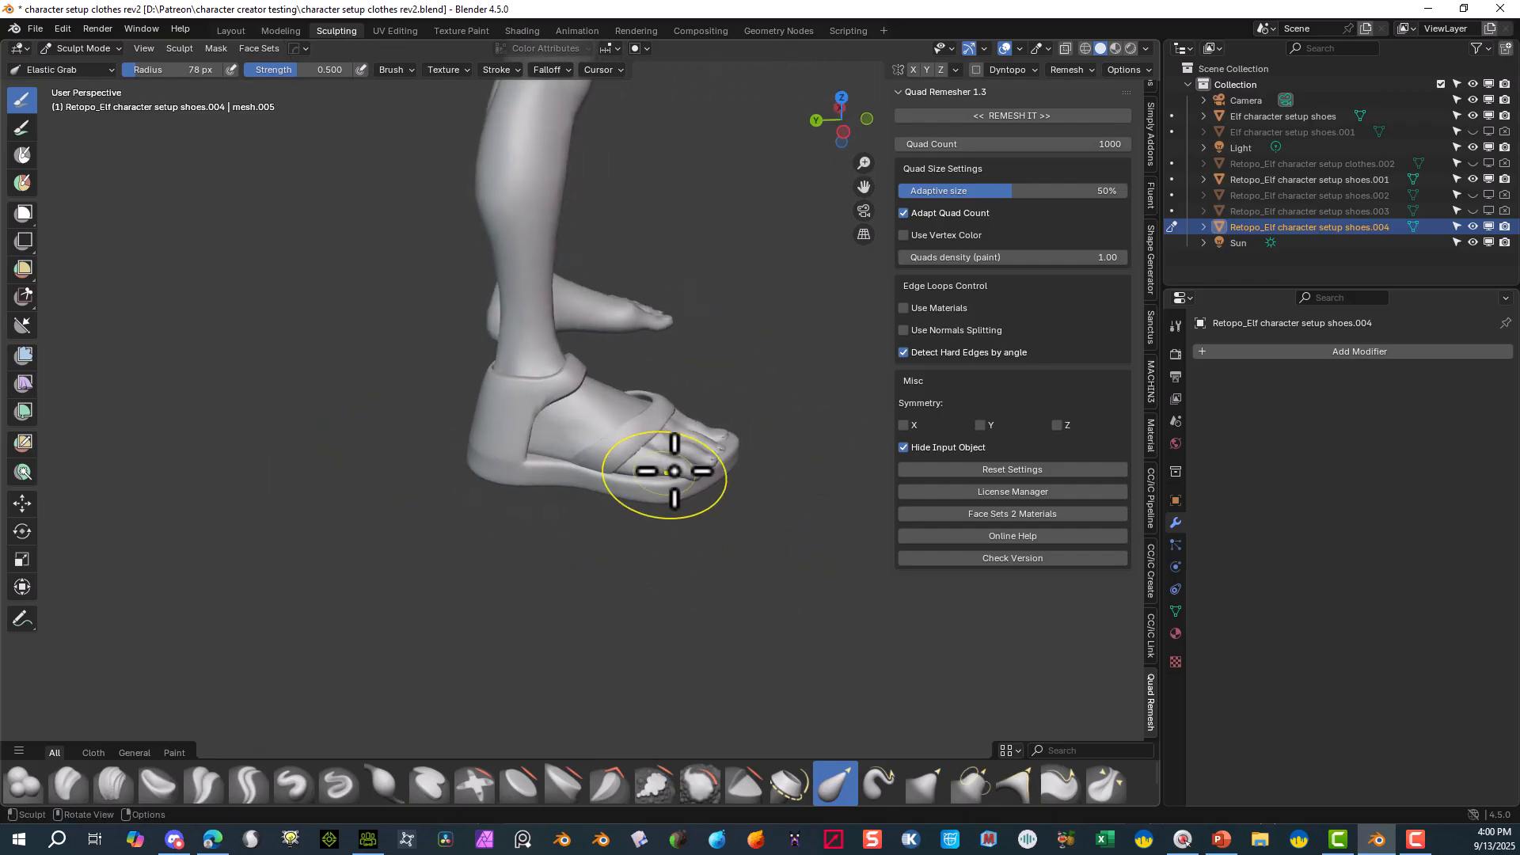
pyautogui.moveTo(693, 490); pyautogui.dragTo(729, 495)
pyautogui.moveTo(774, 452)
pyautogui.mouseDown(button='middle')
pyautogui.moveTo(645, 441)
pyautogui.moveTo(610, 485)
pyautogui.moveTo(491, 383)
pyautogui.moveTo(512, 435)
pyautogui.mouseUp(button='middle')
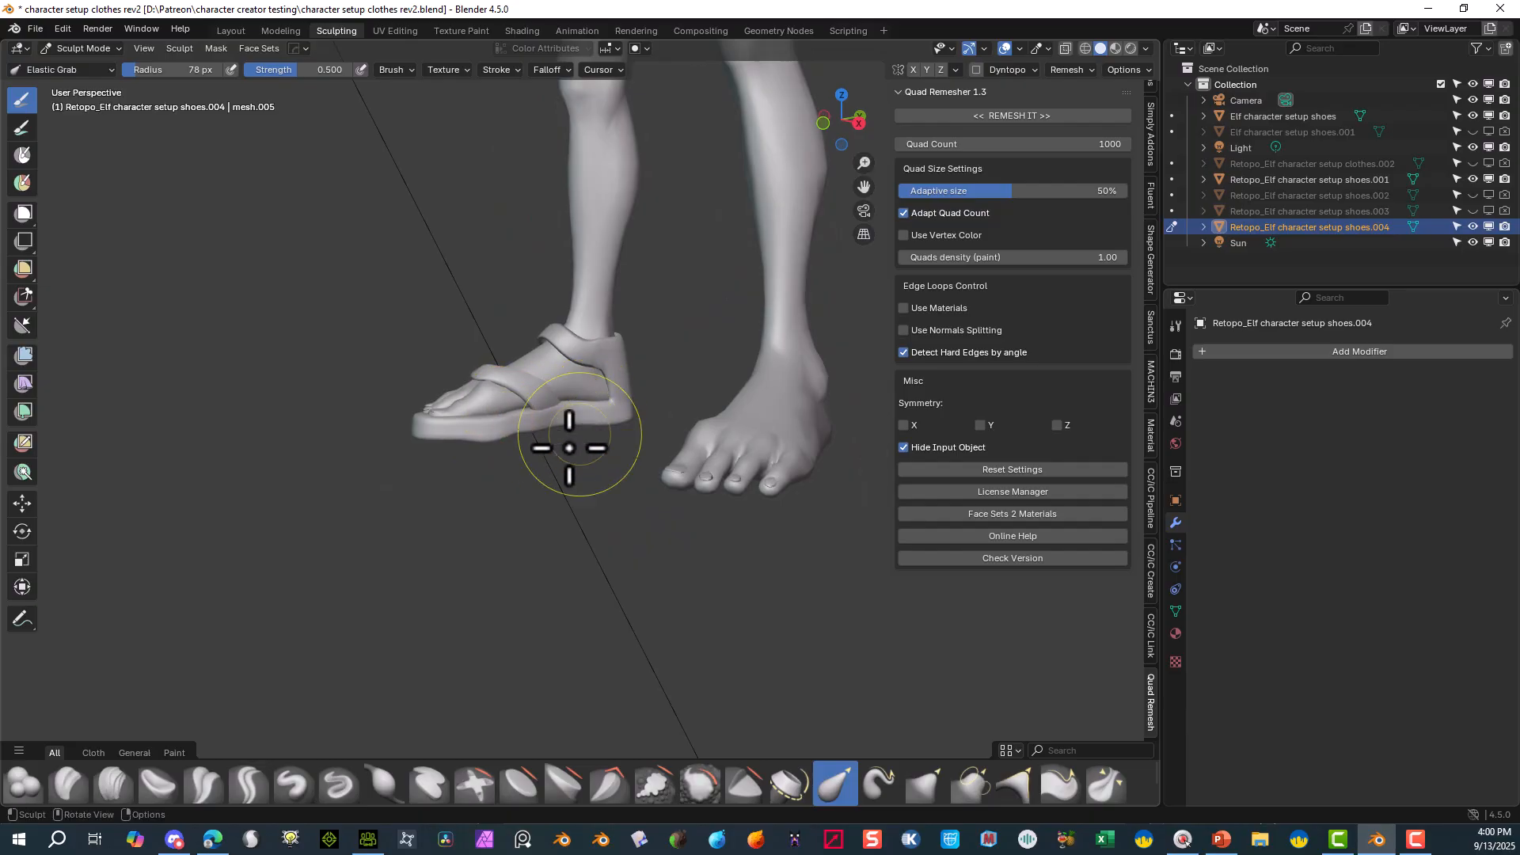
pyautogui.moveTo(569, 448)
pyautogui.mouseDown(button='middle')
pyautogui.moveTo(750, 499)
pyautogui.moveTo(842, 481)
pyautogui.mouseUp(button='middle')
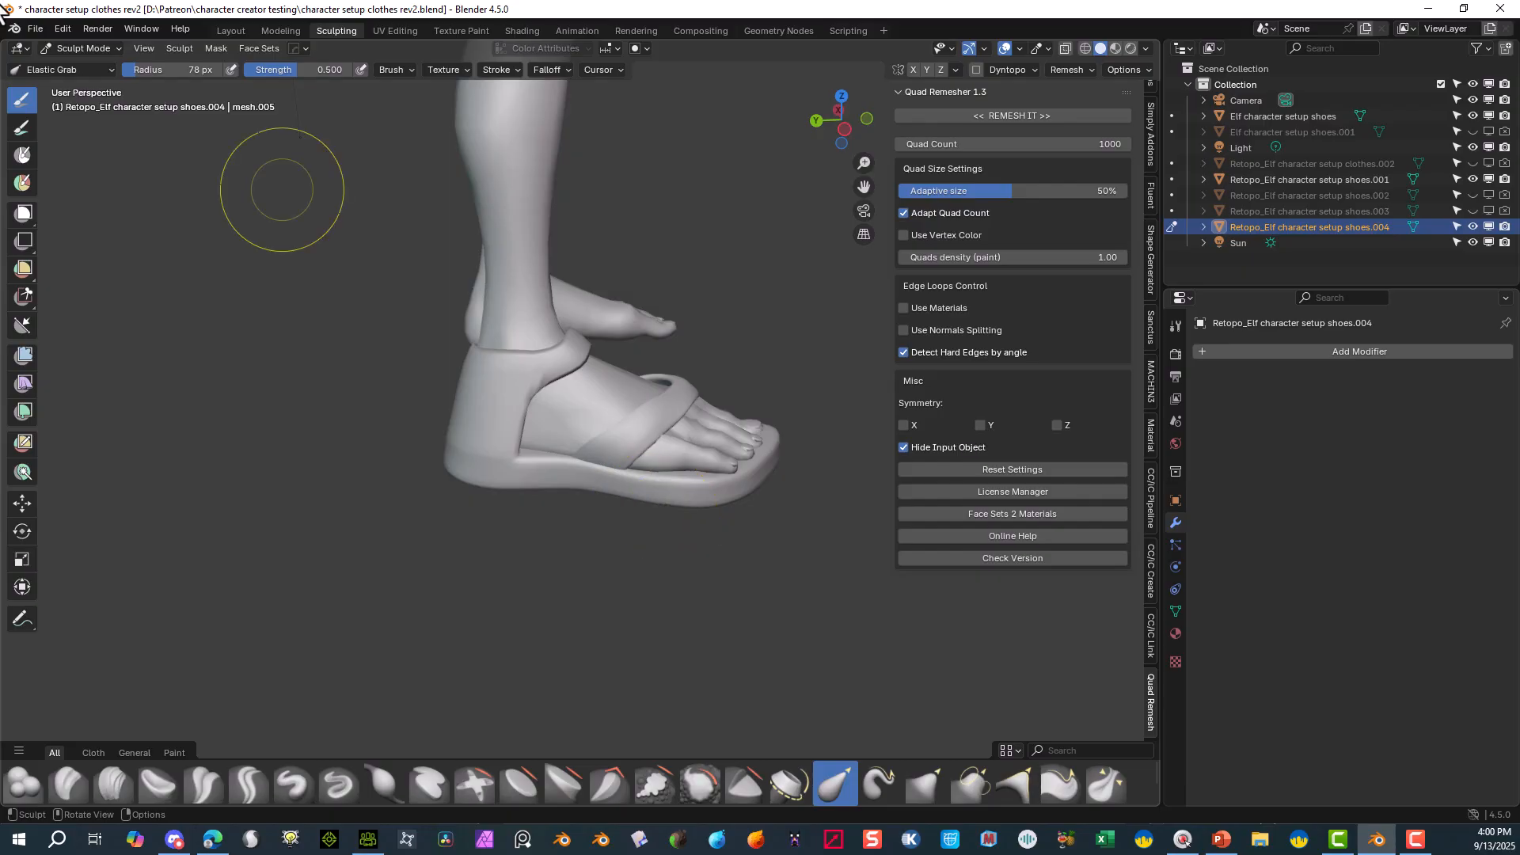
pyautogui.moveTo(571, 501); pyautogui.dragTo(503, 463)
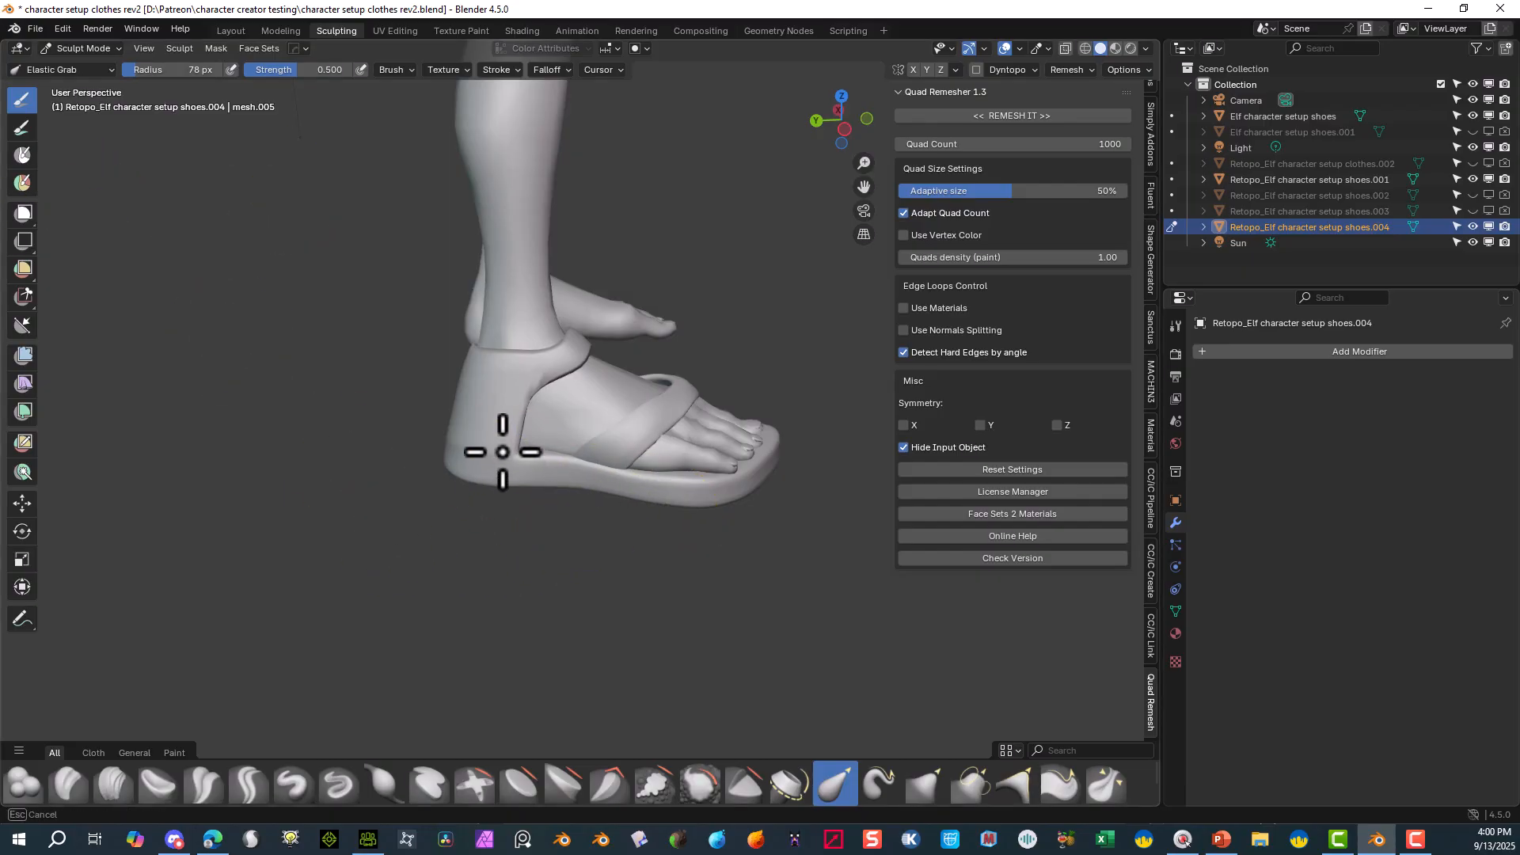
pyautogui.moveTo(503, 443); pyautogui.dragTo(458, 543, button='middle')
pyautogui.moveTo(493, 529); pyautogui.dragTo(494, 515)
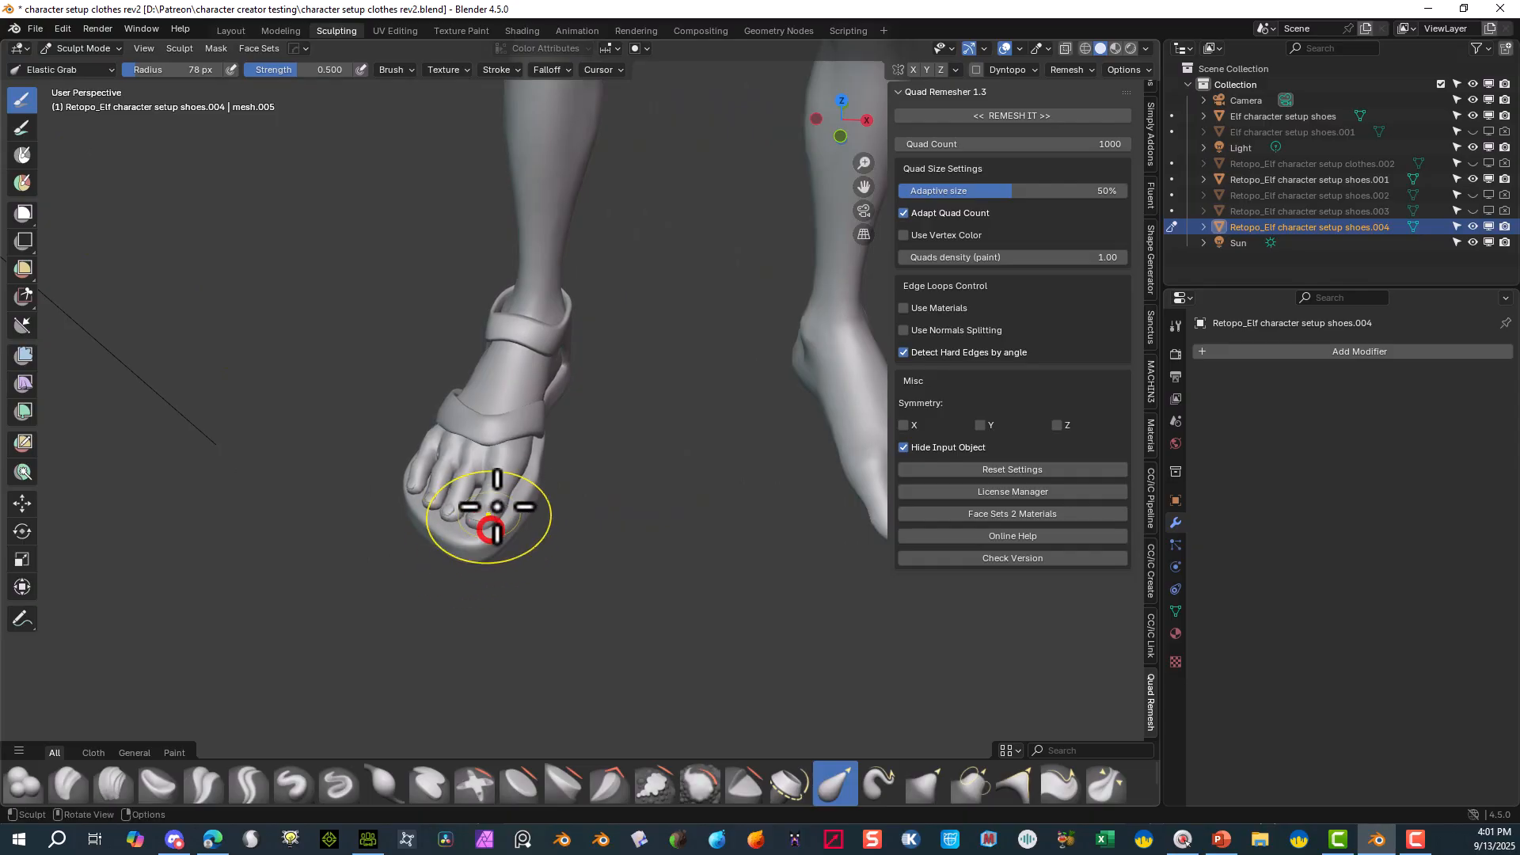
pyautogui.click(97, 54)
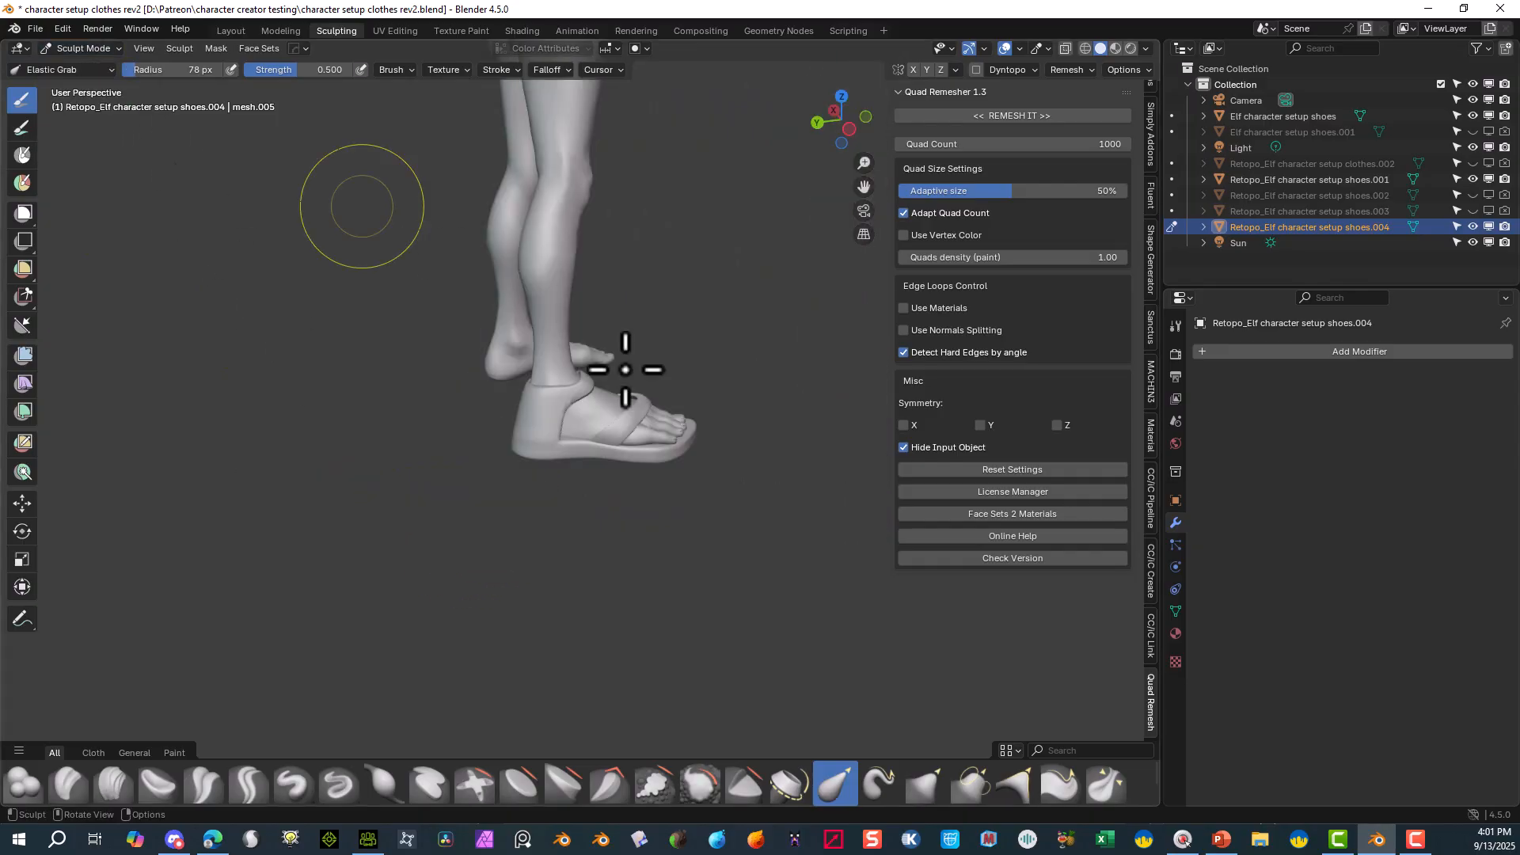
# - Smooth the outer side of the ankle strap with the Smooth brush at strength 0.268
pyautogui.scroll(4, 668, 394)
pyautogui.scroll(3, 678, 400)
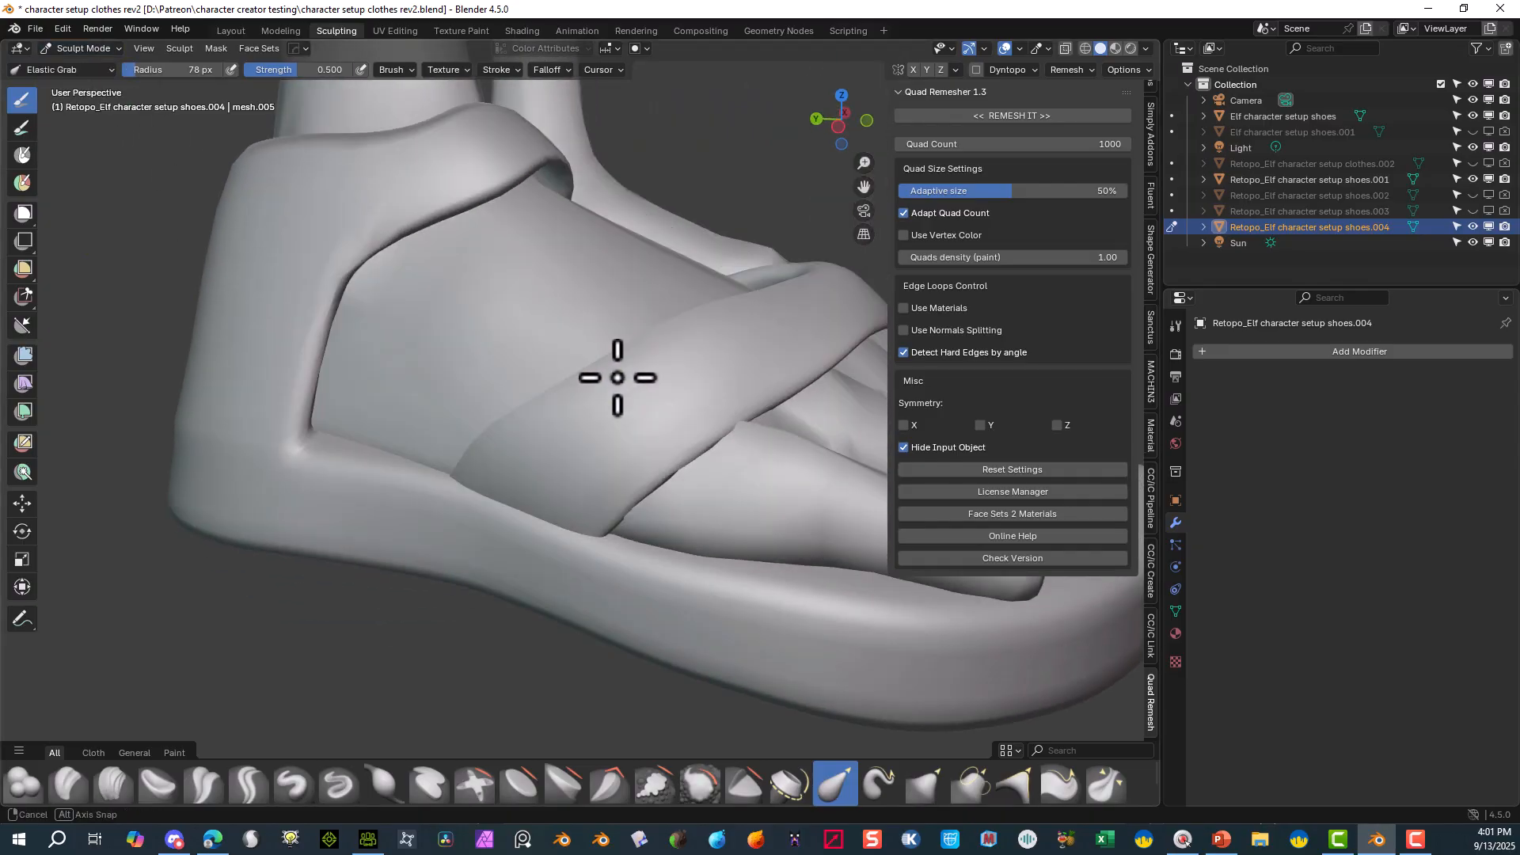
pyautogui.moveTo(614, 373); pyautogui.dragTo(383, 329, button='middle')
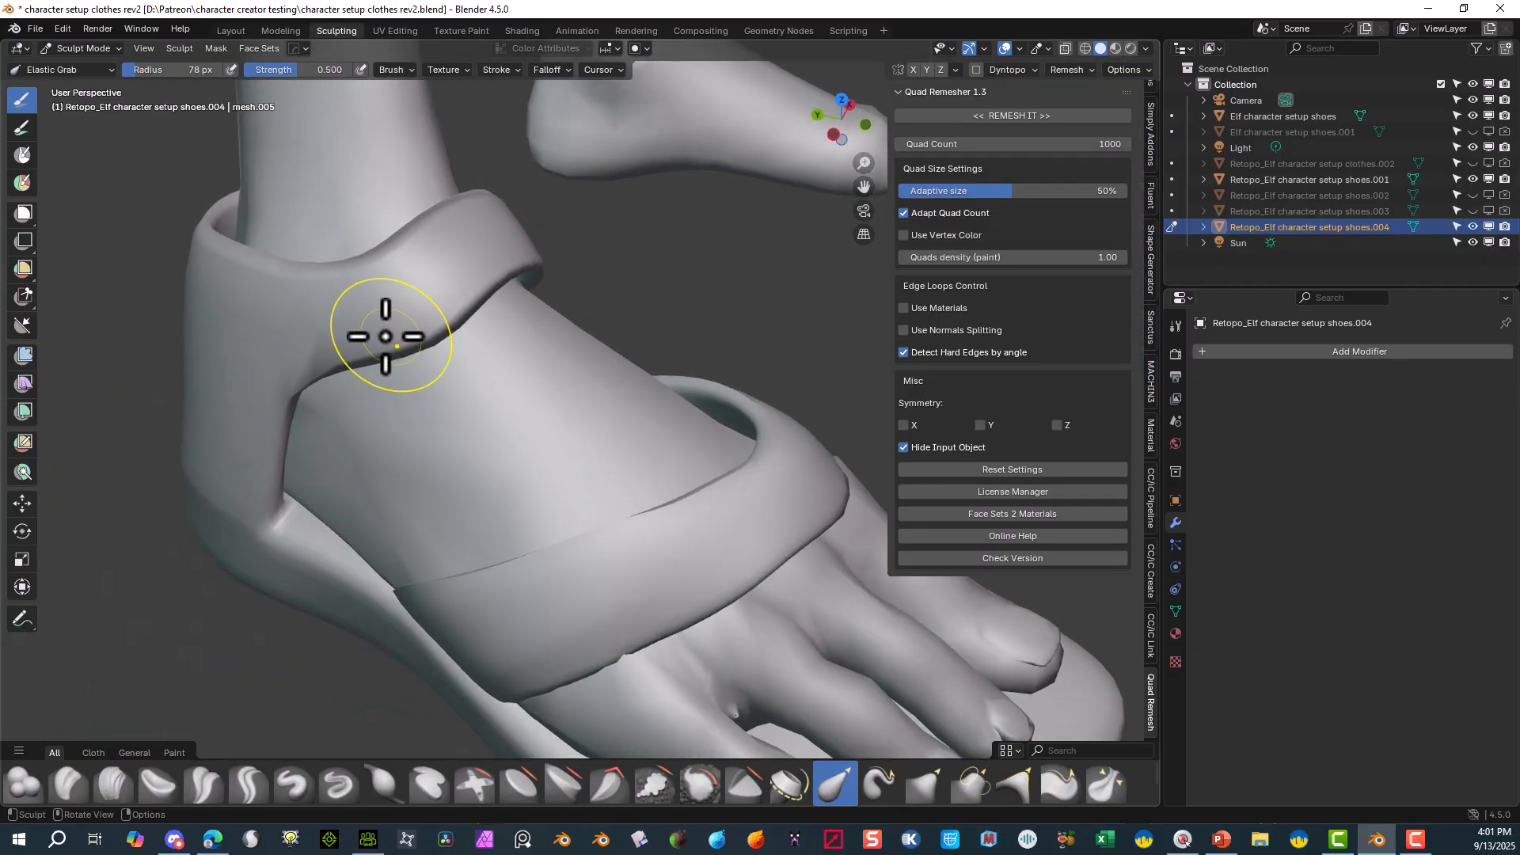
pyautogui.click(687, 786)
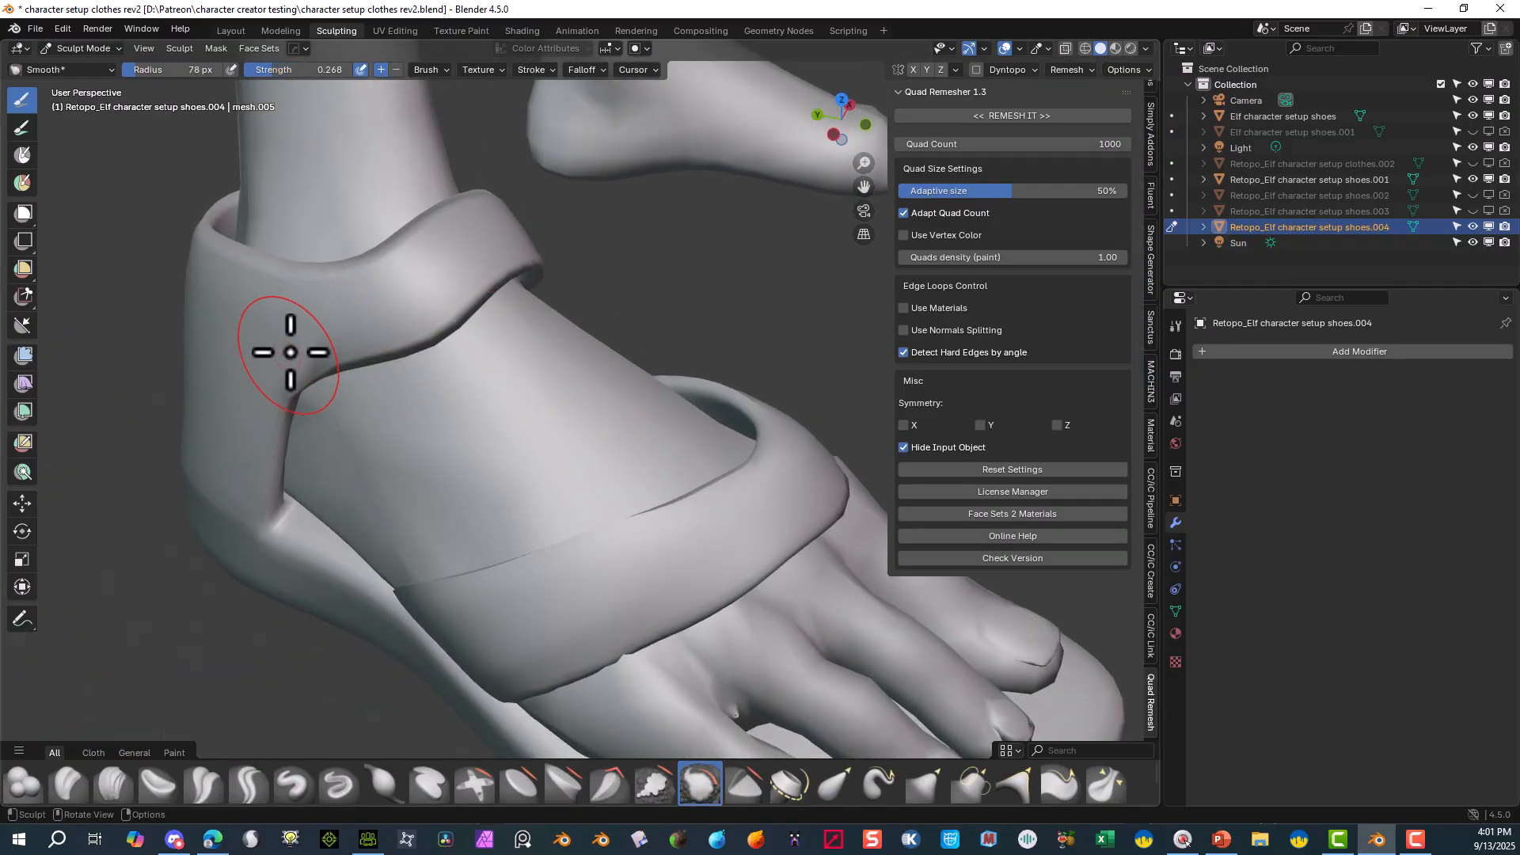
pyautogui.moveTo(320, 337)
pyautogui.mouseDown()
pyautogui.moveTo(265, 357)
pyautogui.moveTo(498, 266)
pyautogui.mouseUp()
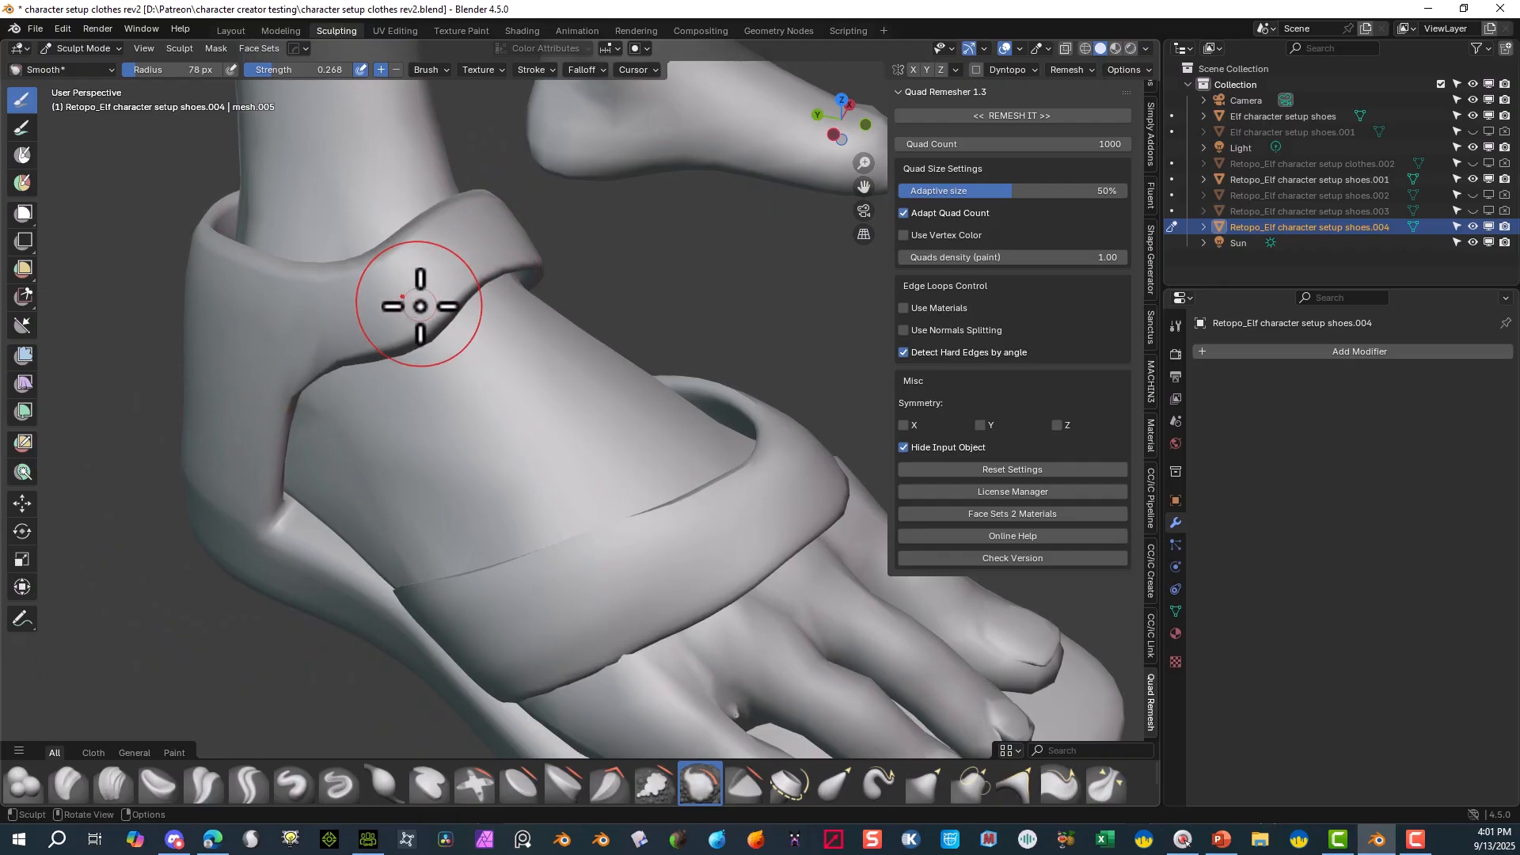
# - Smooth the inner side of the sandal where the heel support meets the sole, working around the sole's edge
pyautogui.moveTo(644, 265)
pyautogui.mouseDown(button='middle')
pyautogui.moveTo(429, 304)
pyautogui.moveTo(492, 193)
pyautogui.mouseUp(button='middle')
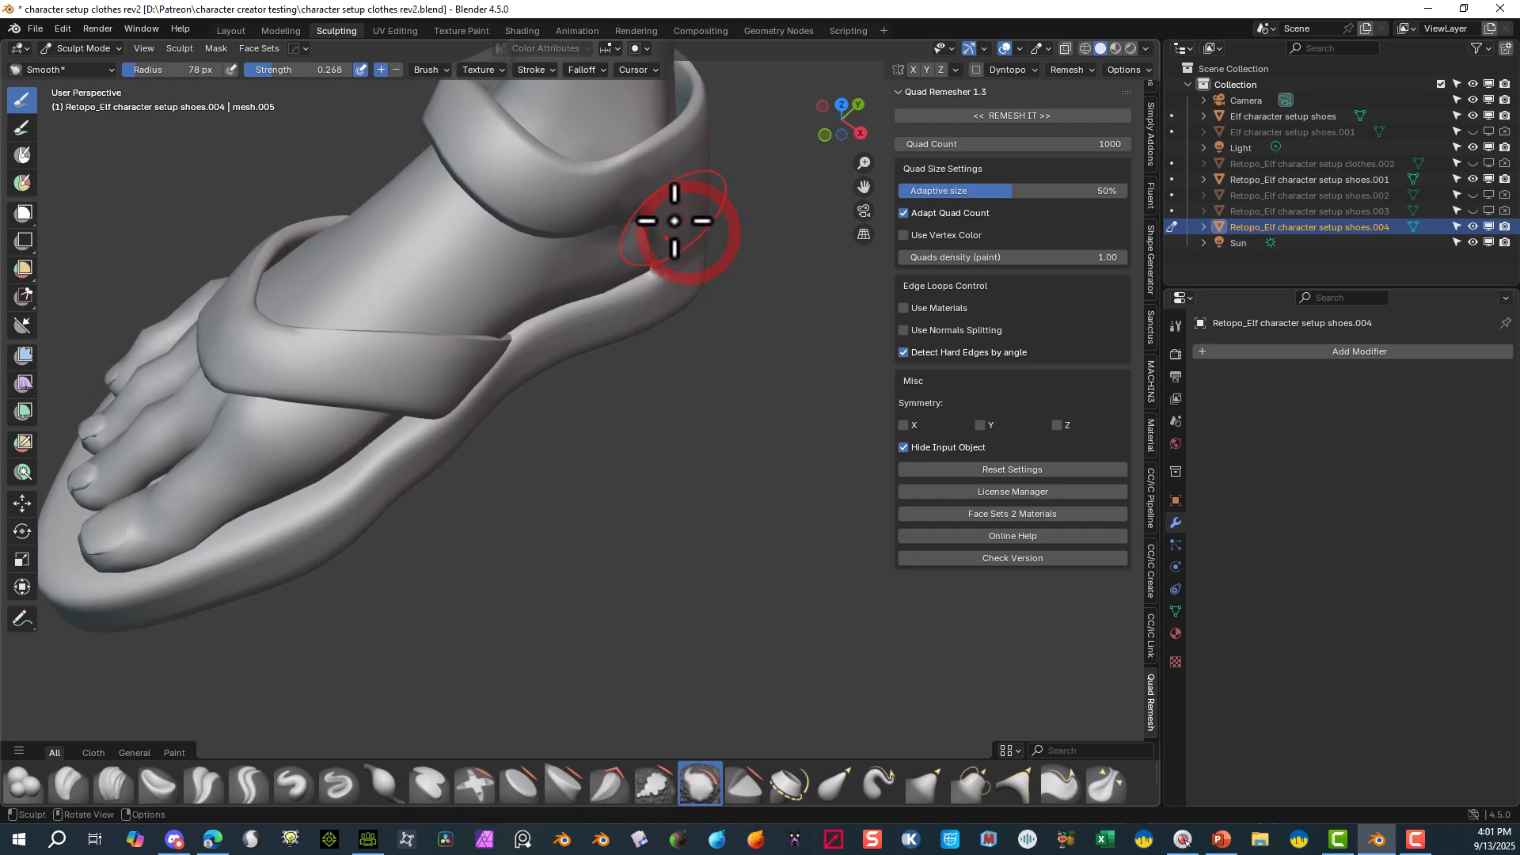
pyautogui.moveTo(694, 374); pyautogui.dragTo(668, 335, button='middle')
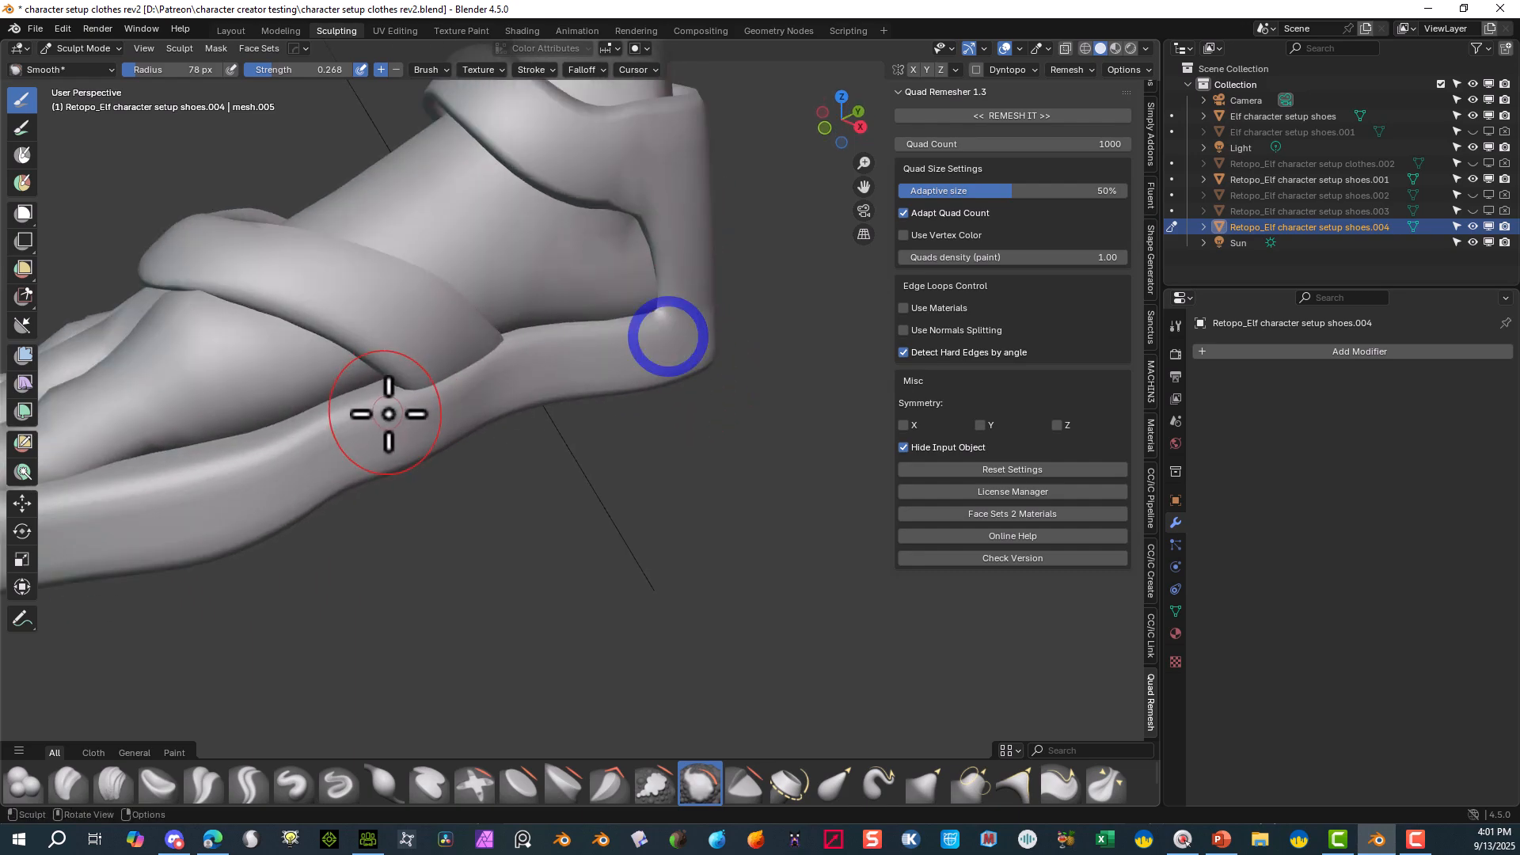
pyautogui.moveTo(153, 532)
pyautogui.mouseDown(button='middle')
pyautogui.moveTo(397, 570)
pyautogui.moveTo(316, 584)
pyautogui.moveTo(502, 604)
pyautogui.mouseUp(button='middle')
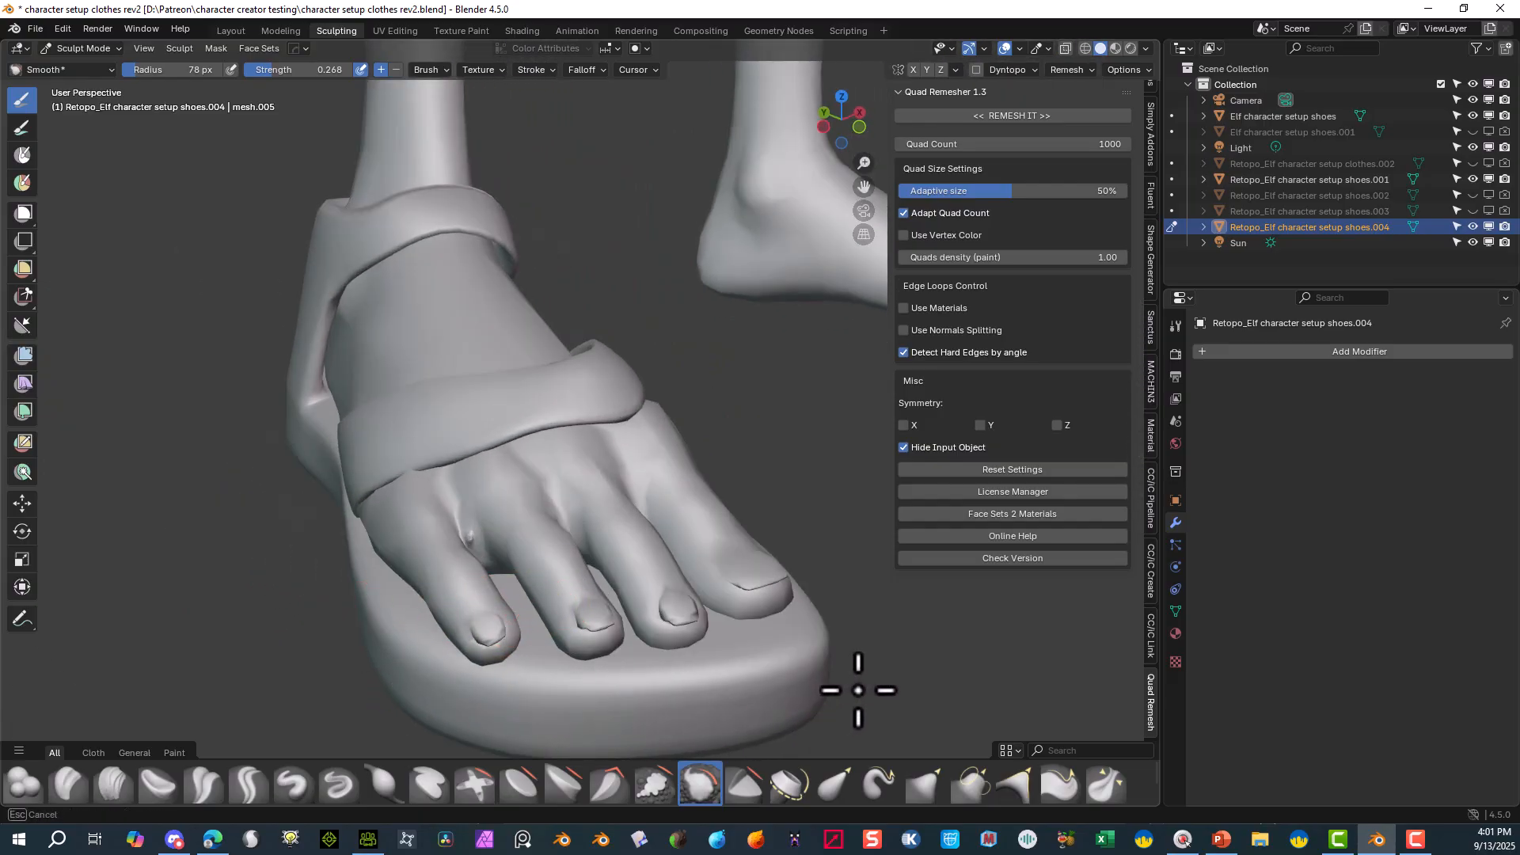
pyautogui.moveTo(858, 690); pyautogui.dragTo(759, 567, button='middle')
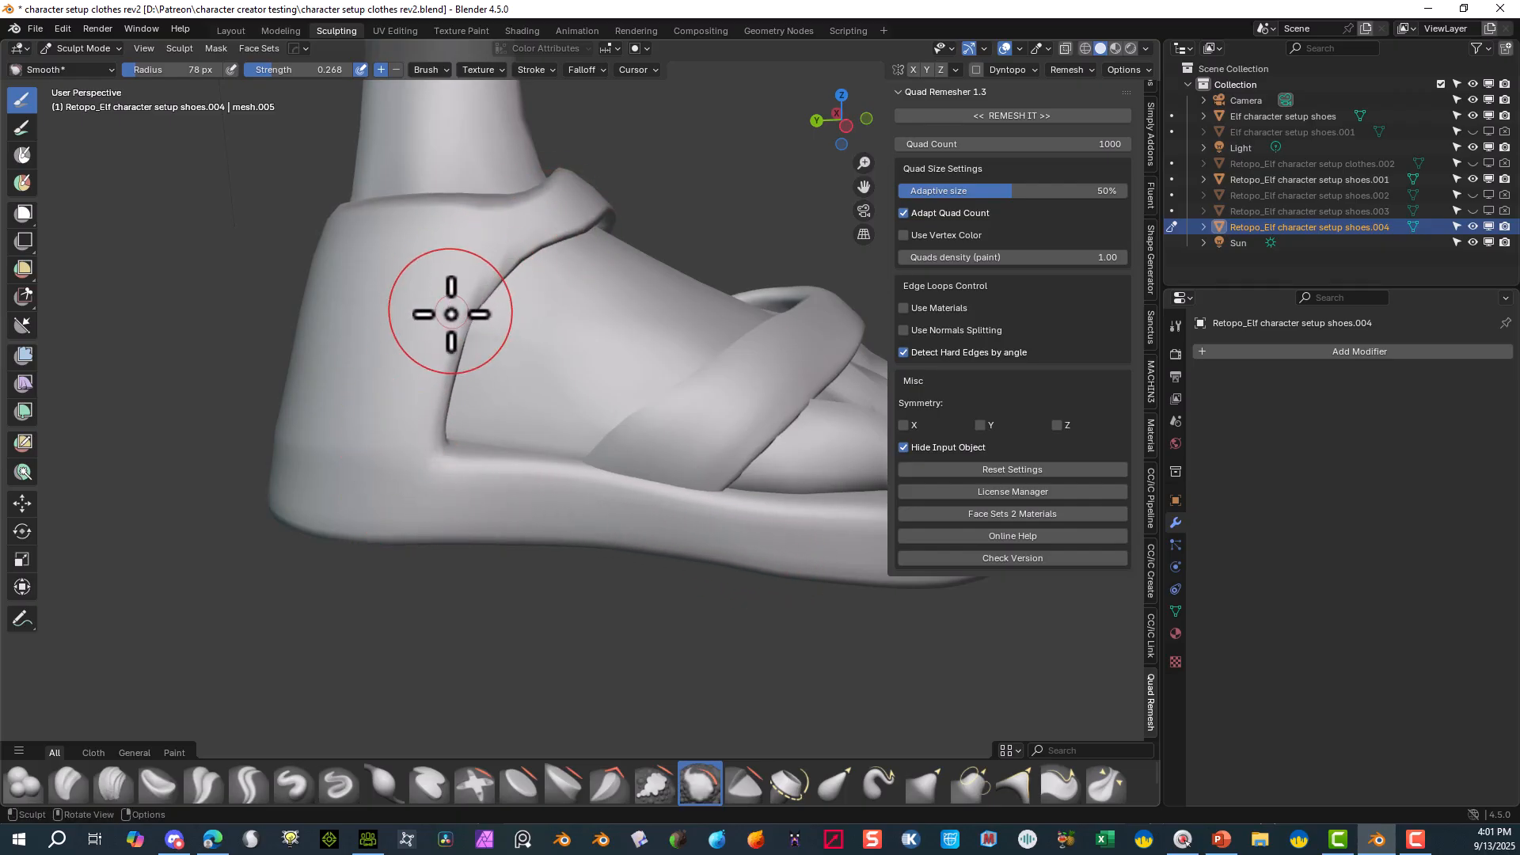
# - Undo the last smoothing strokes on the outer ankle strap and the back of the heel
pyautogui.hotkey('ctrl', 'z')
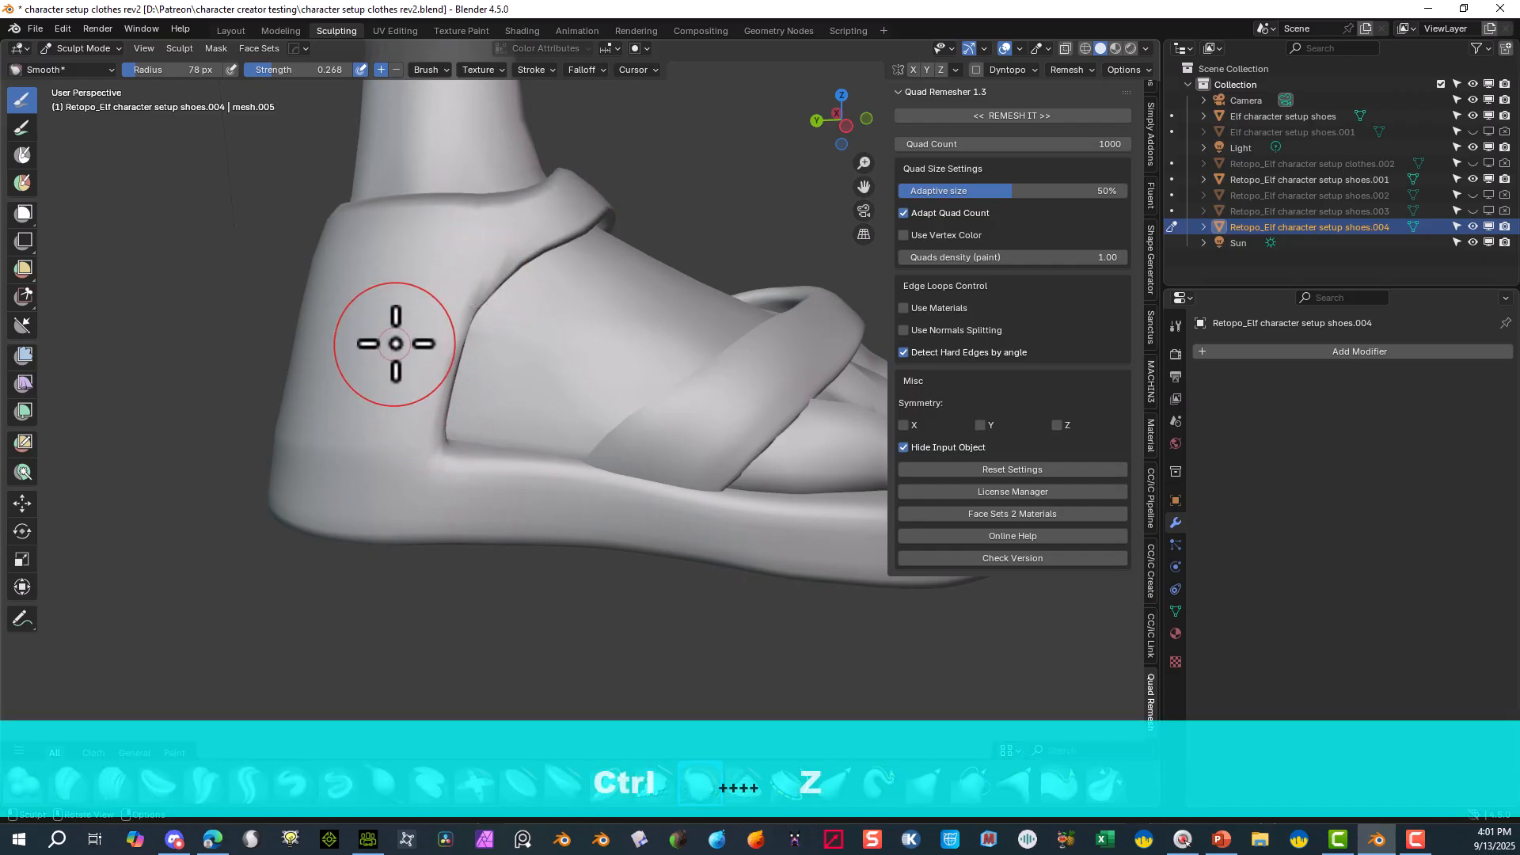
pyautogui.hotkey('ctrl', 'z')
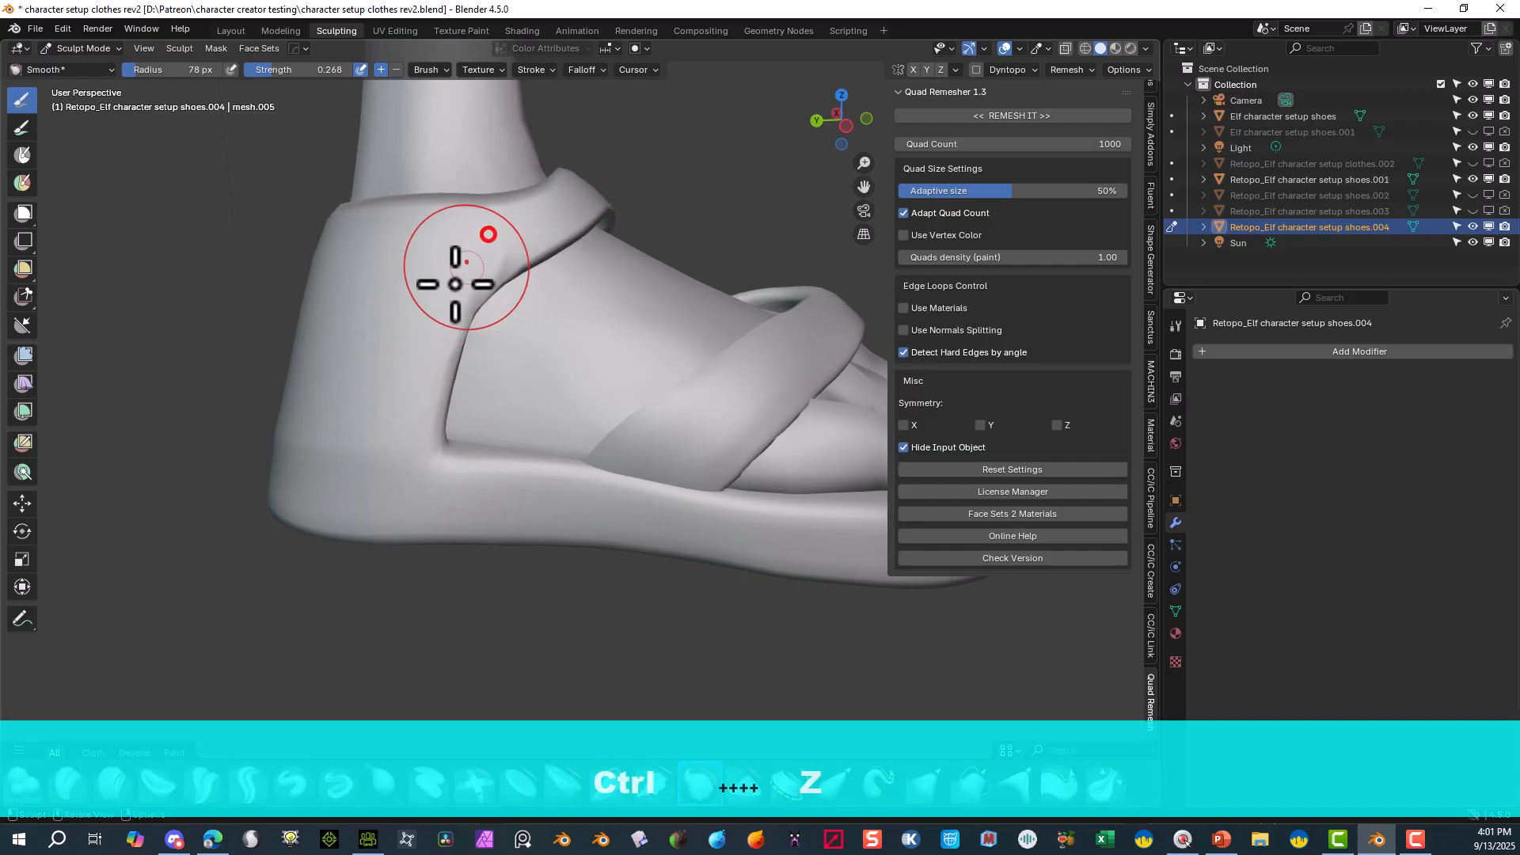
pyautogui.moveTo(272, 436); pyautogui.dragTo(306, 359)
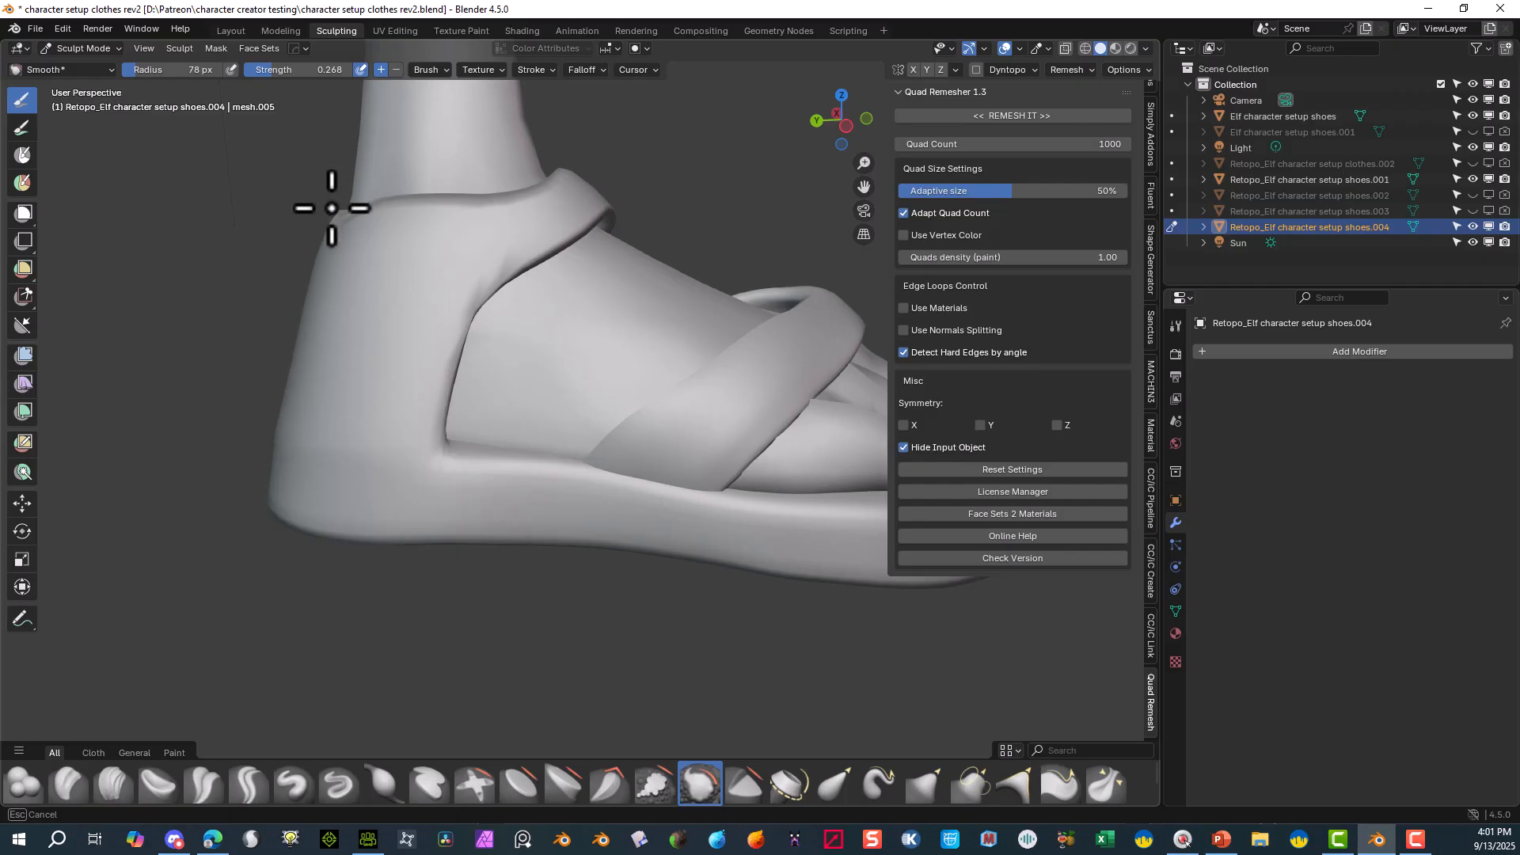
pyautogui.moveTo(391, 195); pyautogui.dragTo(153, 441)
pyautogui.hotkey('ctrl', 'z')
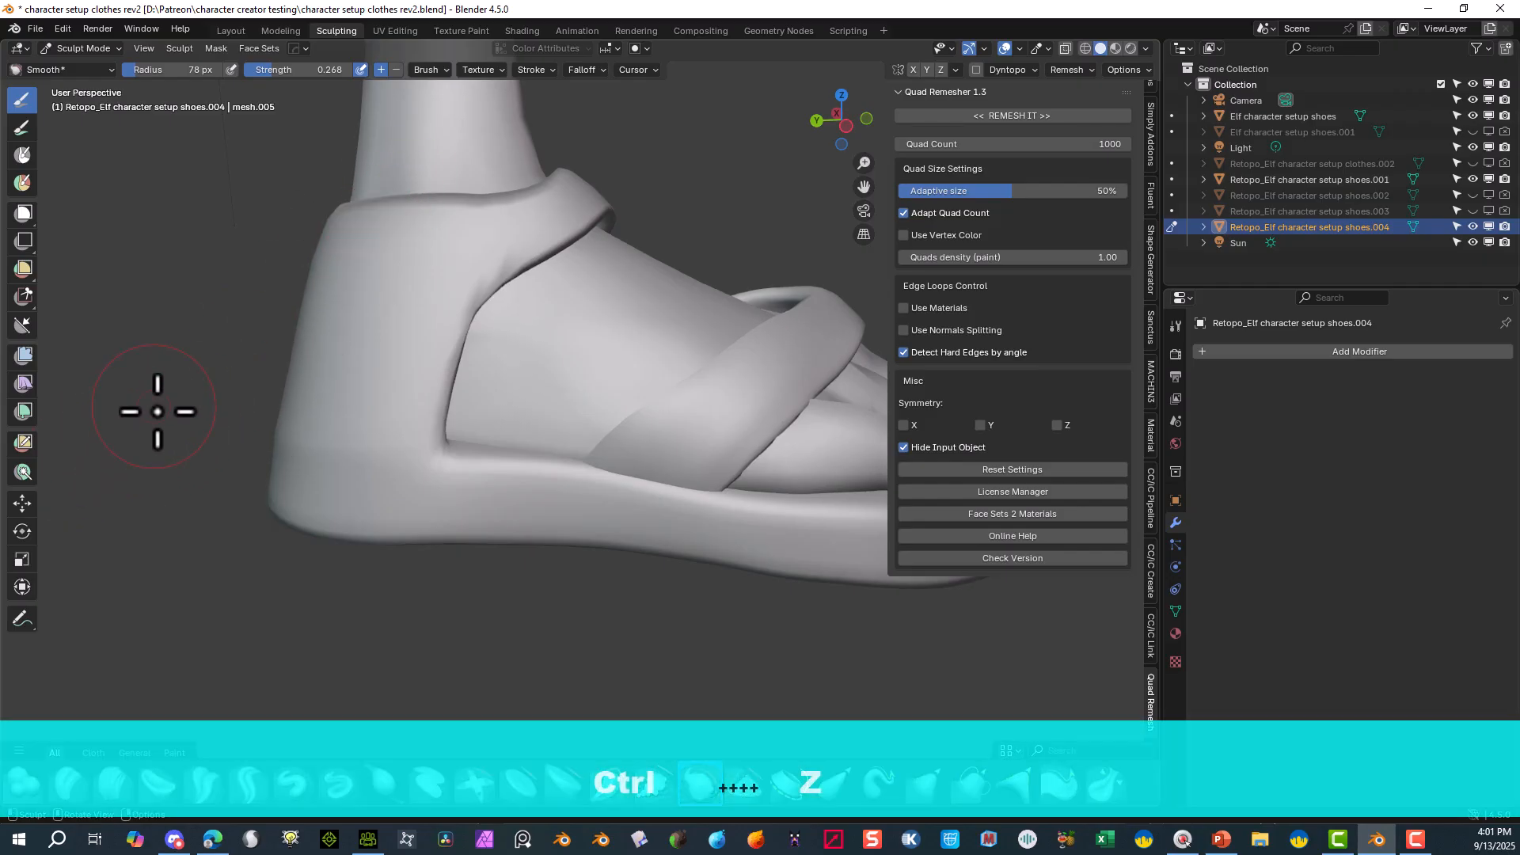
# - Smooth the side edge of the sole and check its underside
pyautogui.moveTo(216, 514)
pyautogui.mouseDown(button='middle')
pyautogui.moveTo(308, 538)
pyautogui.moveTo(590, 509)
pyautogui.mouseUp(button='middle')
pyautogui.moveTo(591, 509); pyautogui.dragTo(724, 486)
pyautogui.moveTo(719, 489); pyautogui.dragTo(701, 396, button='middle')
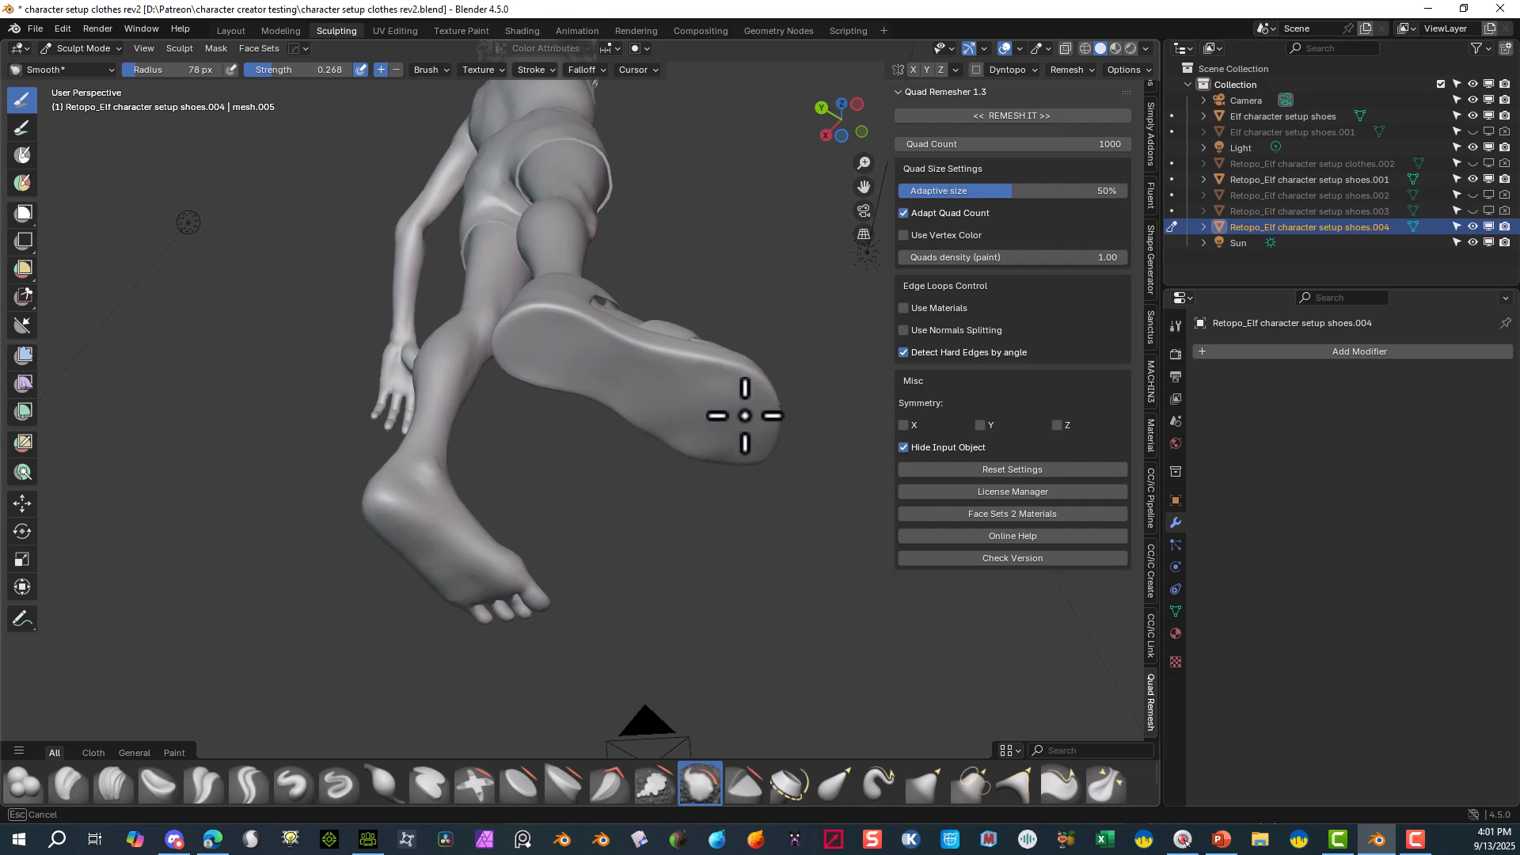
pyautogui.moveTo(694, 444)
pyautogui.mouseDown(button='middle')
pyautogui.moveTo(695, 526)
pyautogui.moveTo(431, 644)
pyautogui.moveTo(543, 383)
pyautogui.mouseUp(button='middle')
pyautogui.moveTo(610, 344)
pyautogui.keyDown('ctrl'); pyautogui.mouseDown(button='middle')
pyautogui.moveTo(696, 316)
pyautogui.moveTo(686, 220)
pyautogui.moveTo(723, 193)
pyautogui.mouseUp(button='middle'); pyautogui.keyUp('ctrl')
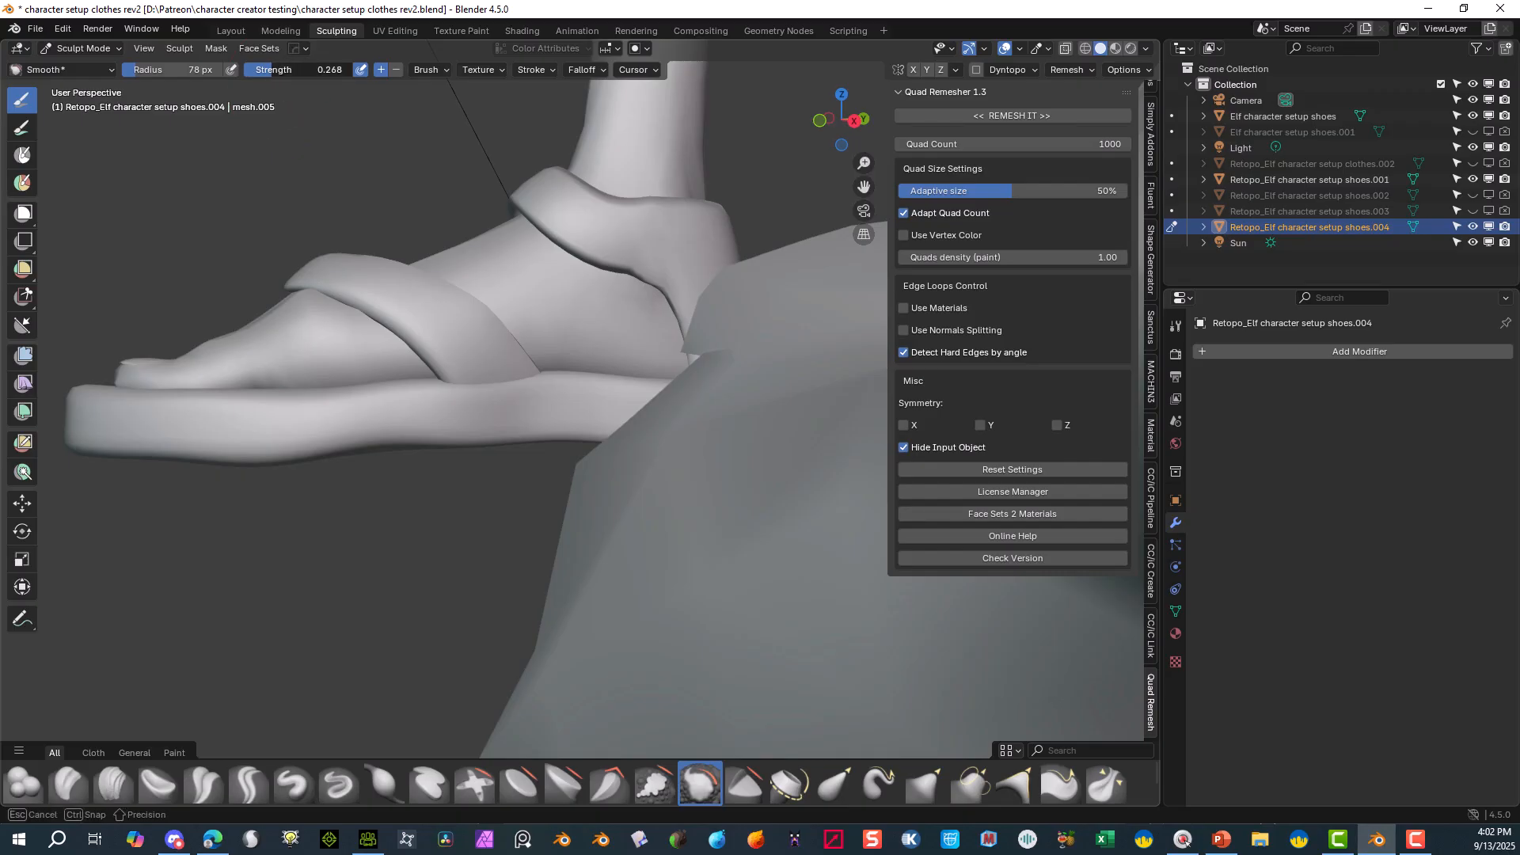
# - Lower the Smooth brush strength to 0.168 and lightly smooth the inner side of the ankle strap
pyautogui.moveTo(511, 205)
pyautogui.mouseDown()
pyautogui.moveTo(644, 254)
pyautogui.moveTo(699, 240)
pyautogui.mouseUp()
pyautogui.moveTo(254, 187)
pyautogui.mouseDown(button='middle')
pyautogui.moveTo(339, 214)
pyautogui.moveTo(244, 163)
pyautogui.moveTo(254, 190)
pyautogui.moveTo(405, 218)
pyautogui.mouseUp(button='middle')
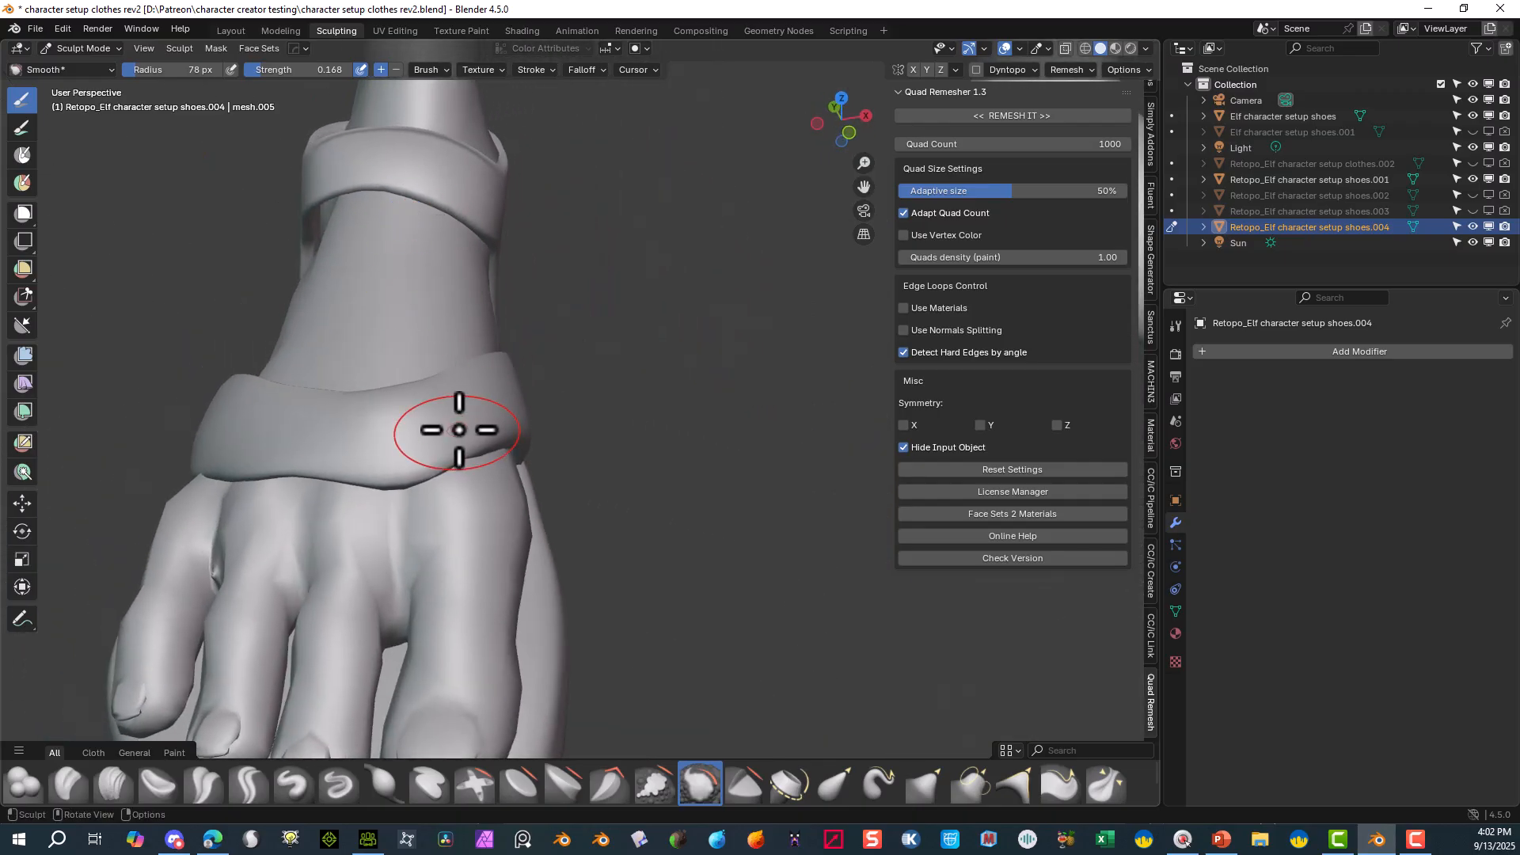
pyautogui.moveTo(458, 431)
pyautogui.mouseDown()
pyautogui.moveTo(461, 445)
pyautogui.moveTo(254, 431)
pyautogui.moveTo(451, 403)
pyautogui.mouseUp()
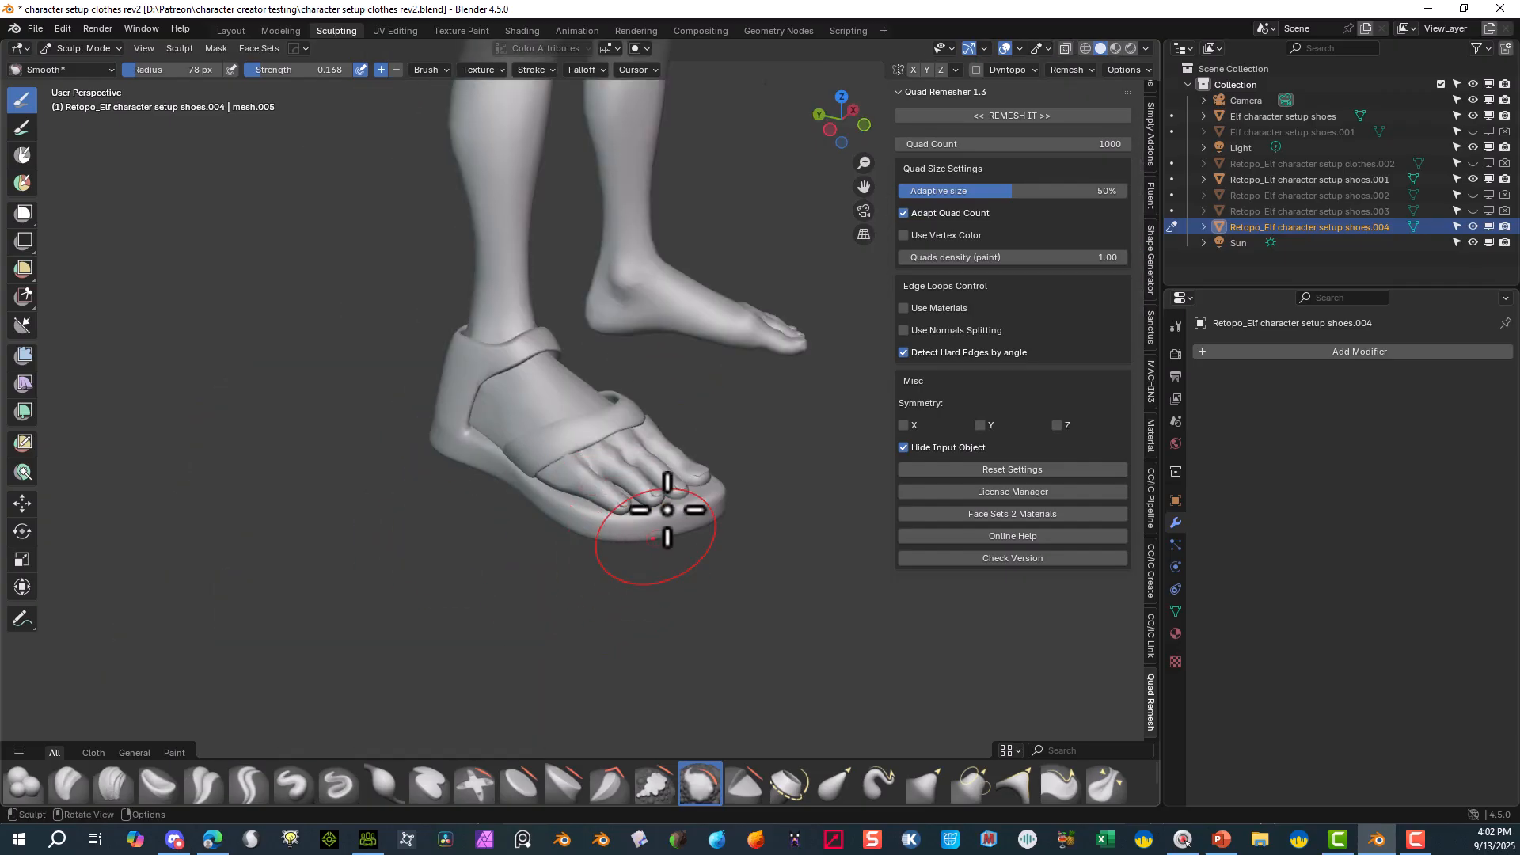
# - Return the sandal to Object Mode and show the scene in wireframe to check its mesh density
pyautogui.scroll(-8, 712, 332)
pyautogui.click(71, 49)
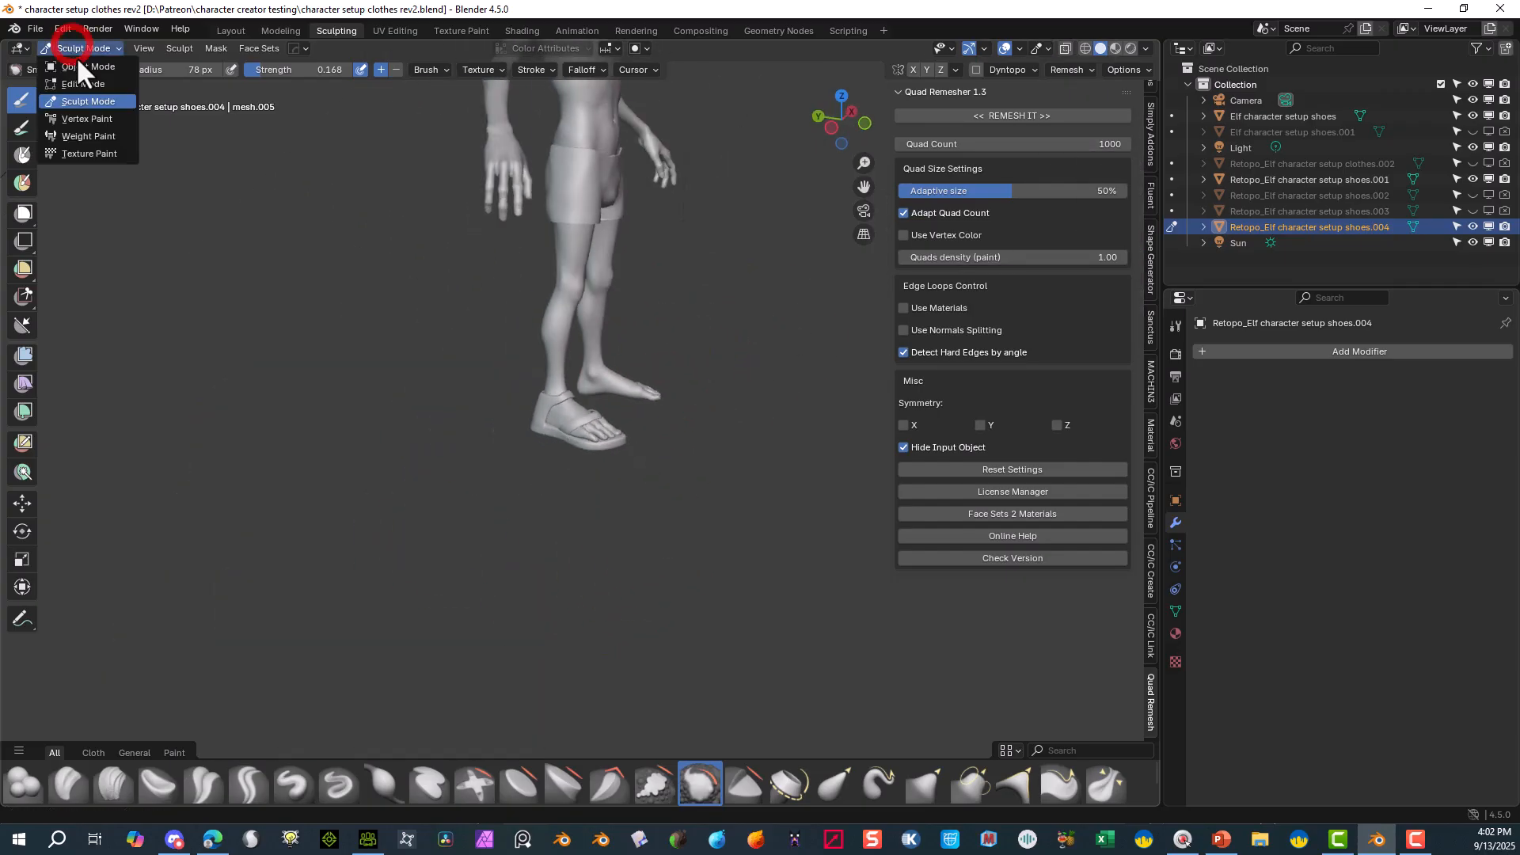
pyautogui.click(79, 67)
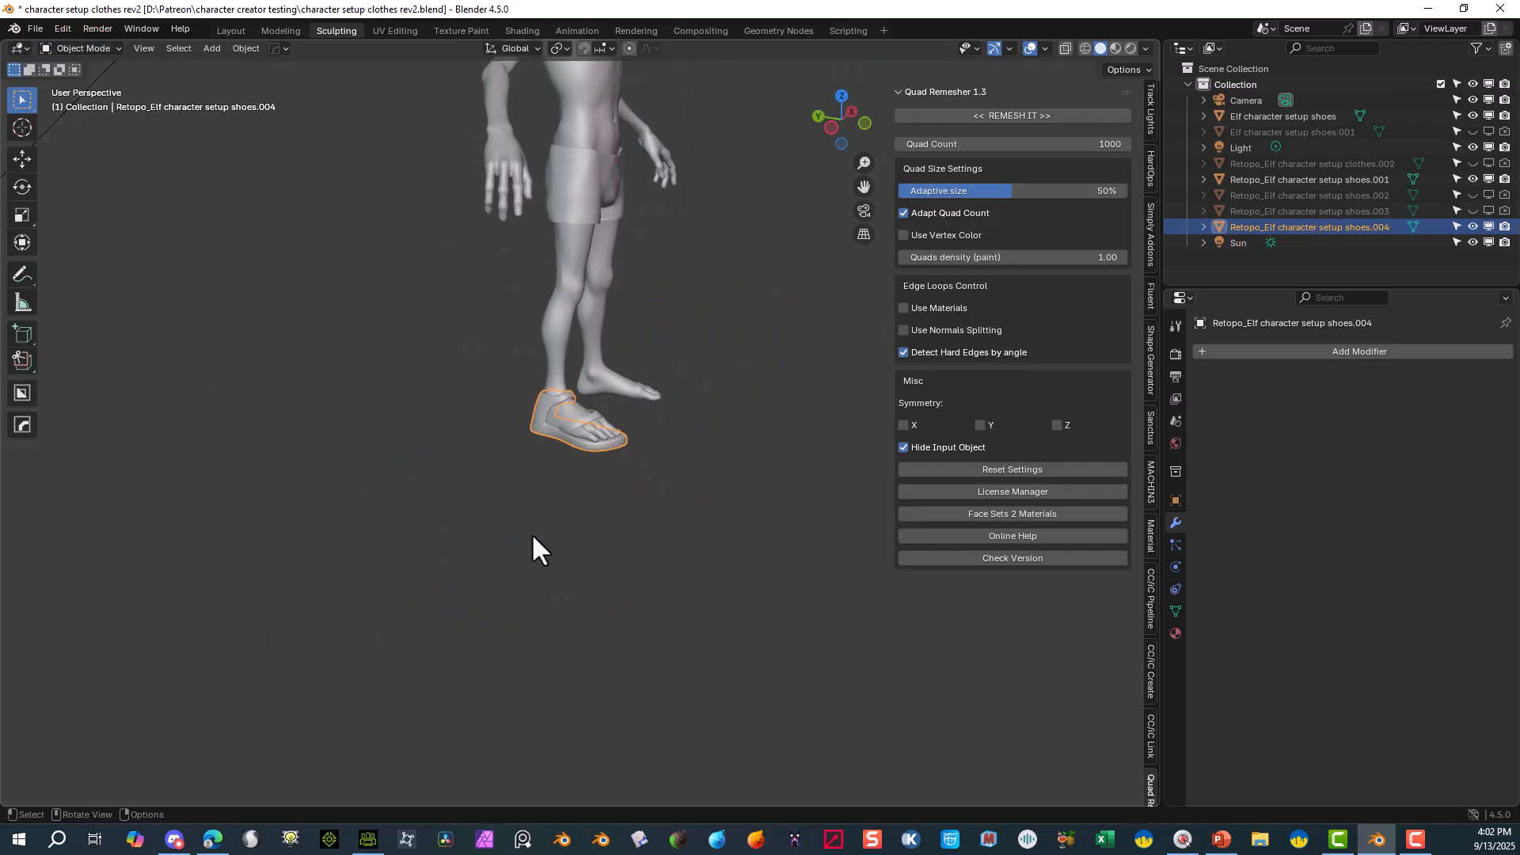
pyautogui.moveTo(531, 534)
pyautogui.mouseDown(button='middle')
pyautogui.moveTo(396, 558)
pyautogui.moveTo(832, 136)
pyautogui.mouseUp(button='middle')
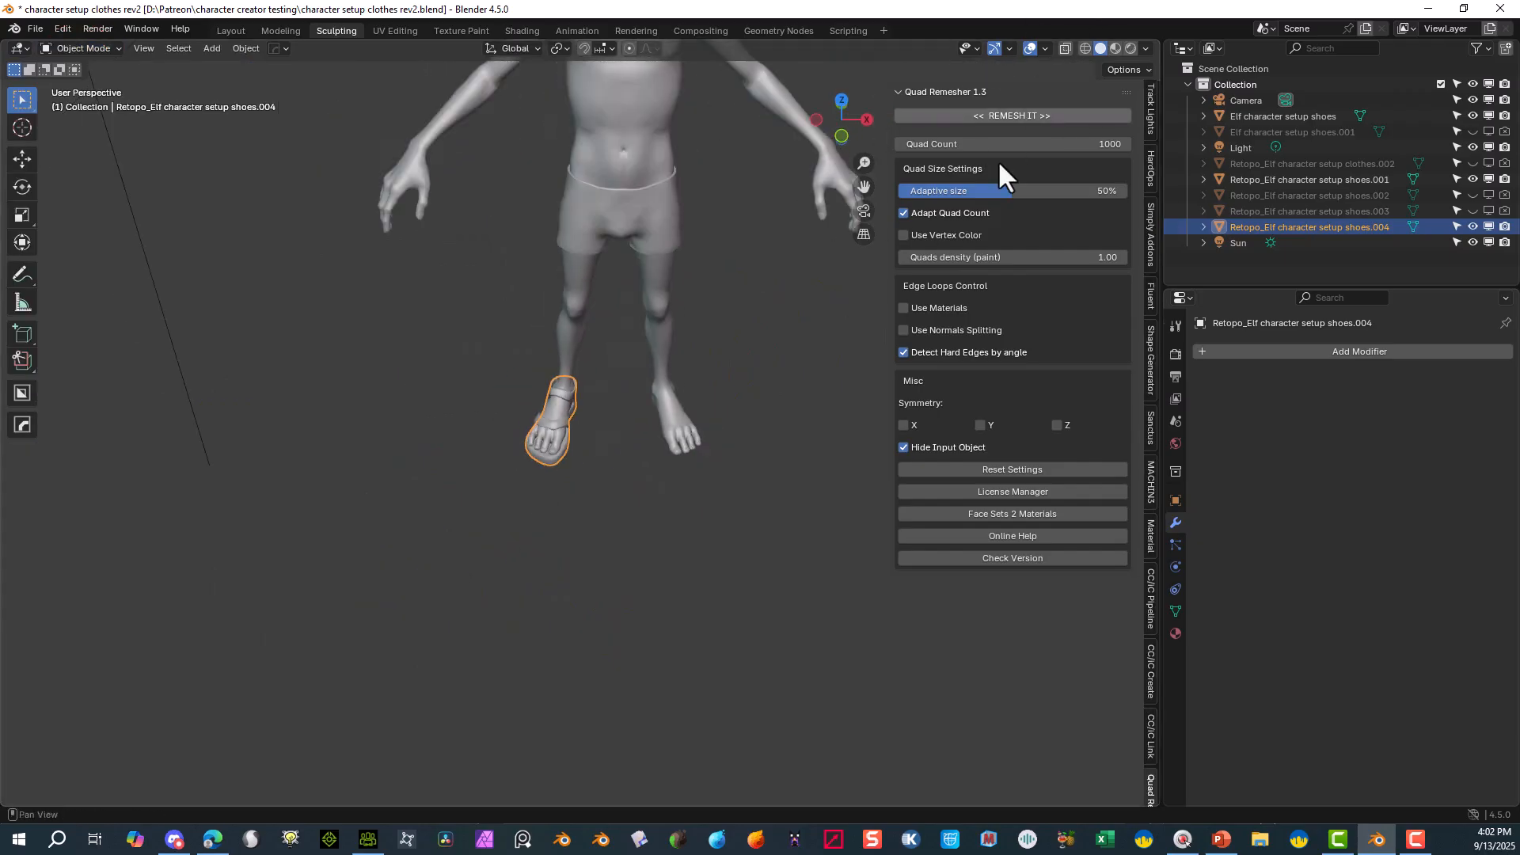
pyautogui.scroll(5, 594, 478)
pyautogui.moveTo(593, 479); pyautogui.dragTo(704, 372, button='middle')
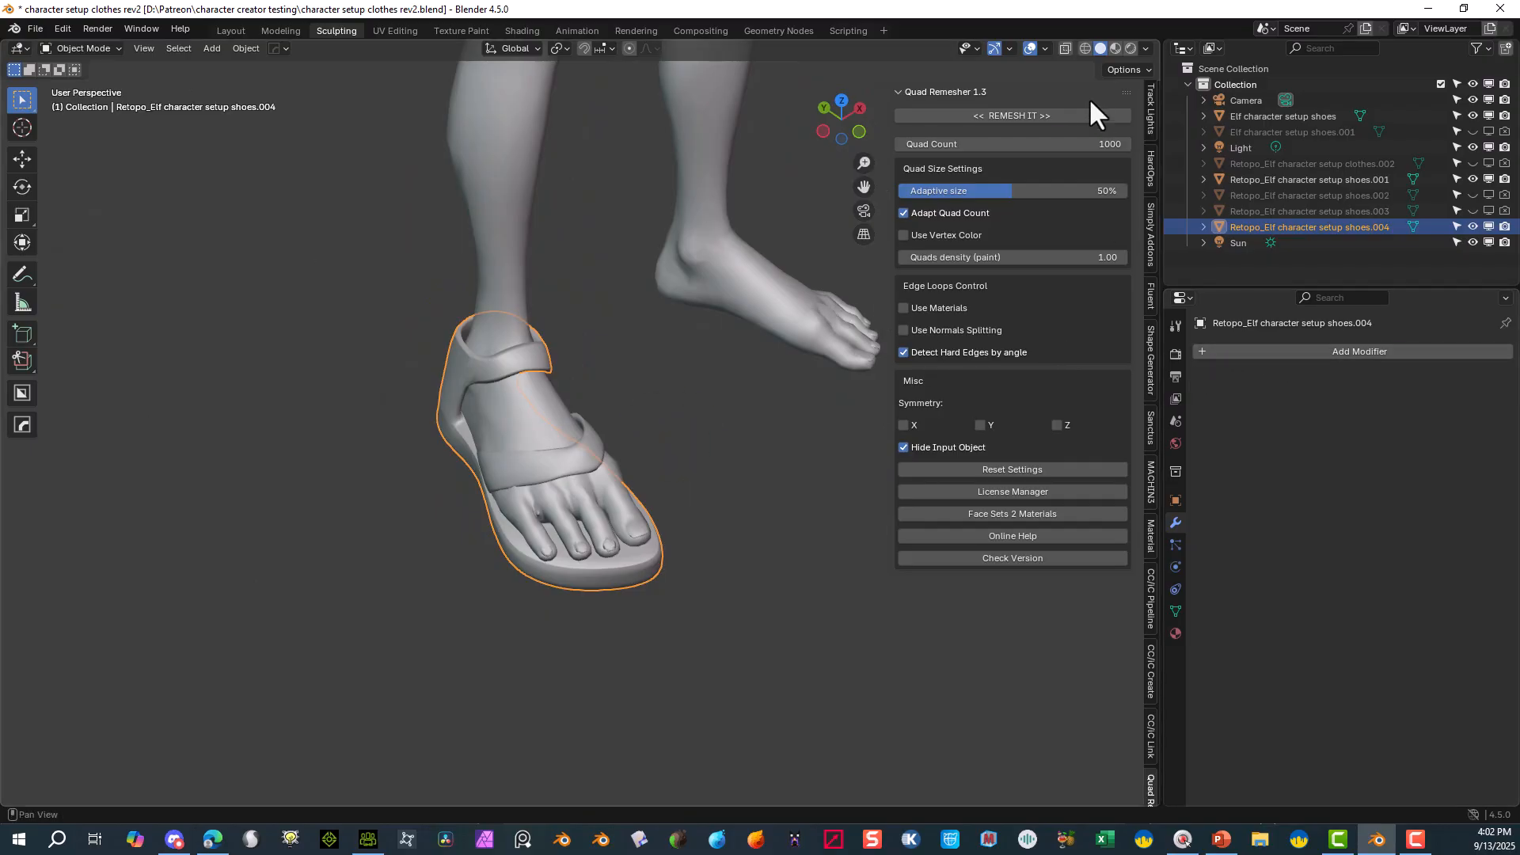
pyautogui.click(1085, 49)
pyautogui.moveTo(595, 426)
pyautogui.mouseDown(button='middle')
pyautogui.moveTo(505, 444)
pyautogui.moveTo(631, 335)
pyautogui.mouseUp(button='middle')
pyautogui.scroll(-4, 632, 335)
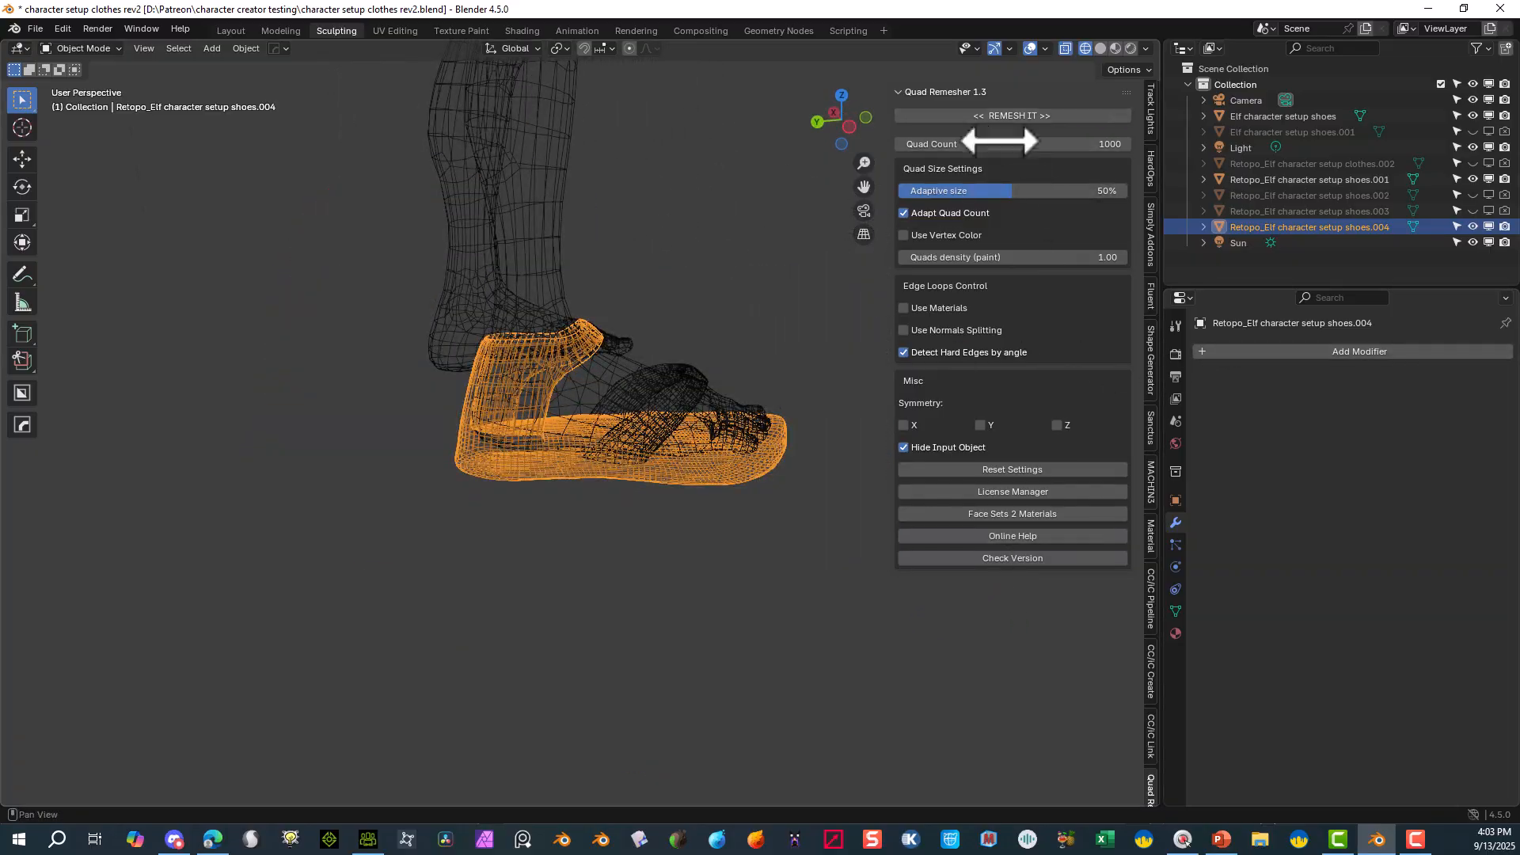
# - Remesh the sandal with Quad Remesher at a quad count of 2512
pyautogui.moveTo(999, 145); pyautogui.dragTo(1014, 145)
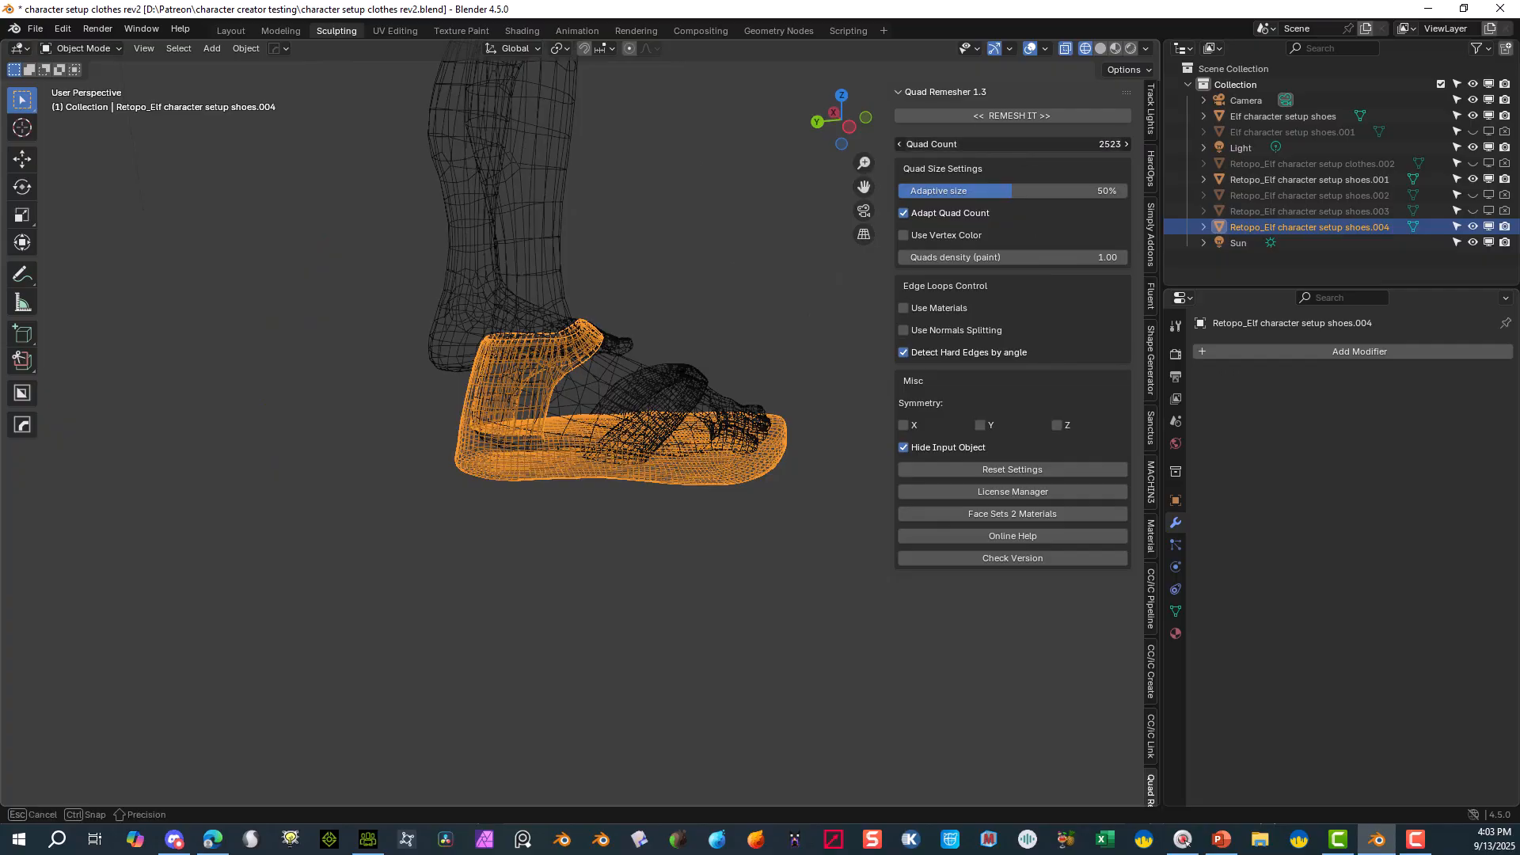
pyautogui.moveTo(989, 144); pyautogui.dragTo(989, 137)
pyautogui.click(975, 117)
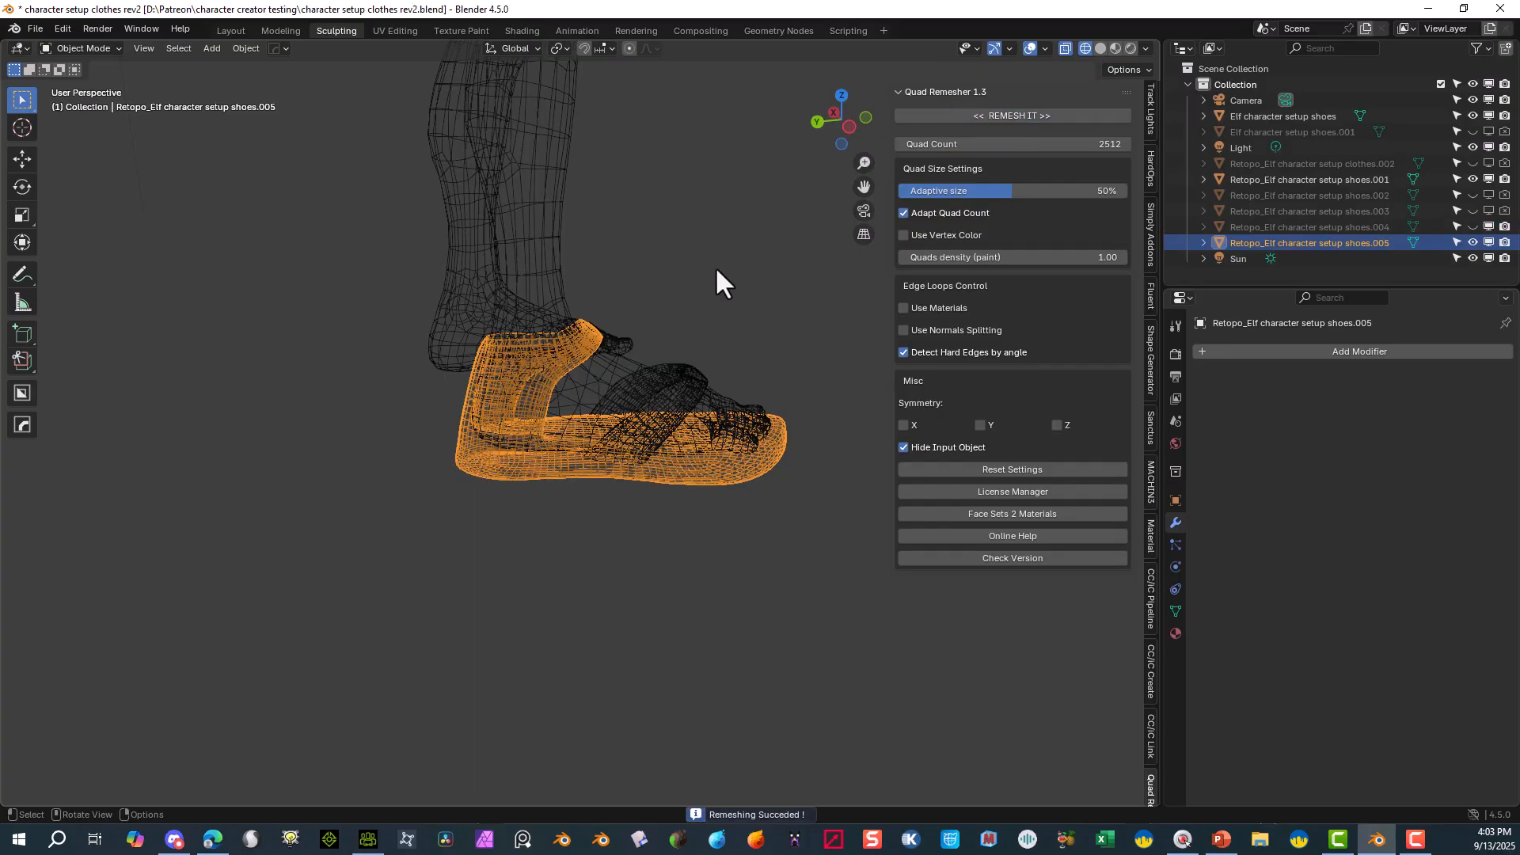
# - Examine the remeshed sandal in solid and wireframe display, with X-ray turned off for the wireframe
pyautogui.moveTo(714, 266)
pyautogui.mouseDown(button='middle')
pyautogui.moveTo(699, 320)
pyautogui.moveTo(663, 239)
pyautogui.mouseUp(button='middle')
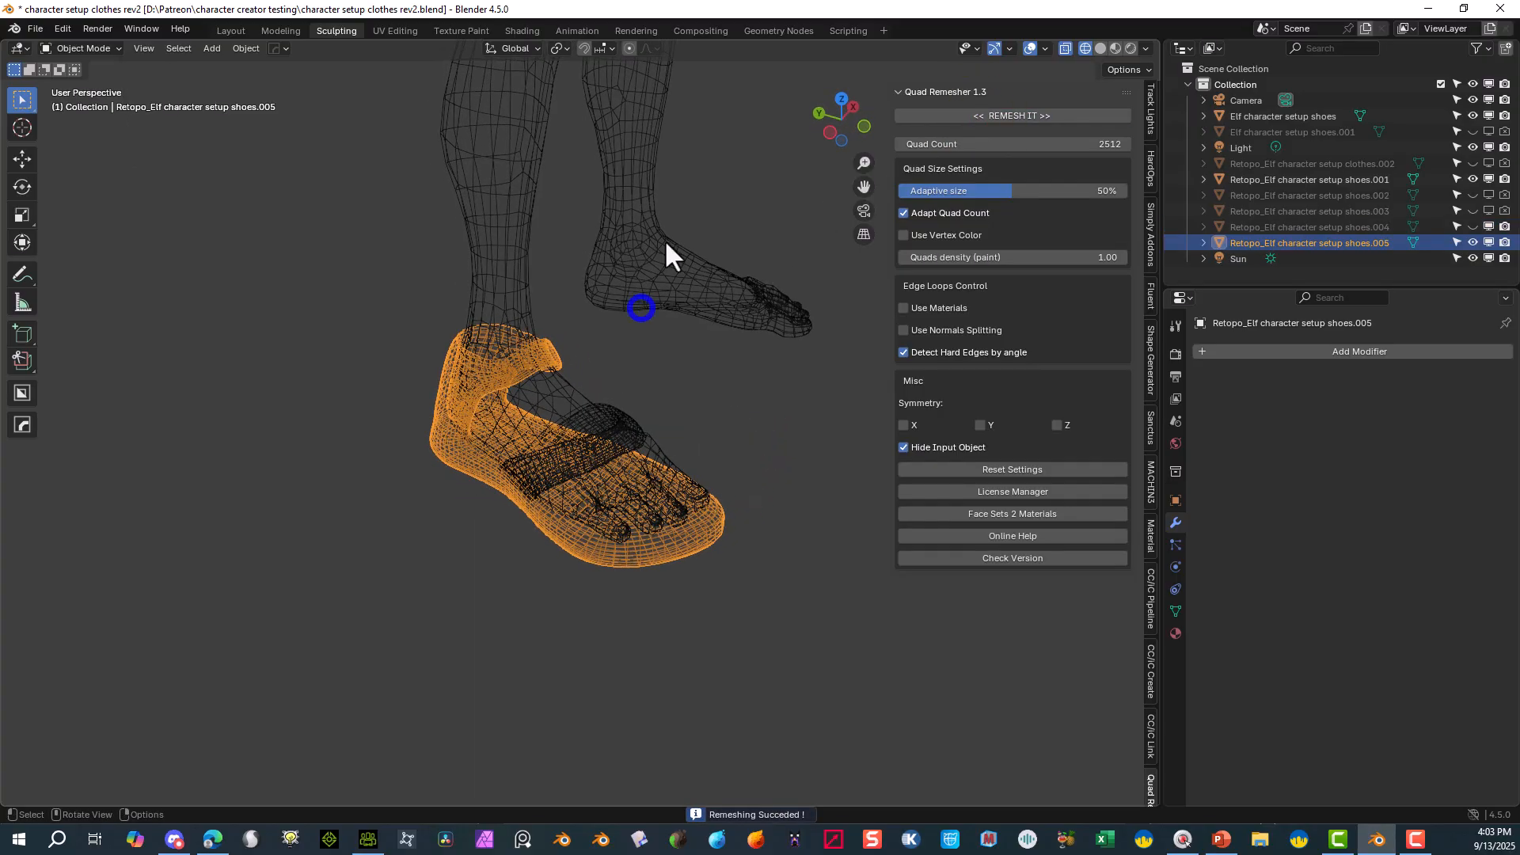
pyautogui.click(1099, 49)
pyautogui.moveTo(581, 321)
pyautogui.mouseDown(button='middle')
pyautogui.moveTo(518, 339)
pyautogui.moveTo(349, 326)
pyautogui.moveTo(337, 307)
pyautogui.moveTo(513, 298)
pyautogui.moveTo(629, 315)
pyautogui.moveTo(548, 320)
pyautogui.moveTo(410, 390)
pyautogui.mouseUp(button='middle')
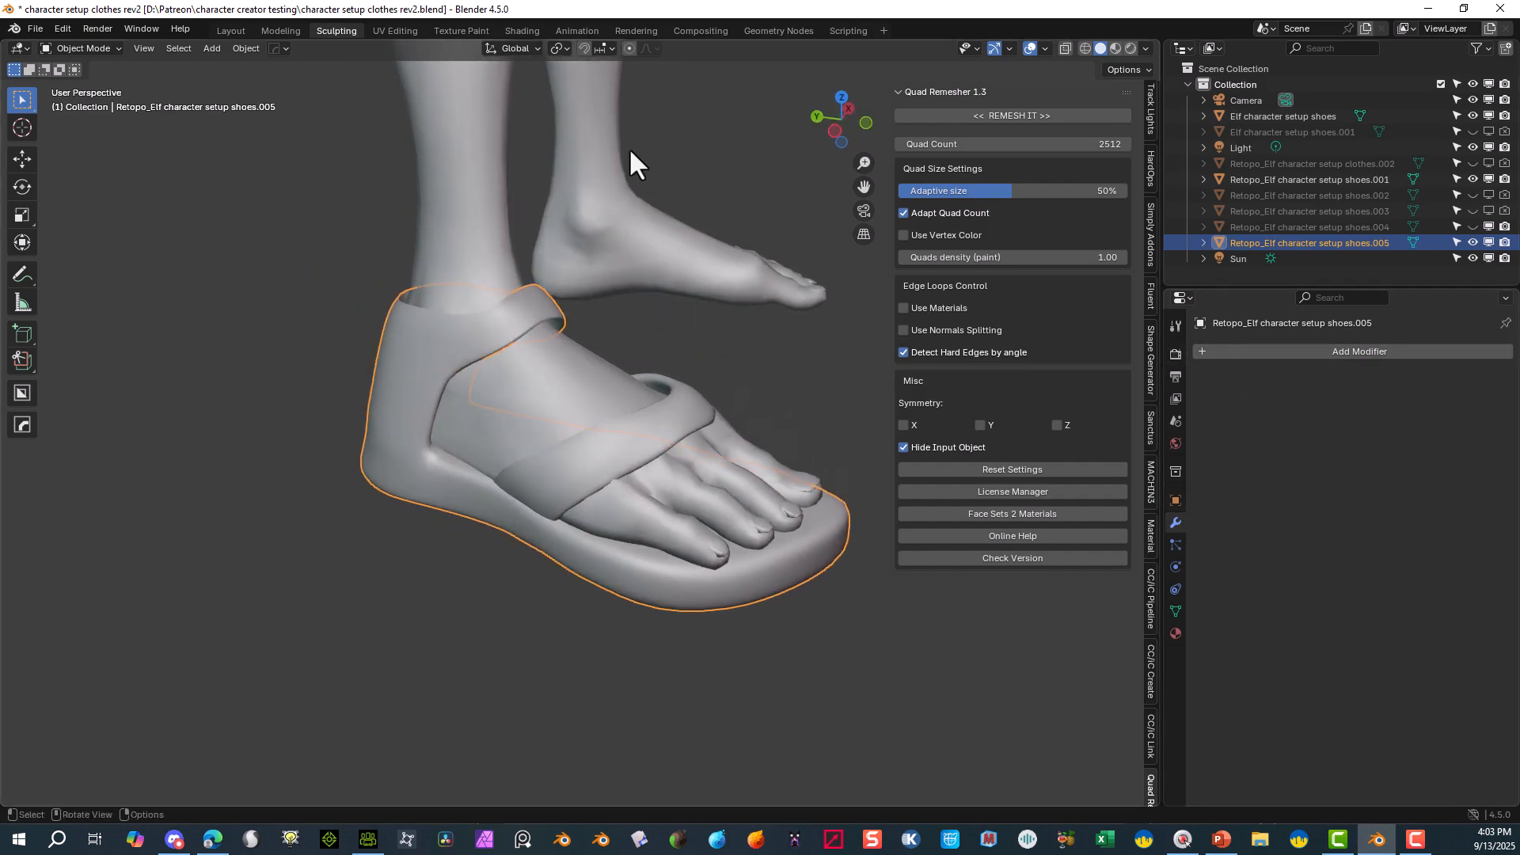
pyautogui.click(1083, 48)
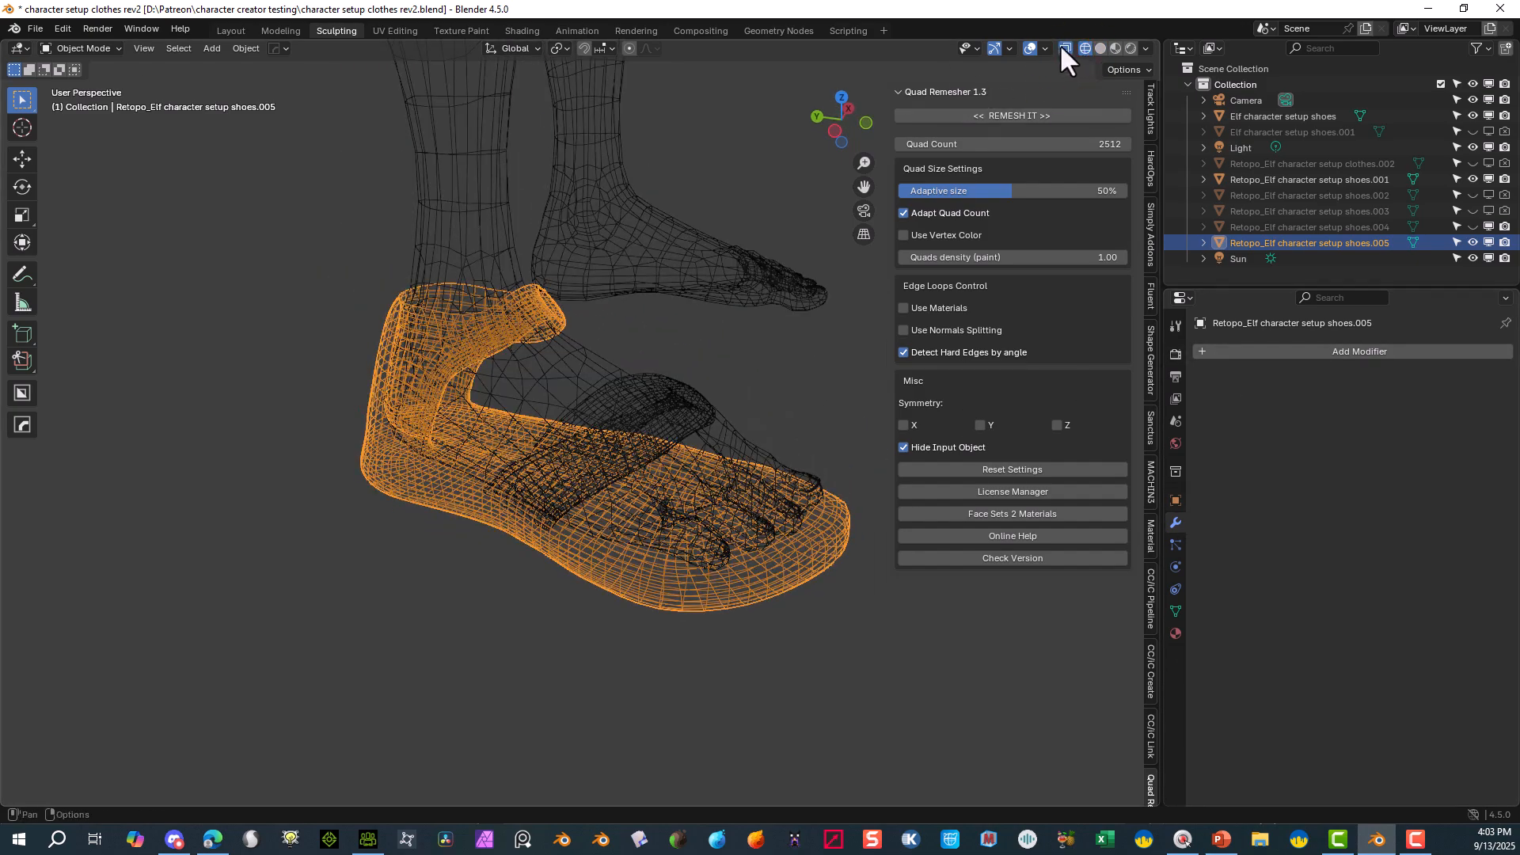
pyautogui.click(1065, 48)
pyautogui.moveTo(543, 368); pyautogui.dragTo(464, 353, button='middle')
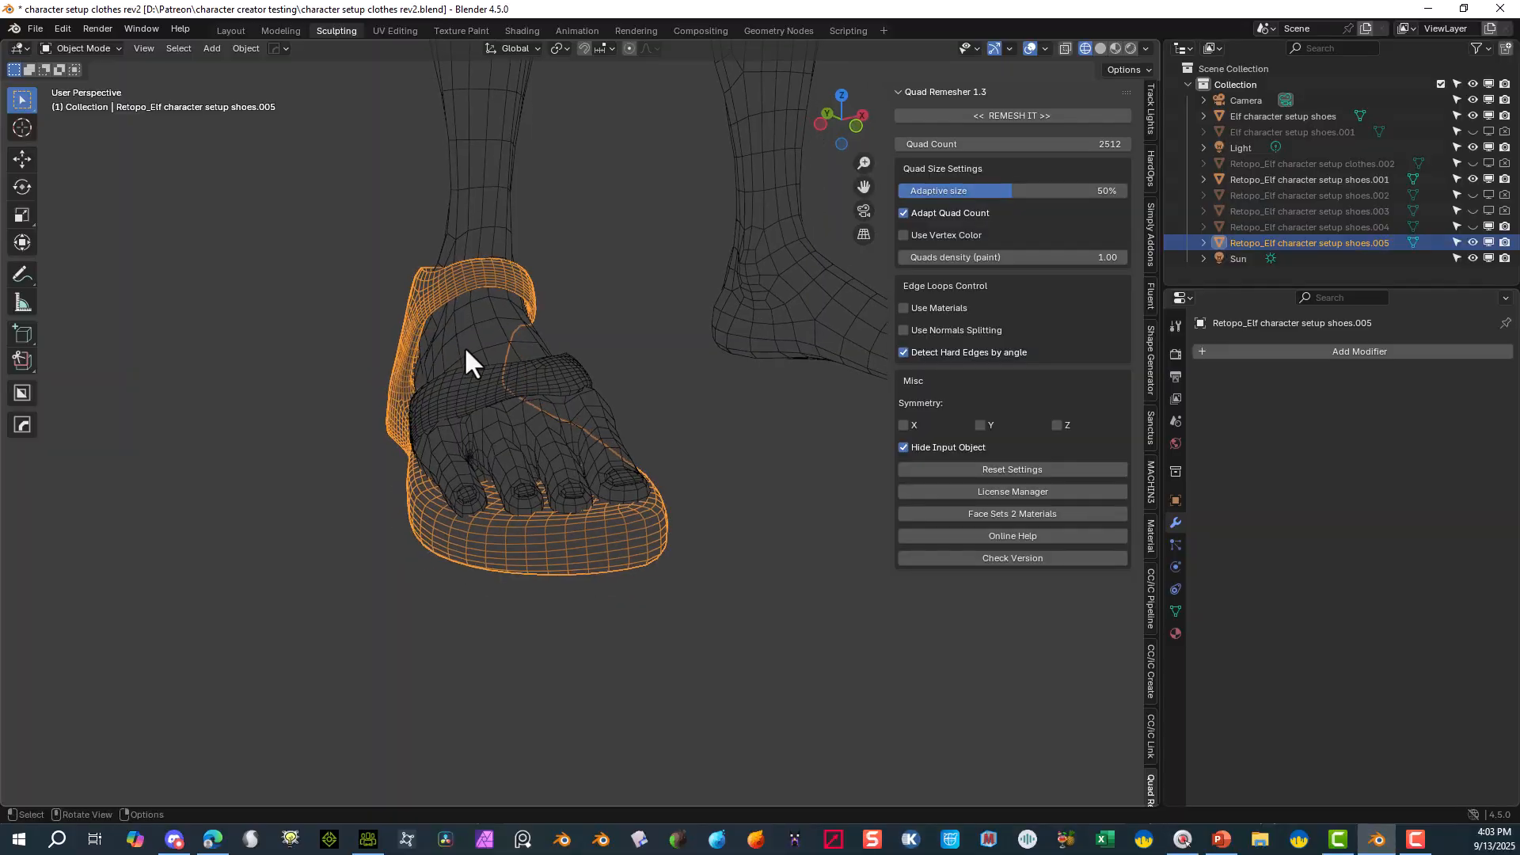
pyautogui.scroll(3, 369, 553)
pyautogui.scroll(2, 370, 552)
# - Mirror the remeshed sandal across the X axis onto the other foot using the HardOps Mirror operator
pyautogui.moveTo(415, 537); pyautogui.dragTo(653, 387, button='middle')
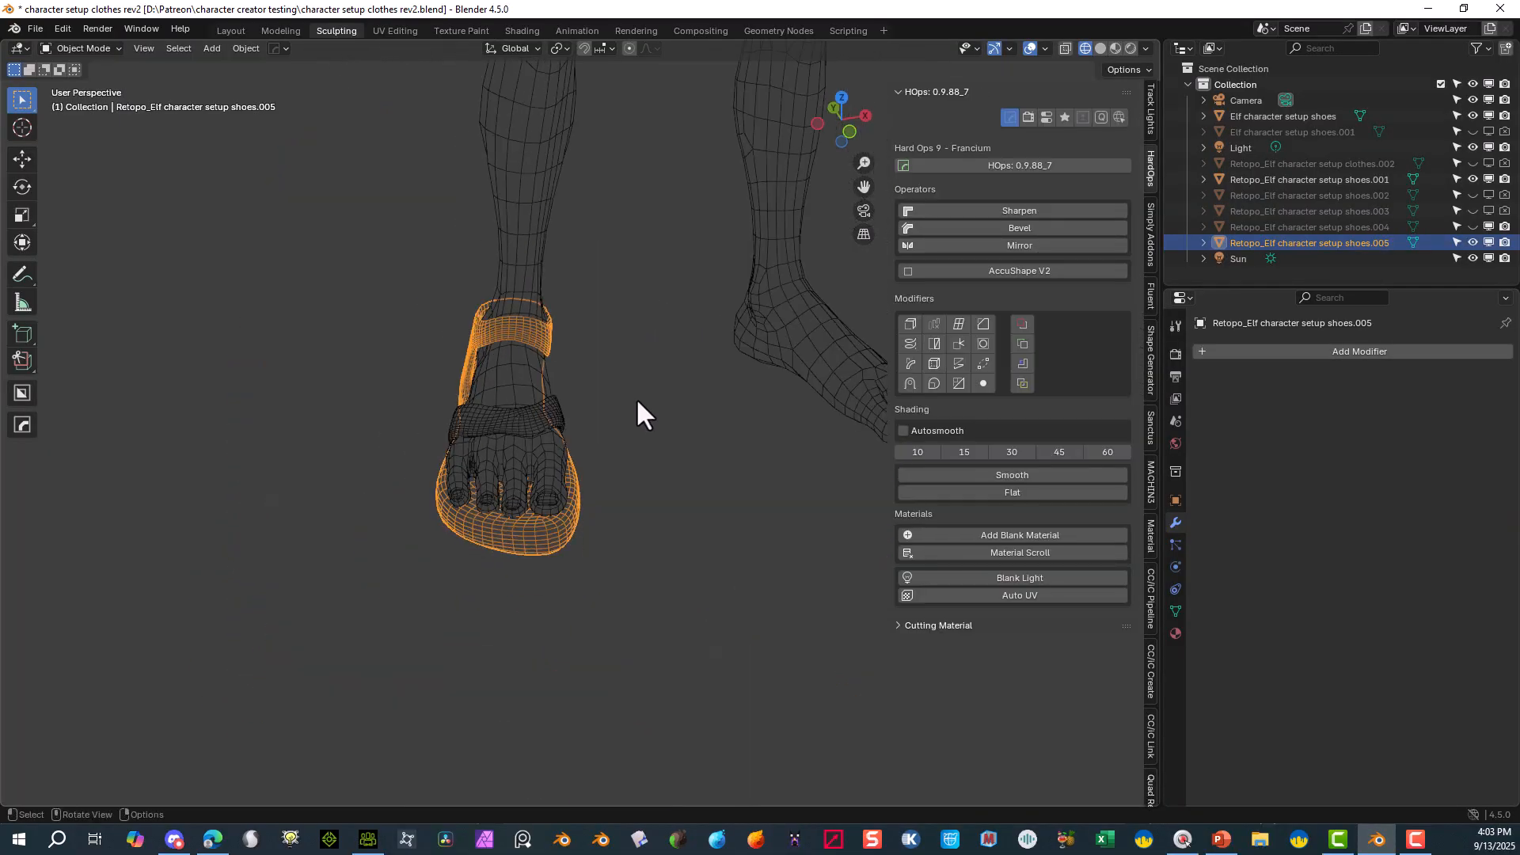
pyautogui.scroll(-3, 629, 396)
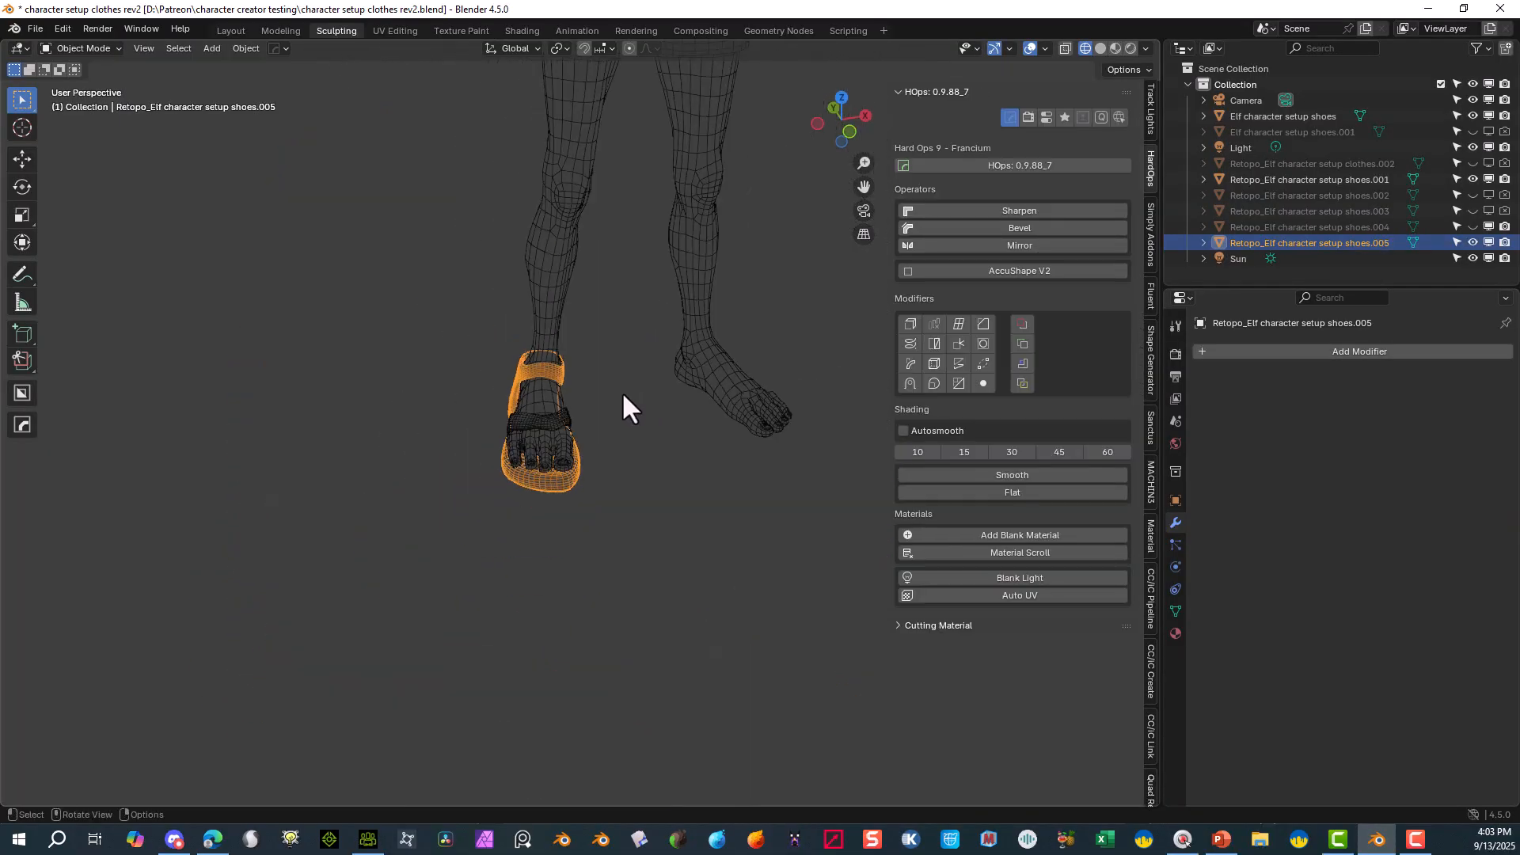
pyautogui.click(1026, 242)
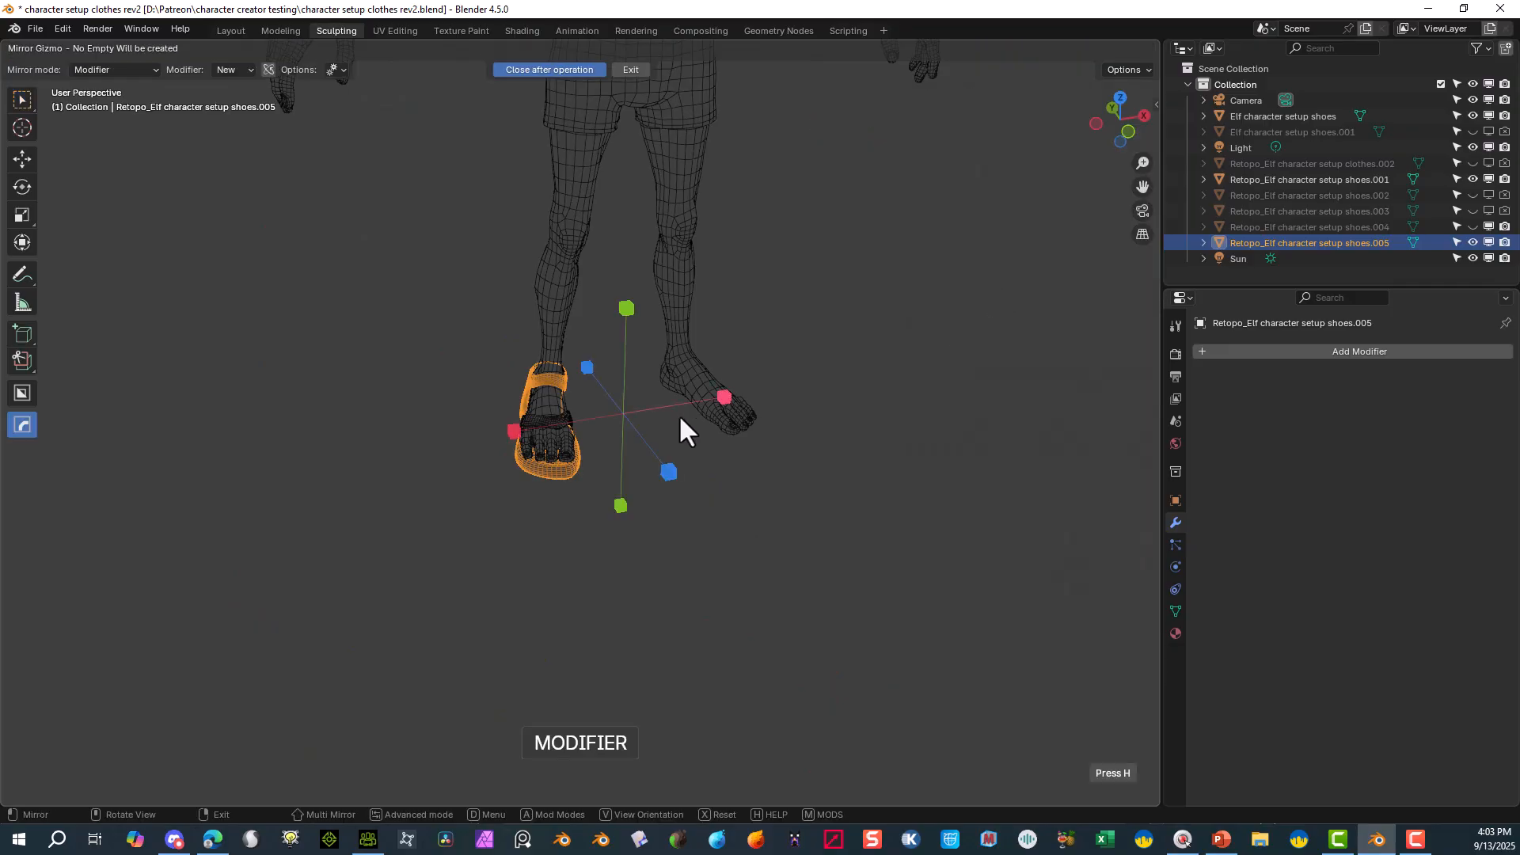
pyautogui.click(513, 432)
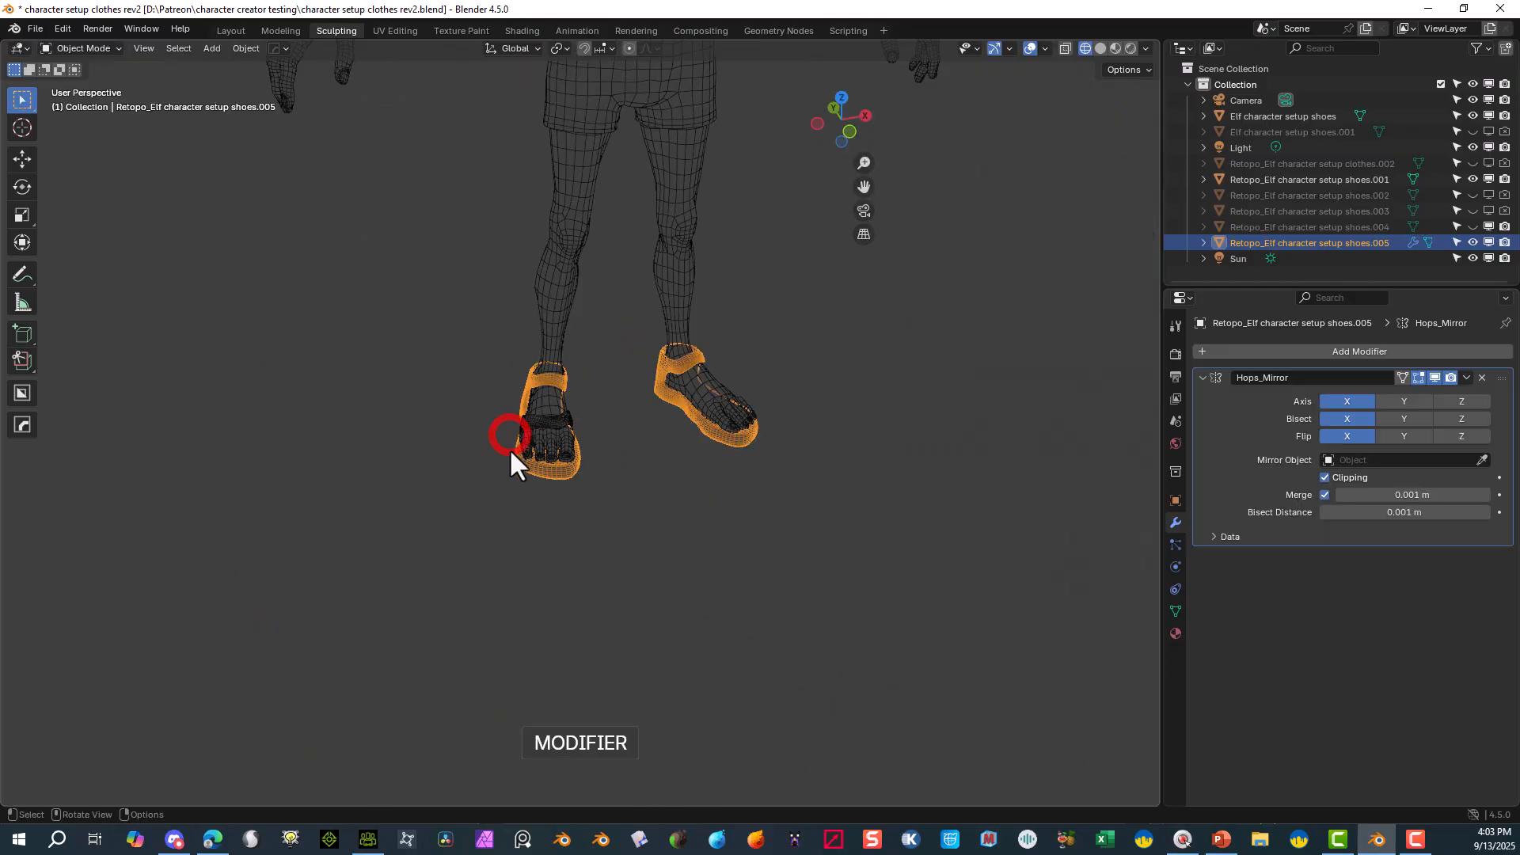
pyautogui.click(559, 595)
# - Mirror the separate toe strap across the X axis onto the other foot with HardOps Mirror
pyautogui.moveTo(628, 465); pyautogui.dragTo(562, 445, button='middle')
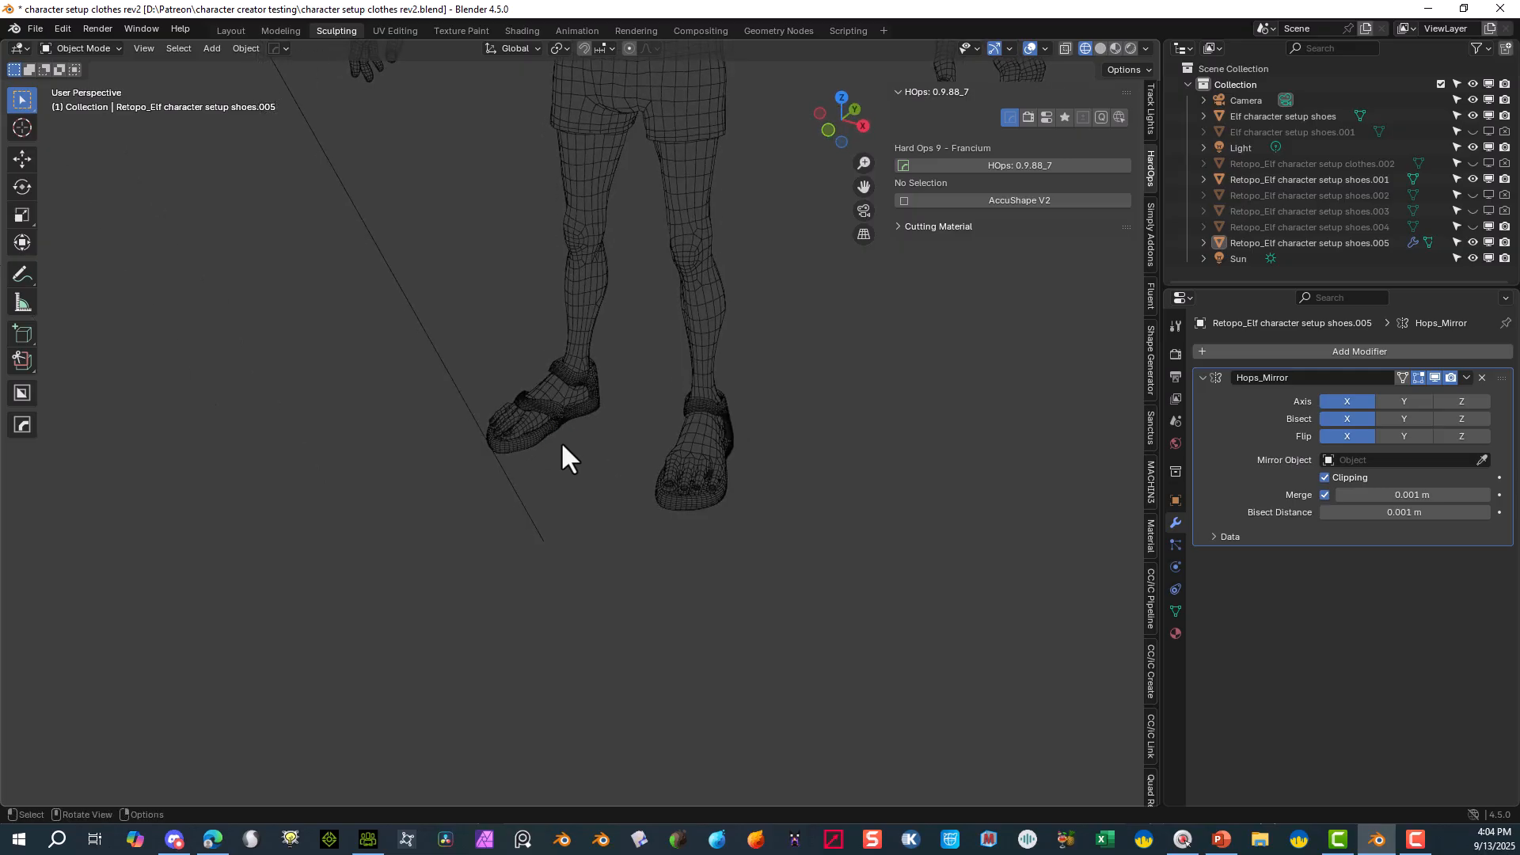
pyautogui.click(546, 406)
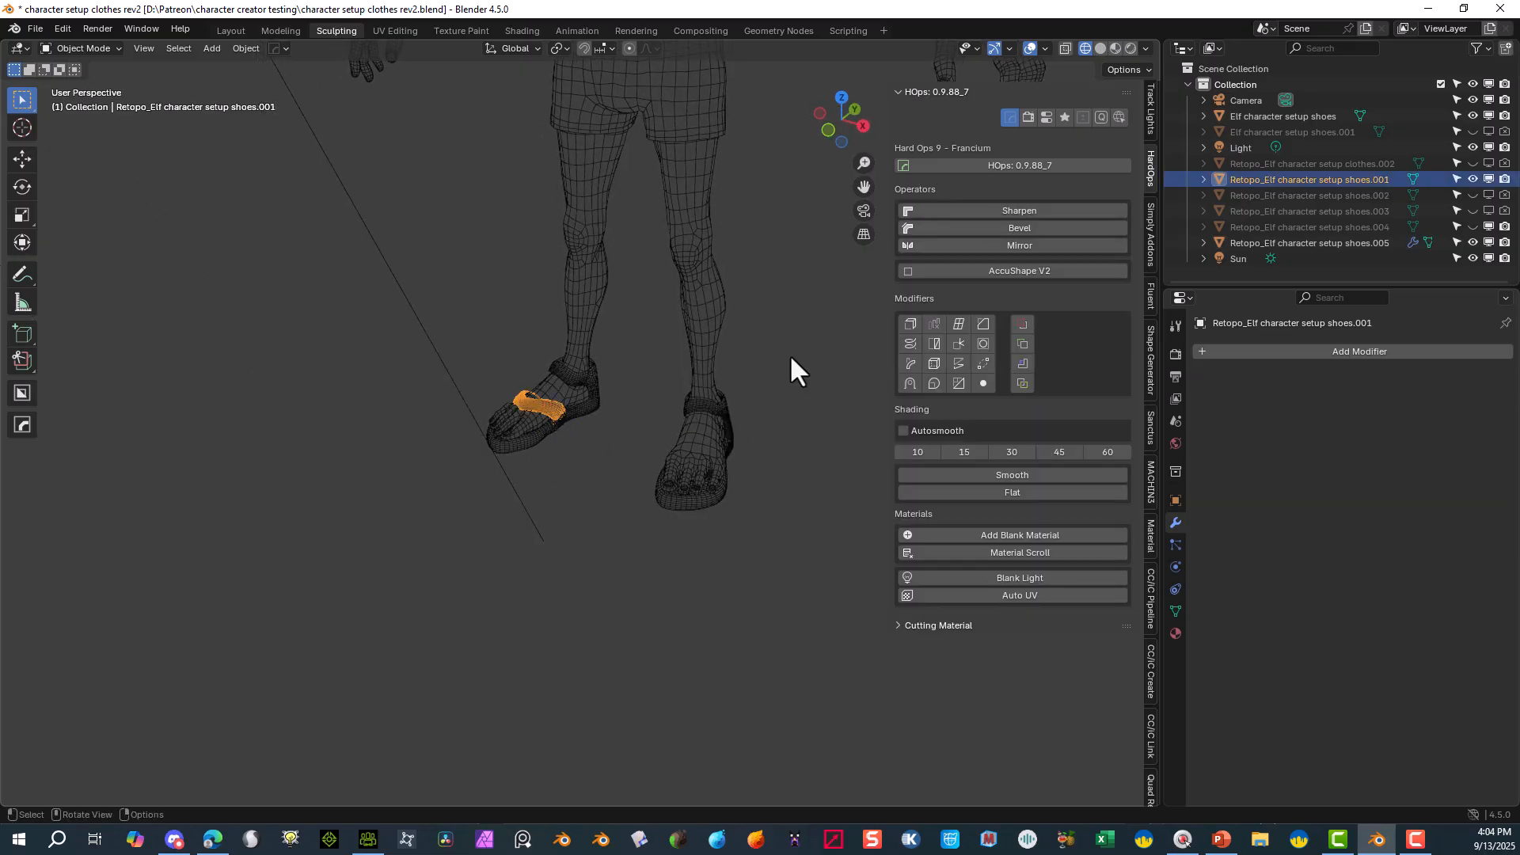
pyautogui.click(1015, 246)
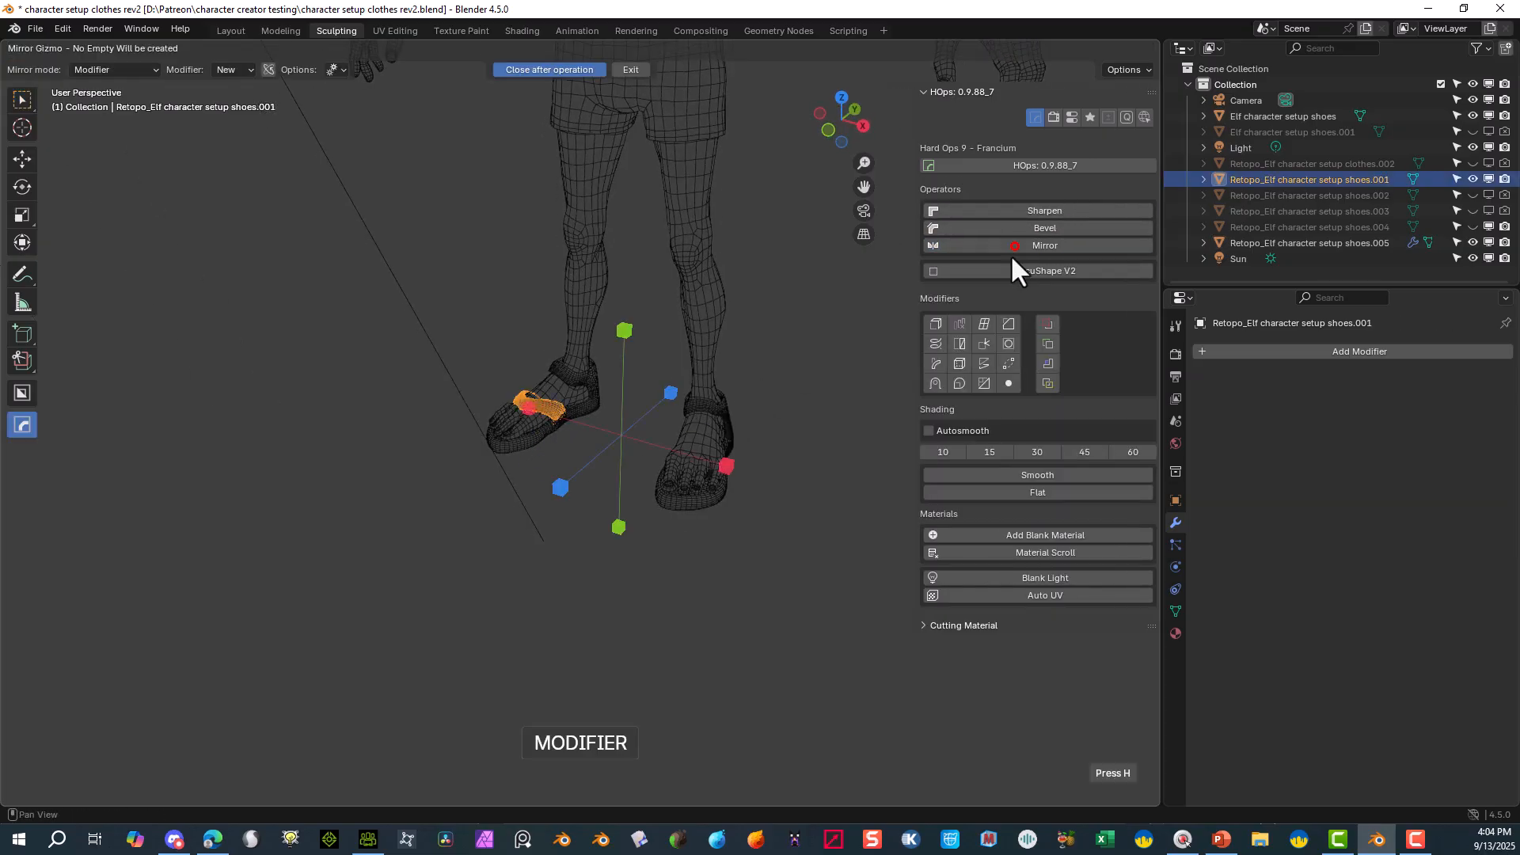
pyautogui.click(530, 407)
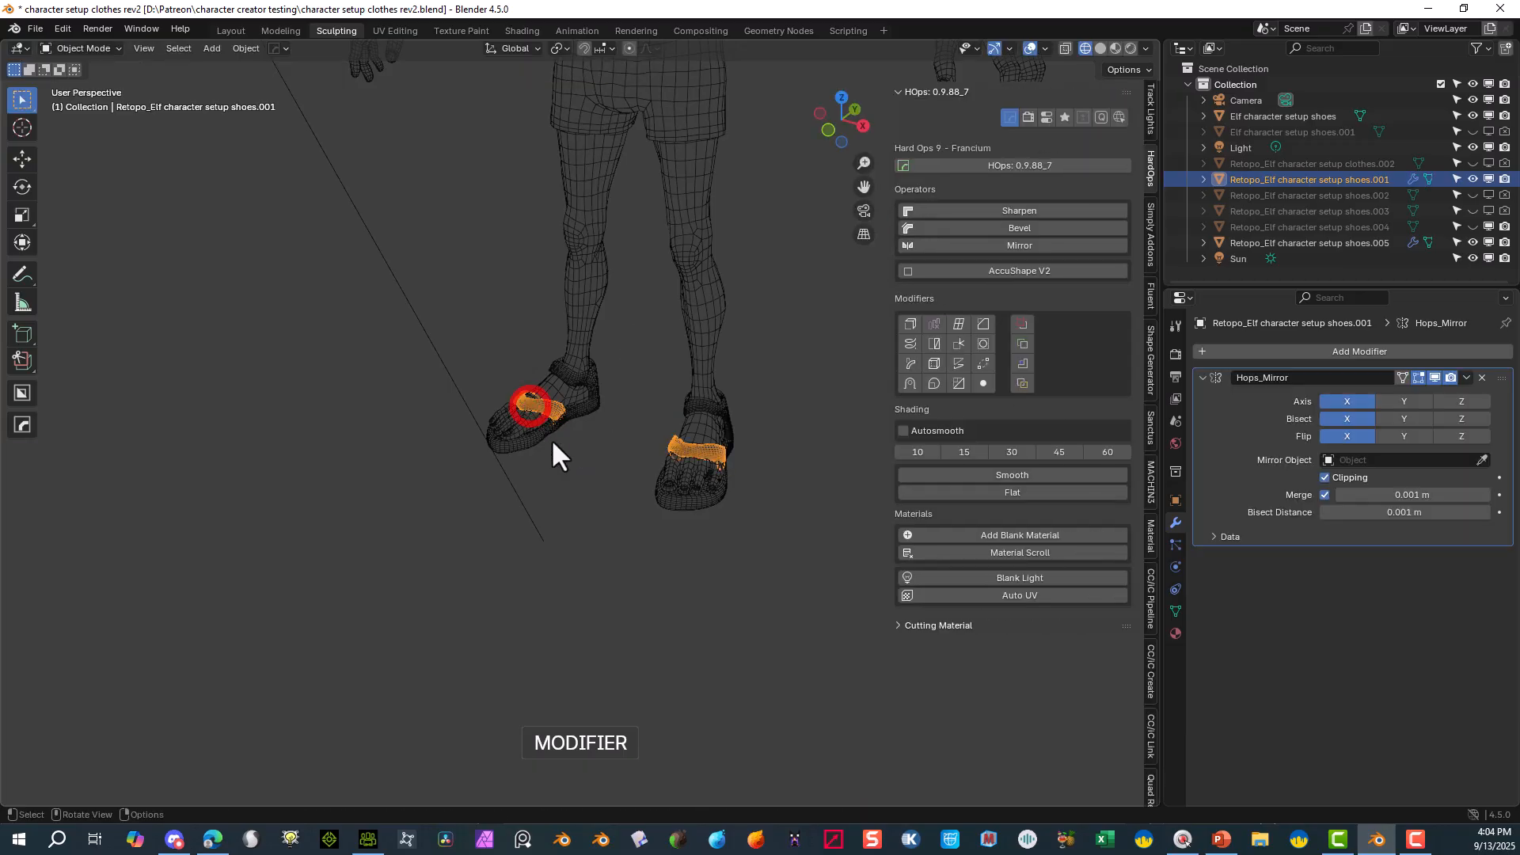
pyautogui.click(588, 554)
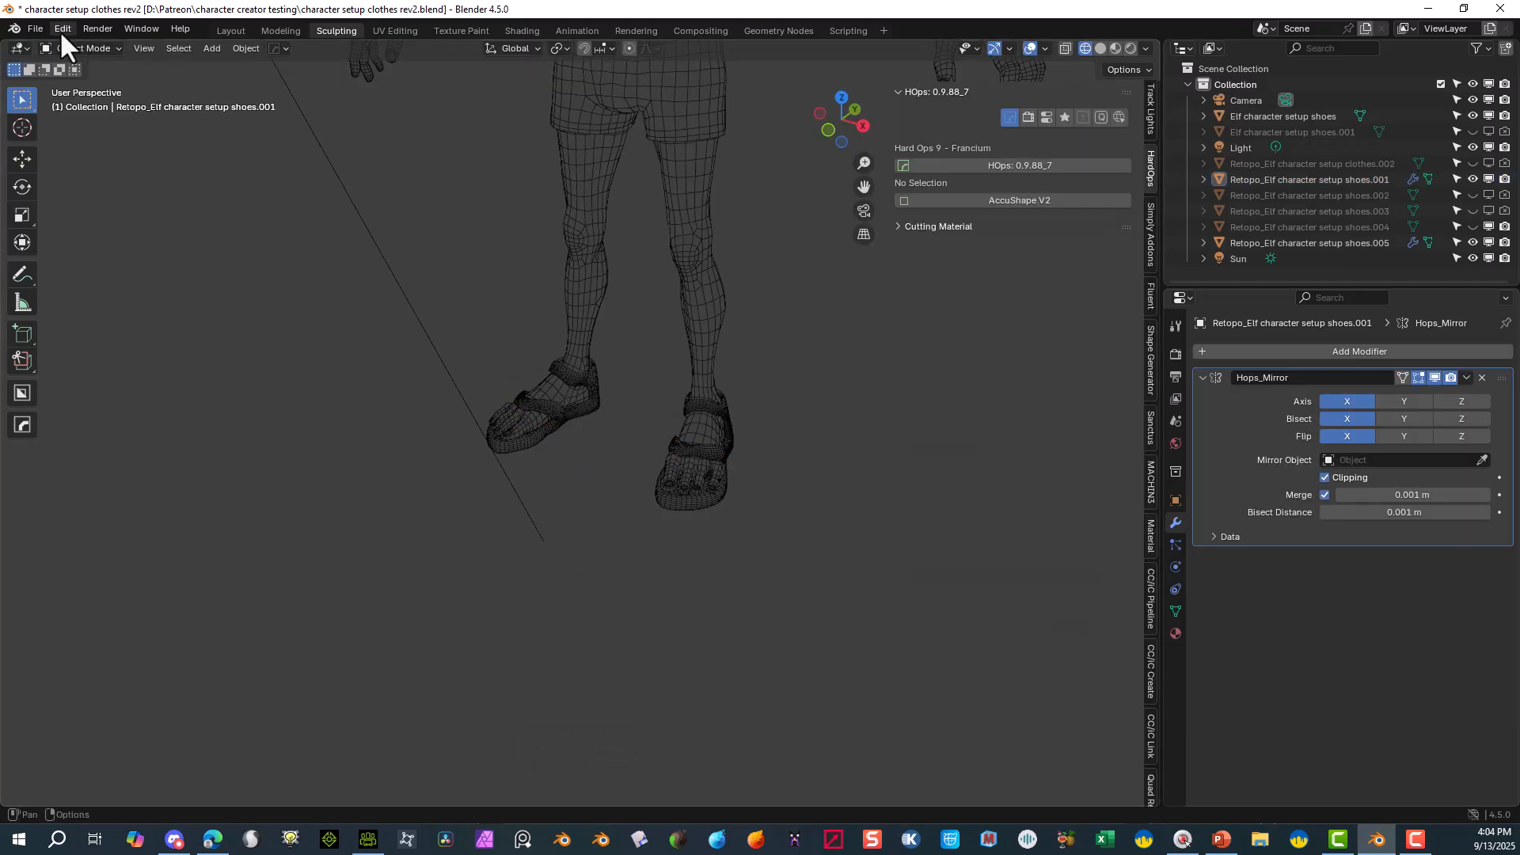
# - Join the toe strap and the sandal into one object, with the sandal as the active object
pyautogui.click(32, 31)
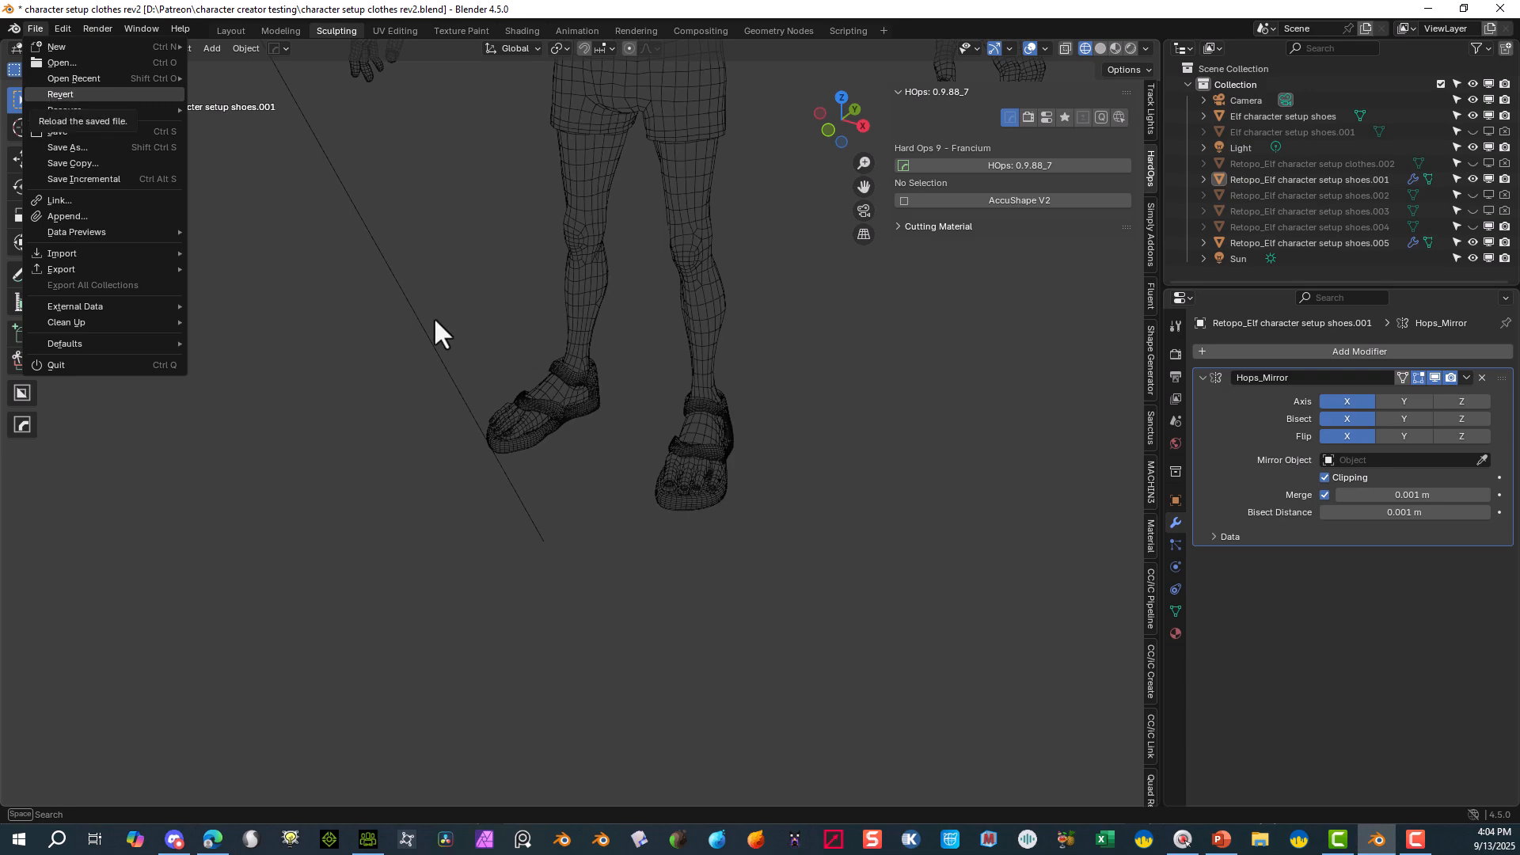
pyautogui.moveTo(434, 317); pyautogui.dragTo(523, 424, button='middle')
pyautogui.click(524, 424)
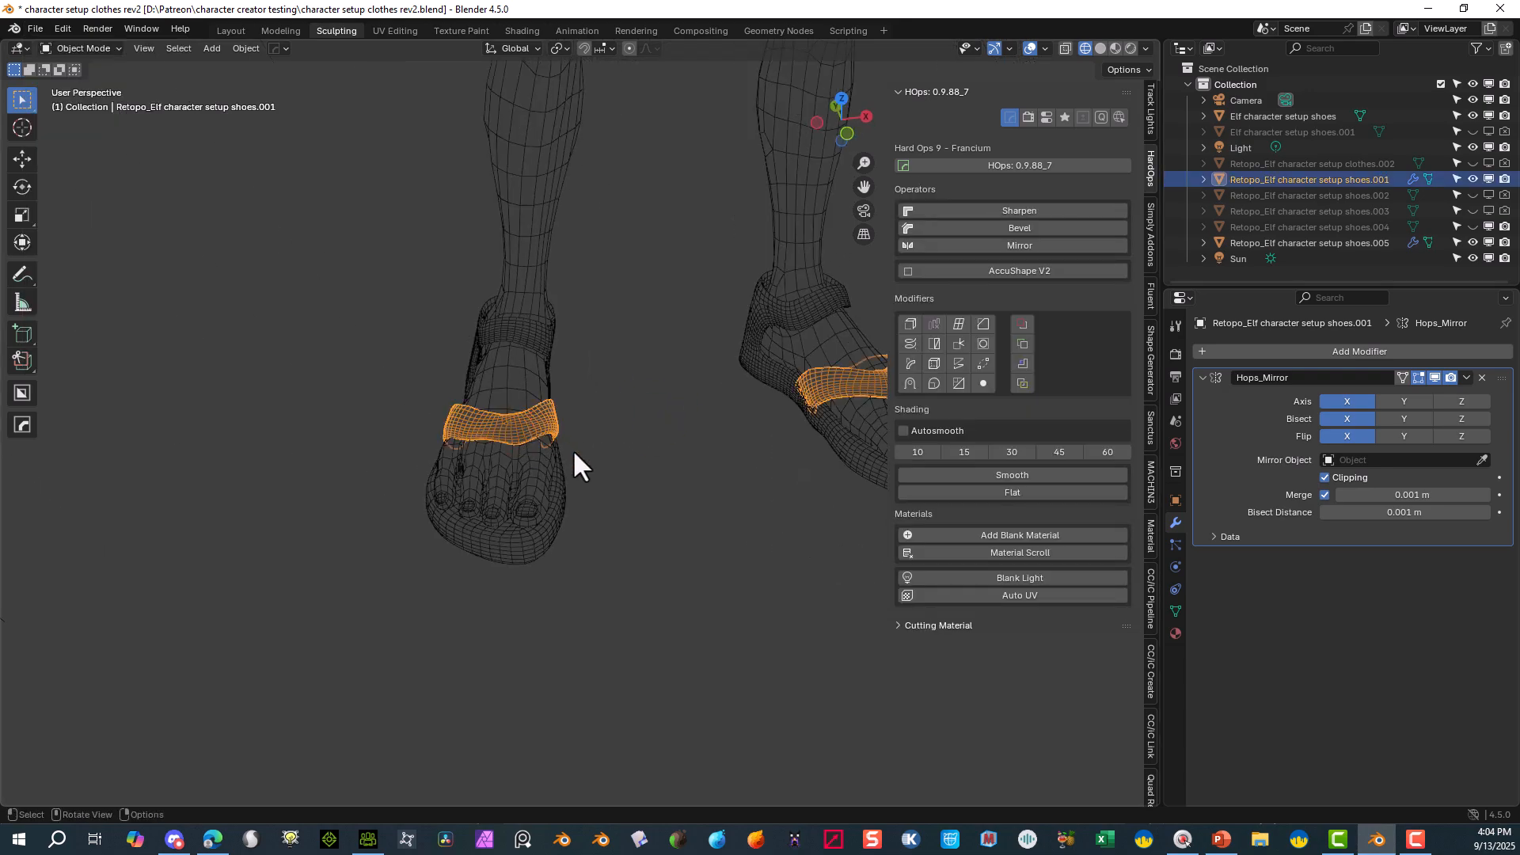
pyautogui.keyDown('shift'); pyautogui.click(515, 552); pyautogui.keyUp('shift')
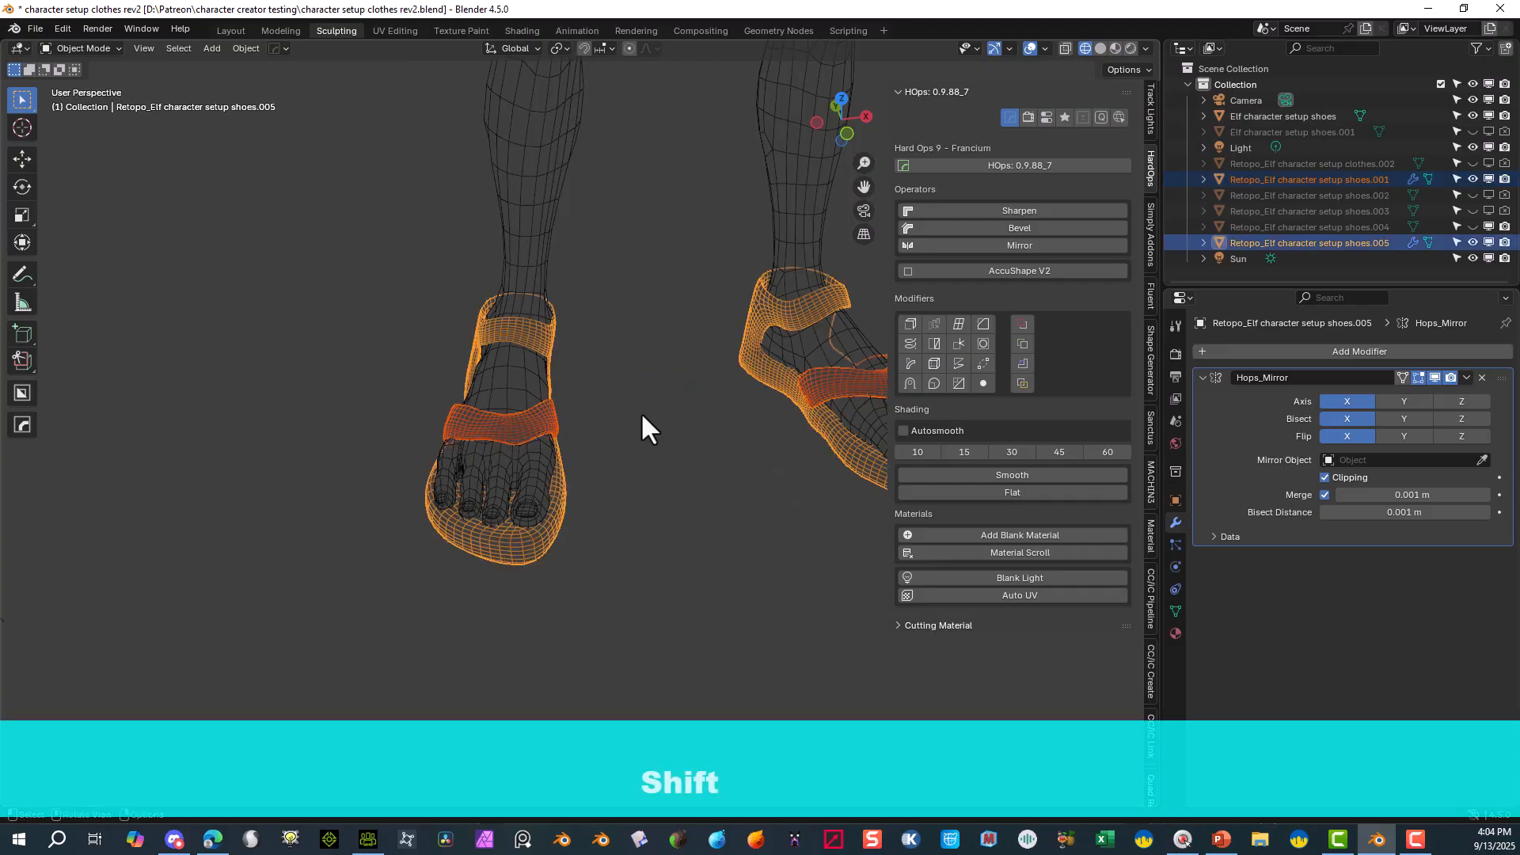
pyautogui.hotkey('ctrl', 'j')
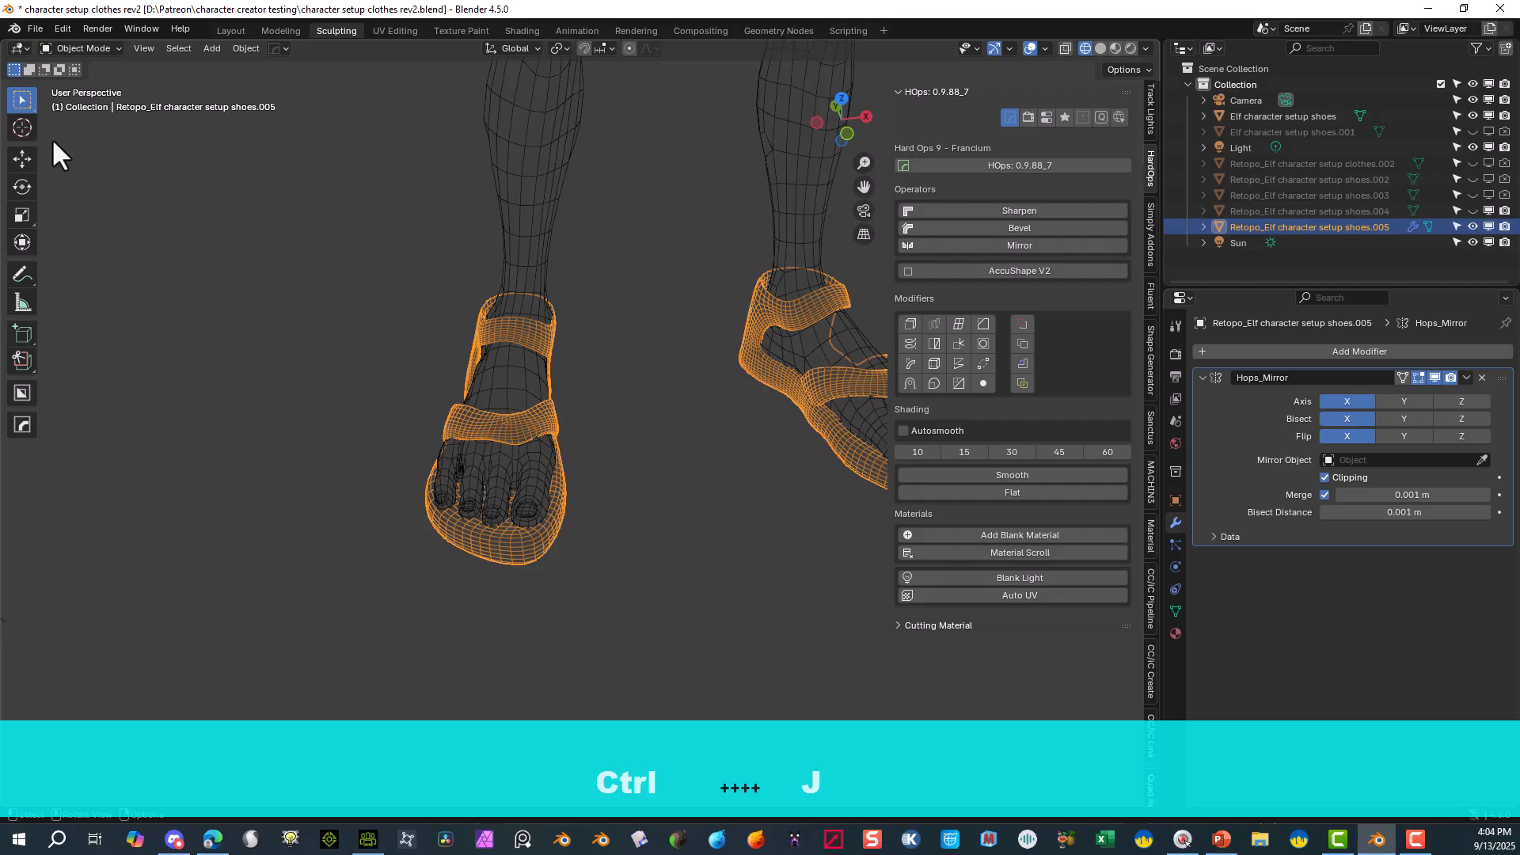
pyautogui.scroll(-4, 421, 295)
pyautogui.click(408, 301)
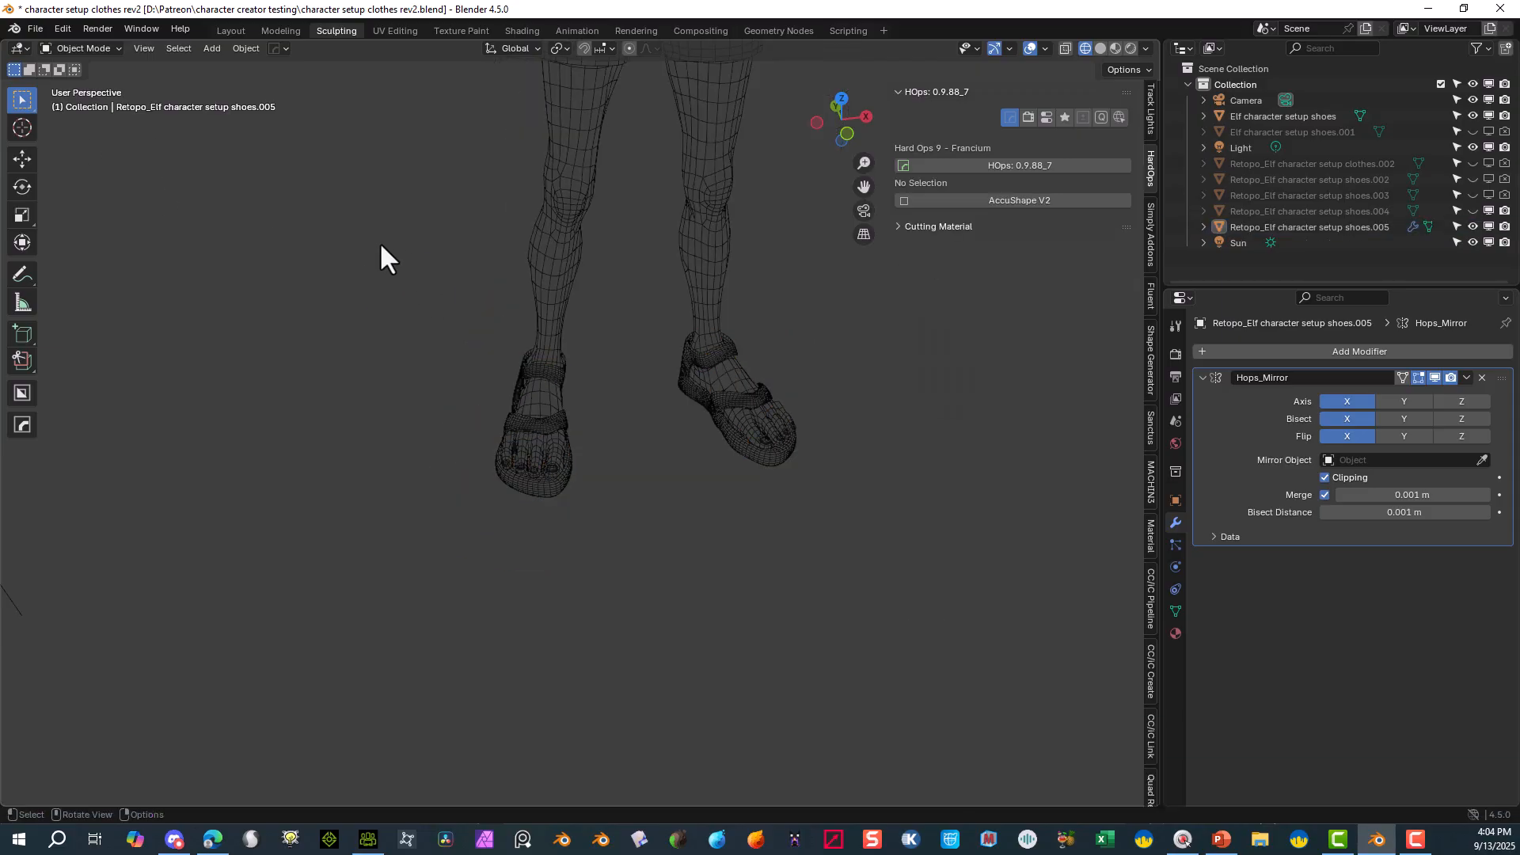
# - Rename the joined sandal object to "Retopo_Elf character setup shoes" by removing its number suffix
pyautogui.moveTo(378, 240); pyautogui.dragTo(516, 358, button='middle')
pyautogui.scroll(-5, 459, 358)
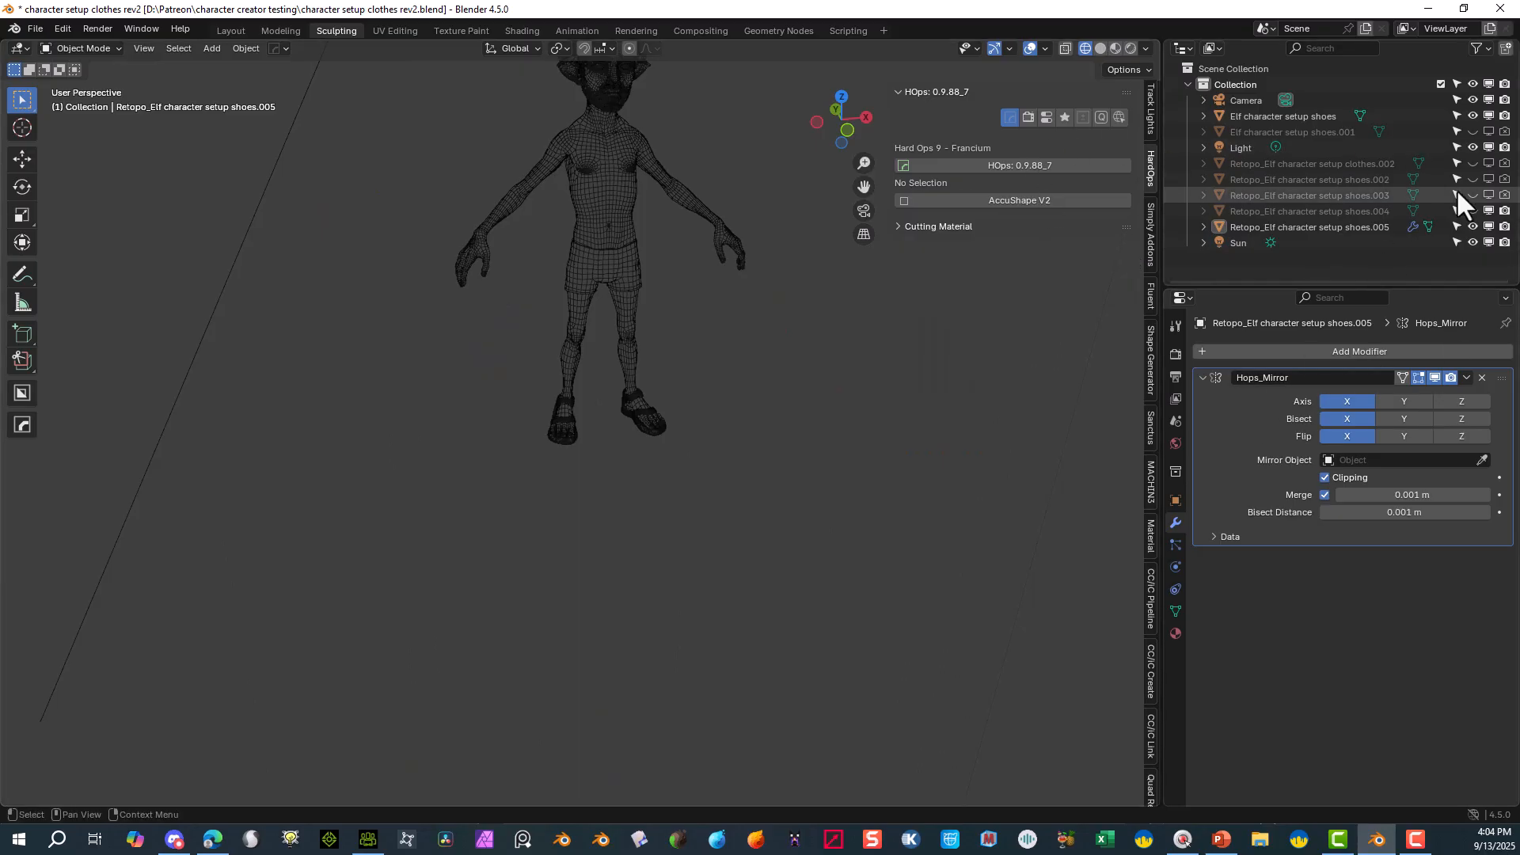
pyautogui.click(1382, 227)
pyautogui.doubleClick(1382, 227)
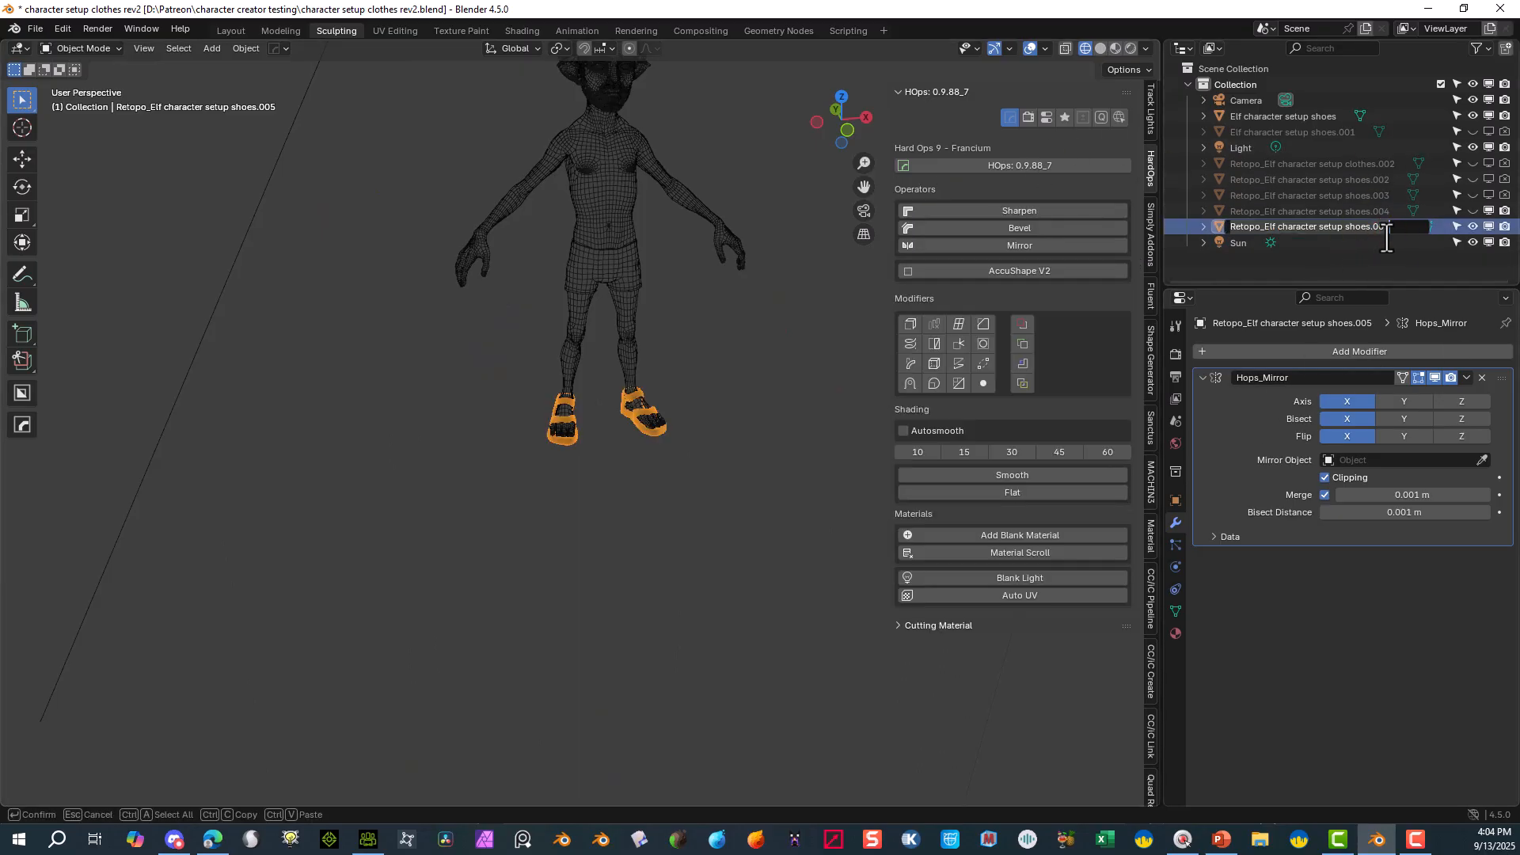
pyautogui.click(1370, 227)
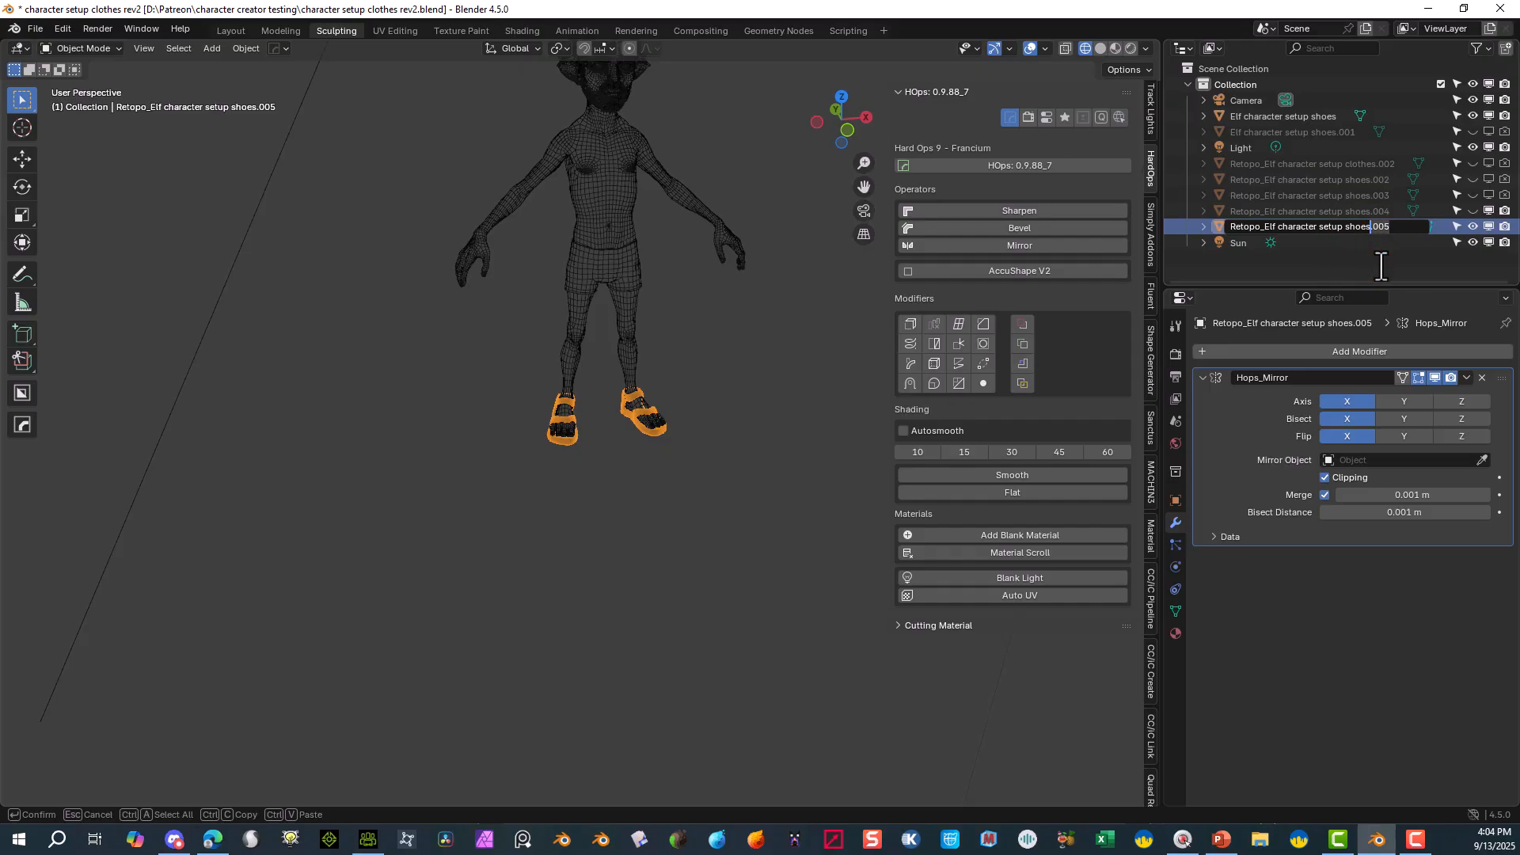
pyautogui.press('Delete')
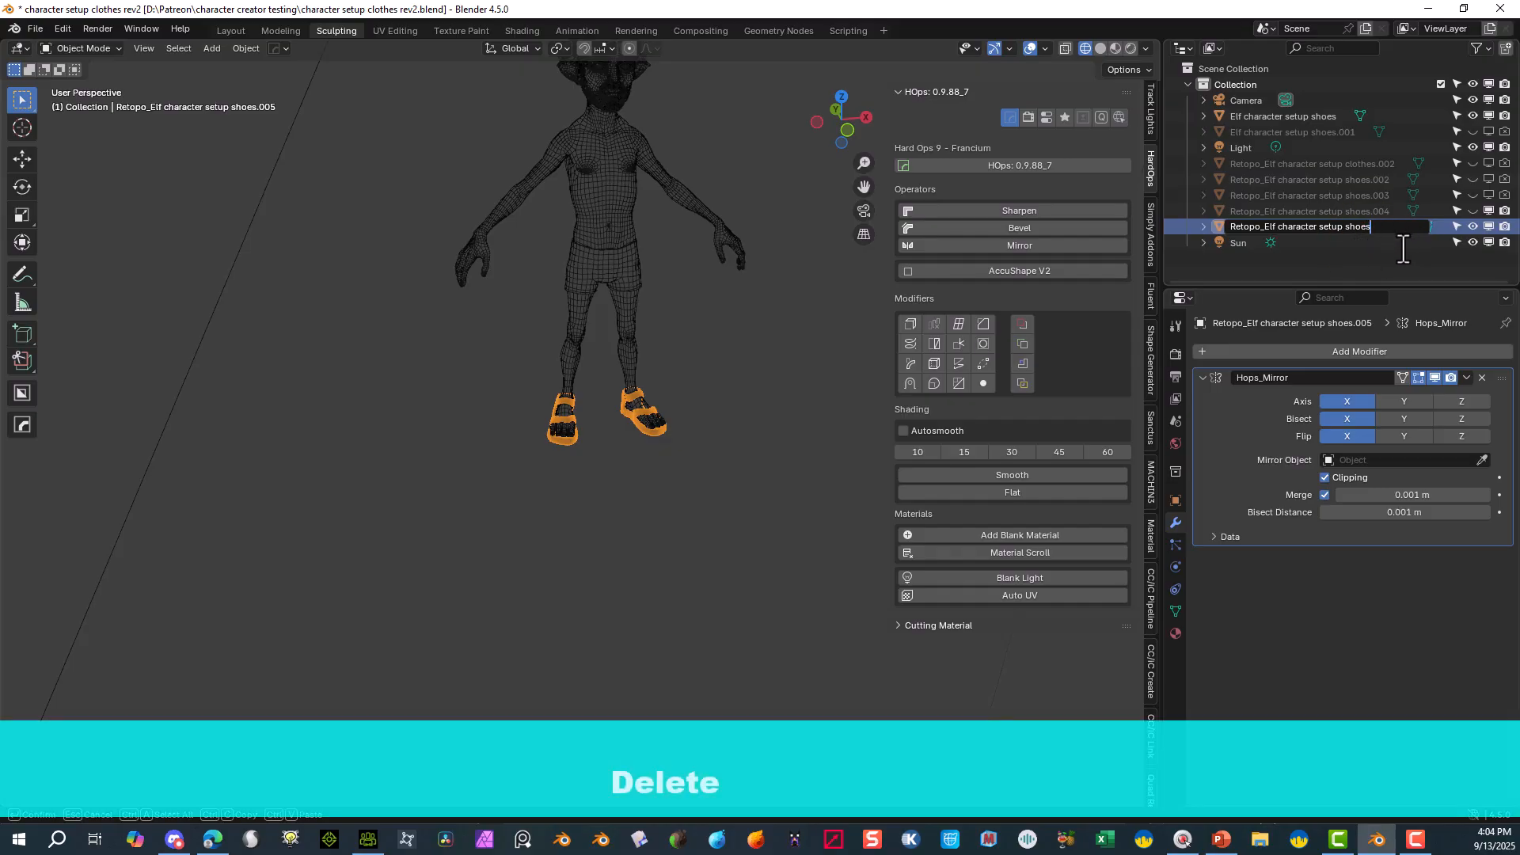
pyautogui.click(1399, 248)
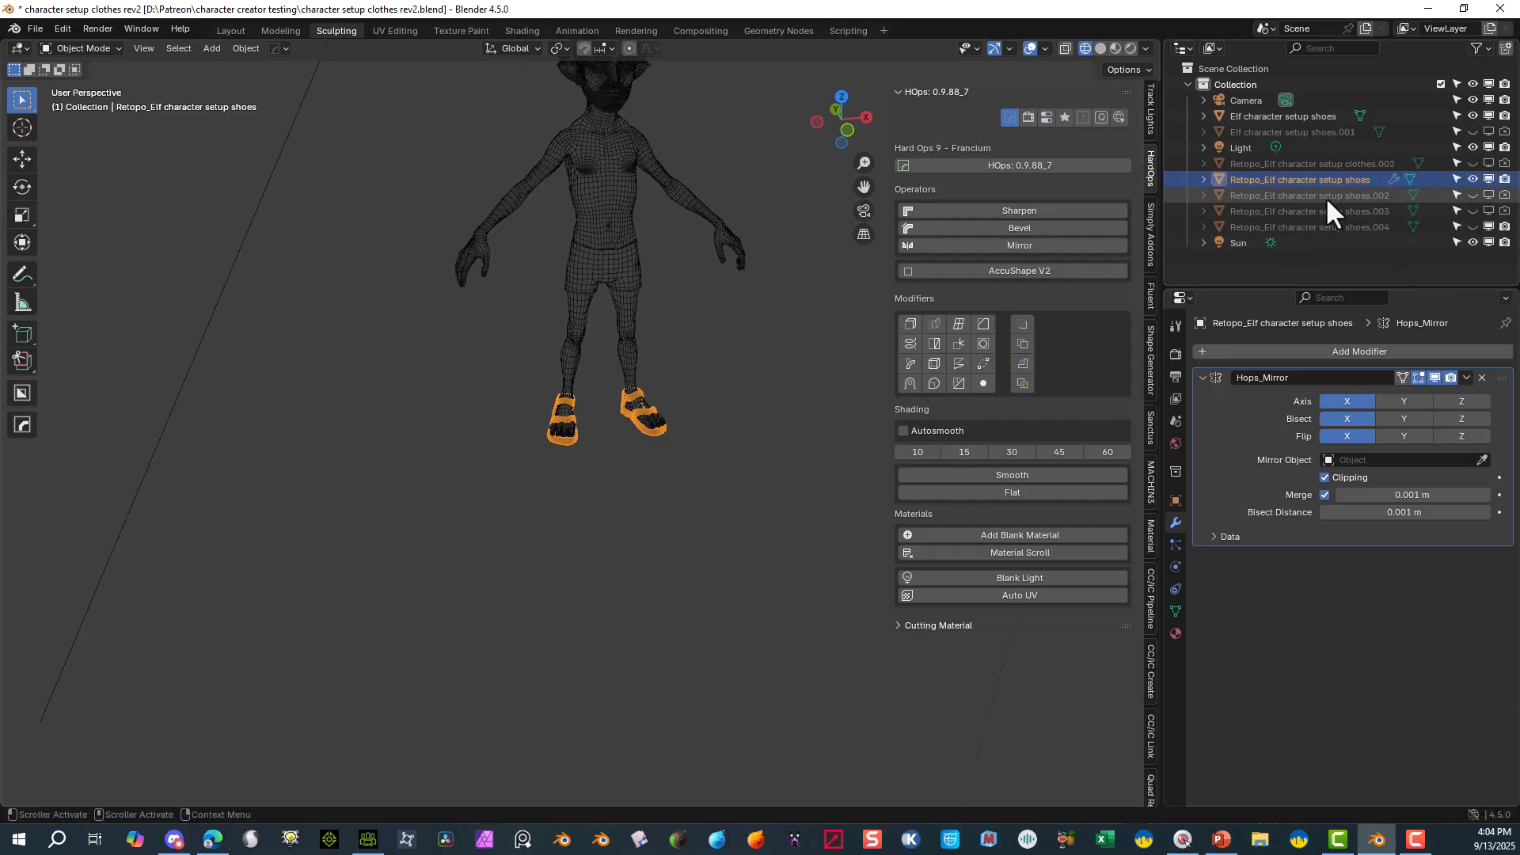
# - Hide the renamed sandals and unhide shoes.002, .003 and .004, enabling viewport and render visibility for .002 and .003
pyautogui.click(1325, 197)
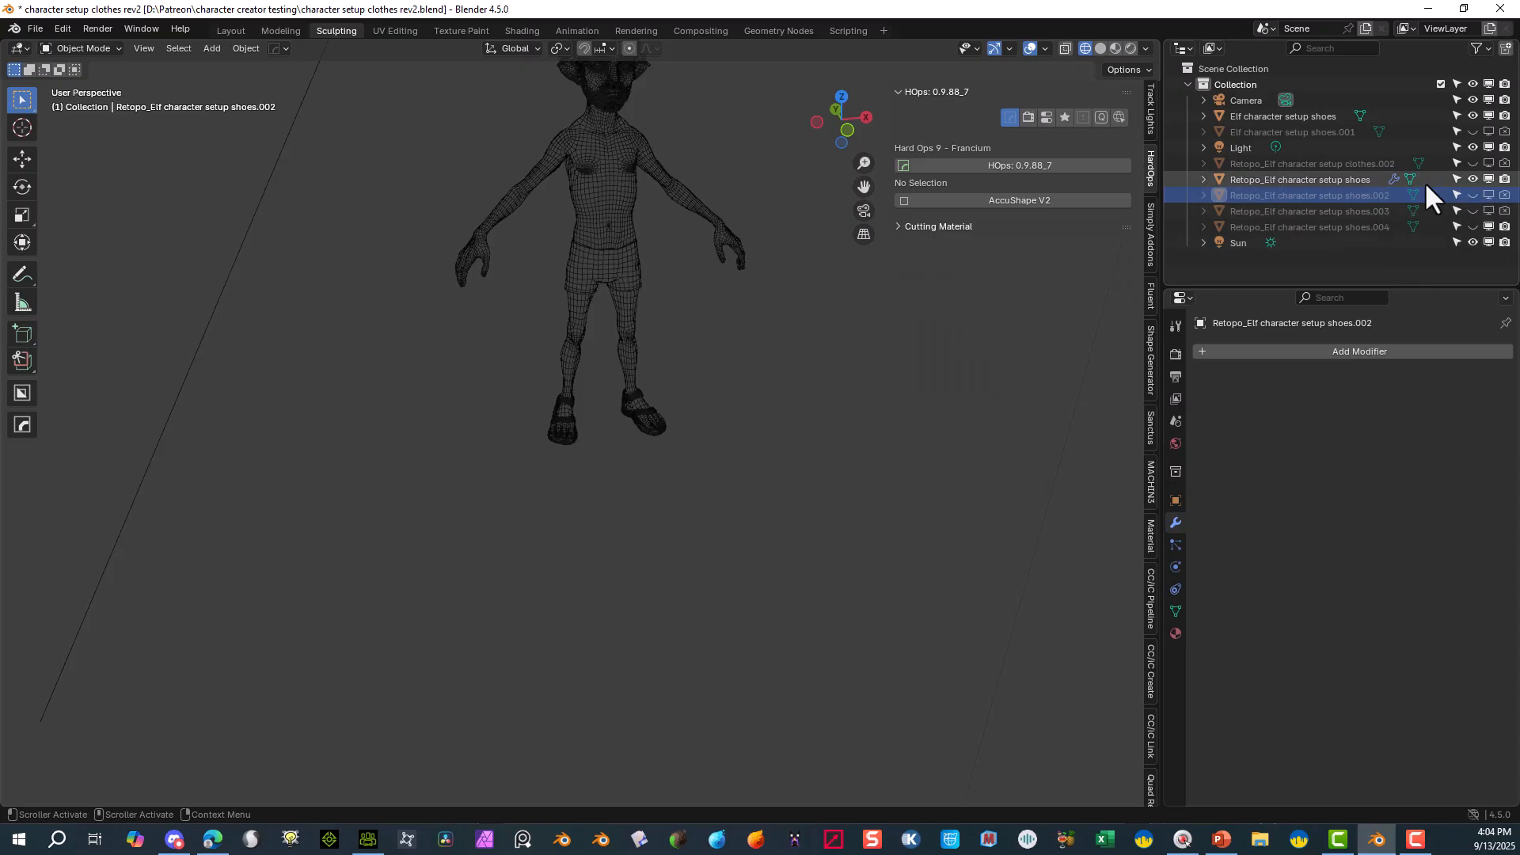
pyautogui.click(1471, 178)
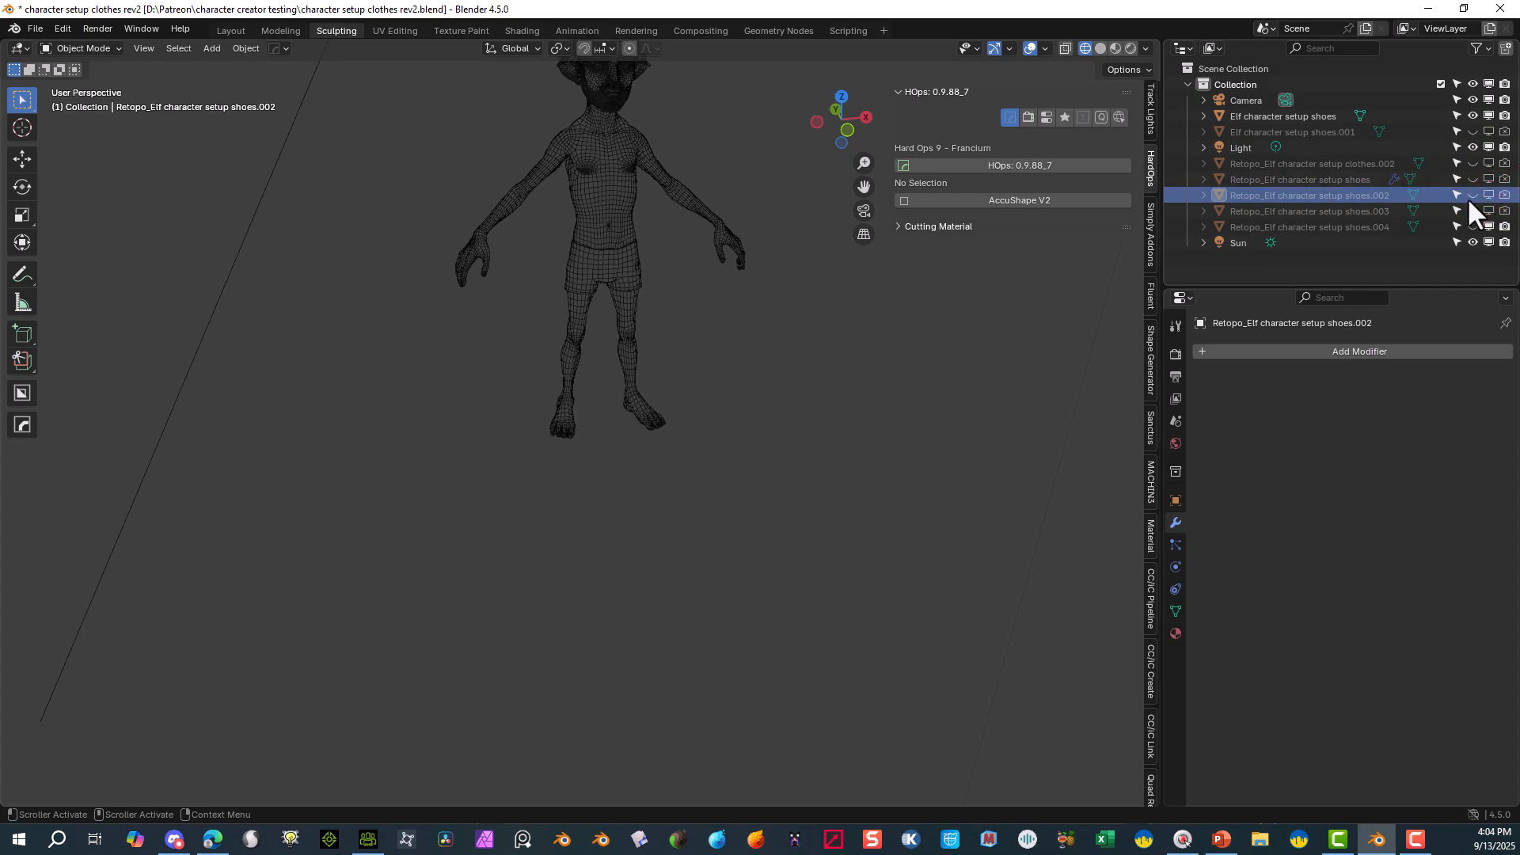
pyautogui.click(1504, 196)
pyautogui.click(1471, 196)
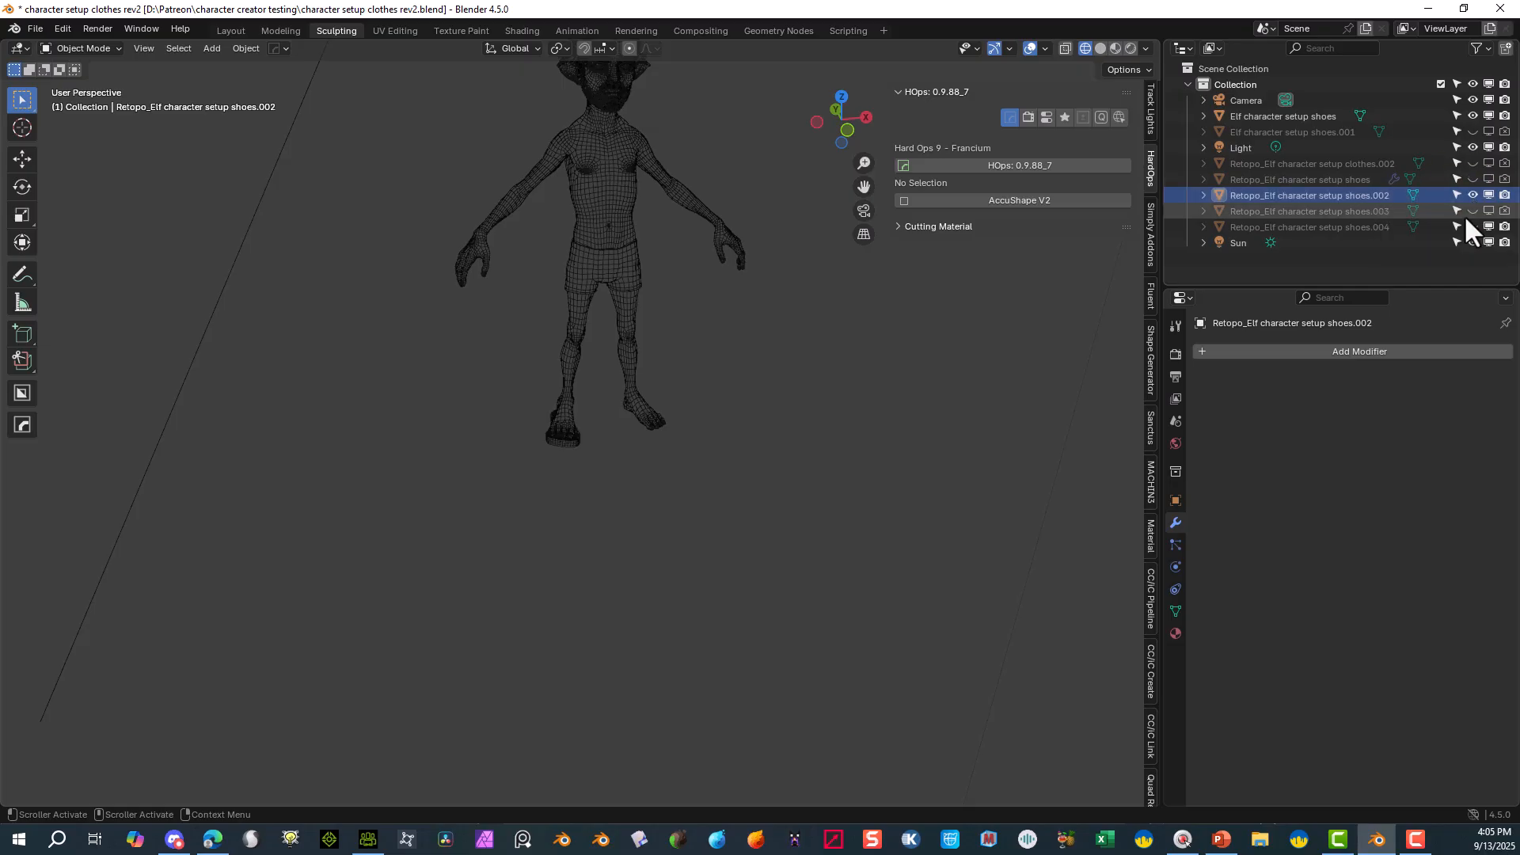
pyautogui.click(1472, 211)
pyautogui.click(1488, 212)
pyautogui.click(1504, 212)
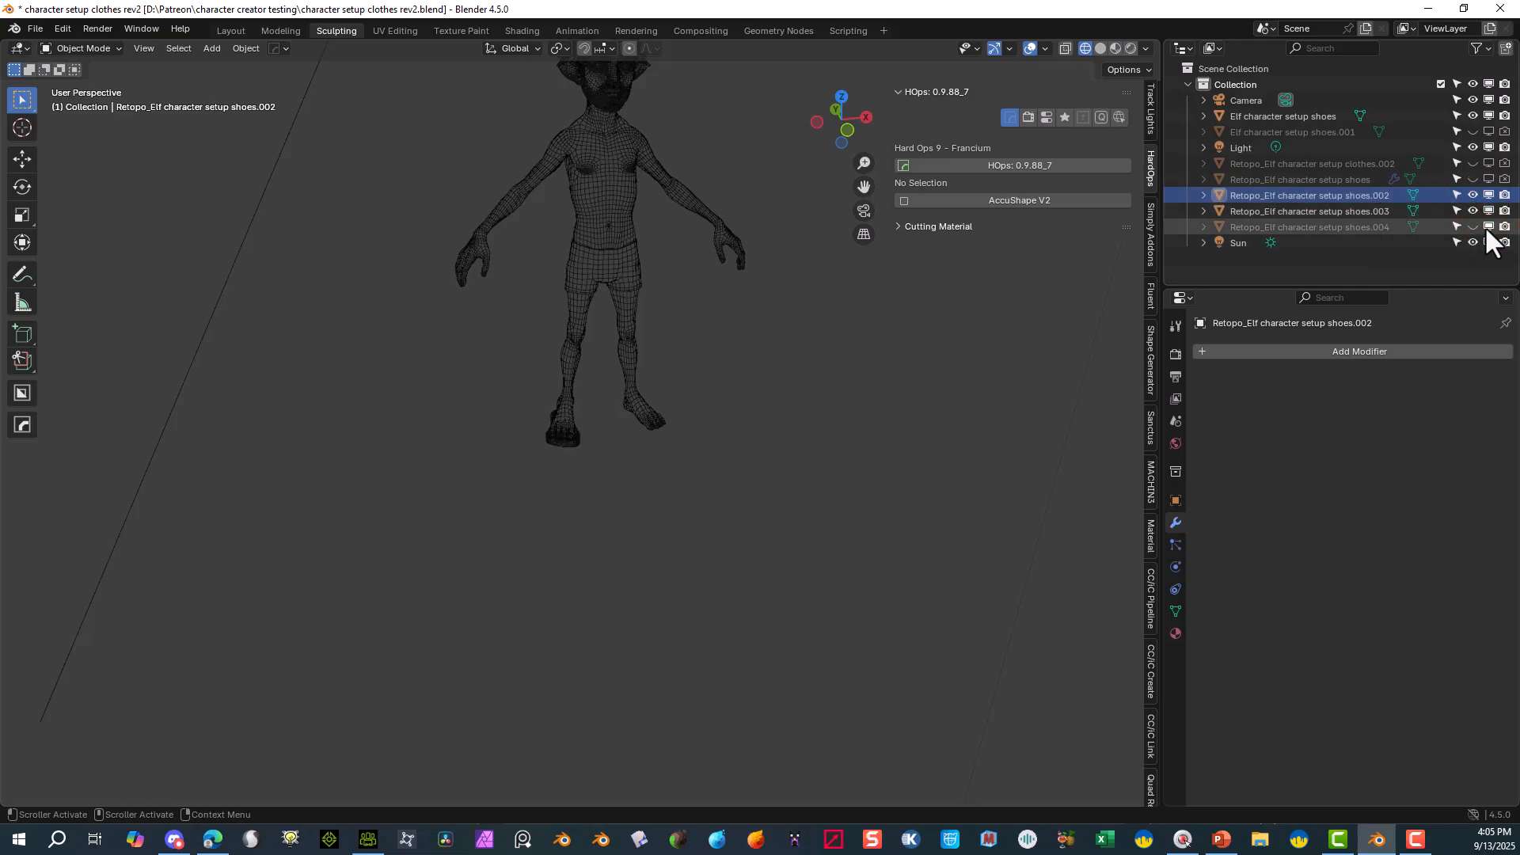
pyautogui.click(1472, 227)
pyautogui.scroll(4, 524, 388)
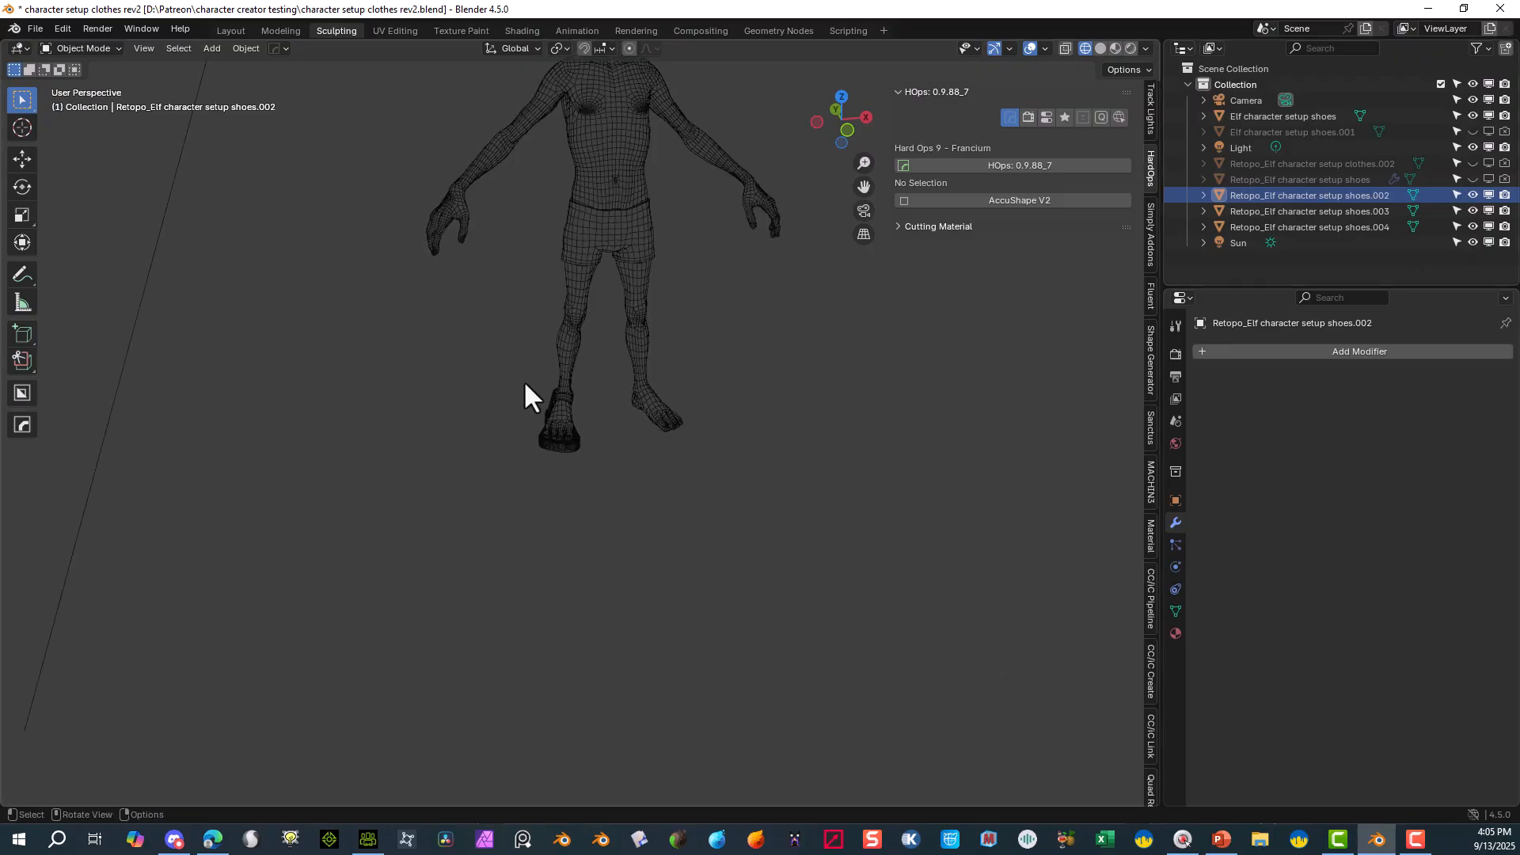
# - Delete the leftover objects Retopo_Elf character setup shoes.002, .003 and .004
pyautogui.keyDown('shift'); pyautogui.click(1260, 228); pyautogui.keyUp('shift')
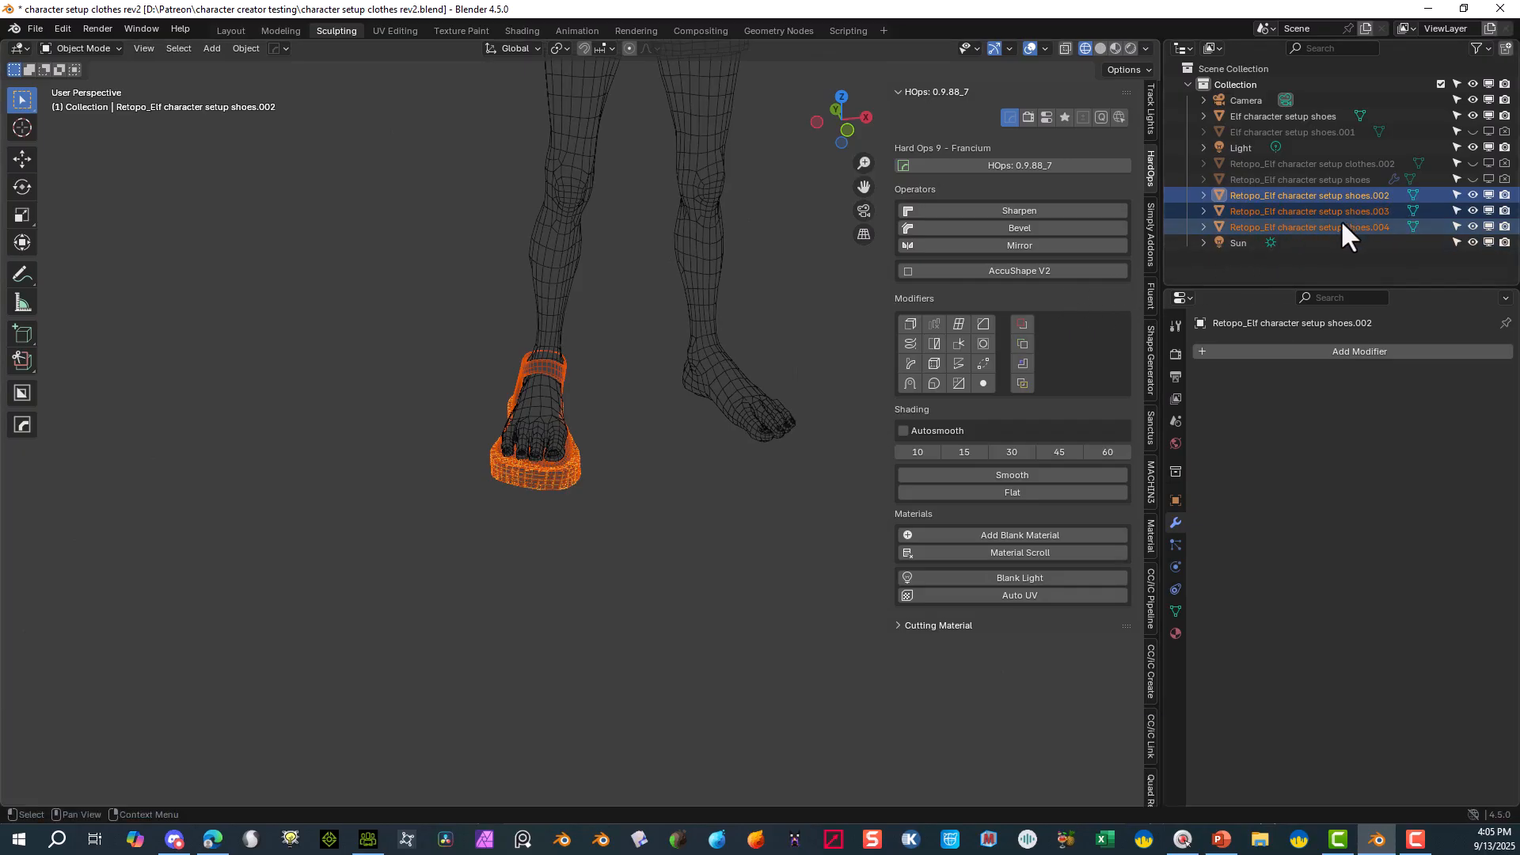
pyautogui.rightClick(1342, 225)
pyautogui.click(1328, 220)
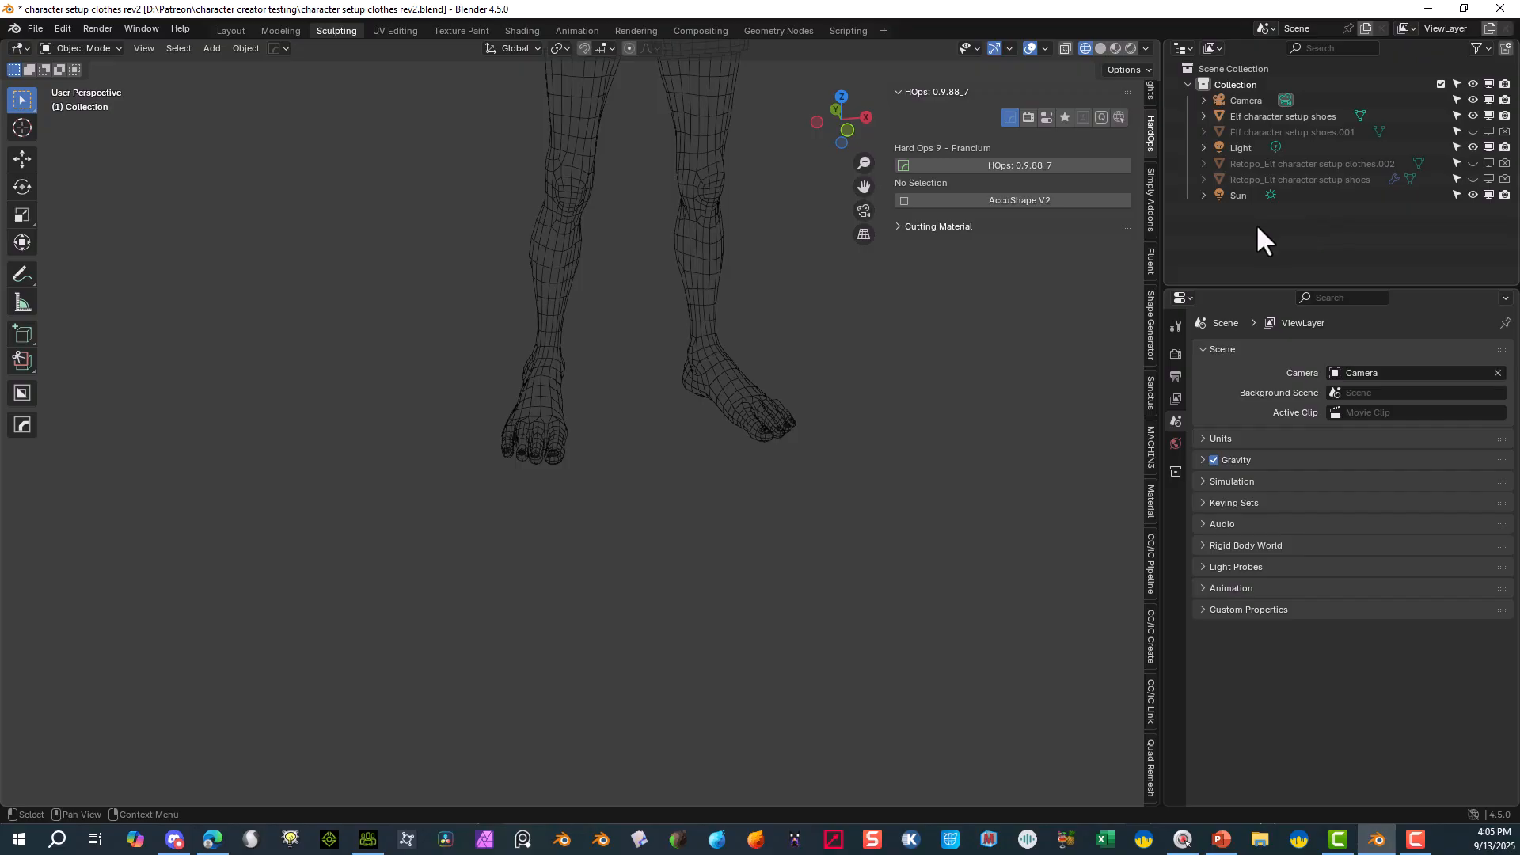
# - Unhide the tunic "Retopo_Elf character setup clothes.002" and the joined sandals, enabling their viewport and render visibility
pyautogui.click(1473, 162)
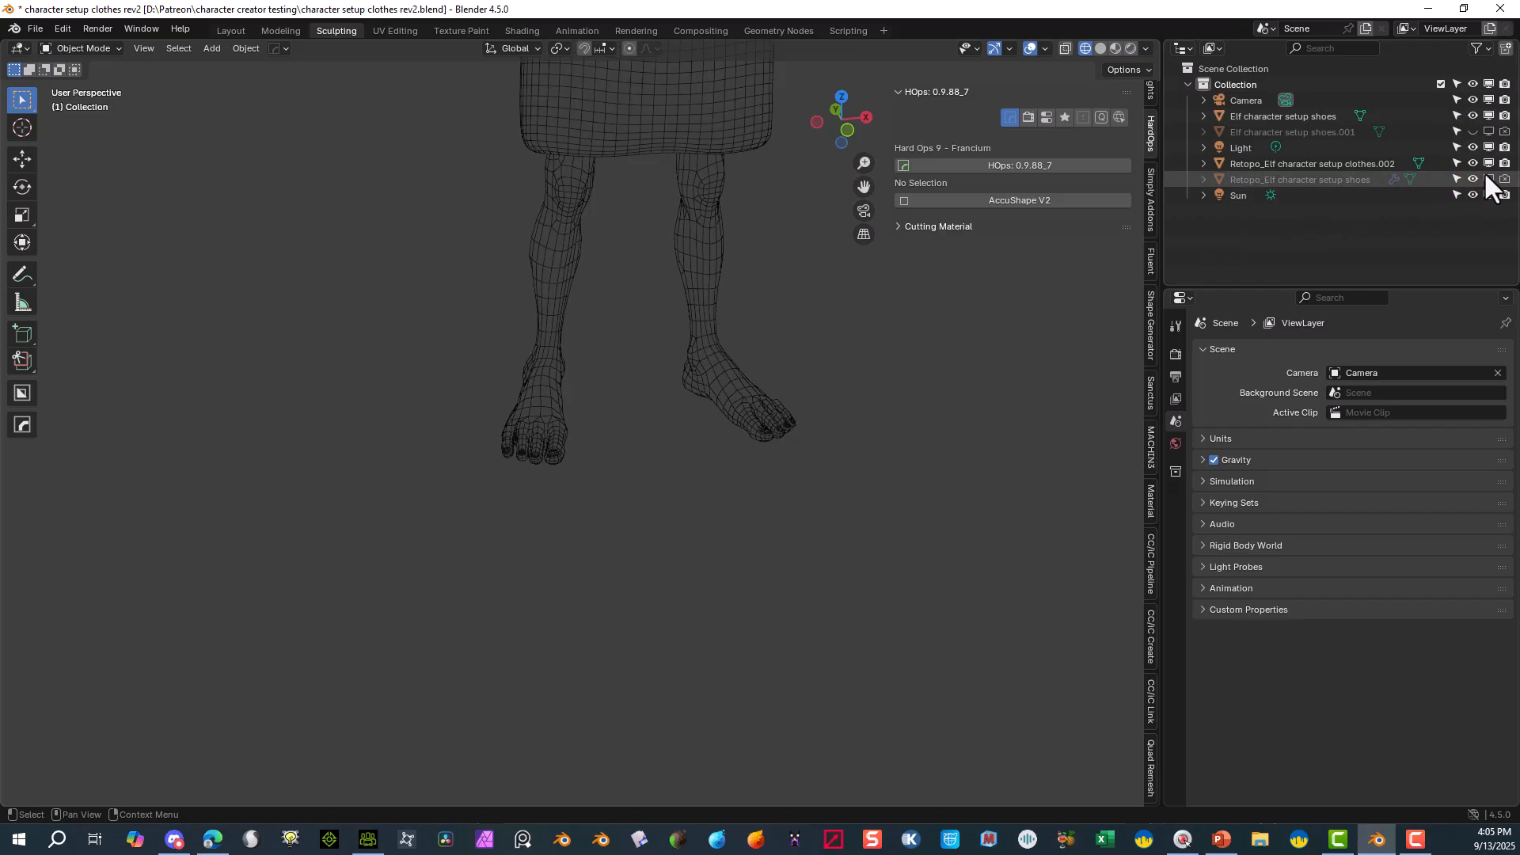
pyautogui.click(1487, 179)
pyautogui.moveTo(676, 329); pyautogui.dragTo(741, 198, button='middle')
pyautogui.moveTo(871, 182); pyautogui.dragTo(892, 388)
pyautogui.moveTo(871, 187); pyautogui.dragTo(693, 179, button='middle')
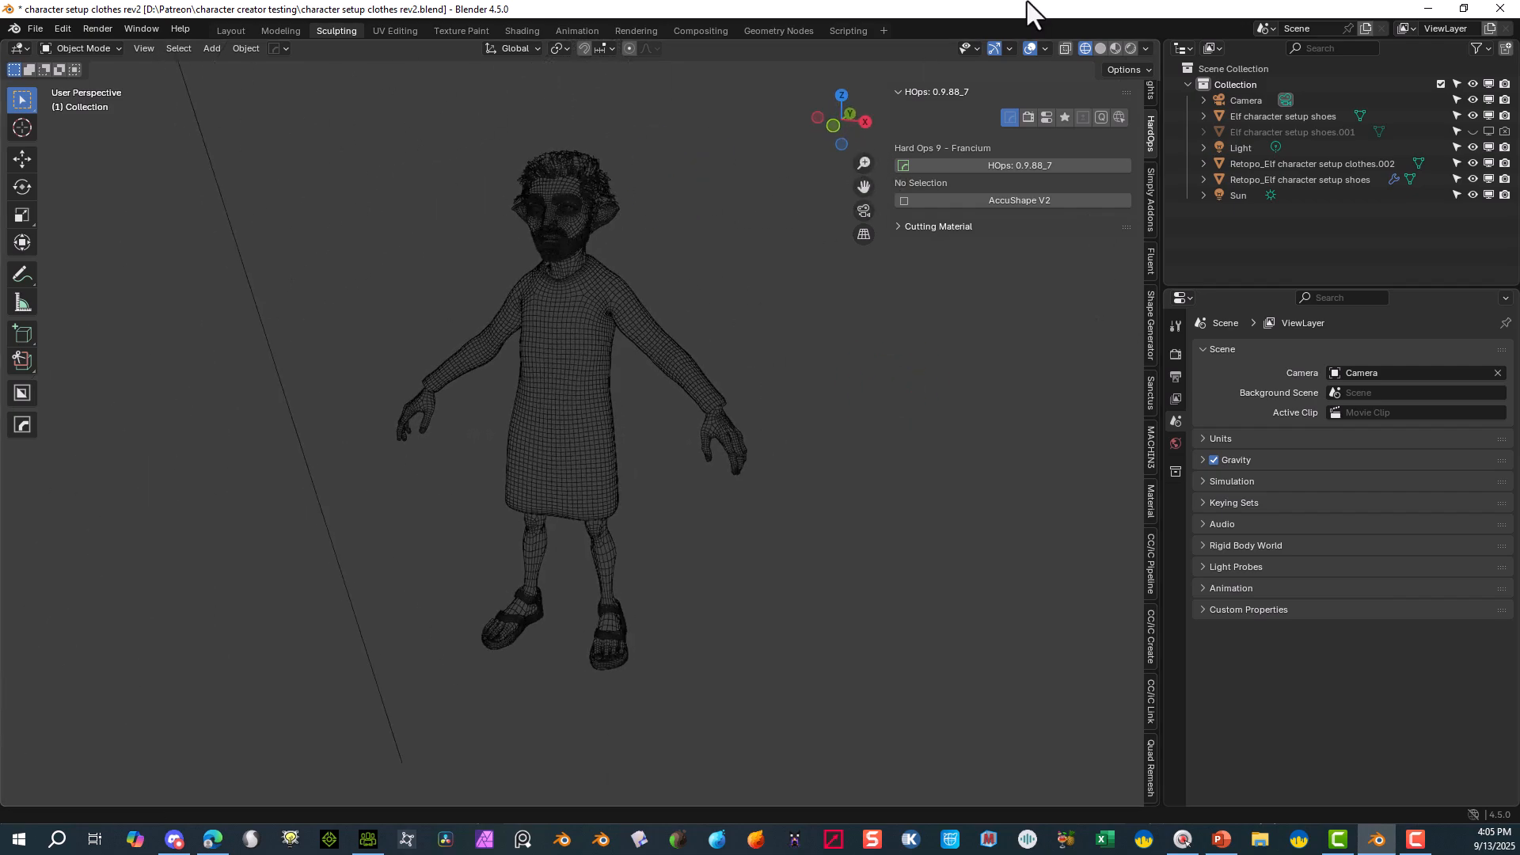
# - Switch the viewport to rendered shading and check how the tunic and sandals fit the character
pyautogui.click(1130, 48)
pyautogui.scroll(4, 586, 507)
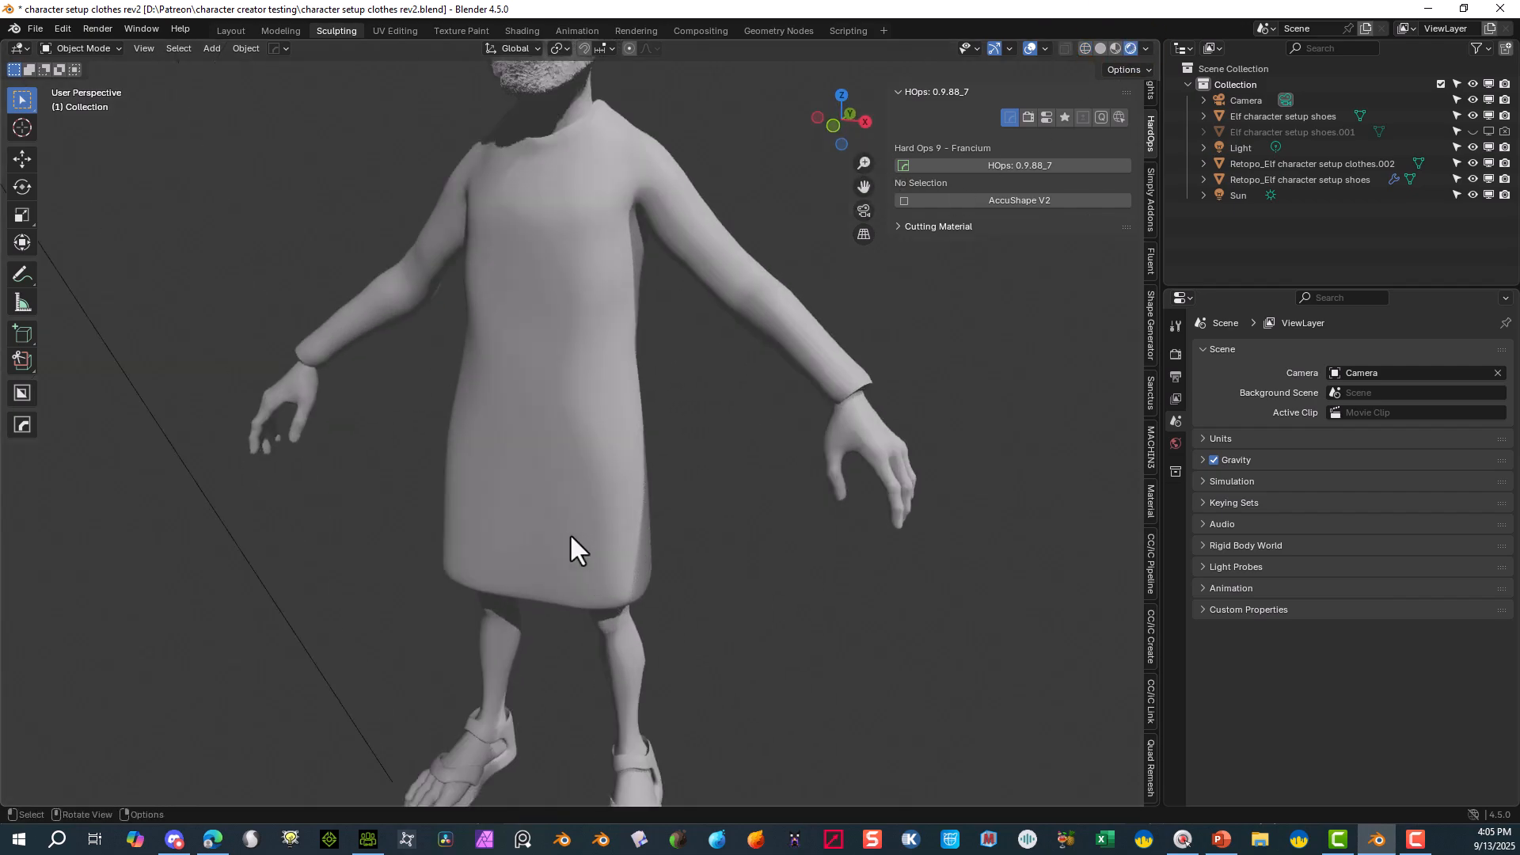
pyautogui.scroll(-3, 605, 562)
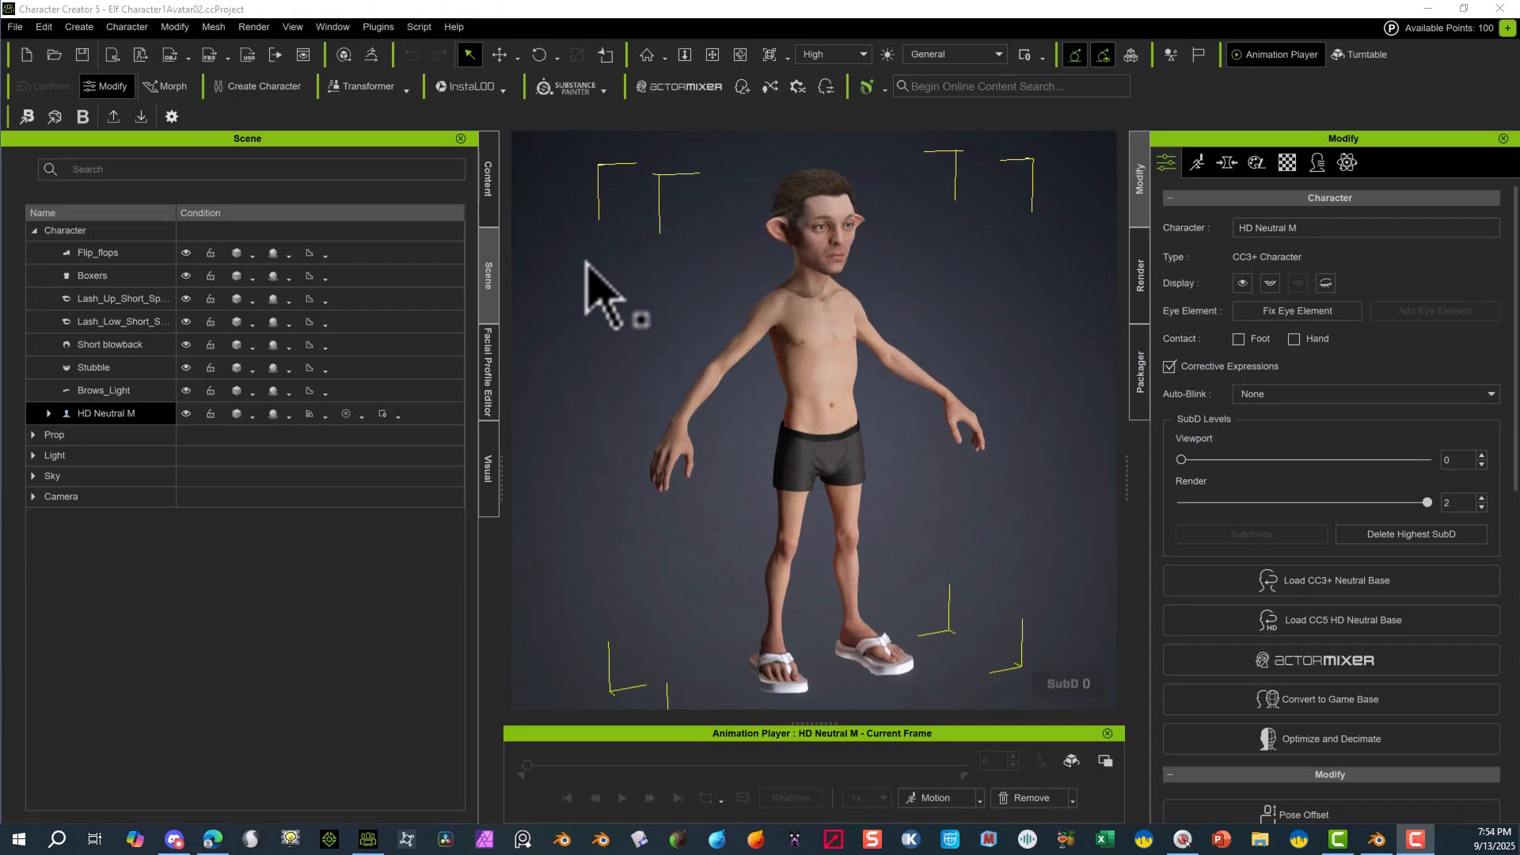
# - In Character Creator 5, delete the Flip_flops shoe from the character
pyautogui.click(224, 251)
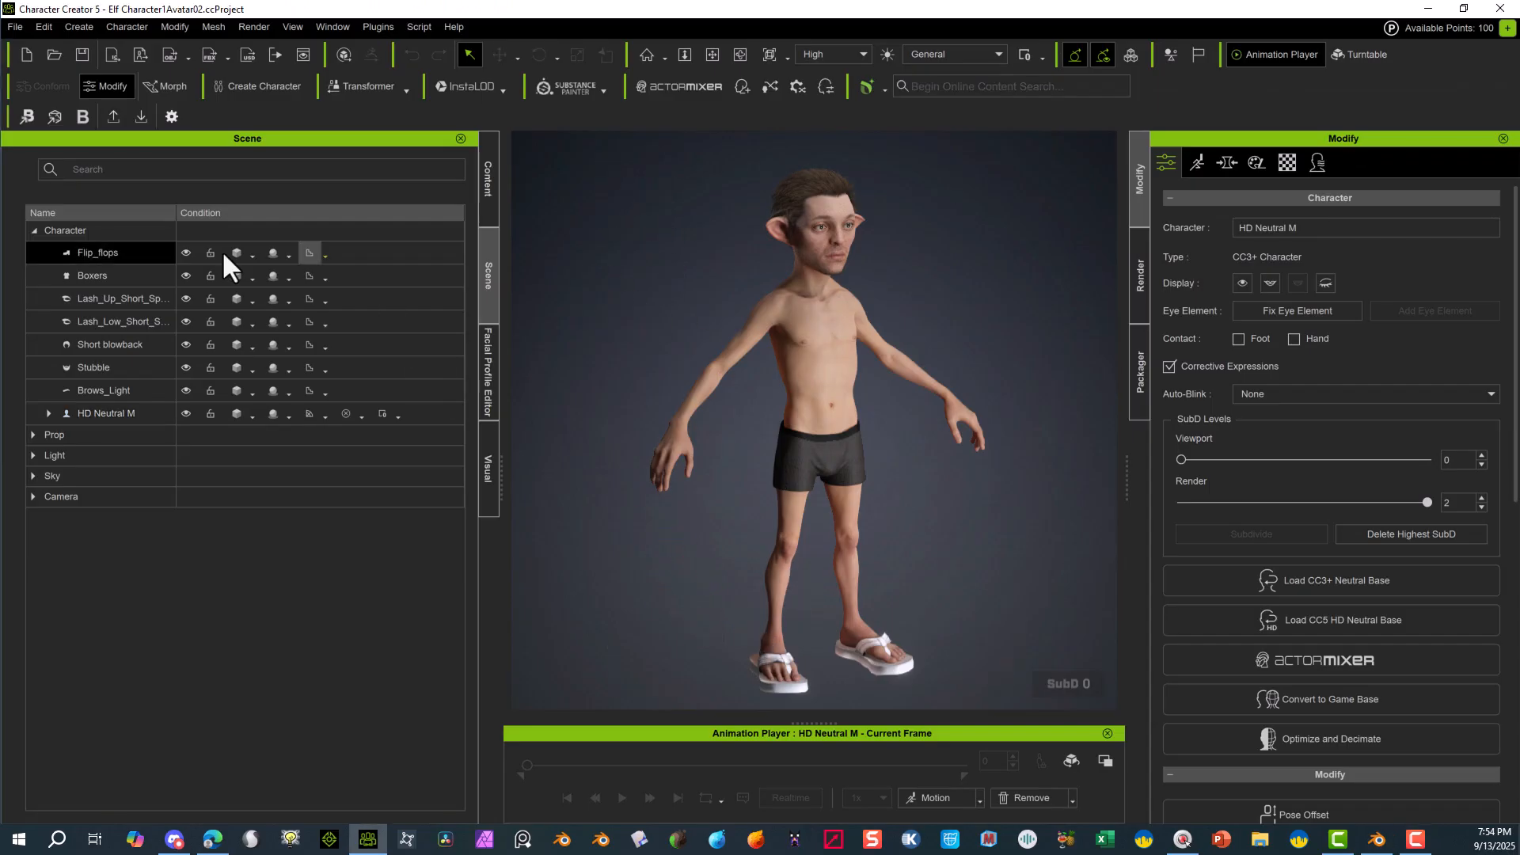
pyautogui.click(143, 250)
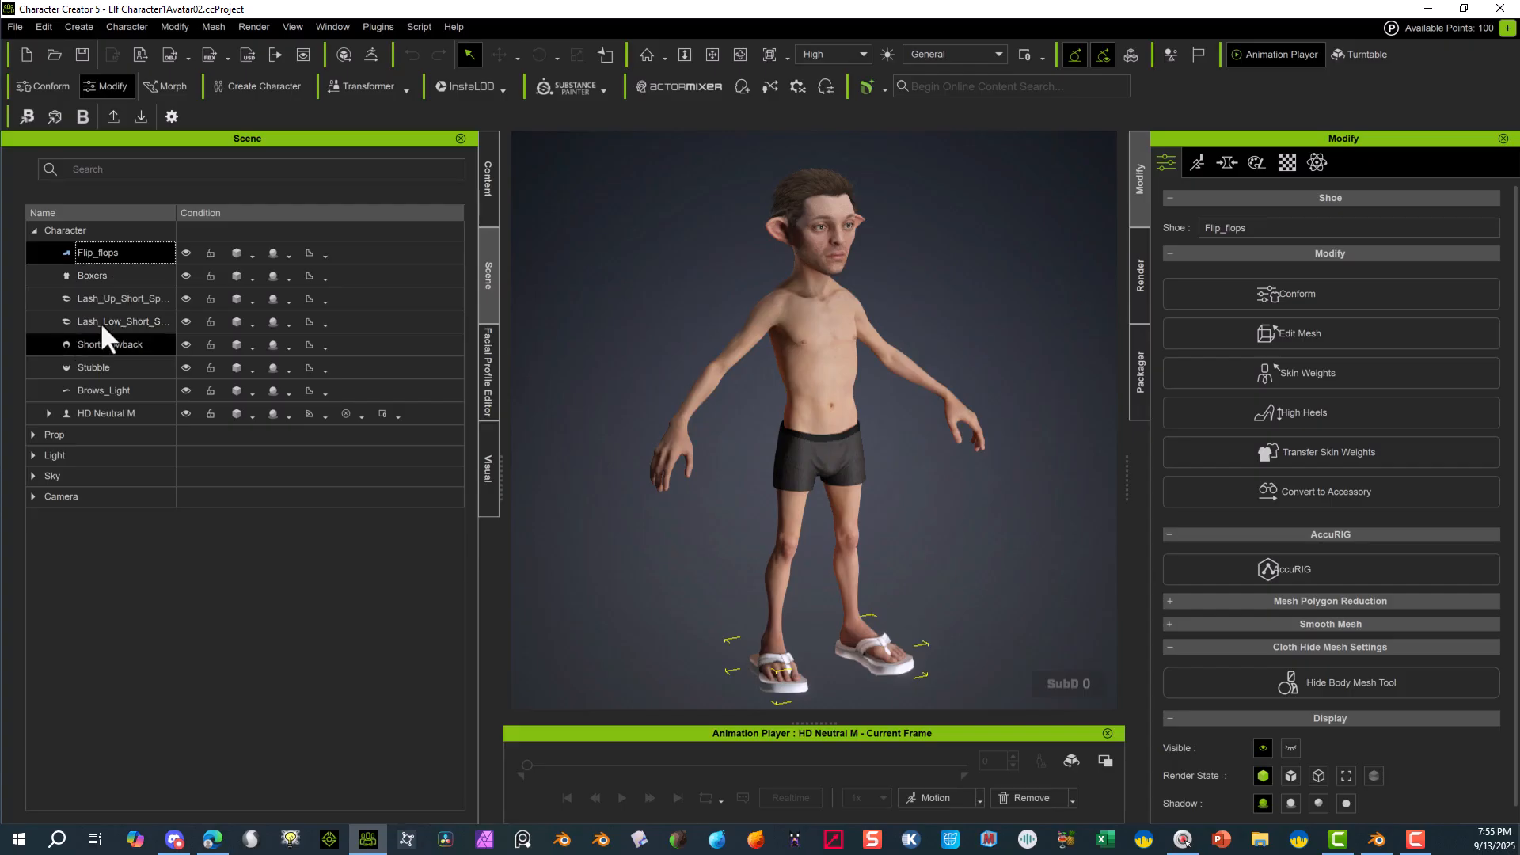
pyautogui.press('Delete')
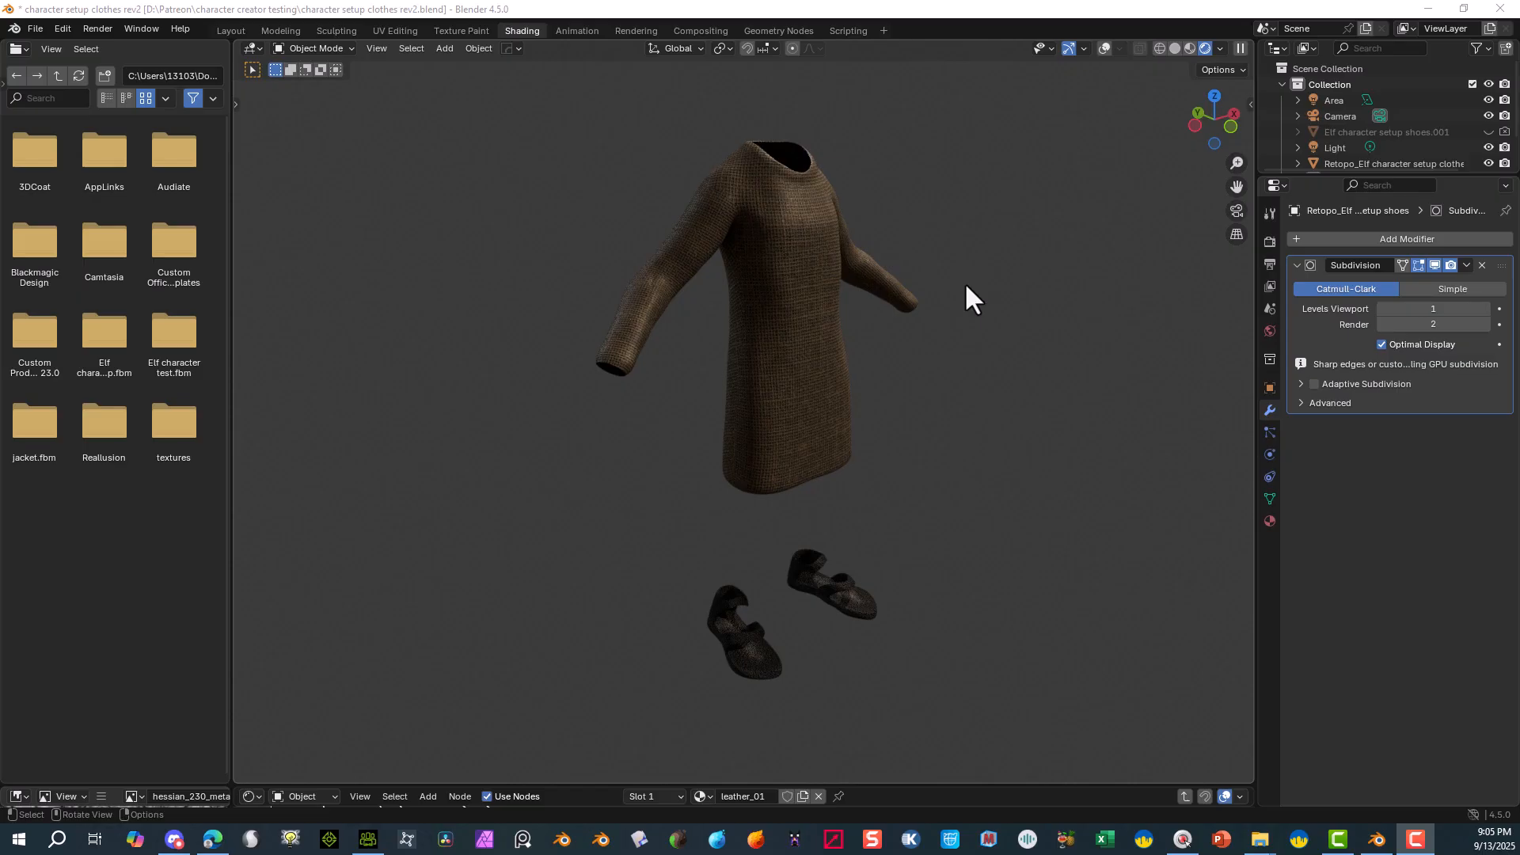
# - Back in Blender, examine the woven hessian material on the tunic up close in the rendered view
pyautogui.moveTo(928, 284); pyautogui.dragTo(800, 296, button='middle')
pyautogui.scroll(5, 801, 296)
pyautogui.moveTo(767, 212); pyautogui.dragTo(773, 583, button='middle')
pyautogui.scroll(-3, 823, 251)
pyautogui.scroll(-1, 801, 228)
pyautogui.scroll(6, 834, 515)
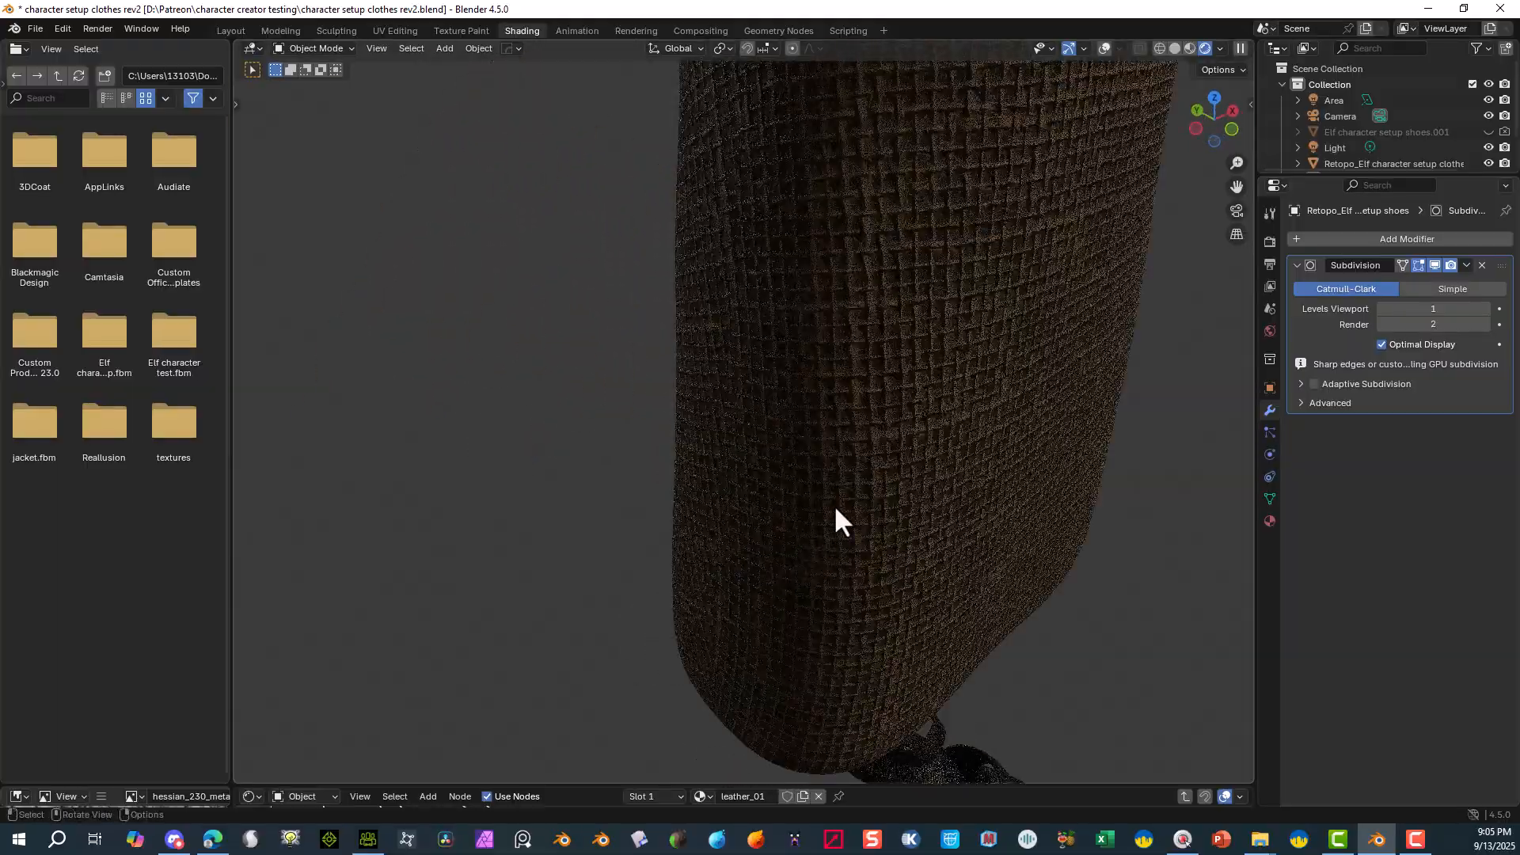
pyautogui.moveTo(1235, 187); pyautogui.dragTo(1172, 48)
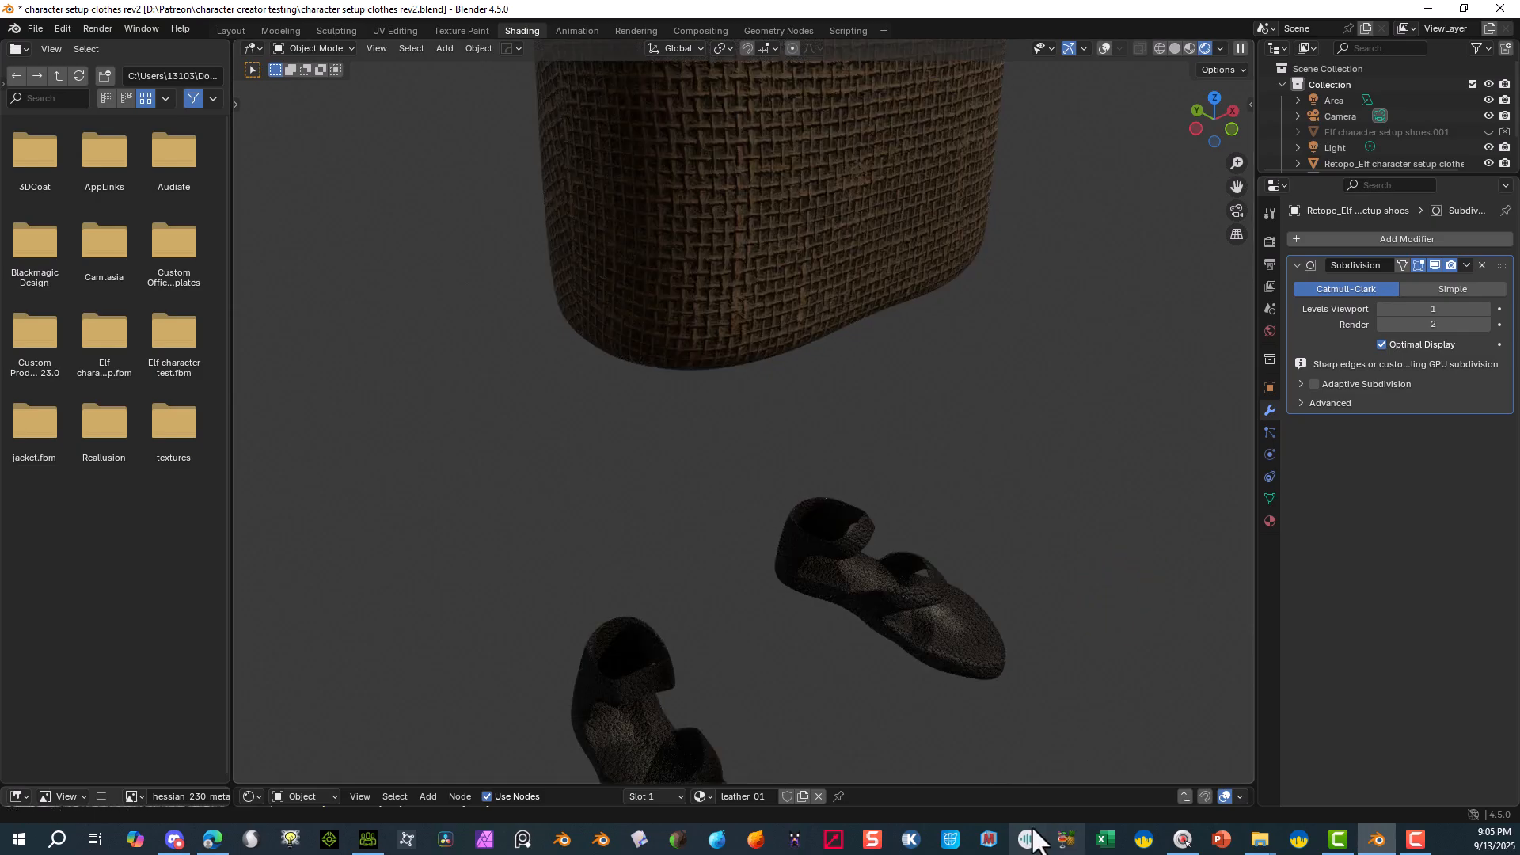
# - Examine the leather material on the sandals from several angles
pyautogui.moveTo(1020, 717); pyautogui.dragTo(984, 670, button='middle')
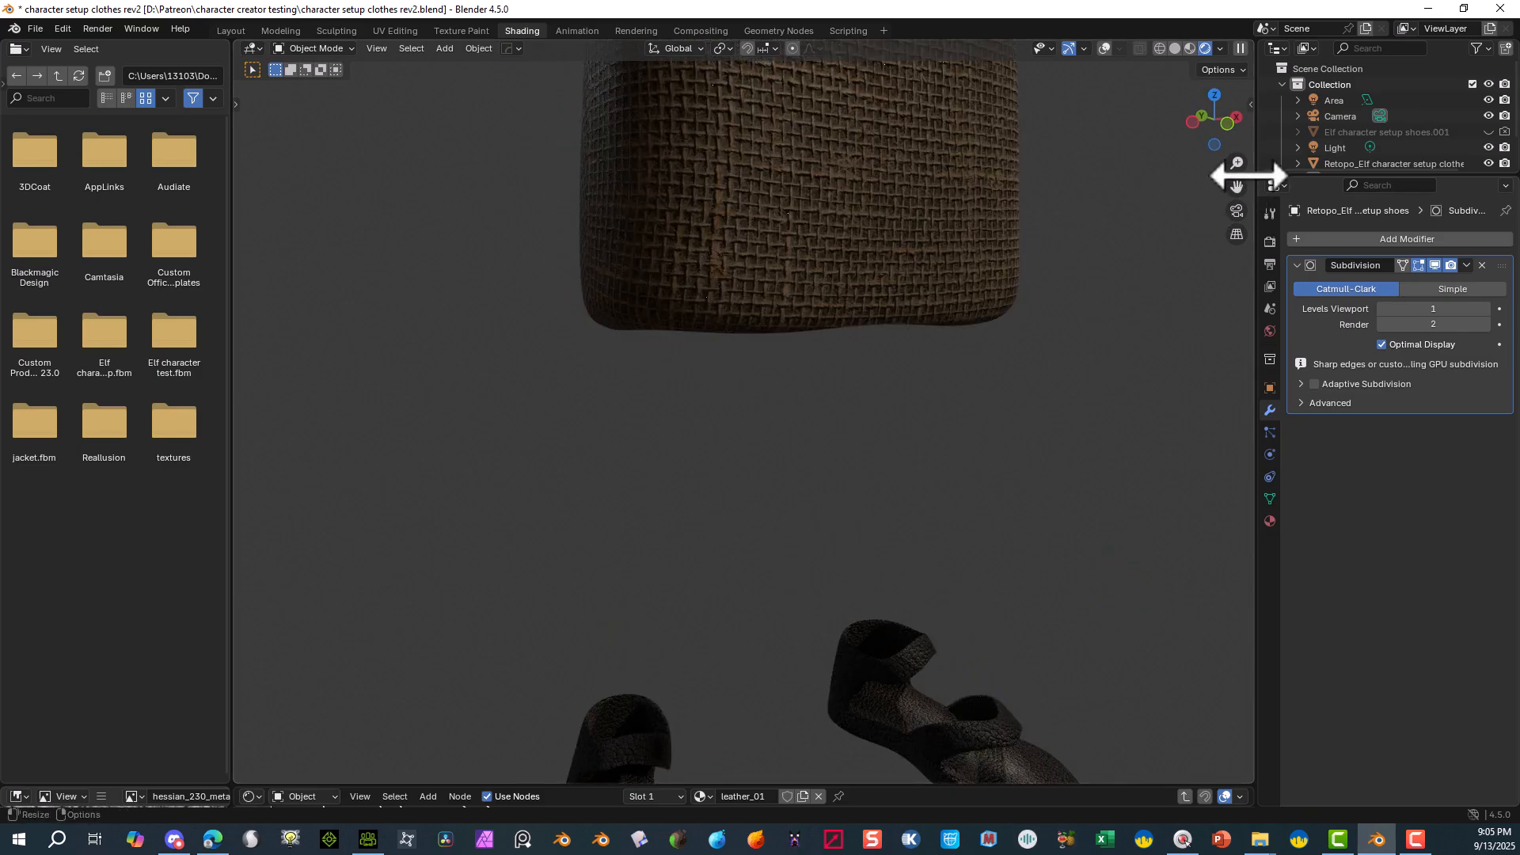
pyautogui.moveTo(1235, 187); pyautogui.dragTo(1128, 2)
pyautogui.moveTo(806, 448); pyautogui.dragTo(855, 515, button='middle')
pyautogui.scroll(-4, 662, 668)
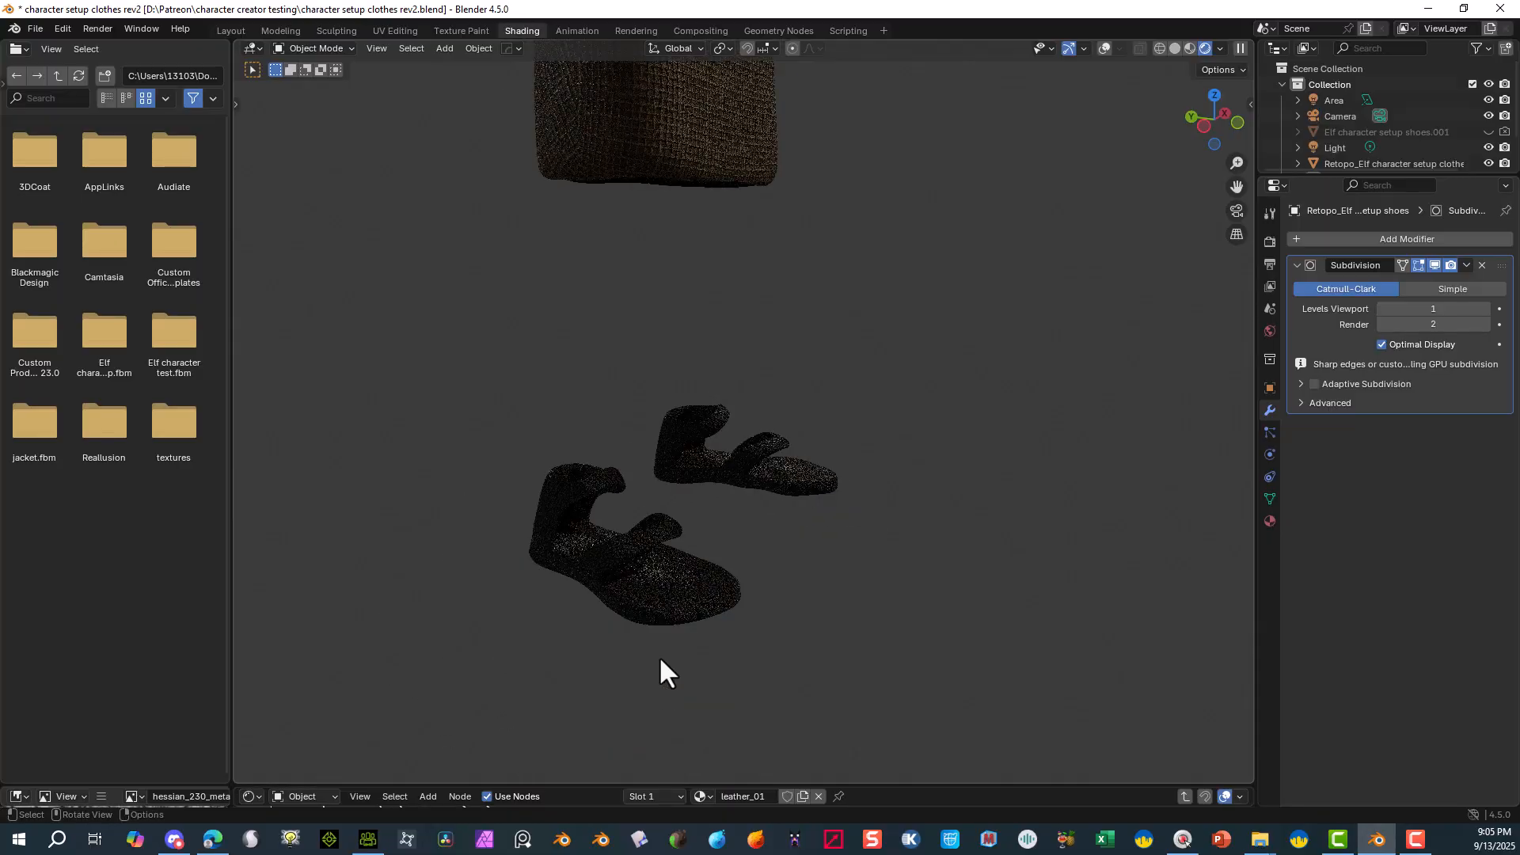
pyautogui.moveTo(661, 668); pyautogui.dragTo(1024, 482, button='middle')
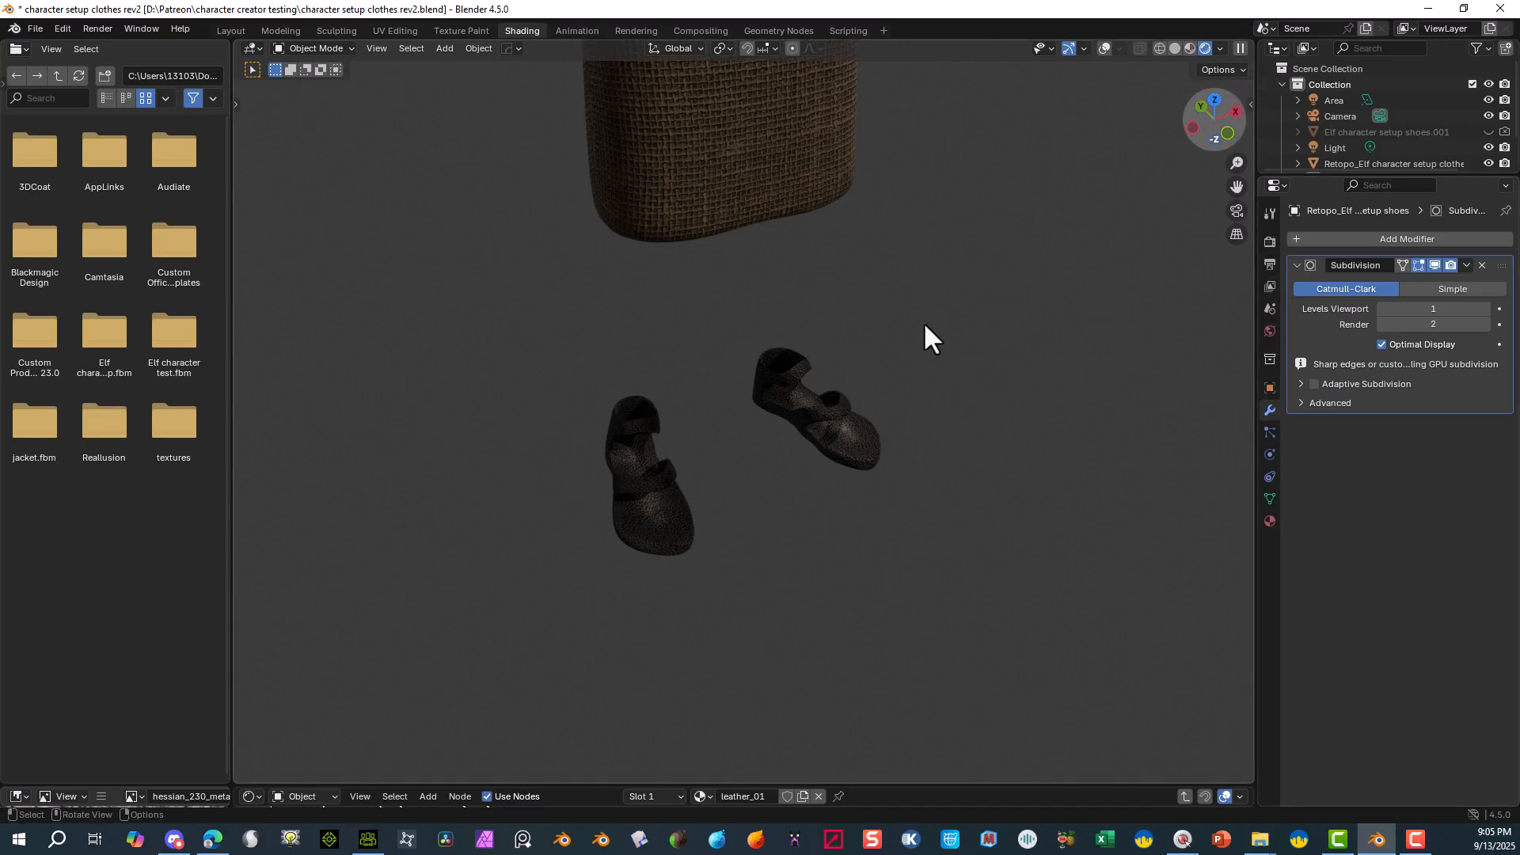
pyautogui.scroll(3, 570, 554)
pyautogui.scroll(-5, 760, 546)
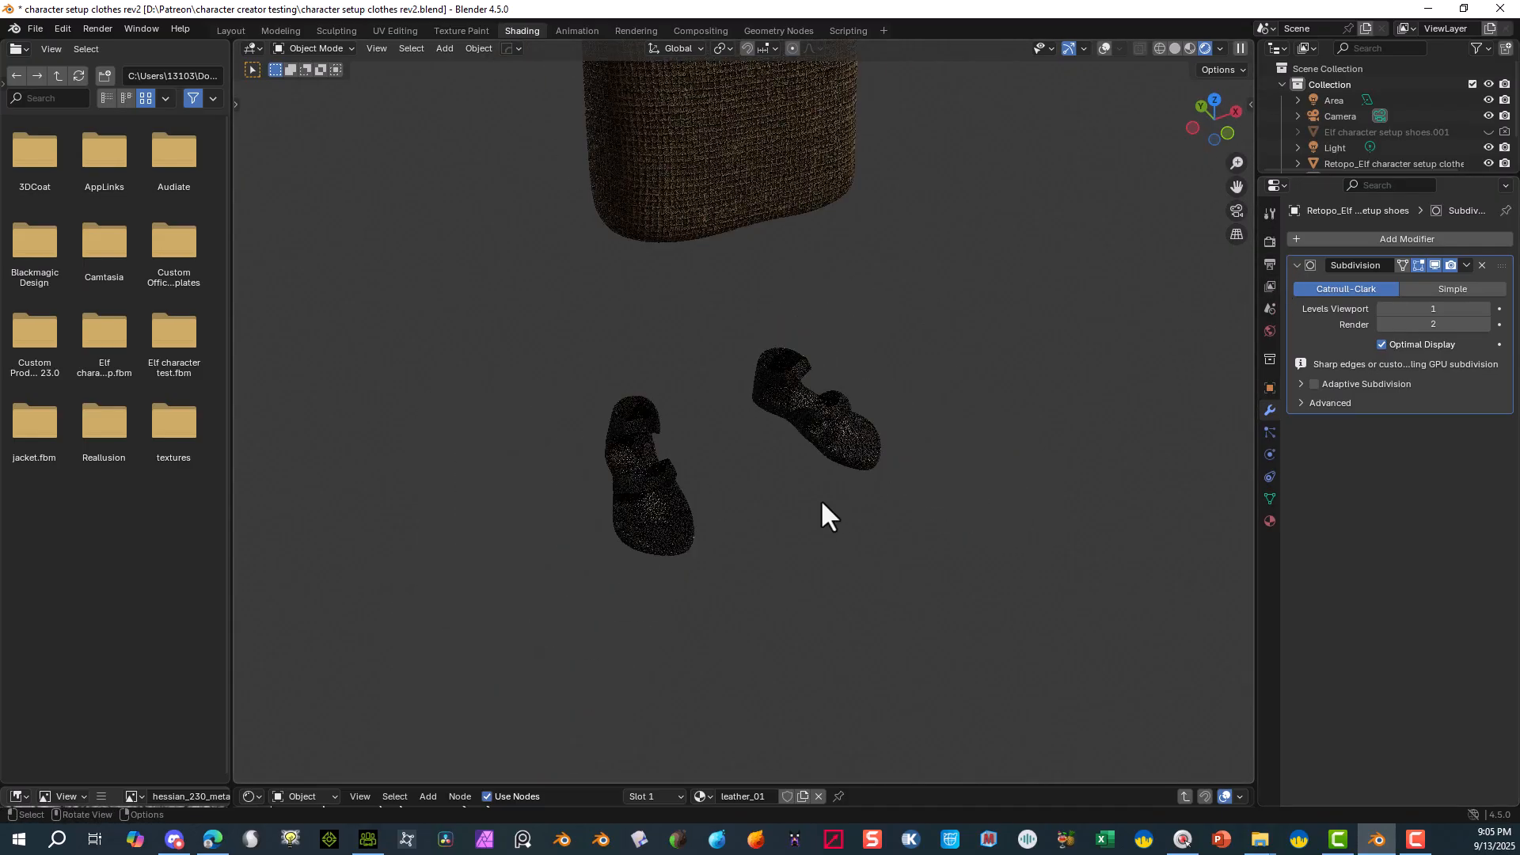
pyautogui.moveTo(804, 290)
pyautogui.mouseDown(button='middle')
pyautogui.moveTo(896, 359)
pyautogui.moveTo(874, 323)
pyautogui.moveTo(819, 302)
pyautogui.mouseUp(button='middle')
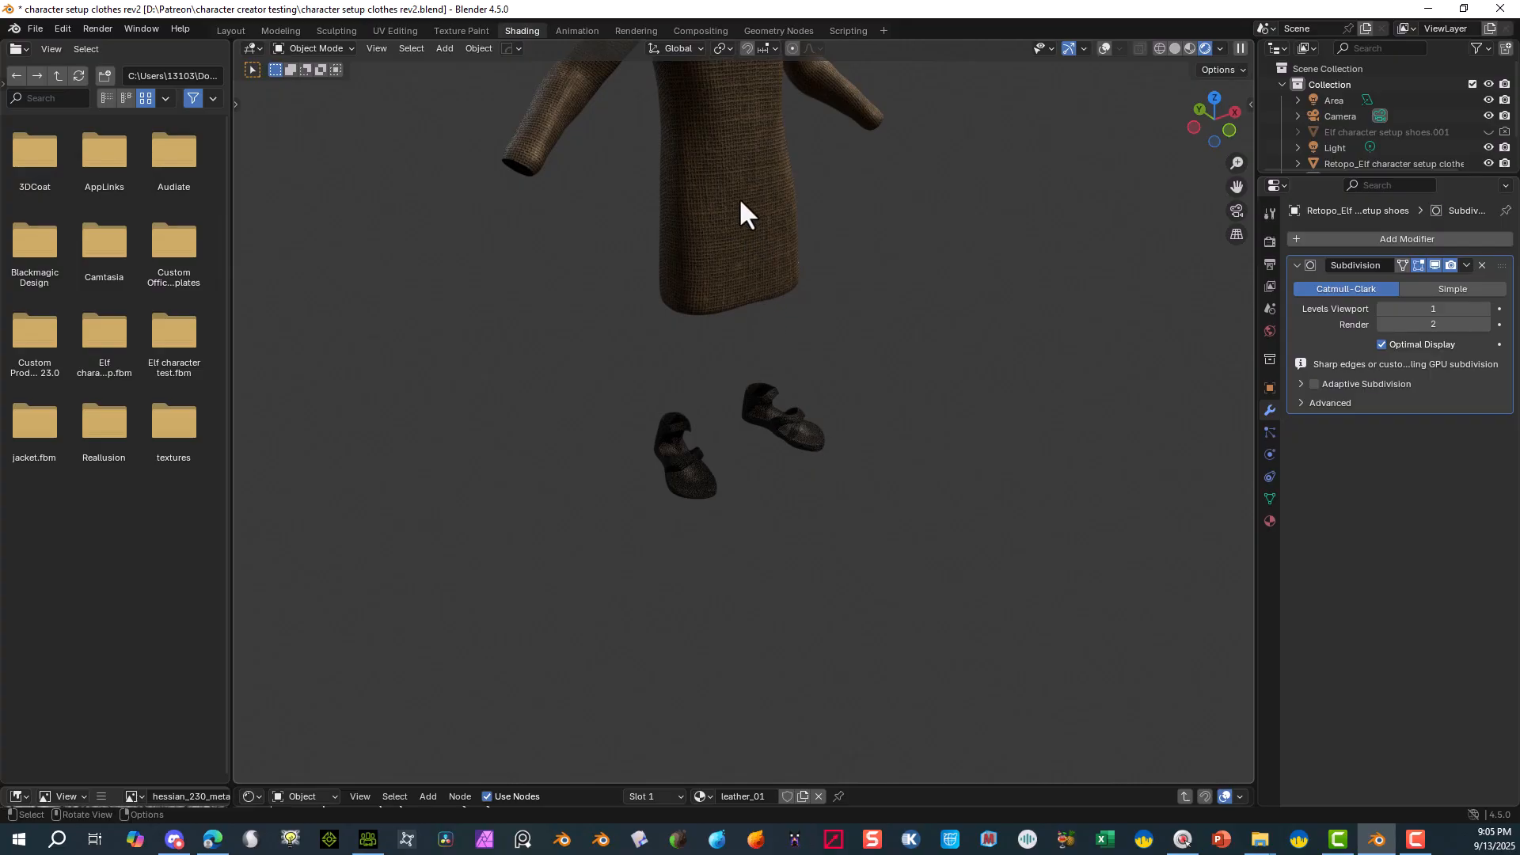
# - Review the complete textured outfit, tunic and sandals together, from the sides and front
pyautogui.moveTo(1241, 183); pyautogui.dragTo(1270, 355)
pyautogui.scroll(3, 804, 153)
pyautogui.scroll(-4, 804, 154)
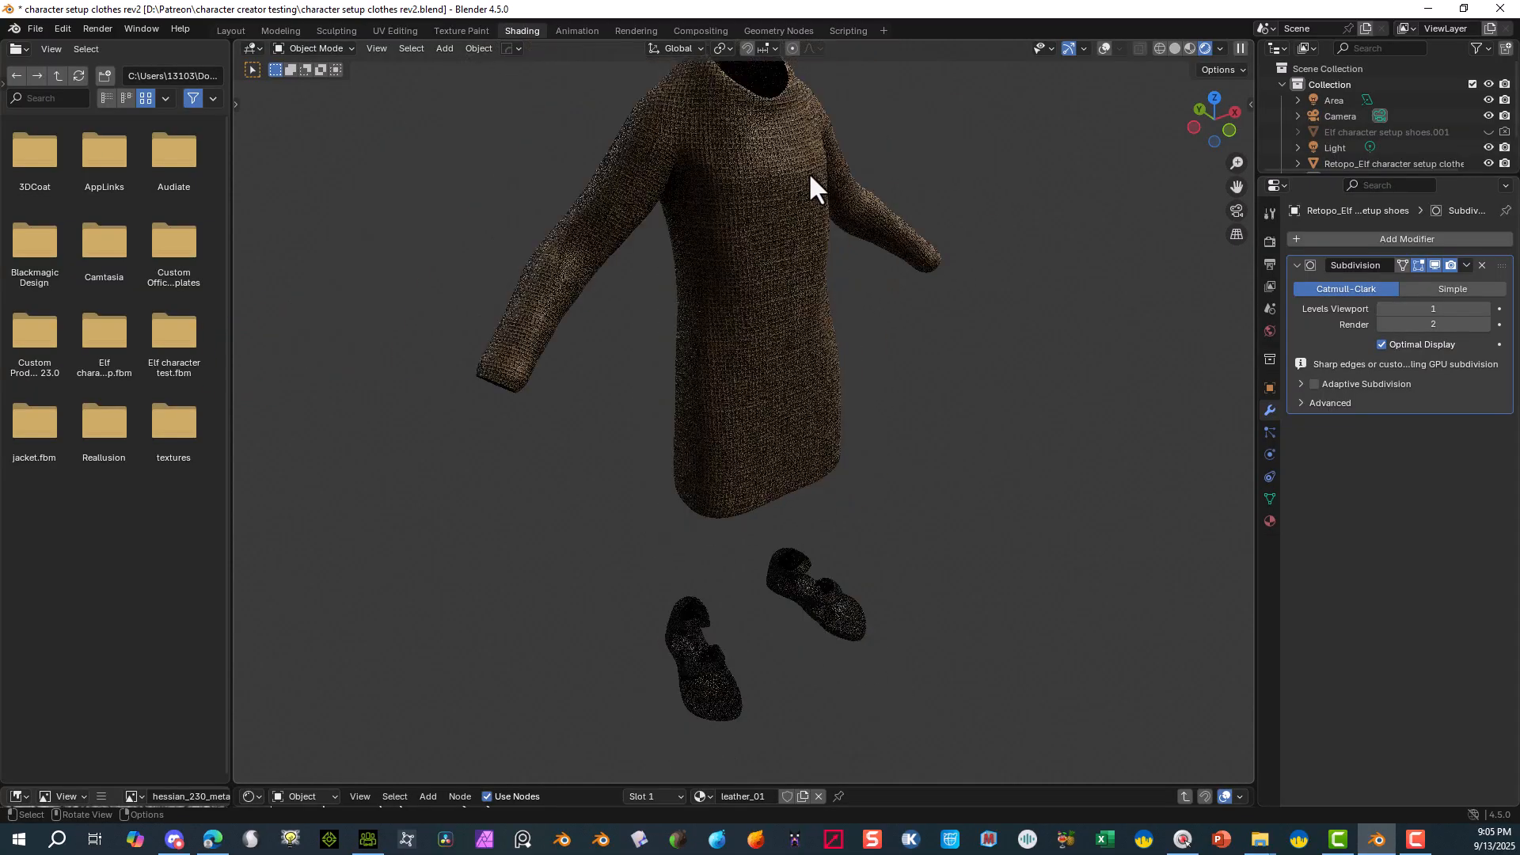
pyautogui.moveTo(799, 180)
pyautogui.mouseDown(button='middle')
pyautogui.moveTo(657, 192)
pyautogui.moveTo(837, 203)
pyautogui.moveTo(792, 193)
pyautogui.mouseUp(button='middle')
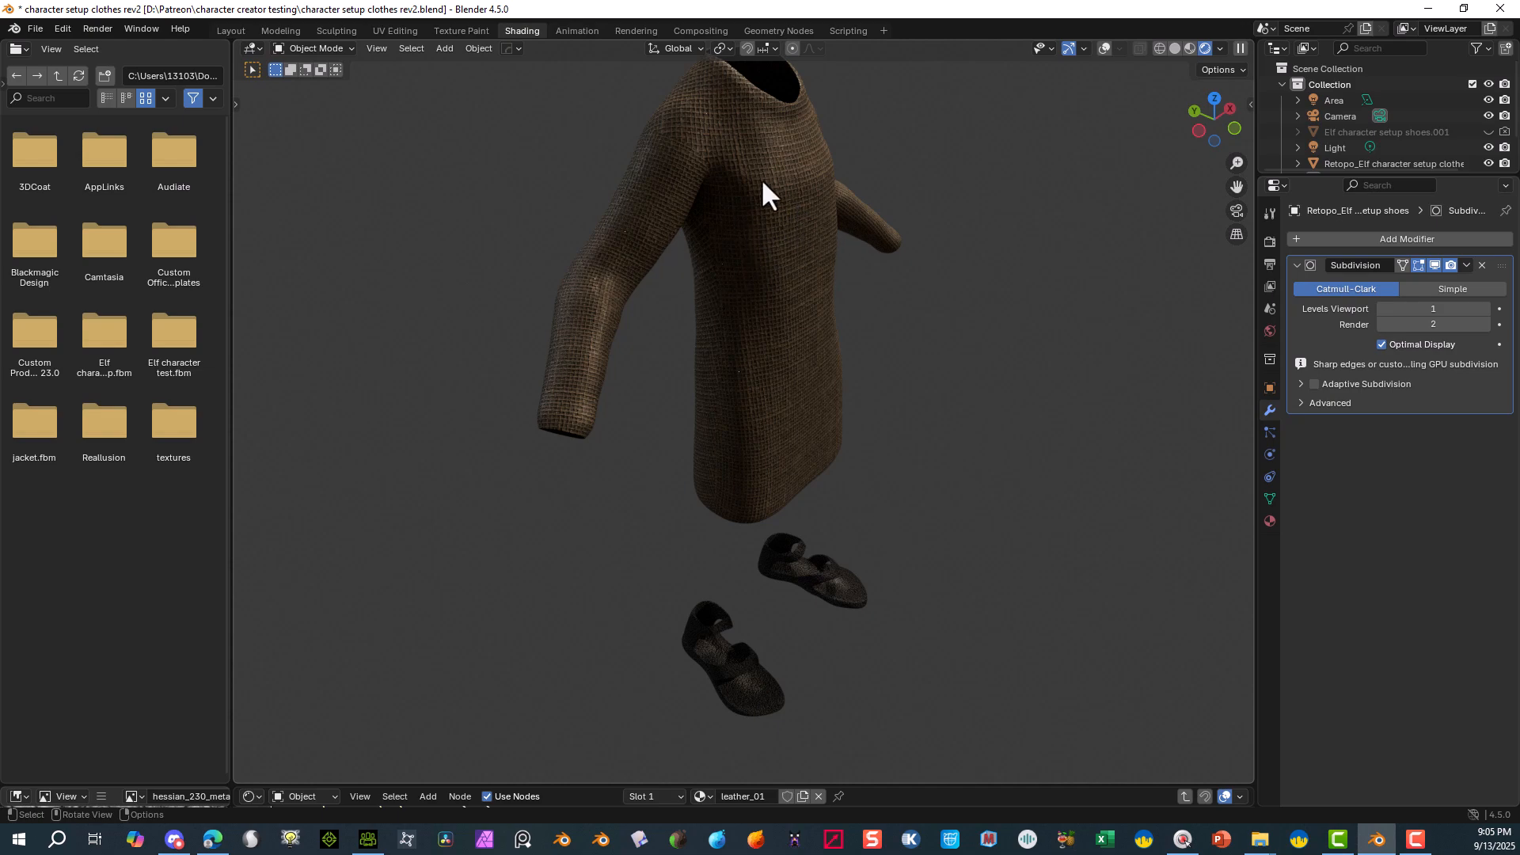
pyautogui.moveTo(963, 378); pyautogui.dragTo(837, 380, button='middle')
pyautogui.moveTo(702, 243); pyautogui.dragTo(694, 312, button='middle')
pyautogui.scroll(3, 652, 190)
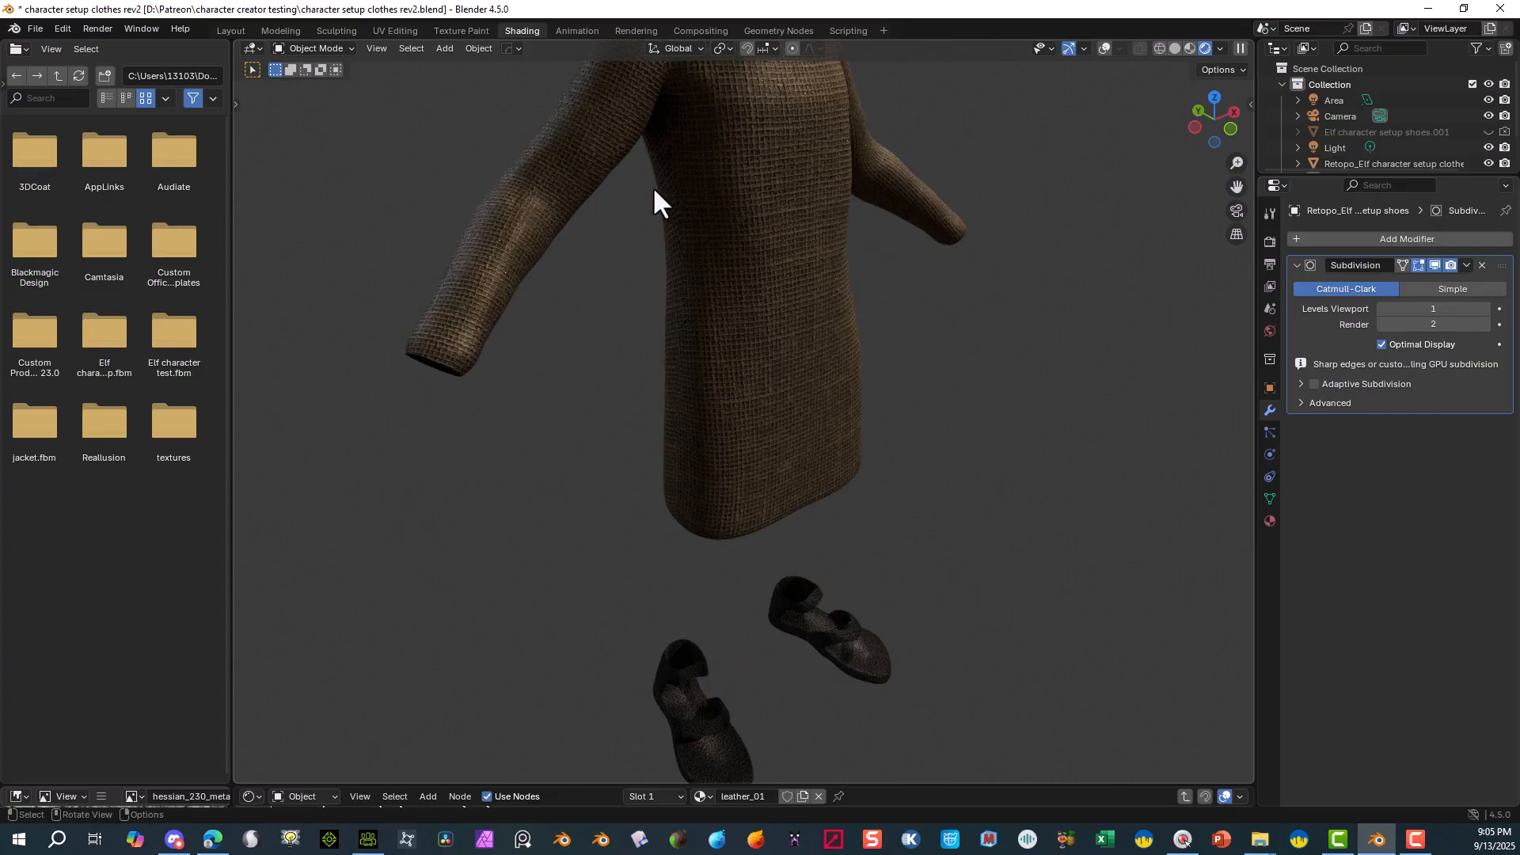
pyautogui.scroll(-3, 652, 192)
pyautogui.moveTo(819, 158); pyautogui.dragTo(666, 263, button='middle')
pyautogui.scroll(-2, 645, 286)
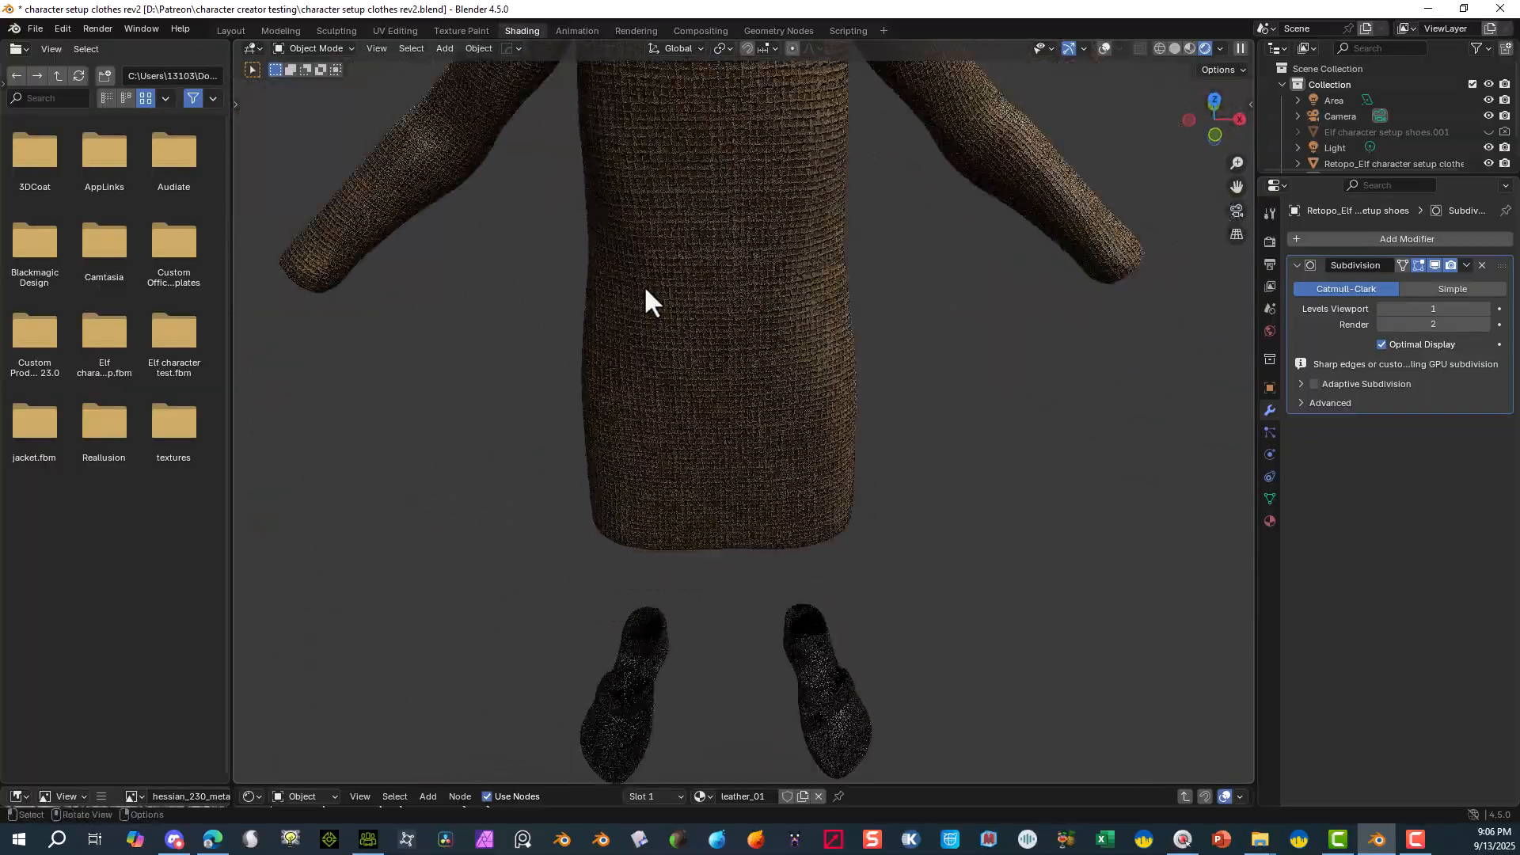
pyautogui.scroll(3, 644, 285)
pyautogui.scroll(-5, 645, 286)
pyautogui.scroll(-1, 900, 388)
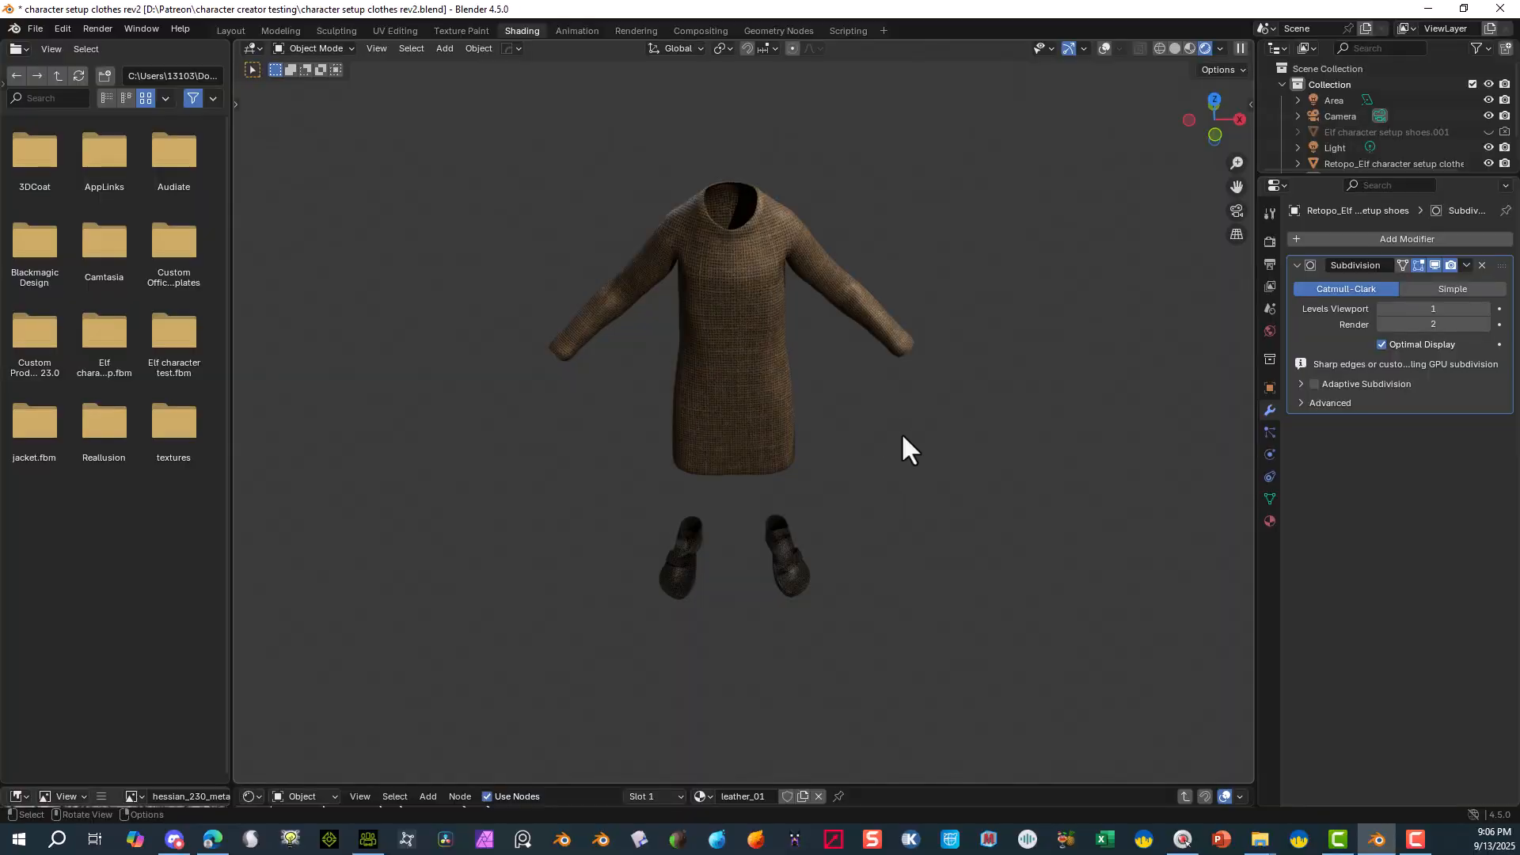
pyautogui.moveTo(902, 435); pyautogui.dragTo(949, 400, button='middle')
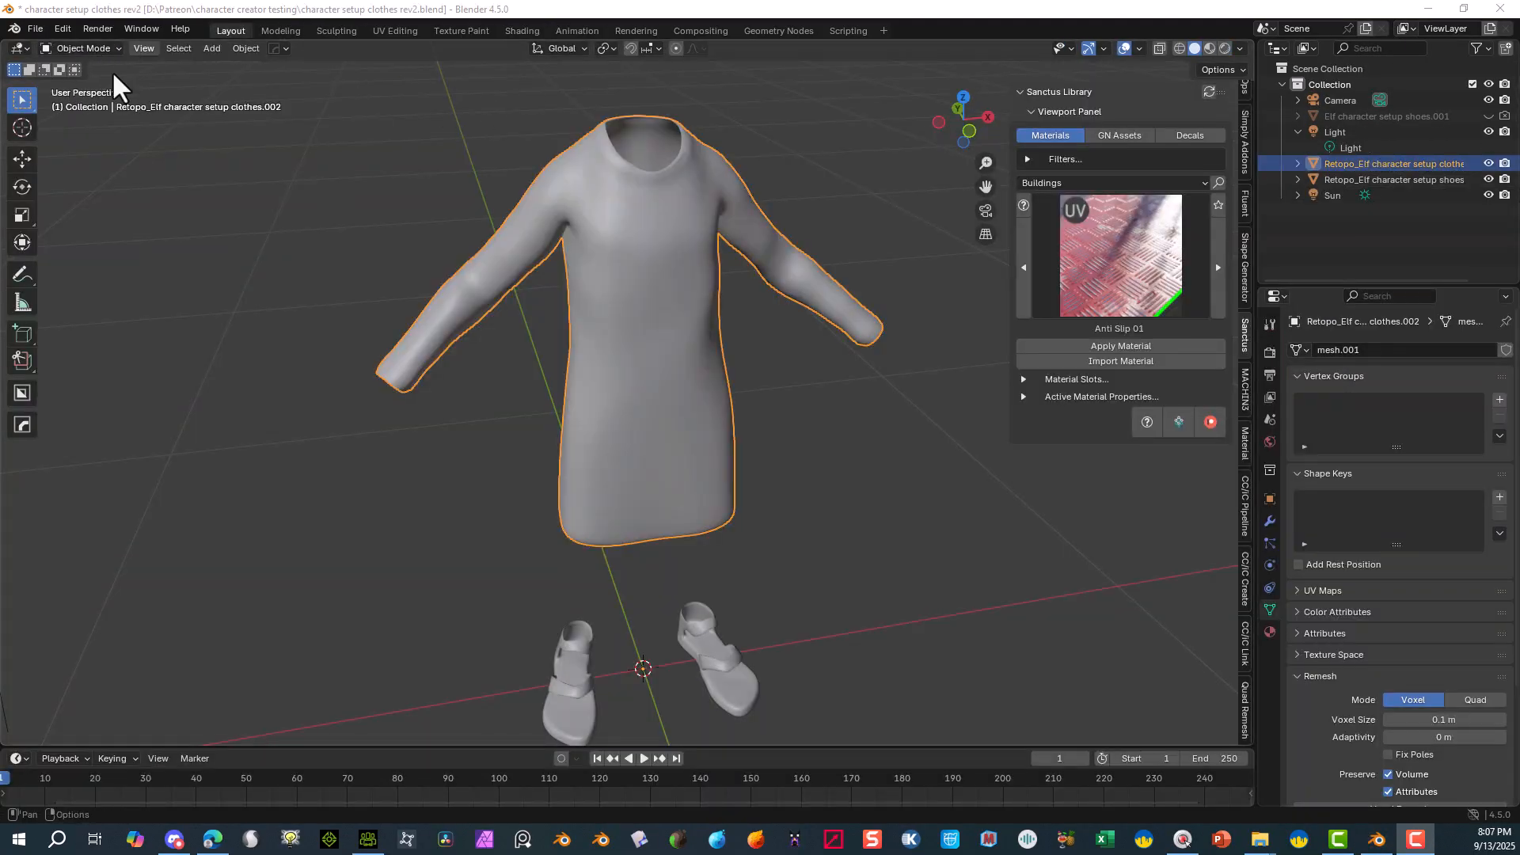
# - In Edit Mode with edge selection, mark the vertical edge loop down the tunic's back as a seam
pyautogui.click(90, 49)
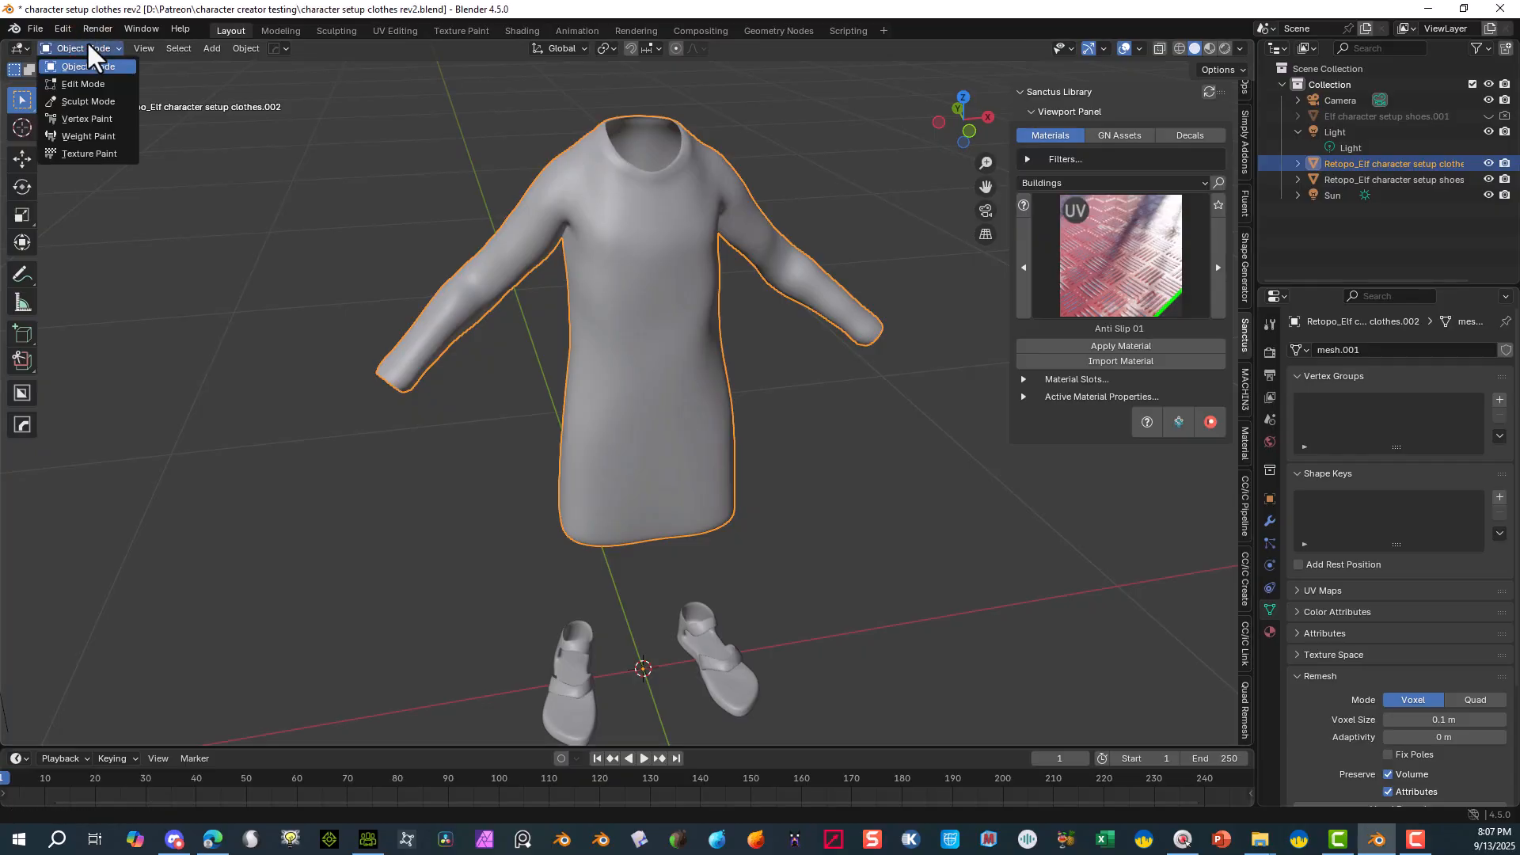
pyautogui.click(101, 84)
pyautogui.scroll(3, 446, 321)
pyautogui.moveTo(438, 268); pyautogui.dragTo(729, 204, button='middle')
pyautogui.scroll(-2, 726, 176)
pyautogui.scroll(1, 726, 176)
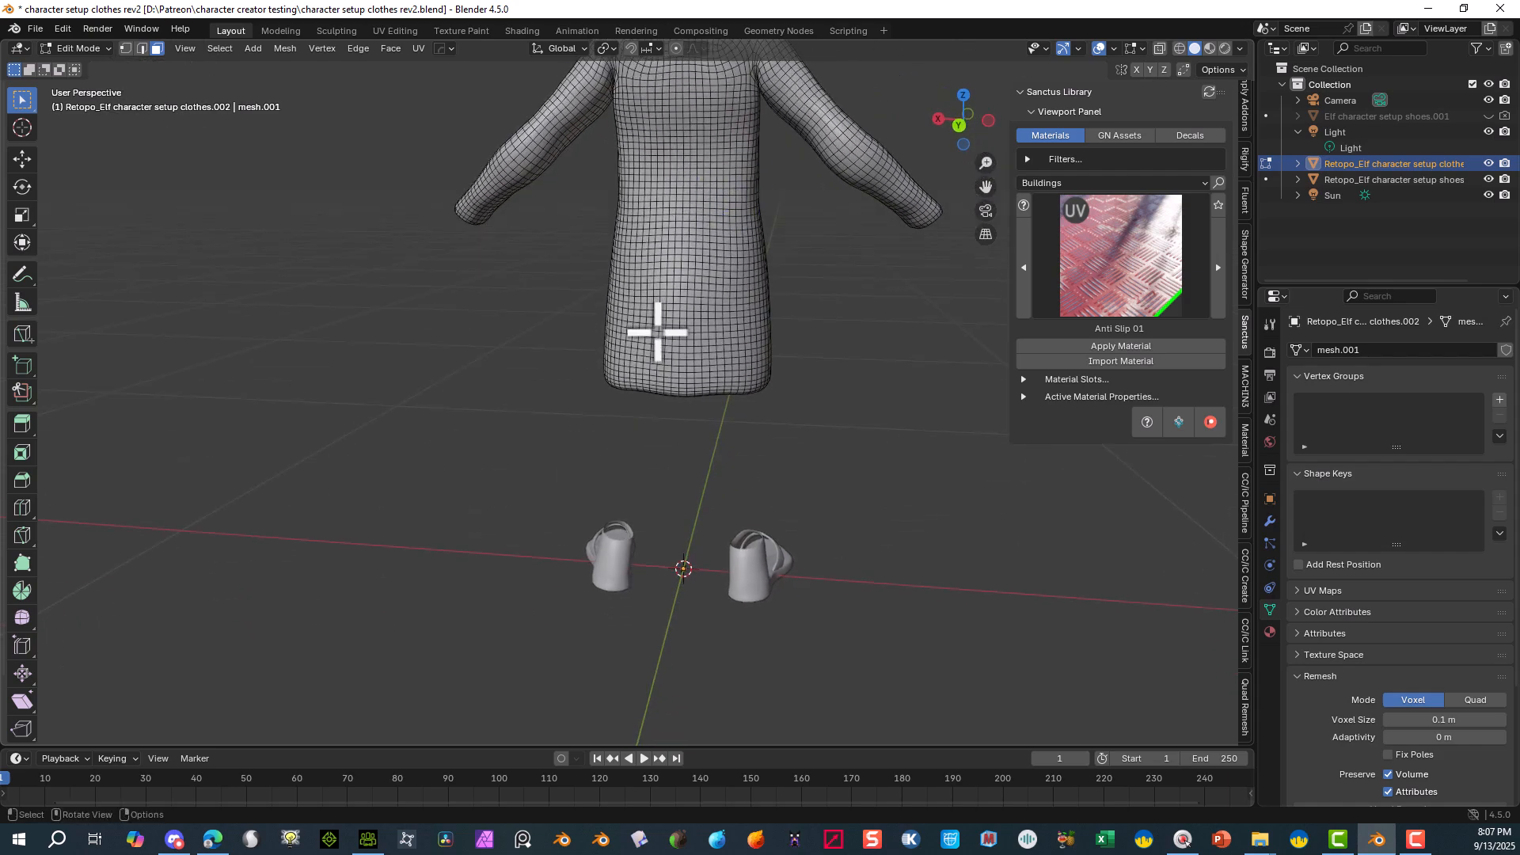
pyautogui.moveTo(681, 340); pyautogui.dragTo(809, 359, button='middle')
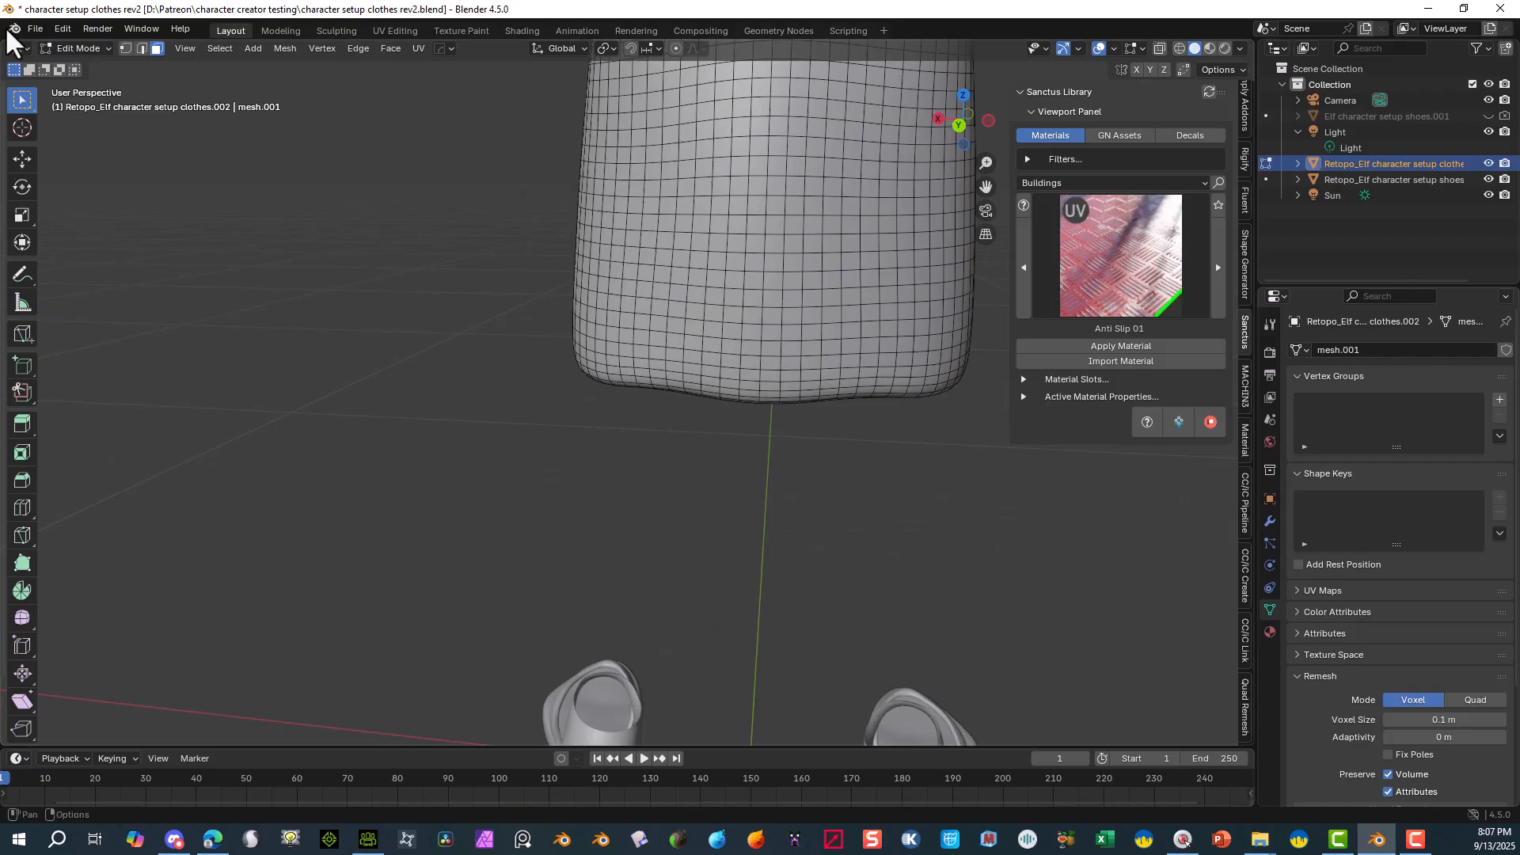
pyautogui.click(143, 48)
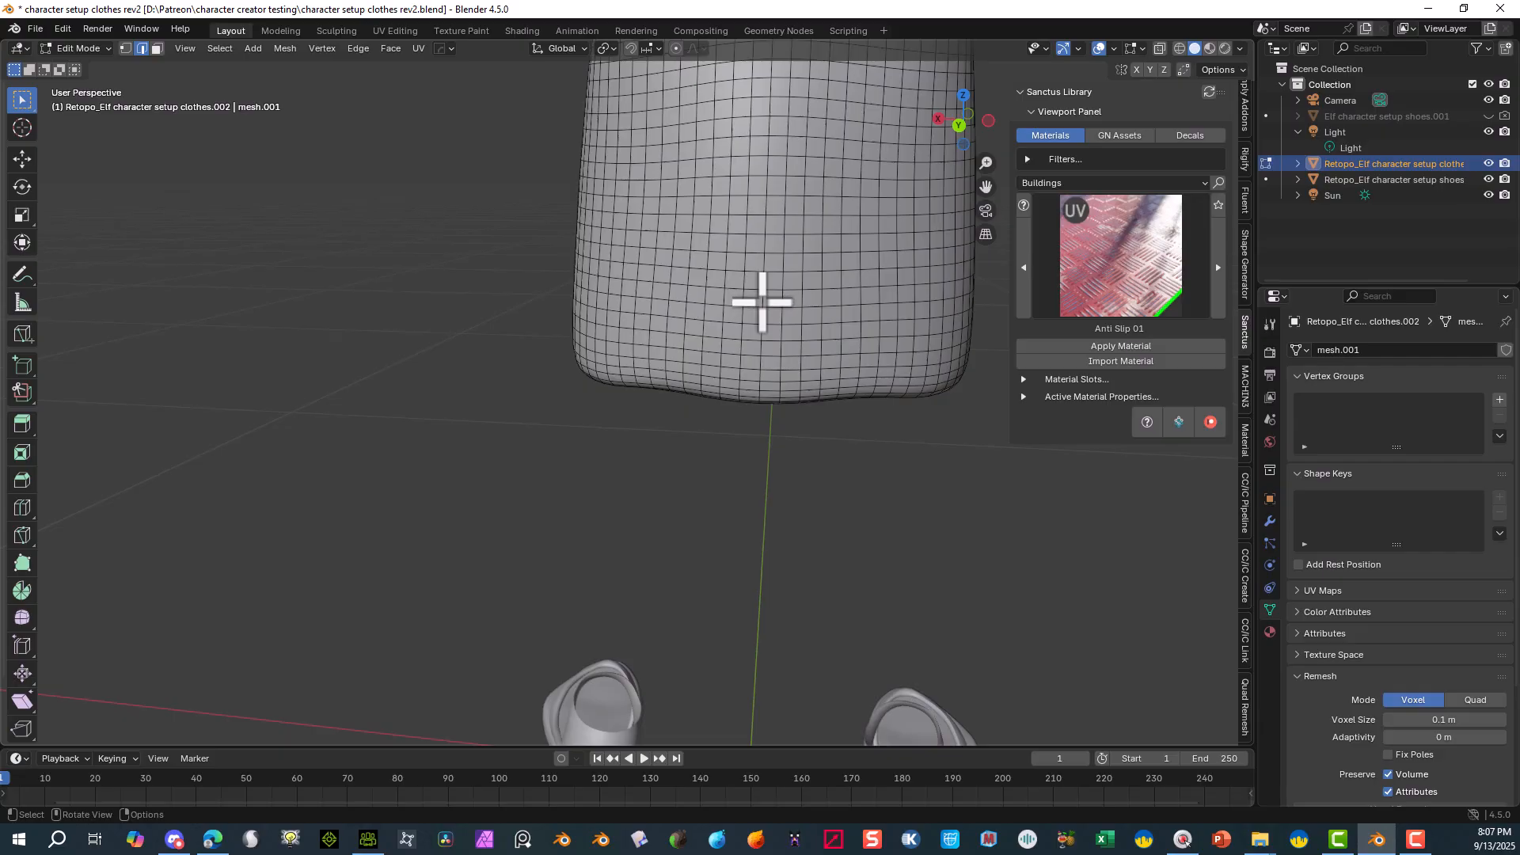
pyautogui.keyDown('alt'); pyautogui.click(763, 303); pyautogui.keyUp('alt')
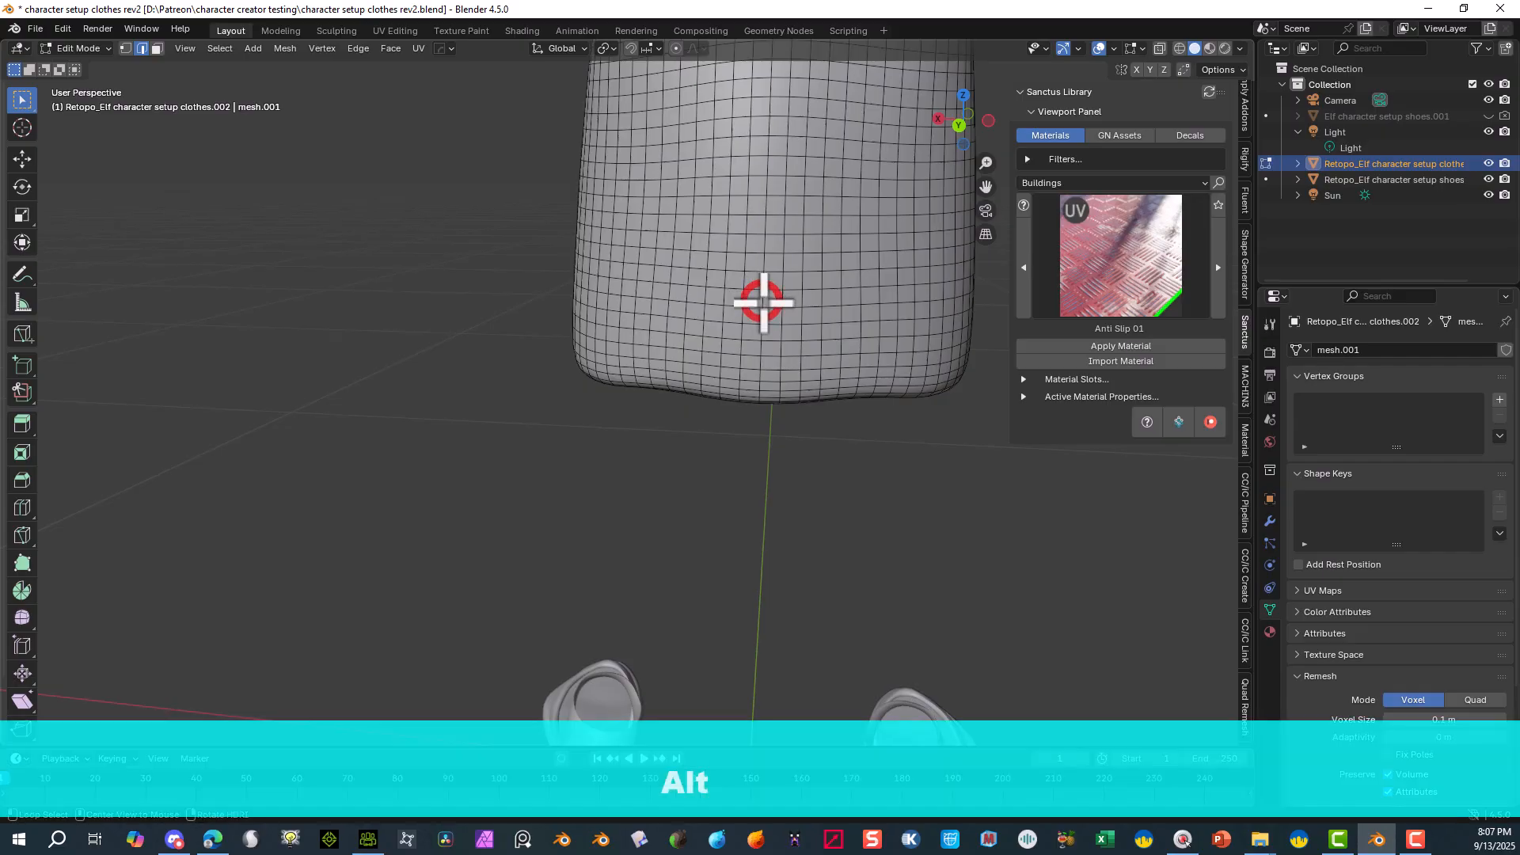
pyautogui.moveTo(763, 302); pyautogui.dragTo(691, 452, button='middle')
pyautogui.hotkey('ctrl', 'e')
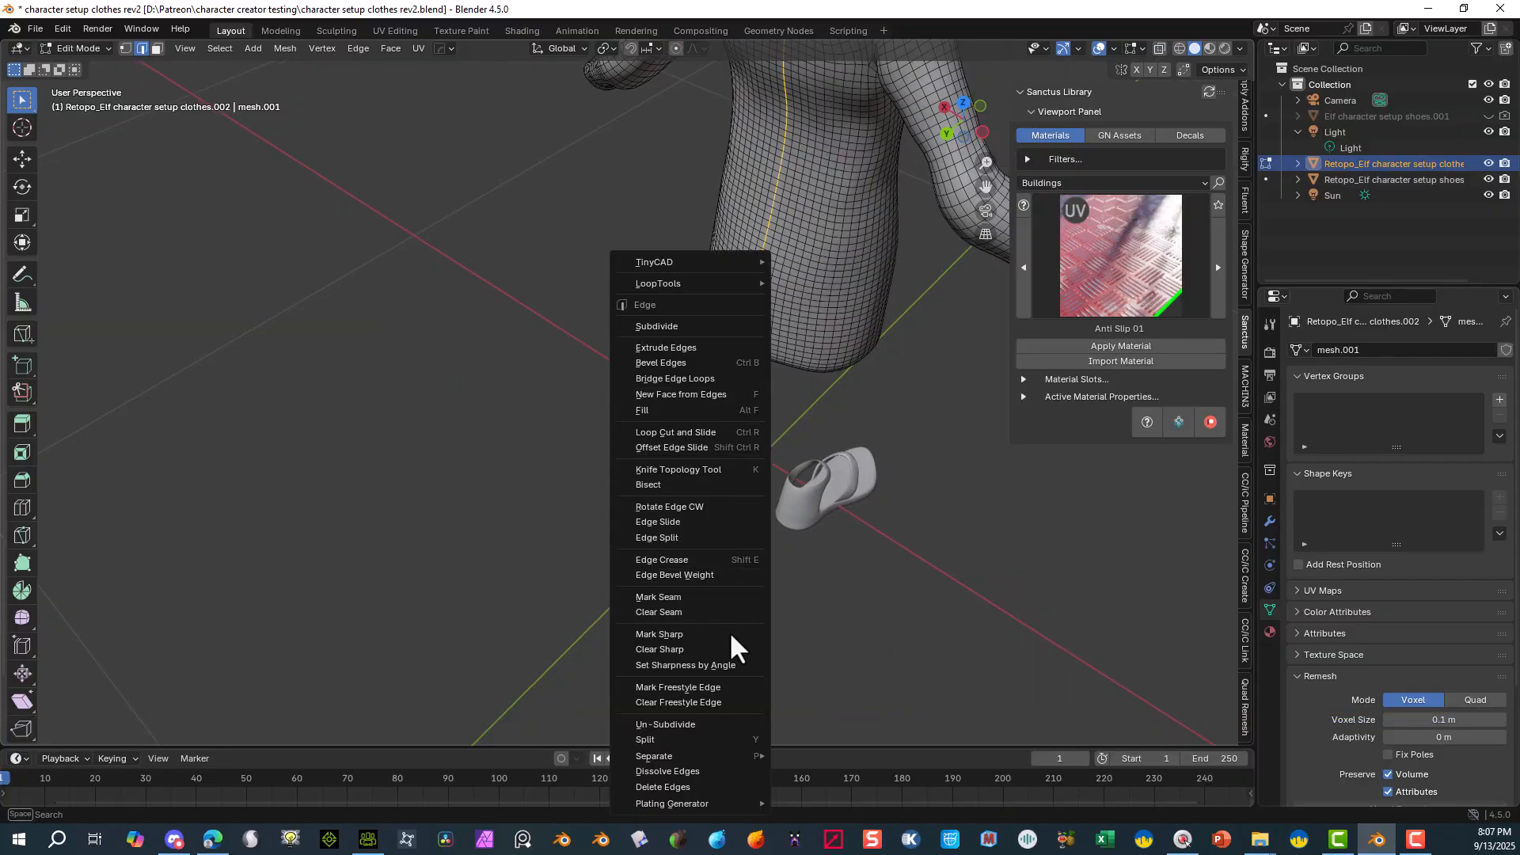
pyautogui.click(712, 598)
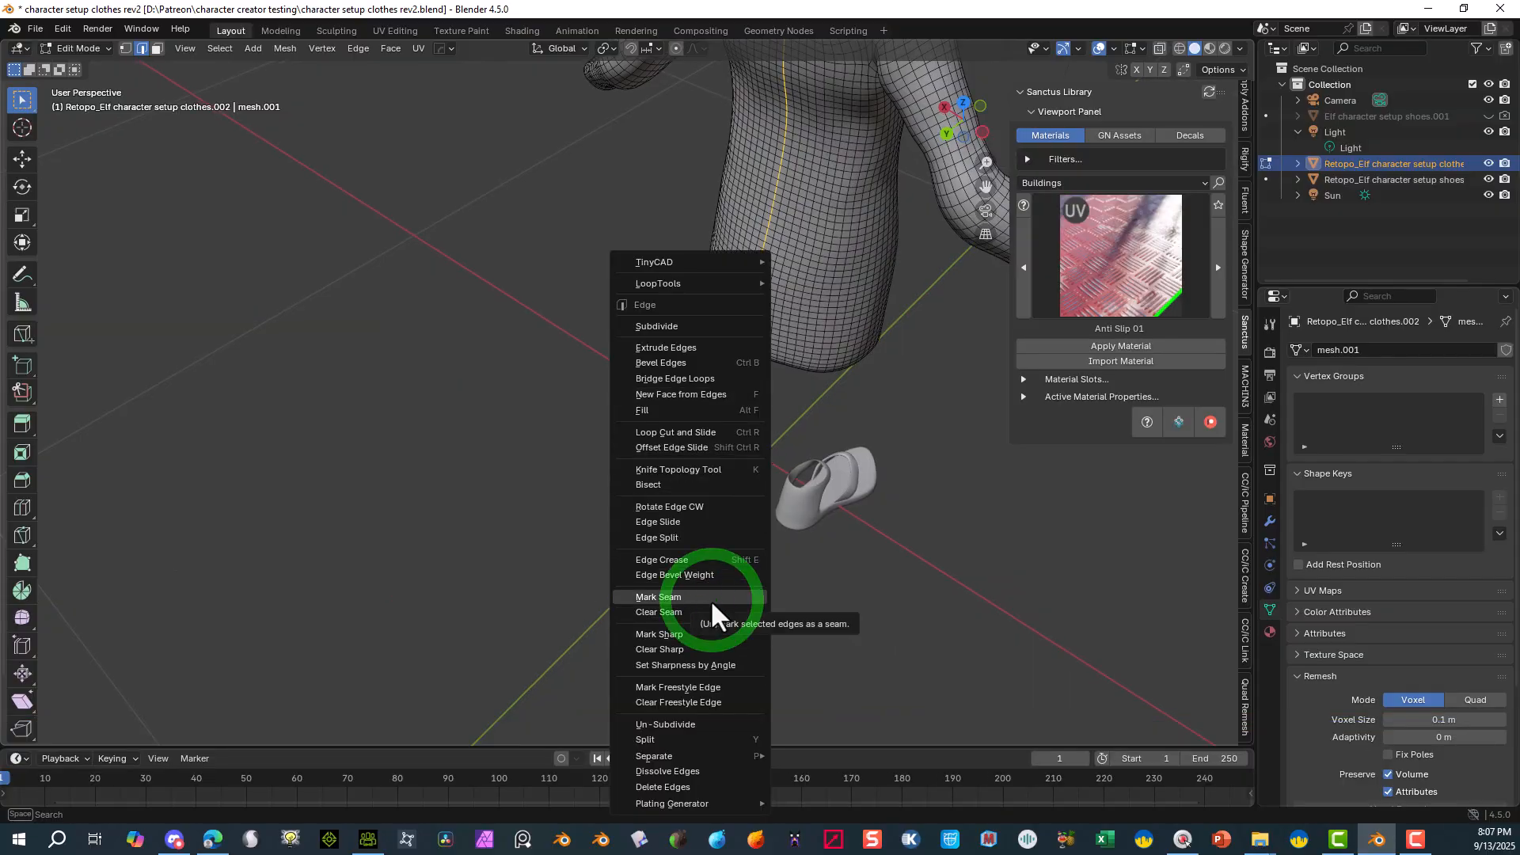
# - Mark the edge loop along one sleeve's underside and down that side of the tunic as a seam
pyautogui.scroll(-4, 583, 410)
pyautogui.moveTo(590, 420); pyautogui.dragTo(380, 208, button='middle')
pyautogui.scroll(3, 622, 285)
pyautogui.scroll(2, 521, 278)
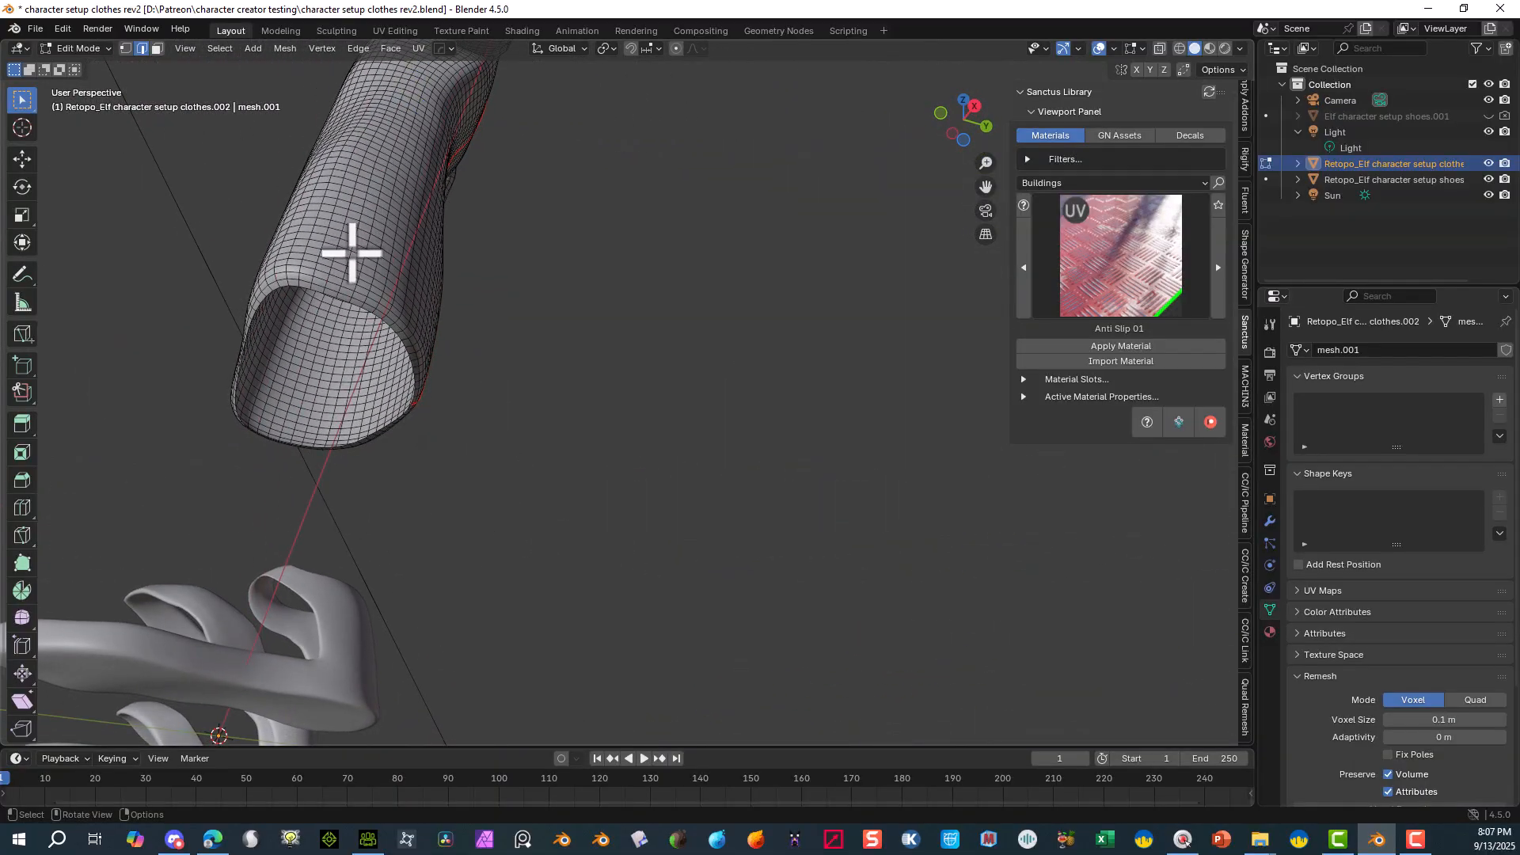
pyautogui.keyDown('alt'); pyautogui.click(353, 255); pyautogui.keyUp('alt')
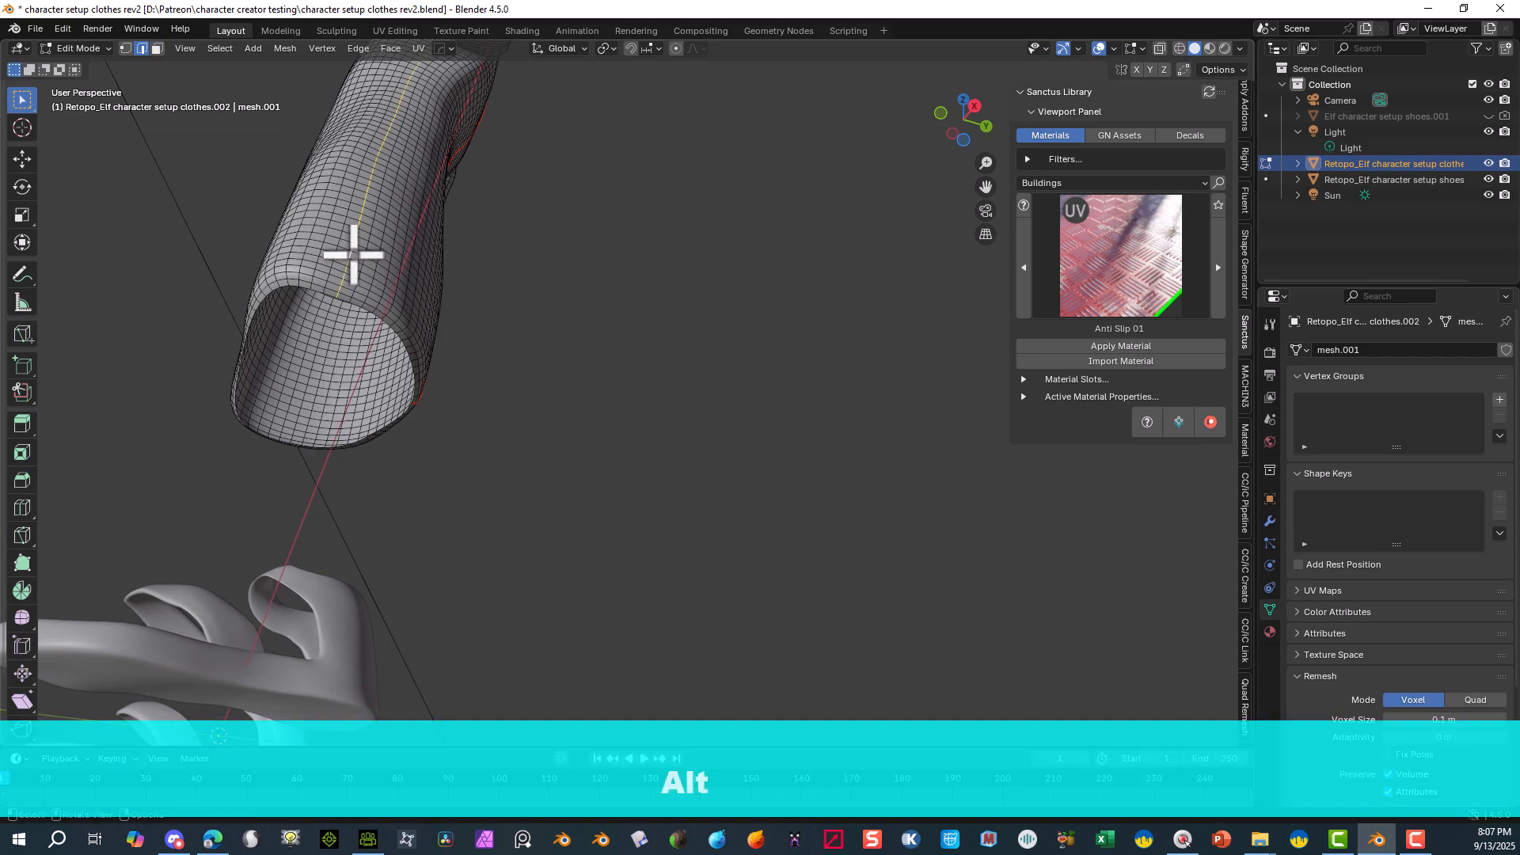
pyautogui.moveTo(353, 255); pyautogui.dragTo(462, 319, button='middle')
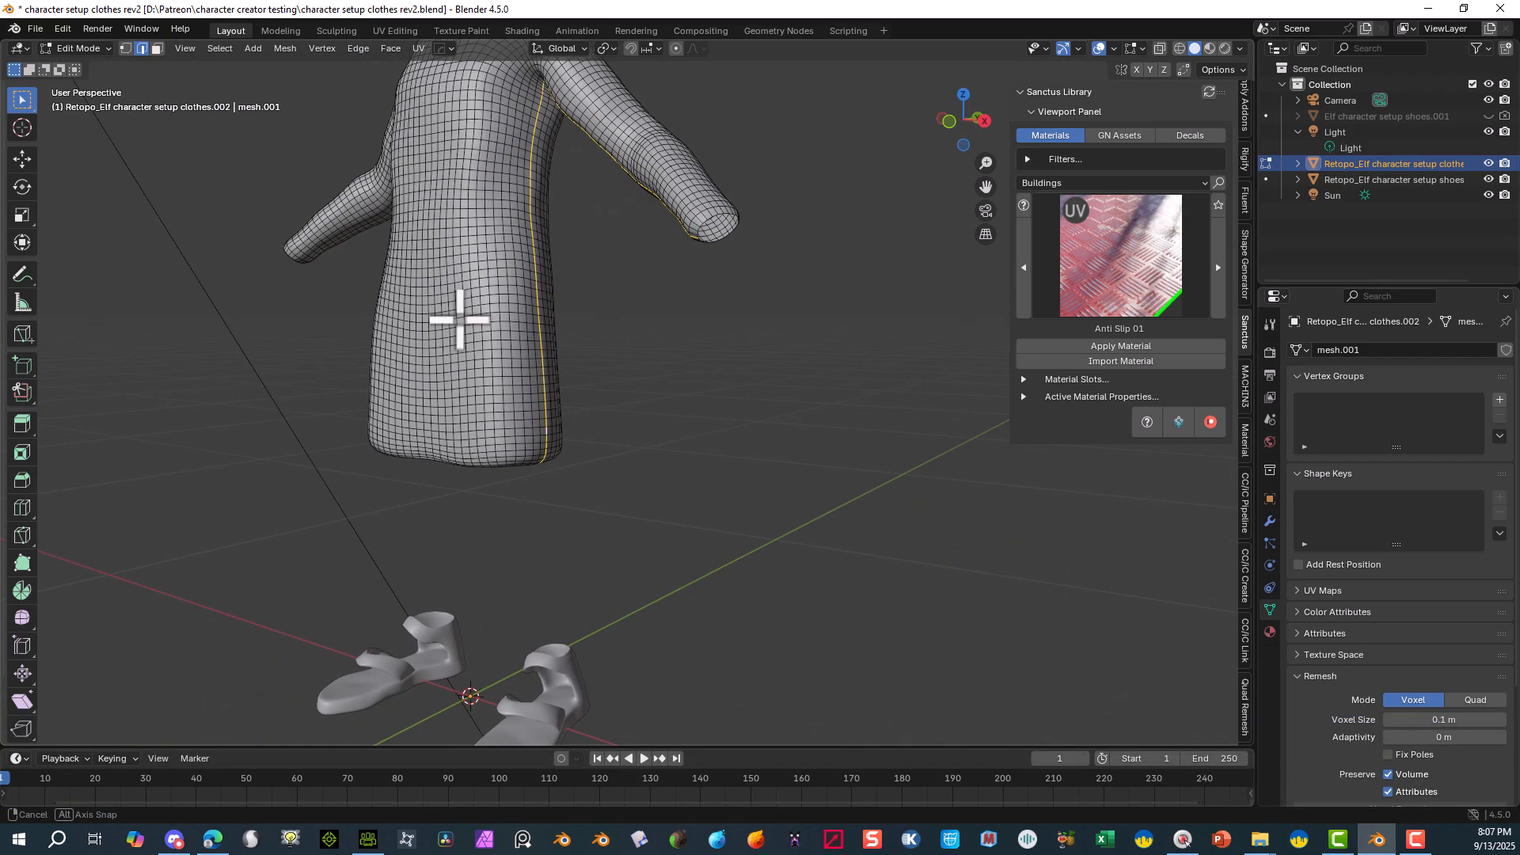
pyautogui.rightClick(536, 358)
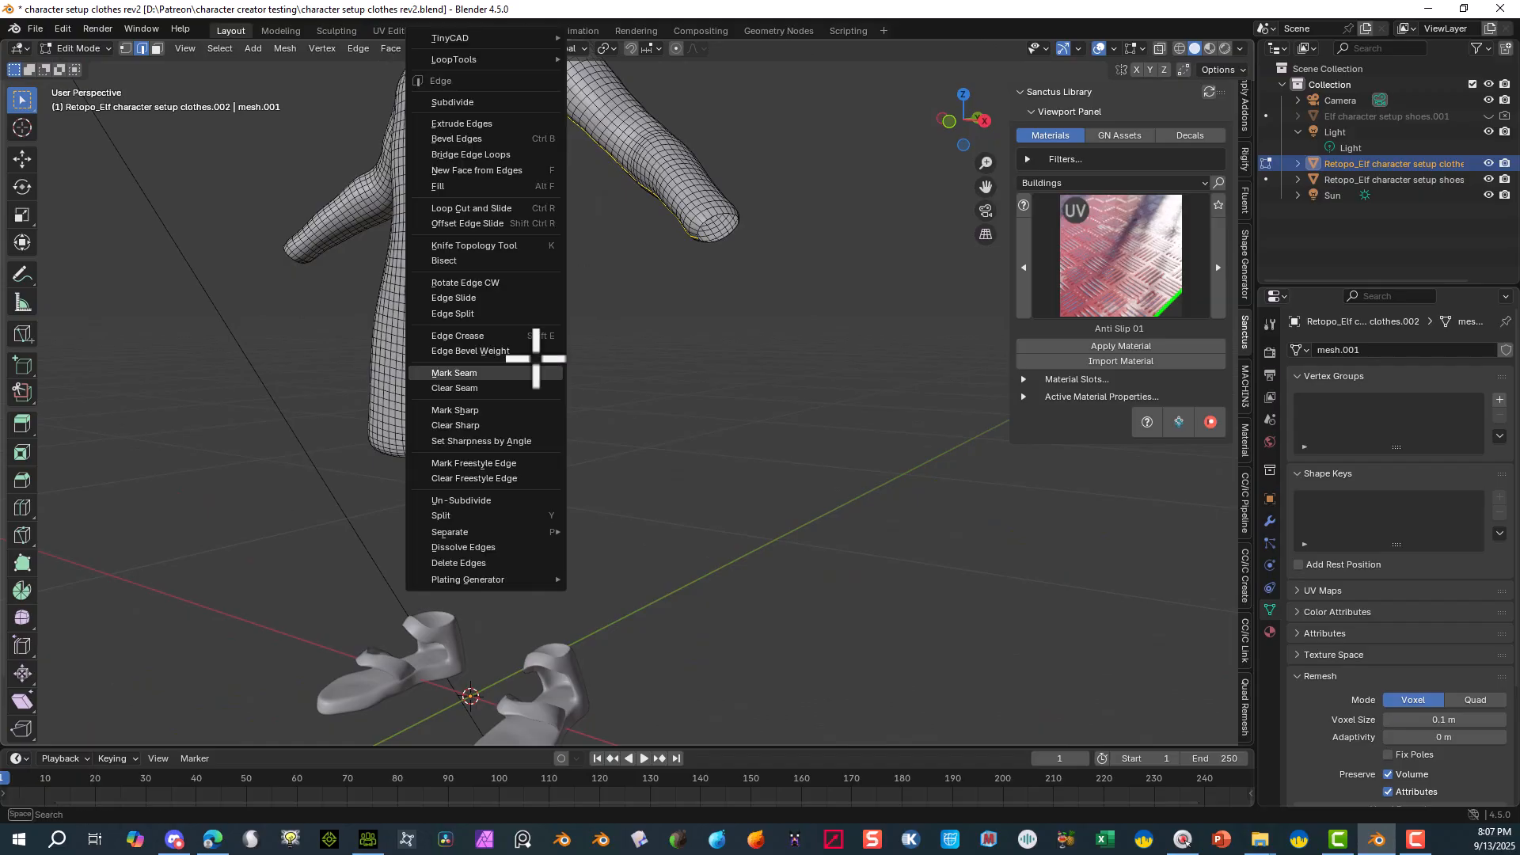
pyautogui.click(507, 377)
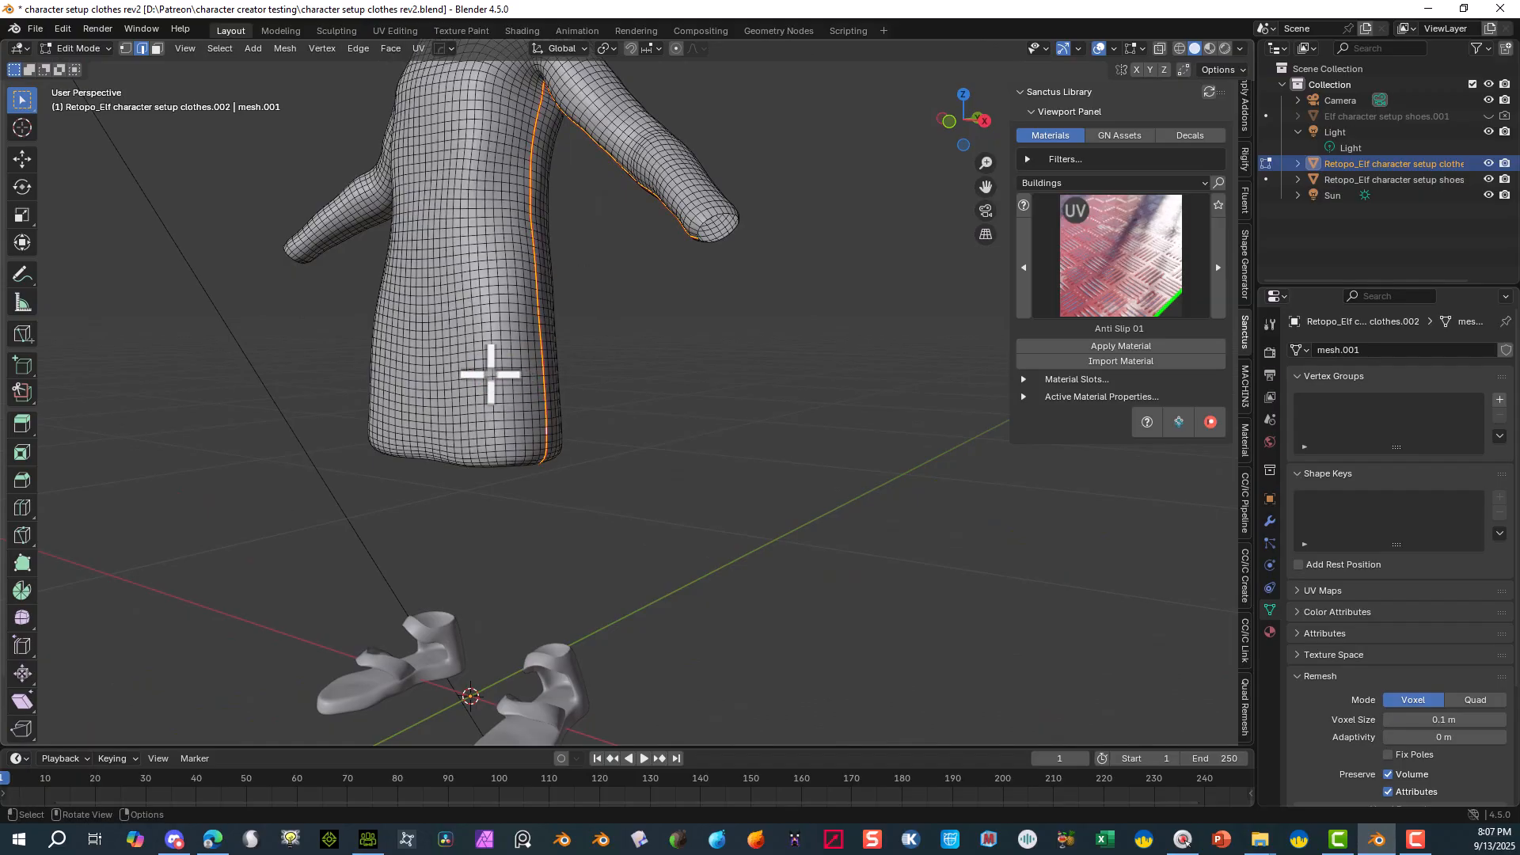
pyautogui.moveTo(492, 366); pyautogui.dragTo(673, 381, button='middle')
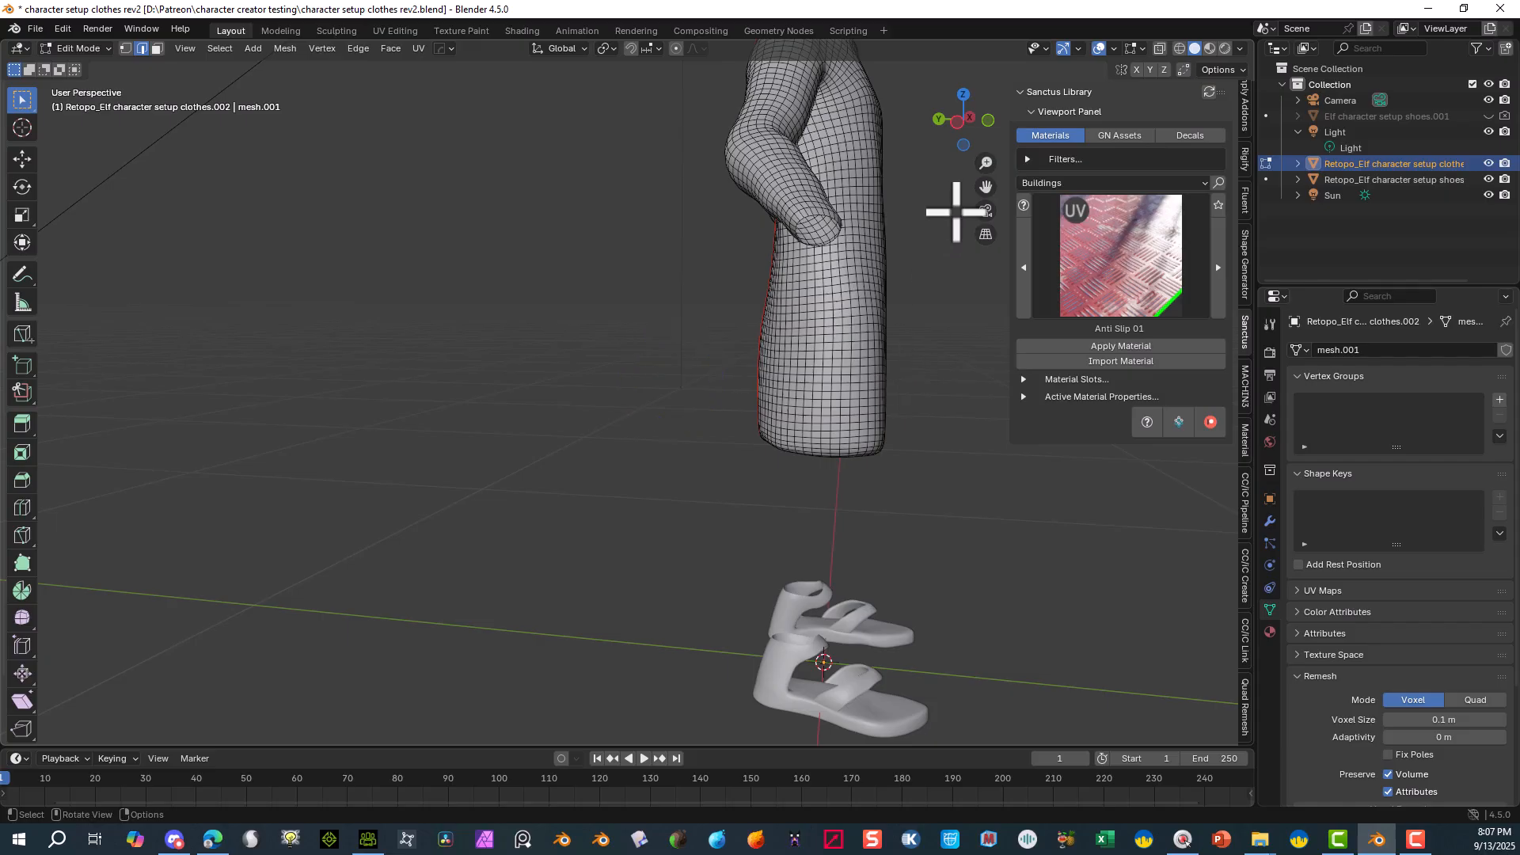
# - Turn on X-ray and mark the edge loop along the character's right sleeve underside and right side of the tunic as a seam
pyautogui.click(957, 122)
pyautogui.scroll(4, 939, 268)
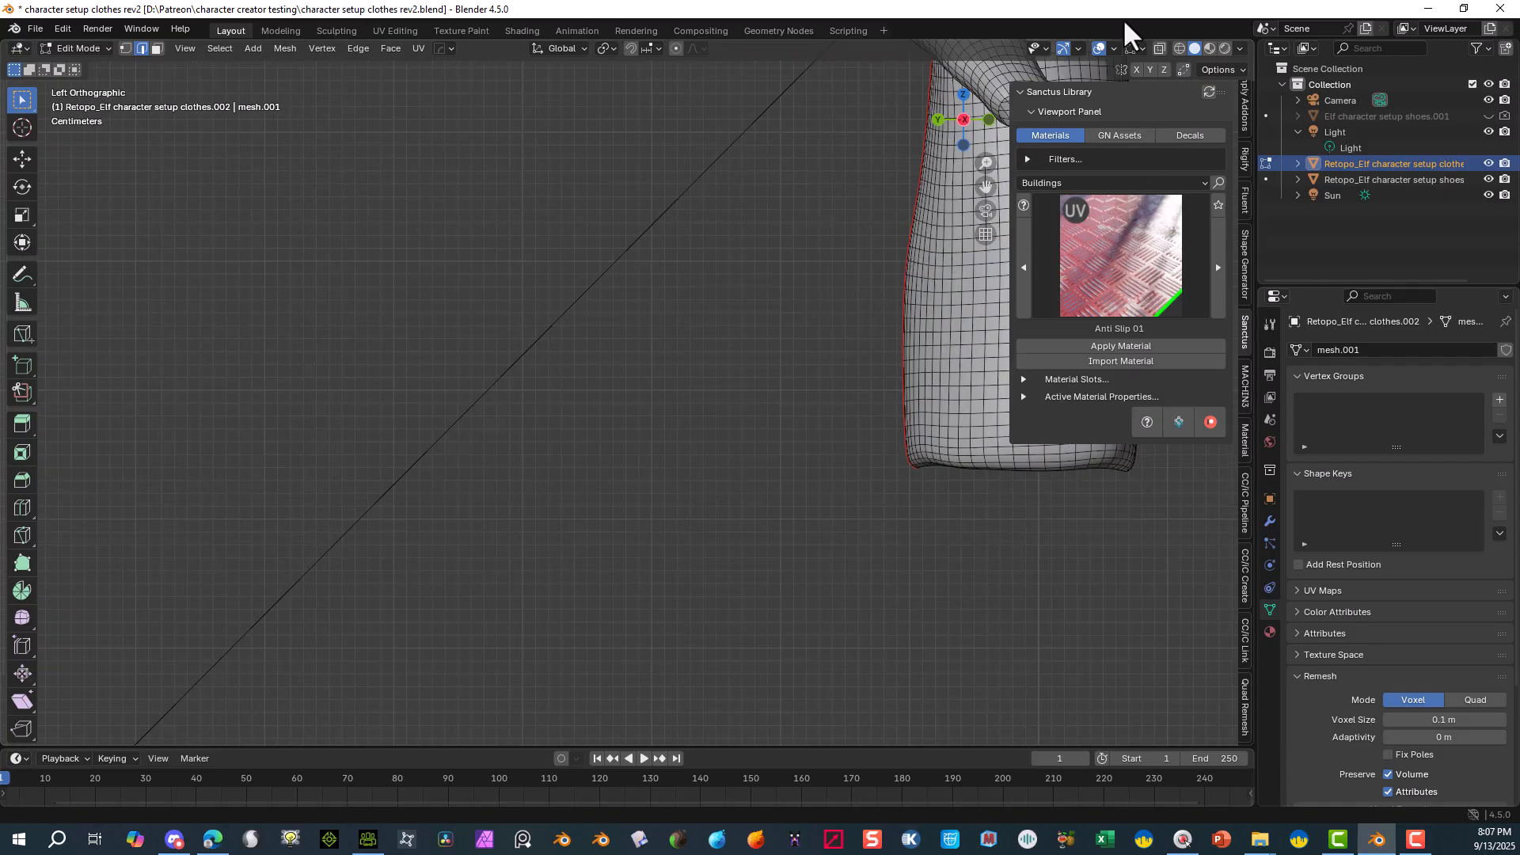
pyautogui.click(1159, 50)
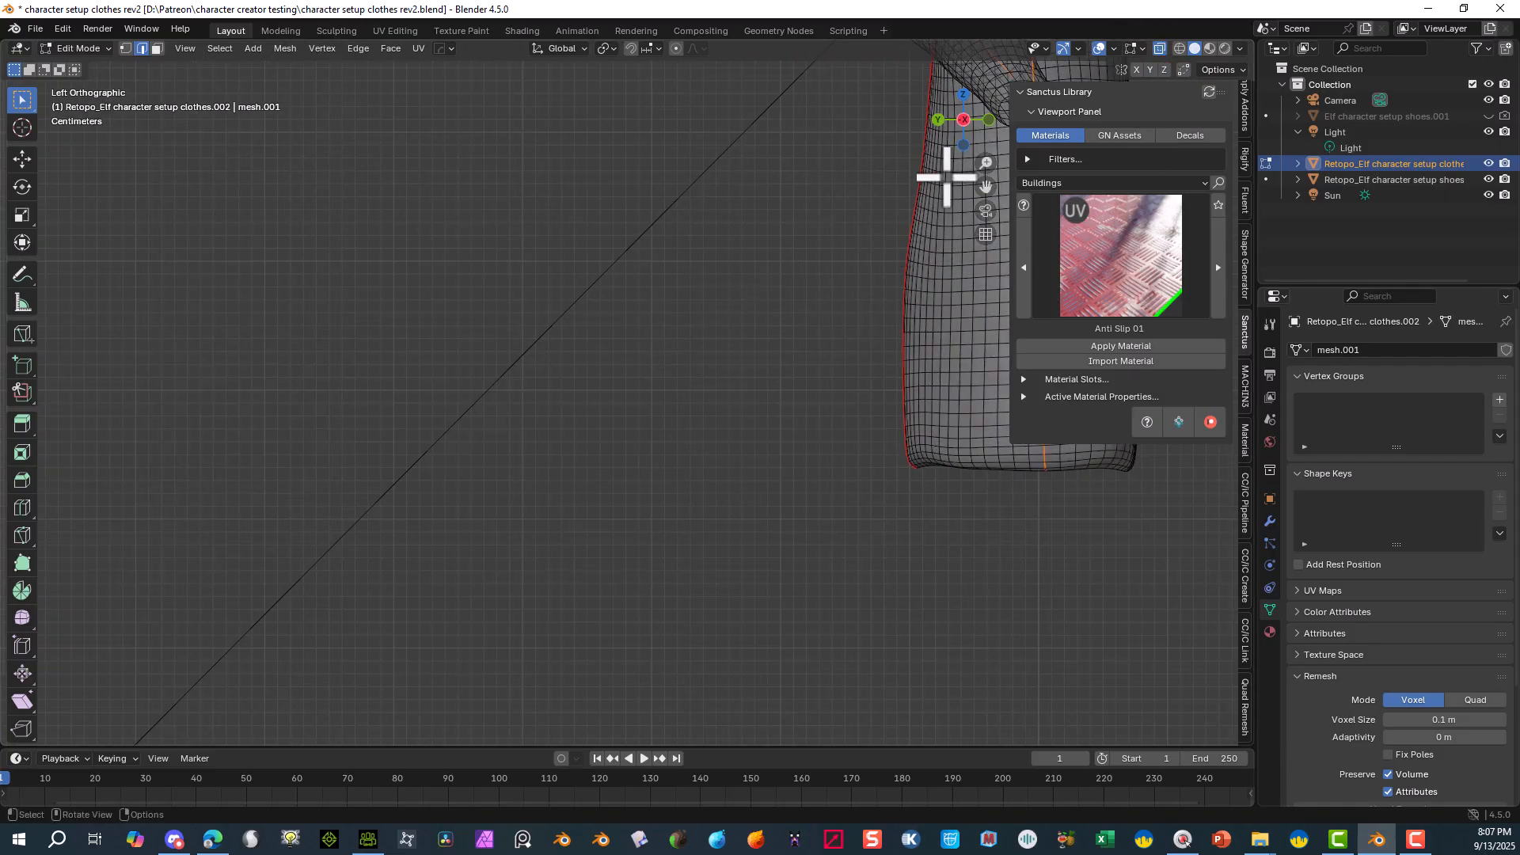
pyautogui.moveTo(987, 190); pyautogui.dragTo(602, 227)
pyautogui.scroll(3, 879, 475)
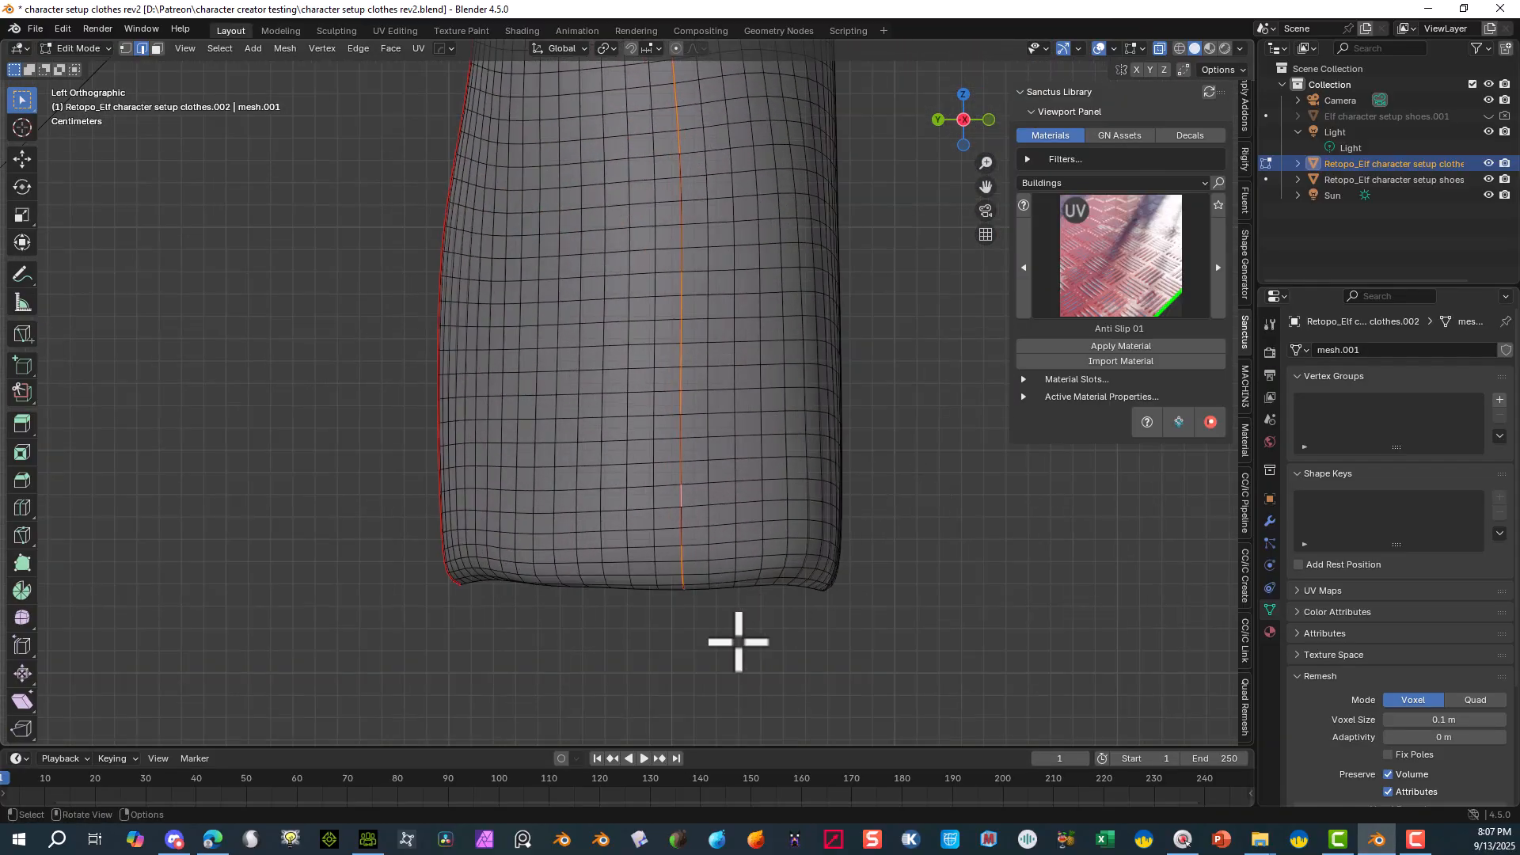
pyautogui.keyDown('alt'); pyautogui.click(685, 538); pyautogui.keyUp('alt')
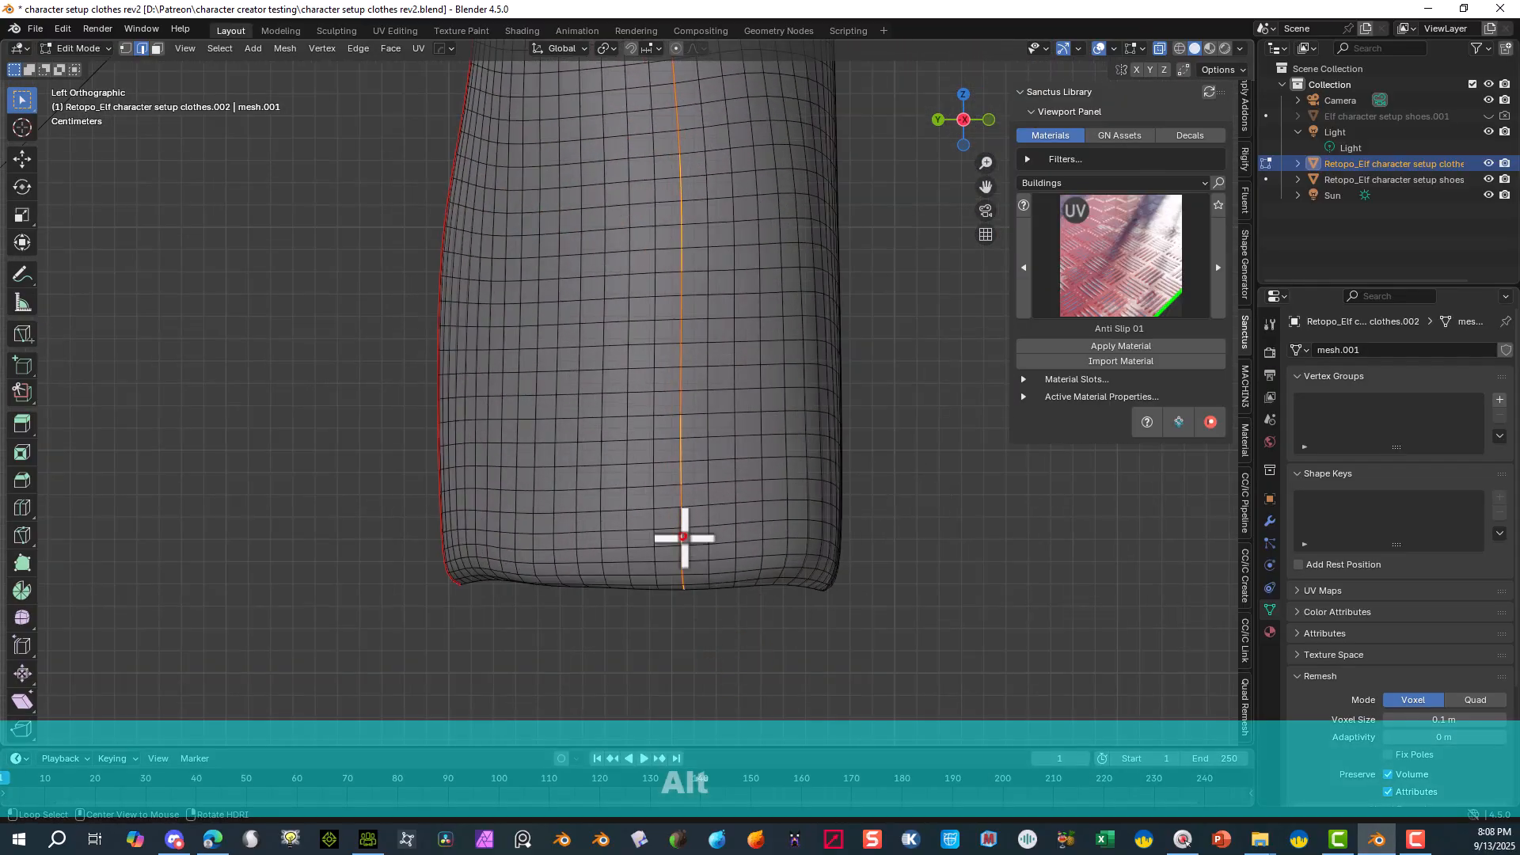
pyautogui.moveTo(740, 558); pyautogui.dragTo(736, 221, button='middle')
pyautogui.scroll(-6, 698, 538)
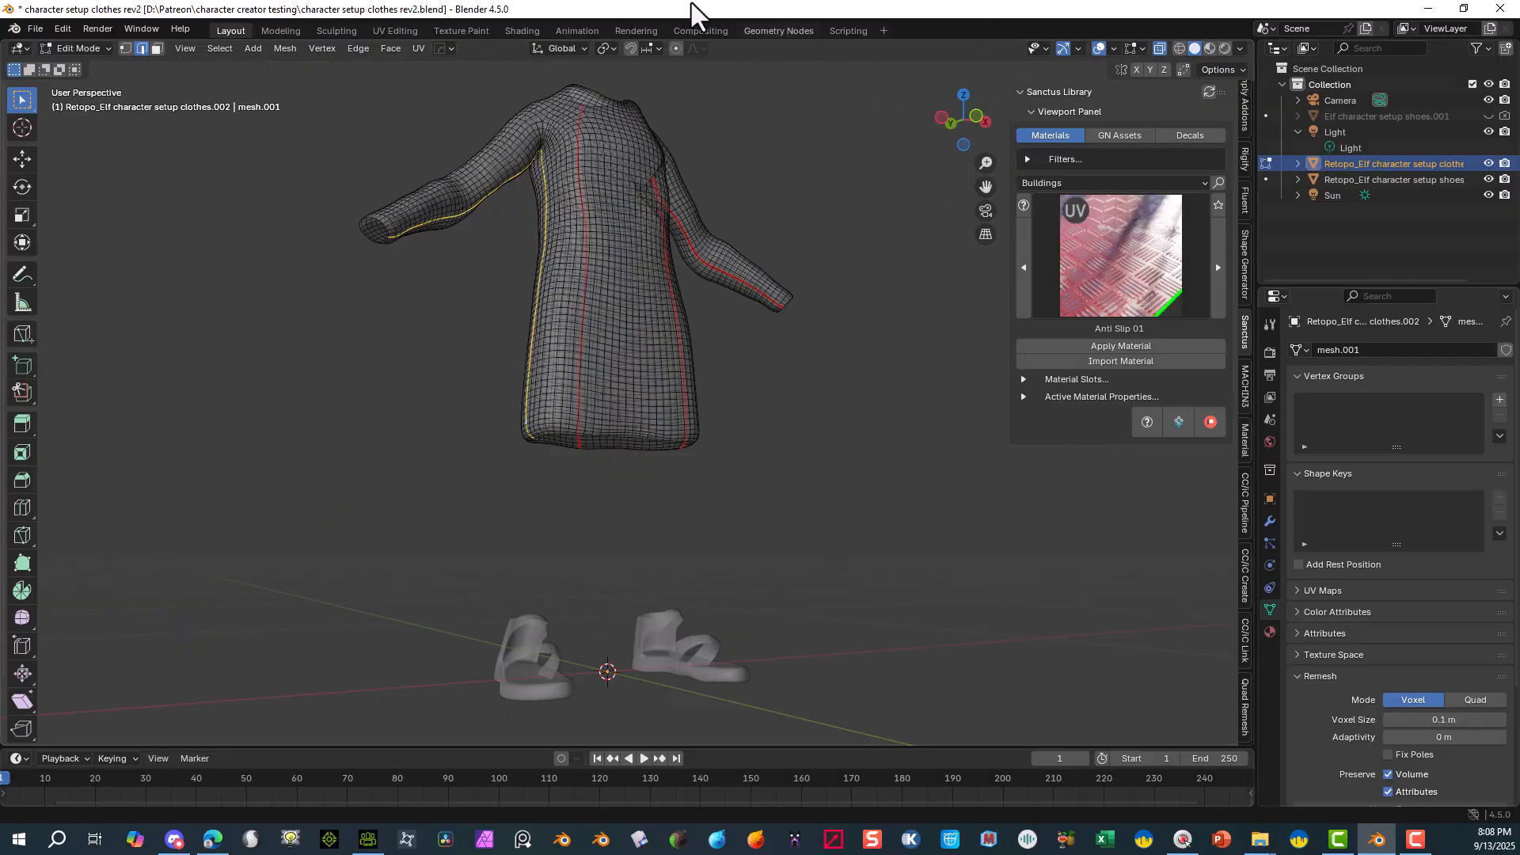
pyautogui.rightClick(544, 252)
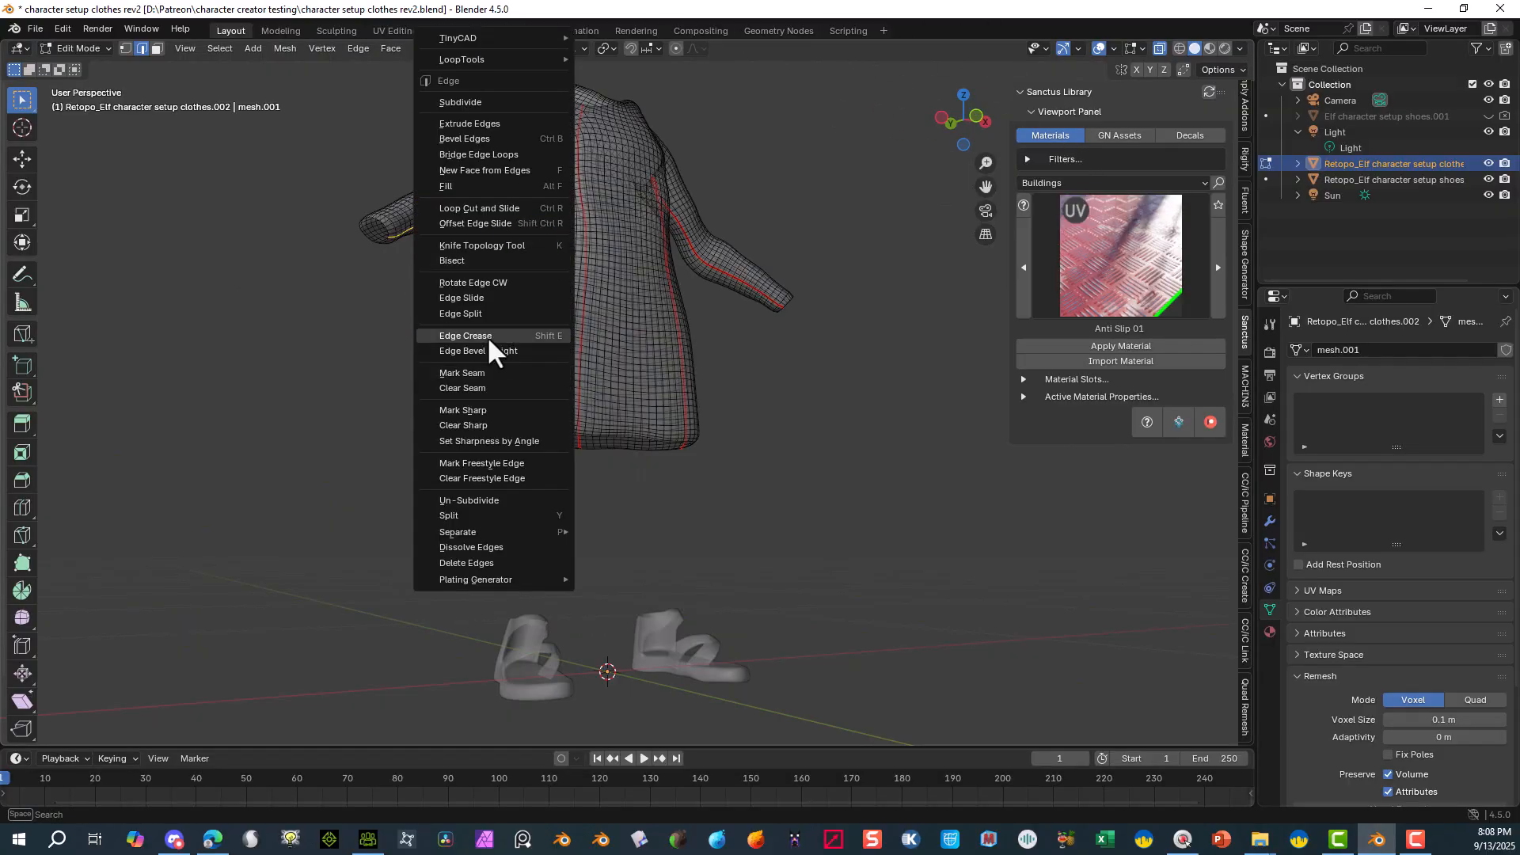
pyautogui.click(496, 377)
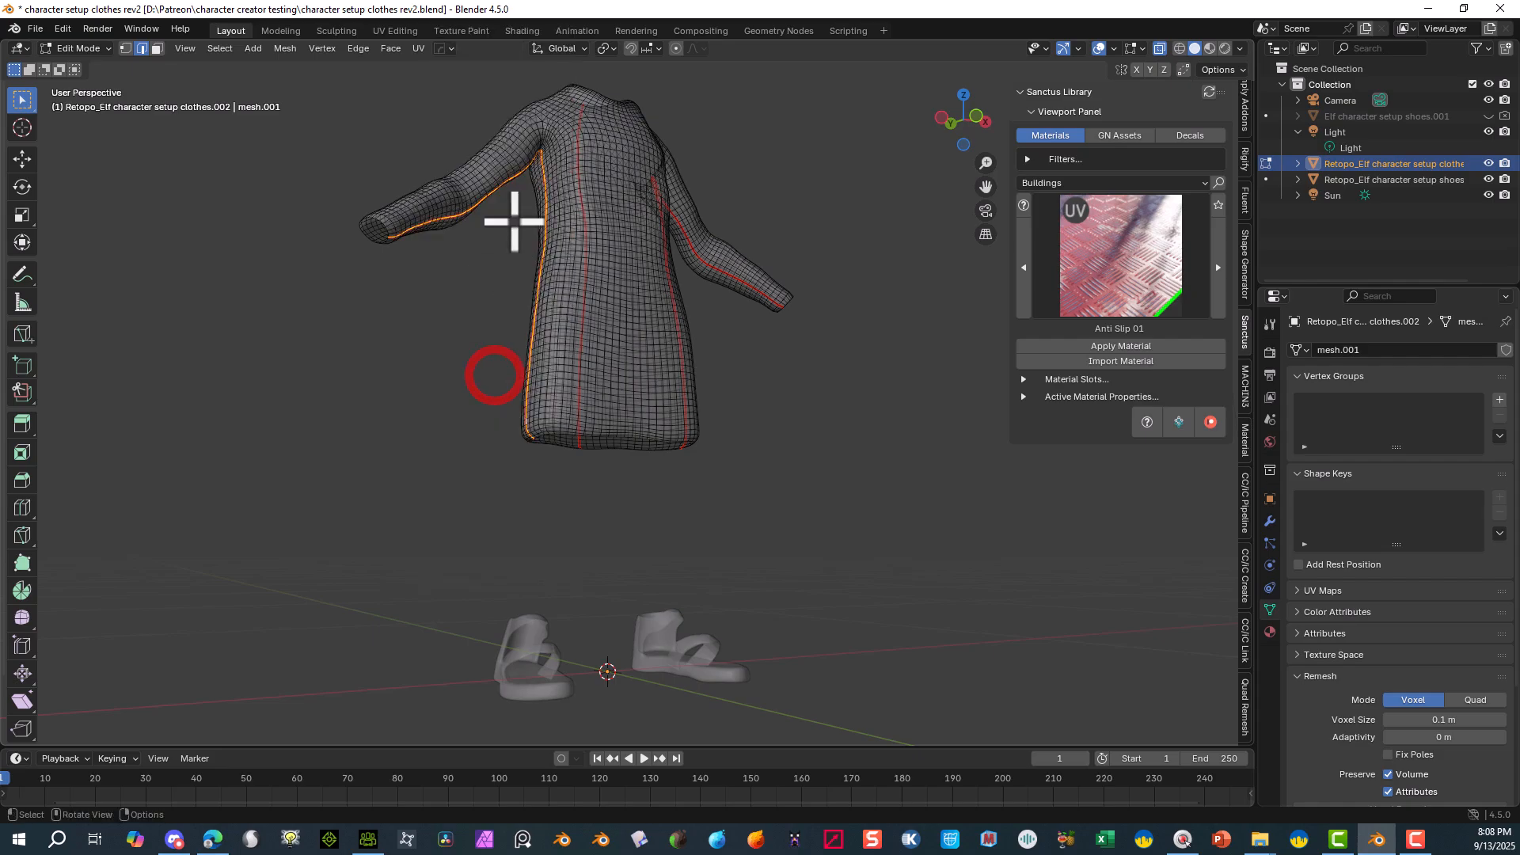
pyautogui.moveTo(509, 221); pyautogui.dragTo(645, 111, button='middle')
pyautogui.scroll(3, 649, 110)
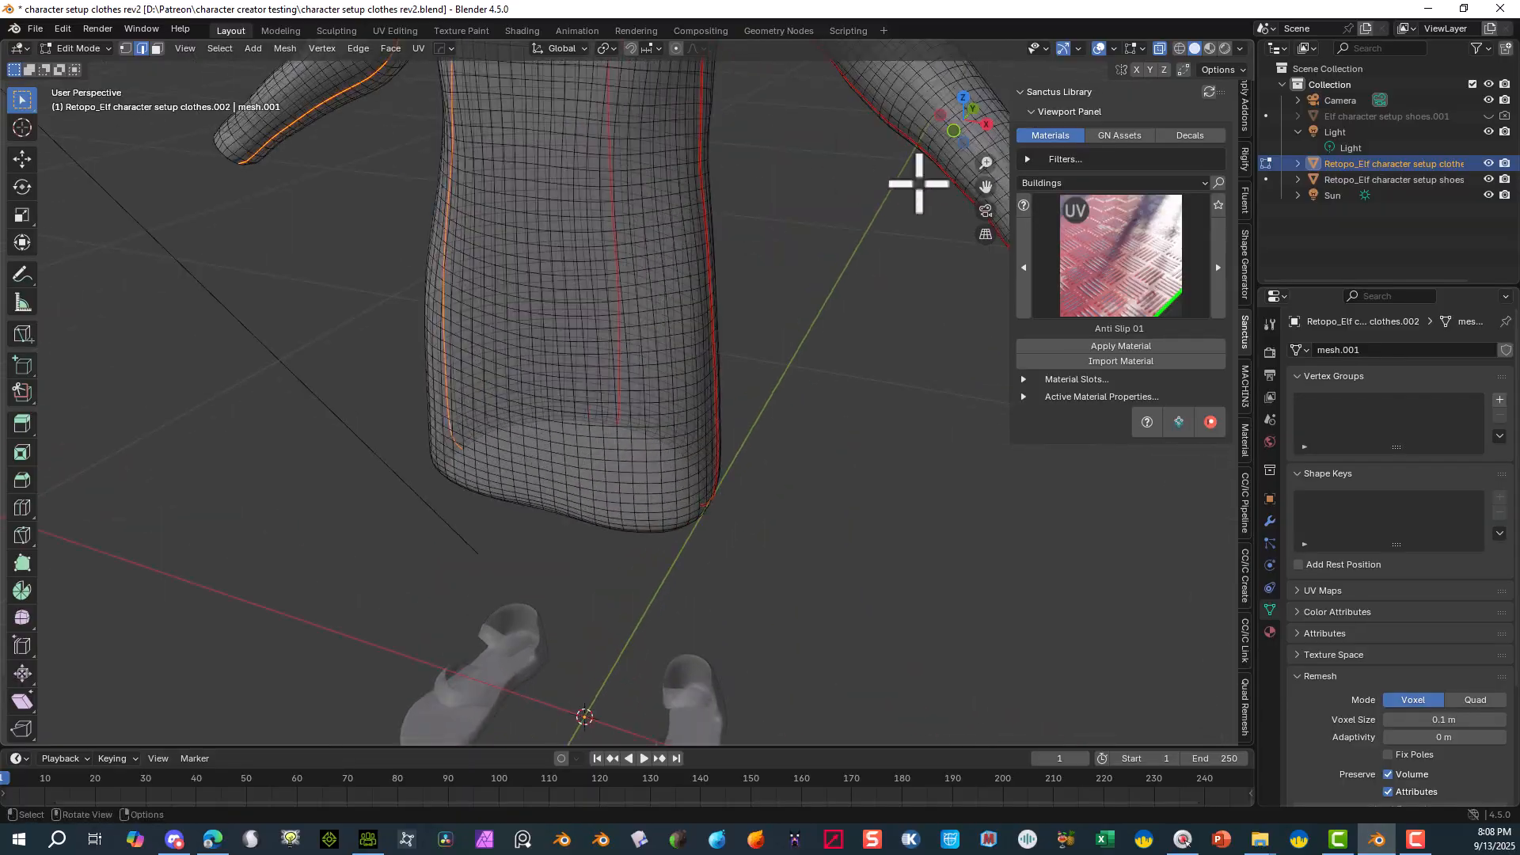
pyautogui.moveTo(985, 186); pyautogui.dragTo(856, 541)
pyautogui.moveTo(899, 206); pyautogui.dragTo(384, 221, button='middle')
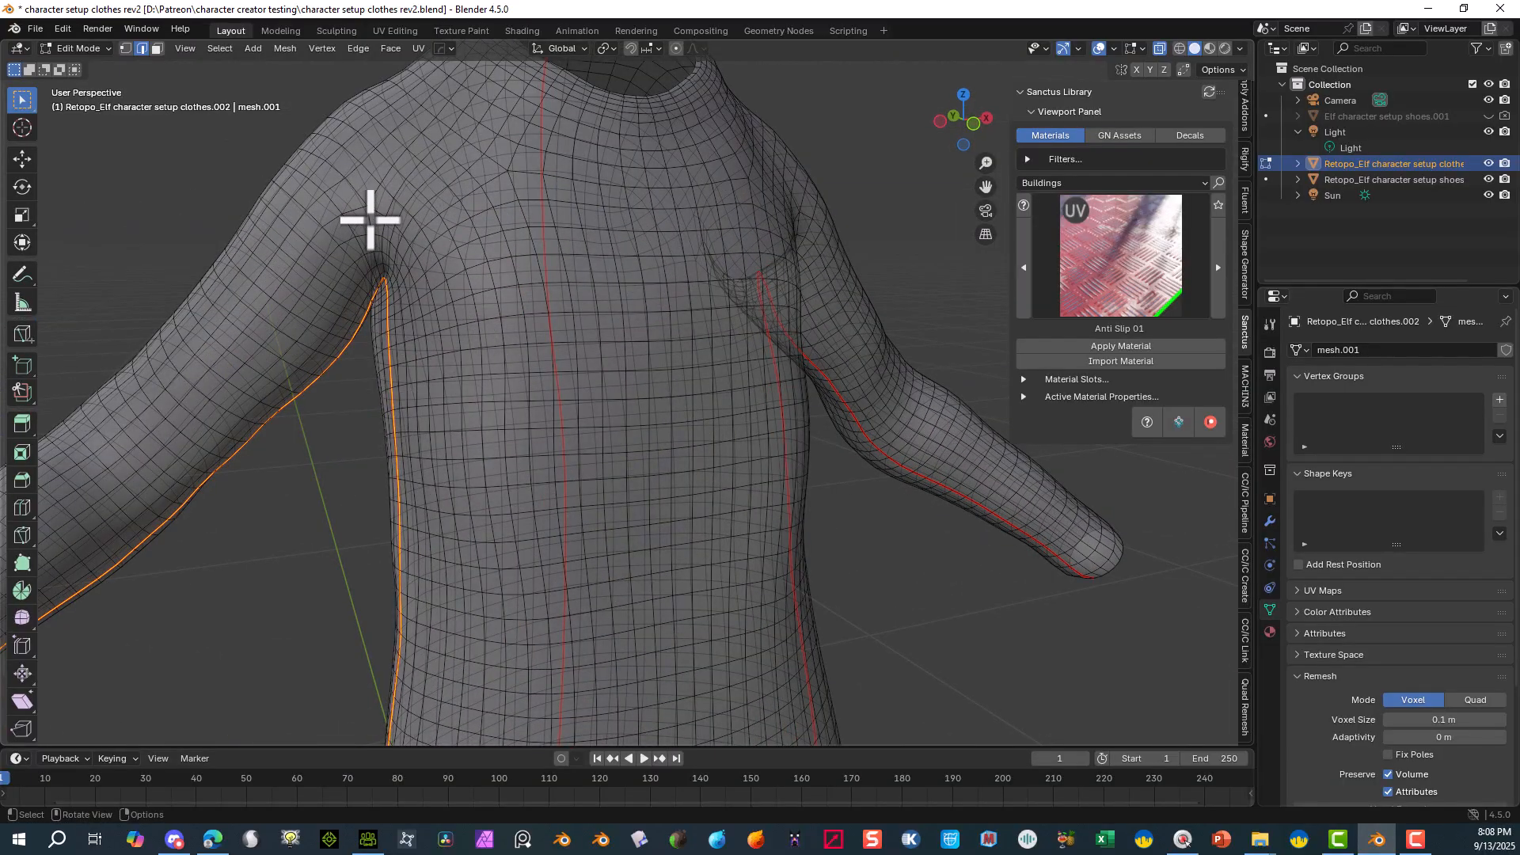
pyautogui.keyDown('alt'); pyautogui.click(370, 220); pyautogui.keyUp('alt')
pyautogui.moveTo(377, 214); pyautogui.dragTo(561, 238, button='middle')
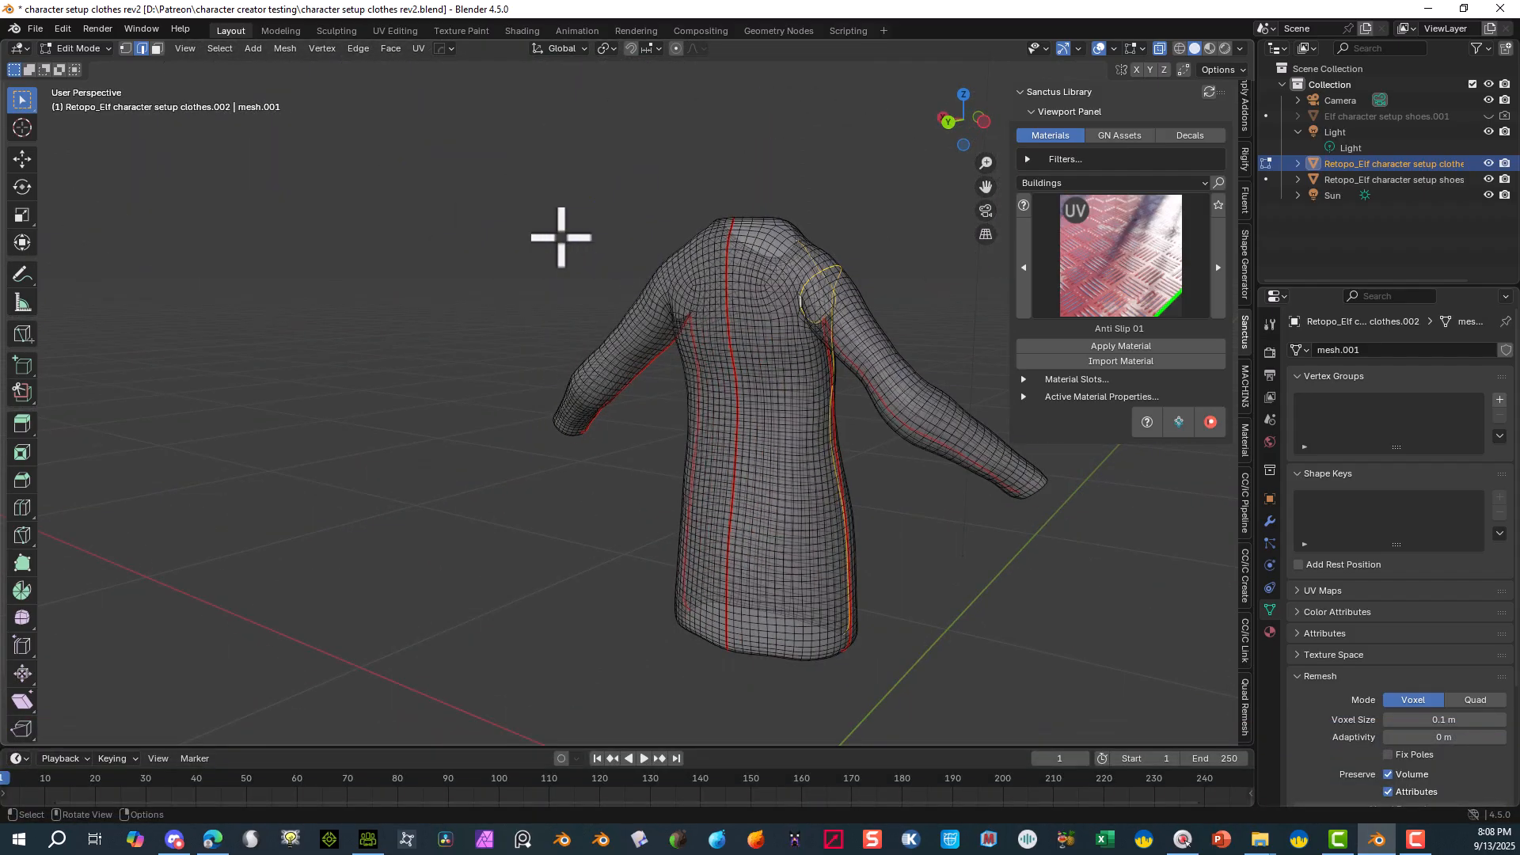
pyautogui.click(824, 197)
pyautogui.scroll(4, 912, 197)
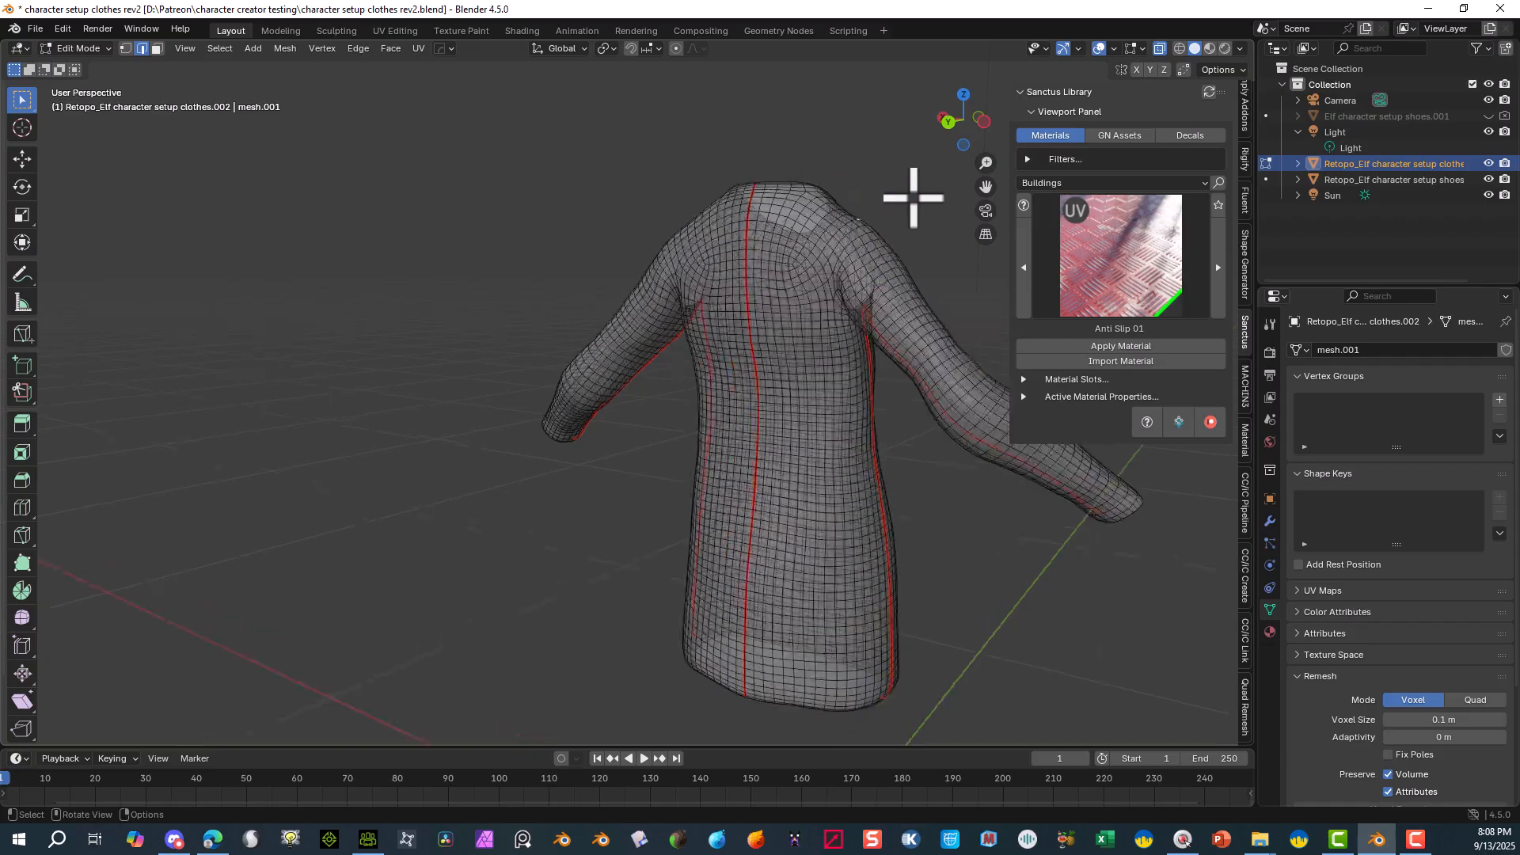
# - Select the edge loop around the character's right armhole, where the sleeve joins the tunic, and mark it as a seam
pyautogui.moveTo(984, 197); pyautogui.dragTo(608, 204, button='middle')
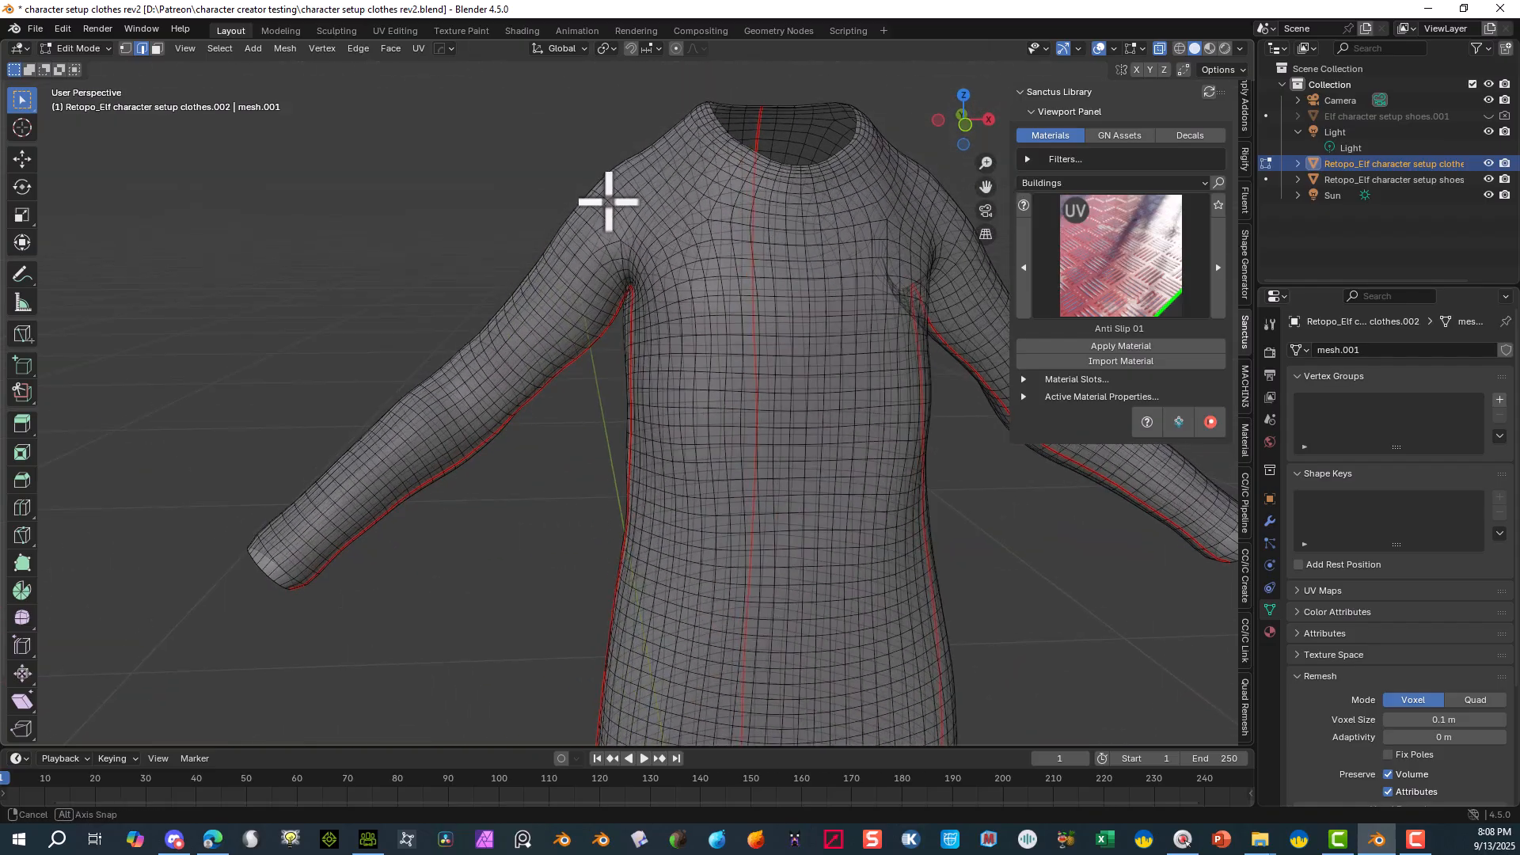
pyautogui.scroll(2, 607, 181)
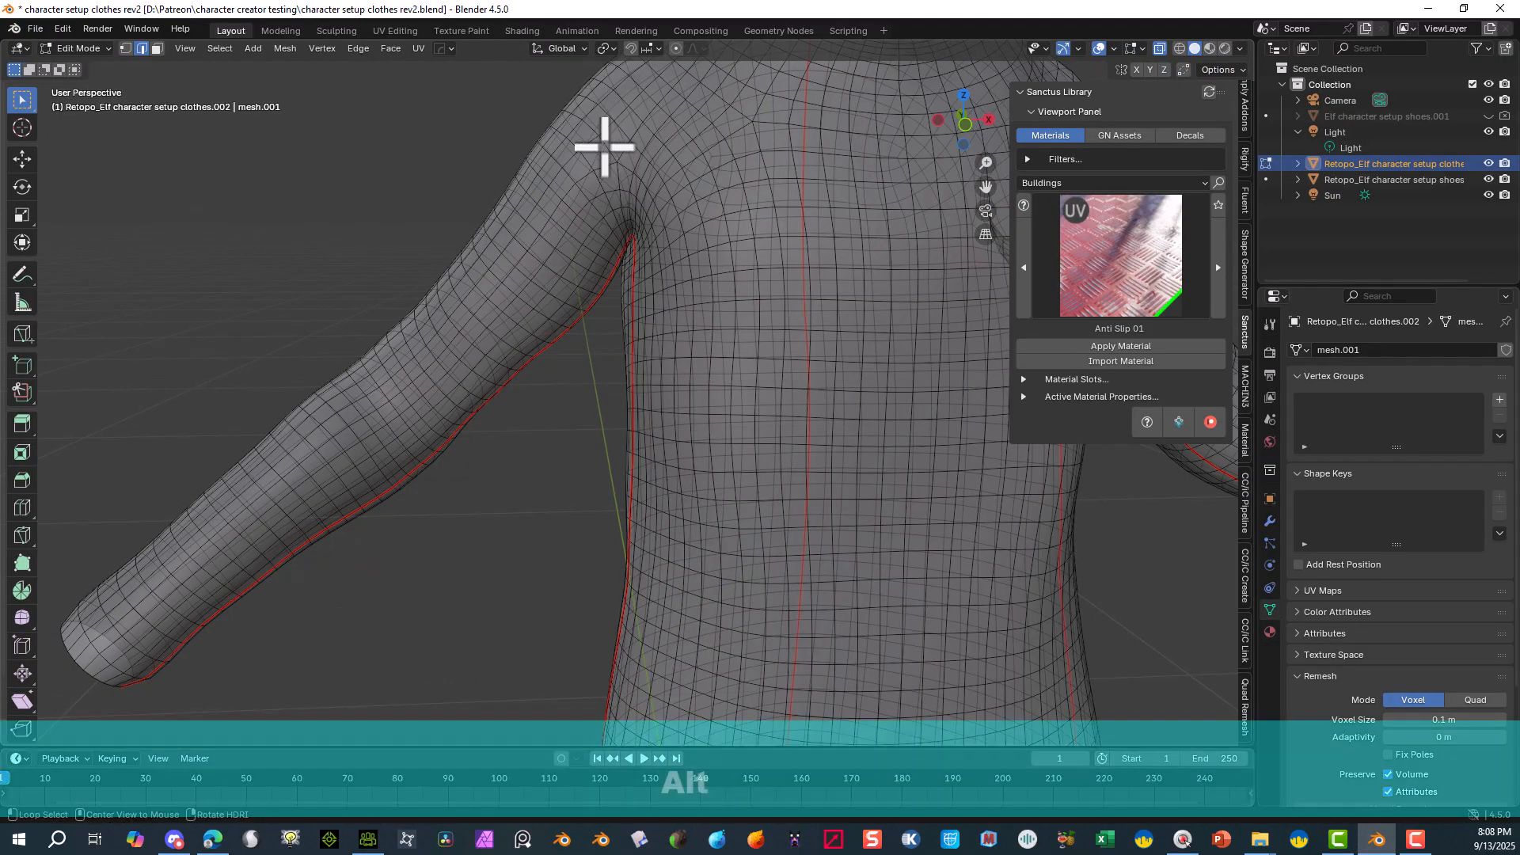
pyautogui.keyDown('alt'); pyautogui.click(604, 147); pyautogui.keyUp('alt')
pyautogui.keyDown('alt'); pyautogui.click(599, 143); pyautogui.keyUp('alt')
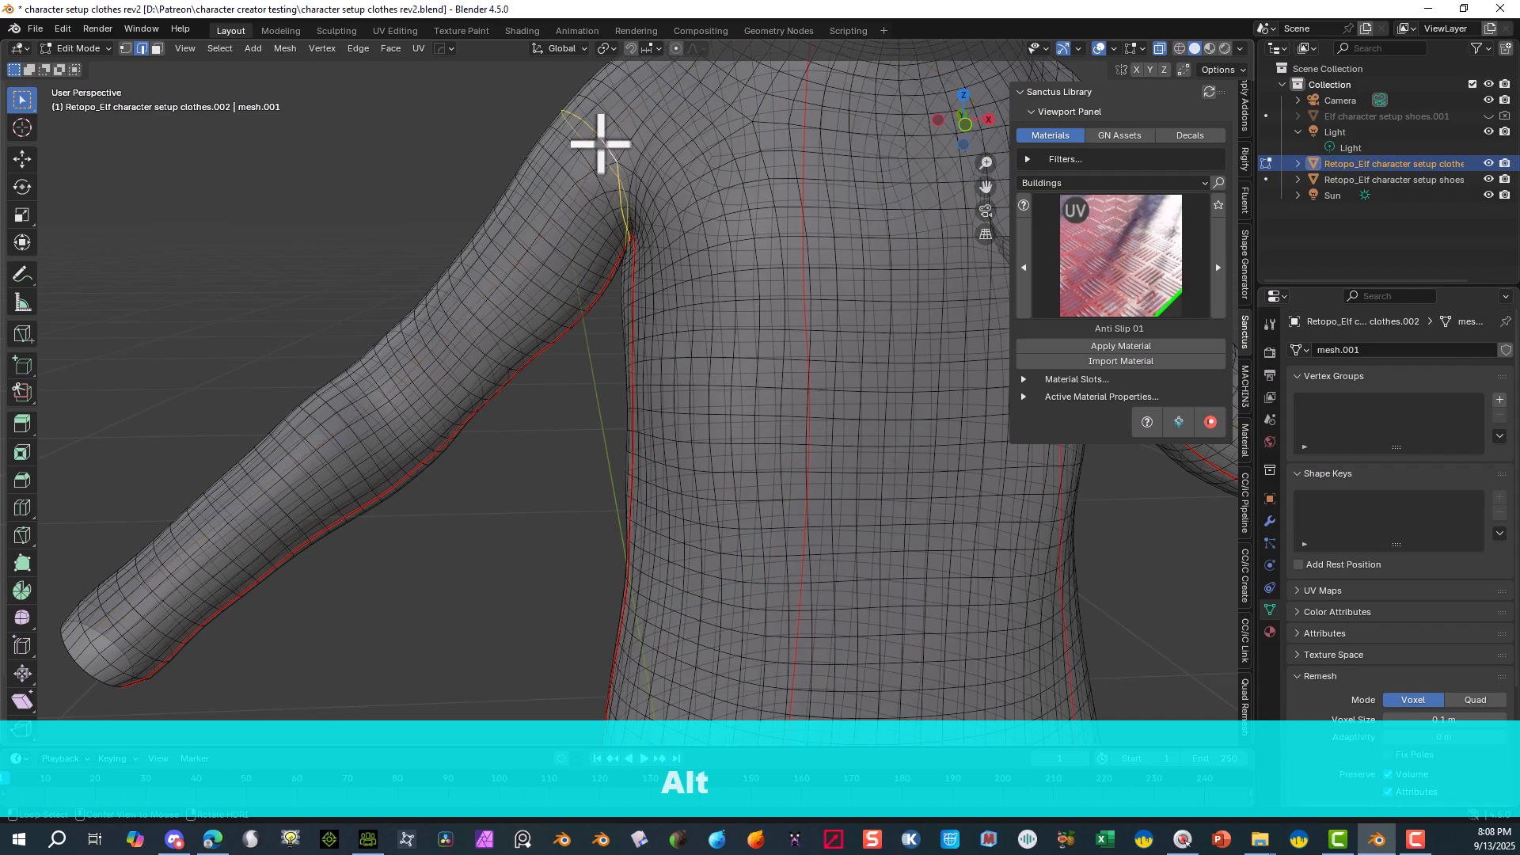
pyautogui.moveTo(610, 156); pyautogui.dragTo(649, 187, button='middle')
pyautogui.hotkey('ctrl', 'e')
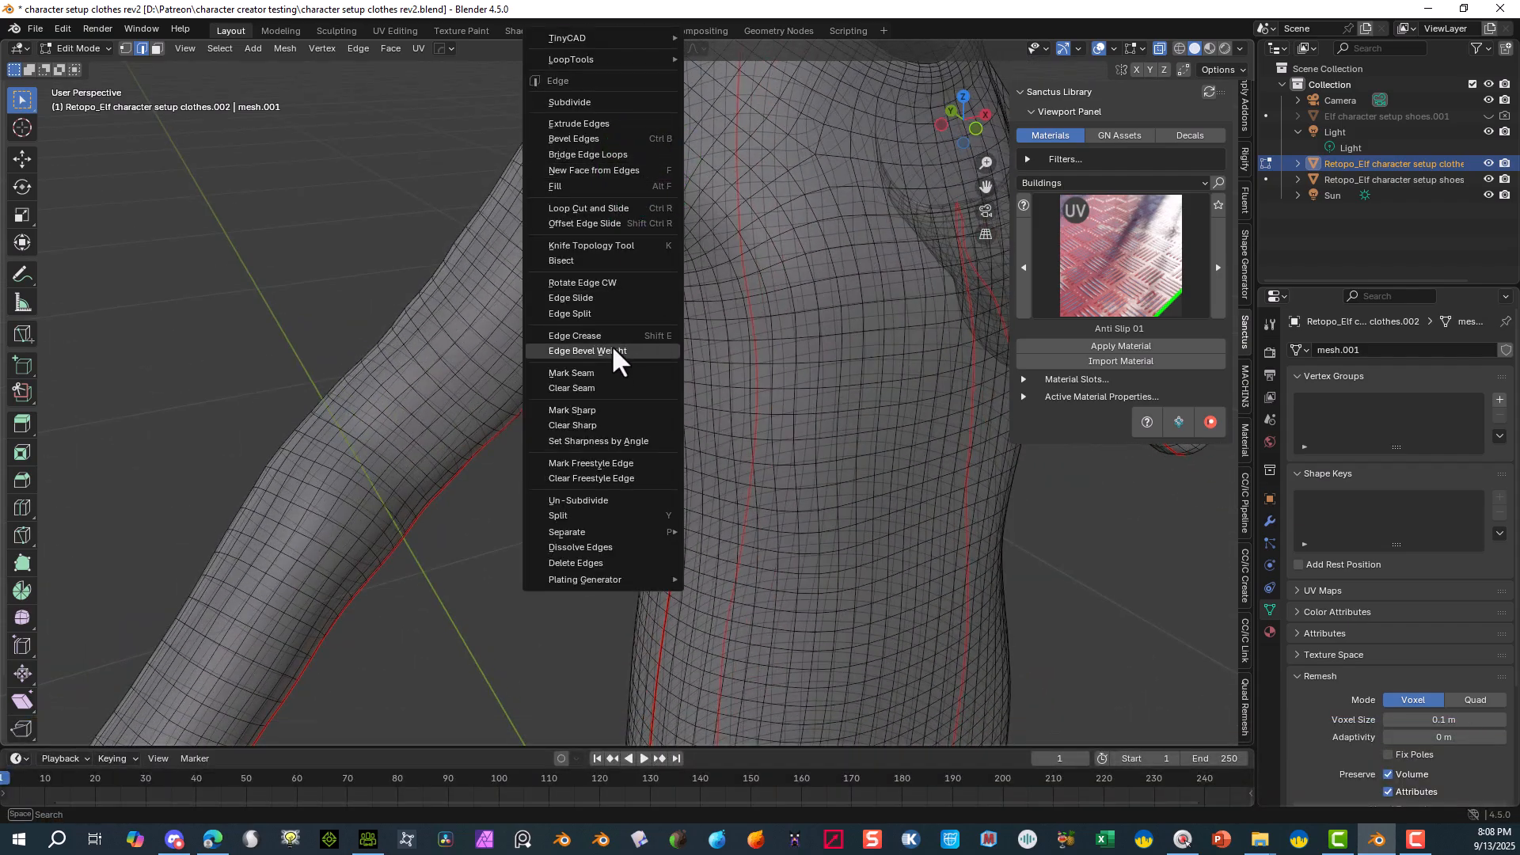
pyautogui.click(621, 373)
pyautogui.moveTo(688, 212); pyautogui.dragTo(470, 204, button='middle')
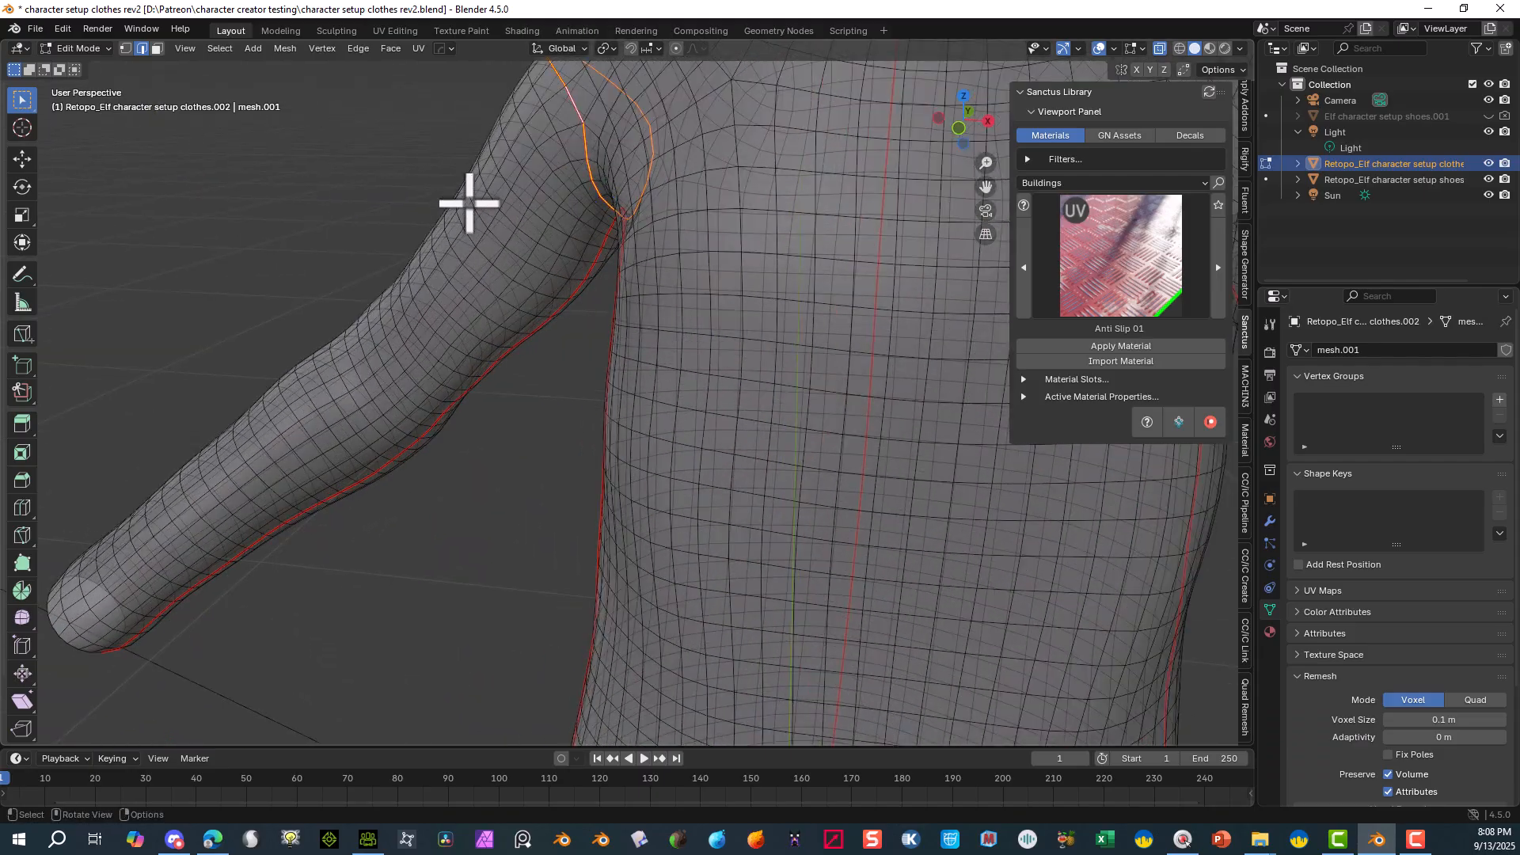
pyautogui.scroll(-3, 470, 203)
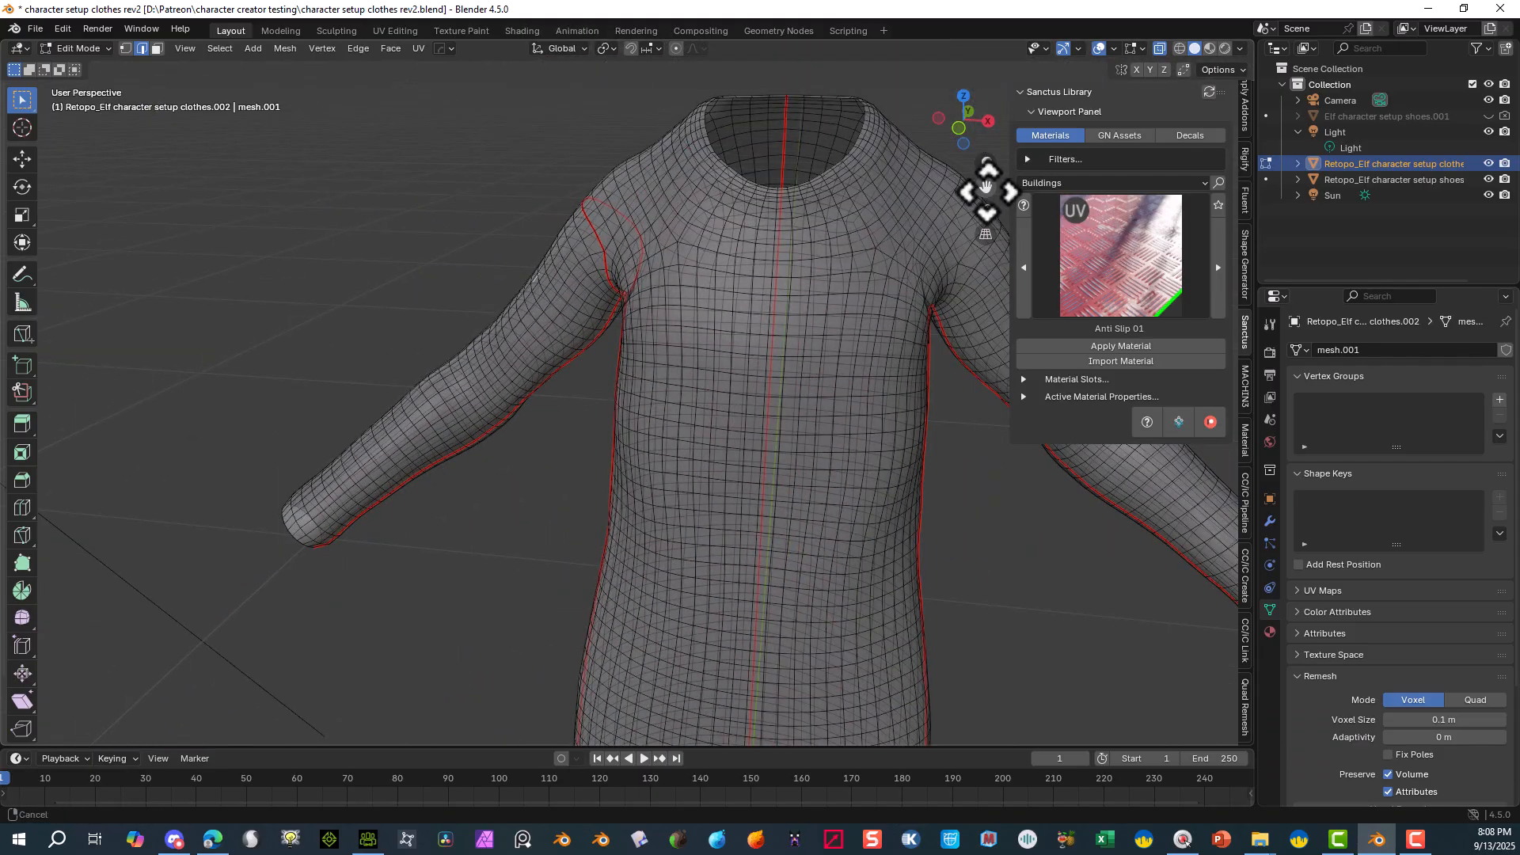
# - Mark the edge loop around the character's left armhole as a seam, matching the one on the opposite sleeve
pyautogui.moveTo(987, 189); pyautogui.dragTo(814, 186)
pyautogui.scroll(4, 974, 224)
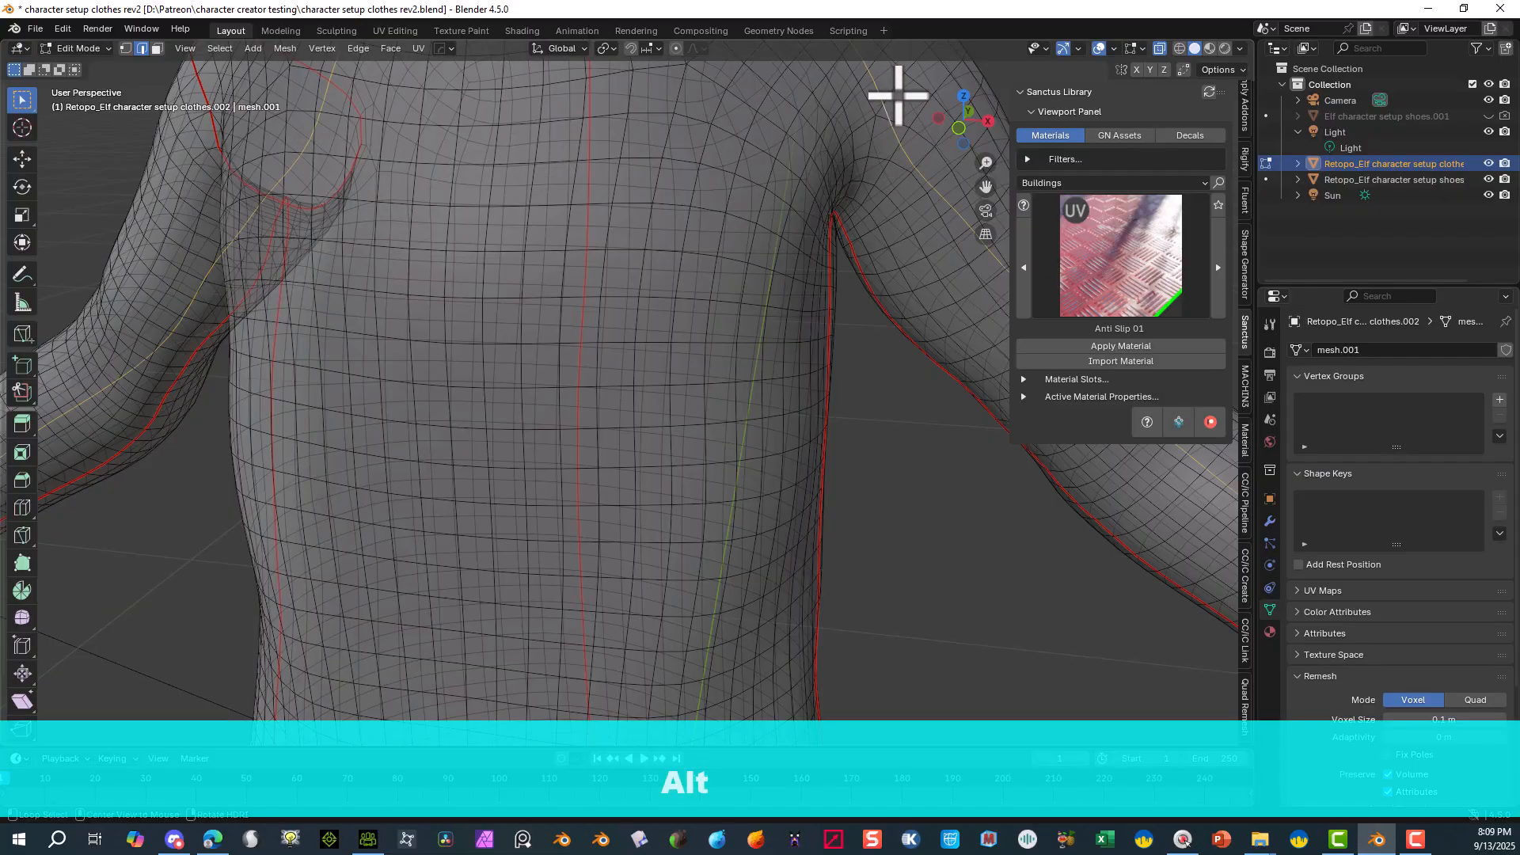
pyautogui.keyDown('alt'); pyautogui.click(898, 96); pyautogui.keyUp('alt')
pyautogui.scroll(-3, 910, 213)
pyautogui.moveTo(902, 183)
pyautogui.mouseDown(button='middle')
pyautogui.moveTo(866, 174)
pyautogui.moveTo(895, 167)
pyautogui.moveTo(873, 180)
pyautogui.mouseUp(button='middle')
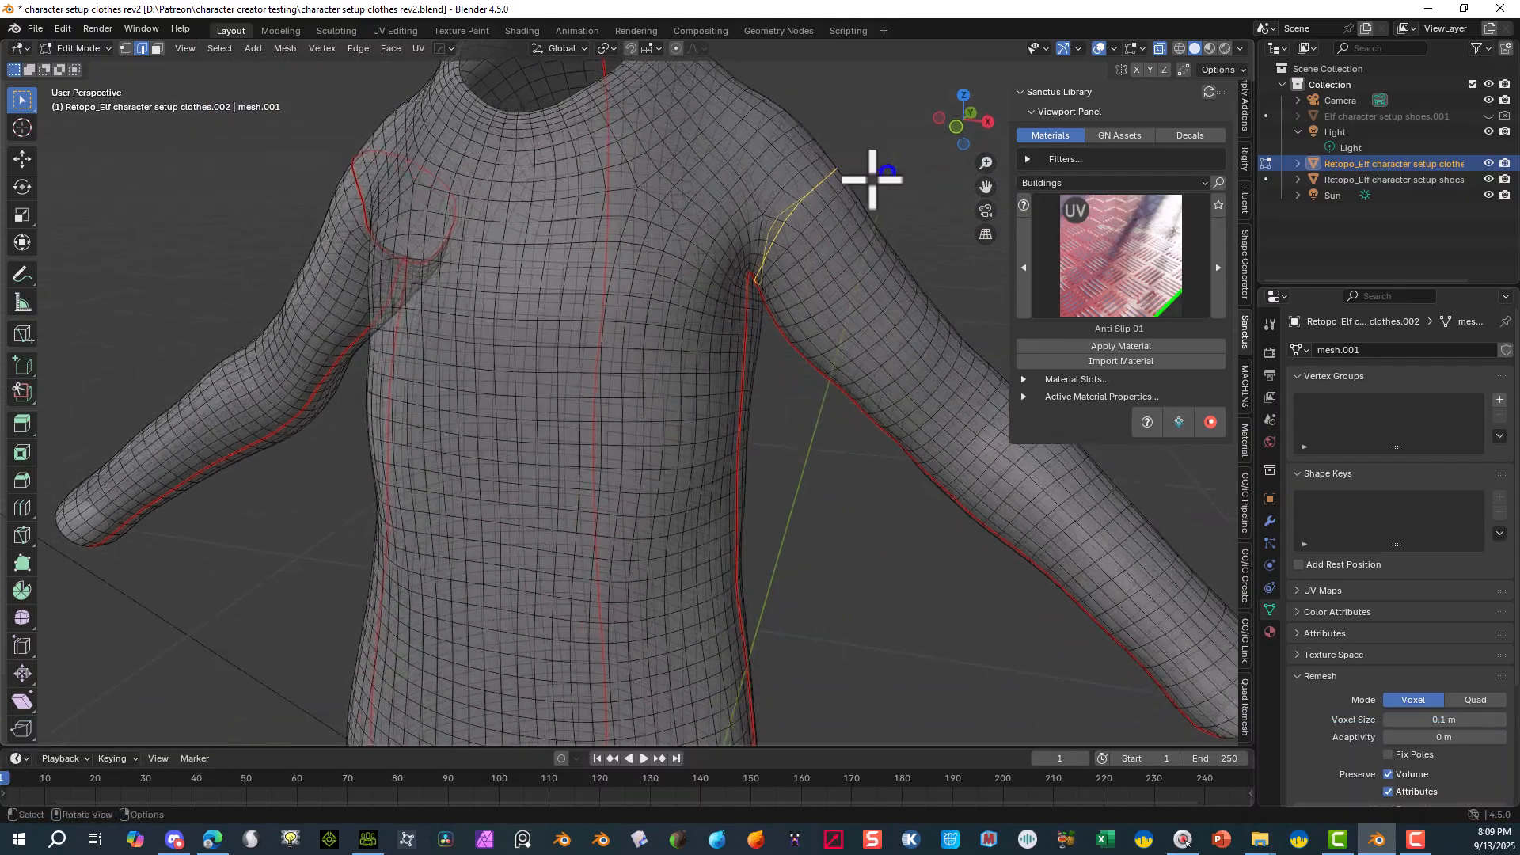
pyautogui.scroll(1, 872, 180)
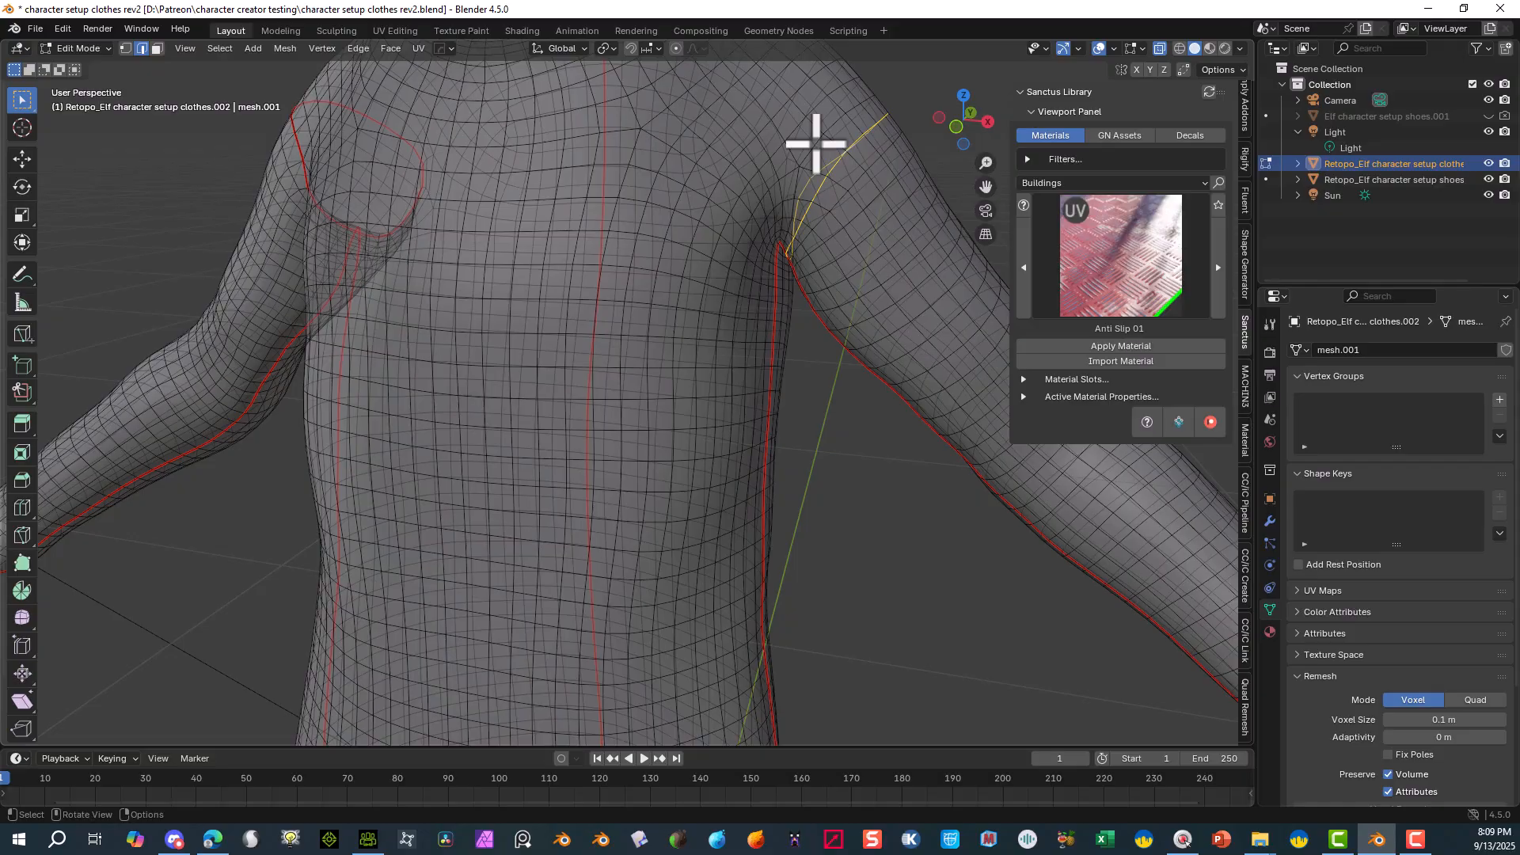
pyautogui.rightClick(807, 186)
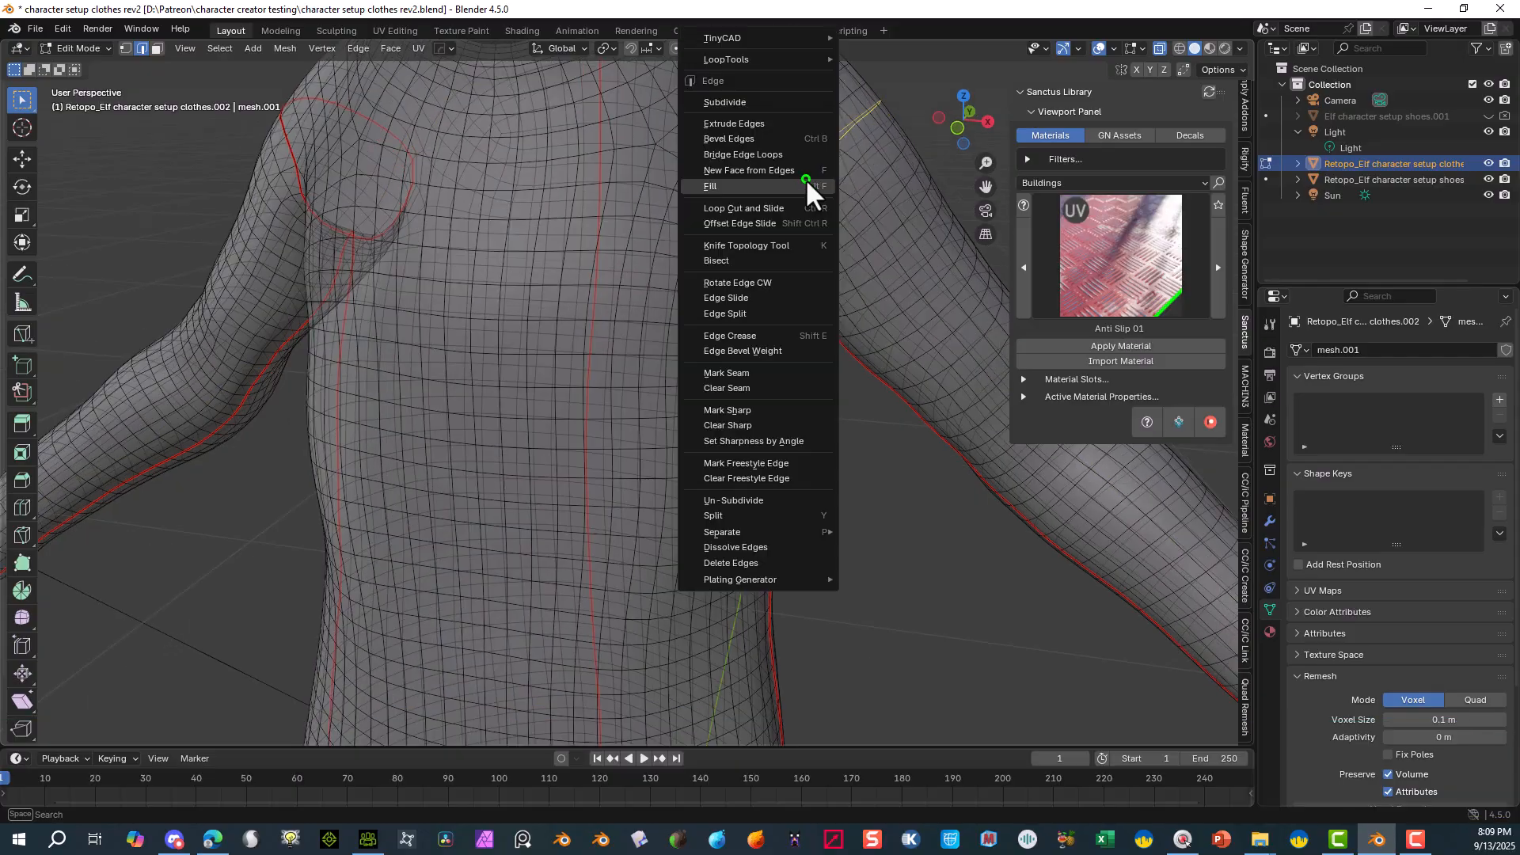
pyautogui.click(755, 377)
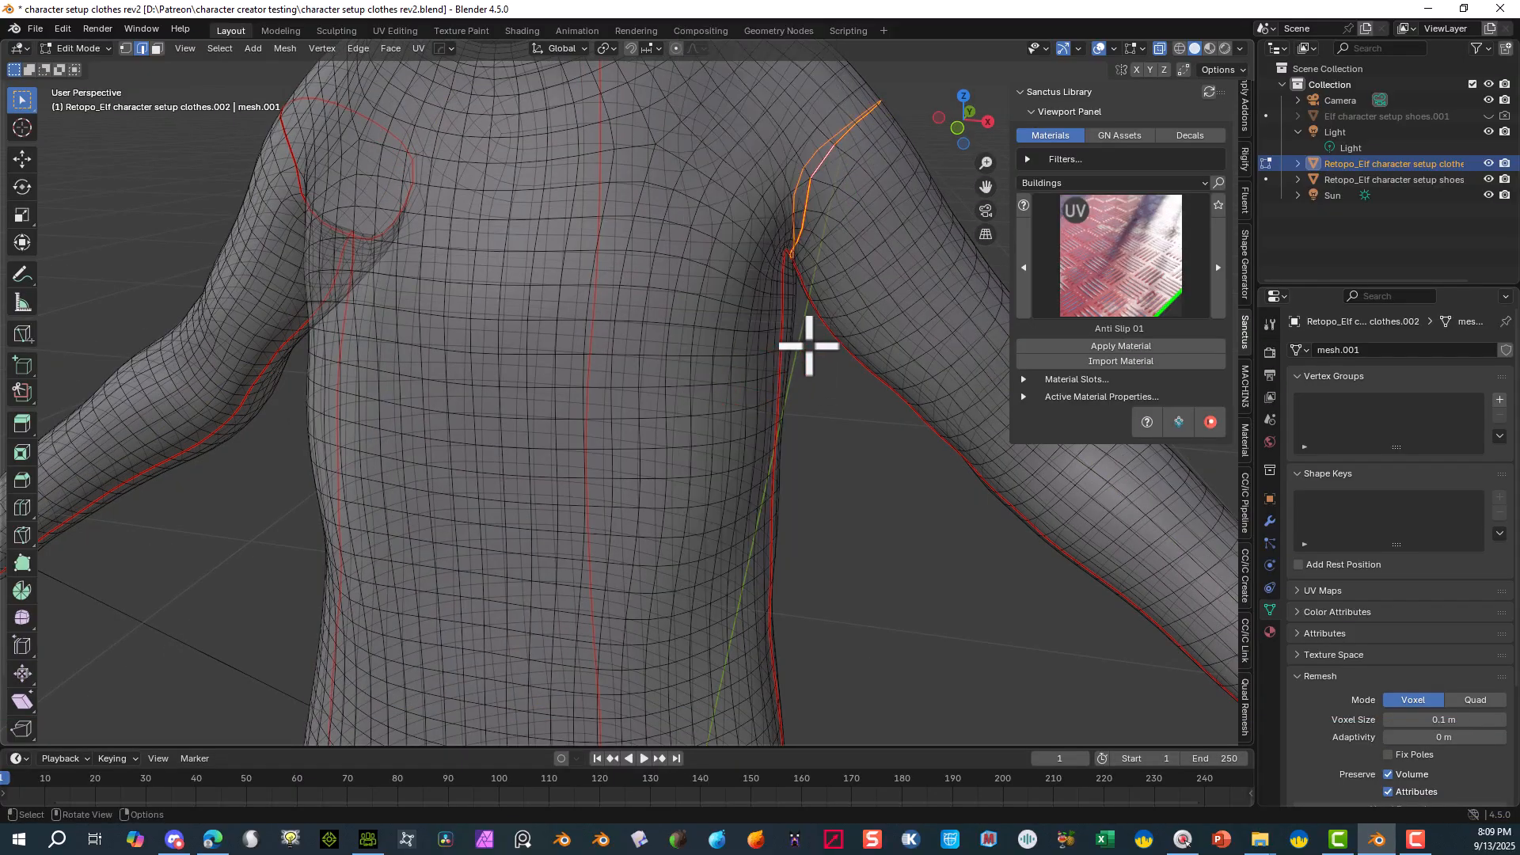
pyautogui.scroll(-4, 807, 339)
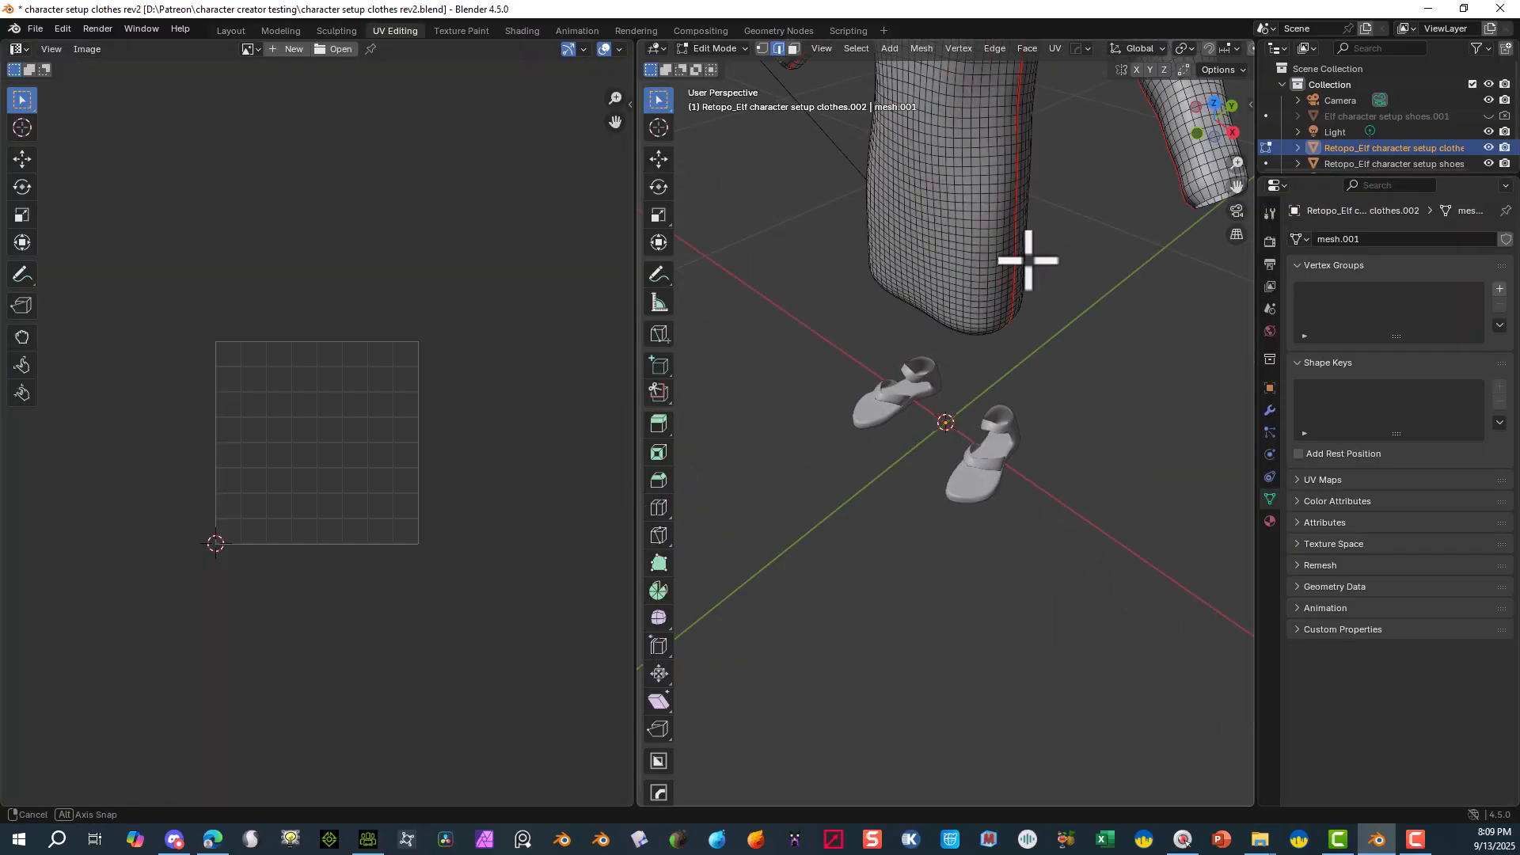
# - In the UV Editing workspace, try unwrapping the tunic with Smart UV Project without selecting its mesh
pyautogui.moveTo(1024, 254); pyautogui.dragTo(1140, 214, button='middle')
pyautogui.moveTo(1237, 188); pyautogui.dragTo(1239, 187)
pyautogui.scroll(2, 1088, 187)
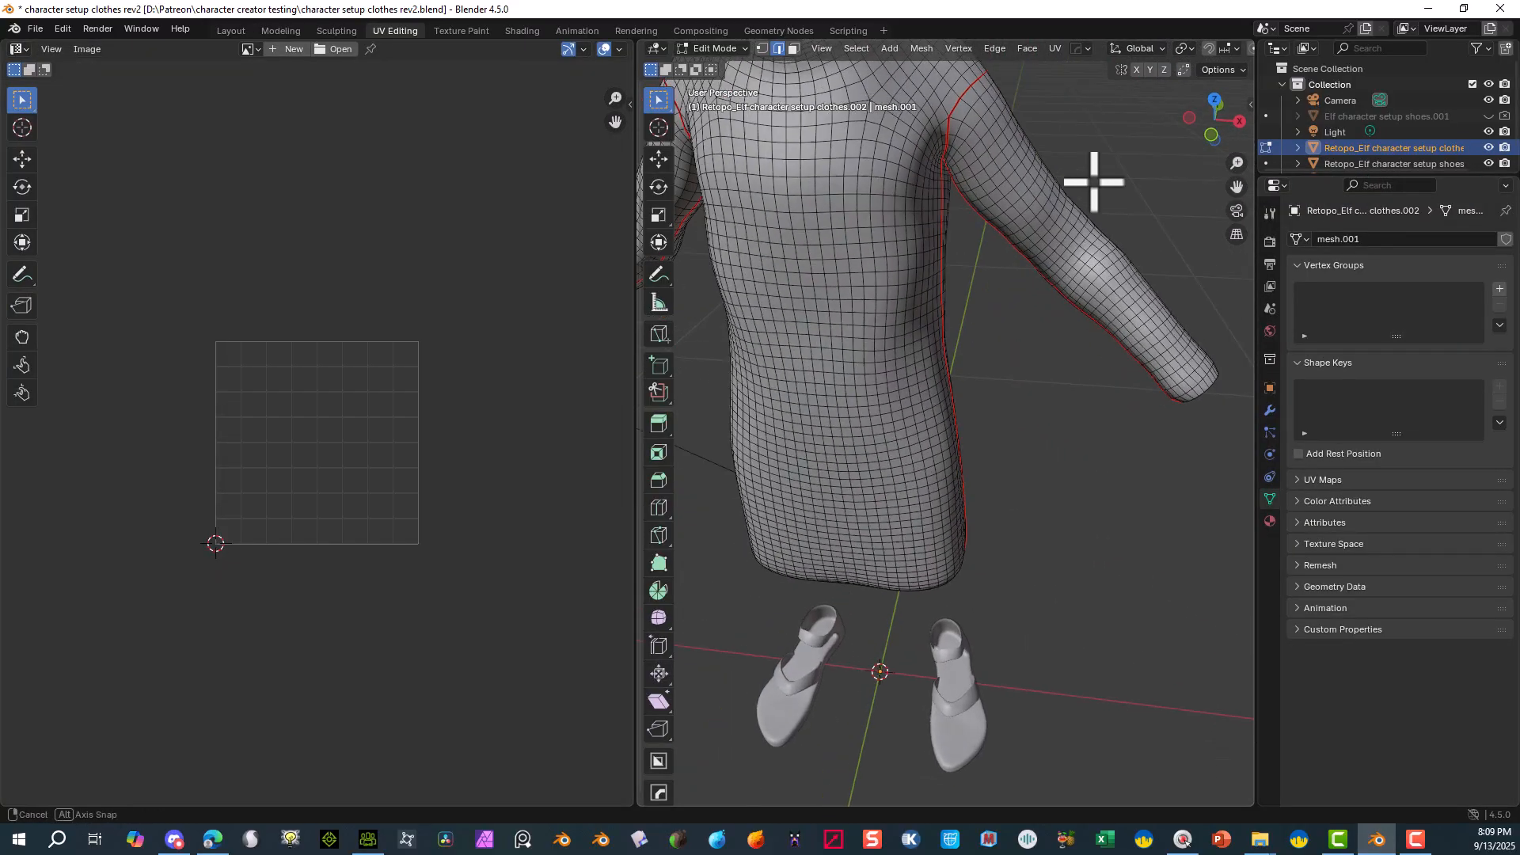
pyautogui.moveTo(1092, 183); pyautogui.dragTo(1082, 234, button='middle')
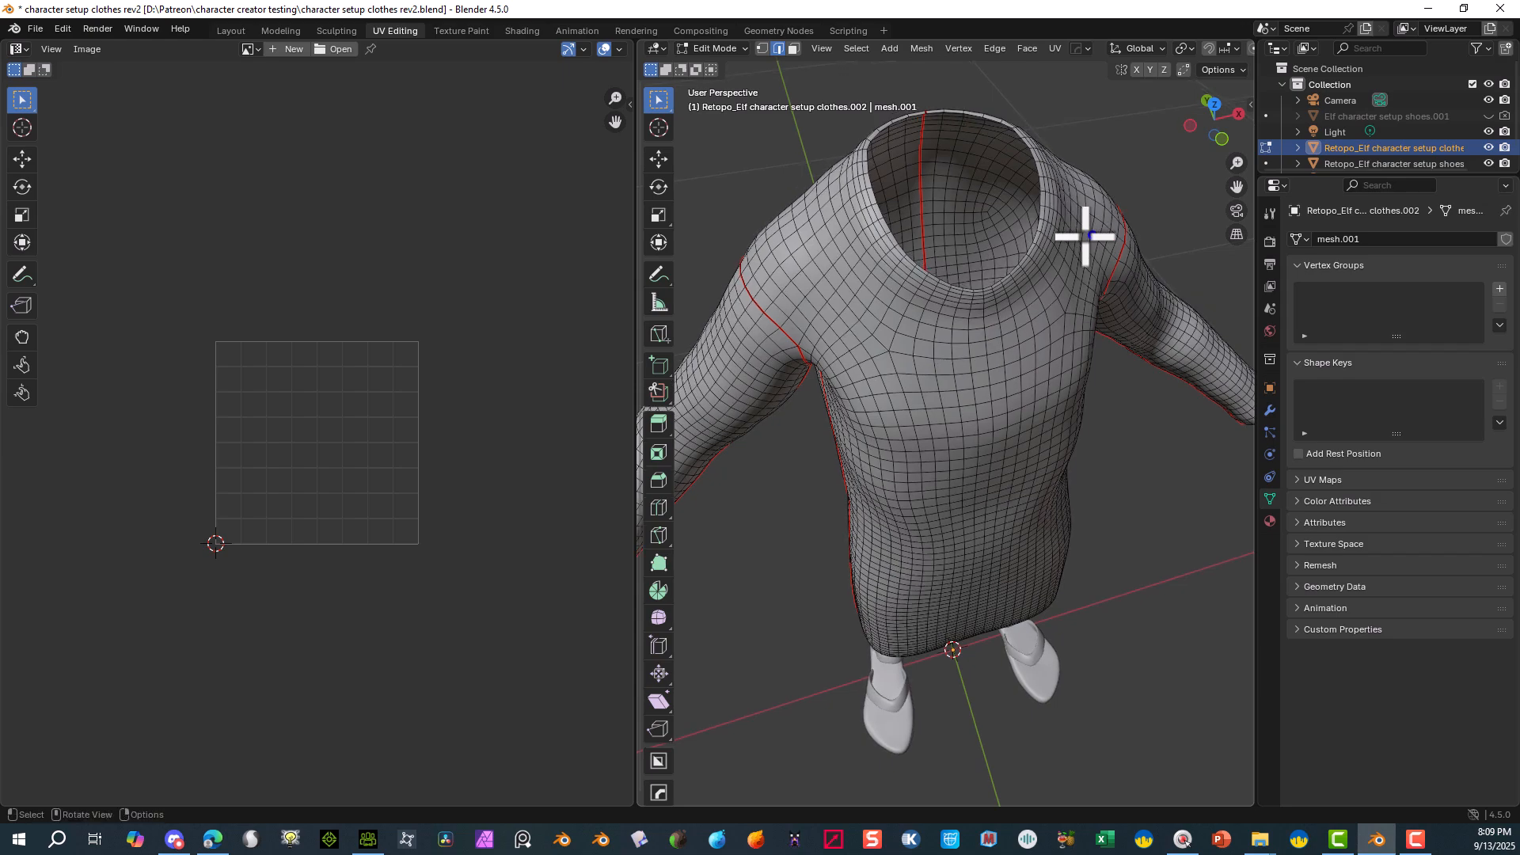
pyautogui.scroll(-4, 1118, 91)
pyautogui.click(1054, 48)
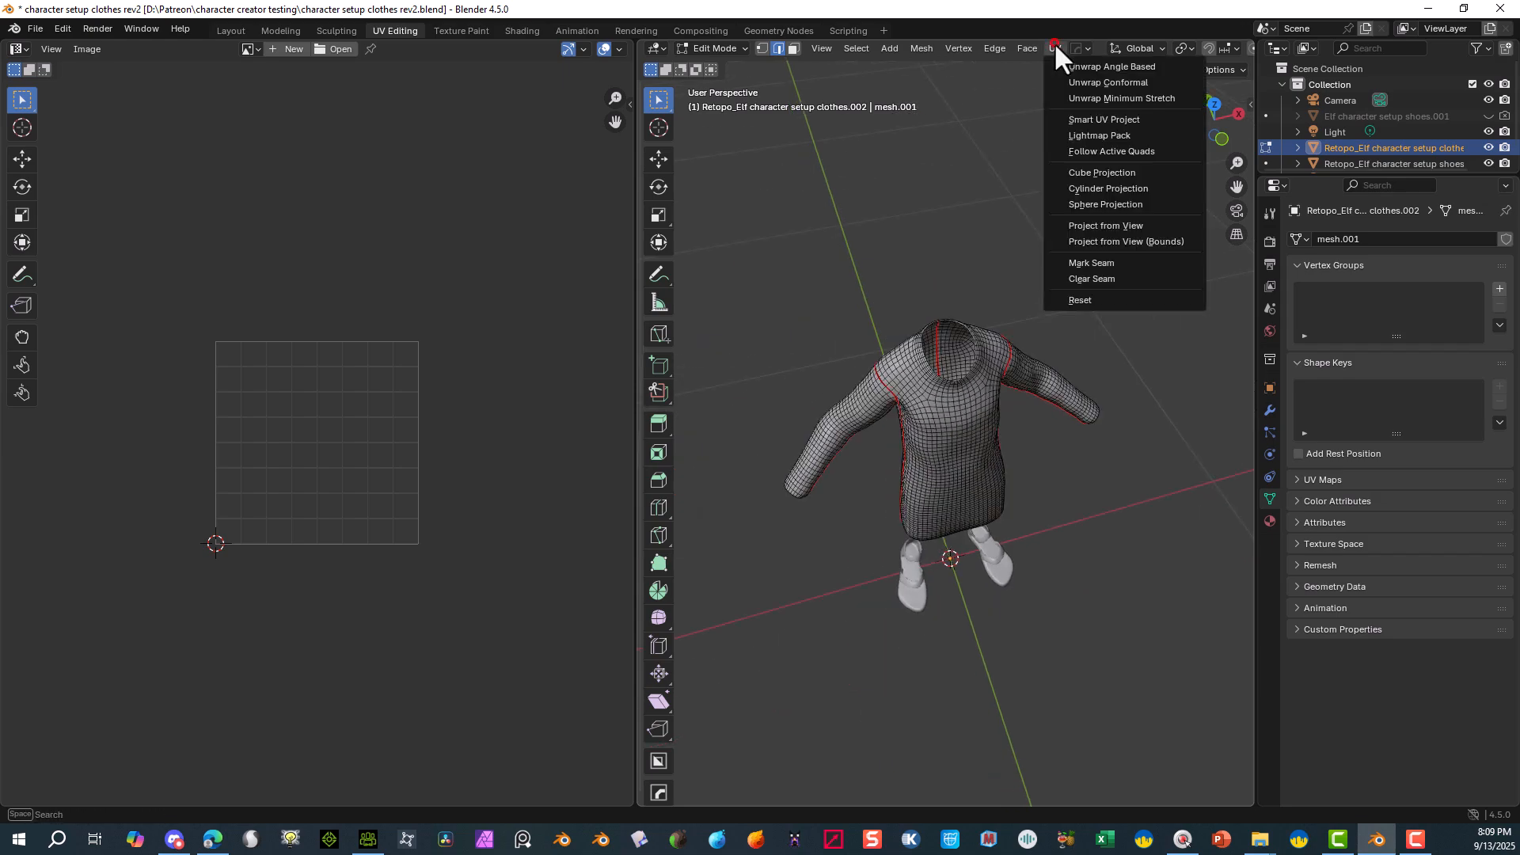
pyautogui.click(1134, 119)
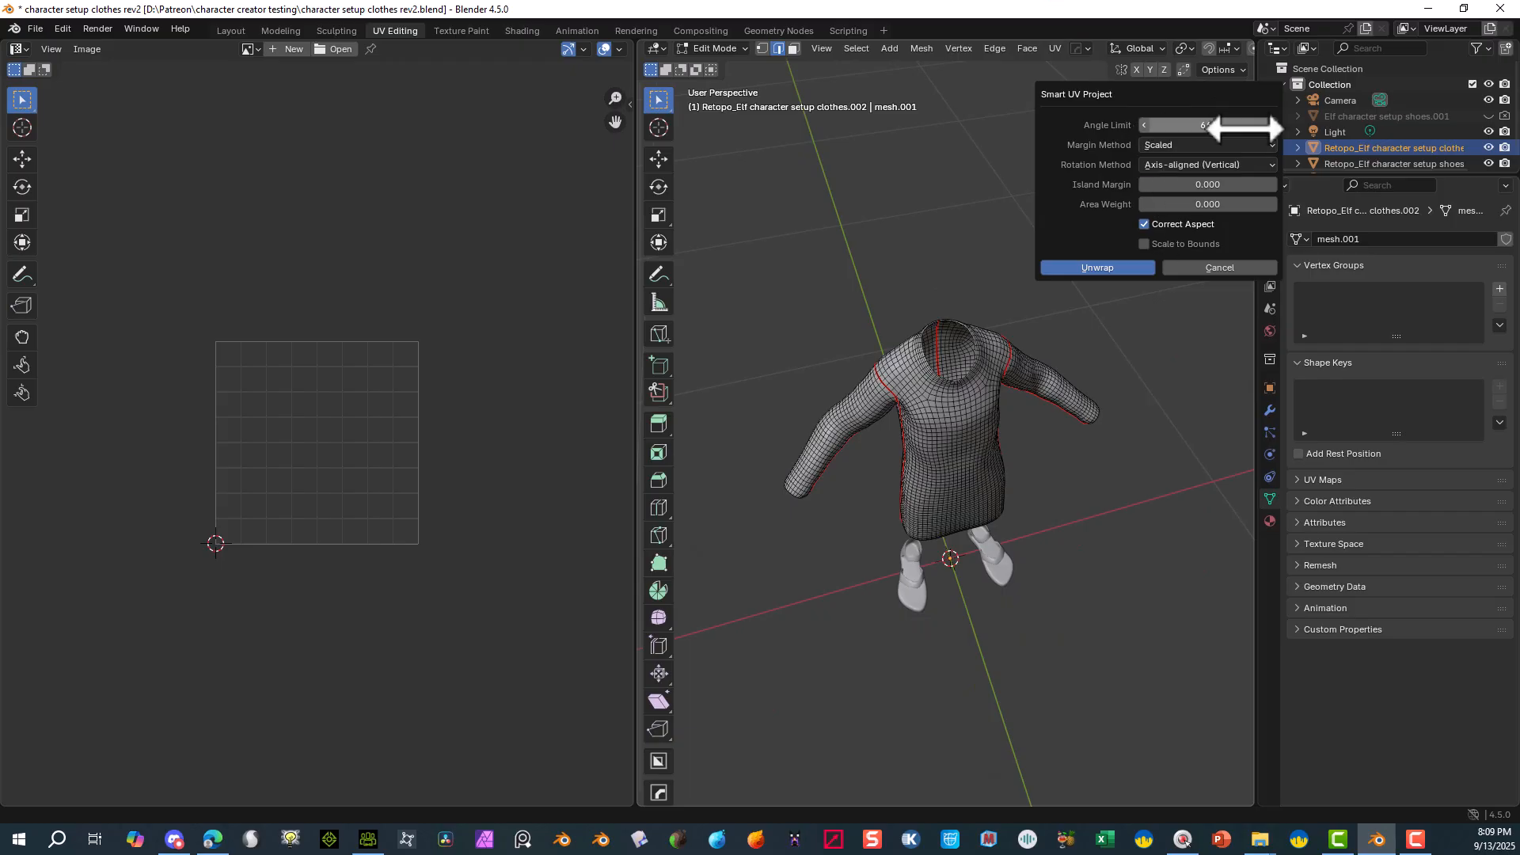
pyautogui.click(1108, 266)
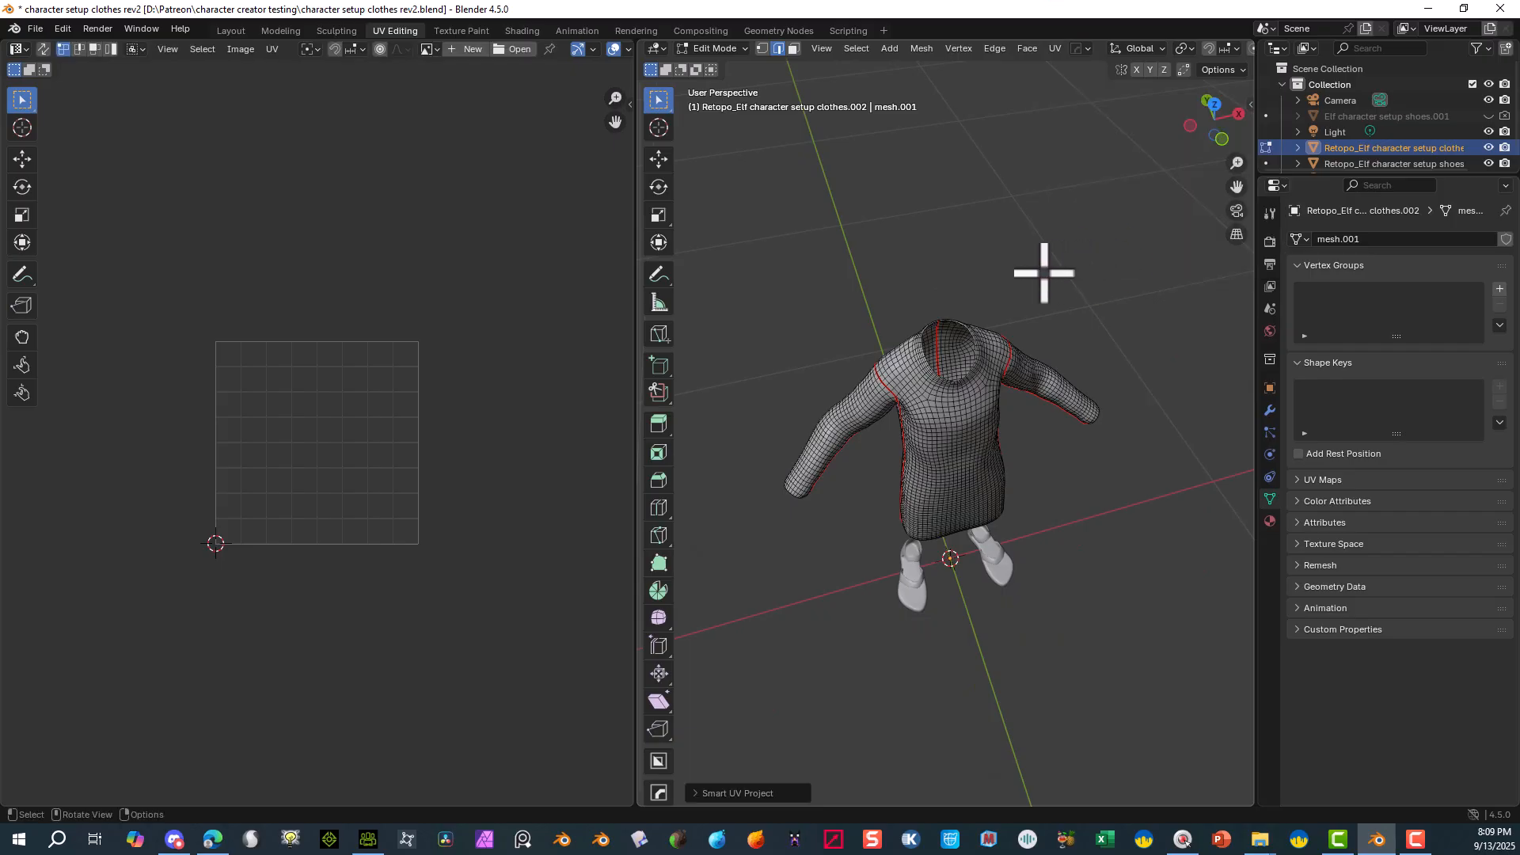
# - Select the entire tunic mesh, unwrap it with Smart UV Project at a 66° angle limit, and clear the selection
pyautogui.click(859, 45)
pyautogui.click(866, 66)
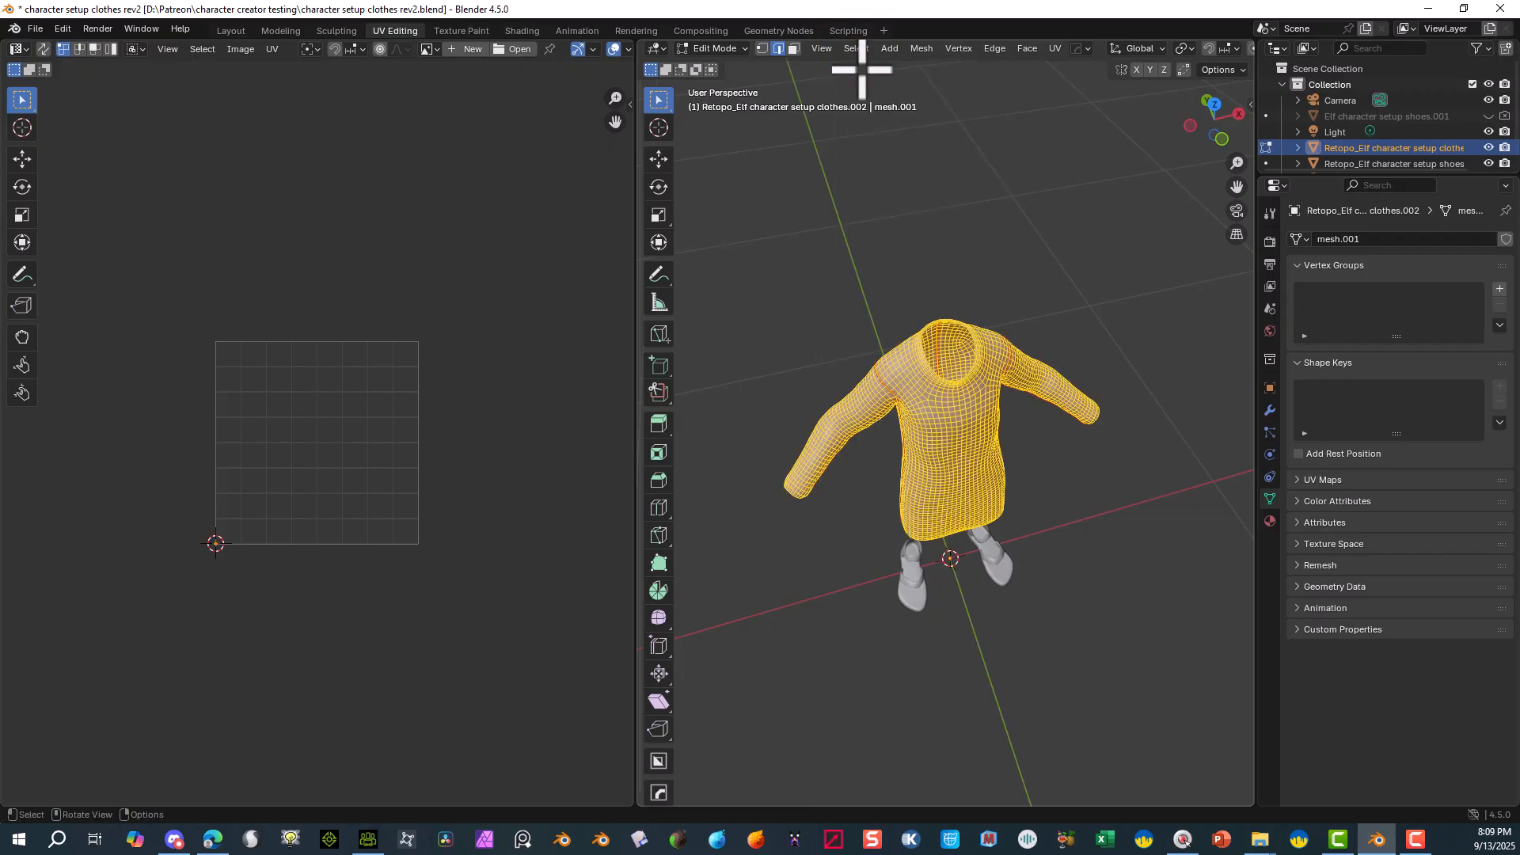
pyautogui.click(1051, 48)
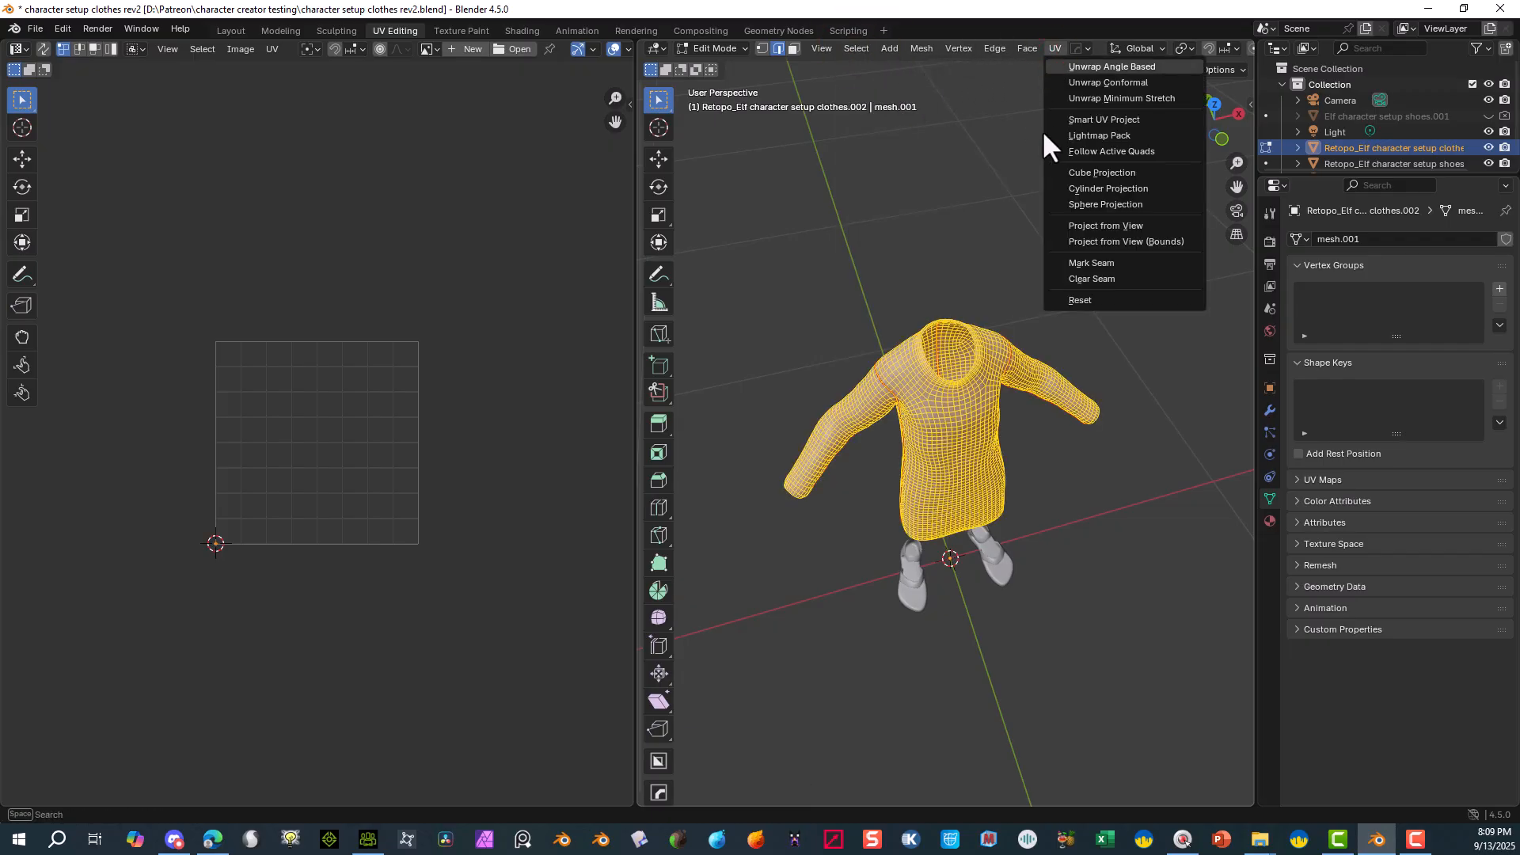
pyautogui.click(1099, 116)
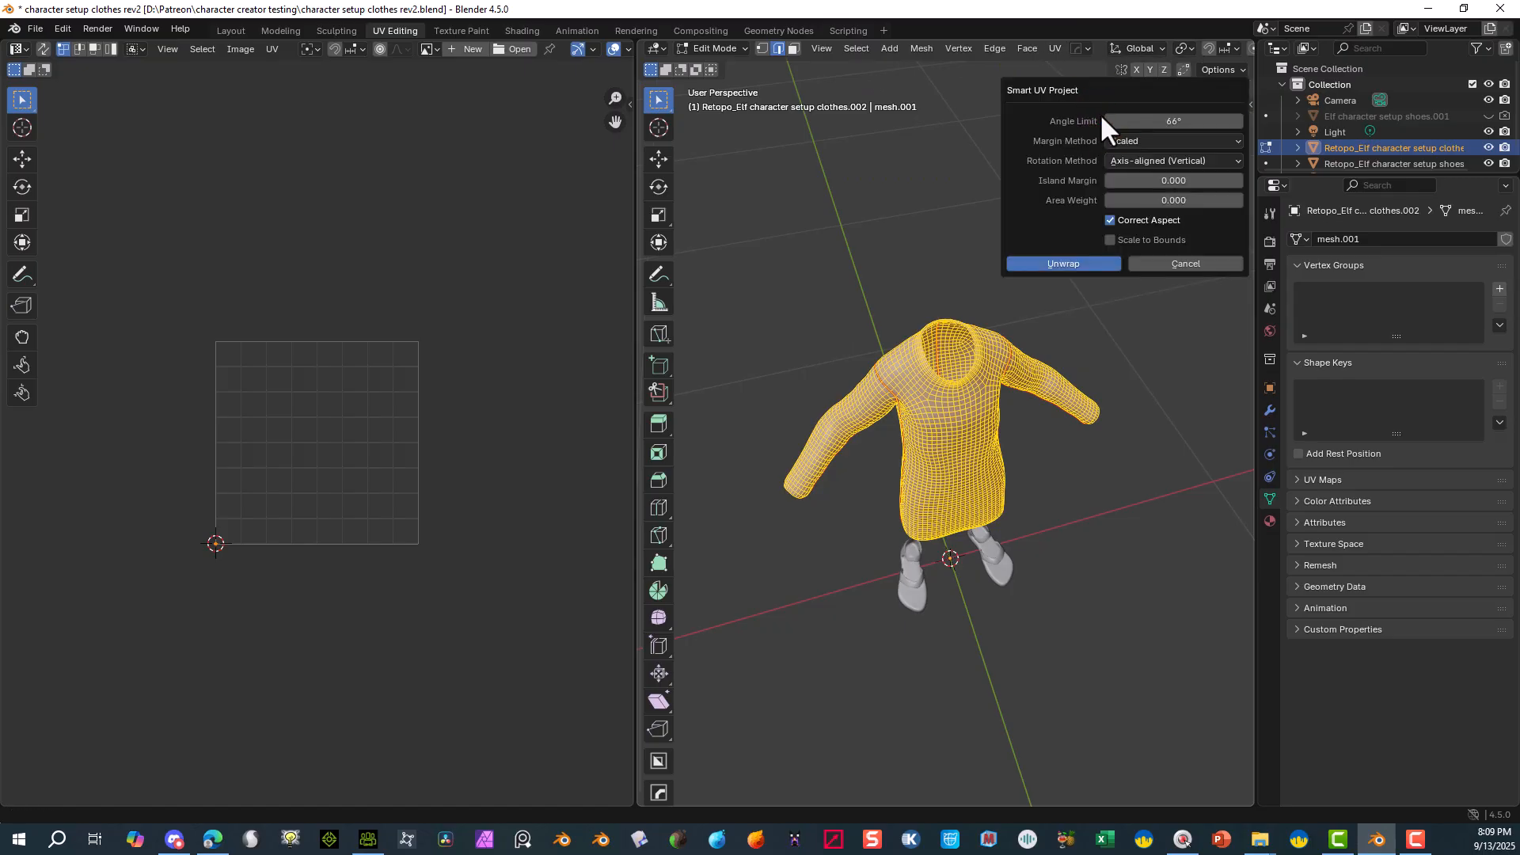
pyautogui.click(1072, 262)
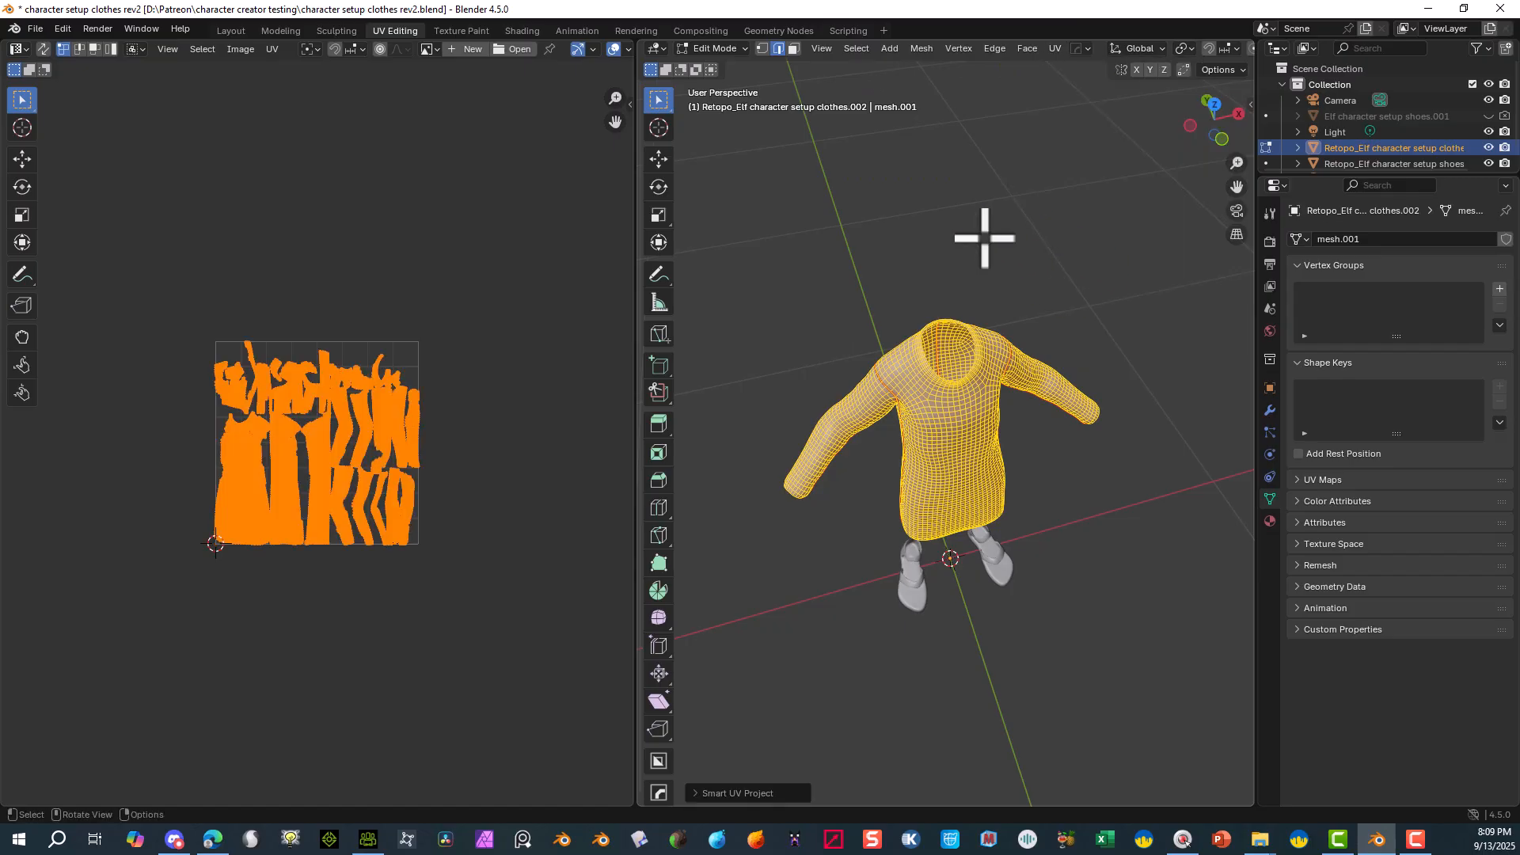
pyautogui.scroll(4, 215, 506)
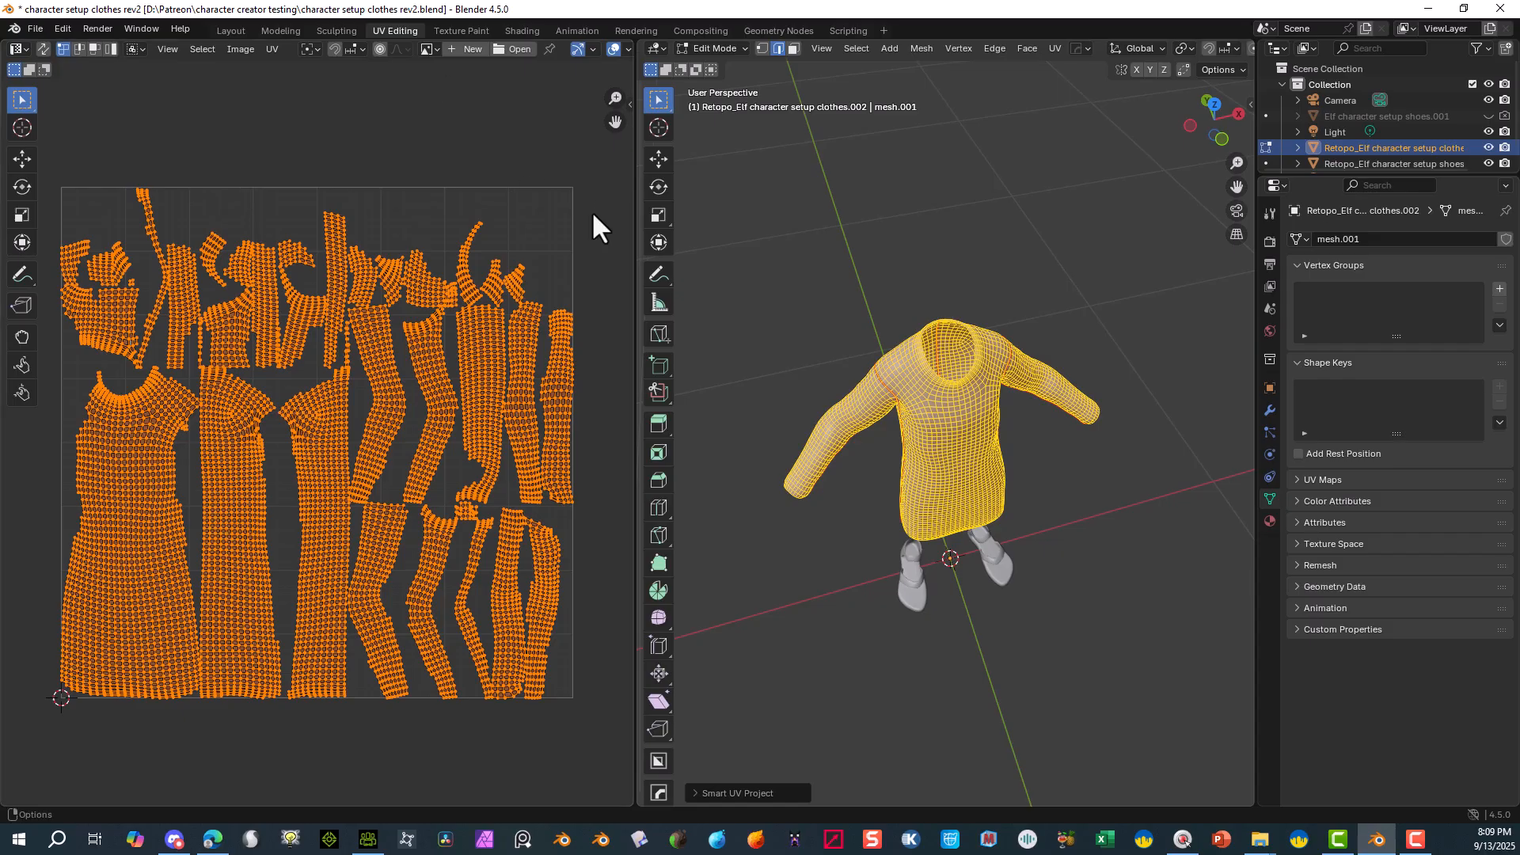
pyautogui.scroll(3, 967, 330)
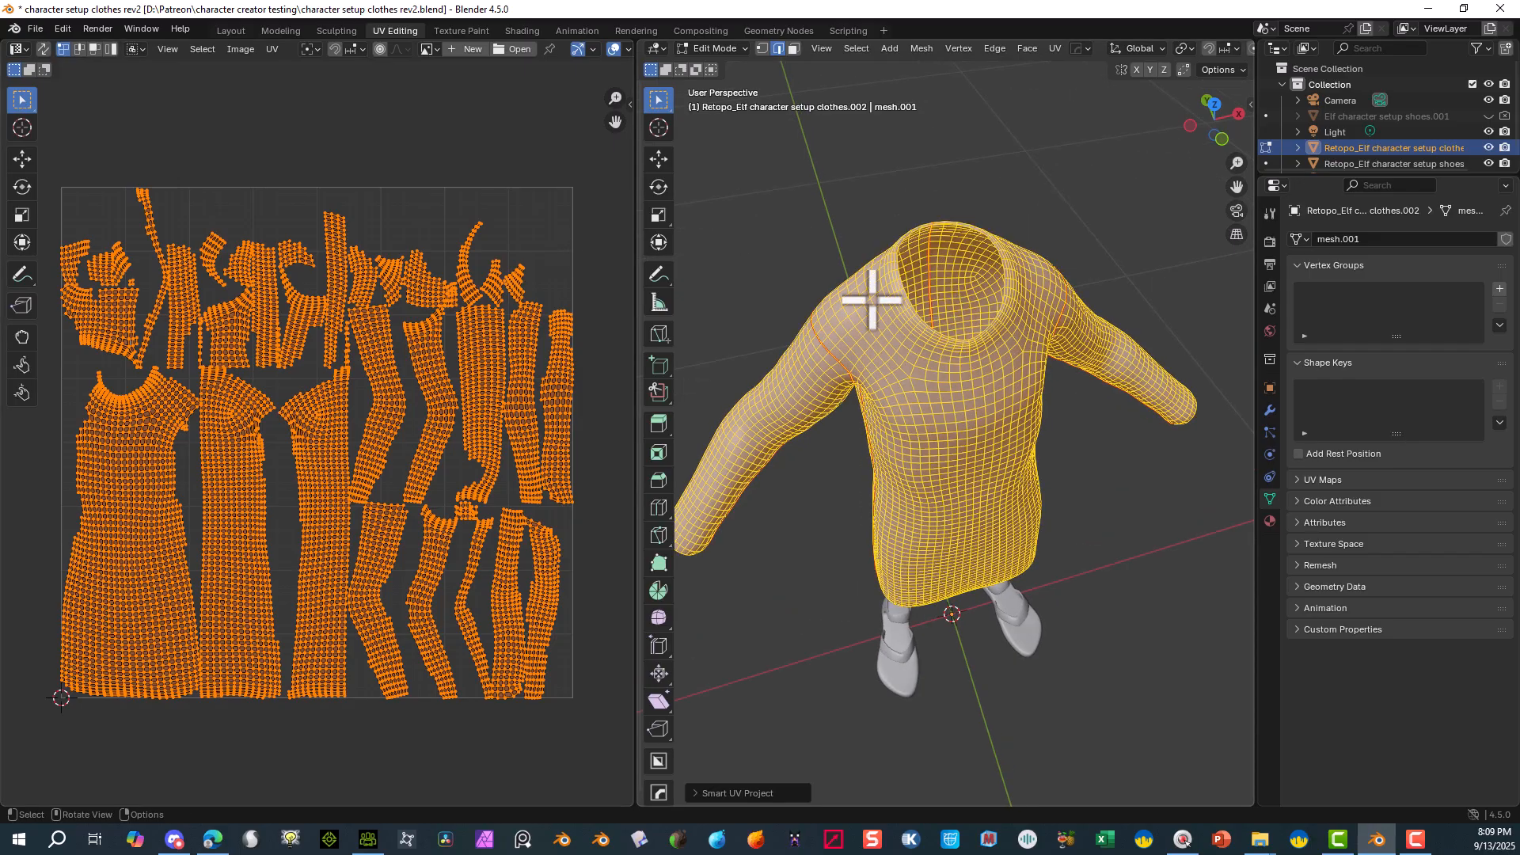
pyautogui.hotkey('alt', 'a')
pyautogui.scroll(3, 969, 324)
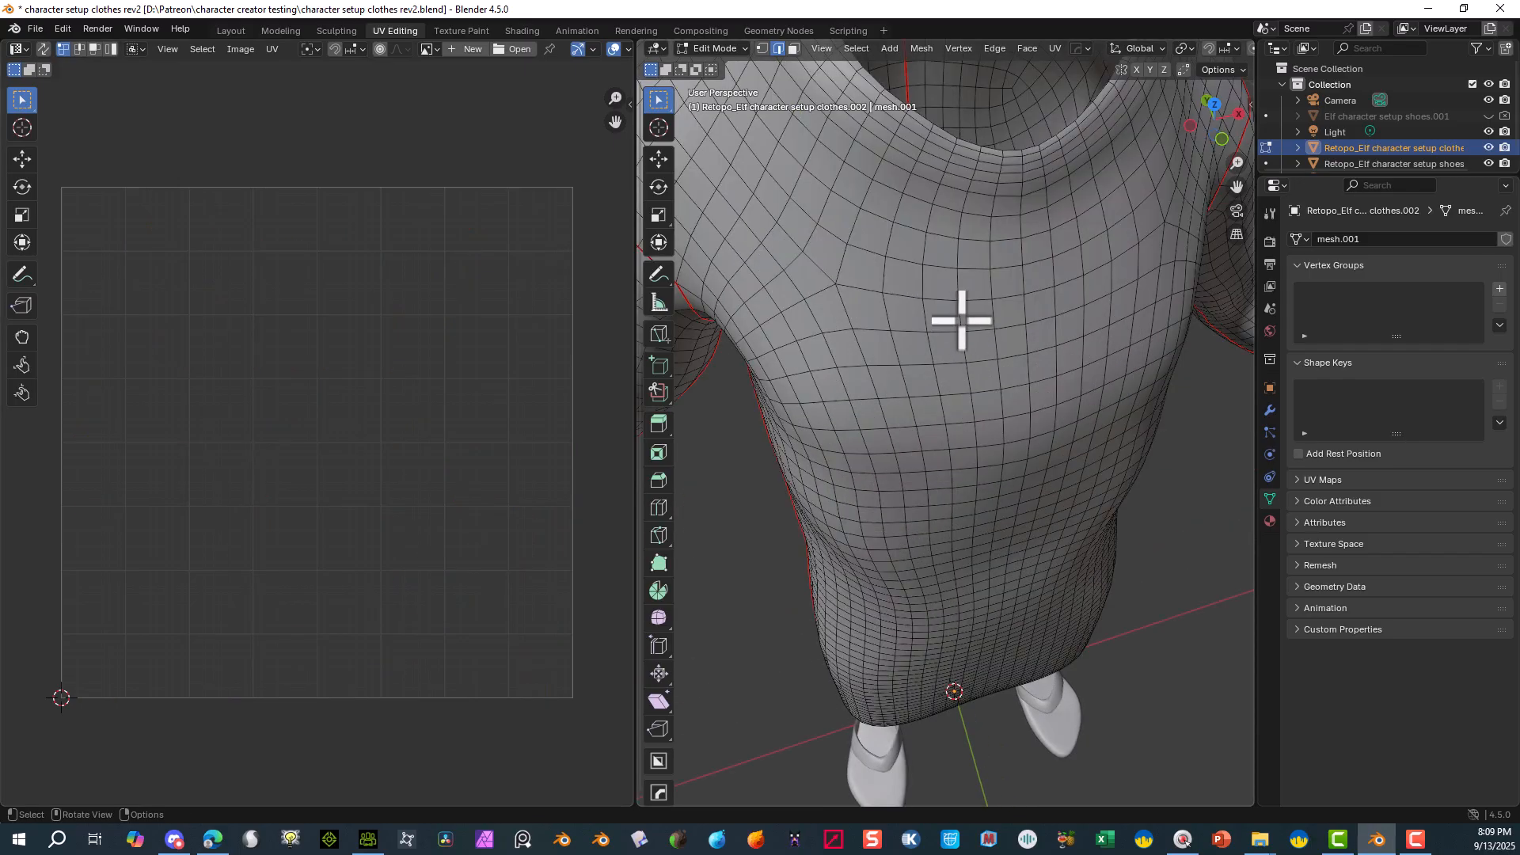
# - Select the entire tunic mesh and unwrap it along its seams with Unwrap Minimum Stretch
pyautogui.moveTo(963, 316); pyautogui.dragTo(982, 297, button='middle')
pyautogui.scroll(-5, 981, 301)
pyautogui.click(857, 48)
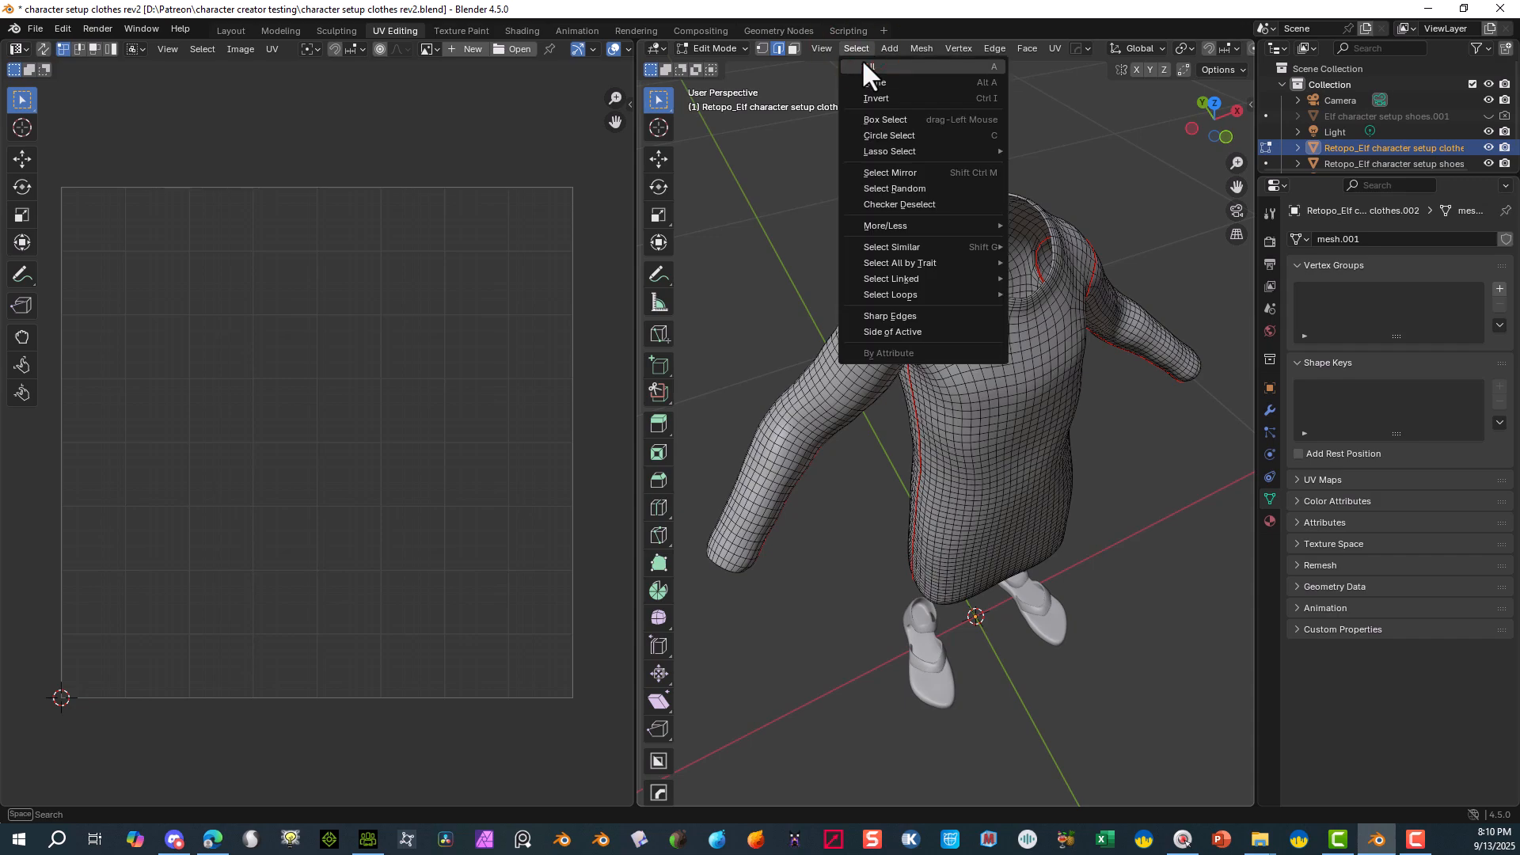
pyautogui.click(875, 67)
pyautogui.click(1054, 48)
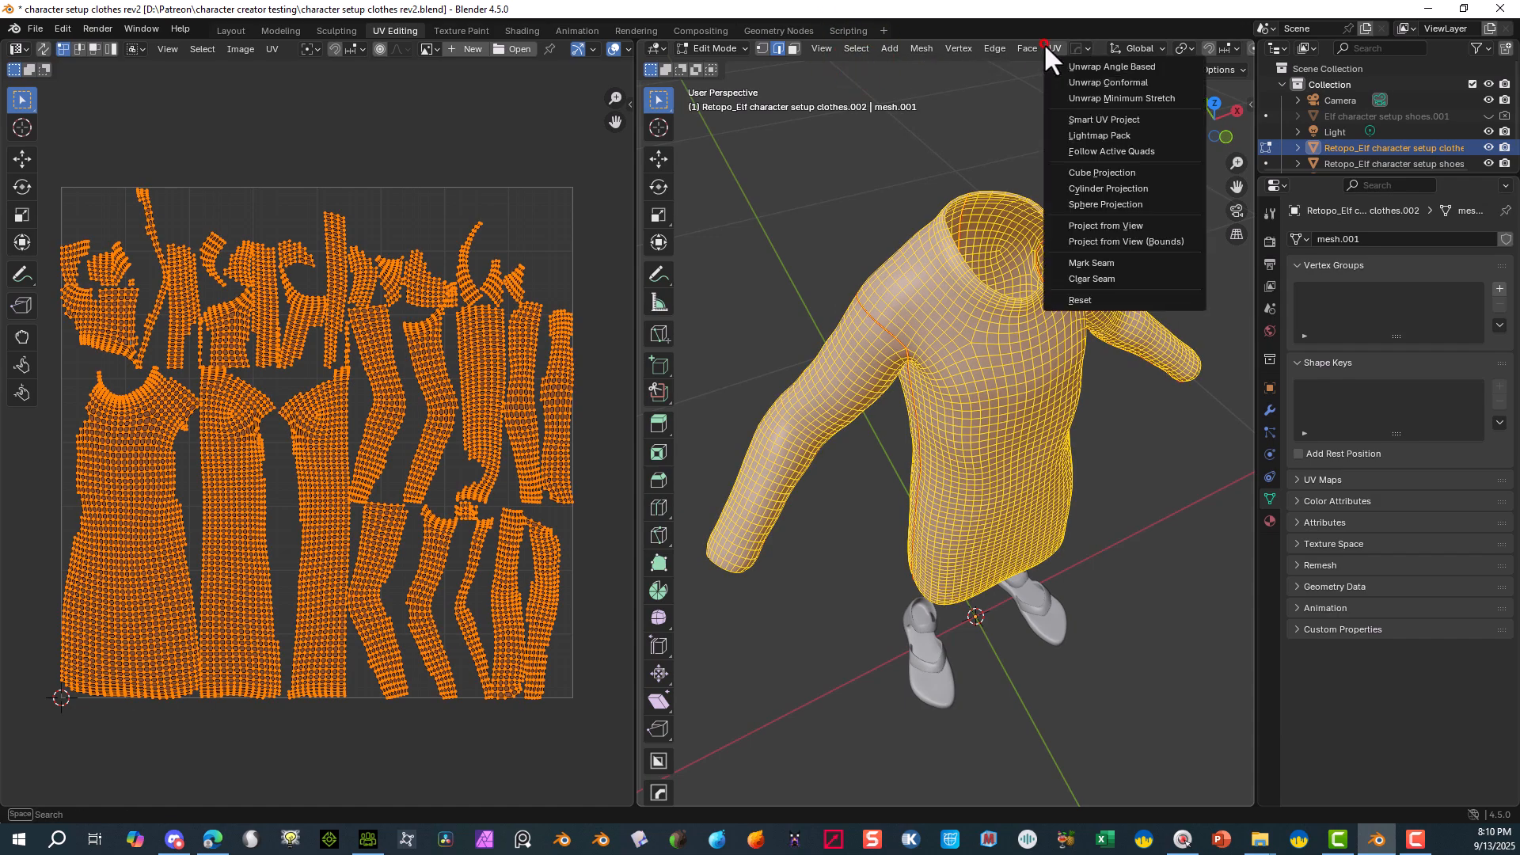
pyautogui.click(1111, 96)
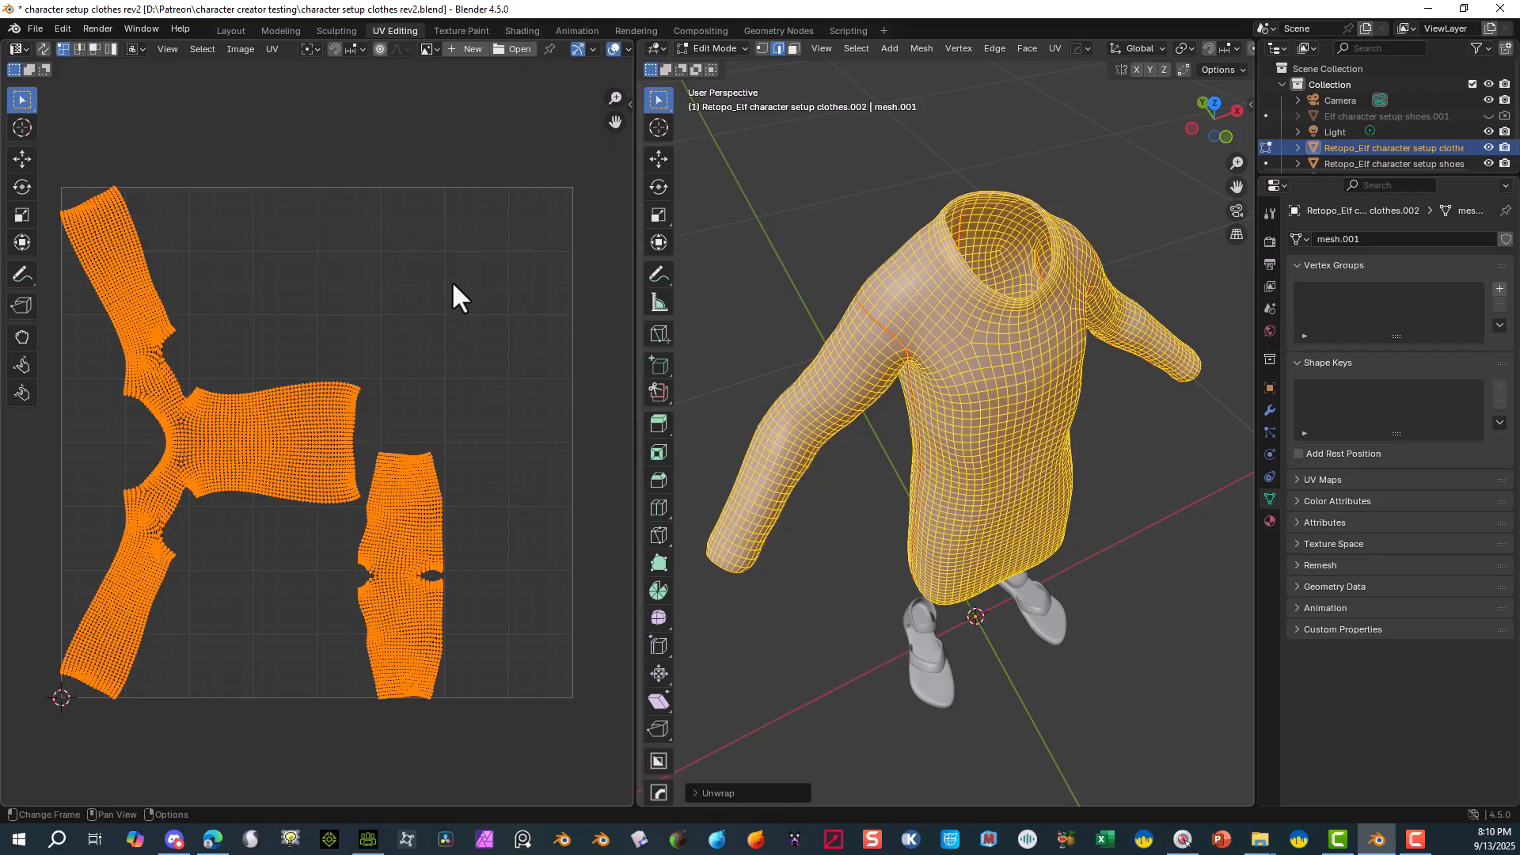
# - Select only the separate torso-panel UV island without sleeves and move it up and away from the sleeved island, inside the UV square
pyautogui.hotkey('alt', 'a')
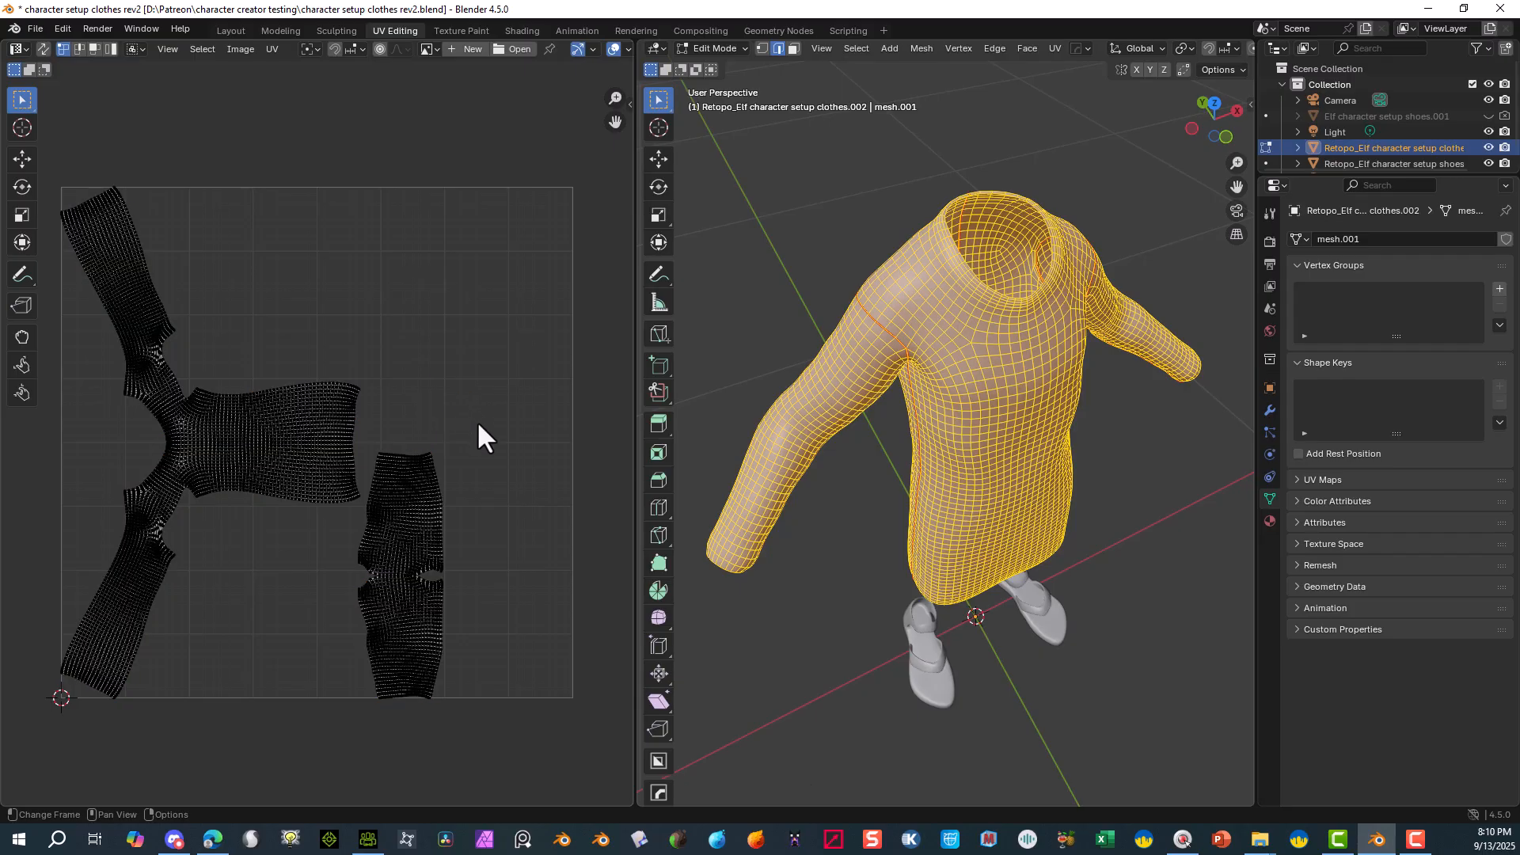
pyautogui.press('b')
pyautogui.moveTo(478, 422); pyautogui.dragTo(355, 687)
pyautogui.scroll(3, 378, 609)
pyautogui.scroll(-2, 475, 600)
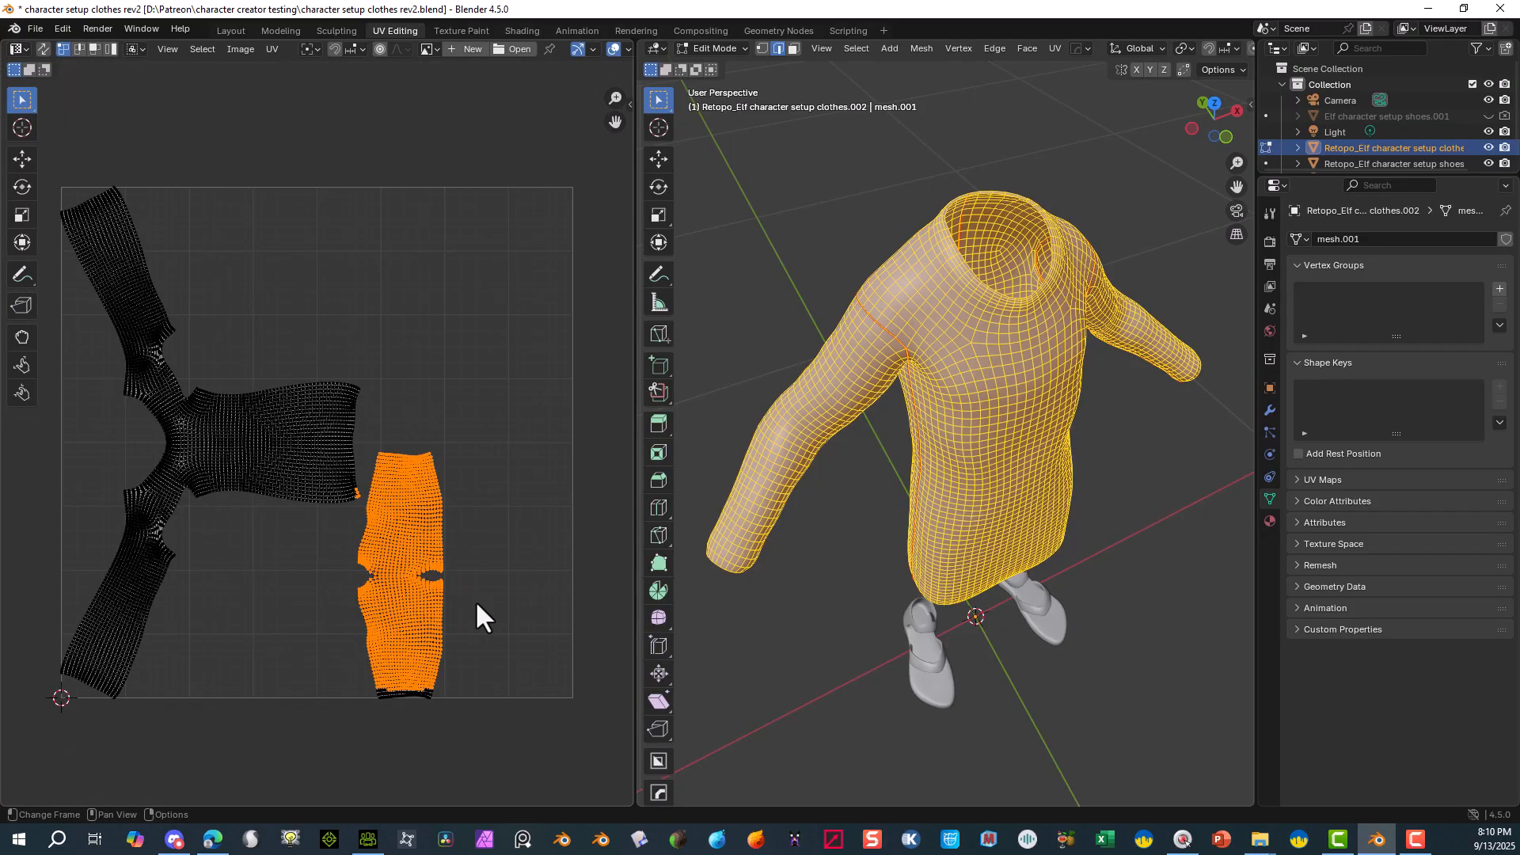
pyautogui.keyDown('shift'); pyautogui.moveTo(482, 595); pyautogui.dragTo(372, 713); pyautogui.keyUp('shift')
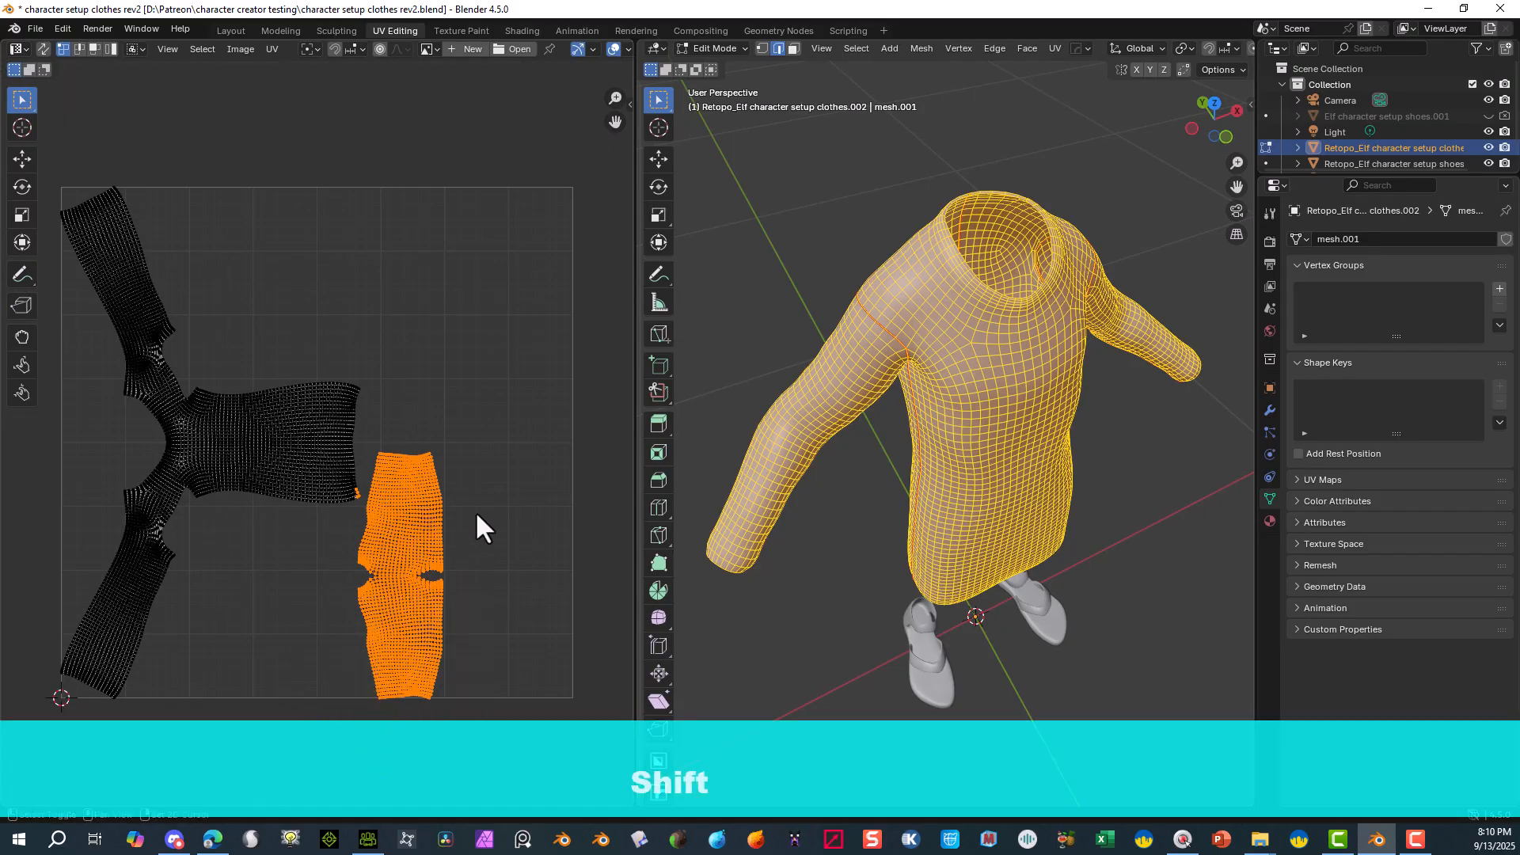
pyautogui.keyDown('shift'); pyautogui.moveTo(465, 506); pyautogui.dragTo(310, 620); pyautogui.keyUp('shift')
pyautogui.scroll(5, 329, 481)
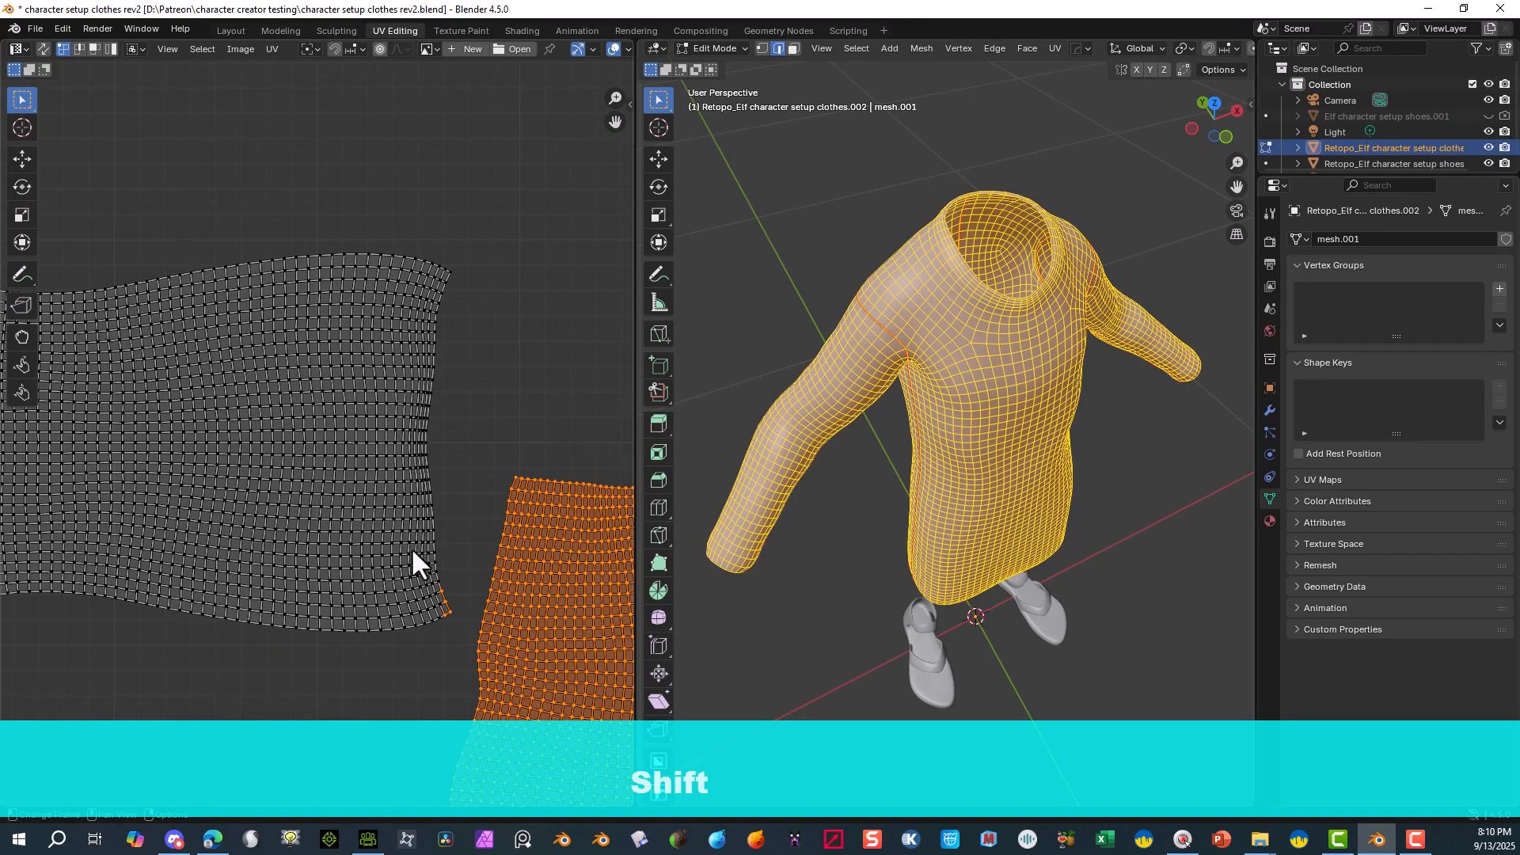
pyautogui.scroll(-6, 417, 651)
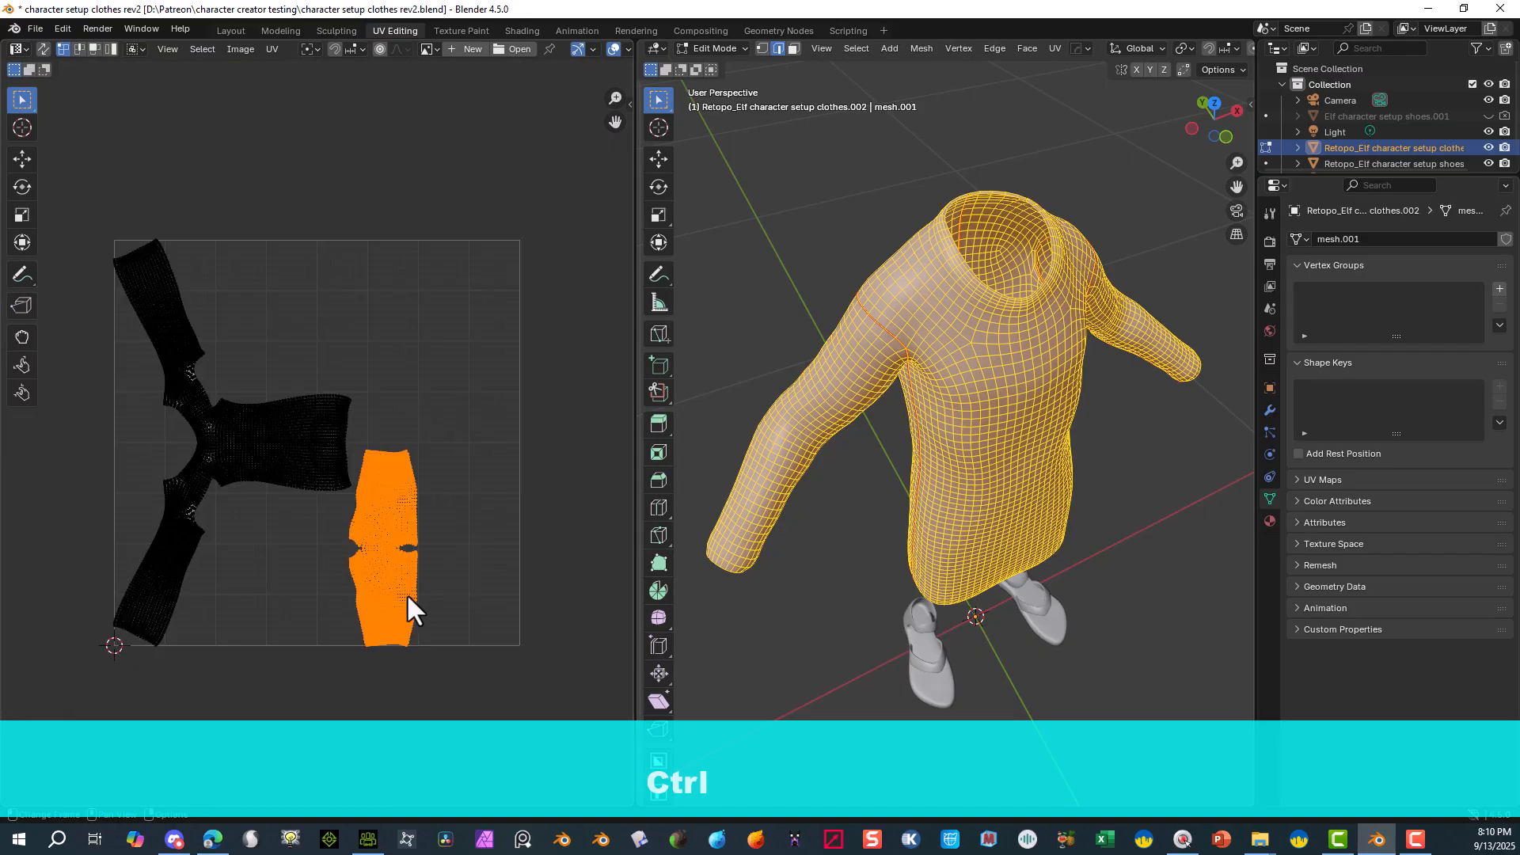
pyautogui.press('g')
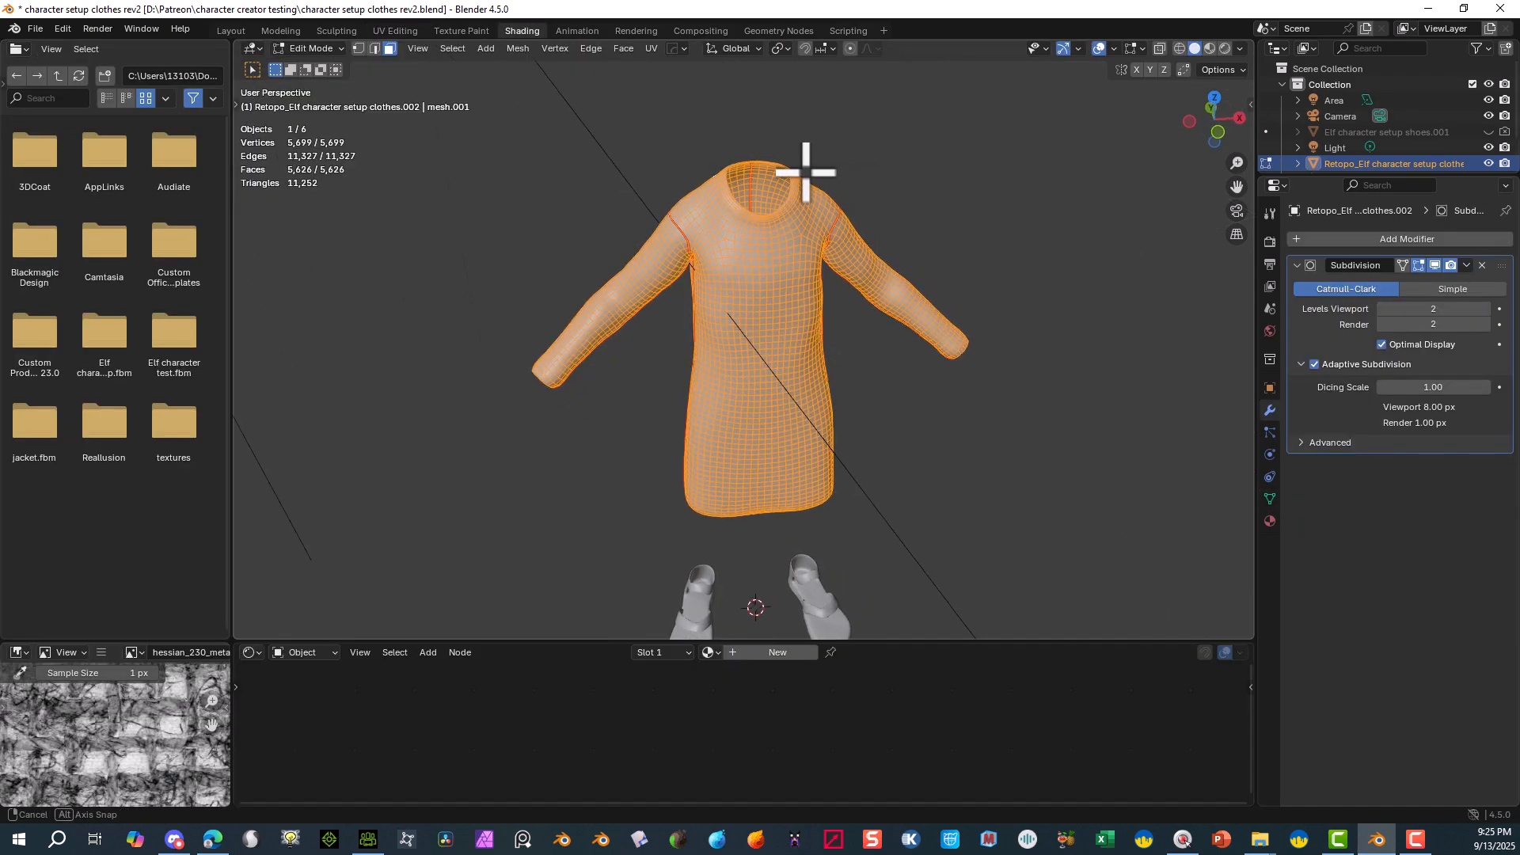
# - Return to the UV Editing workspace and unlink the grid texture image from the UV editor
pyautogui.moveTo(806, 172); pyautogui.dragTo(743, 230, button='middle')
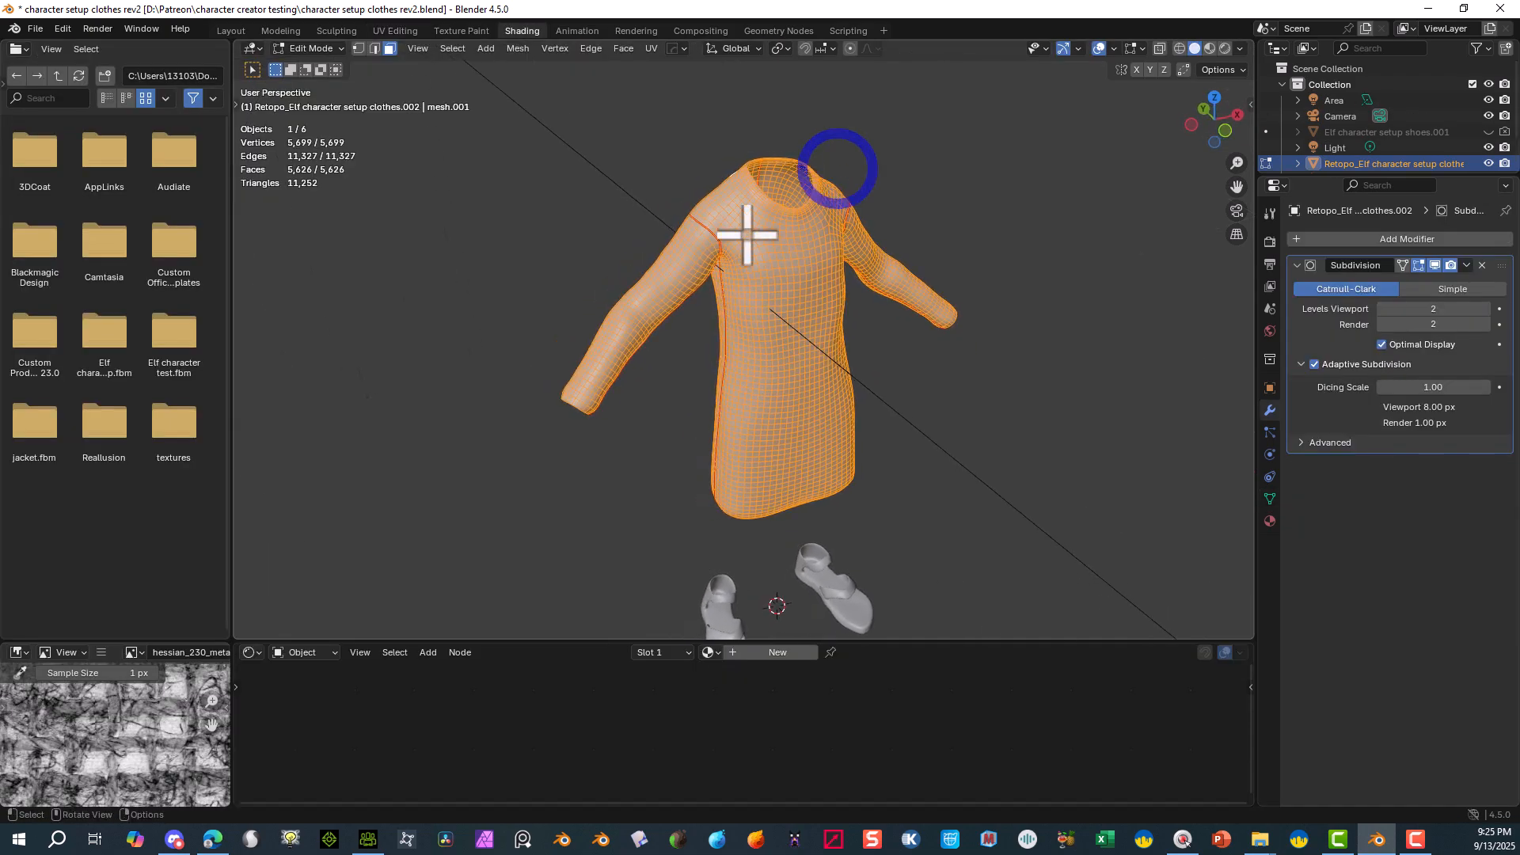
pyautogui.scroll(4, 697, 180)
pyautogui.scroll(-4, 696, 180)
pyautogui.moveTo(692, 111); pyautogui.dragTo(875, 136, button='middle')
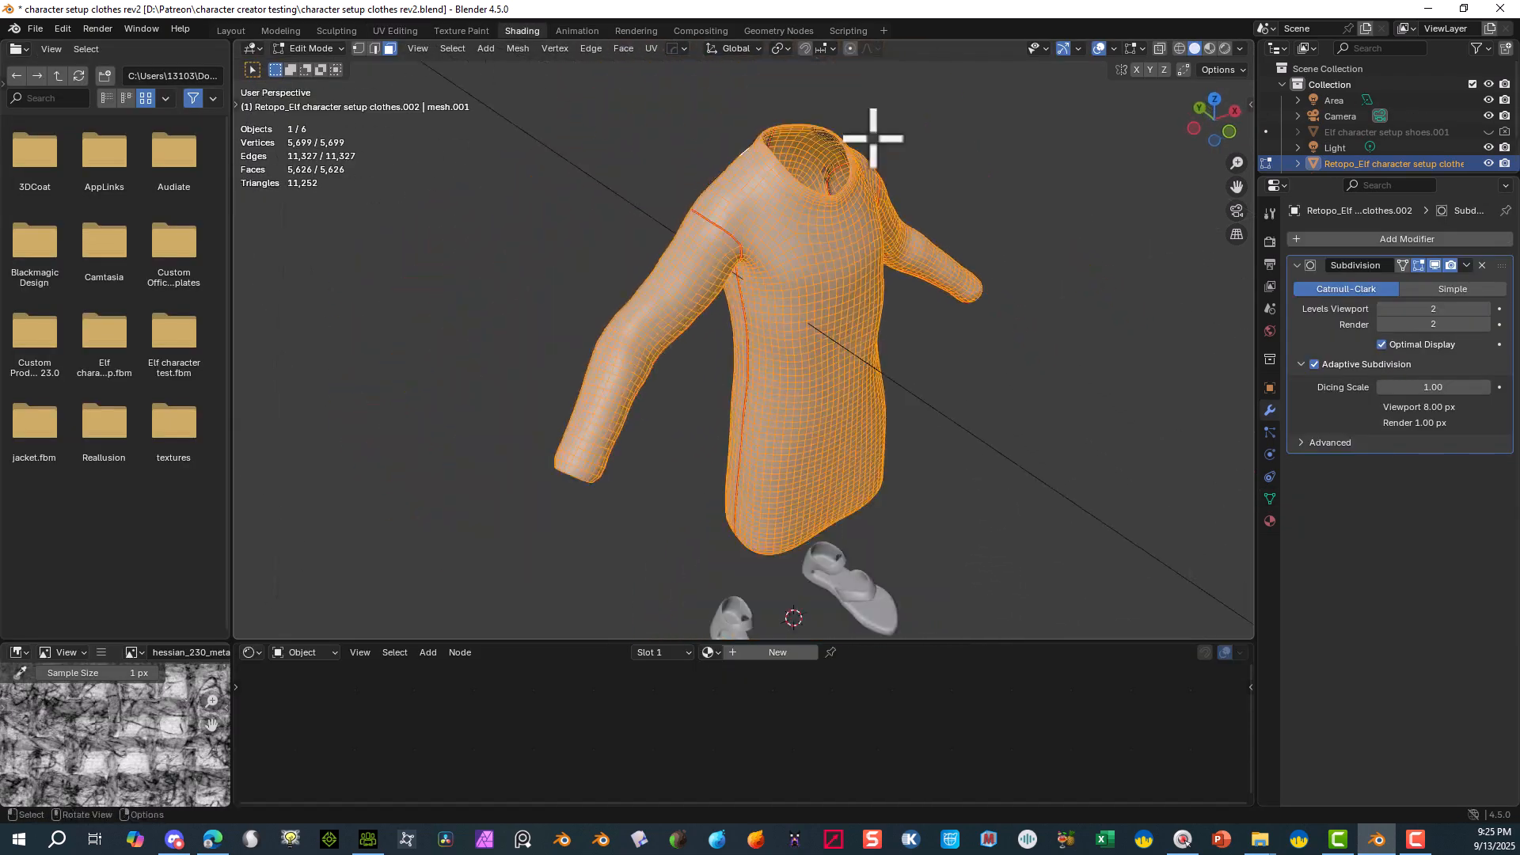
pyautogui.click(650, 48)
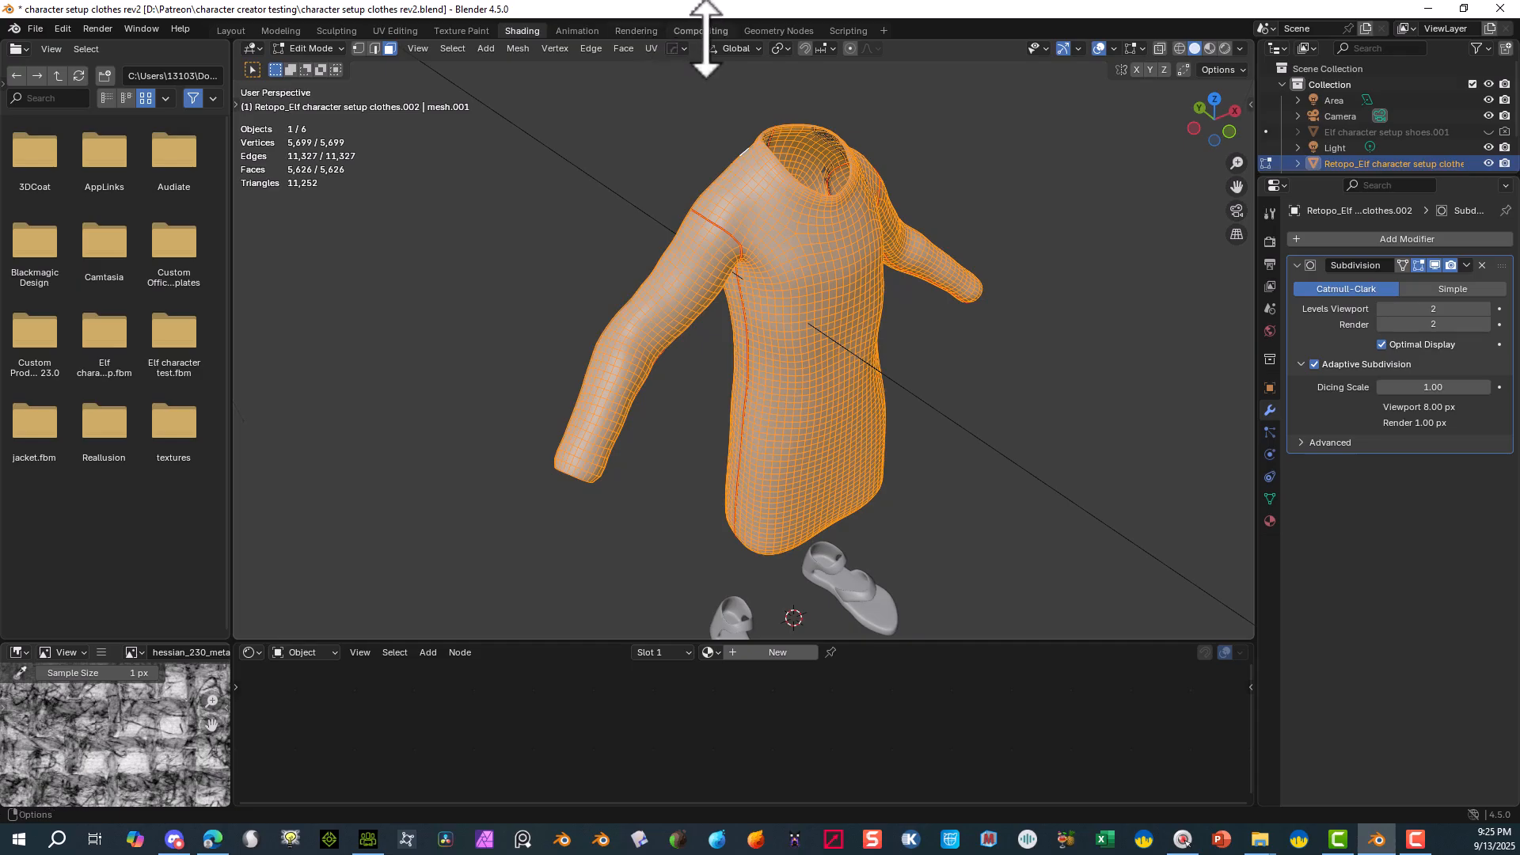
pyautogui.doubleClick(397, 30)
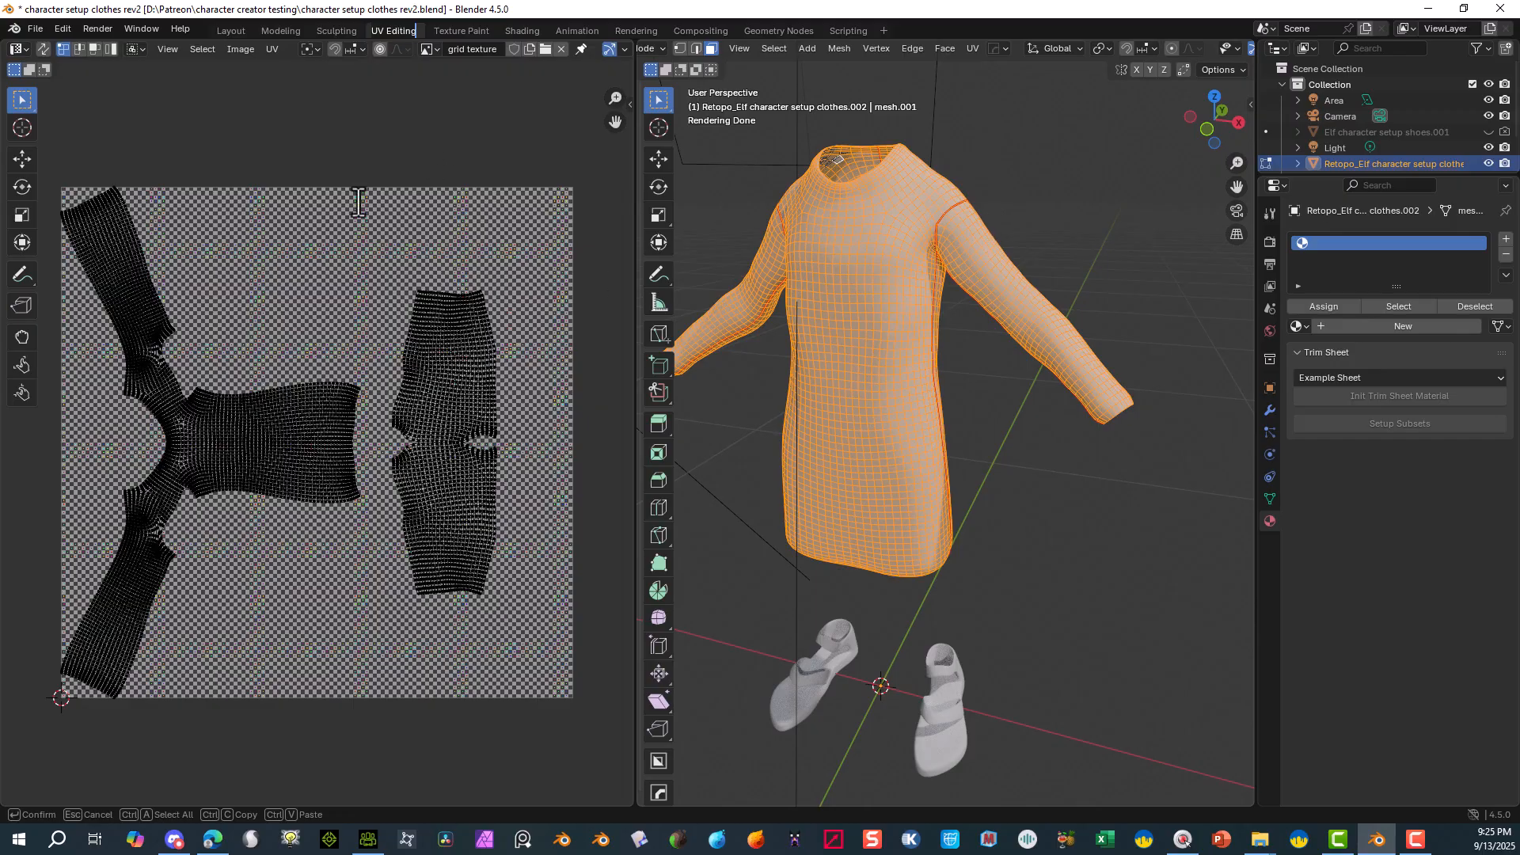
pyautogui.click(562, 49)
pyautogui.click(562, 49)
# - Create a new 4096 x 4096 px image named "cloth texture" with the generated type UV Grid
pyautogui.scroll(10, 348, 483)
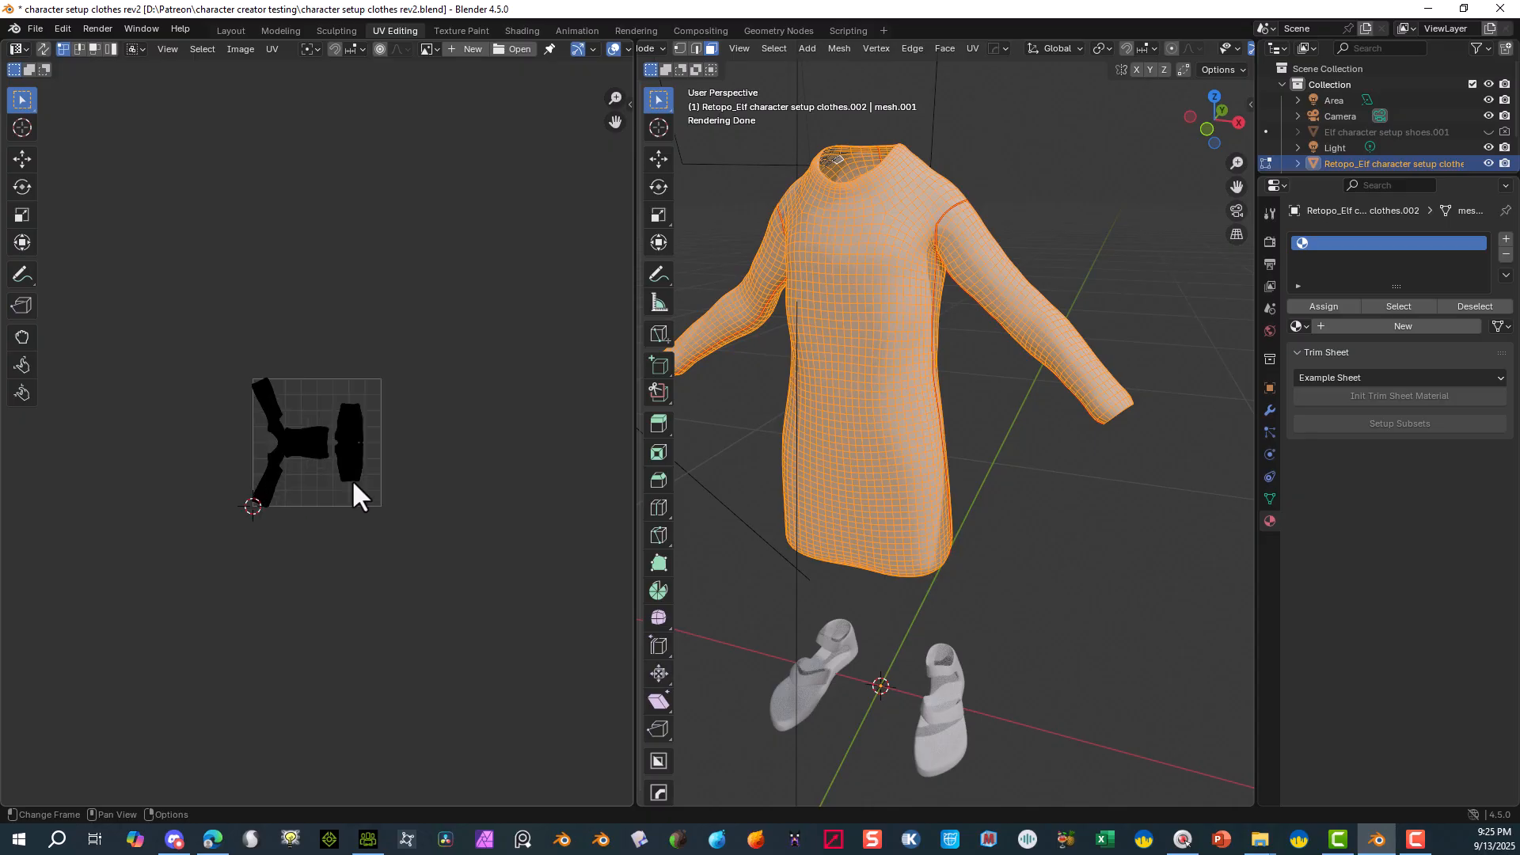
pyautogui.scroll(-1, 364, 440)
pyautogui.scroll(1, 369, 440)
pyautogui.scroll(-1, 371, 443)
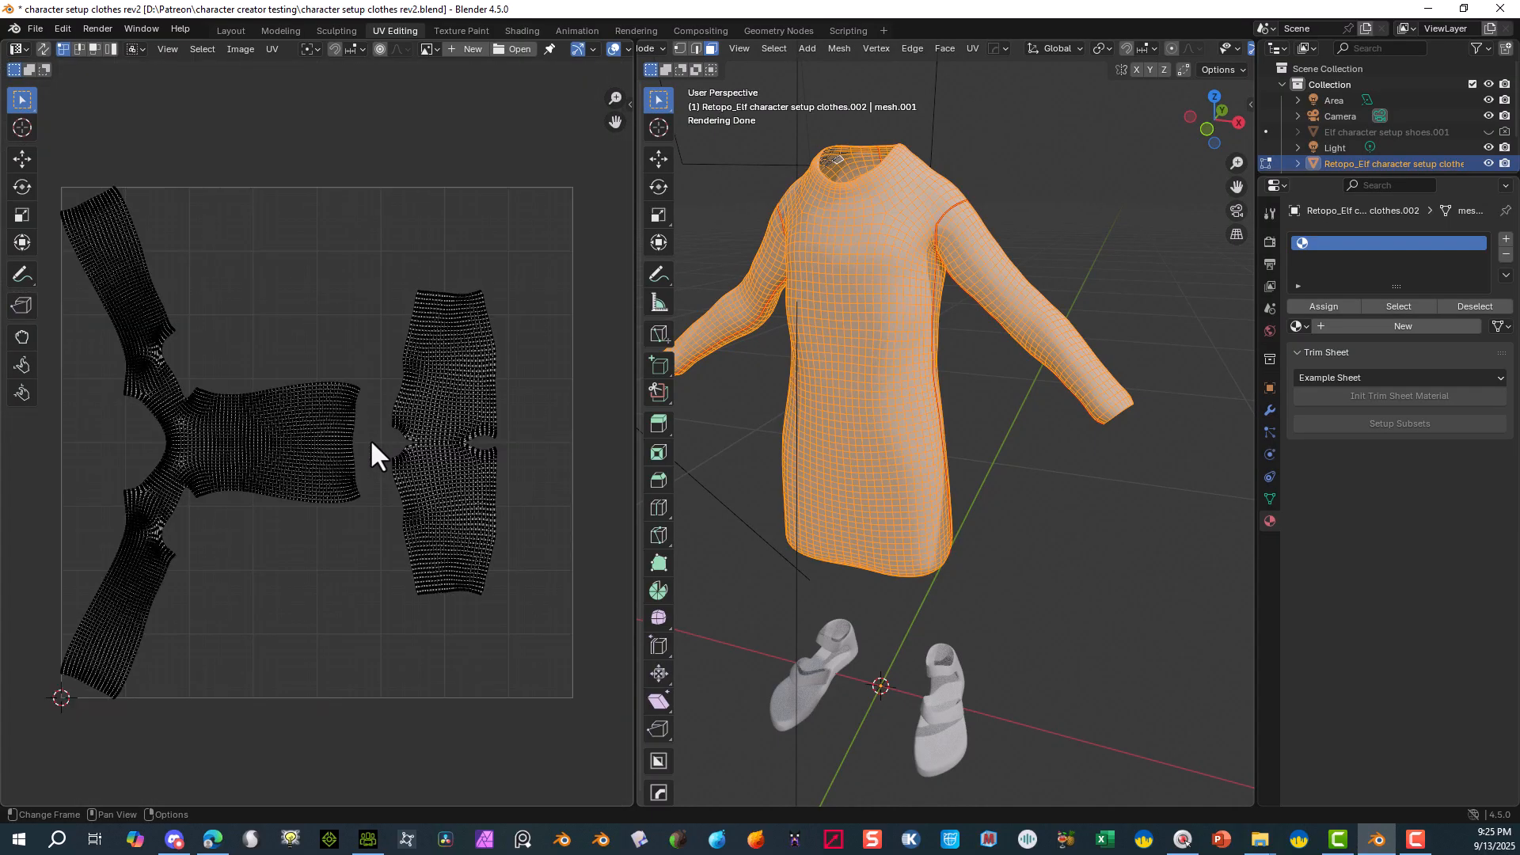
pyautogui.moveTo(1072, 366); pyautogui.dragTo(1059, 302, button='middle')
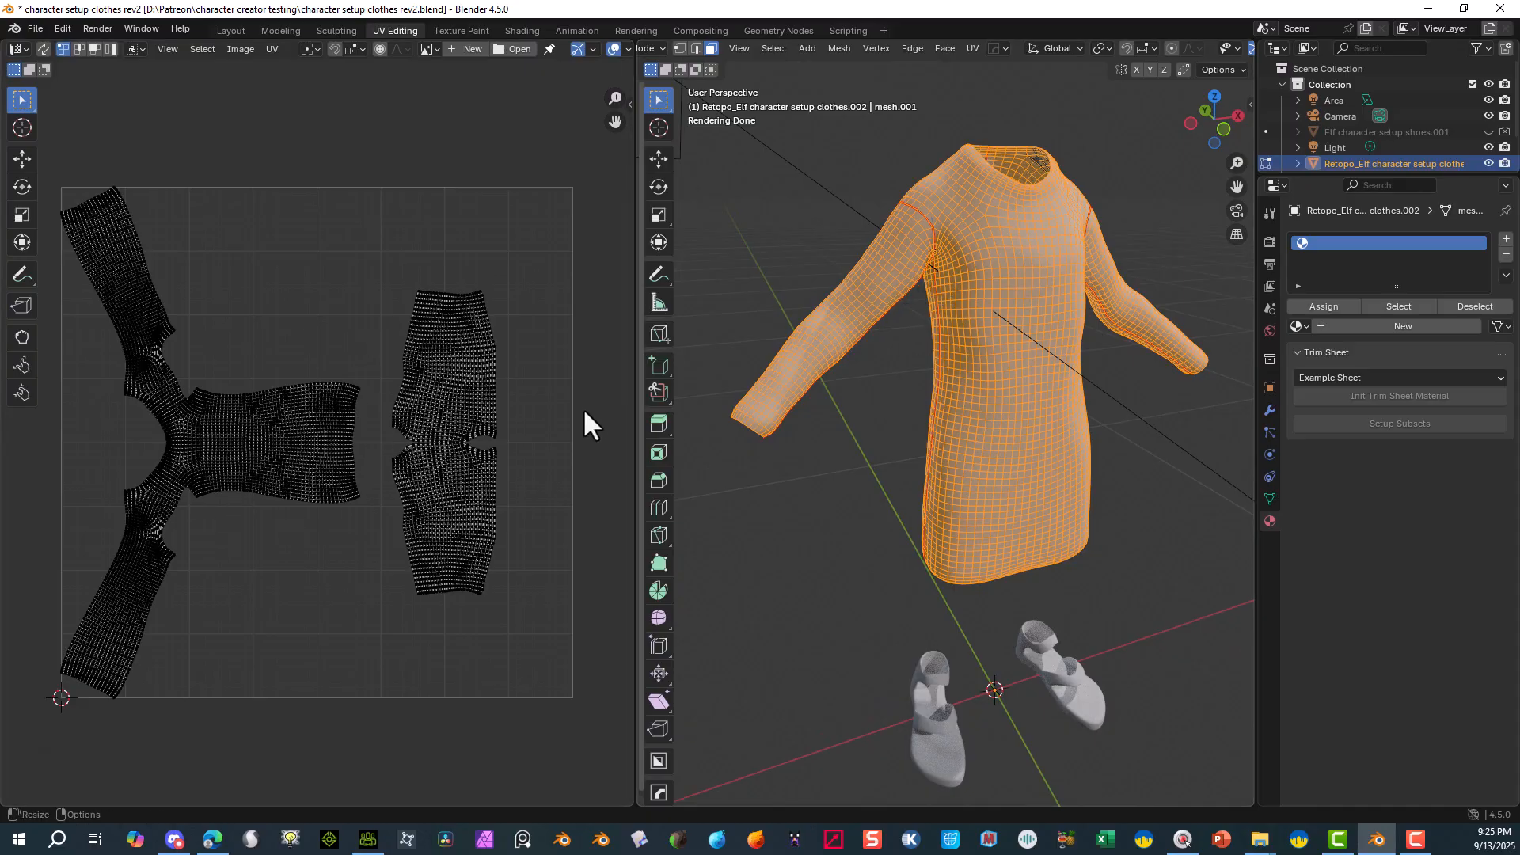
pyautogui.click(450, 48)
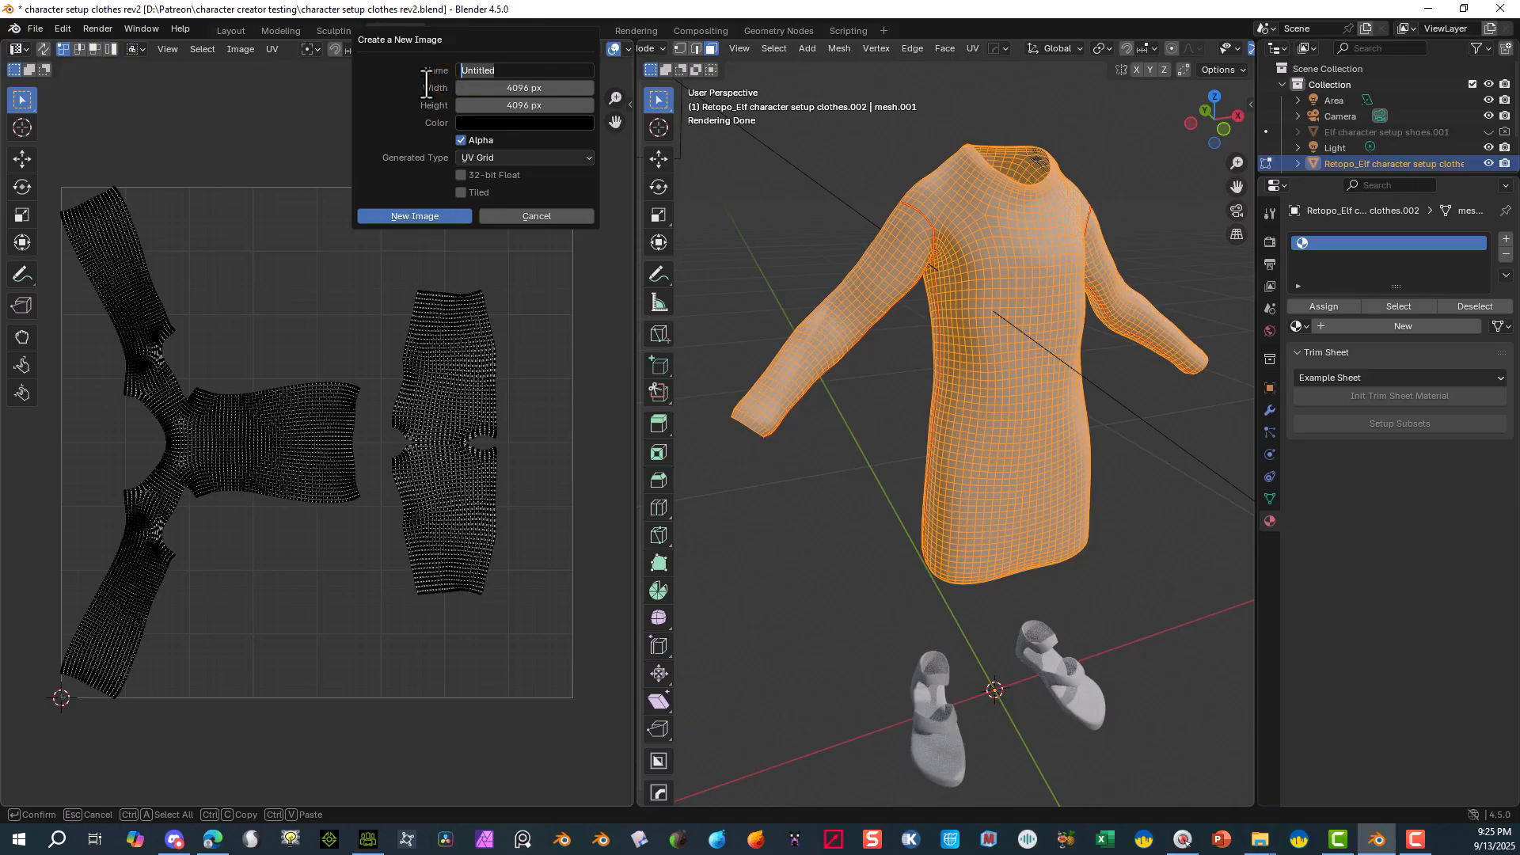
pyautogui.write('cloth')
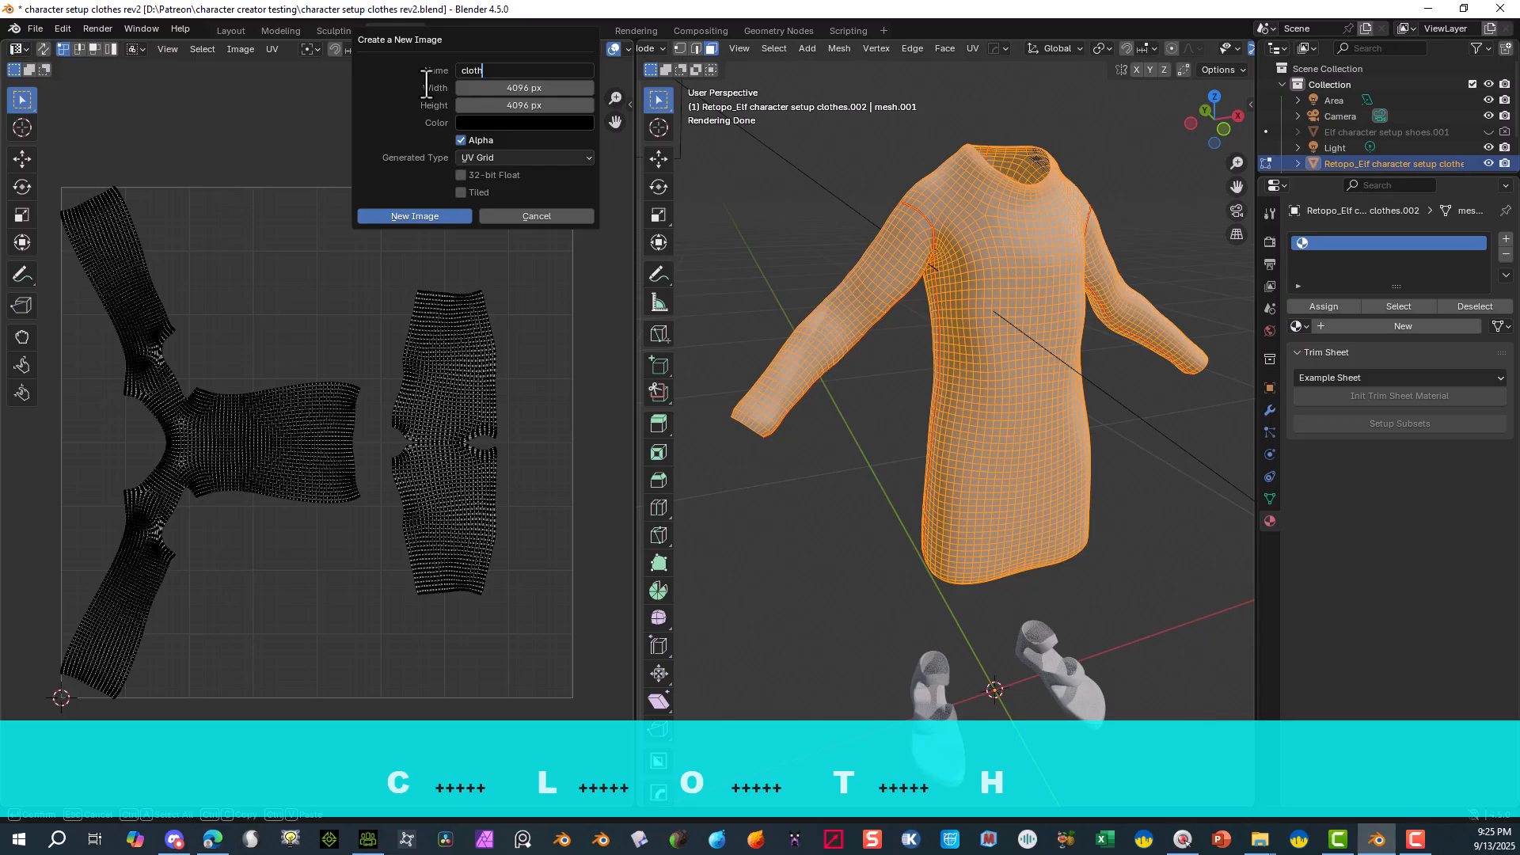
pyautogui.write(' texture')
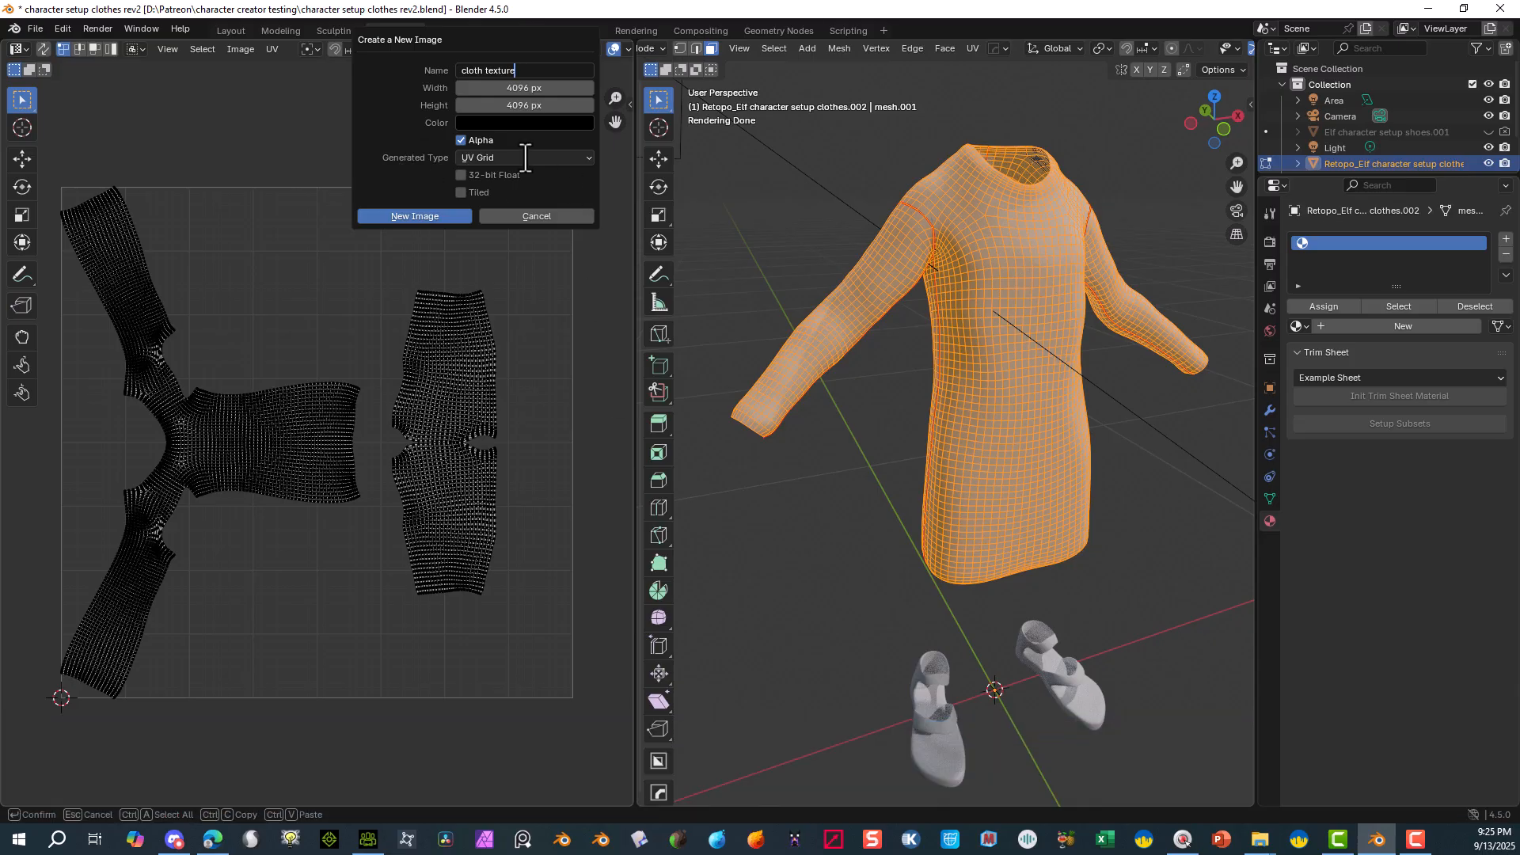
pyautogui.press('Return')
pyautogui.click(525, 156)
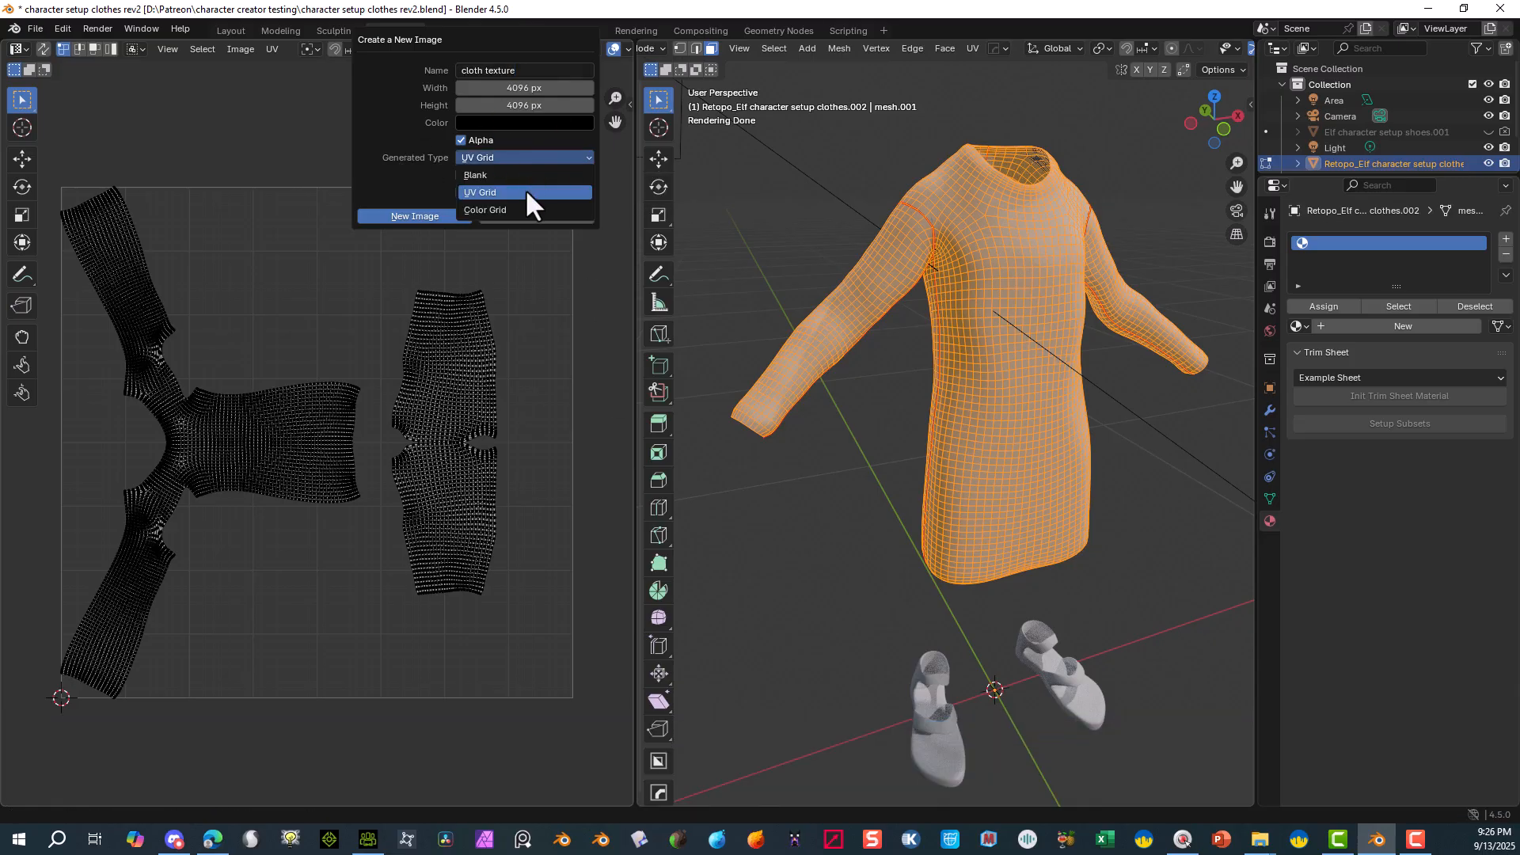
pyautogui.click(511, 192)
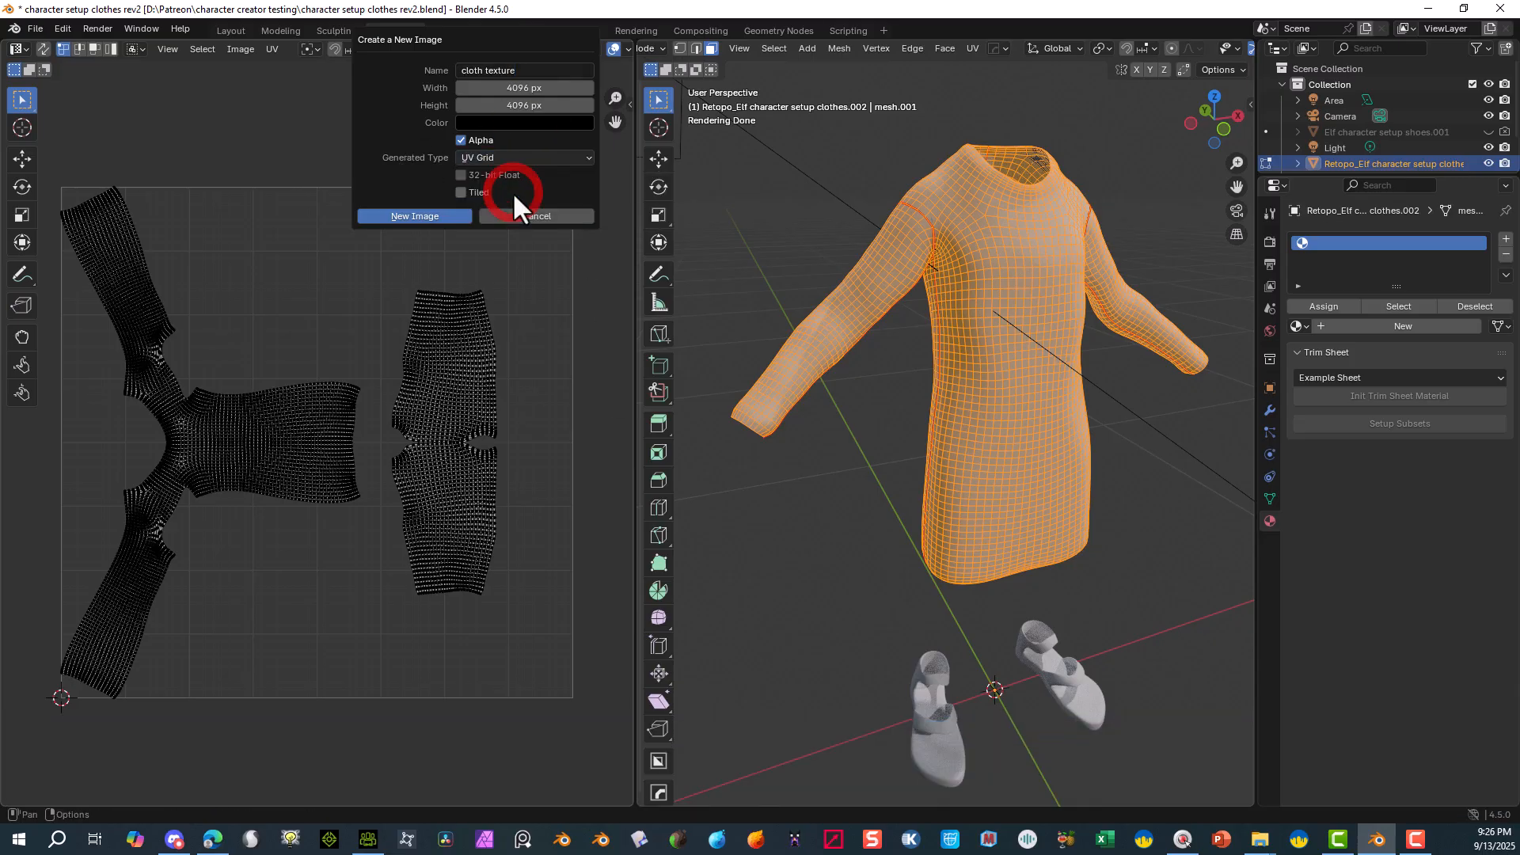
pyautogui.click(435, 215)
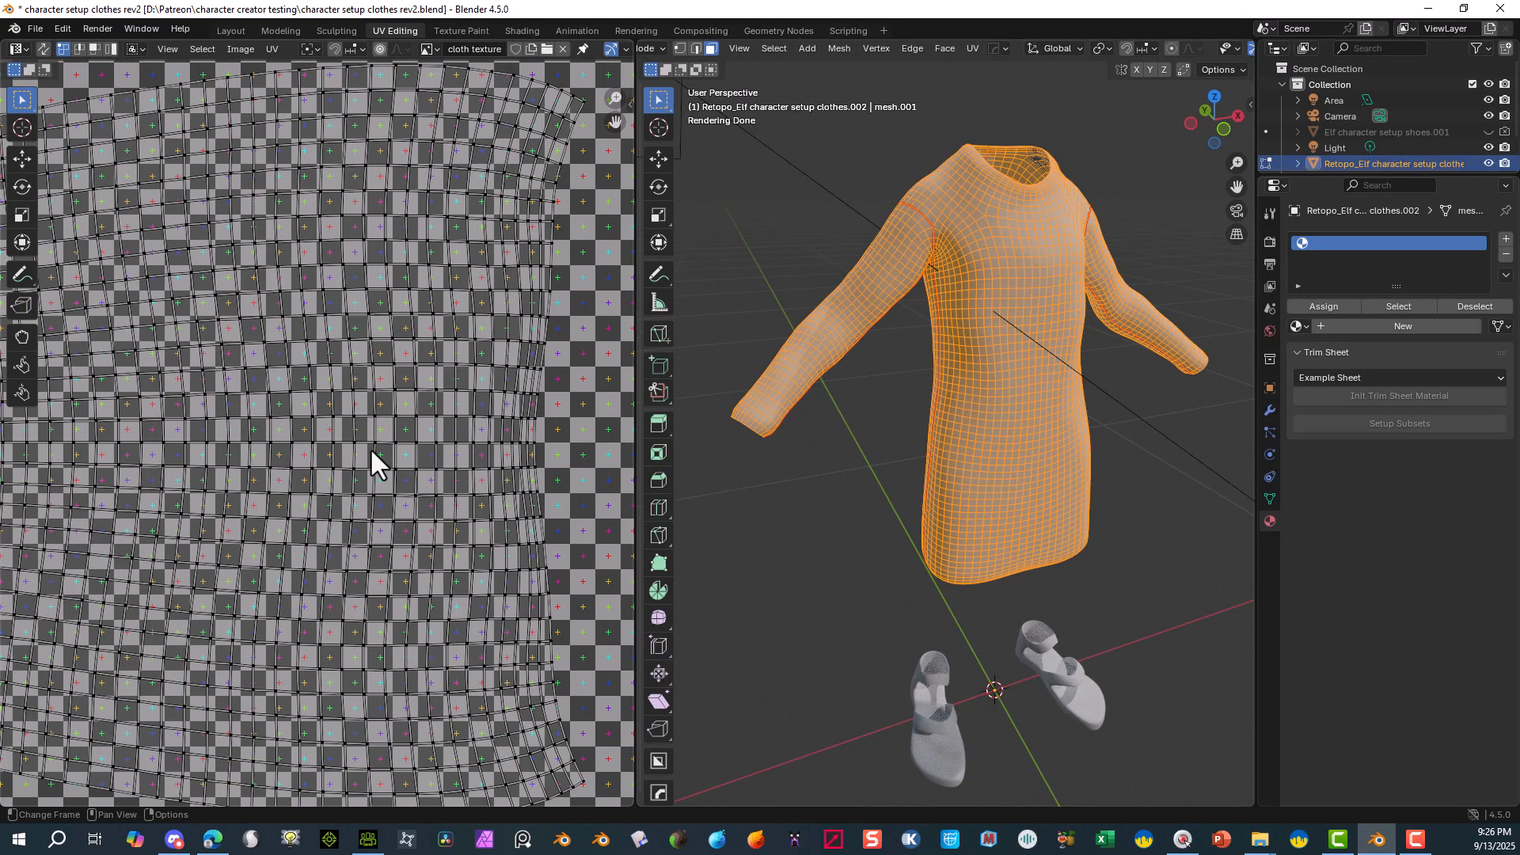
# - Create a new material in the tunic's empty material slot
pyautogui.scroll(-5, 369, 448)
pyautogui.scroll(6, 332, 273)
pyautogui.scroll(-5, 1061, 254)
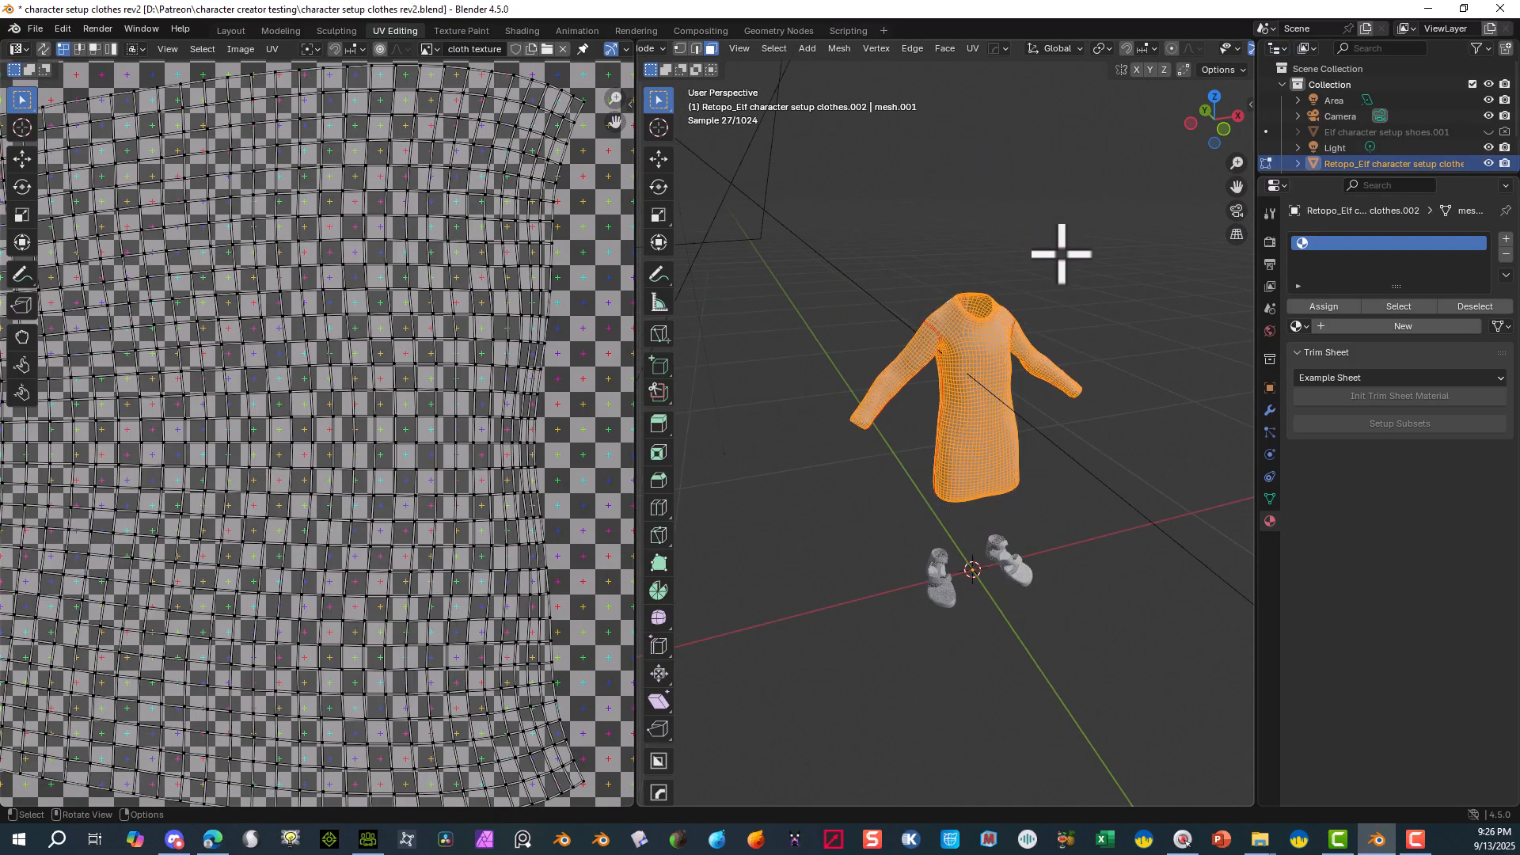
pyautogui.scroll(5, 1035, 360)
pyautogui.moveTo(1036, 360); pyautogui.dragTo(1204, 244, button='middle')
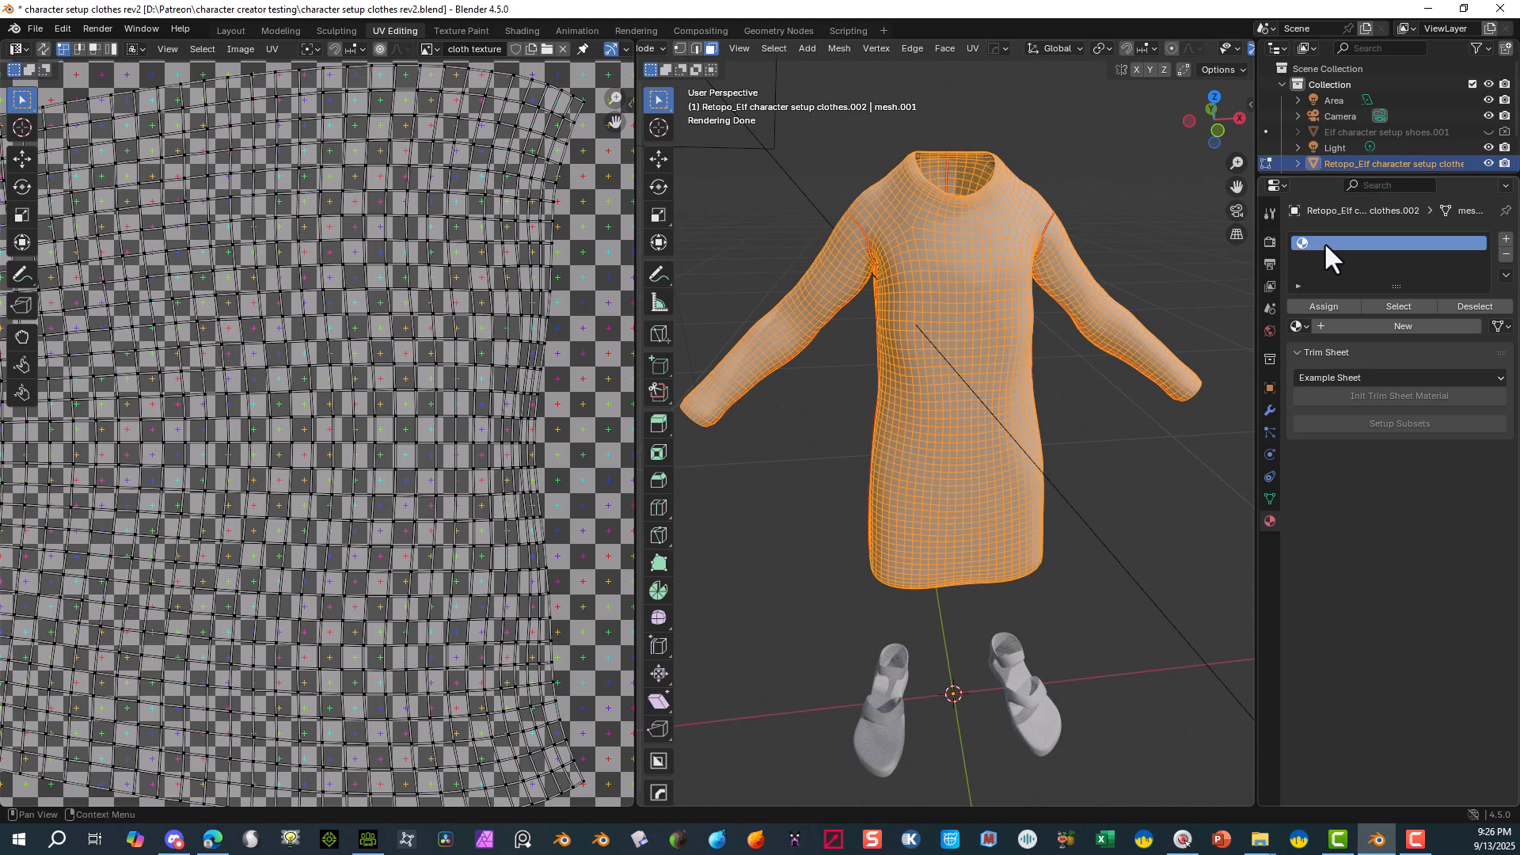
pyautogui.click(1306, 325)
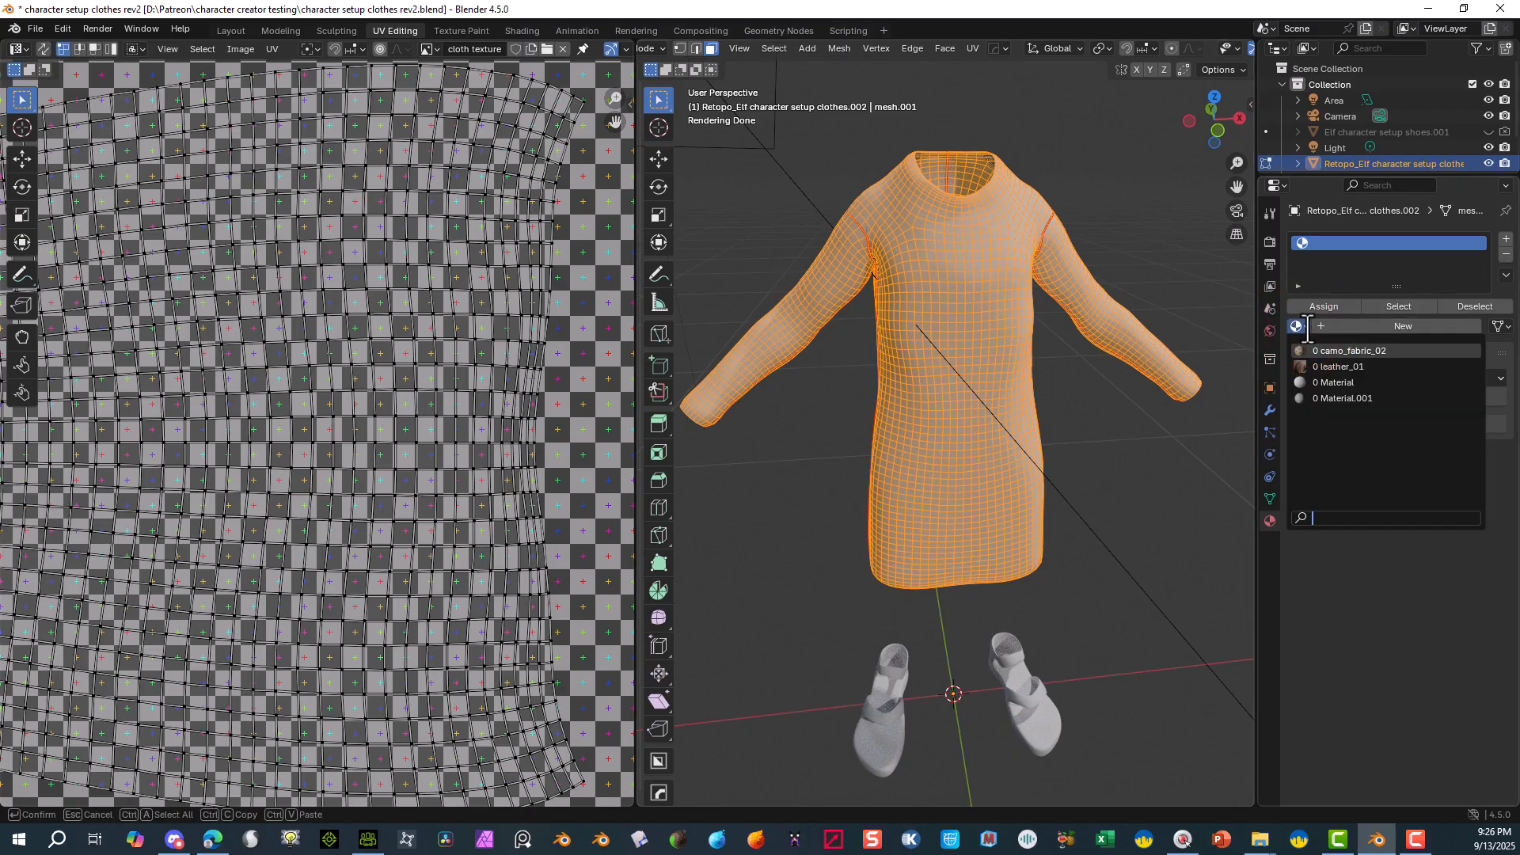
pyautogui.click(1324, 328)
pyautogui.click(1318, 323)
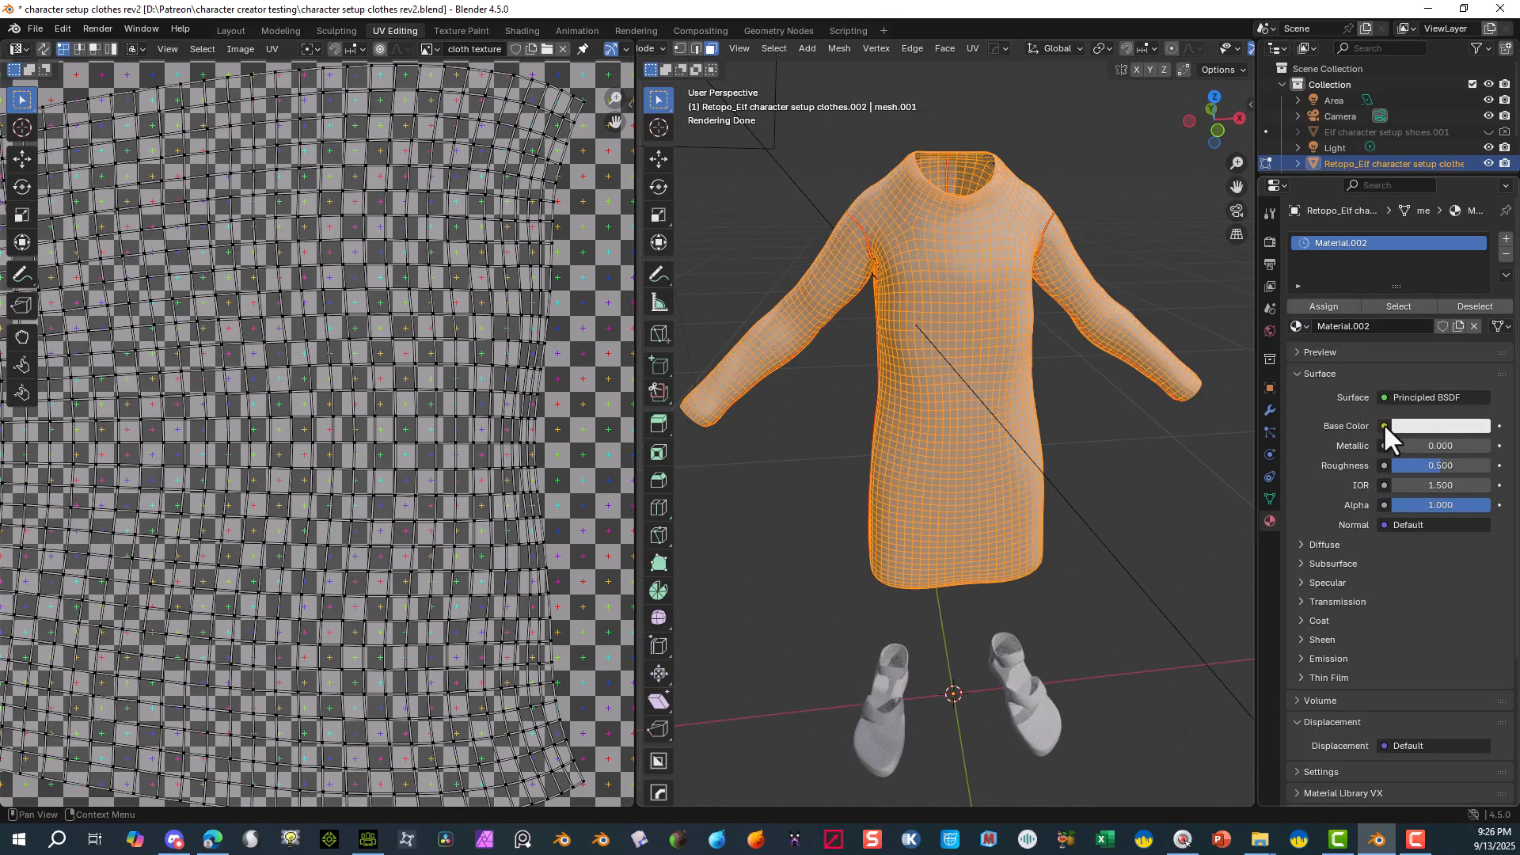
# - Drive the material's Base Color with an Image Texture and load grid texture.png from the character creator testing folder
pyautogui.click(1384, 426)
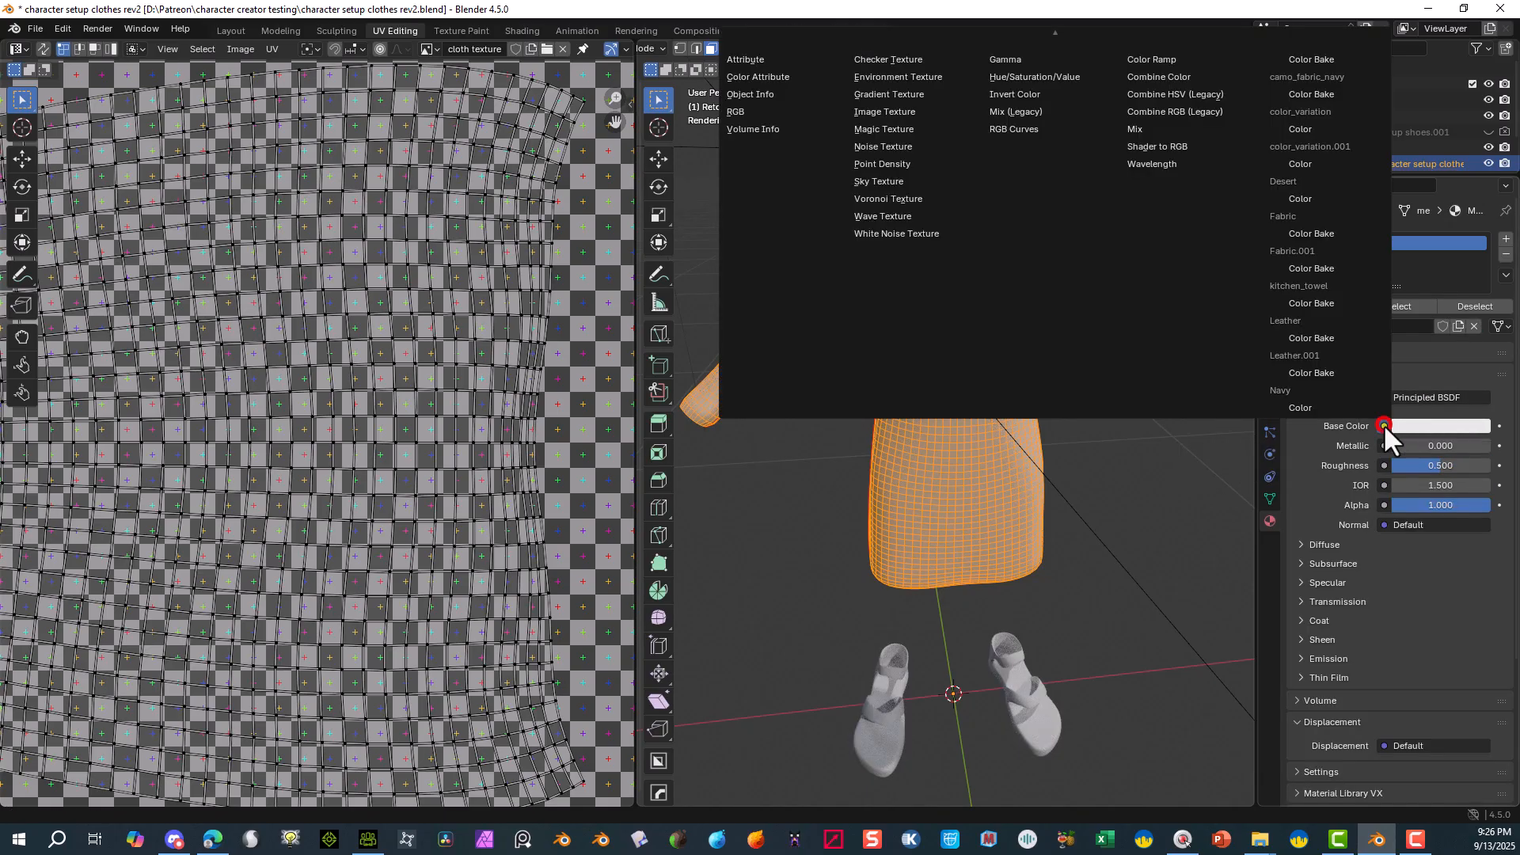
pyautogui.click(933, 111)
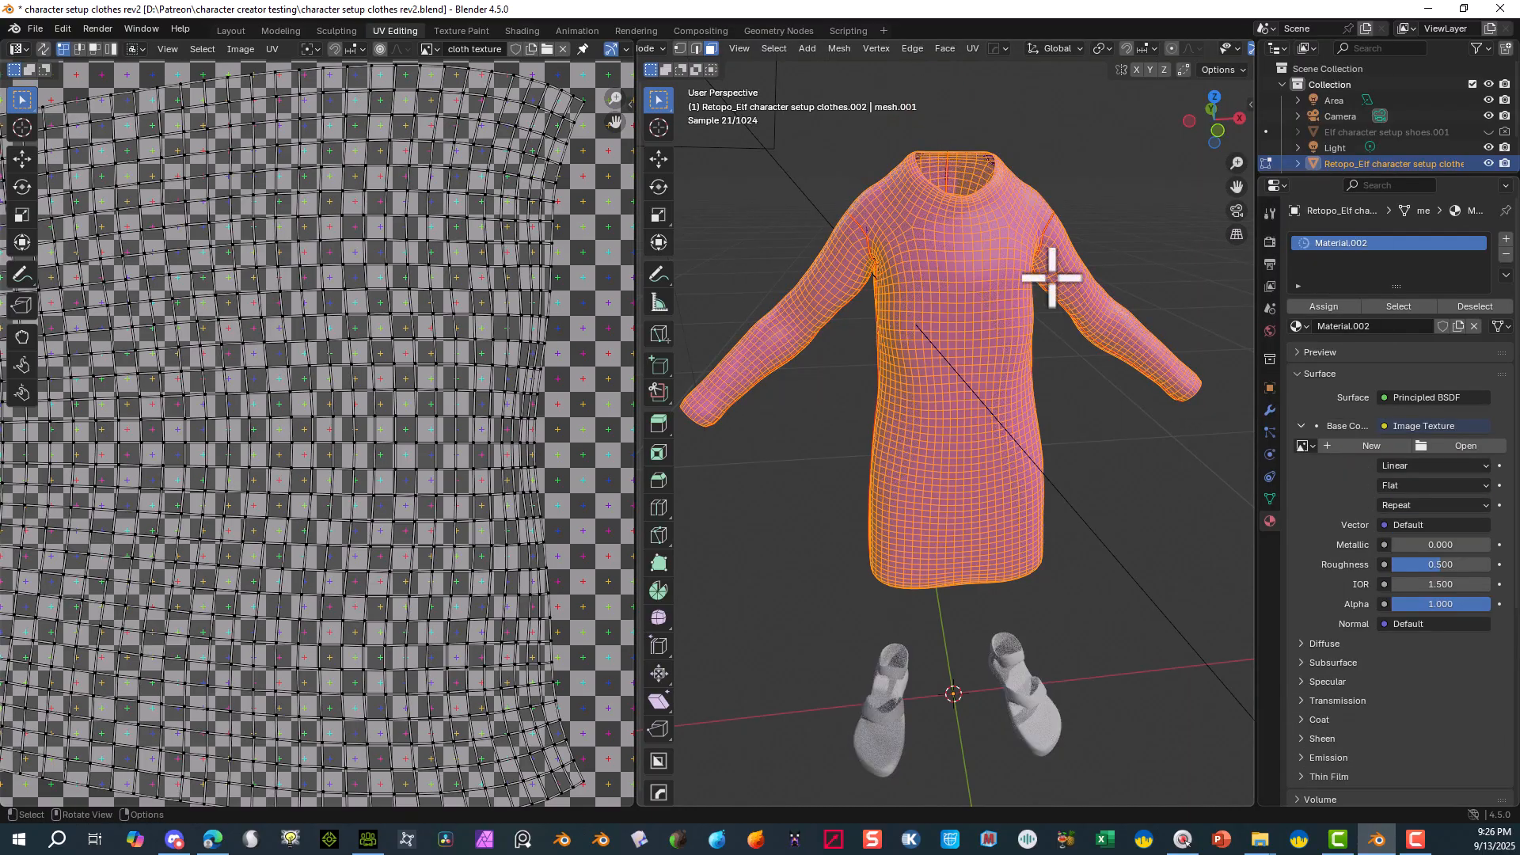
pyautogui.click(1434, 445)
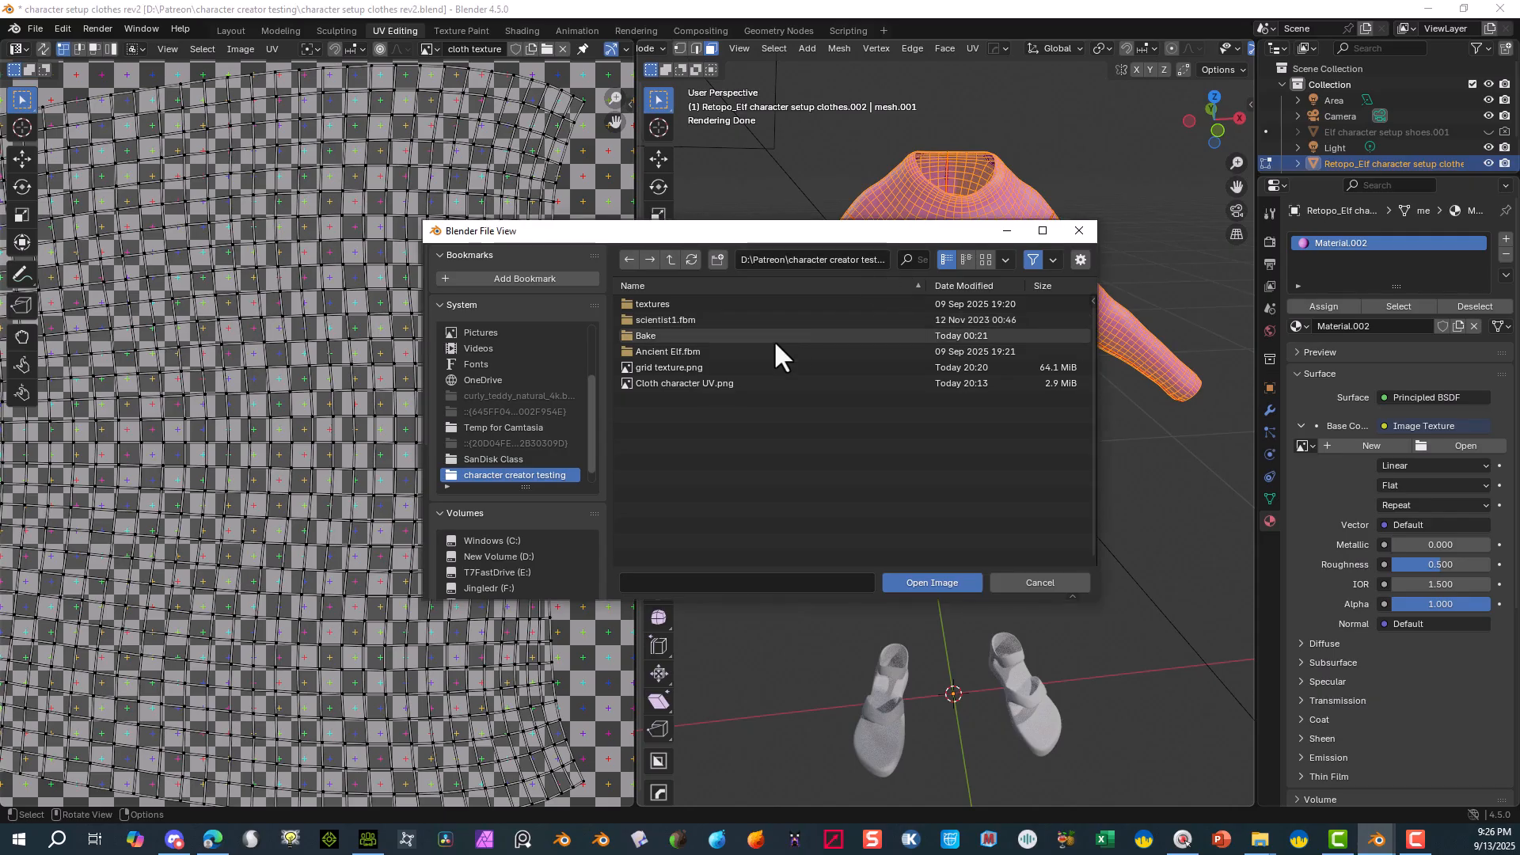
pyautogui.moveTo(685, 366)
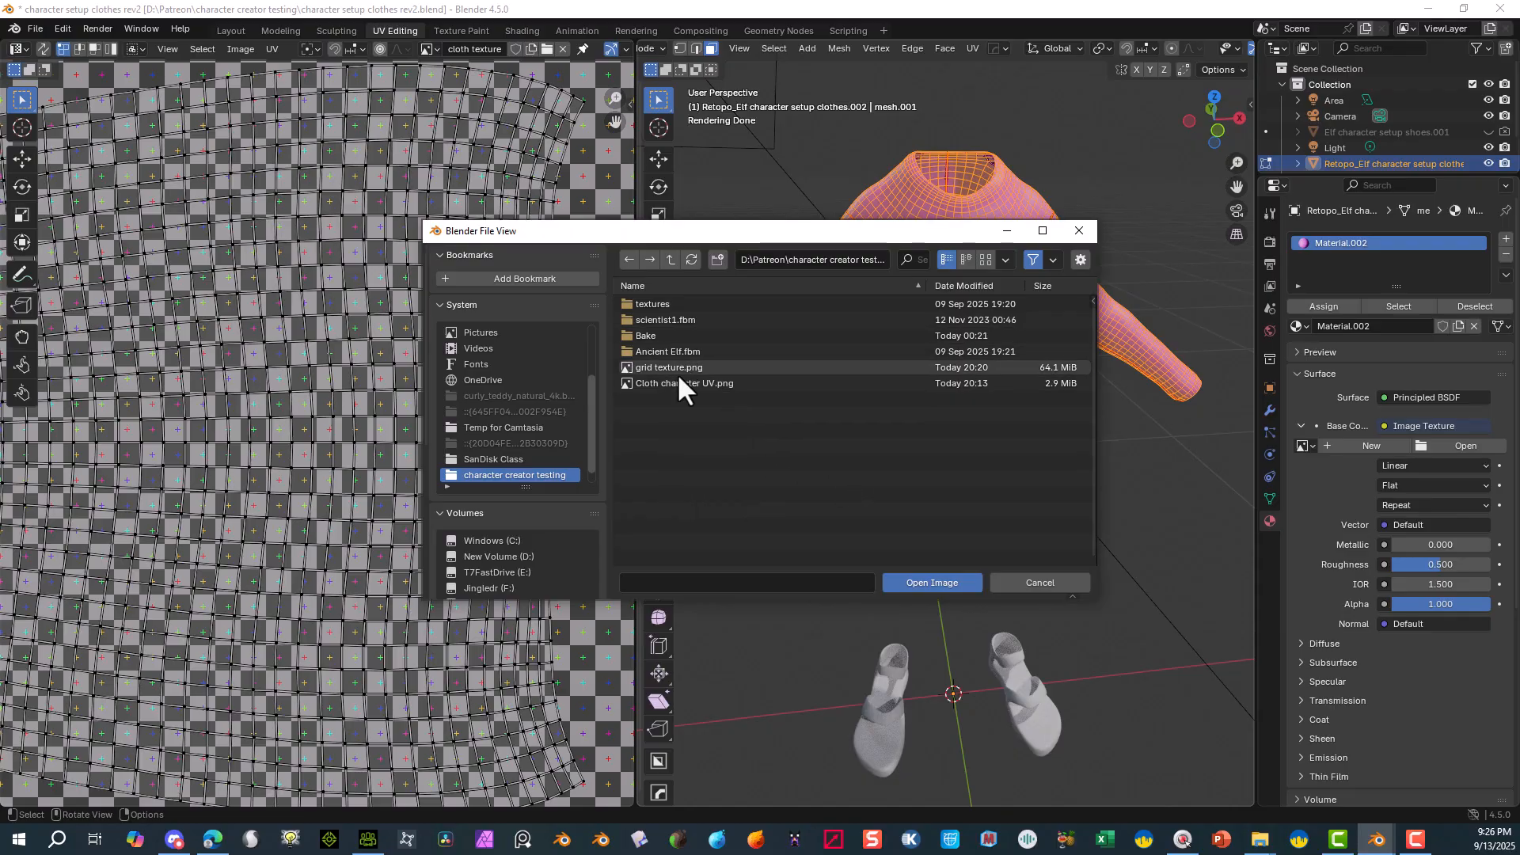
pyautogui.click(667, 366)
pyautogui.click(911, 582)
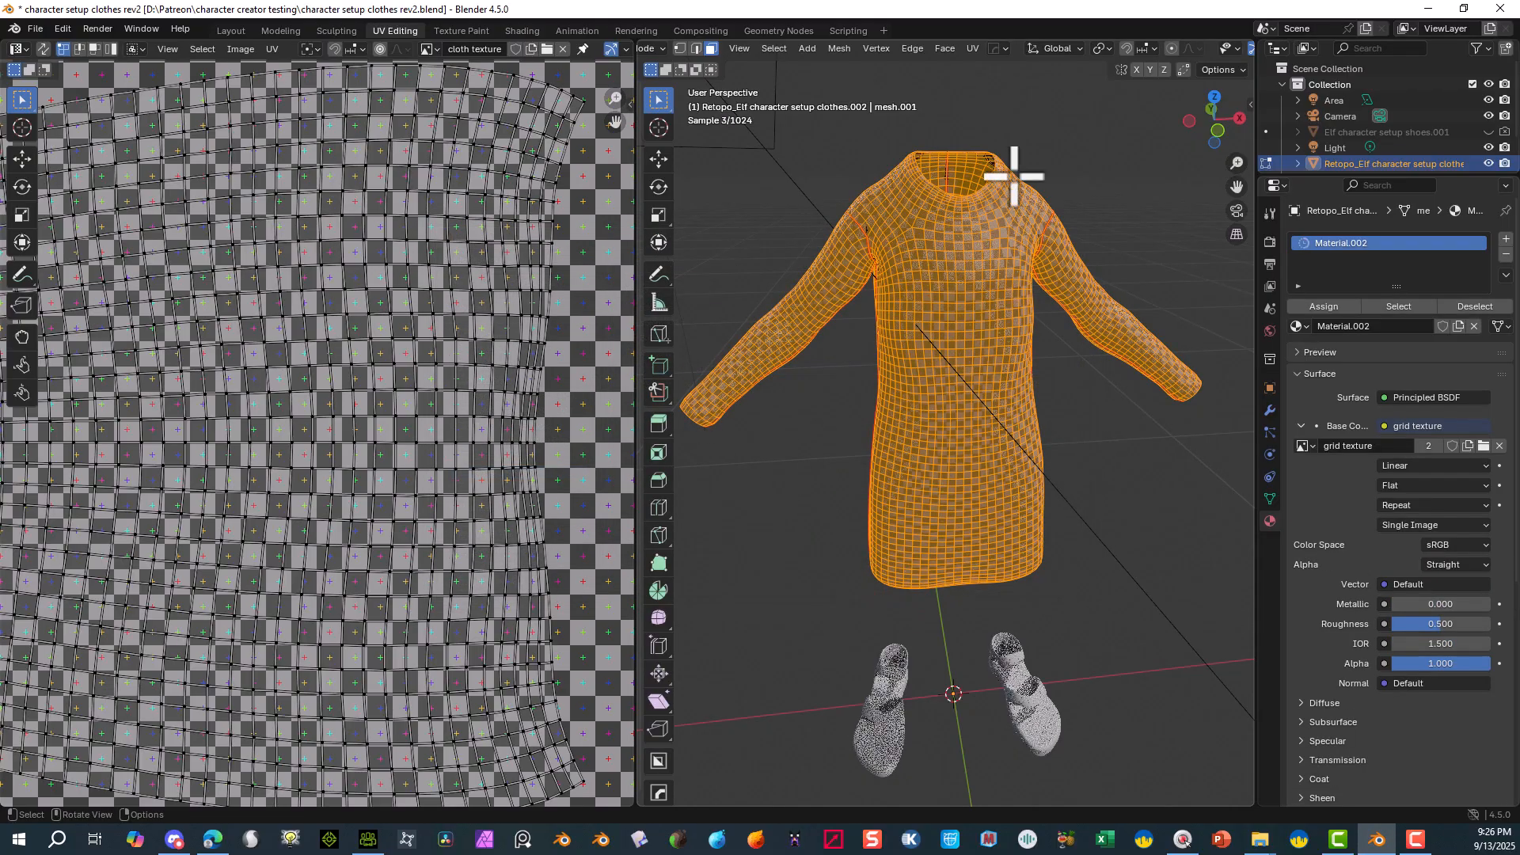
# - Save the UV grid image as cloth texture.png in the character creator testing folder with 0% compression
pyautogui.scroll(5, 977, 176)
pyautogui.scroll(-8, 317, 183)
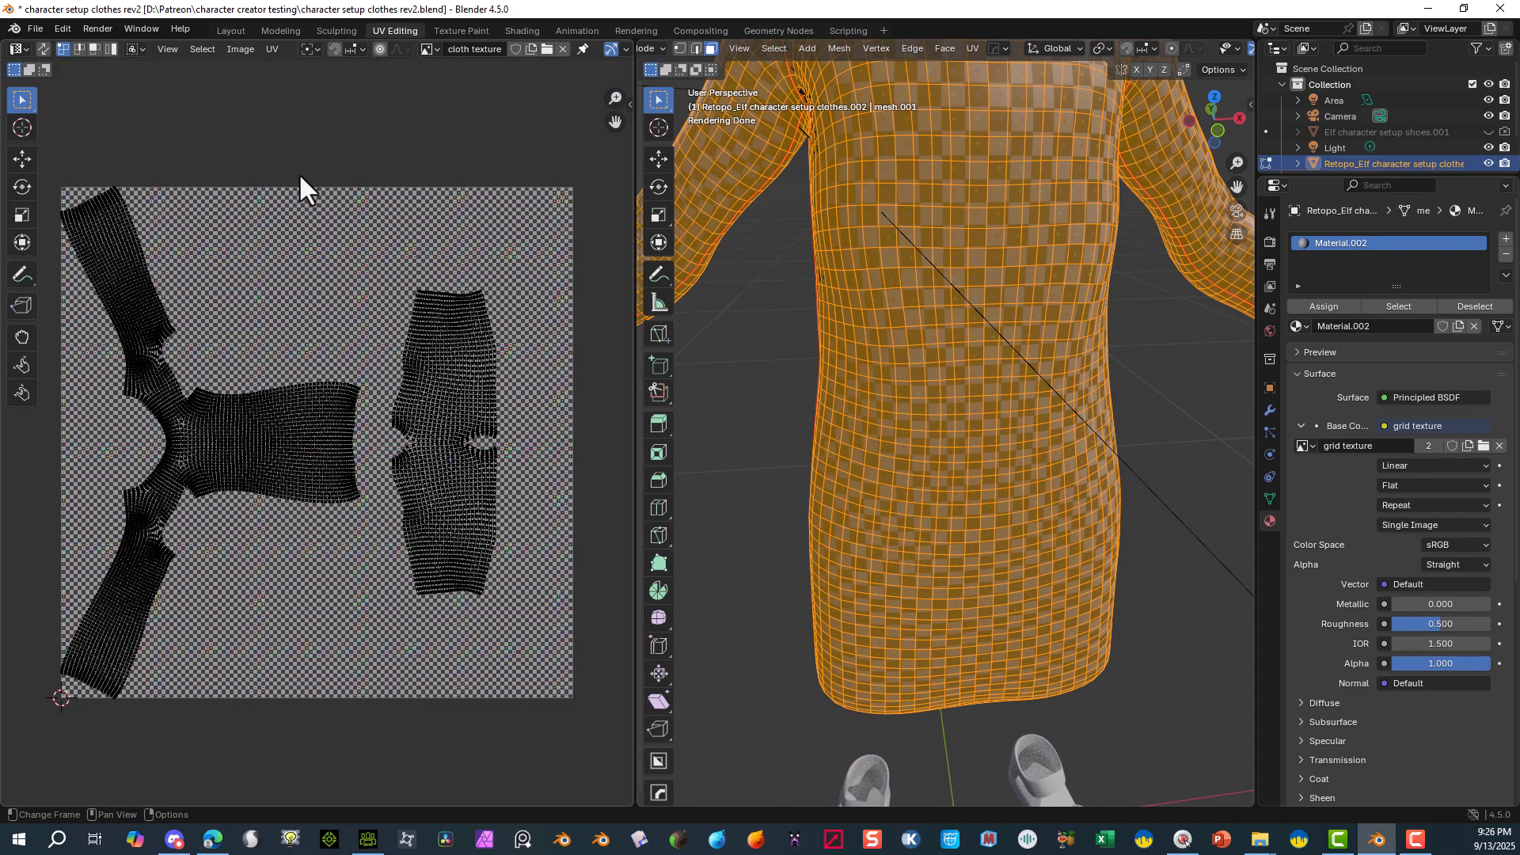
pyautogui.scroll(1, 189, 94)
pyautogui.click(241, 50)
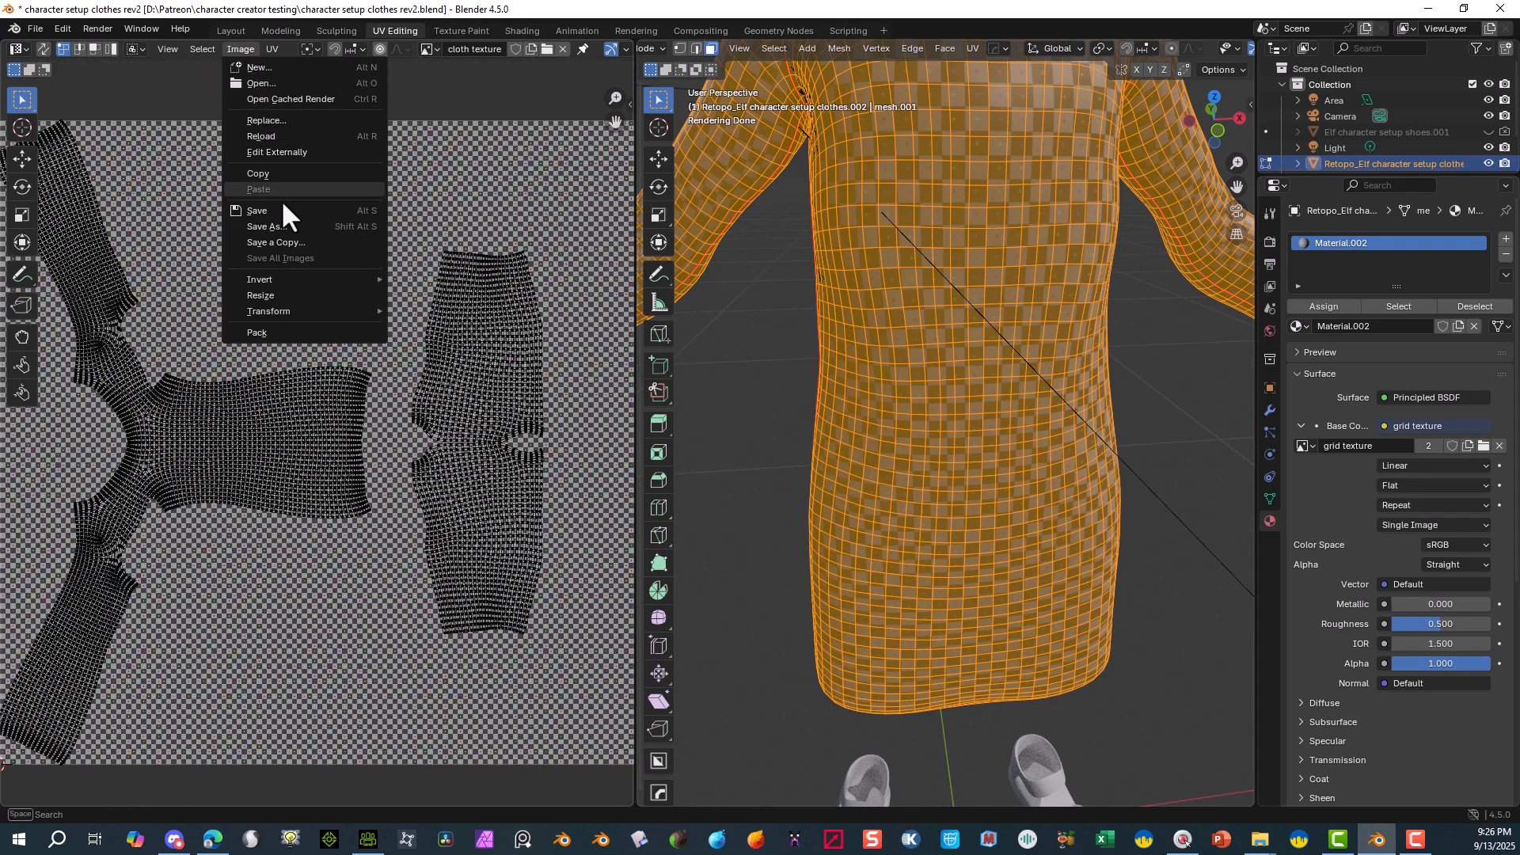
pyautogui.click(292, 227)
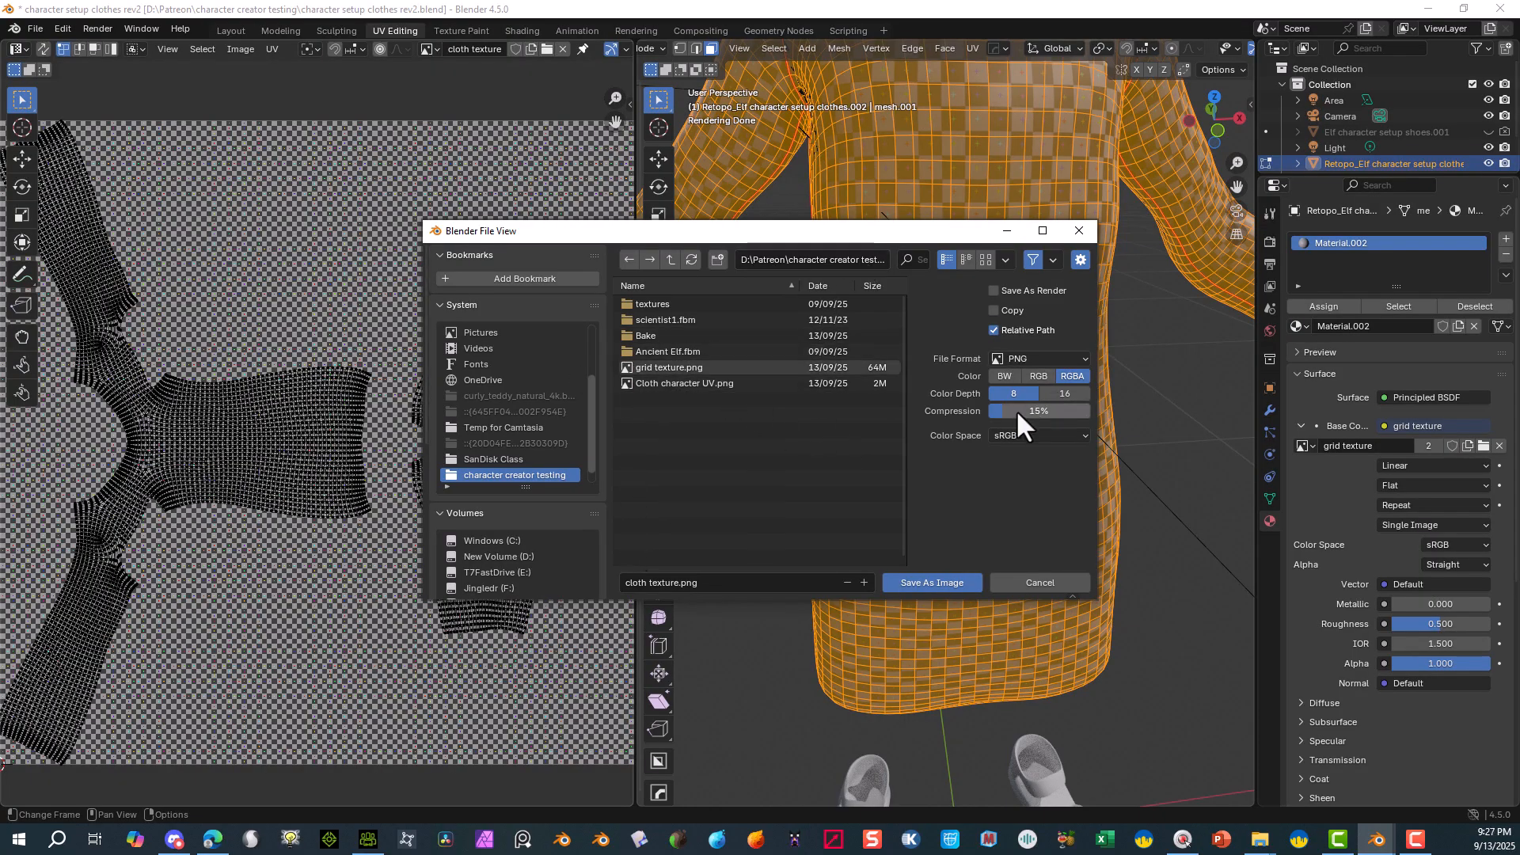
pyautogui.moveTo(1017, 411); pyautogui.dragTo(961, 407)
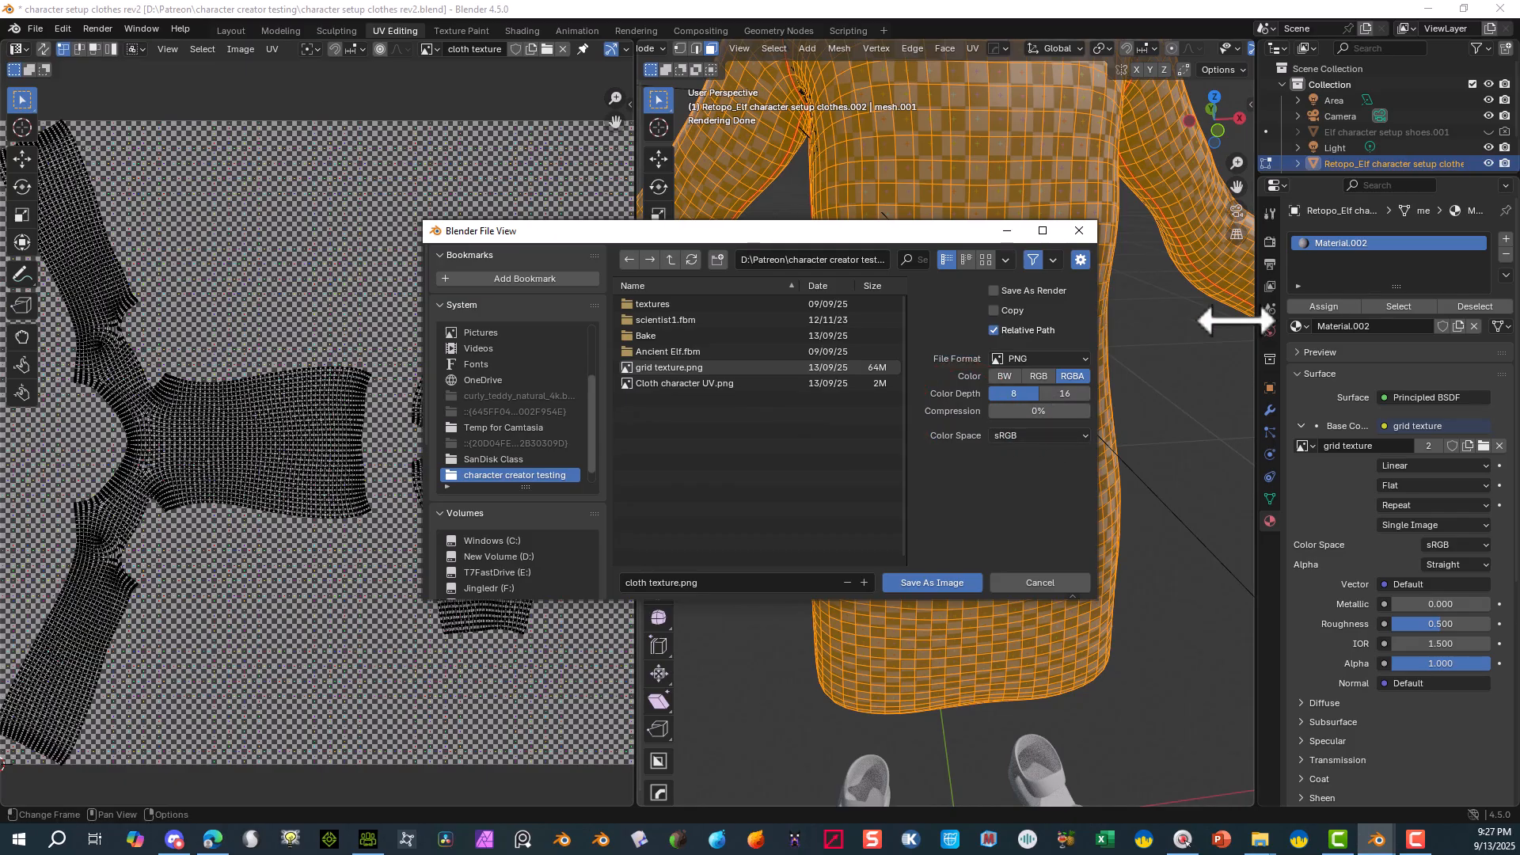
pyautogui.click(961, 583)
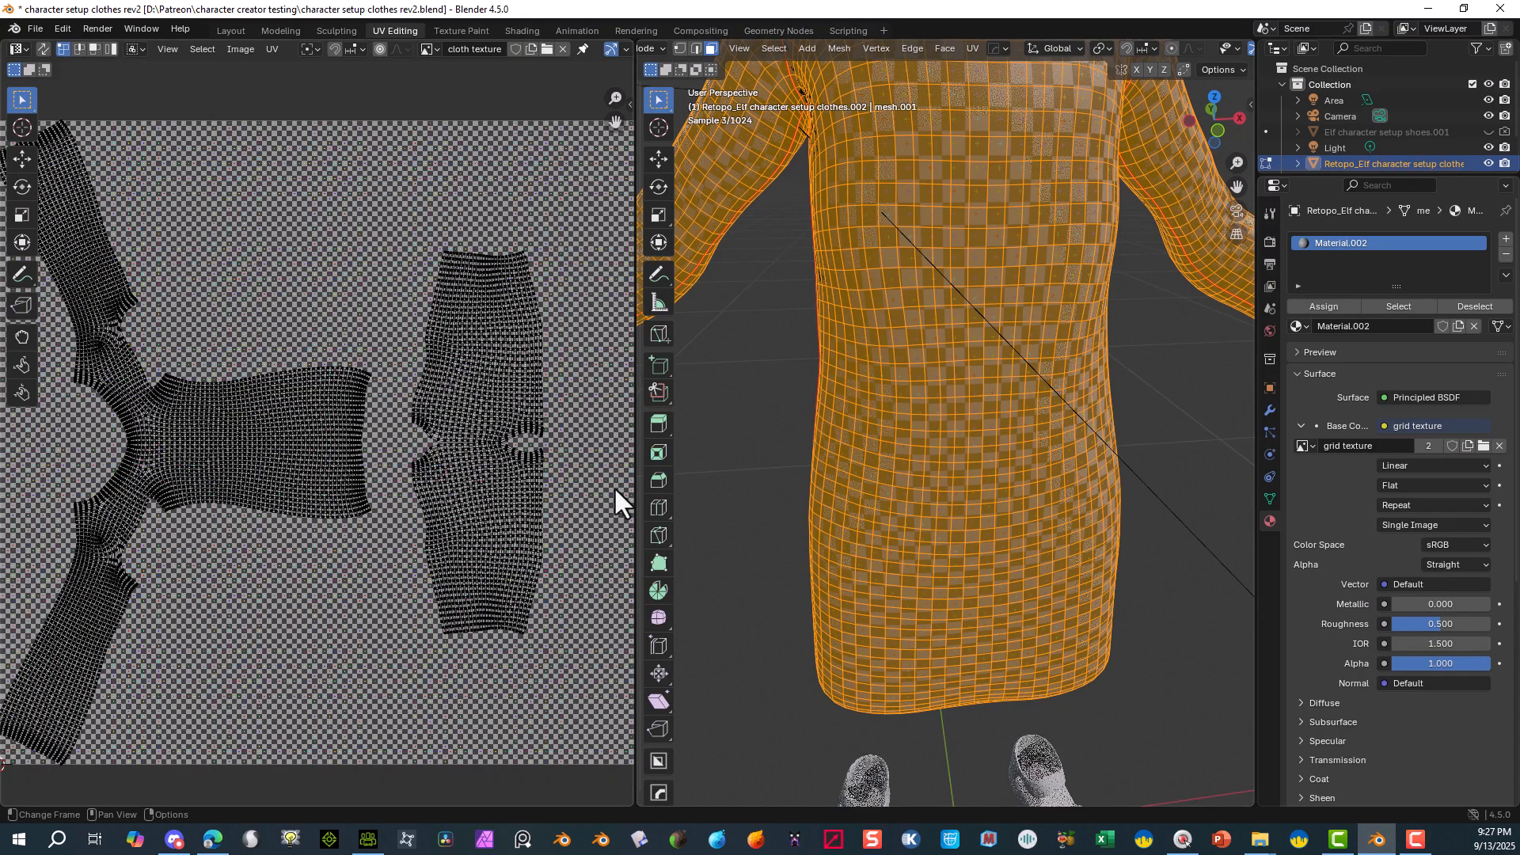
# - Inspect the checker pattern on the tunic's front, sleeves, shoulder seams and sides for stretching
pyautogui.scroll(-5, 977, 299)
pyautogui.moveTo(976, 299); pyautogui.dragTo(919, 291, button='middle')
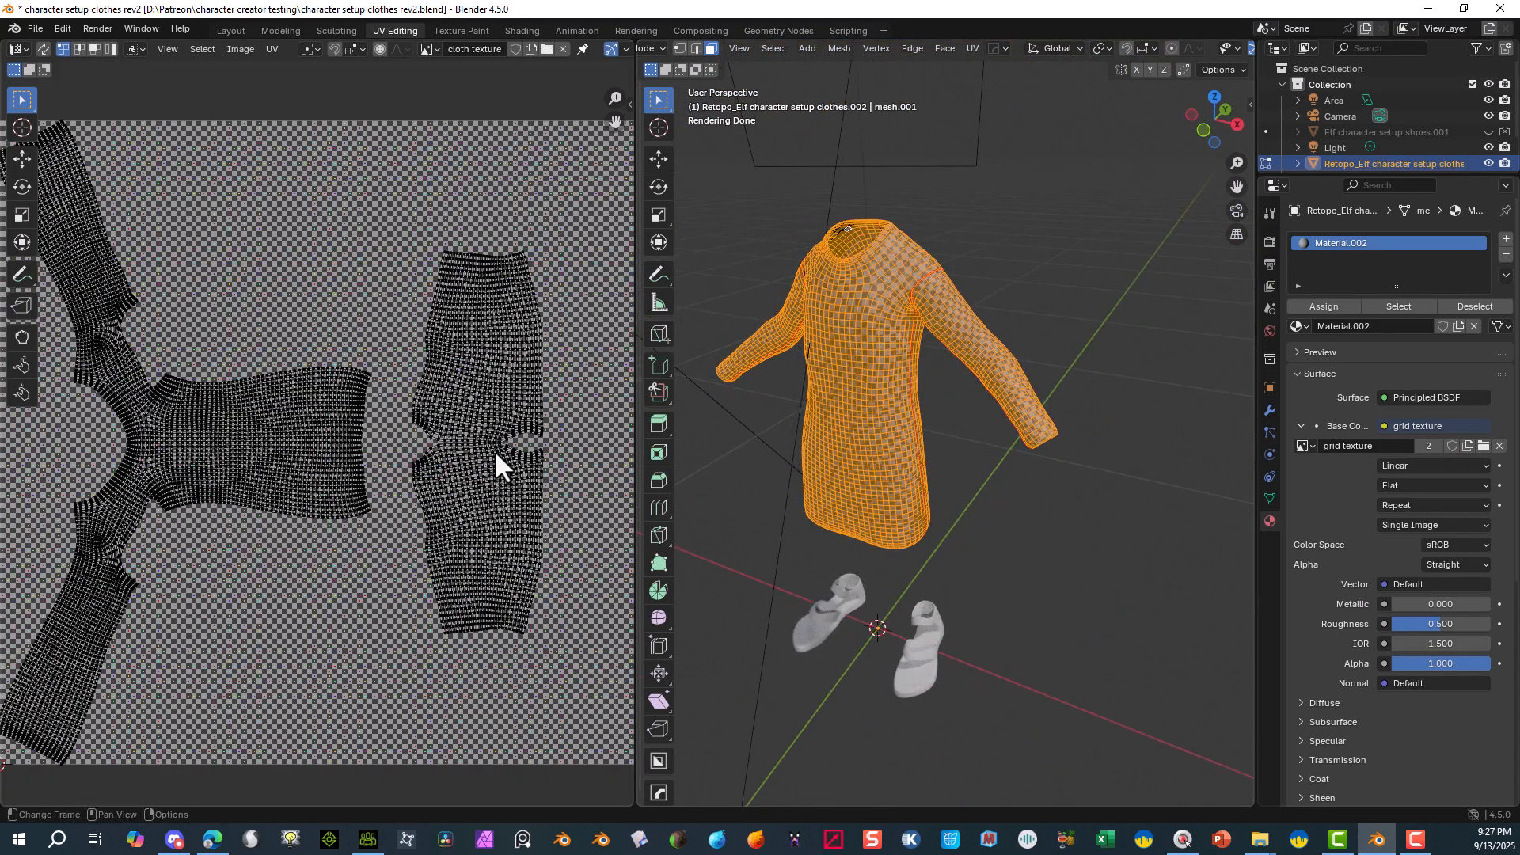
pyautogui.scroll(4, 1008, 292)
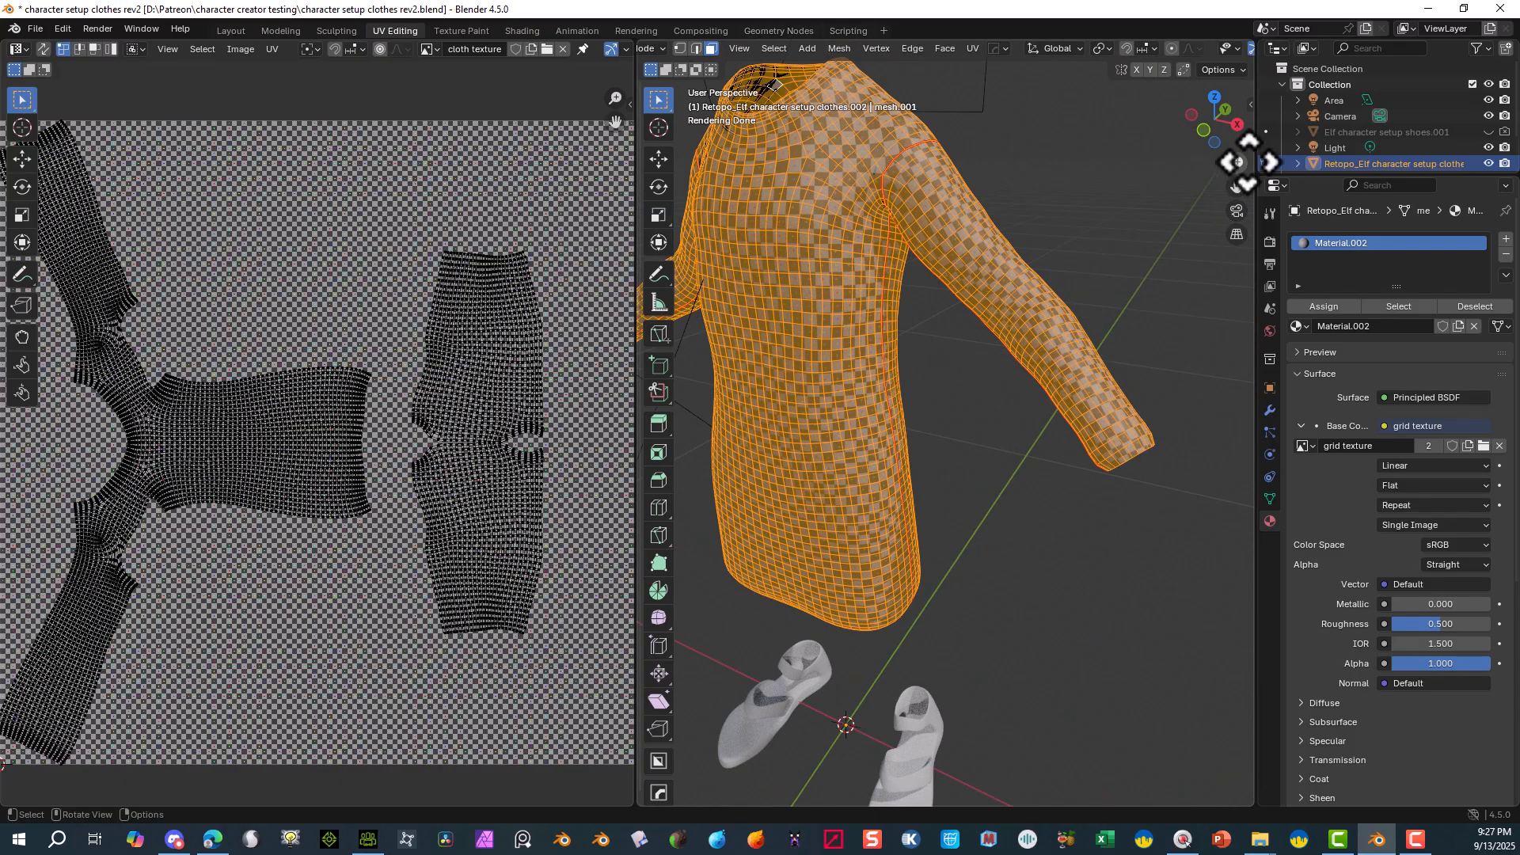
pyautogui.moveTo(1236, 188); pyautogui.dragTo(1343, 241)
pyautogui.scroll(4, 1126, 165)
pyautogui.moveTo(1106, 170); pyautogui.dragTo(914, 224, button='middle')
pyautogui.scroll(3, 1046, 281)
pyautogui.moveTo(1056, 250); pyautogui.dragTo(1027, 92, button='middle')
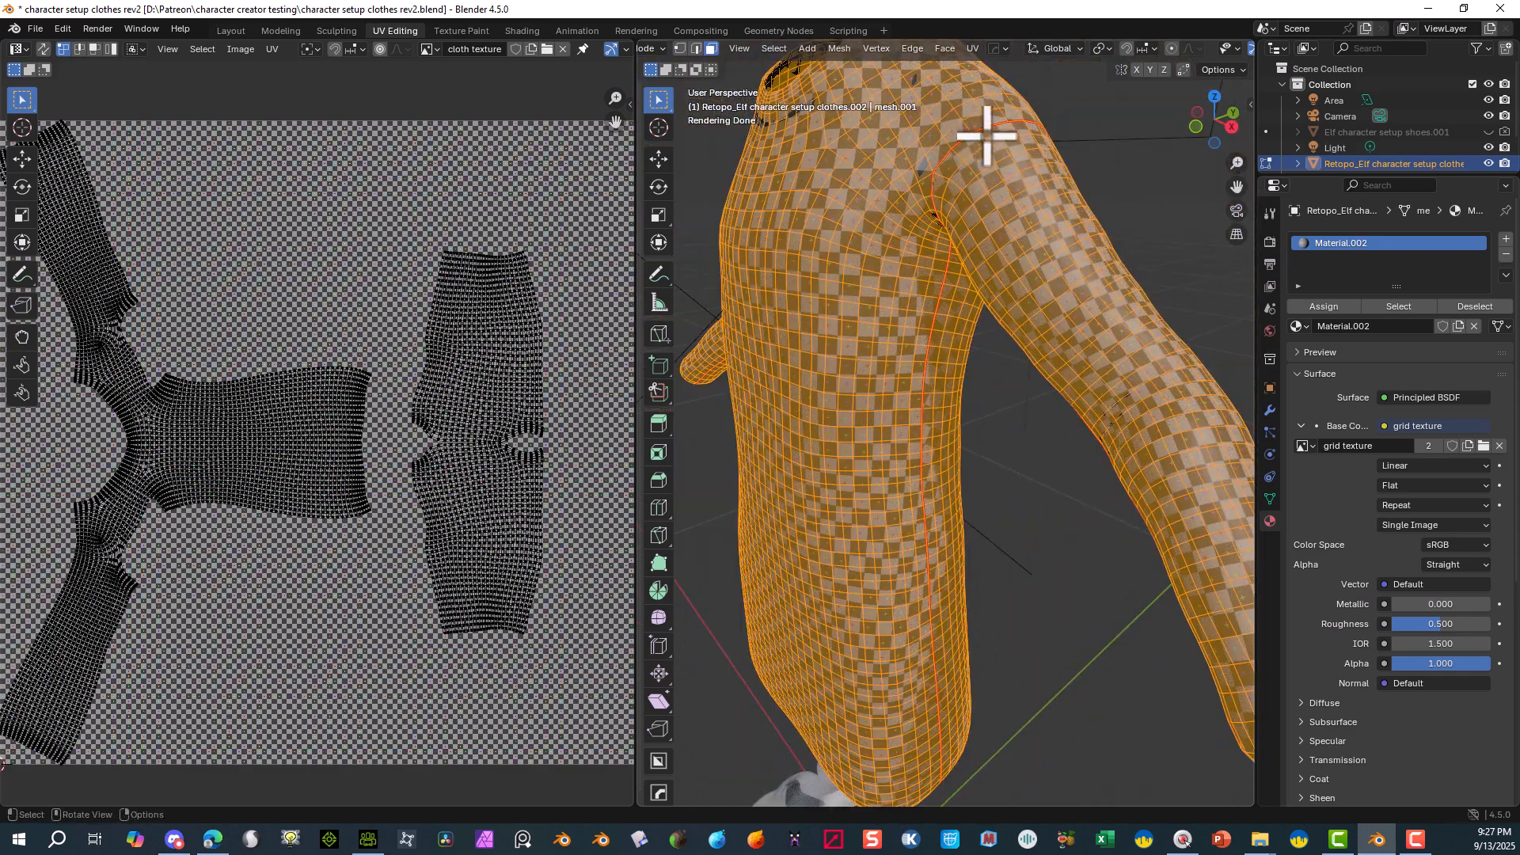
pyautogui.moveTo(954, 178); pyautogui.dragTo(640, 207, button='middle')
pyautogui.scroll(-4, 989, 214)
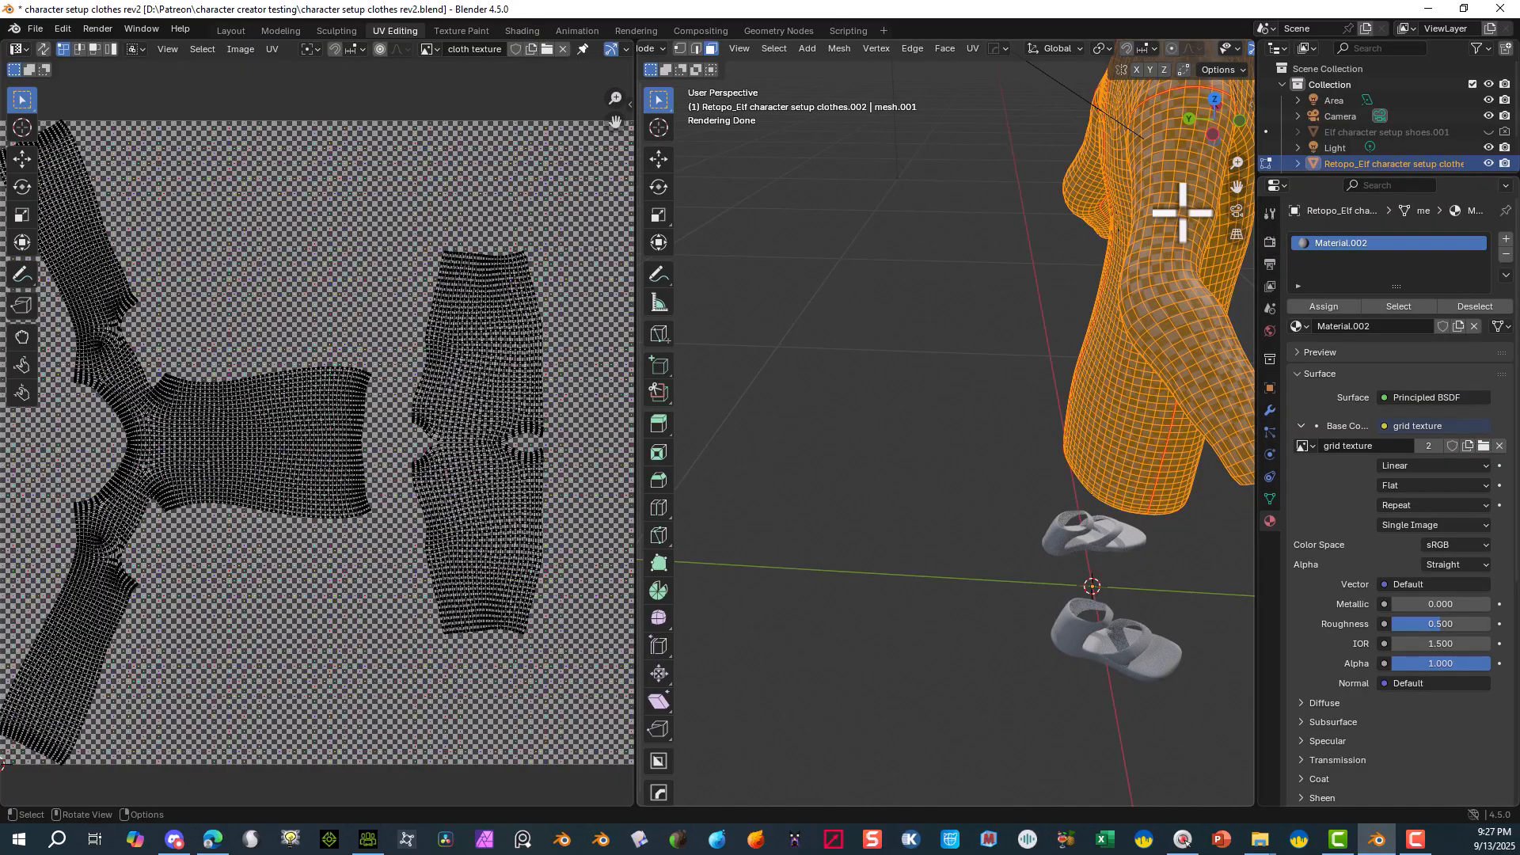
pyautogui.moveTo(1120, 209); pyautogui.dragTo(937, 207, button='middle')
pyautogui.scroll(-5, 887, 214)
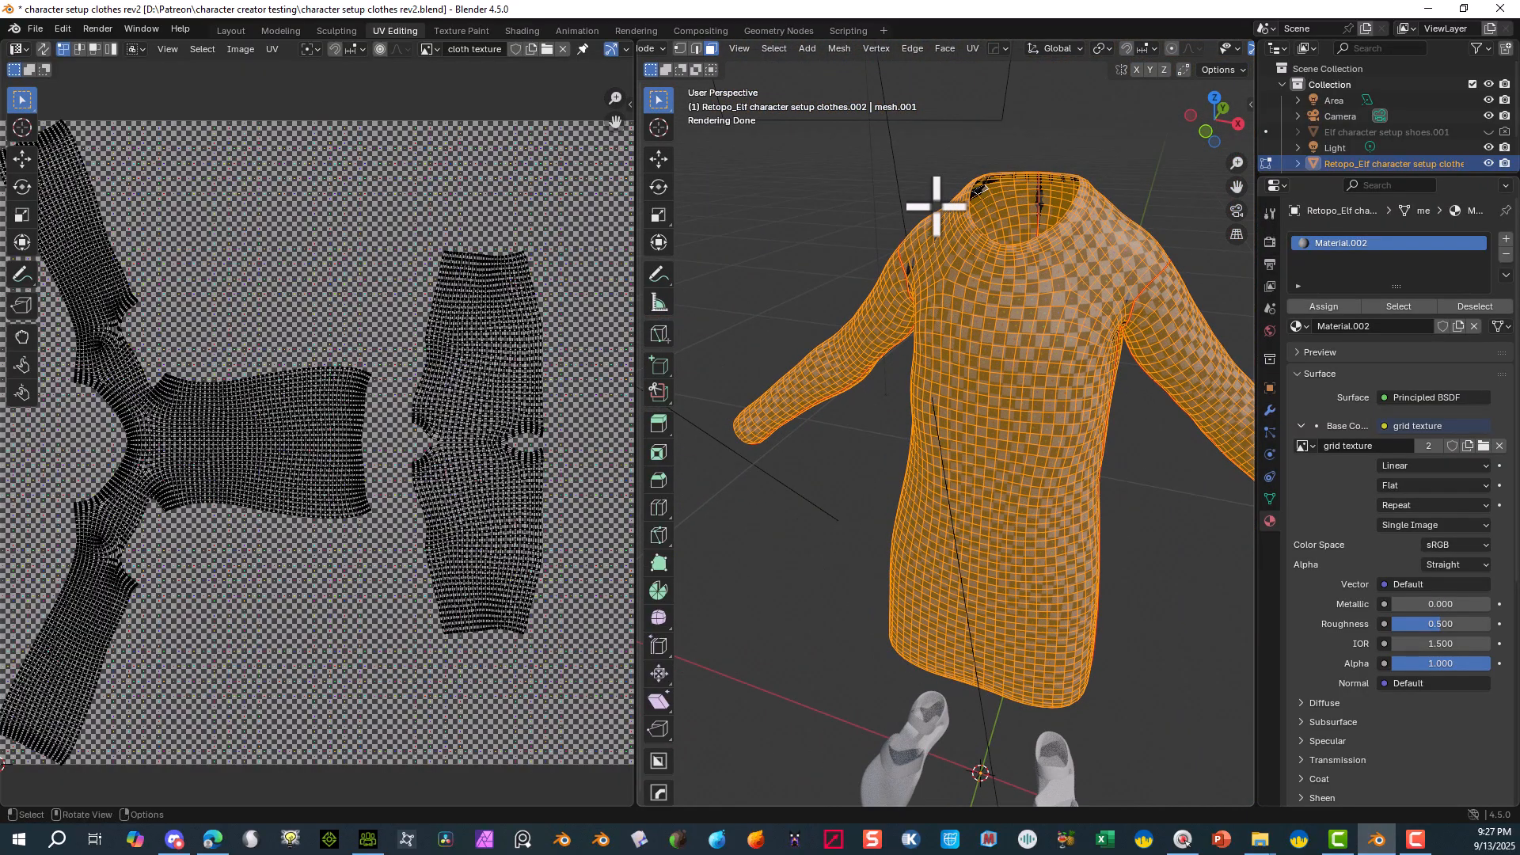
pyautogui.scroll(-3, 889, 393)
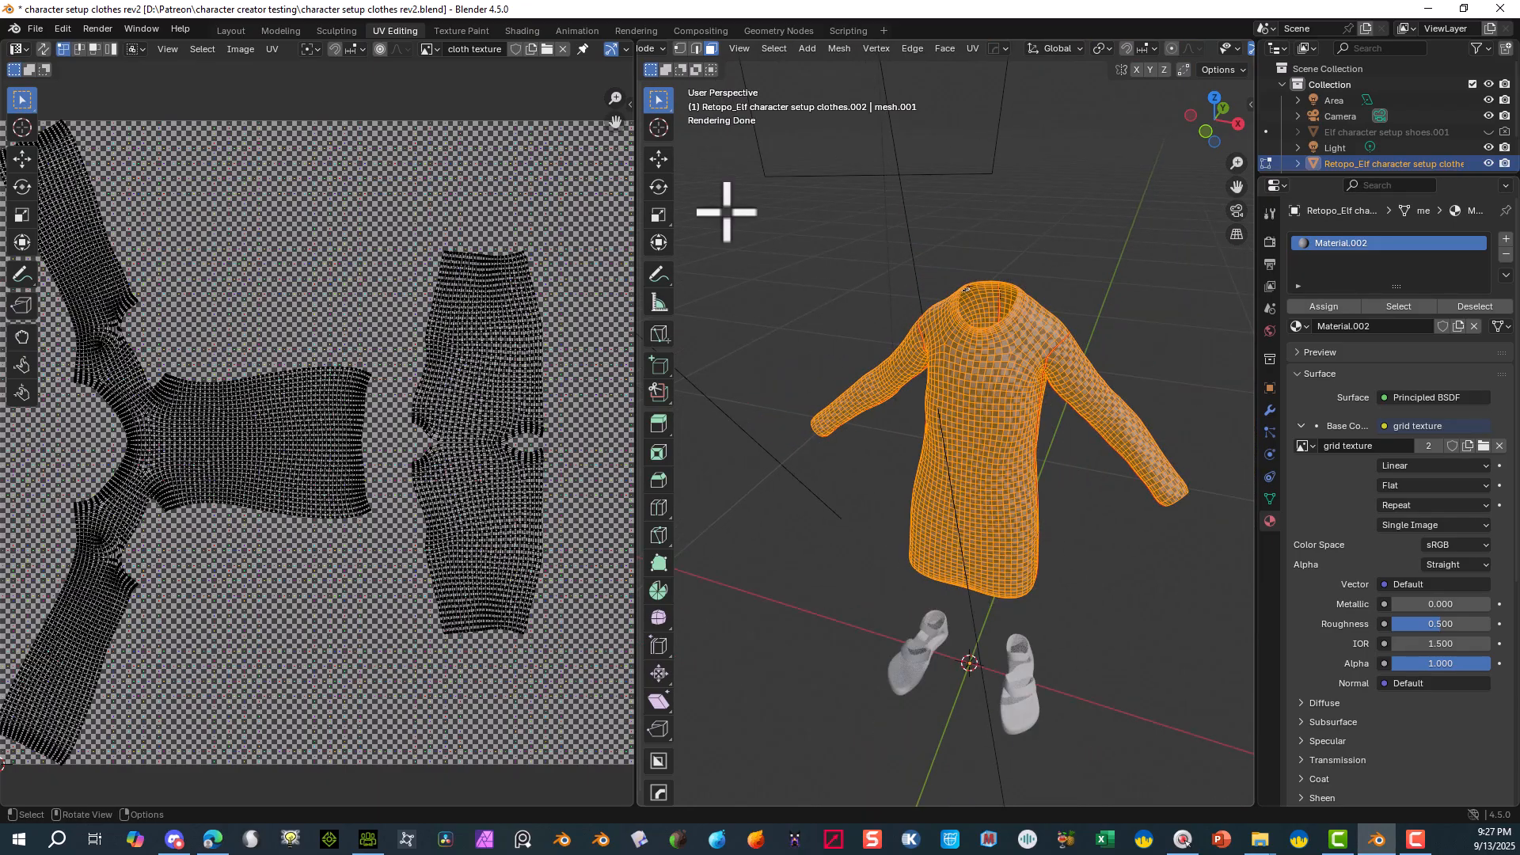
# - Save the project as a new file named character setup clothes rev3.blend
pyautogui.click(34, 29)
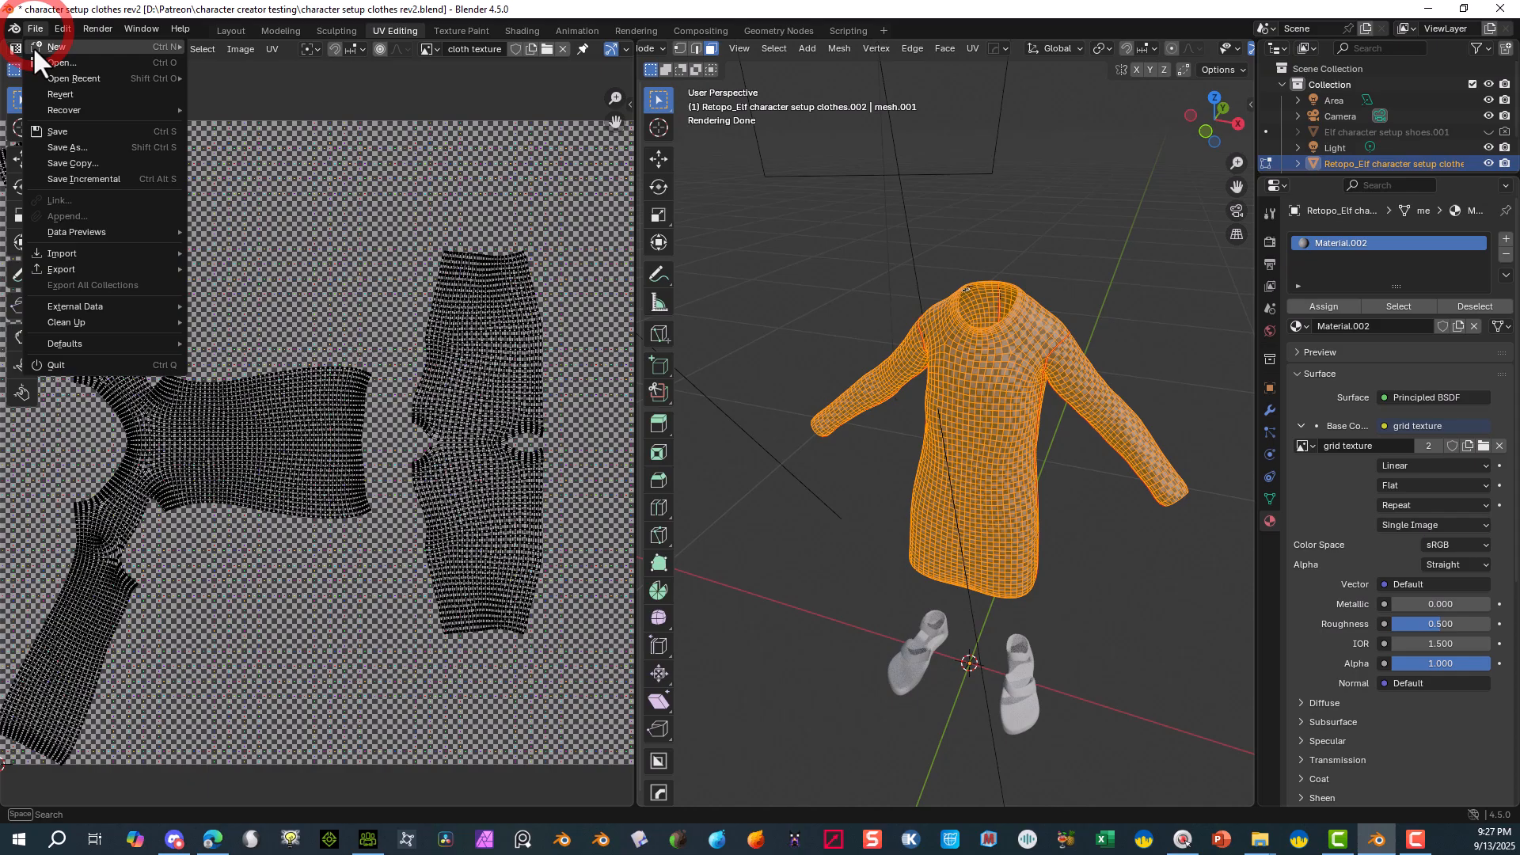
pyautogui.click(74, 143)
pyautogui.click(754, 584)
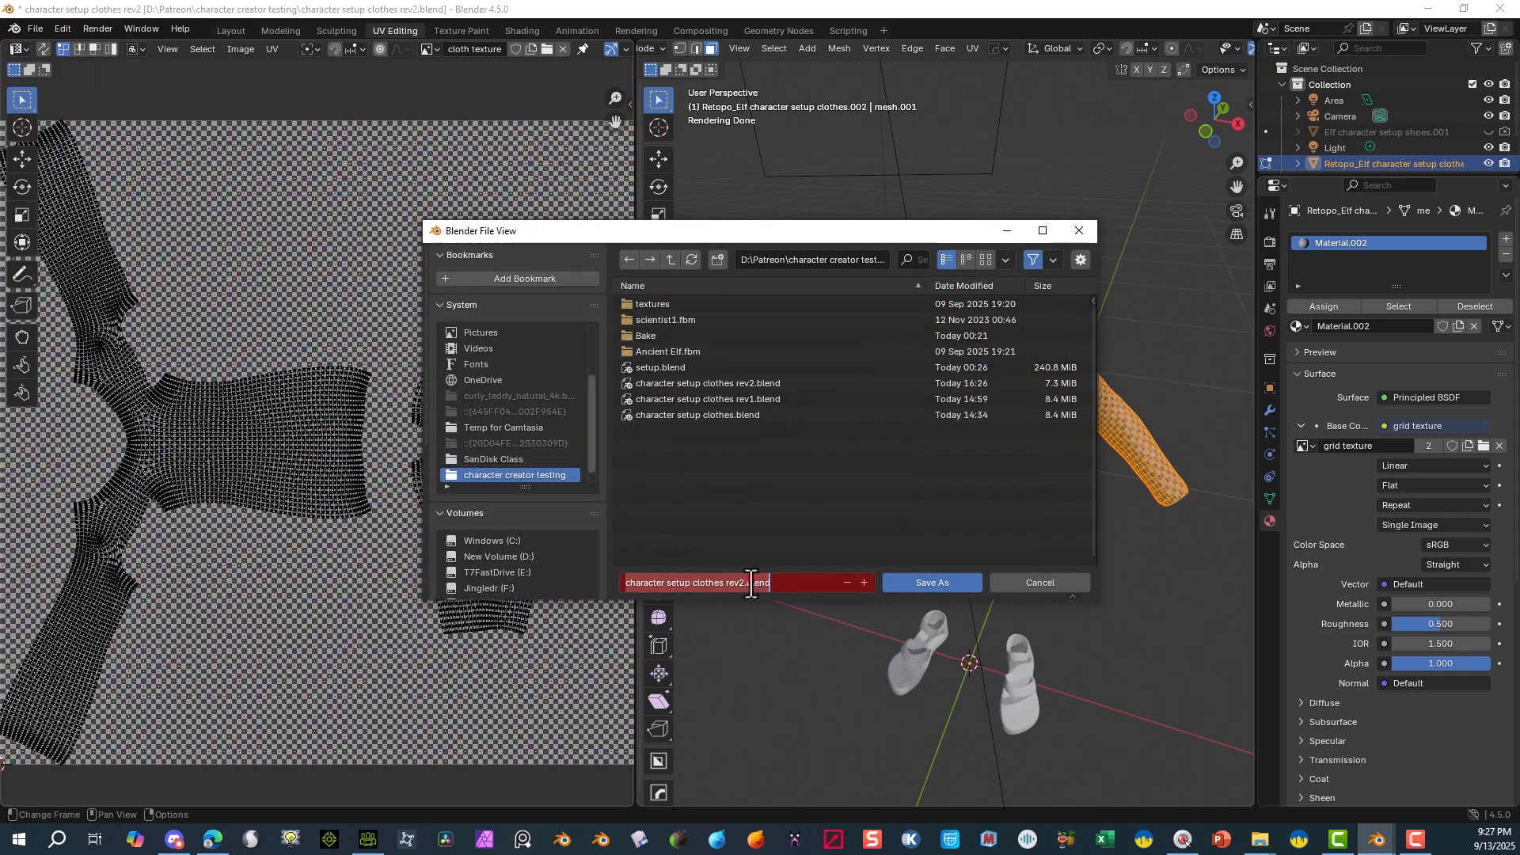
pyautogui.click(739, 585)
pyautogui.press('Delete')
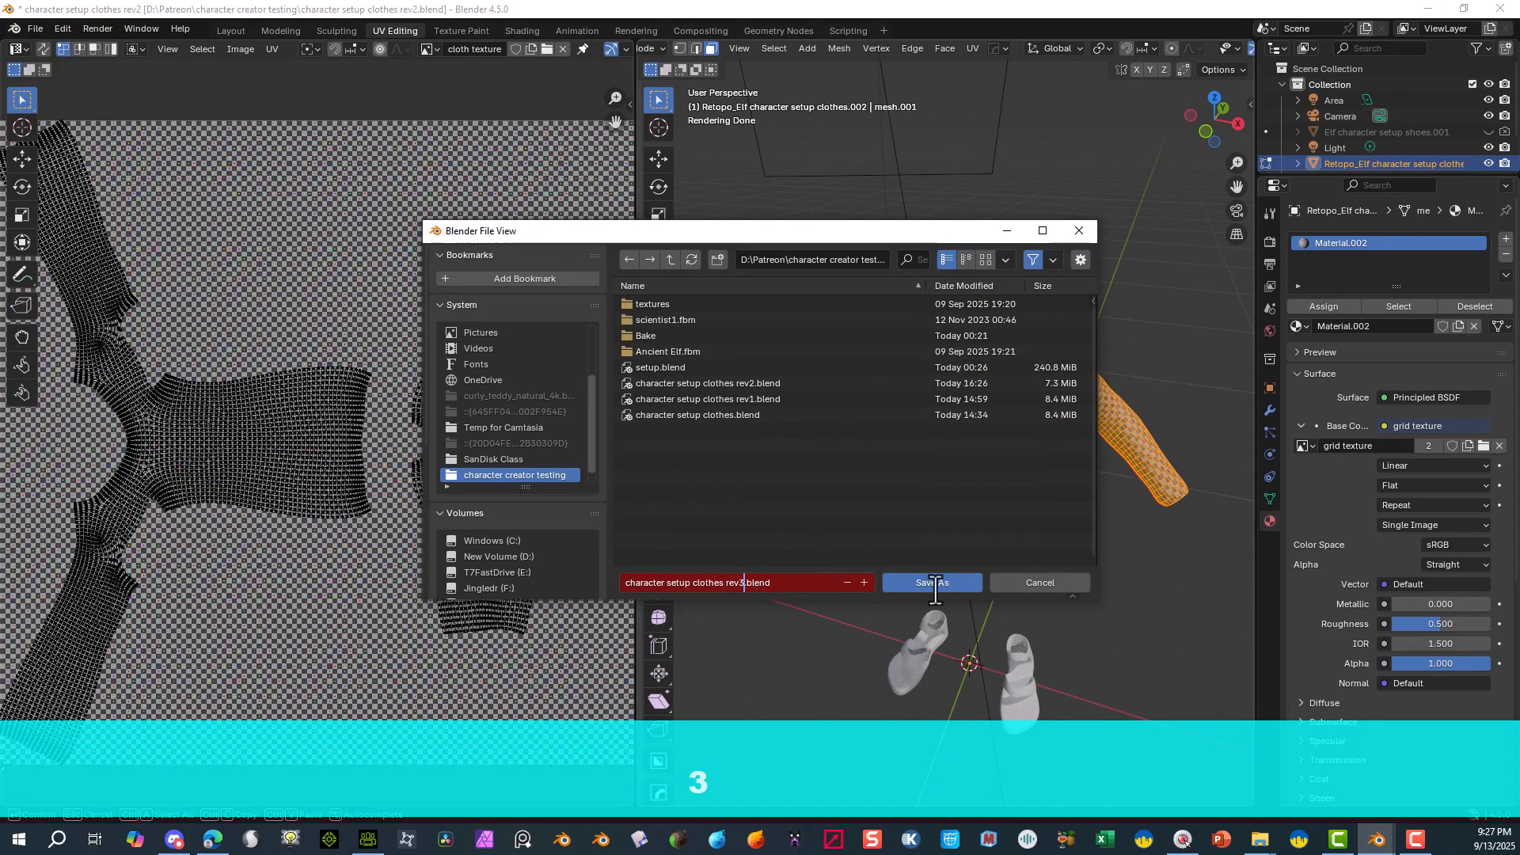
pyautogui.click(934, 586)
pyautogui.click(934, 586)
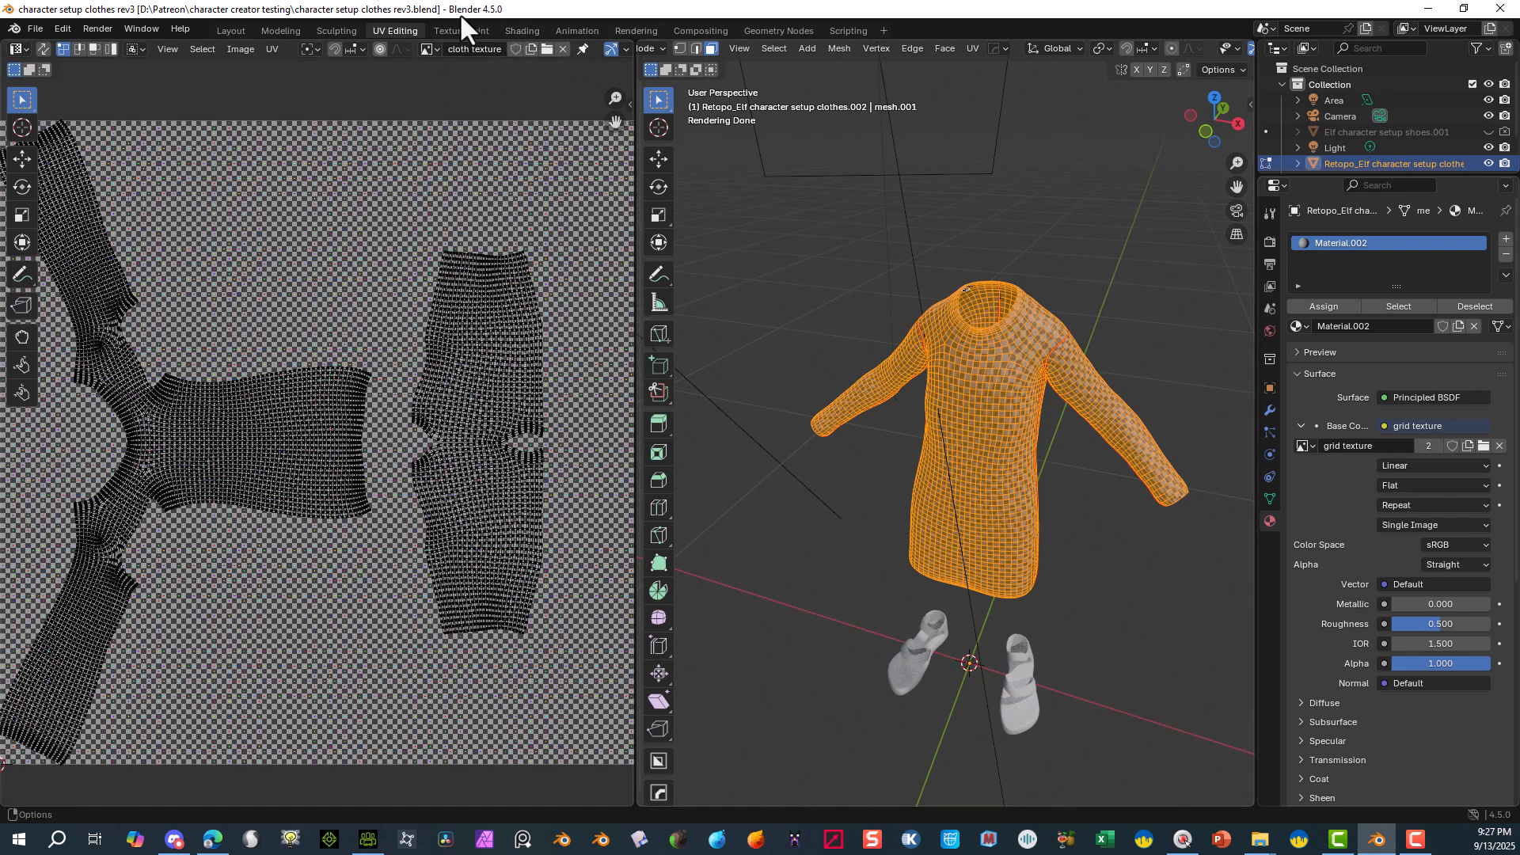
# - Switch to the Shading workspace, enlarge the node editor area, and show the tunic in rendered viewport shading
pyautogui.click(521, 29)
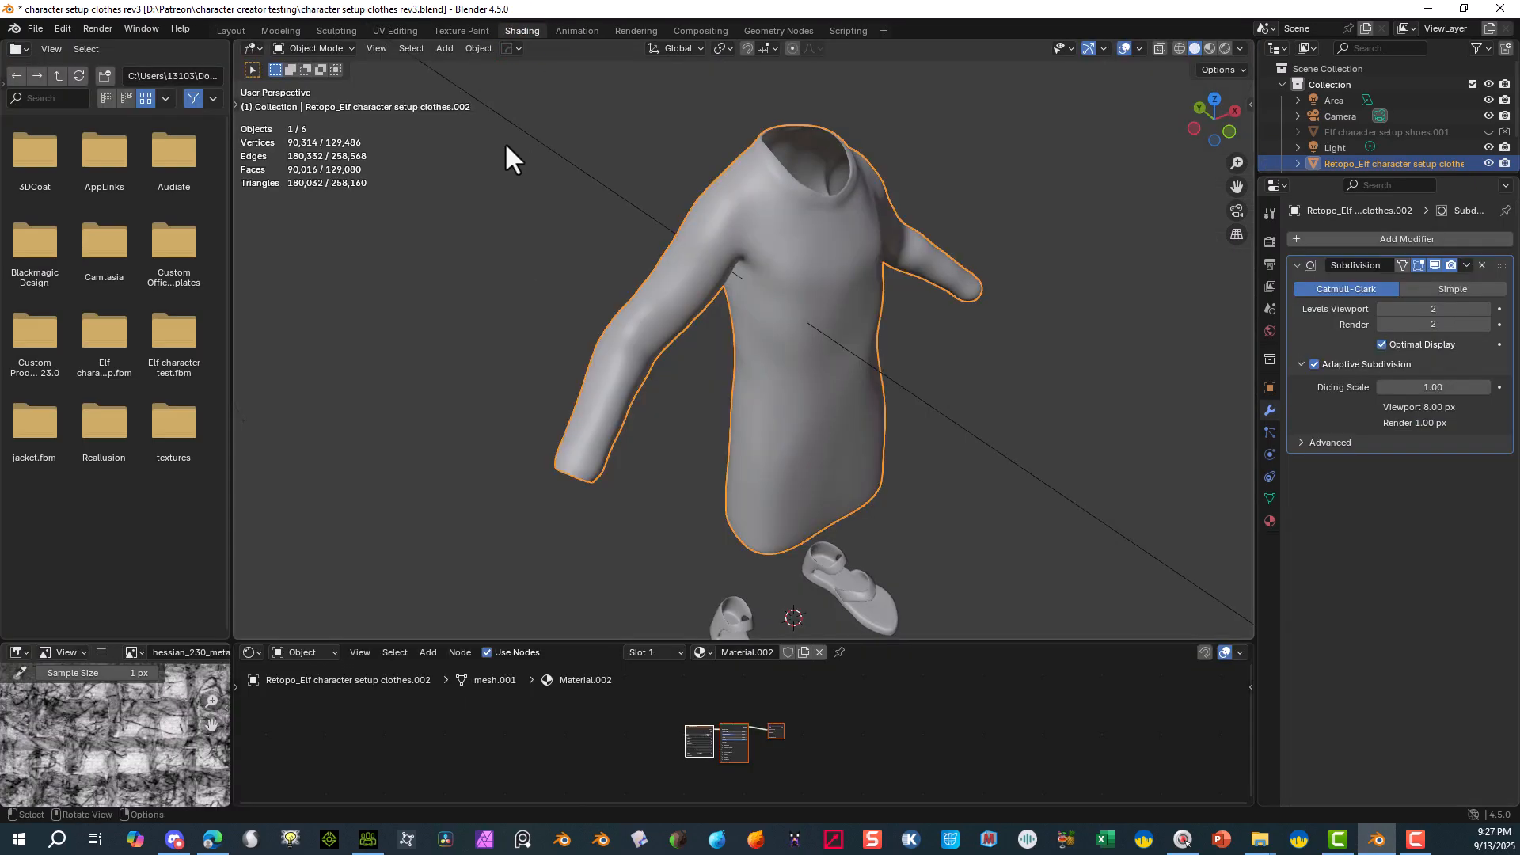
pyautogui.scroll(3, 792, 667)
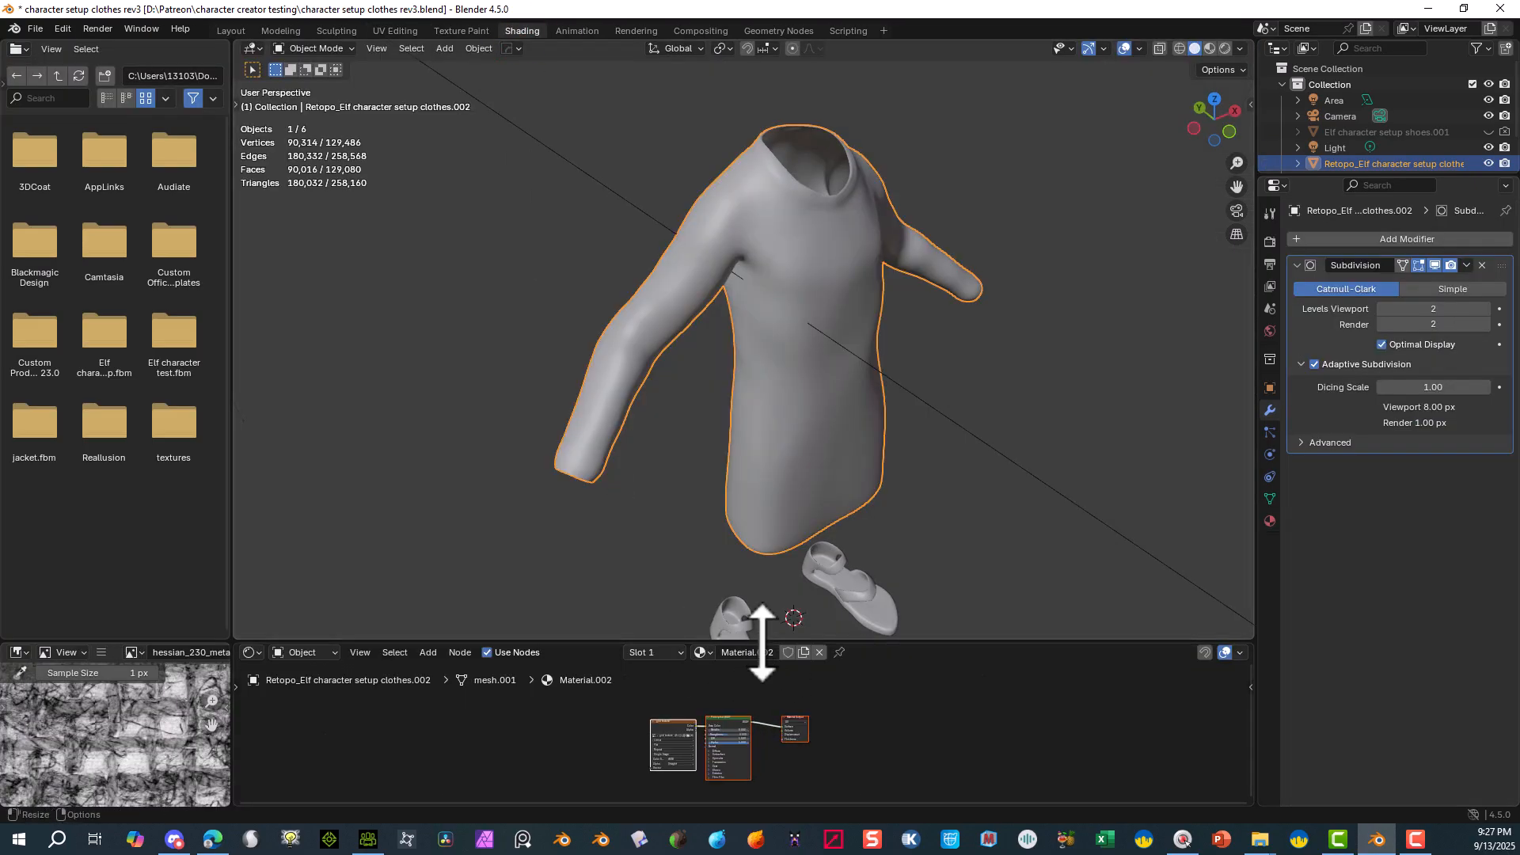
pyautogui.moveTo(760, 638); pyautogui.dragTo(783, 403)
pyautogui.scroll(4, 805, 299)
pyautogui.scroll(-1, 808, 293)
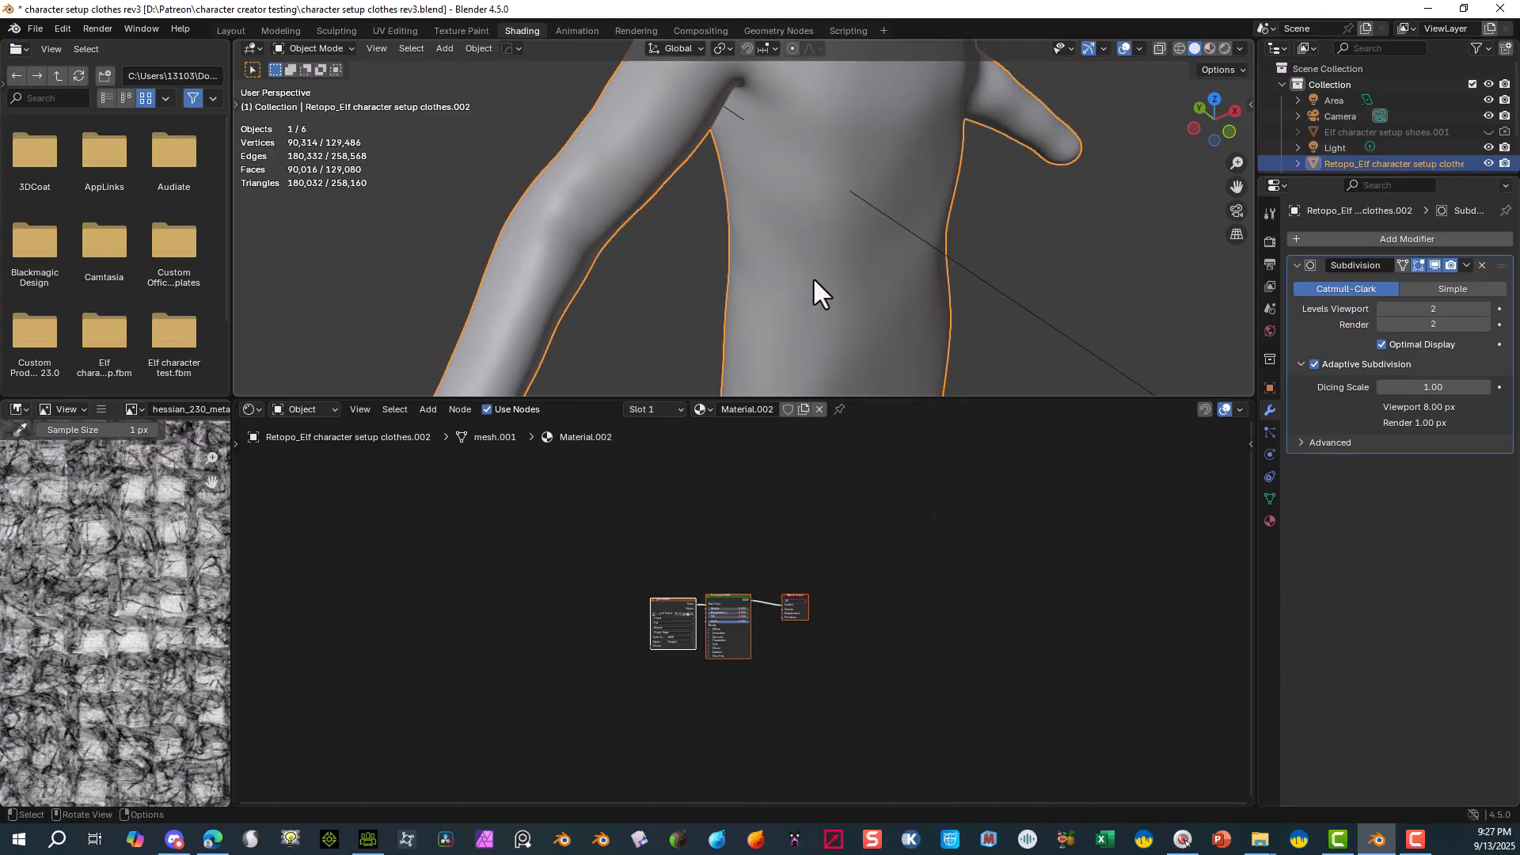
pyautogui.moveTo(812, 277); pyautogui.dragTo(806, 262, button='middle')
pyautogui.click(1225, 48)
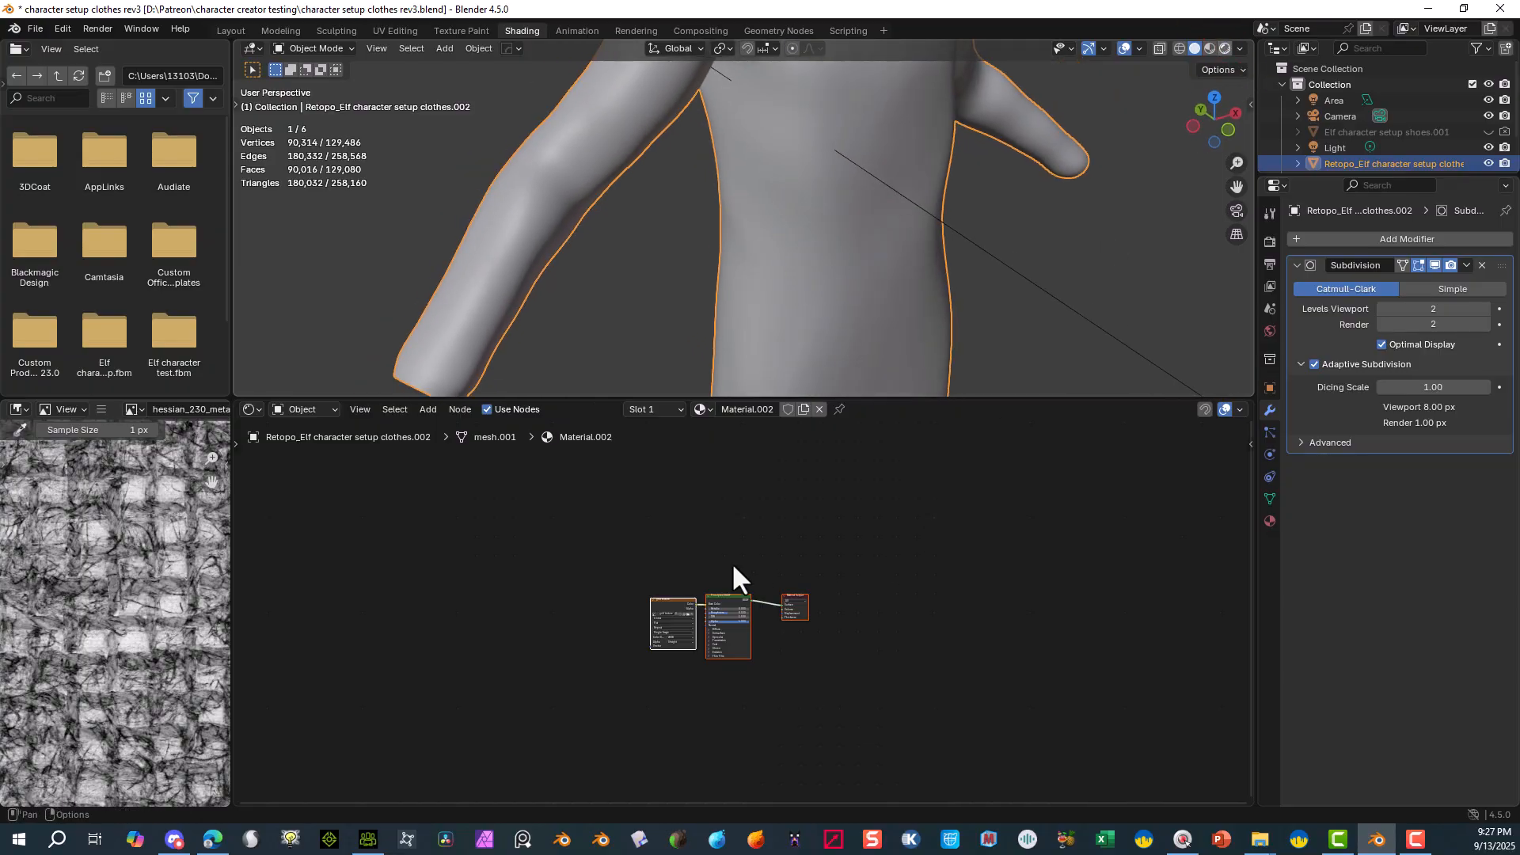
# - Move the grid texture node away from the Principled BSDF node to leave space between them
pyautogui.scroll(1, 712, 593)
pyautogui.moveTo(647, 592); pyautogui.dragTo(527, 525)
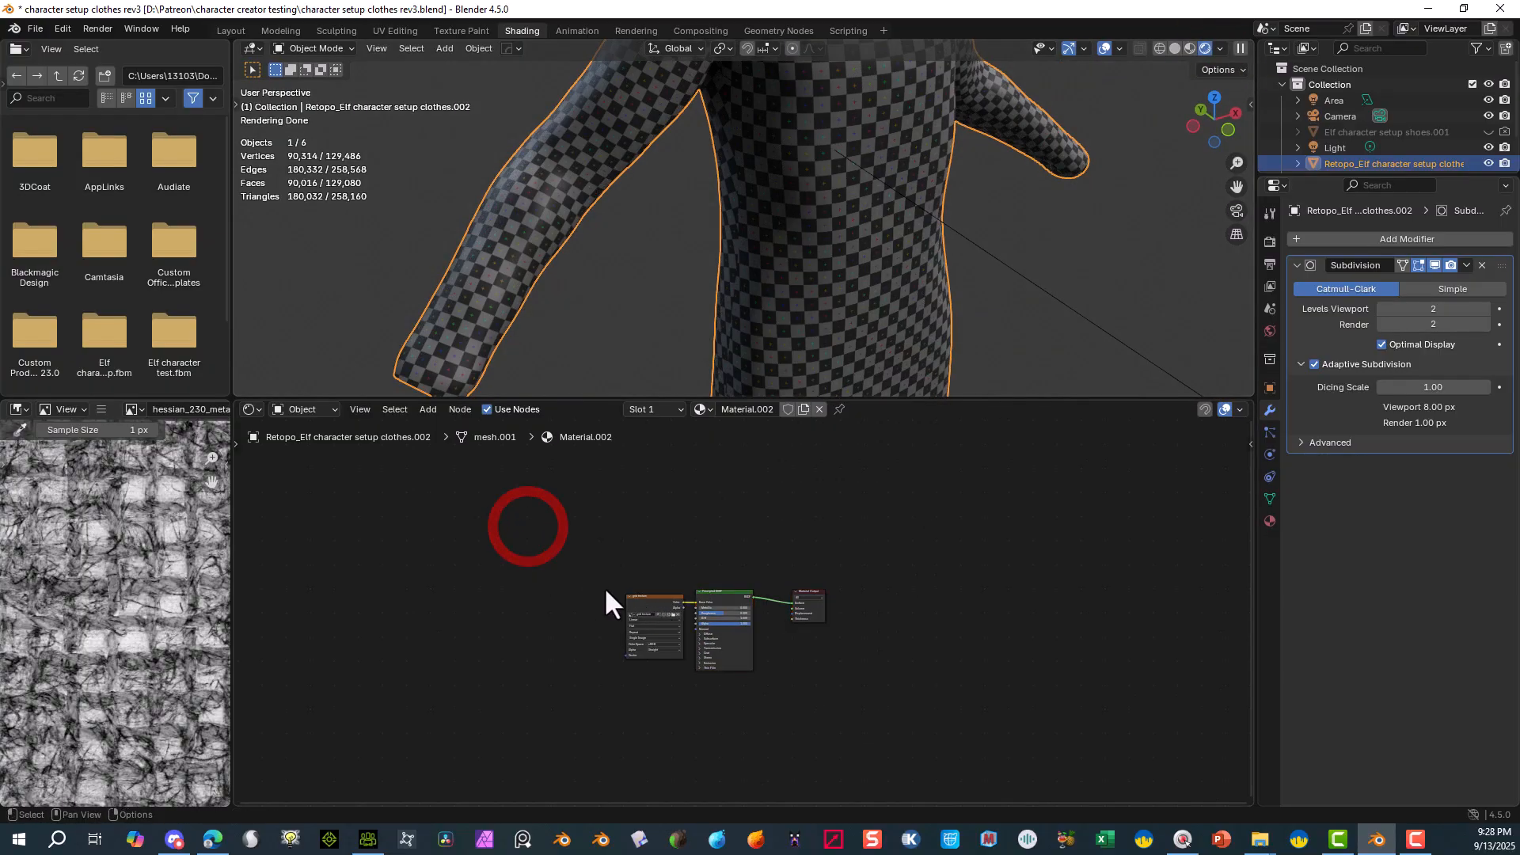
pyautogui.moveTo(638, 597); pyautogui.dragTo(451, 562)
pyautogui.moveTo(606, 637); pyautogui.dragTo(573, 560)
pyautogui.scroll(2, 554, 574)
pyautogui.scroll(3, 538, 587)
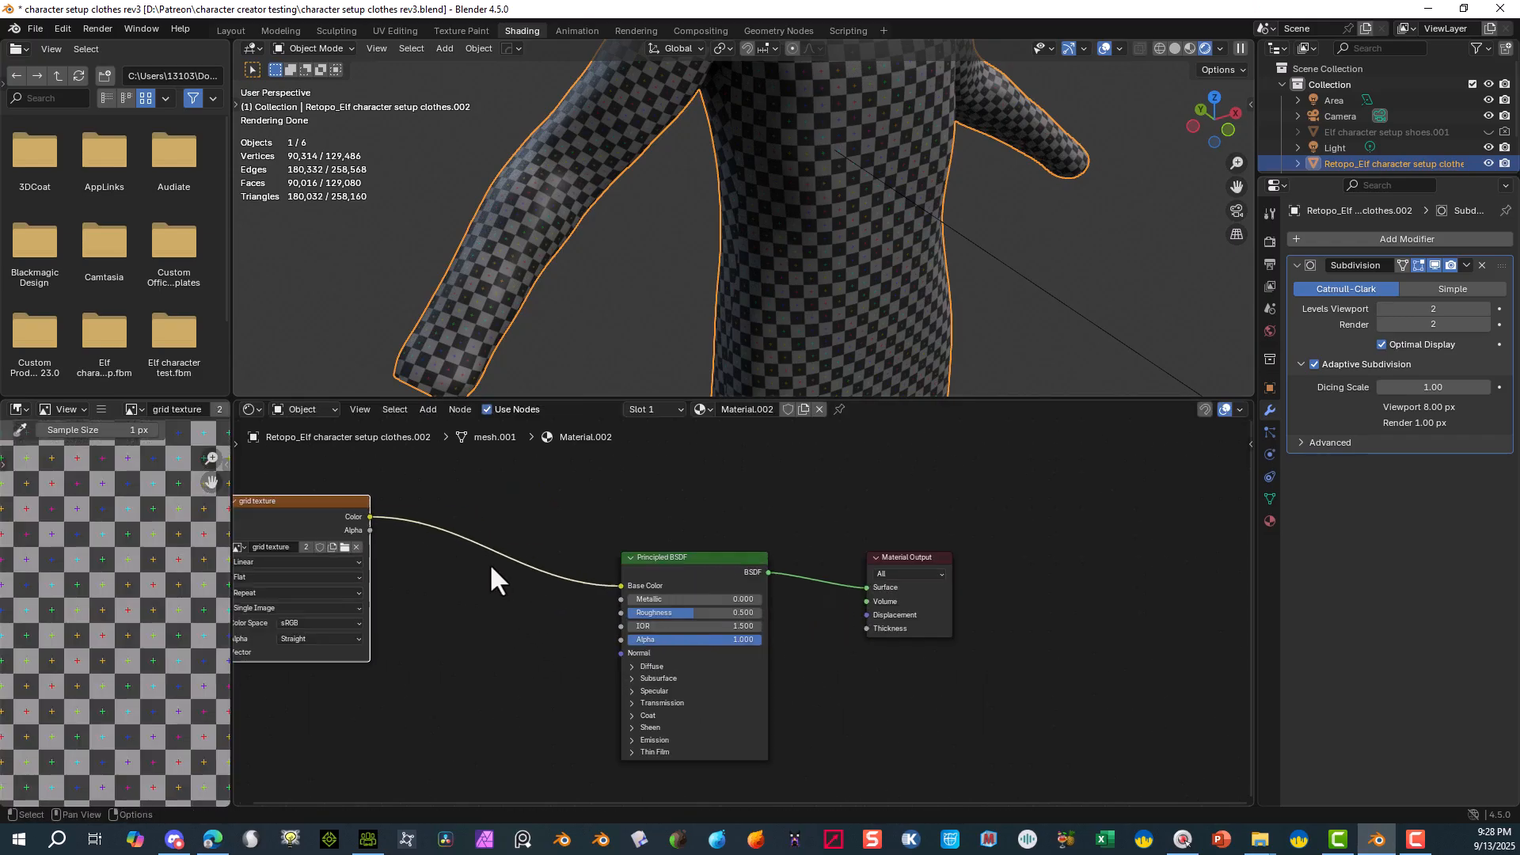
pyautogui.moveTo(495, 577); pyautogui.dragTo(774, 550, button='middle')
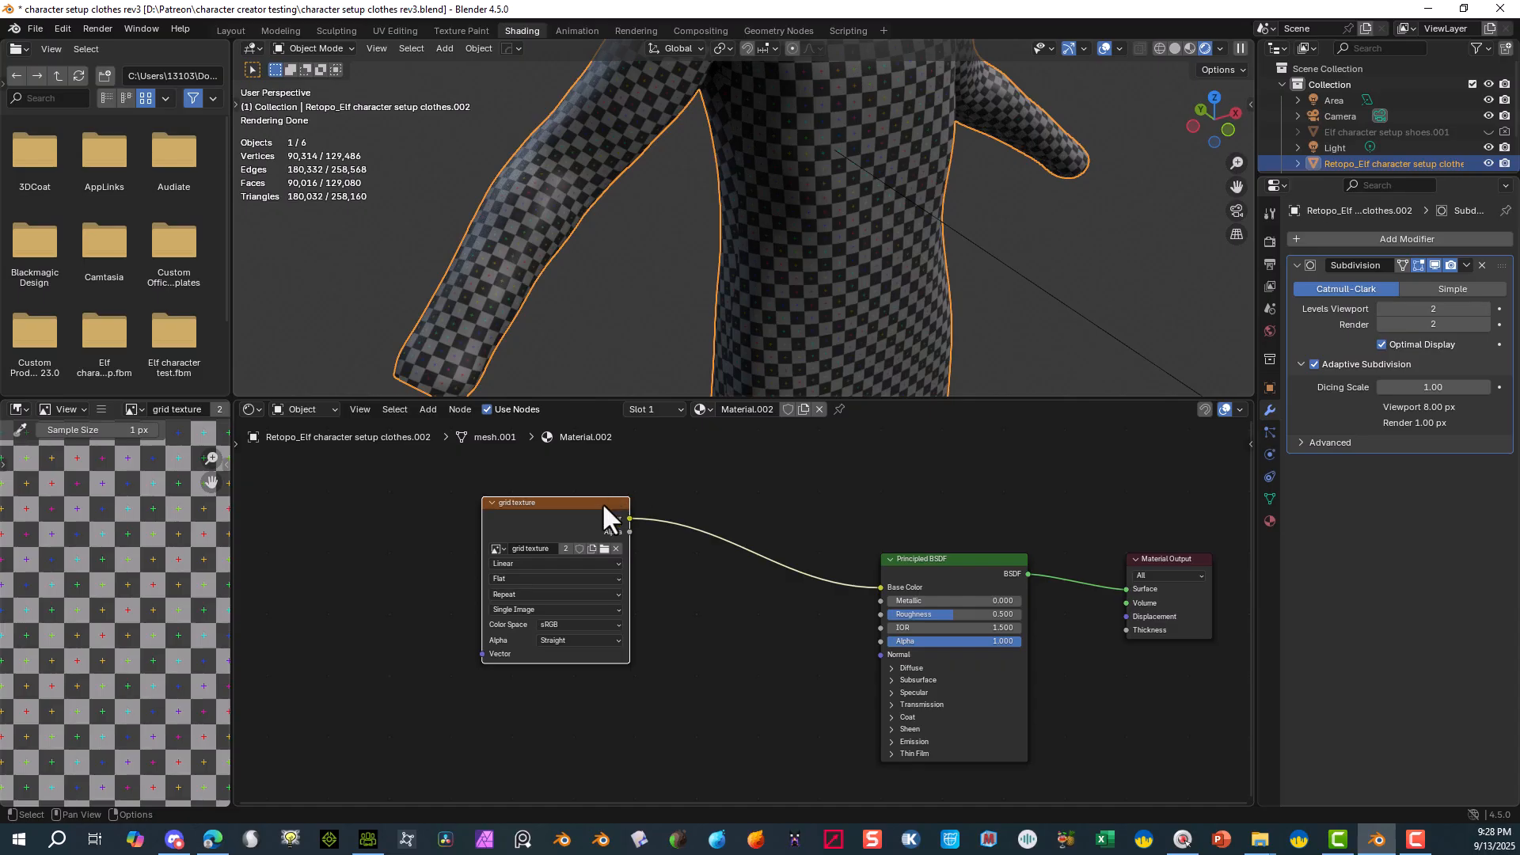
pyautogui.moveTo(603, 507); pyautogui.dragTo(662, 514)
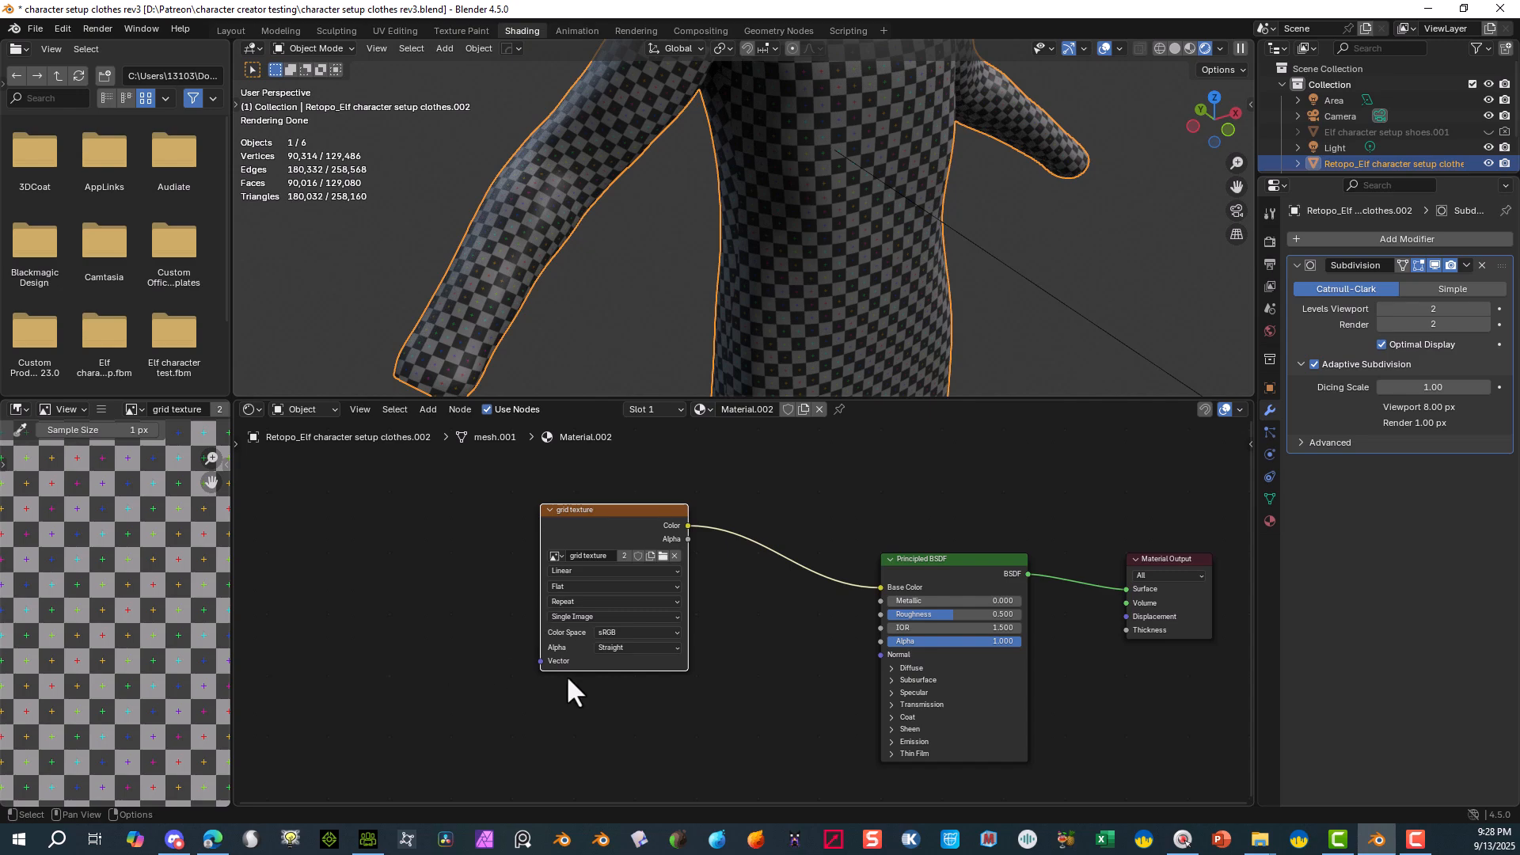
# - Start replacing the texture node's image and browse to the textures folder in D:\PBR Textures\hessian_230_4k.blend
pyautogui.click(662, 556)
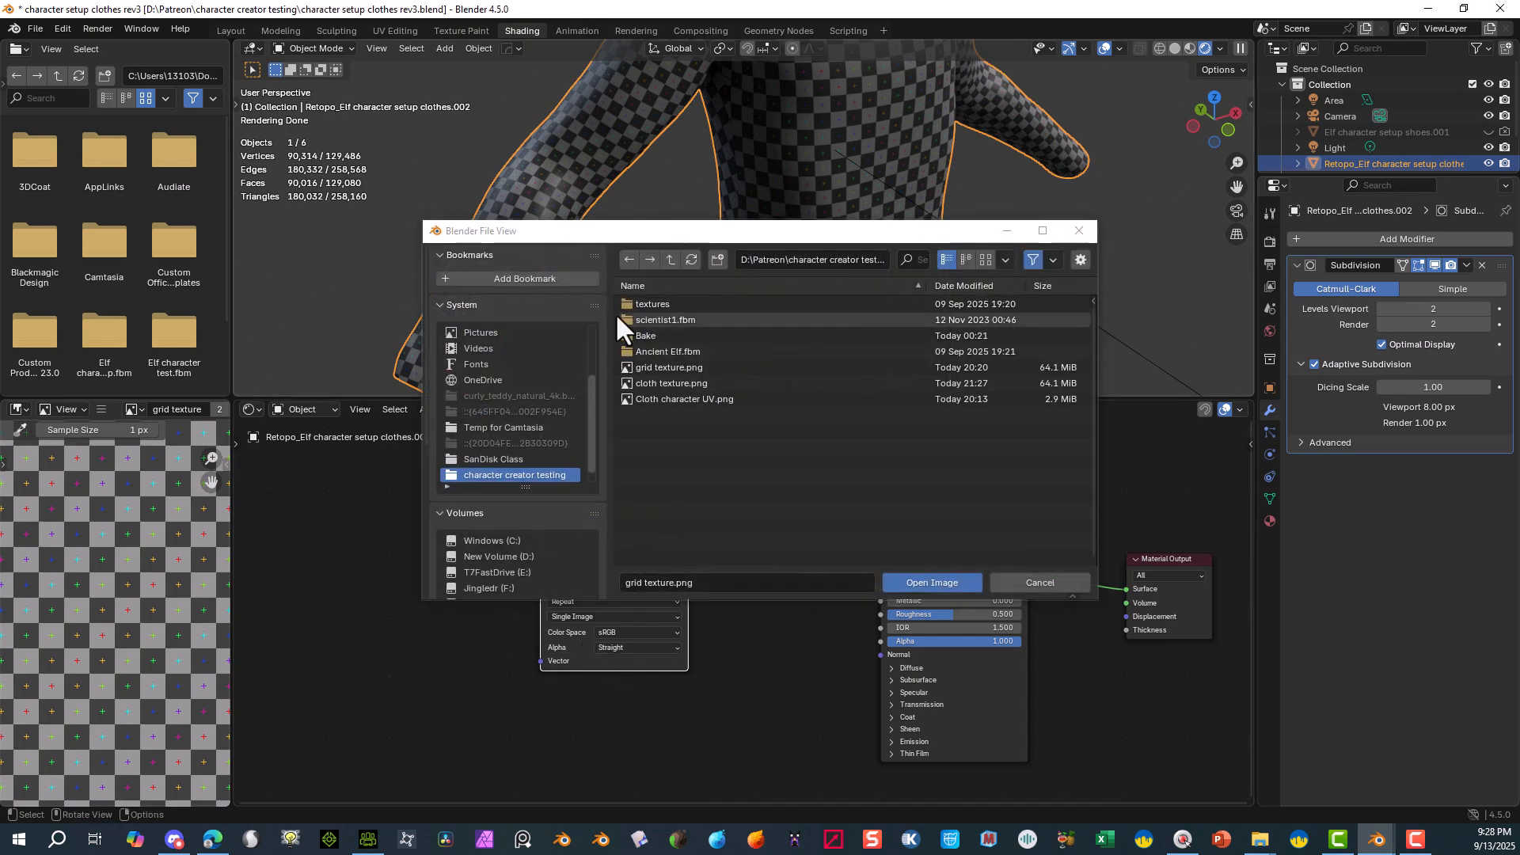
pyautogui.click(510, 555)
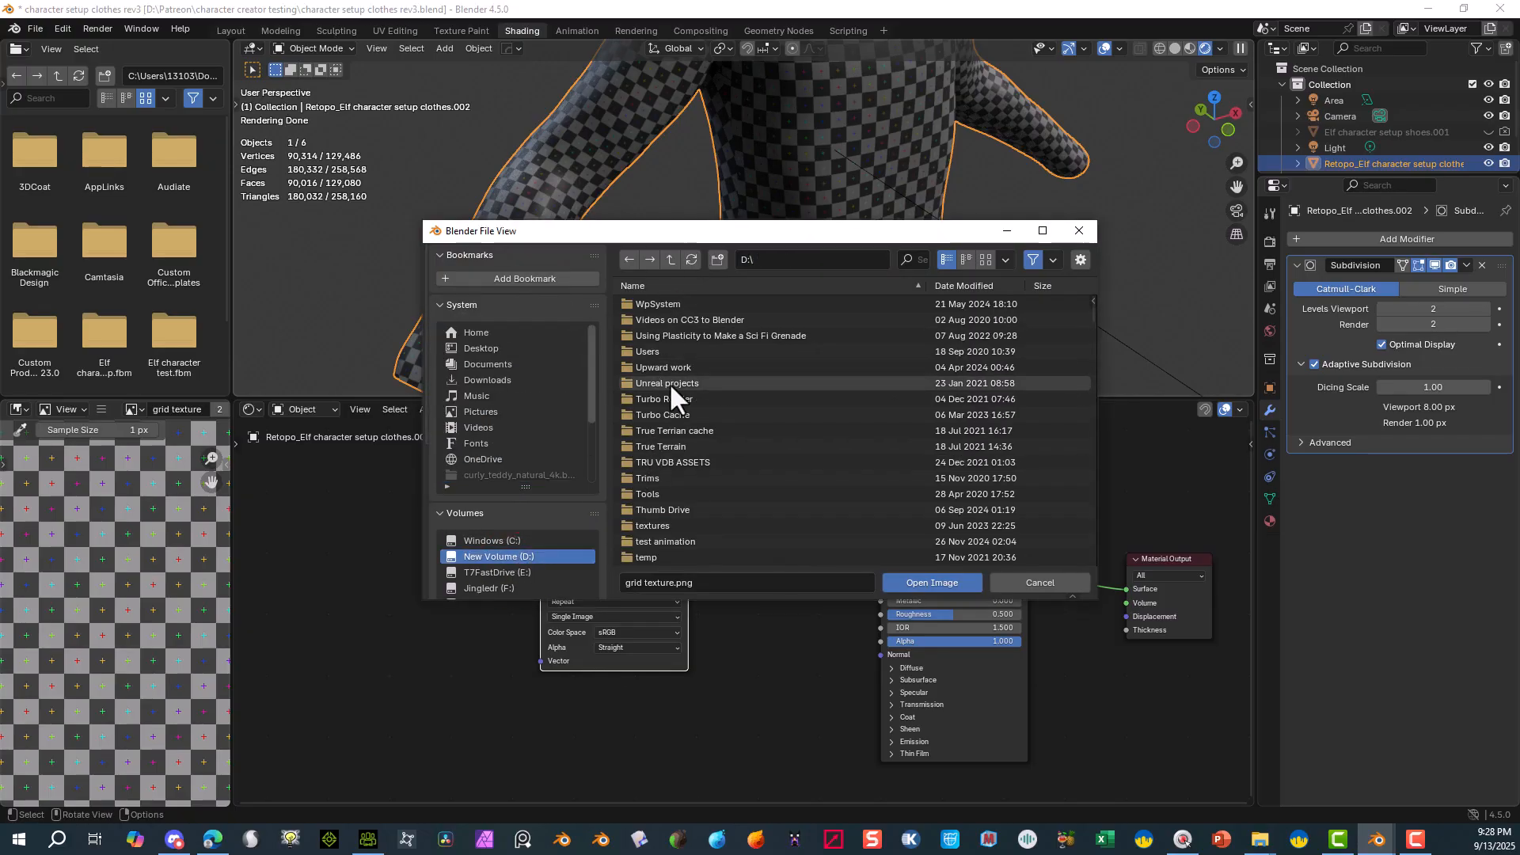
pyautogui.scroll(-5, 677, 419)
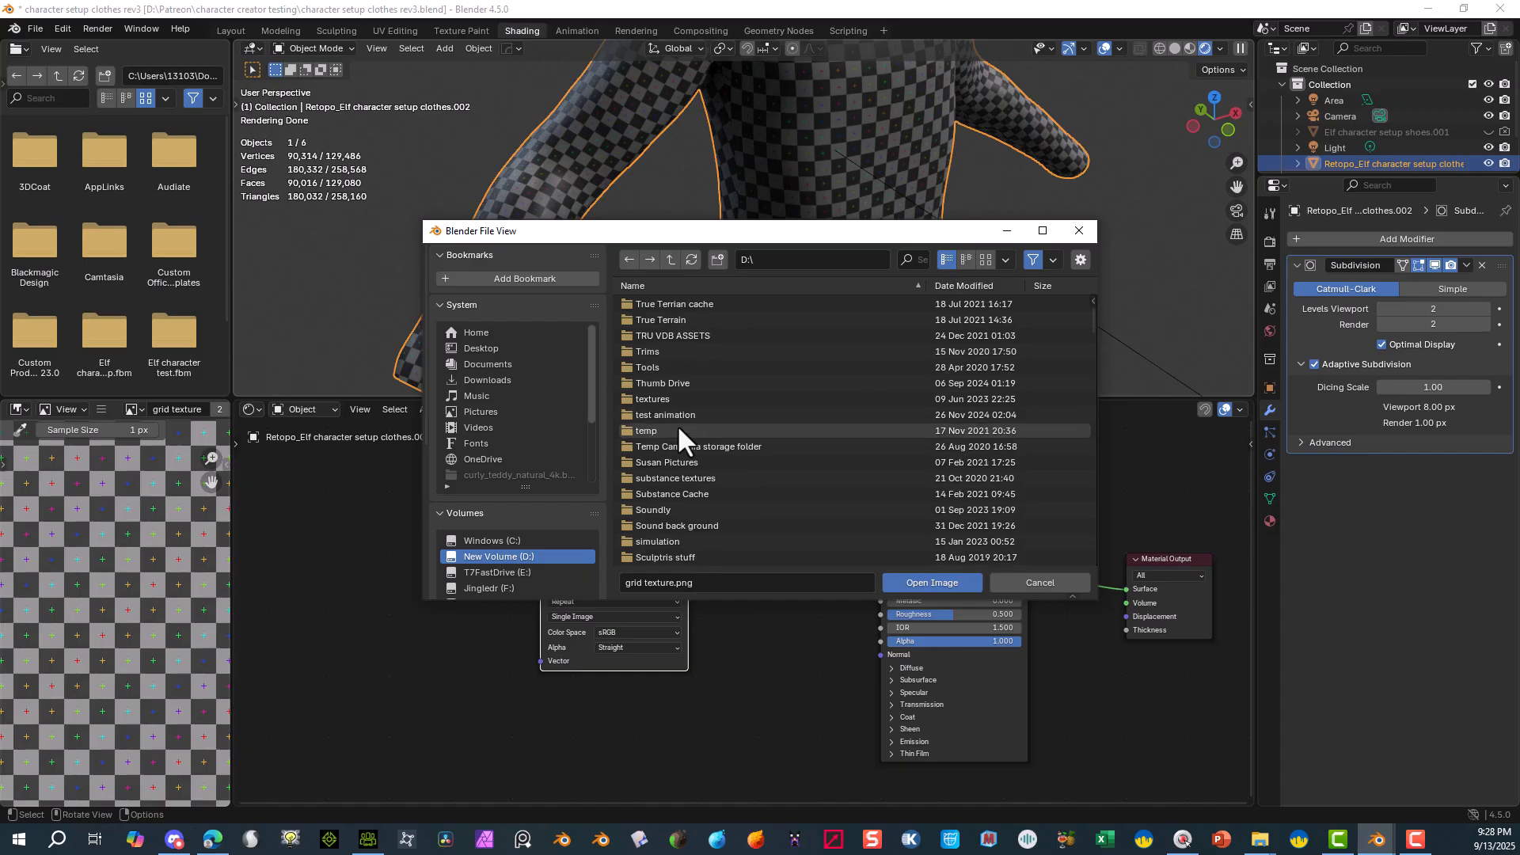
pyautogui.scroll(-12, 678, 429)
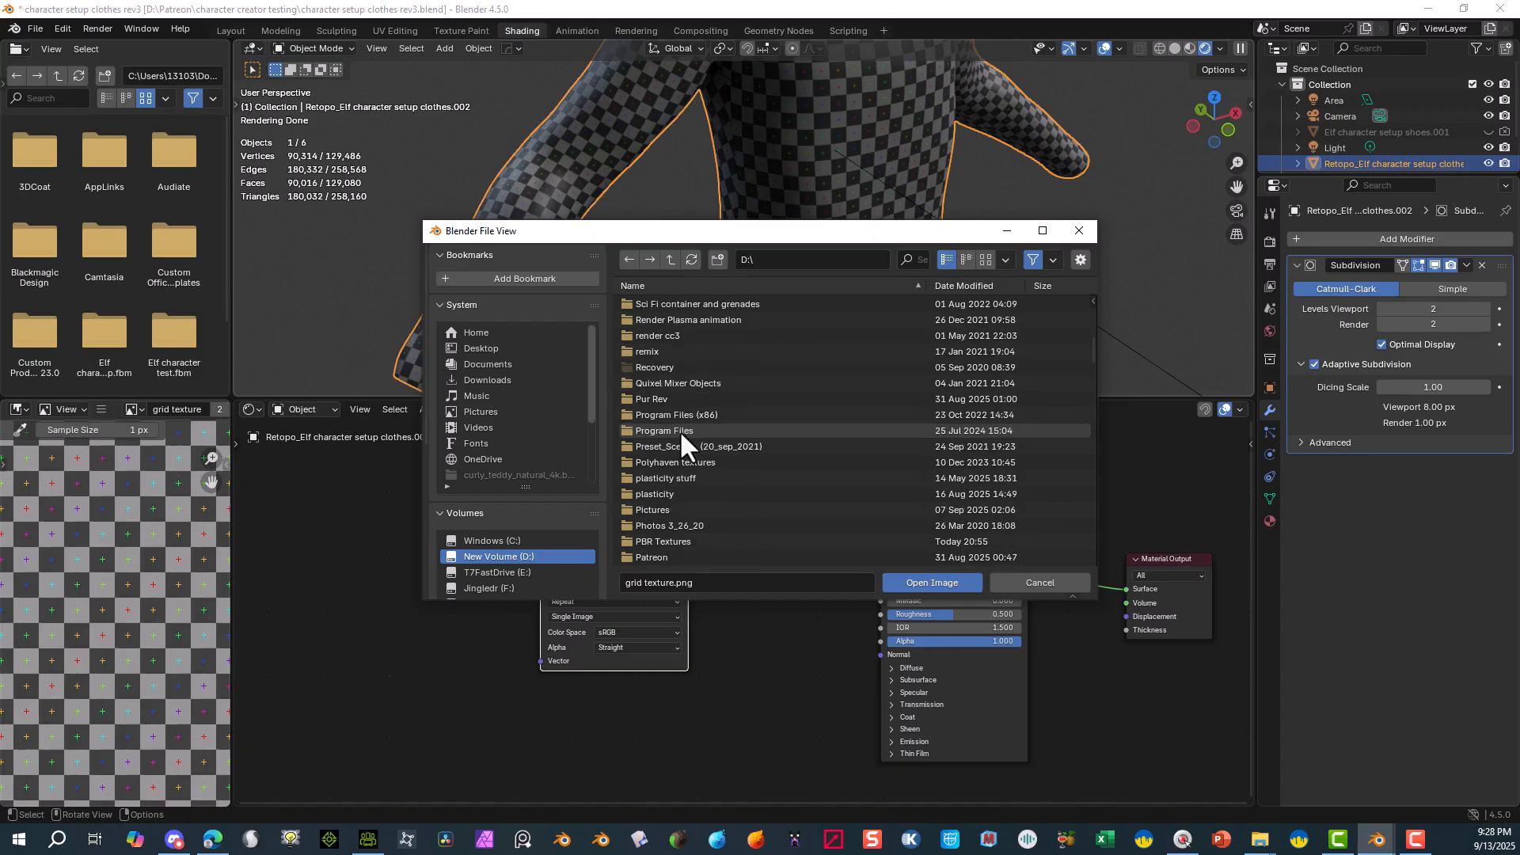
pyautogui.doubleClick(672, 475)
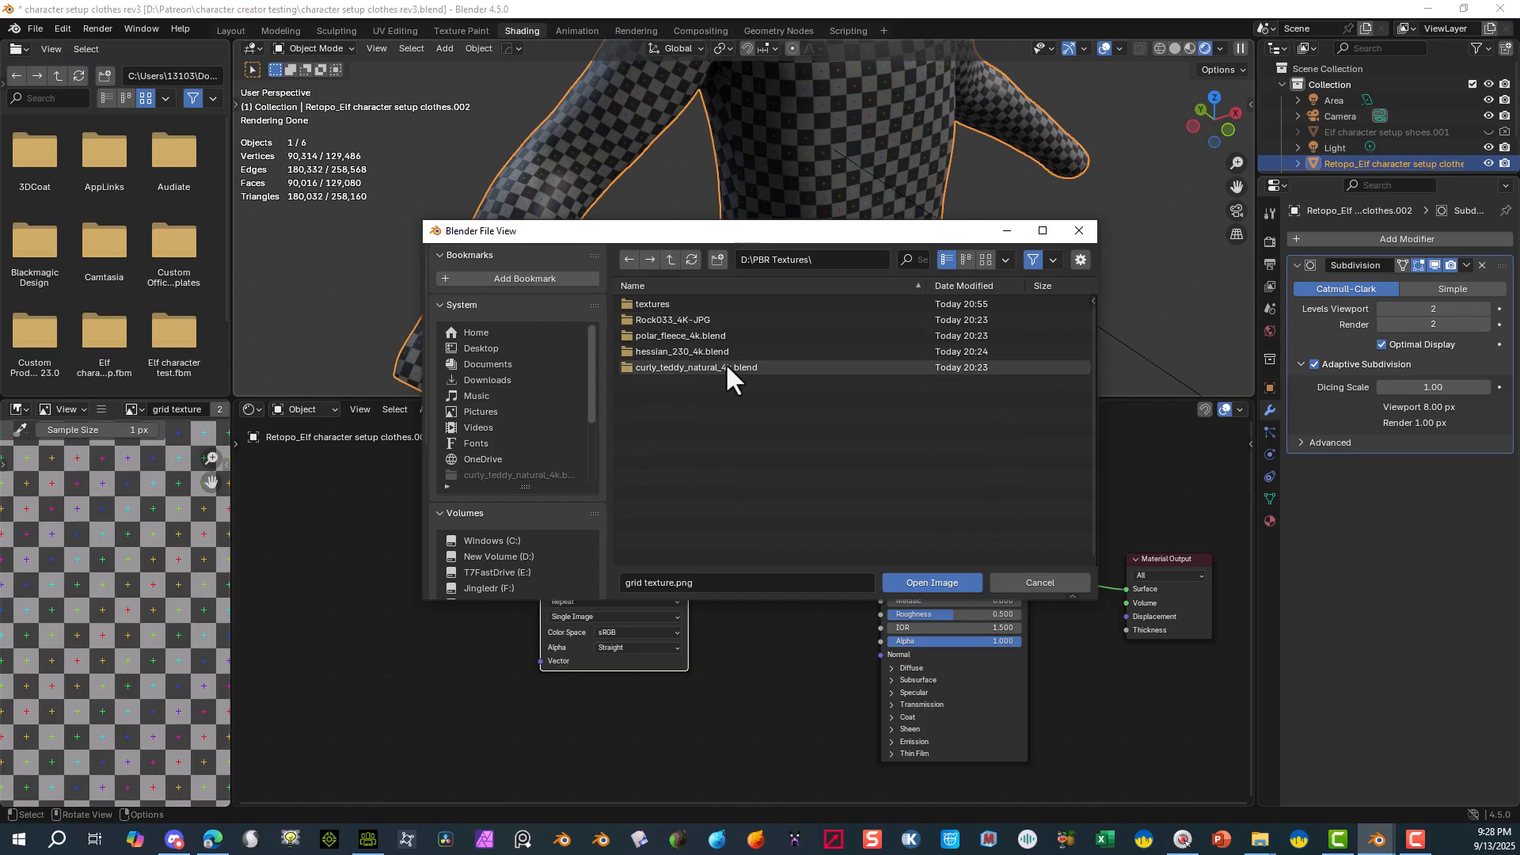
pyautogui.doubleClick(675, 350)
pyautogui.doubleClick(649, 307)
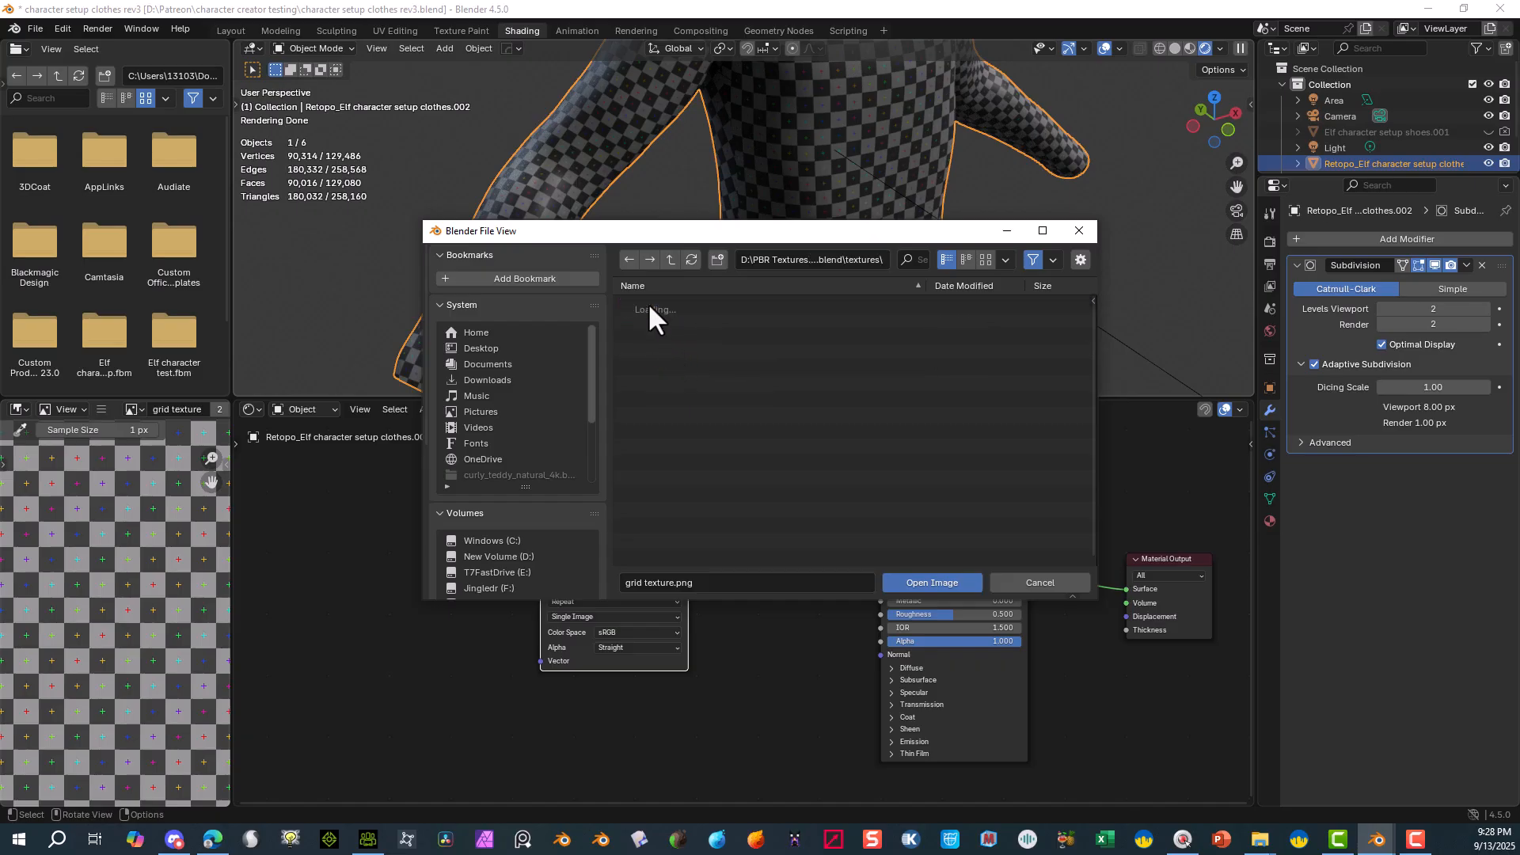
# - Copy the hessian textures folder path and move the file browser window clear of the shader nodes
pyautogui.click(815, 258)
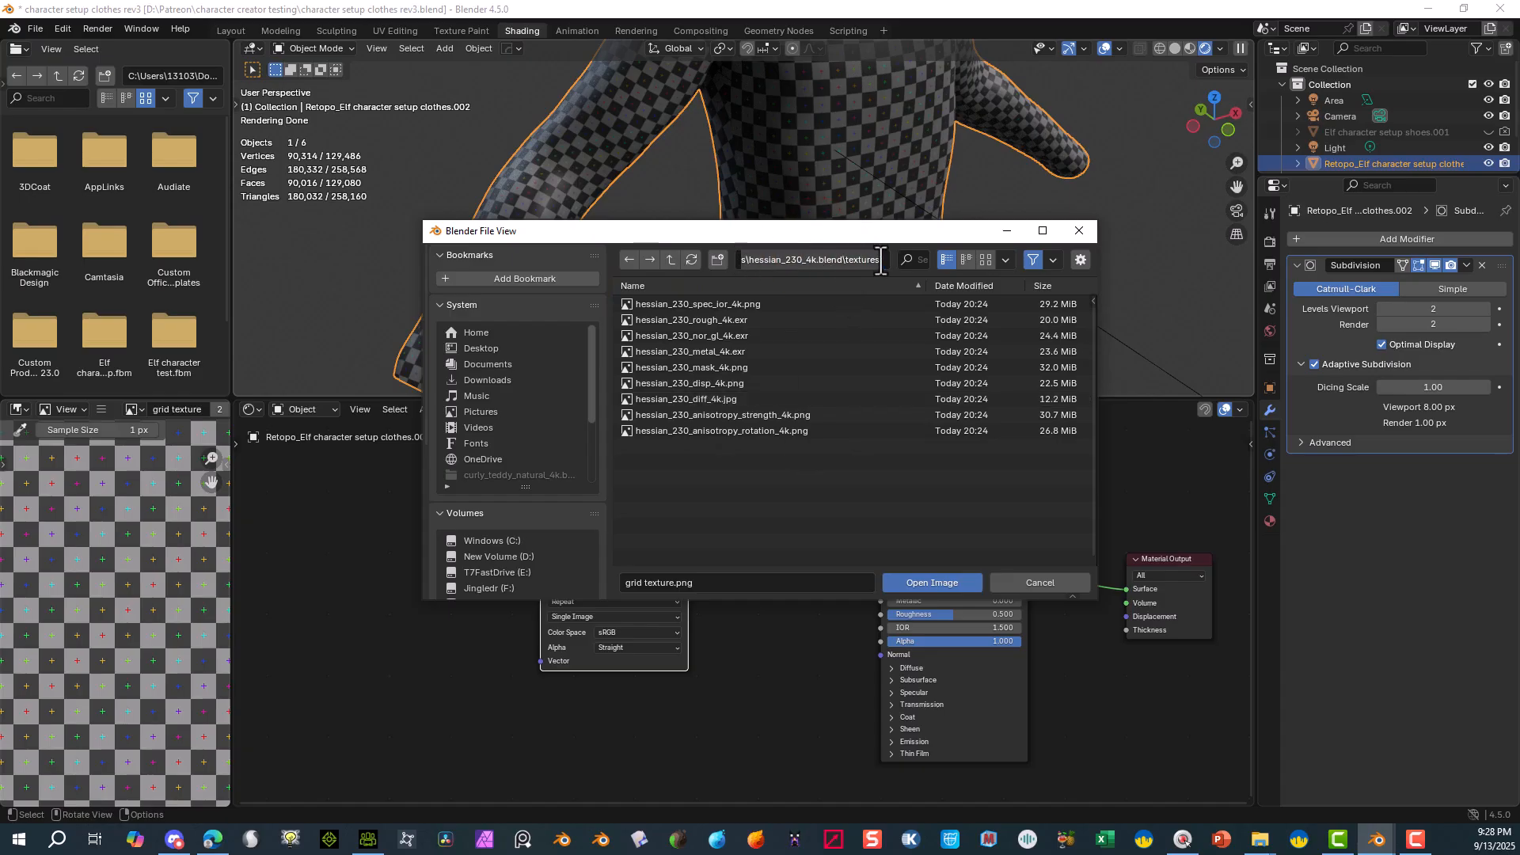
pyautogui.moveTo(881, 260); pyautogui.dragTo(631, 271)
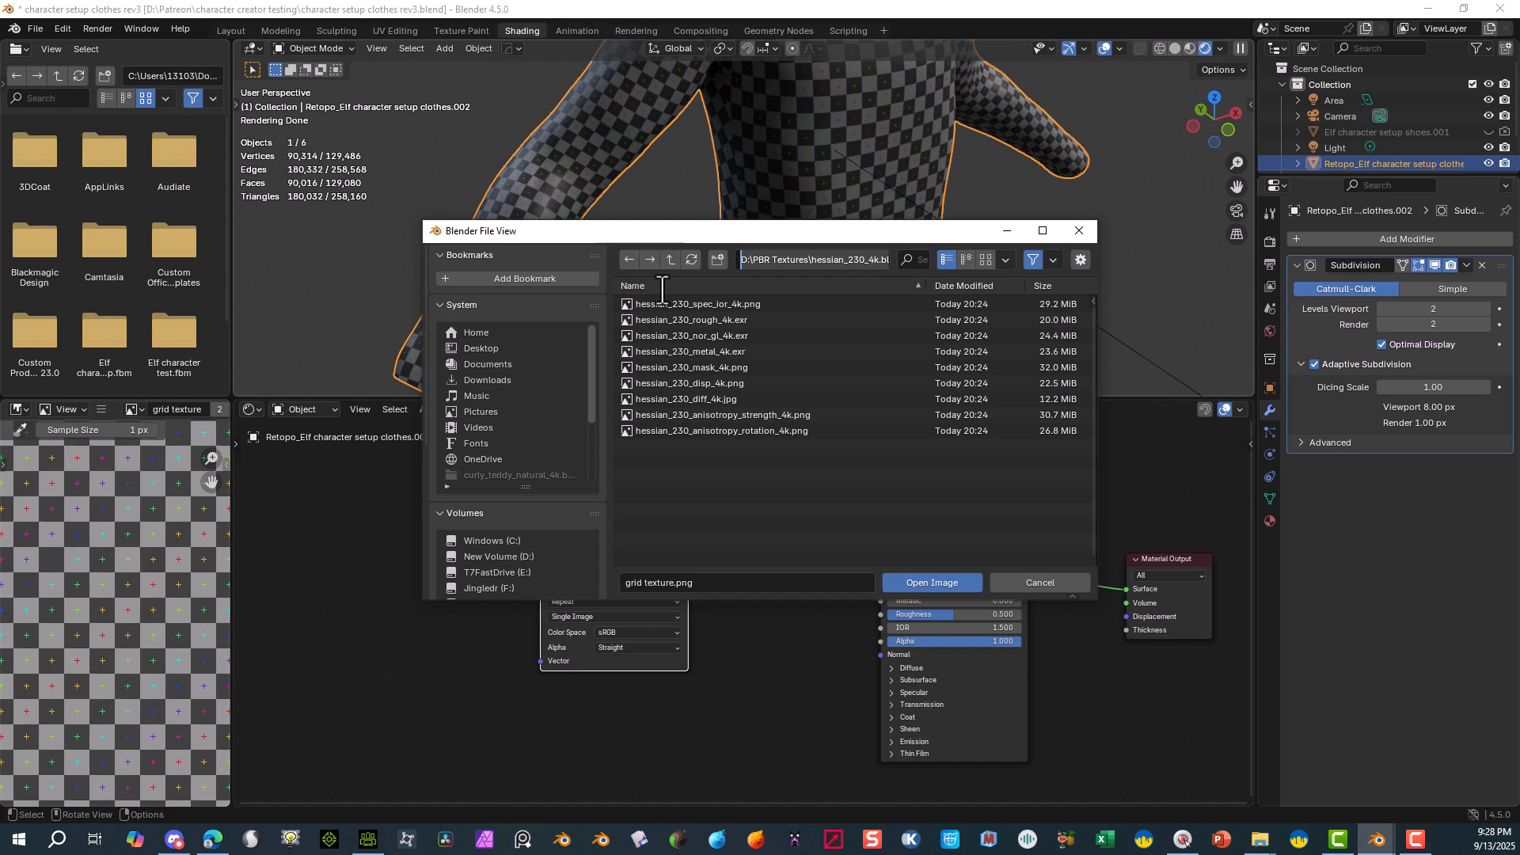
pyautogui.hotkey('ctrl', 'c')
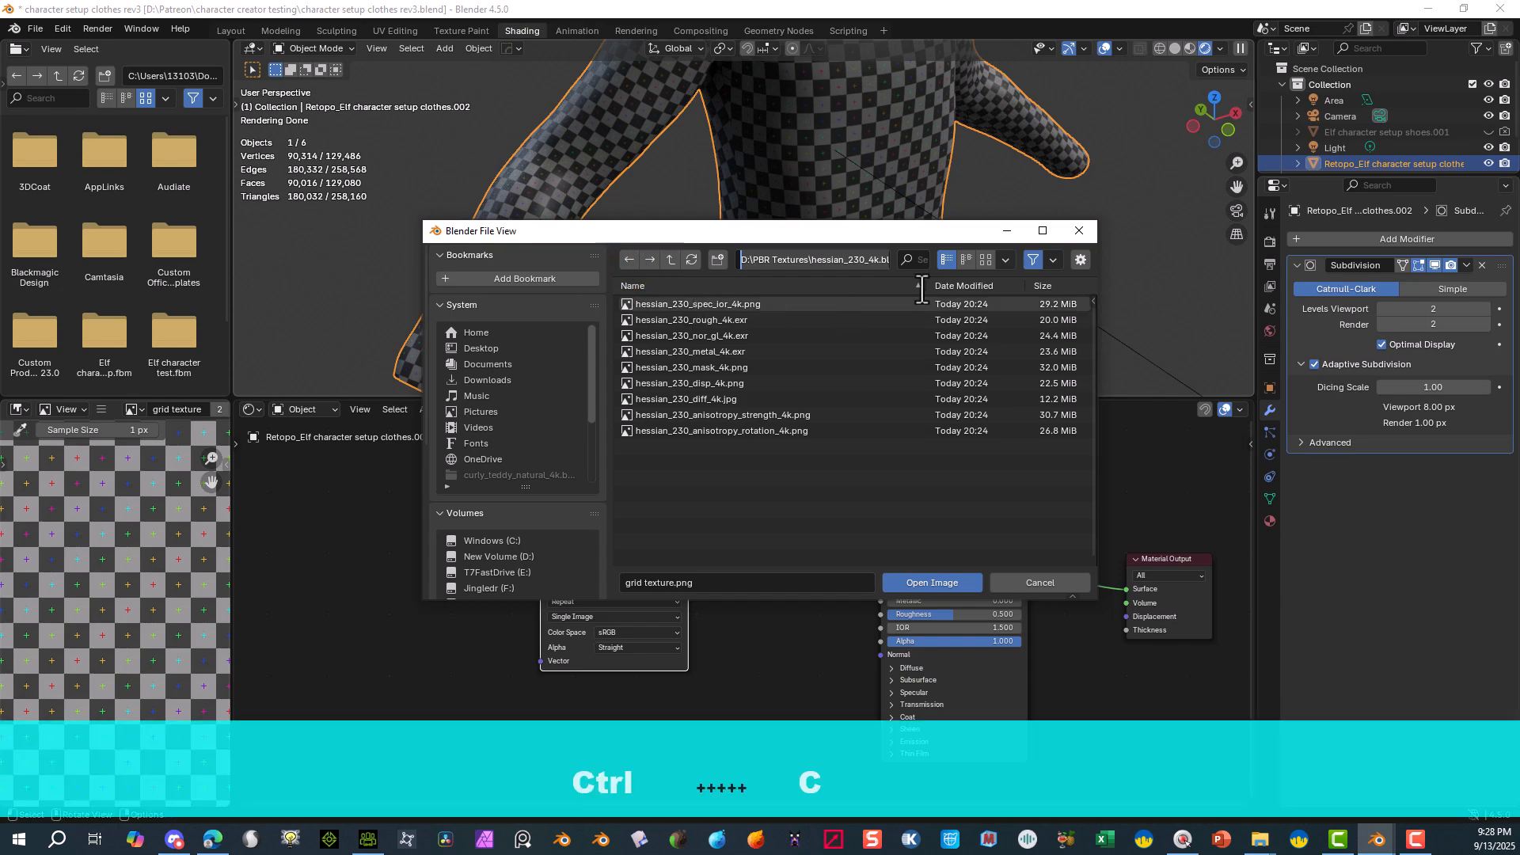
pyautogui.click(835, 333)
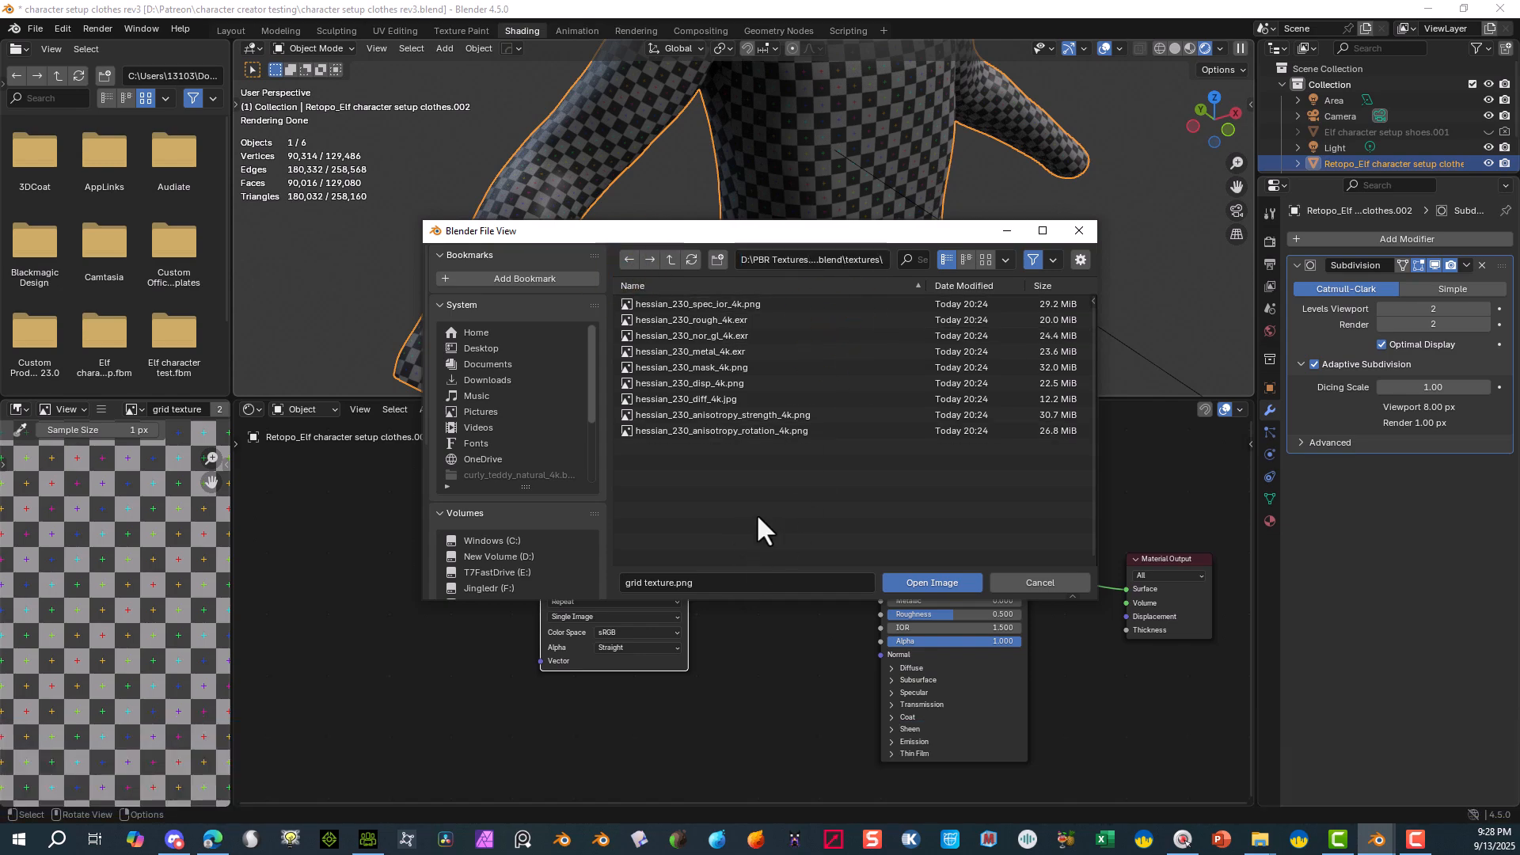
pyautogui.click(695, 477)
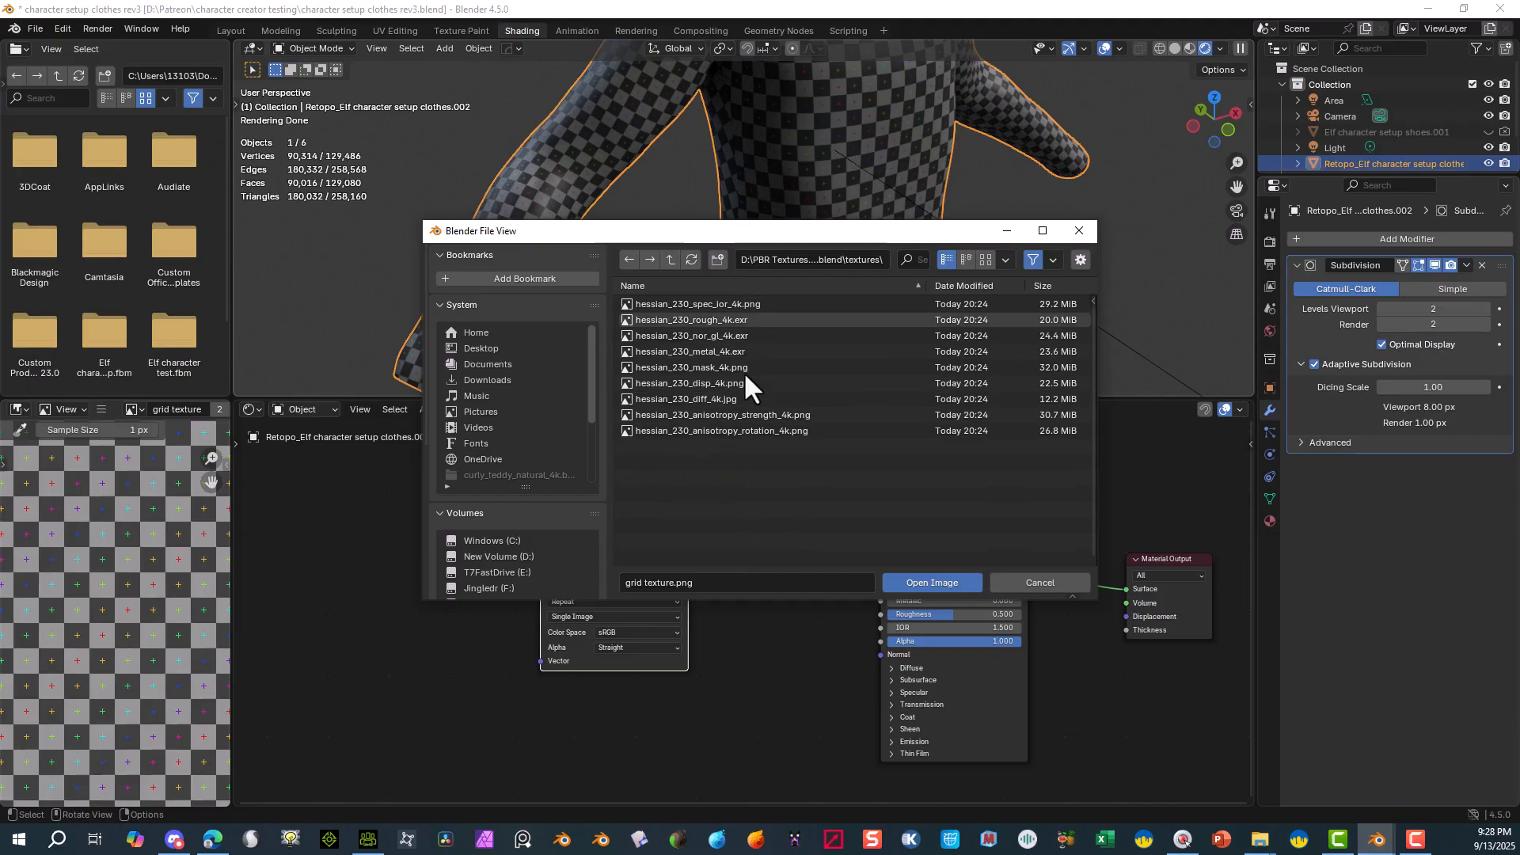
pyautogui.moveTo(721, 224); pyautogui.dragTo(706, 69)
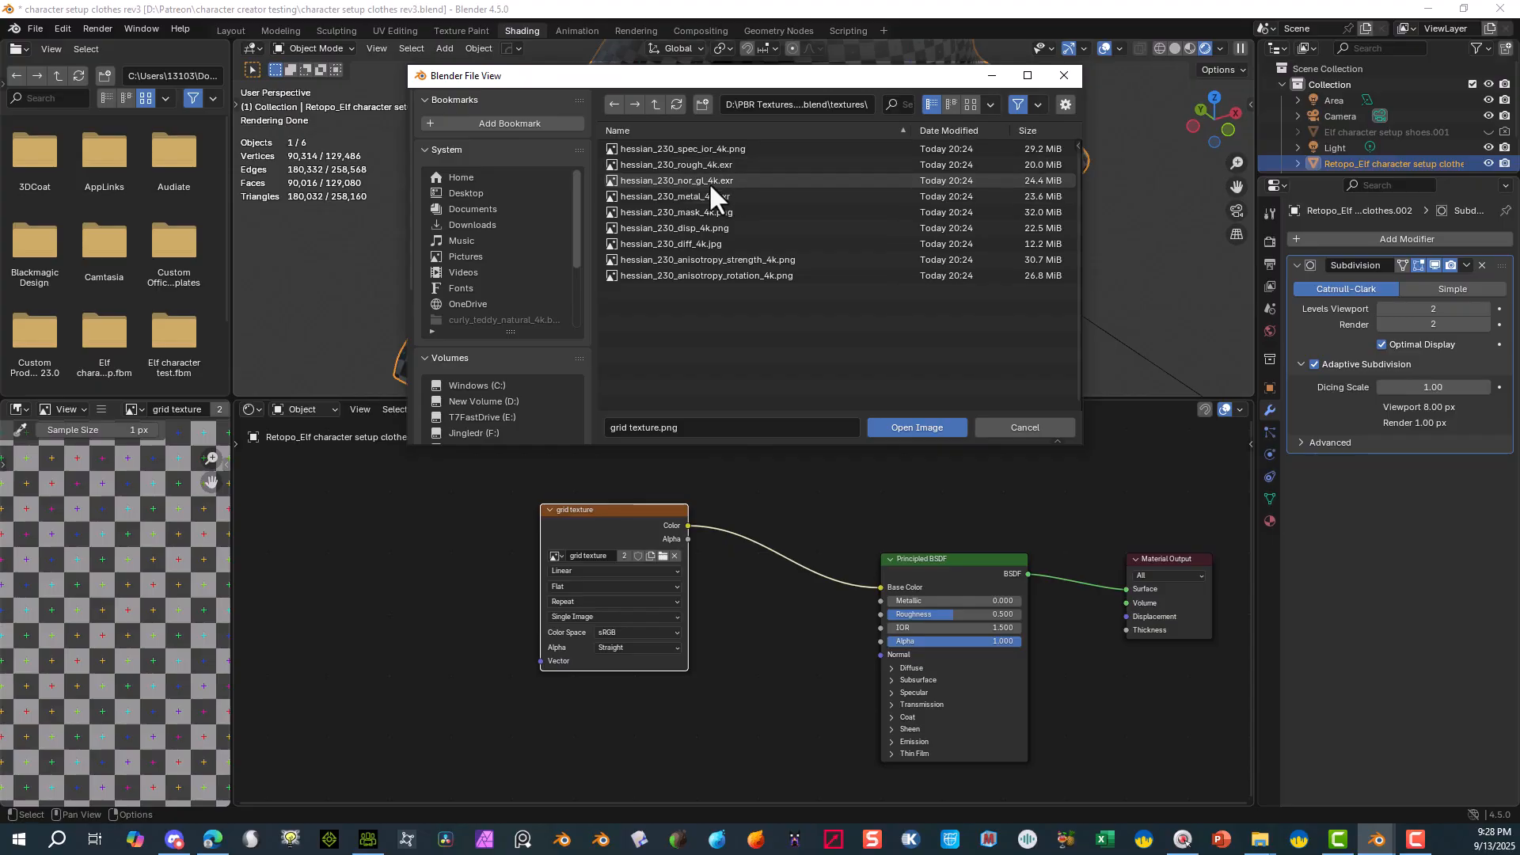
# - Load hessian_230_diff_4k.jpg into the image texture node that feeds the Base Color
pyautogui.click(695, 244)
pyautogui.click(891, 429)
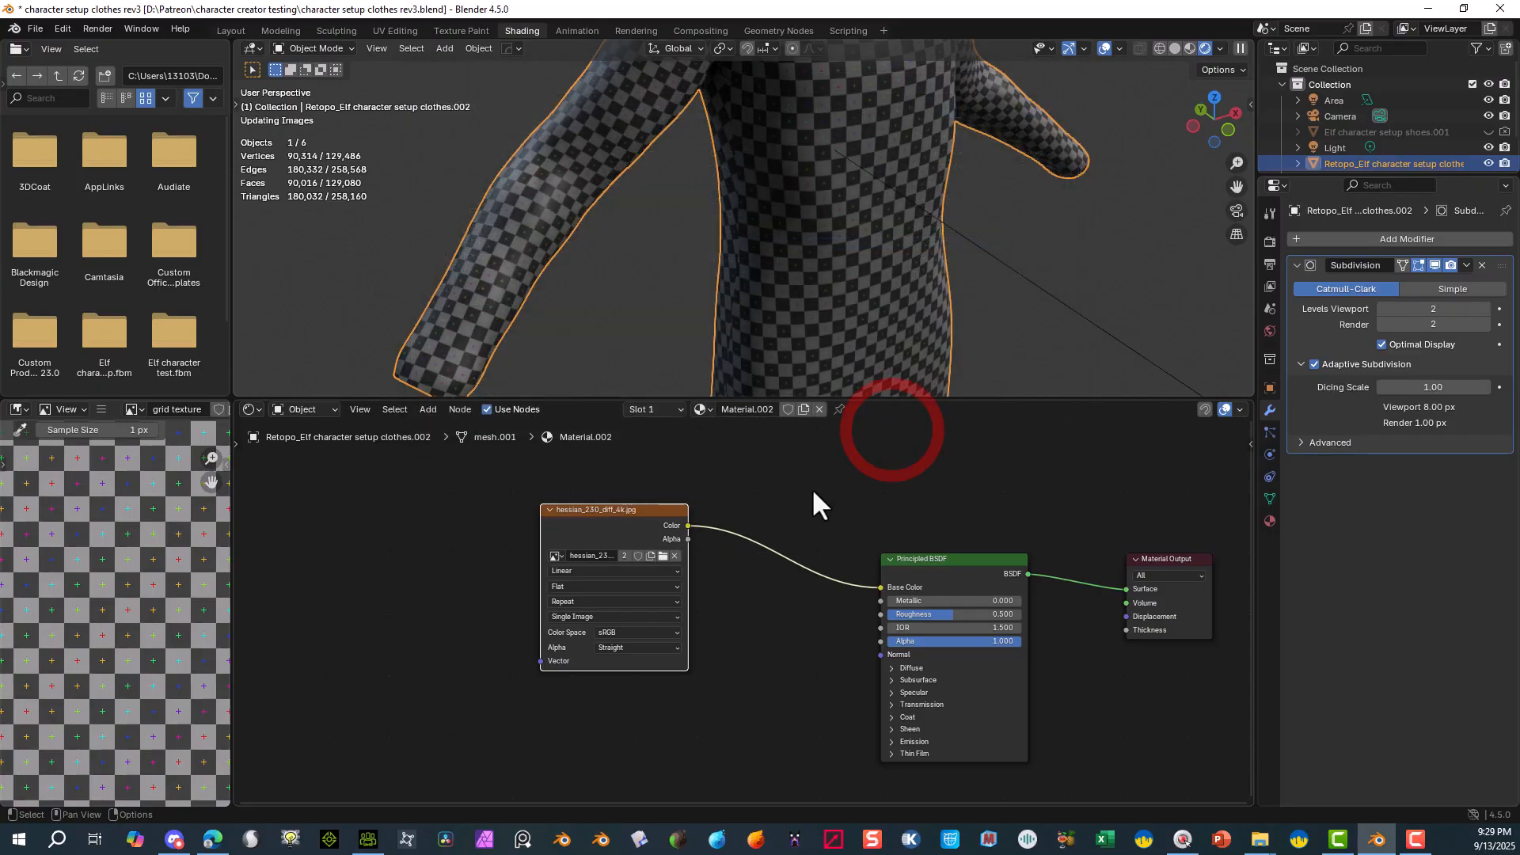
pyautogui.scroll(-5, 842, 204)
pyautogui.scroll(3, 804, 193)
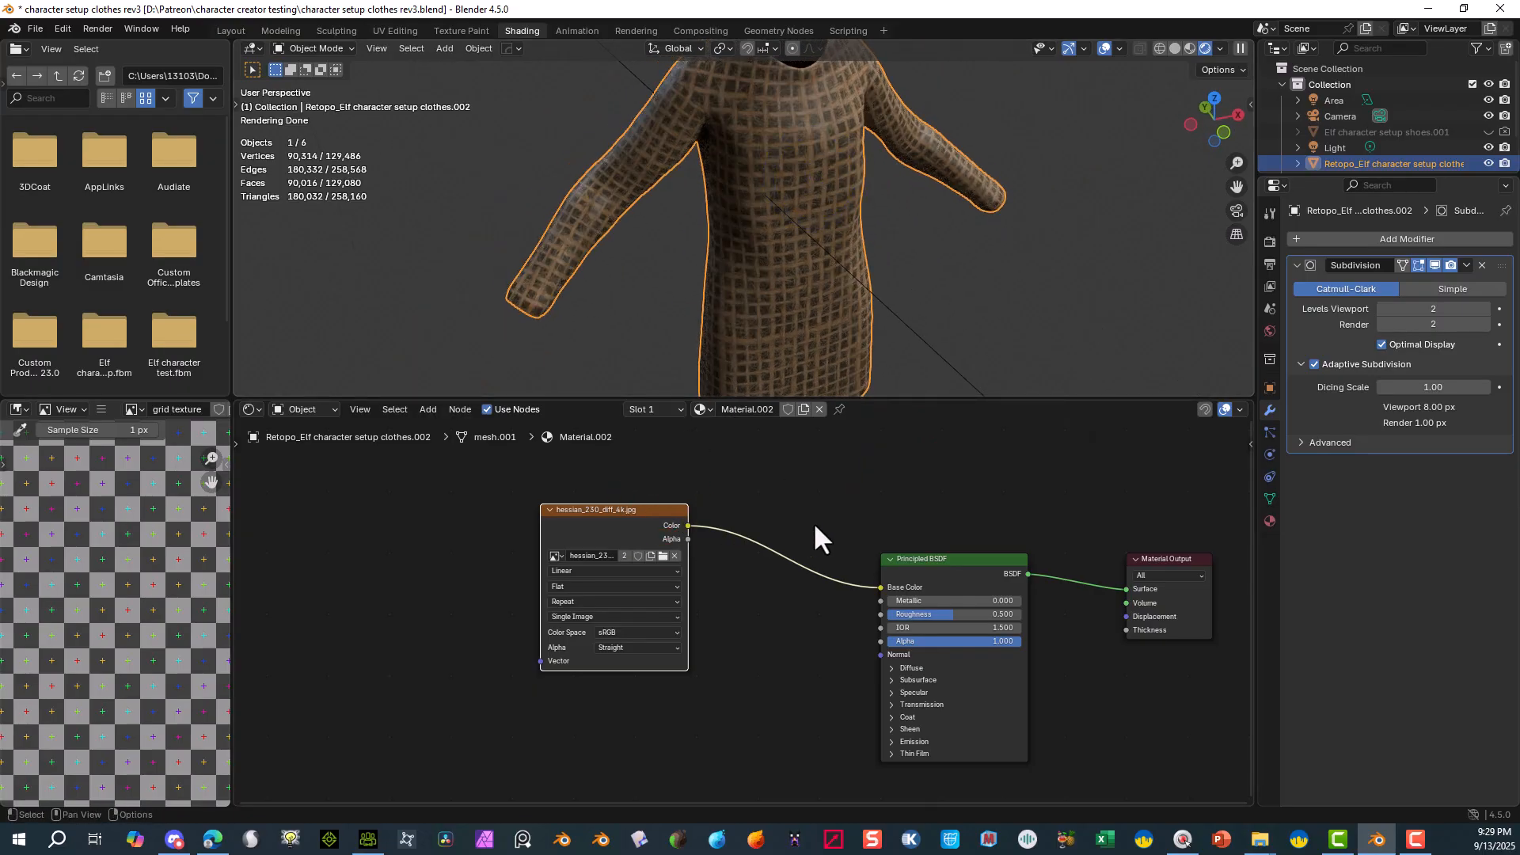
# - Add Texture Coordinate and Mapping nodes to the diffuse texture with Node Wrangler, and move them away from the texture node
pyautogui.click(684, 513)
pyautogui.moveTo(684, 513); pyautogui.dragTo(814, 522, button='middle')
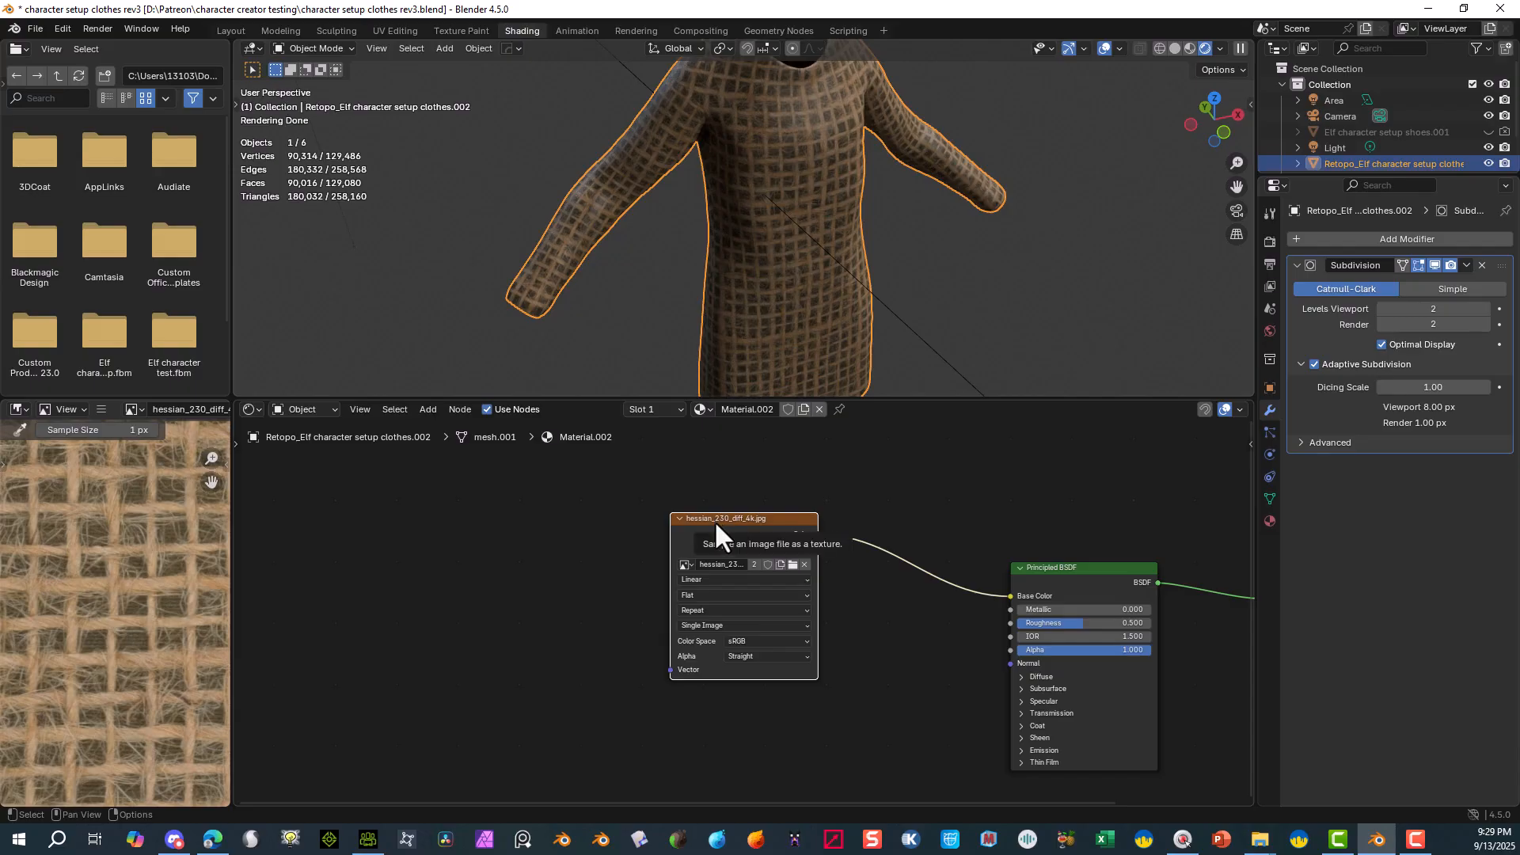
pyautogui.press('ctrl')
pyautogui.hotkey('ctrl', 't')
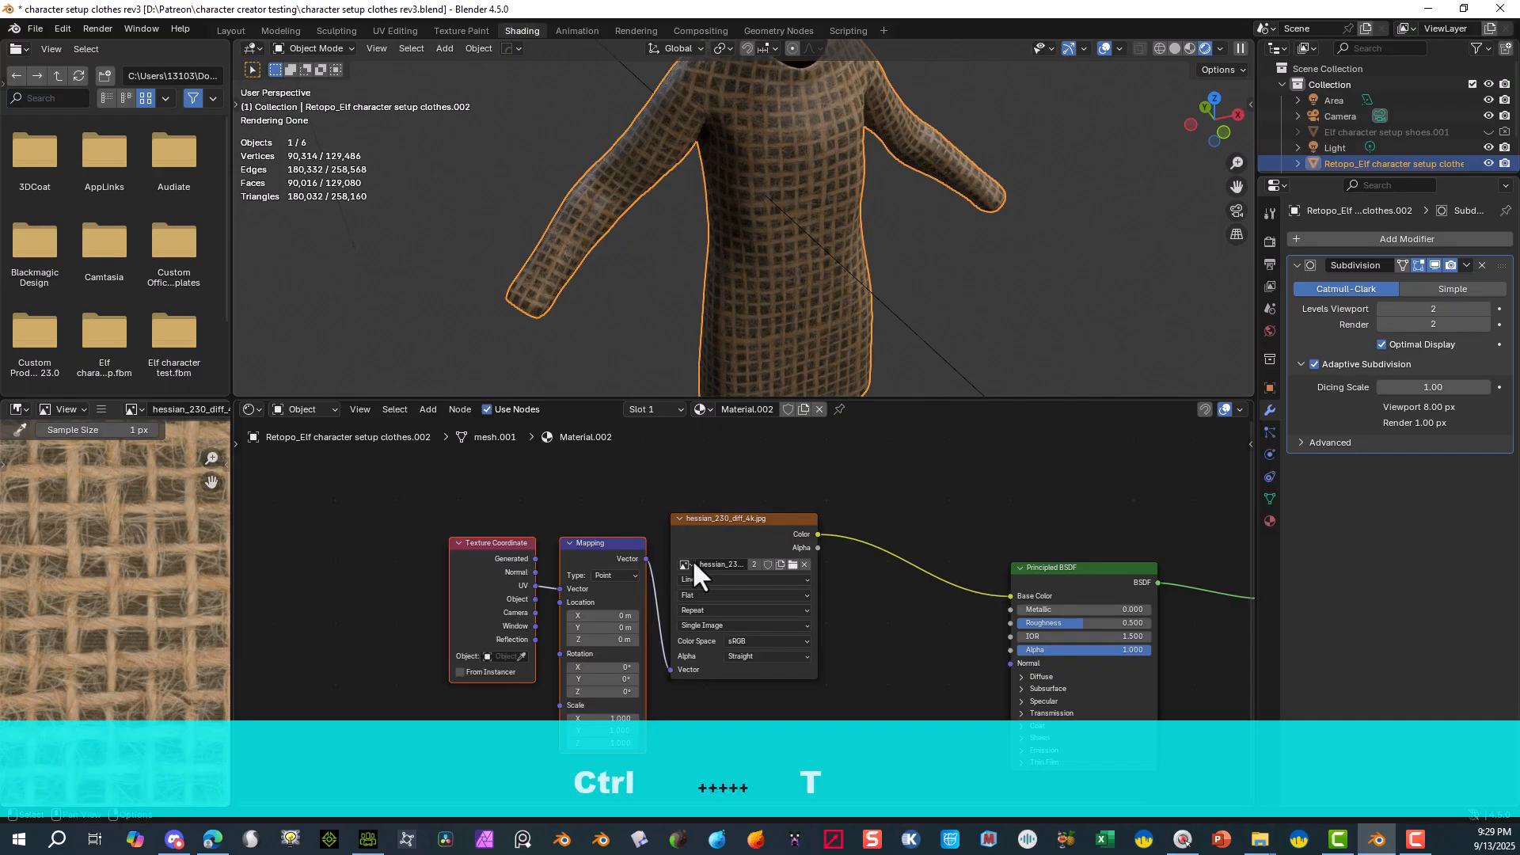
pyautogui.scroll(3, 505, 579)
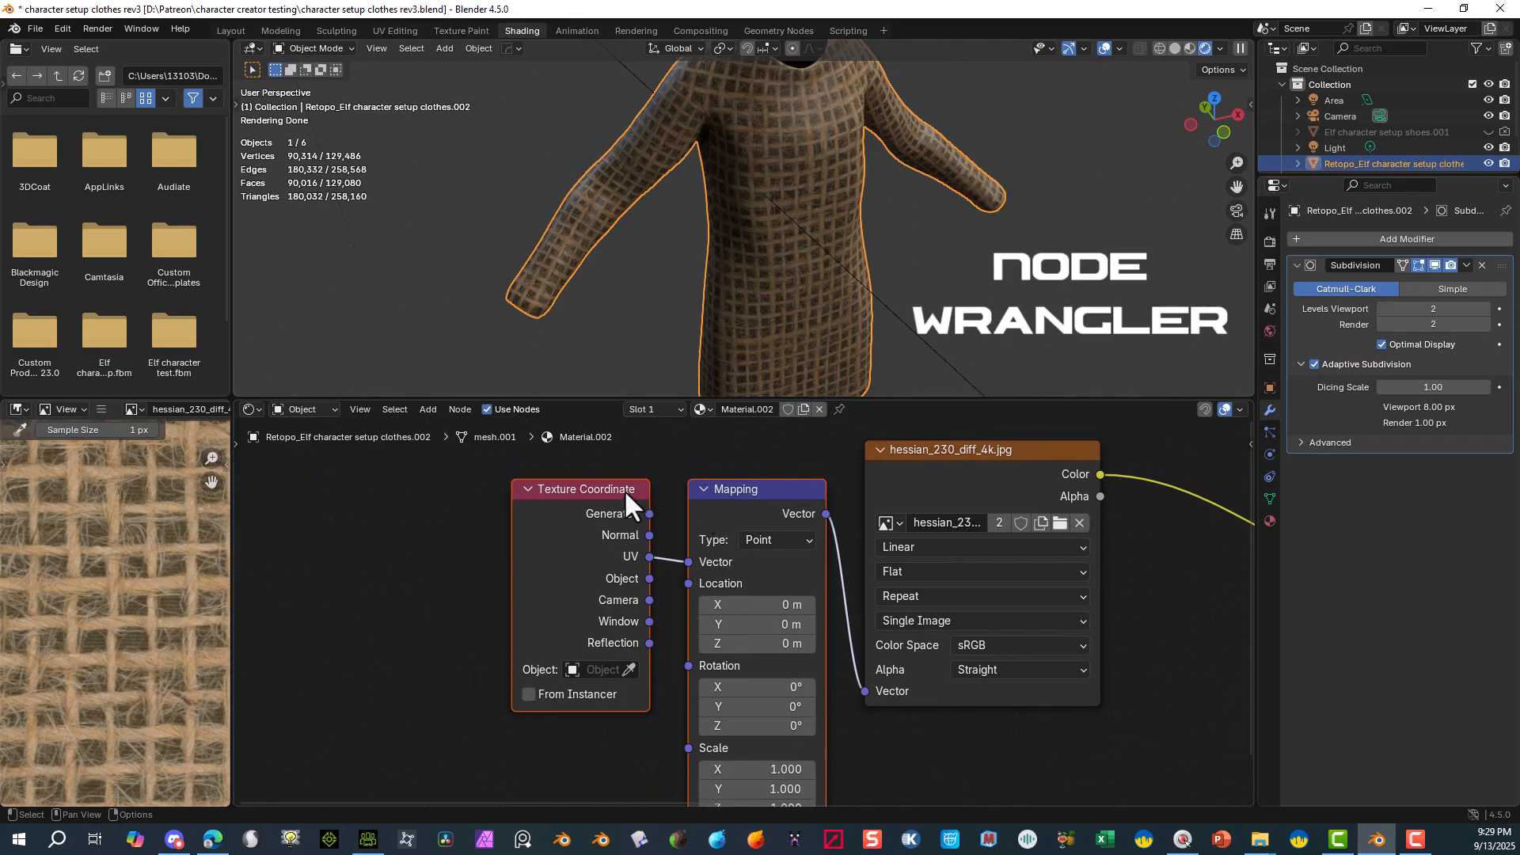
pyautogui.moveTo(624, 490); pyautogui.dragTo(405, 494)
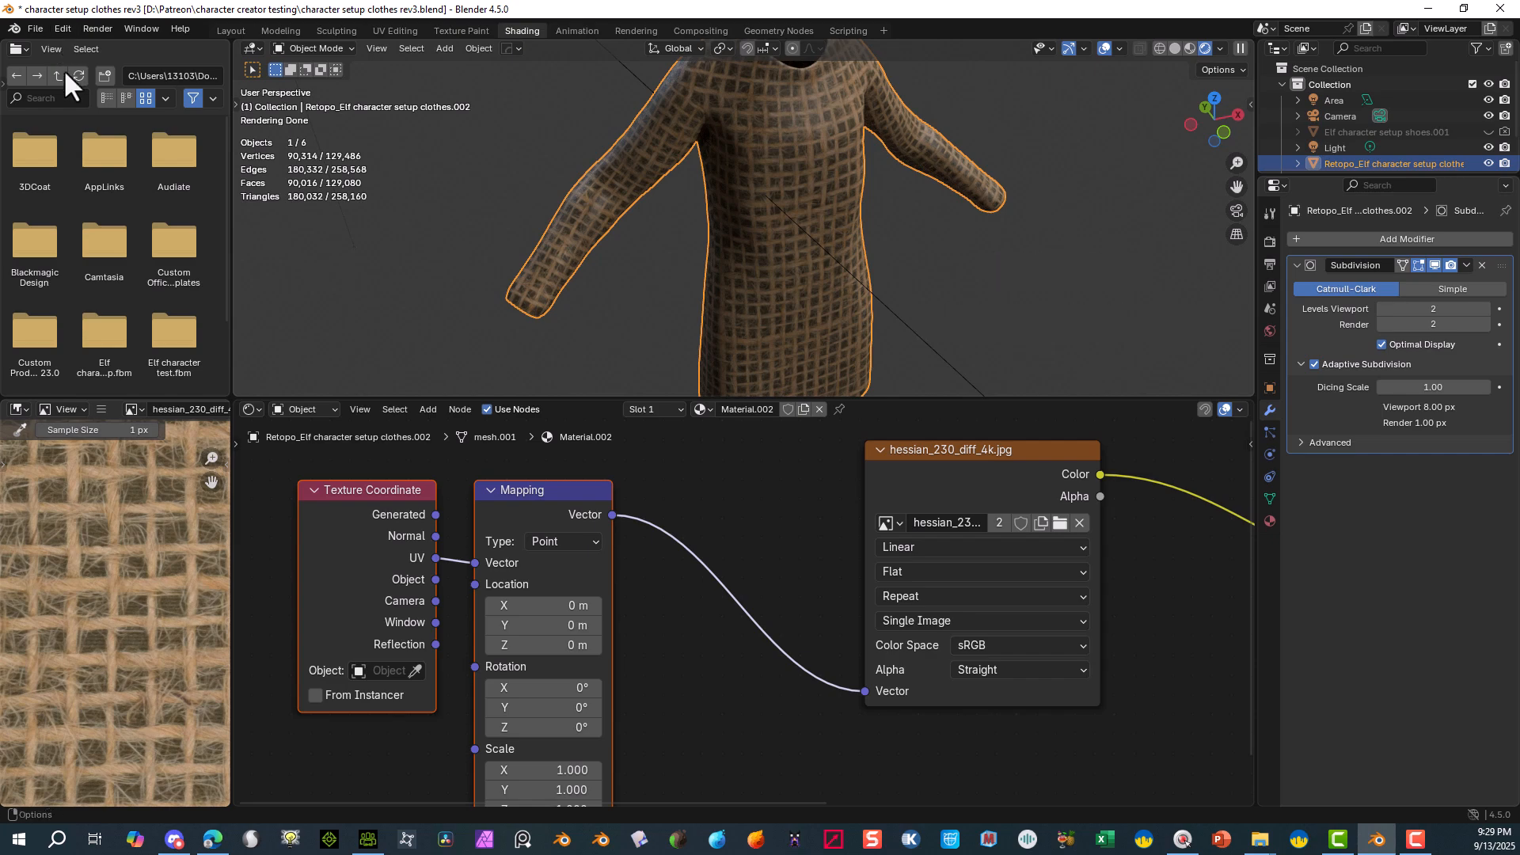
# - Set the Mapping node's scale to 1.9 in X and Y and 1.8 in Z, and inspect the weave on the tunic
pyautogui.scroll(-10, 518, 500)
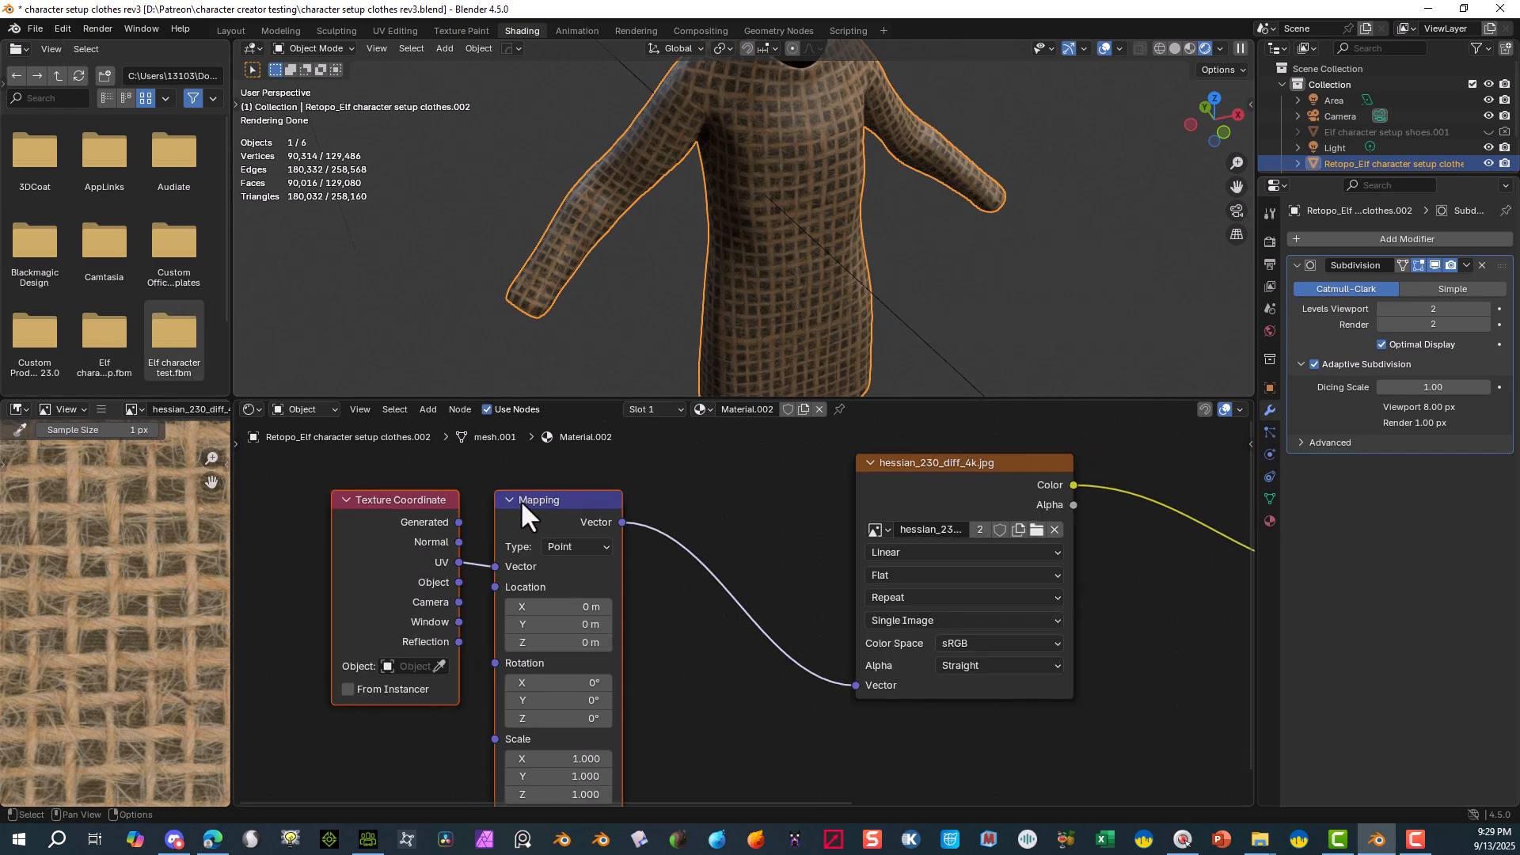
pyautogui.scroll(1, 670, 557)
pyautogui.moveTo(675, 546); pyautogui.dragTo(677, 513, button='middle')
pyautogui.scroll(2, 689, 542)
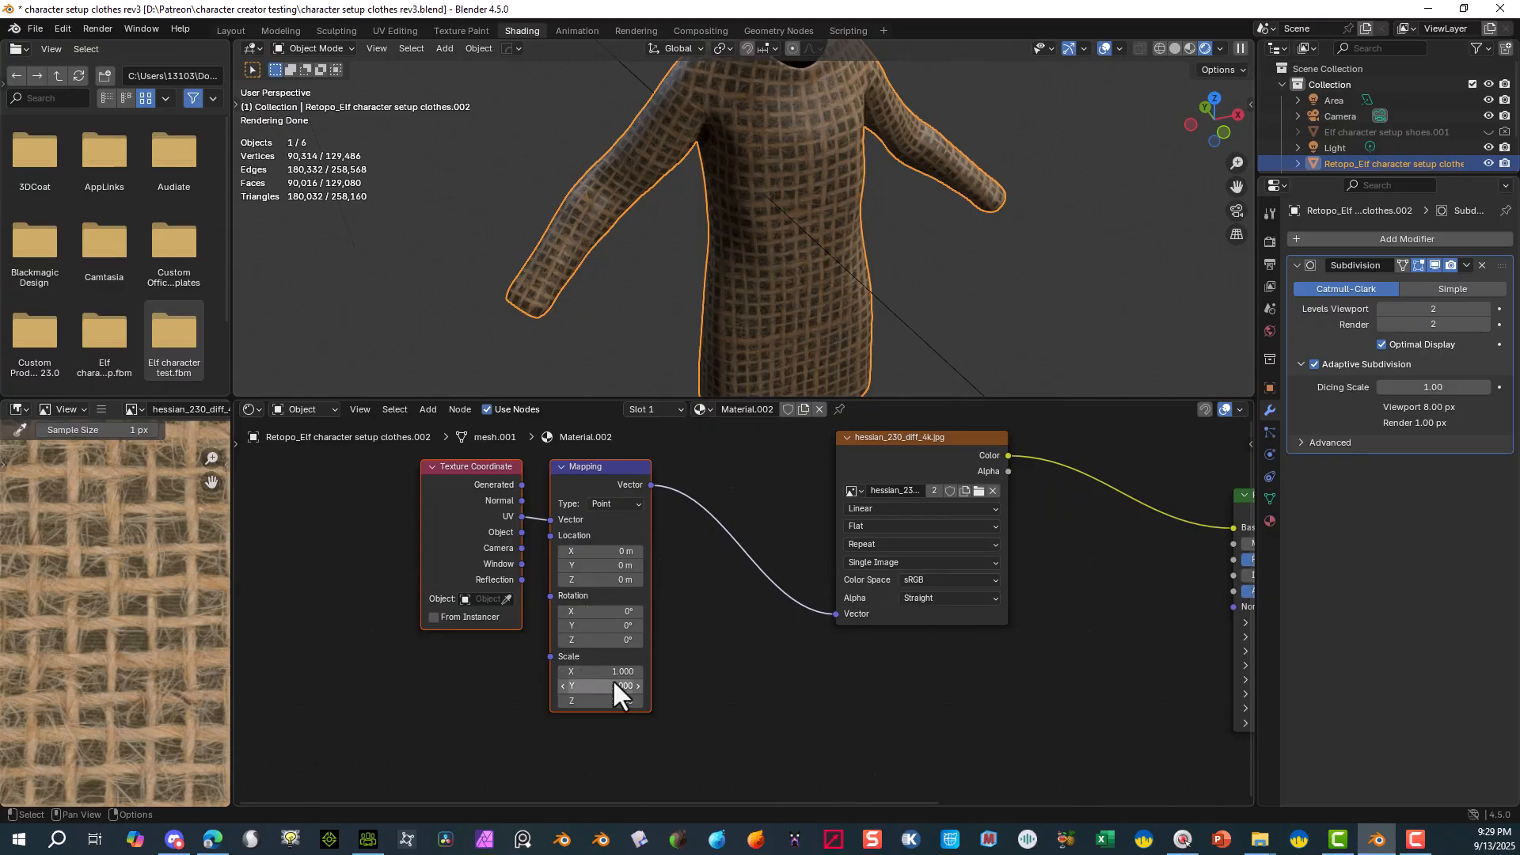
pyautogui.moveTo(600, 673); pyautogui.dragTo(577, 701)
pyautogui.scroll(2, 769, 188)
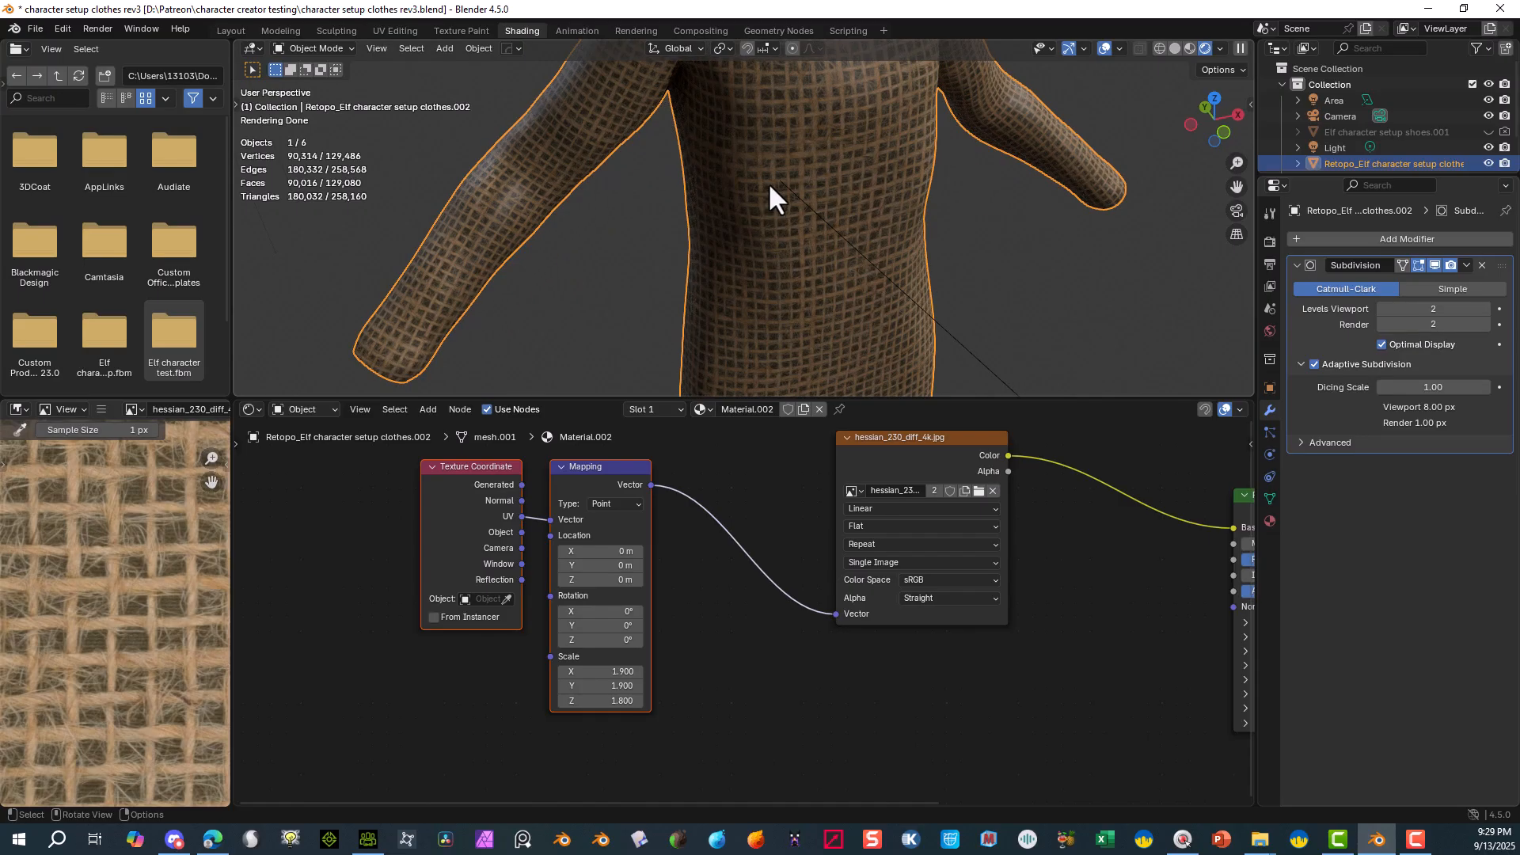
pyautogui.moveTo(767, 179); pyautogui.dragTo(734, 266, button='middle')
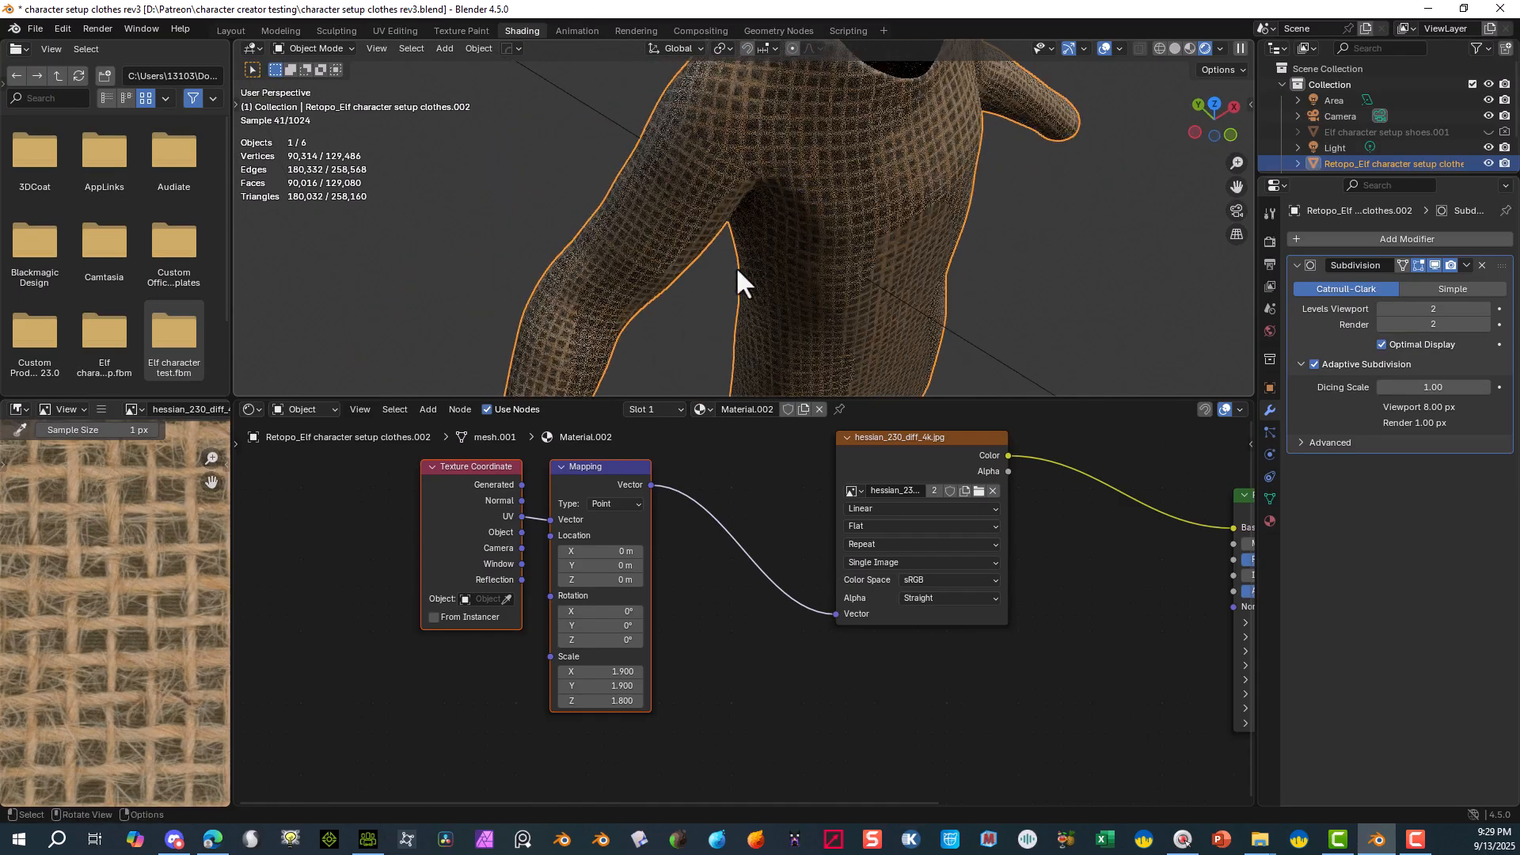
# - Raise the Mapping node's X and Y scale to 3.7 and inspect the finer weave around the tunic
pyautogui.moveTo(598, 672); pyautogui.dragTo(563, 671)
pyautogui.moveTo(885, 150); pyautogui.dragTo(739, 125, button='middle')
pyautogui.scroll(-2, 835, 122)
pyautogui.scroll(-1, 833, 163)
pyautogui.scroll(6, 750, 132)
pyautogui.moveTo(794, 168); pyautogui.dragTo(795, 169, button='middle')
pyautogui.scroll(-5, 795, 168)
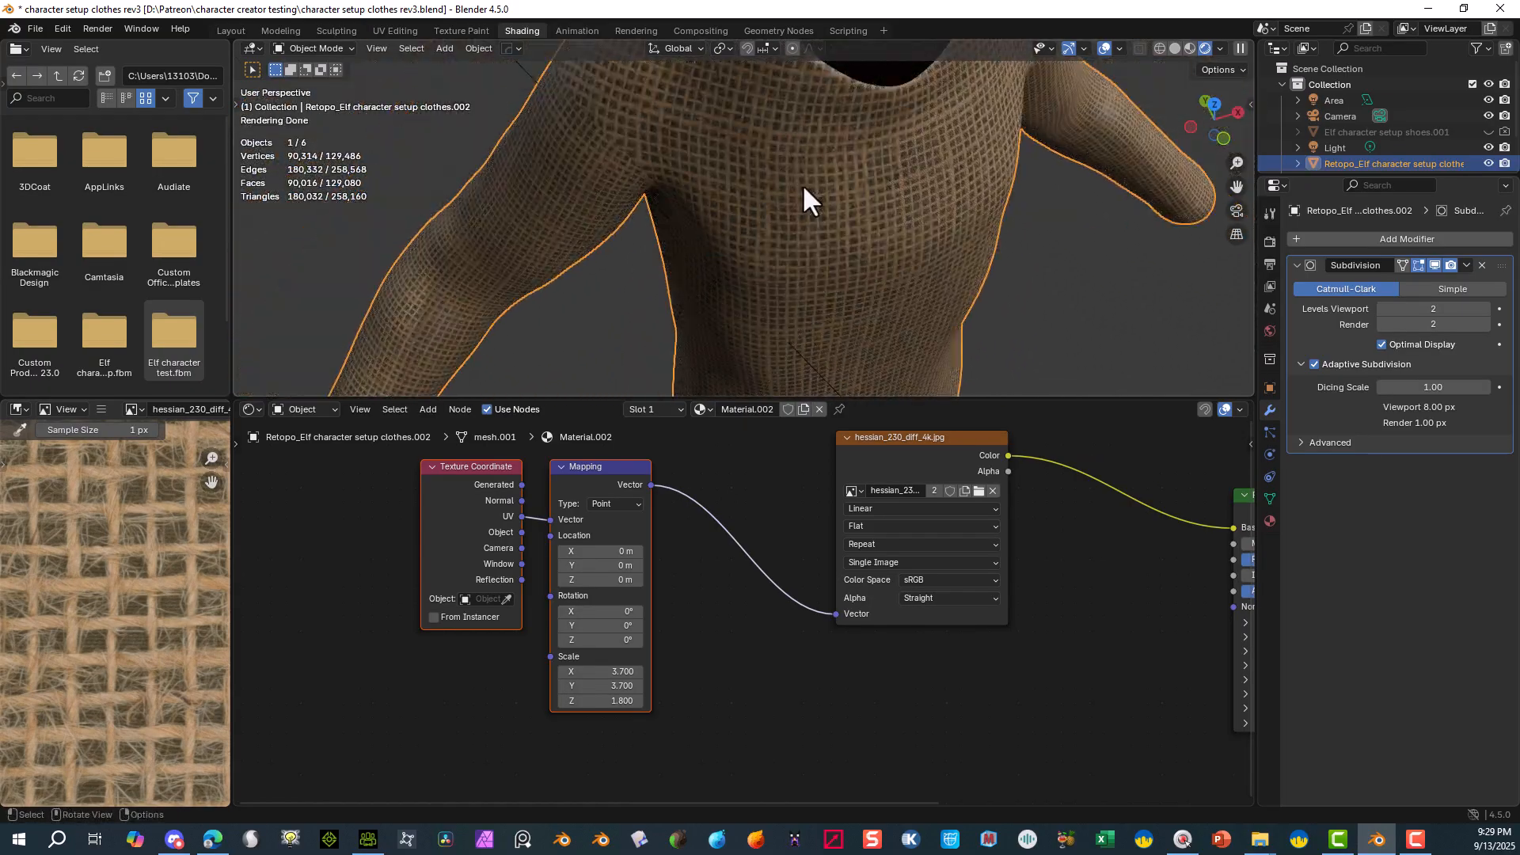
pyautogui.scroll(-2, 759, 467)
pyautogui.scroll(-2, 903, 206)
# - Duplicate the diffuse image texture node, place the copy below the original, and link the Mapping node's Vector output to it
pyautogui.scroll(-1, 899, 509)
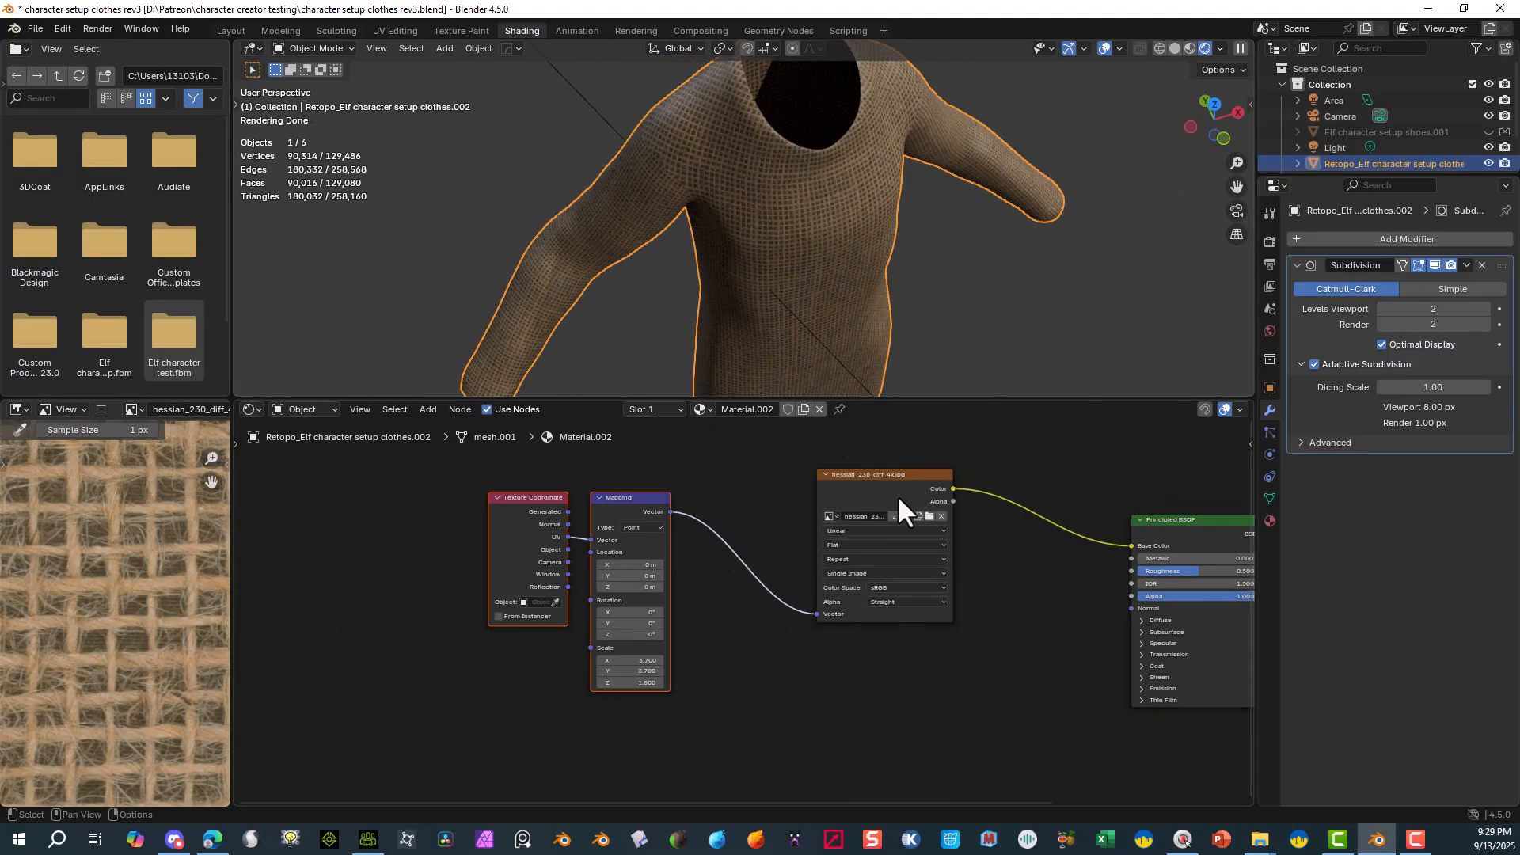
pyautogui.moveTo(995, 766); pyautogui.dragTo(900, 638, button='middle')
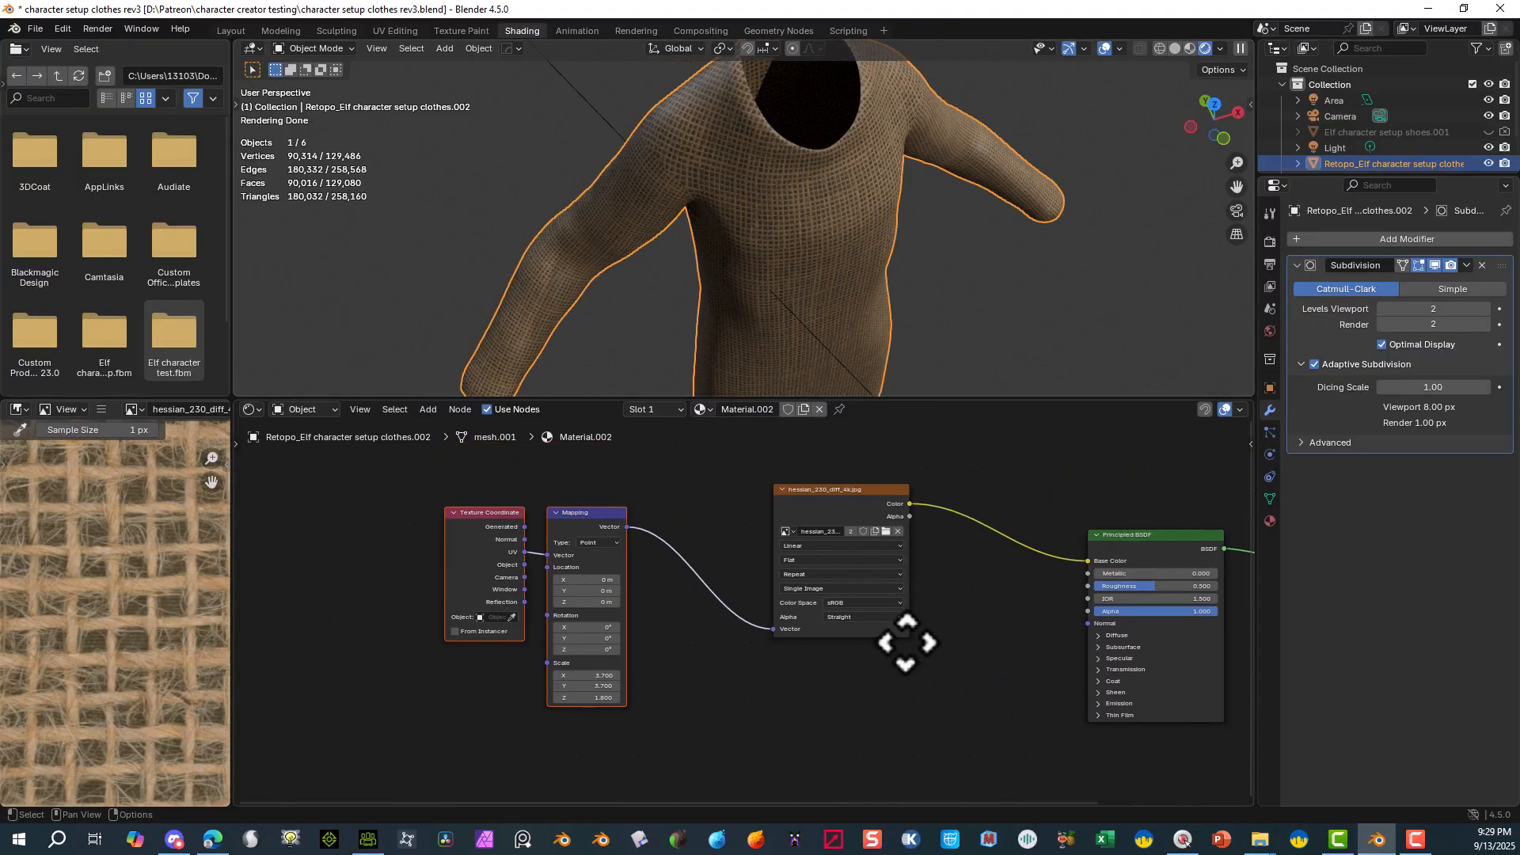
pyautogui.scroll(1, 783, 546)
pyautogui.click(828, 479)
pyautogui.rightClick(828, 477)
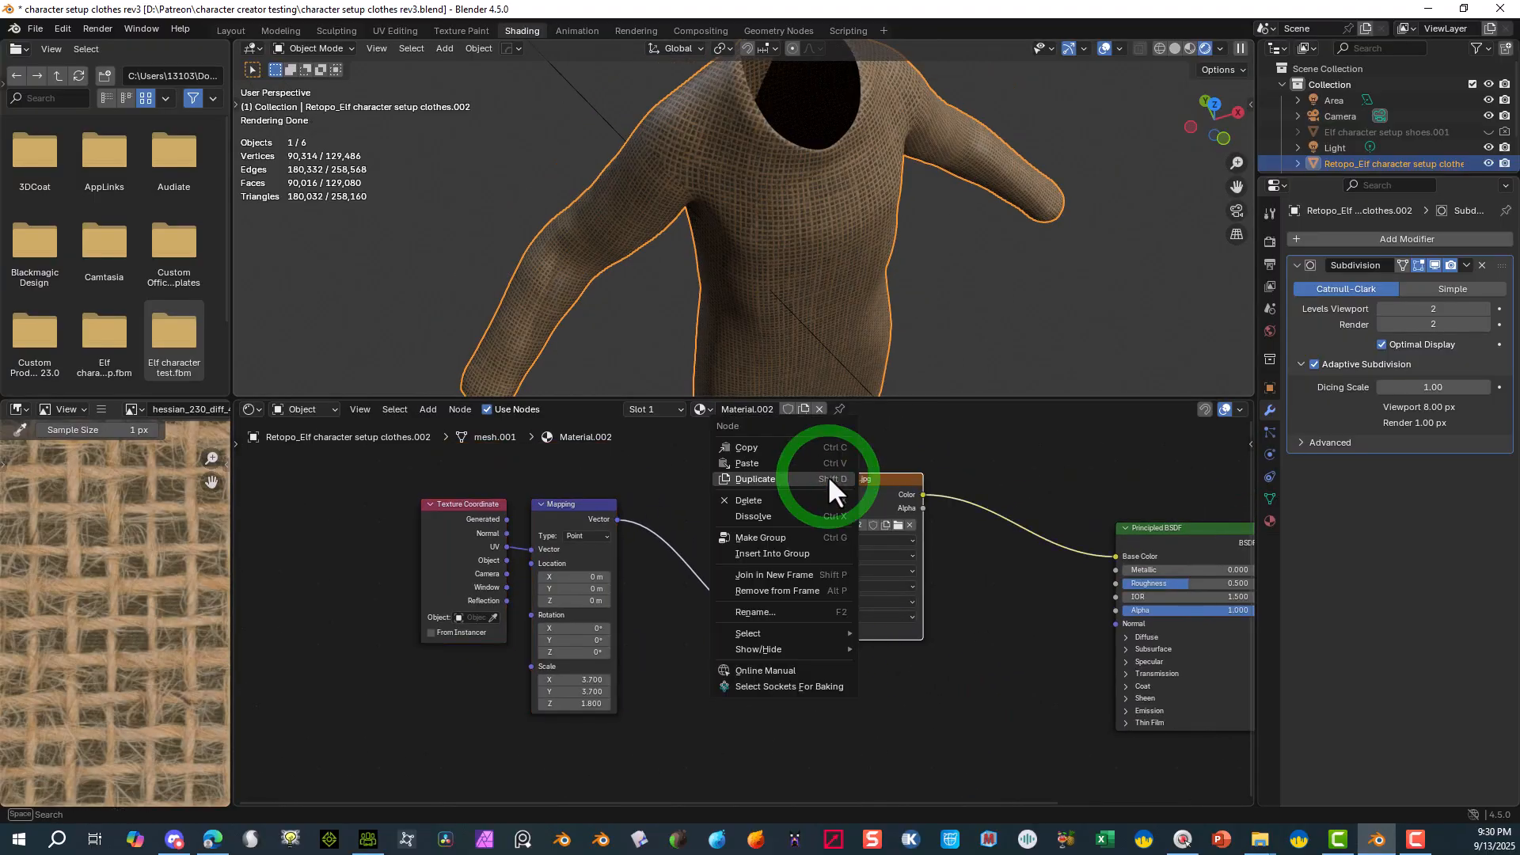
pyautogui.click(817, 467)
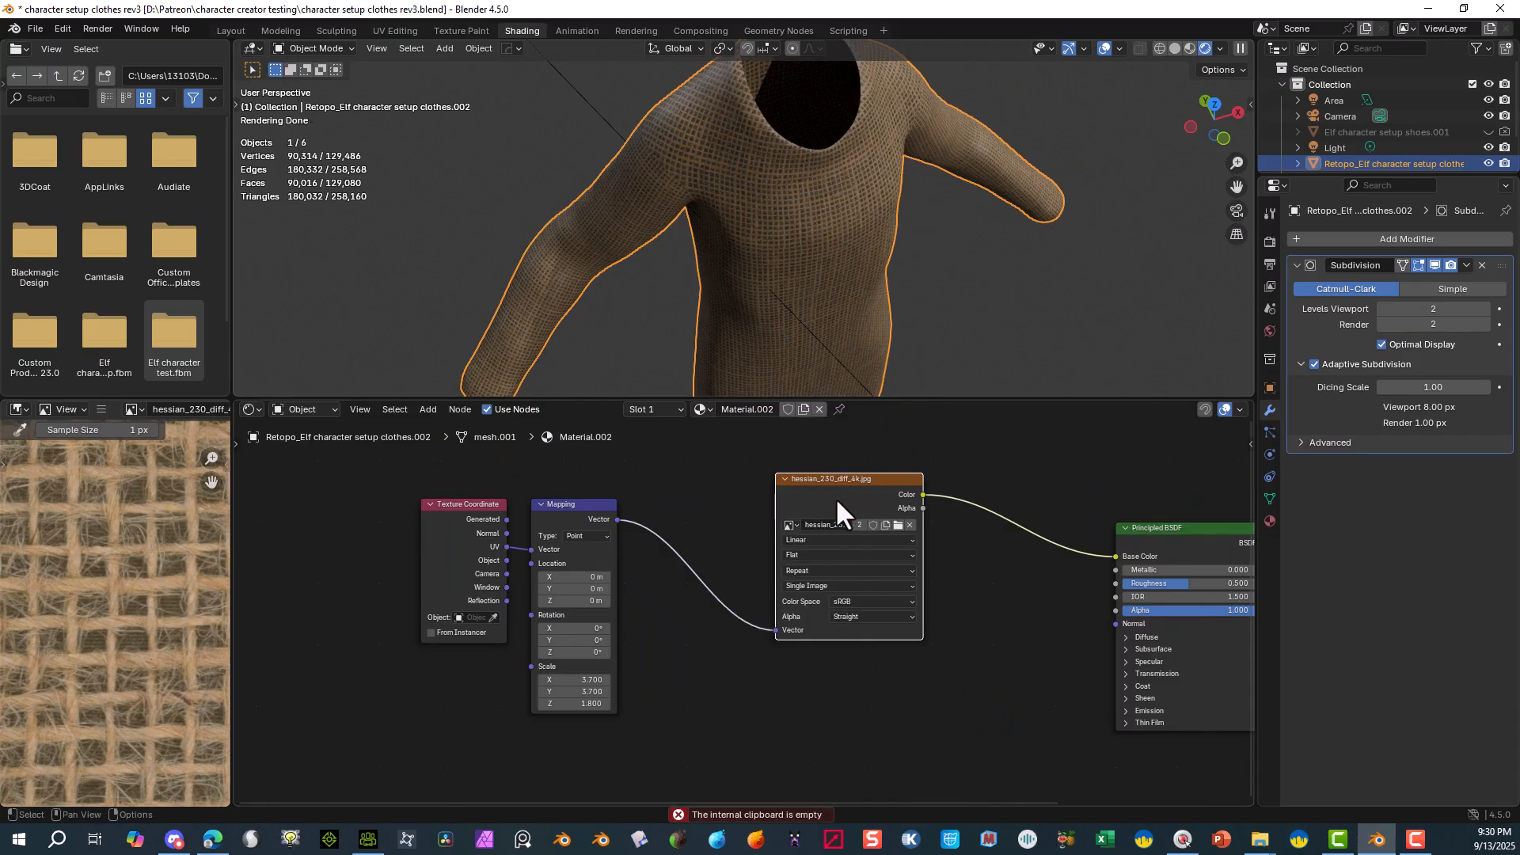
pyautogui.rightClick(757, 488)
pyautogui.click(751, 499)
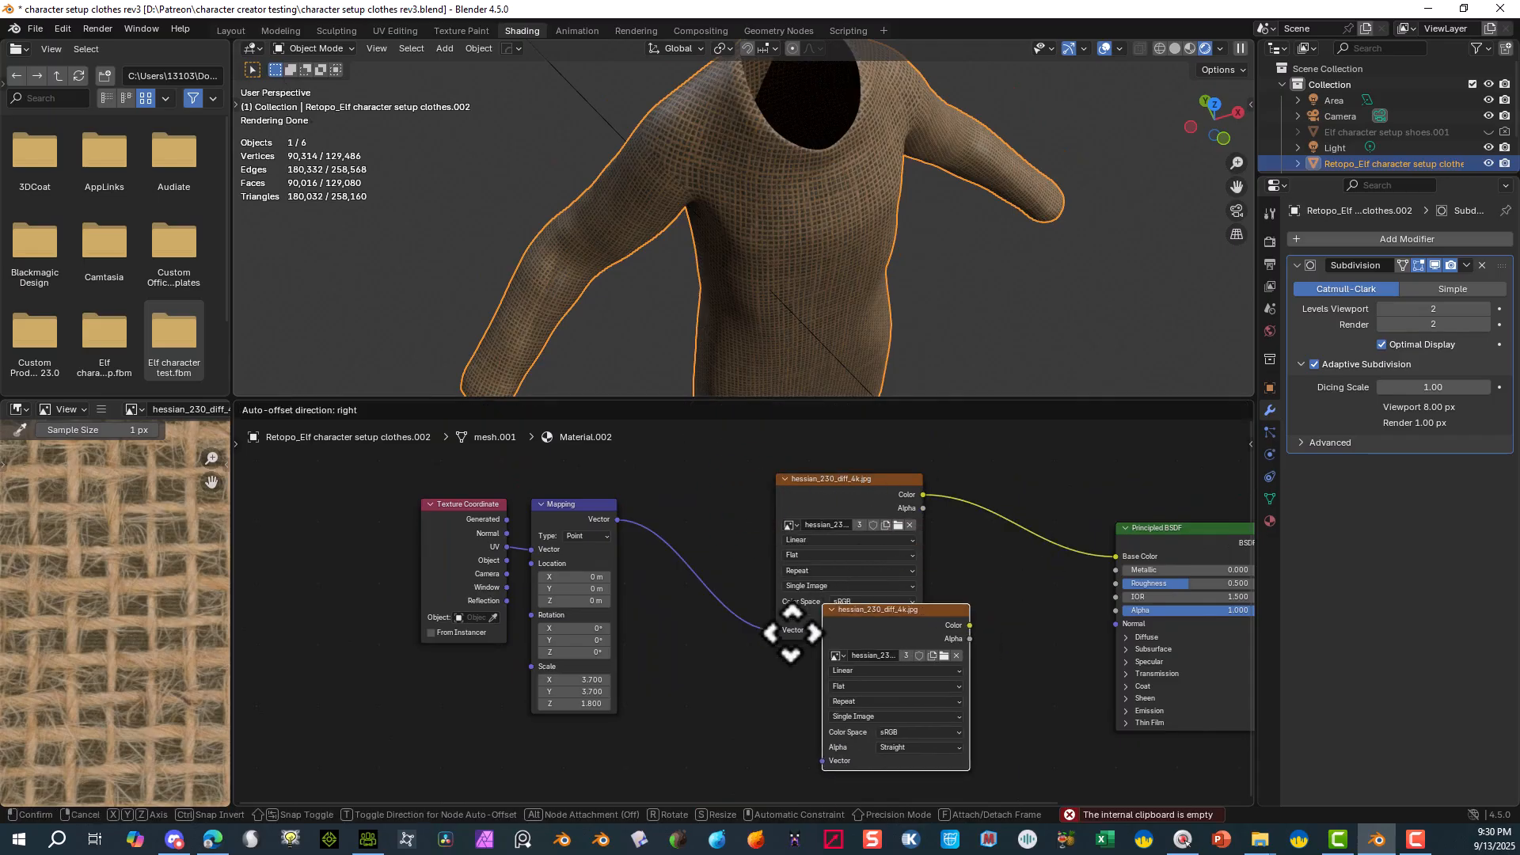
pyautogui.click(758, 673)
pyautogui.moveTo(809, 484); pyautogui.dragTo(776, 434)
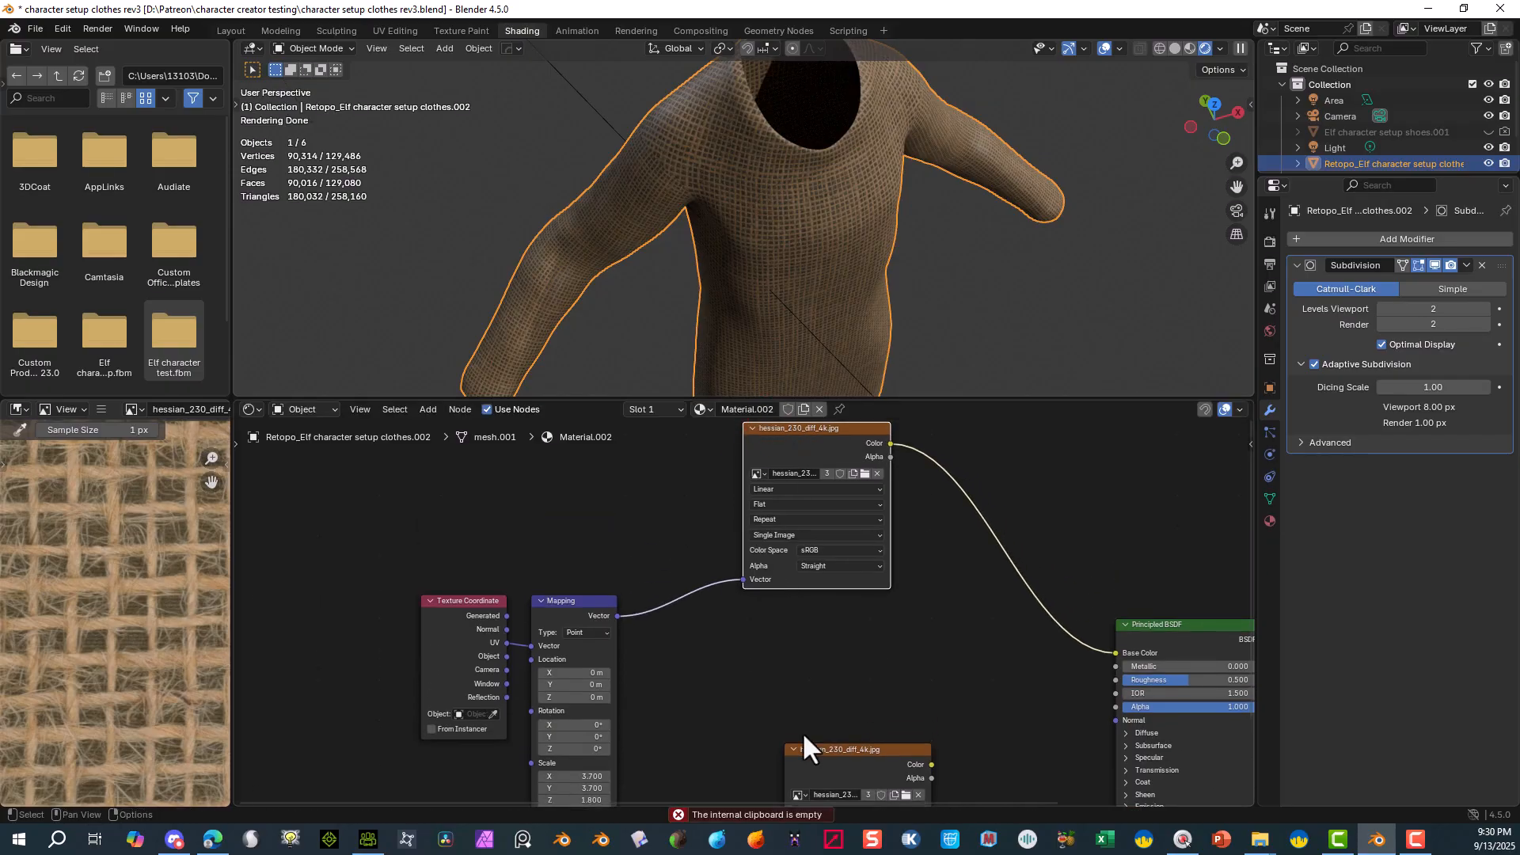
pyautogui.moveTo(801, 735); pyautogui.dragTo(781, 609)
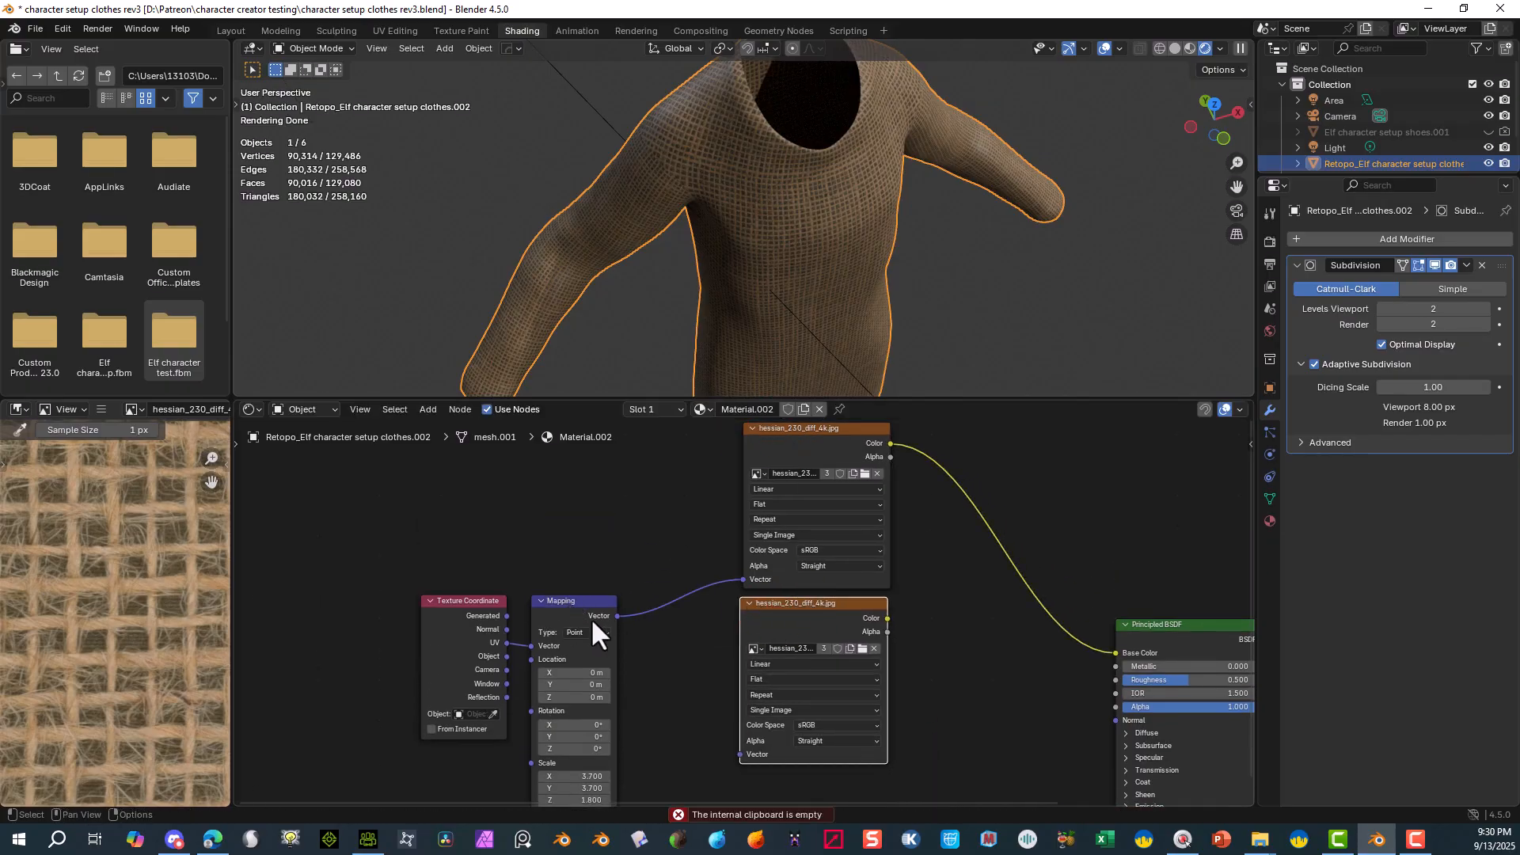
pyautogui.moveTo(615, 616); pyautogui.dragTo(745, 686)
pyautogui.moveTo(736, 752); pyautogui.dragTo(740, 753)
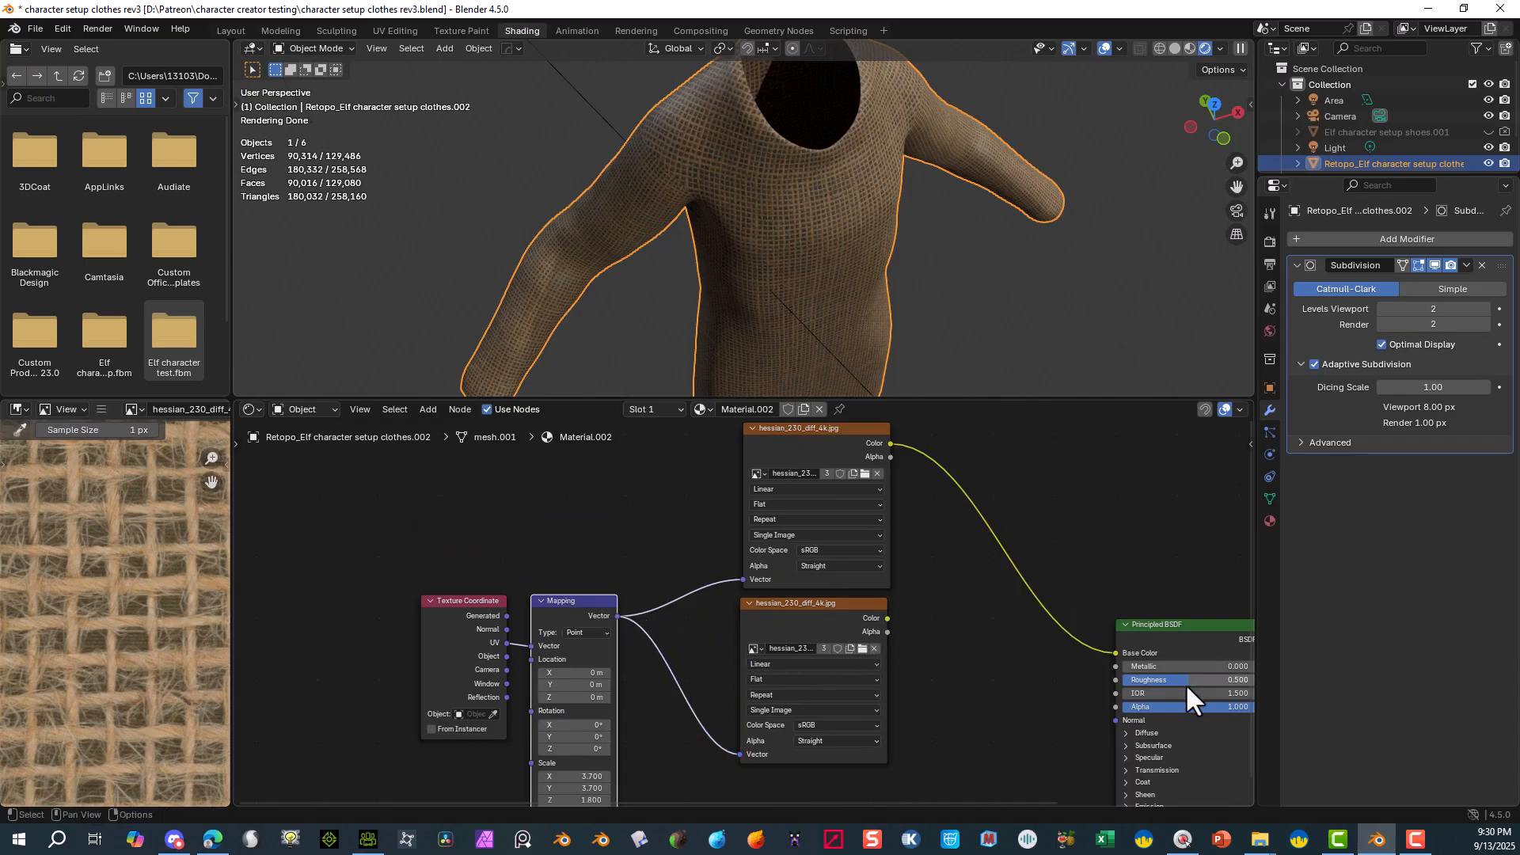
# - Load hessian_230_metal_4k.exr into the duplicated texture node and connect its Color output to the Principled BSDF's Metallic input
pyautogui.click(863, 649)
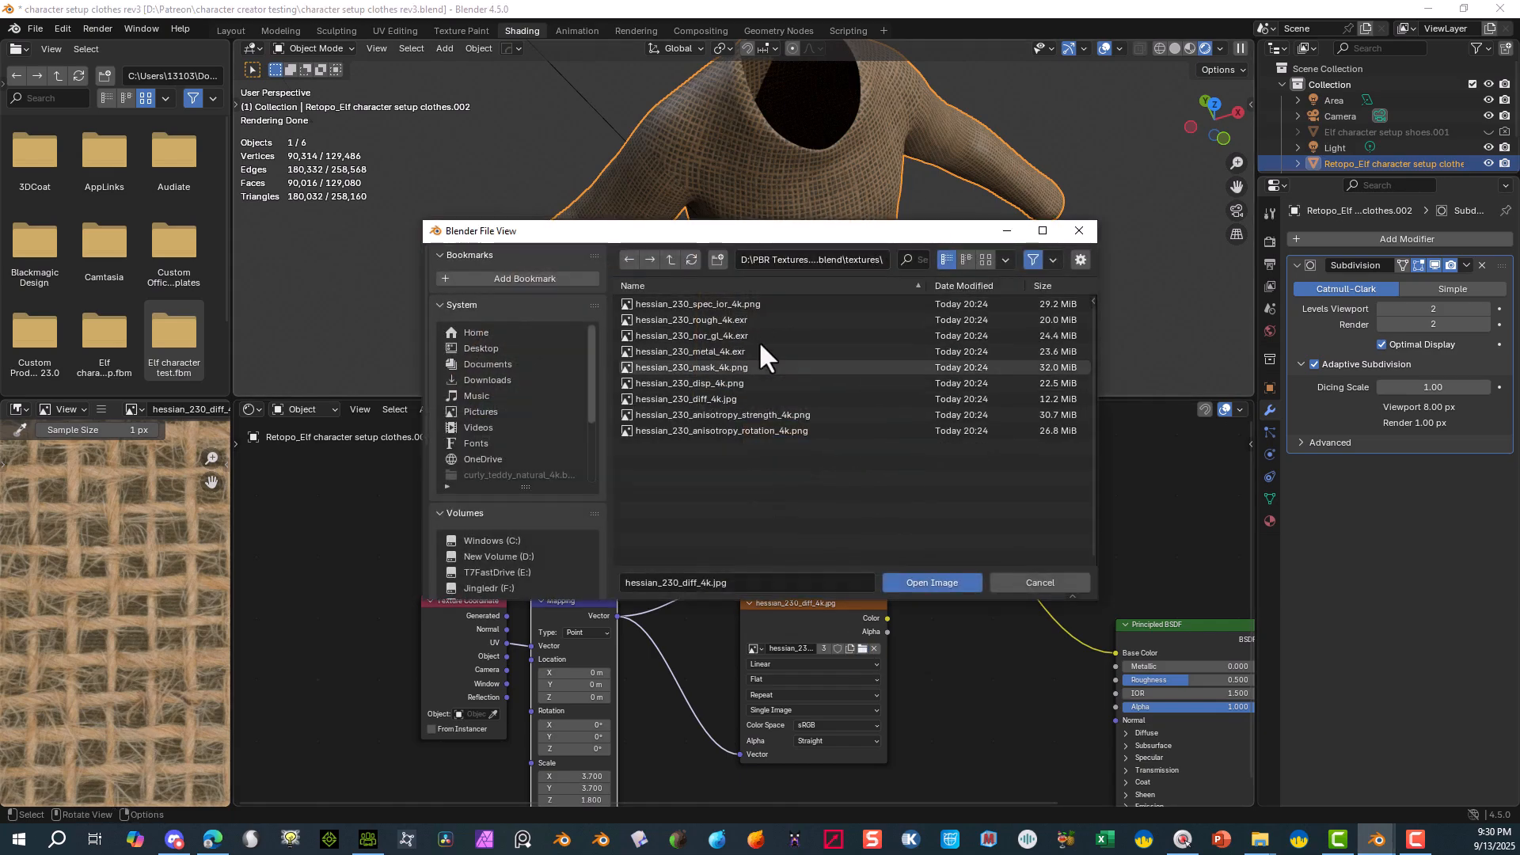
pyautogui.click(705, 351)
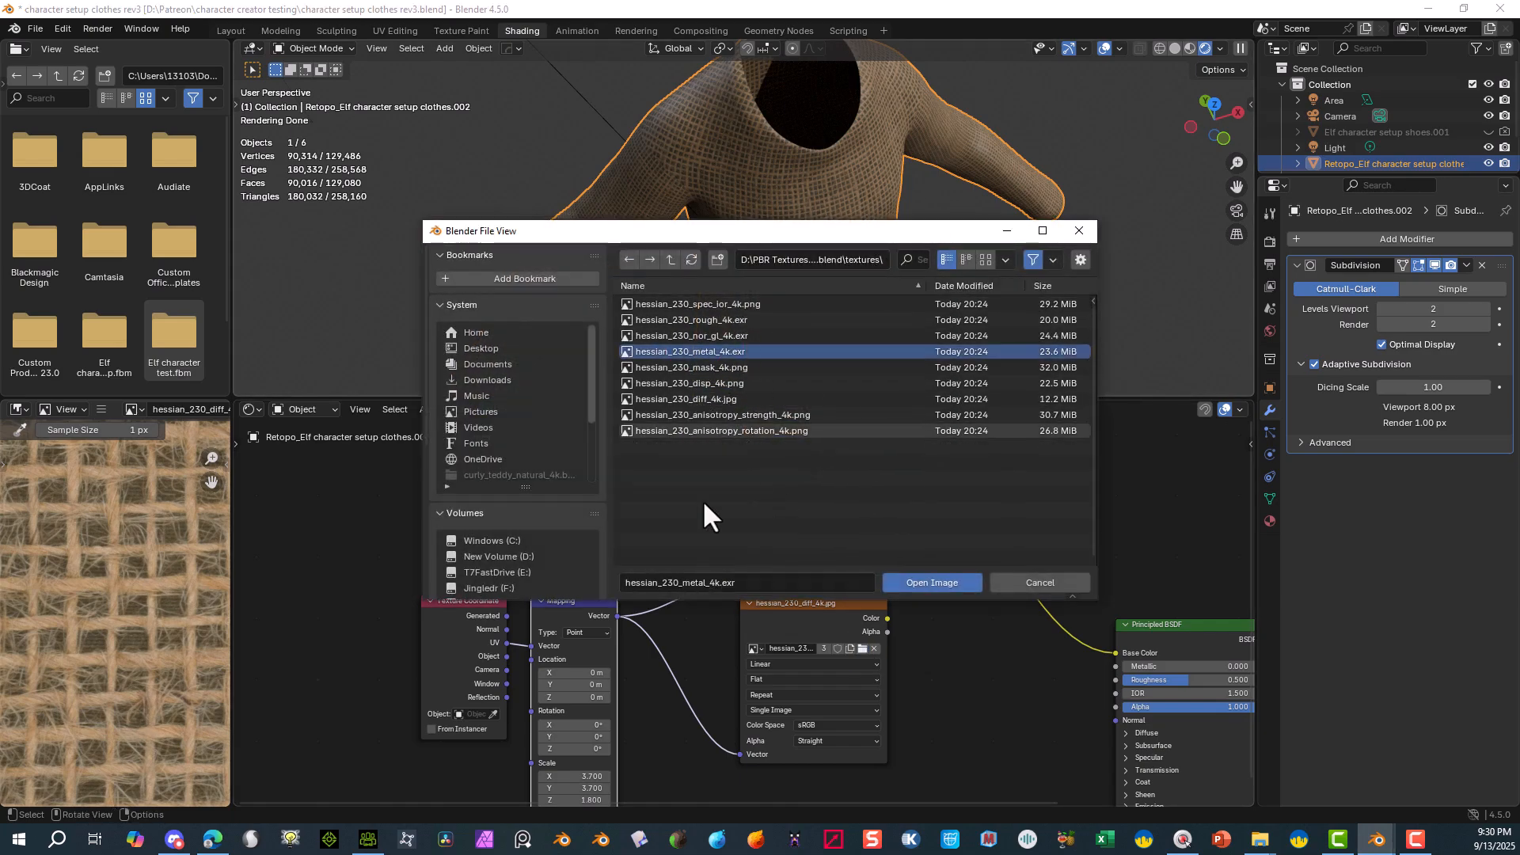
pyautogui.click(926, 581)
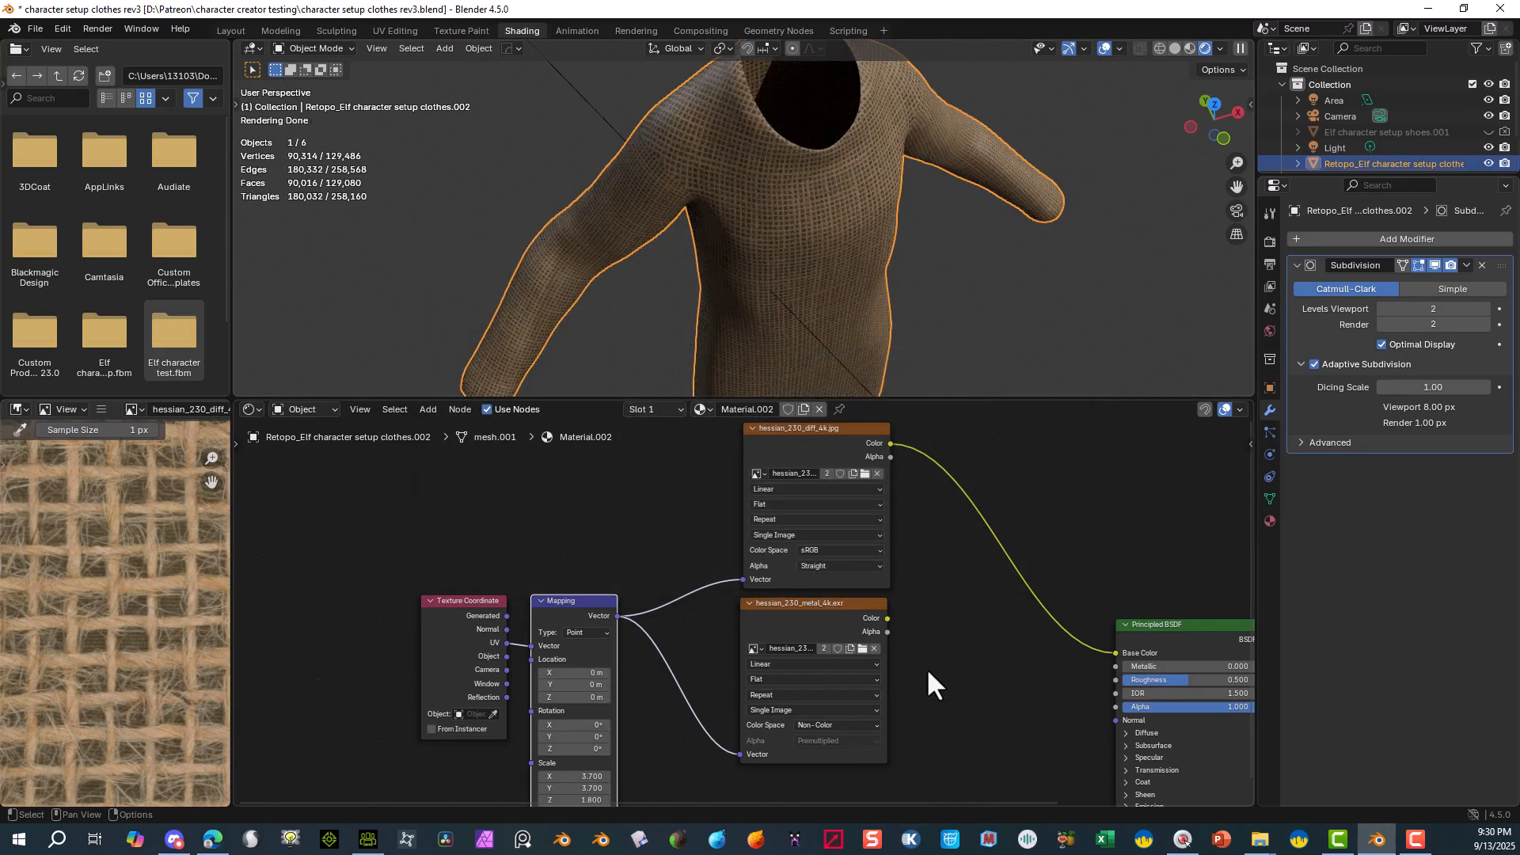
pyautogui.moveTo(888, 618); pyautogui.dragTo(1115, 667)
# - Duplicate the metal texture node and place the copy directly below it
pyautogui.scroll(-1, 918, 679)
pyautogui.moveTo(918, 679); pyautogui.dragTo(854, 492, button='middle')
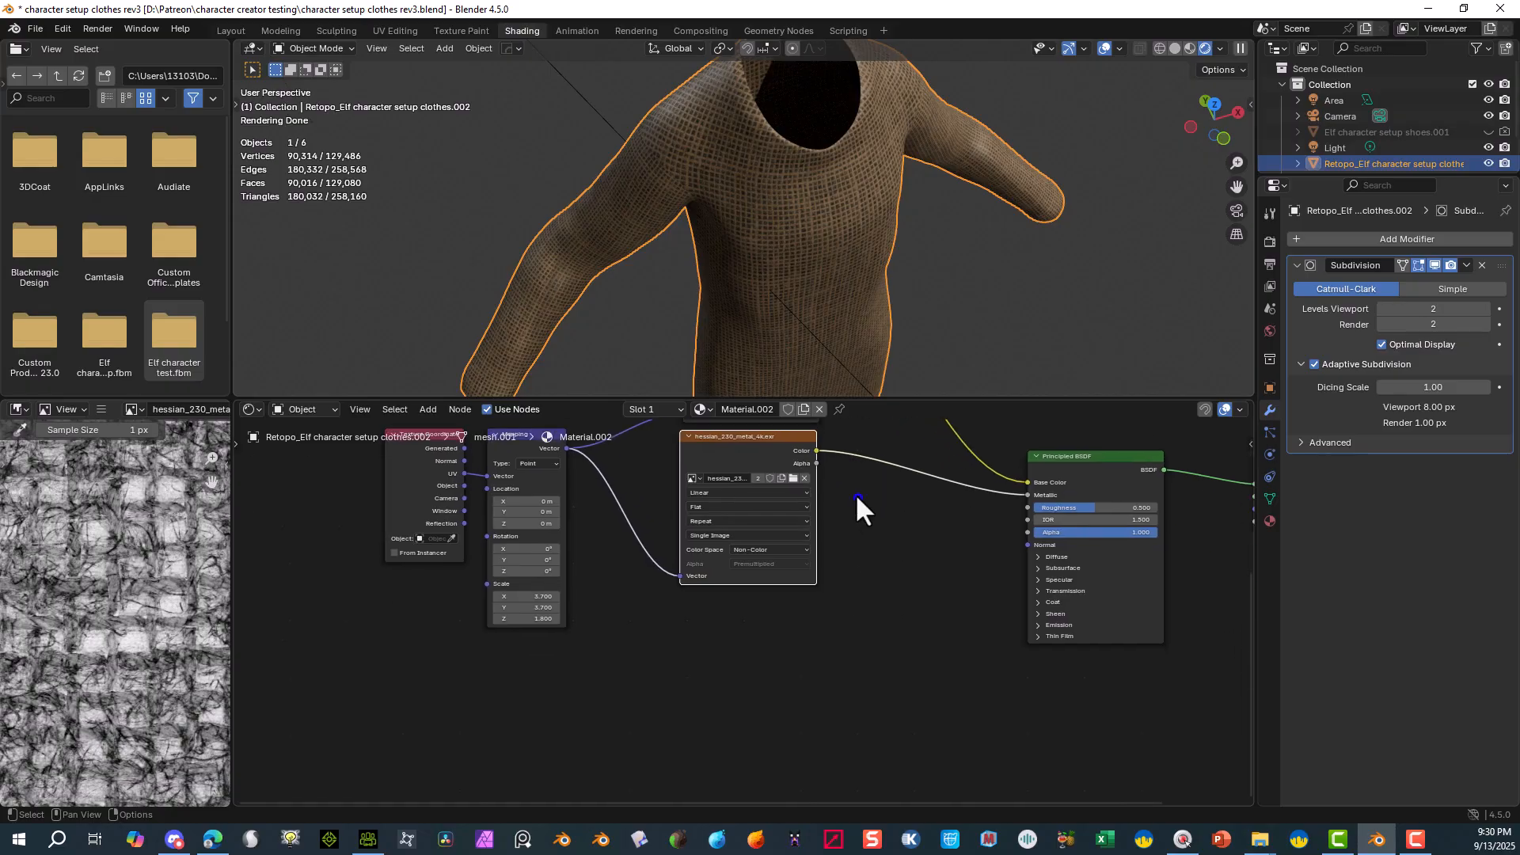
pyautogui.rightClick(744, 437)
pyautogui.click(717, 452)
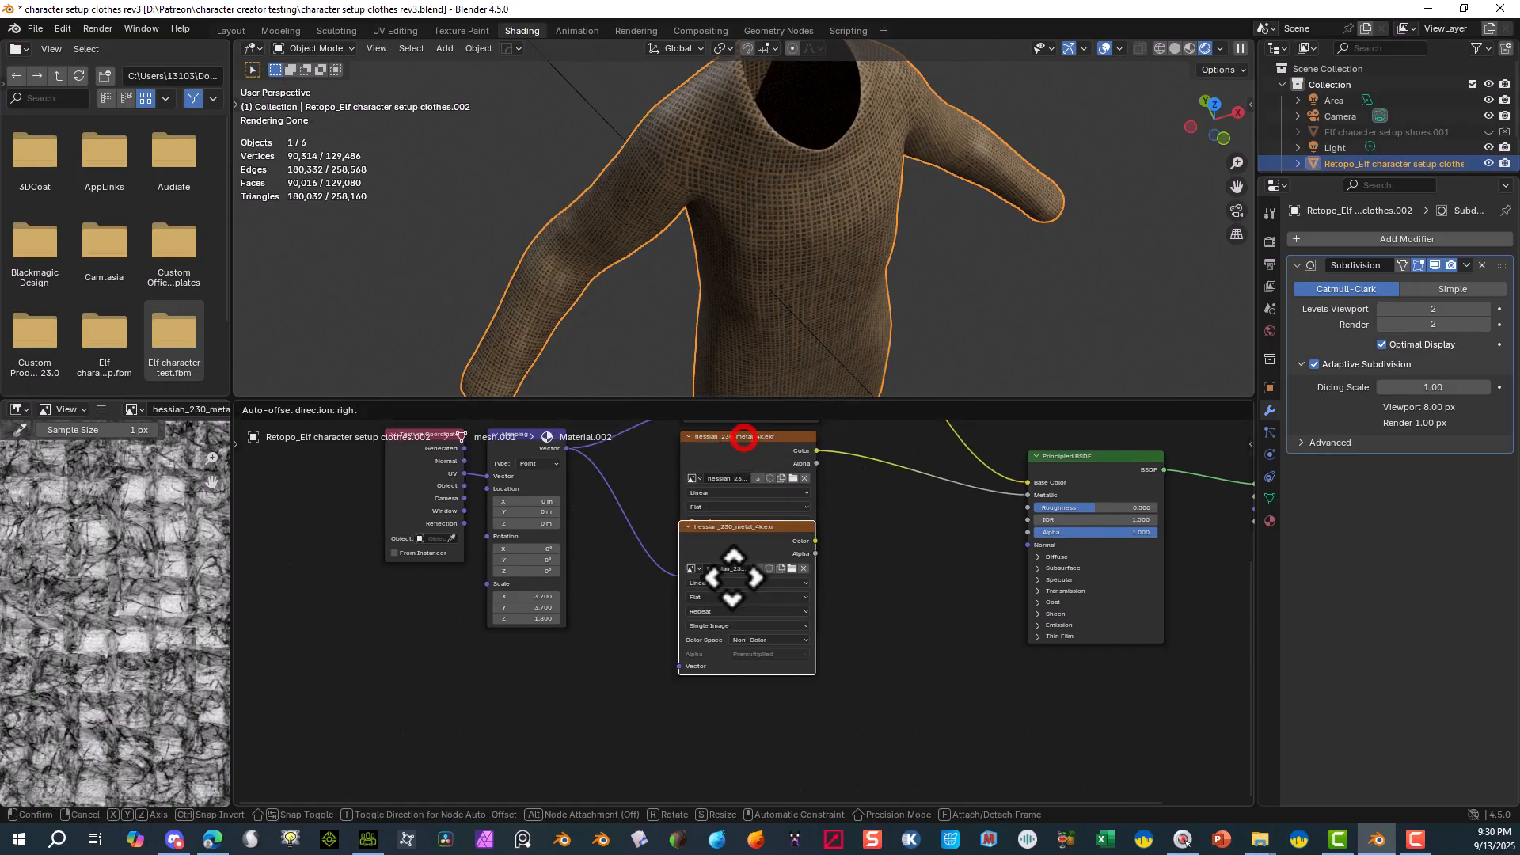
pyautogui.click(747, 604)
# - Load hessian_230_rough_4k.exr into the new copy and connect its Color output to the Principled BSDF's Roughness input
pyautogui.click(792, 644)
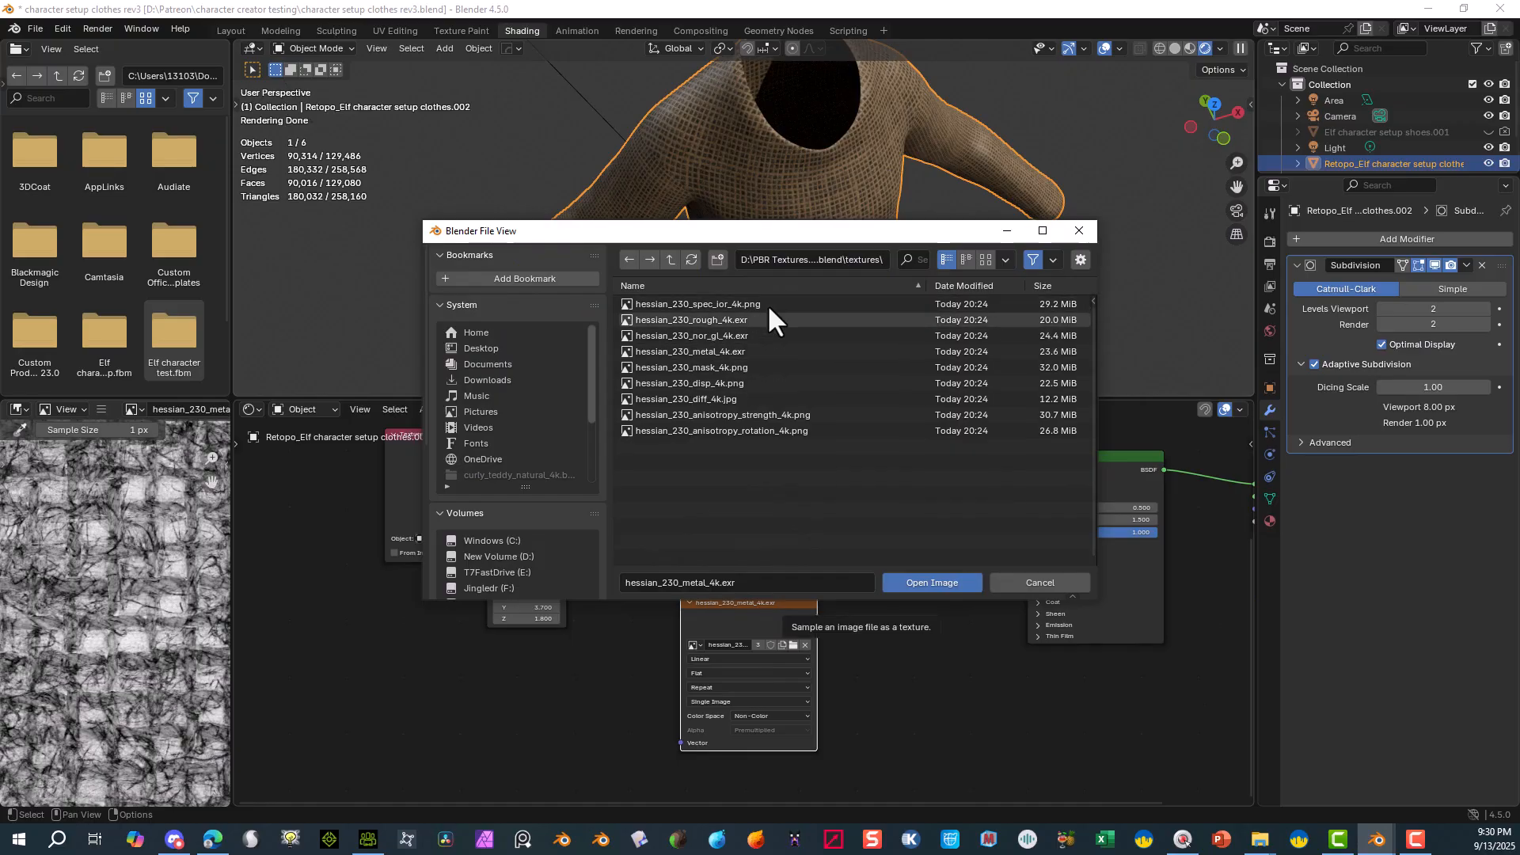
pyautogui.click(733, 317)
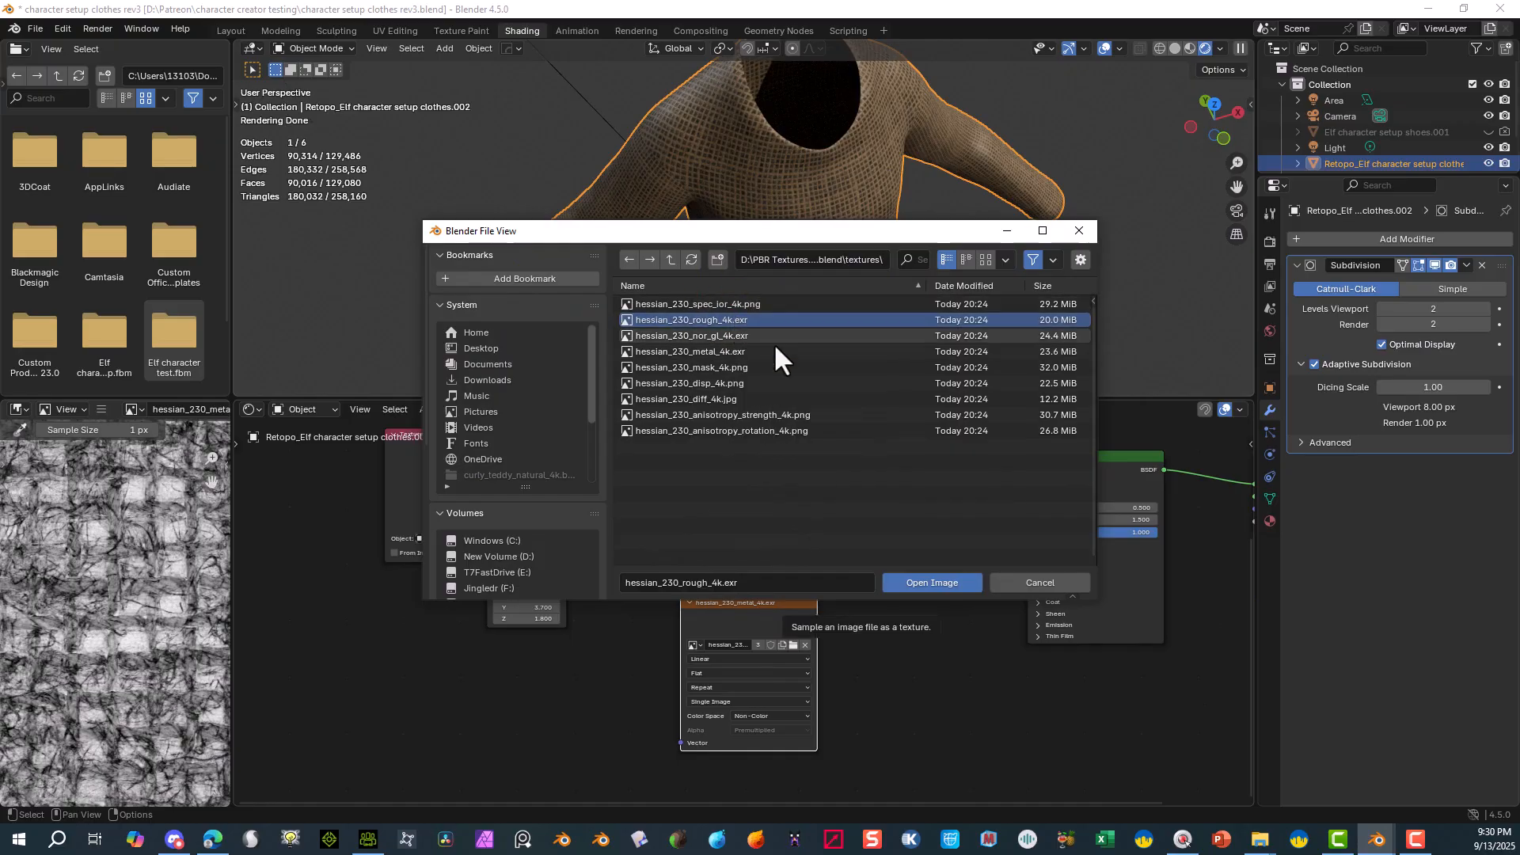
pyautogui.click(934, 583)
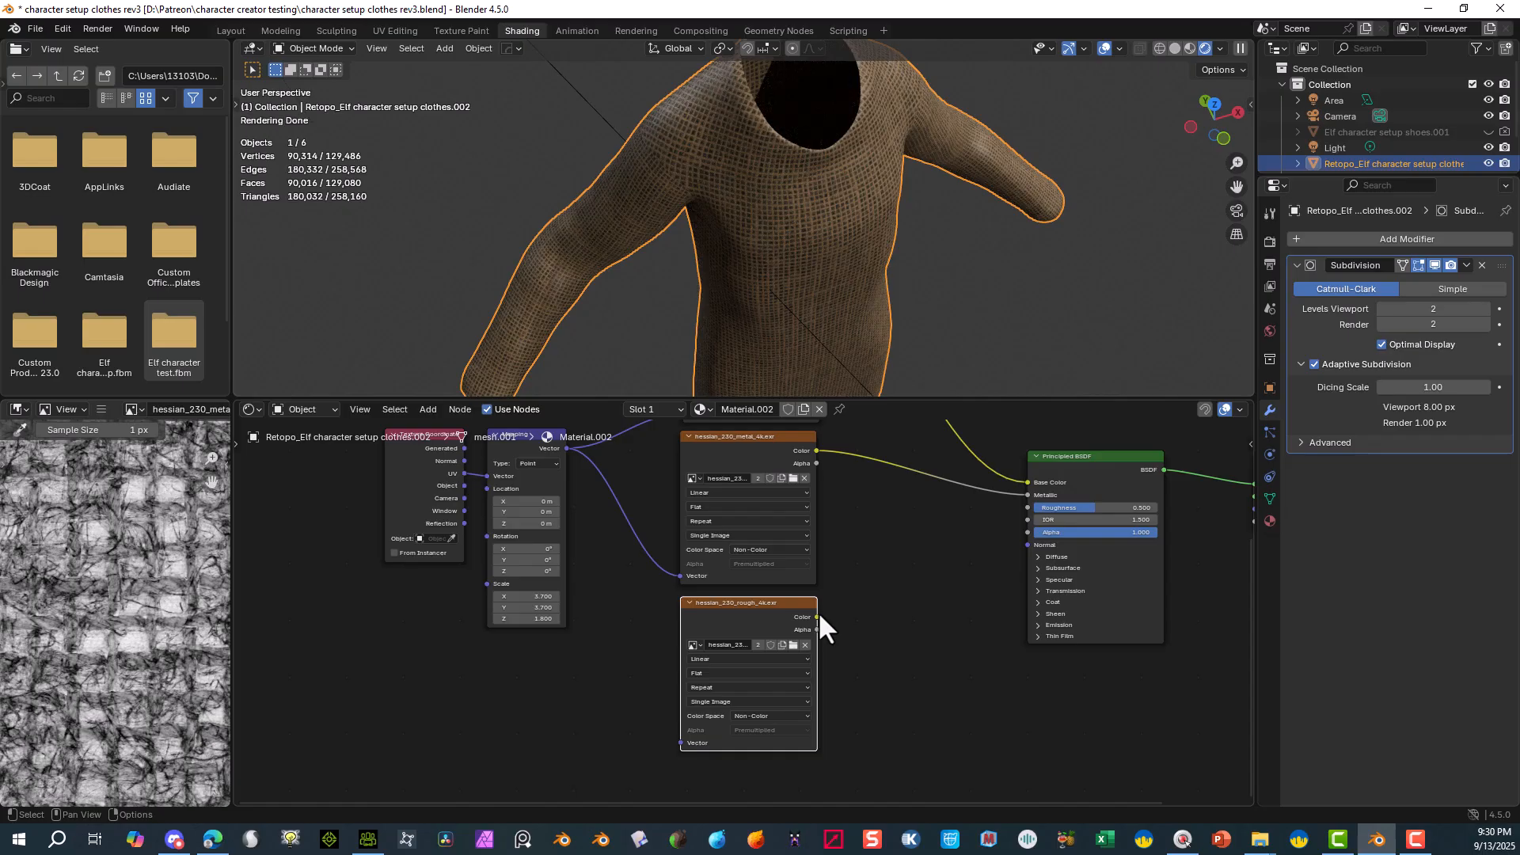
pyautogui.moveTo(816, 616); pyautogui.dragTo(1028, 507)
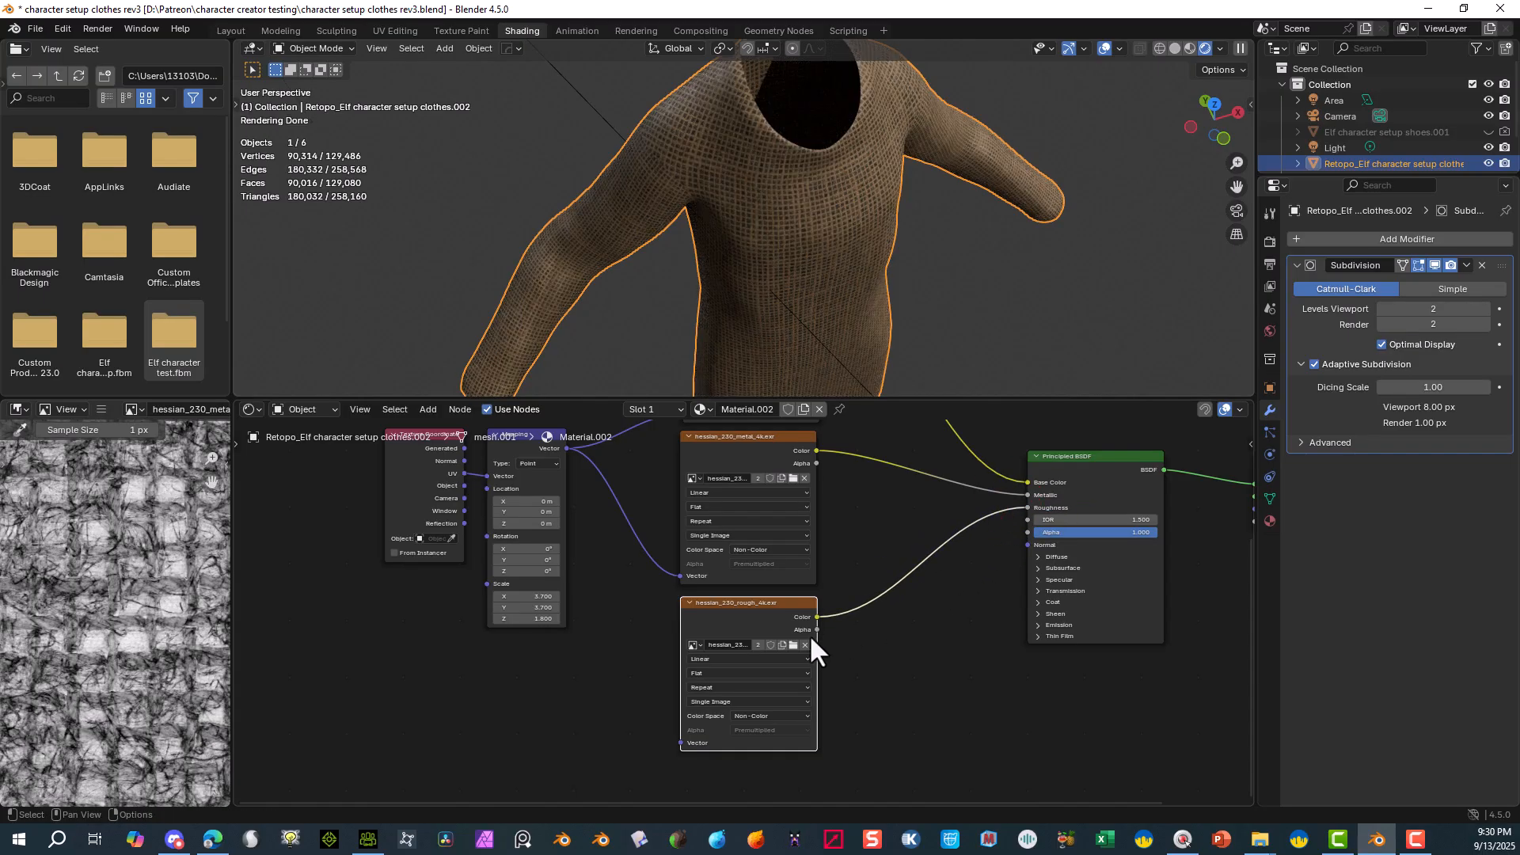
# - Link the Mapping node's Vector output to the roughness texture node and reposition that node beneath the metal texture
pyautogui.press('g')
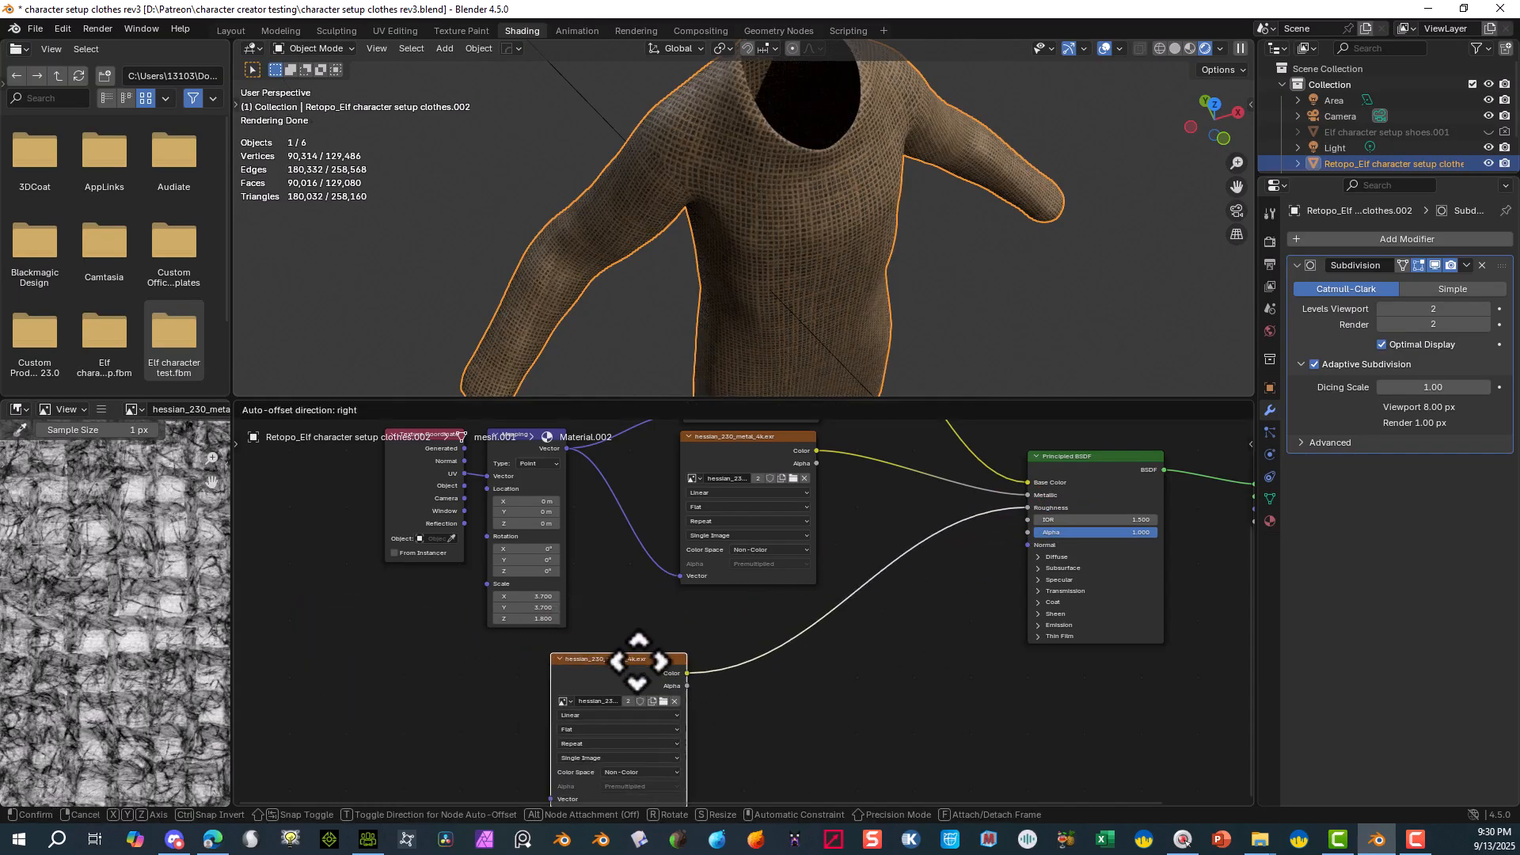
pyautogui.click(680, 621)
pyautogui.moveTo(565, 448); pyautogui.dragTo(592, 659)
pyautogui.moveTo(598, 748); pyautogui.dragTo(599, 754)
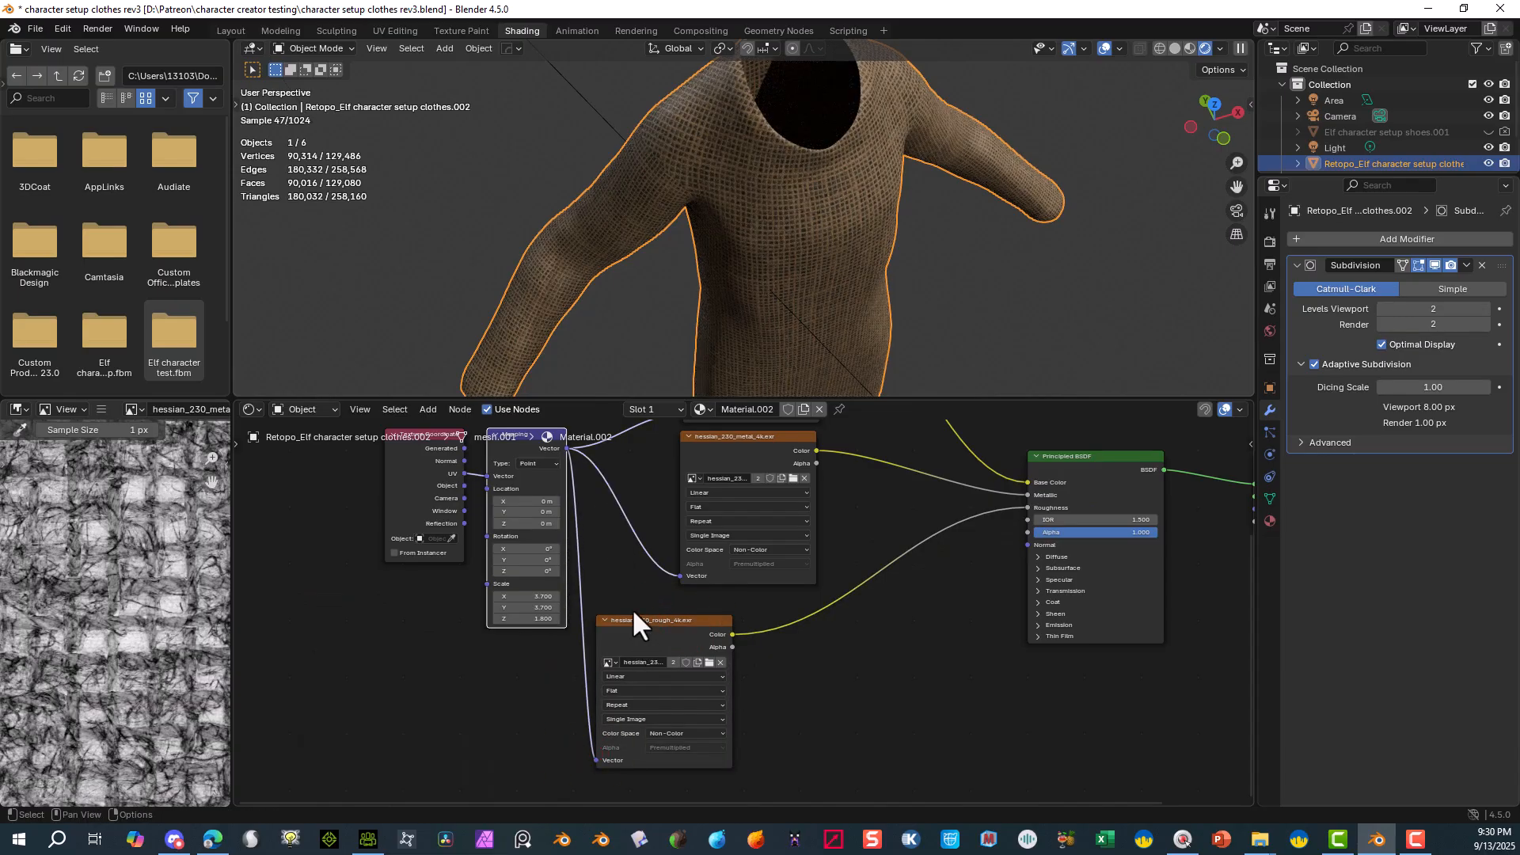
pyautogui.moveTo(633, 611); pyautogui.dragTo(622, 576)
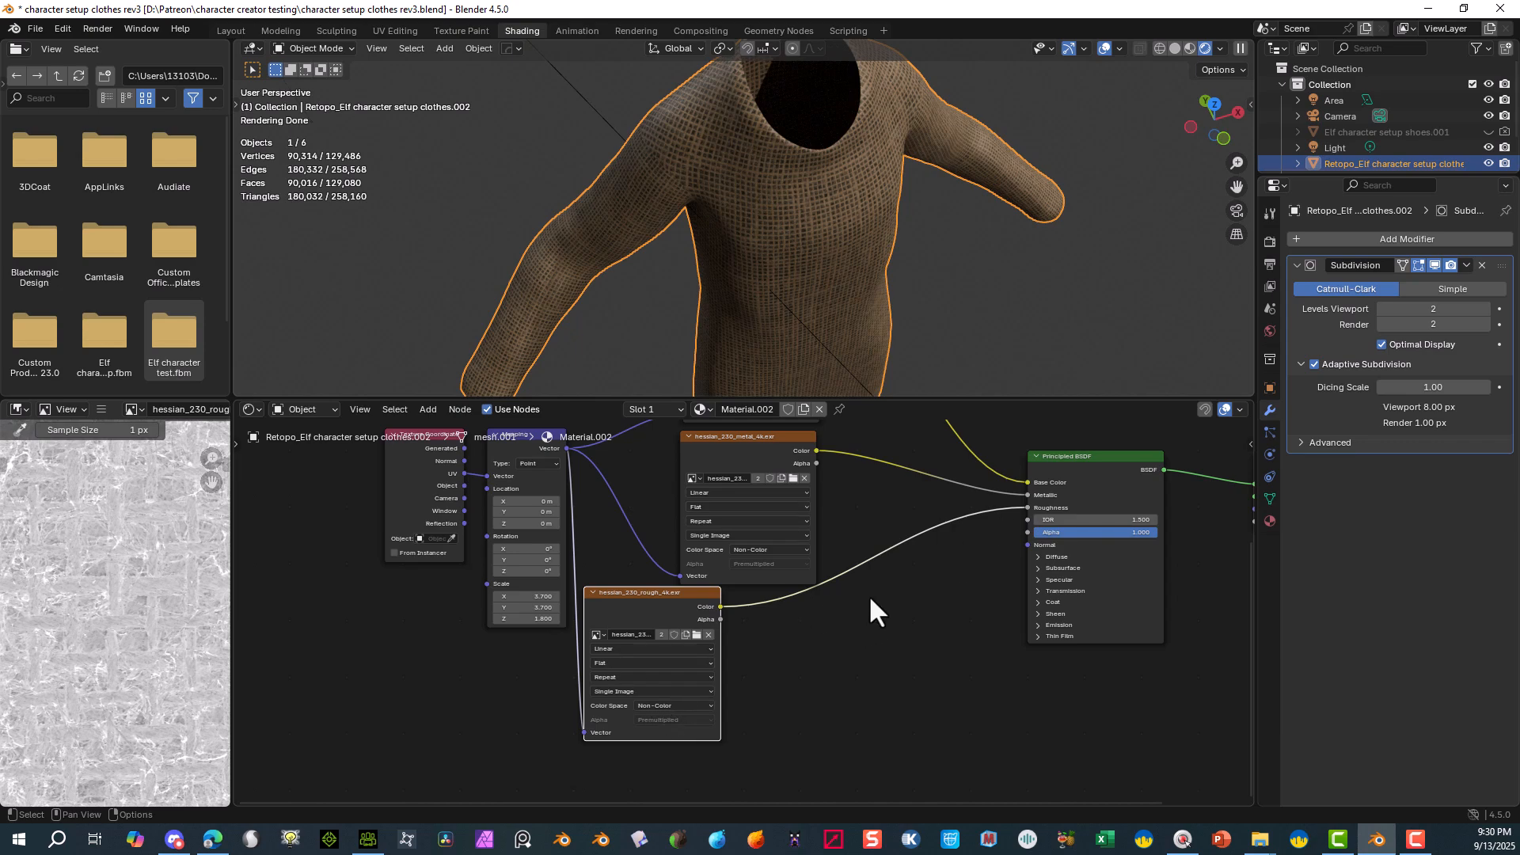
# - Add a Normal Map node feeding the Principled BSDF's Normal input and place it below and before the shader node
pyautogui.scroll(-1, 910, 590)
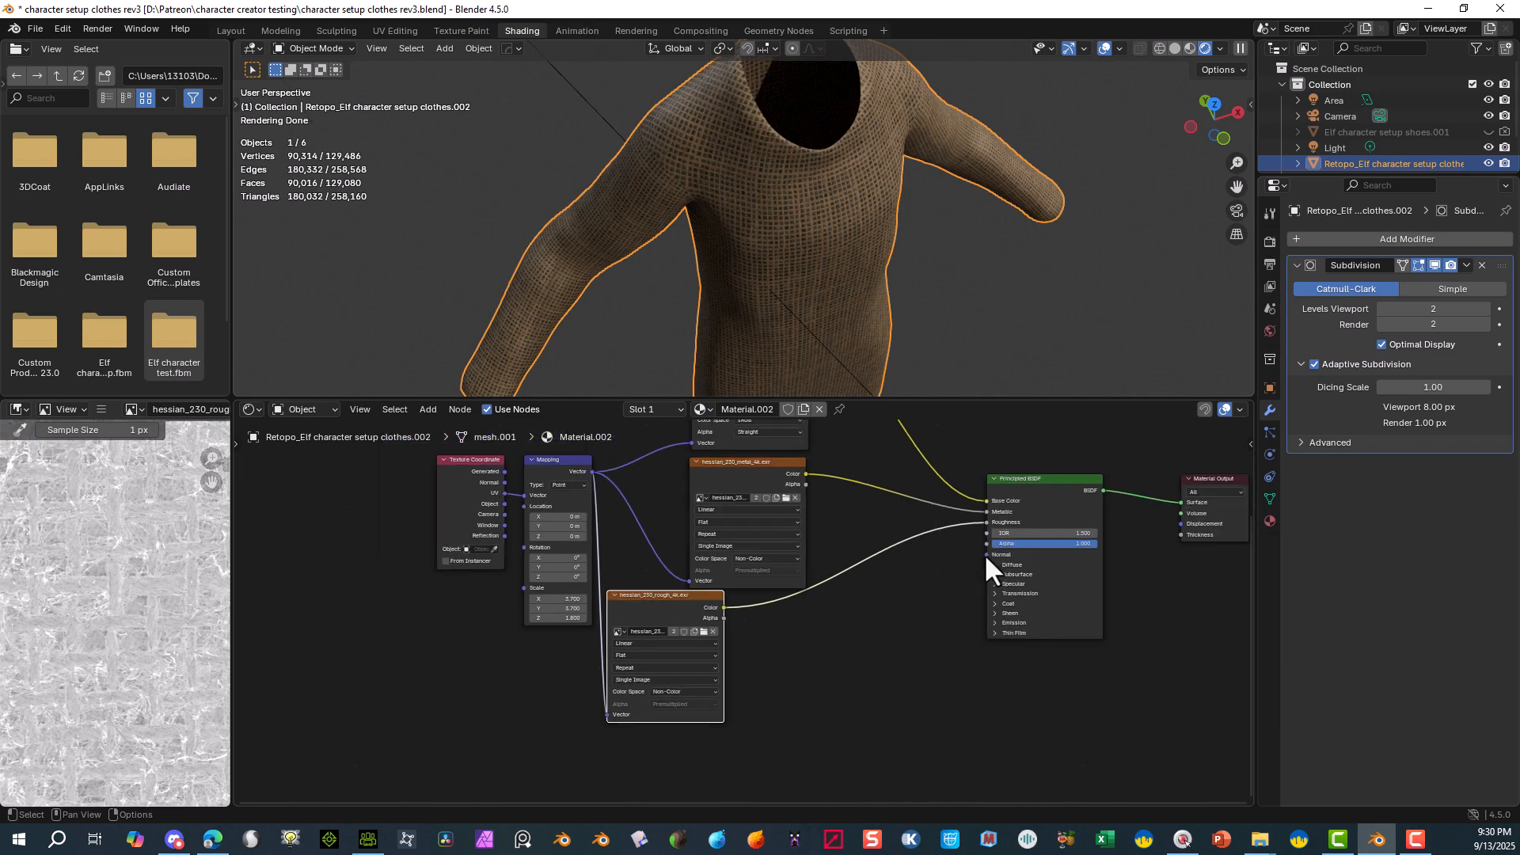
pyautogui.moveTo(985, 553); pyautogui.dragTo(922, 665)
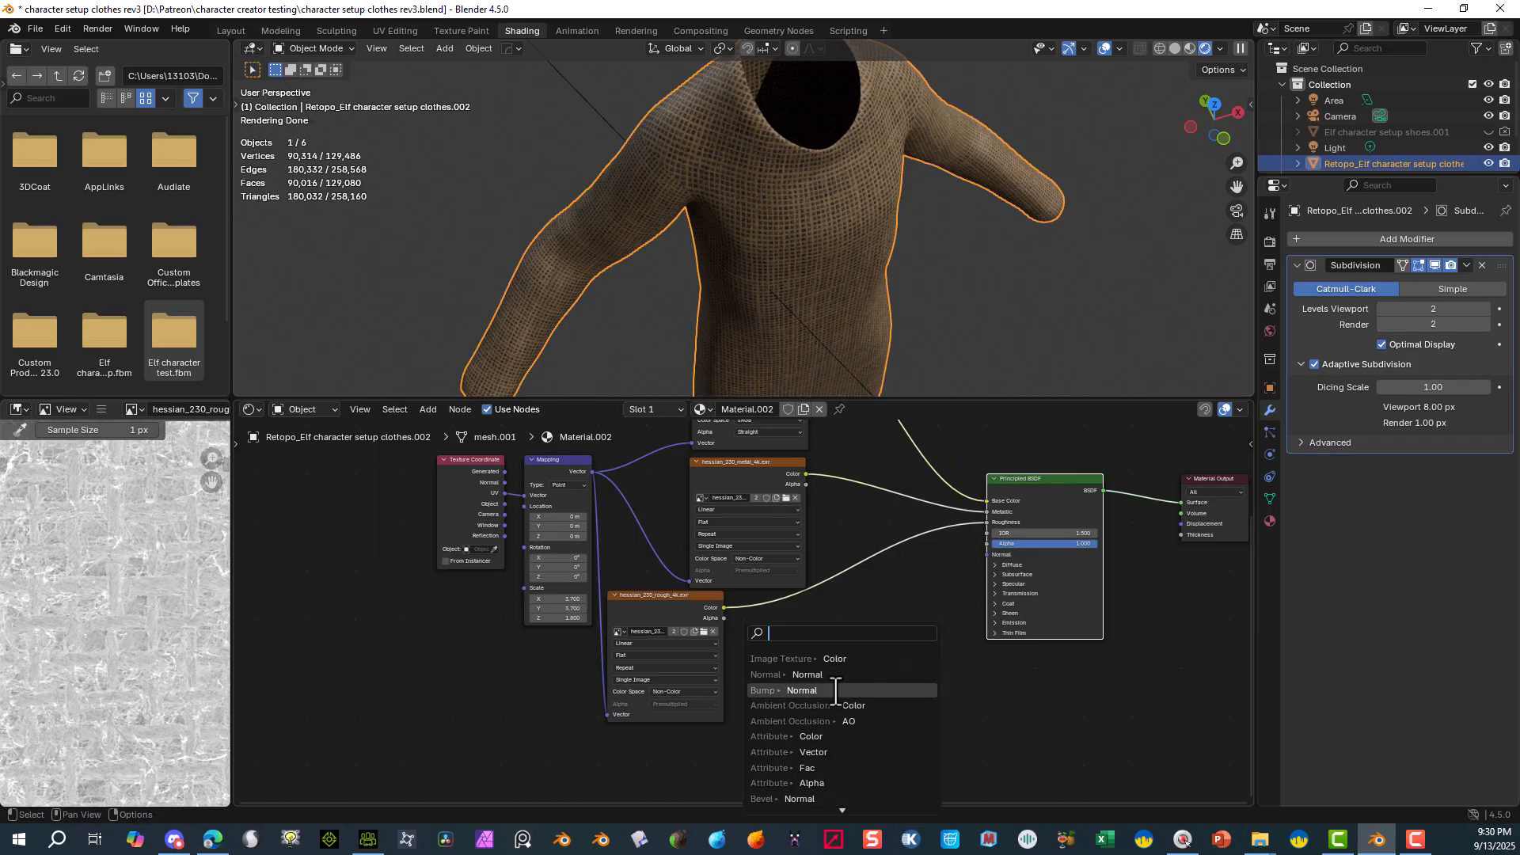
pyautogui.scroll(-15, 832, 699)
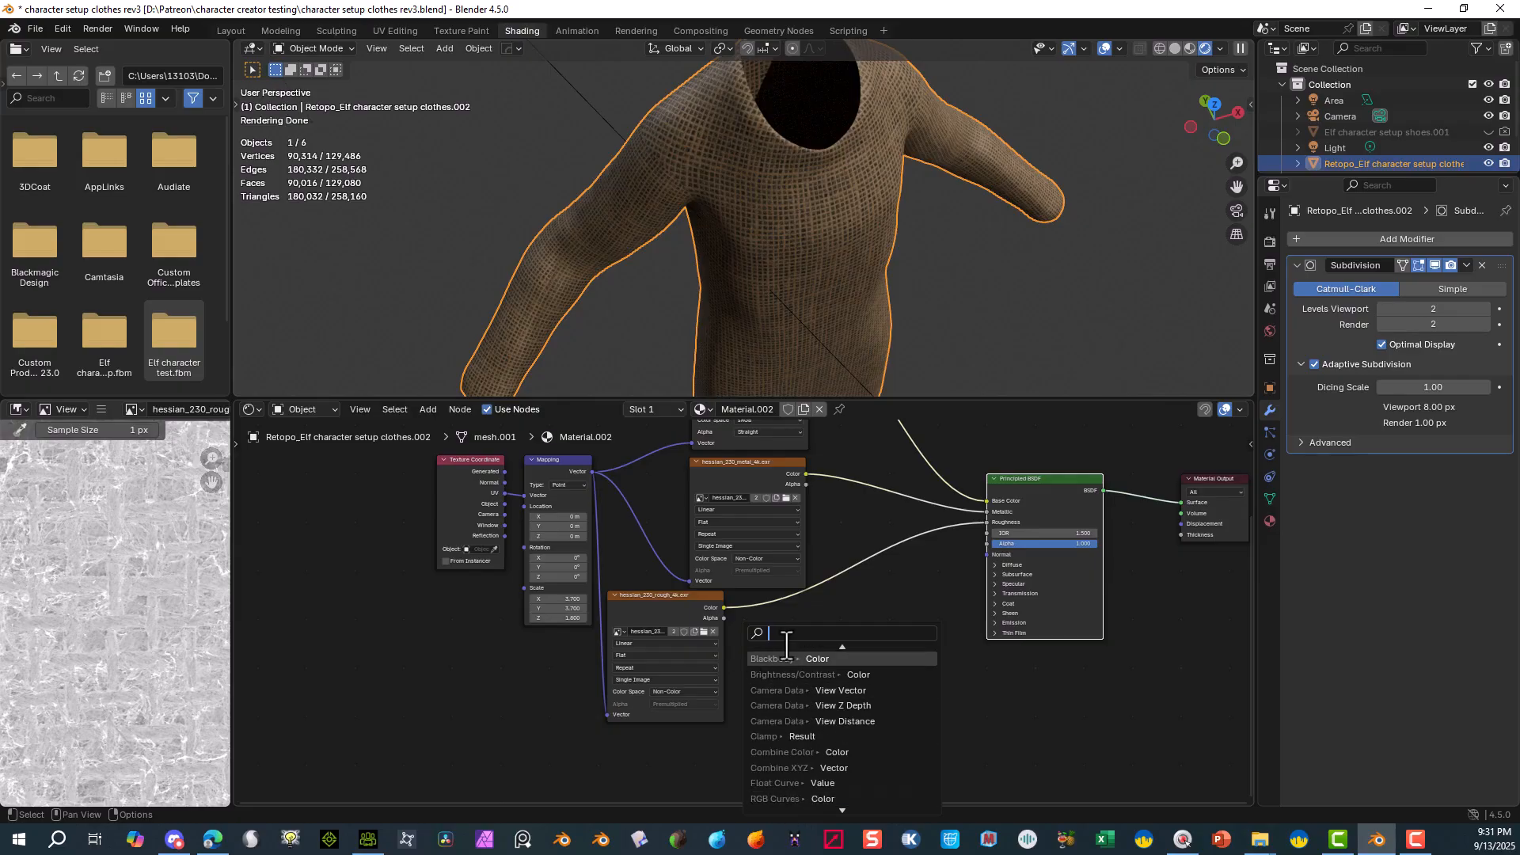
pyautogui.write('norm')
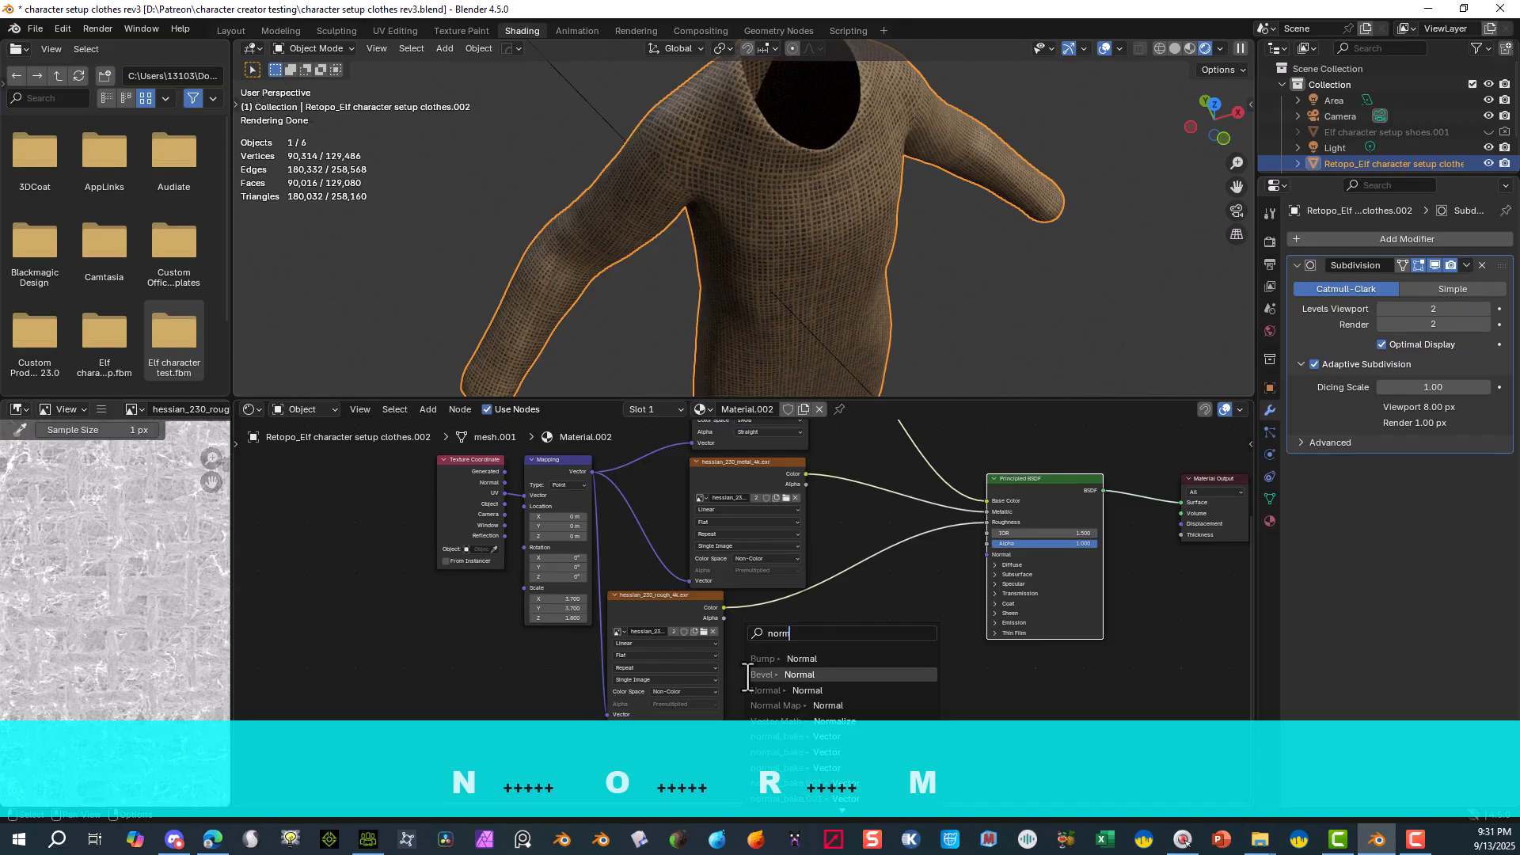
pyautogui.click(815, 705)
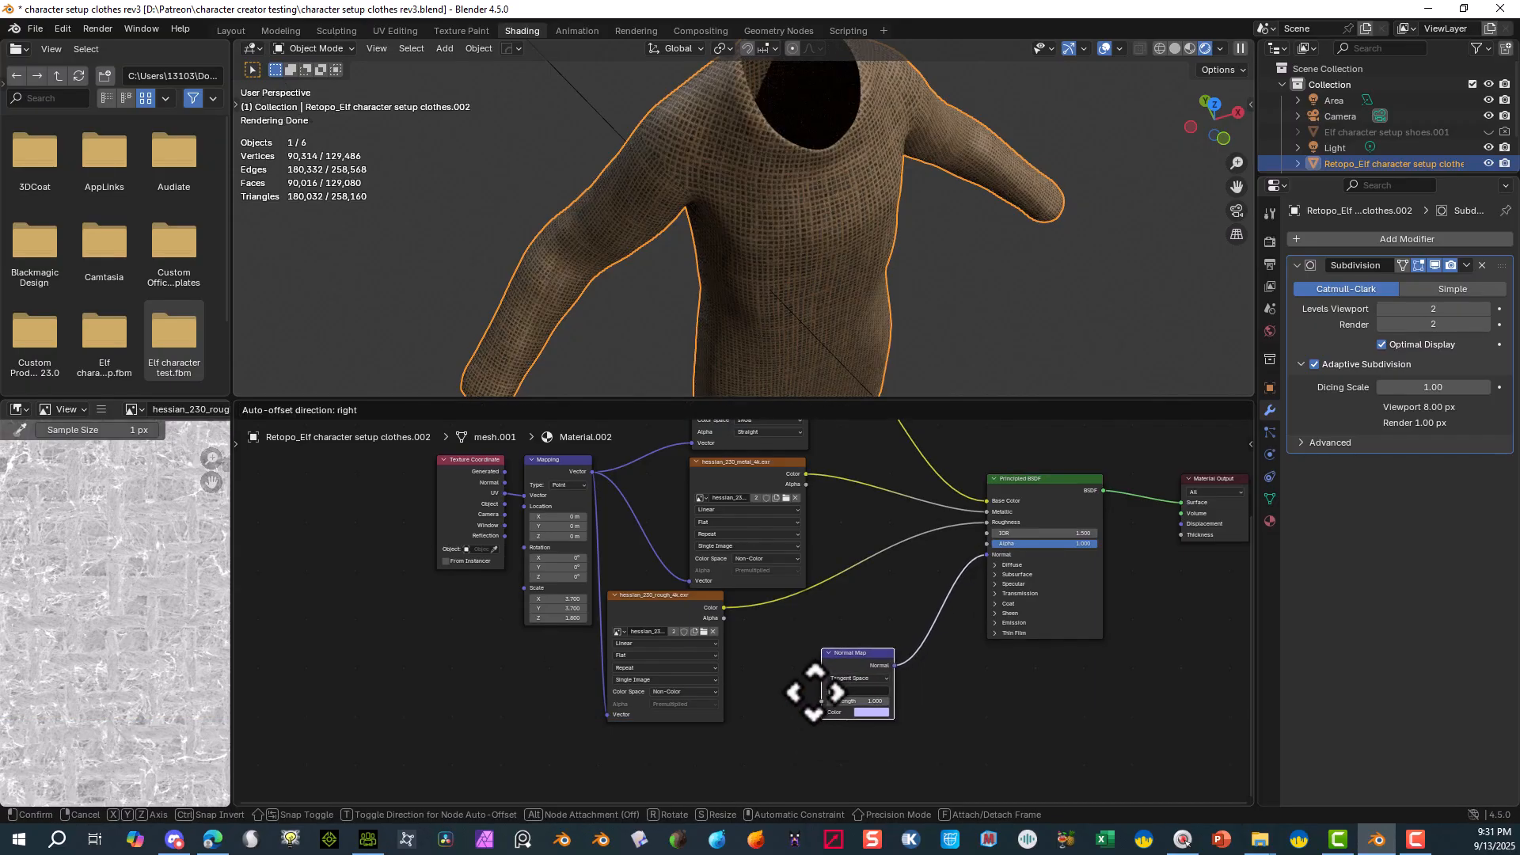
pyautogui.click(813, 690)
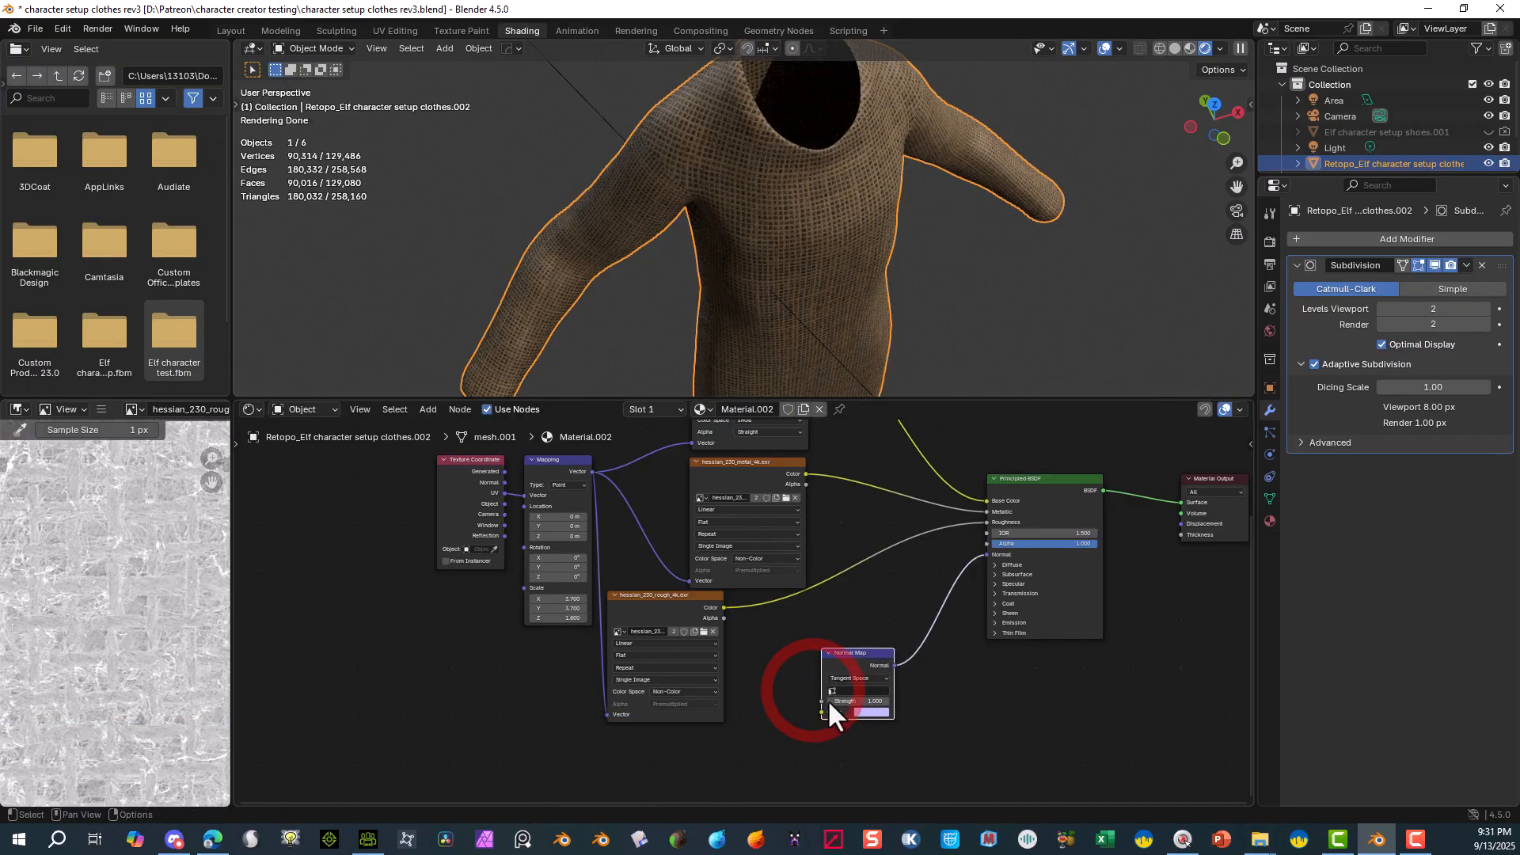
# - Duplicate the roughness texture node and place the copy directly beneath it
pyautogui.click(634, 597)
pyautogui.rightClick(633, 598)
pyautogui.click(634, 599)
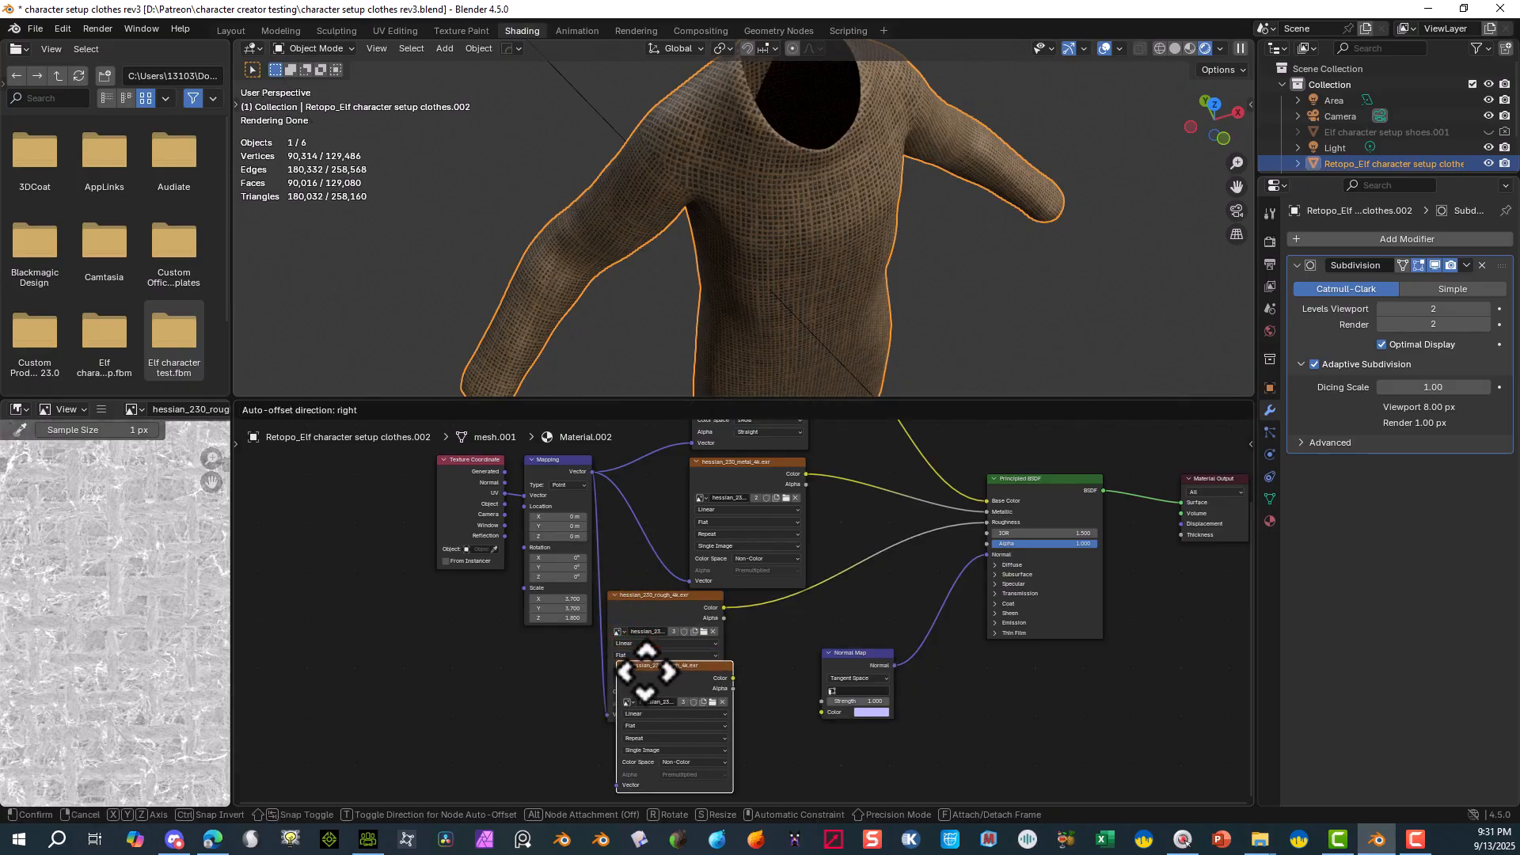
pyautogui.click(633, 744)
pyautogui.moveTo(742, 686); pyautogui.dragTo(819, 511, button='middle')
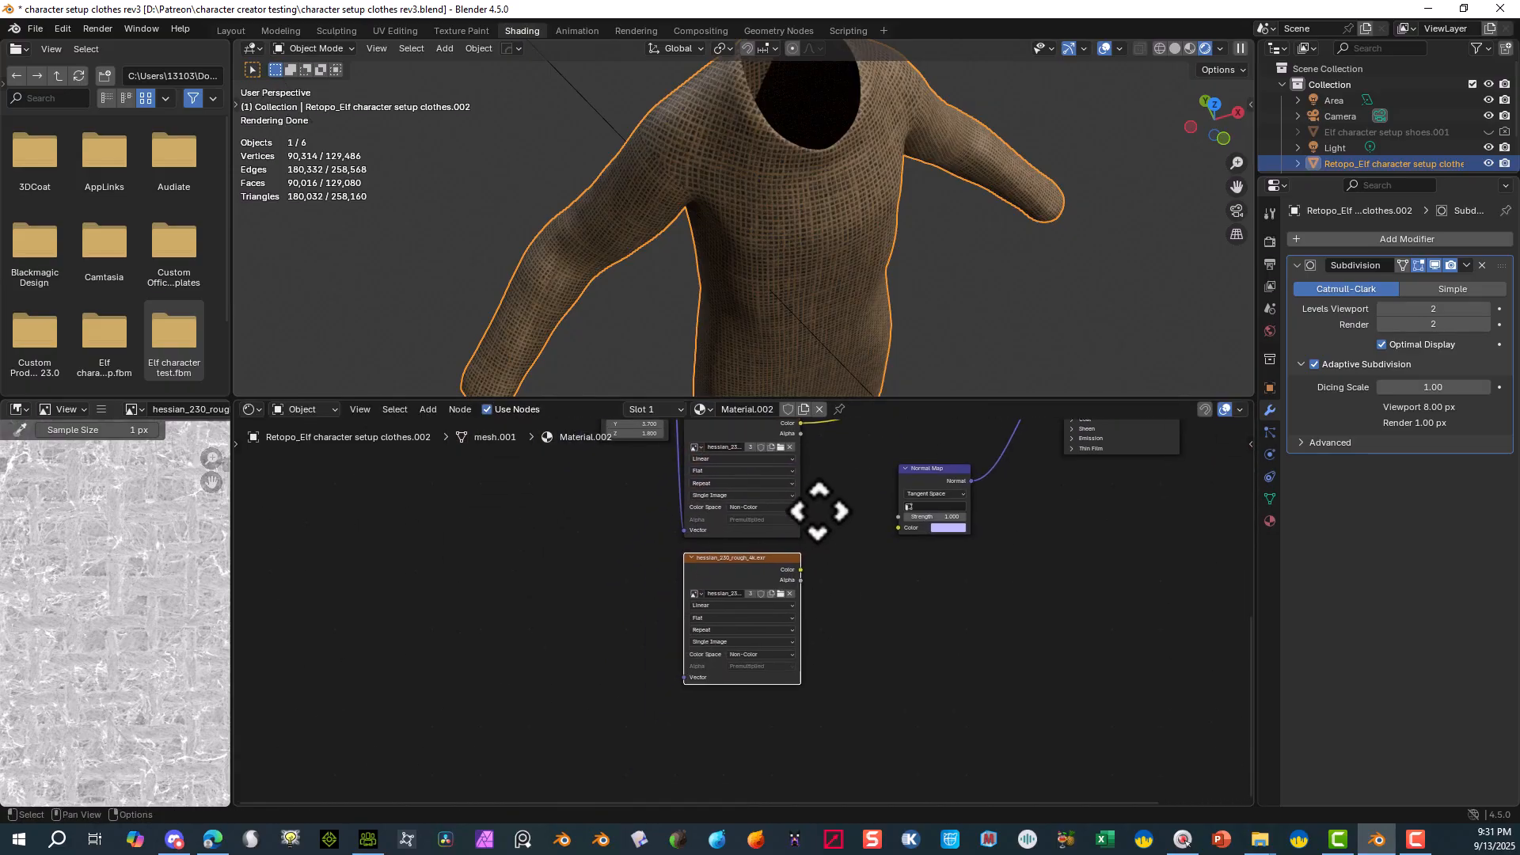
# - Load hessian_230_nor_gl_4k.exr into the new copy and connect its Color output to the Normal Map node's Color input
pyautogui.click(781, 594)
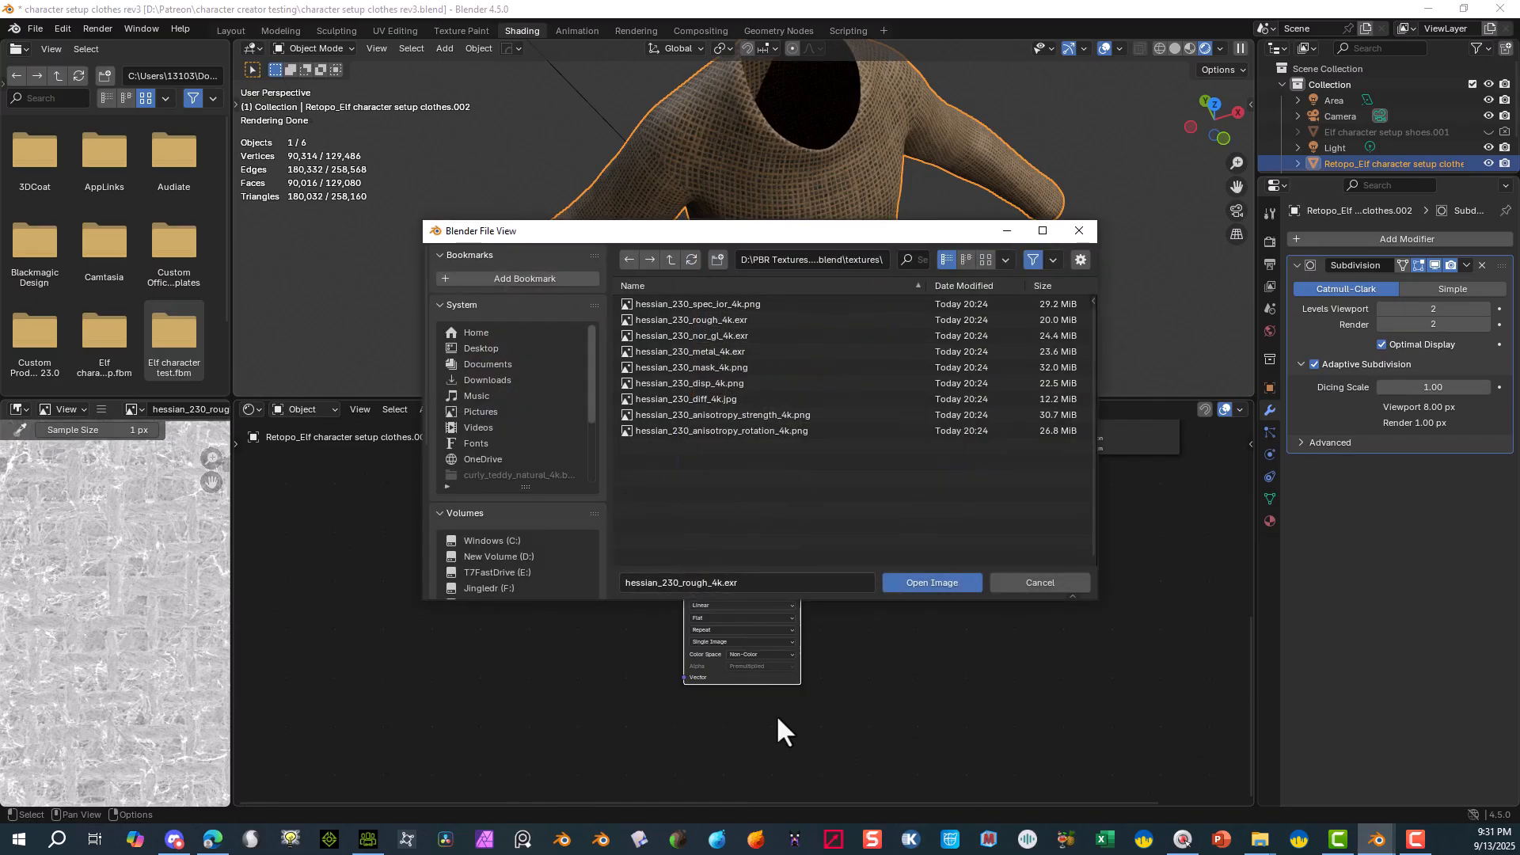
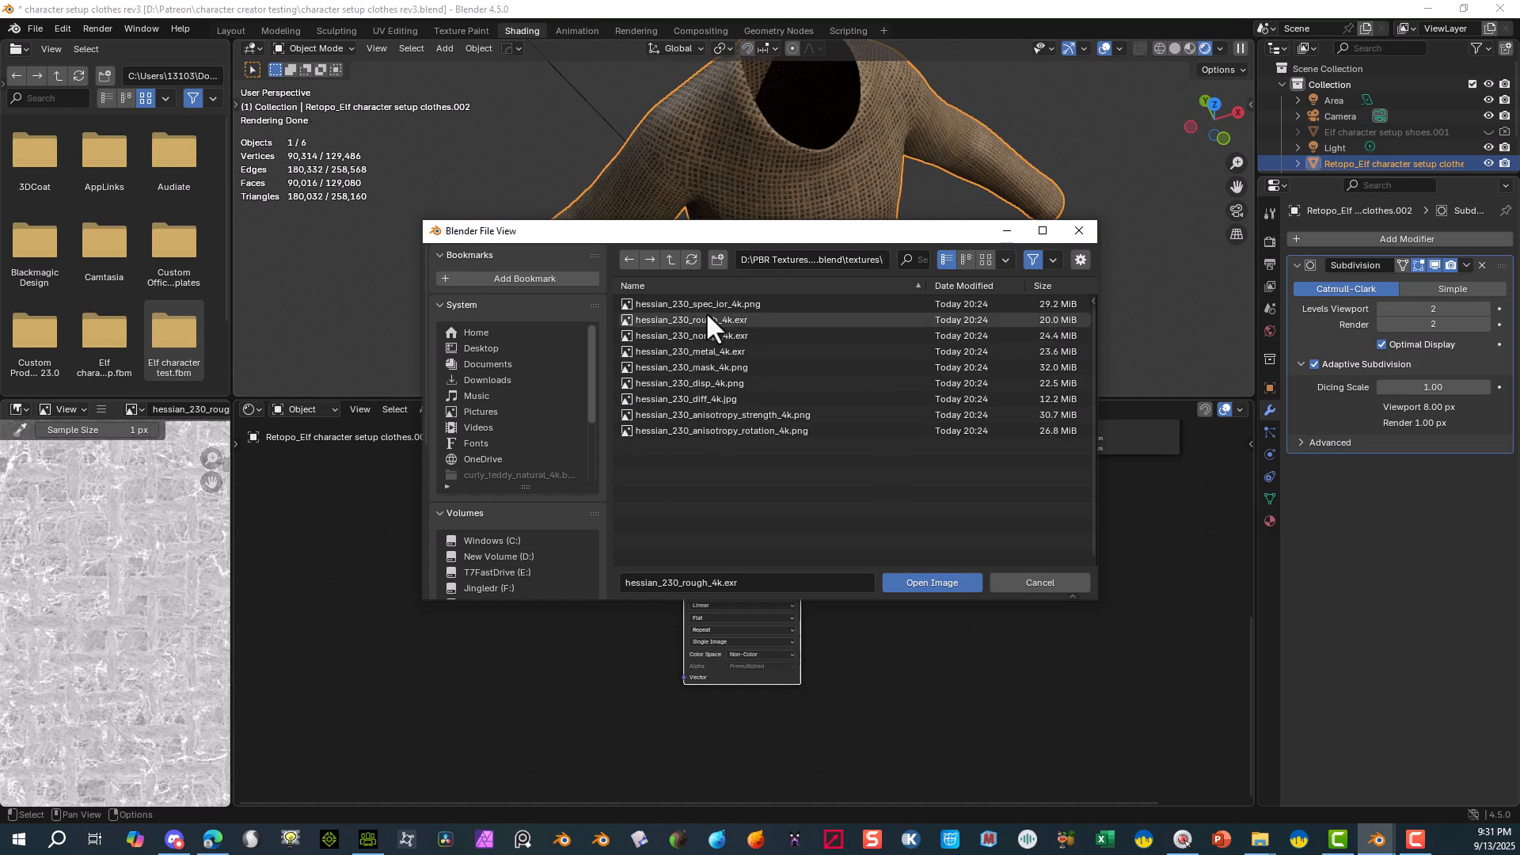
pyautogui.click(715, 335)
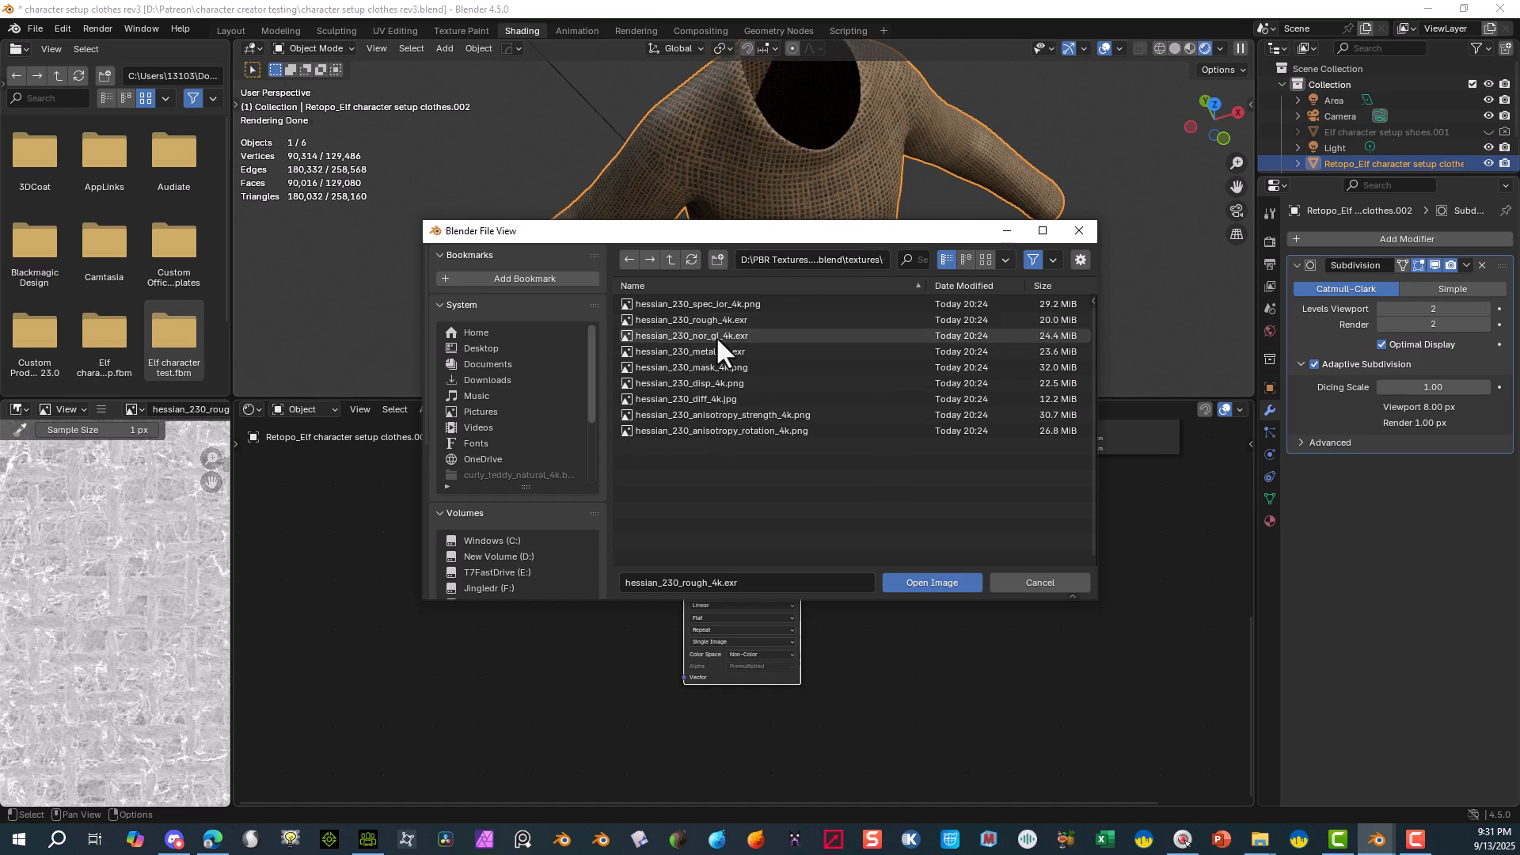
pyautogui.click(920, 579)
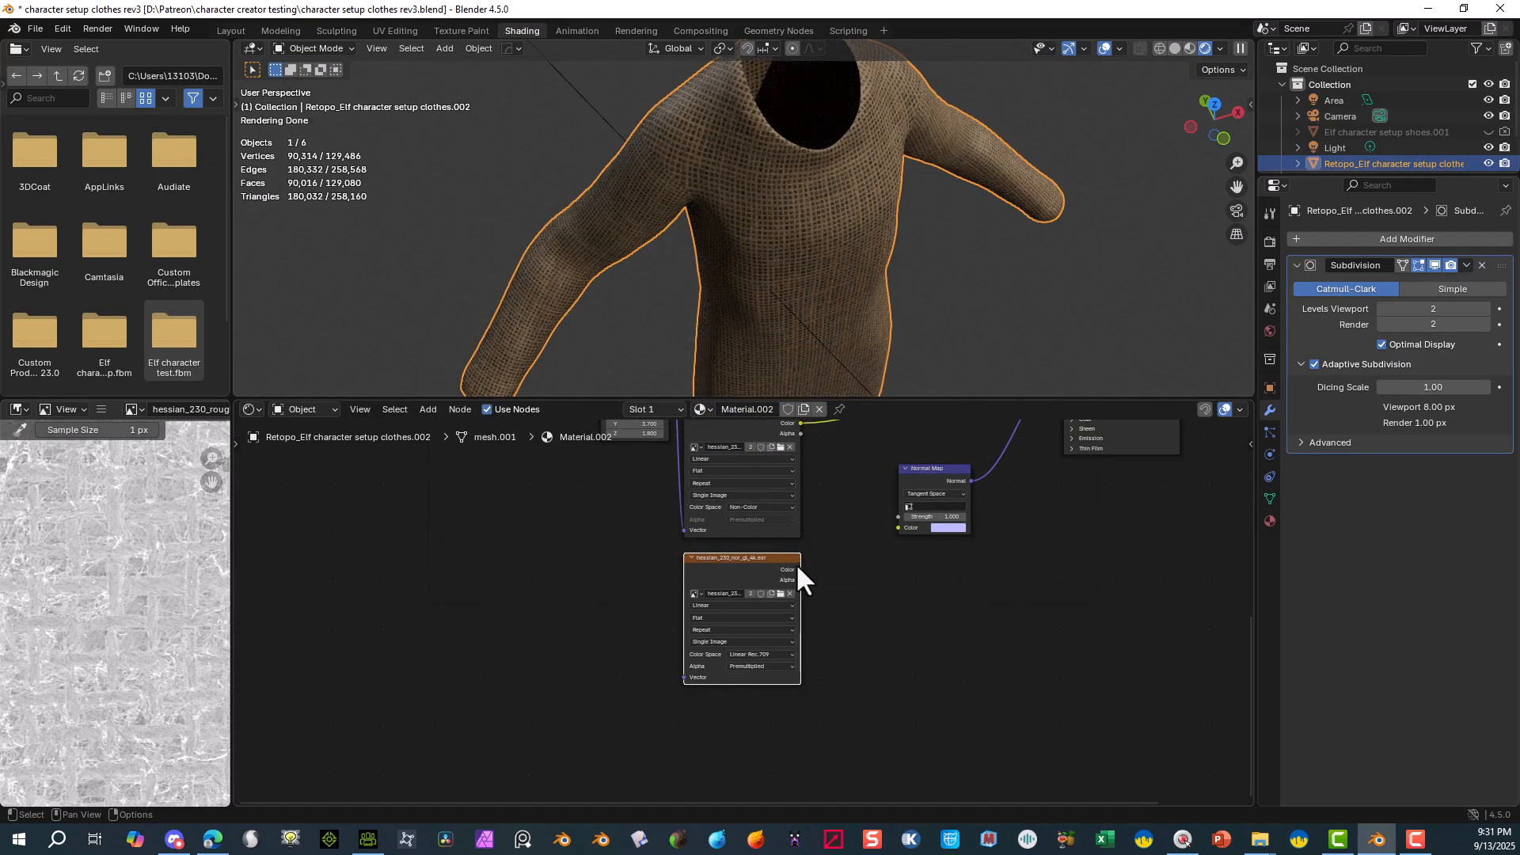
pyautogui.moveTo(800, 569); pyautogui.dragTo(897, 528)
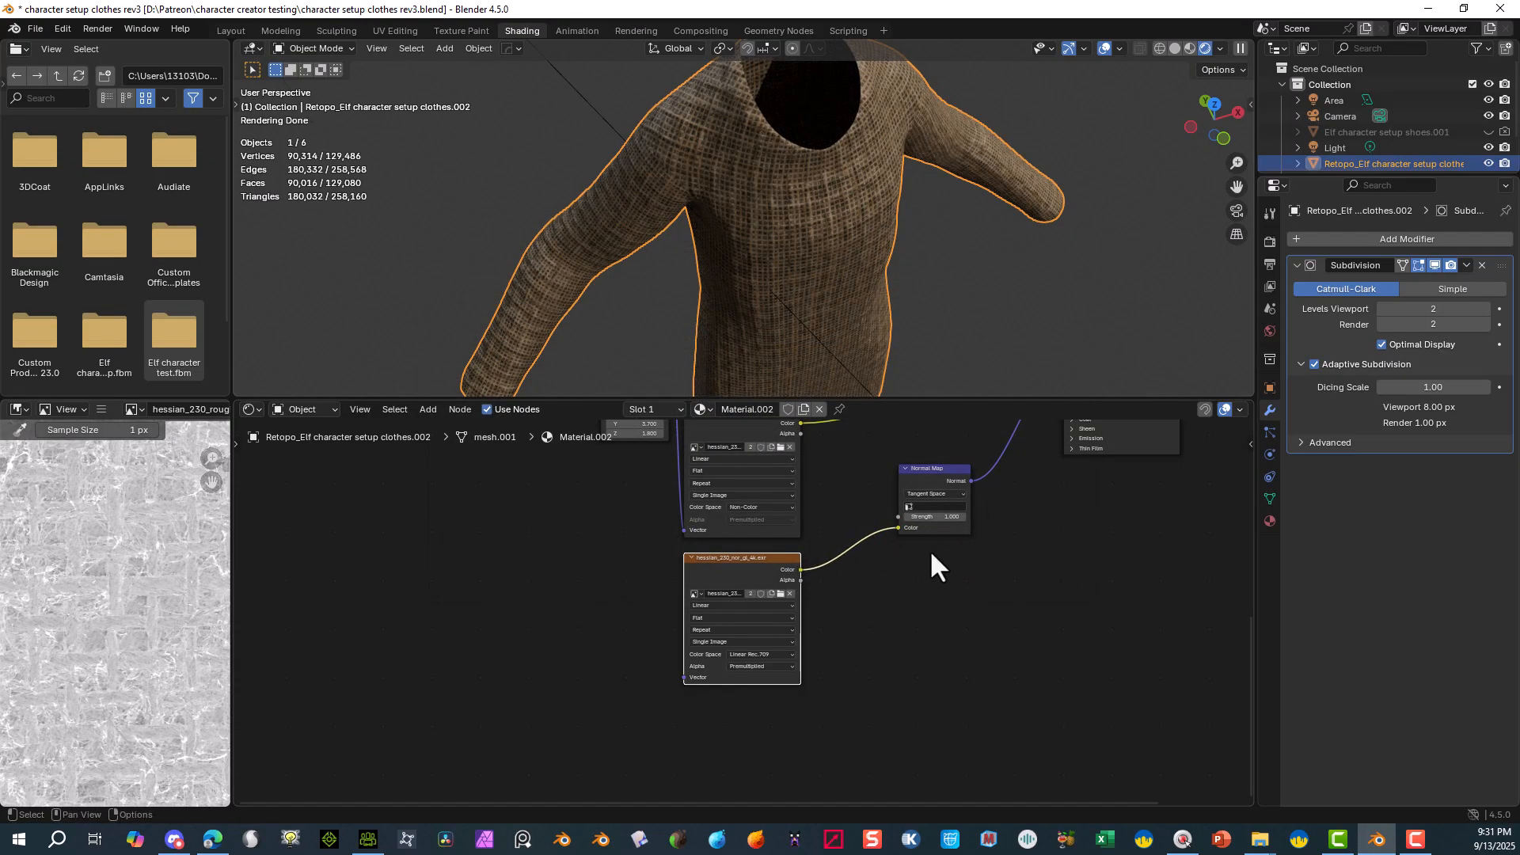
# - Examine the normal texture node's settings and the weave relief on the tunic up close and as a whole
pyautogui.moveTo(928, 607); pyautogui.dragTo(848, 665, button='middle')
pyautogui.scroll(5, 727, 683)
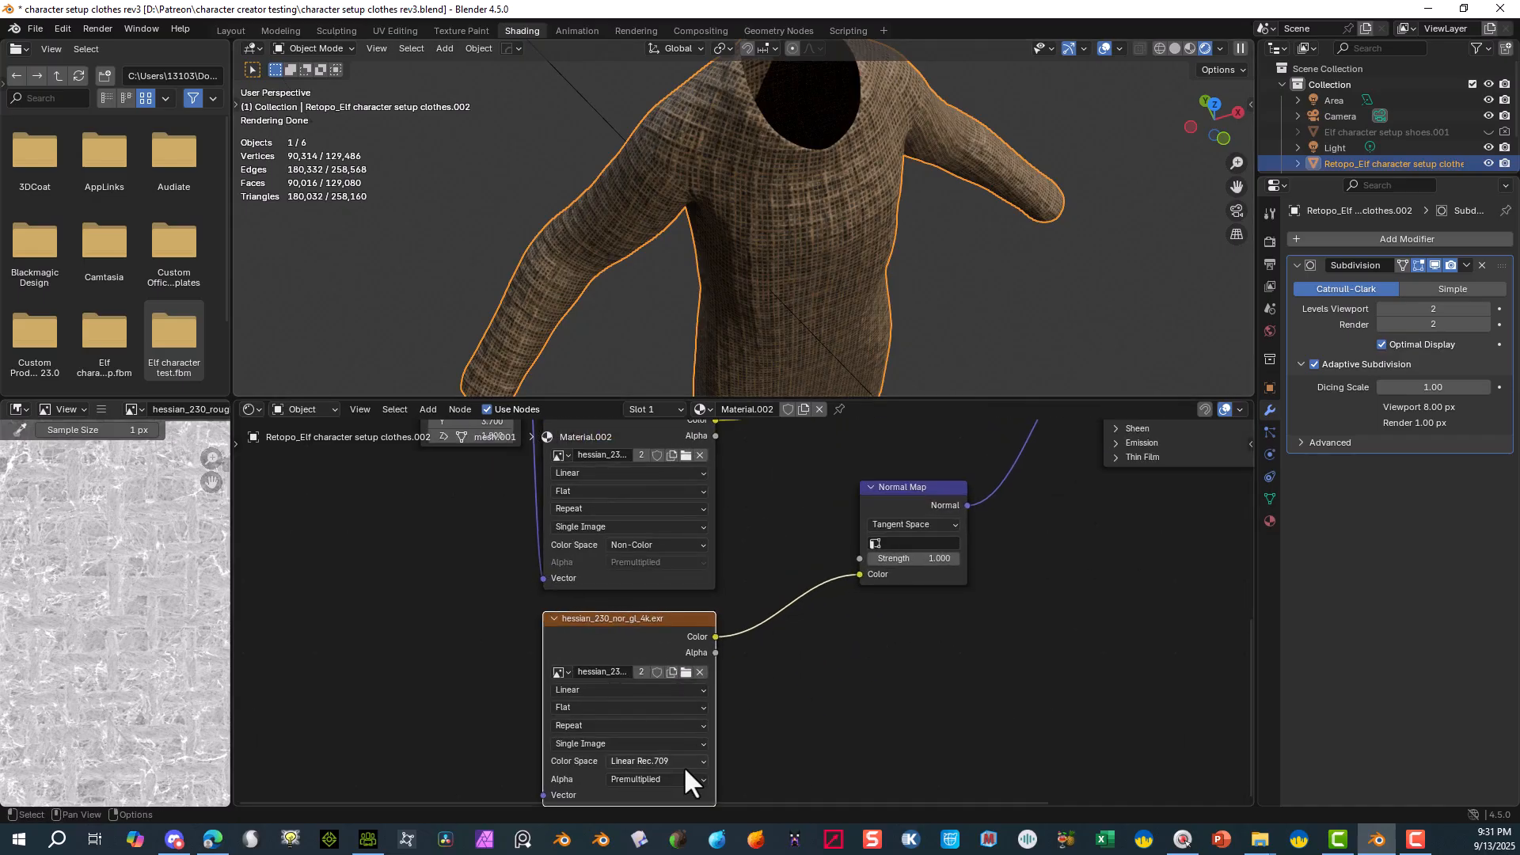
pyautogui.moveTo(767, 667); pyautogui.dragTo(759, 627, button='middle')
pyautogui.scroll(3, 814, 263)
pyautogui.moveTo(809, 236); pyautogui.dragTo(835, 252, button='middle')
pyautogui.scroll(-3, 796, 236)
pyautogui.scroll(-3, 832, 248)
pyautogui.scroll(-4, 852, 549)
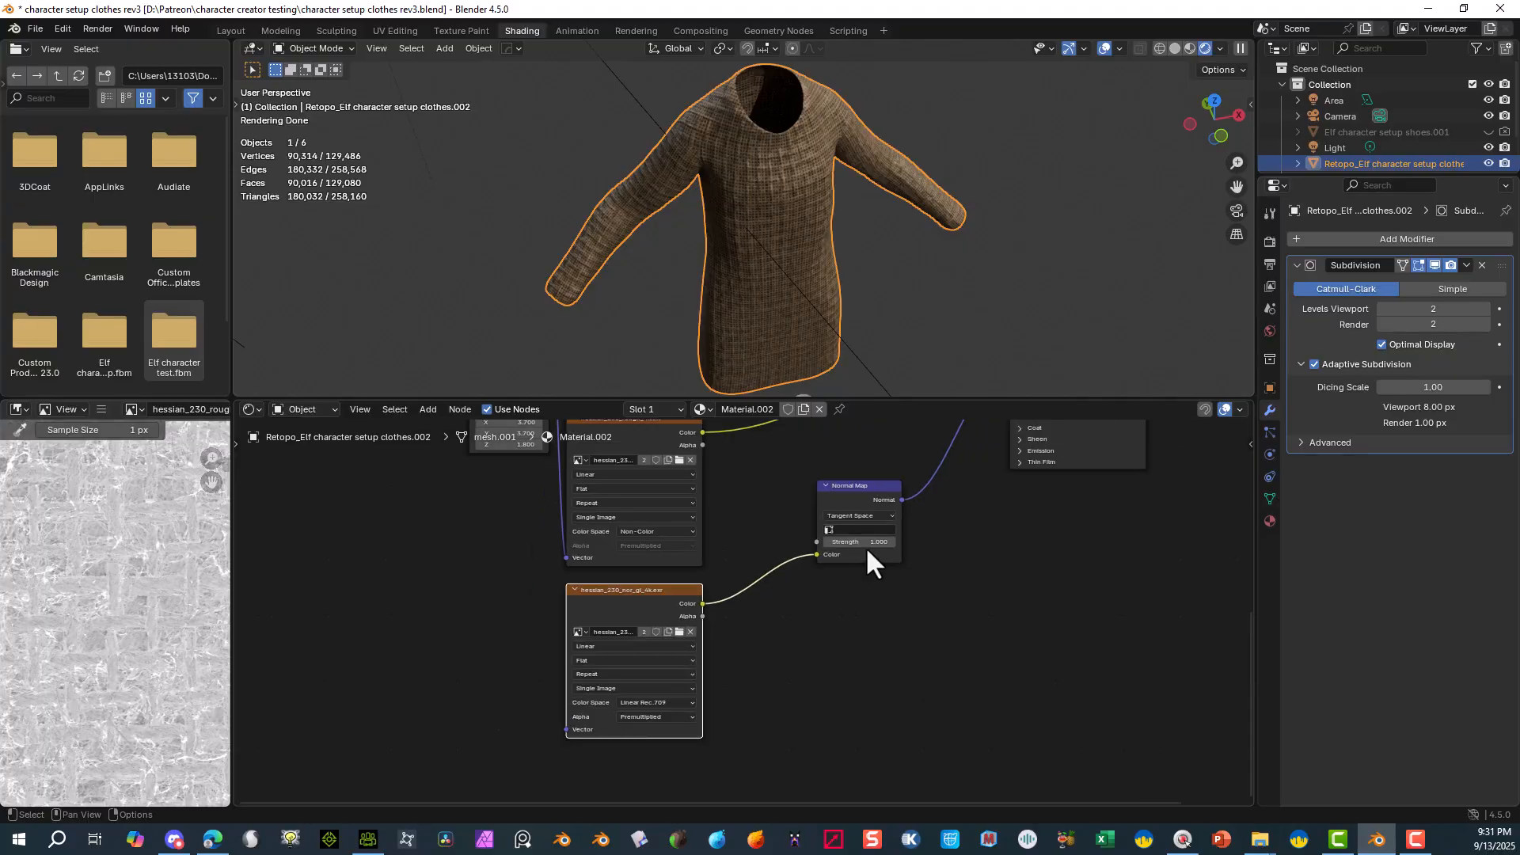
# - Adjust the Normal Map node's position and move the Material Output node lower in the node layout
pyautogui.moveTo(838, 505)
pyautogui.mouseDown()
pyautogui.moveTo(817, 509)
pyautogui.moveTo(821, 491)
pyautogui.mouseUp()
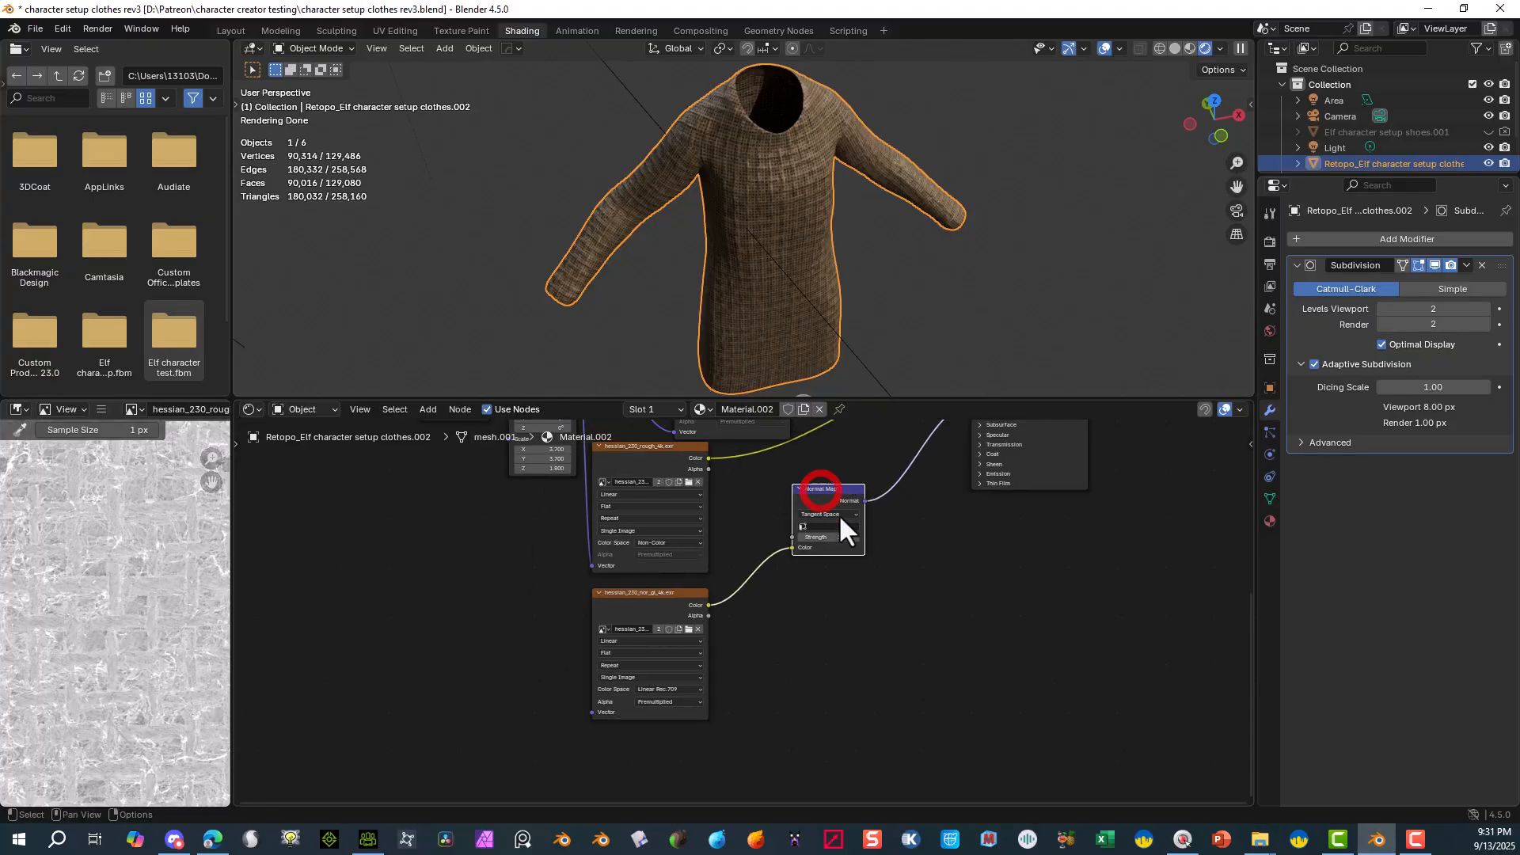
pyautogui.scroll(-2, 840, 518)
pyautogui.moveTo(881, 569); pyautogui.dragTo(843, 664, button='middle')
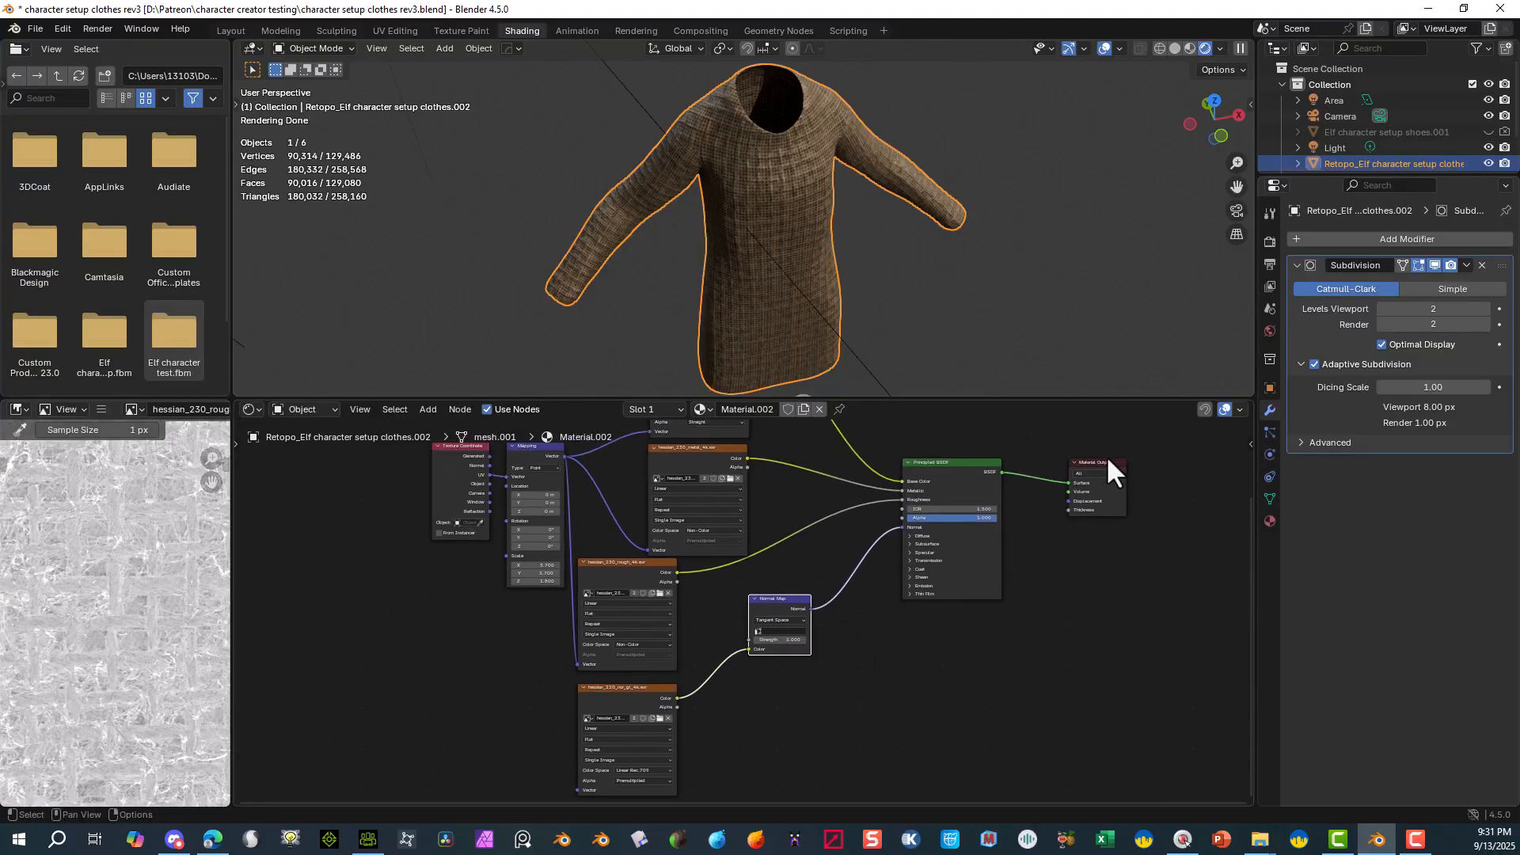
pyautogui.moveTo(1105, 463); pyautogui.dragTo(1114, 600)
pyautogui.scroll(1, 1008, 638)
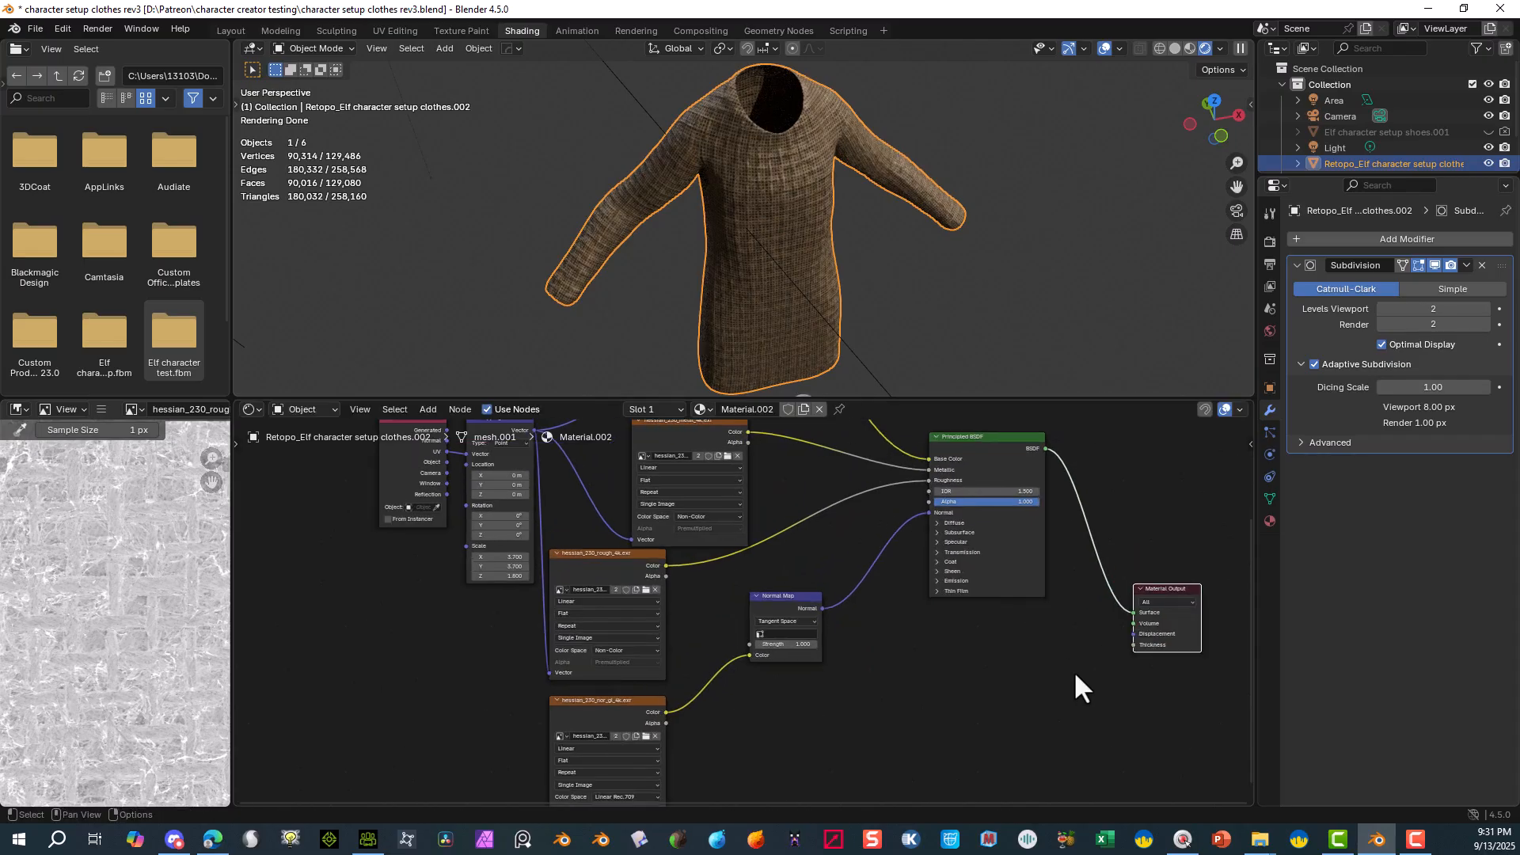
# - Add a Bump node feeding the Principled BSDF's Normal input in place of the Normal Map and set it below the Normal Map node
pyautogui.scroll(6, 765, 665)
pyautogui.moveTo(773, 621); pyautogui.dragTo(702, 622, button='middle')
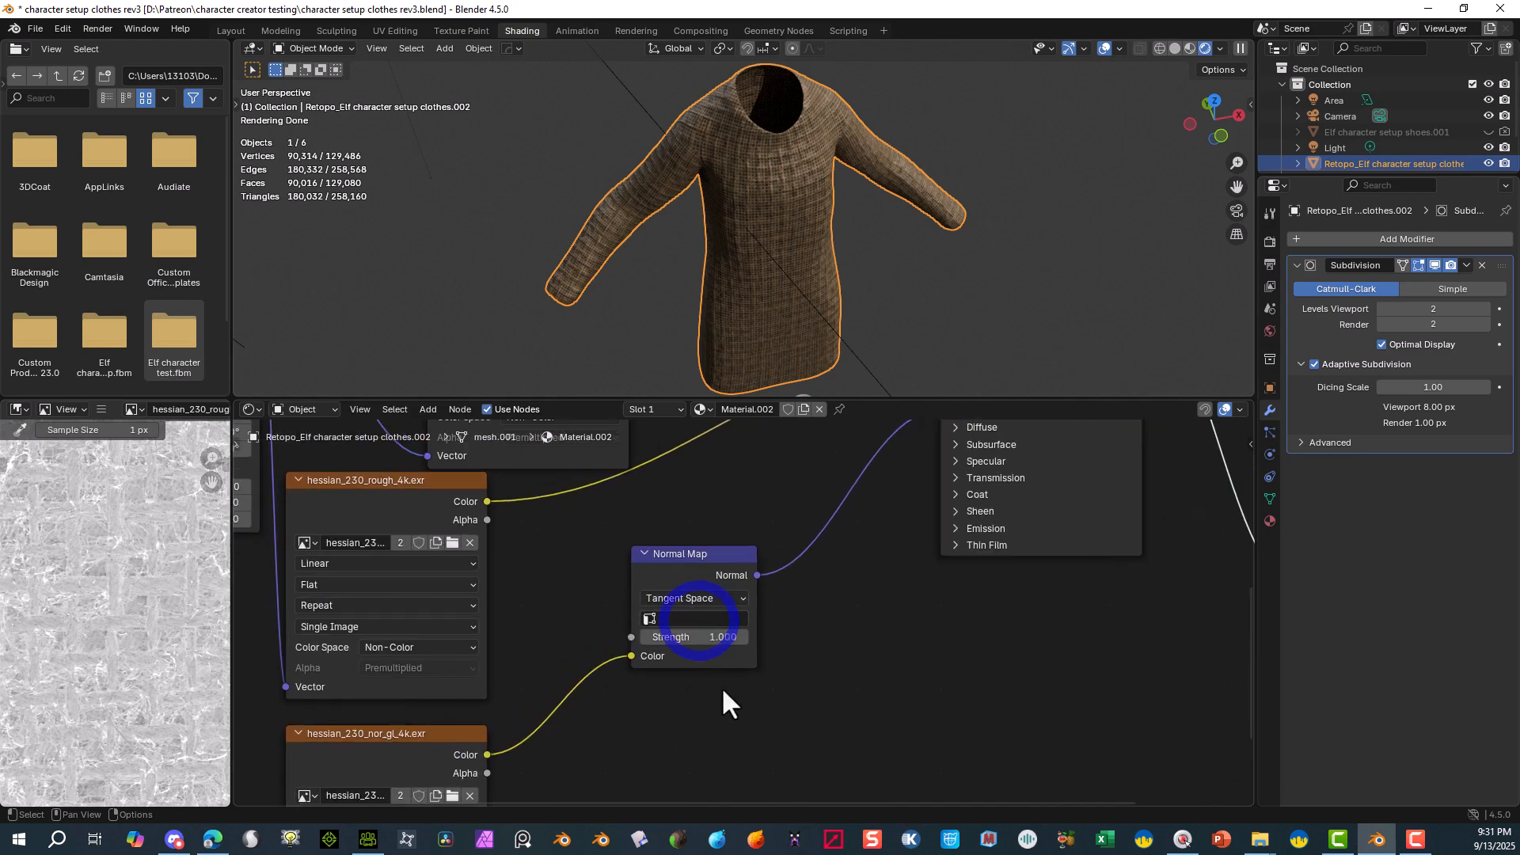
pyautogui.scroll(-1, 704, 726)
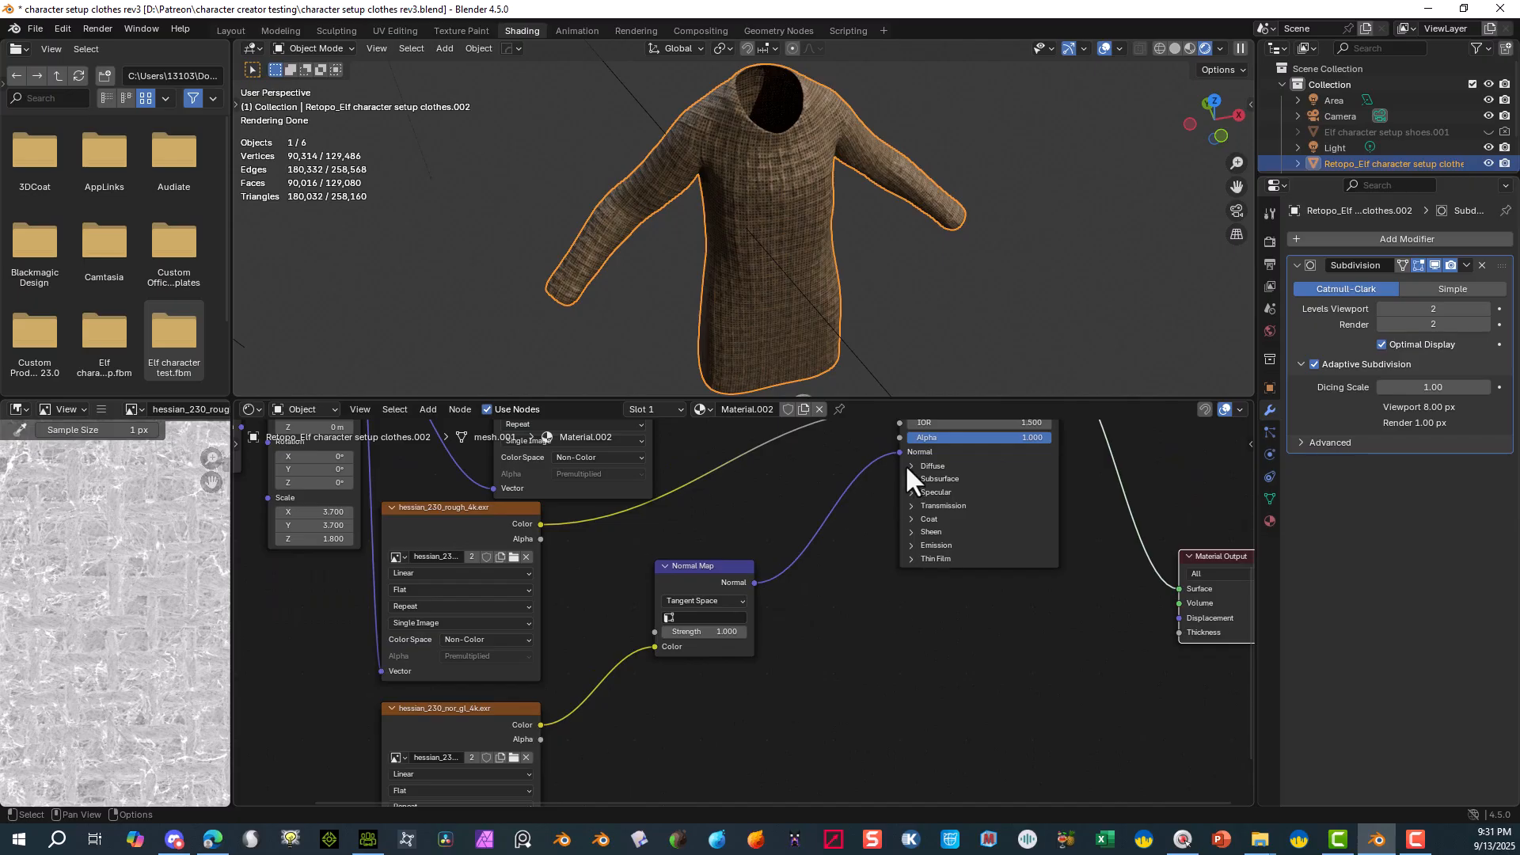
pyautogui.moveTo(899, 453); pyautogui.dragTo(795, 694)
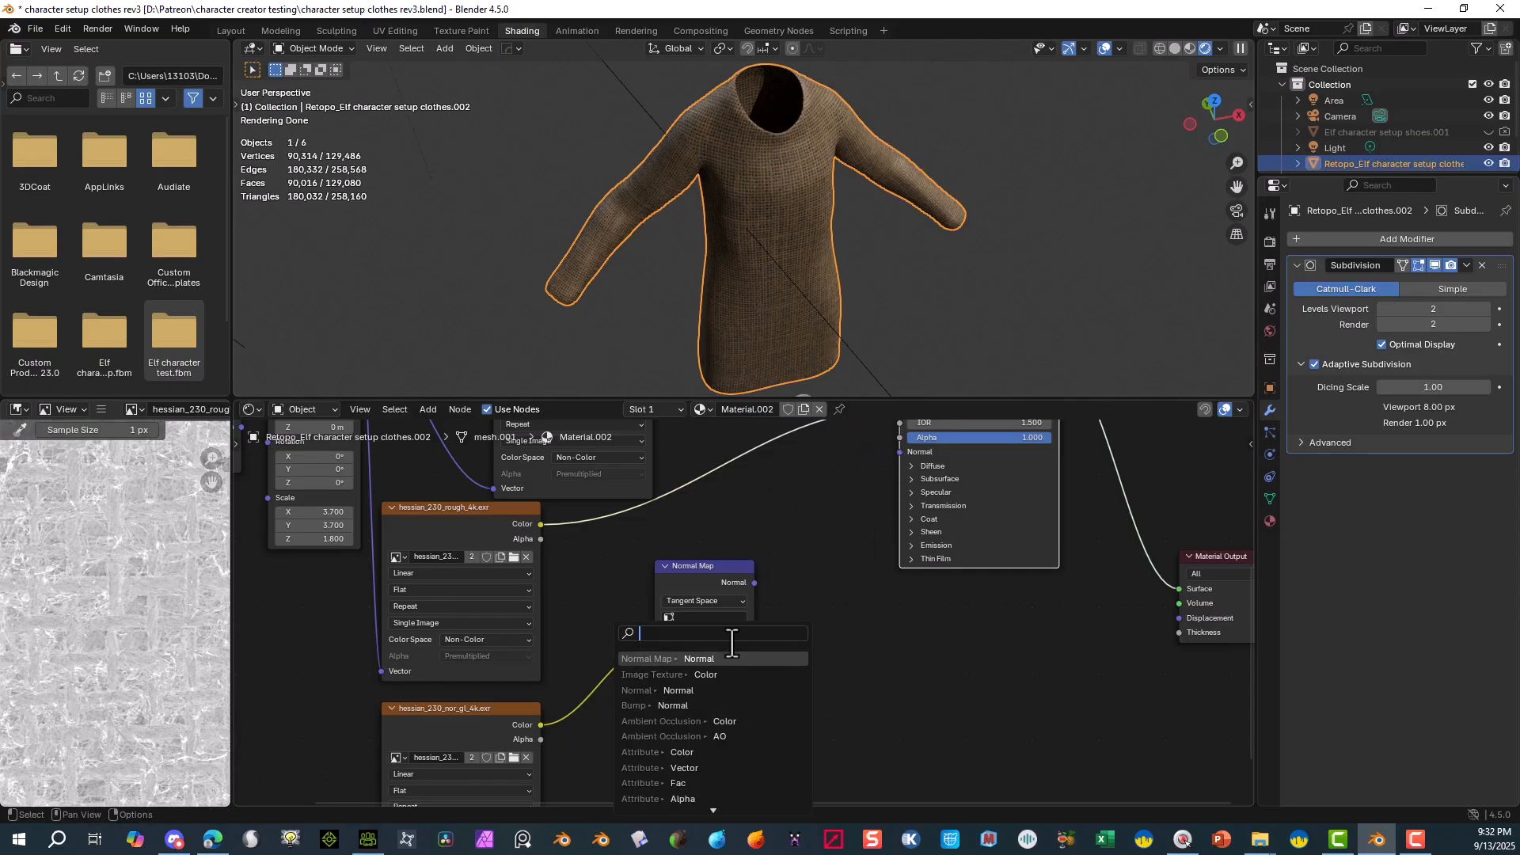
pyautogui.click(713, 706)
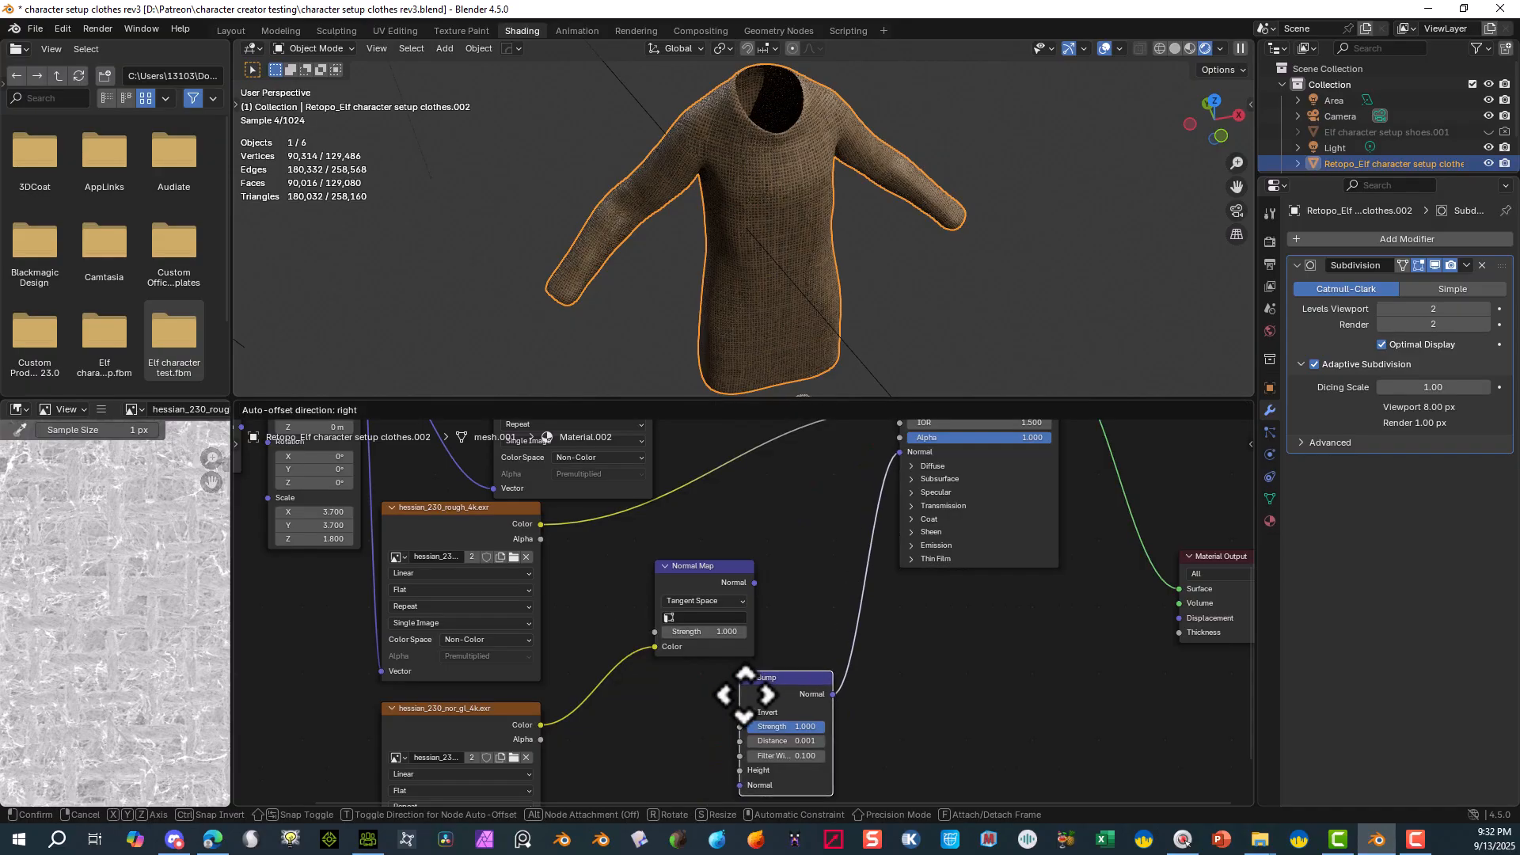
pyautogui.click(759, 683)
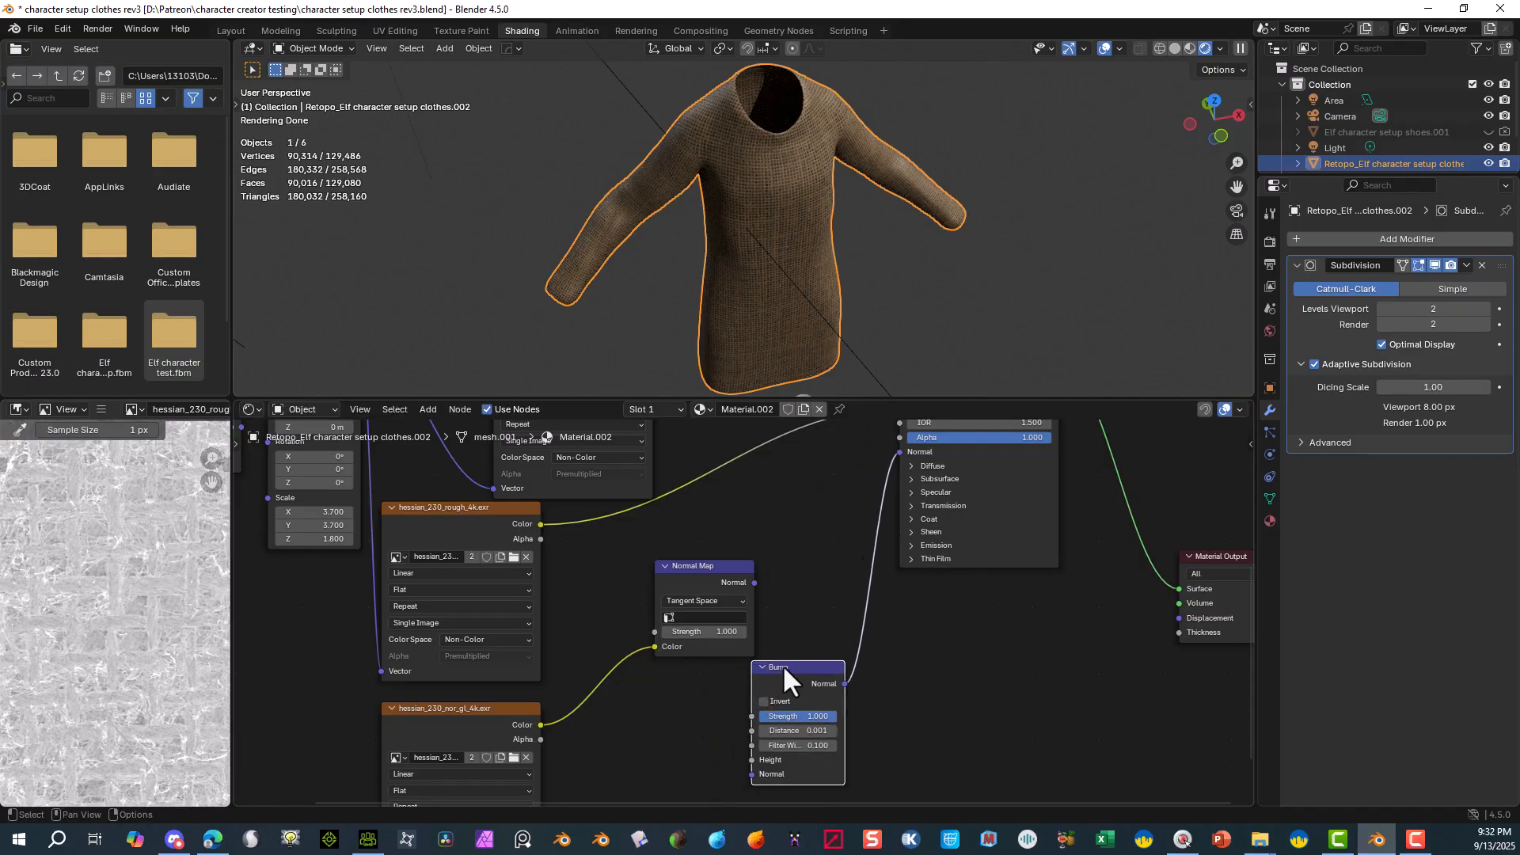
# - Connect the Normal Map's Normal output to the Bump node's Normal input and arrange the two nodes side by side before the shader
pyautogui.moveTo(808, 663); pyautogui.dragTo(781, 692)
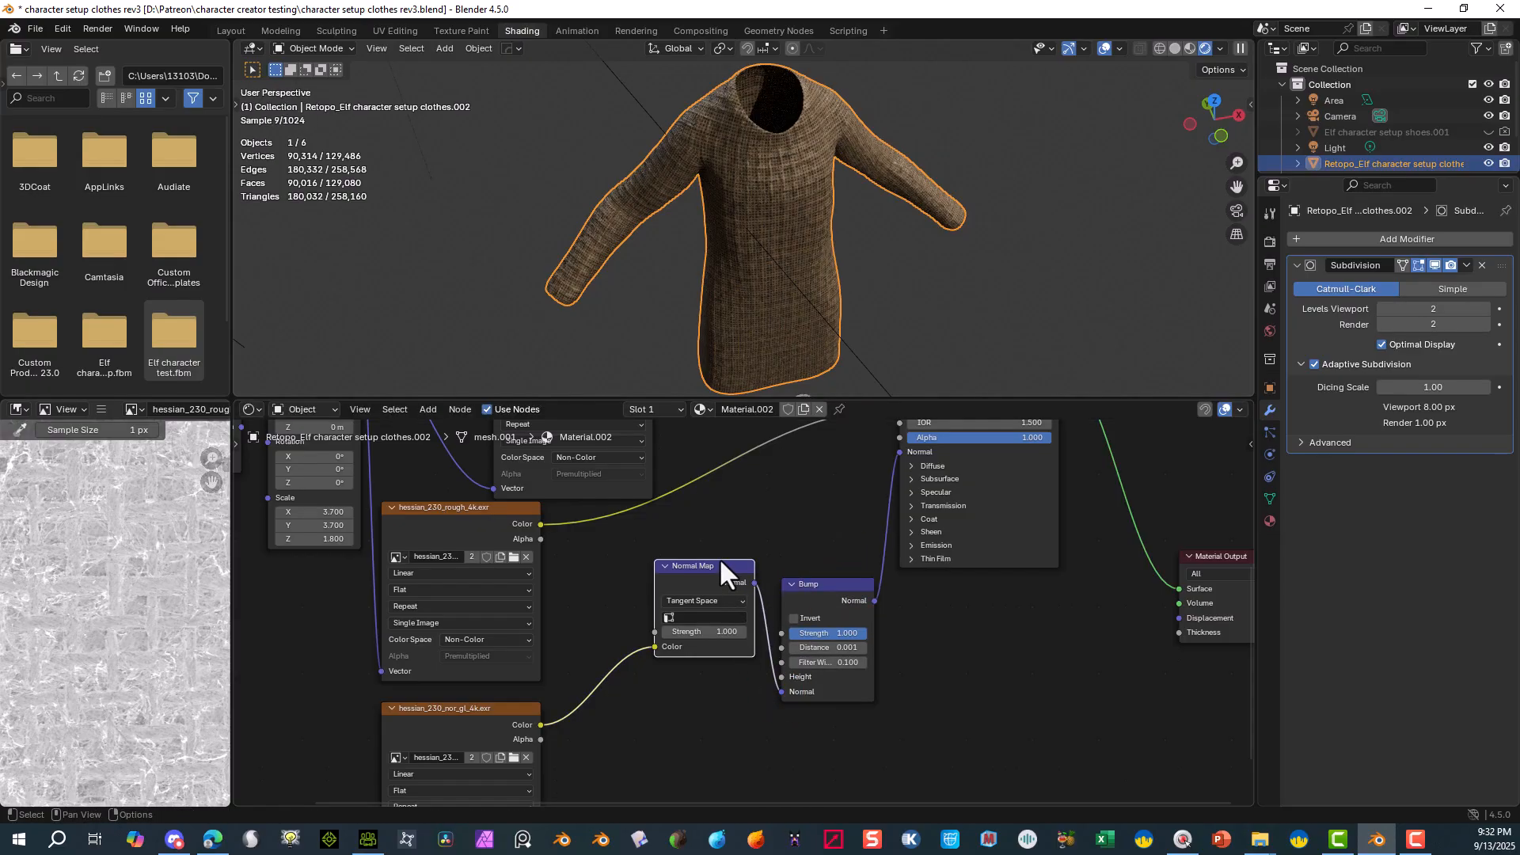
pyautogui.moveTo(697, 566); pyautogui.dragTo(656, 567)
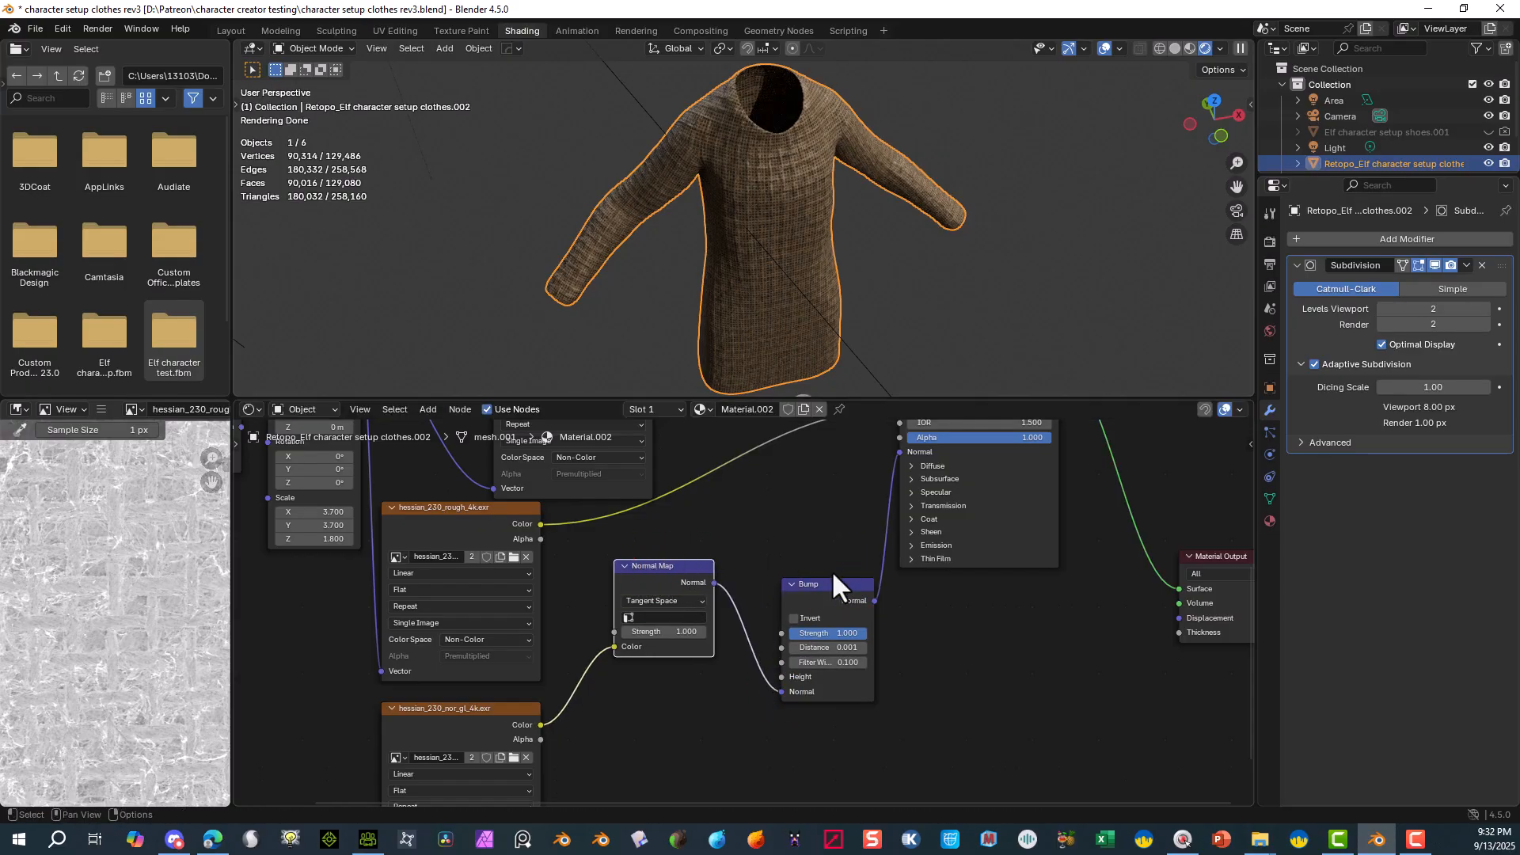
pyautogui.moveTo(831, 571); pyautogui.dragTo(805, 448)
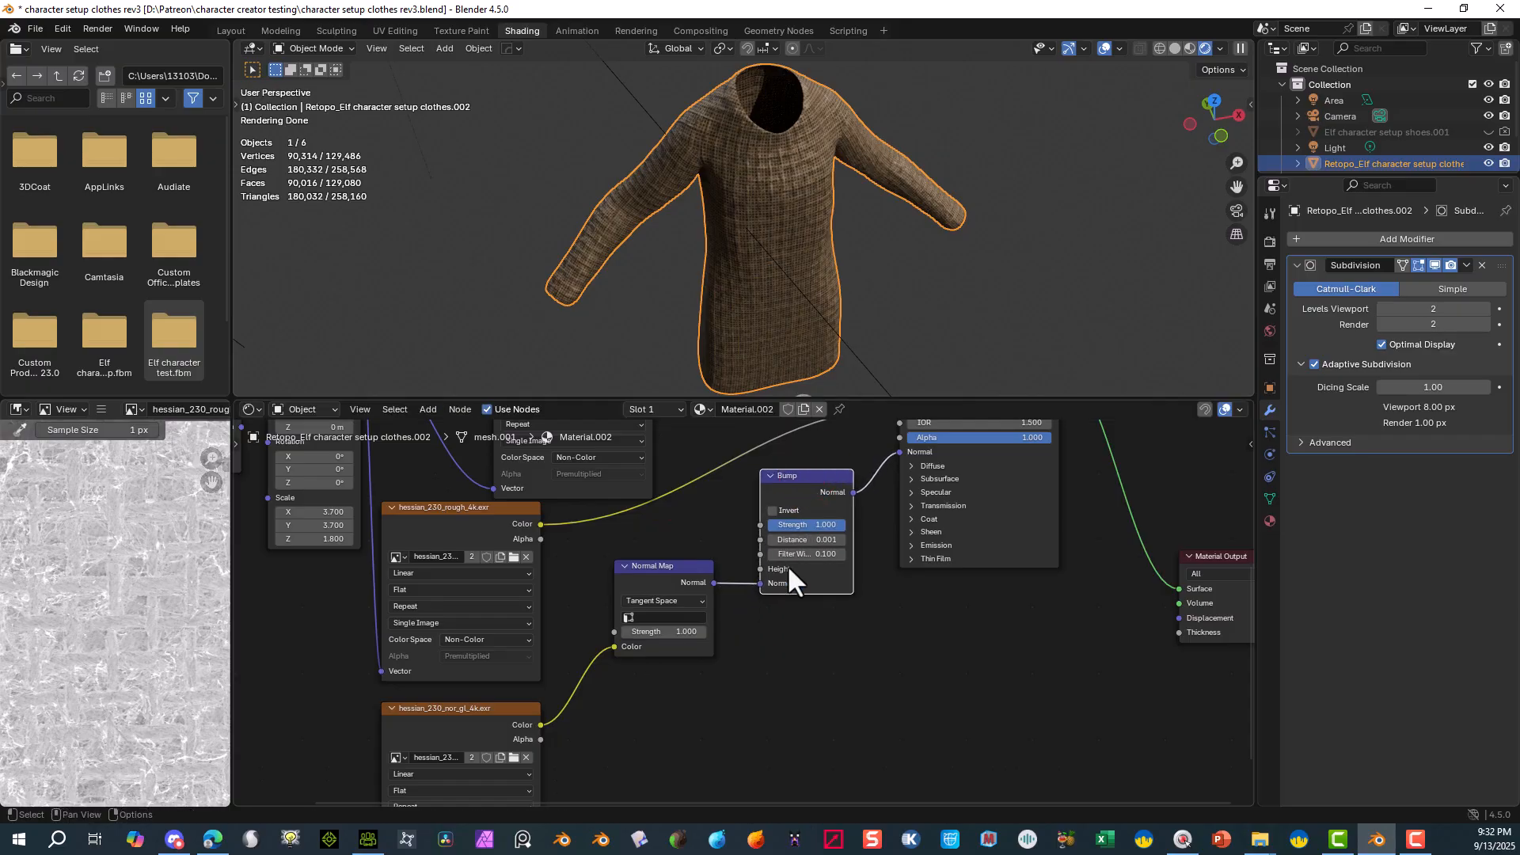
# - Inspect the tunic's bump relief, expand the Principled BSDF's Specular settings and try pulling a new node link from IOR Level
pyautogui.scroll(3, 782, 250)
pyautogui.moveTo(782, 250); pyautogui.dragTo(899, 197, button='middle')
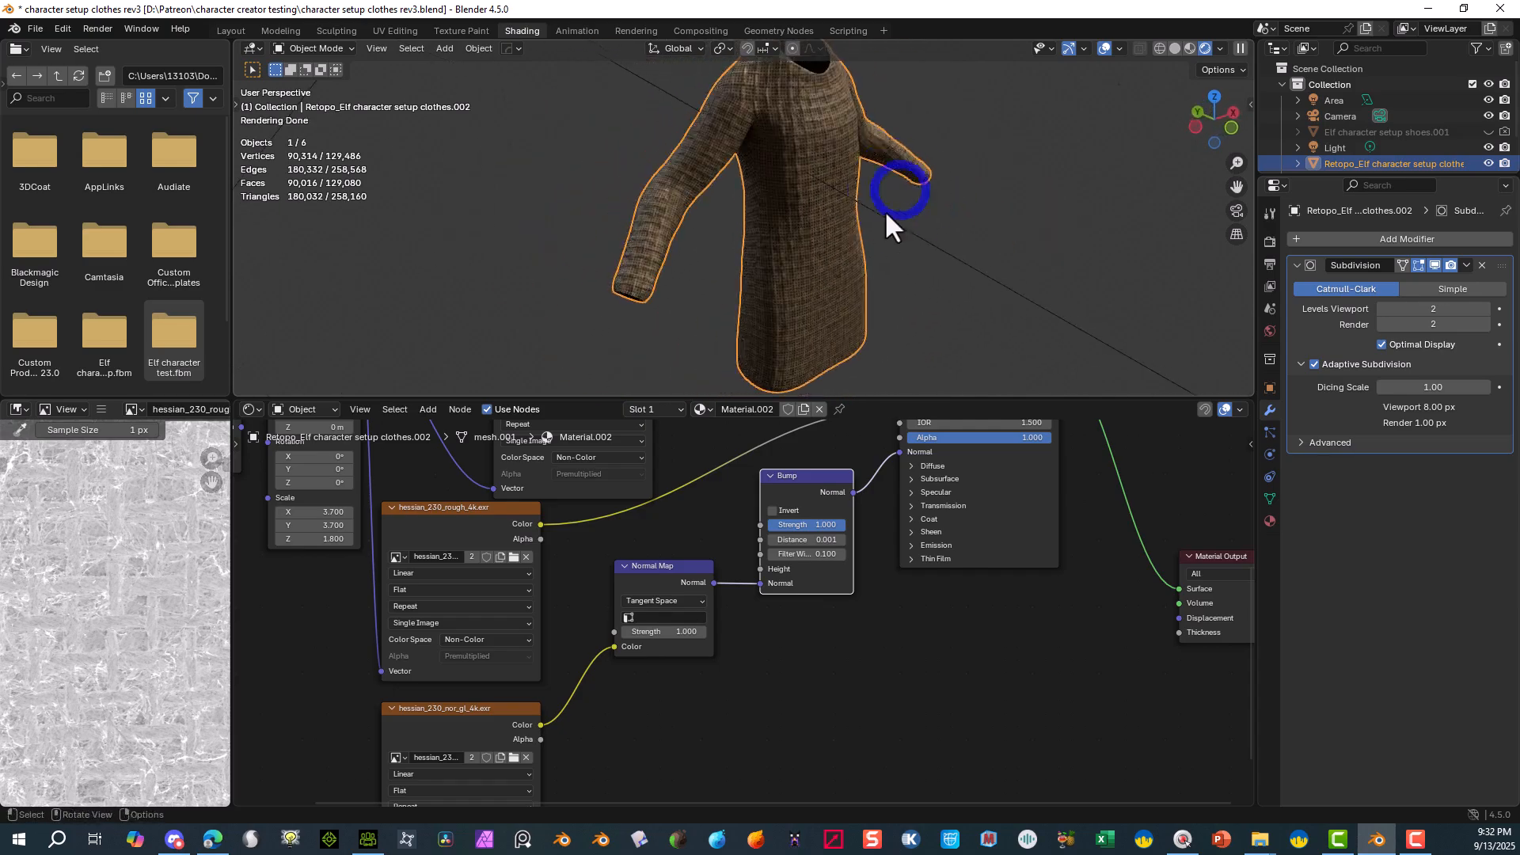
pyautogui.scroll(3, 831, 218)
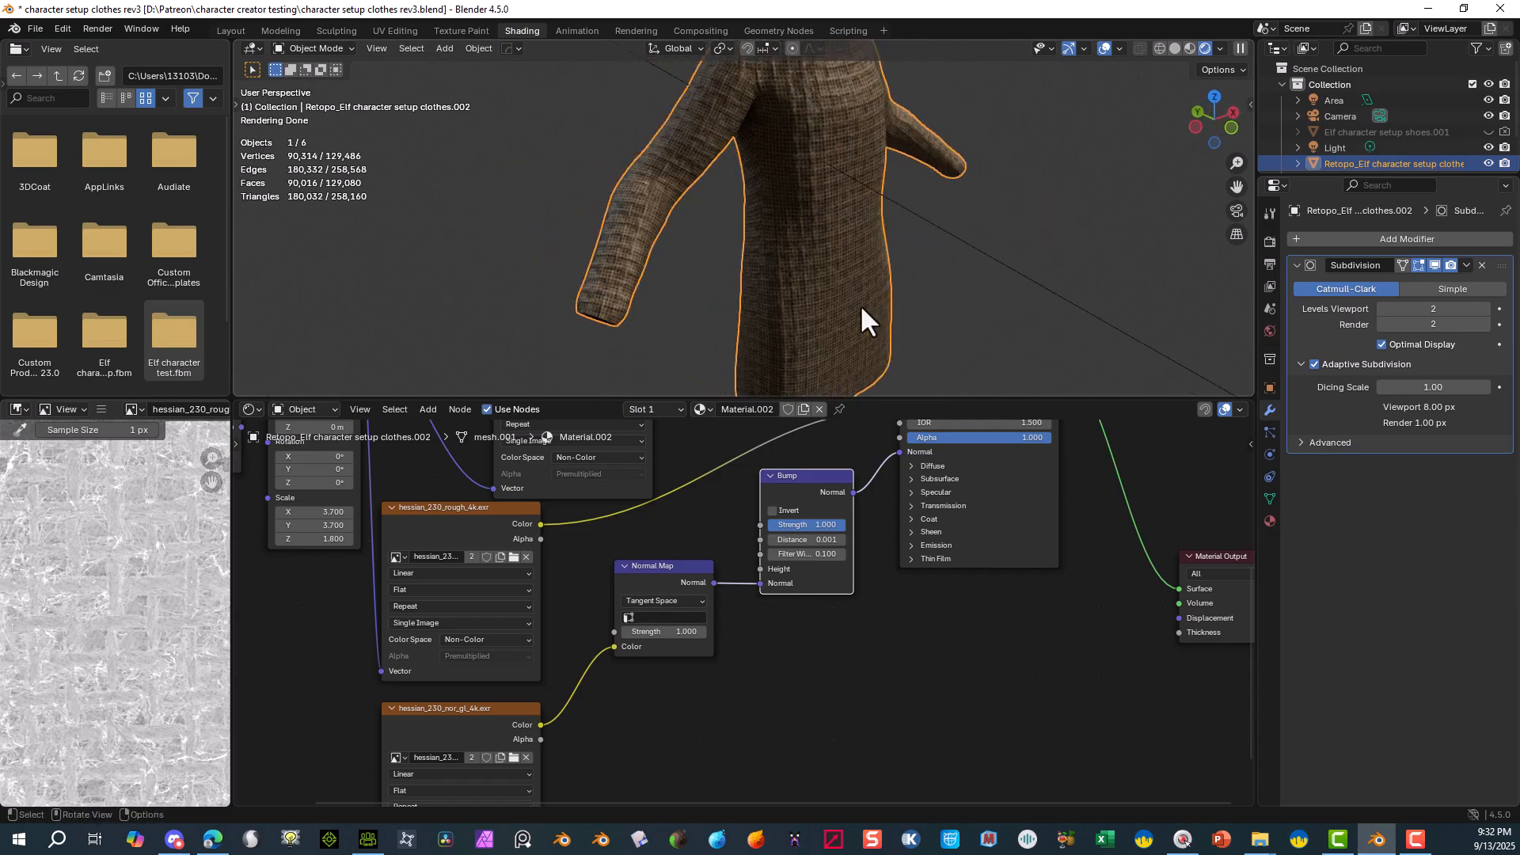
pyautogui.scroll(-3, 861, 307)
pyautogui.scroll(-1, 863, 510)
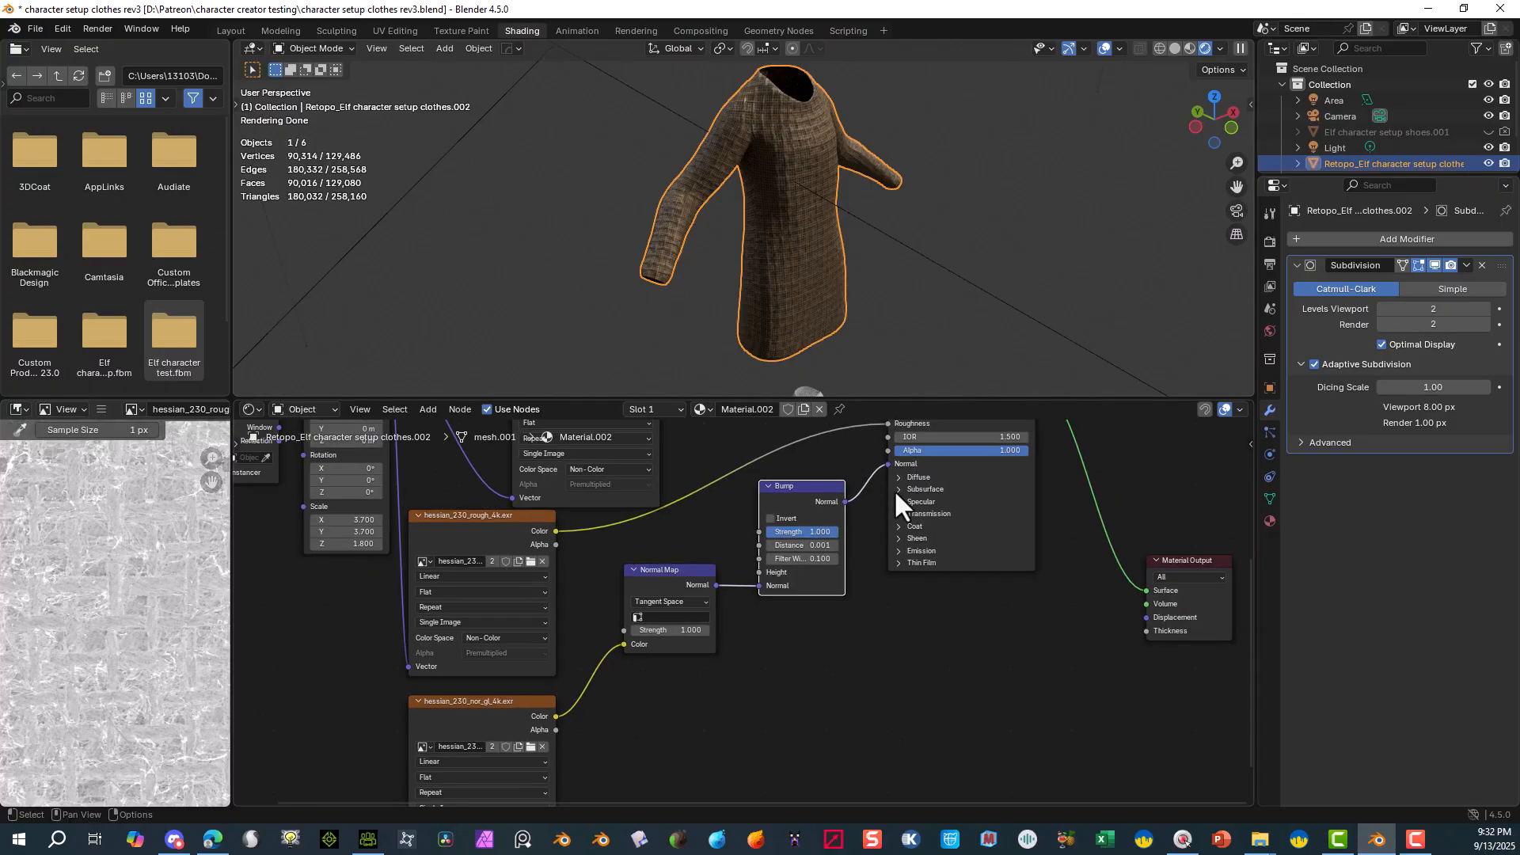
pyautogui.click(897, 500)
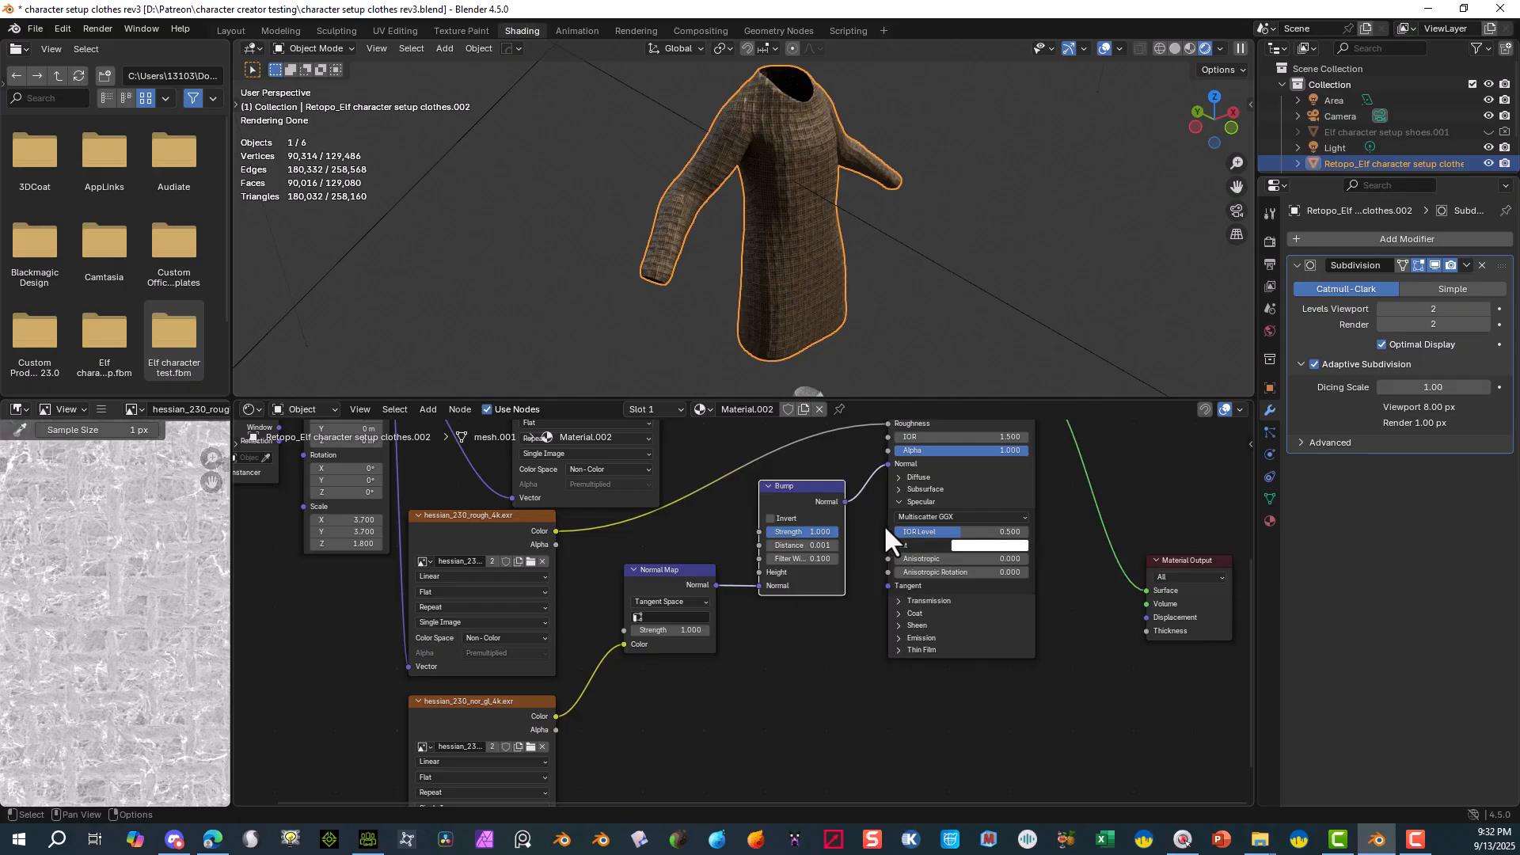
pyautogui.moveTo(887, 530); pyautogui.dragTo(721, 797)
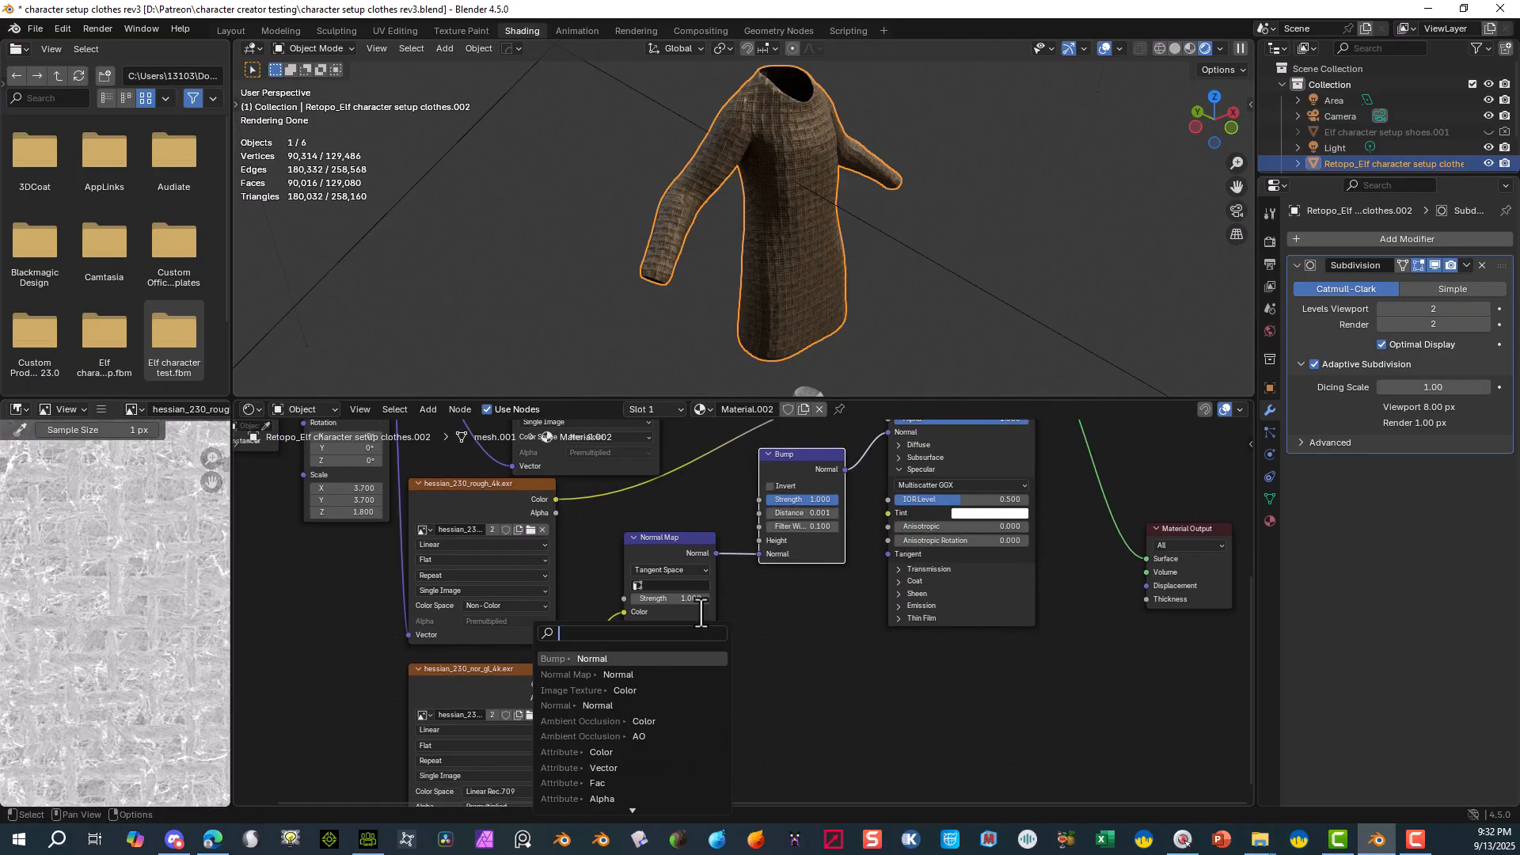
pyautogui.click(789, 693)
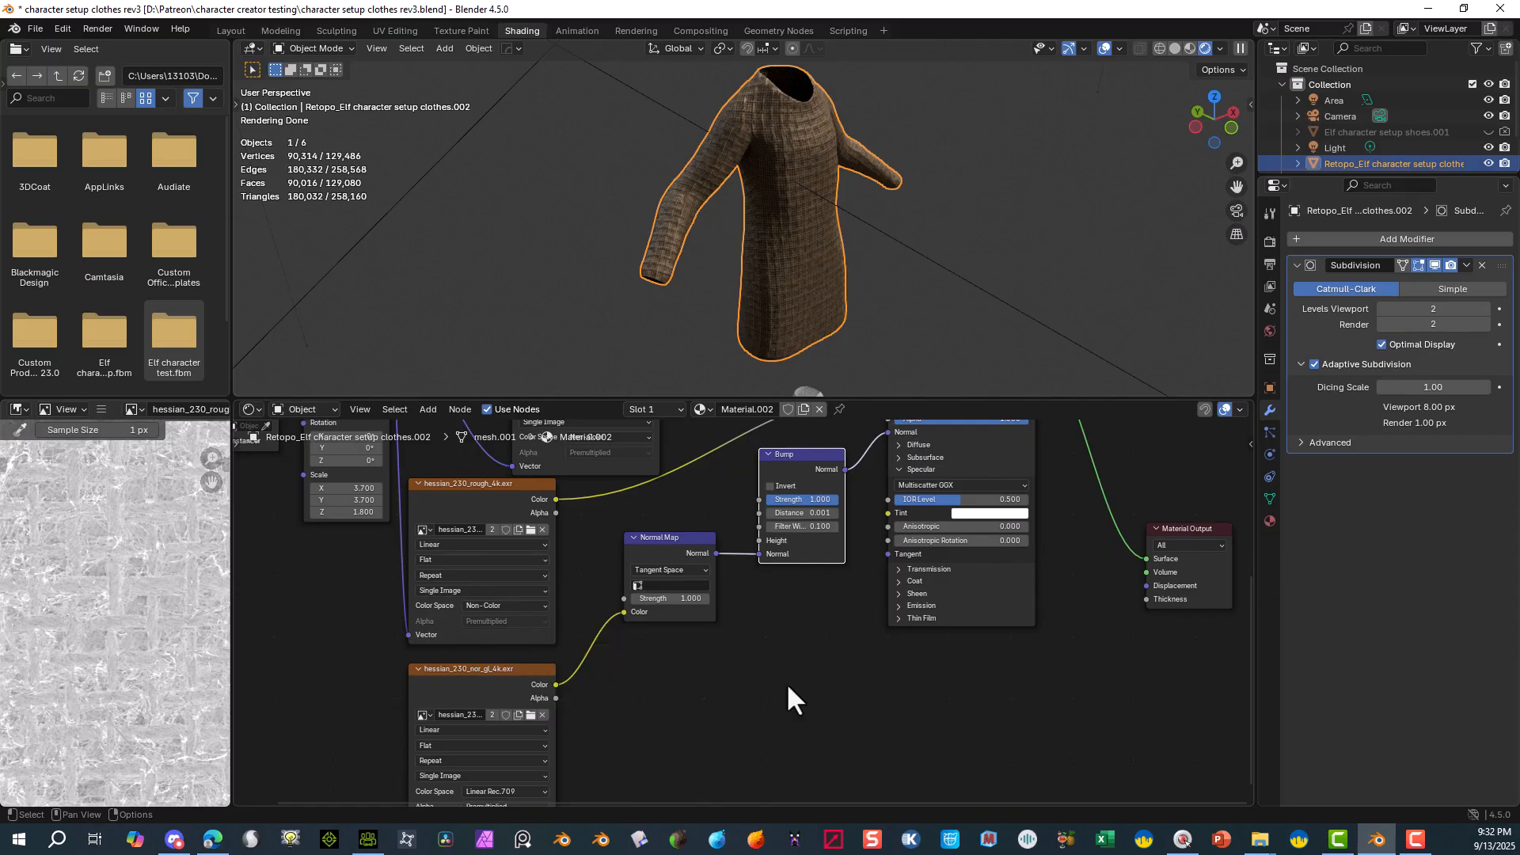
# - Duplicate the hessian_230_nor_gl_4k.exr texture node and place the copy beside it, below the Normal Map node
pyautogui.click(543, 668)
pyautogui.rightClick(543, 668)
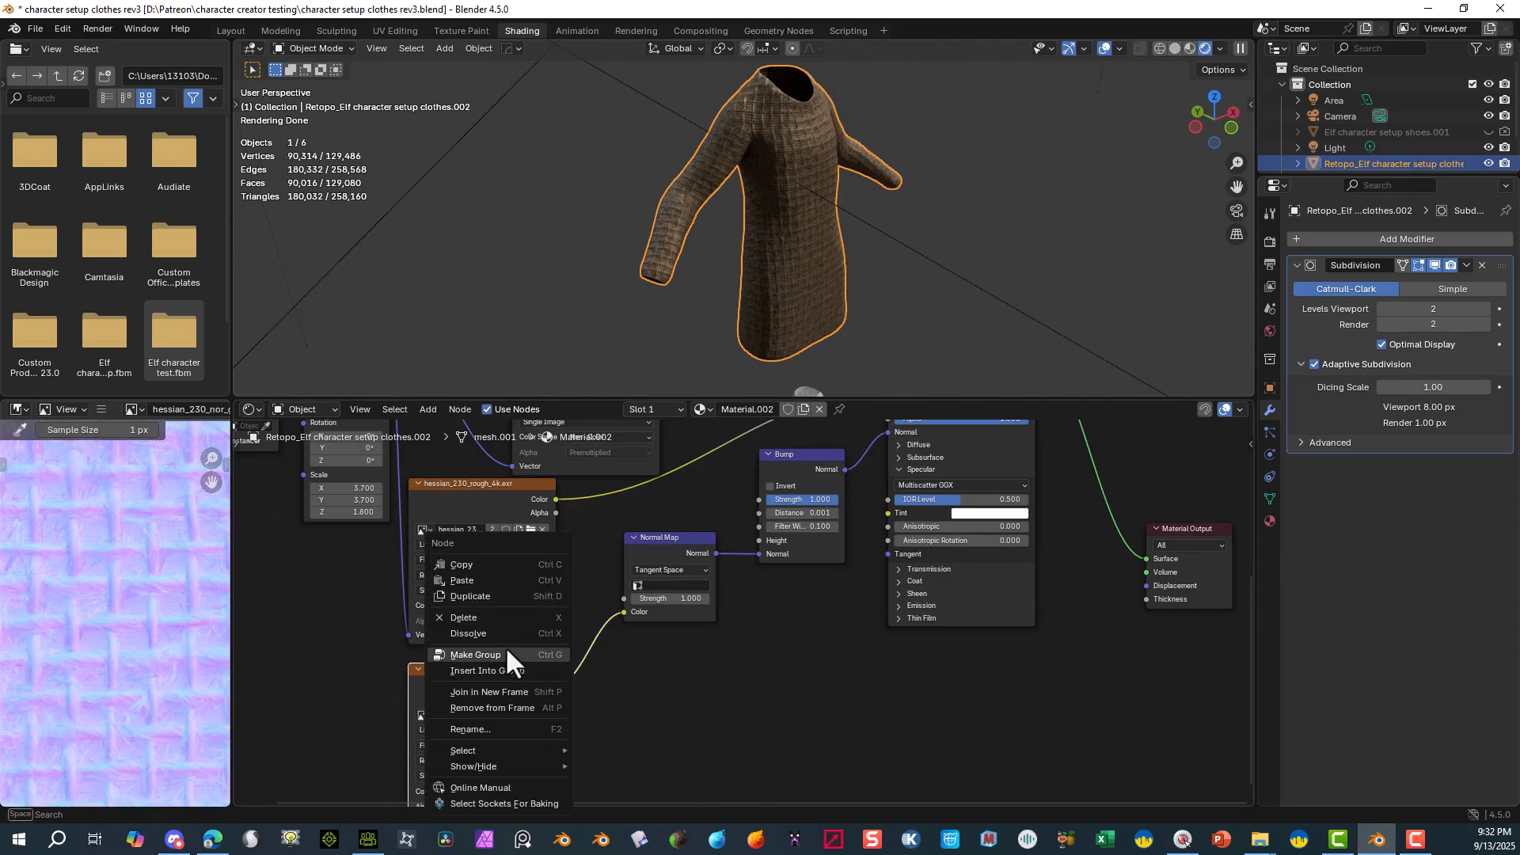
pyautogui.click(500, 596)
pyautogui.click(719, 586)
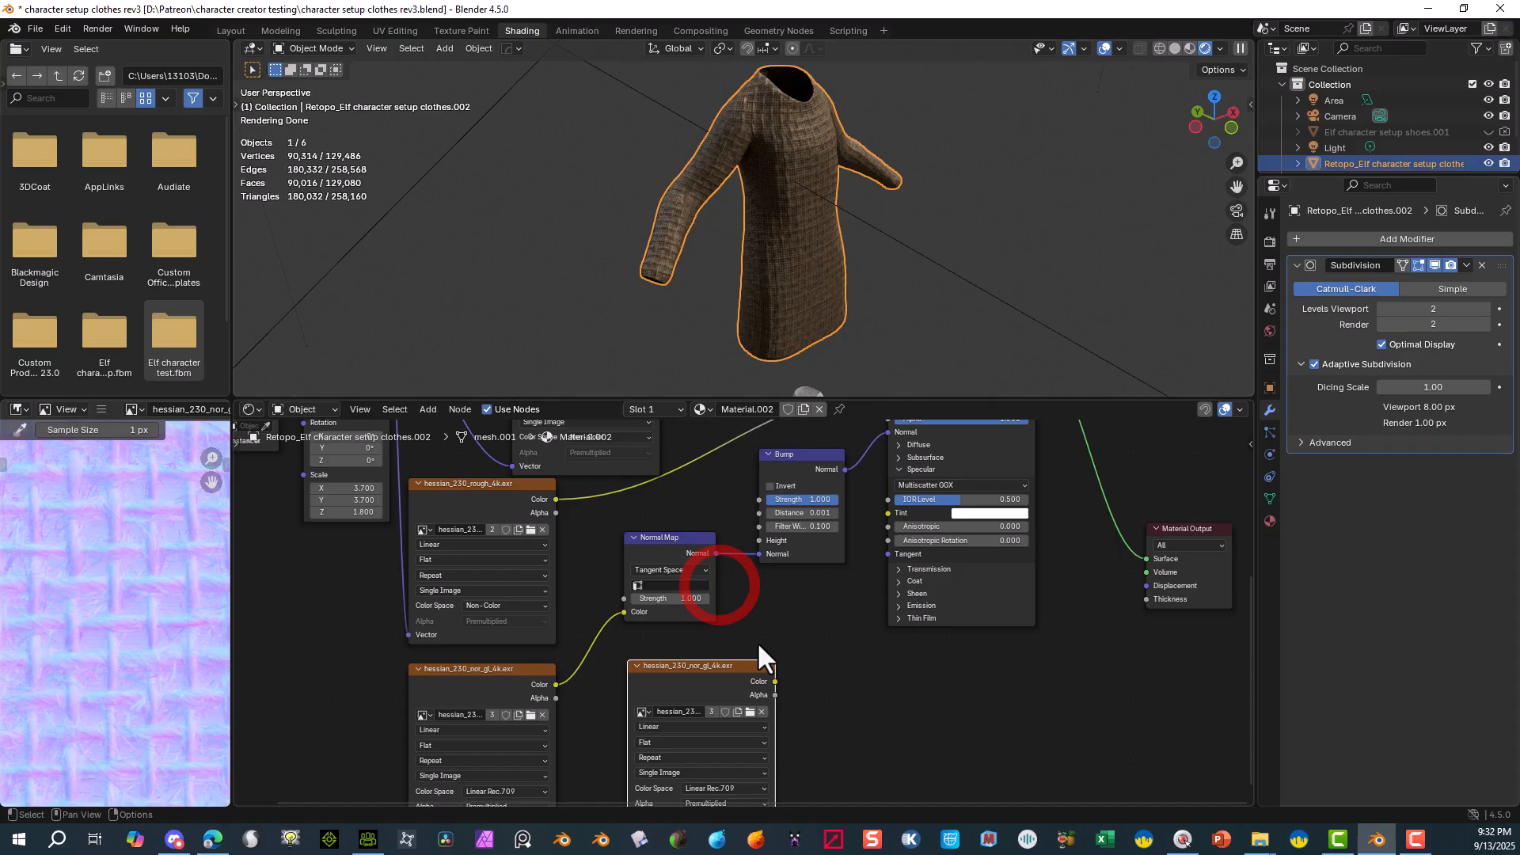
# - Load hessian_230_spec_ior_4k.png into the duplicated texture node and connect its Color output to the Principled BSDF's IOR Level
pyautogui.click(751, 710)
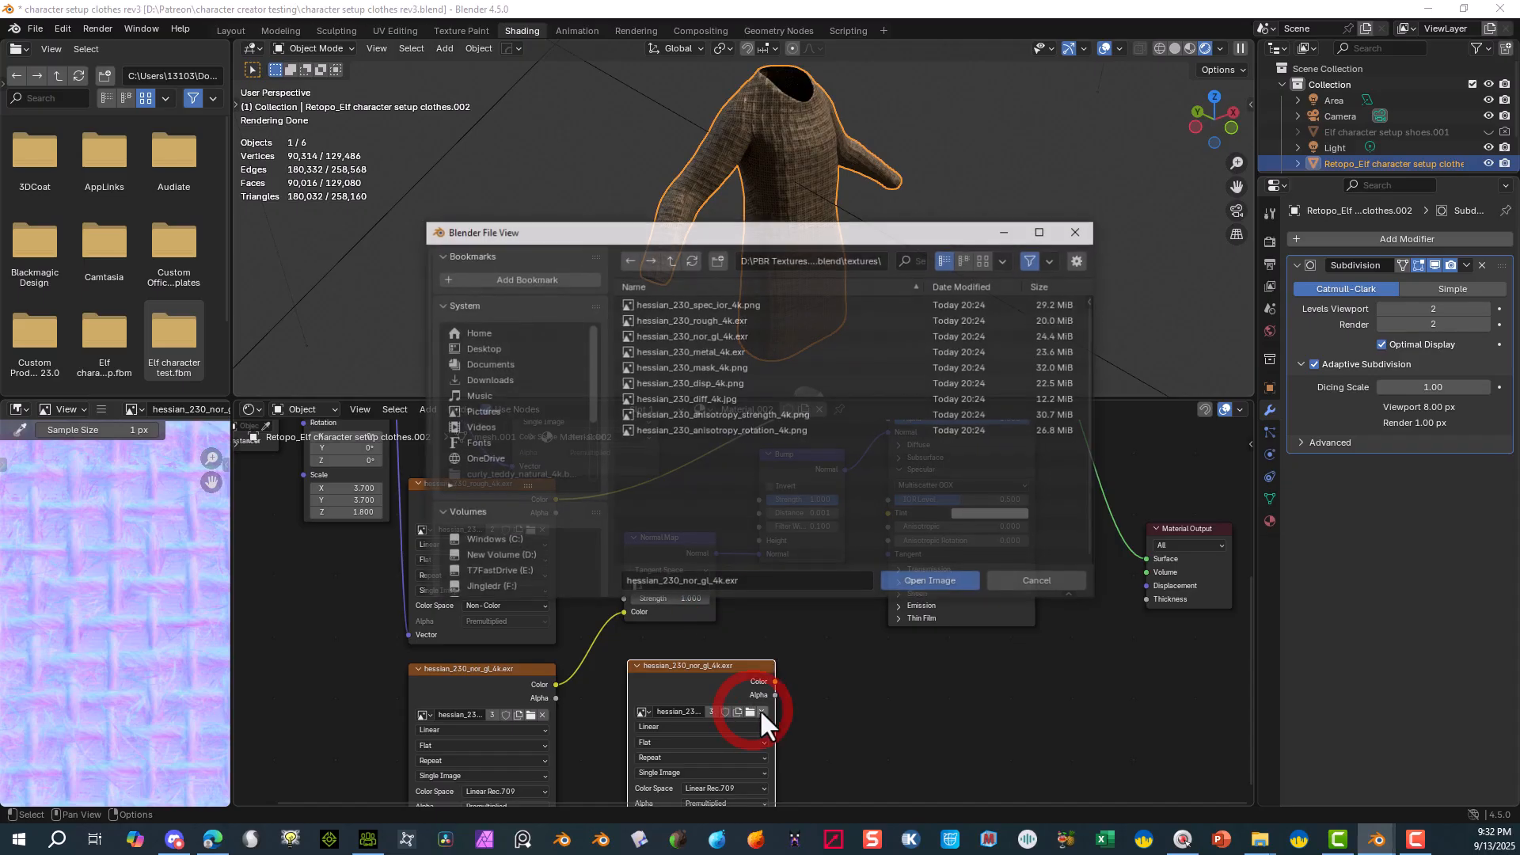
pyautogui.click(765, 304)
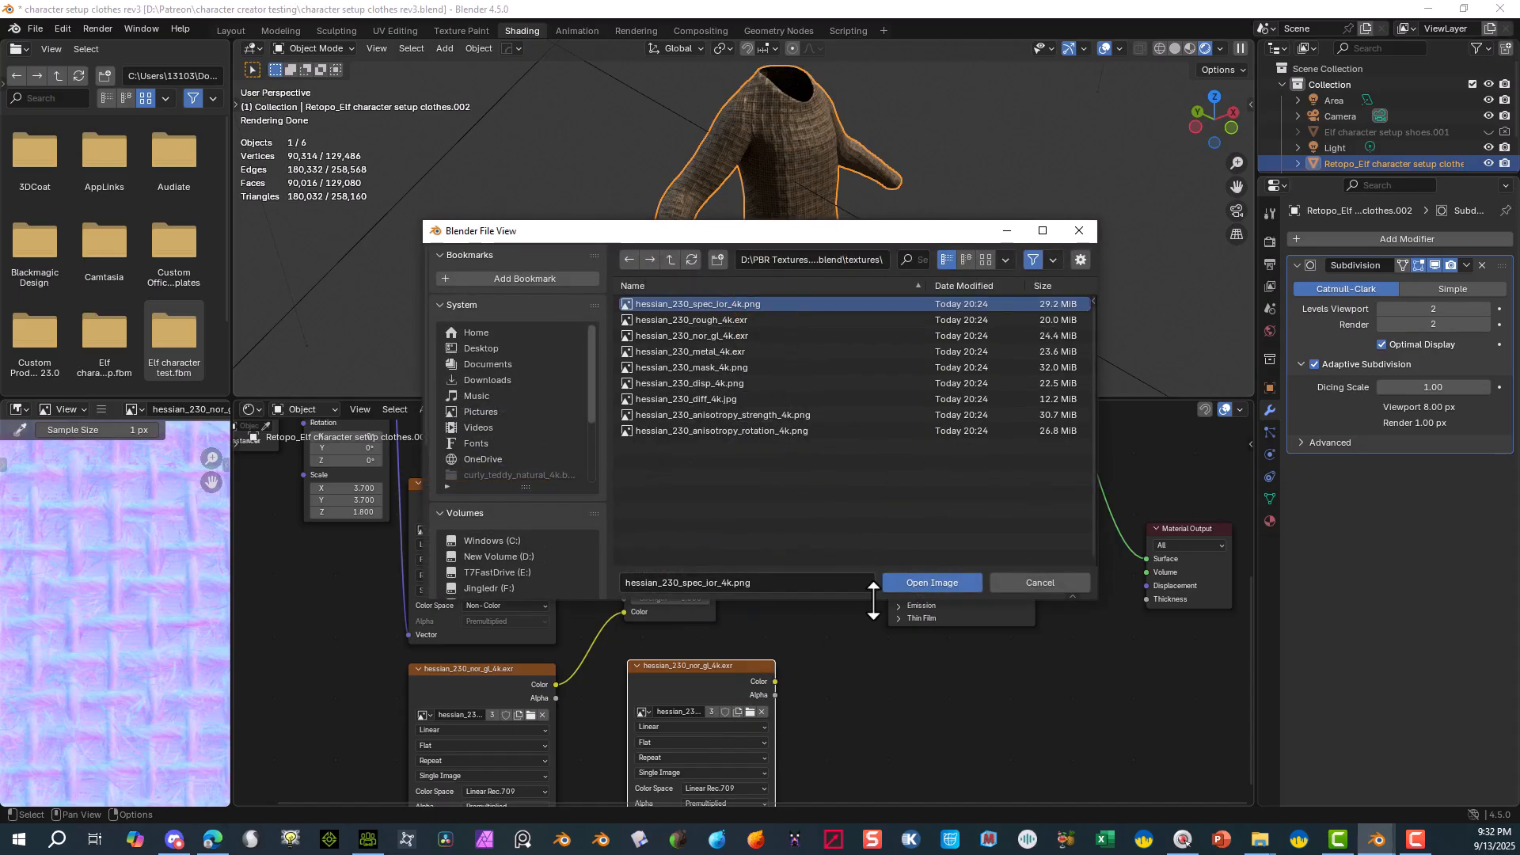
pyautogui.click(912, 585)
pyautogui.moveTo(759, 666); pyautogui.dragTo(846, 559)
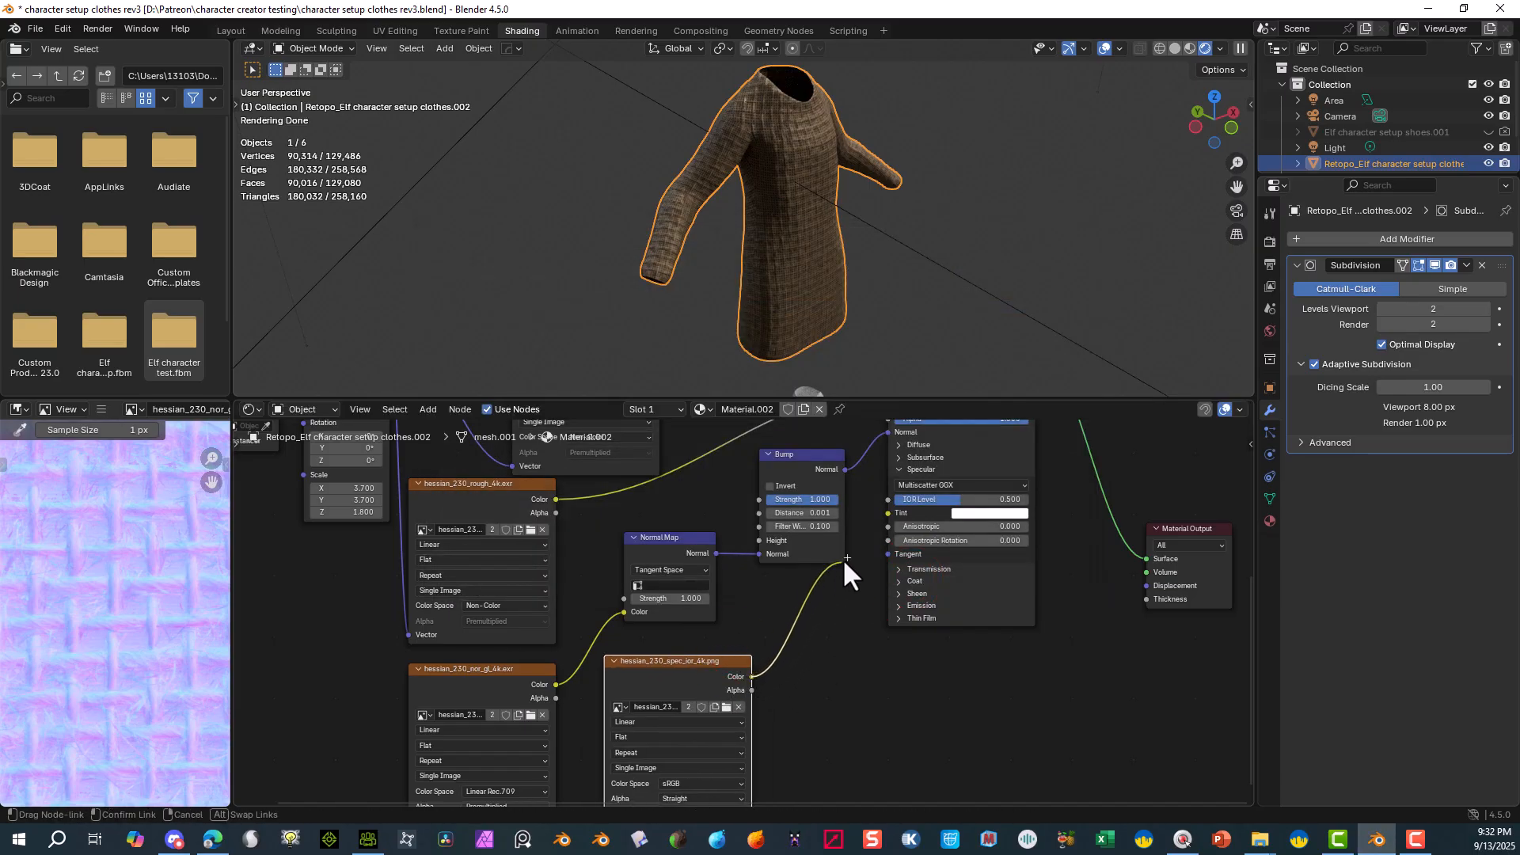
pyautogui.moveTo(888, 509); pyautogui.dragTo(887, 499)
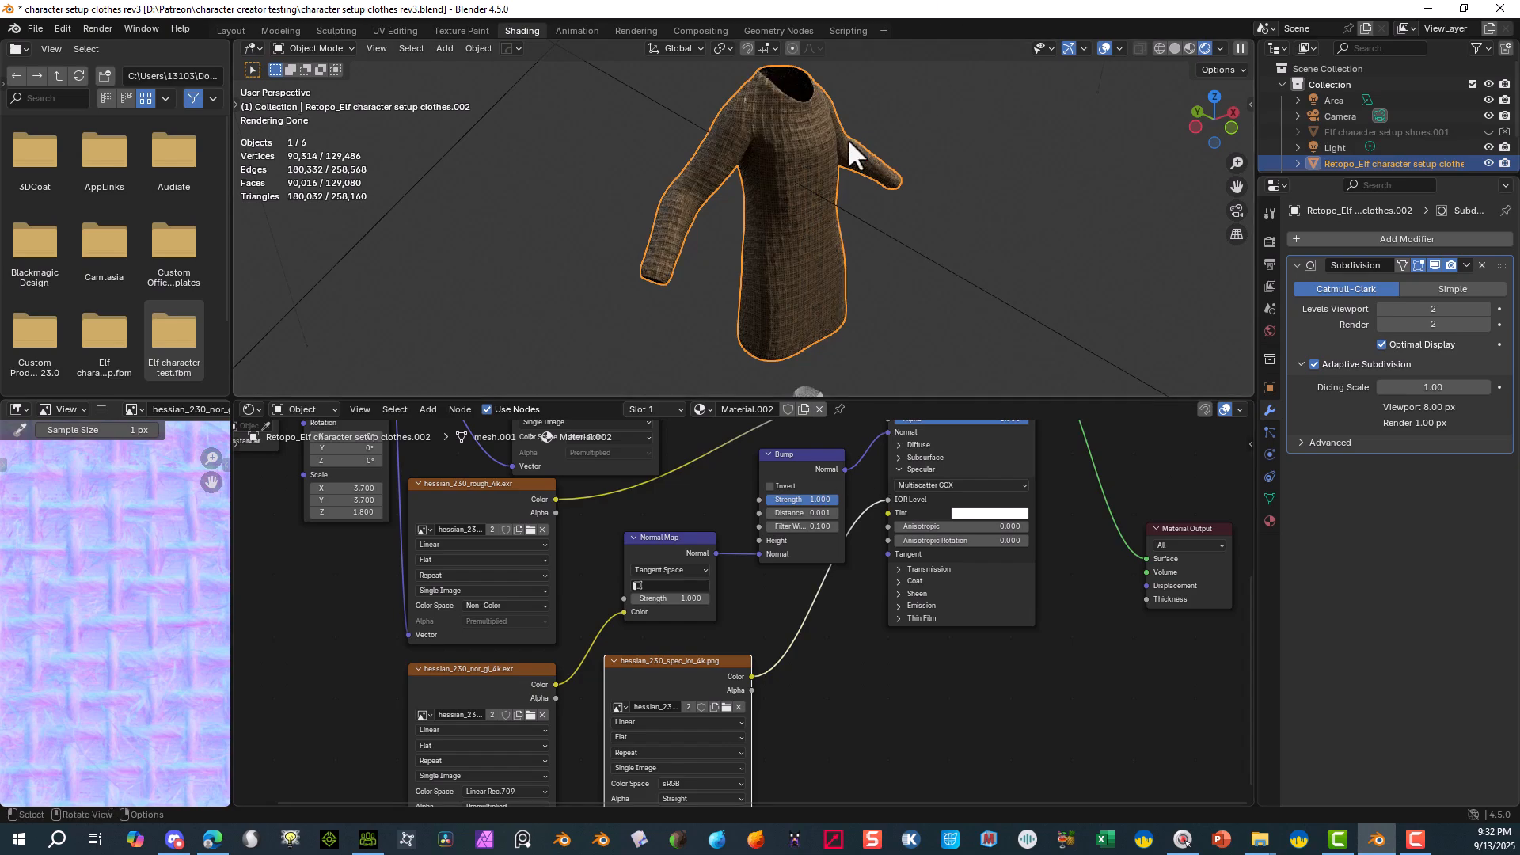
# - Examine the tunic's hessian weave up close and from several angles with the specular map connected
pyautogui.moveTo(849, 110); pyautogui.dragTo(746, 134, button='middle')
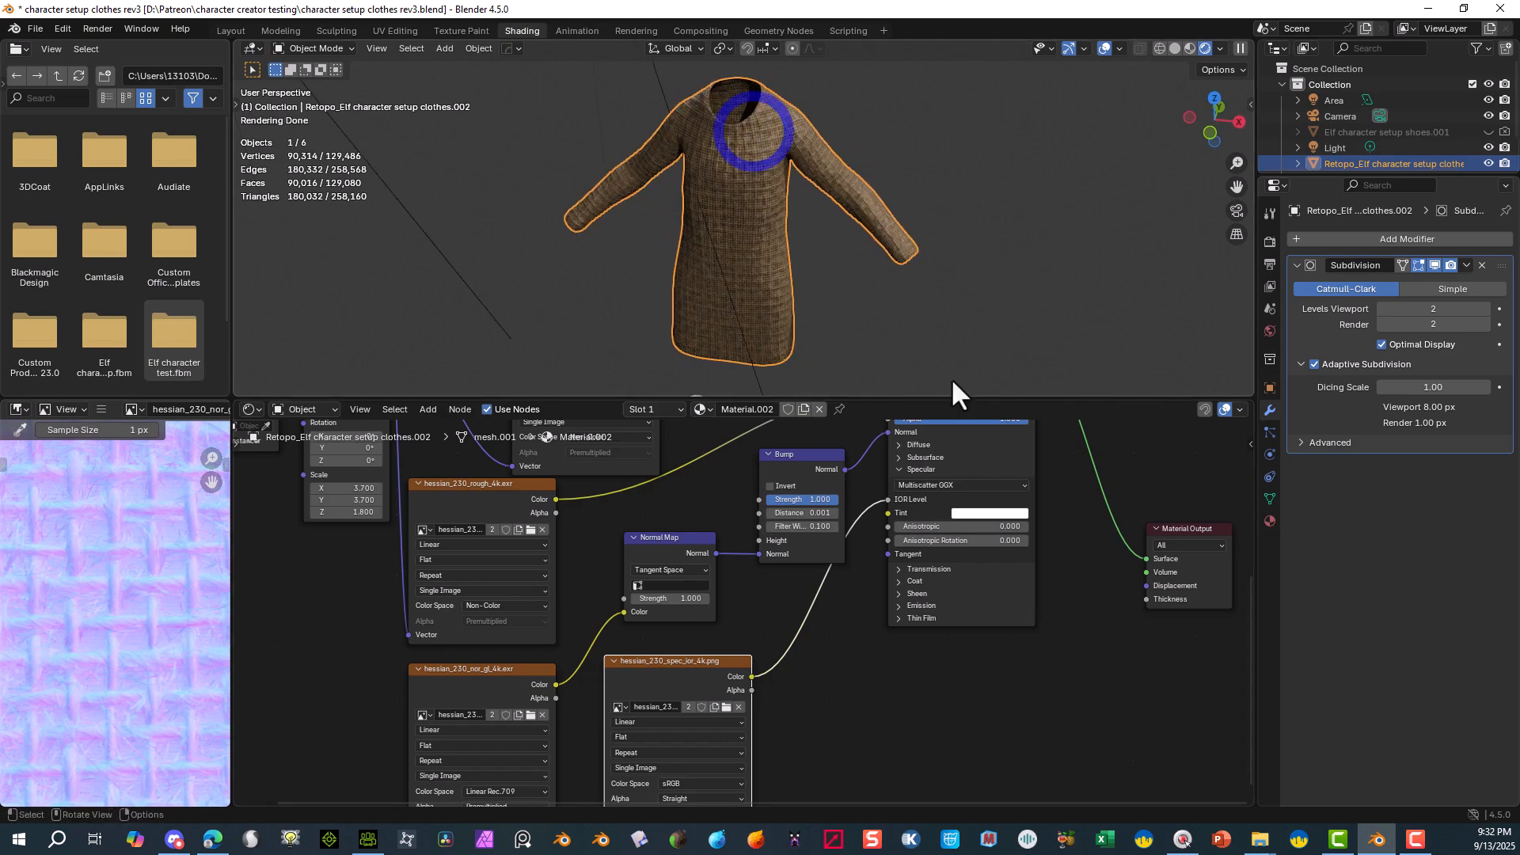
pyautogui.scroll(-2, 1000, 527)
pyautogui.moveTo(1000, 527); pyautogui.dragTo(983, 700, button='middle')
pyautogui.scroll(5, 899, 234)
pyautogui.moveTo(812, 208); pyautogui.dragTo(853, 185, button='middle')
pyautogui.scroll(-2, 885, 221)
pyautogui.scroll(1, 829, 176)
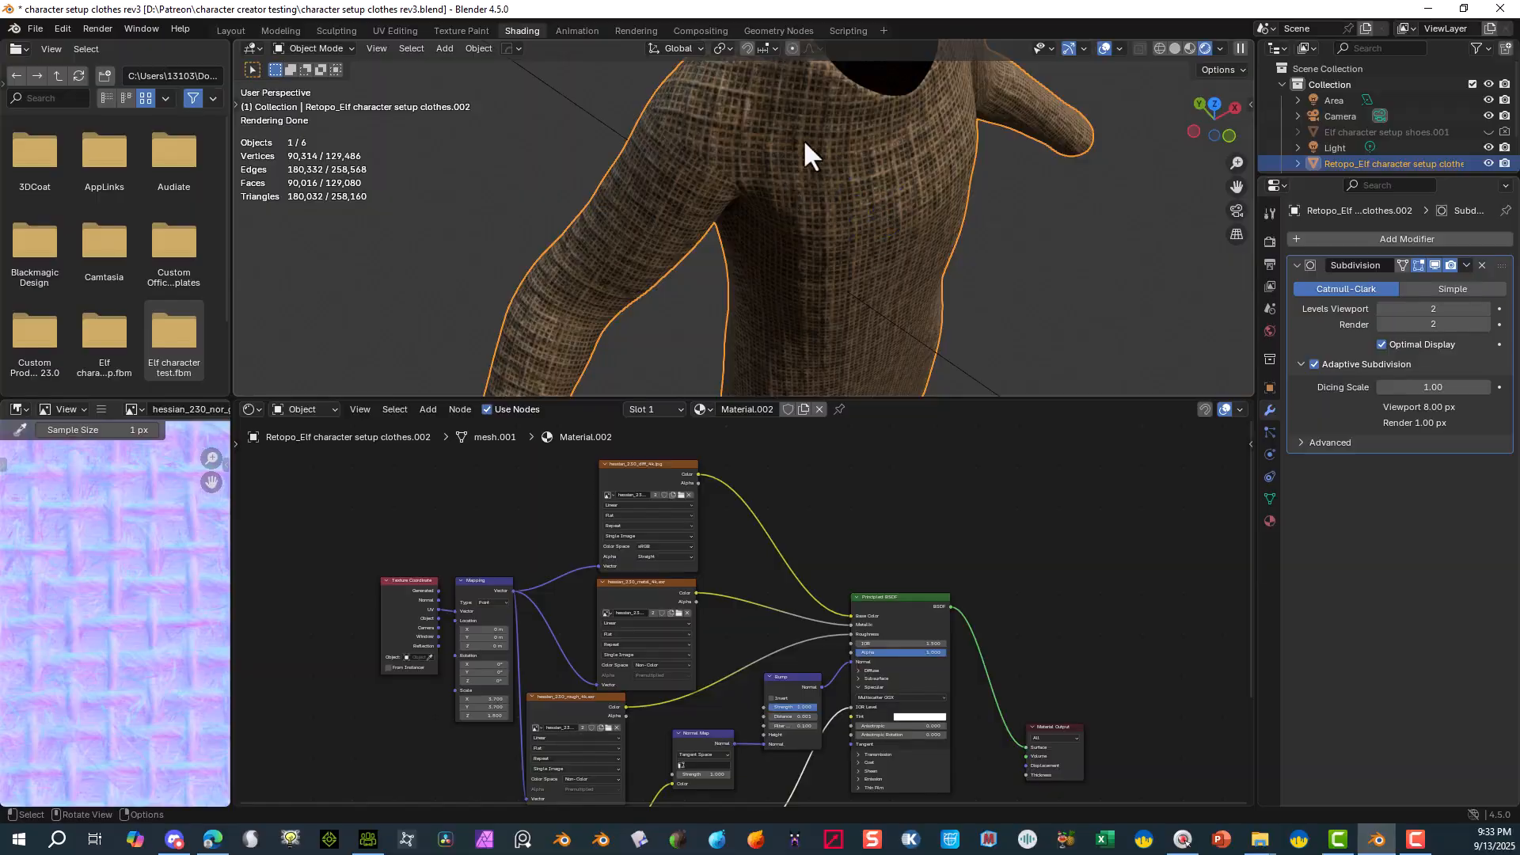
pyautogui.scroll(-6, 803, 139)
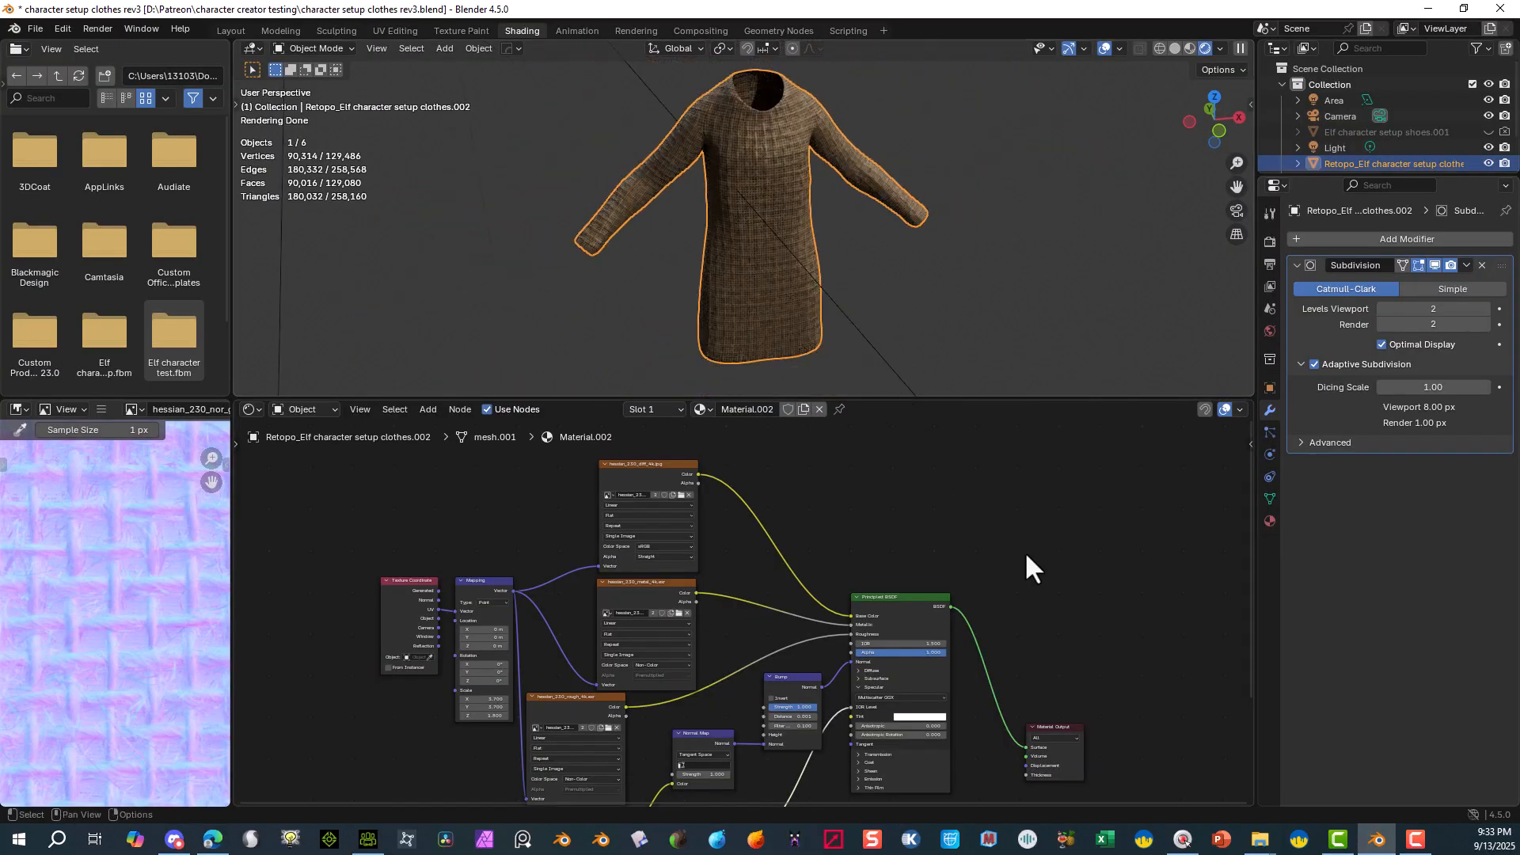
# - Move the specular texture node and the Material Output node slightly lower in the node layout
pyautogui.moveTo(1040, 622); pyautogui.dragTo(980, 510, button='middle')
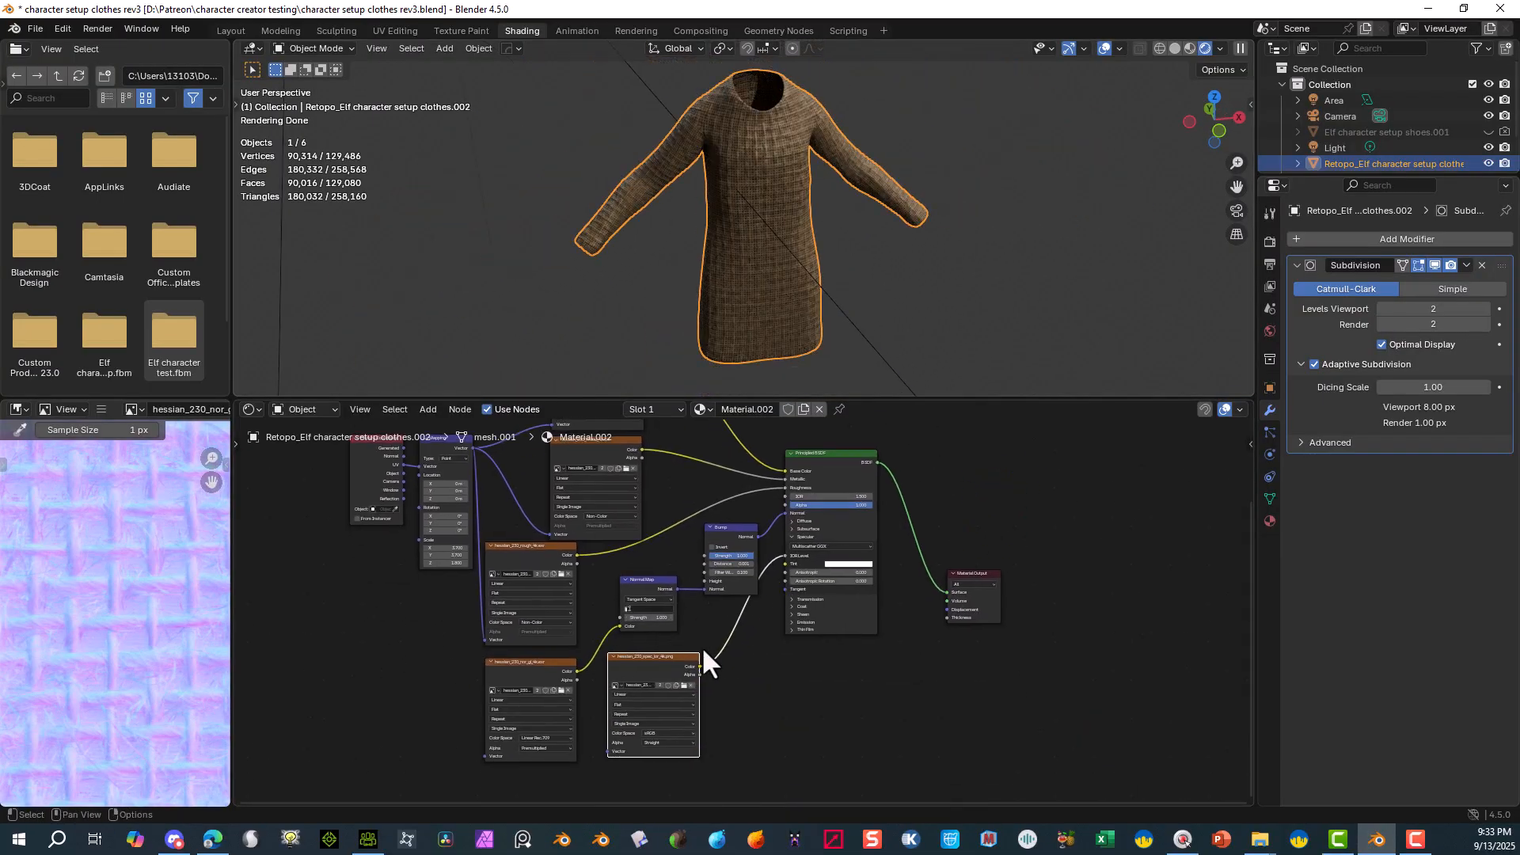
pyautogui.moveTo(682, 671); pyautogui.dragTo(682, 695)
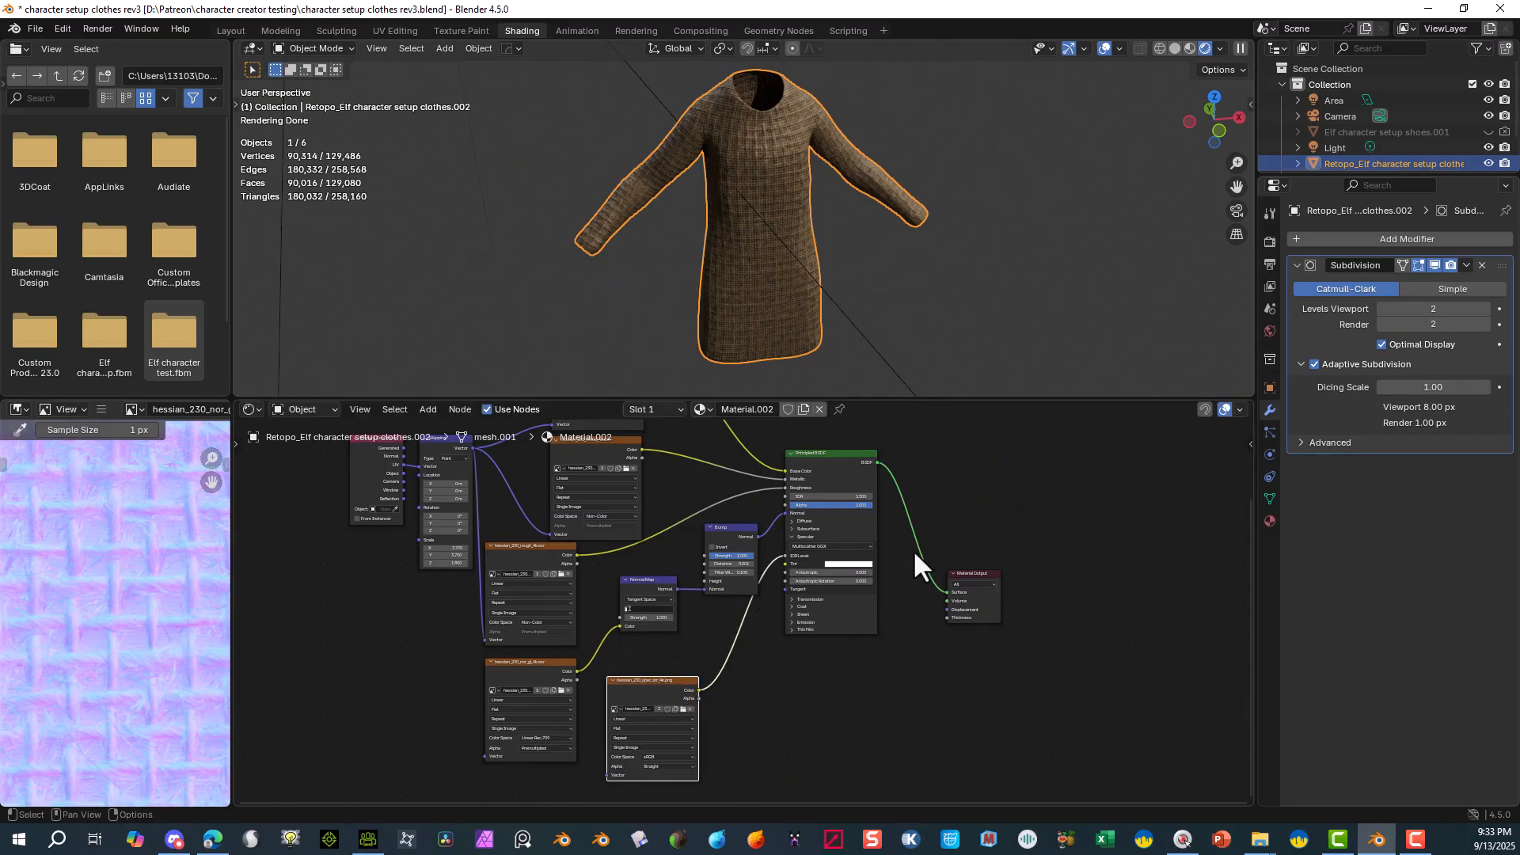
pyautogui.moveTo(989, 571)
pyautogui.mouseDown()
pyautogui.moveTo(980, 611)
pyautogui.moveTo(953, 631)
pyautogui.moveTo(985, 596)
pyautogui.mouseUp()
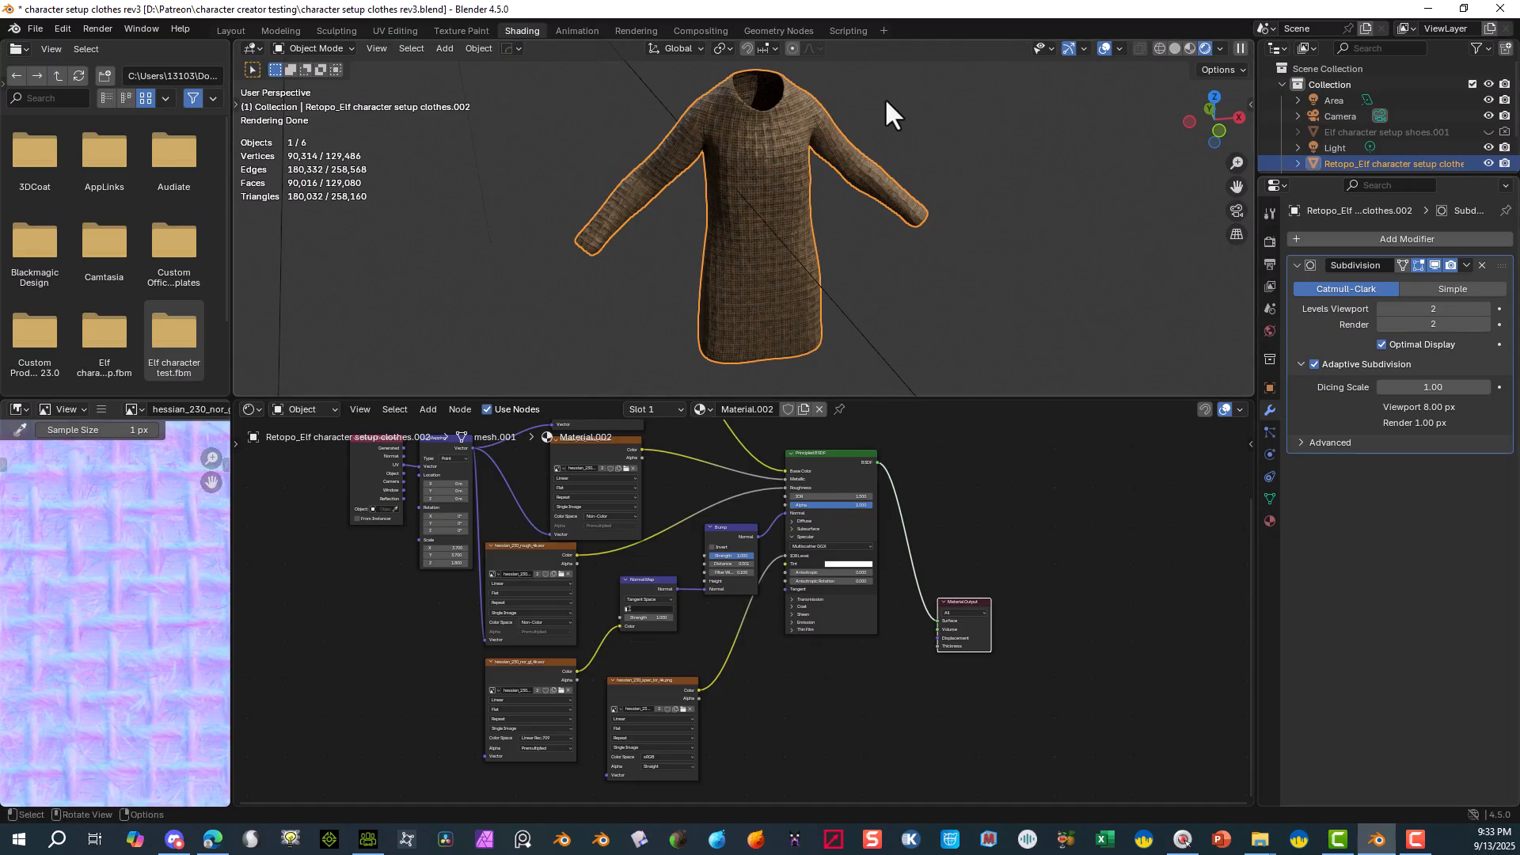
# - Lower the tunic's Subdivision viewport level to 1 and finally 0, comparing the fabric's appearance at each level
pyautogui.scroll(4, 700, 162)
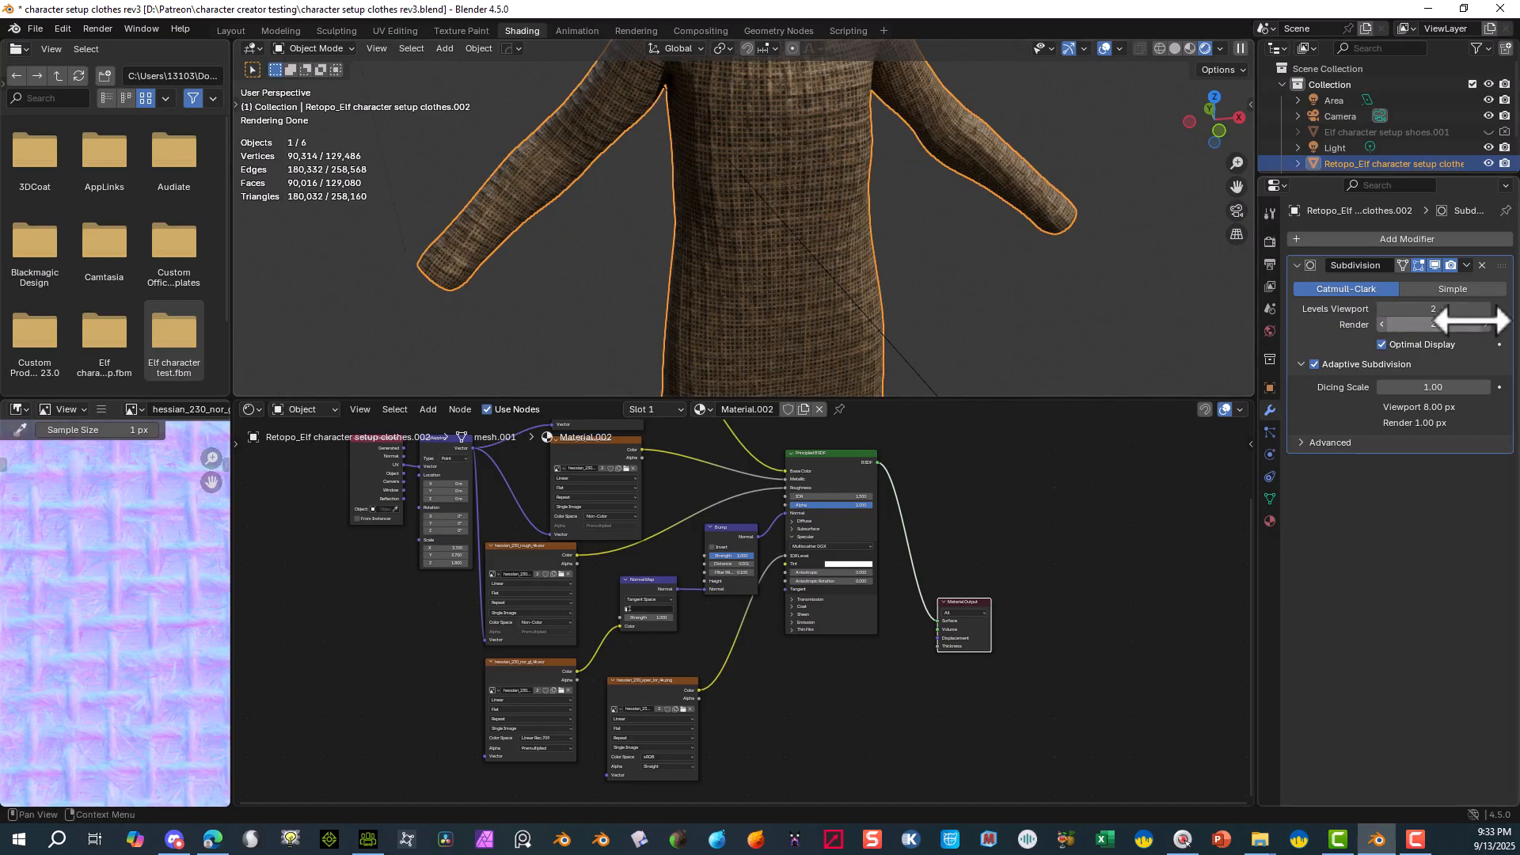
pyautogui.click(1382, 307)
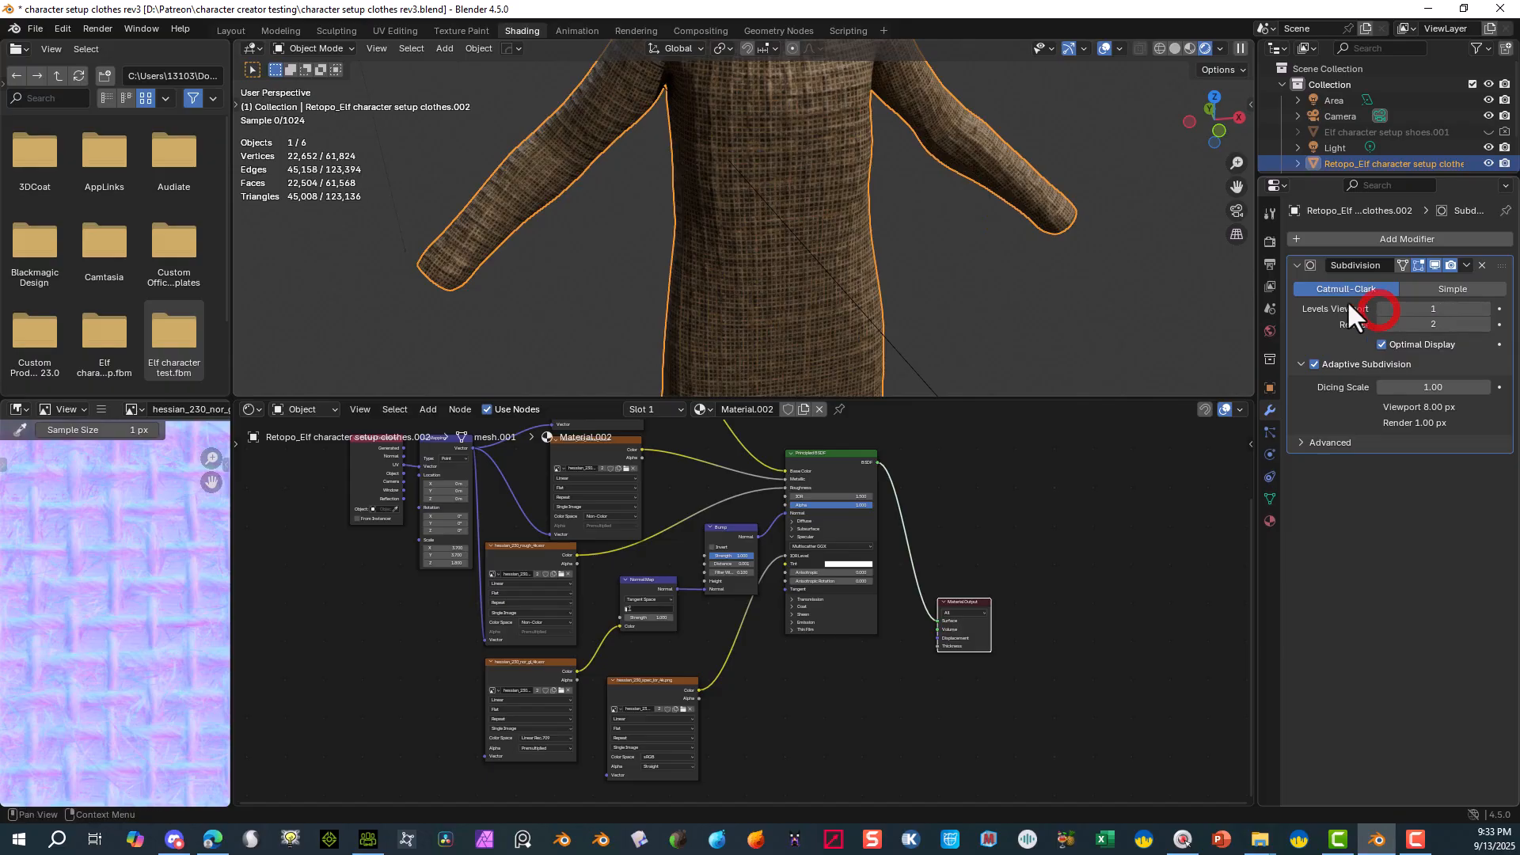
pyautogui.scroll(-4, 1008, 240)
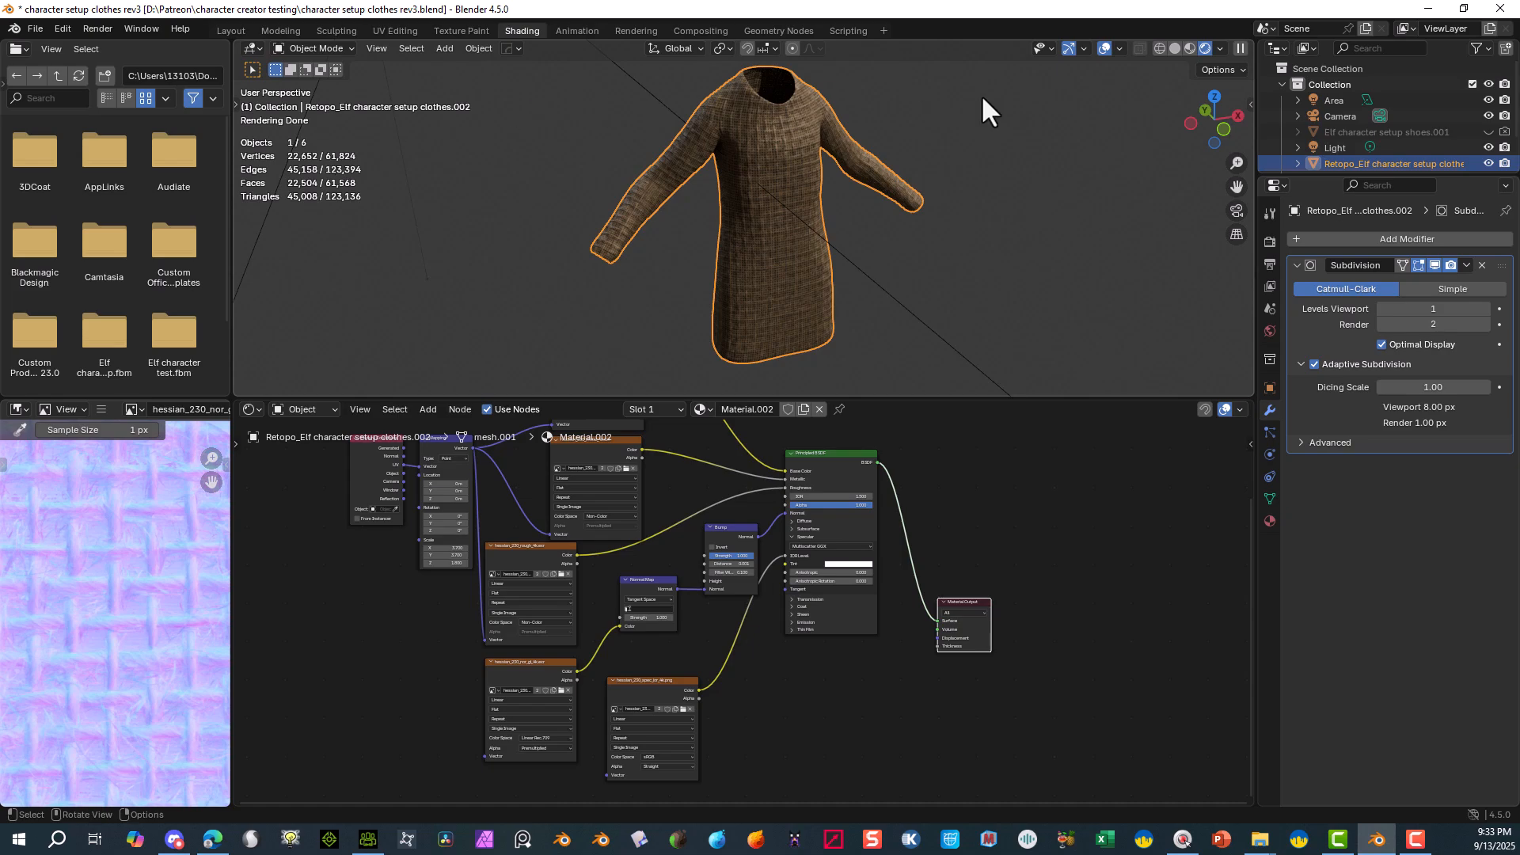
pyautogui.keyDown('shift'); pyautogui.moveTo(788, 65); pyautogui.dragTo(823, 122, button='middle'); pyautogui.keyUp('shift')
pyautogui.scroll(4, 820, 116)
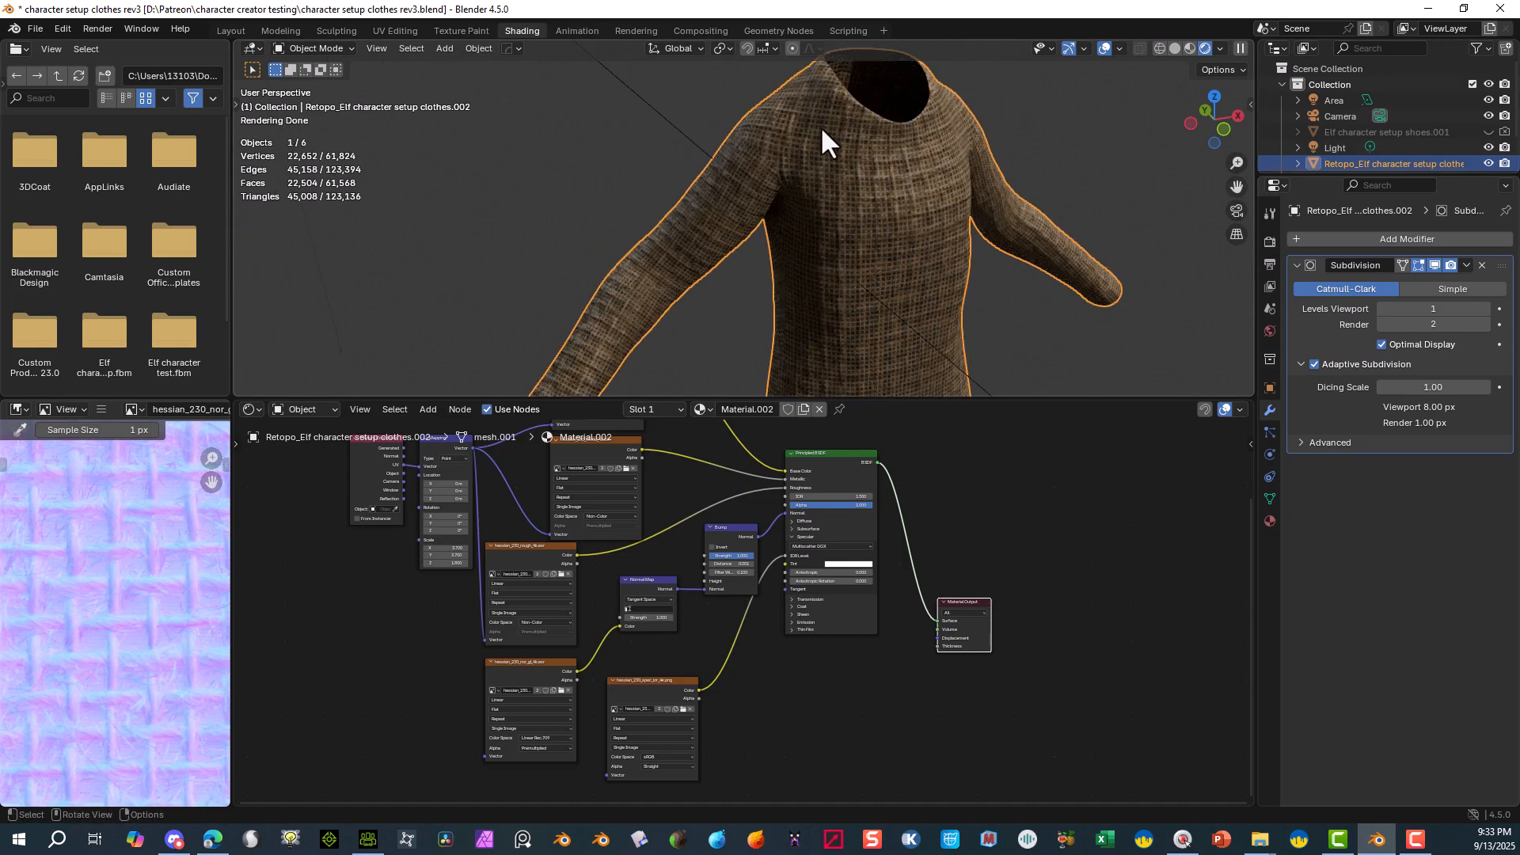
pyautogui.click(1380, 308)
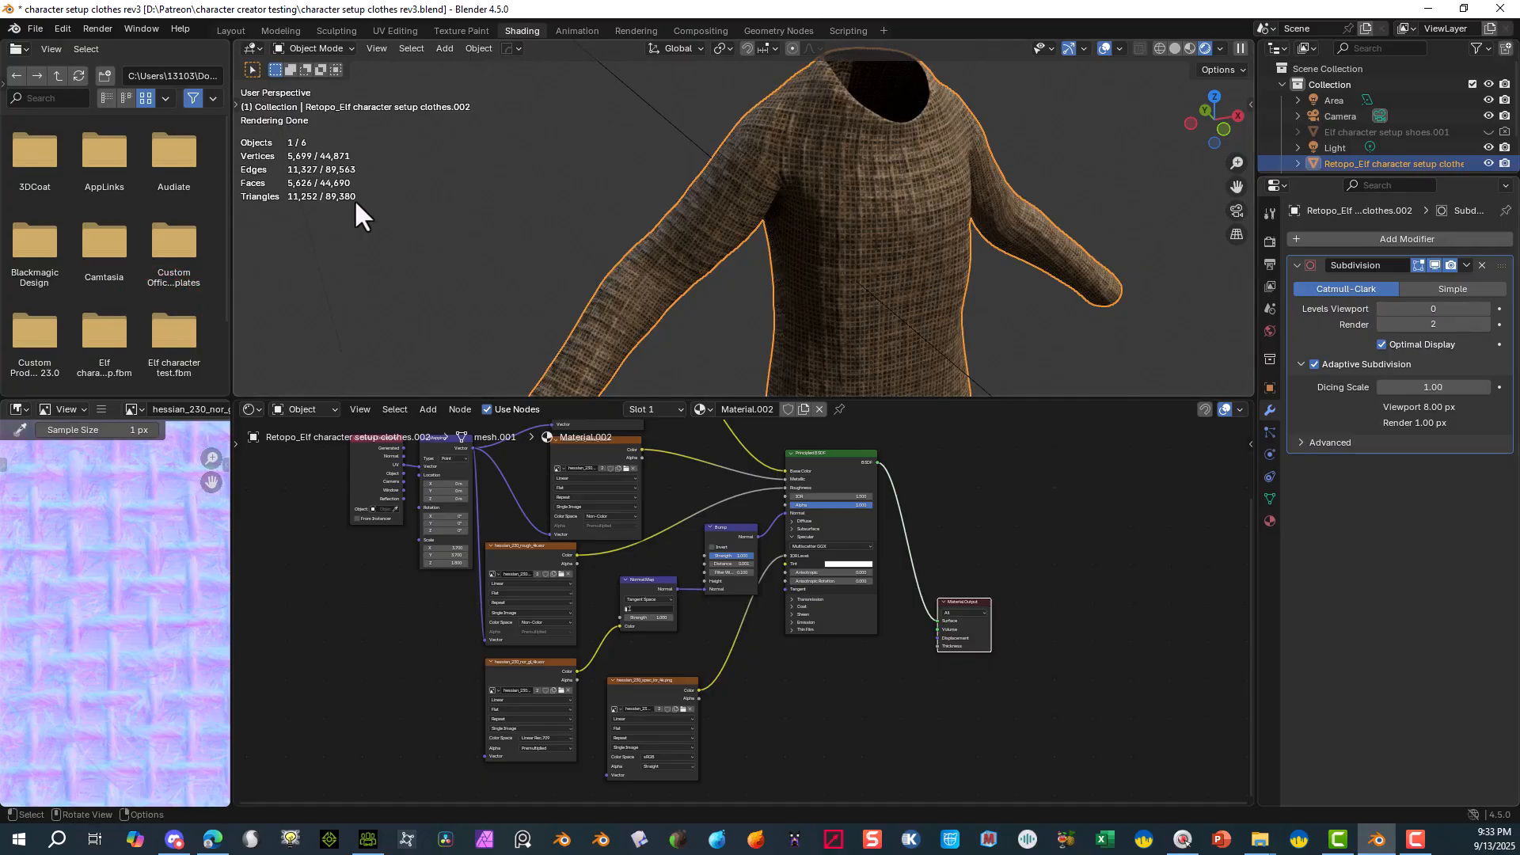
pyautogui.scroll(-3, 893, 187)
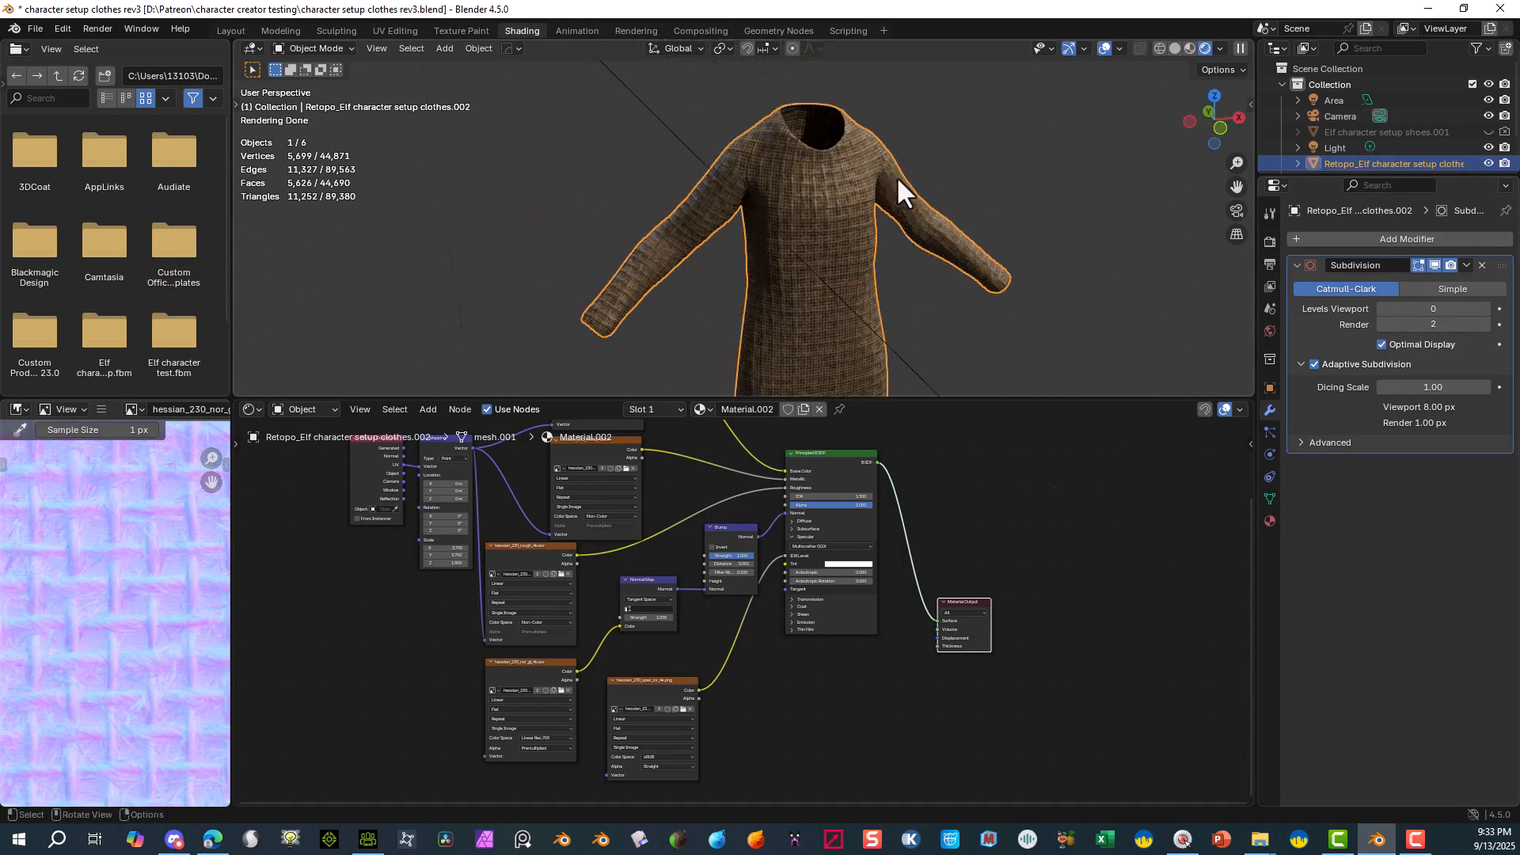
pyautogui.moveTo(898, 193)
pyautogui.mouseDown(button='middle')
pyautogui.moveTo(809, 170)
pyautogui.moveTo(796, 136)
pyautogui.moveTo(850, 125)
pyautogui.moveTo(920, 179)
pyautogui.mouseUp(button='middle')
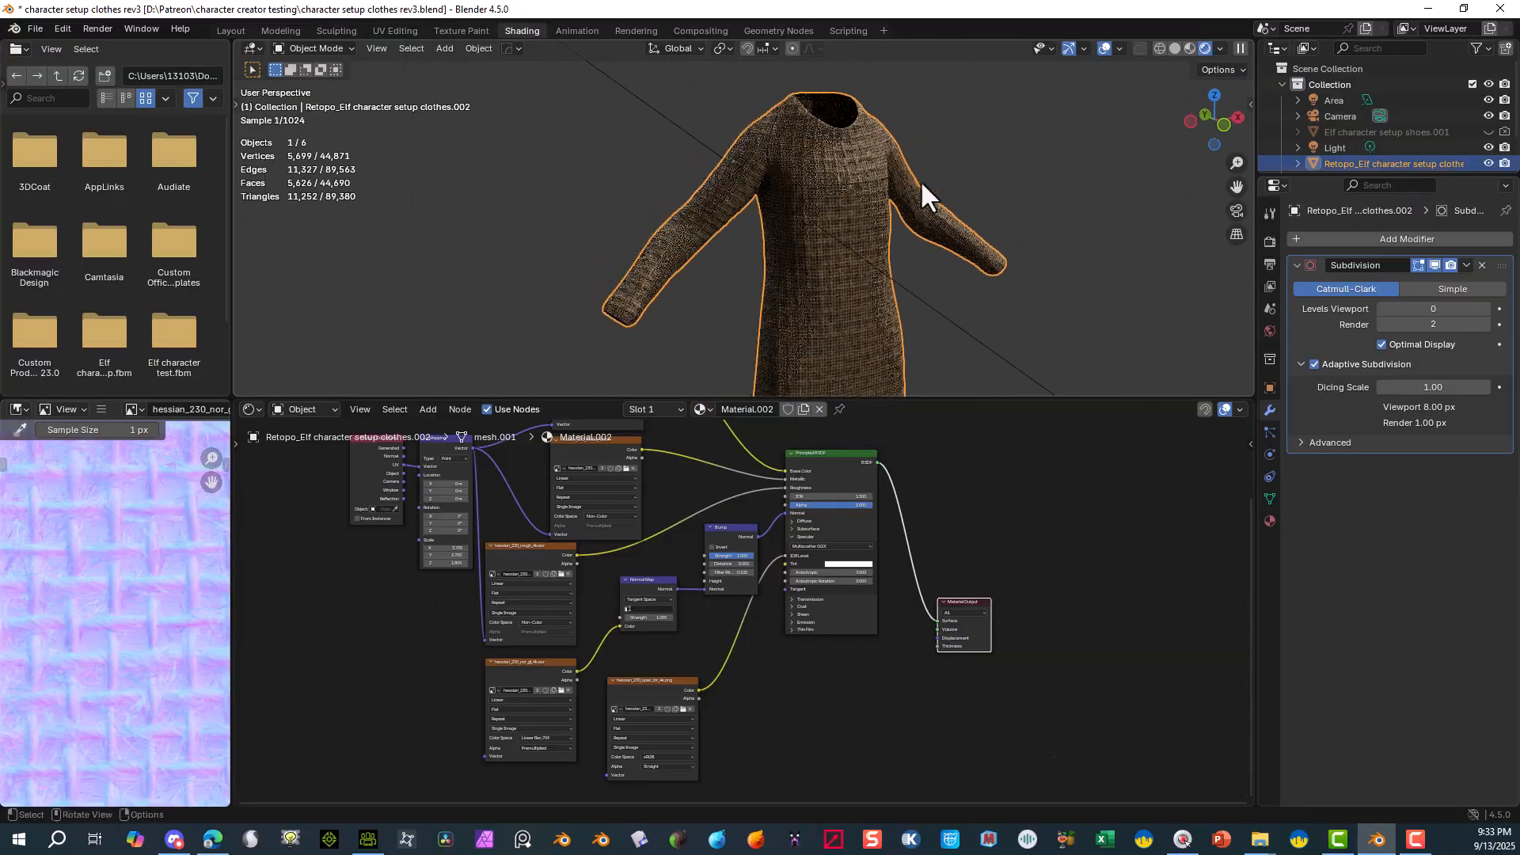
# - Remove the Subdivision modifier from the tunic and inspect the weave on the unsubdivided mesh
pyautogui.click(1481, 265)
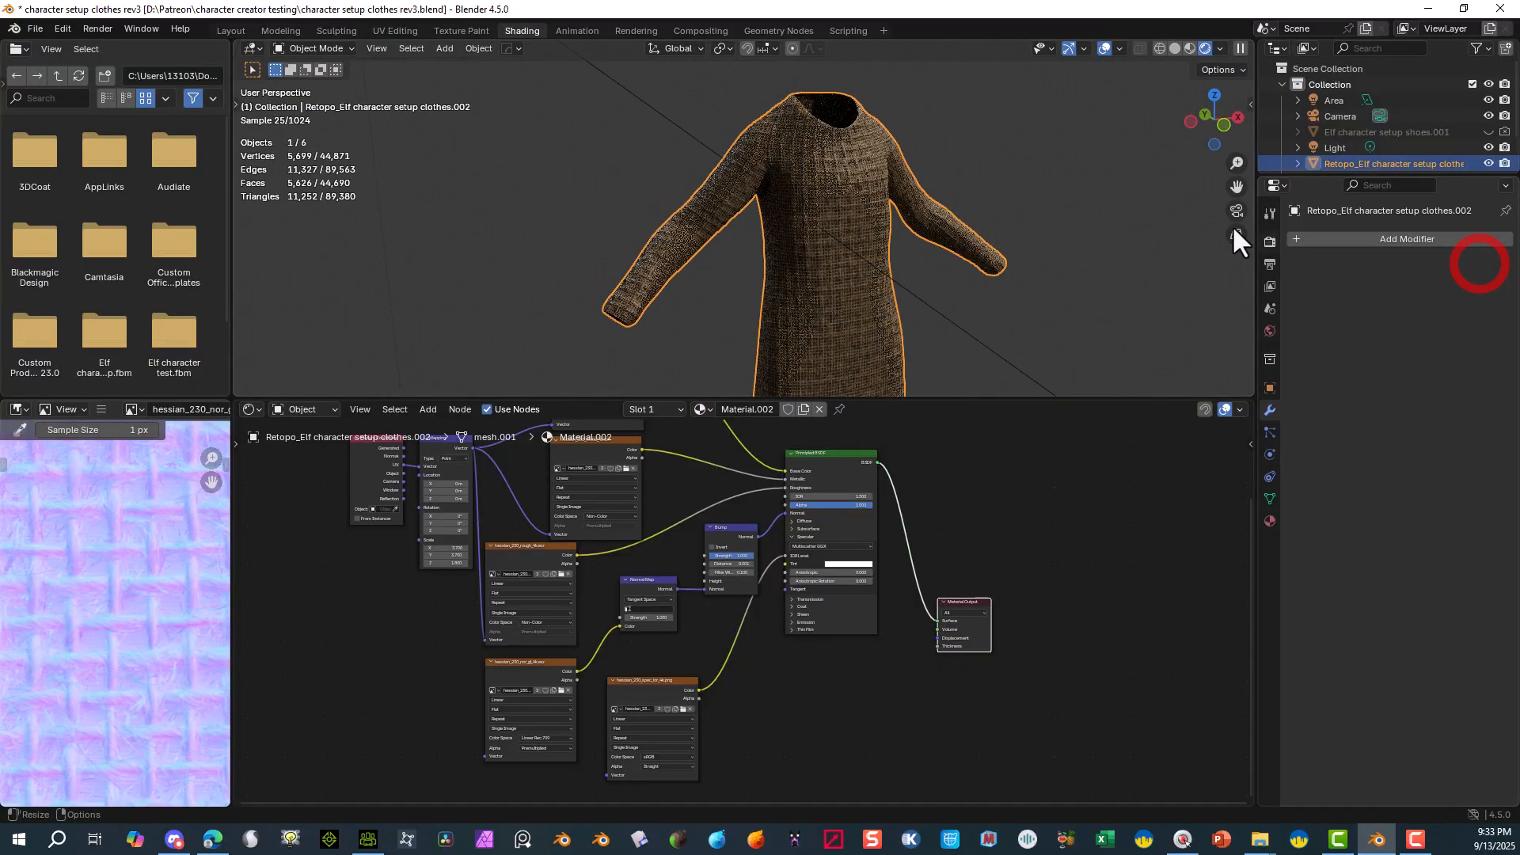
pyautogui.scroll(-3, 1071, 229)
pyautogui.scroll(-1, 744, 597)
pyautogui.scroll(-2, 744, 597)
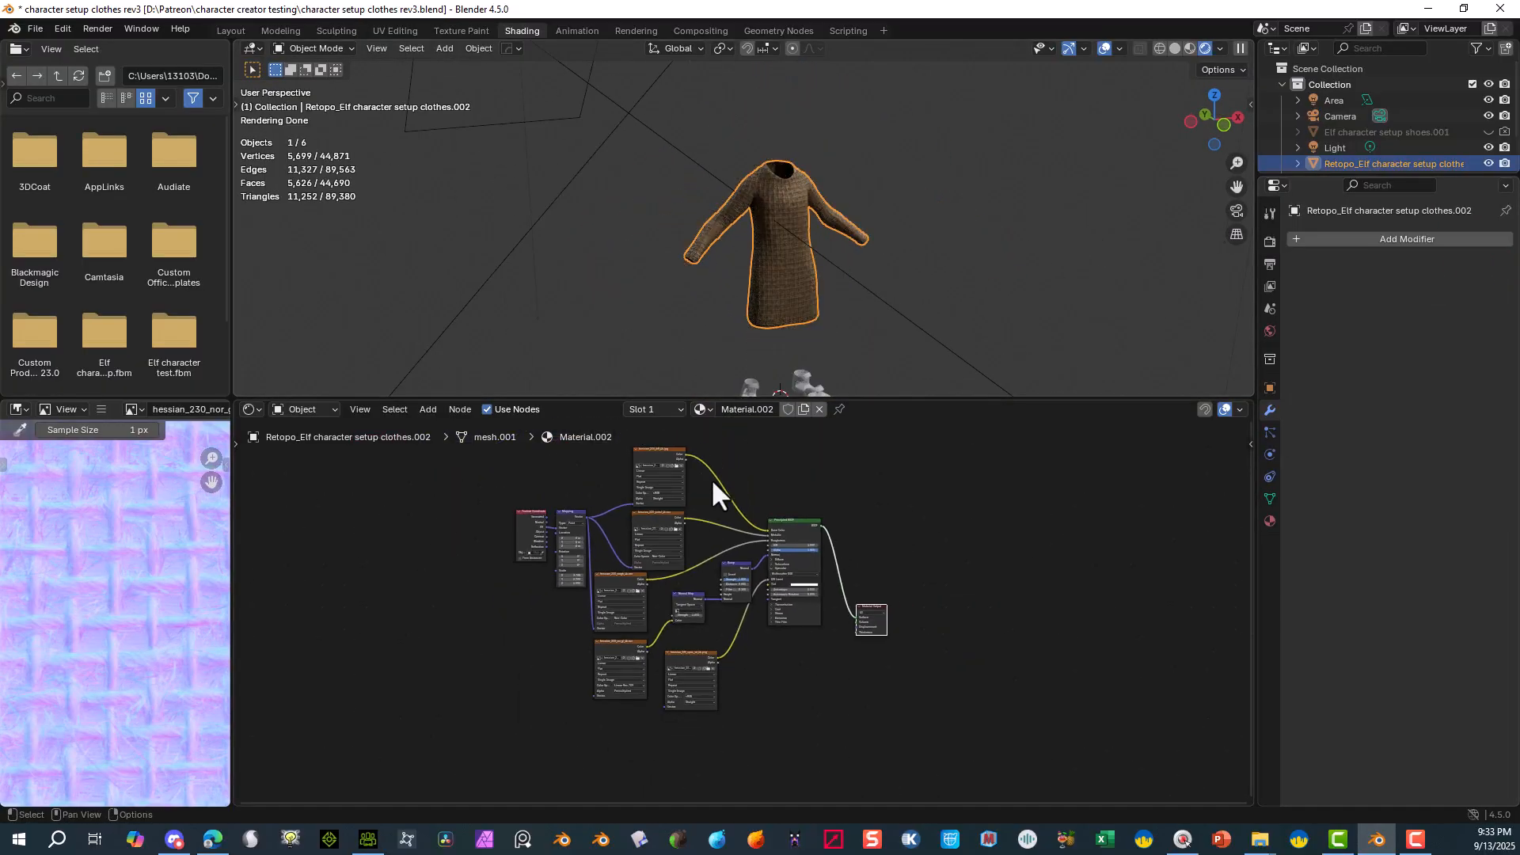
pyautogui.scroll(6, 768, 269)
pyautogui.scroll(-5, 780, 236)
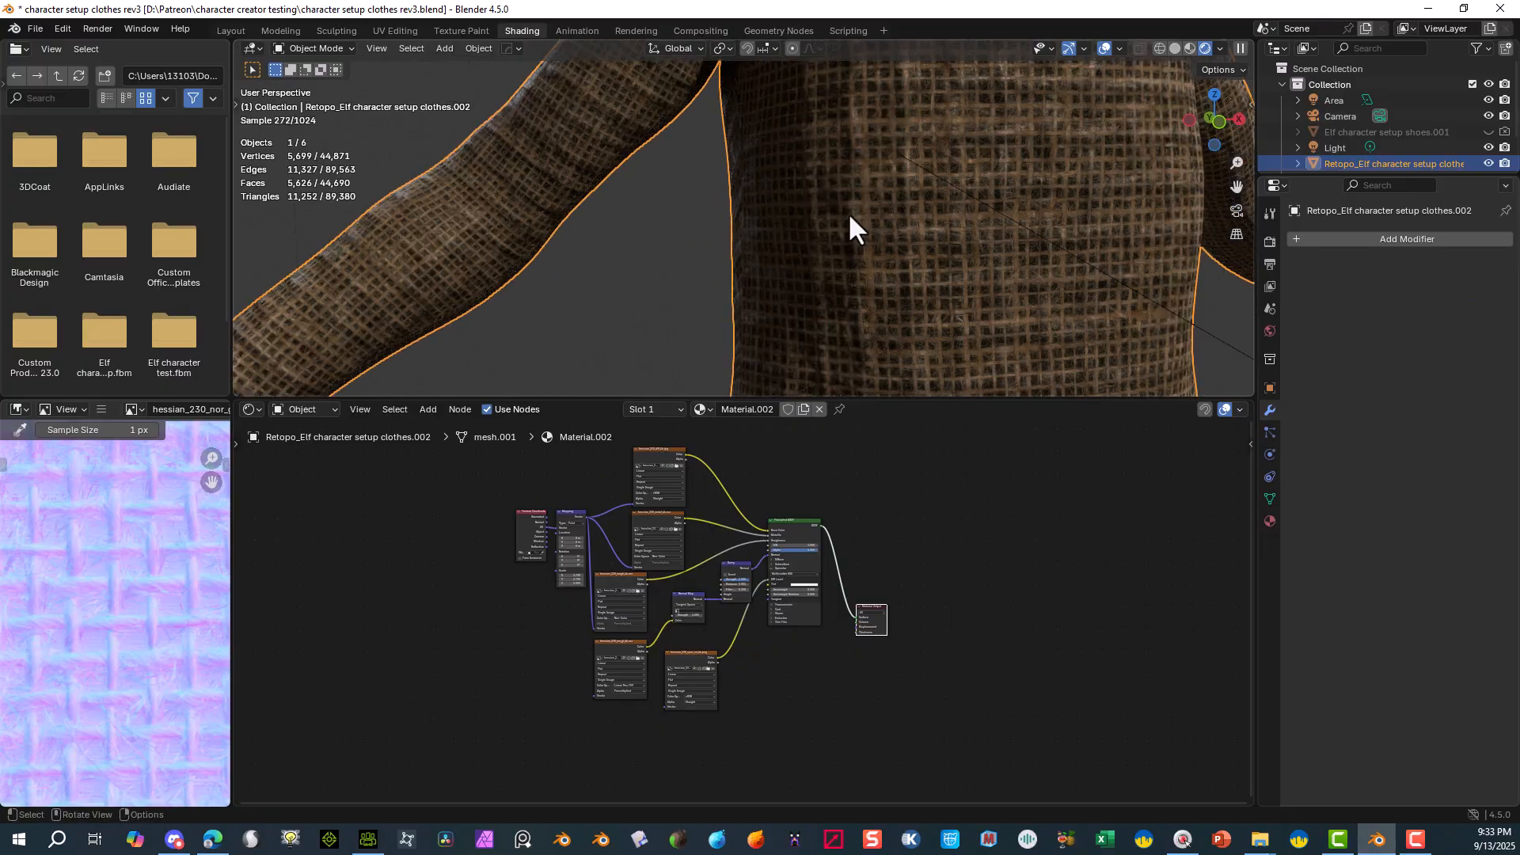
pyautogui.moveTo(865, 244); pyautogui.dragTo(1105, 252, button='middle')
pyautogui.scroll(-5, 1105, 251)
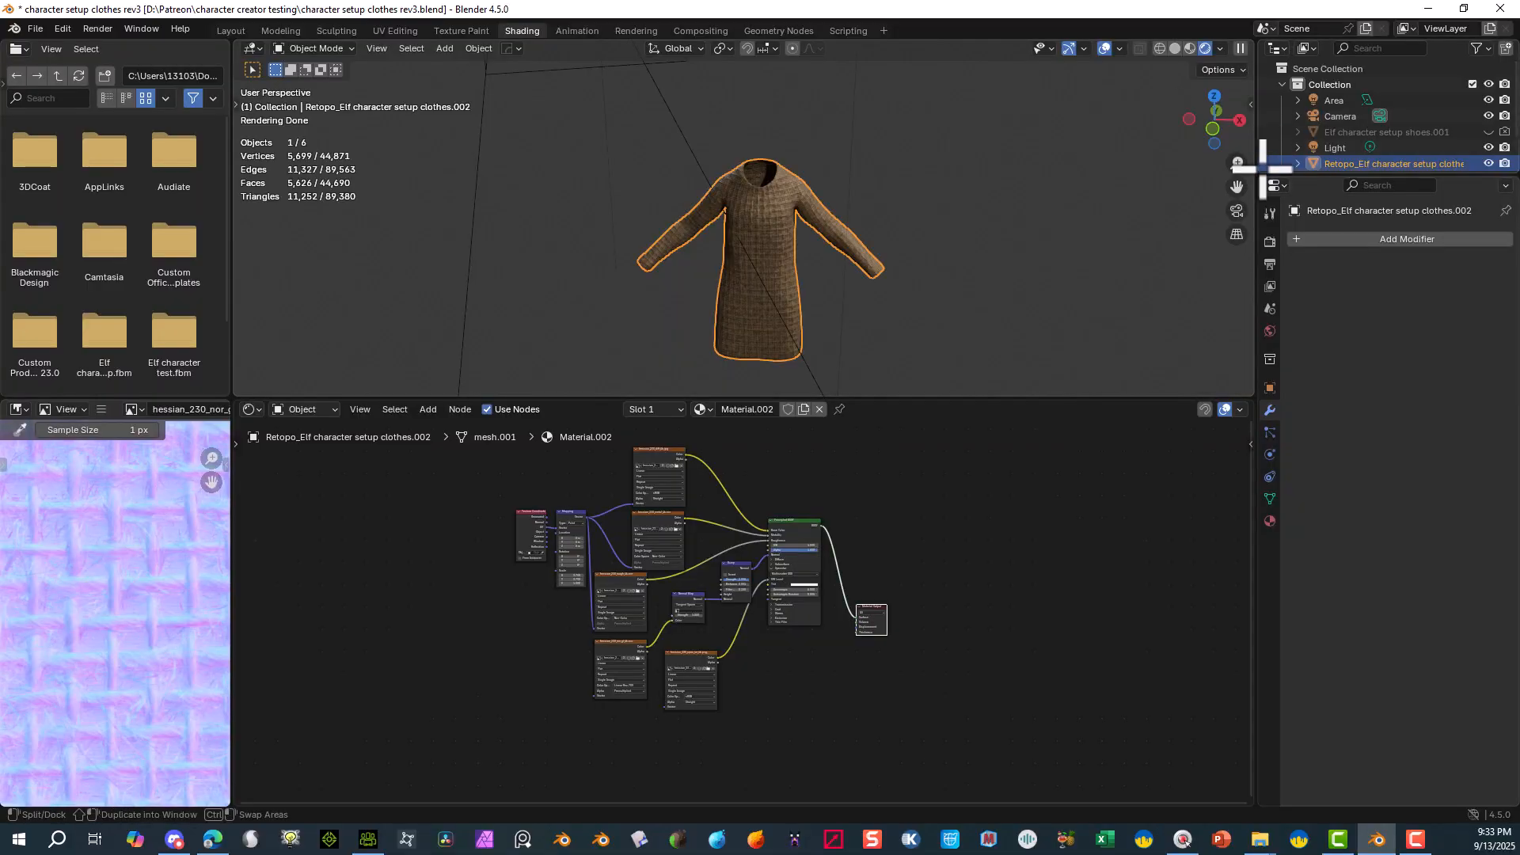
# - Select the elf shoes below the tunic, switch to the UV Editing workspace and bring the shoes into close view
pyautogui.moveTo(1237, 187); pyautogui.dragTo(1237, 208)
pyautogui.scroll(2, 715, 225)
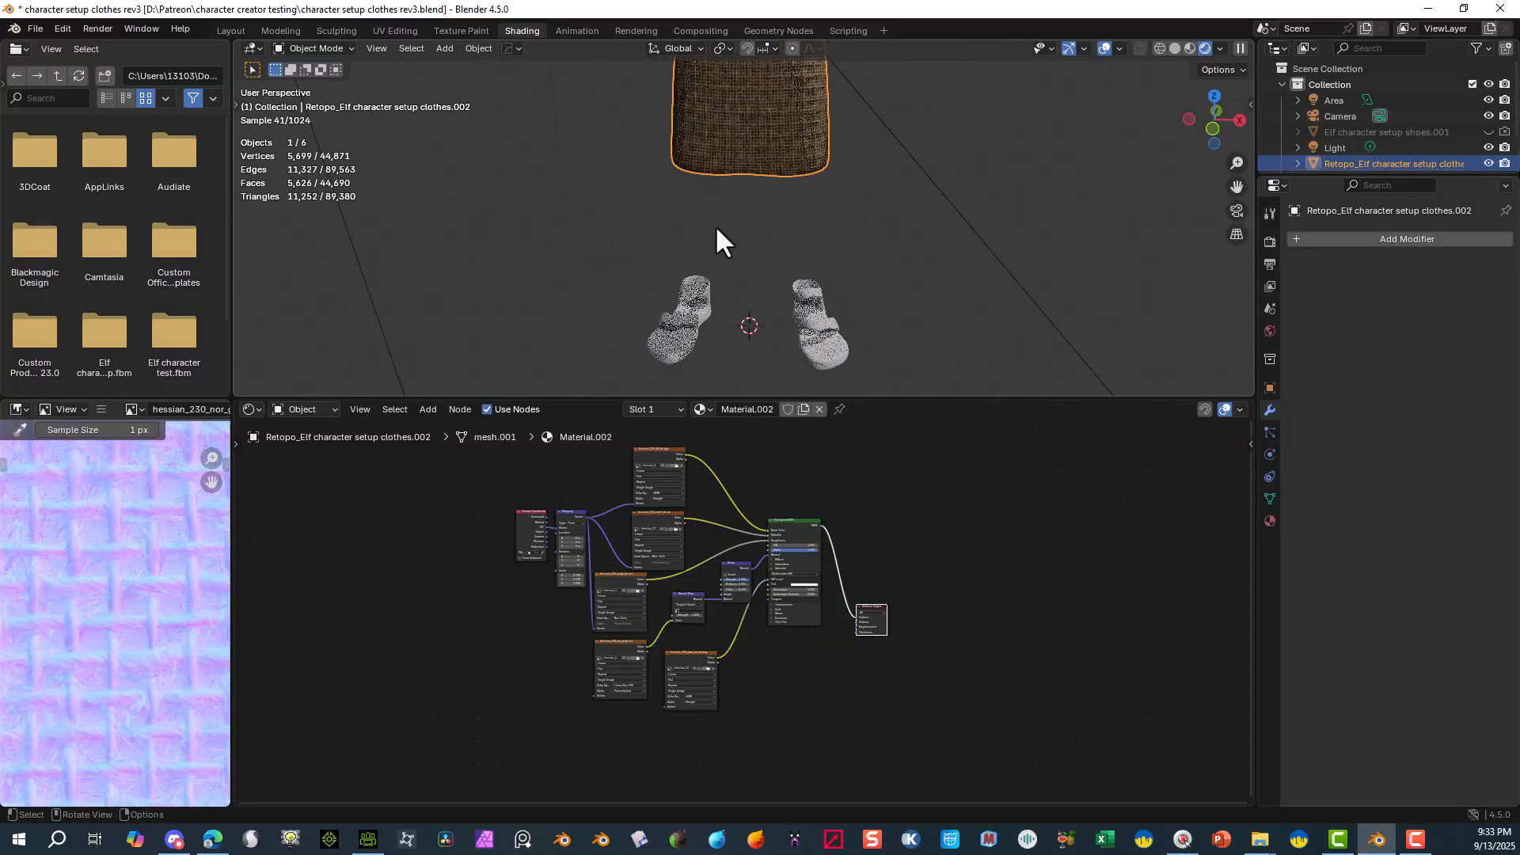
pyautogui.click(839, 336)
pyautogui.moveTo(832, 242); pyautogui.dragTo(877, 281, button='middle')
pyautogui.scroll(3, 755, 323)
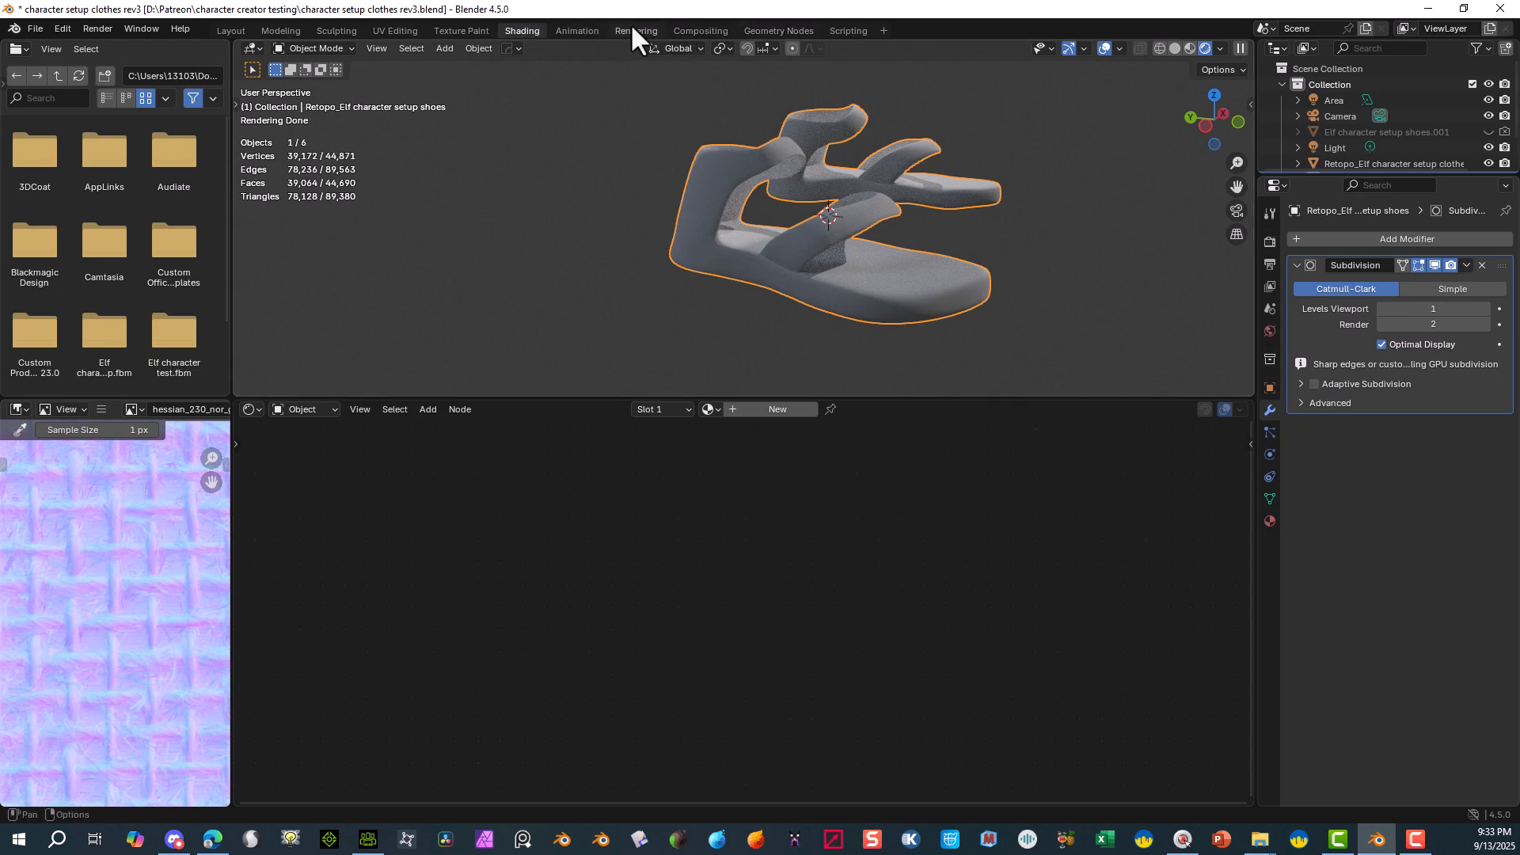
pyautogui.click(393, 32)
pyautogui.scroll(6, 987, 495)
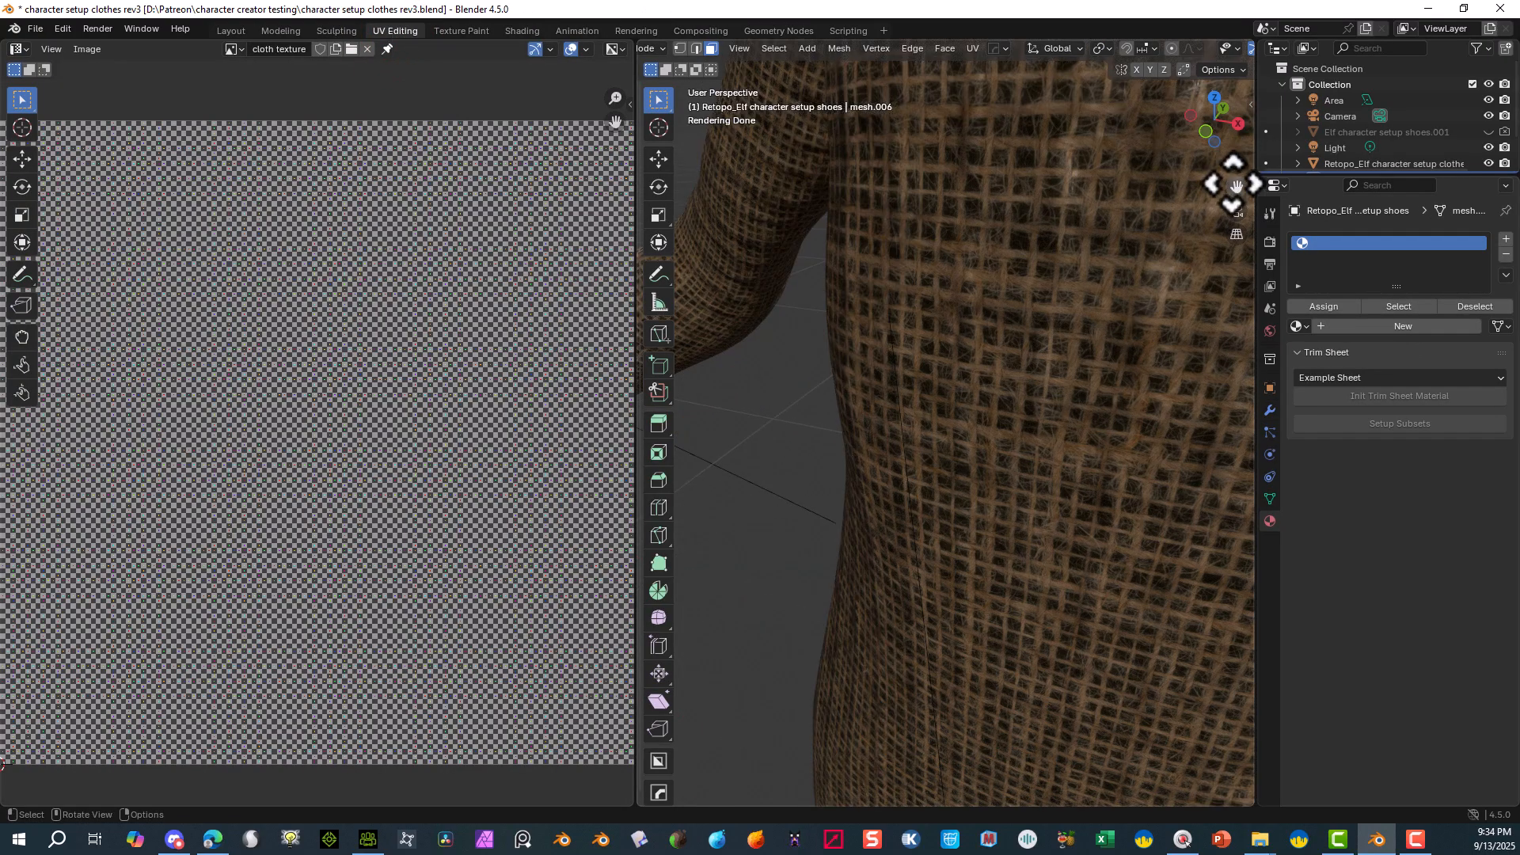
pyautogui.moveTo(1232, 188); pyautogui.dragTo(1157, 353)
pyautogui.scroll(4, 792, 474)
pyautogui.moveTo(792, 474); pyautogui.dragTo(949, 460, button='middle')
pyautogui.scroll(-2, 947, 485)
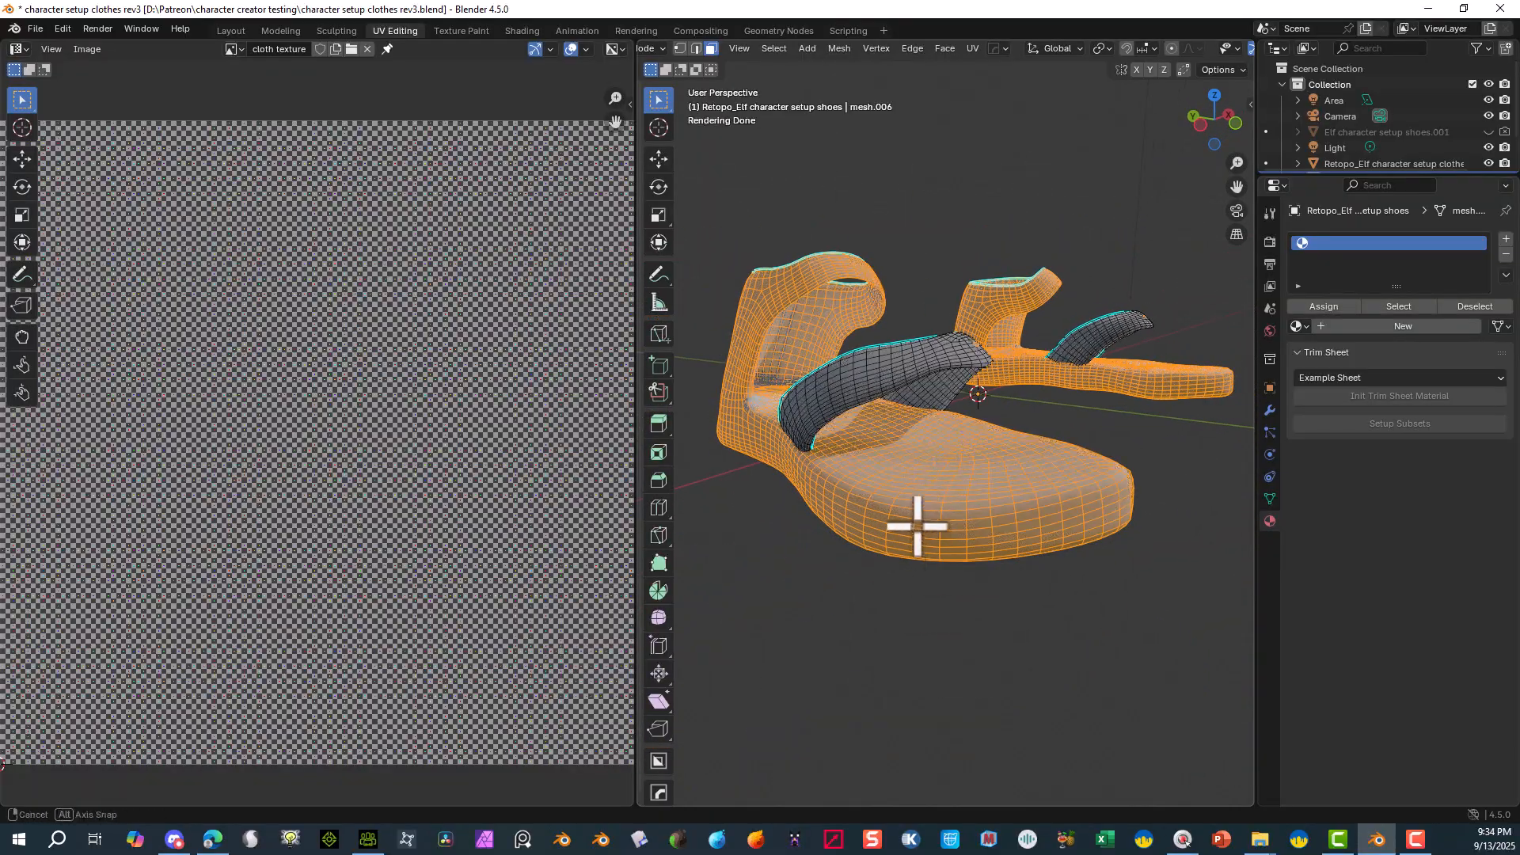
# - In edge selection mode, mark a seam along the edge loop around the underside of one shoe's sole
pyautogui.moveTo(916, 526); pyautogui.dragTo(841, 187, button='middle')
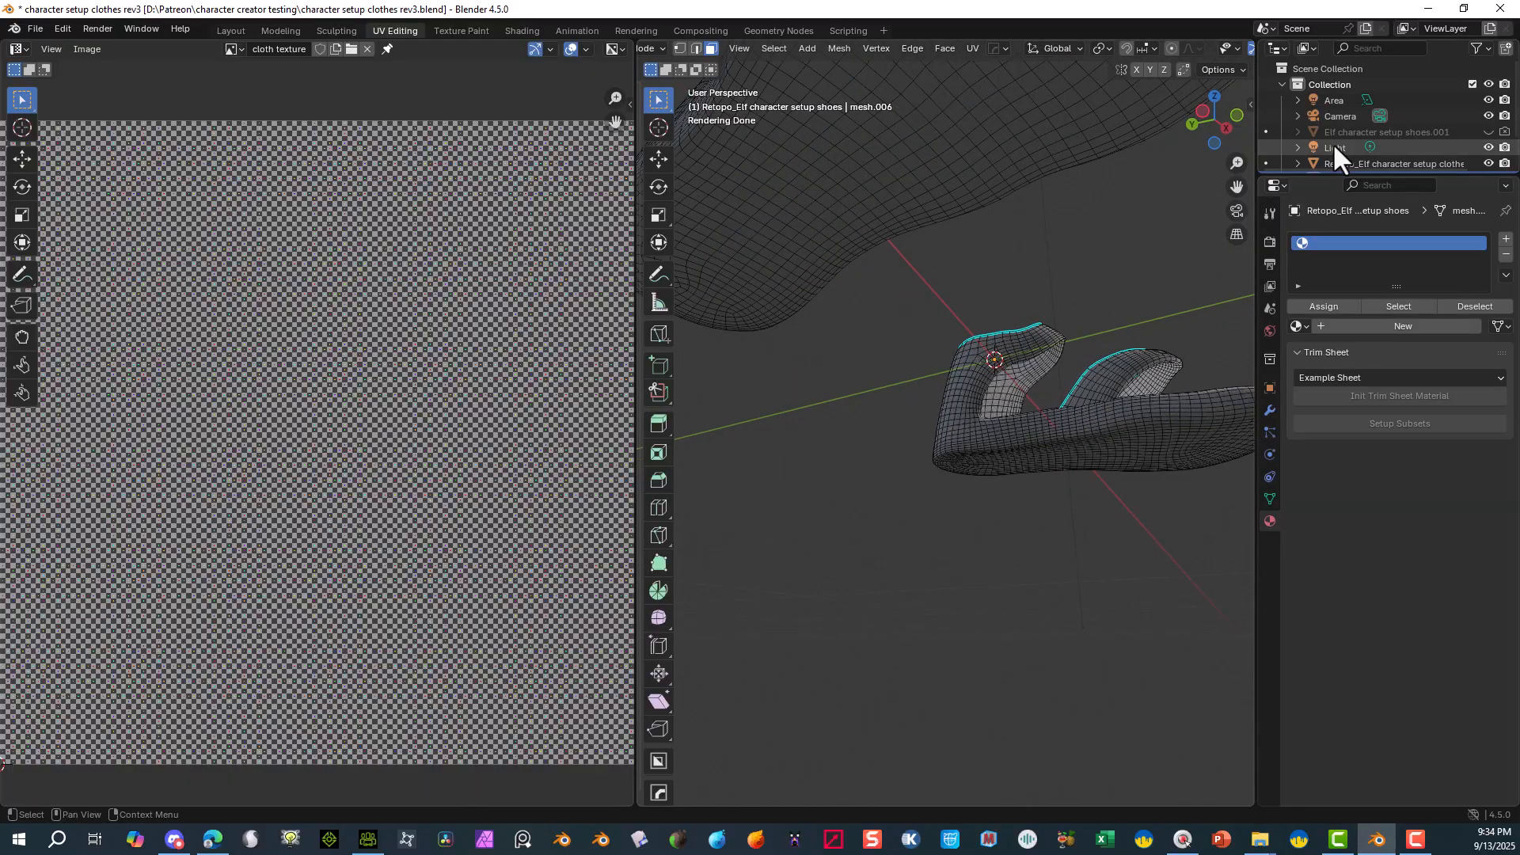
pyautogui.moveTo(1236, 185); pyautogui.dragTo(1236, 181)
pyautogui.scroll(2, 1072, 267)
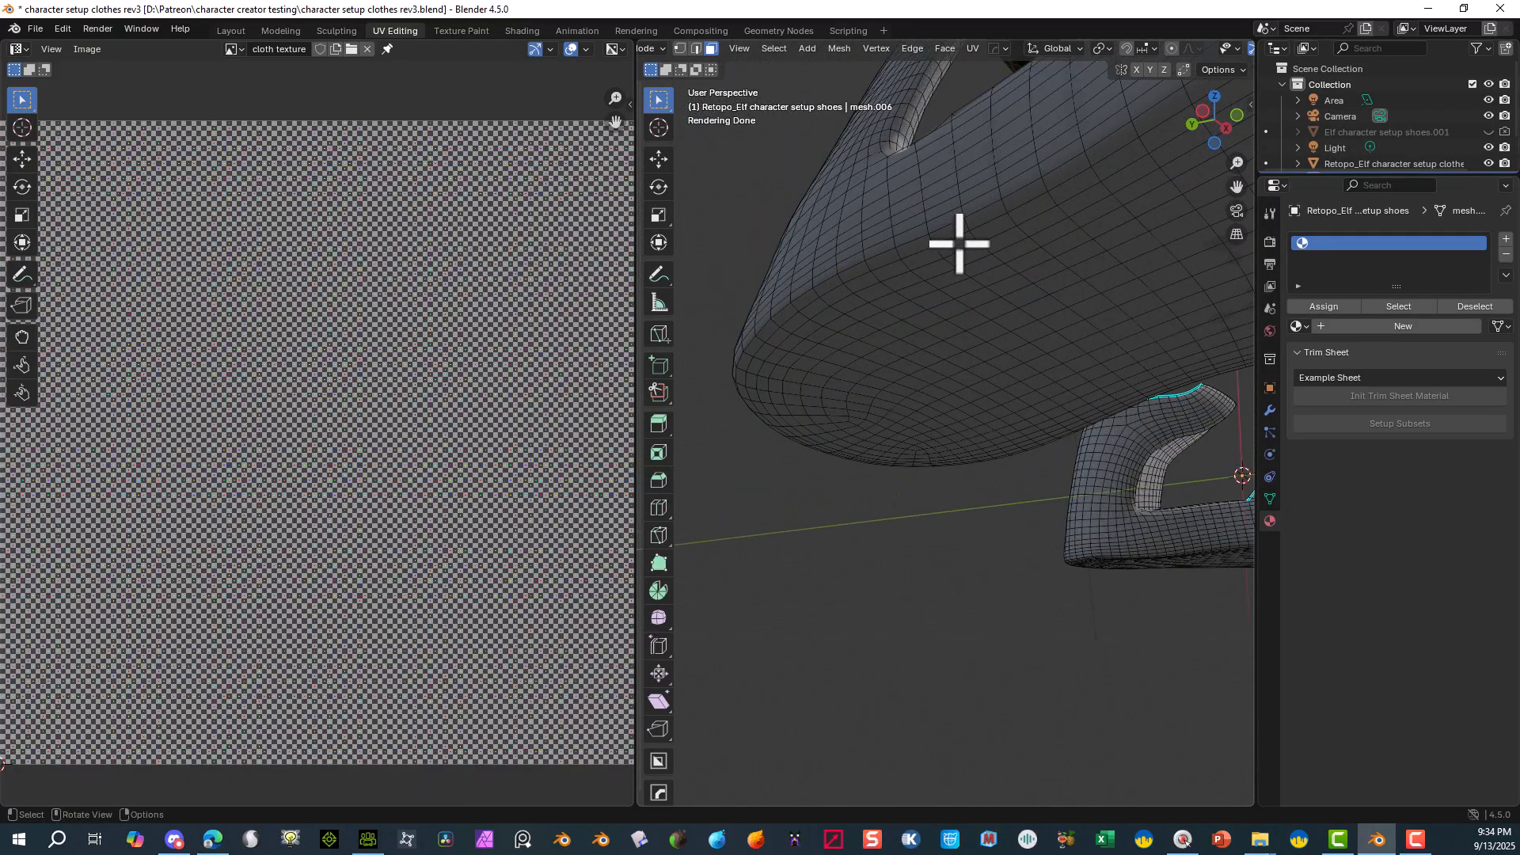
pyautogui.click(696, 47)
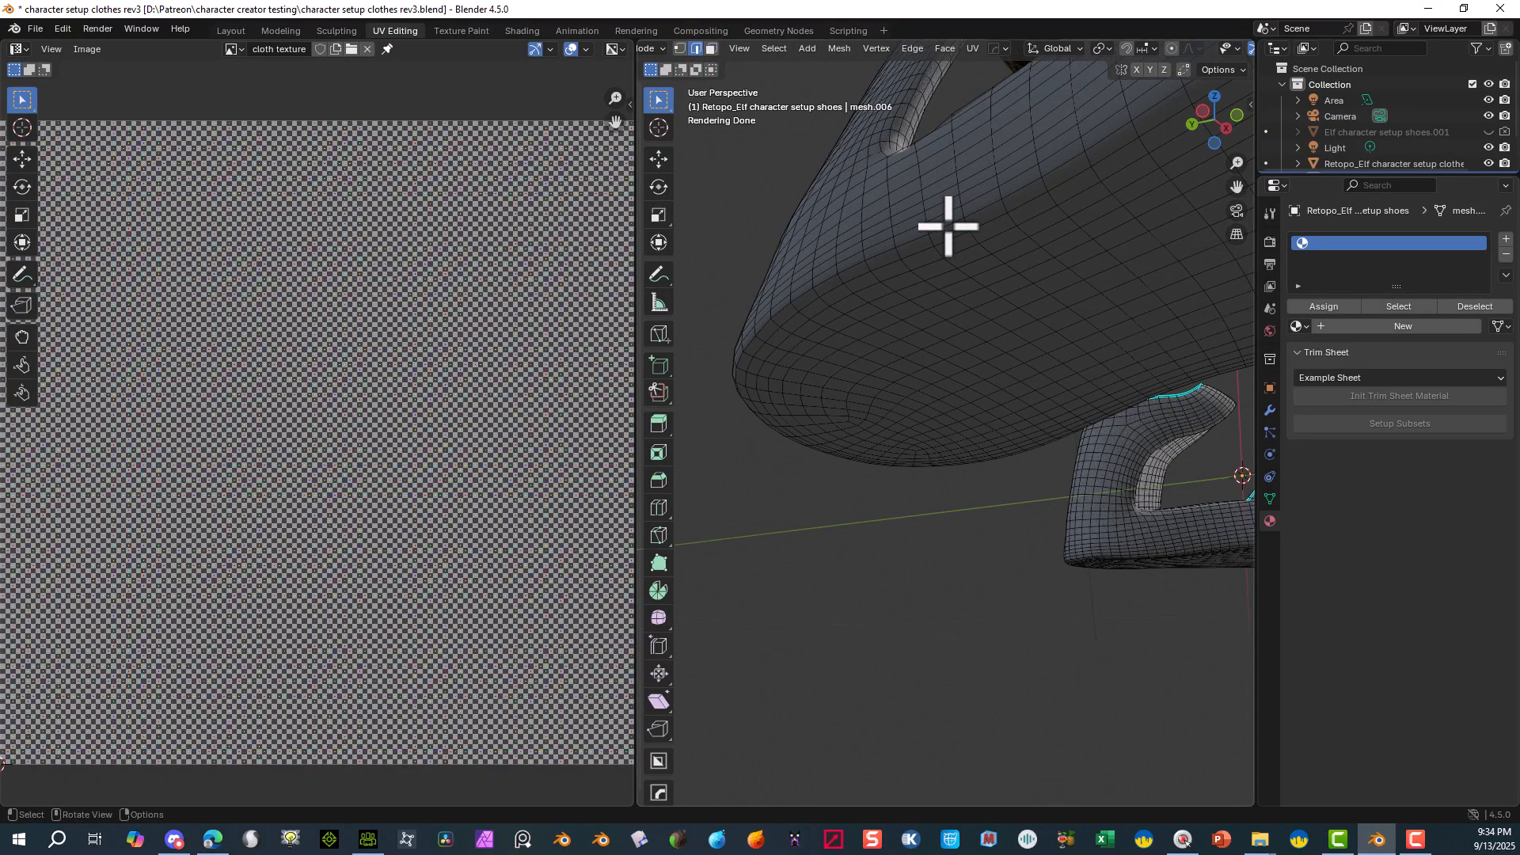
pyautogui.keyDown('alt'); pyautogui.click(948, 226); pyautogui.keyUp('alt')
pyautogui.moveTo(947, 226); pyautogui.dragTo(979, 316, button='middle')
pyautogui.rightClick(955, 317)
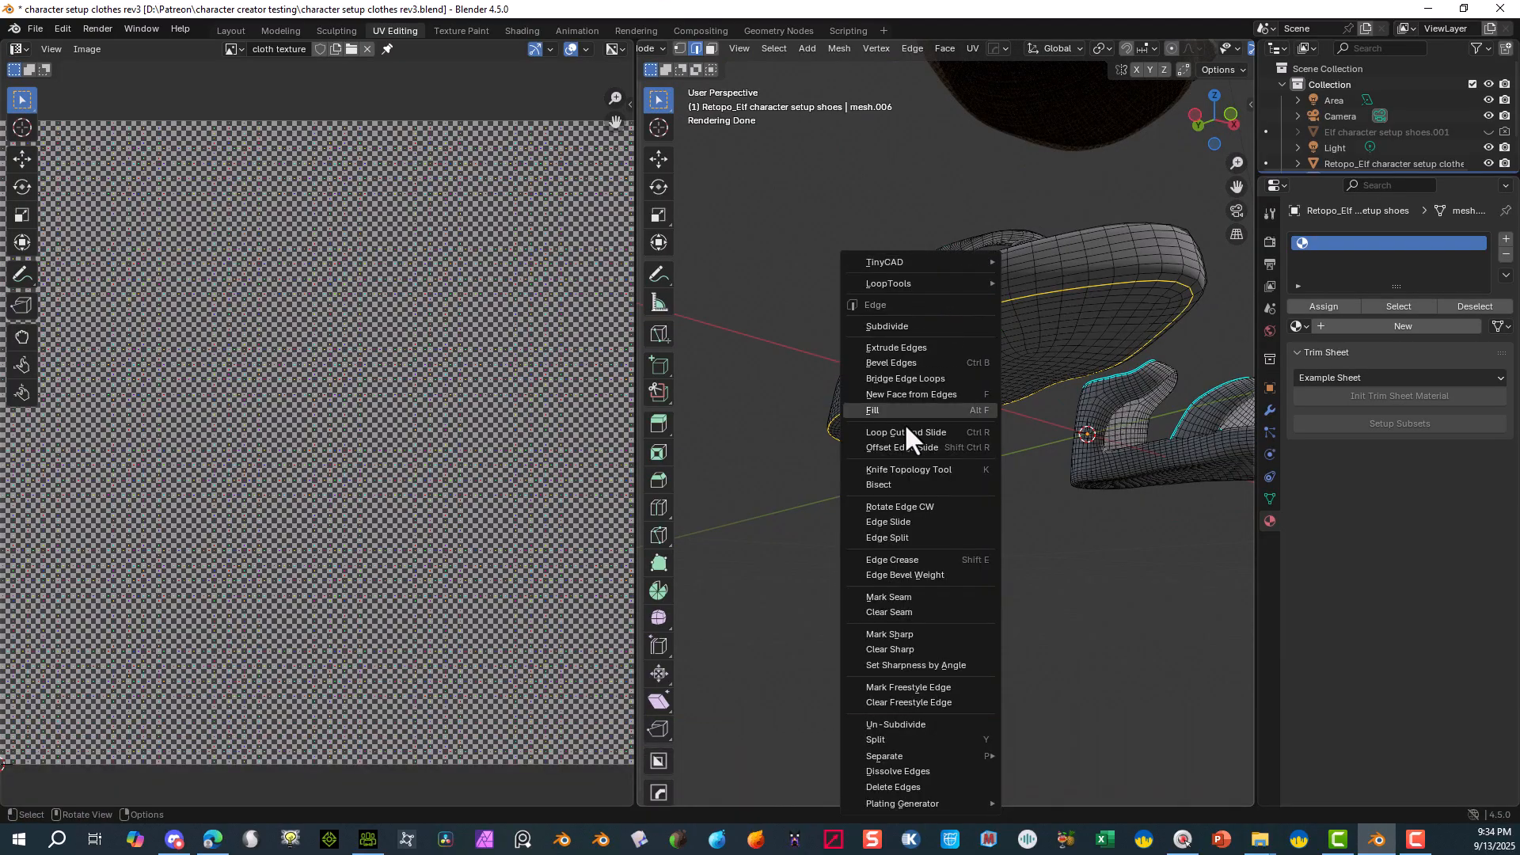
pyautogui.click(890, 597)
# - Mark a matching seam along the edge loop around the underside of the other shoe's sole
pyautogui.moveTo(912, 597); pyautogui.dragTo(1006, 199, button='middle')
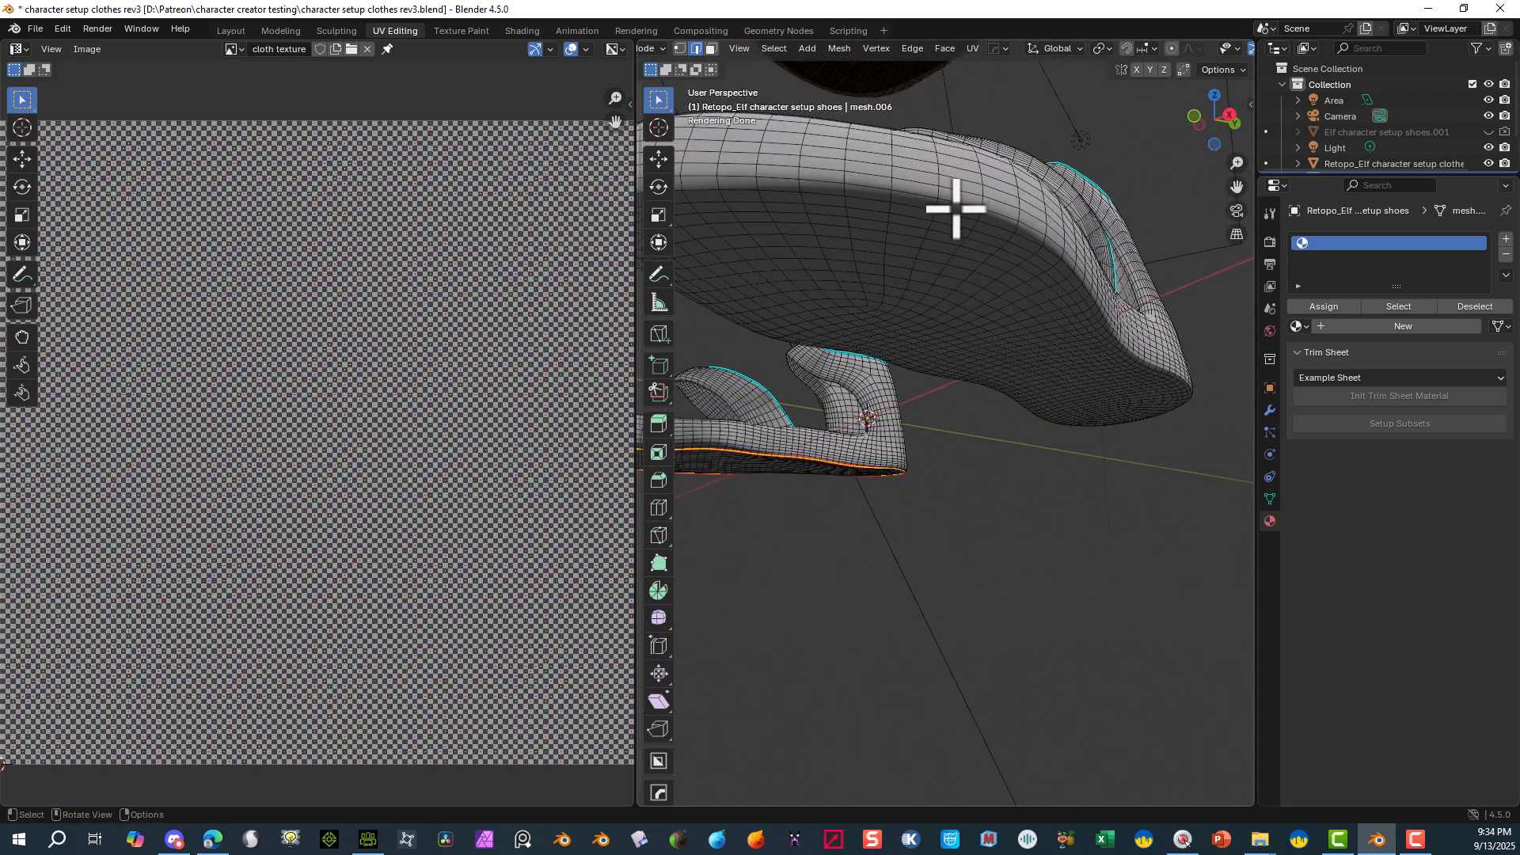
pyautogui.keyDown('alt'); pyautogui.click(714, 192); pyautogui.keyUp('alt')
pyautogui.rightClick(712, 190)
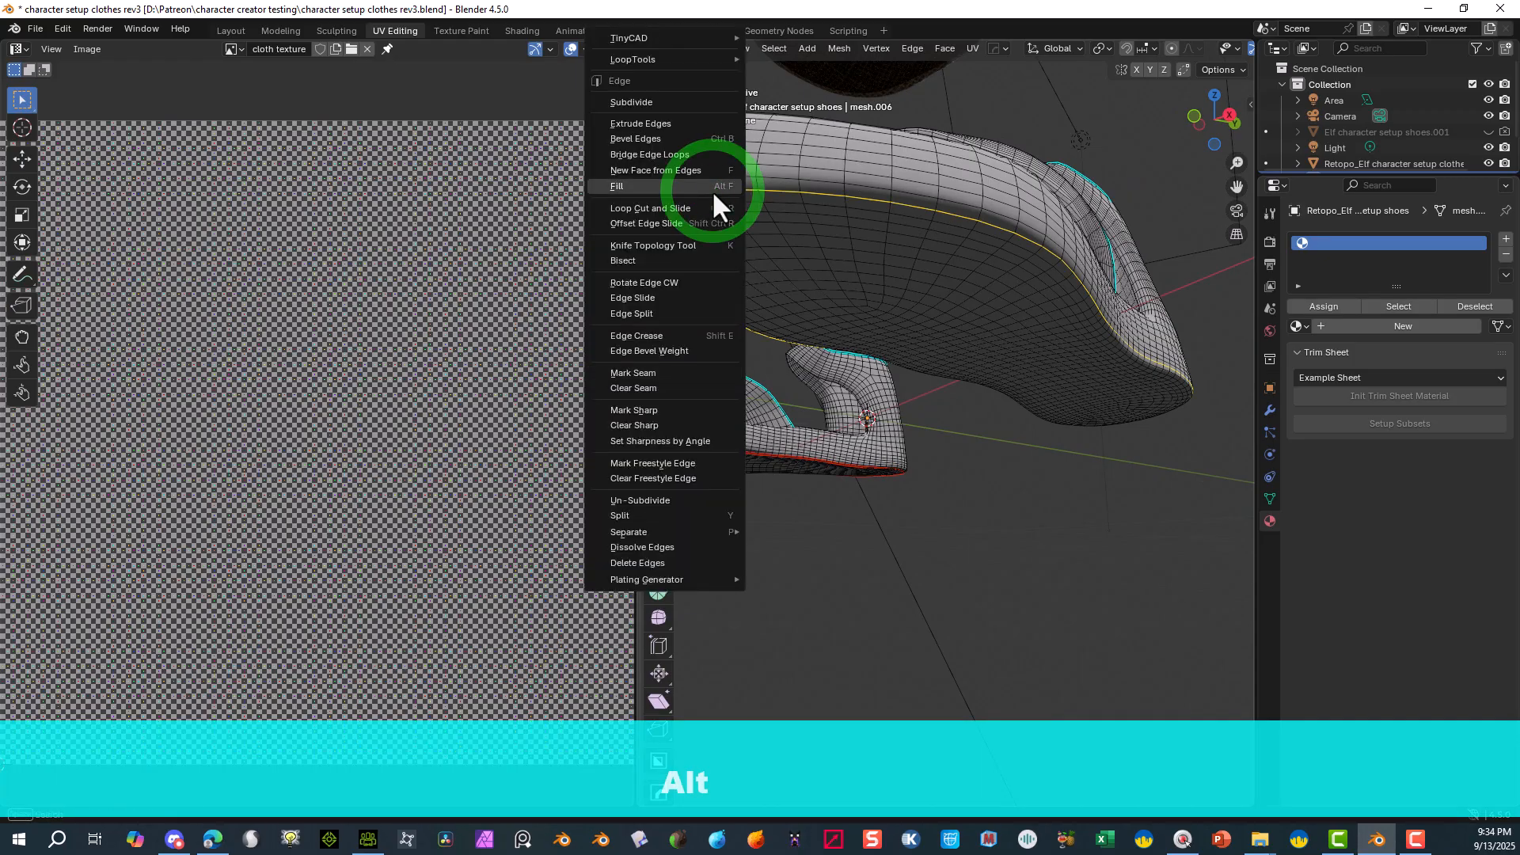
pyautogui.click(704, 374)
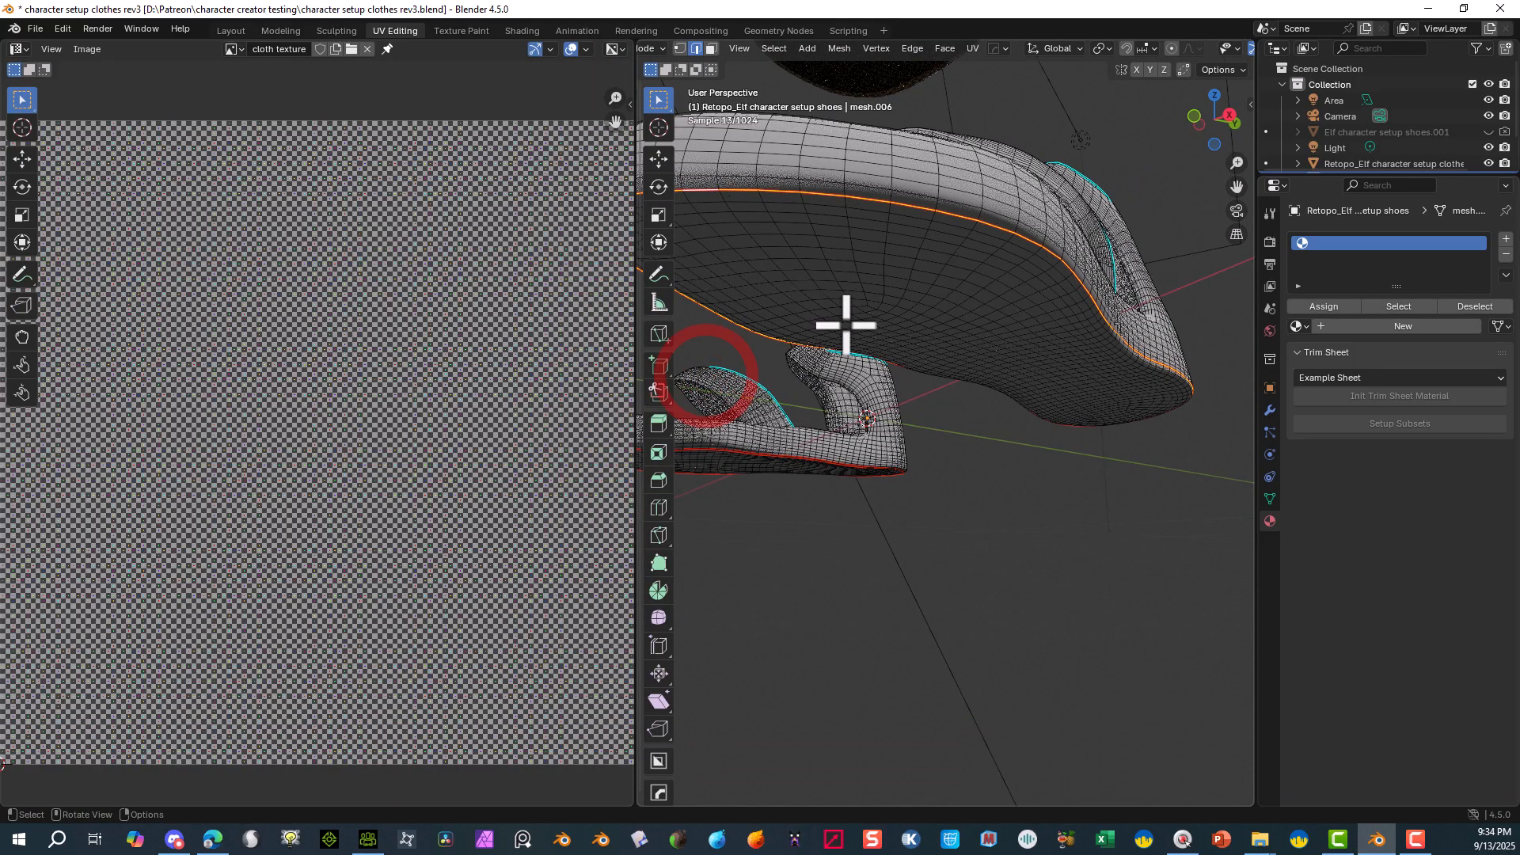
pyautogui.moveTo(845, 329); pyautogui.dragTo(972, 455, button='middle')
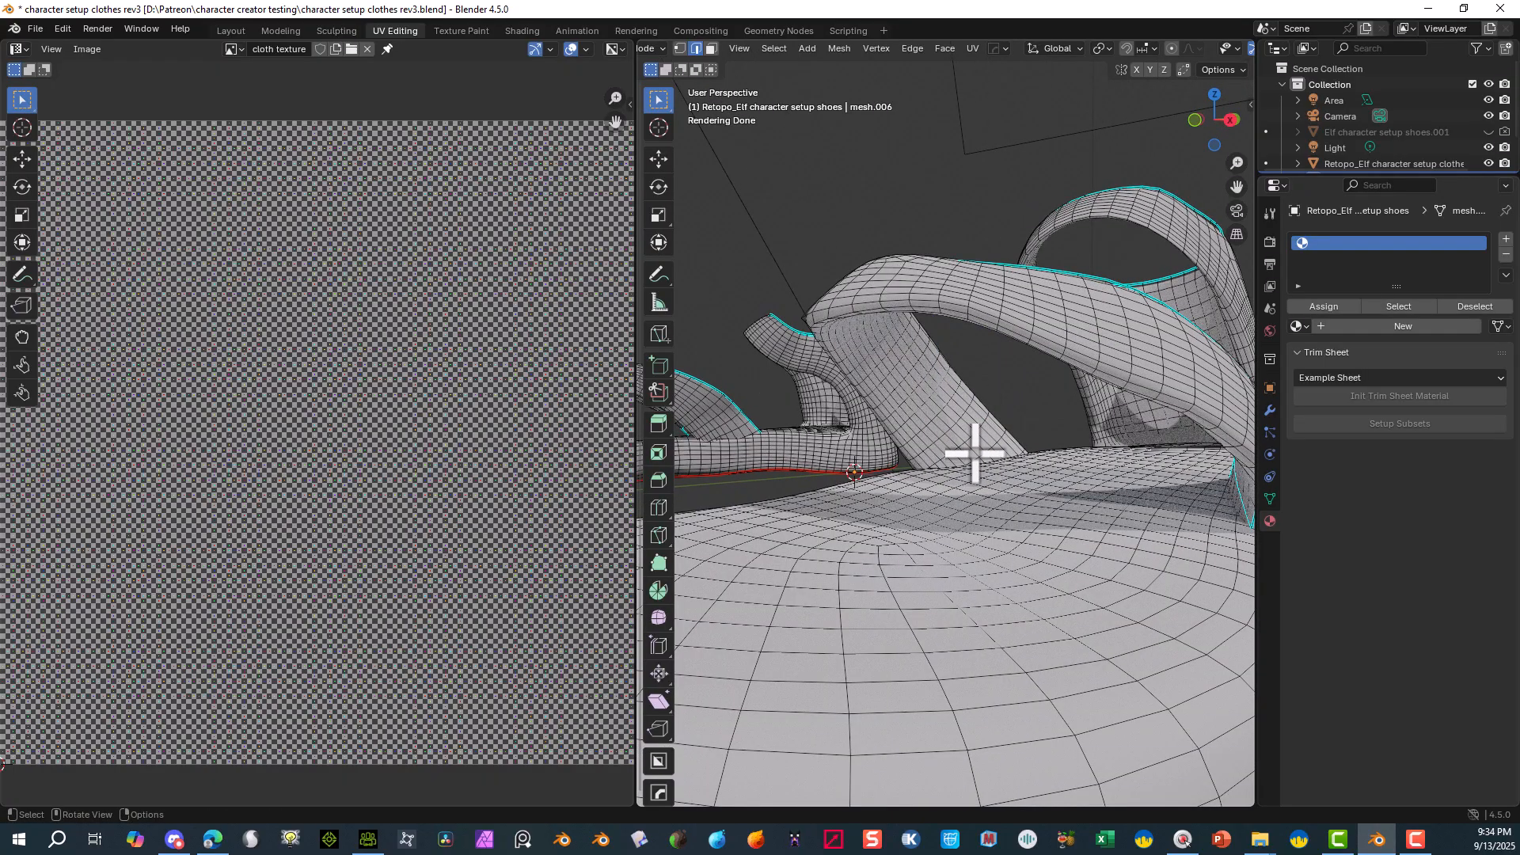
# - Mark a seam along the lengthwise edge line on the inner side of one shoe's front strap
pyautogui.press('alt')
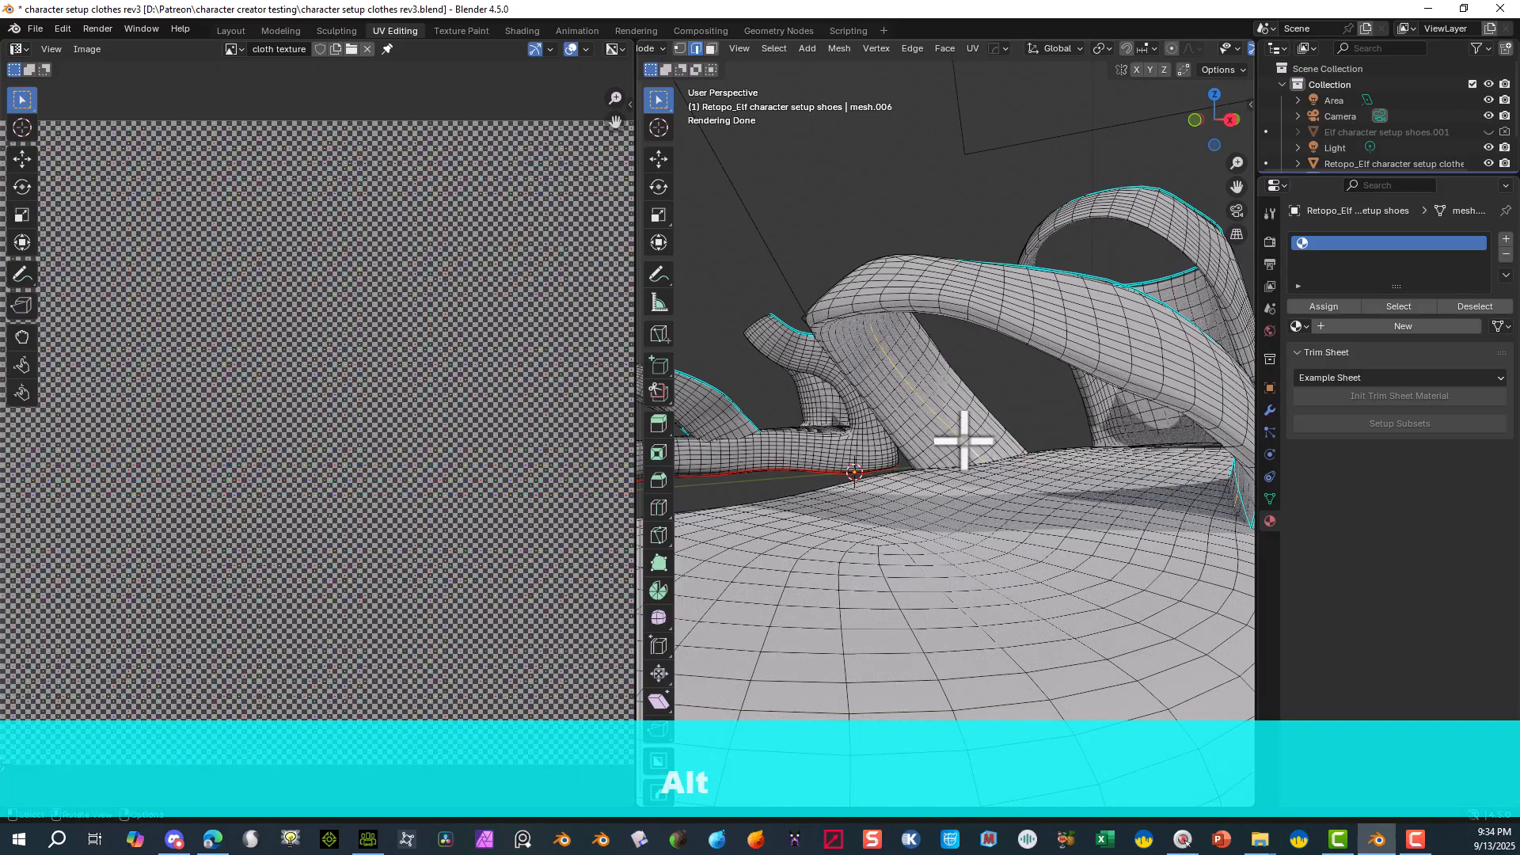
pyautogui.rightClick(962, 440)
pyautogui.click(929, 441)
pyautogui.moveTo(925, 440)
pyautogui.mouseDown(button='middle')
pyautogui.moveTo(939, 442)
pyautogui.moveTo(876, 459)
pyautogui.moveTo(923, 451)
pyautogui.mouseUp(button='middle')
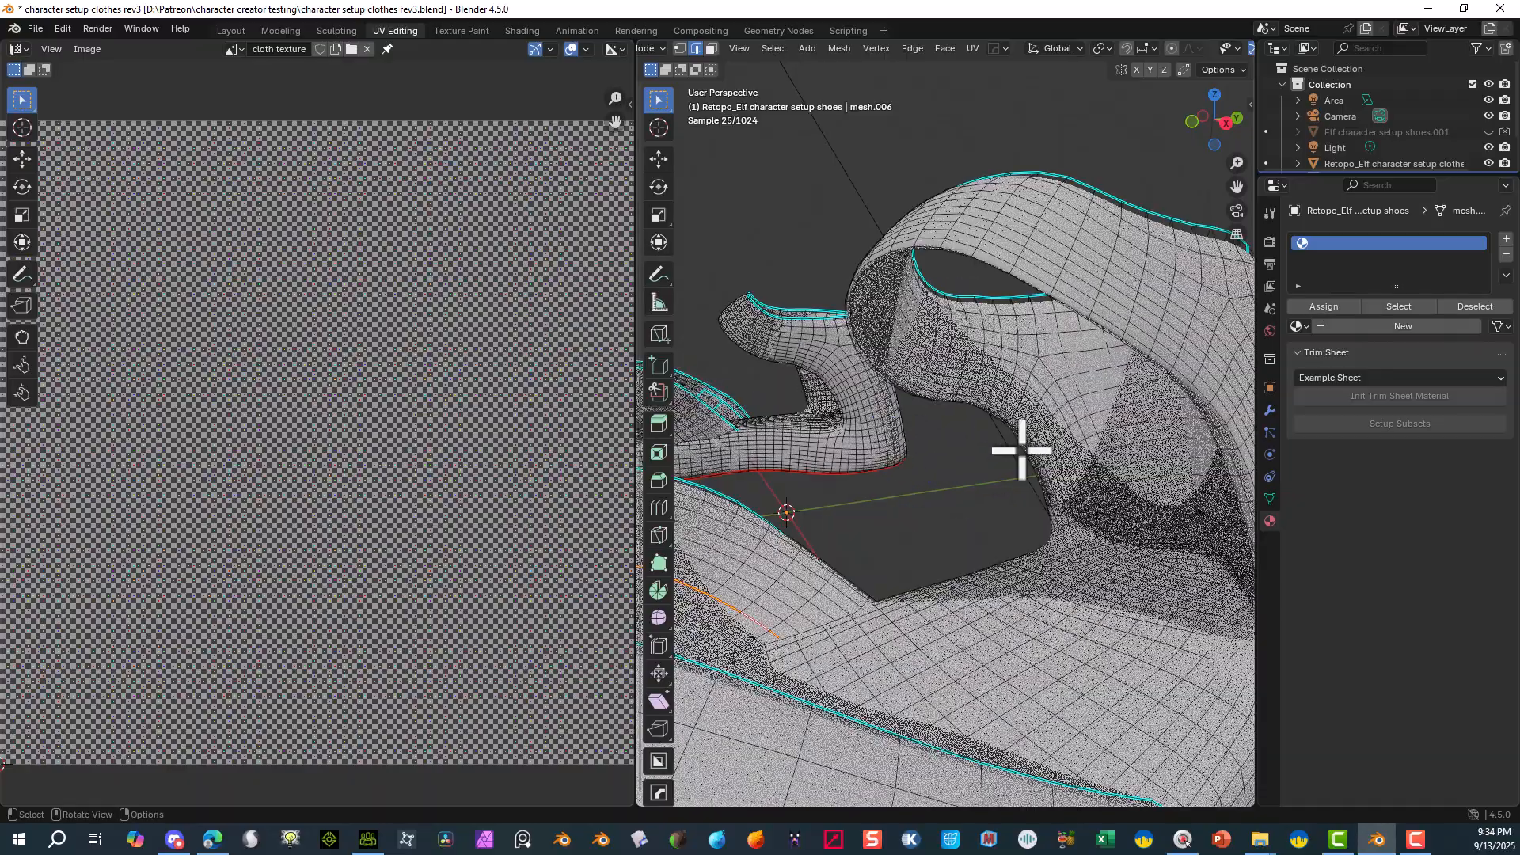
# - Apply the Subdivision modifier to the elf shoes in Object Mode and return to Edit Mode
pyautogui.scroll(2, 1021, 449)
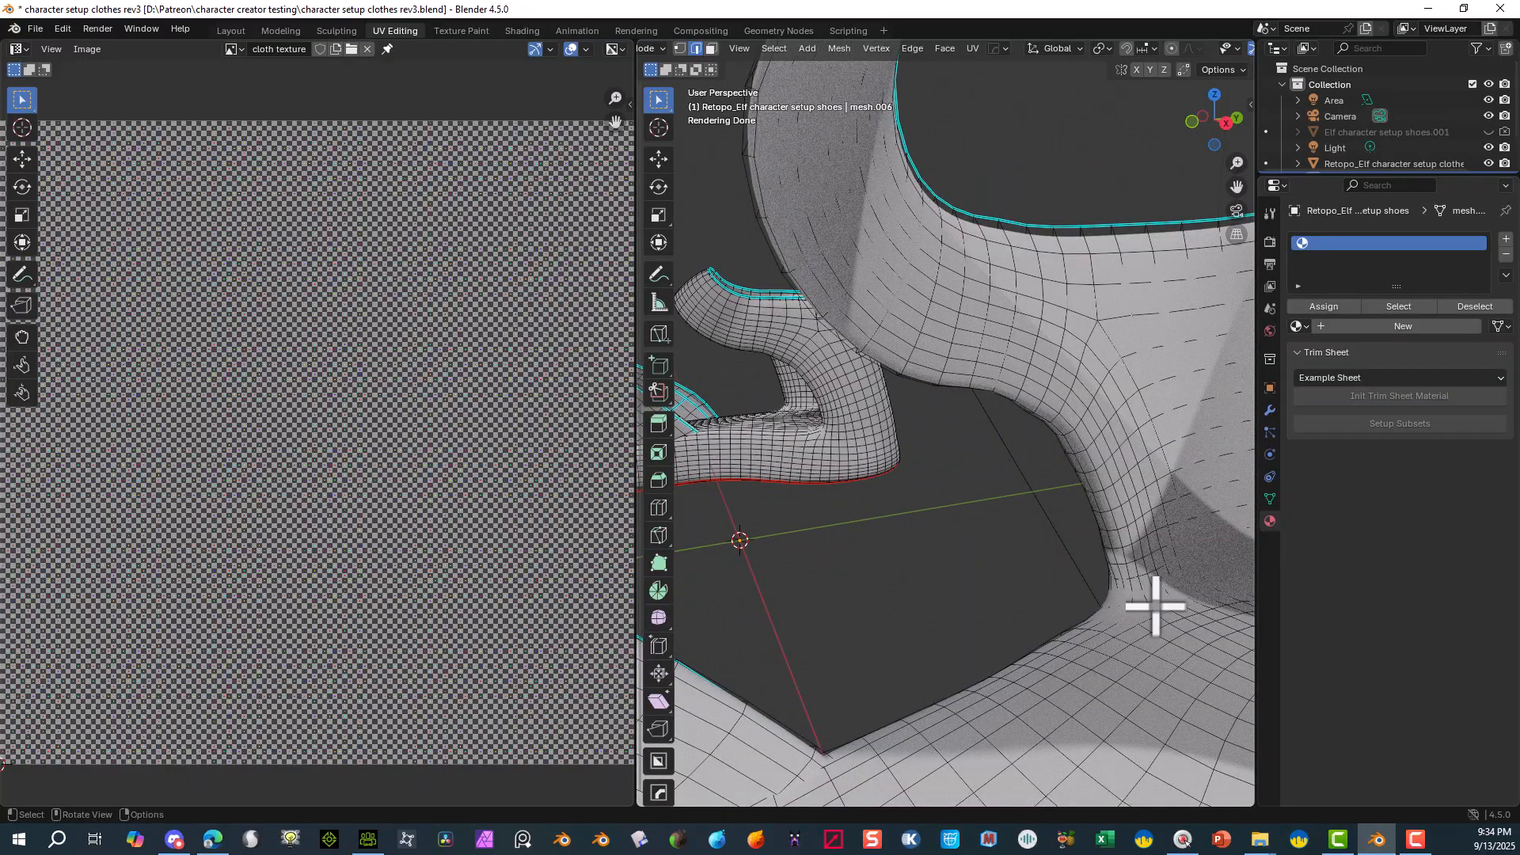
pyautogui.scroll(-3, 1171, 532)
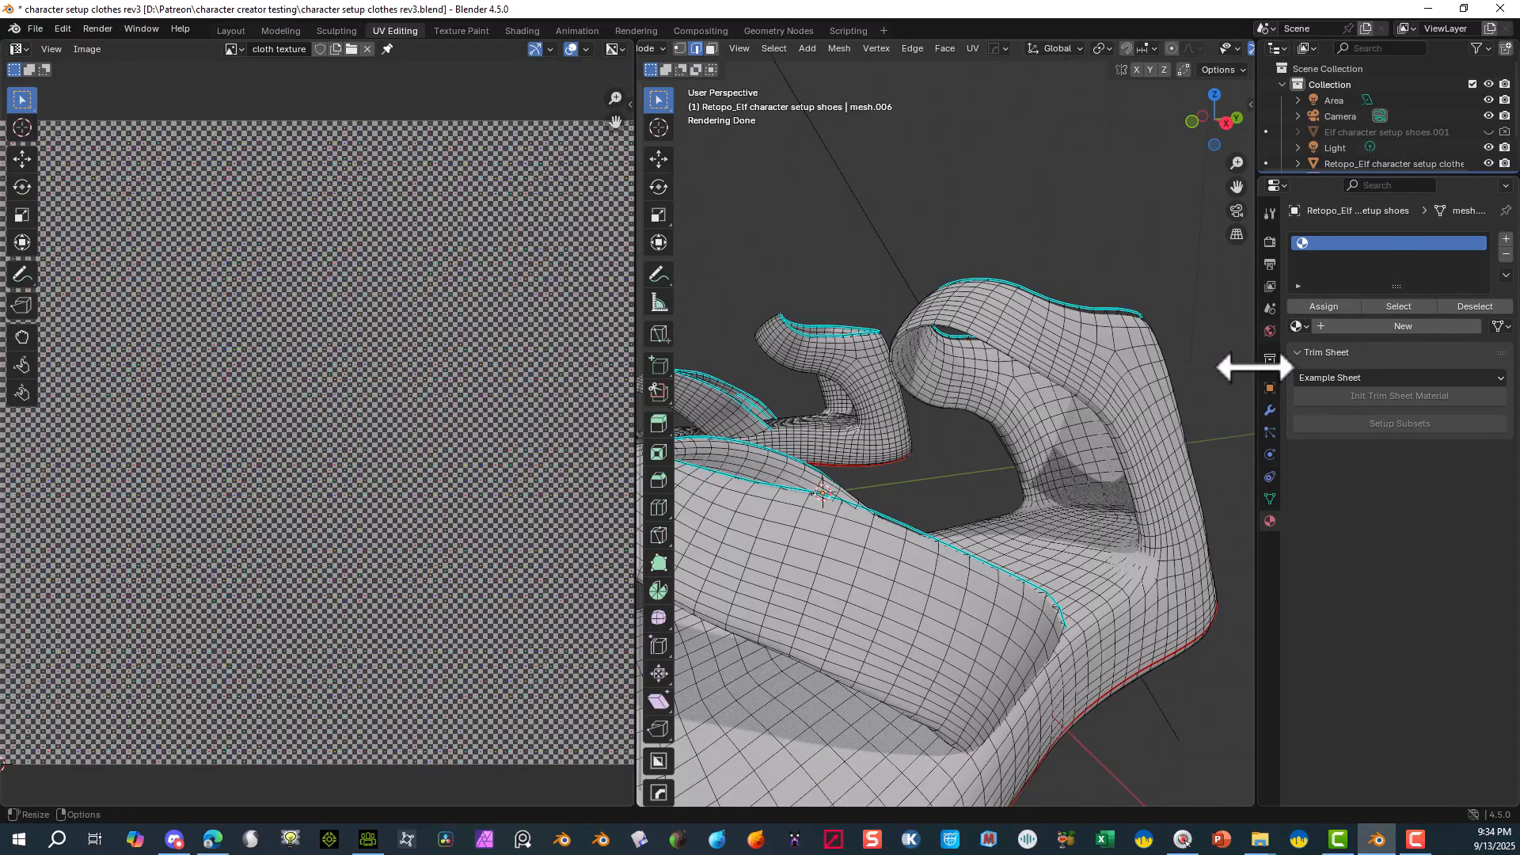
pyautogui.click(1269, 411)
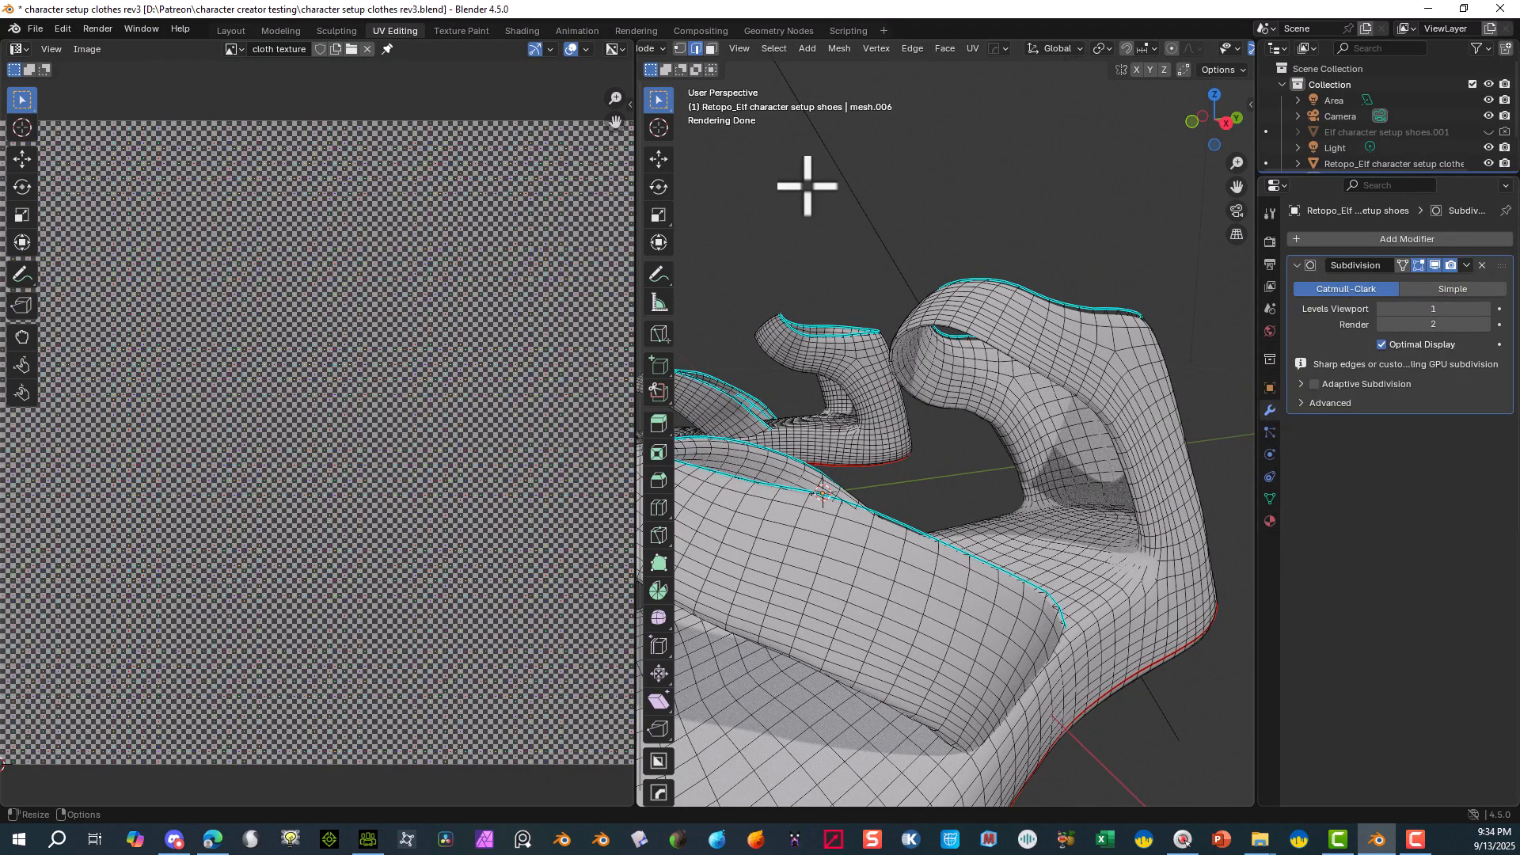
pyautogui.click(1466, 266)
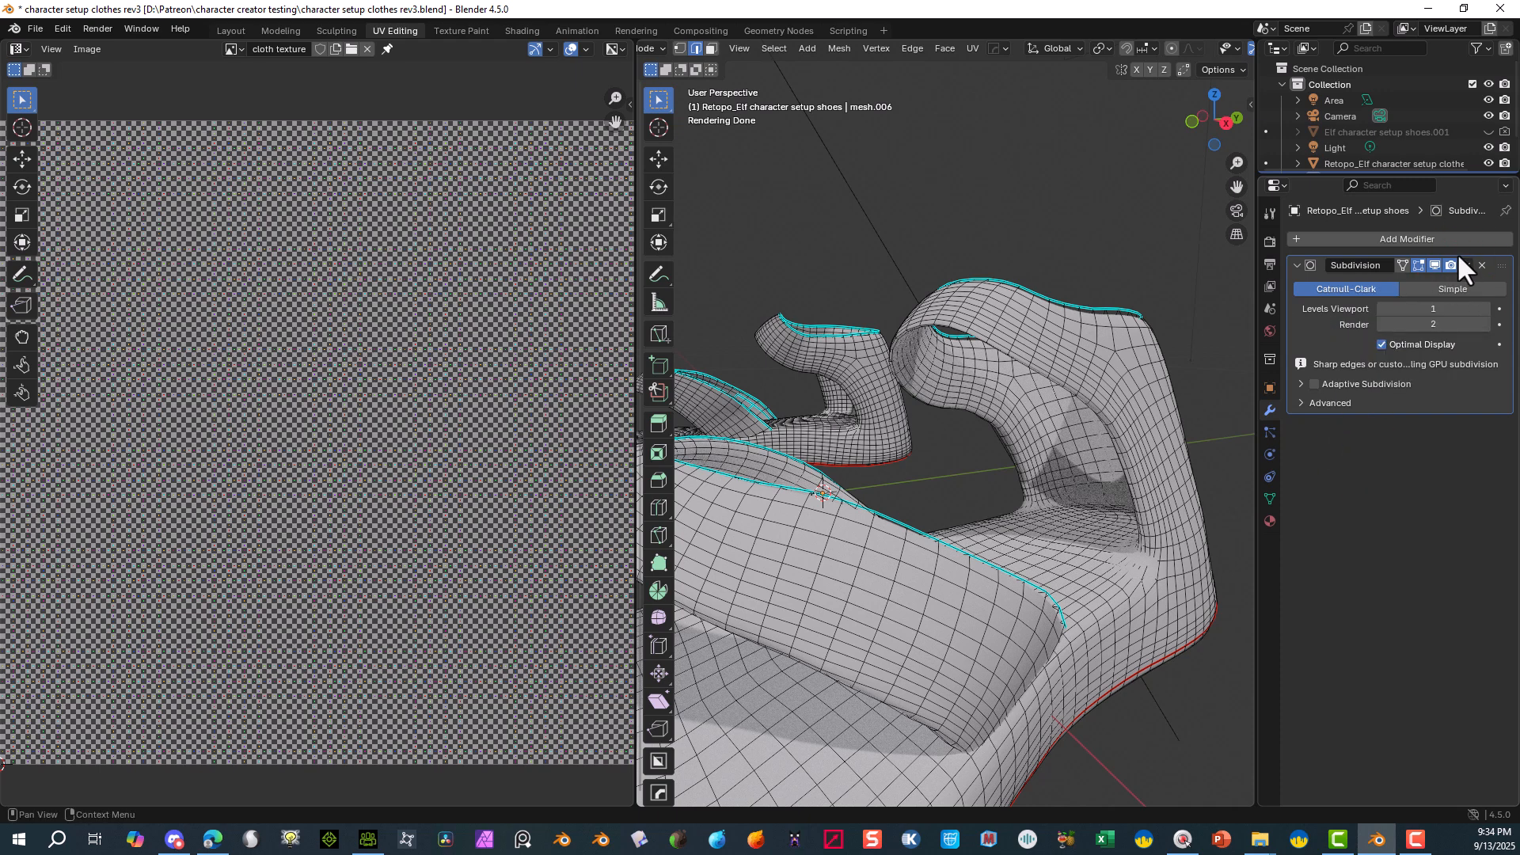
pyautogui.click(653, 49)
pyautogui.click(641, 66)
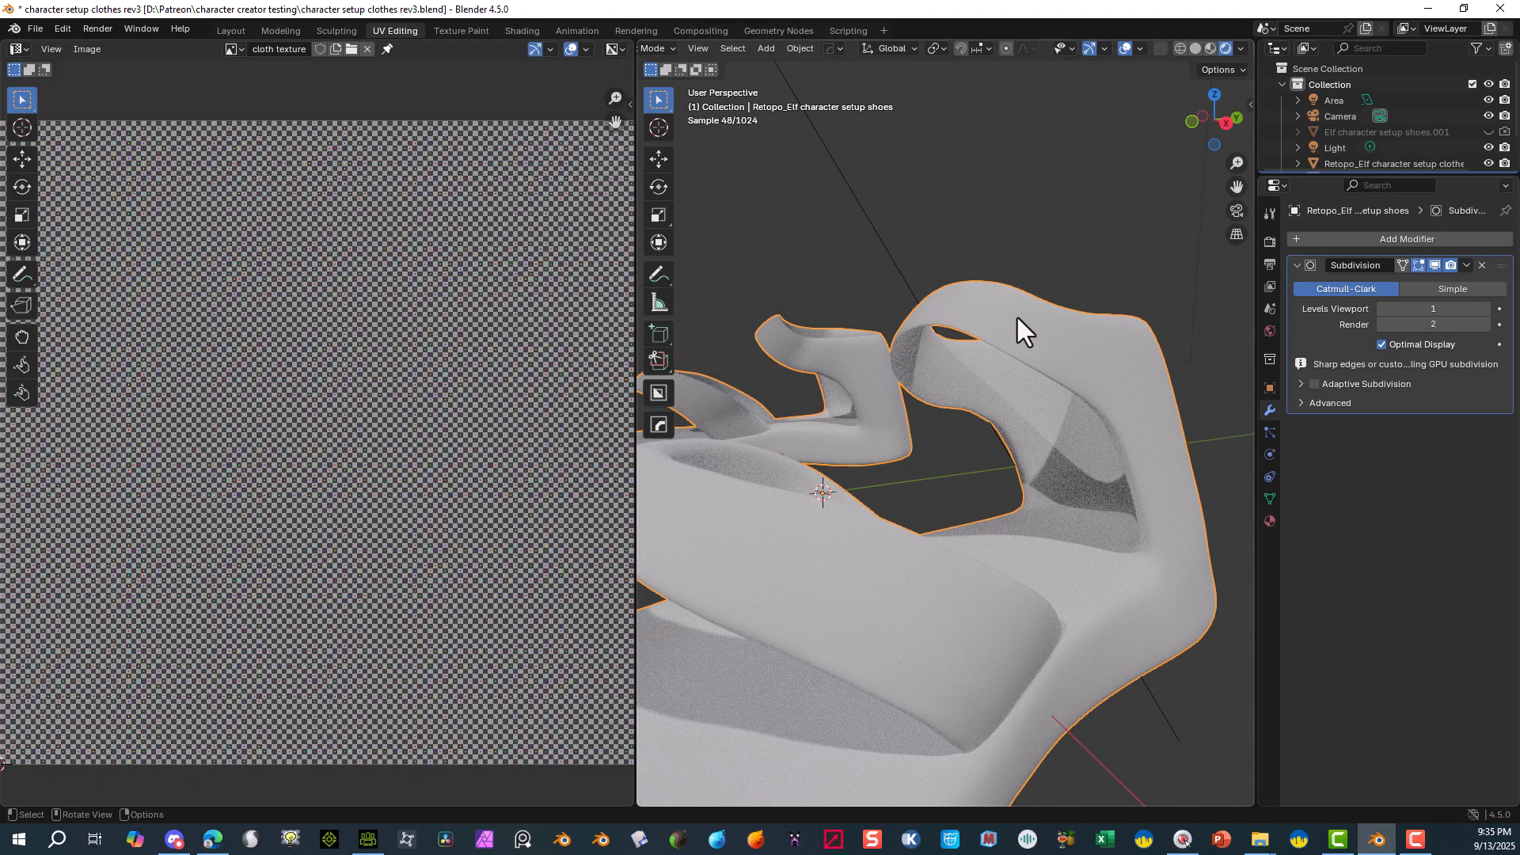
pyautogui.click(1017, 317)
pyautogui.click(1466, 266)
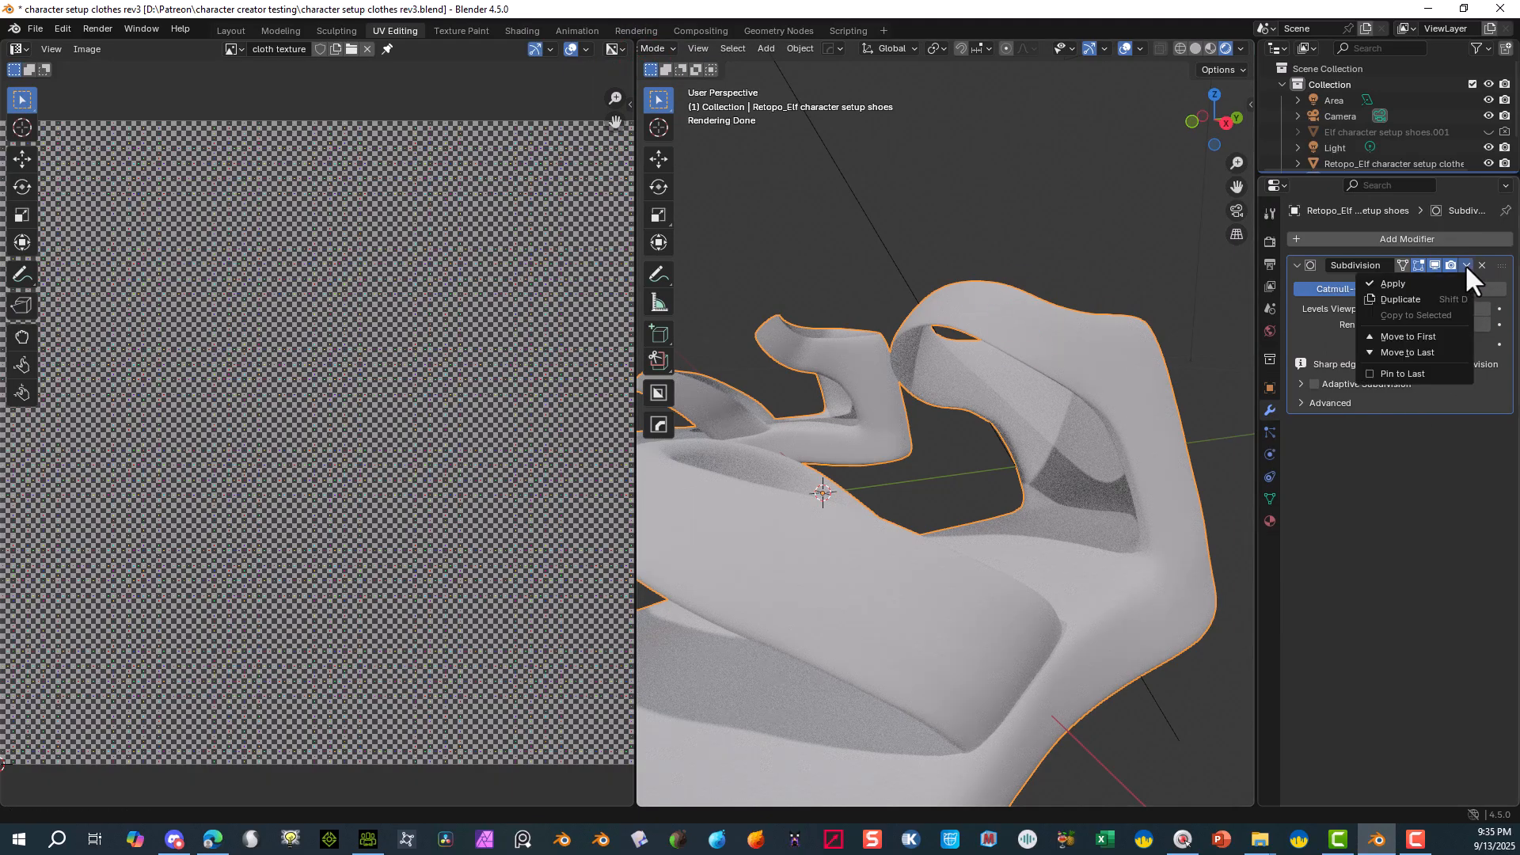
pyautogui.click(1393, 283)
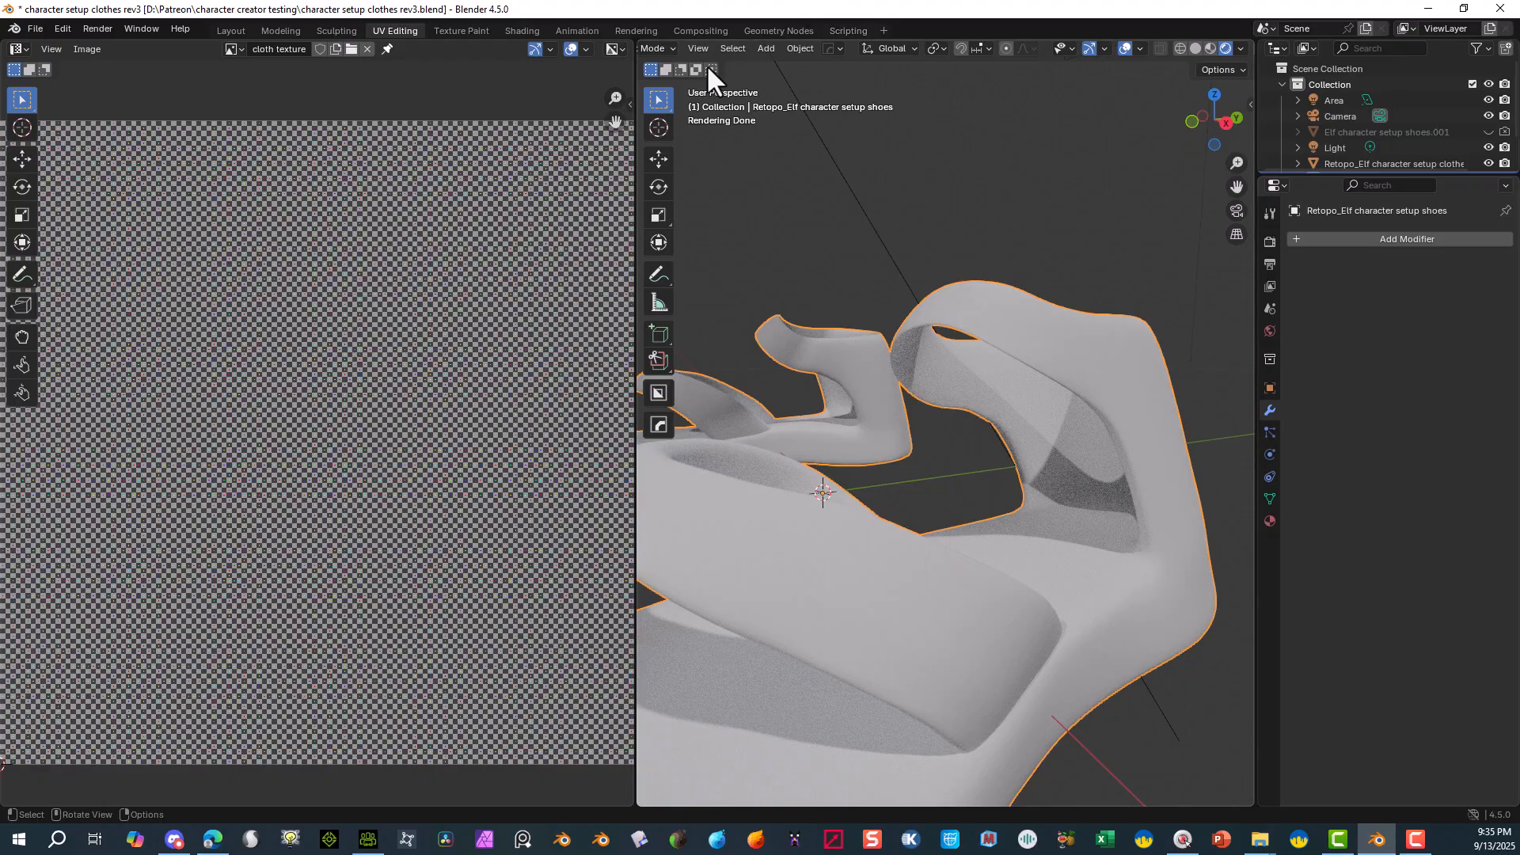
pyautogui.click(662, 50)
pyautogui.click(654, 78)
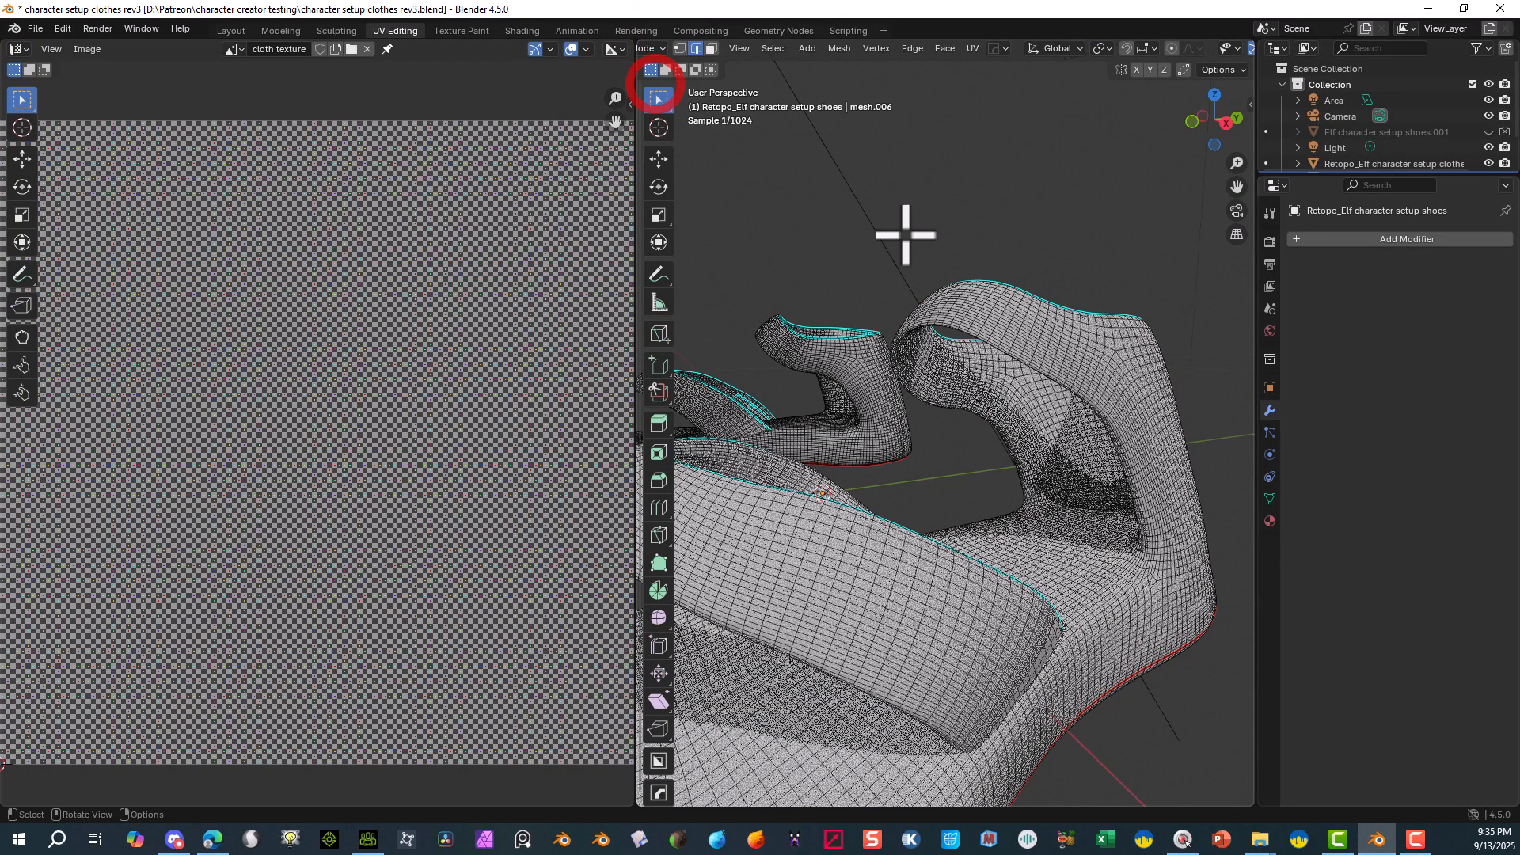
# - Clear the sharp marking from all edges of the shoes and deselect everything
pyautogui.moveTo(971, 346); pyautogui.dragTo(1045, 461, button='middle')
pyautogui.moveTo(1076, 393); pyautogui.dragTo(1018, 444, button='middle')
pyautogui.scroll(-8, 1018, 444)
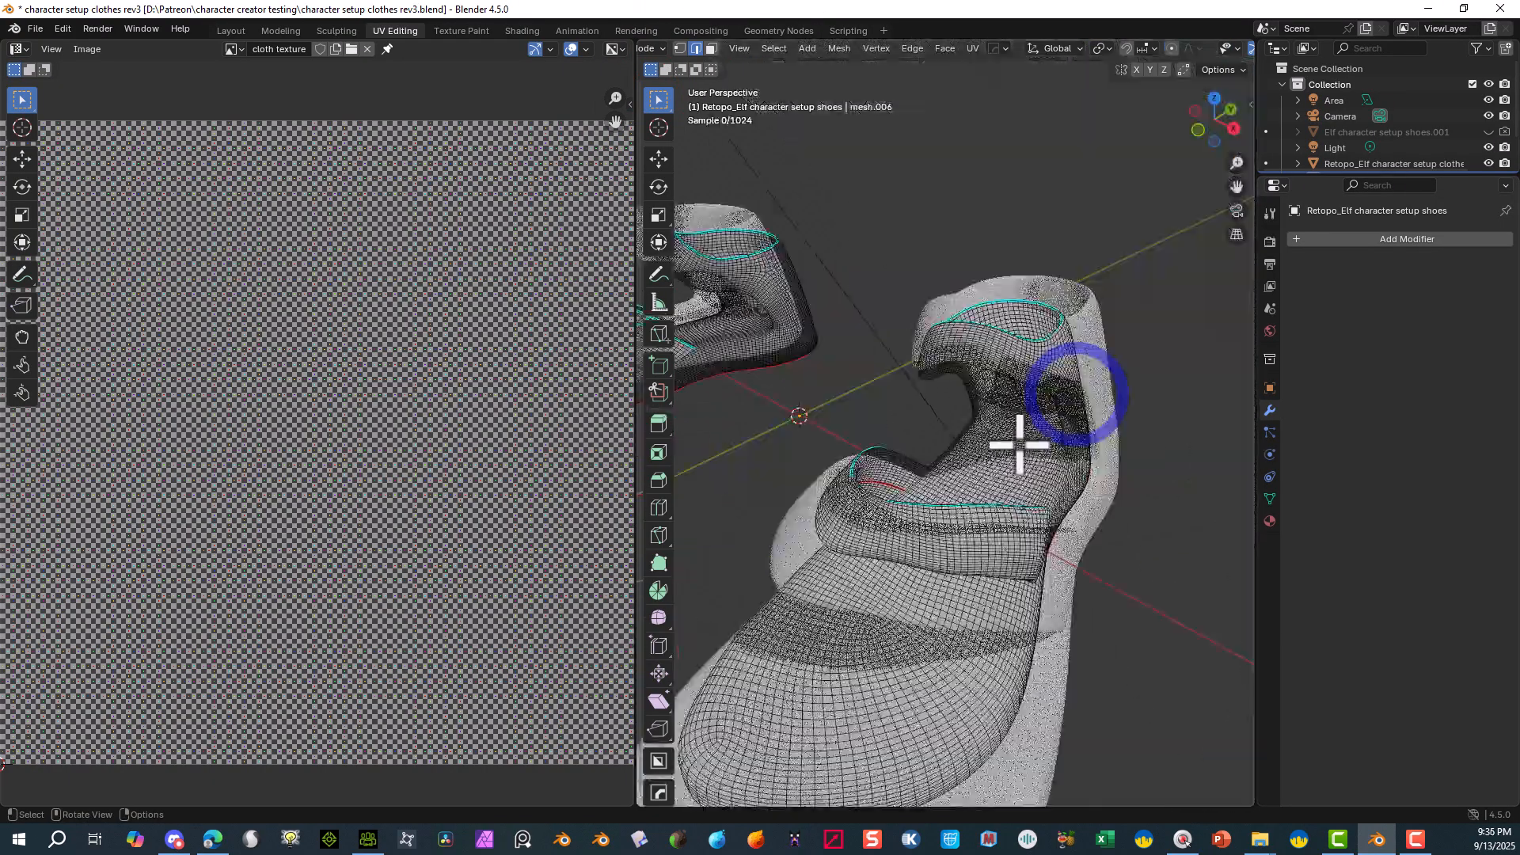
pyautogui.scroll(6, 874, 421)
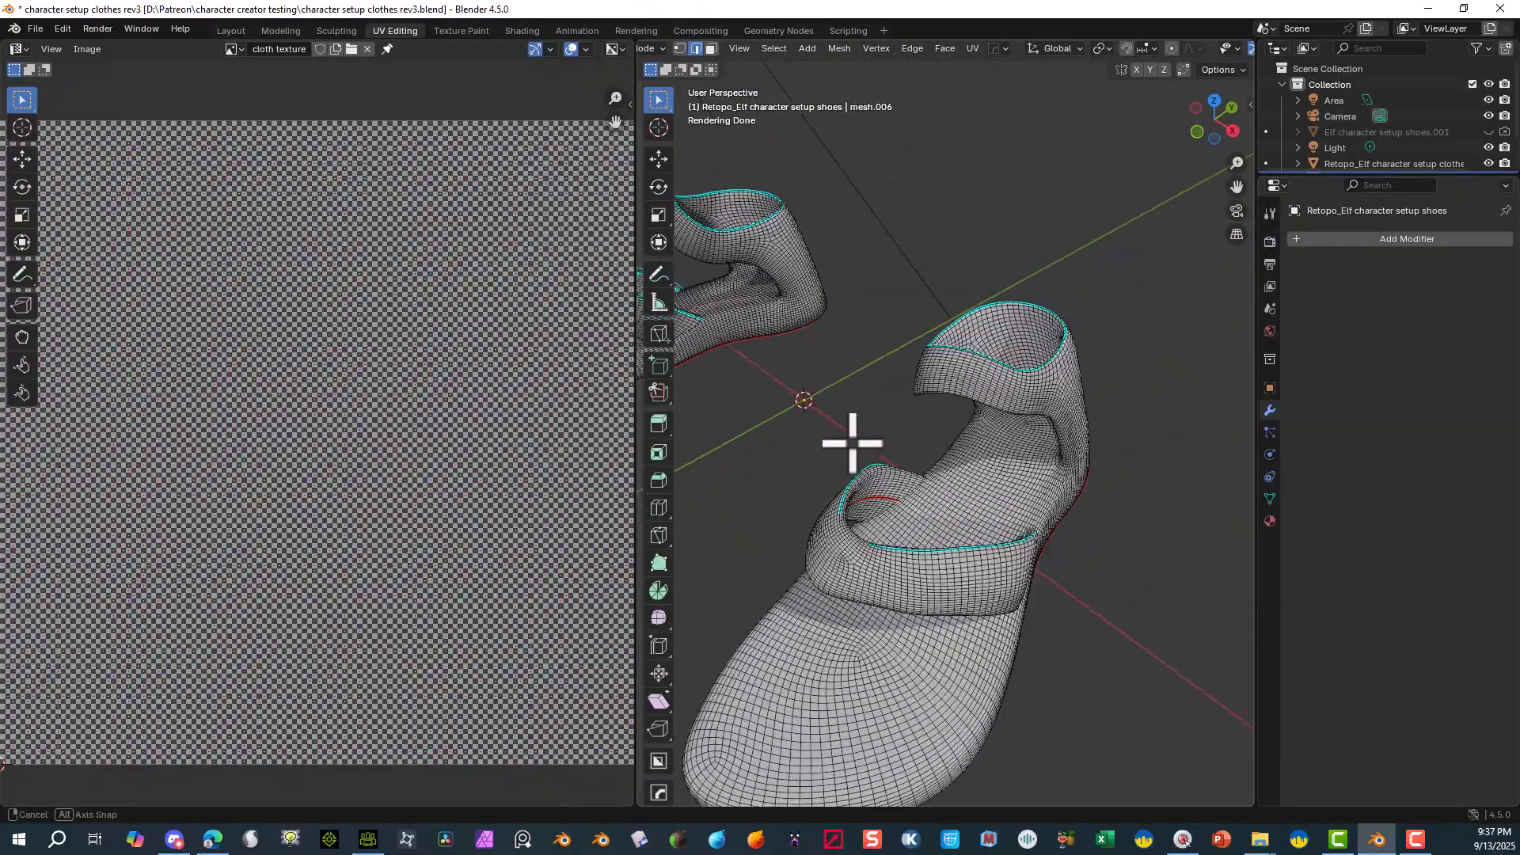
pyautogui.moveTo(851, 441); pyautogui.dragTo(950, 435, button='middle')
pyautogui.scroll(-1, 950, 436)
pyautogui.moveTo(1235, 193); pyautogui.dragTo(953, 345, button='middle')
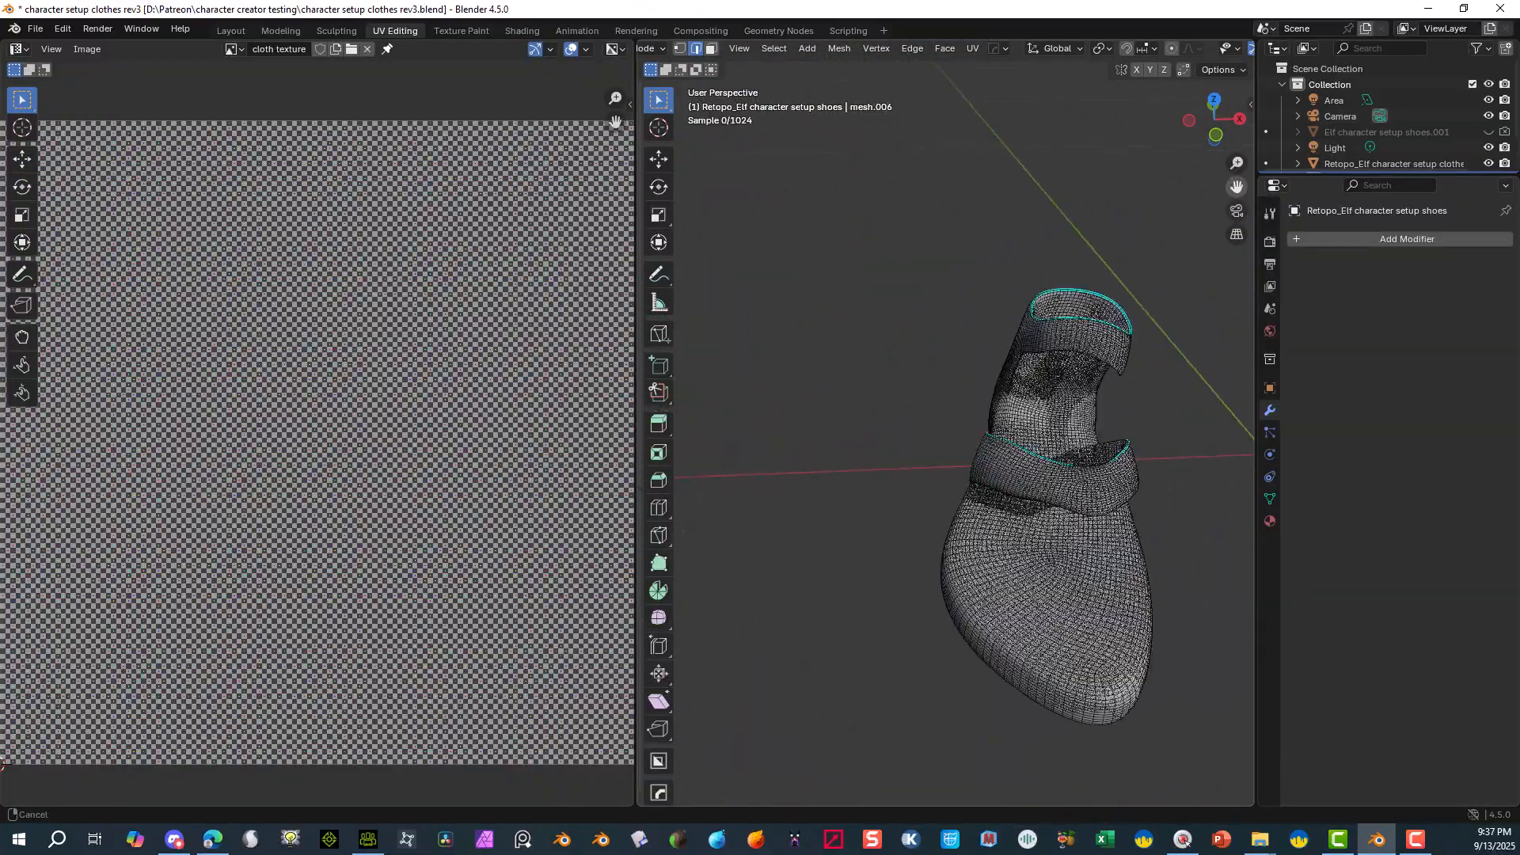
pyautogui.scroll(4, 1014, 476)
pyautogui.moveTo(1015, 477); pyautogui.dragTo(862, 414, button='middle')
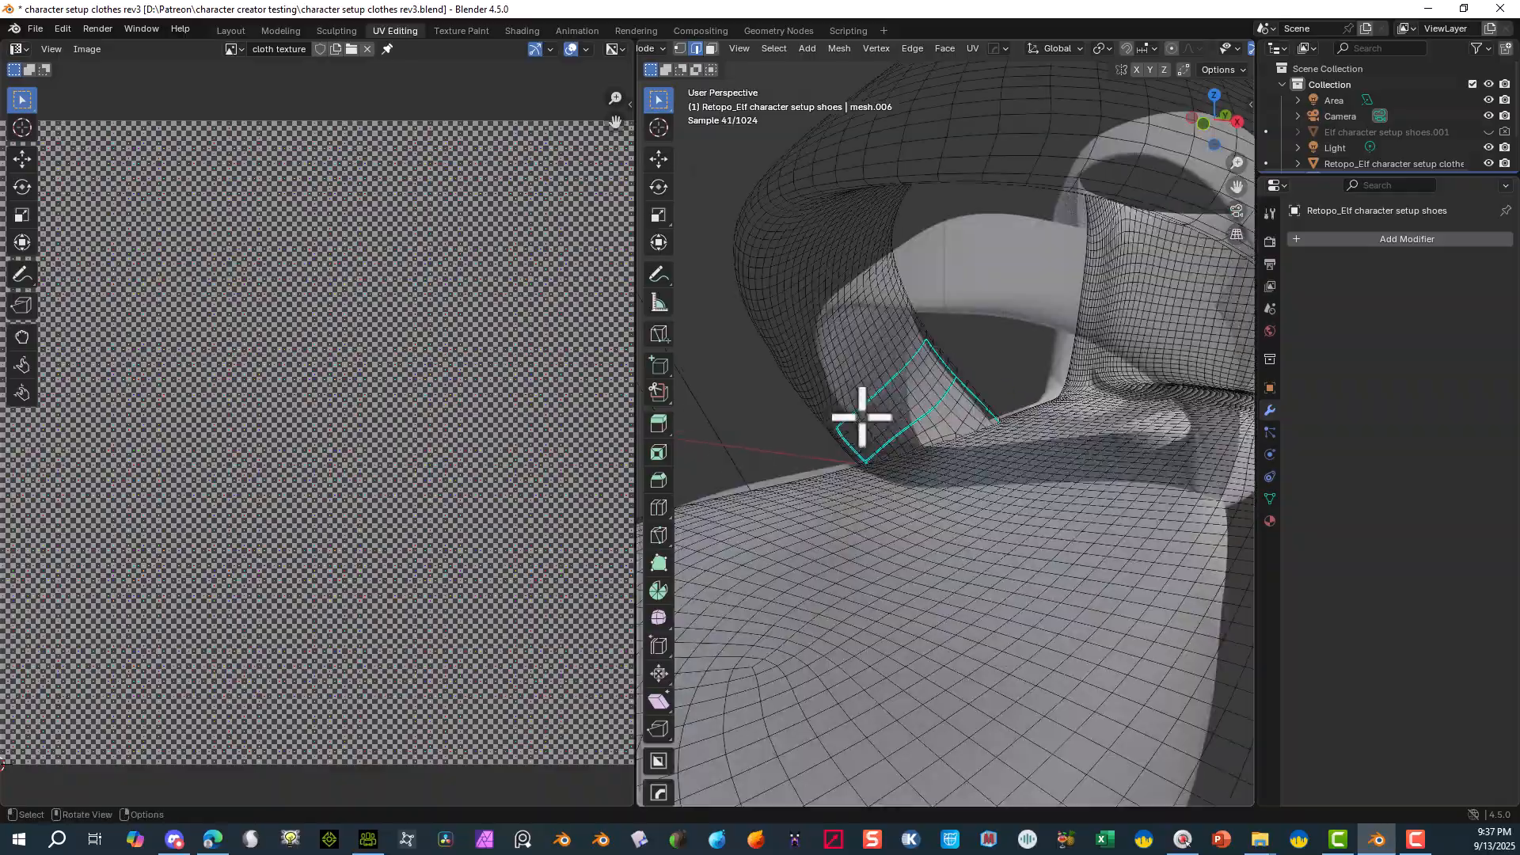
pyautogui.scroll(3, 861, 414)
pyautogui.scroll(3, 861, 414)
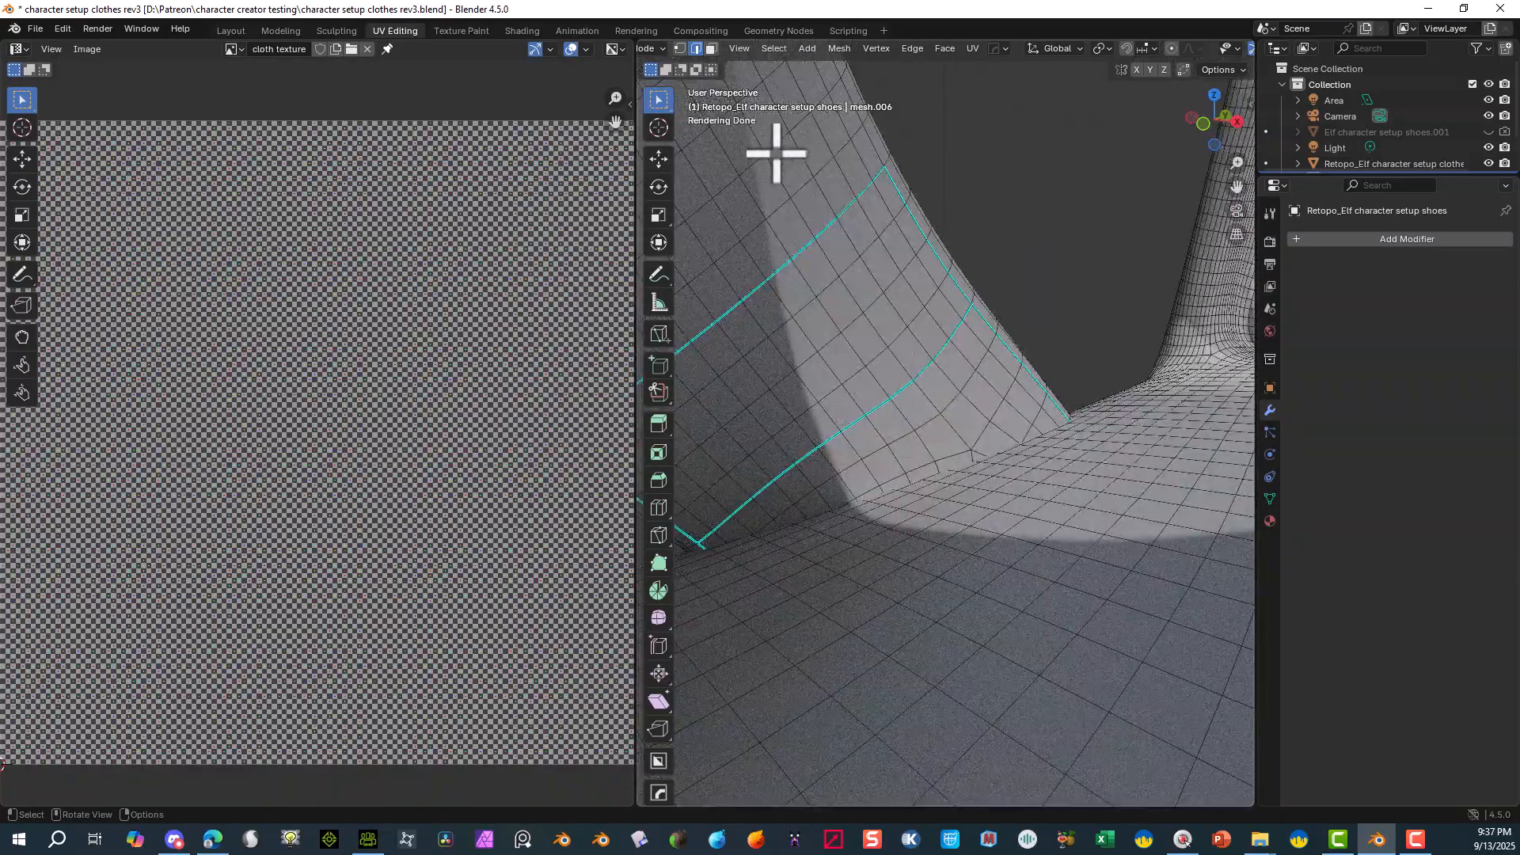
pyautogui.click(772, 49)
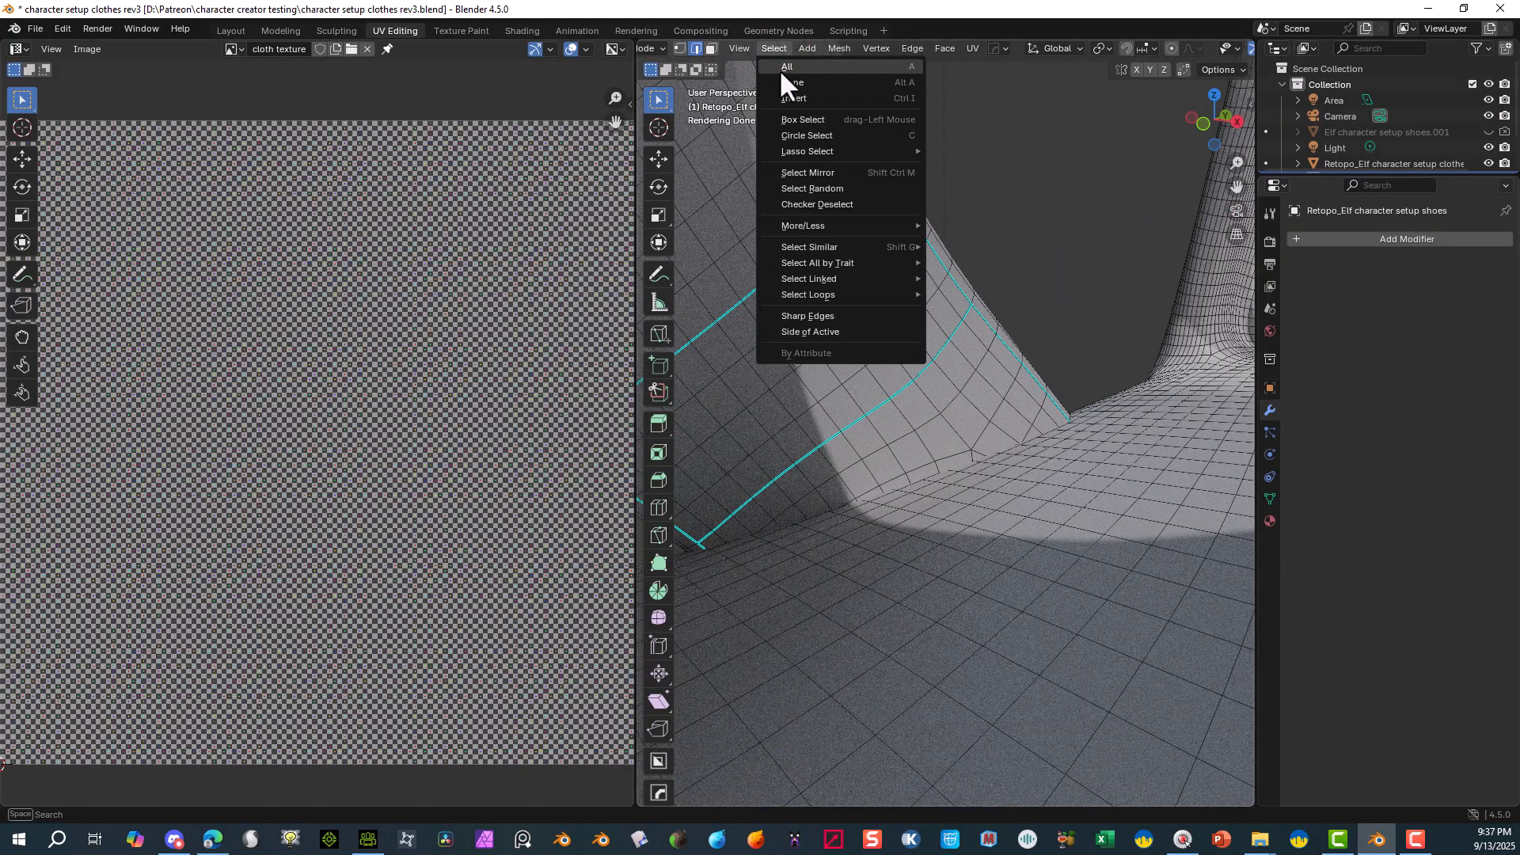
pyautogui.press('a')
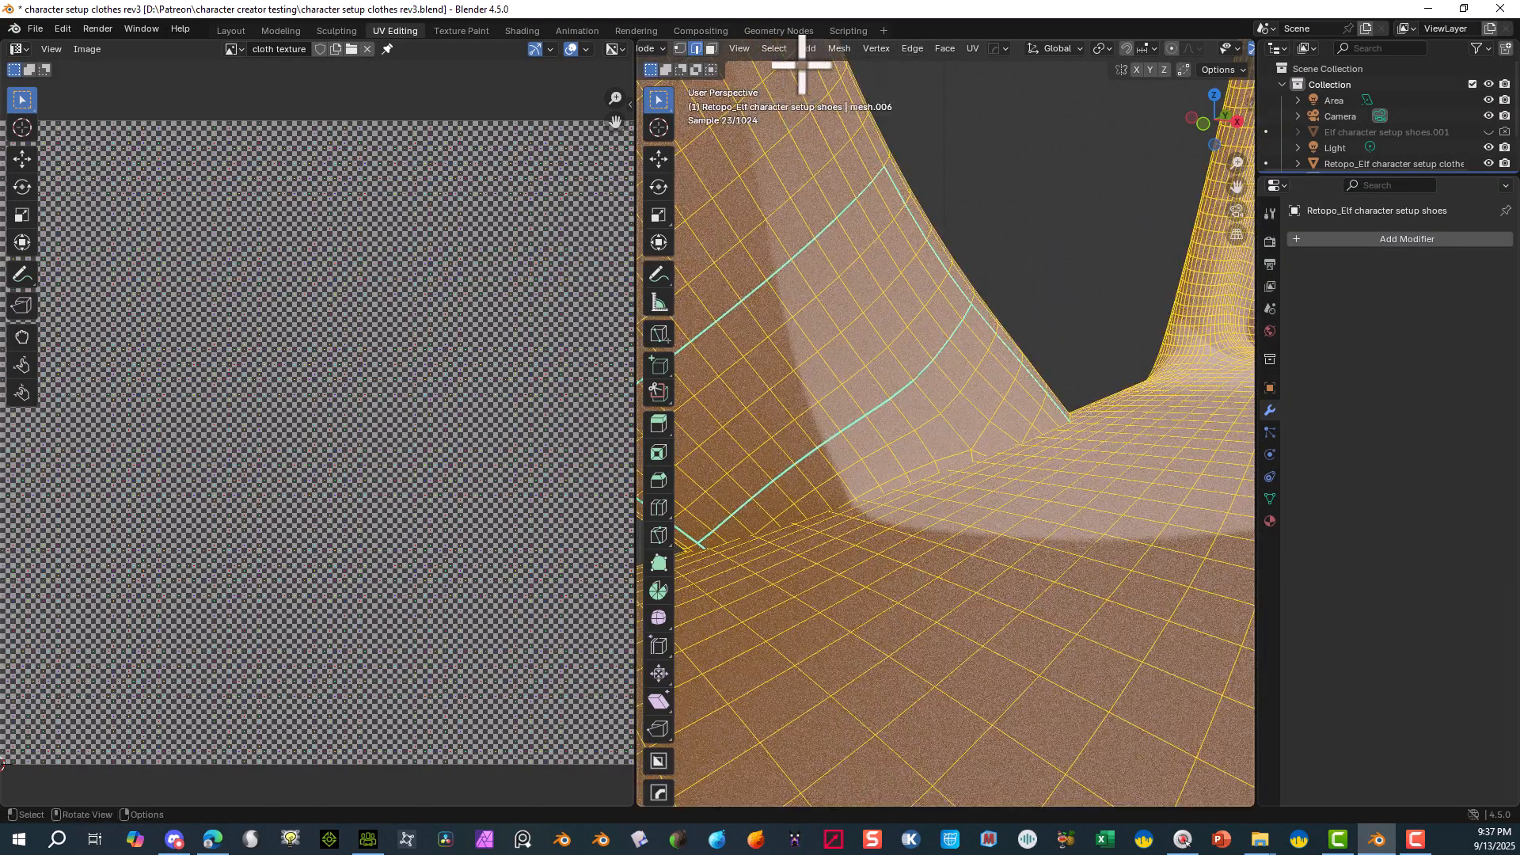
pyautogui.rightClick(795, 258)
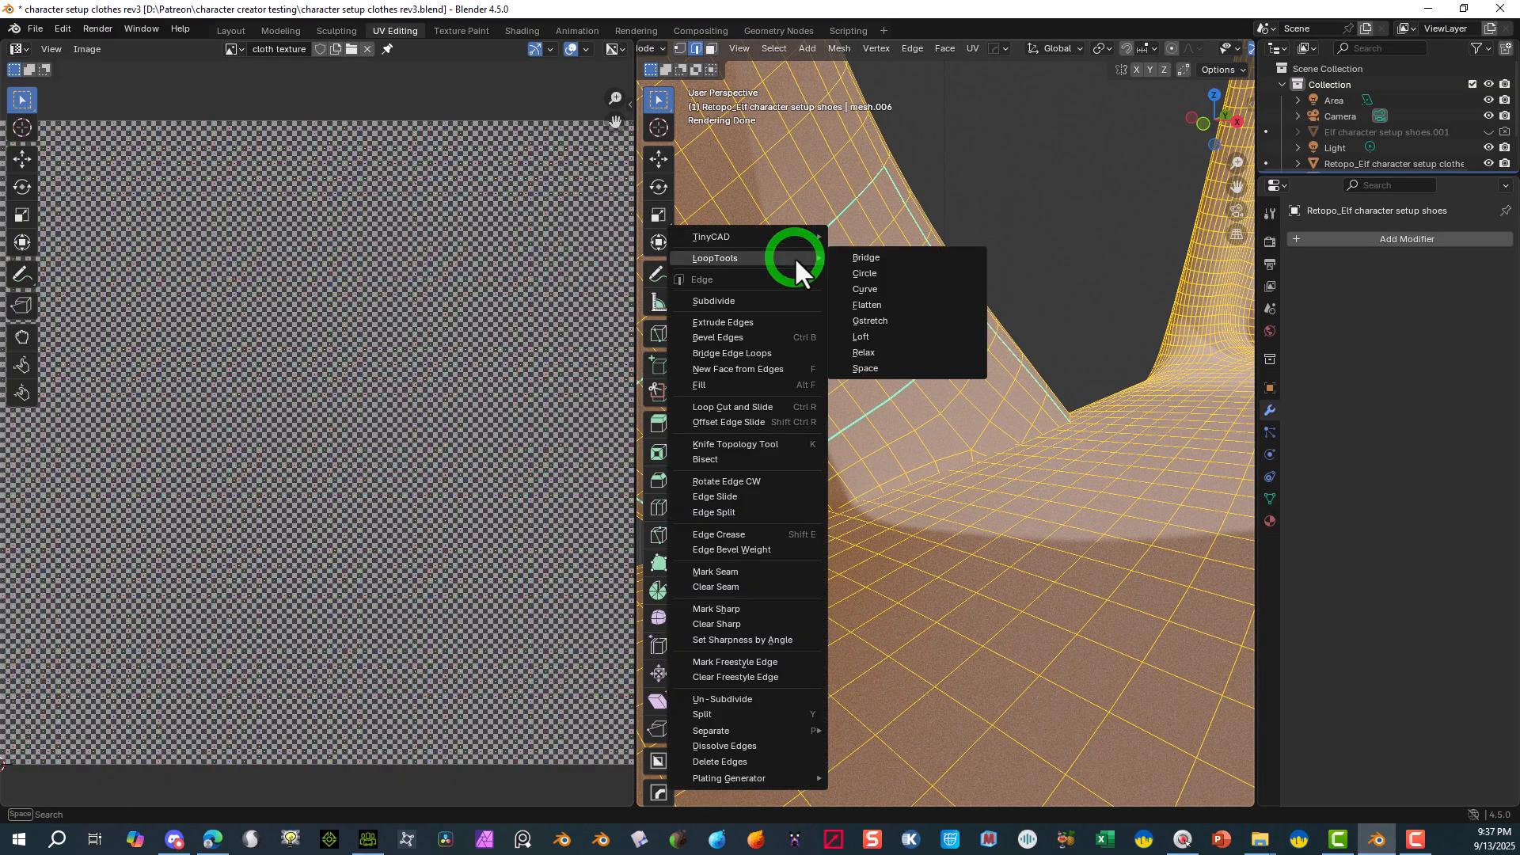
pyautogui.click(737, 622)
pyautogui.hotkey('alt', 'a')
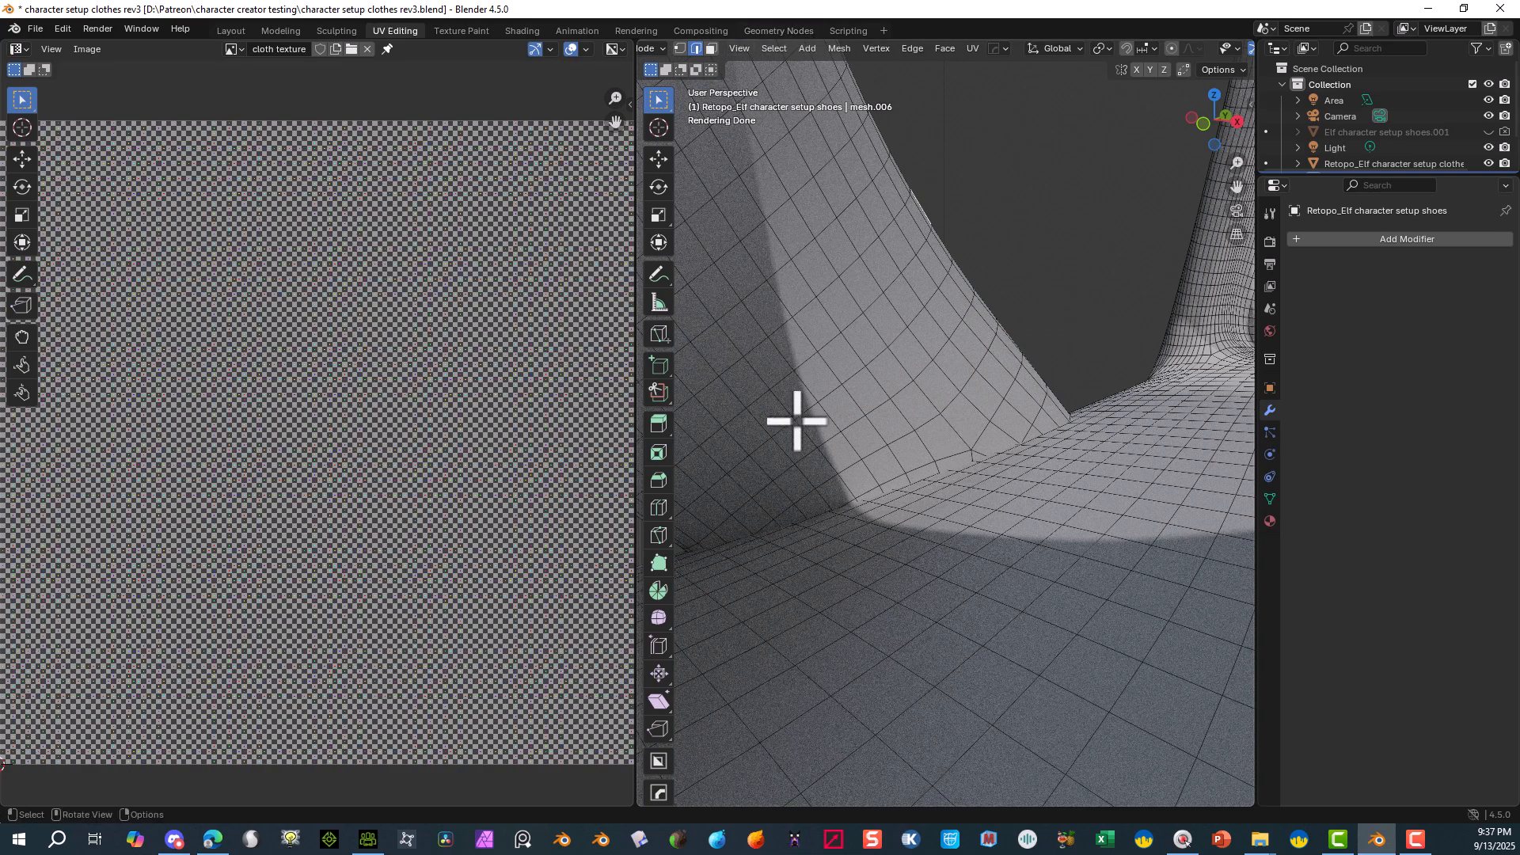
# - Mark a seam along the lengthwise edge line inside the other shoe's front strap
pyautogui.keyDown('alt'); pyautogui.click(759, 421); pyautogui.keyUp('alt')
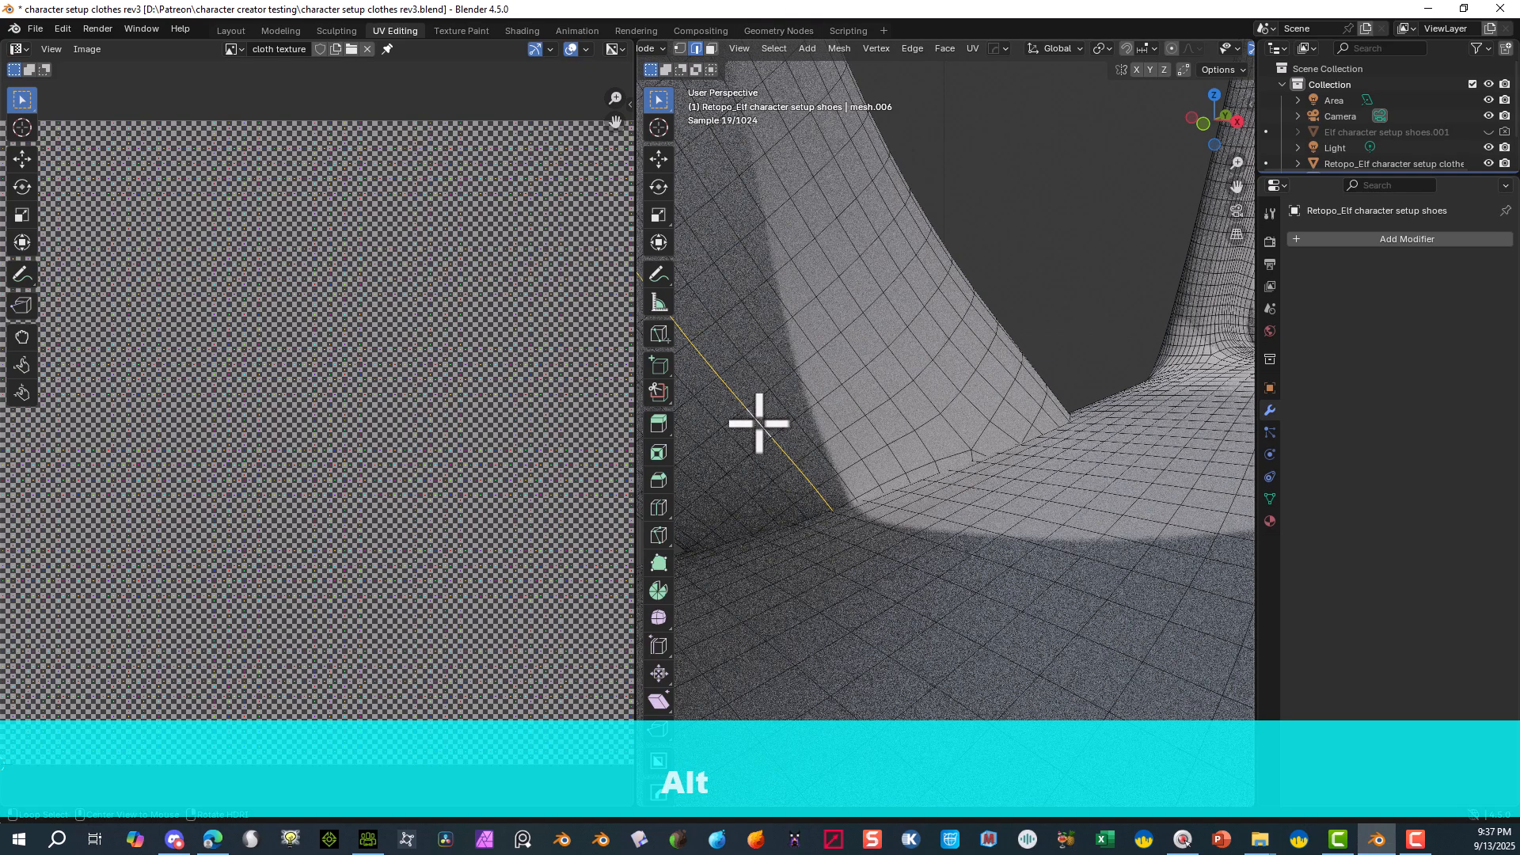
pyautogui.rightClick(723, 379)
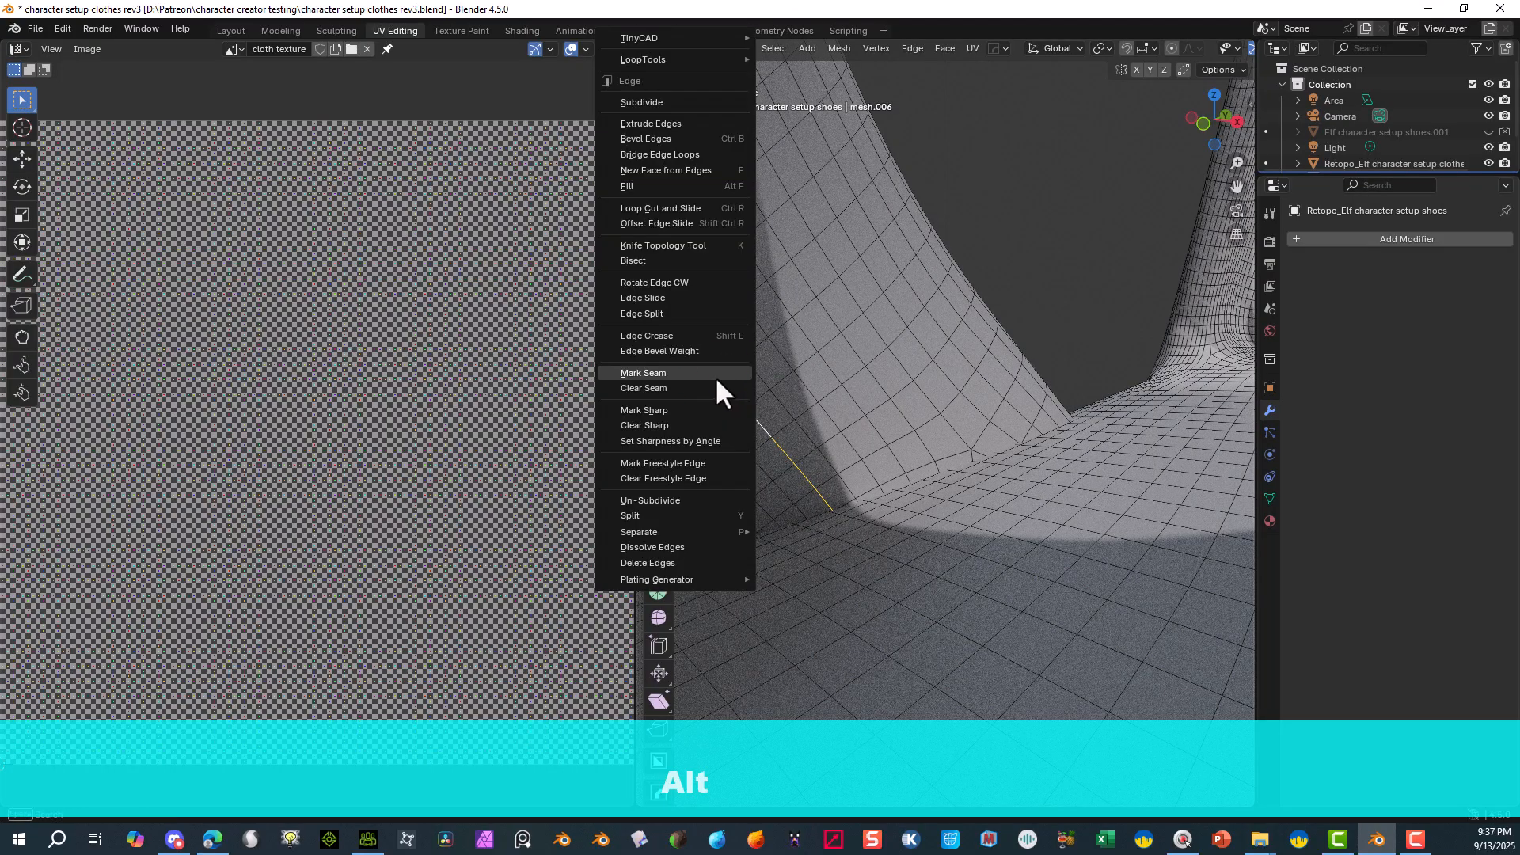
pyautogui.click(714, 377)
# - Select the entire mesh of both shoes and switch to face selection mode
pyautogui.moveTo(715, 373); pyautogui.dragTo(770, 378, button='middle')
pyautogui.scroll(-2, 770, 378)
pyautogui.moveTo(770, 376); pyautogui.dragTo(1082, 286, button='middle')
pyautogui.scroll(-6, 879, 415)
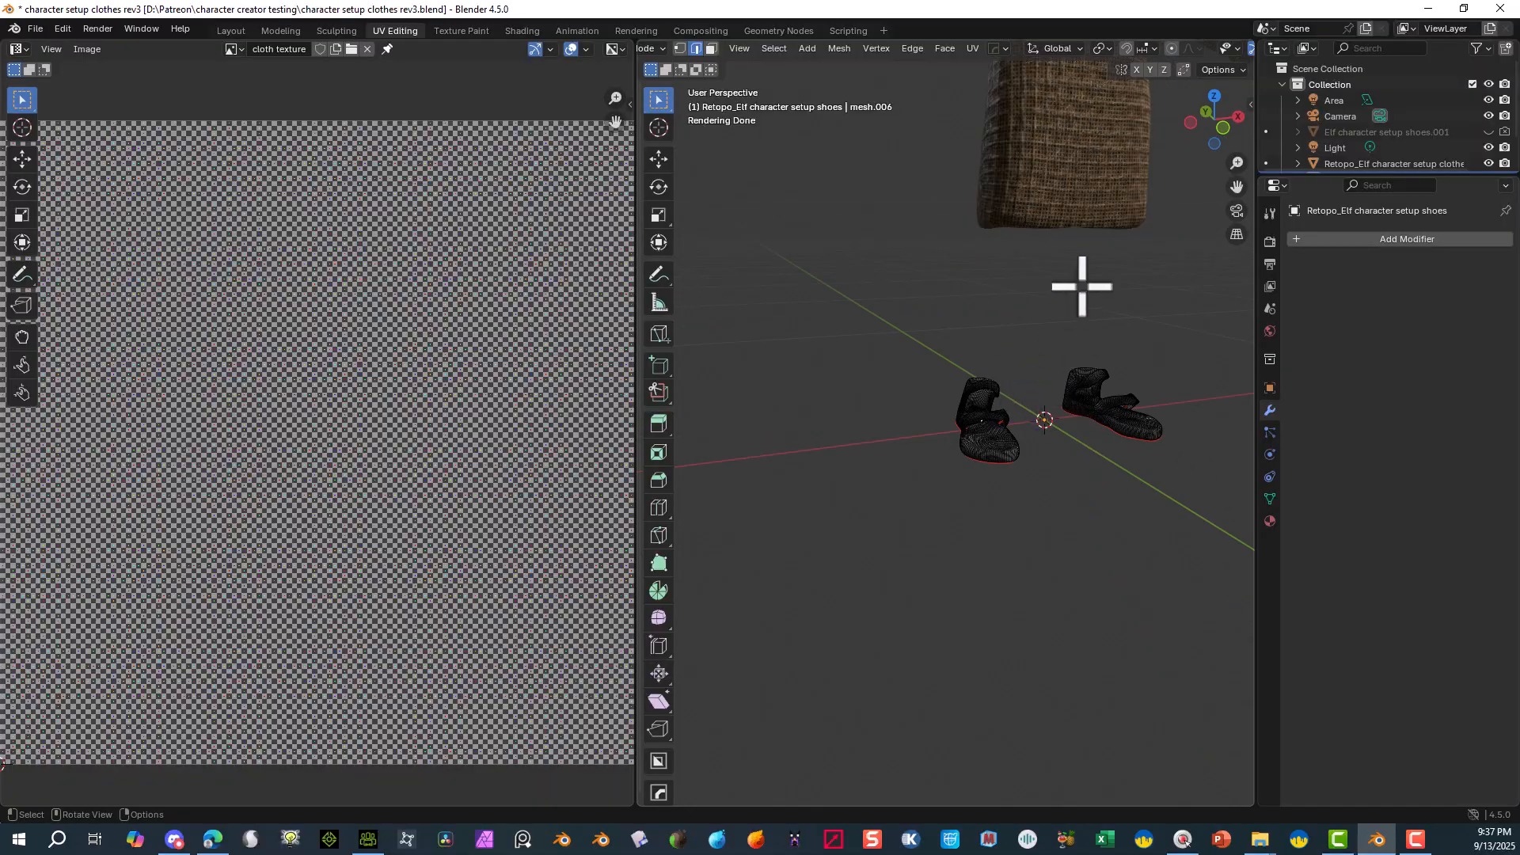
pyautogui.click(774, 48)
pyautogui.click(798, 63)
pyautogui.scroll(2, 1084, 356)
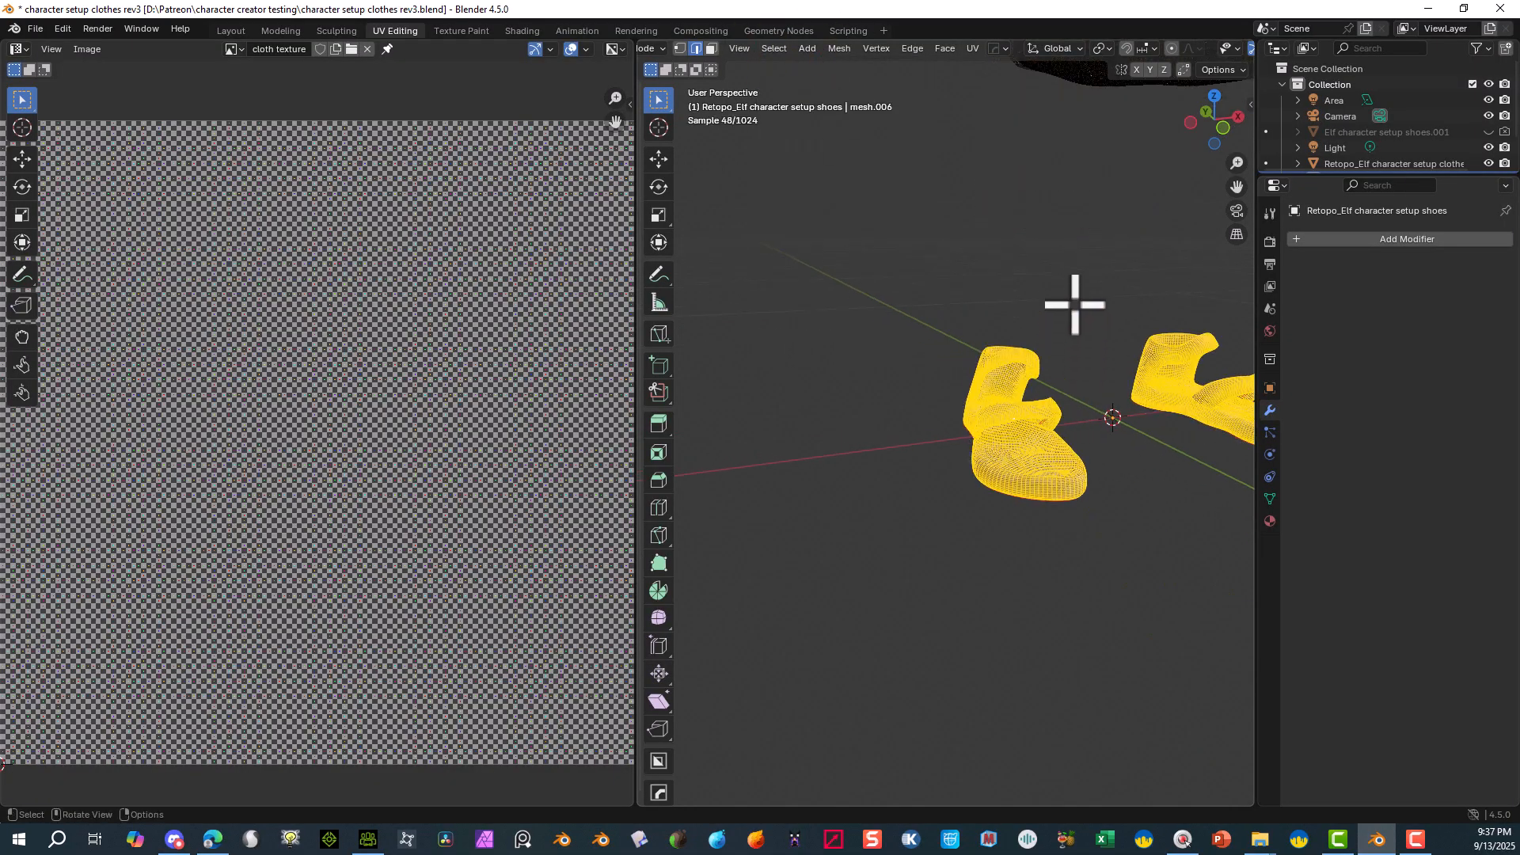
pyautogui.scroll(4, 1075, 303)
pyautogui.click(711, 48)
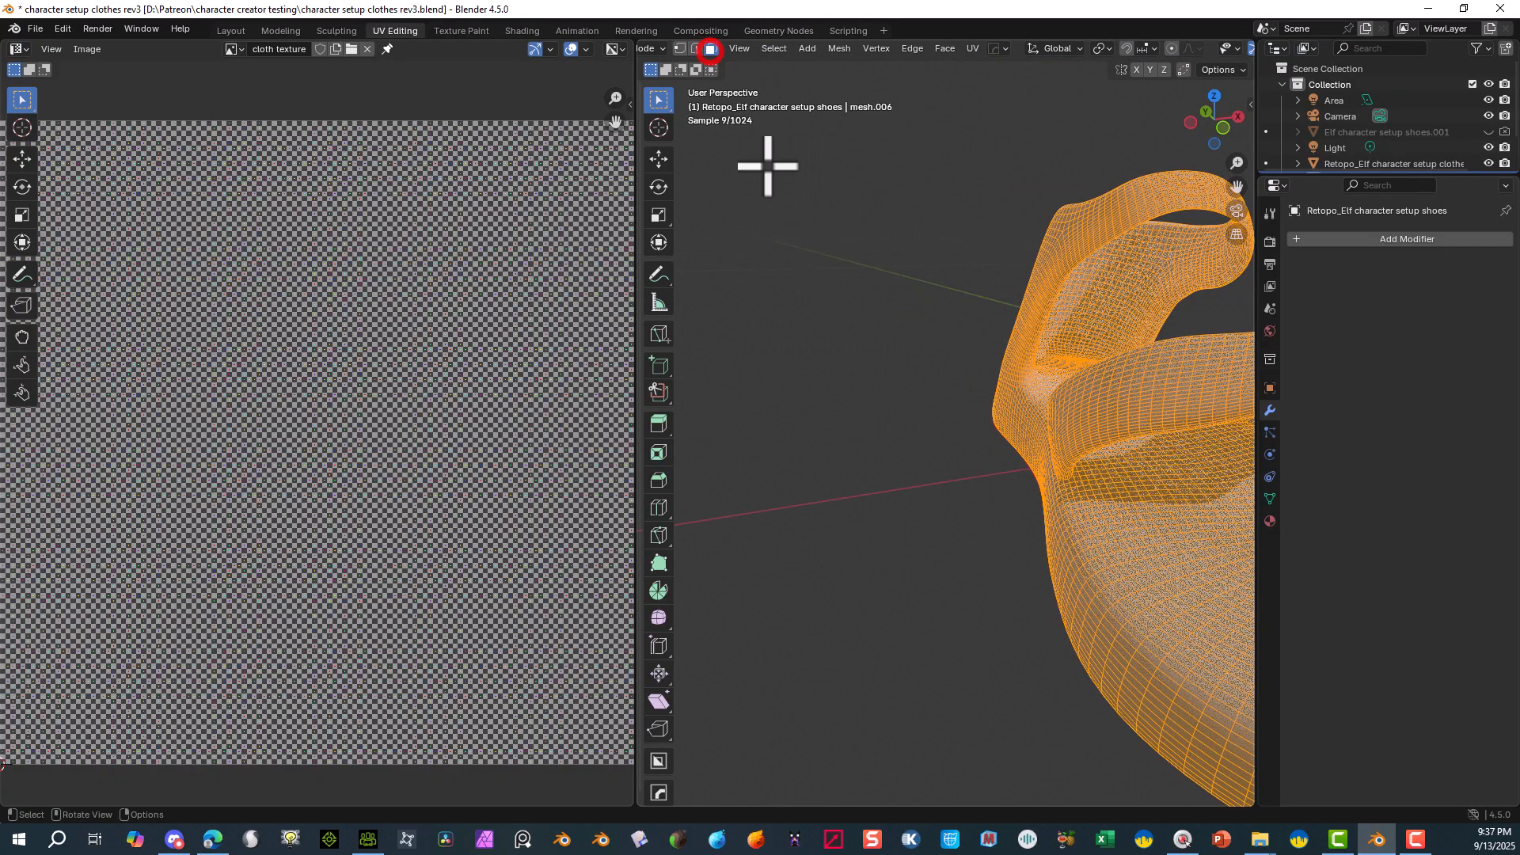
pyautogui.moveTo(1237, 184); pyautogui.dragTo(1021, 142)
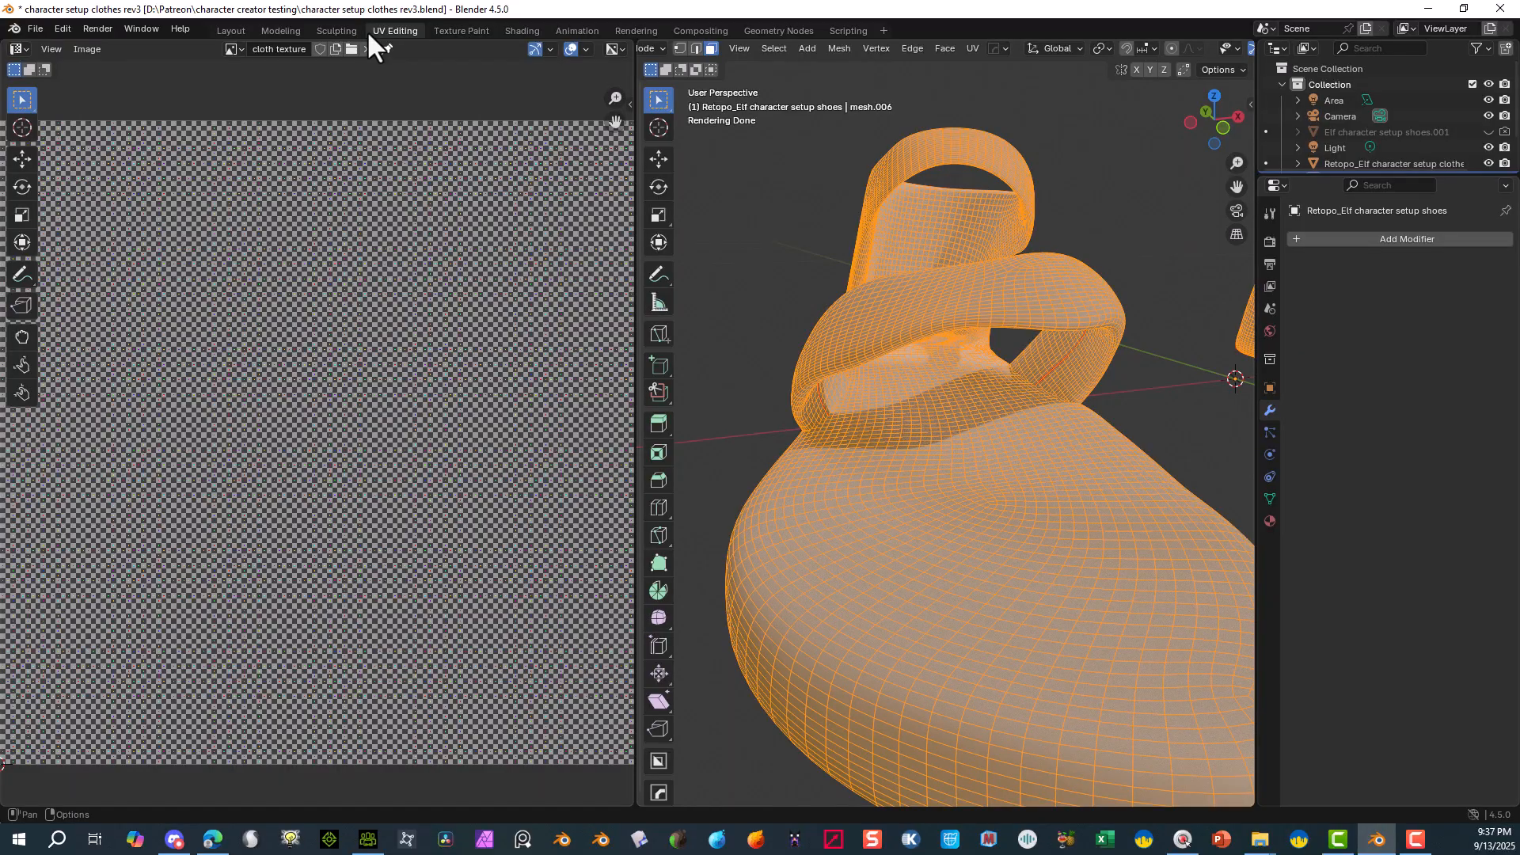
# - UV unwrap both selected shoes along the marked seams
pyautogui.scroll(-1, 667, 221)
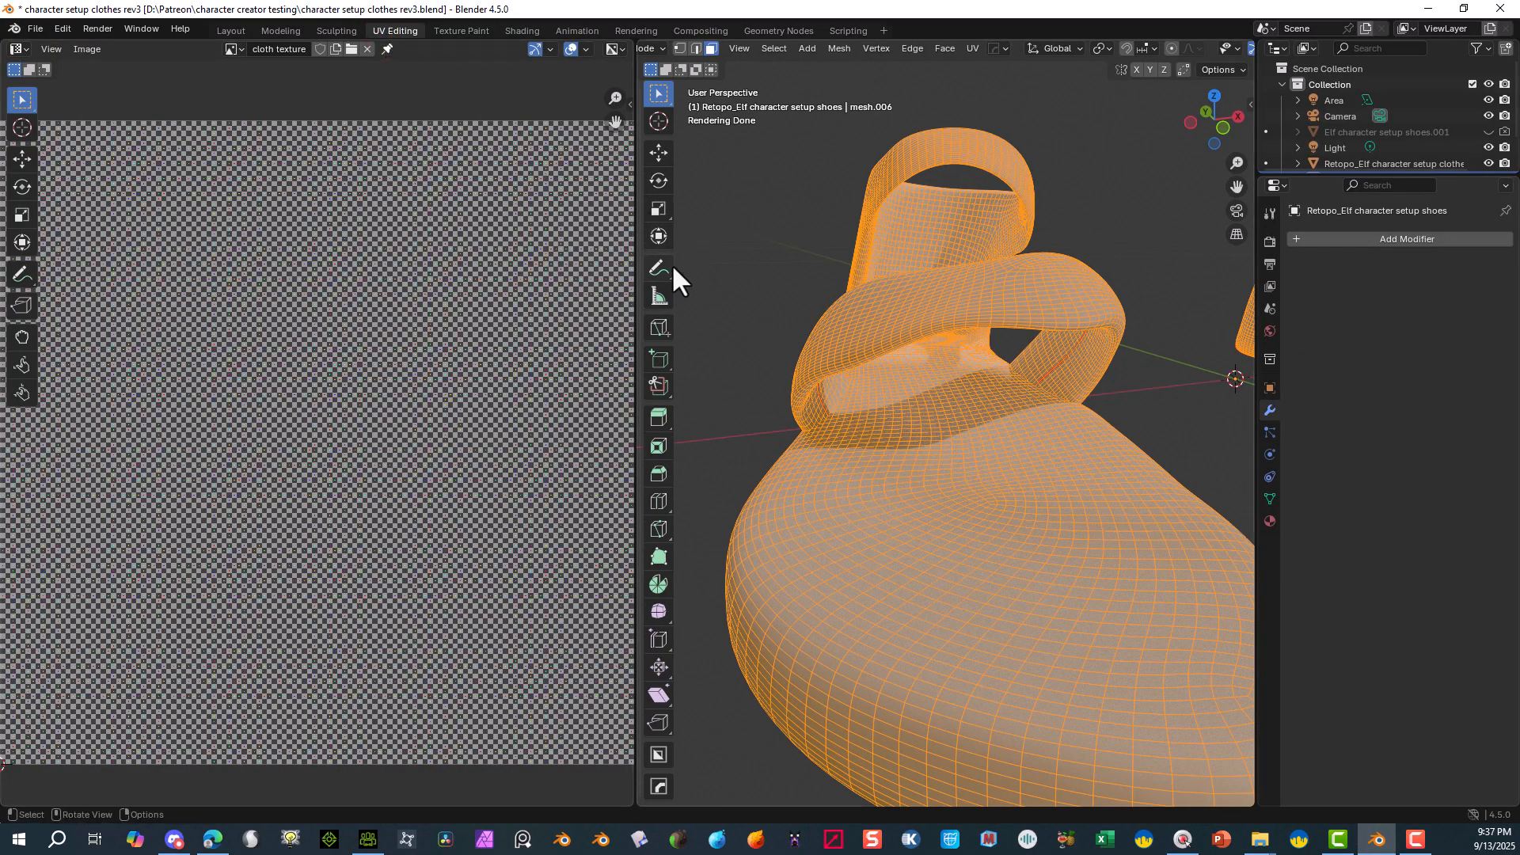
pyautogui.scroll(-6, 831, 293)
pyautogui.moveTo(837, 295); pyautogui.dragTo(916, 295, button='middle')
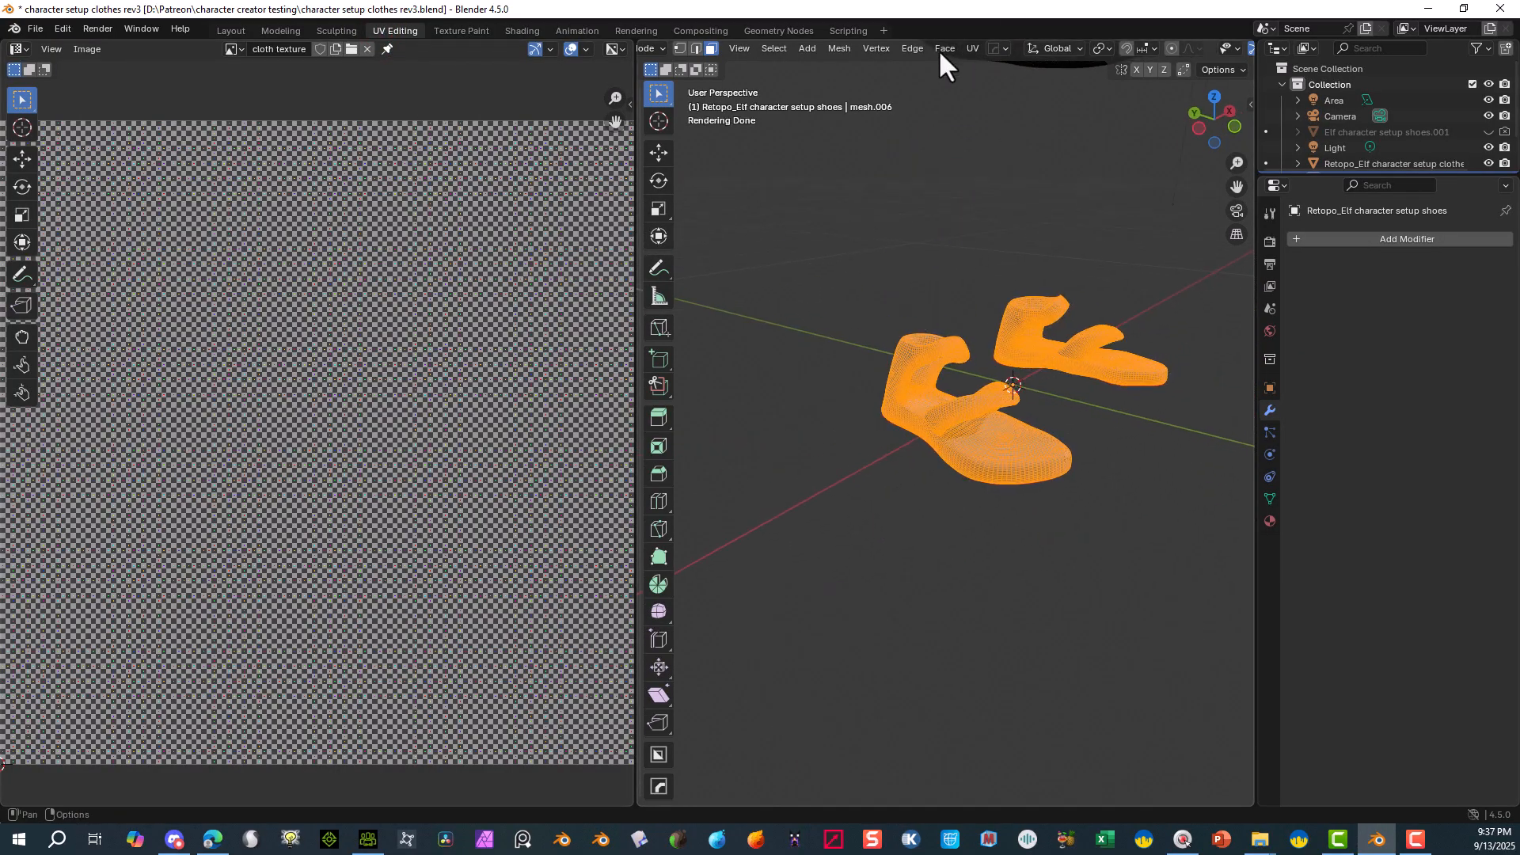
pyautogui.click(973, 49)
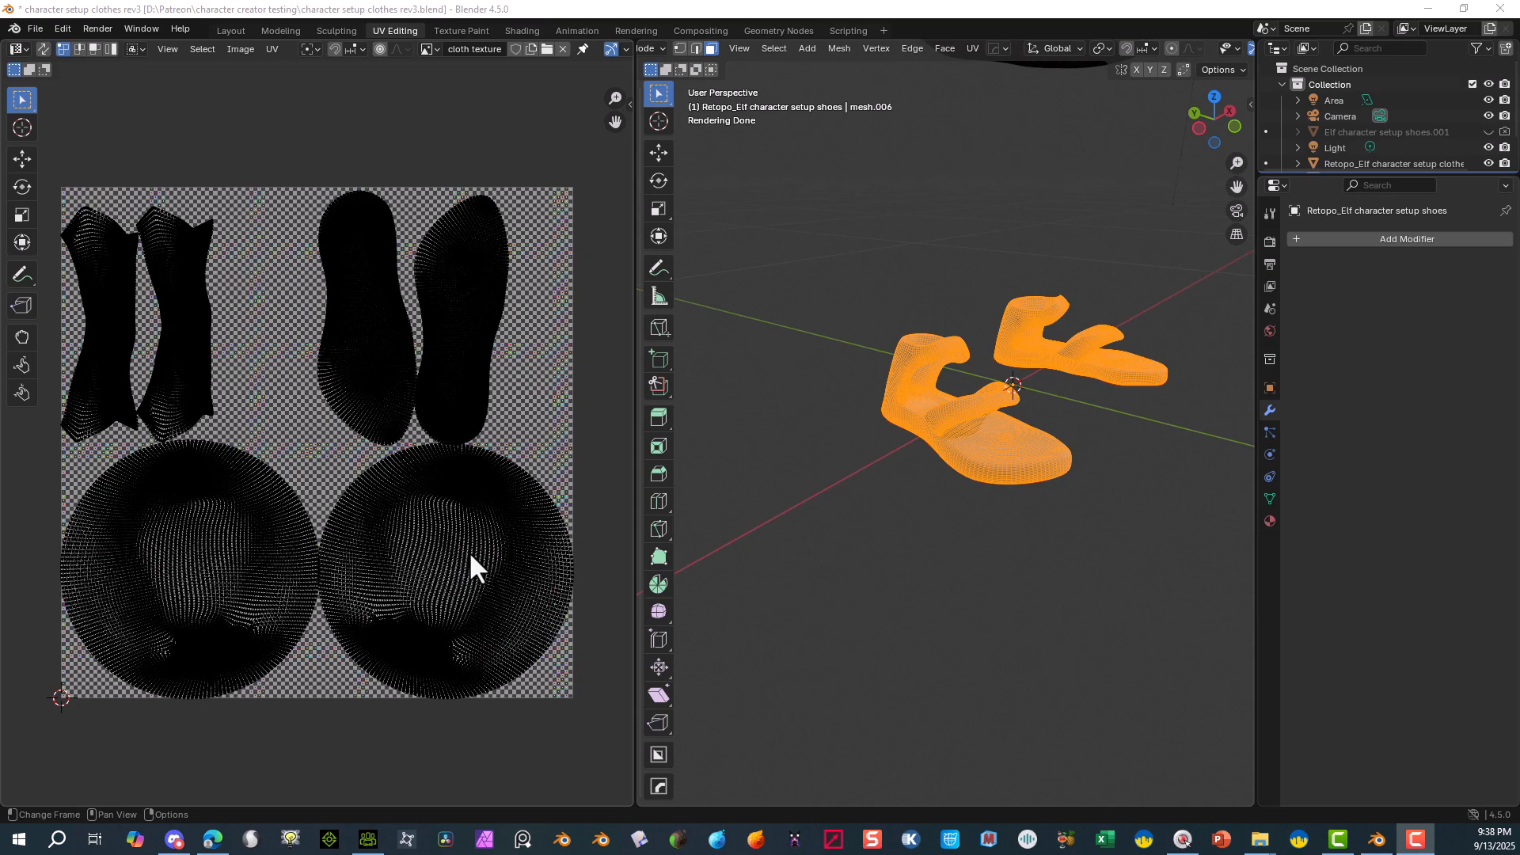
# - Examine the shoes' UV islands in the UV editor, looking closely at the densely packed areas
pyautogui.scroll(4, 333, 575)
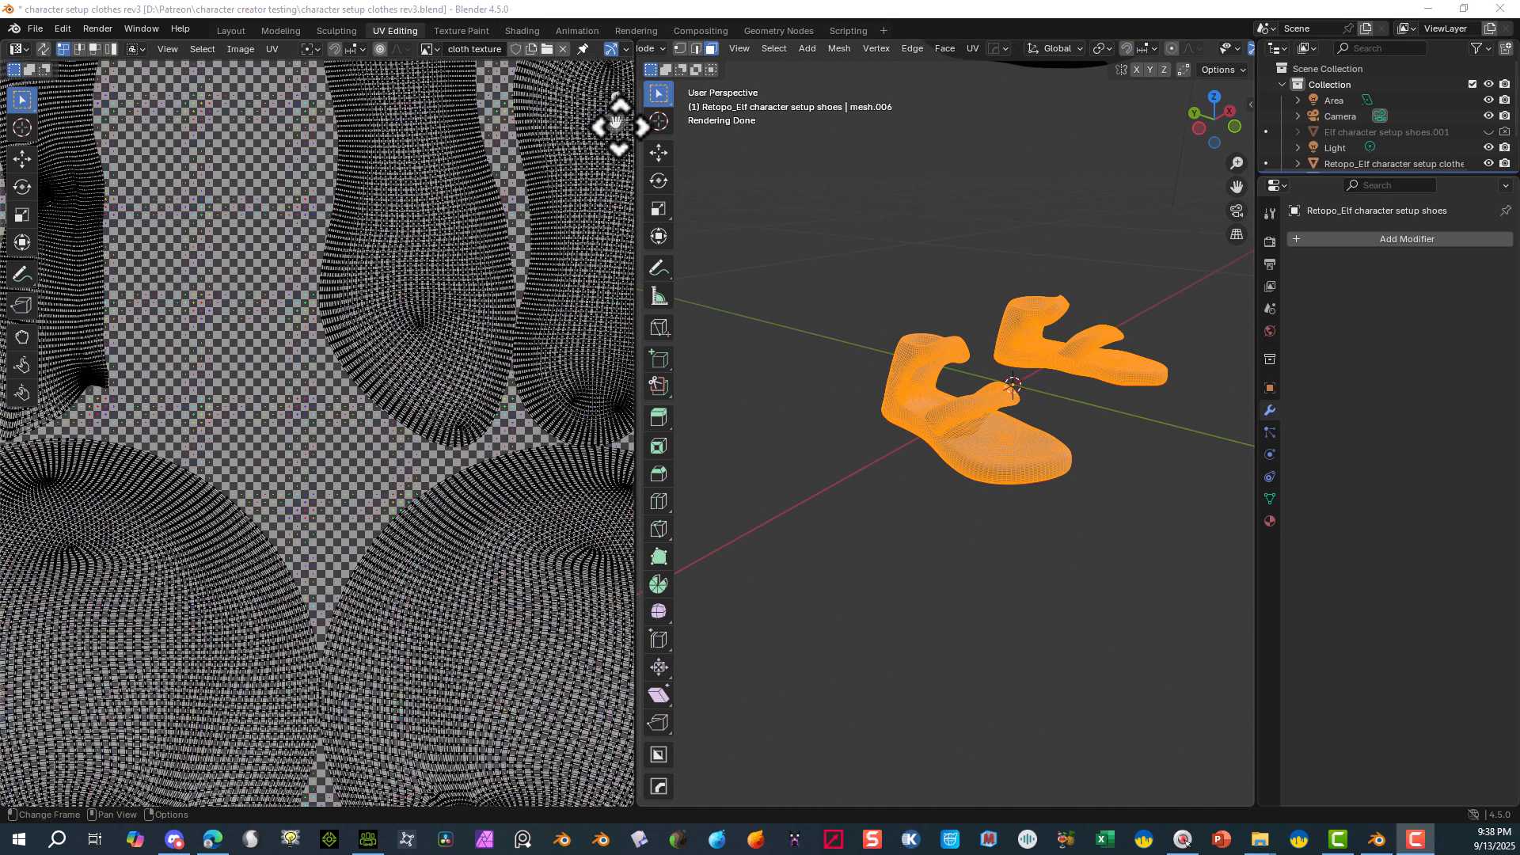
pyautogui.moveTo(624, 120); pyautogui.dragTo(590, 604)
pyautogui.scroll(3, 468, 550)
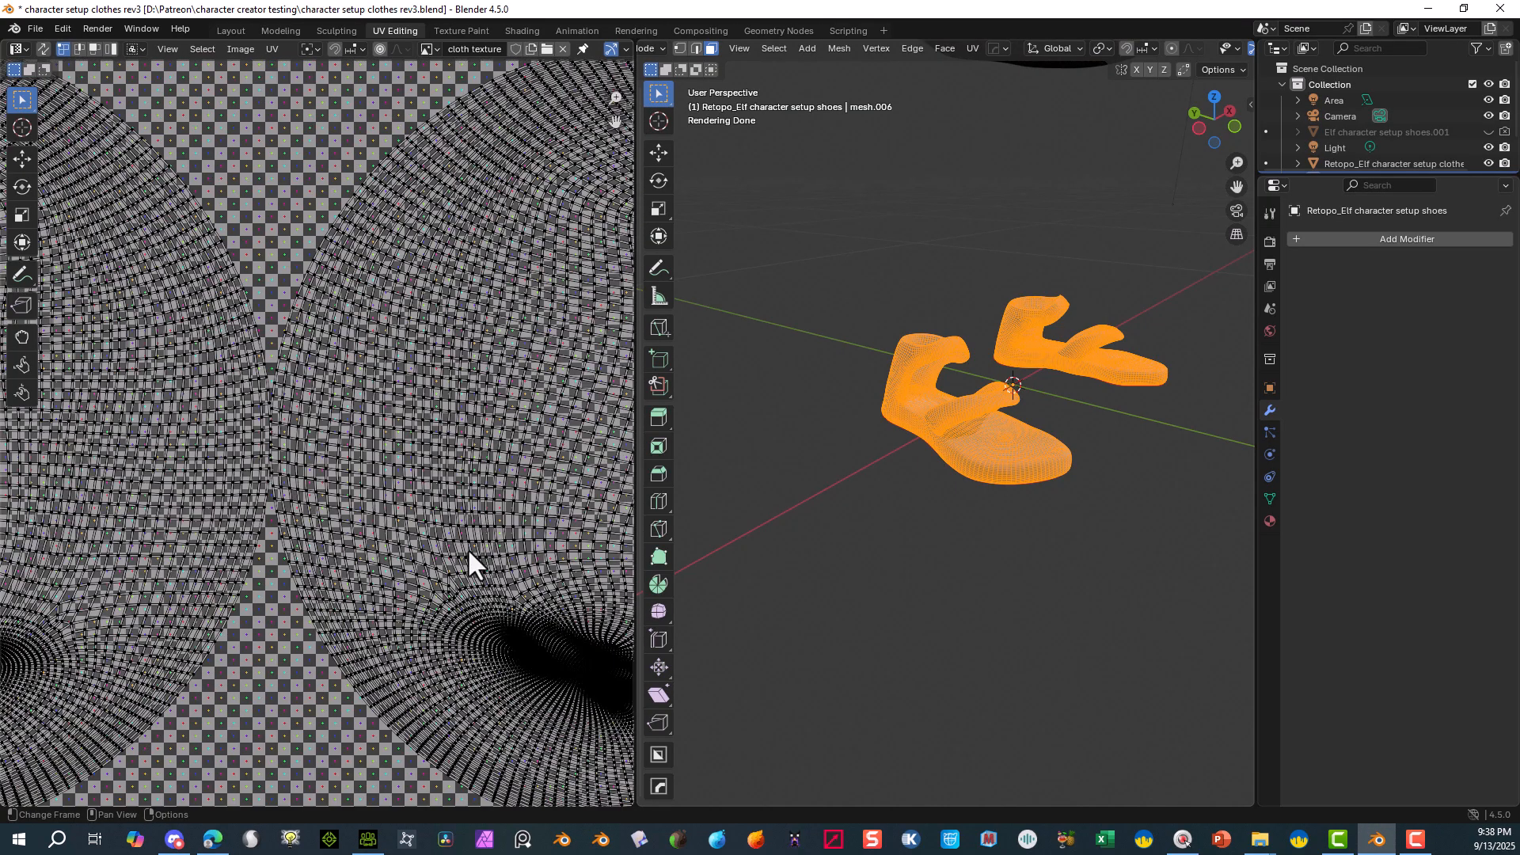
pyautogui.moveTo(615, 121)
pyautogui.mouseDown()
pyautogui.moveTo(589, 71)
pyautogui.moveTo(546, 47)
pyautogui.moveTo(616, 121)
pyautogui.mouseUp()
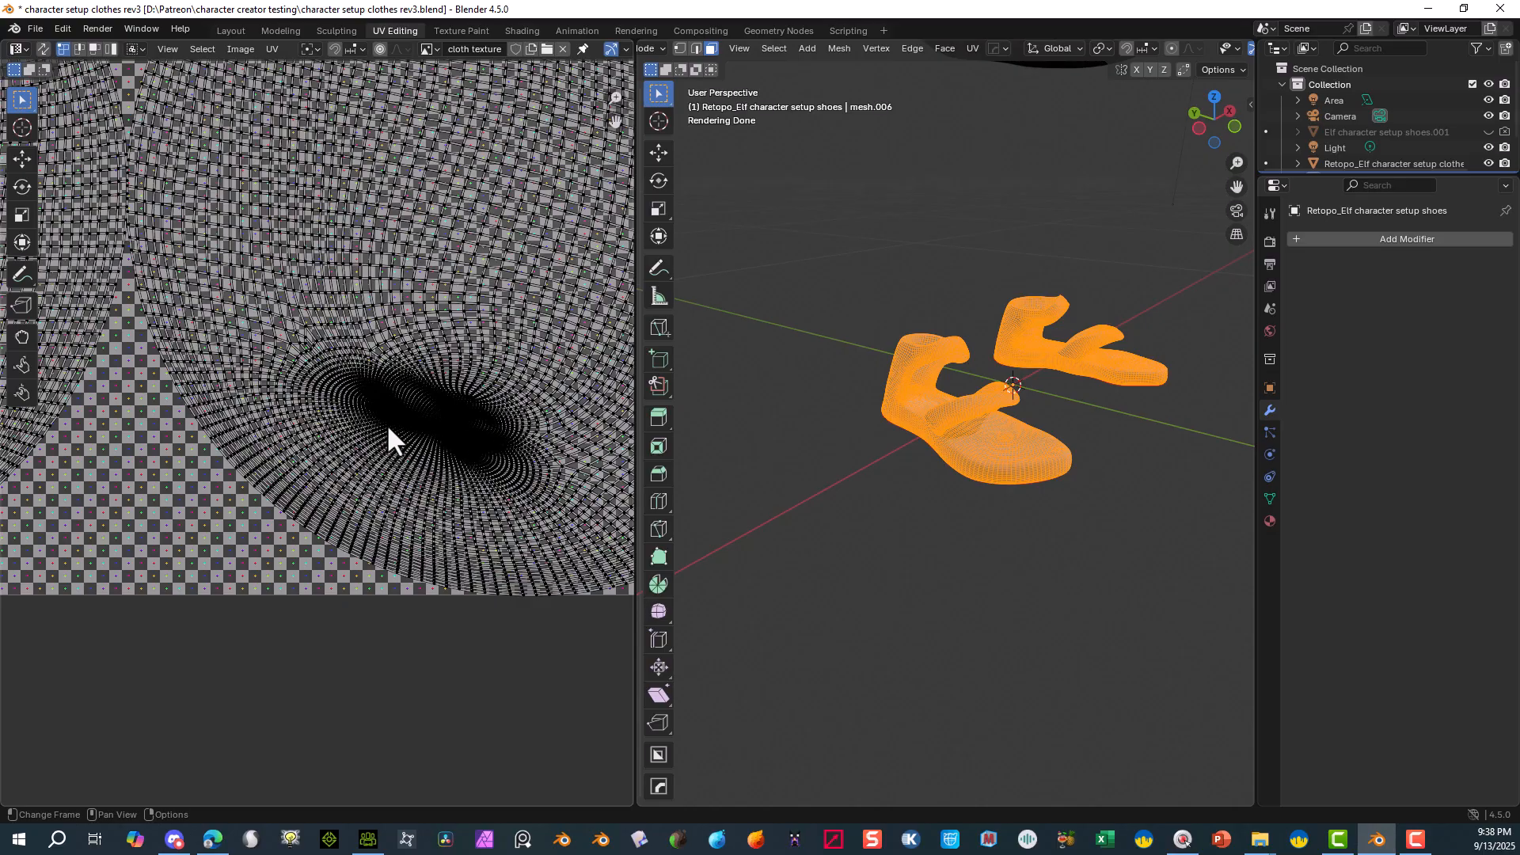
pyautogui.scroll(-8, 581, 359)
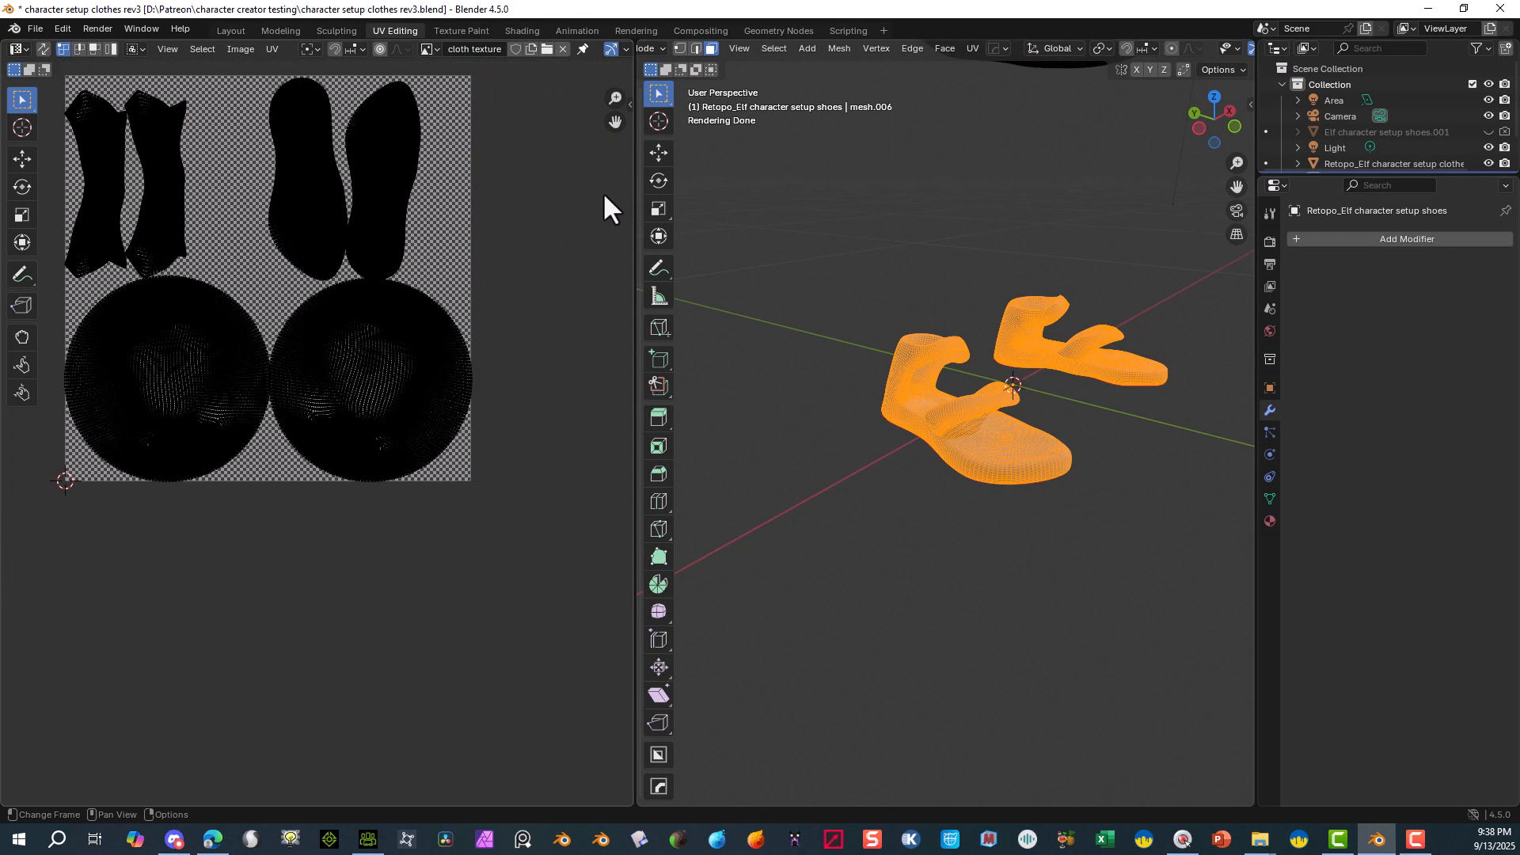
# - Create a new 4096 x 4096 px image named "Shoes" with the UV Grid generated type
pyautogui.moveTo(615, 120); pyautogui.dragTo(526, 146)
pyautogui.scroll(4, 434, 255)
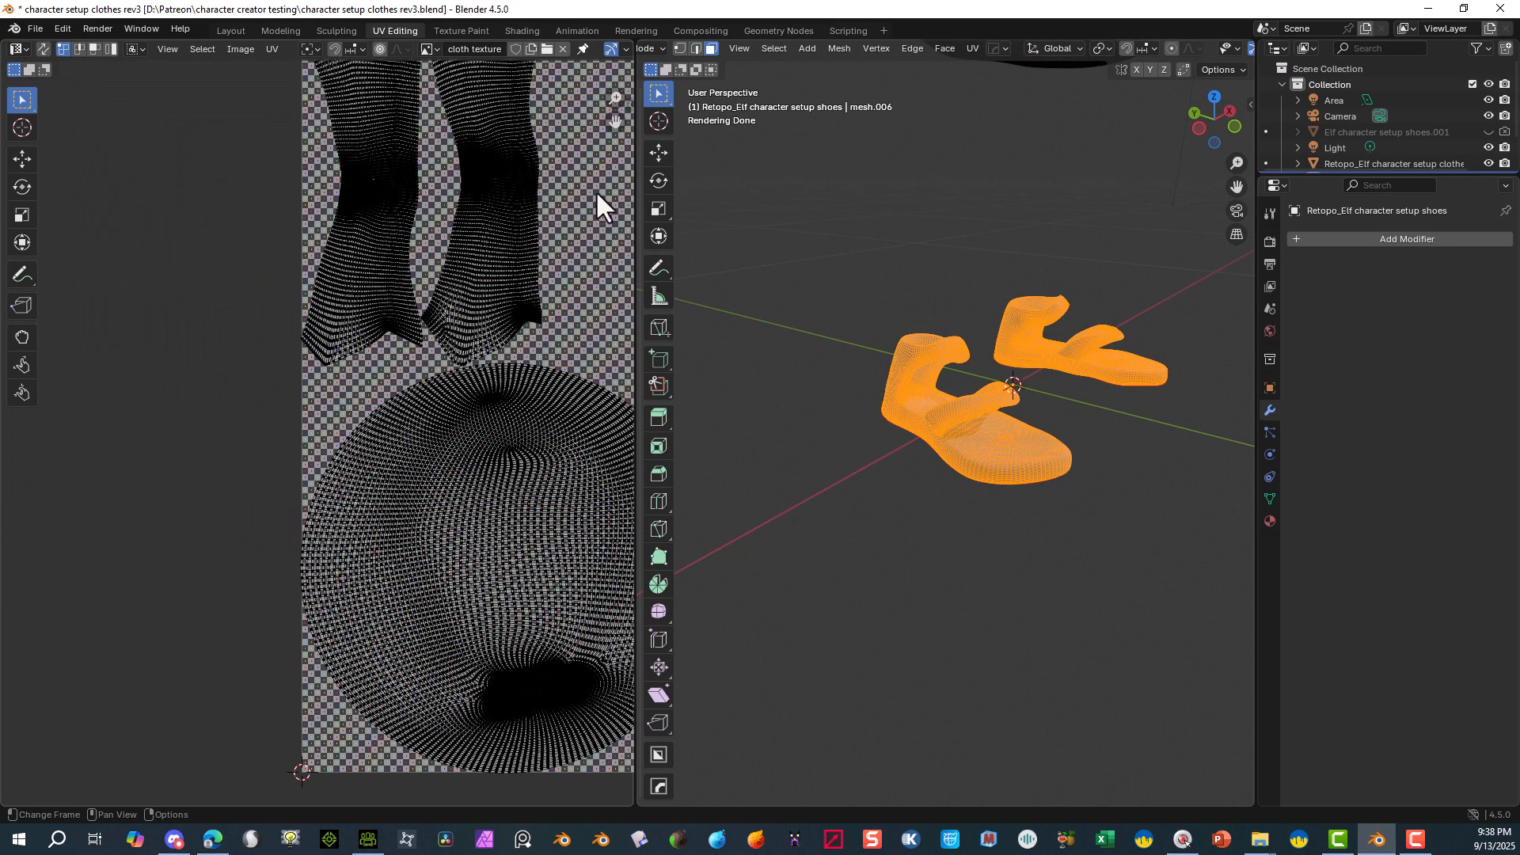
pyautogui.moveTo(616, 120); pyautogui.dragTo(291, 217)
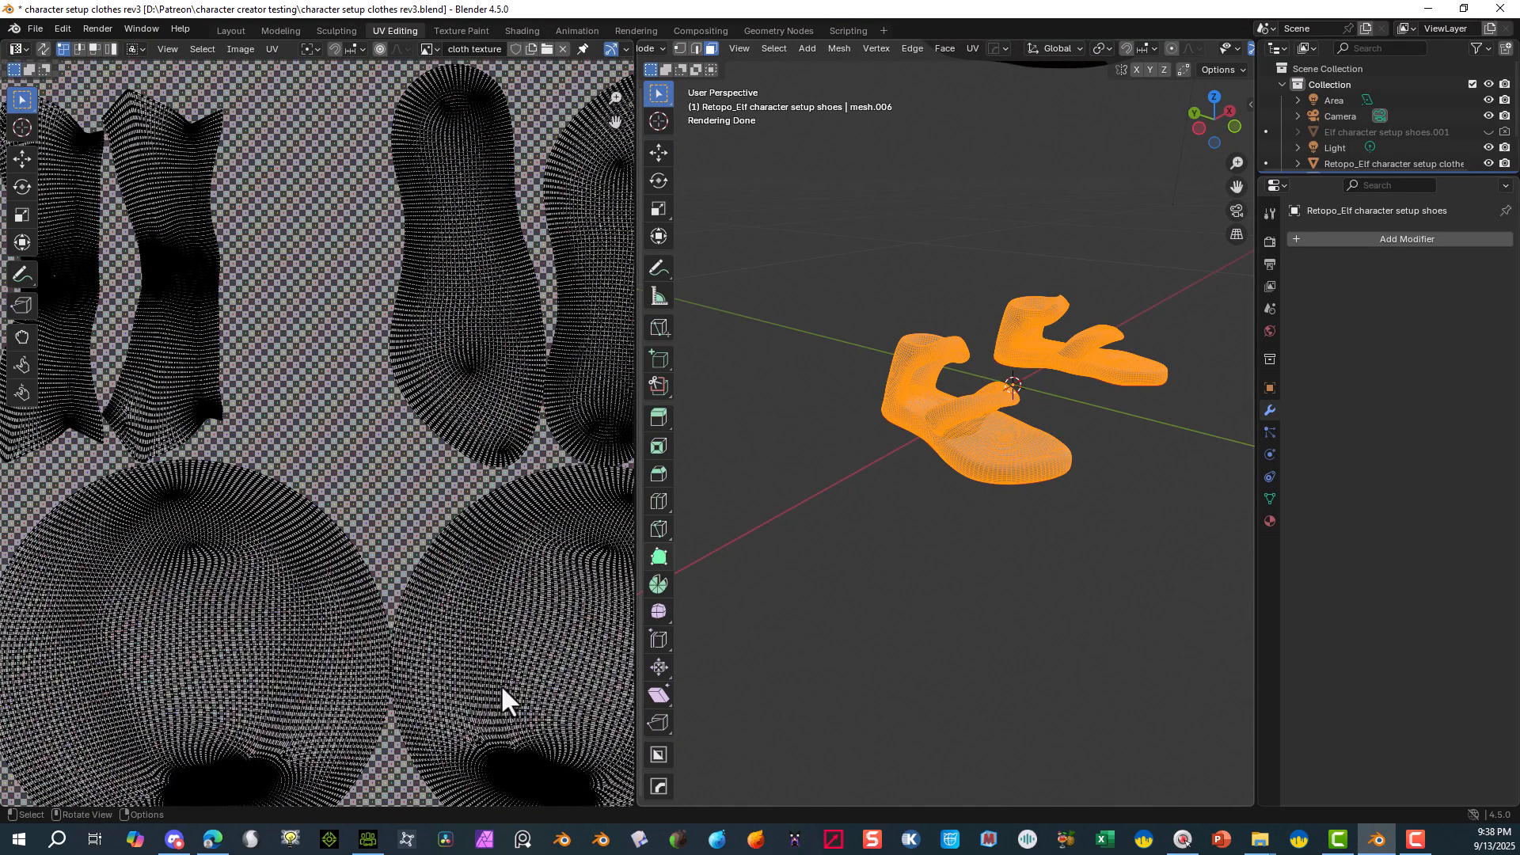
pyautogui.scroll(-2, 496, 680)
pyautogui.scroll(1, 480, 680)
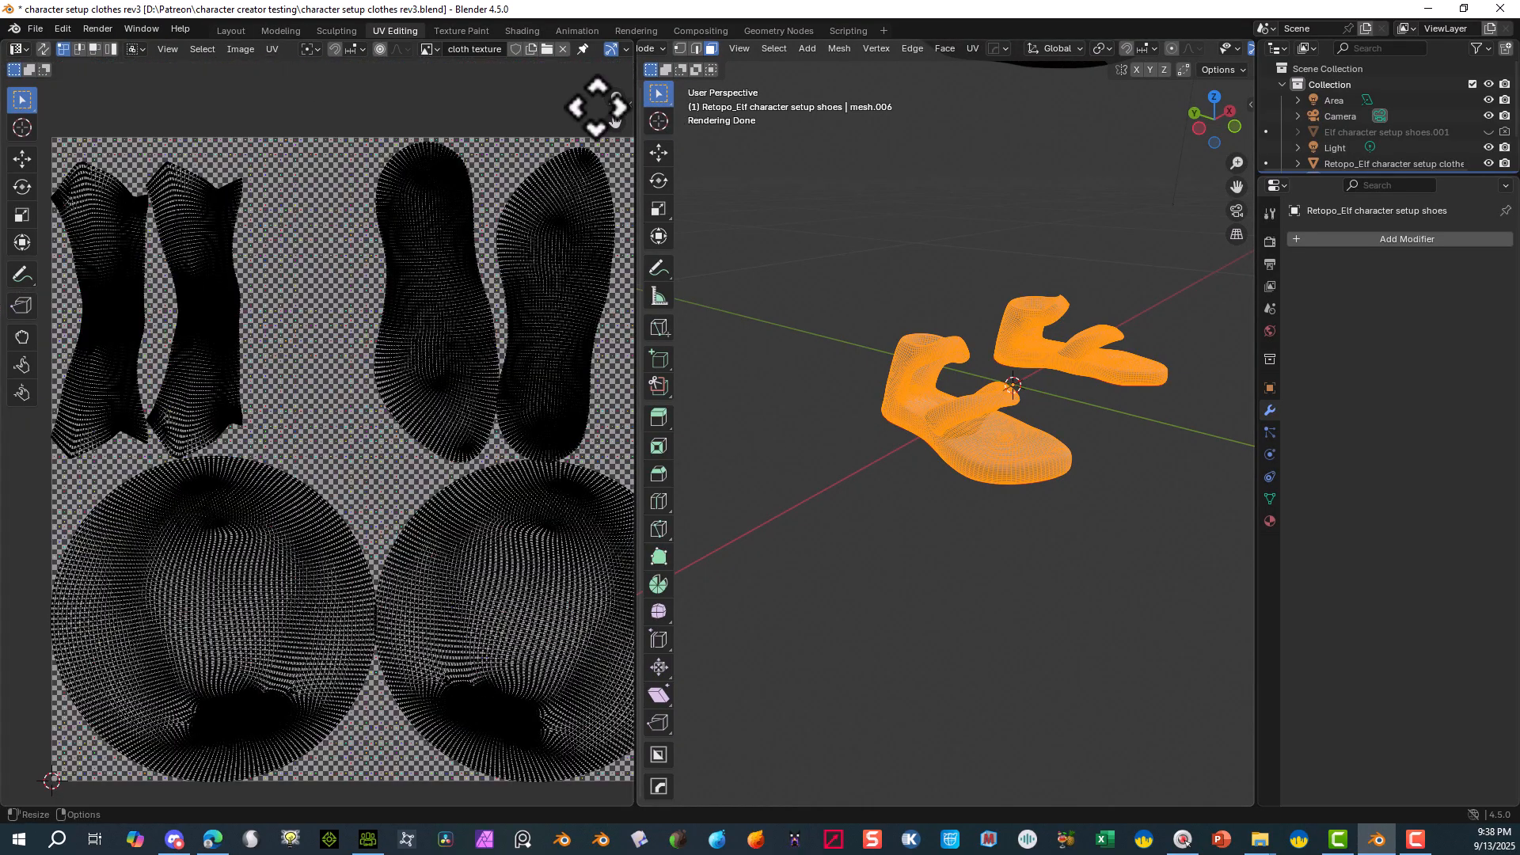
pyautogui.click(239, 49)
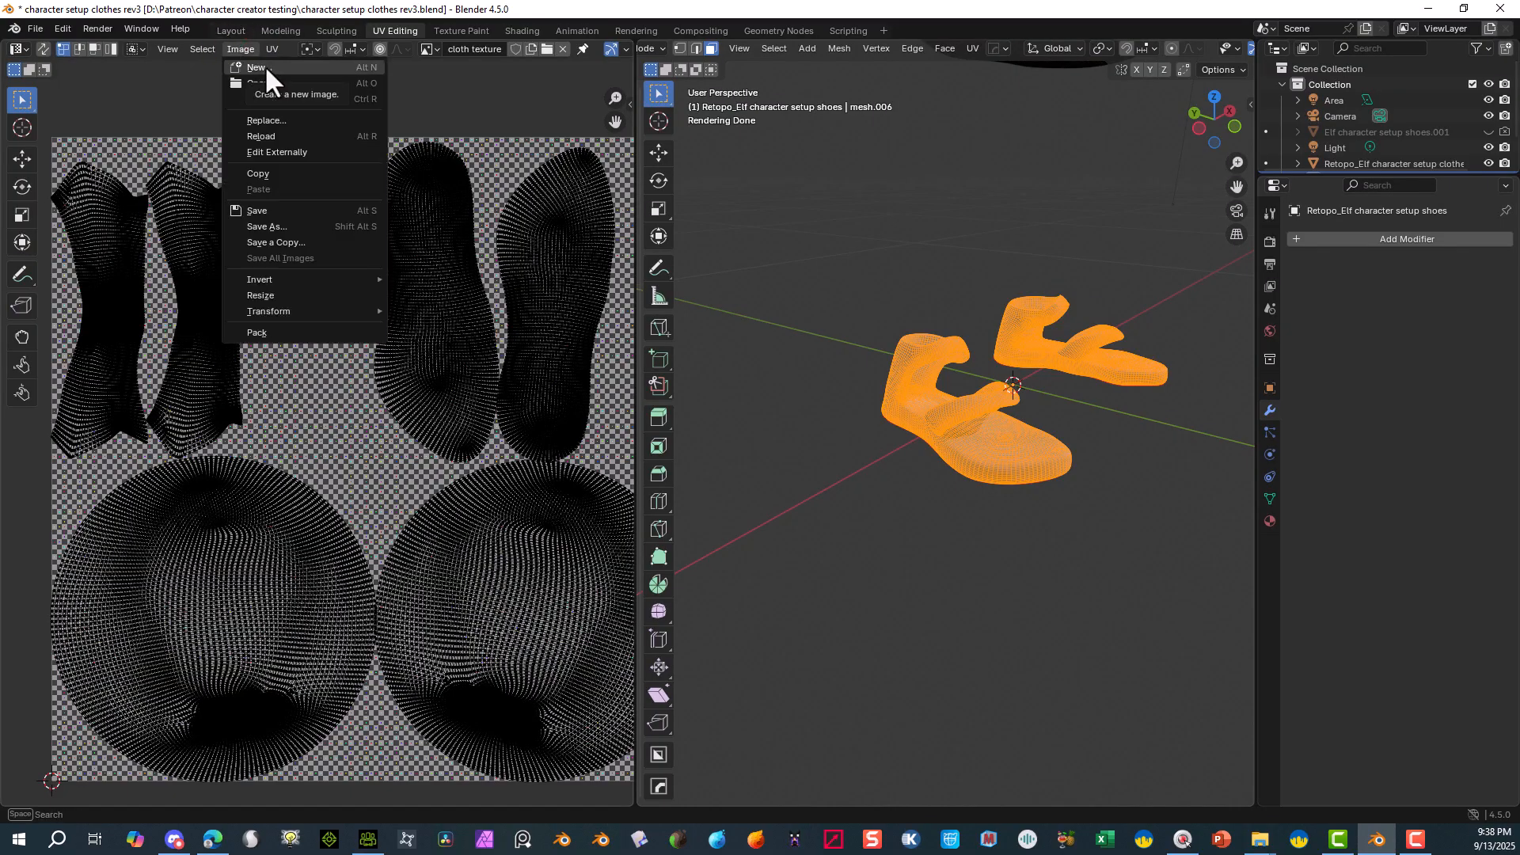
pyautogui.click(262, 67)
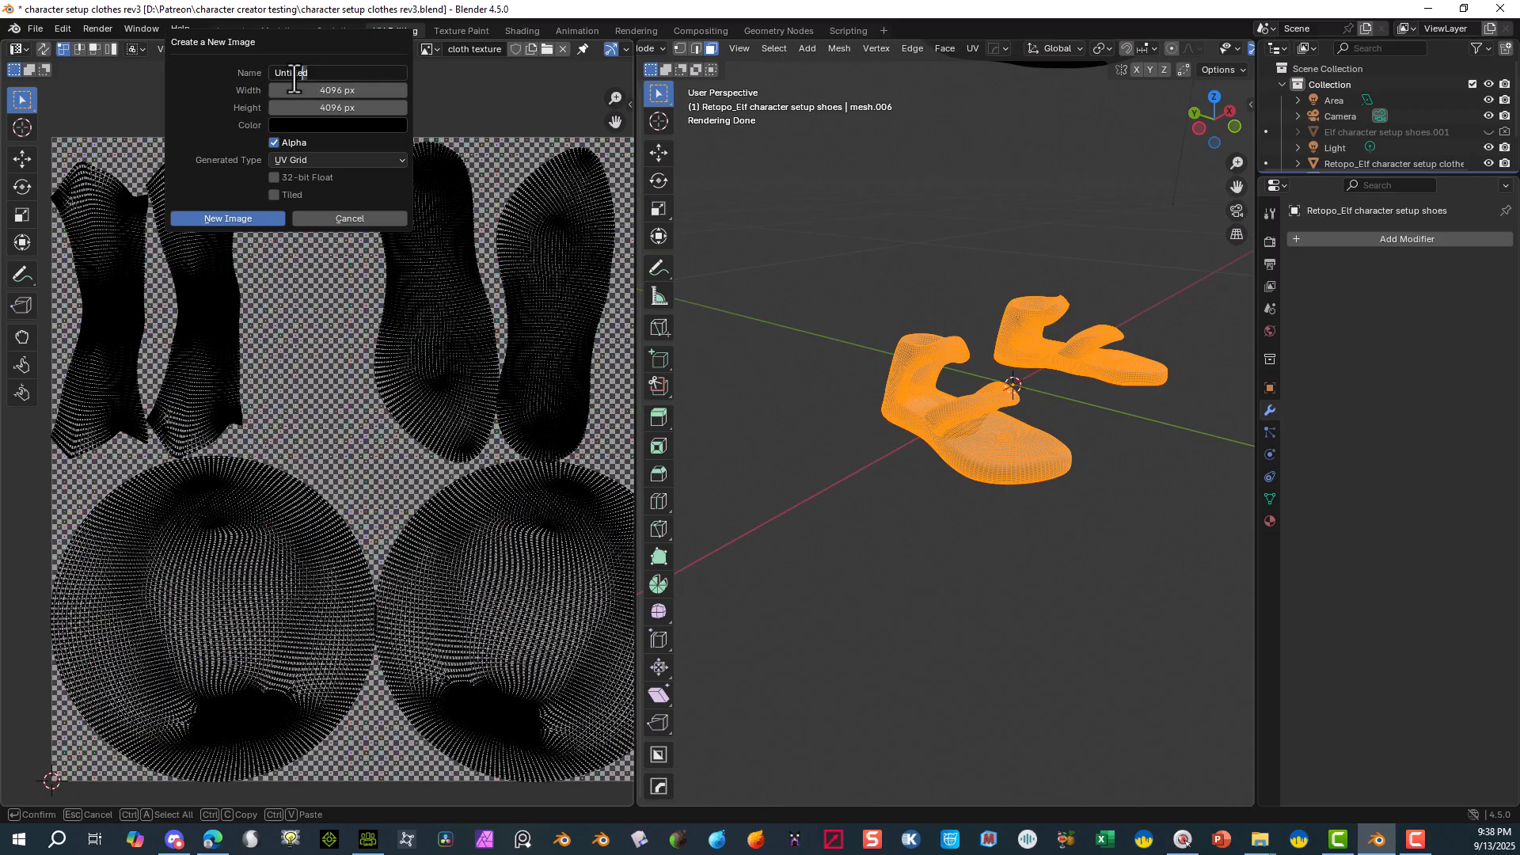
pyautogui.write('Shoo')
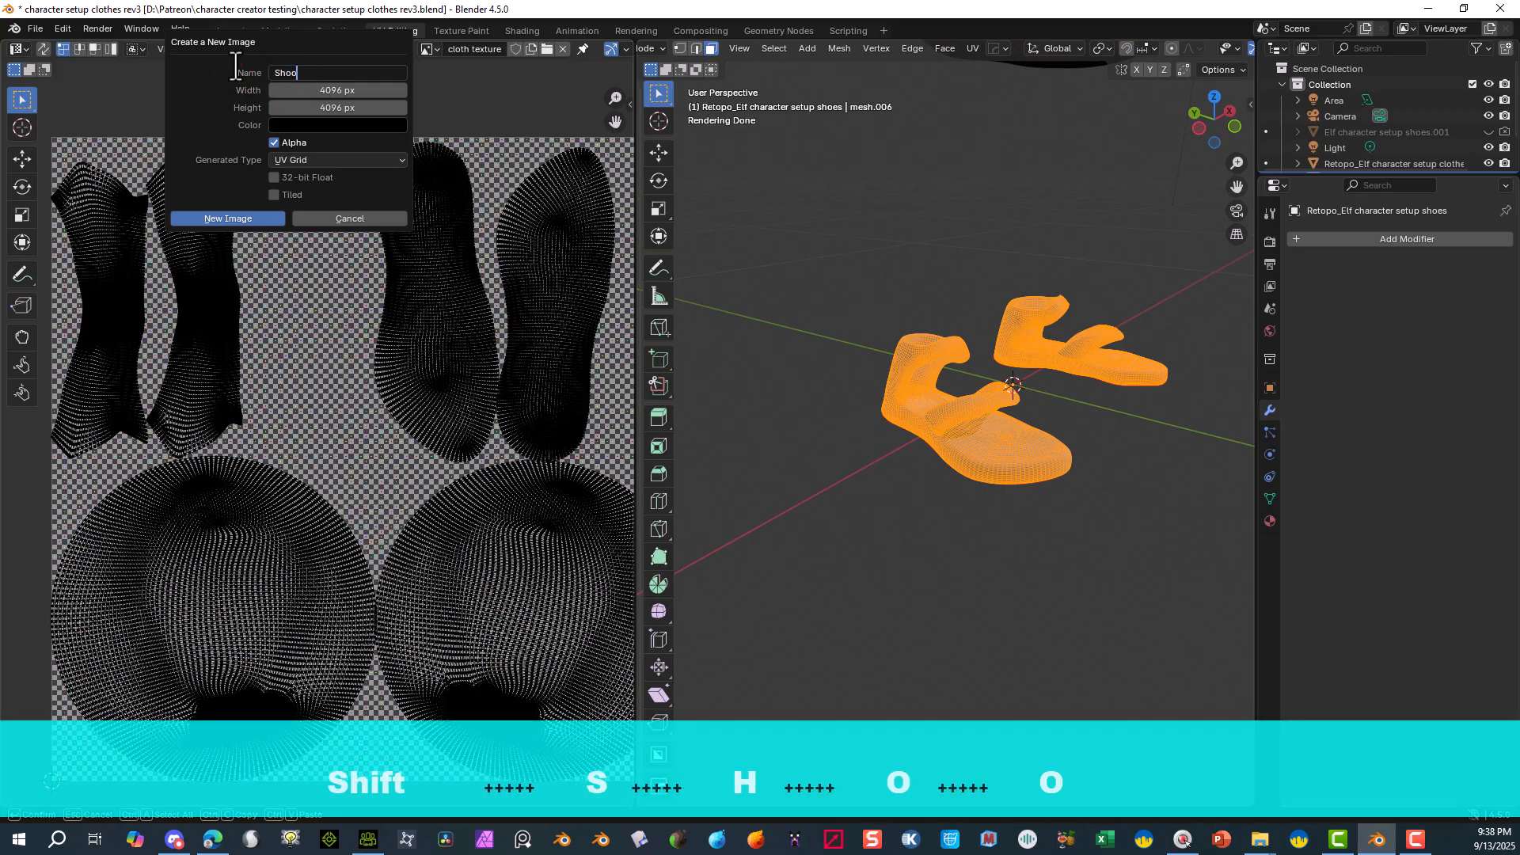
pyautogui.press('BackSpace')
pyautogui.write('es')
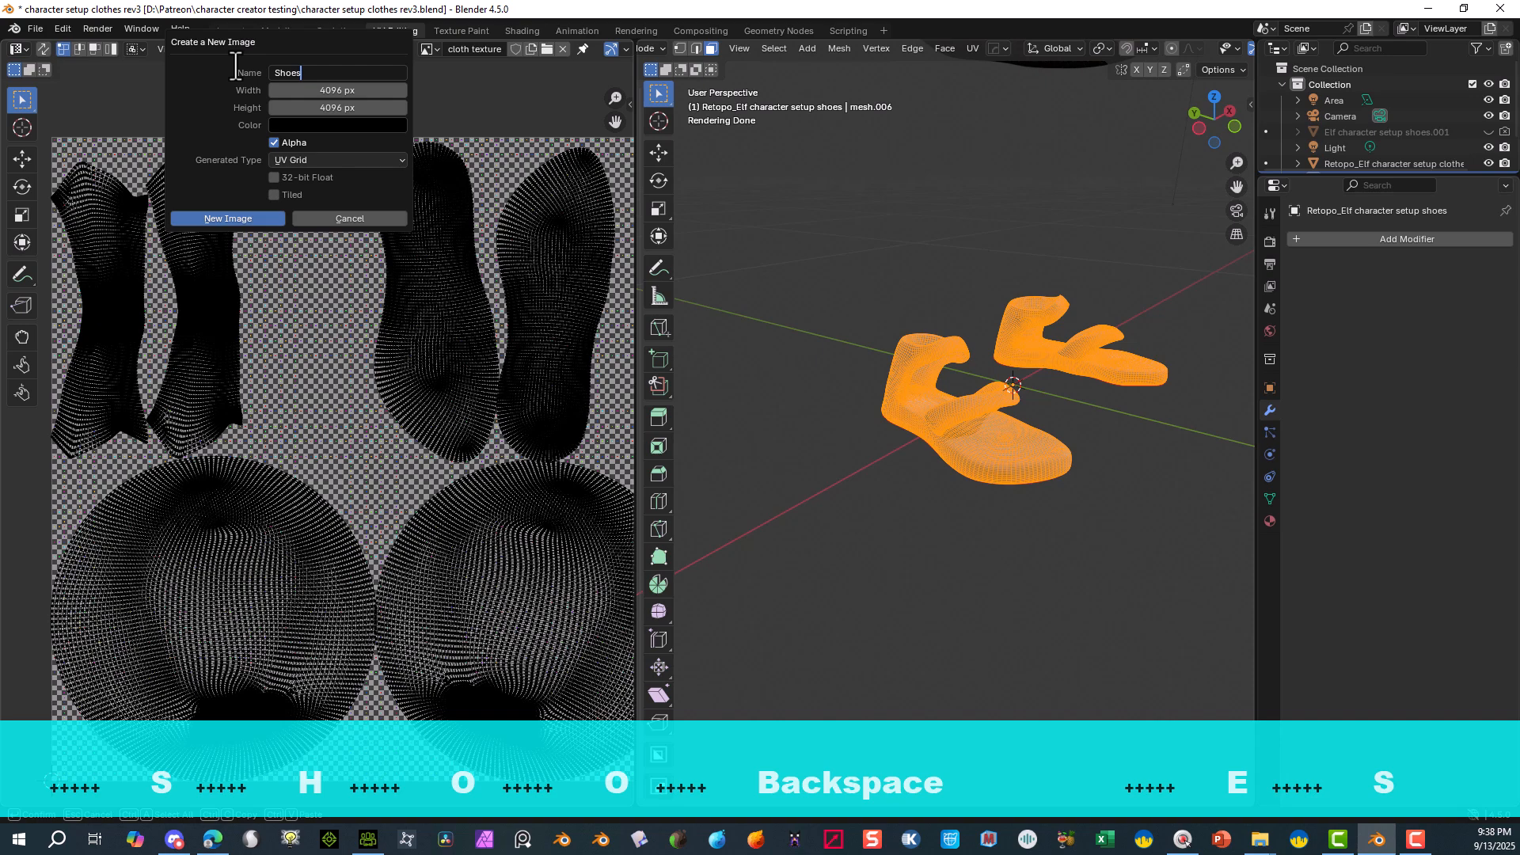
pyautogui.click(316, 153)
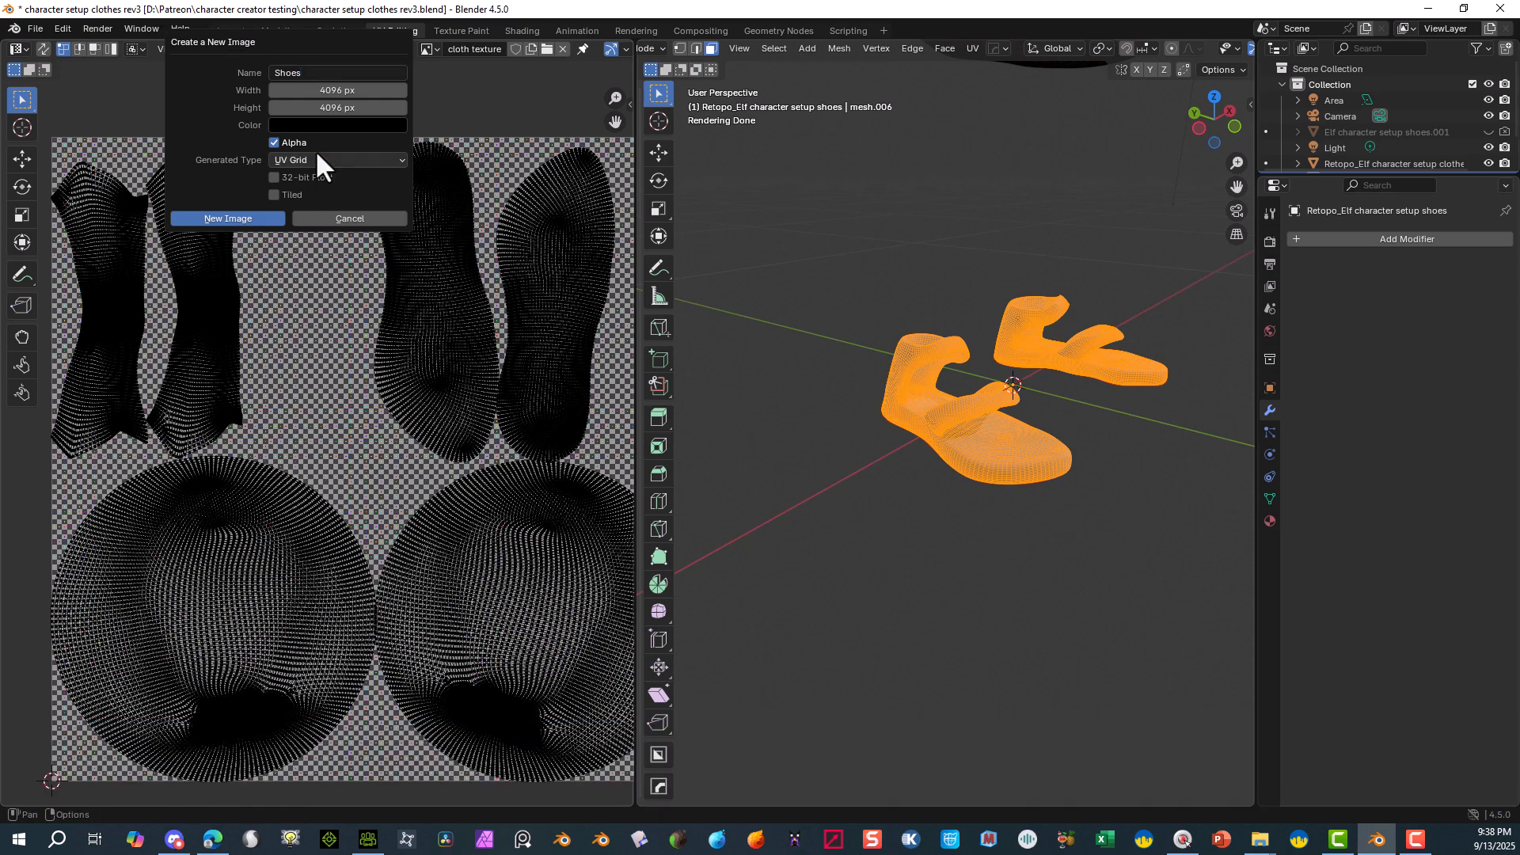
pyautogui.click(316, 156)
pyautogui.click(317, 195)
pyautogui.click(261, 220)
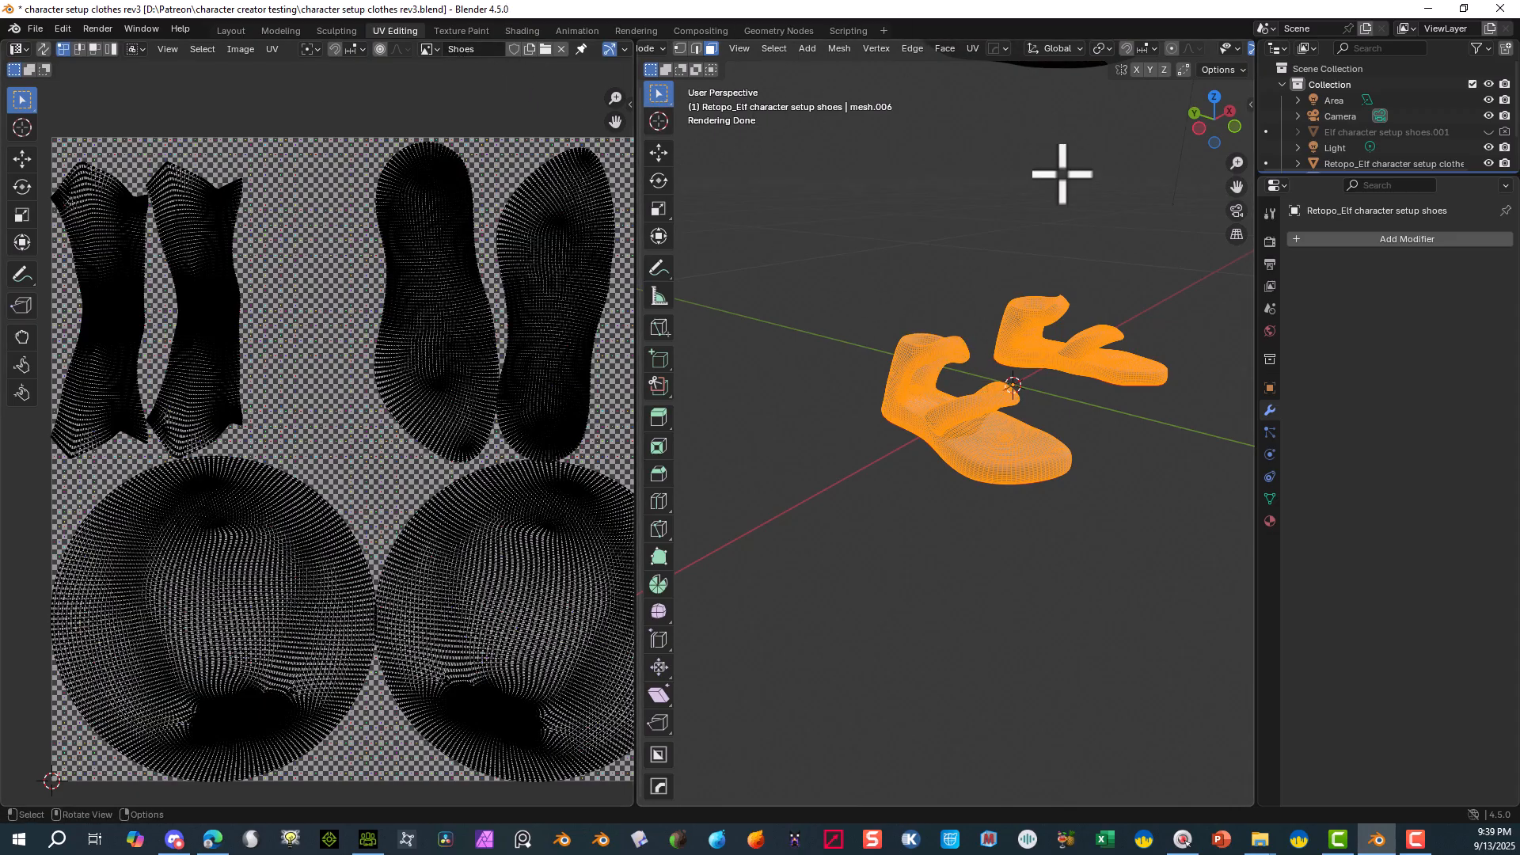
# - Add a new material to the shoes and connect an Image Texture to its Base Color
pyautogui.moveTo(918, 340); pyautogui.dragTo(830, 335, button='middle')
pyautogui.moveTo(1238, 188); pyautogui.dragTo(1072, 163)
pyautogui.click(1270, 520)
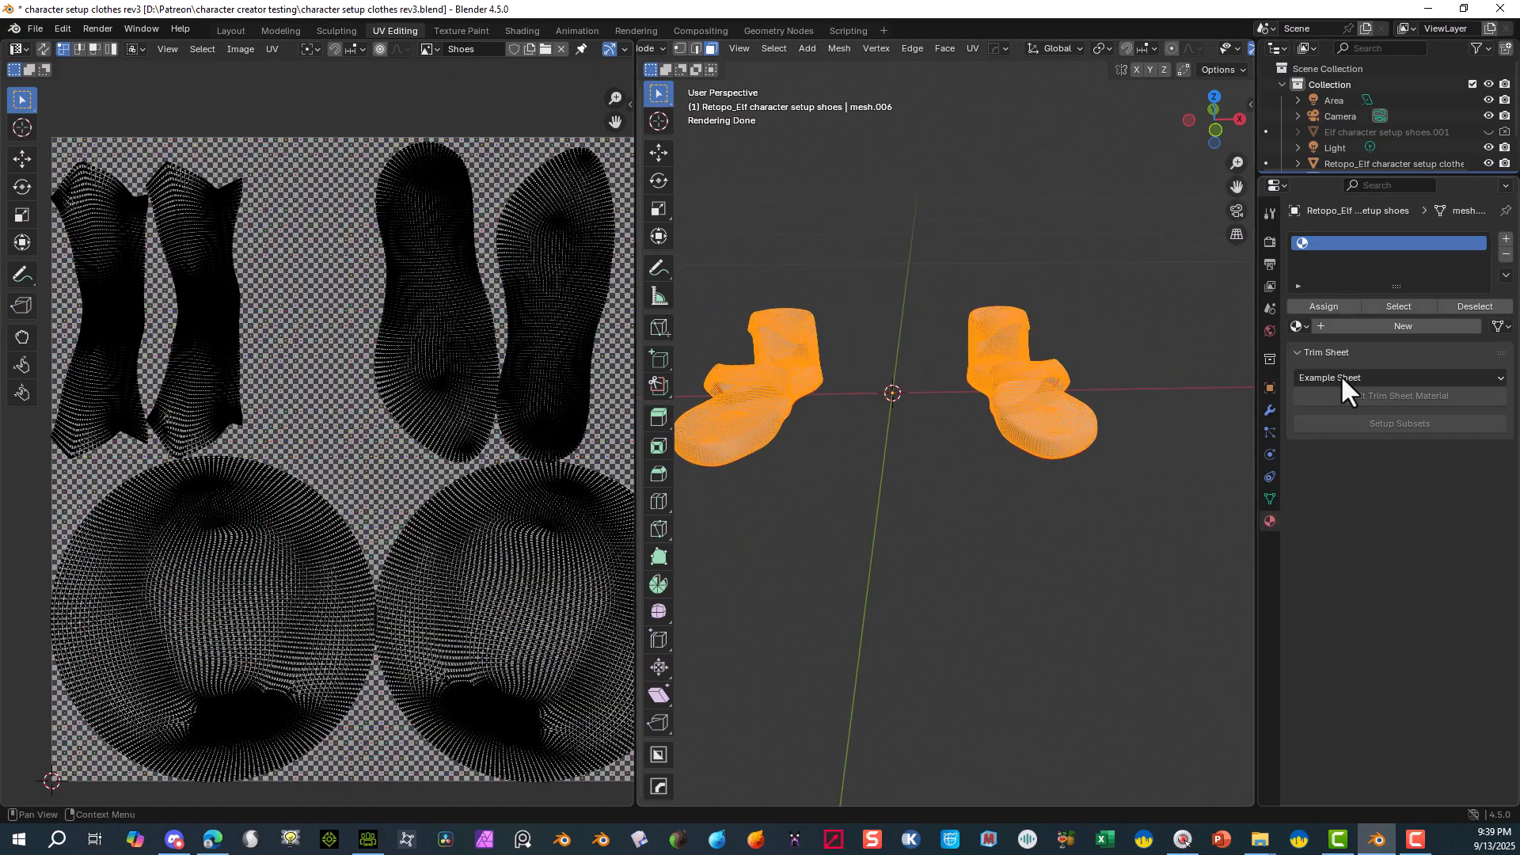
pyautogui.click(1320, 326)
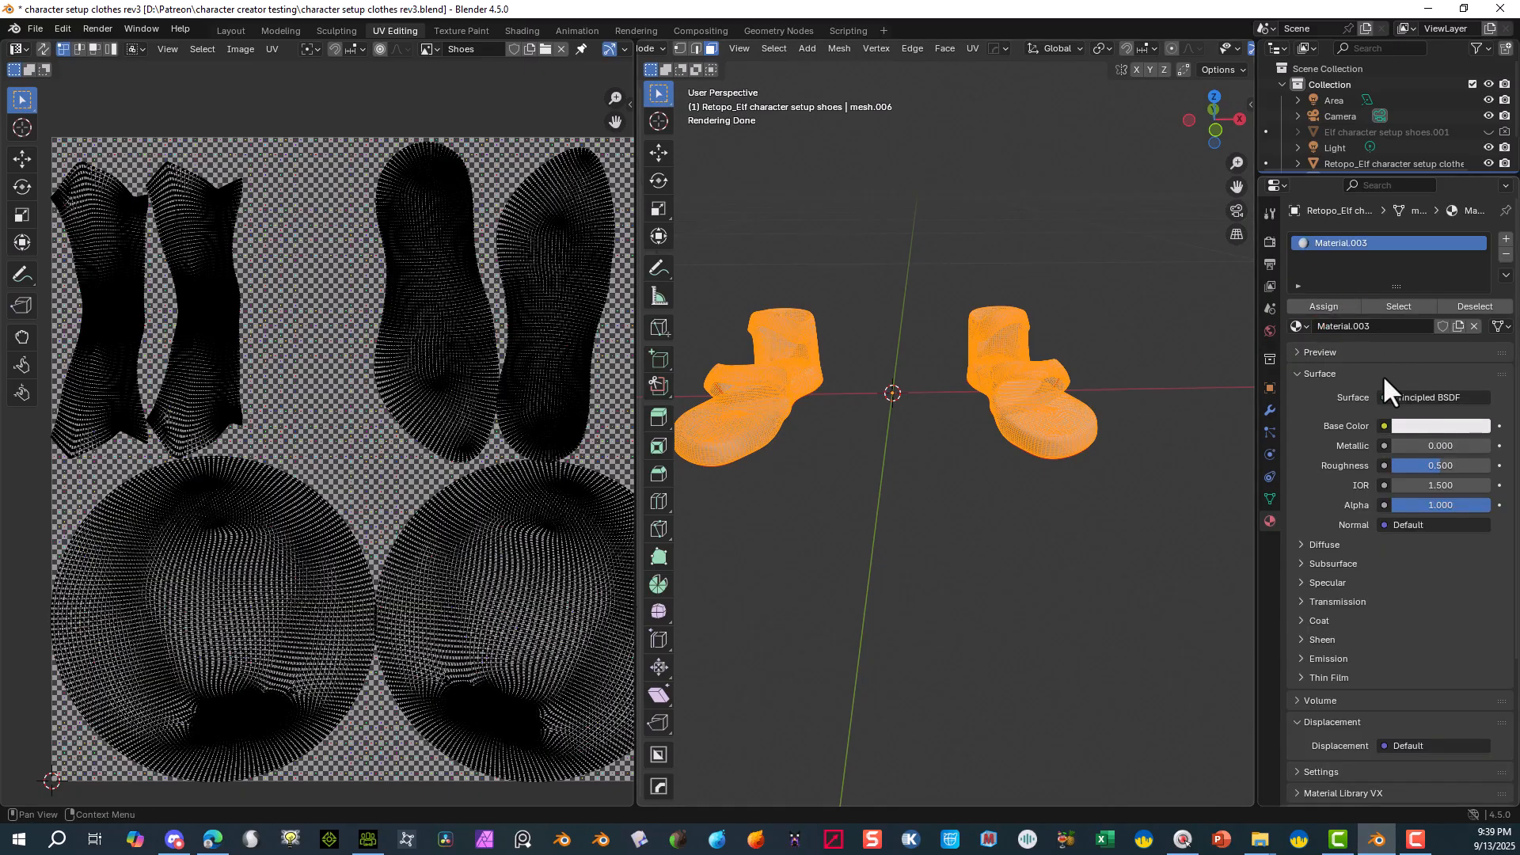
pyautogui.click(1384, 426)
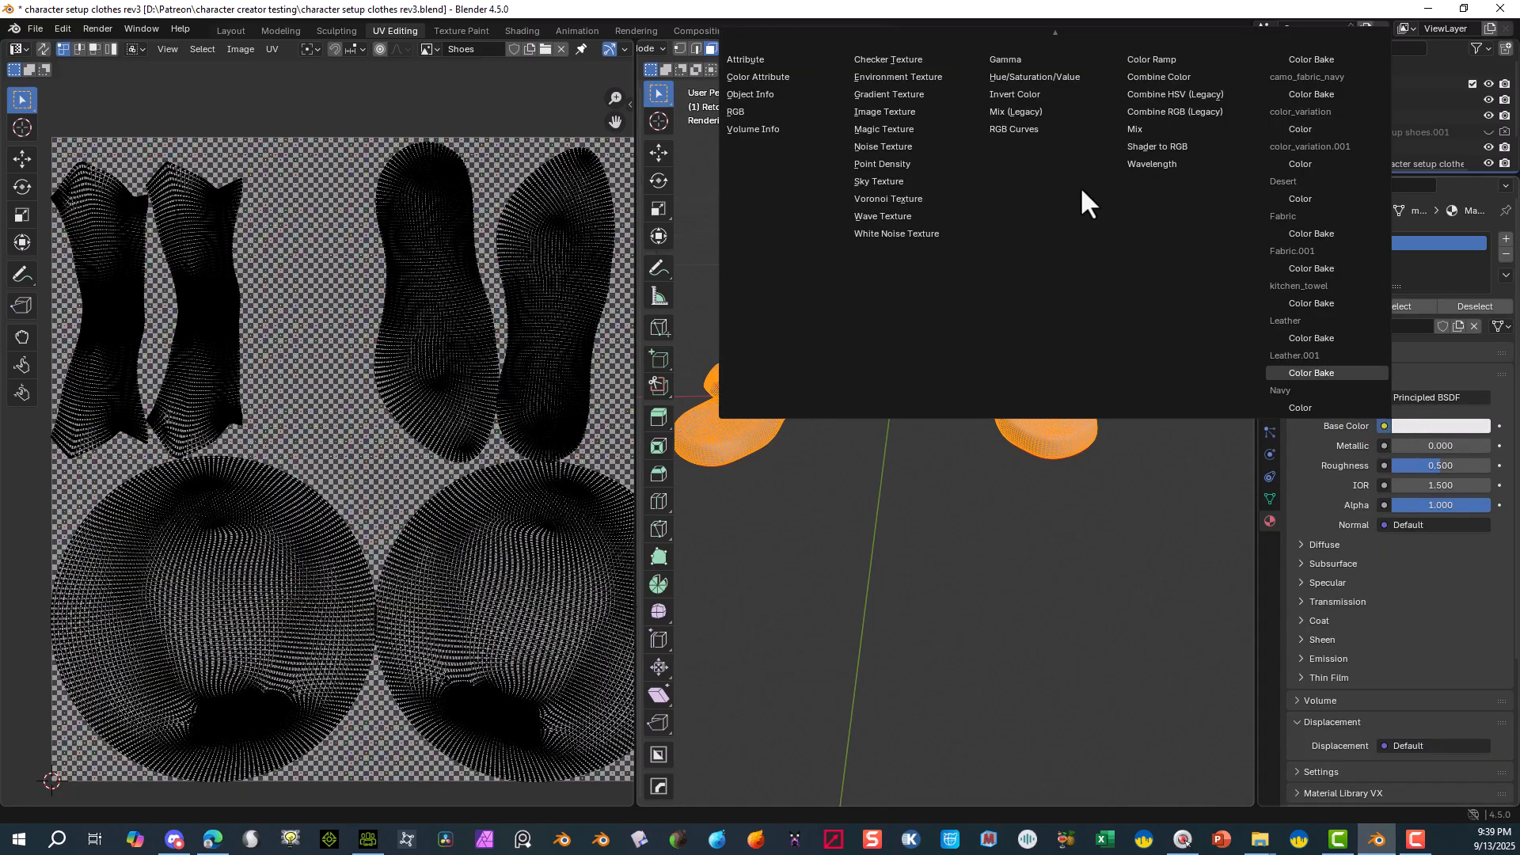
pyautogui.click(887, 112)
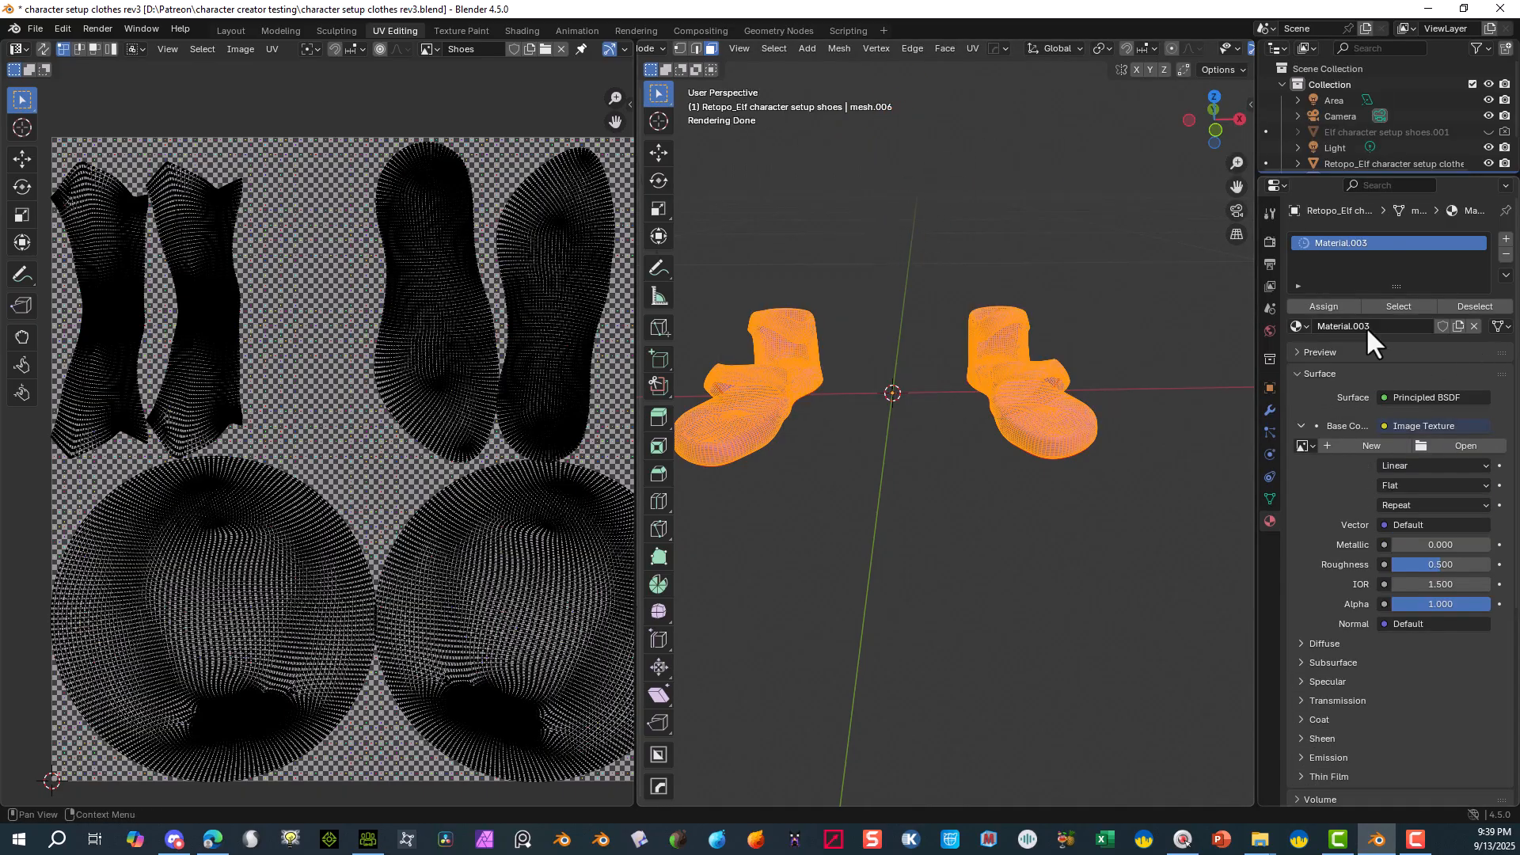
# - Save the generated grid image as Shoes.png in the character creator testing folder
pyautogui.click(1423, 446)
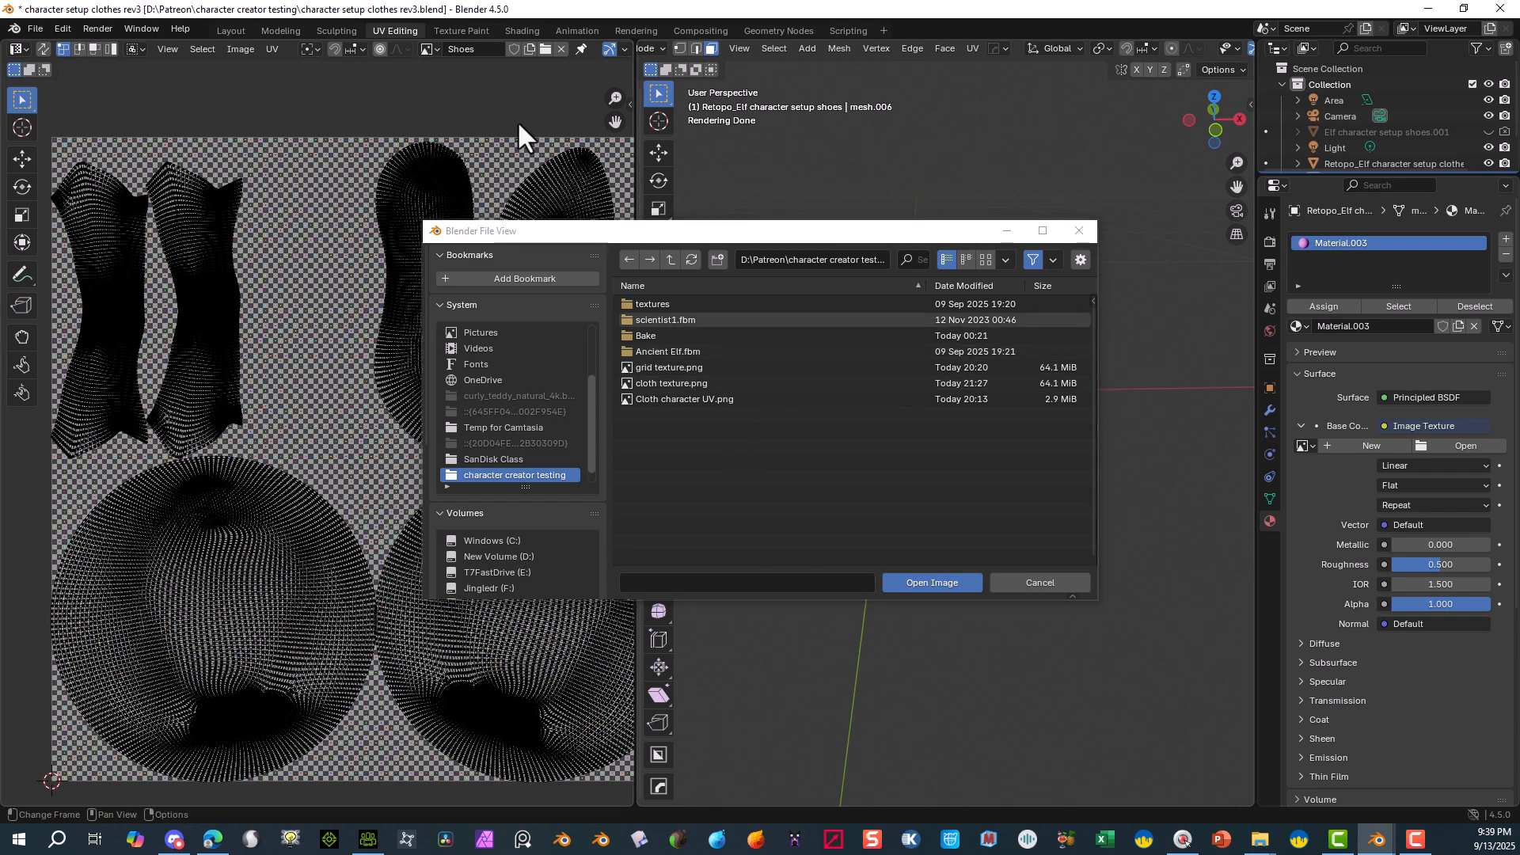
pyautogui.click(1027, 586)
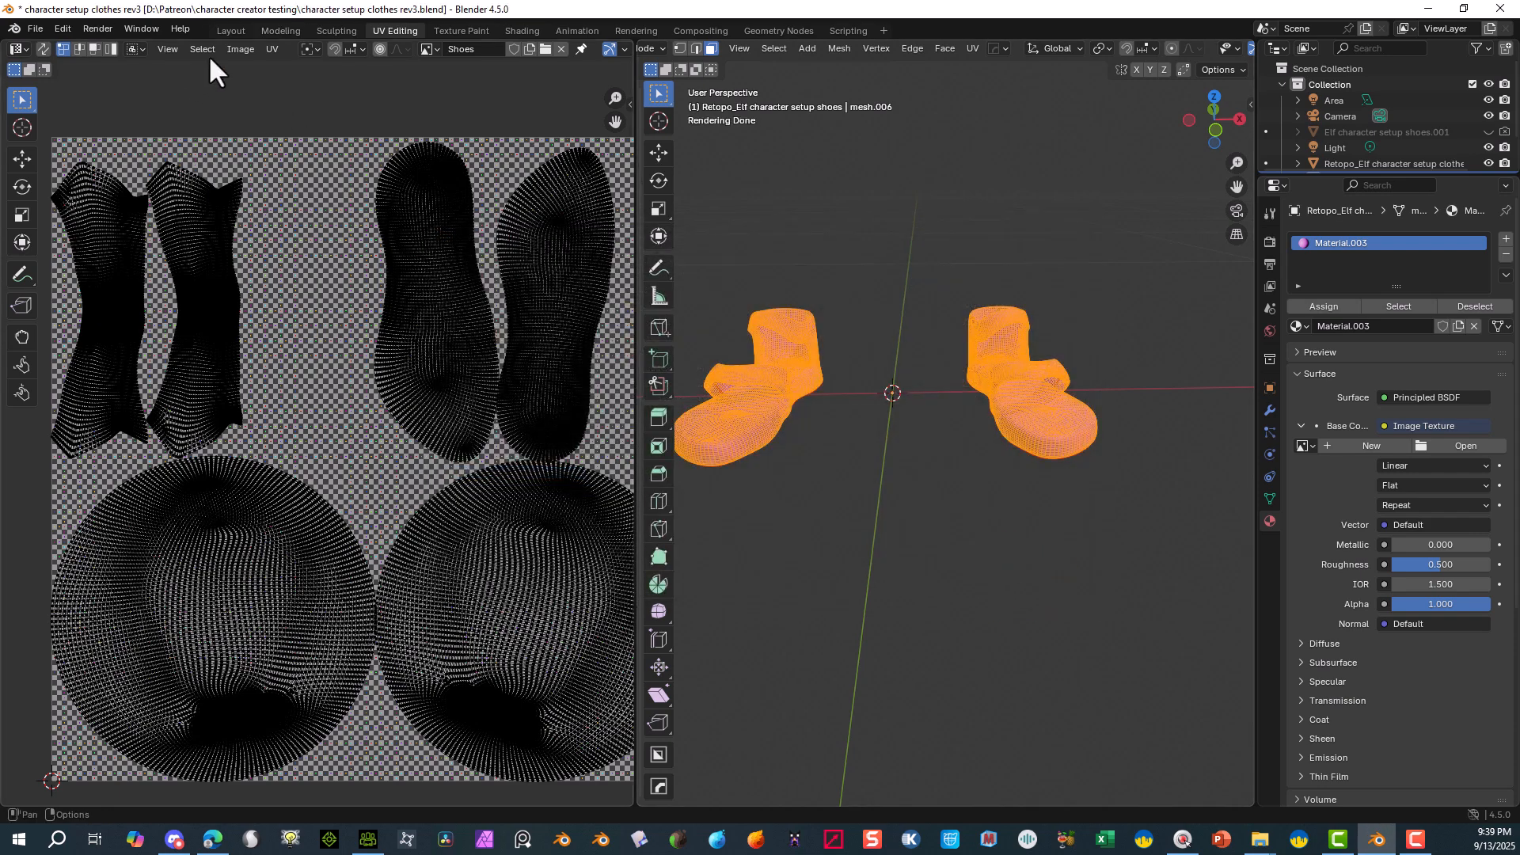
pyautogui.click(239, 46)
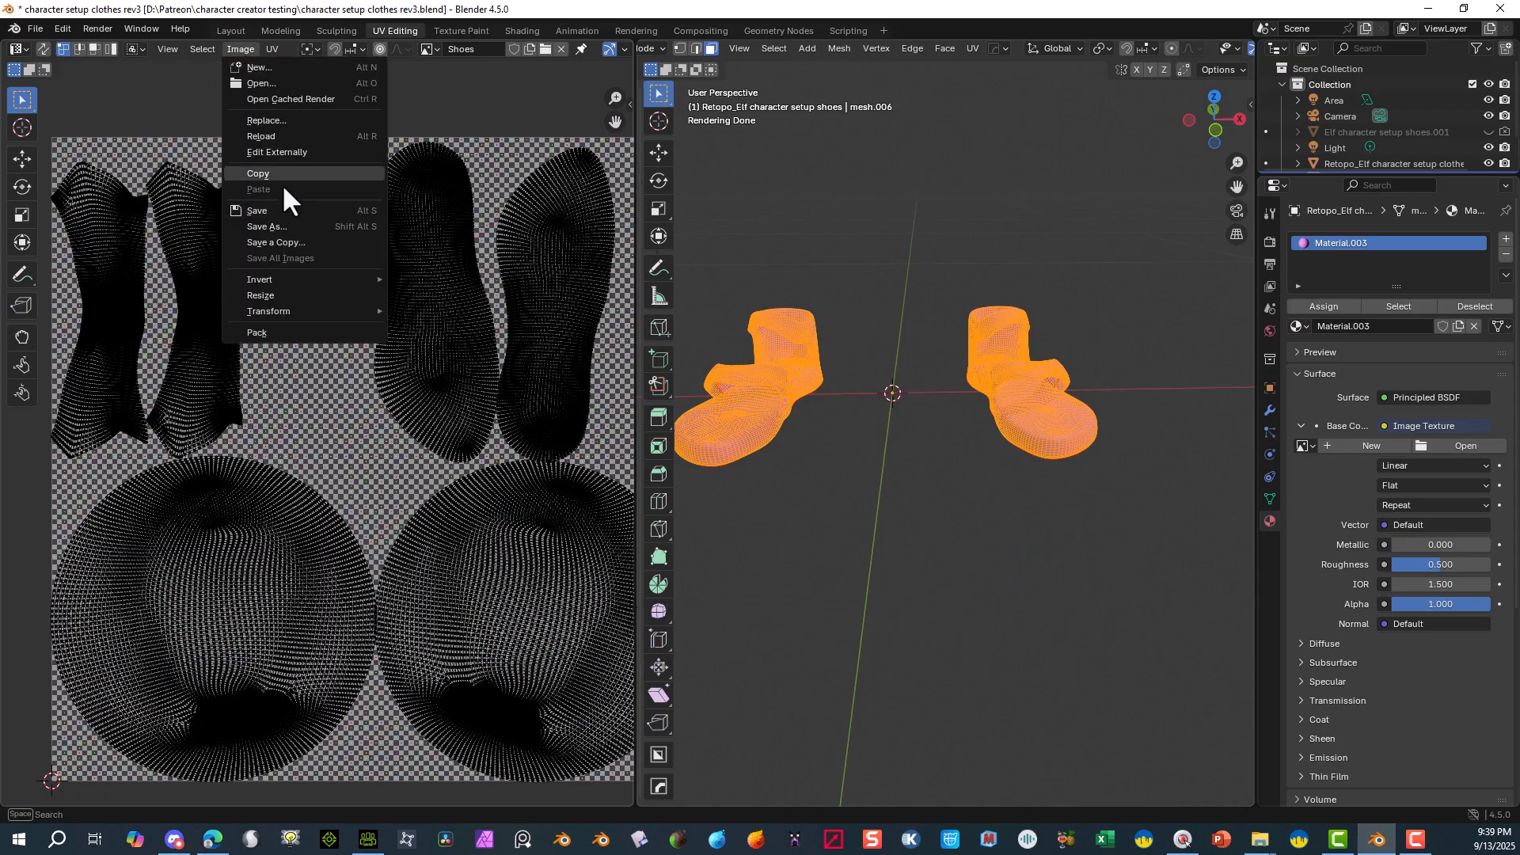
pyautogui.click(292, 226)
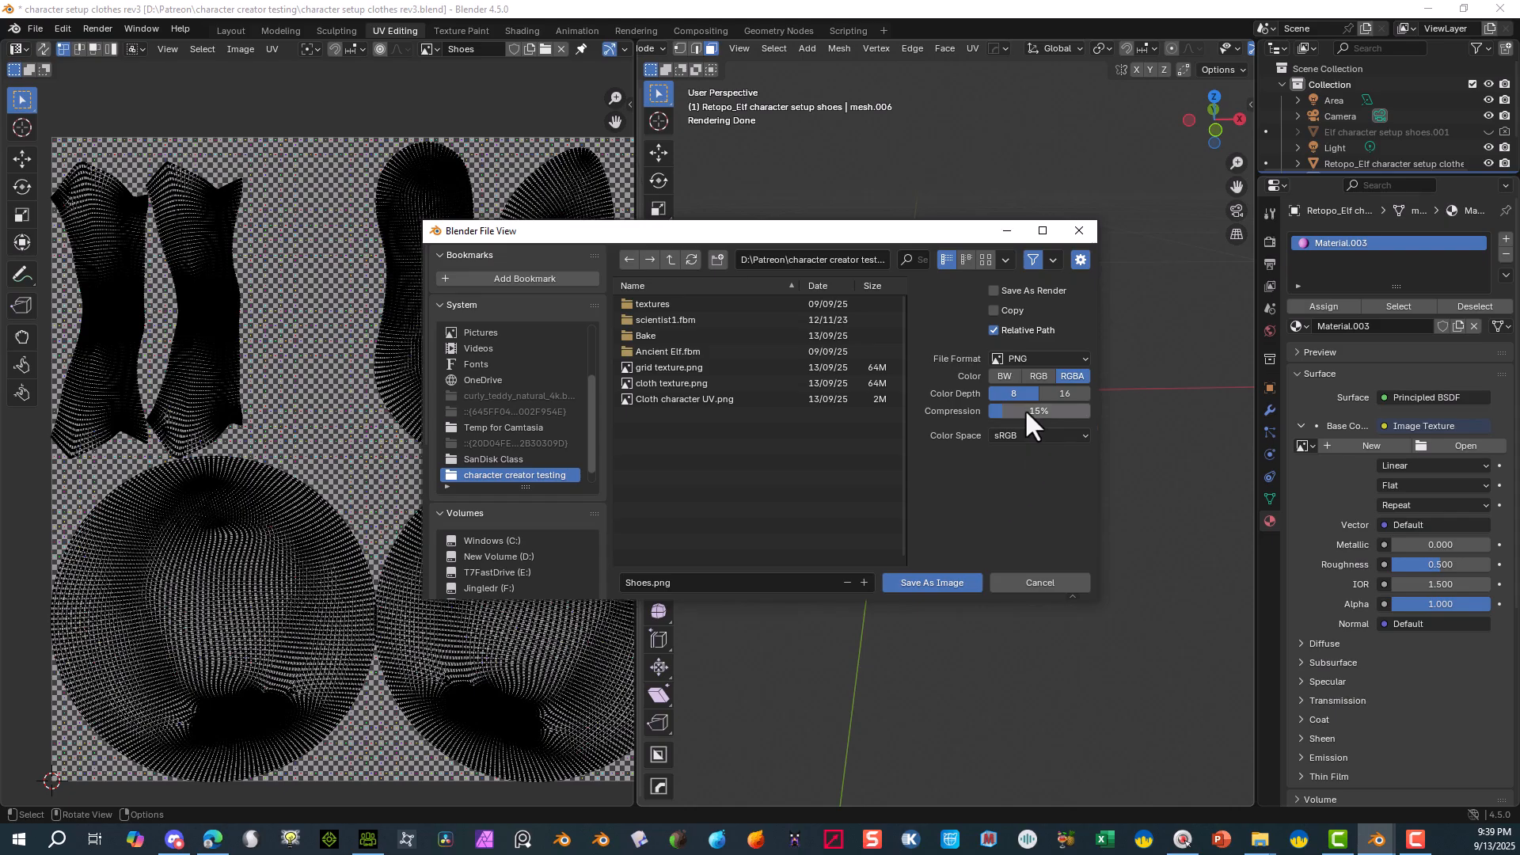
pyautogui.click(941, 583)
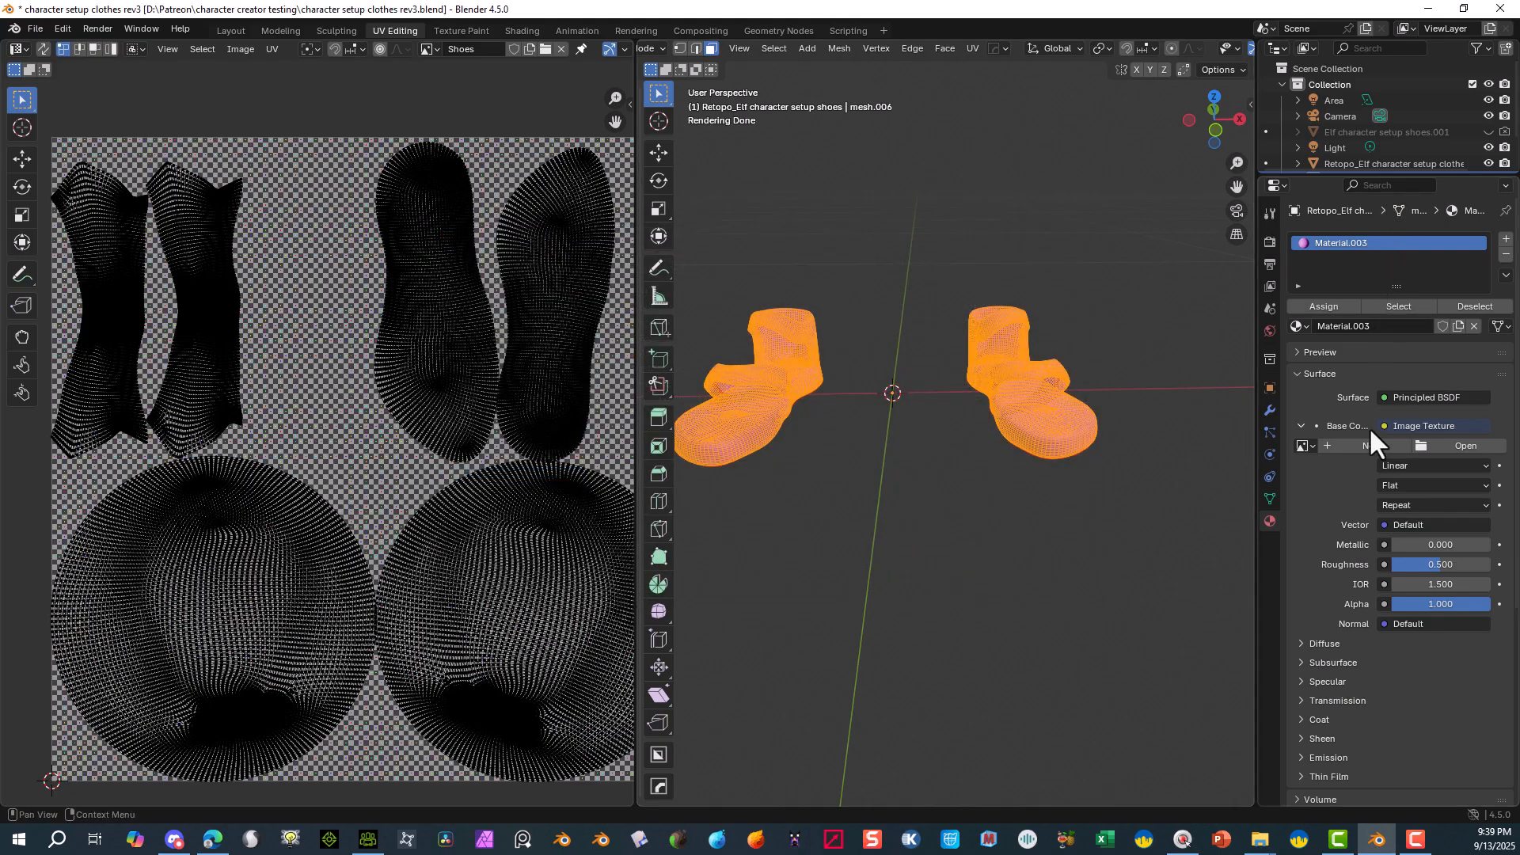
# - Load Shoes.png as the image texture for the shoe material's Base Color
pyautogui.click(1415, 446)
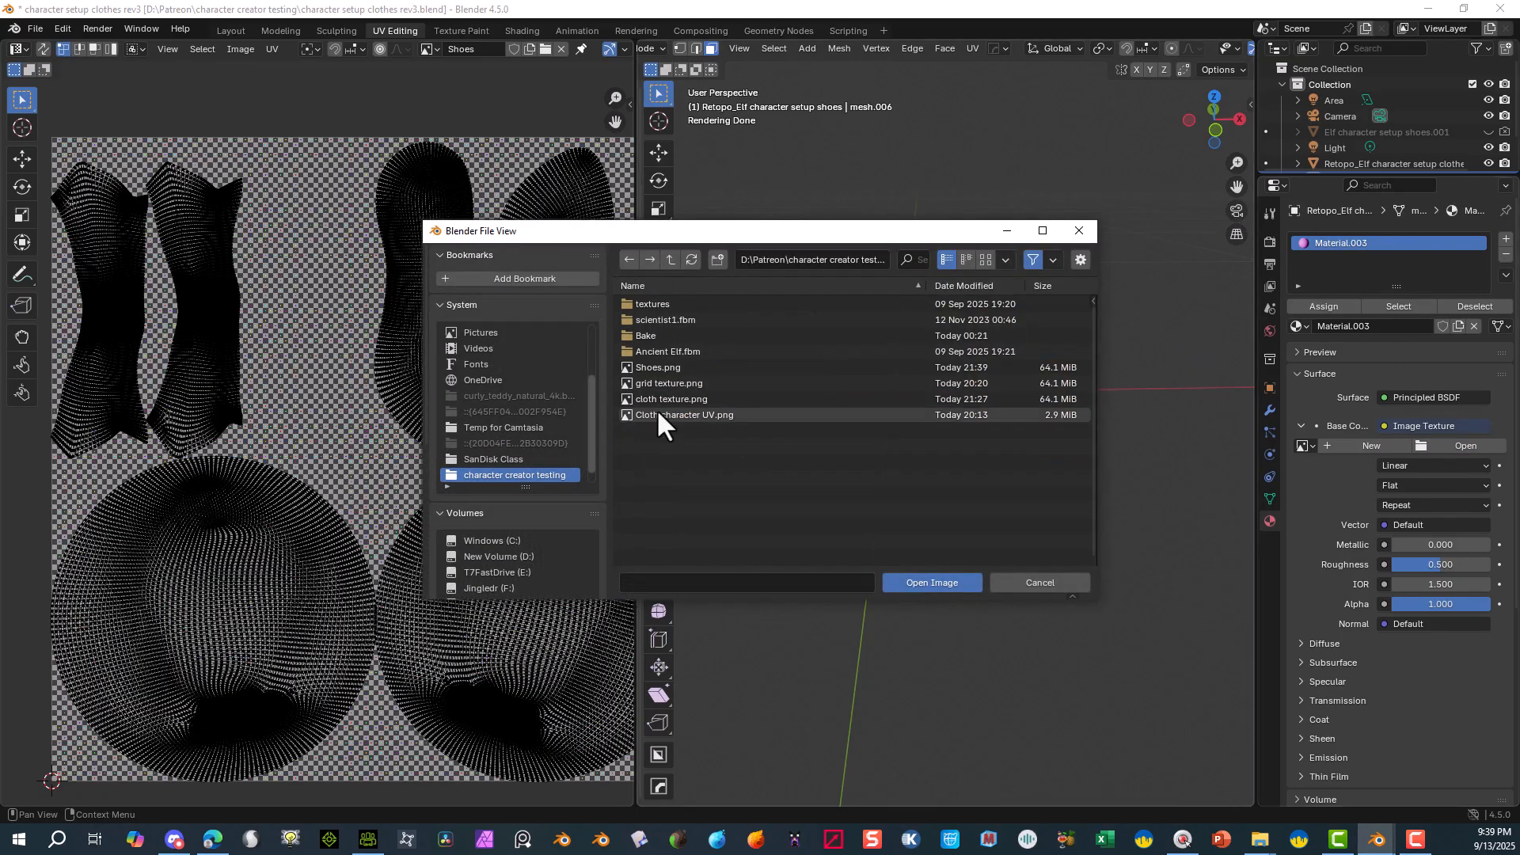
pyautogui.click(663, 368)
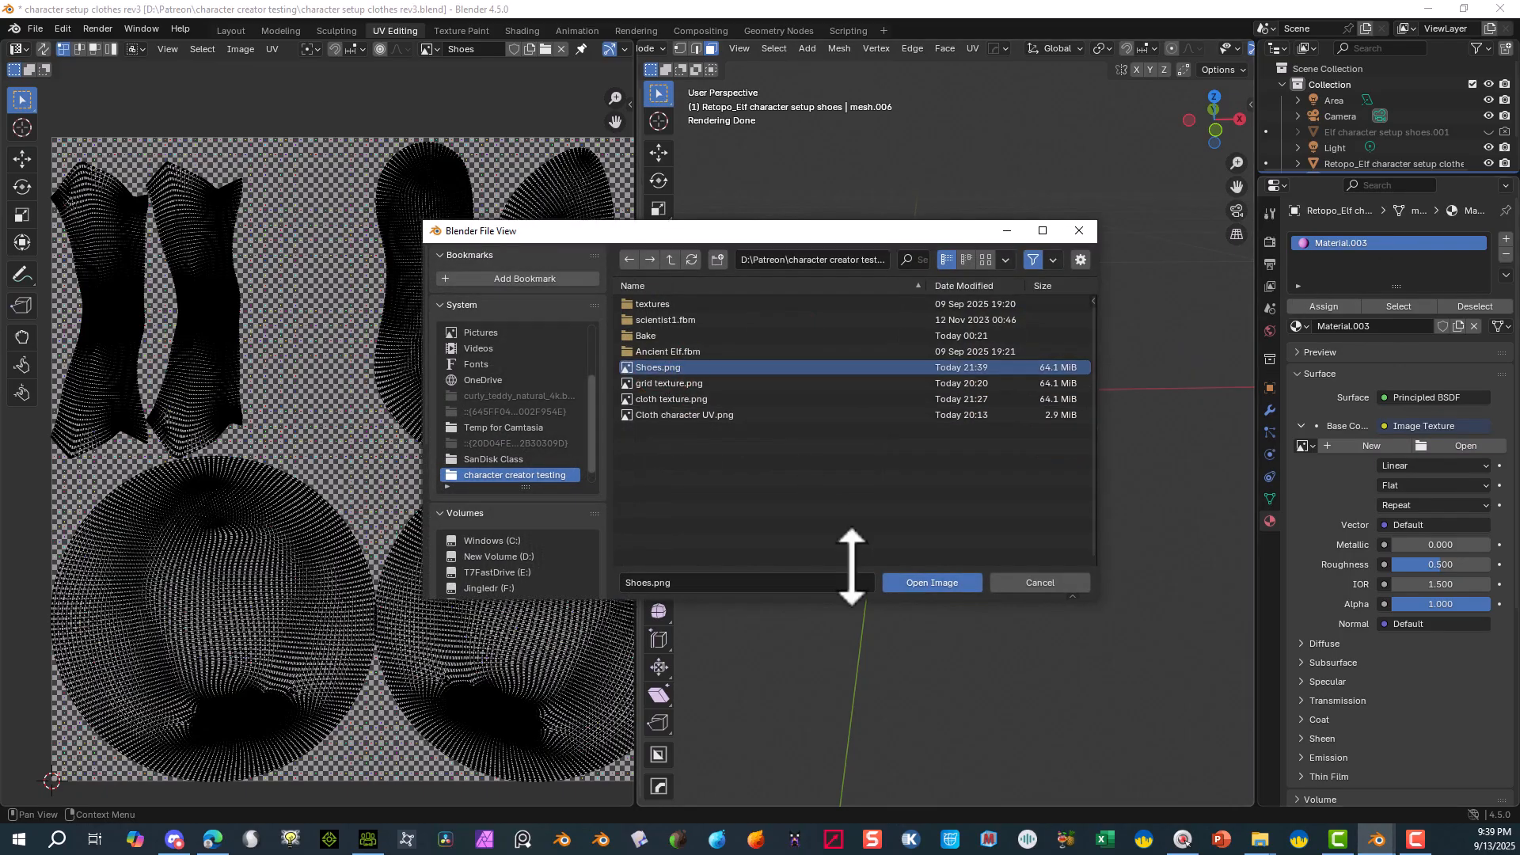
pyautogui.click(903, 582)
# - Deselect the mesh and examine the grid pattern on the shoes for stretching, especially around the ankle strap
pyautogui.moveTo(874, 366); pyautogui.dragTo(1049, 297, button='middle')
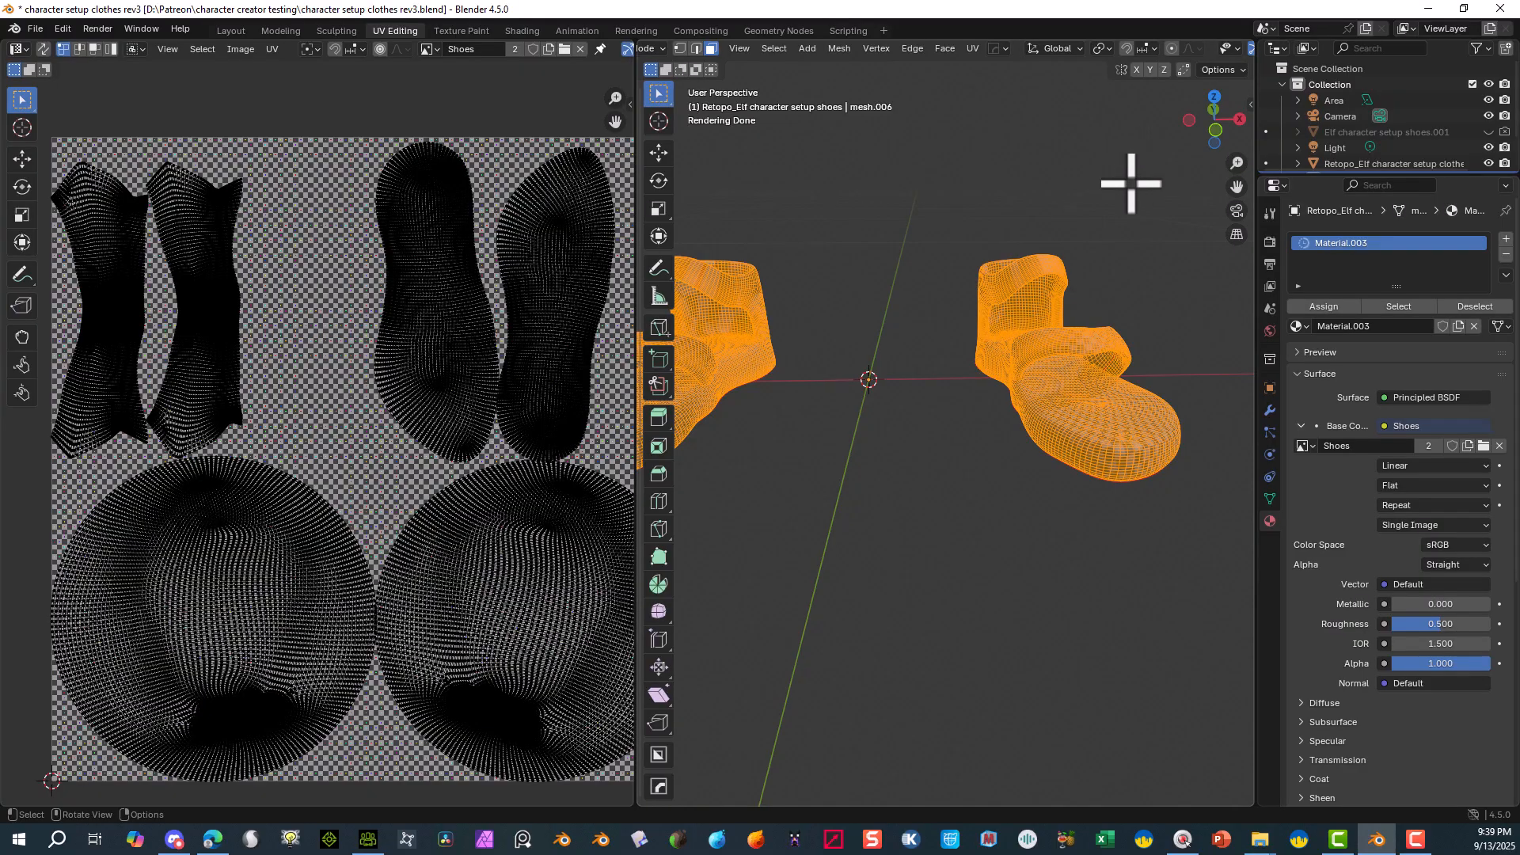
pyautogui.moveTo(1131, 184); pyautogui.dragTo(1042, 202, button='middle')
pyautogui.click(1041, 203)
pyautogui.moveTo(1021, 264); pyautogui.dragTo(695, 290, button='middle')
pyautogui.moveTo(520, 232); pyautogui.dragTo(590, 218, button='middle')
pyautogui.moveTo(898, 194); pyautogui.dragTo(822, 198, button='middle')
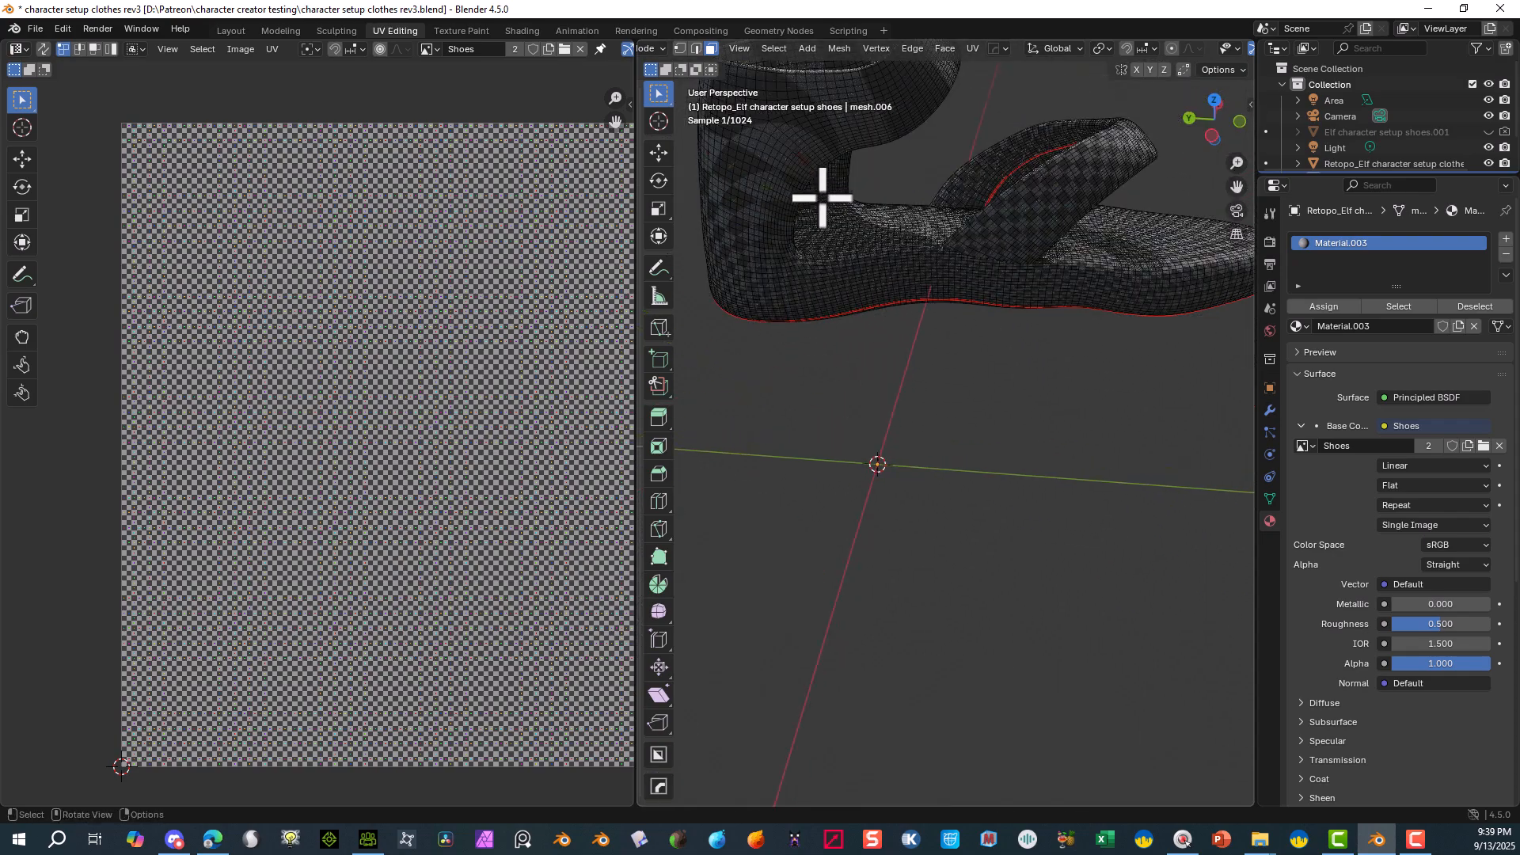
pyautogui.moveTo(722, 120); pyautogui.dragTo(998, 155, button='middle')
pyautogui.scroll(2, 998, 155)
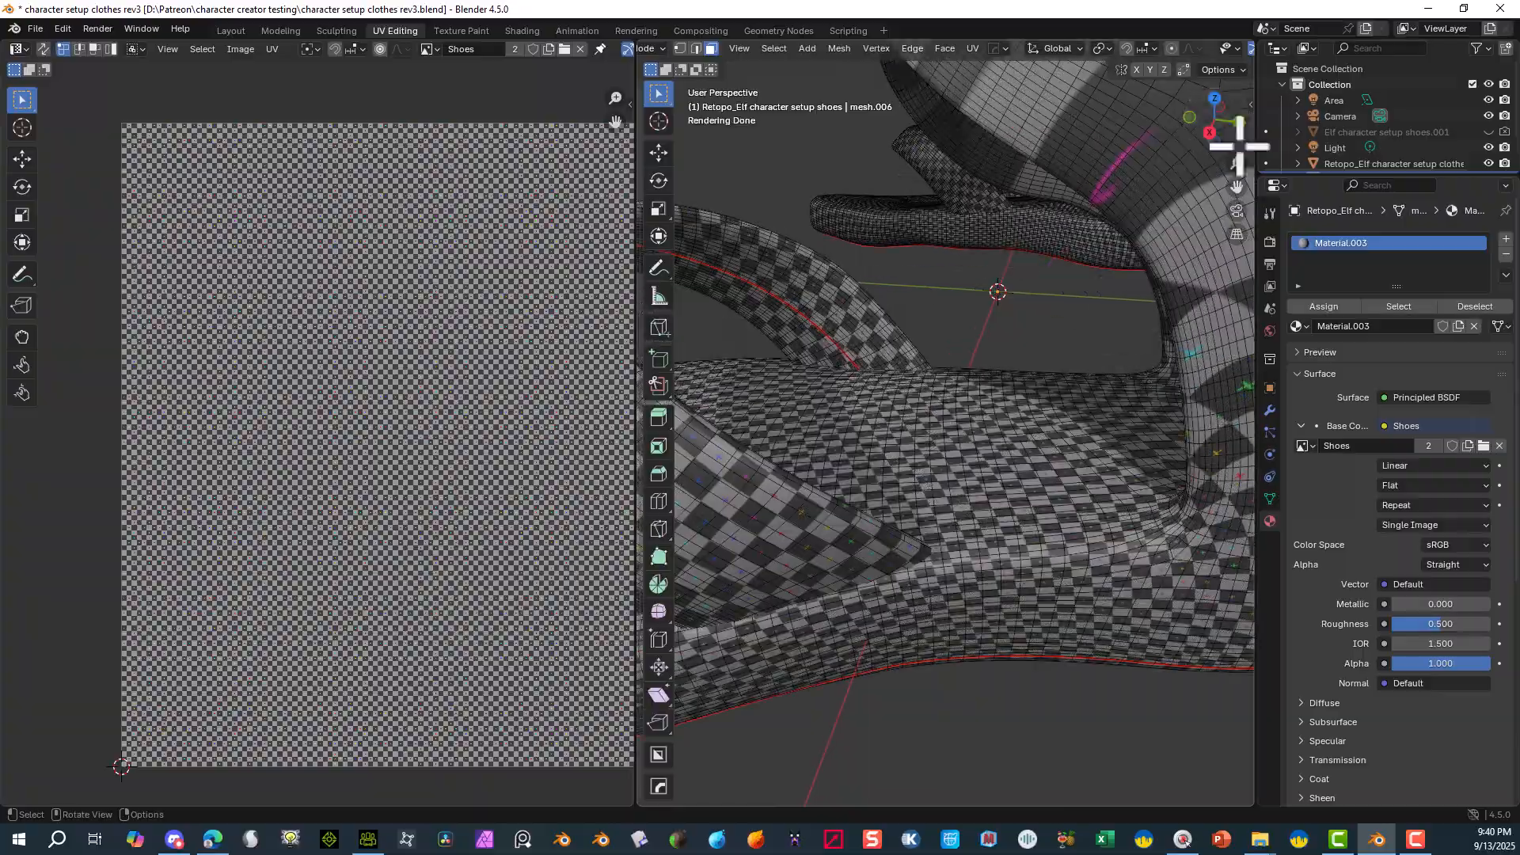
pyautogui.moveTo(1236, 186); pyautogui.dragTo(1033, 319)
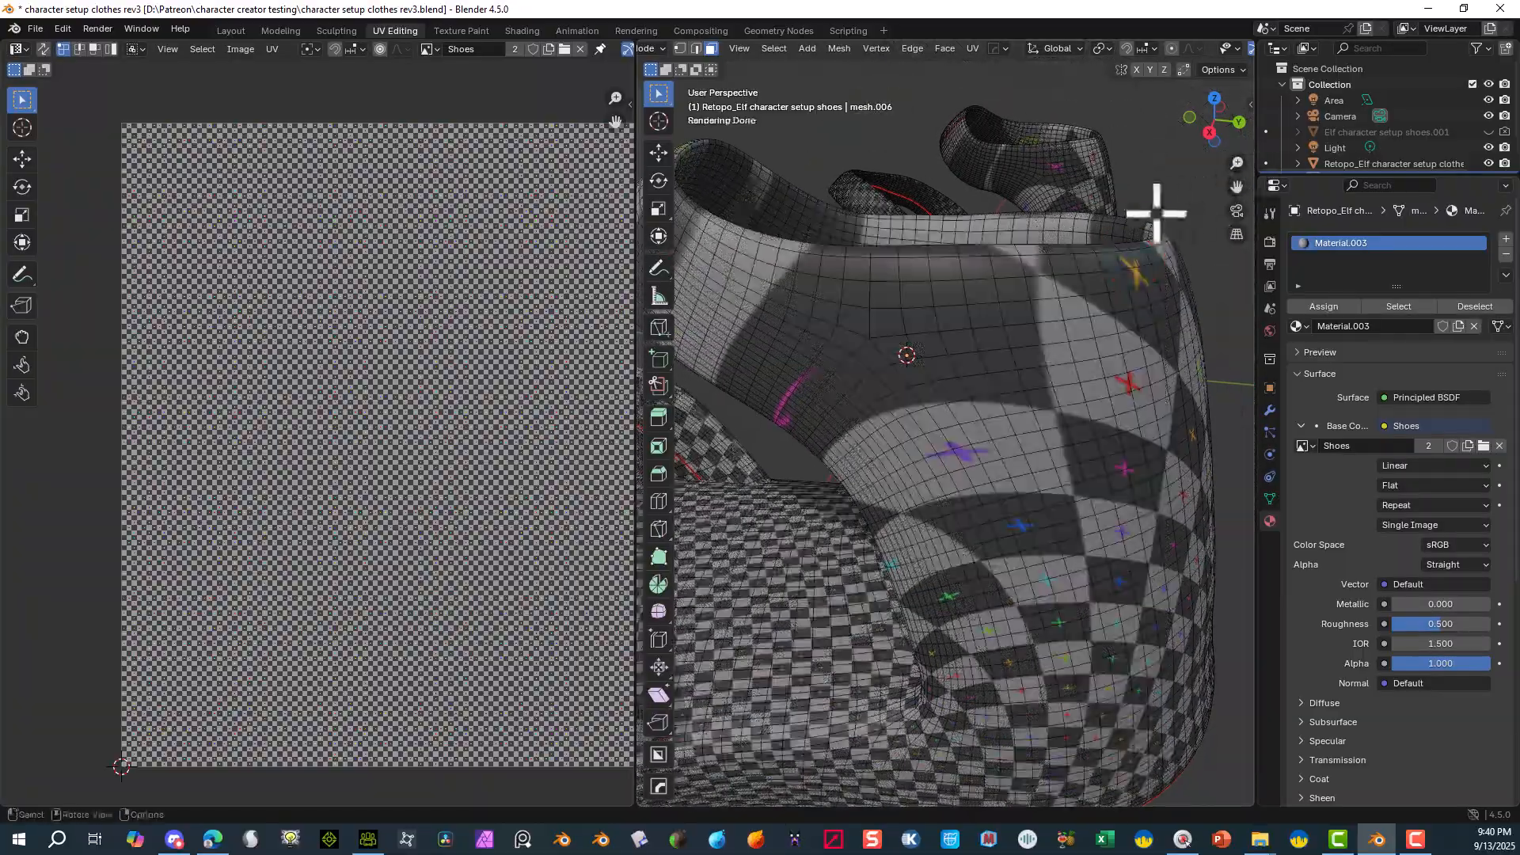
pyautogui.scroll(2, 1028, 294)
pyautogui.moveTo(1023, 300); pyautogui.dragTo(1000, 326, button='middle')
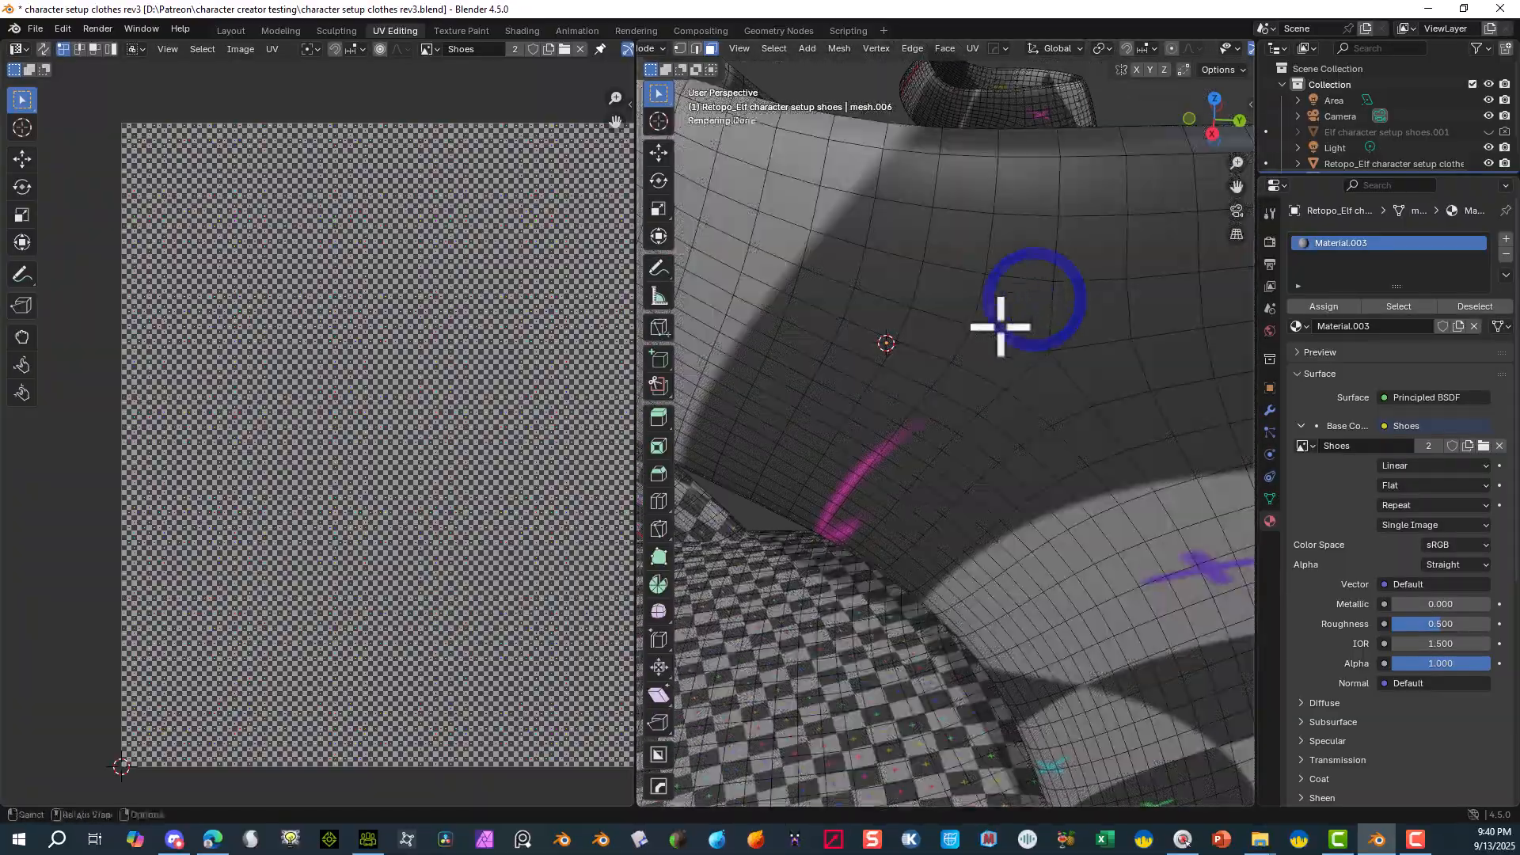
pyautogui.scroll(-2, 972, 342)
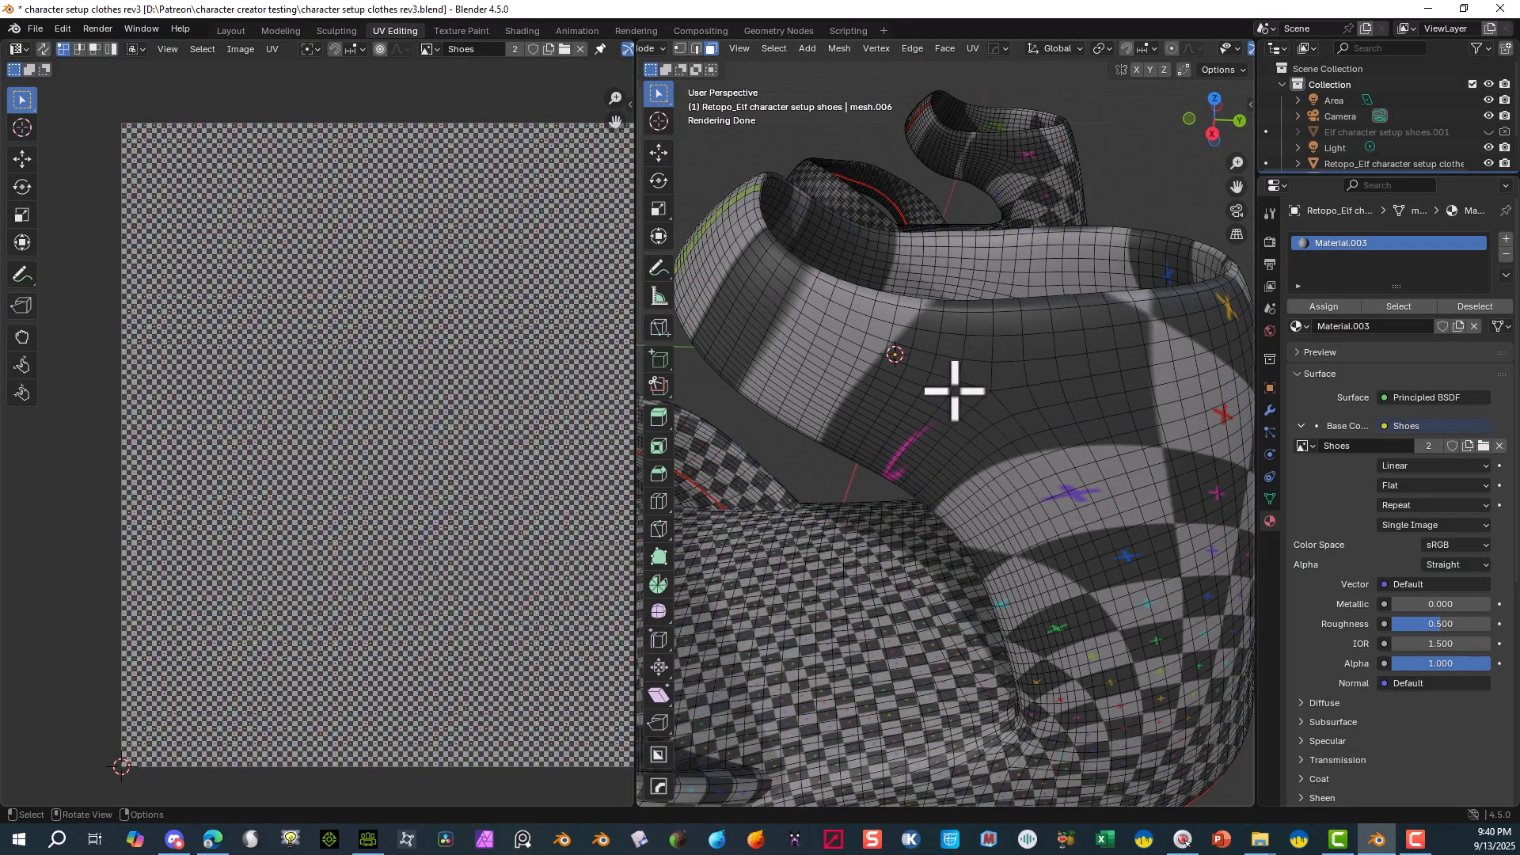
# - In edge selection mode, mark the vertical edge loop across the far side of the nearest shoe's ankle strap as a seam
pyautogui.click(697, 48)
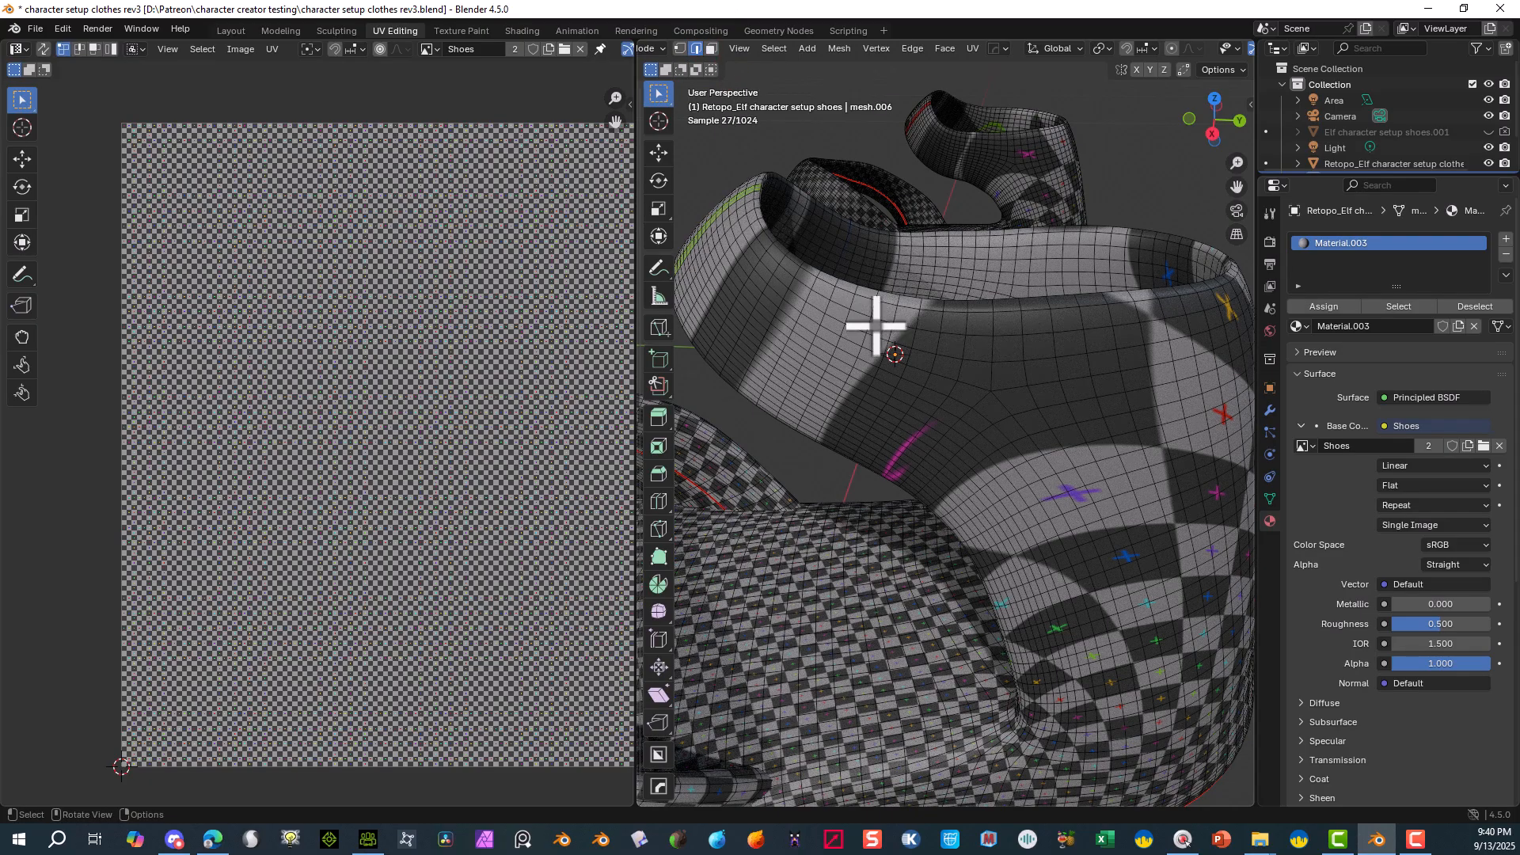
pyautogui.keyDown('alt'); pyautogui.click(955, 393); pyautogui.keyUp('alt')
pyautogui.moveTo(963, 343)
pyautogui.mouseDown(button='middle')
pyautogui.moveTo(875, 393)
pyautogui.moveTo(699, 332)
pyautogui.moveTo(655, 349)
pyautogui.moveTo(908, 359)
pyautogui.moveTo(936, 346)
pyautogui.mouseUp(button='middle')
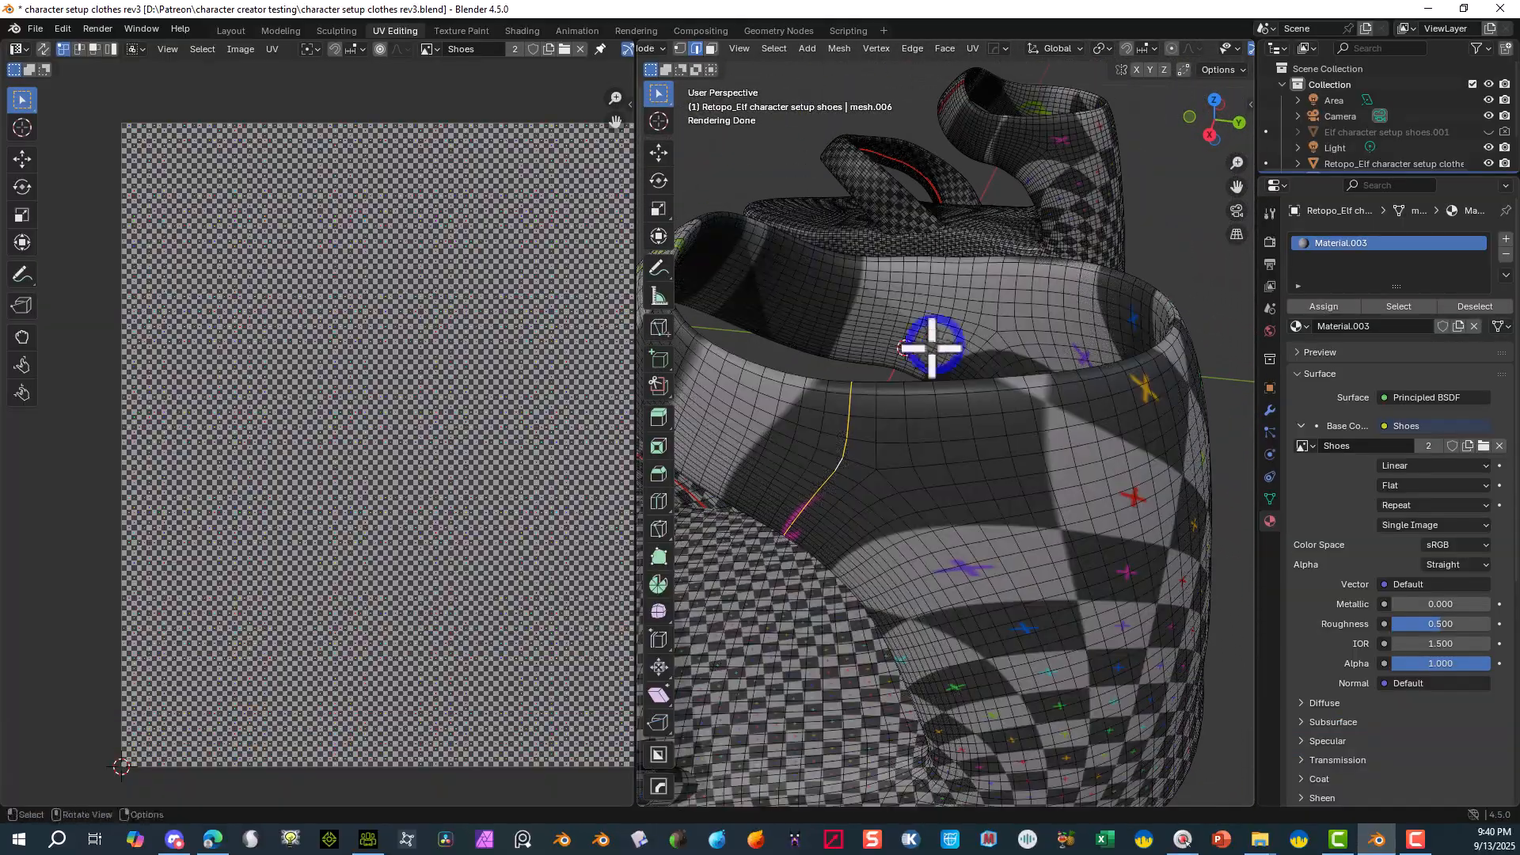
pyautogui.scroll(4, 913, 316)
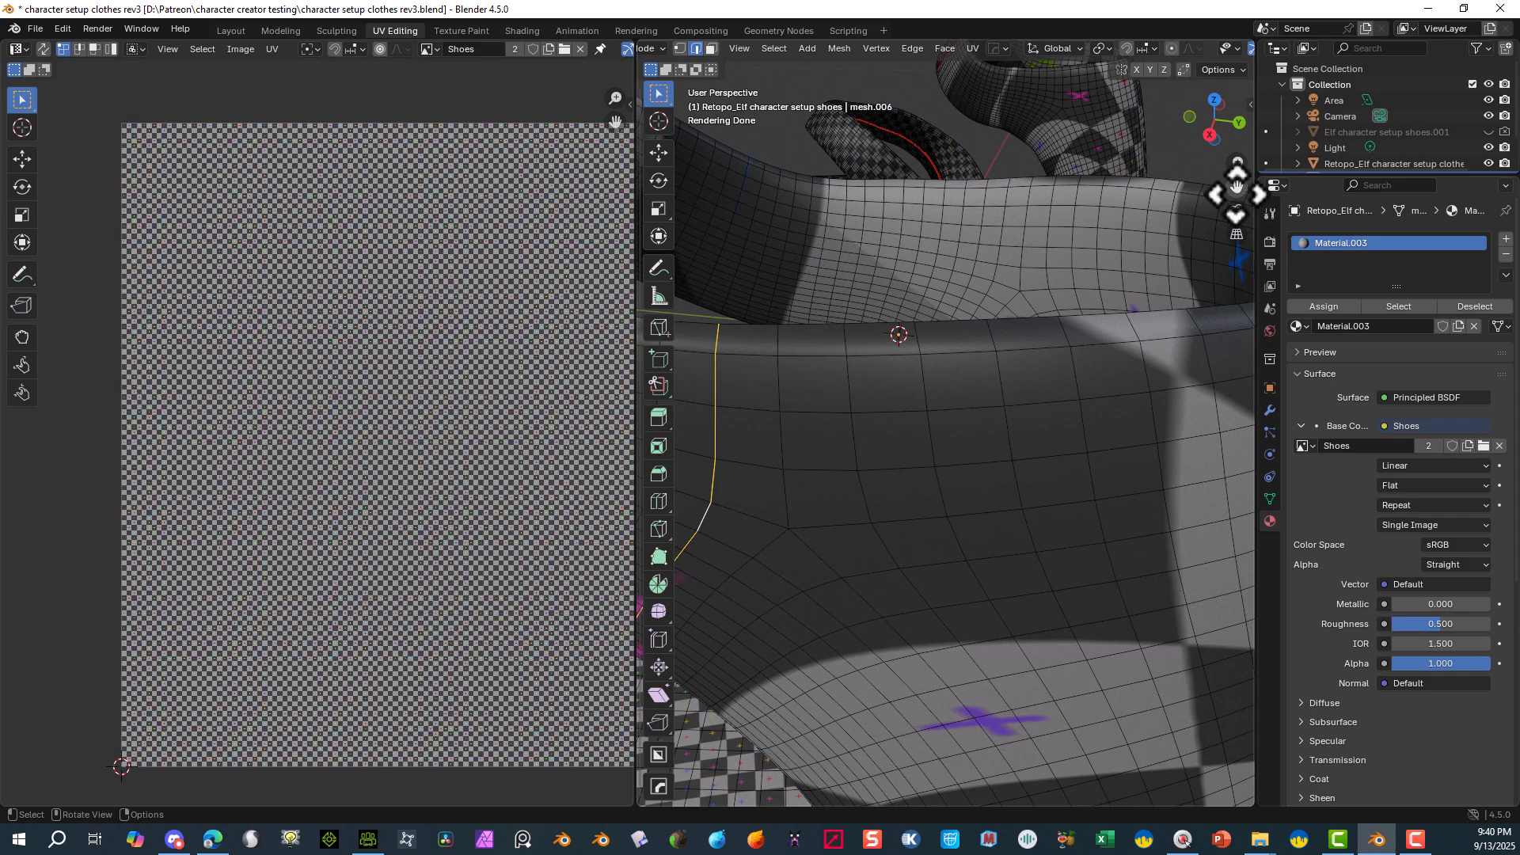
pyautogui.moveTo(1236, 186); pyautogui.dragTo(1295, 276)
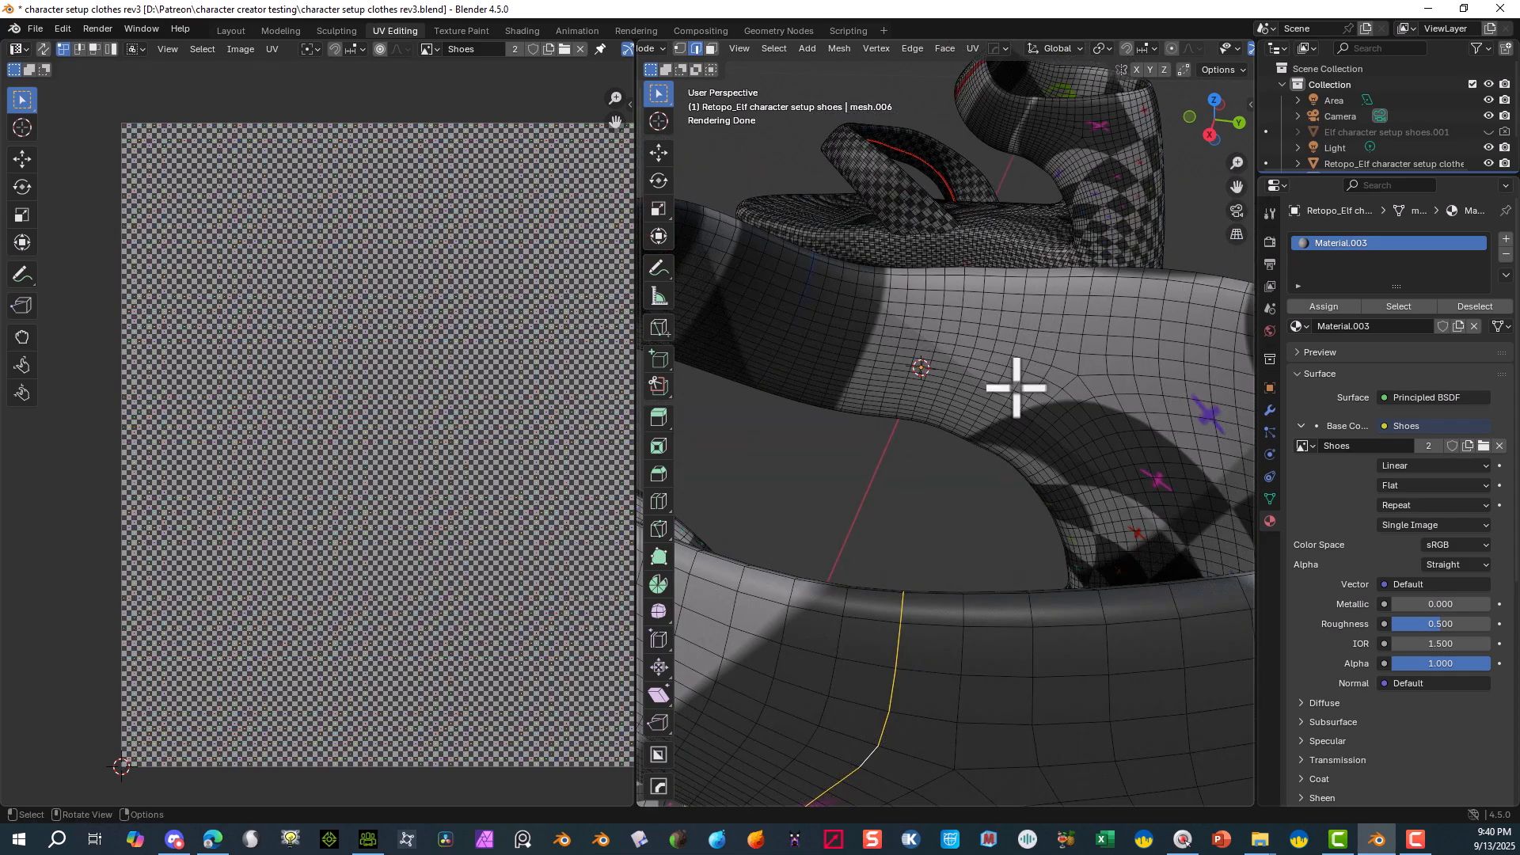
pyautogui.press('alt')
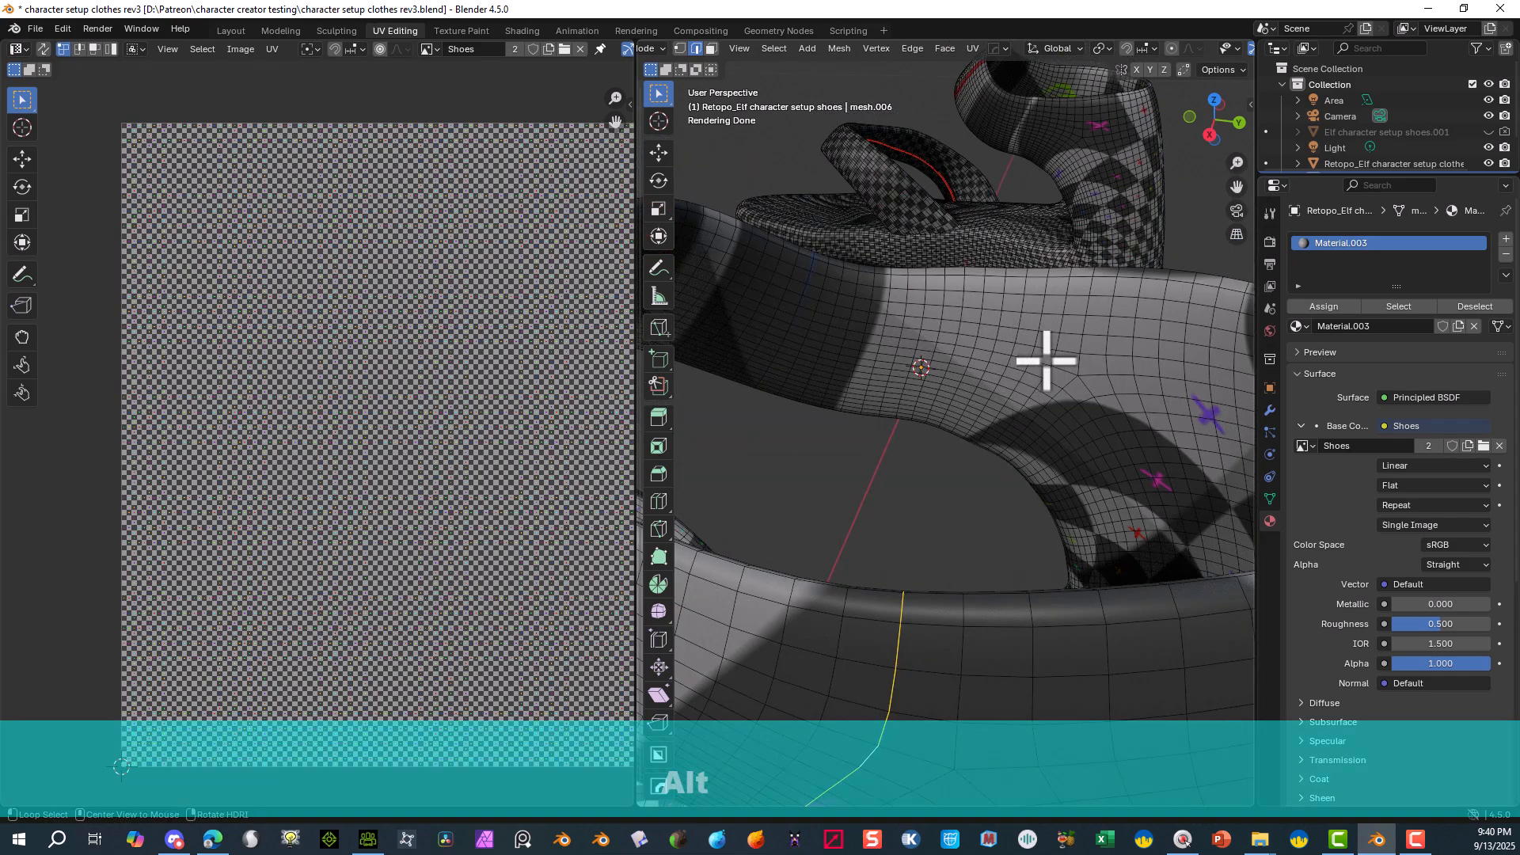
pyautogui.keyDown('alt'); pyautogui.middleClick(1048, 351); pyautogui.keyUp('alt')
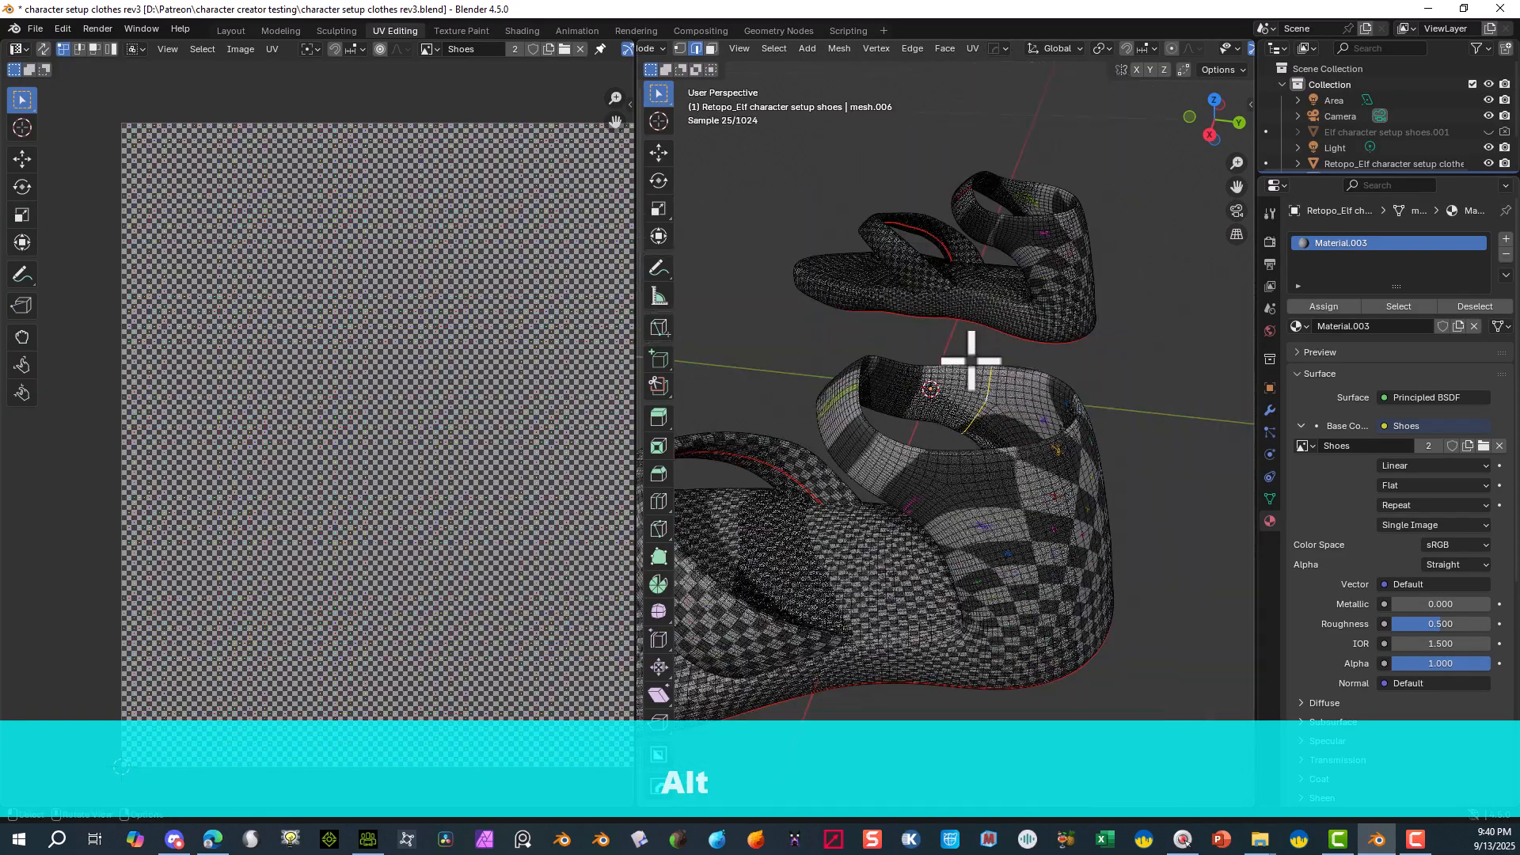
pyautogui.rightClick(982, 403)
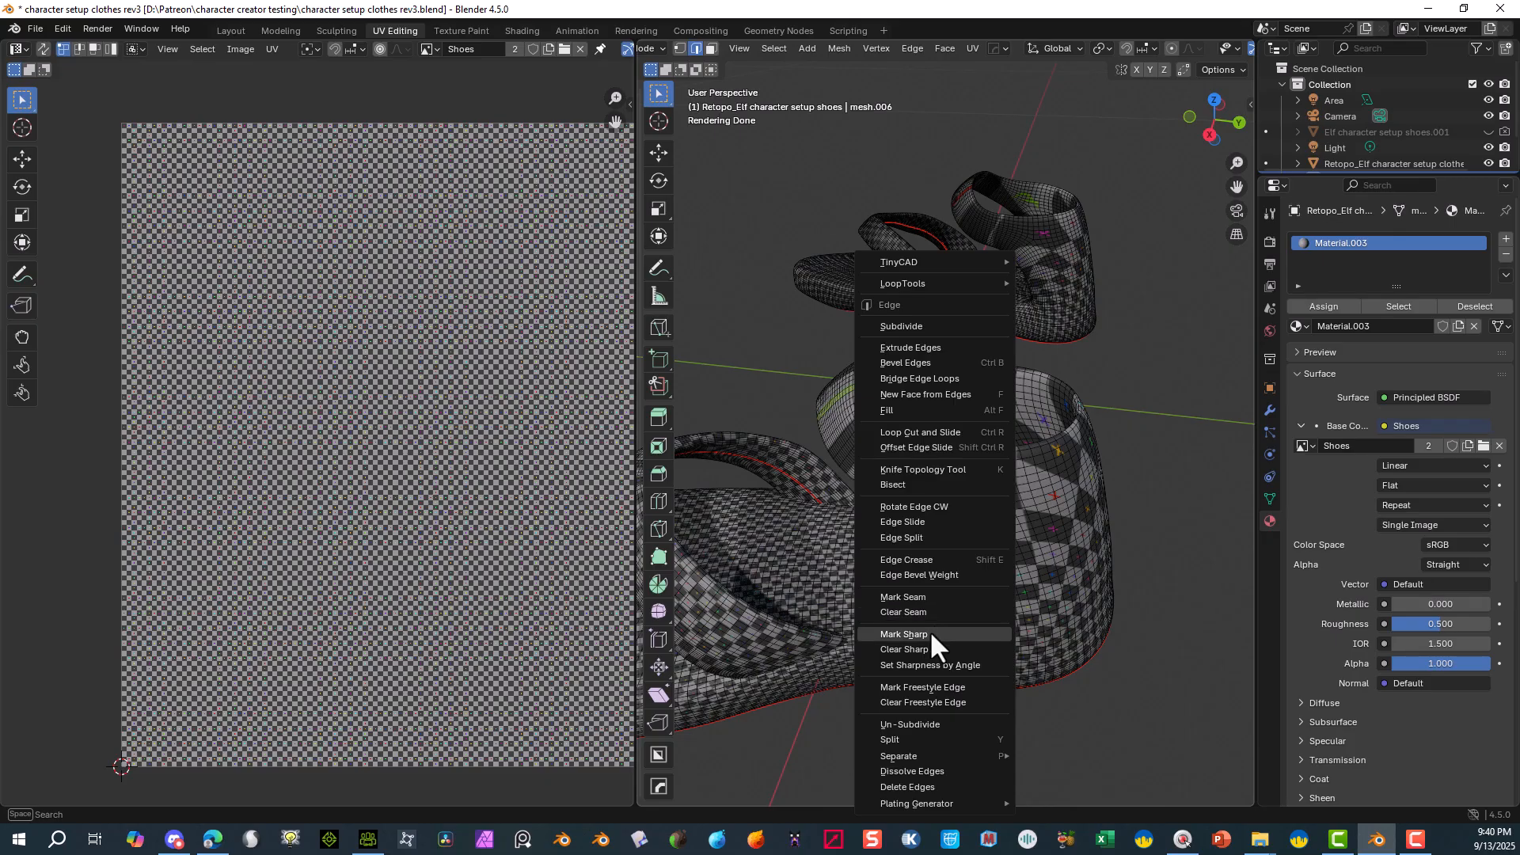
pyautogui.click(927, 599)
# - Mark the vertical edge loop across the near side of the same shoe's ankle strap as a seam
pyautogui.scroll(3, 914, 519)
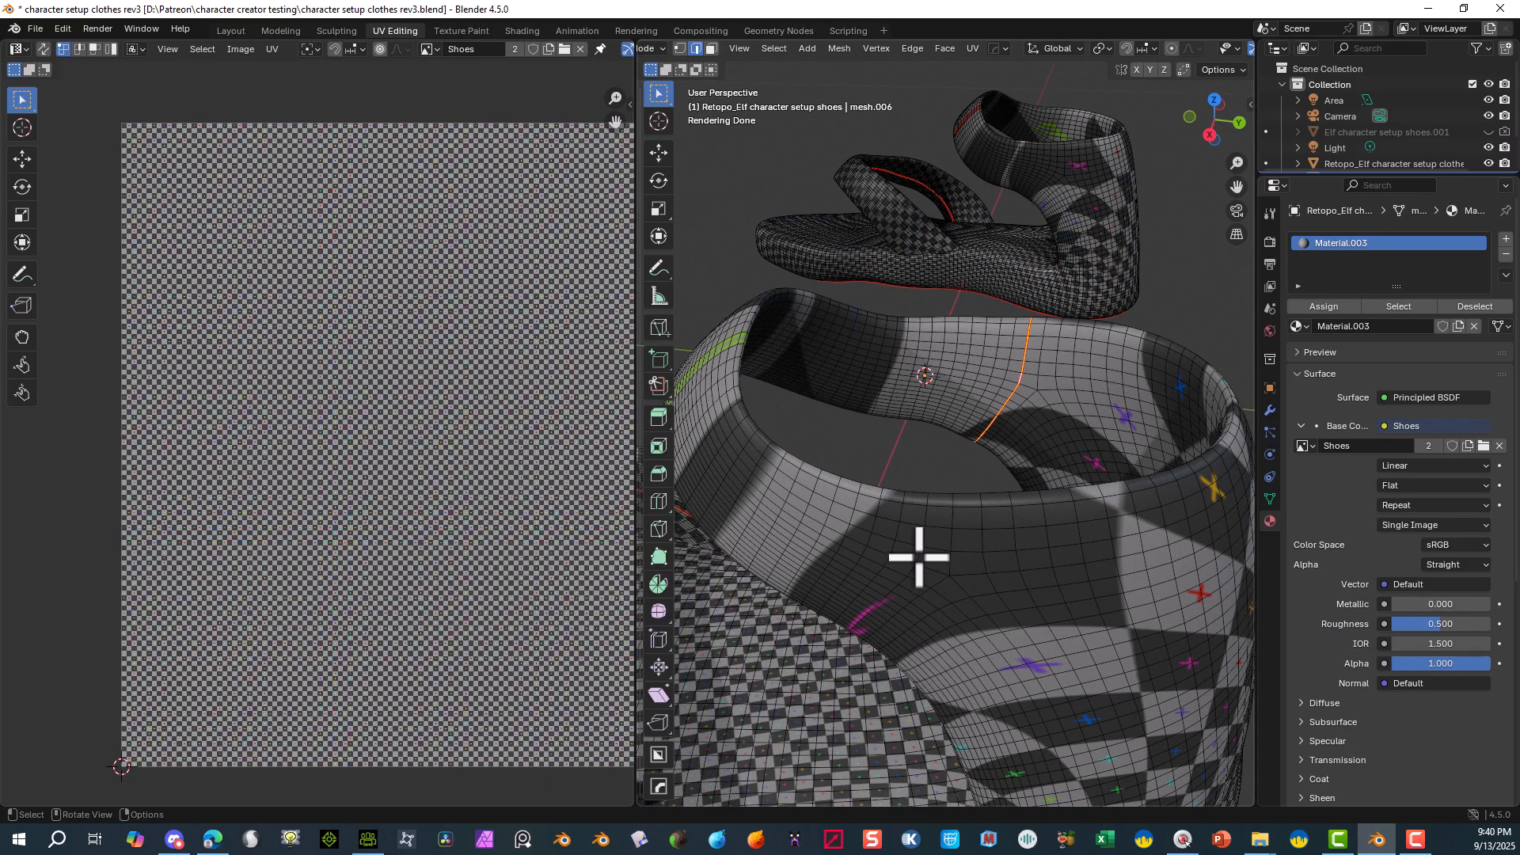
pyautogui.keyDown('alt'); pyautogui.click(918, 557); pyautogui.keyUp('alt')
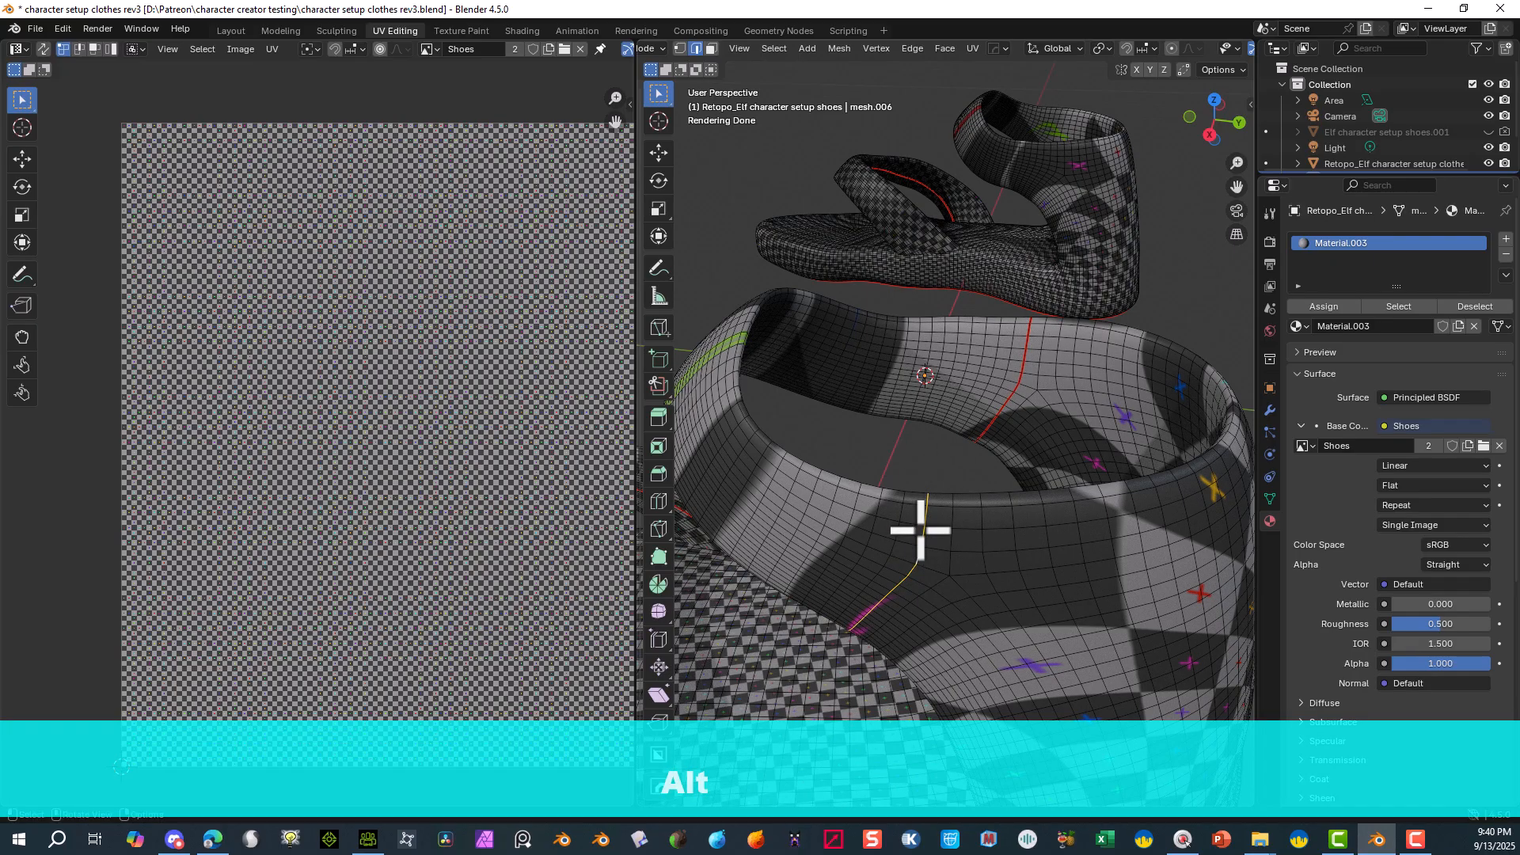
pyautogui.rightClick(920, 529)
pyautogui.click(902, 534)
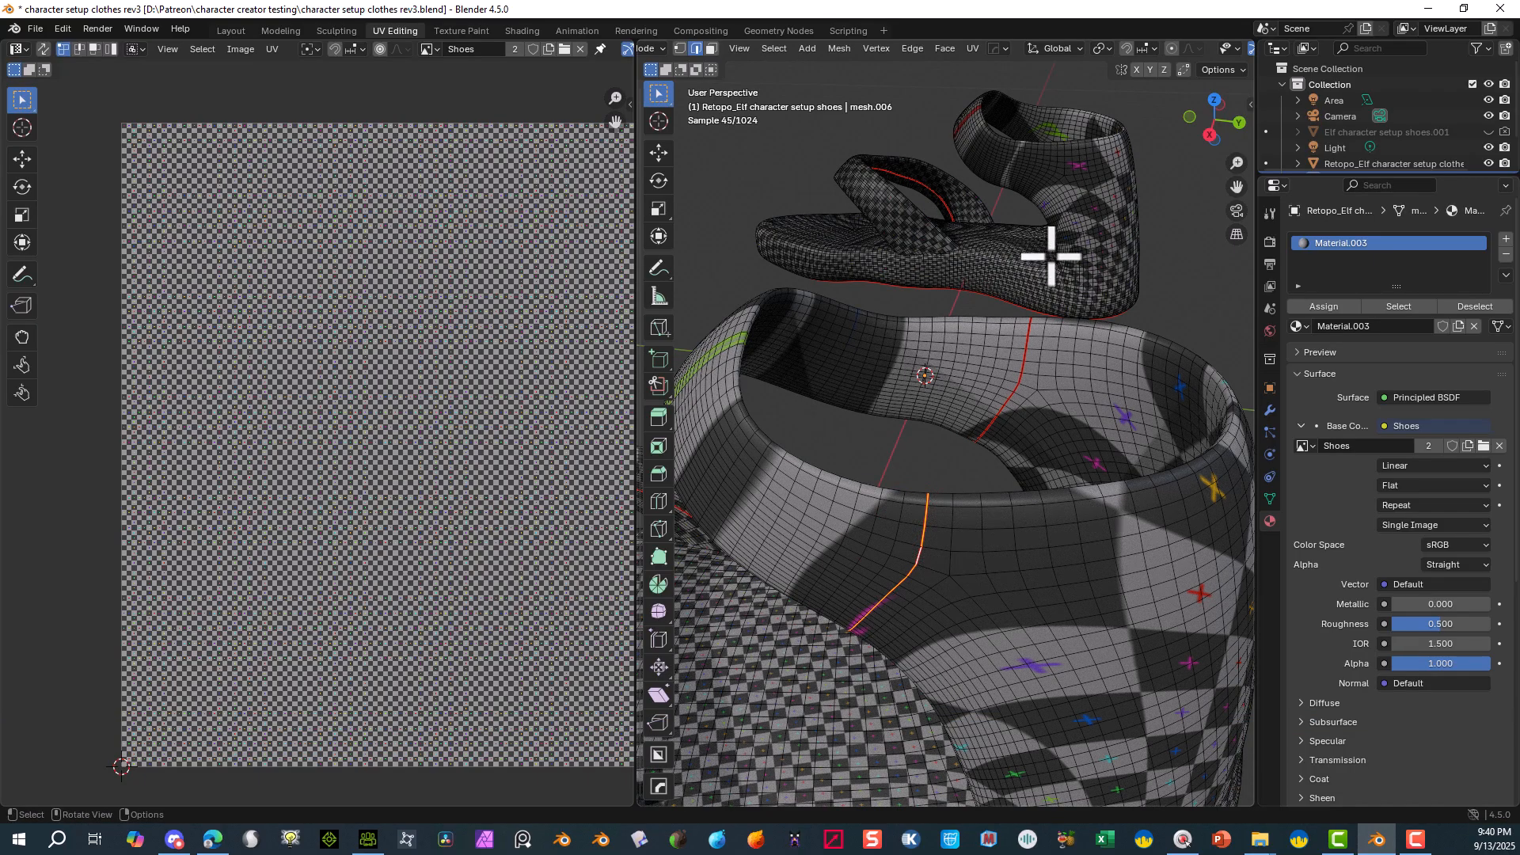
# - On the other shoe, mark the vertical edge loop across one side of the ankle strap, ahead of the heel, as a seam
pyautogui.moveTo(1056, 203); pyautogui.dragTo(1243, 220, button='middle')
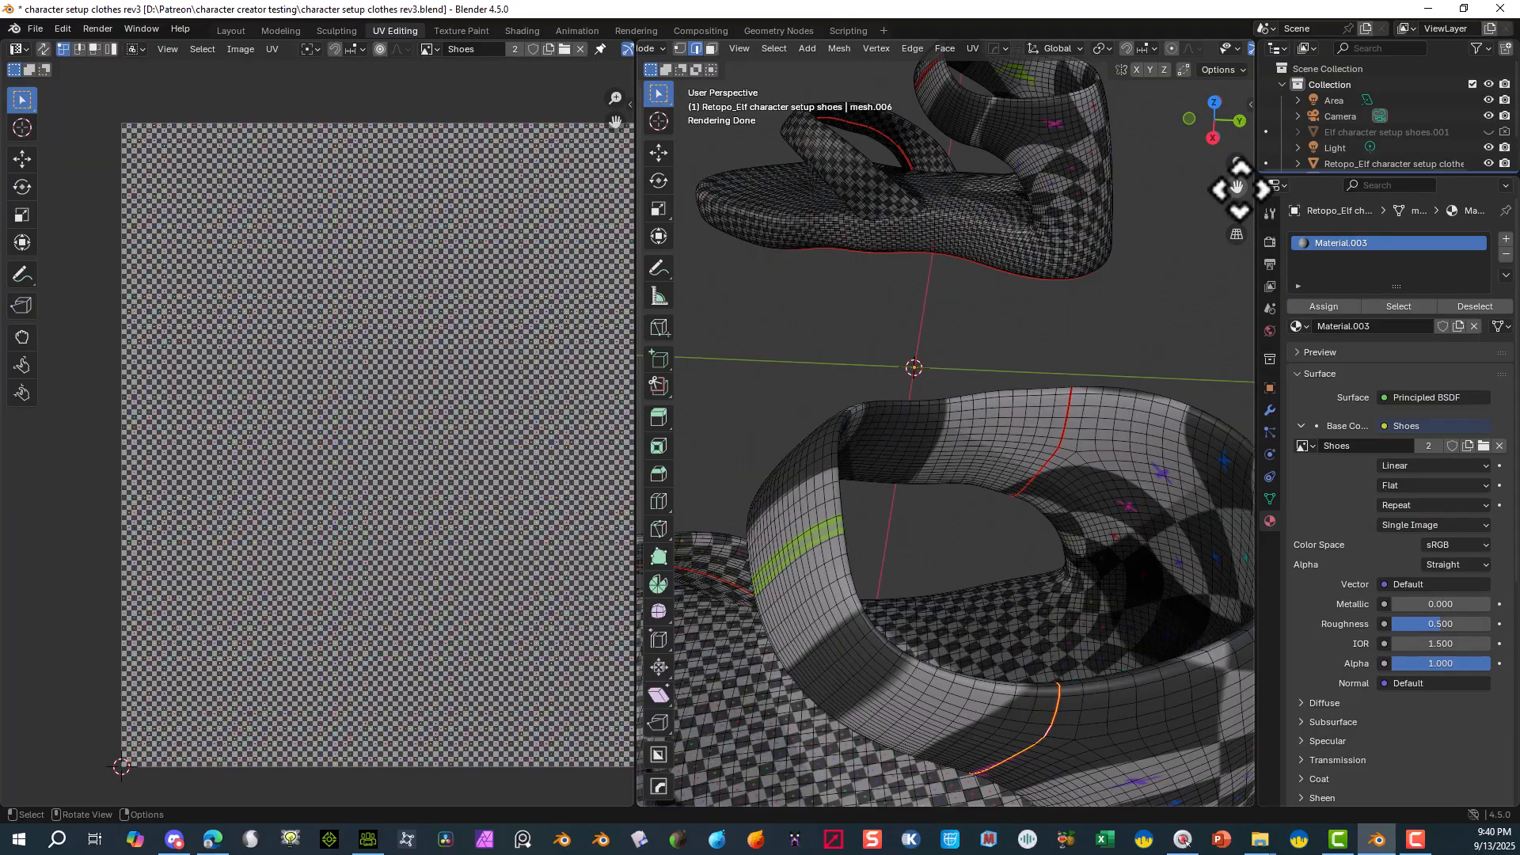
pyautogui.moveTo(1239, 189); pyautogui.dragTo(1258, 351)
pyautogui.scroll(7, 1004, 136)
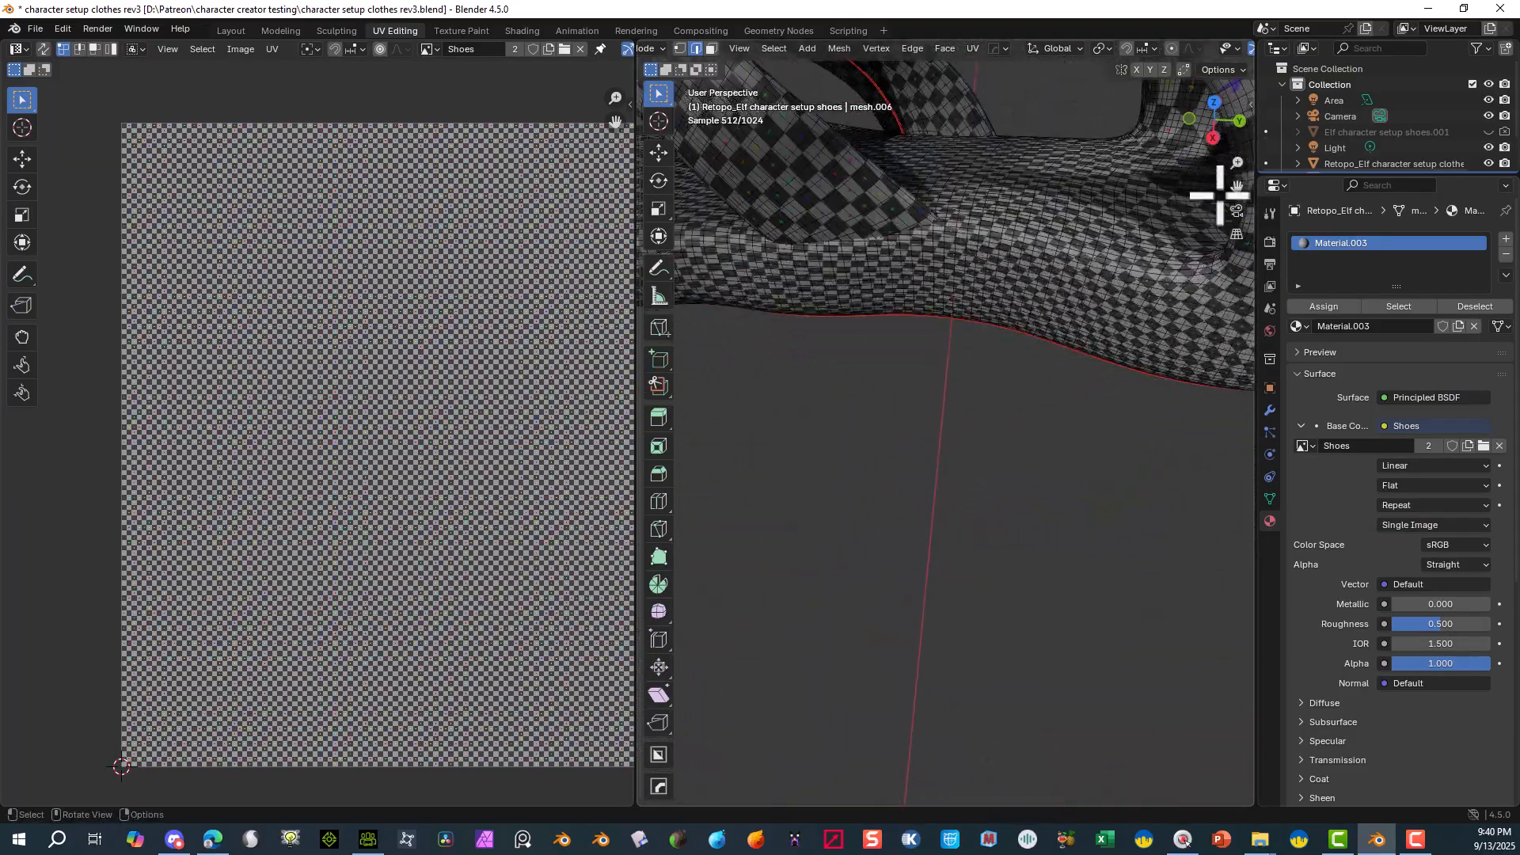
pyautogui.moveTo(1238, 192); pyautogui.dragTo(1254, 288)
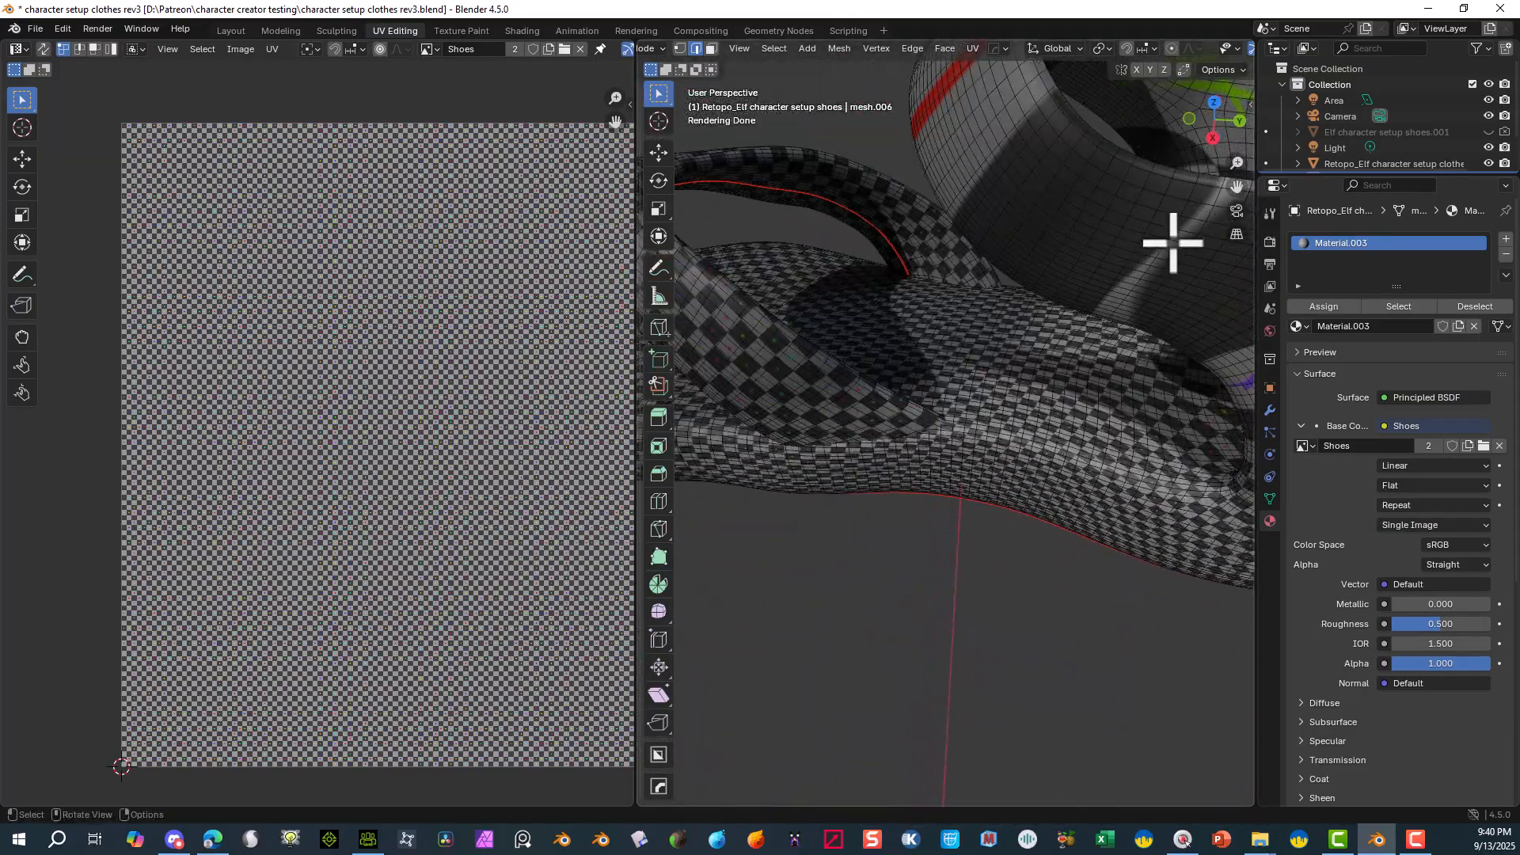
pyautogui.moveTo(1171, 242); pyautogui.dragTo(1157, 160, button='middle')
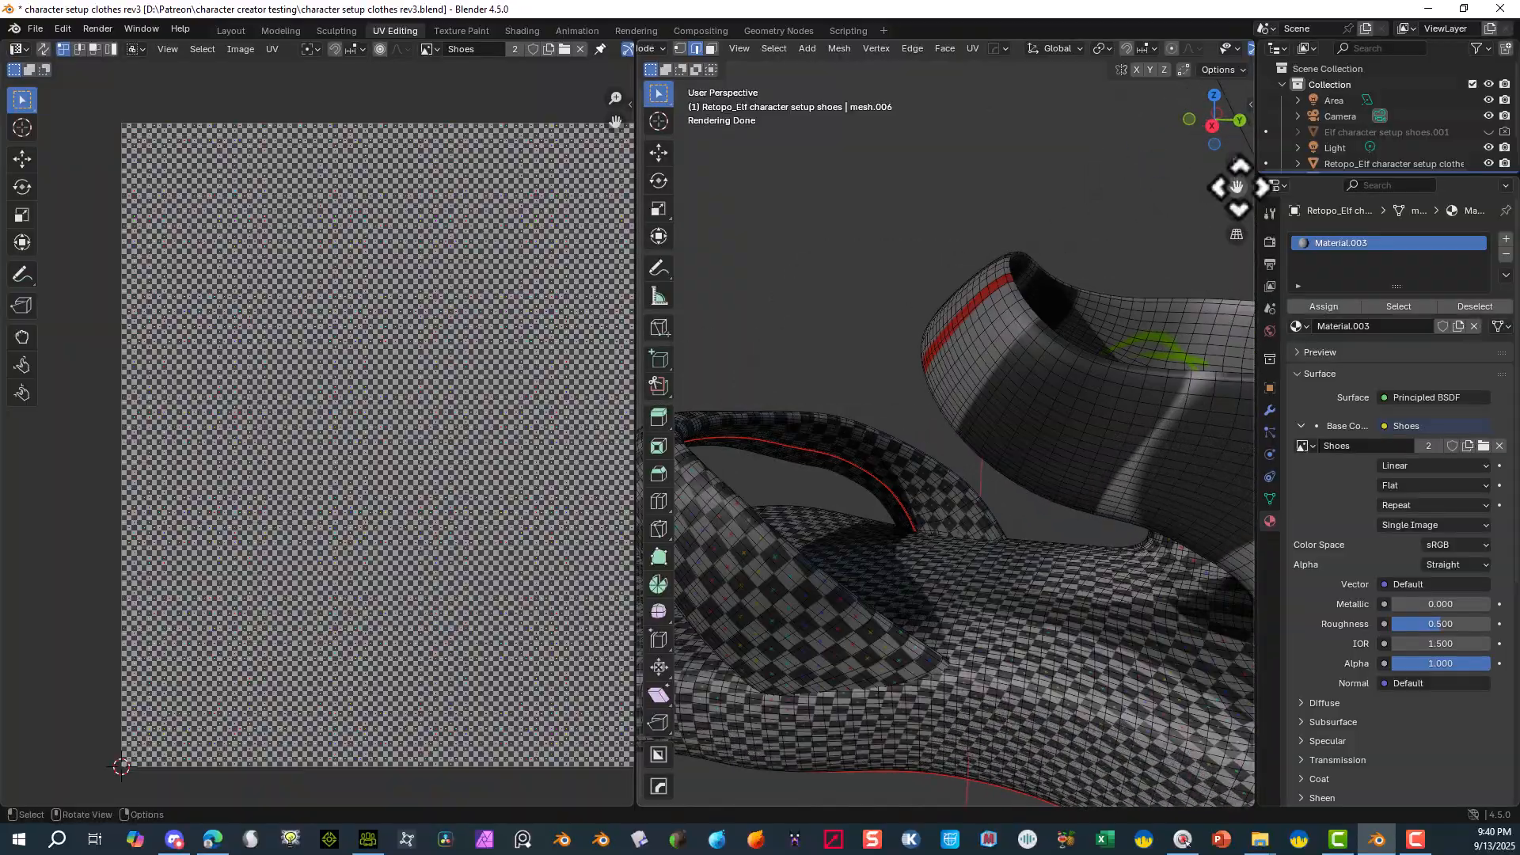
pyautogui.moveTo(1238, 187); pyautogui.dragTo(1037, 152)
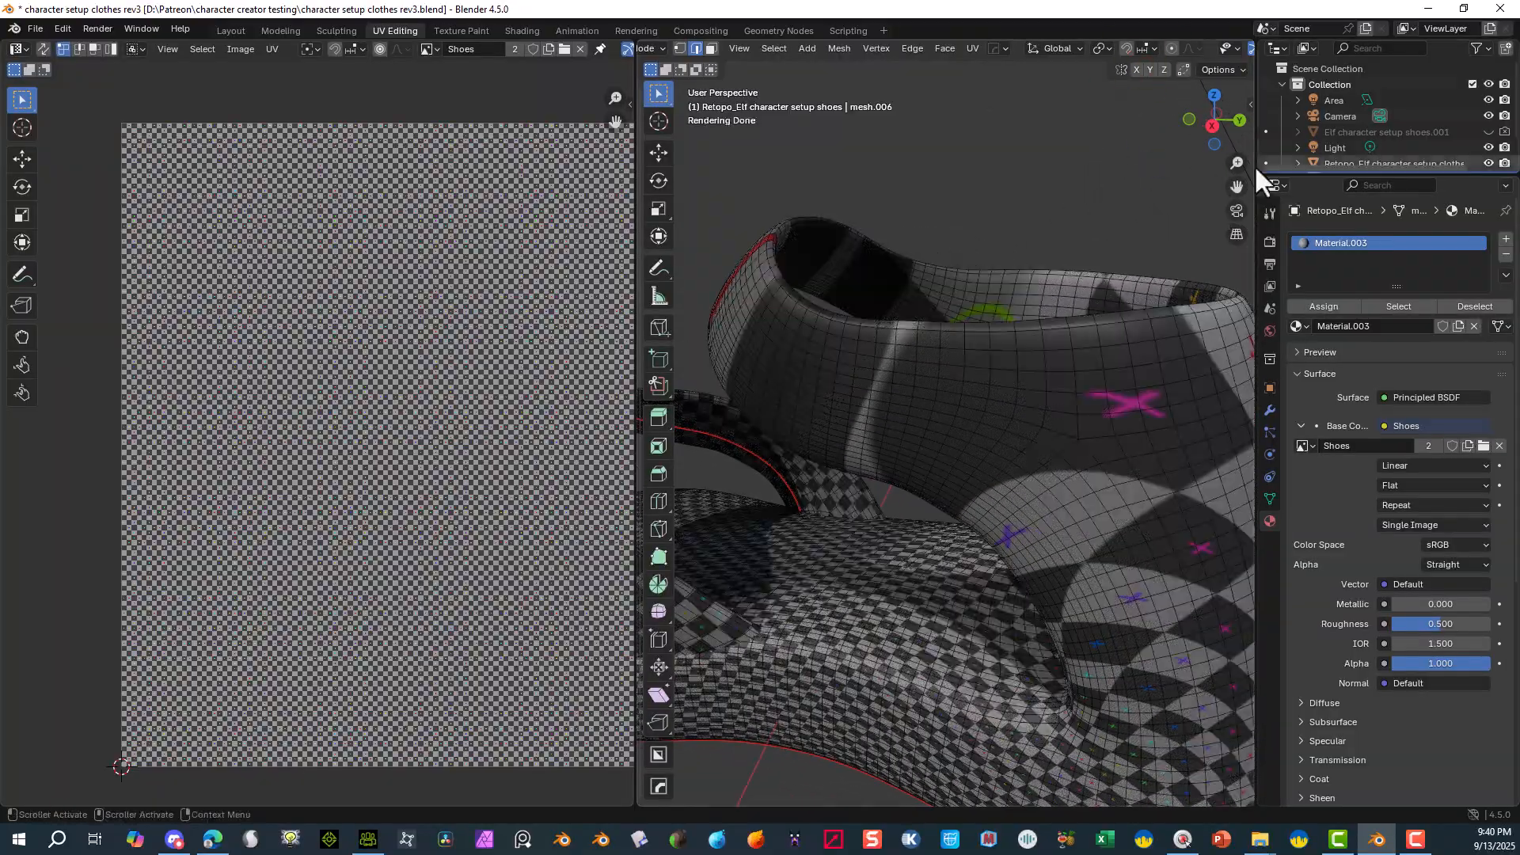
pyautogui.keyDown('alt'); pyautogui.click(1069, 396); pyautogui.keyUp('alt')
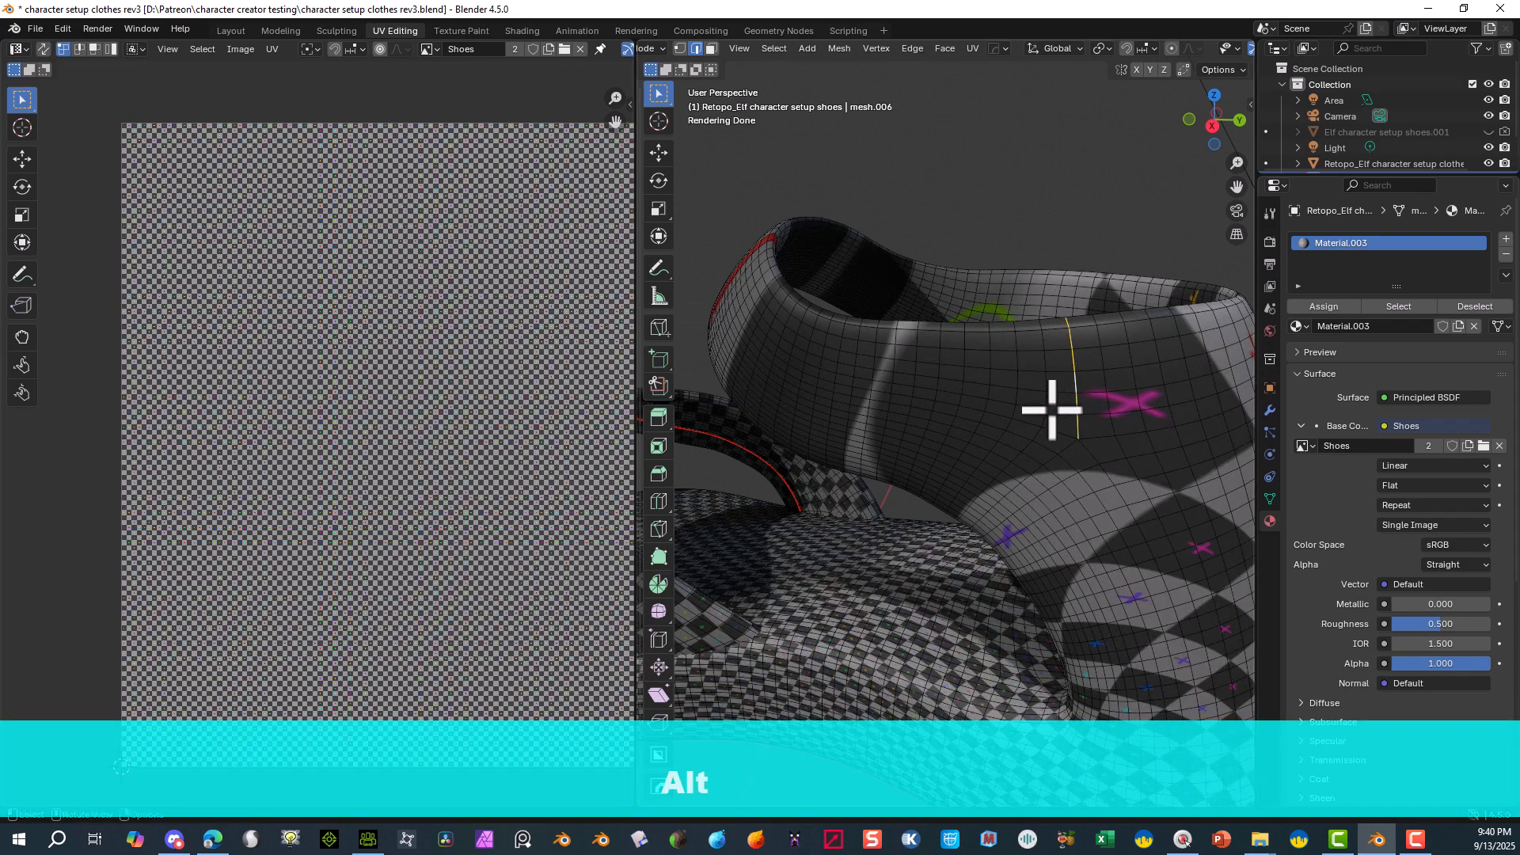
pyautogui.keyDown('alt'); pyautogui.click(1052, 353); pyautogui.keyUp('alt')
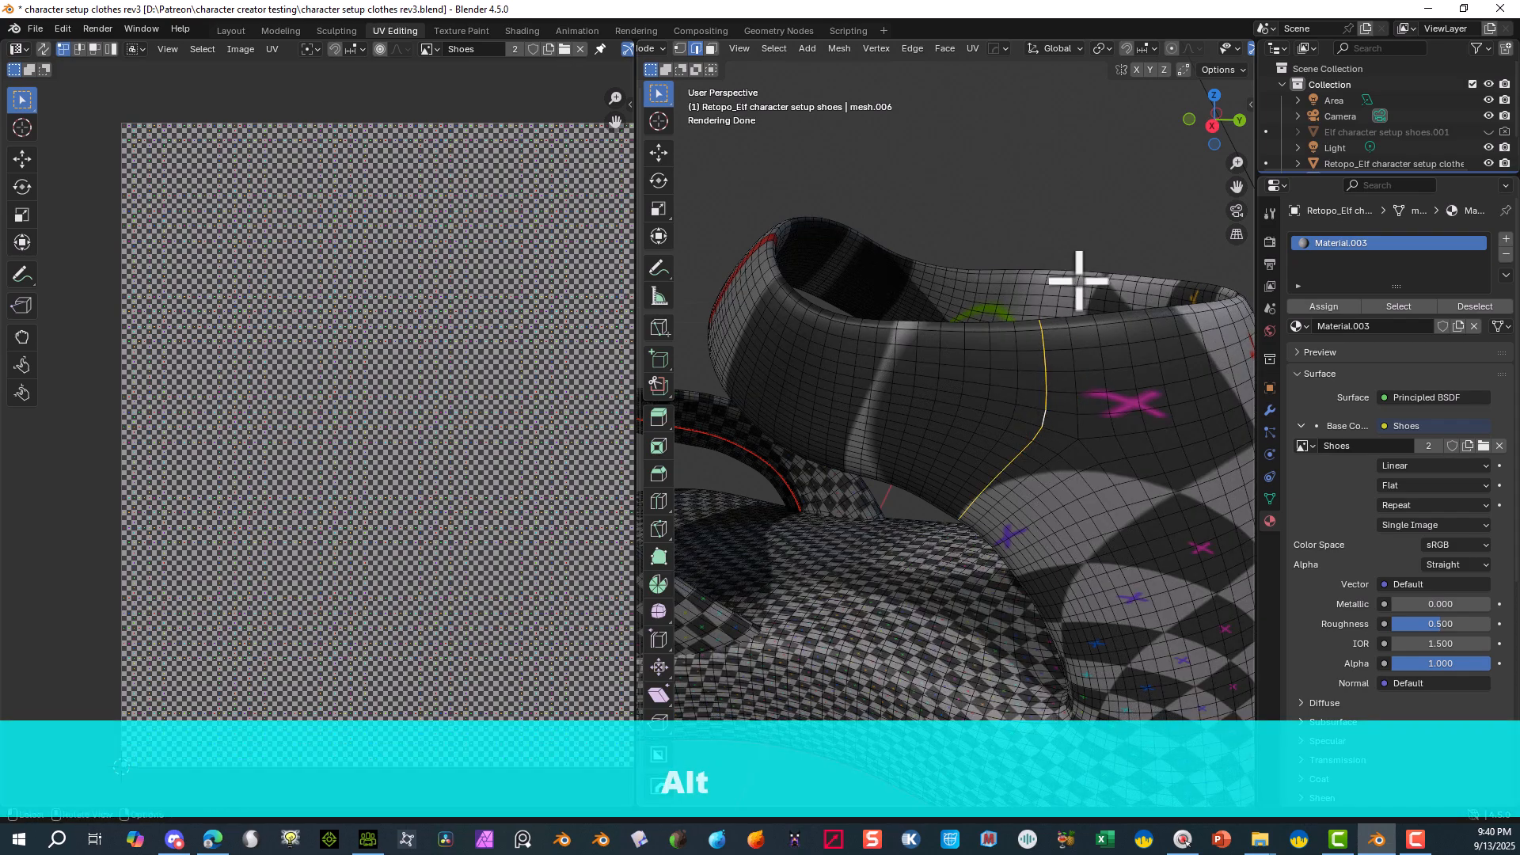
pyautogui.moveTo(1078, 280); pyautogui.dragTo(1034, 285, button='middle')
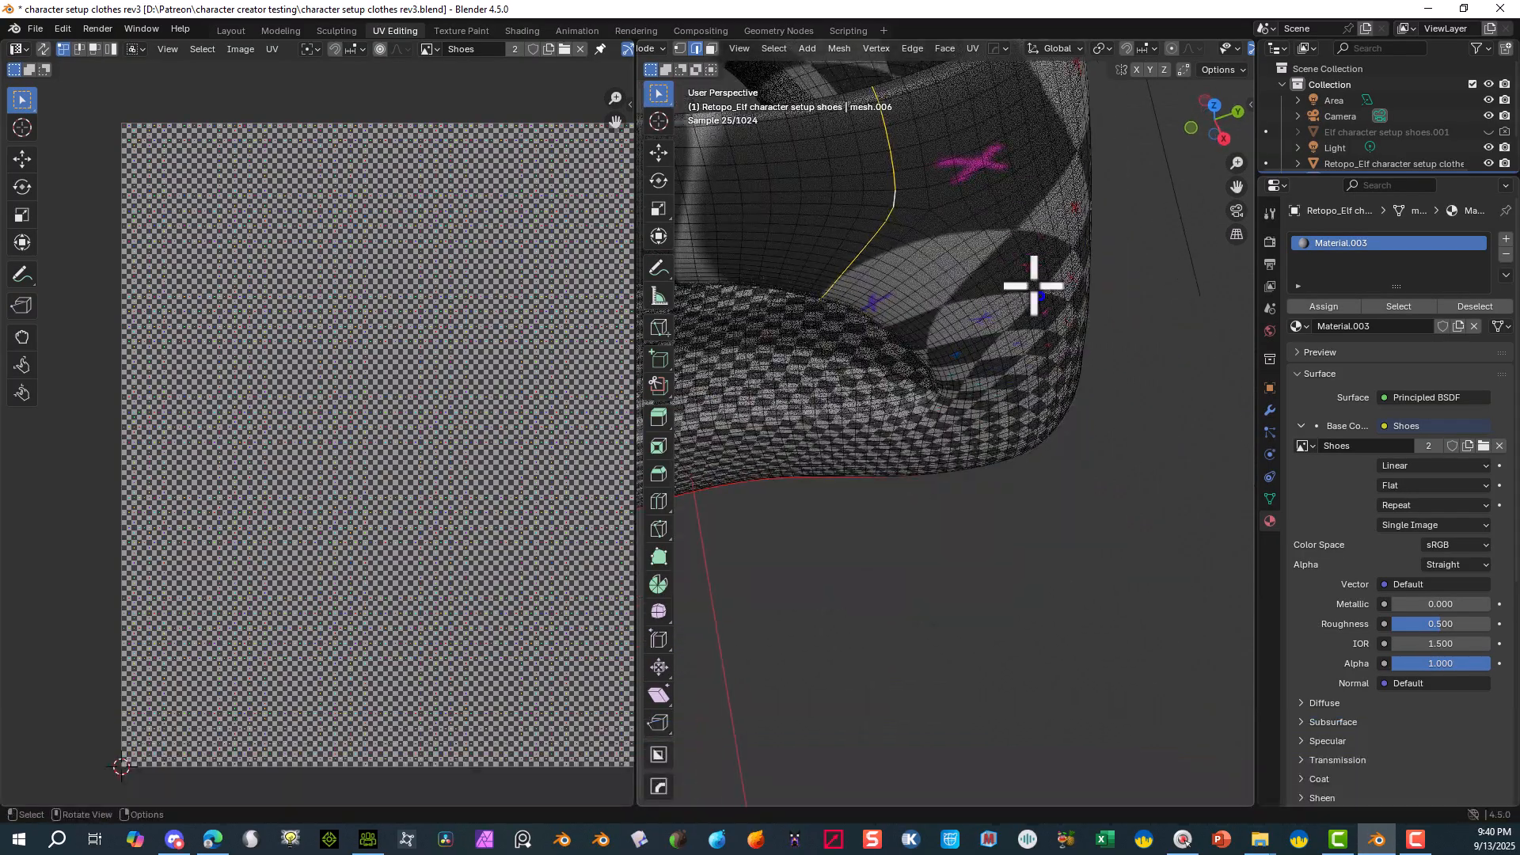
pyautogui.rightClick(903, 195)
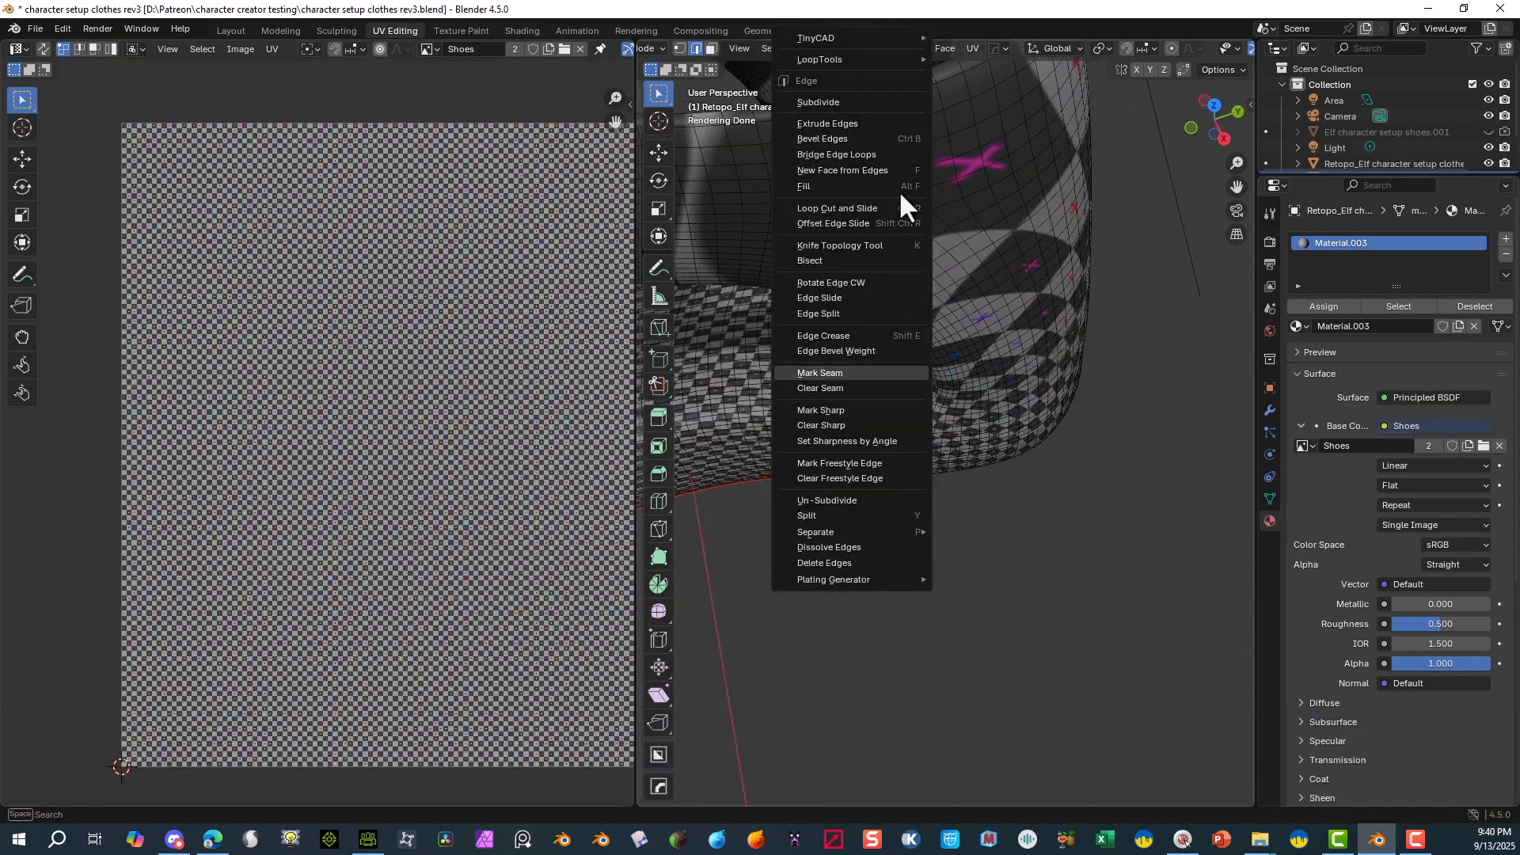
pyautogui.click(828, 374)
# - Mark the matching vertical edge loop on the opposite side of that shoe's ankle strap as a seam
pyautogui.moveTo(875, 291); pyautogui.dragTo(929, 319, button='middle')
pyautogui.moveTo(1235, 193); pyautogui.dragTo(1358, 282)
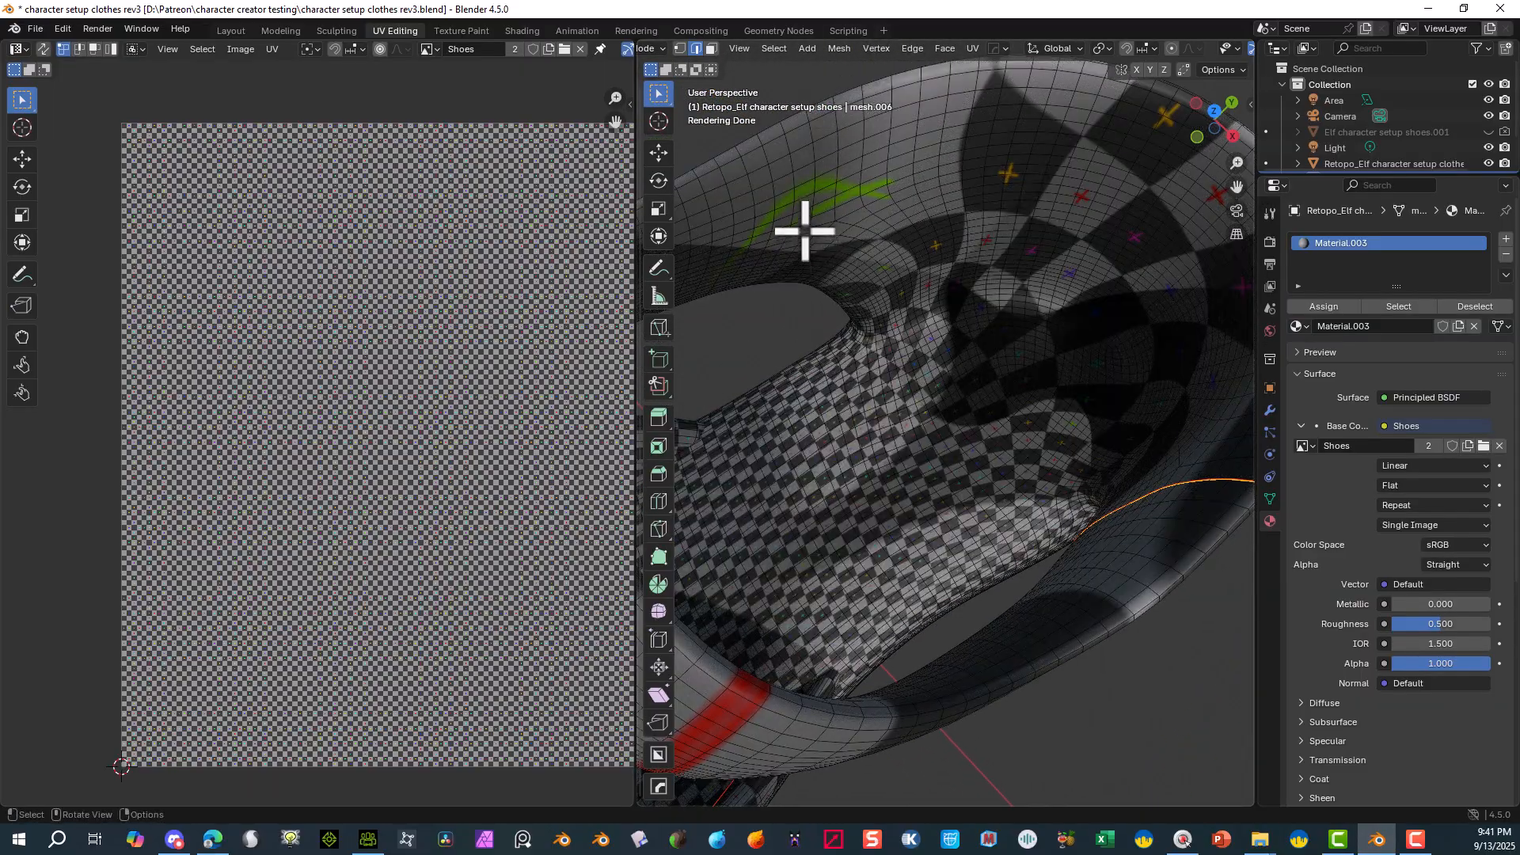
pyautogui.keyDown('alt'); pyautogui.click(816, 187); pyautogui.keyUp('alt')
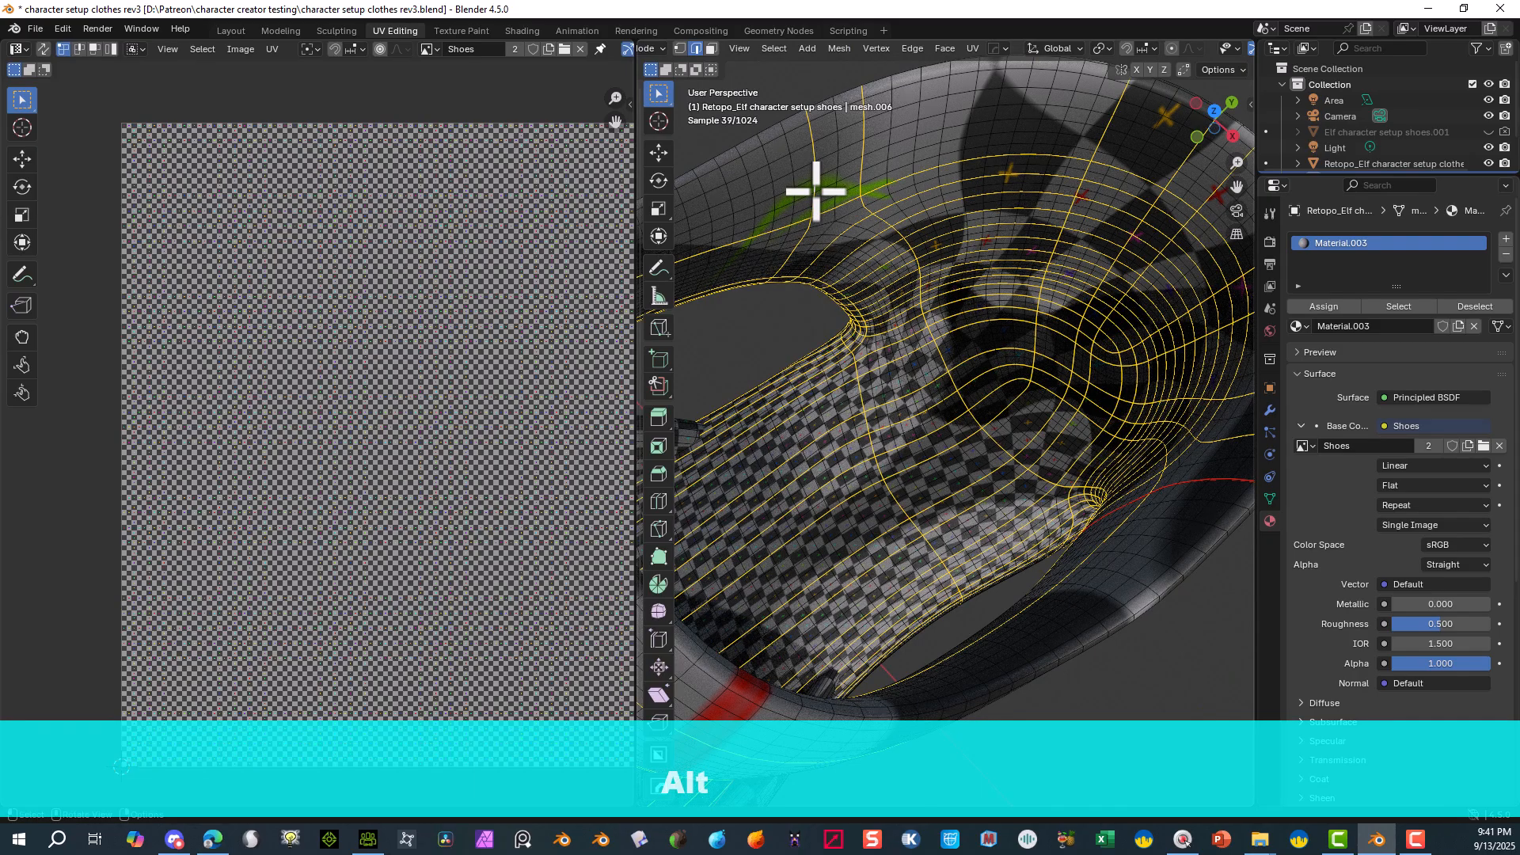
pyautogui.keyDown('alt'); pyautogui.click(837, 159); pyautogui.keyUp('alt')
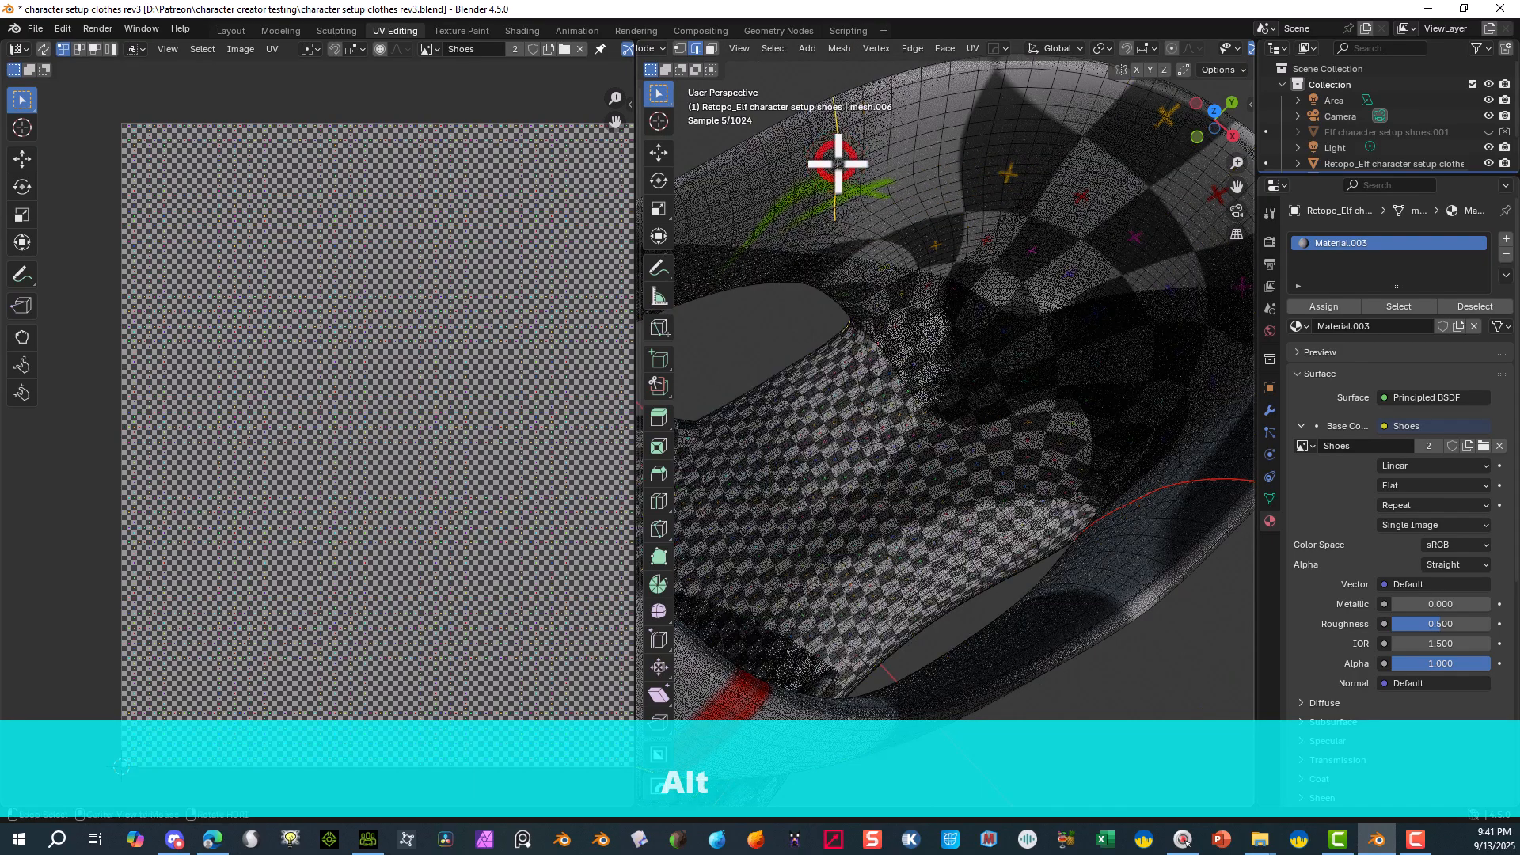
pyautogui.keyDown('alt'); pyautogui.click(855, 152); pyautogui.keyUp('alt')
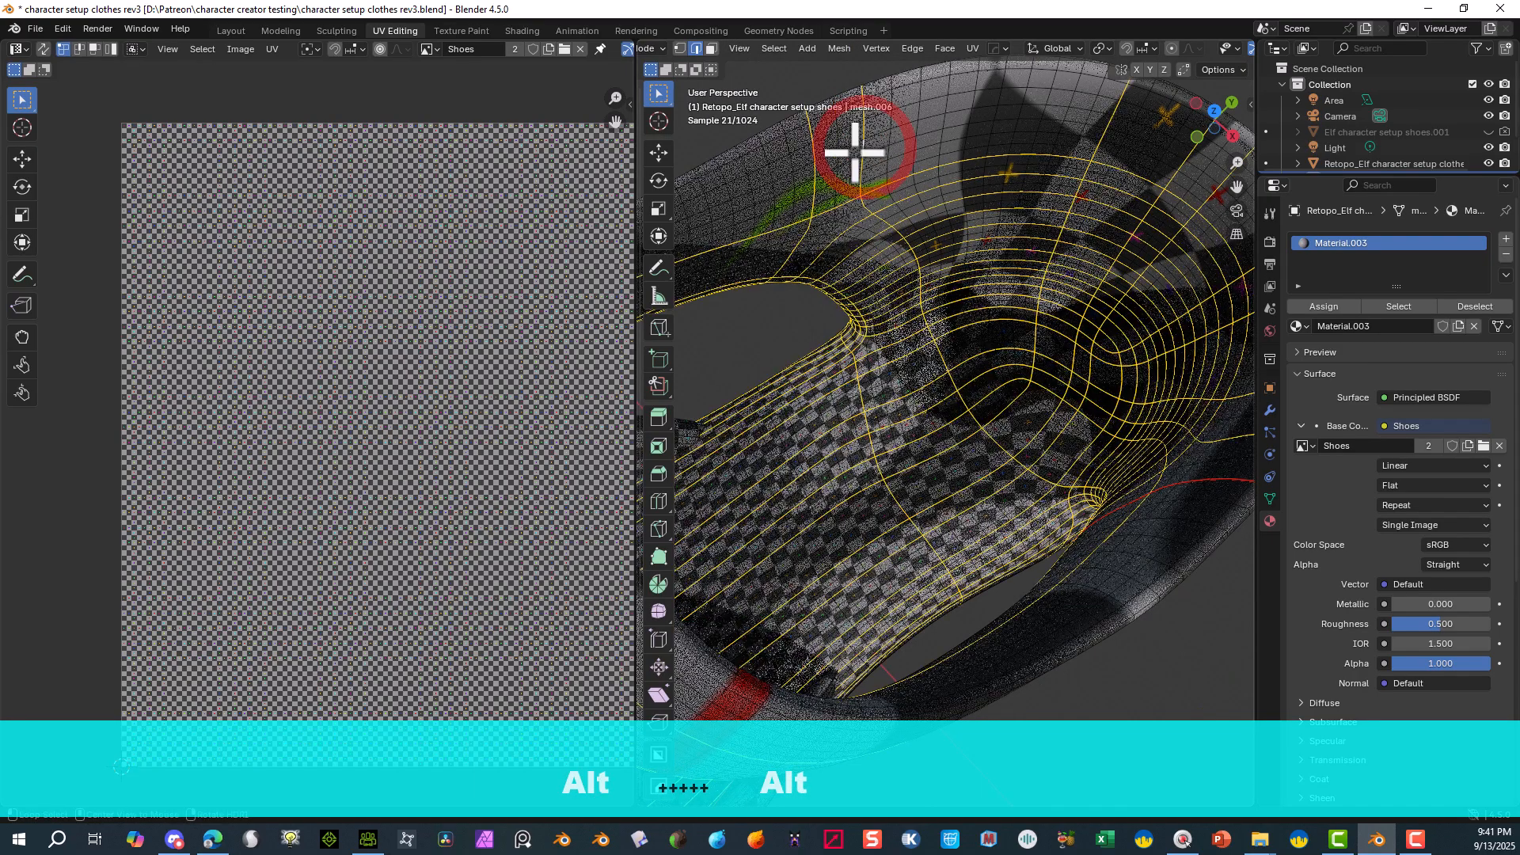
pyautogui.keyDown('alt'); pyautogui.click(772, 177); pyautogui.keyUp('alt')
pyautogui.keyDown('alt'); pyautogui.click(794, 178); pyautogui.keyUp('alt')
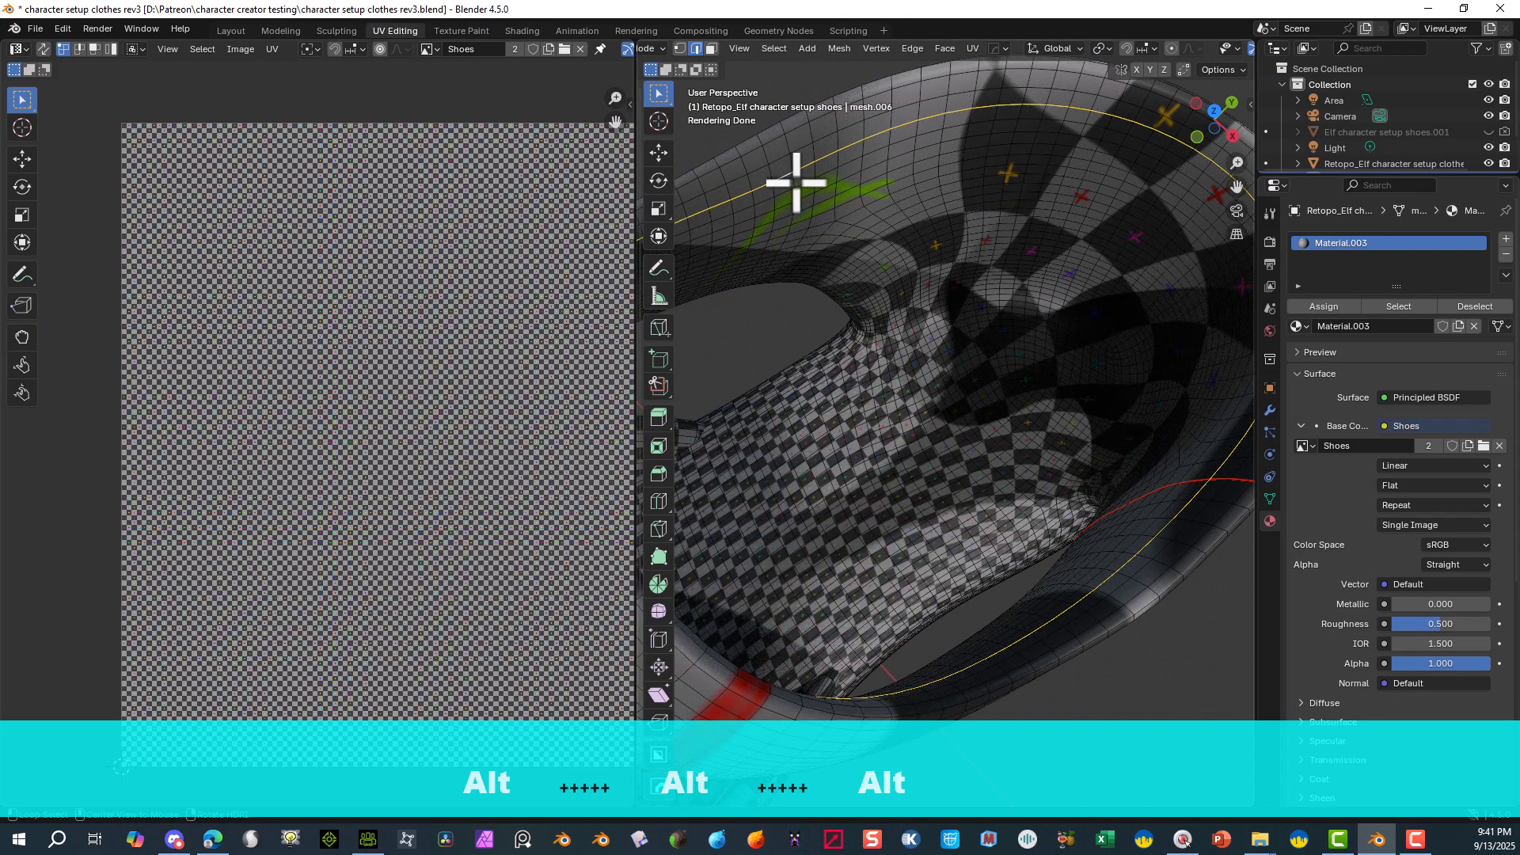
pyautogui.keyDown('alt'); pyautogui.click(796, 182); pyautogui.keyUp('alt')
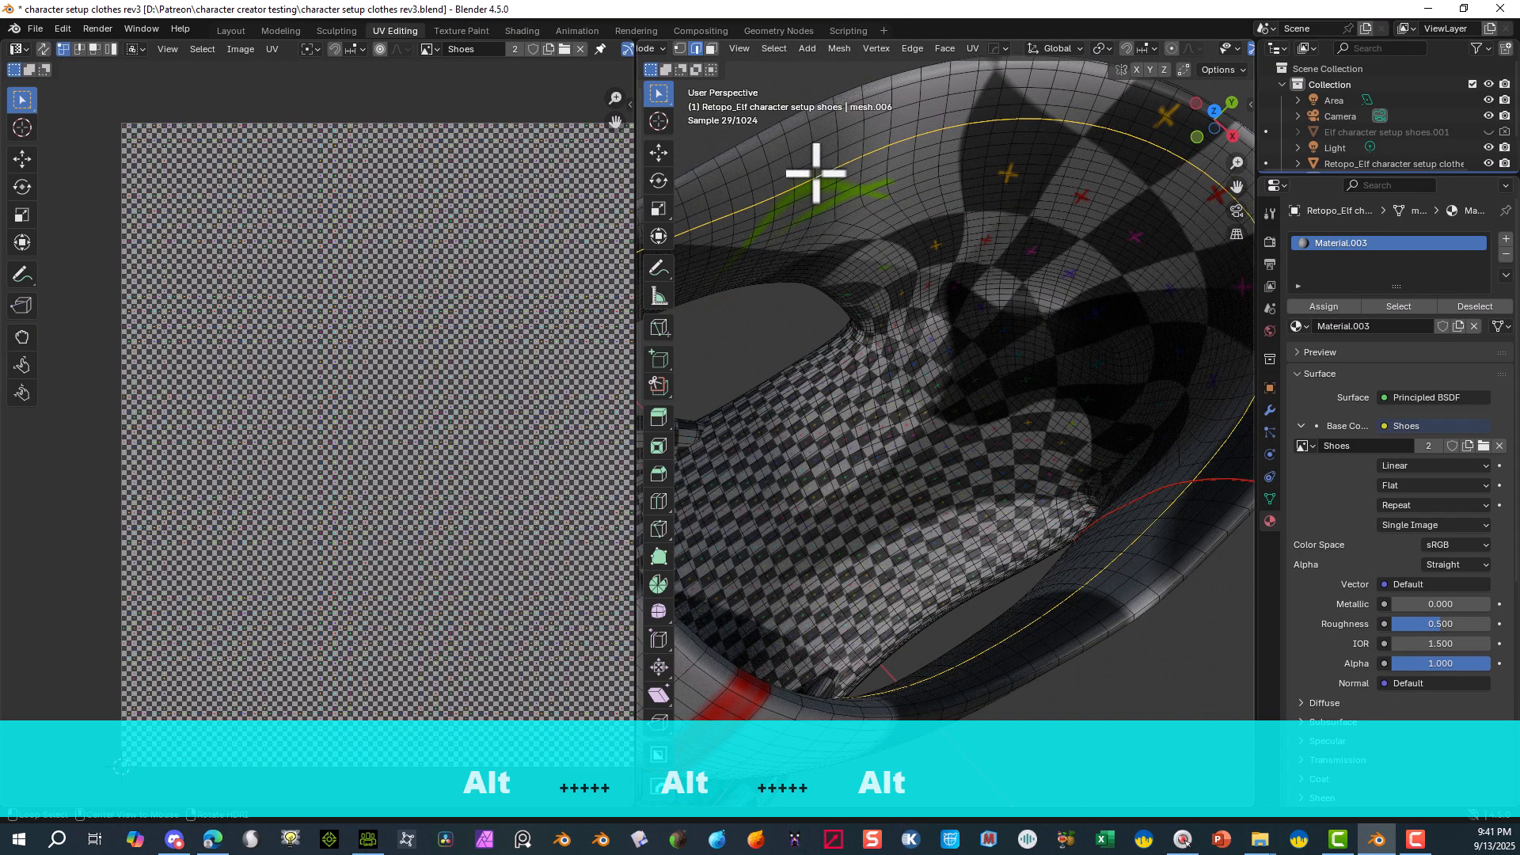
pyautogui.keyDown('alt'); pyautogui.click(816, 173); pyautogui.keyUp('alt')
pyautogui.keyDown('alt'); pyautogui.click(816, 173); pyautogui.keyUp('alt')
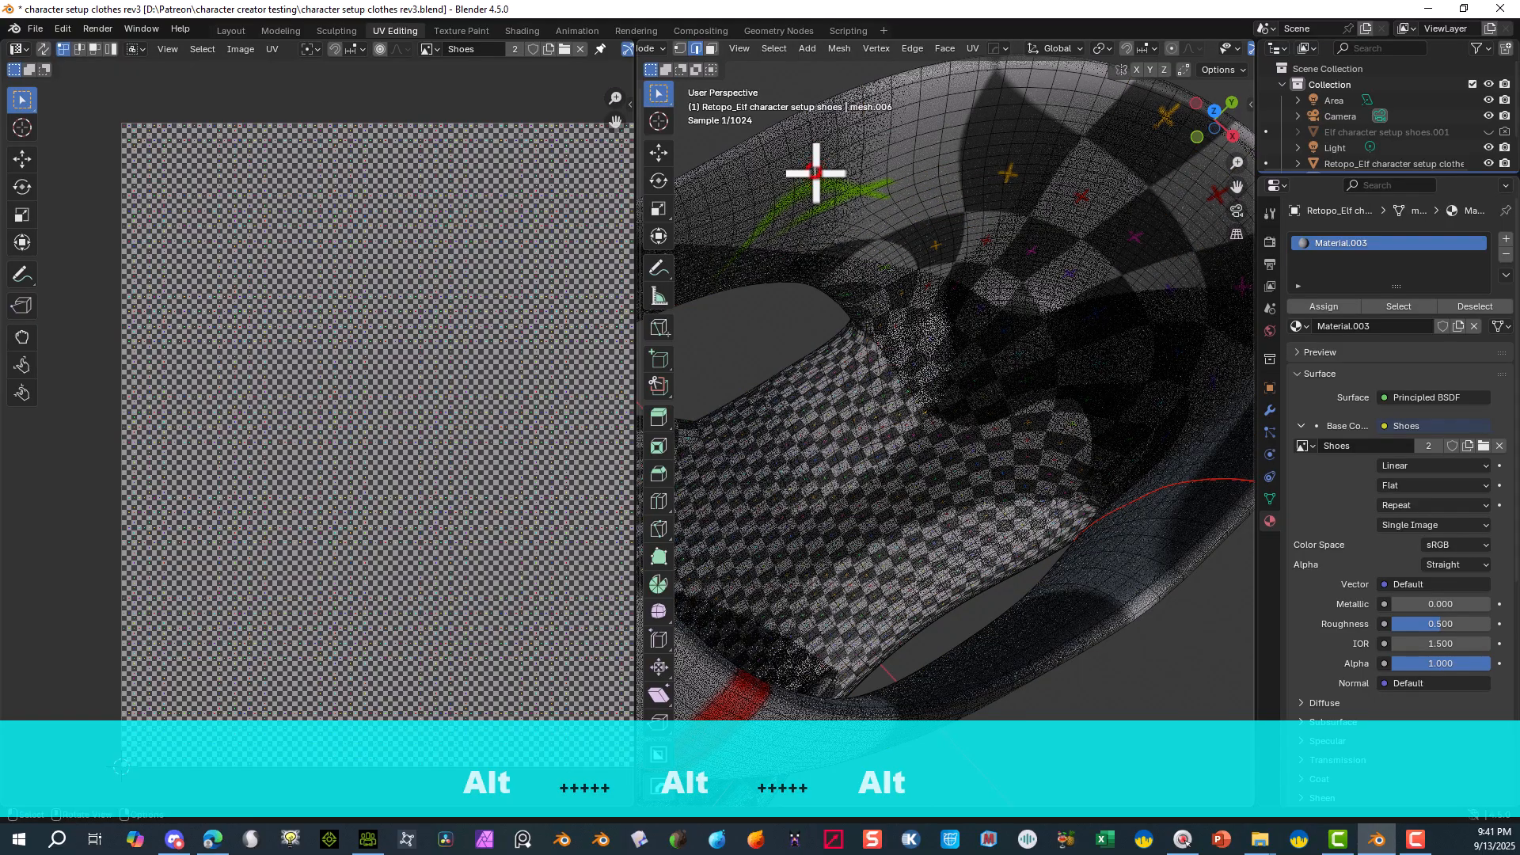
pyautogui.keyDown('alt'); pyautogui.click(816, 173); pyautogui.keyUp('alt')
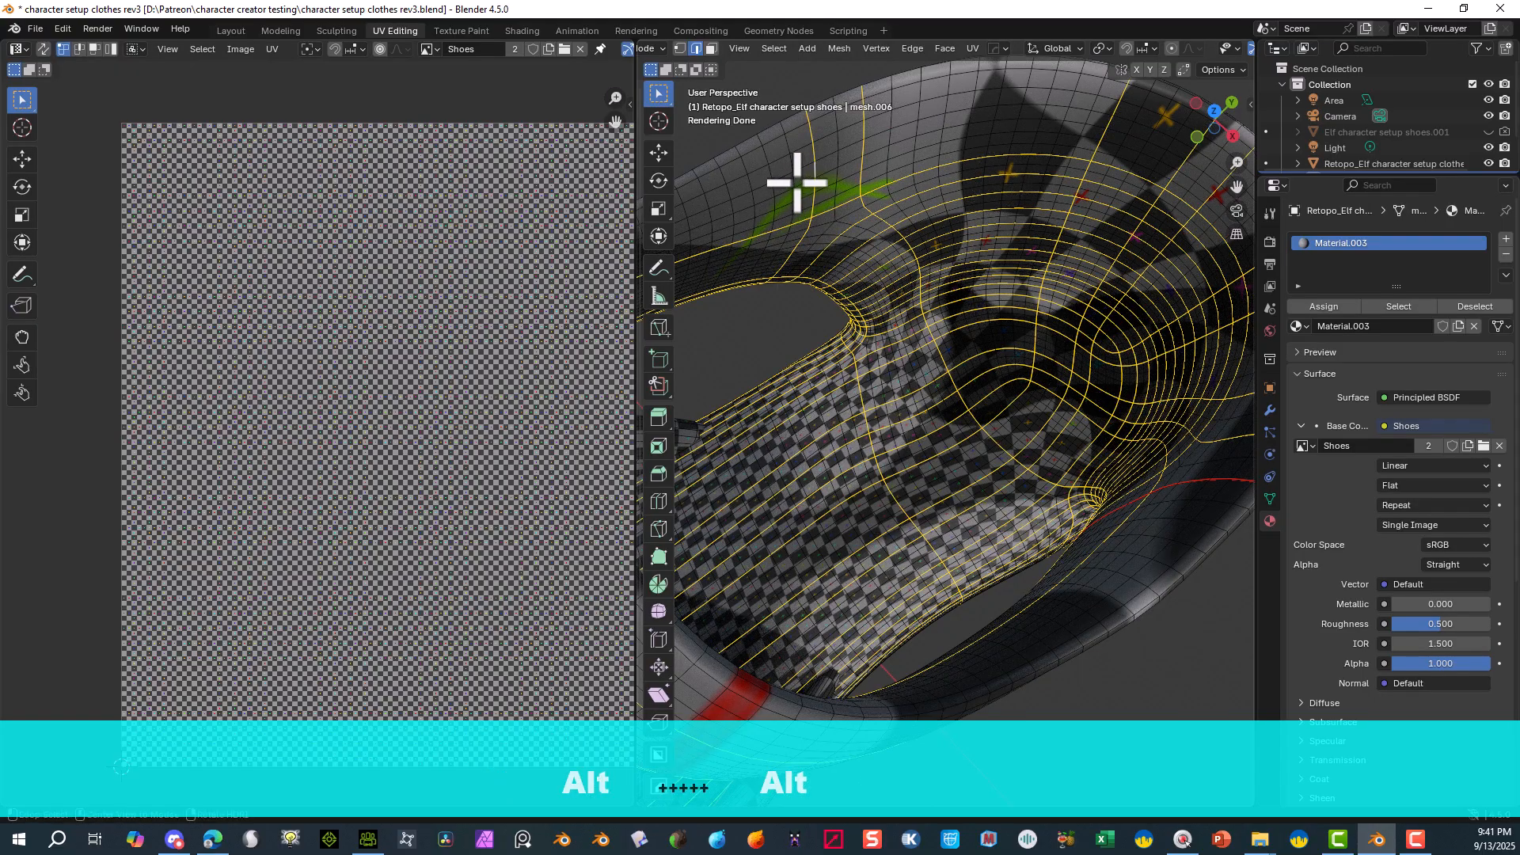
pyautogui.keyDown('alt'); pyautogui.click(791, 177); pyautogui.keyUp('alt')
pyautogui.rightClick(788, 187)
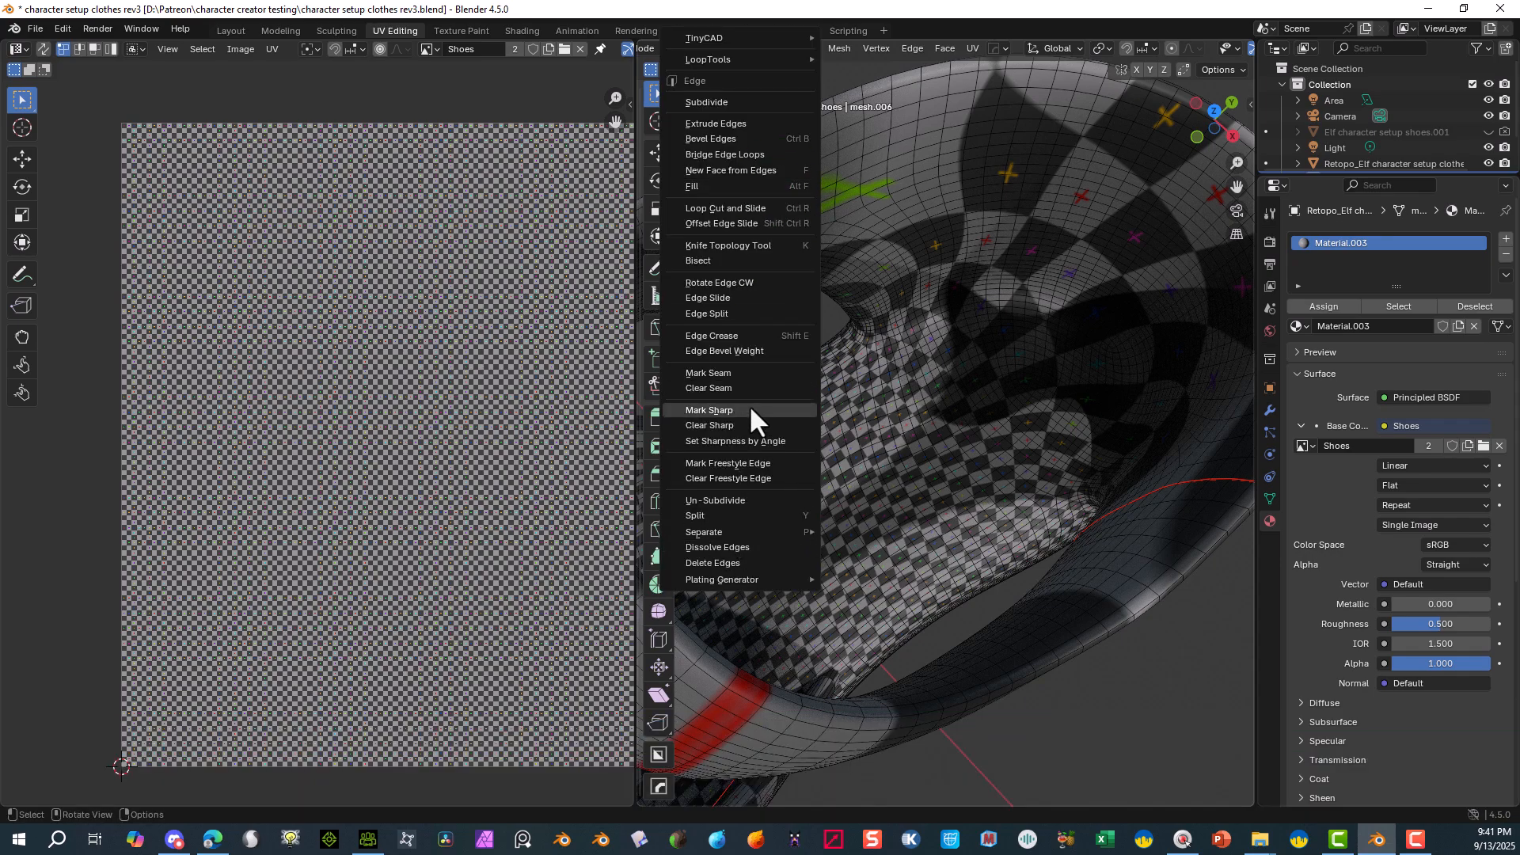
pyautogui.click(744, 374)
# - Mark the lengthwise edge path along the inside of that ankle strap, running between its two vertical seams, as a seam
pyautogui.scroll(-3, 839, 378)
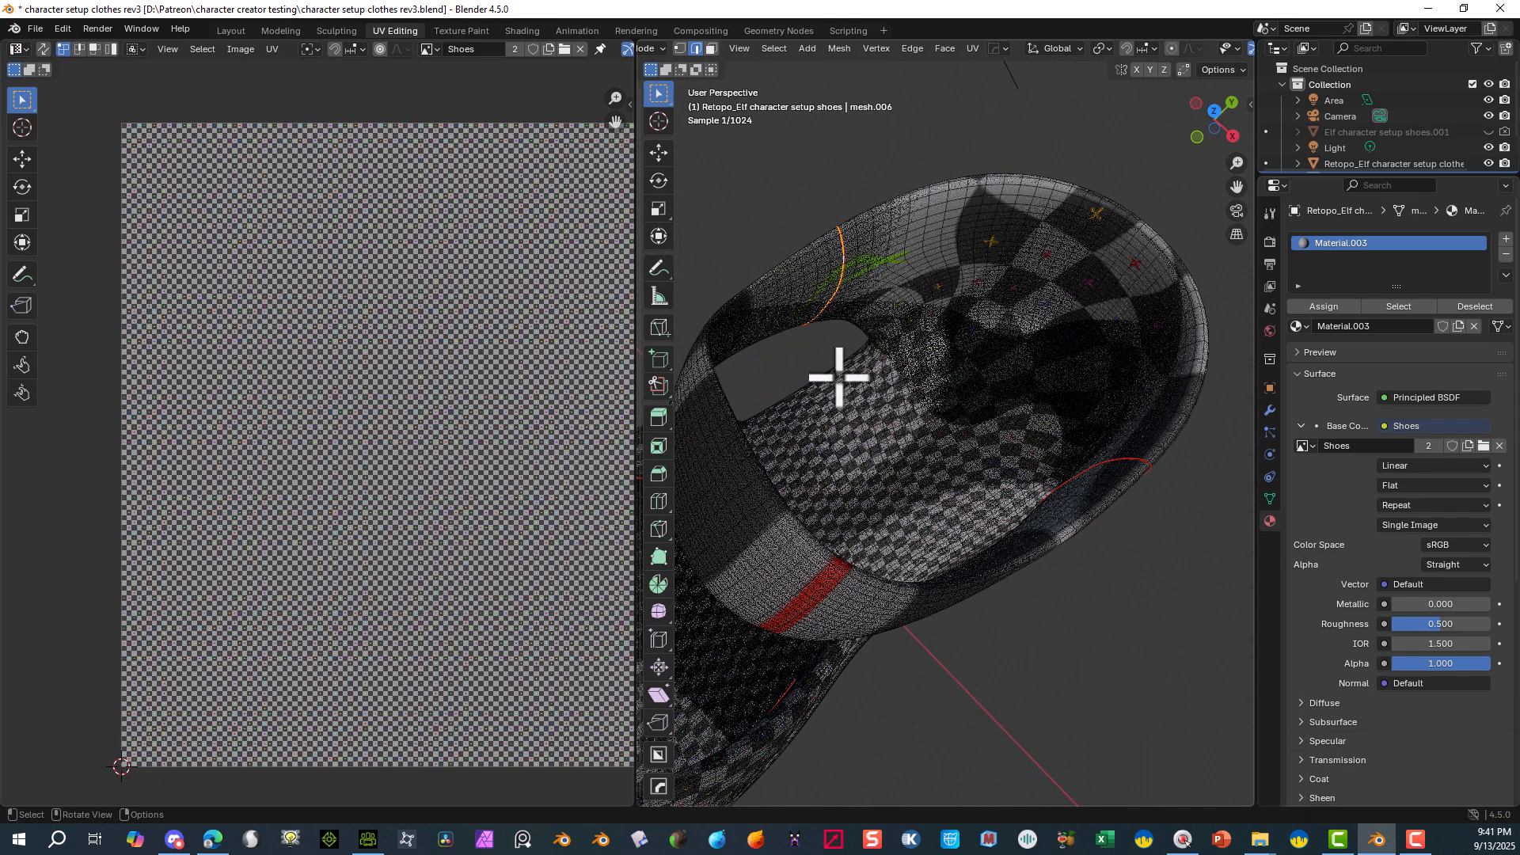
pyautogui.moveTo(839, 378); pyautogui.dragTo(722, 237, button='middle')
pyautogui.scroll(5, 997, 416)
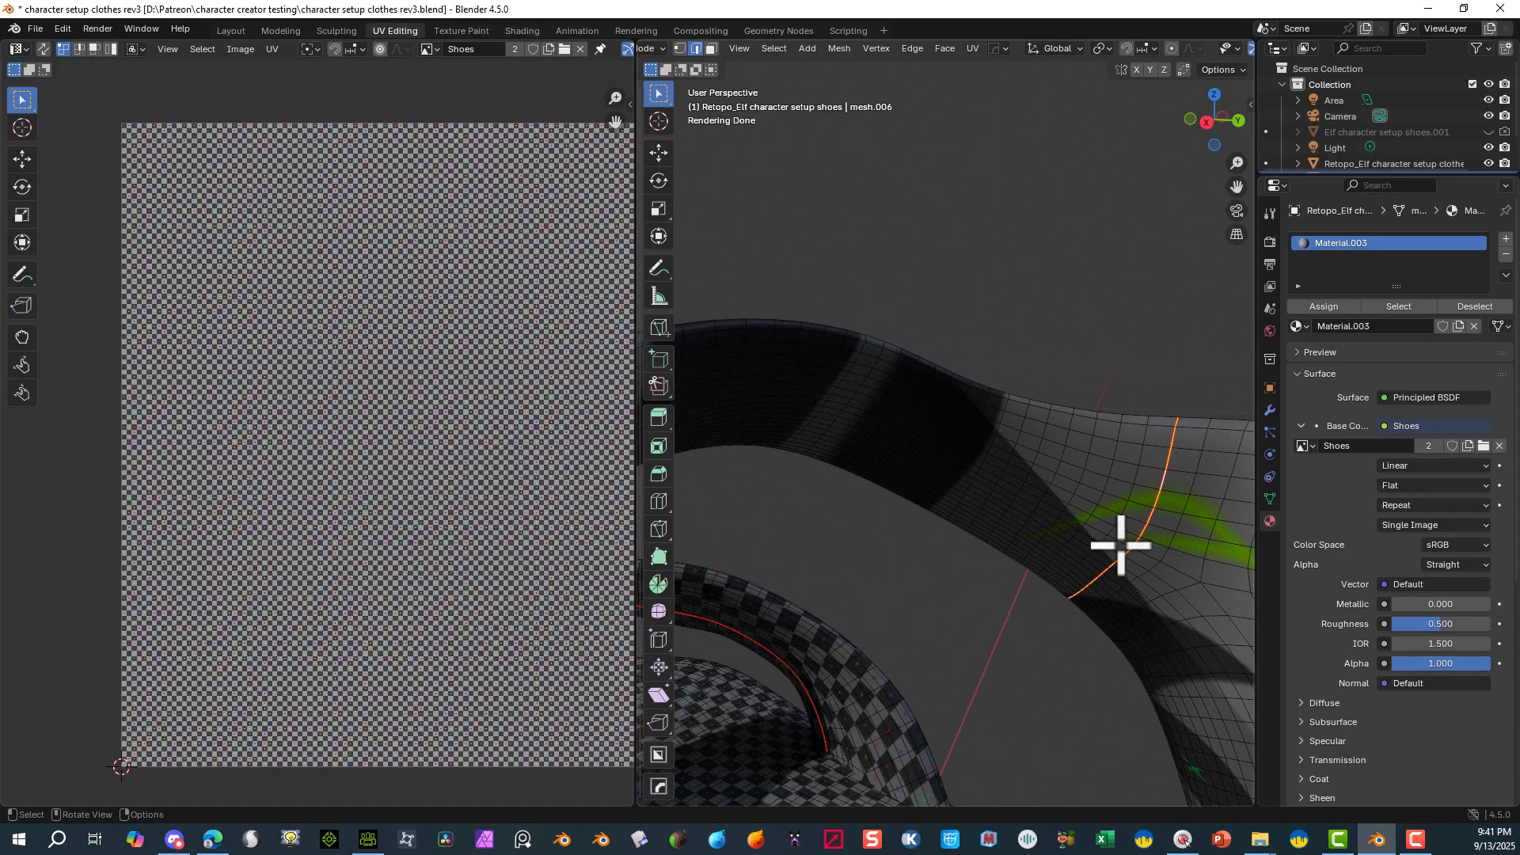
pyautogui.keyDown('alt'); pyautogui.click(1121, 543); pyautogui.keyUp('alt')
pyautogui.scroll(-2, 1072, 548)
pyautogui.moveTo(1072, 549); pyautogui.dragTo(1133, 565, button='middle')
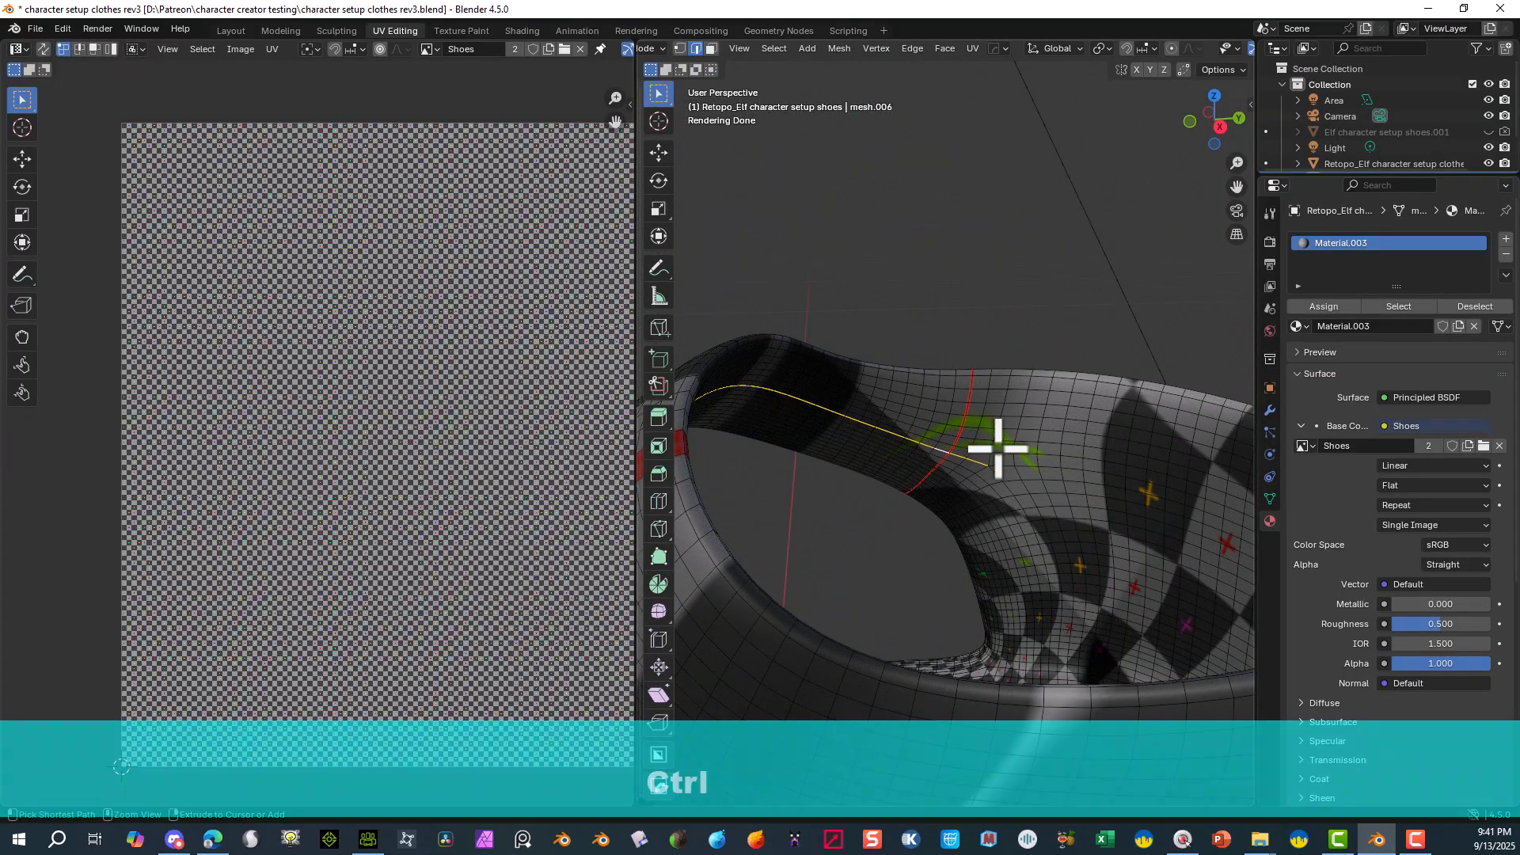
pyautogui.keyDown('ctrl'); pyautogui.moveTo(956, 480); pyautogui.dragTo(977, 488); pyautogui.keyUp('ctrl')
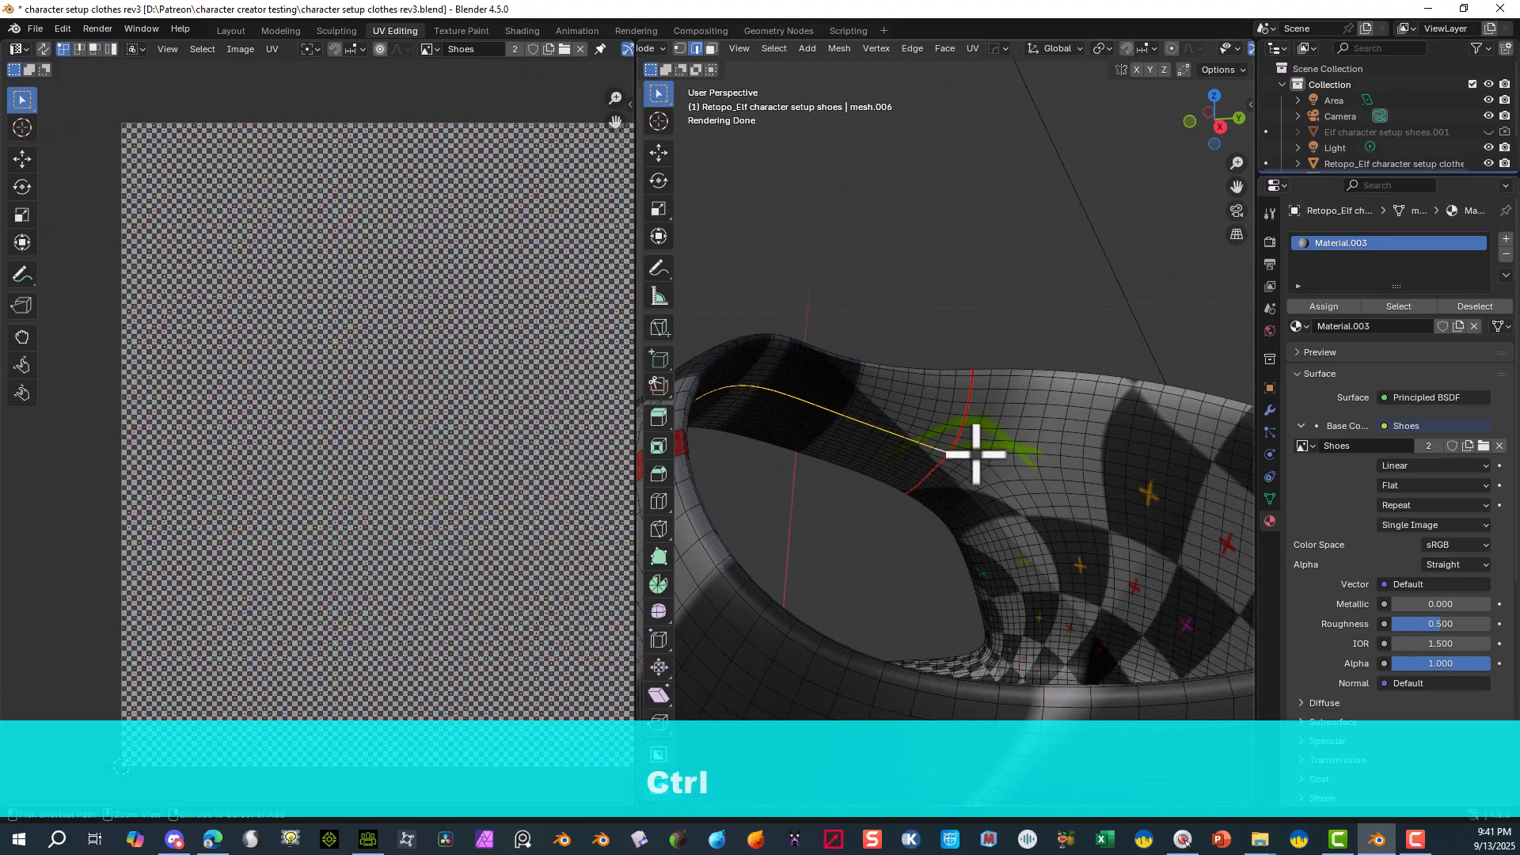
pyautogui.moveTo(966, 482); pyautogui.dragTo(722, 506, button='middle')
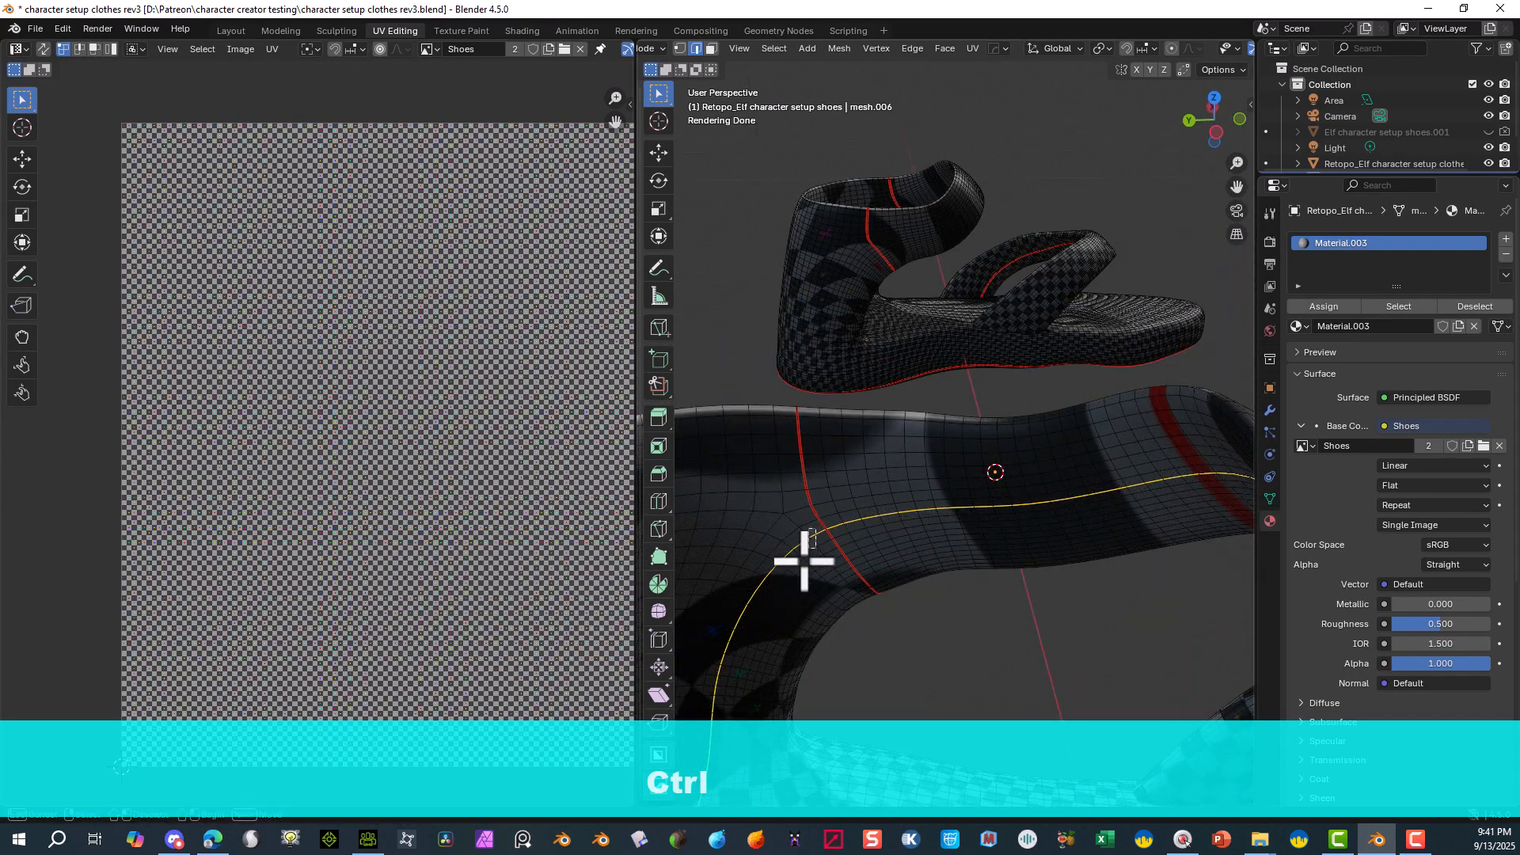
pyautogui.keyDown('ctrl'); pyautogui.click(742, 637); pyautogui.keyUp('ctrl')
pyautogui.keyDown('ctrl'); pyautogui.moveTo(821, 533); pyautogui.dragTo(709, 716); pyautogui.keyUp('ctrl')
pyautogui.moveTo(771, 638); pyautogui.dragTo(984, 462, button='middle')
pyautogui.rightClick(928, 437)
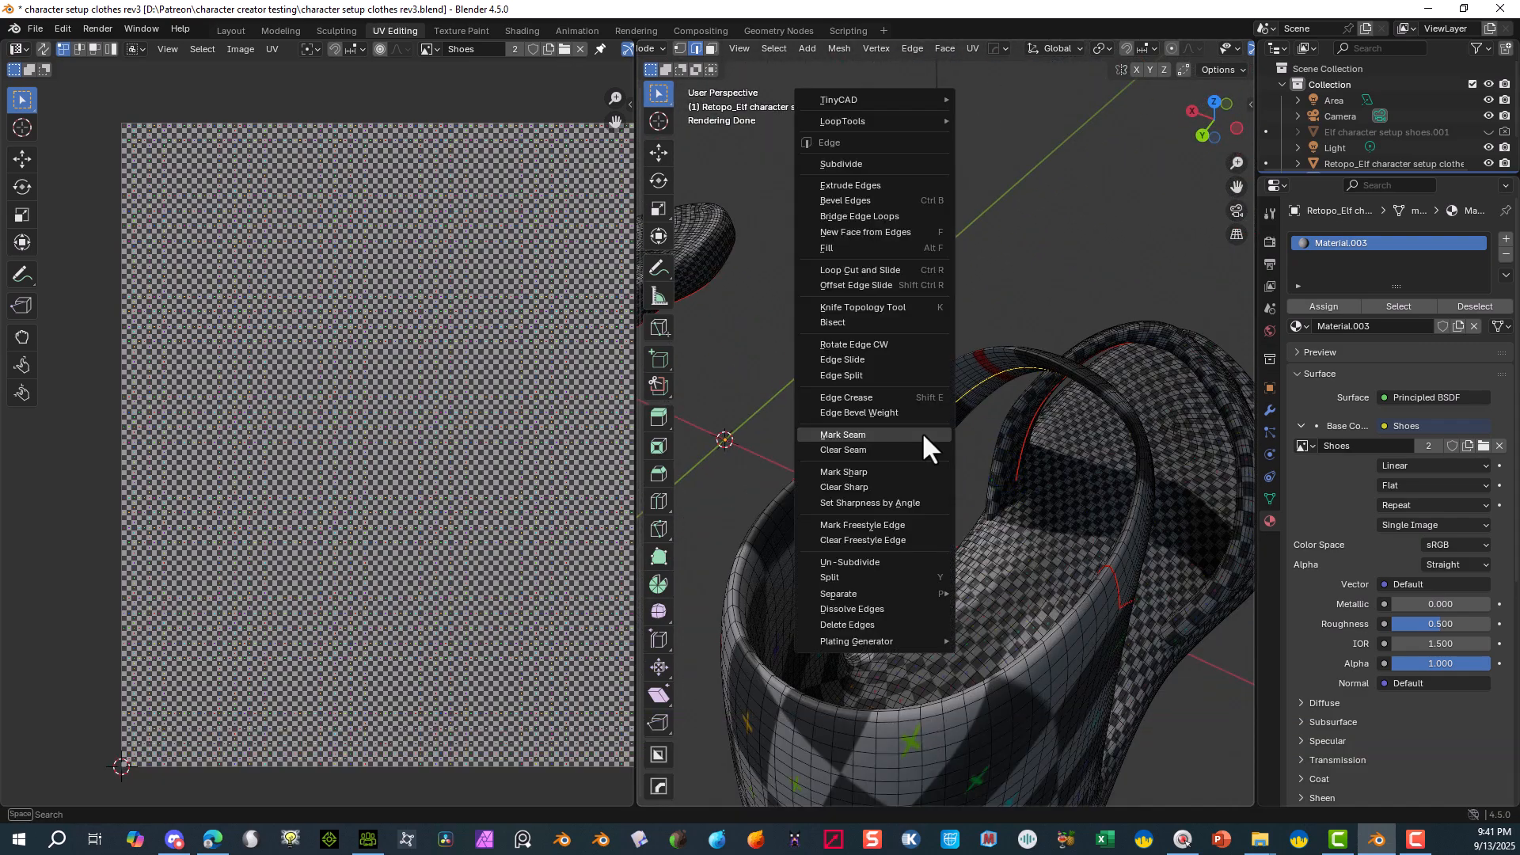
pyautogui.click(881, 435)
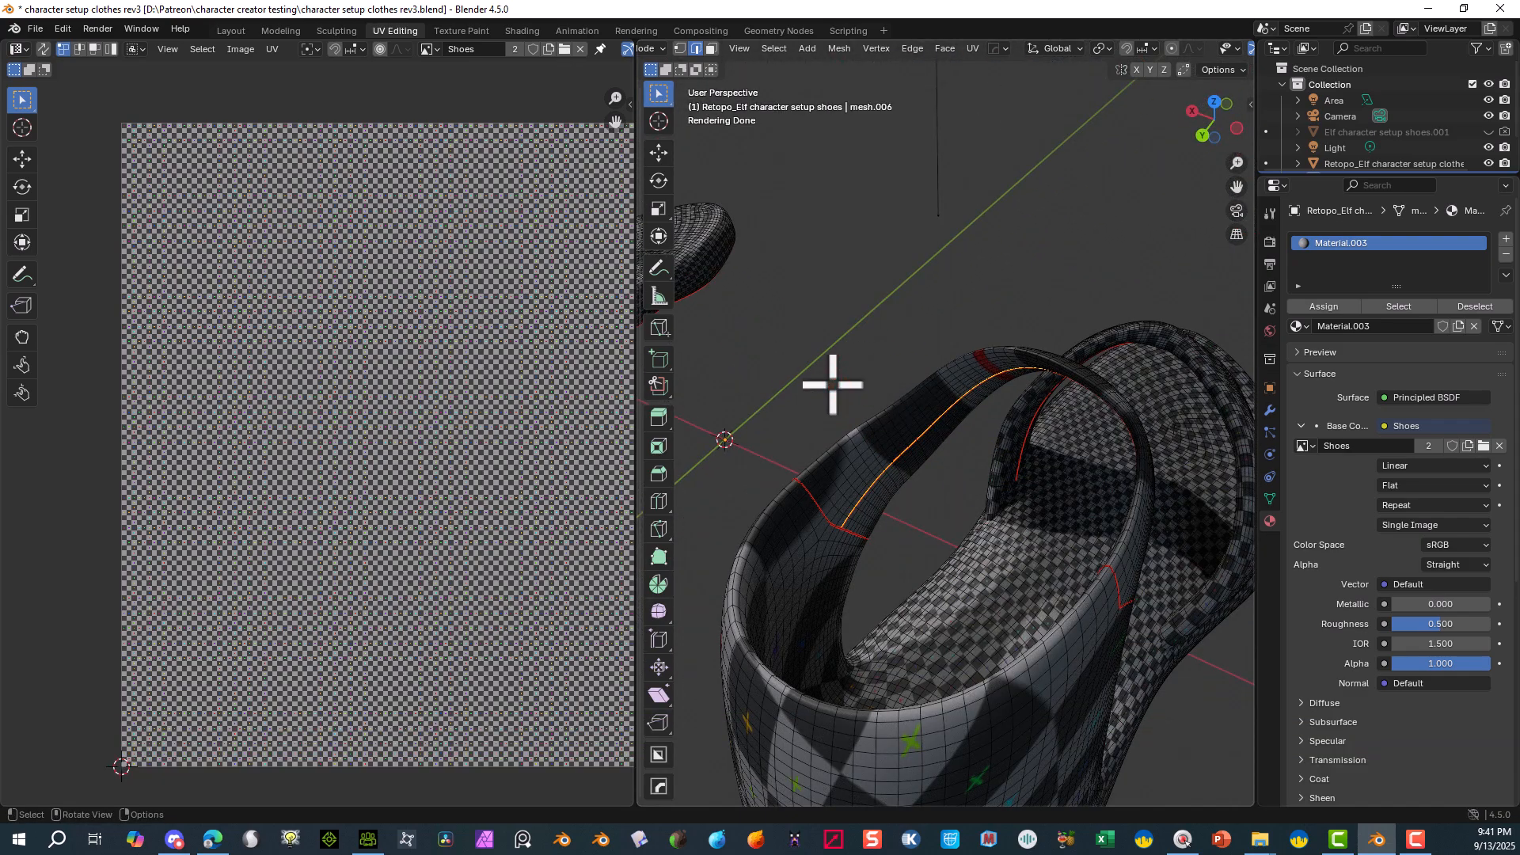
# - On the first shoe, mark the lengthwise edge loop along the inside of the ankle strap as a seam
pyautogui.moveTo(926, 398); pyautogui.dragTo(1012, 285, button='middle')
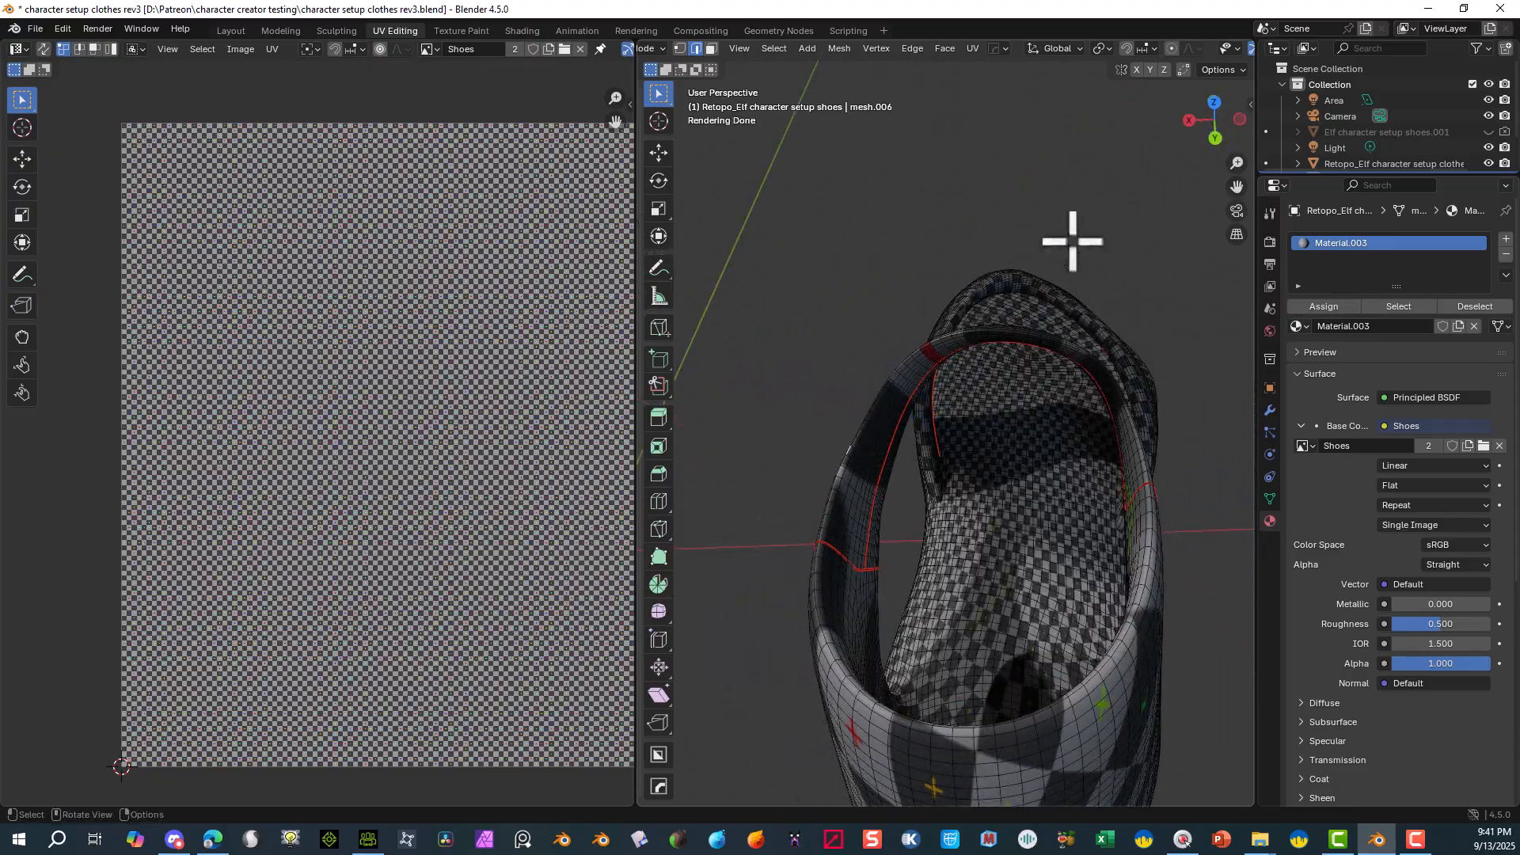
pyautogui.moveTo(1237, 189); pyautogui.dragTo(1513, 158)
pyautogui.moveTo(1065, 239); pyautogui.dragTo(982, 397, button='middle')
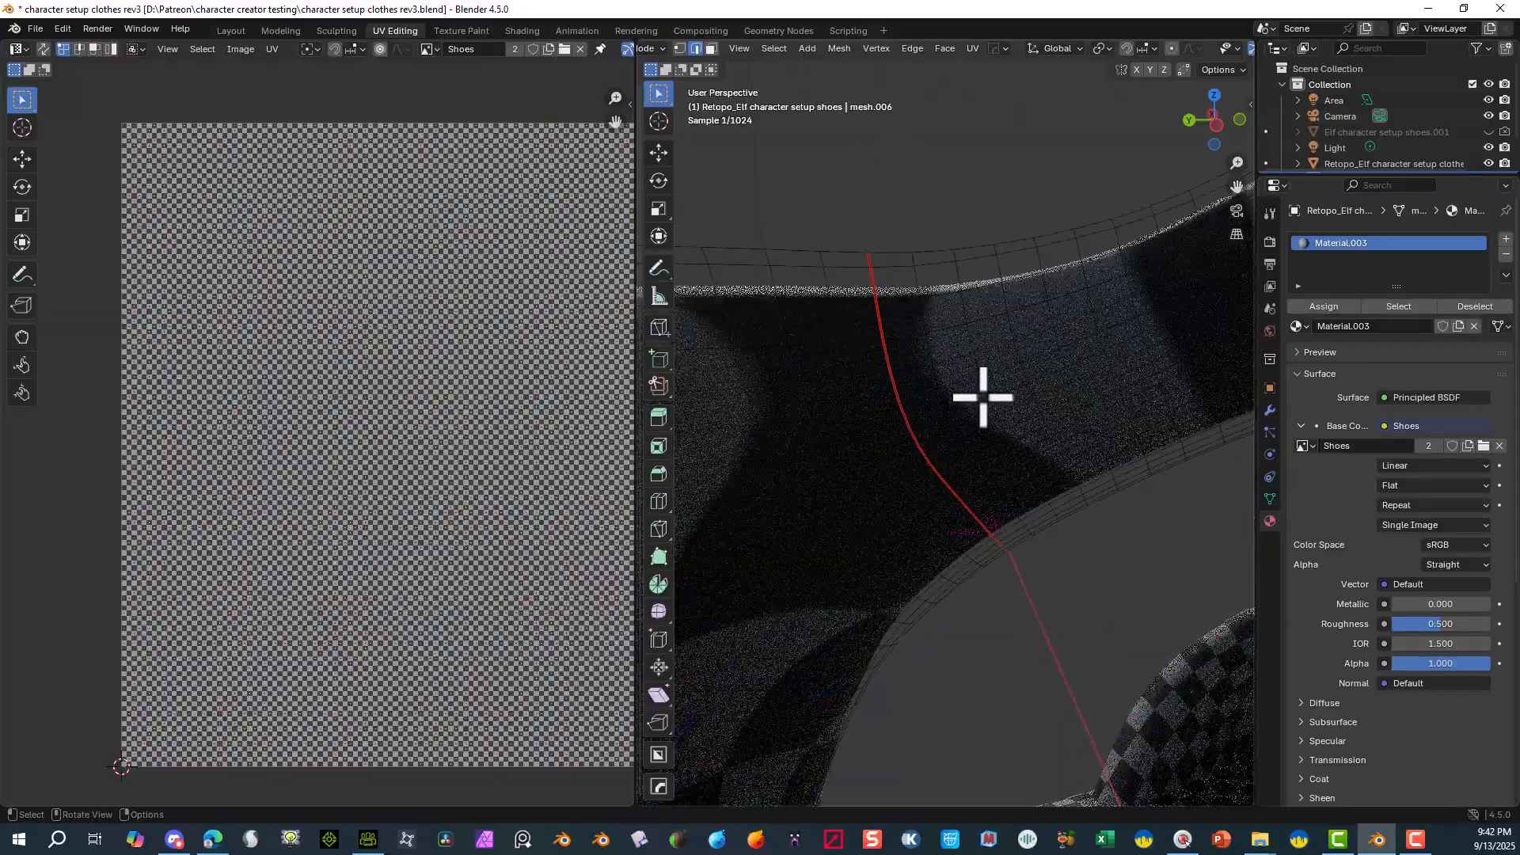
pyautogui.scroll(1, 1026, 396)
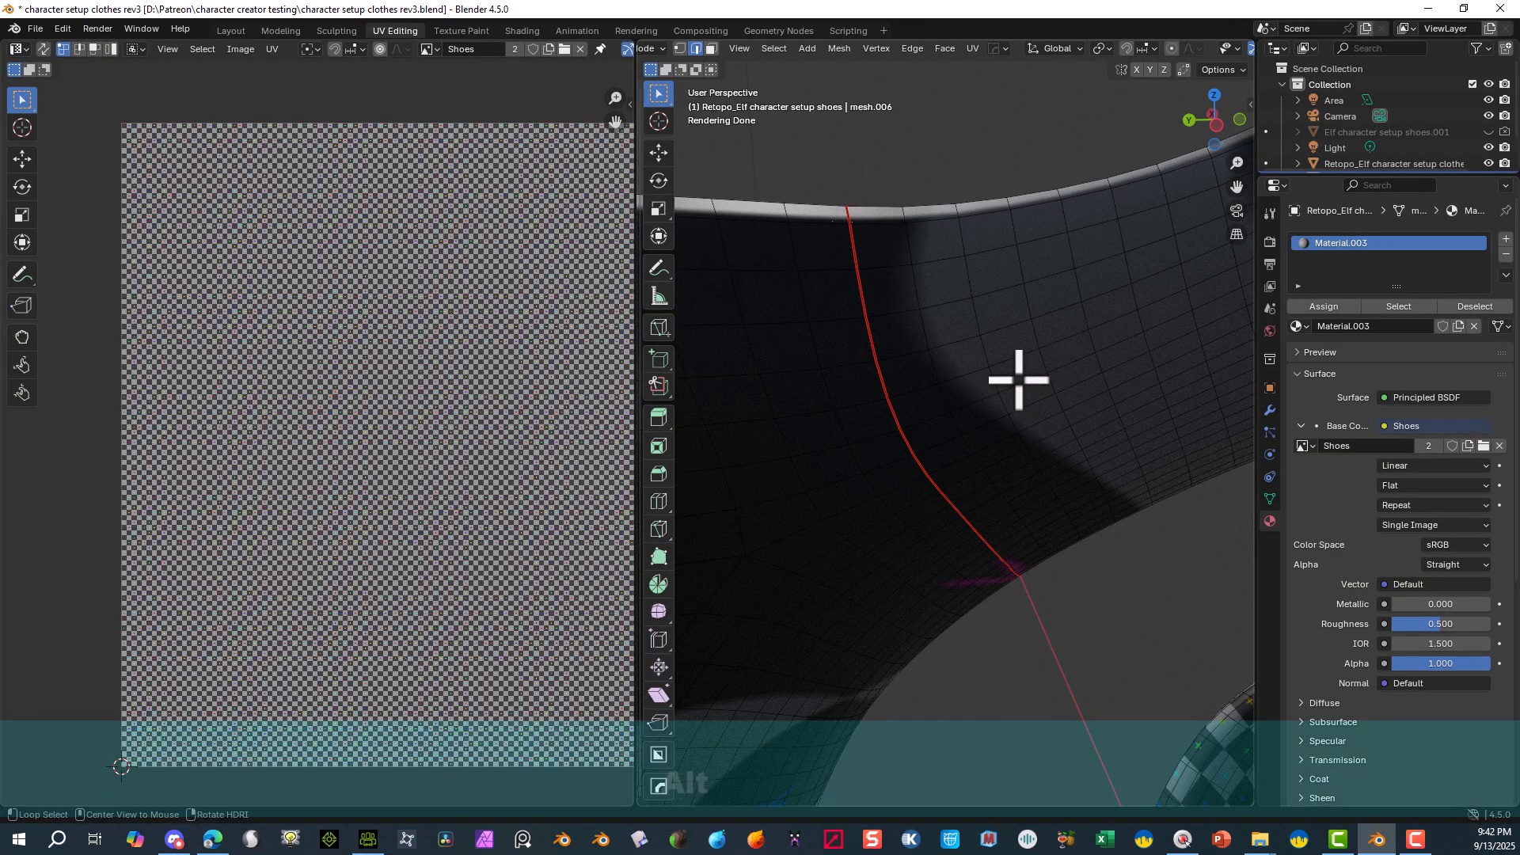
pyautogui.keyDown('alt'); pyautogui.click(984, 401); pyautogui.keyUp('alt')
pyautogui.scroll(-5, 929, 435)
pyautogui.moveTo(869, 464); pyautogui.dragTo(980, 457, button='middle')
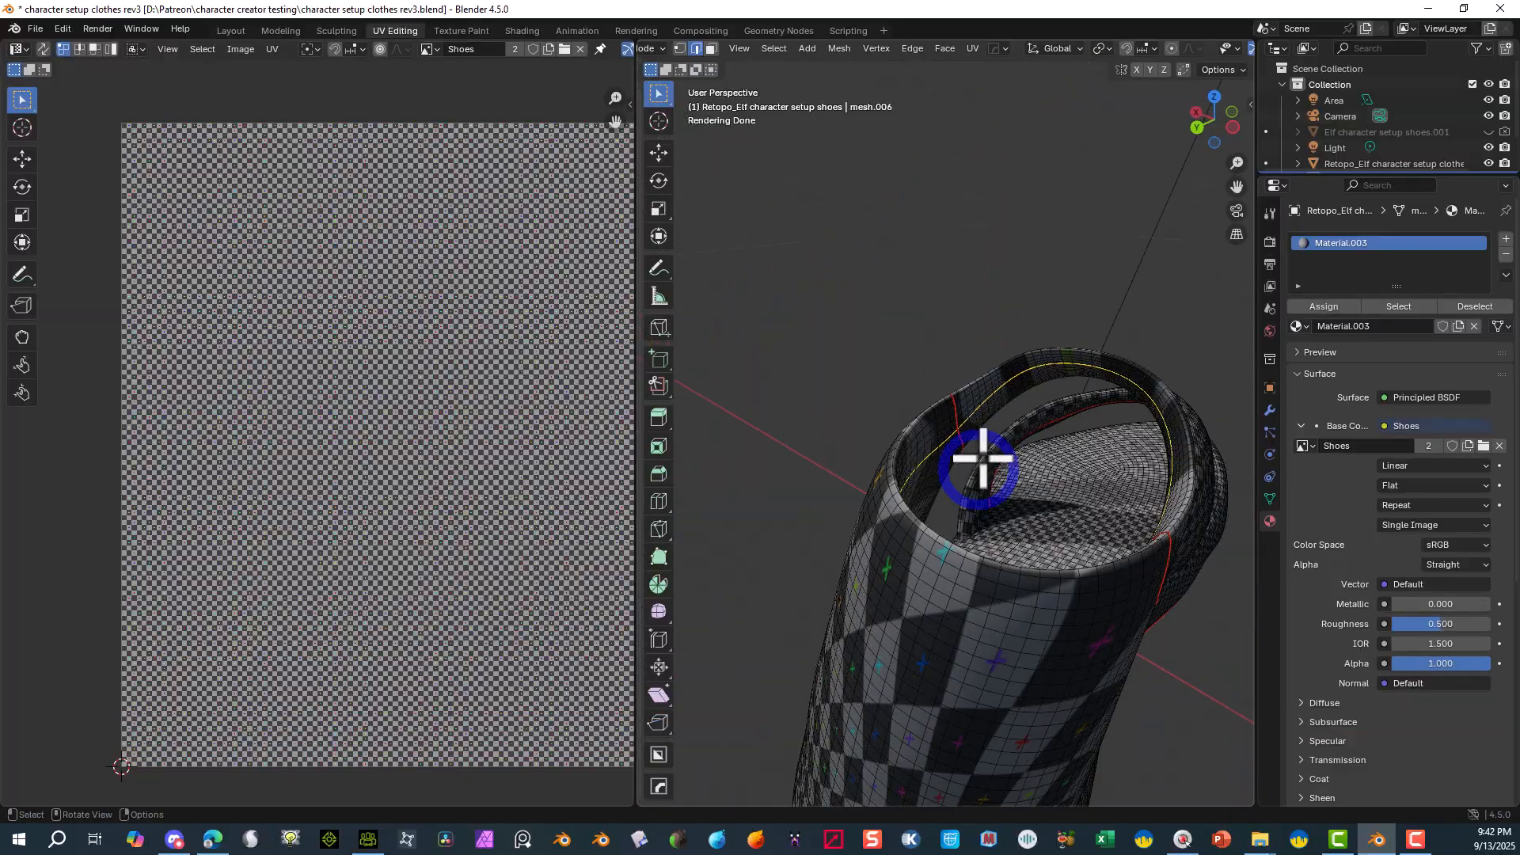
pyautogui.hotkey('ctrl', 'e')
pyautogui.click(955, 415)
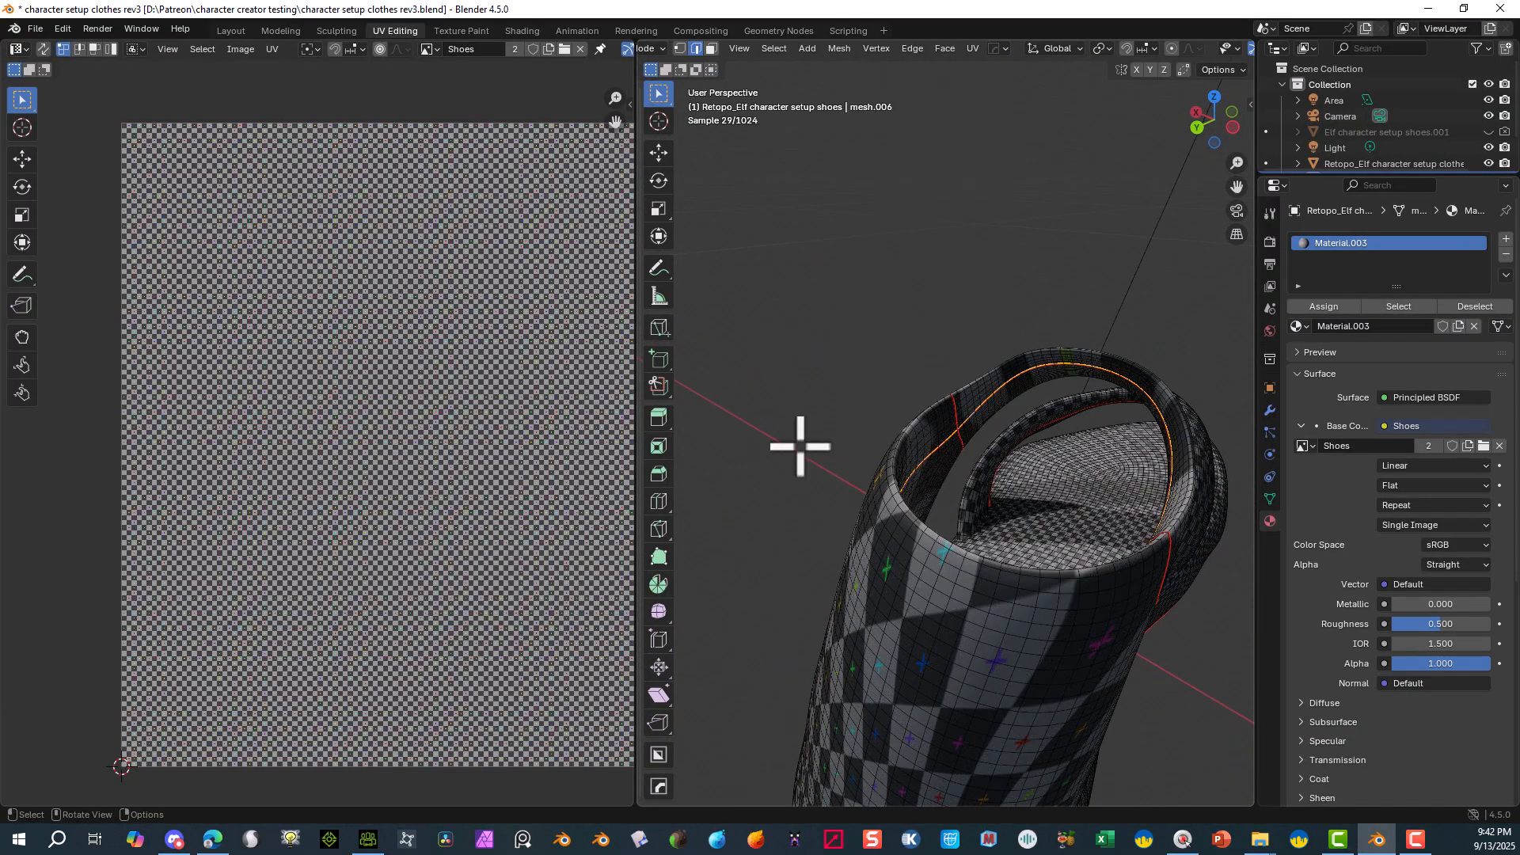
# - Select the entire mesh of both shoes in face mode and unwrap it again along the newly marked seams
pyautogui.moveTo(925, 341); pyautogui.dragTo(1092, 370, button='middle')
pyautogui.moveTo(1078, 316); pyautogui.dragTo(942, 327, button='middle')
pyautogui.scroll(-3, 943, 327)
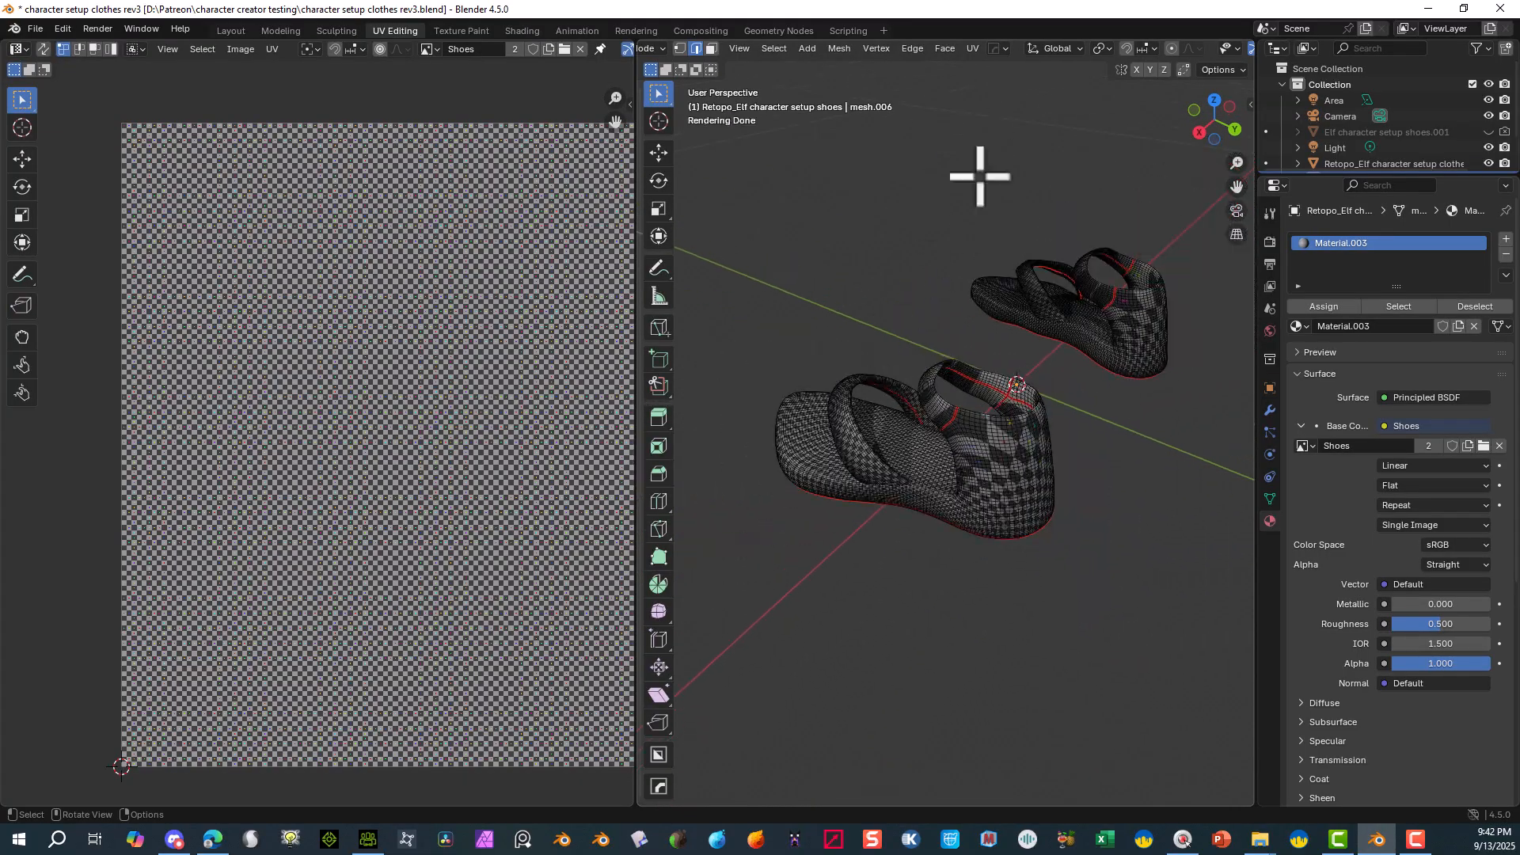
pyautogui.click(828, 50)
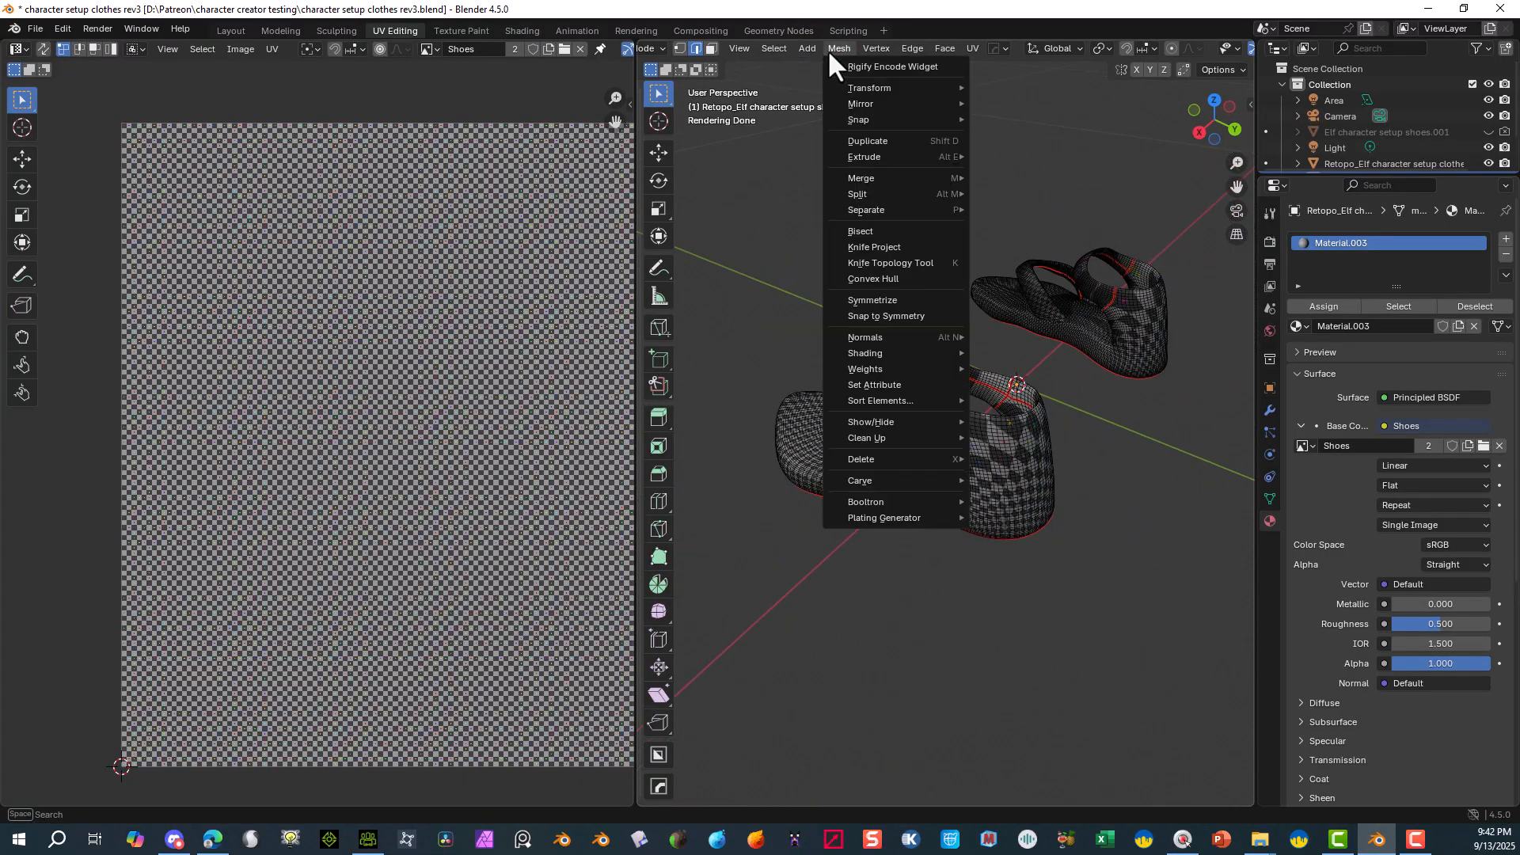
pyautogui.click(786, 66)
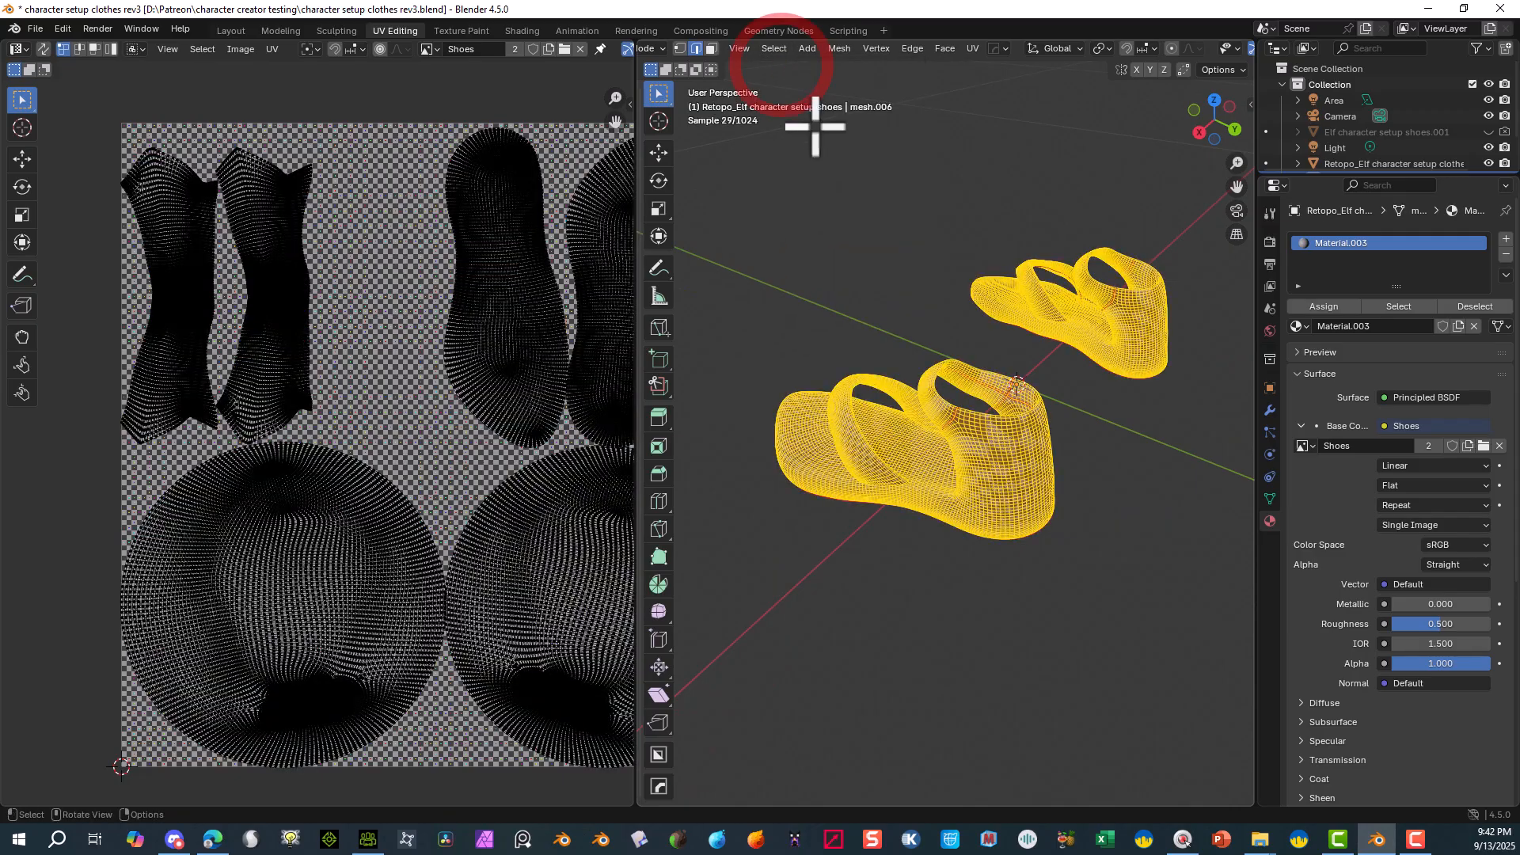
pyautogui.click(711, 49)
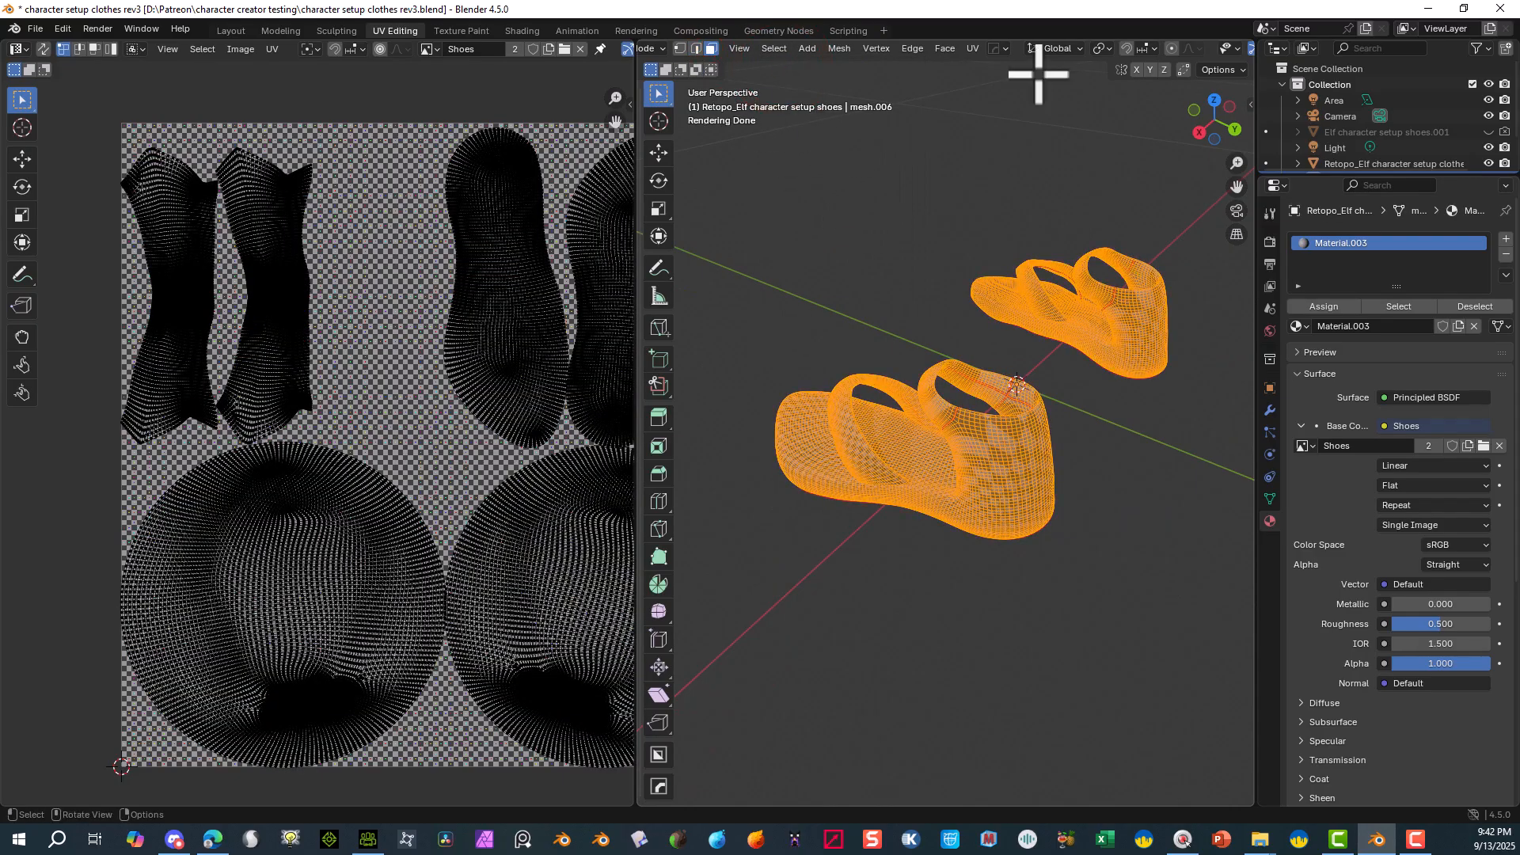
pyautogui.click(973, 48)
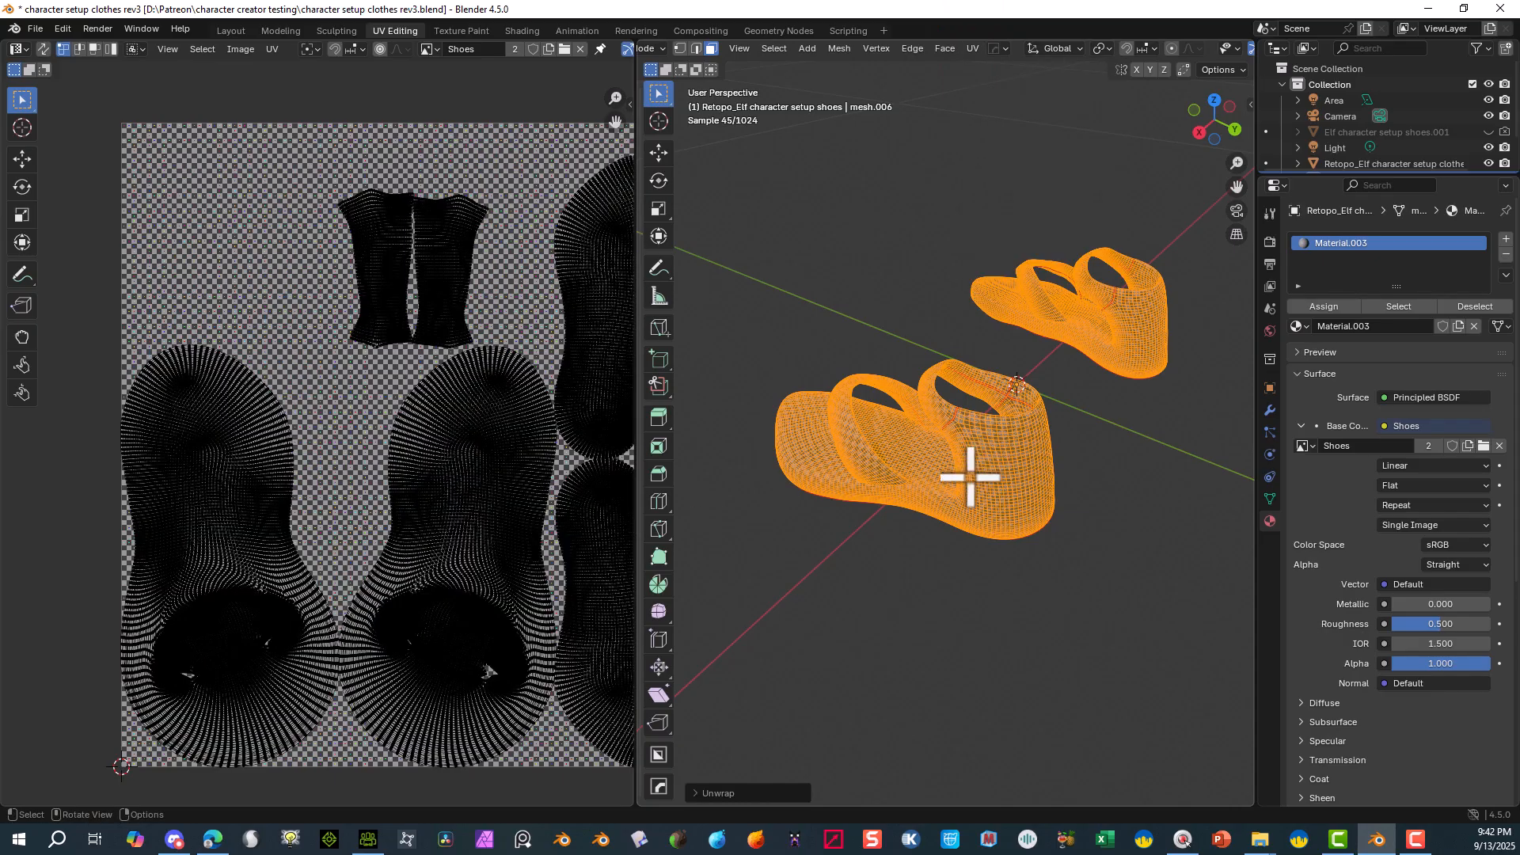
# - Examine the new UV islands and the grid texture across both shoes for stretching, with the mesh deselected
pyautogui.scroll(-1, 546, 387)
pyautogui.scroll(1, 594, 487)
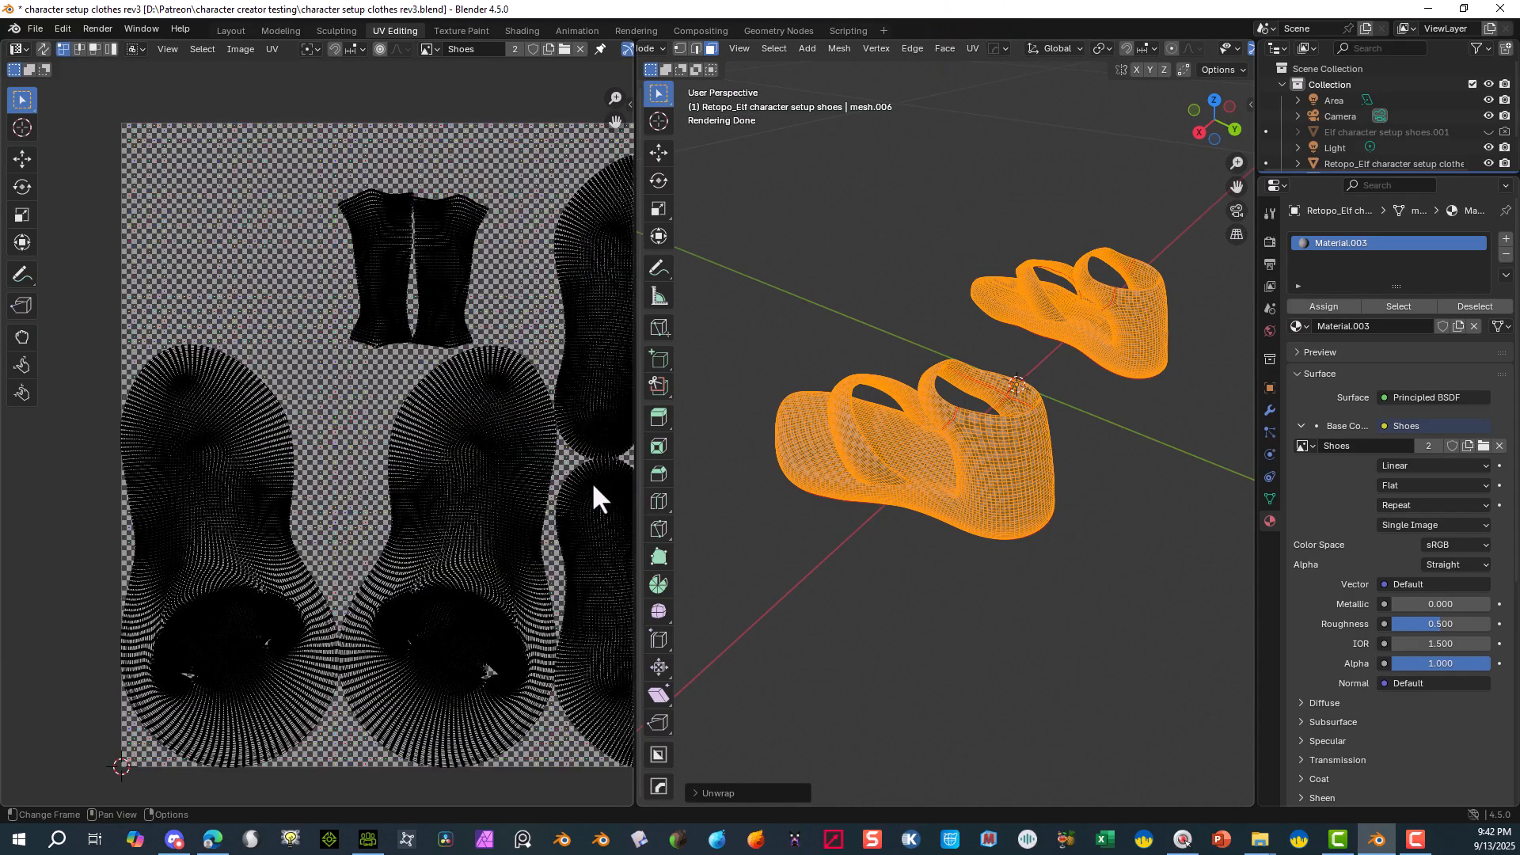
pyautogui.scroll(-2, 558, 402)
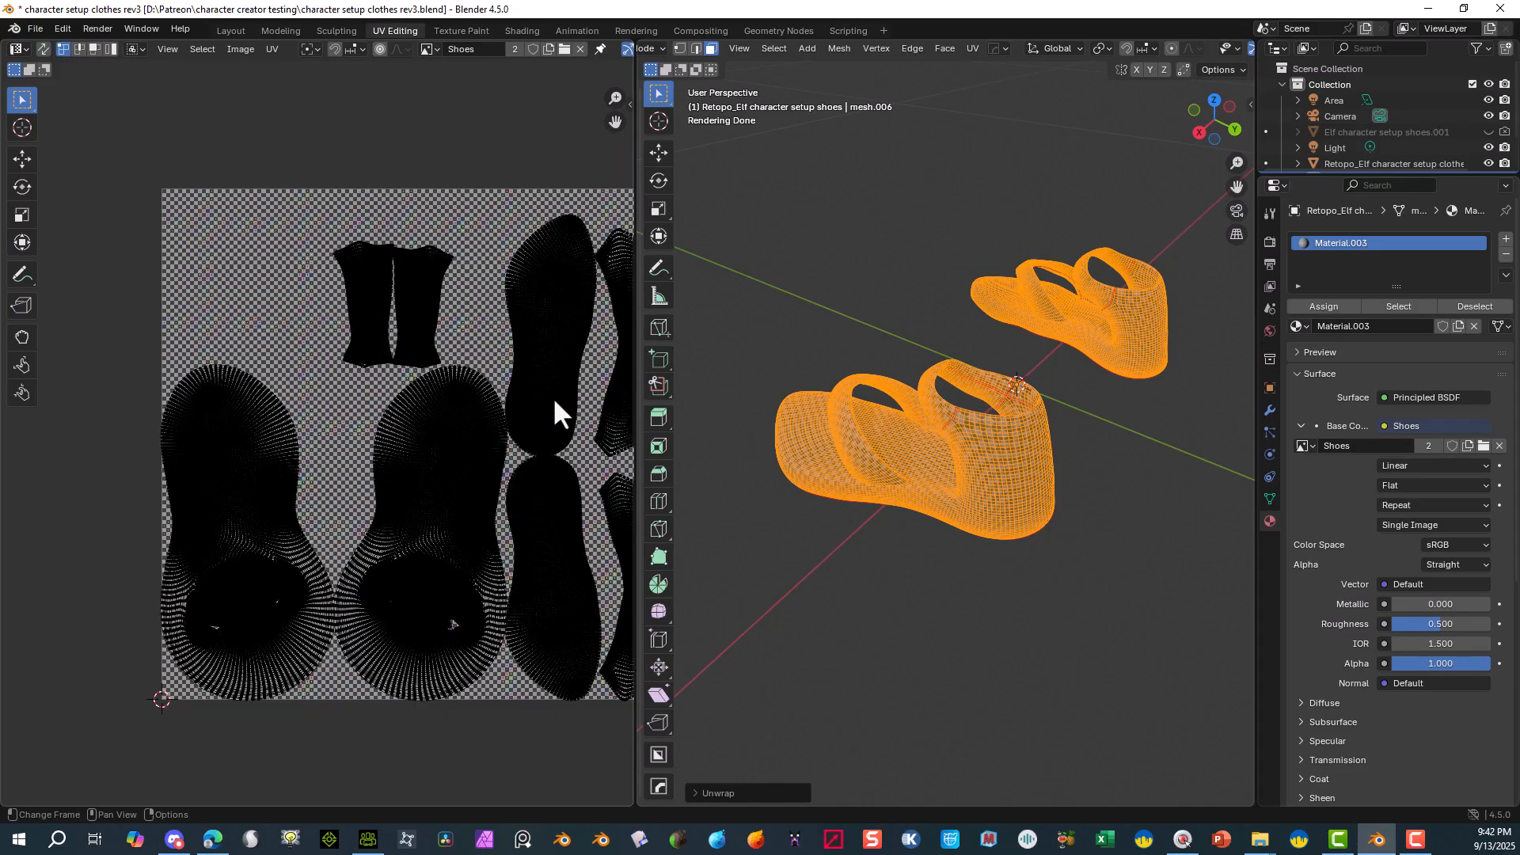
pyautogui.scroll(1, 554, 396)
pyautogui.scroll(4, 1072, 407)
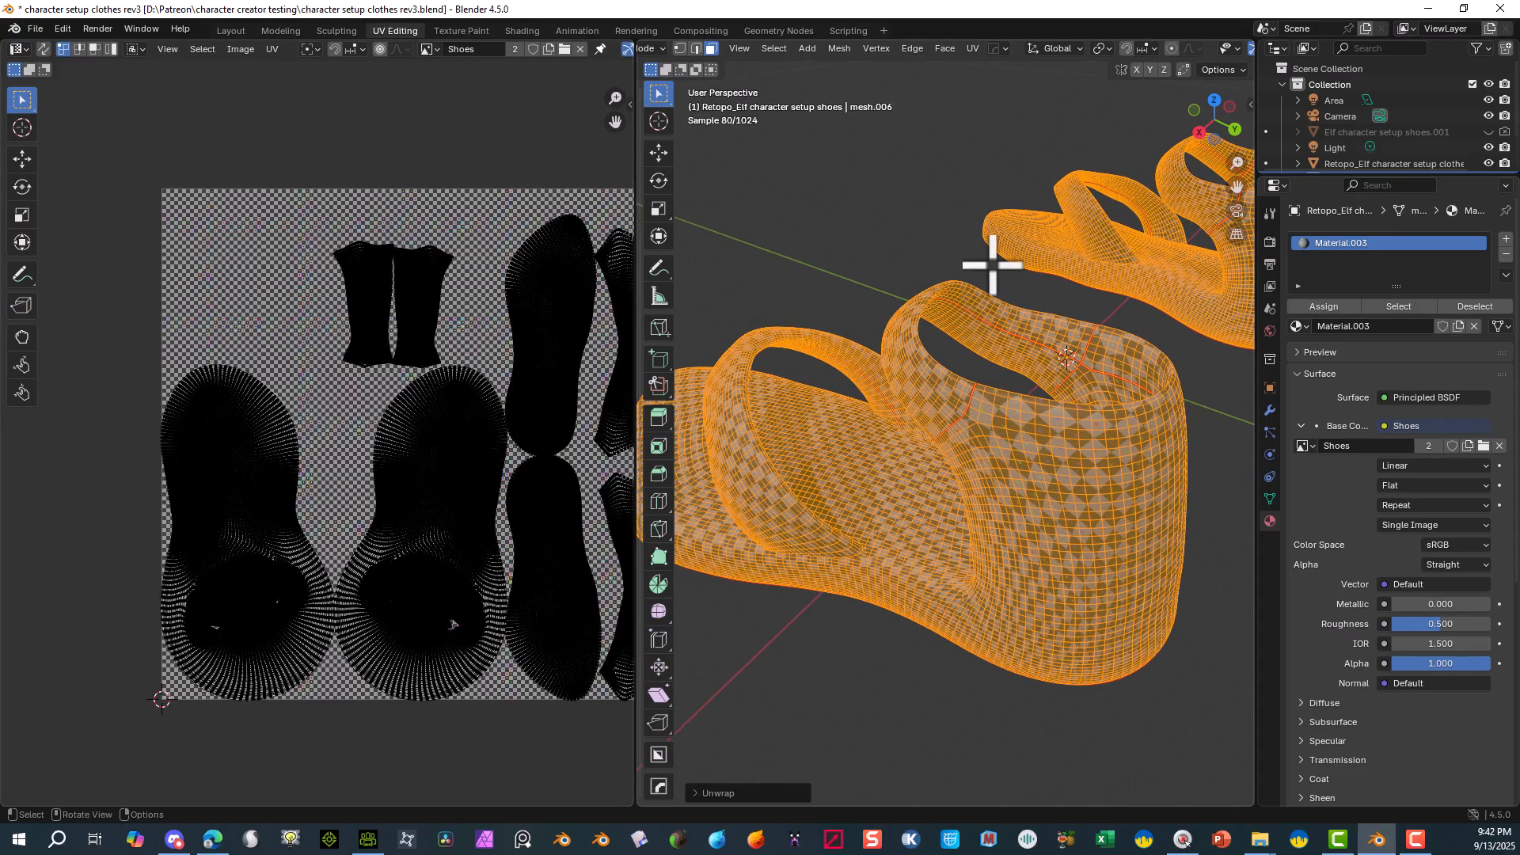
pyautogui.moveTo(987, 264); pyautogui.dragTo(1062, 298, button='middle')
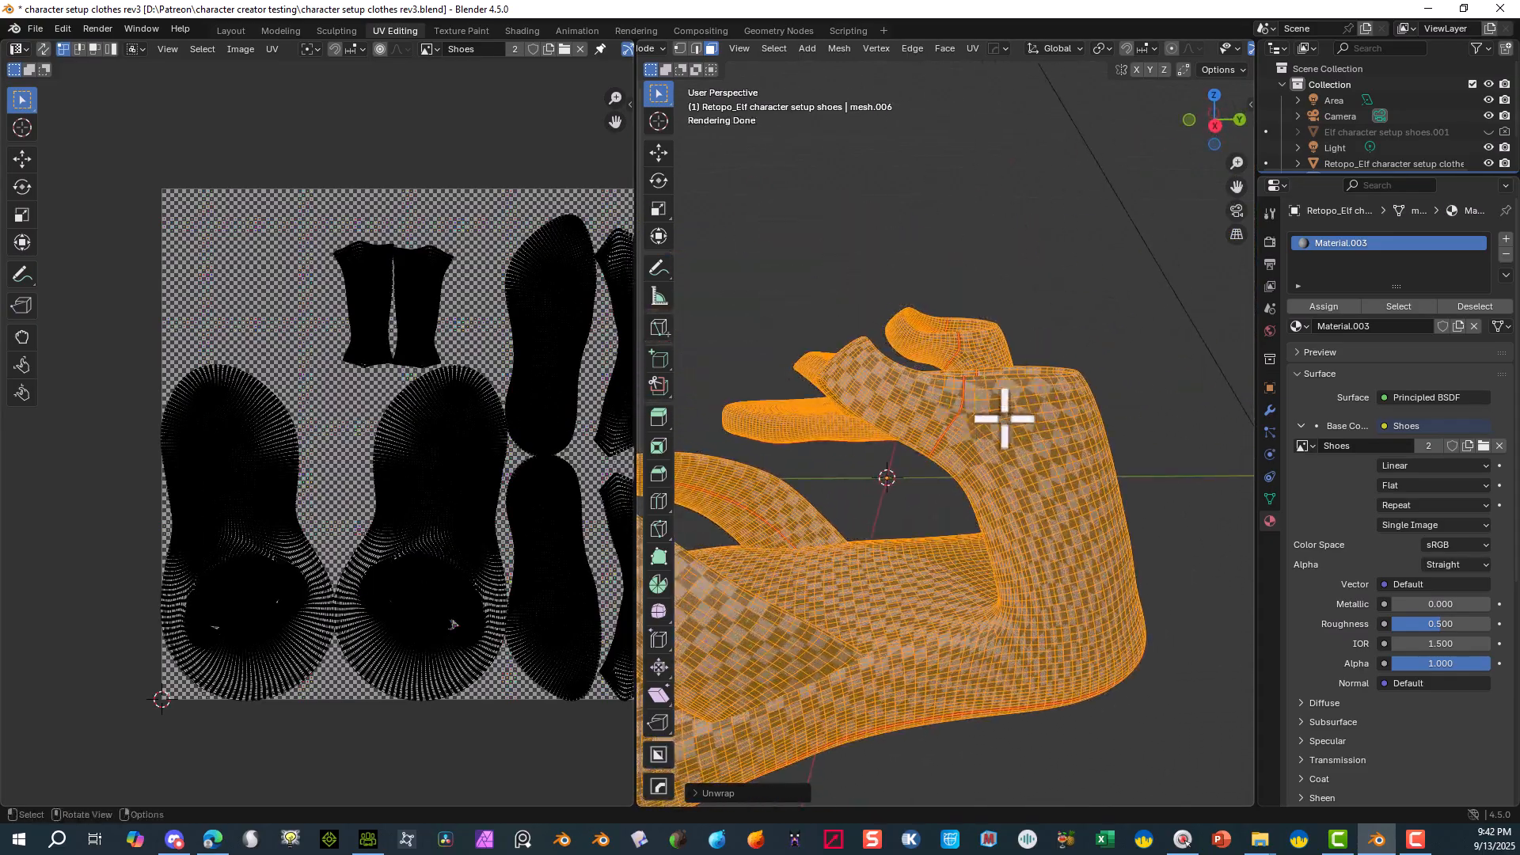
pyautogui.moveTo(1021, 423); pyautogui.dragTo(848, 577, button='middle')
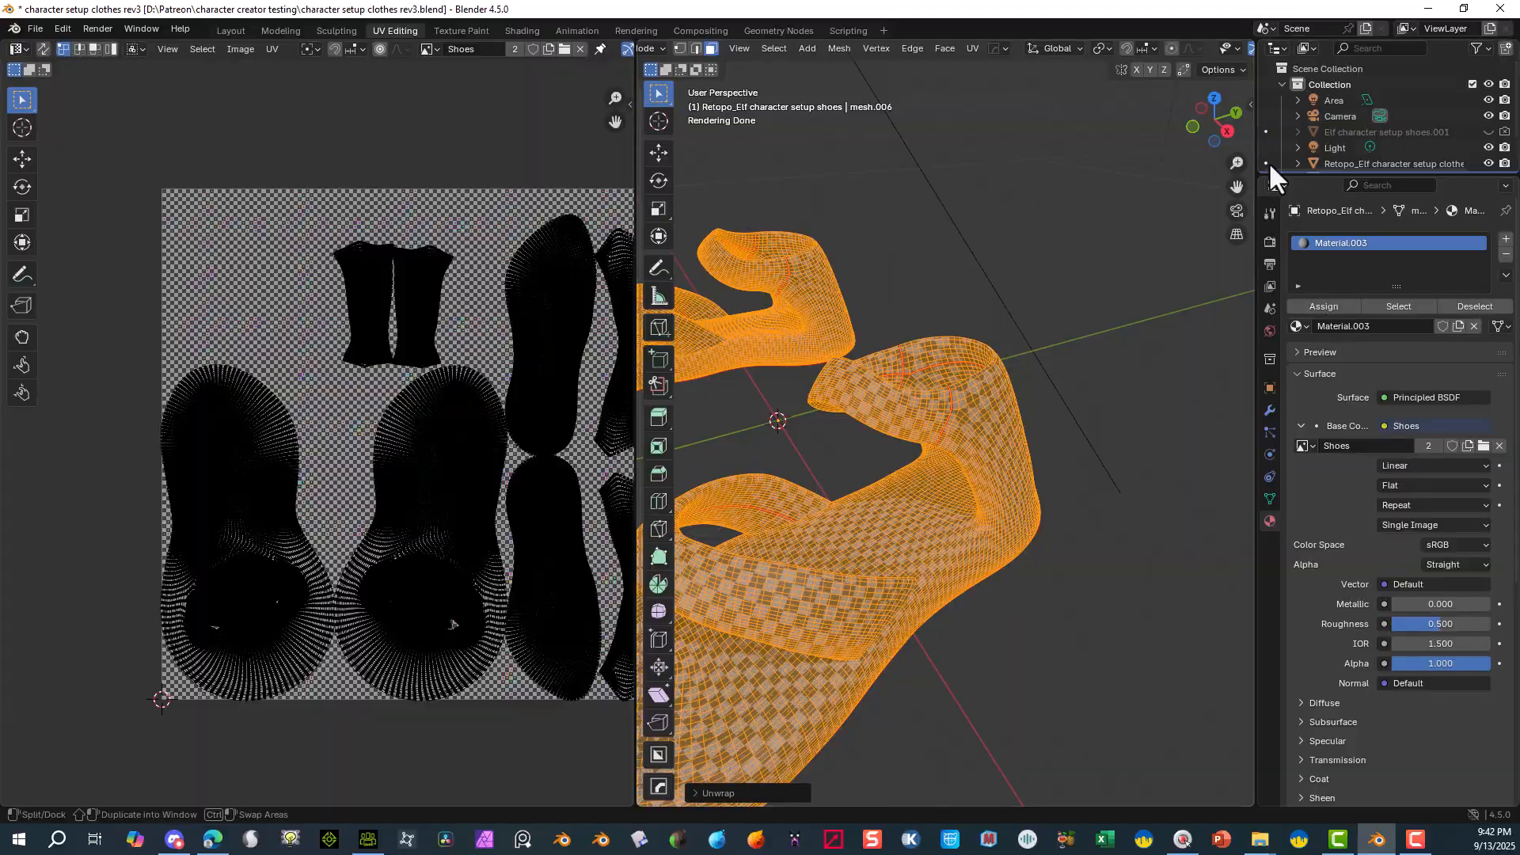
pyautogui.moveTo(1236, 188); pyautogui.dragTo(963, 444, button='middle')
pyautogui.click(931, 190)
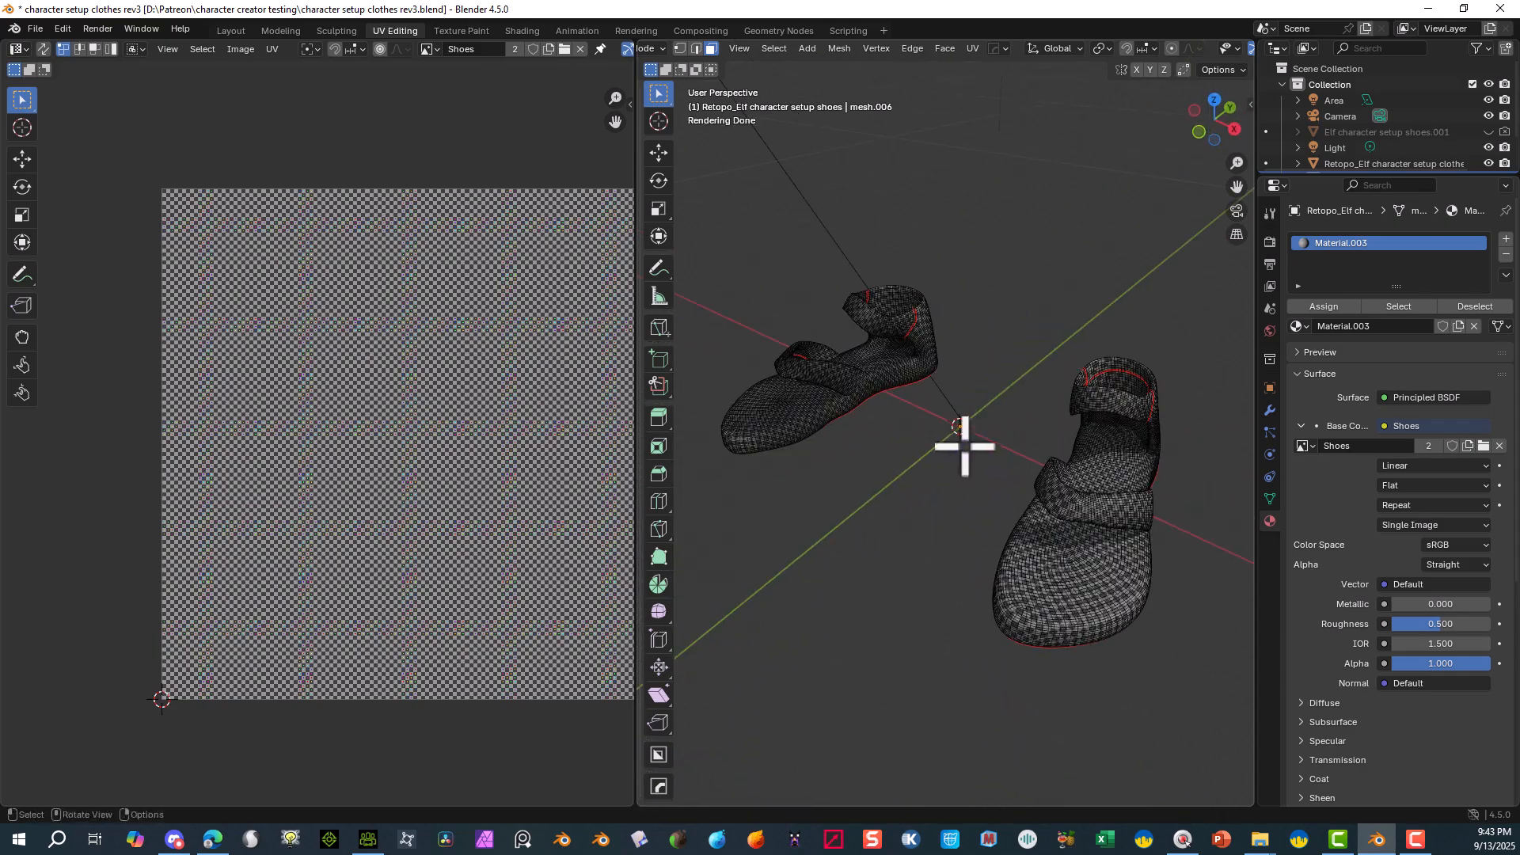
pyautogui.scroll(2, 963, 449)
pyautogui.scroll(2, 887, 391)
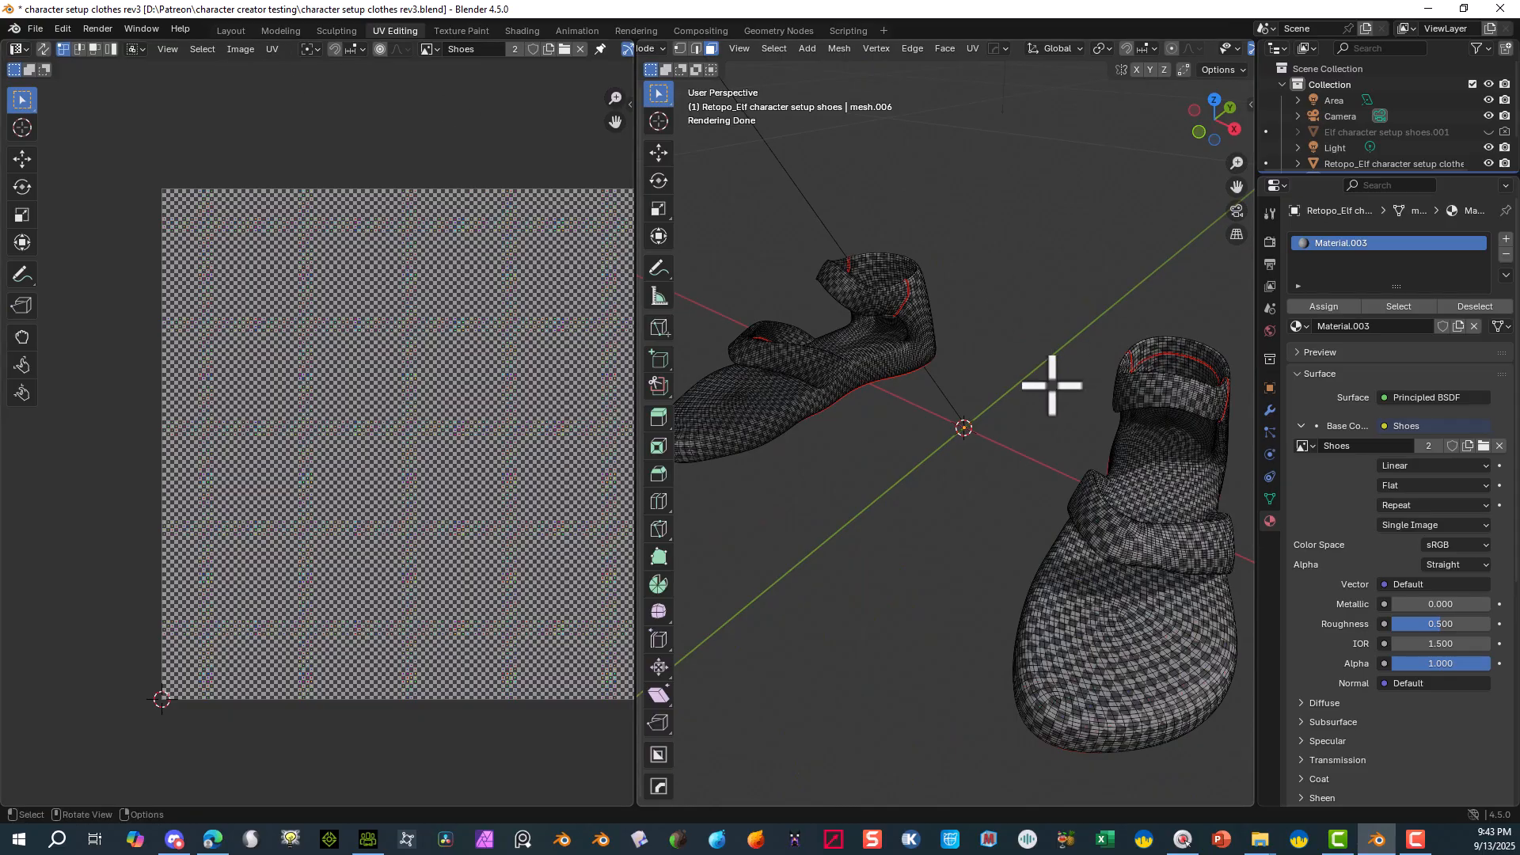
pyautogui.scroll(-2, 980, 428)
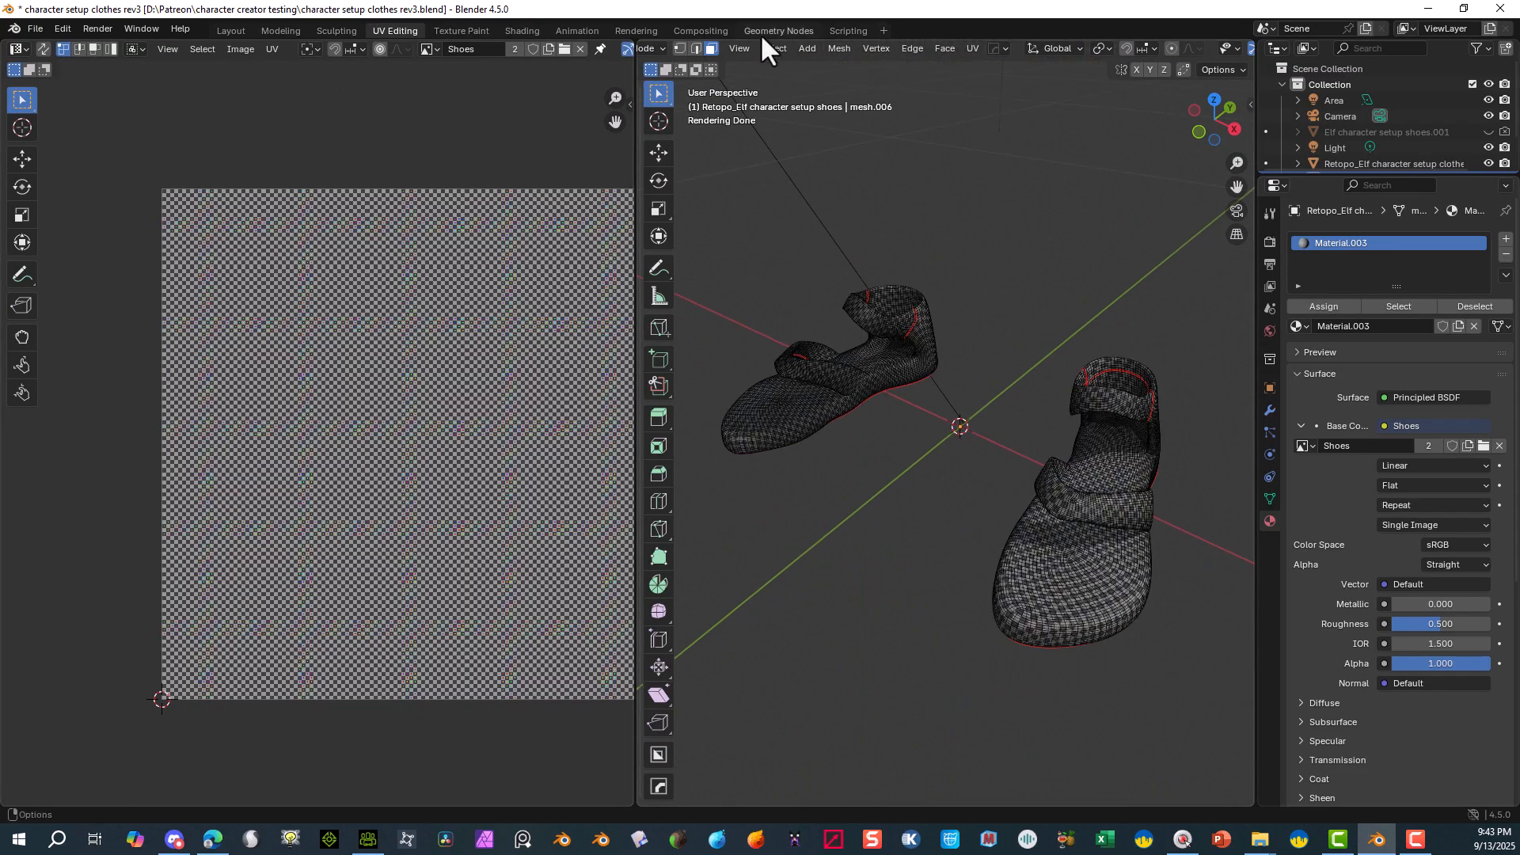
# - In the Shading workspace, move the Shoes image texture node farther away from the Principled BSDF node
pyautogui.click(521, 31)
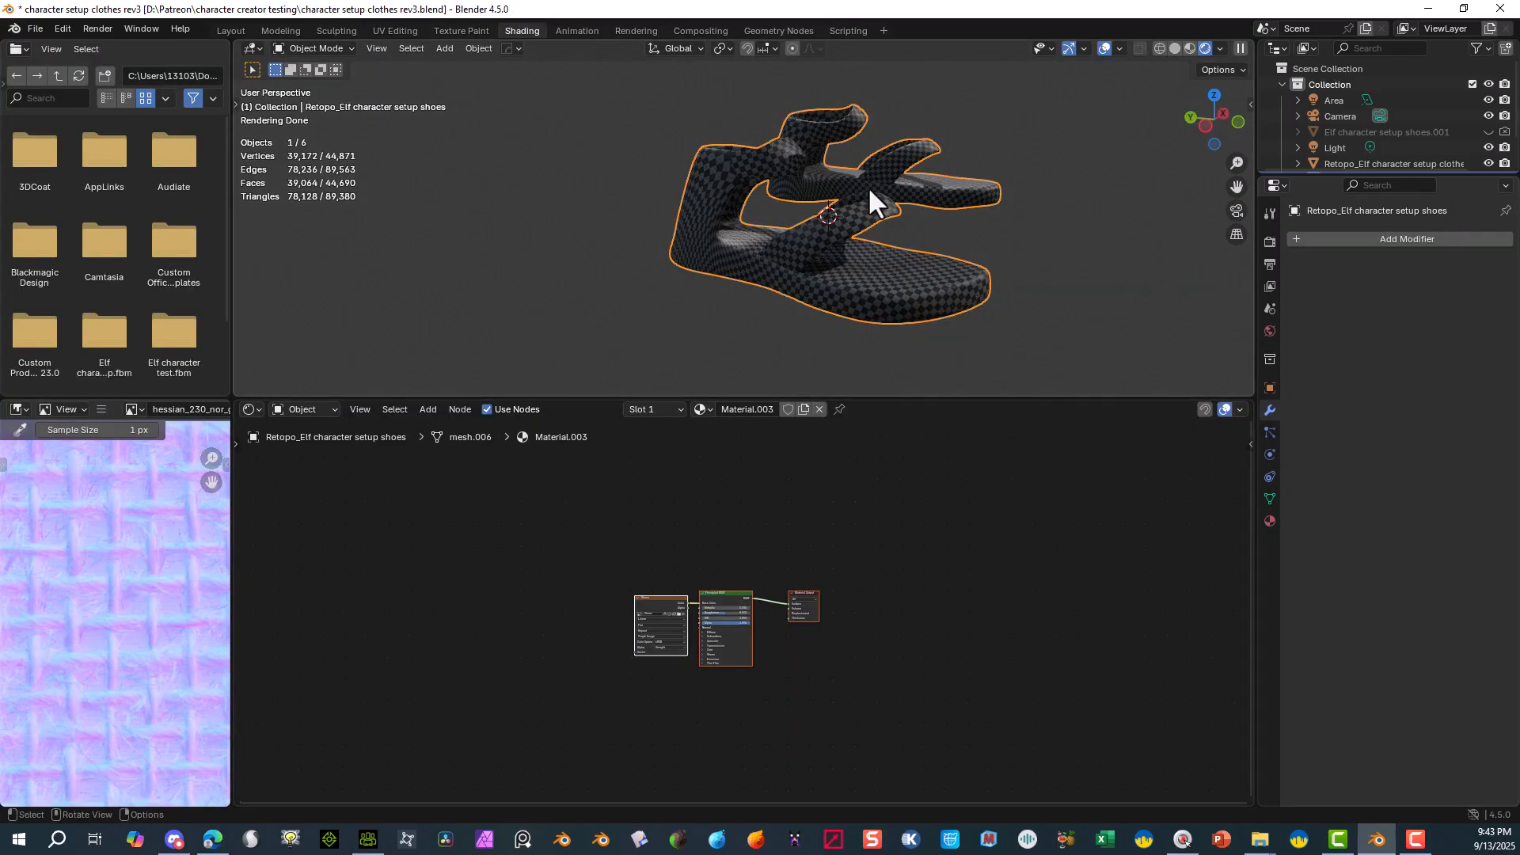
pyautogui.scroll(-2, 867, 380)
pyautogui.moveTo(868, 390); pyautogui.dragTo(804, 129, button='middle')
pyautogui.scroll(5, 791, 158)
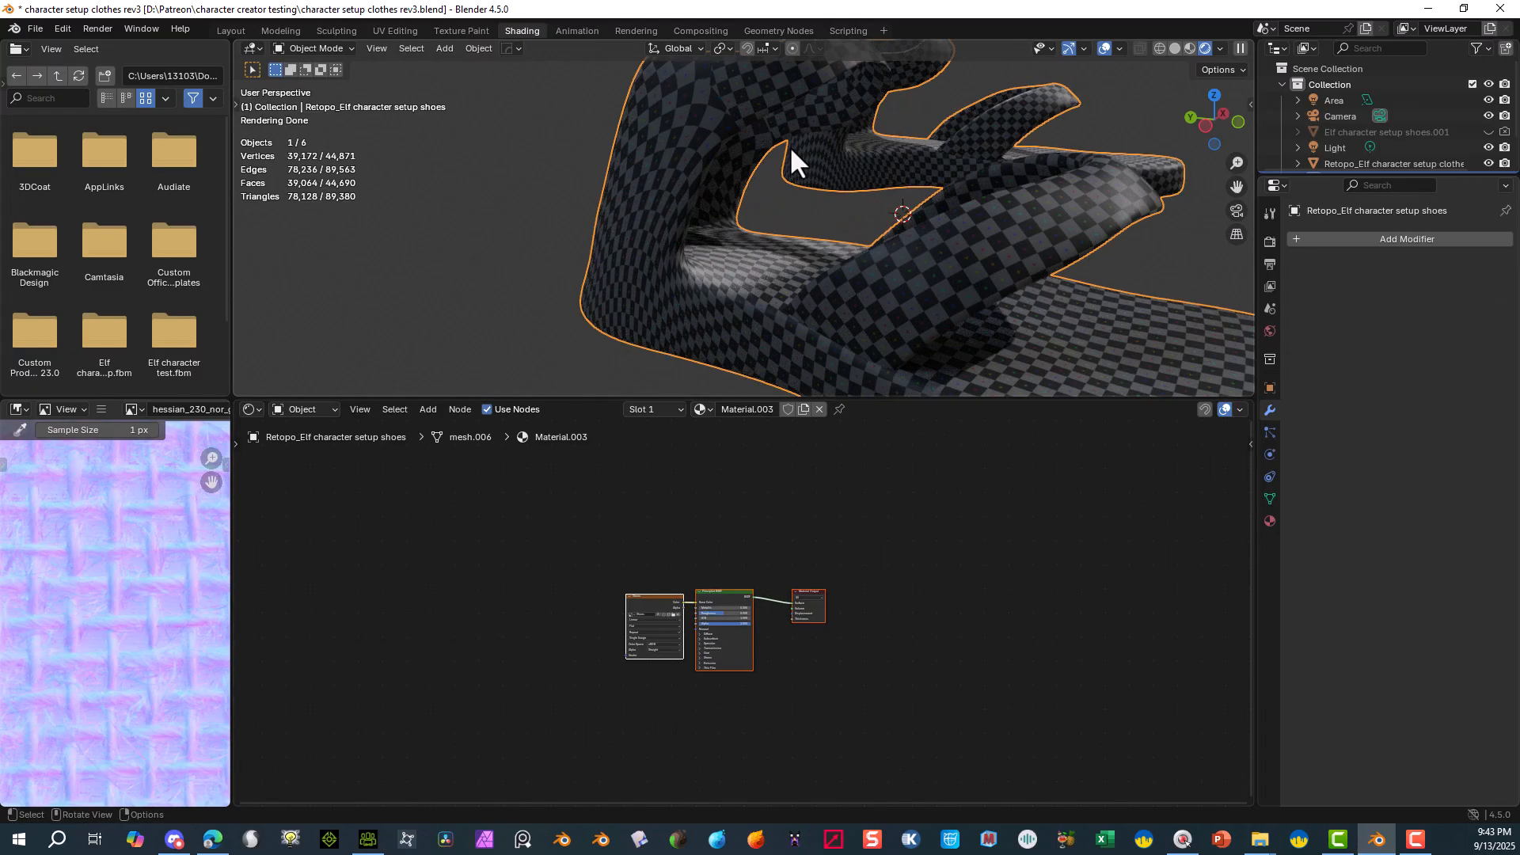
pyautogui.moveTo(793, 534); pyautogui.dragTo(823, 458, button='middle')
pyautogui.scroll(12, 791, 458)
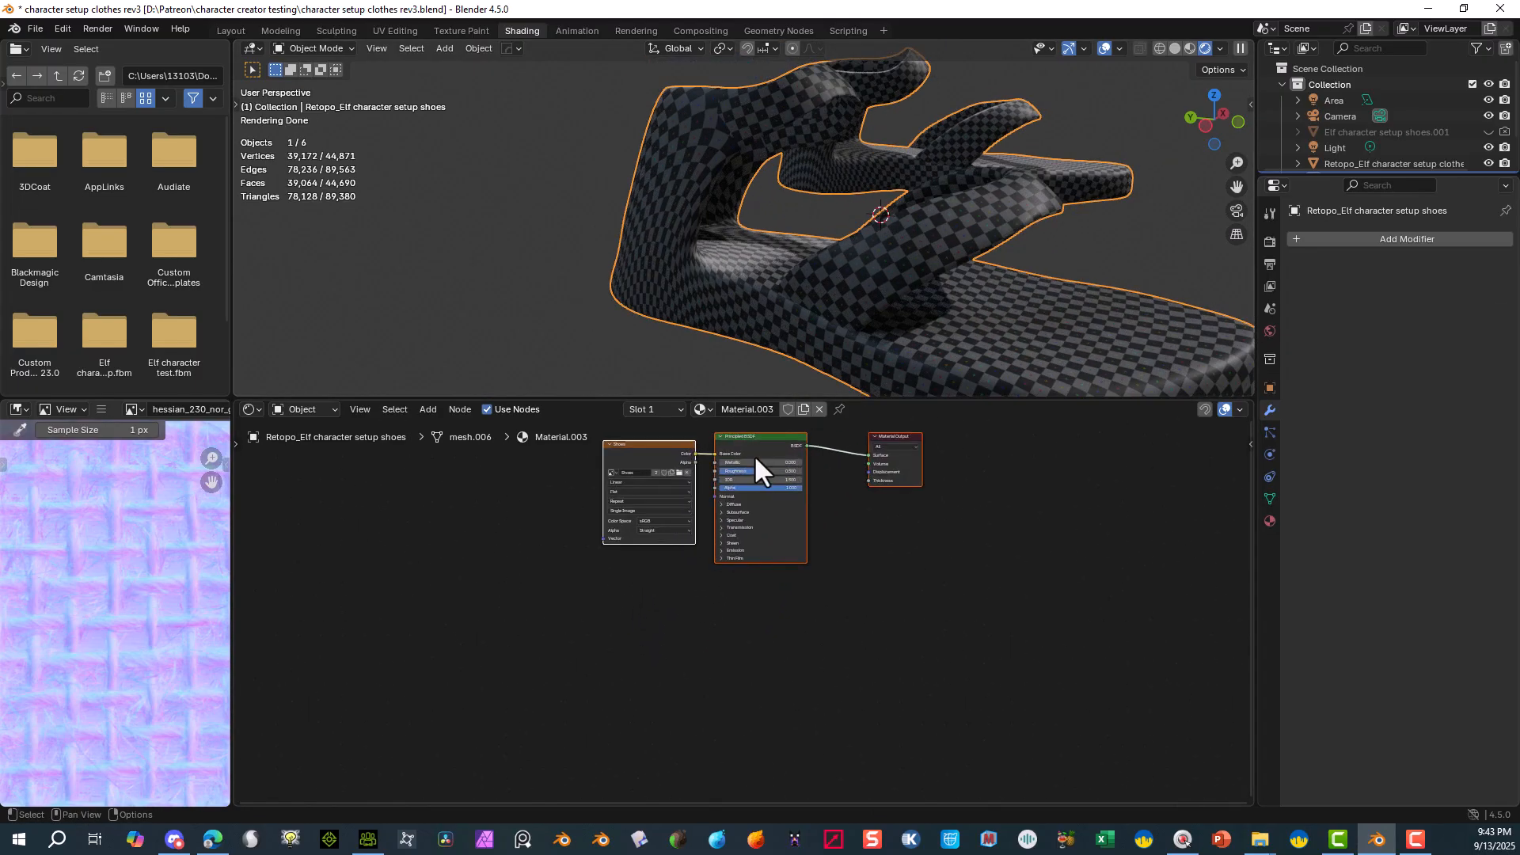
pyautogui.scroll(4, 779, 519)
pyautogui.moveTo(729, 663); pyautogui.dragTo(733, 467, button='middle')
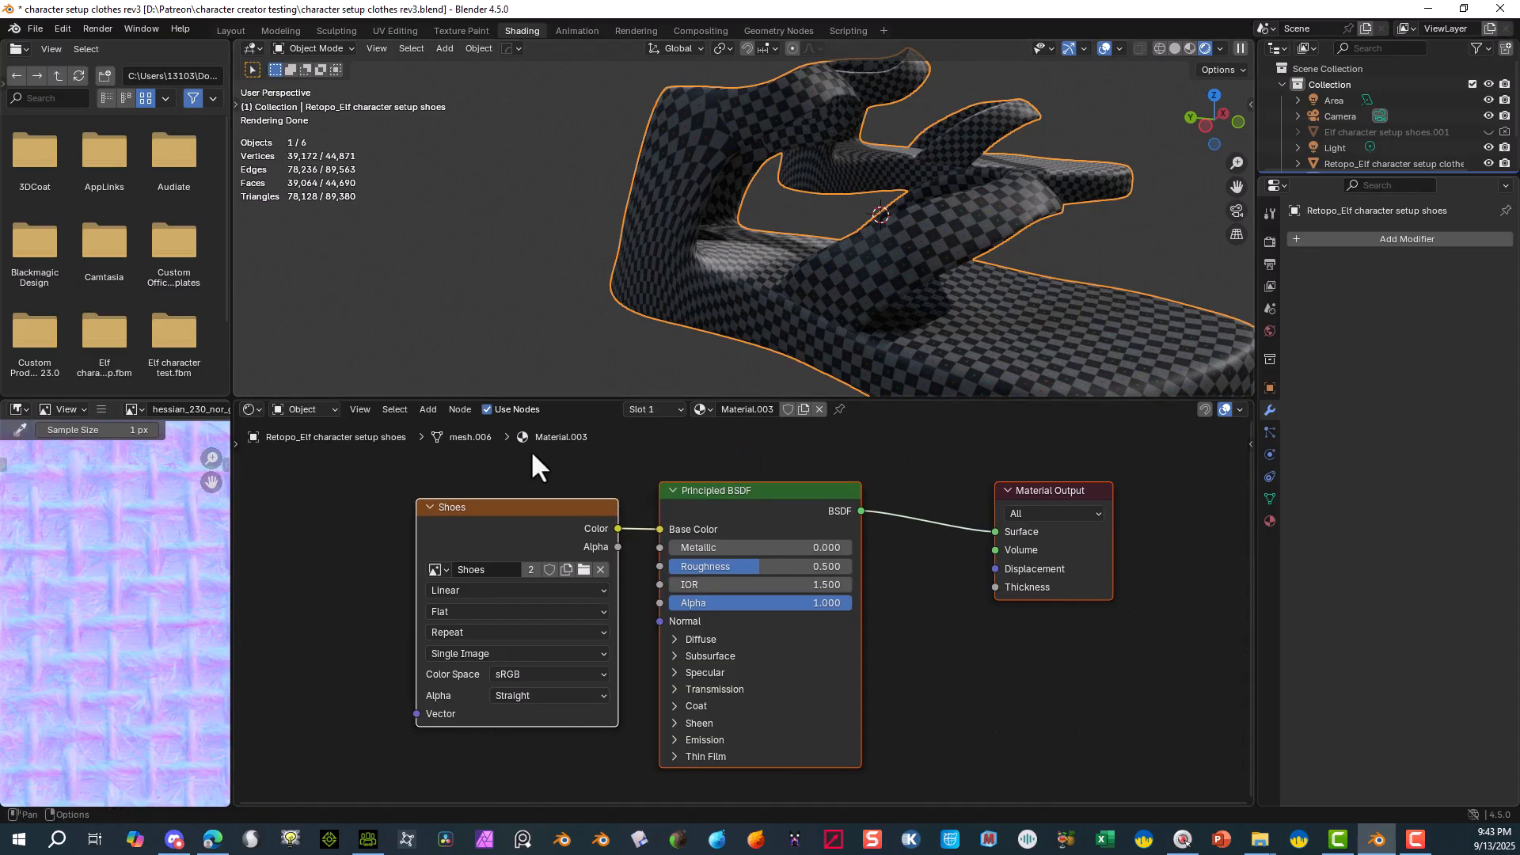
pyautogui.press('g')
pyautogui.click(614, 534)
pyautogui.click(655, 496)
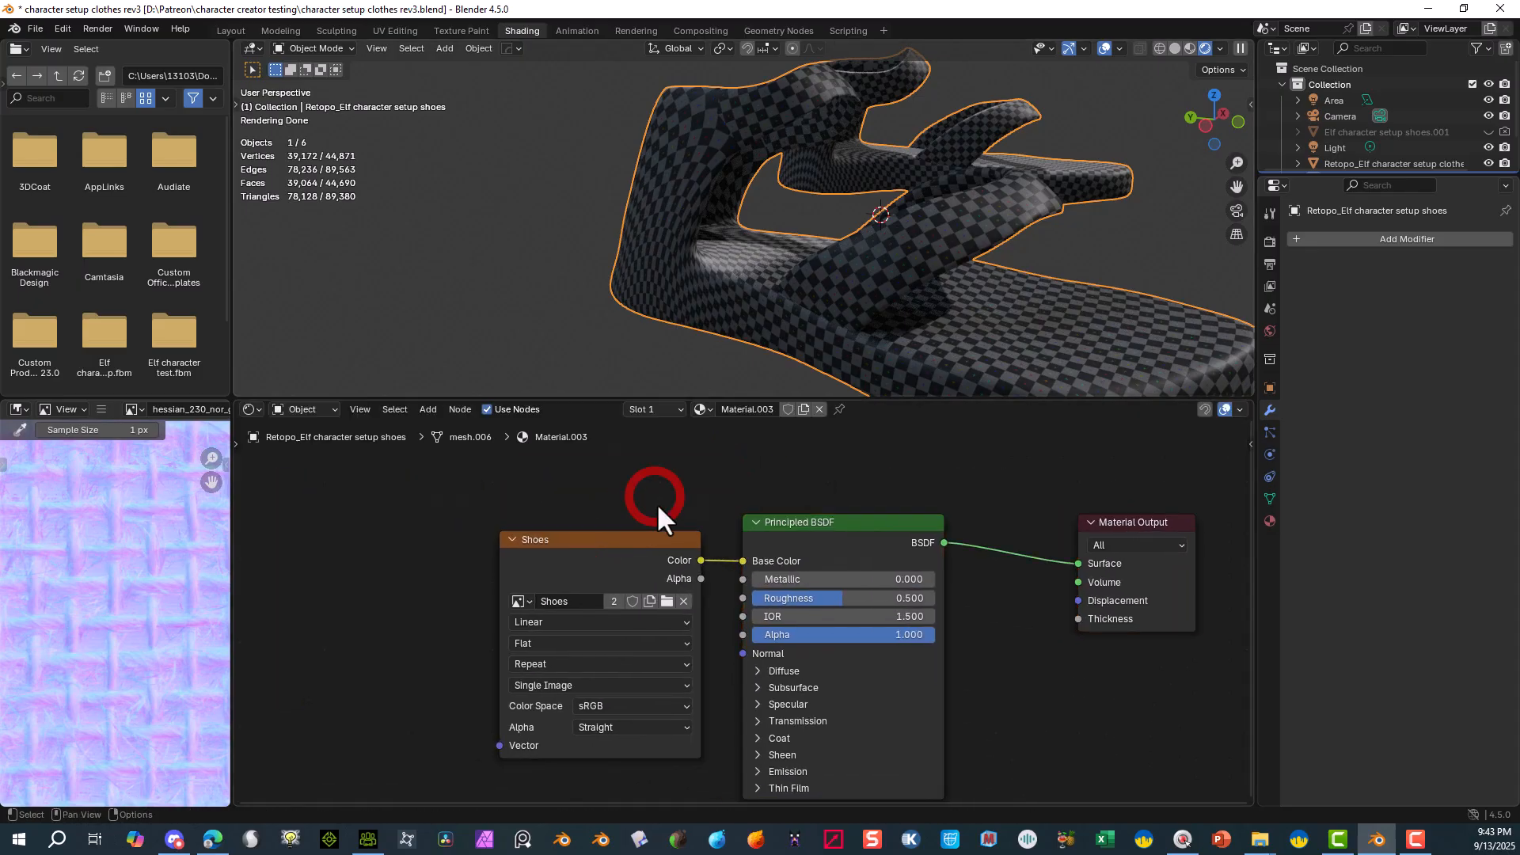
pyautogui.moveTo(554, 539); pyautogui.dragTo(485, 486)
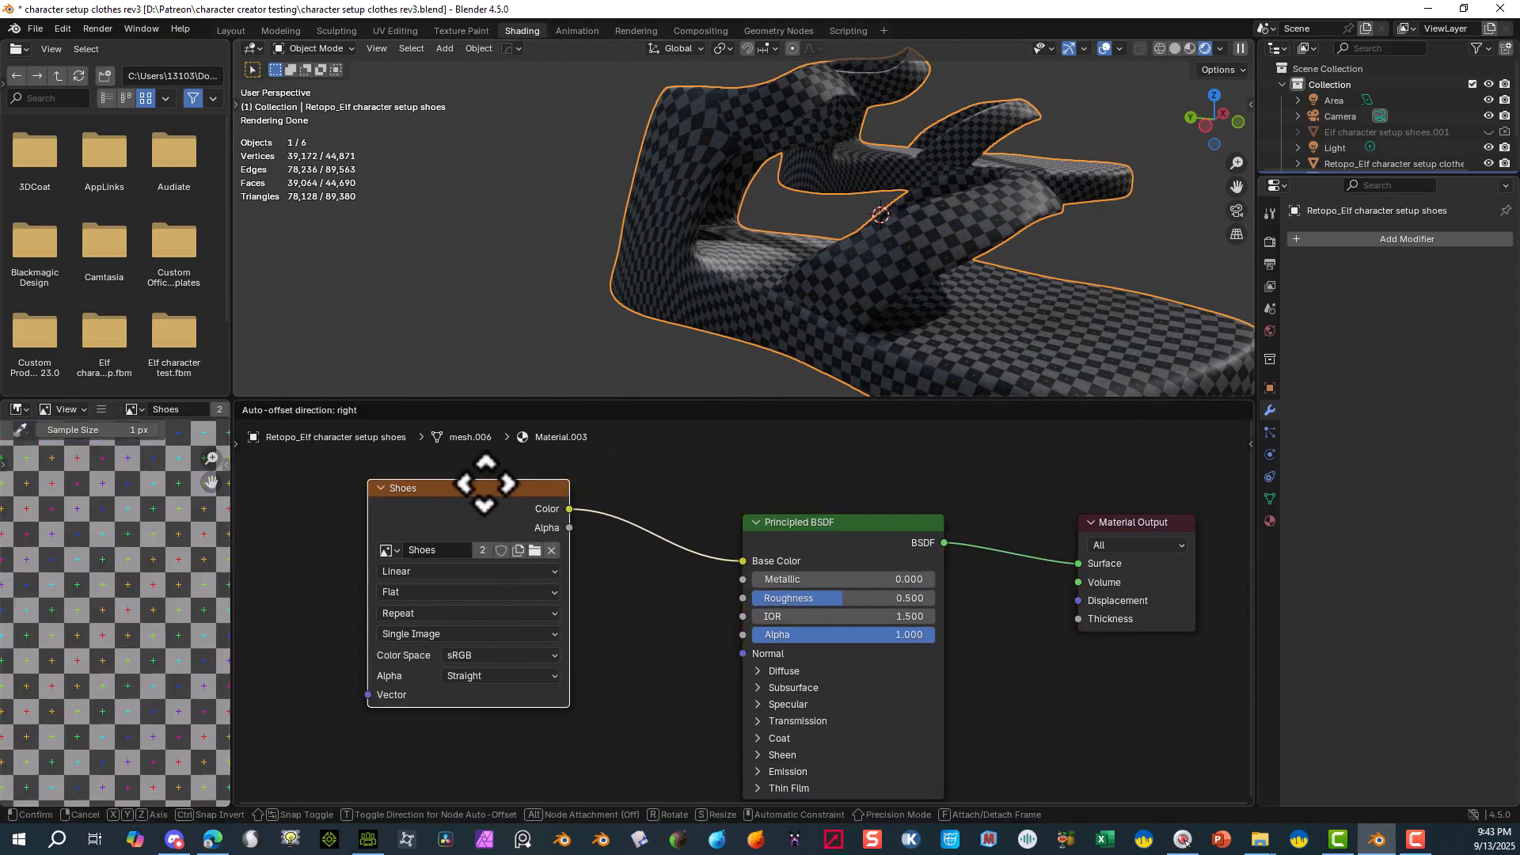
# - Replace the Shoes image in the texture node with fabric_leather_01_diff_4k.jpg from D:\PBR Textures\textures
pyautogui.scroll(-1, 576, 632)
pyautogui.click(566, 558)
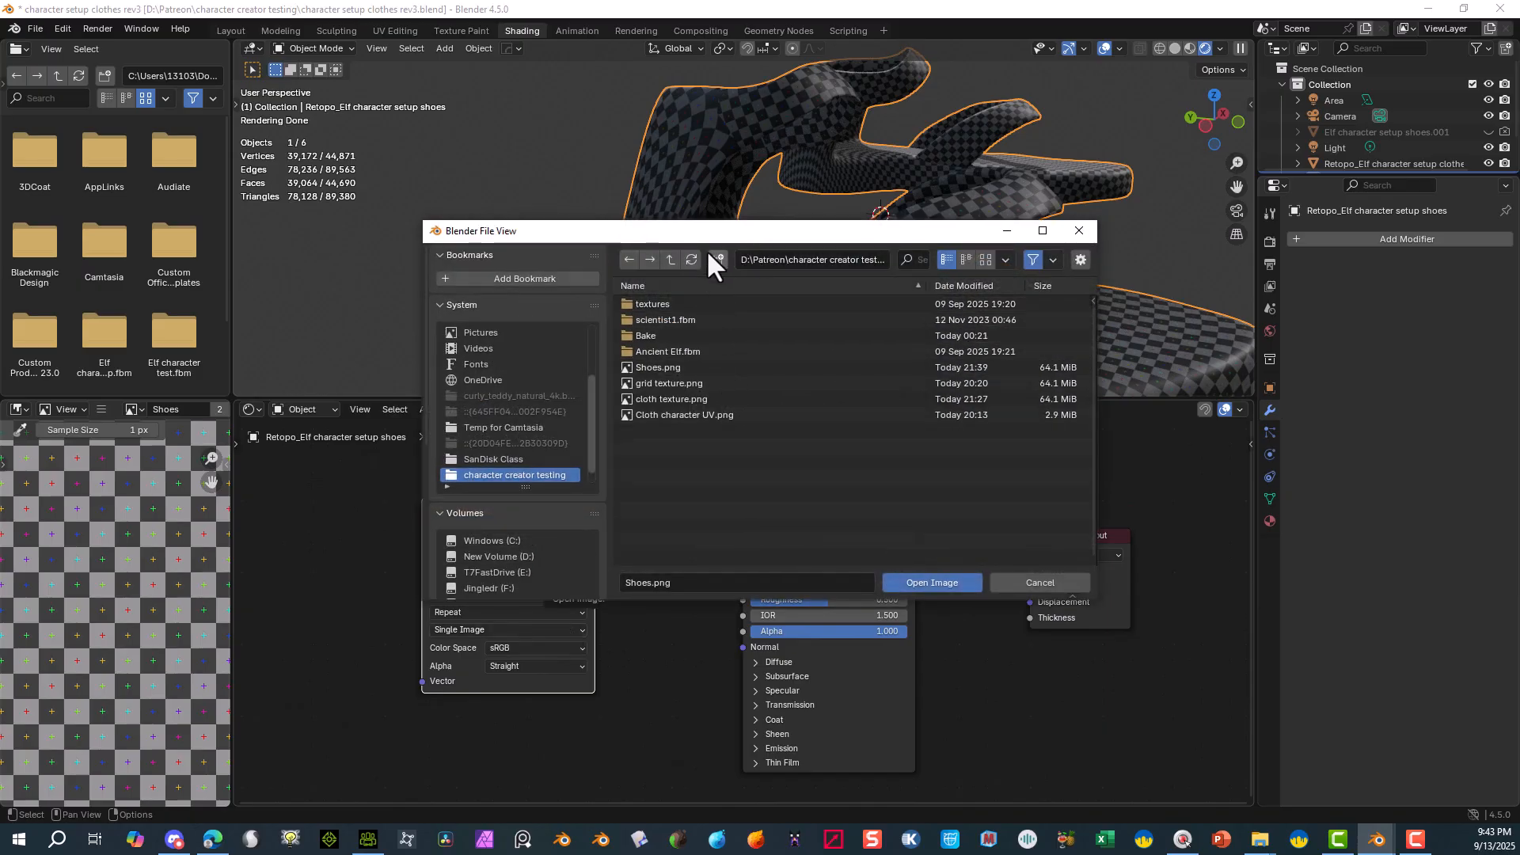
pyautogui.click(520, 555)
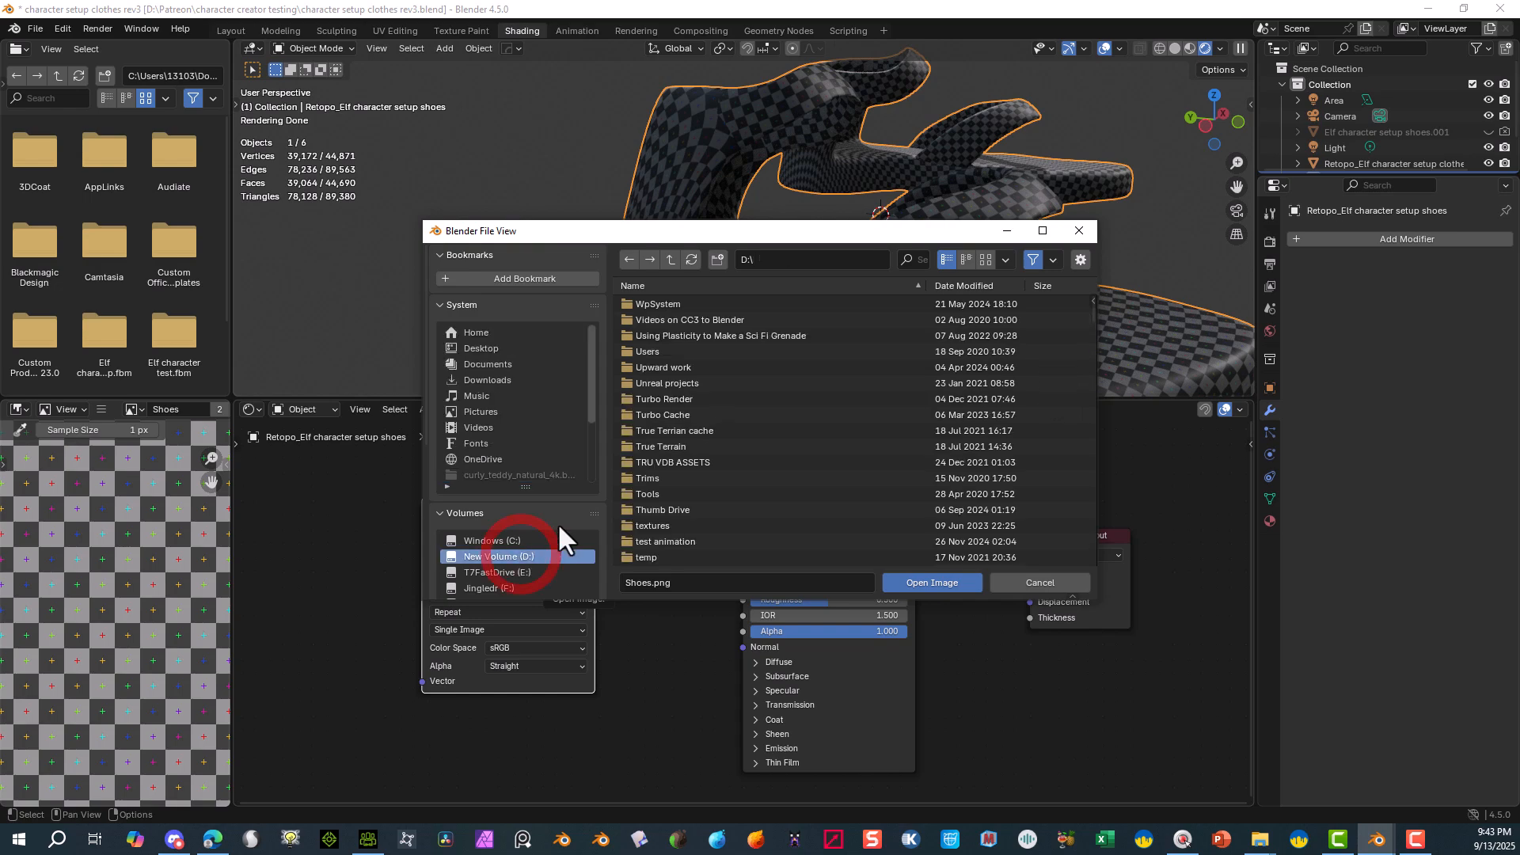
pyautogui.scroll(-6, 647, 475)
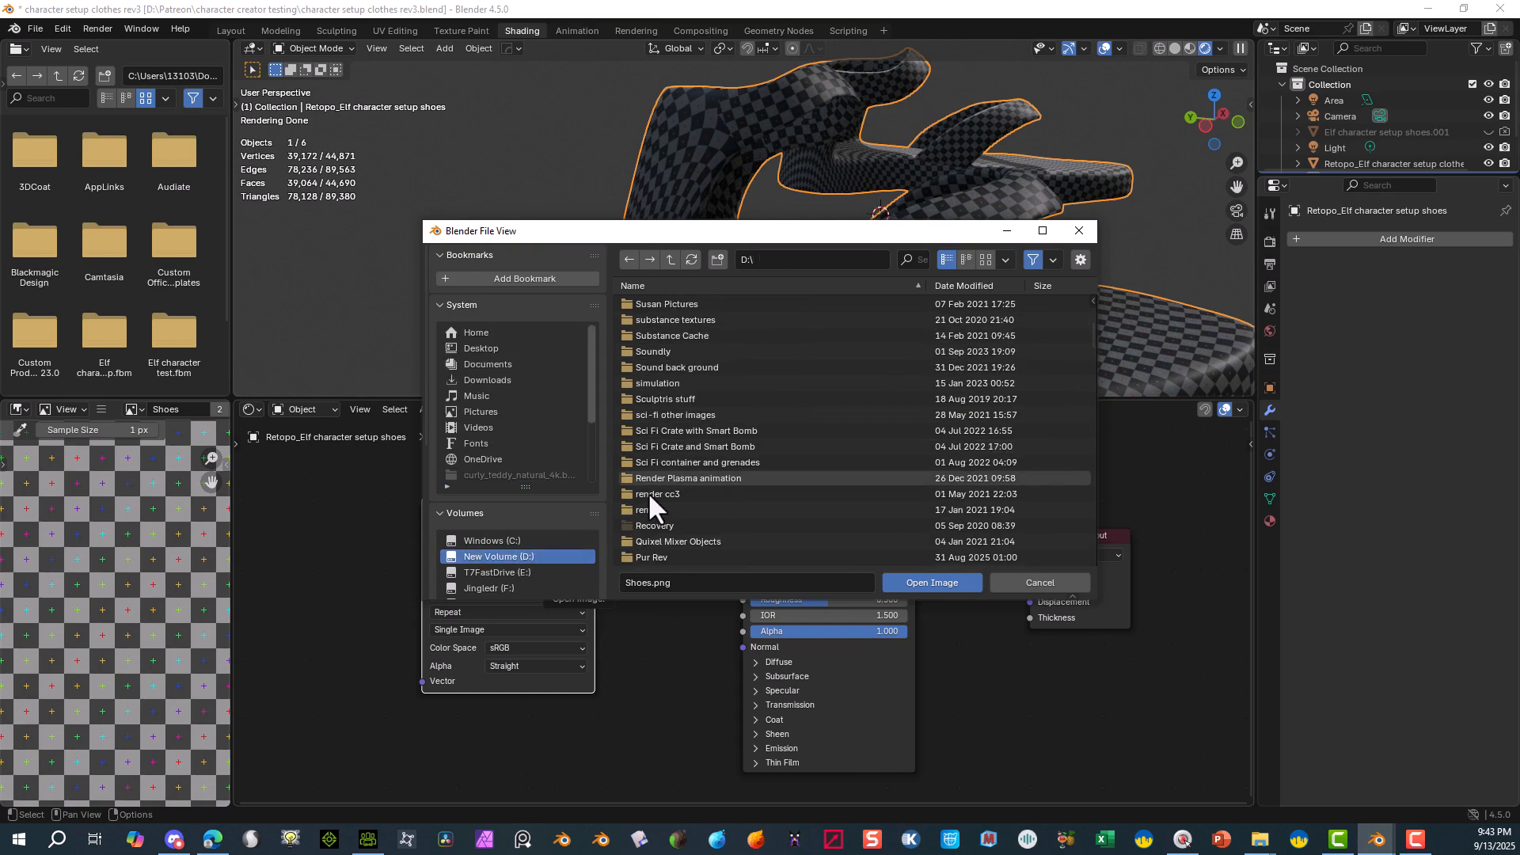
pyautogui.scroll(-8, 669, 498)
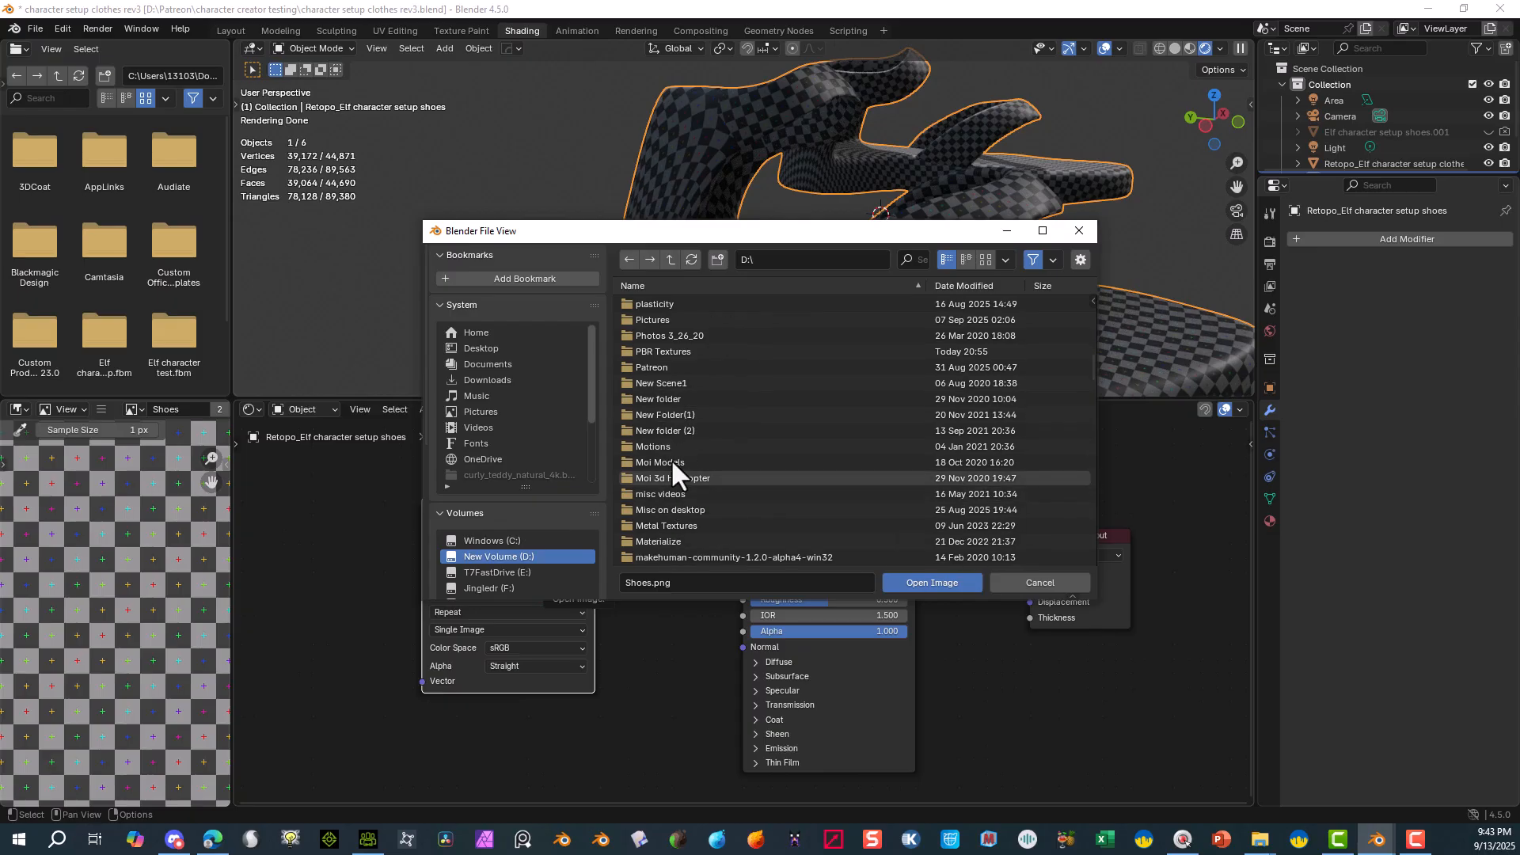
pyautogui.doubleClick(677, 350)
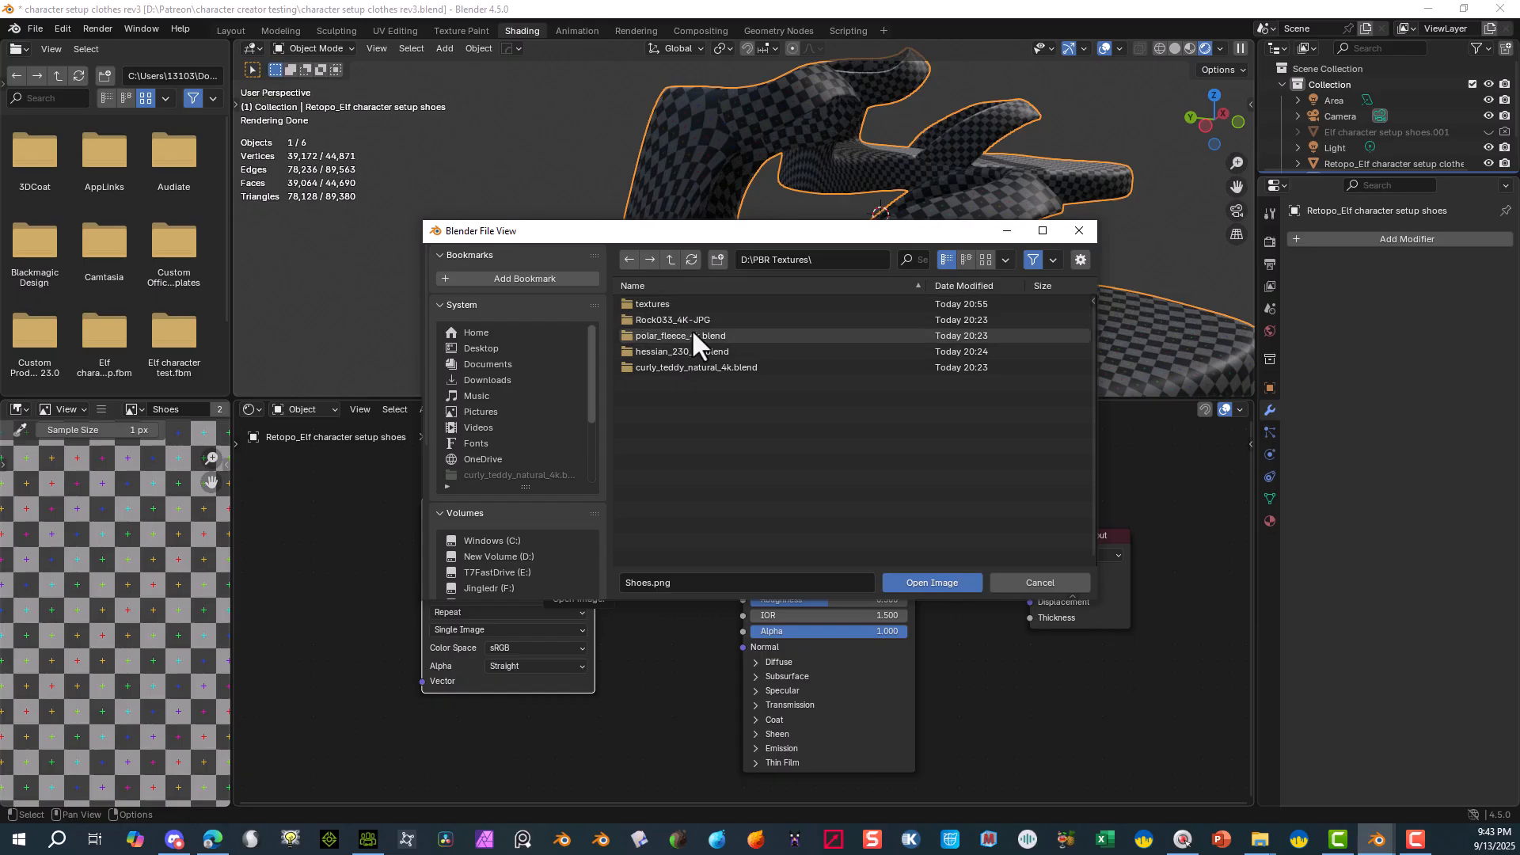
pyautogui.doubleClick(664, 303)
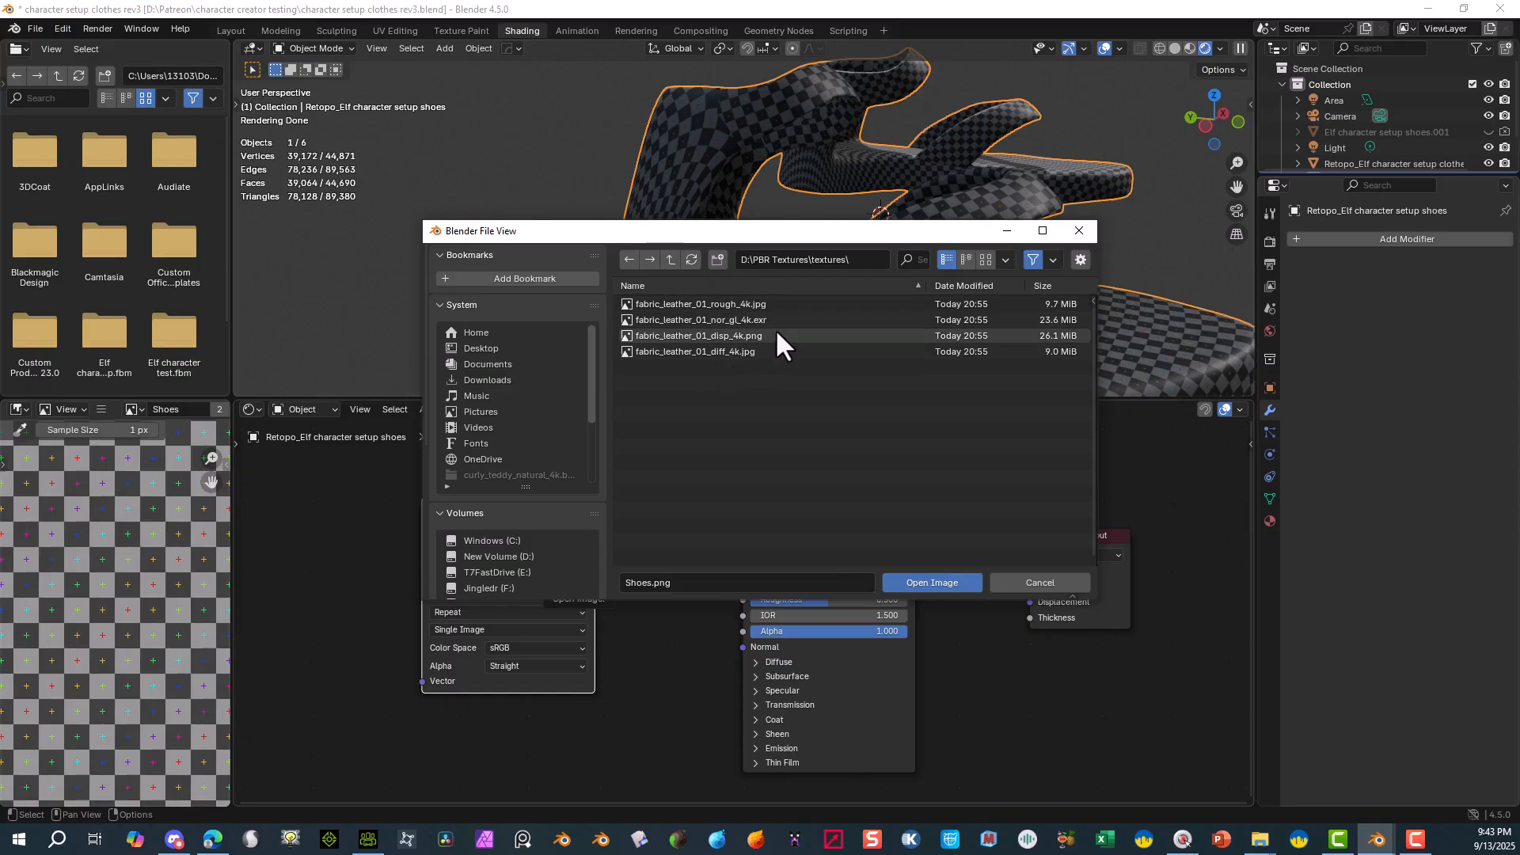
pyautogui.click(766, 351)
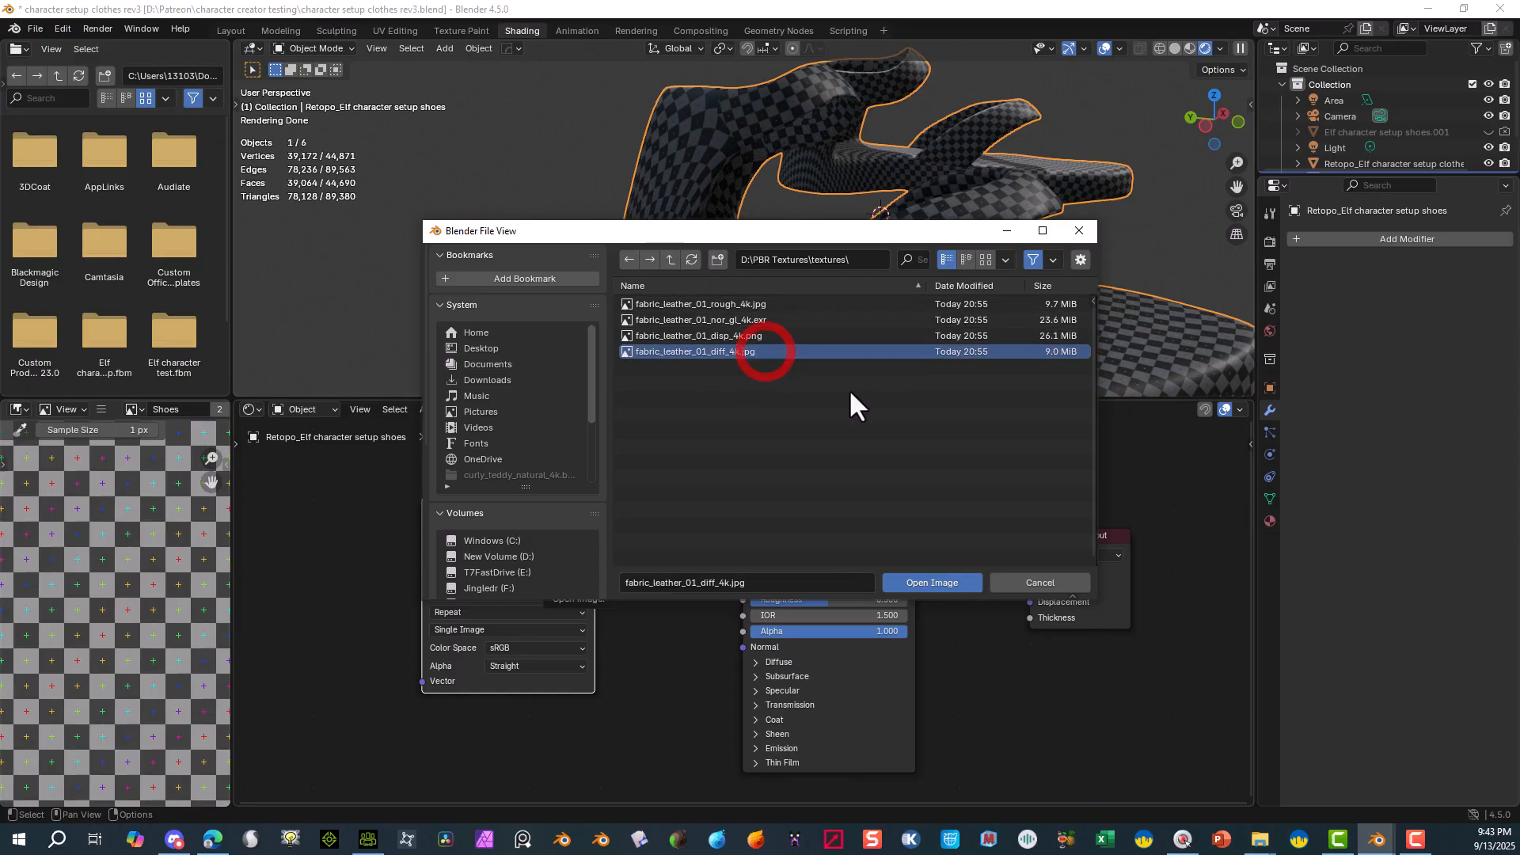
pyautogui.click(916, 586)
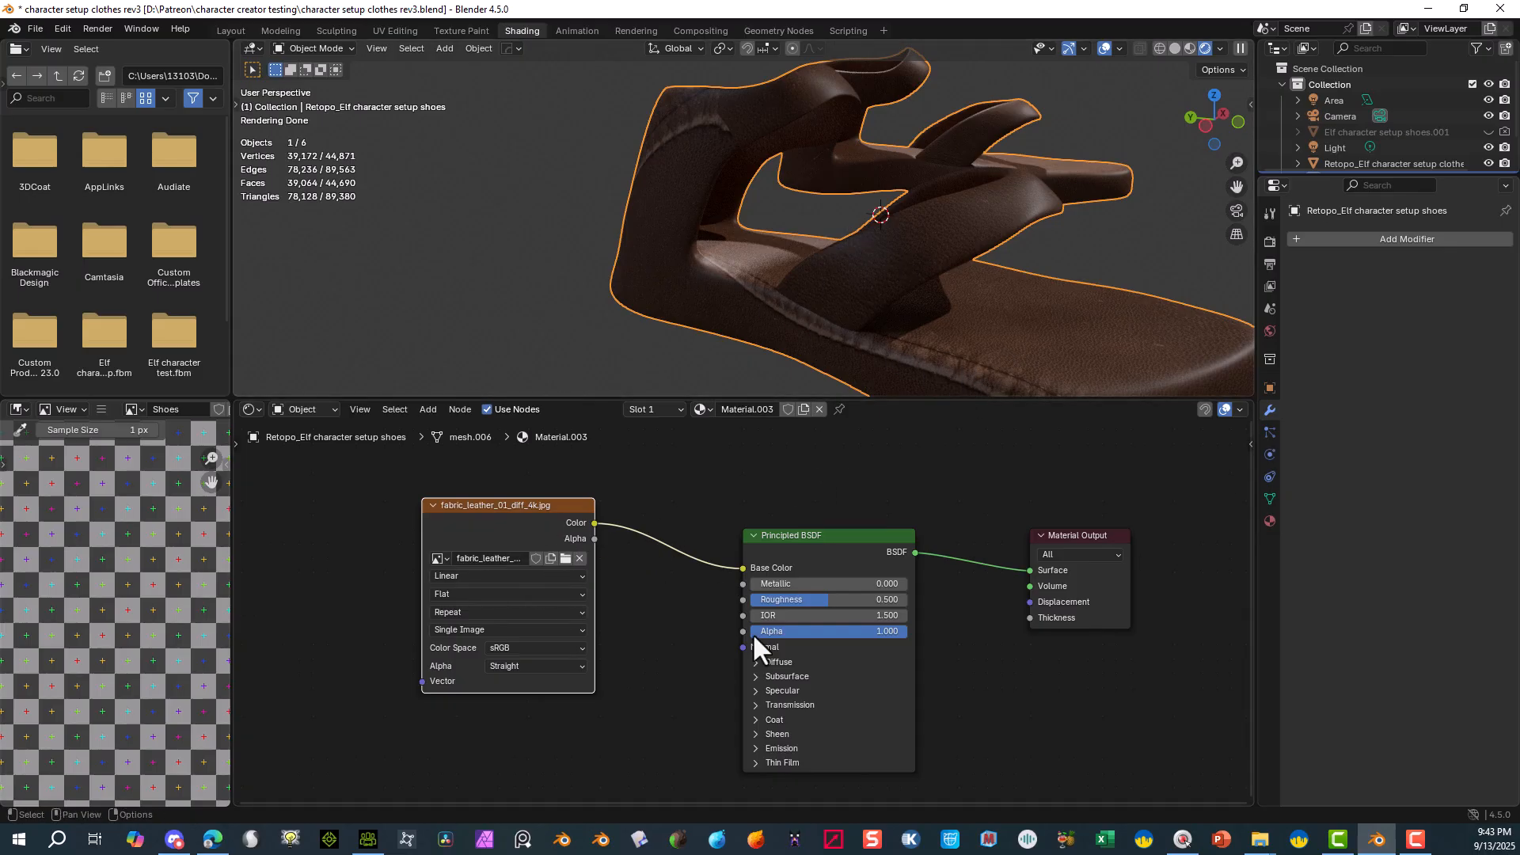
# - Duplicate the leather texture node, place the copy below the original, and link its Color output to the Principled BSDF's Metallic input
pyautogui.moveTo(537, 513); pyautogui.dragTo(528, 449)
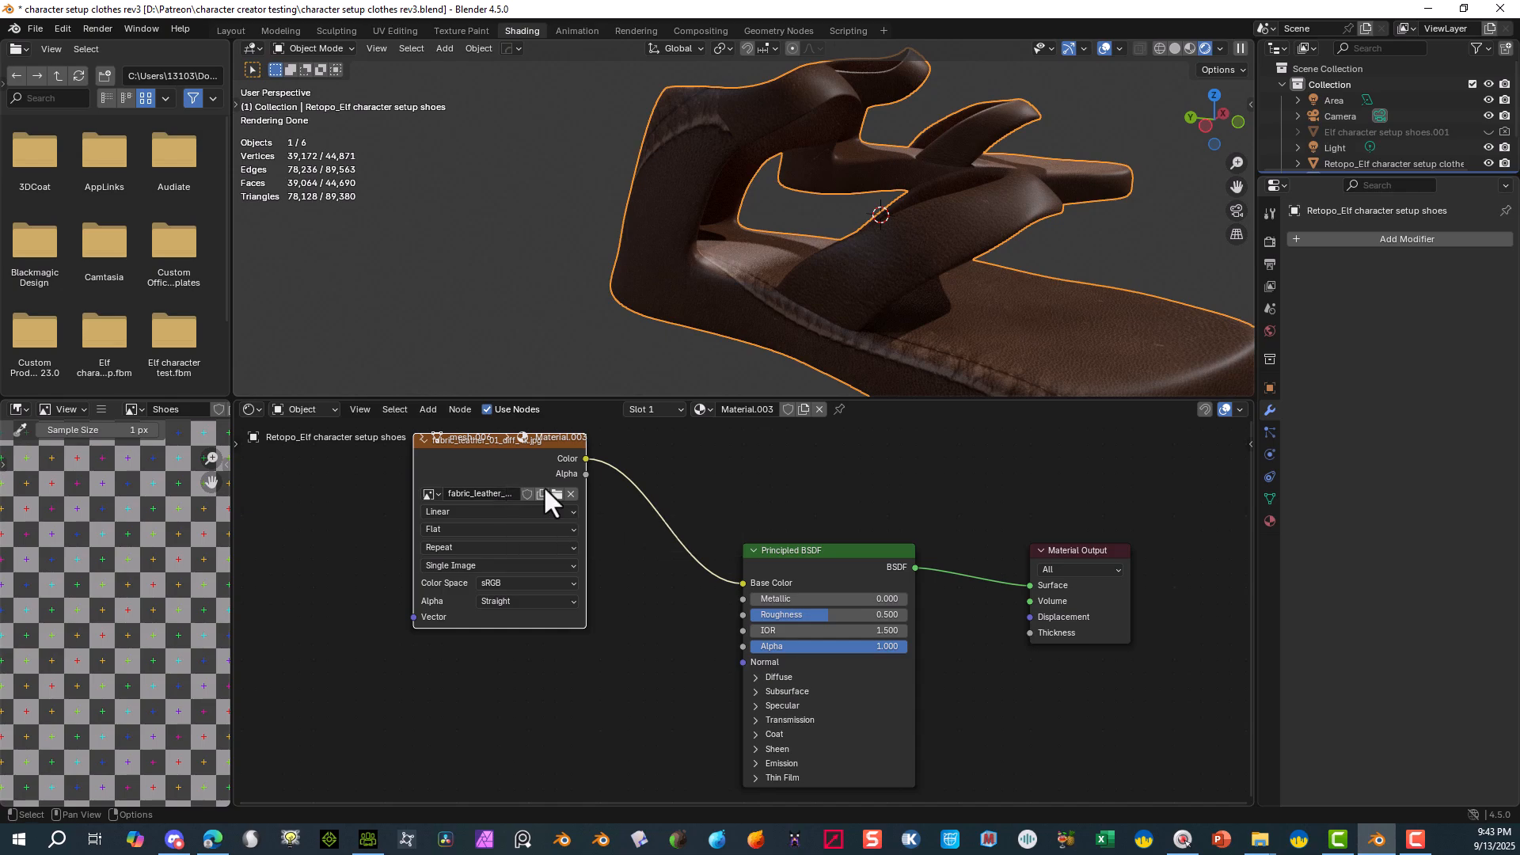
pyautogui.moveTo(473, 464); pyautogui.dragTo(459, 478)
pyautogui.rightClick(459, 479)
pyautogui.click(459, 479)
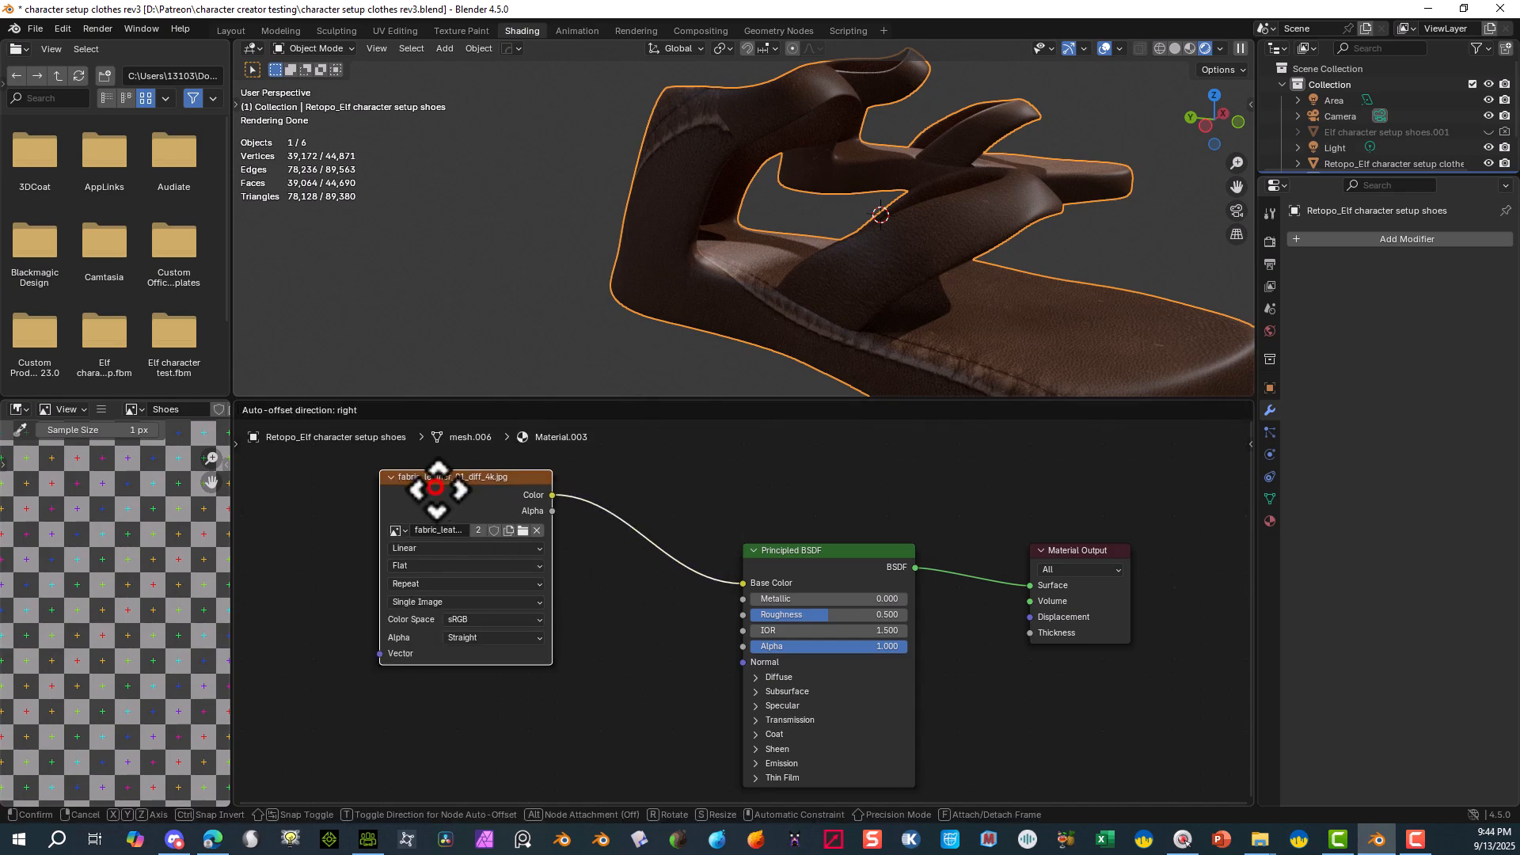
pyautogui.click(434, 690)
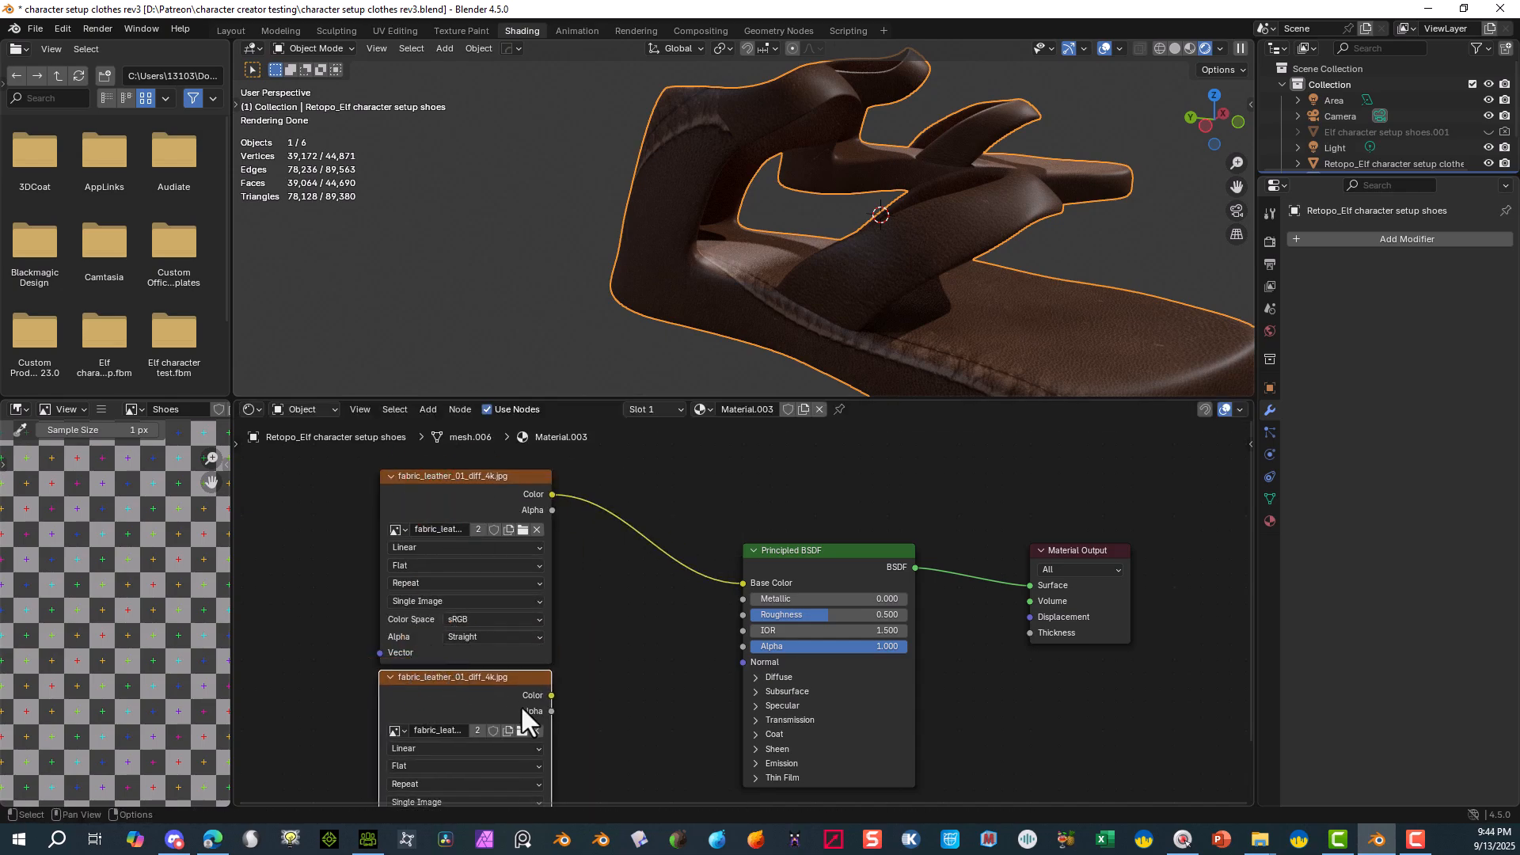
pyautogui.moveTo(552, 695); pyautogui.dragTo(736, 603)
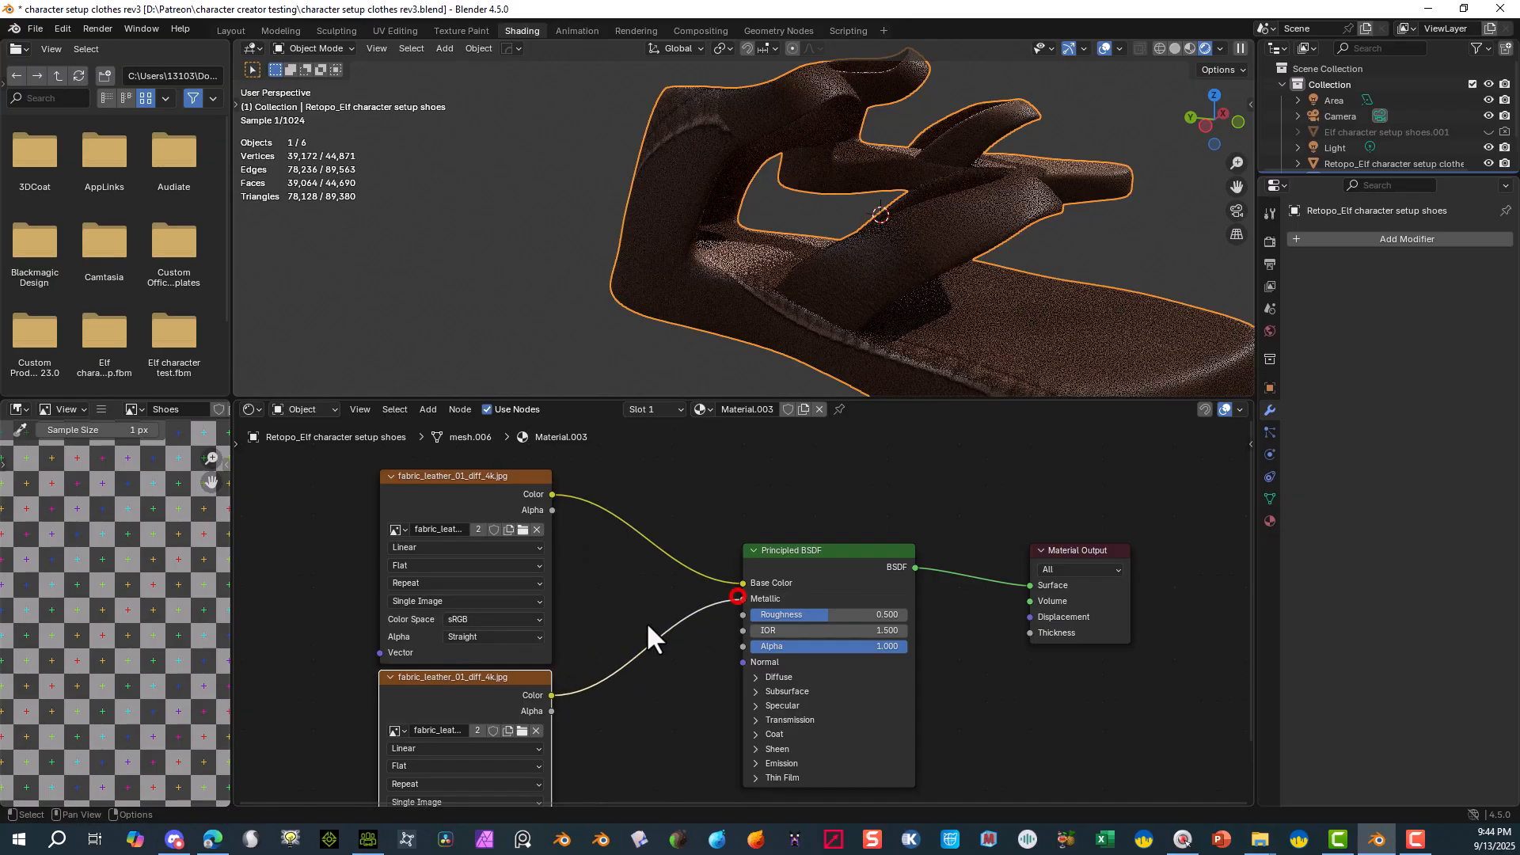
# - Load fabric_leather_01_rough_4k.jpg into the duplicated image texture node
pyautogui.moveTo(568, 710); pyautogui.dragTo(595, 562, button='middle')
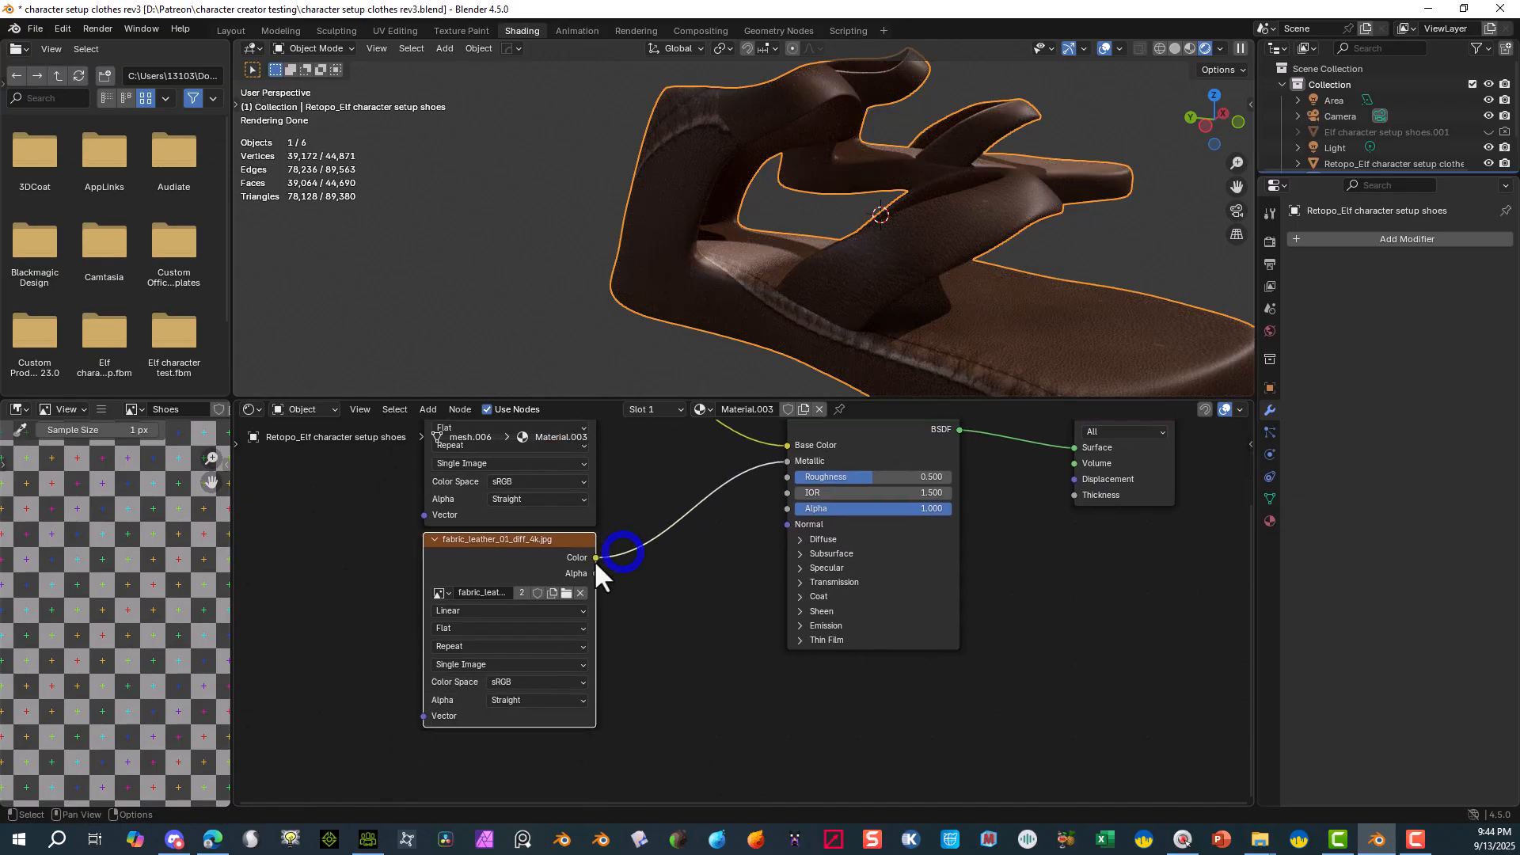
pyautogui.click(566, 593)
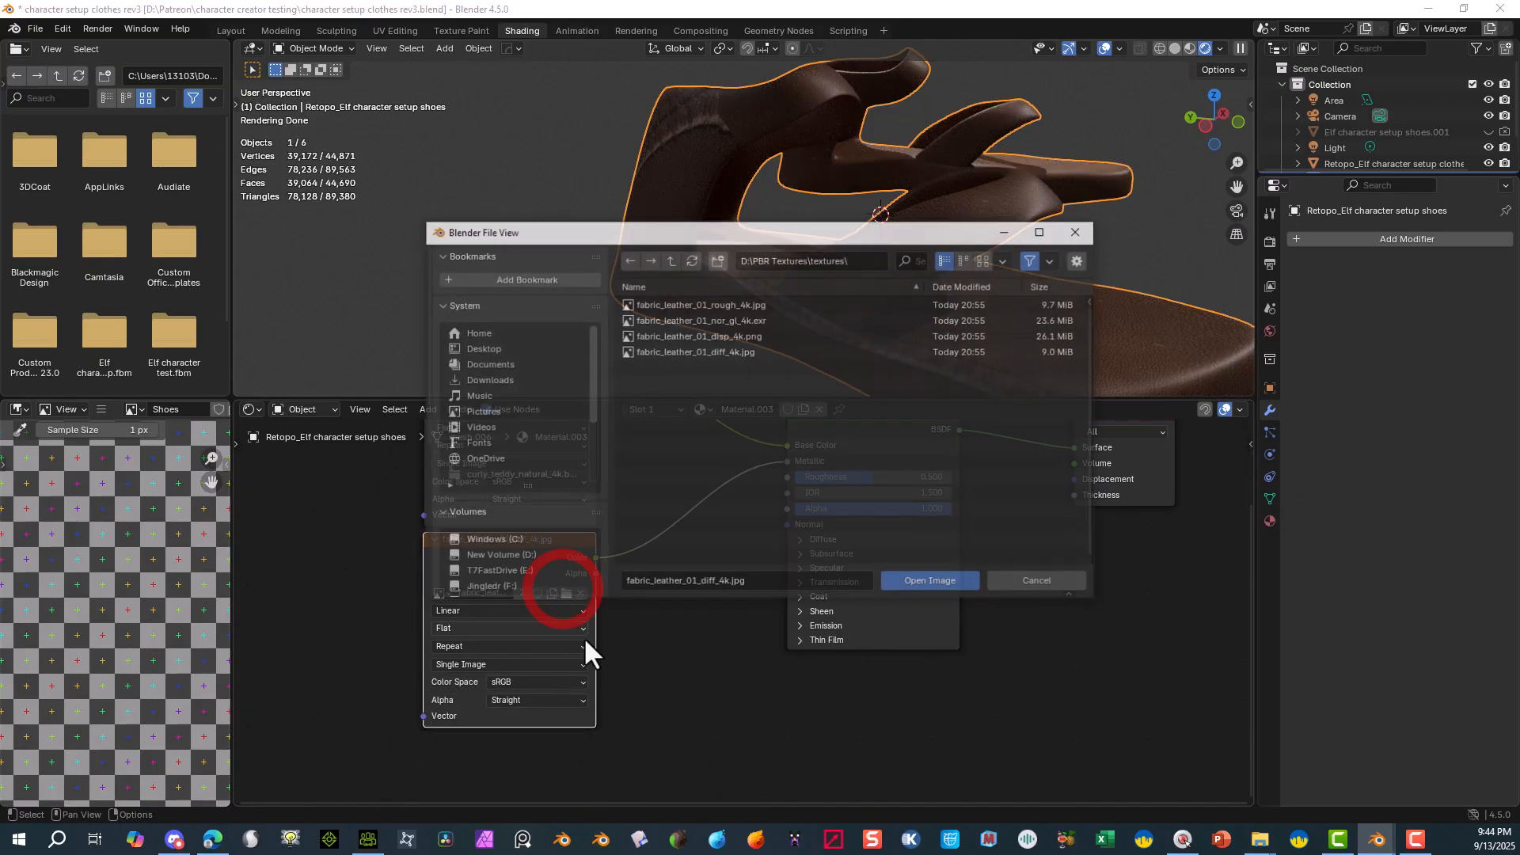
pyautogui.click(744, 304)
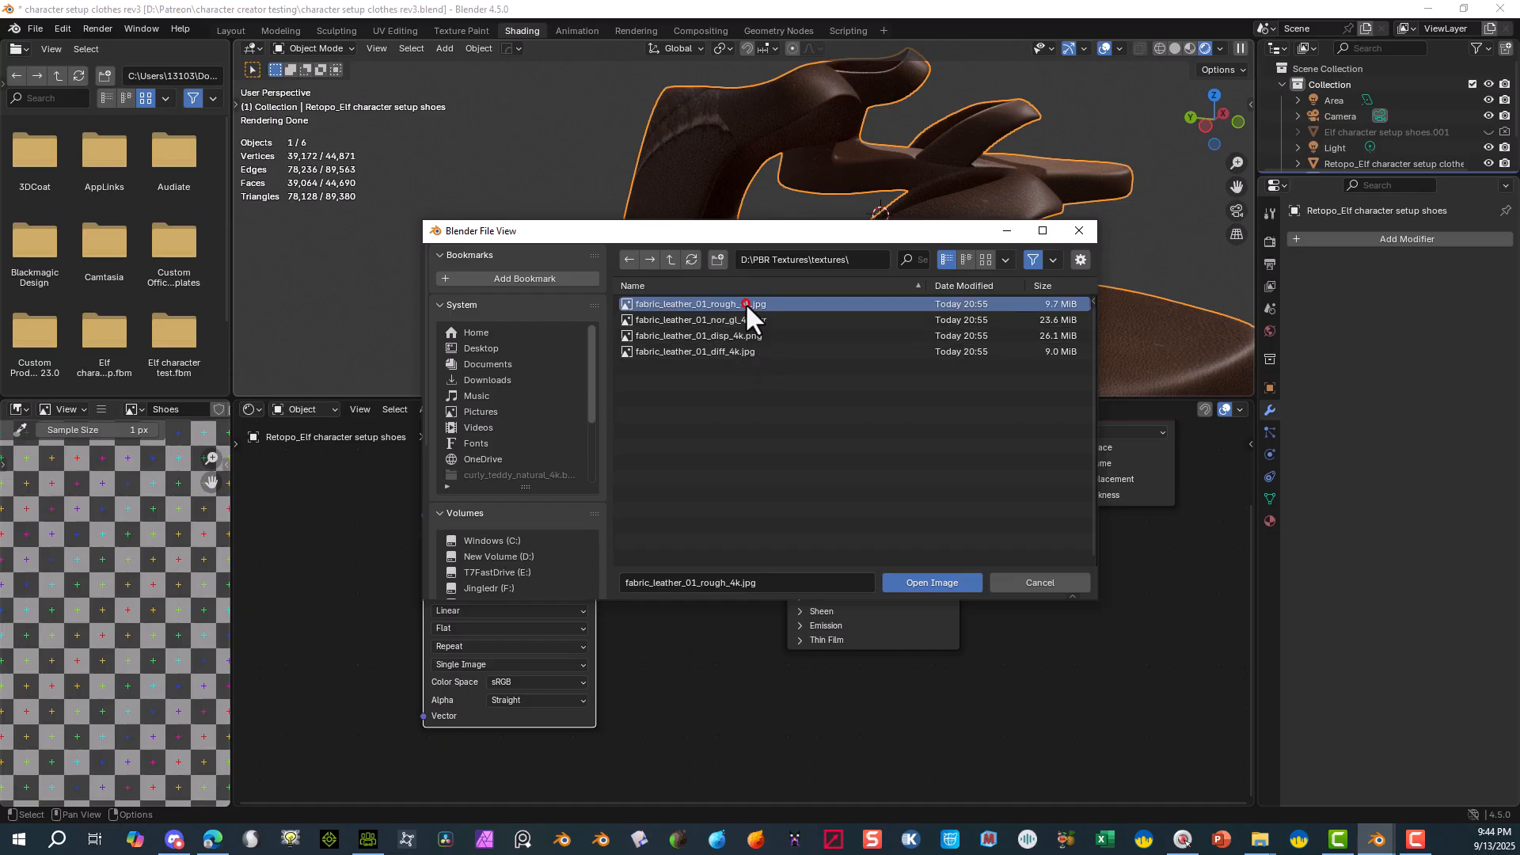
pyautogui.click(932, 583)
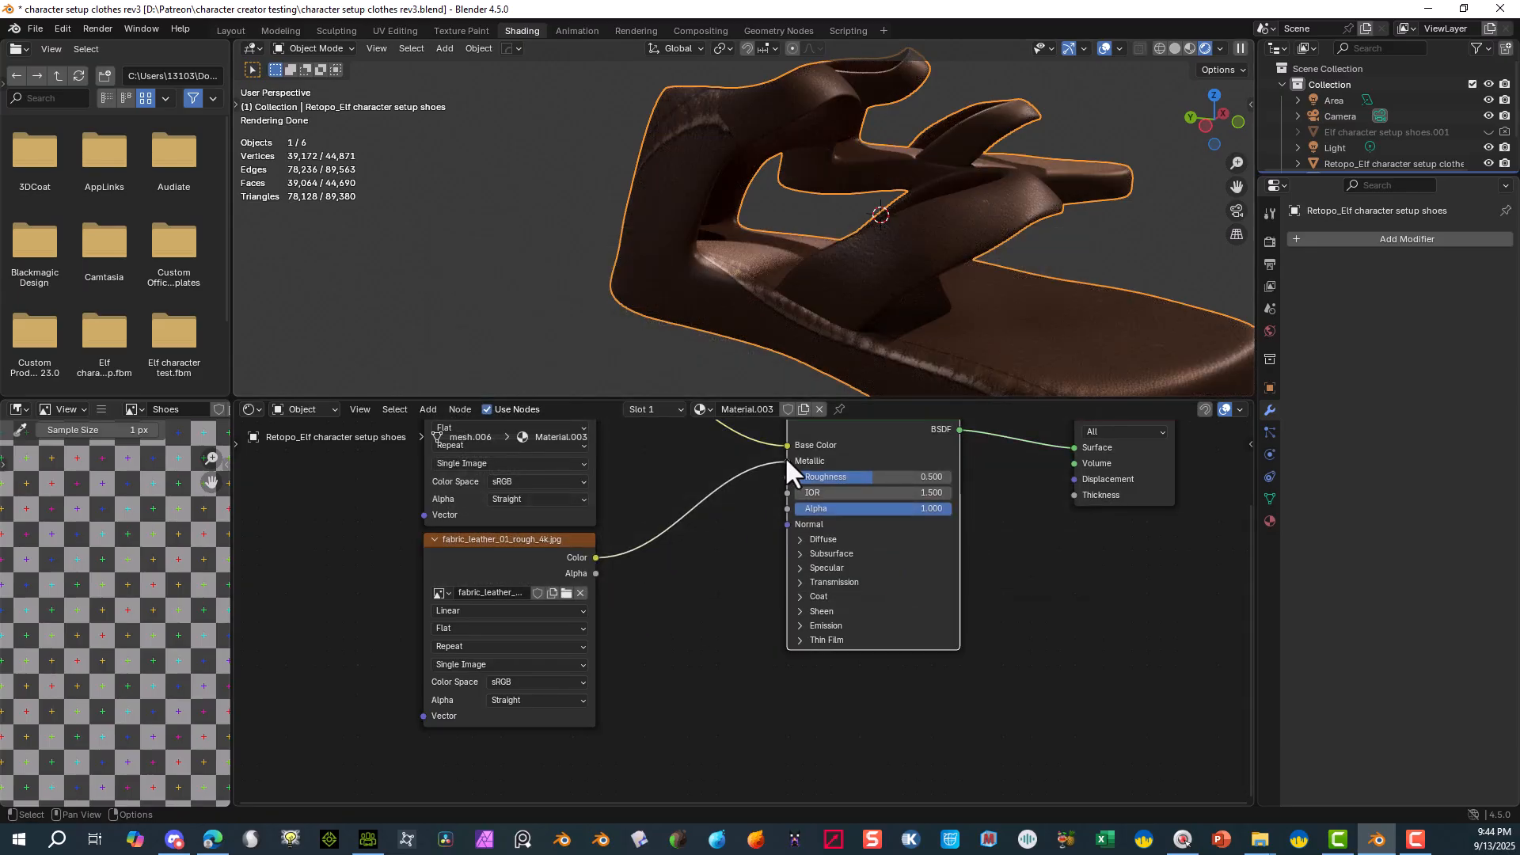
# - Relink the roughness texture's Color from Metallic to Roughness on the Principled BSDF, and duplicate the texture node directly below
pyautogui.moveTo(787, 460); pyautogui.dragTo(771, 474)
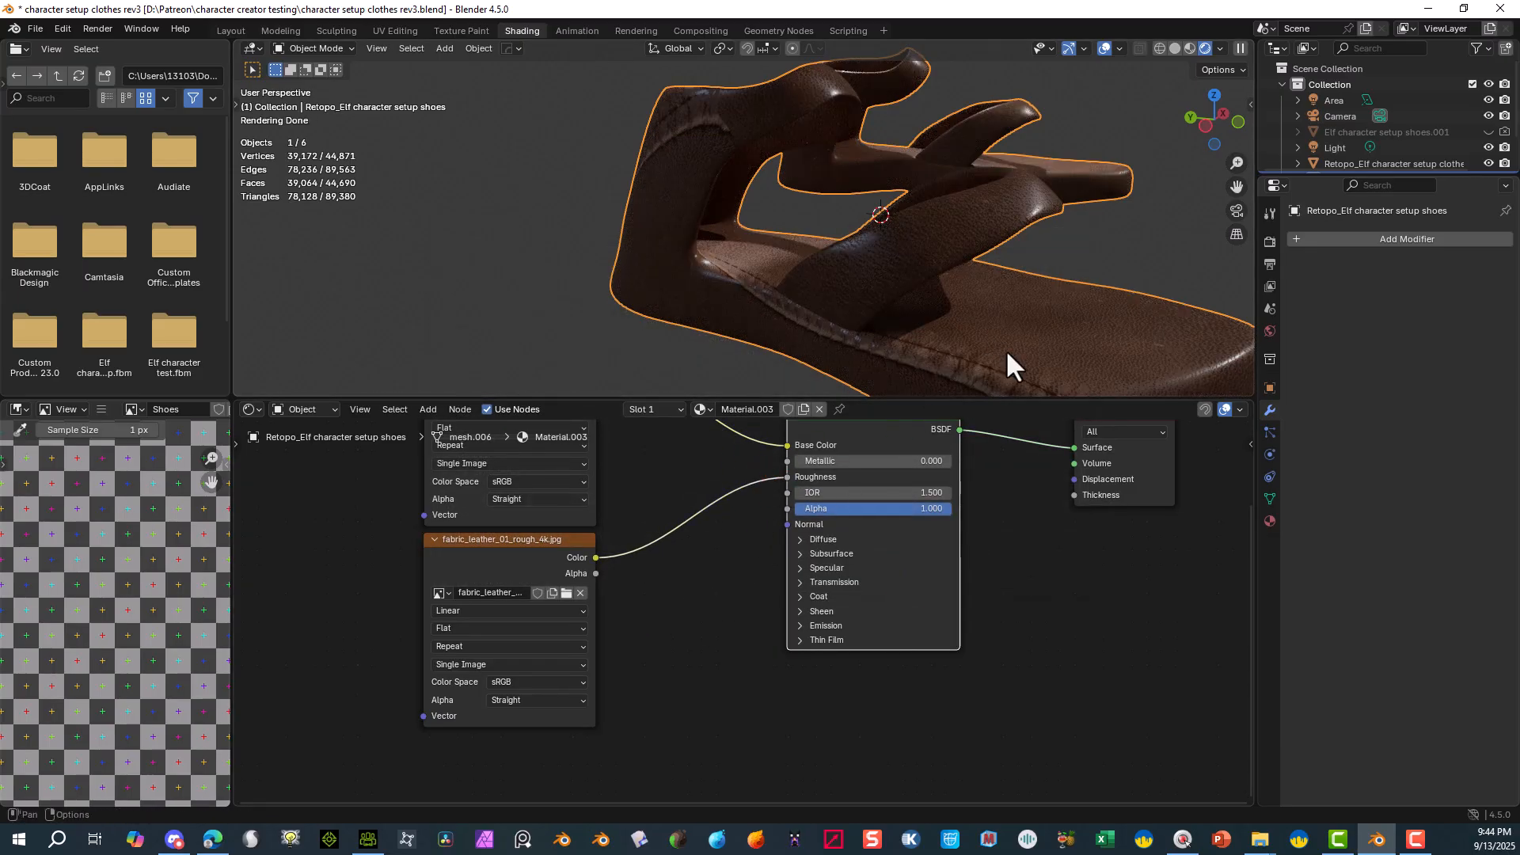
pyautogui.scroll(-3, 982, 346)
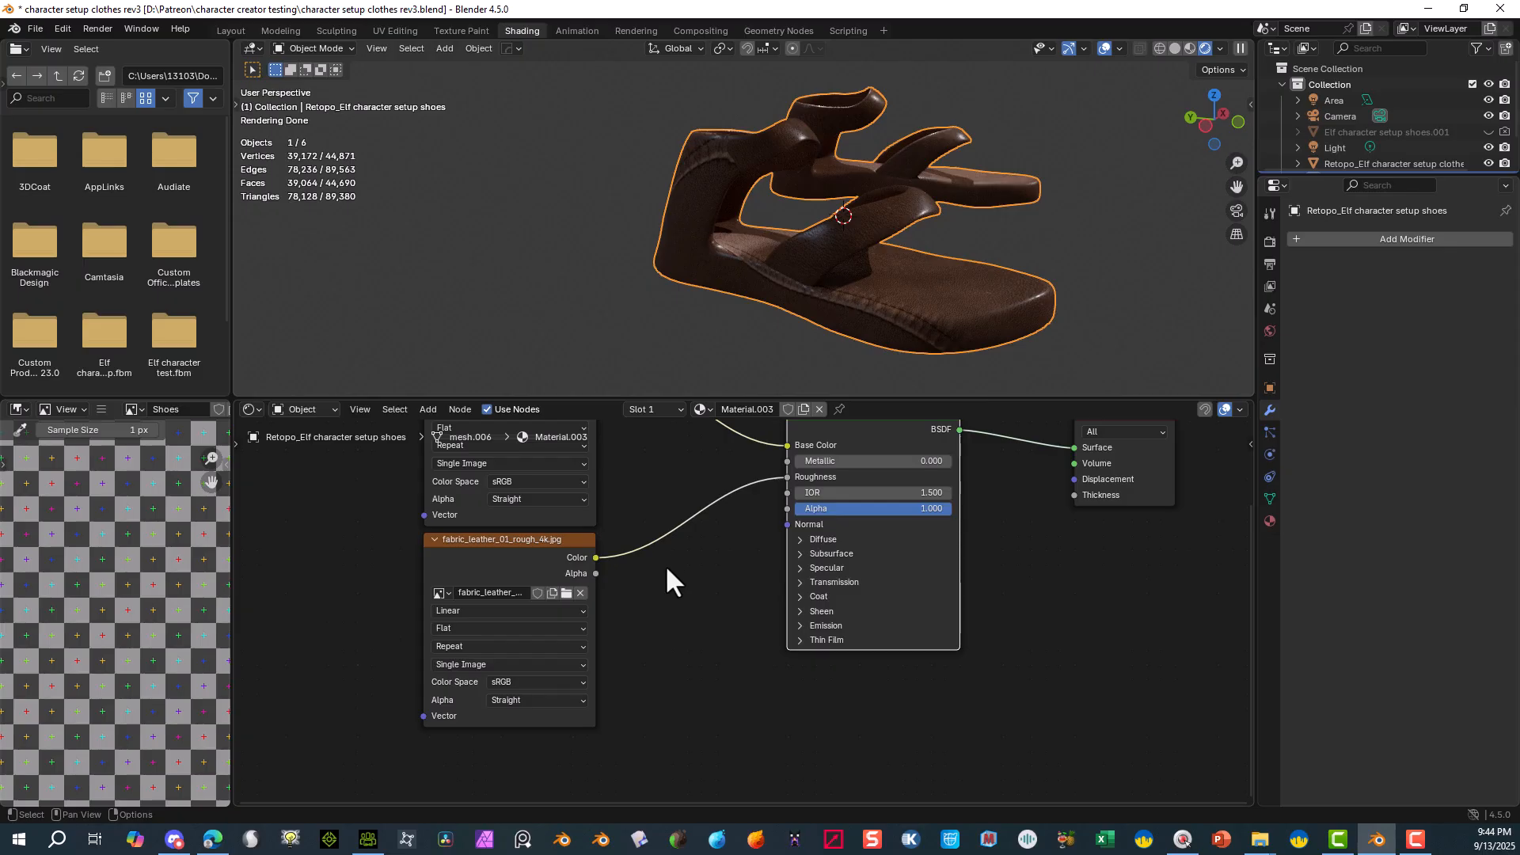
pyautogui.moveTo(684, 546); pyautogui.dragTo(710, 516, button='middle')
pyautogui.rightClick(509, 530)
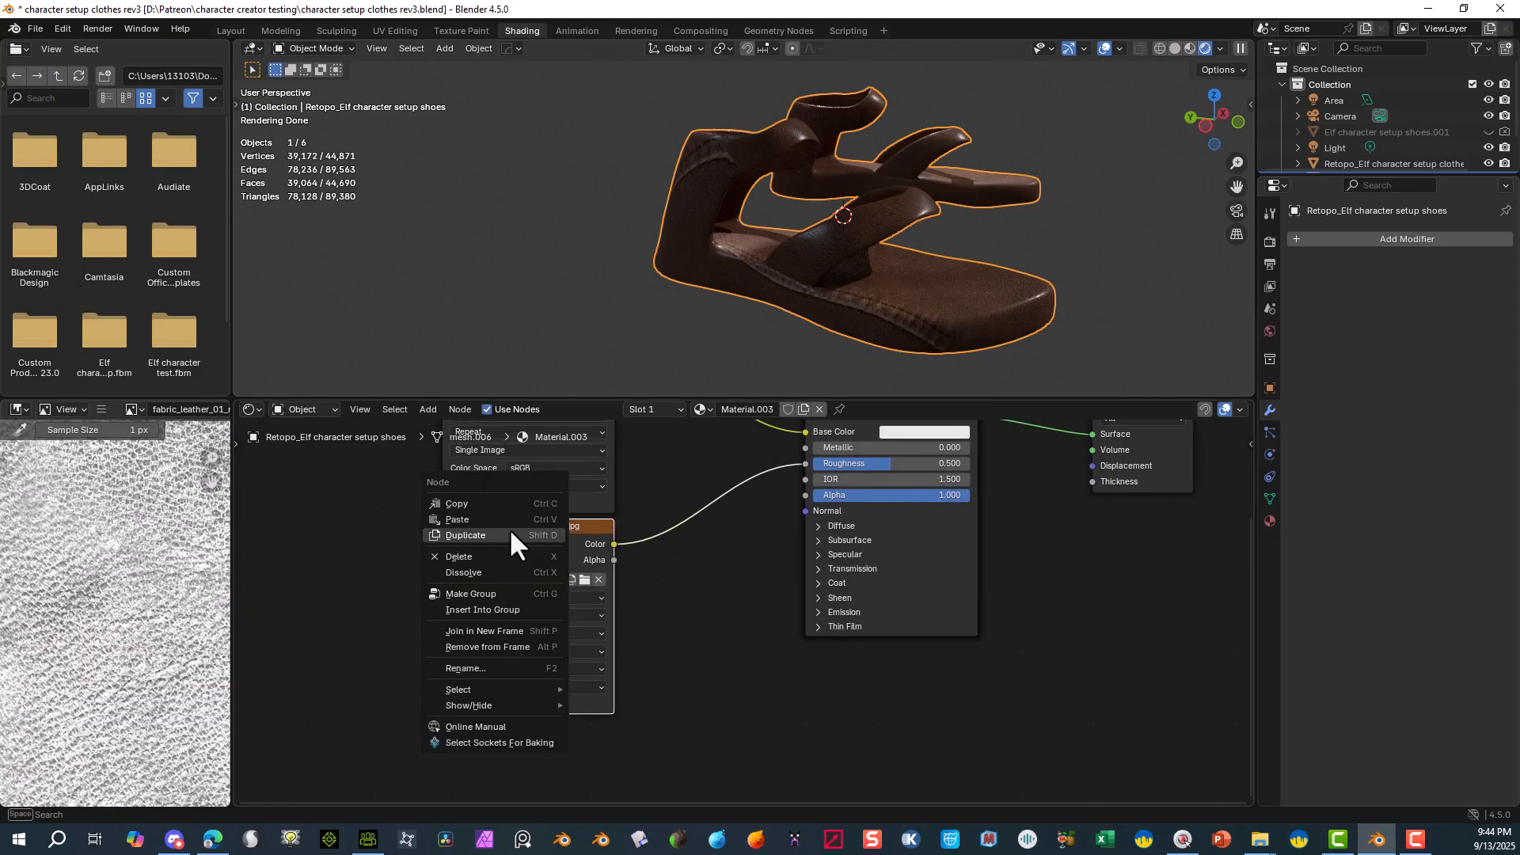
pyautogui.click(510, 531)
pyautogui.click(512, 729)
pyautogui.moveTo(678, 636); pyautogui.dragTo(703, 475, button='middle')
pyautogui.moveTo(672, 587); pyautogui.dragTo(623, 756, button='middle')
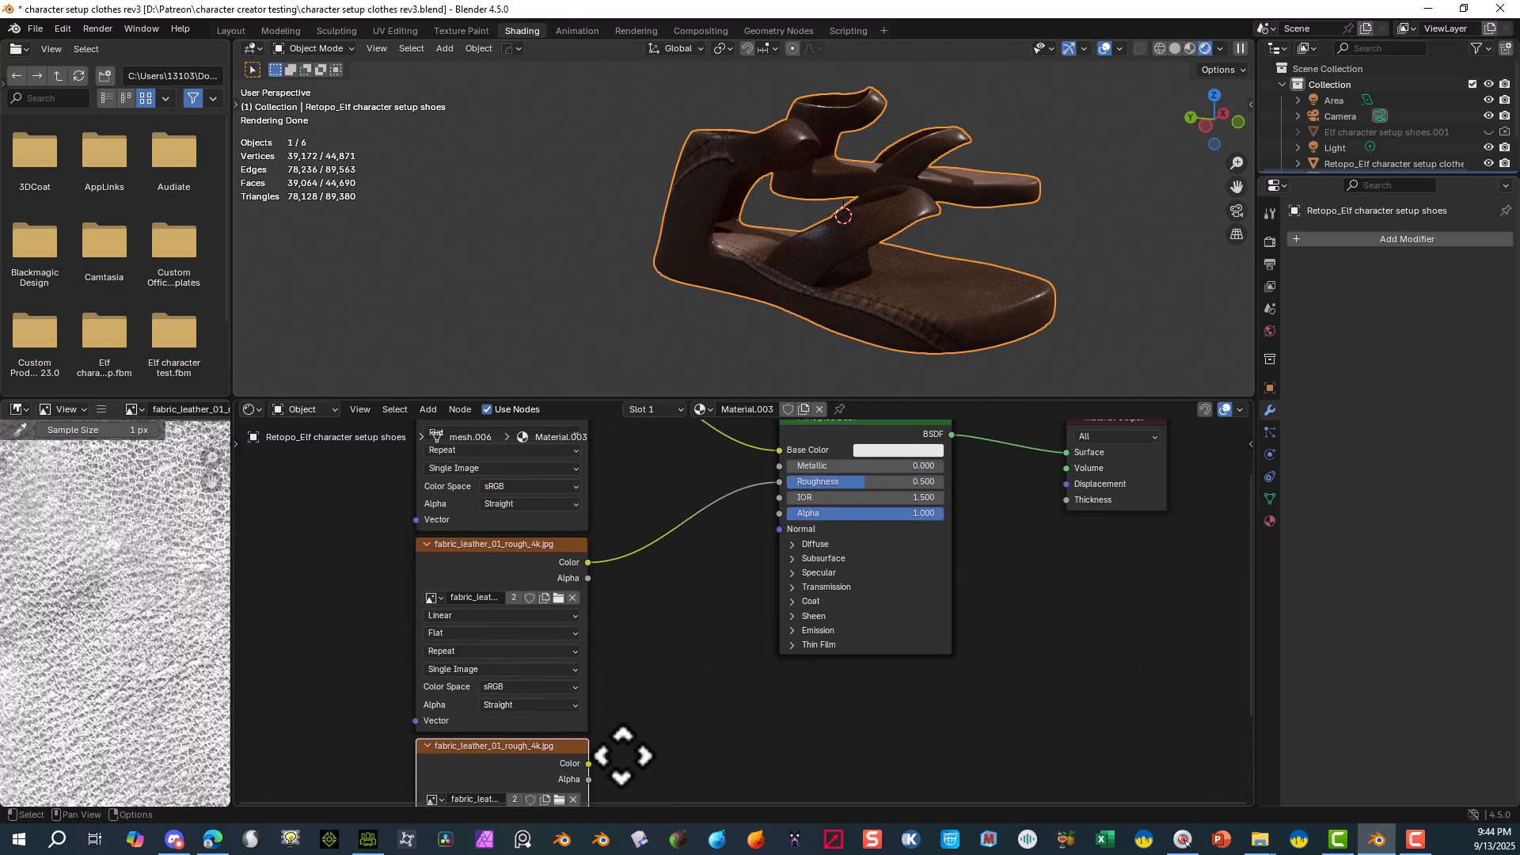
# - Add a Normal Map node with the duplicated texture's Color linked to its Strength, and link its Normal output to the Principled BSDF's Normal input
pyautogui.moveTo(588, 762); pyautogui.dragTo(618, 716)
pyautogui.write('no')
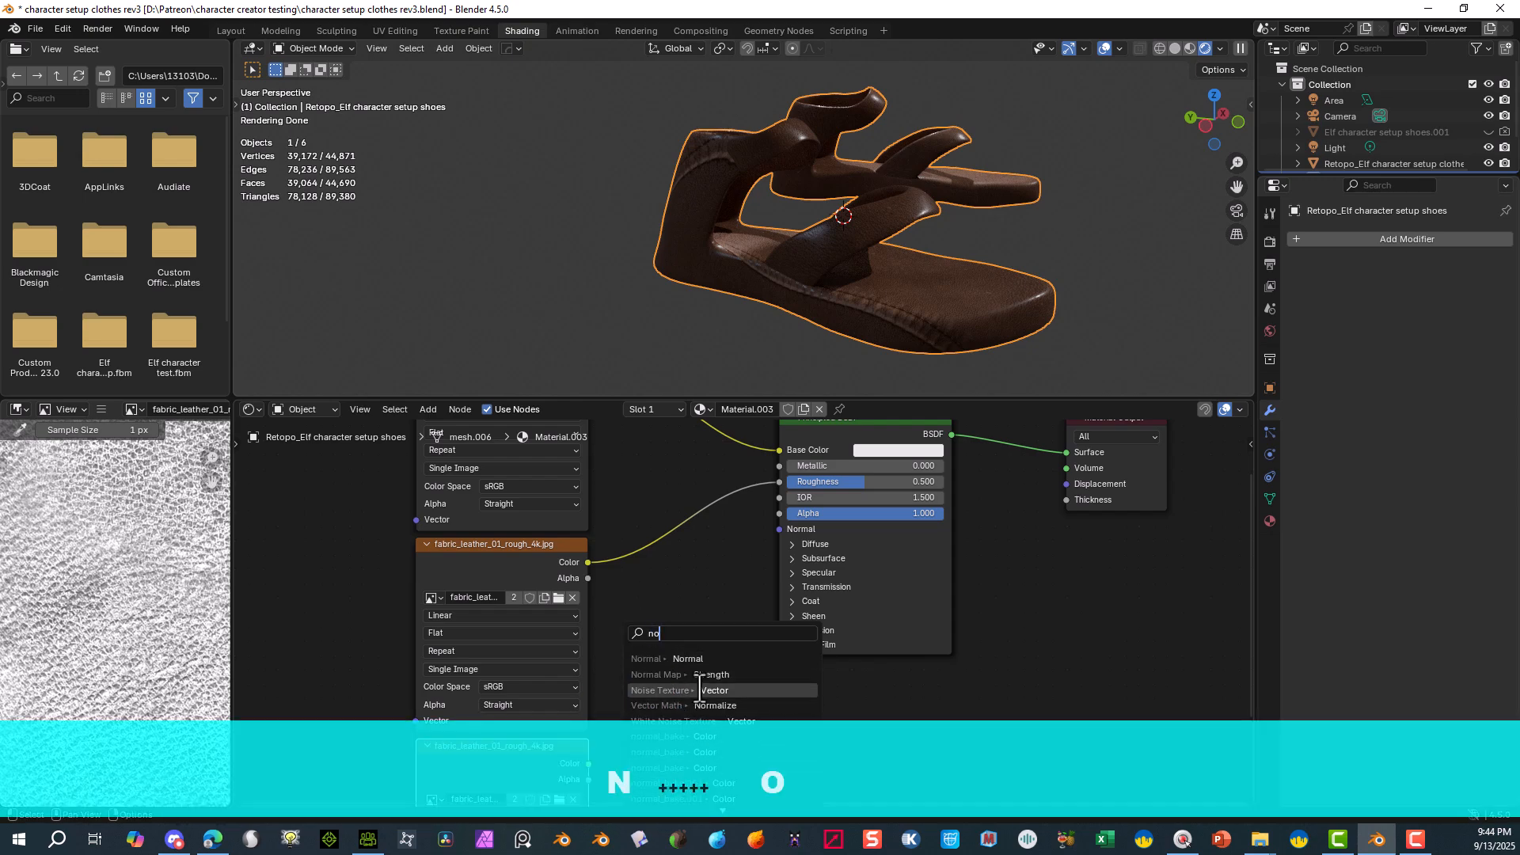
pyautogui.click(665, 674)
pyautogui.click(706, 620)
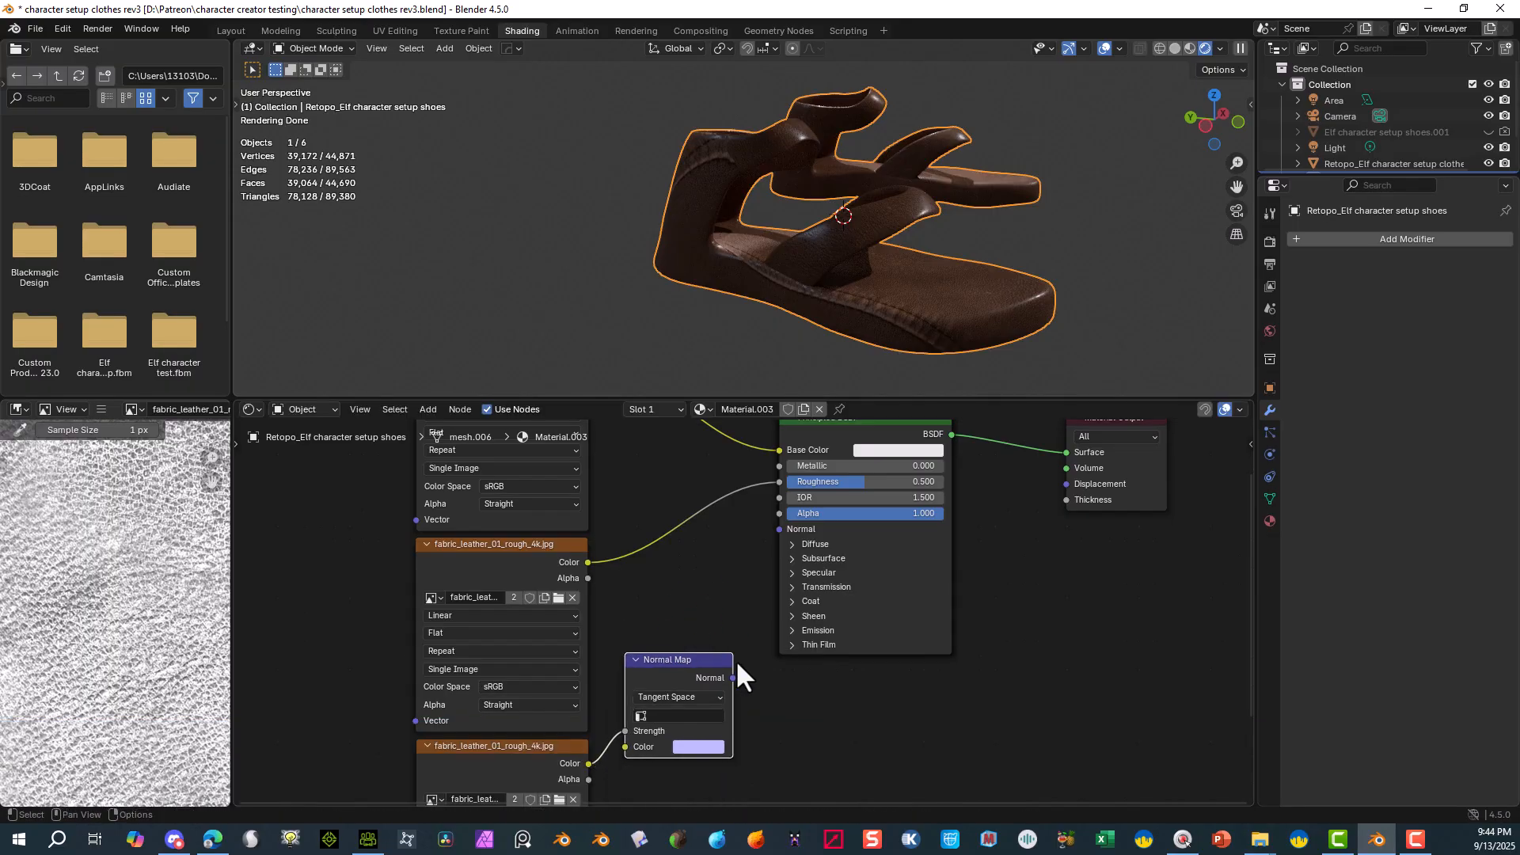
pyautogui.moveTo(733, 678); pyautogui.dragTo(771, 529)
# - Load fabric_leather_01_nor_gl_4k.exr into the duplicated image texture node that feeds the Normal Map
pyautogui.scroll(-2, 554, 727)
pyautogui.moveTo(563, 705); pyautogui.dragTo(659, 548, button='middle')
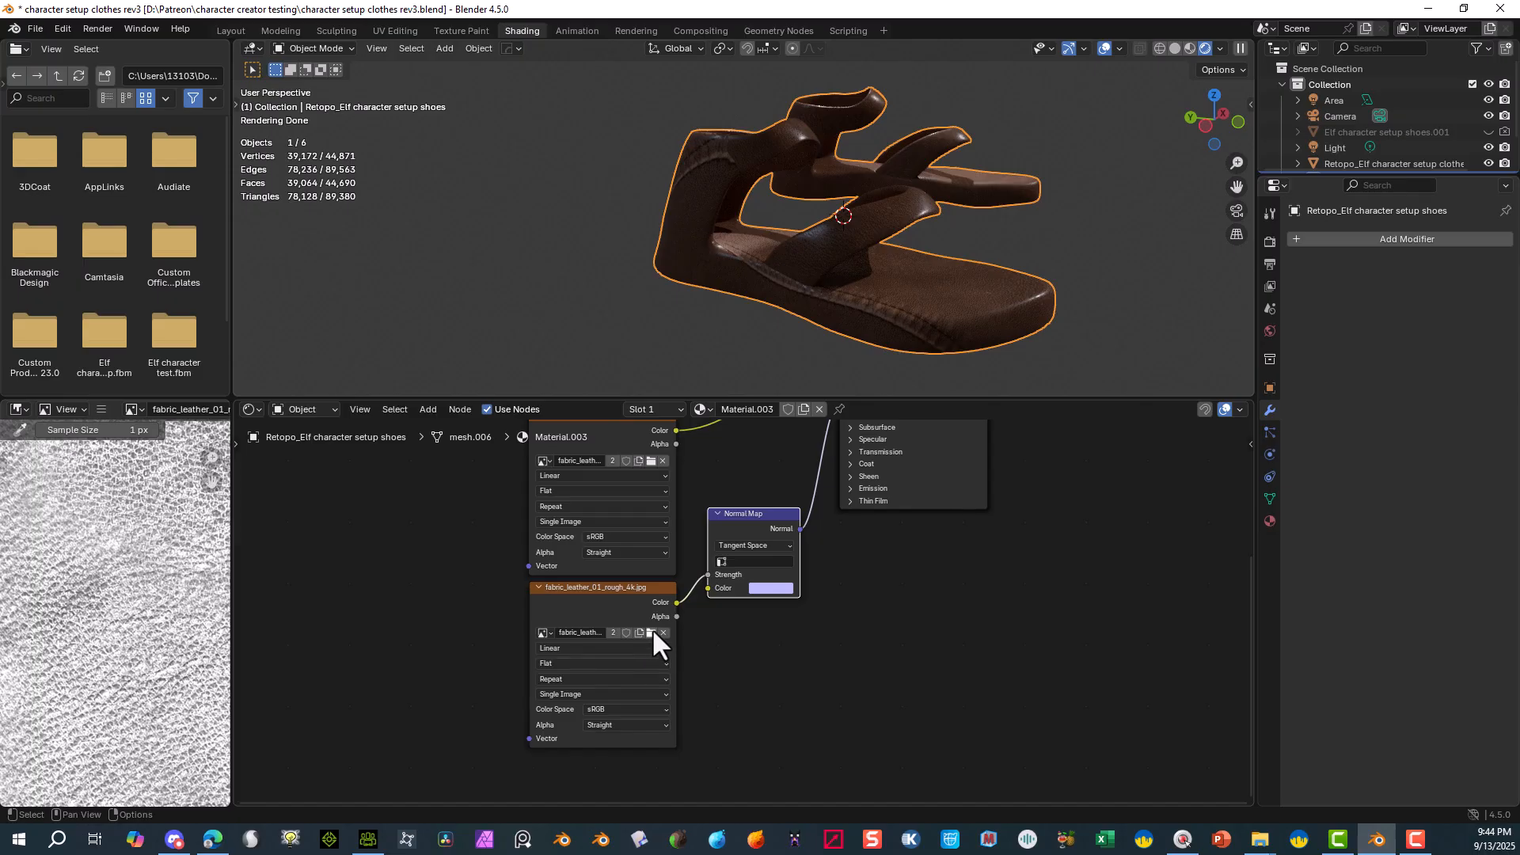
pyautogui.click(651, 633)
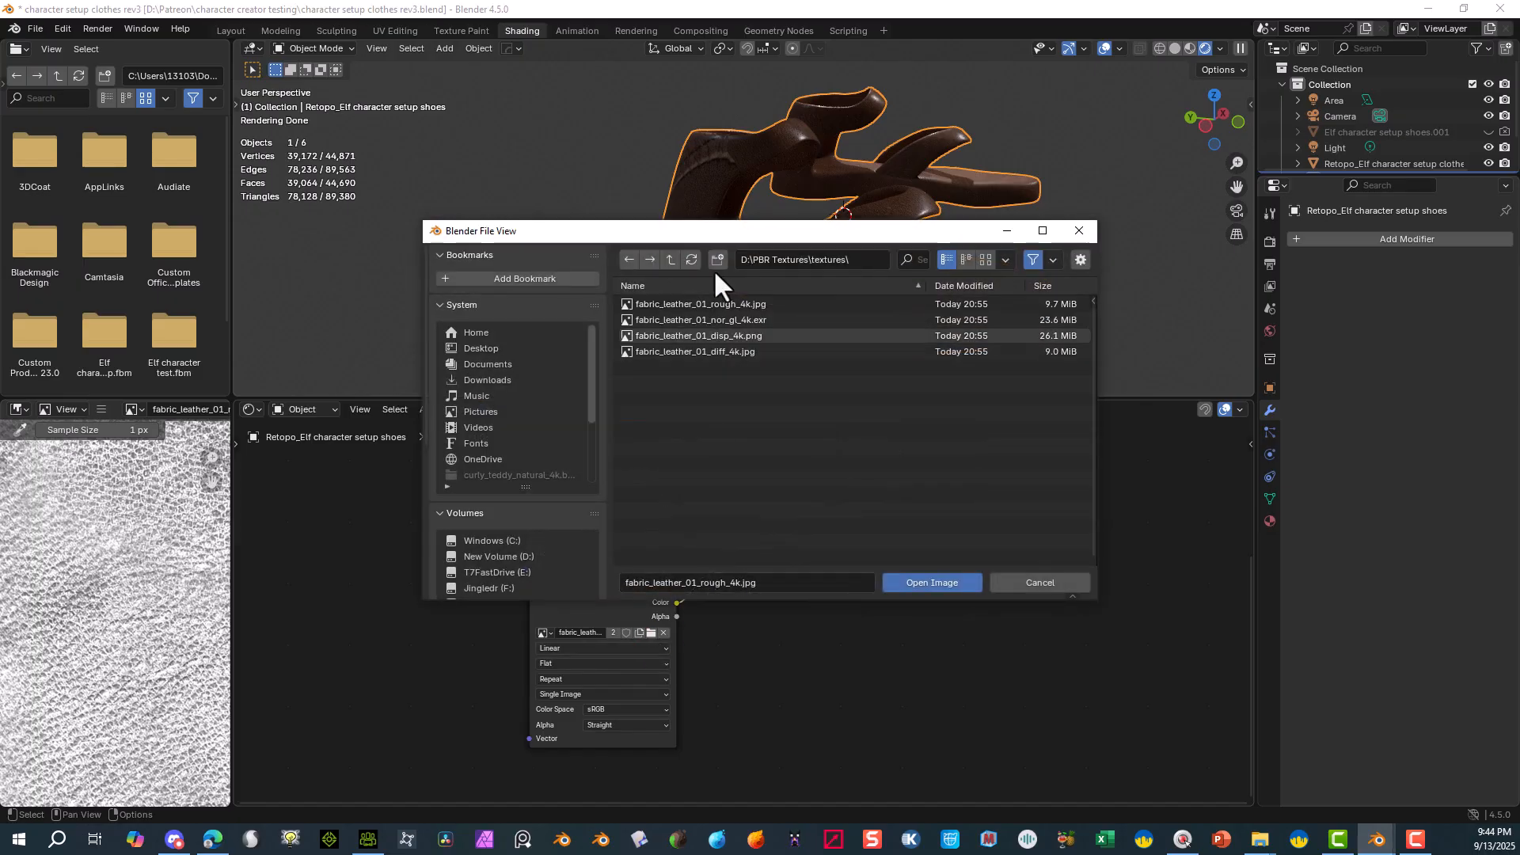
pyautogui.click(733, 318)
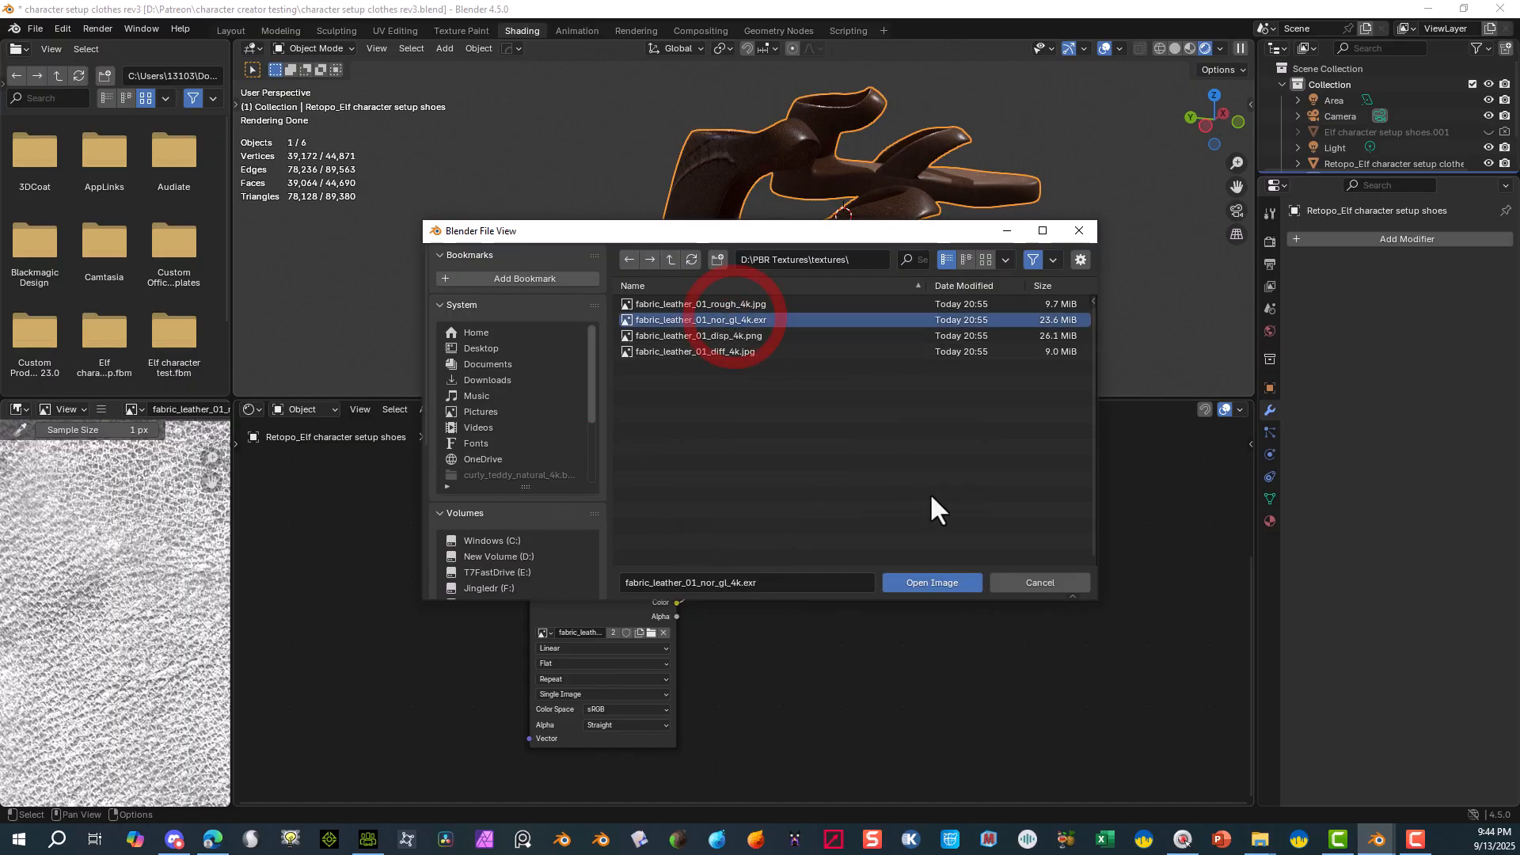
pyautogui.click(928, 582)
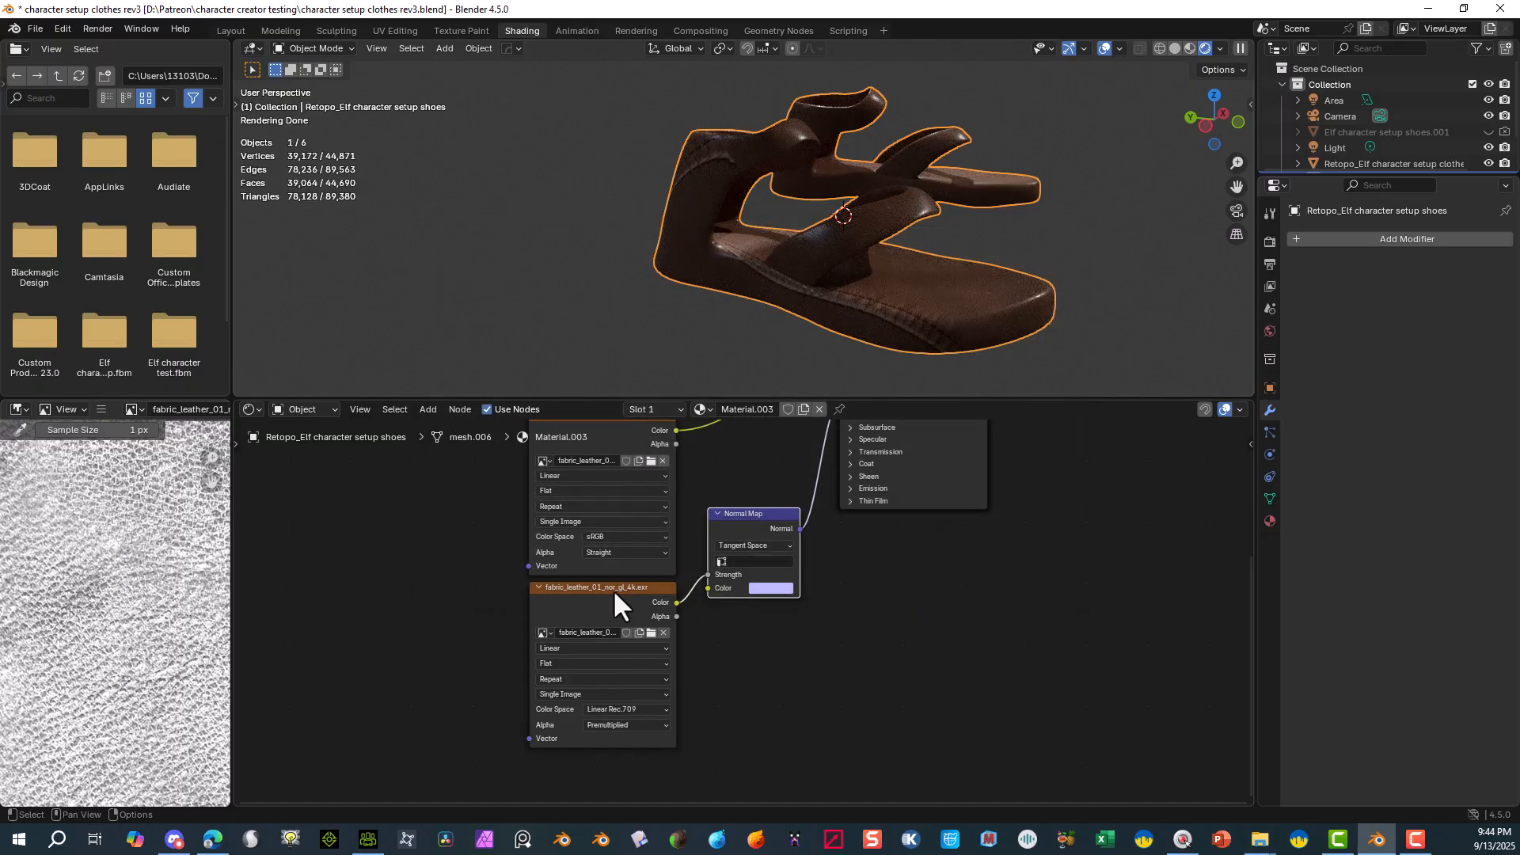
# - Move the normal texture and Normal Map nodes away from the shader, and add a Bump node beside the Normal Map
pyautogui.moveTo(615, 601); pyautogui.dragTo(496, 655)
pyautogui.moveTo(761, 524); pyautogui.dragTo(692, 609)
pyautogui.moveTo(558, 655); pyautogui.dragTo(744, 637)
pyautogui.write('bujm')
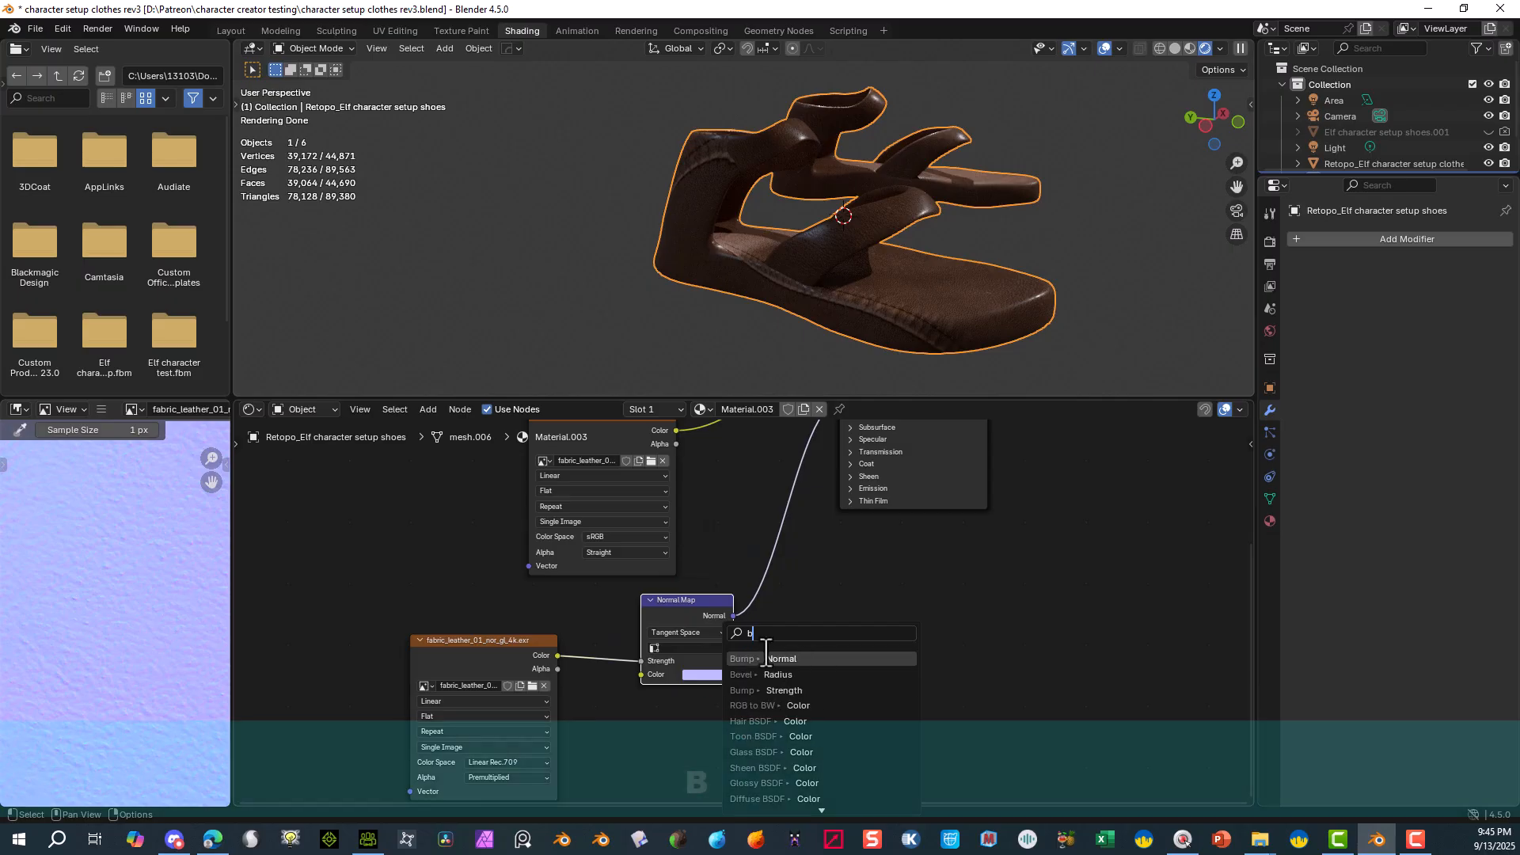
pyautogui.press('BackSpace')
pyautogui.press('BackSpace')
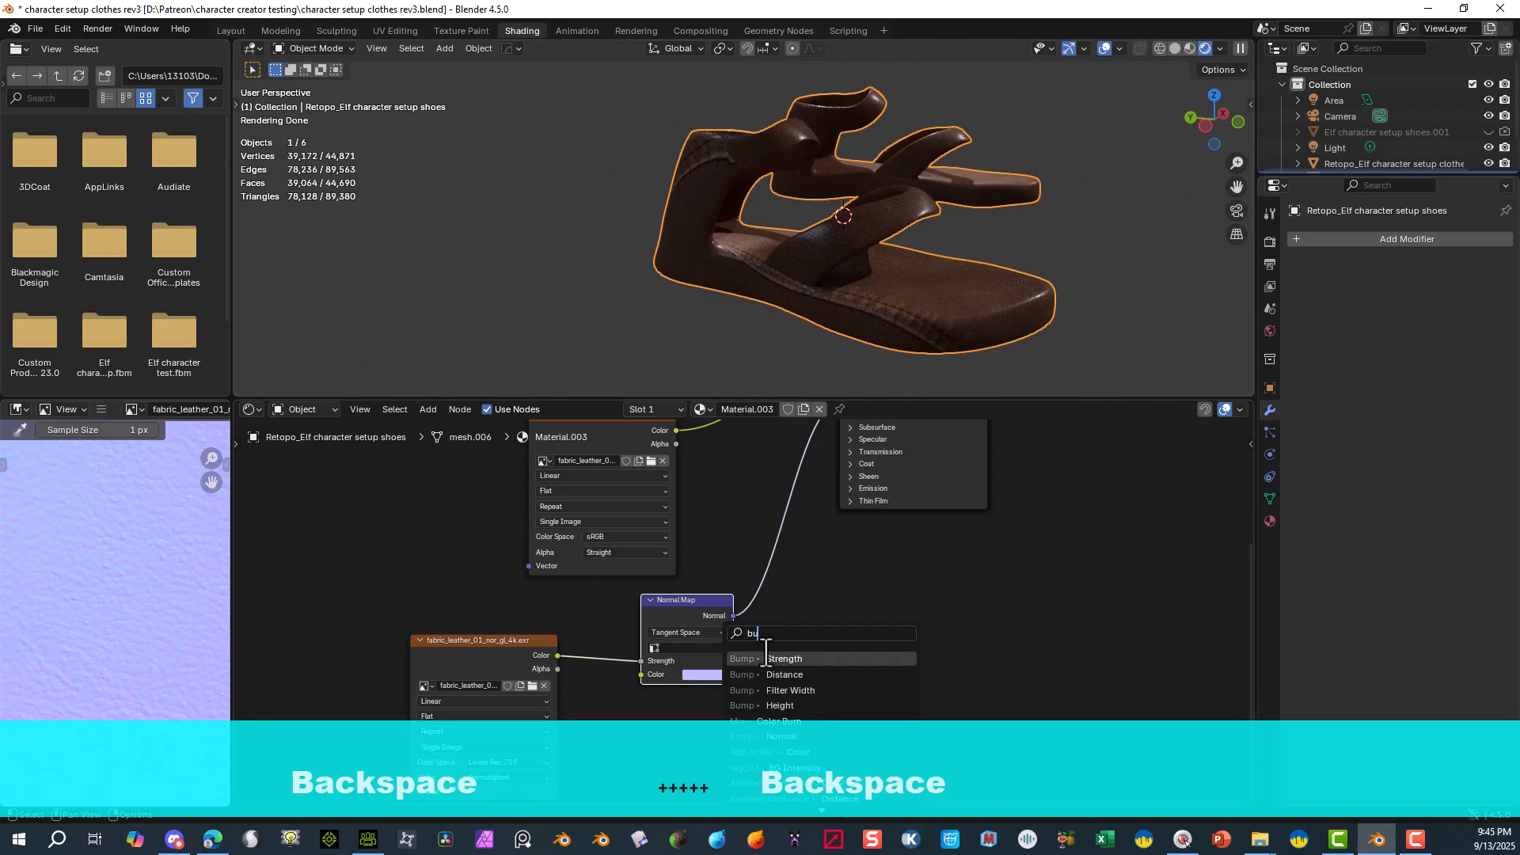
pyautogui.write('mp')
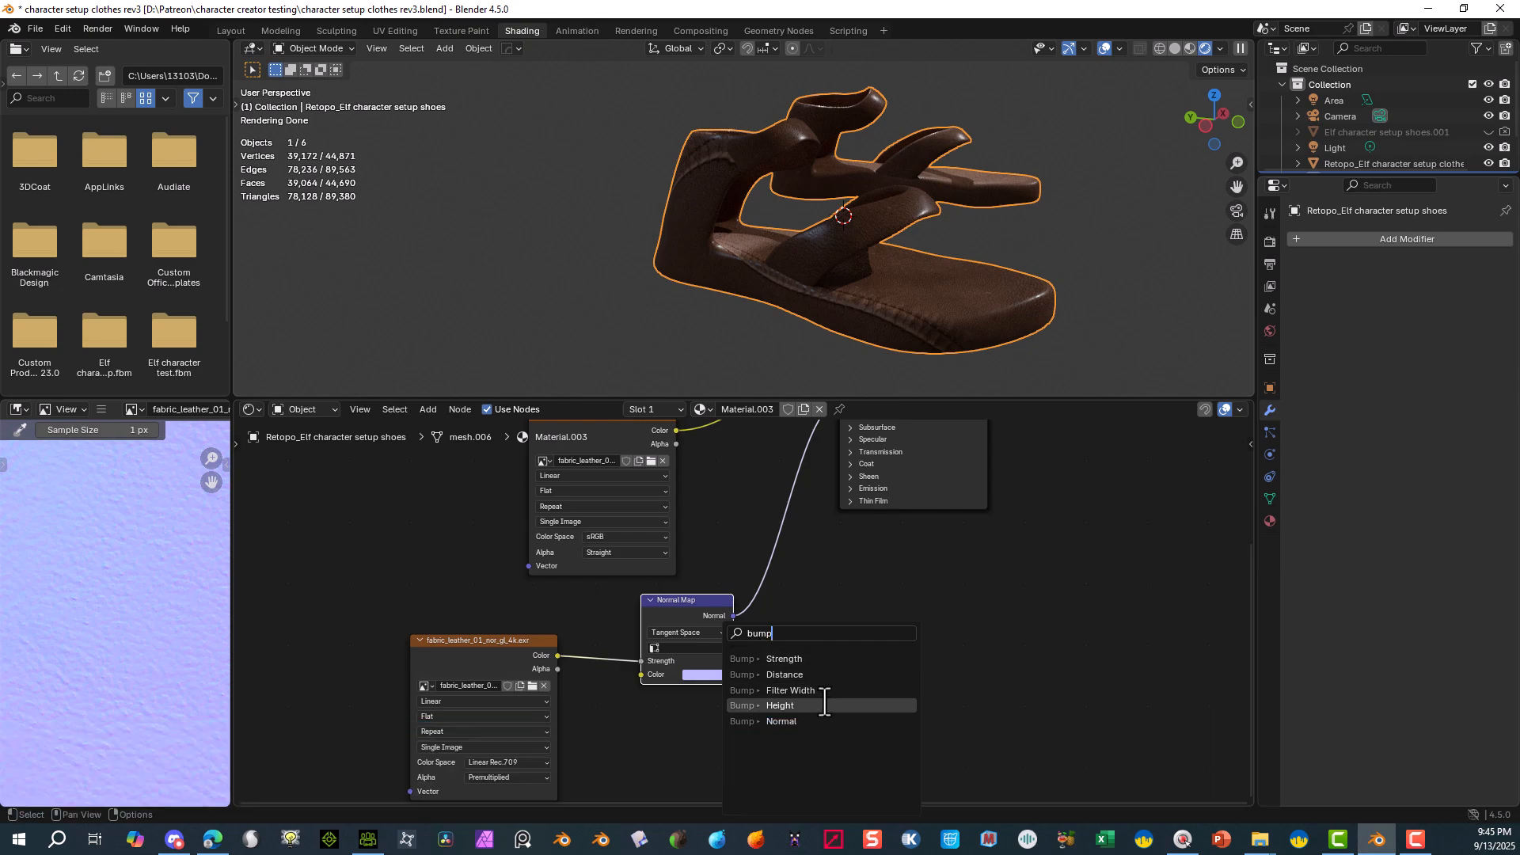
pyautogui.click(824, 702)
pyautogui.click(802, 662)
# - Link the Normal Map through the Bump node's Normal input to the Principled BSDF's Normal input, and arrange these nodes compactly
pyautogui.moveTo(804, 662); pyautogui.dragTo(766, 596, button='middle')
pyautogui.scroll(1, 754, 627)
pyautogui.moveTo(668, 526); pyautogui.dragTo(633, 526)
pyautogui.moveTo(641, 740); pyautogui.dragTo(593, 778)
pyautogui.moveTo(690, 651); pyautogui.dragTo(743, 540)
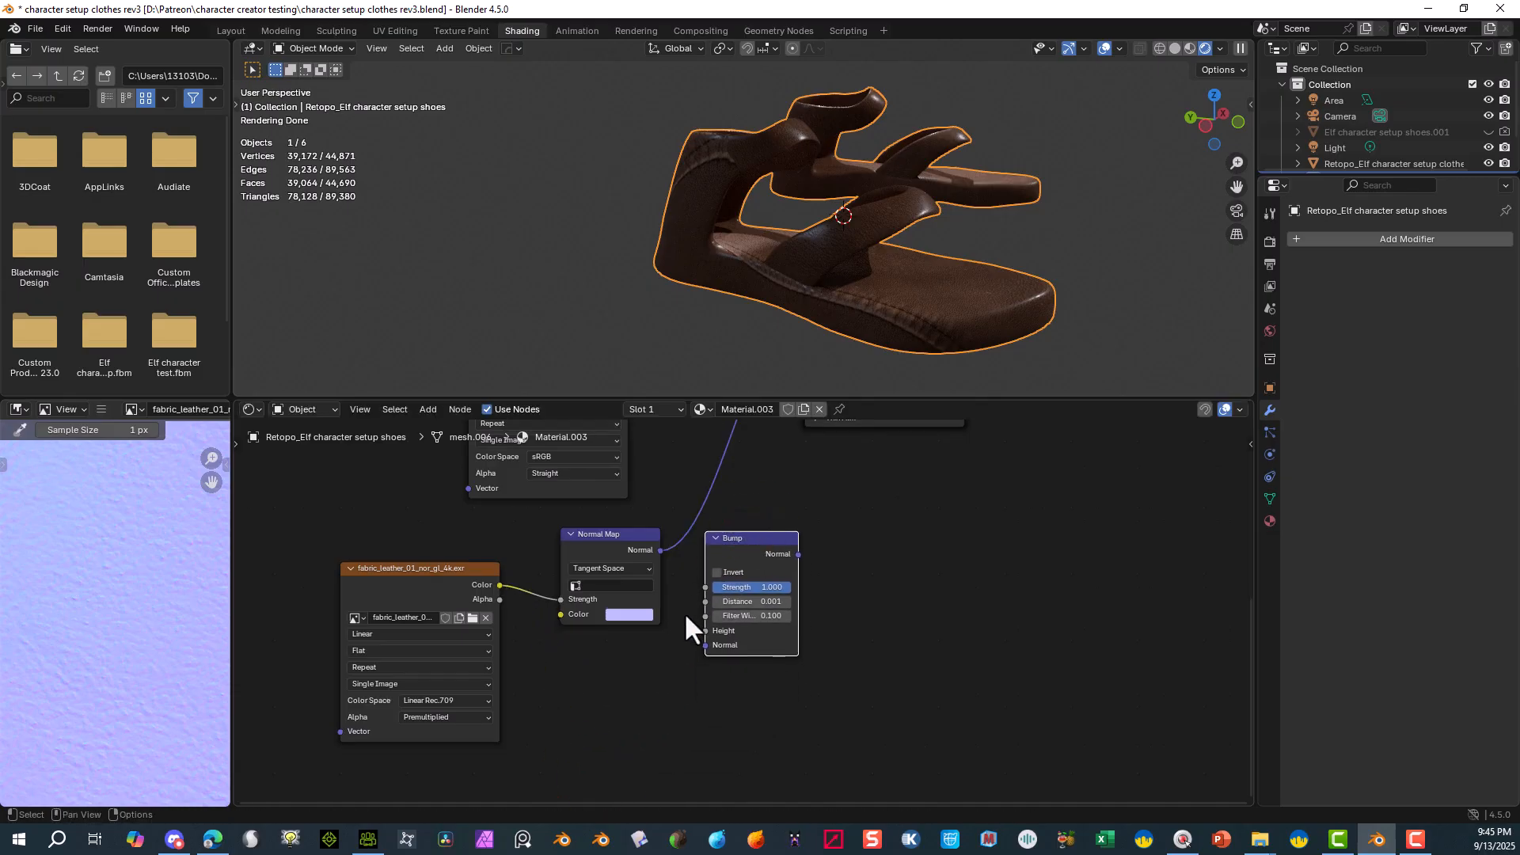
pyautogui.moveTo(683, 611); pyautogui.dragTo(585, 747, button='middle')
pyautogui.moveTo(704, 447); pyautogui.dragTo(605, 778)
pyautogui.moveTo(699, 672); pyautogui.dragTo(705, 490)
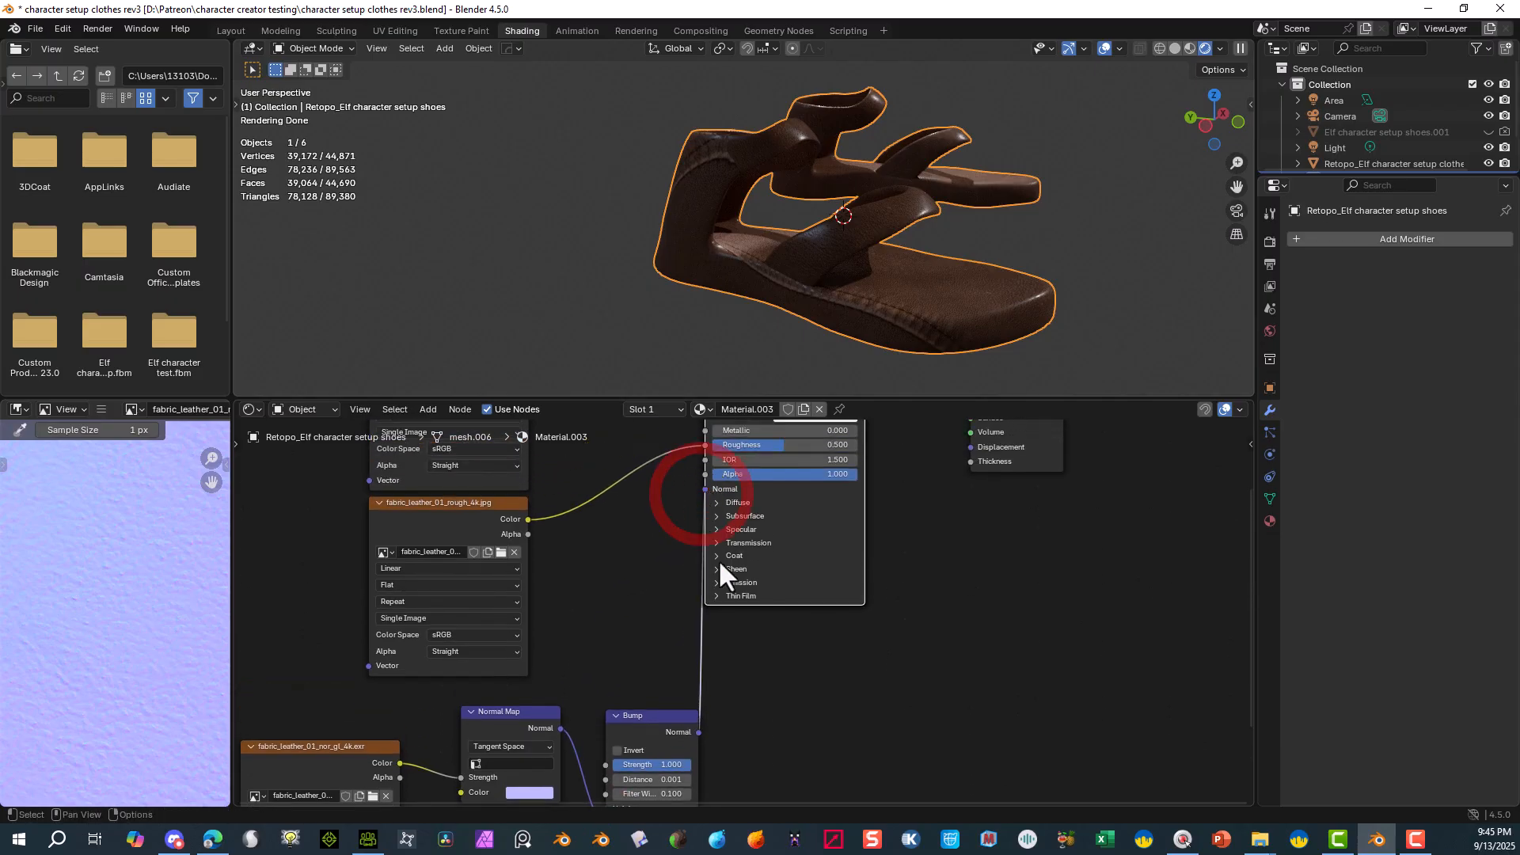
pyautogui.moveTo(682, 718); pyautogui.dragTo(662, 539)
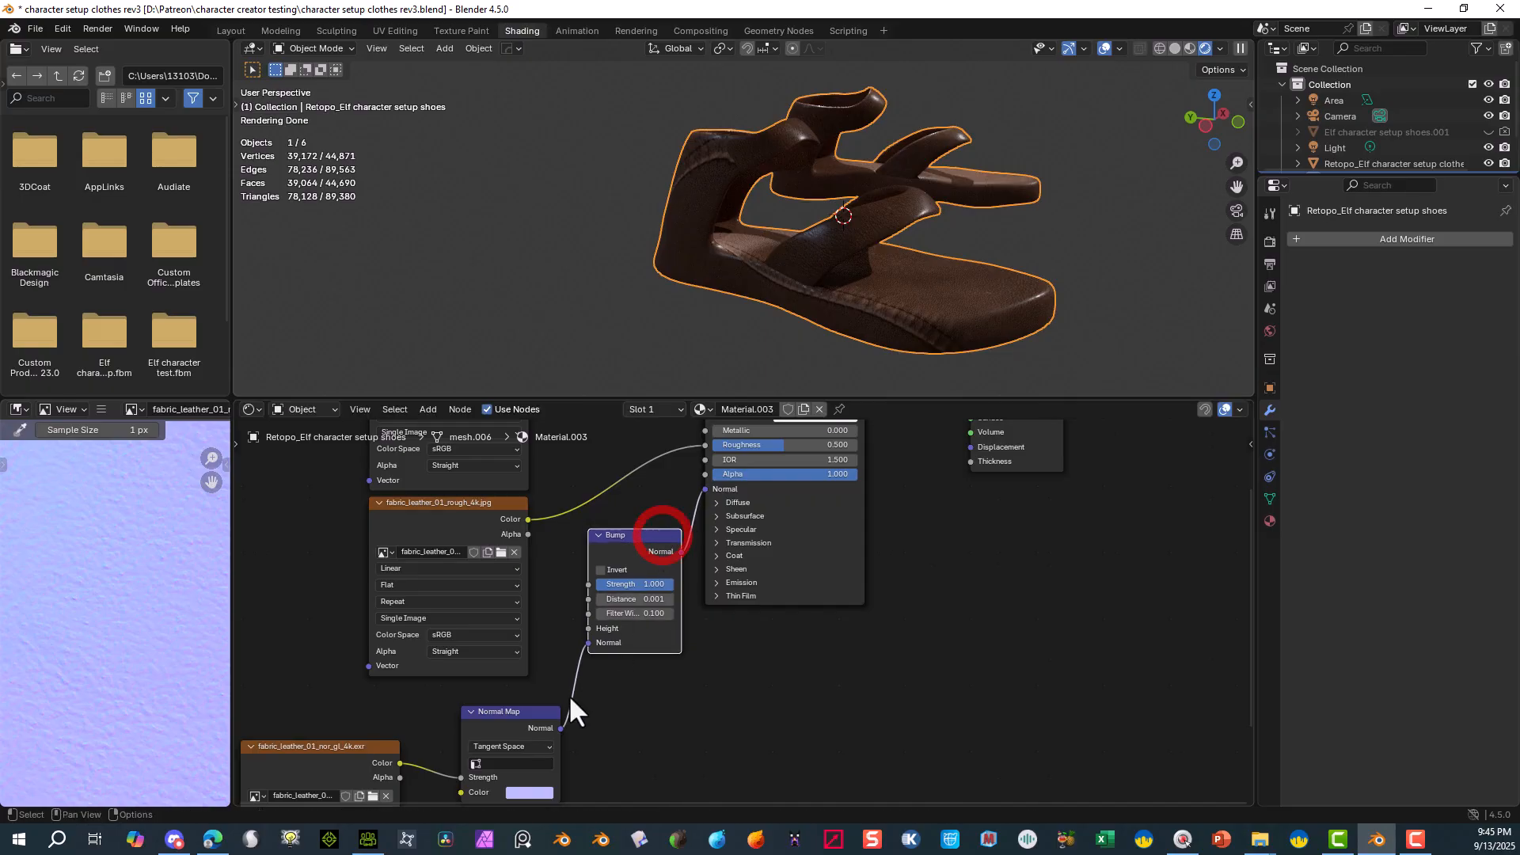
pyautogui.moveTo(540, 714); pyautogui.dragTo(546, 687)
pyautogui.moveTo(367, 759); pyautogui.dragTo(361, 709)
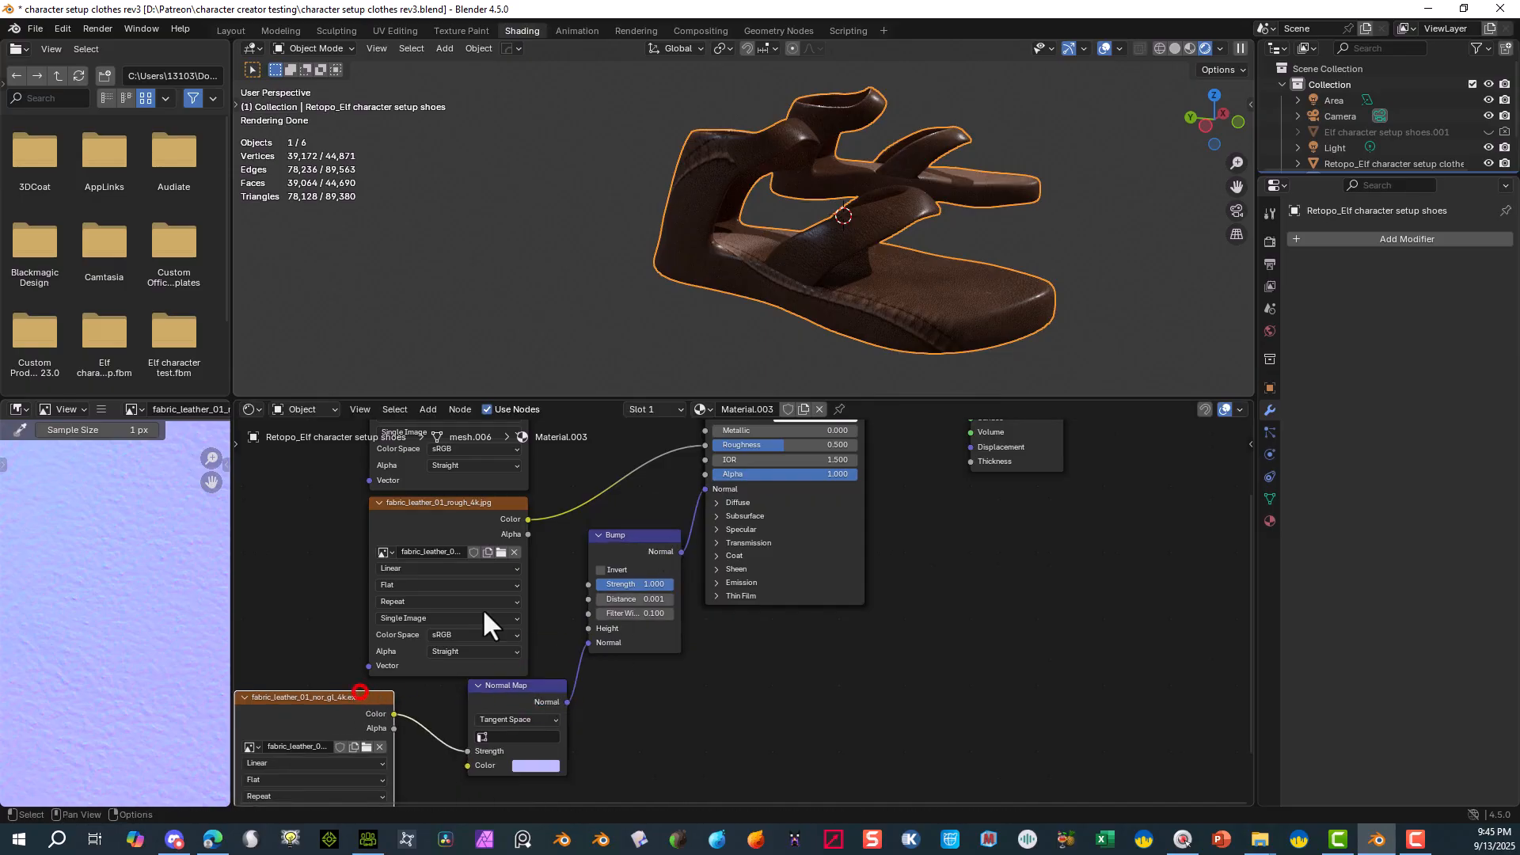
# - Add Texture Coordinate and Mapping nodes to the diffuse leather texture, and move the pair farther away from the image textures
pyautogui.scroll(5, 941, 254)
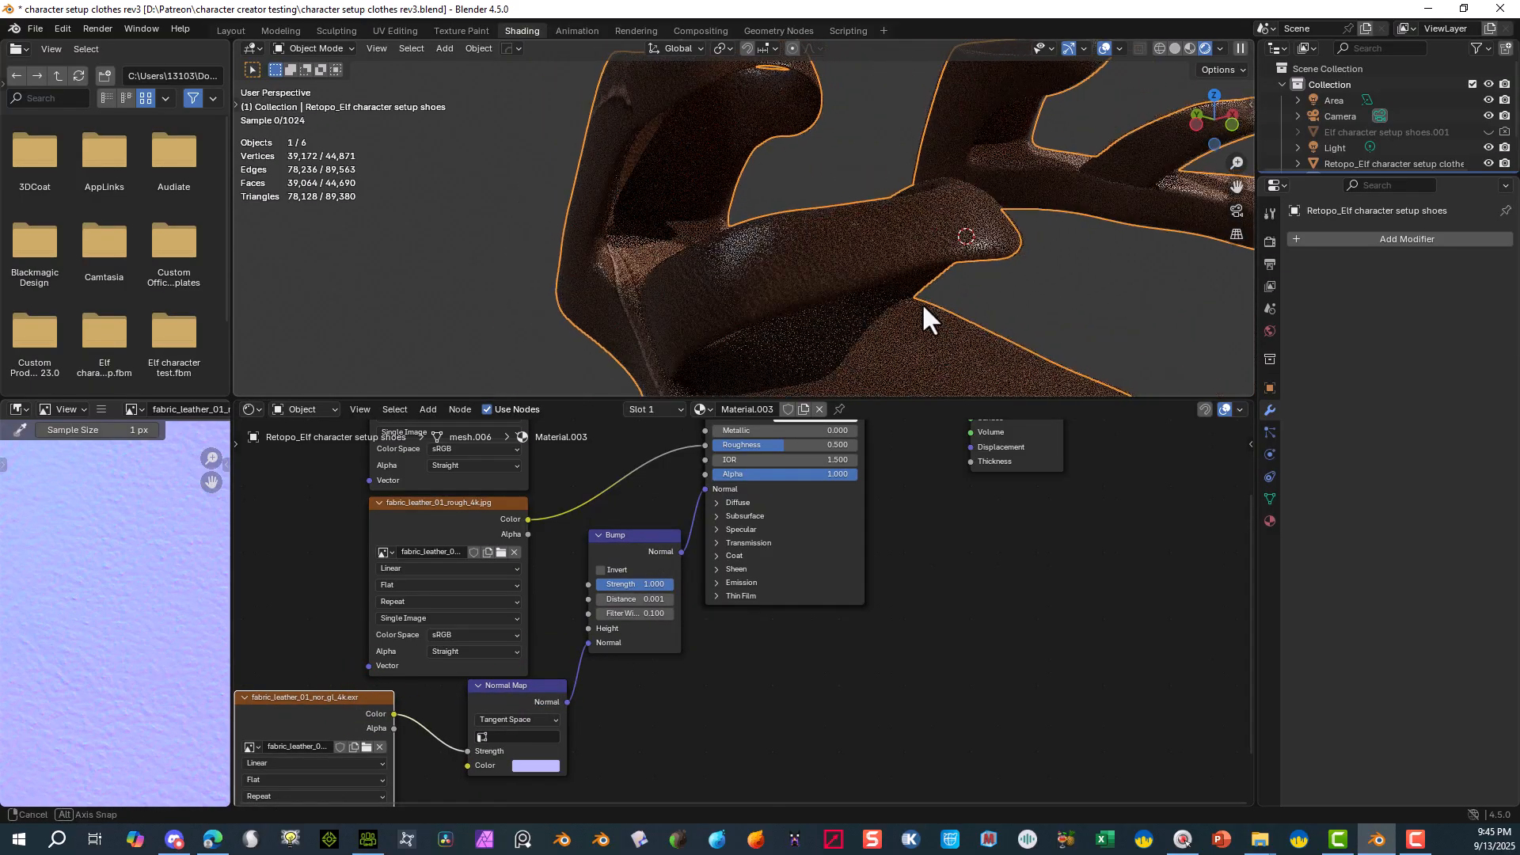
pyautogui.moveTo(921, 303); pyautogui.dragTo(664, 369, button='middle')
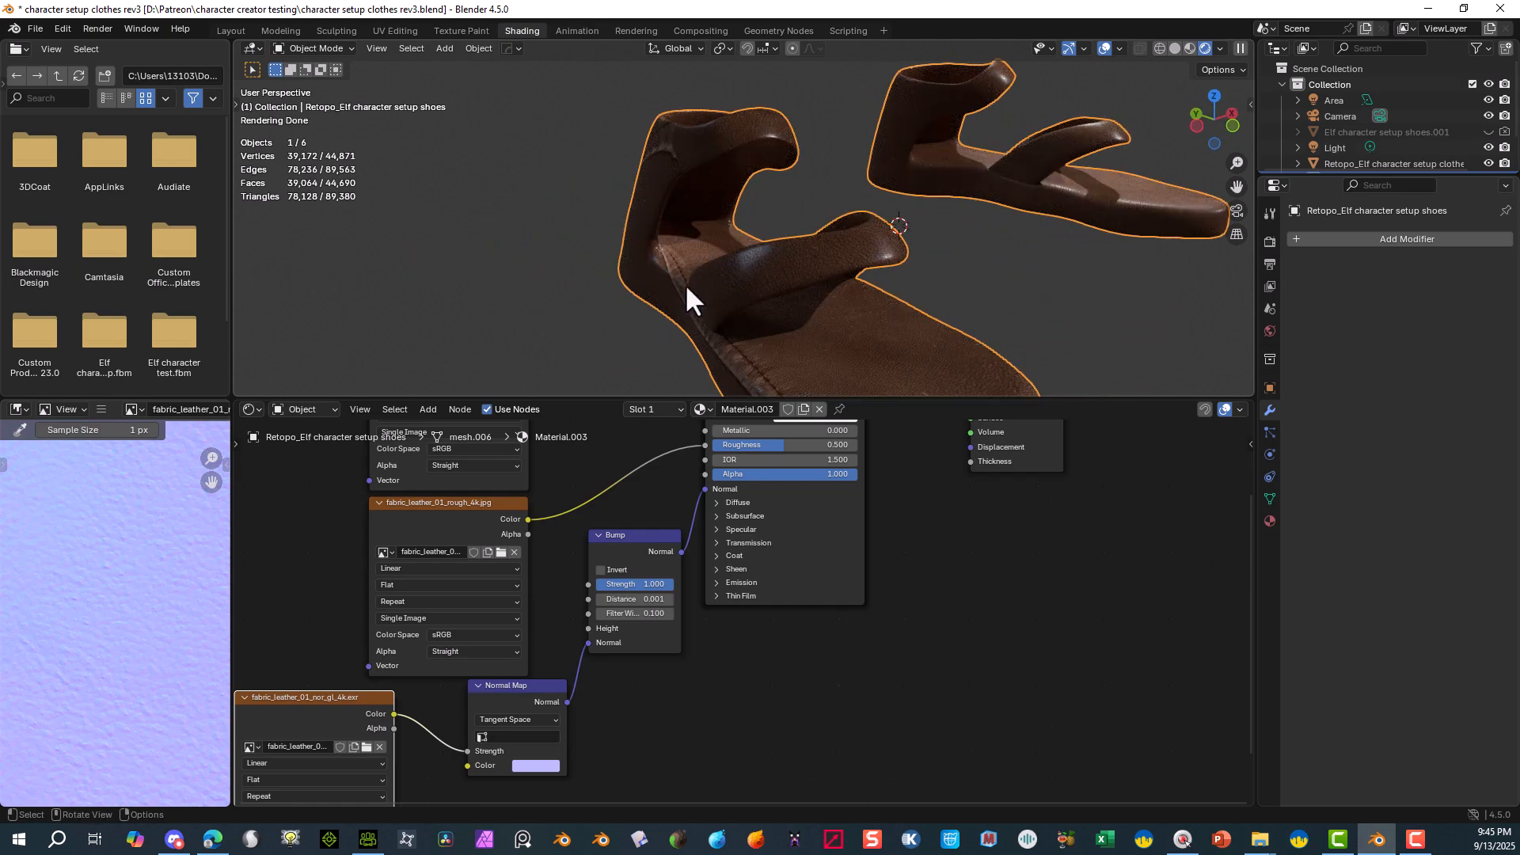
pyautogui.moveTo(688, 299); pyautogui.dragTo(797, 317, button='middle')
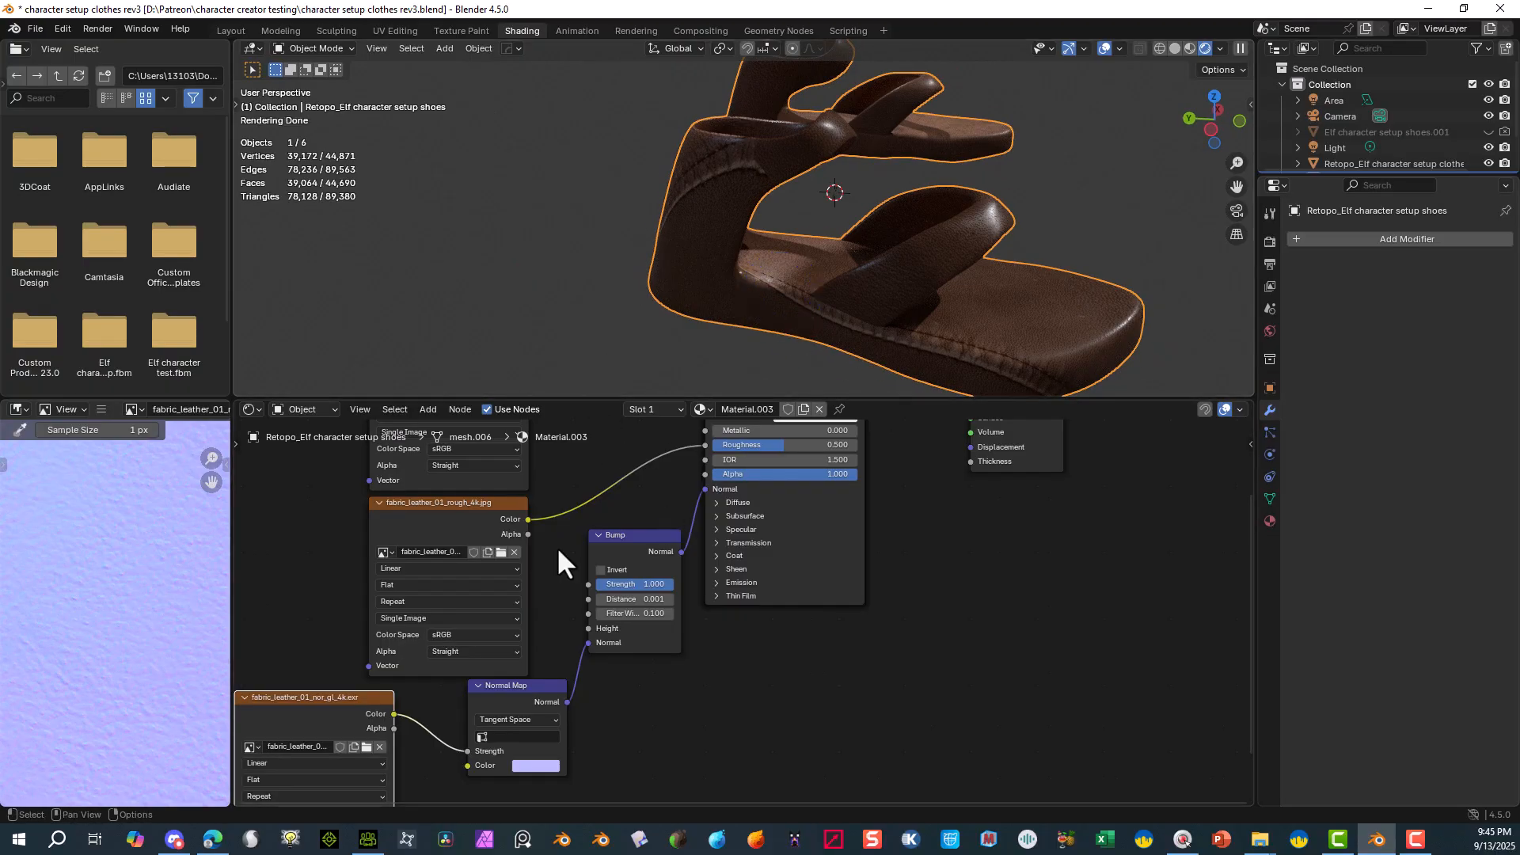
pyautogui.scroll(-6, 557, 546)
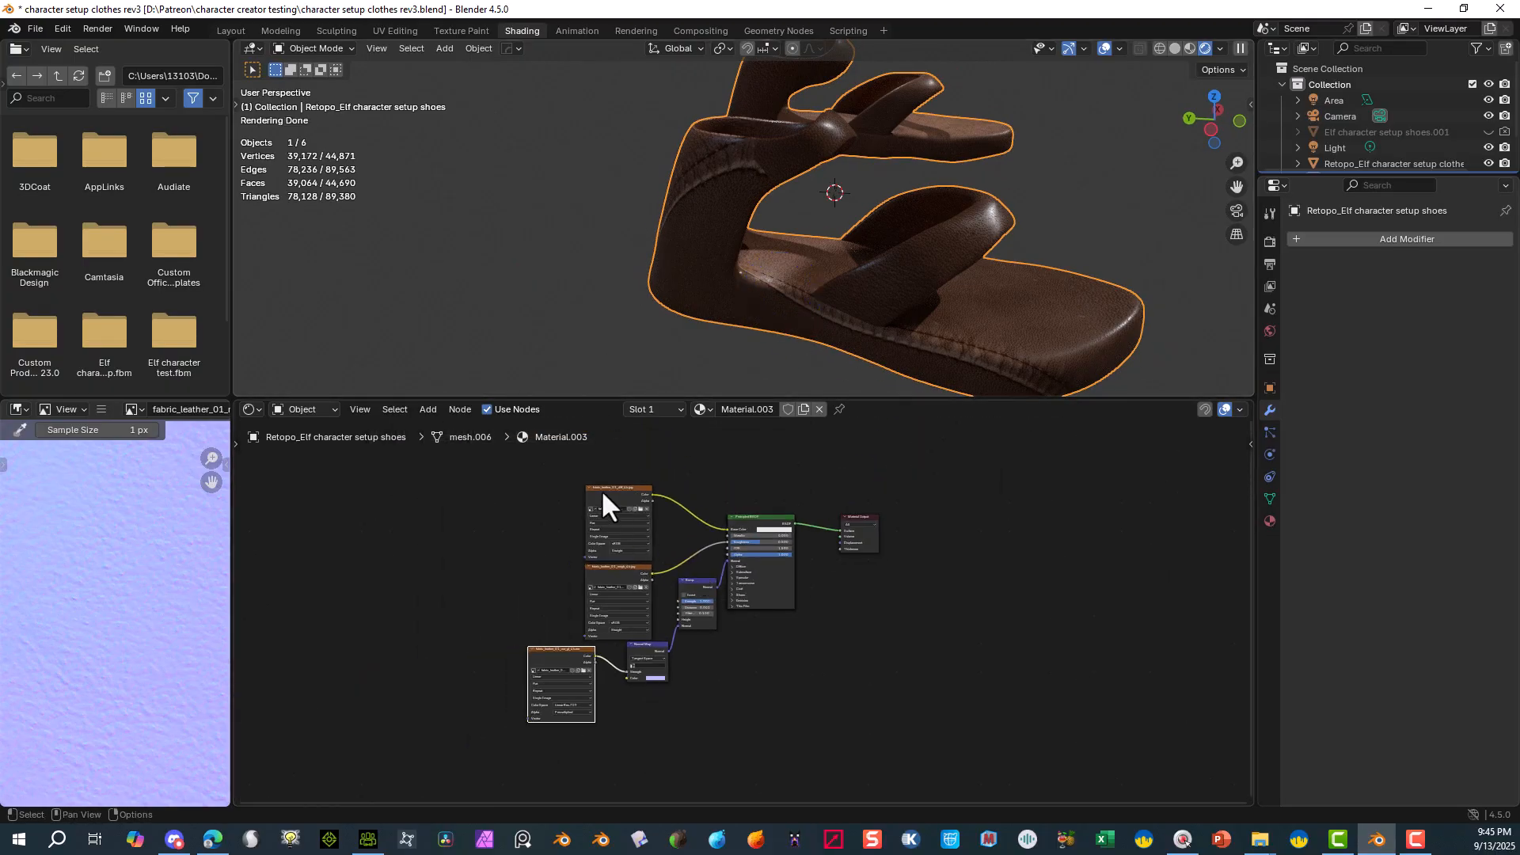
pyautogui.click(597, 489)
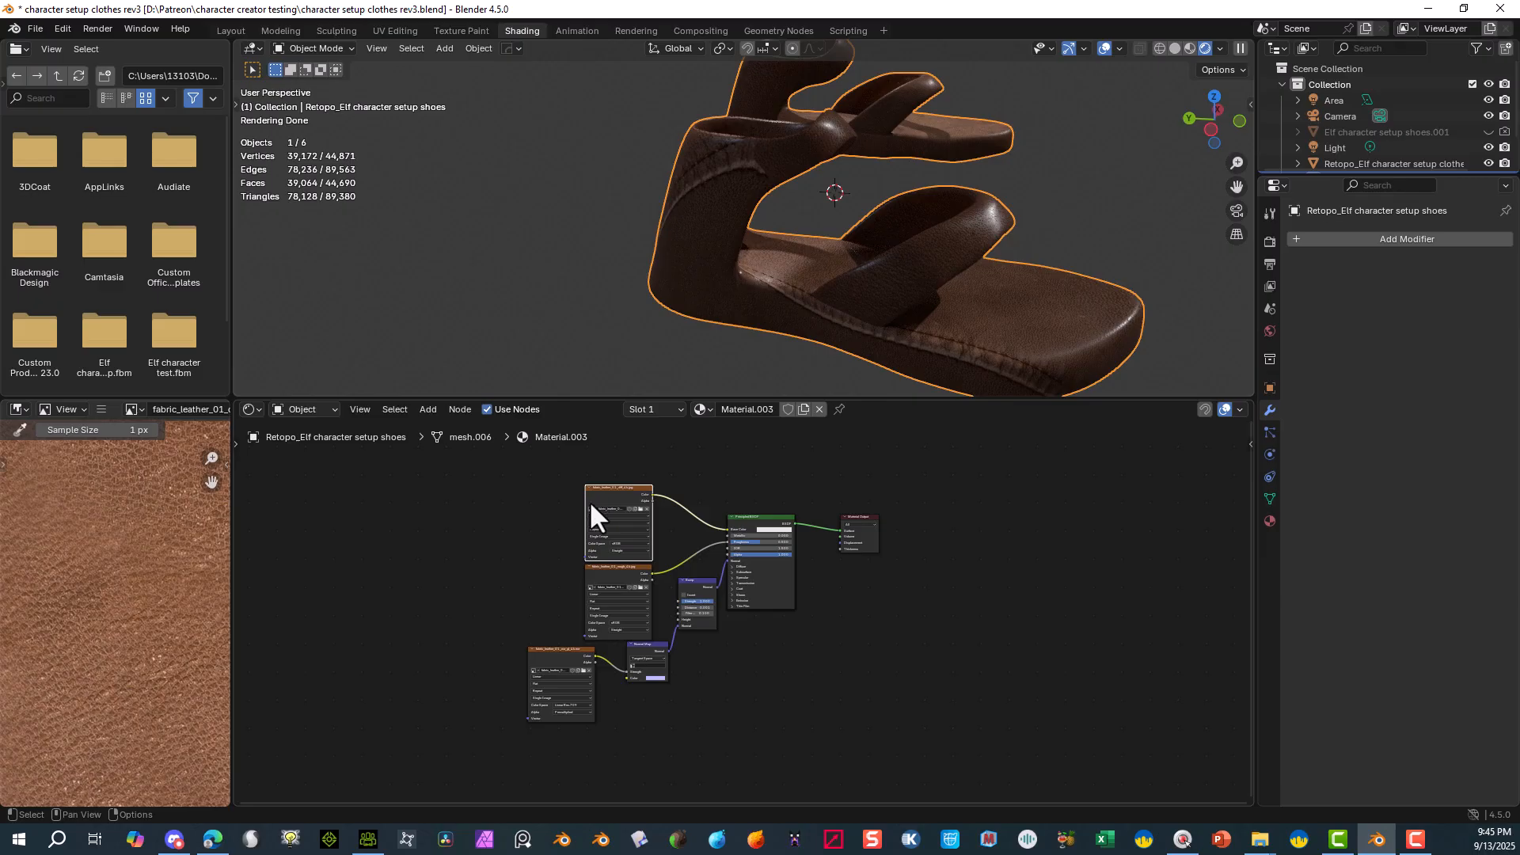
pyautogui.hotkey('ctrl', 't')
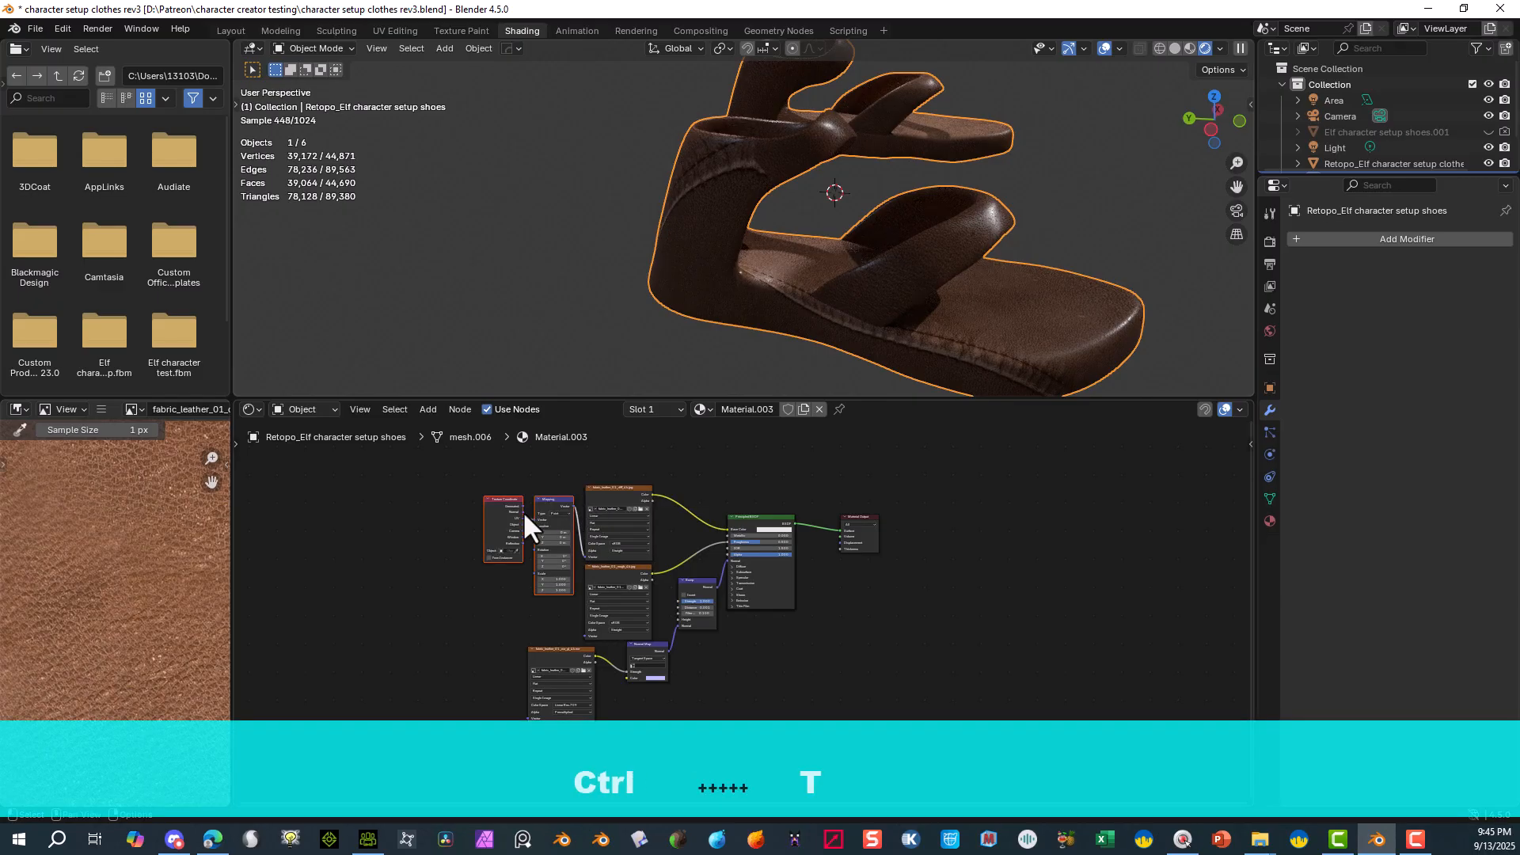
pyautogui.moveTo(539, 502); pyautogui.dragTo(439, 512)
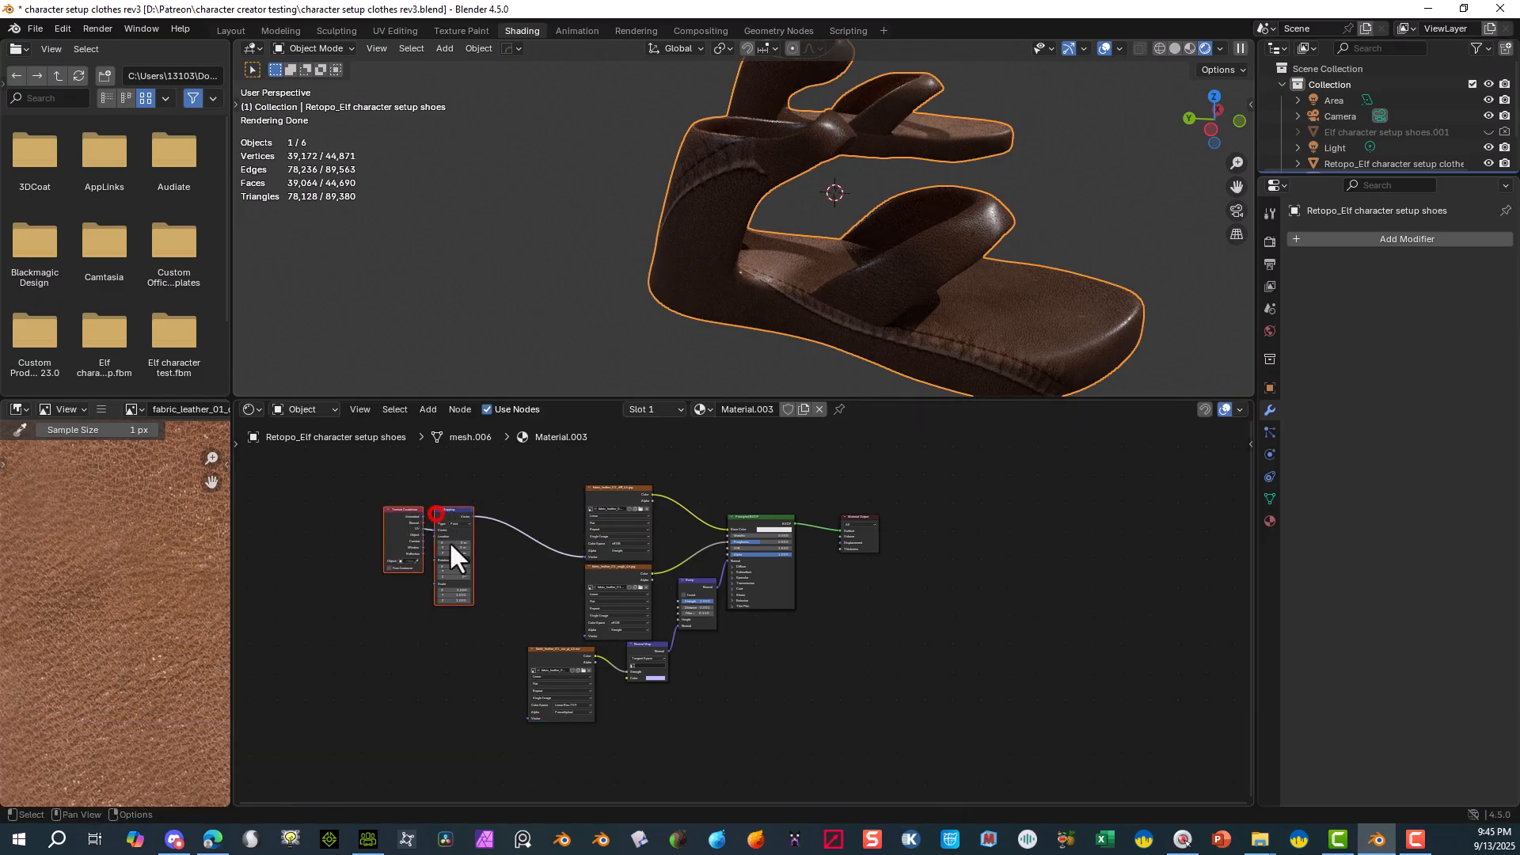
pyautogui.scroll(3, 450, 553)
pyautogui.moveTo(451, 567); pyautogui.dragTo(616, 568, button='middle')
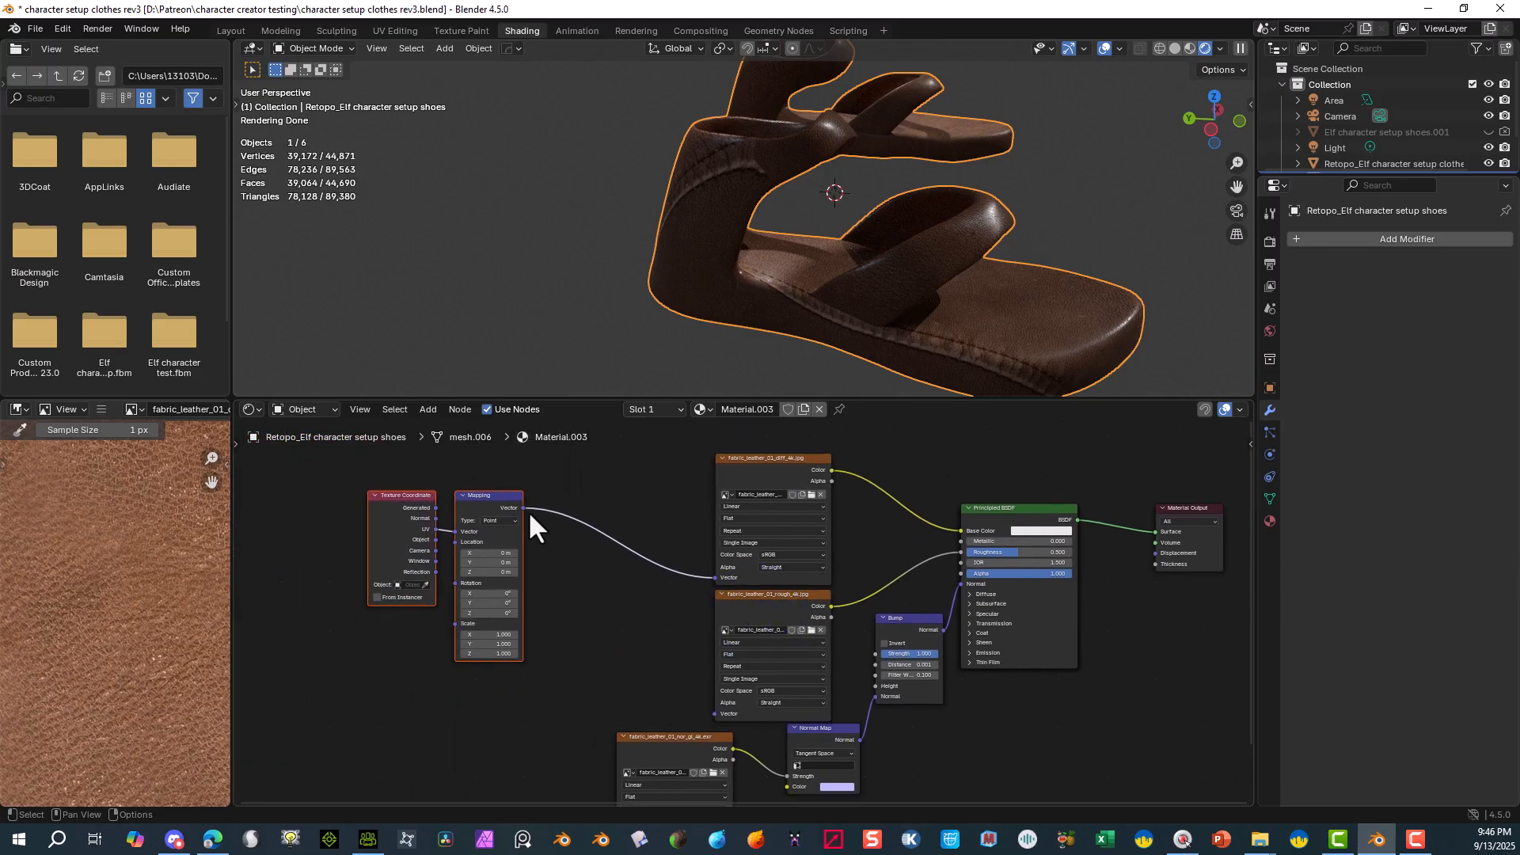
# - Link the Mapping node's Vector output to the roughness and normal textures' Vector inputs, and reposition the normal texture and Normal Map nodes
pyautogui.moveTo(711, 704); pyautogui.dragTo(714, 711)
pyautogui.moveTo(523, 508); pyautogui.dragTo(607, 689)
pyautogui.moveTo(703, 573); pyautogui.dragTo(690, 606)
pyautogui.moveTo(840, 560); pyautogui.dragTo(825, 589)
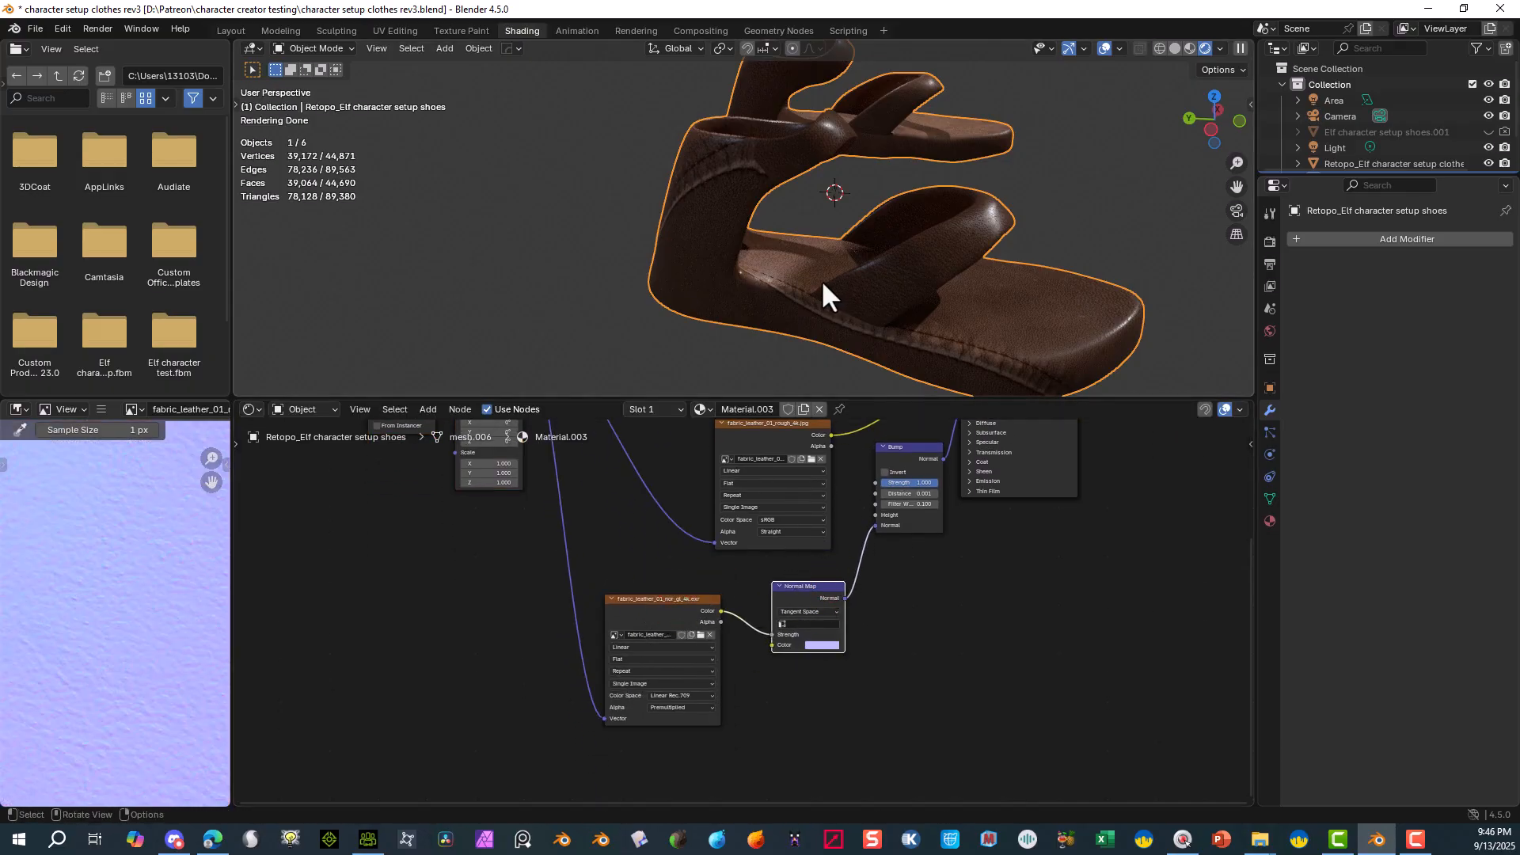
# - Inspect the shoes from the side, and move the Mapping and Texture Coordinate nodes lower in the node tree
pyautogui.moveTo(672, 247); pyautogui.dragTo(775, 220, button='middle')
pyautogui.scroll(-2, 776, 221)
pyautogui.moveTo(743, 273); pyautogui.dragTo(717, 239, button='middle')
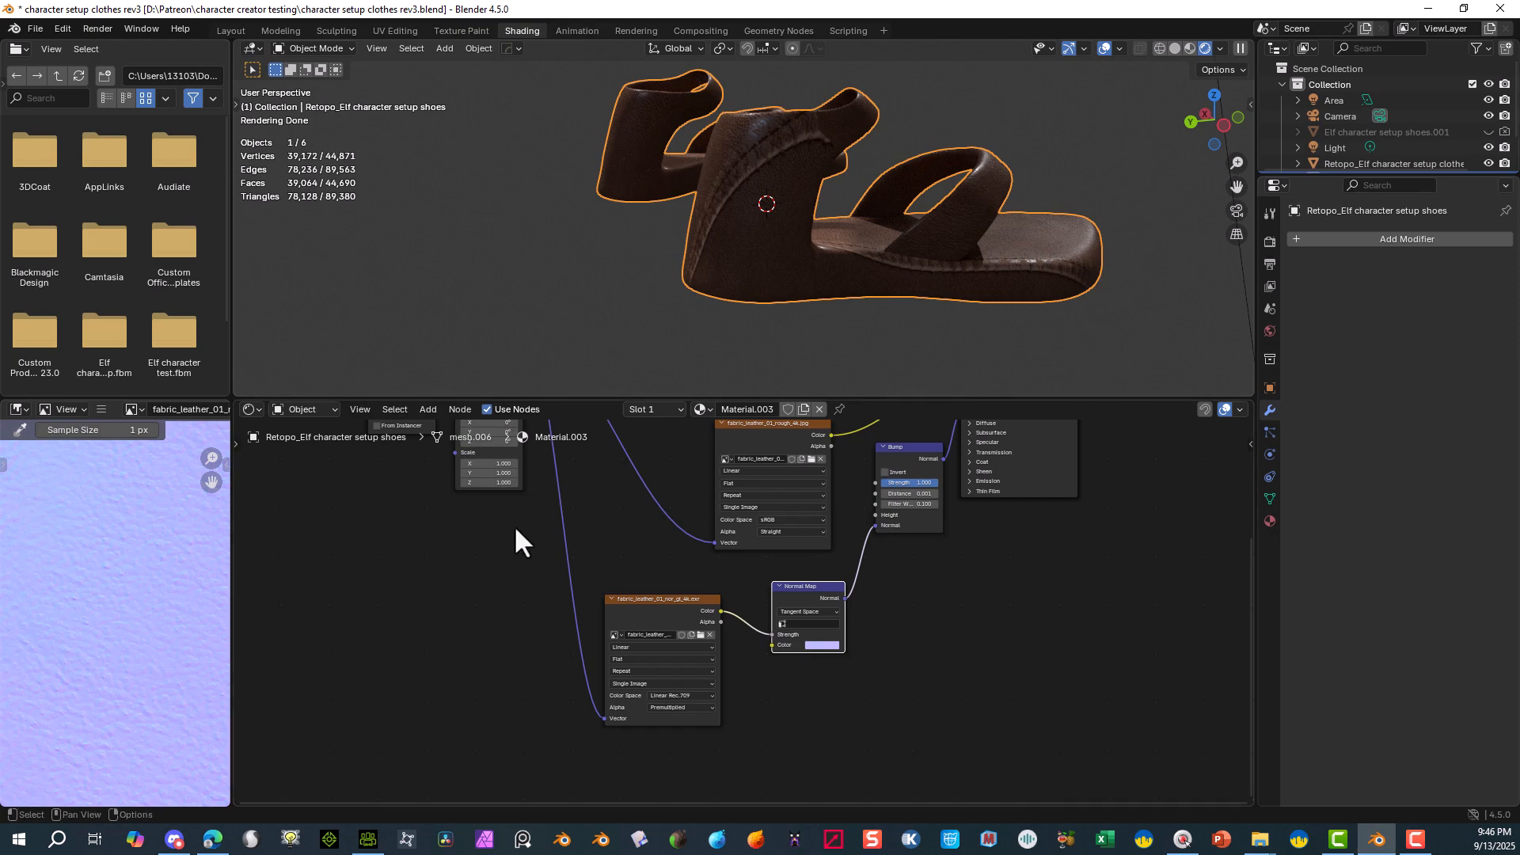
pyautogui.moveTo(514, 542); pyautogui.dragTo(502, 696, button='middle')
pyautogui.moveTo(456, 471); pyautogui.dragTo(472, 557)
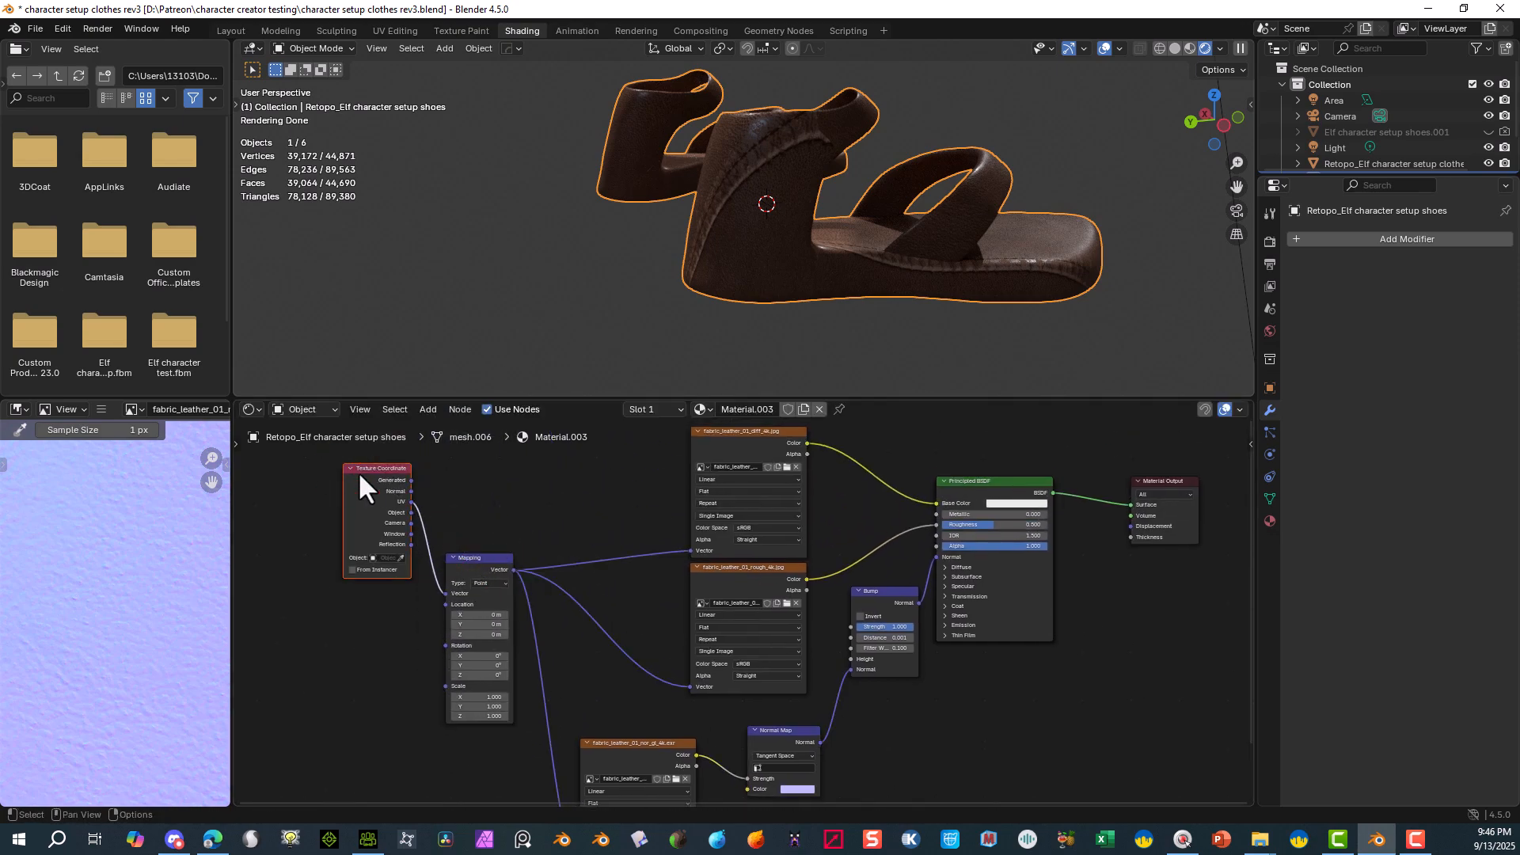
pyautogui.moveTo(358, 471); pyautogui.dragTo(336, 573)
# - Set the Mapping node's scale to X 2.9, Y 2.9 and Z 6.9
pyautogui.scroll(6, 492, 720)
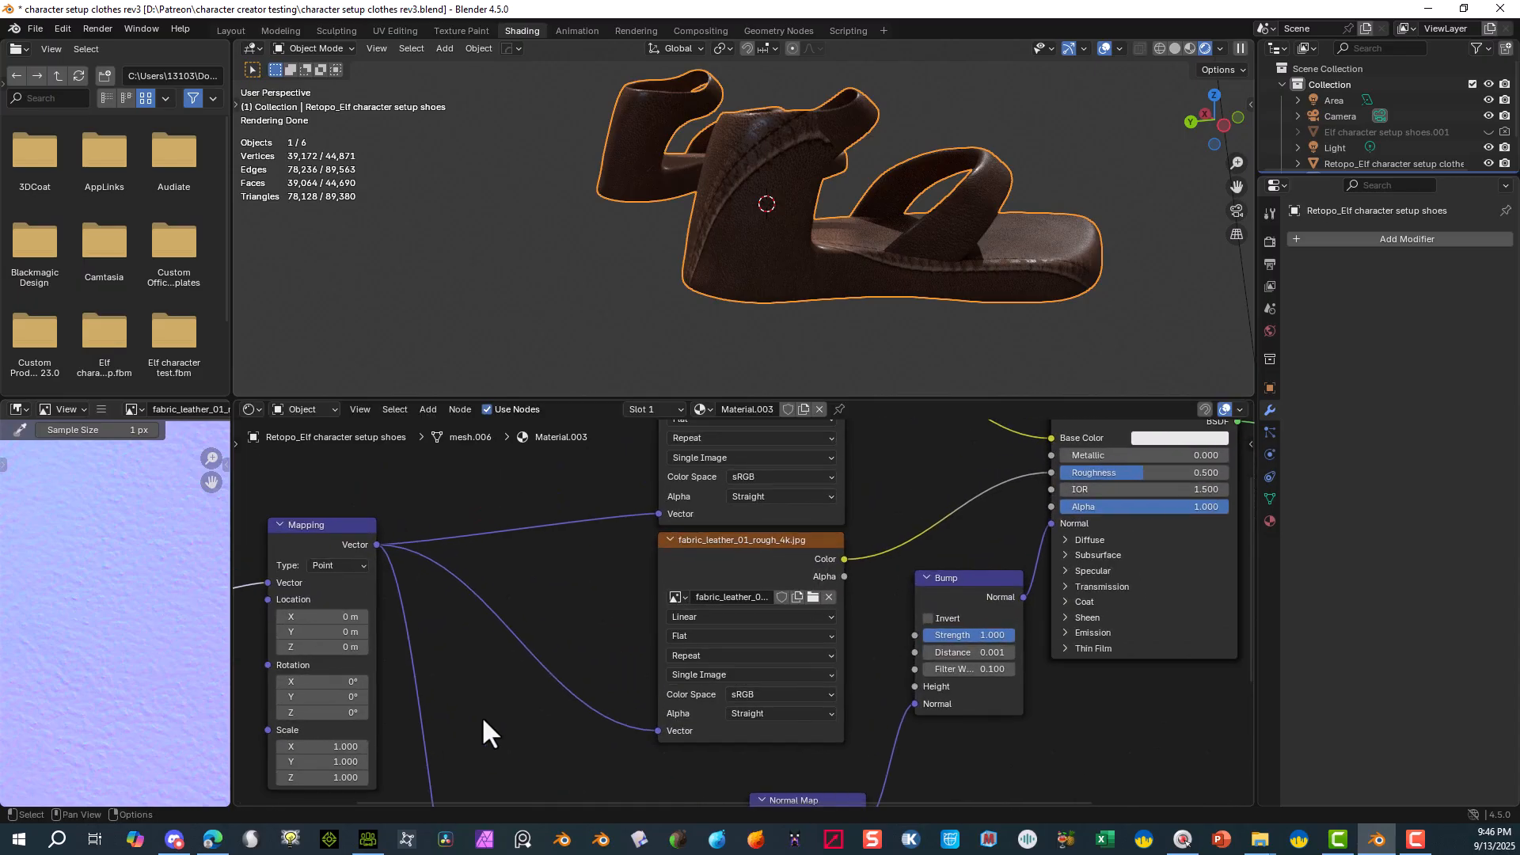
pyautogui.moveTo(570, 620); pyautogui.dragTo(745, 485, button='middle')
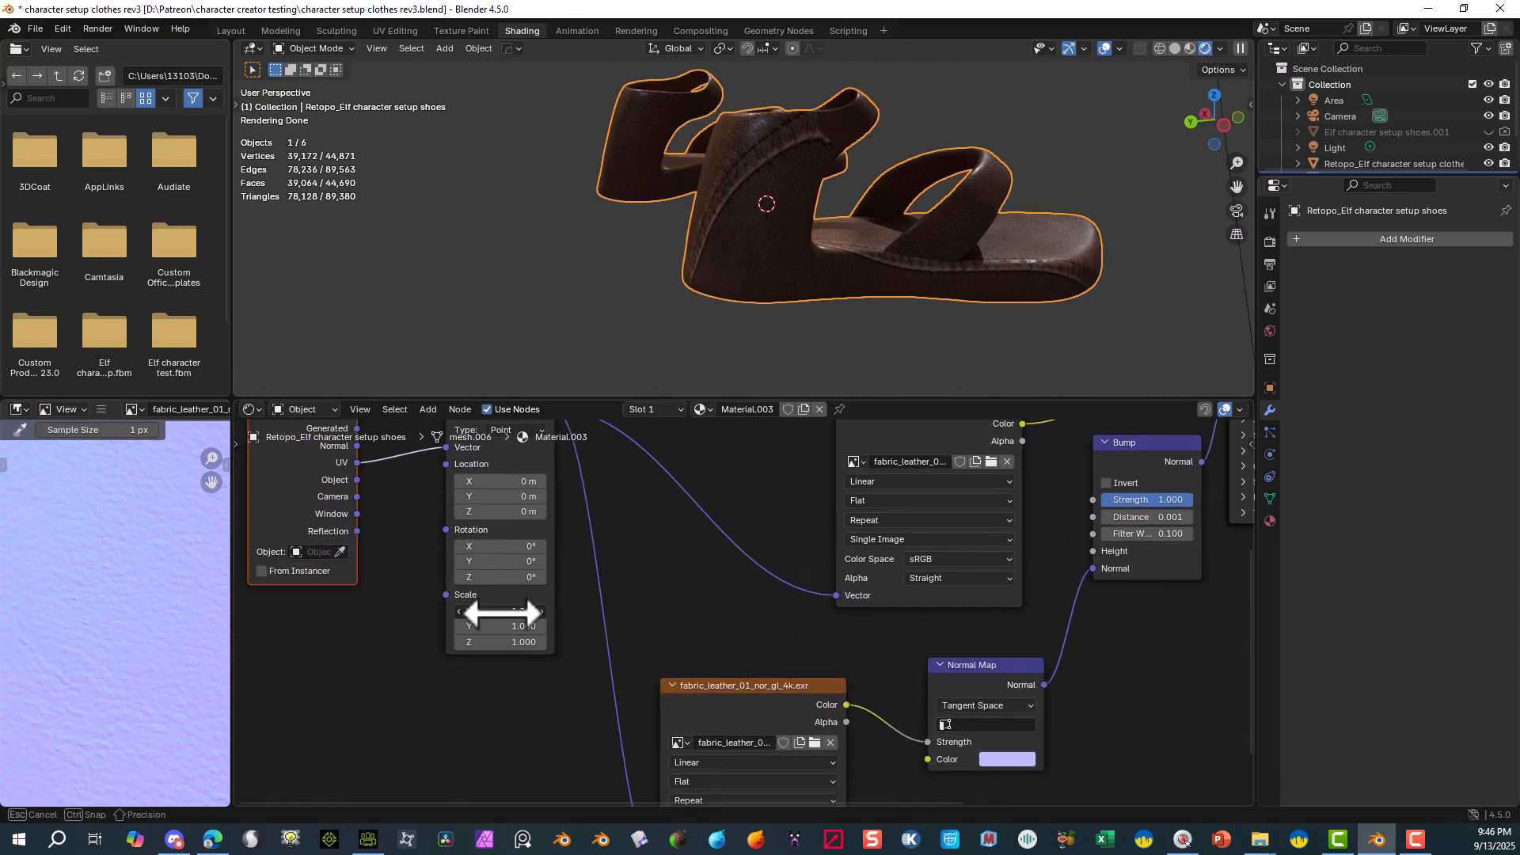
pyautogui.moveTo(501, 611); pyautogui.dragTo(554, 626)
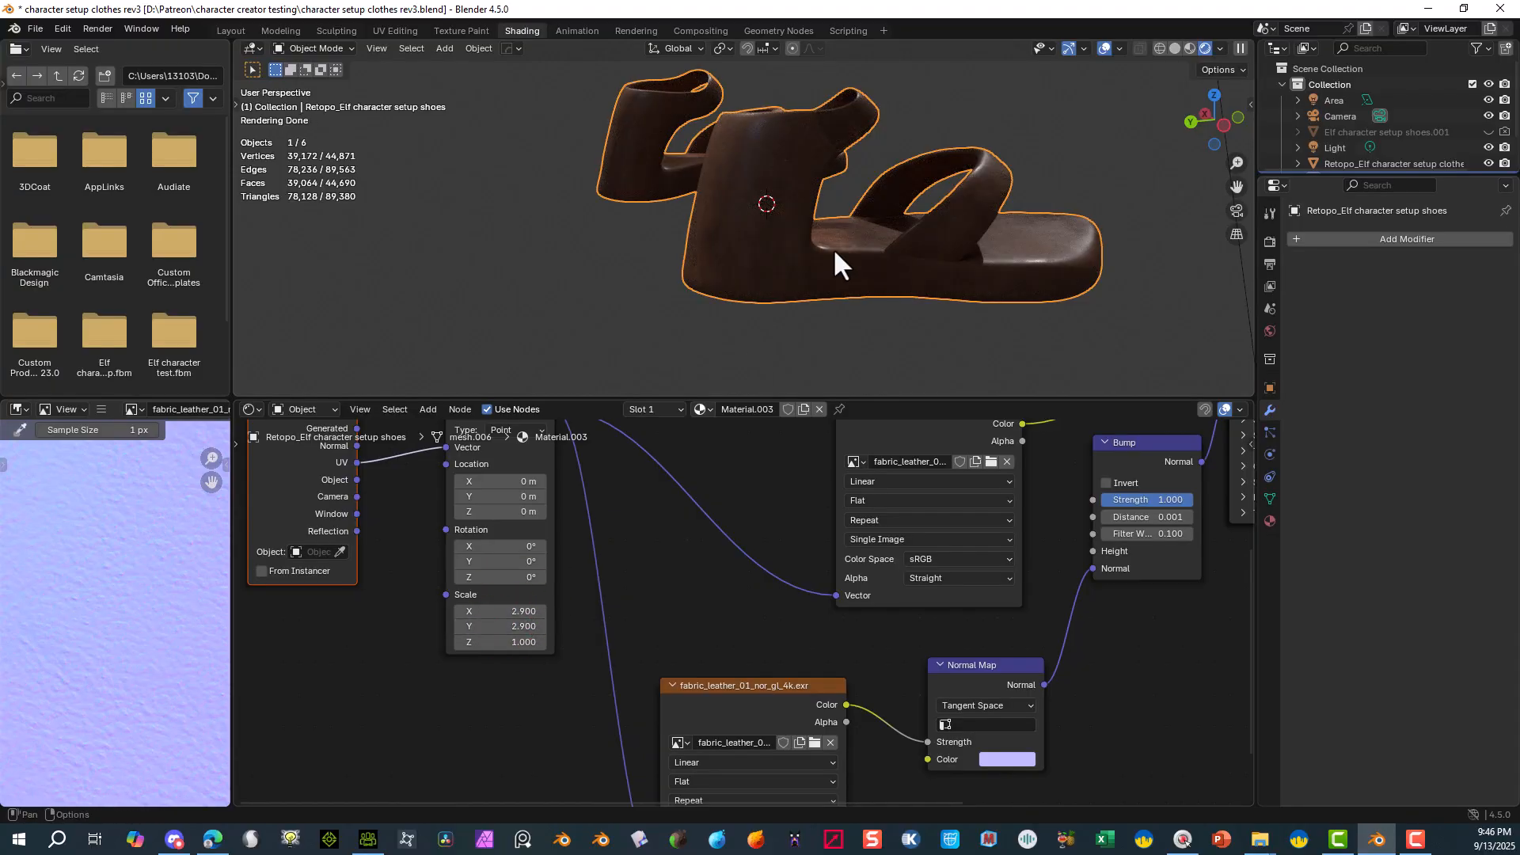
pyautogui.moveTo(832, 249); pyautogui.dragTo(620, 330, button='middle')
pyautogui.moveTo(502, 642); pyautogui.dragTo(538, 642)
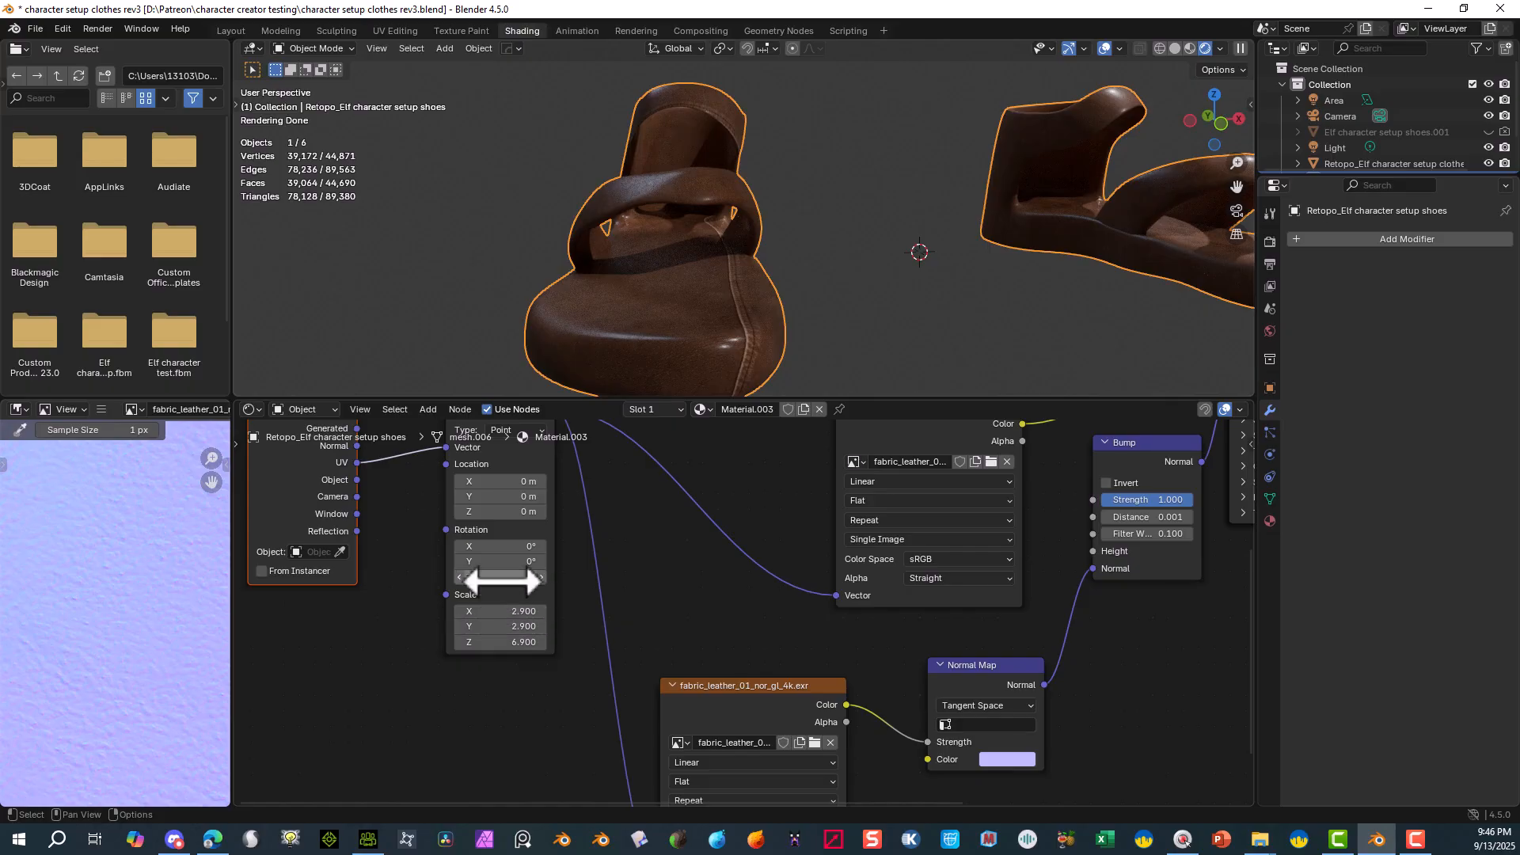
# - Set the Mapping node's rotation to X 0°, Y -120° and Z 12°
pyautogui.moveTo(501, 547); pyautogui.dragTo(486, 565)
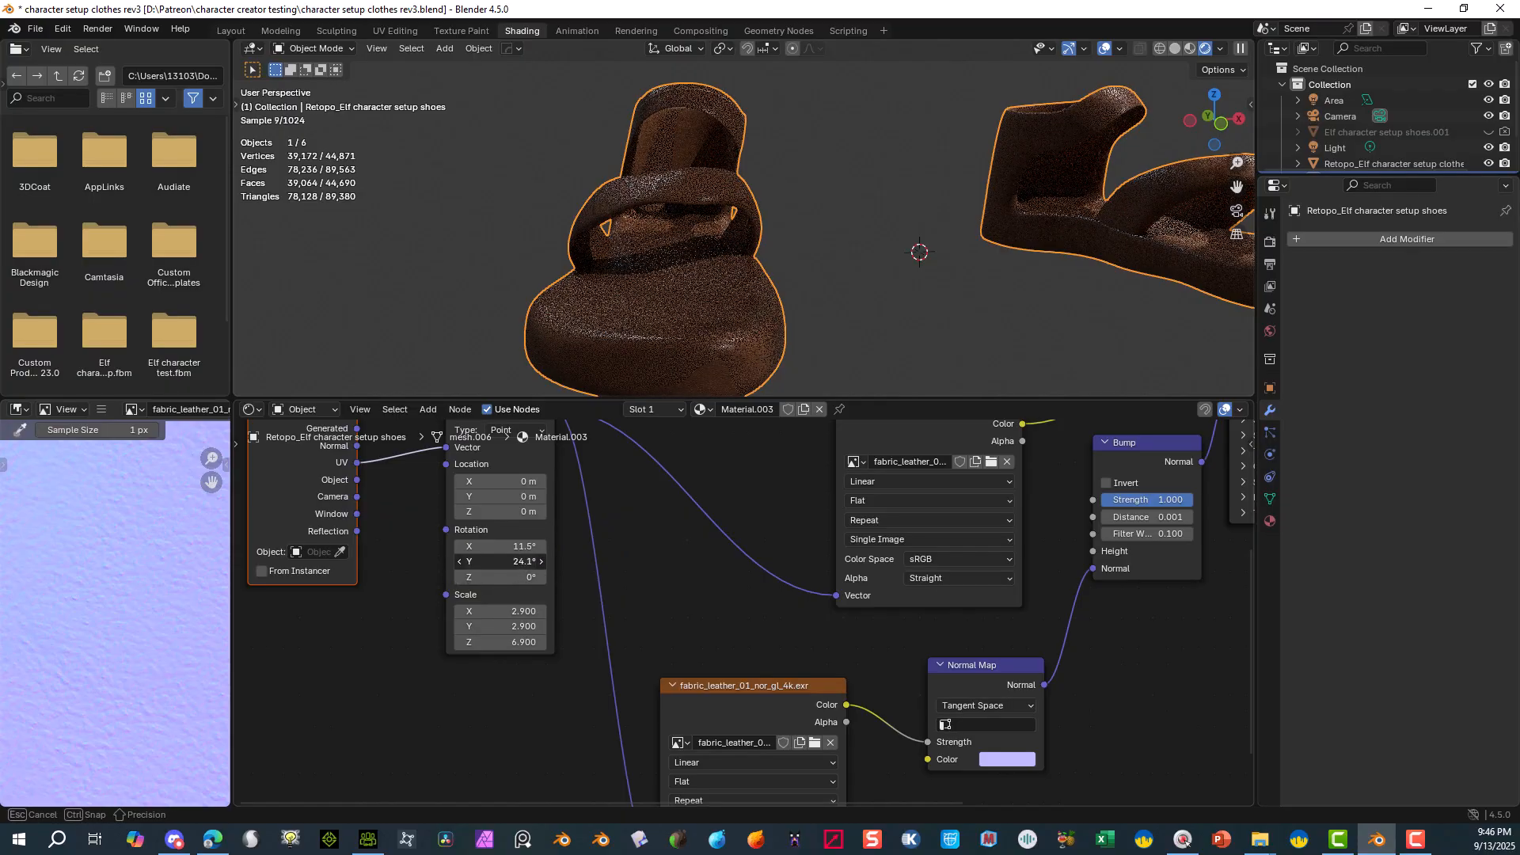
pyautogui.moveTo(486, 565); pyautogui.dragTo(492, 565)
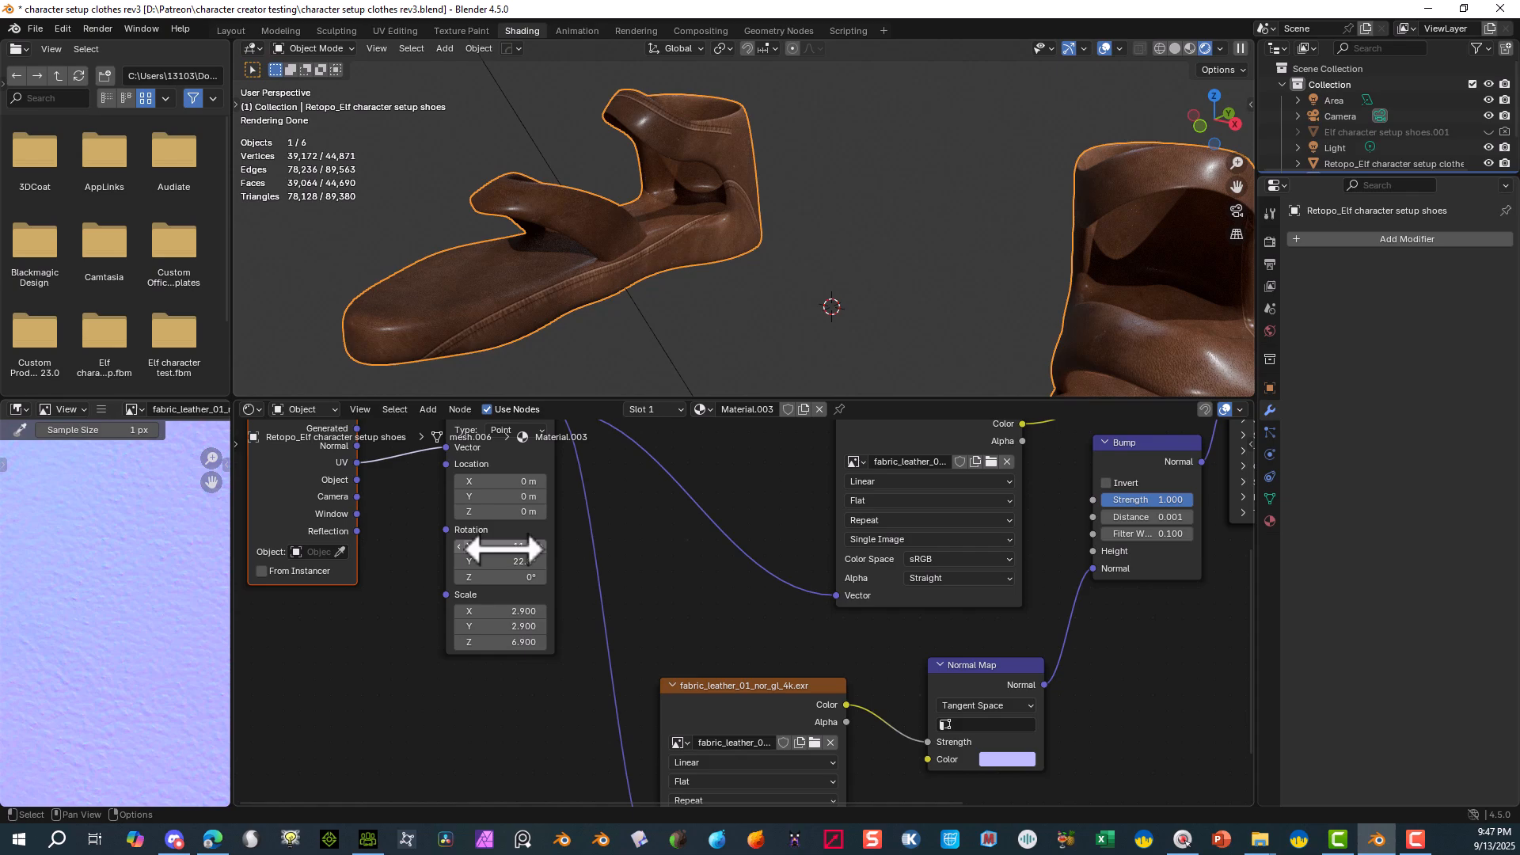
pyautogui.moveTo(502, 546); pyautogui.dragTo(494, 546)
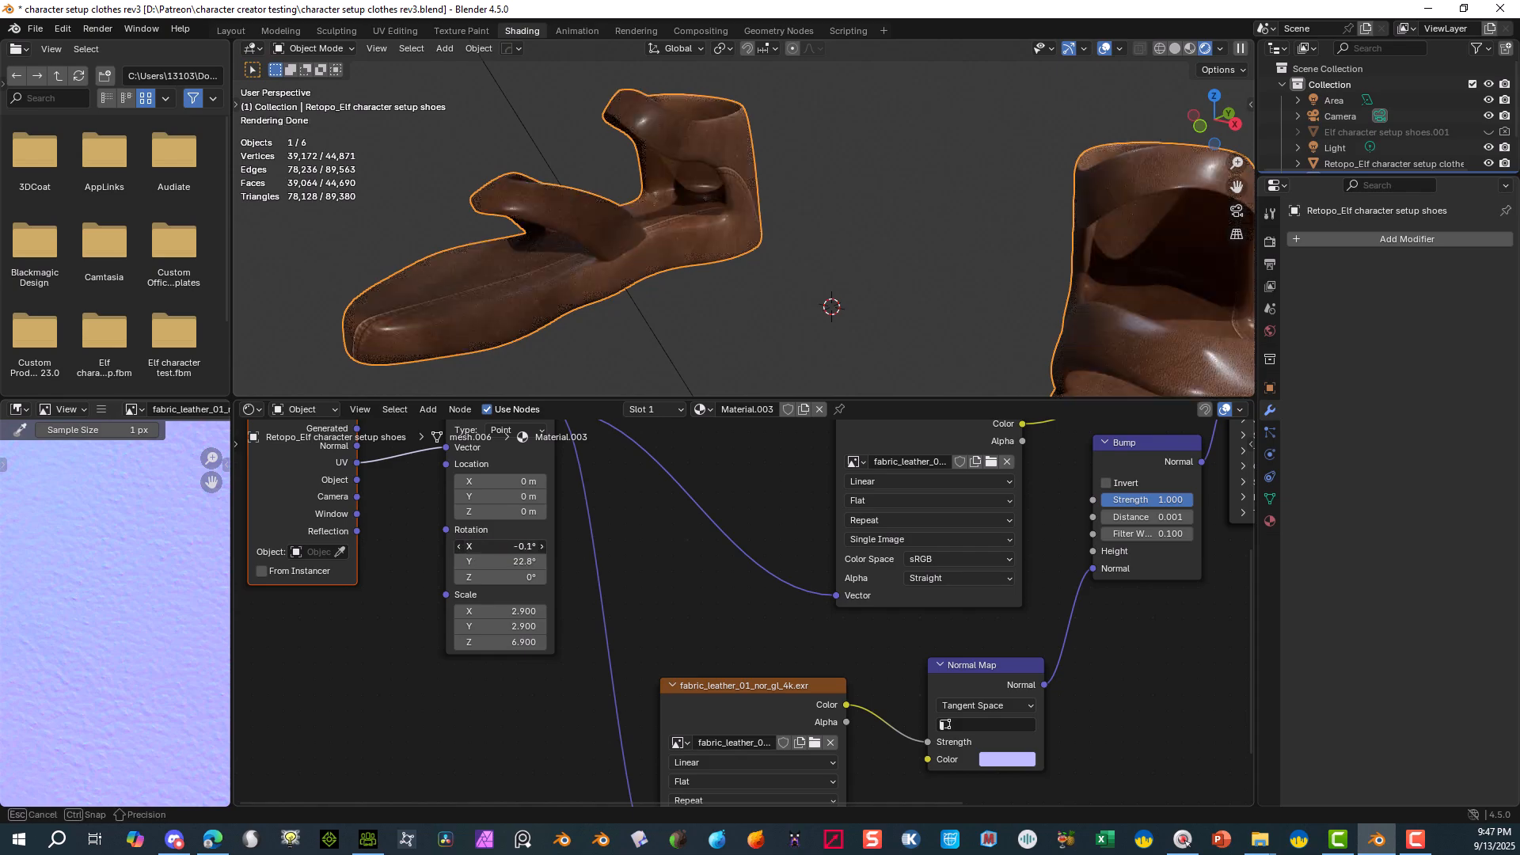
pyautogui.click(543, 544)
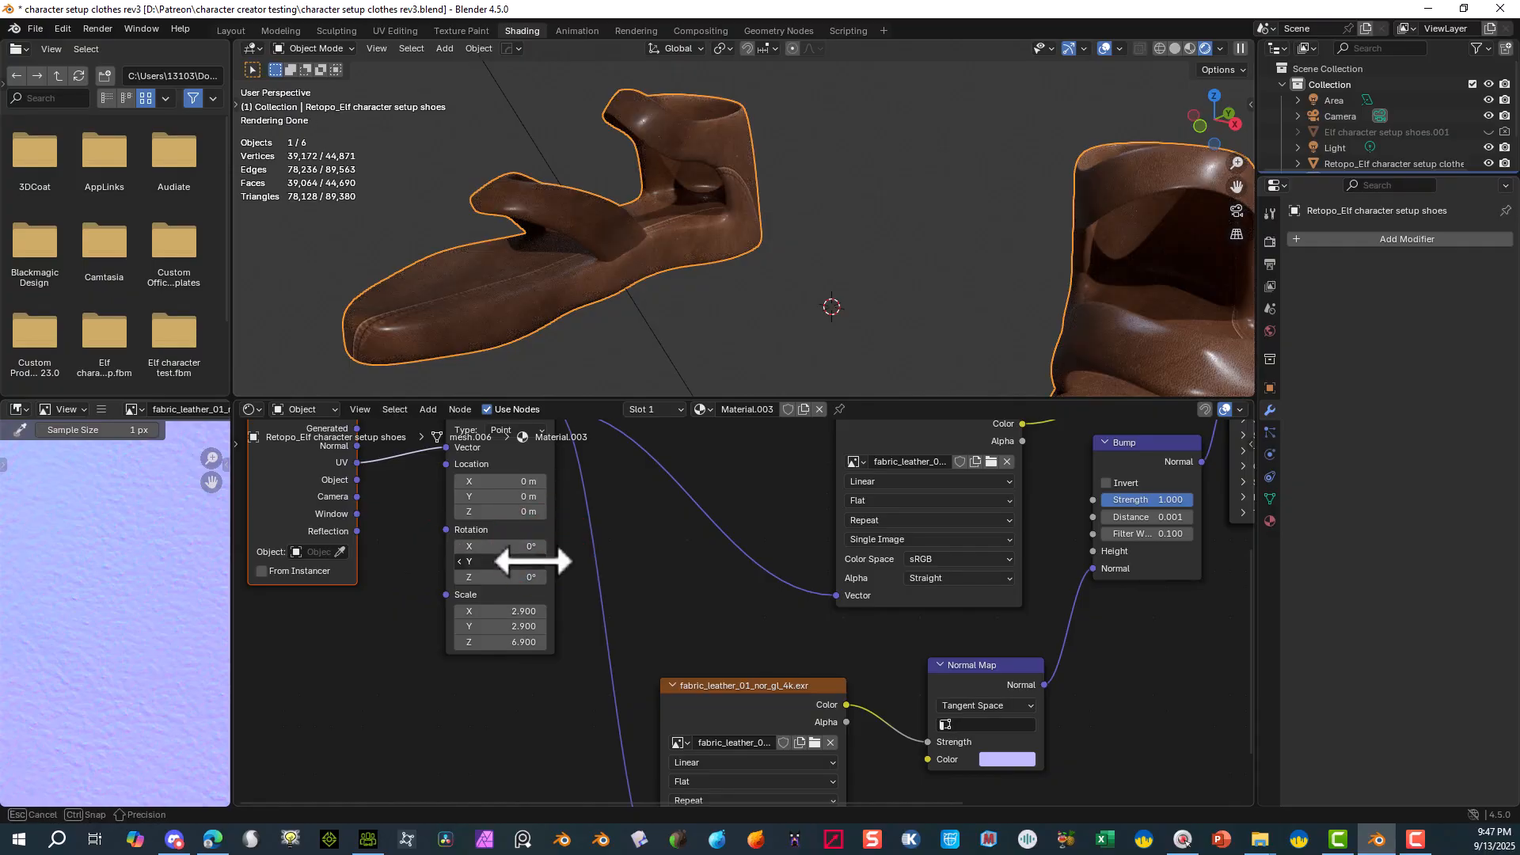
pyautogui.moveTo(532, 561); pyautogui.dragTo(552, 561)
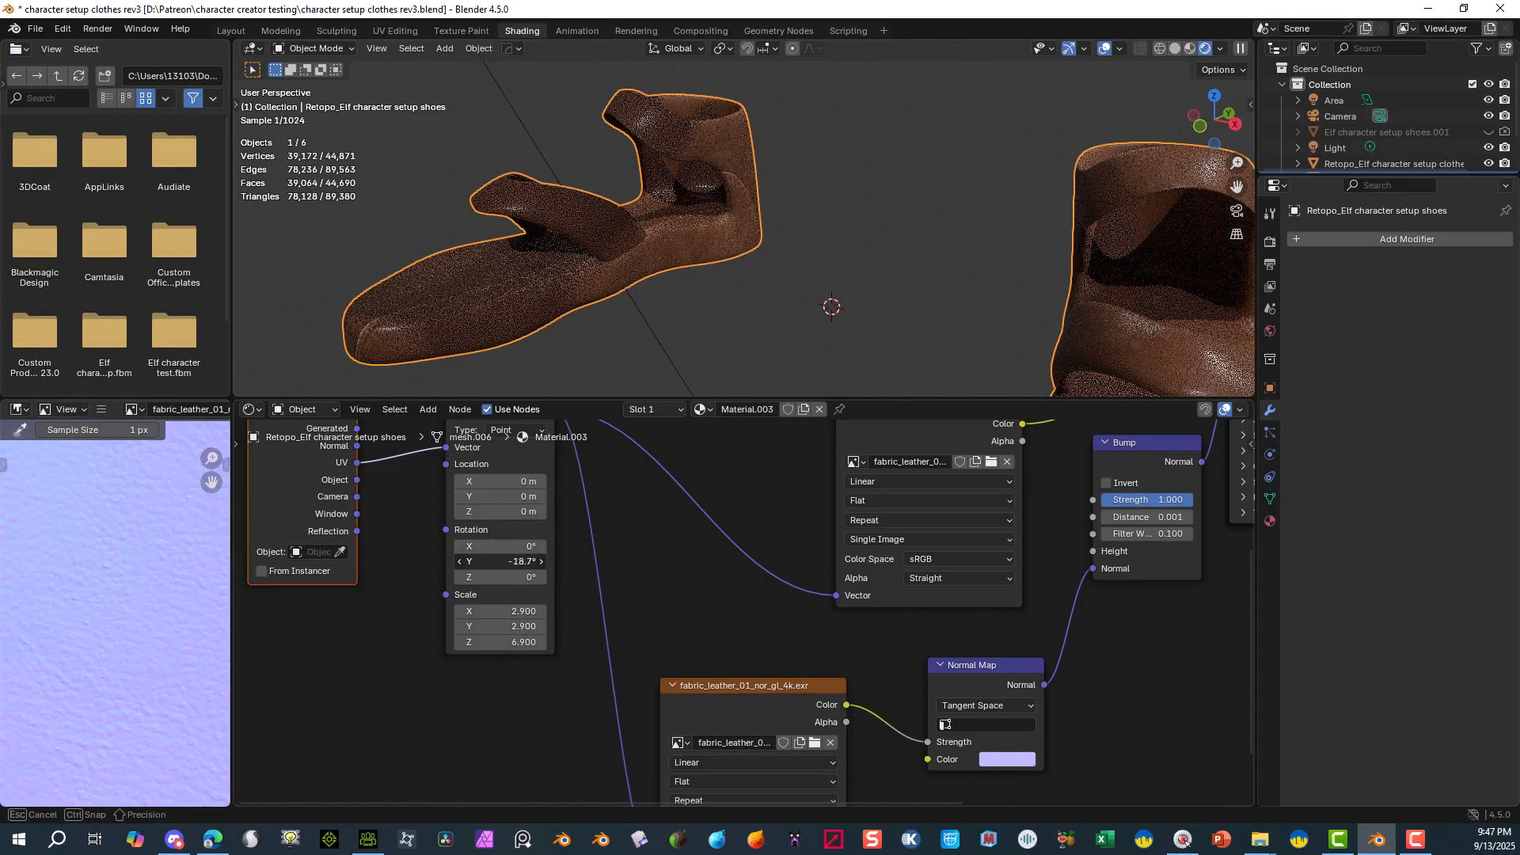
pyautogui.moveTo(506, 561); pyautogui.dragTo(504, 563)
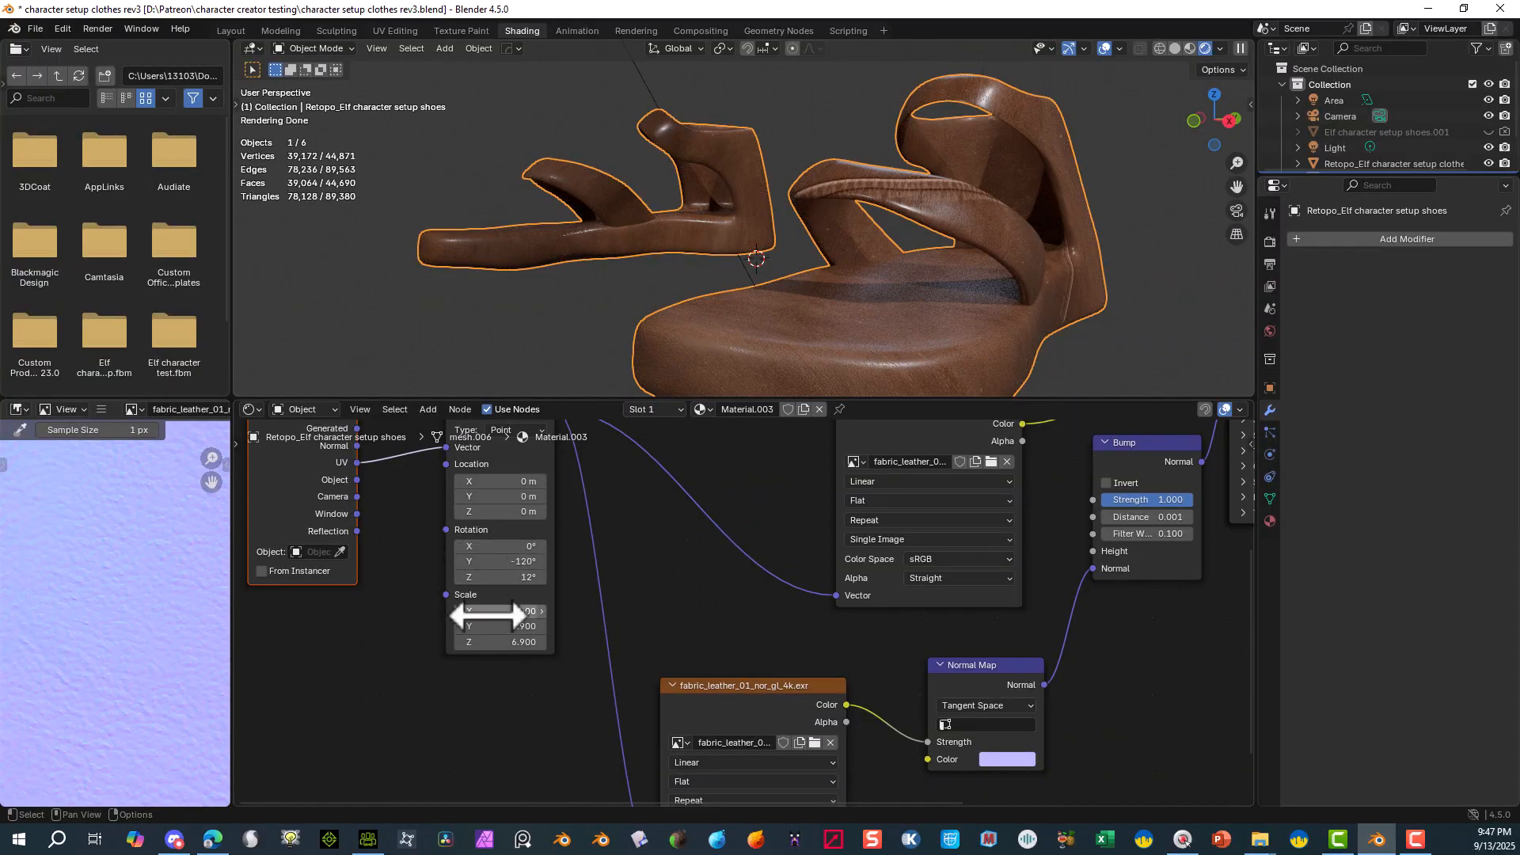
# - Set the Mapping node's scale to X 13.5, Y 15 and Z 1.1, and check the leather on both shoes
pyautogui.moveTo(486, 614); pyautogui.dragTo(593, 621)
pyautogui.moveTo(710, 376); pyautogui.dragTo(791, 245, button='middle')
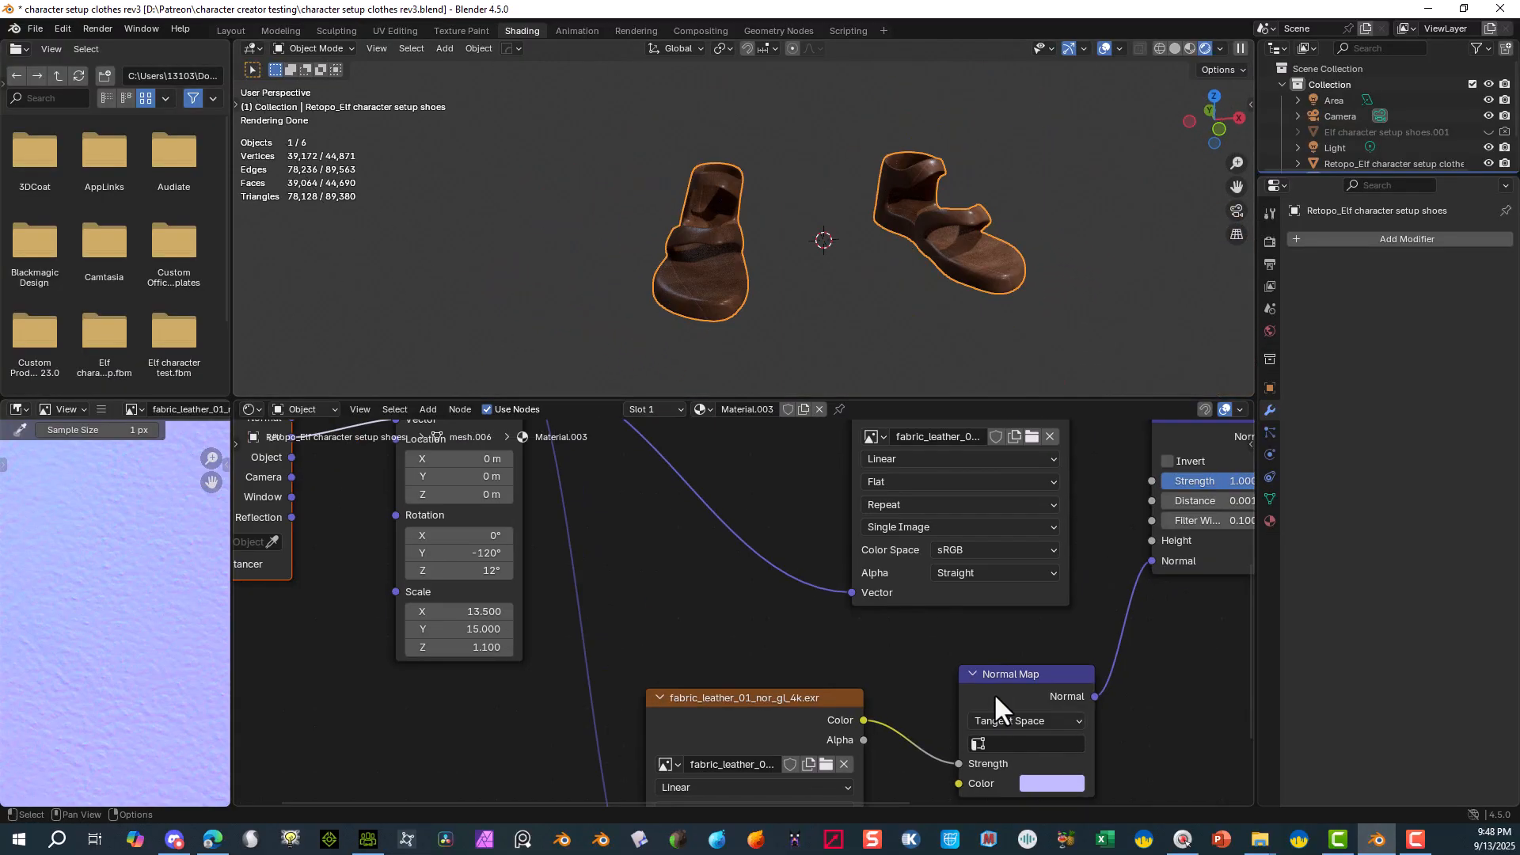
pyautogui.moveTo(994, 712); pyautogui.dragTo(761, 665, button='middle')
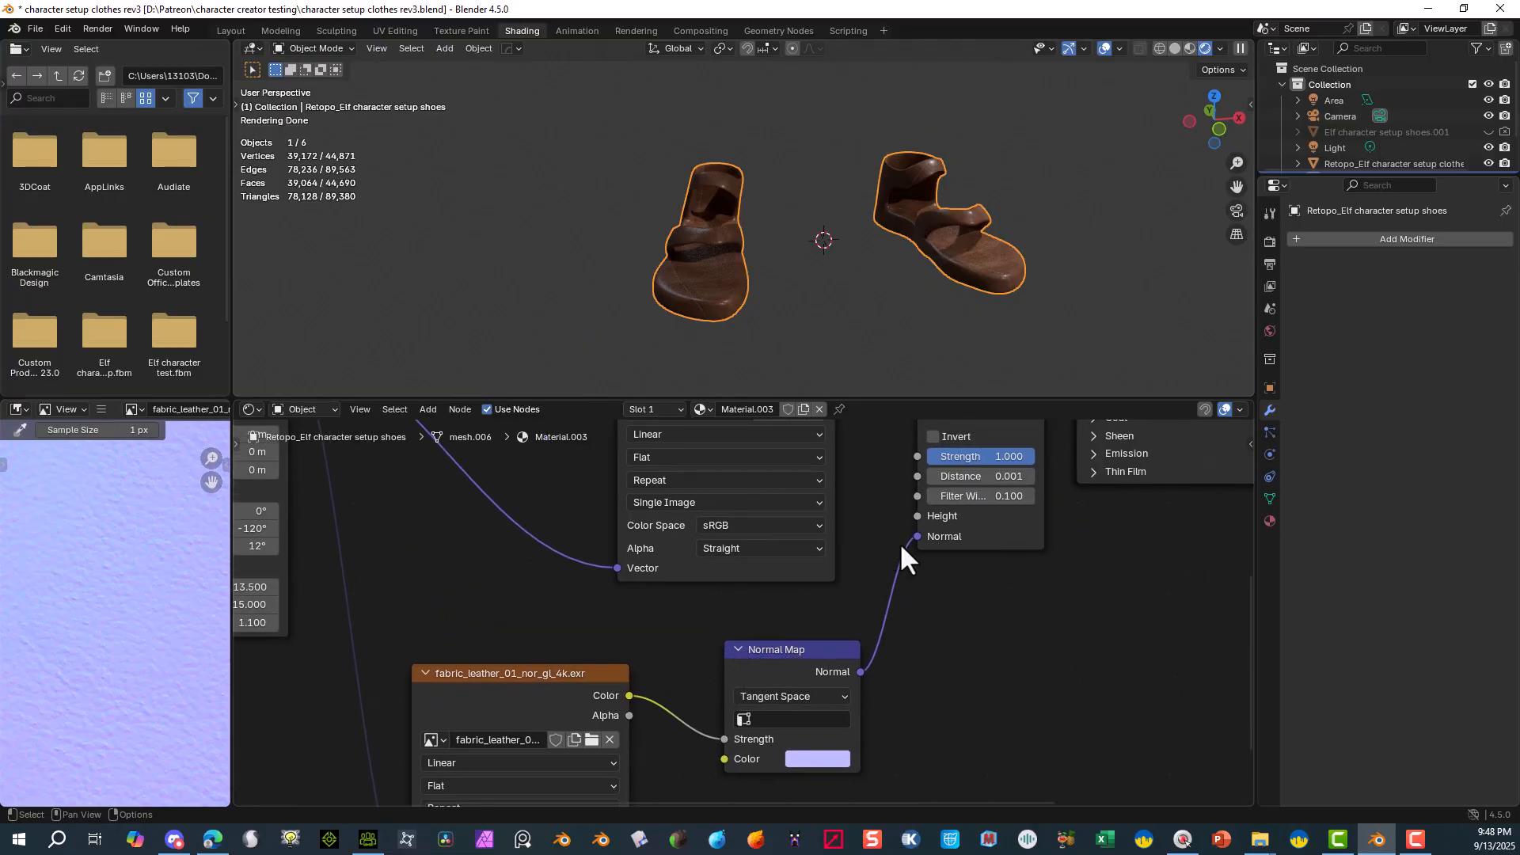
pyautogui.moveTo(902, 554); pyautogui.dragTo(868, 696, button='middle')
pyautogui.scroll(5, 1031, 254)
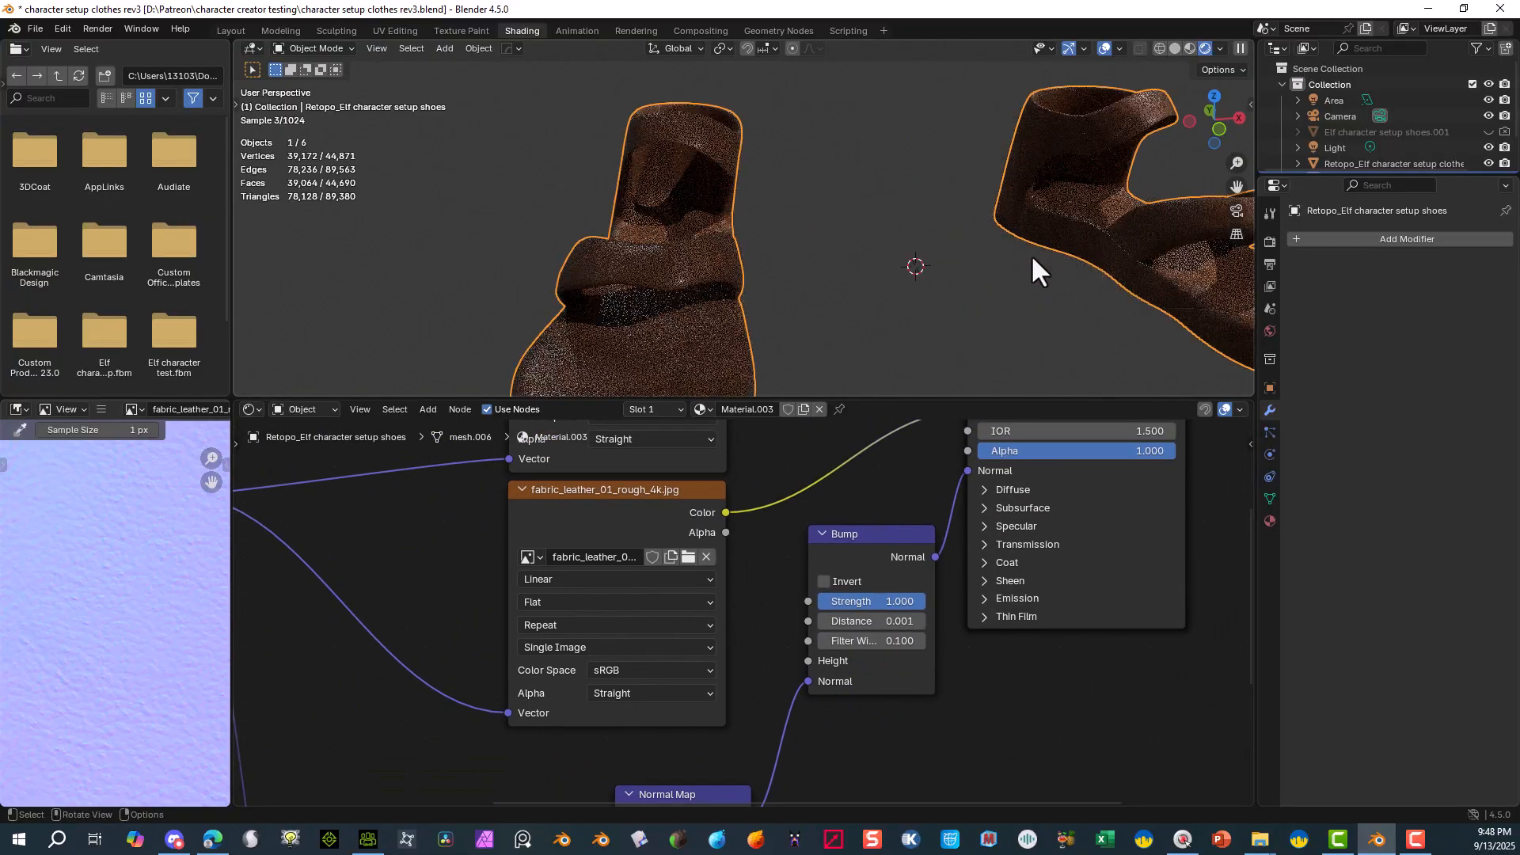
pyautogui.moveTo(779, 305); pyautogui.dragTo(896, 311, button='middle')
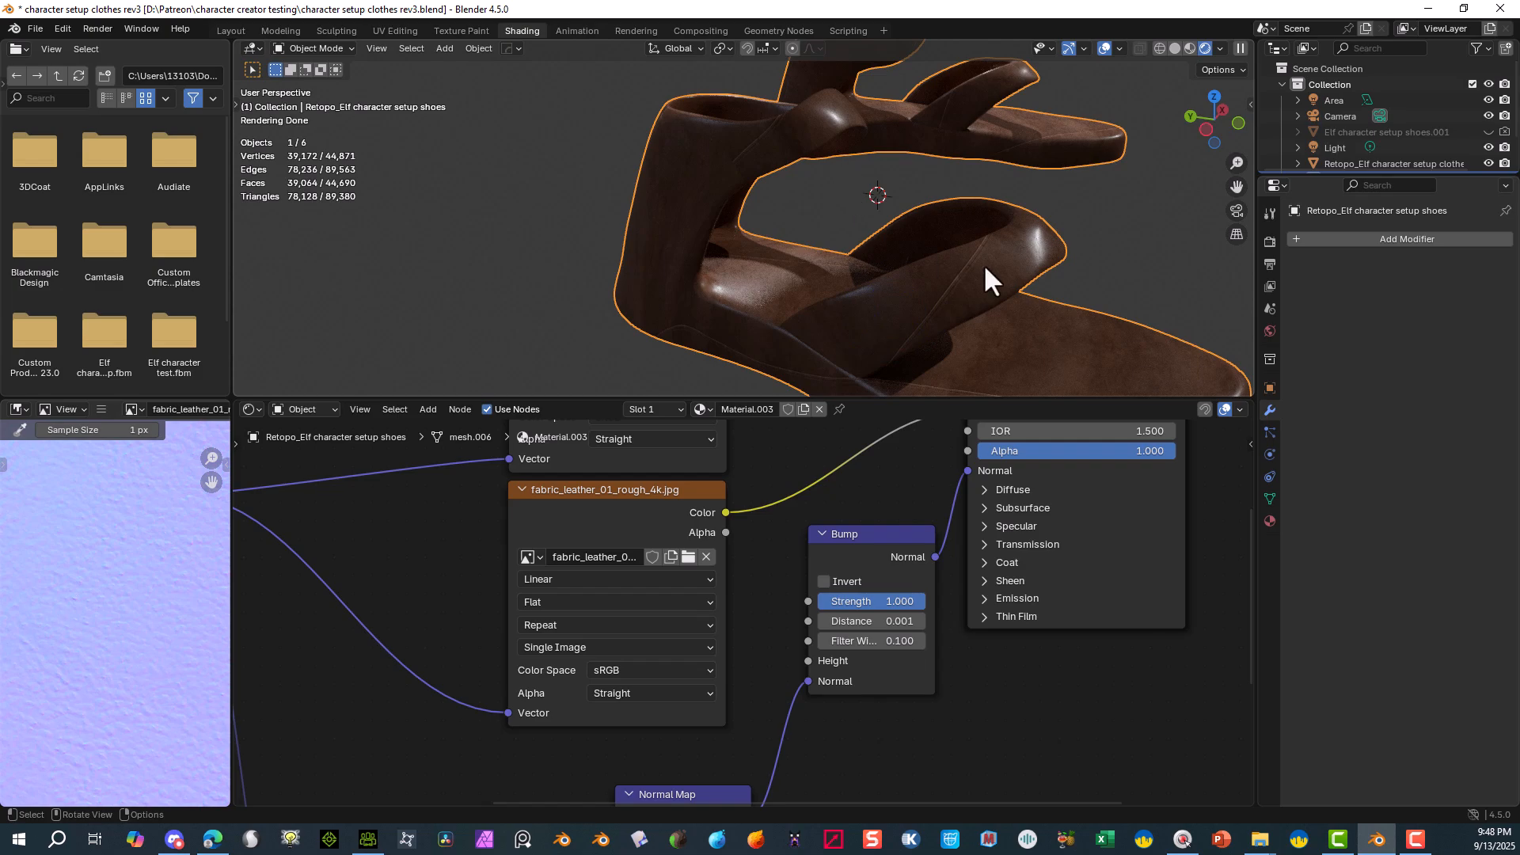
pyautogui.scroll(-8, 980, 269)
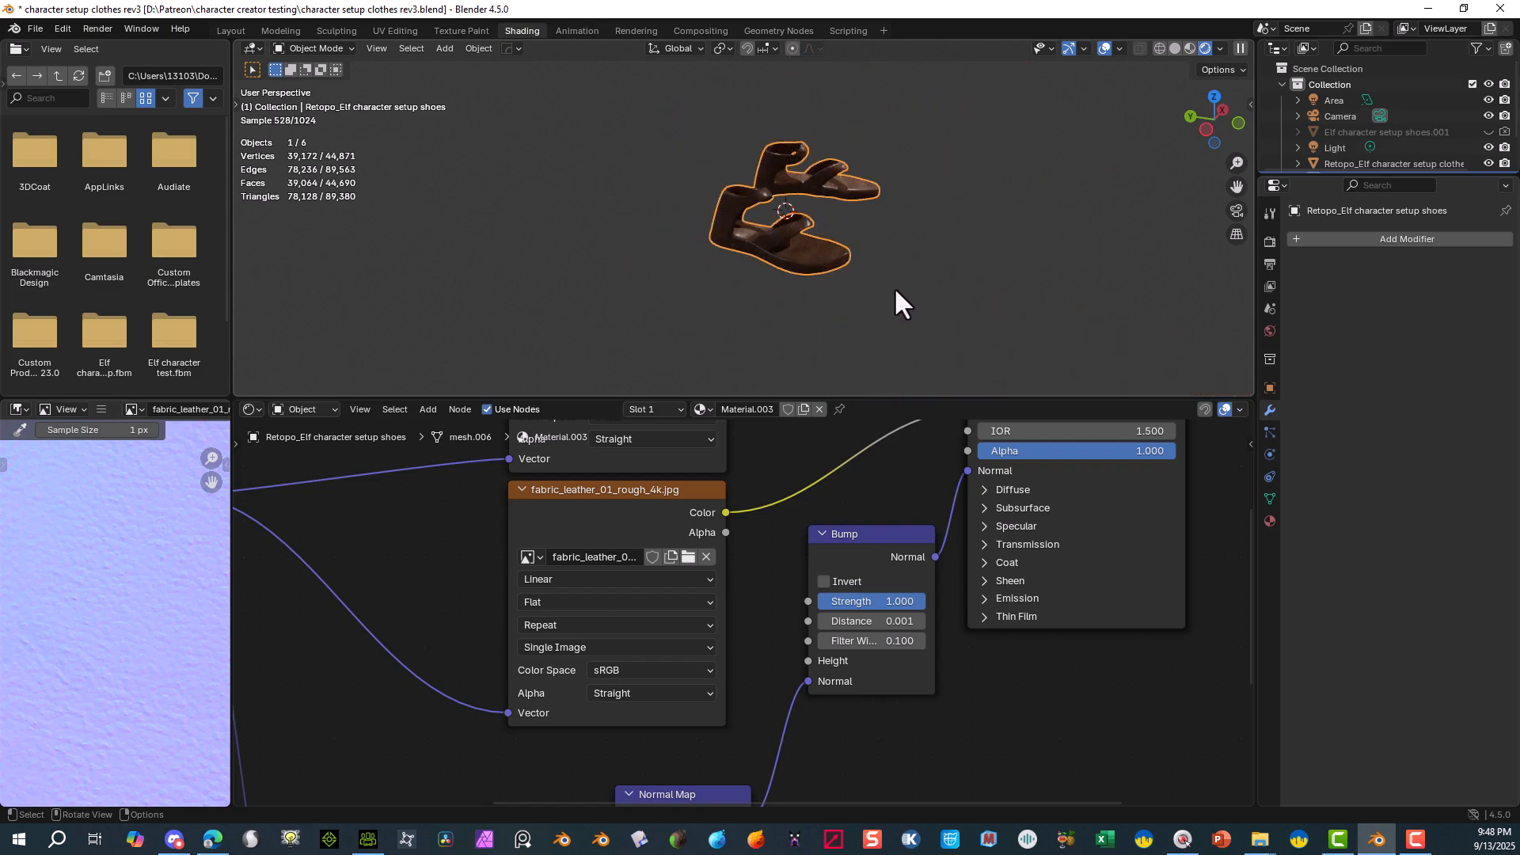
pyautogui.moveTo(895, 286)
pyautogui.mouseDown(button='middle')
pyautogui.moveTo(820, 320)
pyautogui.moveTo(856, 225)
pyautogui.moveTo(881, 310)
pyautogui.mouseUp(button='middle')
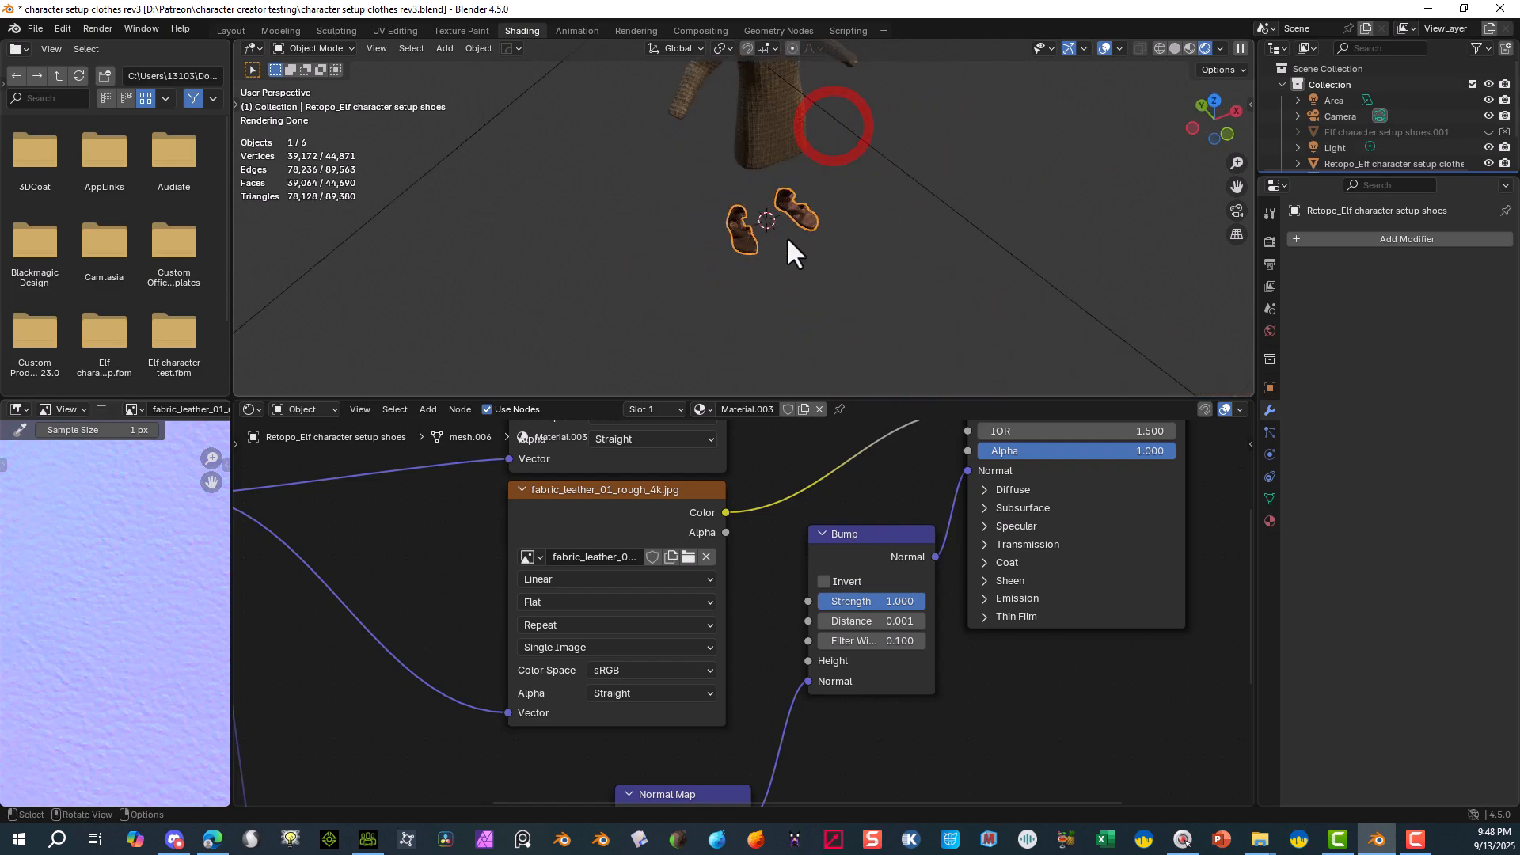
# - Select the hessian garment and examine it together with the shoes from several angles
pyautogui.click(917, 190)
pyautogui.moveTo(998, 172); pyautogui.dragTo(896, 135, button='middle')
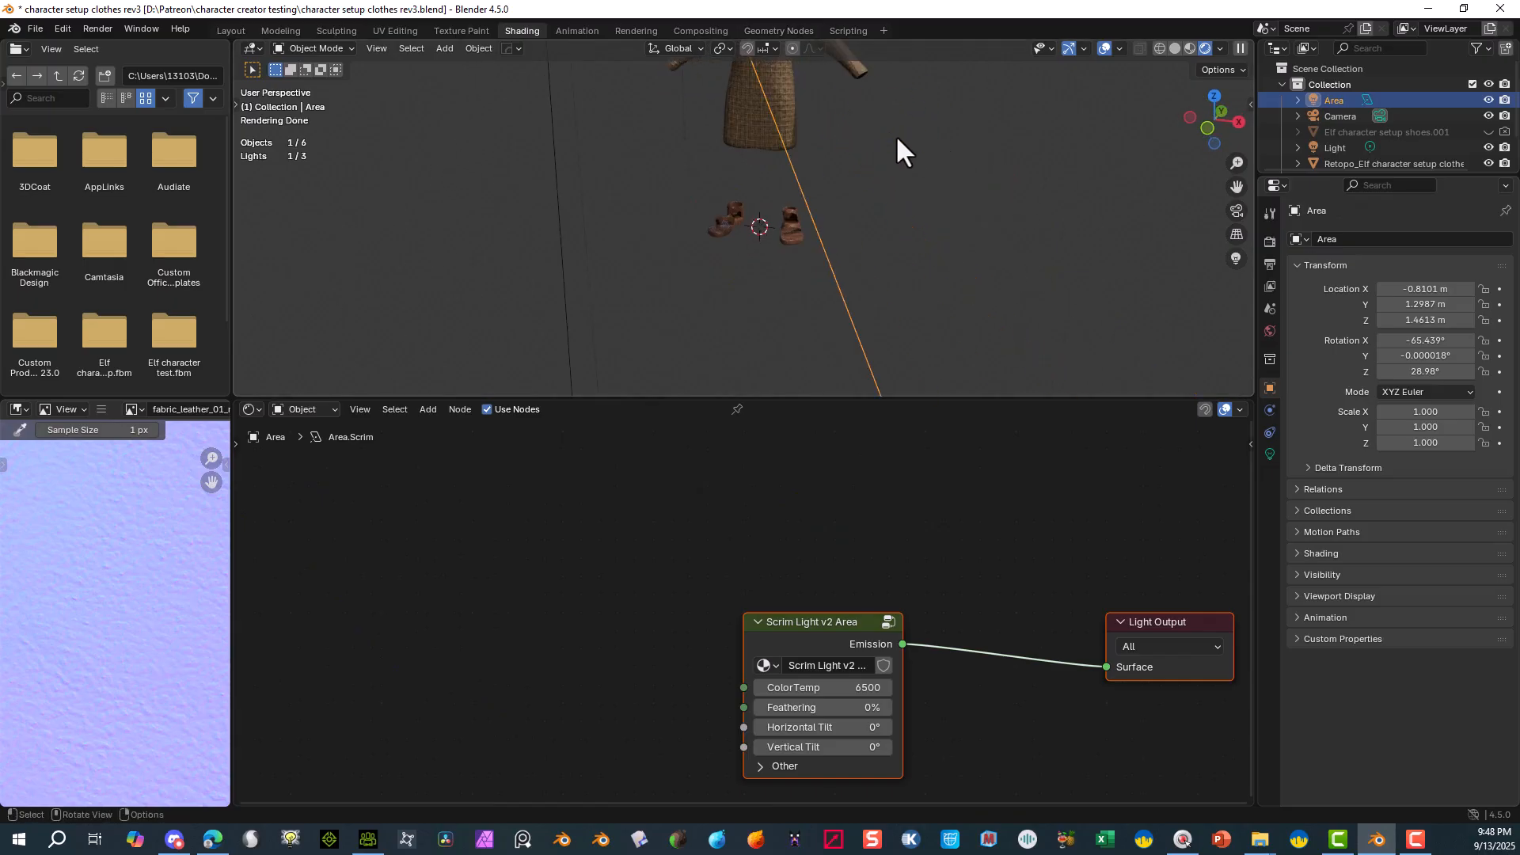
pyautogui.click(895, 134)
pyautogui.keyDown('shift'); pyautogui.moveTo(1130, 194); pyautogui.dragTo(1138, 313, button='middle'); pyautogui.keyUp('shift')
pyautogui.click(776, 214)
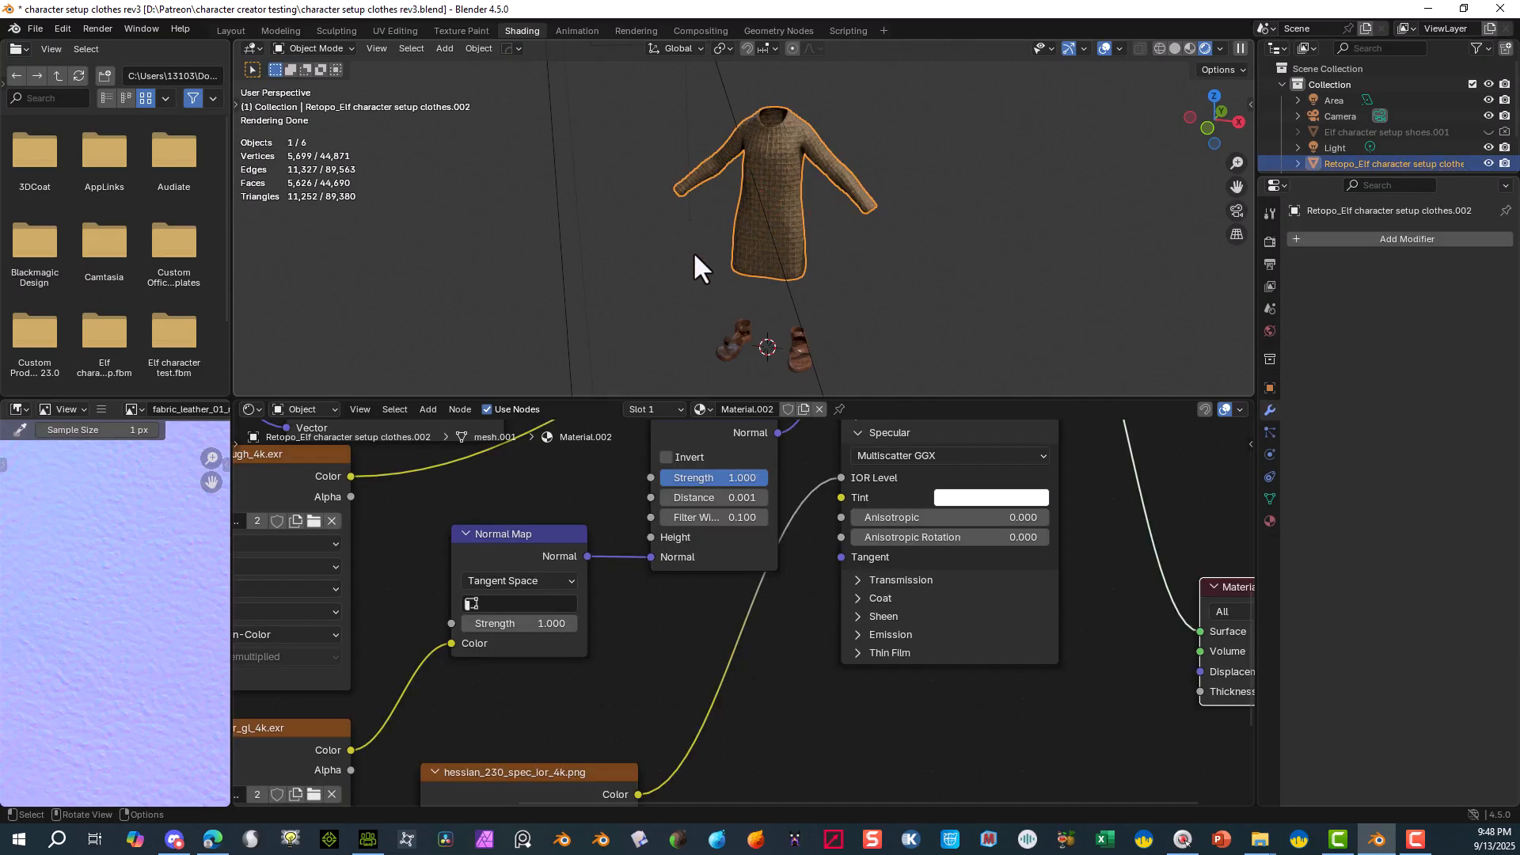
pyautogui.scroll(-4, 703, 266)
pyautogui.moveTo(704, 269); pyautogui.dragTo(840, 221, button='middle')
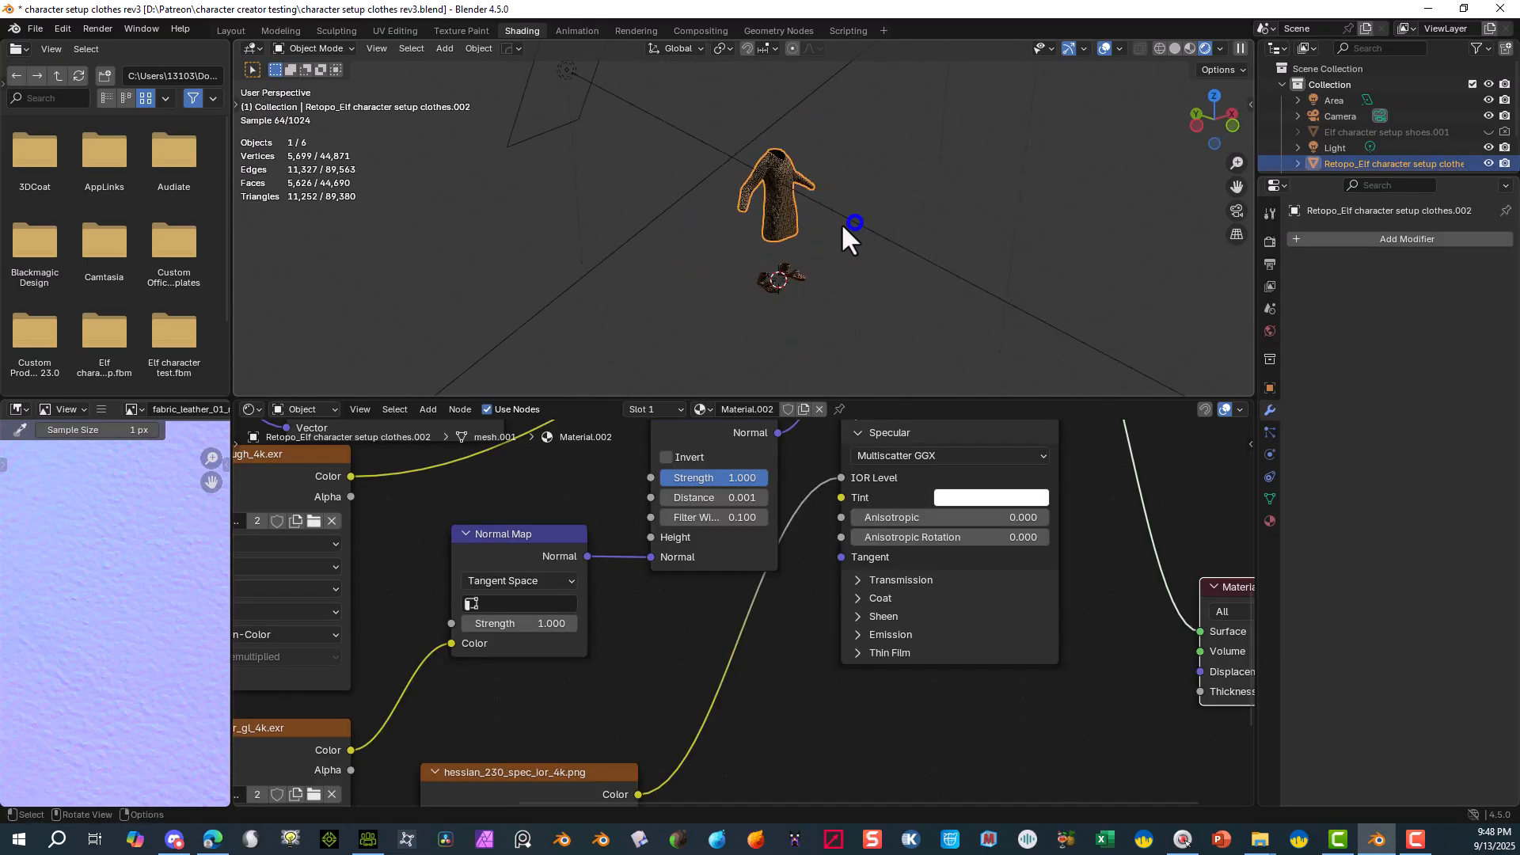
pyautogui.scroll(4, 841, 222)
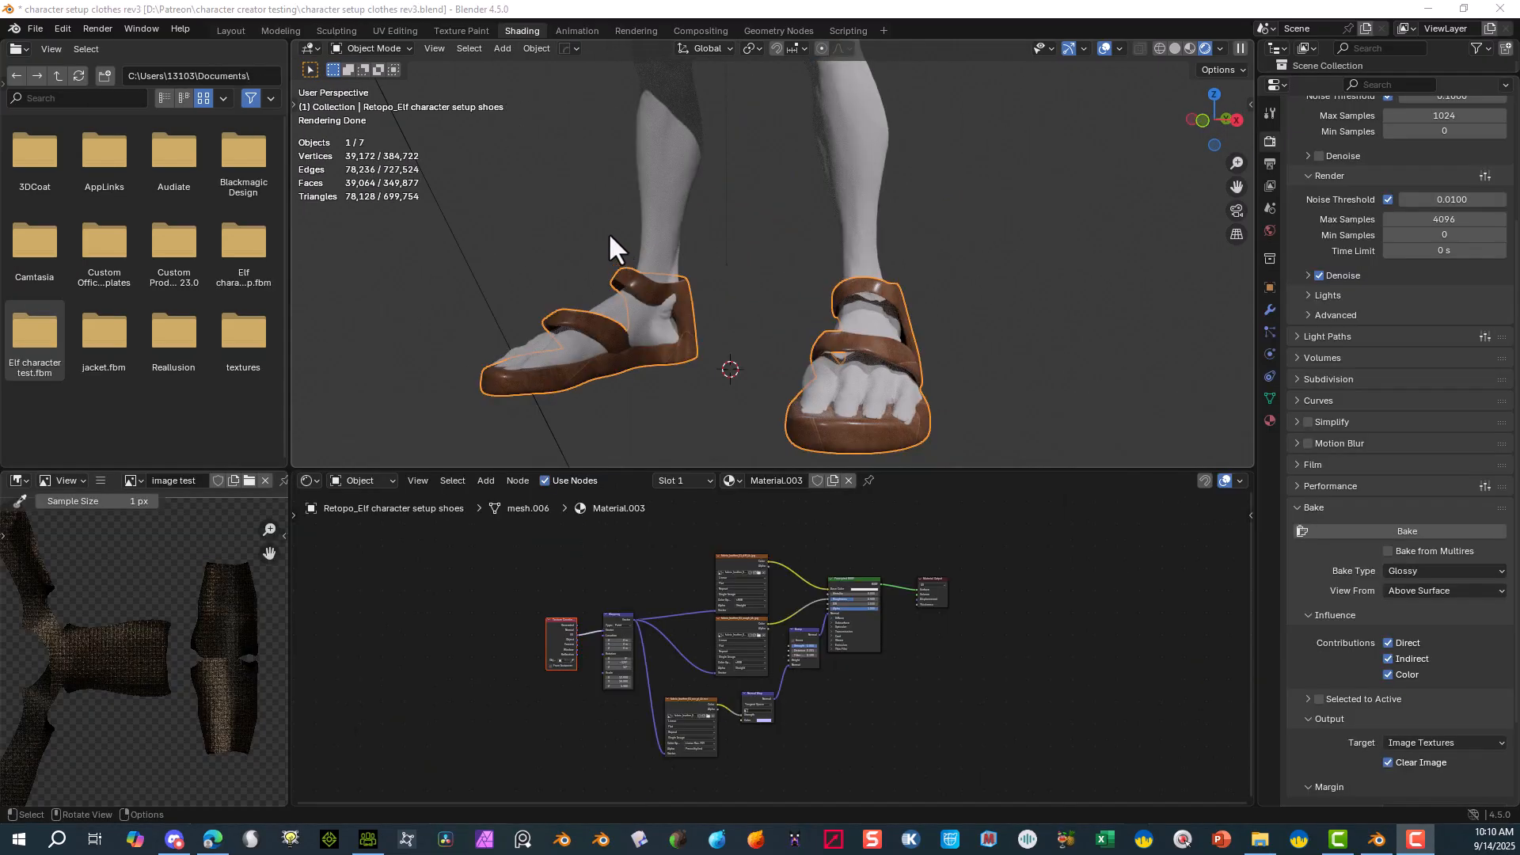
# - Move the shoes about 0.0024 m along Y and about 0.0048 m down along Z to fit the character's feet
pyautogui.scroll(3, 608, 236)
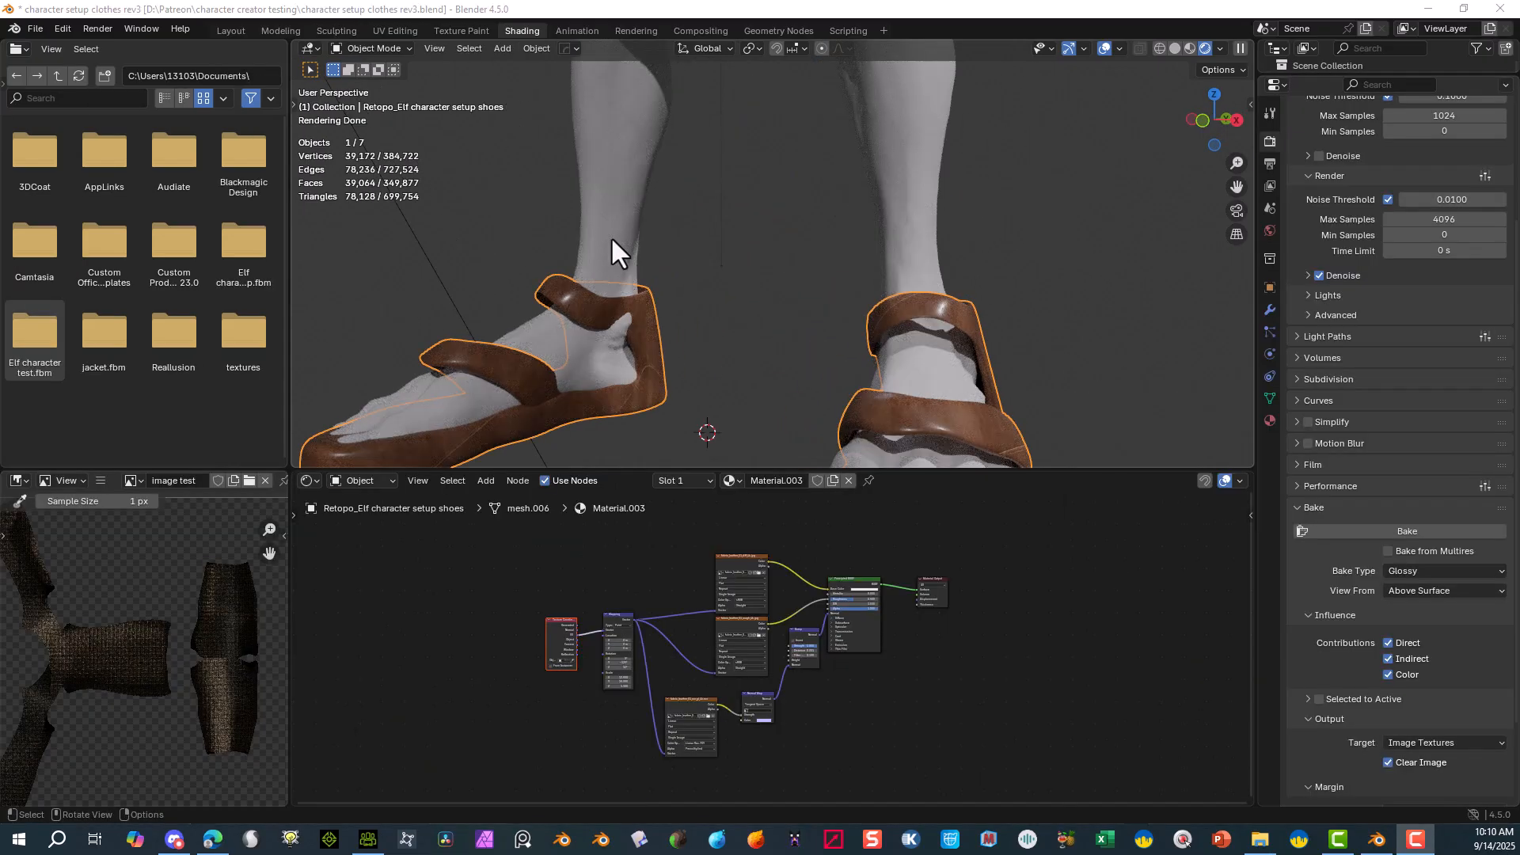
pyautogui.scroll(-3, 835, 225)
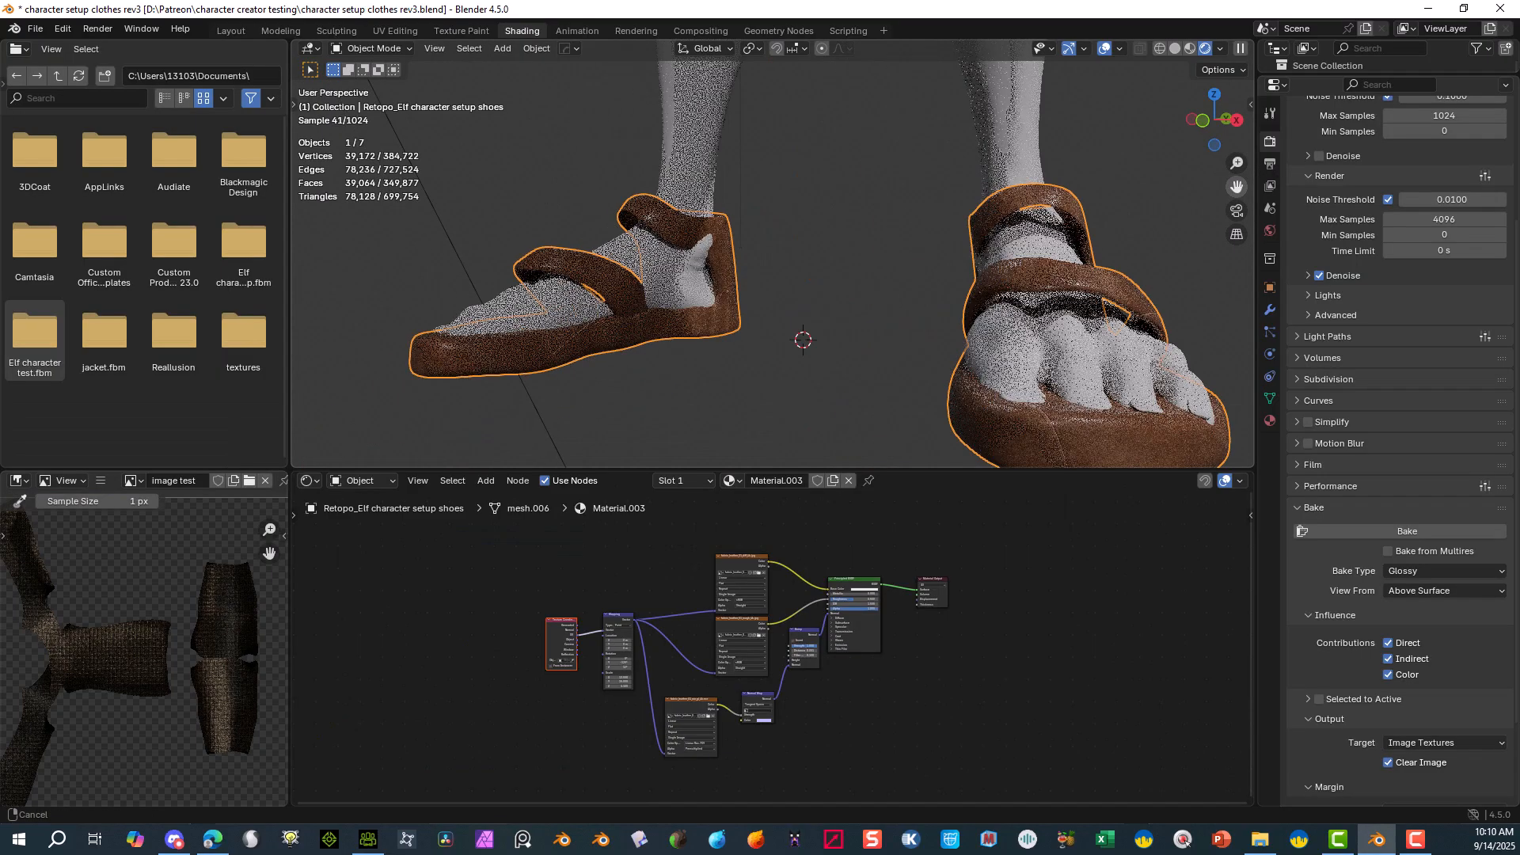
pyautogui.moveTo(834, 226); pyautogui.dragTo(661, 234, button='middle')
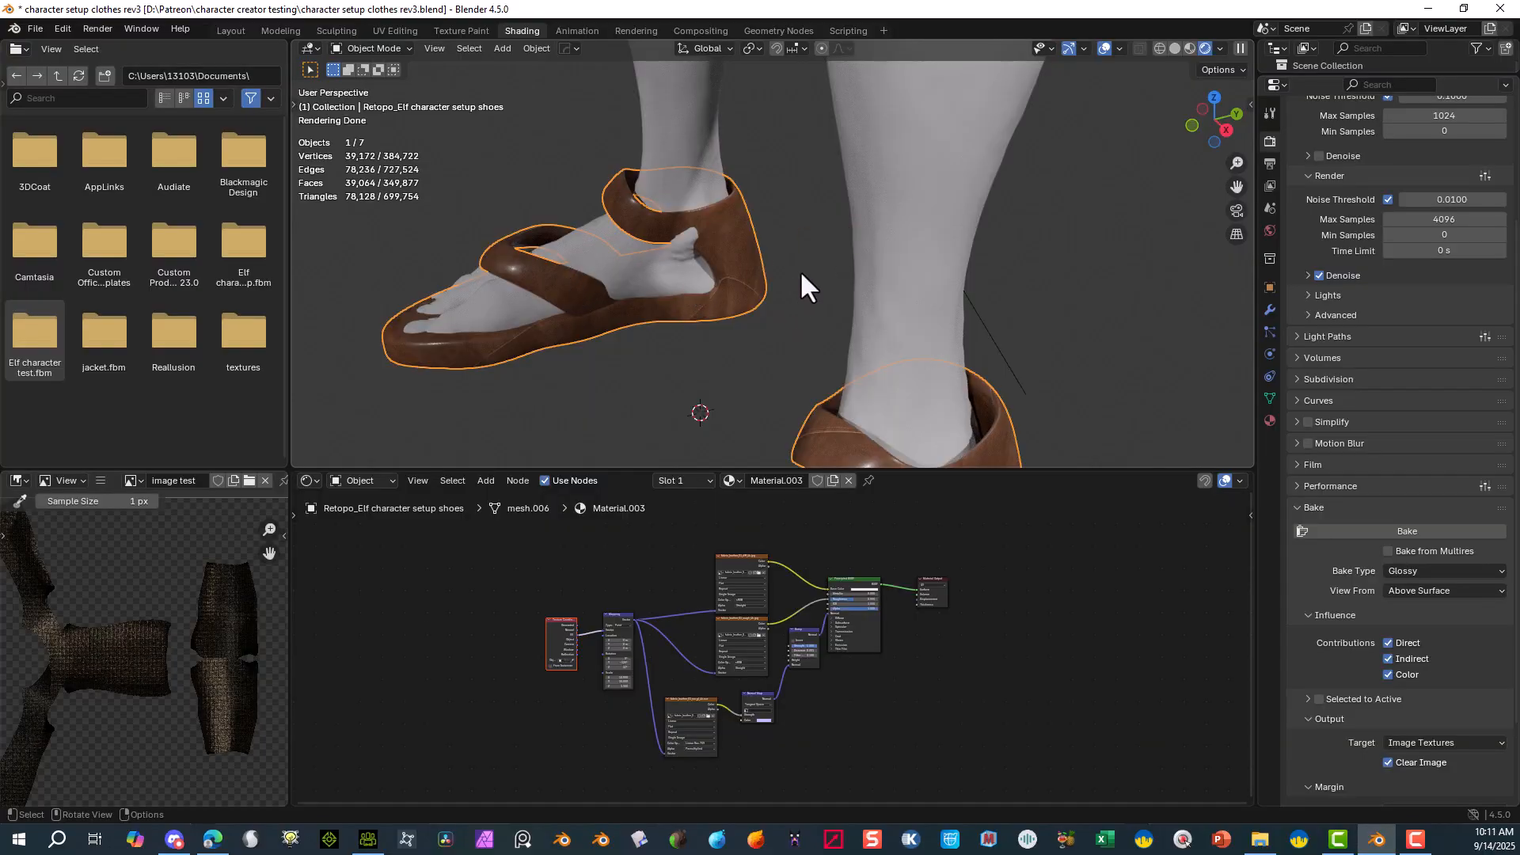
pyautogui.press('g')
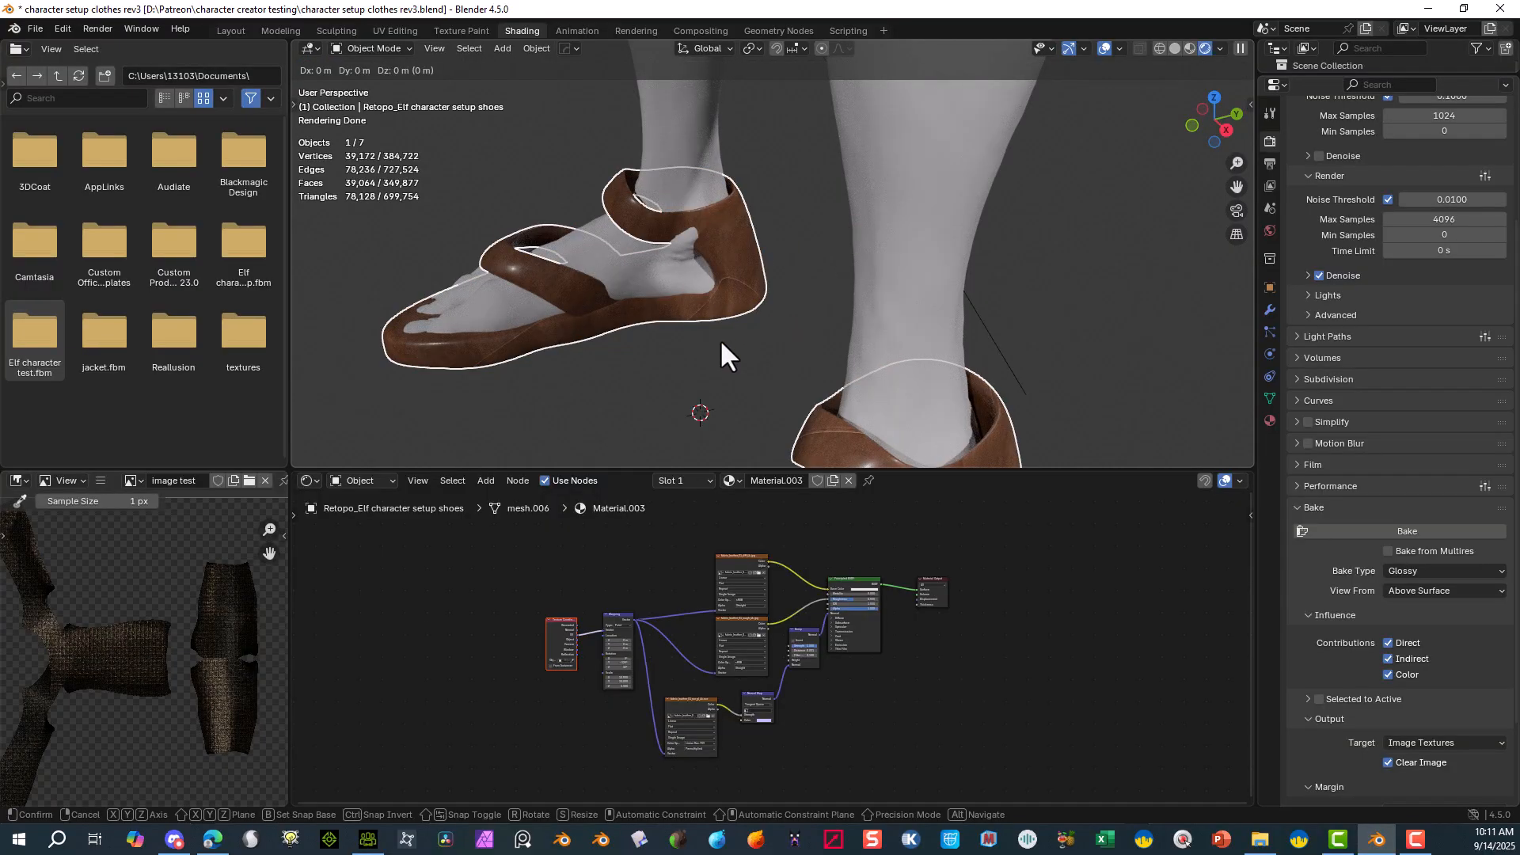
pyautogui.press('y')
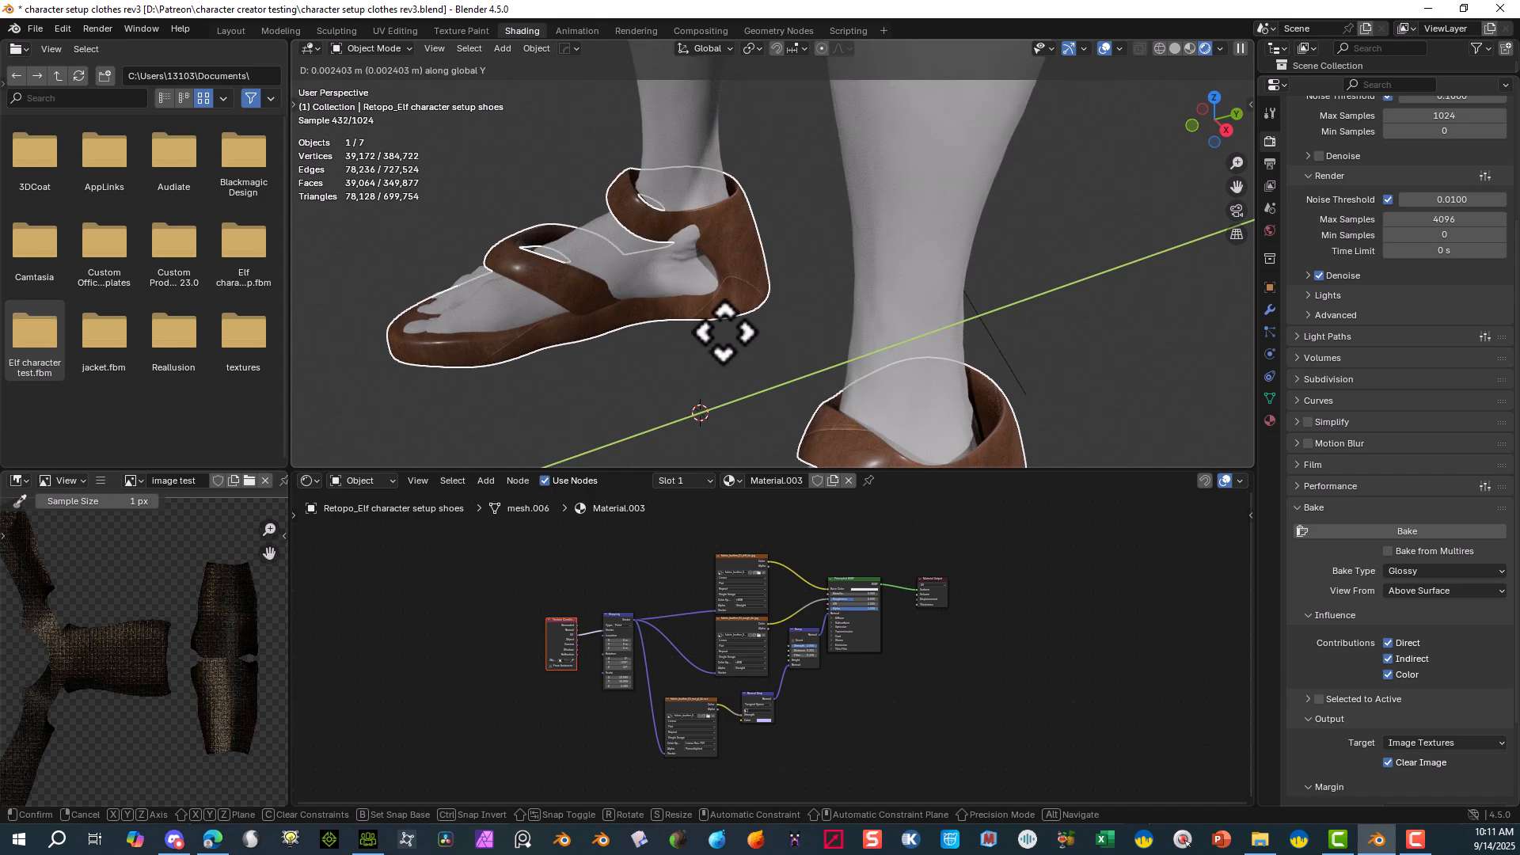
pyautogui.click(723, 331)
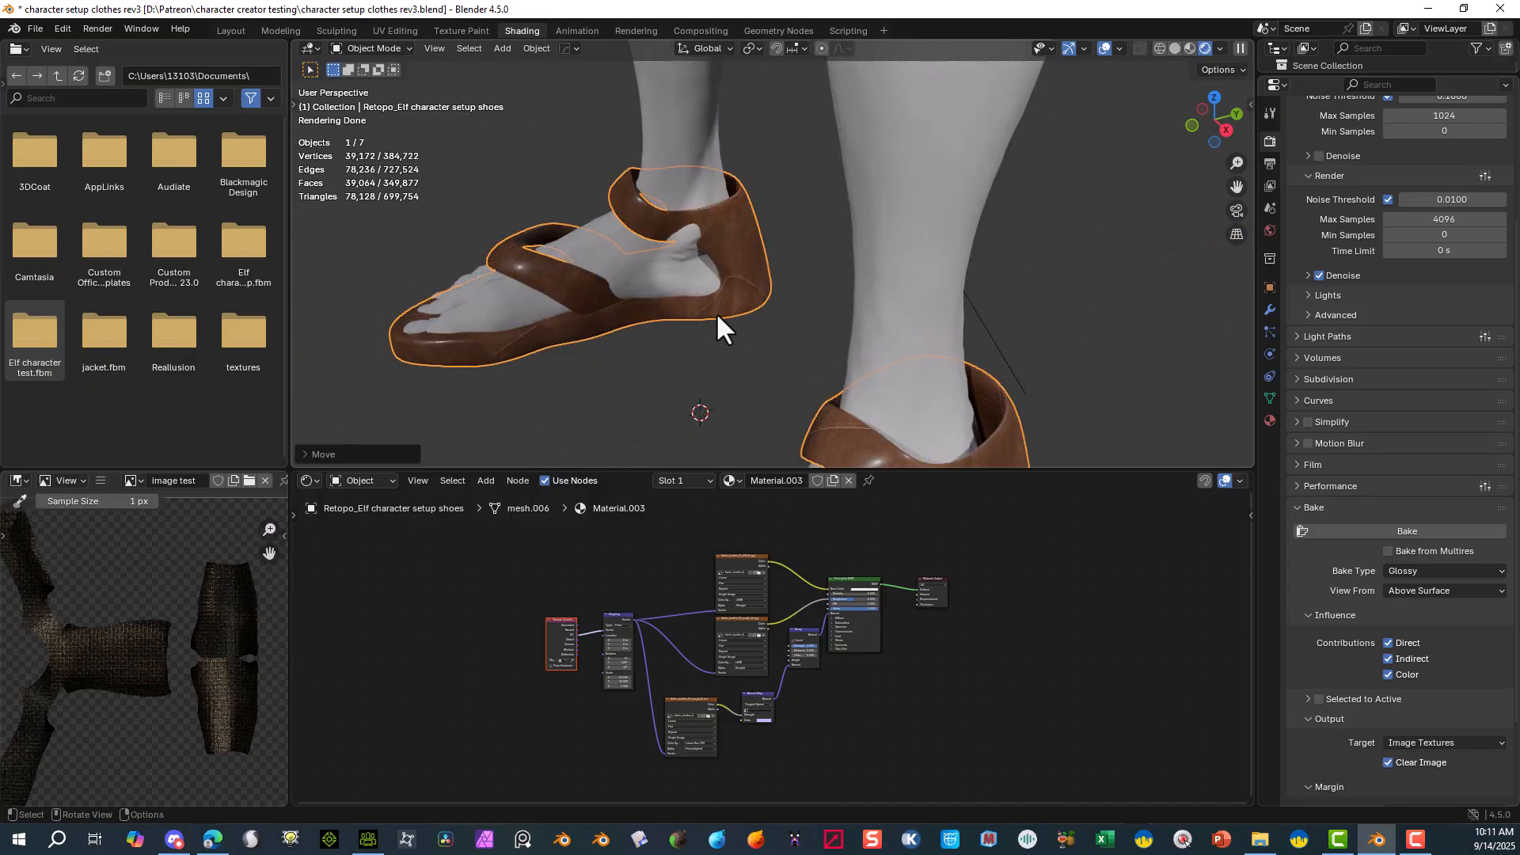
pyautogui.press('g')
pyautogui.press('z')
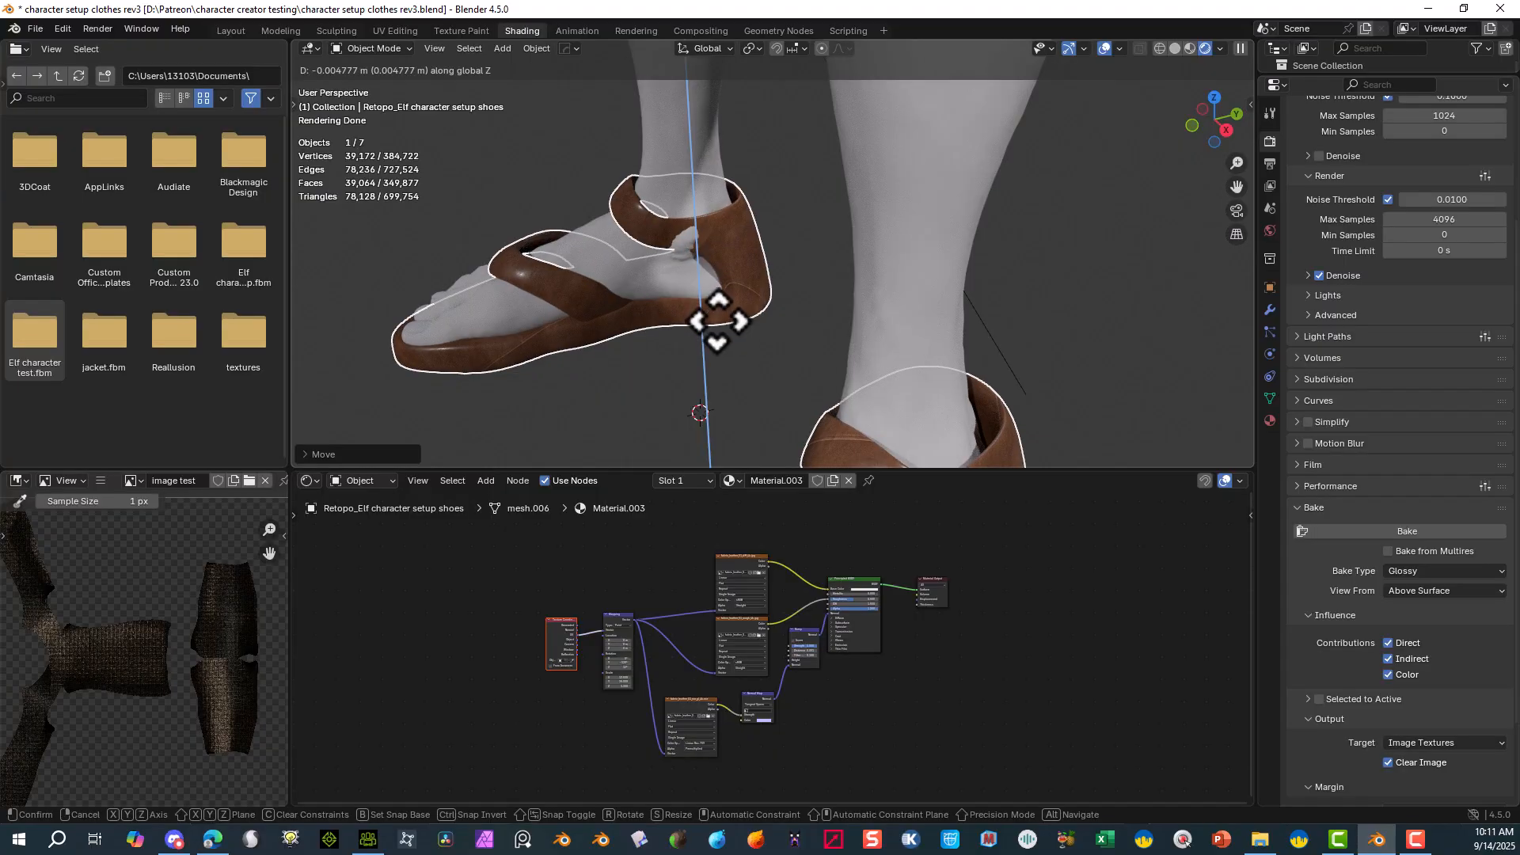
pyautogui.click(717, 321)
# - Switch to the Sculpting workspace and pull the first shoe's ankle strap down over the protruding ankle with the Elastic Grab brush
pyautogui.moveTo(599, 244); pyautogui.dragTo(706, 267, button='middle')
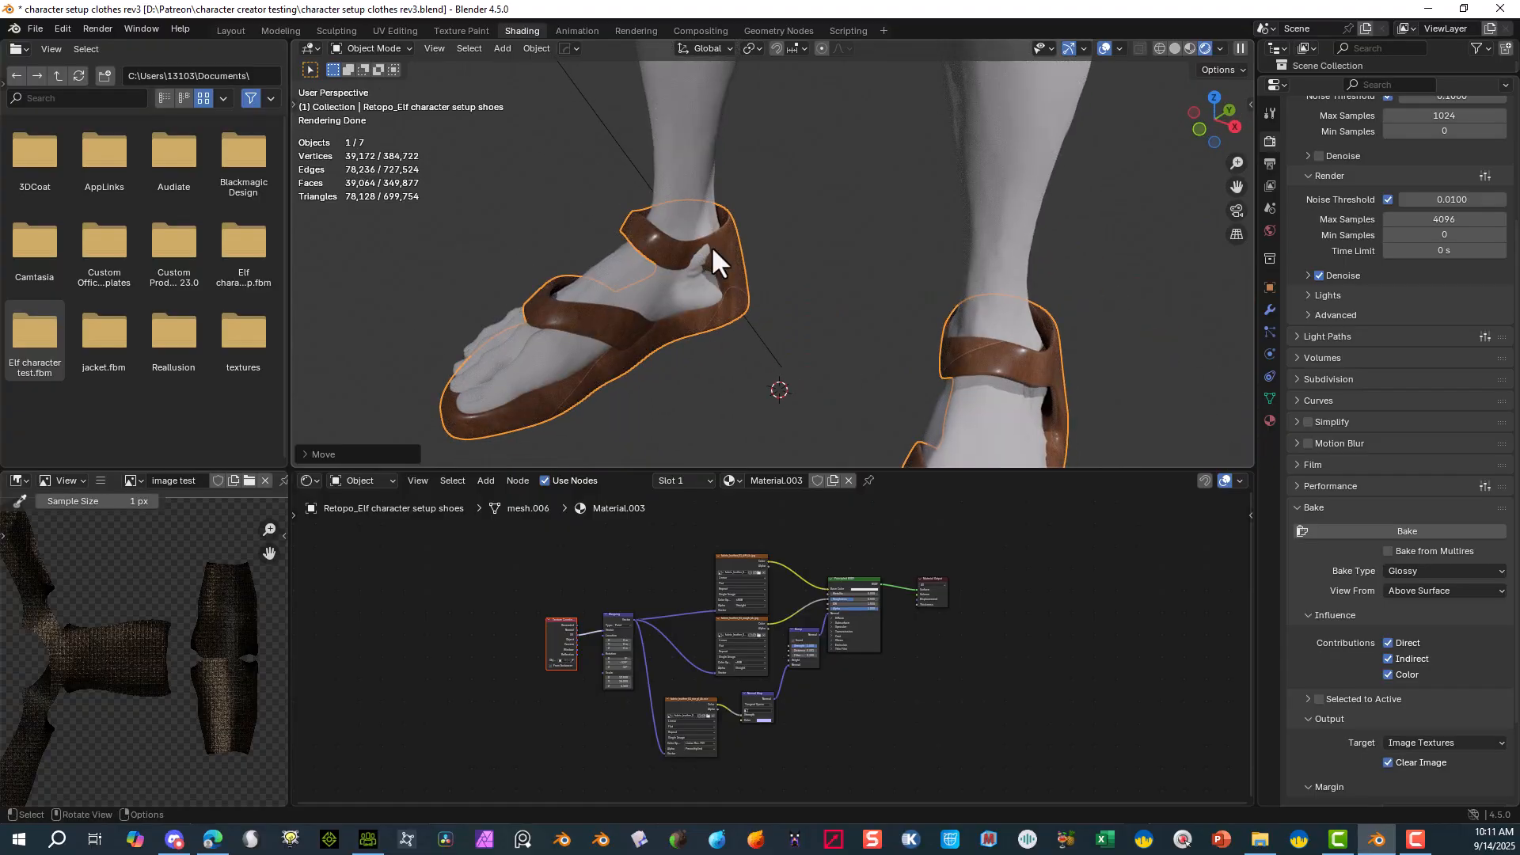
pyautogui.scroll(5, 702, 252)
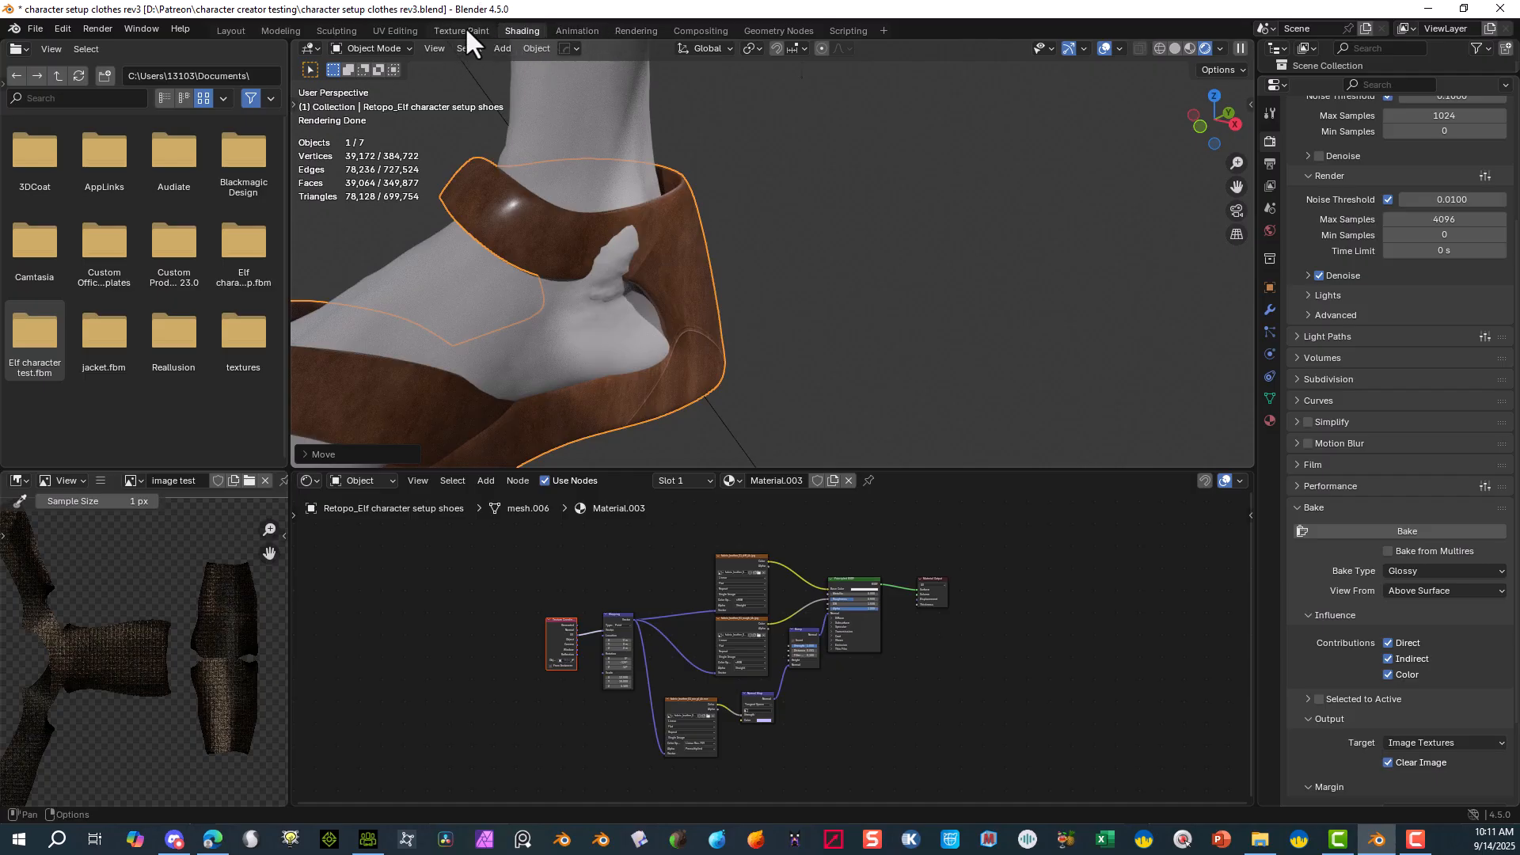
pyautogui.click(332, 31)
pyautogui.moveTo(535, 129)
pyautogui.mouseDown(button='middle')
pyautogui.moveTo(560, 278)
pyautogui.moveTo(406, 599)
pyautogui.moveTo(760, 566)
pyautogui.mouseUp(button='middle')
pyautogui.scroll(4, 726, 580)
pyautogui.moveTo(850, 202); pyautogui.dragTo(879, 201, button='middle')
pyautogui.keyDown('shift'); pyautogui.moveTo(851, 475); pyautogui.dragTo(870, 119, button='middle'); pyautogui.keyUp('shift')
pyautogui.scroll(5, 577, 241)
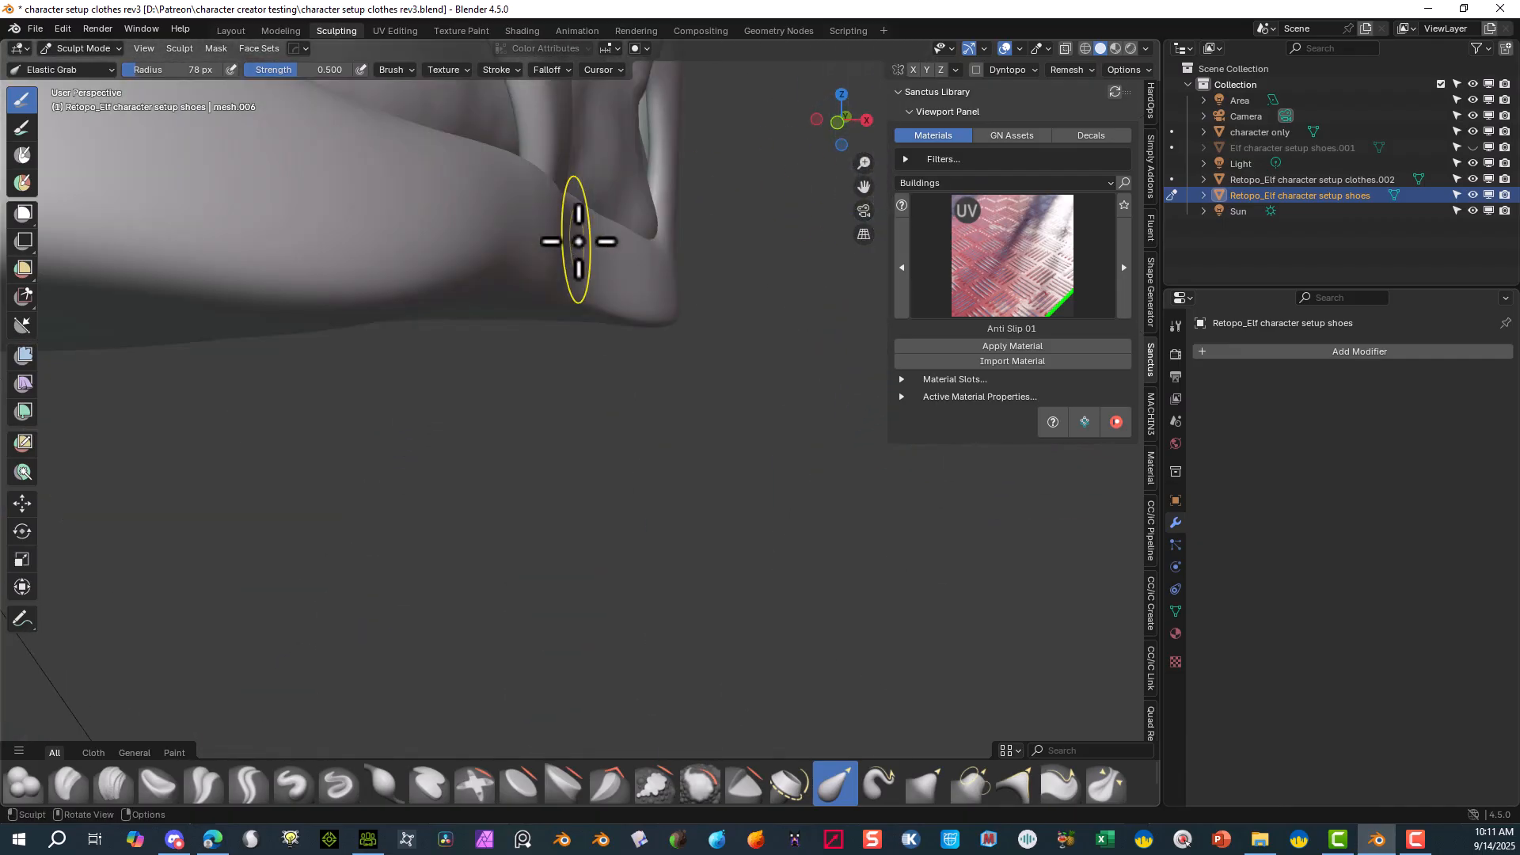
pyautogui.moveTo(577, 241); pyautogui.dragTo(533, 302, button='middle')
pyautogui.scroll(2, 383, 377)
pyautogui.moveTo(344, 401); pyautogui.dragTo(390, 400, button='middle')
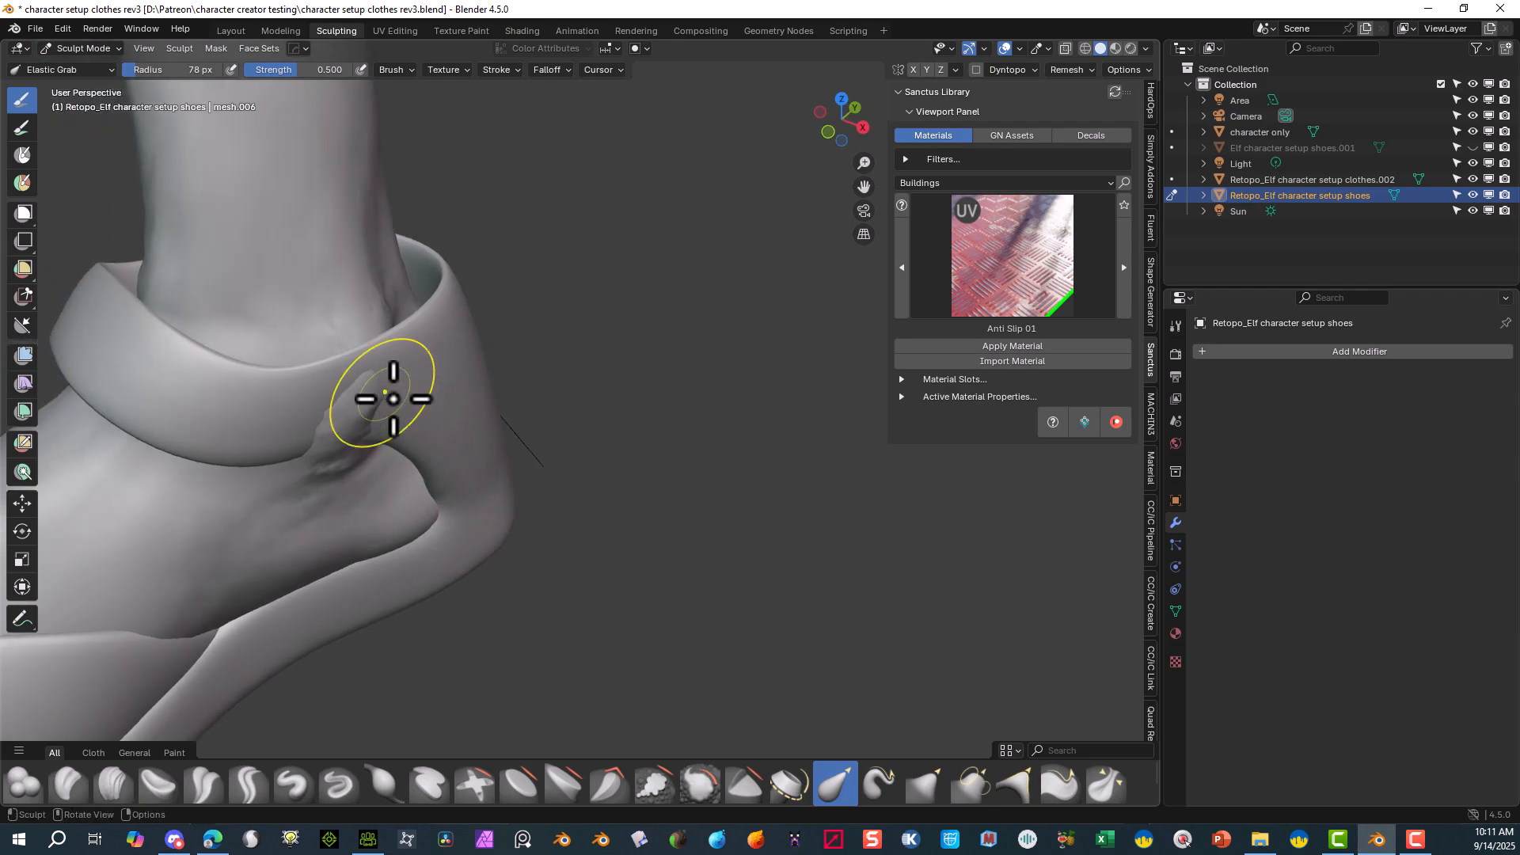
pyautogui.moveTo(349, 382)
pyautogui.mouseDown()
pyautogui.moveTo(315, 405)
pyautogui.moveTo(424, 414)
pyautogui.moveTo(341, 448)
pyautogui.mouseUp()
# - Pull the ankle strap of the other shoe downward near its heel with the Elastic Grab brush
pyautogui.scroll(-9, 572, 416)
pyautogui.moveTo(678, 451); pyautogui.dragTo(752, 423, button='middle')
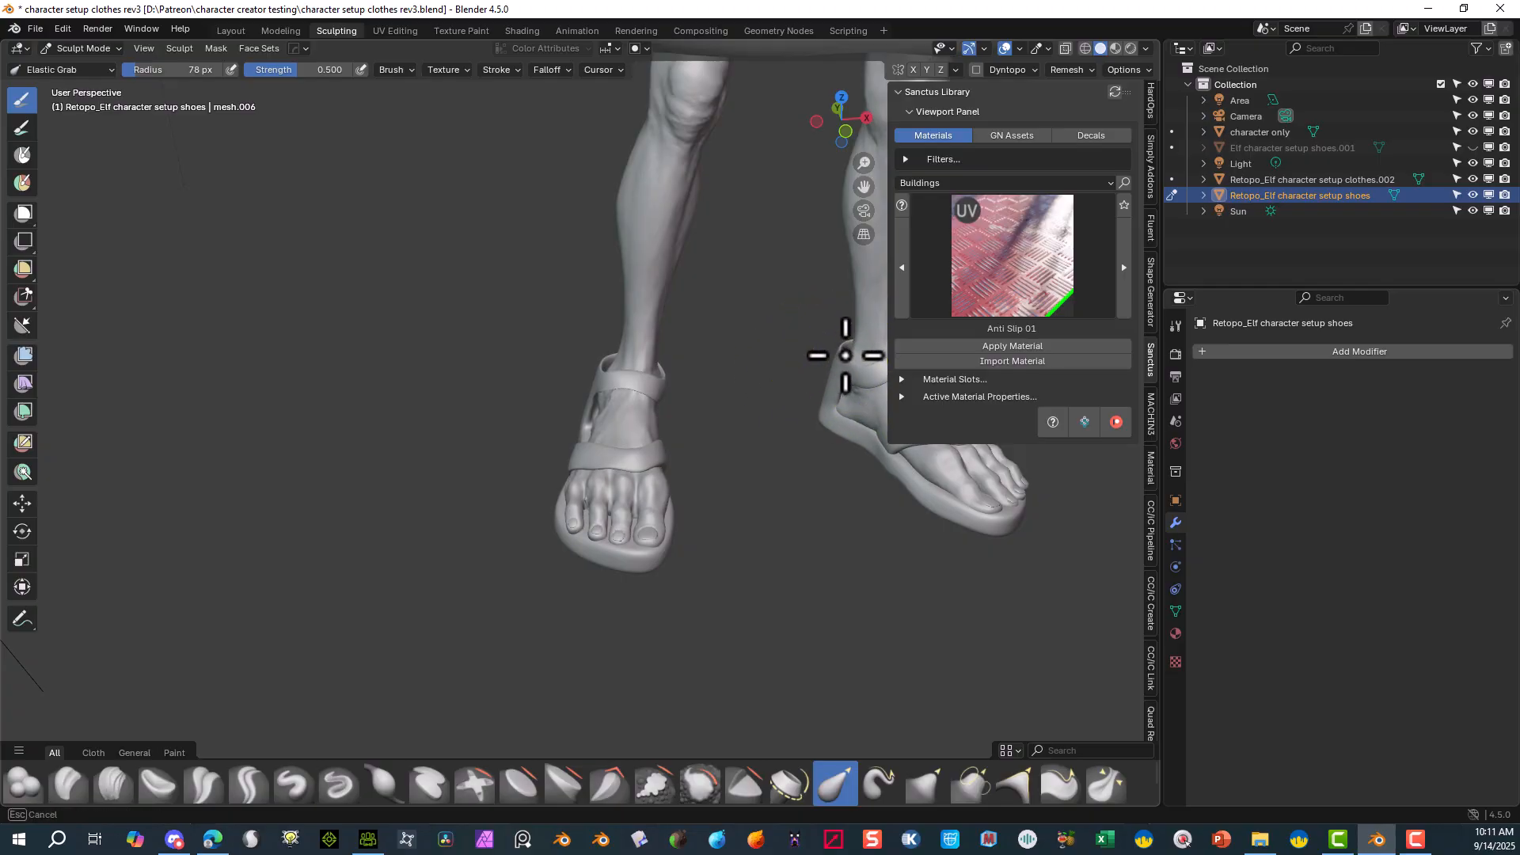
pyautogui.moveTo(858, 340); pyautogui.dragTo(850, 375)
# - Reshape the ankle strap above the heel opening and pull the rear upper rim closer to the leg with Elastic Grab
pyautogui.moveTo(764, 442); pyautogui.dragTo(841, 437, button='middle')
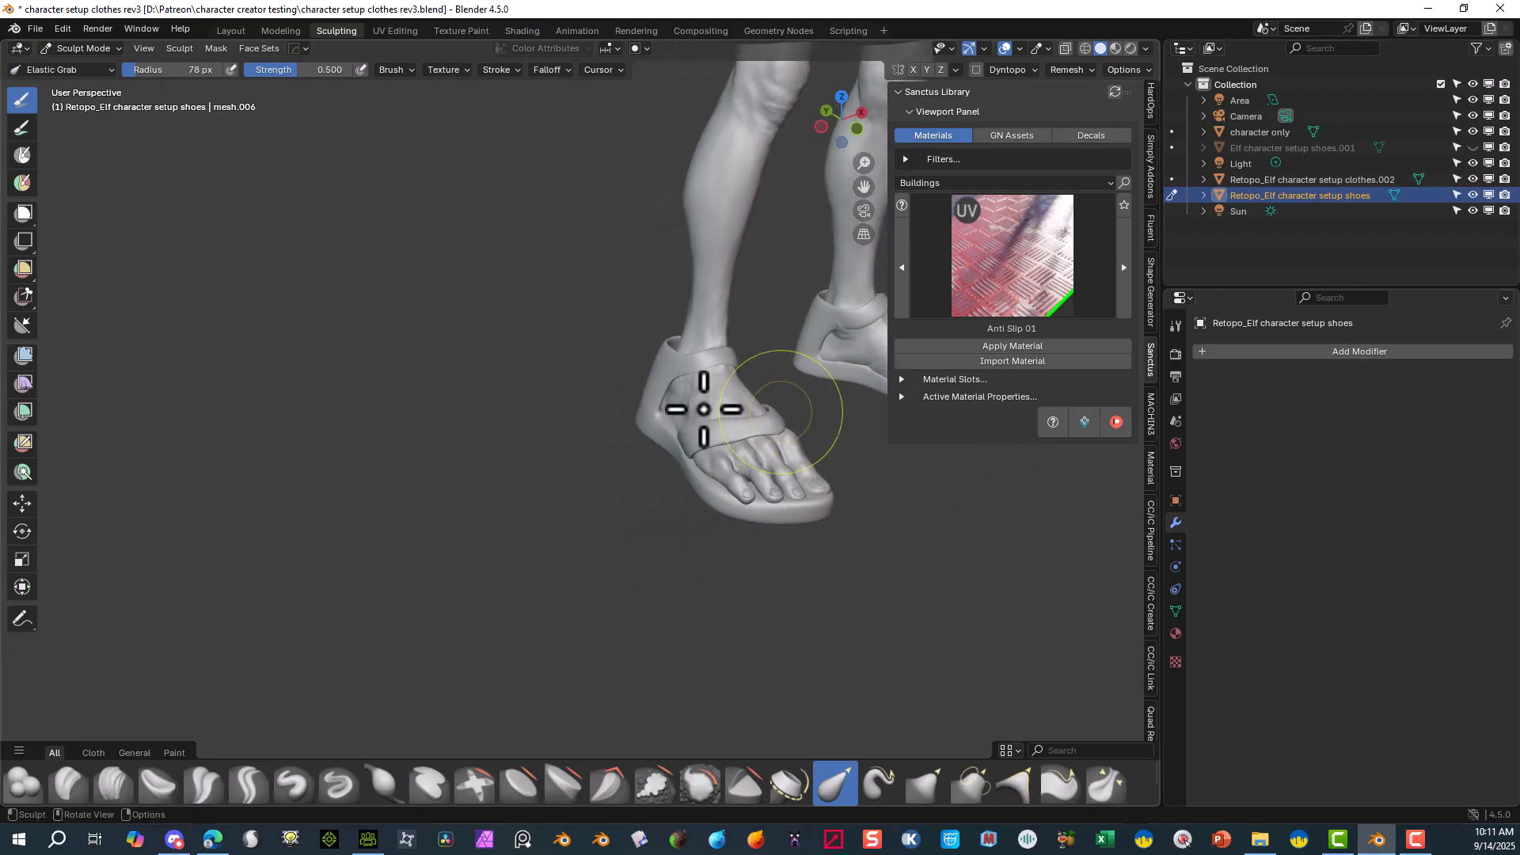
pyautogui.scroll(-4, 585, 401)
pyautogui.rightClick(327, 433)
pyautogui.scroll(6, 871, 290)
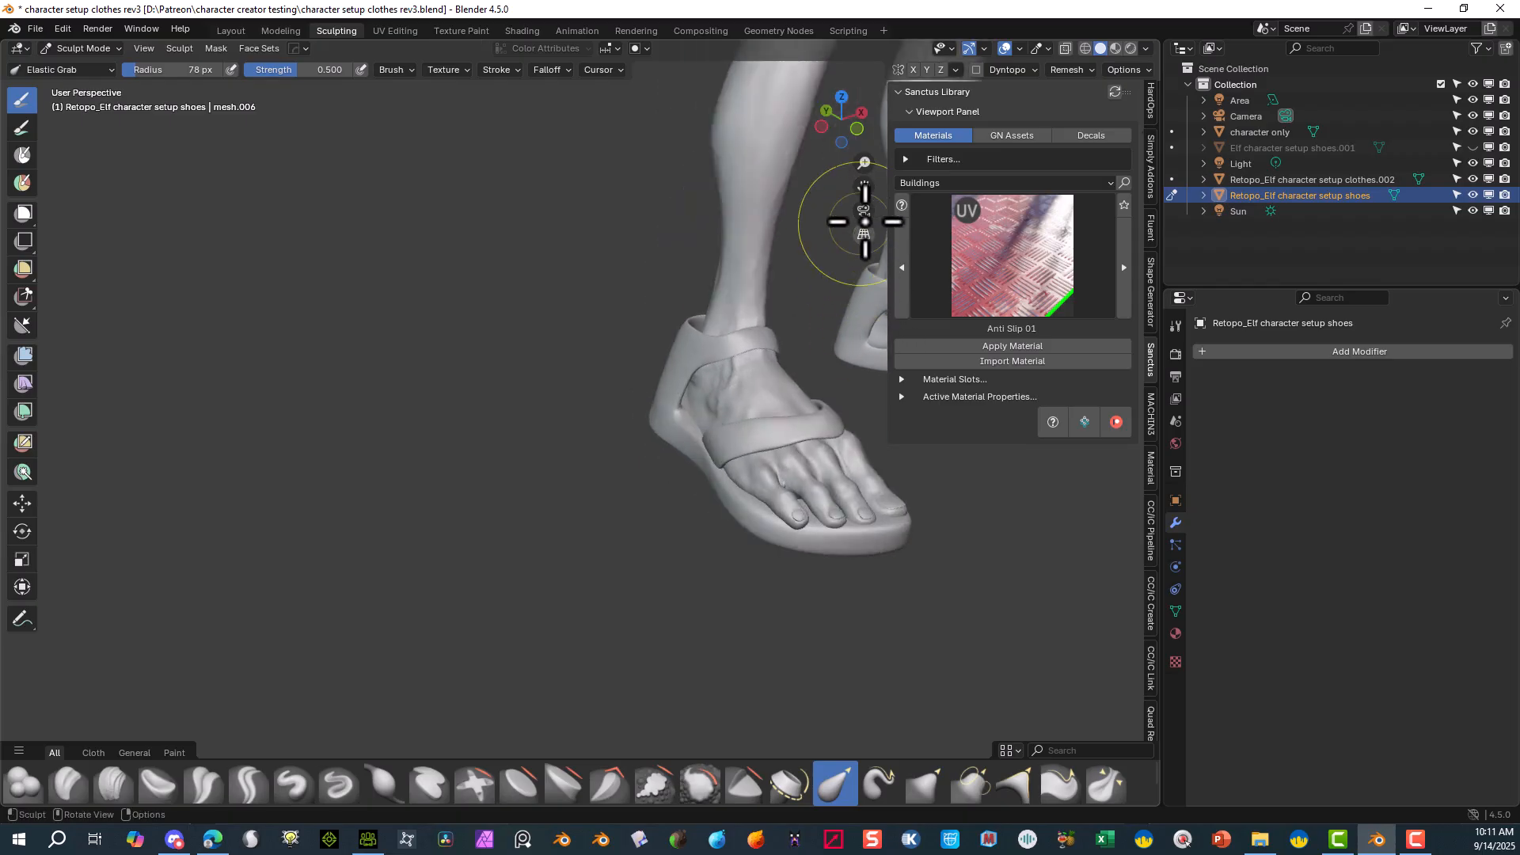
pyautogui.keyDown('shift'); pyautogui.moveTo(872, 189); pyautogui.dragTo(584, 285, button='middle'); pyautogui.keyUp('shift')
pyautogui.scroll(5, 584, 353)
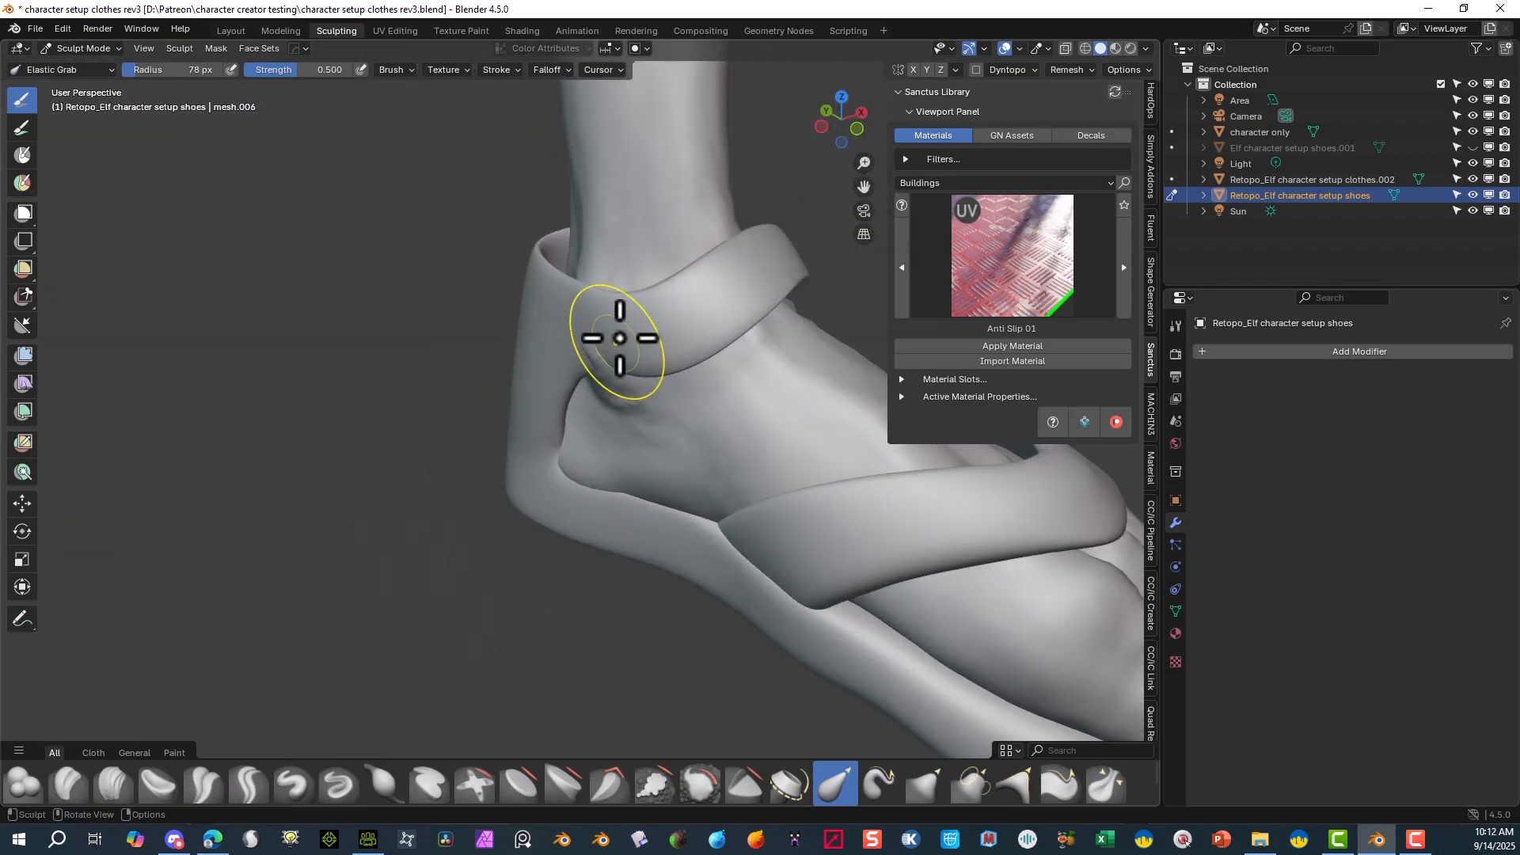
pyautogui.moveTo(633, 332); pyautogui.dragTo(623, 338)
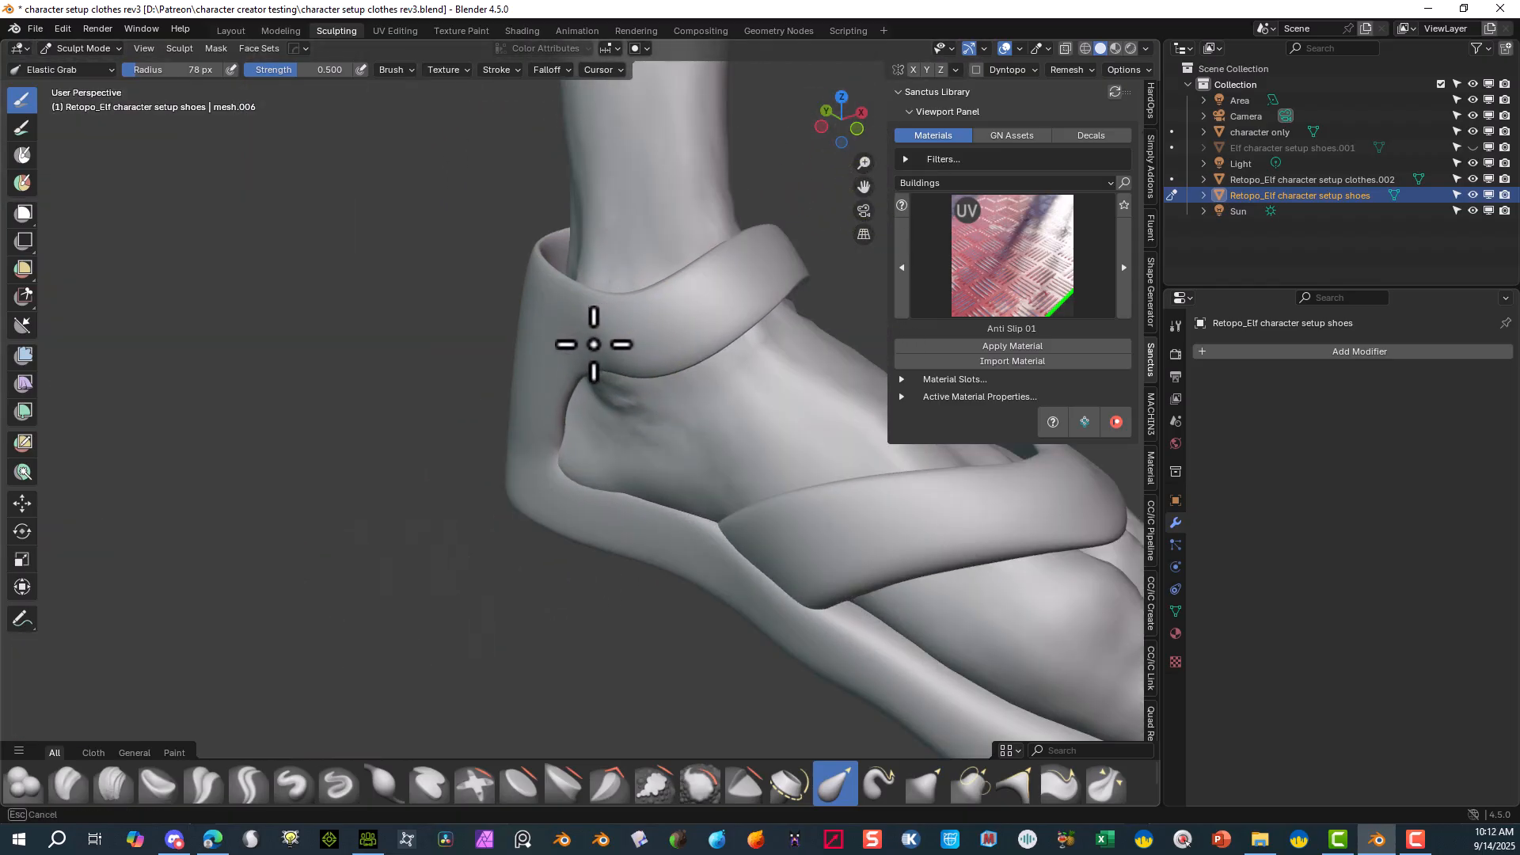
pyautogui.press('Escape')
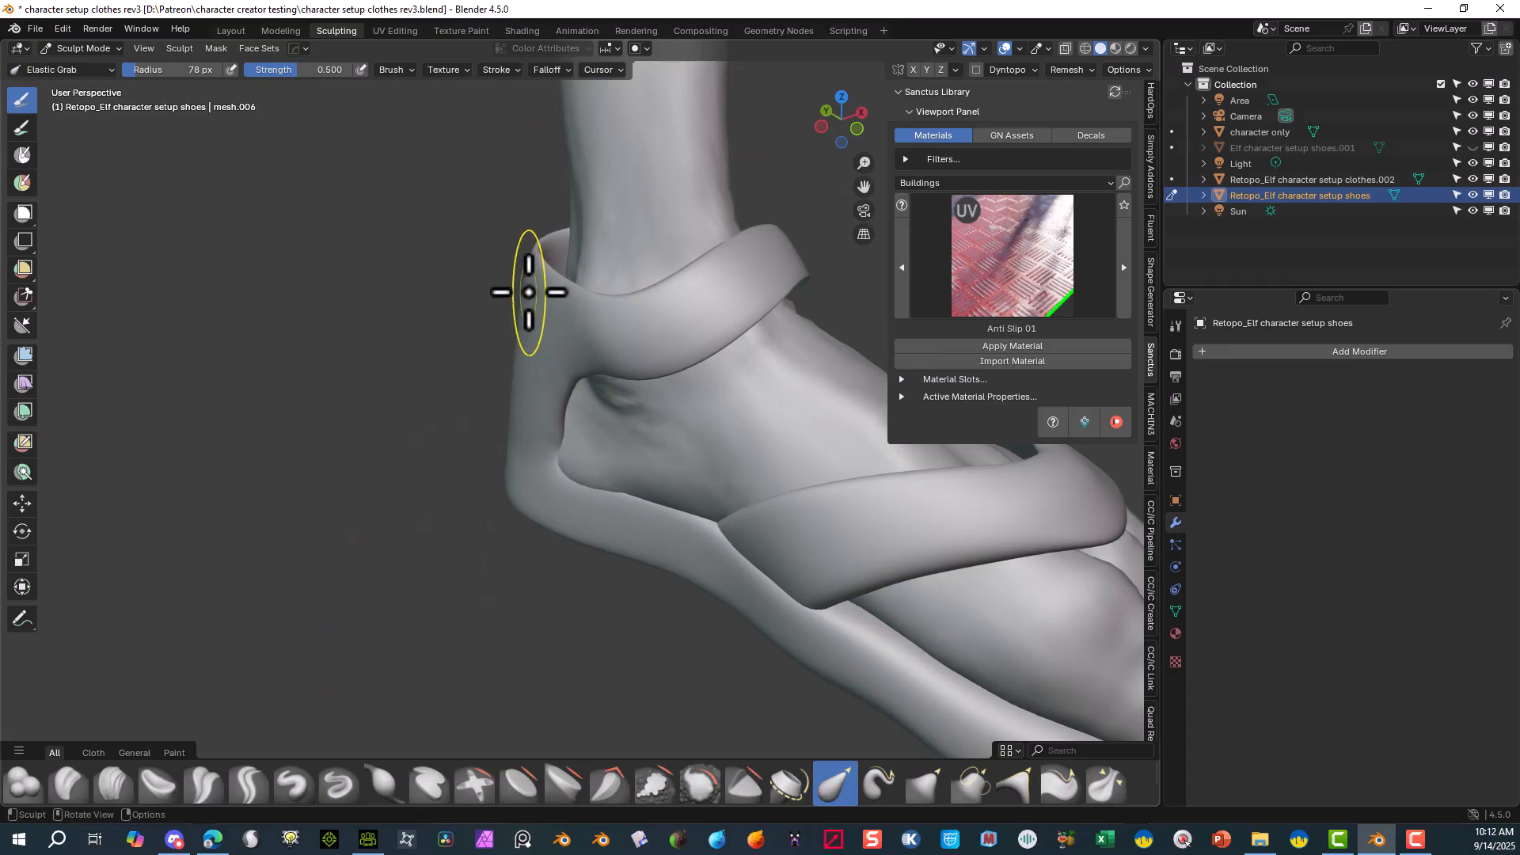
pyautogui.moveTo(560, 264); pyautogui.dragTo(556, 254)
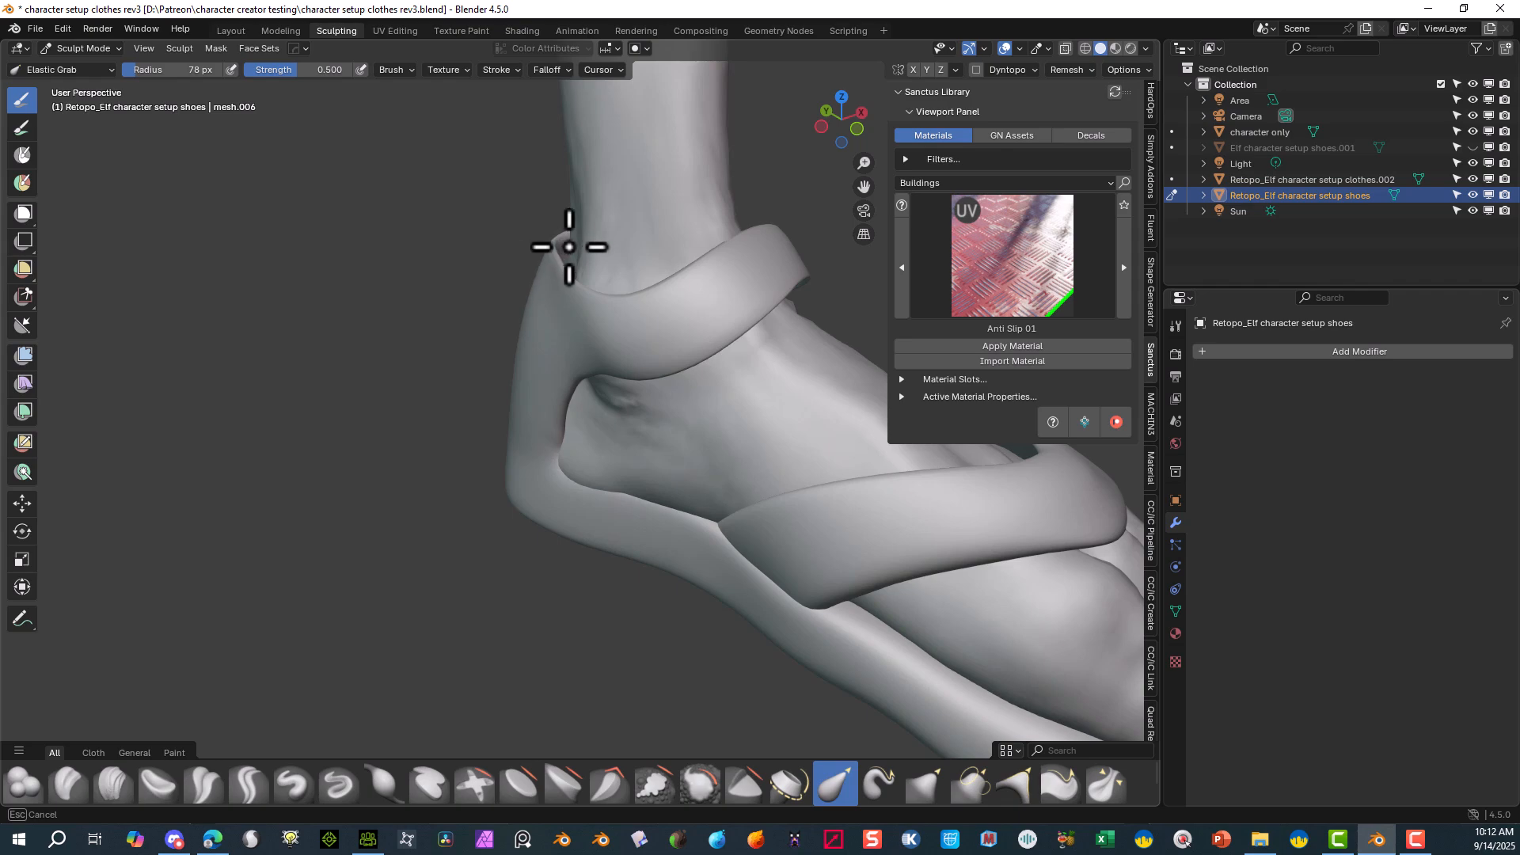
pyautogui.moveTo(567, 252); pyautogui.dragTo(565, 247)
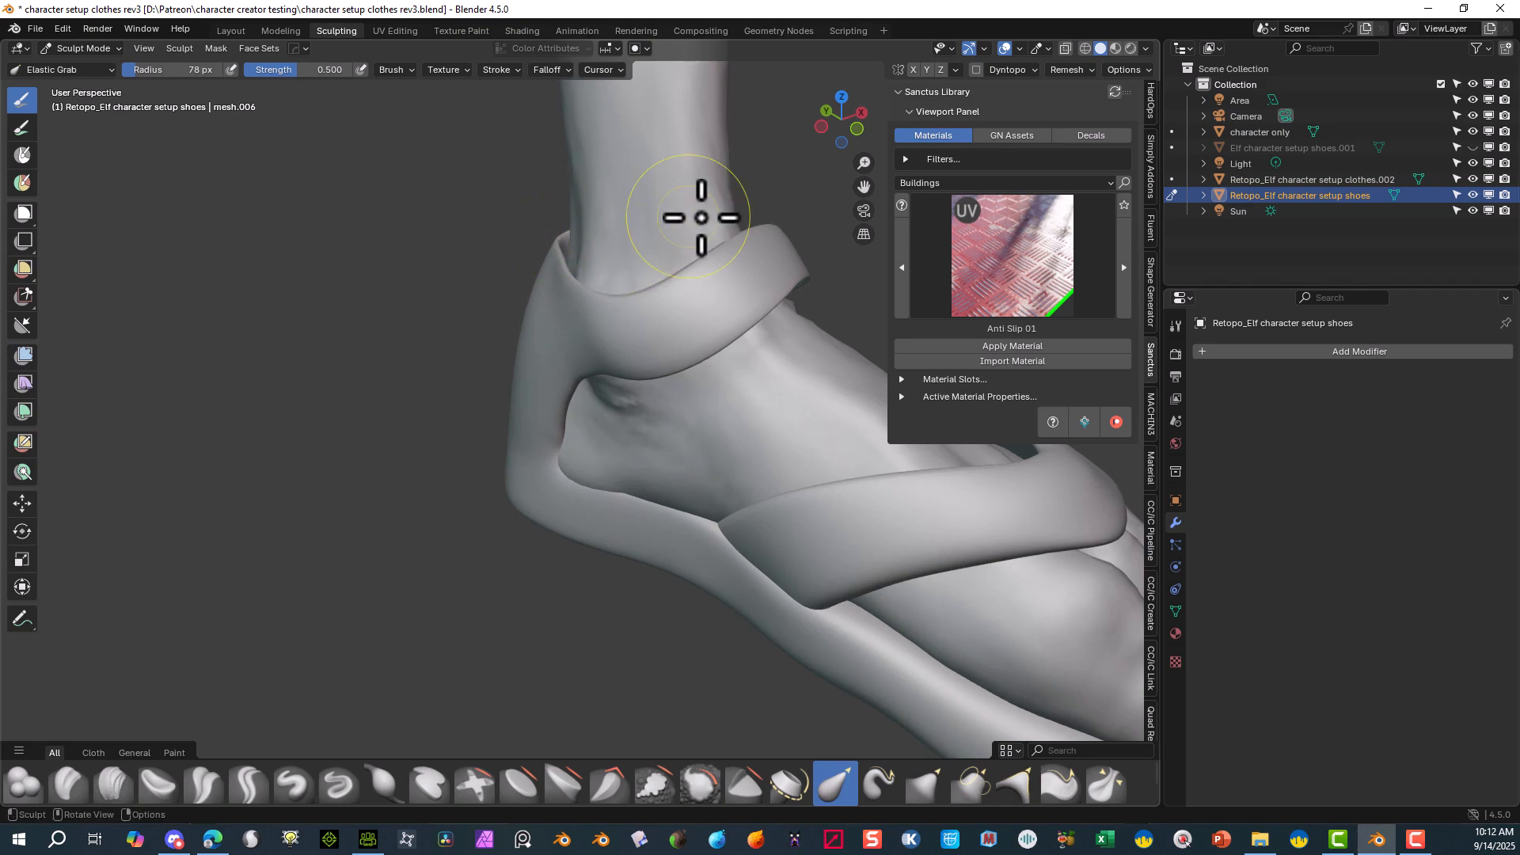
# - Pull the ankle strap's side up and its rear rim toward the leg with the Elastic Grab brush
pyautogui.scroll(-3, 565, 261)
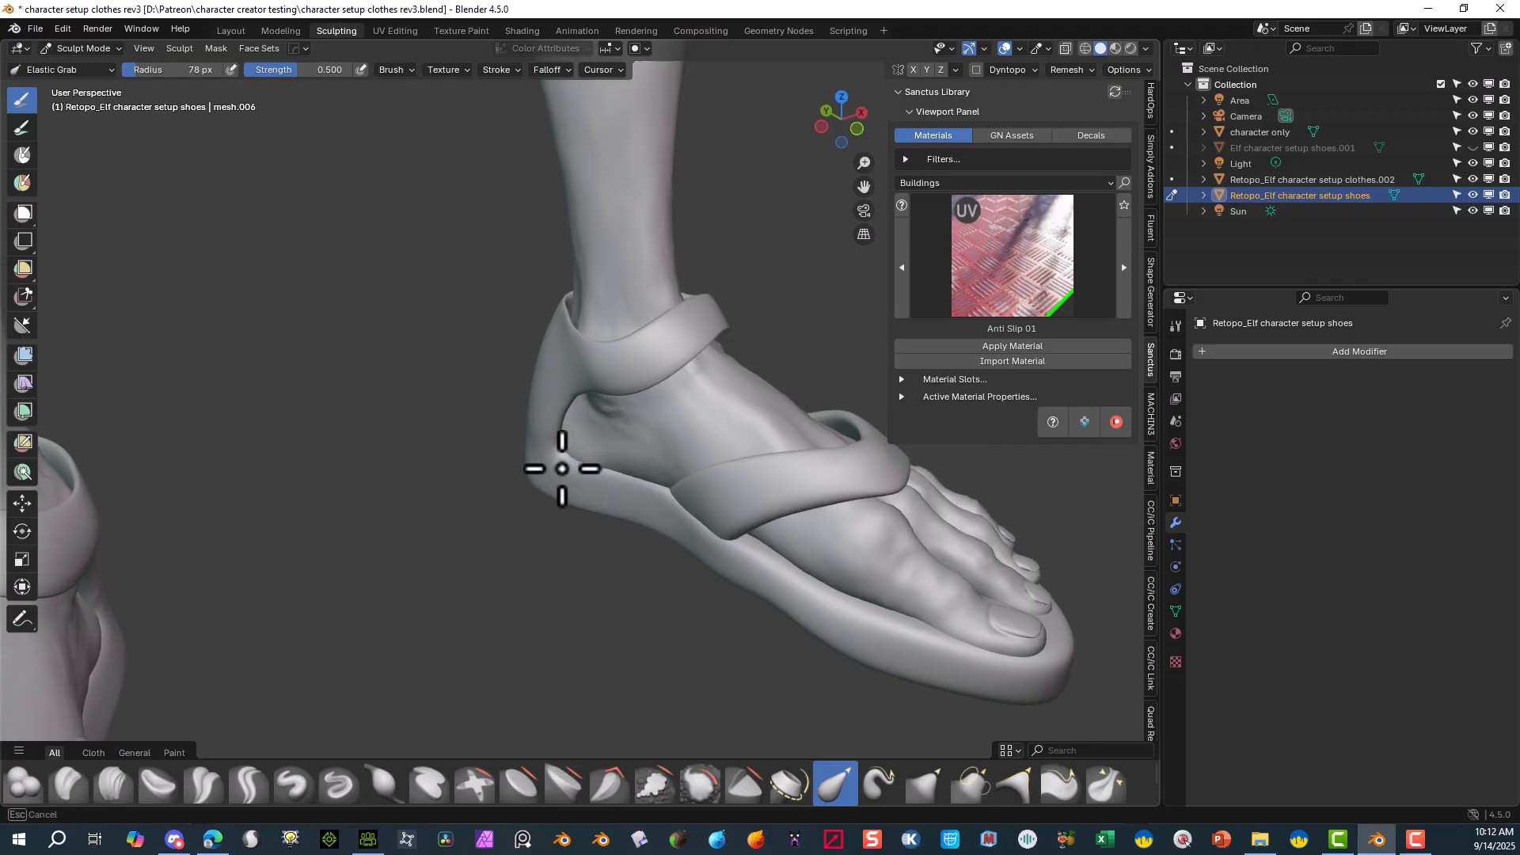
pyautogui.moveTo(562, 468); pyautogui.dragTo(563, 467)
pyautogui.moveTo(631, 427)
pyautogui.mouseDown(button='middle')
pyautogui.moveTo(485, 431)
pyautogui.moveTo(508, 419)
pyautogui.moveTo(546, 441)
pyautogui.moveTo(400, 435)
pyautogui.moveTo(542, 453)
pyautogui.mouseUp(button='middle')
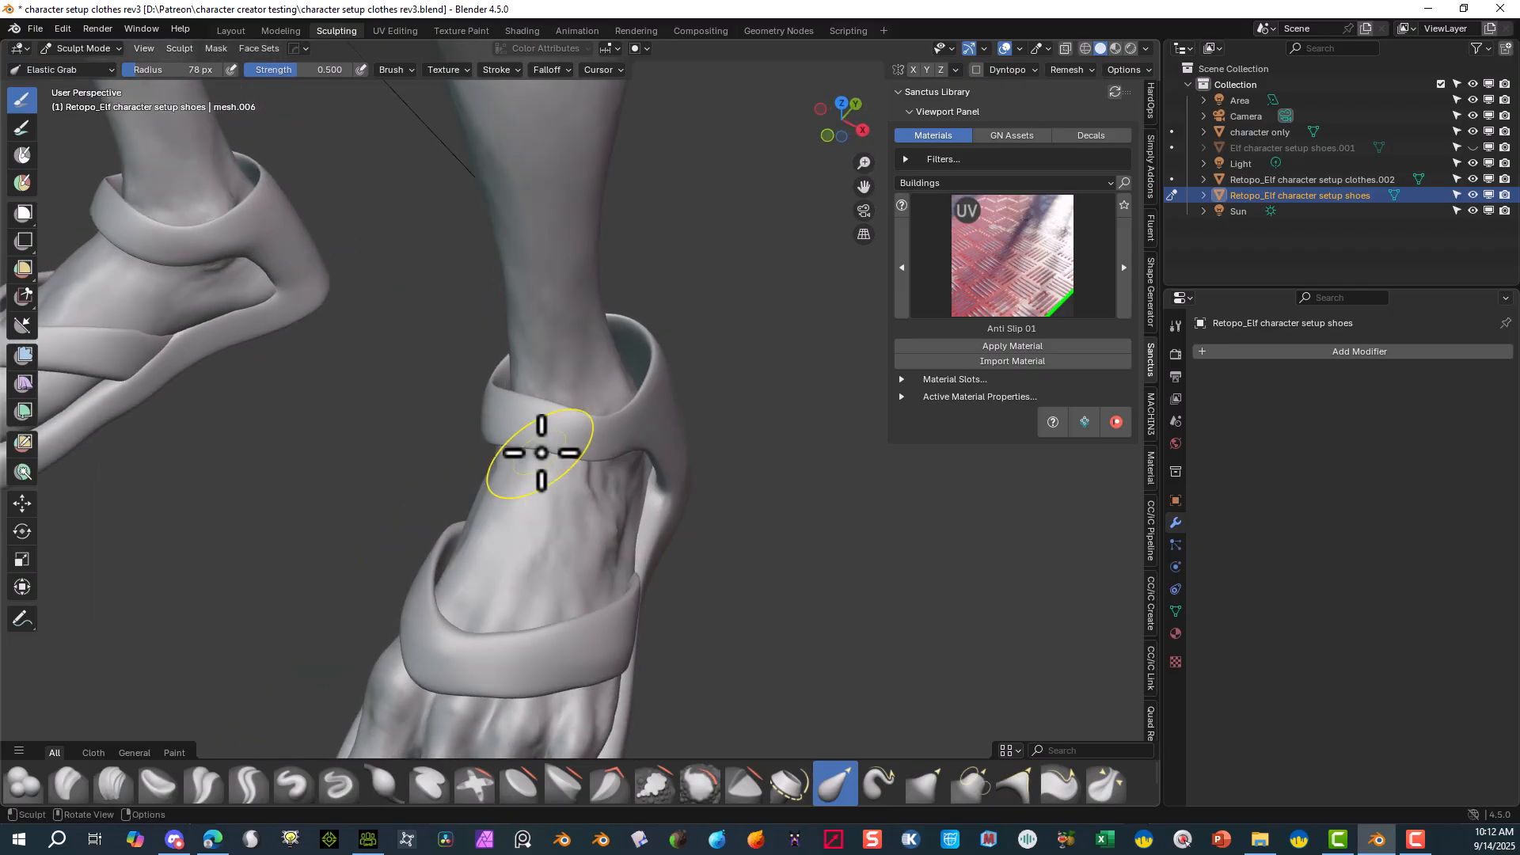
pyautogui.moveTo(637, 405); pyautogui.dragTo(644, 365)
pyautogui.moveTo(720, 294); pyautogui.dragTo(610, 318, button='middle')
pyautogui.moveTo(638, 409)
pyautogui.mouseDown()
pyautogui.moveTo(626, 373)
pyautogui.moveTo(607, 372)
pyautogui.mouseUp()
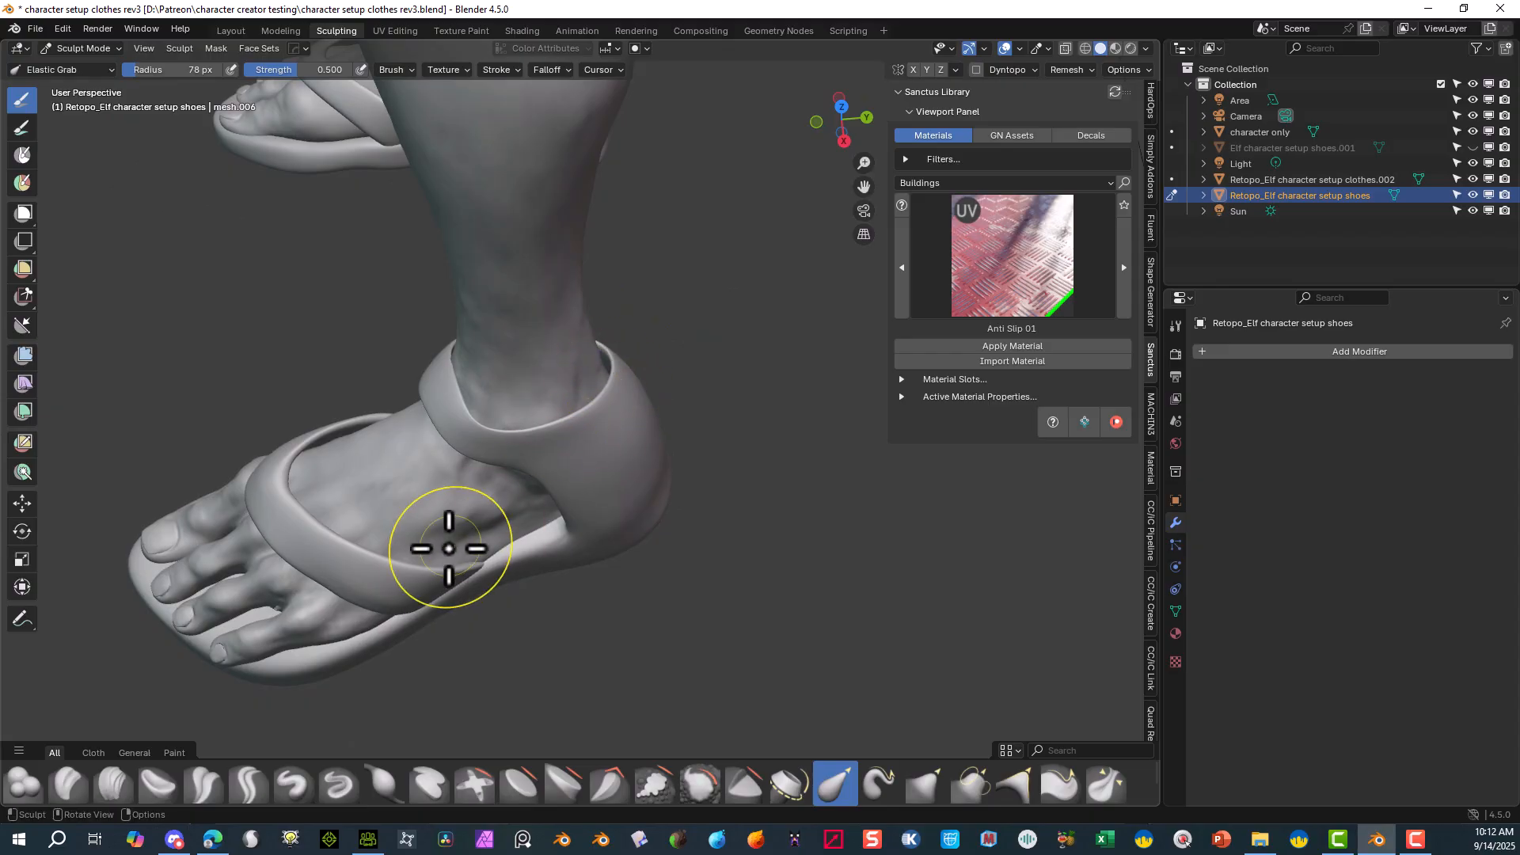
# - Pull the shoe's heel side and the rear strap above it slightly outward from the foot with Elastic Grab
pyautogui.moveTo(451, 550)
pyautogui.mouseDown(button='middle')
pyautogui.moveTo(465, 577)
pyautogui.moveTo(444, 509)
pyautogui.moveTo(390, 526)
pyautogui.moveTo(679, 356)
pyautogui.moveTo(720, 391)
pyautogui.moveTo(760, 393)
pyautogui.mouseUp(button='middle')
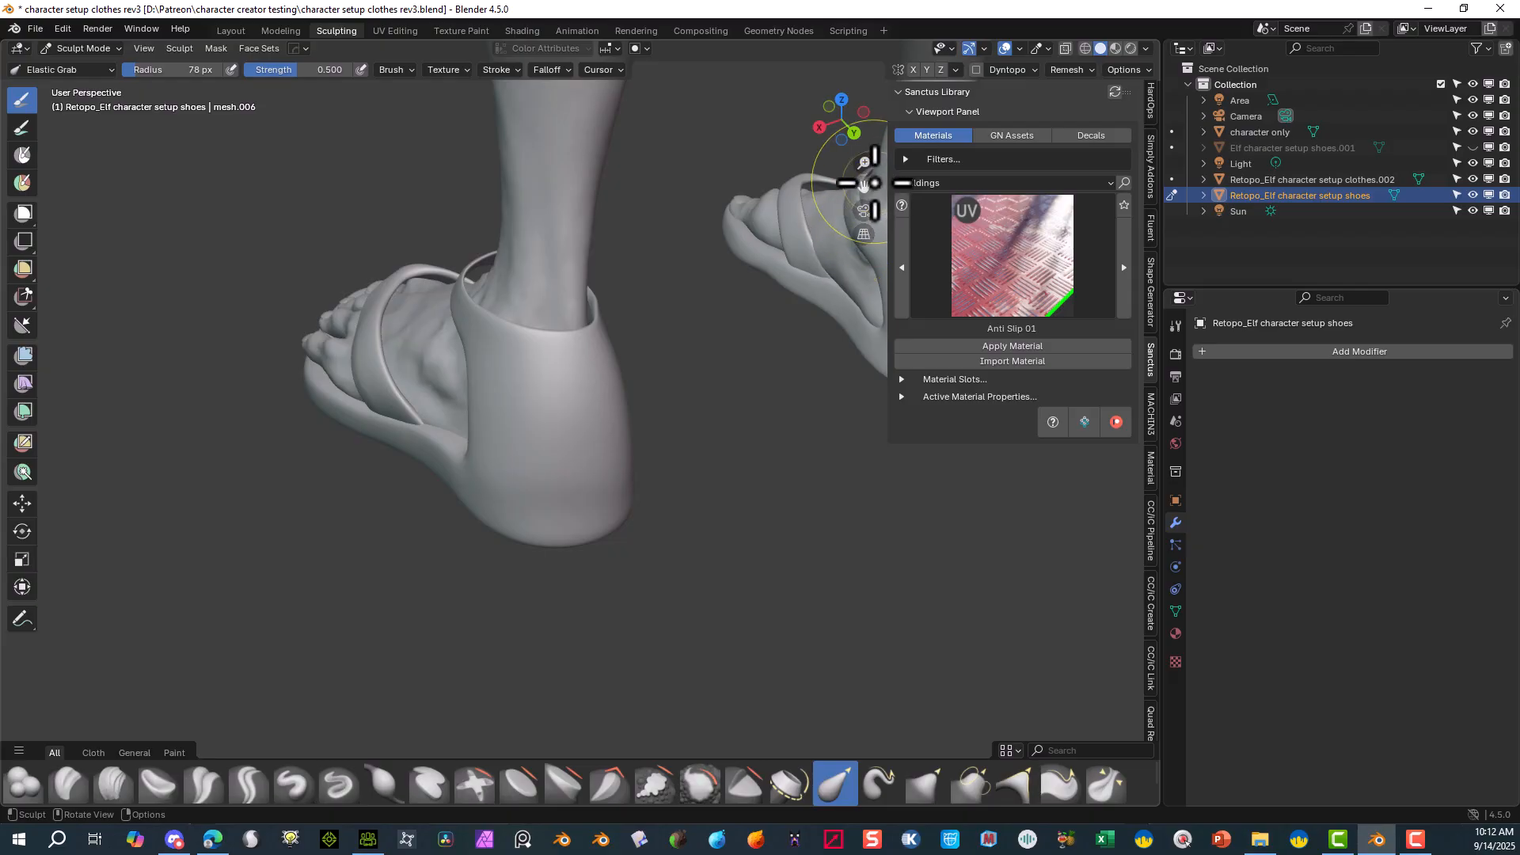
pyautogui.moveTo(870, 186); pyautogui.dragTo(865, 187, button='middle')
pyautogui.scroll(2, 760, 235)
pyautogui.moveTo(729, 234)
pyautogui.mouseDown(button='middle')
pyautogui.moveTo(638, 254)
pyautogui.moveTo(467, 204)
pyautogui.moveTo(467, 245)
pyautogui.moveTo(424, 245)
pyautogui.moveTo(268, 186)
pyautogui.mouseUp(button='middle')
pyautogui.scroll(-4, 269, 186)
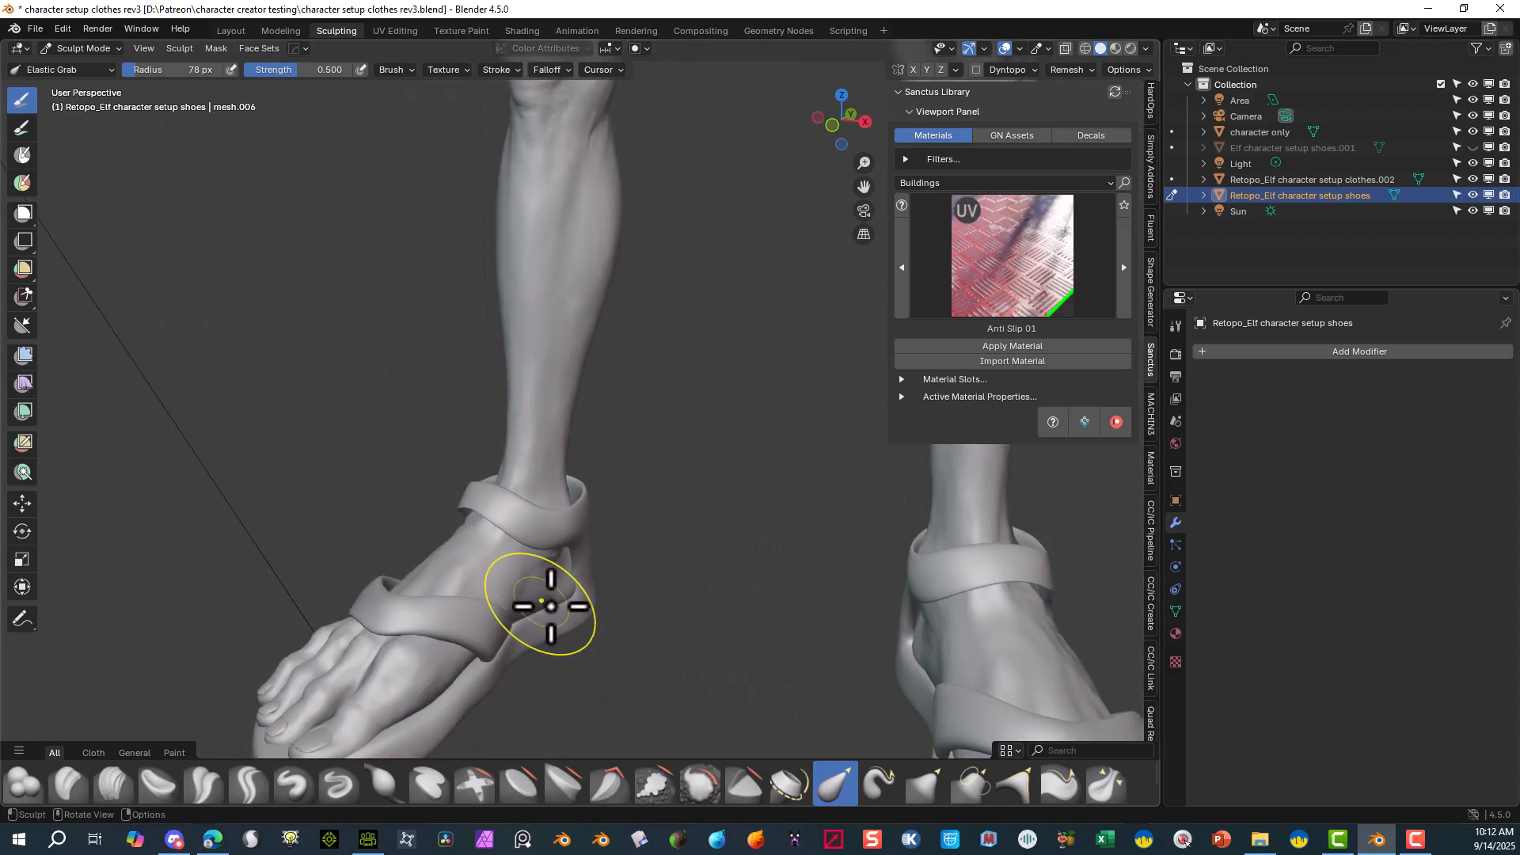
pyautogui.moveTo(575, 608); pyautogui.dragTo(593, 607)
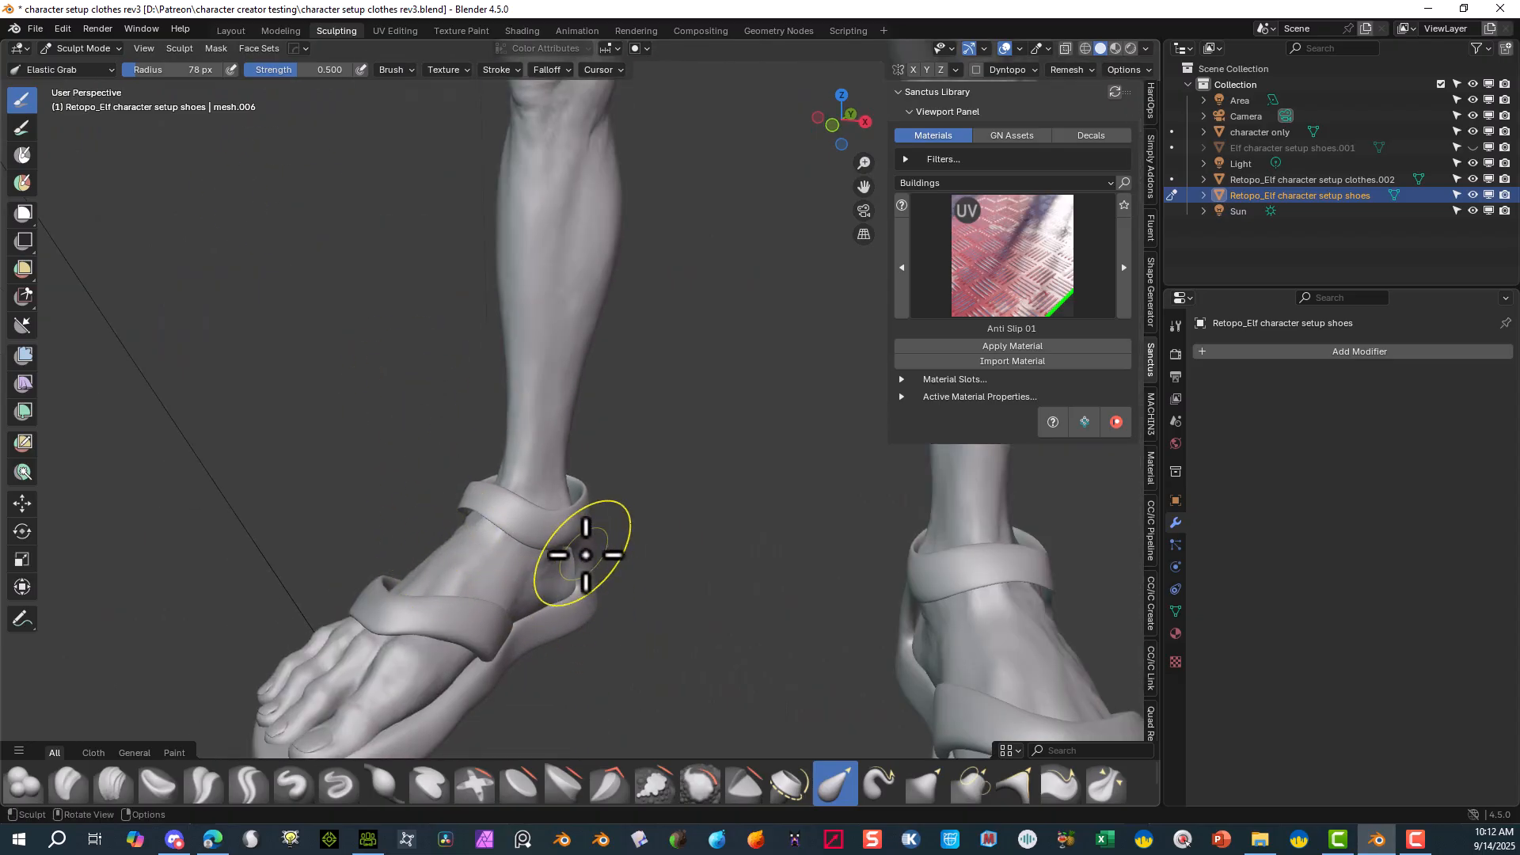
pyautogui.moveTo(586, 553); pyautogui.dragTo(595, 560)
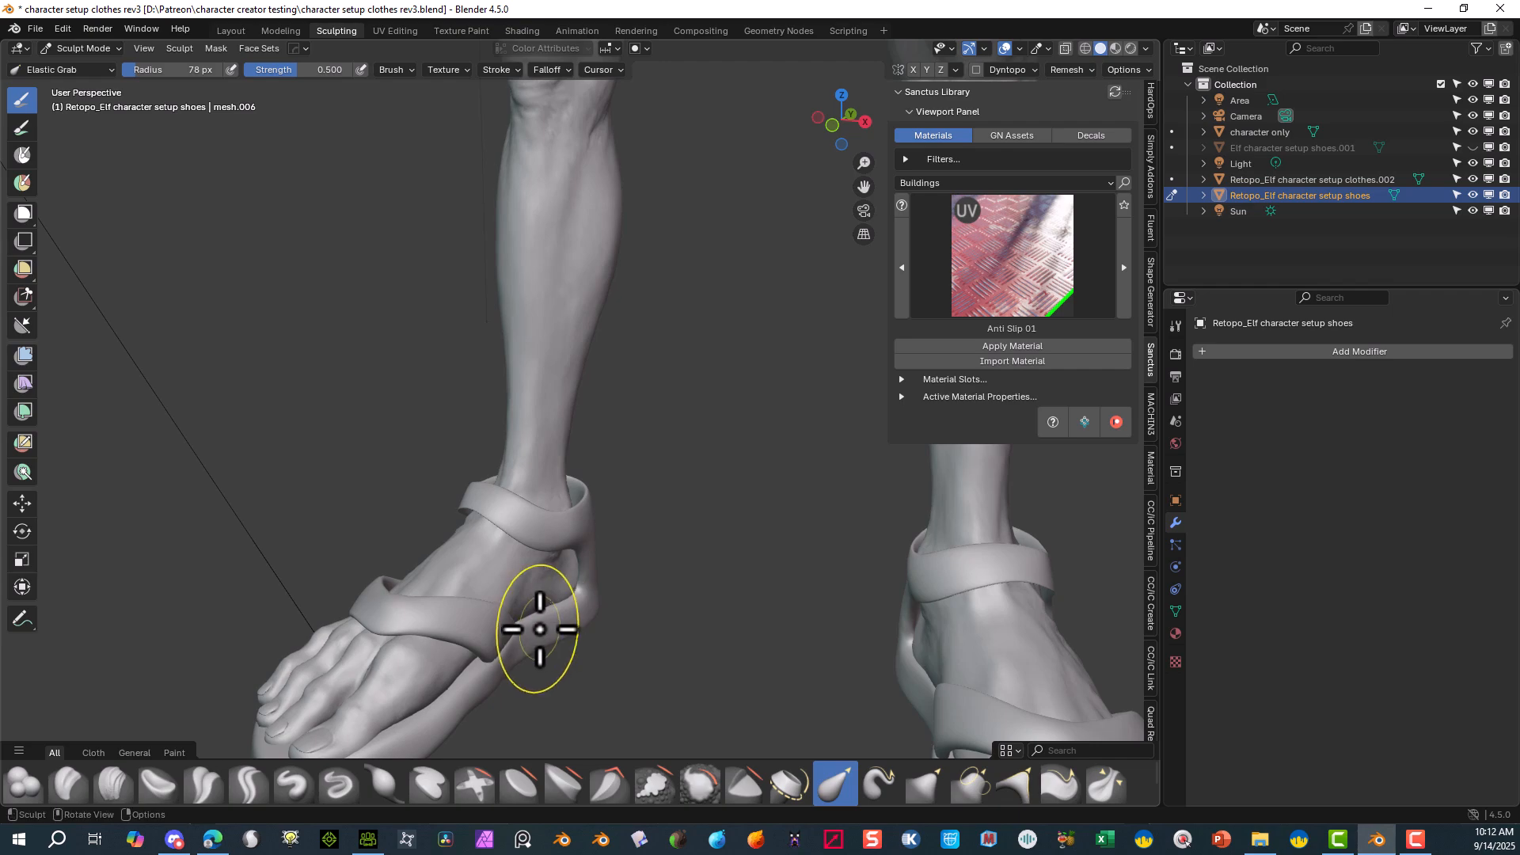
# - Nudge the rear of the ankle strap and its upper rim closer to the leg with Elastic Grab
pyautogui.moveTo(543, 628); pyautogui.dragTo(699, 583, button='middle')
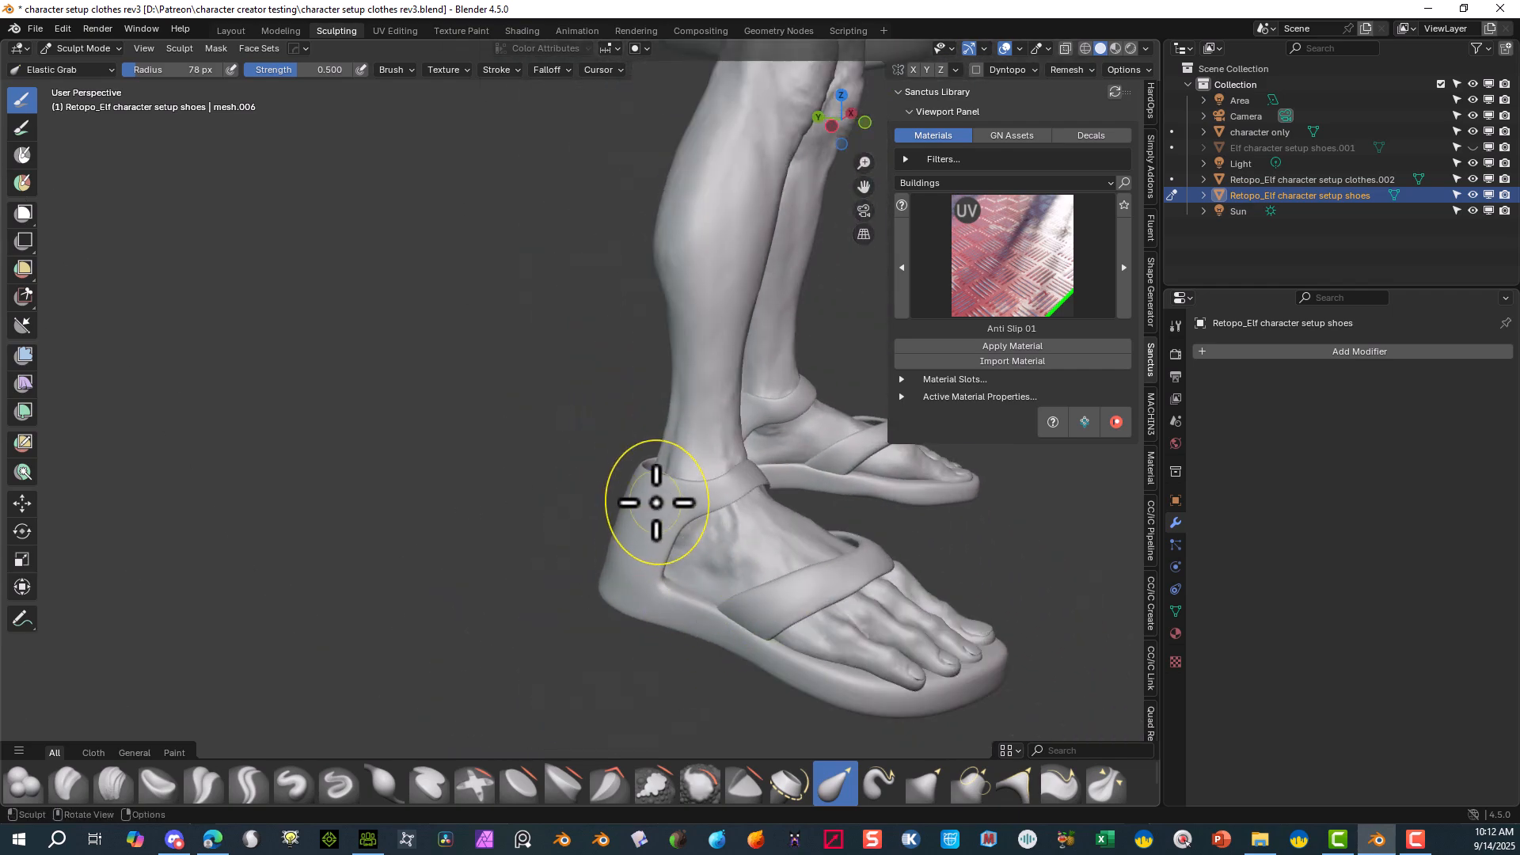
pyautogui.moveTo(636, 494); pyautogui.dragTo(659, 492)
pyautogui.moveTo(564, 468); pyautogui.dragTo(666, 506, button='middle')
pyautogui.moveTo(613, 432); pyautogui.dragTo(620, 433)
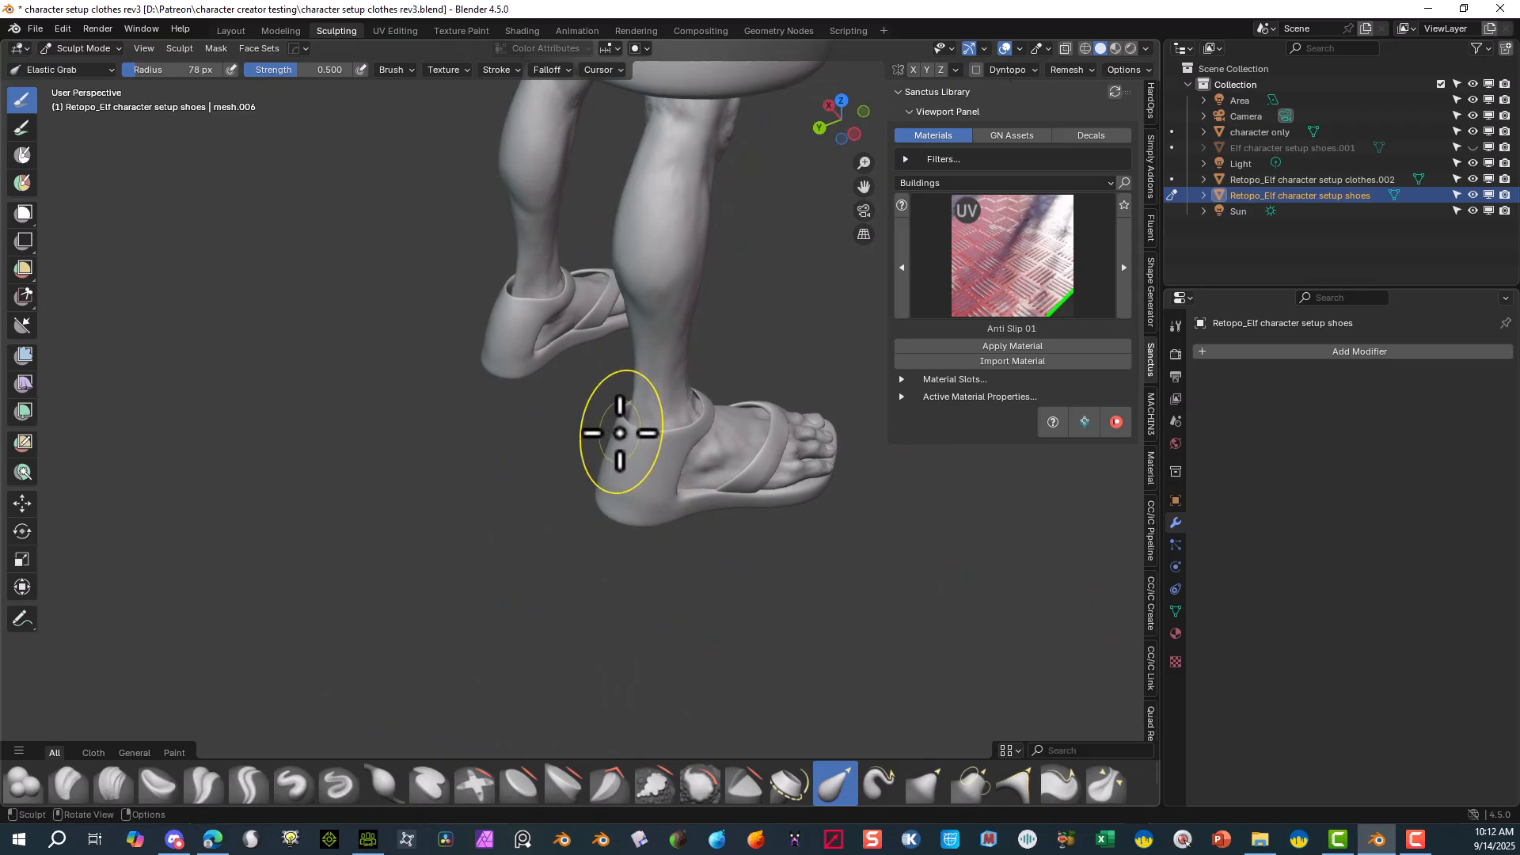
pyautogui.moveTo(698, 400); pyautogui.dragTo(696, 397)
pyautogui.moveTo(502, 495)
pyautogui.mouseDown(button='middle')
pyautogui.moveTo(560, 523)
pyautogui.moveTo(553, 546)
pyautogui.moveTo(435, 491)
pyautogui.moveTo(393, 543)
pyautogui.moveTo(399, 563)
pyautogui.mouseUp(button='middle')
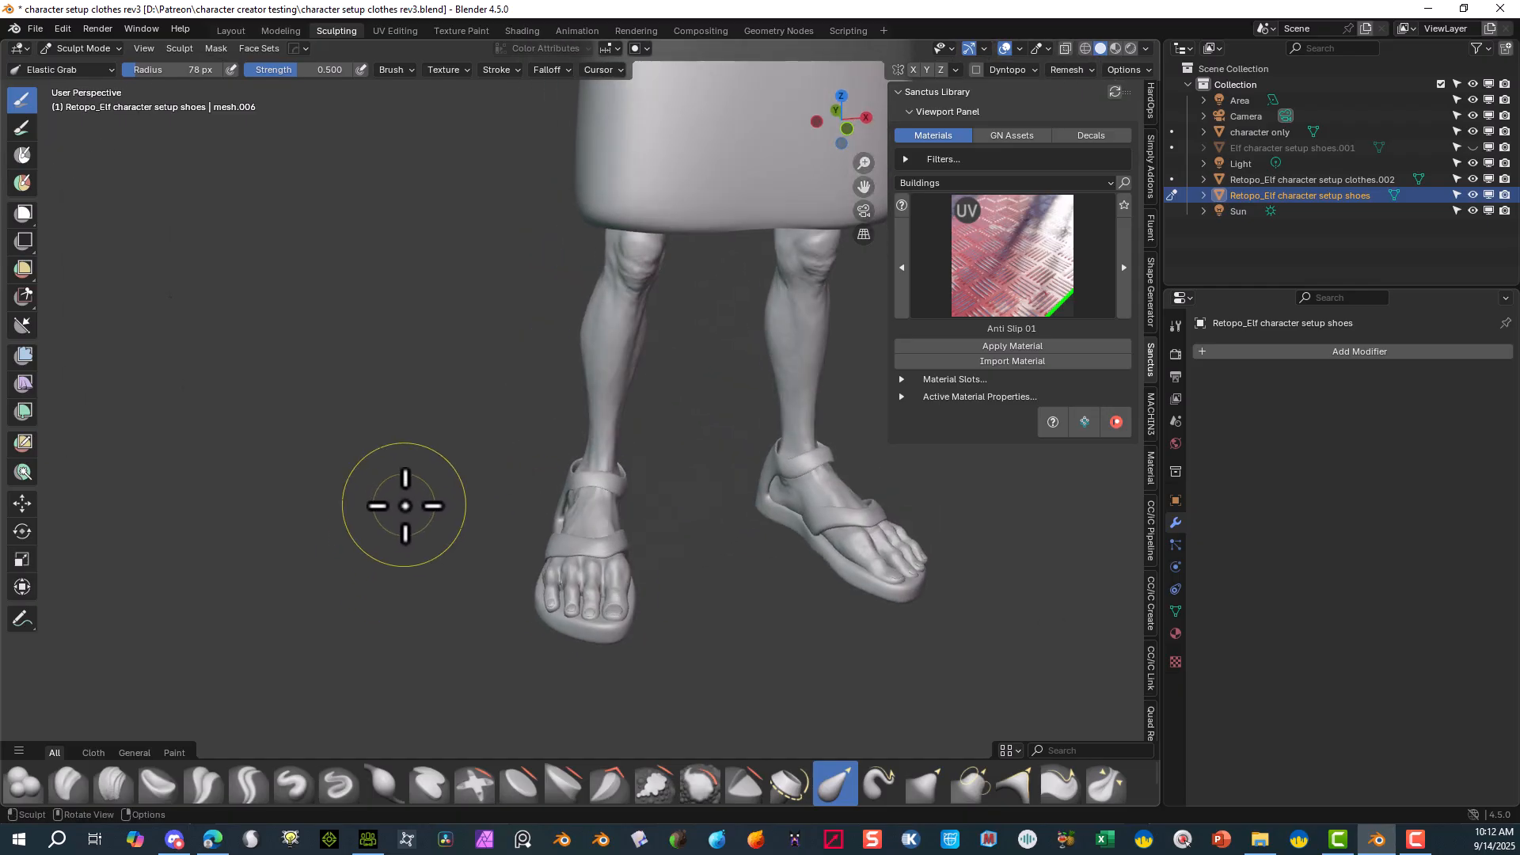
pyautogui.moveTo(403, 506)
pyautogui.mouseDown(button='middle')
pyautogui.moveTo(396, 485)
pyautogui.moveTo(295, 434)
pyautogui.moveTo(255, 451)
pyautogui.moveTo(370, 485)
pyautogui.mouseUp(button='middle')
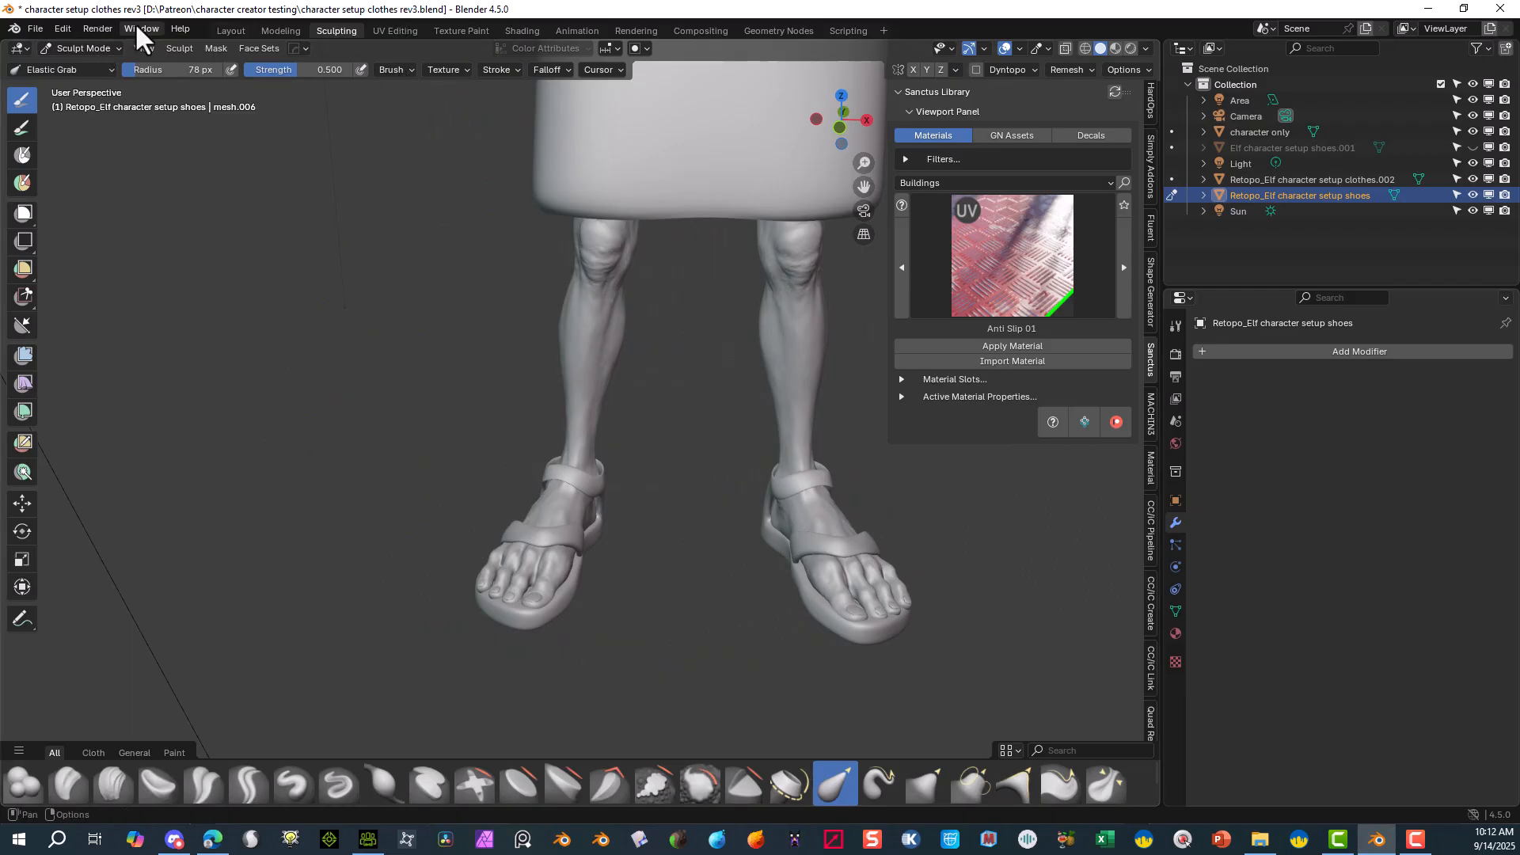
# - Check the shoes' fit on both feet in the Layout workspace and the leather on the straps and heel in the Shading workspace
pyautogui.click(234, 31)
pyautogui.scroll(5, 719, 556)
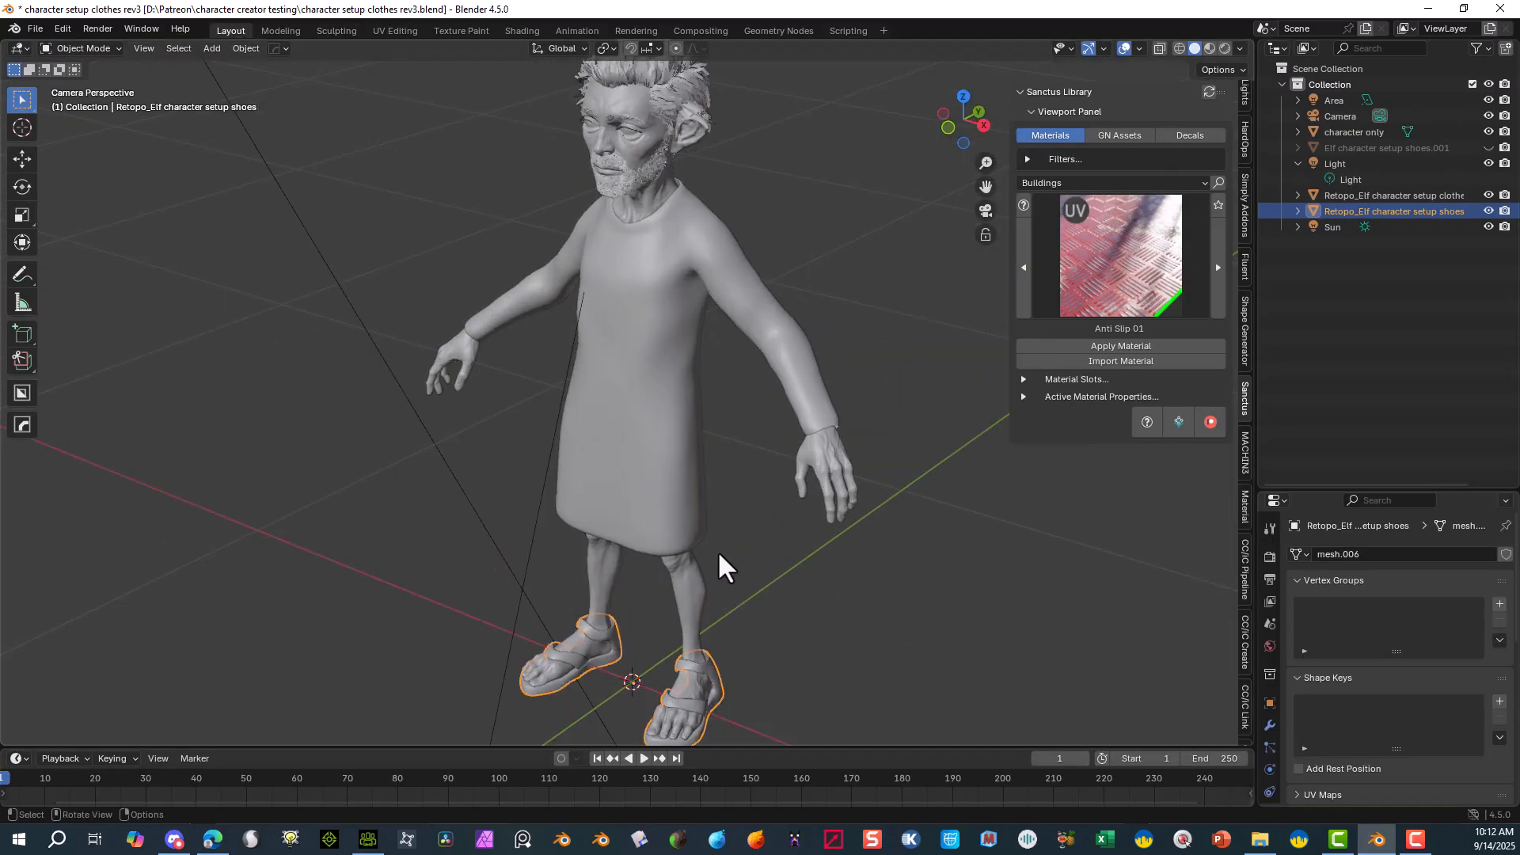
pyautogui.moveTo(985, 189); pyautogui.dragTo(972, 45)
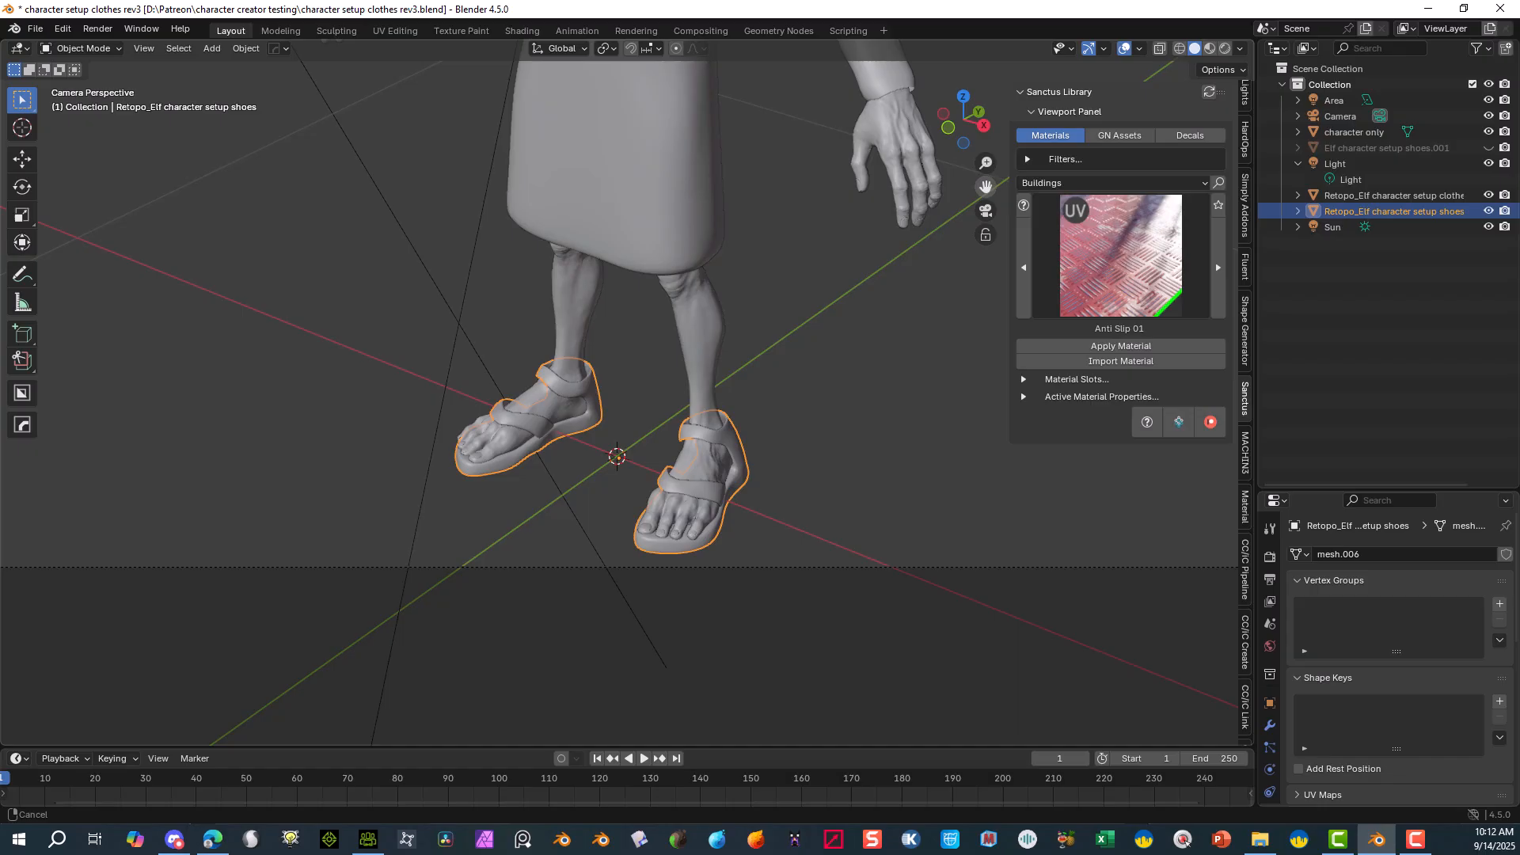
pyautogui.scroll(4, 760, 519)
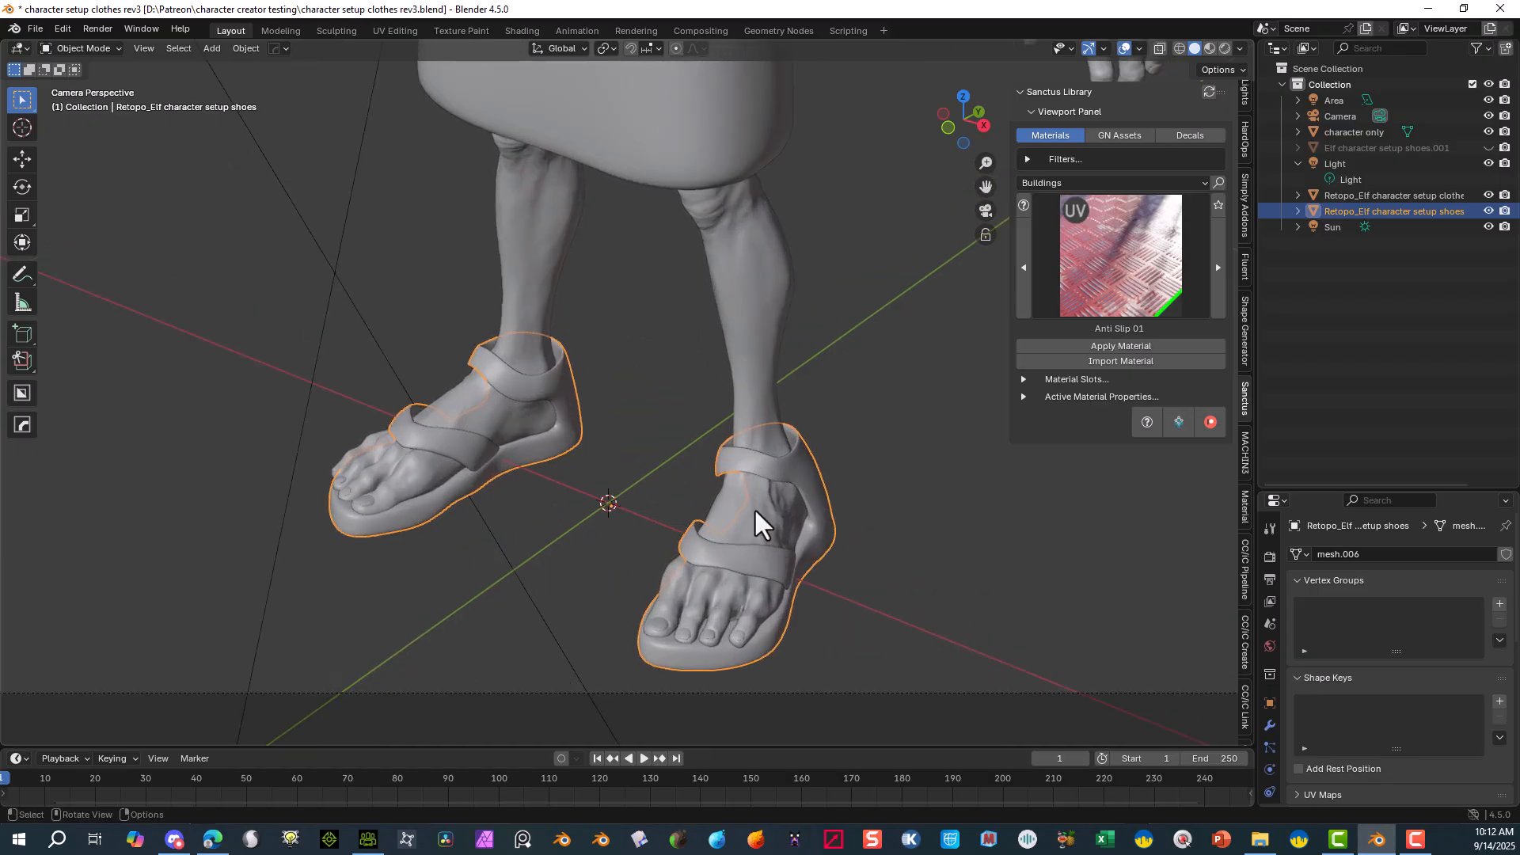
pyautogui.scroll(-3, 760, 525)
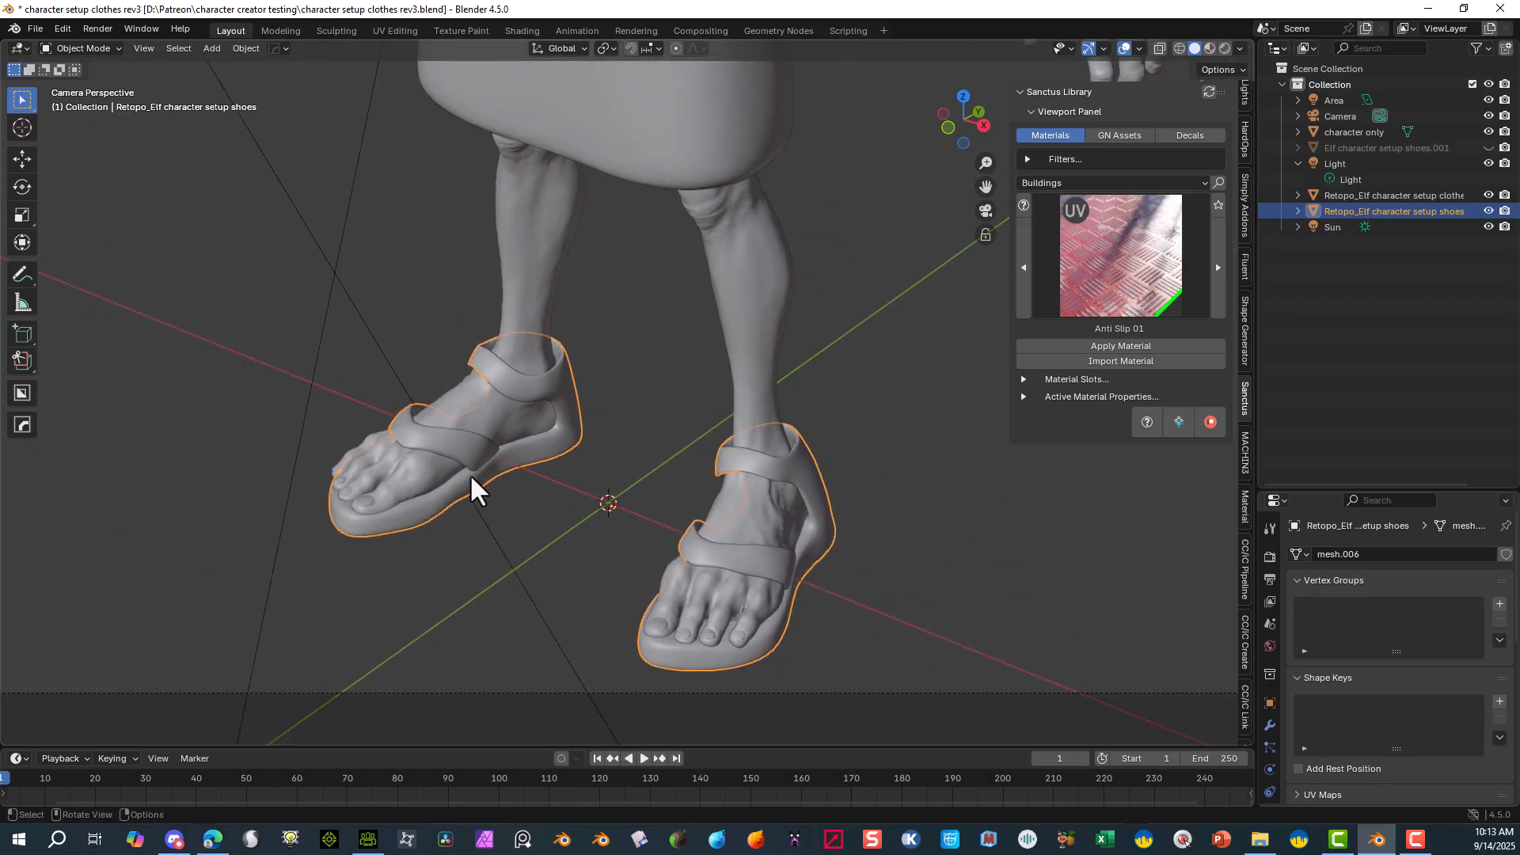
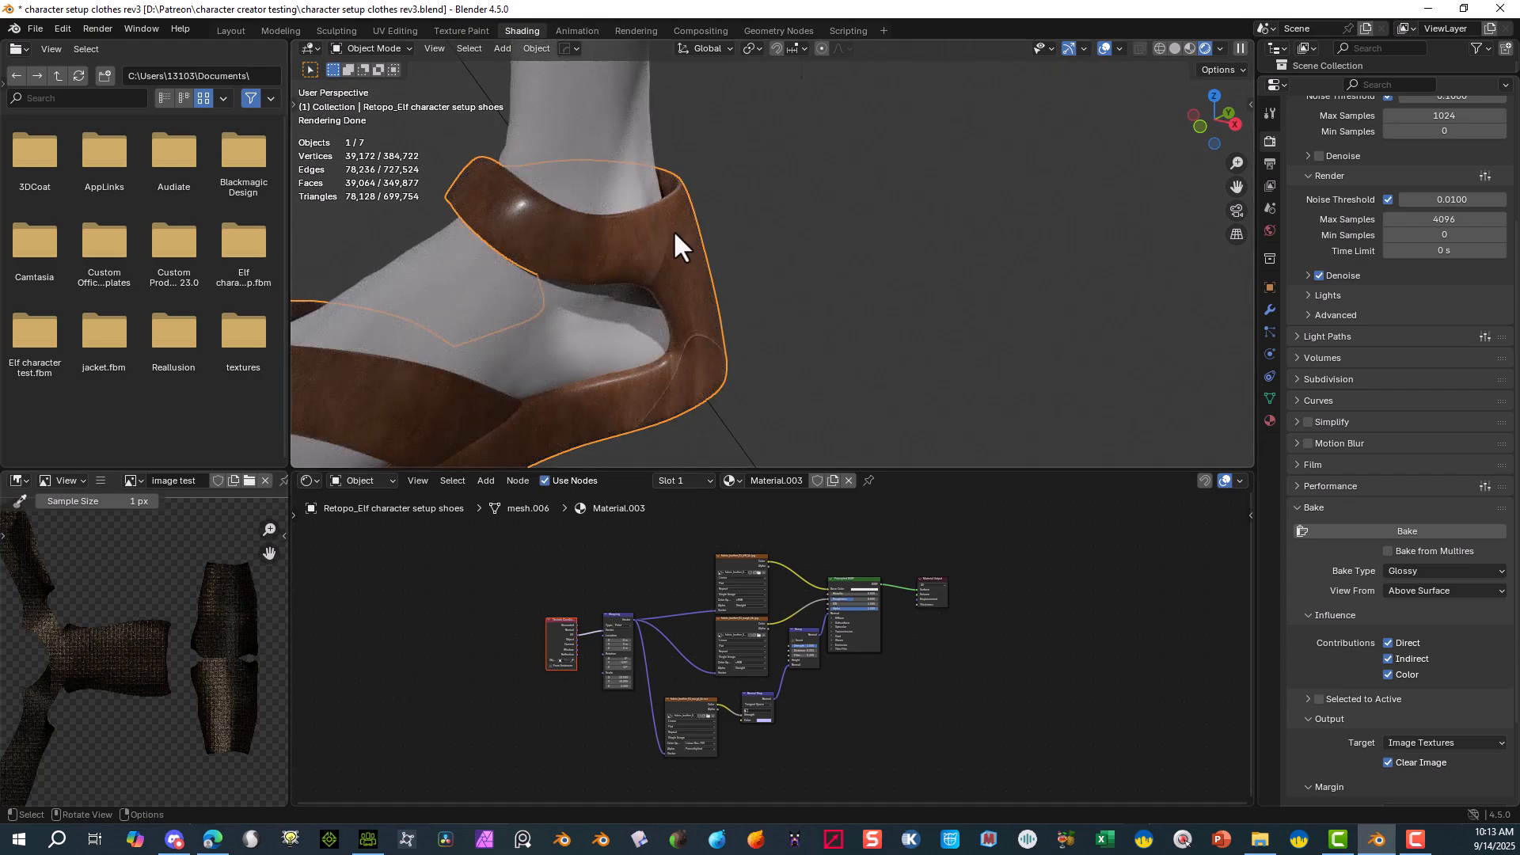
pyautogui.scroll(2, 771, 364)
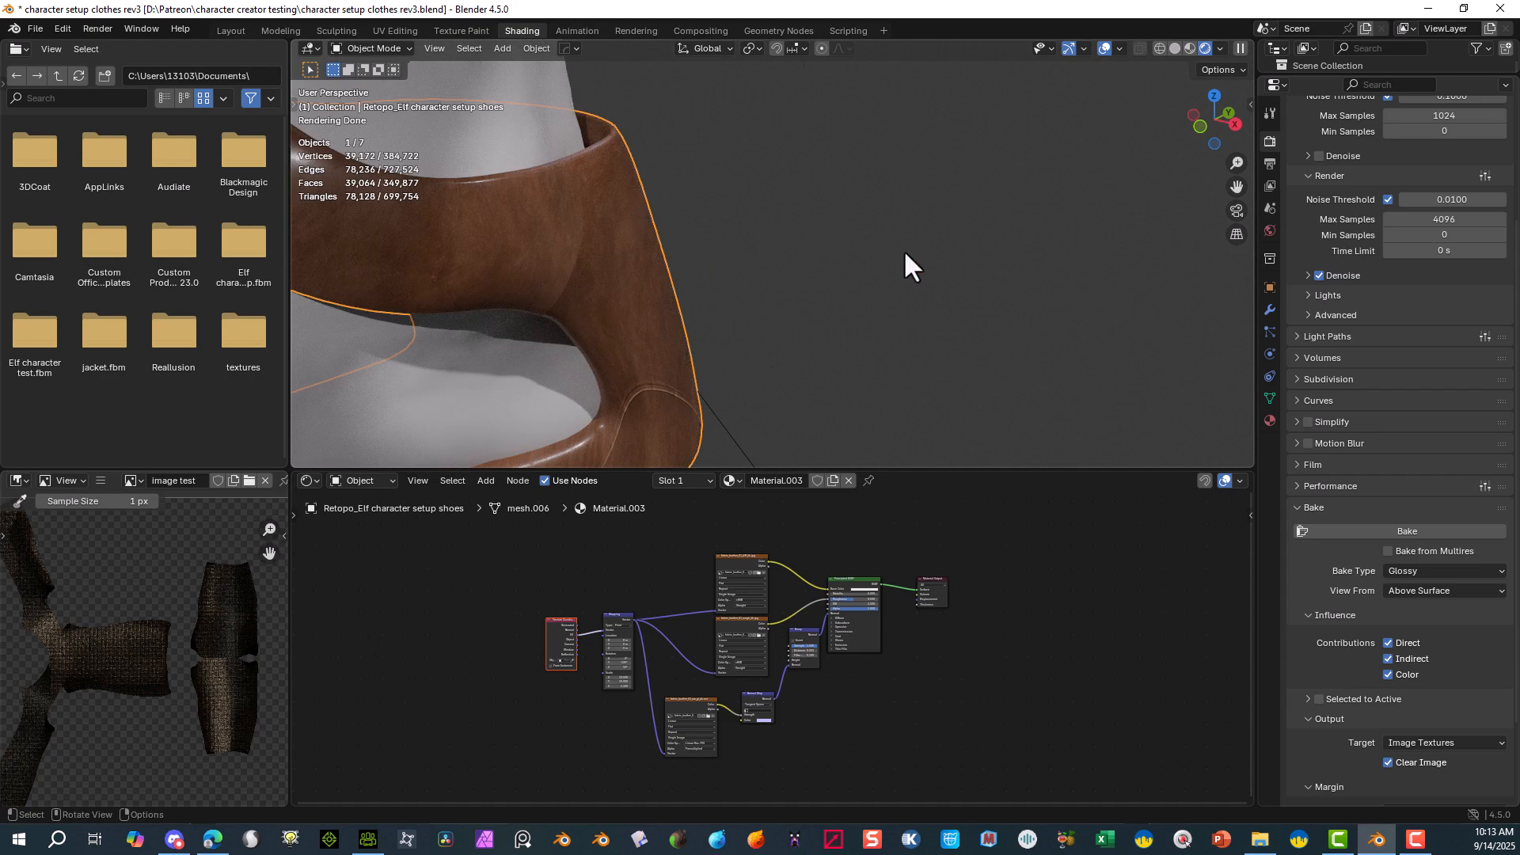
pyautogui.scroll(2, 907, 266)
pyautogui.moveTo(1237, 187); pyautogui.dragTo(1457, 79)
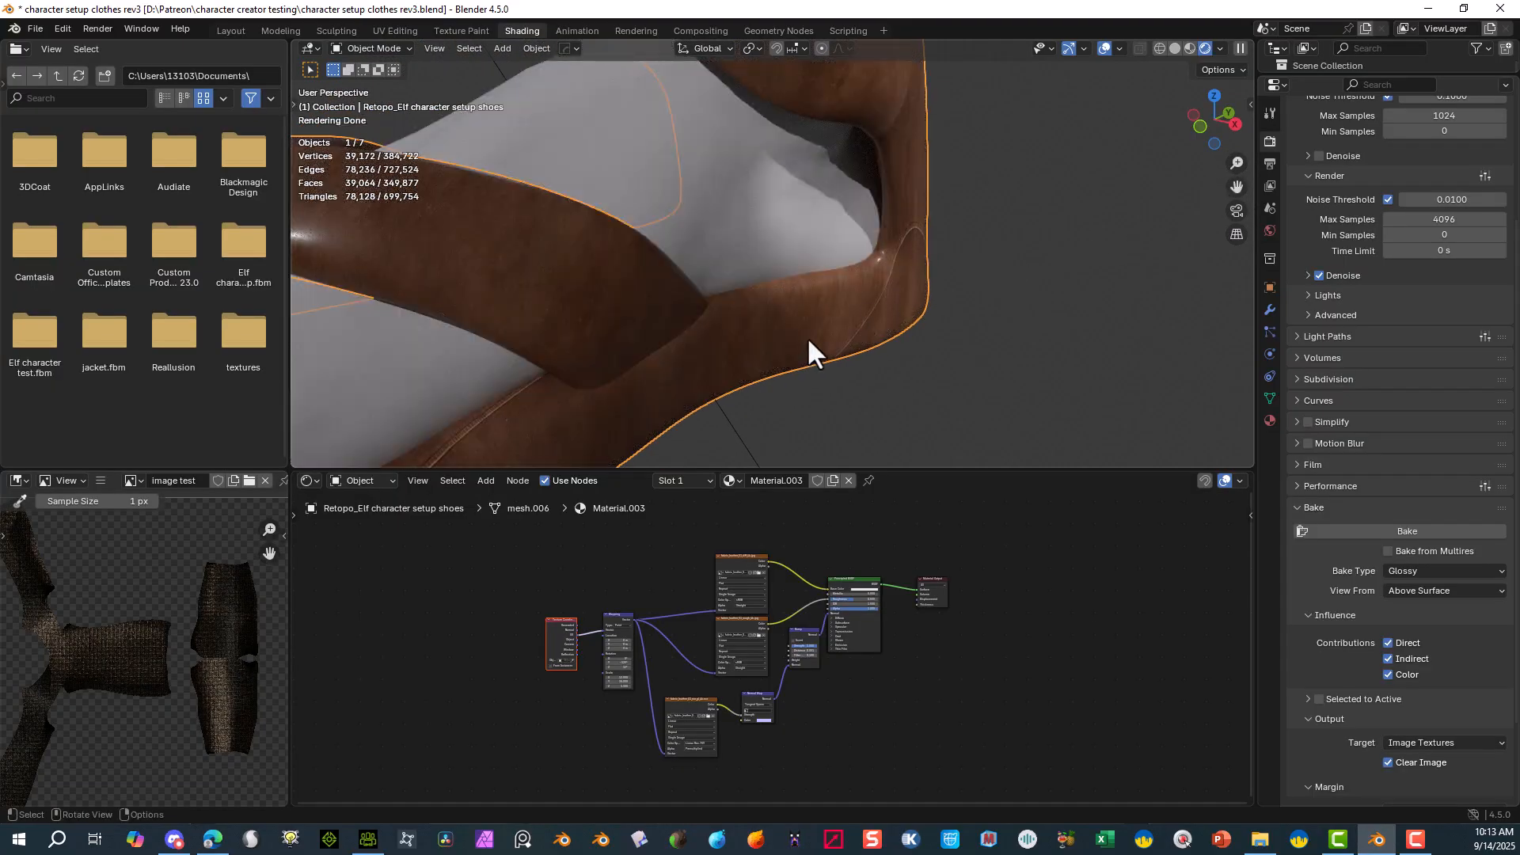
pyautogui.moveTo(806, 342)
pyautogui.mouseDown(button='middle')
pyautogui.moveTo(804, 356)
pyautogui.moveTo(929, 316)
pyautogui.moveTo(792, 345)
pyautogui.mouseUp(button='middle')
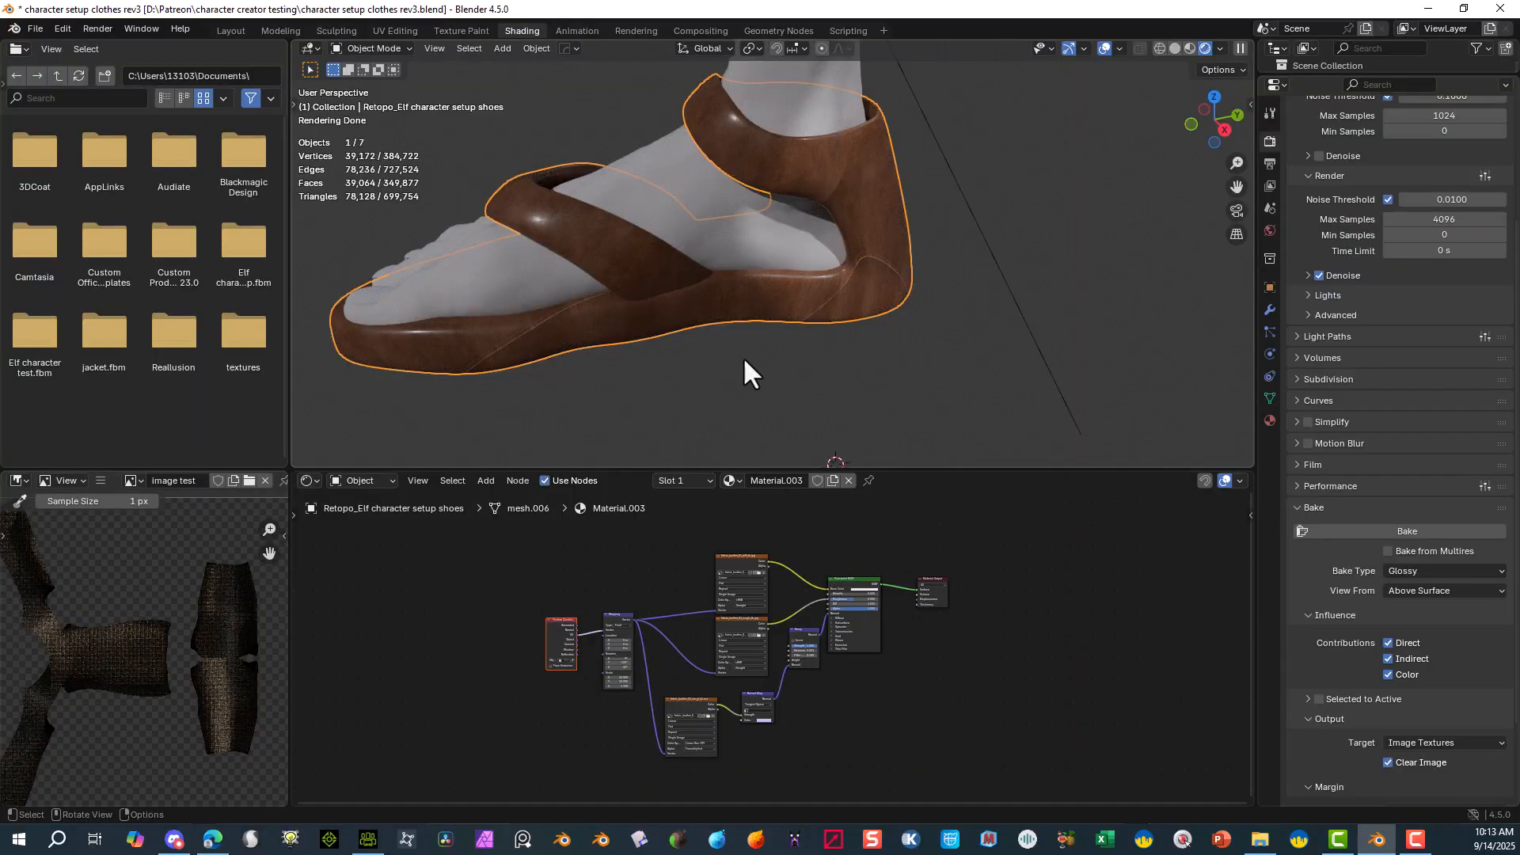
# - Spread out the leather material's node layout by moving the Mapping and fabric_leather_01_diff_4k.jpg nodes farther from the Principled BSDF
pyautogui.scroll(3, 697, 633)
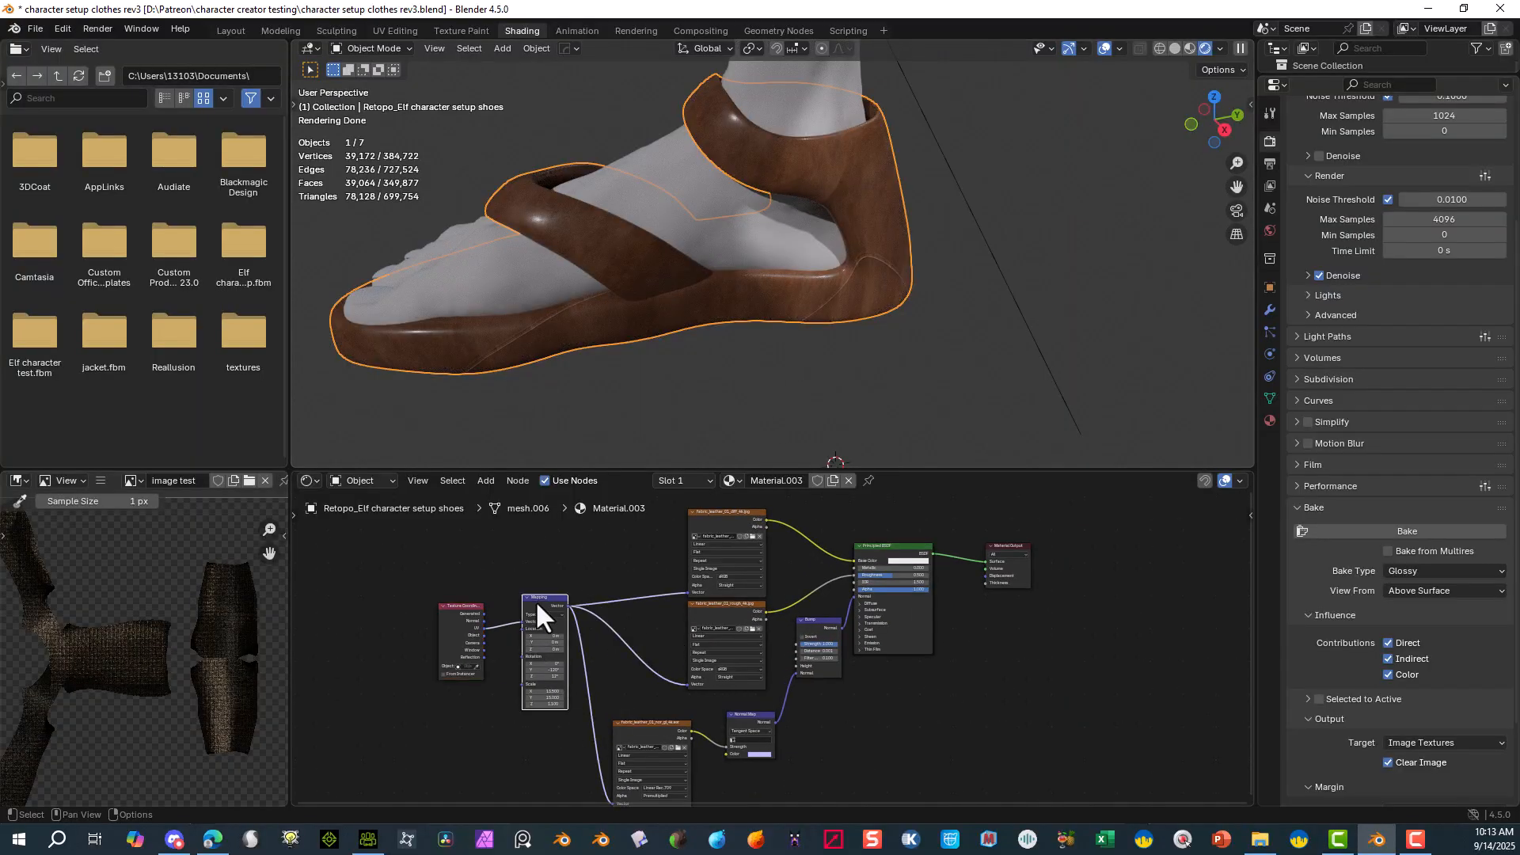
pyautogui.moveTo(535, 600); pyautogui.dragTo(442, 562)
pyautogui.scroll(3, 773, 537)
pyautogui.moveTo(776, 556); pyautogui.dragTo(764, 455, button='middle')
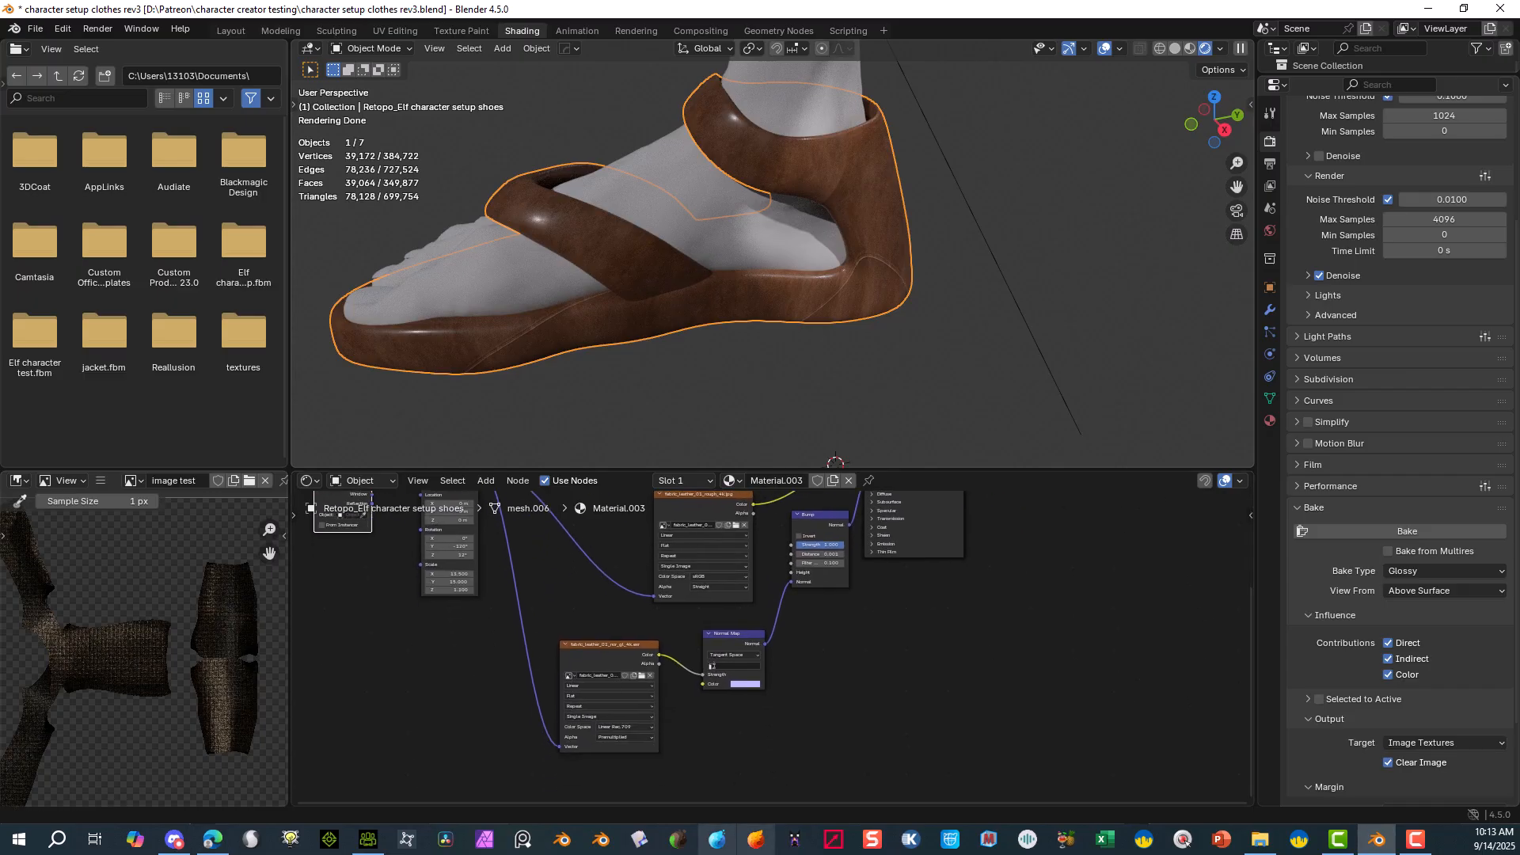
pyautogui.scroll(2, 659, 618)
pyautogui.moveTo(658, 623); pyautogui.dragTo(665, 526, button='middle')
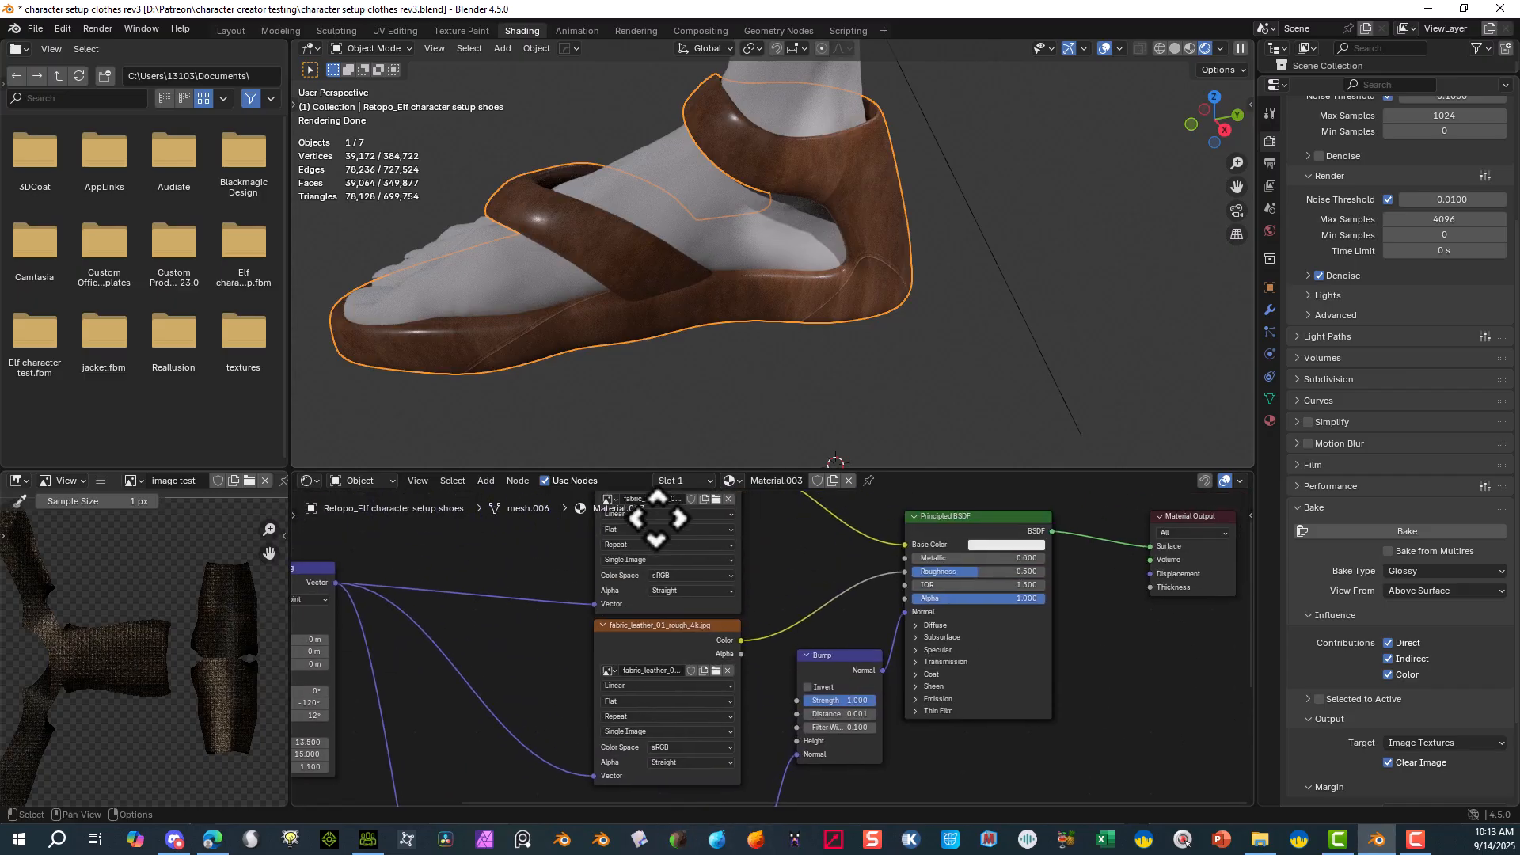
pyautogui.moveTo(748, 569); pyautogui.dragTo(608, 721, button='middle')
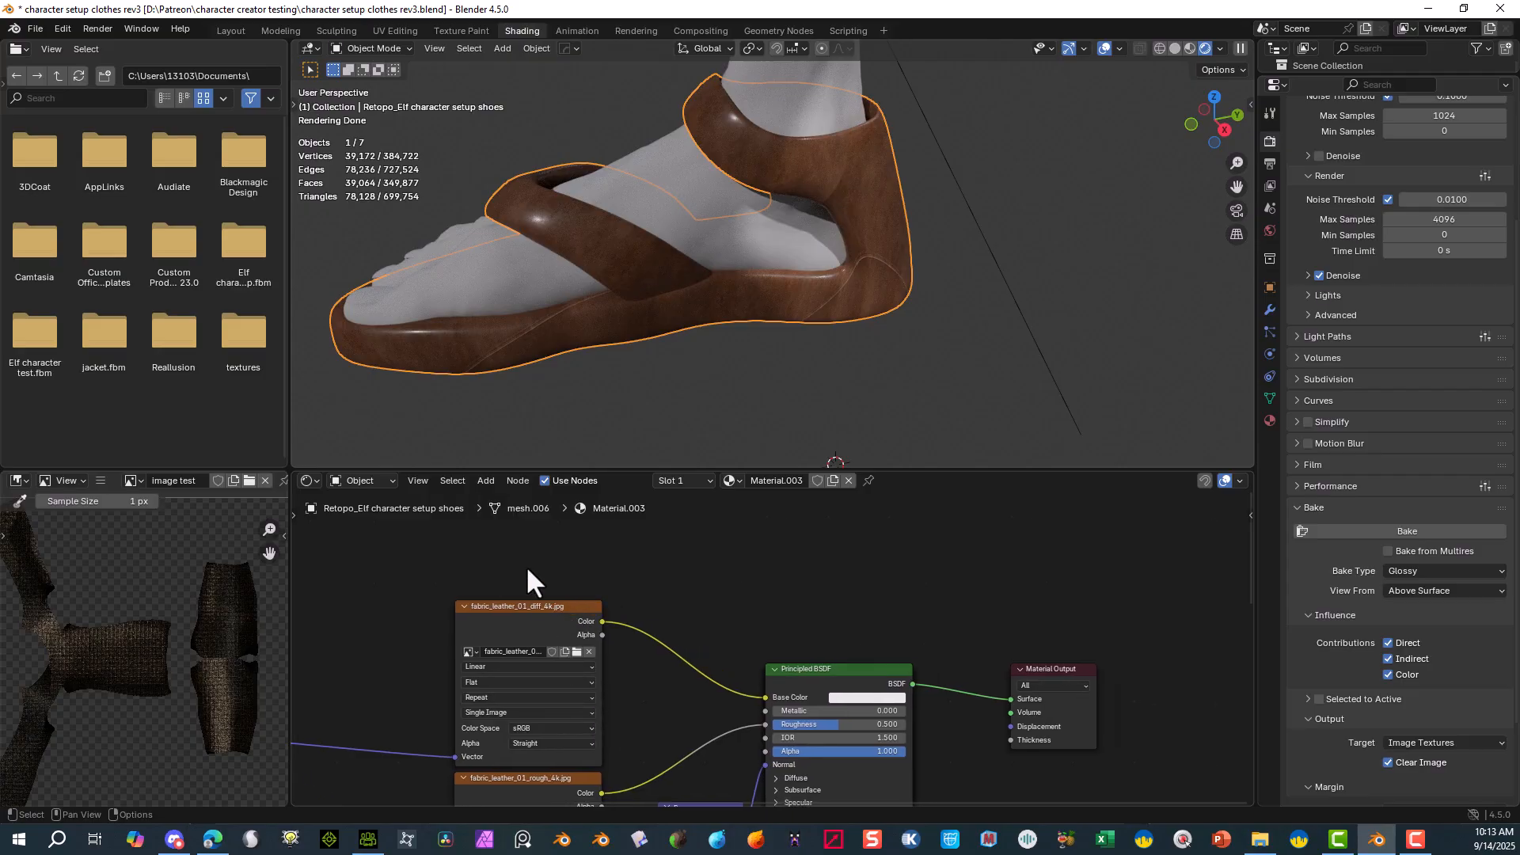
pyautogui.click(544, 603)
pyautogui.moveTo(544, 603); pyautogui.dragTo(503, 580)
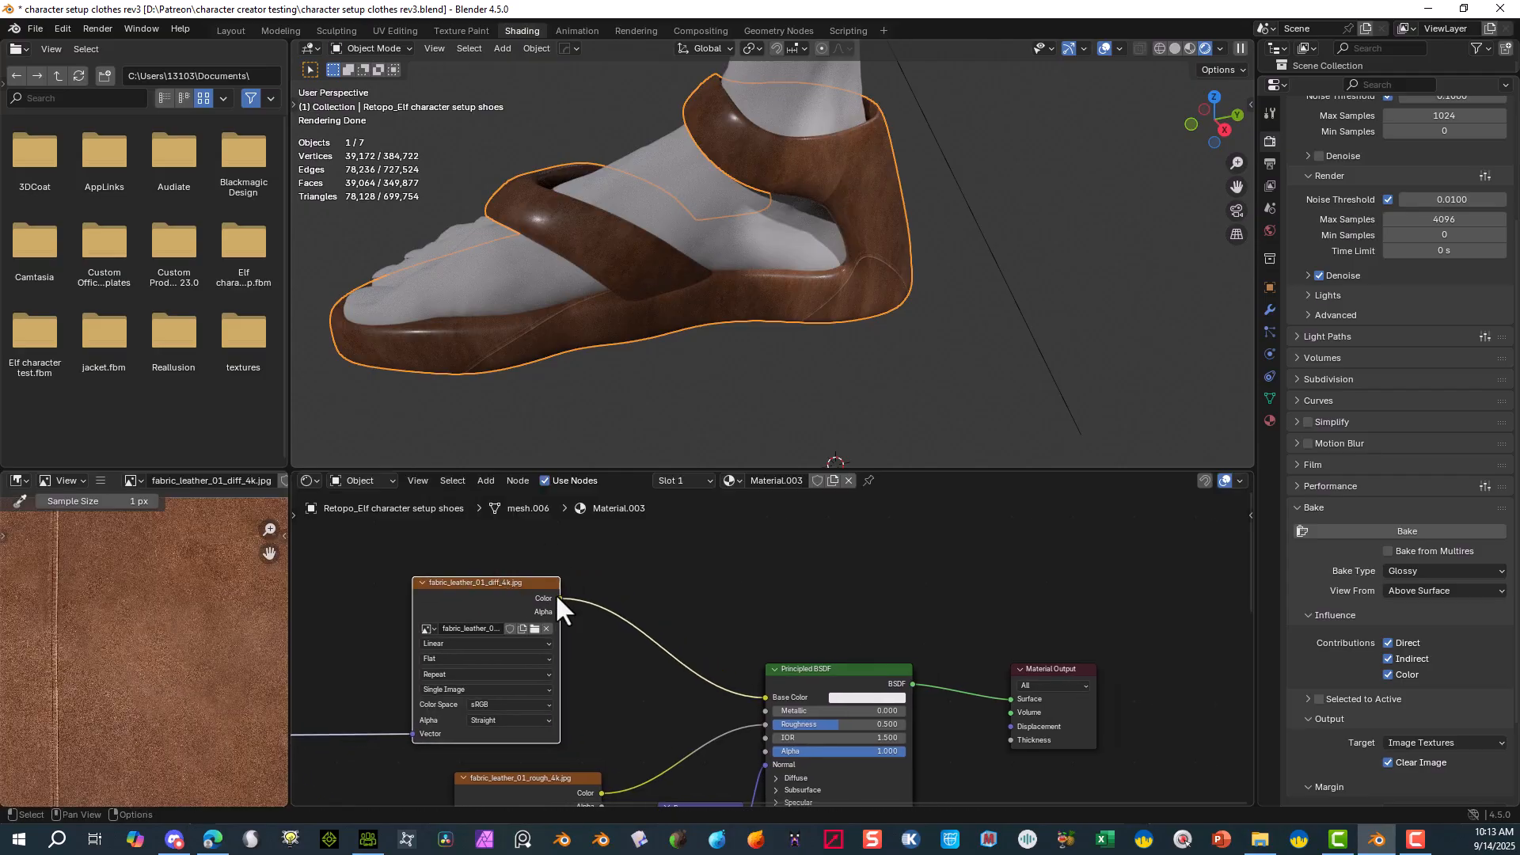
# - Add an Image Texture node to the leather material and place it unconnected in the empty space above the other nodes
pyautogui.scroll(-4, 762, 609)
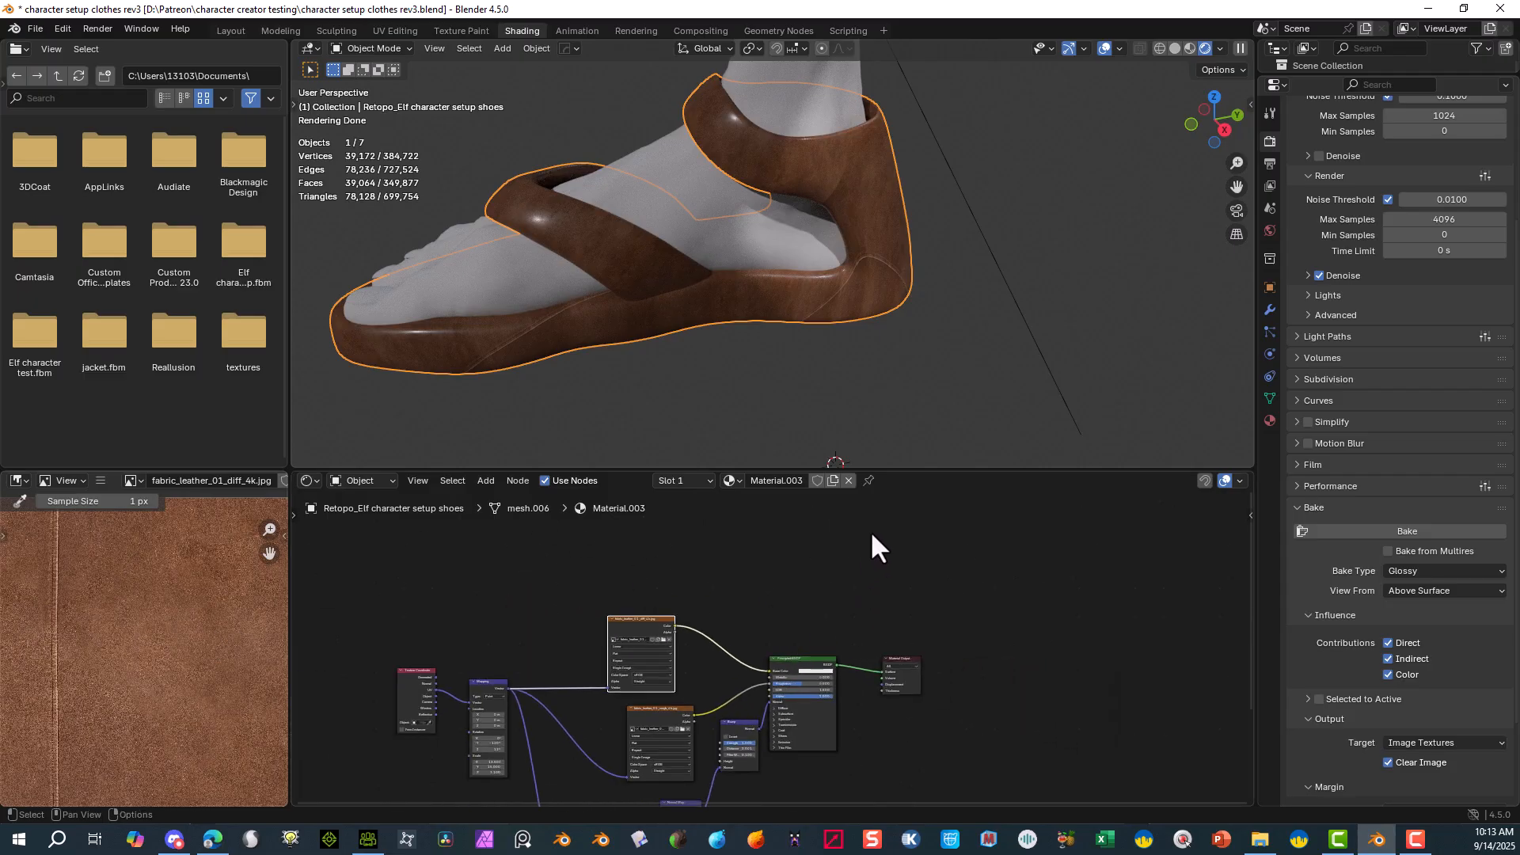
pyautogui.click(493, 480)
pyautogui.moveTo(511, 498)
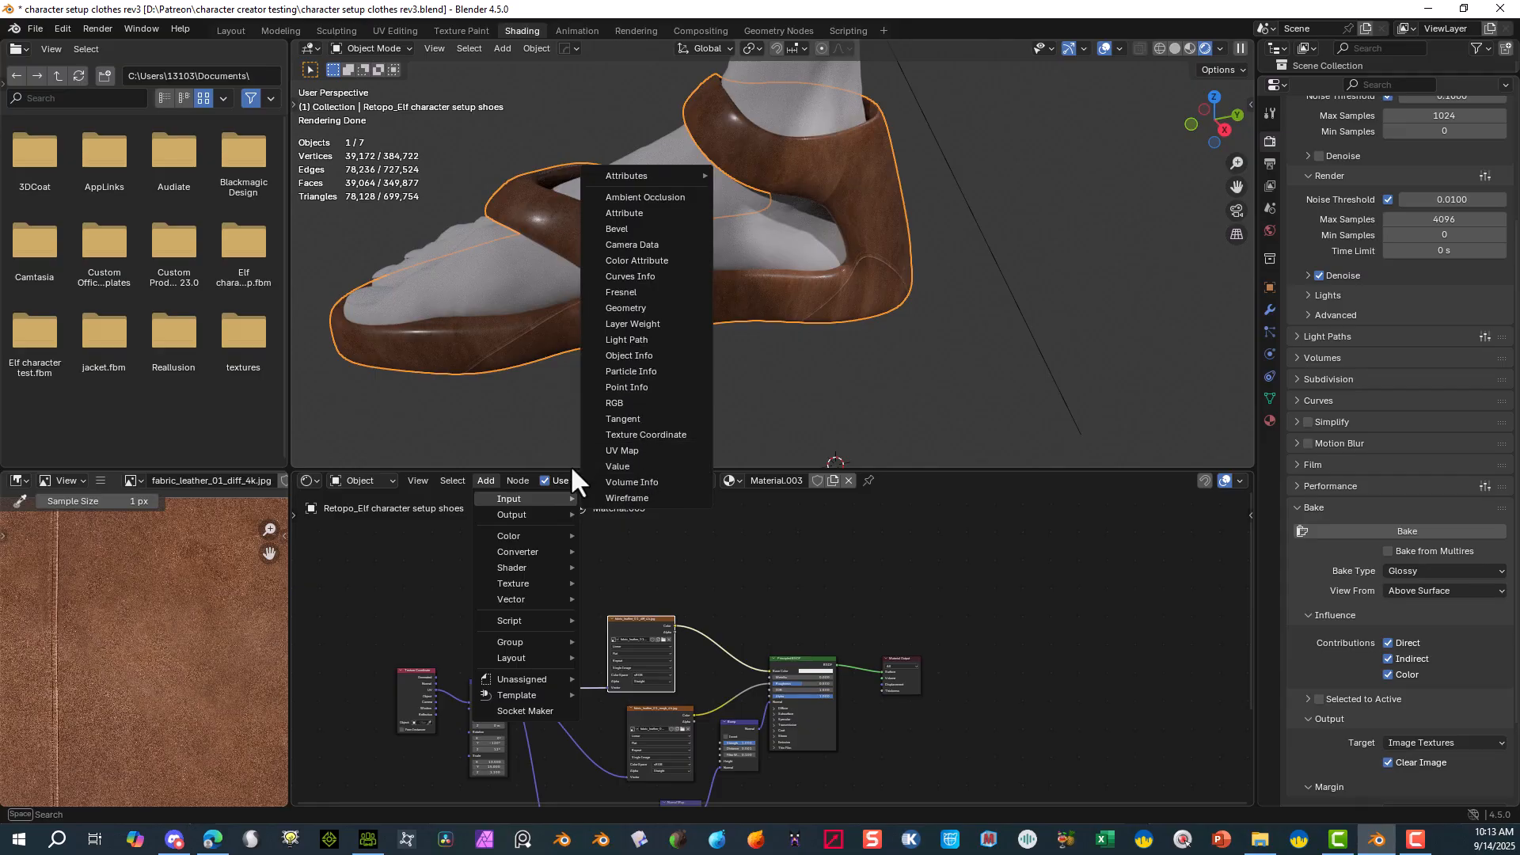
pyautogui.moveTo(527, 584)
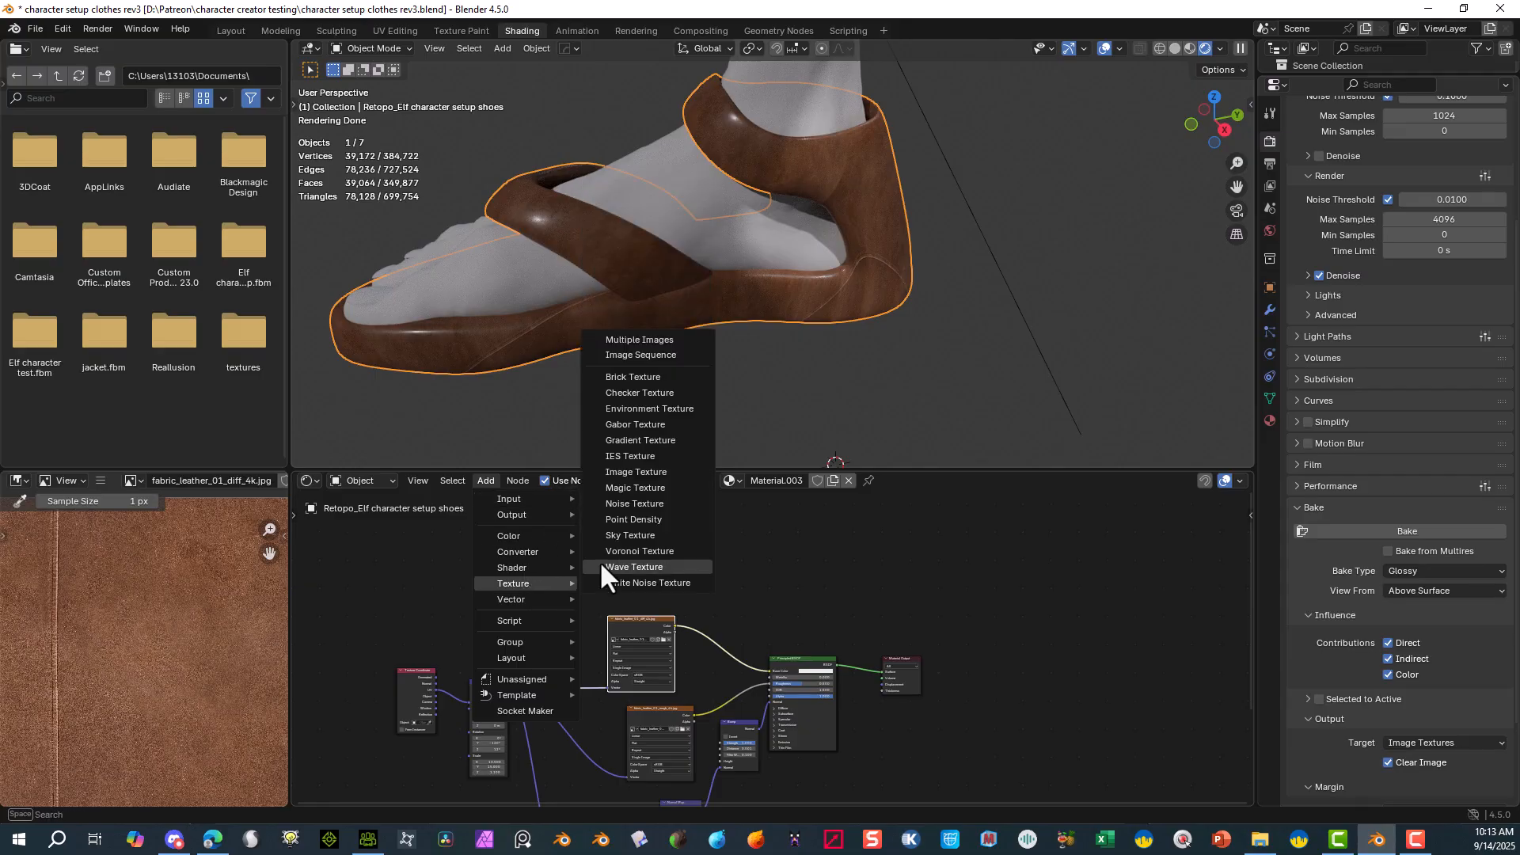
pyautogui.click(661, 473)
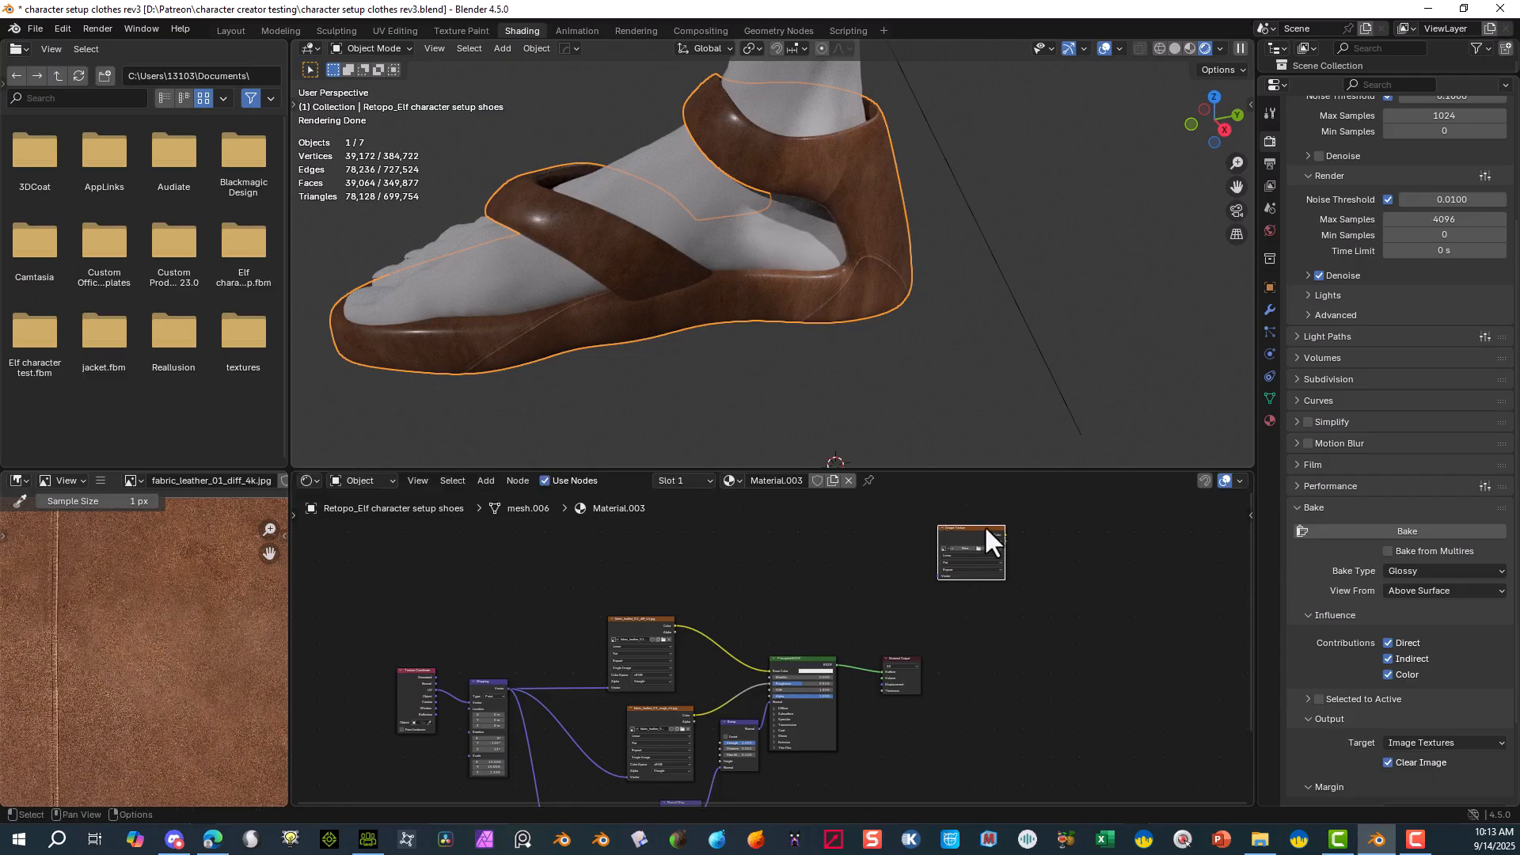
pyautogui.click(989, 526)
pyautogui.scroll(2, 1055, 532)
pyautogui.moveTo(1049, 574); pyautogui.dragTo(875, 755, button='middle')
pyautogui.scroll(1, 905, 654)
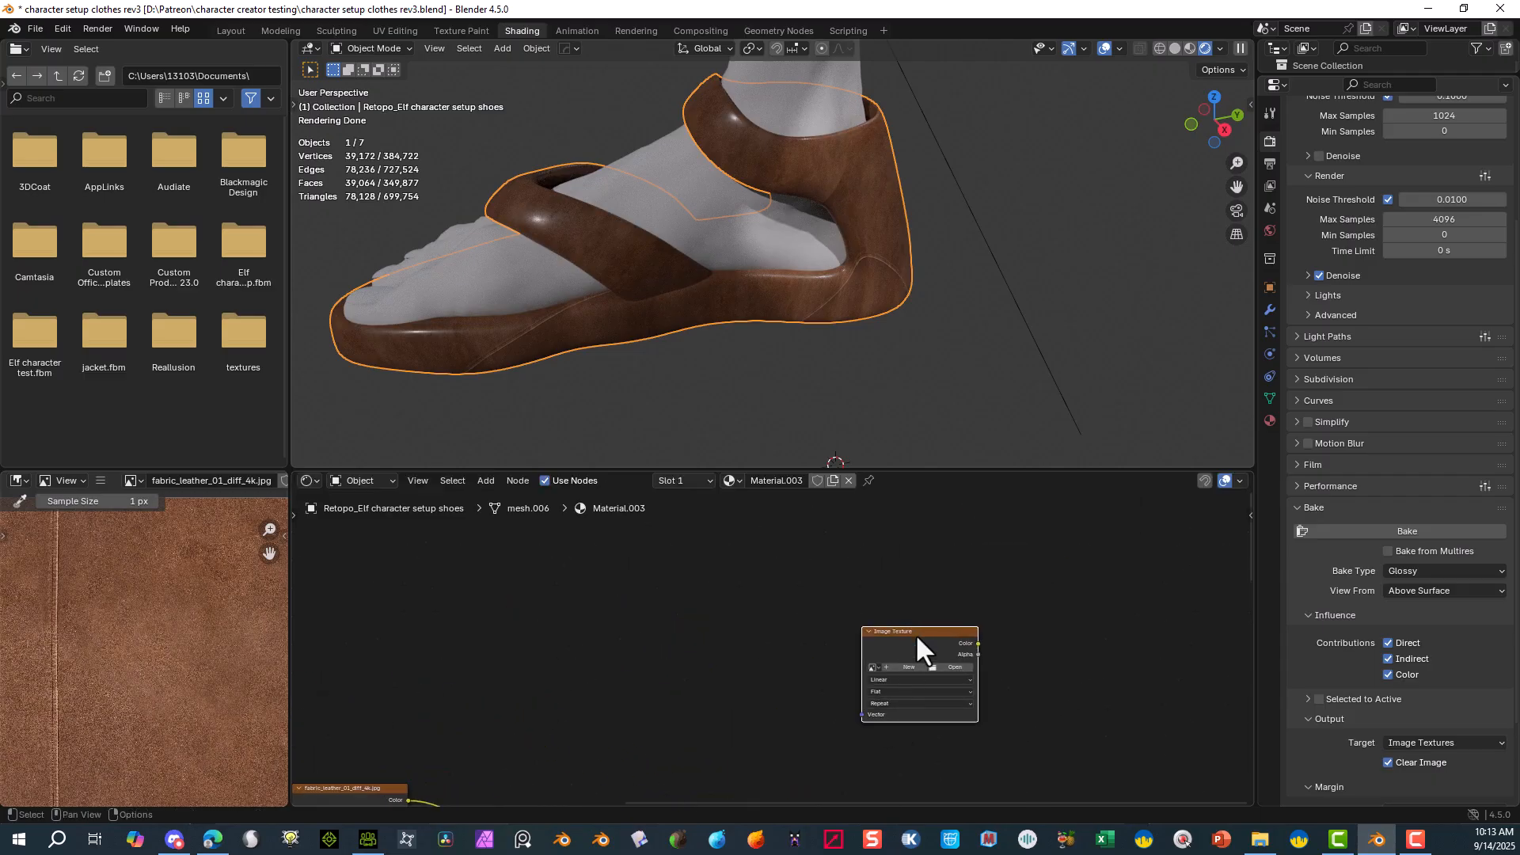
pyautogui.moveTo(915, 635); pyautogui.dragTo(908, 593)
pyautogui.scroll(2, 1004, 730)
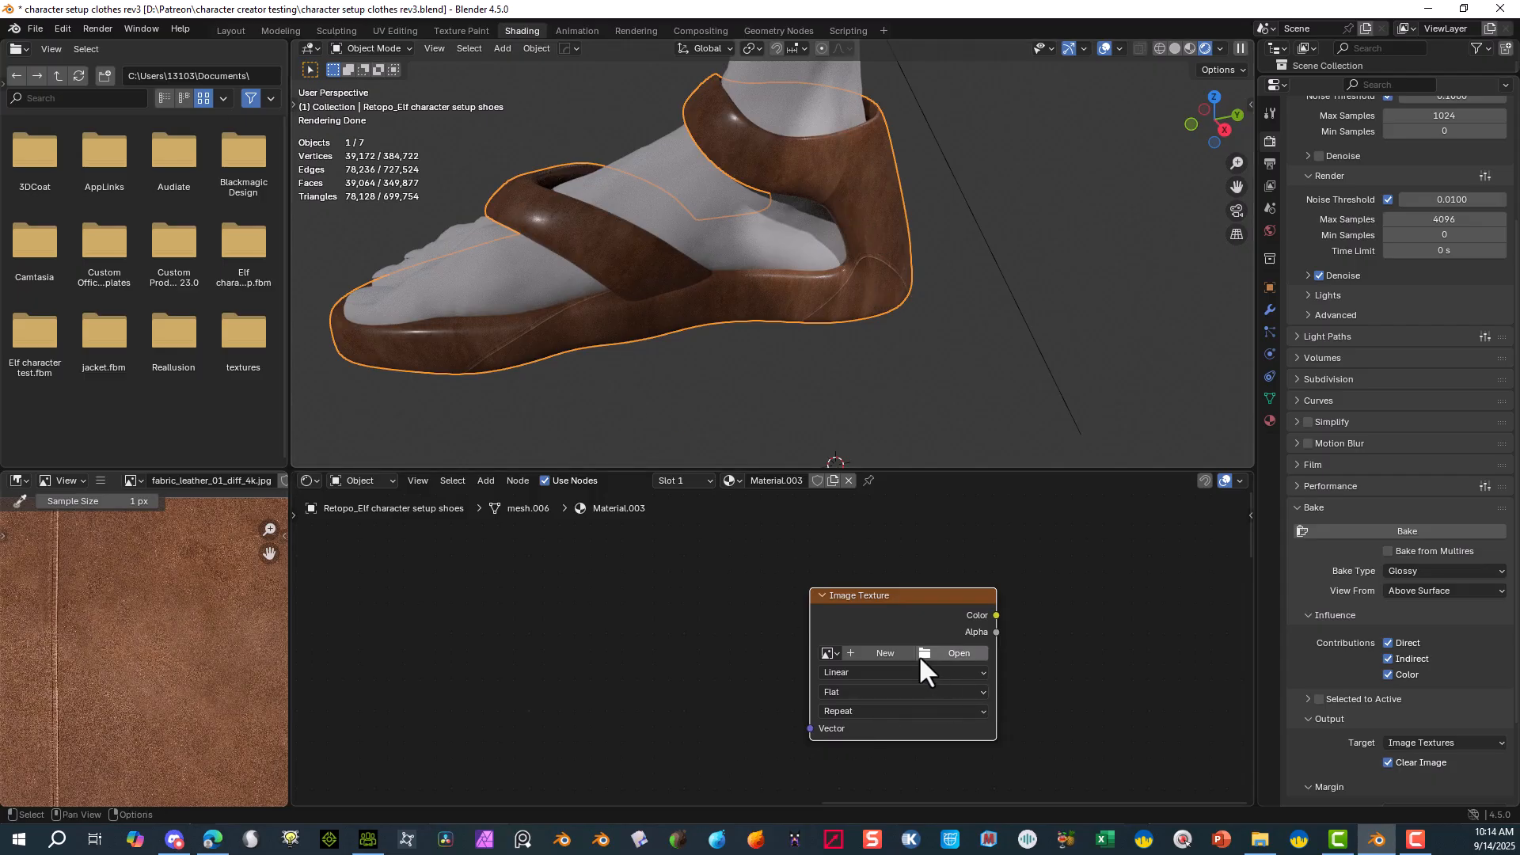
# - Create a new 2048 × 2048 px image named FootwareDiffuse in the empty Image Texture node
pyautogui.click(886, 652)
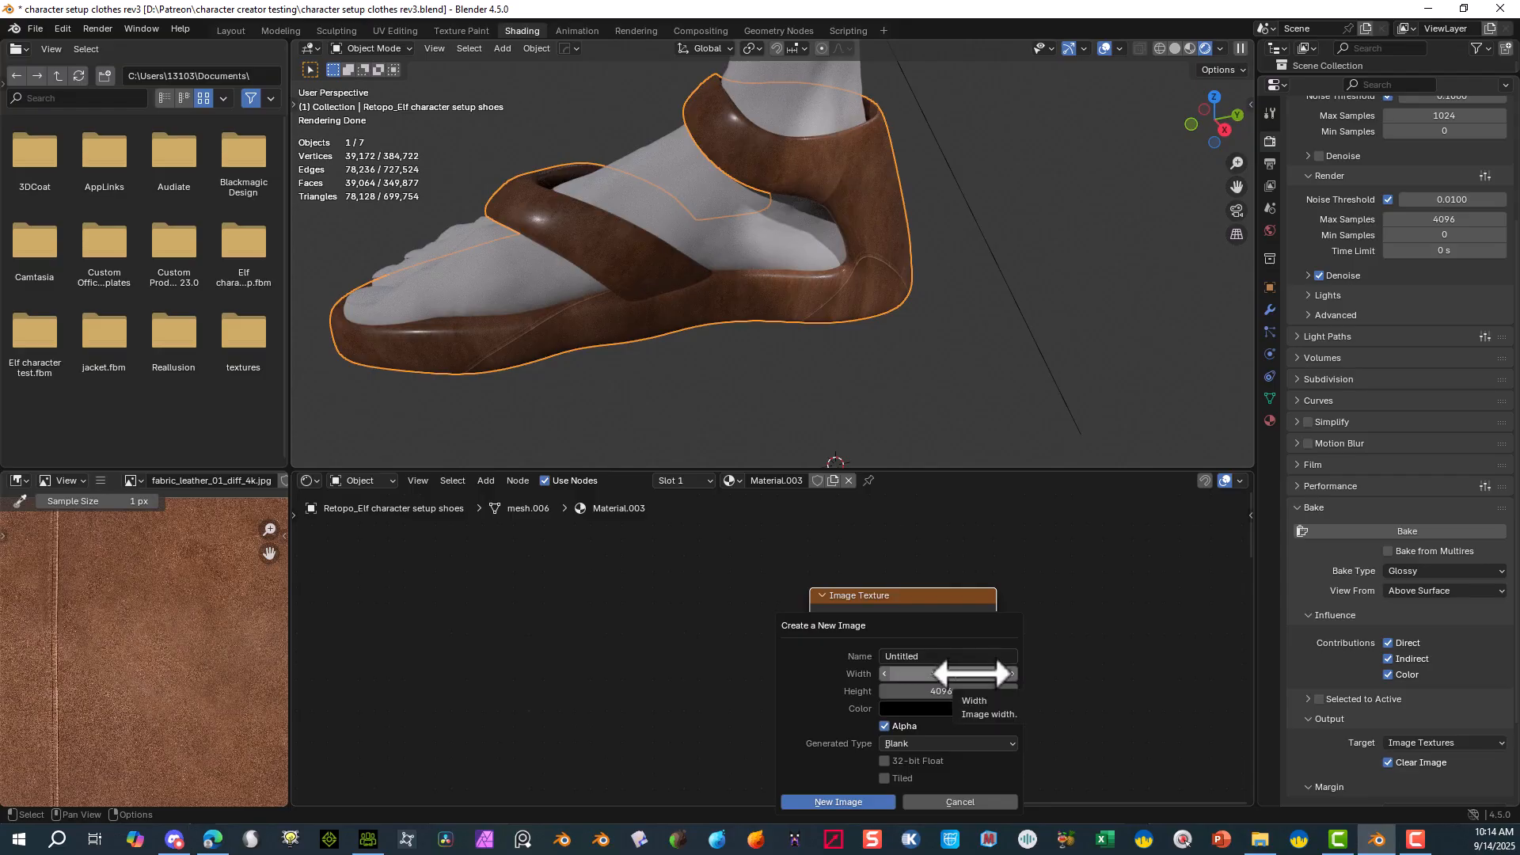
pyautogui.click(972, 674)
pyautogui.write('2048')
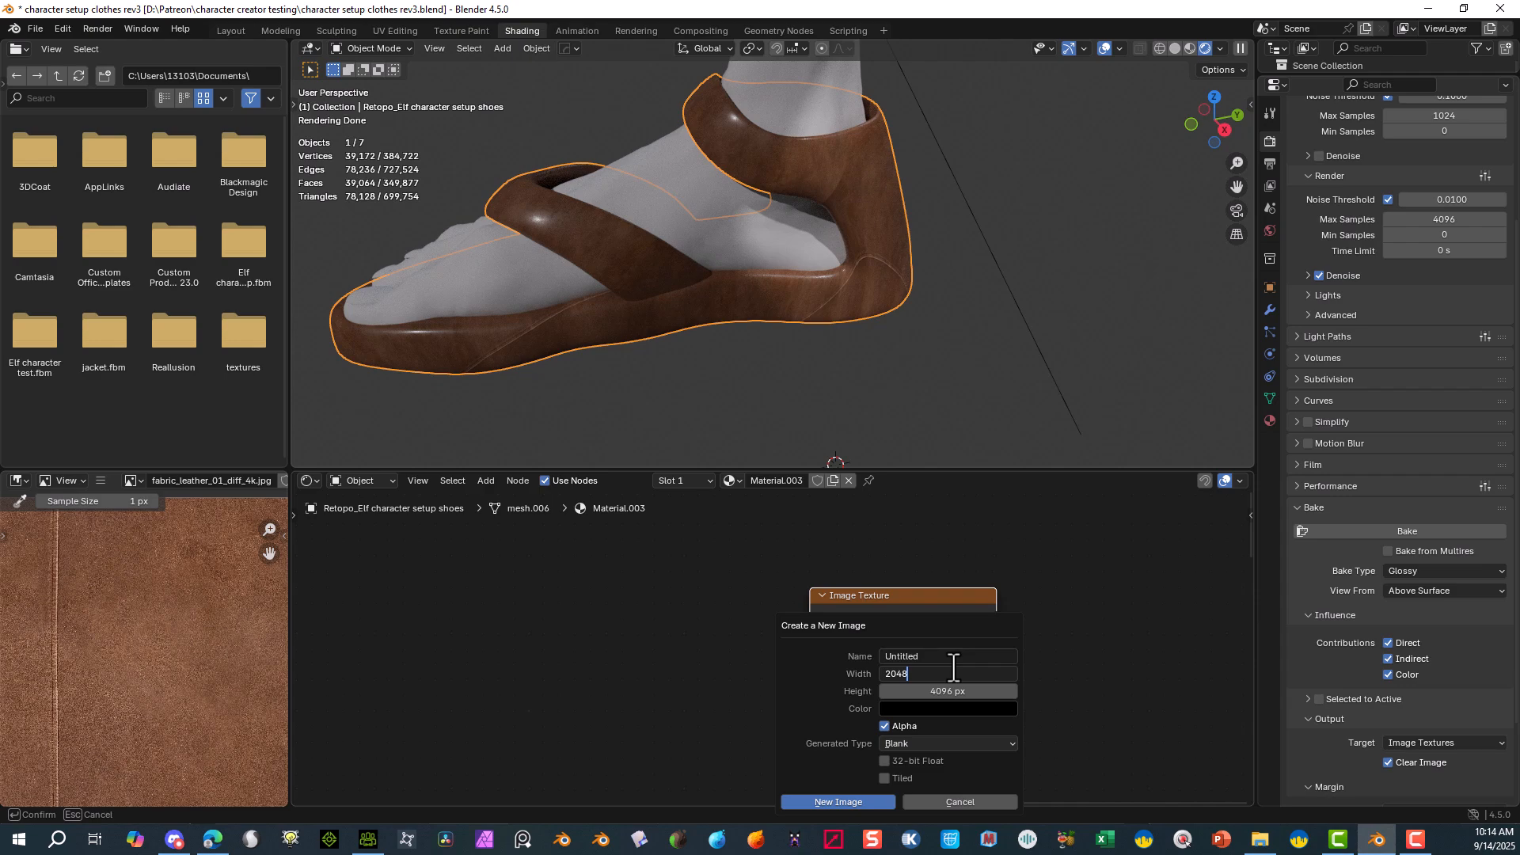
pyautogui.press('Tab')
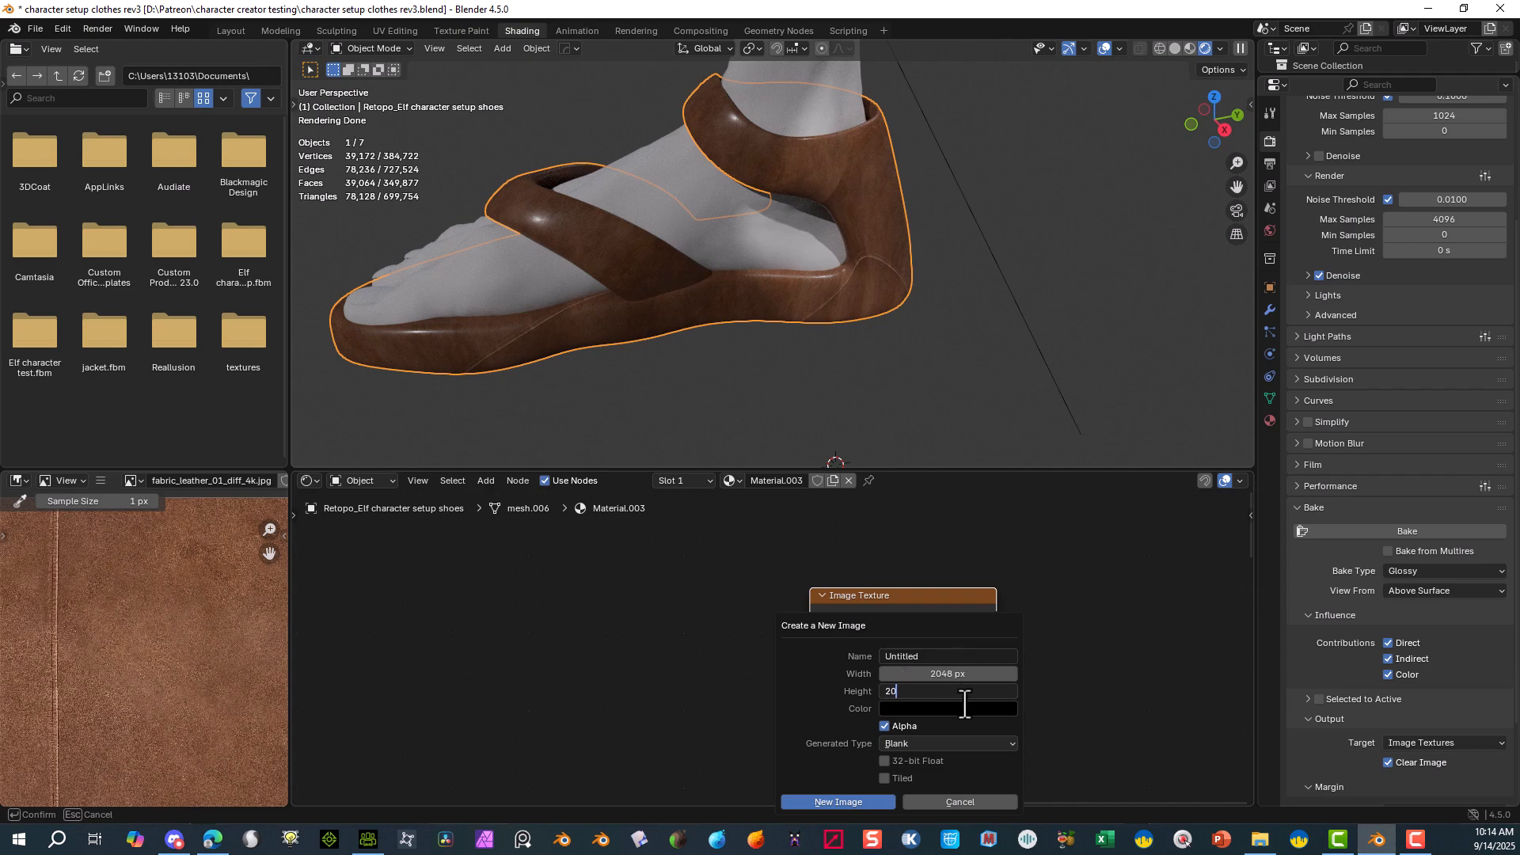
pyautogui.press('Tab')
pyautogui.write('F')
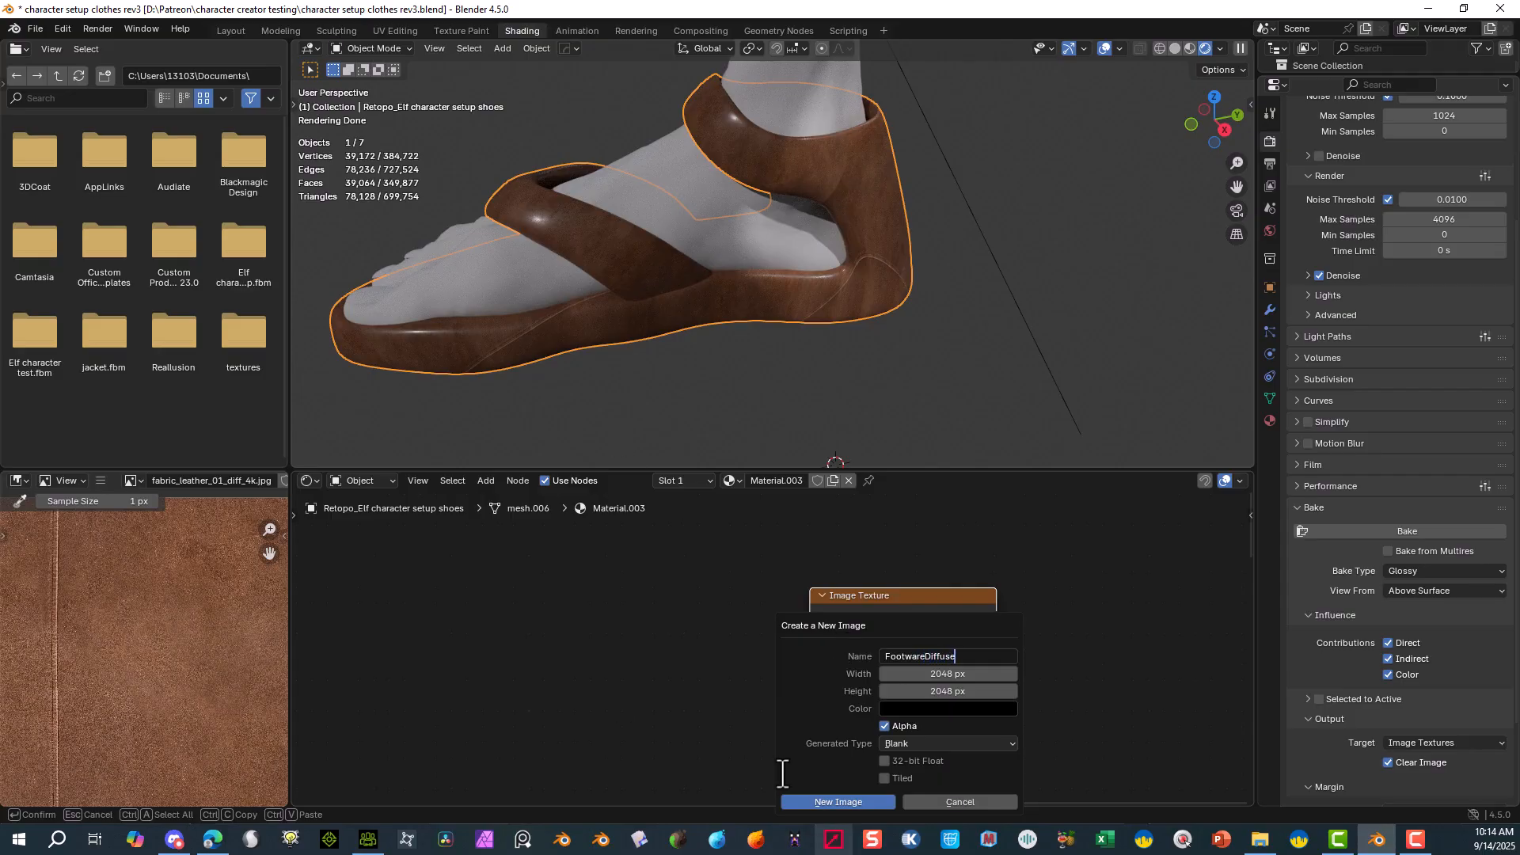
pyautogui.click(809, 798)
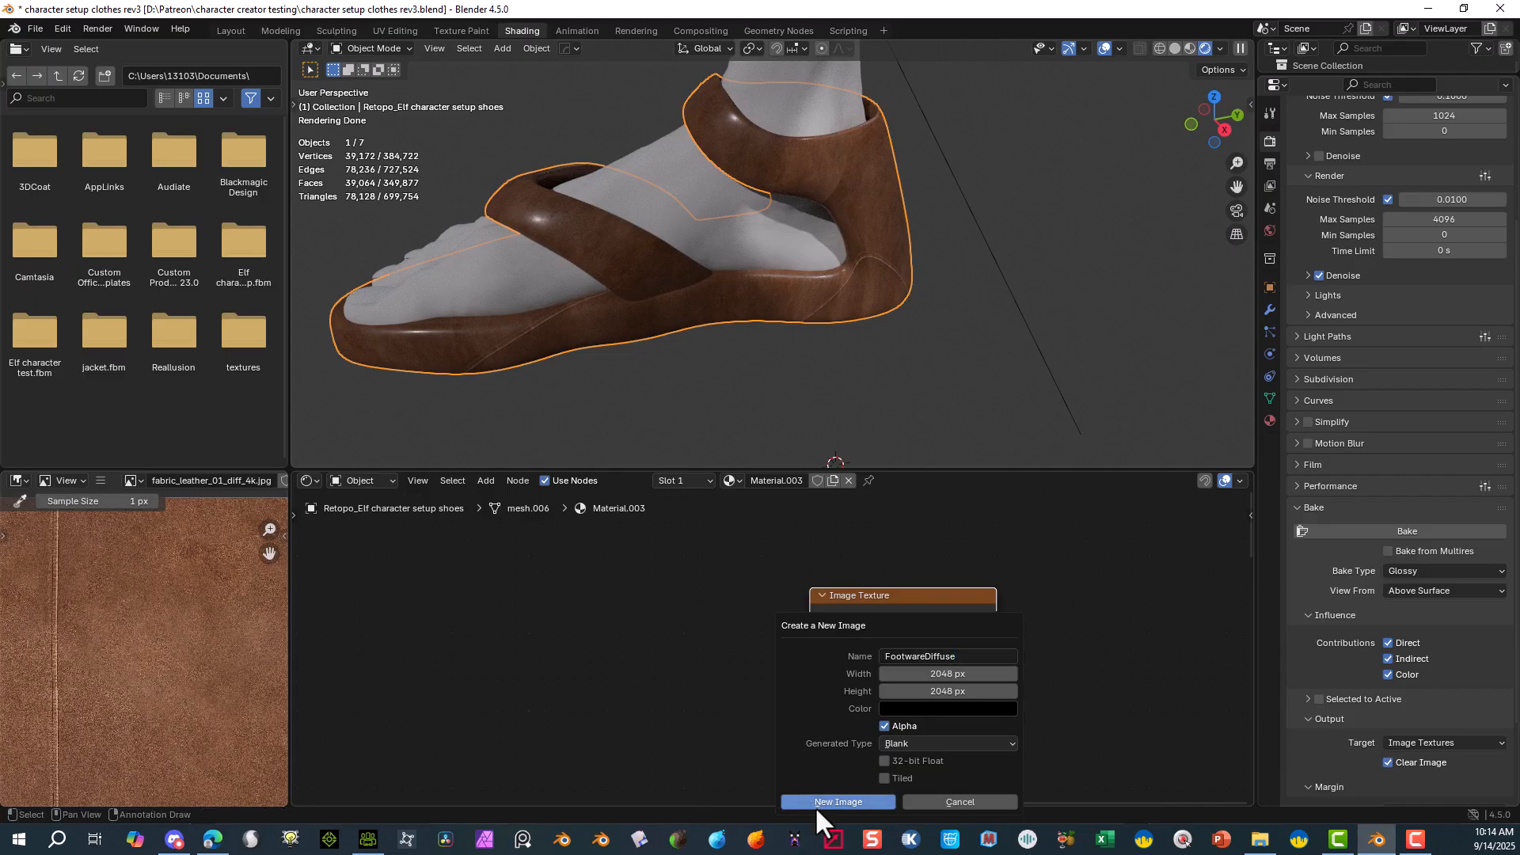
# - Create the FootwareDiffuse image, then bake the shoes' material into it with the bake type set to Diffuse
pyautogui.click(815, 804)
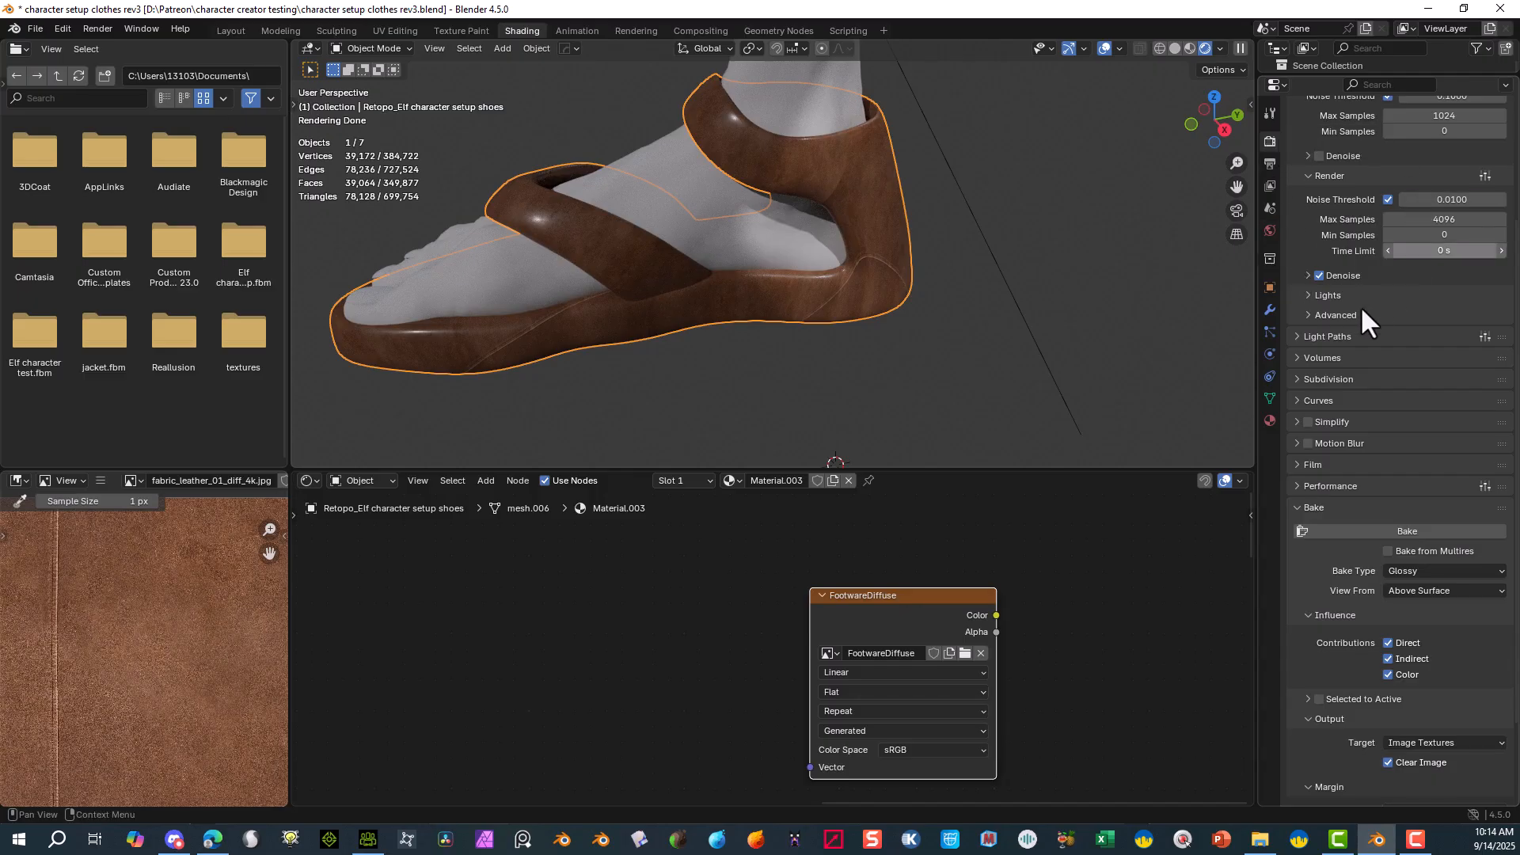
pyautogui.scroll(-1, 1318, 495)
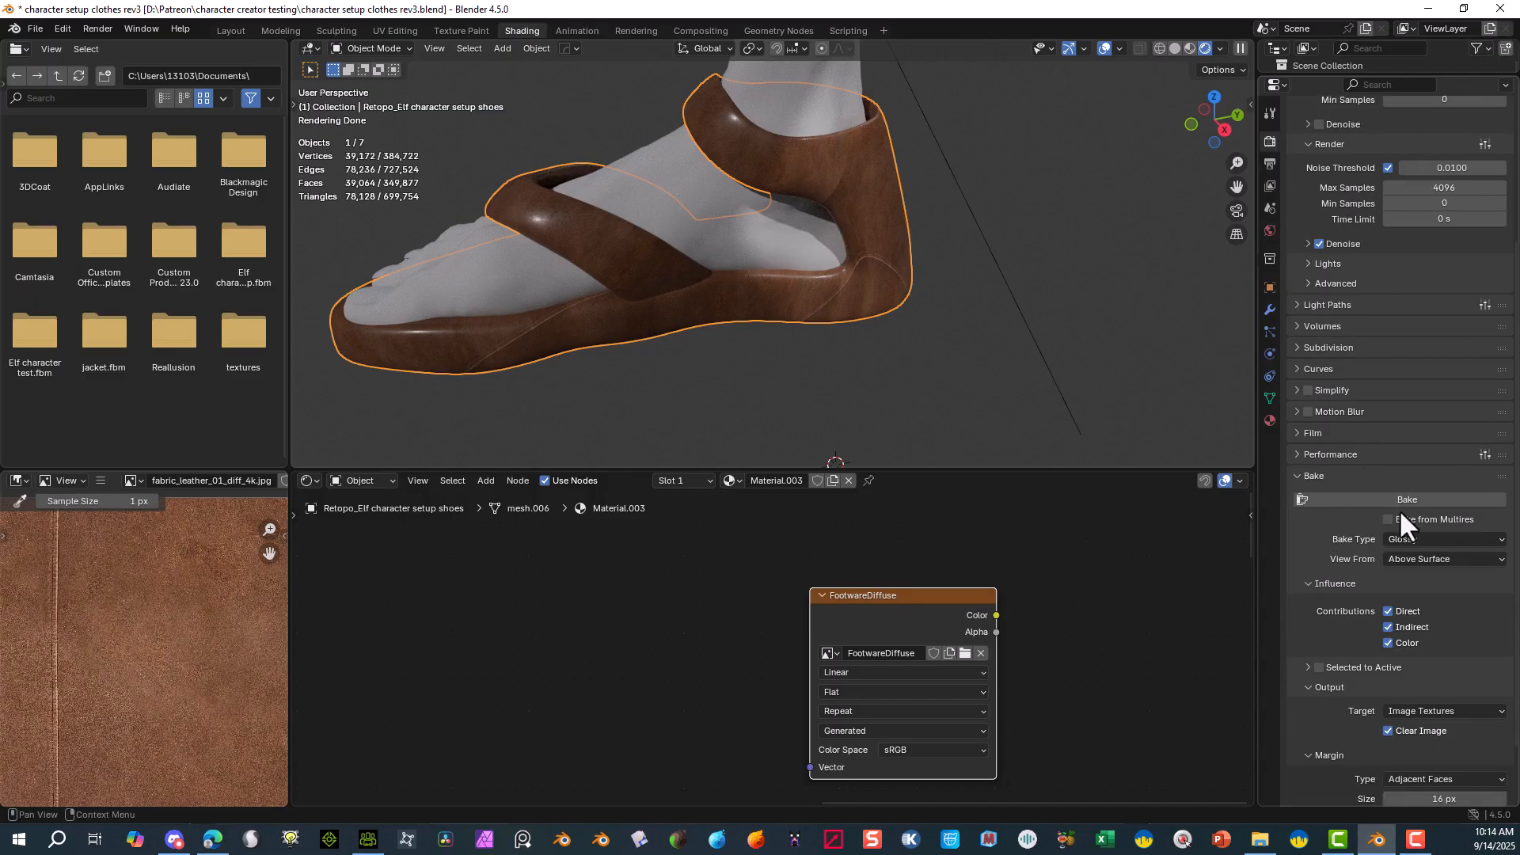
pyautogui.click(1429, 541)
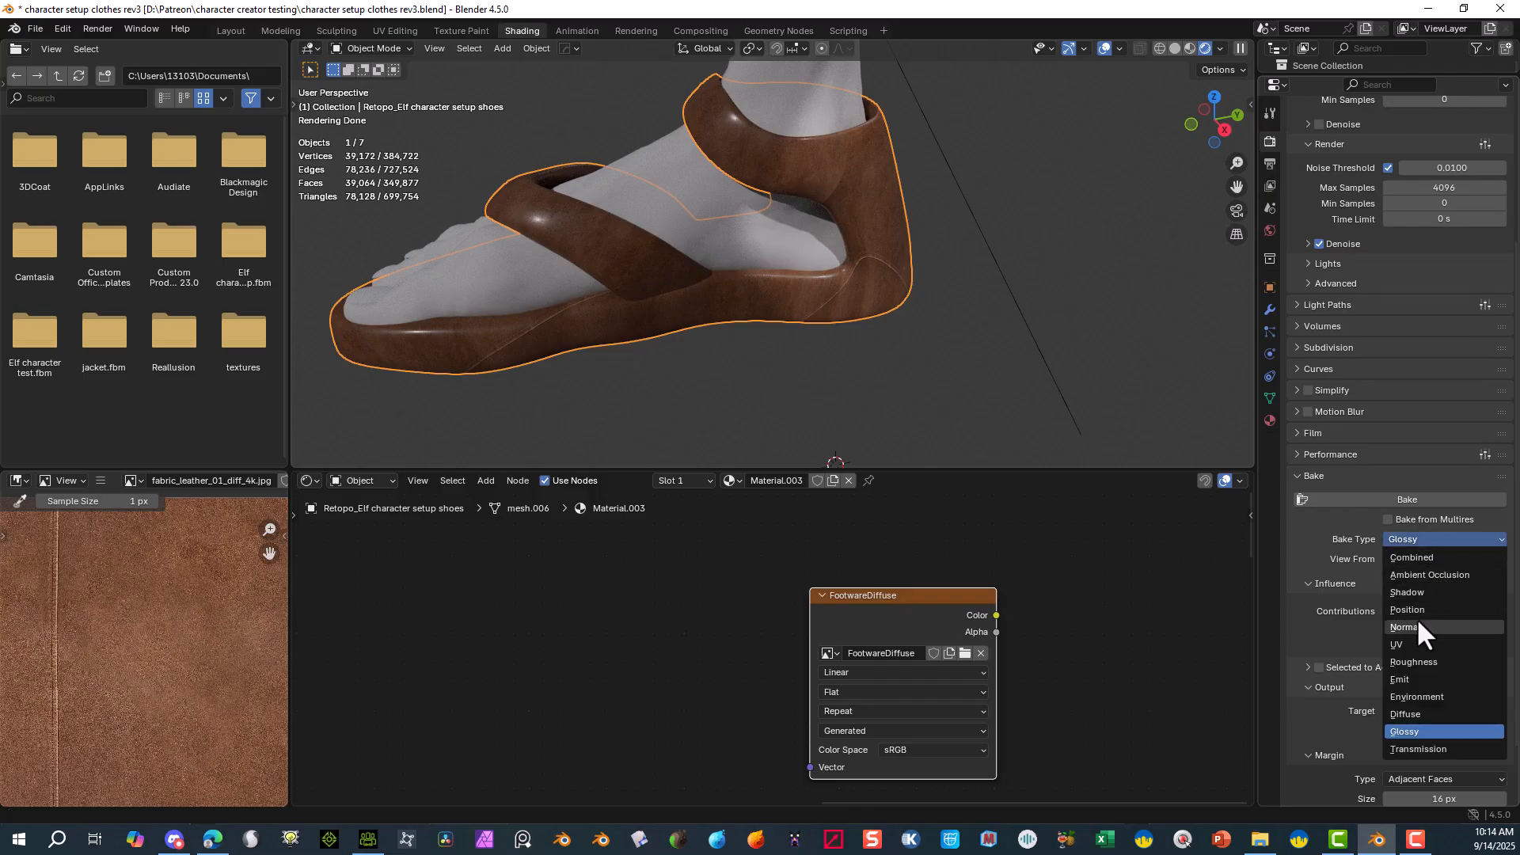
pyautogui.click(1428, 712)
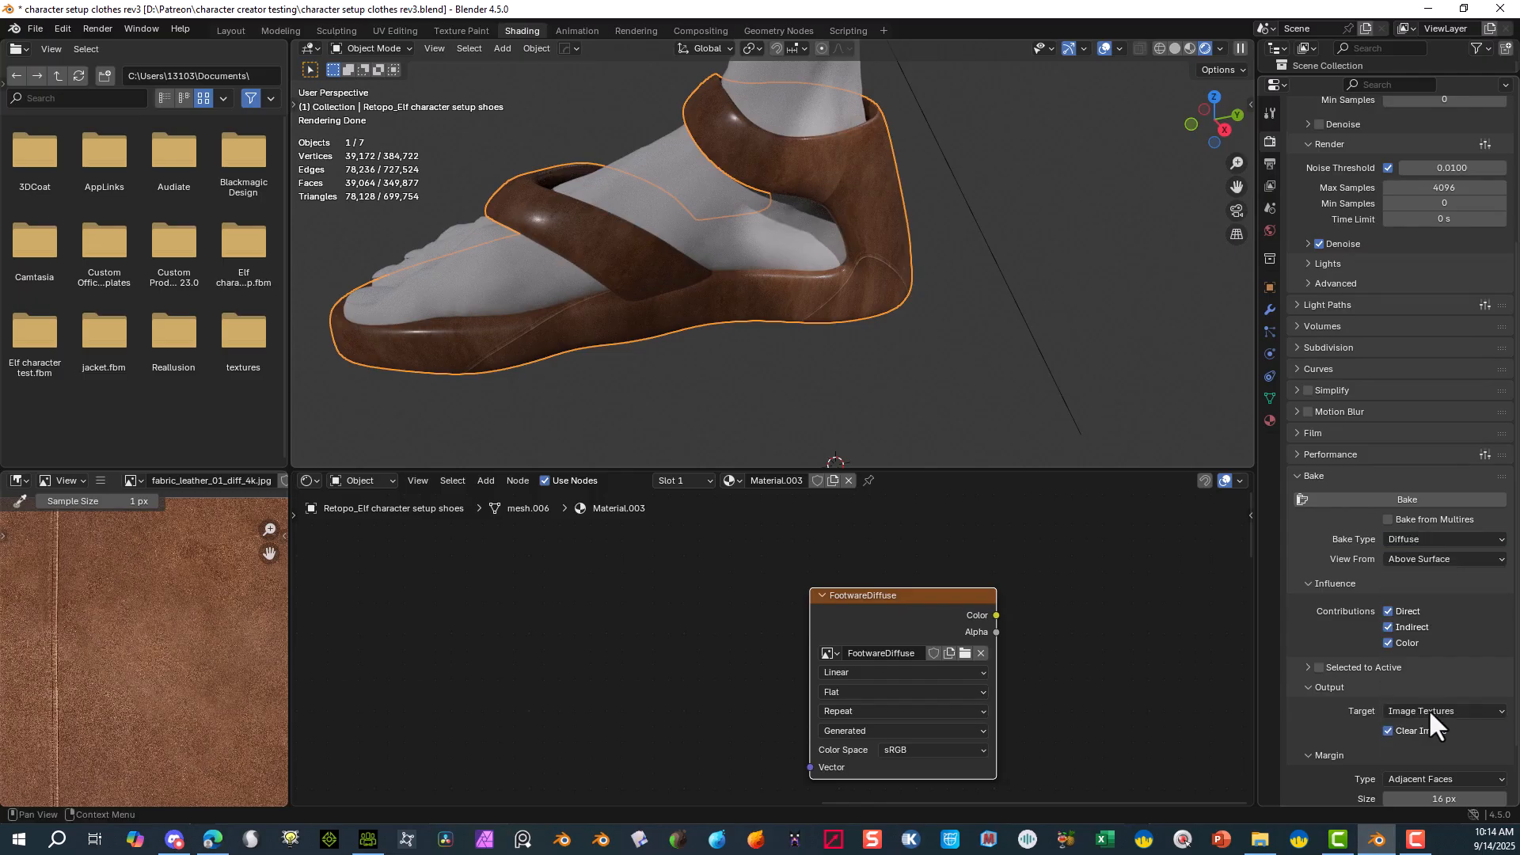
pyautogui.scroll(-2, 1136, 502)
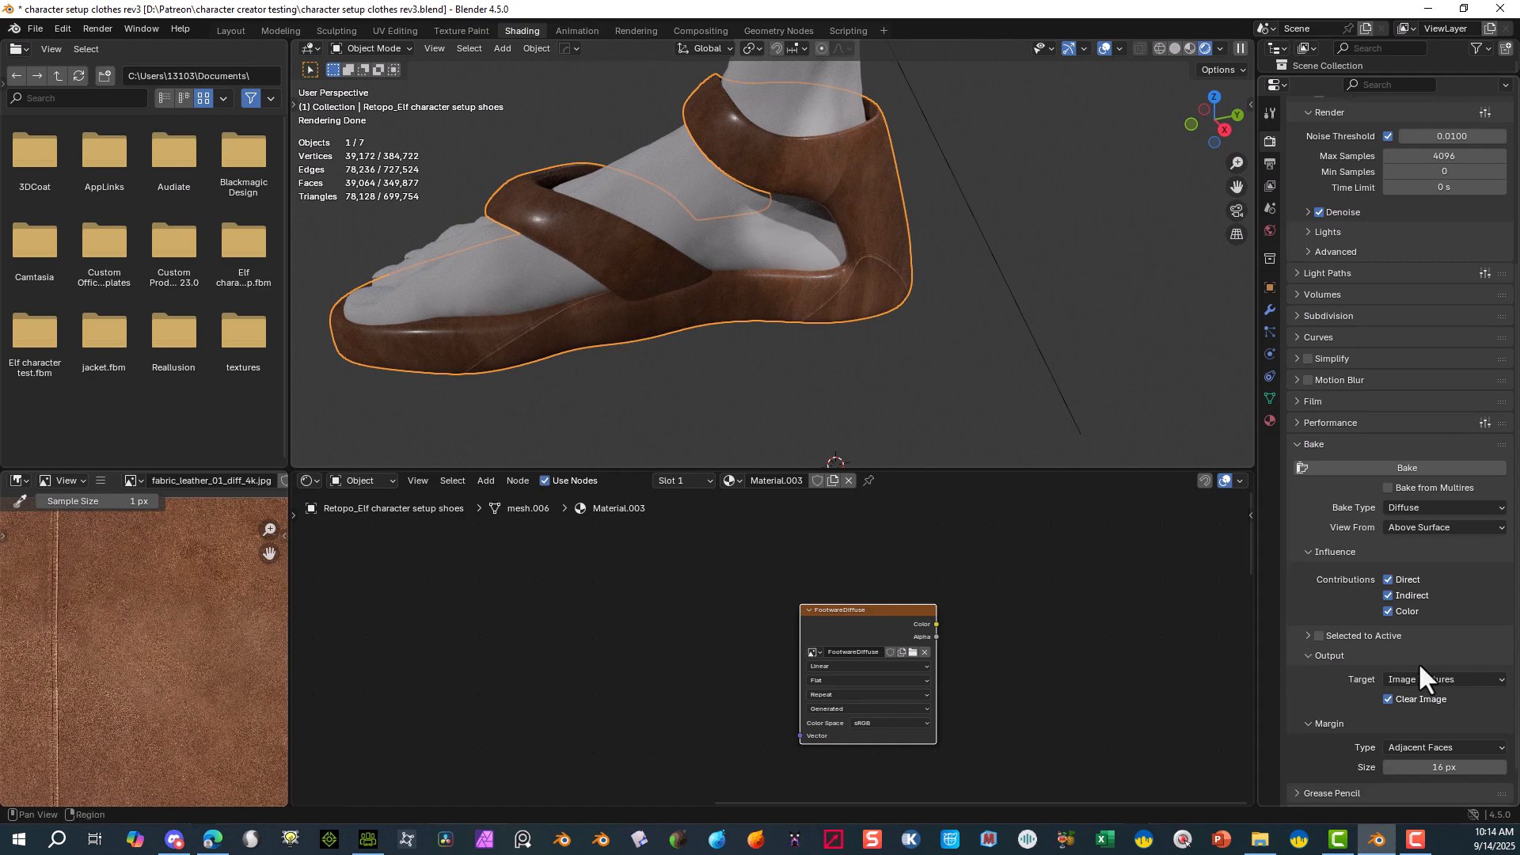
pyautogui.scroll(-4, 126, 653)
pyautogui.scroll(2, 126, 653)
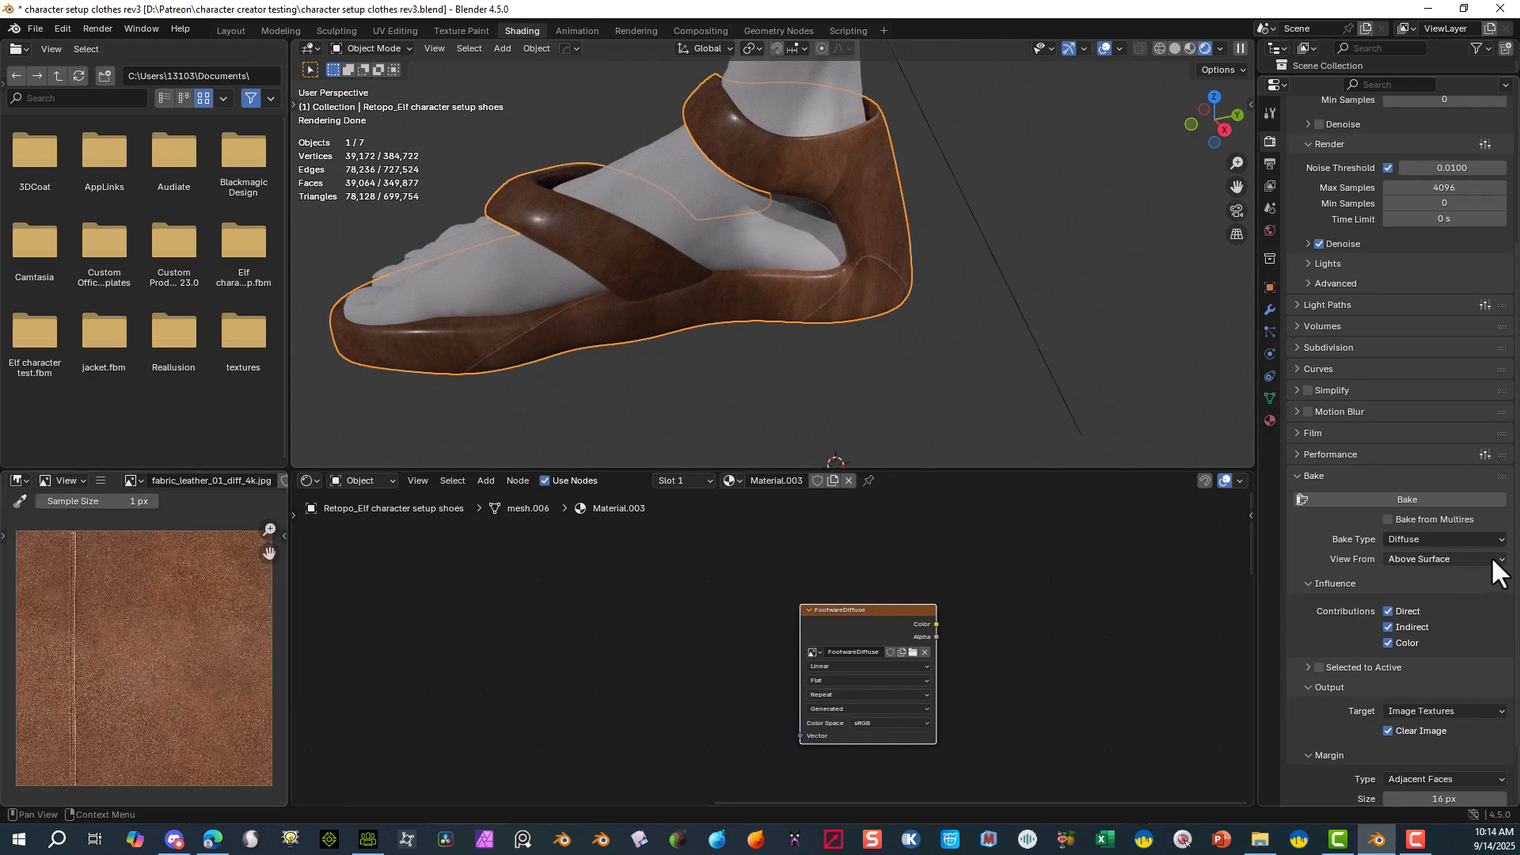
pyautogui.click(1397, 498)
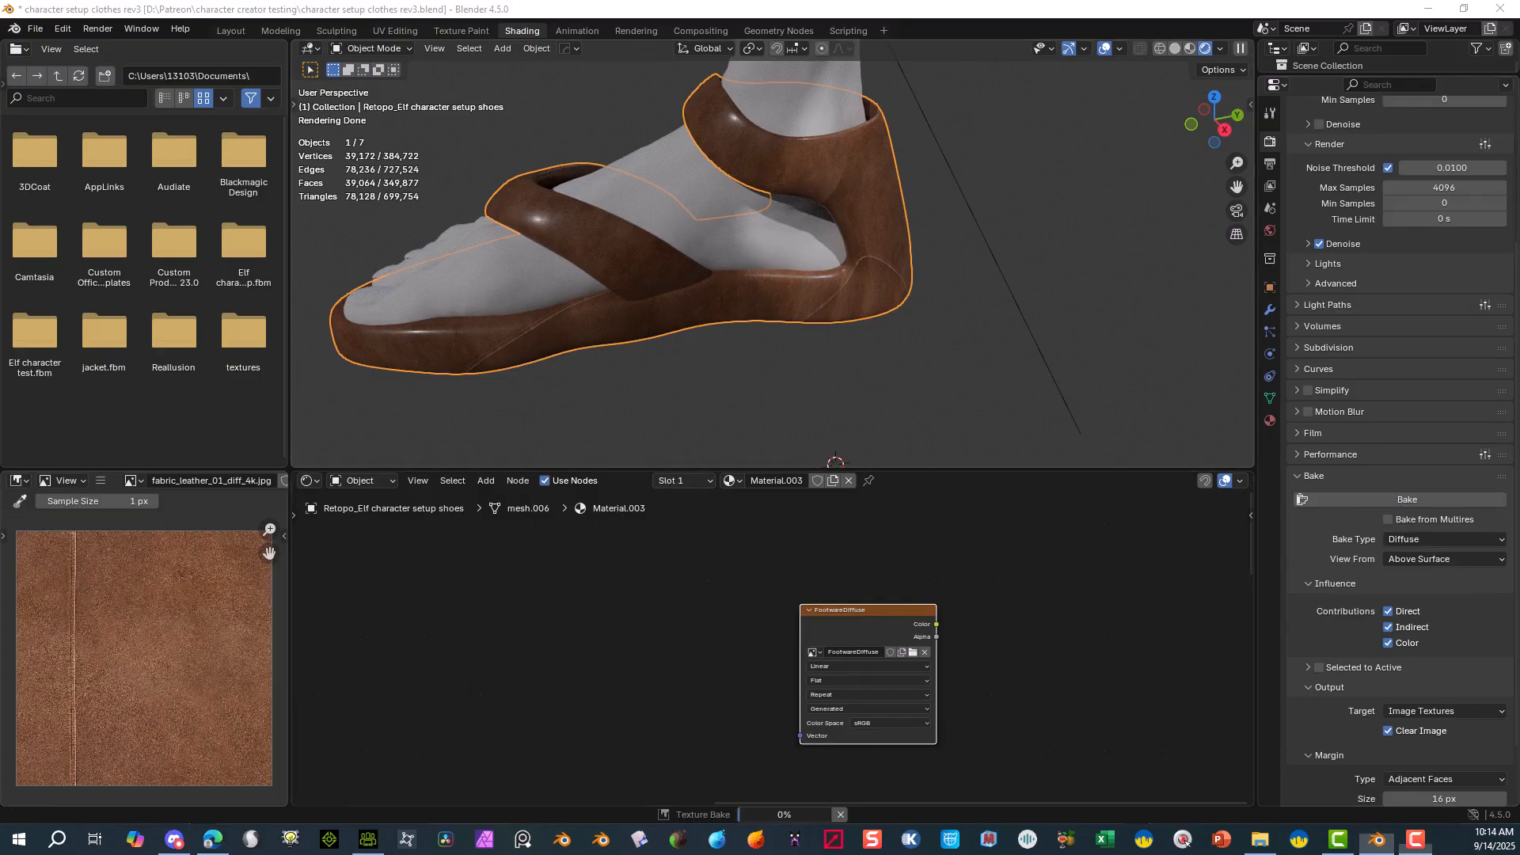
# - Save the baked diffuse map as FootwareDiffuse.png in the character creator testing folder, with PNG compression set to 0%
pyautogui.scroll(3, 92, 706)
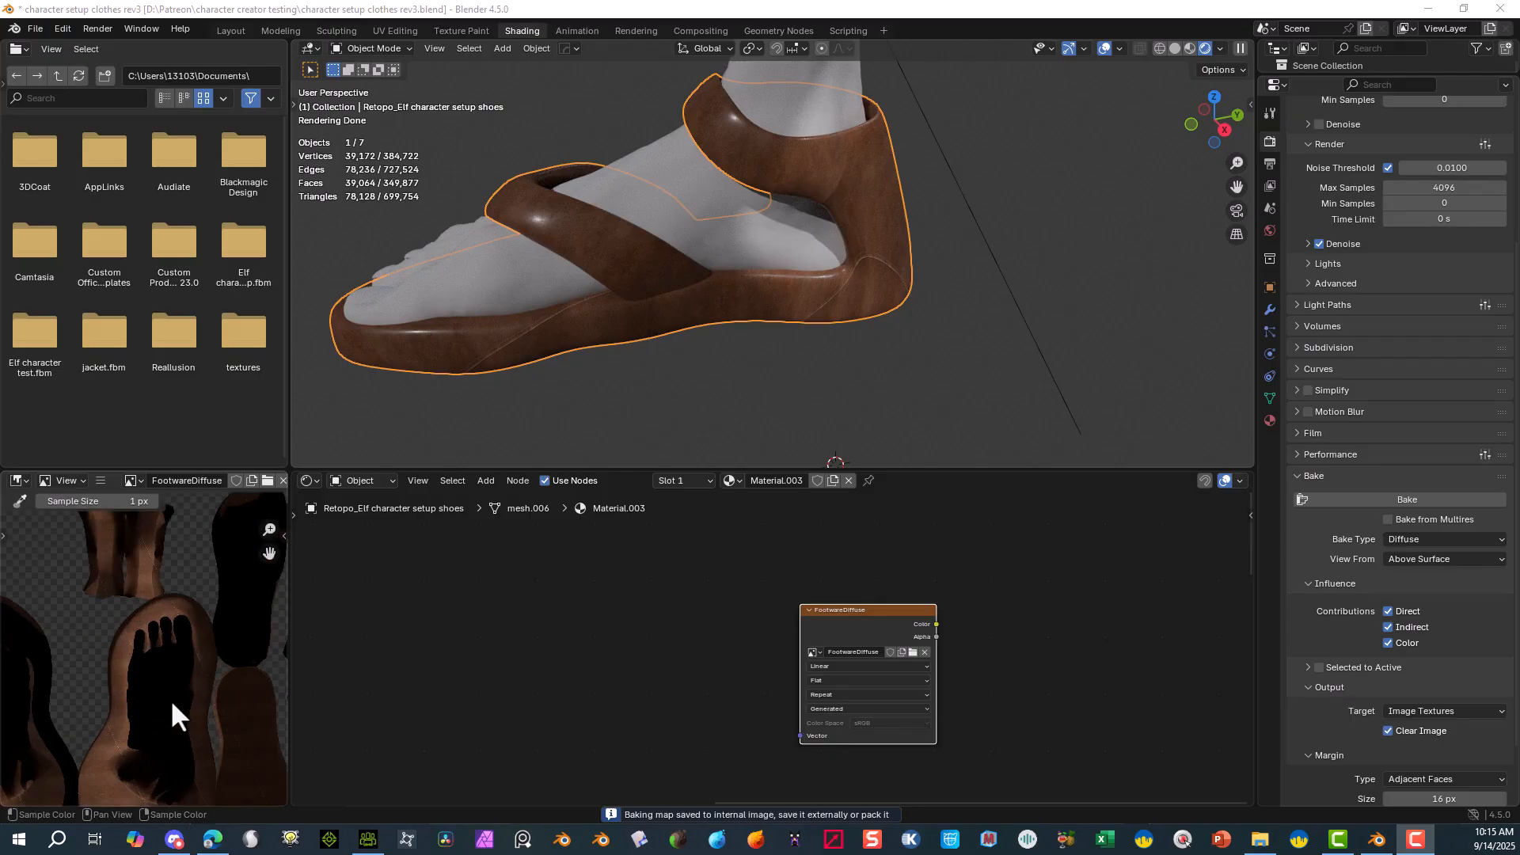
pyautogui.scroll(-1, 156, 667)
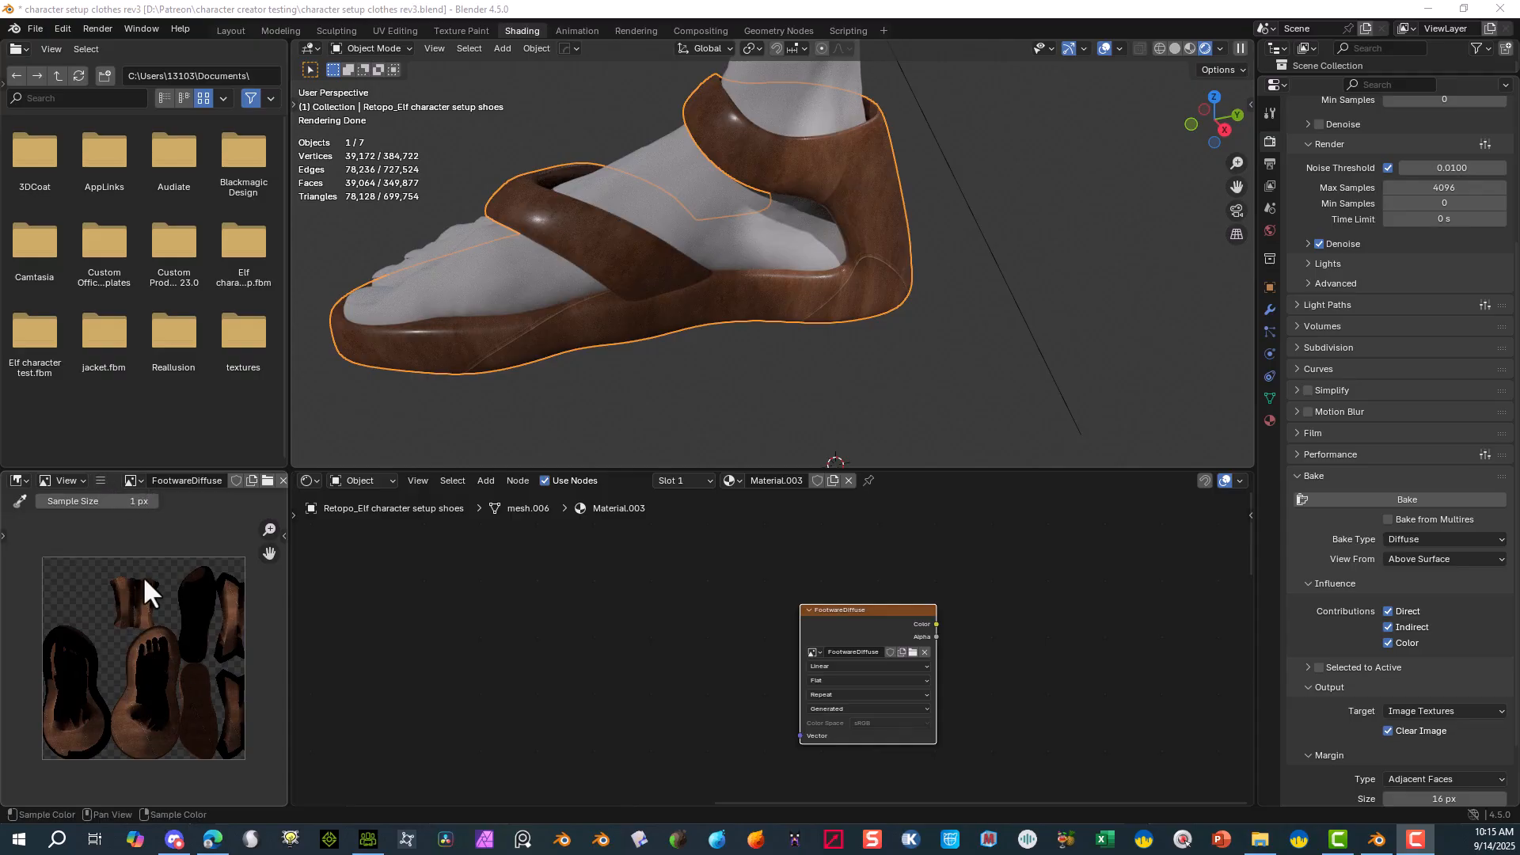
pyautogui.click(98, 480)
pyautogui.moveTo(125, 510)
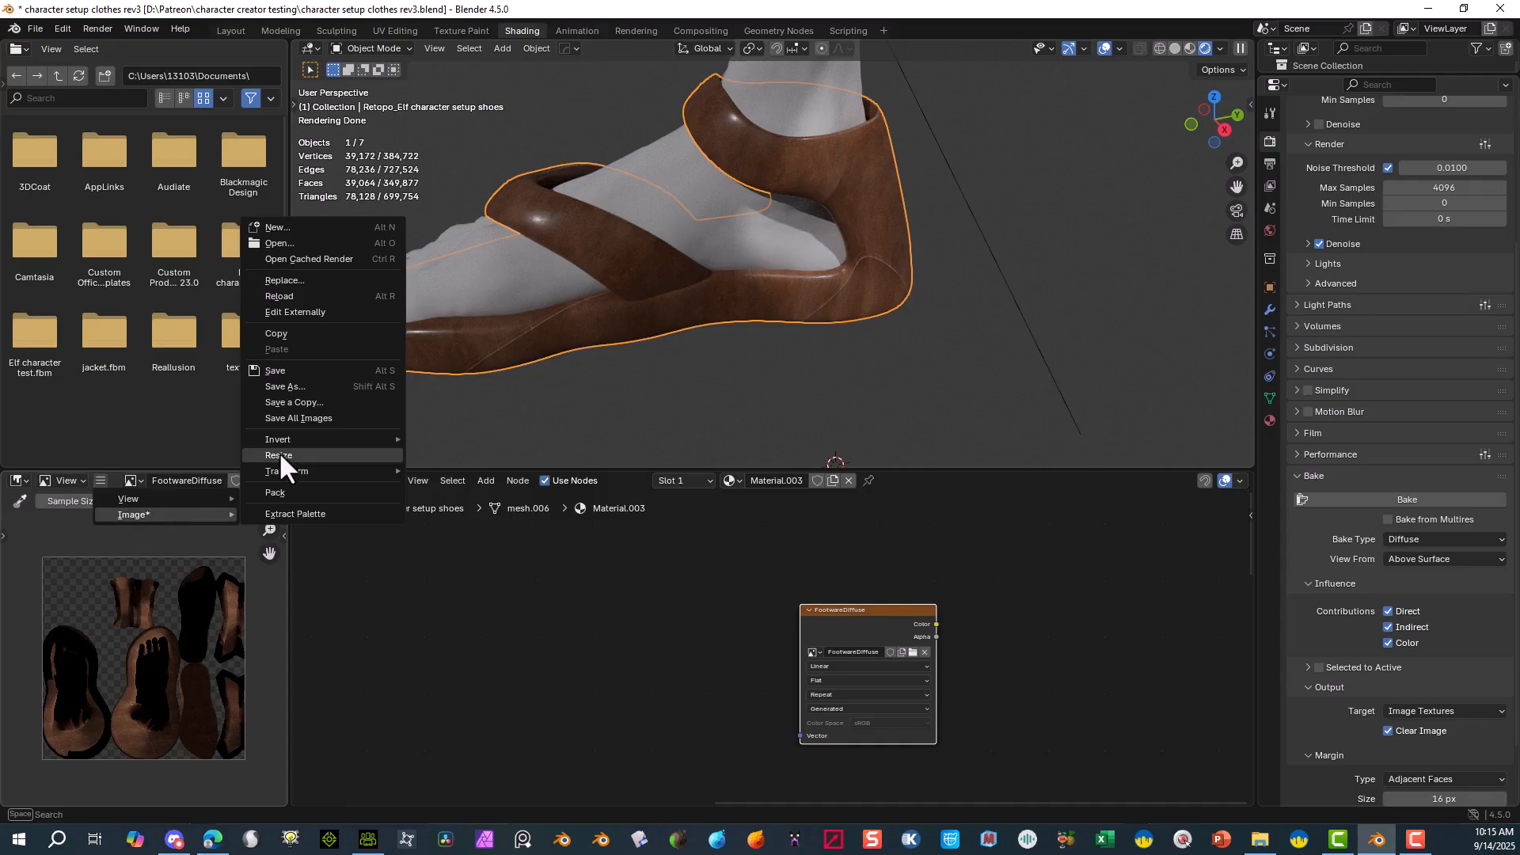
pyautogui.click(327, 387)
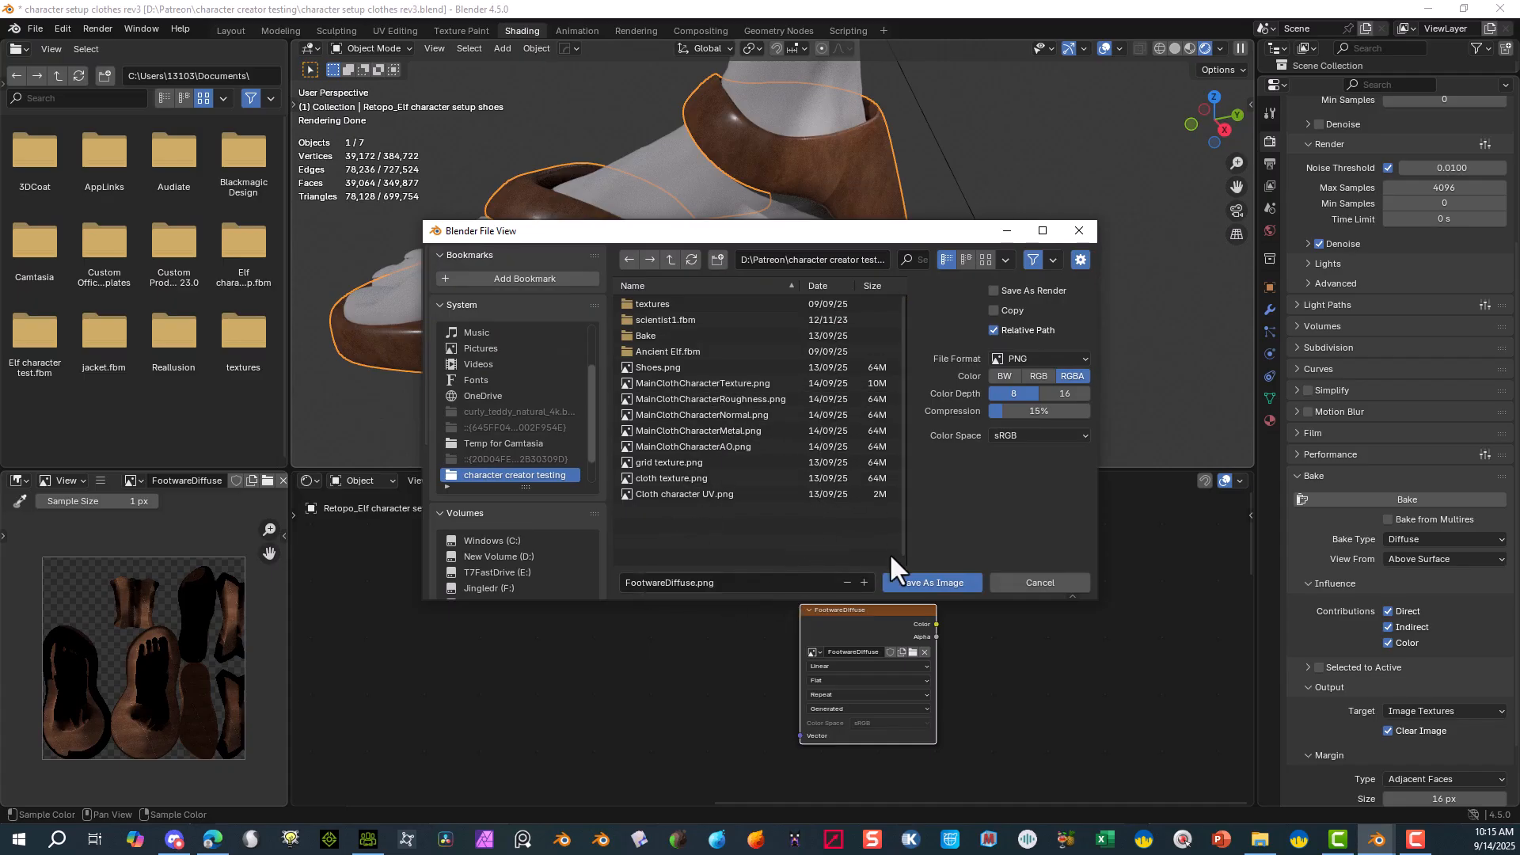
pyautogui.moveTo(1001, 411); pyautogui.dragTo(937, 594)
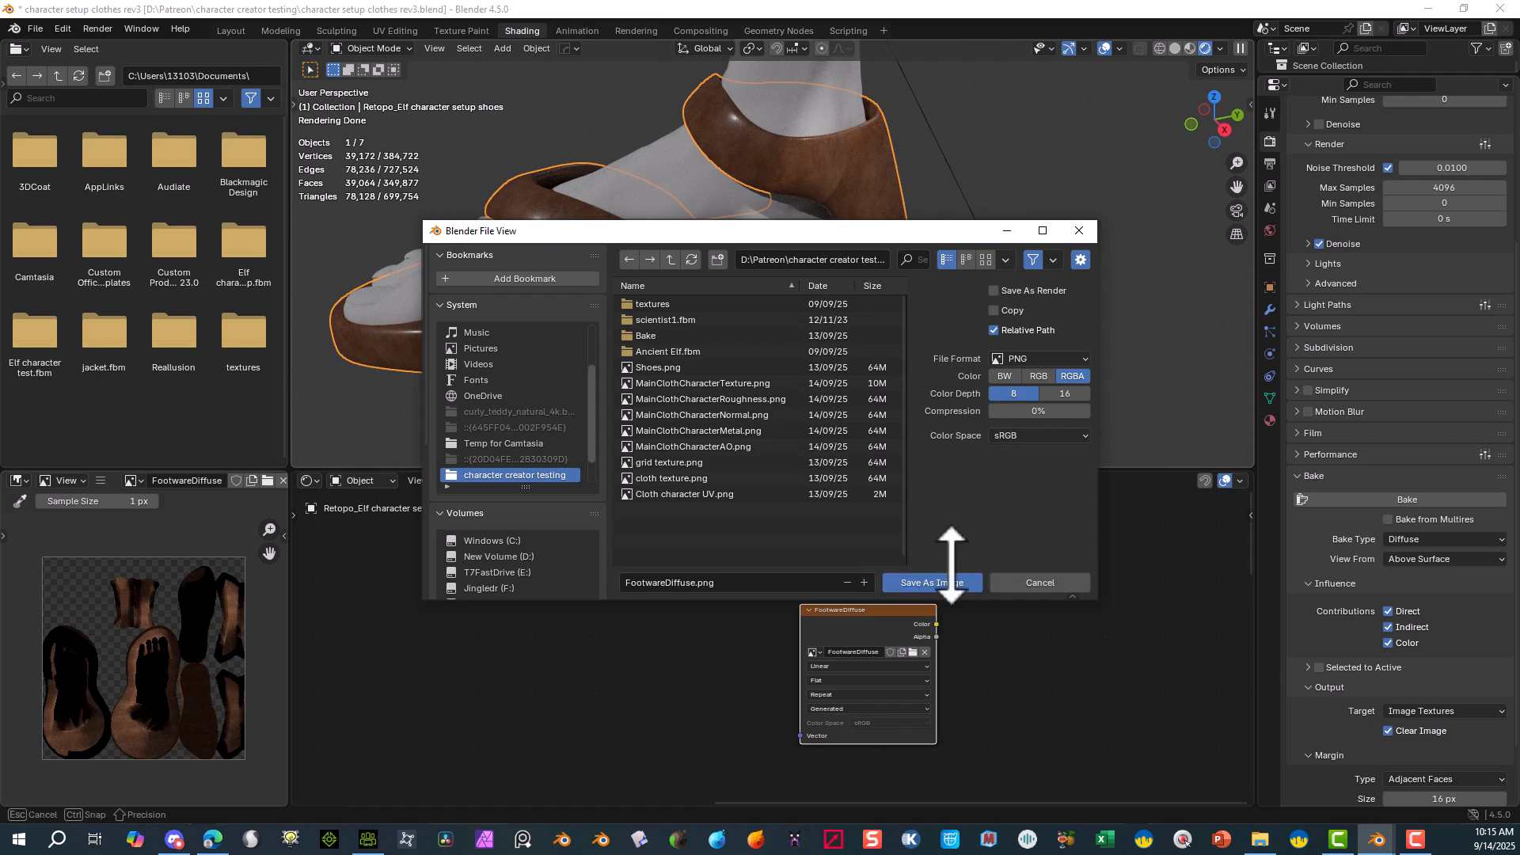
pyautogui.click(952, 582)
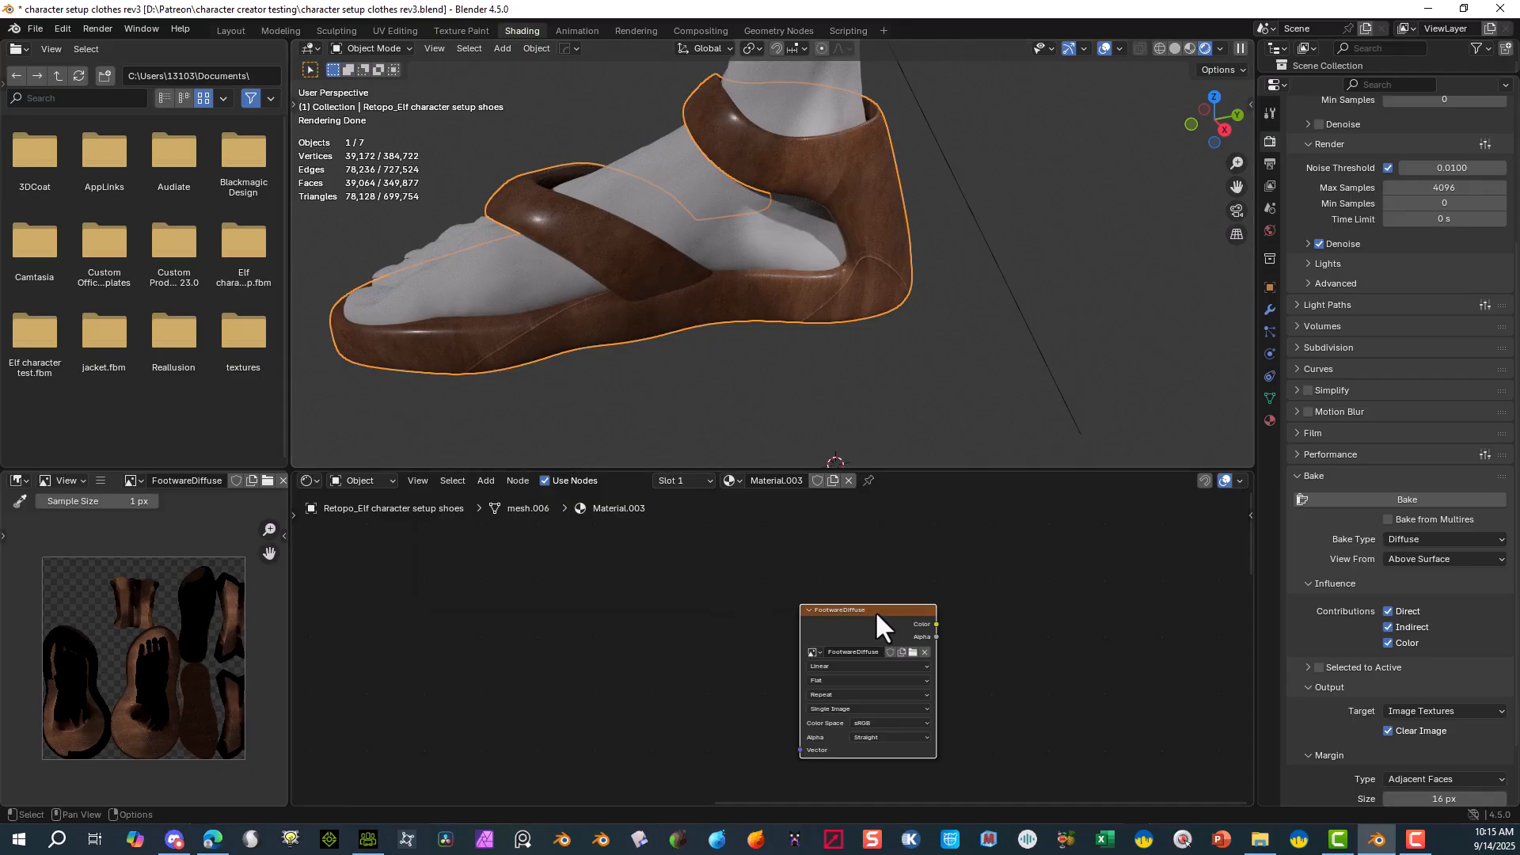
# - Rename the image in the unconnected Image Texture node to FootwareRoughness
pyautogui.scroll(3, 976, 600)
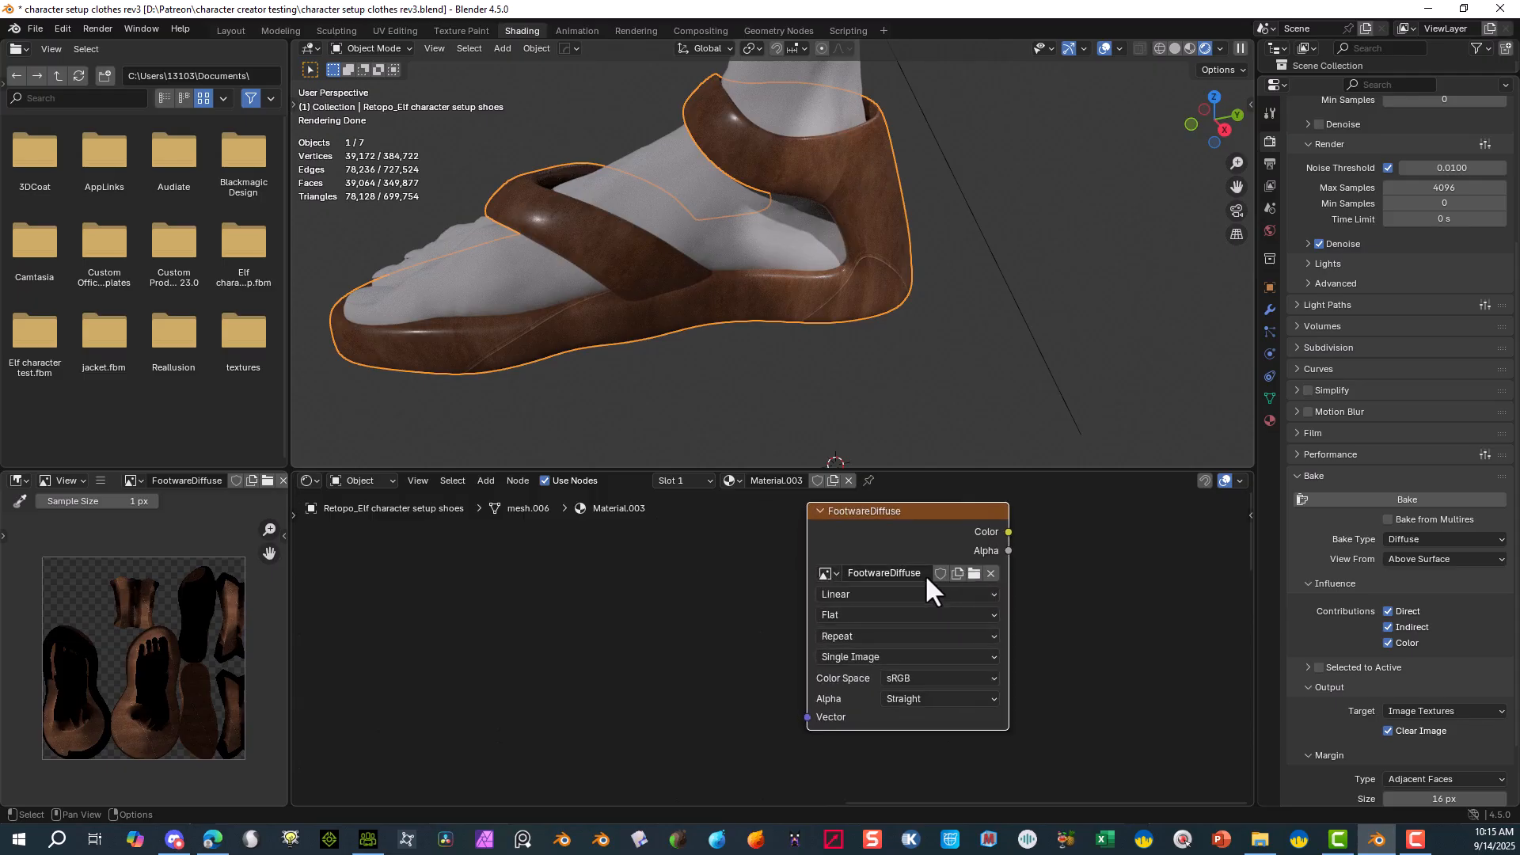
pyautogui.click(923, 573)
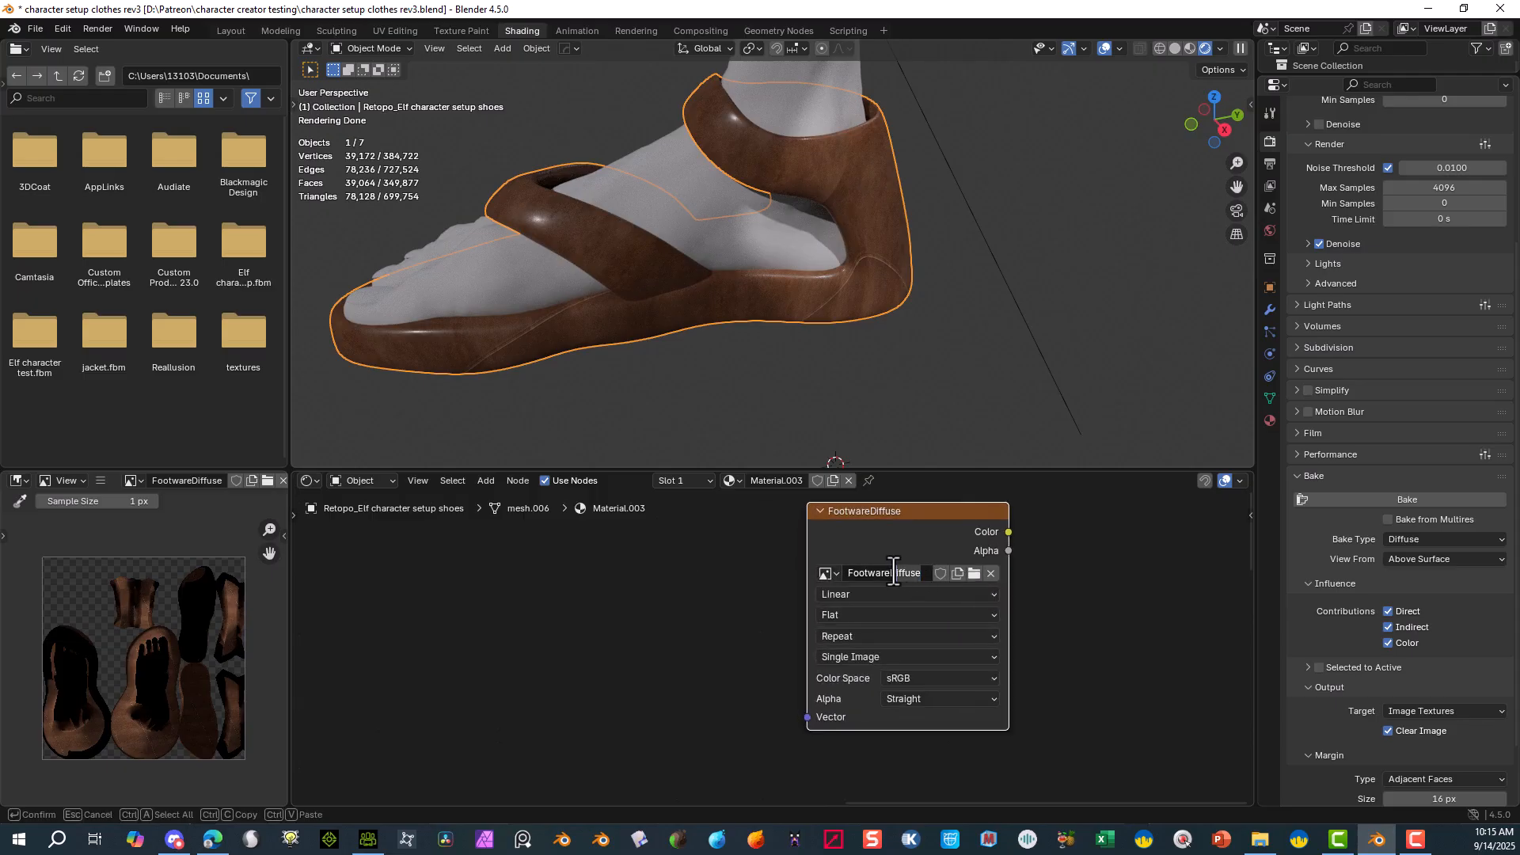
pyautogui.click(892, 572)
pyautogui.write('roug')
pyautogui.write('hness')
pyautogui.press('Return')
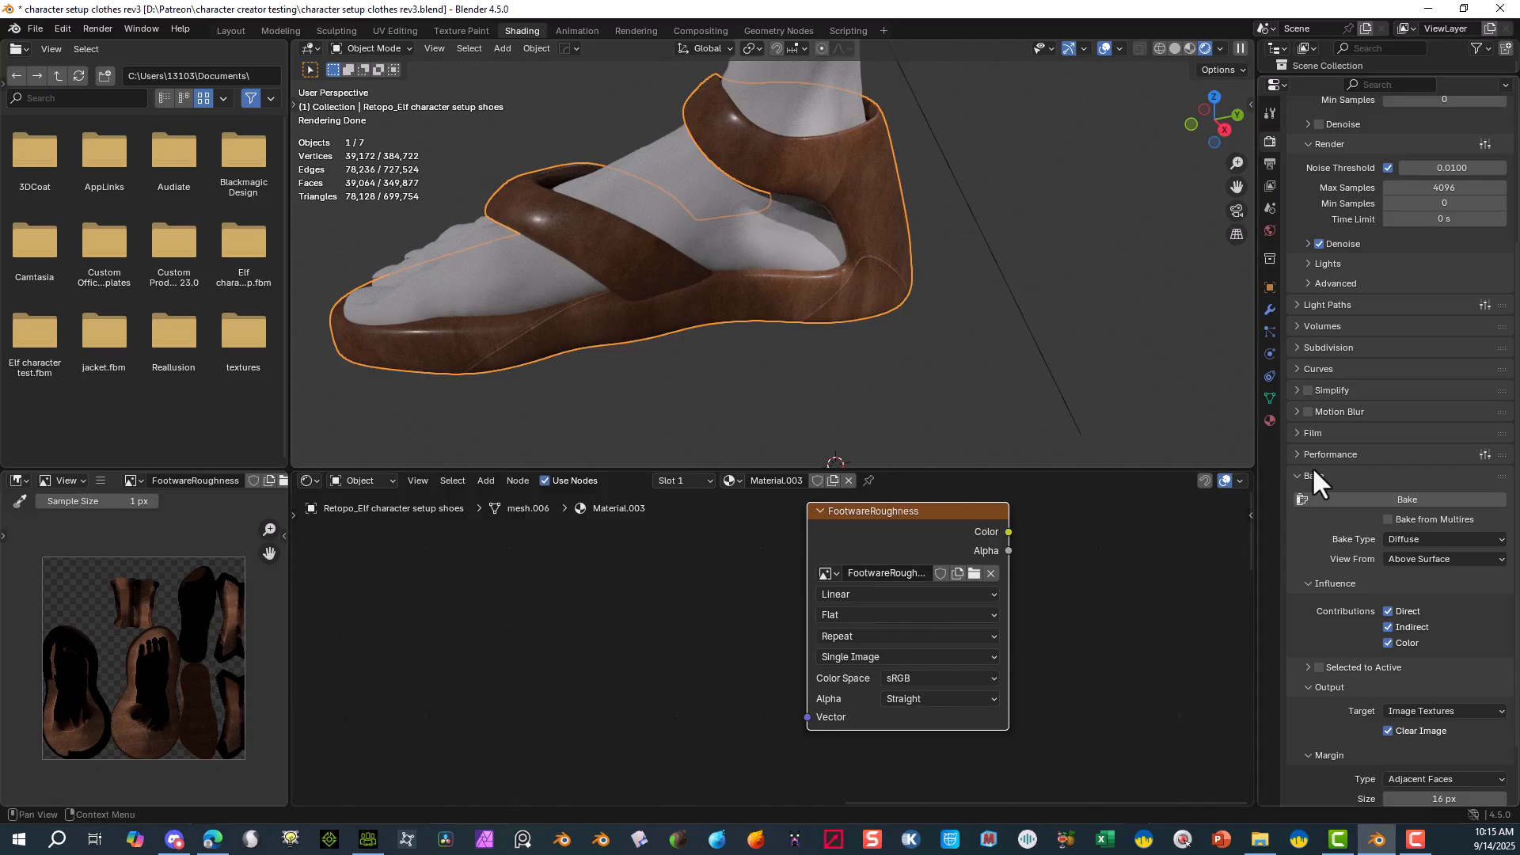
# - Set the bake type to Roughness and bake the shoes' roughness map into the FootwareRoughness image
pyautogui.click(1420, 538)
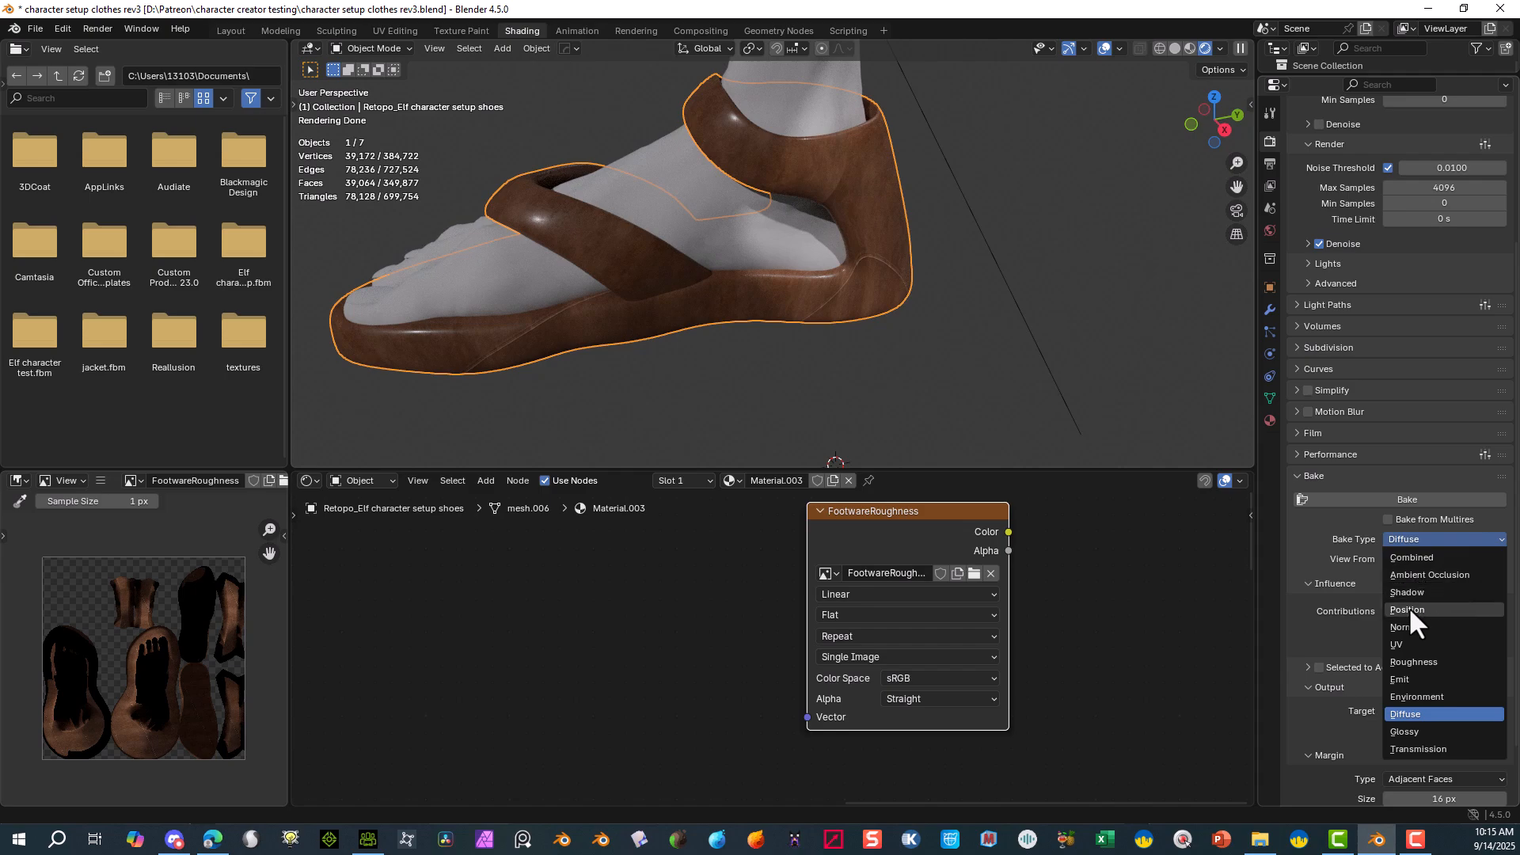
pyautogui.click(1431, 660)
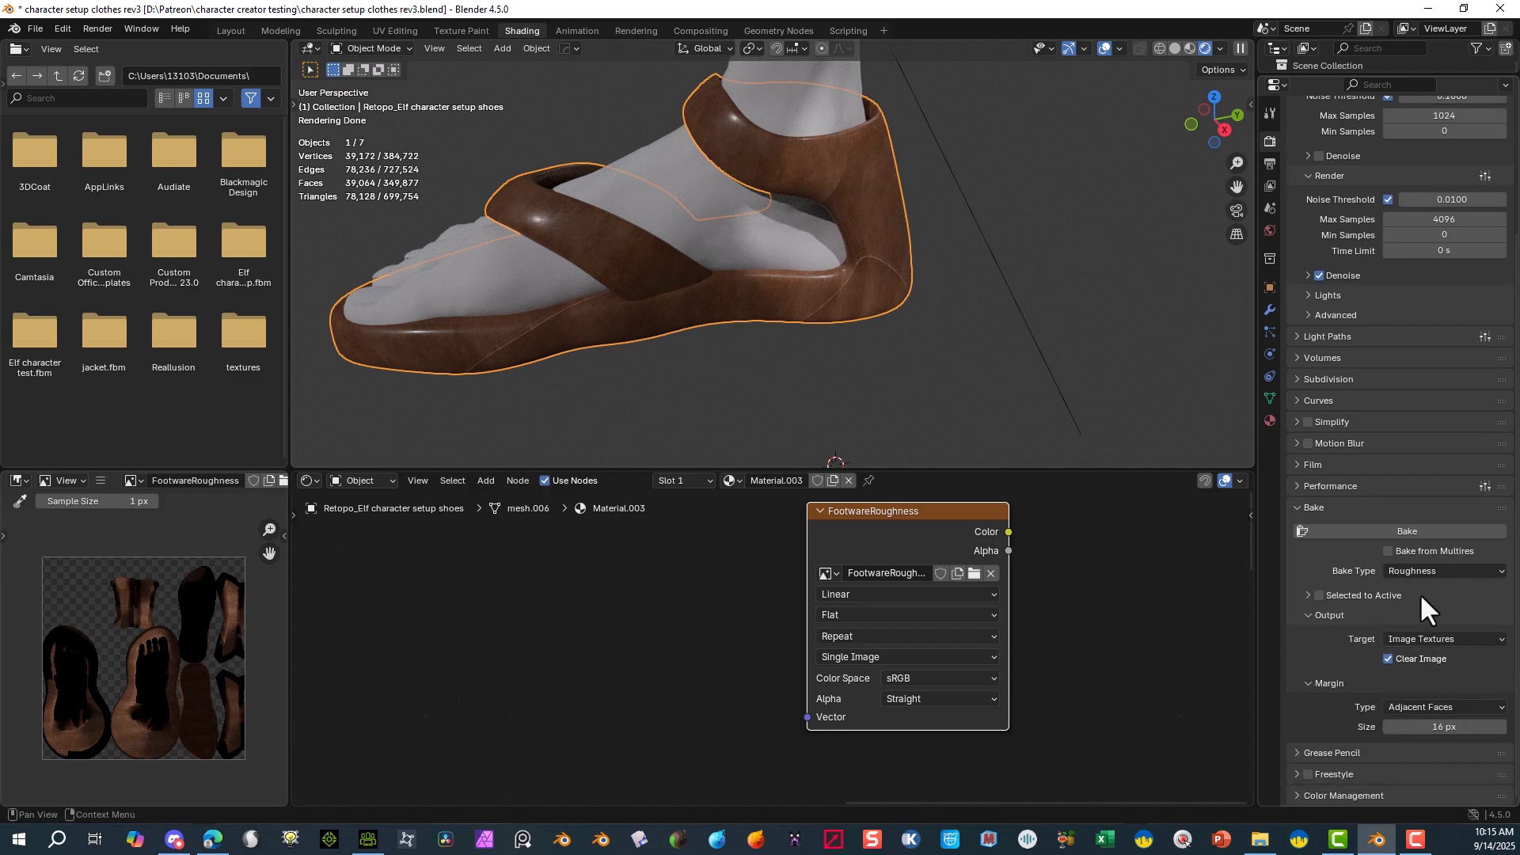
pyautogui.click(1395, 529)
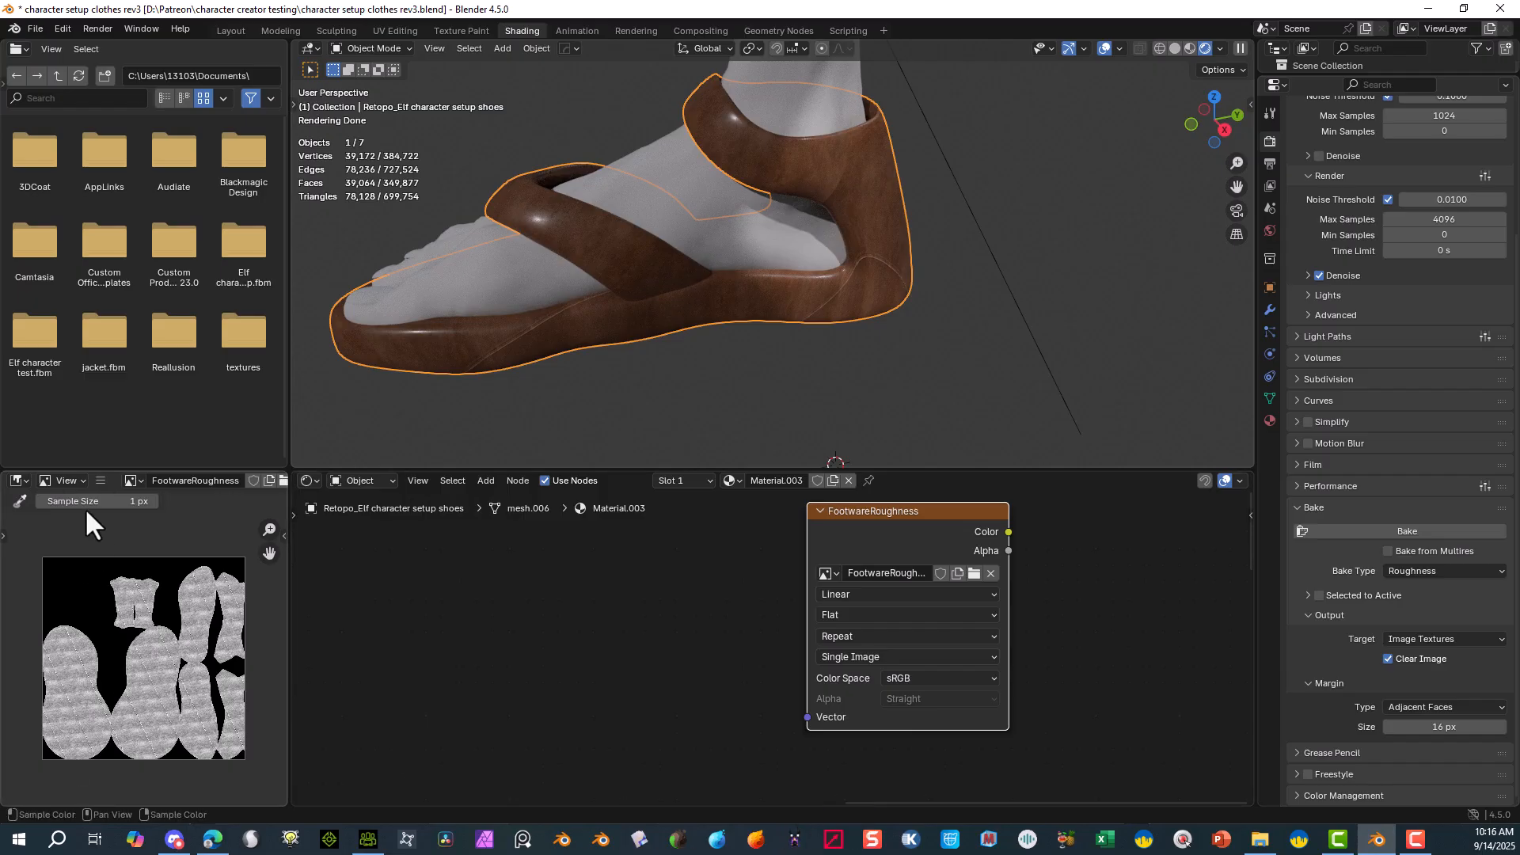
# - Save the baked roughness map under the new file name FootwareRough.png in the character creator testing folder
pyautogui.click(101, 482)
pyautogui.moveTo(112, 511)
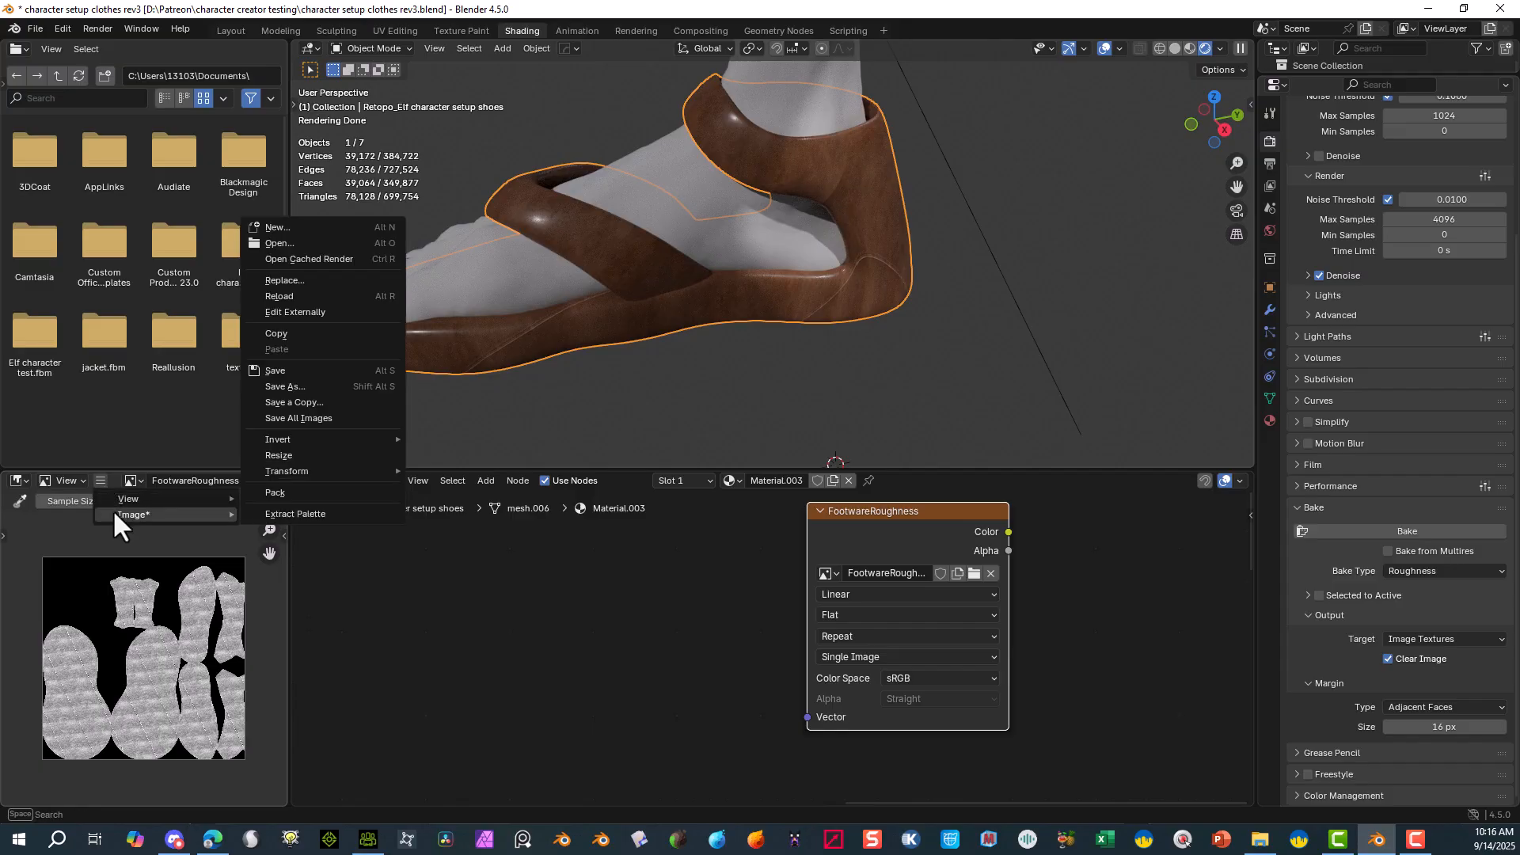
pyautogui.click(307, 386)
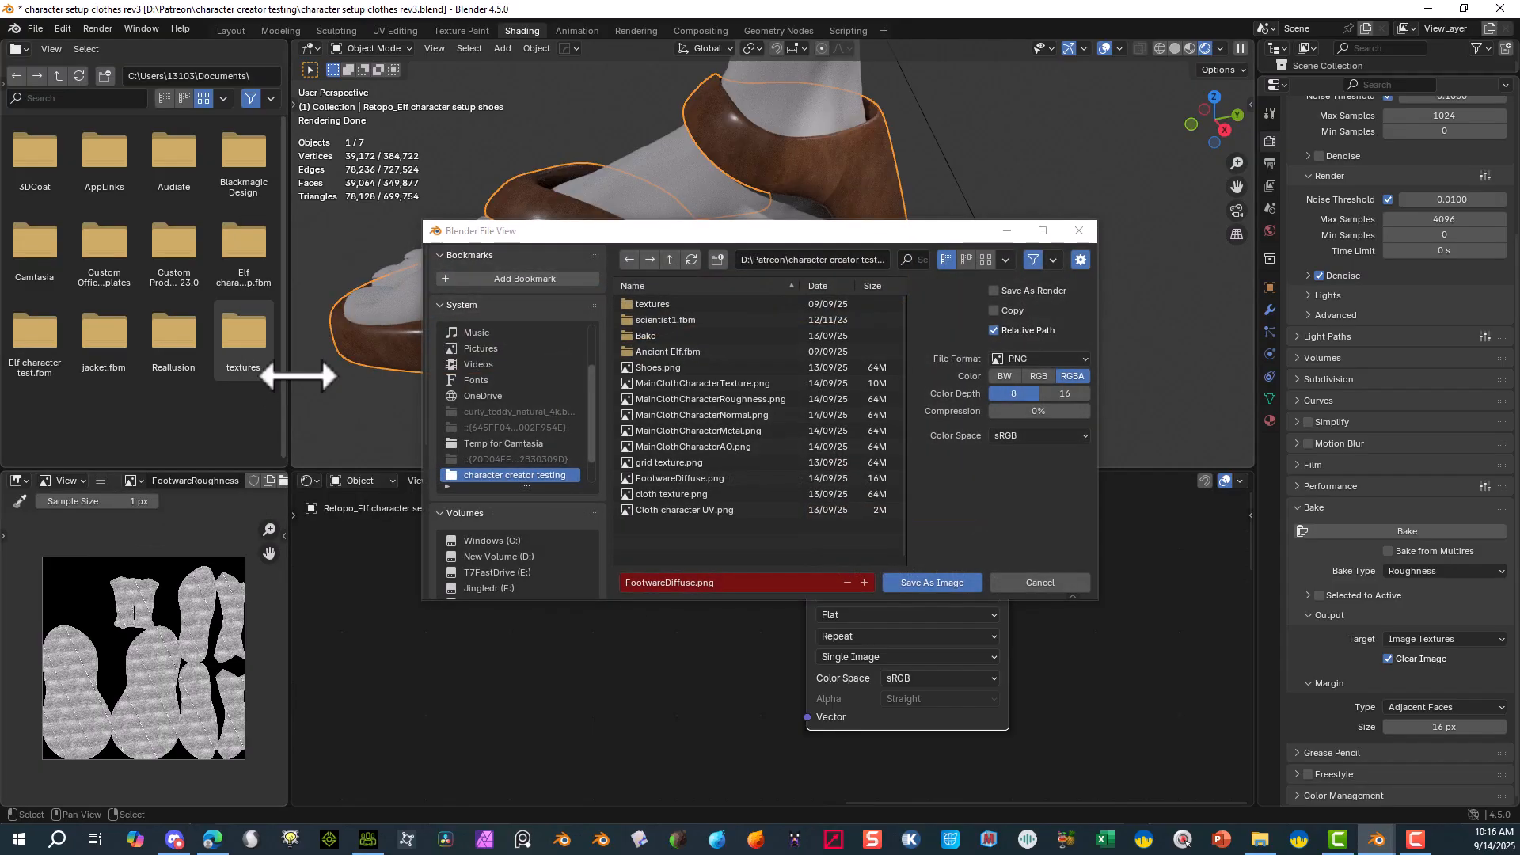
pyautogui.click(691, 580)
pyautogui.moveTo(670, 582); pyautogui.dragTo(691, 582)
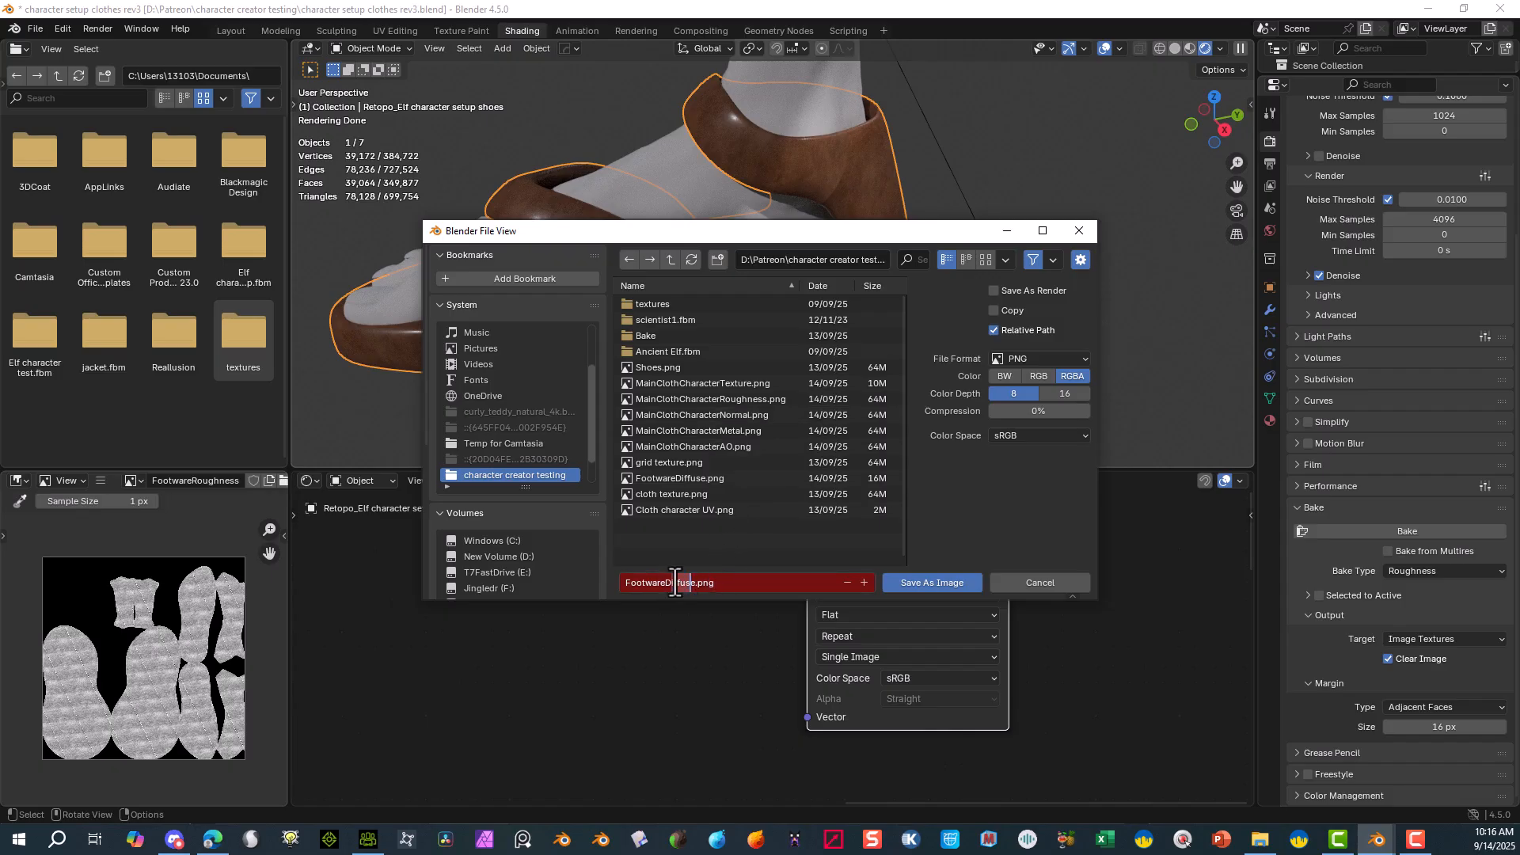
pyautogui.press('BackSpace')
pyautogui.click(899, 581)
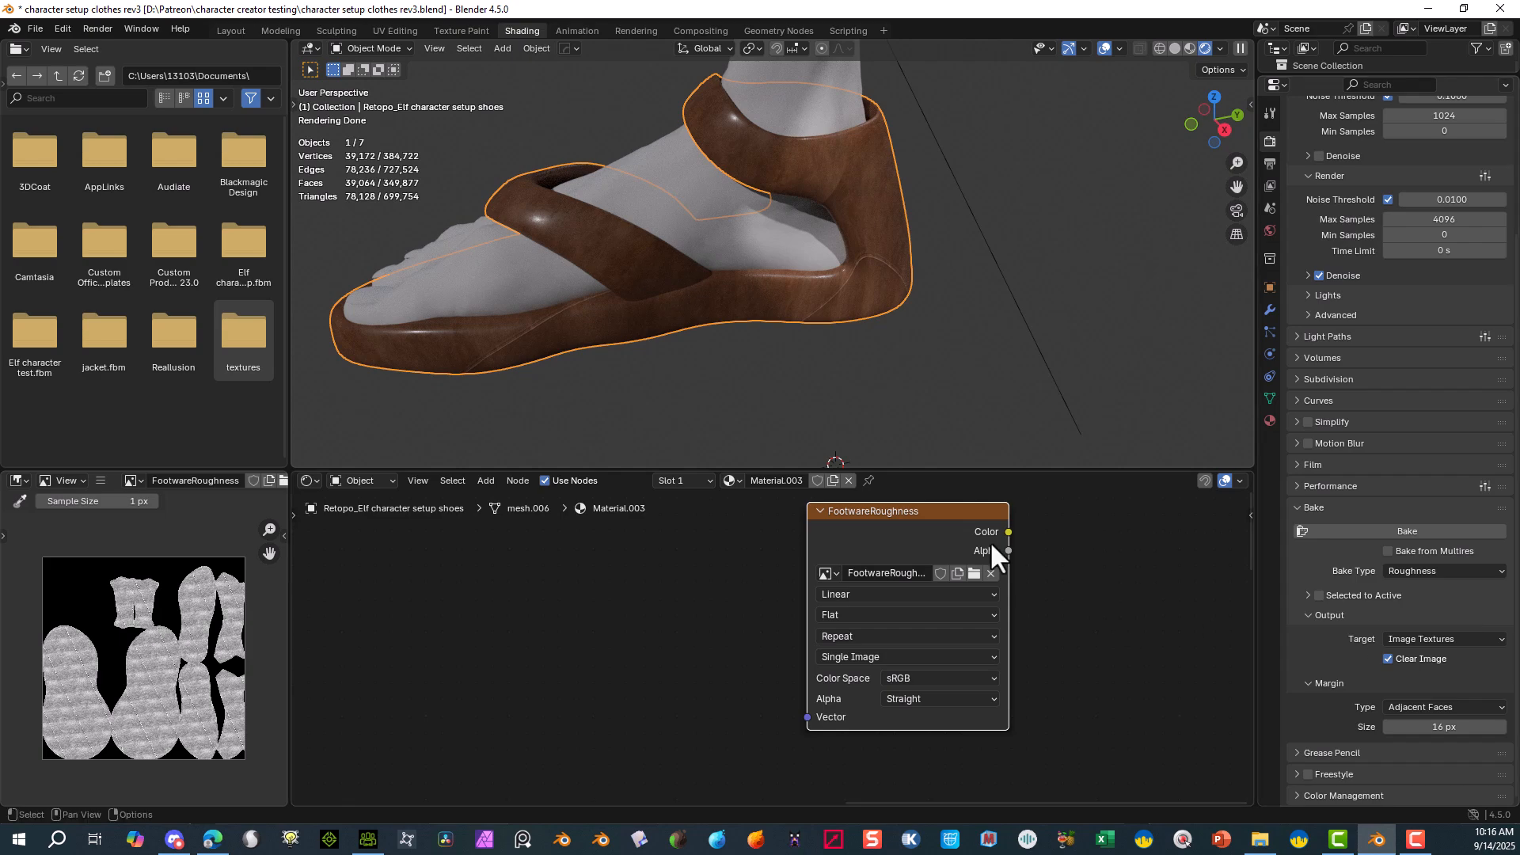
# - Rename the Image Texture node's image to FootwareNormal and set its color space to Non-Color
pyautogui.doubleClick(895, 573)
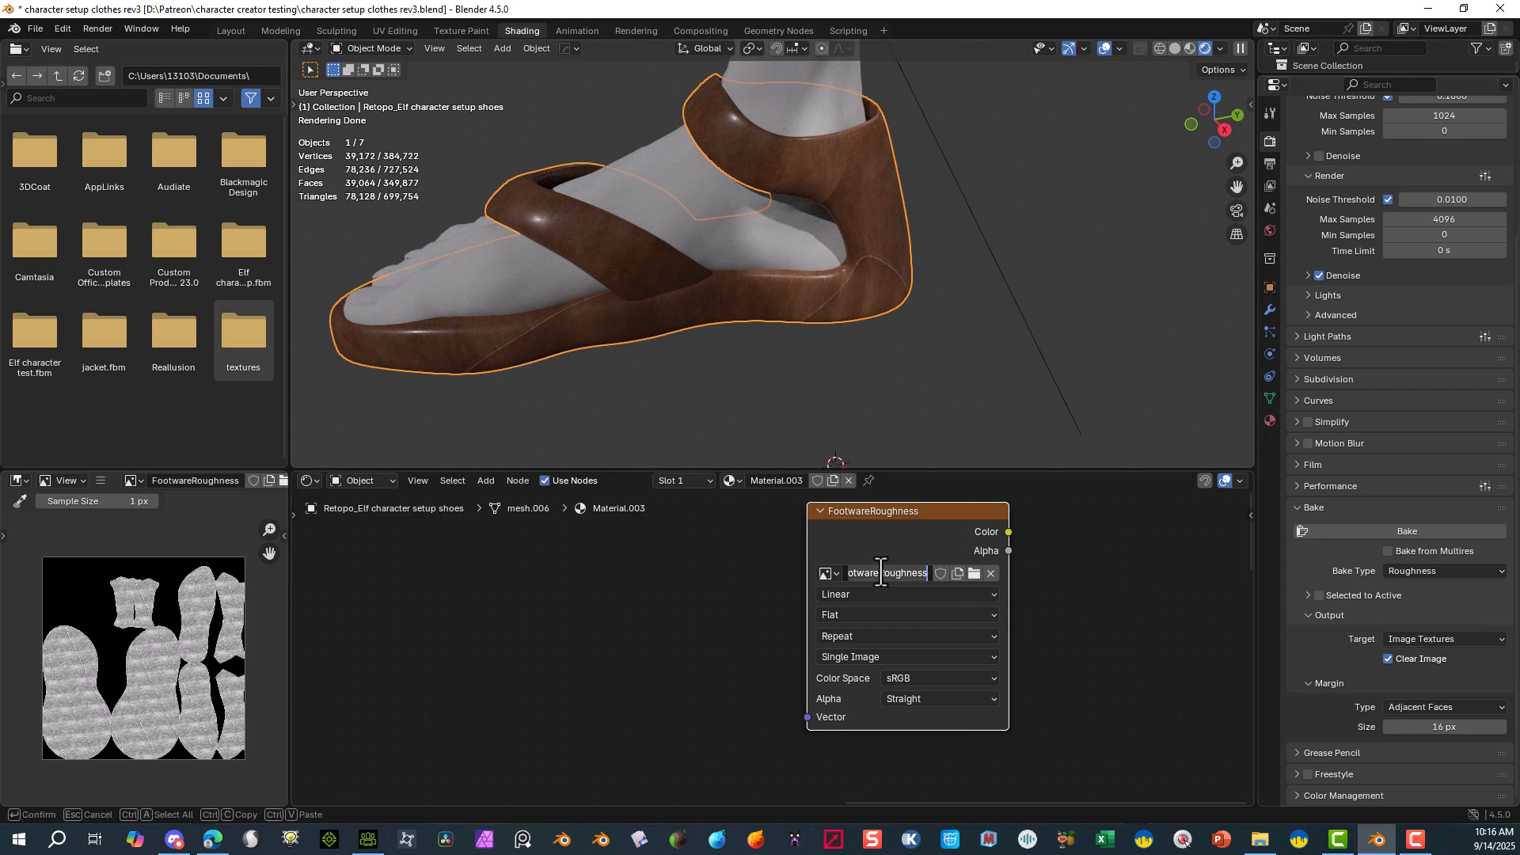
pyautogui.moveTo(878, 571); pyautogui.dragTo(939, 578)
pyautogui.write('Normal')
pyautogui.click(926, 677)
pyautogui.click(922, 673)
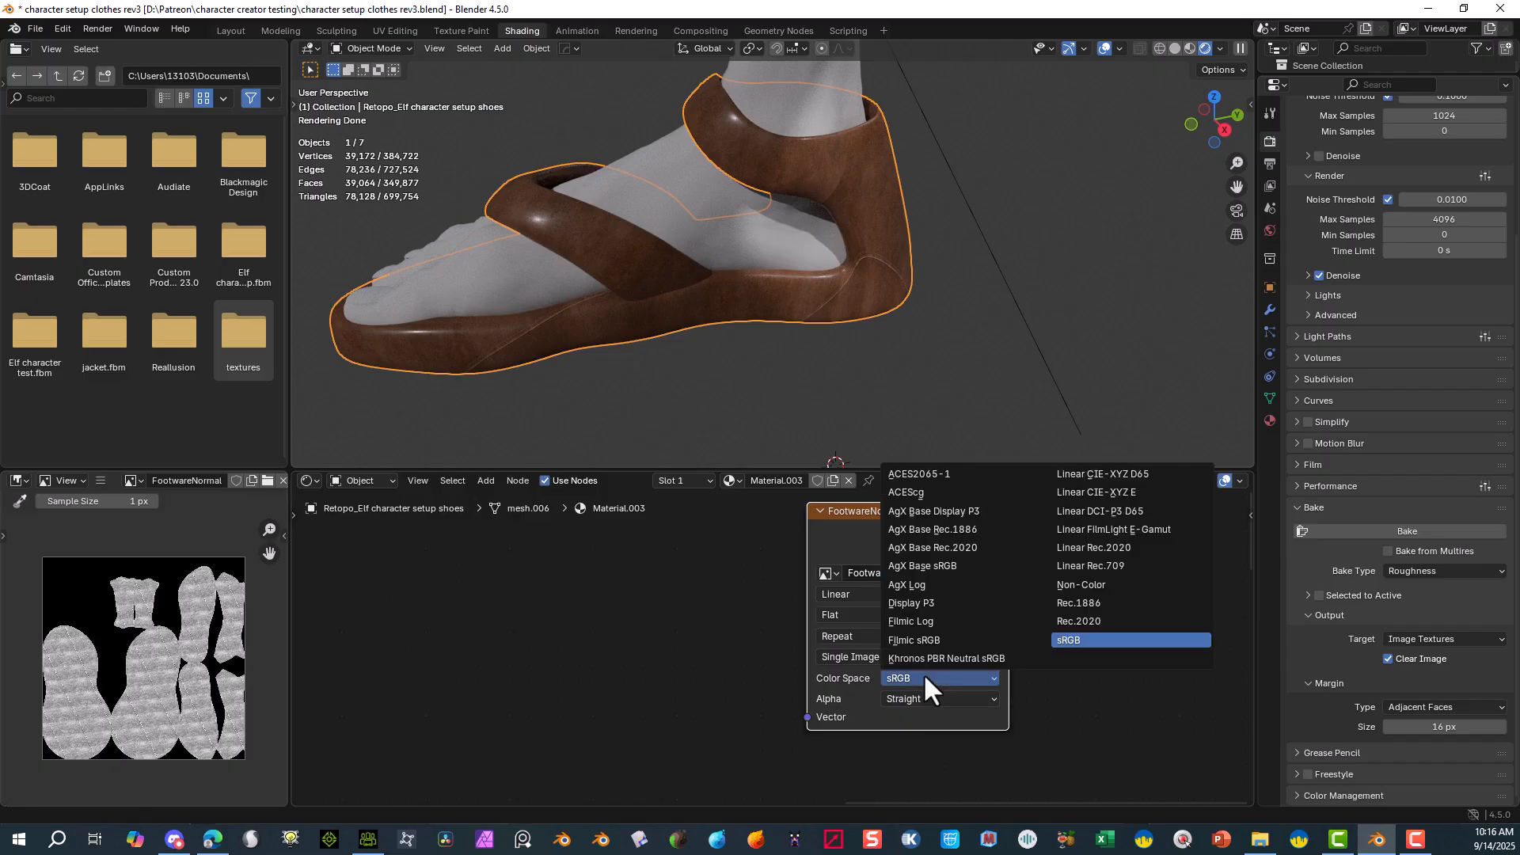
pyautogui.click(1081, 584)
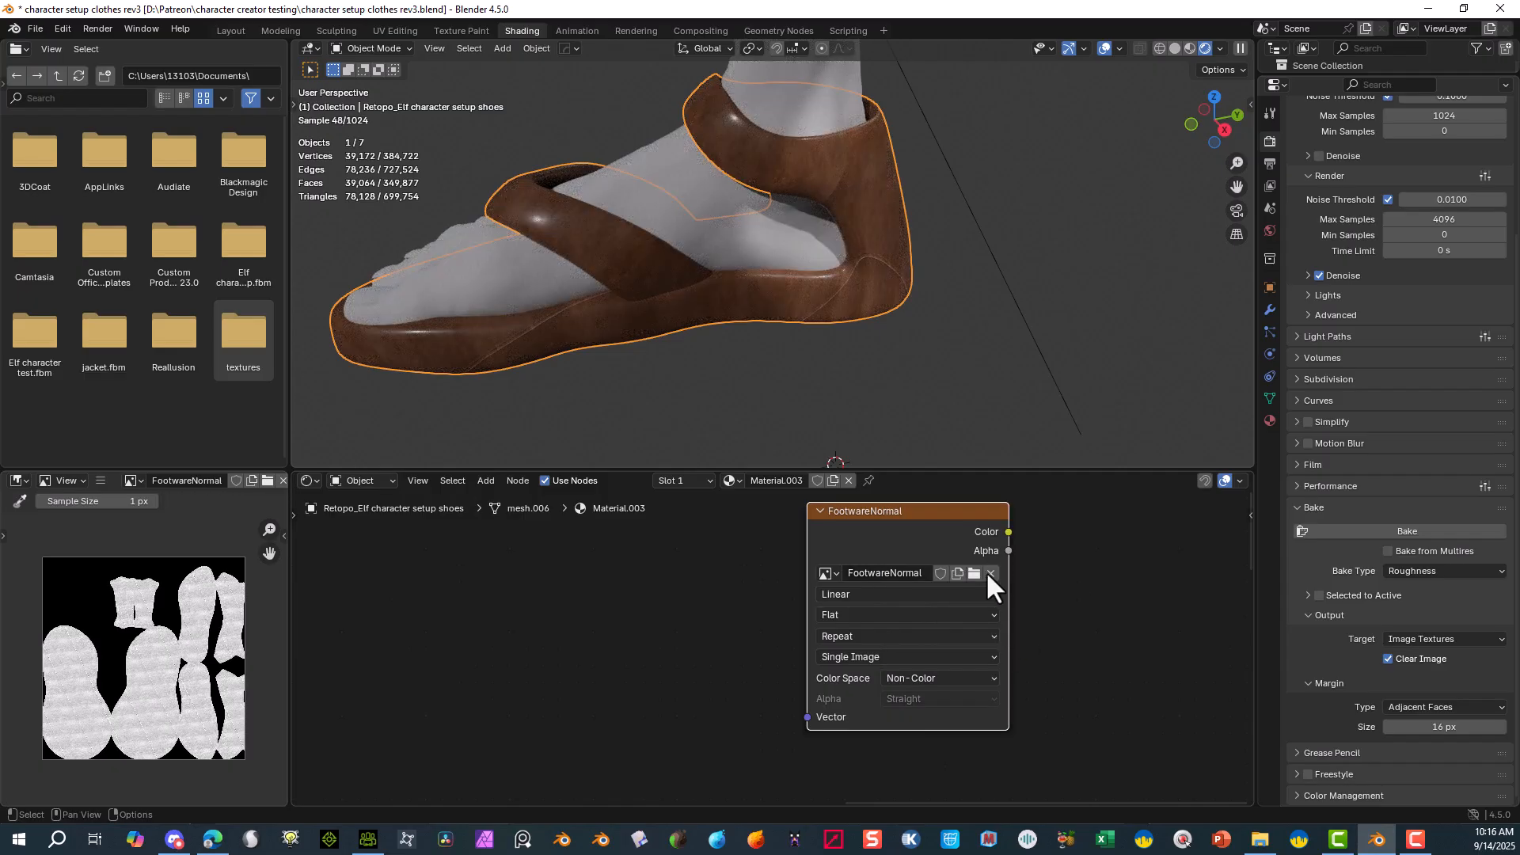
# - Set the bake type to Normal and bake the shoes' normal map into the FootwareNormal image
pyautogui.click(1425, 568)
pyautogui.click(1427, 654)
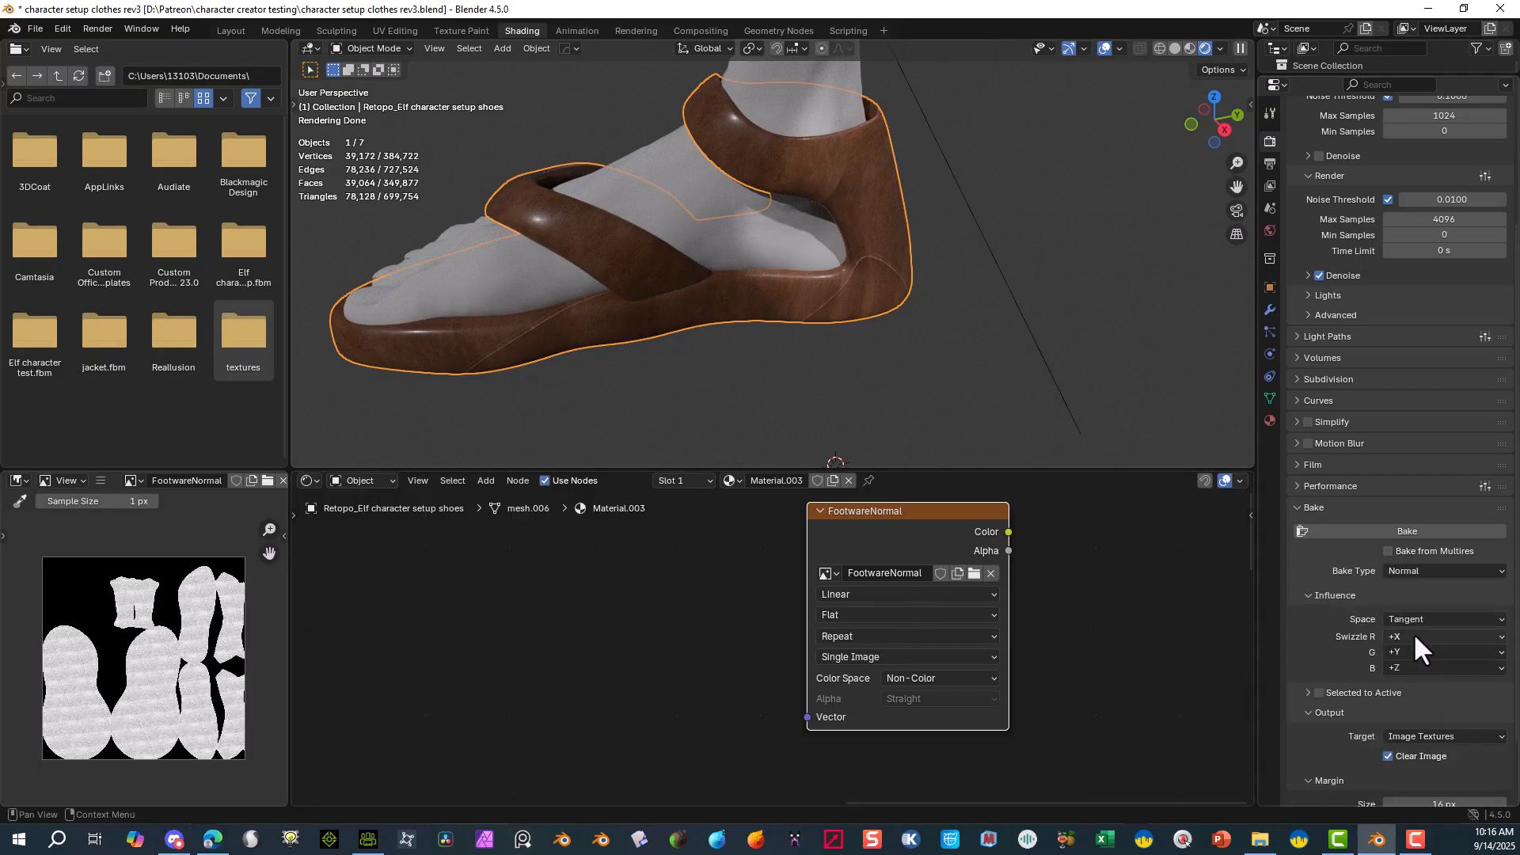
pyautogui.click(1398, 530)
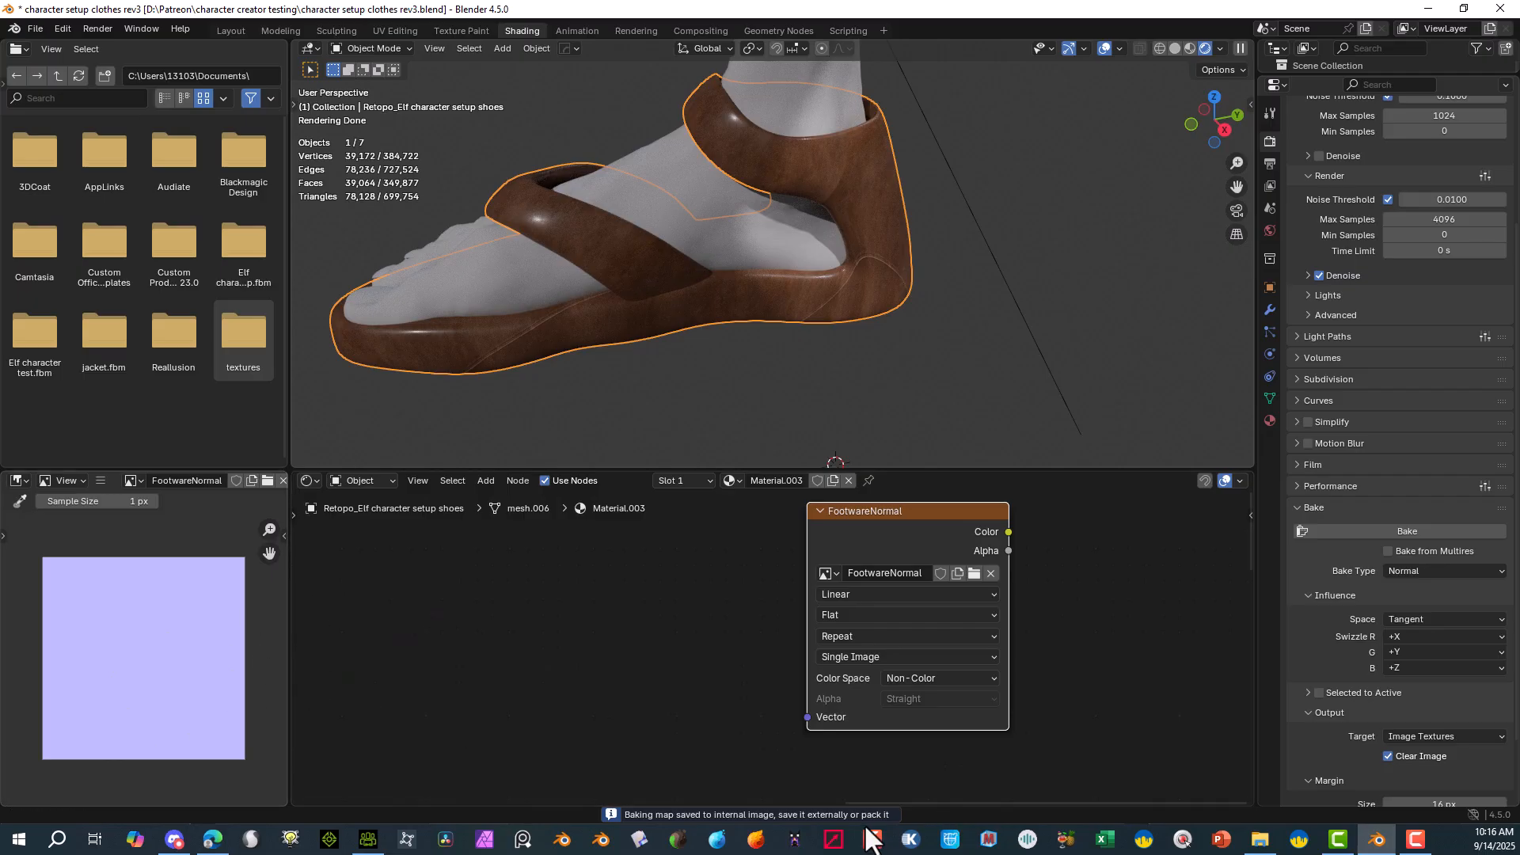
# - Save the baked normal map as Footwarenormal.png in the character creator testing folder
pyautogui.click(100, 480)
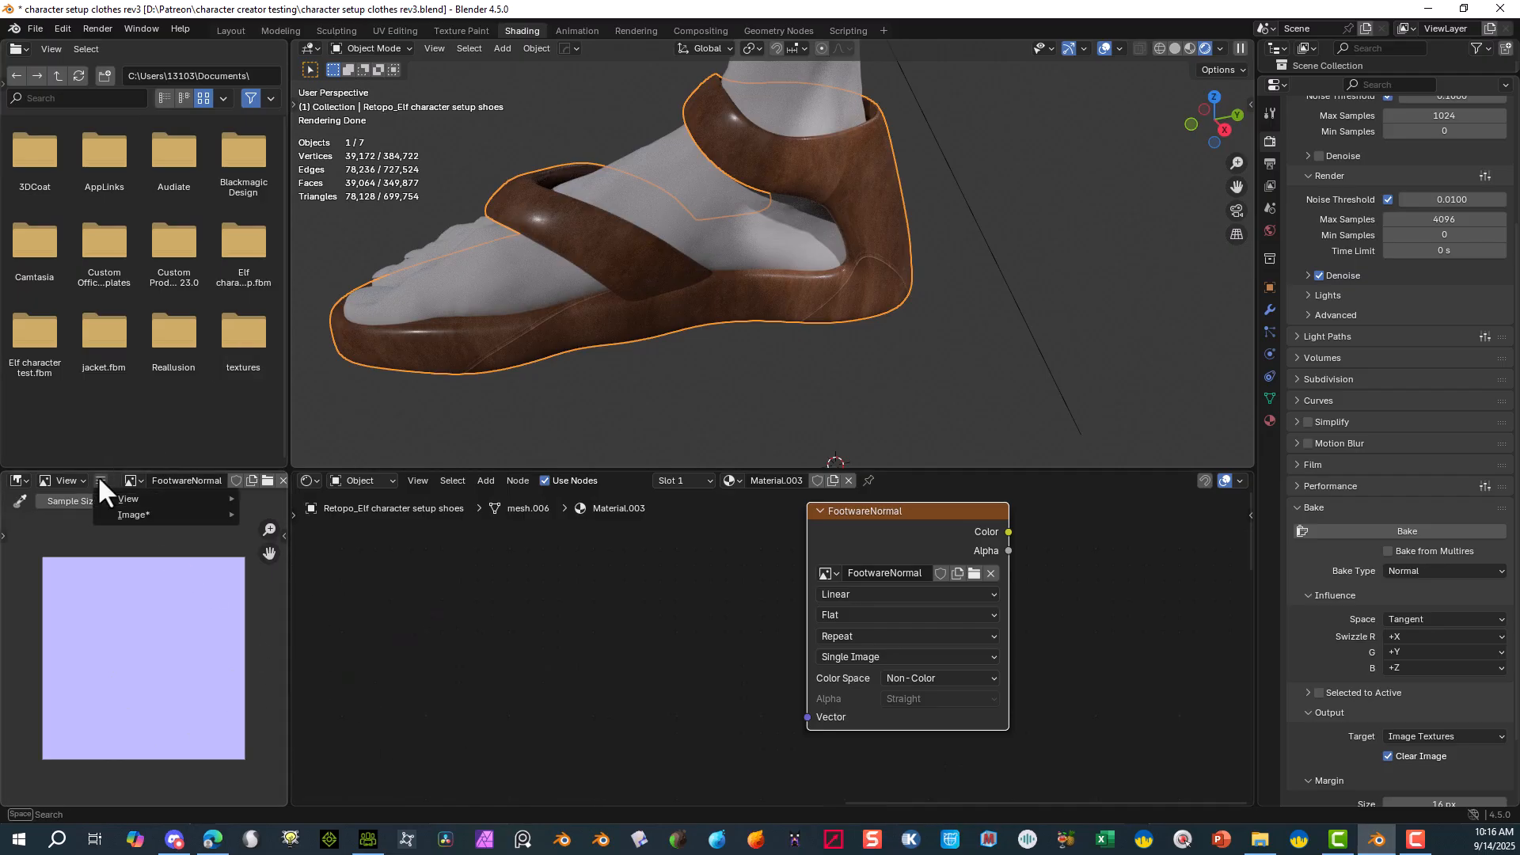
pyautogui.moveTo(154, 511)
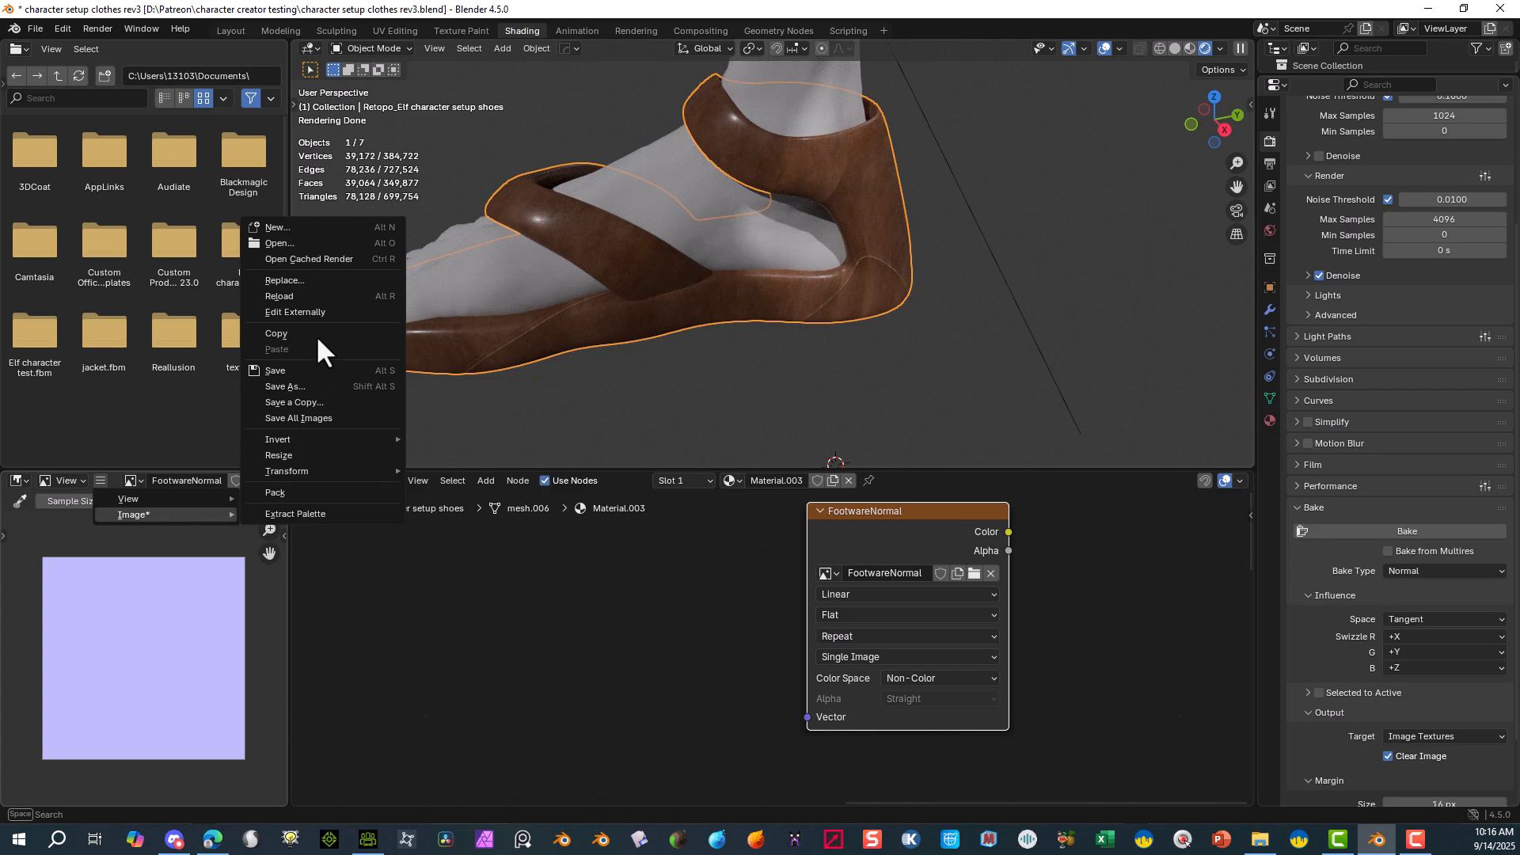
pyautogui.click(324, 387)
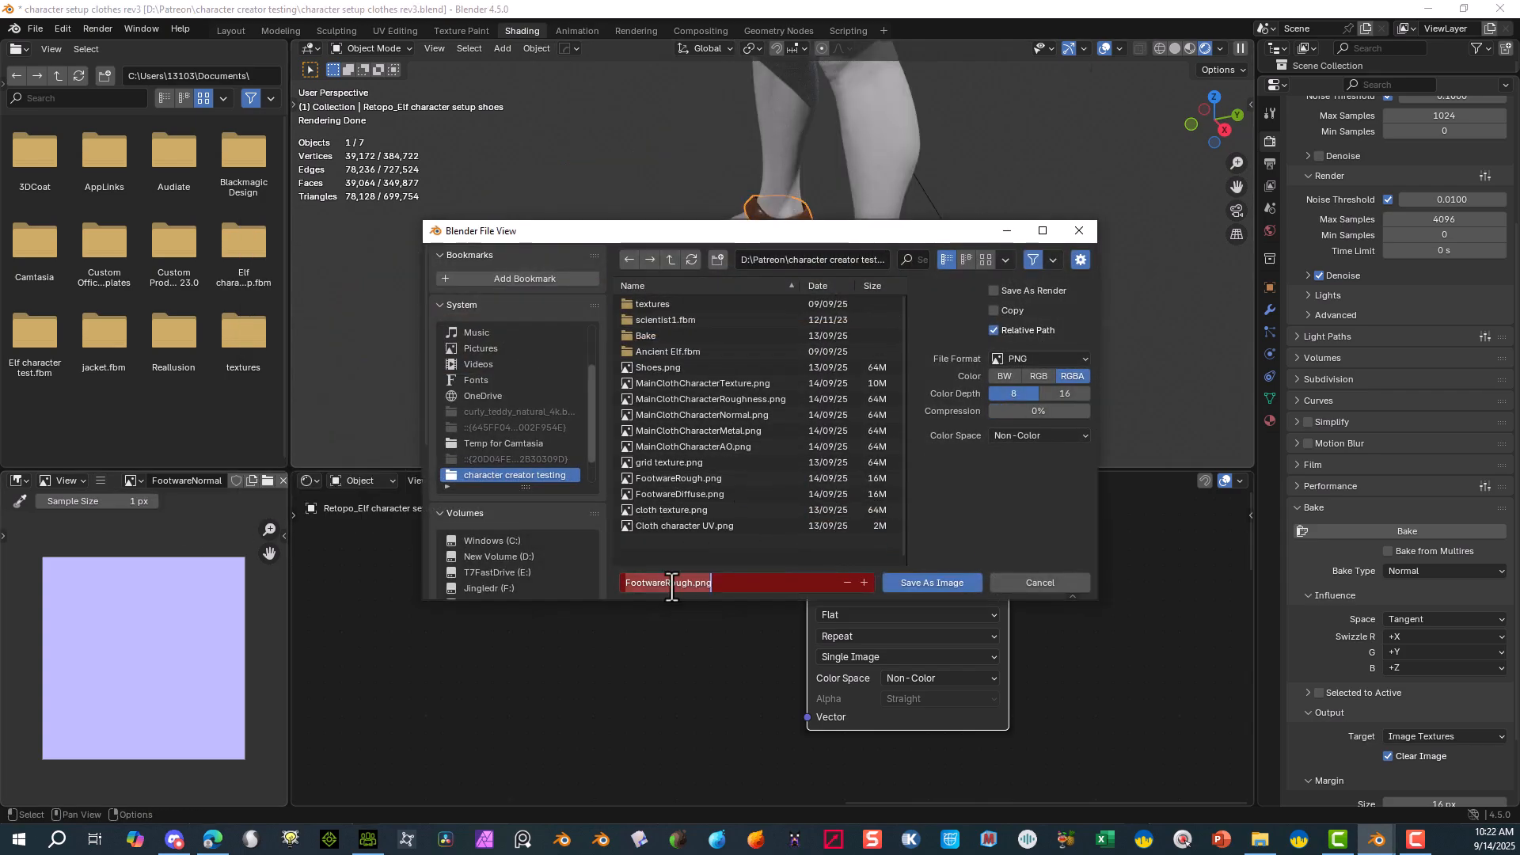
pyautogui.moveTo(671, 584); pyautogui.dragTo(686, 584)
pyautogui.press('BackSpace')
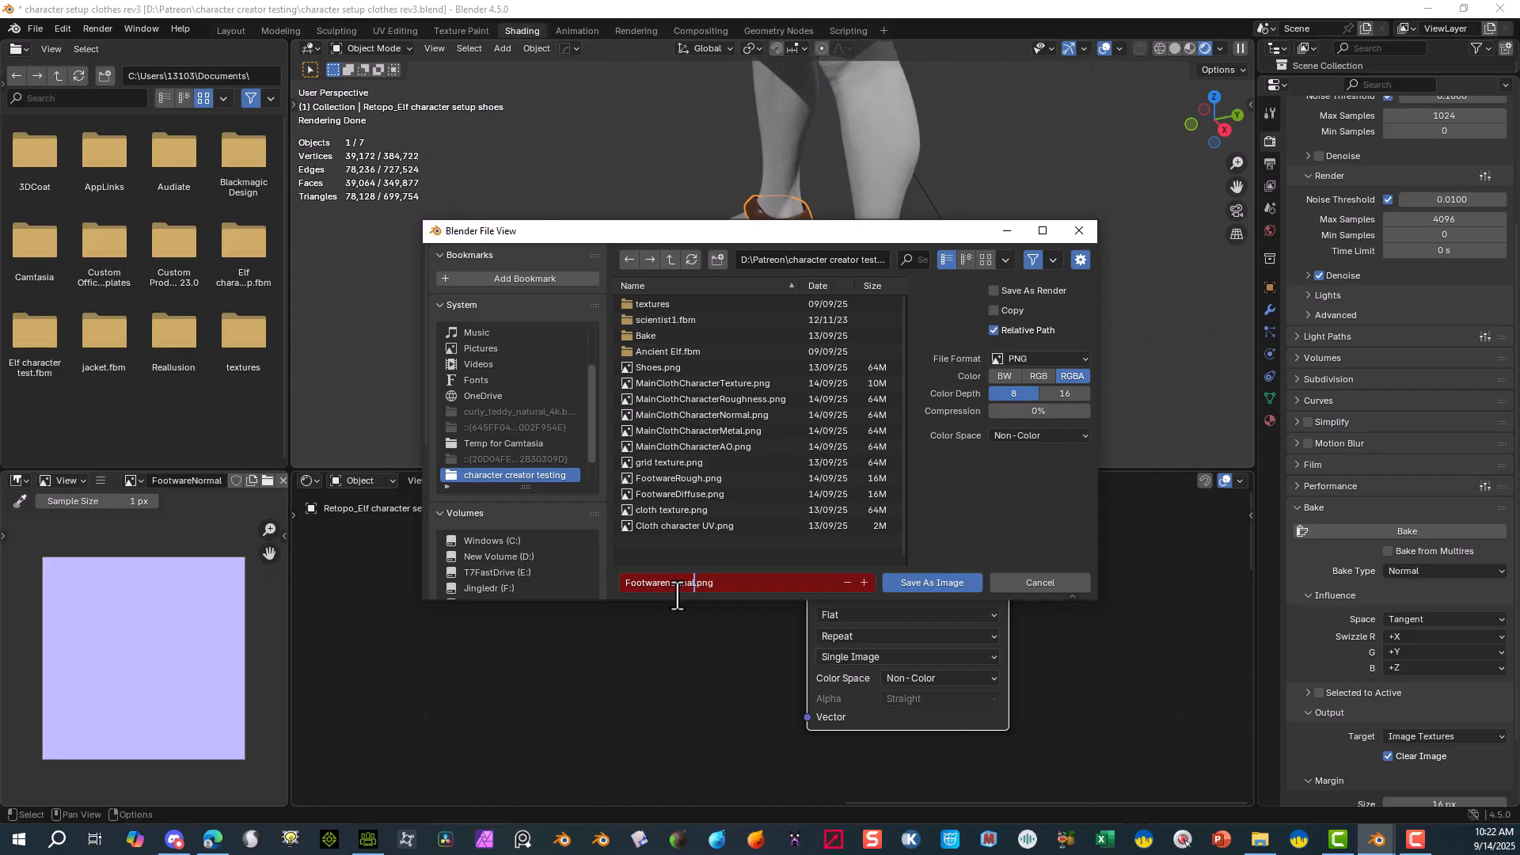
pyautogui.moveTo(615, 231); pyautogui.dragTo(572, 121)
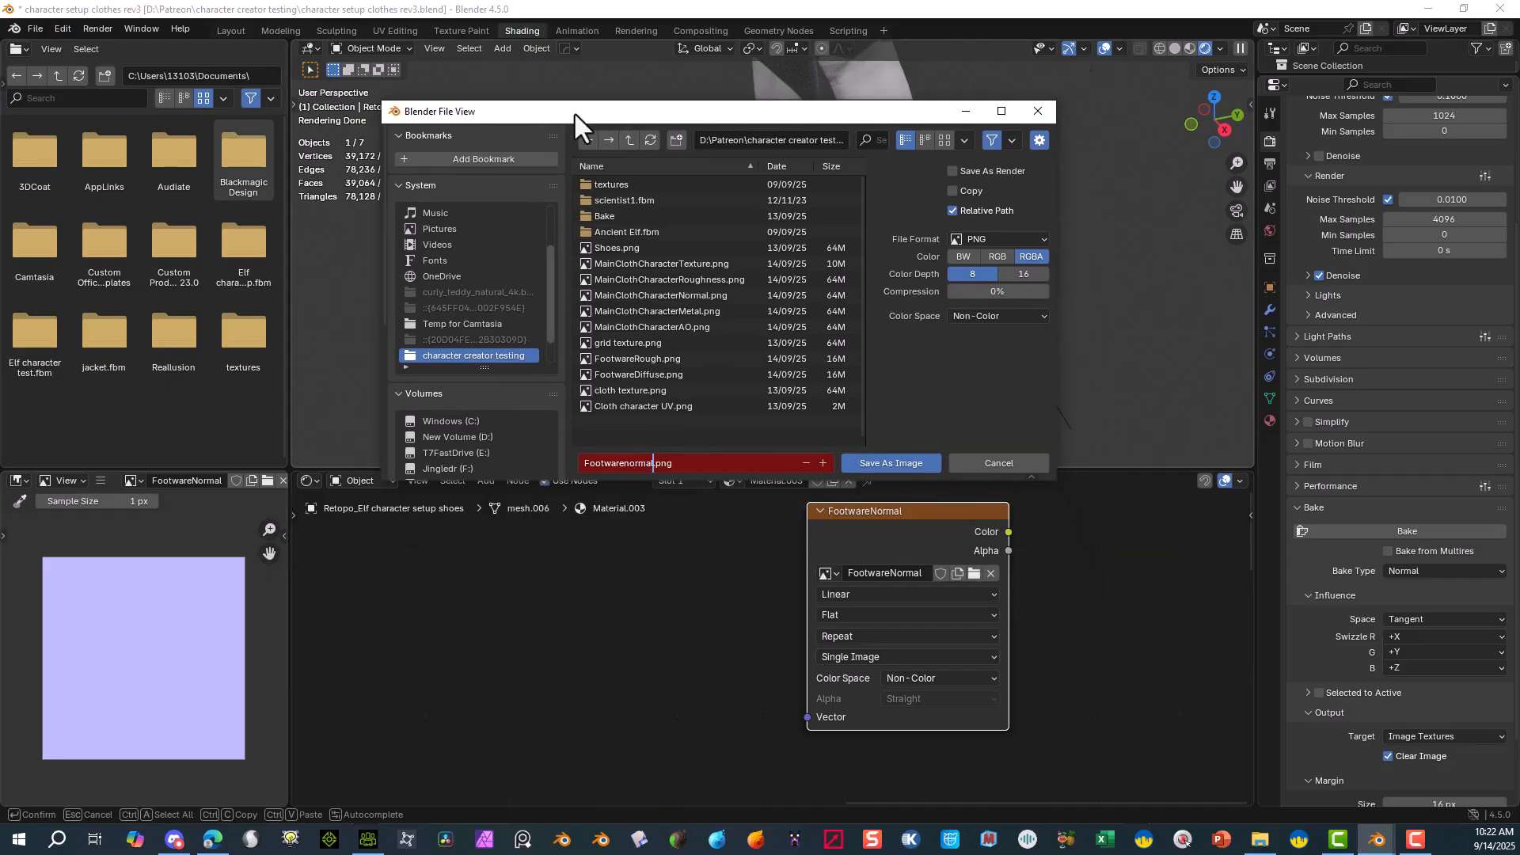
pyautogui.click(889, 472)
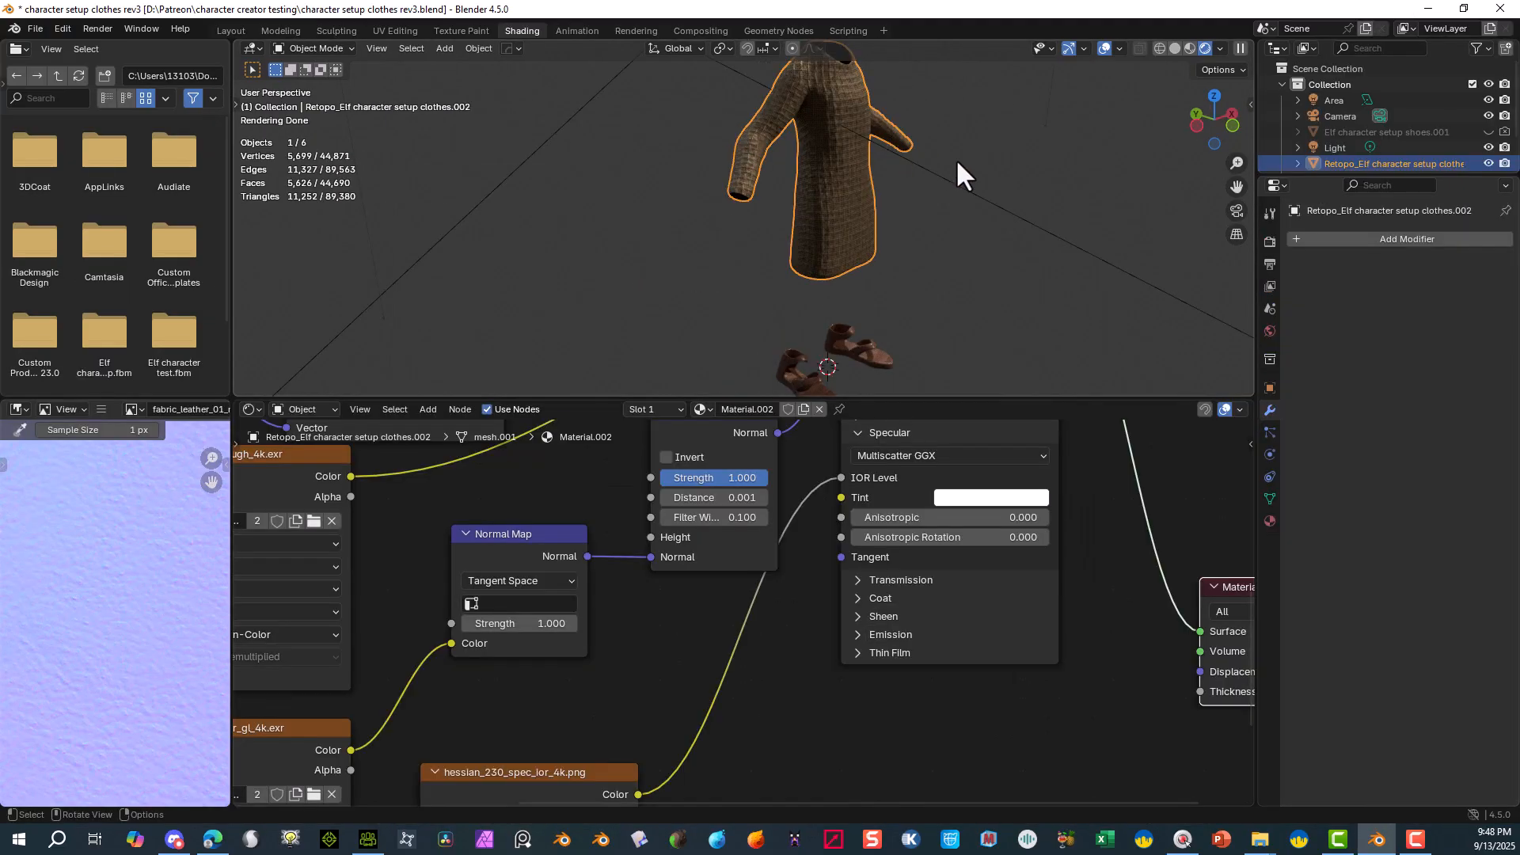
pyautogui.scroll(5, 956, 159)
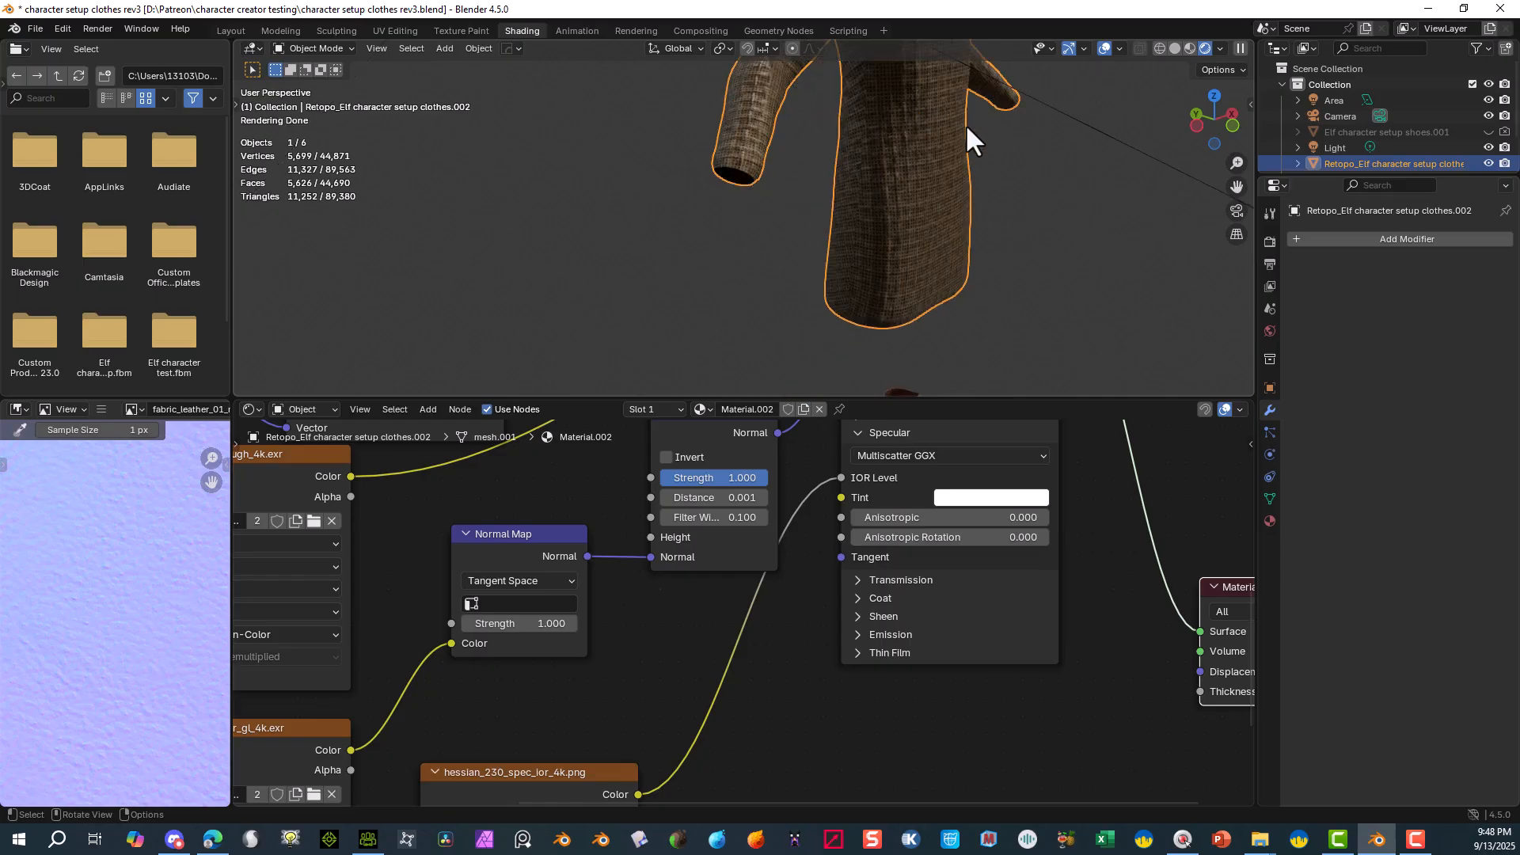
# - Set the tunic material's Mapping node scale to 6.8 on X, 6.8 on Y and 7.5 on Z
pyautogui.moveTo(1249, 193); pyautogui.dragTo(776, 182, button='middle')
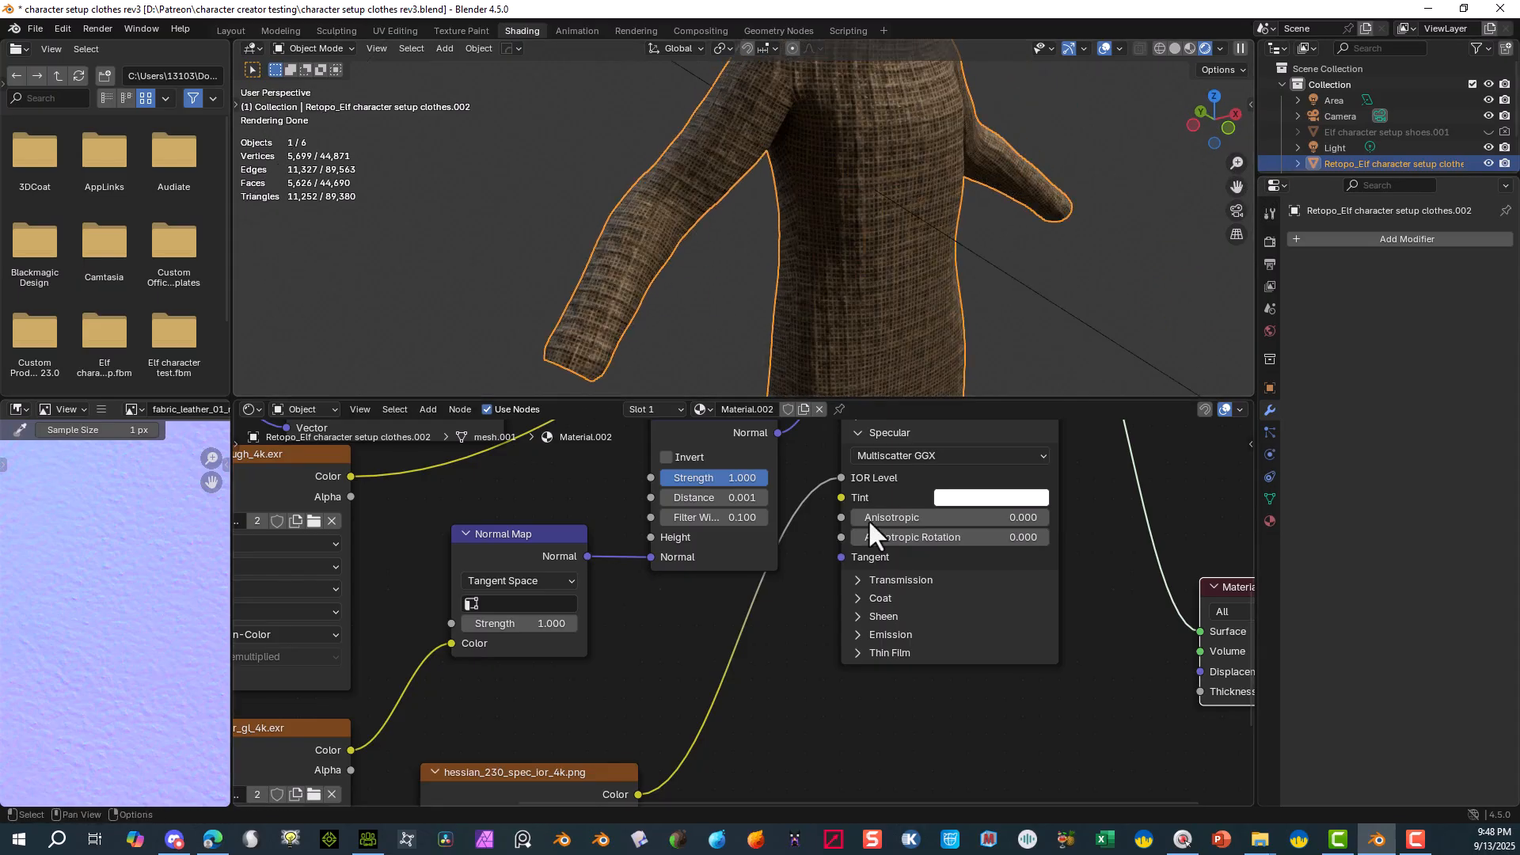
pyautogui.moveTo(798, 231); pyautogui.dragTo(791, 298, button='middle')
pyautogui.moveTo(577, 465); pyautogui.dragTo(1192, 773, button='middle')
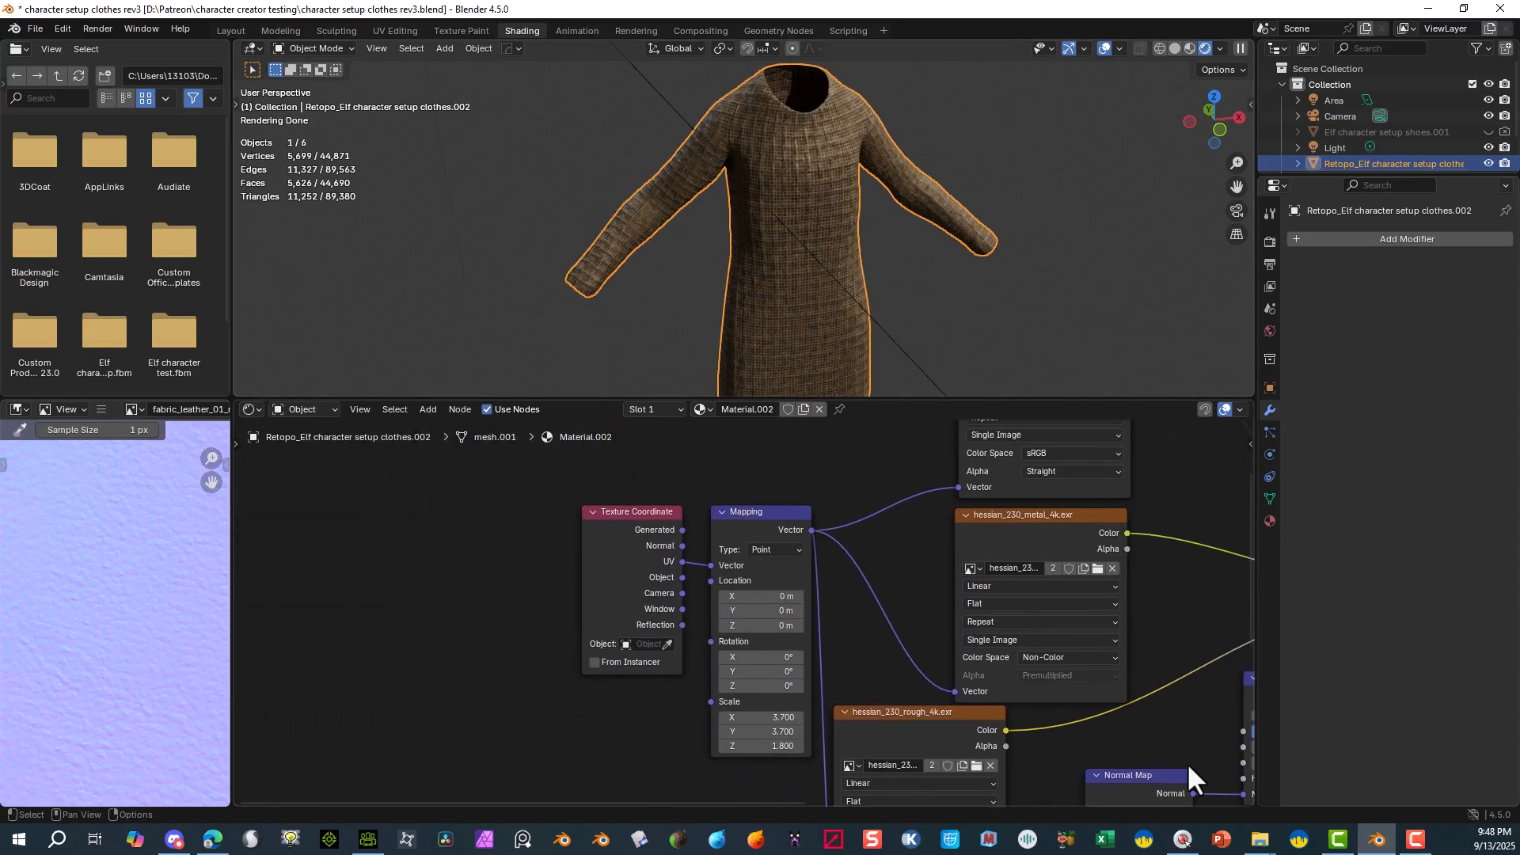
pyautogui.scroll(7, 820, 736)
pyautogui.moveTo(814, 754); pyautogui.dragTo(795, 624, button='middle')
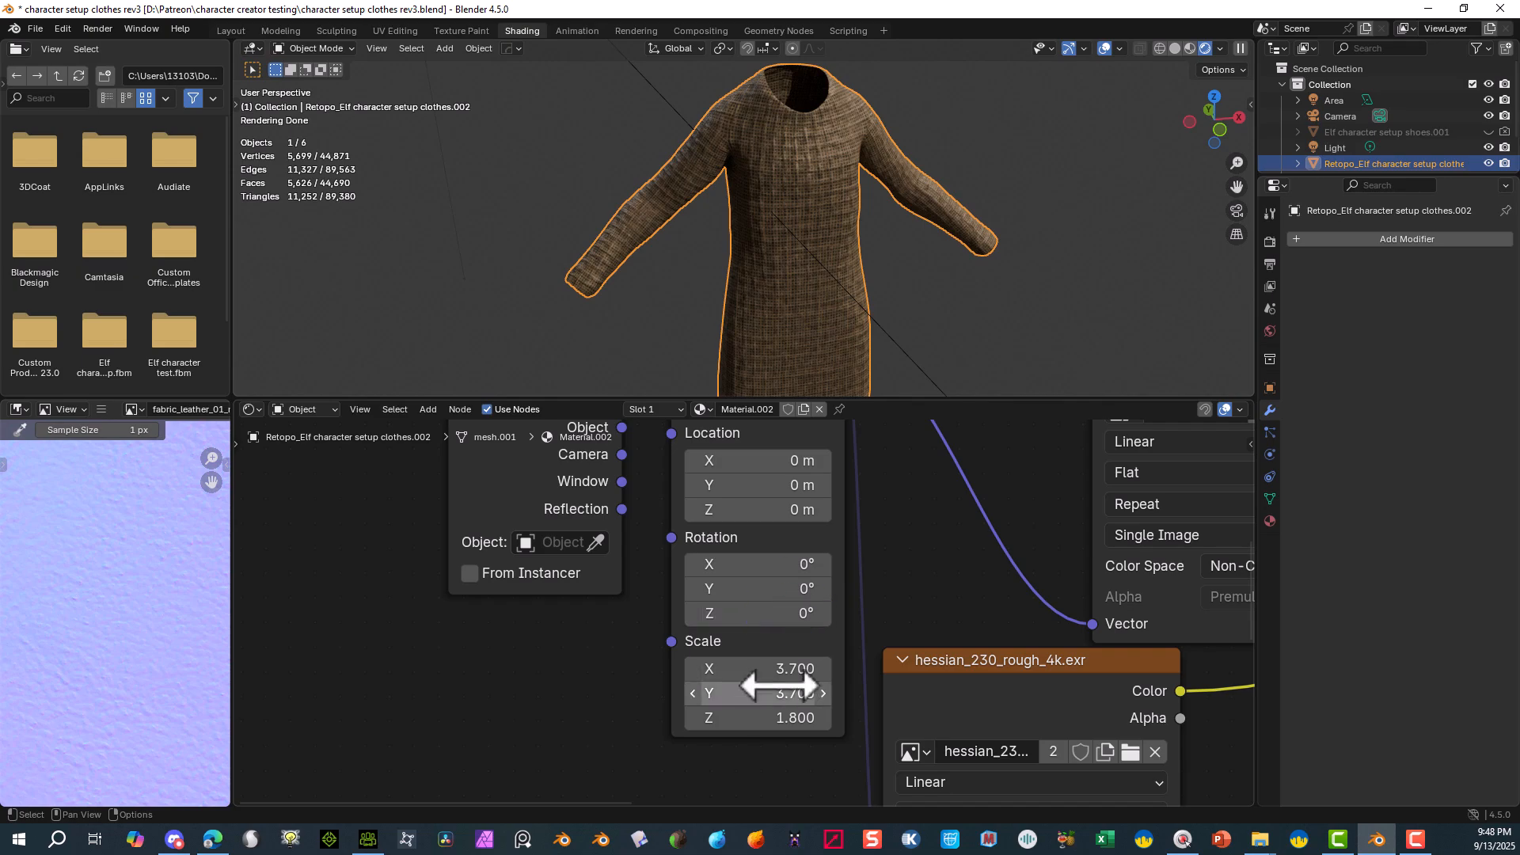
pyautogui.moveTo(773, 672); pyautogui.dragTo(1019, 672)
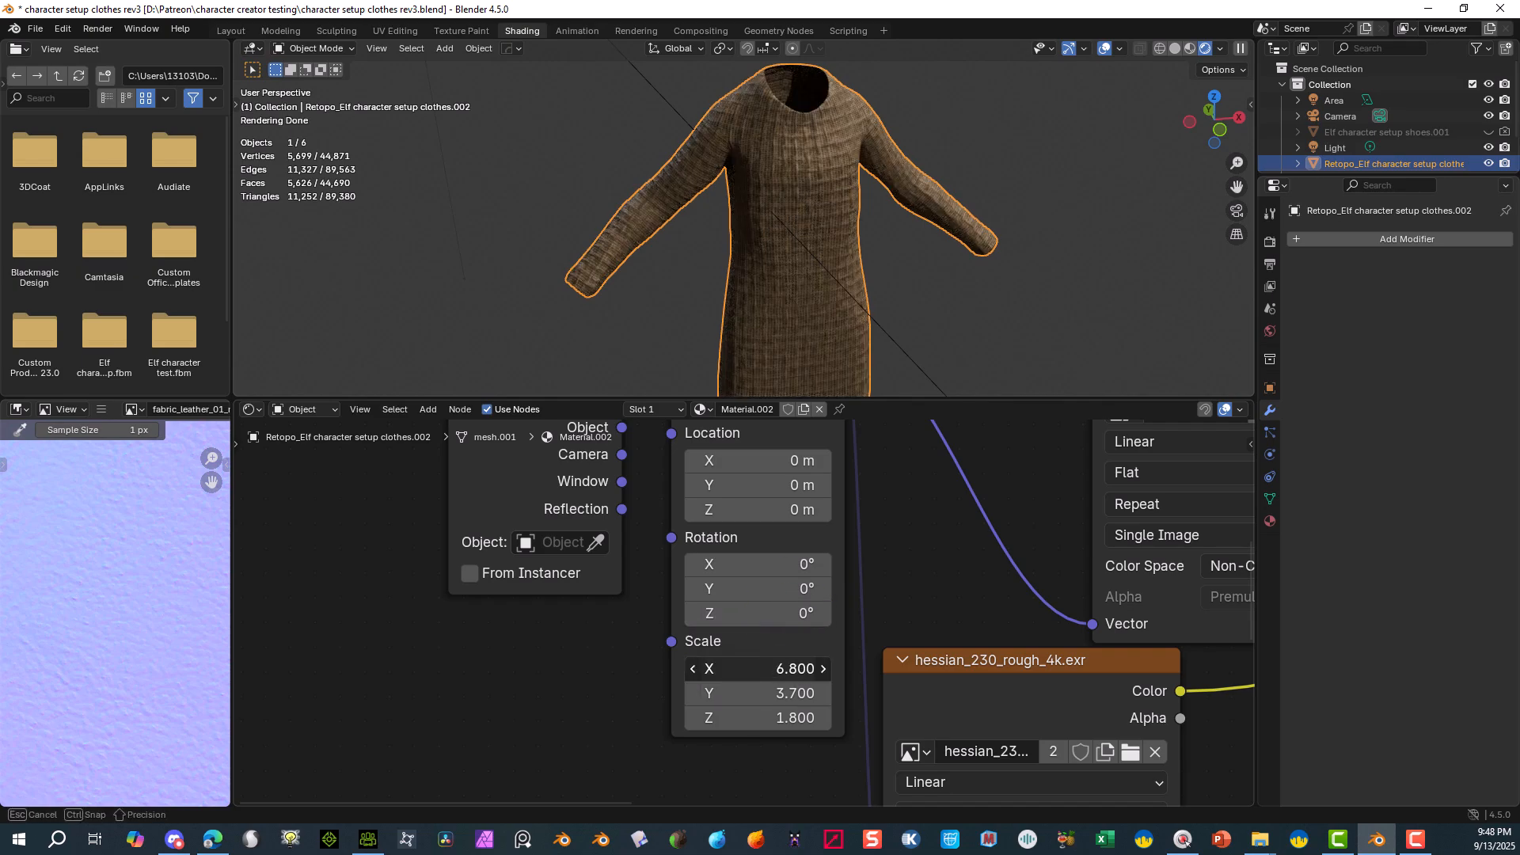
pyautogui.moveTo(780, 693); pyautogui.dragTo(1026, 692)
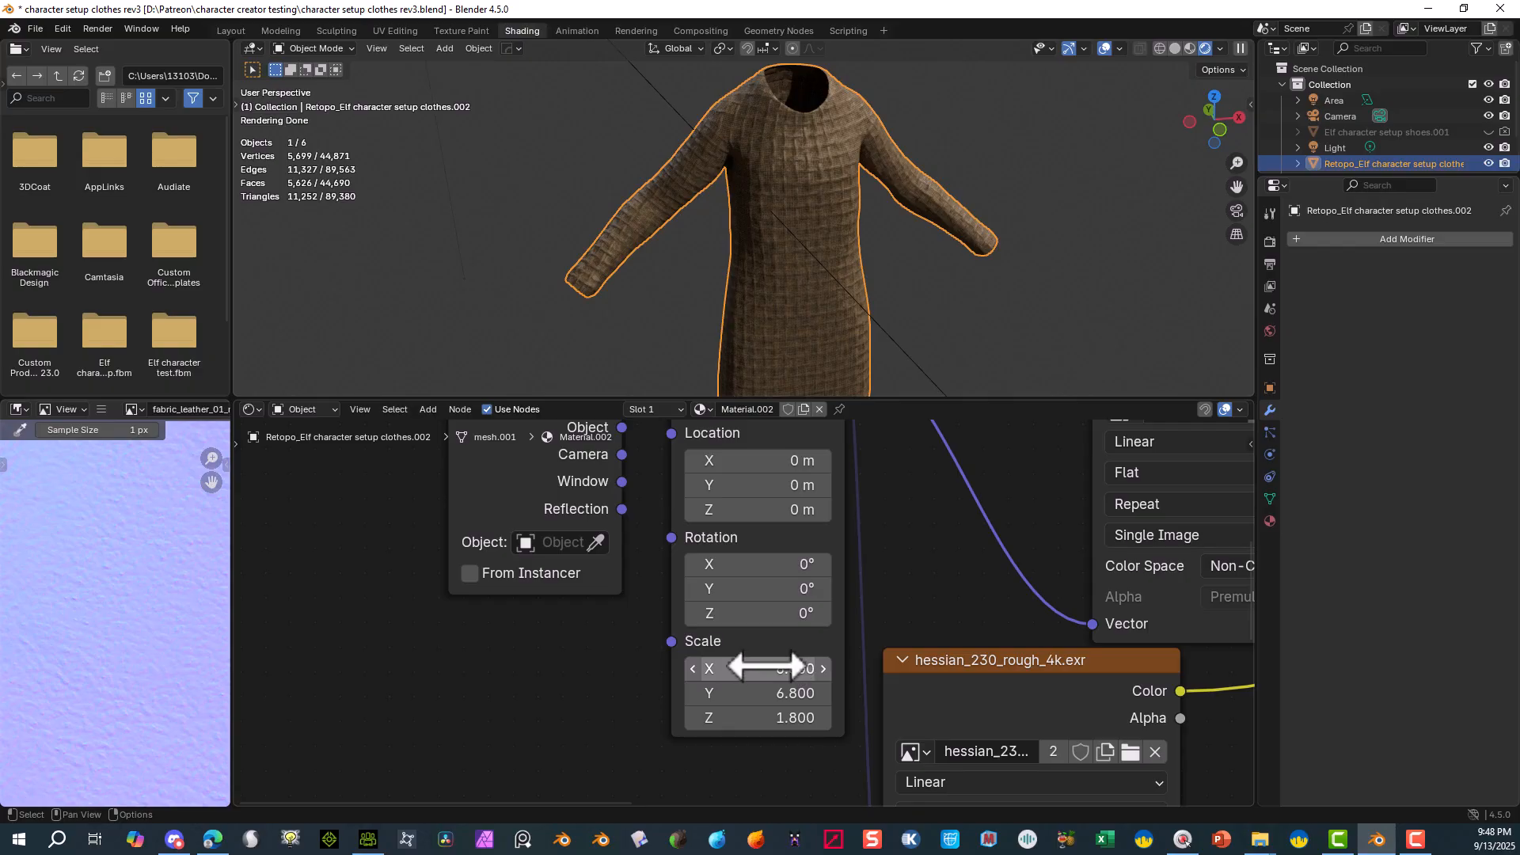
pyautogui.moveTo(722, 716); pyautogui.dragTo(1411, 717)
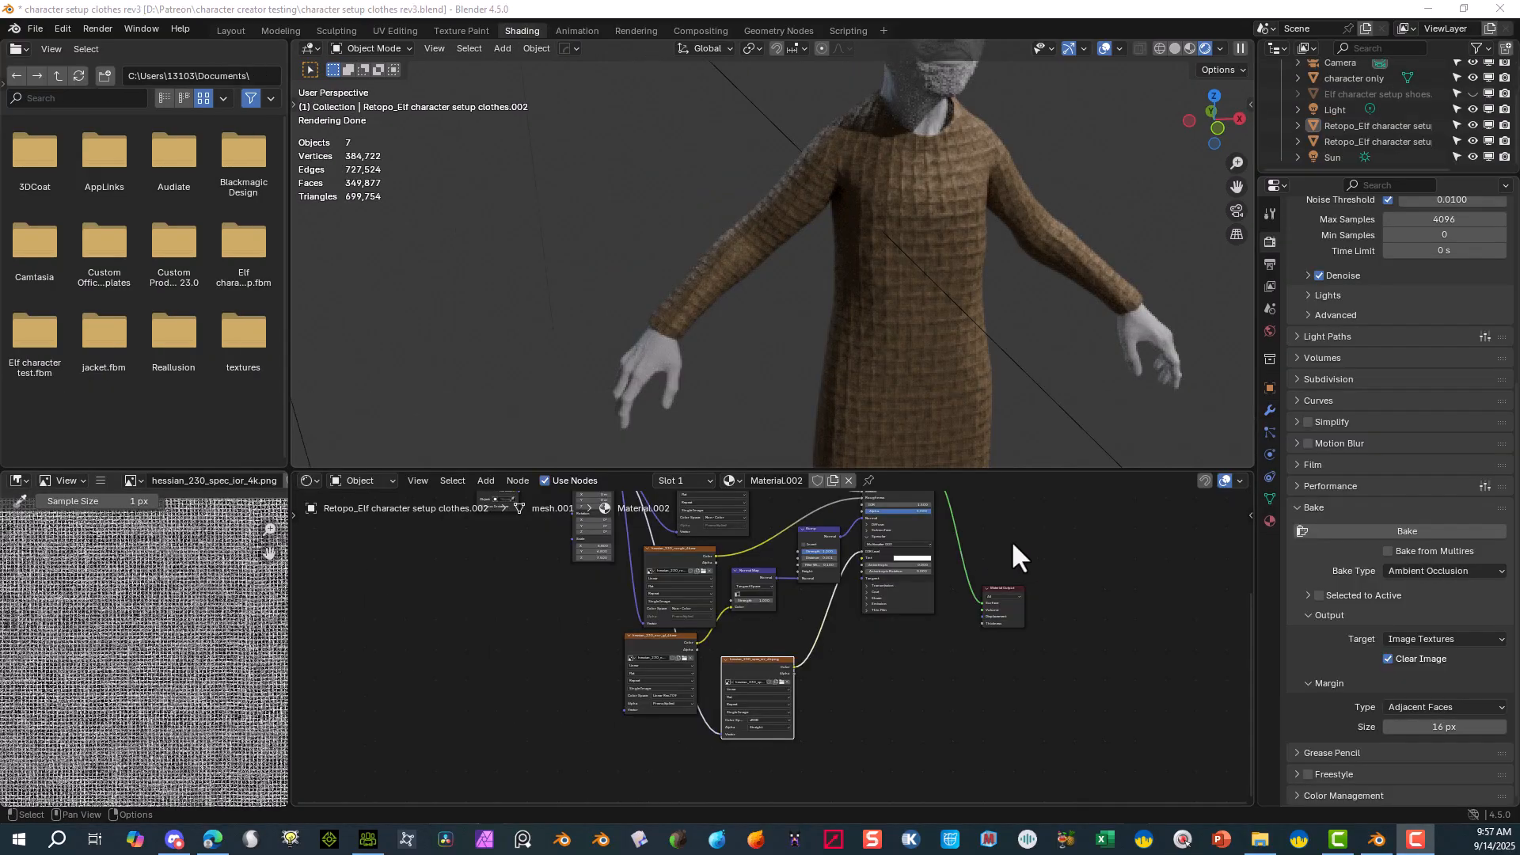
# - Examine the hessian weave on the tunic up close, from the front and around the back
pyautogui.scroll(8, 903, 404)
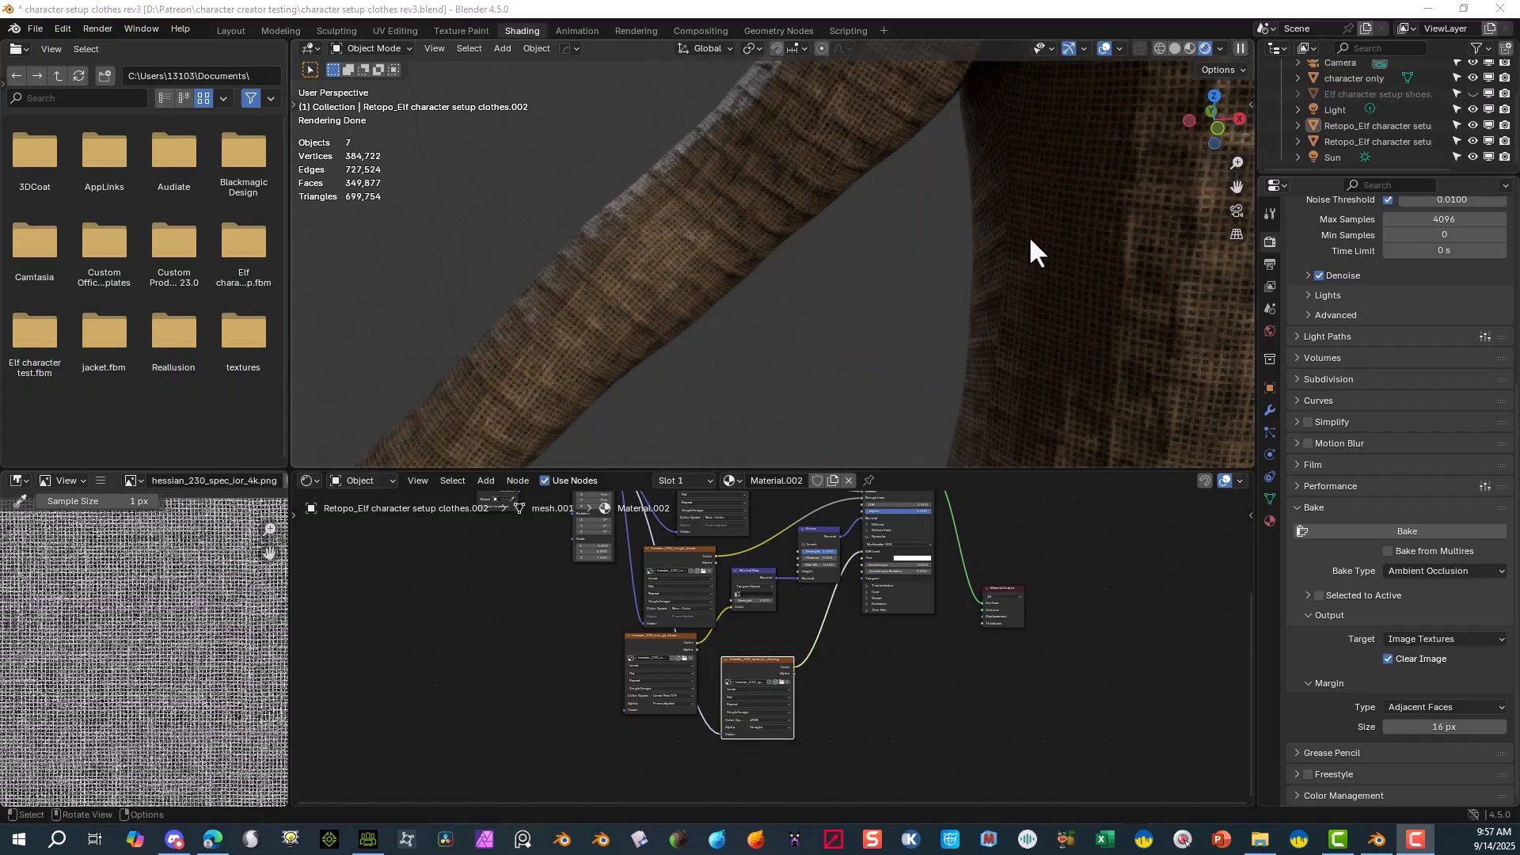
pyautogui.moveTo(1236, 187); pyautogui.dragTo(941, 421)
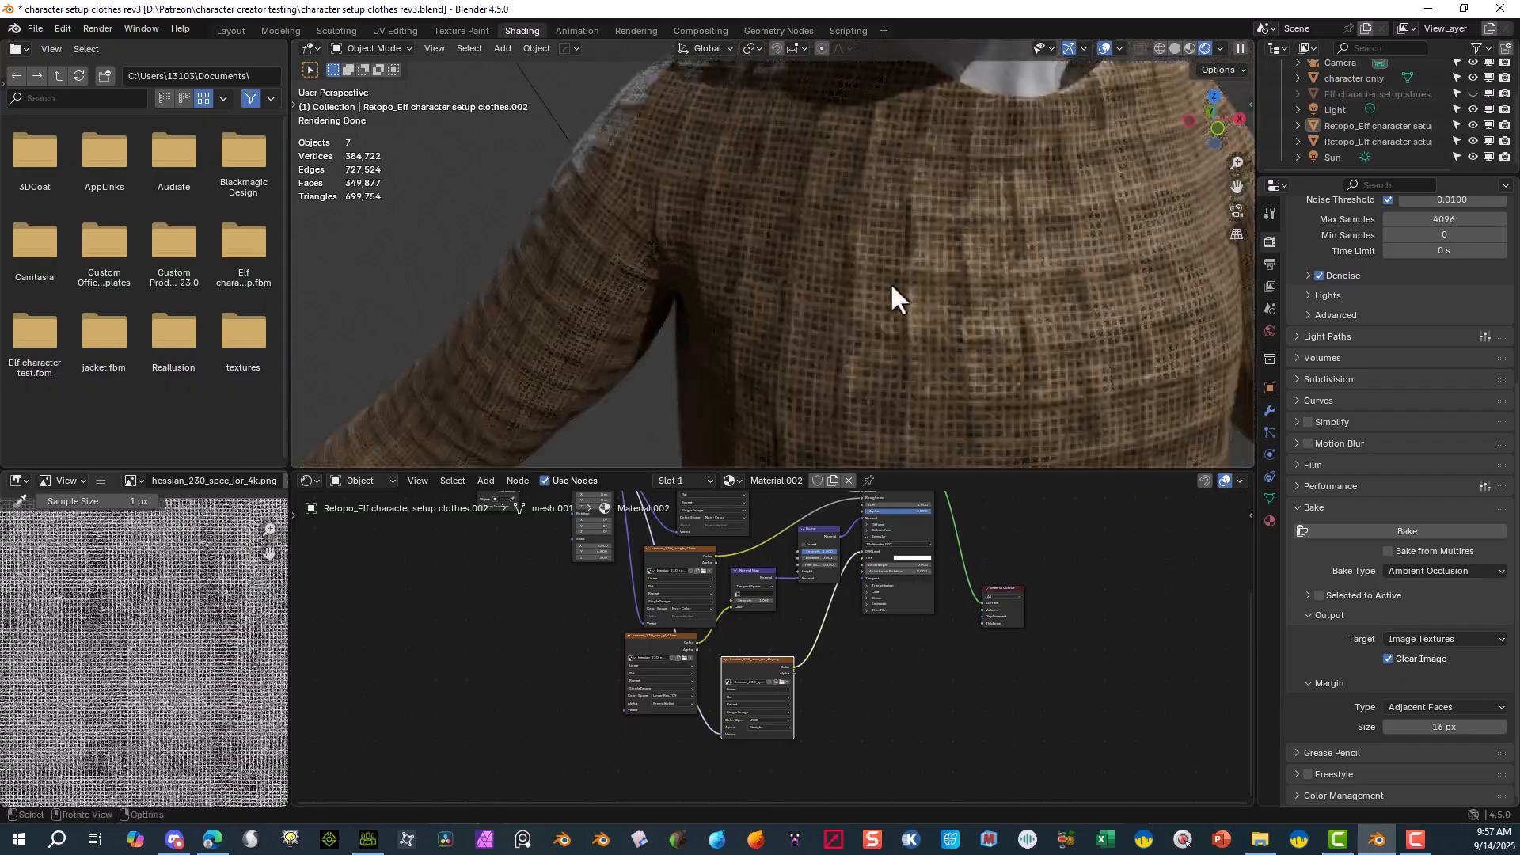
pyautogui.scroll(2, 551, 580)
pyautogui.scroll(1, 552, 579)
pyautogui.moveTo(552, 584); pyautogui.dragTo(570, 739, button='middle')
pyautogui.scroll(2, 565, 654)
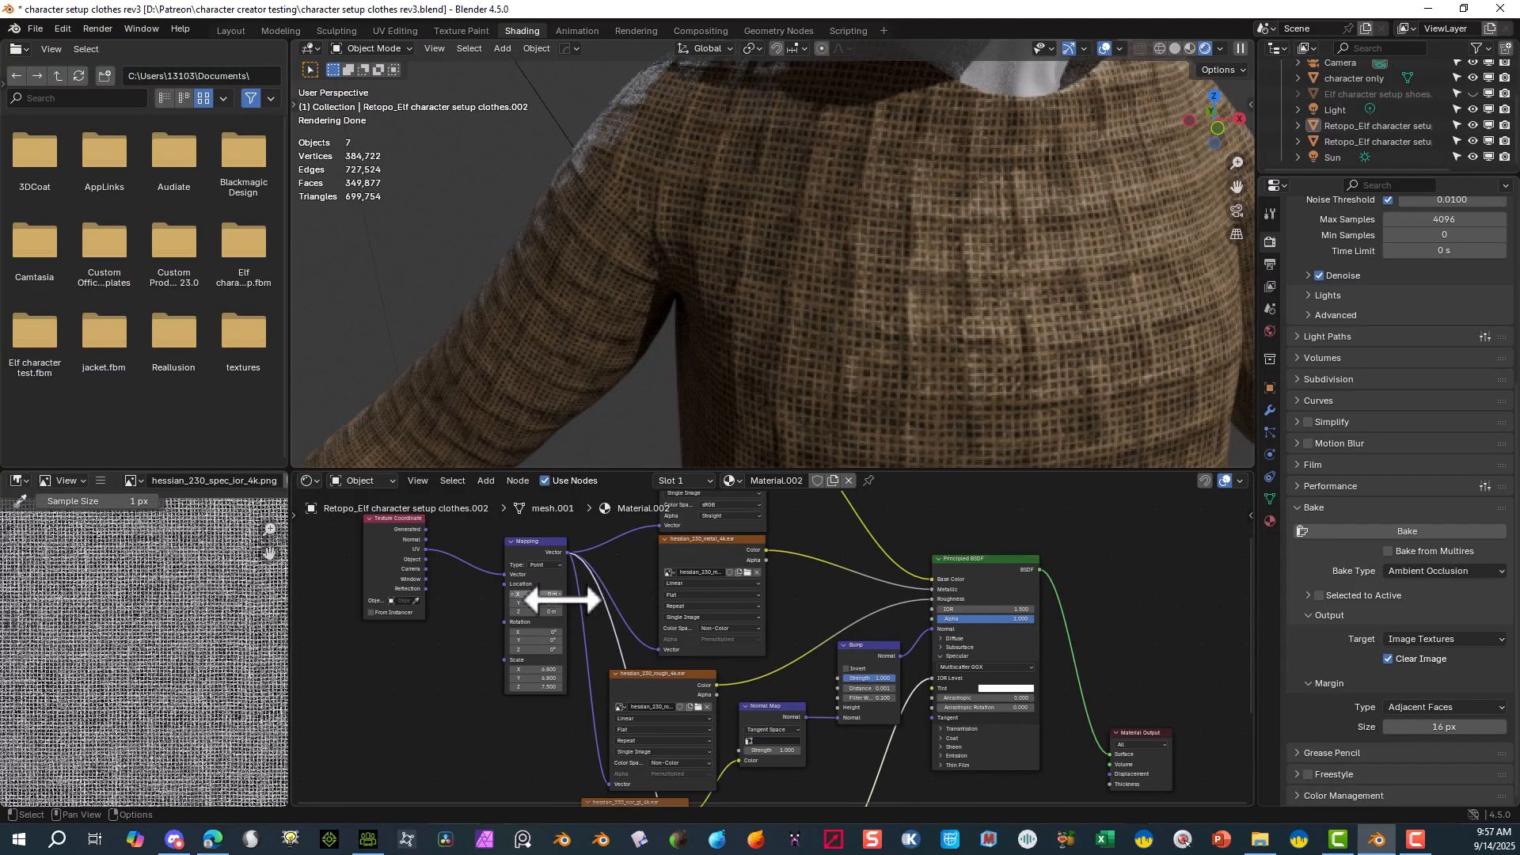
pyautogui.scroll(6, 899, 249)
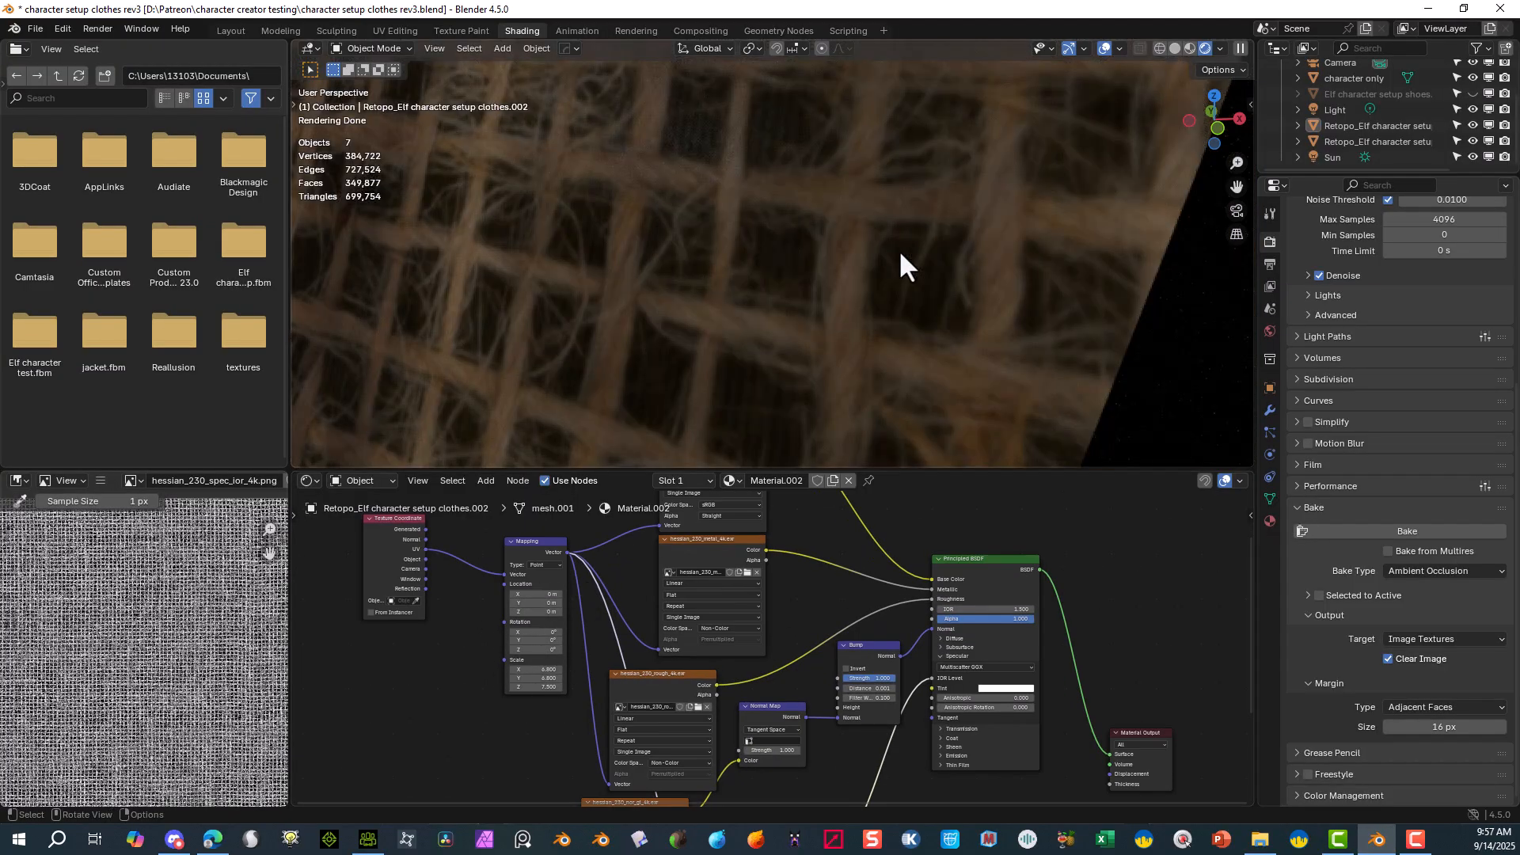
pyautogui.scroll(-8, 899, 249)
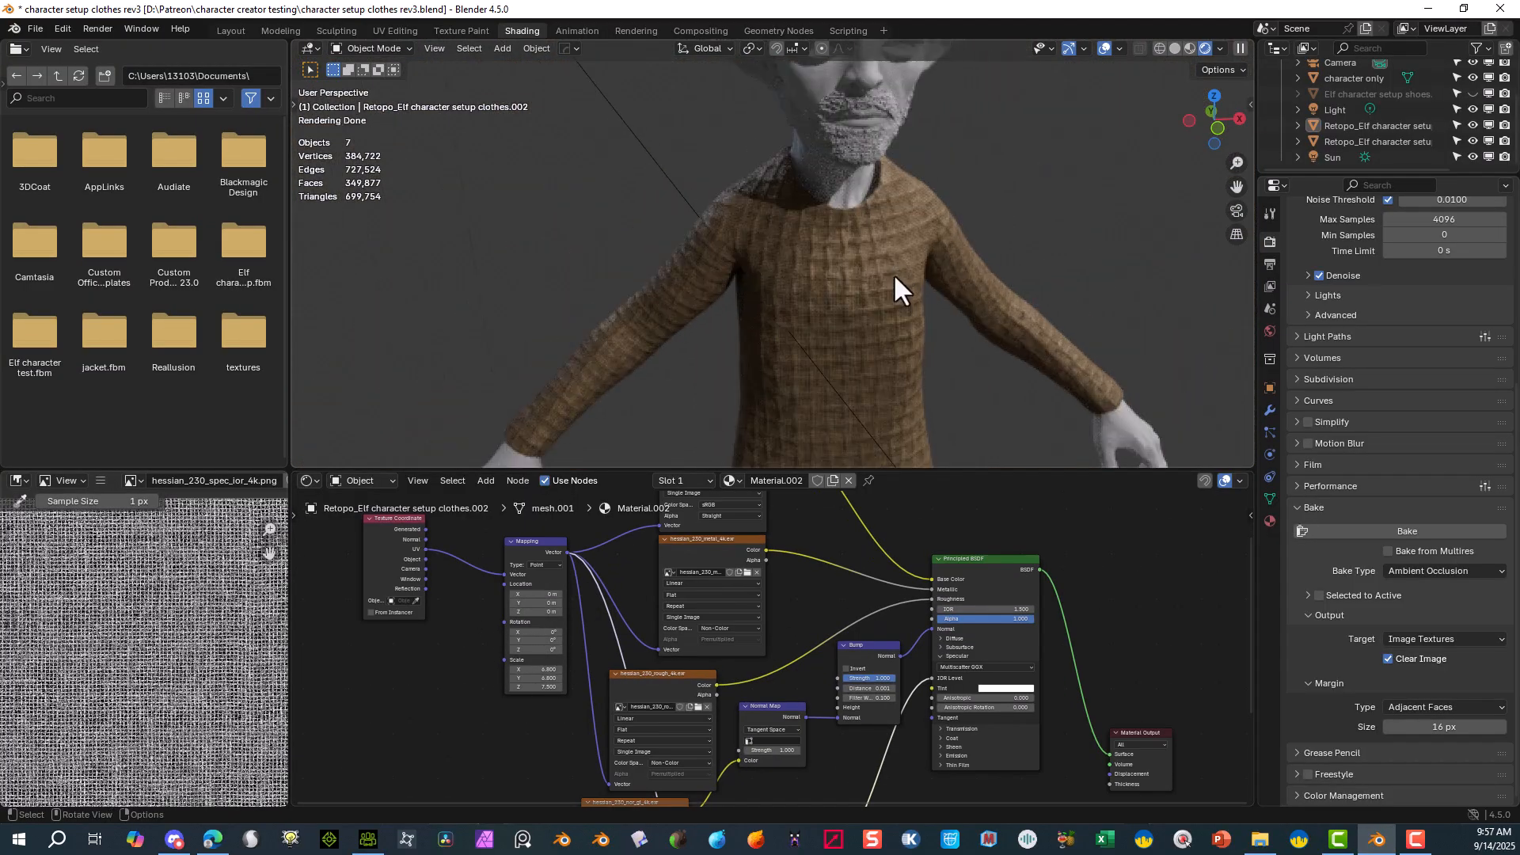
pyautogui.moveTo(877, 292); pyautogui.dragTo(1137, 266, button='middle')
pyautogui.moveTo(916, 222); pyautogui.dragTo(658, 288, button='middle')
pyautogui.scroll(5, 663, 281)
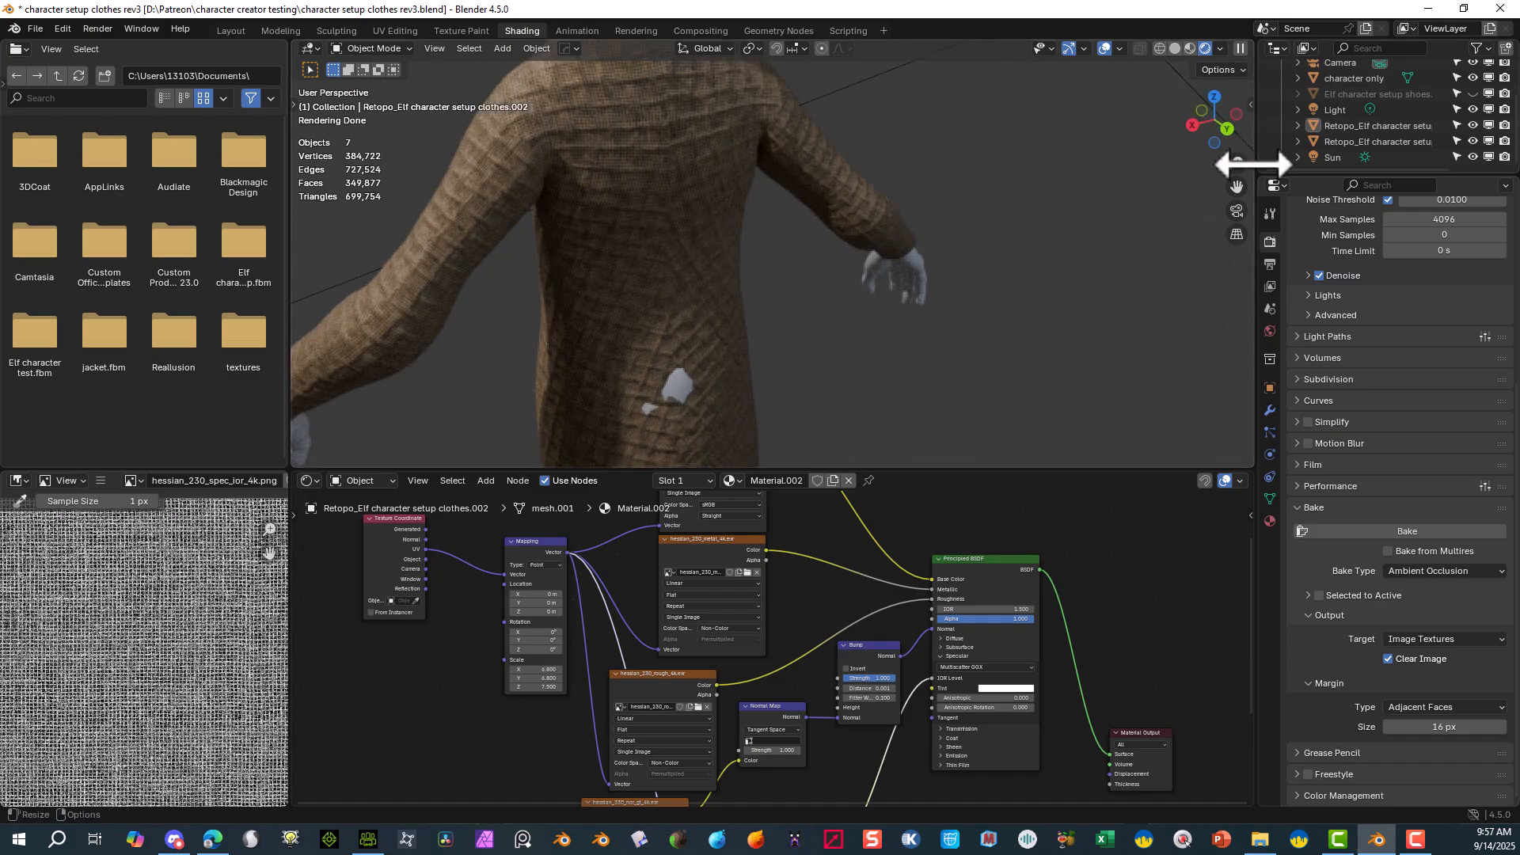
pyautogui.moveTo(1235, 187); pyautogui.dragTo(1298, 105)
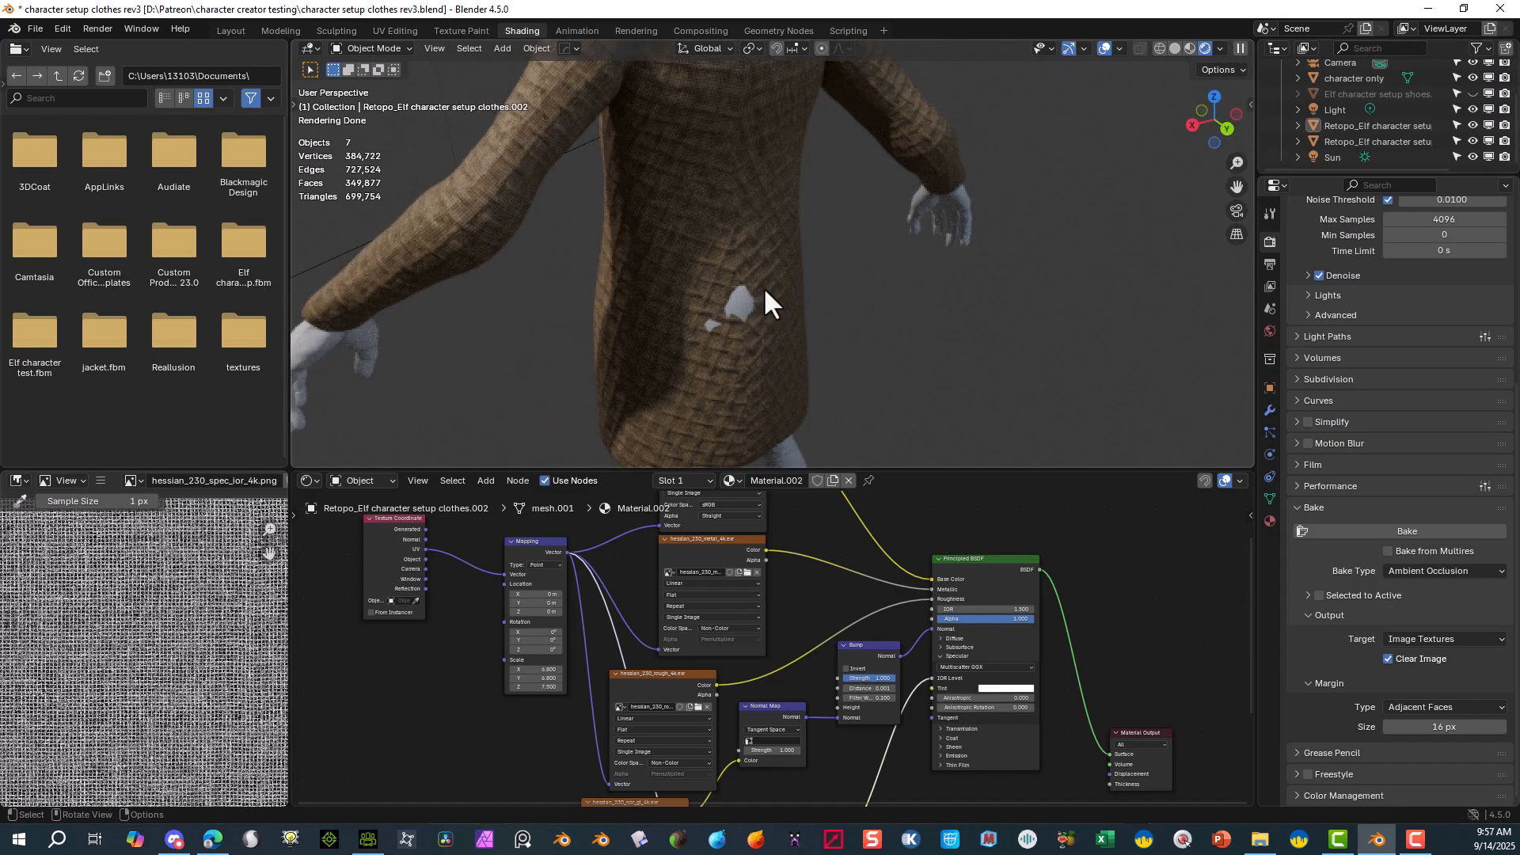
# - Pull the tunic's lower back outward with the Elastic Grab sculpt brush to cover the body poking through, and return to material shading
pyautogui.click(764, 291)
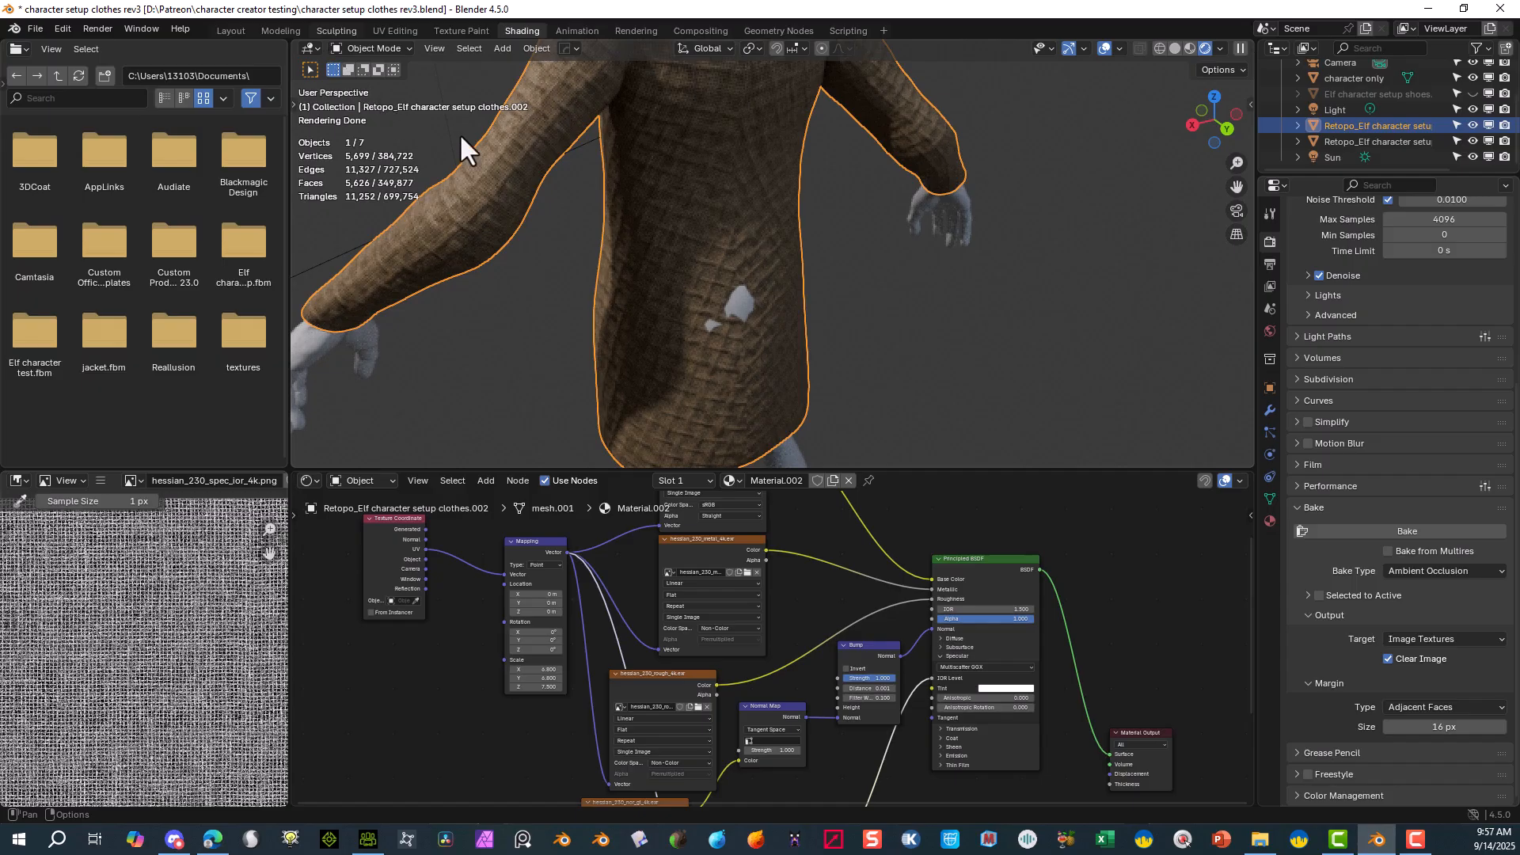
pyautogui.click(337, 31)
pyautogui.scroll(-6, 438, 350)
pyautogui.moveTo(438, 349); pyautogui.dragTo(688, 346, button='middle')
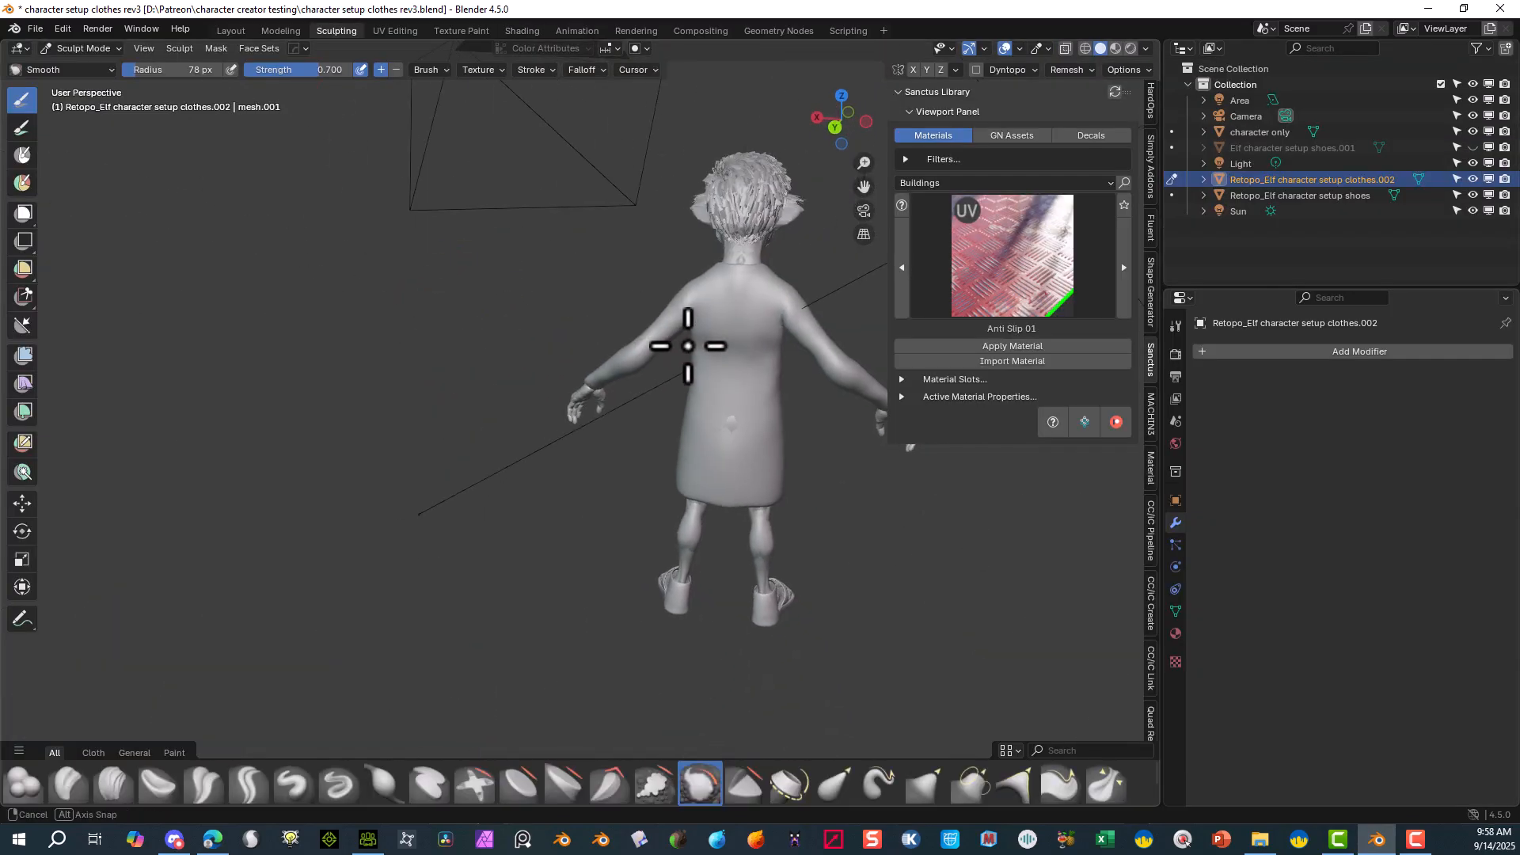
pyautogui.scroll(4, 787, 434)
pyautogui.moveTo(787, 434)
pyautogui.mouseDown(button='middle')
pyautogui.moveTo(689, 414)
pyautogui.moveTo(505, 501)
pyautogui.moveTo(579, 494)
pyautogui.mouseUp(button='middle')
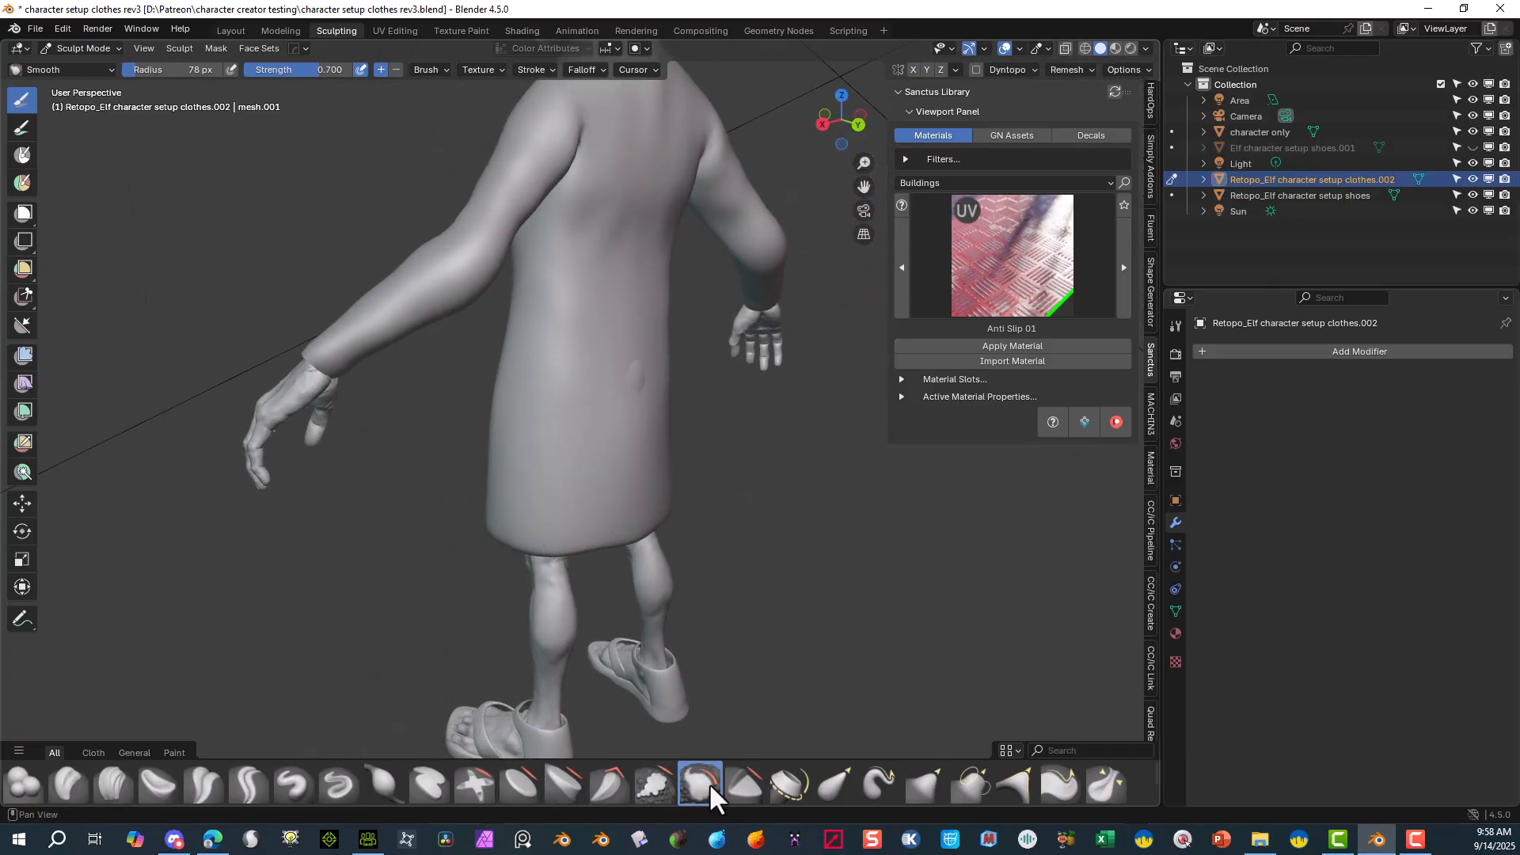
pyautogui.click(835, 790)
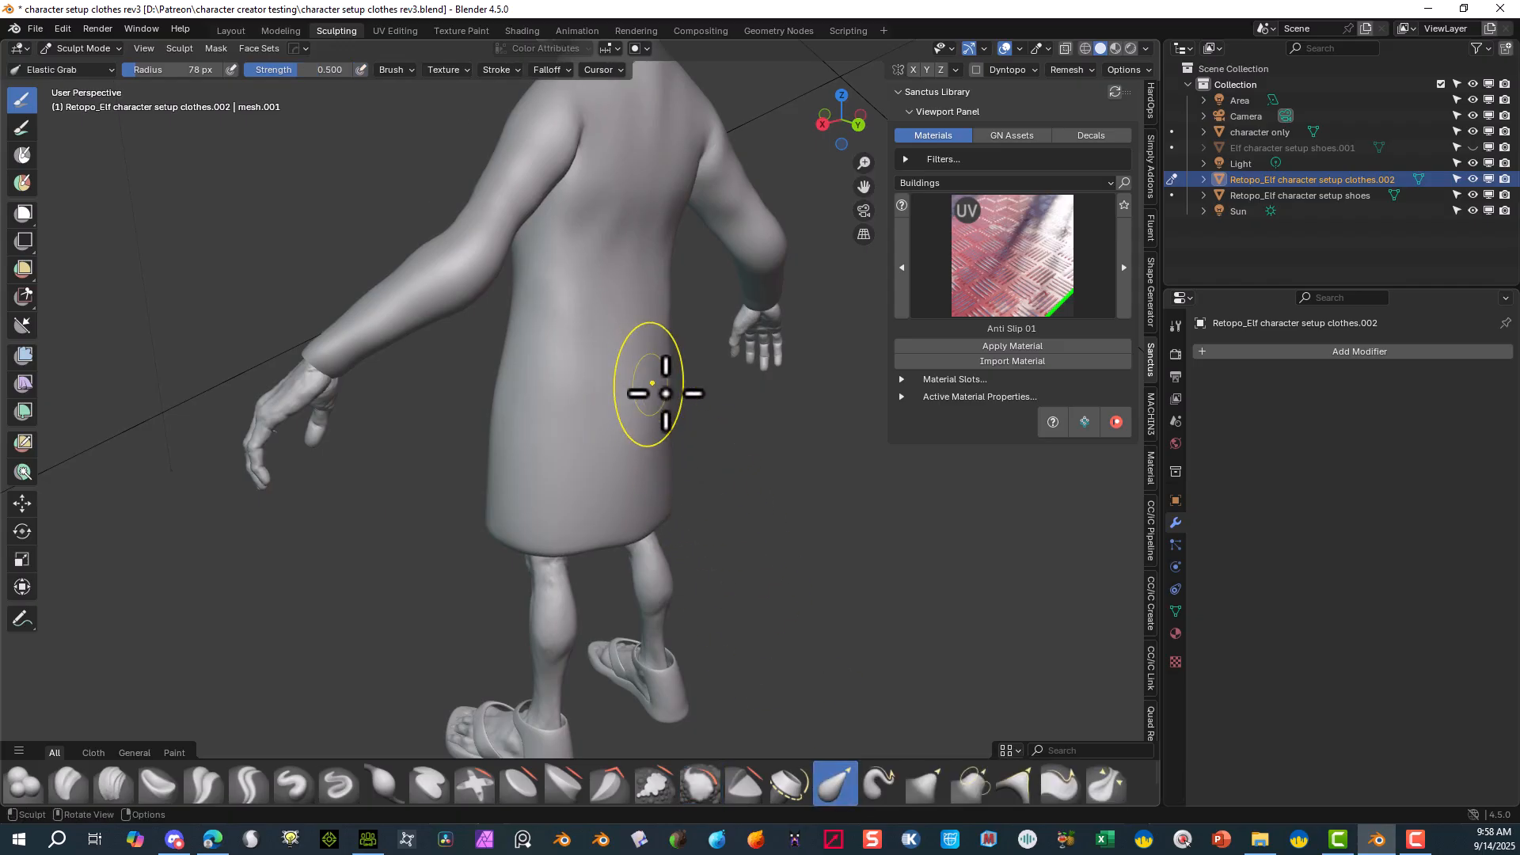
pyautogui.moveTo(756, 442); pyautogui.dragTo(578, 467, button='middle')
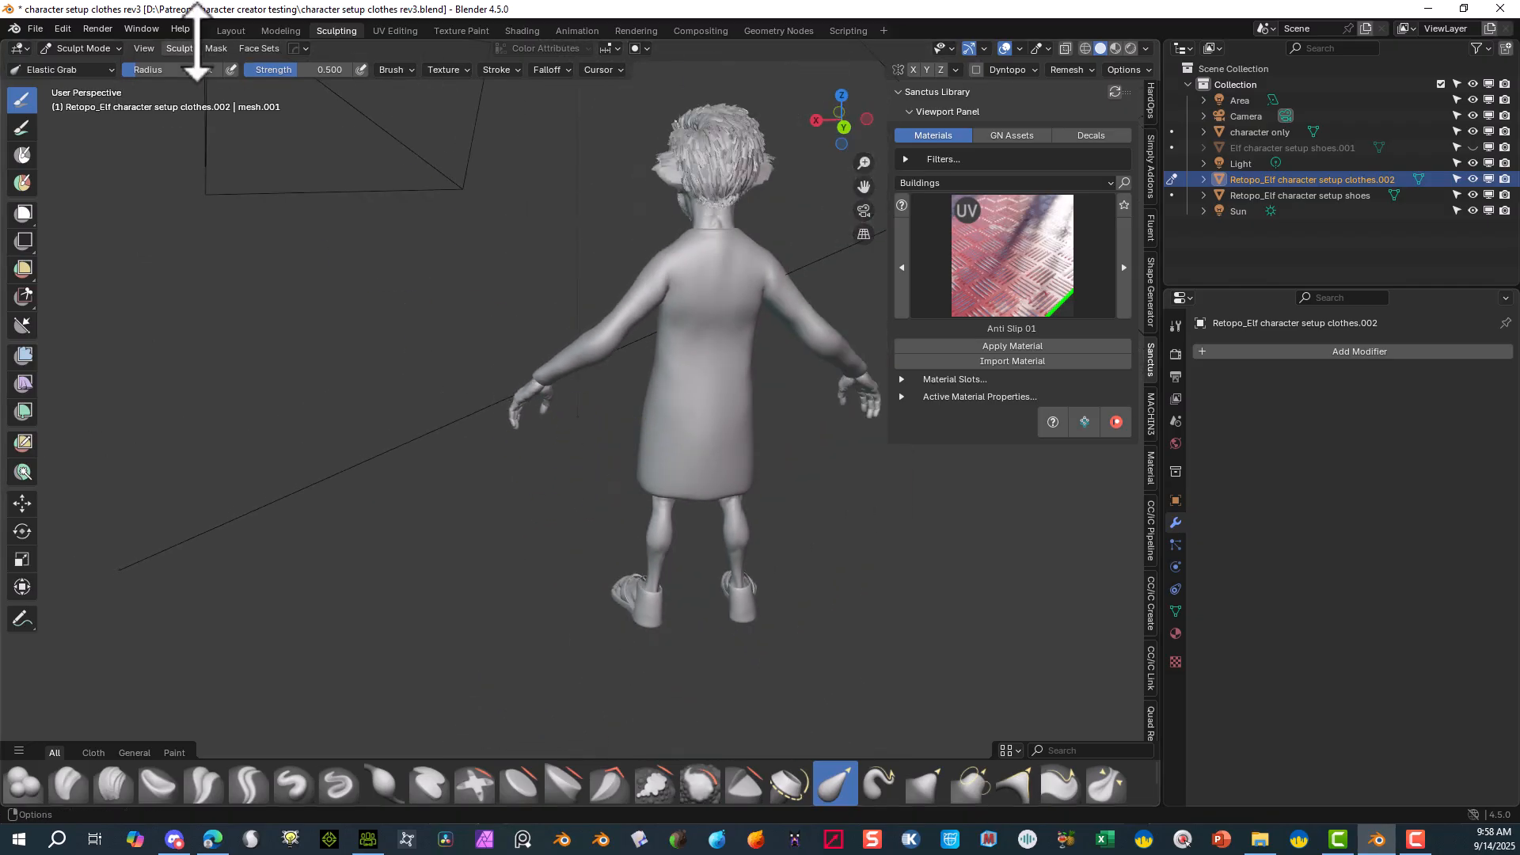
pyautogui.click(240, 31)
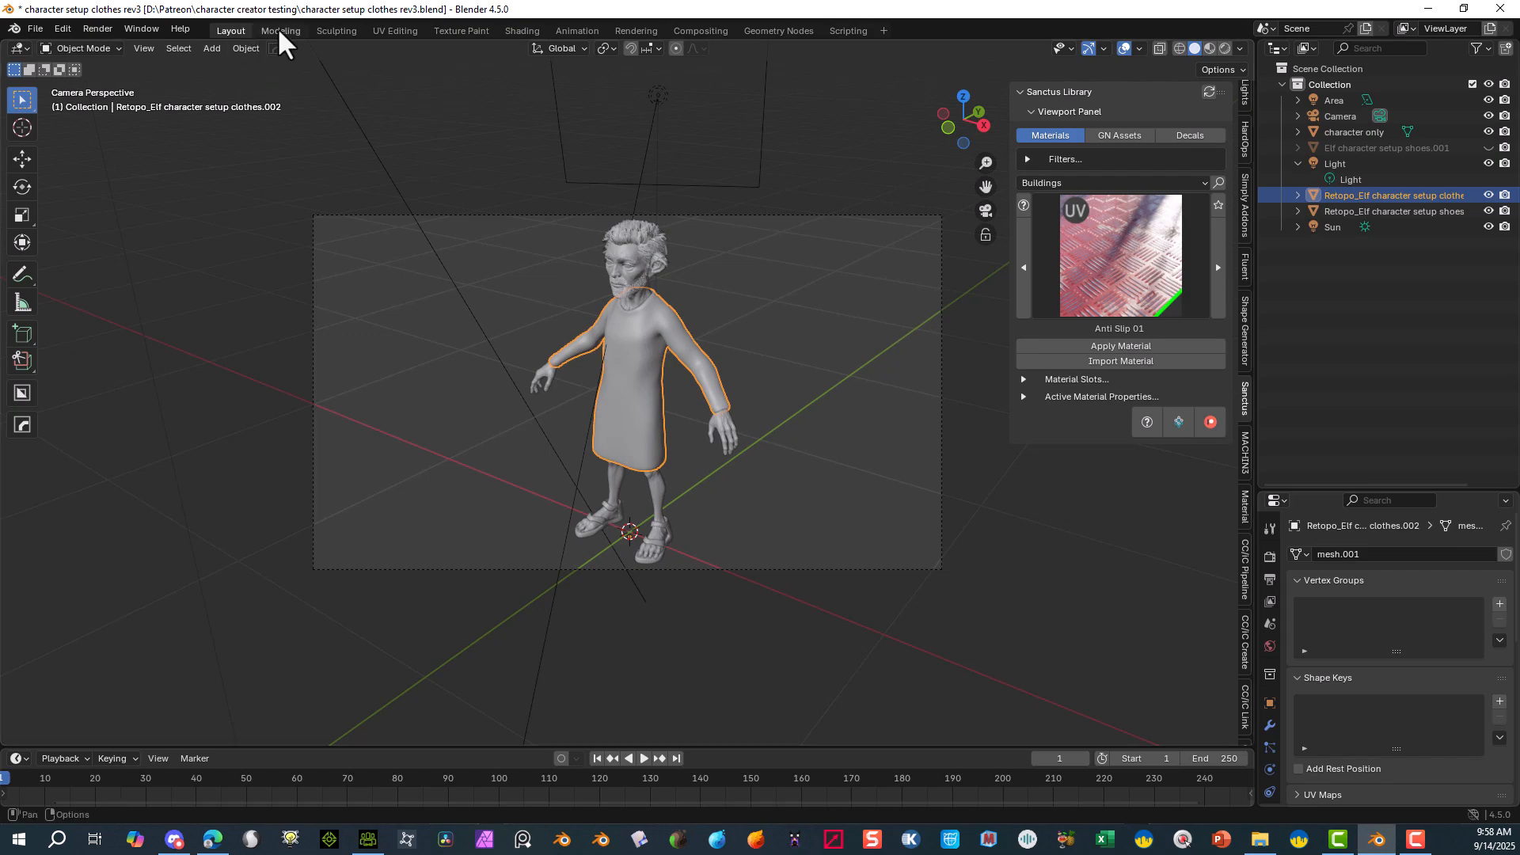
pyautogui.click(521, 33)
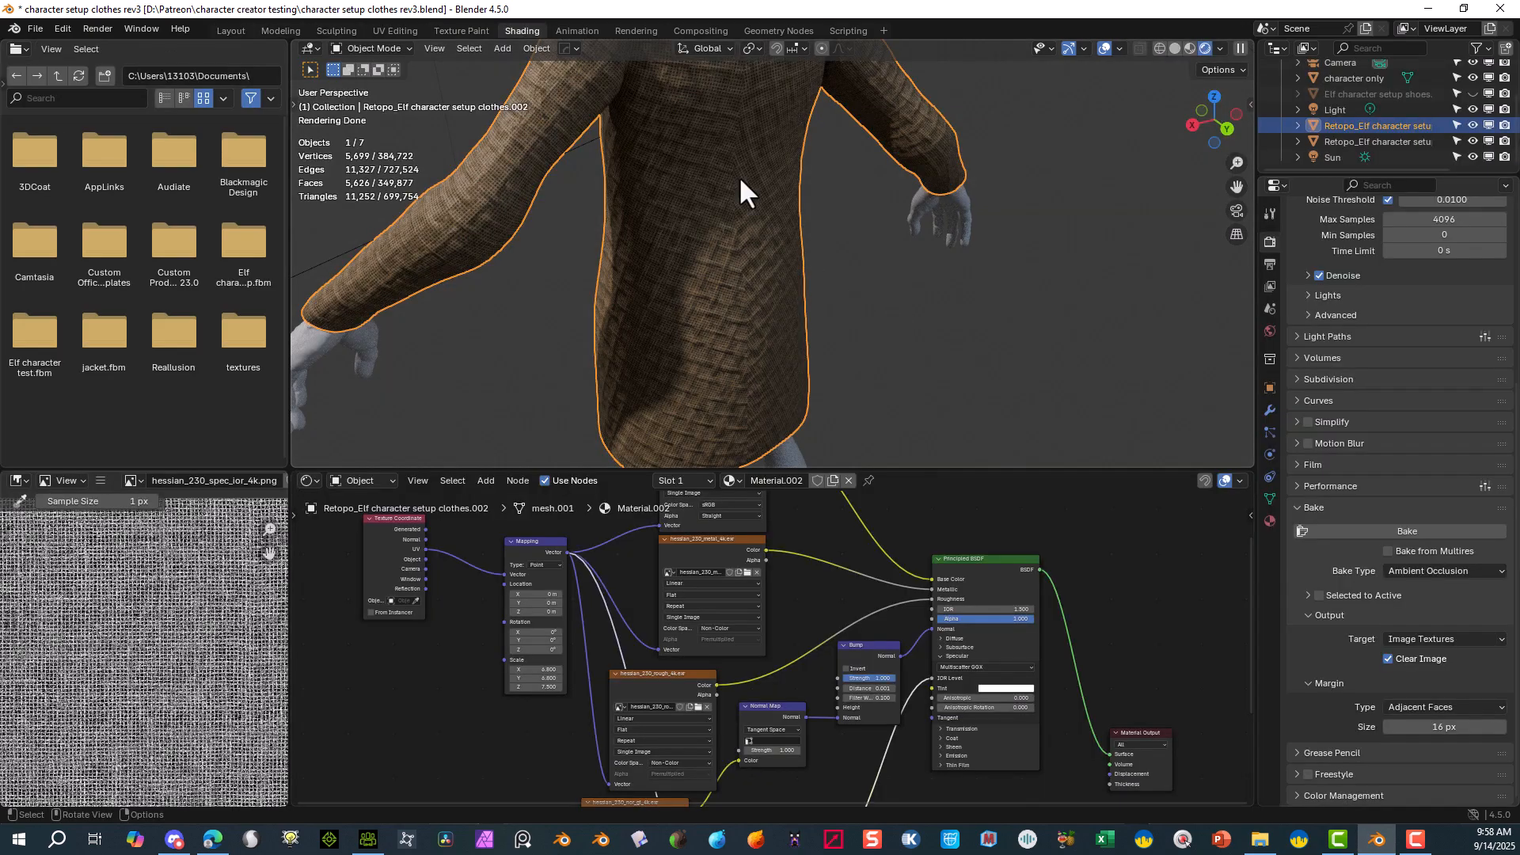
# - Move the Texture Coordinate node closer to the Mapping node in the tunic's material
pyautogui.scroll(-3, 851, 329)
pyautogui.moveTo(852, 330); pyautogui.dragTo(1099, 305, button='middle')
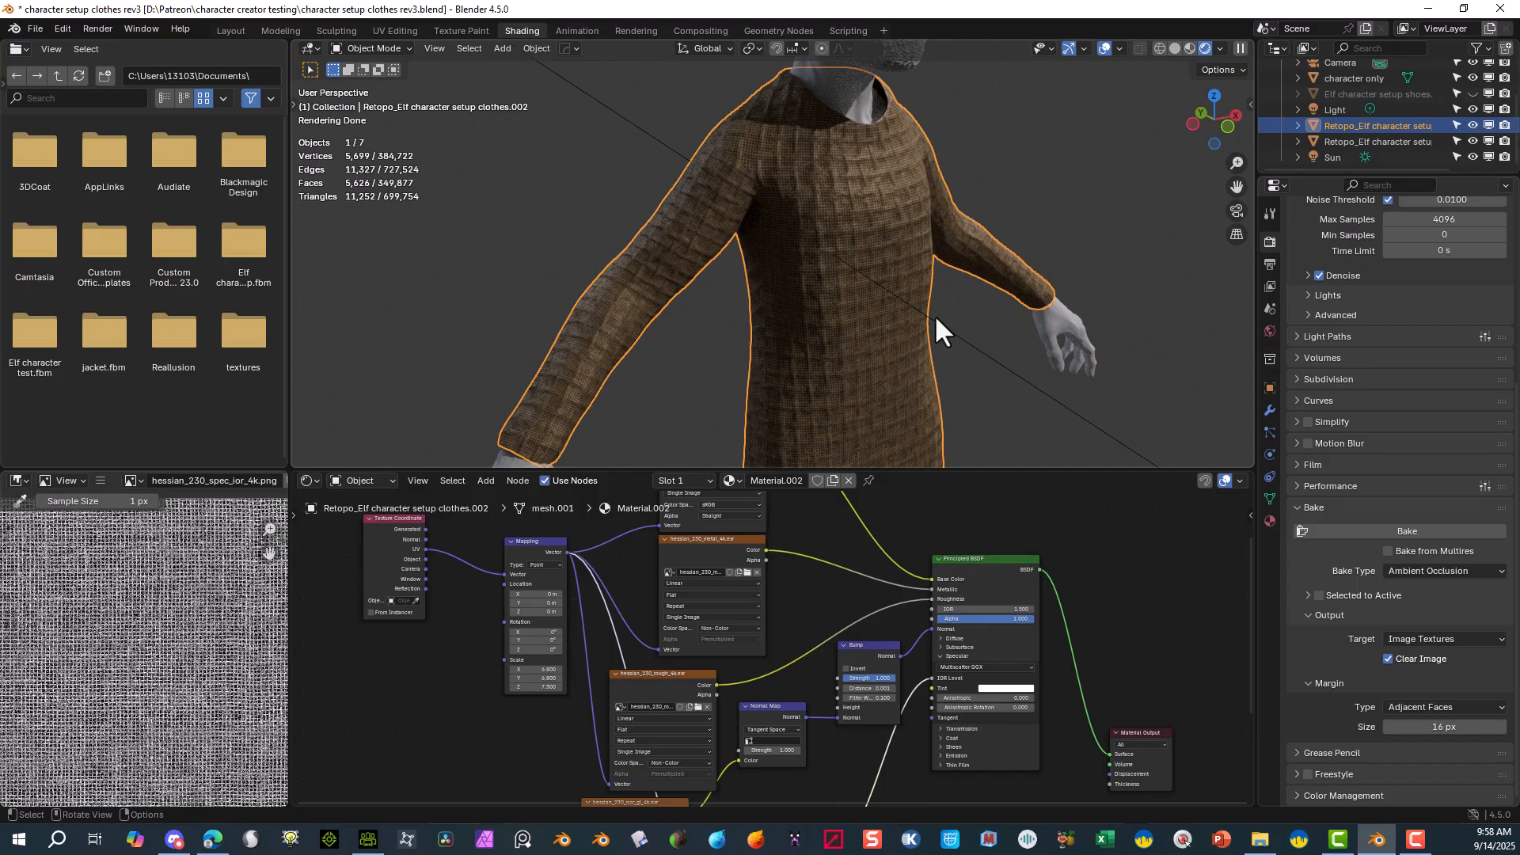
pyautogui.scroll(-2, 934, 316)
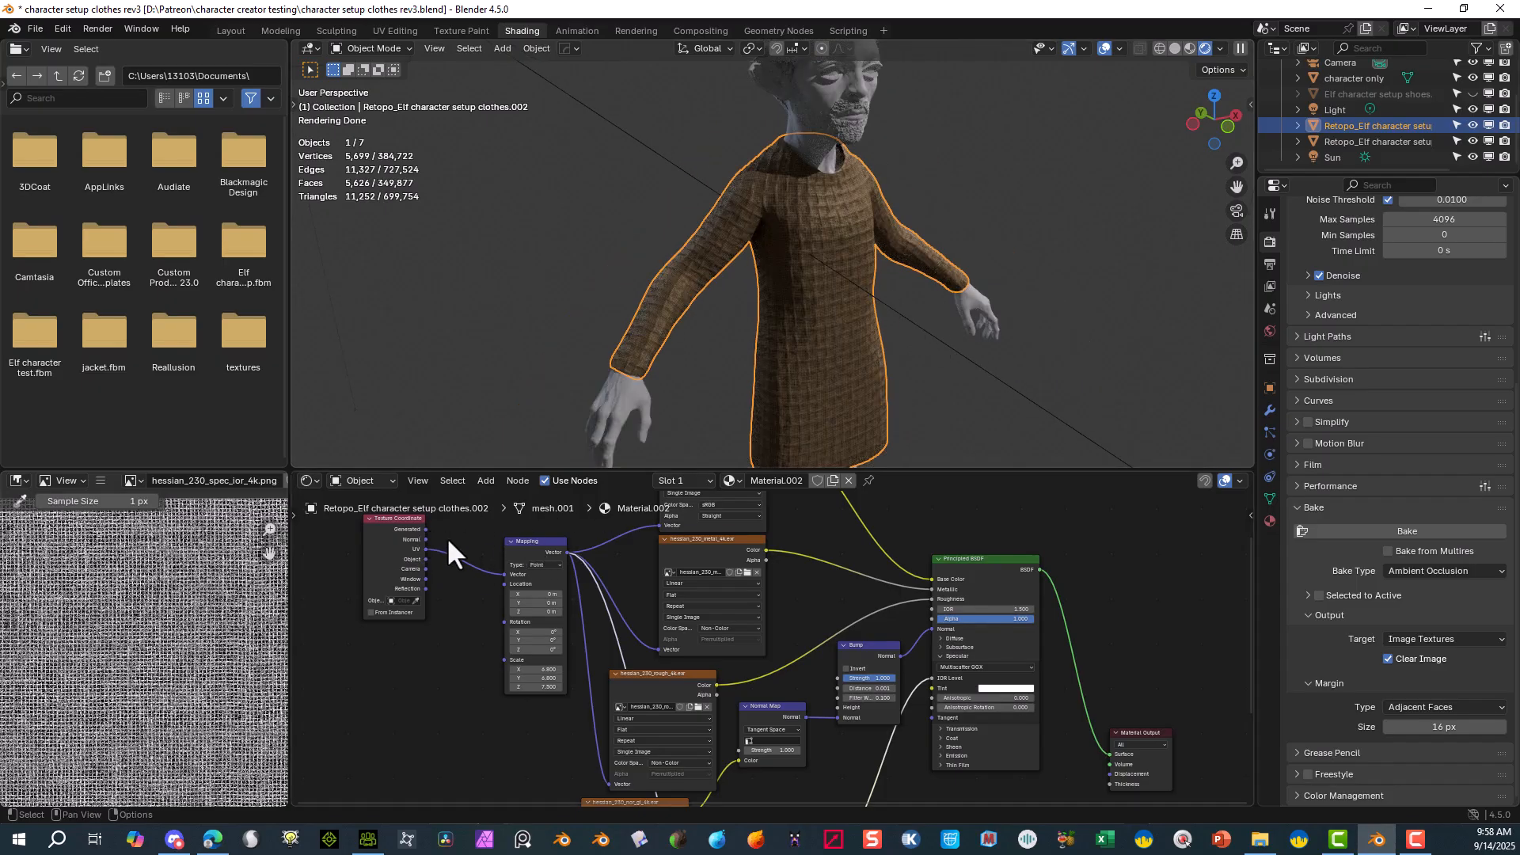
pyautogui.moveTo(394, 520); pyautogui.dragTo(445, 553)
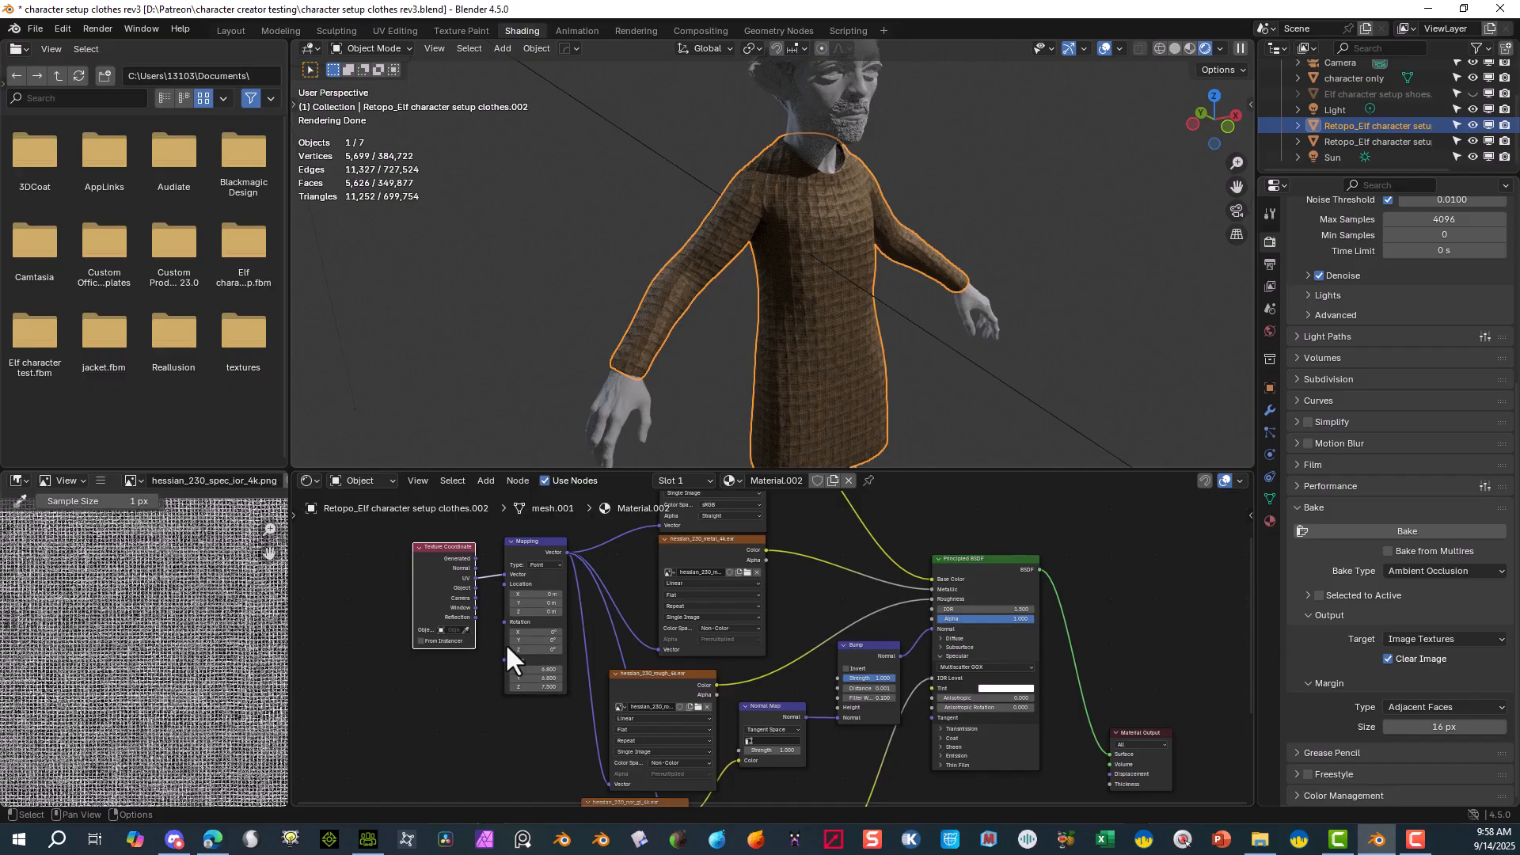
# - Review the rendered tunic and its hessian texture nodes feeding the Principled BSDF
pyautogui.scroll(-2, 825, 688)
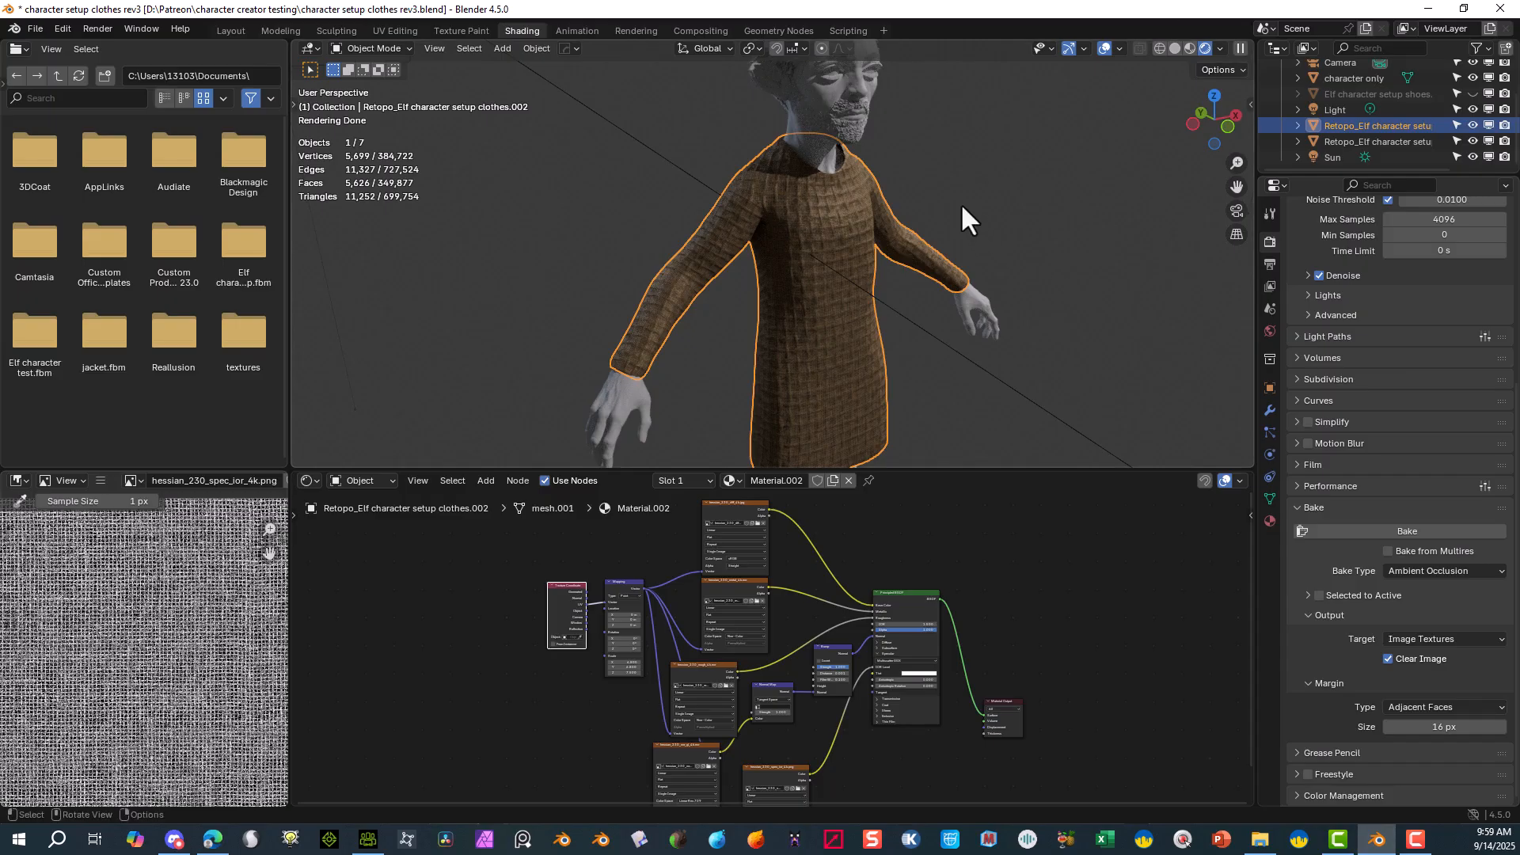
pyautogui.scroll(2, 915, 199)
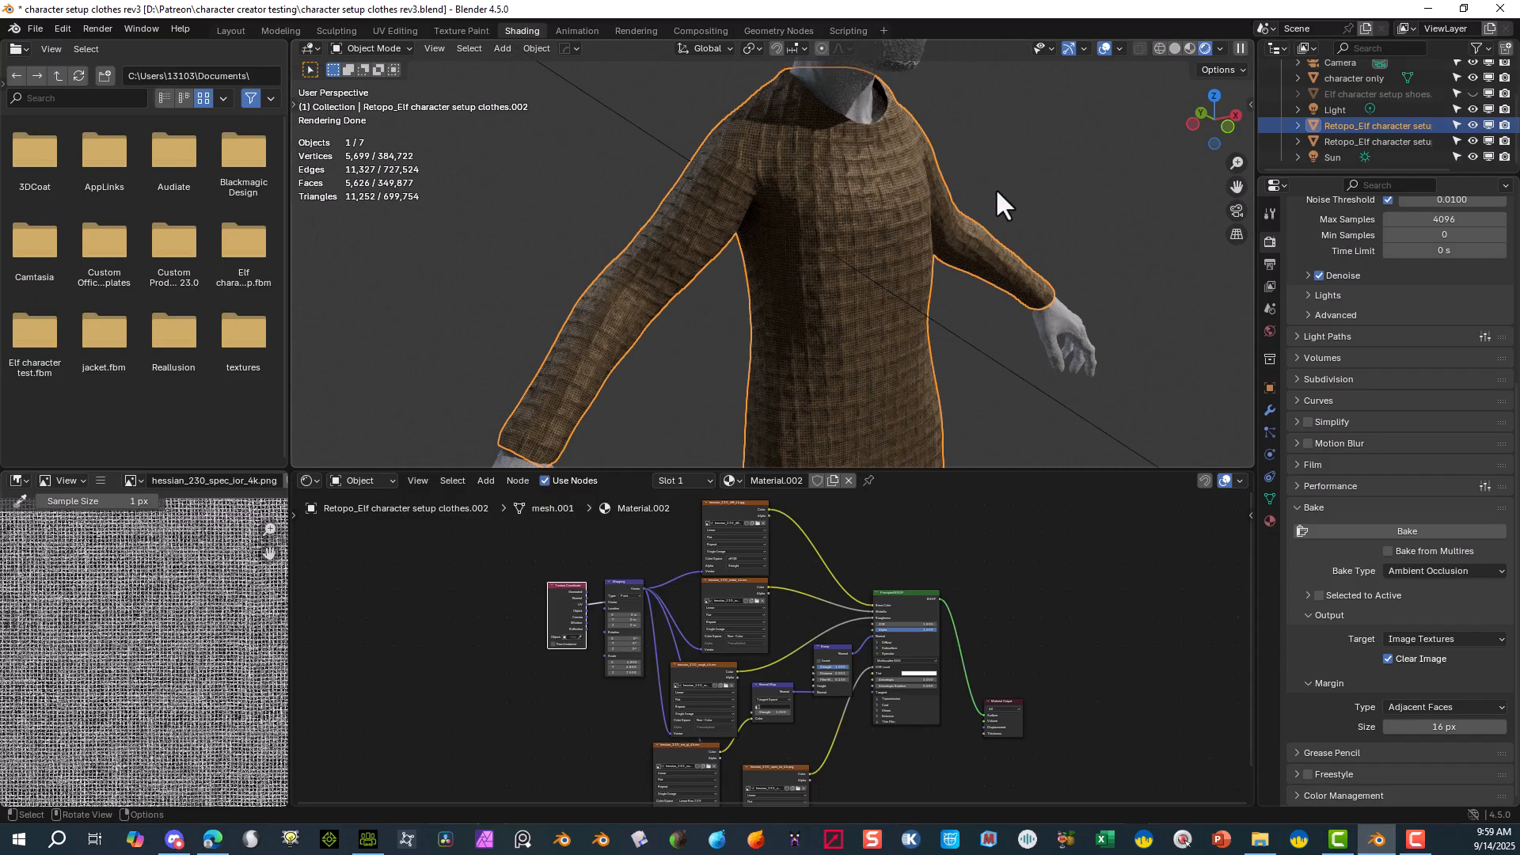
pyautogui.scroll(-2, 1040, 295)
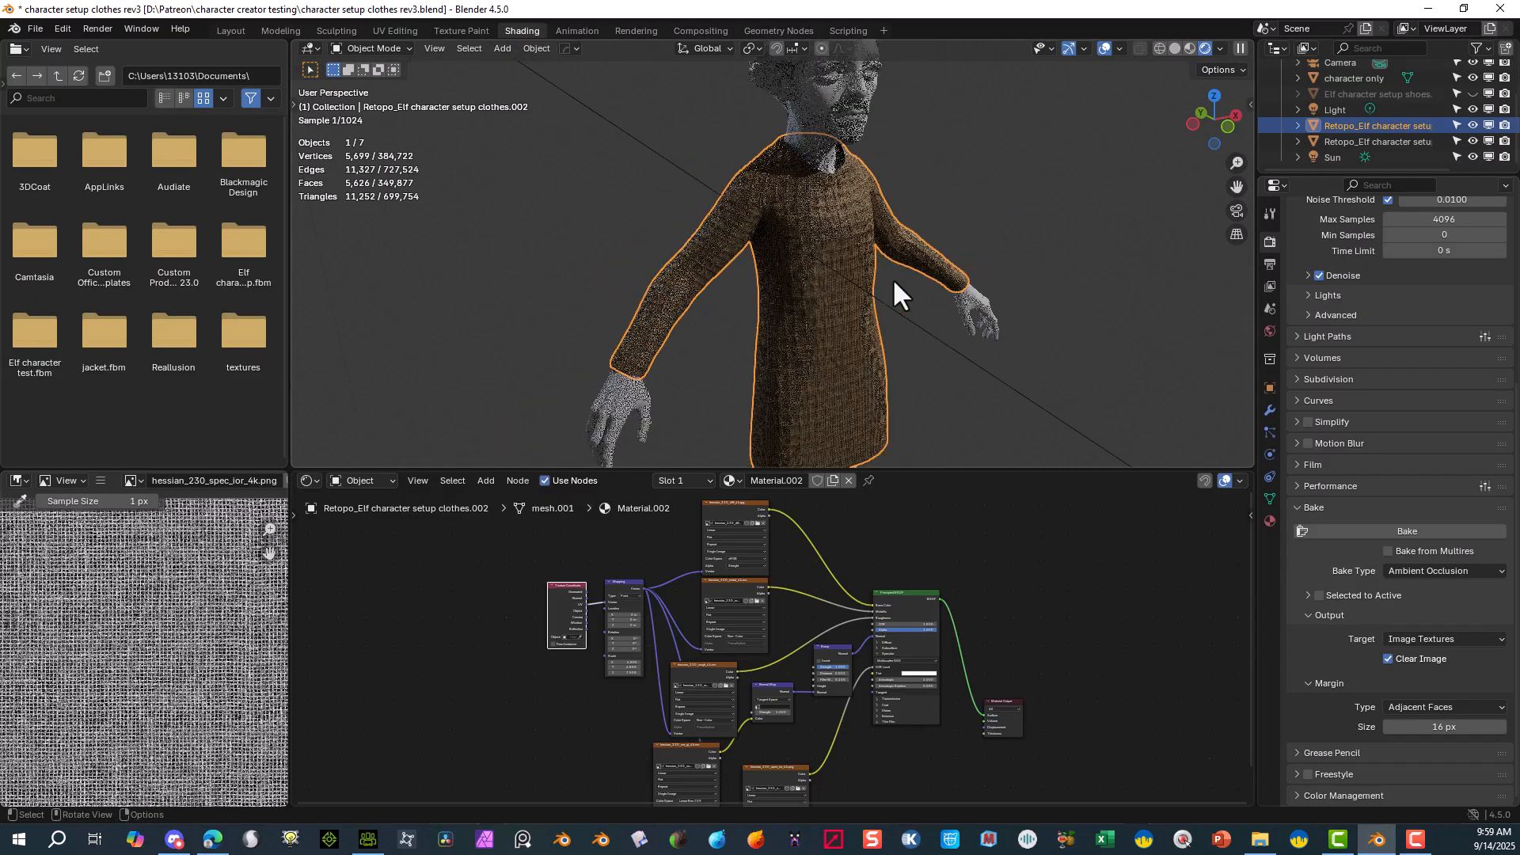
pyautogui.moveTo(1080, 208); pyautogui.dragTo(1056, 261, button='middle')
pyautogui.scroll(3, 1002, 198)
pyautogui.scroll(-1, 1002, 205)
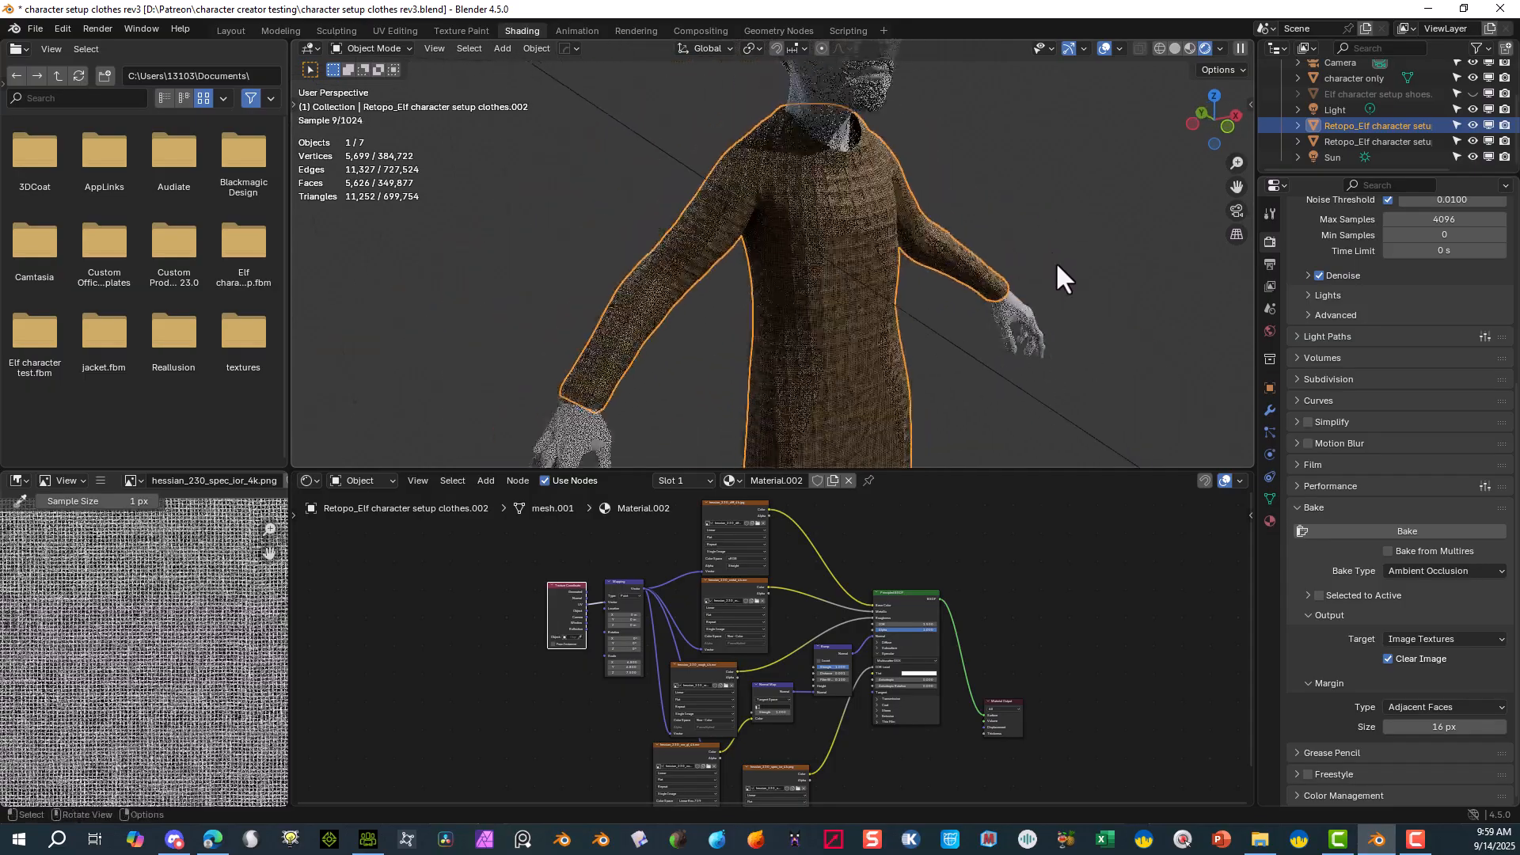
pyautogui.scroll(-2, 1045, 270)
pyautogui.scroll(1, 979, 288)
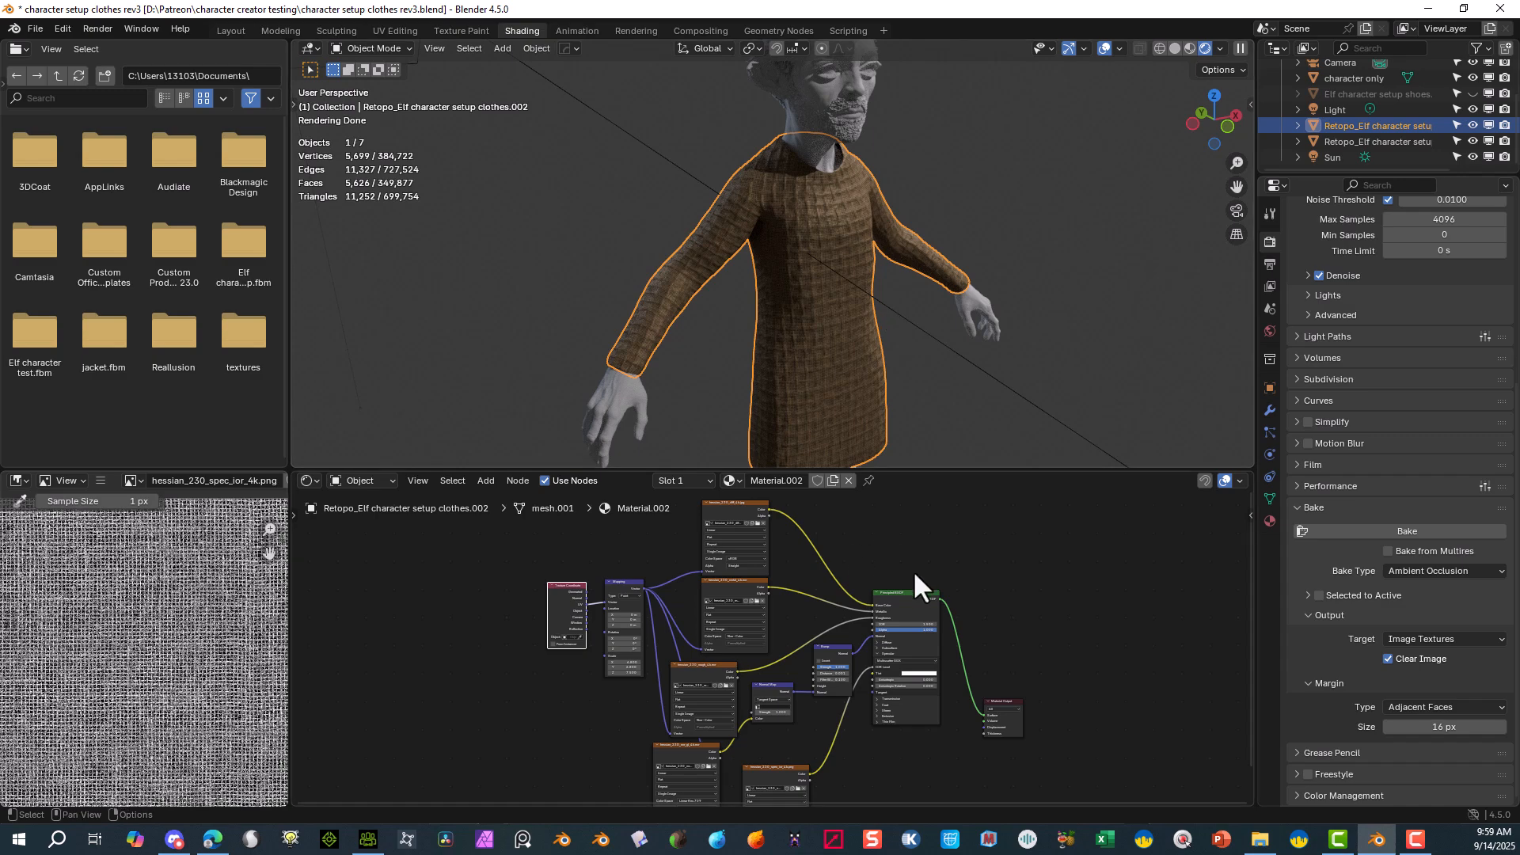
pyautogui.scroll(4, 732, 515)
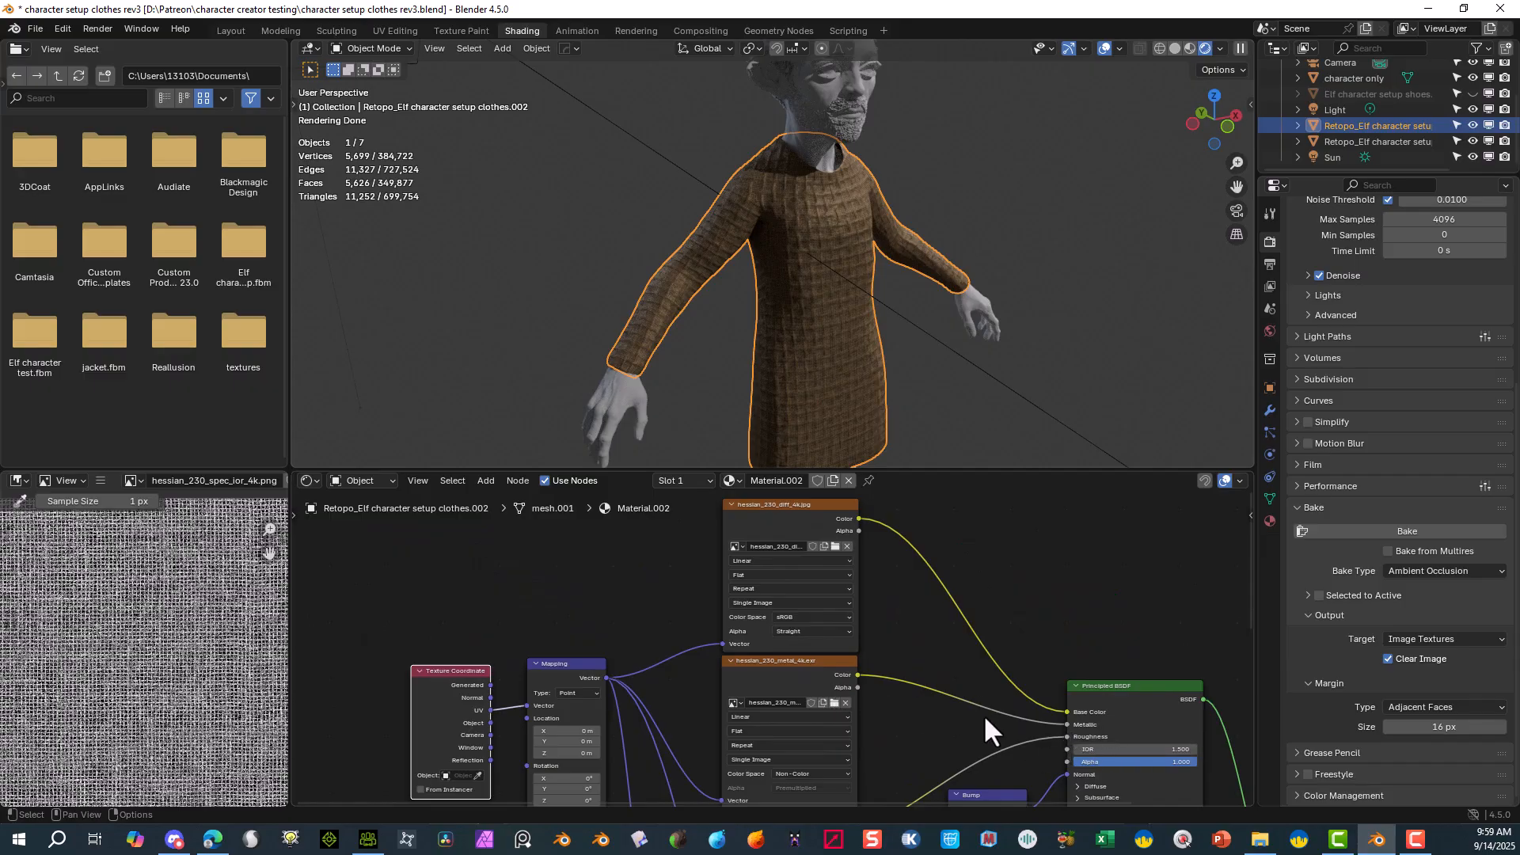
pyautogui.moveTo(983, 714); pyautogui.dragTo(939, 640, button='middle')
pyautogui.scroll(-2, 882, 702)
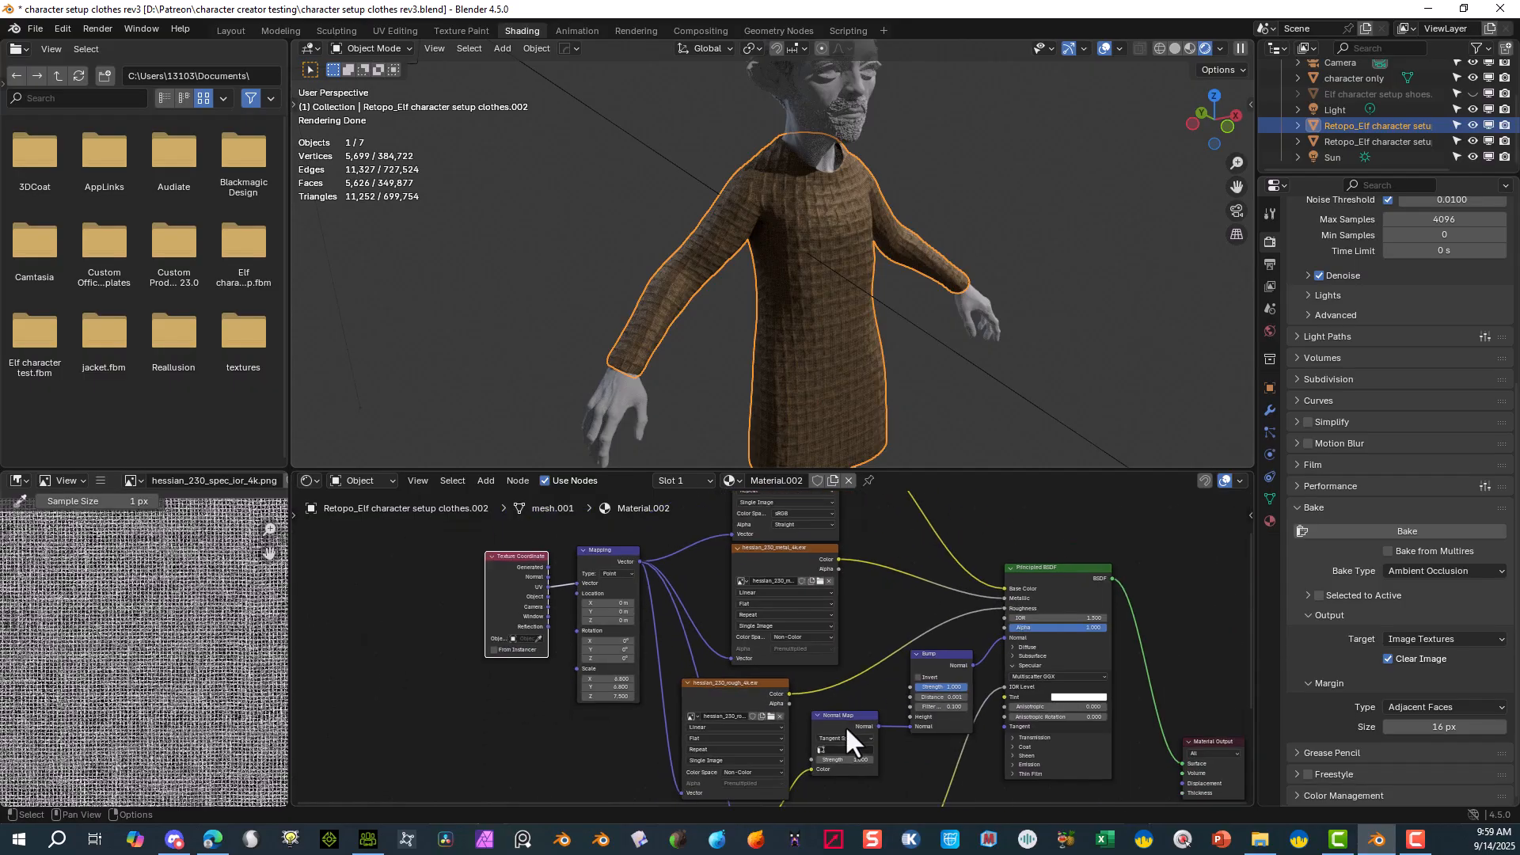
pyautogui.moveTo(911, 723); pyautogui.dragTo(910, 675, button='middle')
pyautogui.scroll(-3, 824, 593)
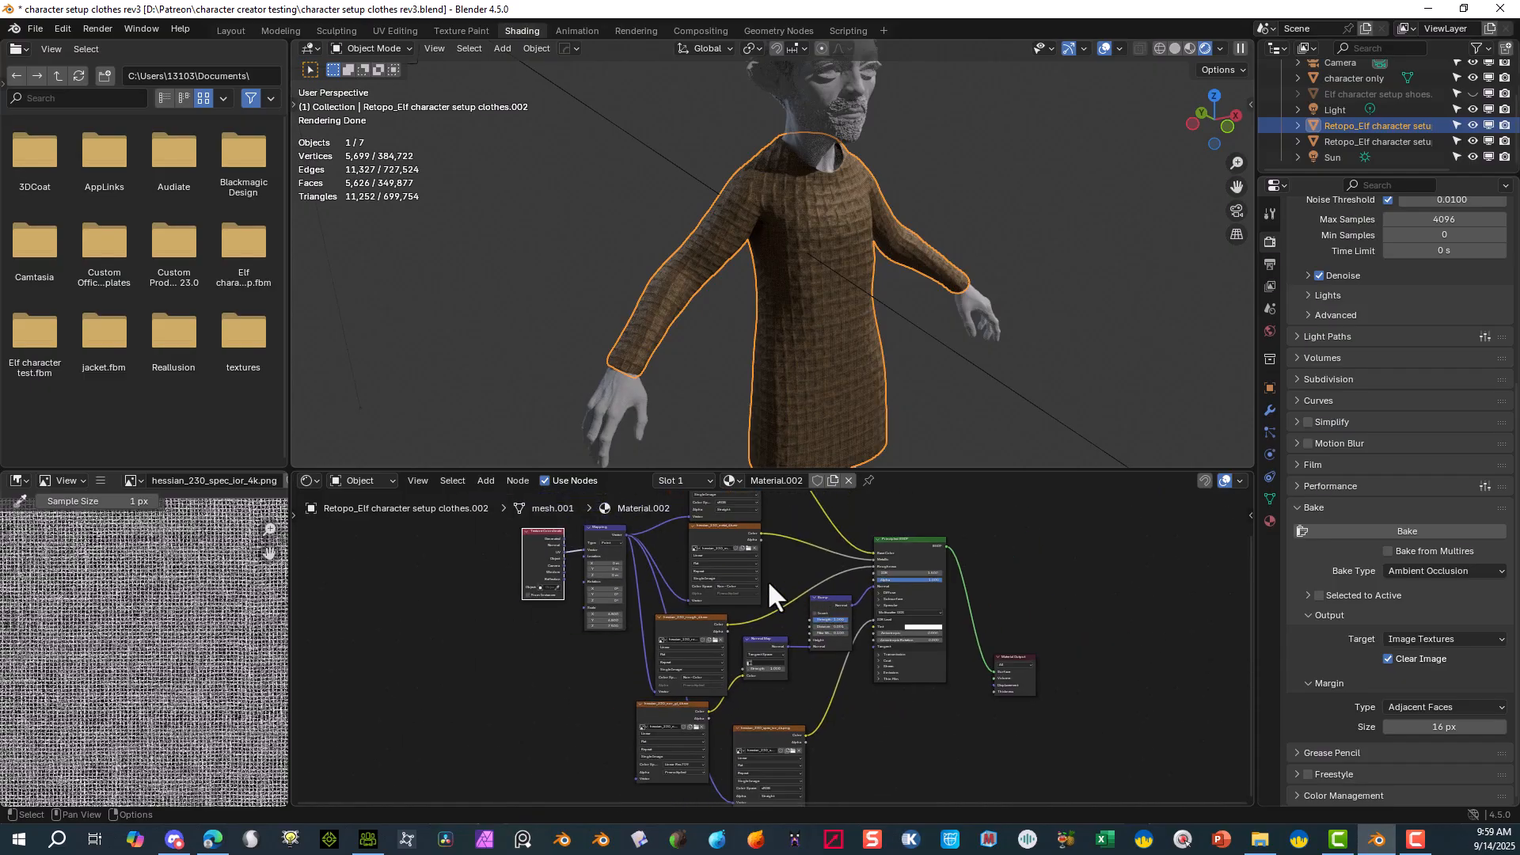
pyautogui.moveTo(866, 675); pyautogui.dragTo(821, 729, button='middle')
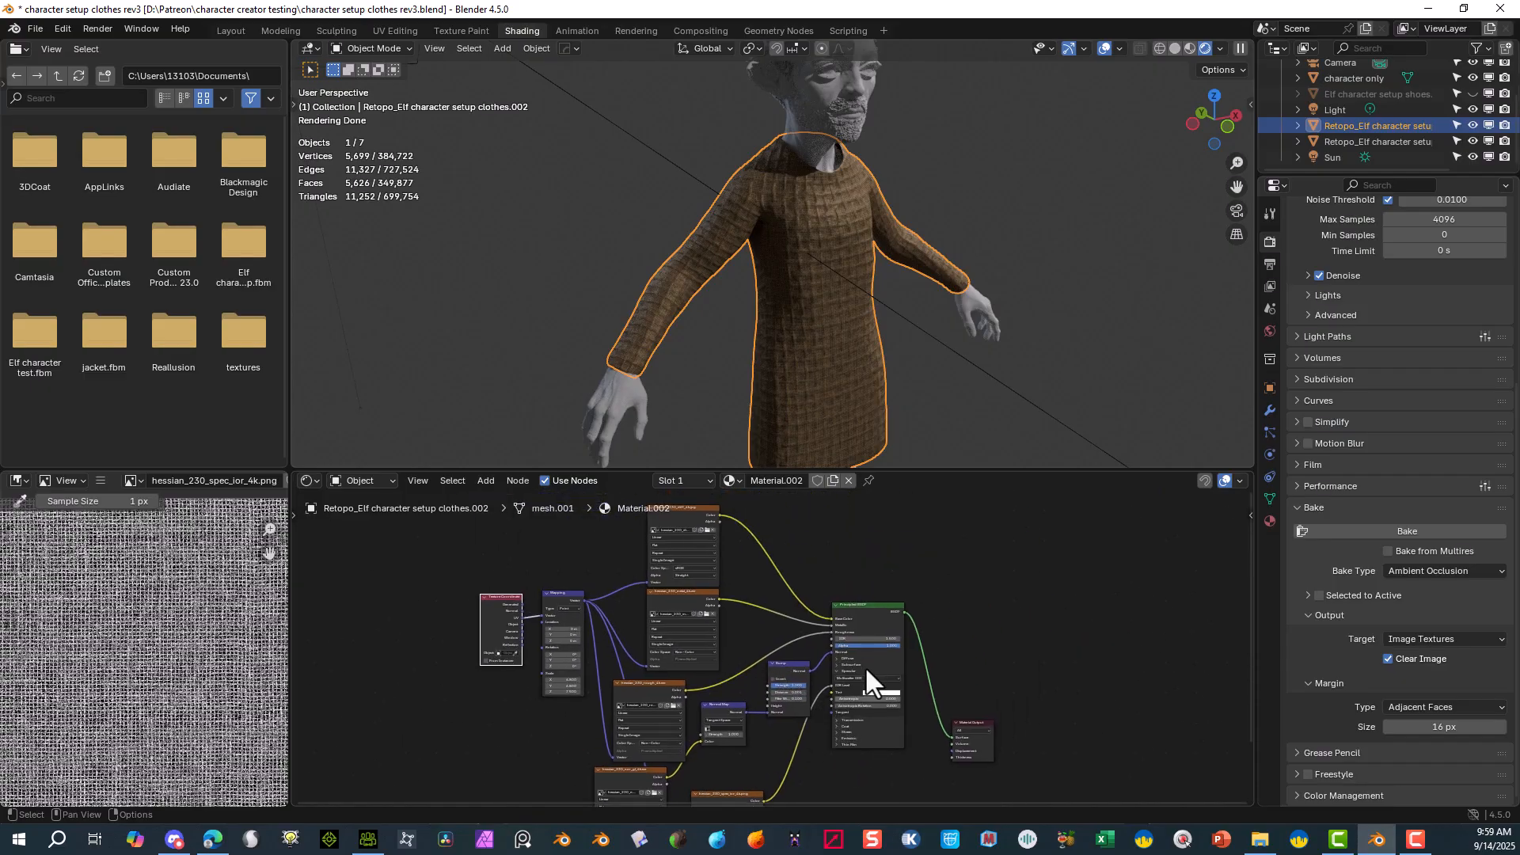
# - Add an Image Texture node to the tunic's material in the empty space above the Principled BSDF
pyautogui.scroll(-1, 773, 650)
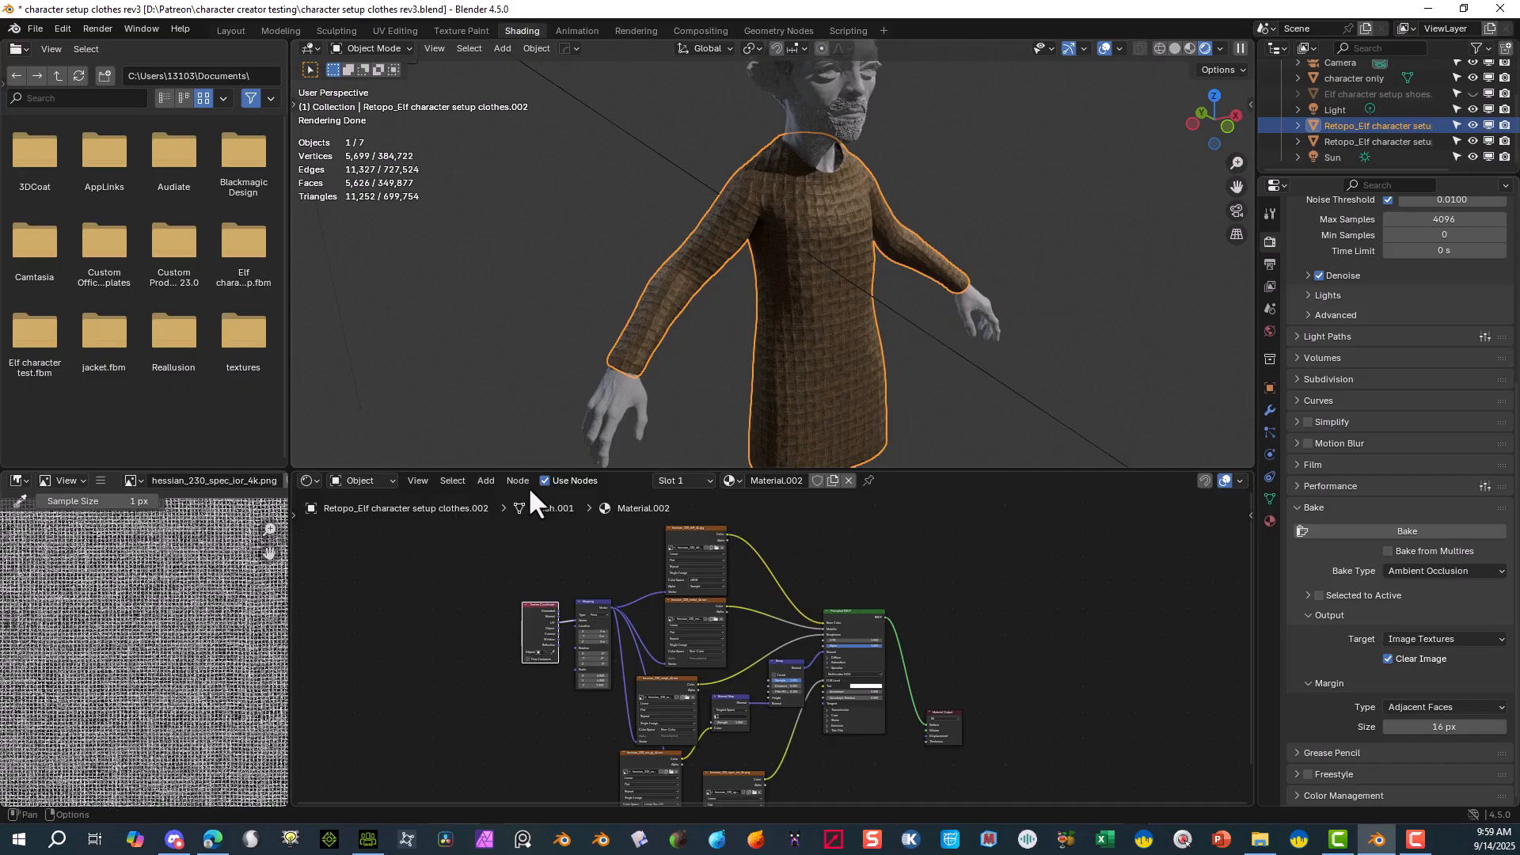
pyautogui.click(486, 480)
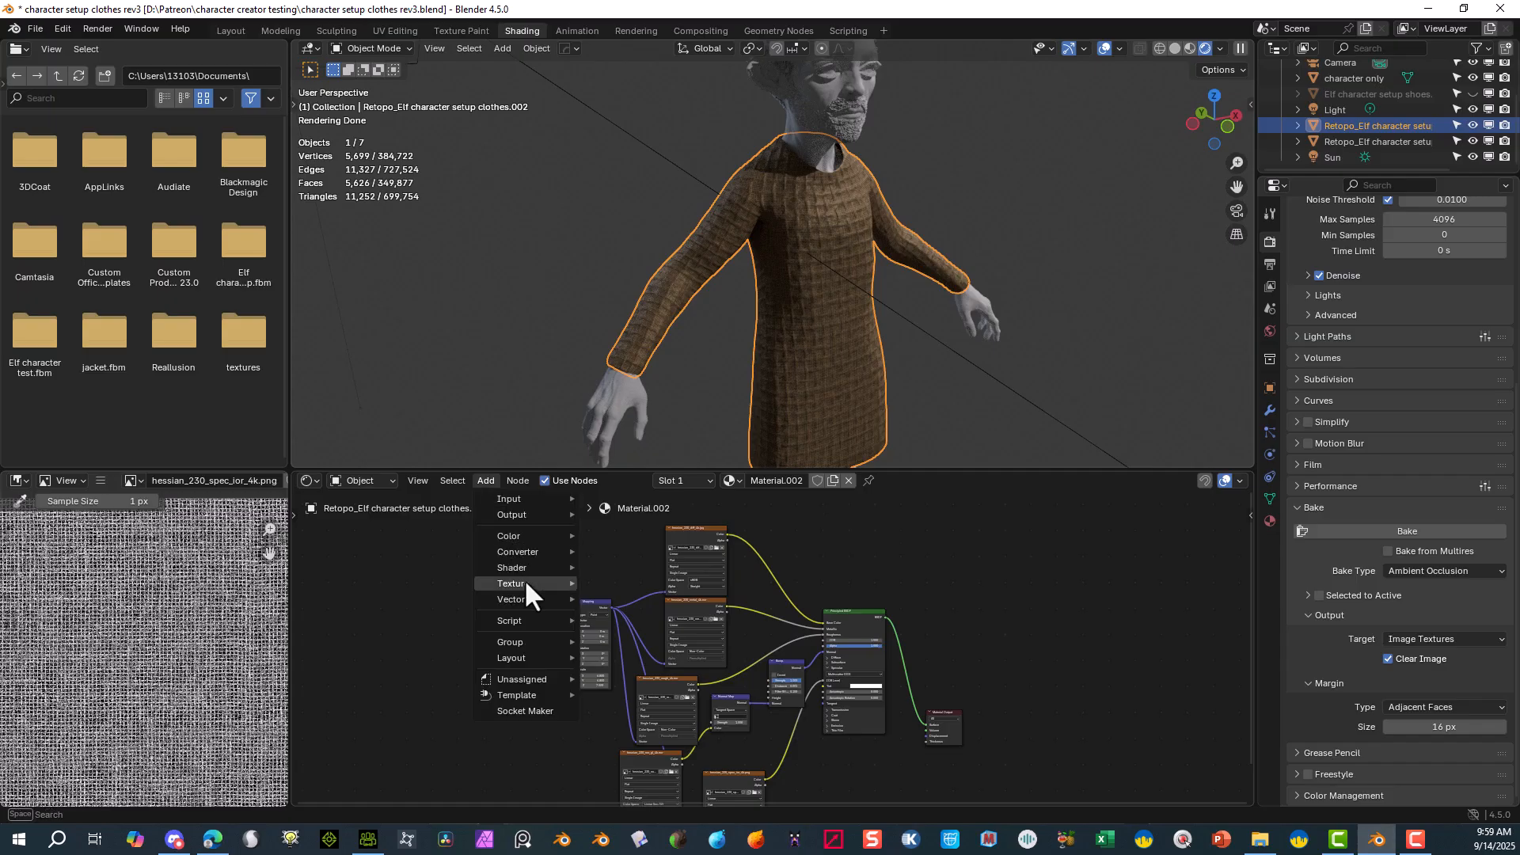
pyautogui.moveTo(551, 586)
pyautogui.click(664, 472)
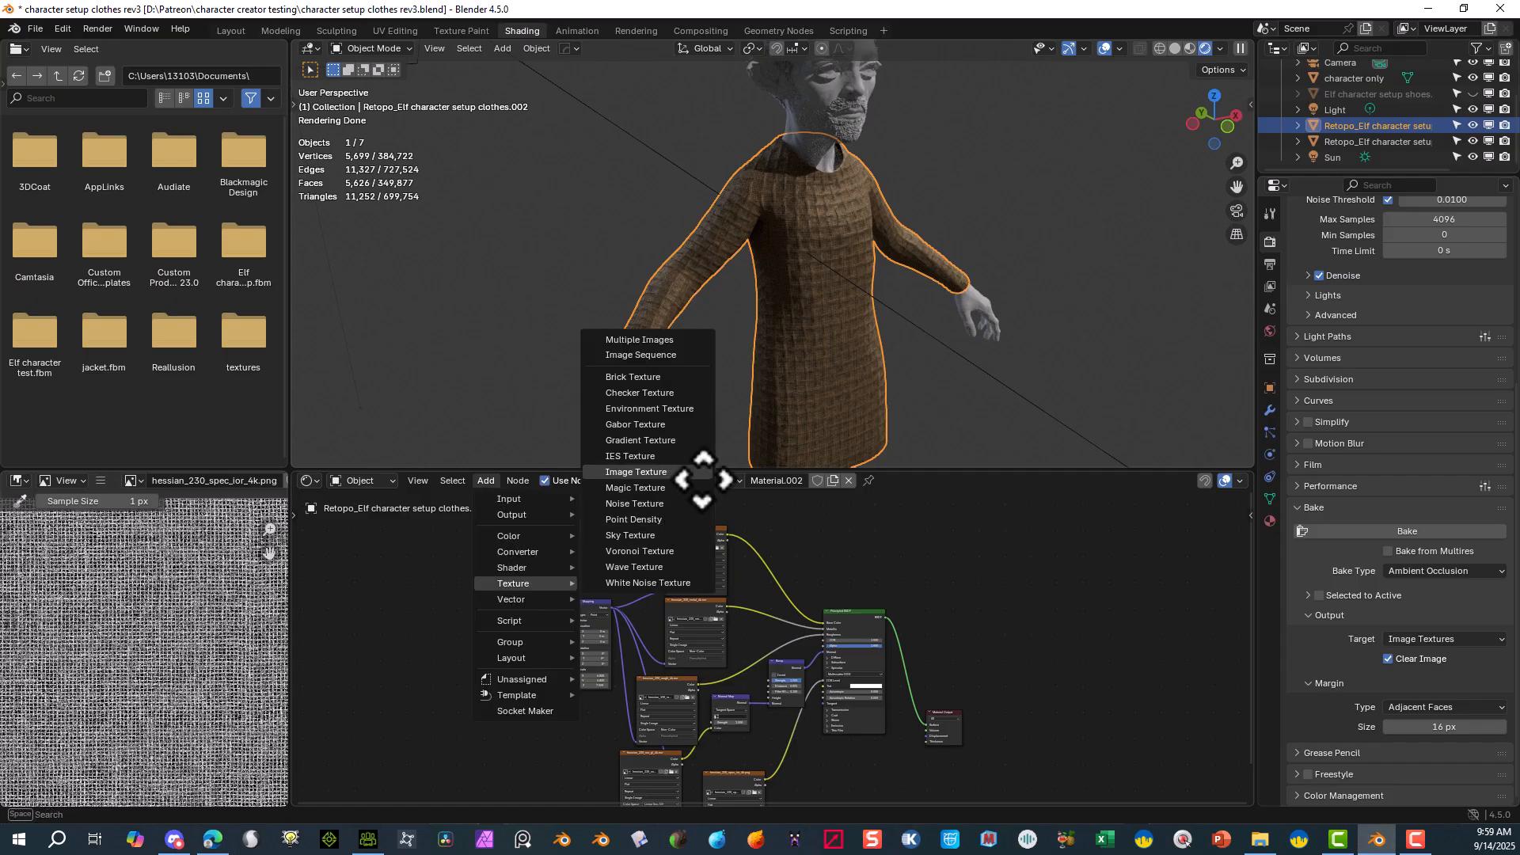
pyautogui.click(933, 515)
pyautogui.scroll(3, 1120, 544)
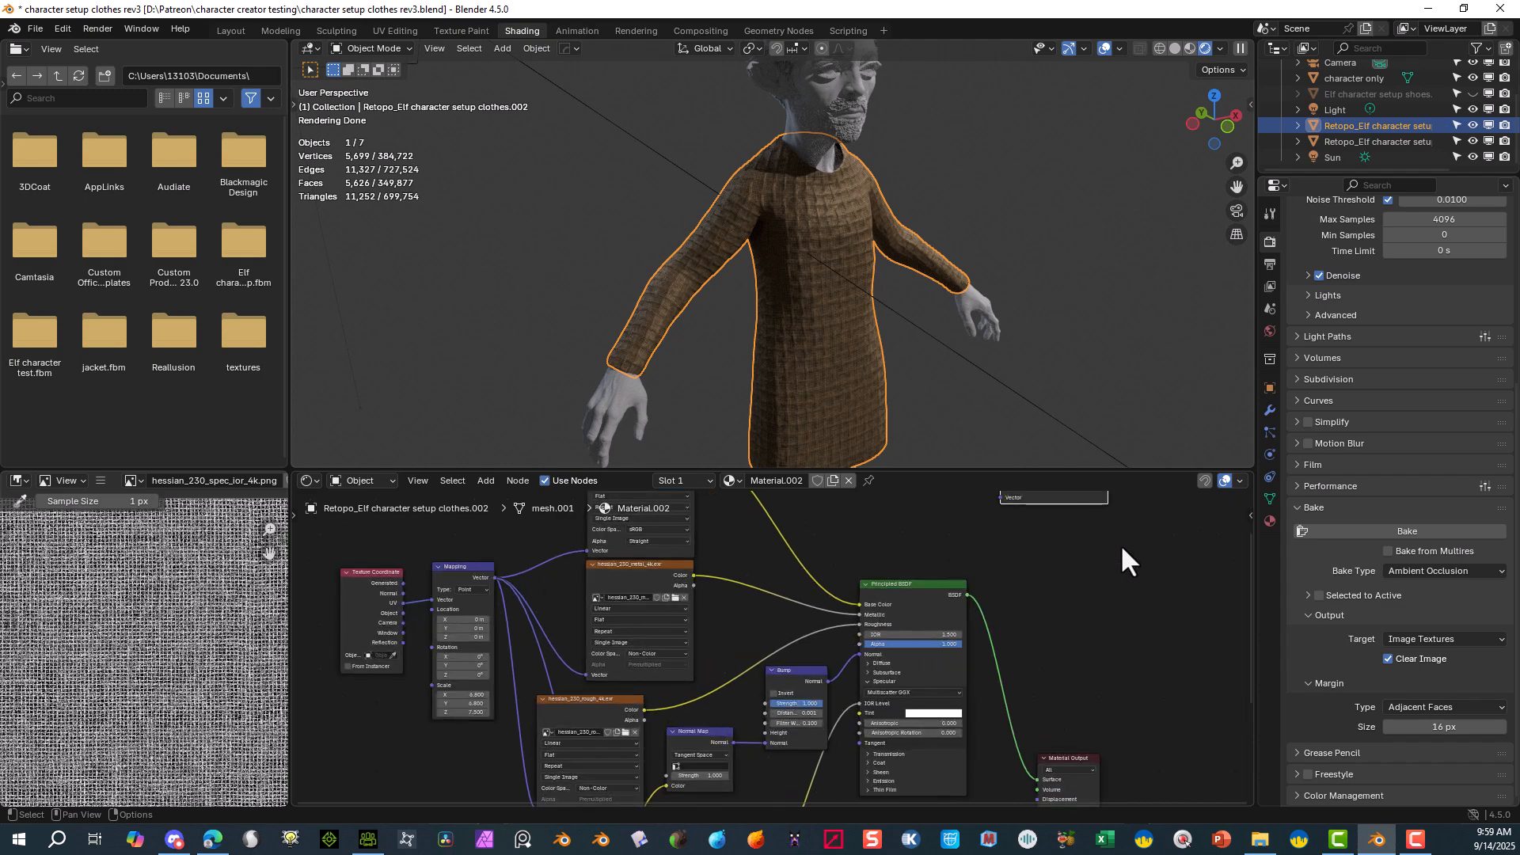
pyautogui.moveTo(1120, 544); pyautogui.dragTo(891, 736, button='middle')
pyautogui.scroll(3, 893, 677)
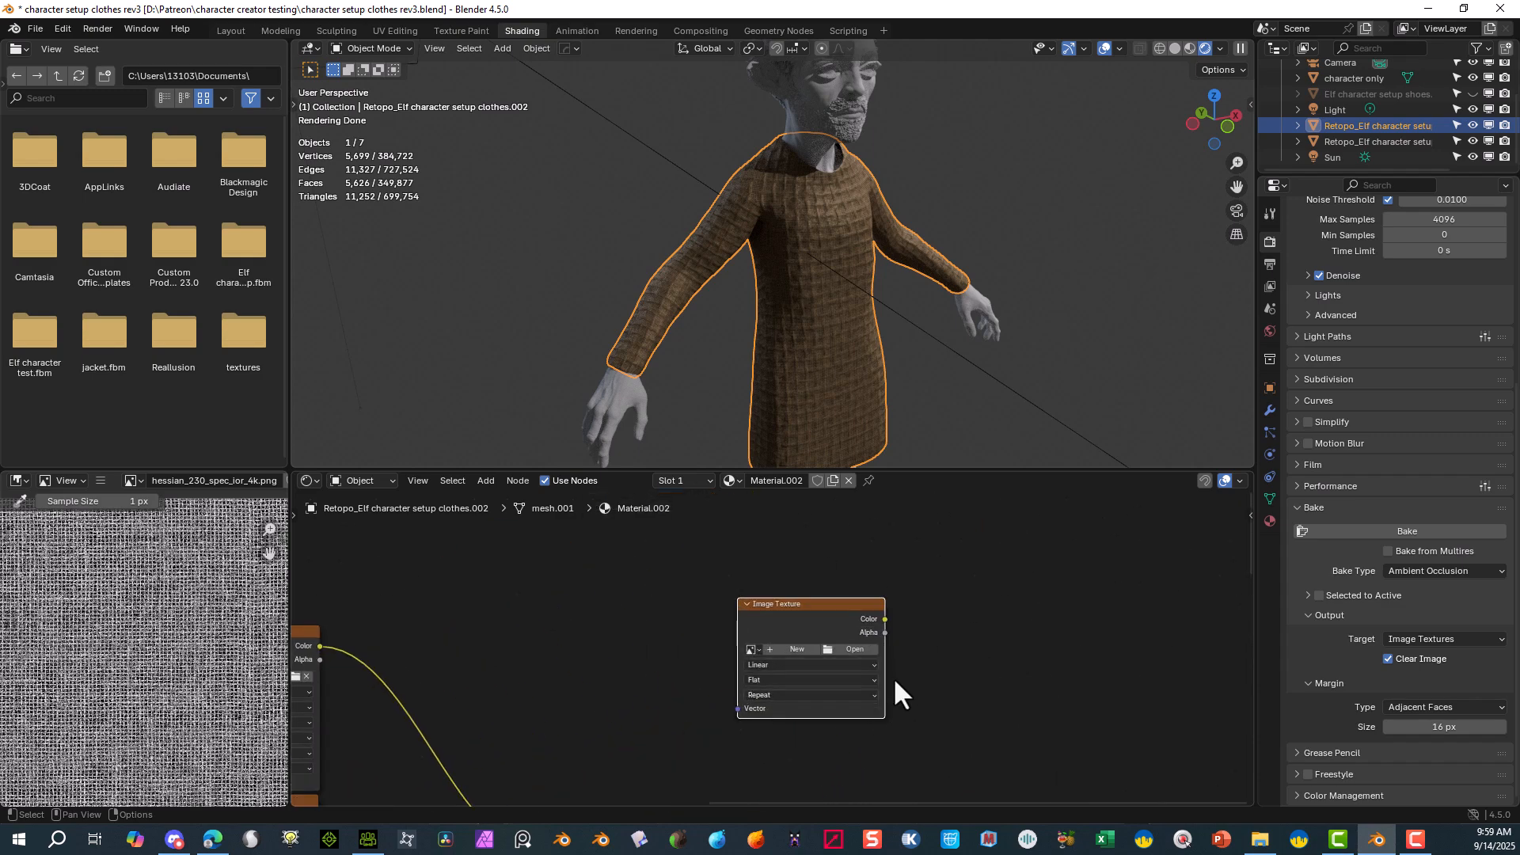
# - Create a new 4096 × 4096 px image named "image test" in the unconnected Image Texture node
pyautogui.click(827, 647)
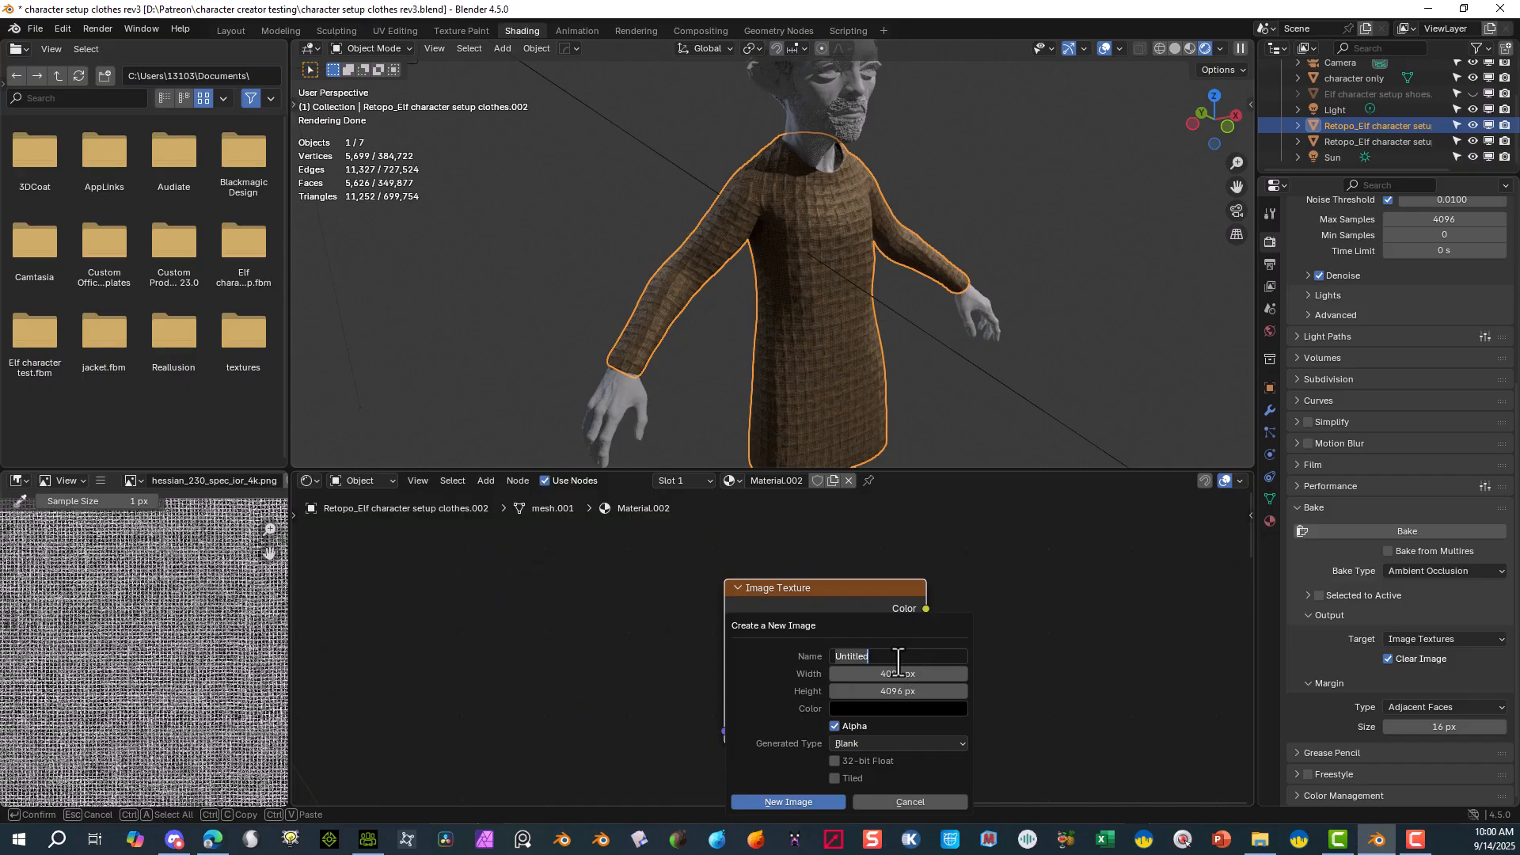
pyautogui.click(868, 655)
pyautogui.hotkey('ctrl', 'a')
pyautogui.write('image test')
pyautogui.click(799, 802)
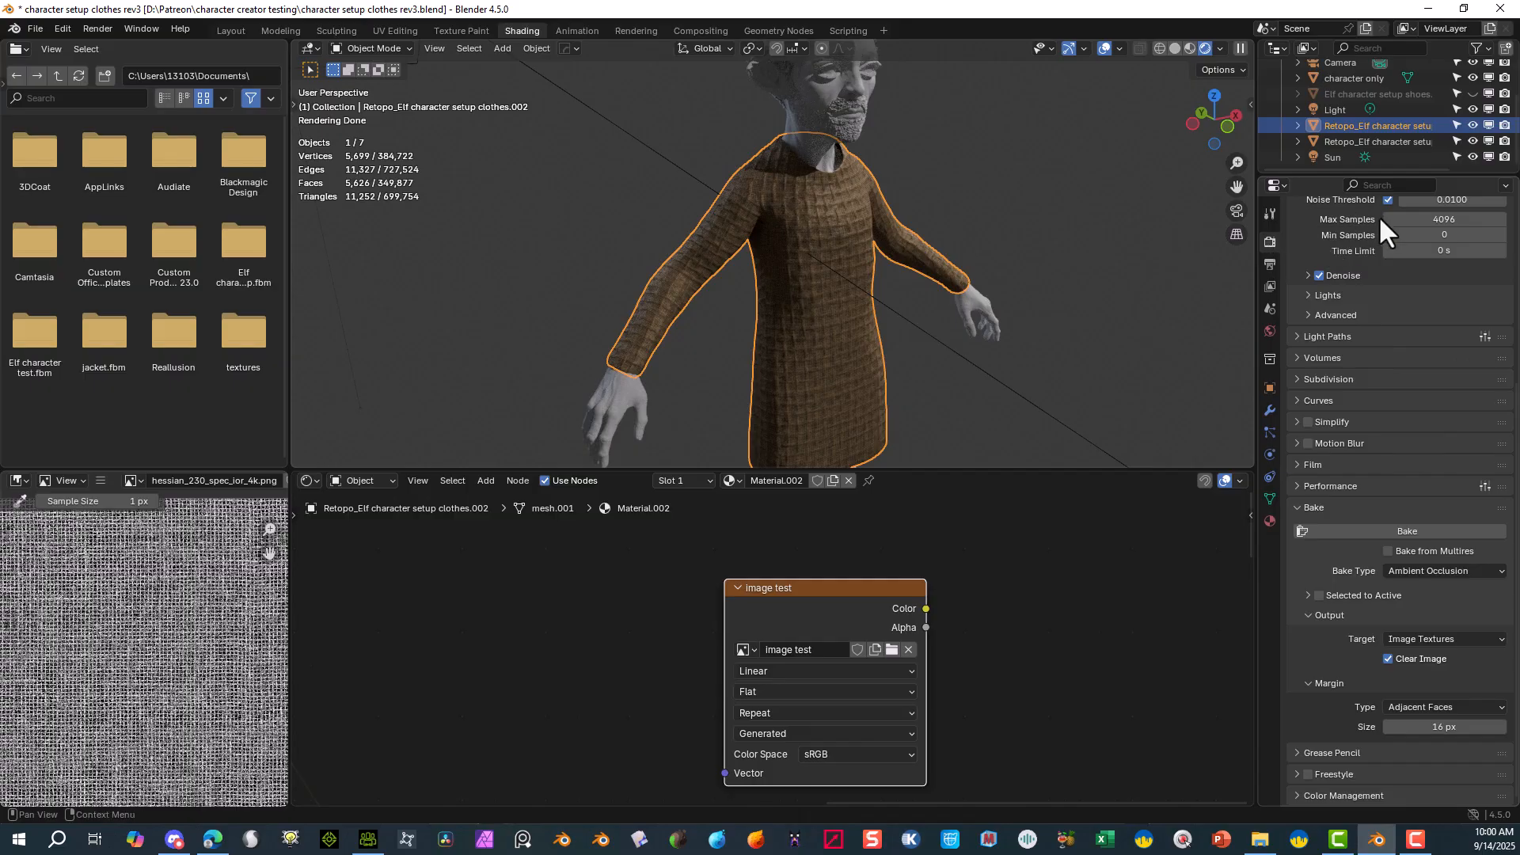
# - Enlarge the render properties area and set the Cycles bake type to Glossy
pyautogui.scroll(8, 1393, 225)
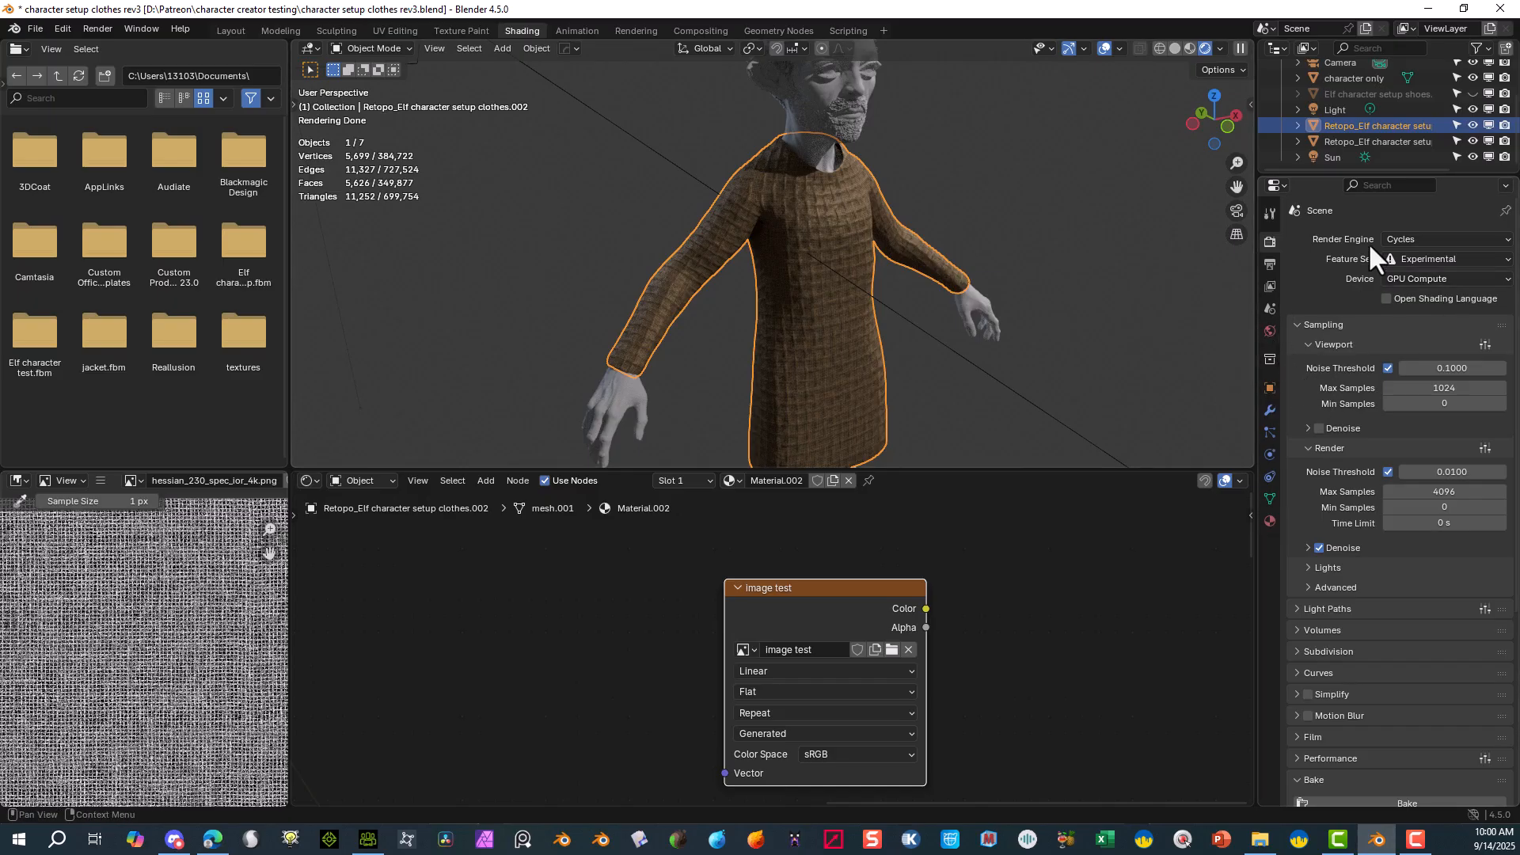
pyautogui.scroll(-8, 1298, 367)
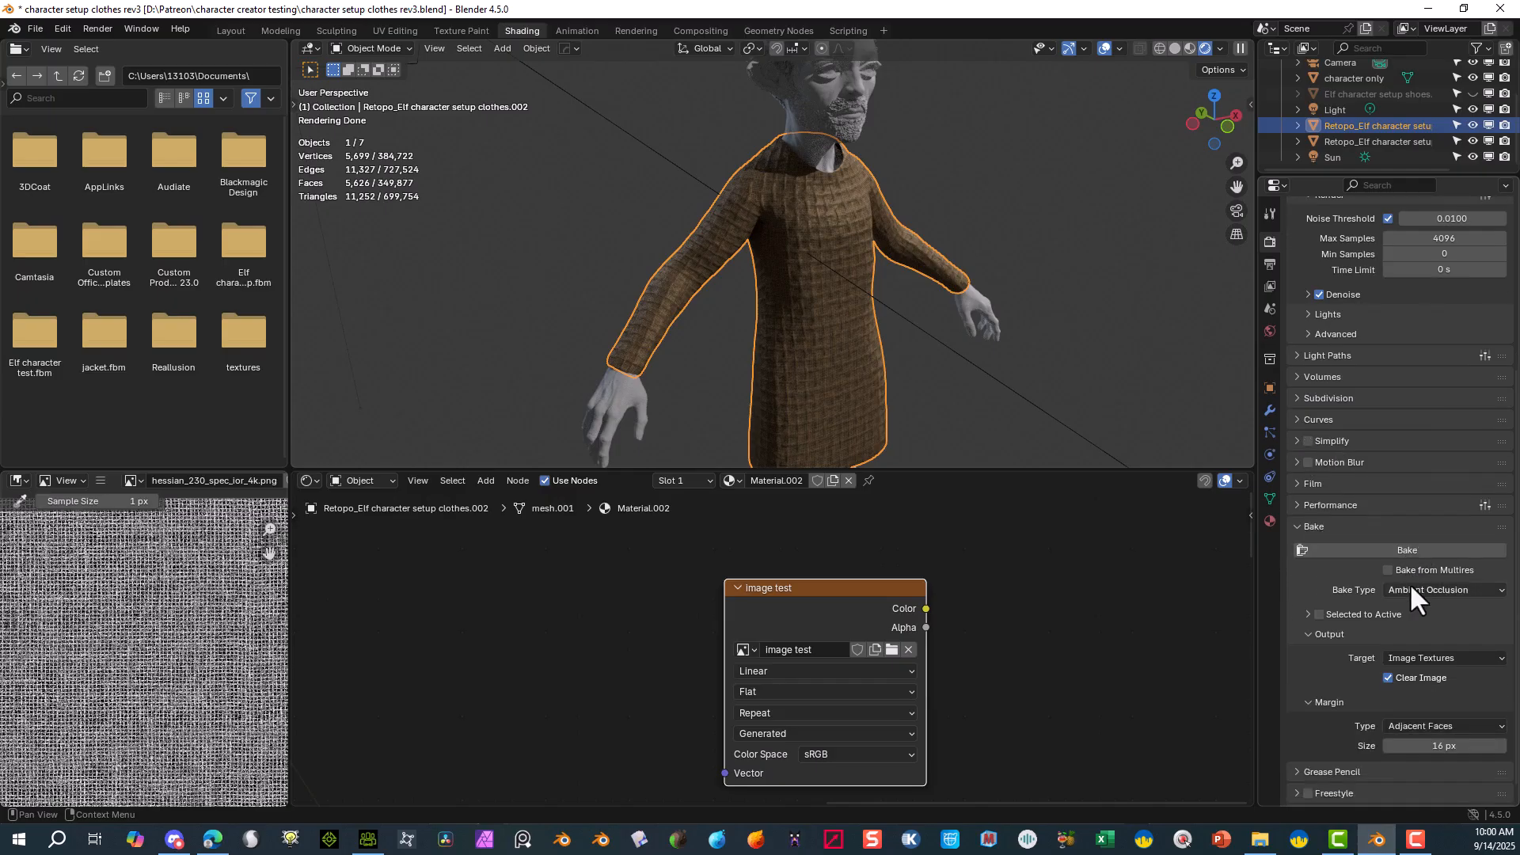
pyautogui.click(1427, 590)
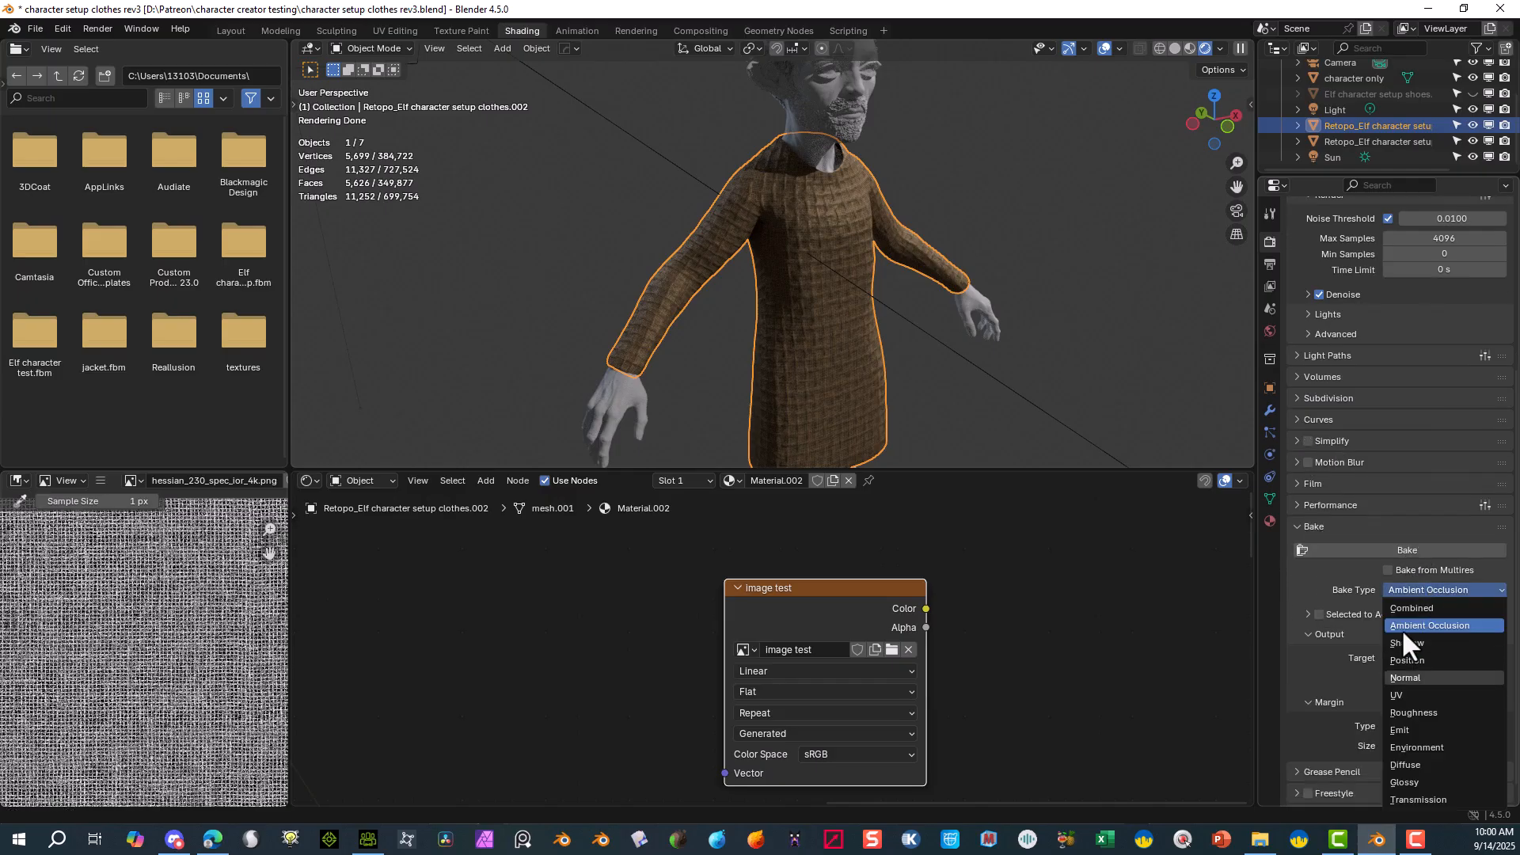
pyautogui.scroll(-1, 1340, 441)
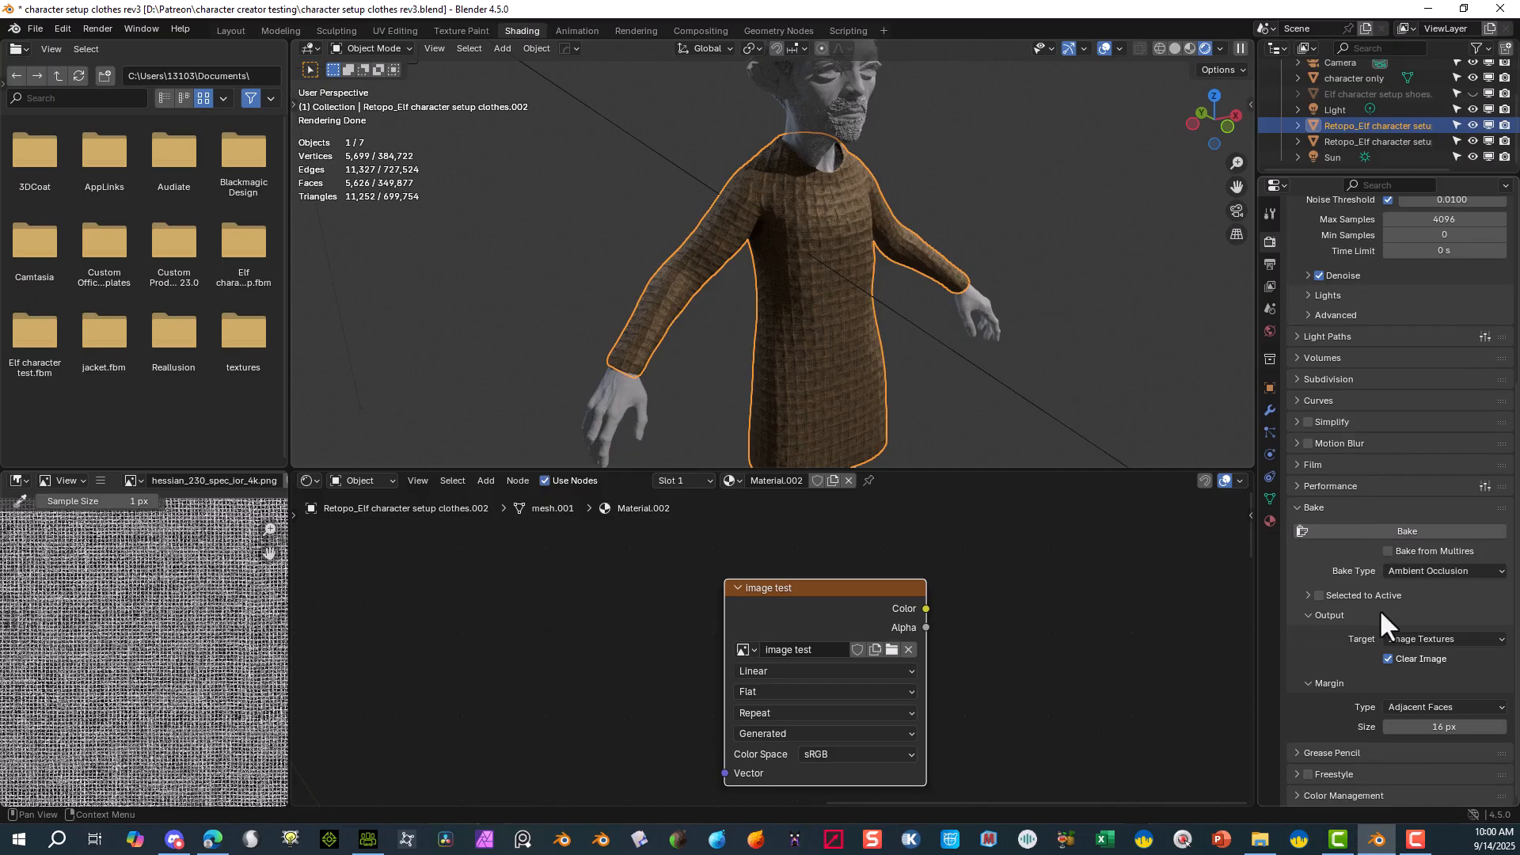
pyautogui.scroll(1, 1337, 548)
pyautogui.scroll(-1, 1344, 616)
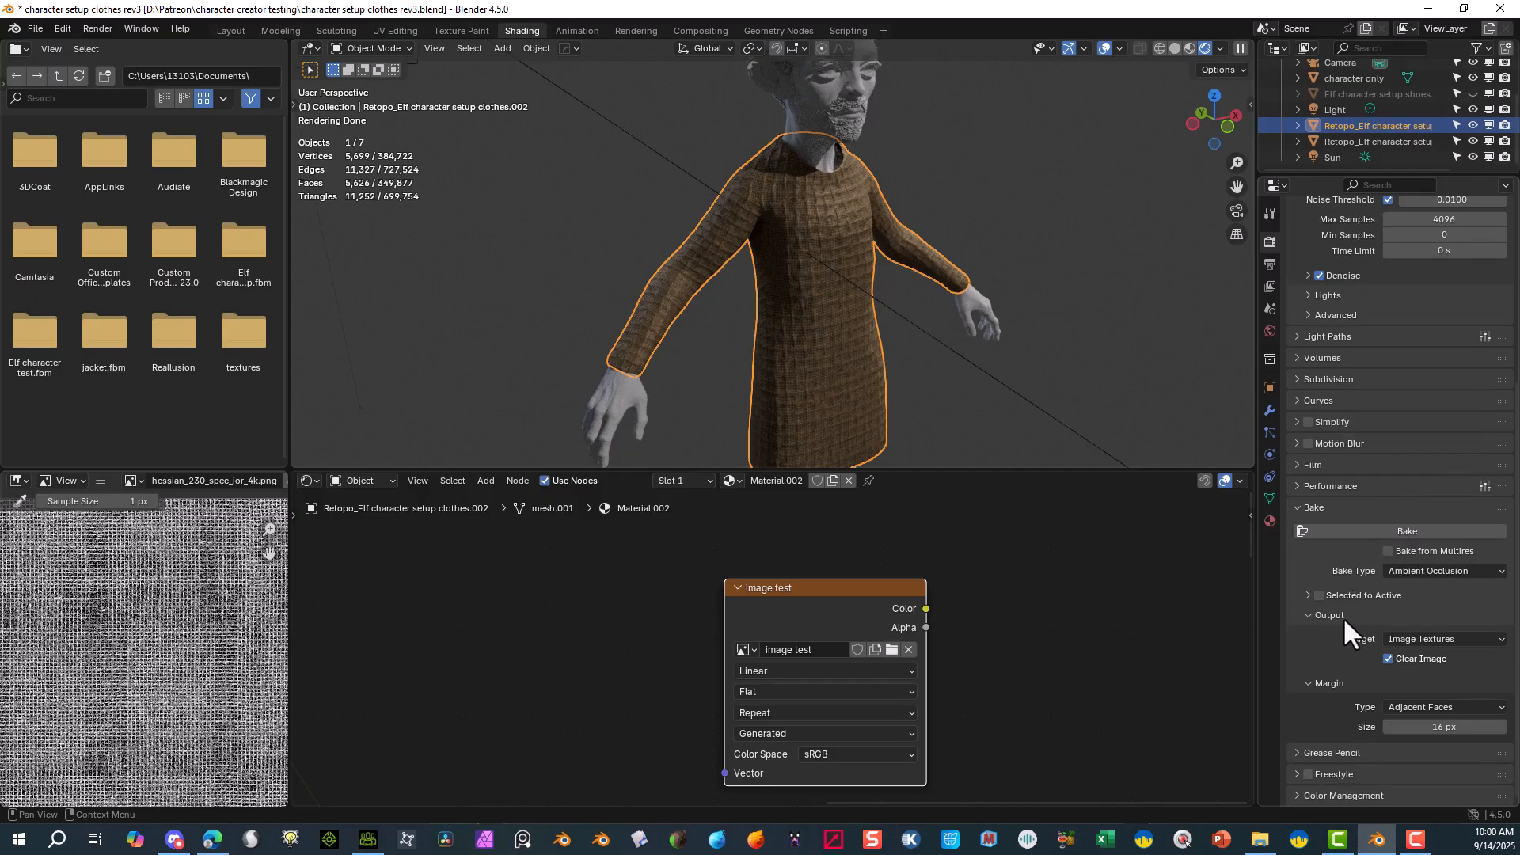
pyautogui.click(1408, 569)
pyautogui.moveTo(1339, 179); pyautogui.dragTo(1336, 74)
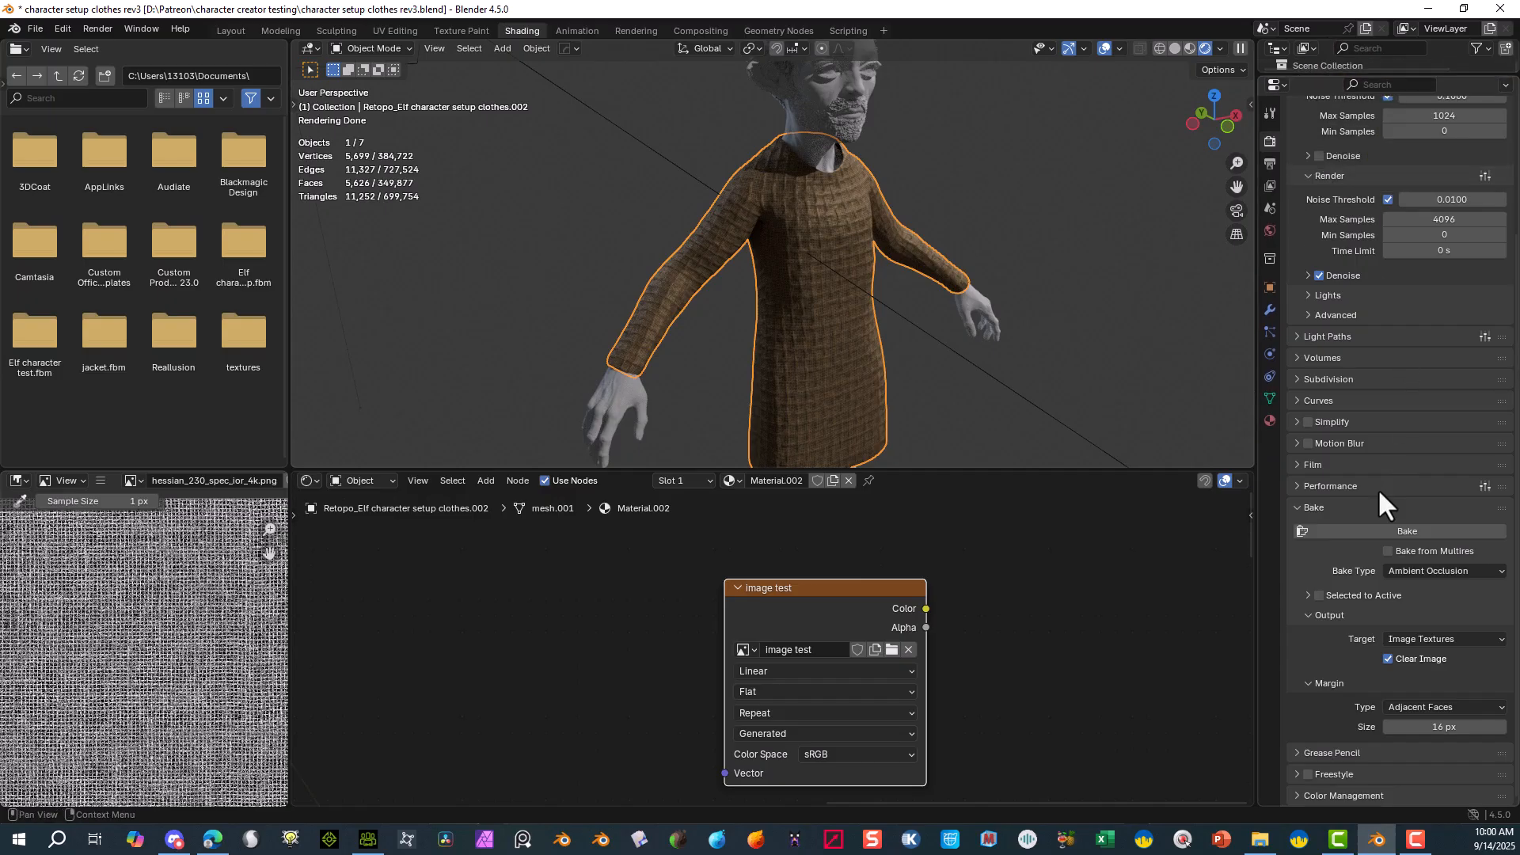
pyautogui.click(1407, 569)
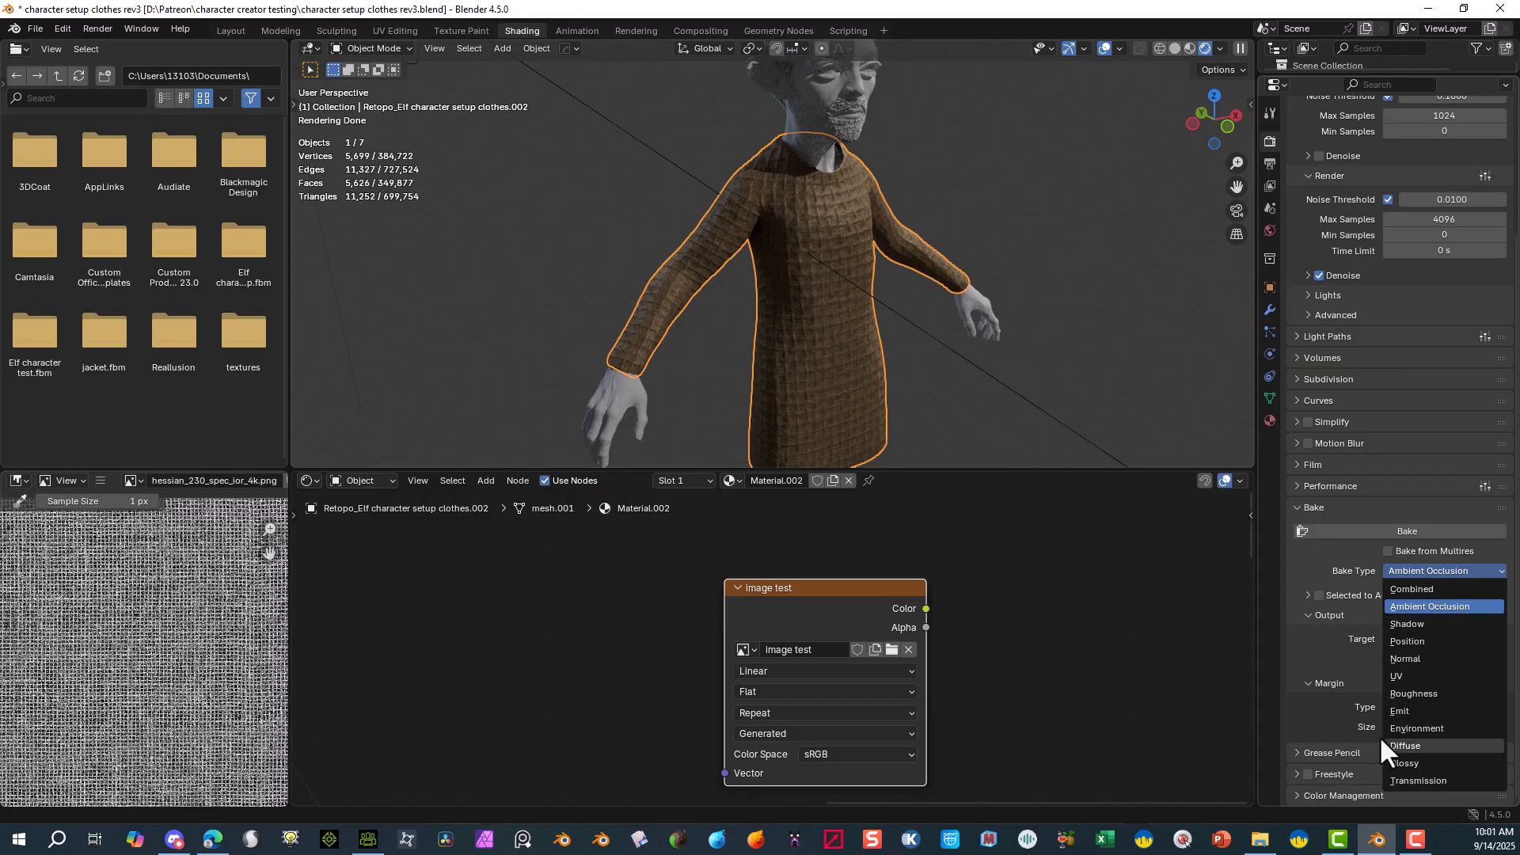
pyautogui.click(1432, 761)
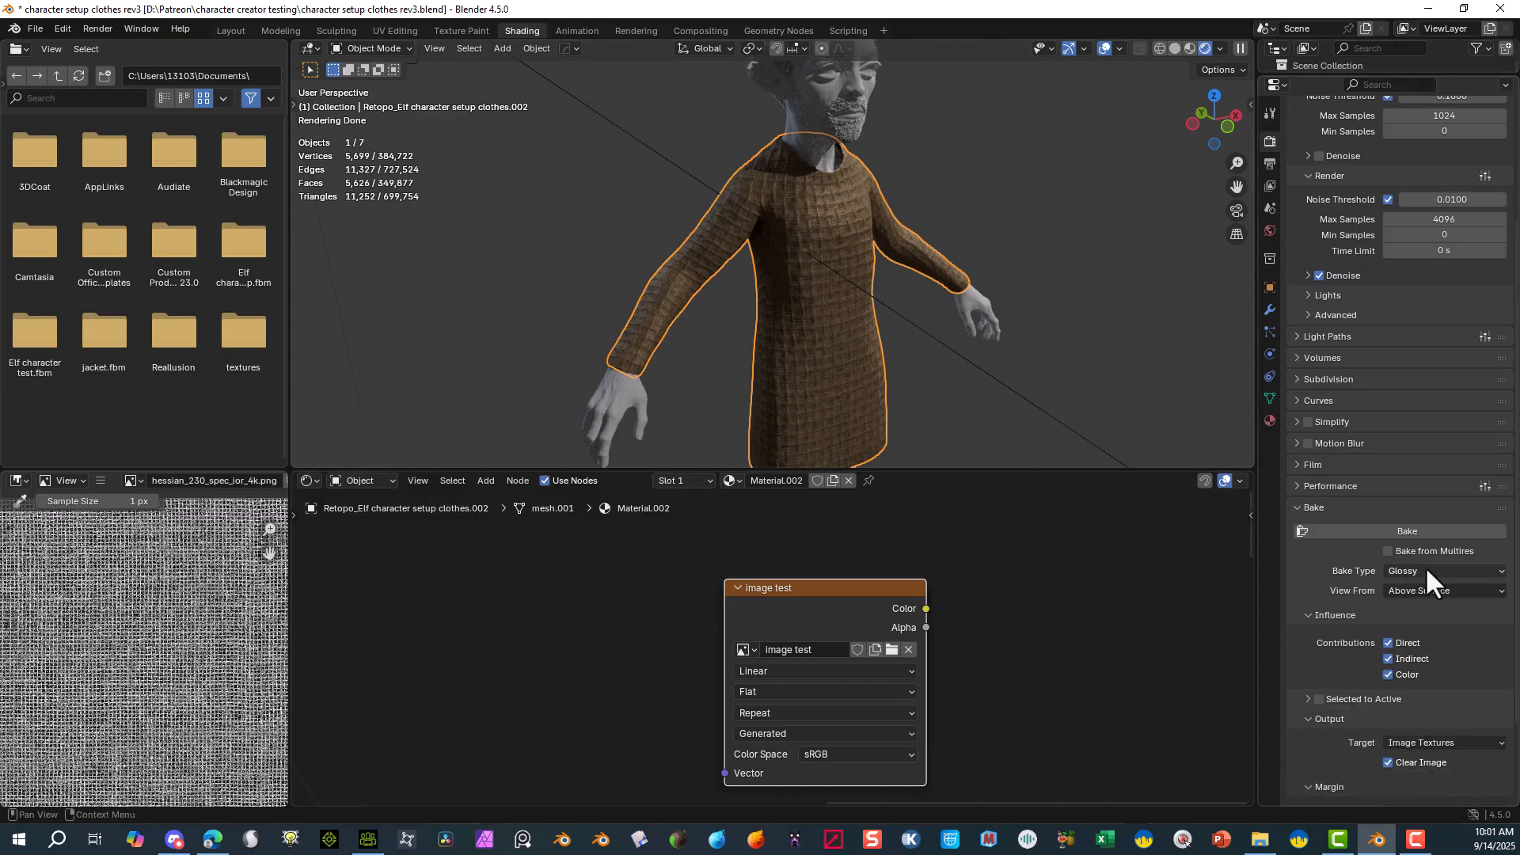
# - Make the image test node the active bake target and bake the tunic's glossy map into it
pyautogui.scroll(-2, 815, 645)
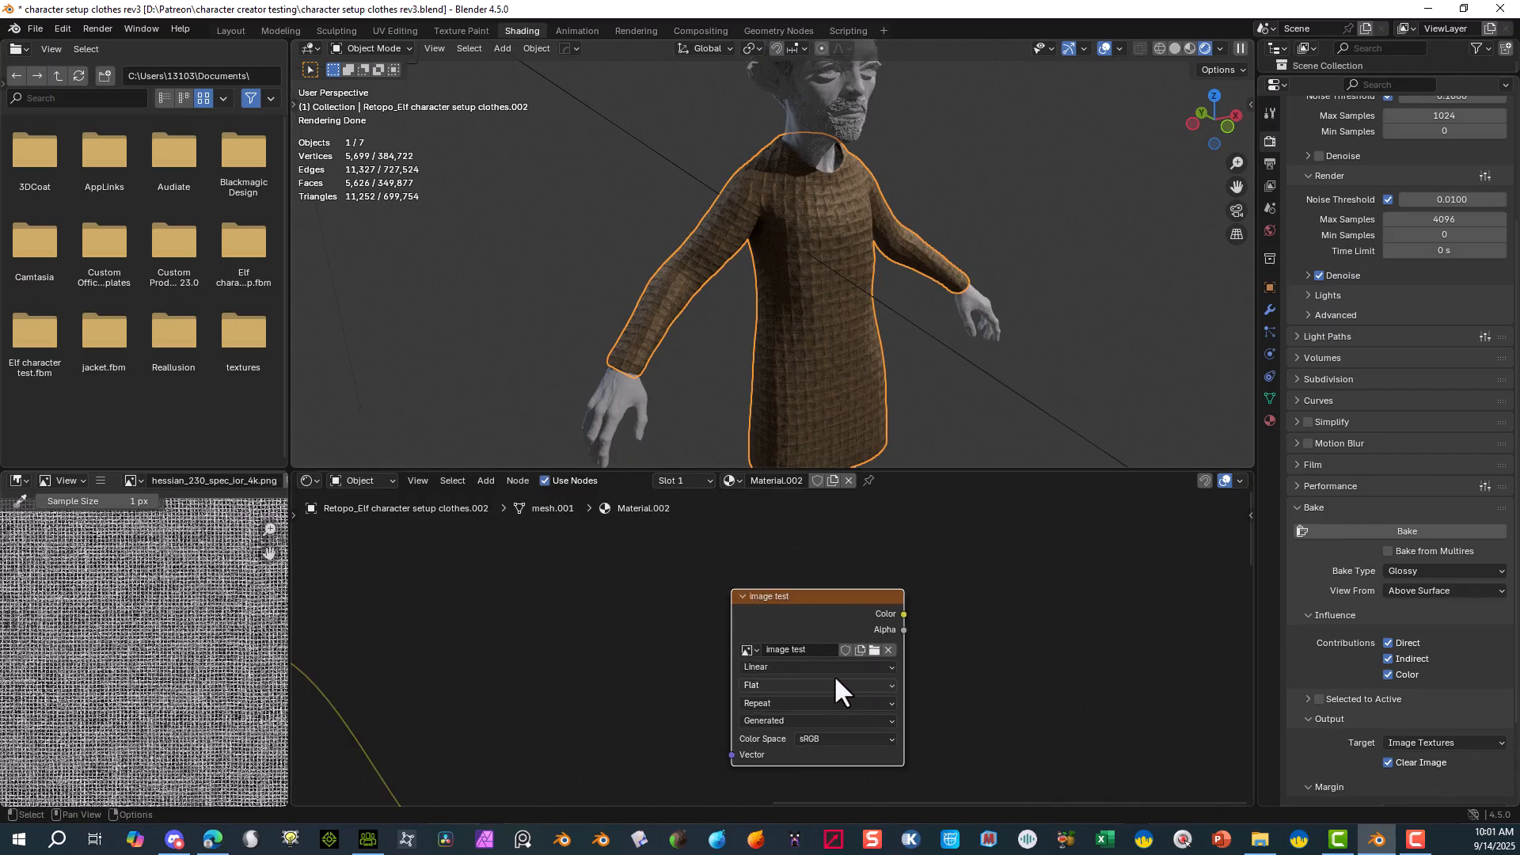
pyautogui.scroll(-3, 239, 653)
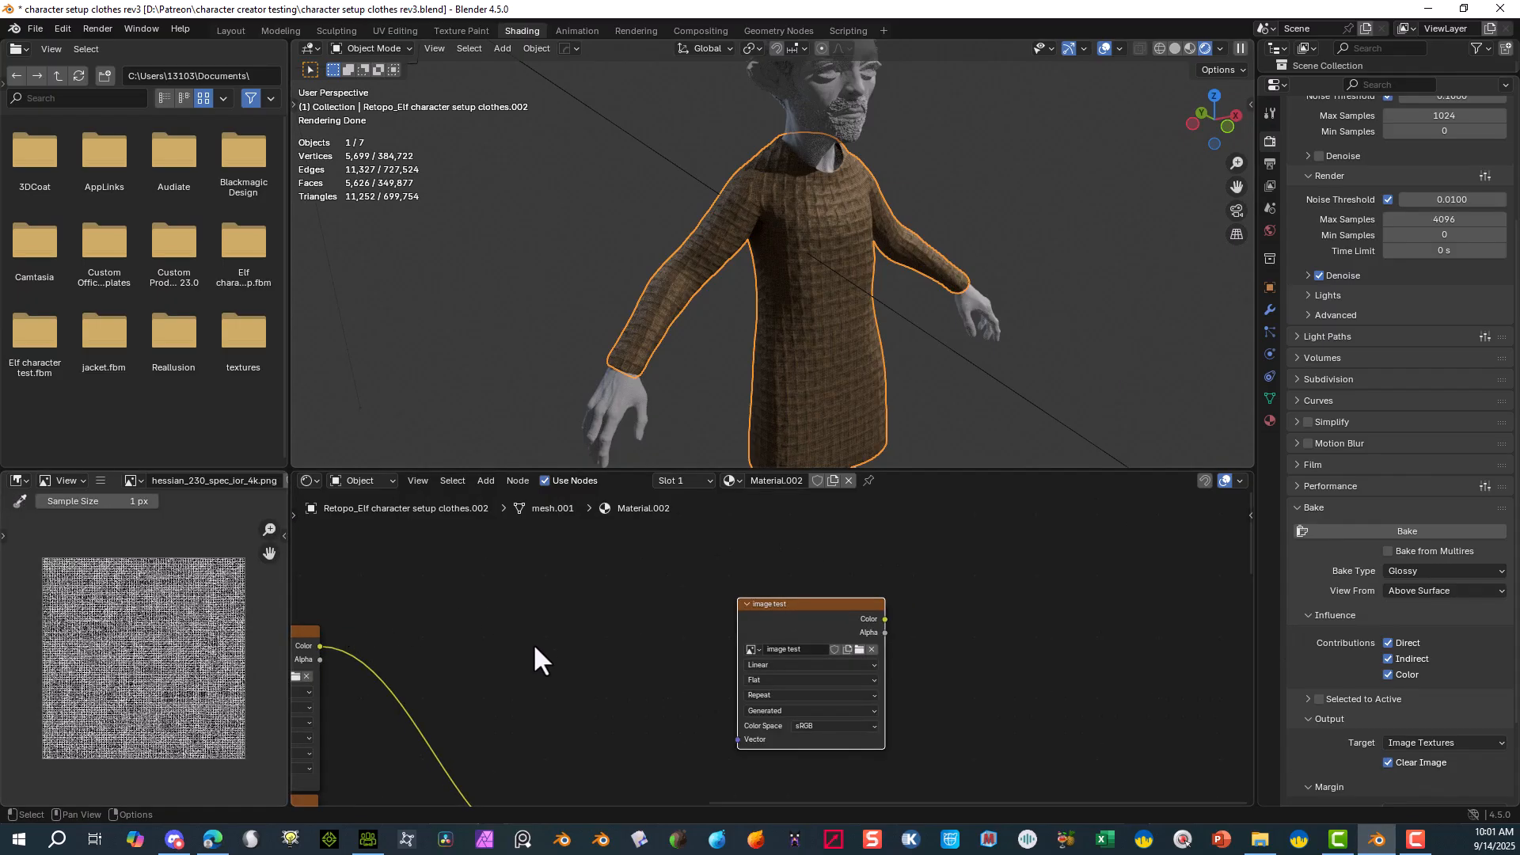
pyautogui.scroll(-2, 536, 645)
pyautogui.moveTo(579, 642); pyautogui.dragTo(768, 499, button='middle')
pyautogui.scroll(-7, 736, 555)
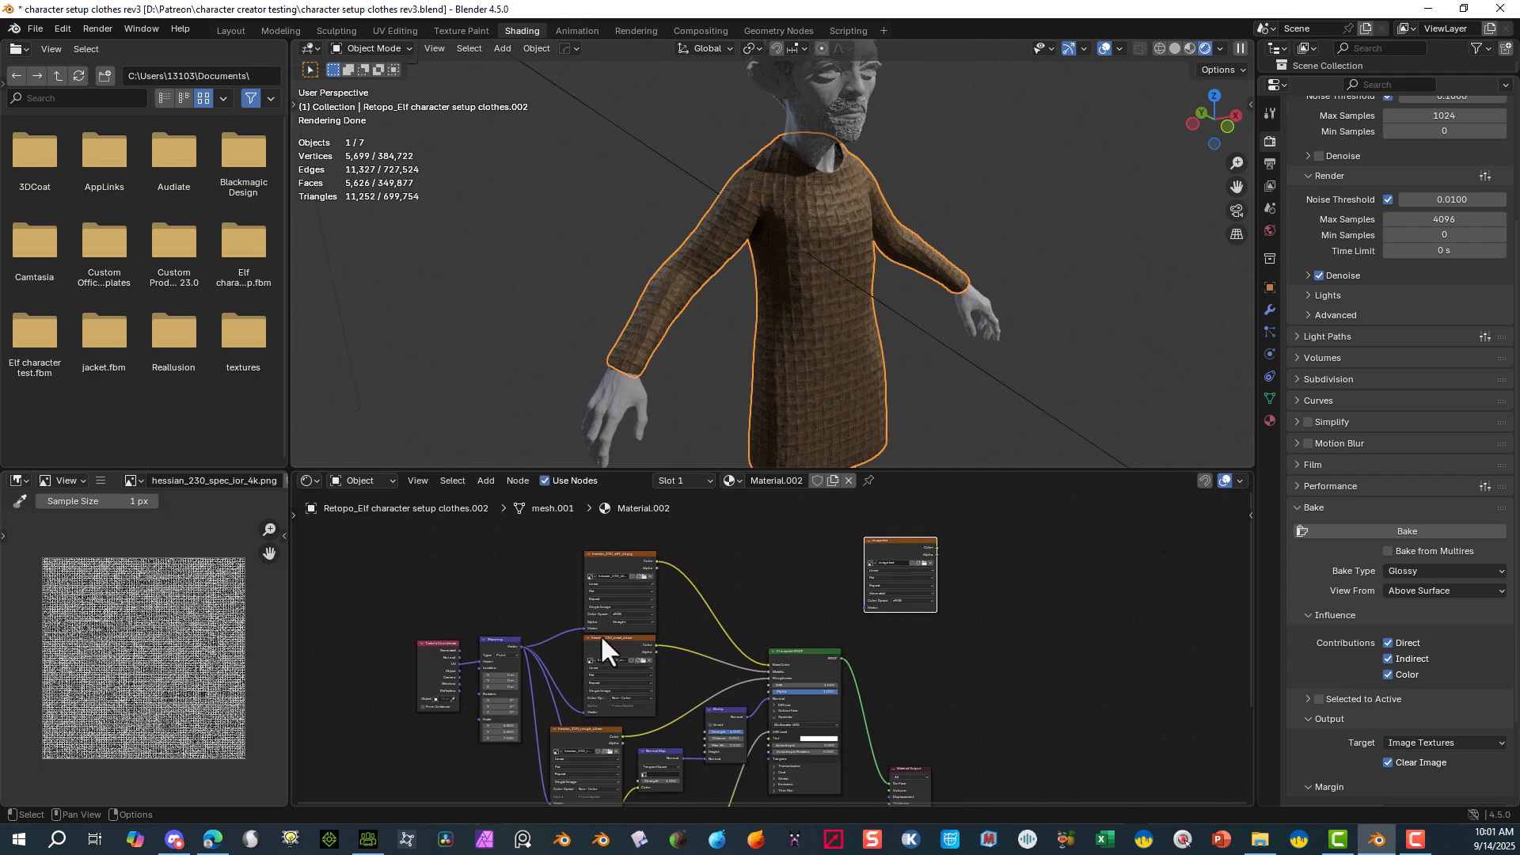
pyautogui.scroll(-1, 784, 586)
pyautogui.moveTo(762, 589); pyautogui.dragTo(687, 608, button='middle')
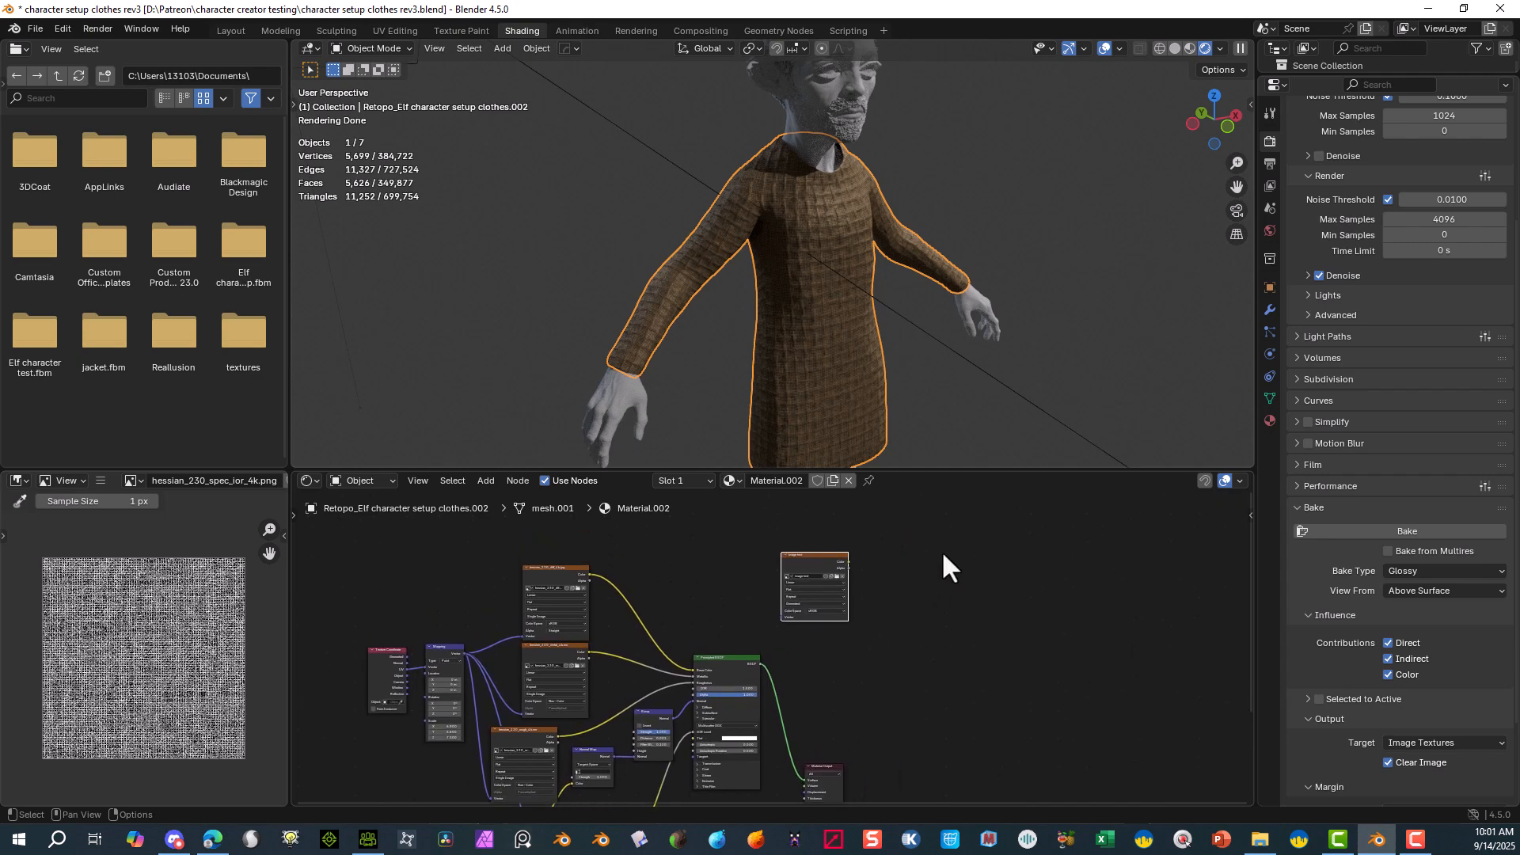
pyautogui.scroll(11, 861, 569)
pyautogui.moveTo(921, 629); pyautogui.dragTo(864, 732, button='middle')
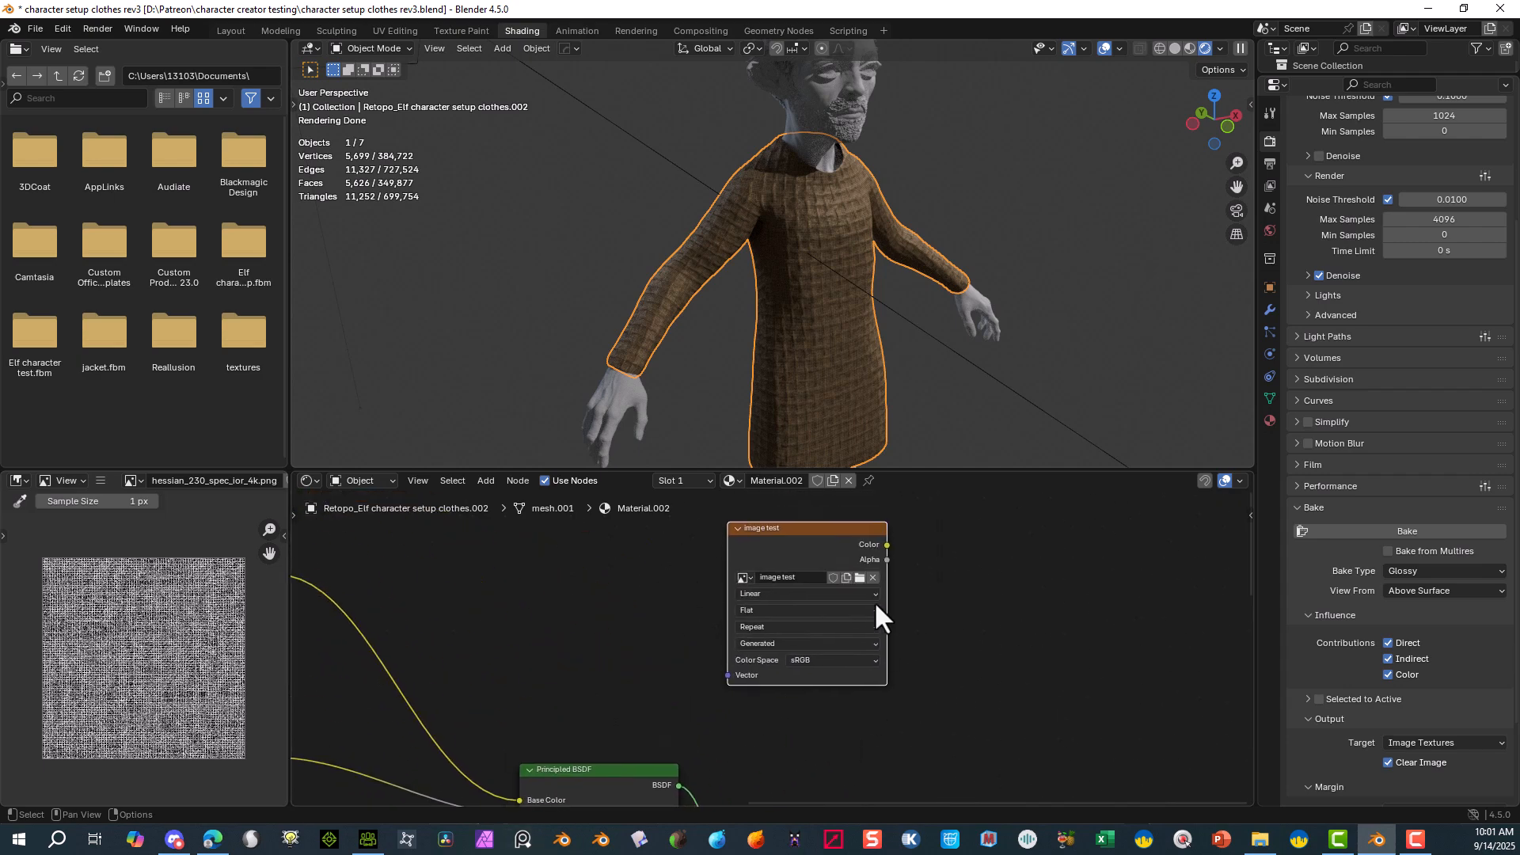
pyautogui.click(833, 527)
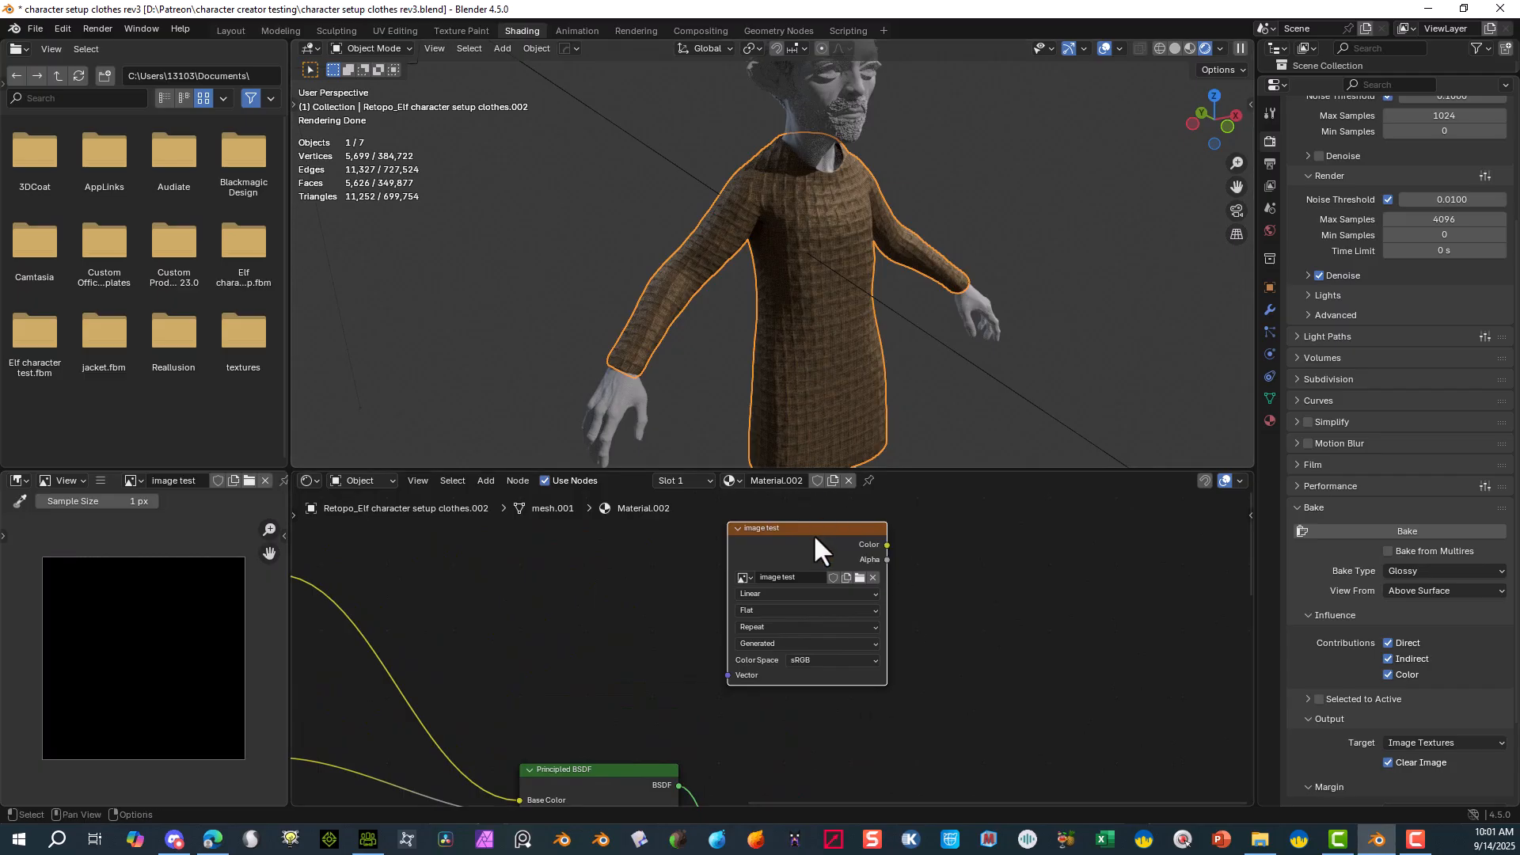
pyautogui.click(1401, 530)
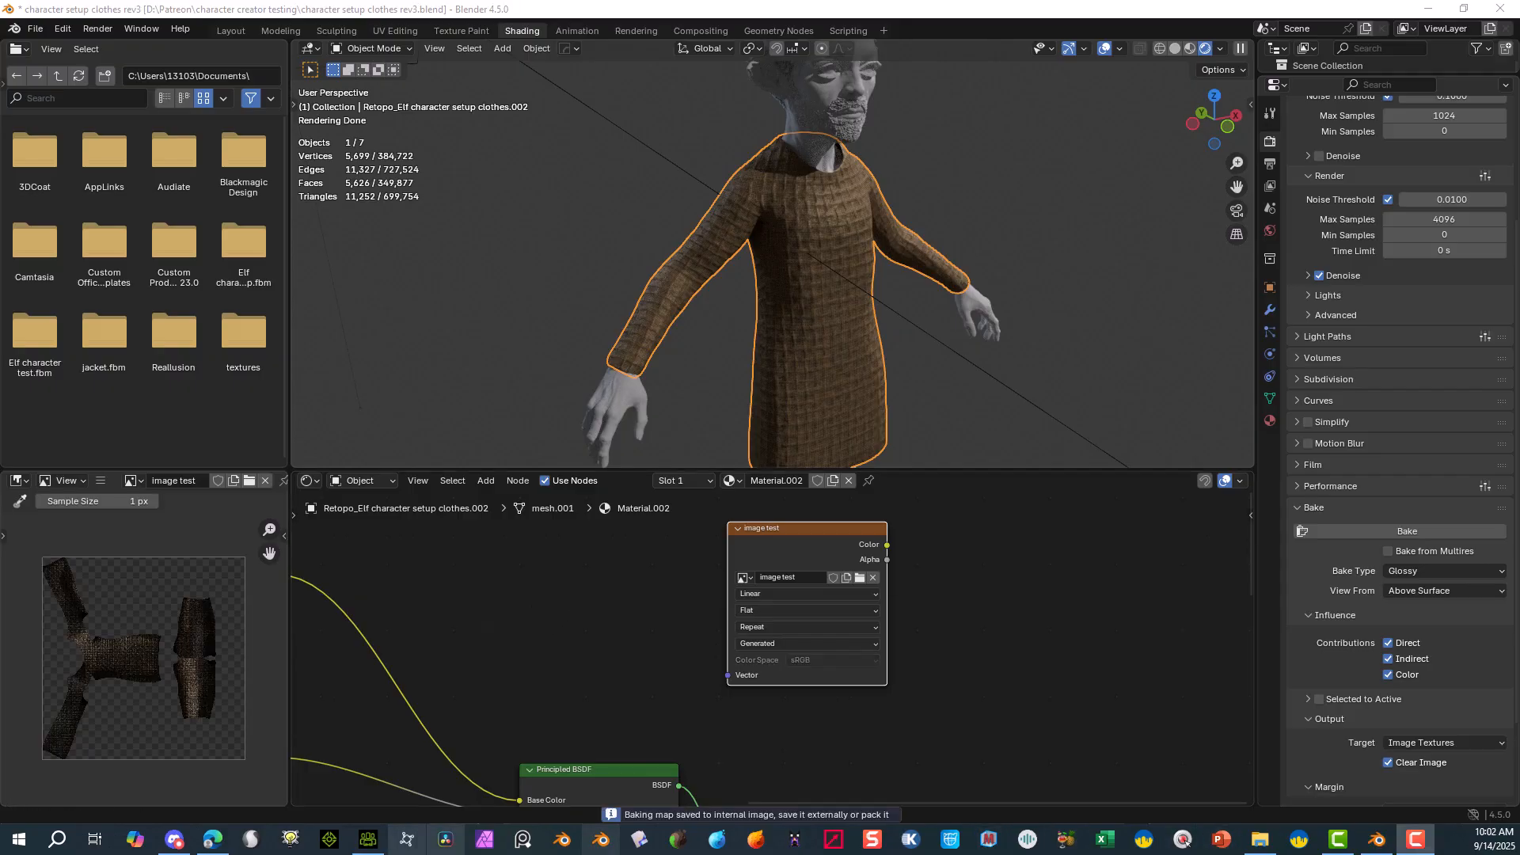
# - Inspect the baked glossy map and save it as MainClothCharacterMetal.png with 0% compression in the character creator testing folder
pyautogui.scroll(3, 69, 706)
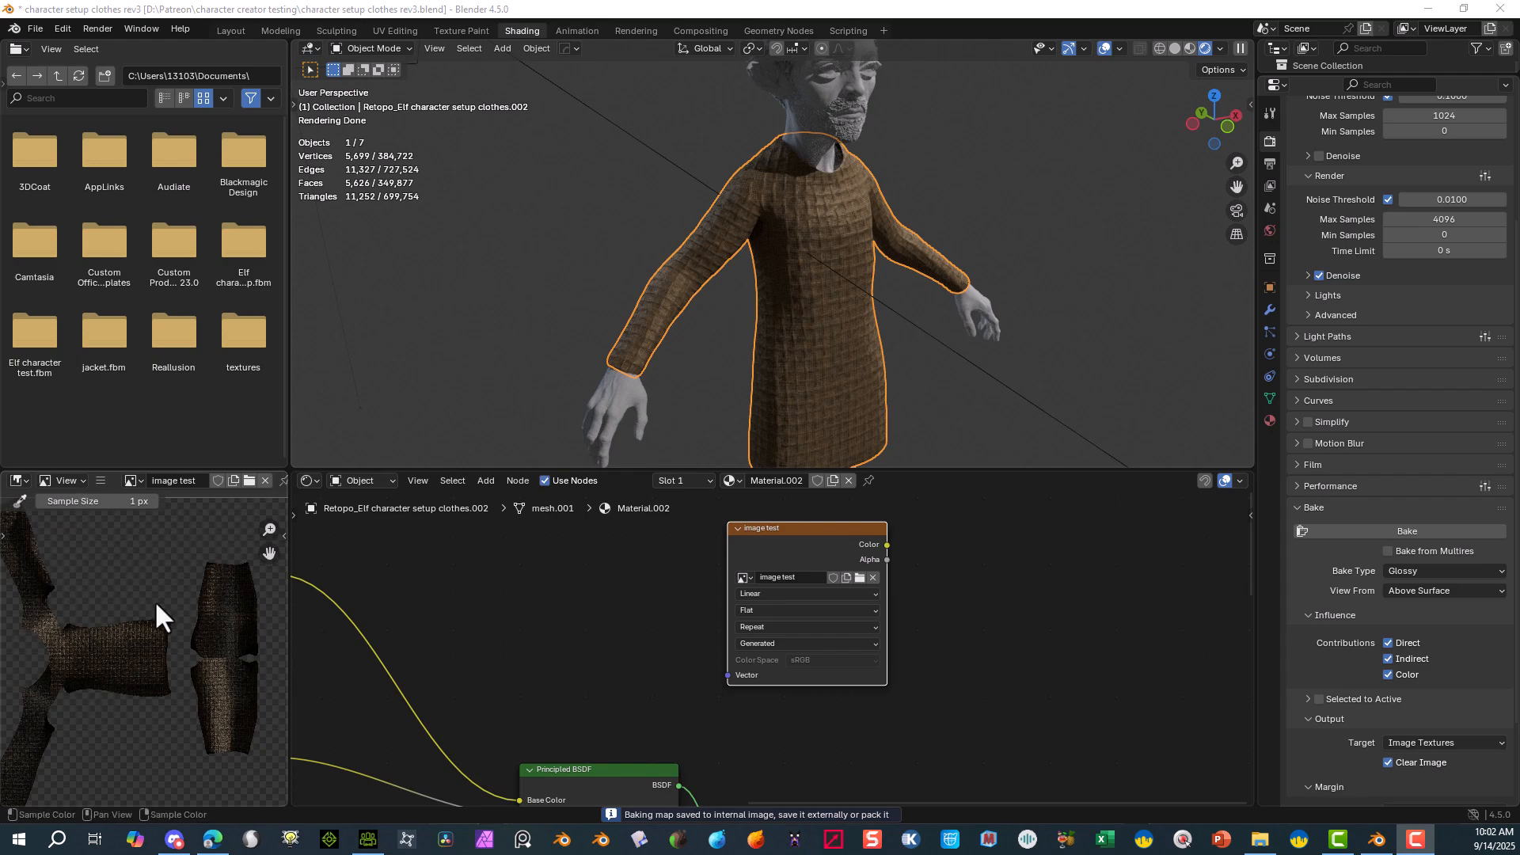
pyautogui.scroll(-2, 116, 616)
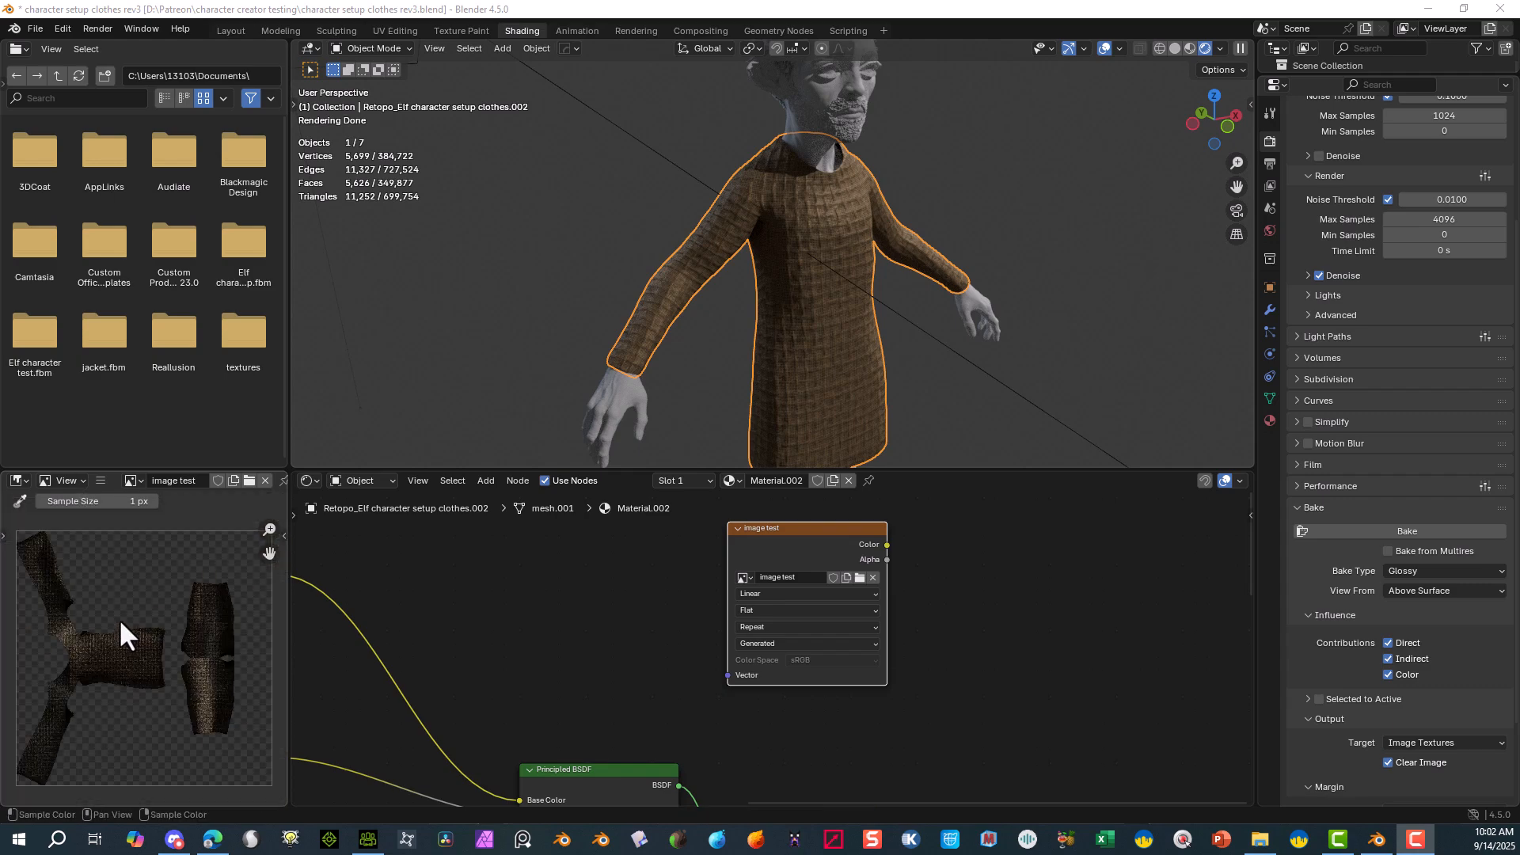
pyautogui.scroll(1, 118, 632)
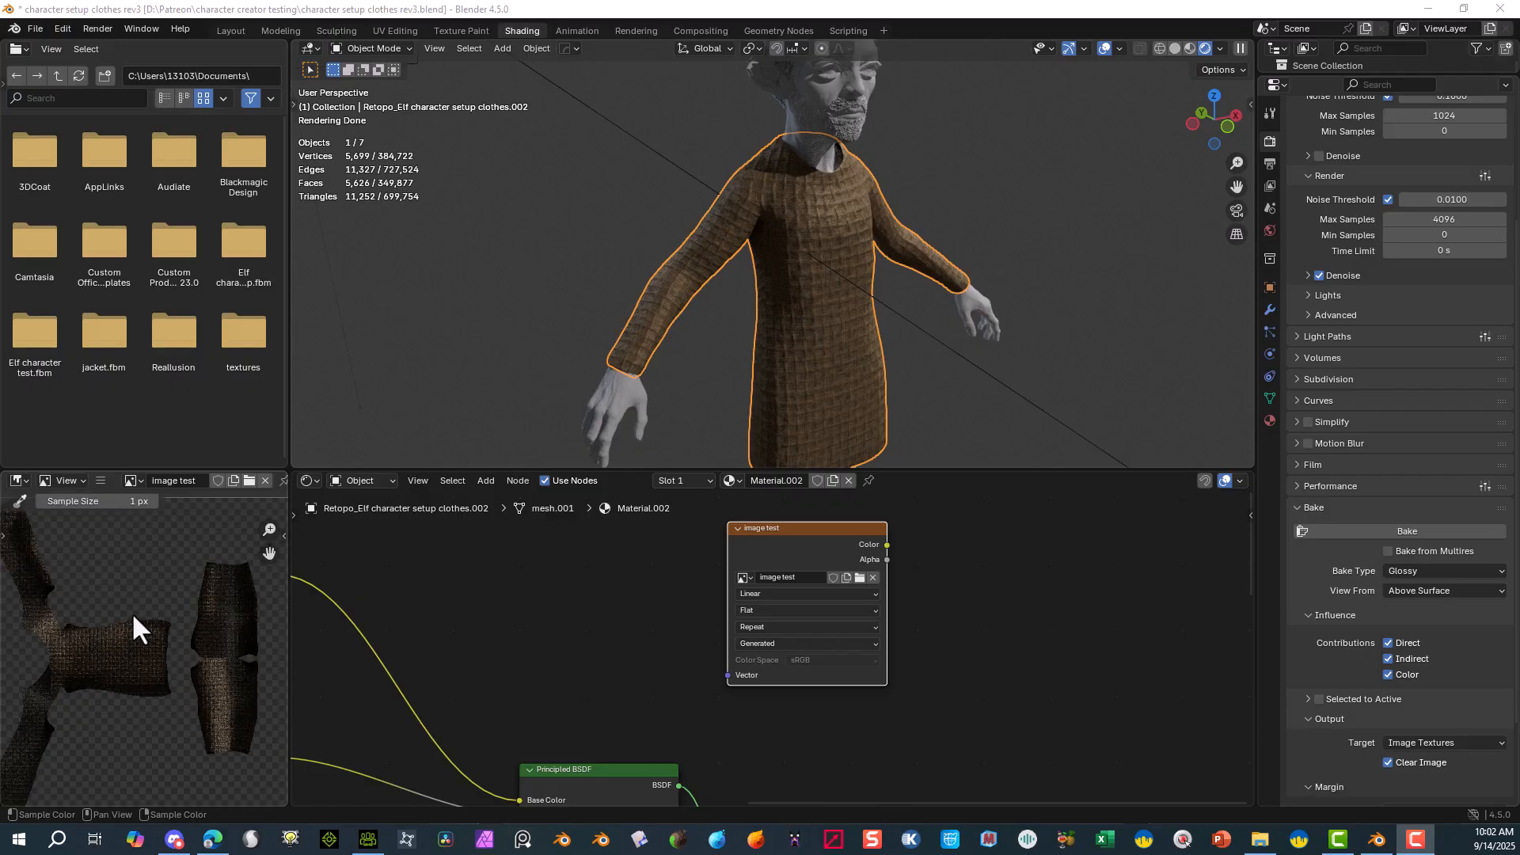
pyautogui.click(101, 481)
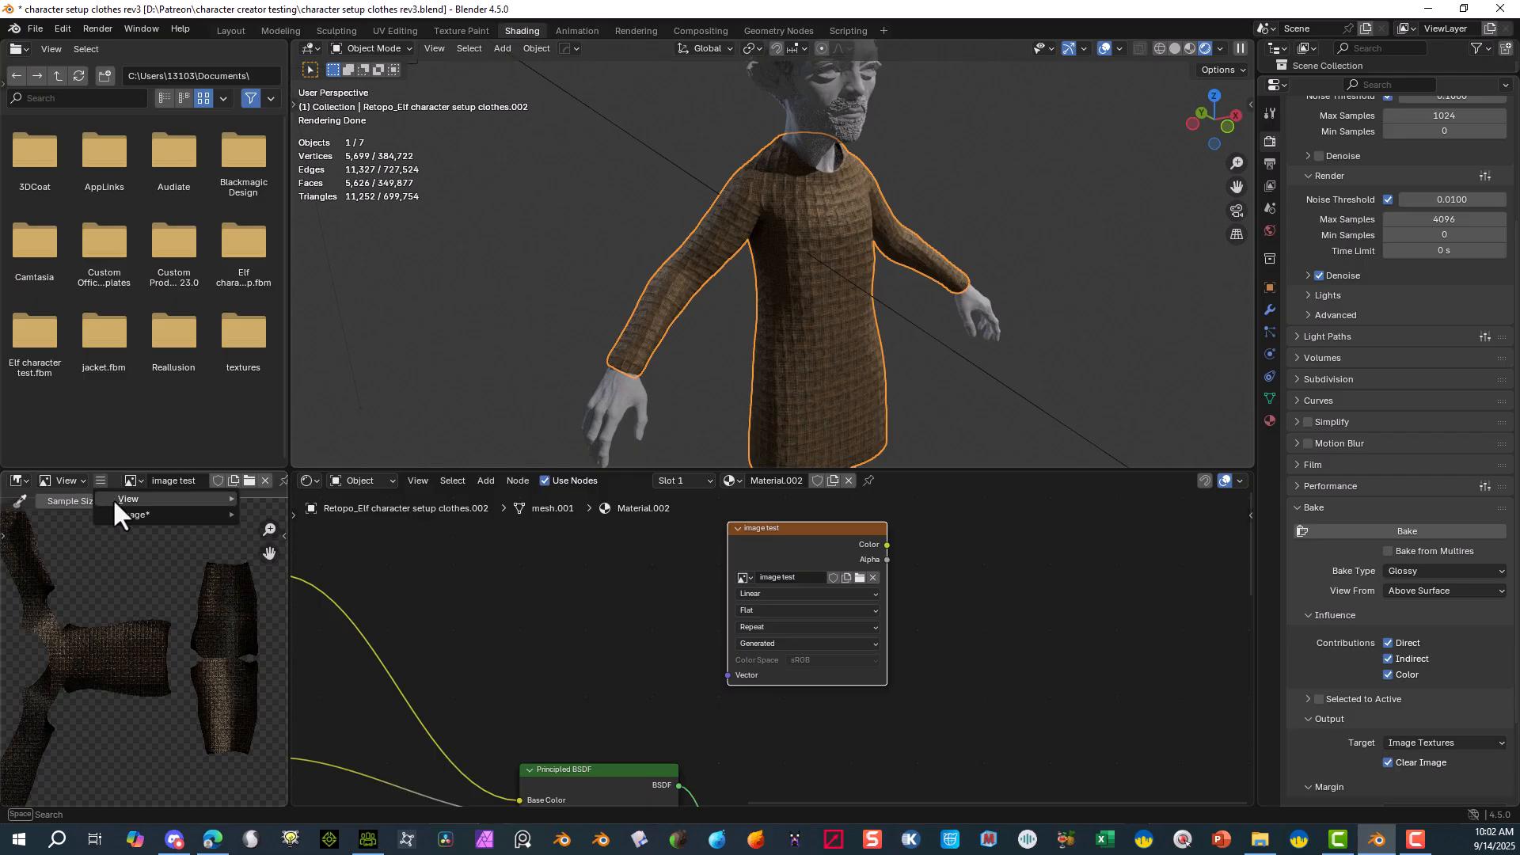
pyautogui.moveTo(123, 513)
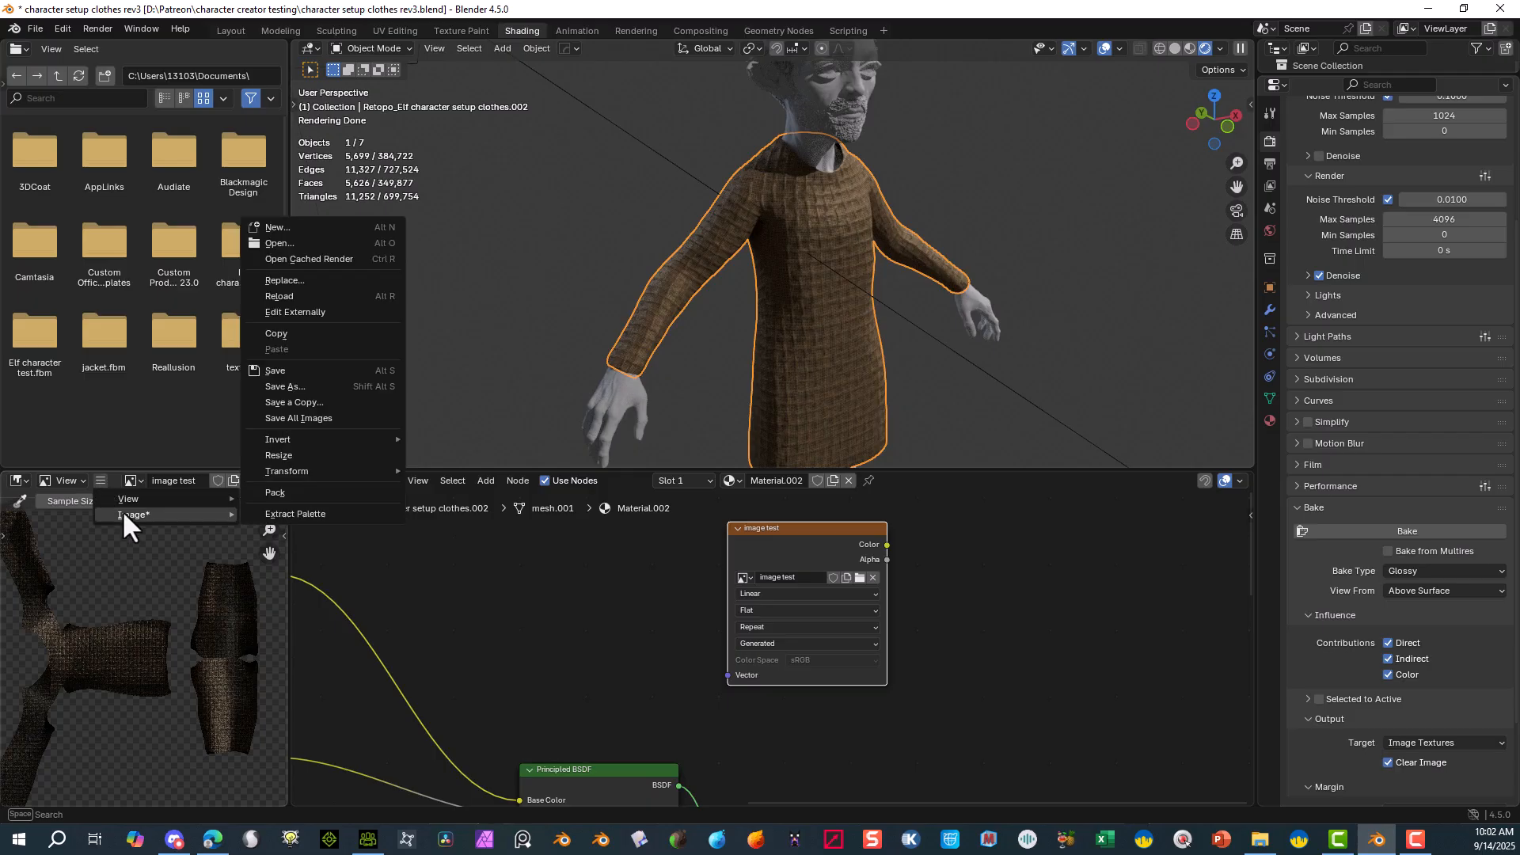
pyautogui.click(312, 383)
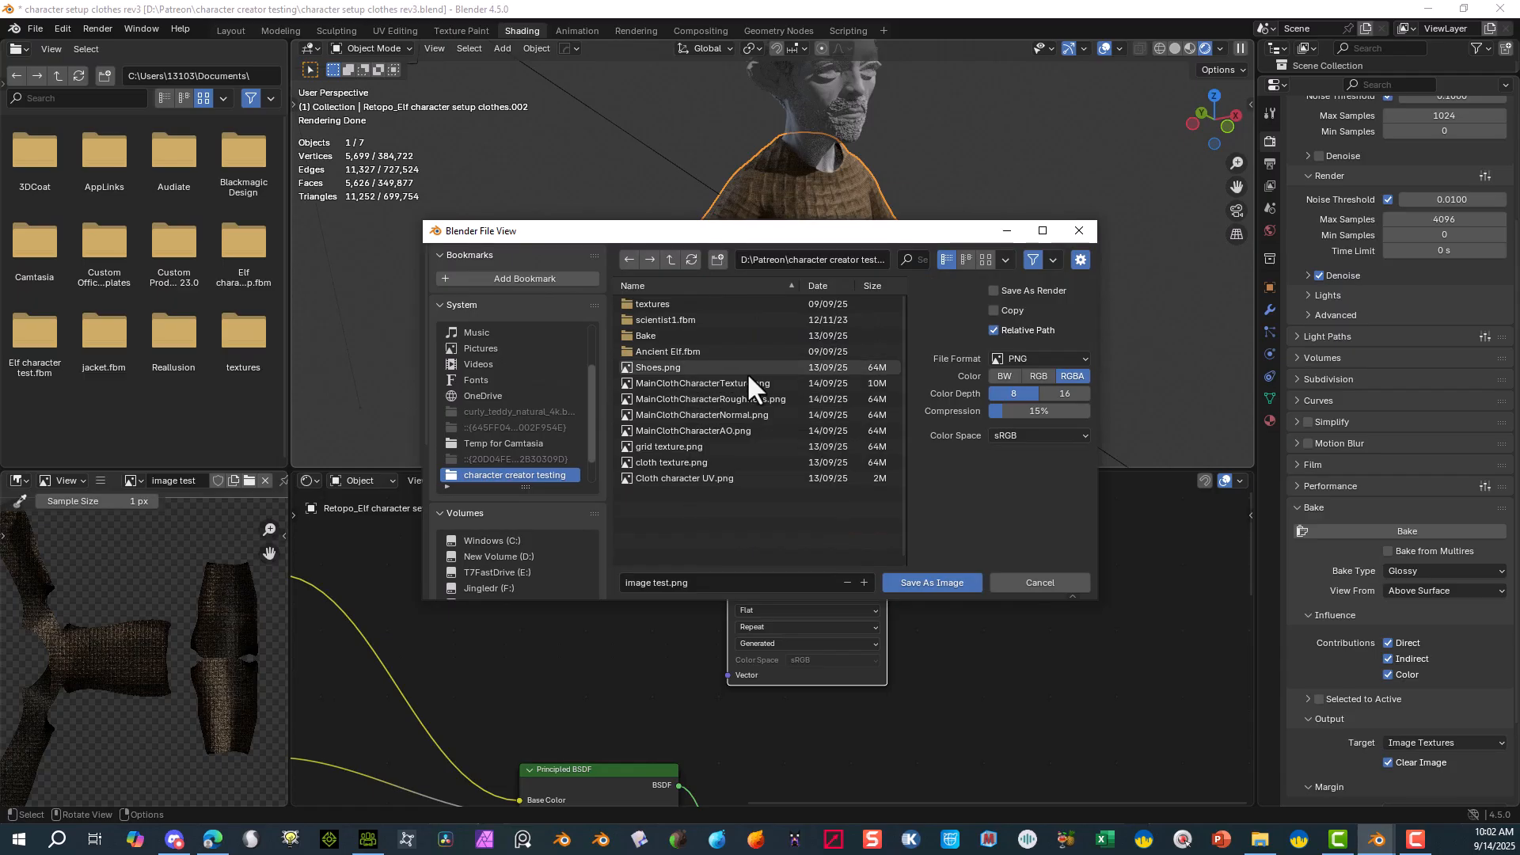
pyautogui.moveTo(752, 385)
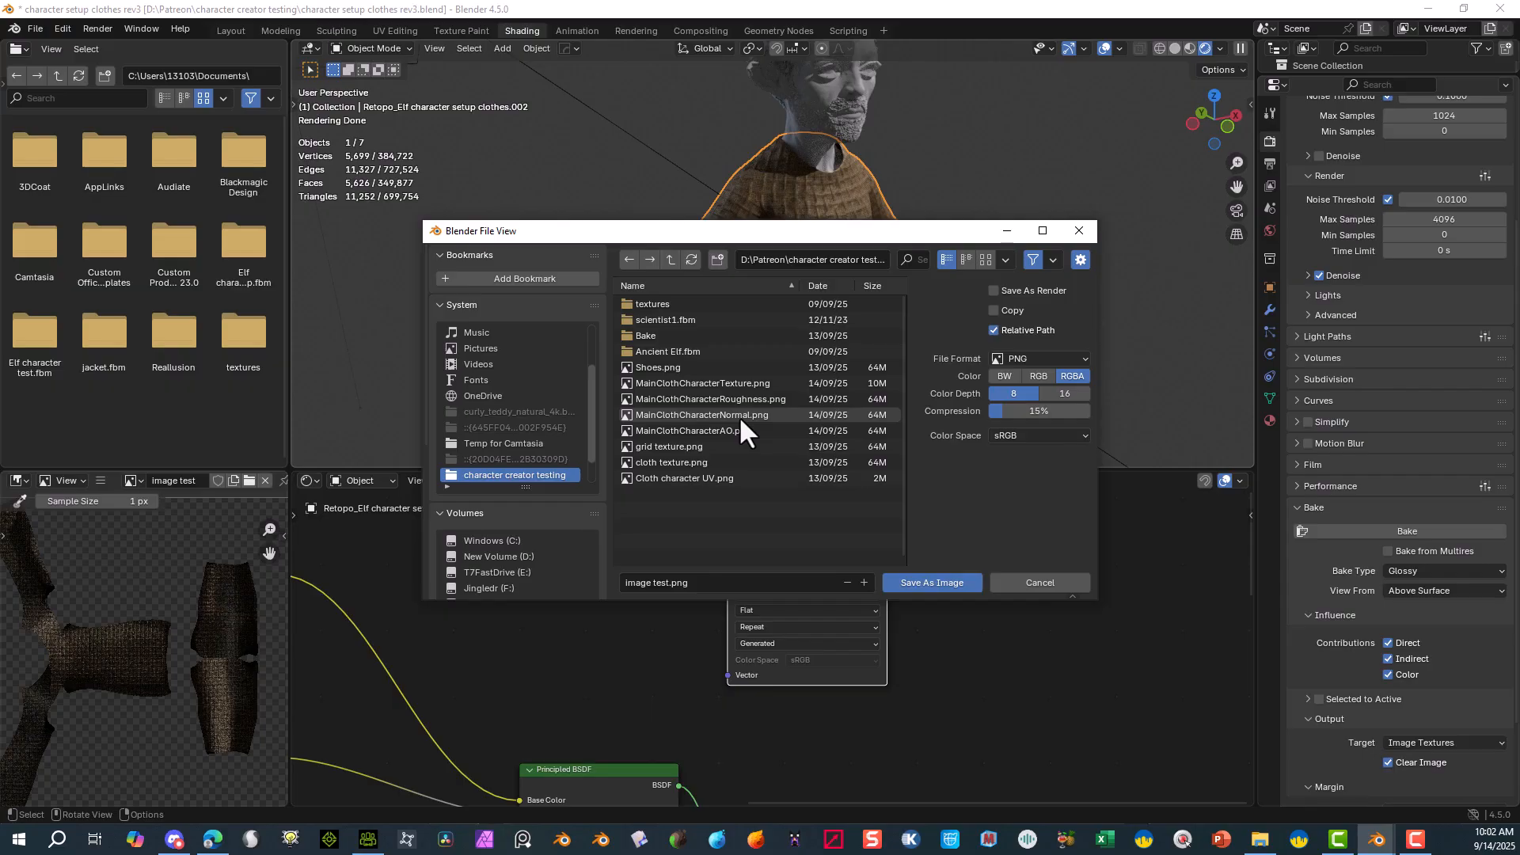
pyautogui.moveTo(727, 429)
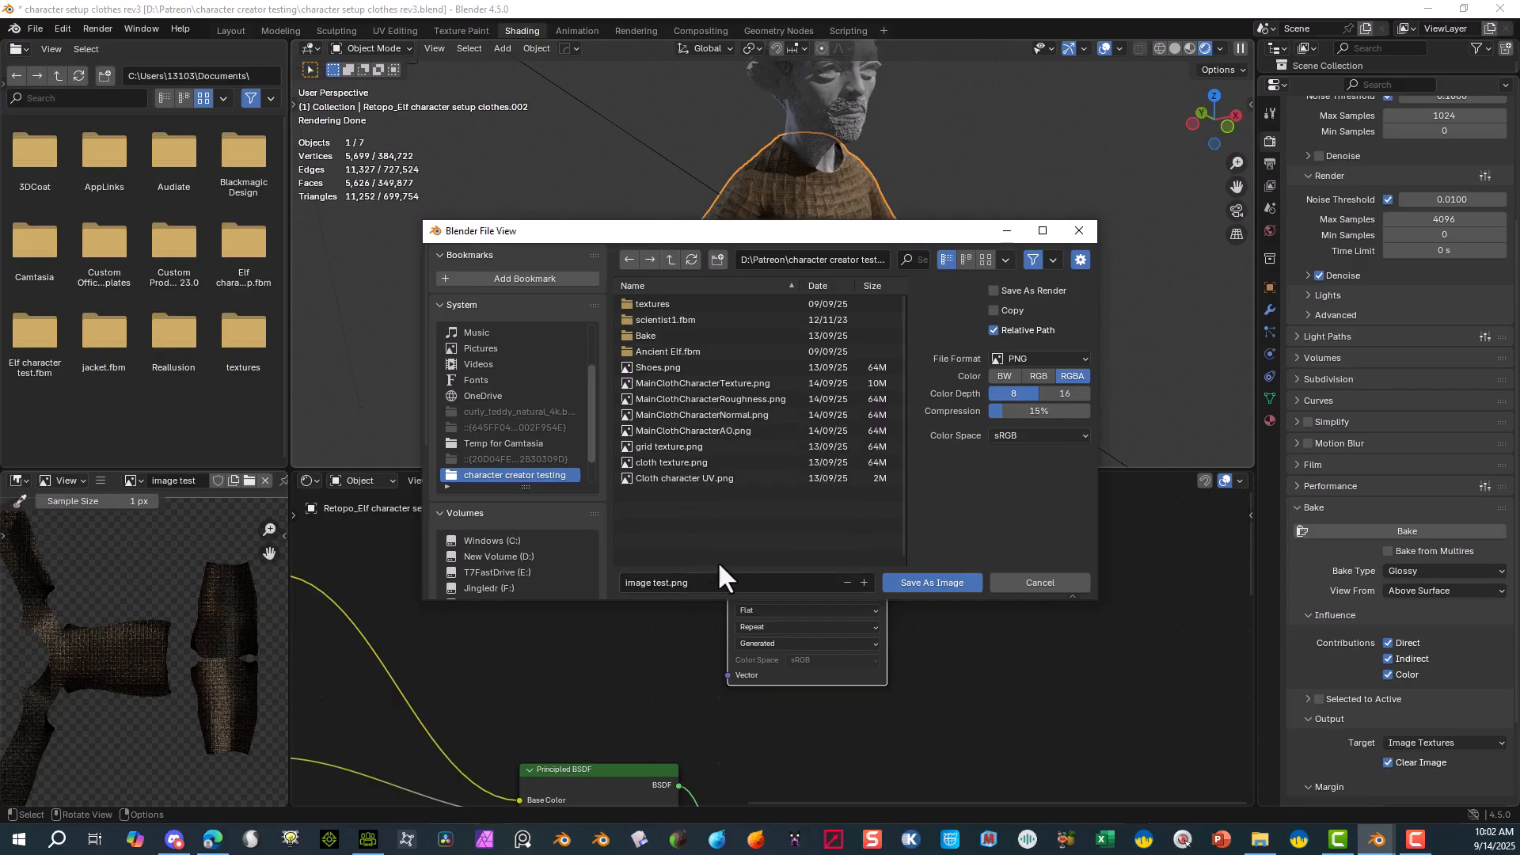
pyautogui.click(734, 580)
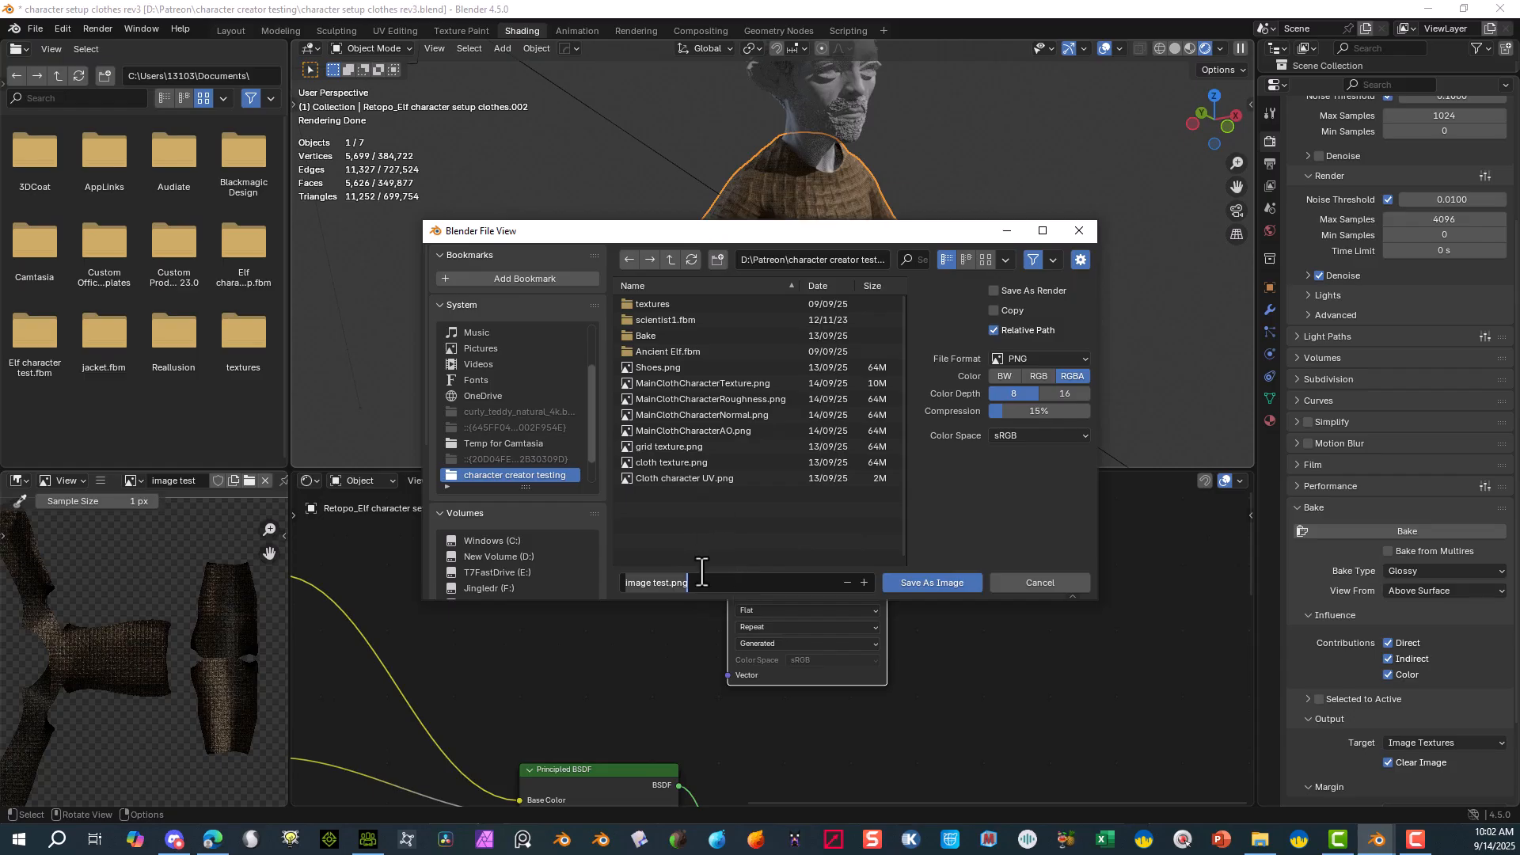
pyautogui.write('Main')
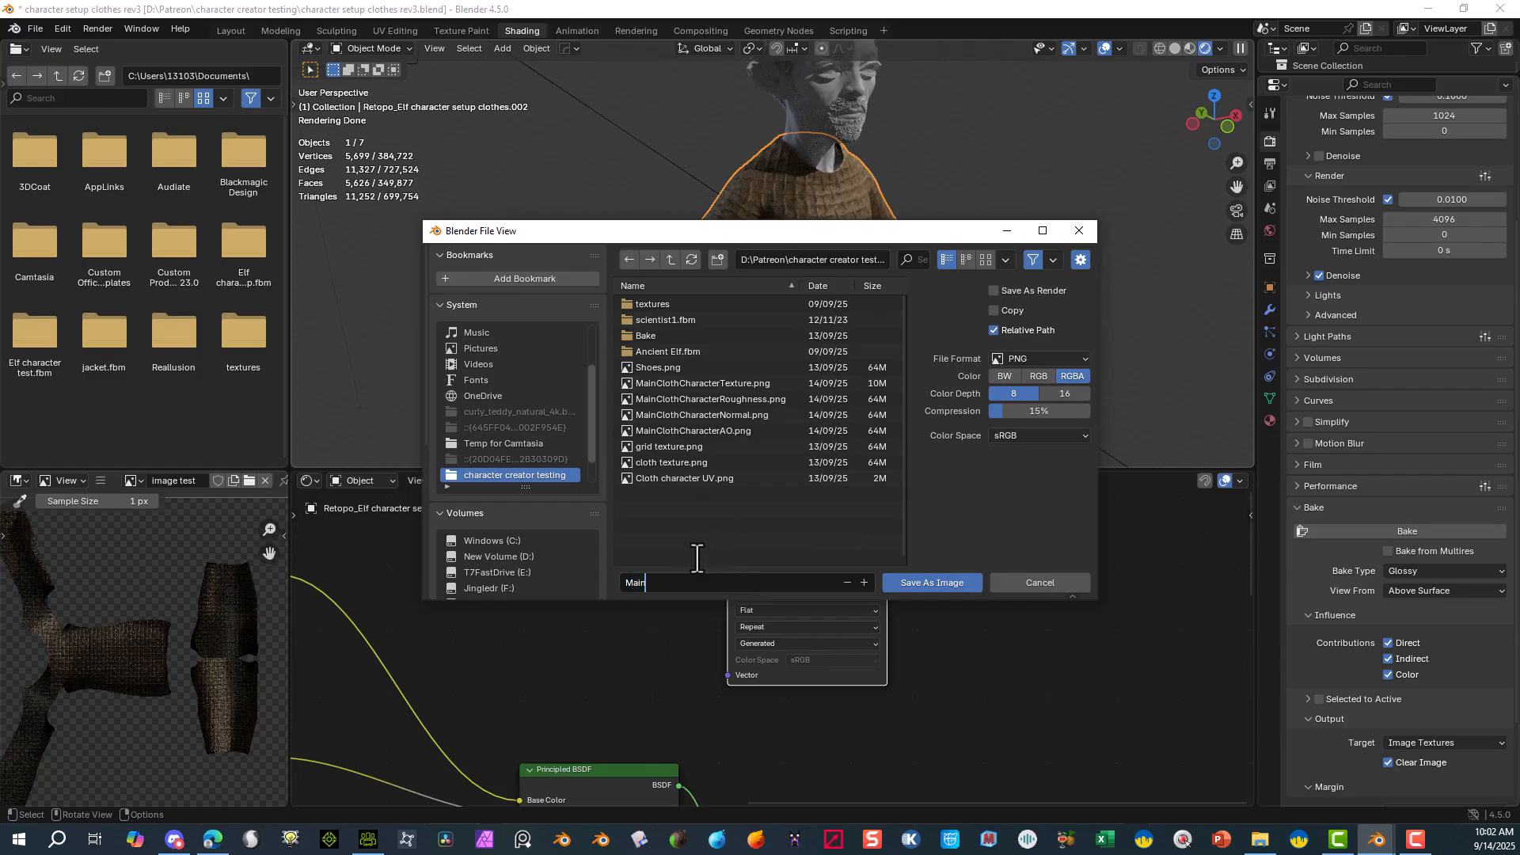
pyautogui.write('ClothCharacterMetal.png')
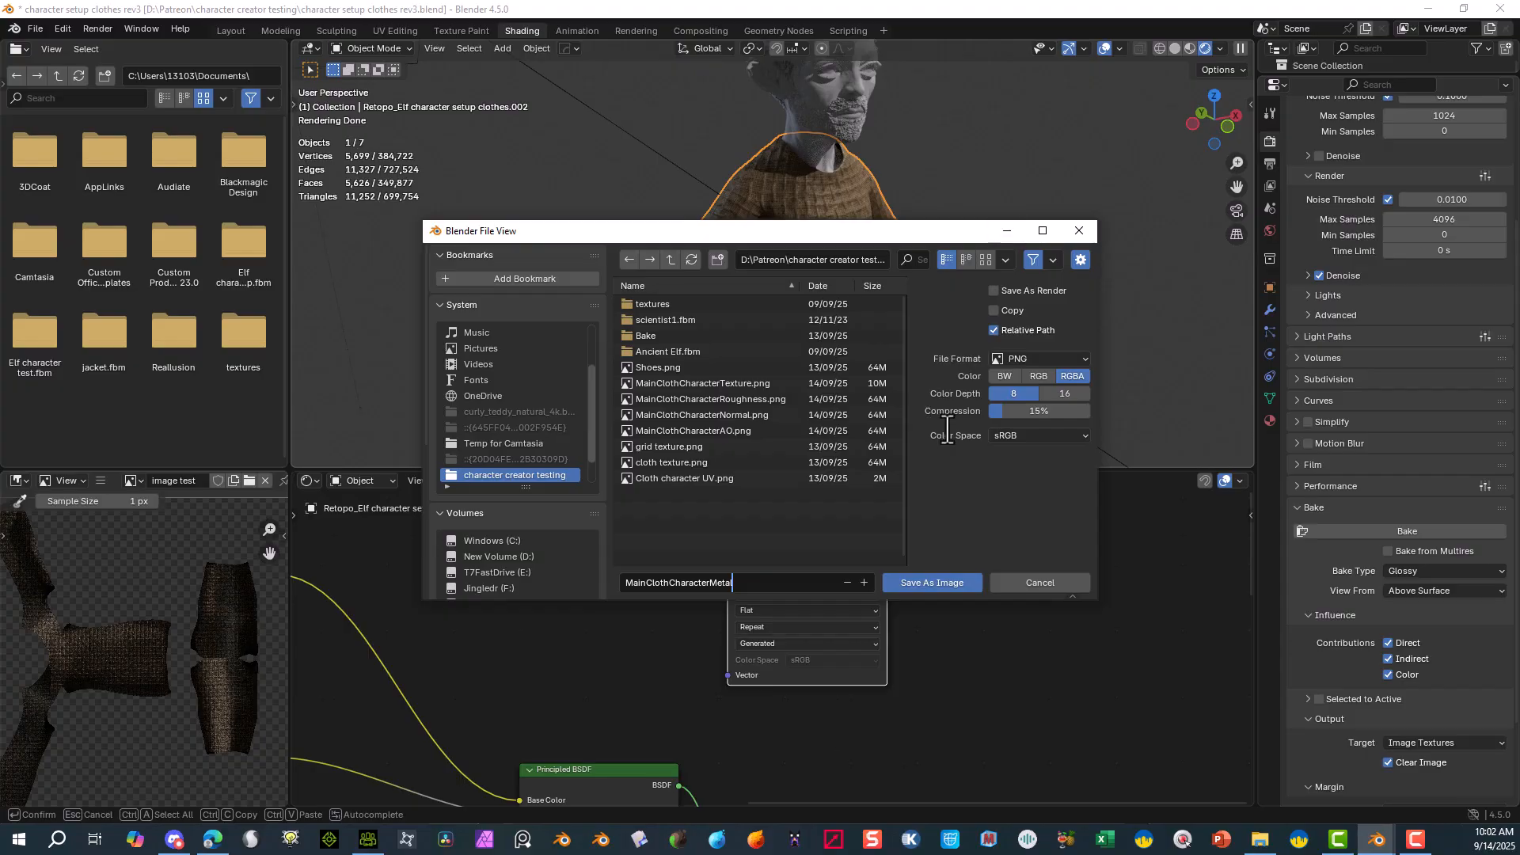
pyautogui.moveTo(1005, 409); pyautogui.dragTo(971, 582)
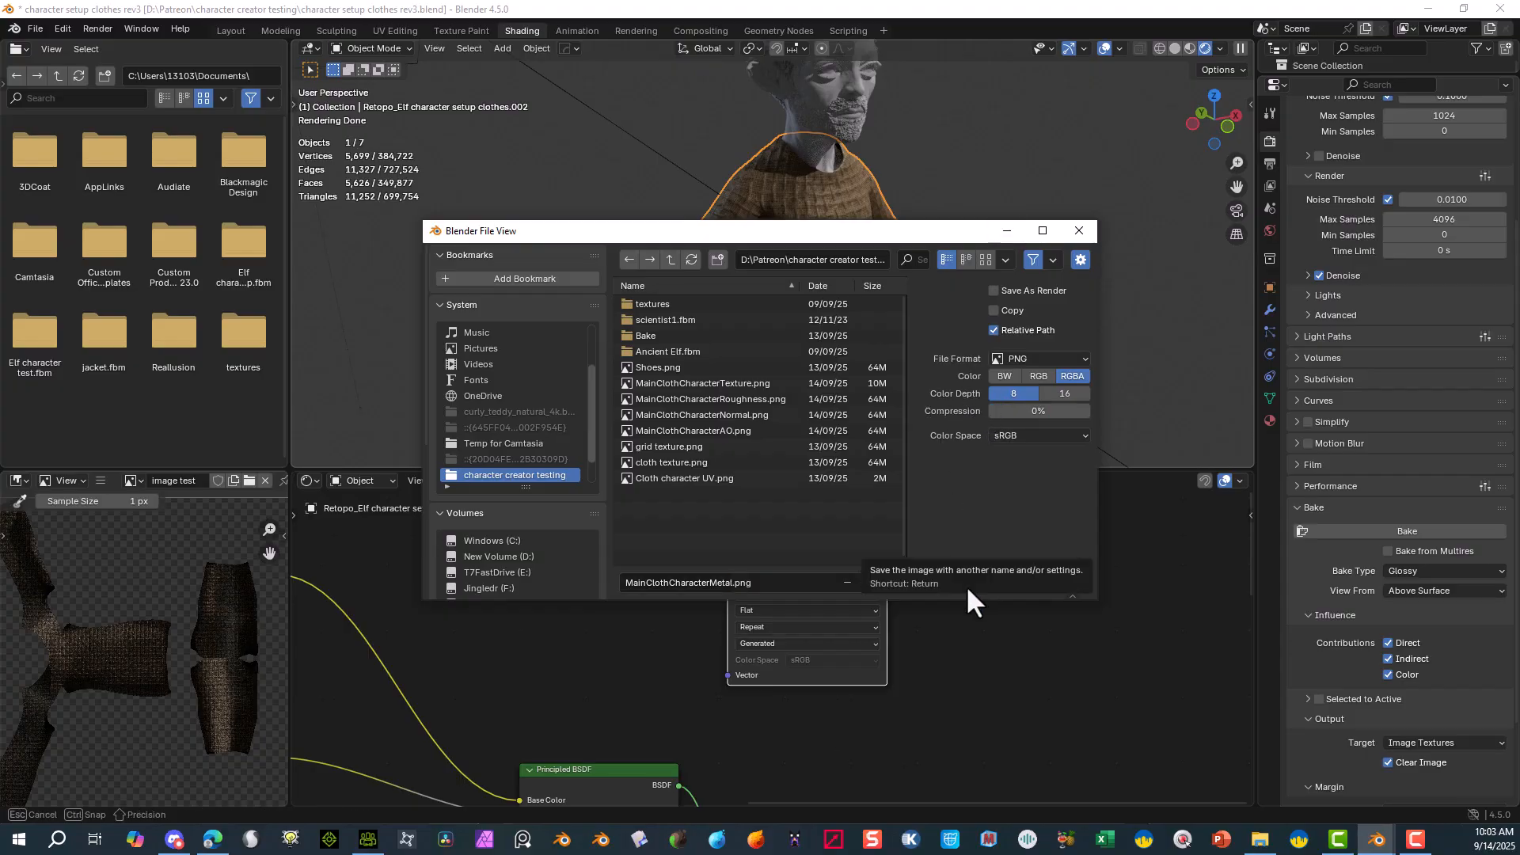
pyautogui.click(955, 583)
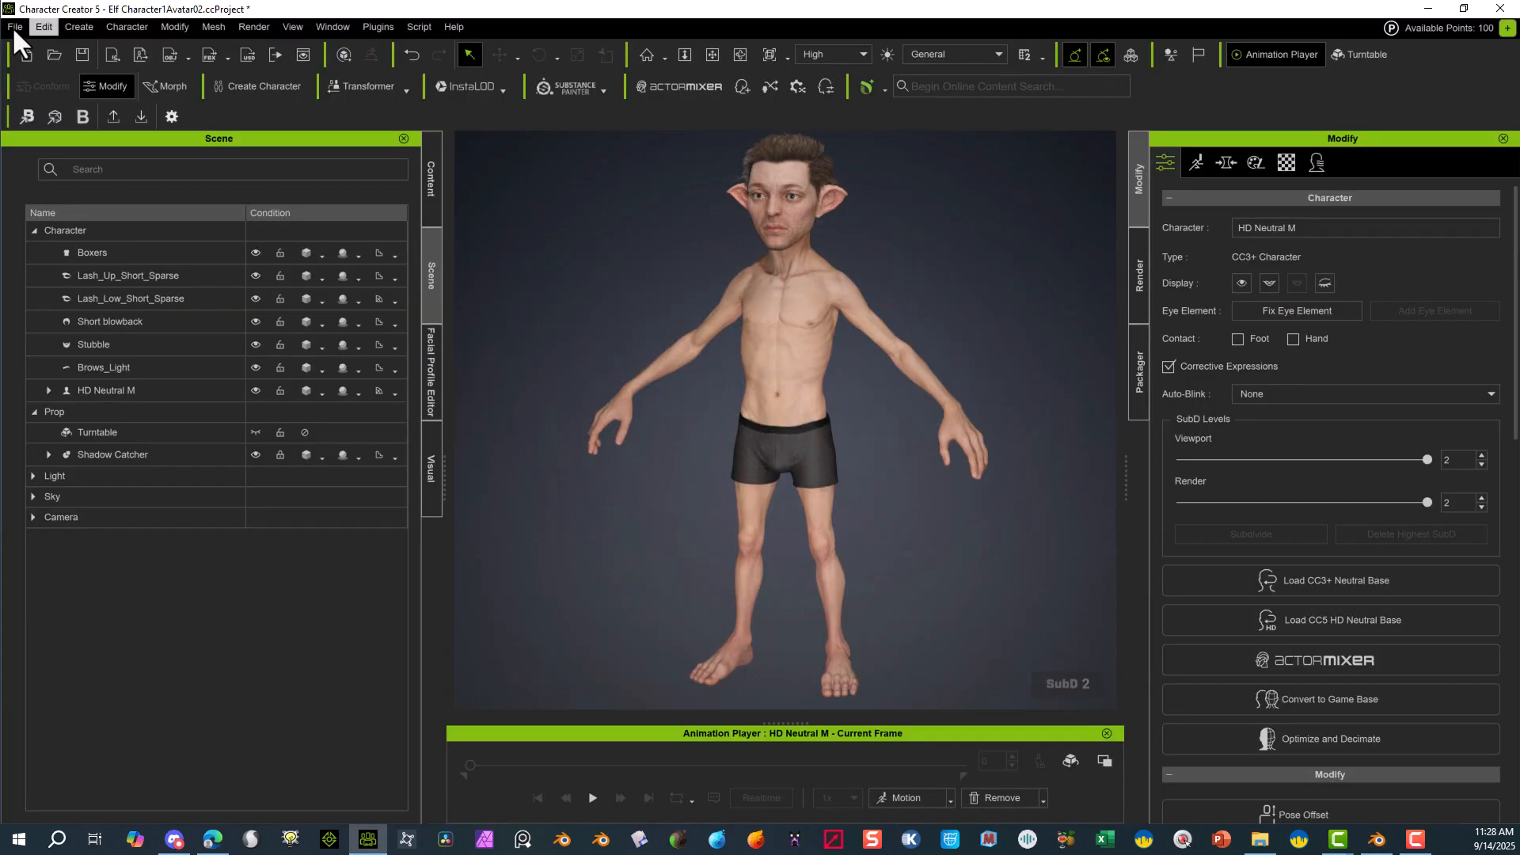
# - Import Main Character Clothing1.obj from the character creator testing folder into the scene with the elf character
pyautogui.click(12, 26)
pyautogui.moveTo(111, 176)
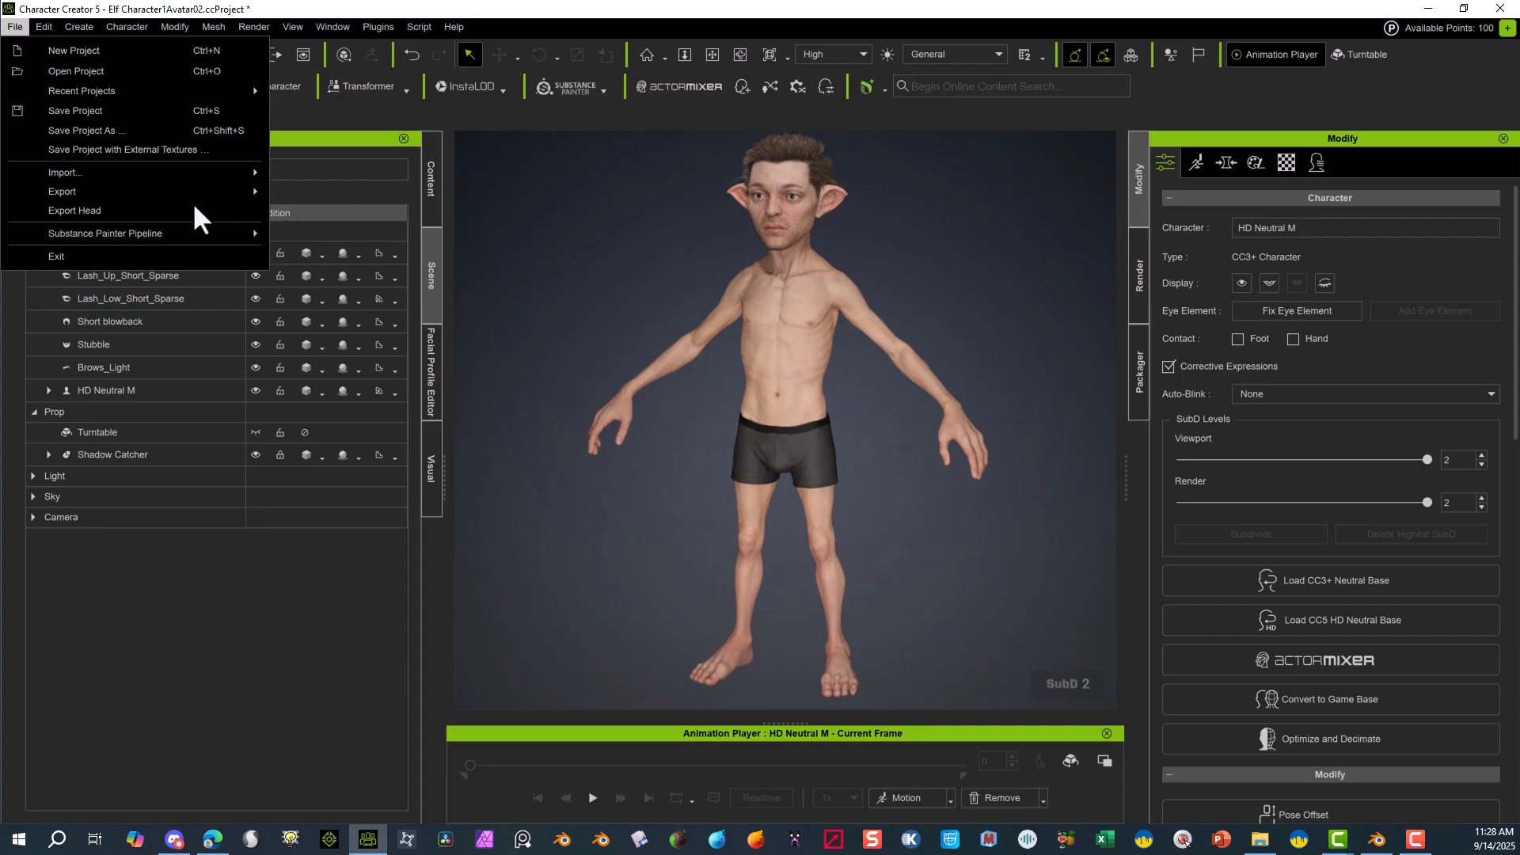
pyautogui.click(883, 251)
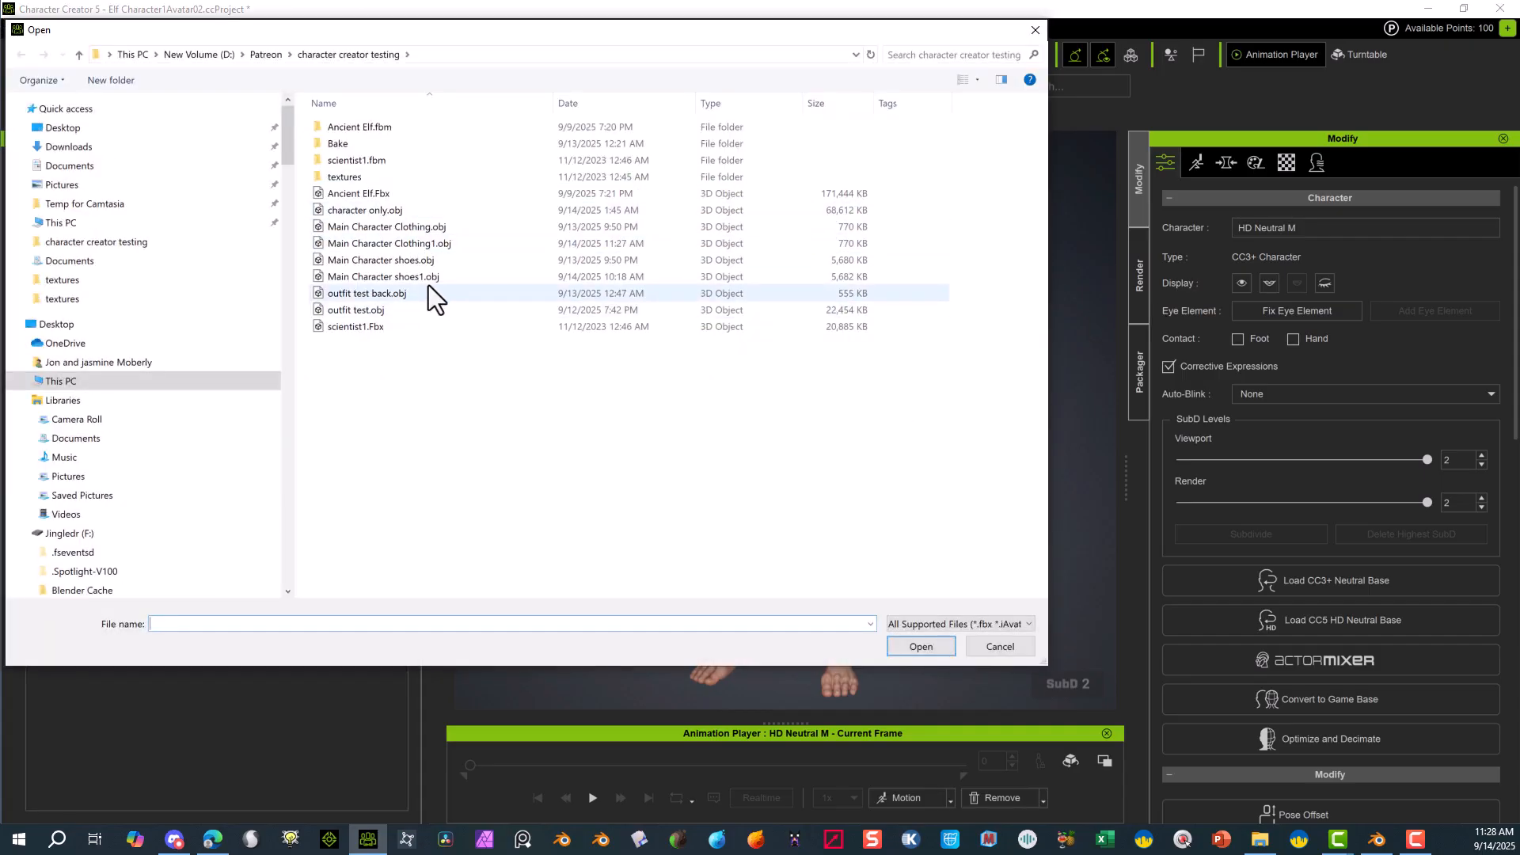
pyautogui.click(429, 245)
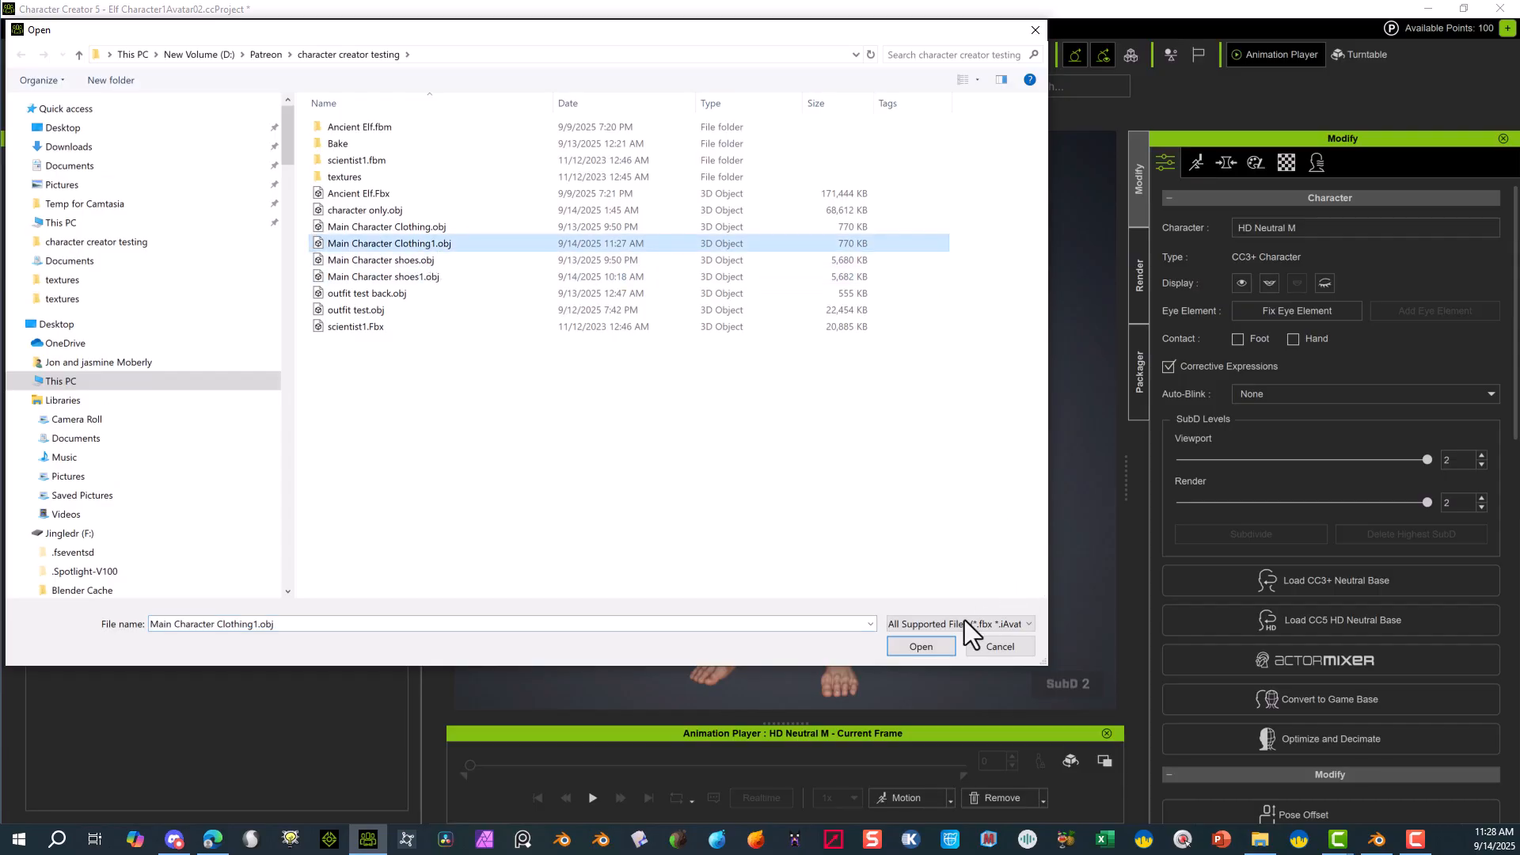
pyautogui.click(942, 645)
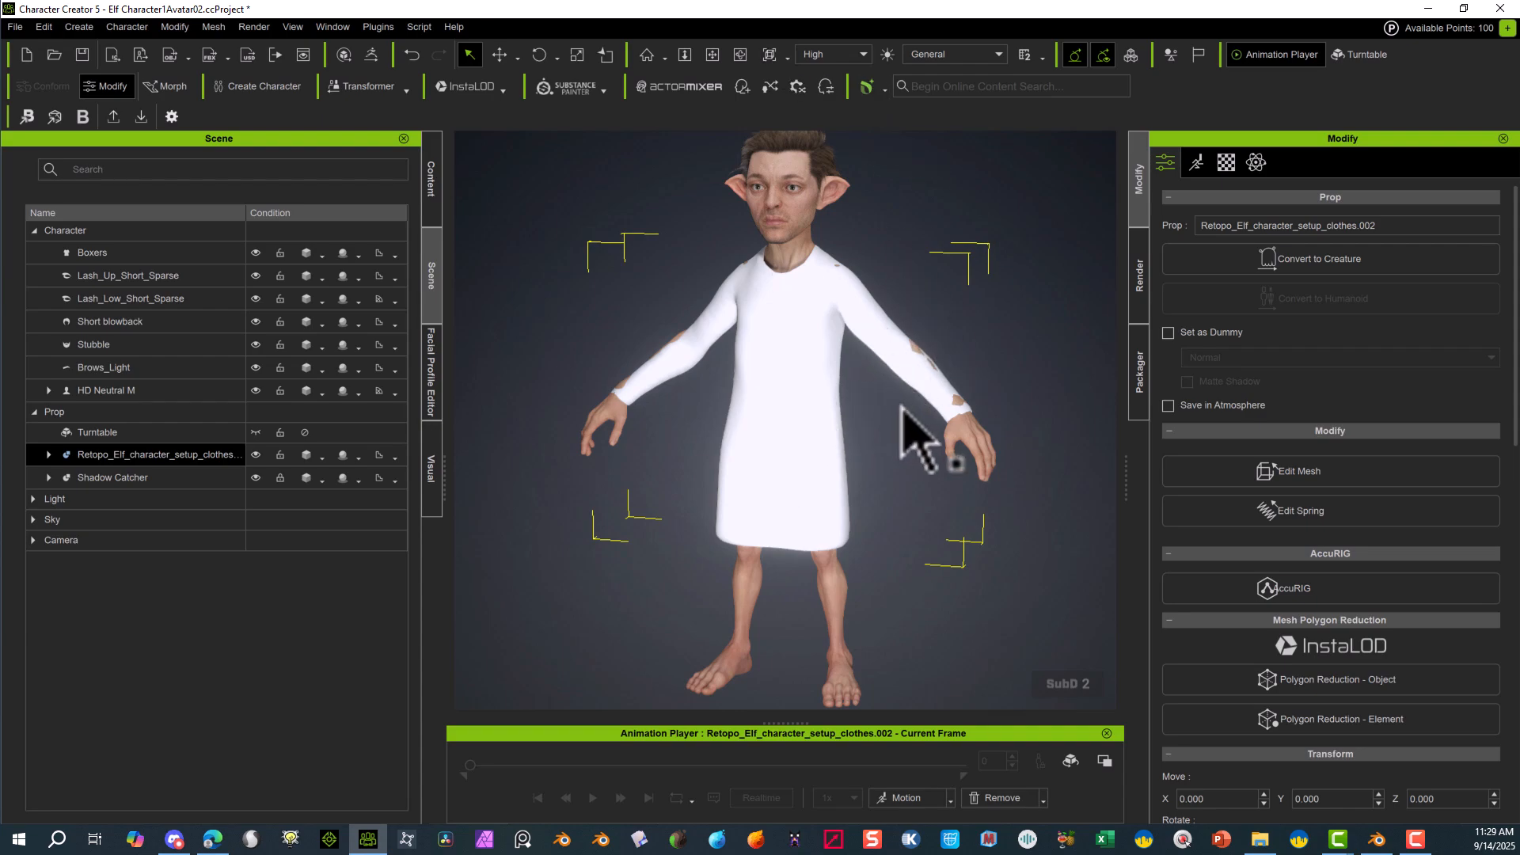
# - Raise the imported tunic slightly to about 0.863 on Z so it fits over the arms, and check the fit around the body
pyautogui.click(500, 51)
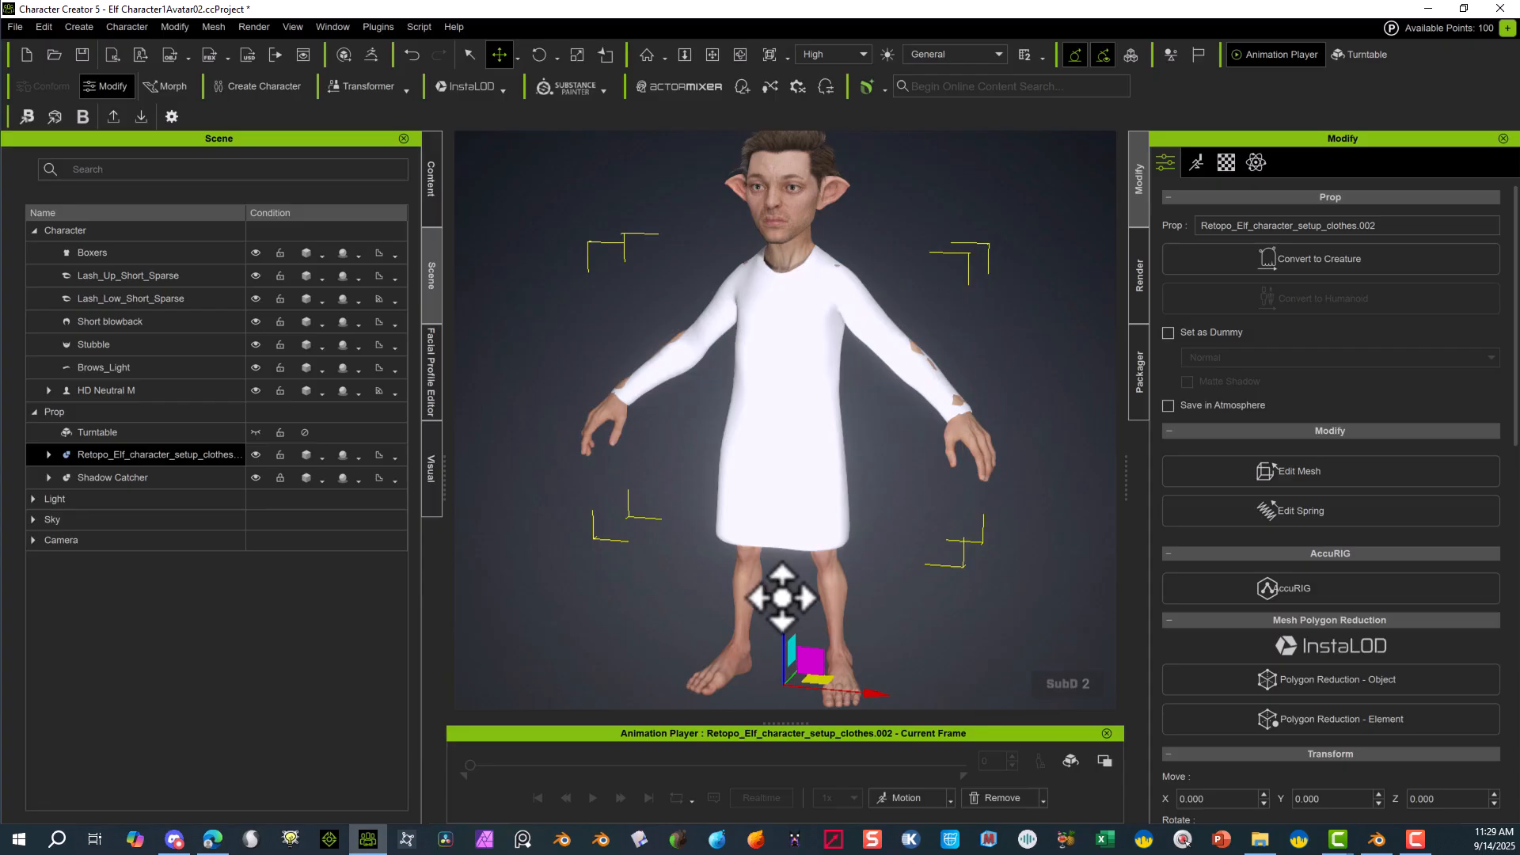
pyautogui.moveTo(782, 597); pyautogui.dragTo(782, 593)
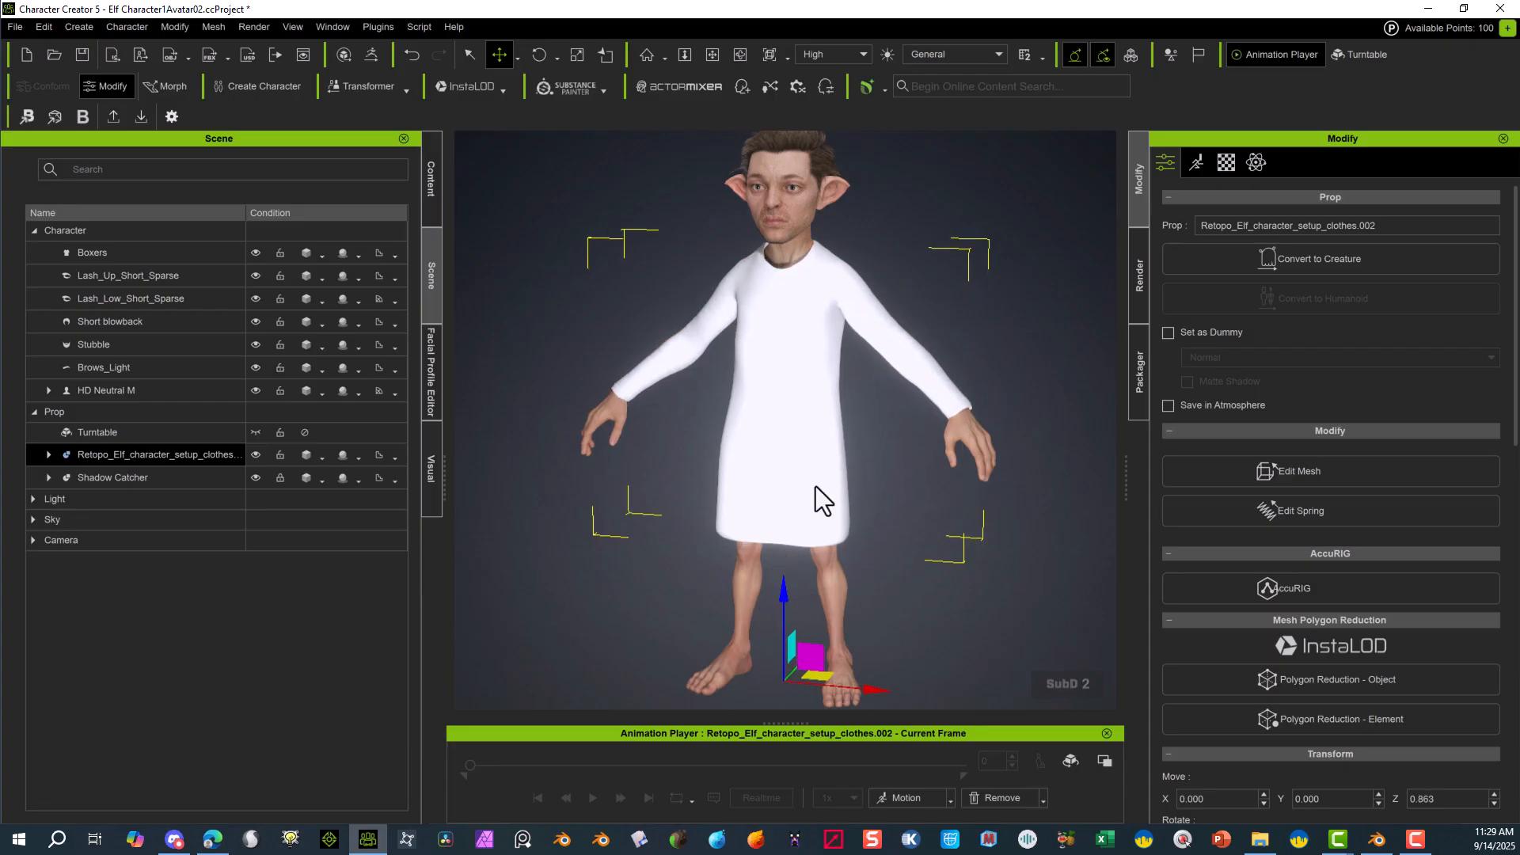
pyautogui.scroll(-5, 842, 489)
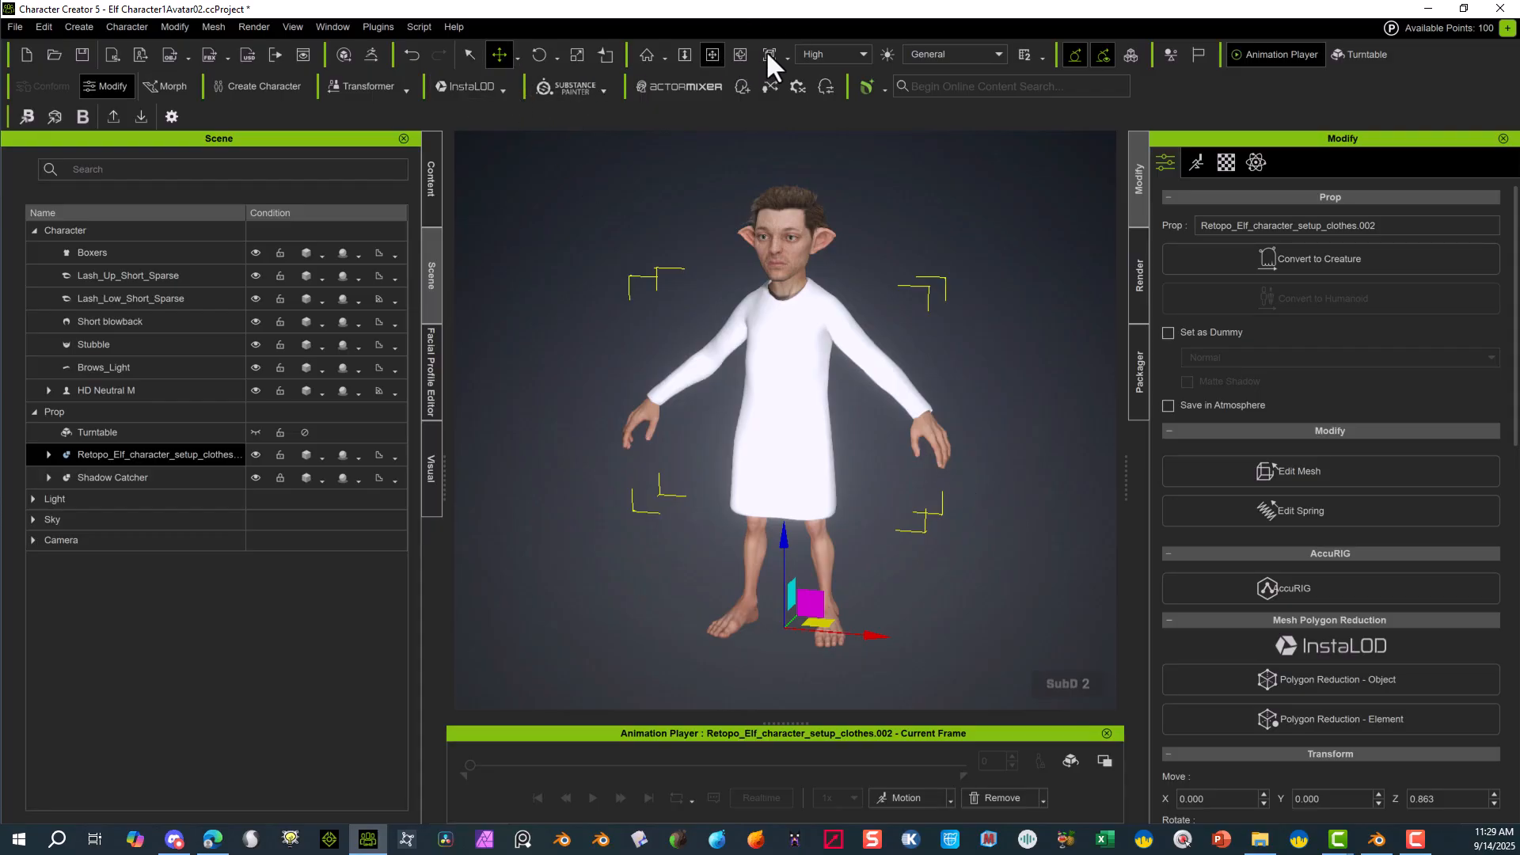
pyautogui.click(740, 54)
pyautogui.moveTo(760, 356); pyautogui.dragTo(999, 378)
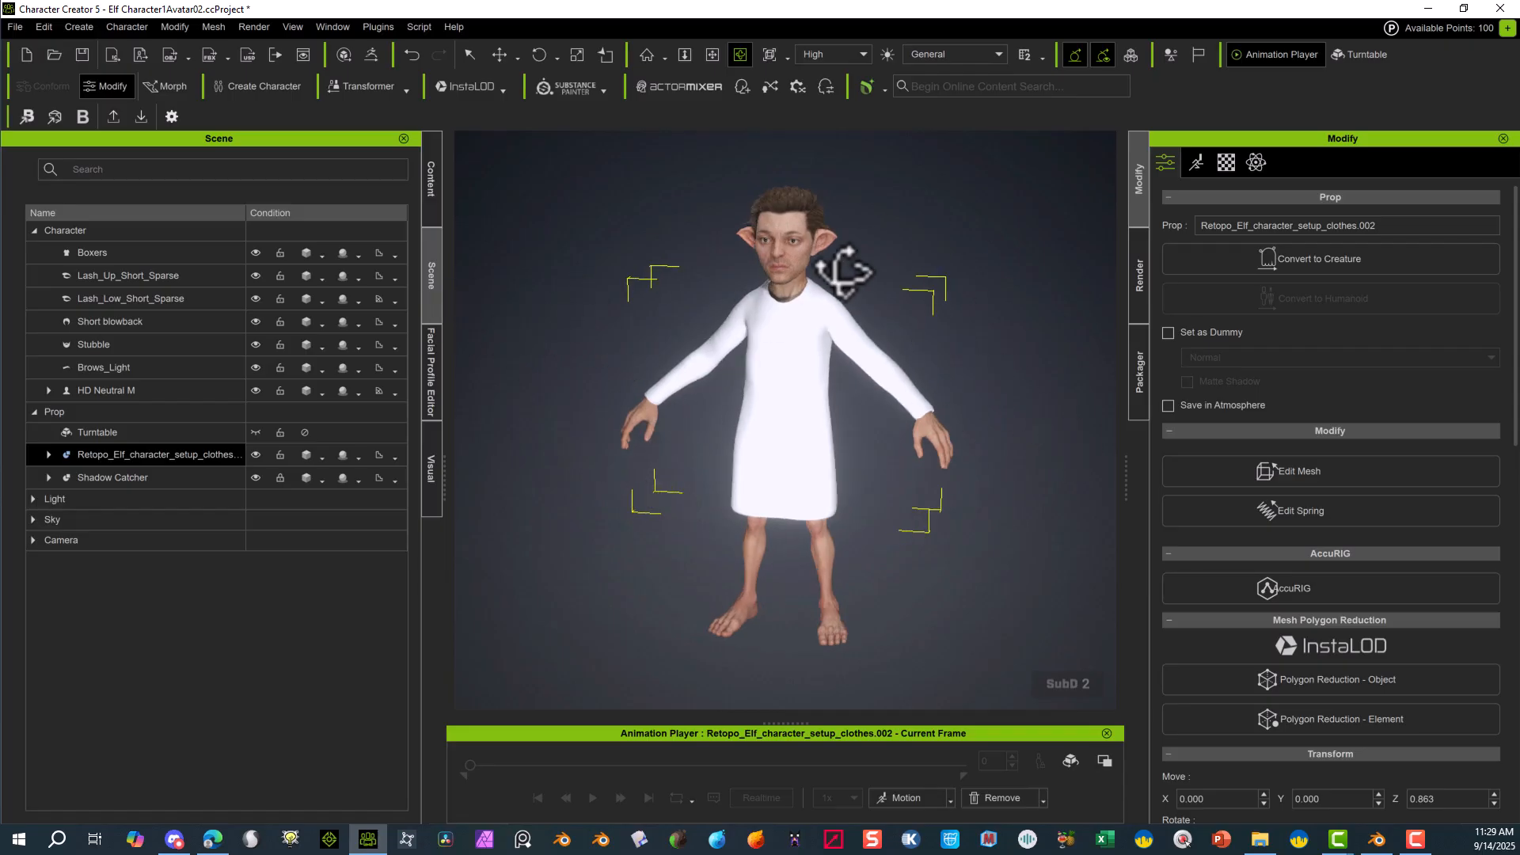
# - Load MainClothCharacterTexture.png as the tunic material's Base Color map and remove its Opacity map
pyautogui.click(1226, 162)
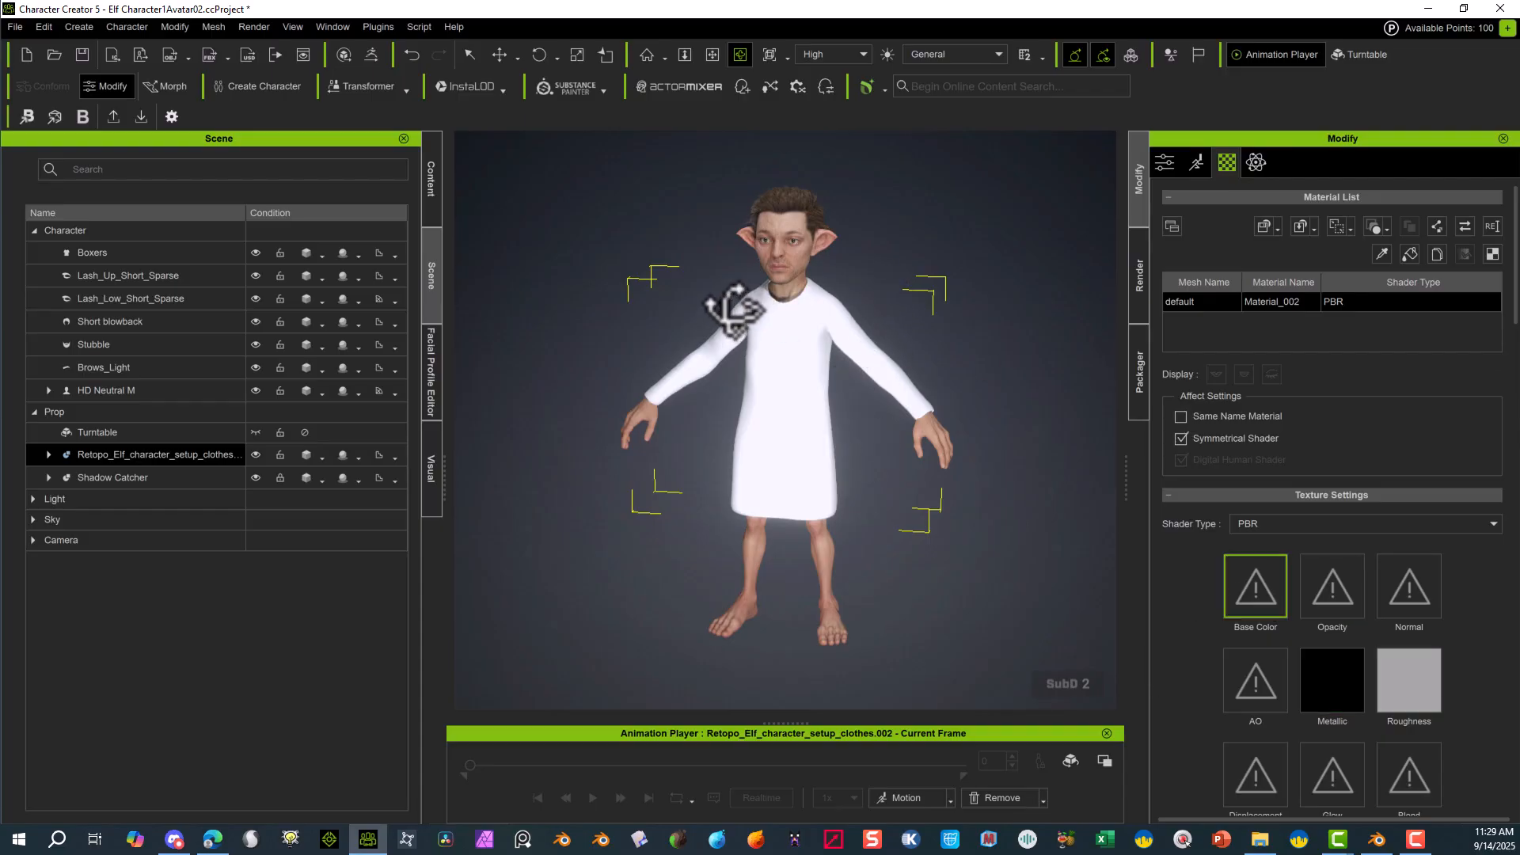
pyautogui.doubleClick(1271, 581)
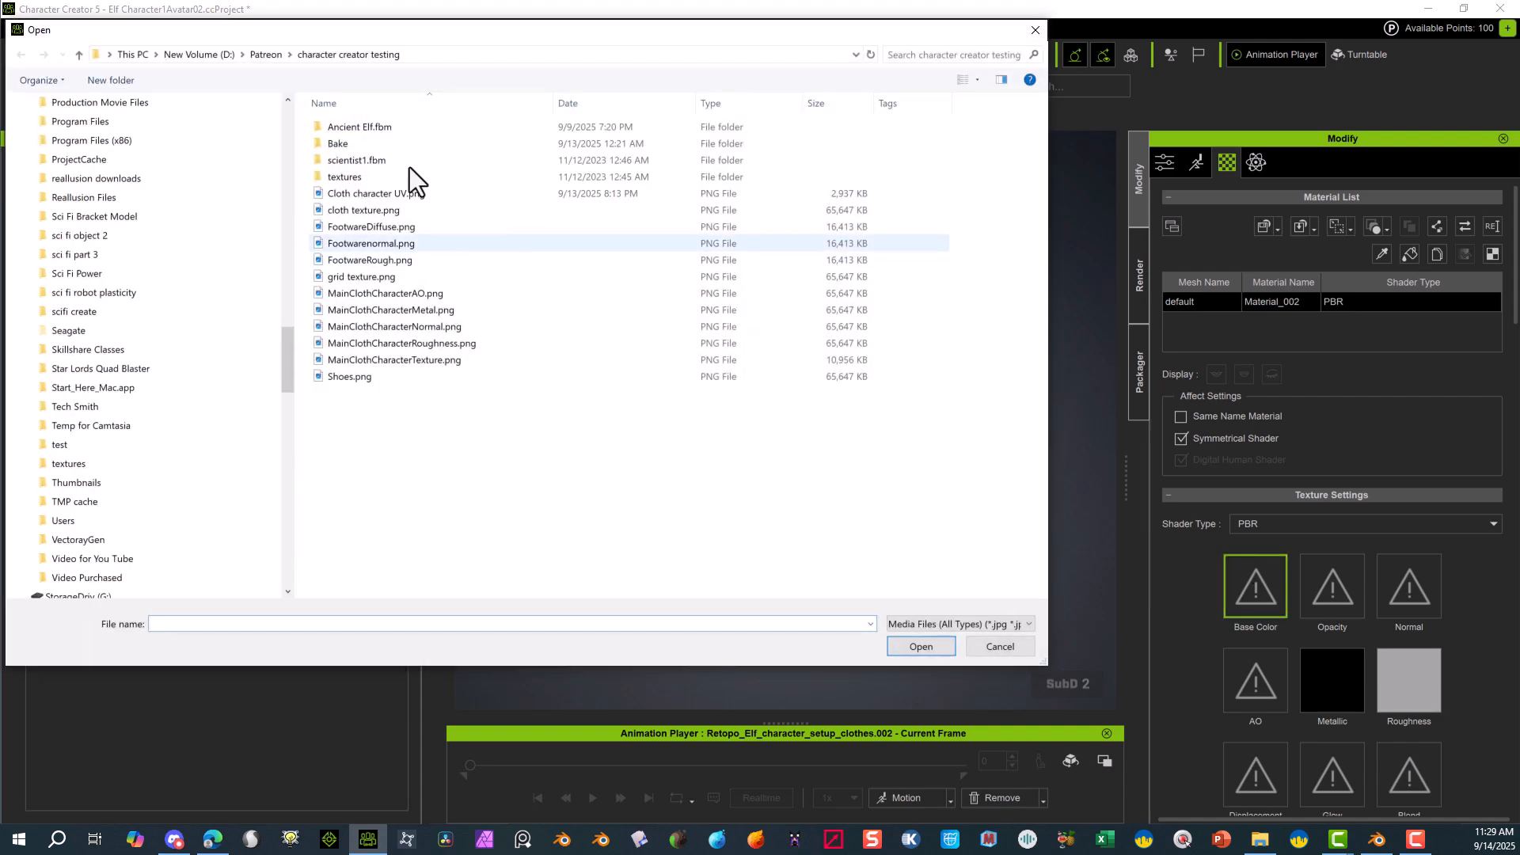
pyautogui.click(449, 362)
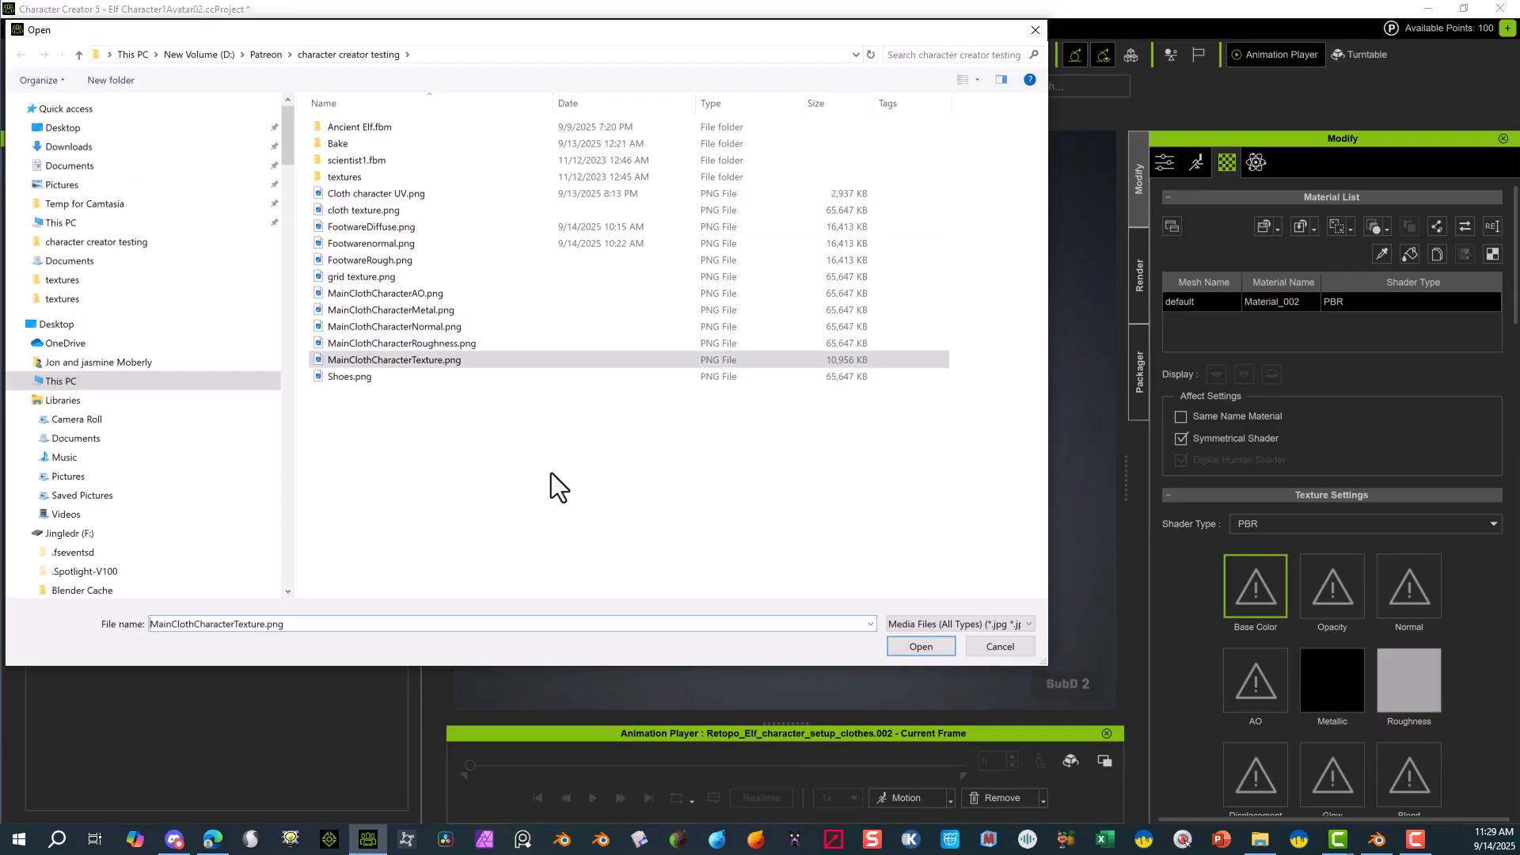
pyautogui.click(915, 646)
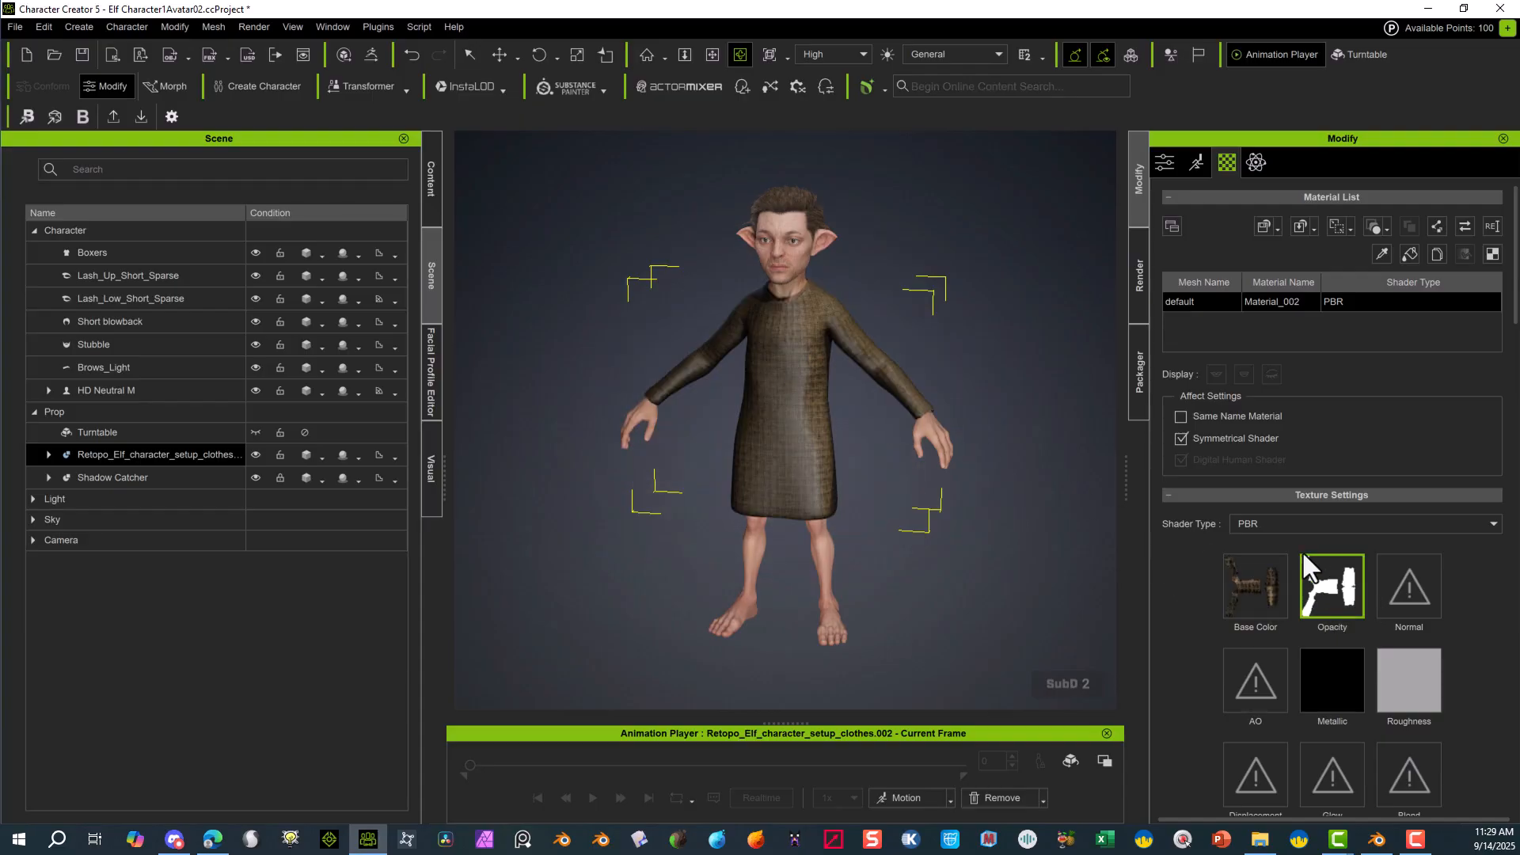
pyautogui.press('Delete')
# - Load MainClothCharacterNormal.png into the tunic material's Normal channel with the Normal input type
pyautogui.doubleClick(1407, 597)
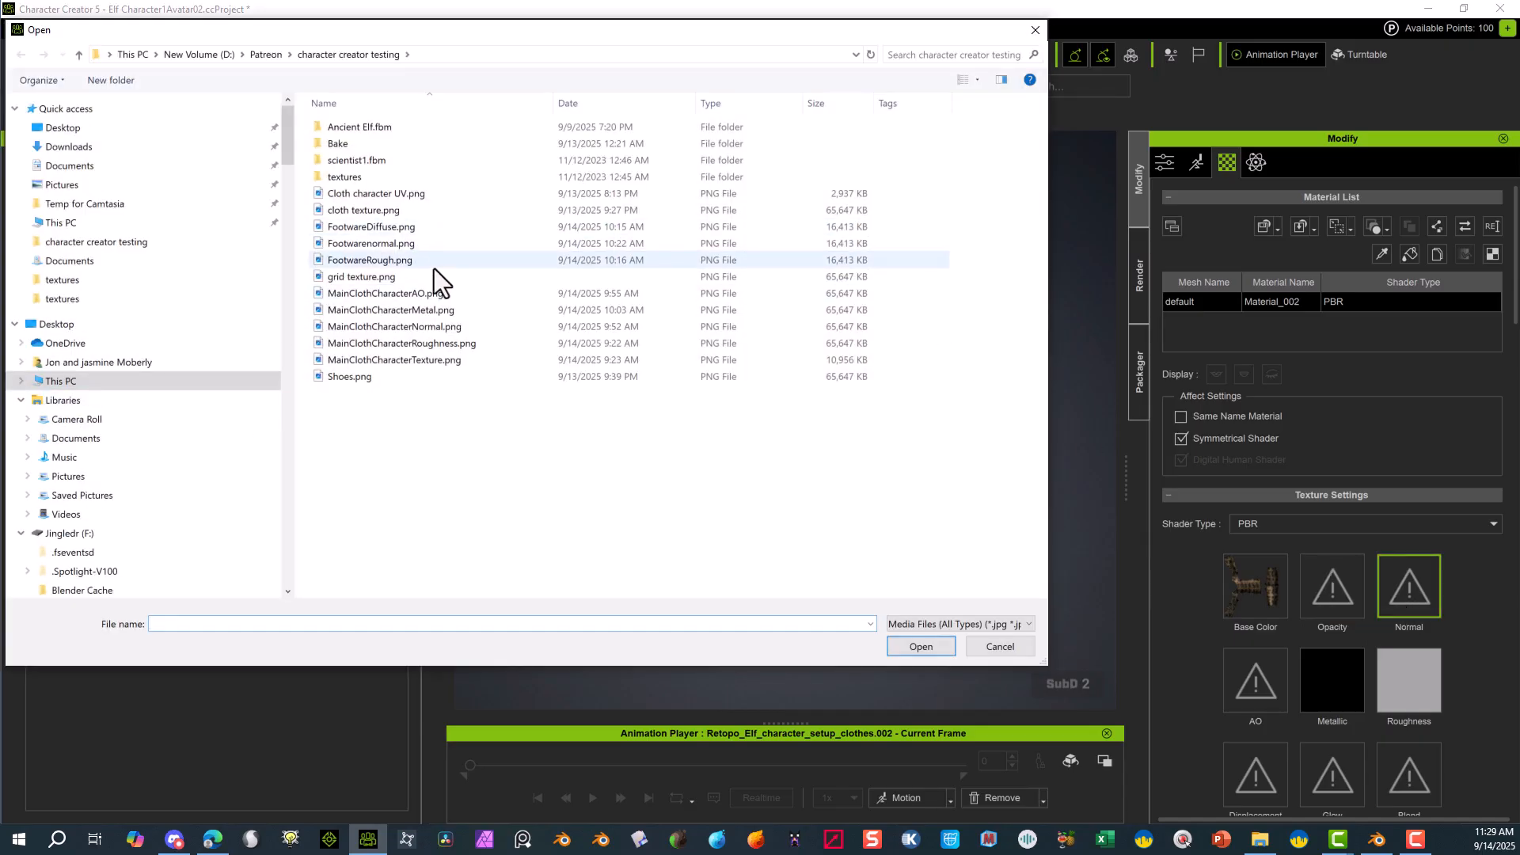
pyautogui.click(457, 327)
pyautogui.click(953, 647)
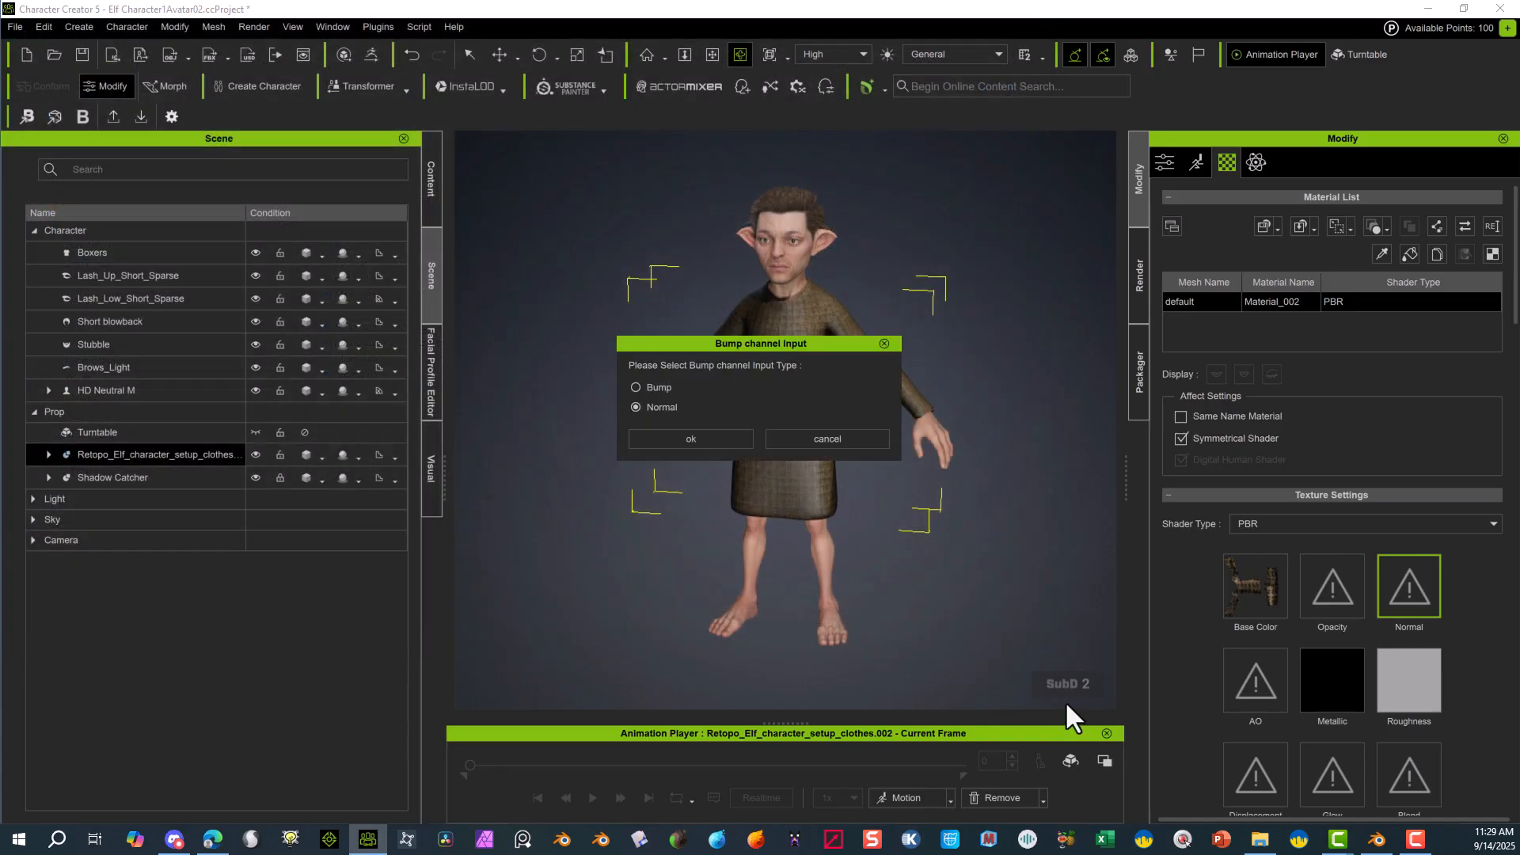
pyautogui.click(720, 439)
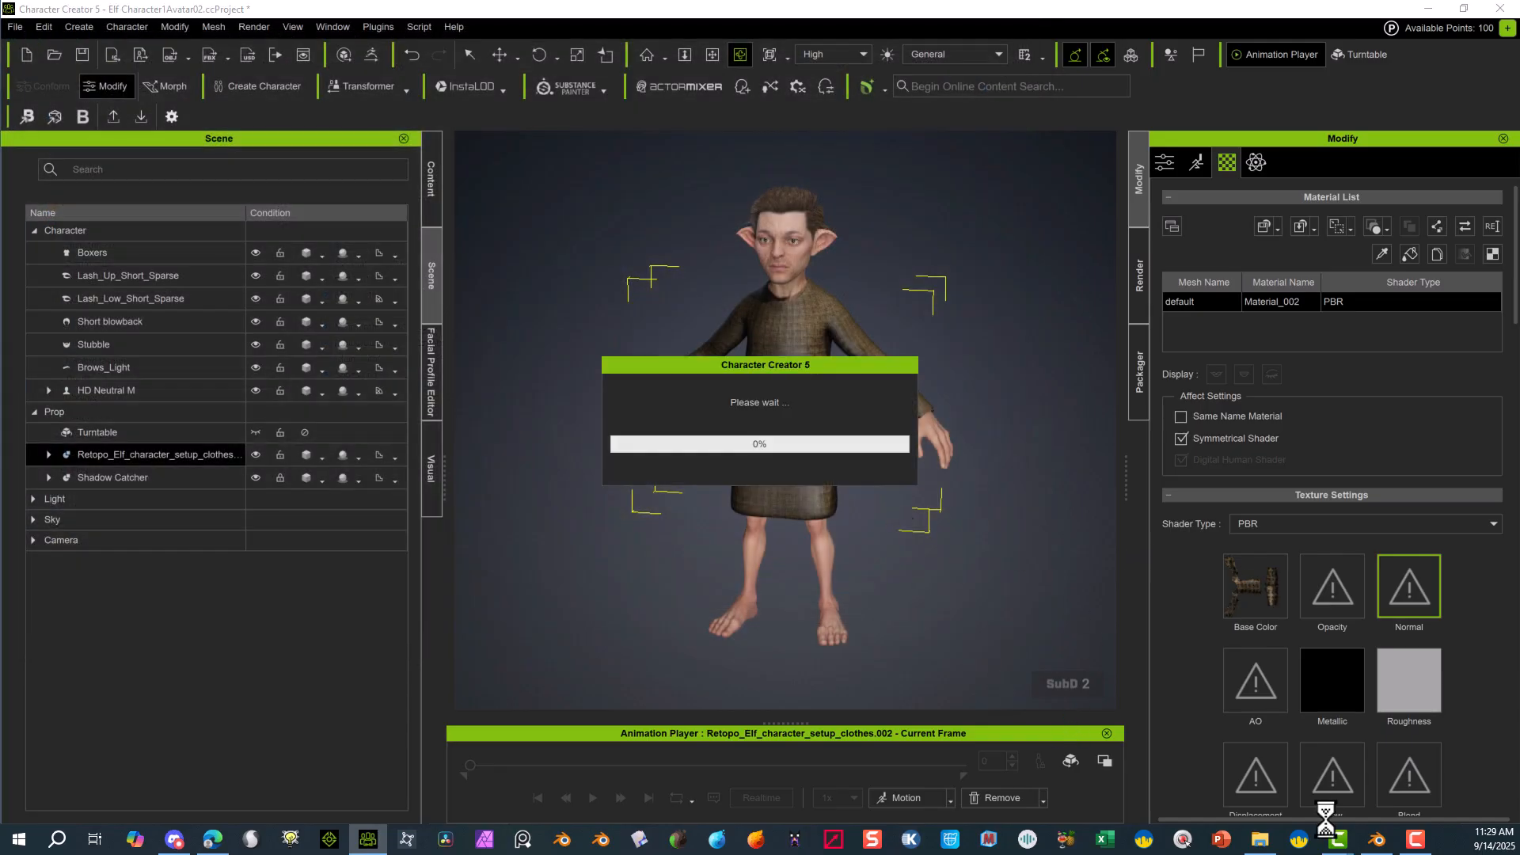
# - Load MainClothCharacterRoughness.png as the tunic material's Roughness map and check the fabric on the character
pyautogui.click(1404, 691)
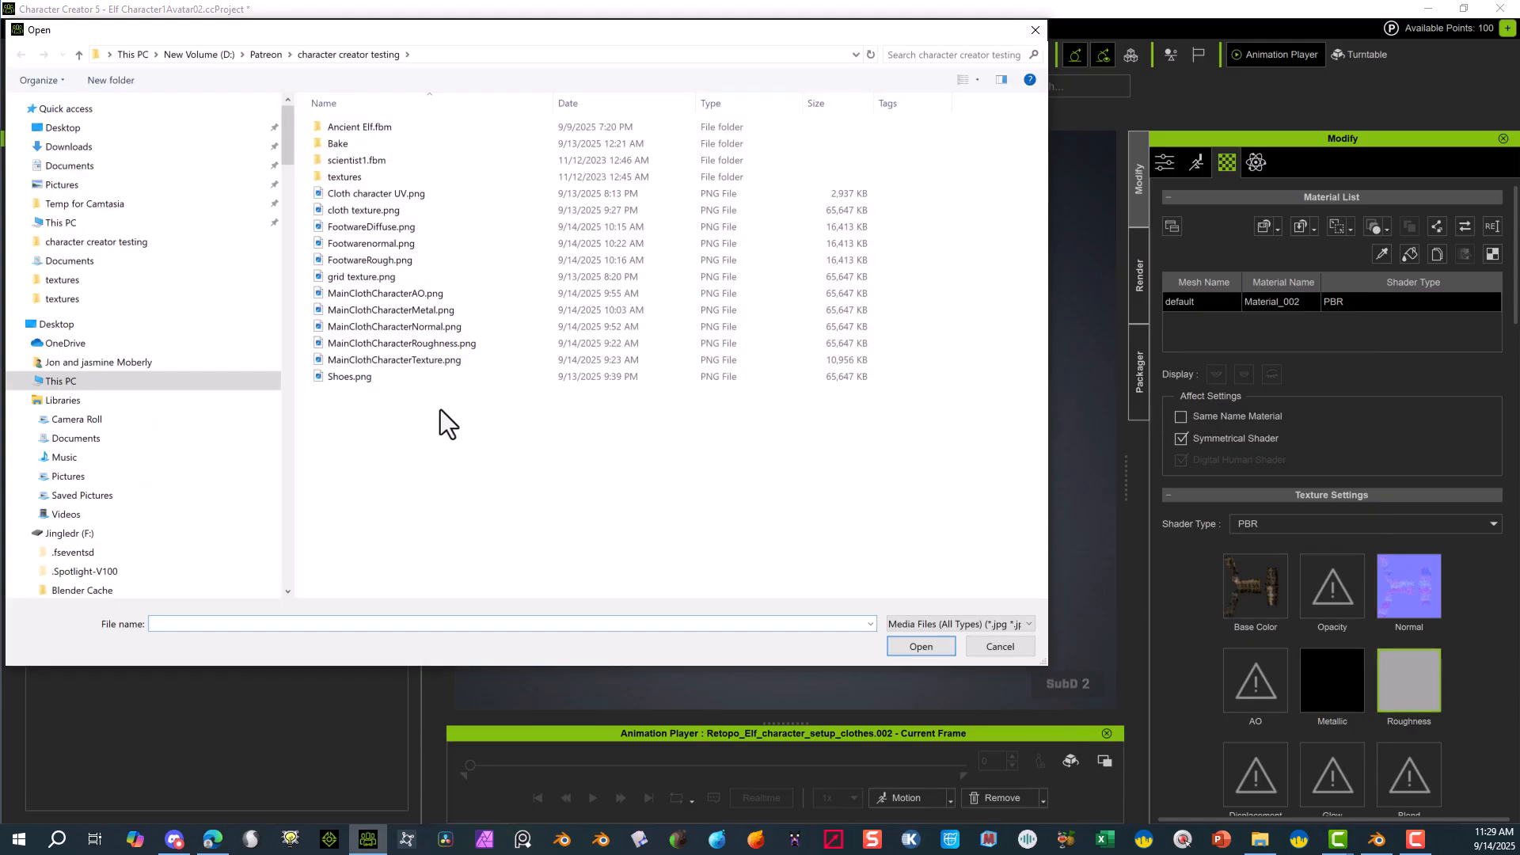
pyautogui.click(421, 341)
pyautogui.click(918, 646)
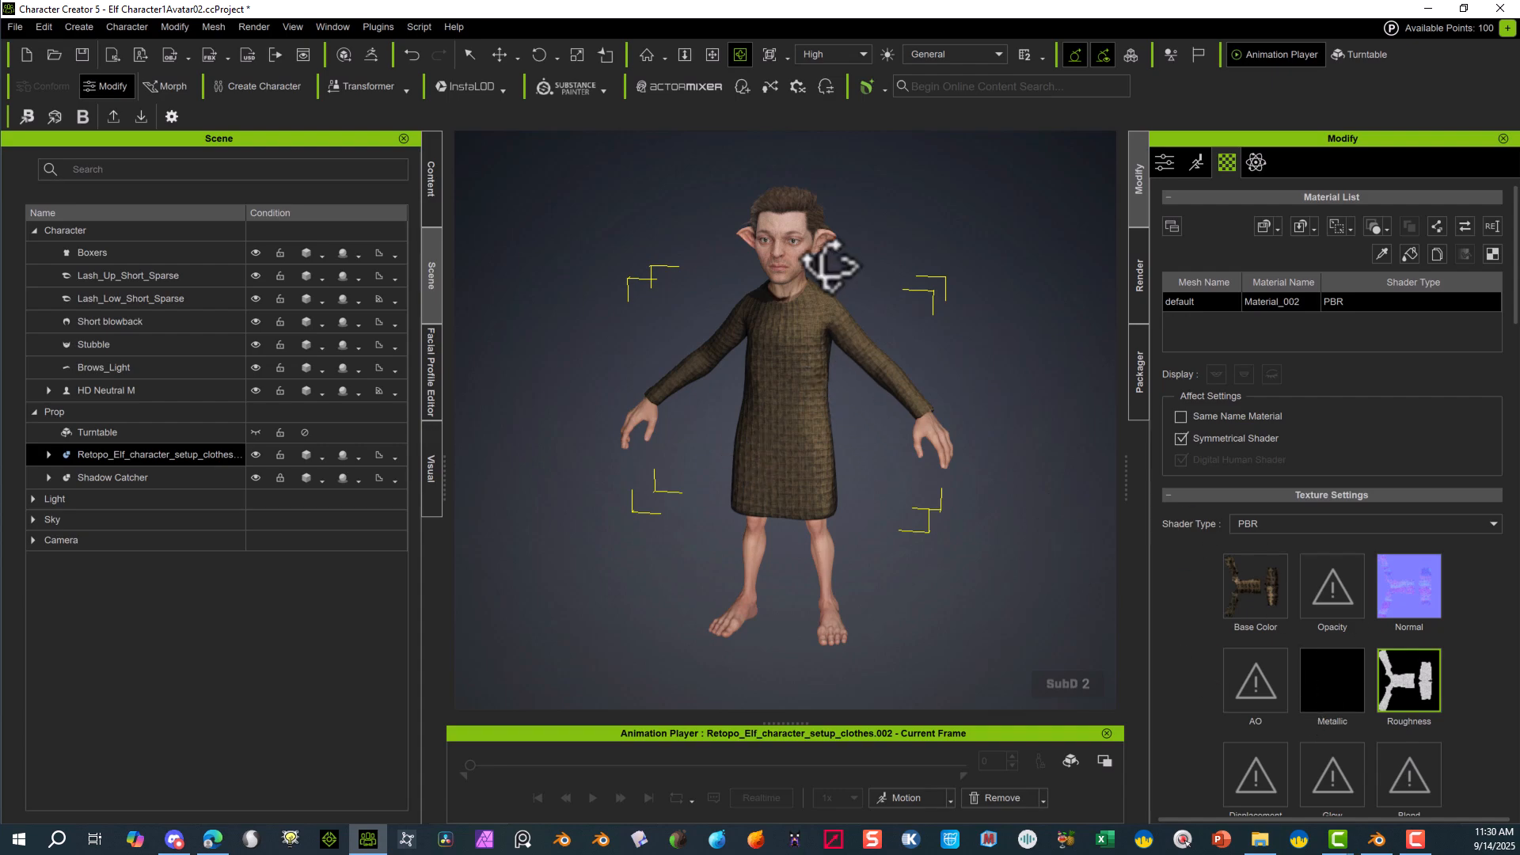
pyautogui.scroll(2, 822, 510)
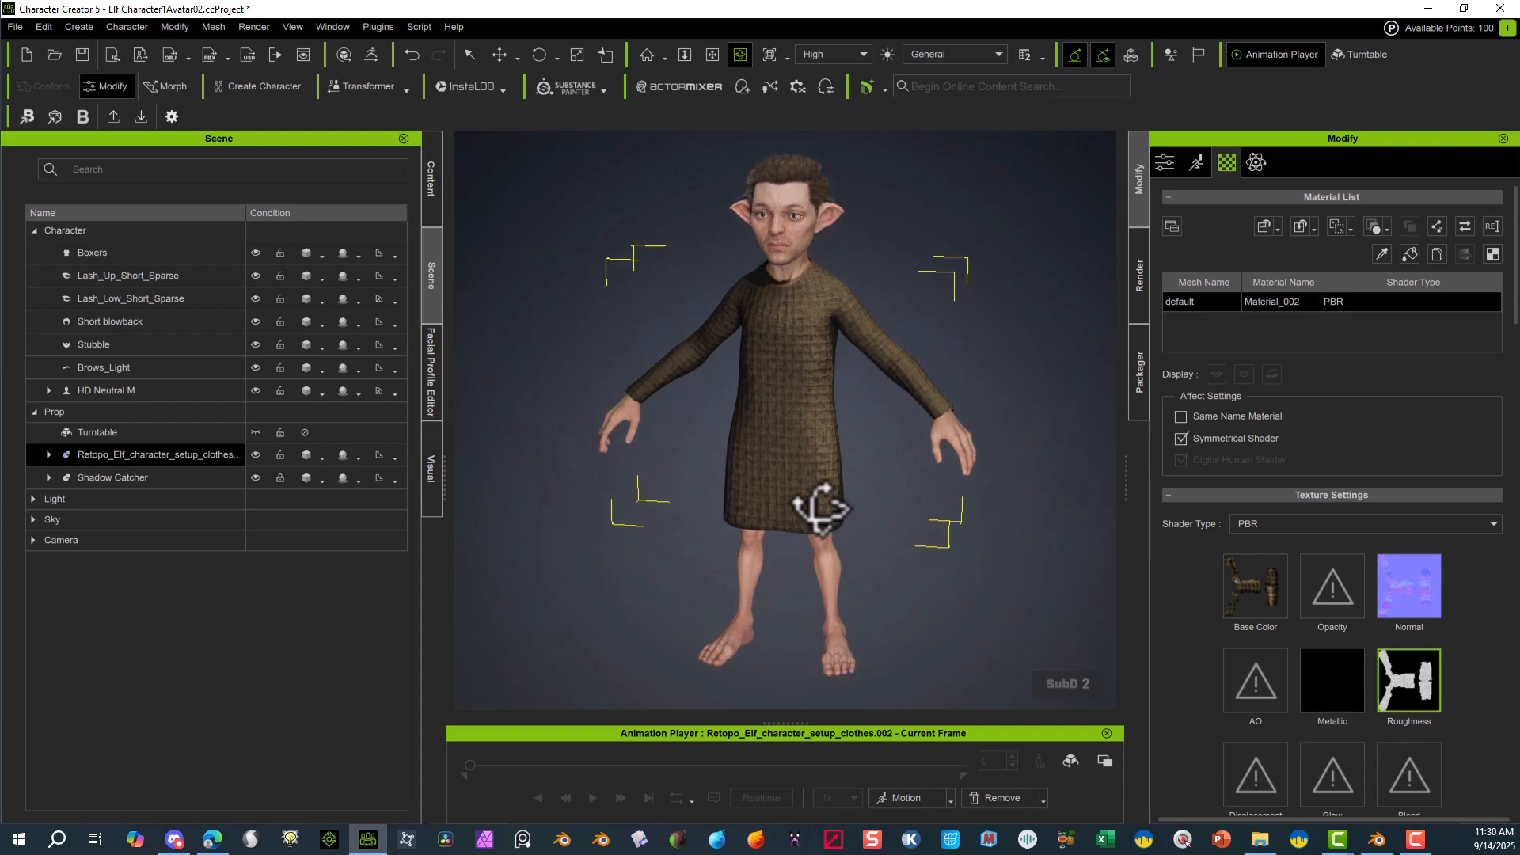
pyautogui.scroll(-3, 827, 503)
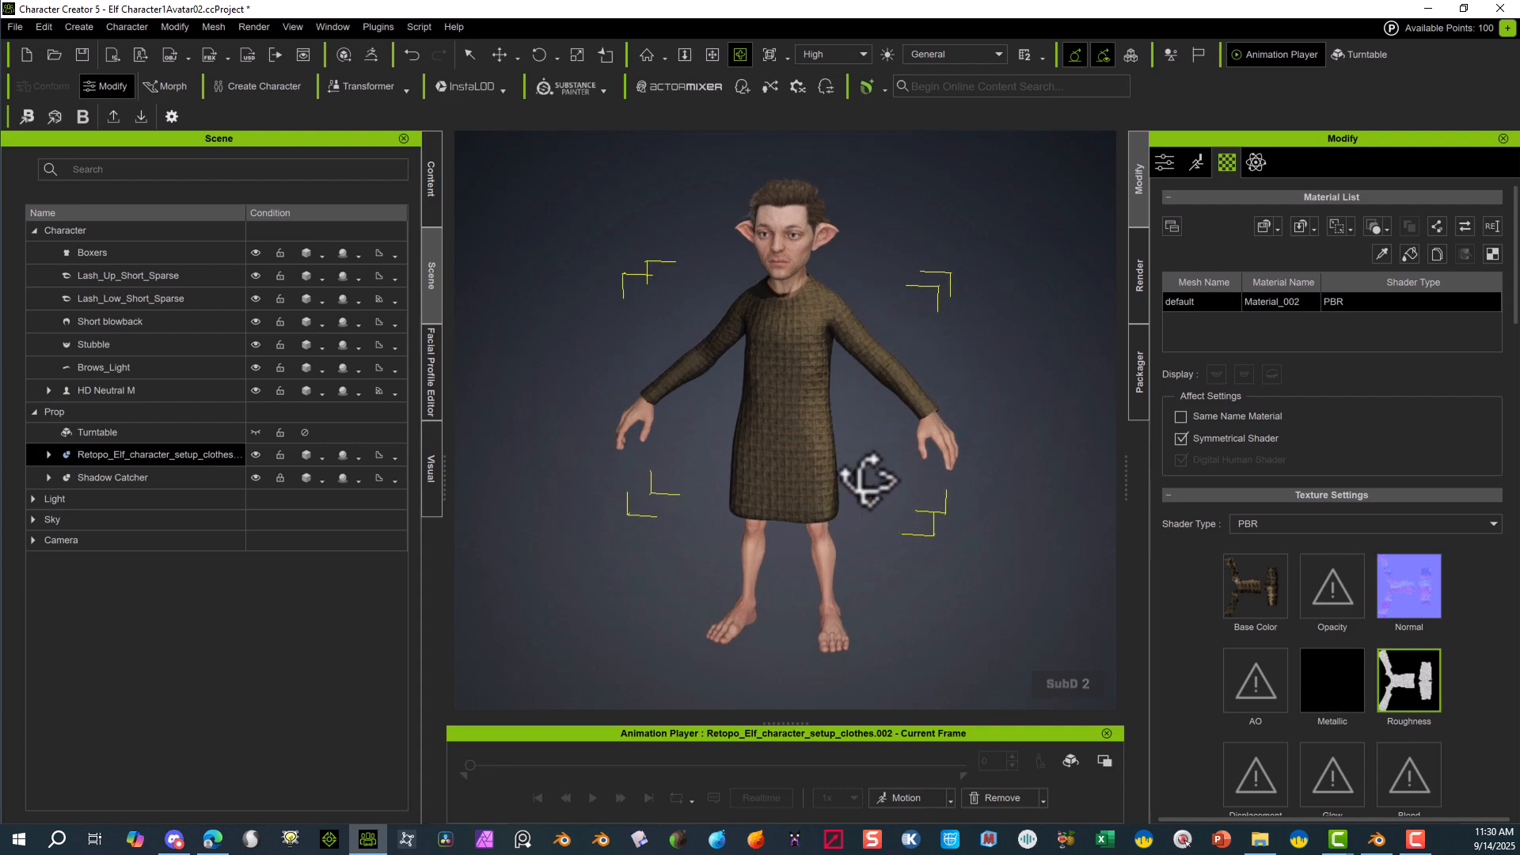
# - Attach the tunic to the character by picking the body at the base of the neck as its parent
pyautogui.click(1165, 163)
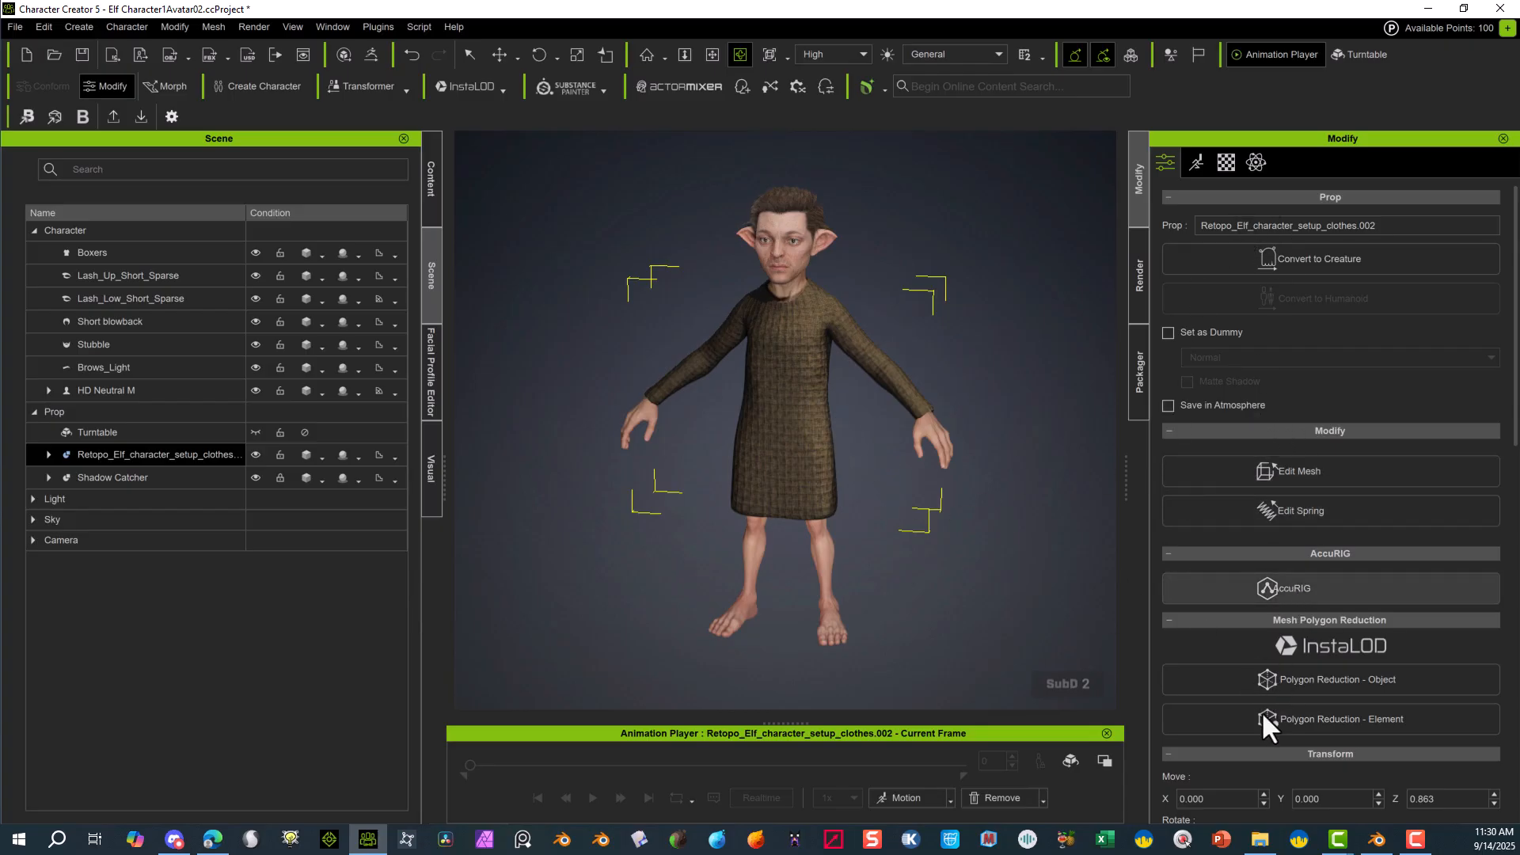
pyautogui.scroll(-10, 1260, 716)
pyautogui.scroll(2, 1259, 716)
pyautogui.click(1249, 605)
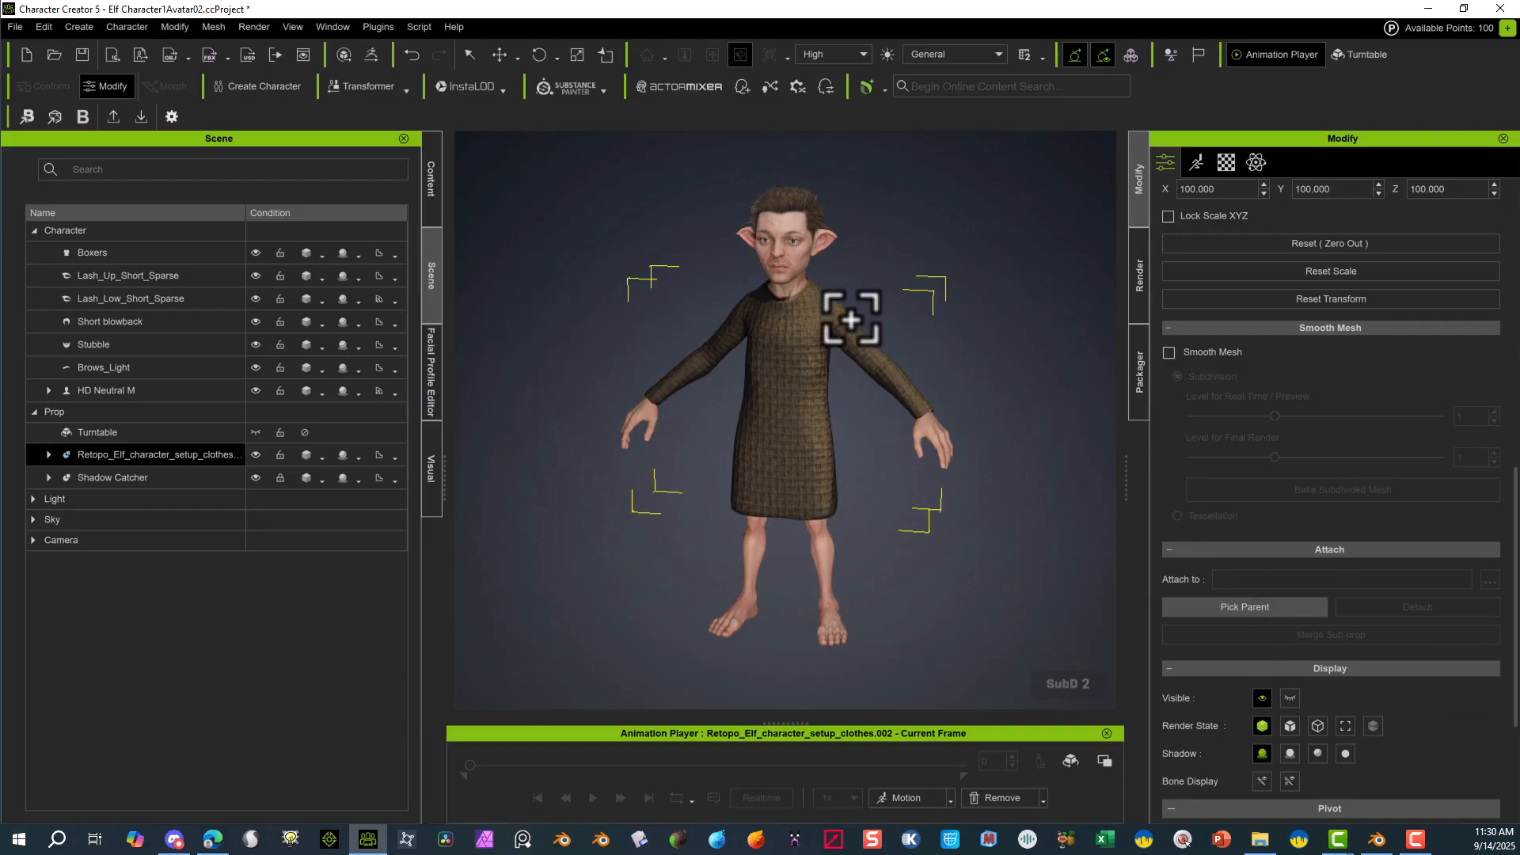
pyautogui.click(785, 357)
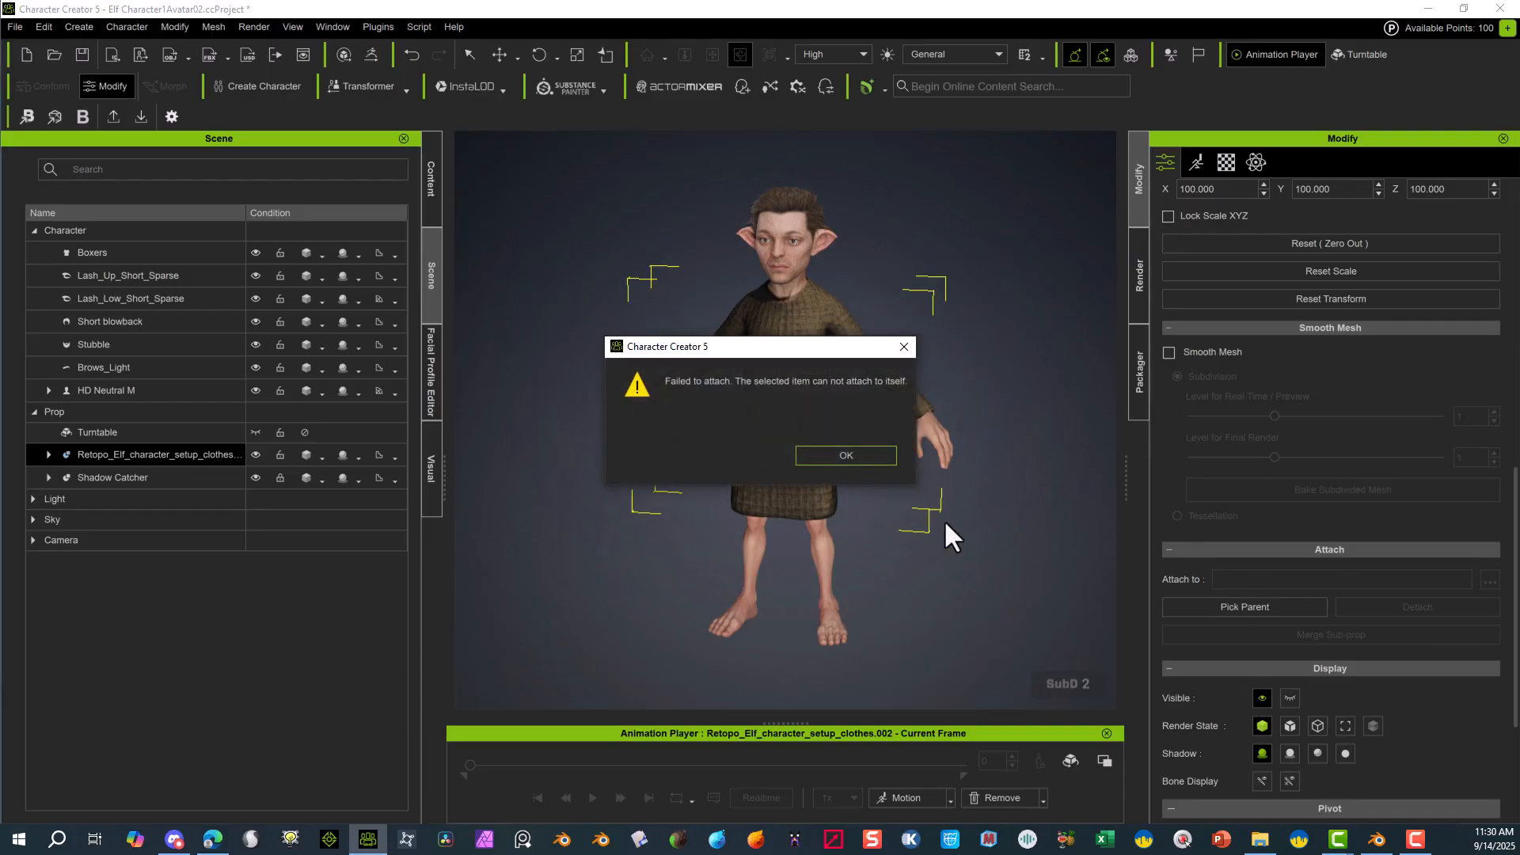
pyautogui.click(839, 452)
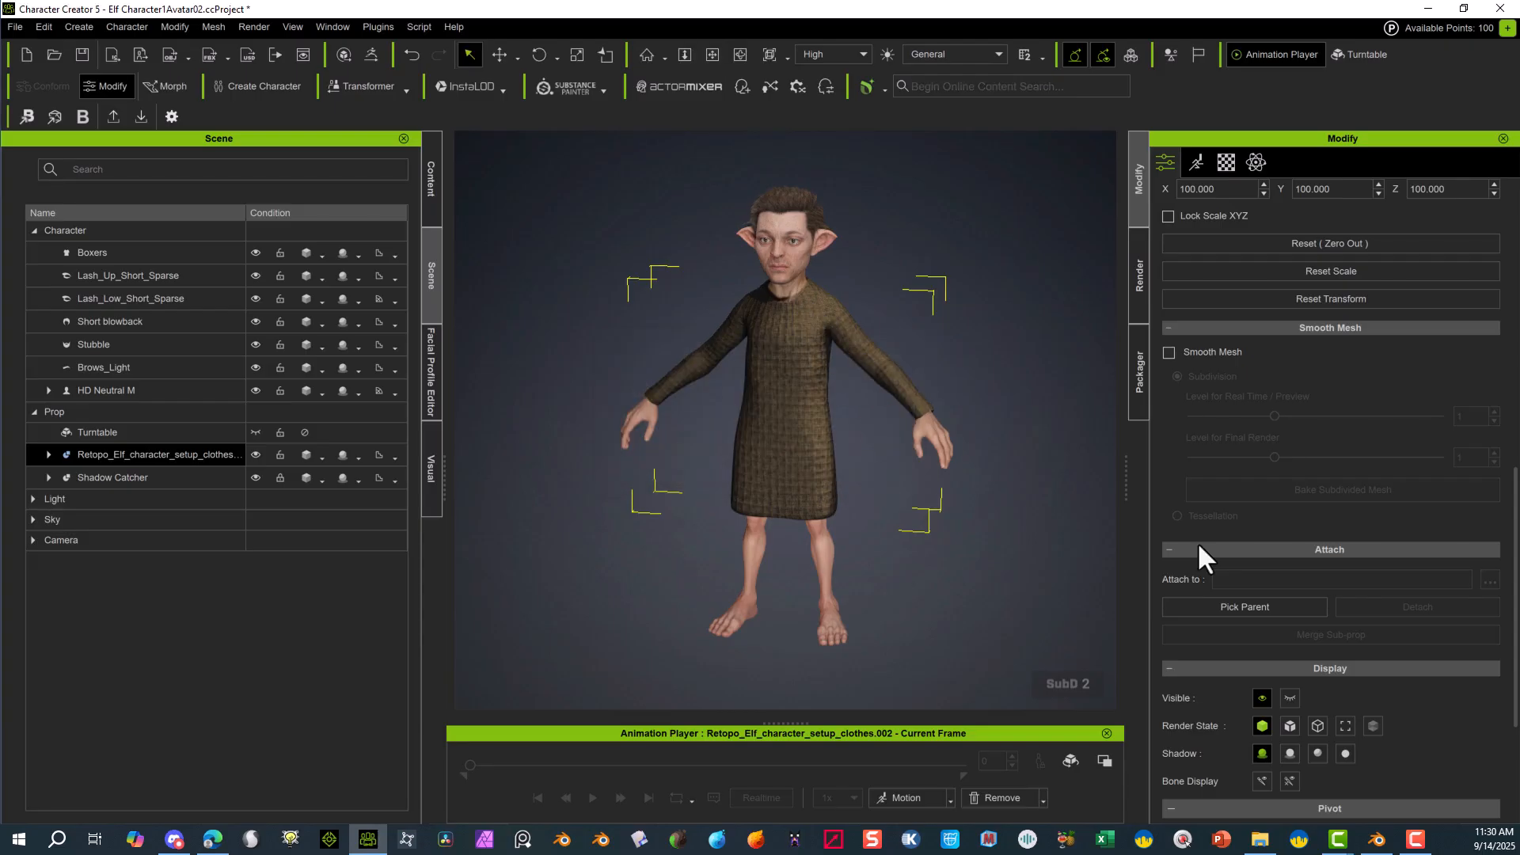
pyautogui.click(1266, 607)
pyautogui.click(782, 289)
# - Transfer skin weights to the tunic accessory using the Dress template
pyautogui.scroll(-2, 1255, 554)
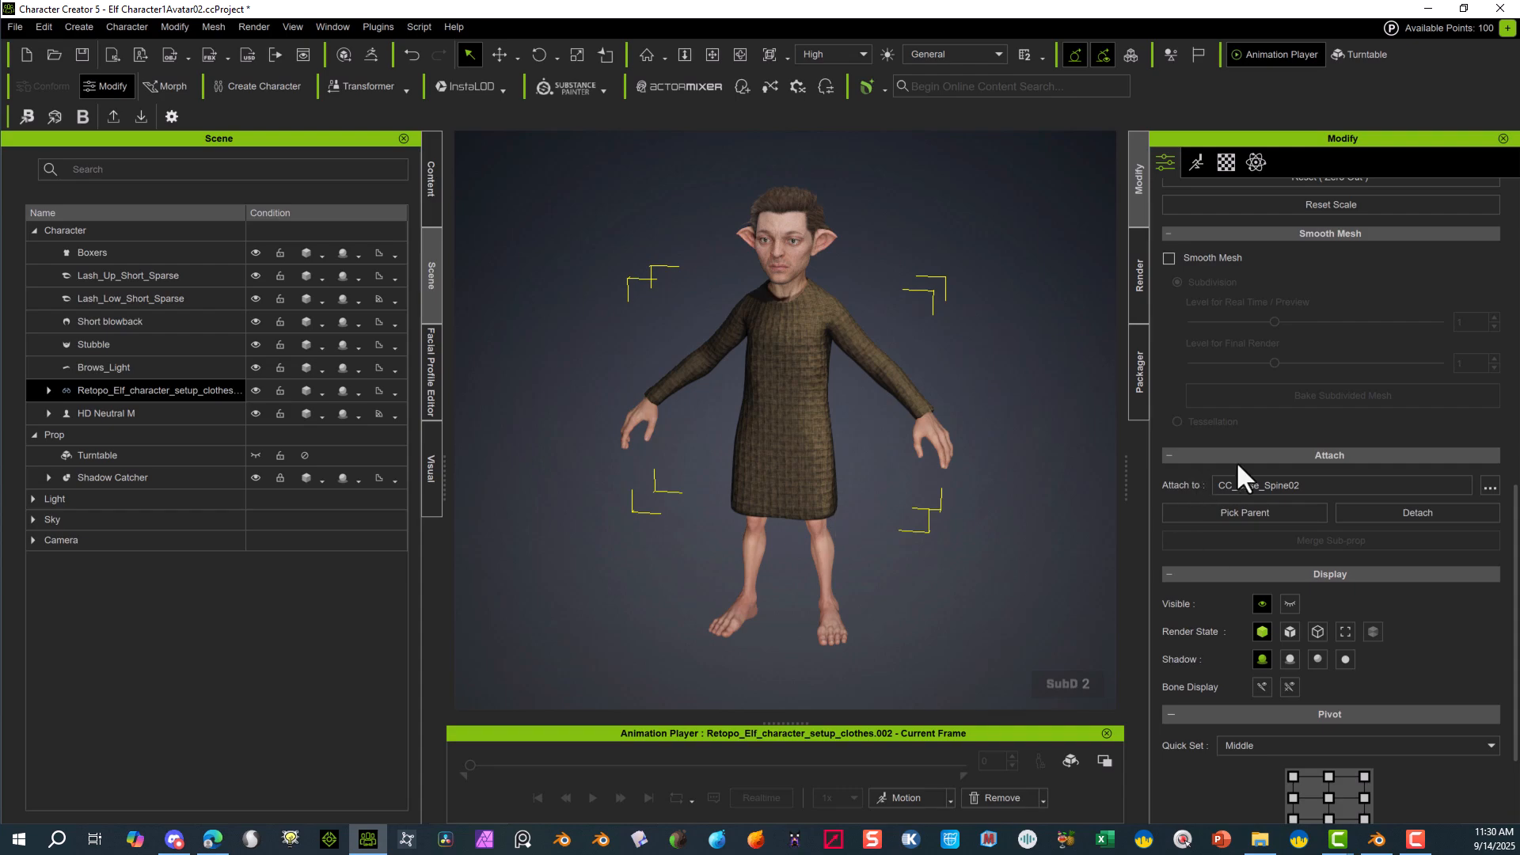
pyautogui.scroll(-3, 1317, 562)
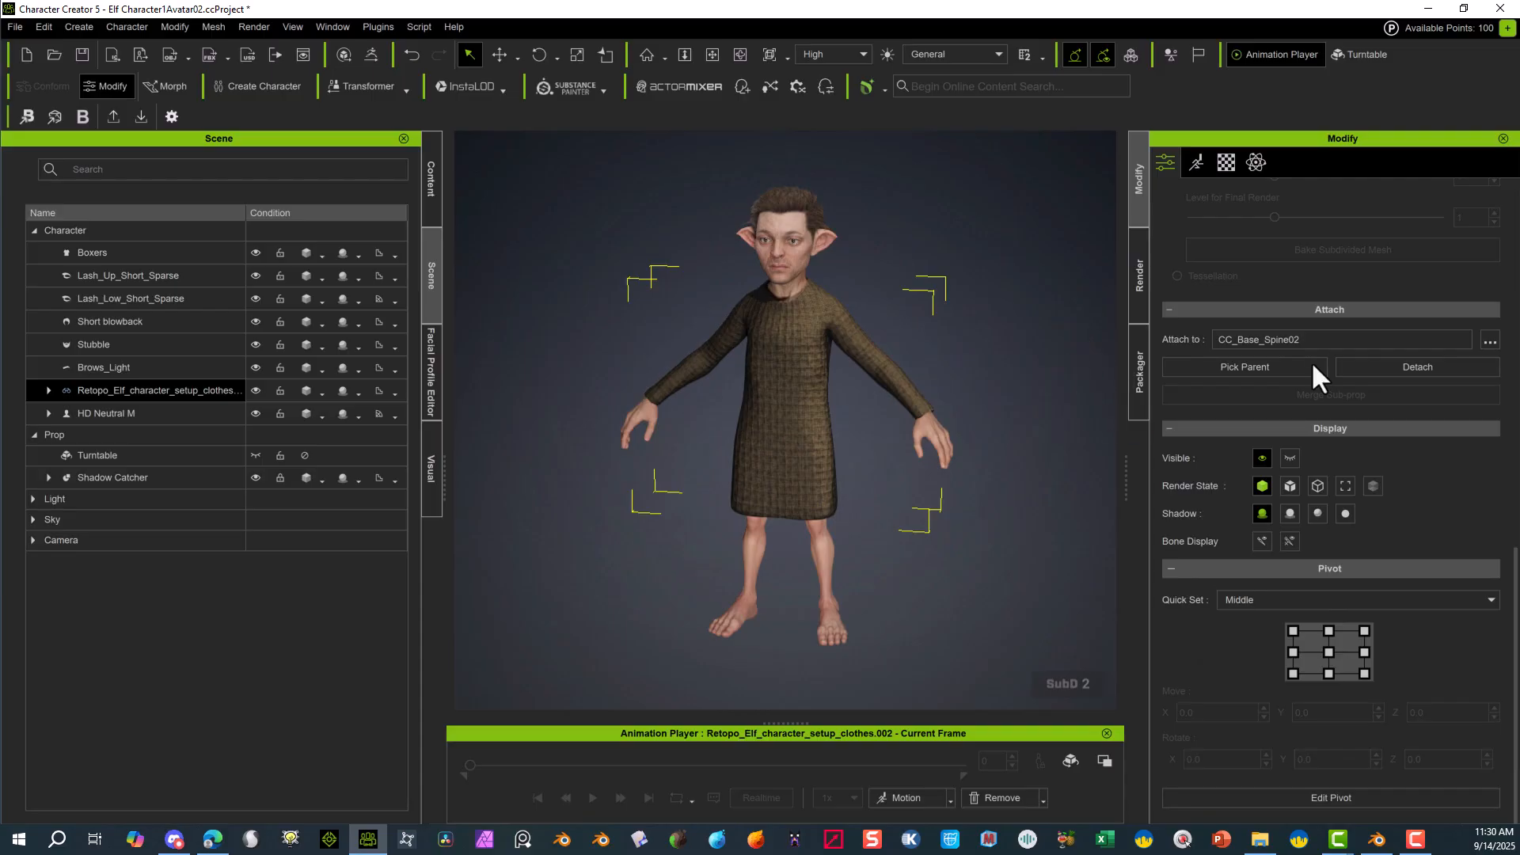
pyautogui.scroll(10, 1252, 335)
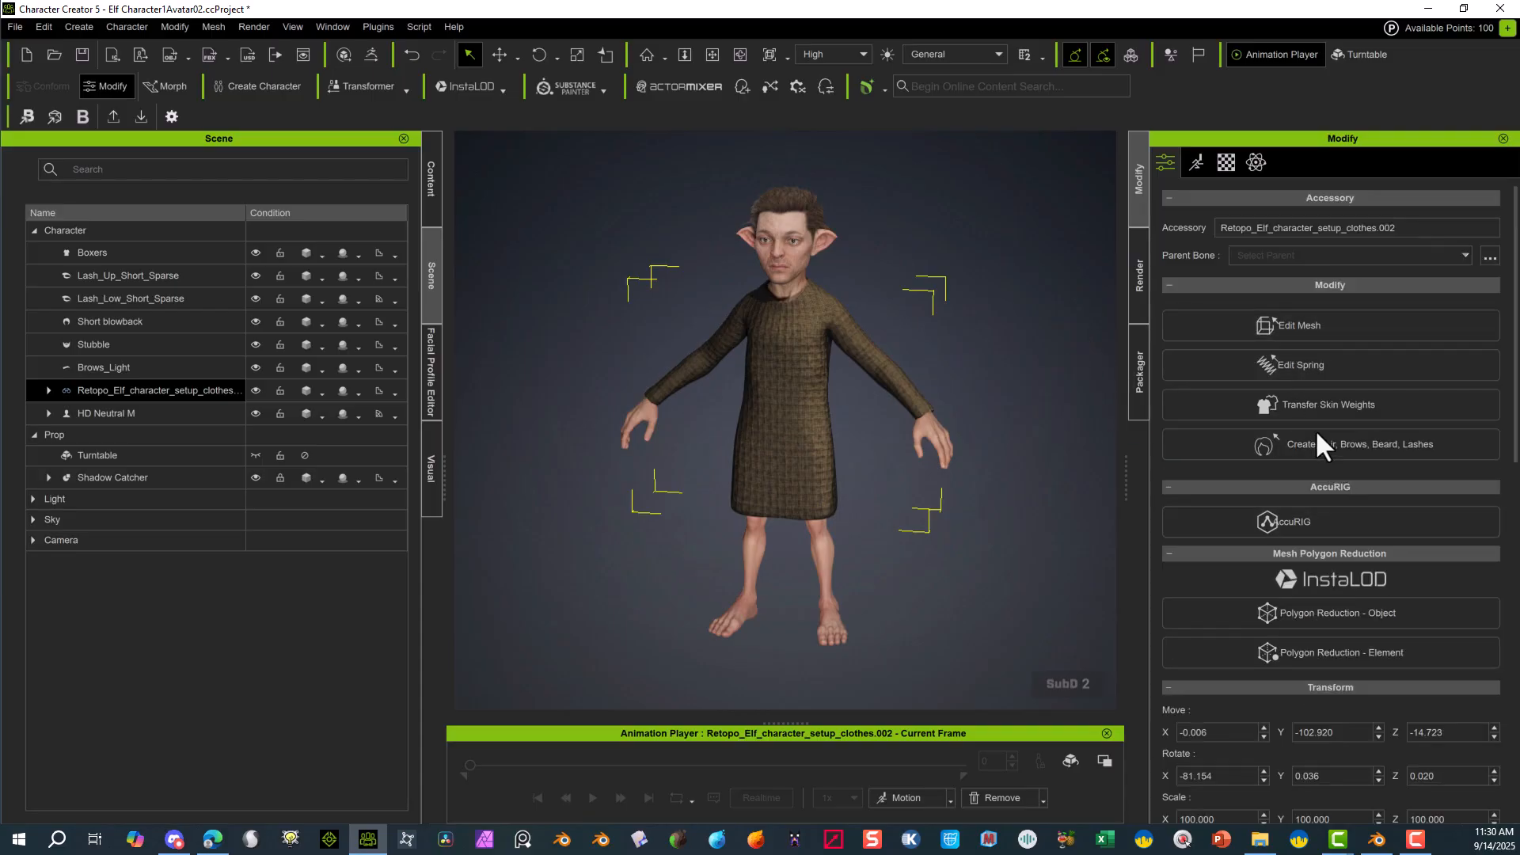
pyautogui.click(1310, 406)
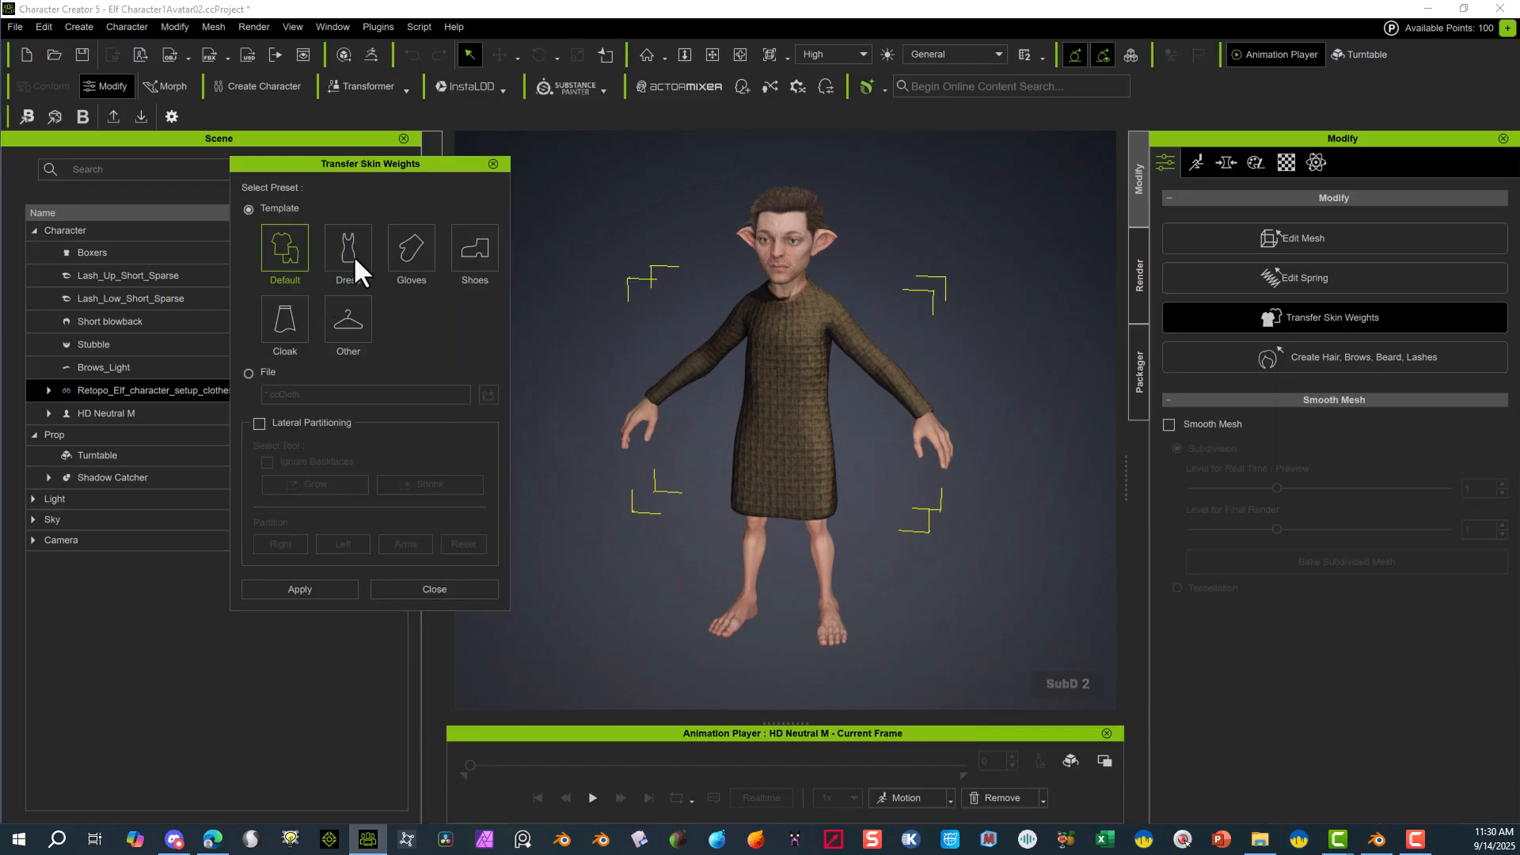
pyautogui.click(353, 254)
pyautogui.click(337, 594)
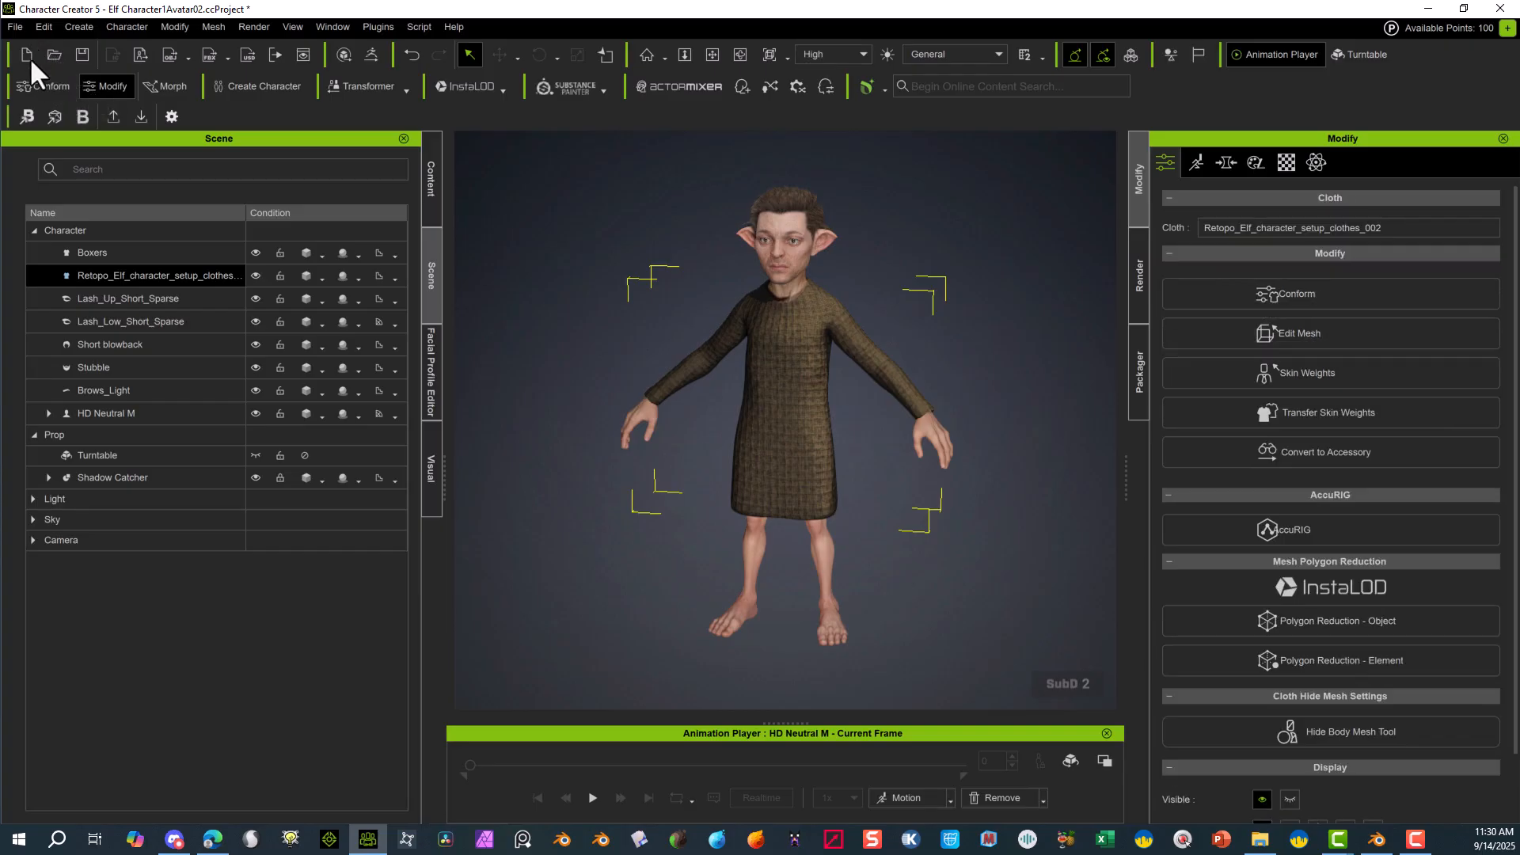
# - Import Main Character shoes1.obj from the character creator testing folder and raise the sandals to about 0.393 on Z
pyautogui.click(15, 25)
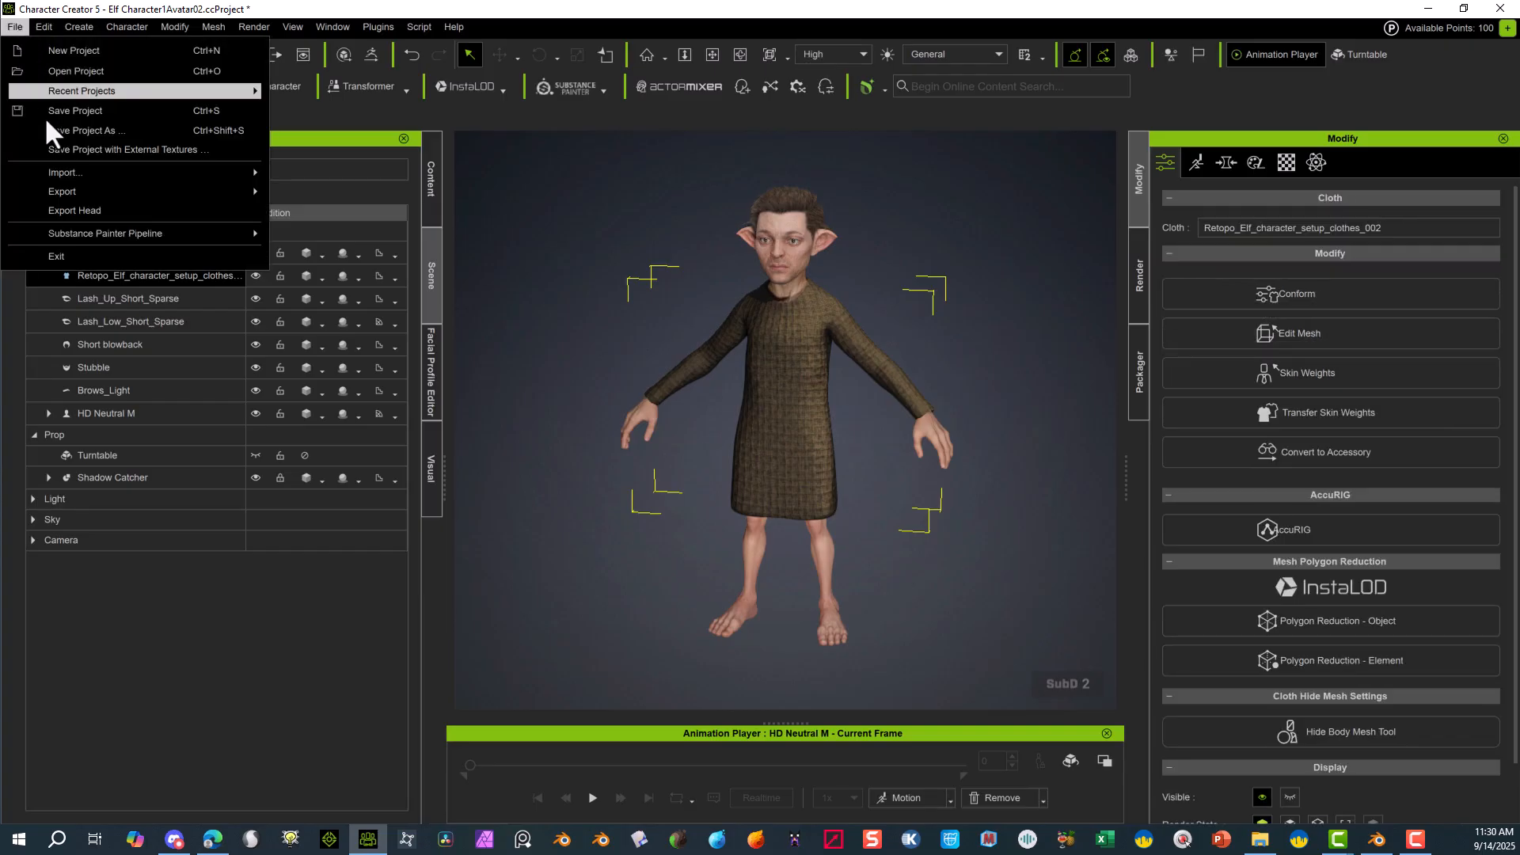
pyautogui.moveTo(179, 172)
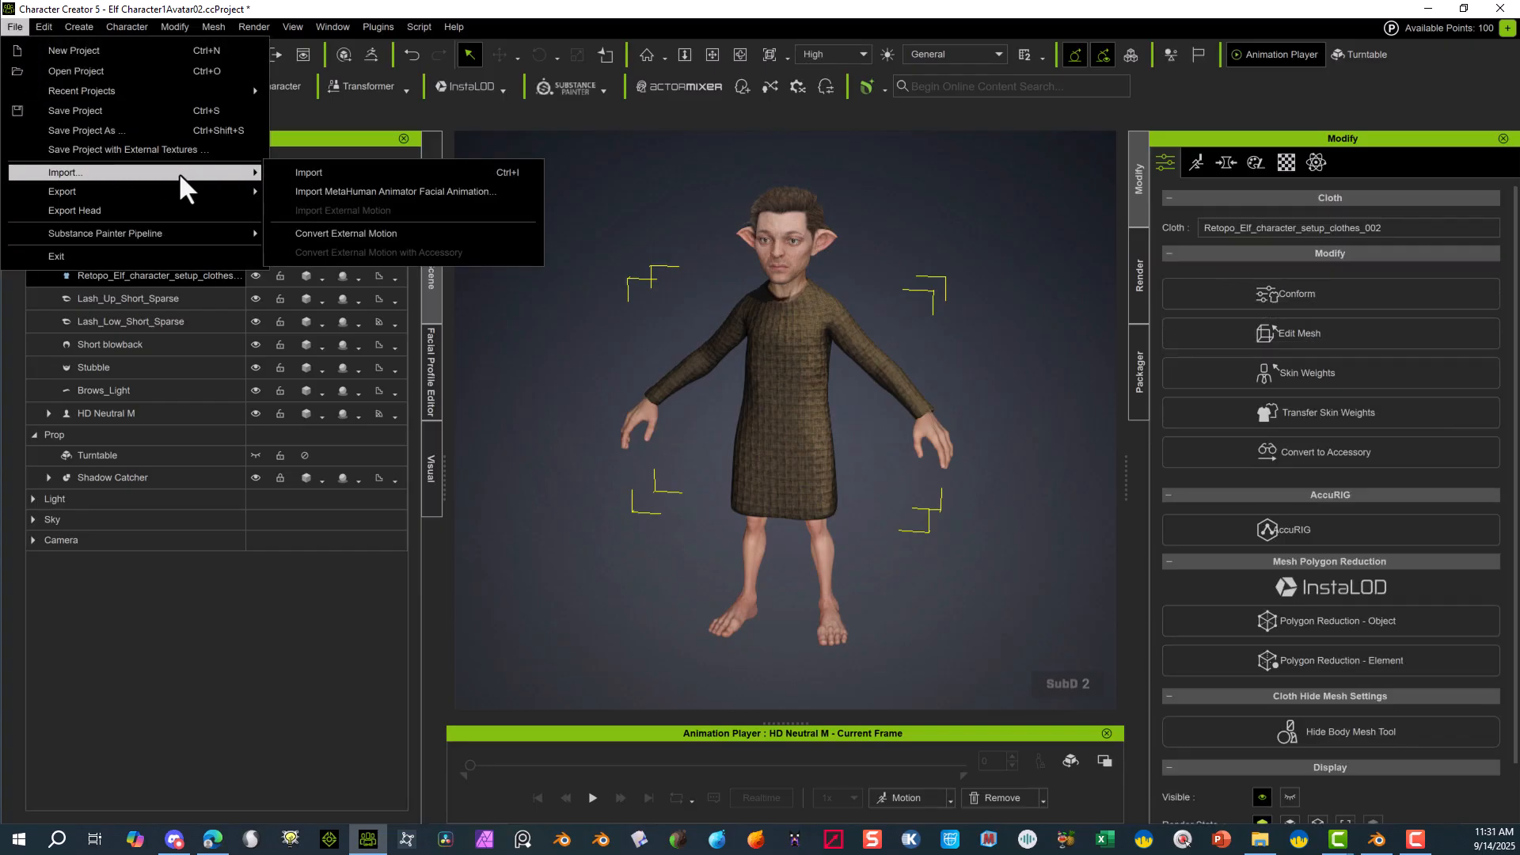
pyautogui.click(293, 173)
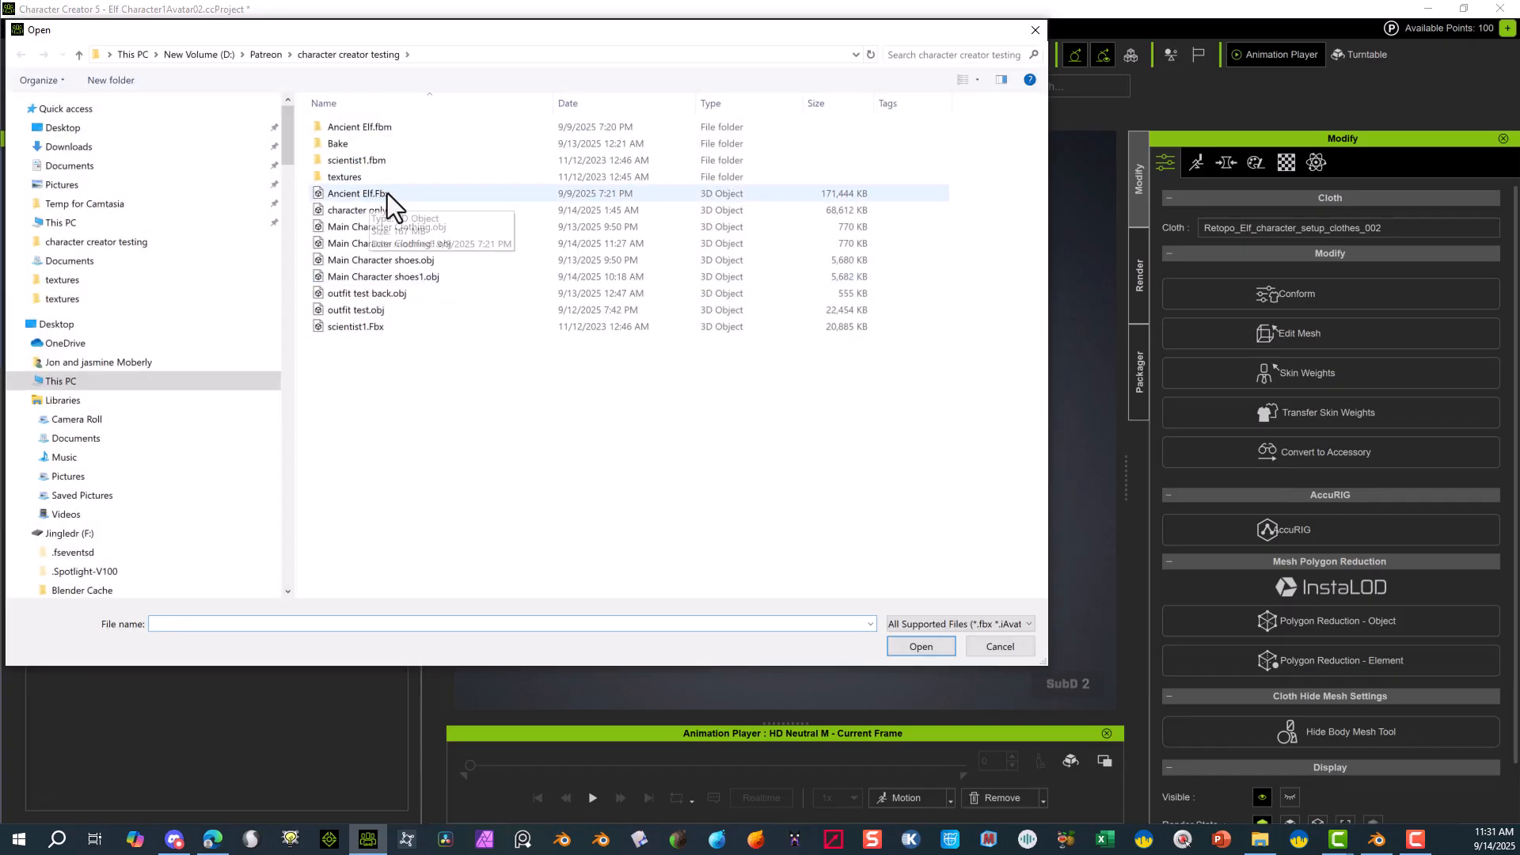
pyautogui.click(416, 276)
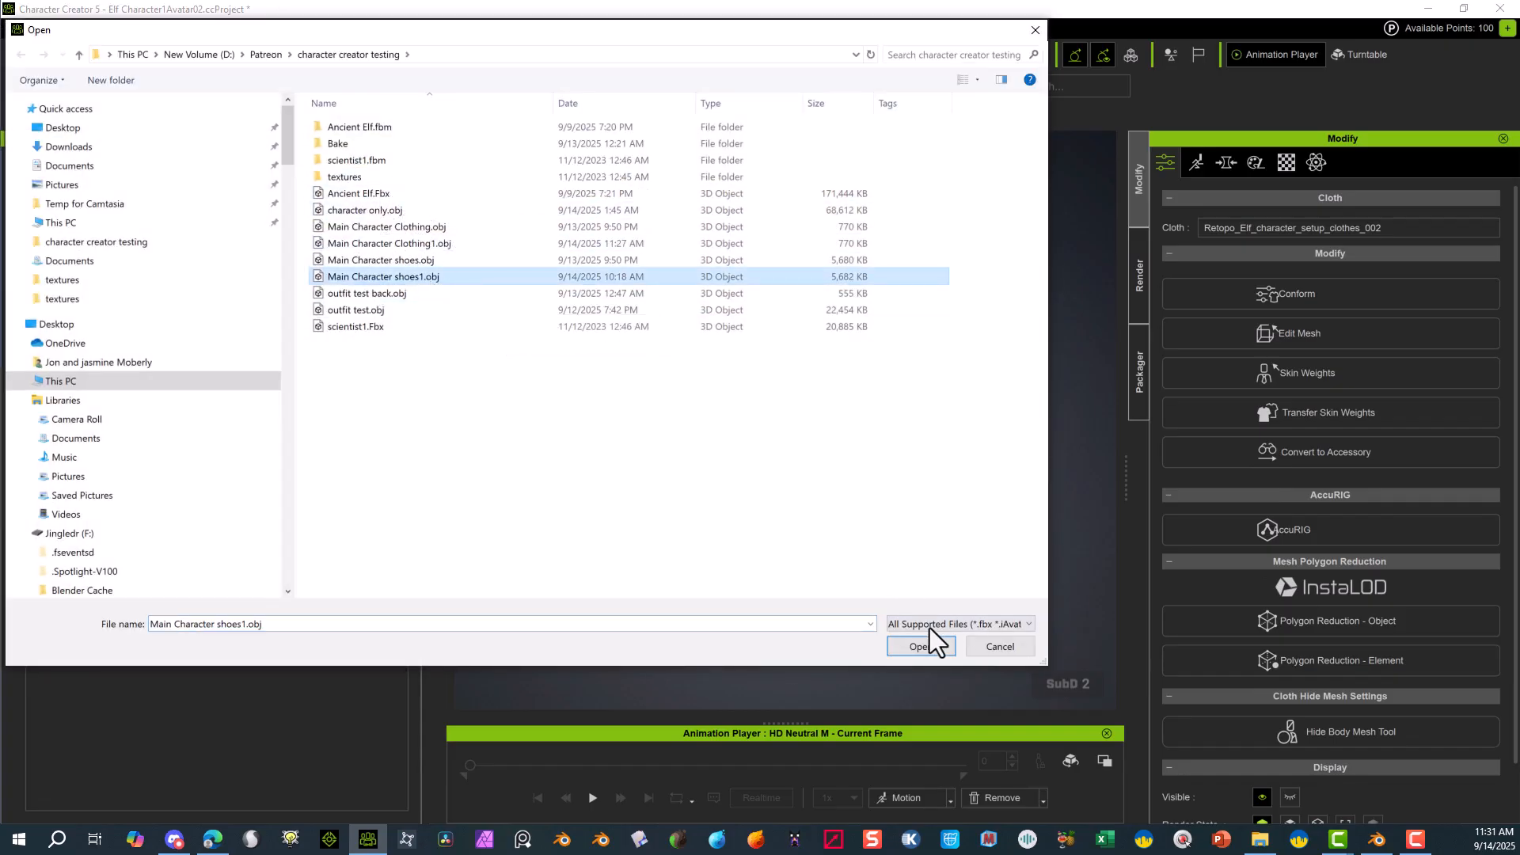
pyautogui.click(921, 646)
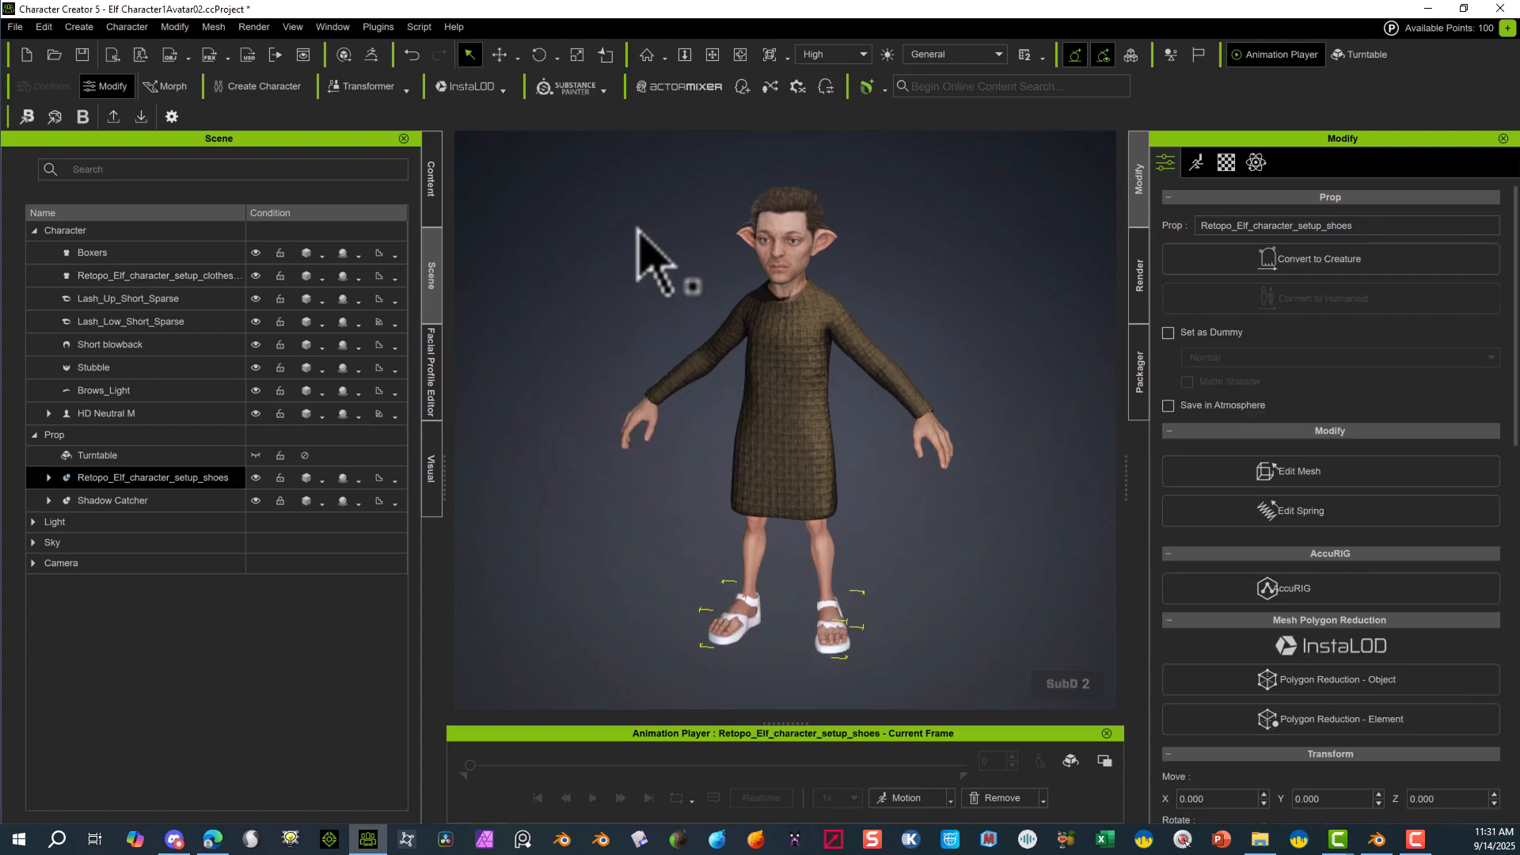
pyautogui.click(499, 54)
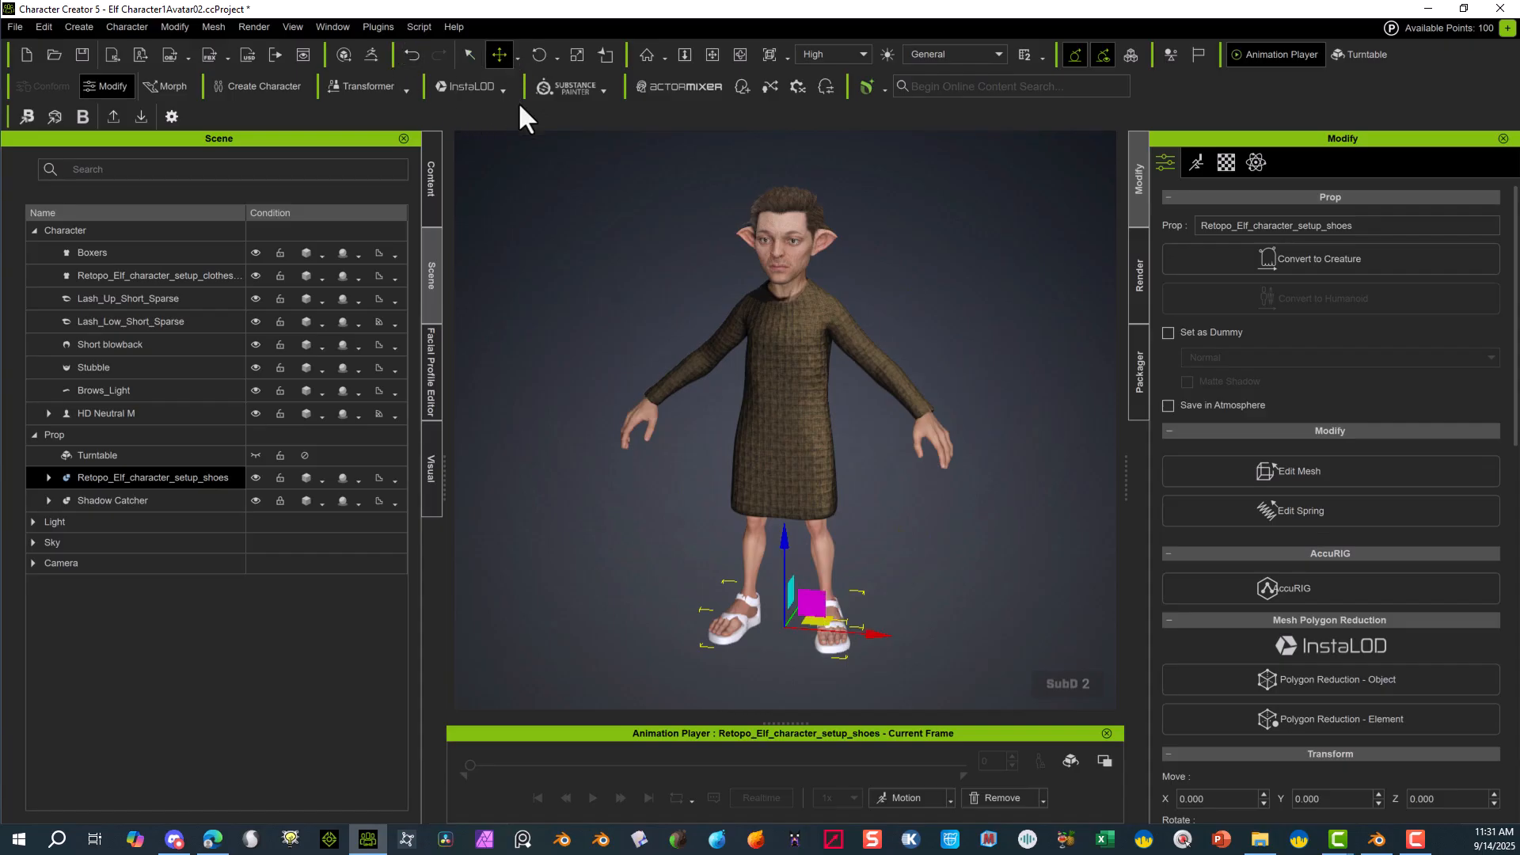
pyautogui.moveTo(786, 537); pyautogui.dragTo(785, 535)
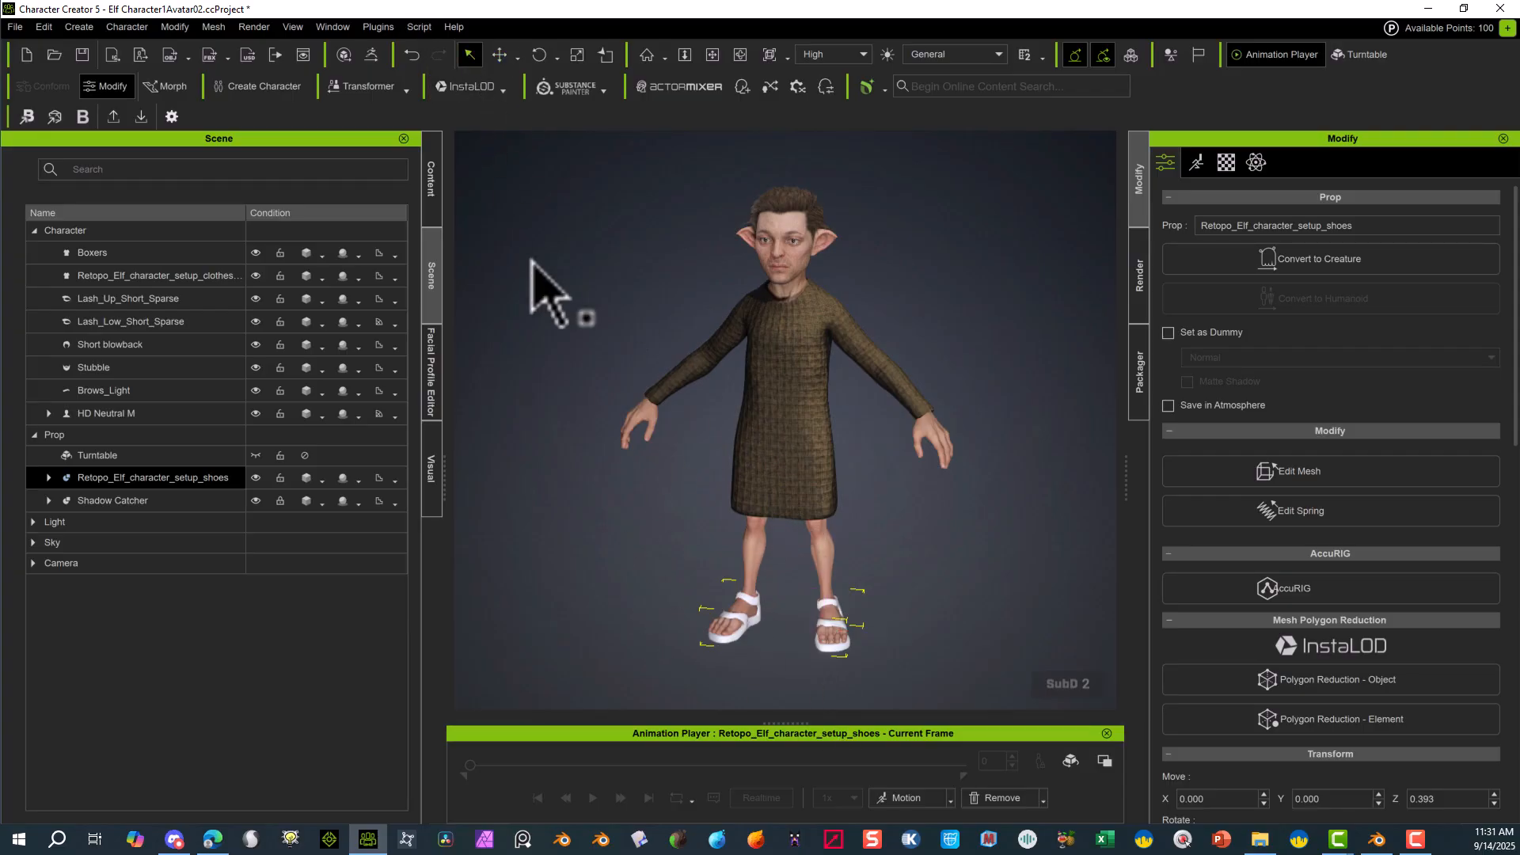
# - Attach the sandals prop to the character by picking the body at the pelvis as its parent
pyautogui.click(668, 451)
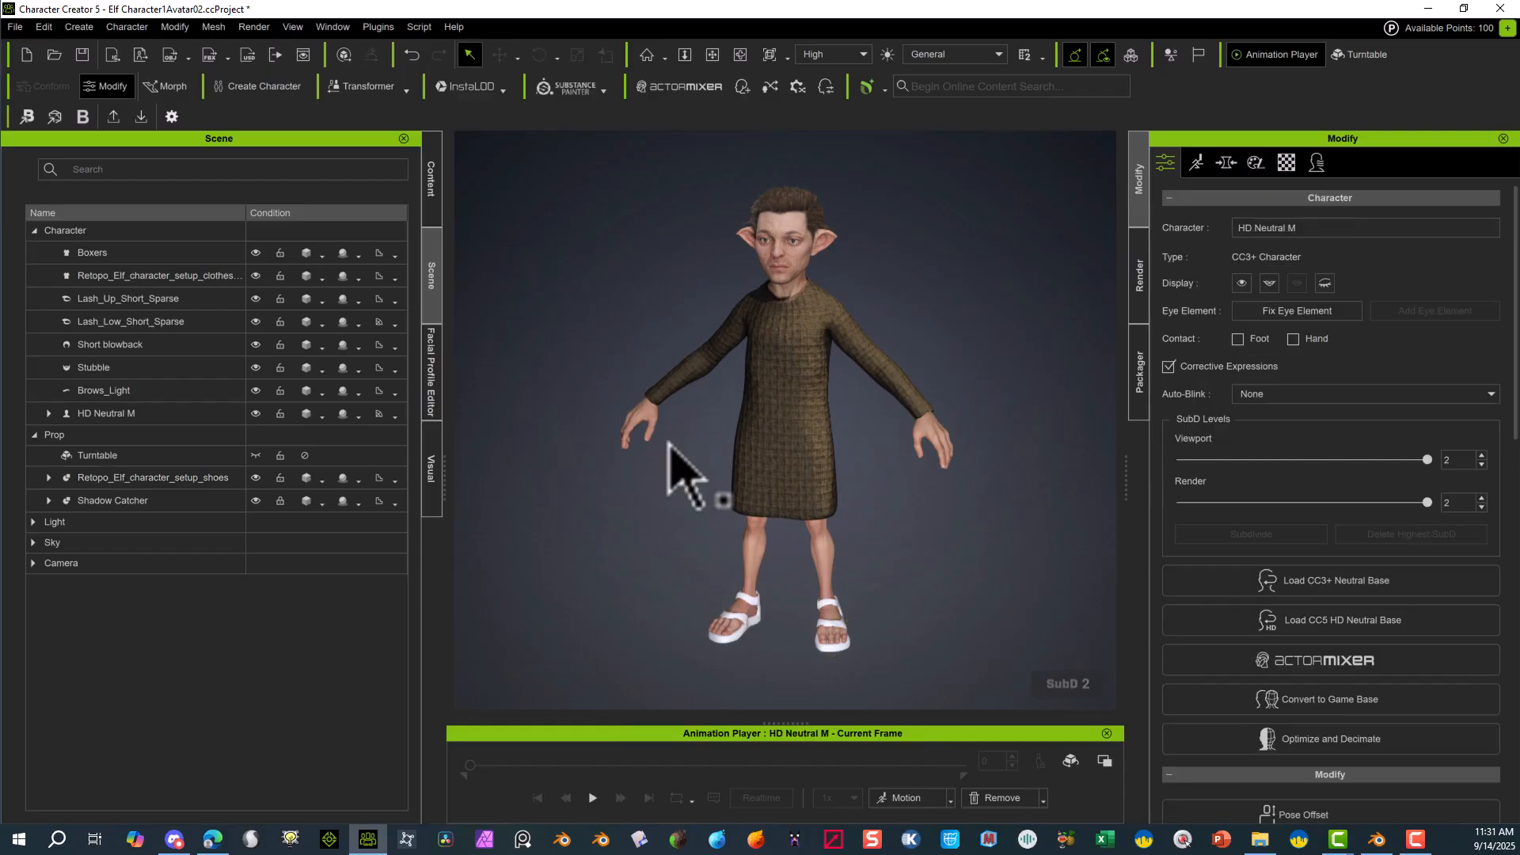
pyautogui.click(829, 652)
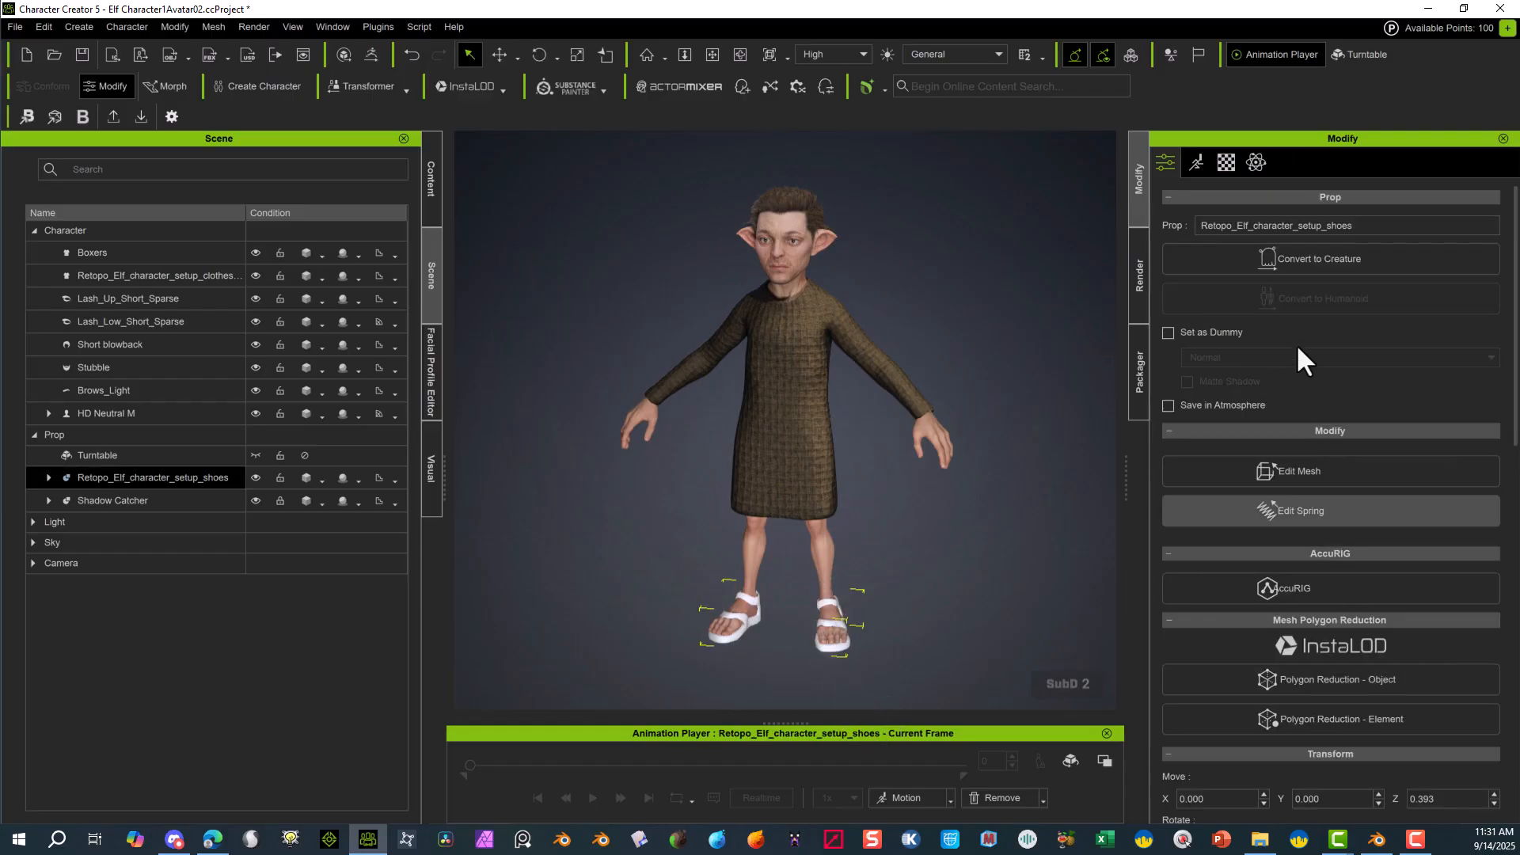
pyautogui.scroll(-10, 1308, 754)
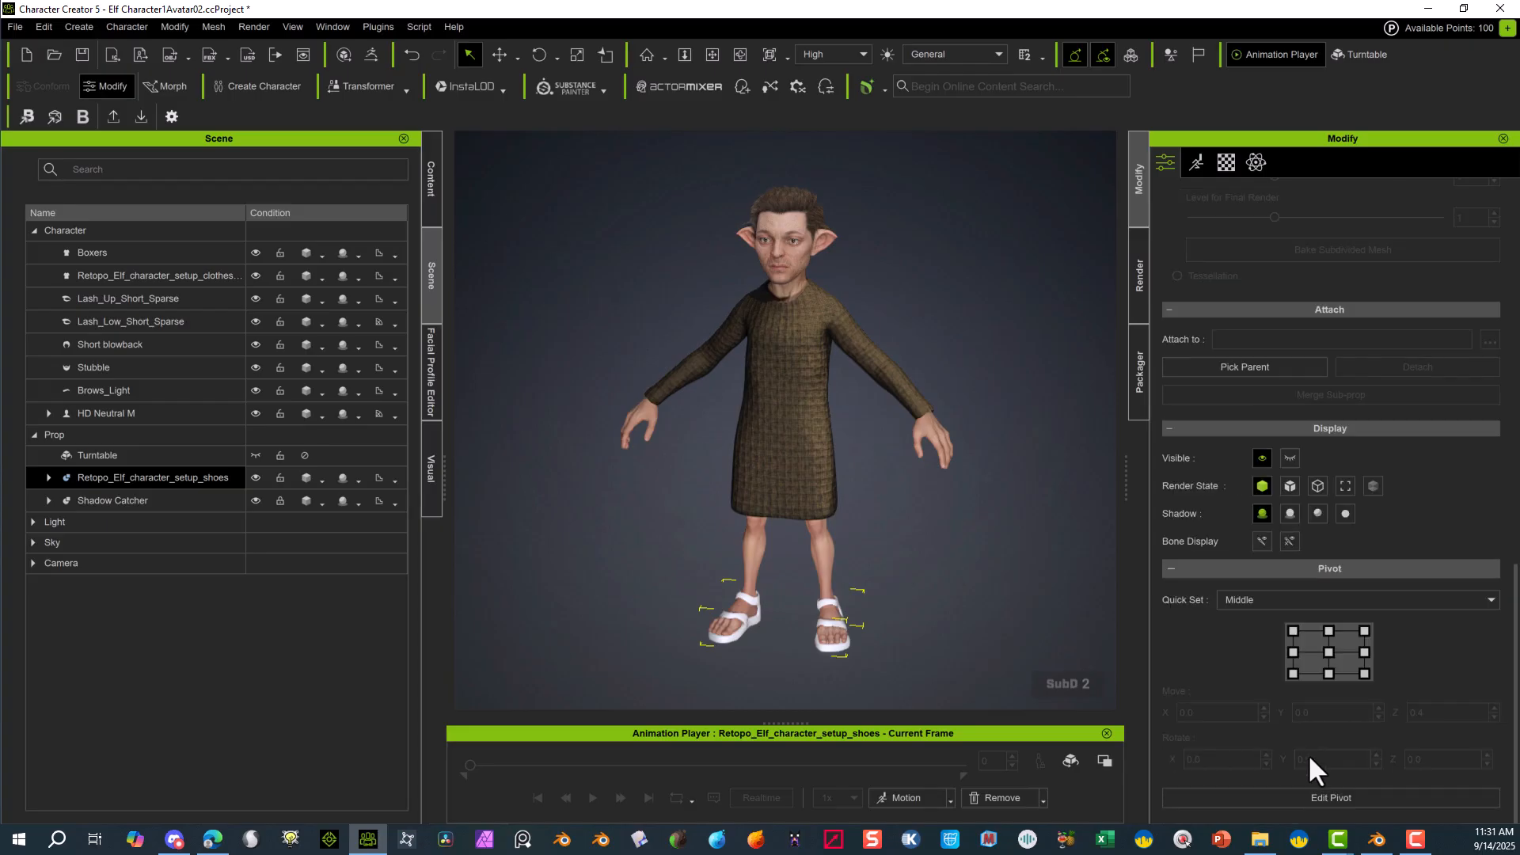
pyautogui.click(1232, 368)
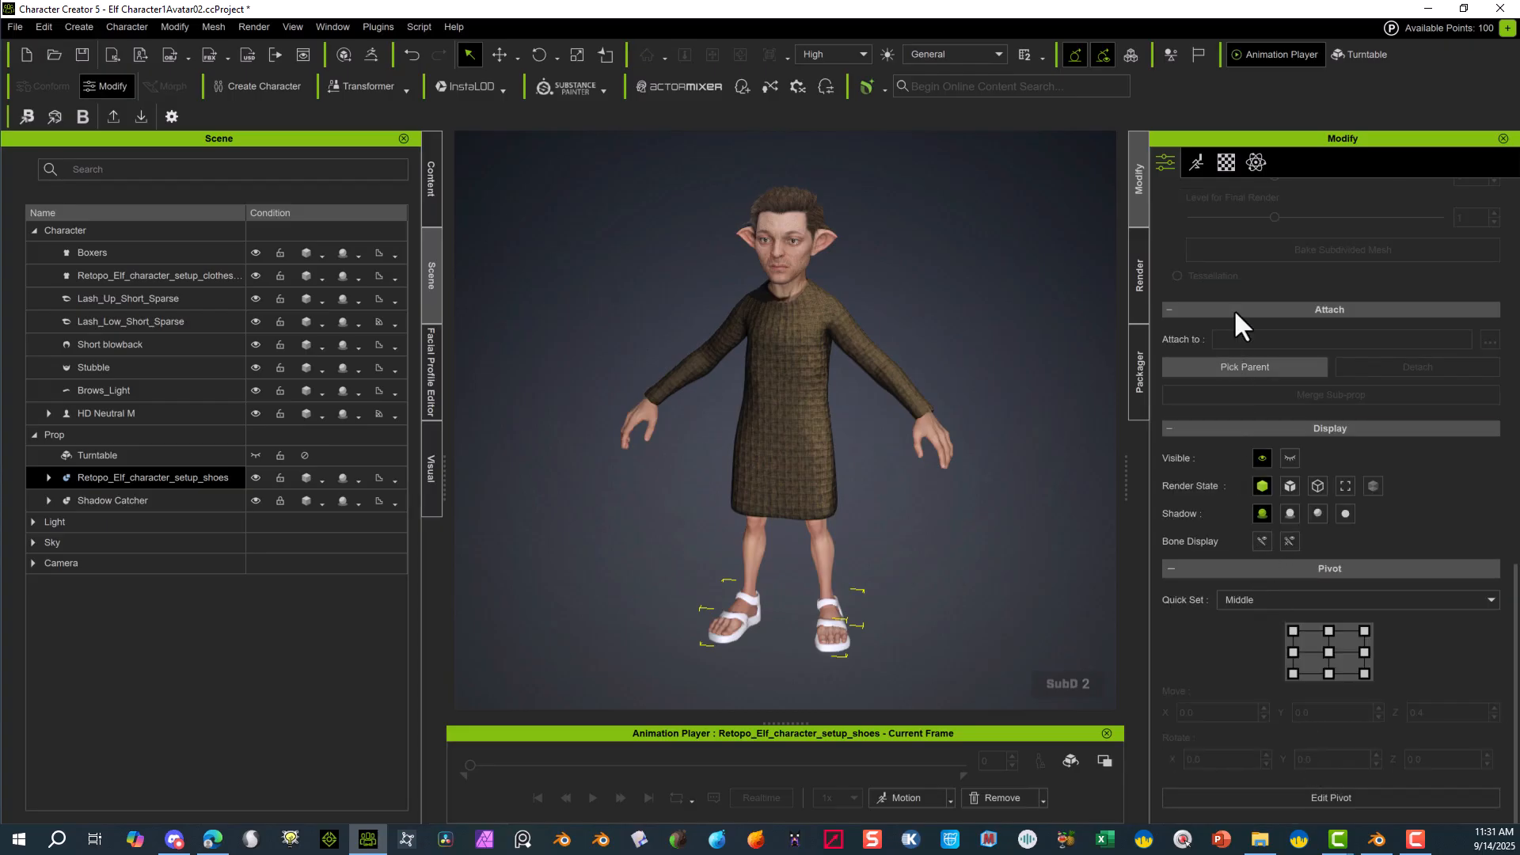
pyautogui.click(782, 427)
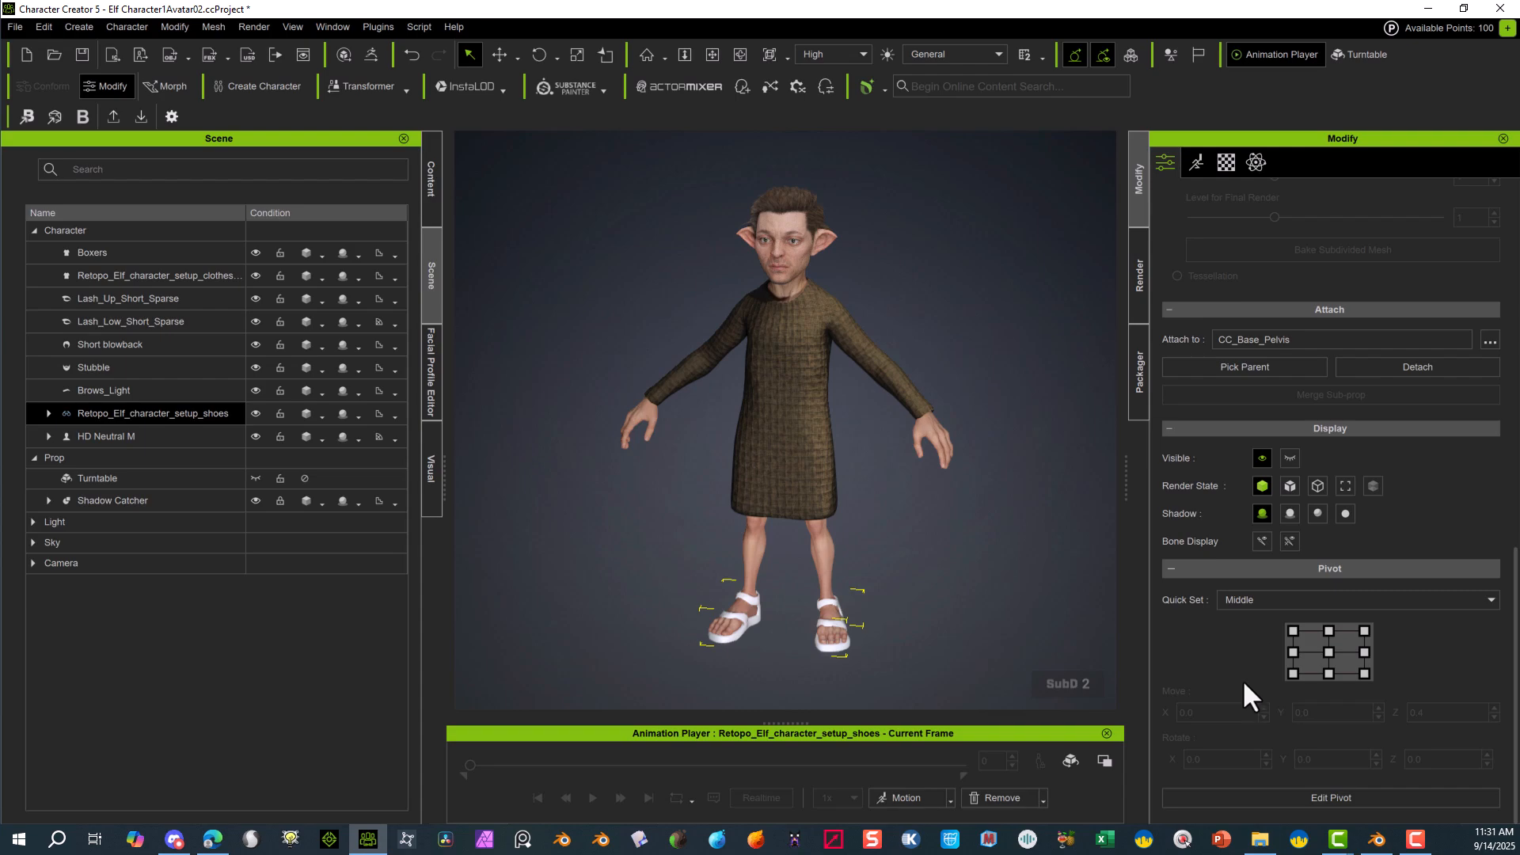
# - Transfer skin weights to the sandals accessory using the Shoes template
pyautogui.scroll(10, 1265, 401)
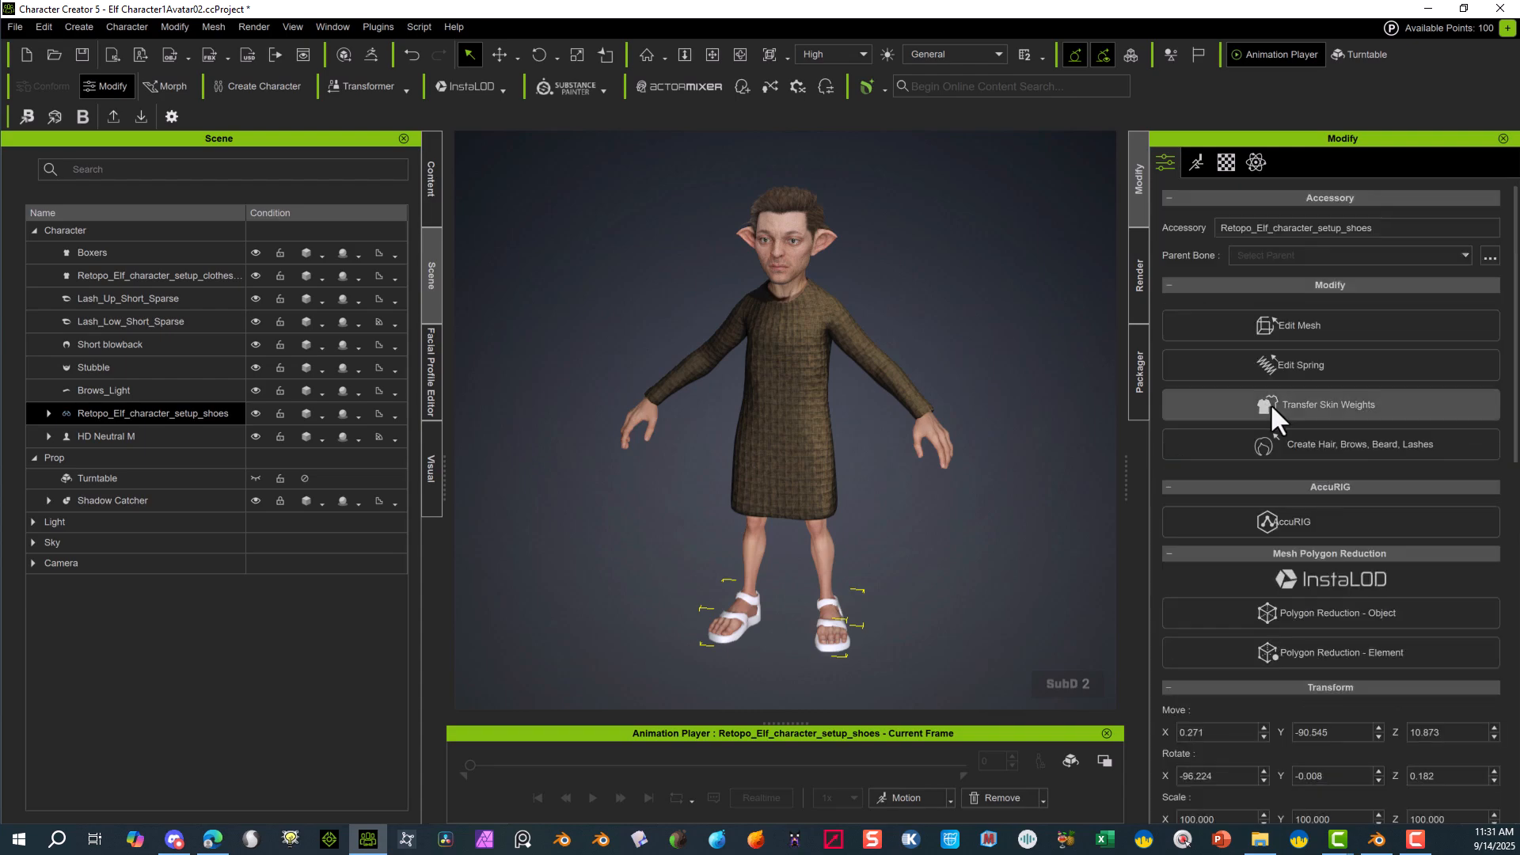
pyautogui.click(758, 387)
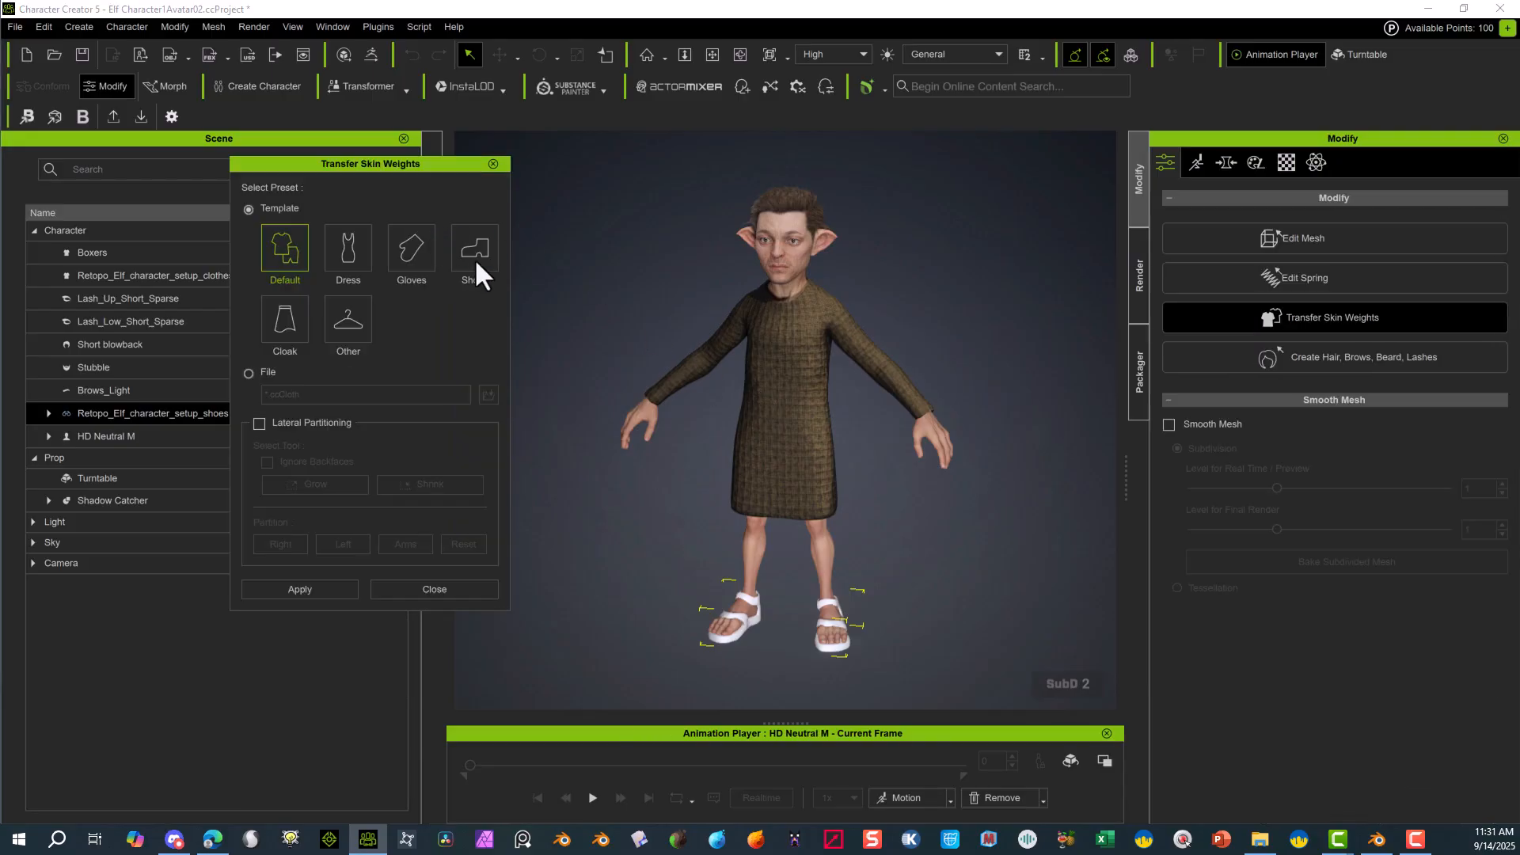
pyautogui.click(338, 590)
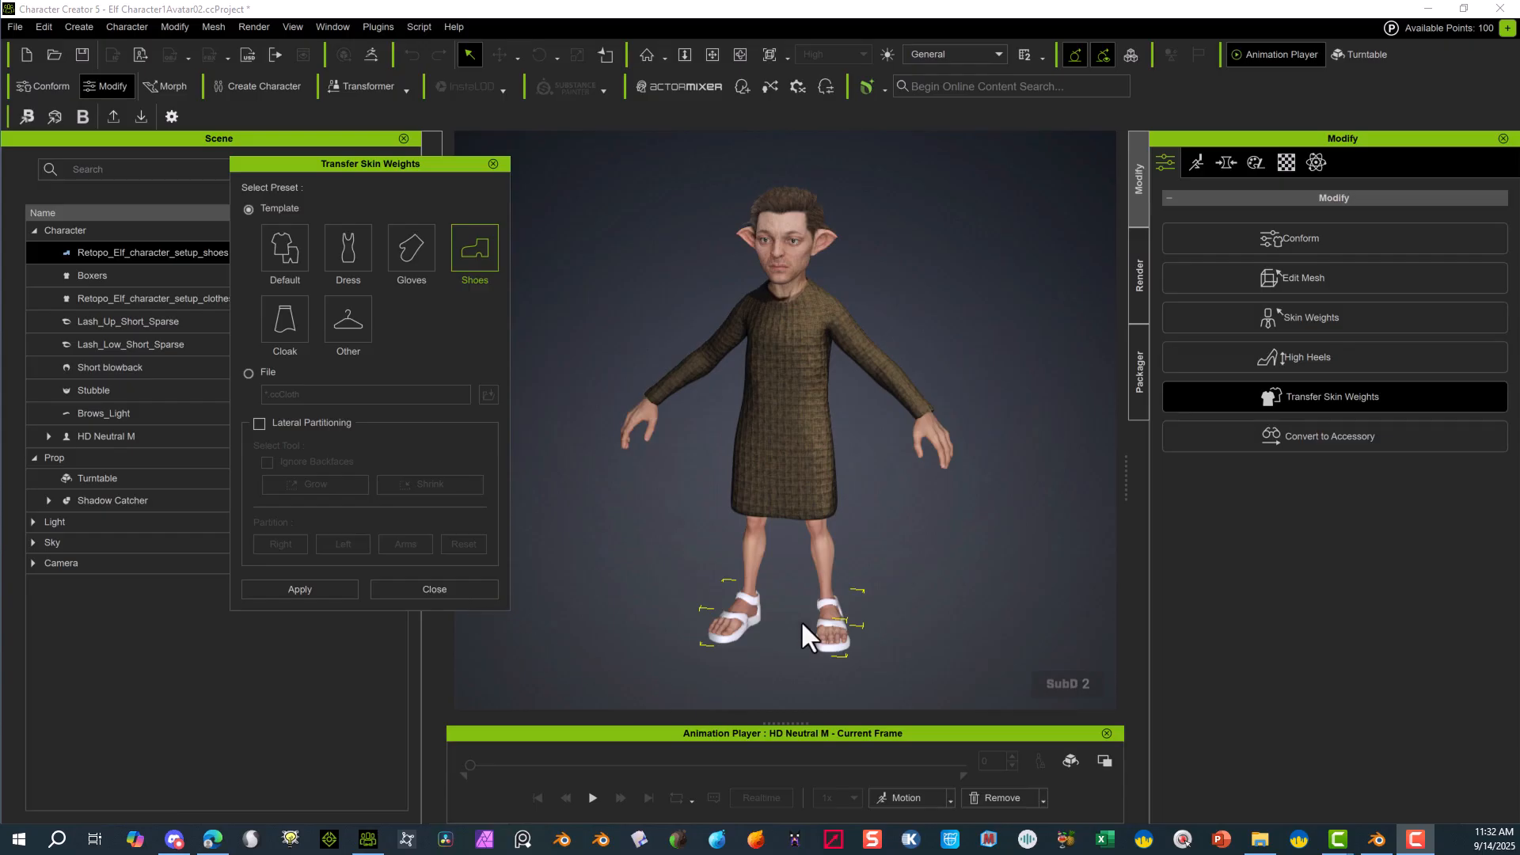
pyautogui.click(435, 589)
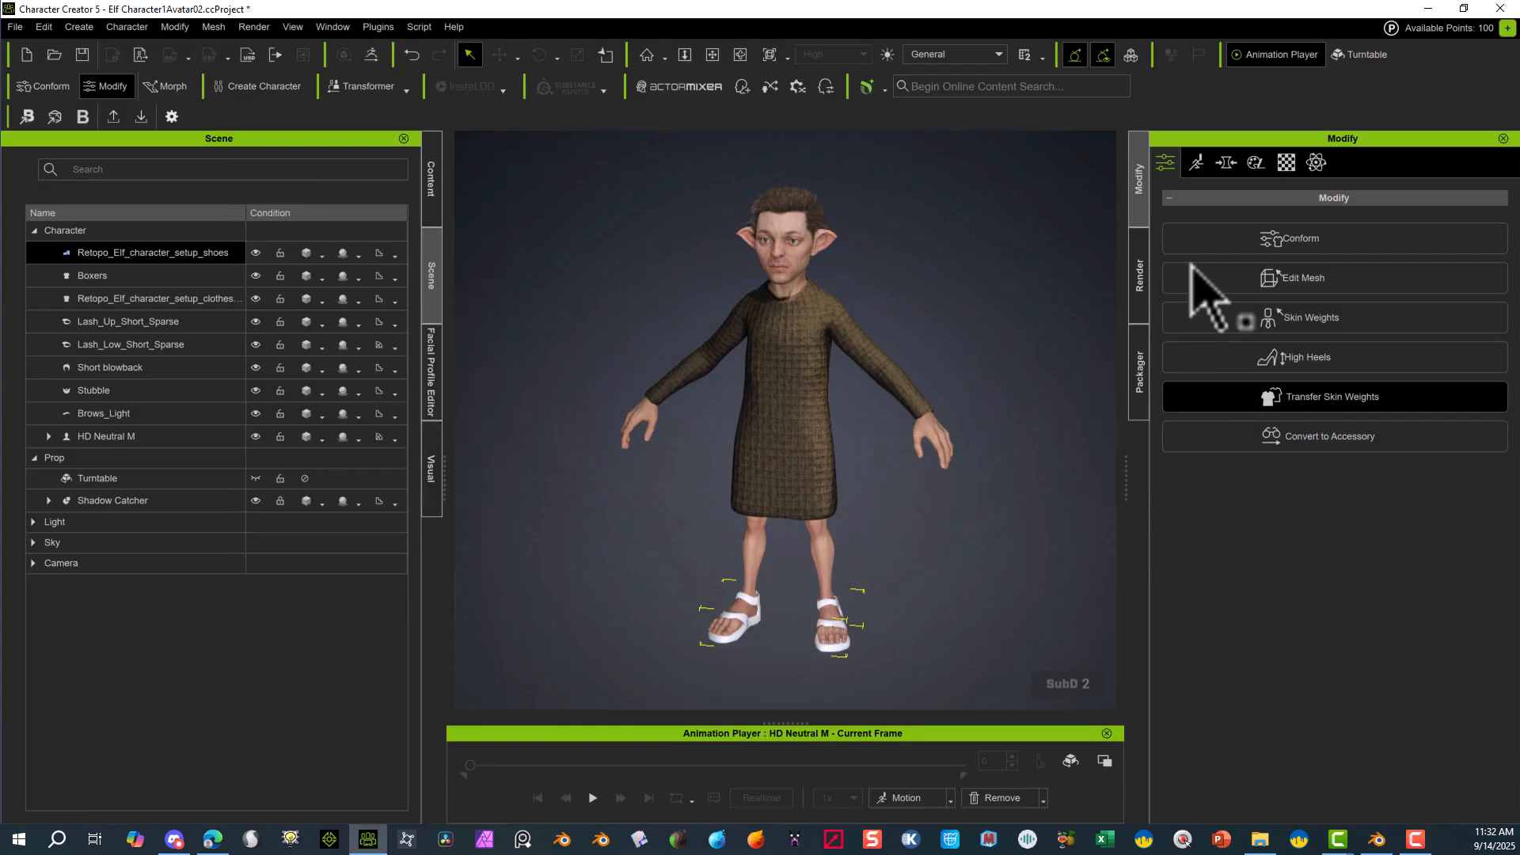
# - Load FootwareDiffuse.png from the character creator testing folder as the sandals material's Base Color map
pyautogui.click(1287, 163)
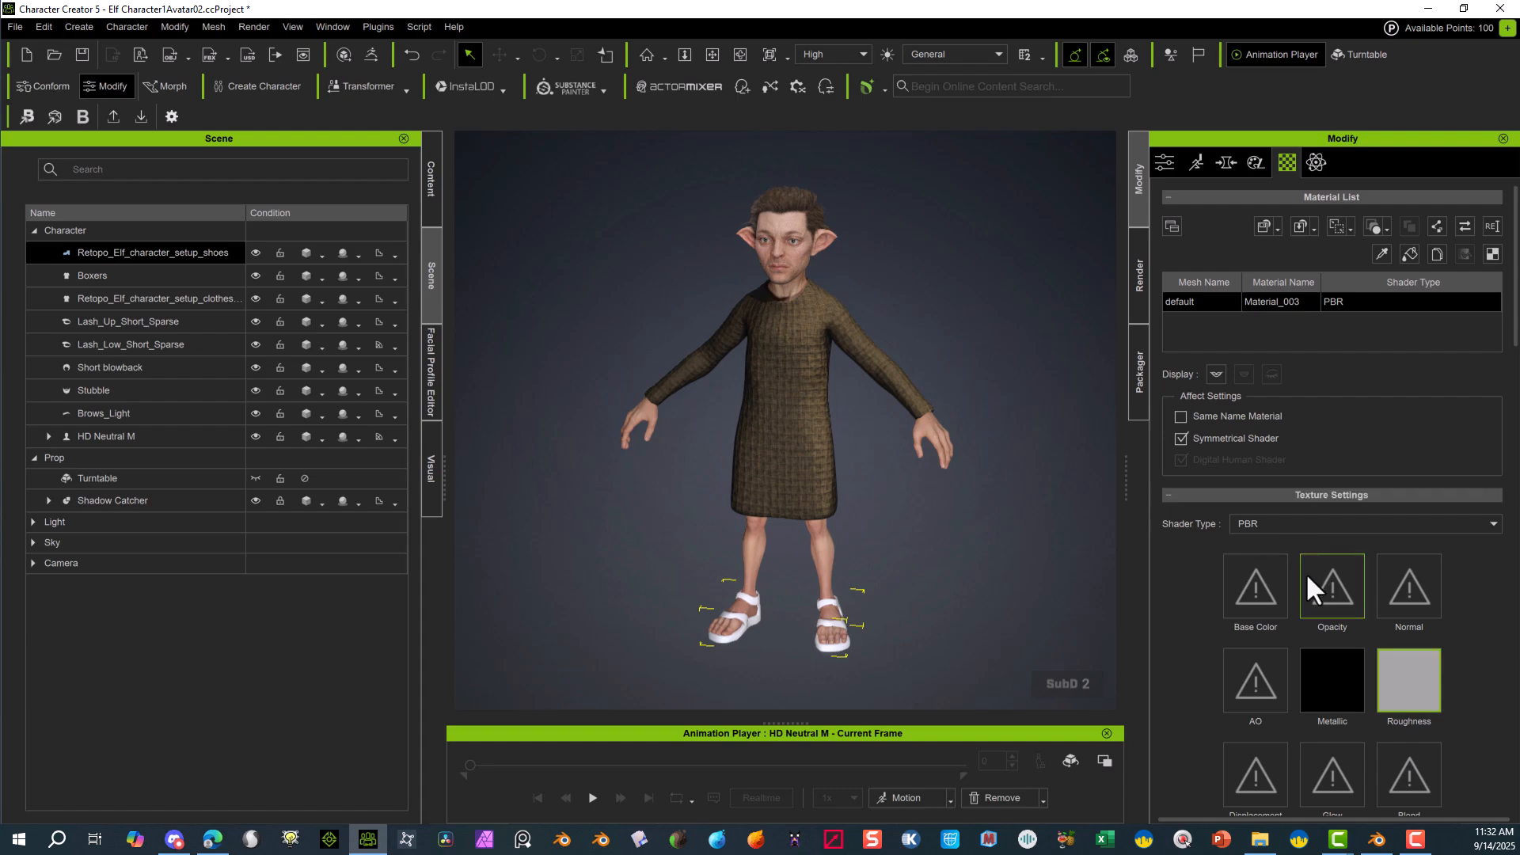
pyautogui.doubleClick(1268, 582)
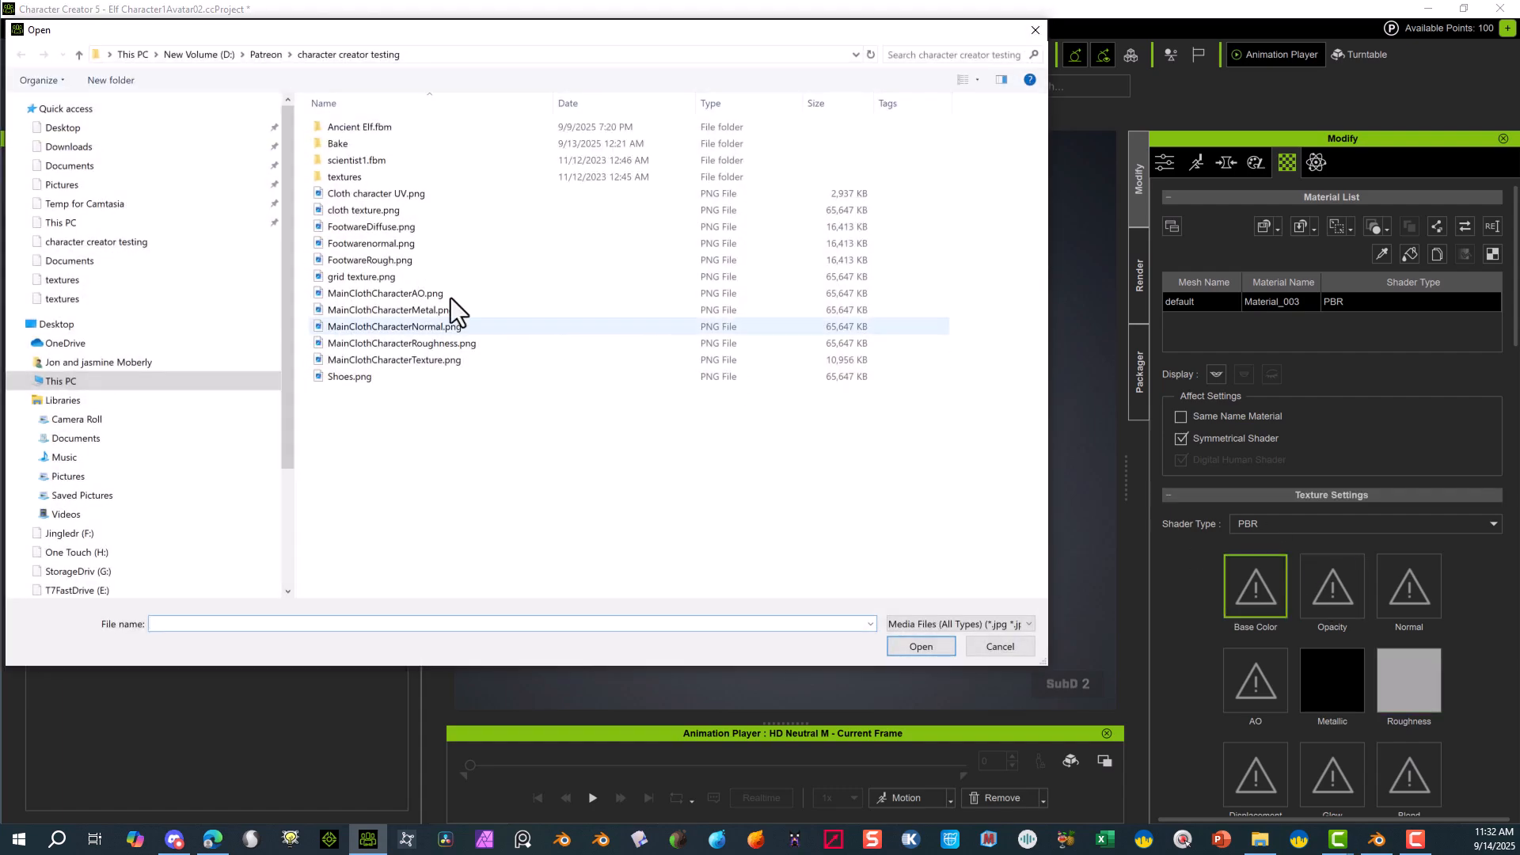
pyautogui.click(410, 230)
pyautogui.click(945, 645)
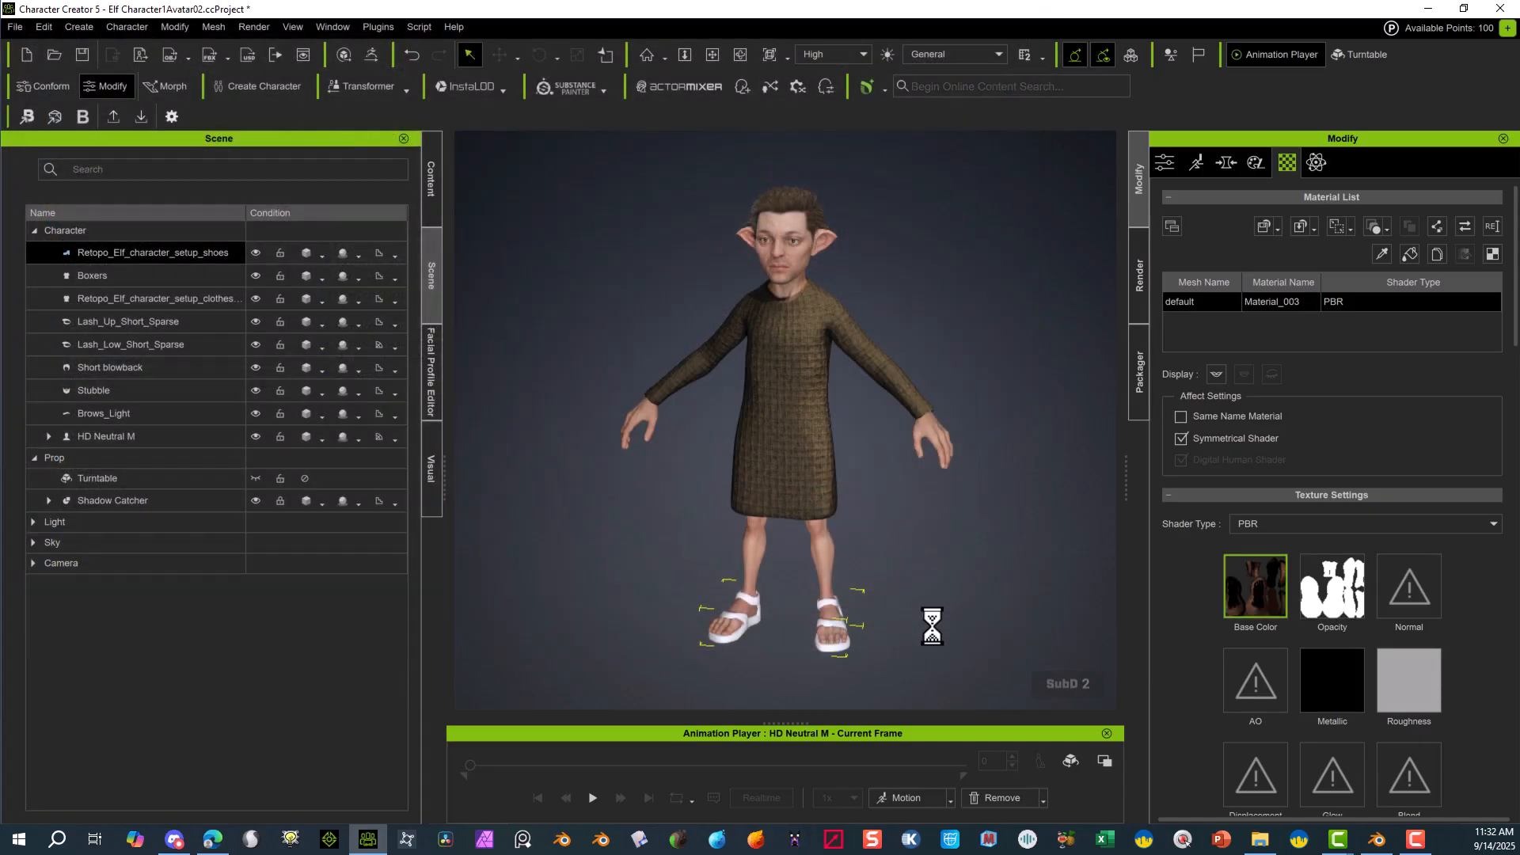
# - Load Footwarenormal.png as the sandals material's Normal map, with Normal as the bump channel input type
pyautogui.click(1393, 592)
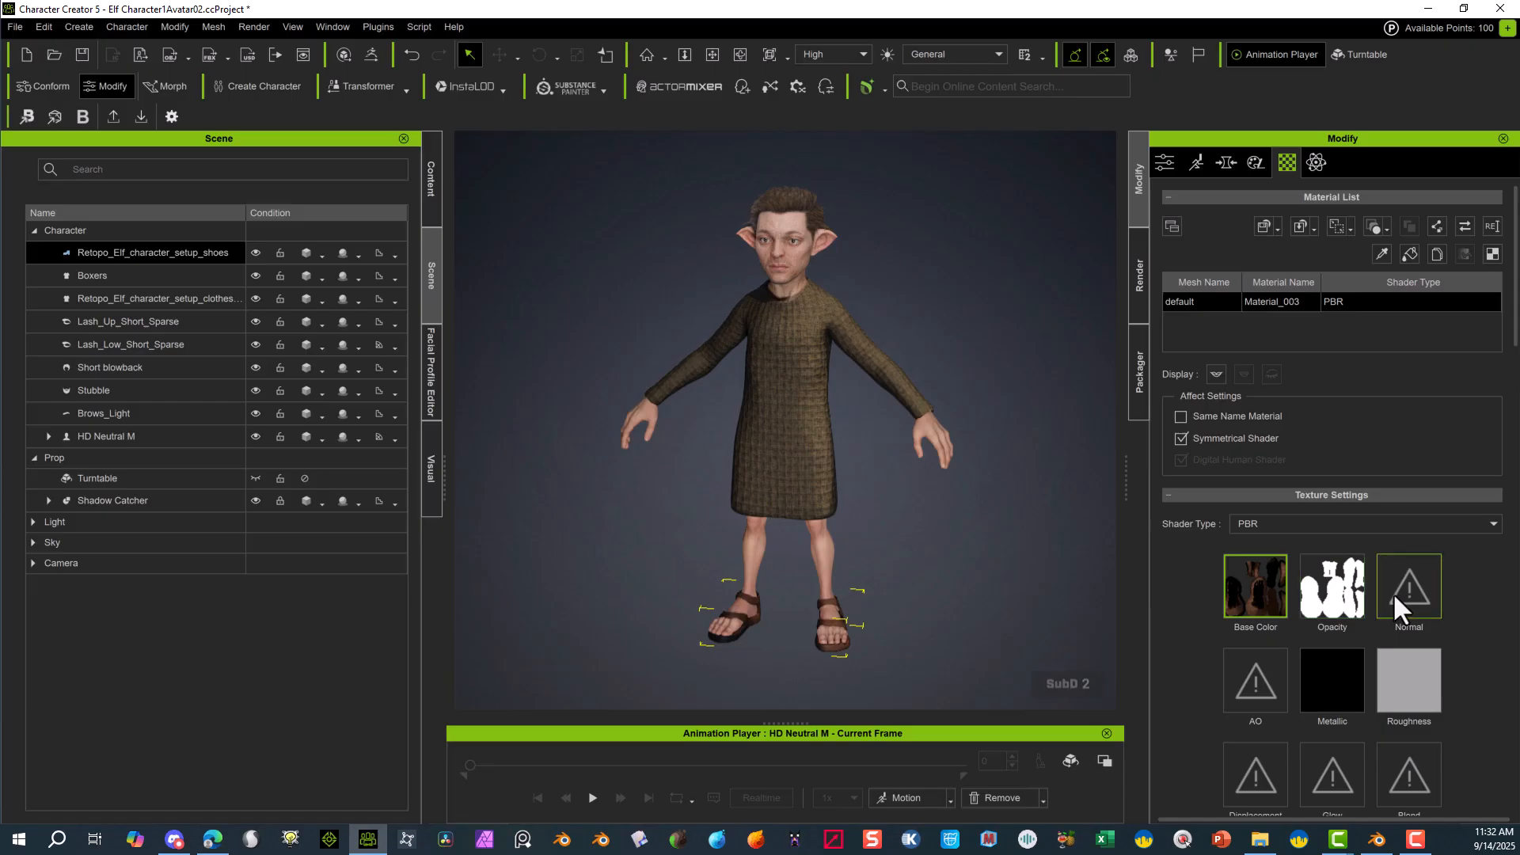
pyautogui.doubleClick(1393, 592)
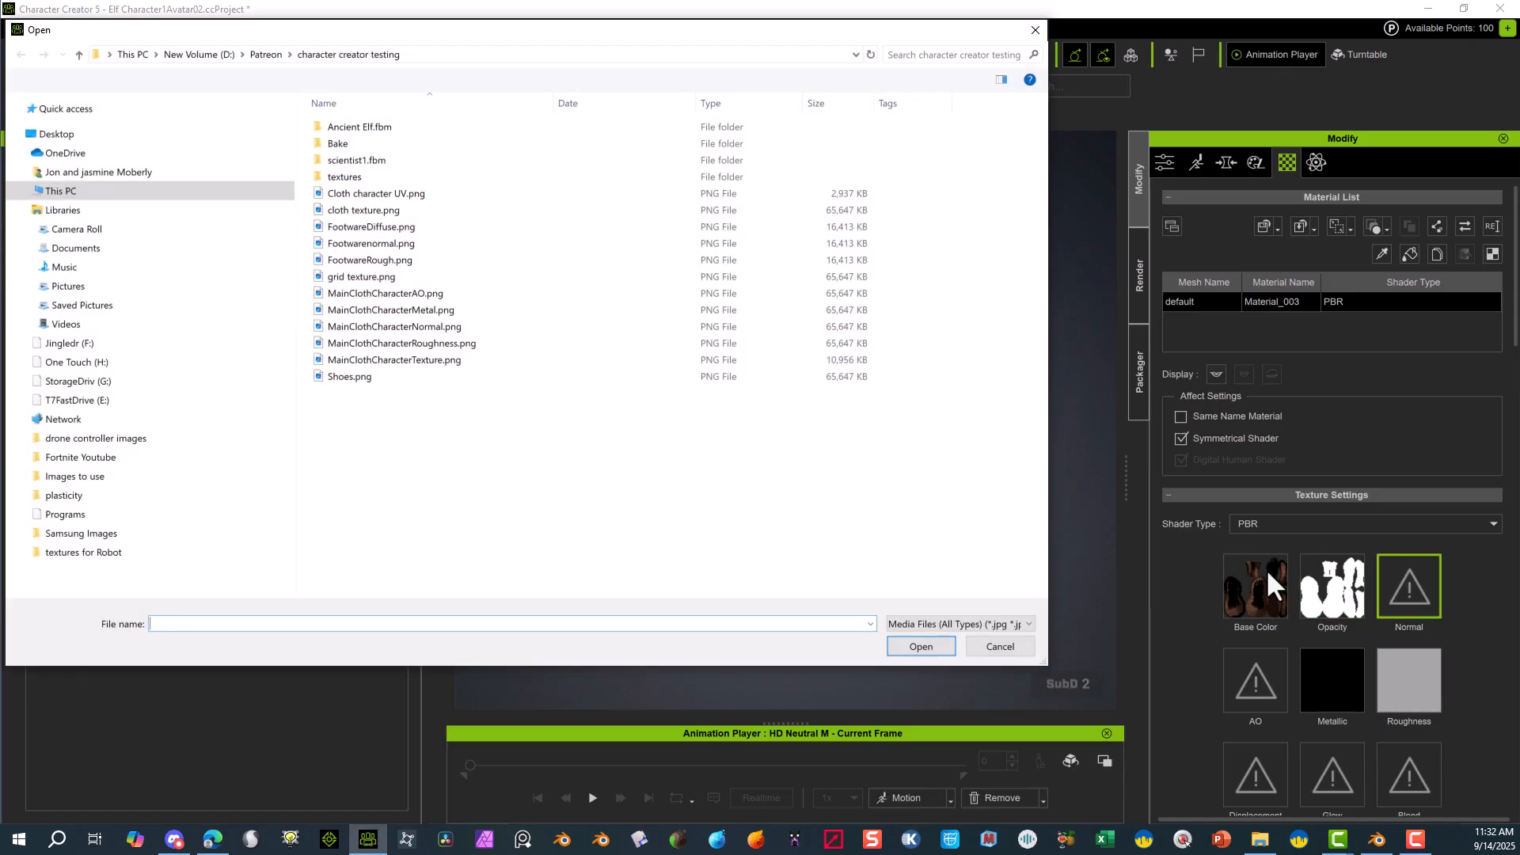
pyautogui.click(402, 244)
pyautogui.click(920, 647)
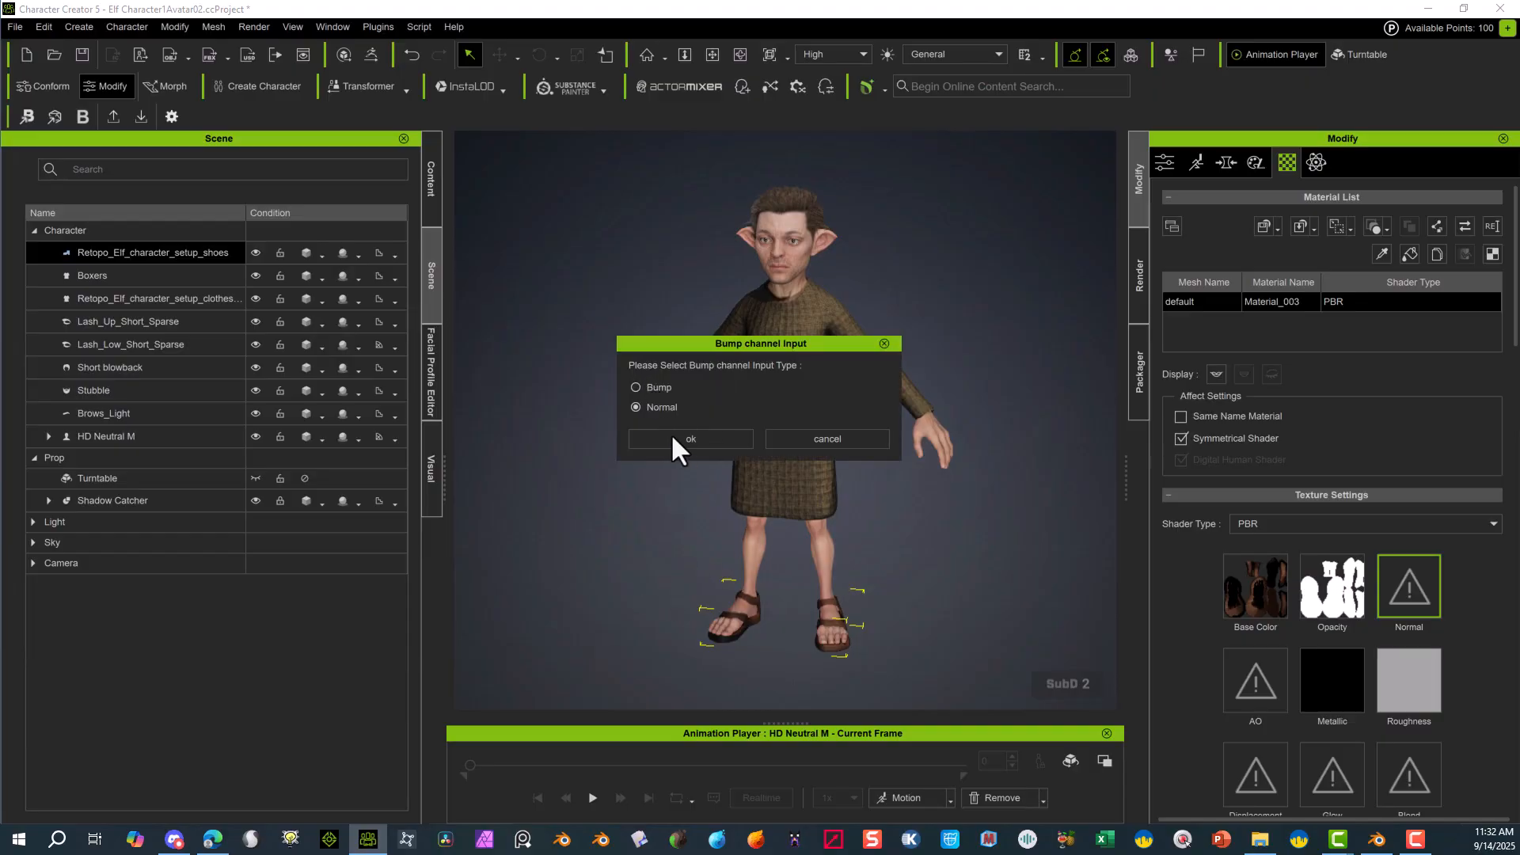
pyautogui.click(674, 439)
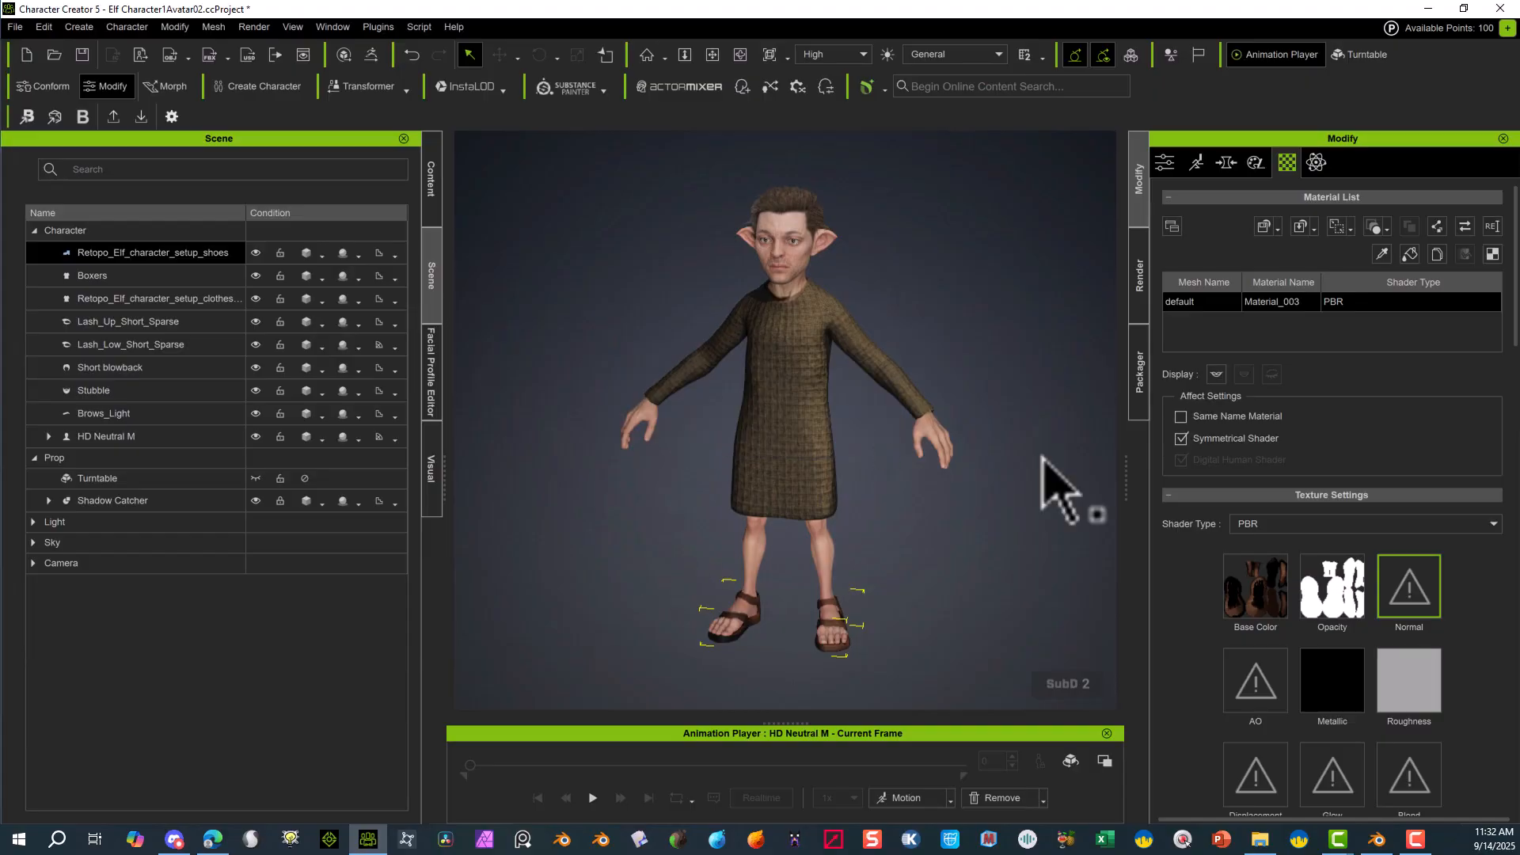
# - Load FootwareRough.png as the sandals material's Roughness map
pyautogui.click(1403, 685)
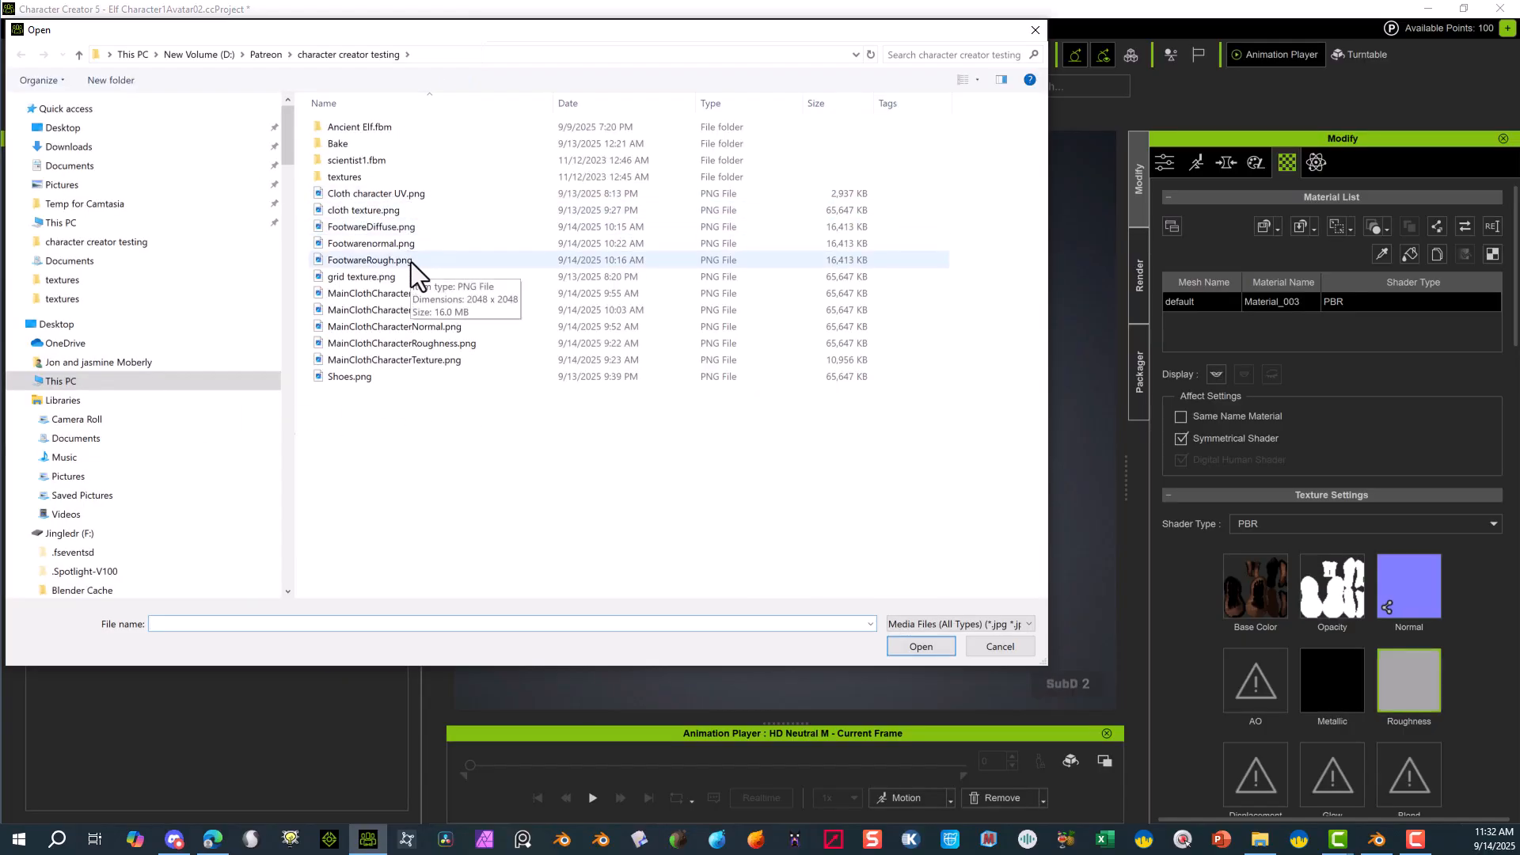
pyautogui.click(412, 262)
pyautogui.click(933, 651)
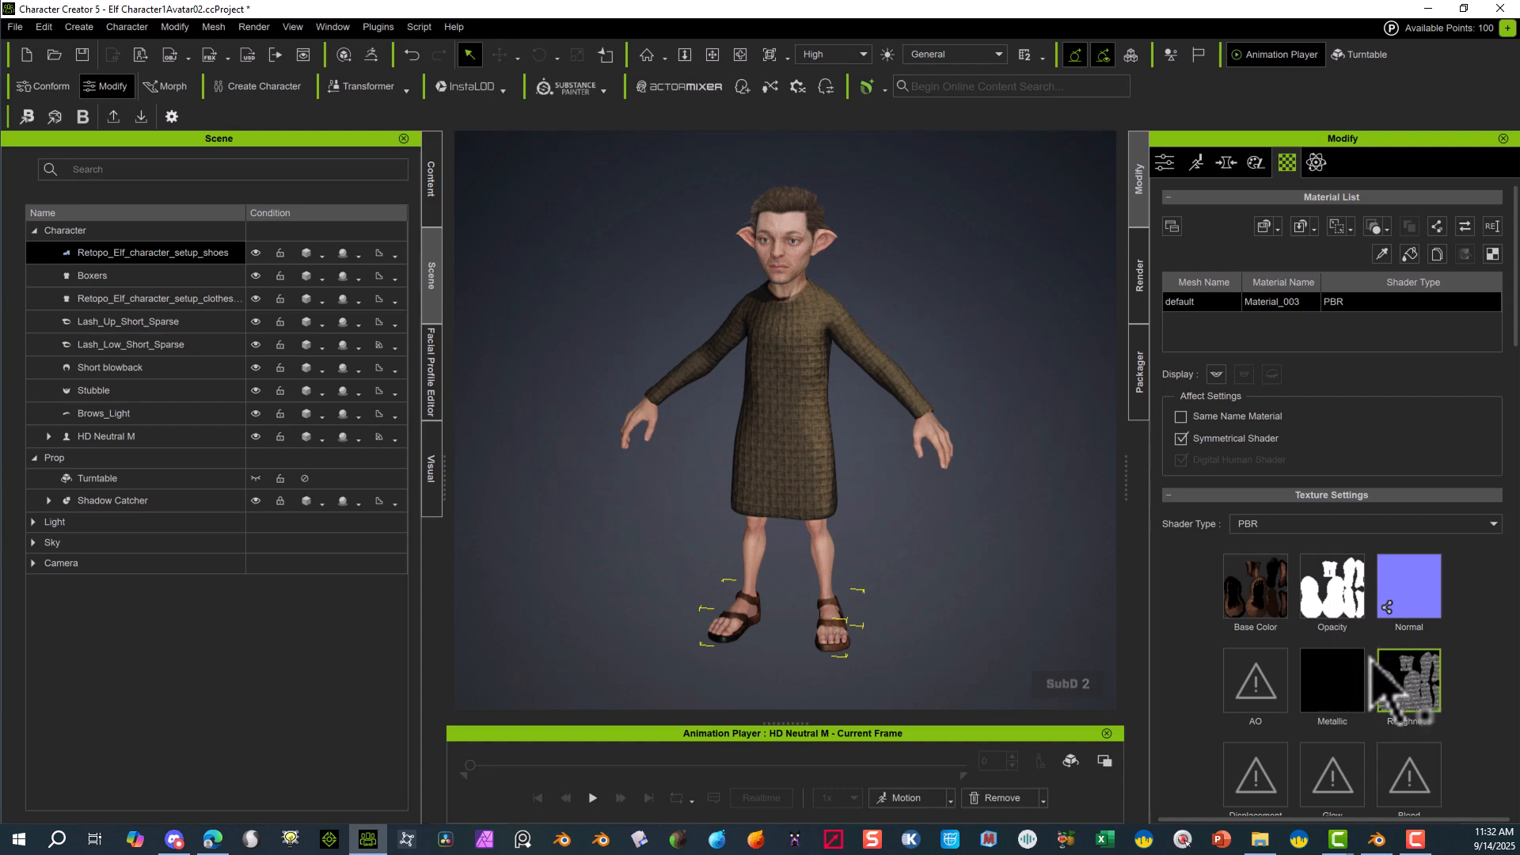
# - Delete the Opacity and Metallic maps from the sandals material, then deselect the sandals
pyautogui.click(1340, 599)
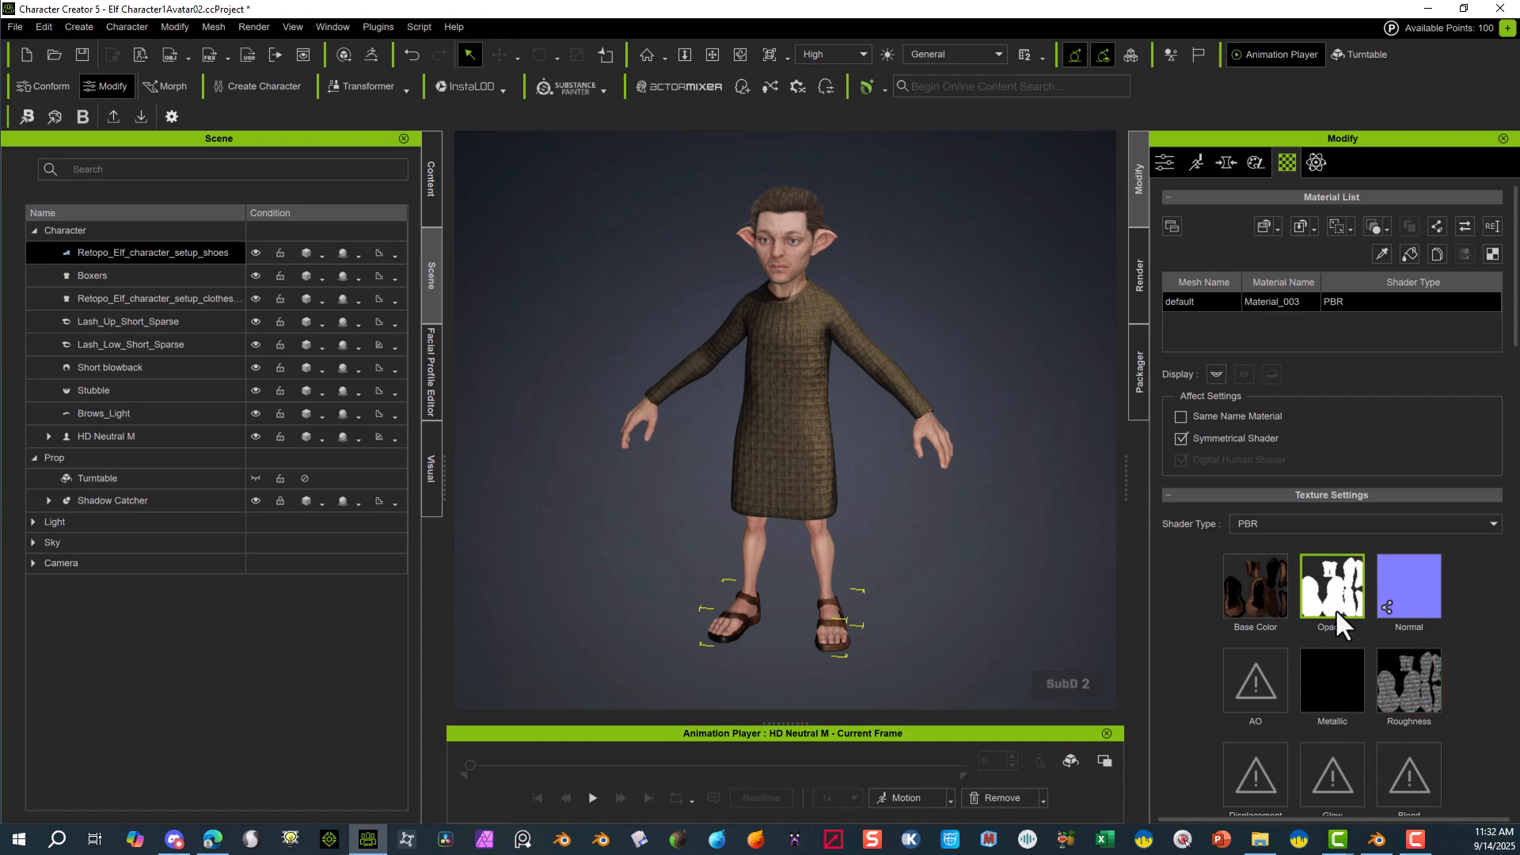
pyautogui.rightClick(1336, 607)
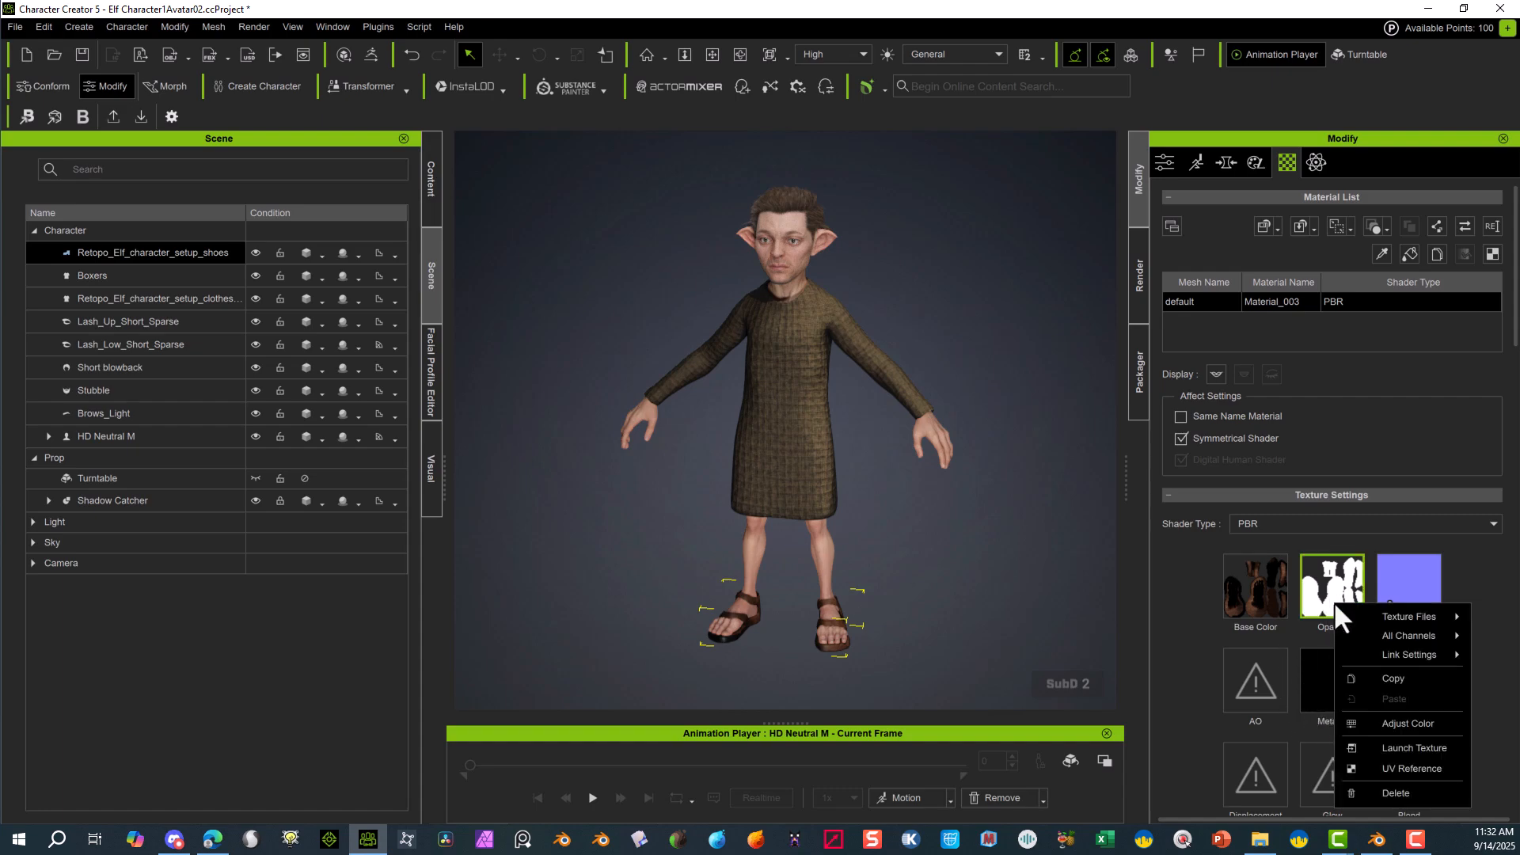
pyautogui.click(1401, 791)
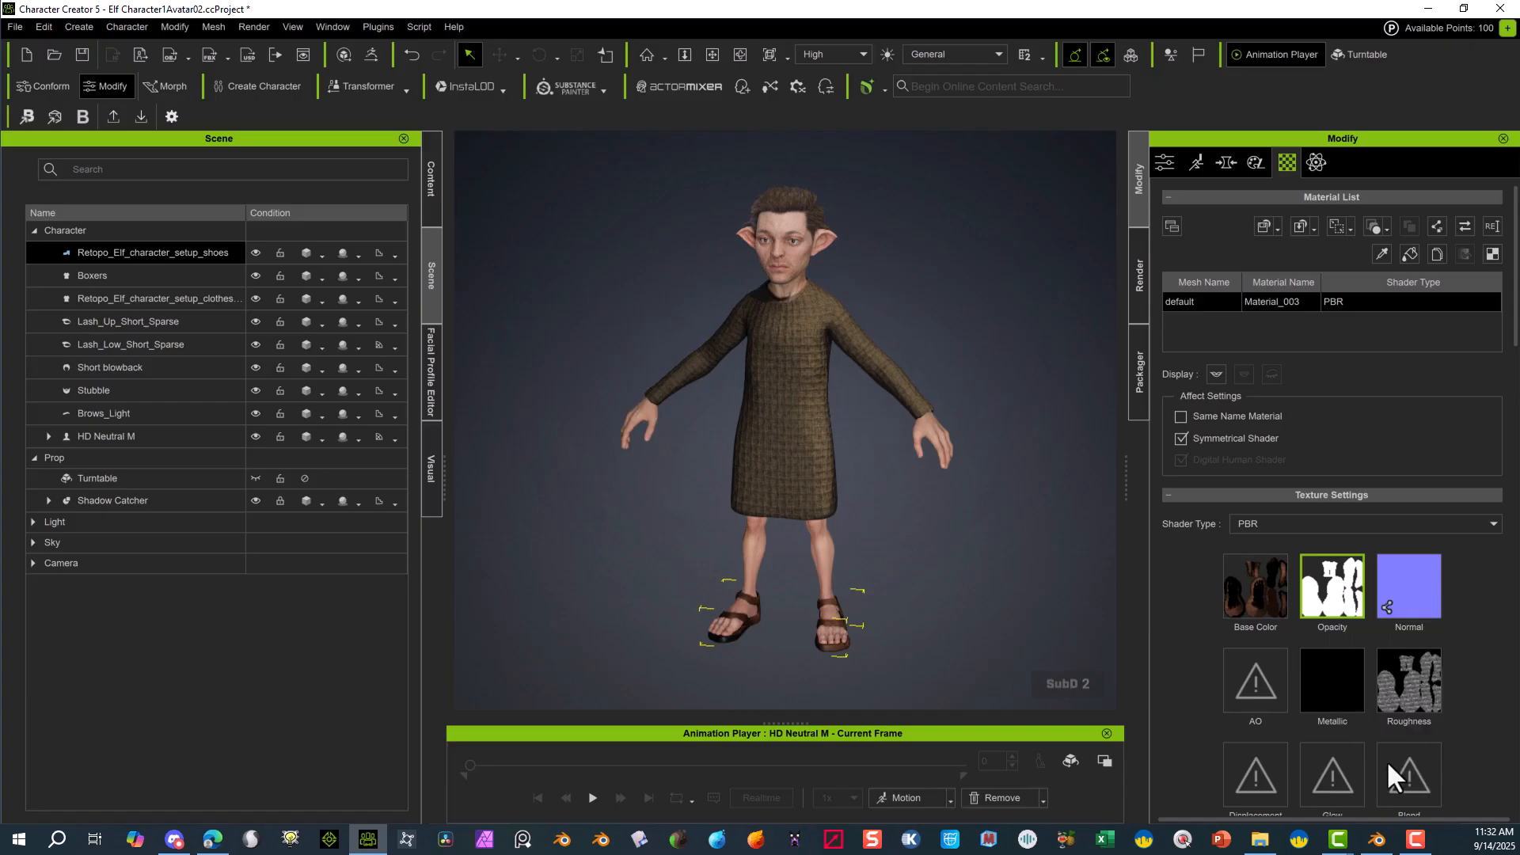
pyautogui.click(1336, 696)
pyautogui.rightClick(1333, 693)
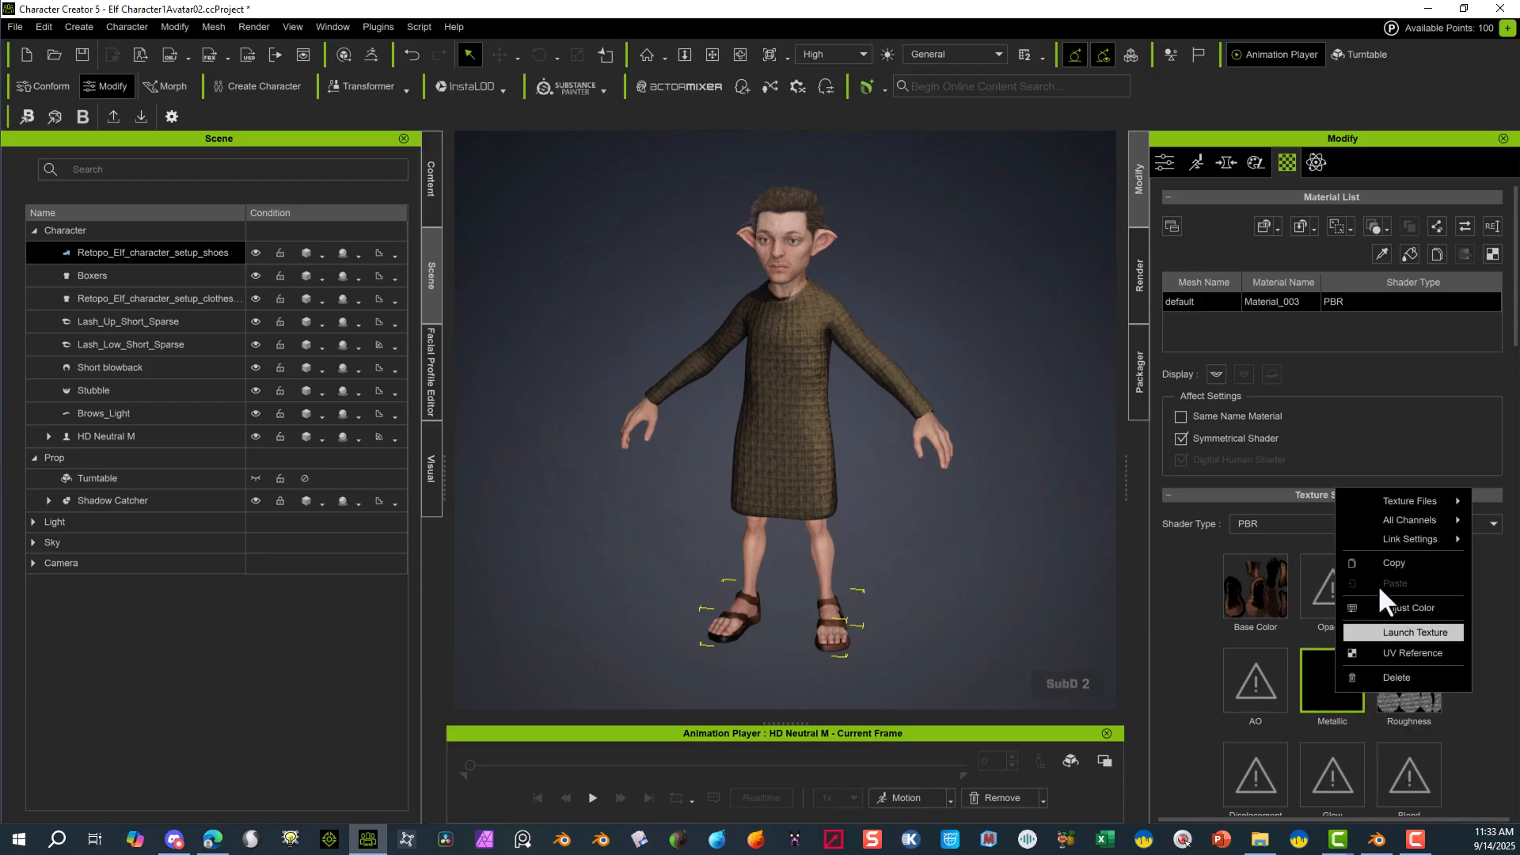
pyautogui.click(1393, 676)
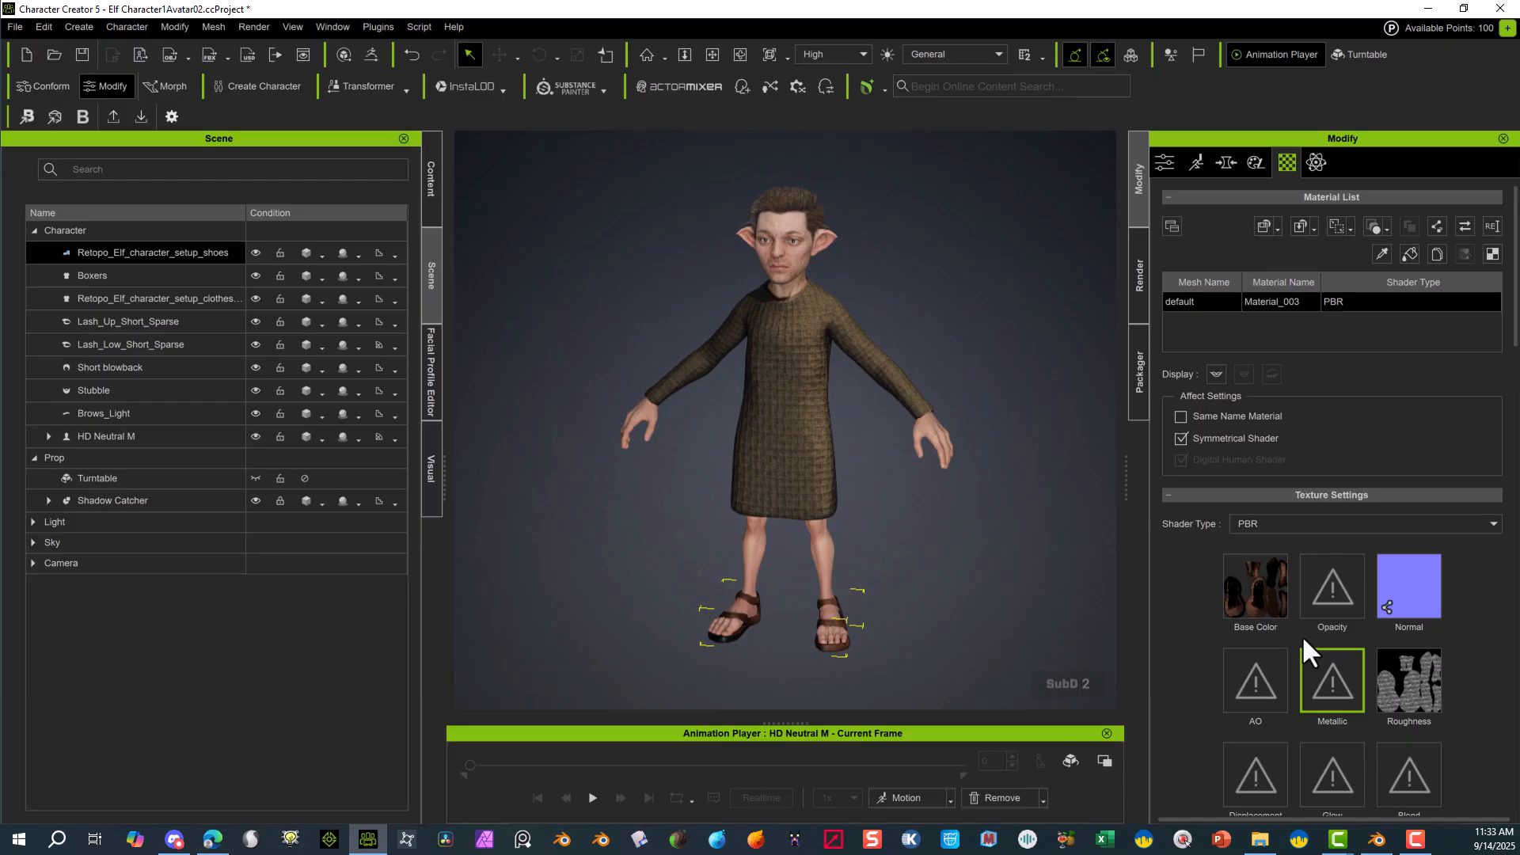
pyautogui.click(954, 584)
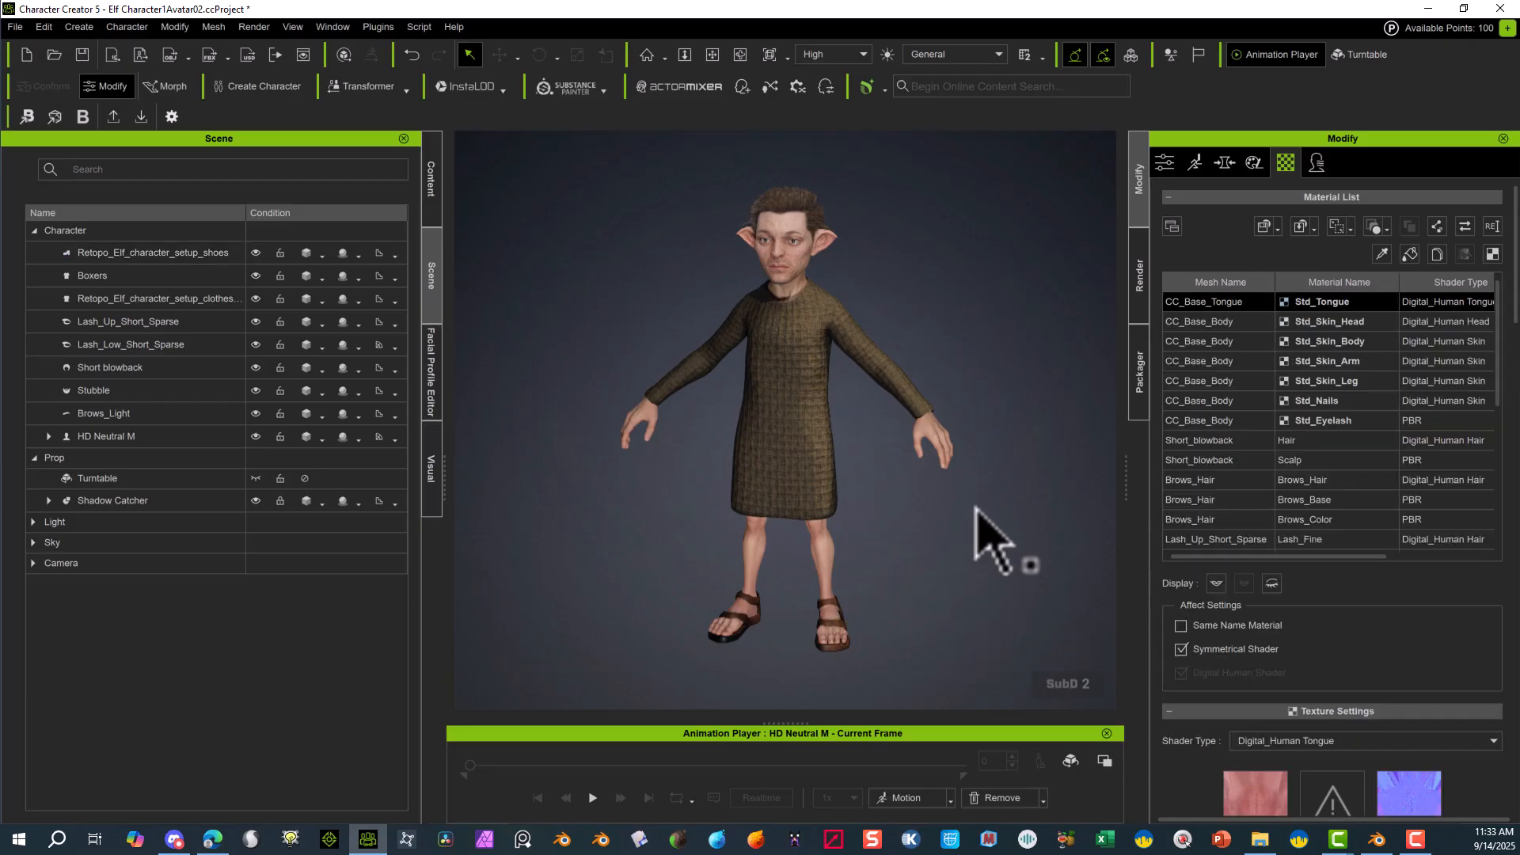
# - Apply the A-Pose calibration pose to the character
pyautogui.click(949, 798)
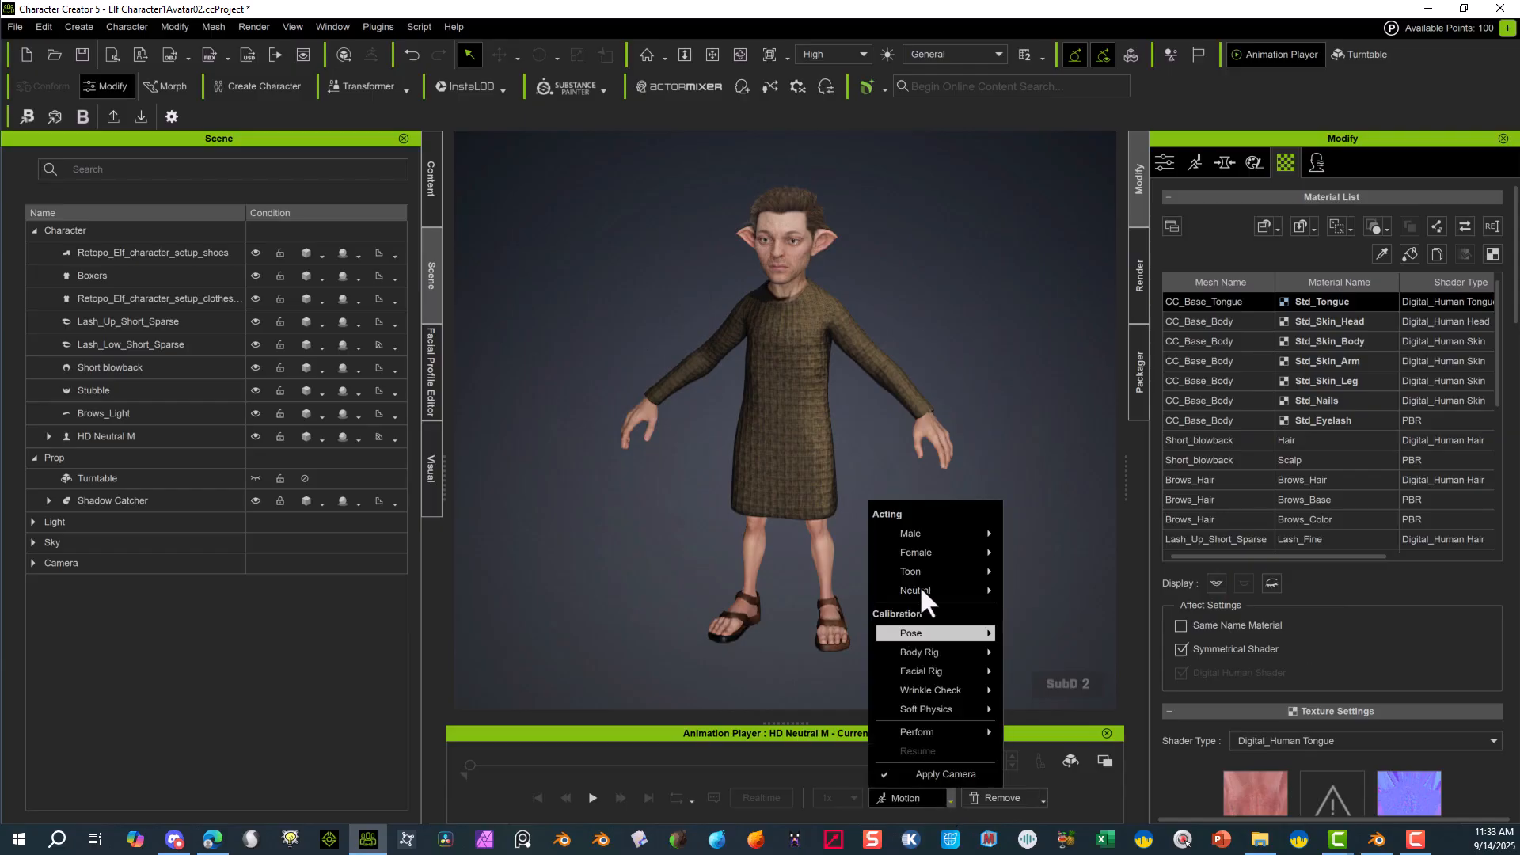
pyautogui.moveTo(968, 637)
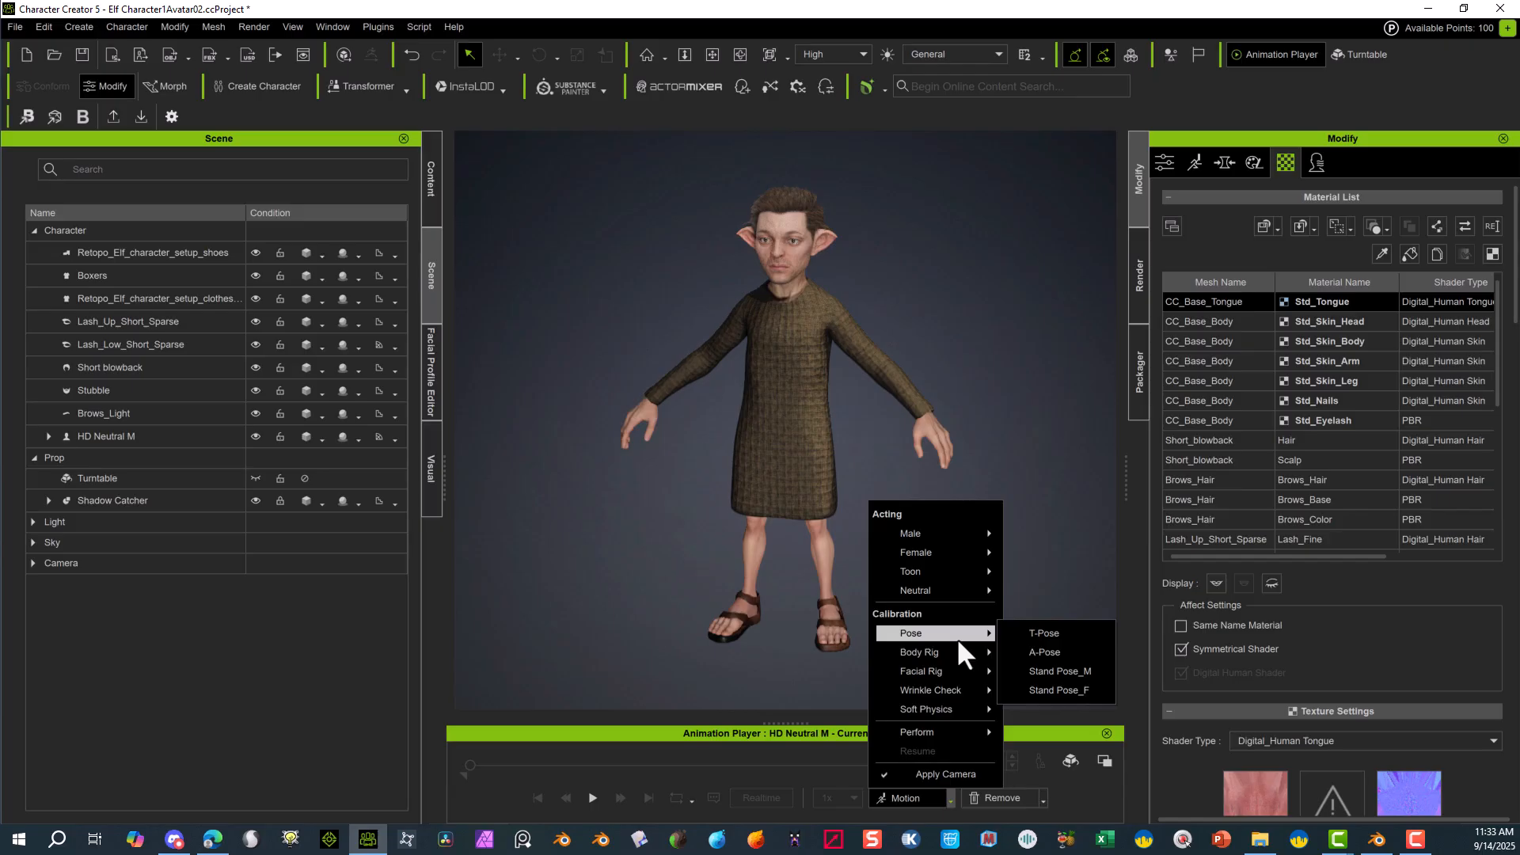
pyautogui.click(1045, 651)
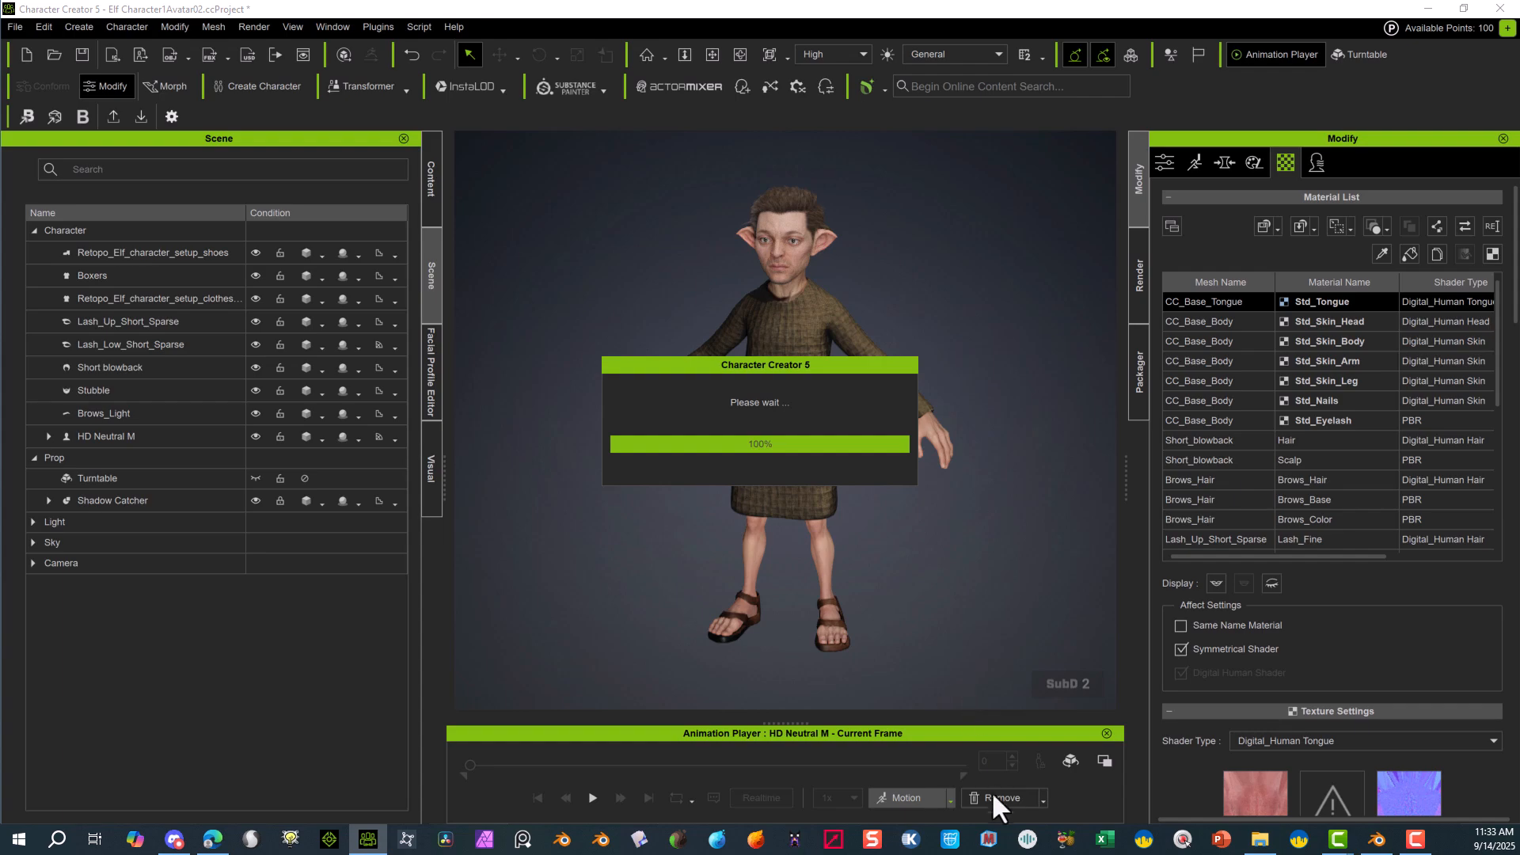
# - Apply the male Walk_M motion to the character and play it to check how the tunic and sandals deform
pyautogui.click(950, 795)
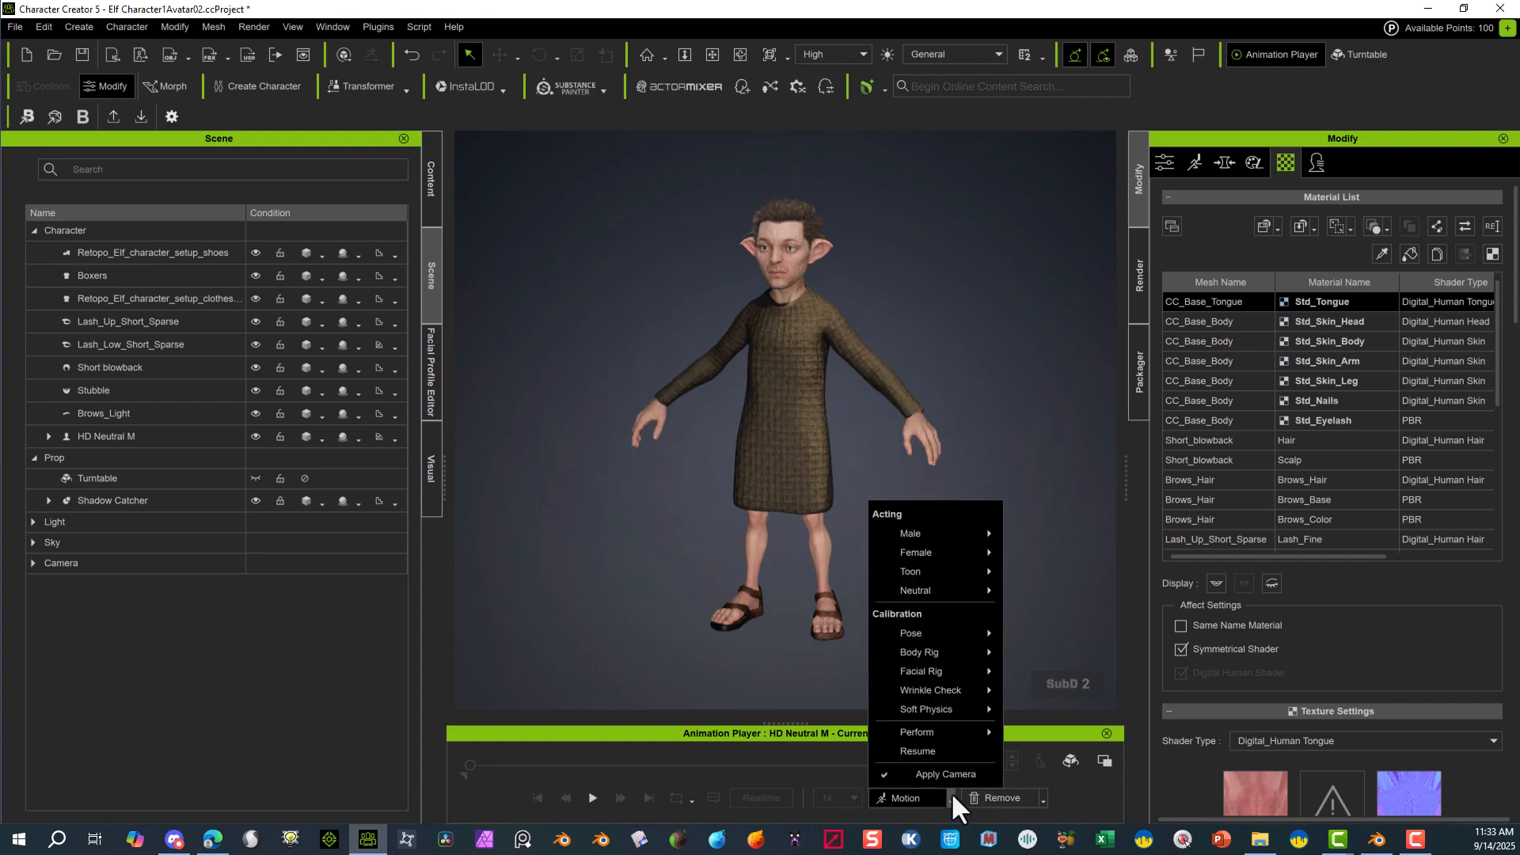
pyautogui.moveTo(976, 535)
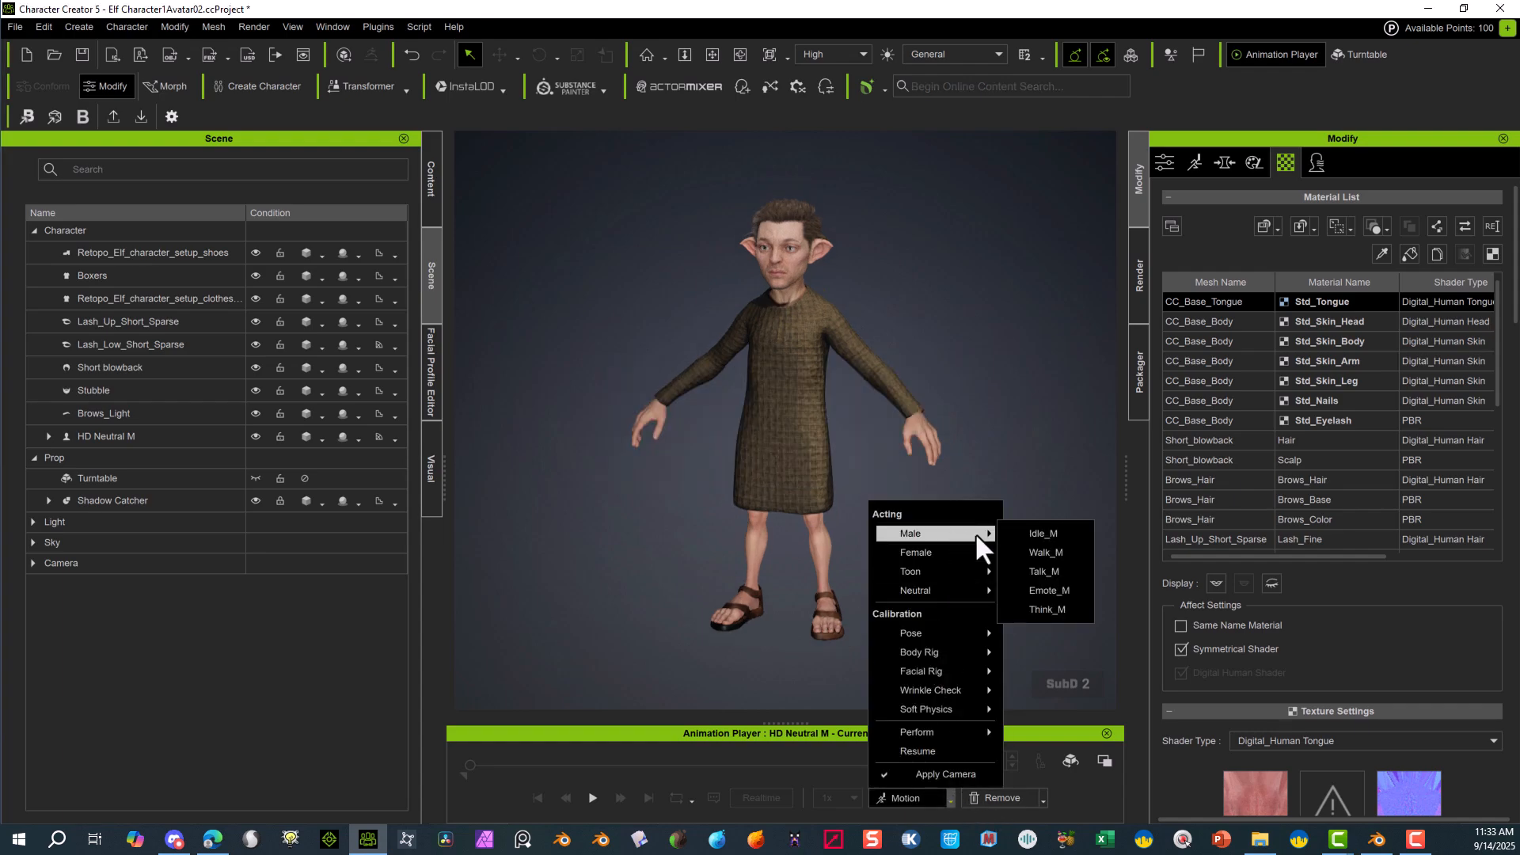
pyautogui.click(1056, 552)
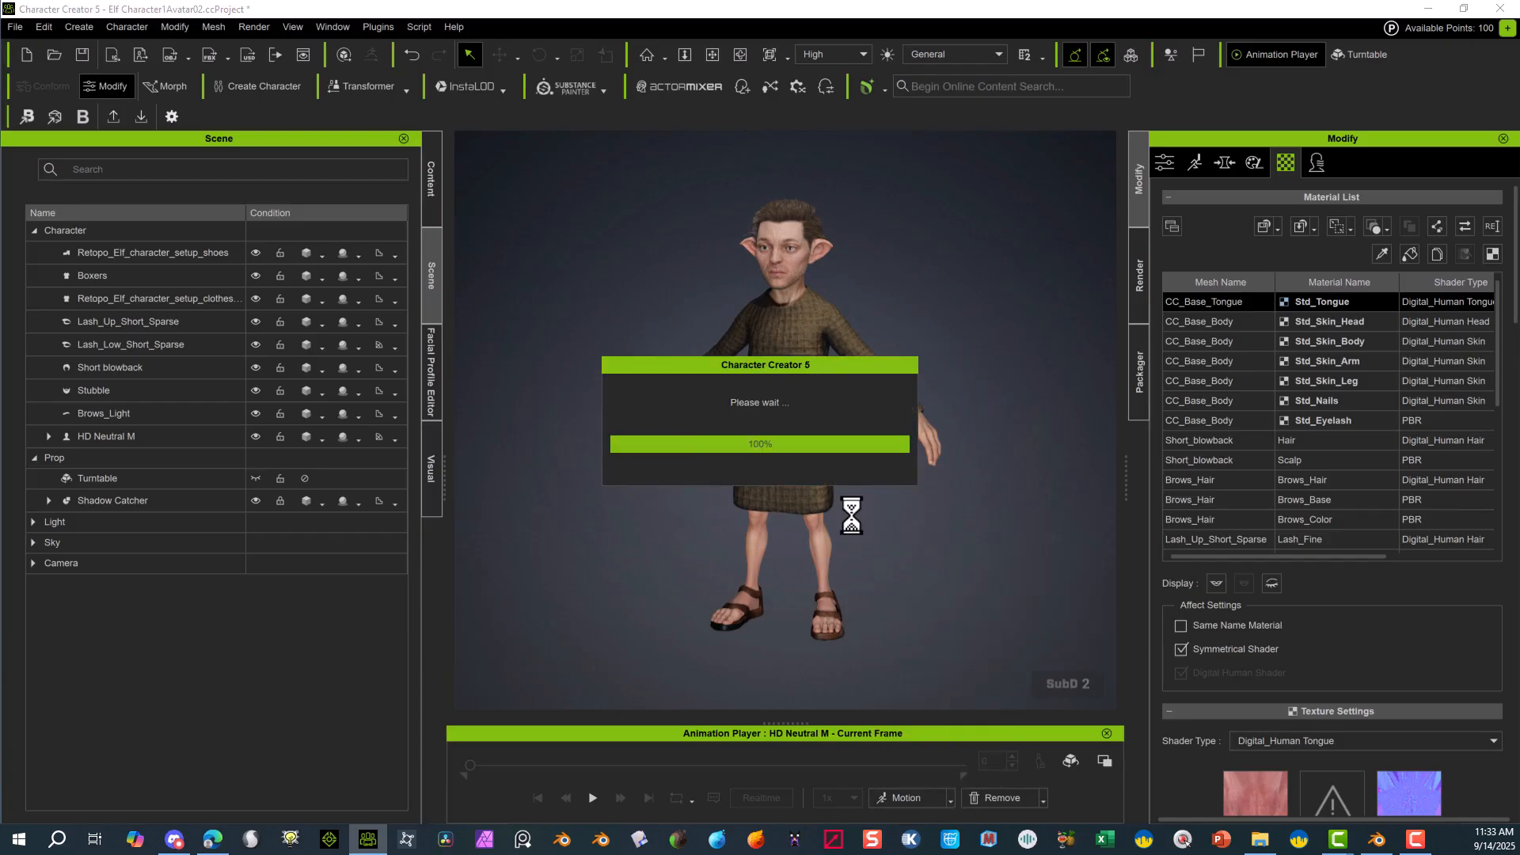
pyautogui.click(592, 797)
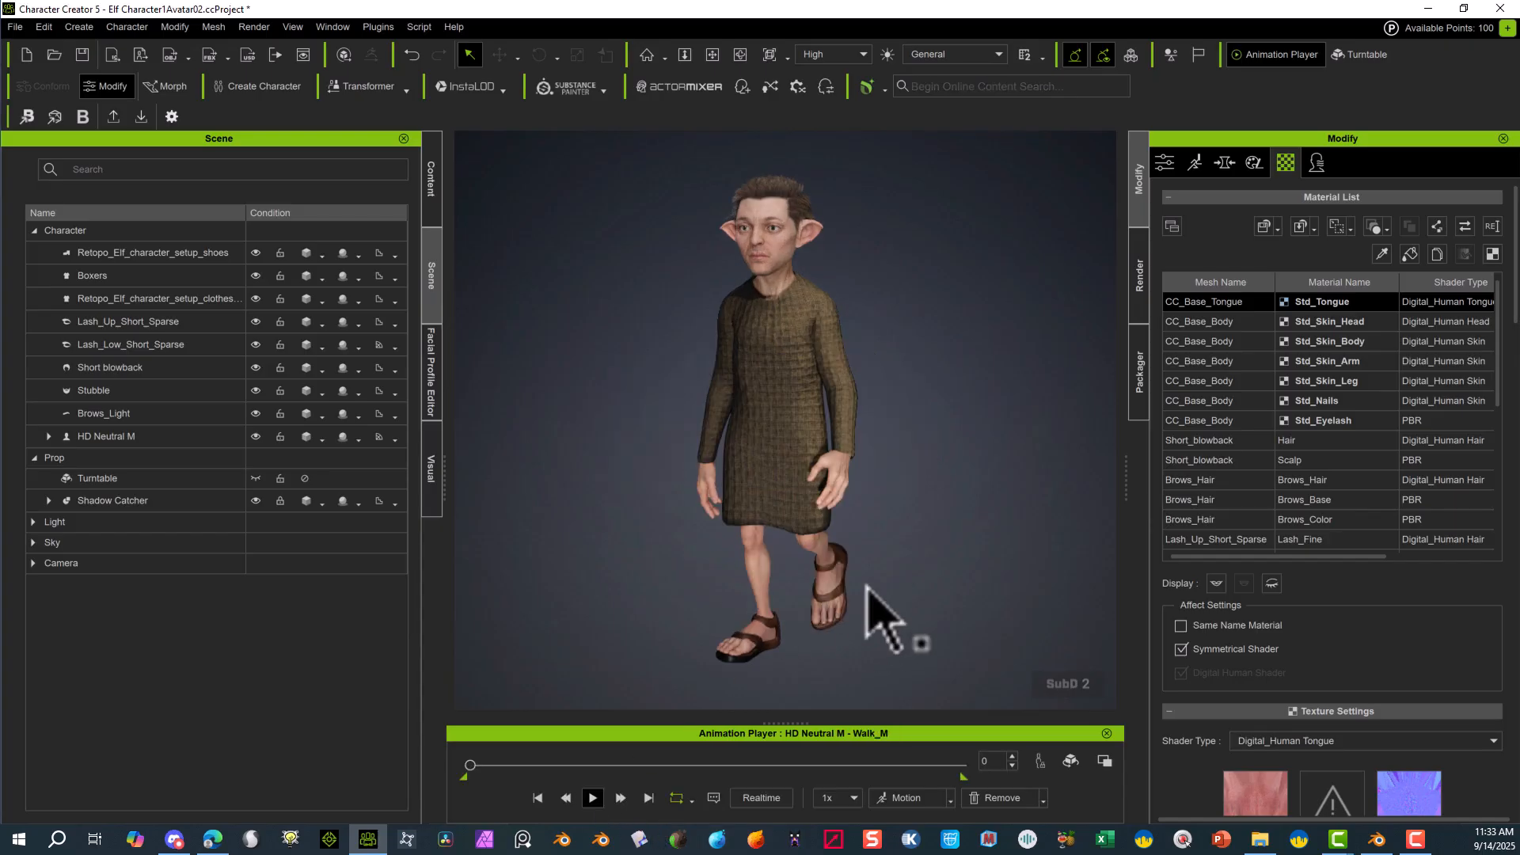